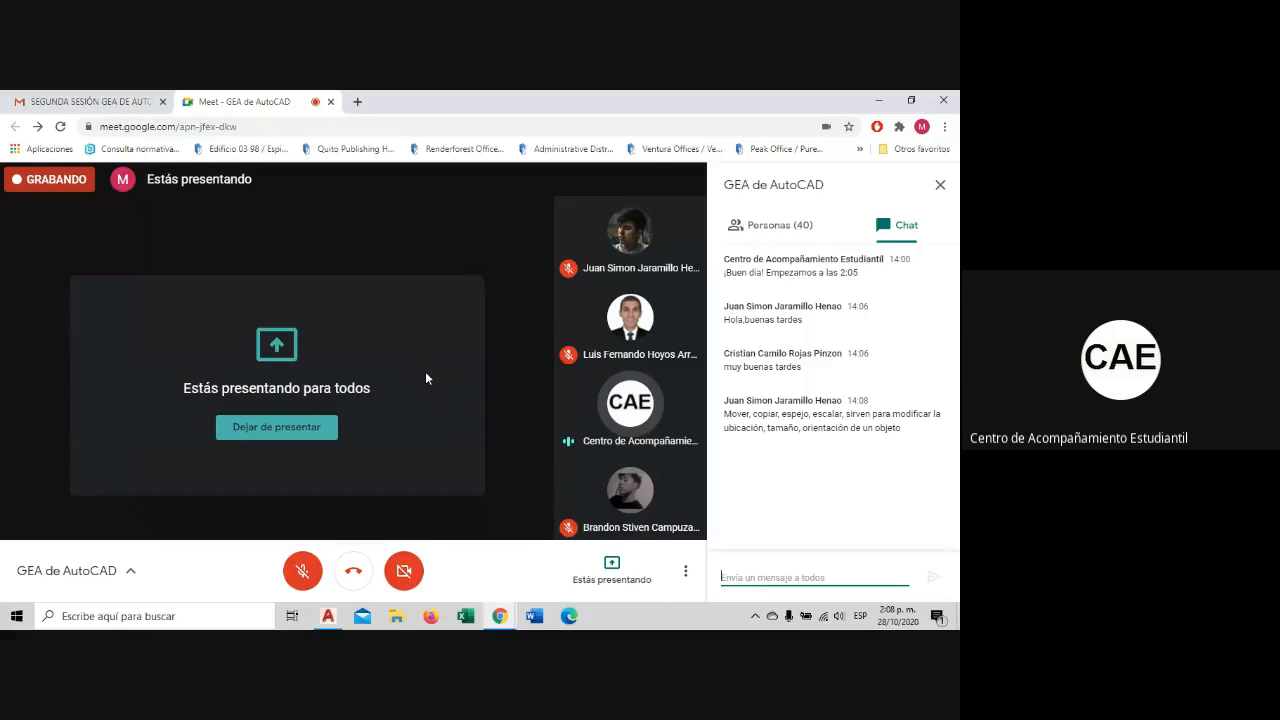
Turn the microphone on and close the side panel in the meeting.
key(ctrl+d)
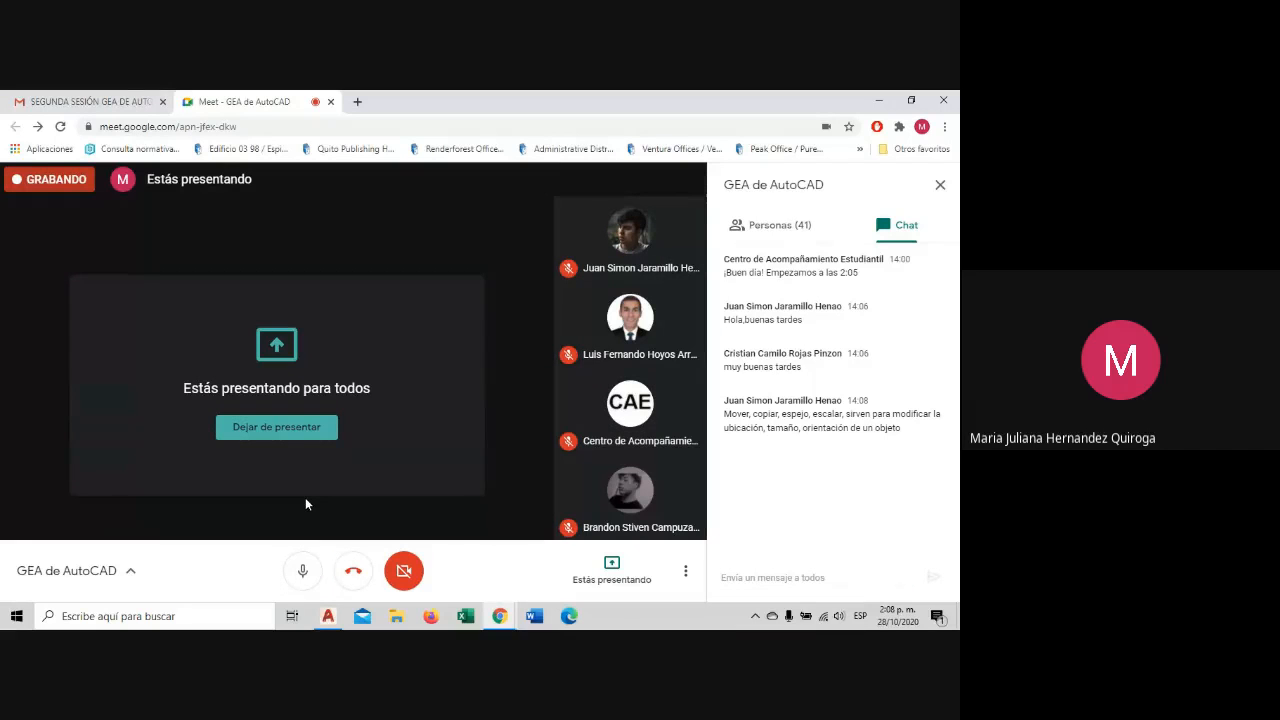
click(305, 568)
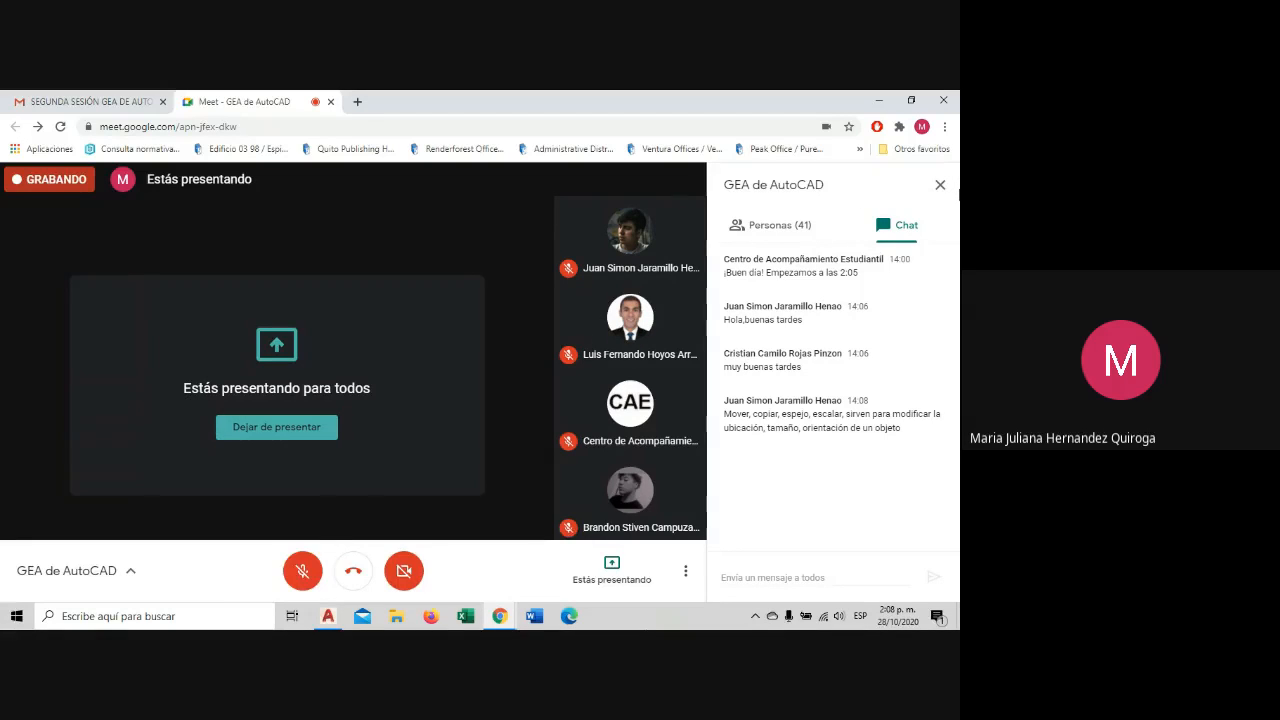
click(940, 184)
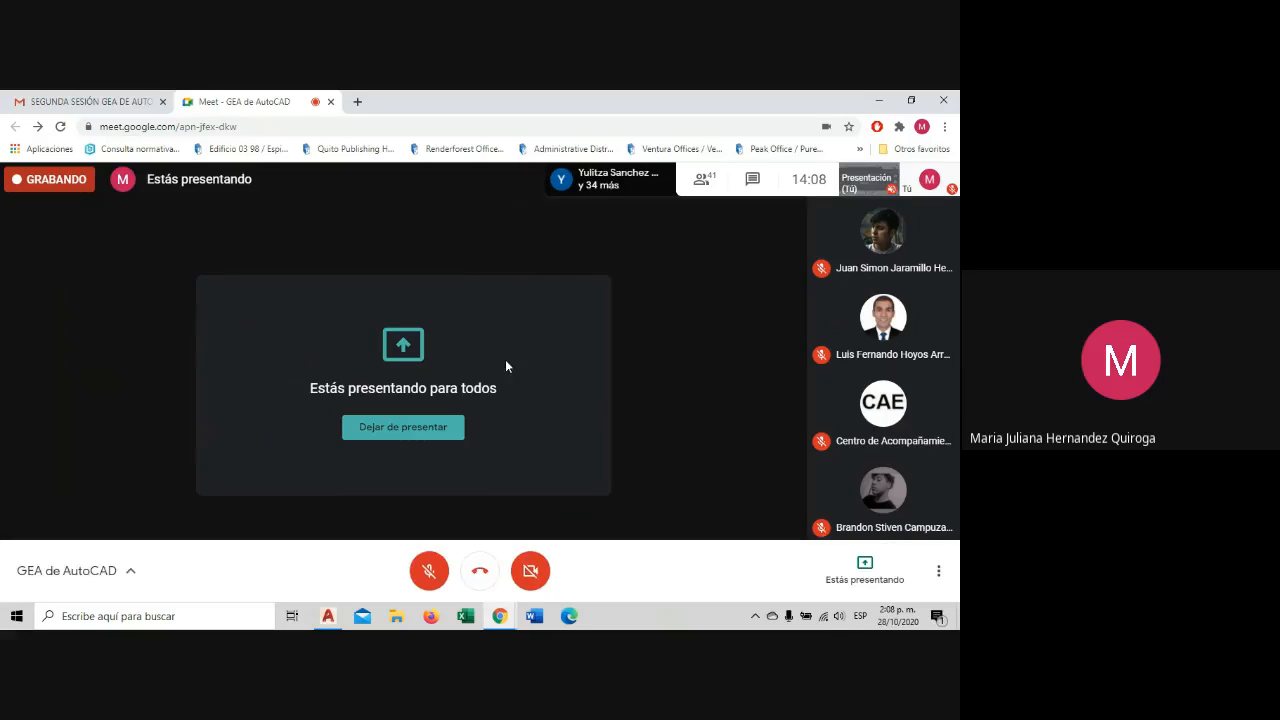
click(429, 570)
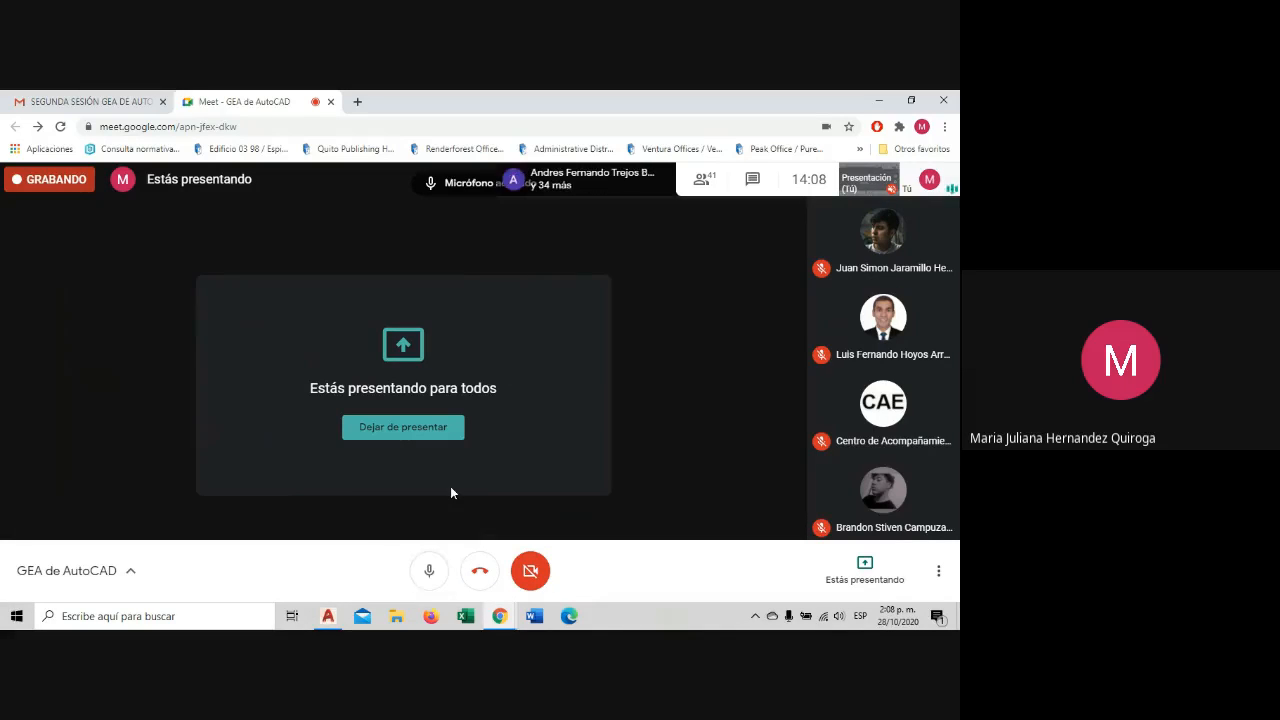
click(705, 178)
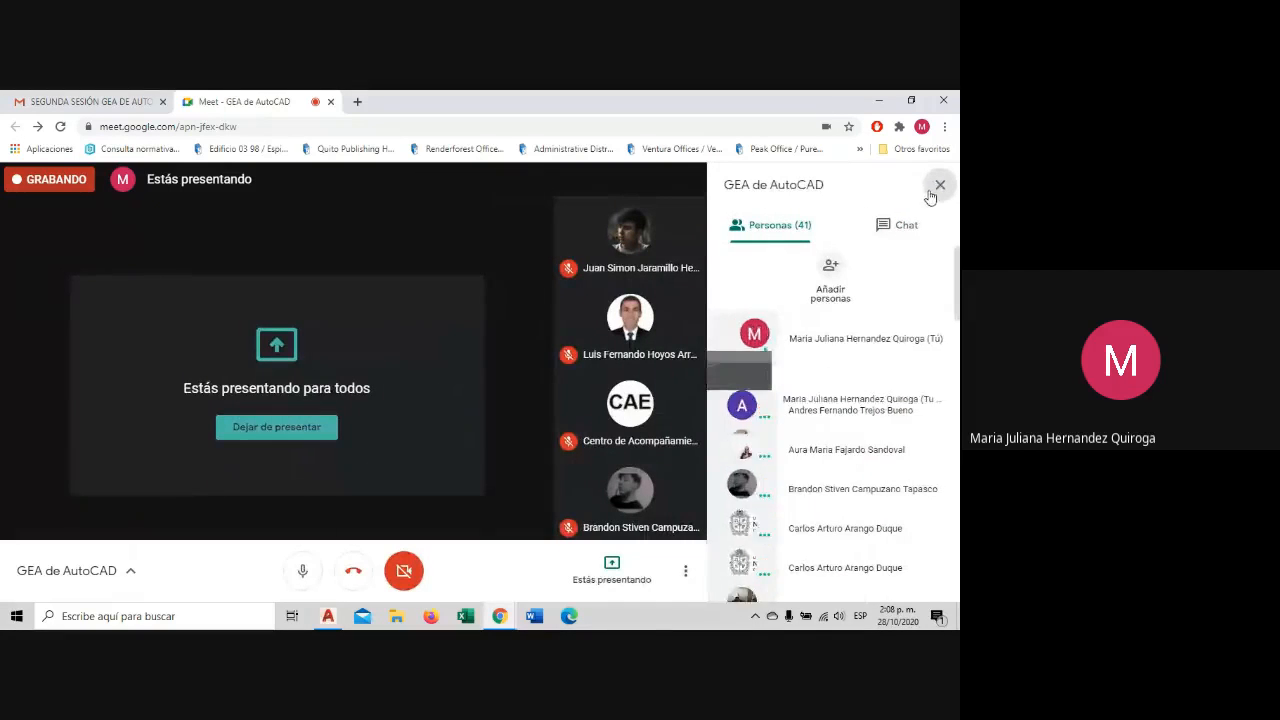
click(937, 188)
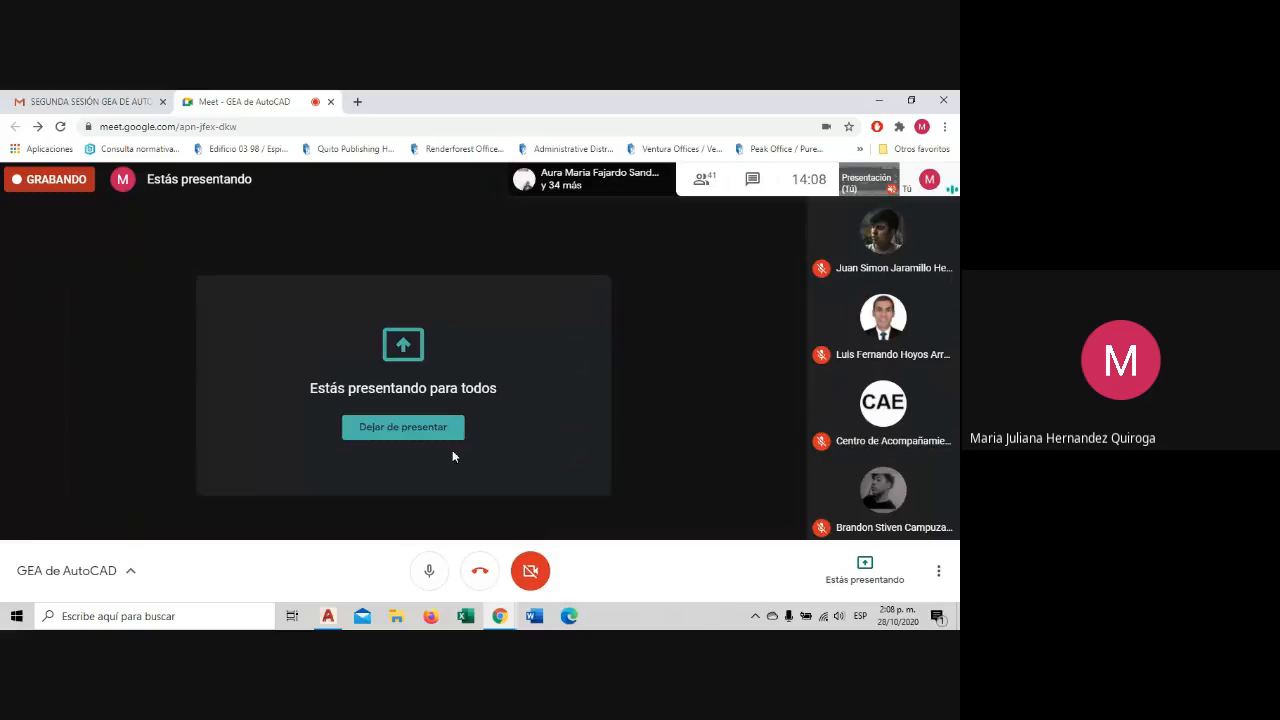
Switch to AutoCAD and create a new blank drawing.
click(328, 616)
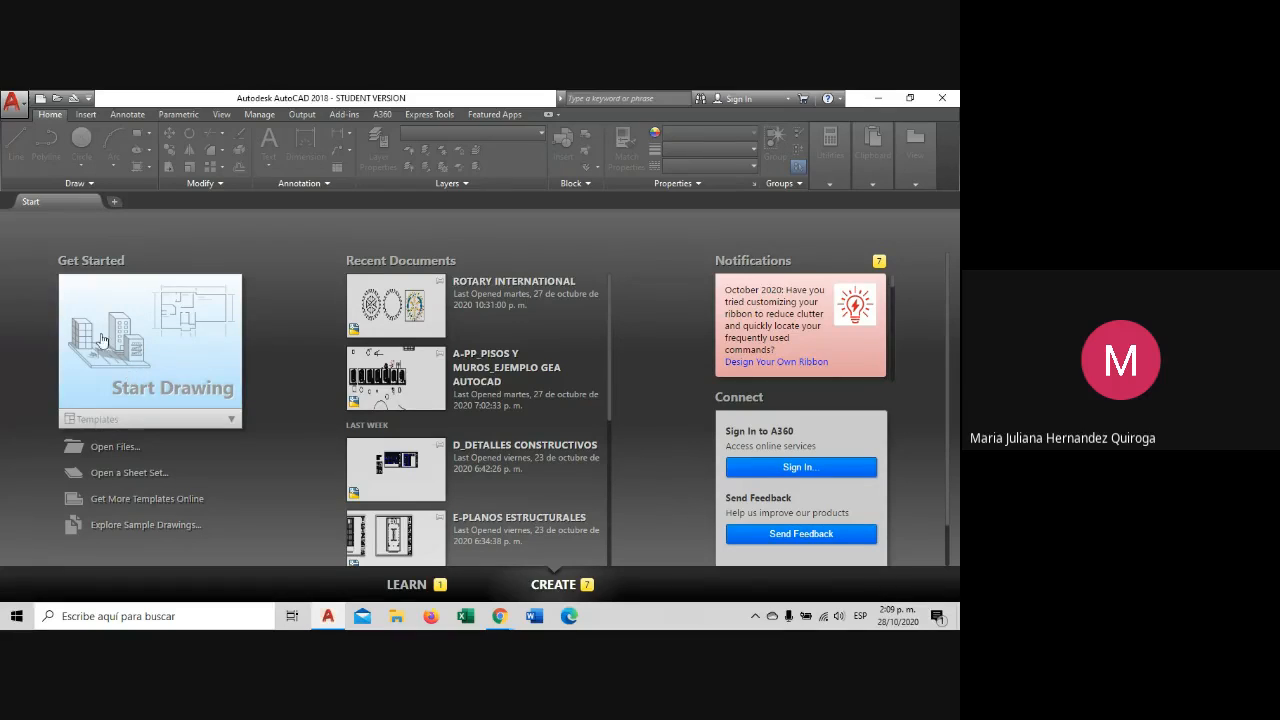
click(114, 205)
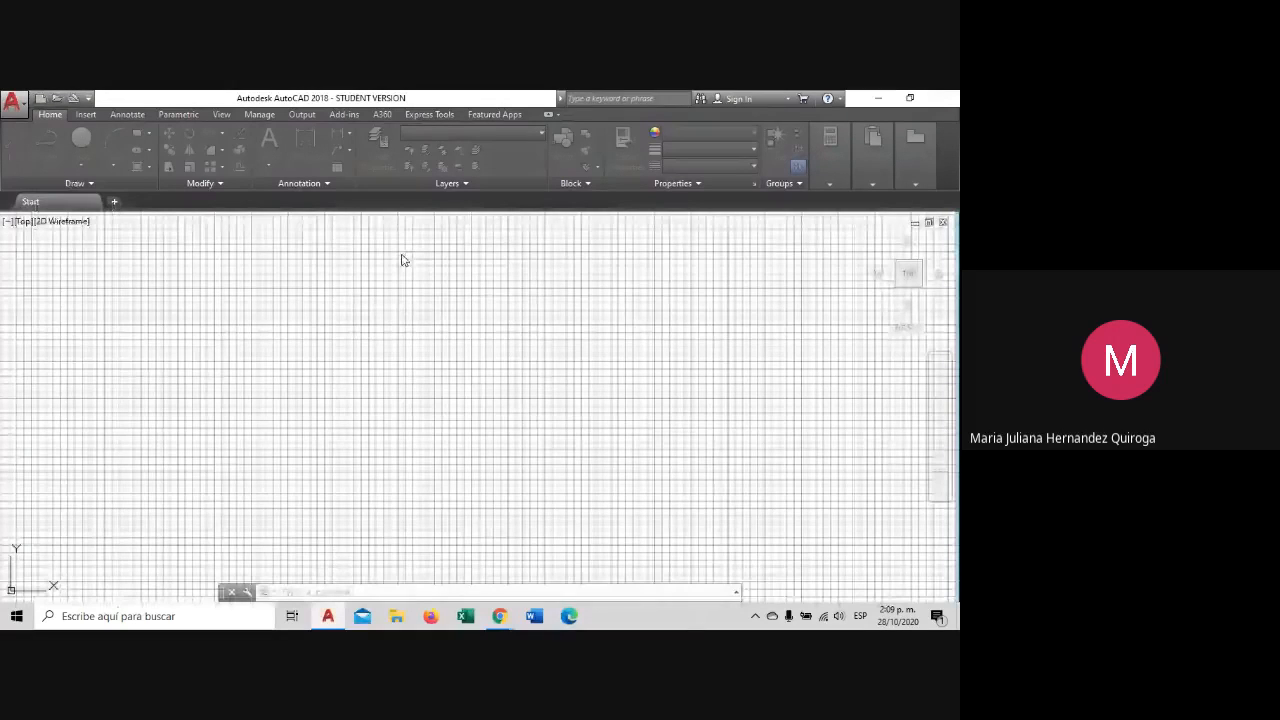
scroll(380, 383, down, 2)
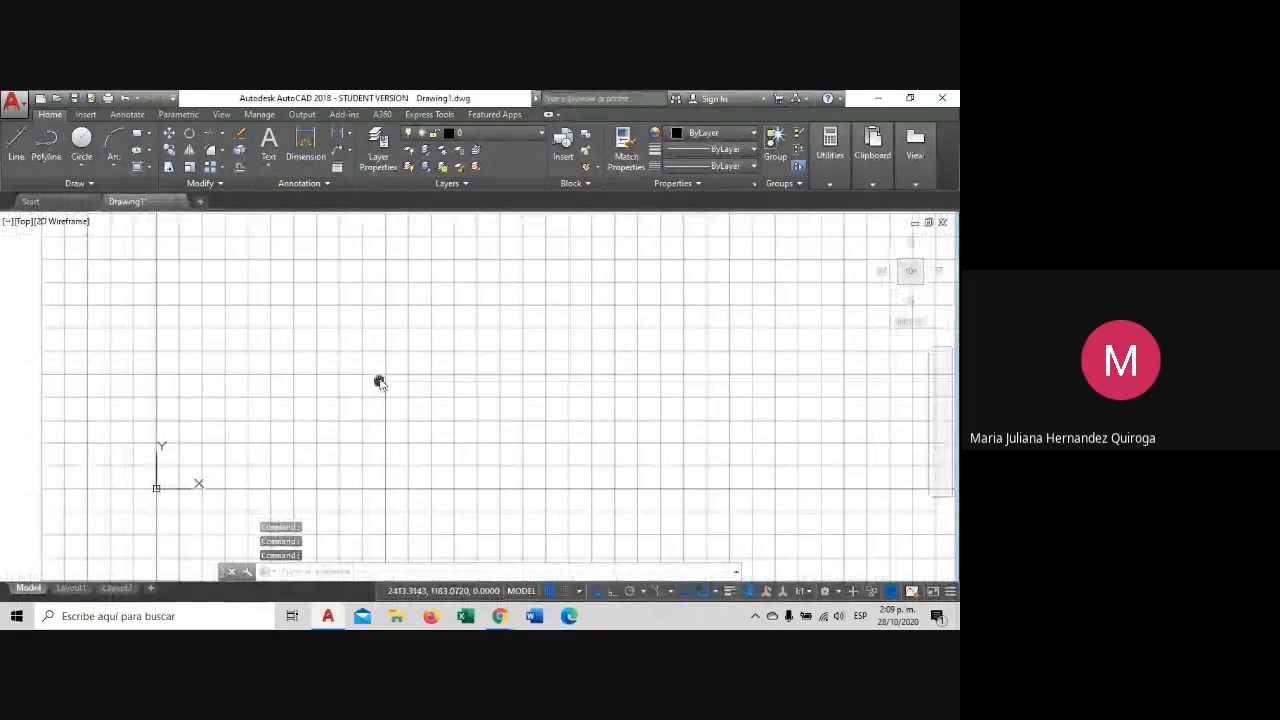
middle_drag(379, 381, 380, 378)
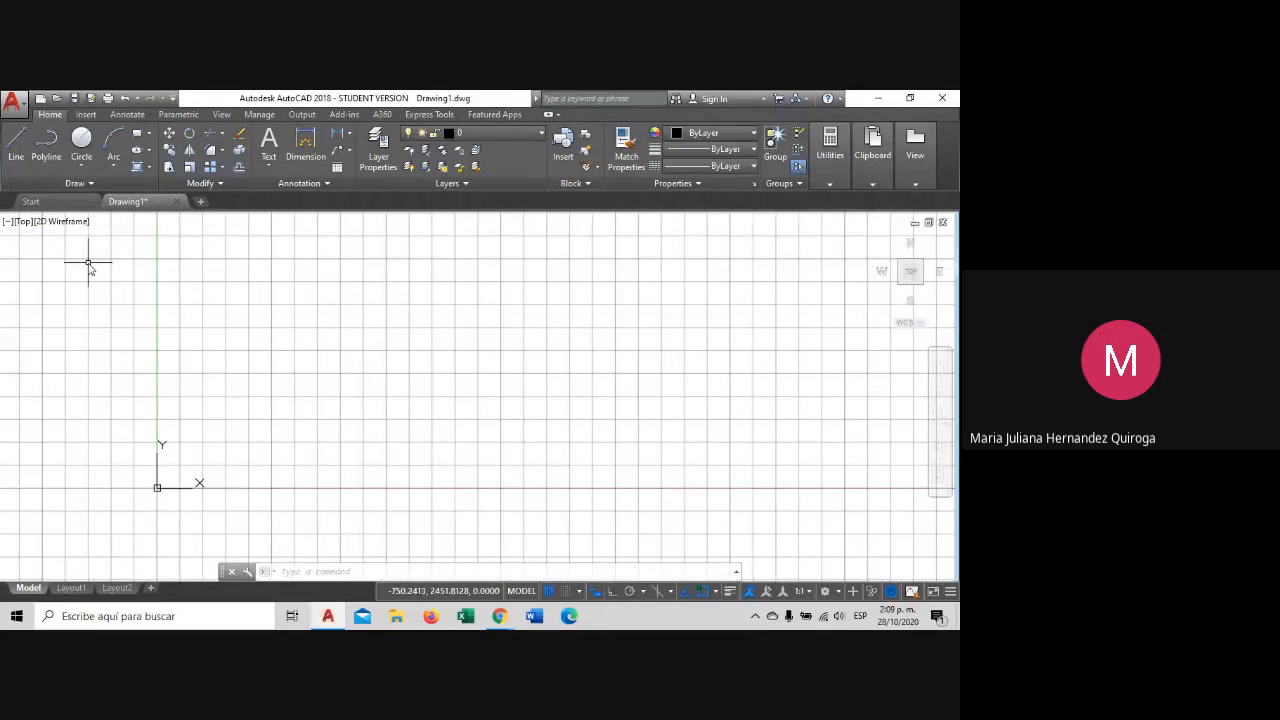
Draw a slightly tilted four-sided outline with the Line command just right of the origin, its upper side about 18.7 units long.
click(16, 148)
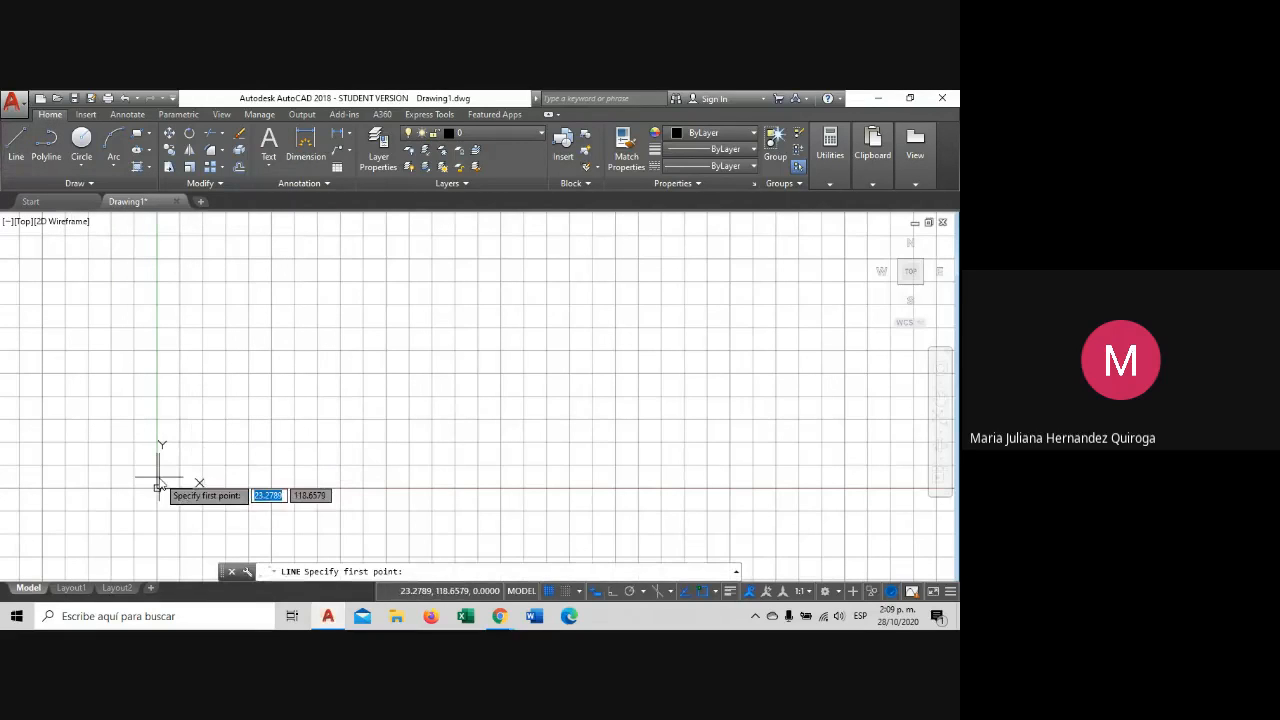
scroll(159, 477, up, 8)
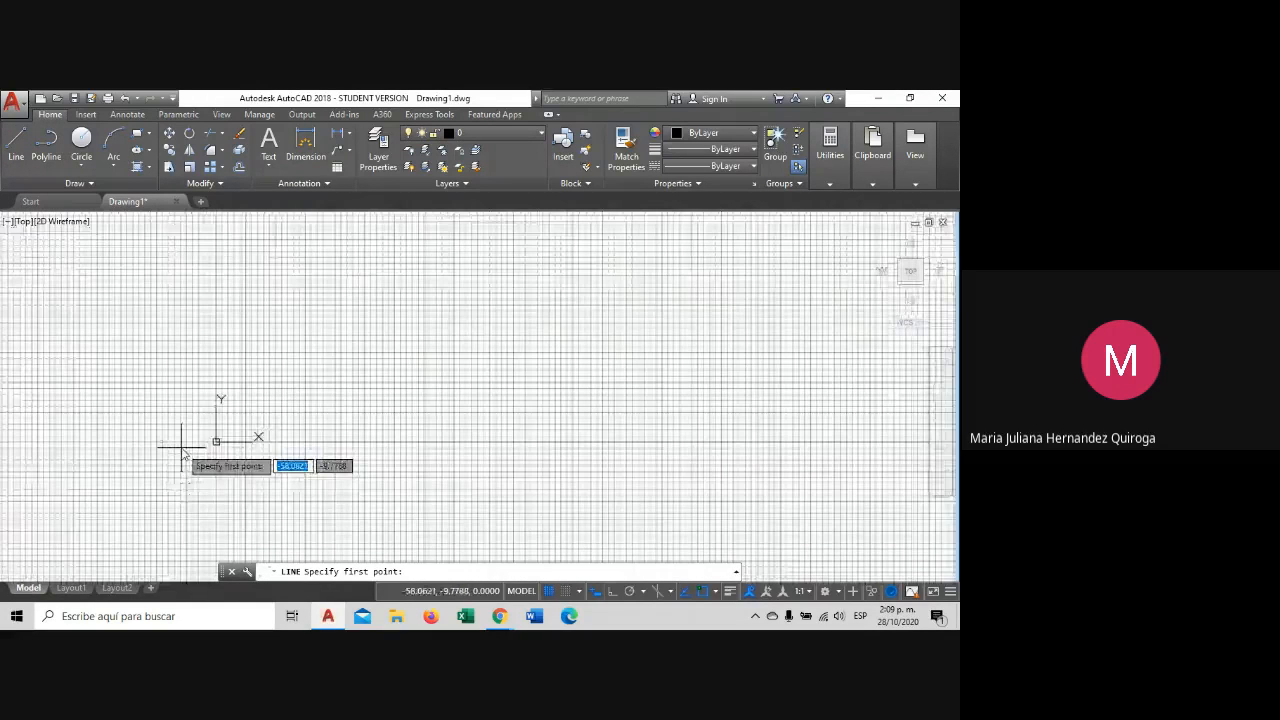
scroll(279, 458, up, 4)
click(272, 446)
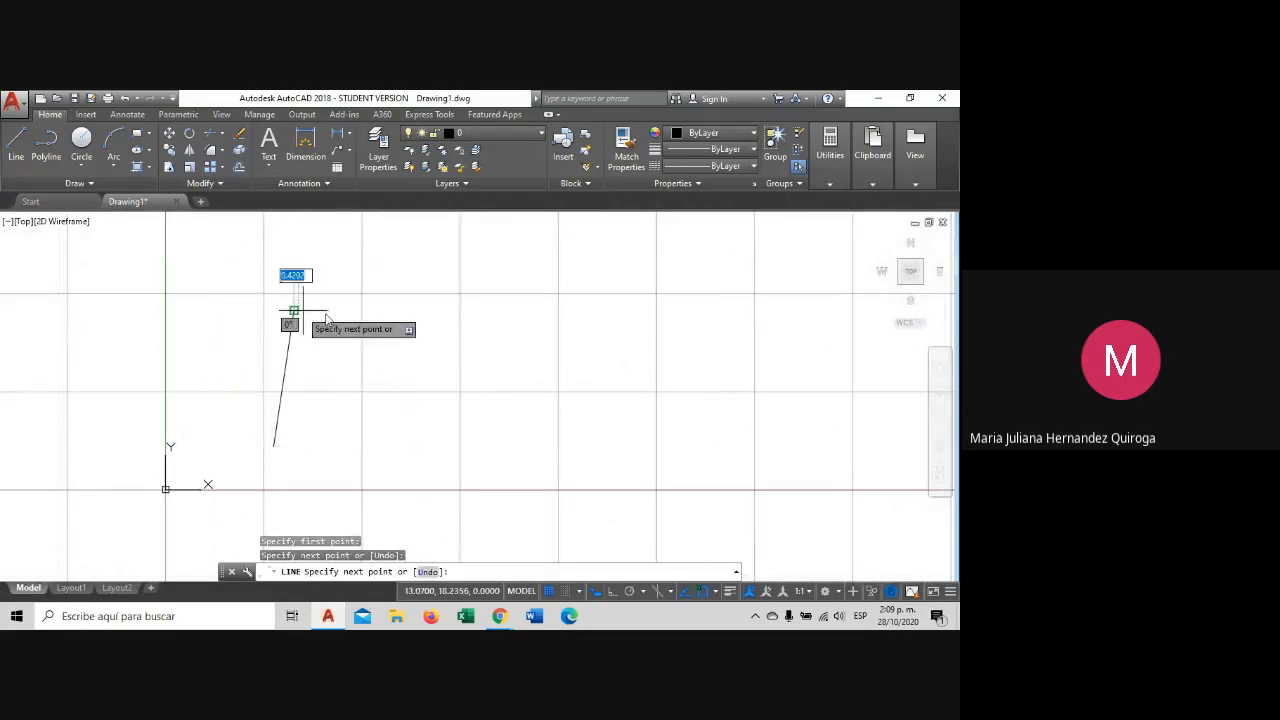
click(294, 311)
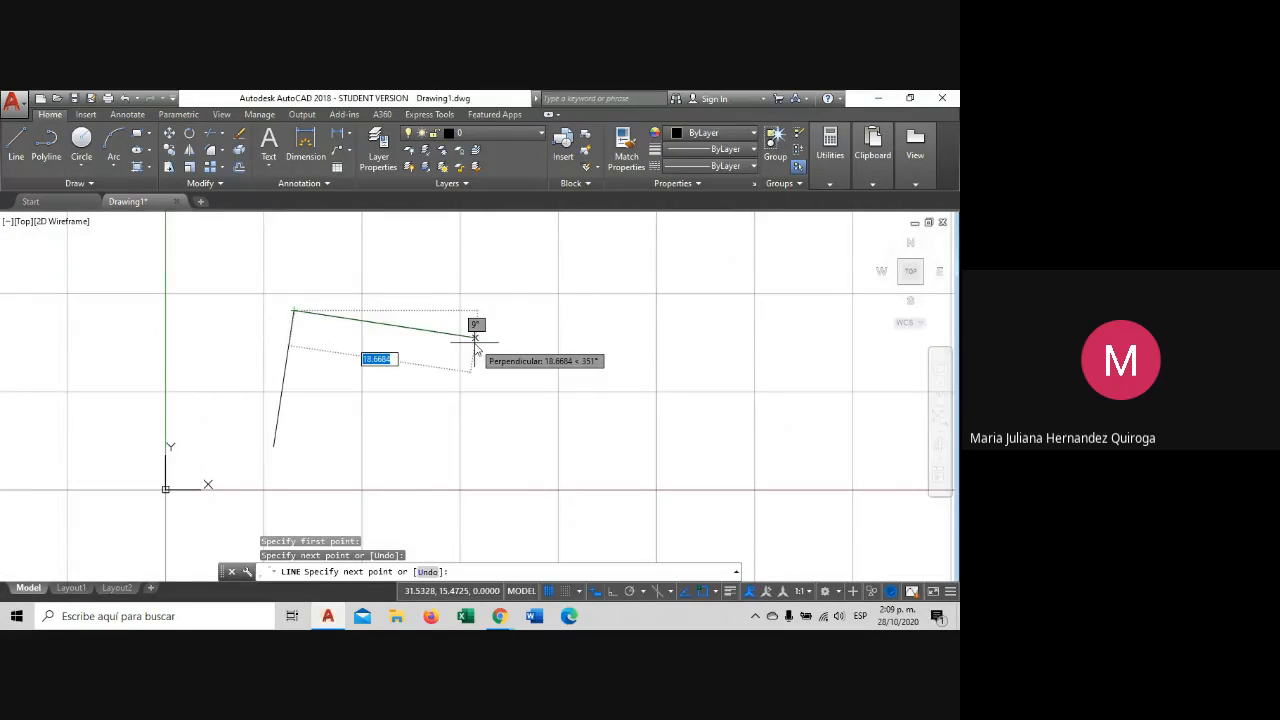
click(475, 337)
click(447, 467)
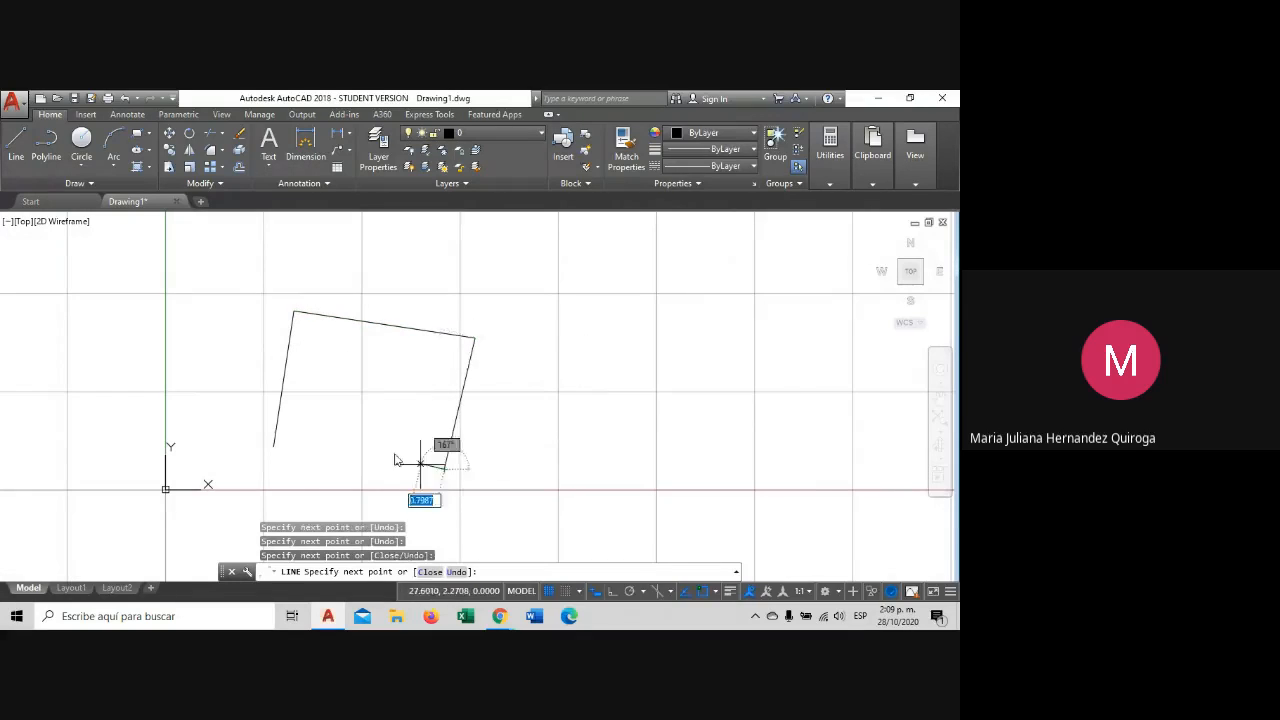
click(276, 443)
key(Escape)
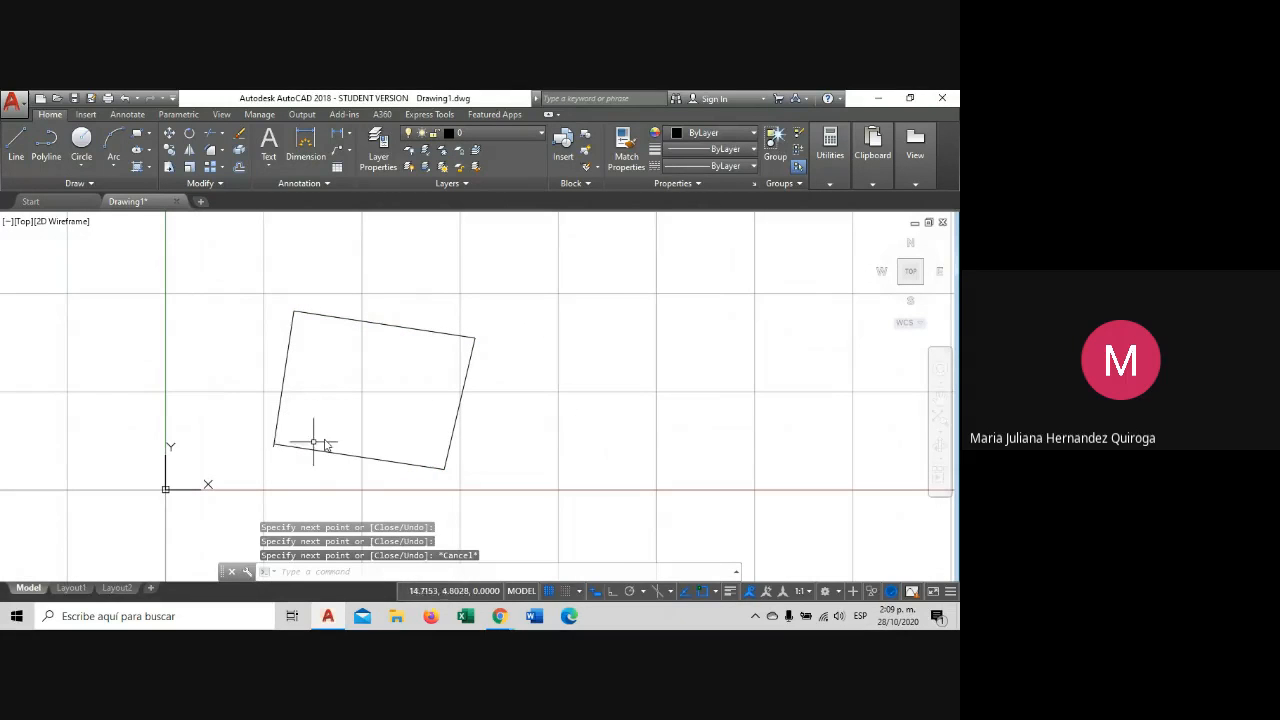
Select individual sides of the line outline to check whether they are separate objects, clearing the selection each time.
click(393, 326)
key(Escape)
click(310, 362)
click(262, 357)
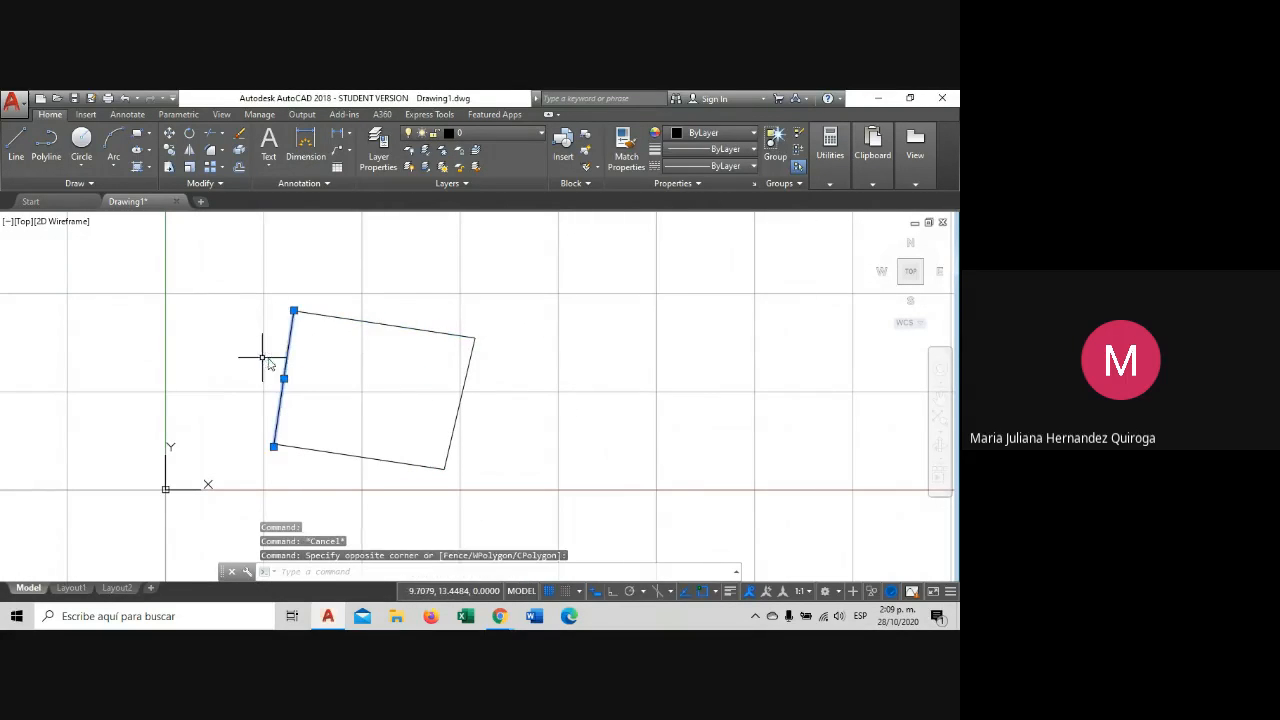
key(Escape)
click(490, 420)
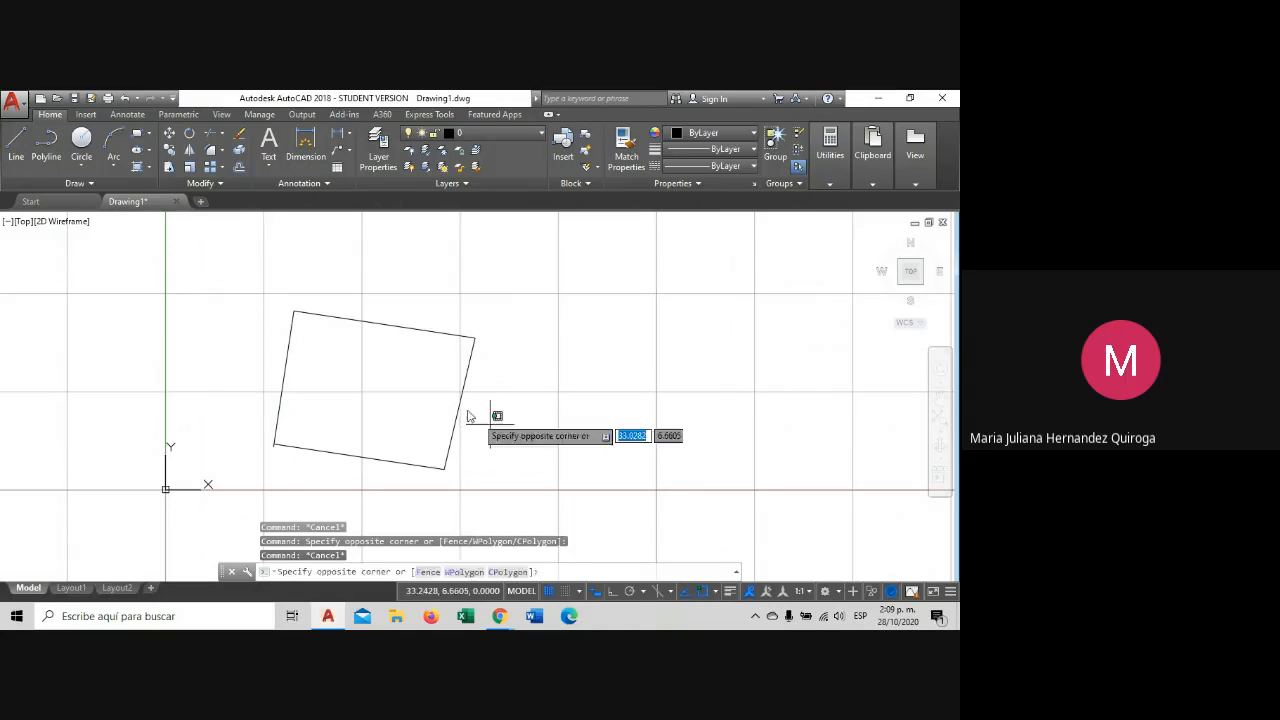
key(Escape)
click(436, 312)
click(403, 371)
key(Escape)
click(380, 380)
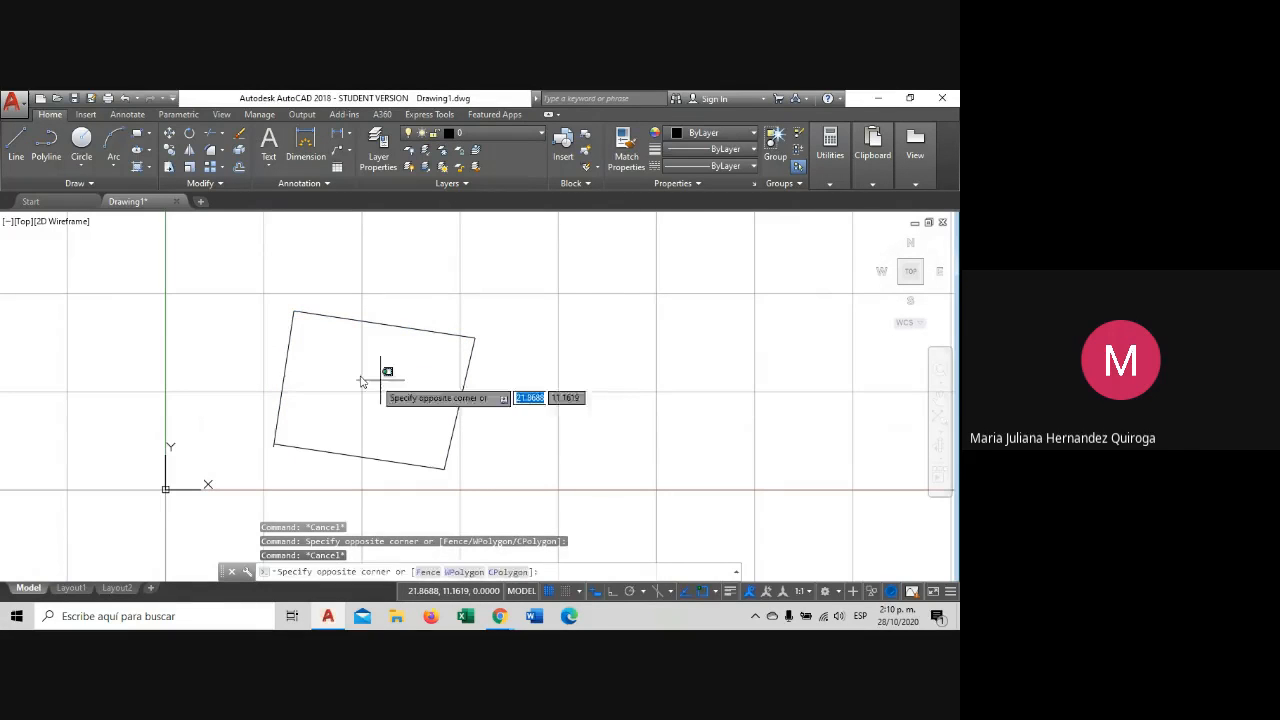
key(Escape)
Draw an irregular four-sided polyline beside the line outline, its left side about 20 units long, ending at its start point.
middle_drag(337, 391, 246, 375)
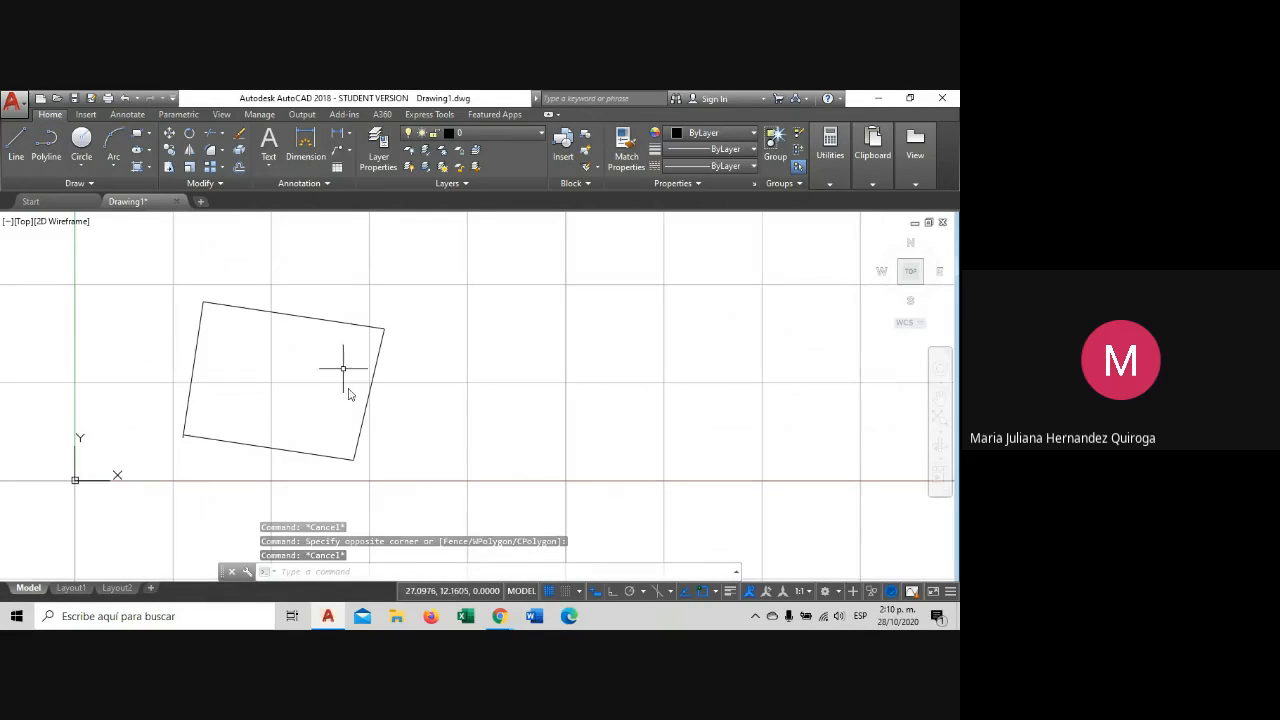
text(p)
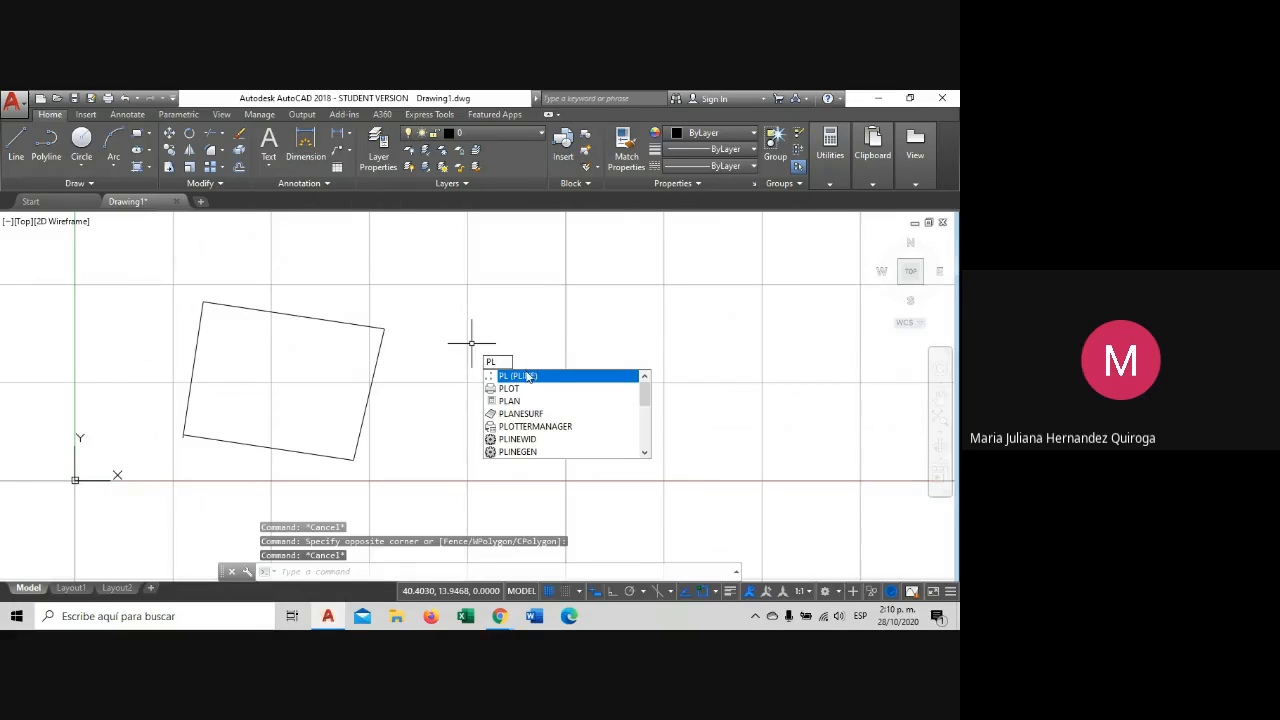
key(Escape)
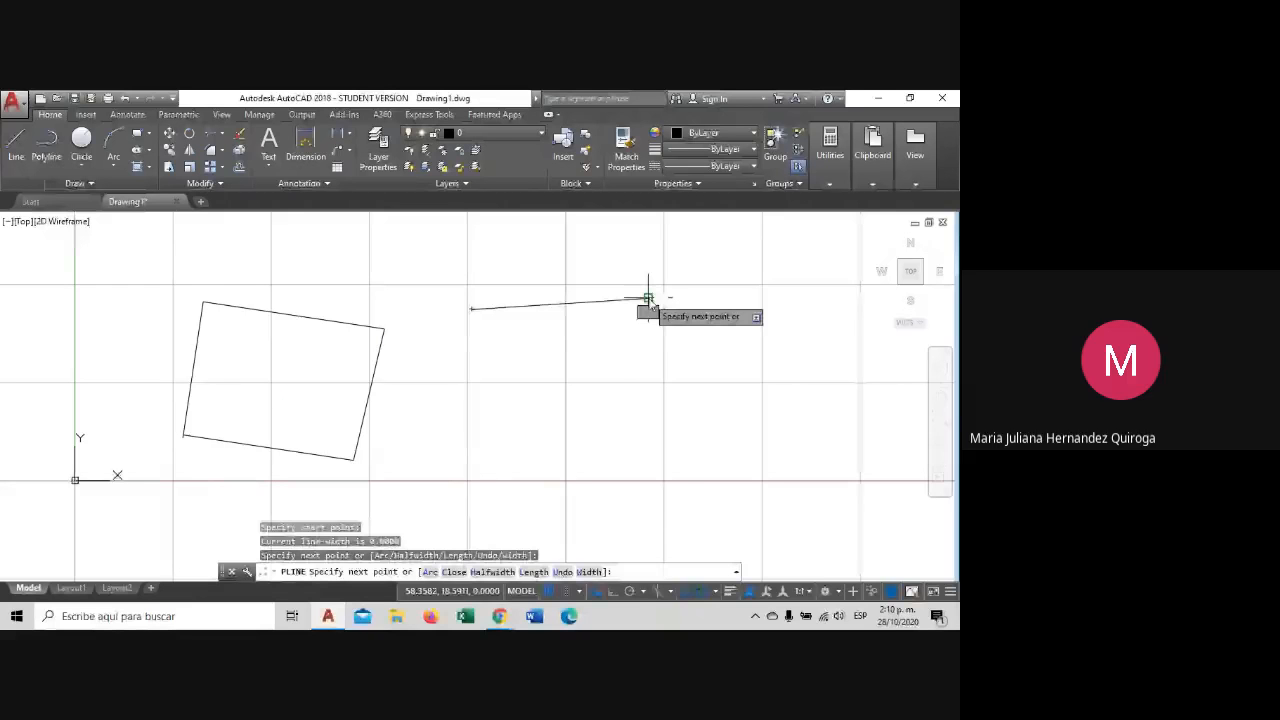
click(648, 298)
click(657, 443)
click(483, 505)
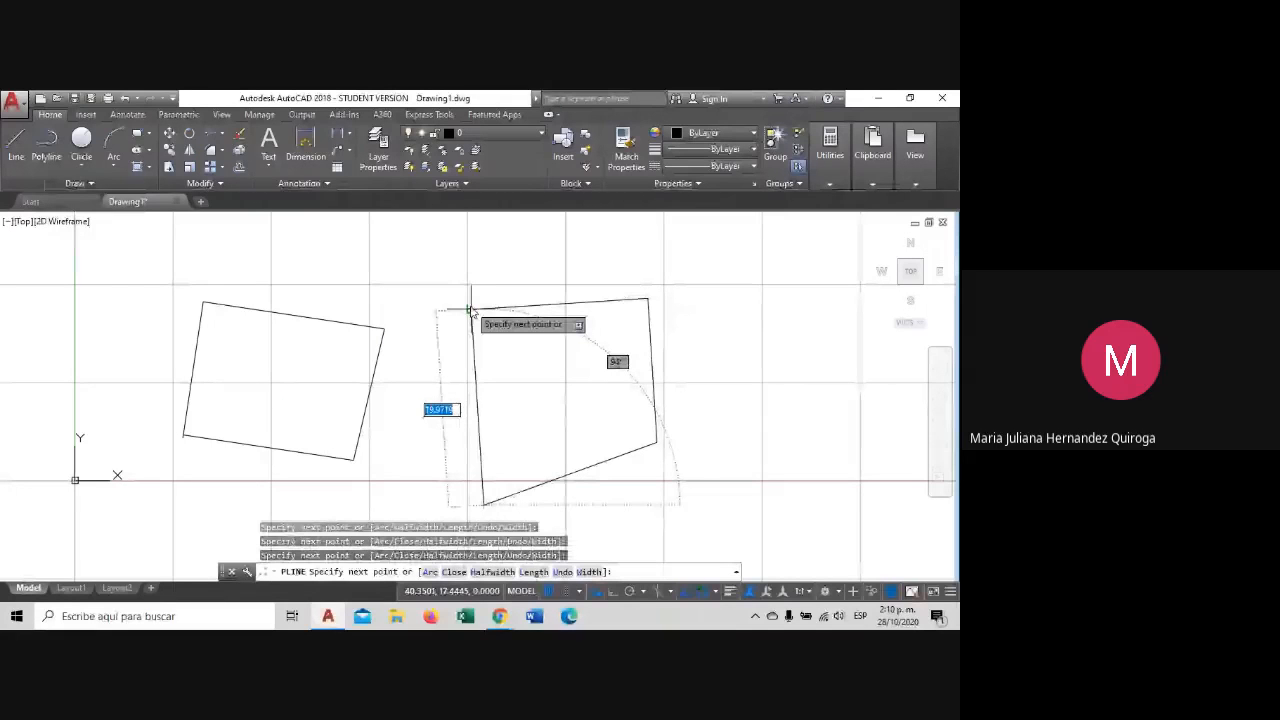
click(471, 310)
key(Escape)
Select the polyline by one of its sides to check whether it behaves as a single object, and clear the selection.
click(485, 300)
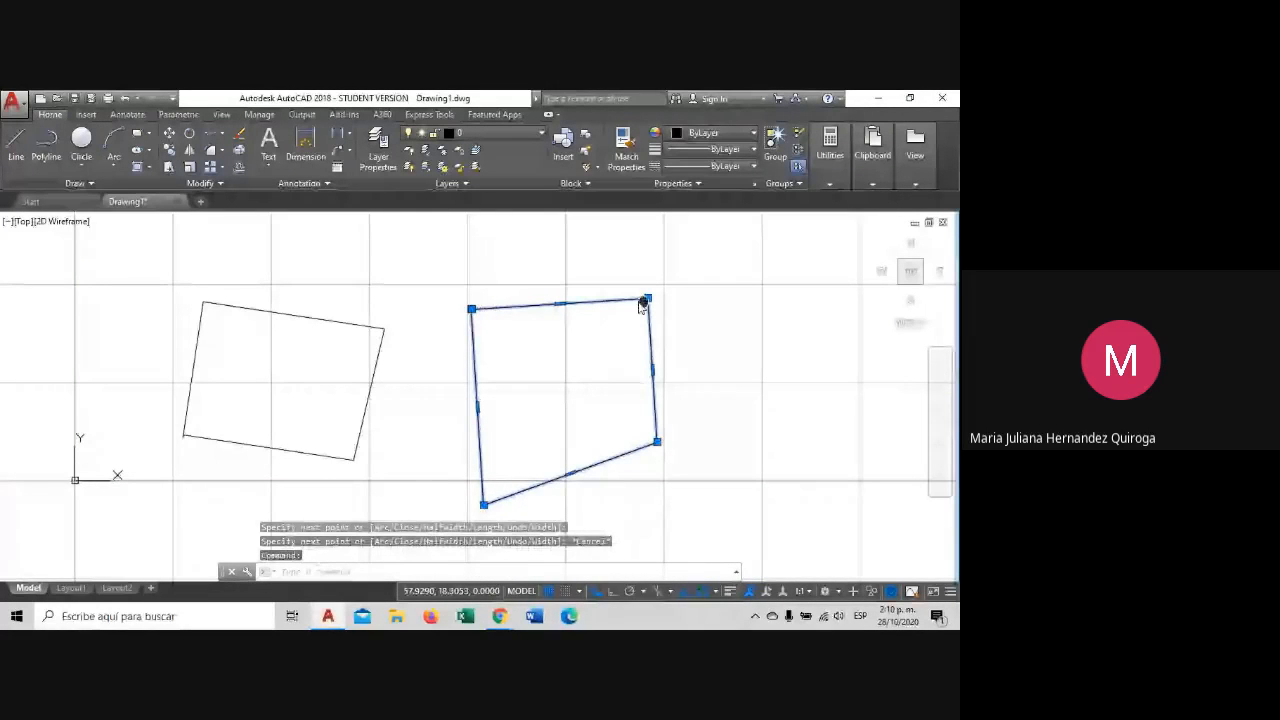
middle_drag(643, 305, 522, 300)
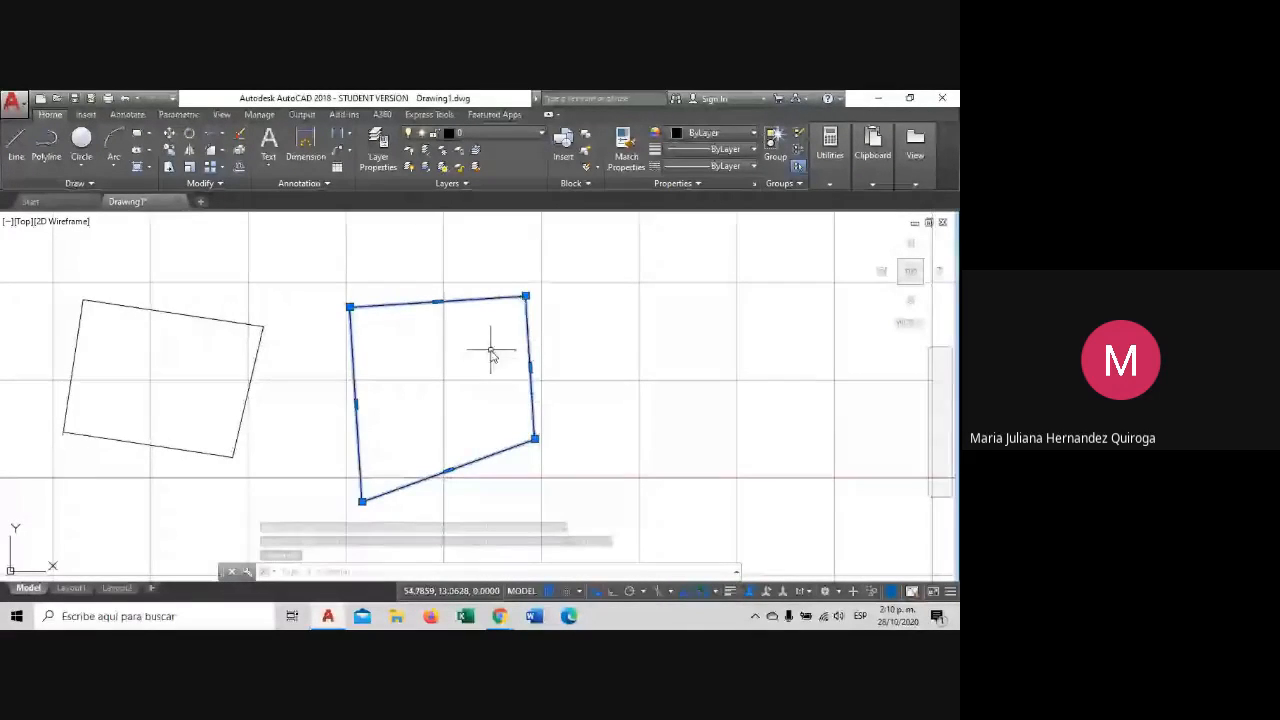
middle_drag(491, 350, 508, 342)
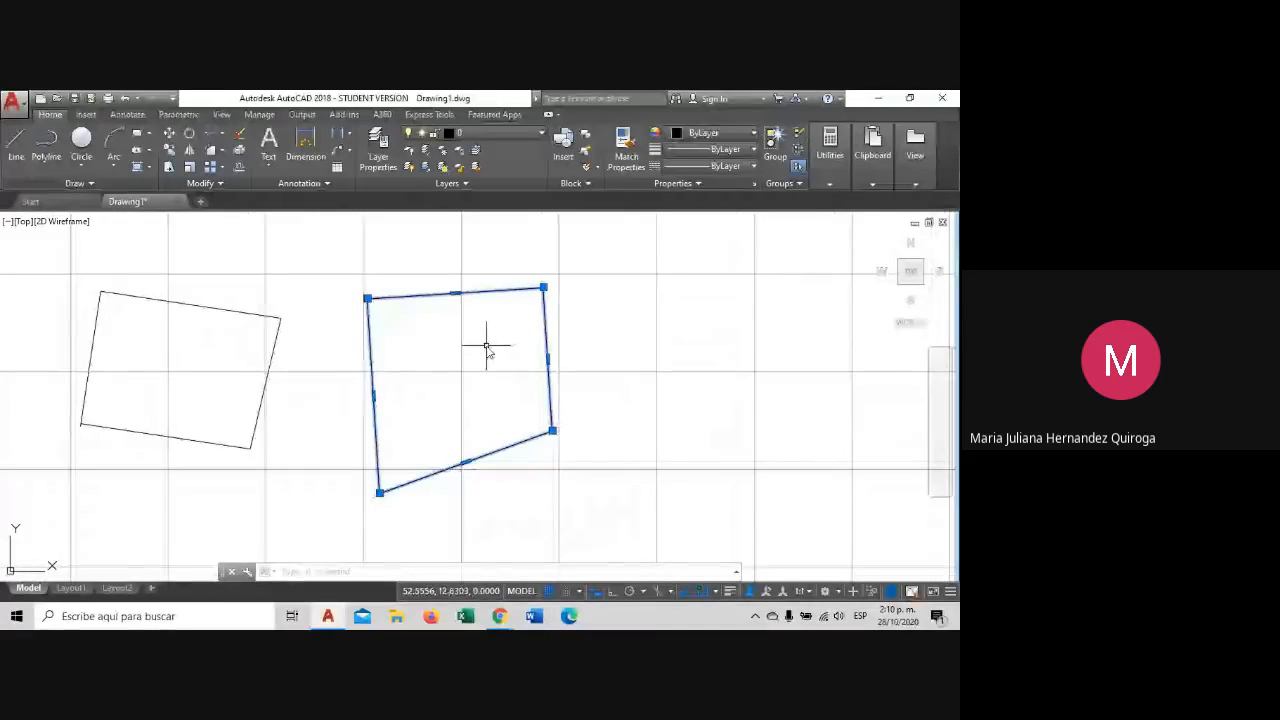
key(Escape)
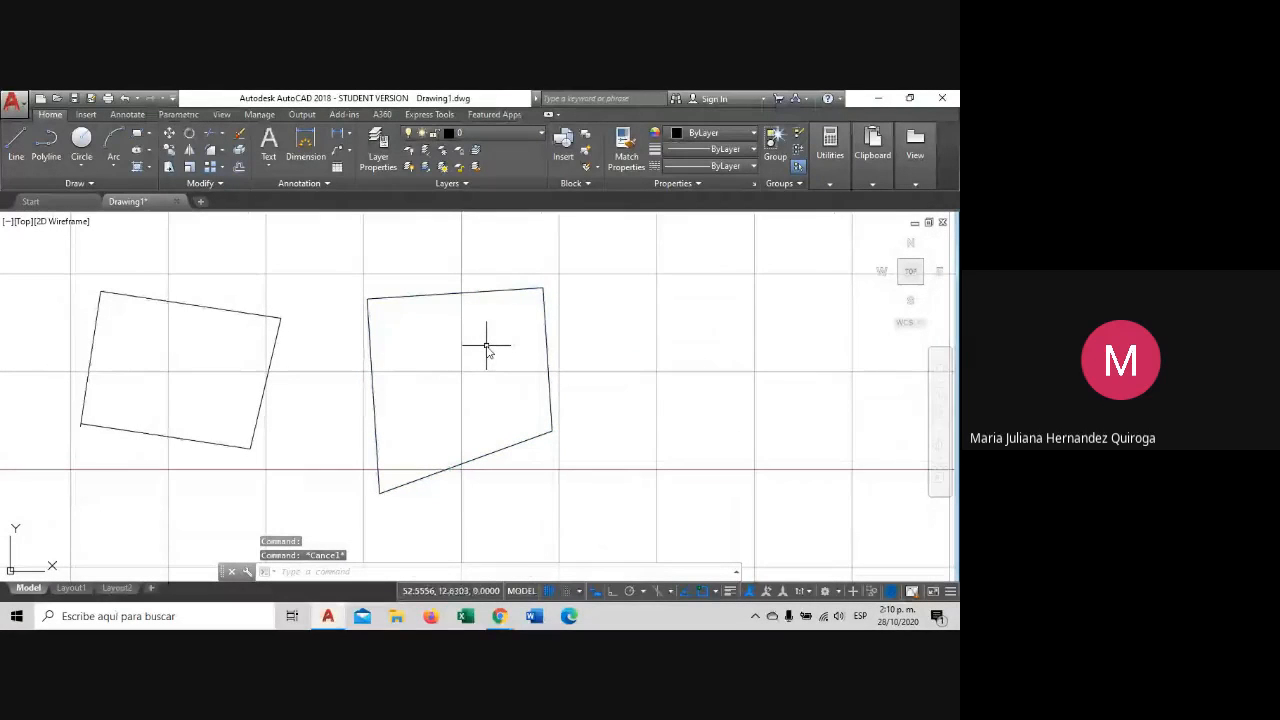
click(486, 345)
click(412, 283)
key(Escape)
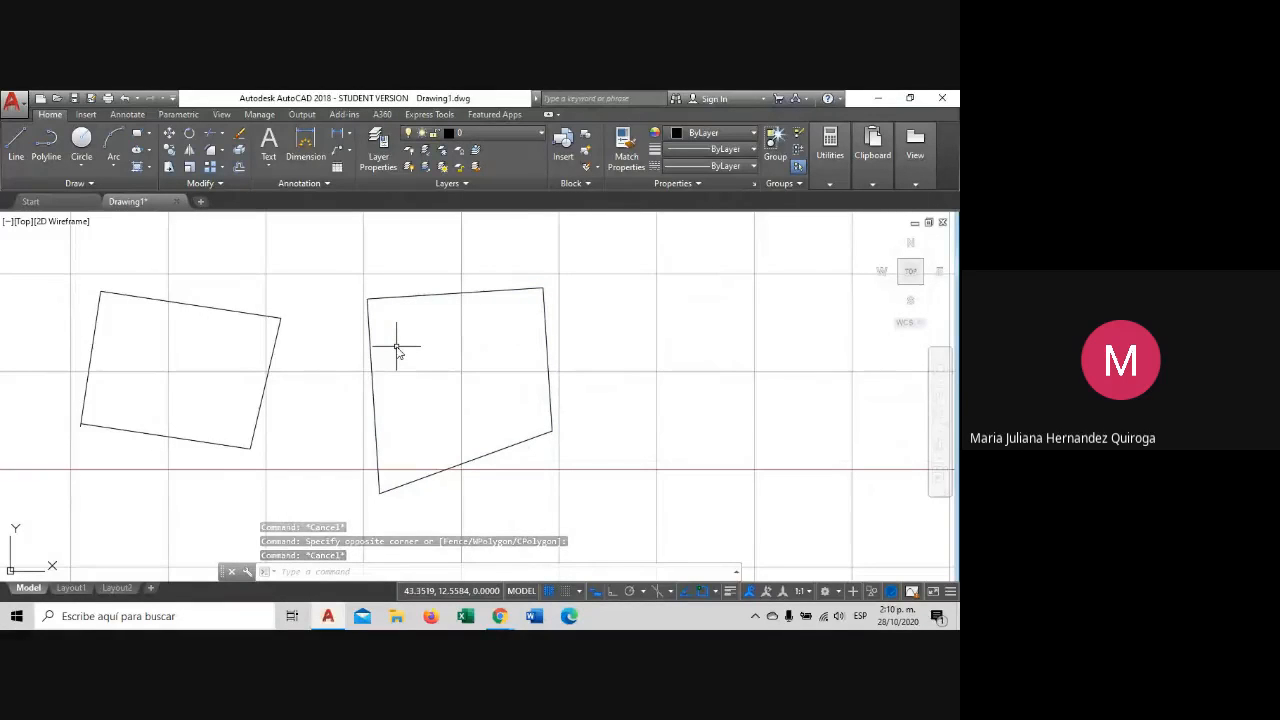
key(Escape)
Stretch the lower endpoint of the line outline's left side to meet the end of its bottom line.
middle_drag(434, 341, 551, 319)
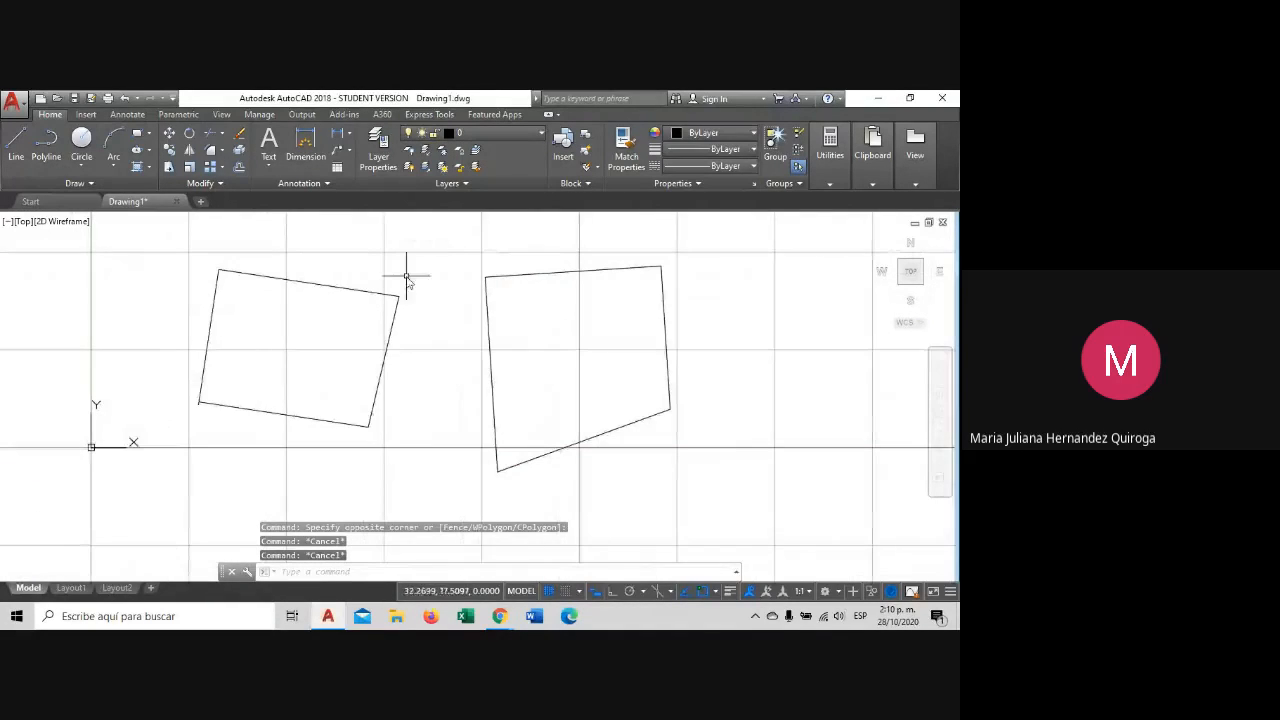
scroll(161, 399, up, 2)
click(295, 361)
click(272, 336)
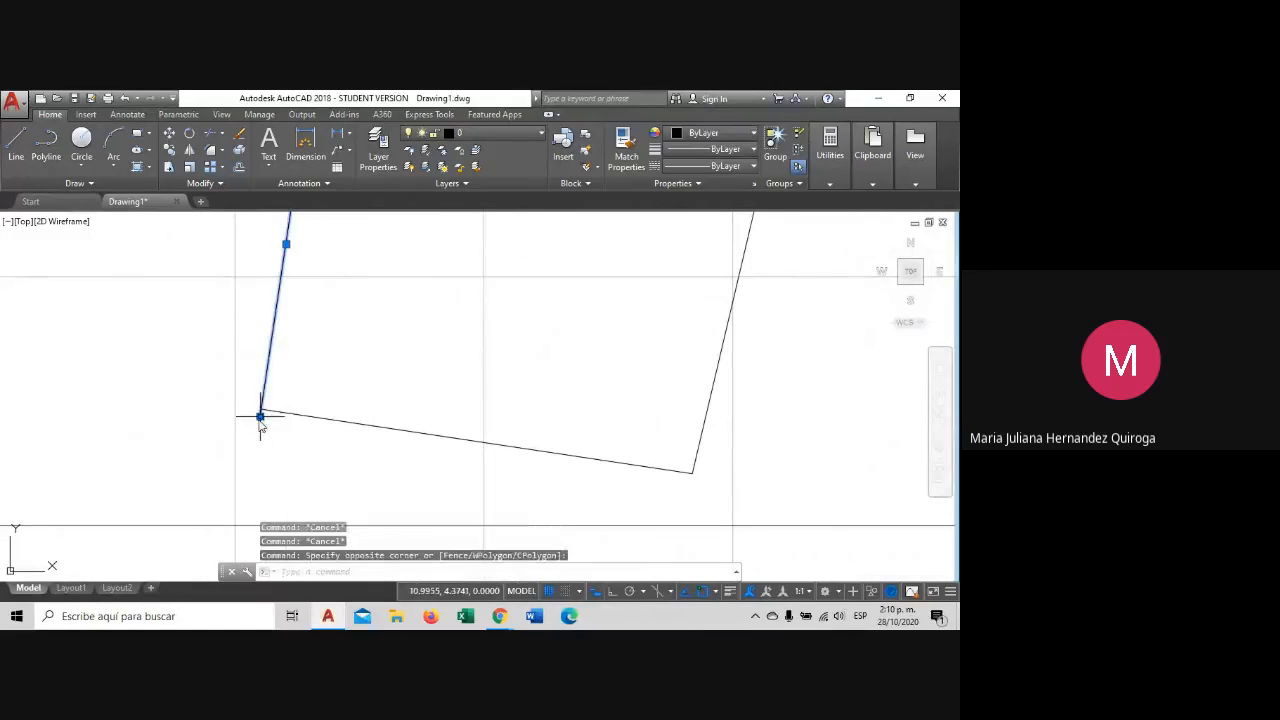
click(261, 411)
scroll(263, 405, down, 3)
scroll(310, 380, down, 1)
scroll(316, 368, up, 4)
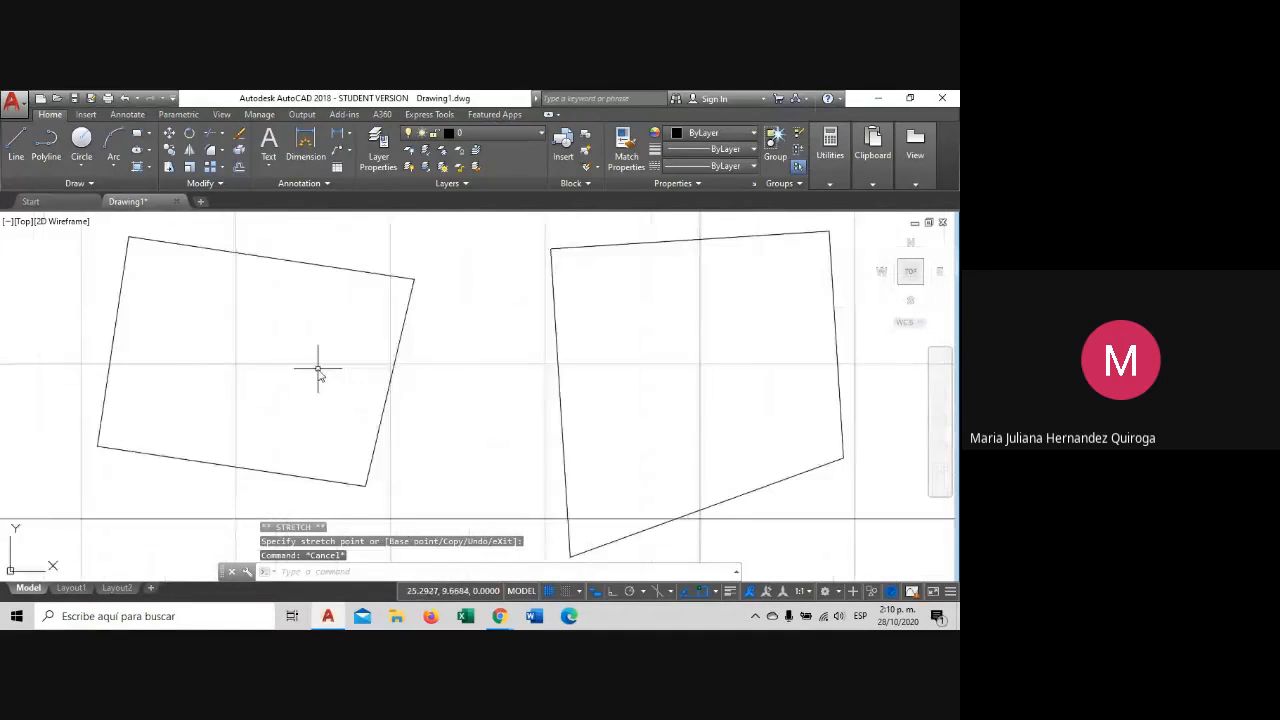
scroll(320, 368, down, 2)
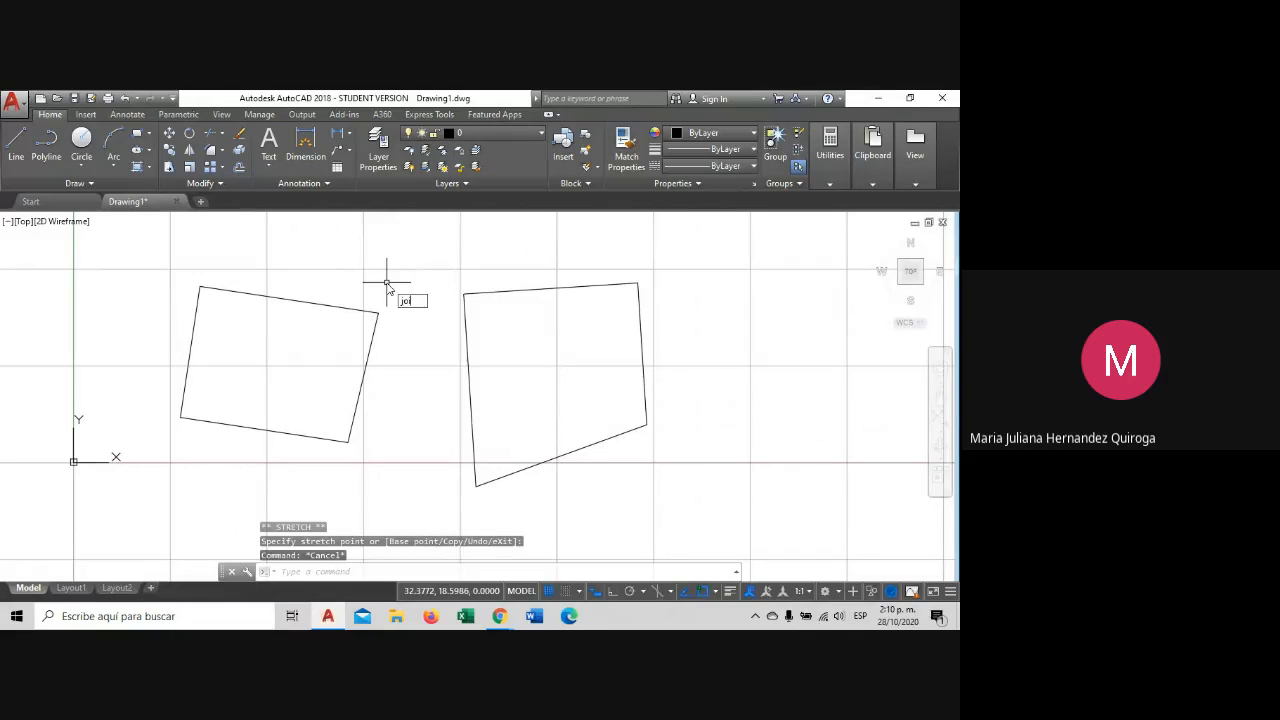
Select the whole line outline and its upper side alone to compare the selections, clearing each one.
key(Escape)
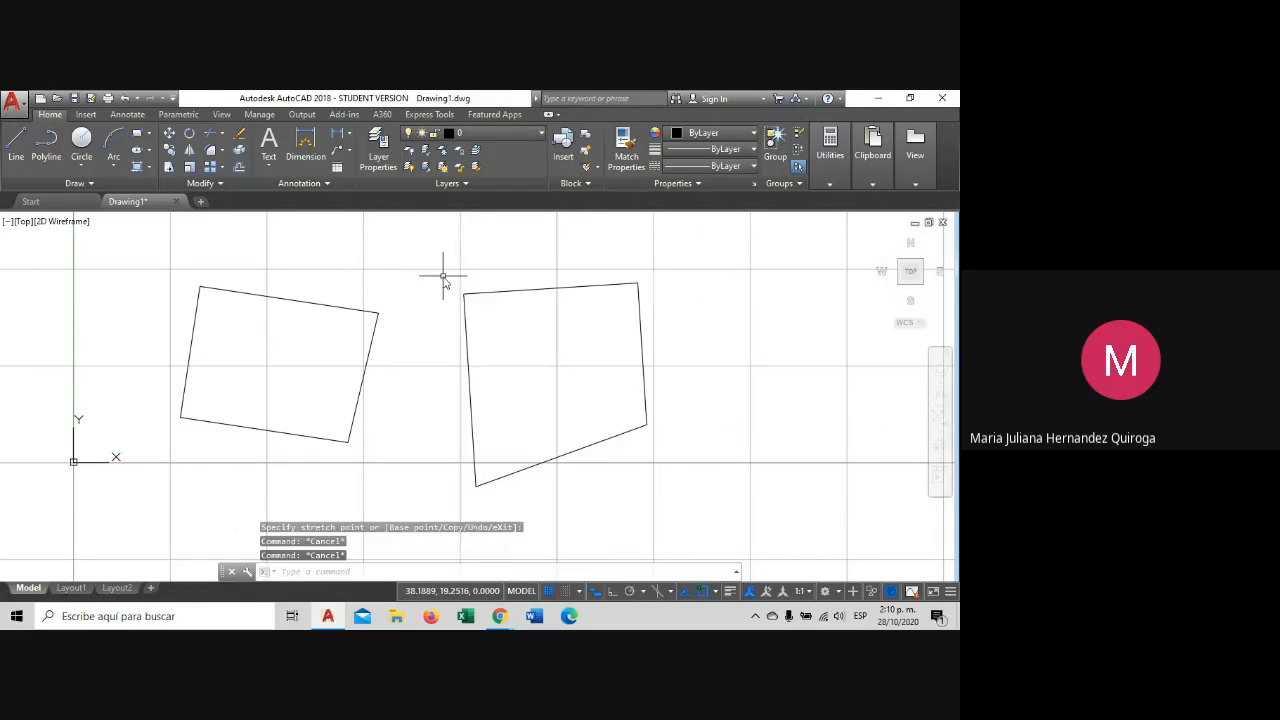
click(404, 256)
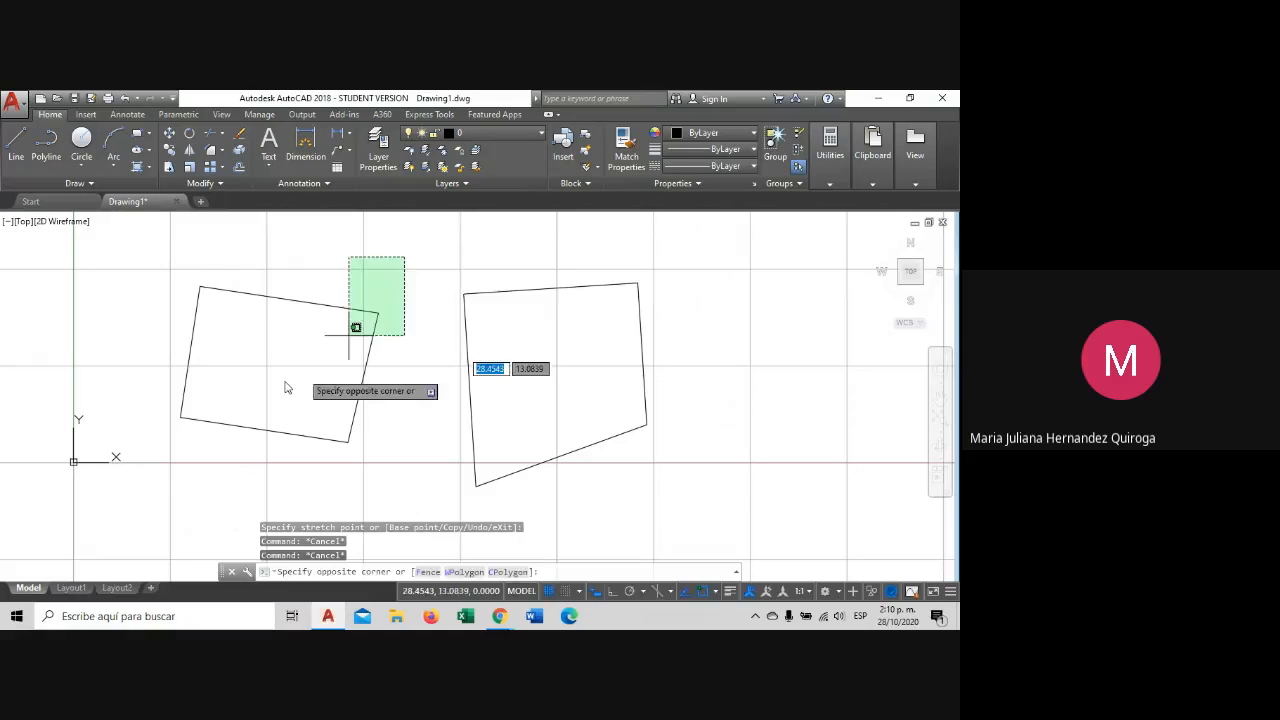
click(177, 446)
key(Escape)
click(262, 334)
click(249, 272)
key(Escape)
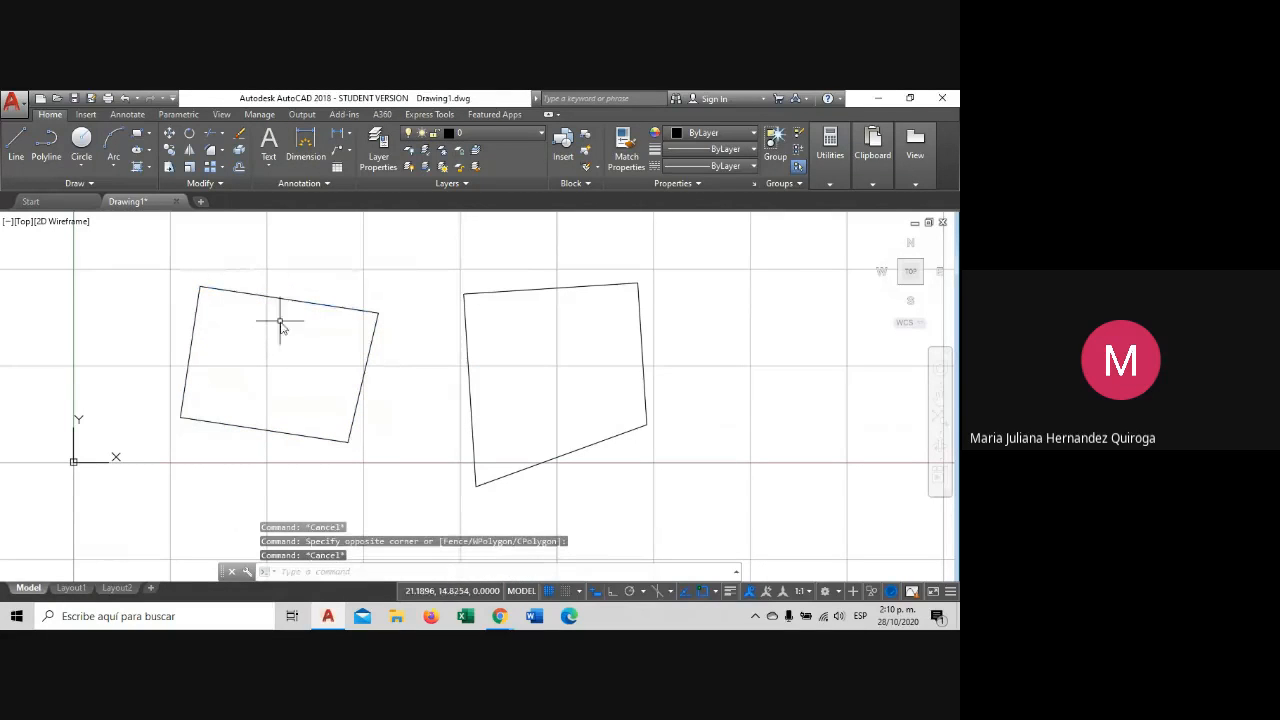
Join the four separate lines of the line outline into a single polyline with the JOIN command.
click(507, 290)
key(Escape)
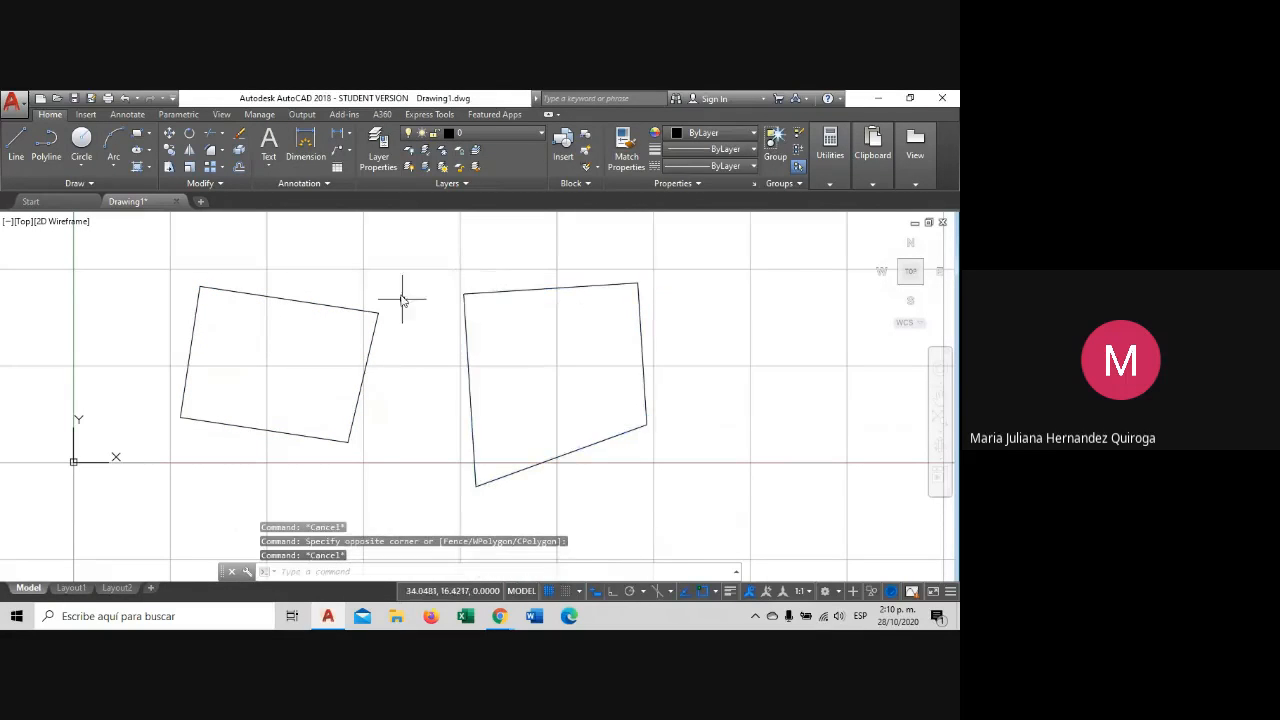
click(404, 262)
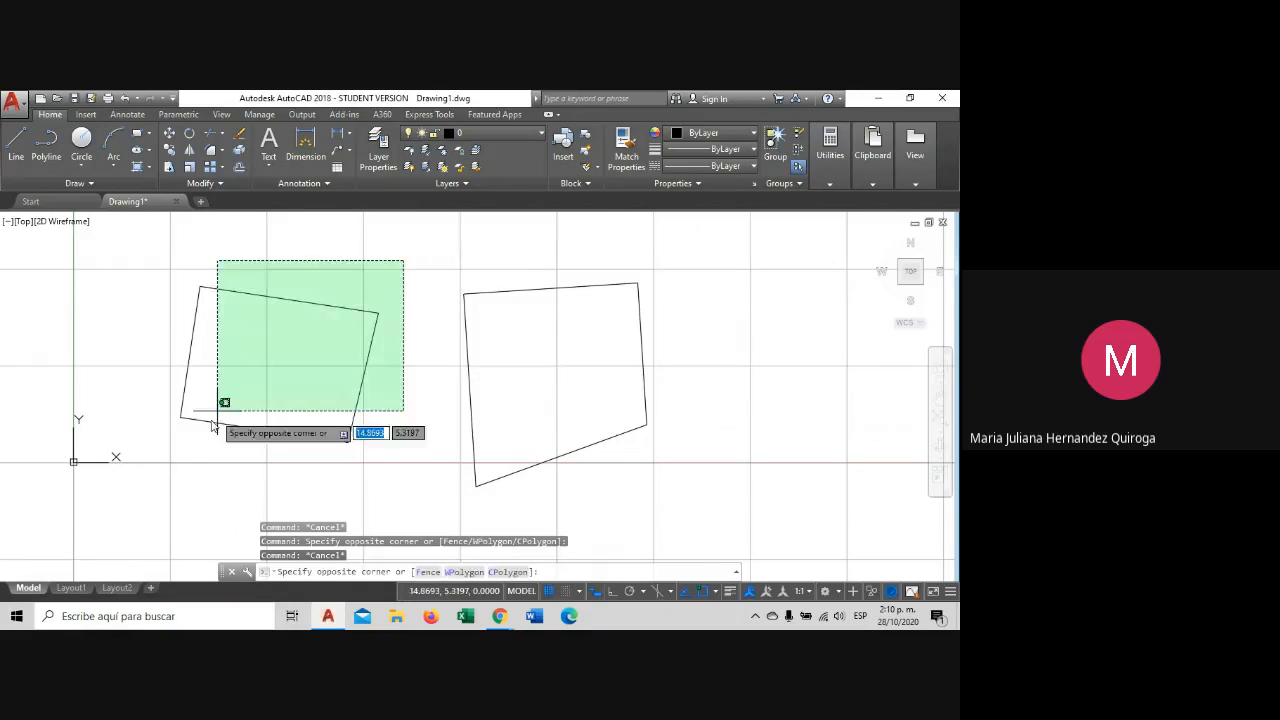
click(177, 448)
text(JOIN)
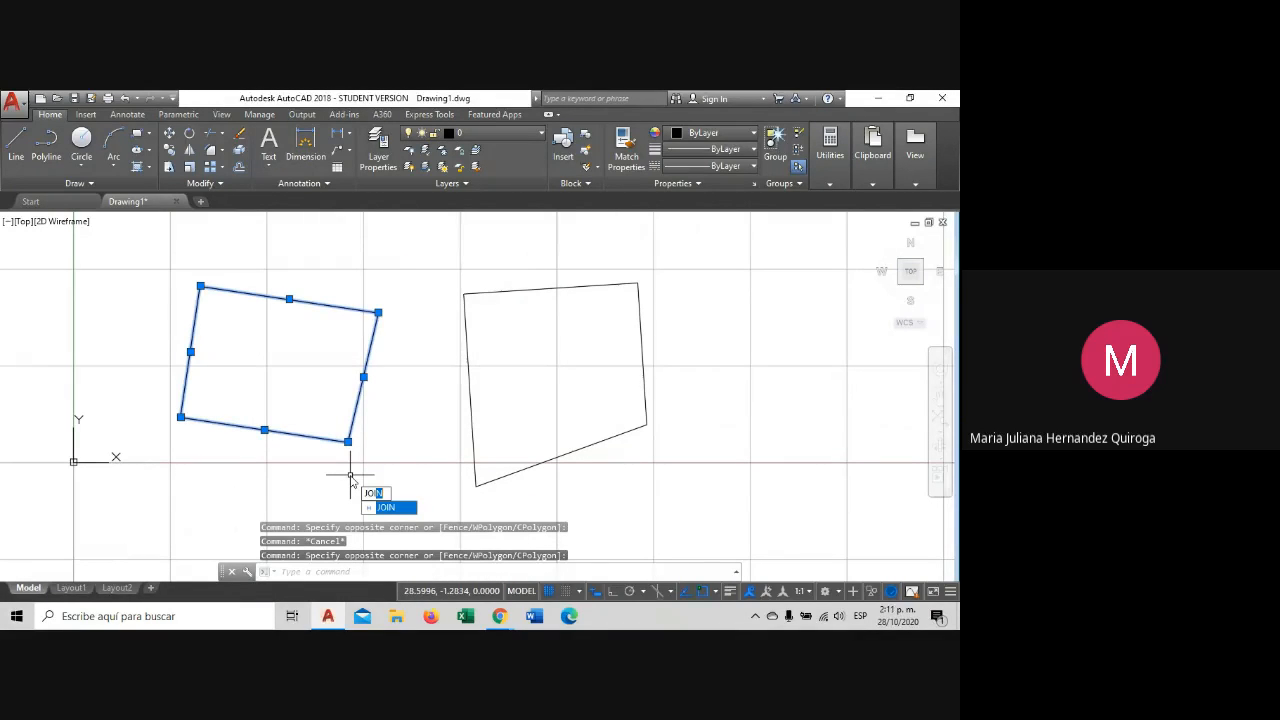
key(Return)
Select the joined outline and the original polyline by one side each to compare their behaviour, clearing each selection.
click(380, 408)
click(357, 380)
key(Escape)
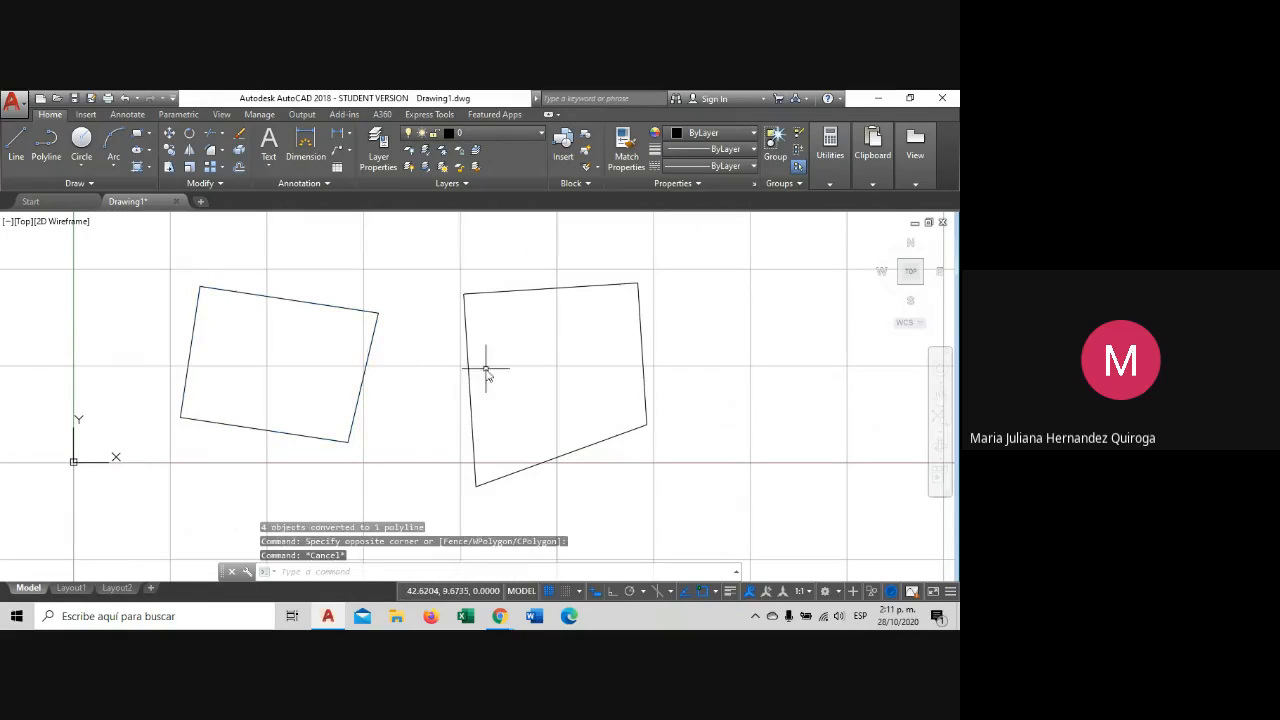
click(486, 370)
click(443, 363)
key(Escape)
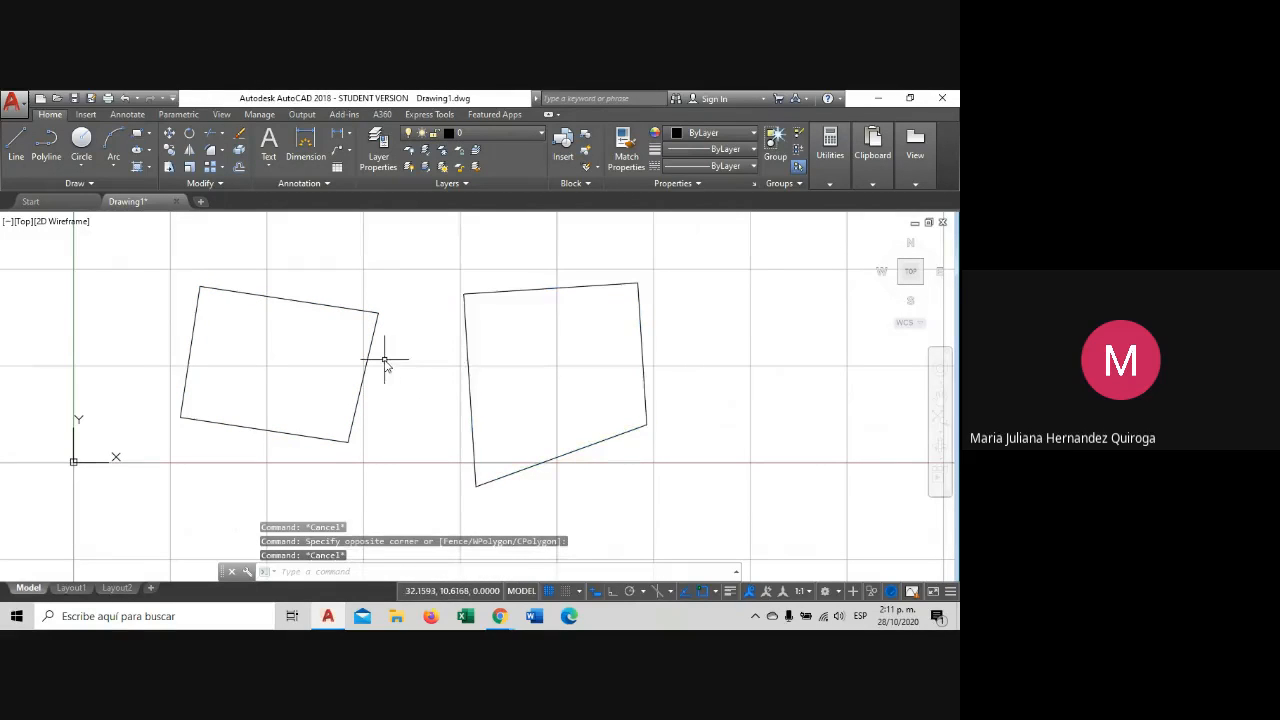
click(384, 362)
click(337, 346)
key(Escape)
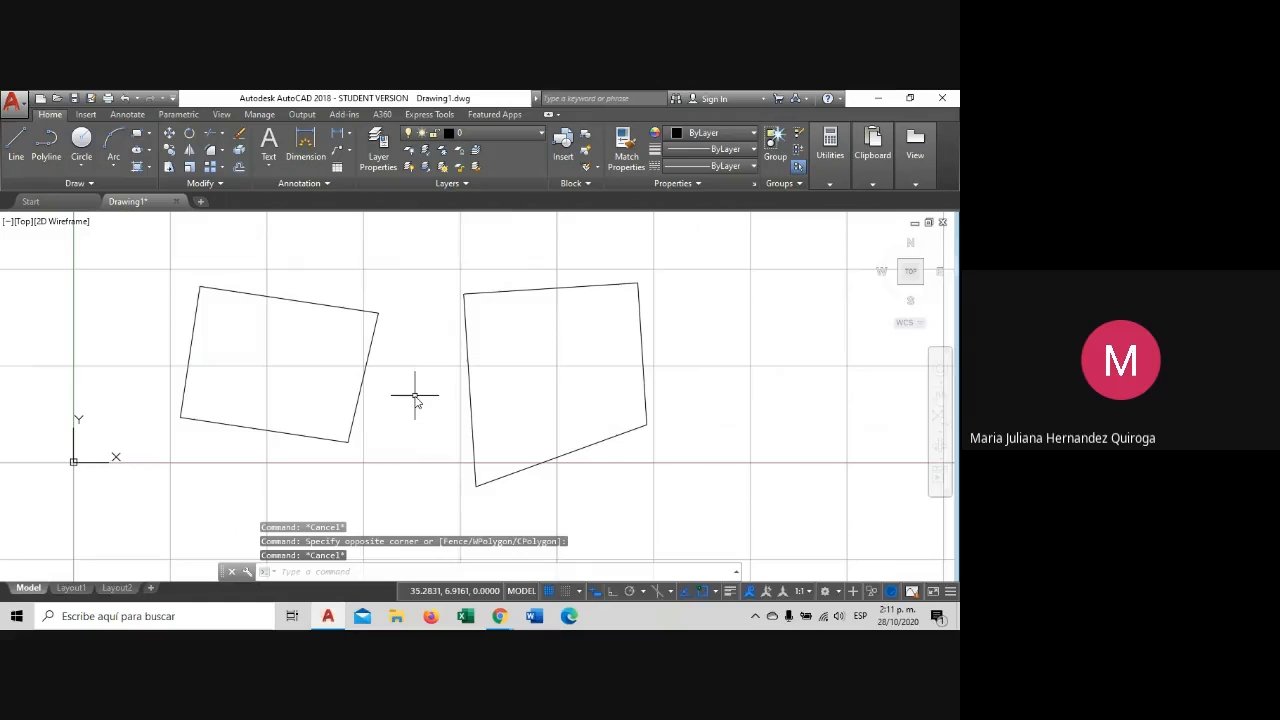
Select the joined outline and examine its lower-left corner closely to check how the two sides meet.
scroll(178, 420, up, 4)
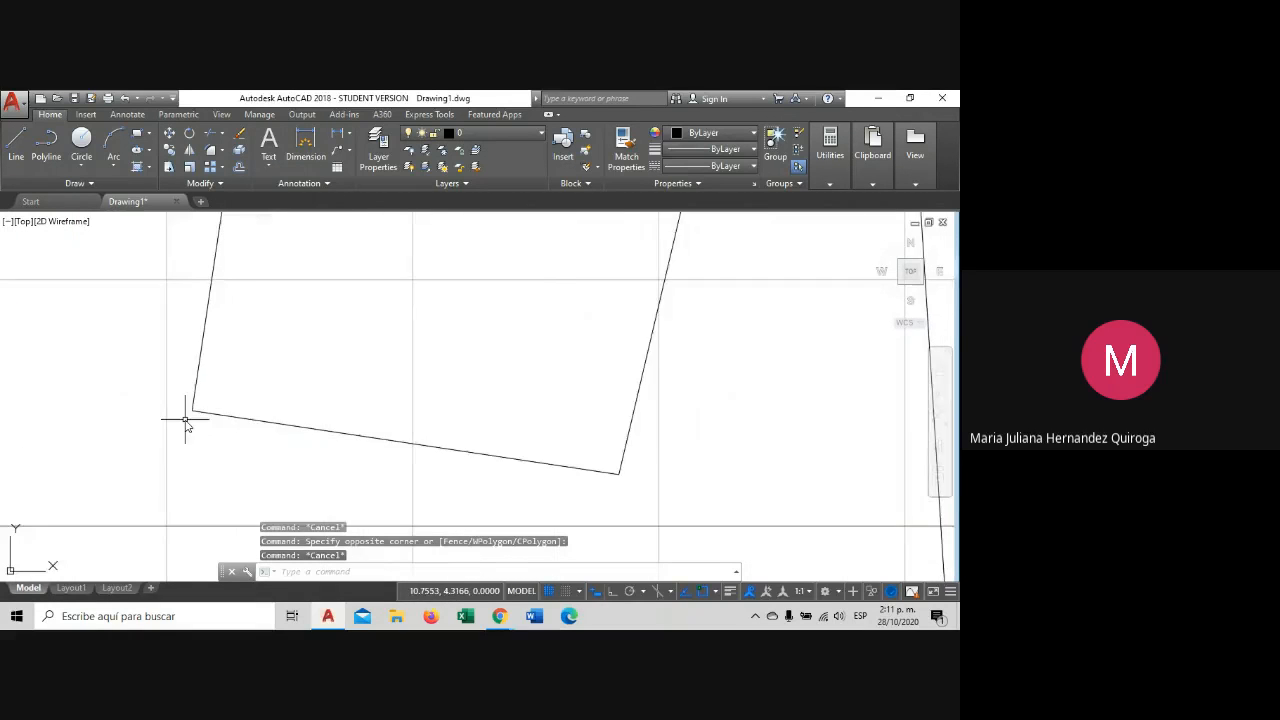
scroll(185, 425, down, 4)
click(211, 373)
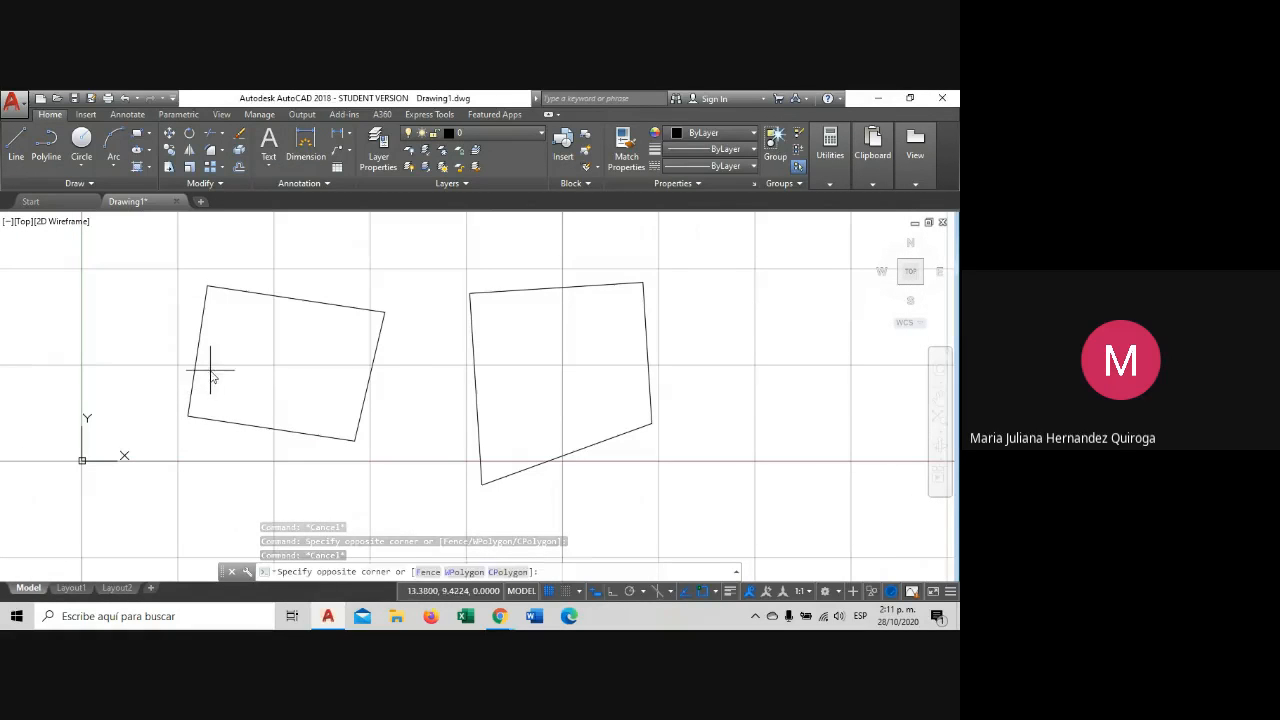
click(194, 352)
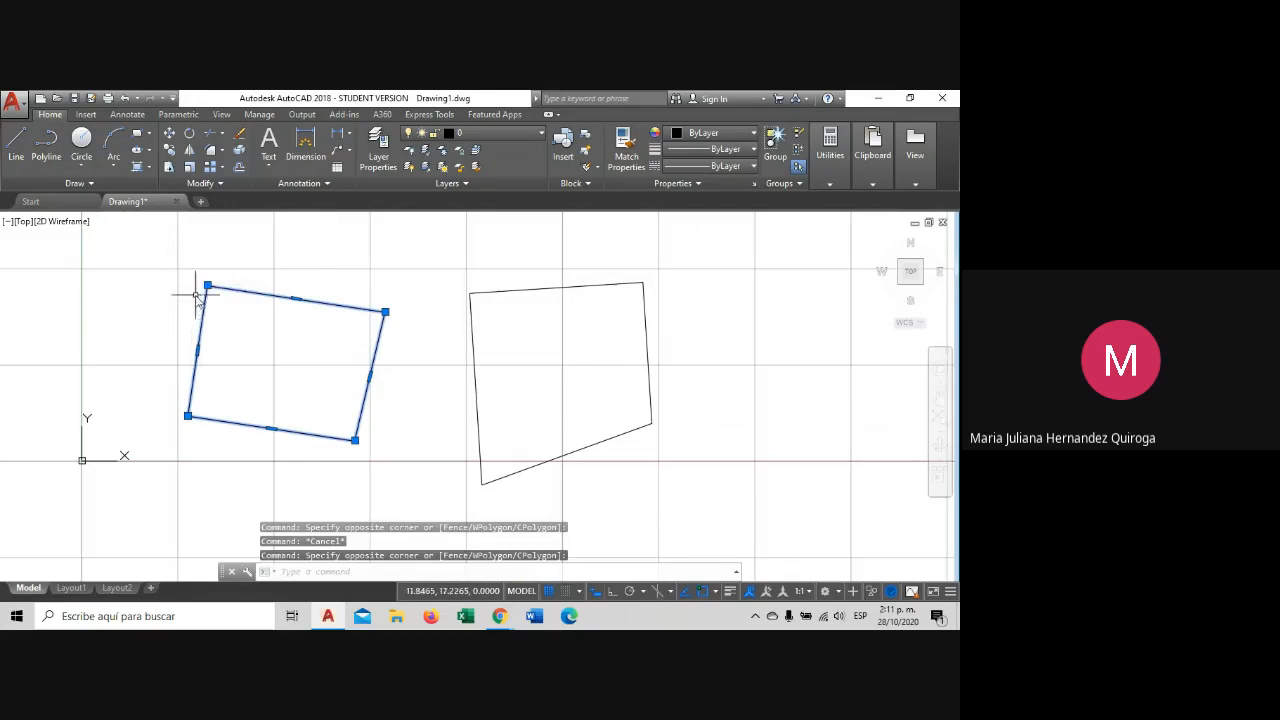
scroll(190, 410, up, 3)
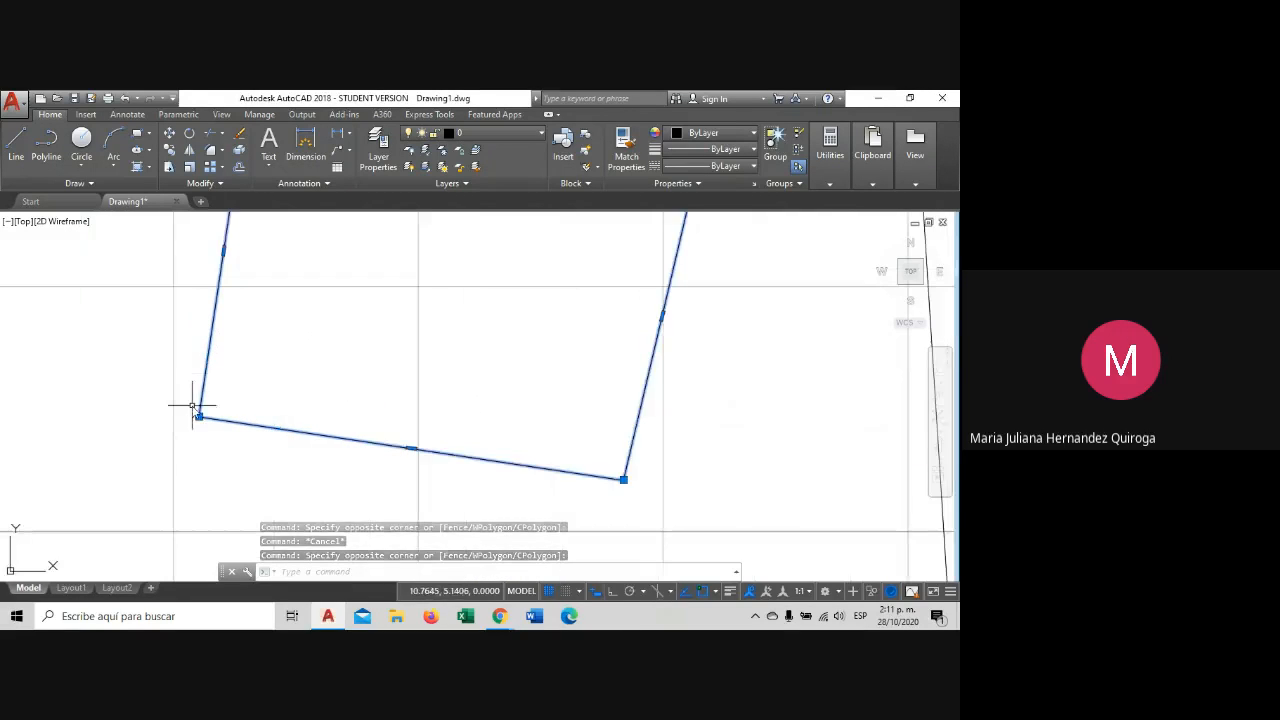
scroll(200, 408, down, 3)
scroll(197, 408, up, 2)
key(Escape)
scroll(185, 412, up, 4)
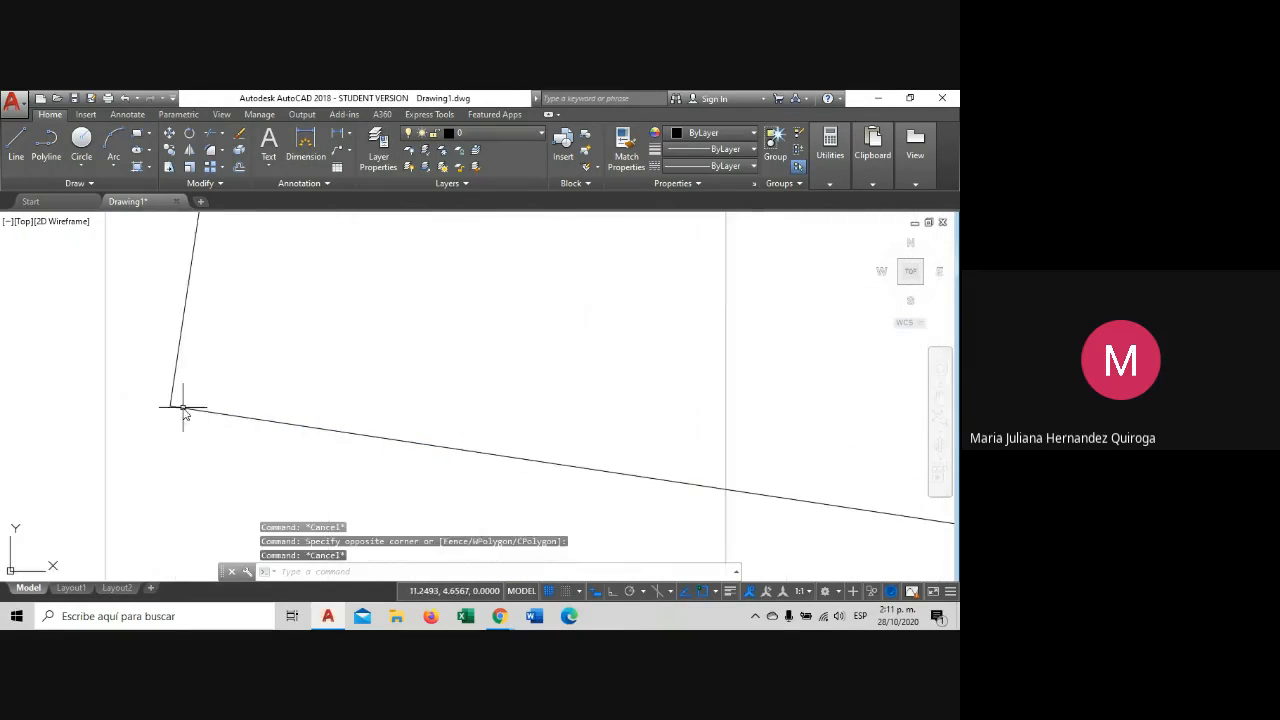
click(183, 407)
scroll(156, 420, up, 3)
key(Escape)
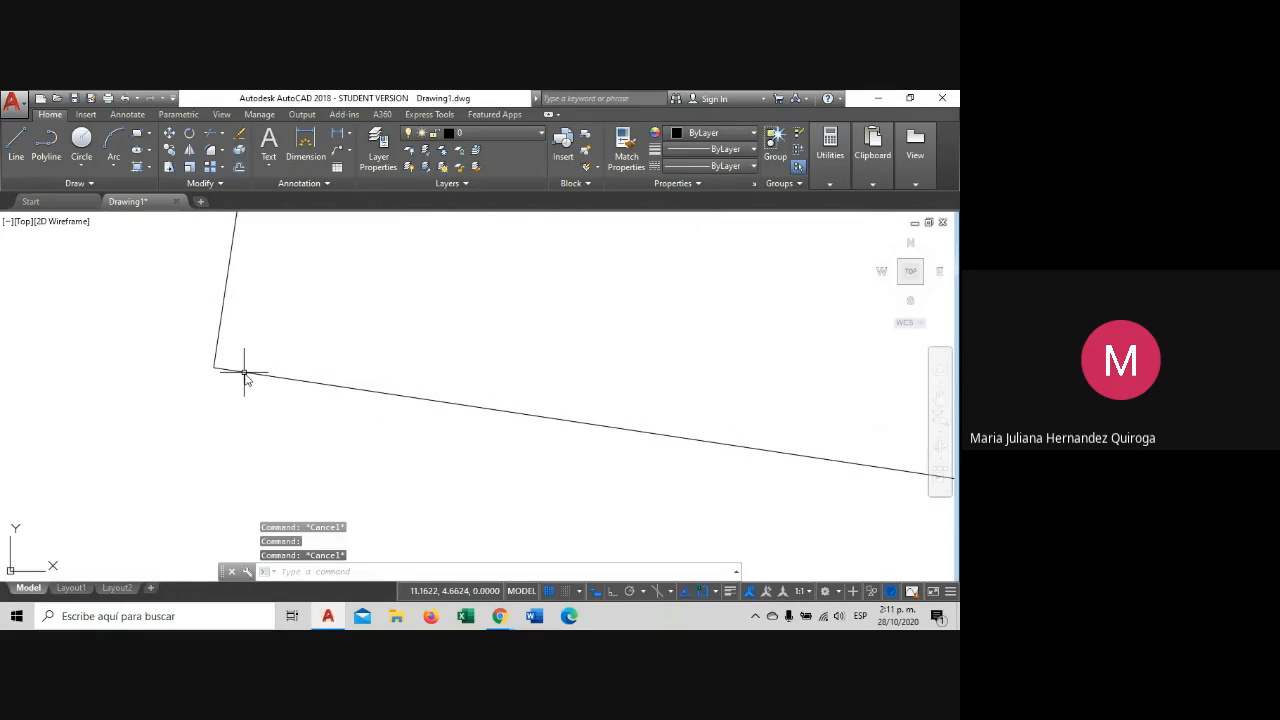
click(245, 377)
scroll(228, 388, down, 2)
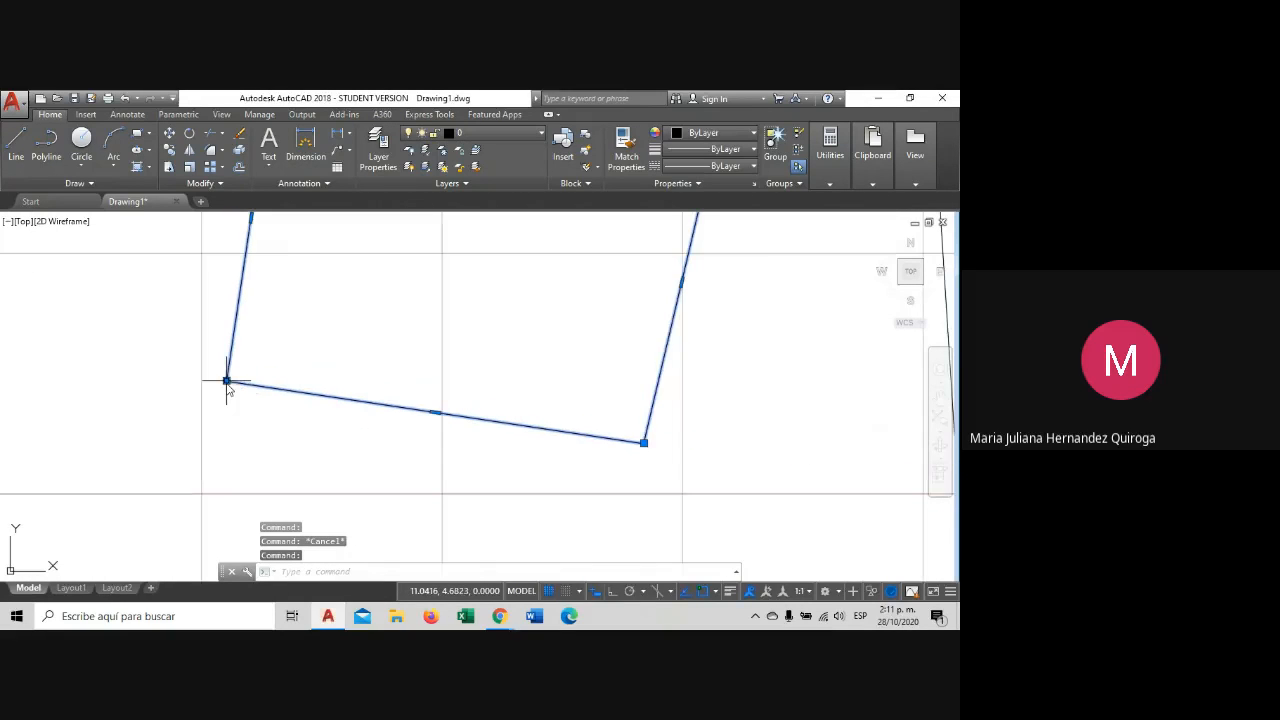
Undo the join and stretch the bottom line's left endpoint slightly along the line, leaving a small gap at the corner.
scroll(227, 390, down, 2)
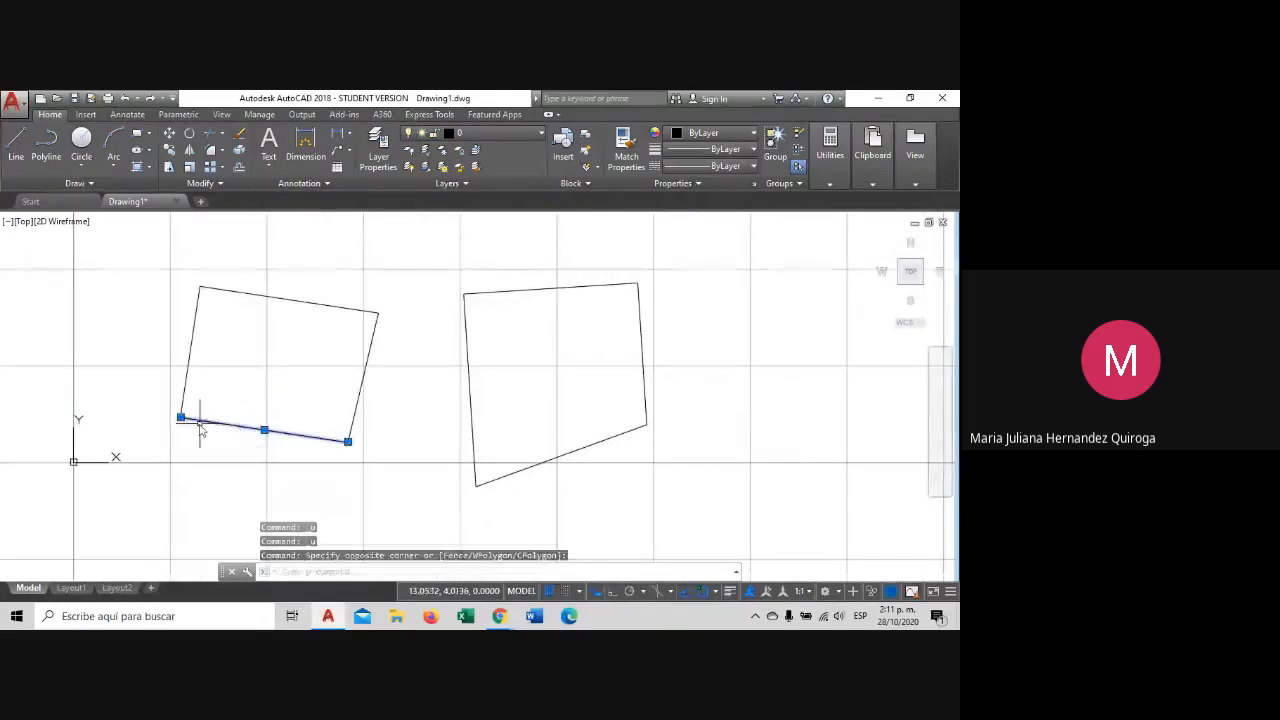
scroll(194, 418, up, 2)
click(114, 405)
scroll(134, 409, up, 1)
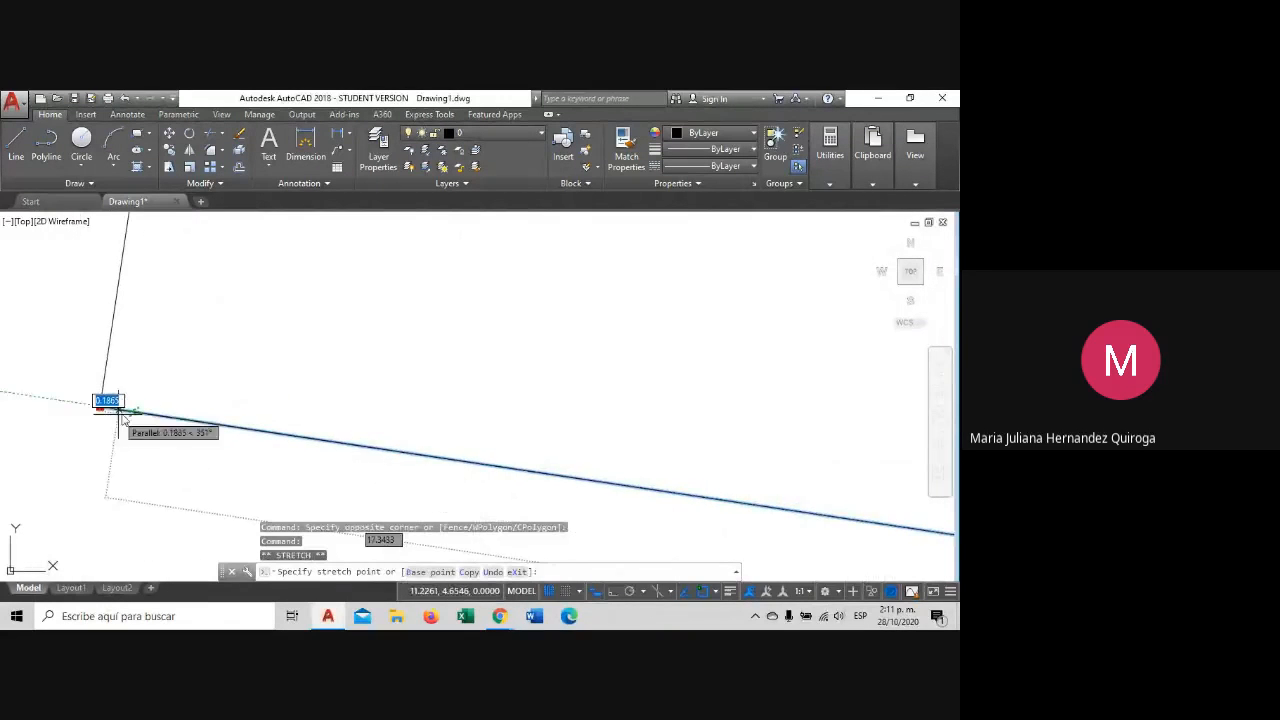
click(128, 410)
scroll(127, 411, down, 1)
scroll(100, 403, up, 2)
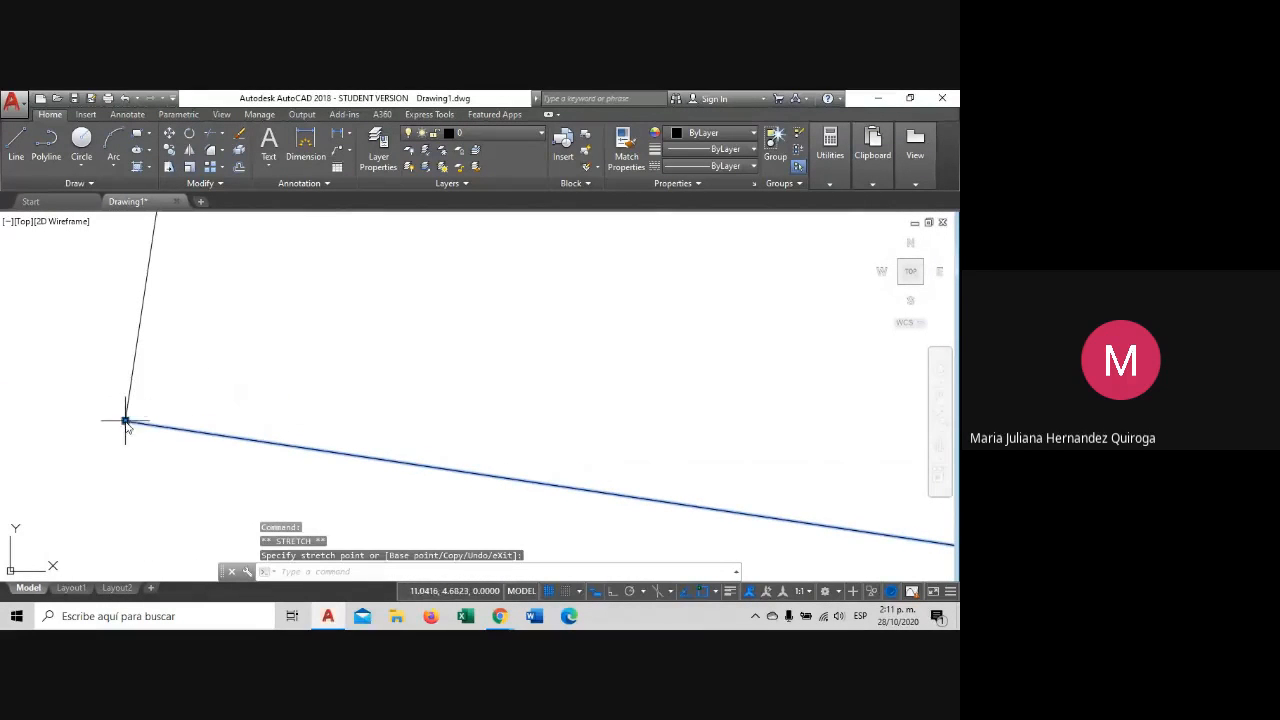
click(126, 421)
click(165, 427)
key(Escape)
scroll(156, 465, down, 3)
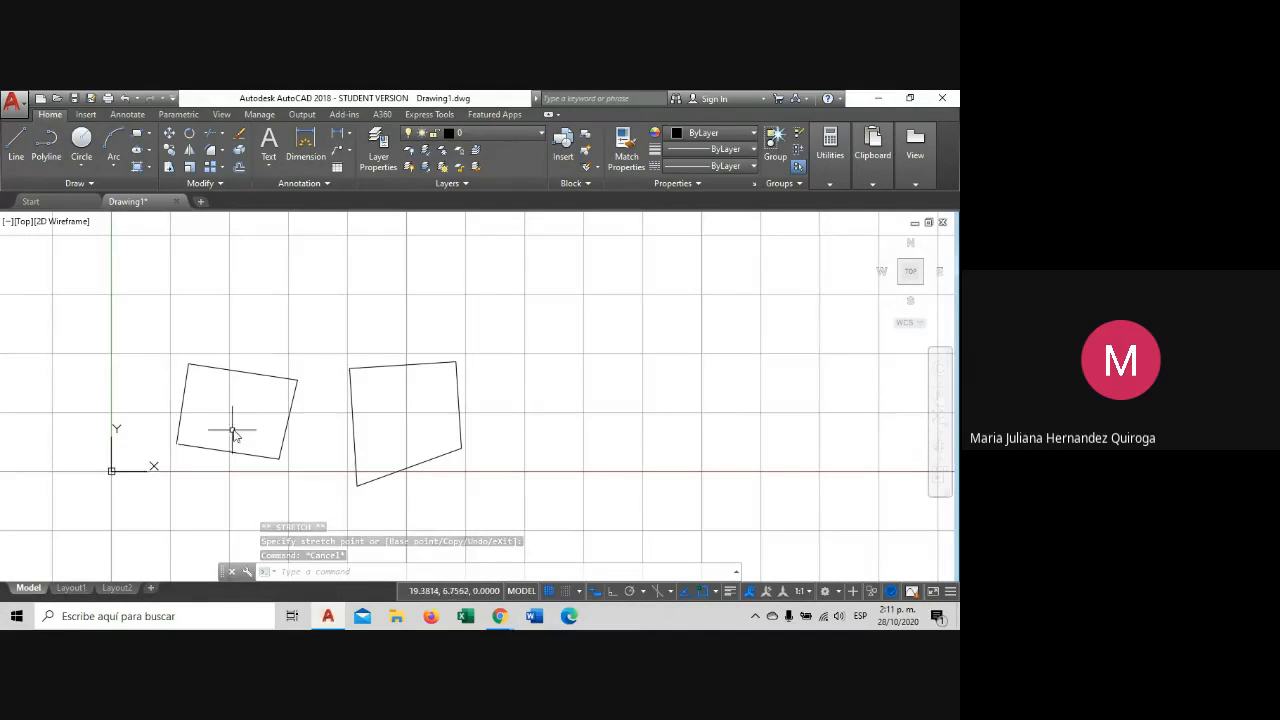
Stretch the bottom line's left endpoint back to the lower end of the left side, closing the corner gap.
middle_drag(229, 434, 257, 408)
click(257, 410)
click(236, 452)
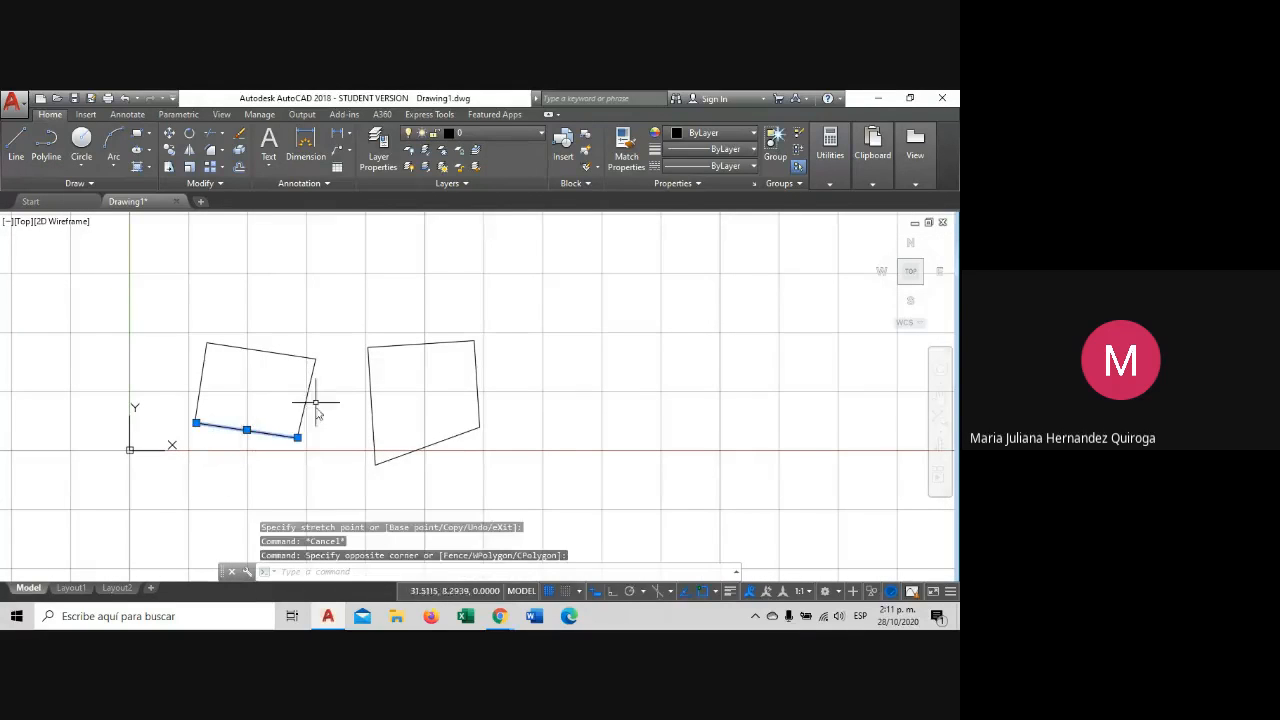
click(314, 429)
click(200, 316)
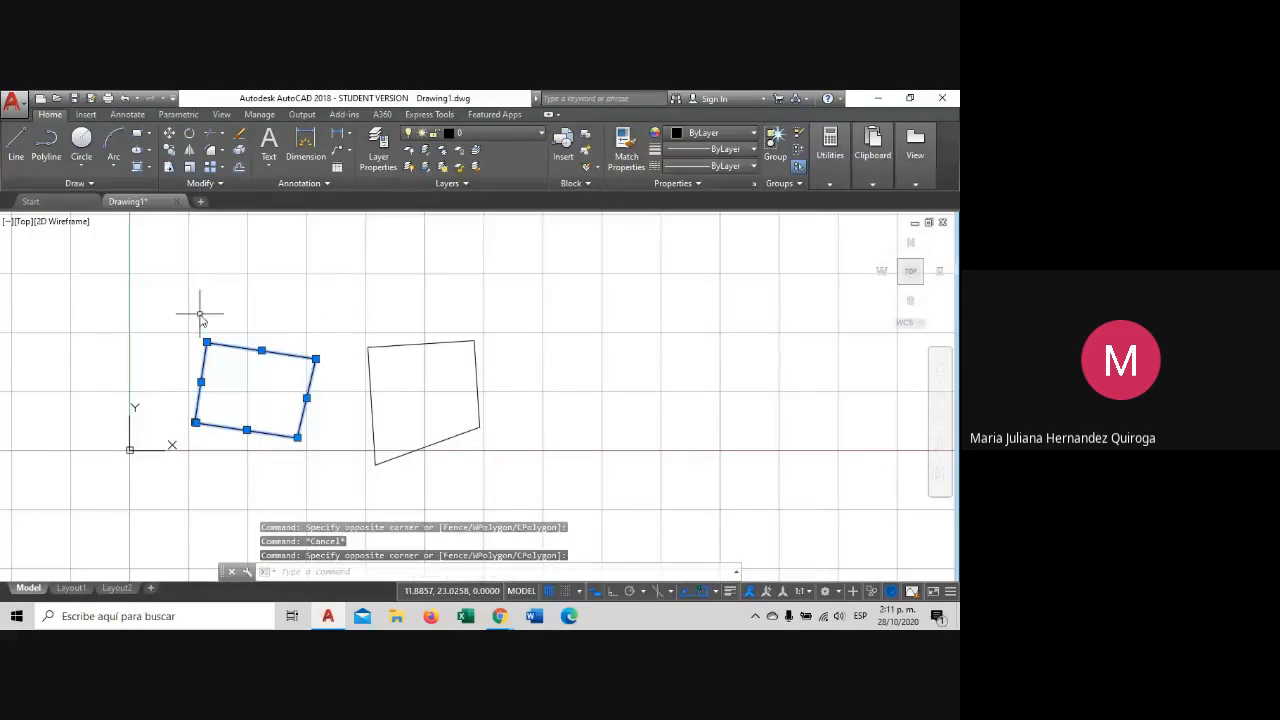
scroll(195, 425, up, 5)
click(200, 412)
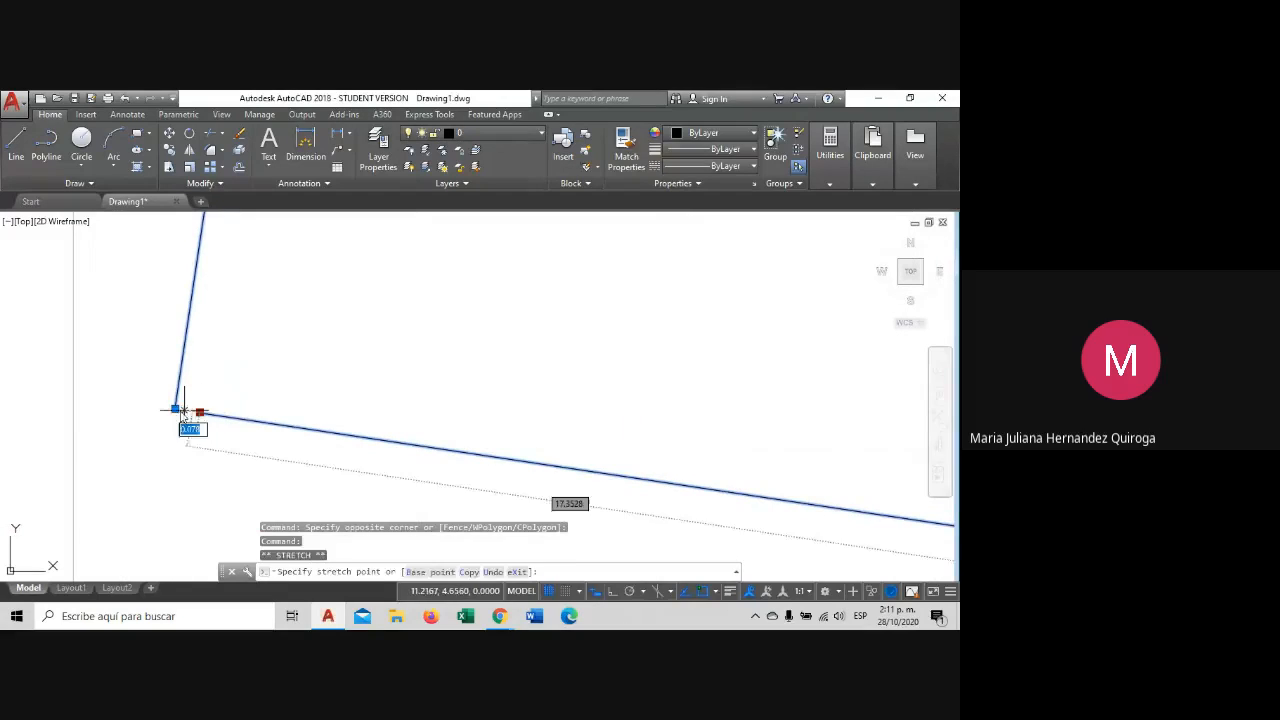
key(Escape)
scroll(234, 398, down, 5)
scroll(234, 398, up, 5)
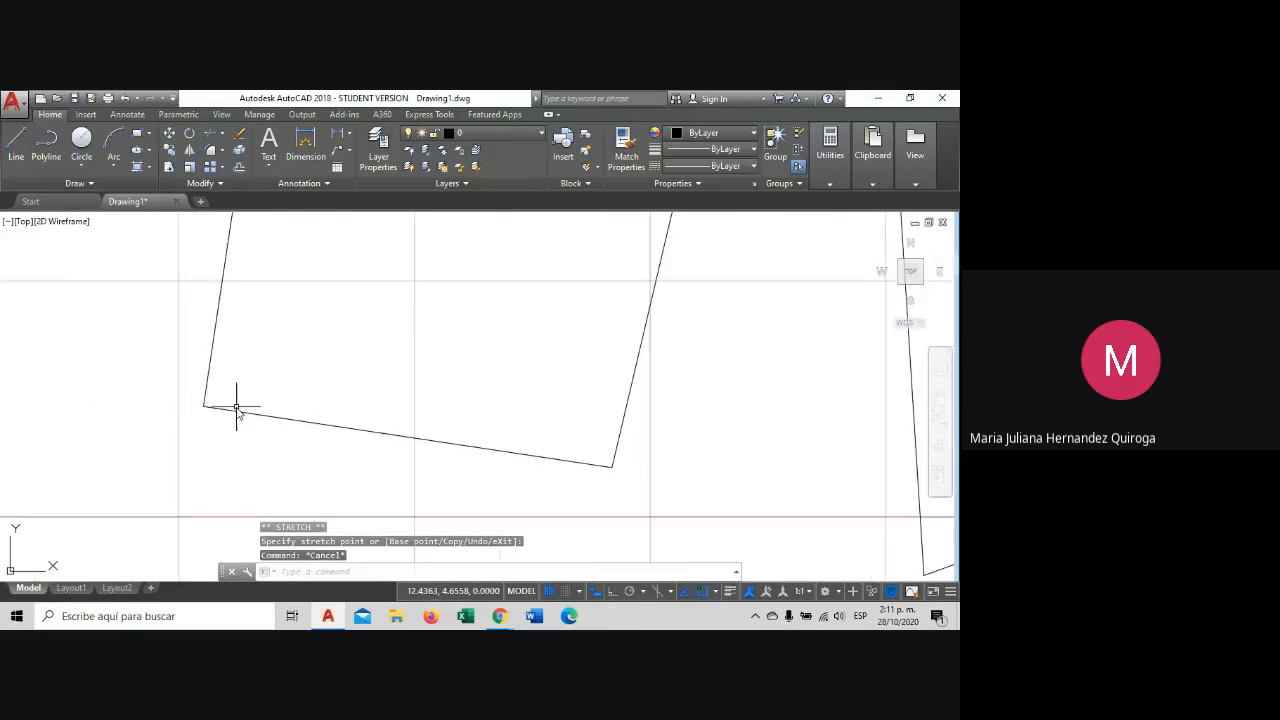
scroll(237, 409, down, 4)
middle_drag(229, 408, 197, 417)
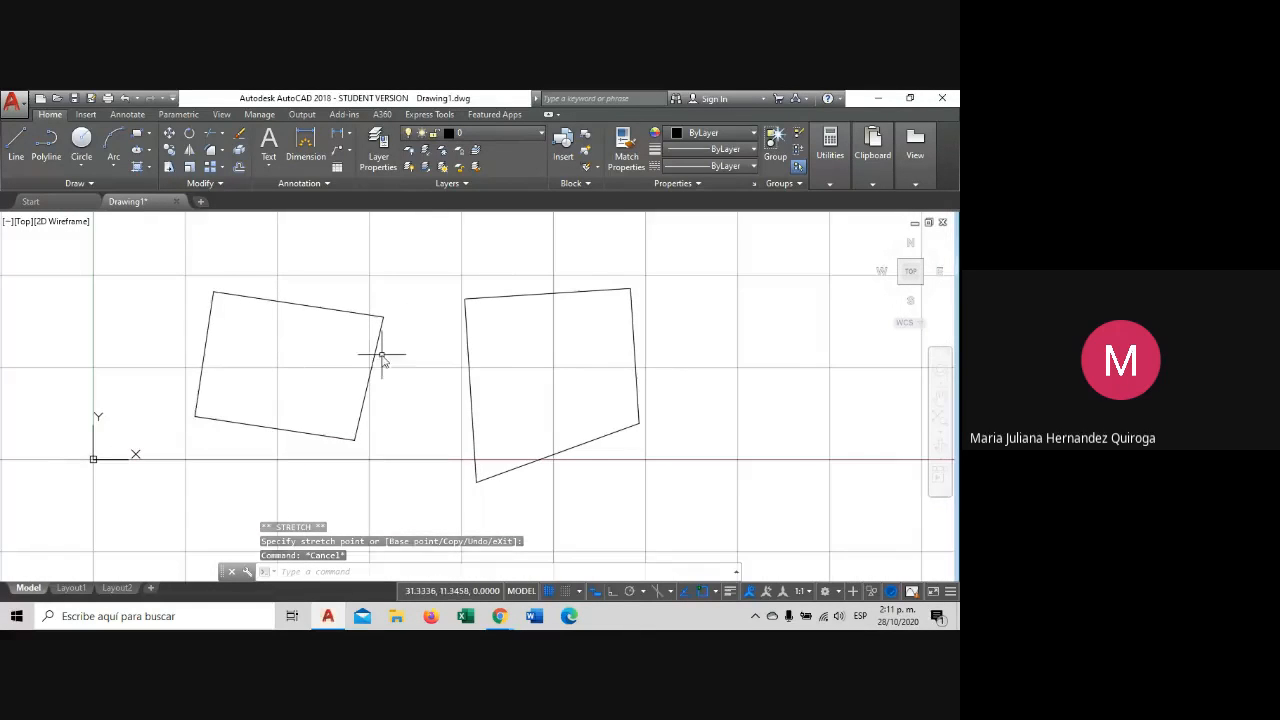
Try stretching the original polyline's upper-right vertex up and outward, and undo that stretch.
middle_drag(377, 357, 346, 360)
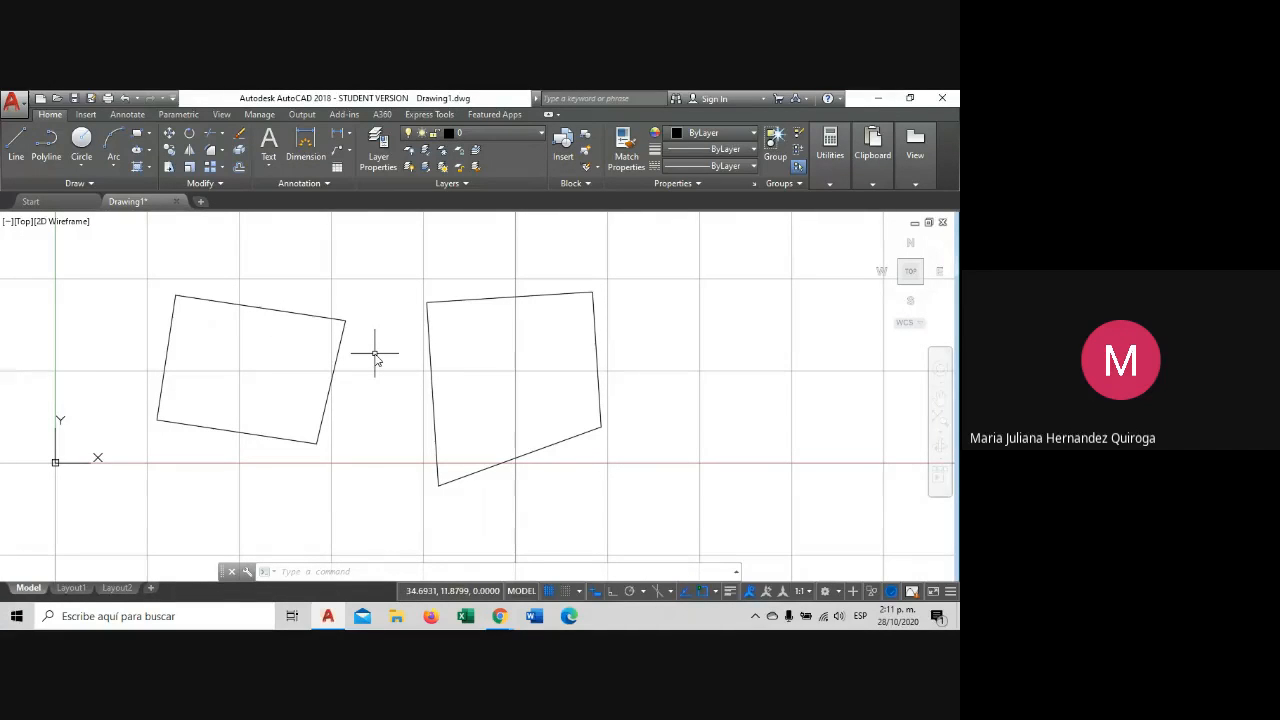
middle_drag(375, 356, 335, 357)
click(491, 309)
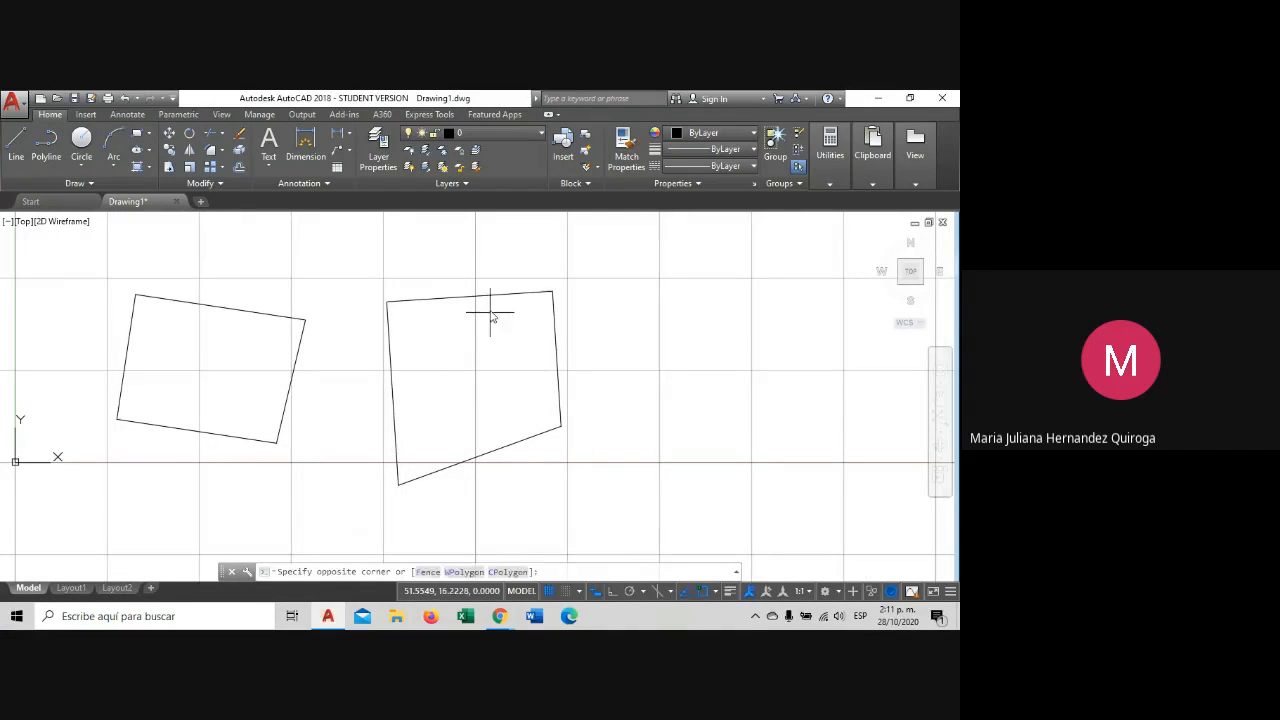
click(466, 288)
middle_drag(466, 357, 421, 352)
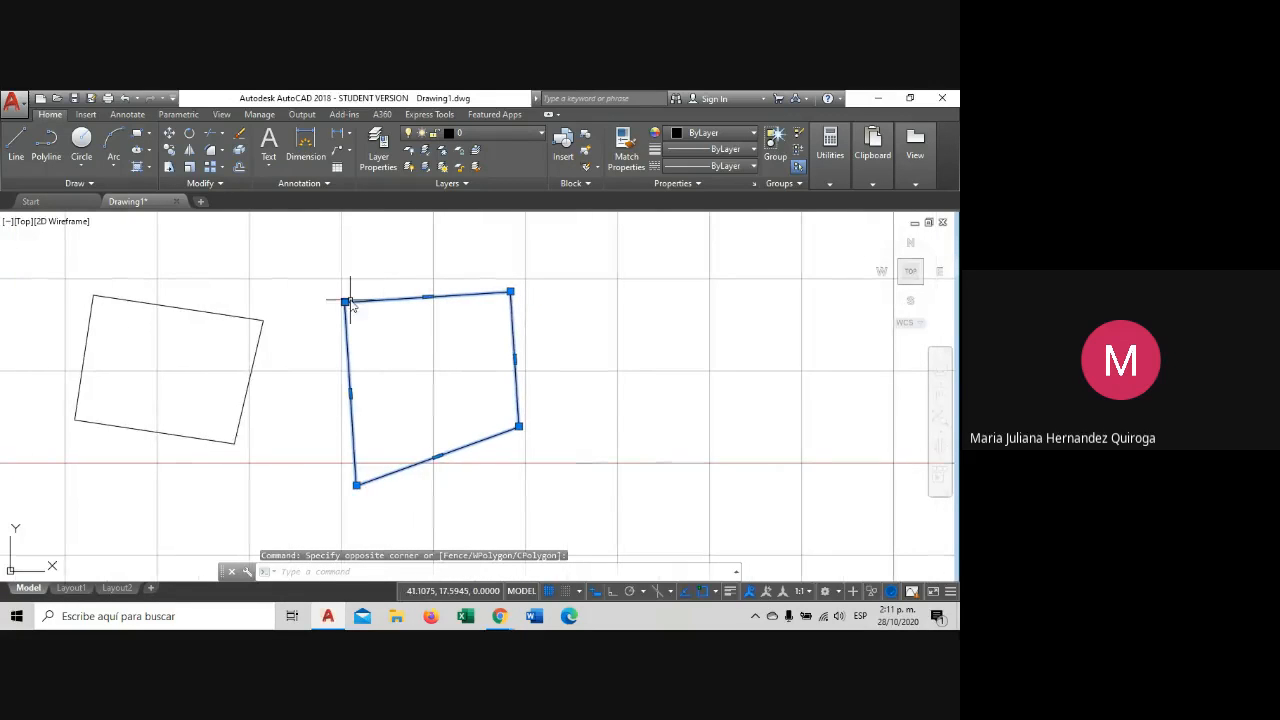
click(510, 292)
click(635, 258)
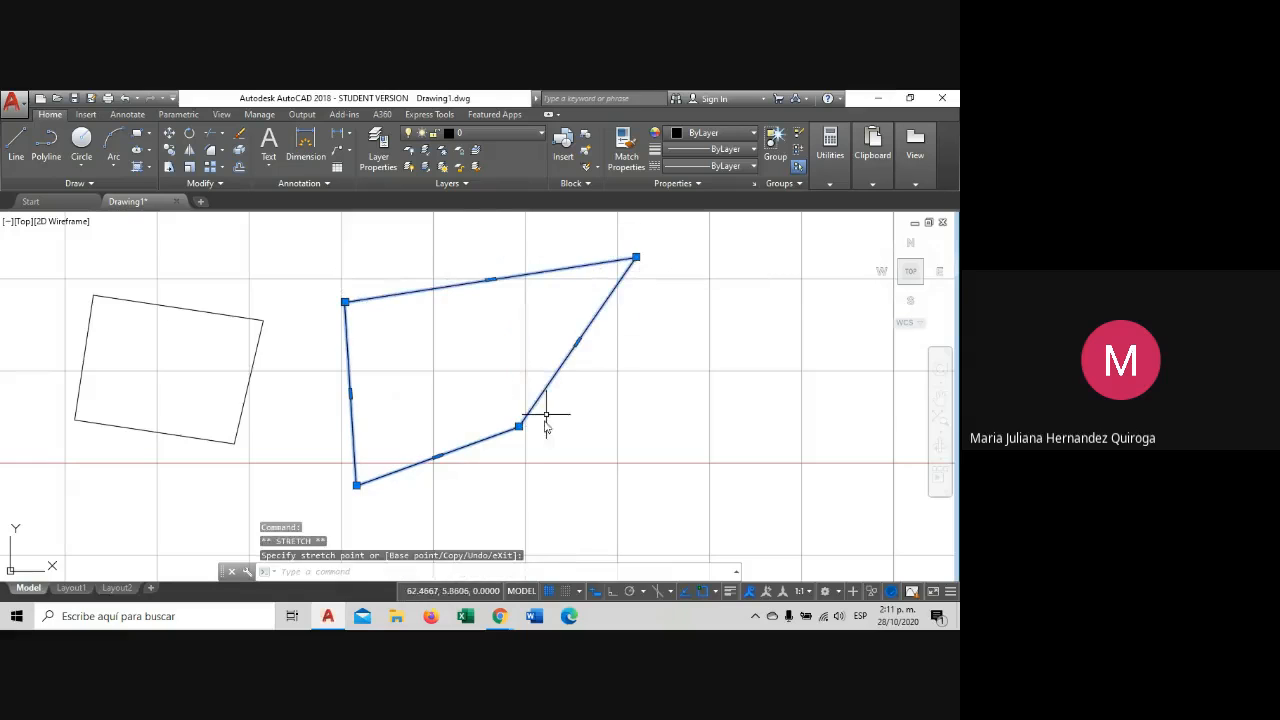
key(ctrl+z)
Try stretching the polyline's upper-right vertex up and slightly inward, undo it, and clear the selection.
click(516, 297)
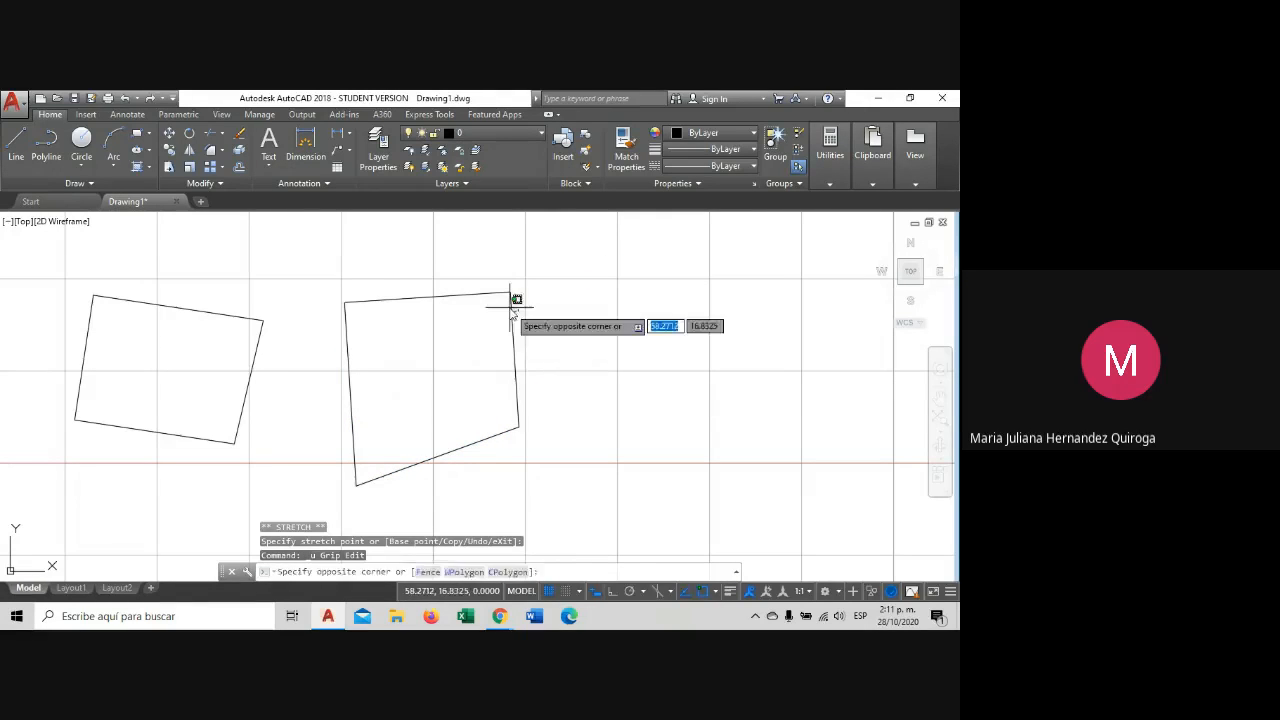
click(508, 284)
click(510, 292)
click(494, 249)
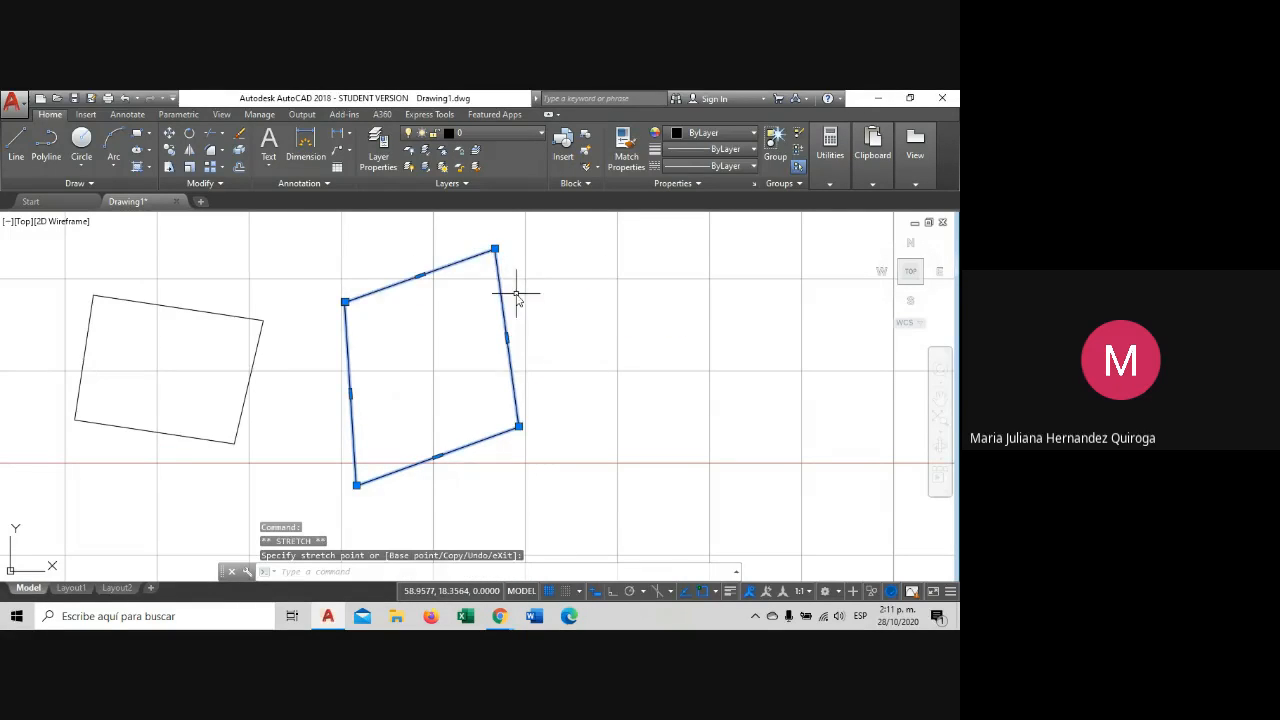
key(ctrl+z)
click(518, 326)
click(493, 336)
key(Escape)
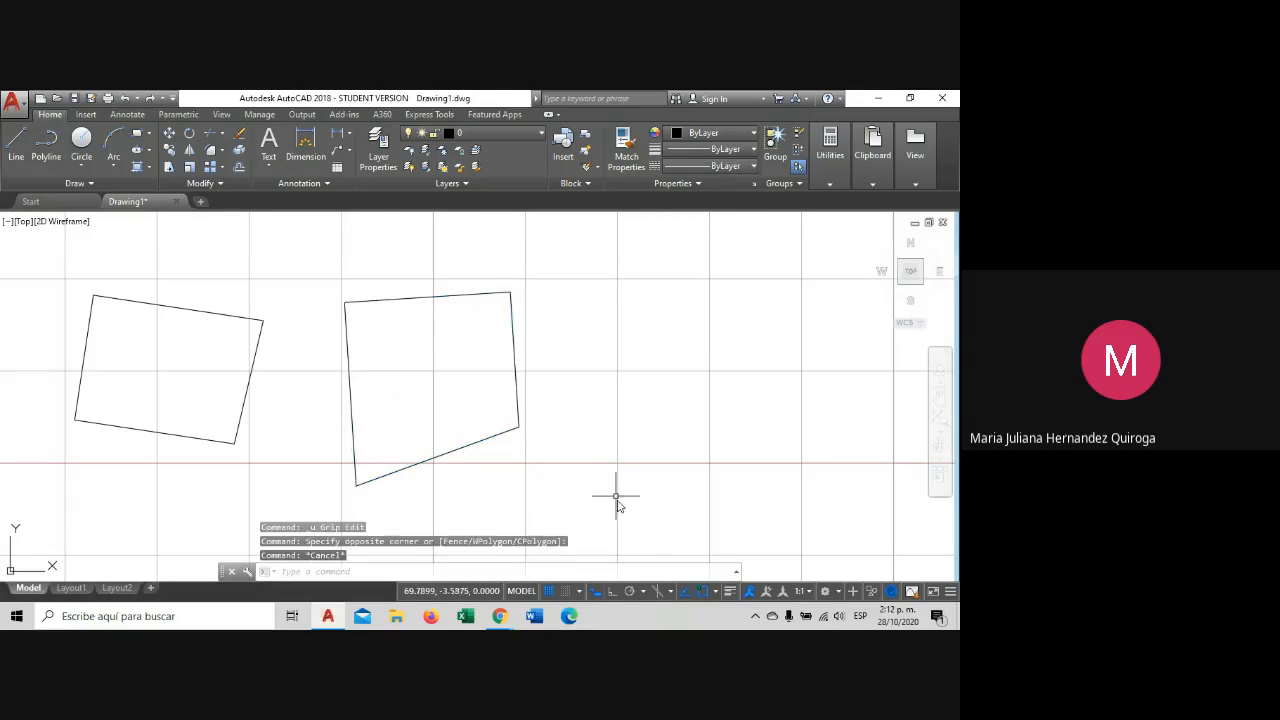
With Ortho off, try stretching the polyline's upper side and its right side from their midpoints, cancelling both.
click(614, 592)
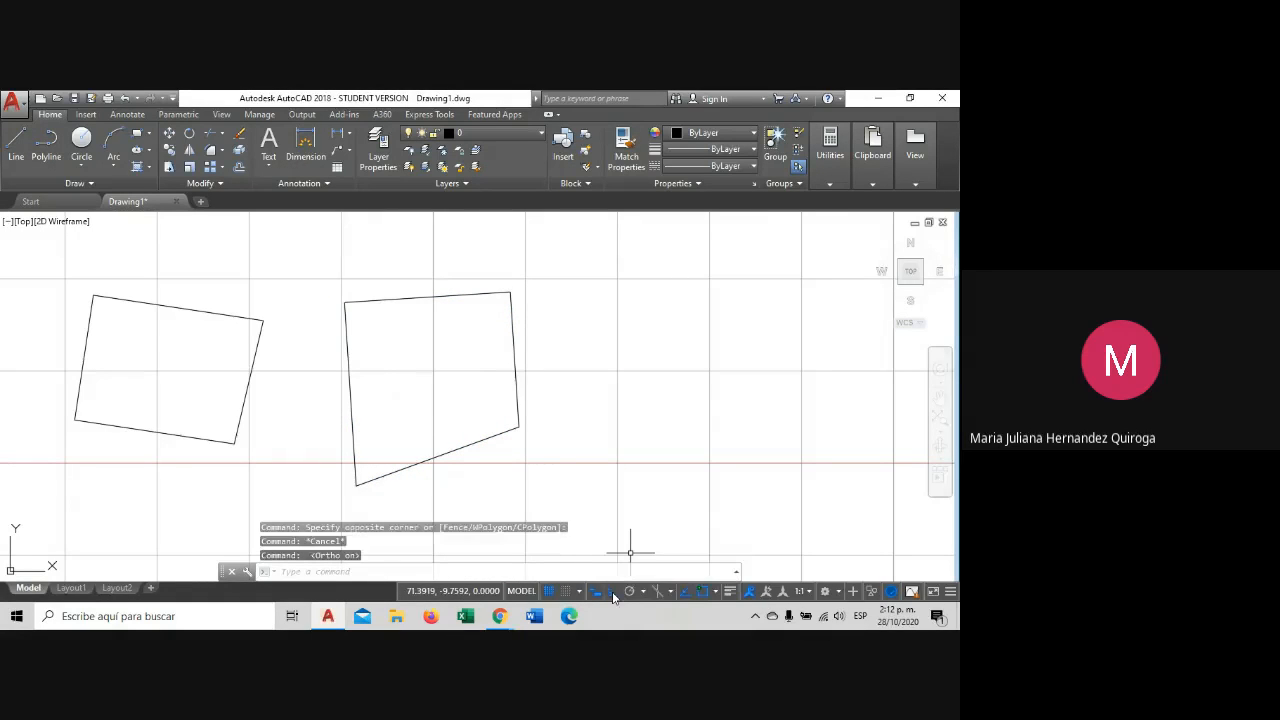
click(614, 592)
click(537, 314)
click(490, 365)
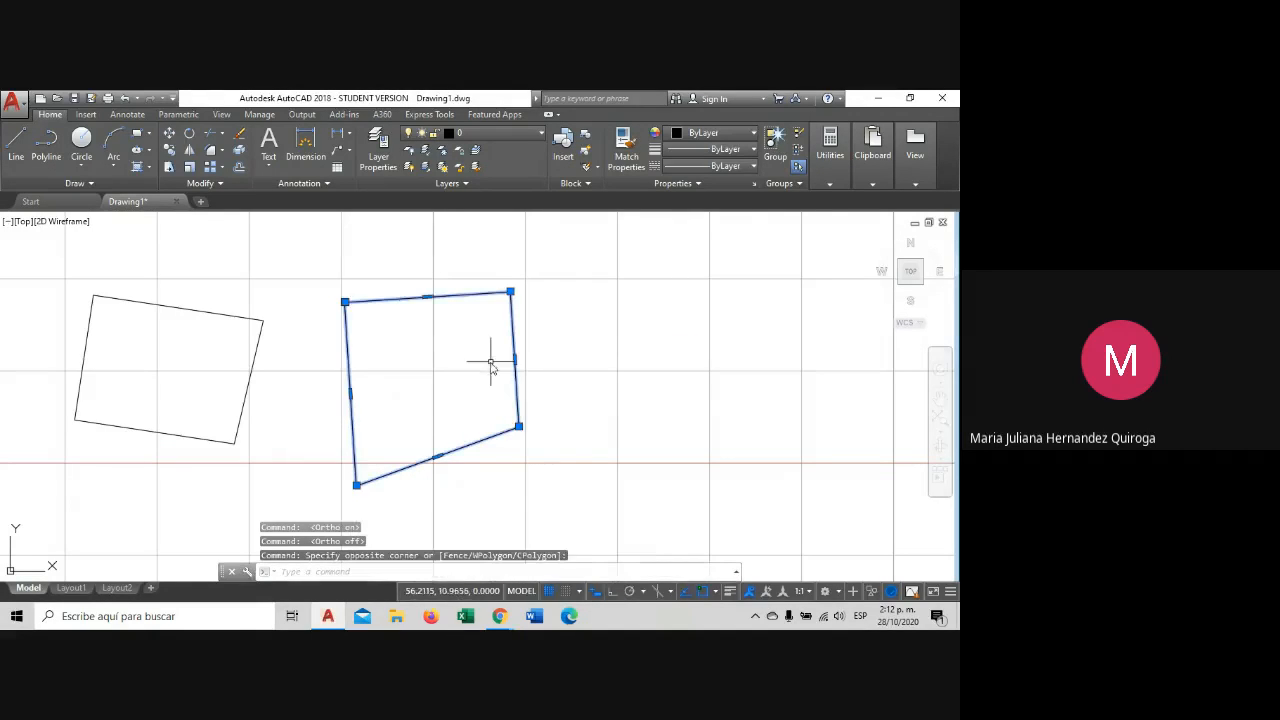
click(430, 297)
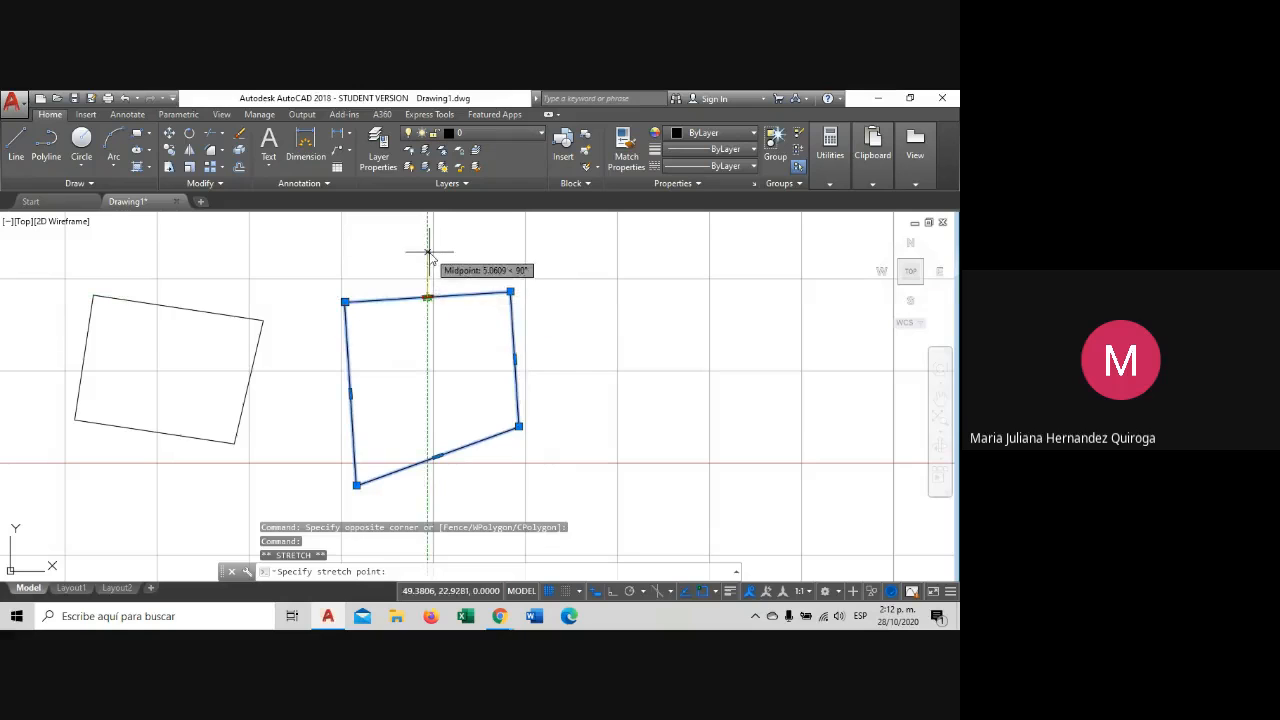
key(Escape)
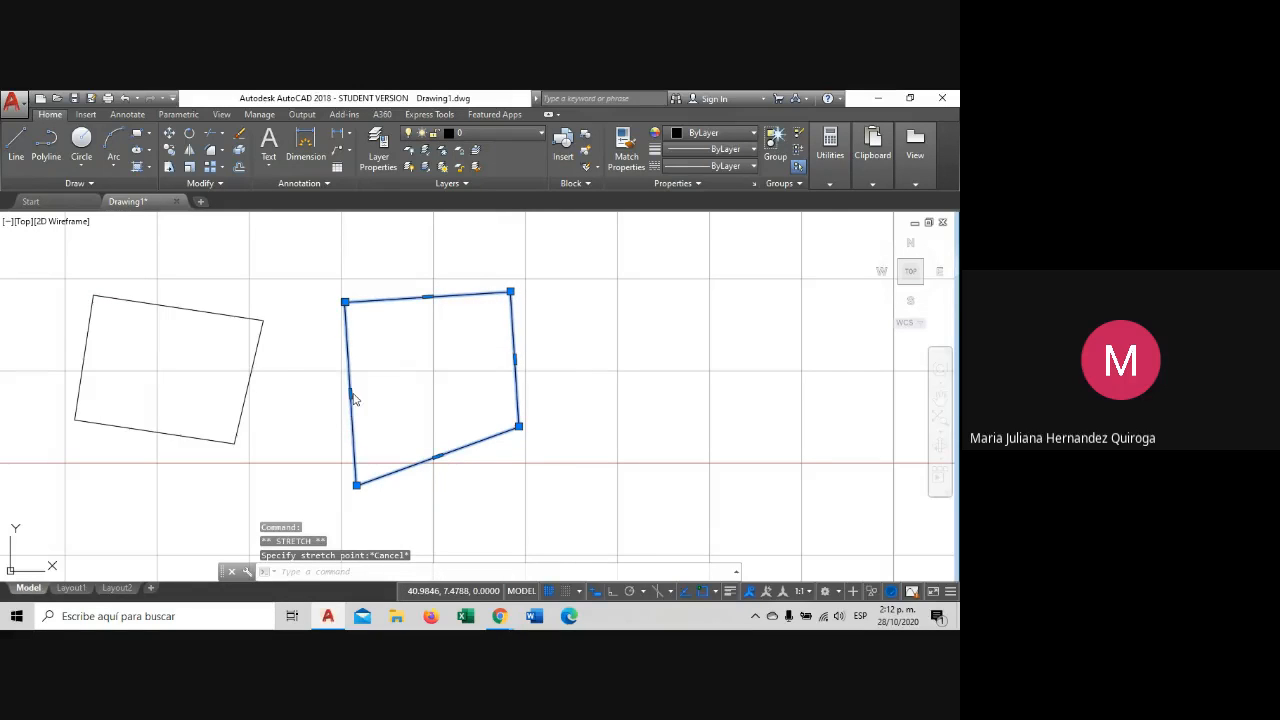
click(515, 358)
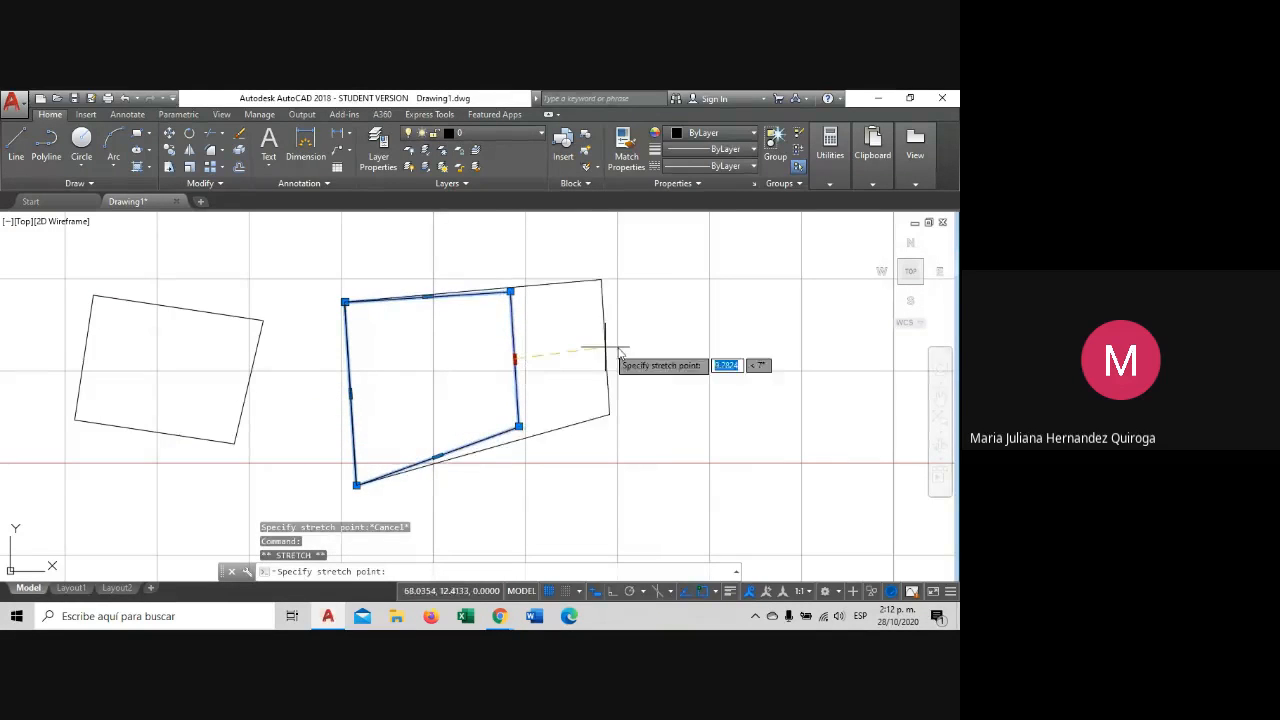
key(Escape)
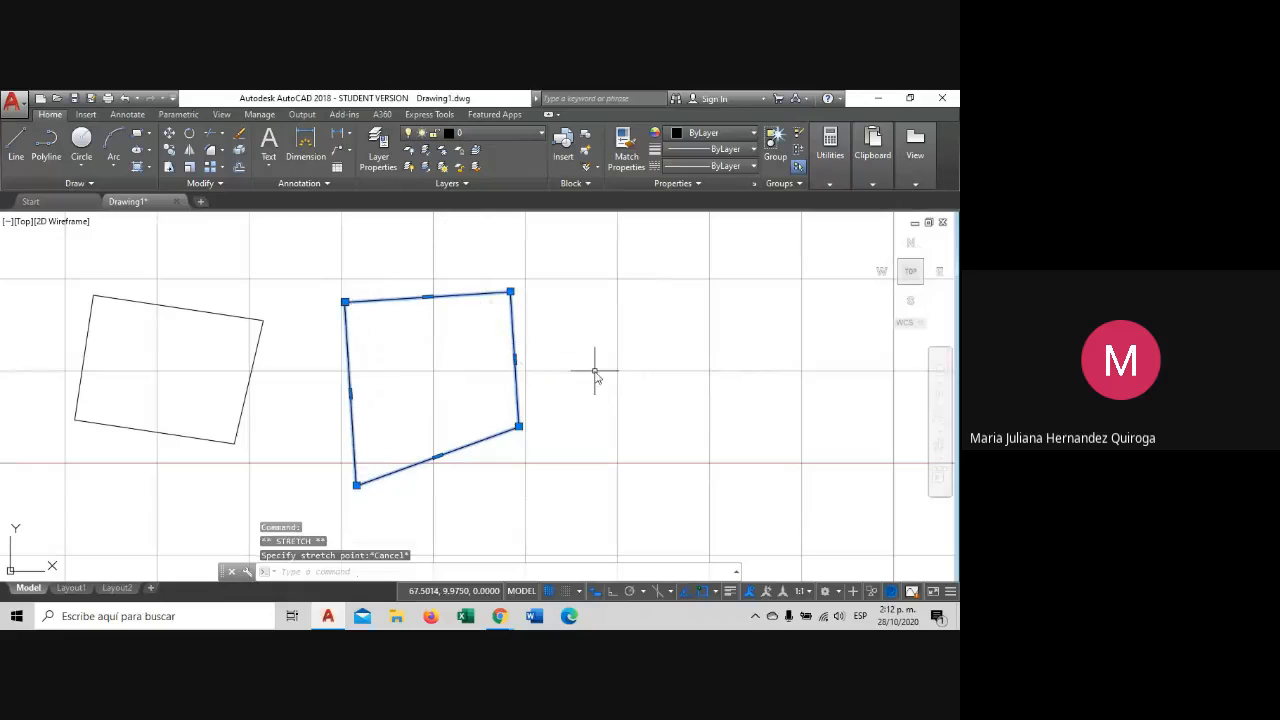
Stretch the polyline's right side outward by 10 from its midpoint, and clear the selection.
click(514, 358)
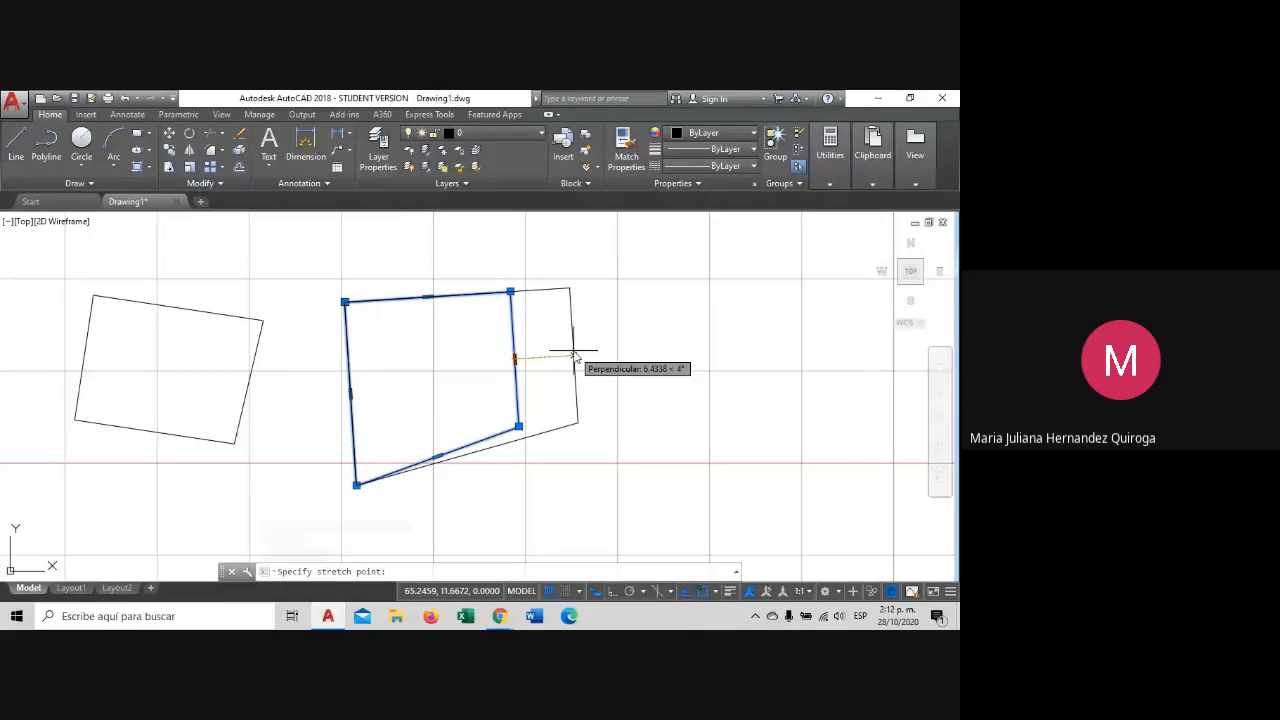
text(10)
key(Return)
key(Escape)
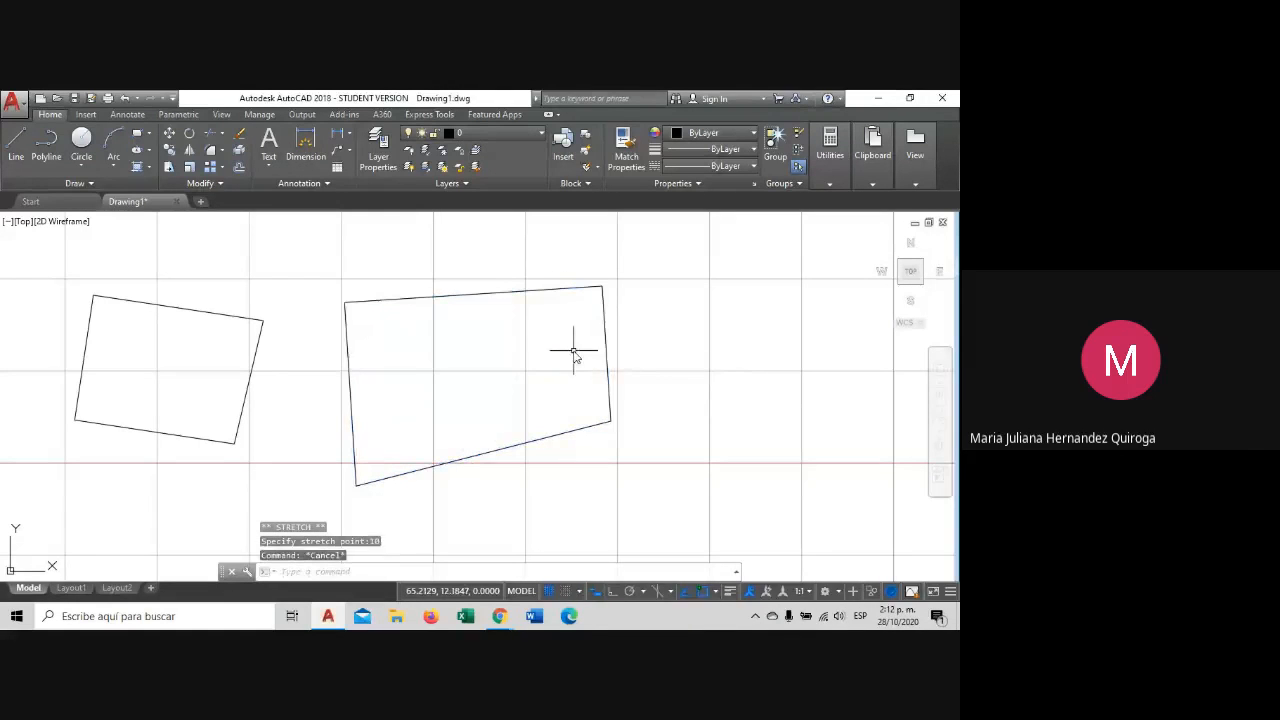
middle_drag(624, 343, 546, 308)
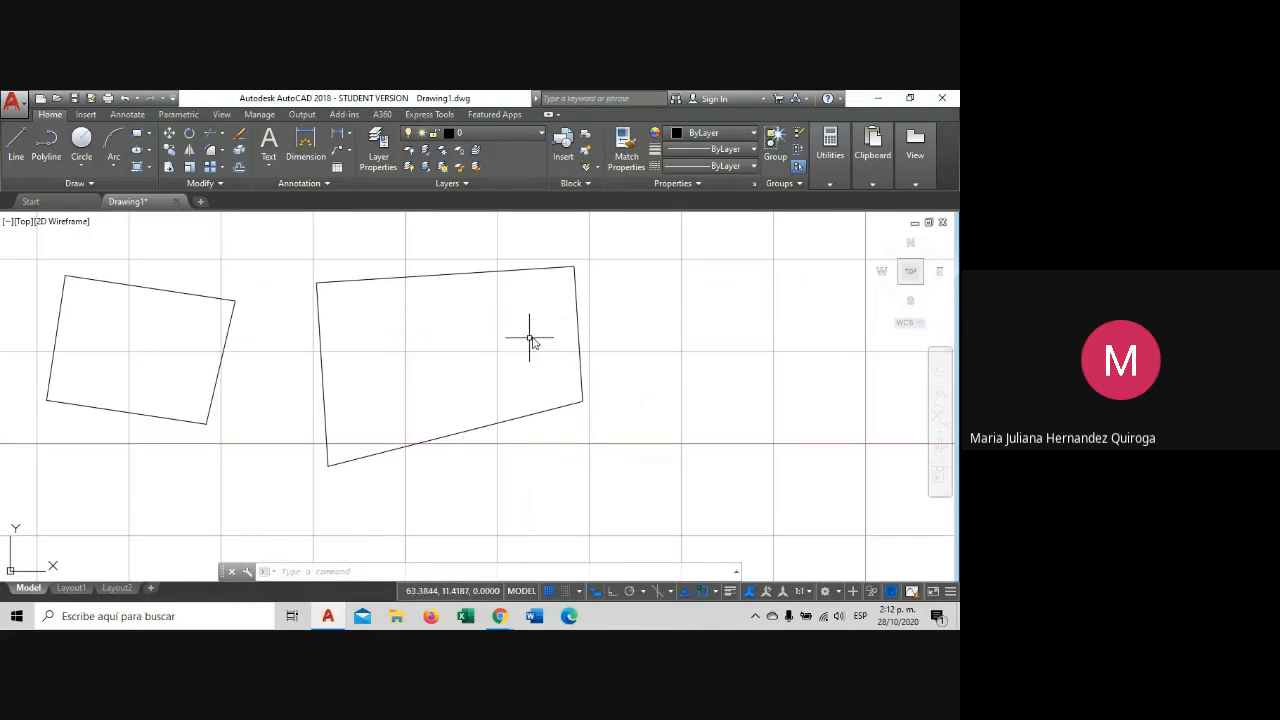
middle_drag(549, 326, 567, 309)
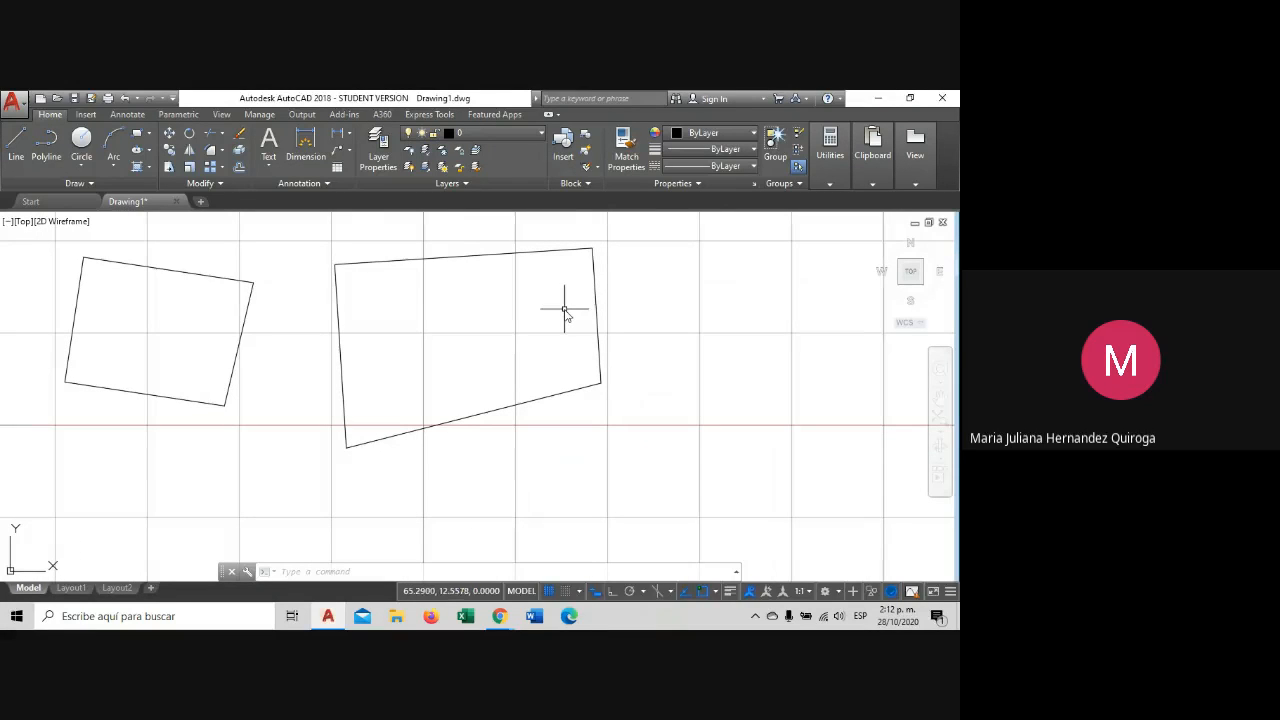
scroll(564, 311, down, 2)
mouse_move(554, 326)
middle_down()
mouse_move(540, 366)
mouse_move(491, 371)
middle_up()
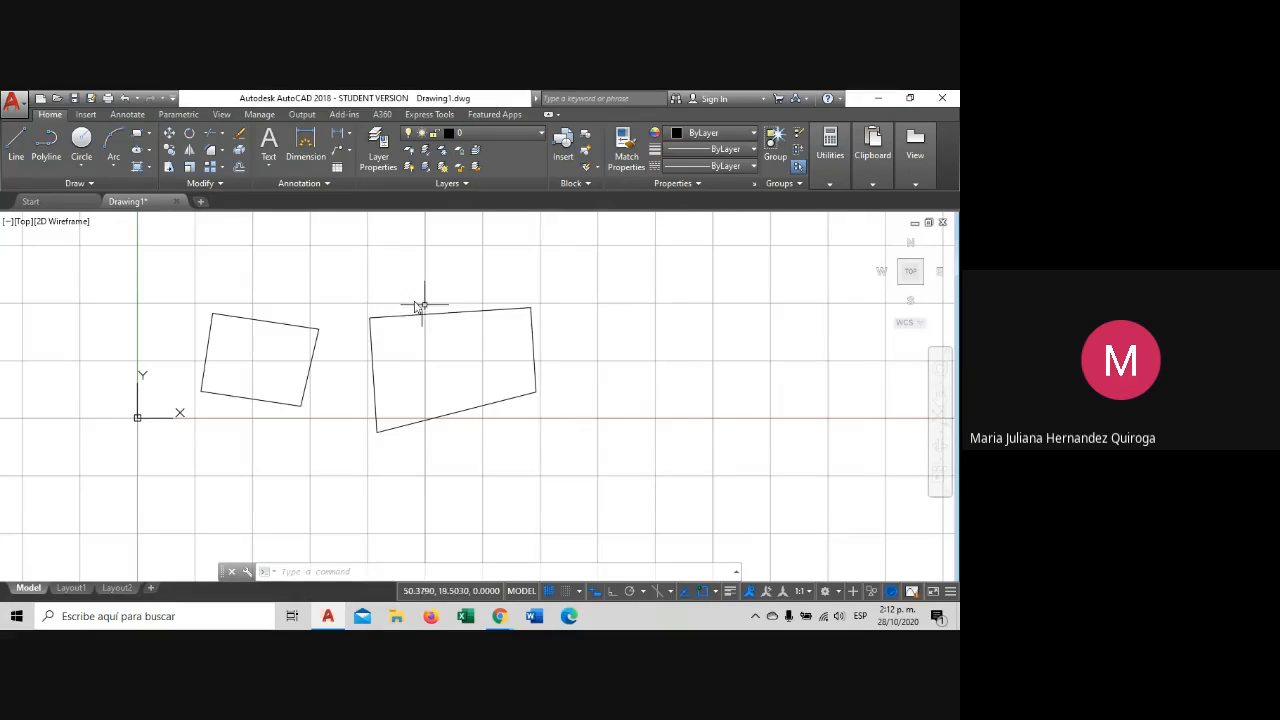
click(80, 186)
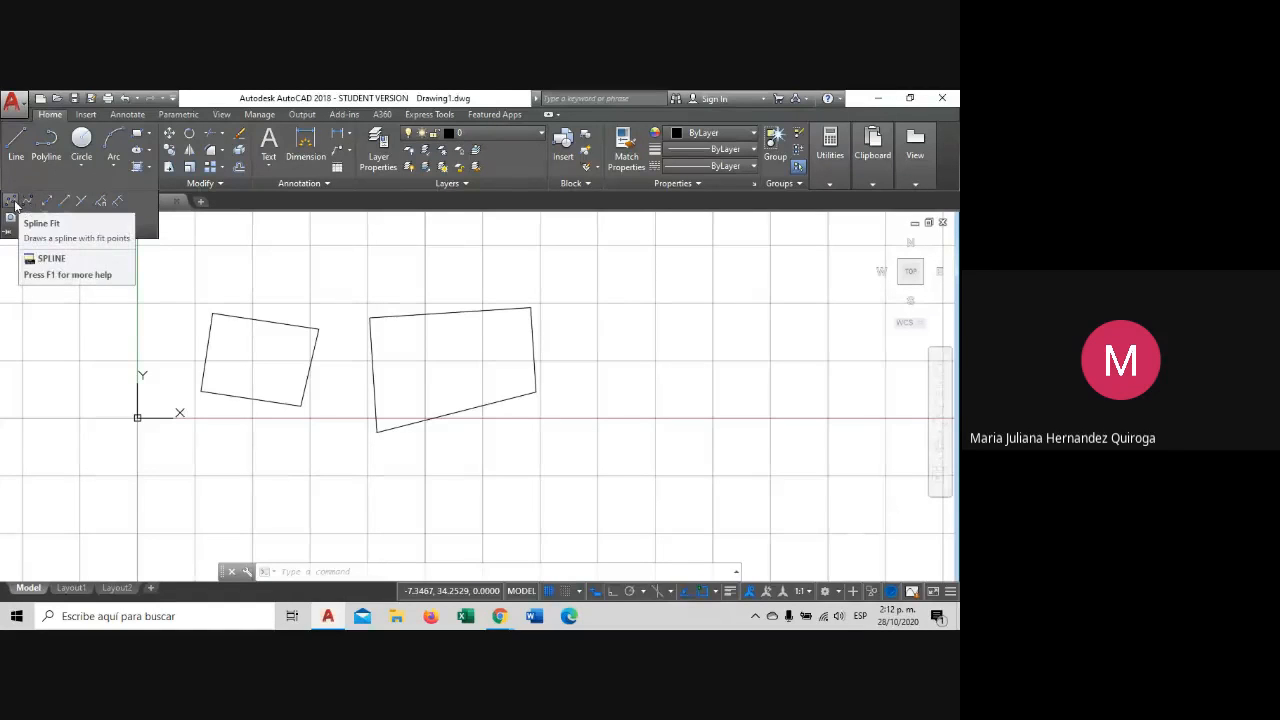
key(Escape)
key(Escape)
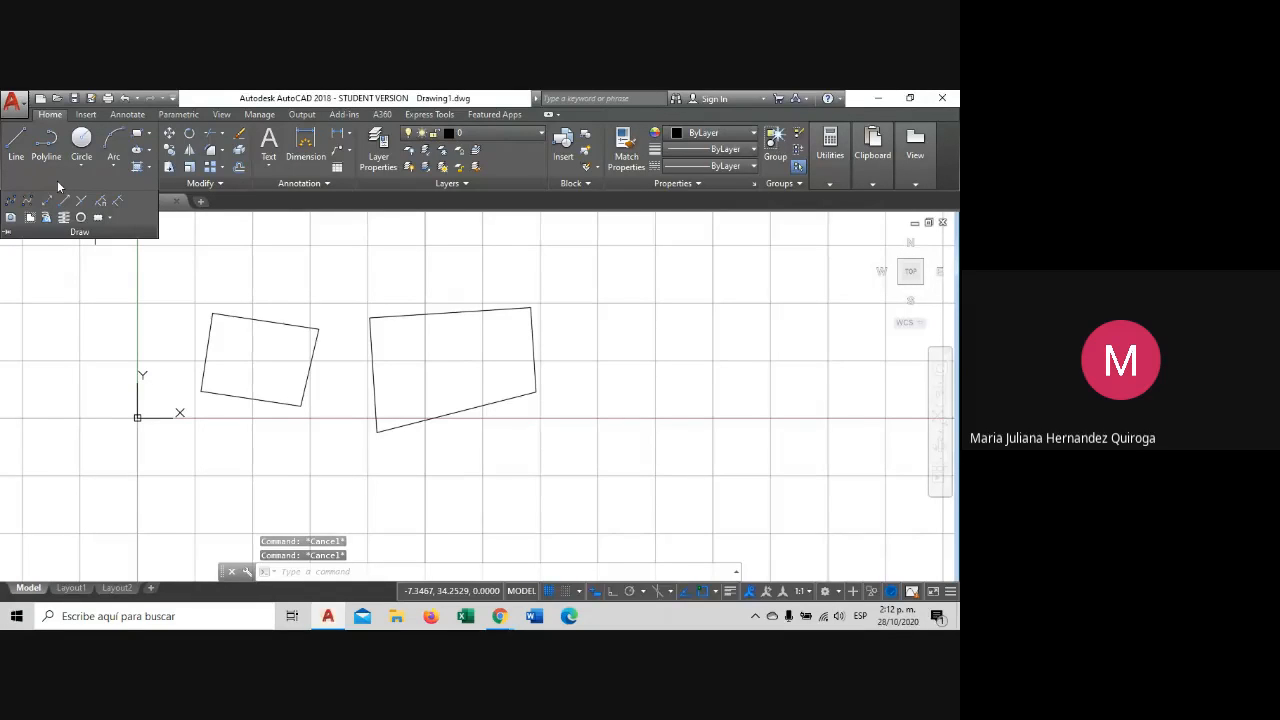
key(Escape)
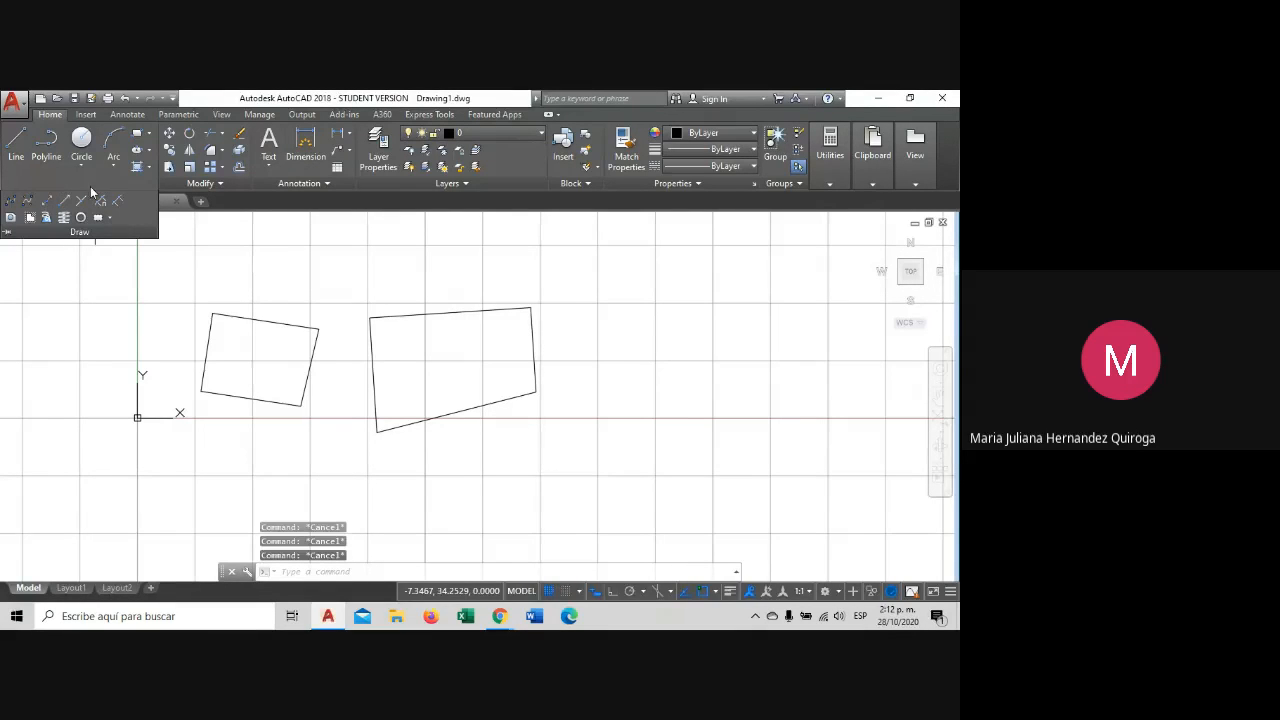
click(320, 286)
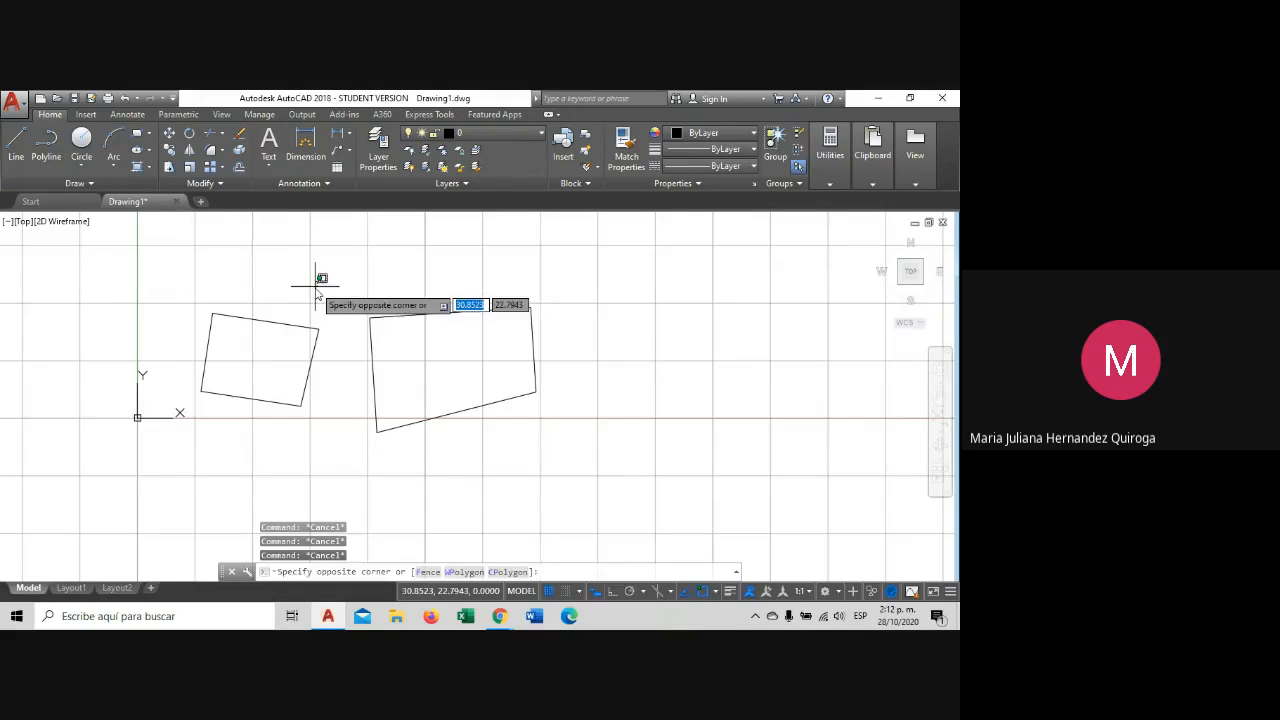
key(Escape)
Draw a wavy spline through seven fit points, starting above the polyline and running off to its right.
text(p)
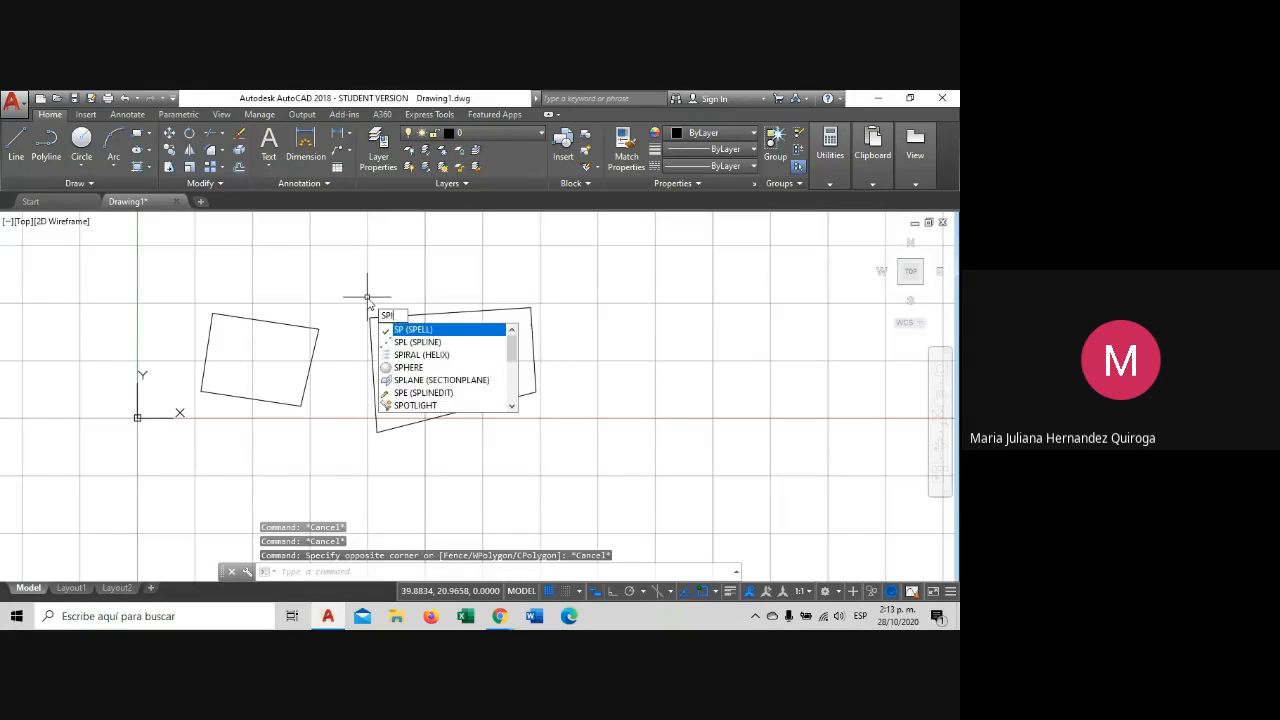
text(l)
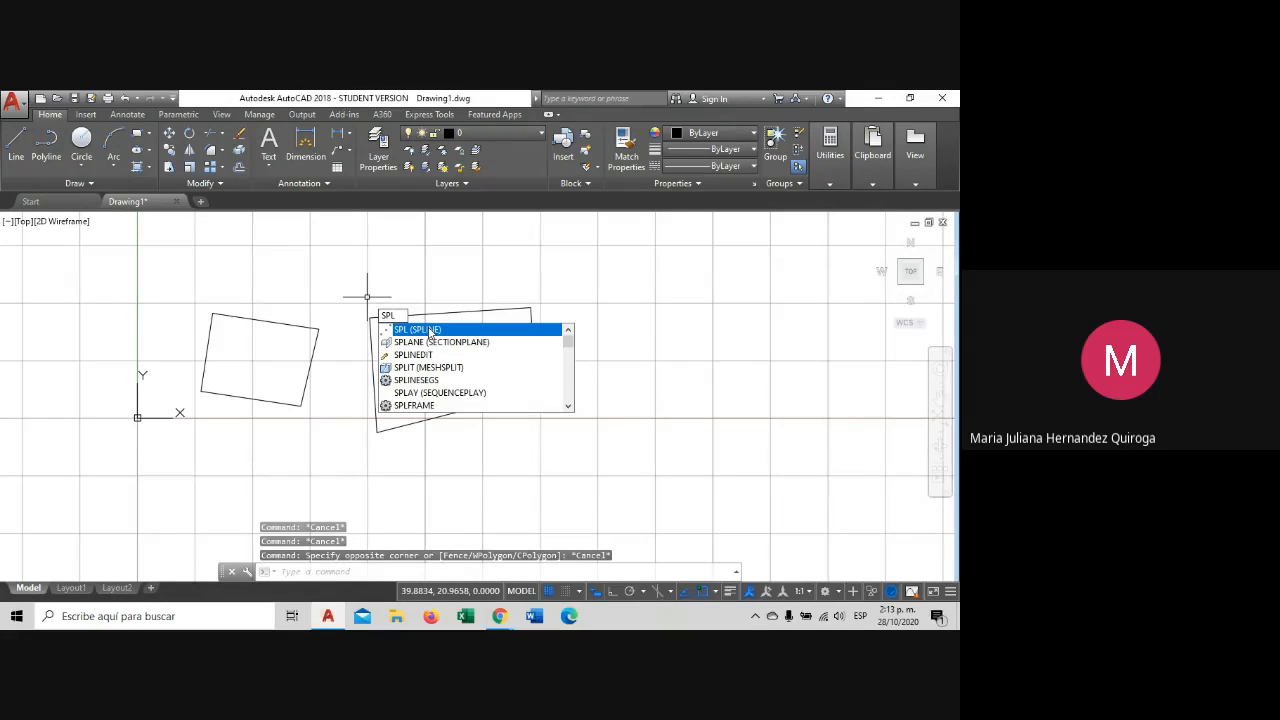
click(430, 331)
middle_drag(537, 343, 262, 441)
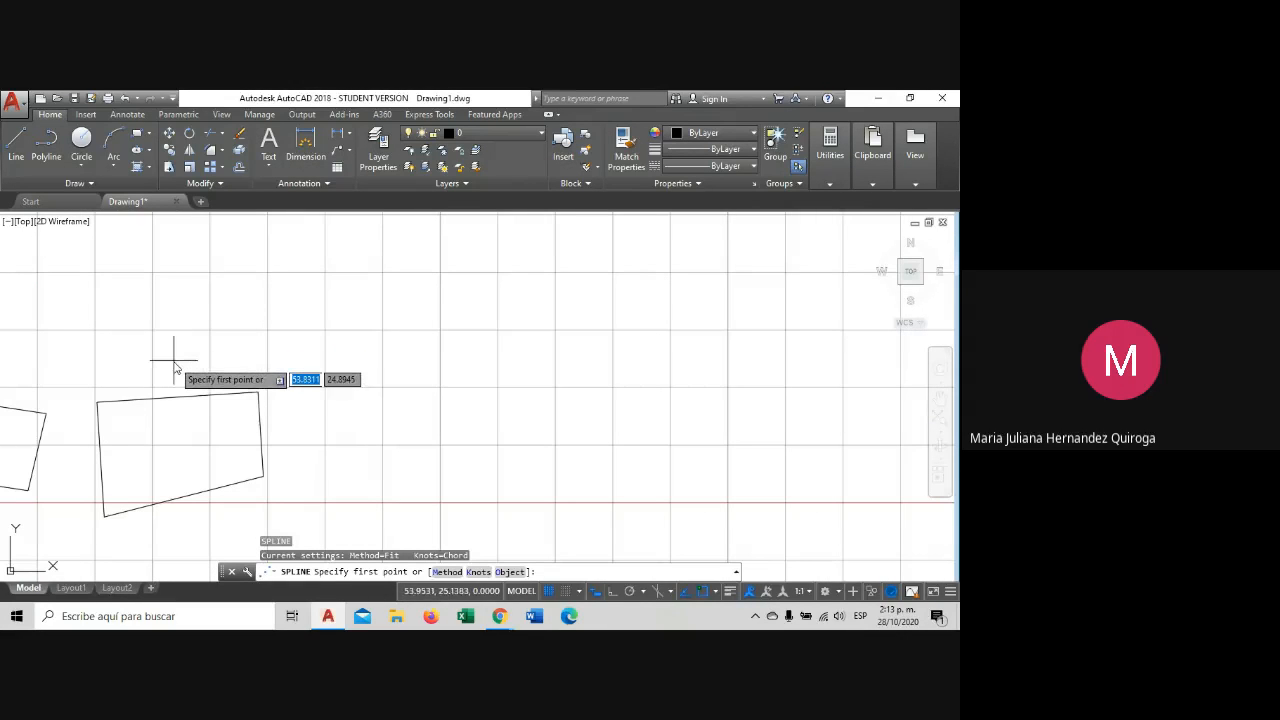
click(173, 361)
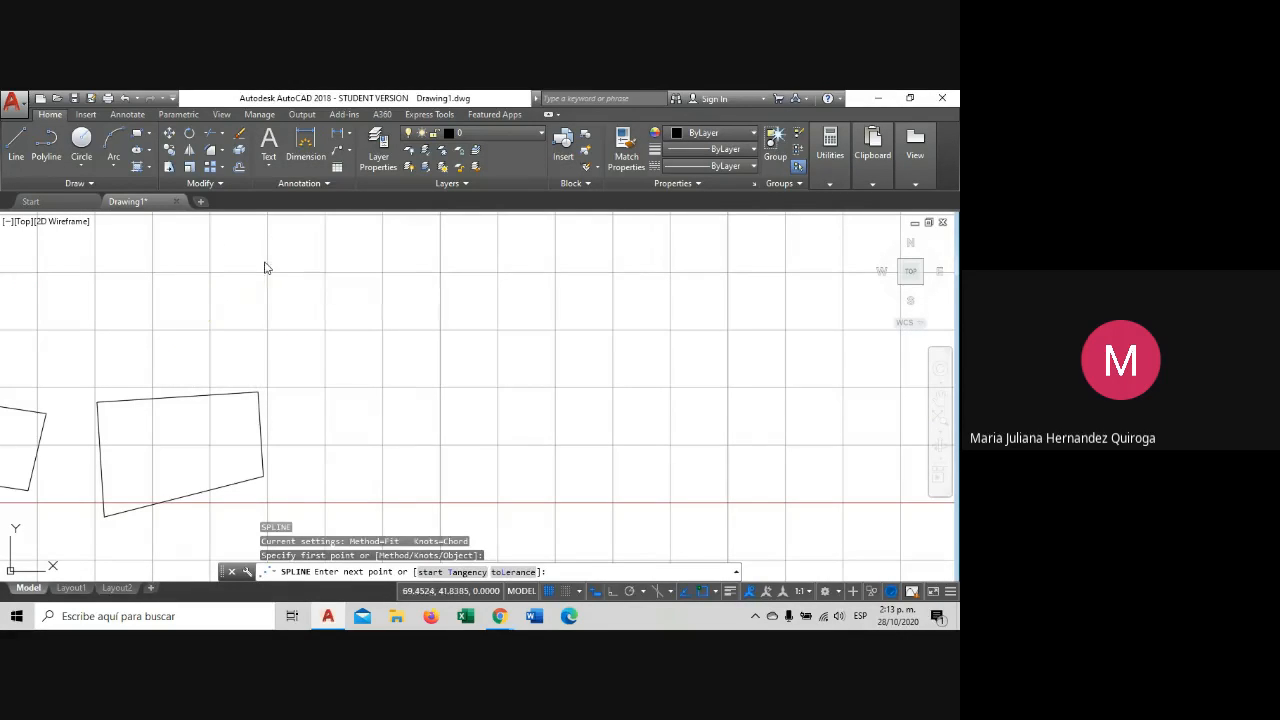
click(268, 261)
click(426, 379)
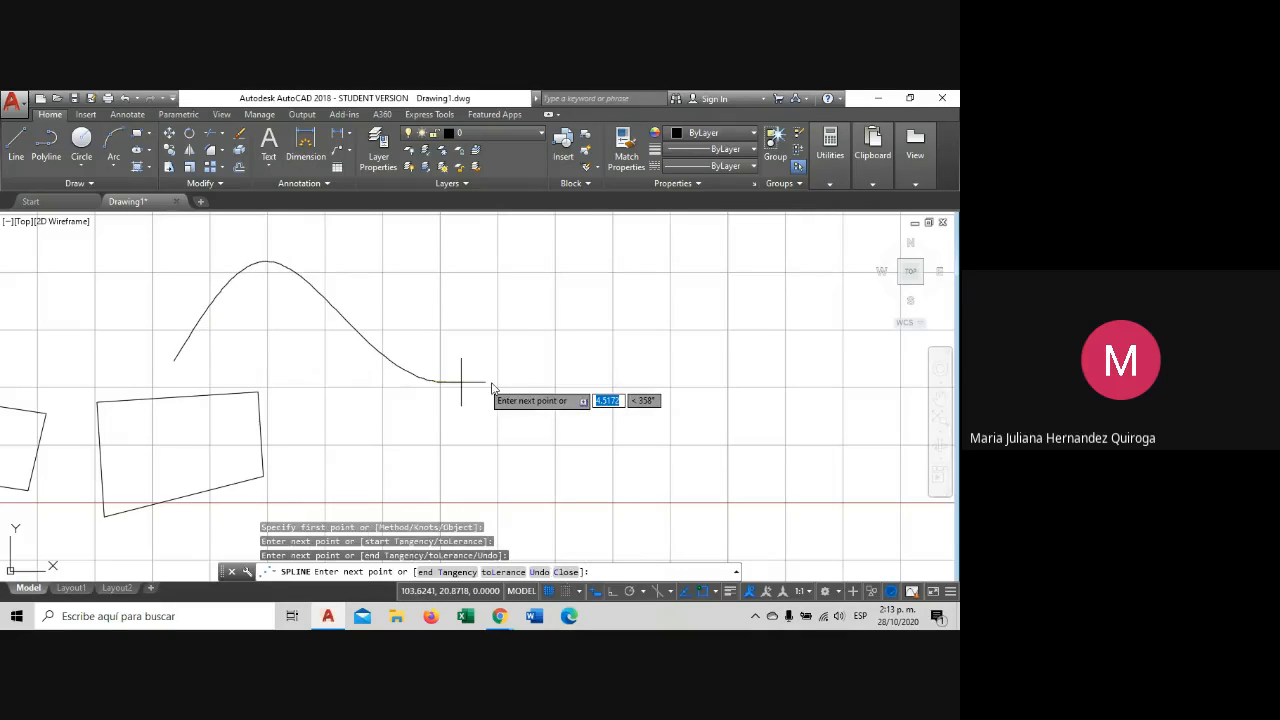
click(659, 271)
scroll(659, 271, down, 1)
middle_drag(659, 271, 496, 326)
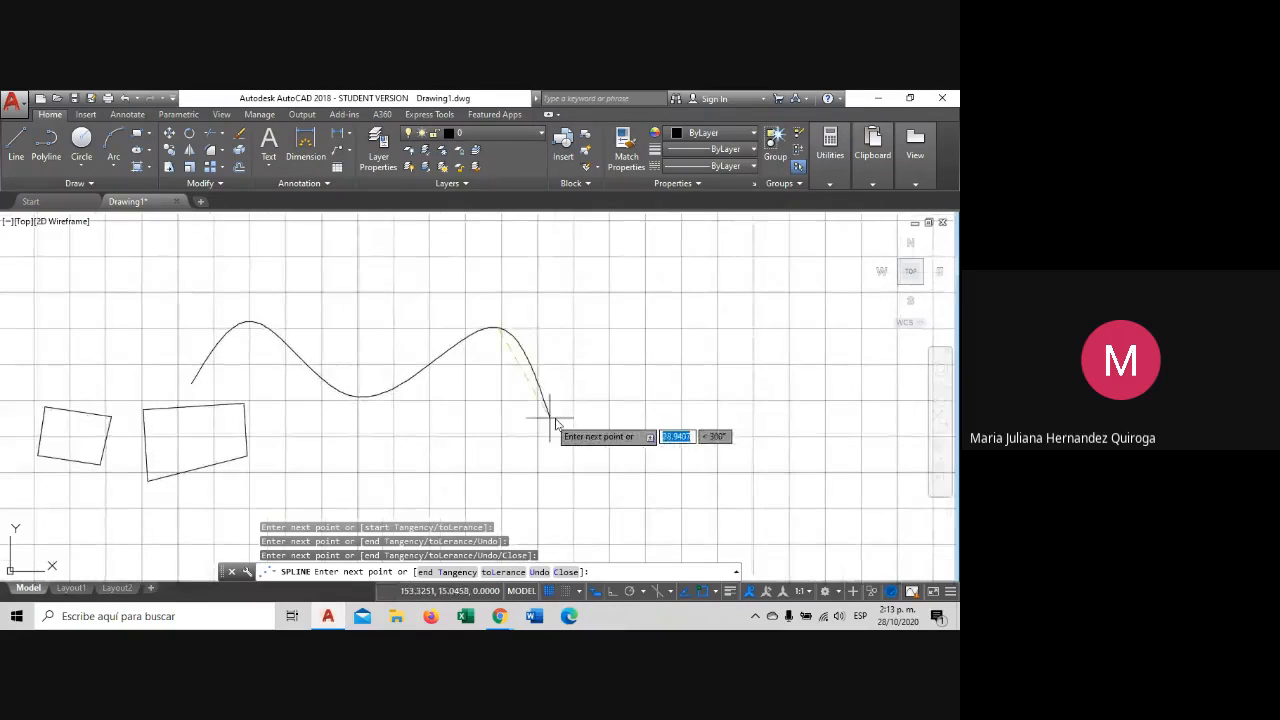
click(567, 411)
click(719, 355)
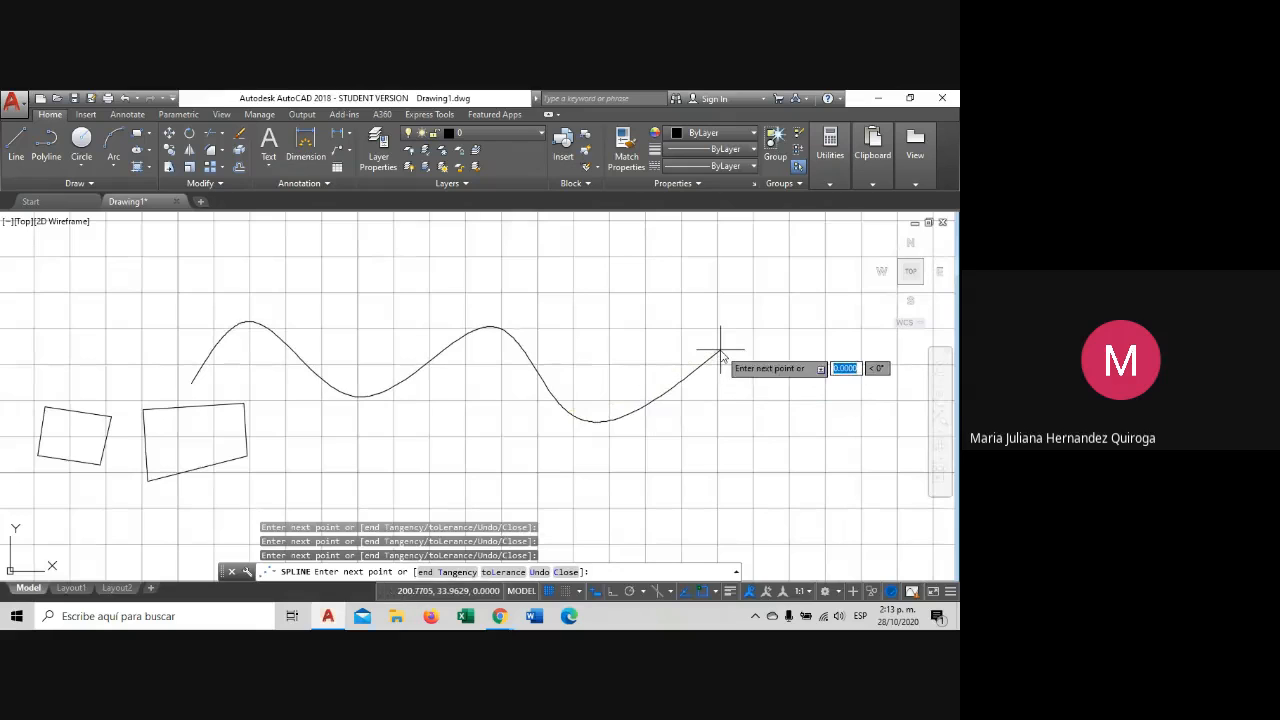
click(771, 396)
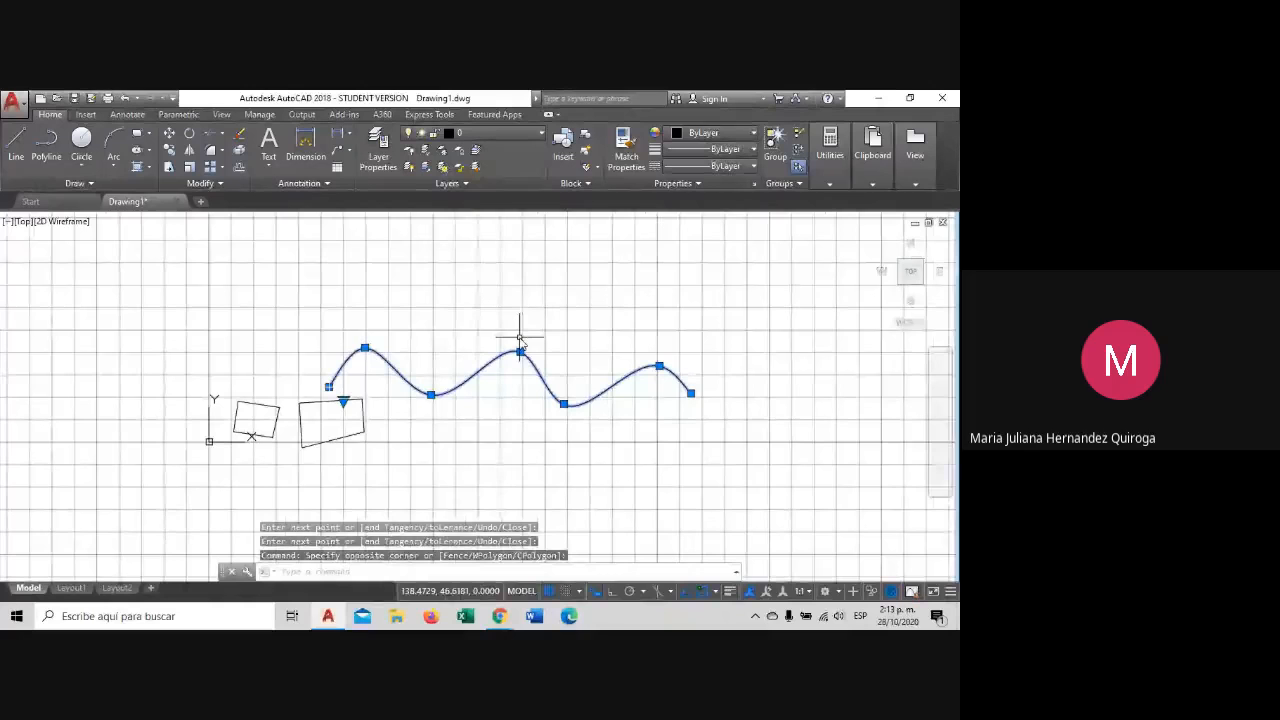
Stretch the fit point at the spline's second crest up and to the right, and clear the selection.
scroll(530, 350, up, 4)
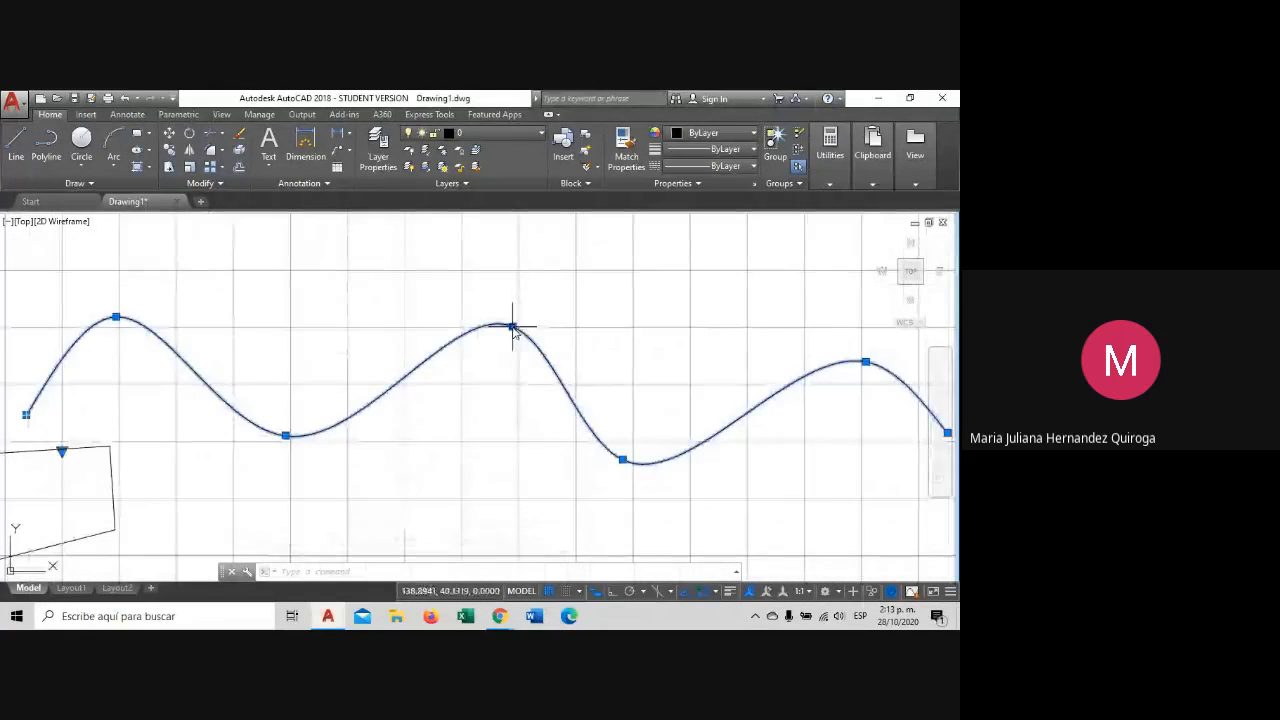
click(514, 326)
click(556, 285)
key(Escape)
Reselect the spline and stretch the fit point at its first trough straight down, clearing the selection.
click(383, 429)
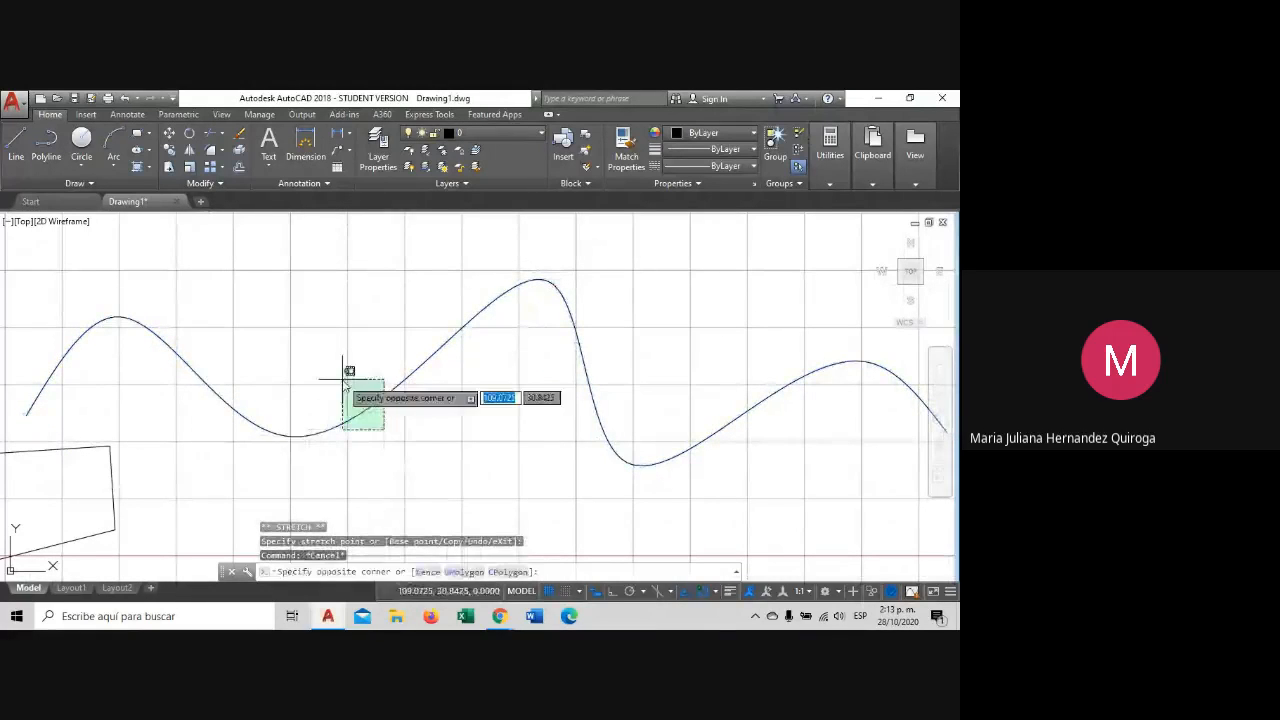
click(342, 375)
click(286, 435)
key(Escape)
key(Escape)
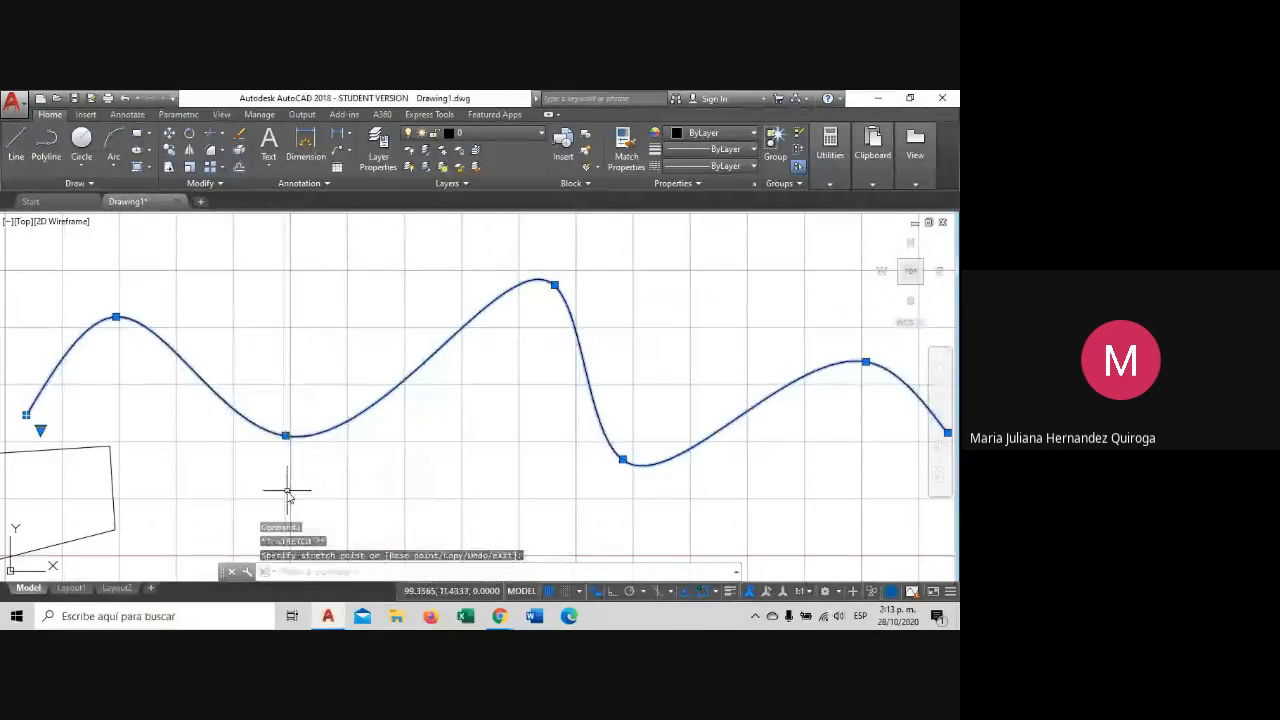
click(280, 436)
click(285, 435)
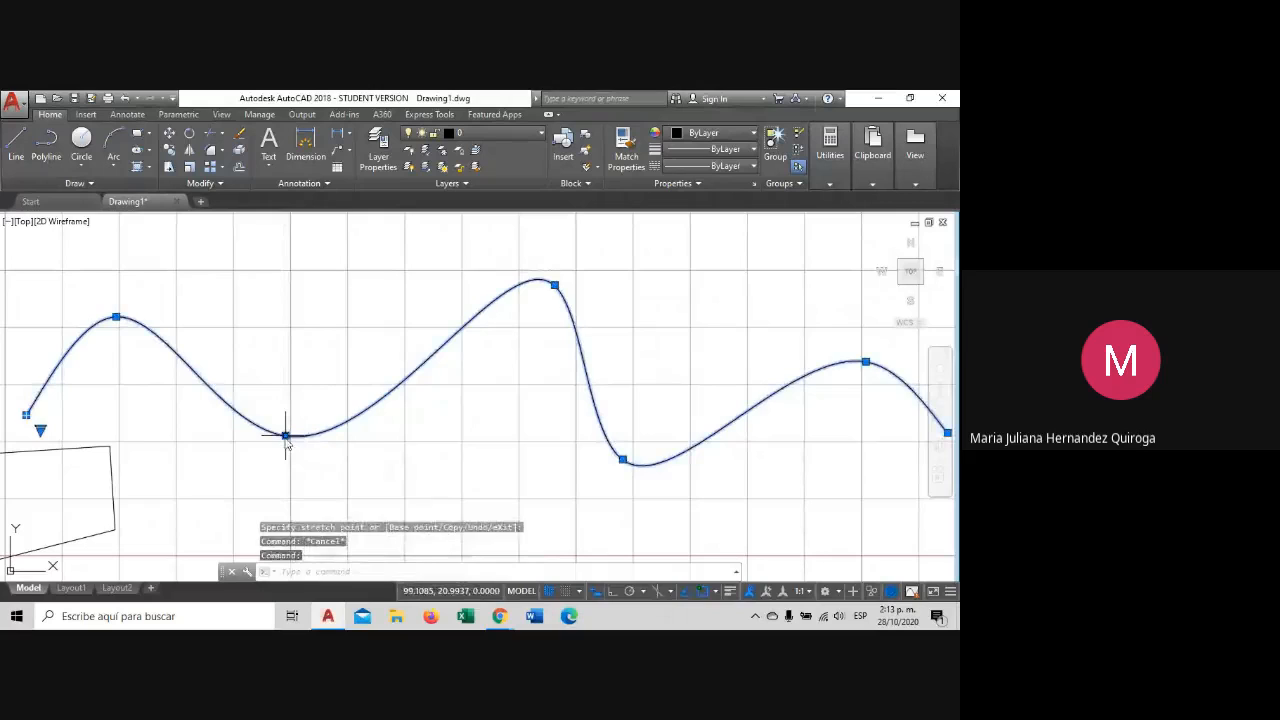
click(285, 492)
key(Escape)
Extend the spline beyond its right end by adding a fit point up and to the right, and clear the selection.
scroll(343, 460, down, 4)
middle_drag(395, 464, 393, 455)
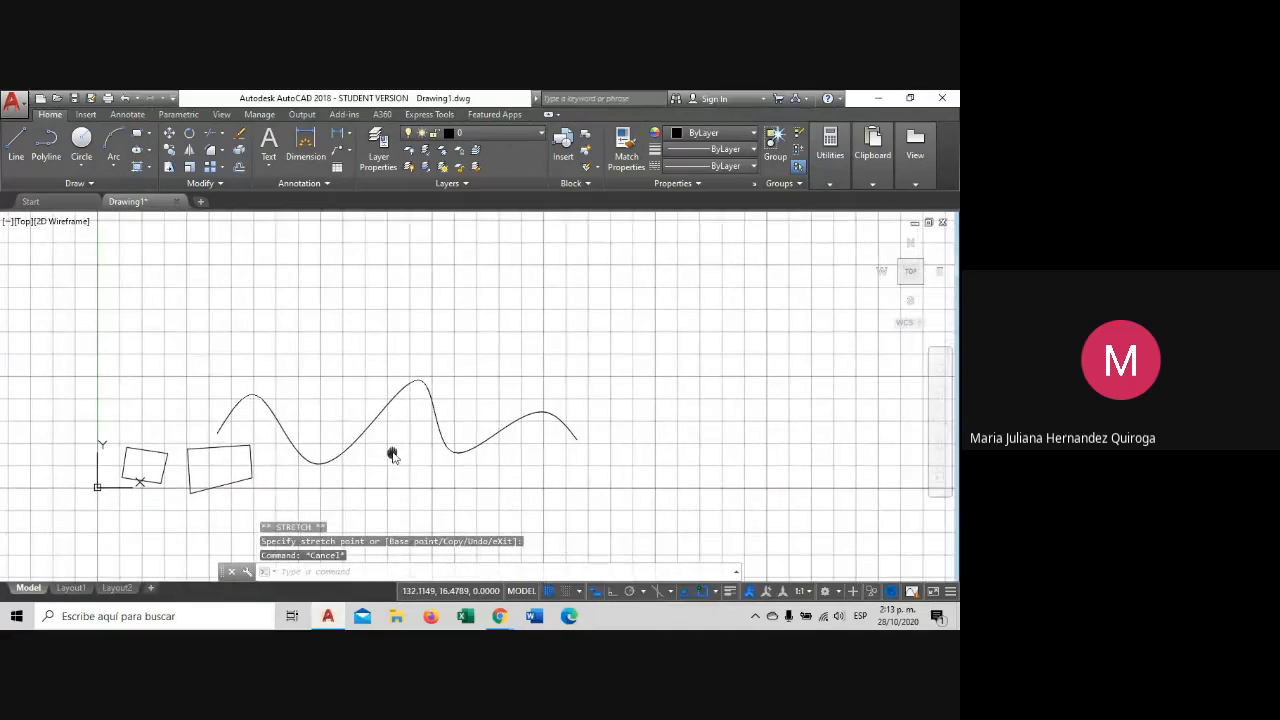
click(474, 414)
click(419, 432)
scroll(556, 448, up, 2)
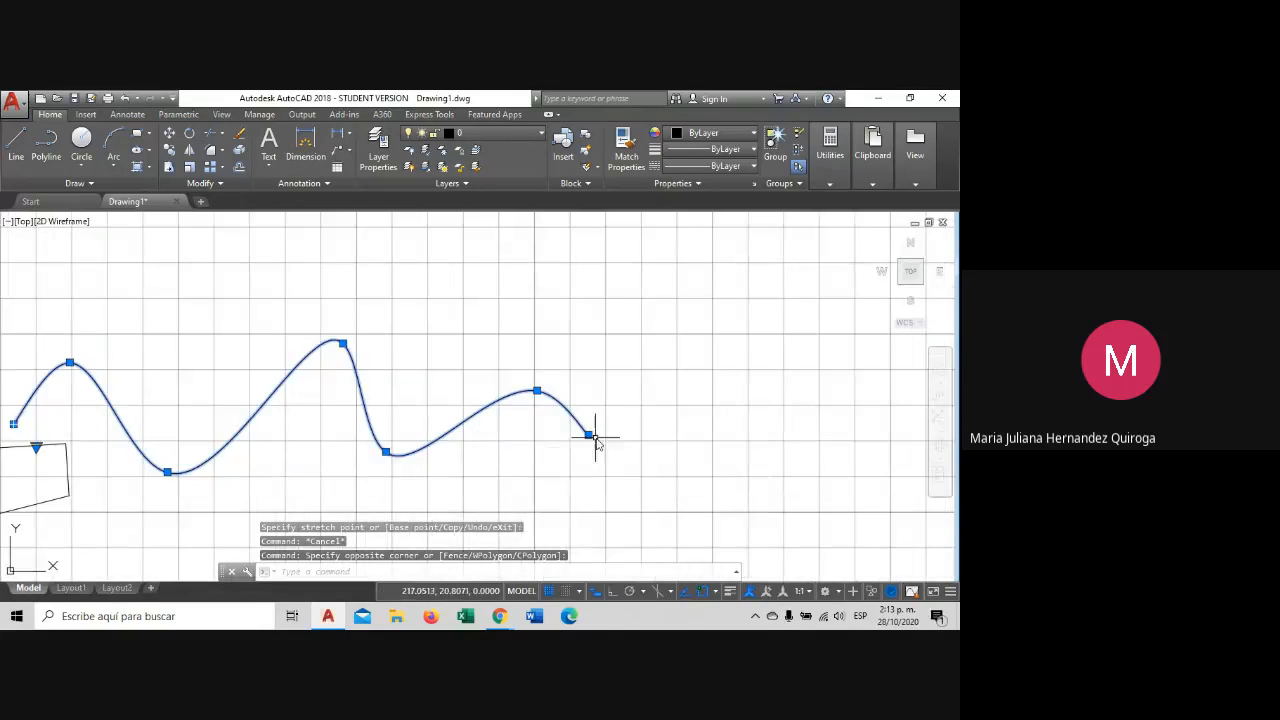
middle_drag(595, 441, 680, 408)
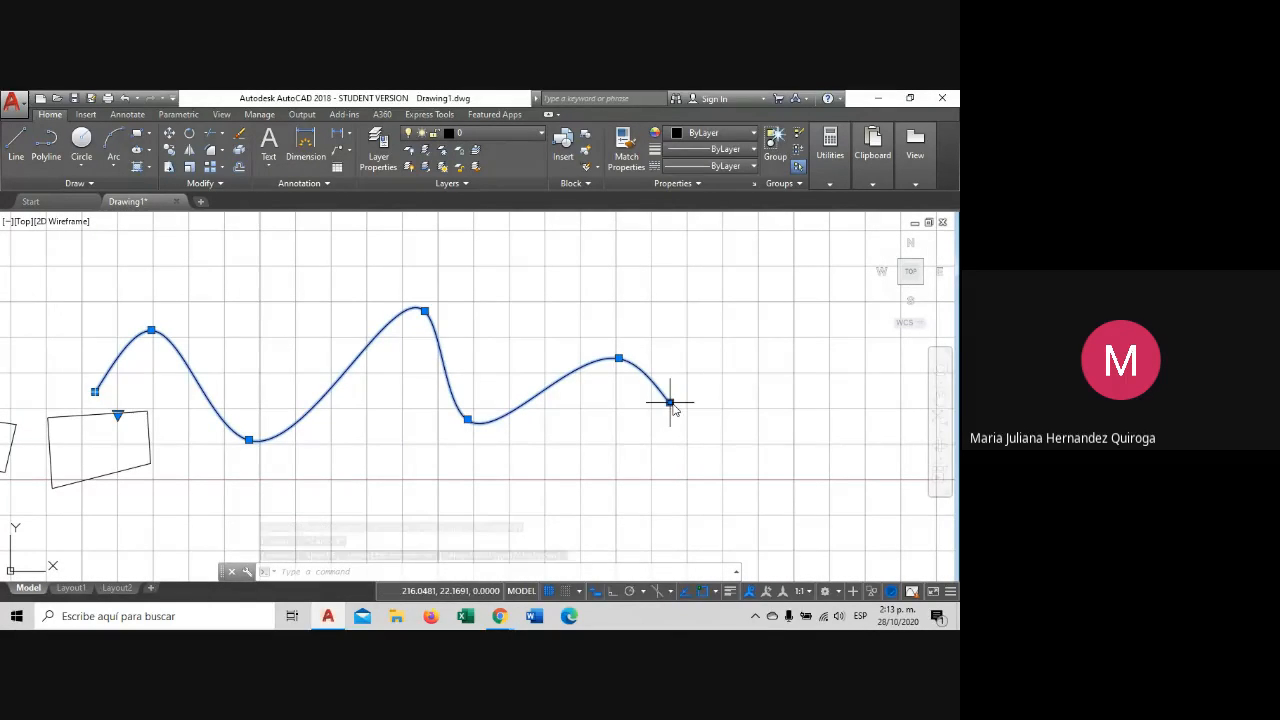
mouse_move(670, 403)
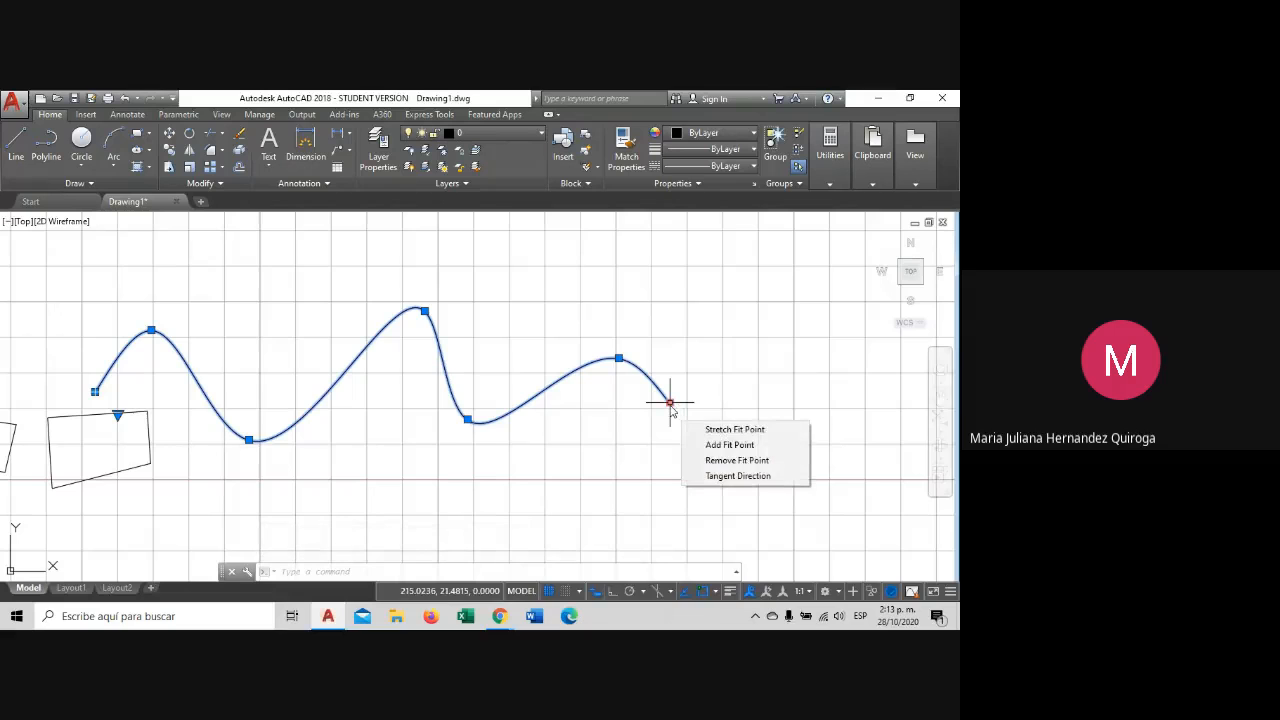
click(760, 448)
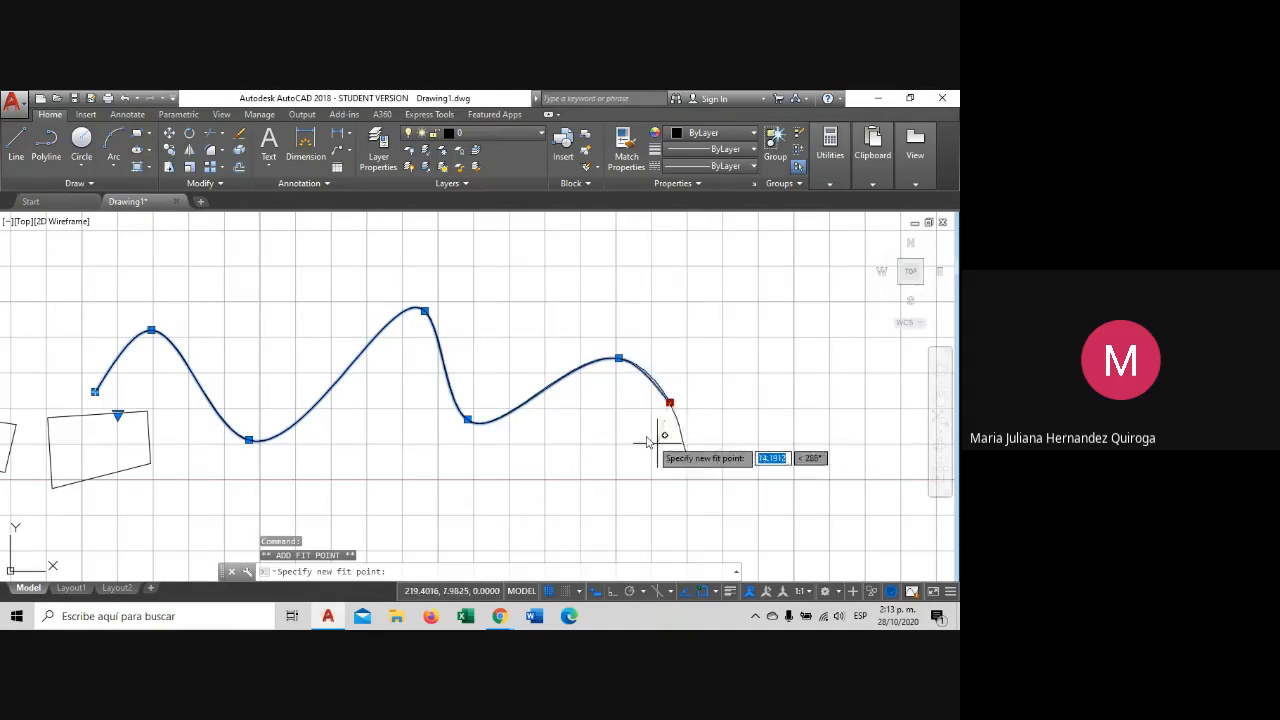
mouse_move(788, 409)
middle_down()
mouse_move(769, 423)
mouse_move(775, 411)
middle_up()
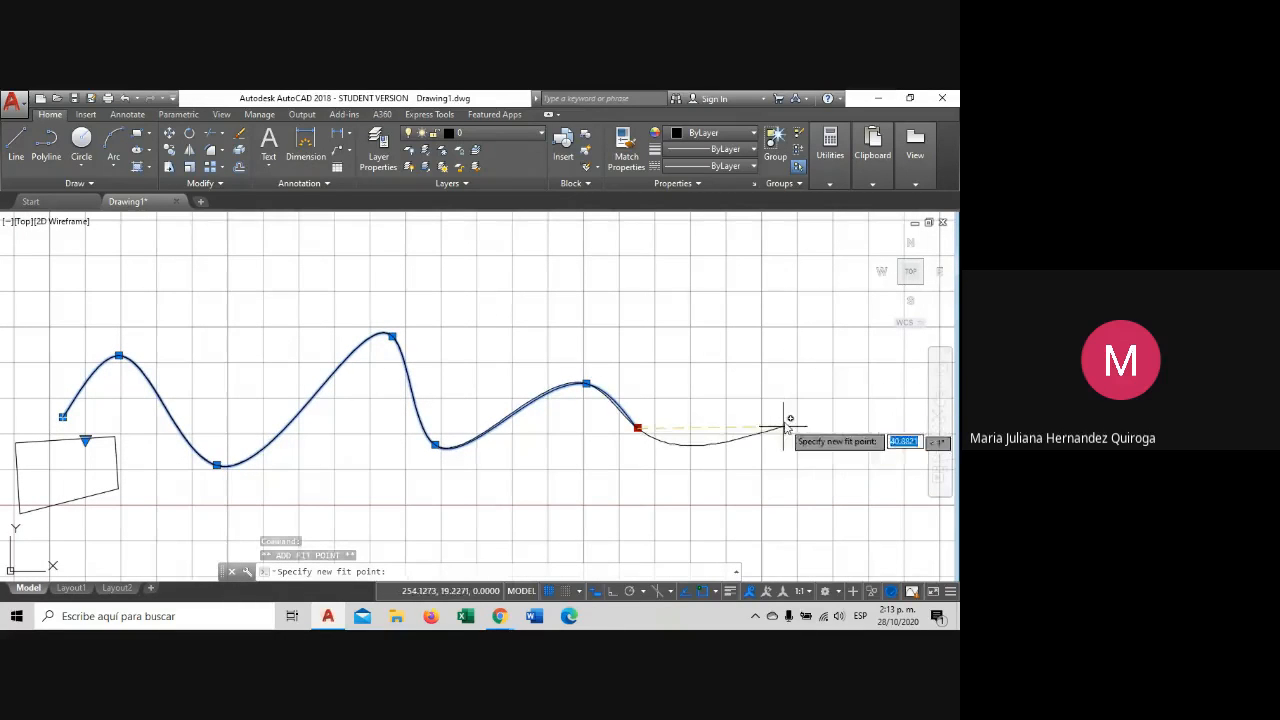
click(769, 289)
key(Escape)
scroll(779, 390, down, 4)
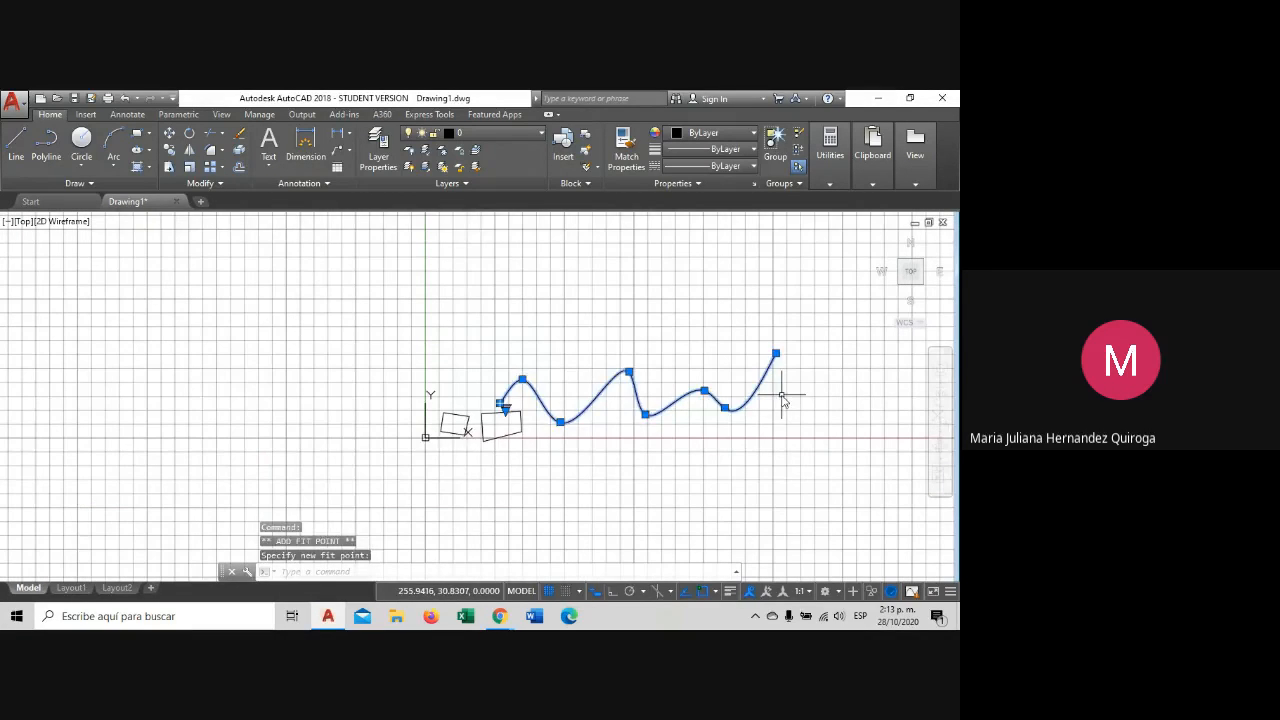
key(Escape)
Select the spline and switch its grip display to Control Vertices.
scroll(772, 395, up, 2)
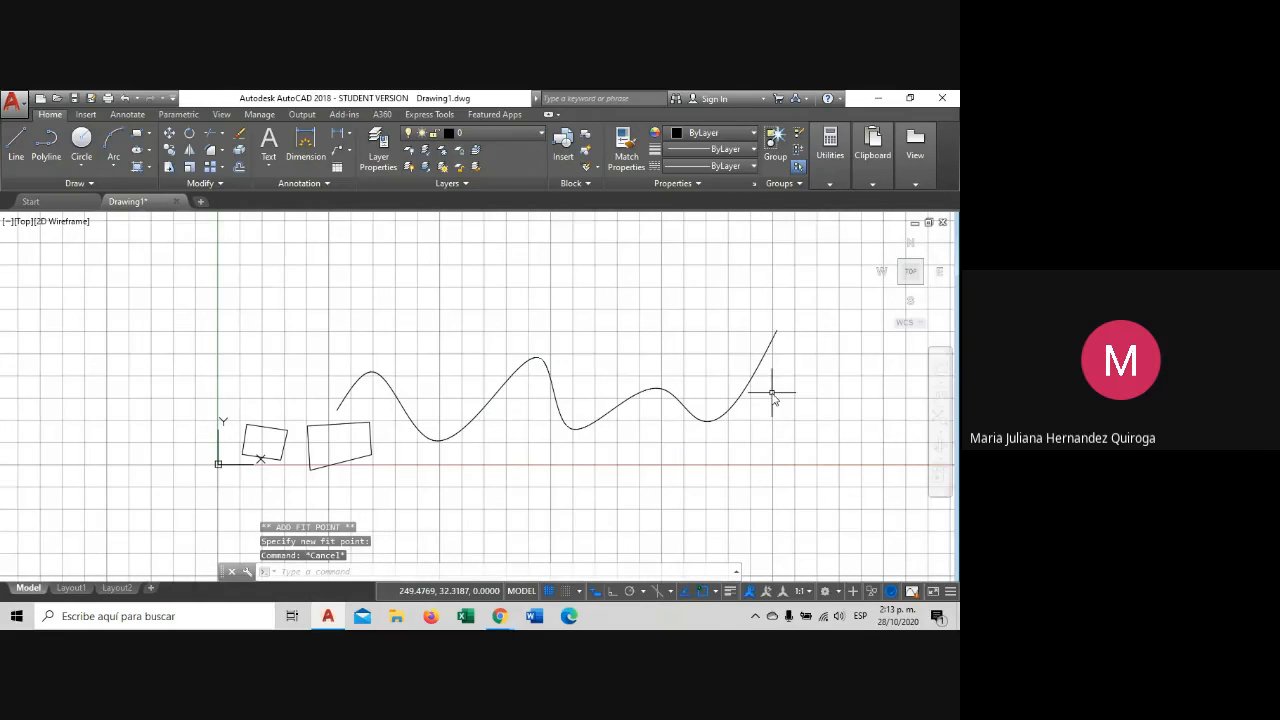
click(604, 378)
click(413, 460)
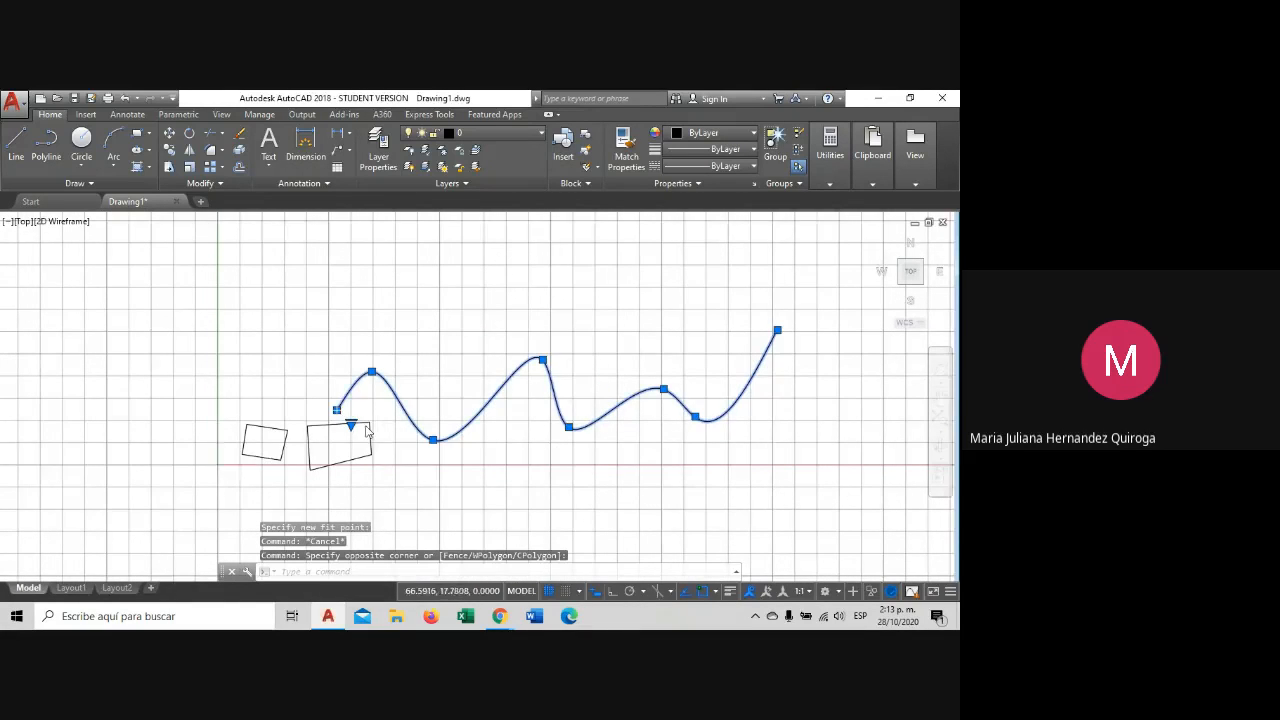
scroll(366, 430, up, 5)
scroll(330, 424, up, 2)
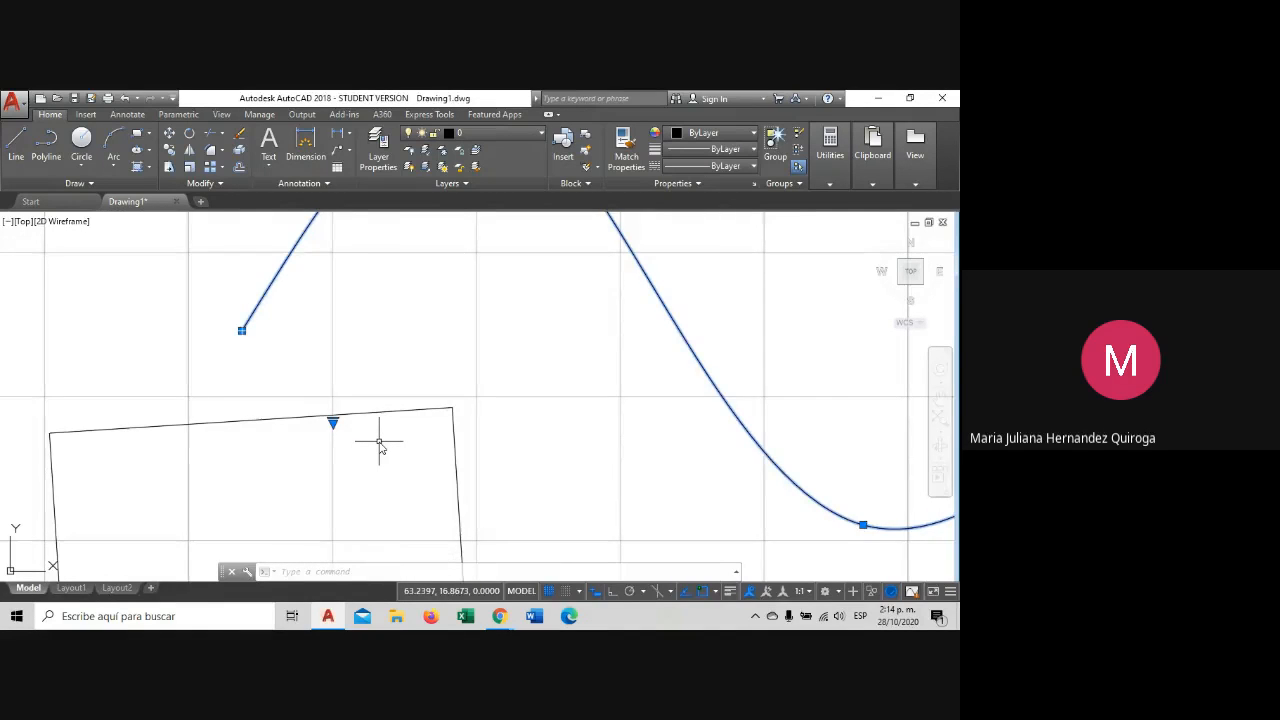
scroll(379, 447, down, 4)
middle_drag(370, 447, 303, 447)
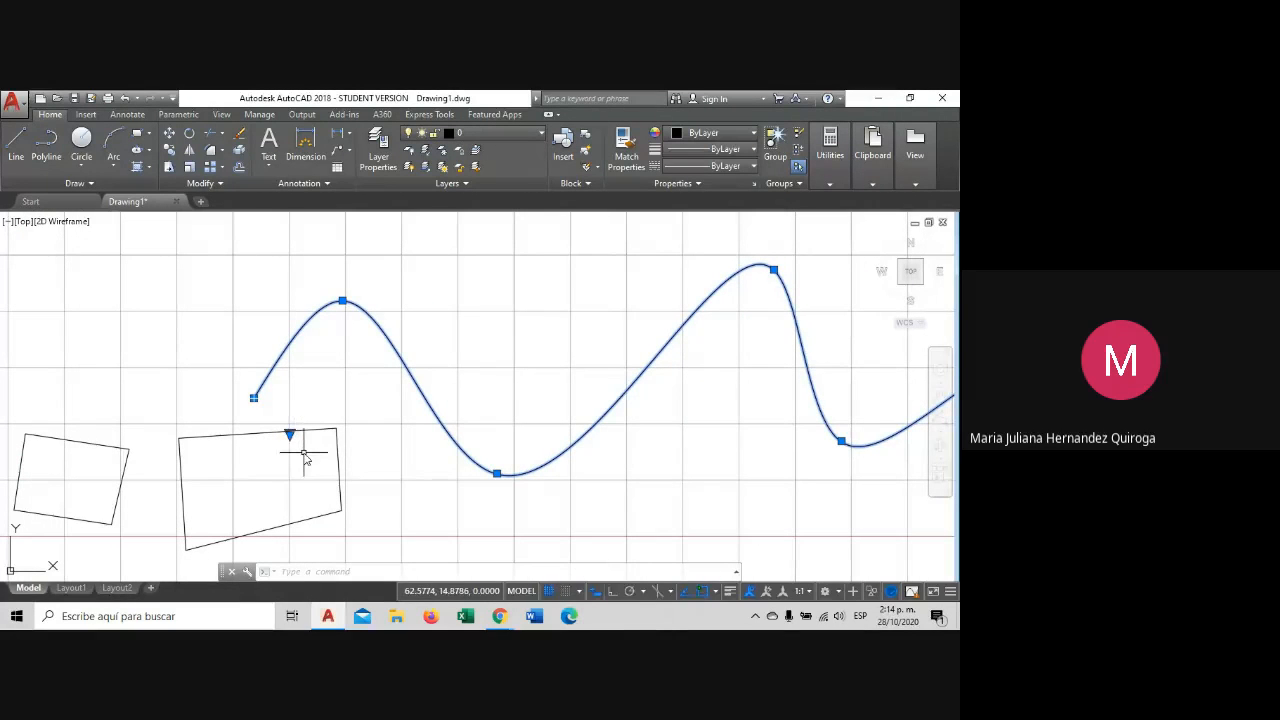
mouse_move(291, 438)
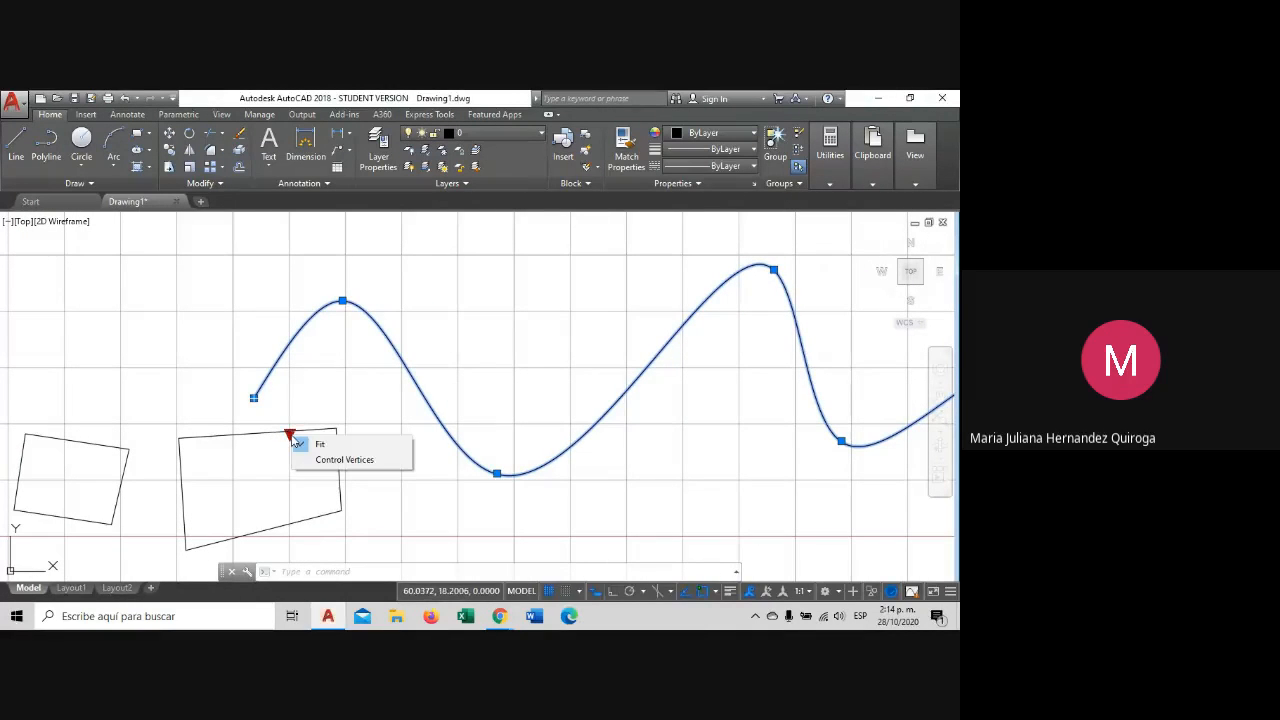
click(338, 460)
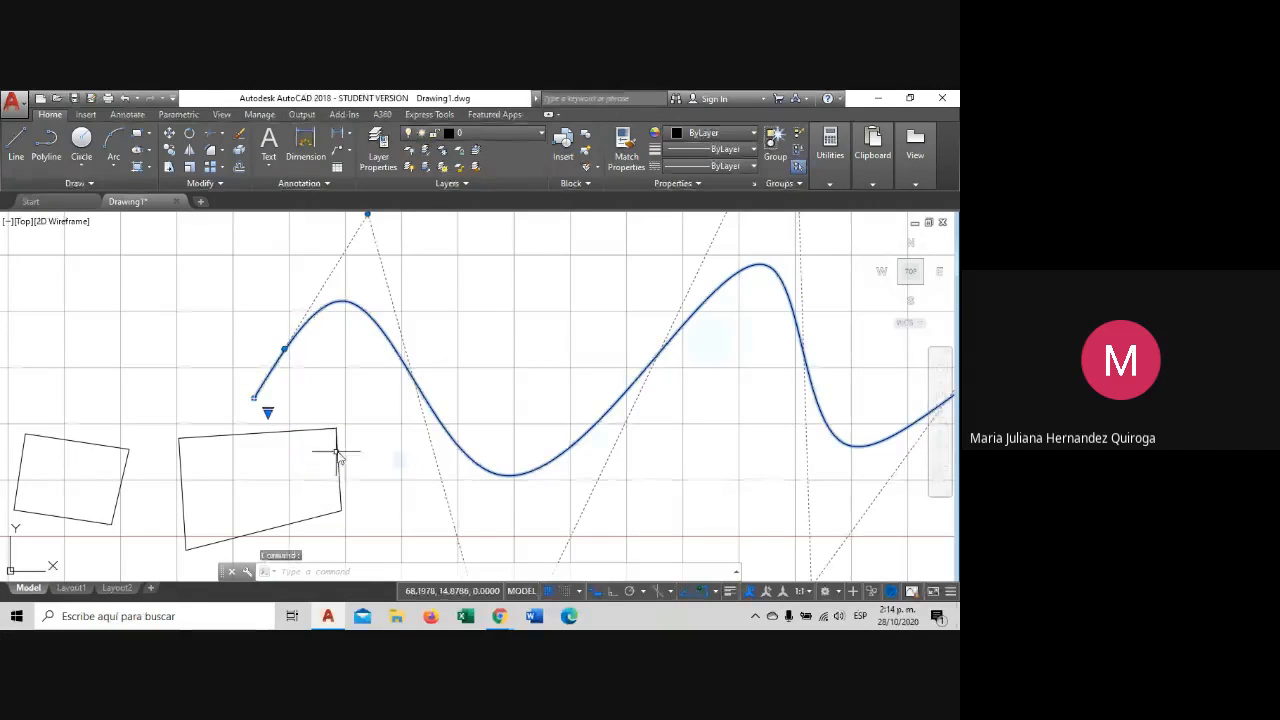
scroll(380, 462, down, 2)
scroll(405, 452, down, 3)
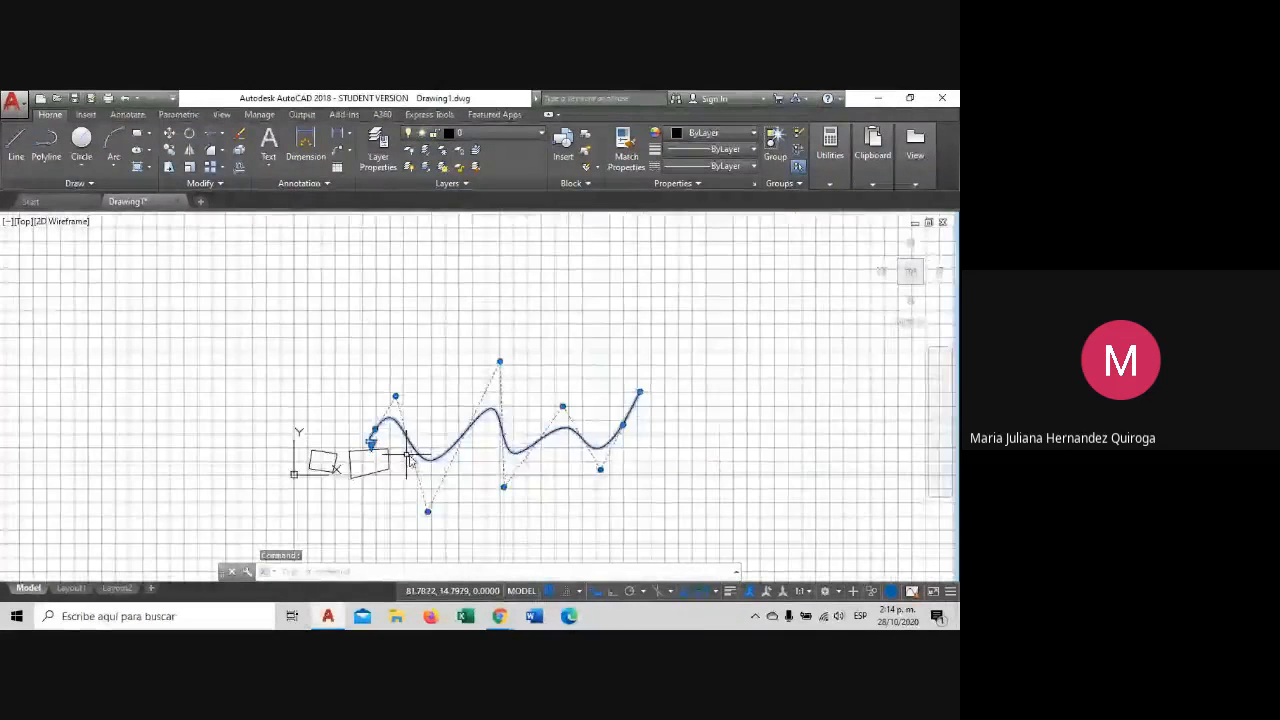
Stretch the spline's first upper control vertex up and to the left, and its second upper one likewise.
scroll(472, 472, up, 2)
click(351, 358)
click(296, 287)
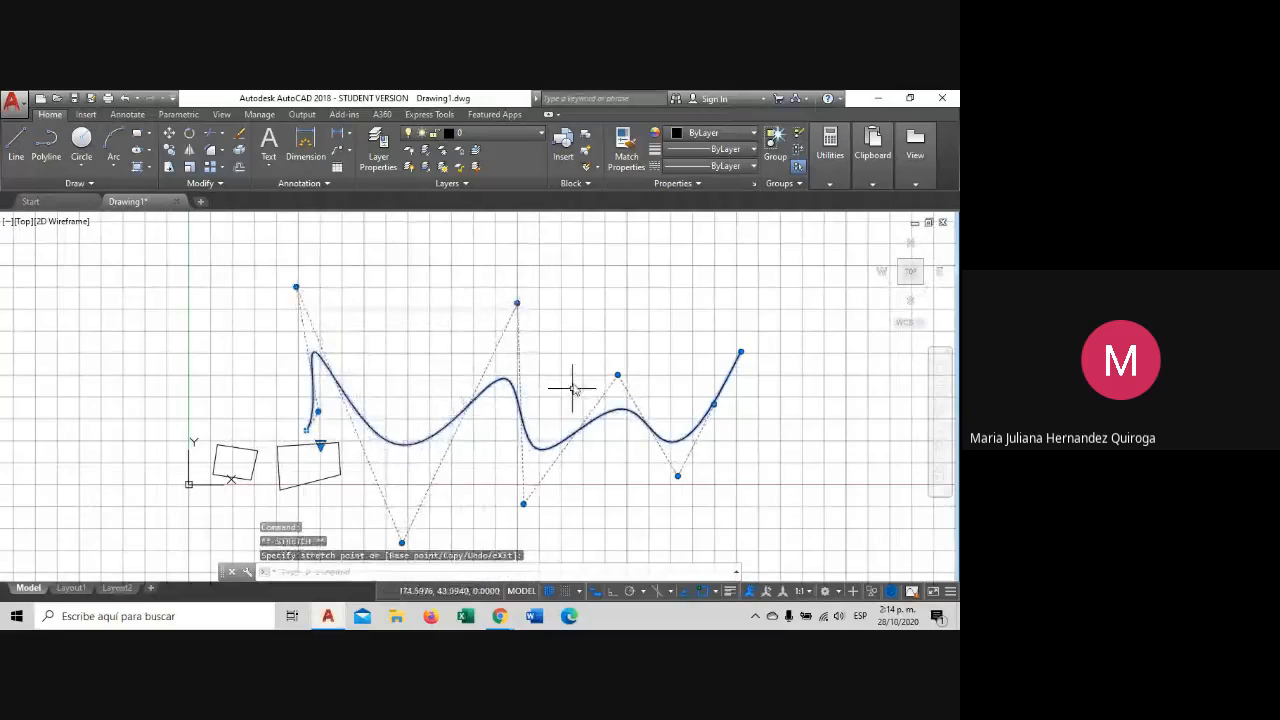
click(517, 302)
click(471, 272)
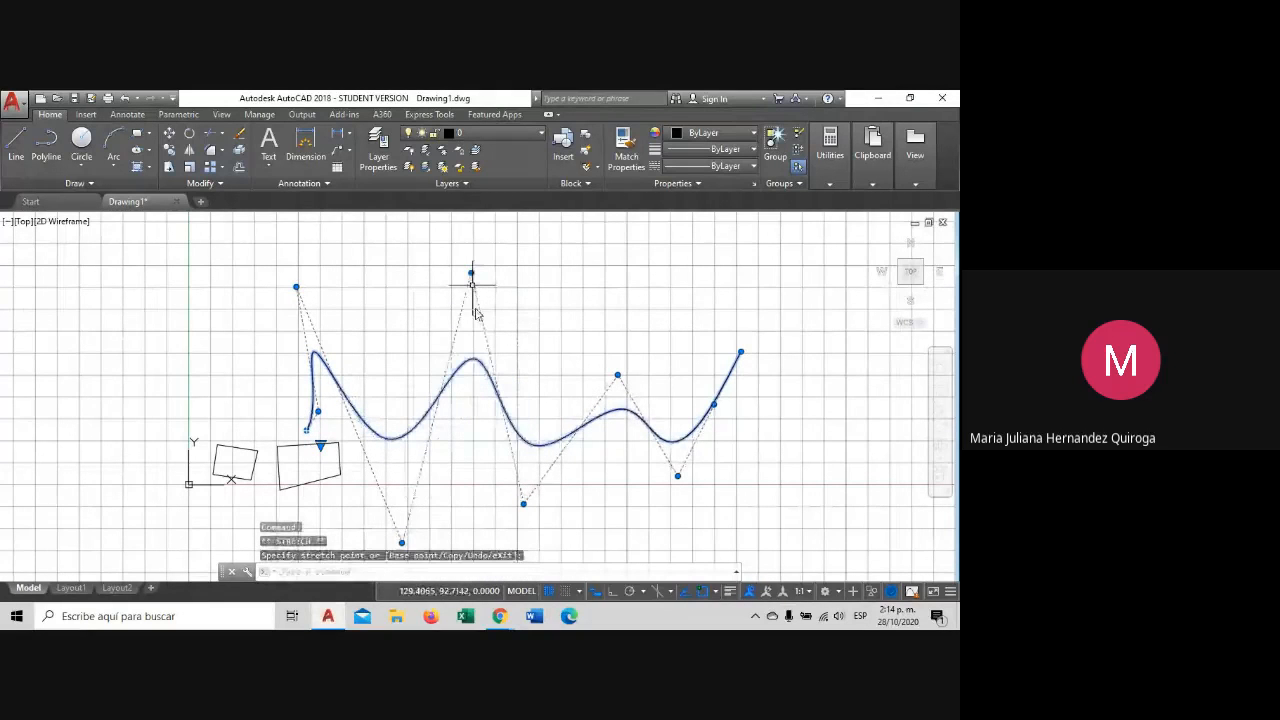
Stretch the control vertex at the spline's second trough downward and the one above its third crest upward.
click(523, 503)
middle_drag(566, 513, 551, 450)
click(506, 508)
middle_drag(630, 378, 581, 420)
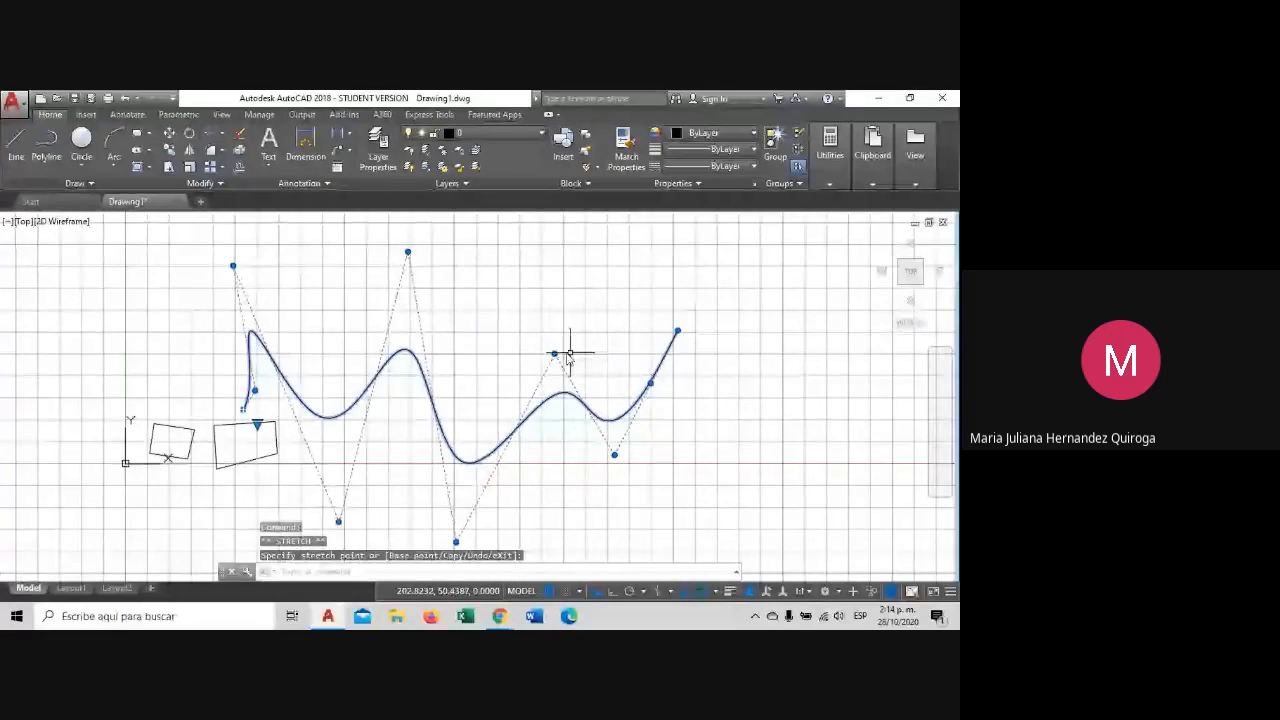
click(555, 354)
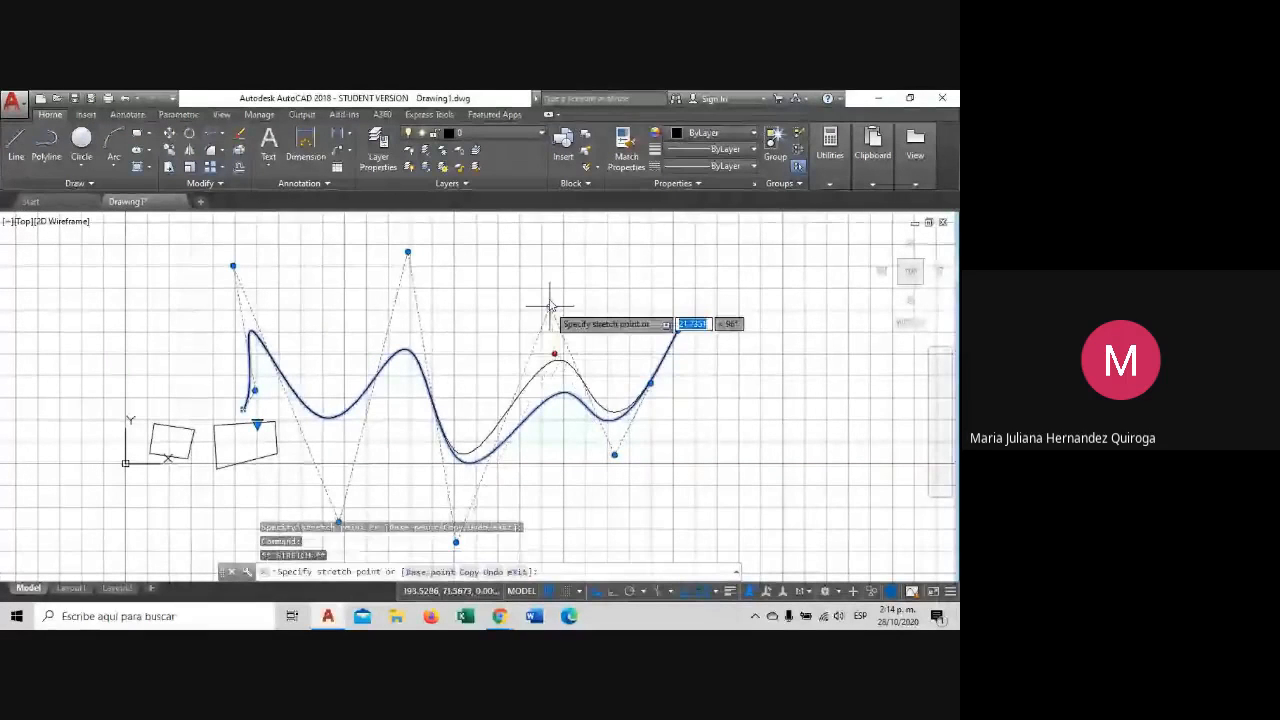
click(557, 287)
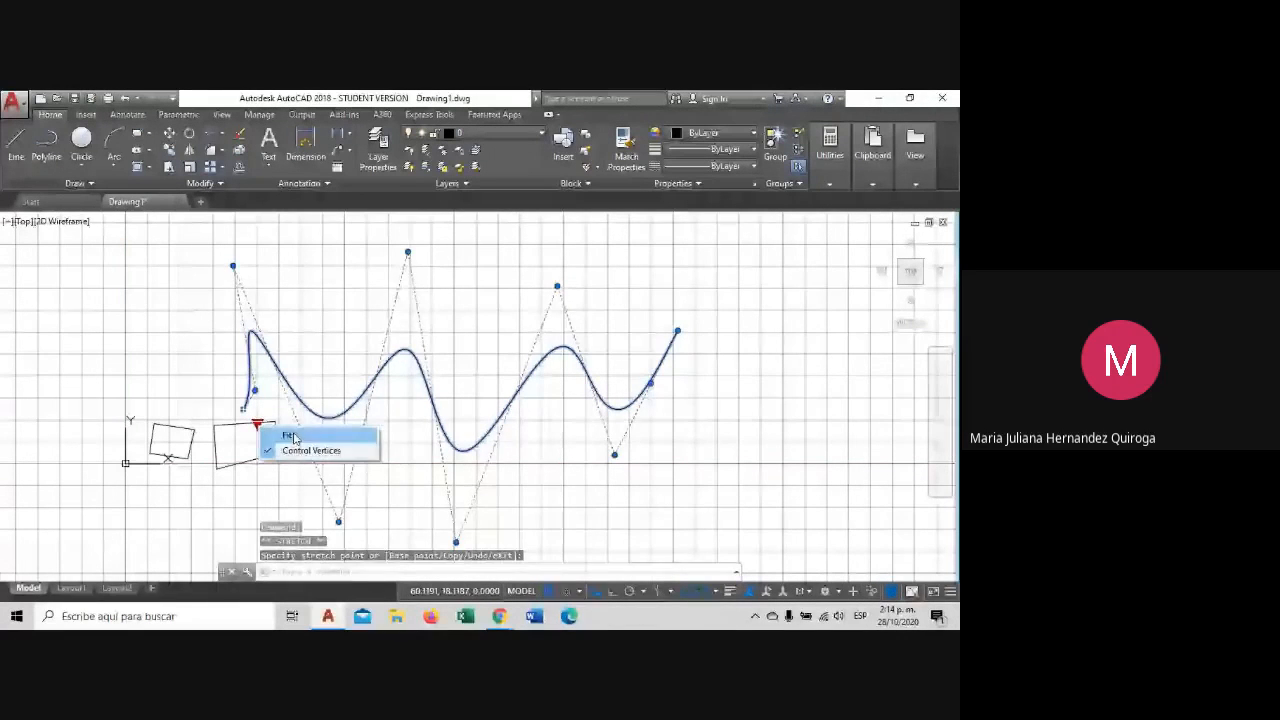
Switch the spline's grip display back to Fit and clear the selection.
click(294, 436)
key(Escape)
click(460, 420)
key(Escape)
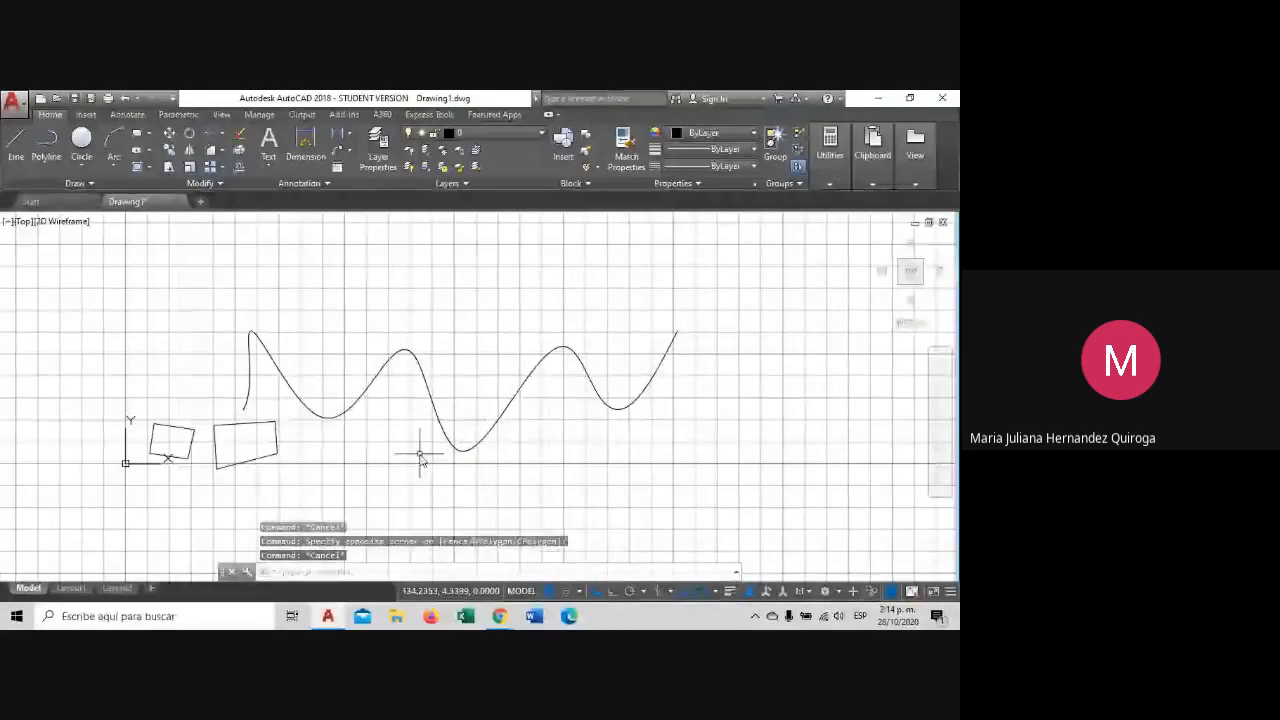
Reselect the spline to examine its fit points, and clear the selection.
scroll(449, 438, up, 1)
scroll(450, 440, up, 1)
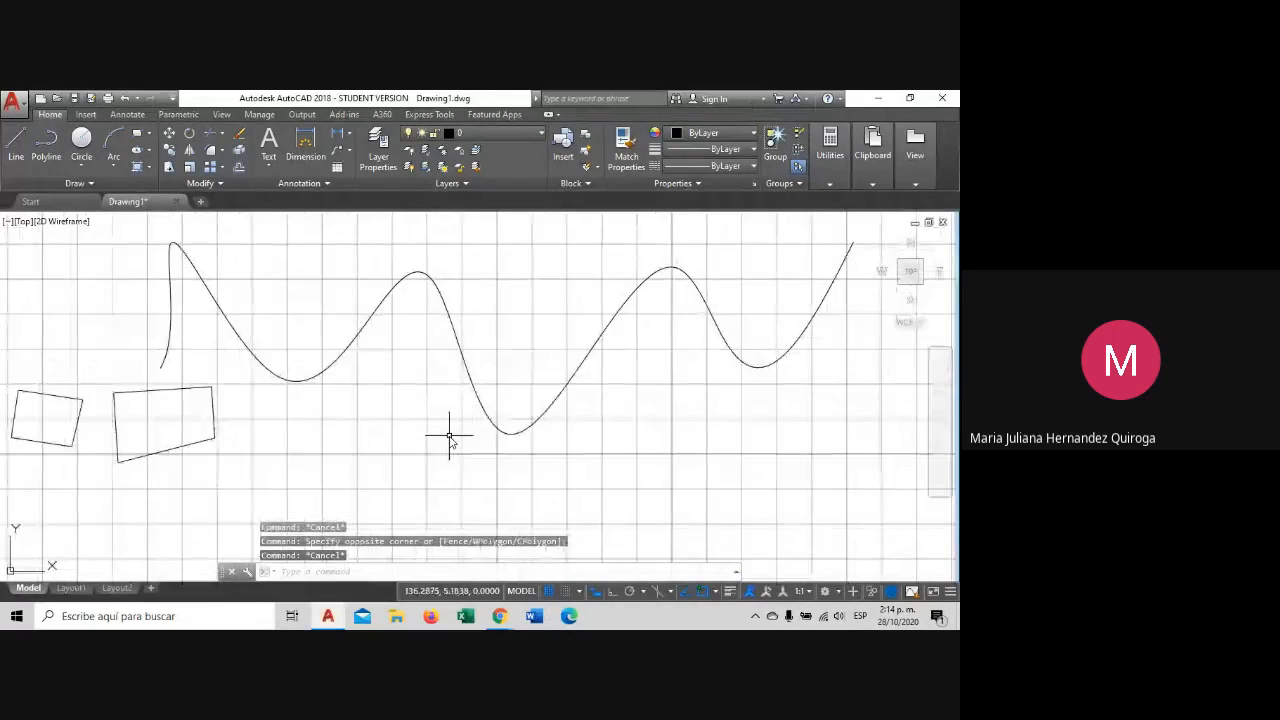
click(508, 398)
click(446, 439)
scroll(446, 439, down, 1)
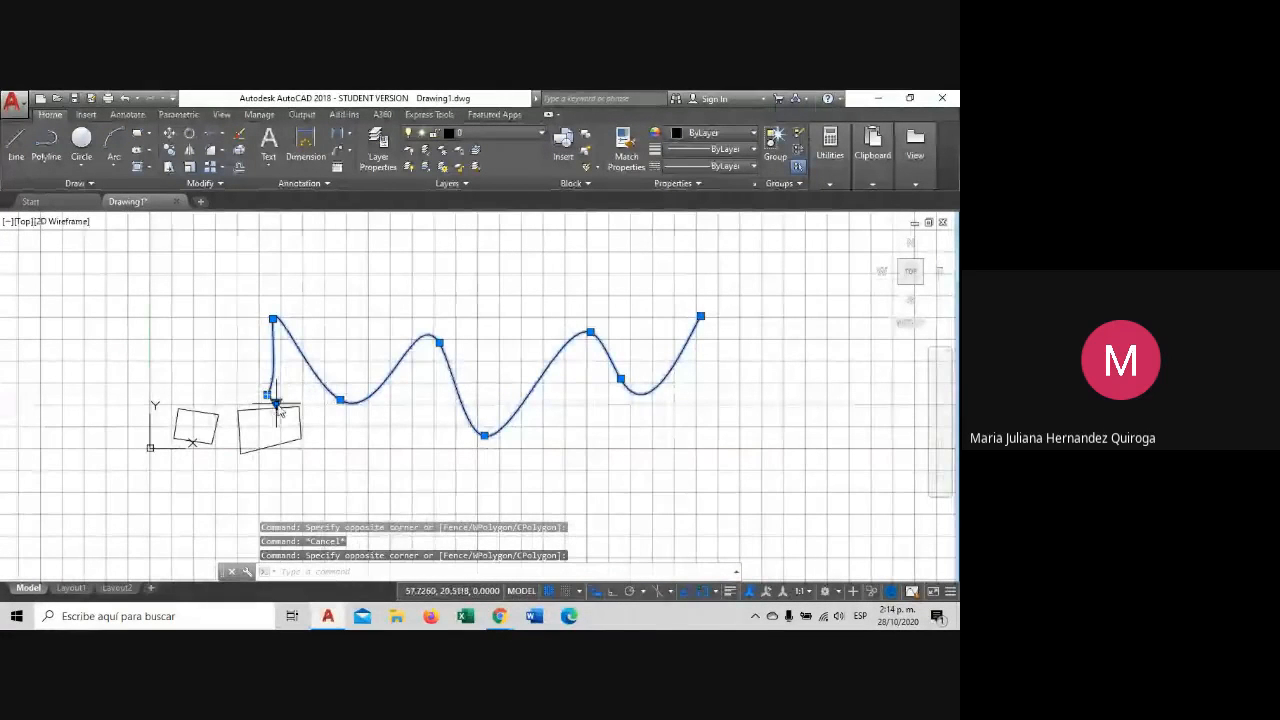
middle_drag(508, 340, 478, 354)
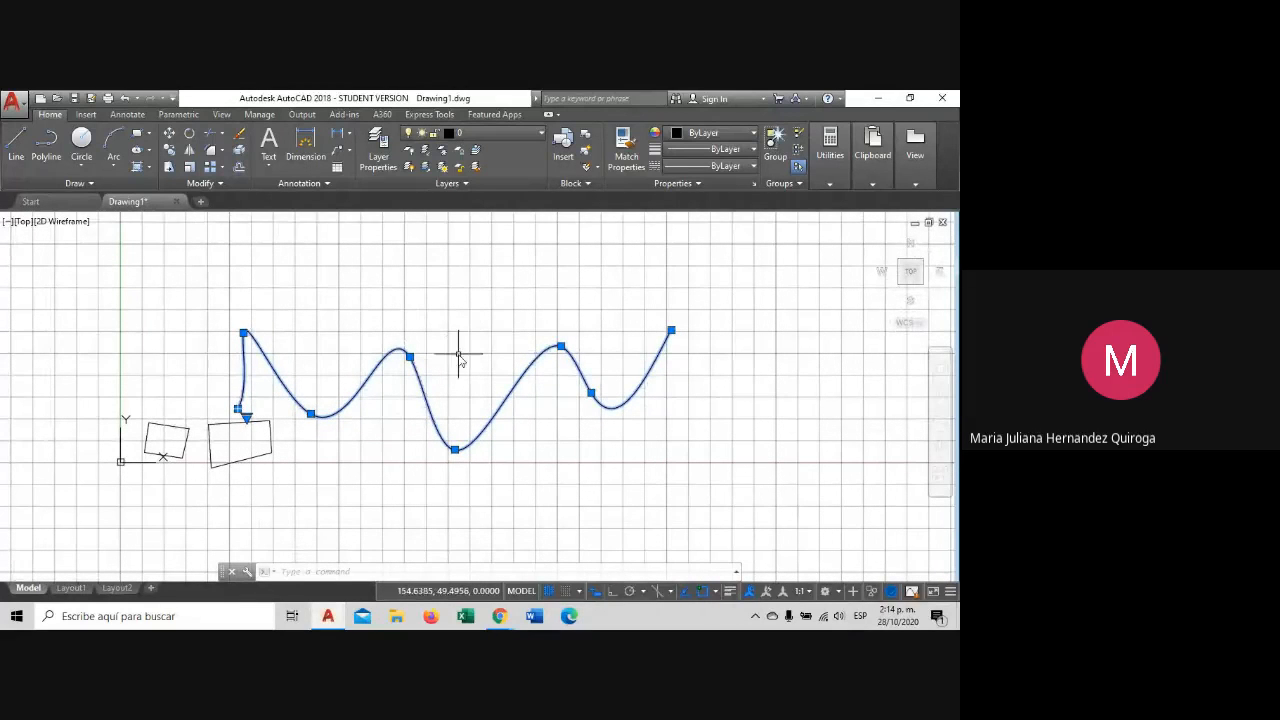
key(Escape)
Try to explode the spline, and clear the selection.
click(415, 368)
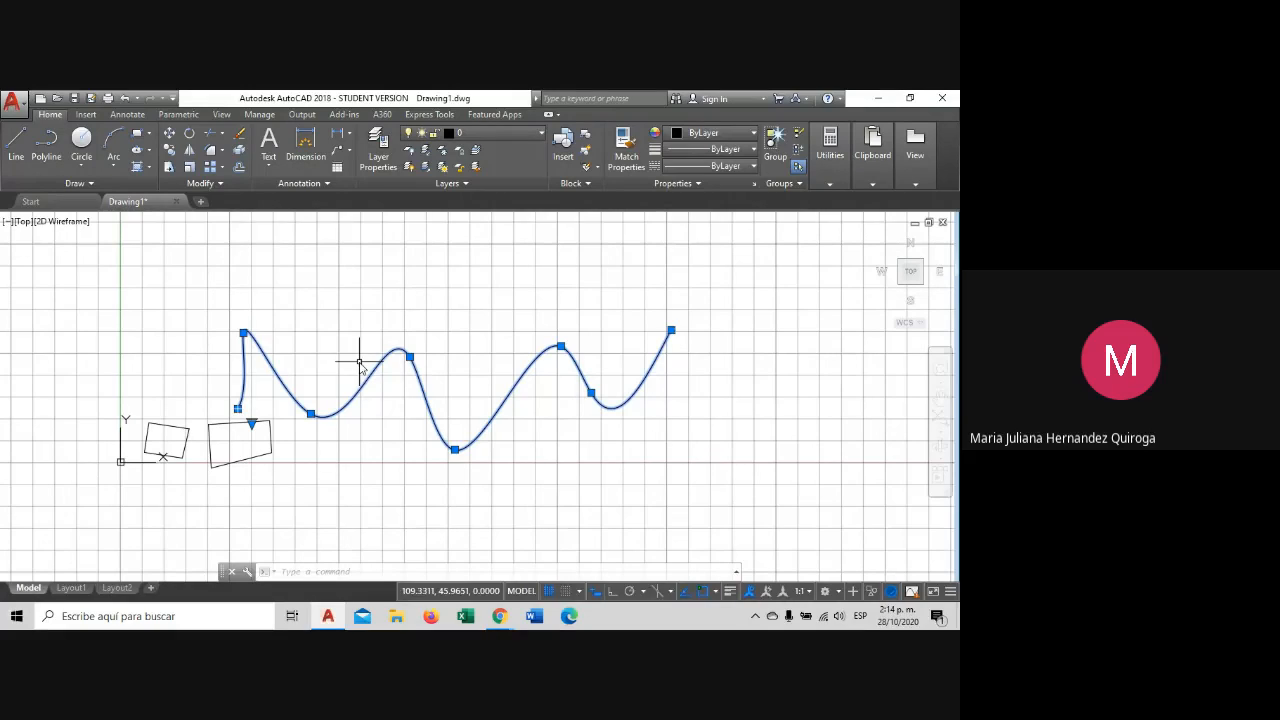
click(238, 152)
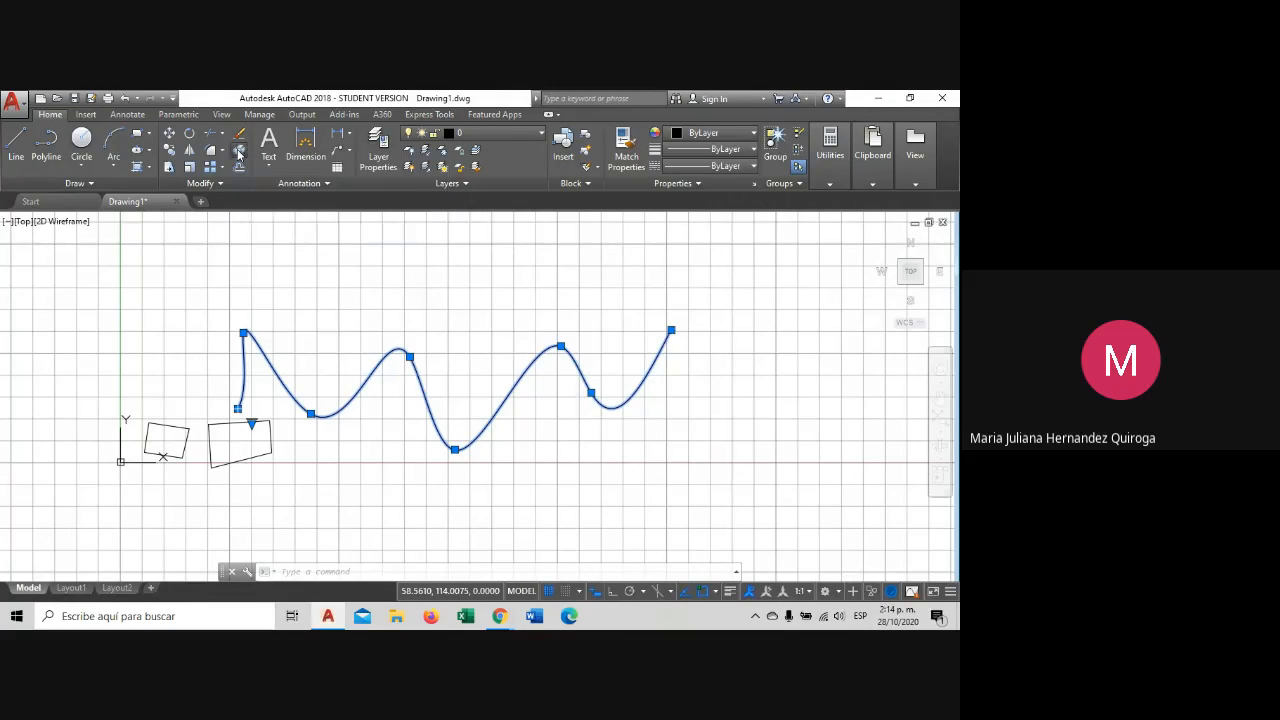
click(403, 363)
click(386, 330)
key(Escape)
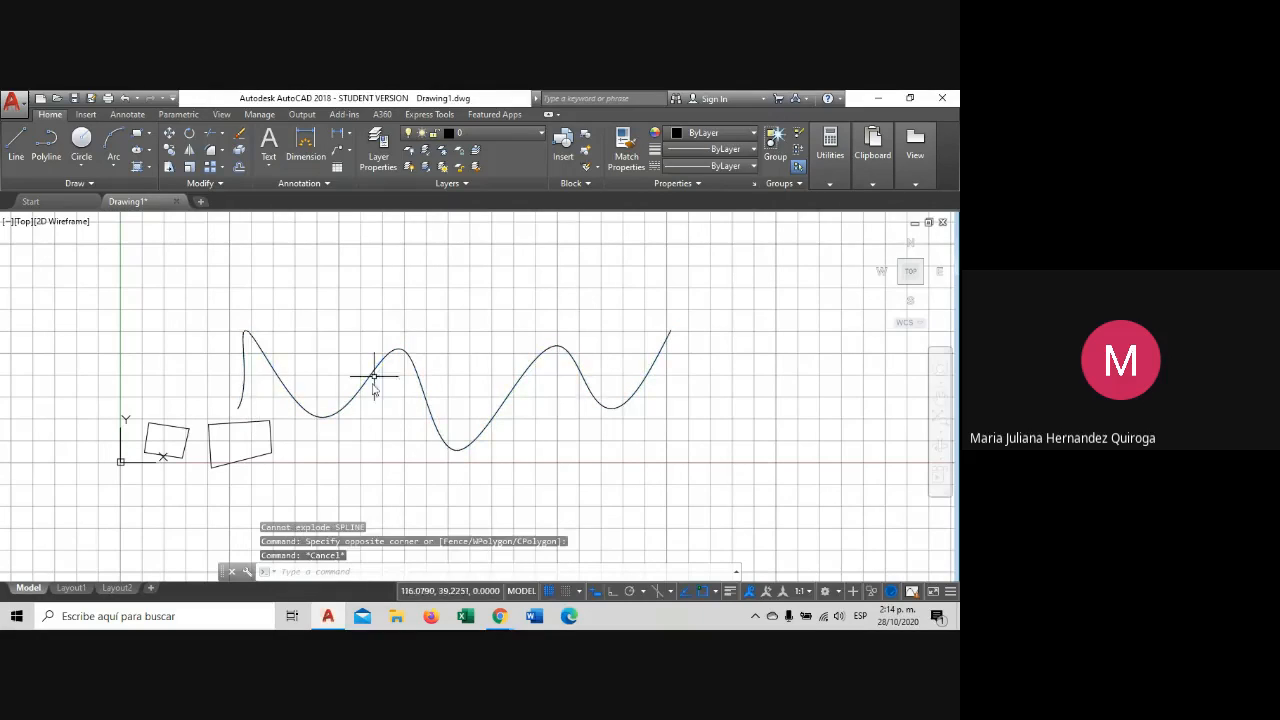
Select the spline again to show its grip display control, and deselect it.
click(295, 350)
click(255, 422)
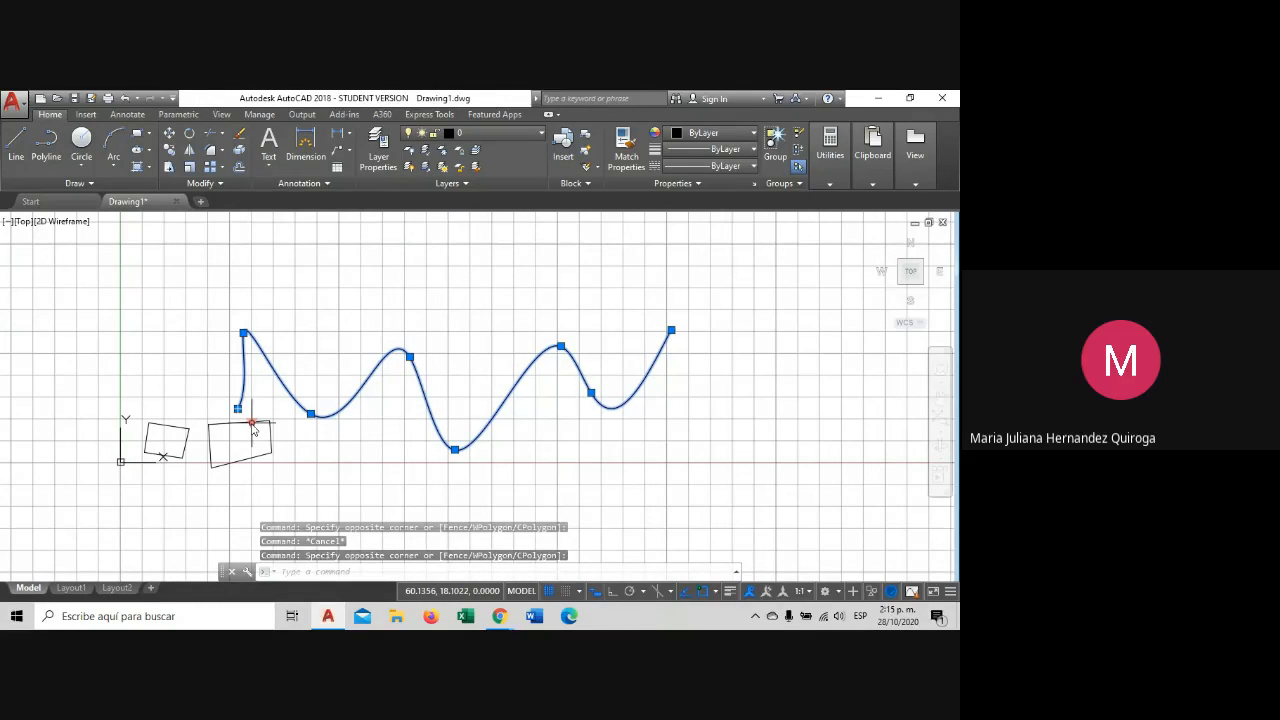
key(Escape)
click(75, 184)
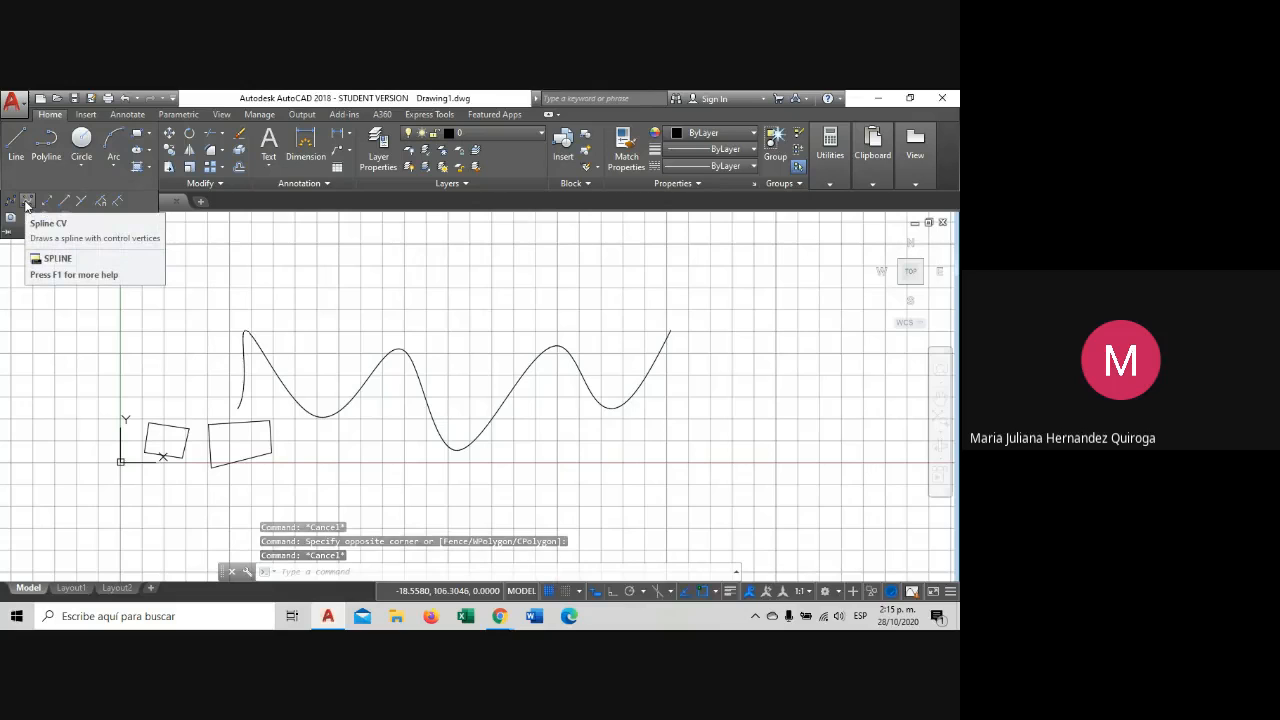
click(27, 205)
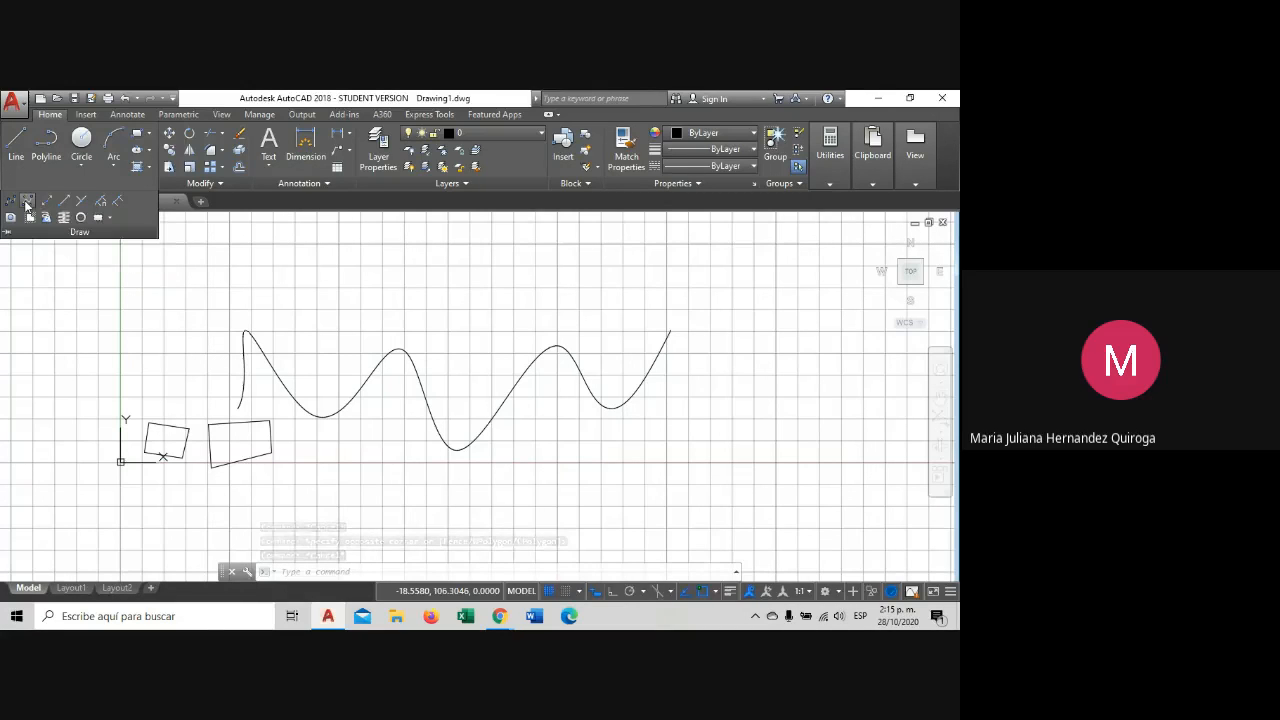
middle_drag(263, 277, 212, 371)
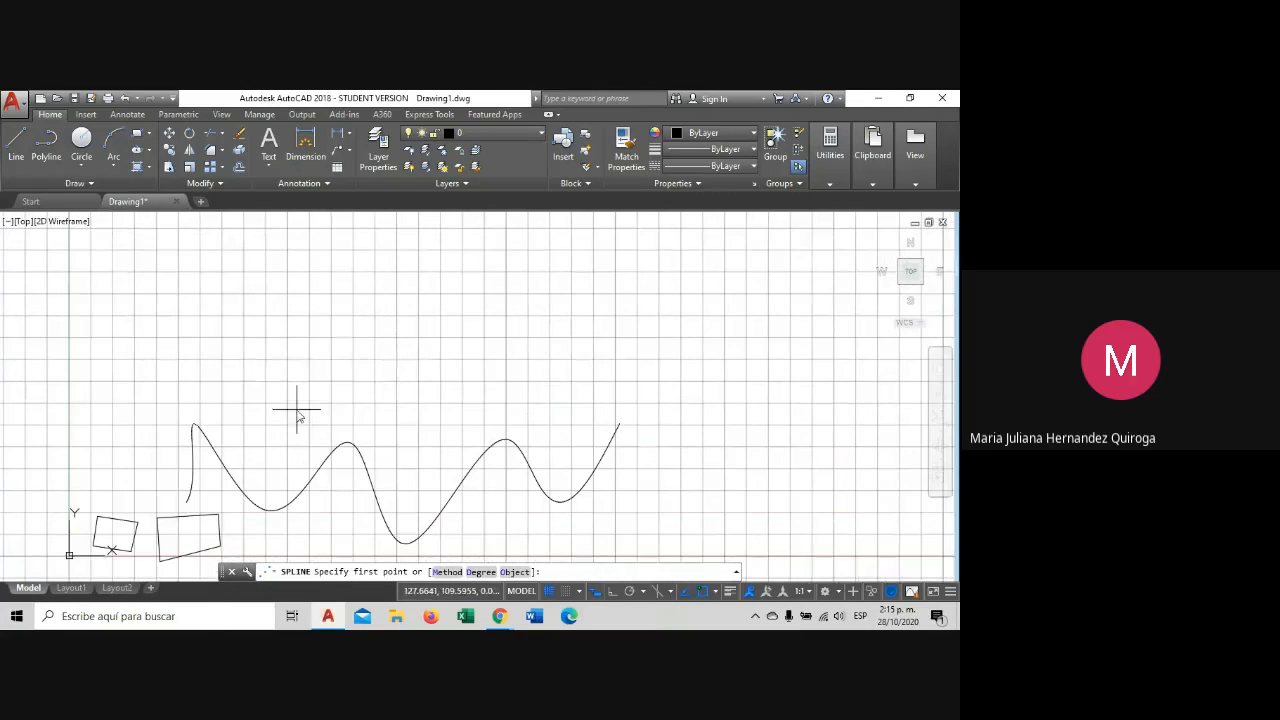
click(240, 352)
click(352, 270)
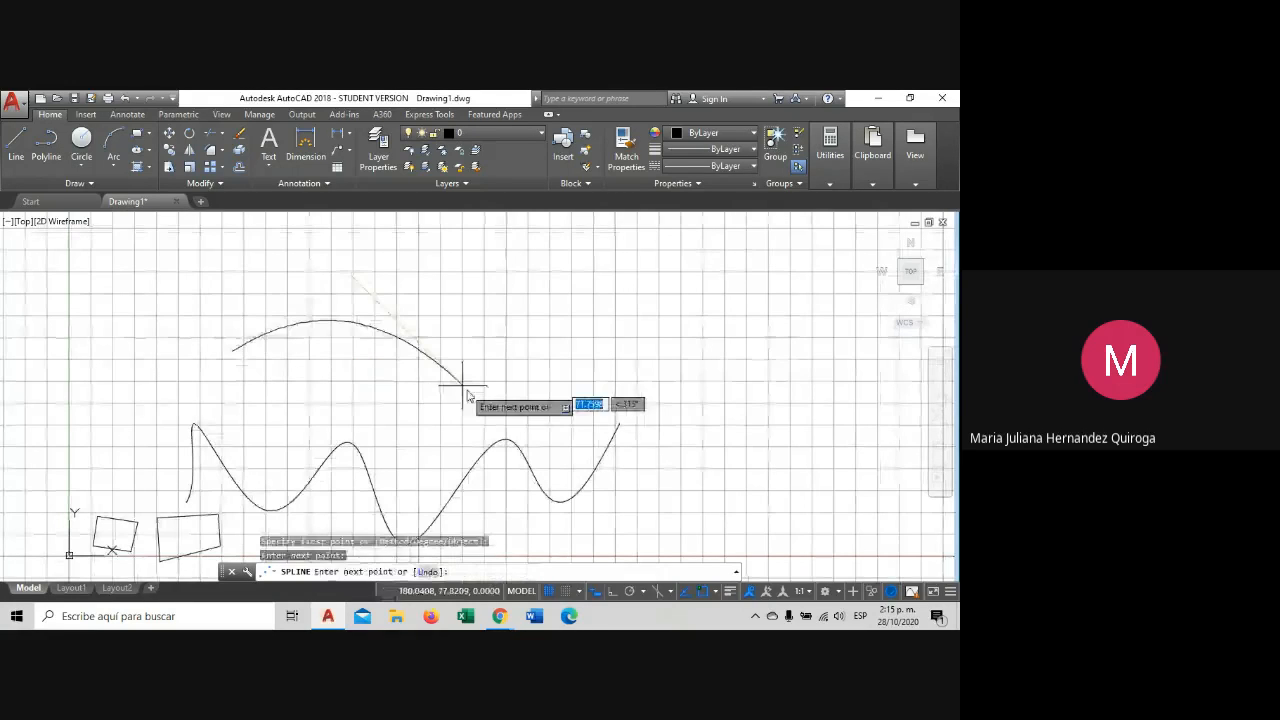
click(471, 390)
click(588, 292)
click(728, 367)
middle_drag(772, 309, 545, 383)
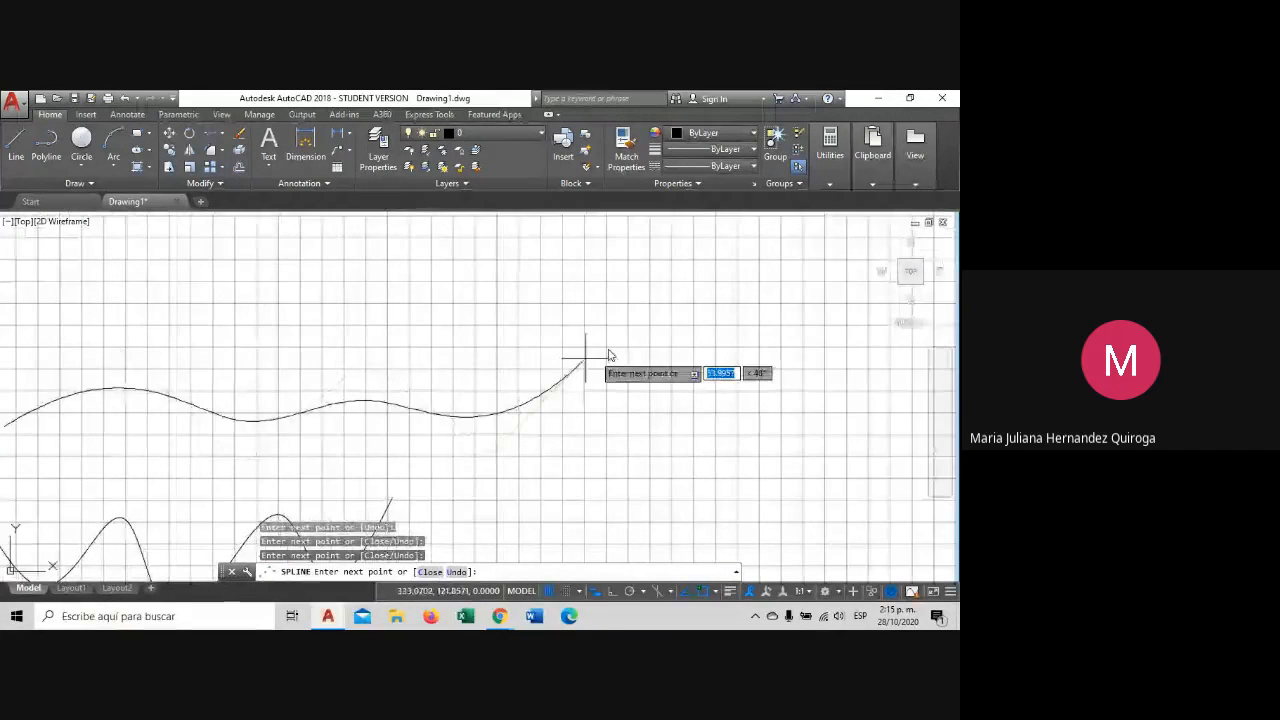
scroll(610, 355, down, 3)
key(Escape)
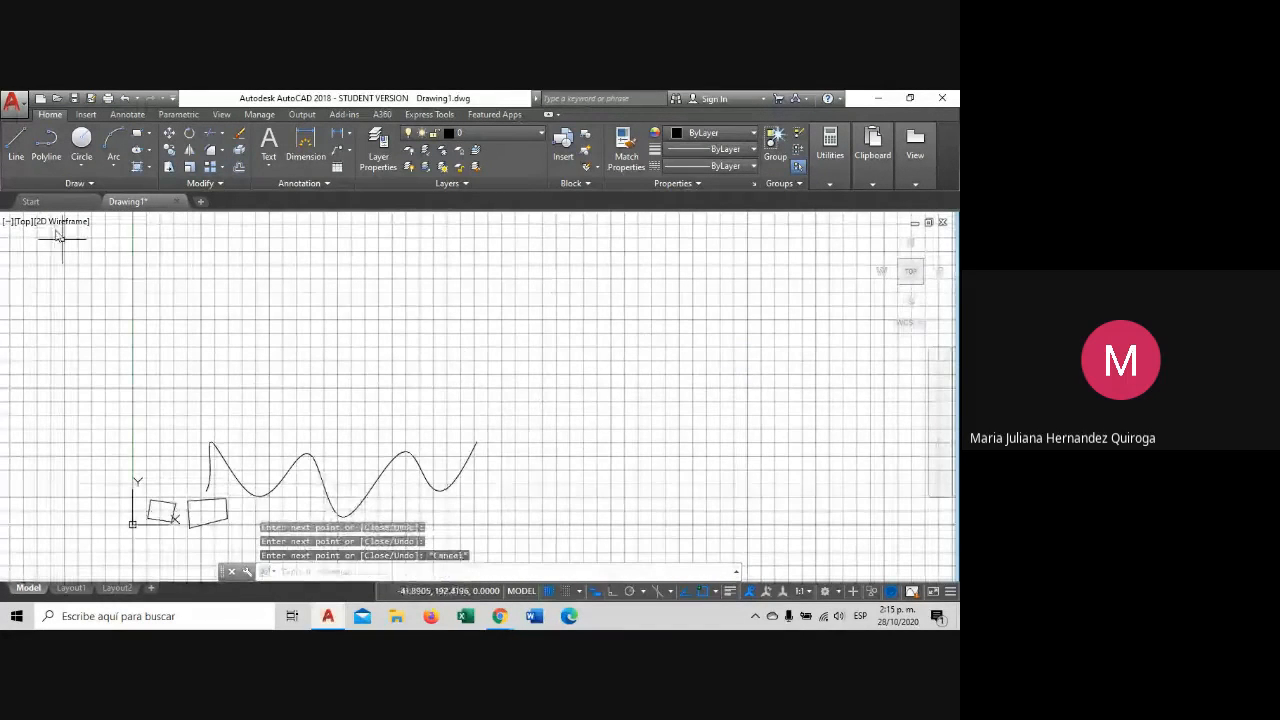
Draw a wavy Spline CV with six control vertices in the empty area above the existing spline.
key(Return)
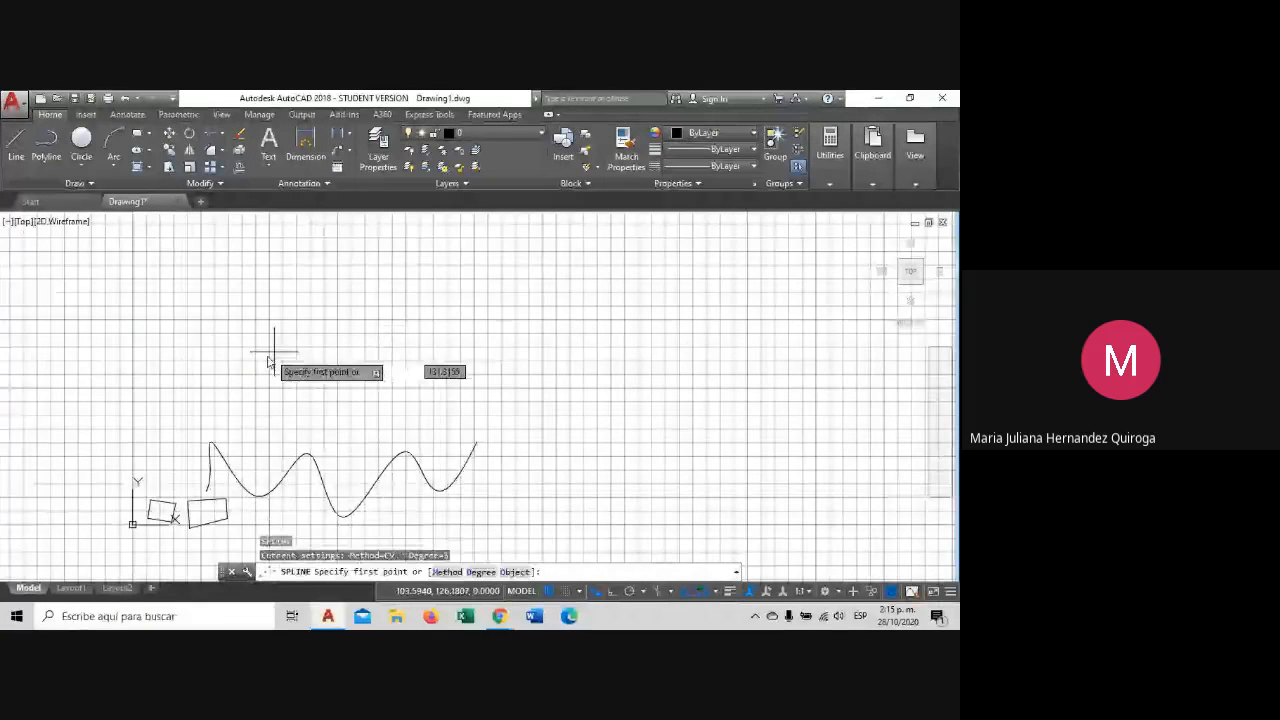
click(248, 371)
click(348, 315)
click(405, 388)
click(537, 393)
click(571, 299)
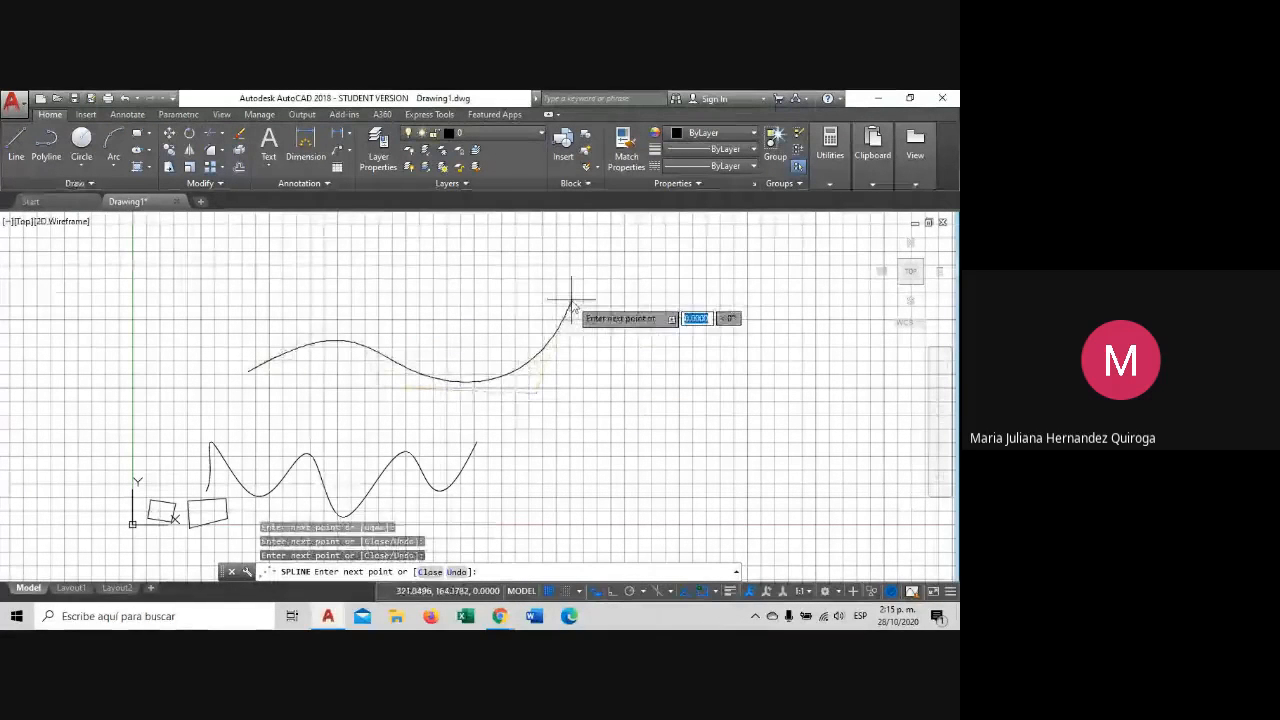
click(653, 370)
key(Return)
Select the new spline and stretch its second control vertex to the left and slightly up.
click(477, 352)
click(443, 389)
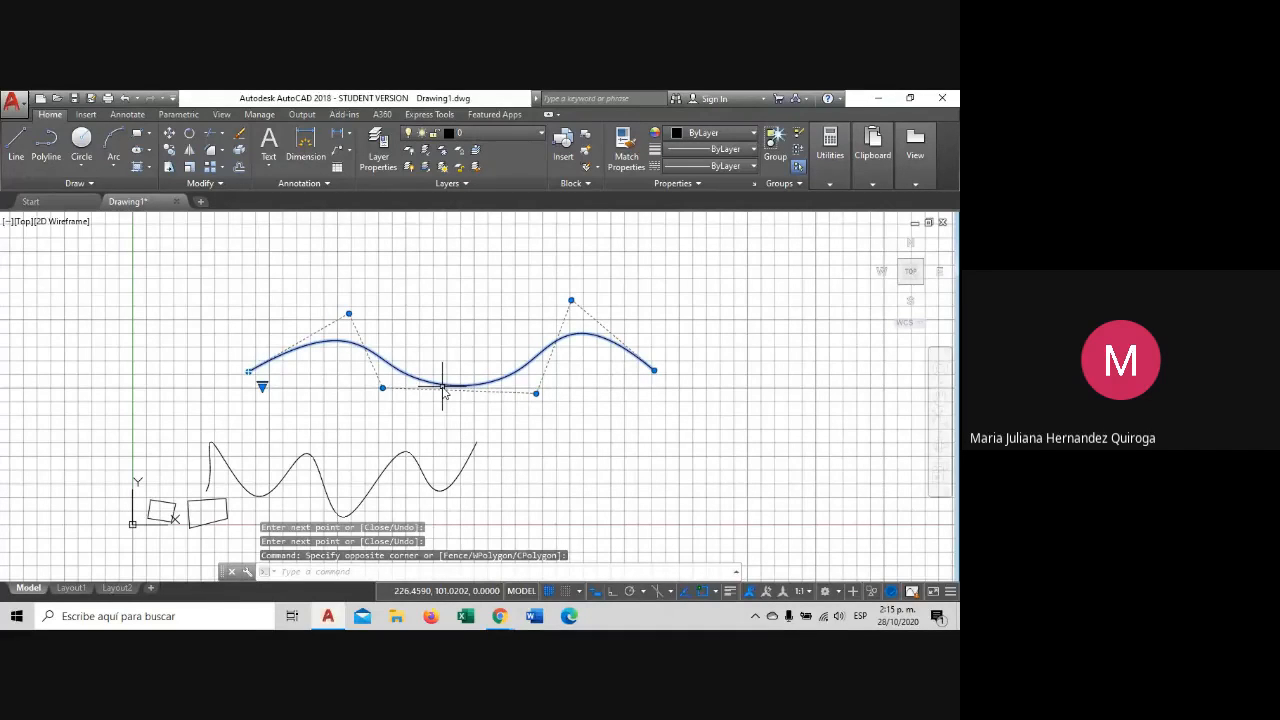
scroll(331, 336, up, 1)
click(360, 302)
click(314, 292)
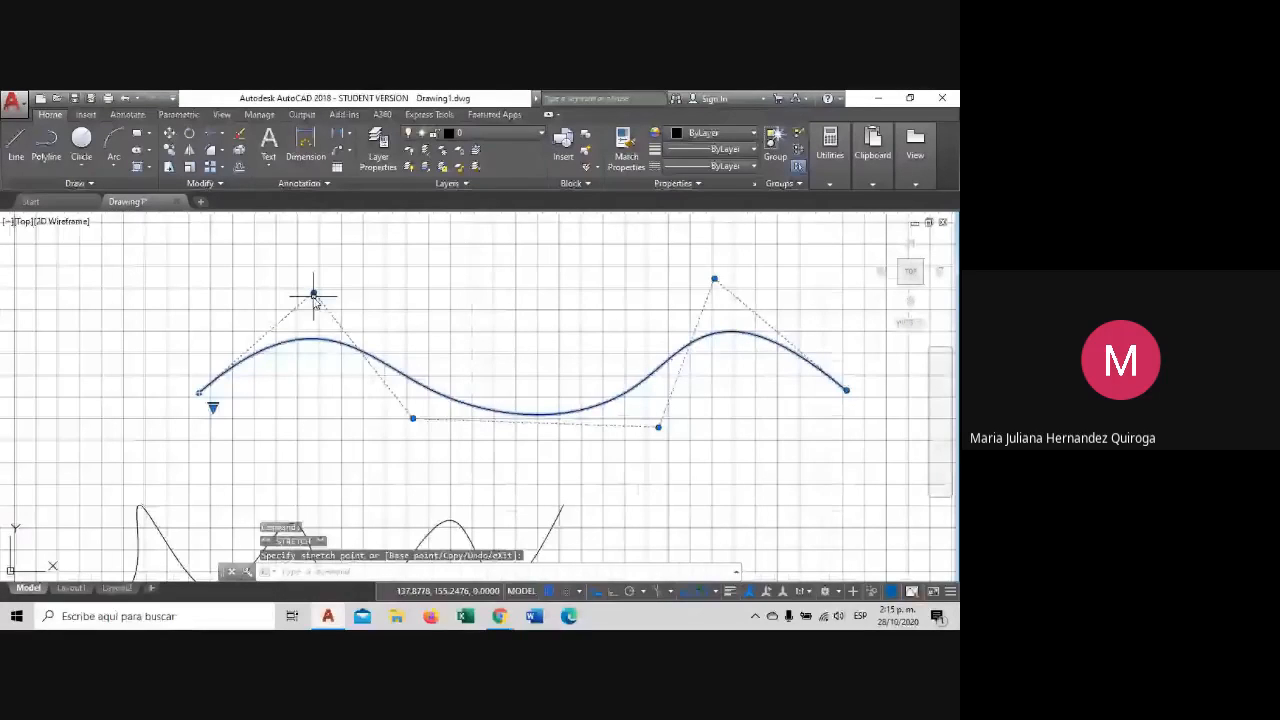
Add a control vertex below the new spline's first crest using the second vertex's grip, and clear the selection.
mouse_move(313, 295)
click(362, 333)
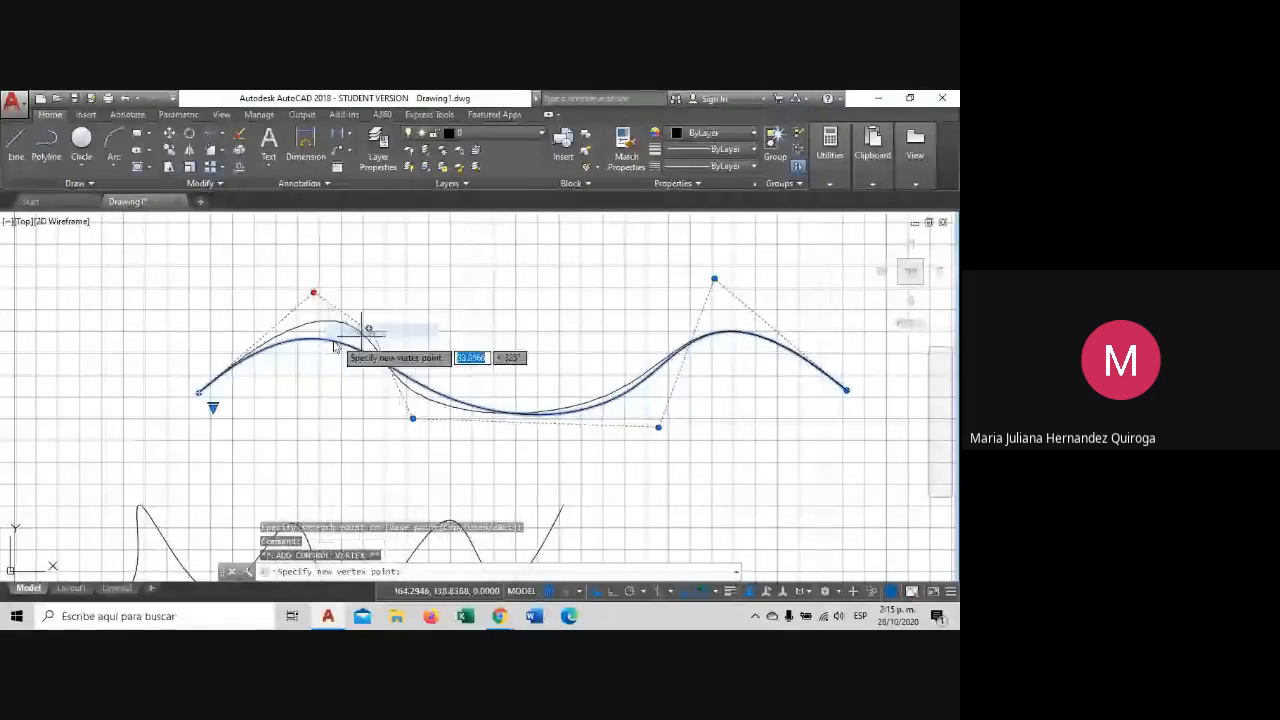
click(321, 410)
key(Escape)
click(343, 372)
key(Escape)
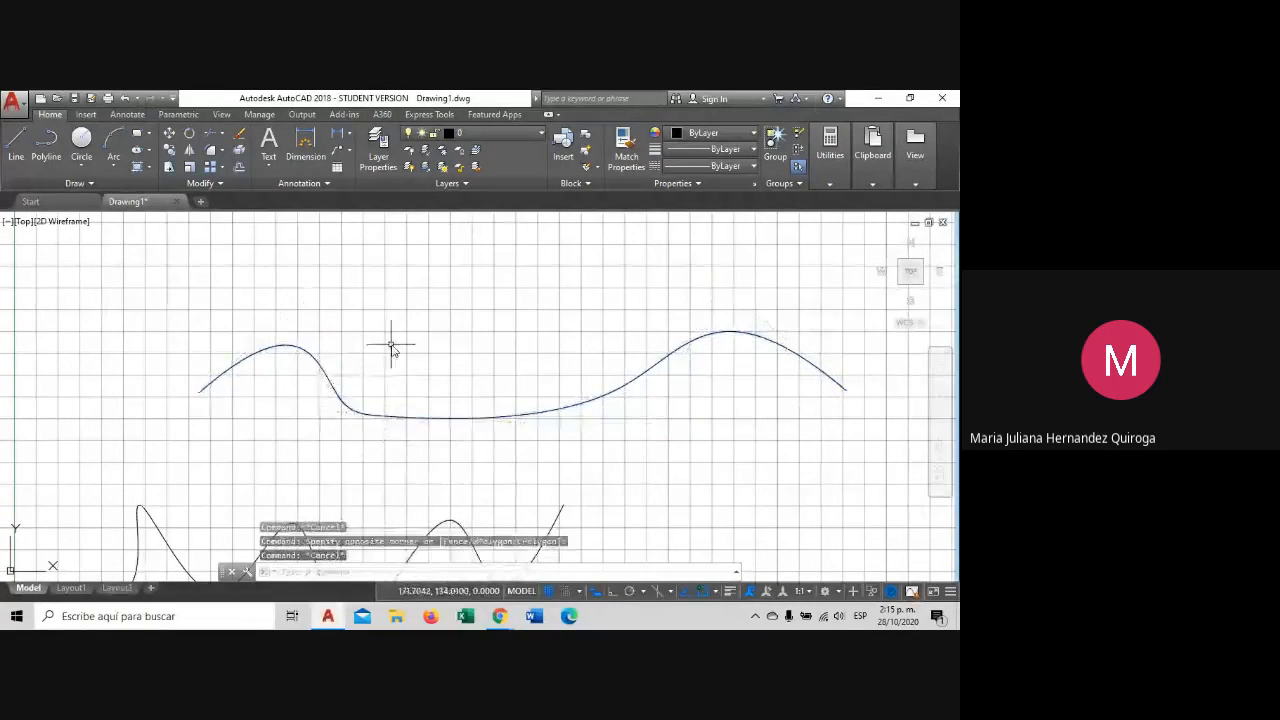
Convert the lower fit-point spline to a polyline with PEDIT, using a precision of 1.
scroll(391, 347, down, 2)
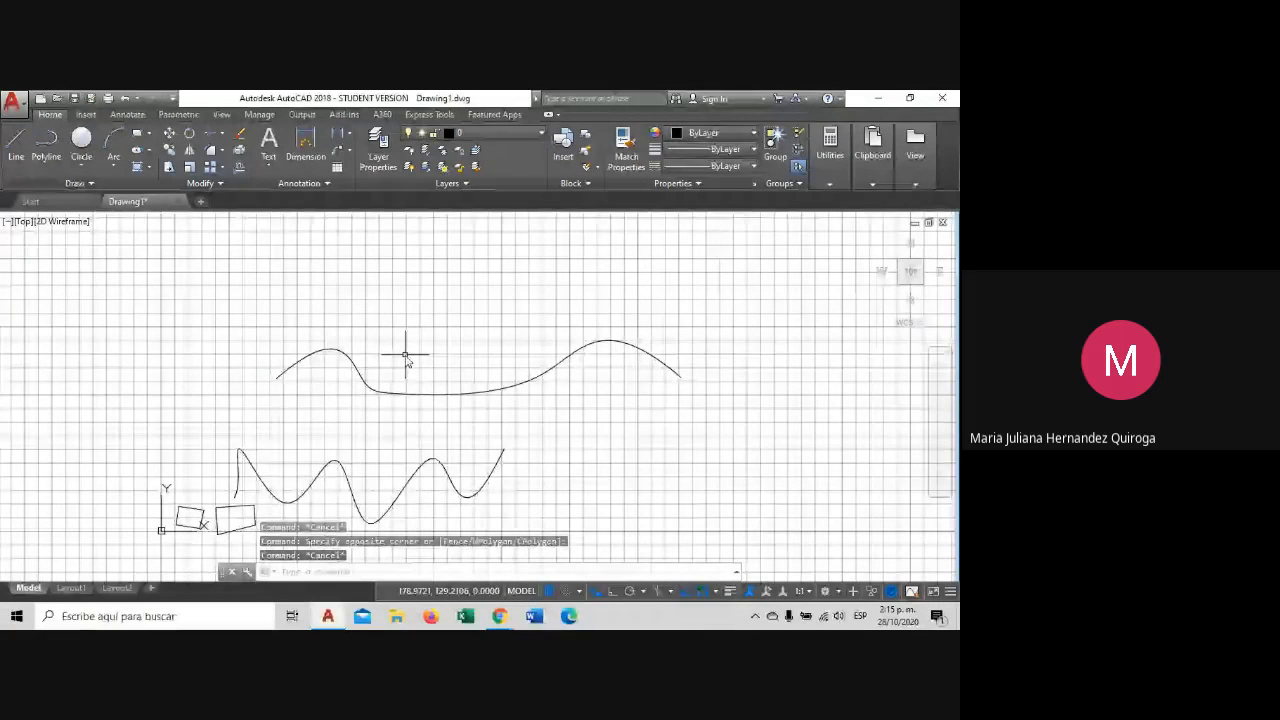
scroll(389, 409, down, 1)
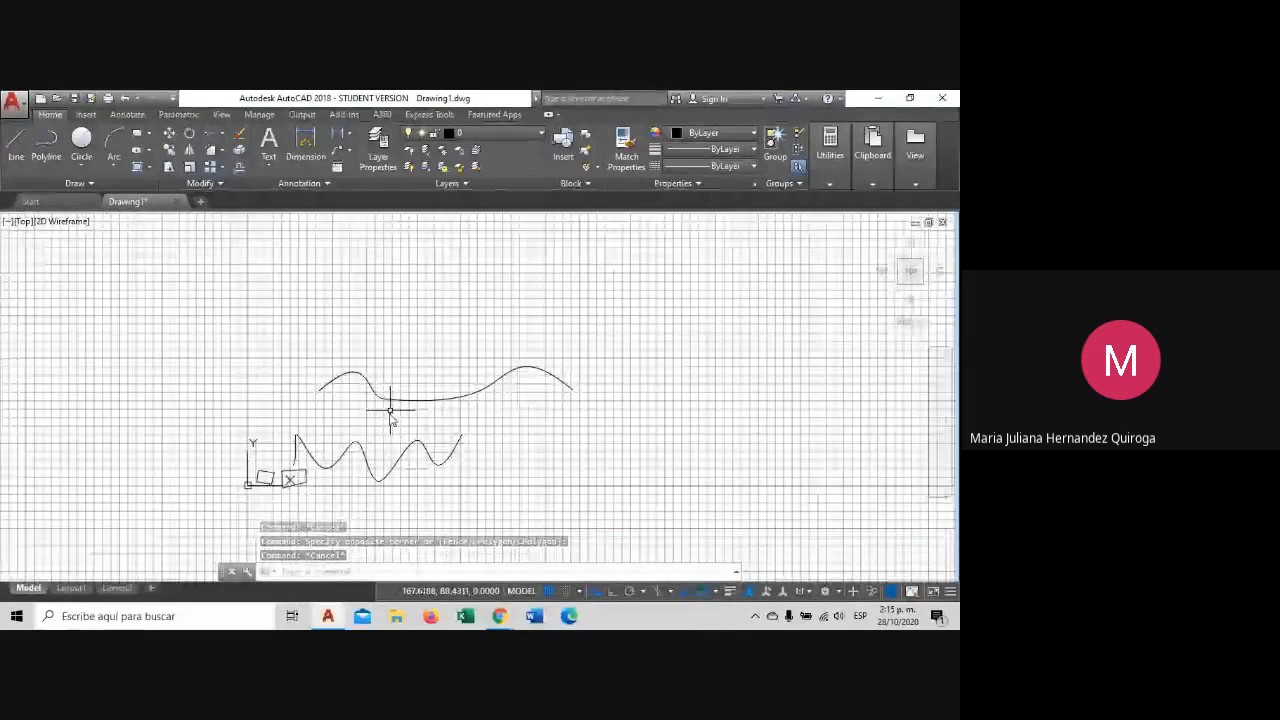
scroll(366, 486, up, 2)
click(533, 349)
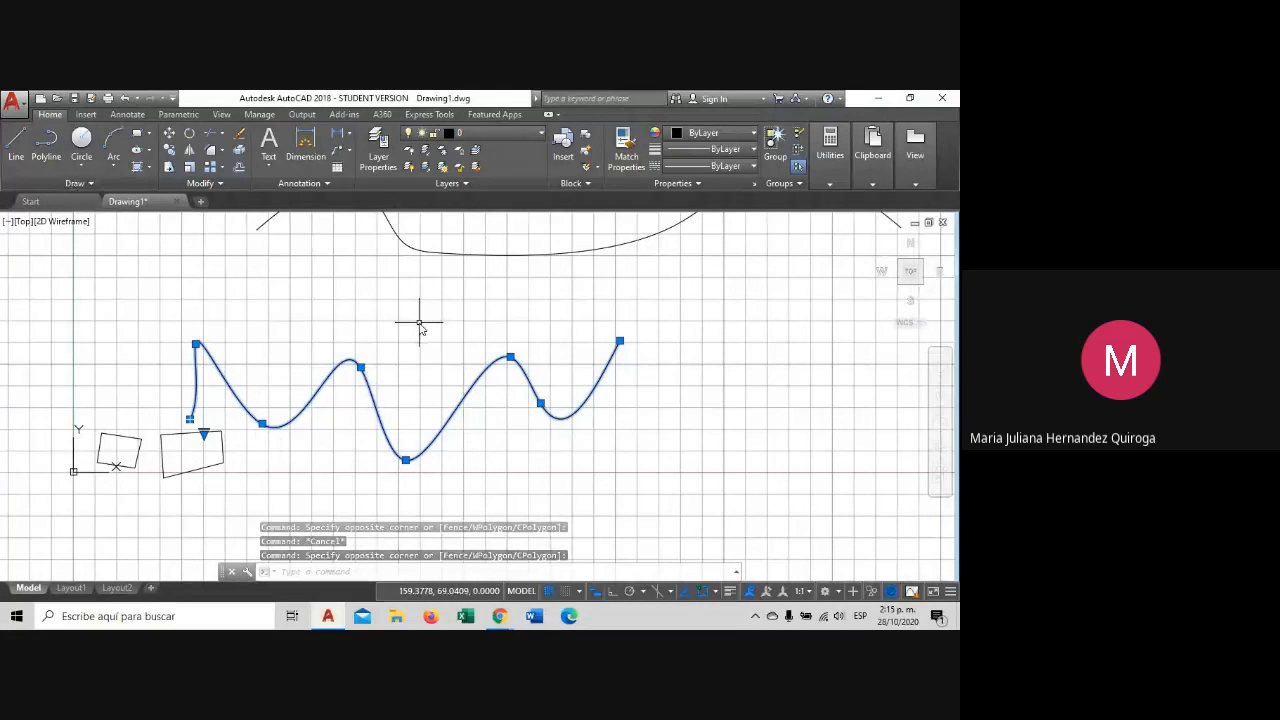
text(Pedit)
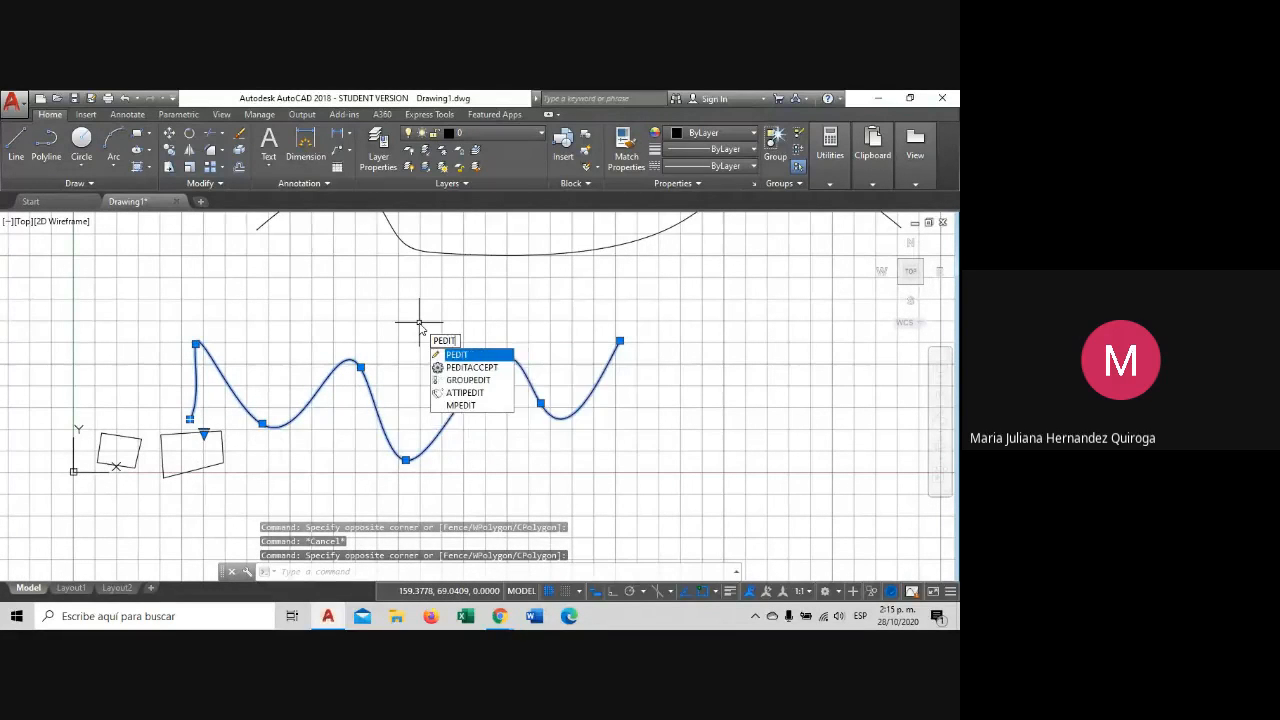
click(467, 355)
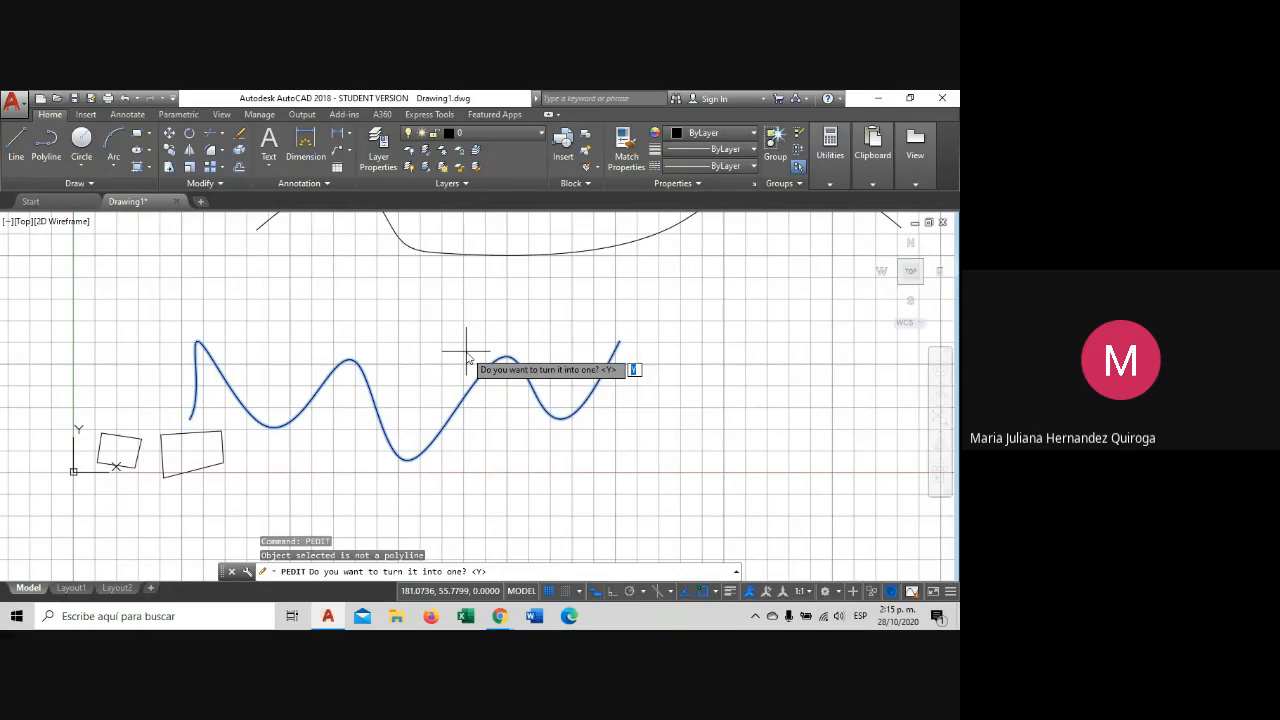
key(Return)
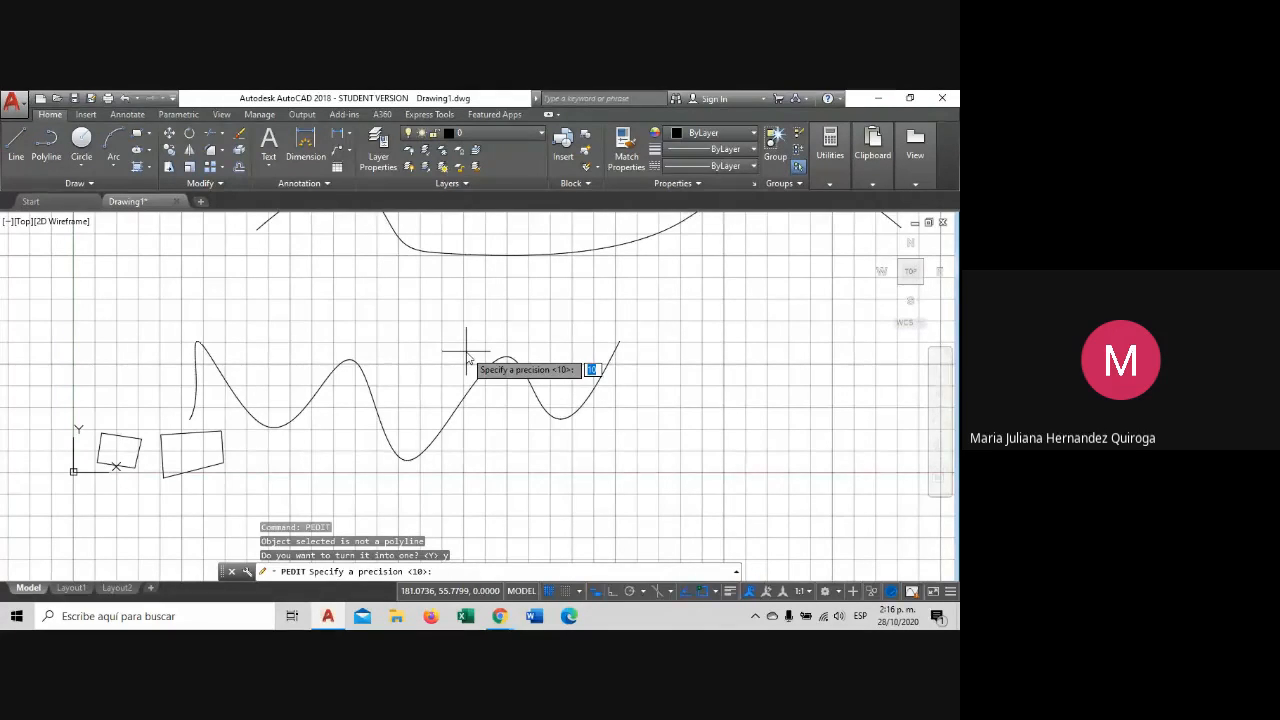
key(Return)
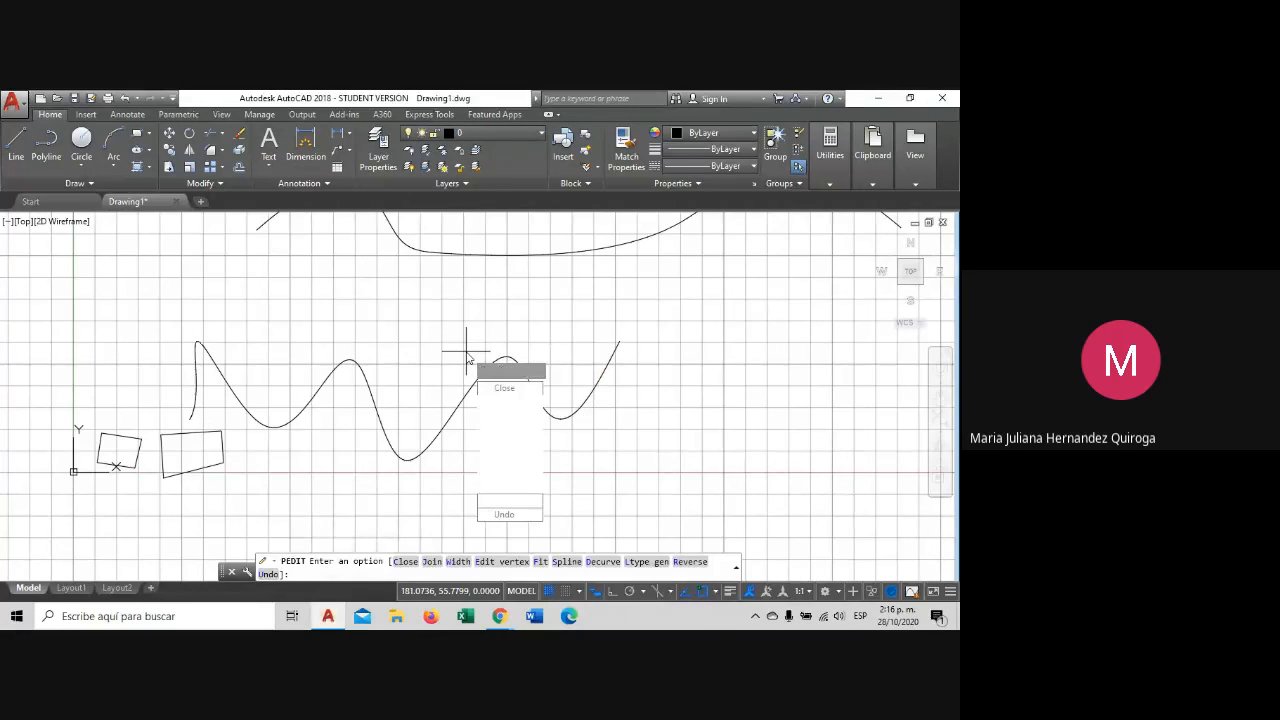
key(Return)
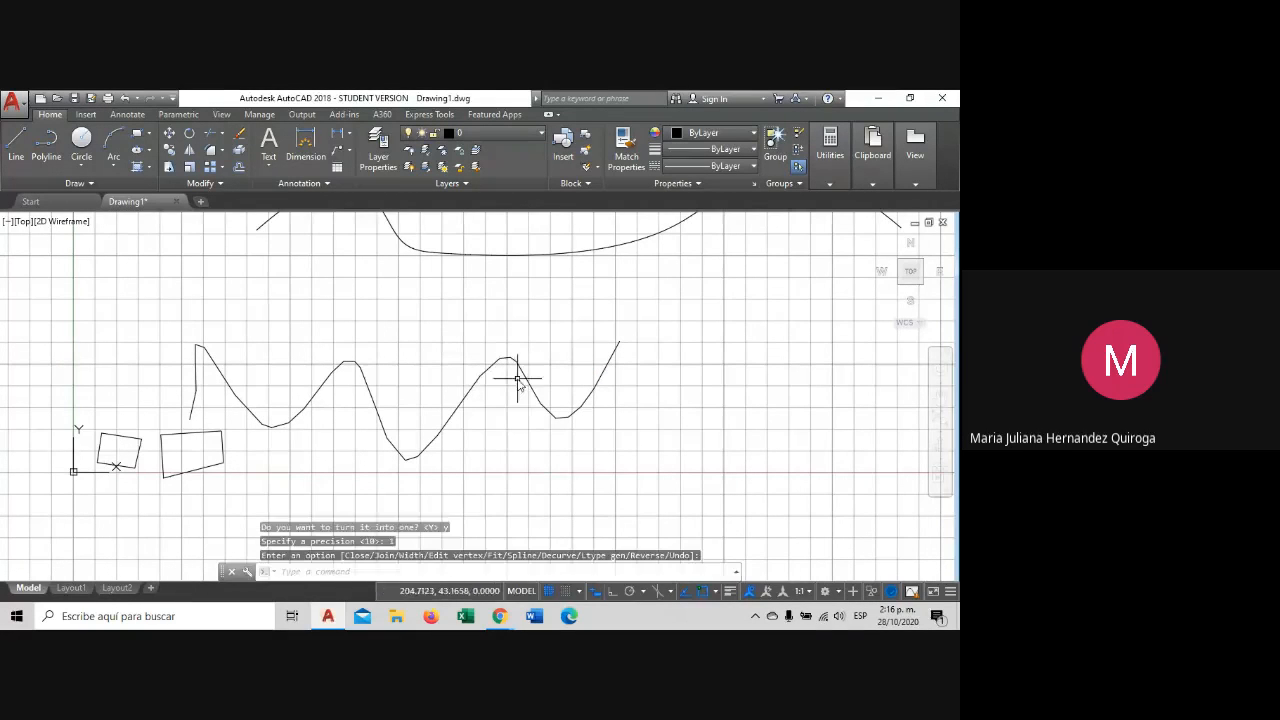
Select the converted polyline and examine its vertices and straight segments.
scroll(514, 371, up, 4)
click(528, 314)
click(510, 373)
scroll(510, 373, down, 4)
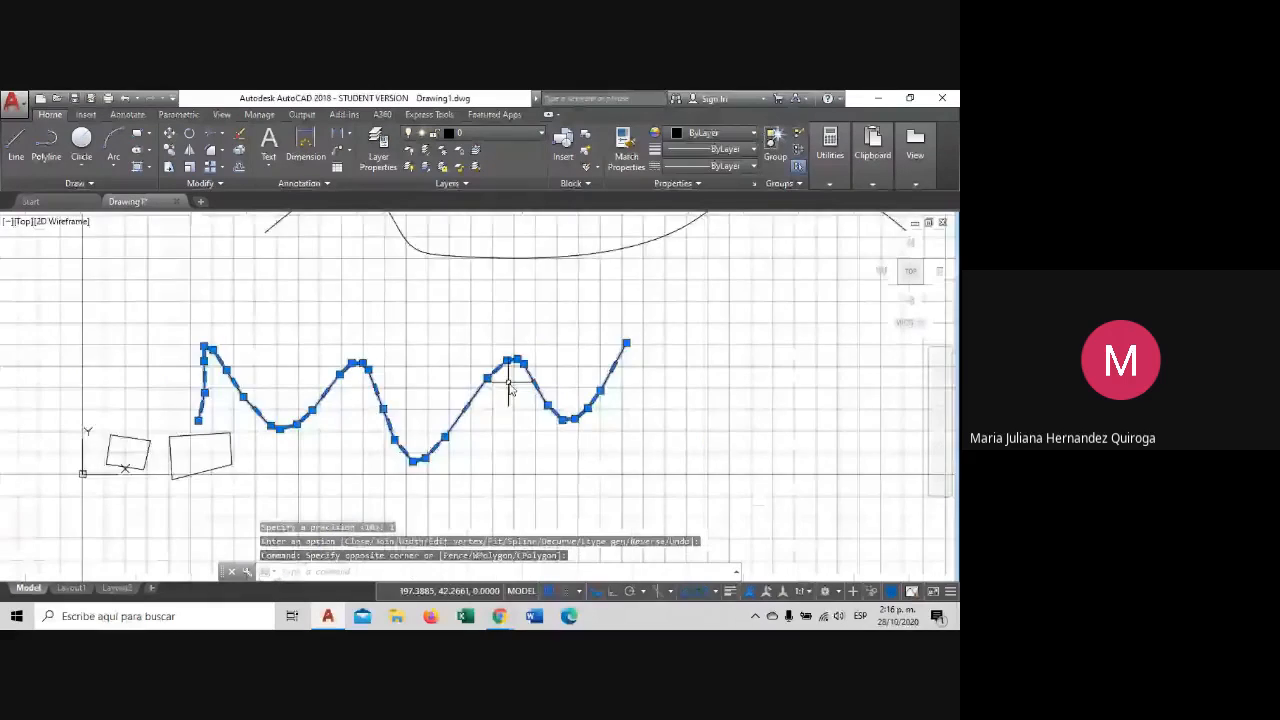
scroll(315, 424, up, 2)
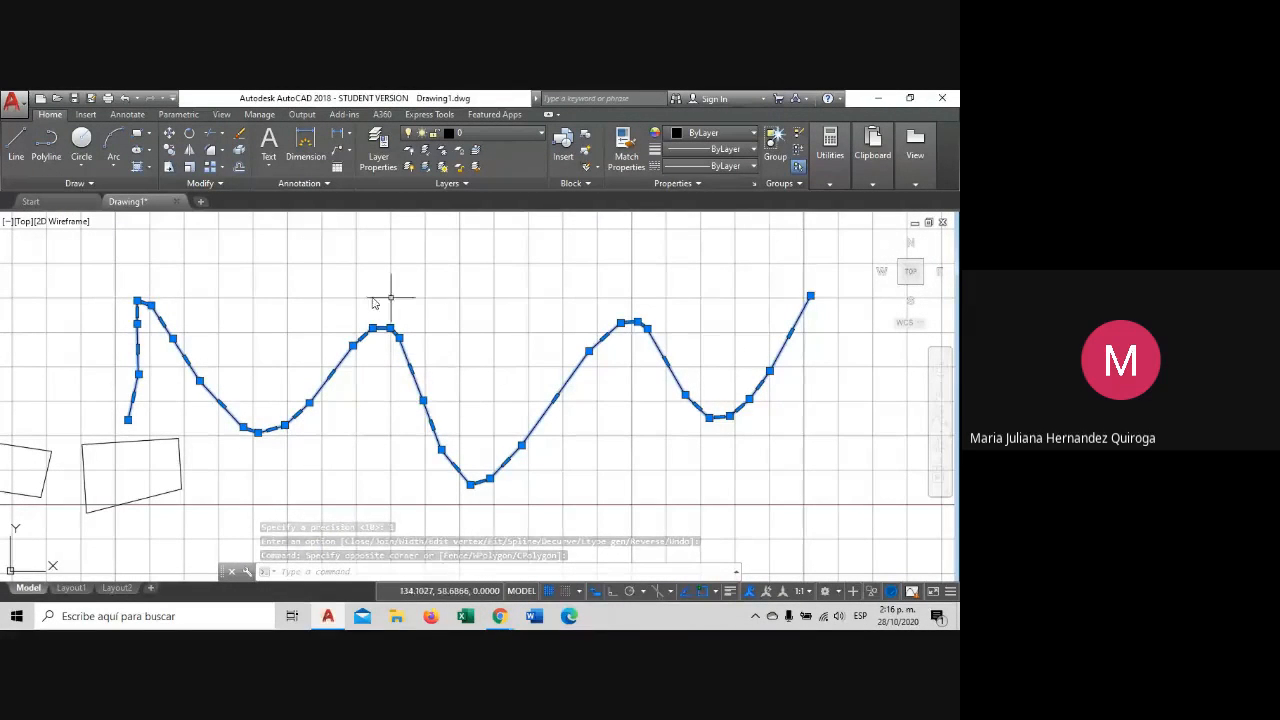
Clear the selection and undo the polyline conversion of the lower curve.
scroll(157, 400, up, 1)
scroll(190, 337, down, 1)
key(Escape)
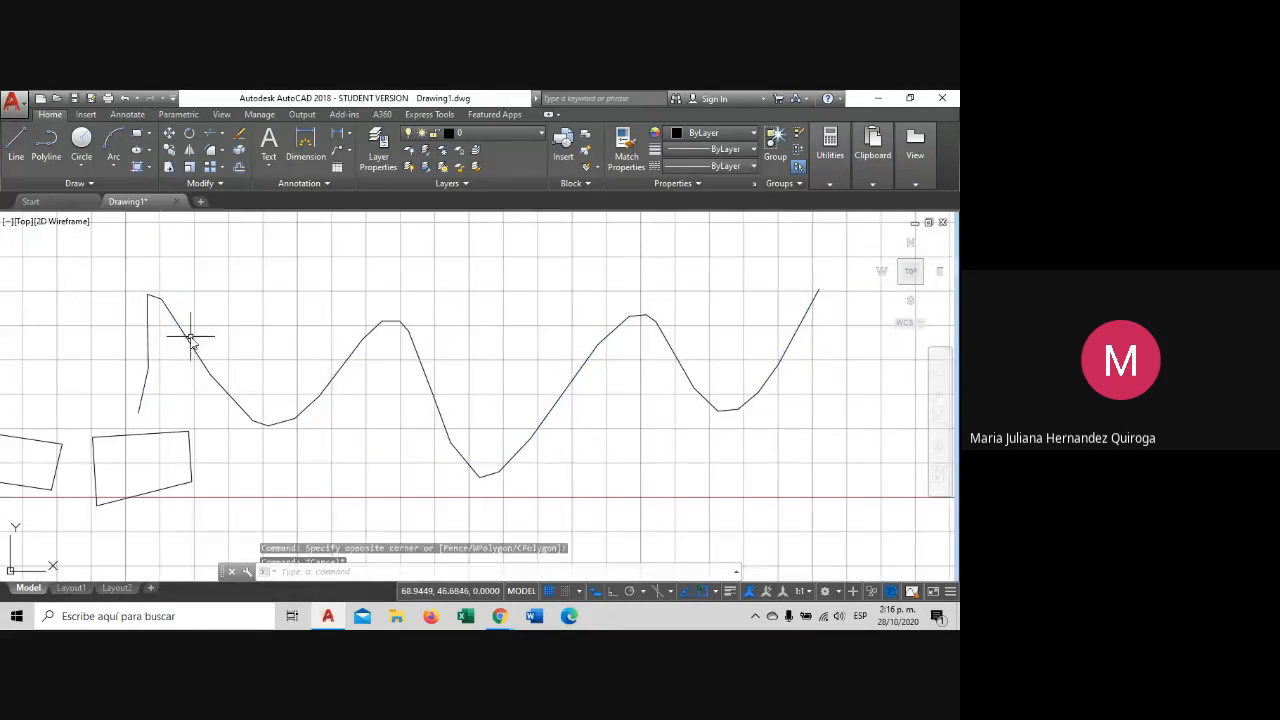
click(189, 339)
key(Escape)
key(Escape)
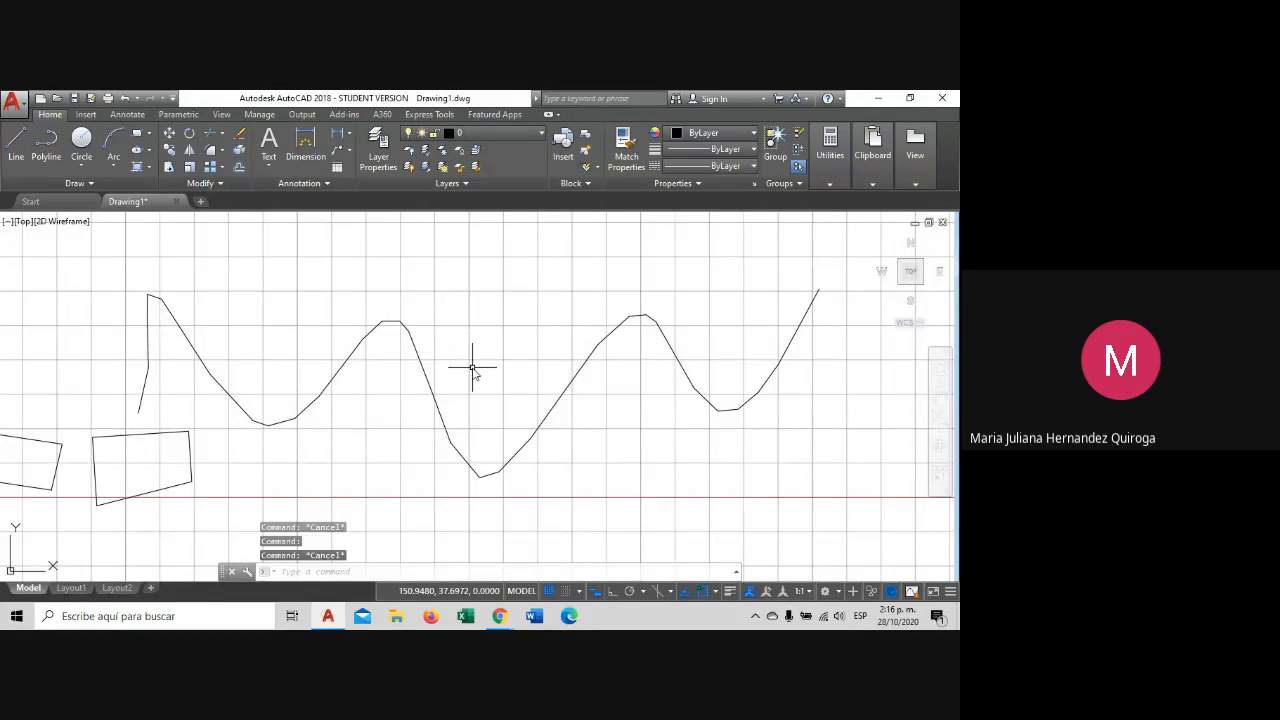
key(ctrl+z)
key(ctrl+z)
Convert the lower fit-point spline to a polyline with PEDIT, using a precision of 10.
click(553, 341)
click(490, 420)
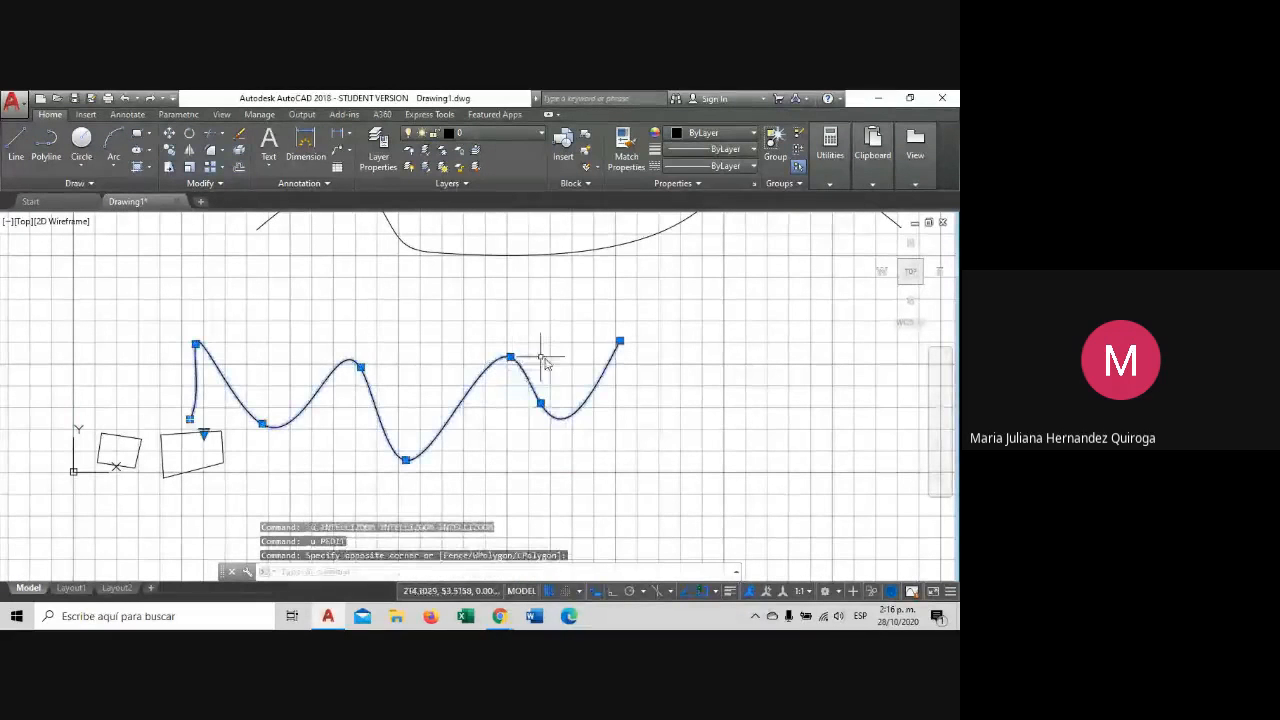
scroll(543, 405, up, 2)
scroll(543, 405, down, 2)
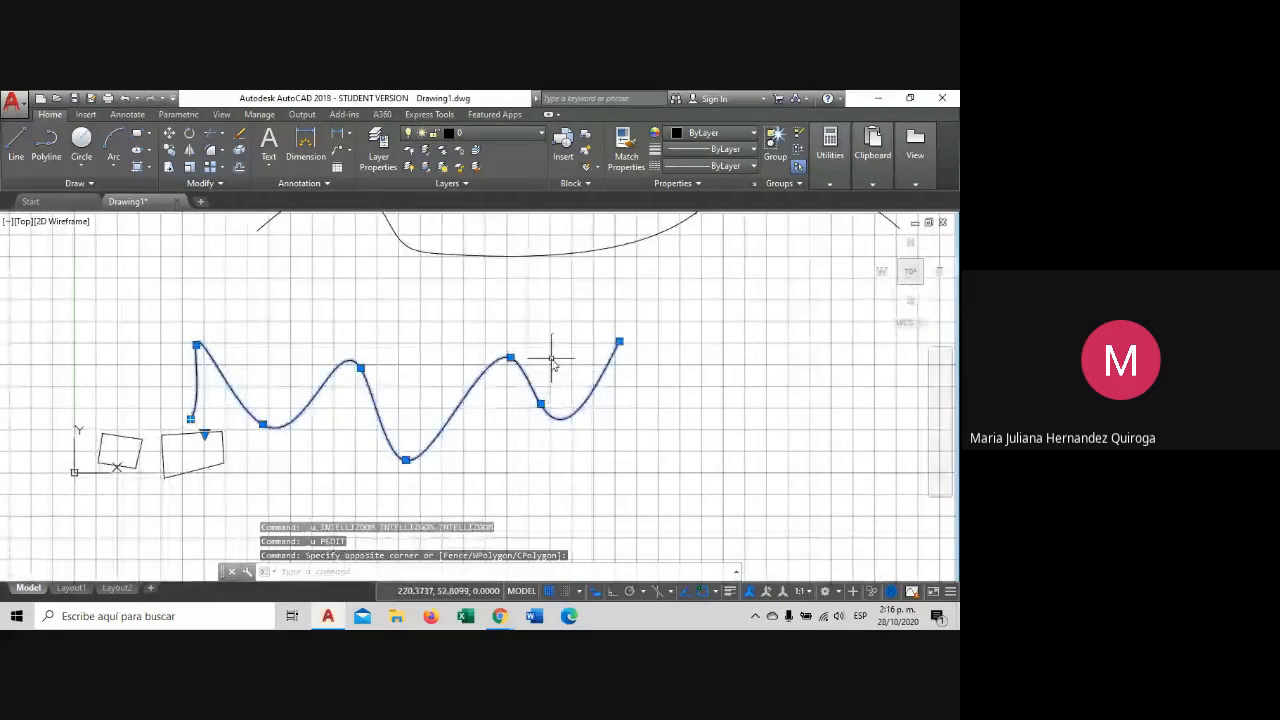
text(ped)
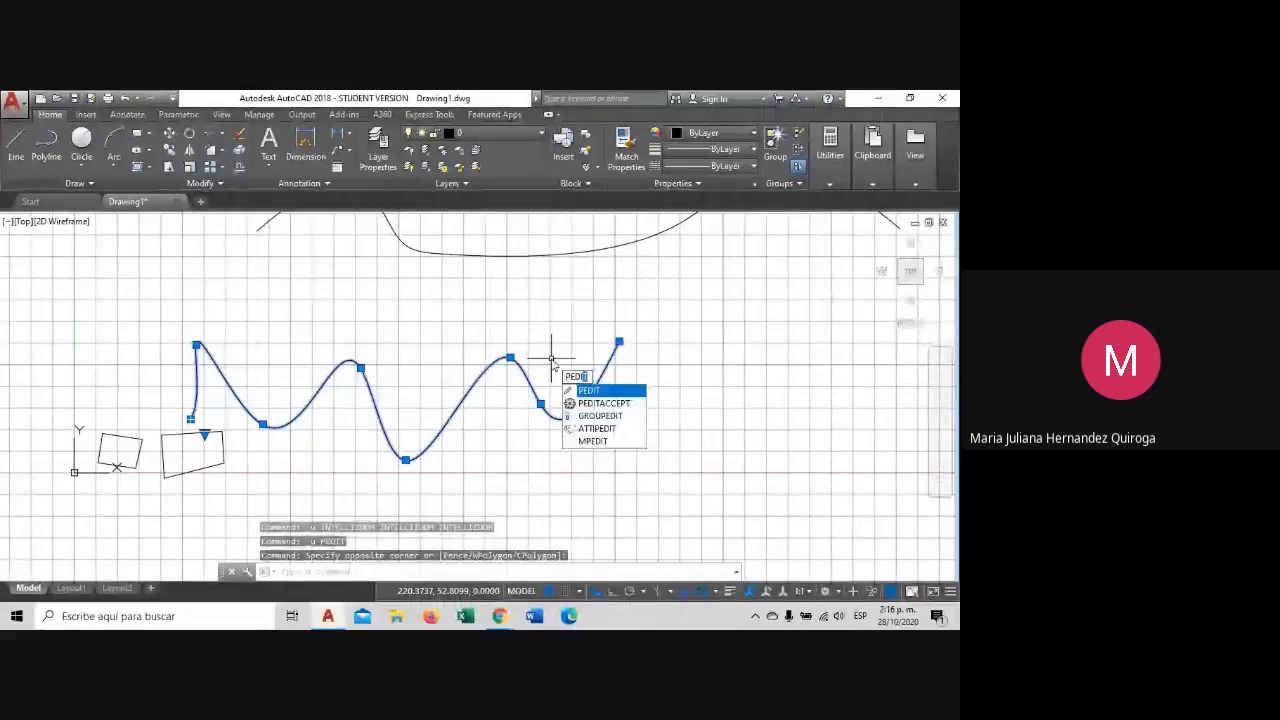
key(Return)
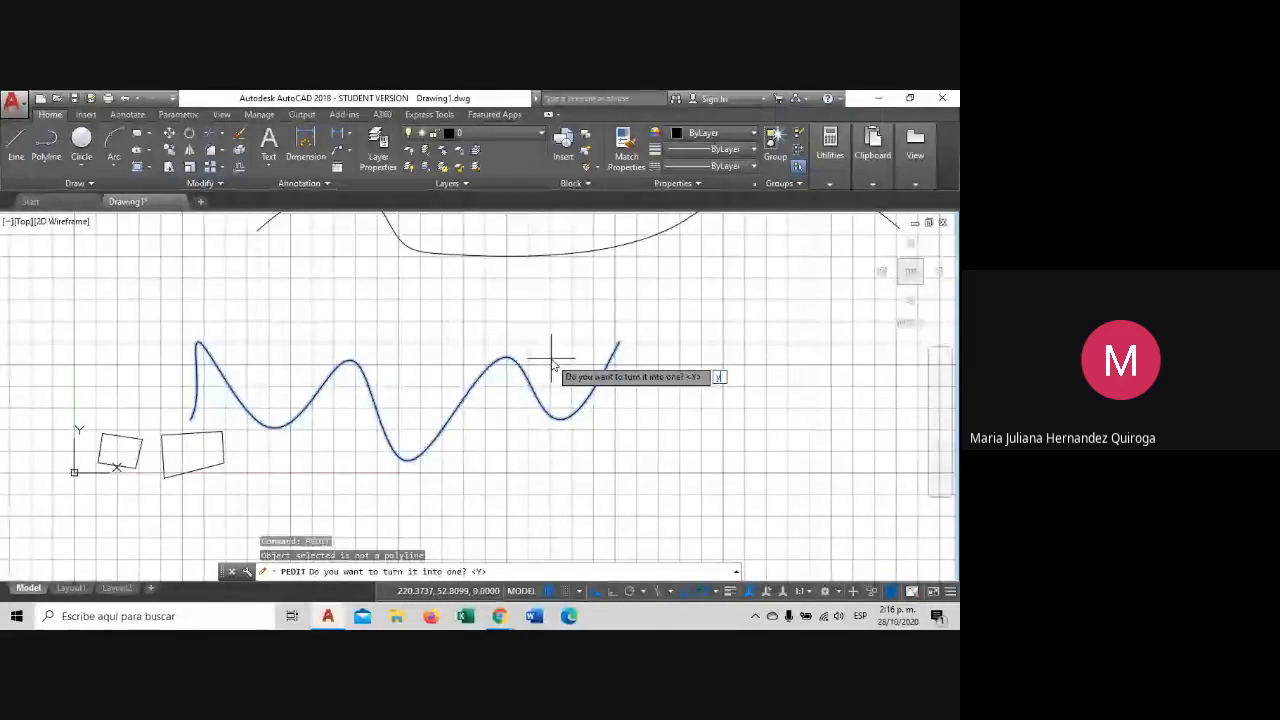
text(y)
key(Return)
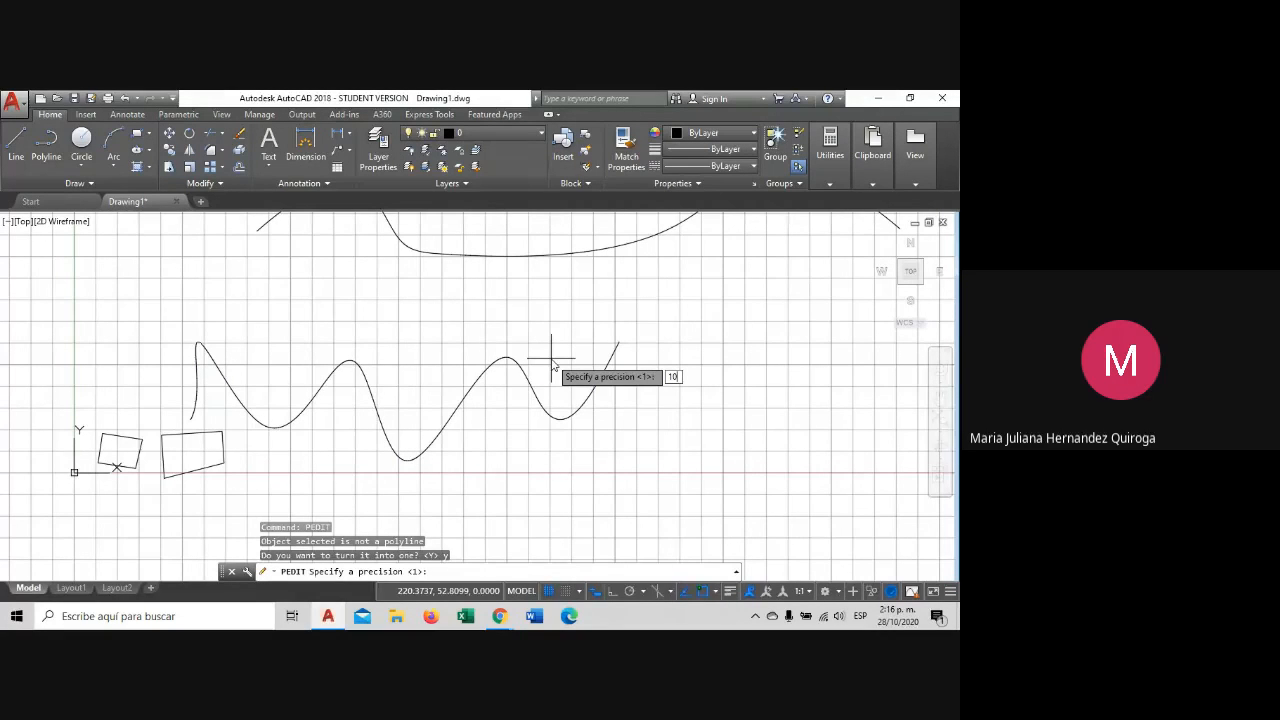
key(Return)
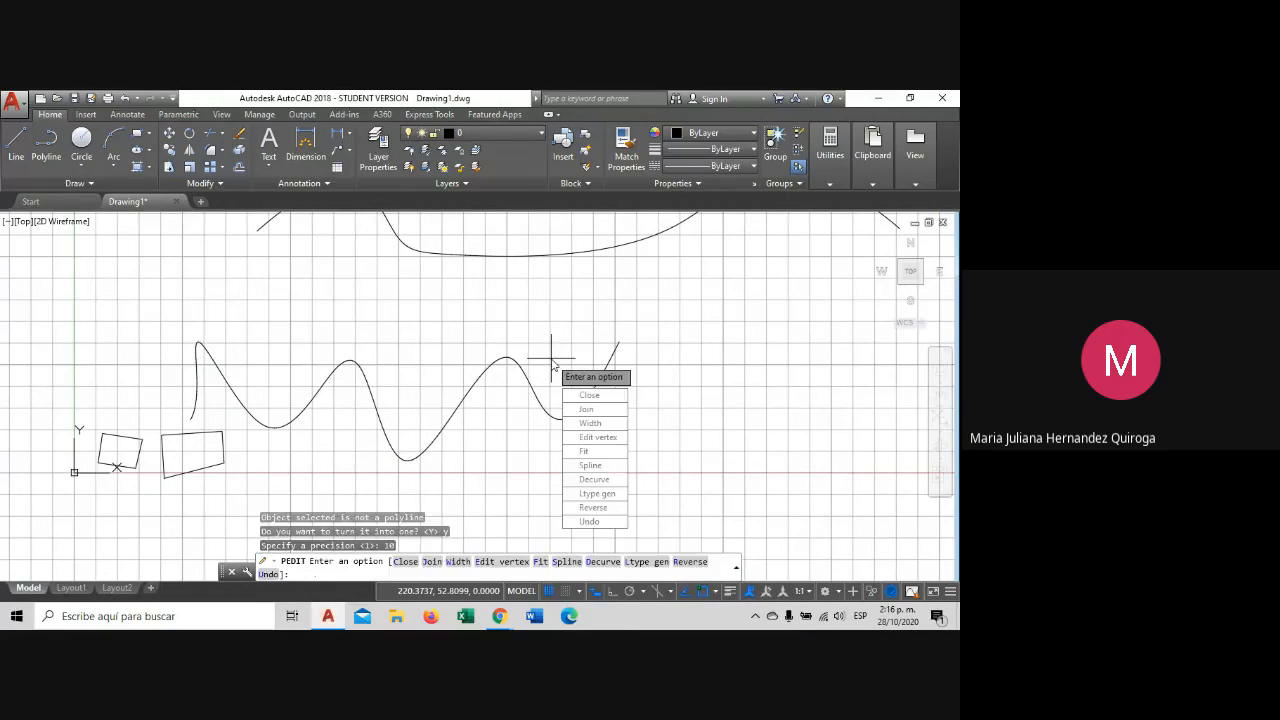
key(Return)
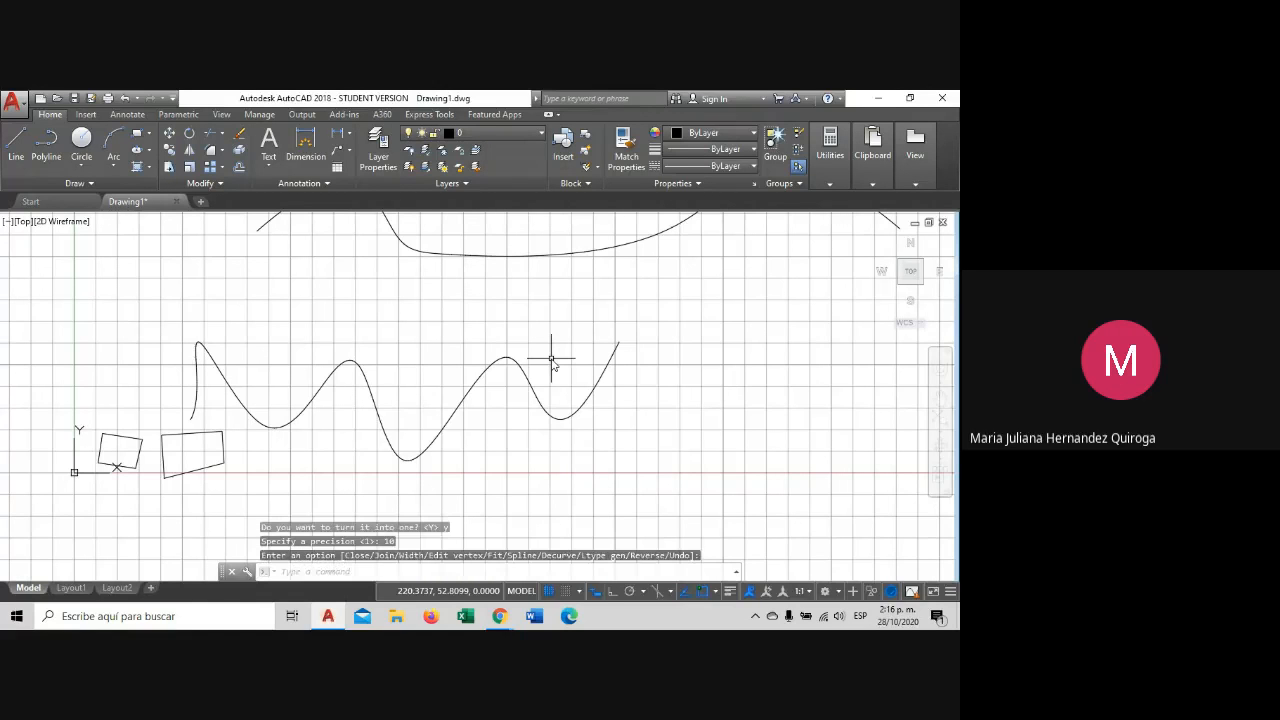
Select the converted polyline, examine its vertices and short straight segments up close, and clear the selection.
click(486, 434)
click(445, 385)
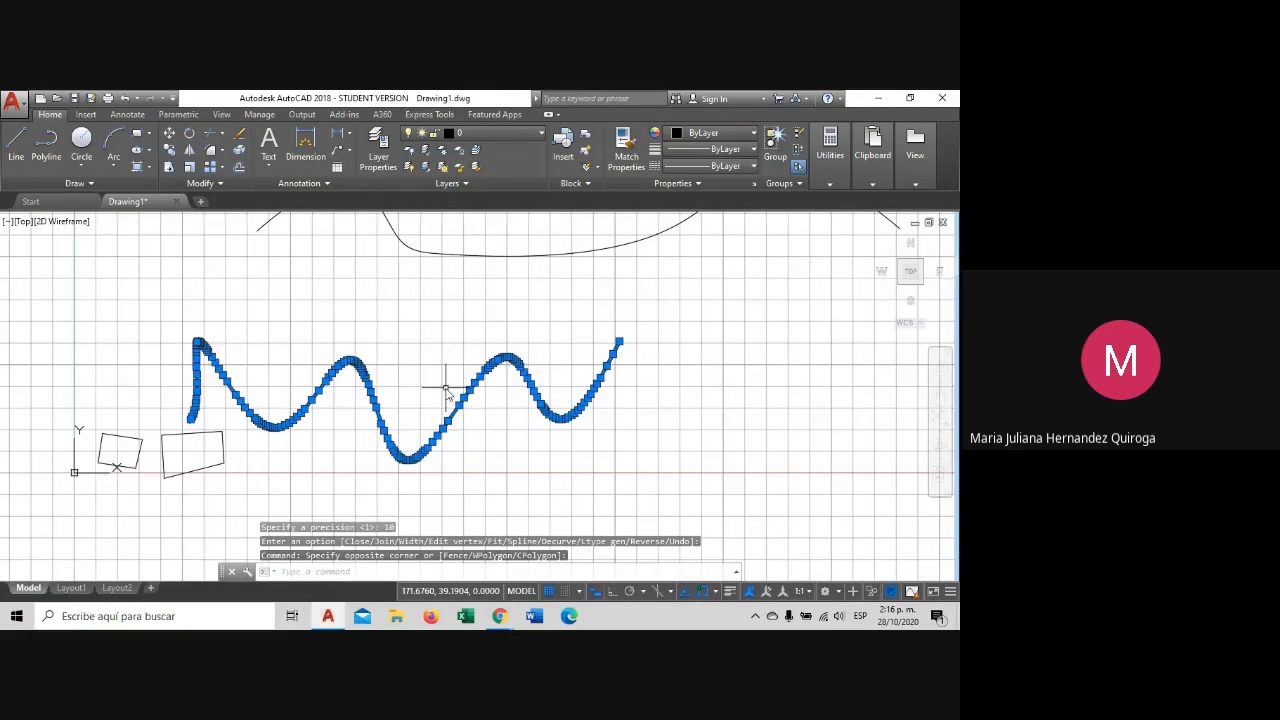
scroll(428, 436, up, 2)
scroll(445, 432, up, 2)
scroll(470, 430, down, 2)
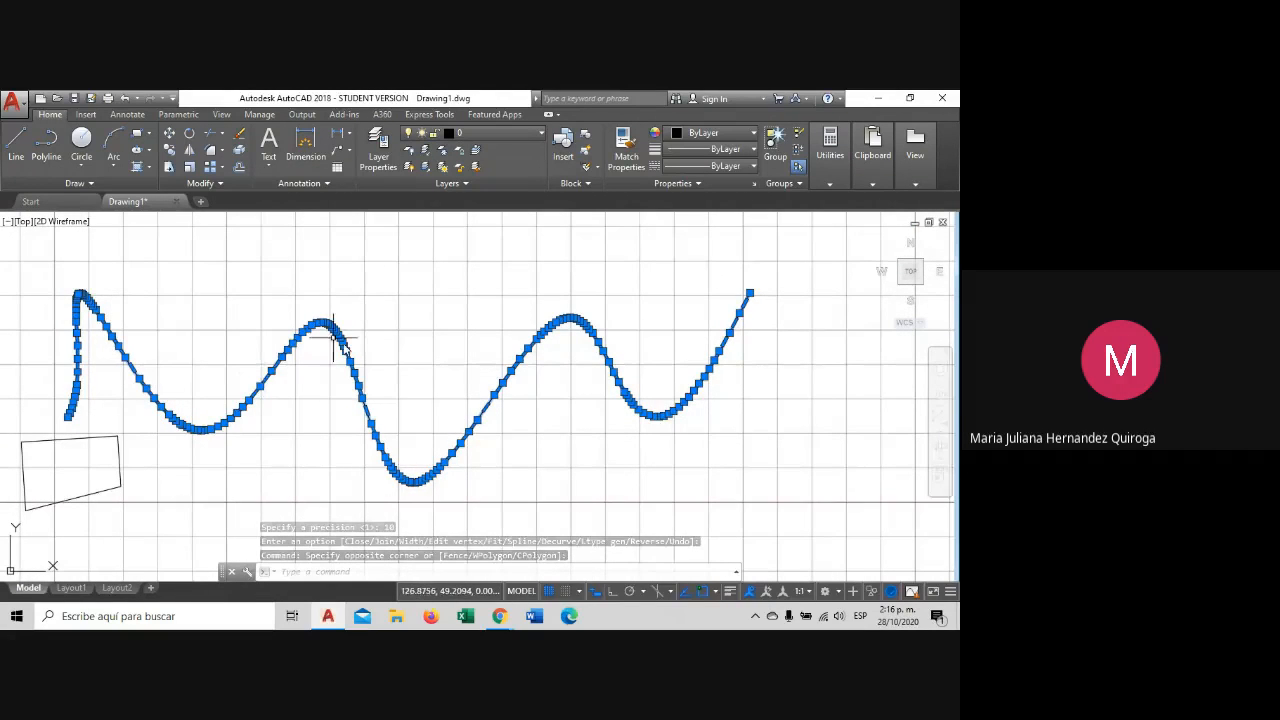
scroll(497, 410, up, 2)
scroll(503, 410, up, 2)
scroll(505, 405, down, 2)
scroll(375, 515, up, 3)
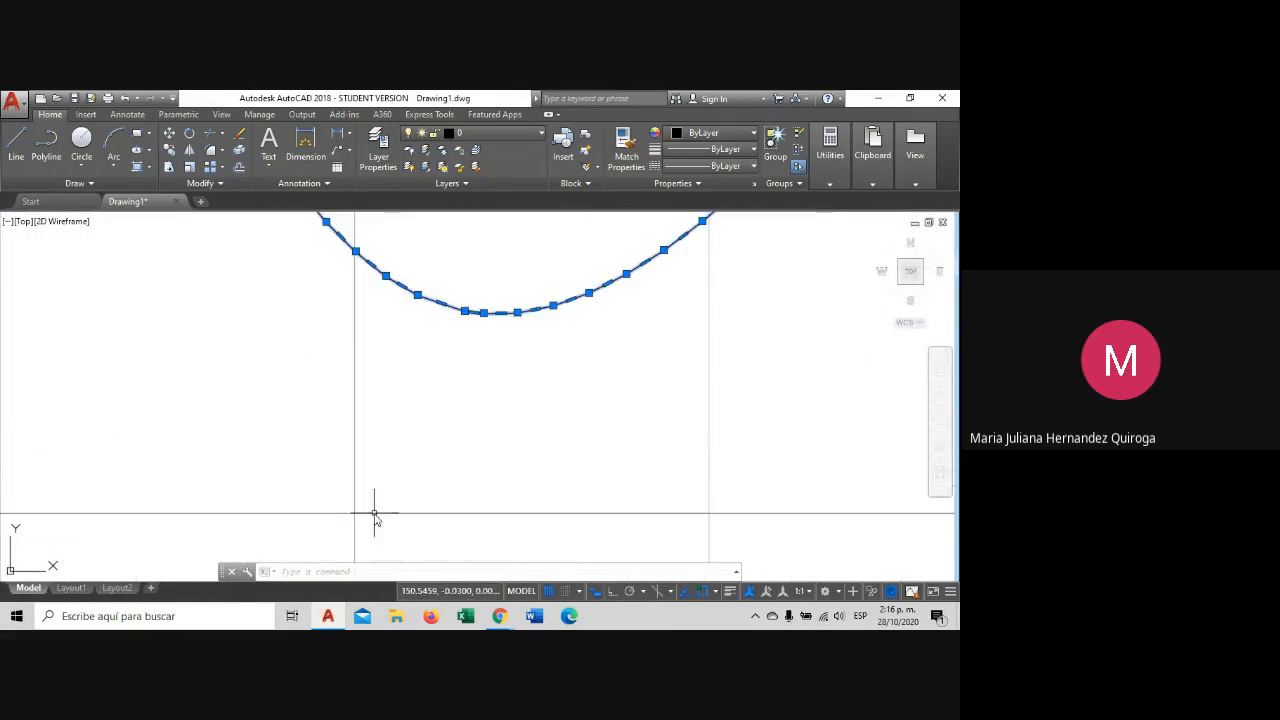
scroll(477, 312, up, 2)
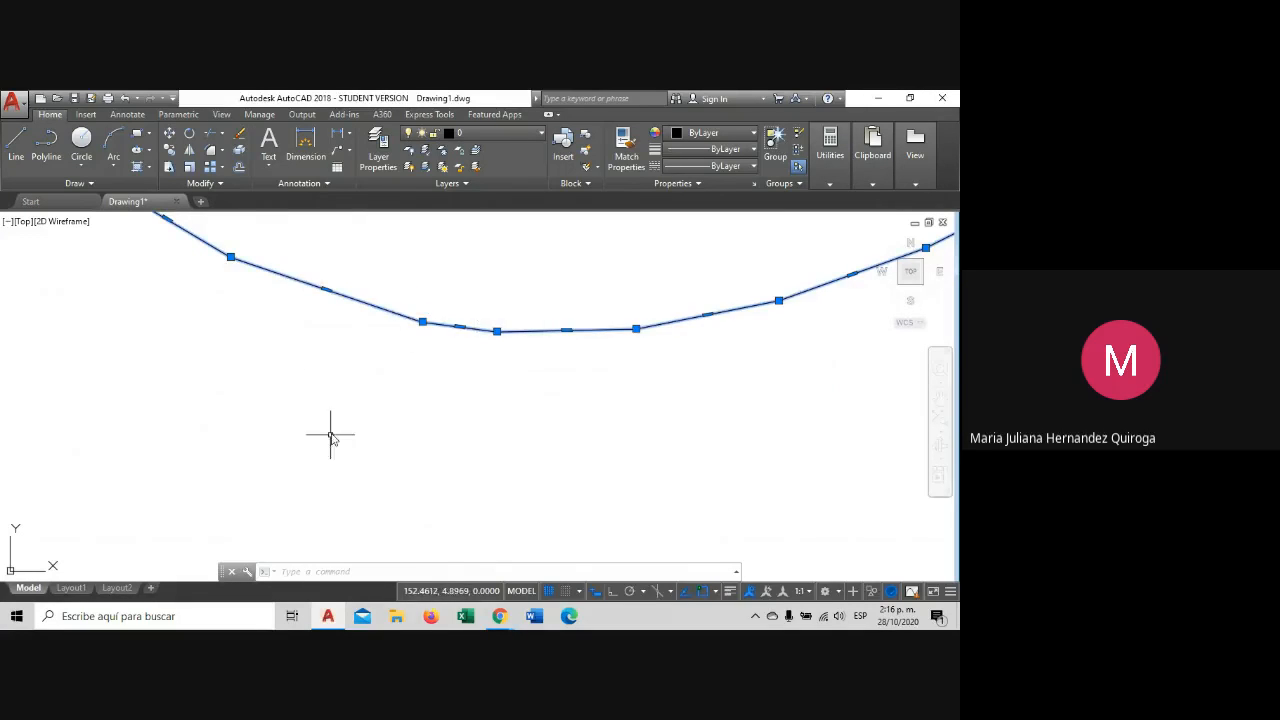
key(Escape)
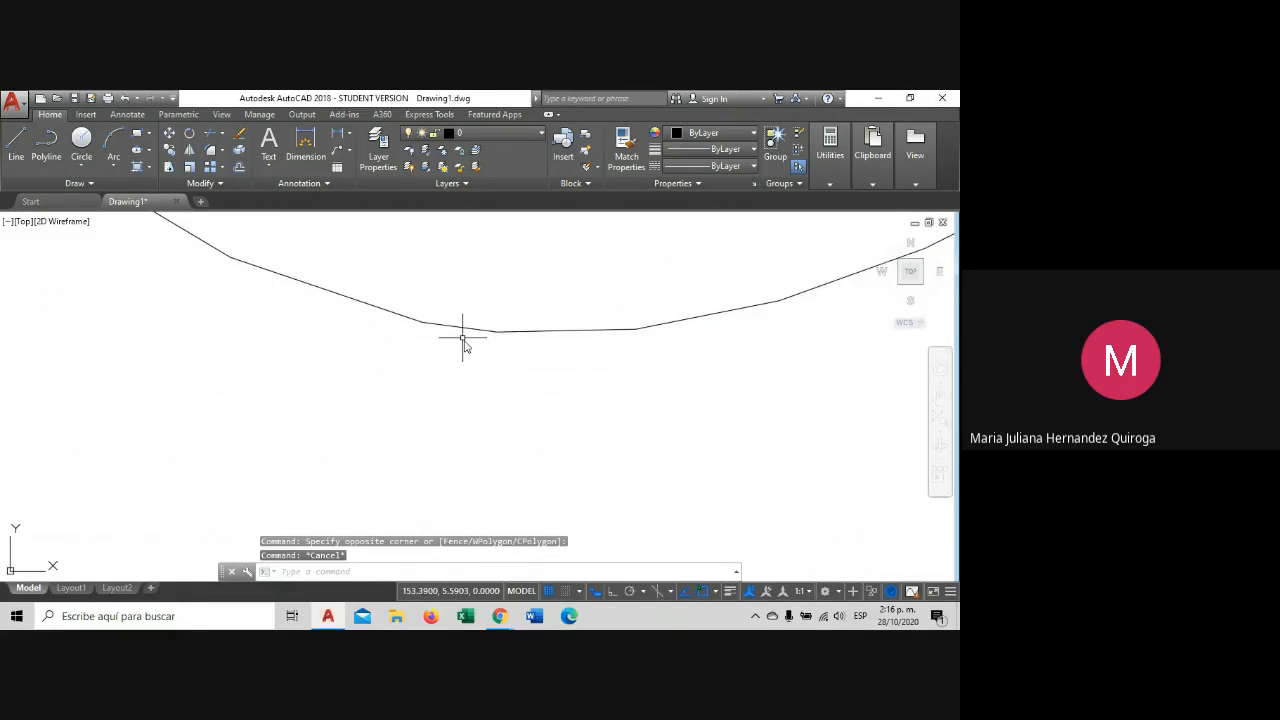
Select the converted polyline and the upper control-vertex spline in turn to compare how smooth their curves are.
scroll(463, 341, down, 8)
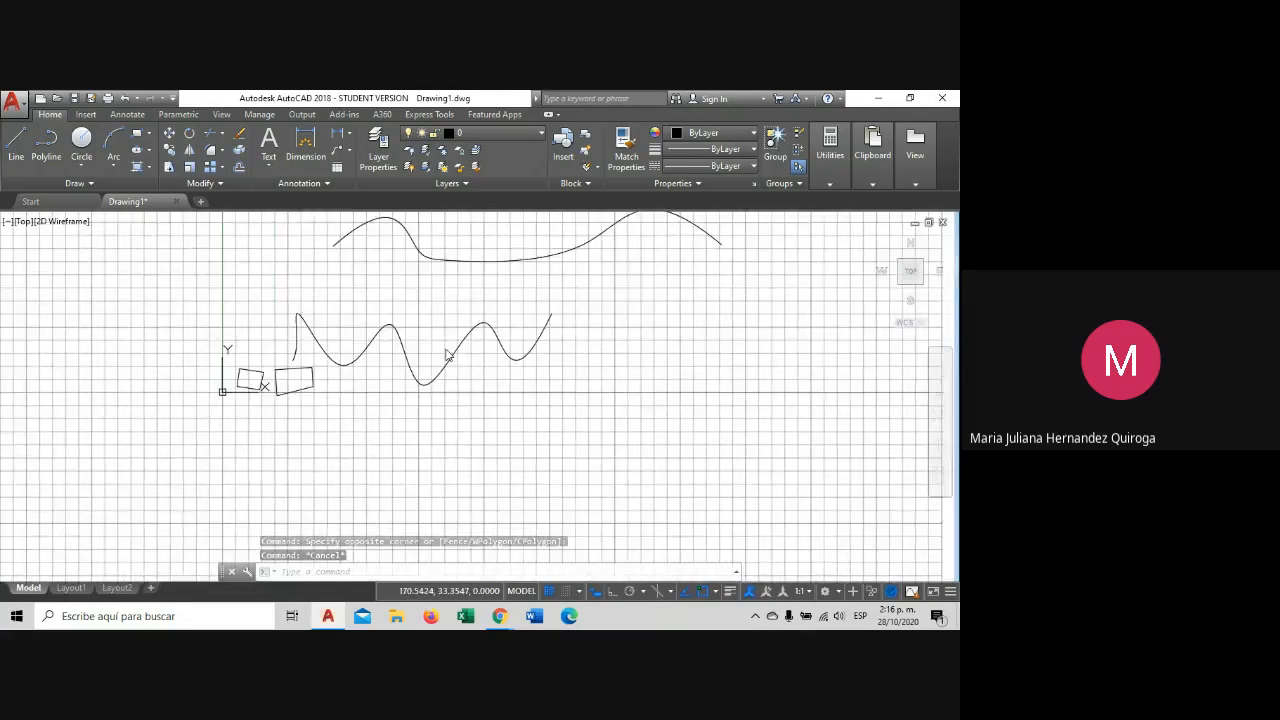
scroll(447, 354, up, 4)
click(466, 357)
click(449, 309)
scroll(449, 309, down, 4)
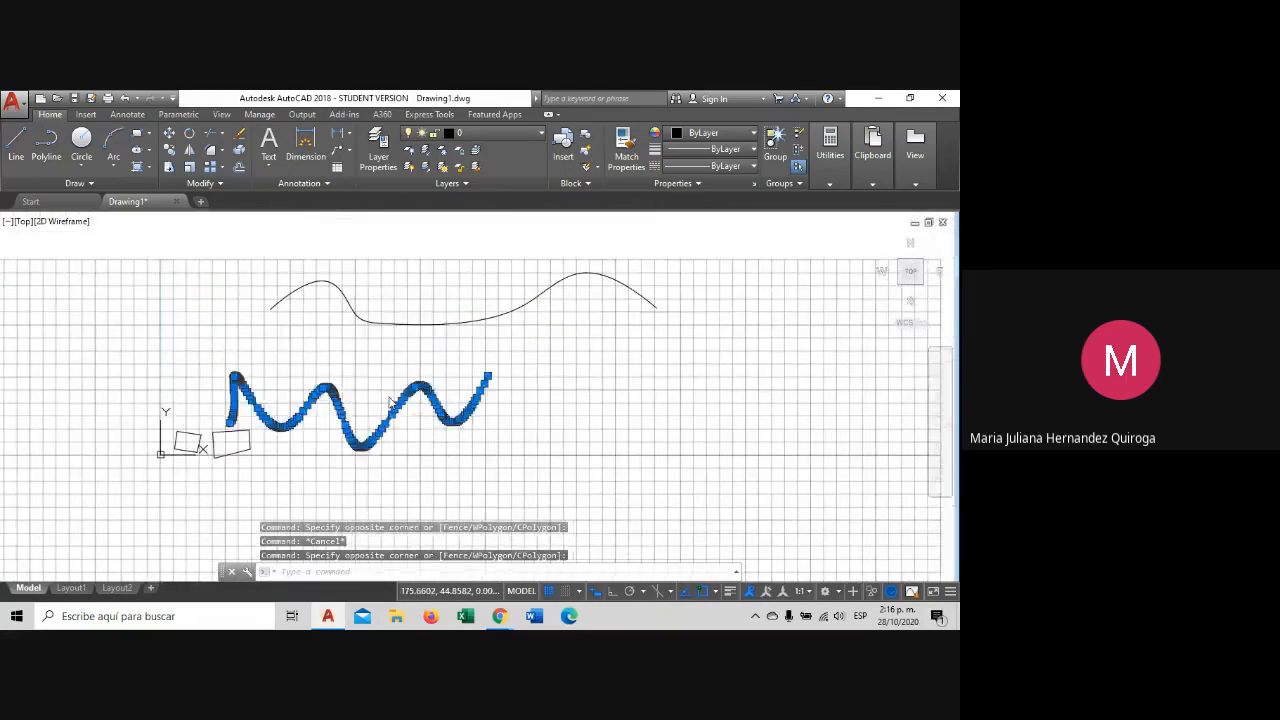
click(423, 318)
scroll(371, 309, up, 5)
scroll(346, 334, up, 2)
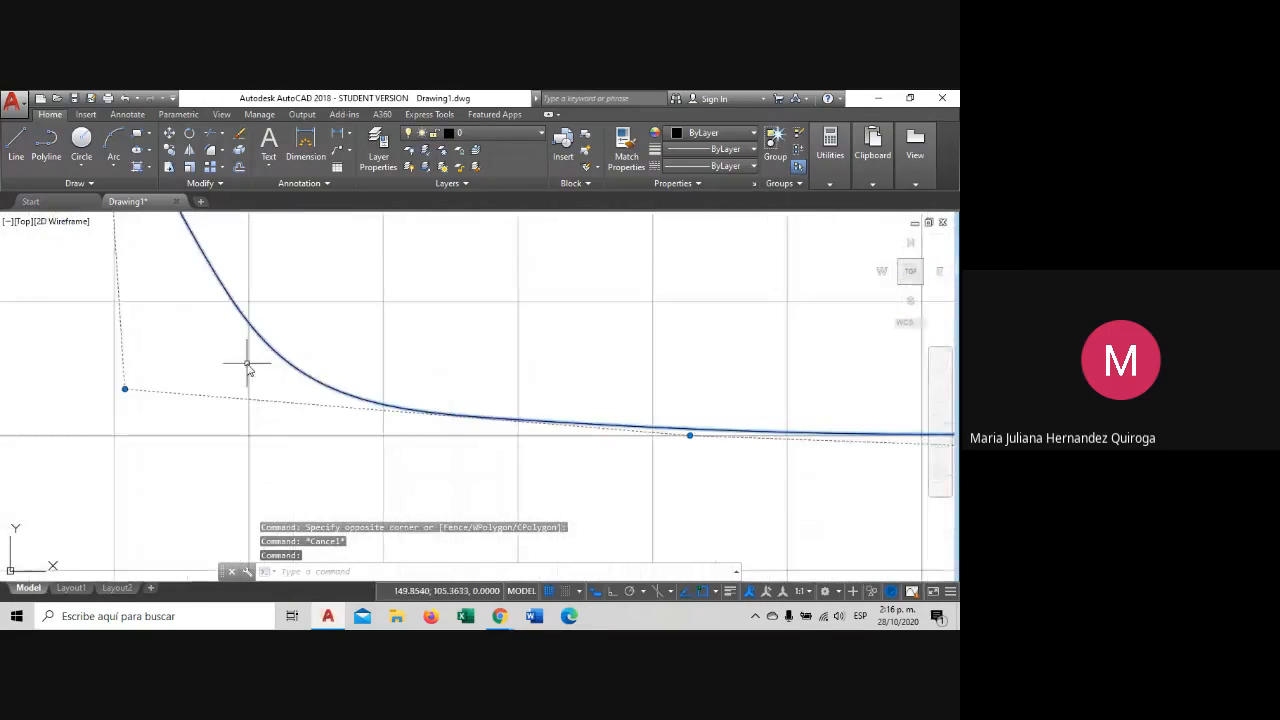
scroll(257, 360, down, 6)
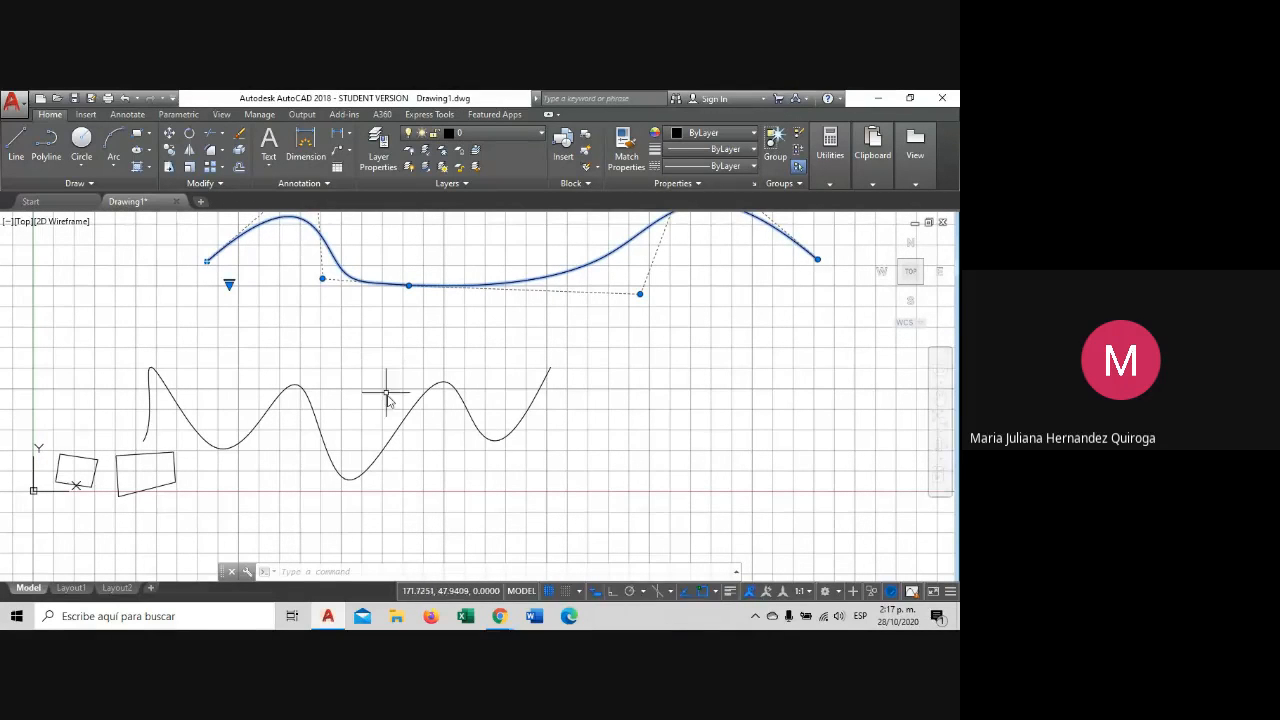
key(Escape)
Select the lower polyline again and examine how its vertices are distributed along the crests and valleys.
scroll(386, 400, up, 3)
click(377, 395)
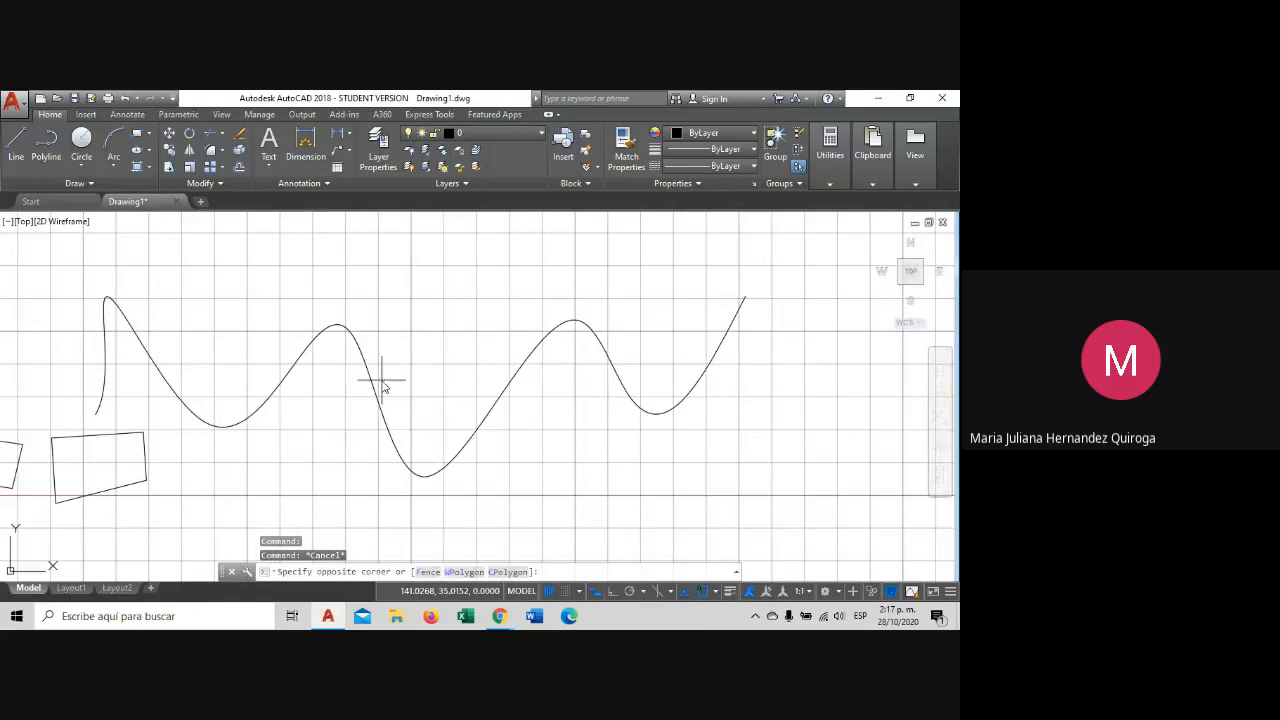
scroll(360, 378, up, 2)
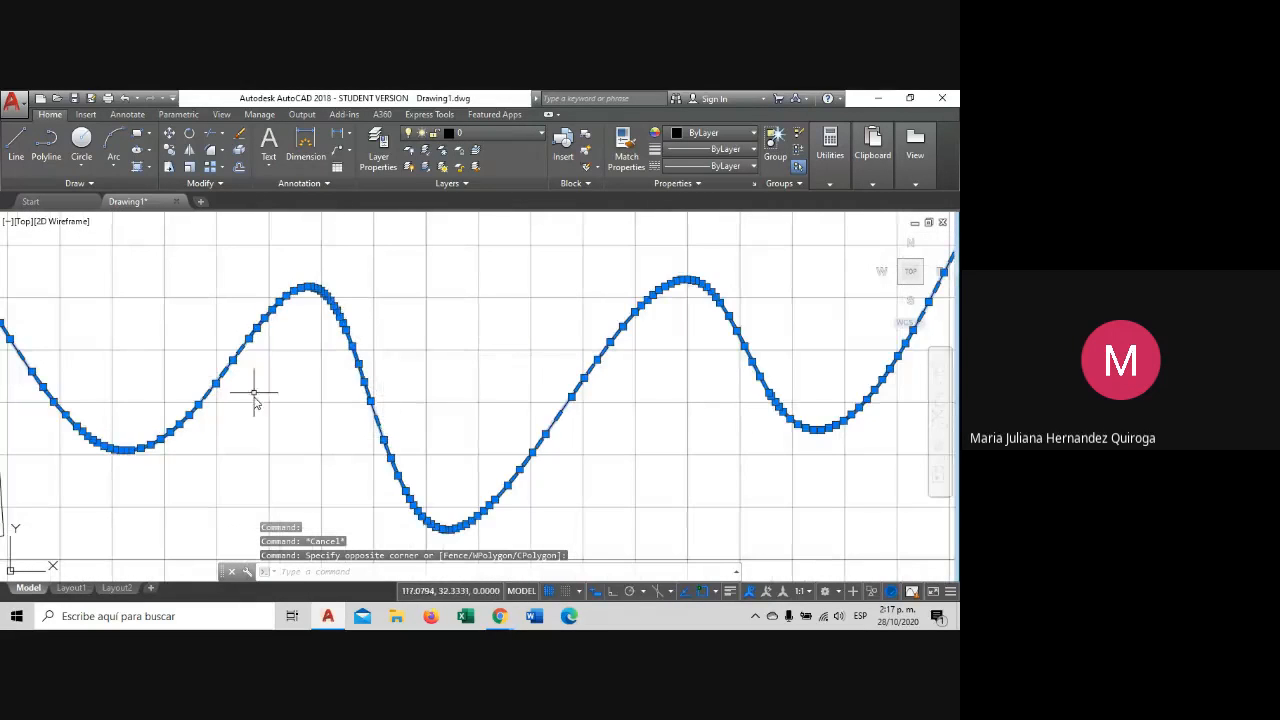
scroll(257, 394, down, 2)
middle_drag(172, 372, 260, 368)
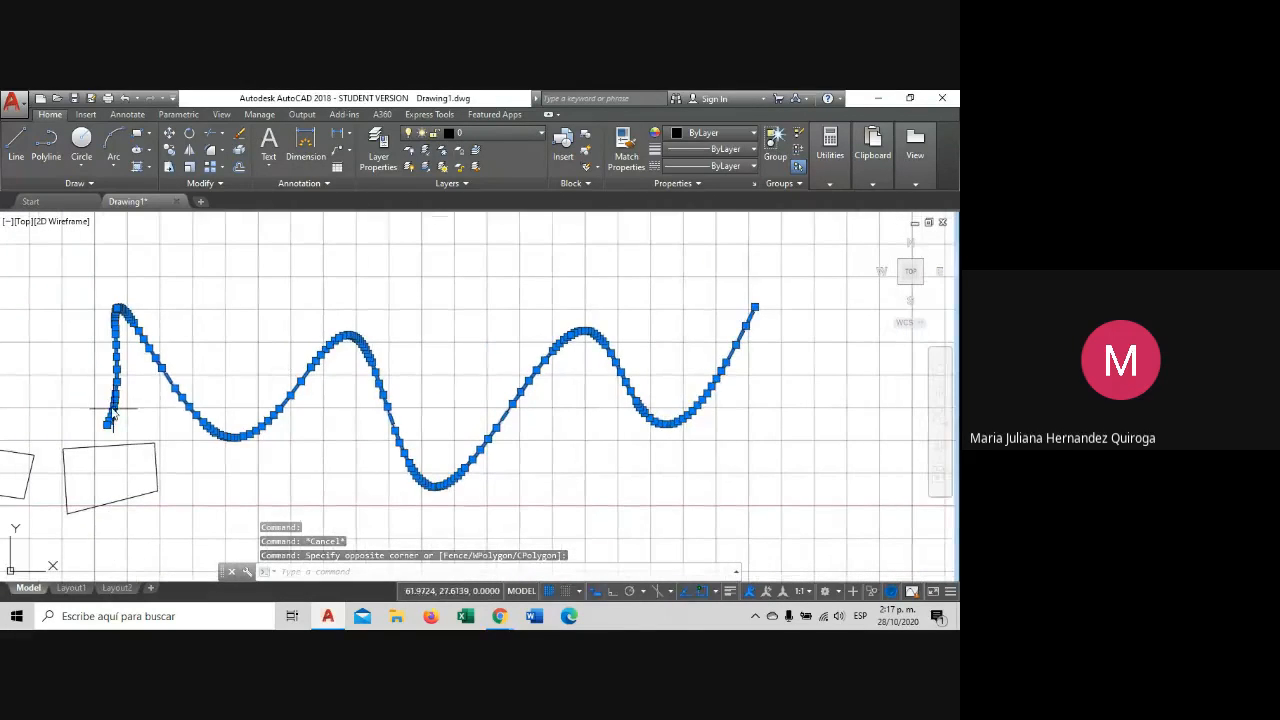
scroll(318, 358, up, 4)
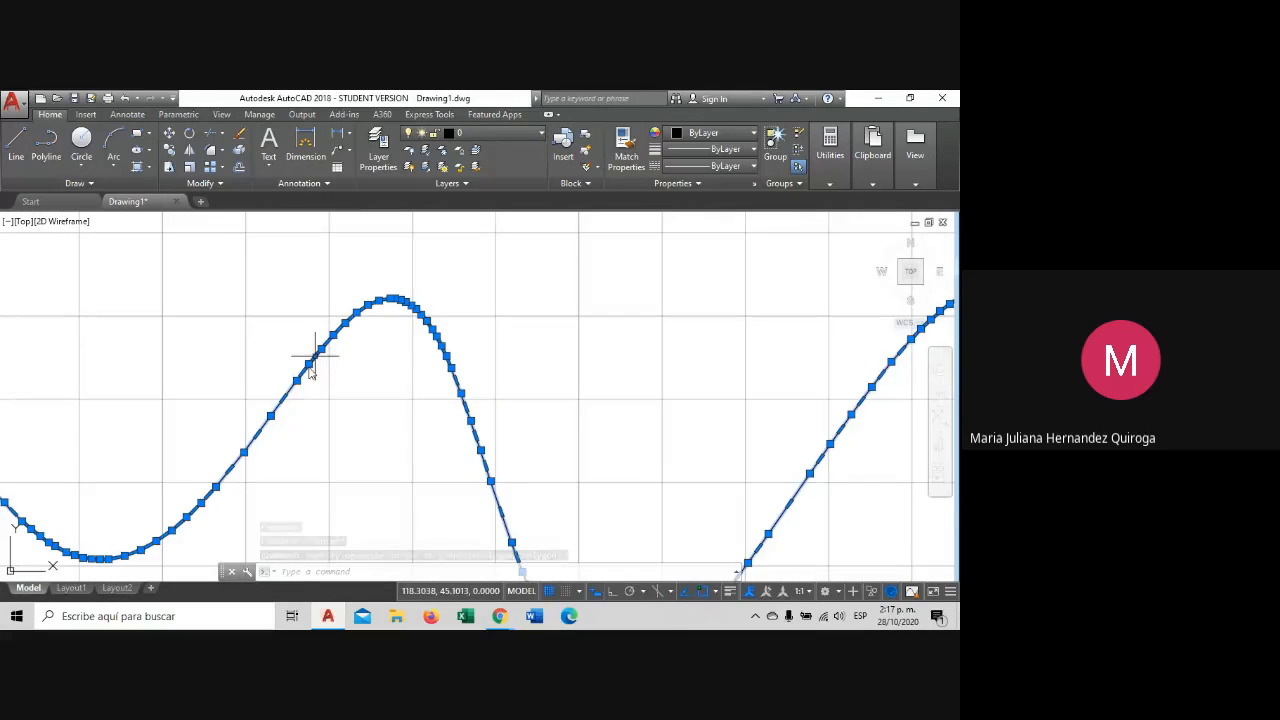
scroll(411, 281, down, 2)
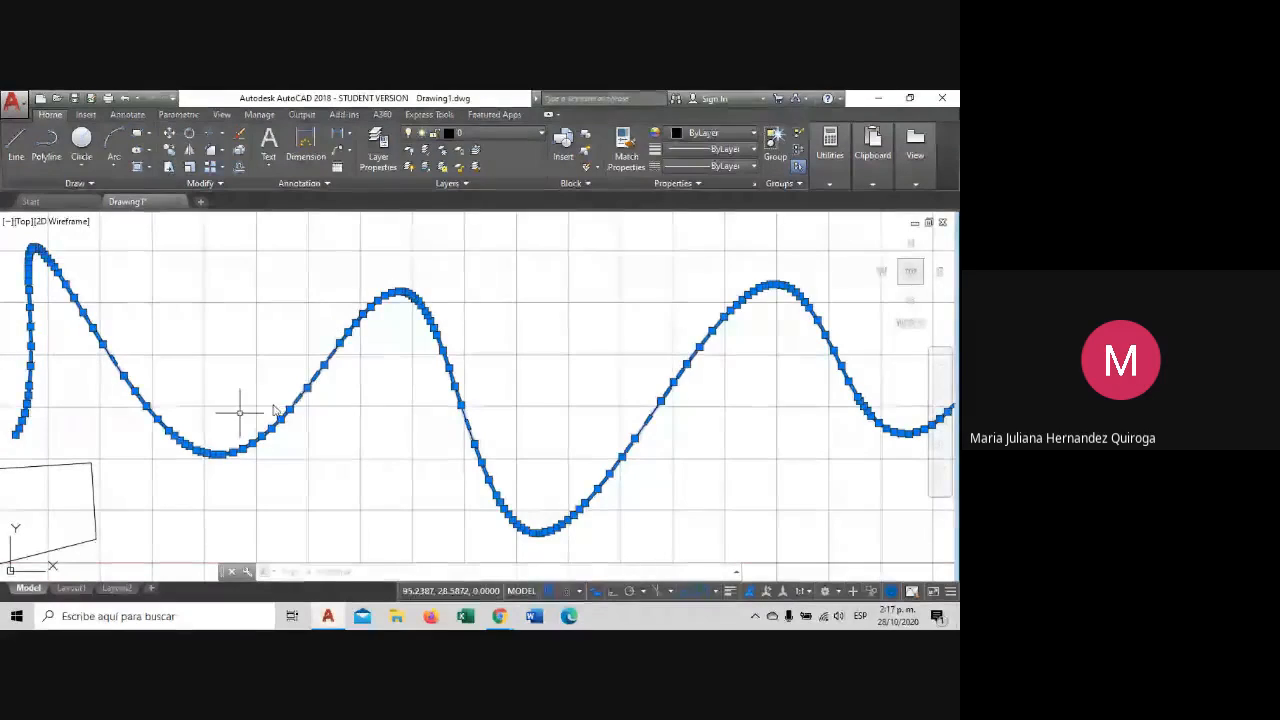
scroll(715, 367, up, 4)
scroll(710, 365, down, 4)
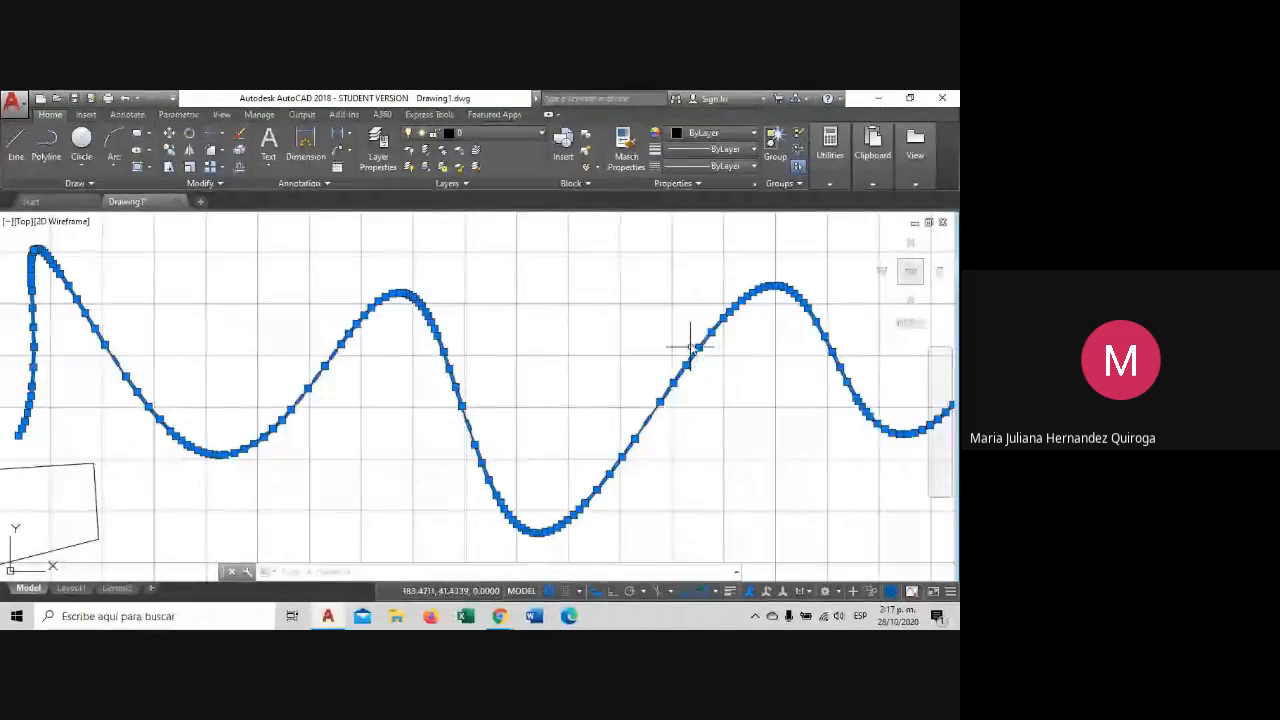
Stretch two vertices on the rise to the lower polyline's third crest to the left, and clear the selection.
click(697, 357)
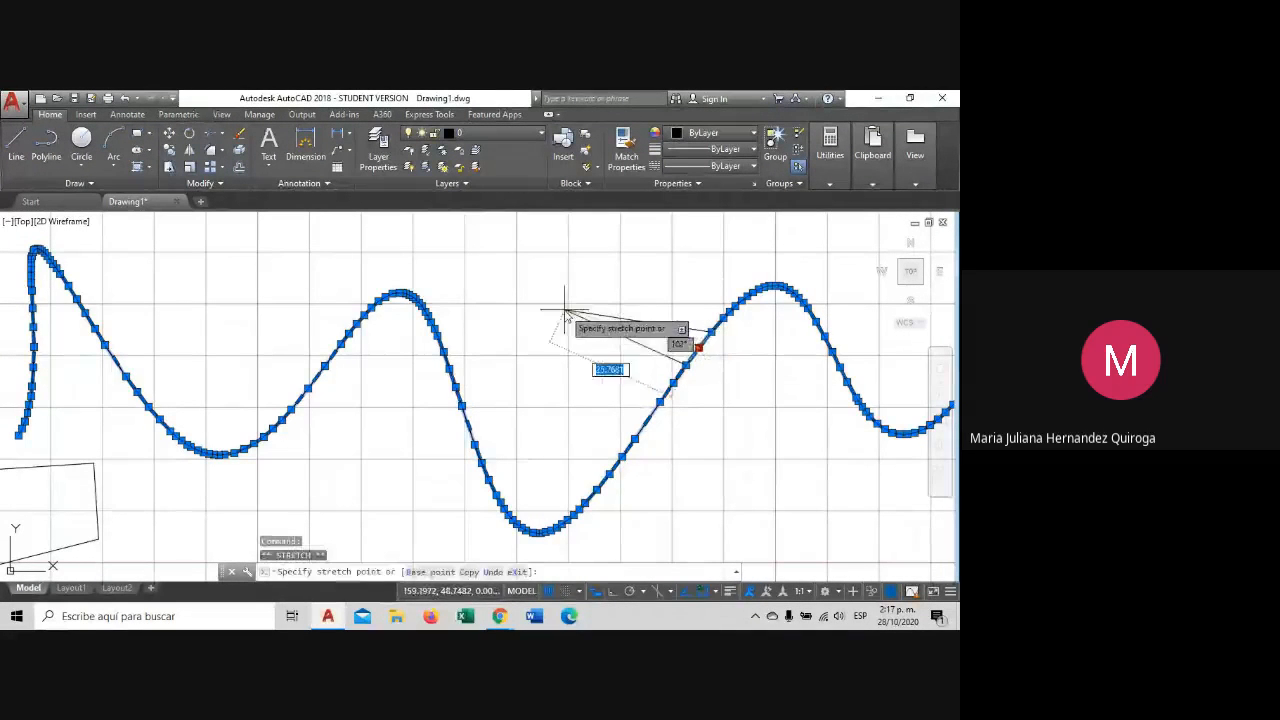
click(588, 384)
key(Escape)
scroll(715, 372, down, 2)
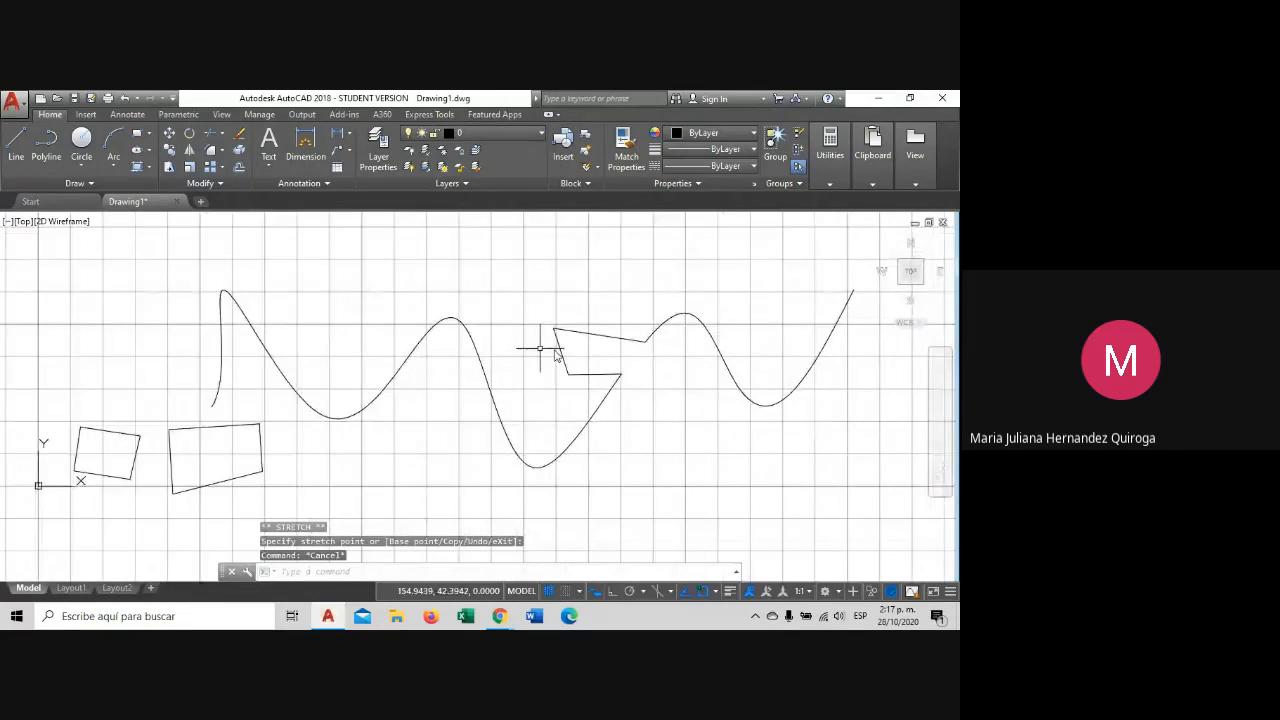
scroll(642, 341, down, 2)
middle_drag(697, 297, 583, 383)
key(Escape)
scroll(551, 427, up, 2)
scroll(519, 461, down, 1)
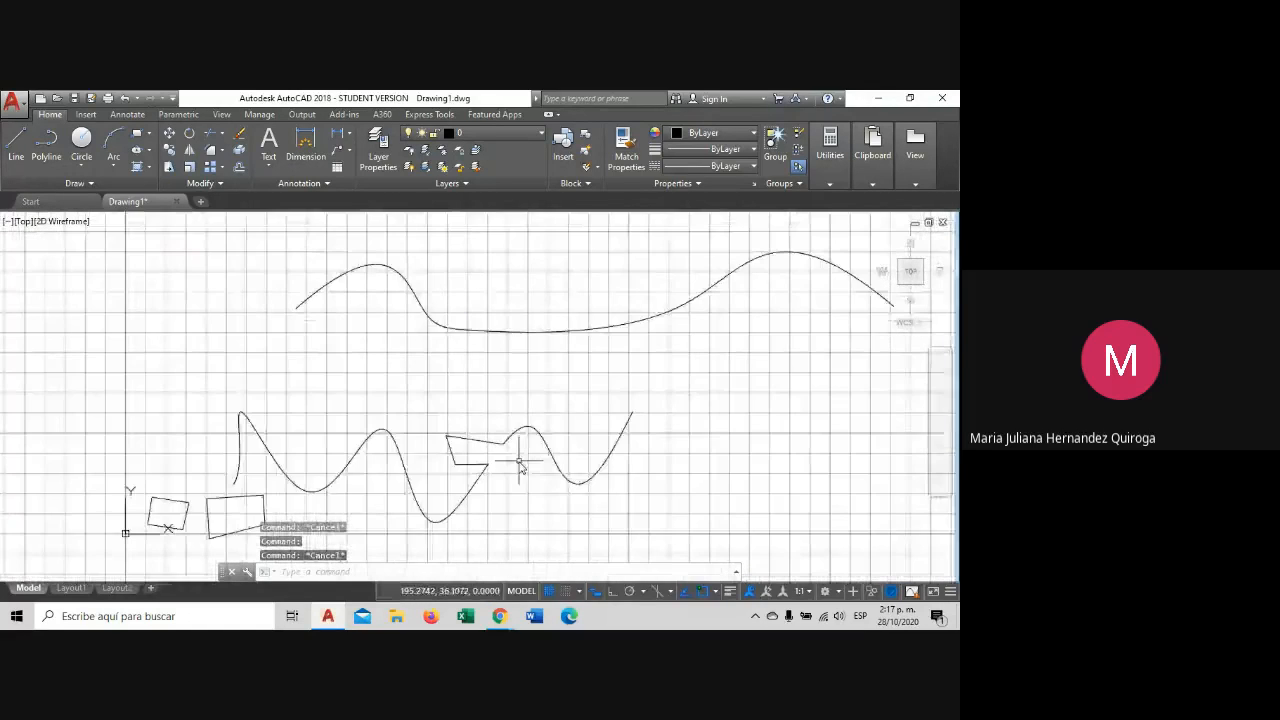
mouse_move(519, 461)
middle_down()
mouse_move(494, 434)
mouse_move(483, 446)
middle_up()
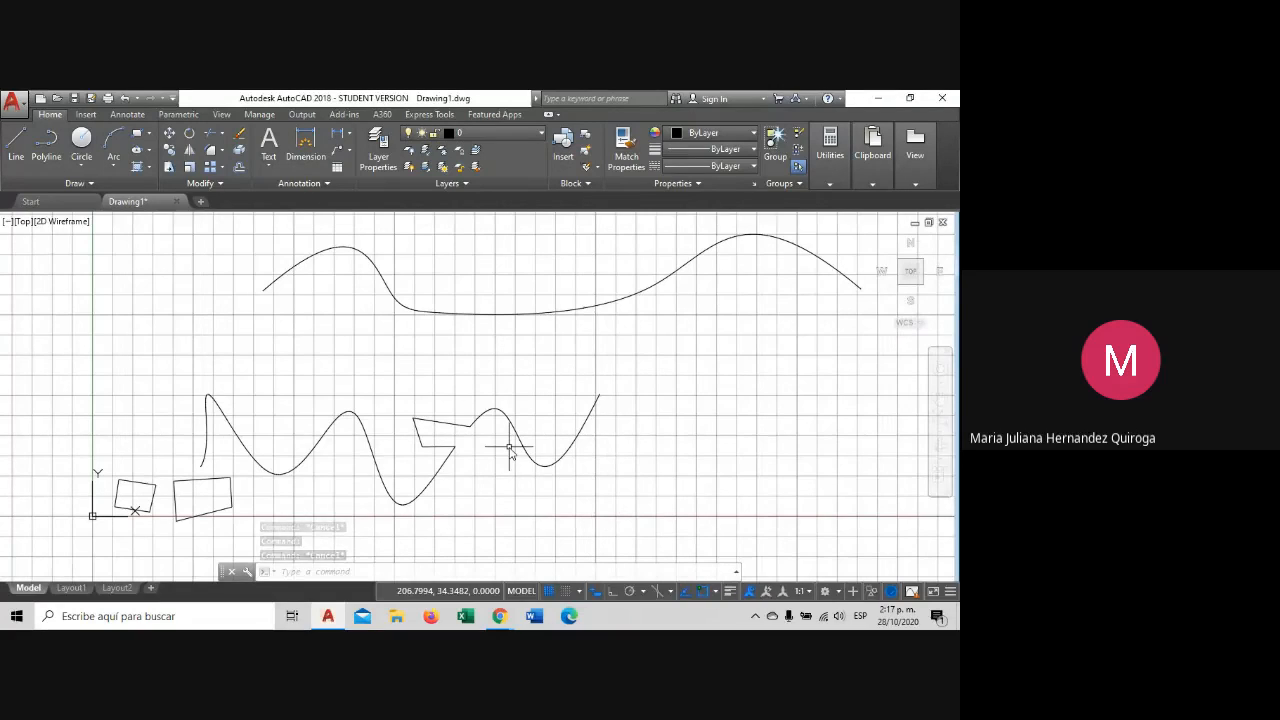
scroll(509, 449, down, 1)
scroll(509, 449, up, 2)
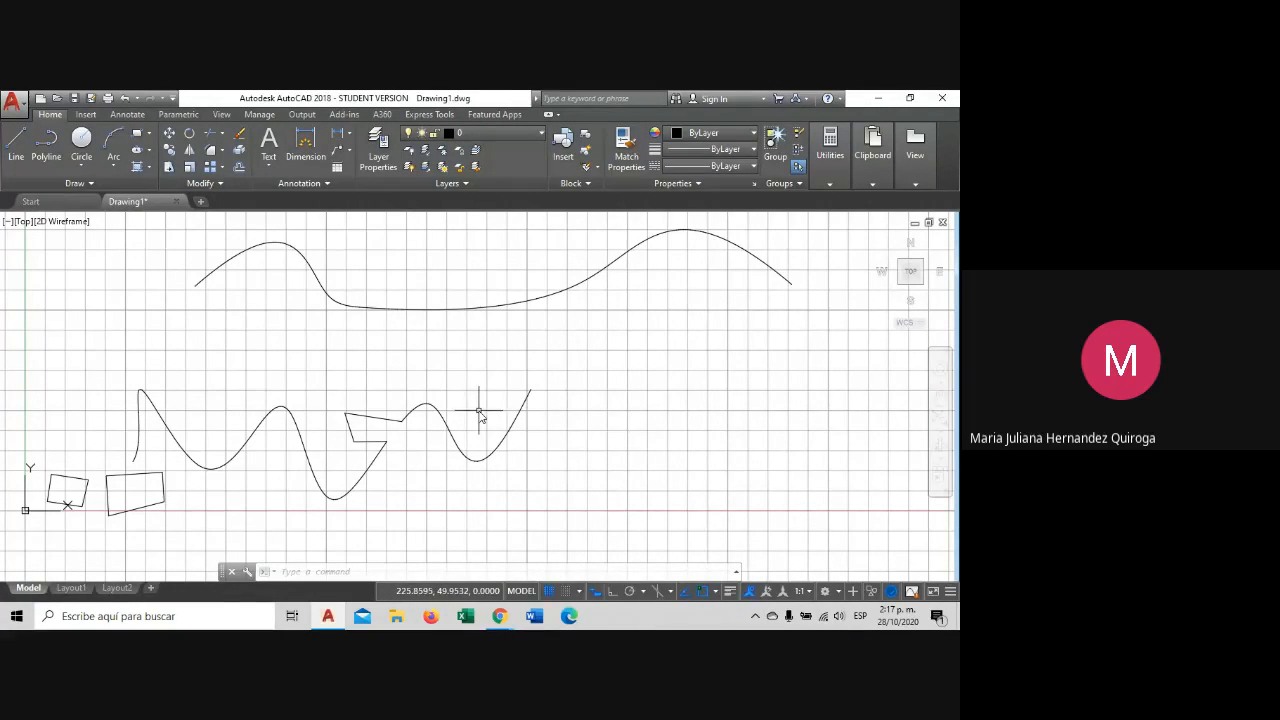
Select the edited polyline and the upper spline in turn to compare their grips, and clear the selection.
click(569, 408)
click(503, 360)
key(Escape)
click(545, 334)
click(485, 280)
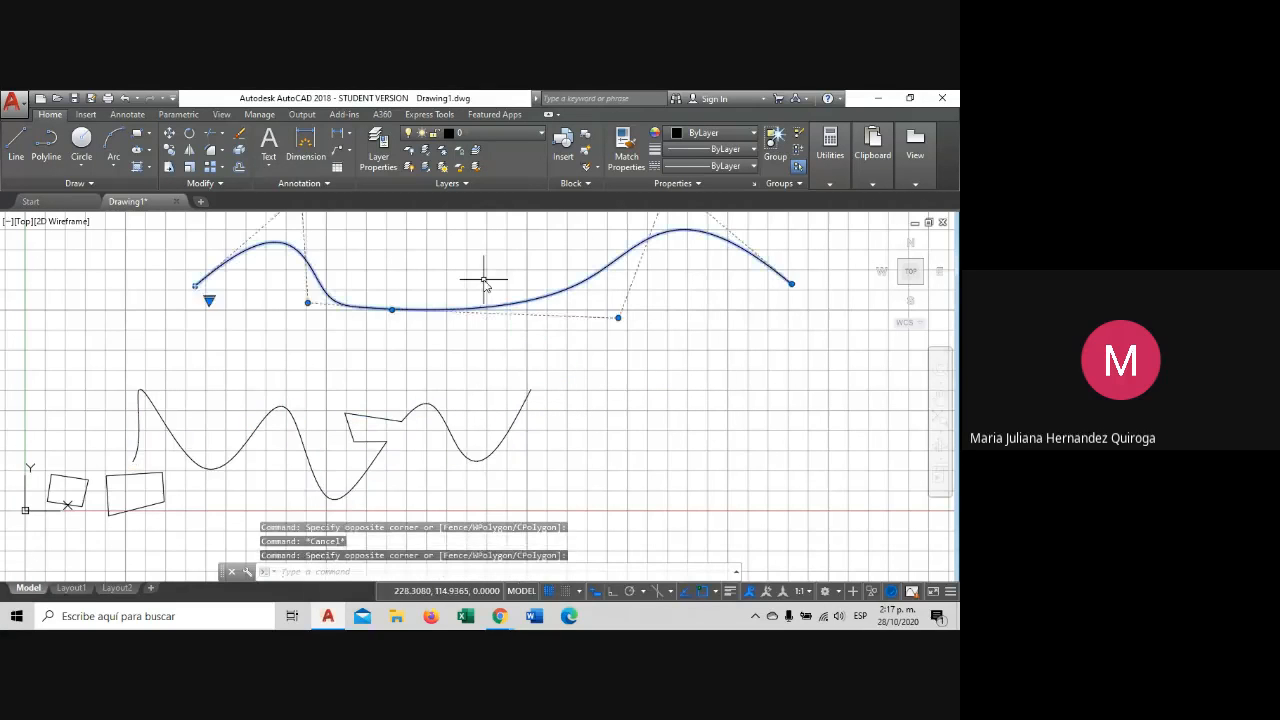
key(Escape)
scroll(484, 281, down, 2)
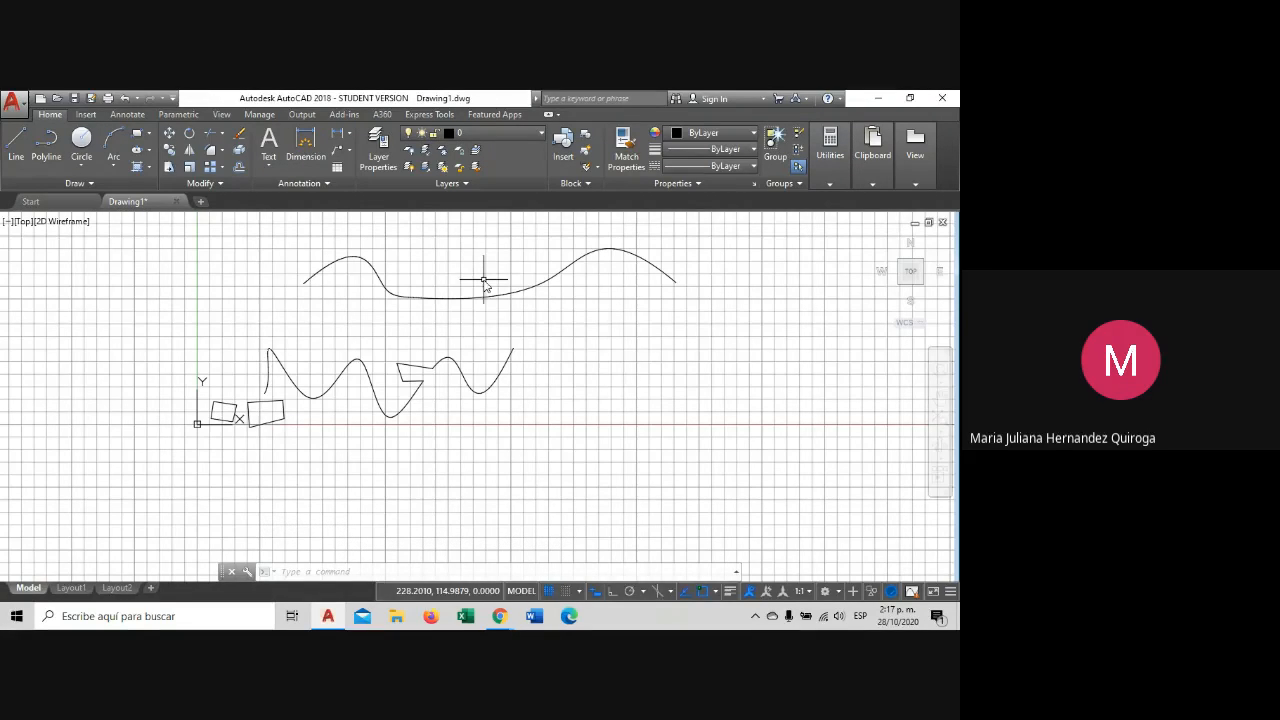
middle_drag(534, 409, 448, 455)
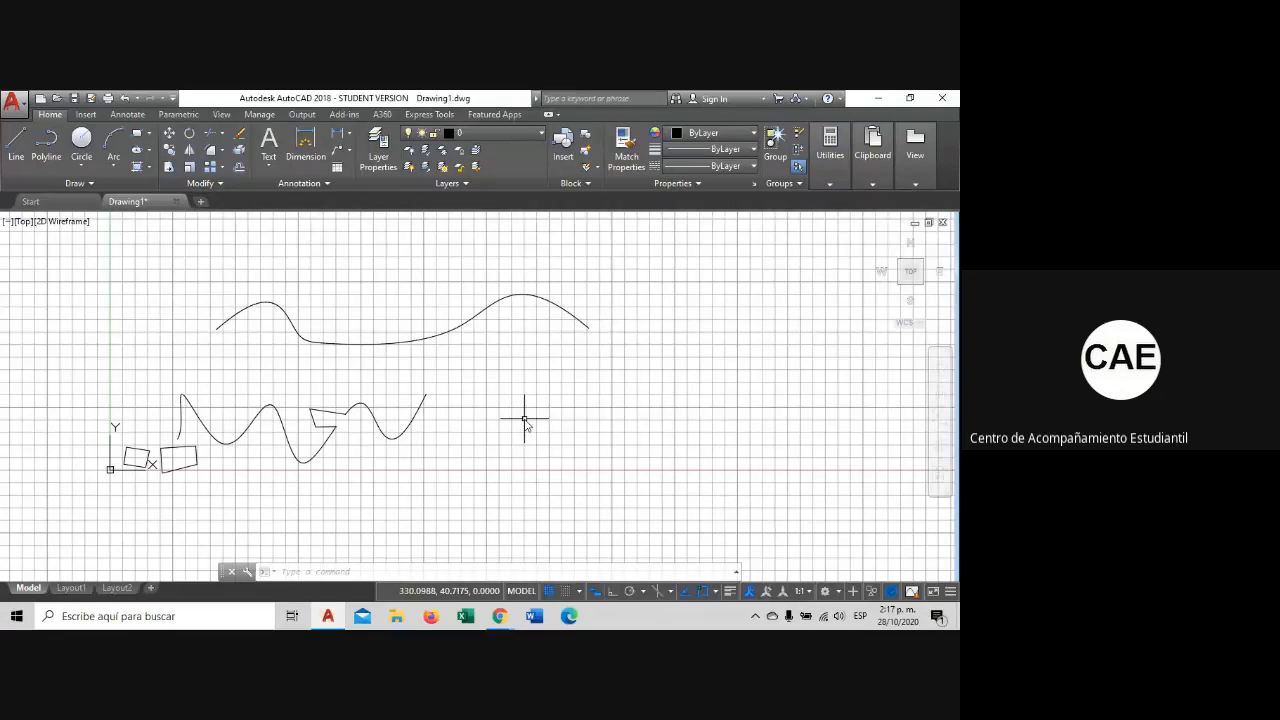
middle_drag(524, 420, 517, 443)
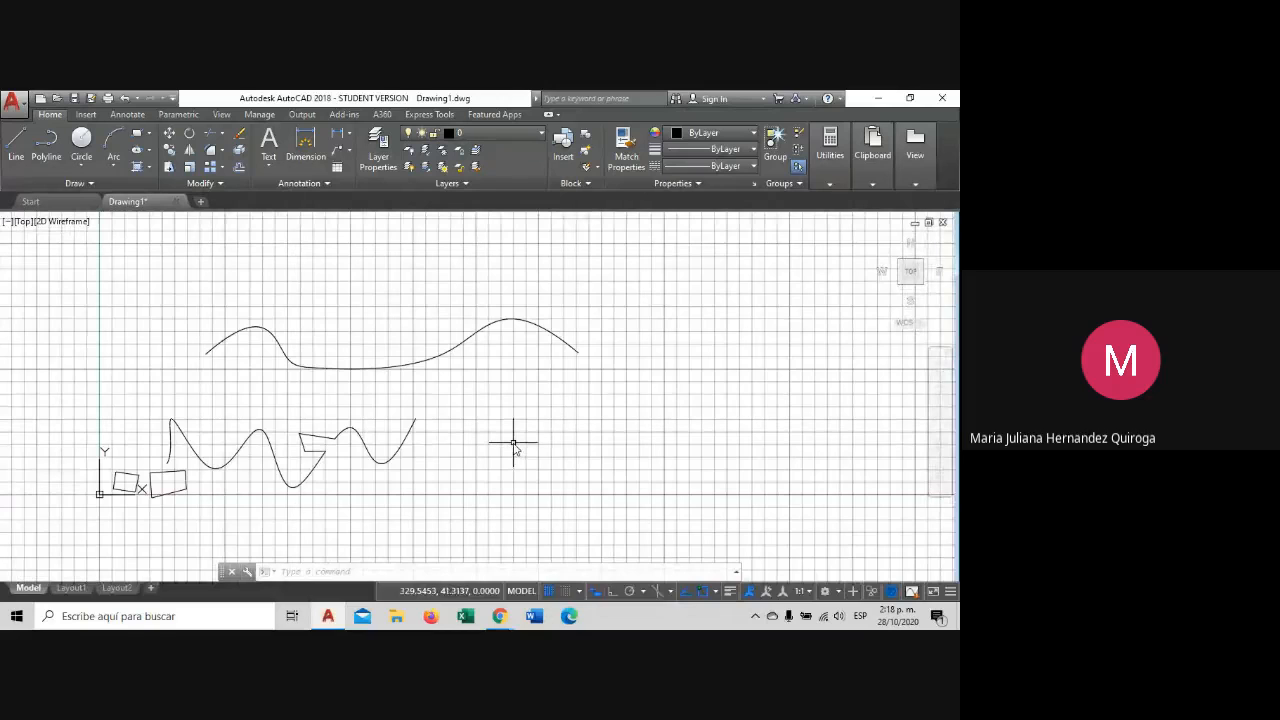
middle_drag(467, 389, 457, 420)
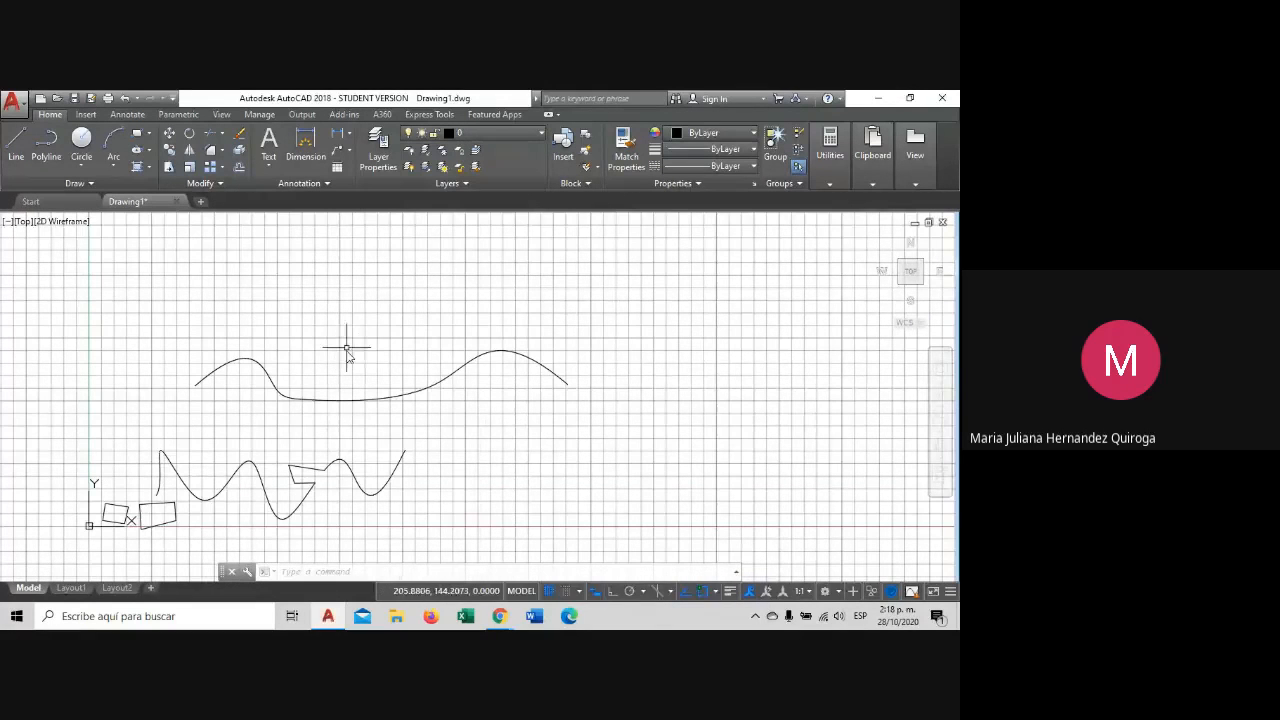
middle_drag(329, 351, 346, 374)
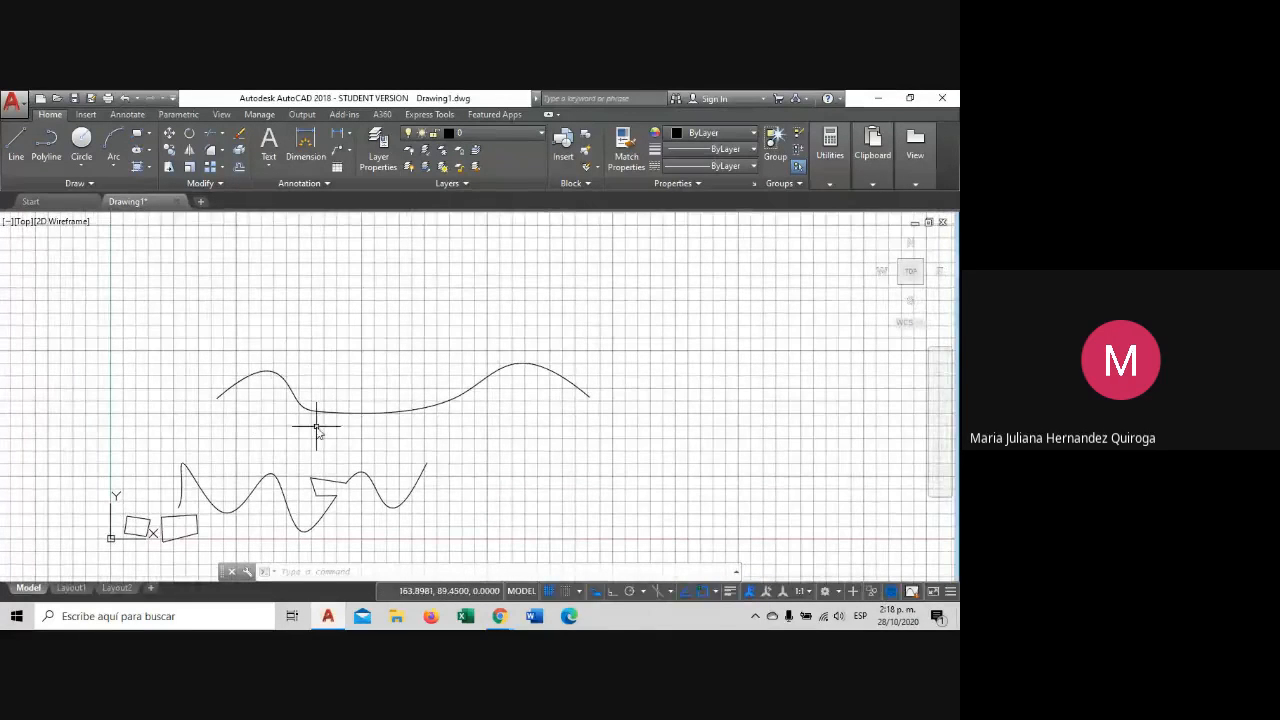
Select the upper spline and the lower polyline's last crest in turn to contrast the two curves, and clear each selection.
middle_drag(316, 428, 371, 414)
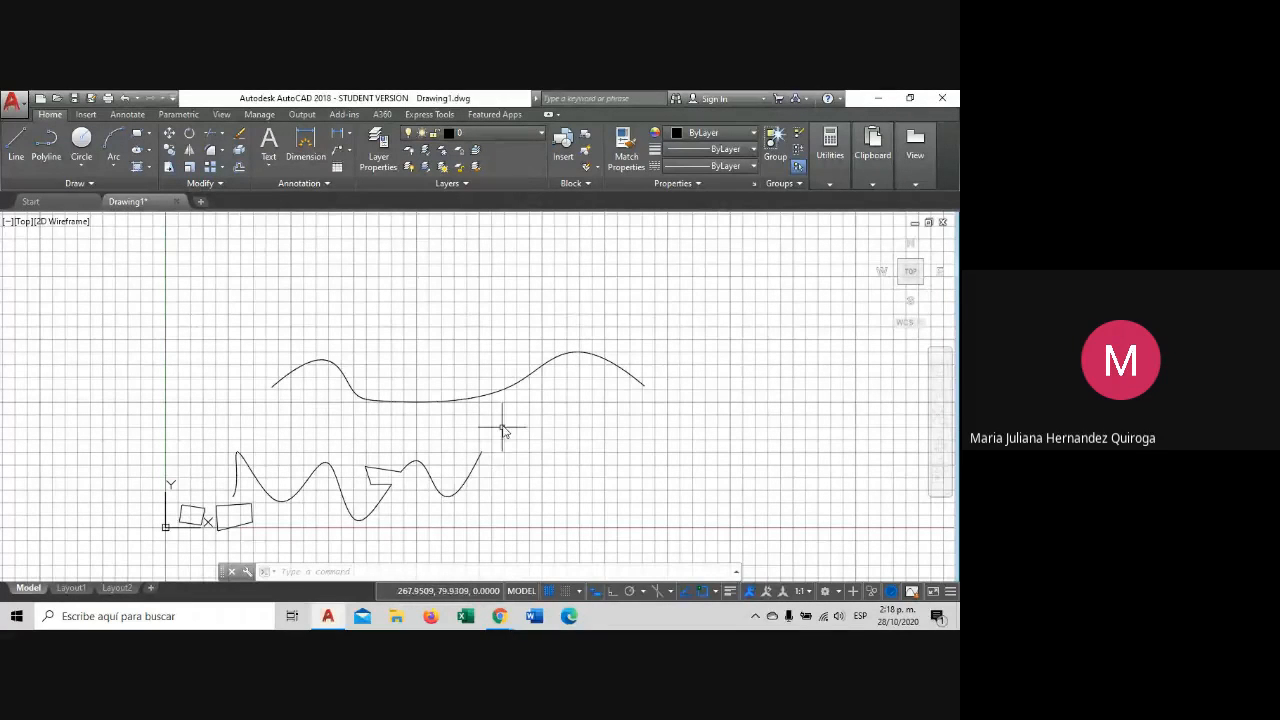
scroll(458, 472, up, 2)
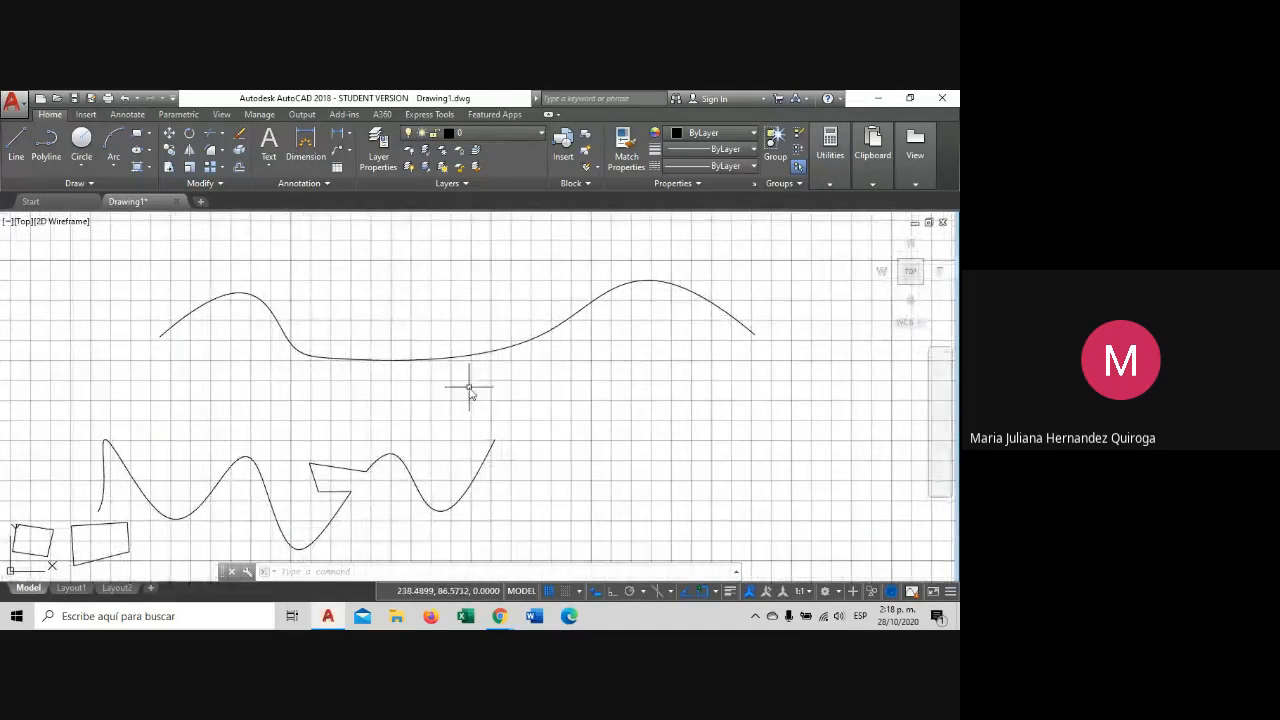
click(462, 353)
click(442, 351)
middle_drag(408, 460, 452, 398)
key(Escape)
click(456, 396)
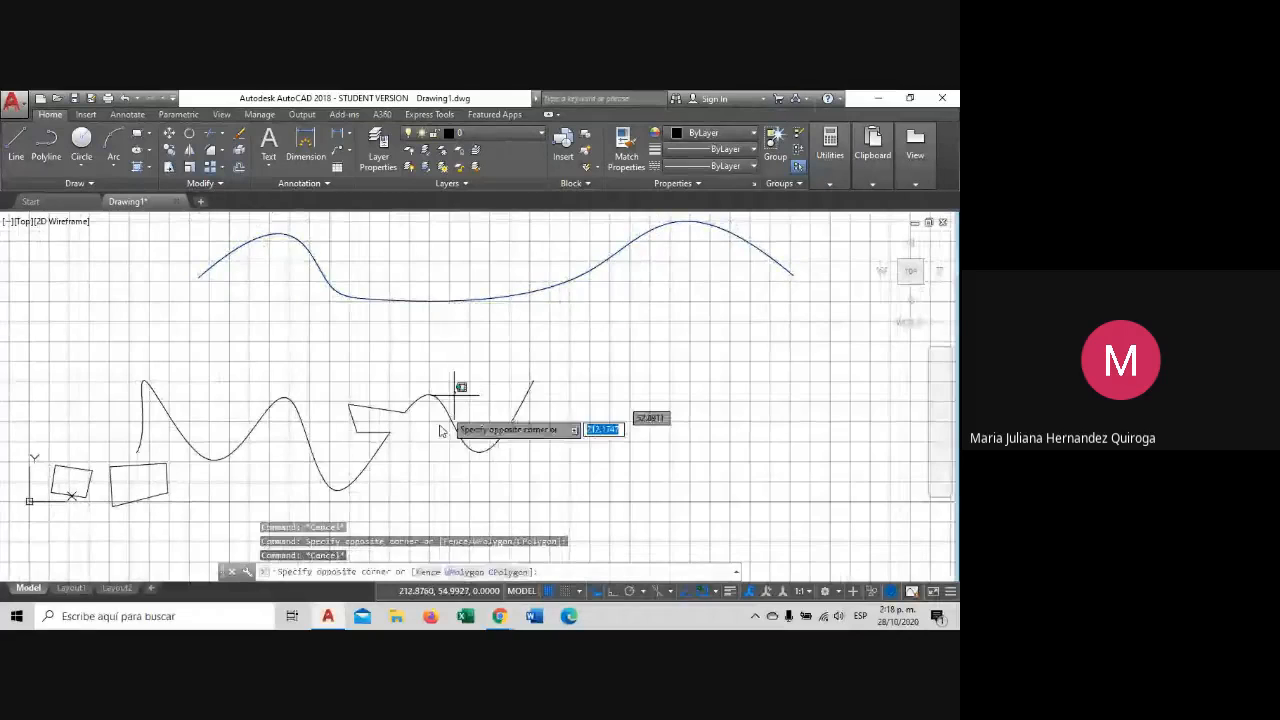
click(432, 446)
key(Escape)
Select the lower polyline, examine how its vertices are spaced around the second crest, and clear the selection.
scroll(393, 470, up, 2)
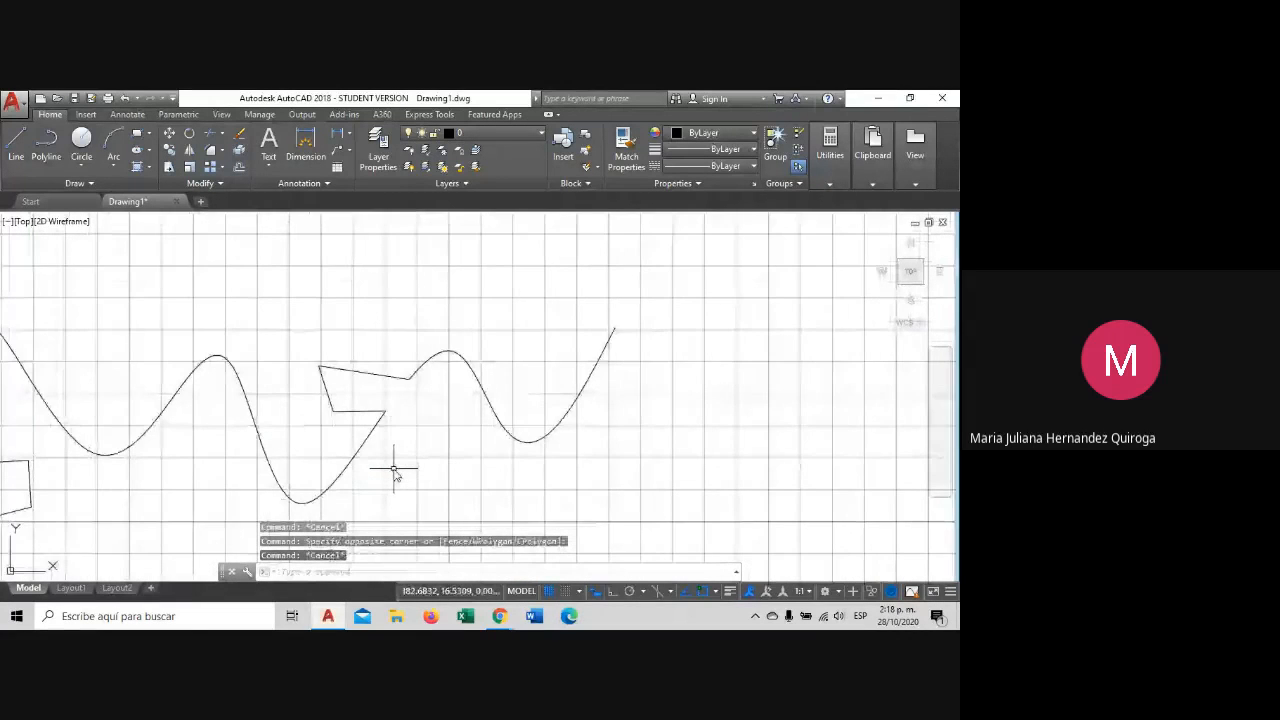
scroll(393, 470, down, 3)
scroll(386, 337, up, 2)
scroll(386, 349, down, 2)
middle_drag(386, 349, 378, 382)
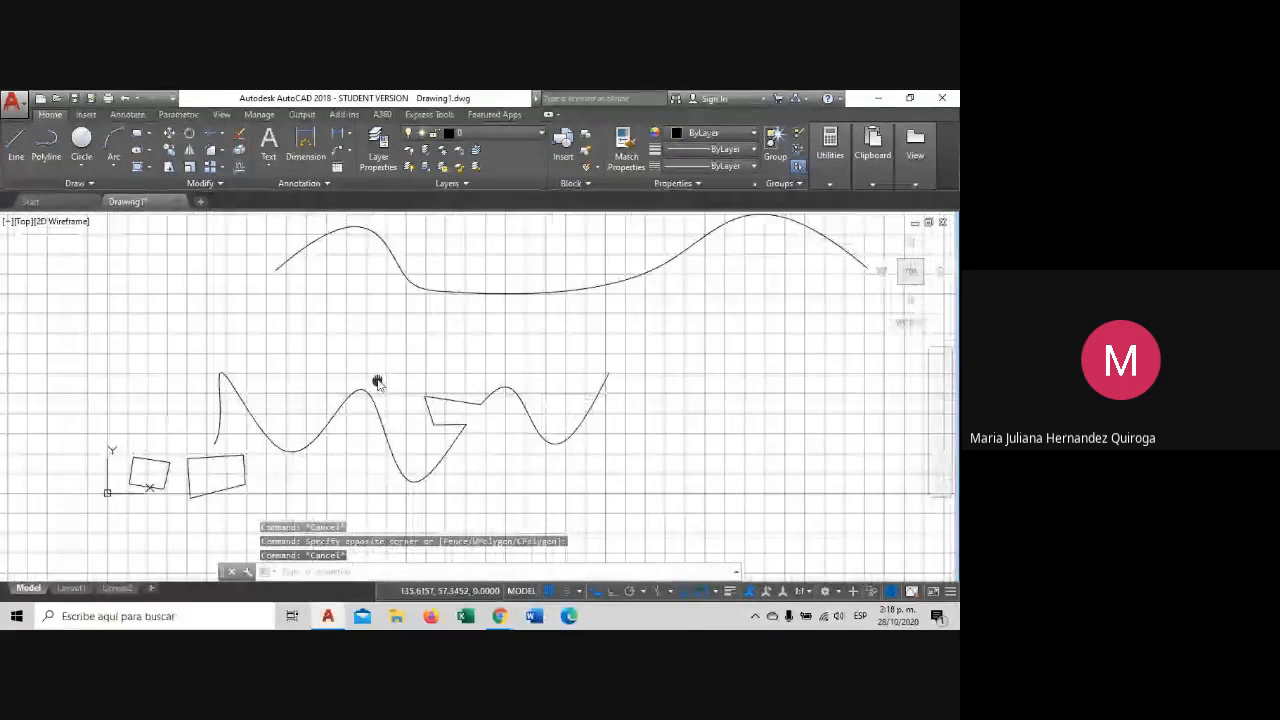
scroll(378, 381, up, 2)
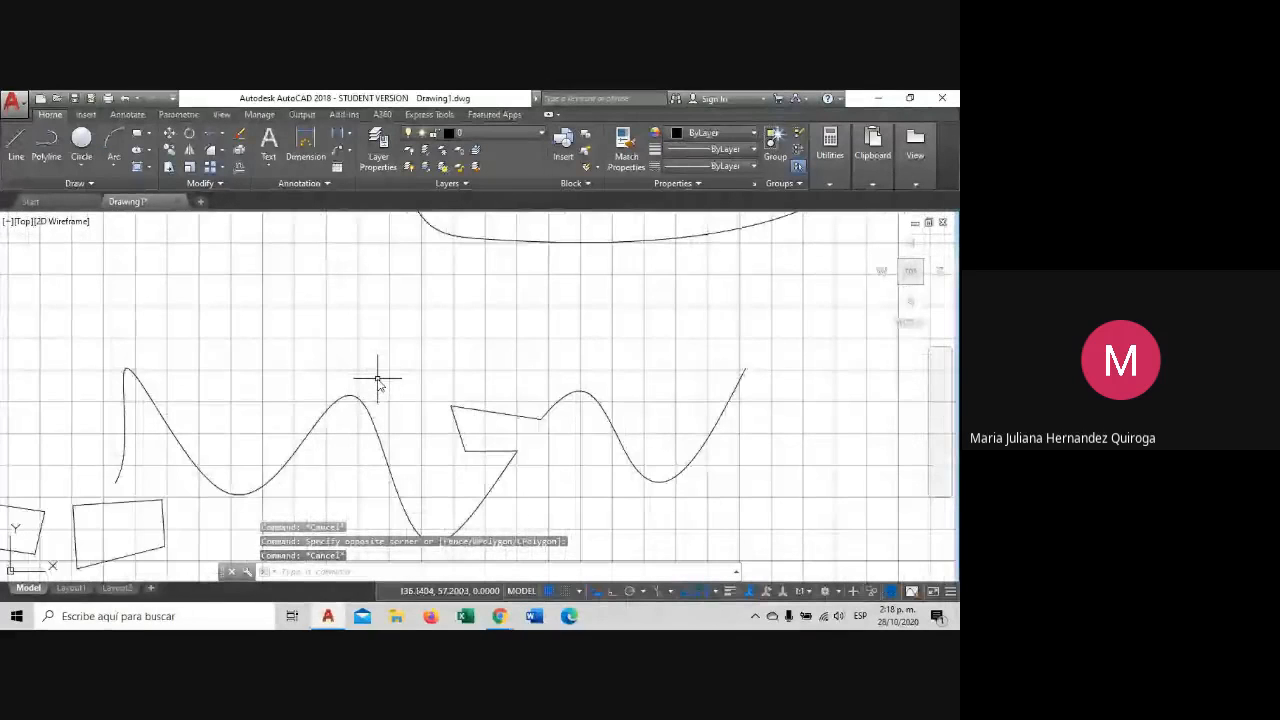
middle_drag(377, 380, 349, 408)
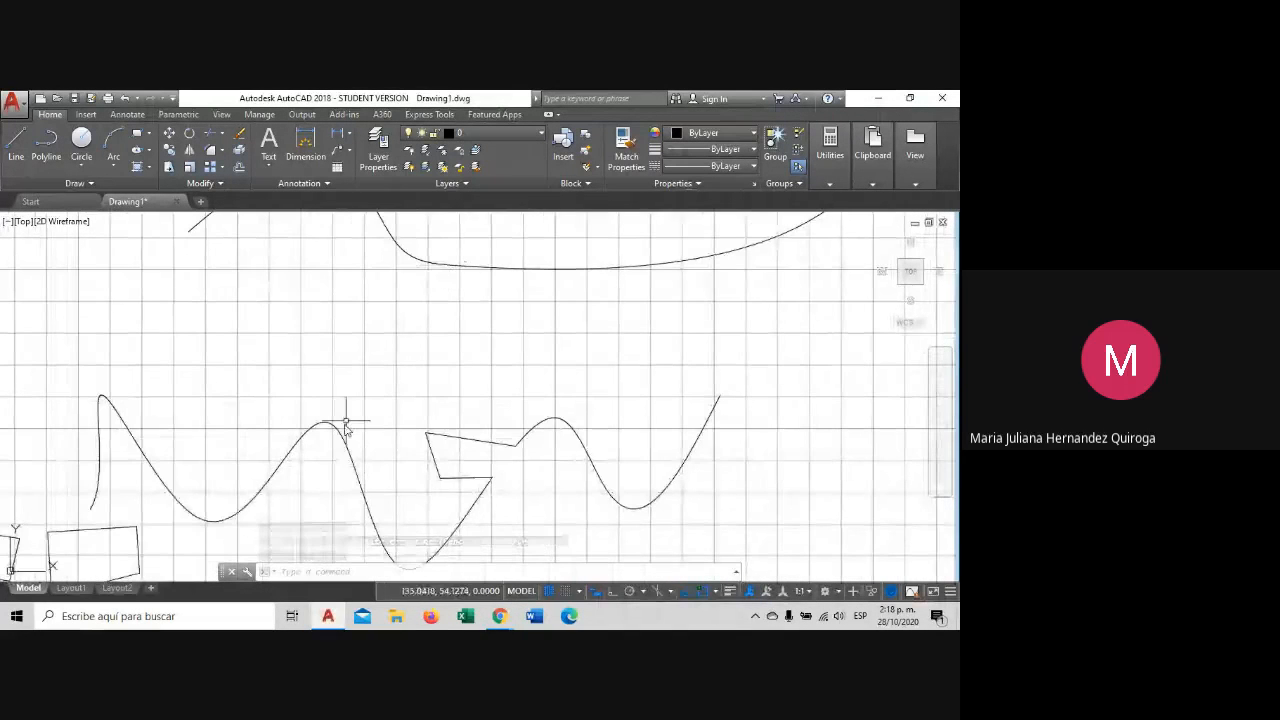
click(338, 433)
scroll(314, 457, up, 3)
scroll(273, 448, up, 1)
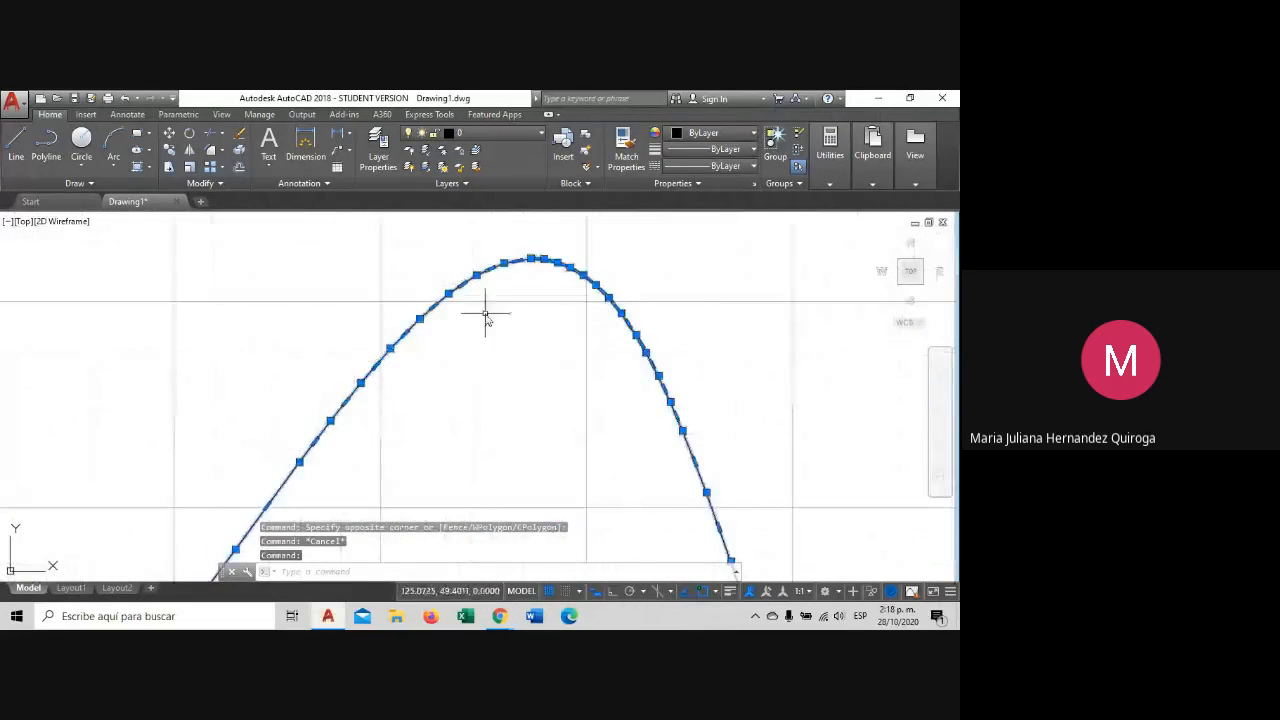
scroll(483, 316, down, 2)
scroll(457, 296, up, 2)
scroll(767, 505, down, 2)
middle_drag(767, 505, 662, 433)
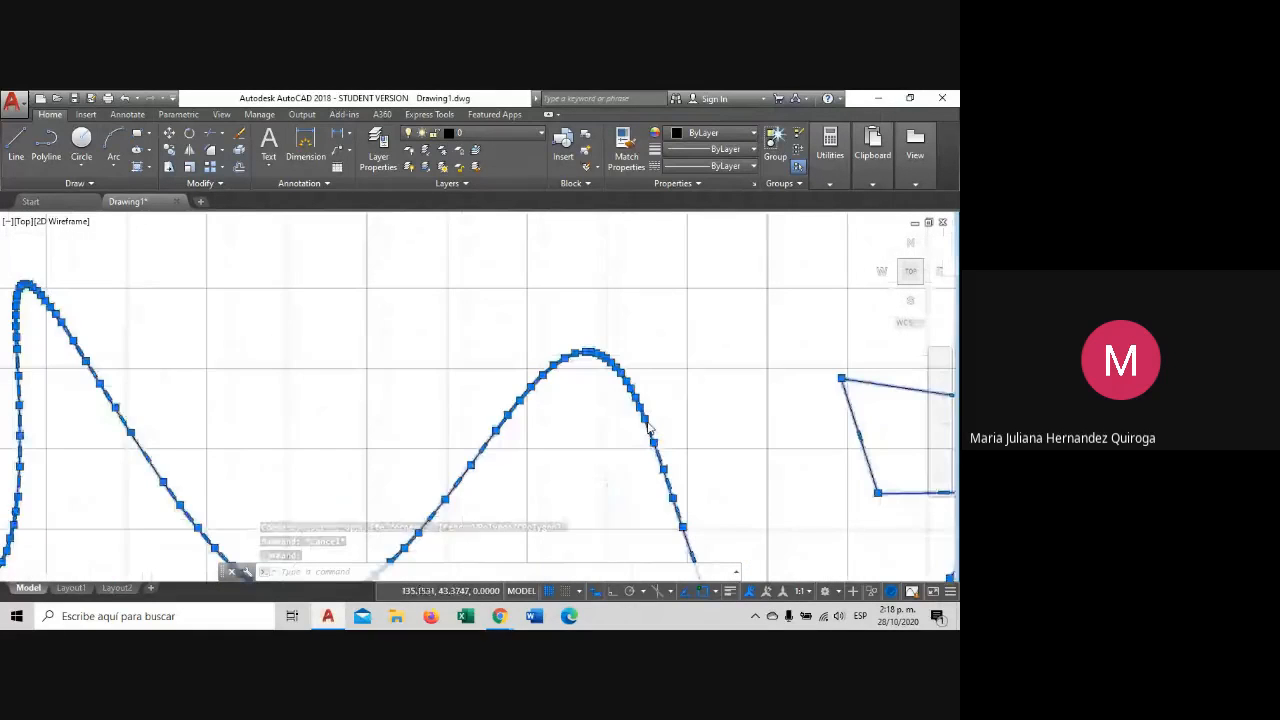
key(Escape)
middle_drag(549, 443, 489, 386)
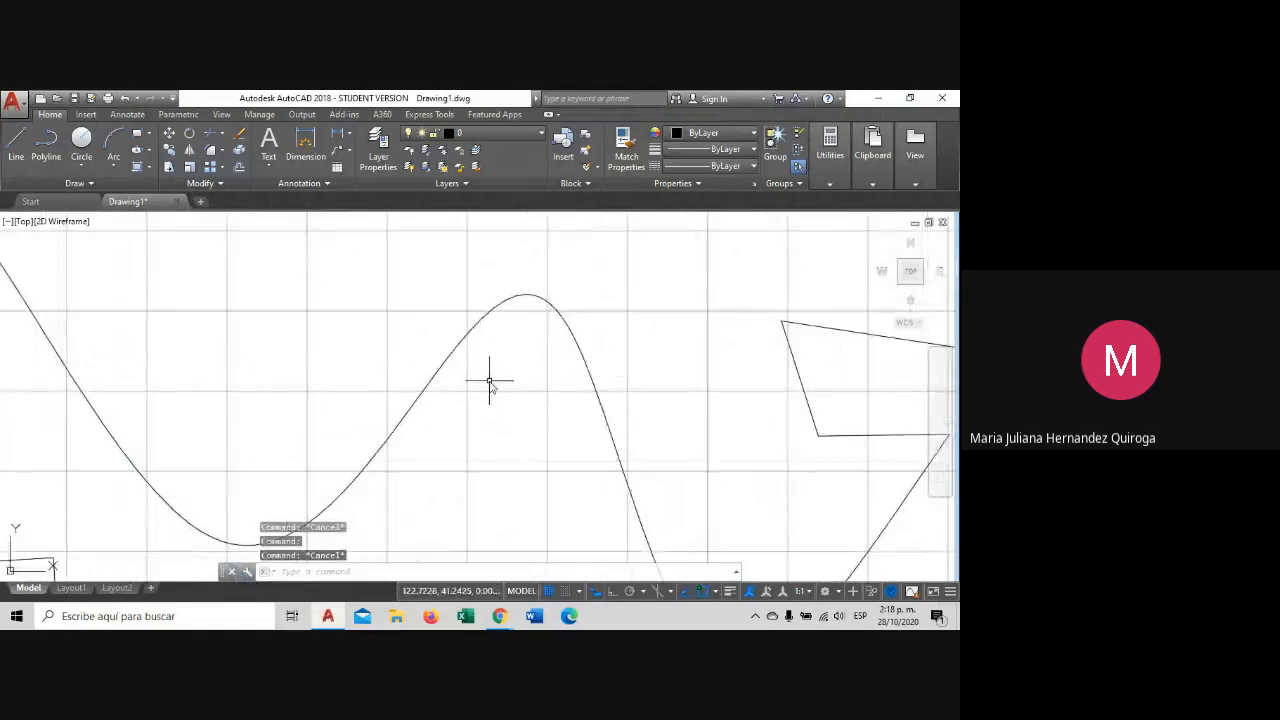
scroll(489, 386, down, 4)
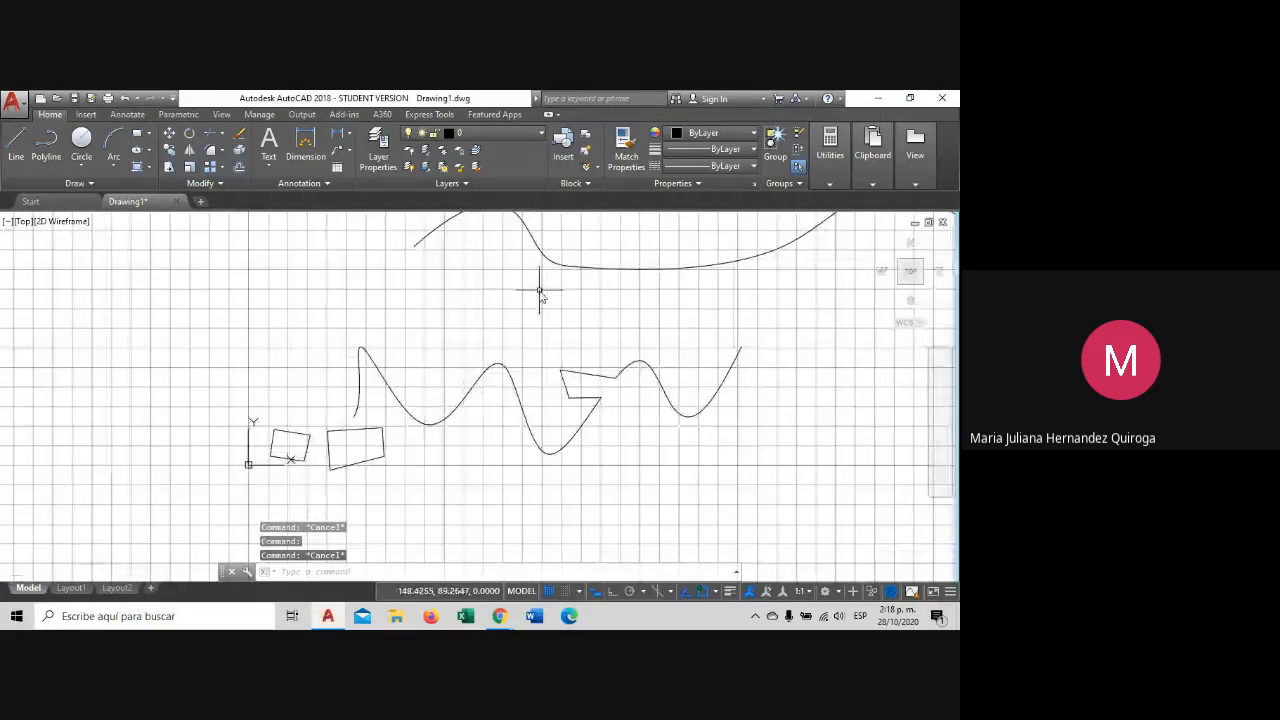
middle_drag(610, 237, 509, 306)
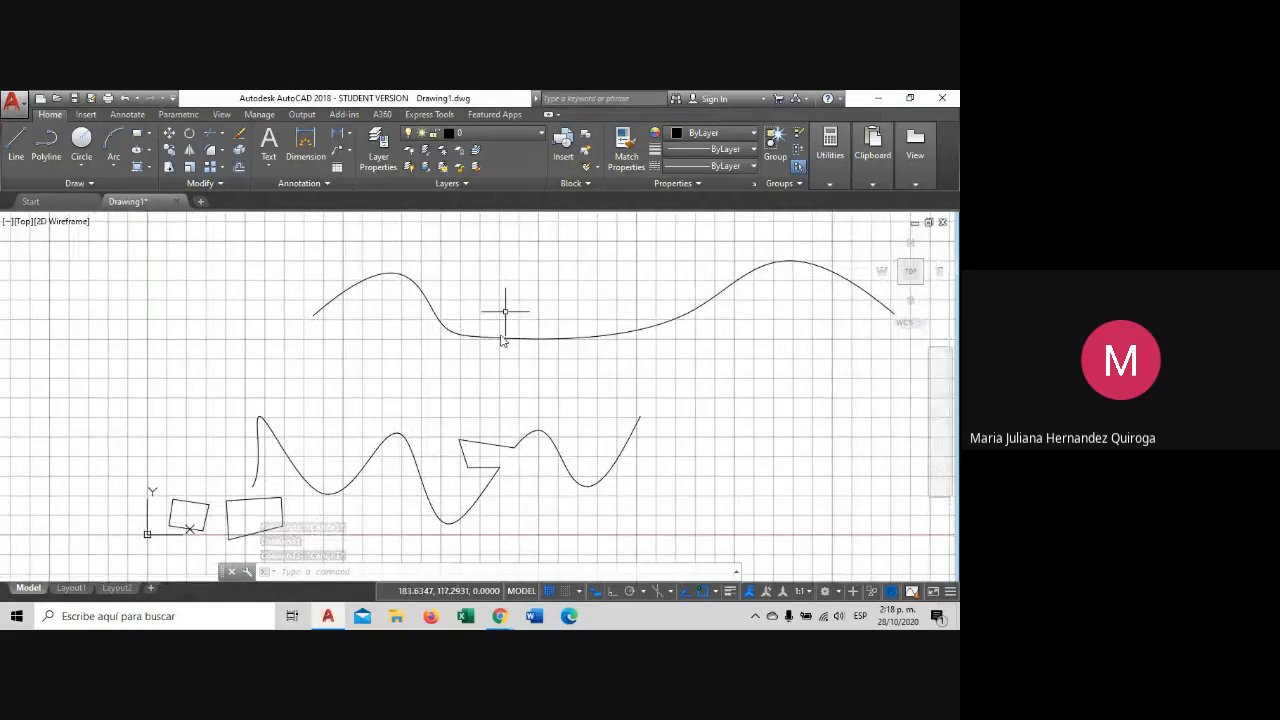
middle_drag(529, 423, 414, 400)
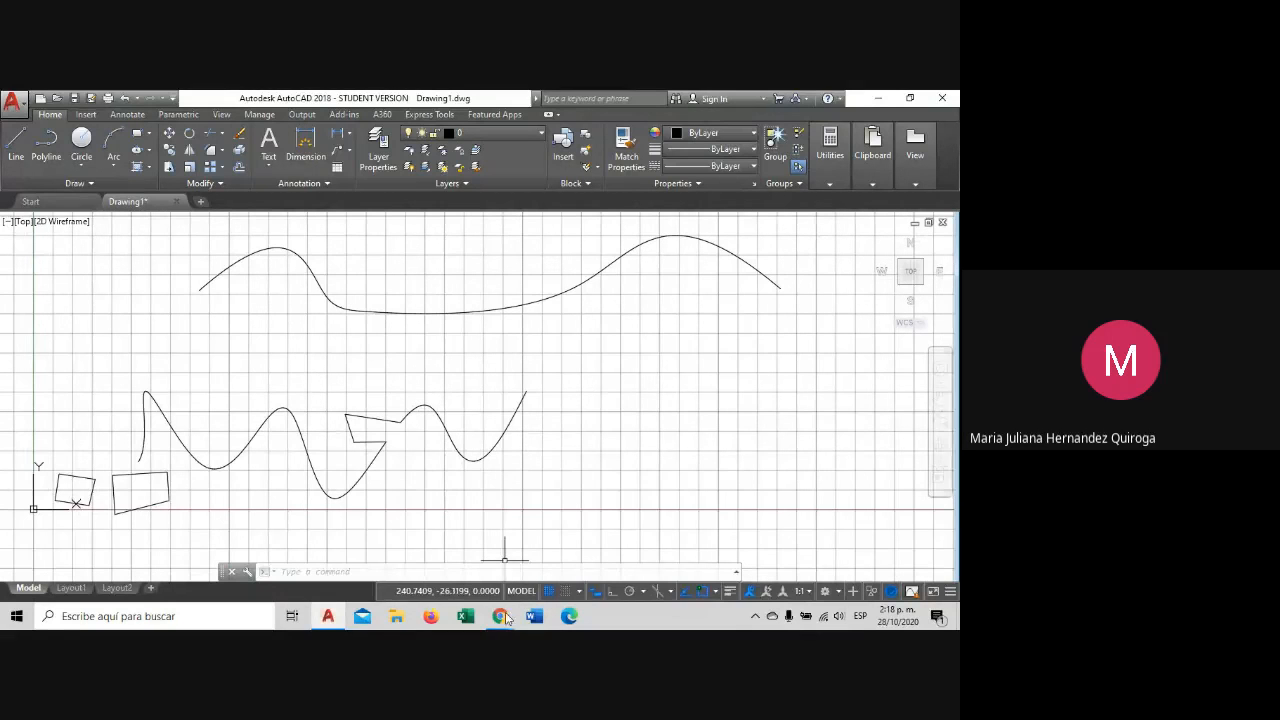
Switch to the Google Meet call, read the class chat messages, close the chat and return to AutoCAD.
mouse_move(499, 616)
click(450, 558)
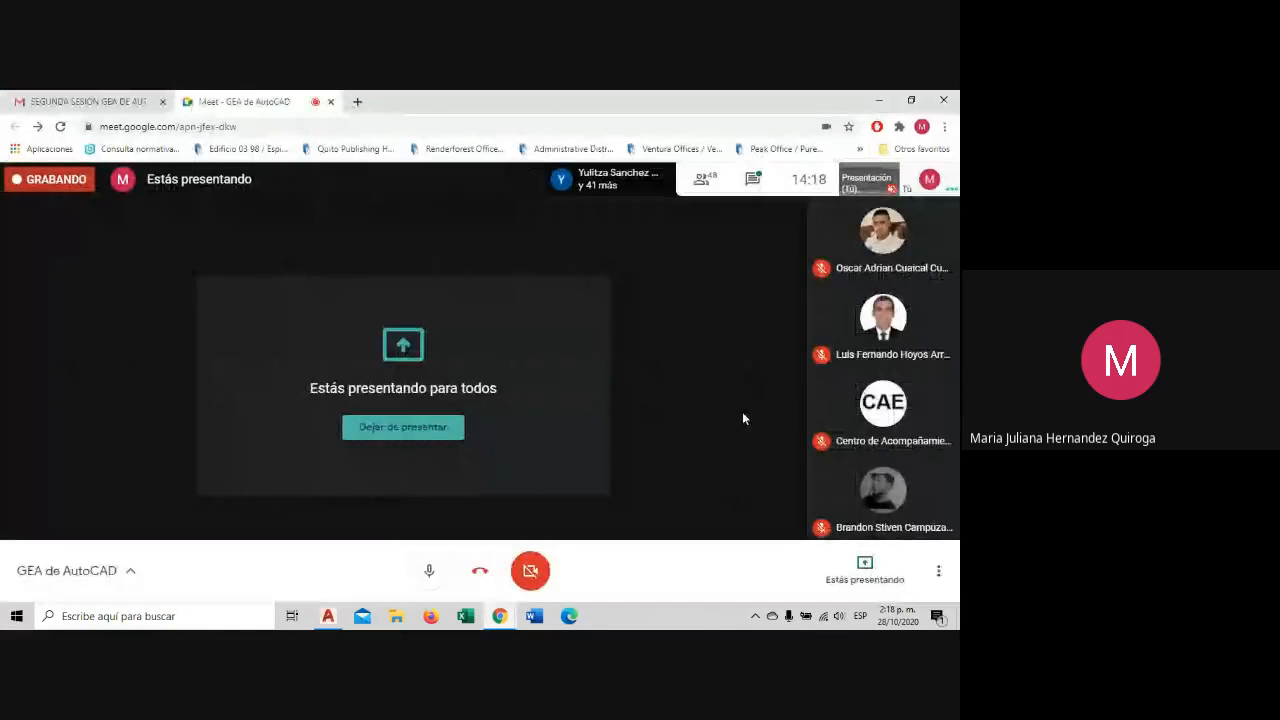
click(752, 179)
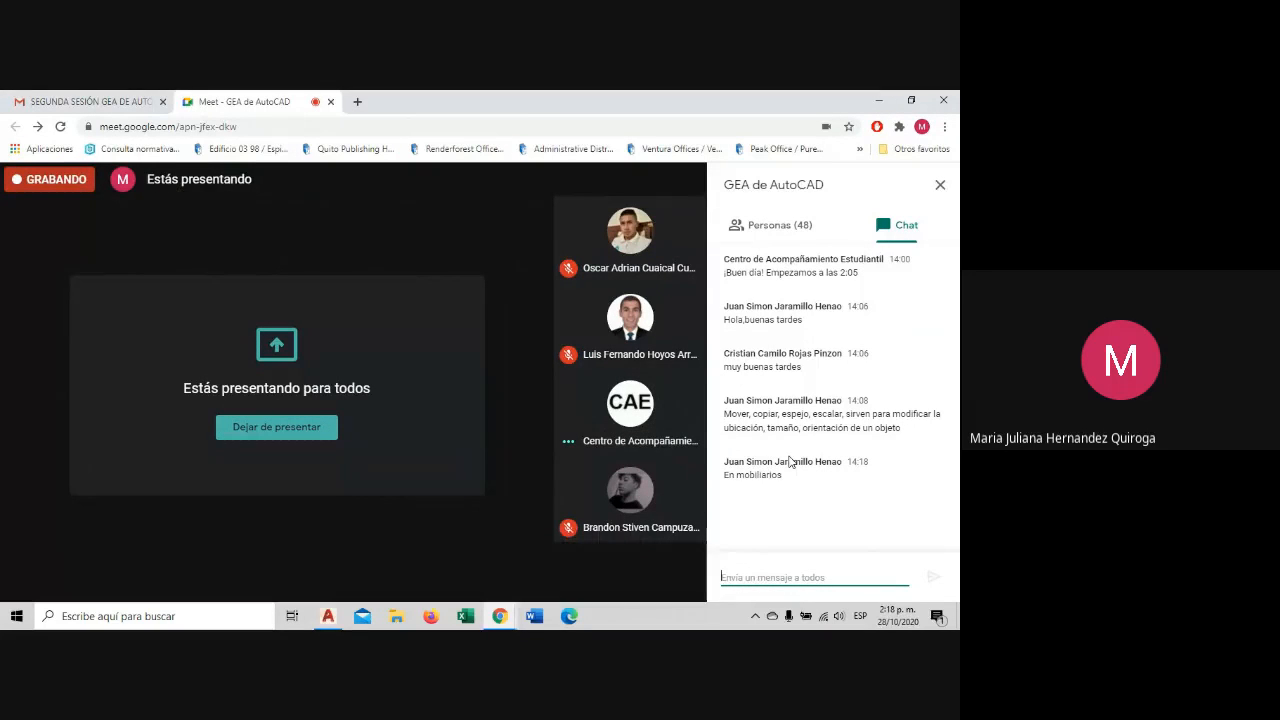
click(936, 185)
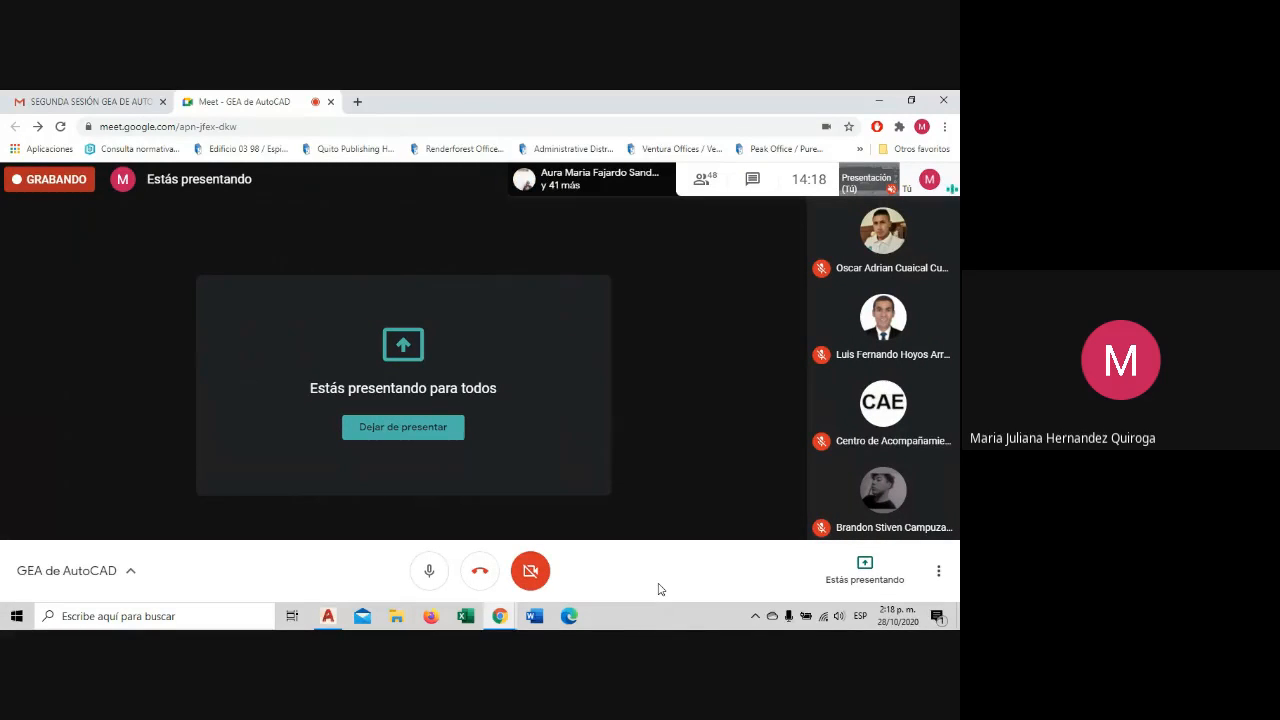
click(327, 616)
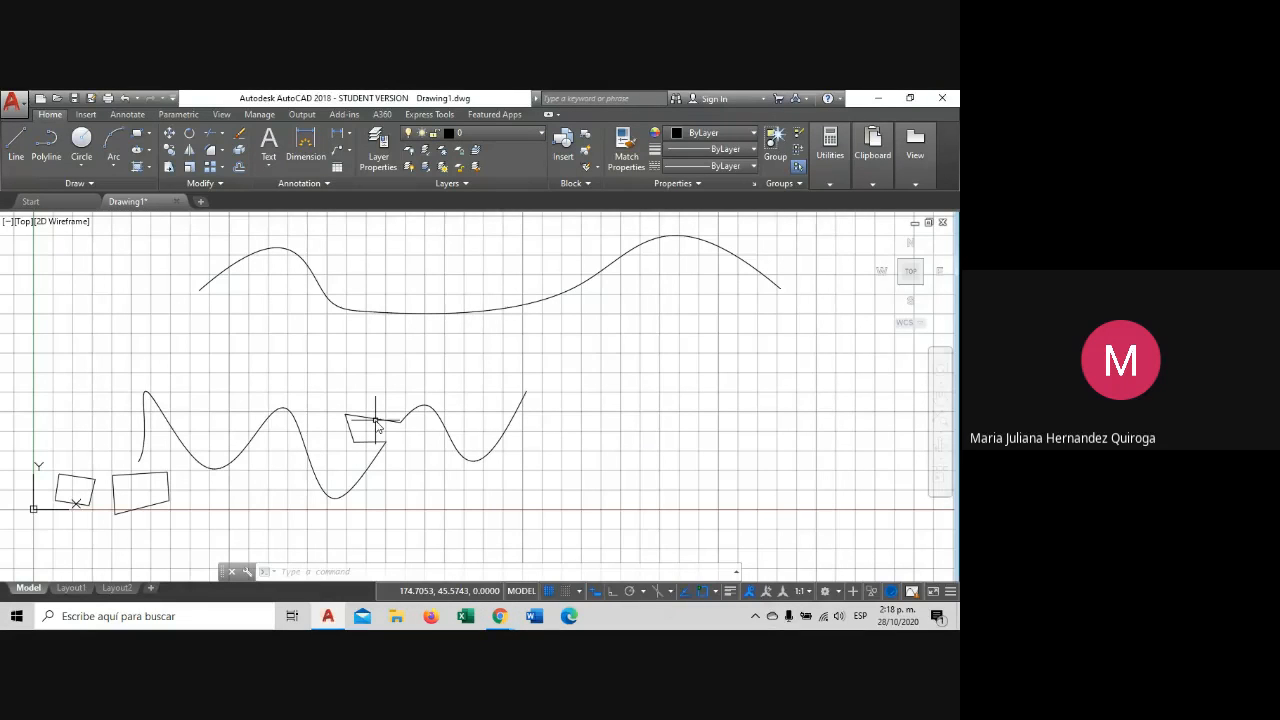
scroll(376, 420, down, 2)
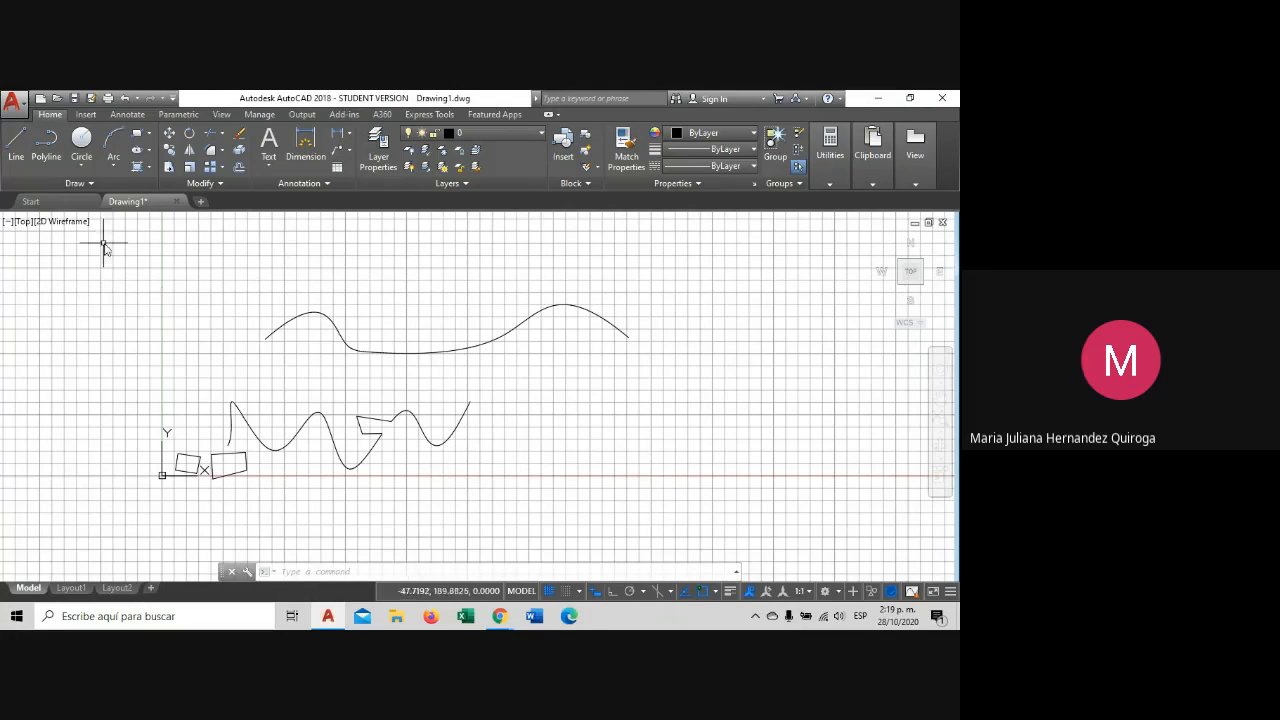
click(149, 170)
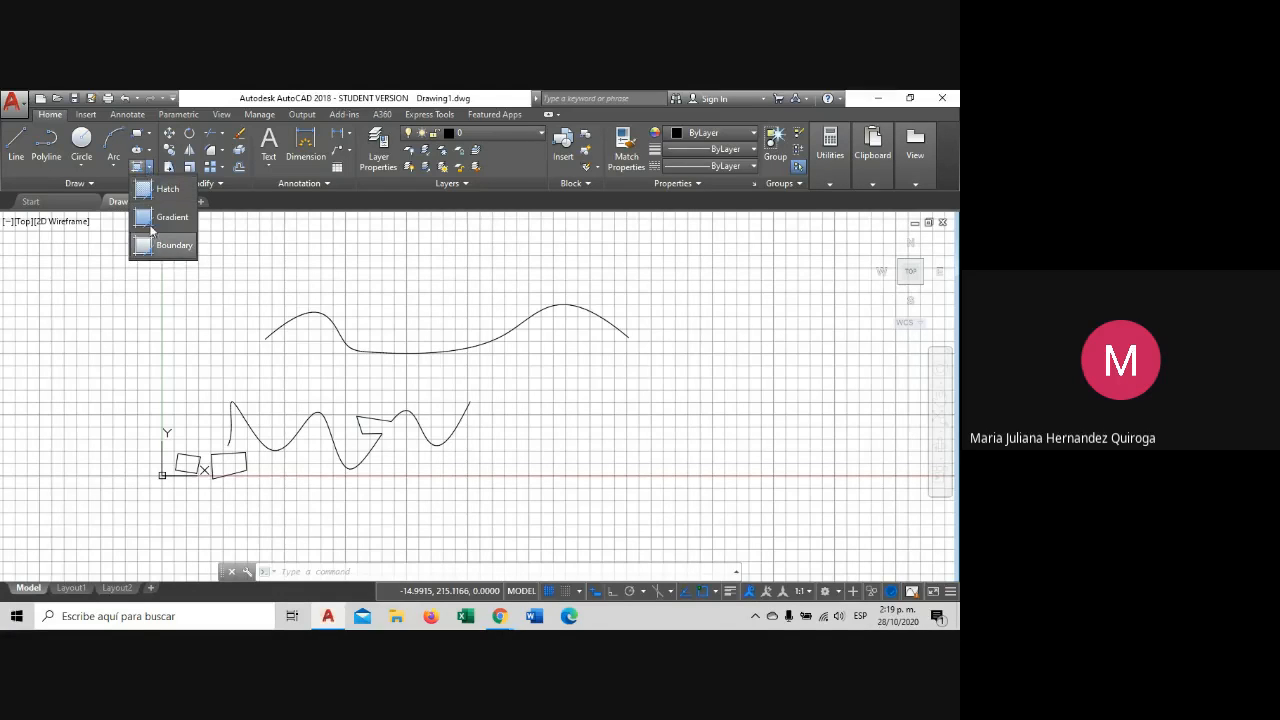
click(150, 170)
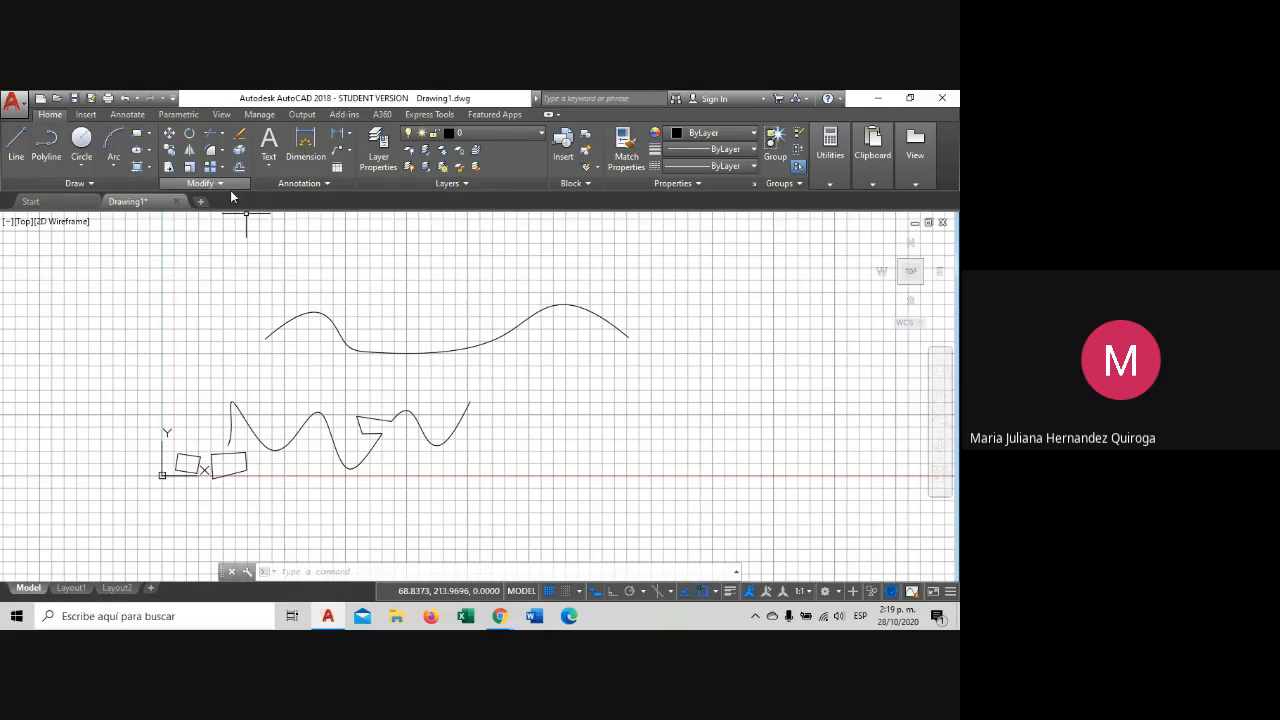
Draw a nearly square rectangle in the empty area above the upper spline's first crest.
mouse_move(426, 331)
middle_down()
mouse_move(331, 368)
mouse_move(354, 391)
mouse_move(340, 397)
middle_up()
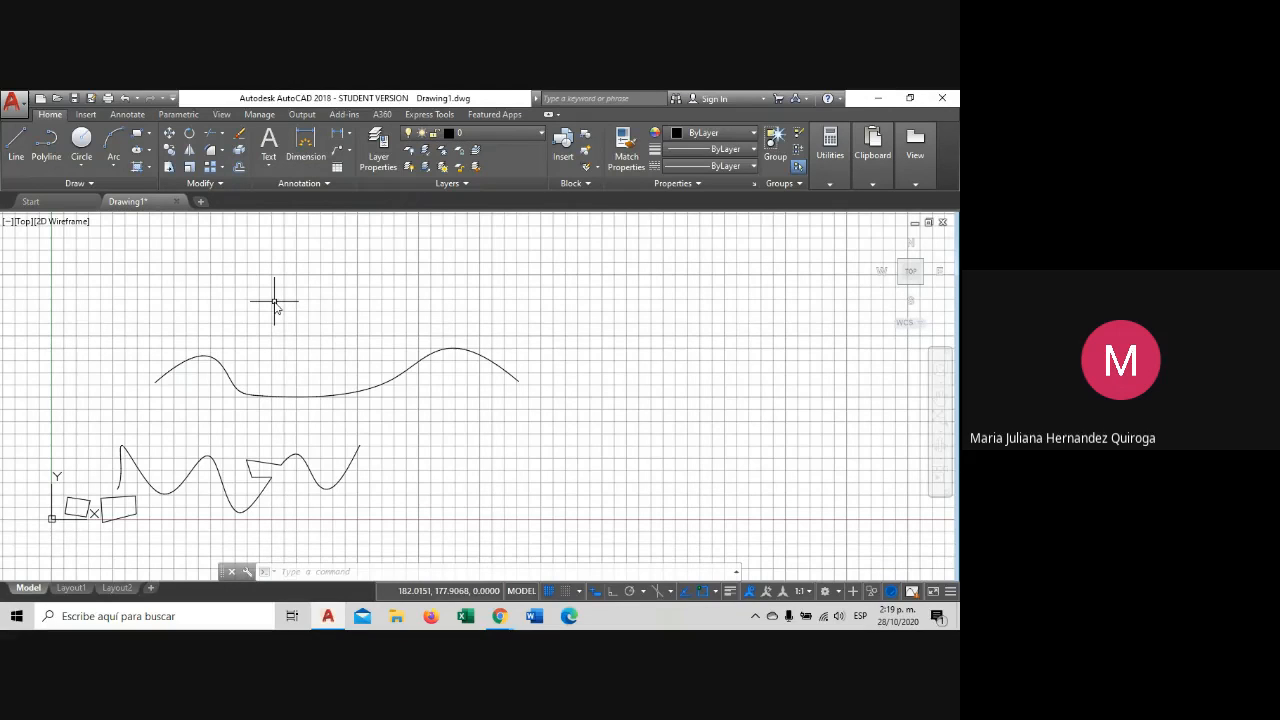
click(138, 134)
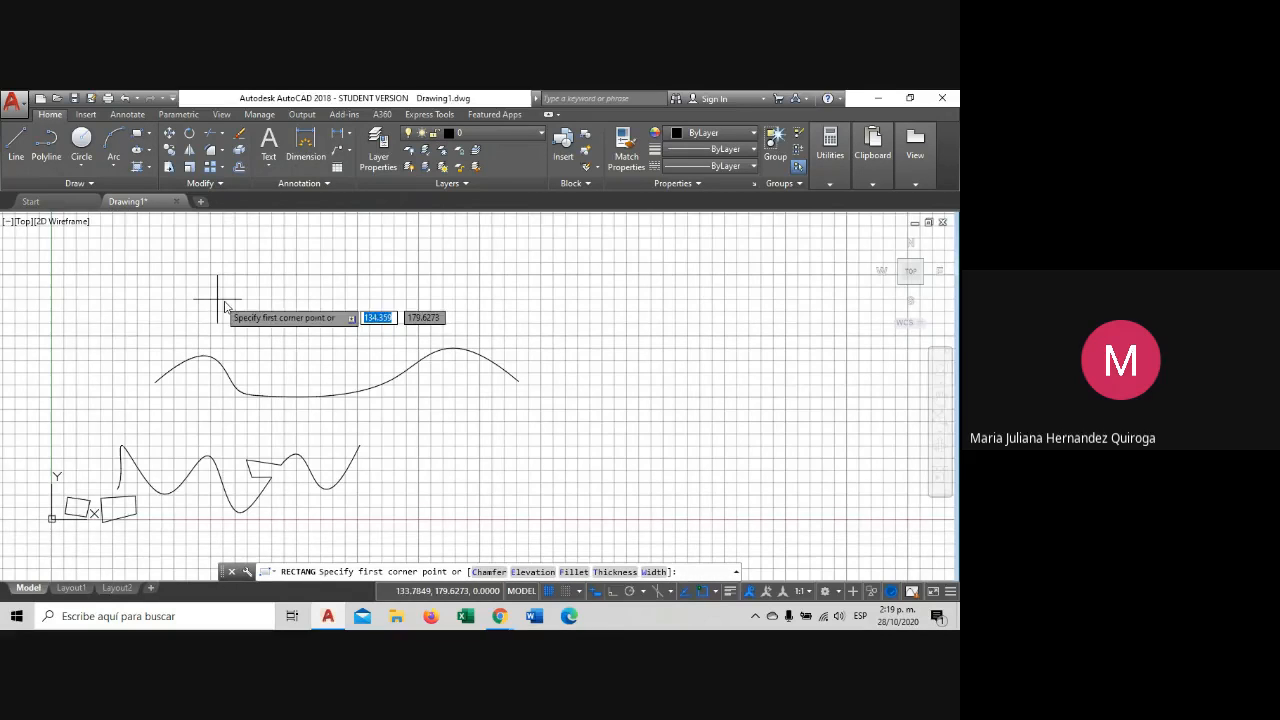
middle_drag(206, 286, 371, 417)
scroll(268, 410, up, 2)
click(294, 353)
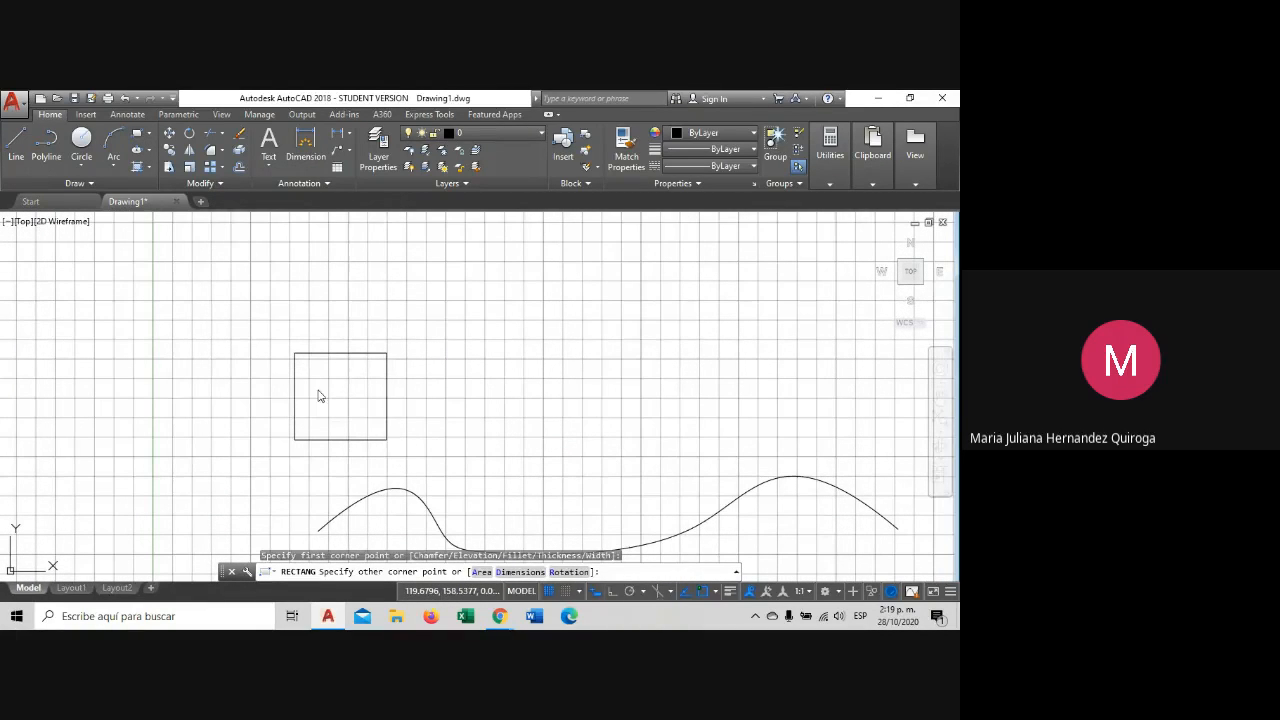
click(386, 439)
Turn on Ortho and stretch the rectangle's right side horizontally outward to about twice the width, and clear the selection.
mouse_move(400, 380)
middle_down()
mouse_move(282, 380)
mouse_move(321, 354)
middle_up()
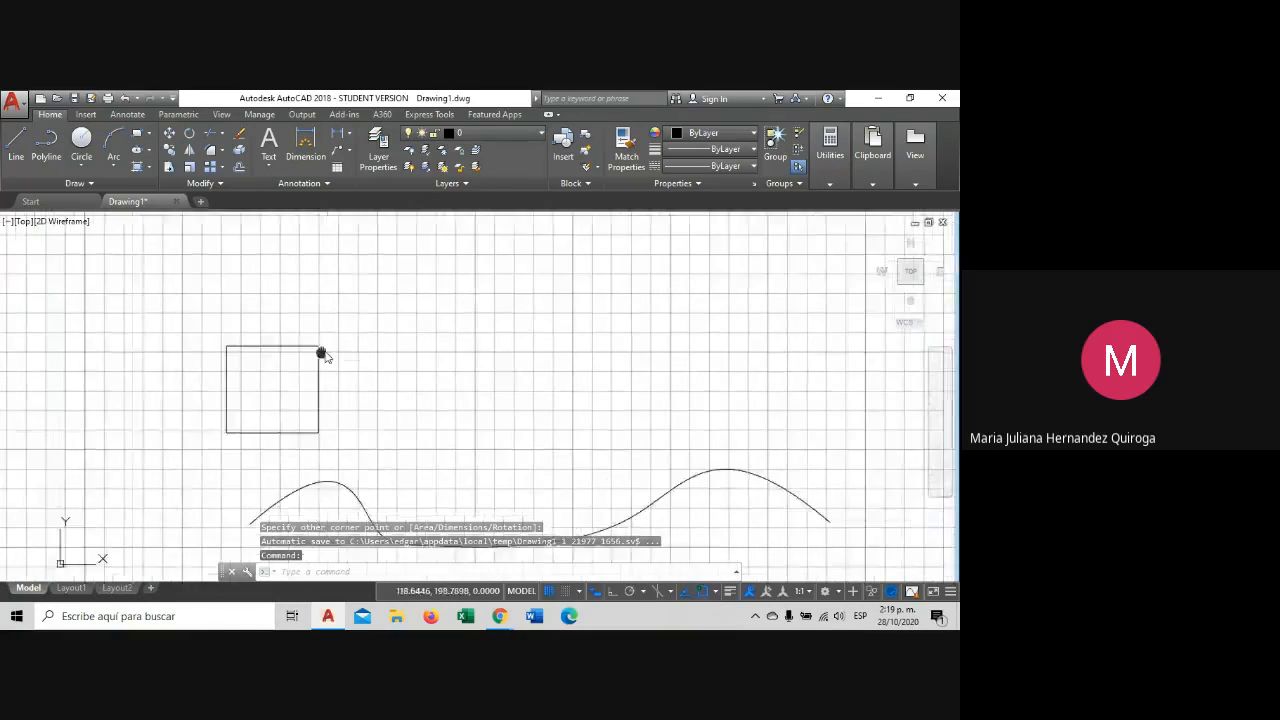
scroll(245, 382, up, 1)
click(380, 352)
click(314, 400)
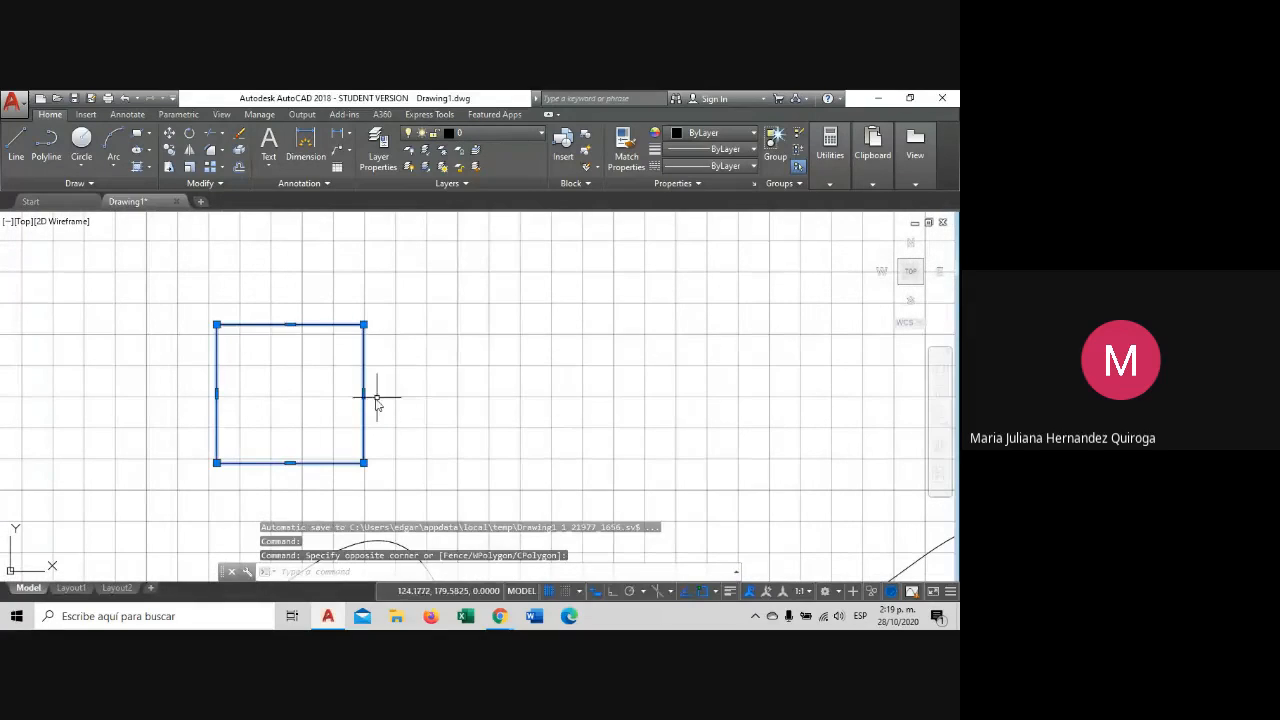
click(363, 393)
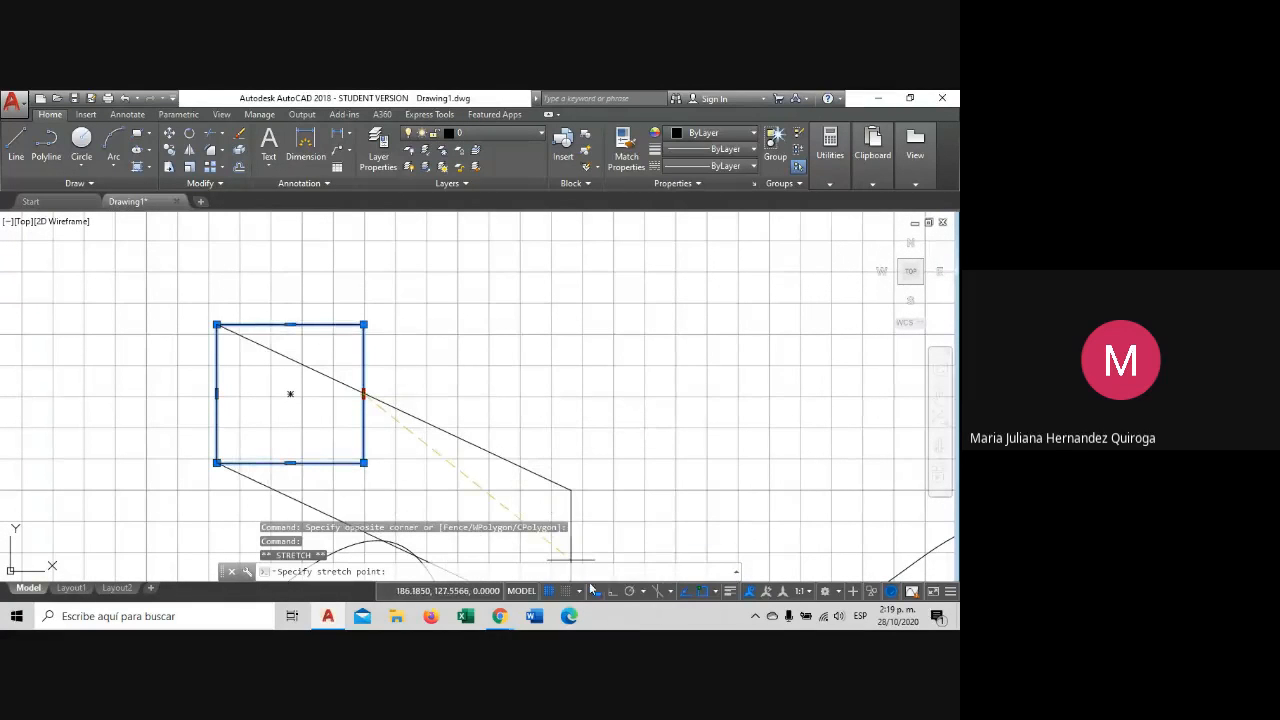
click(629, 596)
click(613, 596)
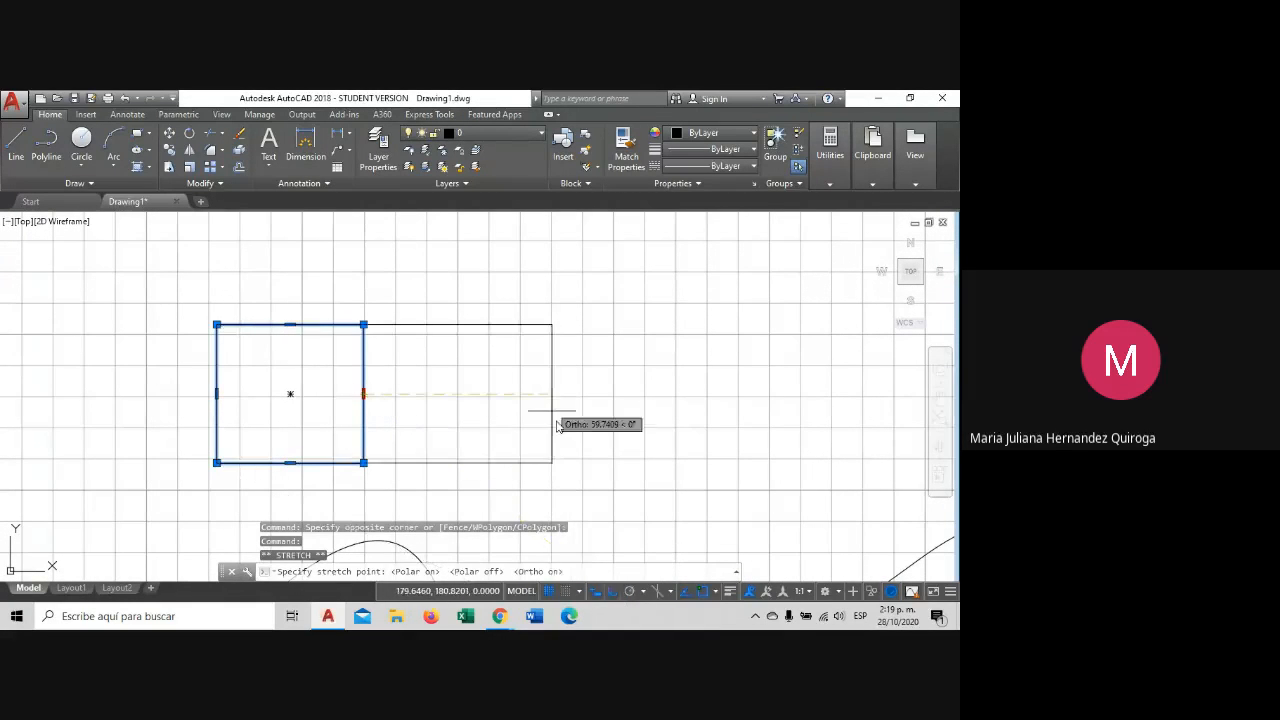
click(528, 408)
key(Escape)
middle_drag(471, 408, 446, 408)
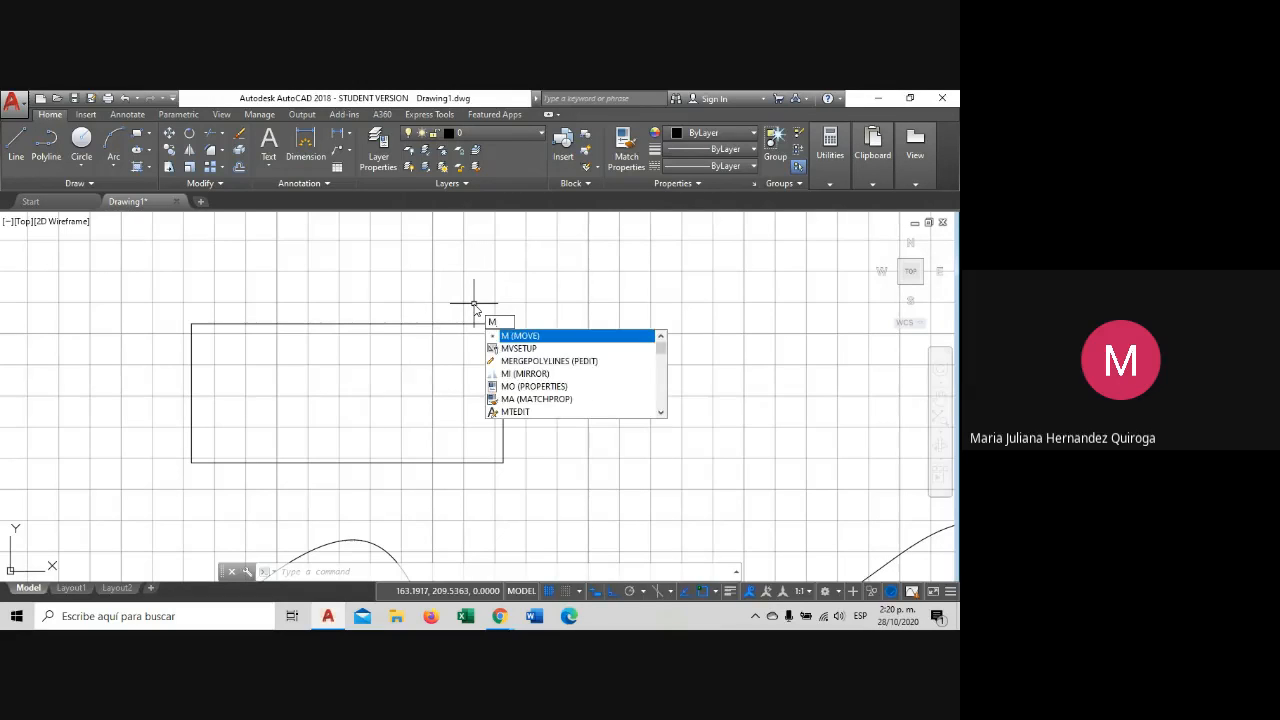
Move the rectangle 50 units horizontally to the right, using the midpoint of its left side as the base point.
key(Return)
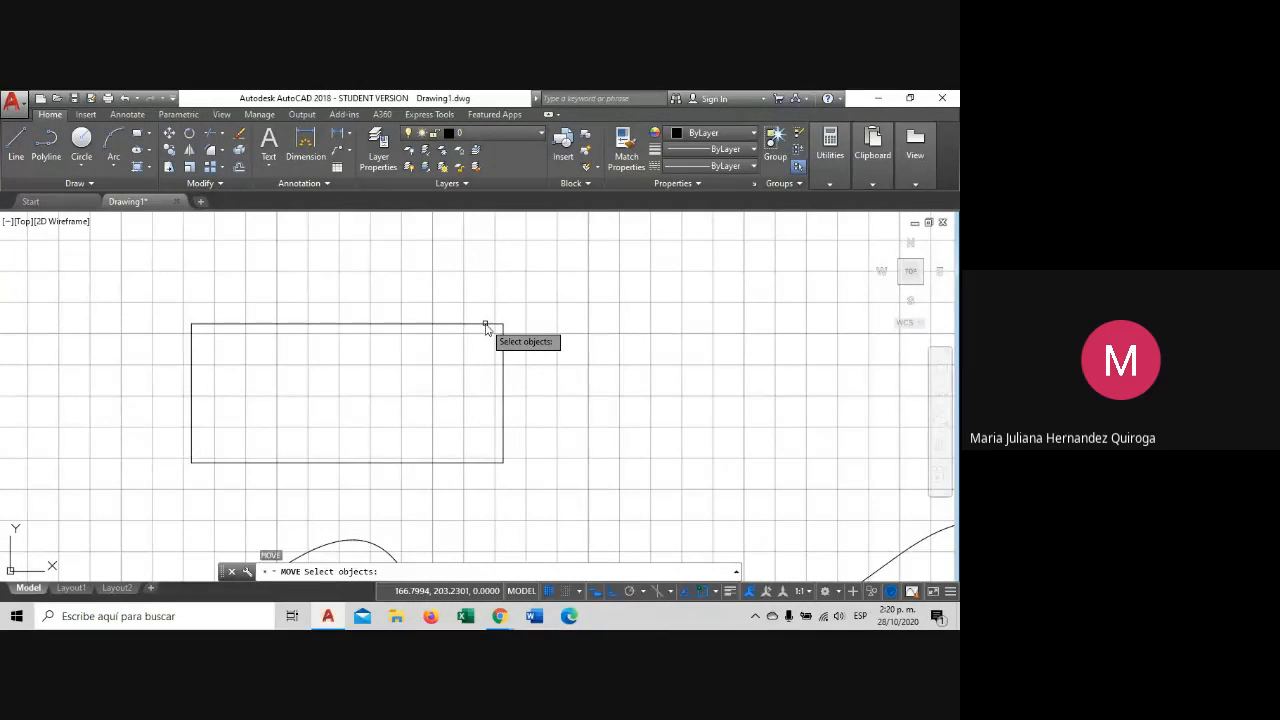
click(486, 326)
key(Return)
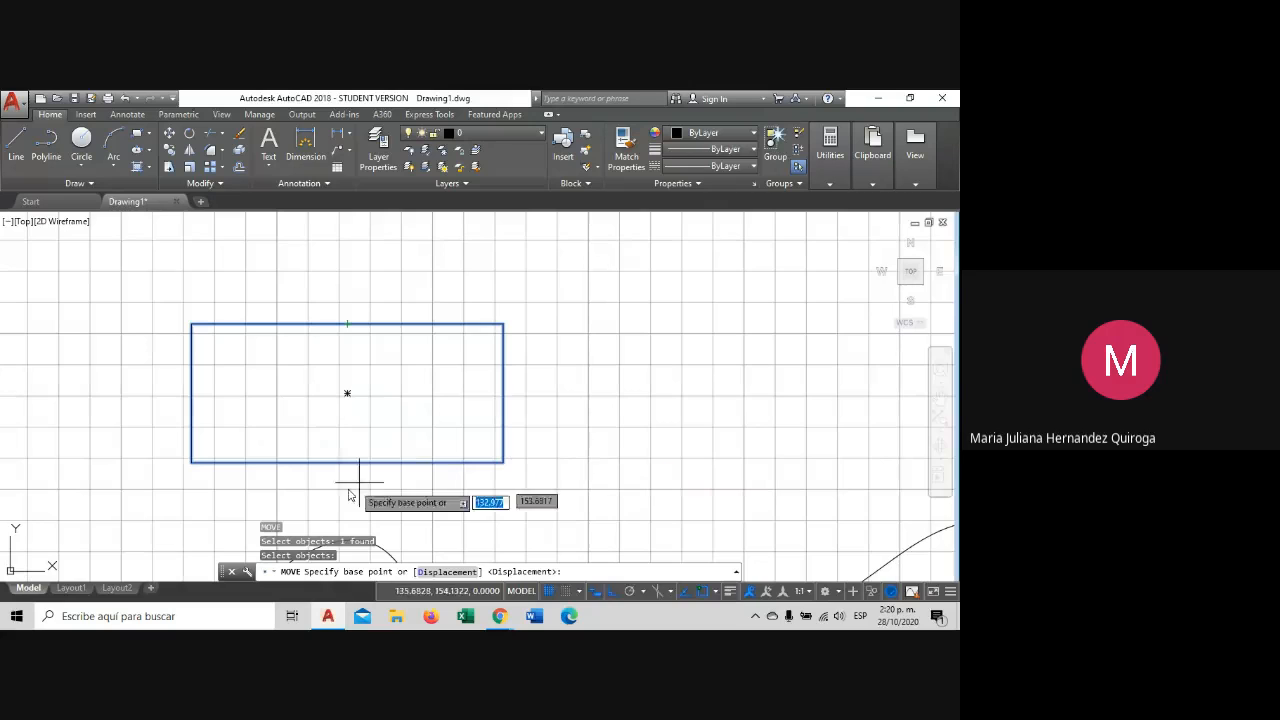
click(191, 394)
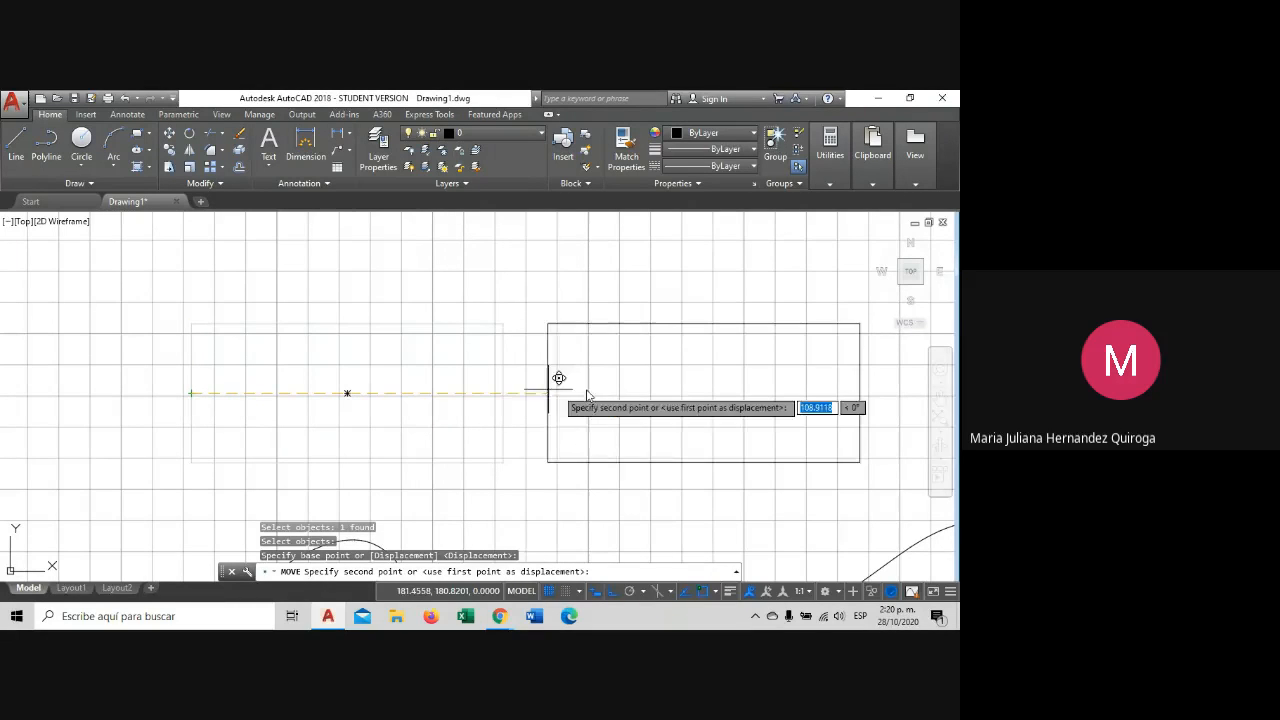
middle_drag(538, 390, 511, 388)
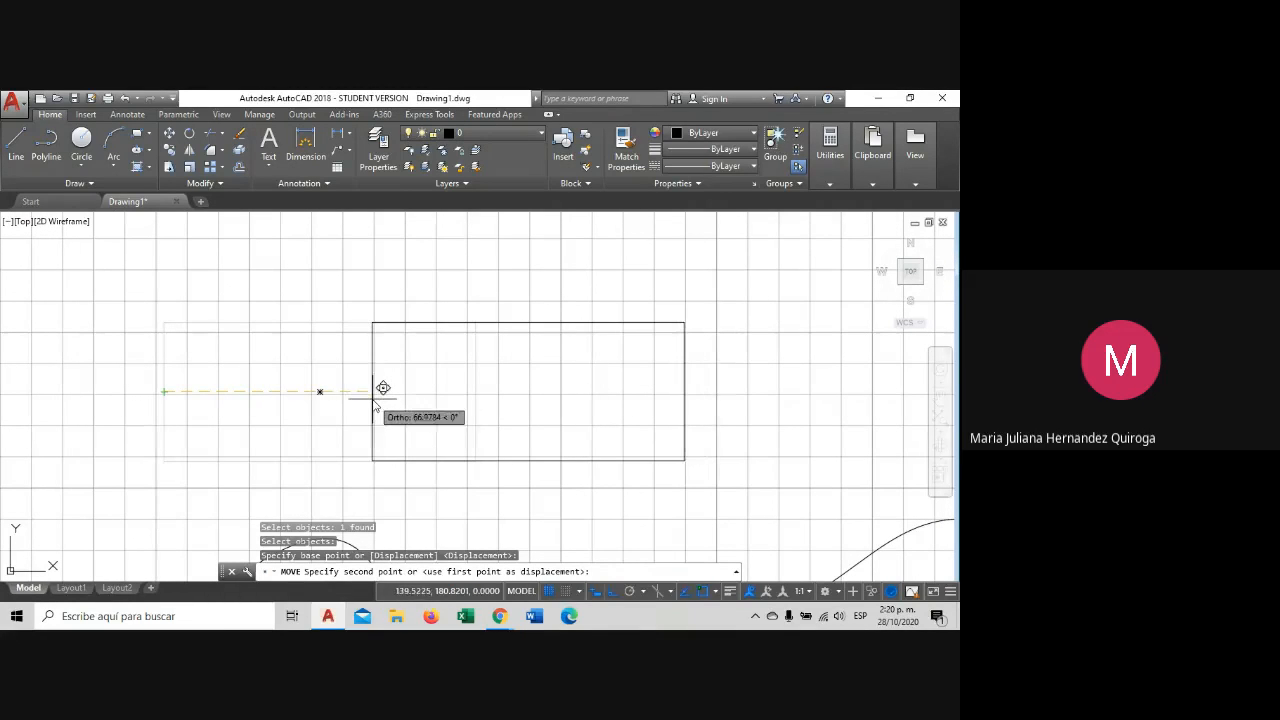
text(50)
key(Return)
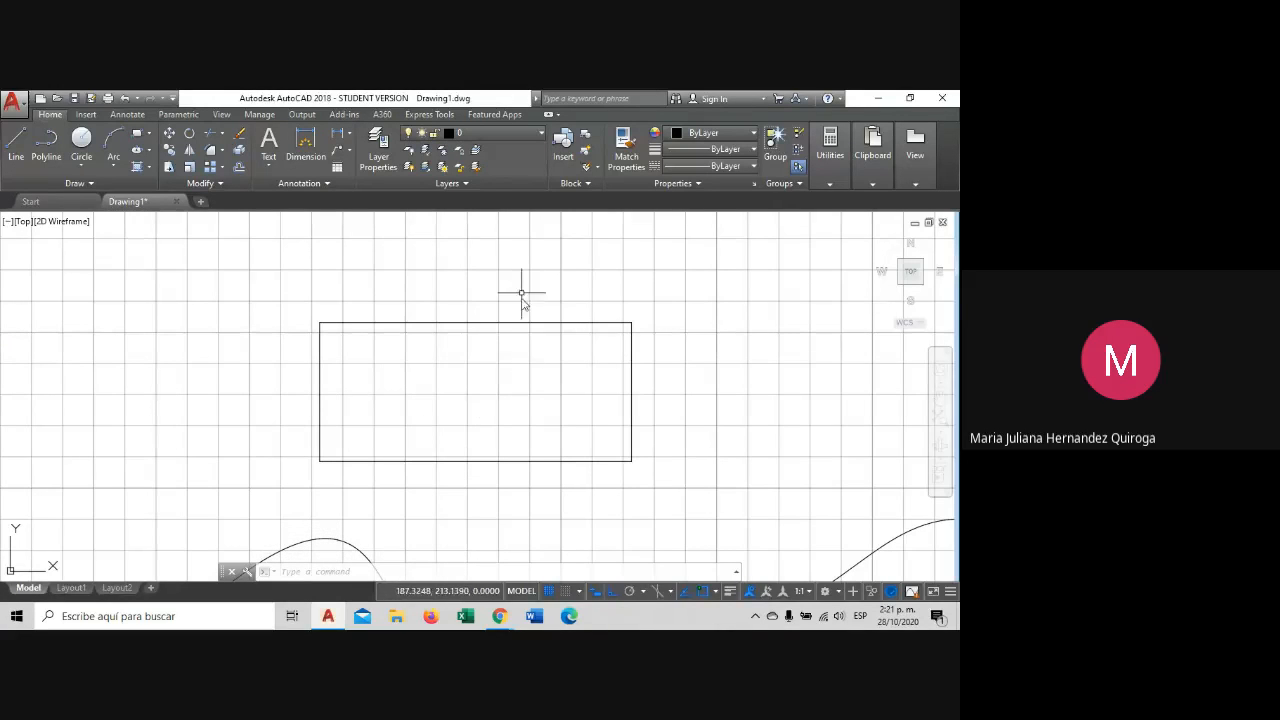
Select the rectangle with a crossing window over its upper edge and clear the selection.
middle_drag(522, 306, 403, 325)
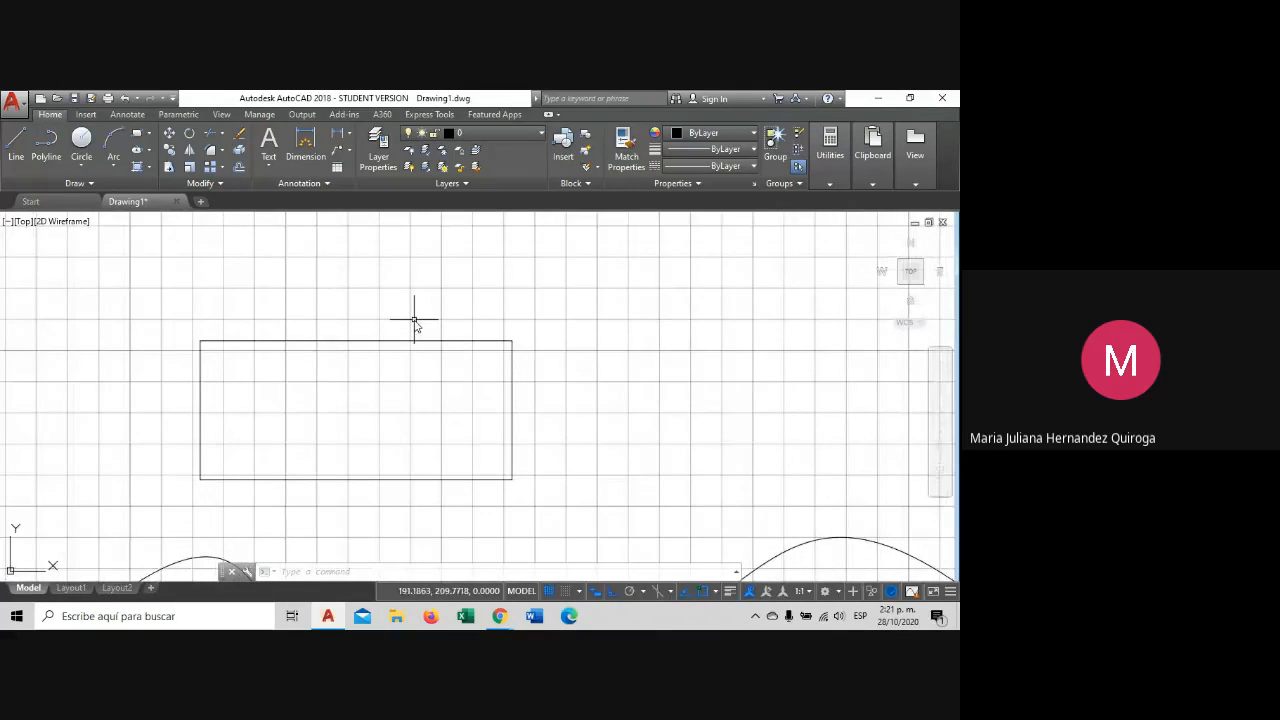
click(487, 305)
click(434, 372)
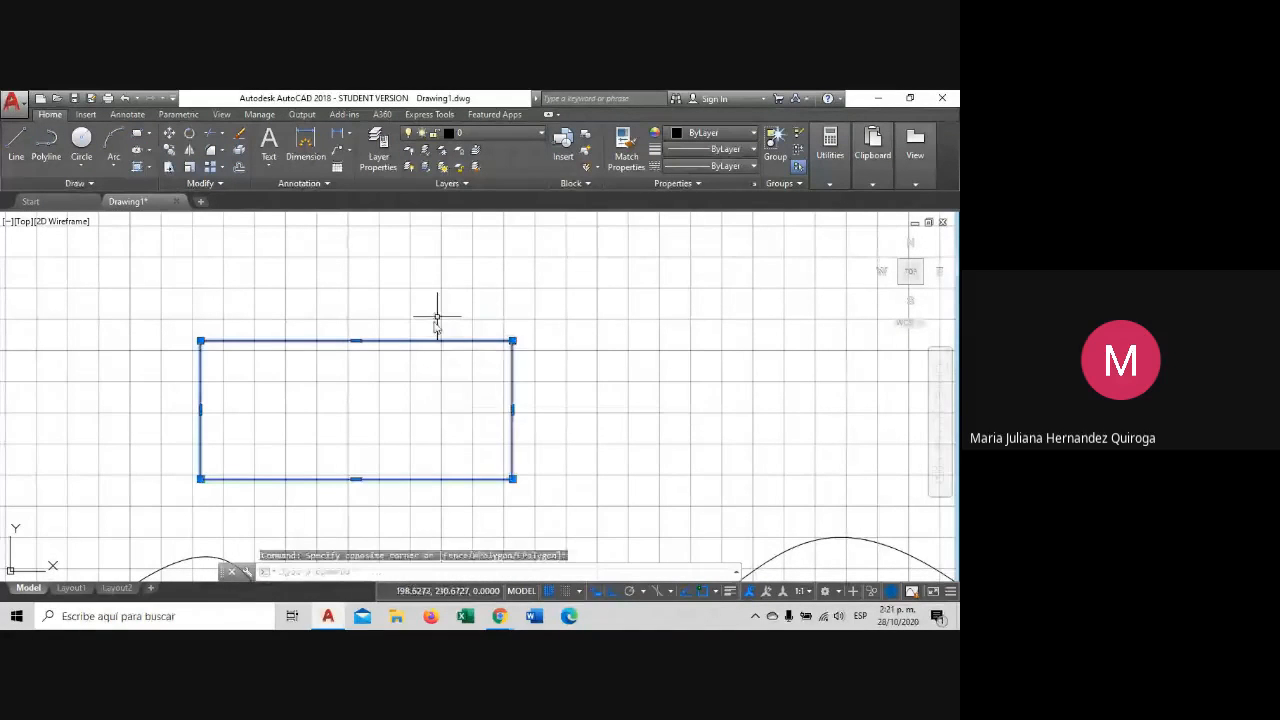
key(Escape)
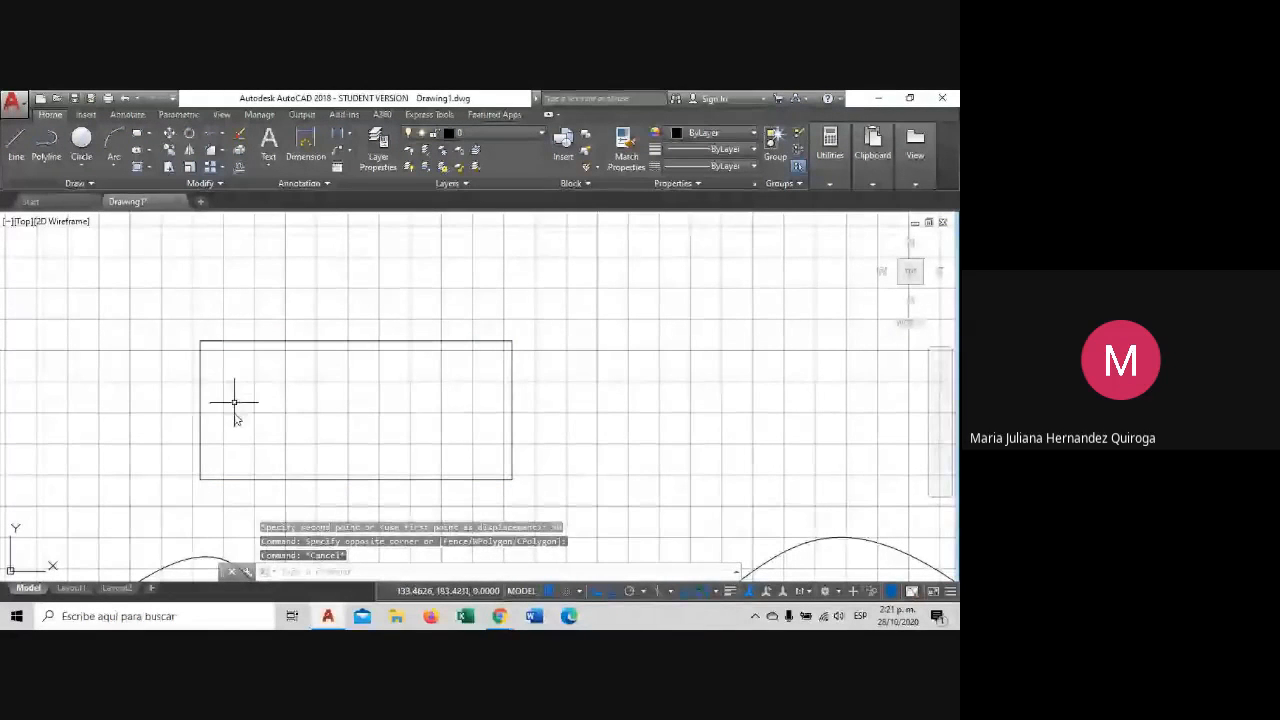
middle_drag(280, 397, 351, 380)
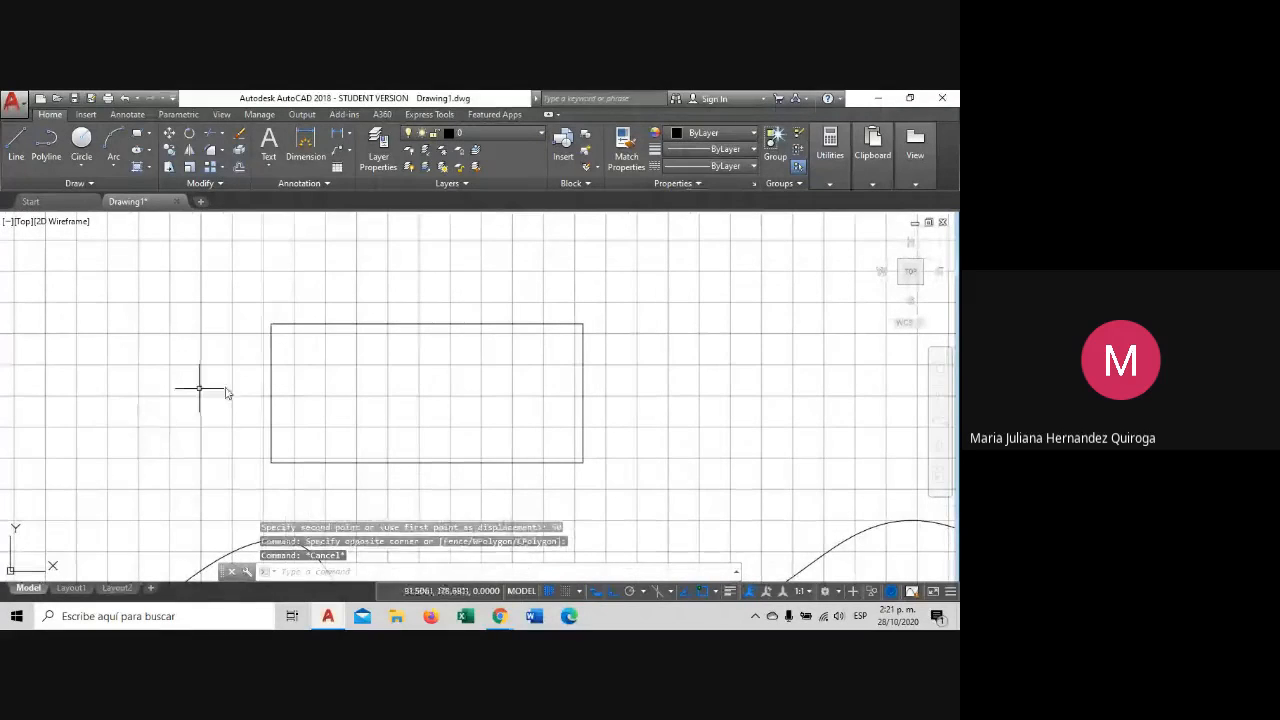
Repeat the crossing selection of the rectangle from inside it and from near its upper-right corner, clearing the selection each time.
click(448, 343)
click(430, 306)
scroll(437, 337, down, 1)
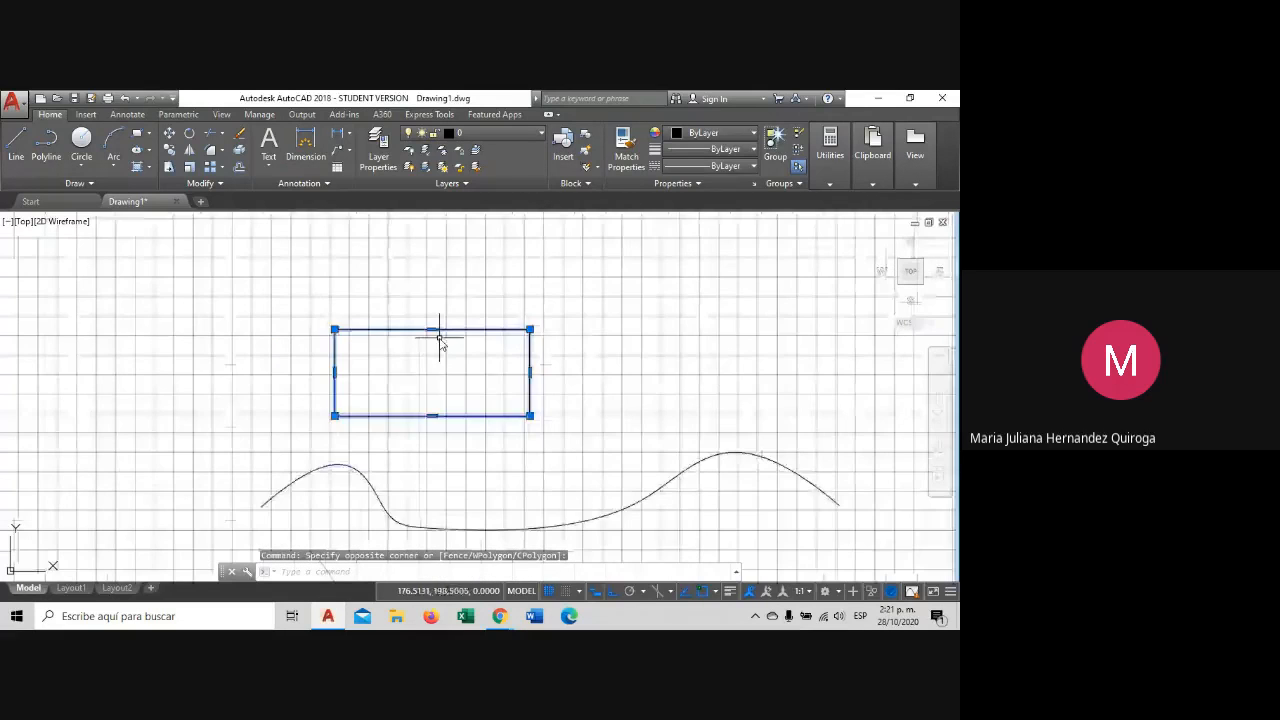
key(Escape)
click(524, 329)
click(497, 349)
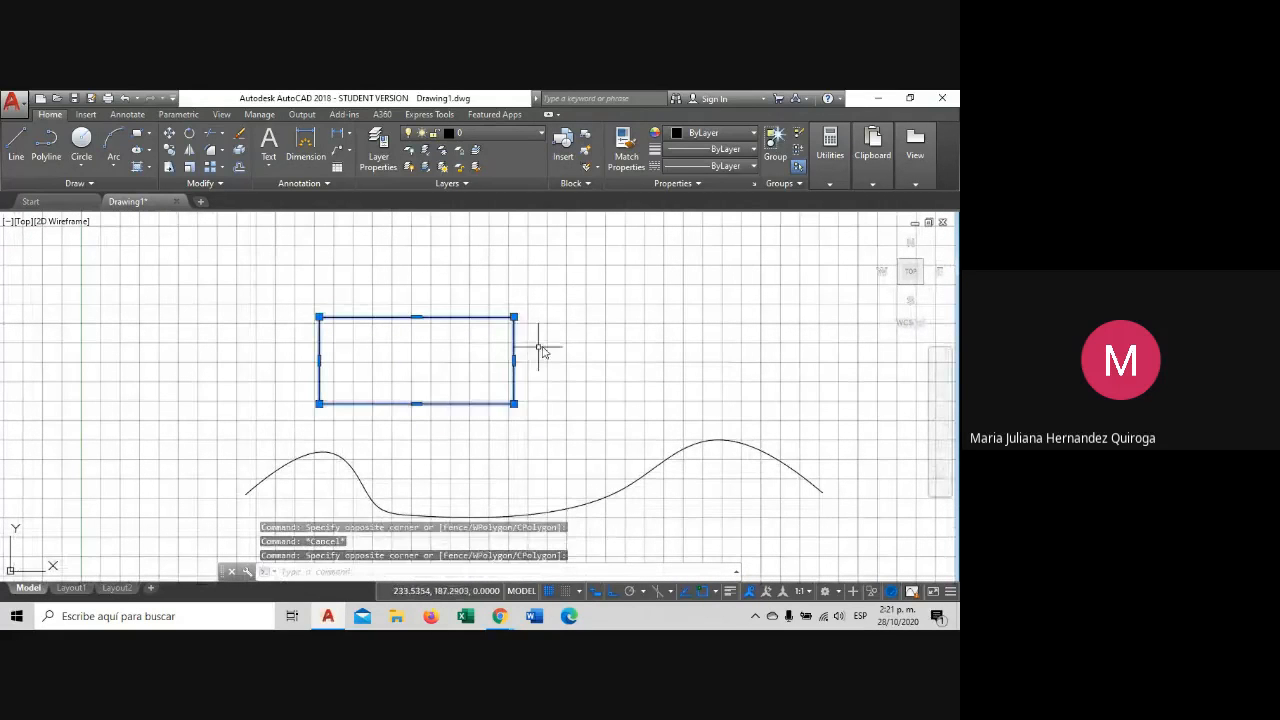
key(Escape)
Select the rectangle and the upper spline together with one crossing window, clear the selection, and select both again from the opposite corner.
scroll(544, 348, down, 2)
click(593, 464)
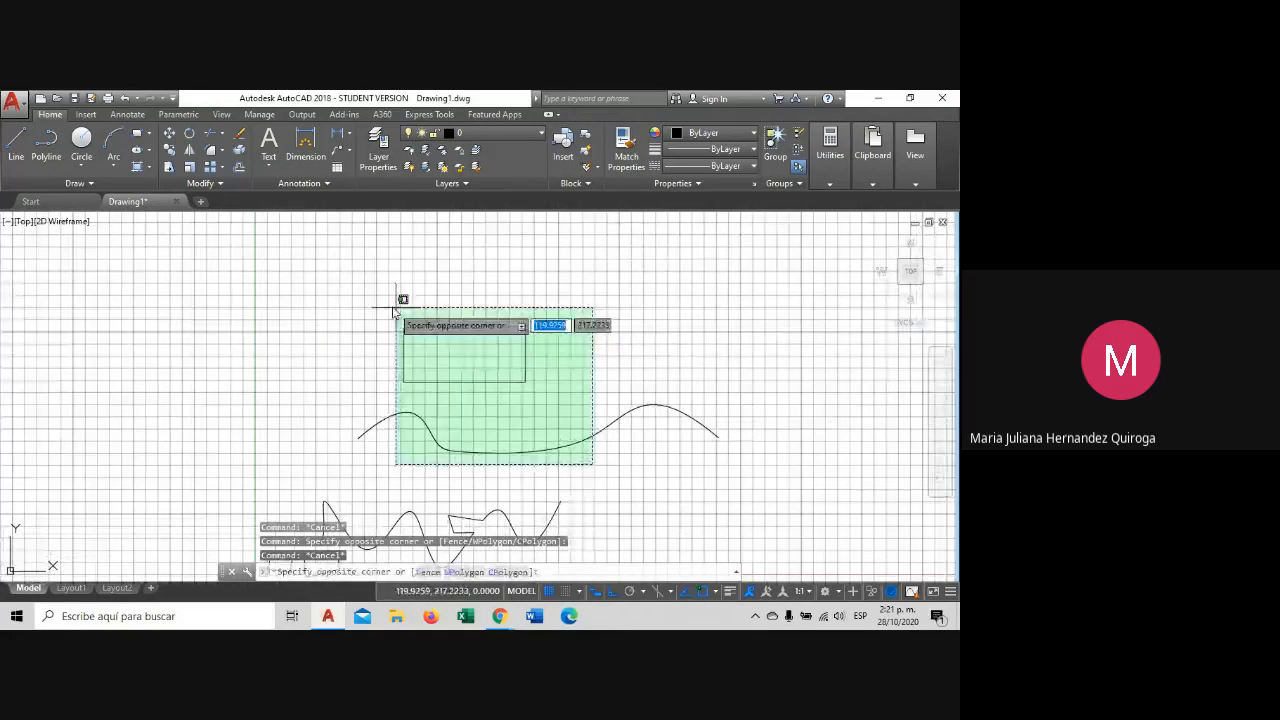
click(377, 292)
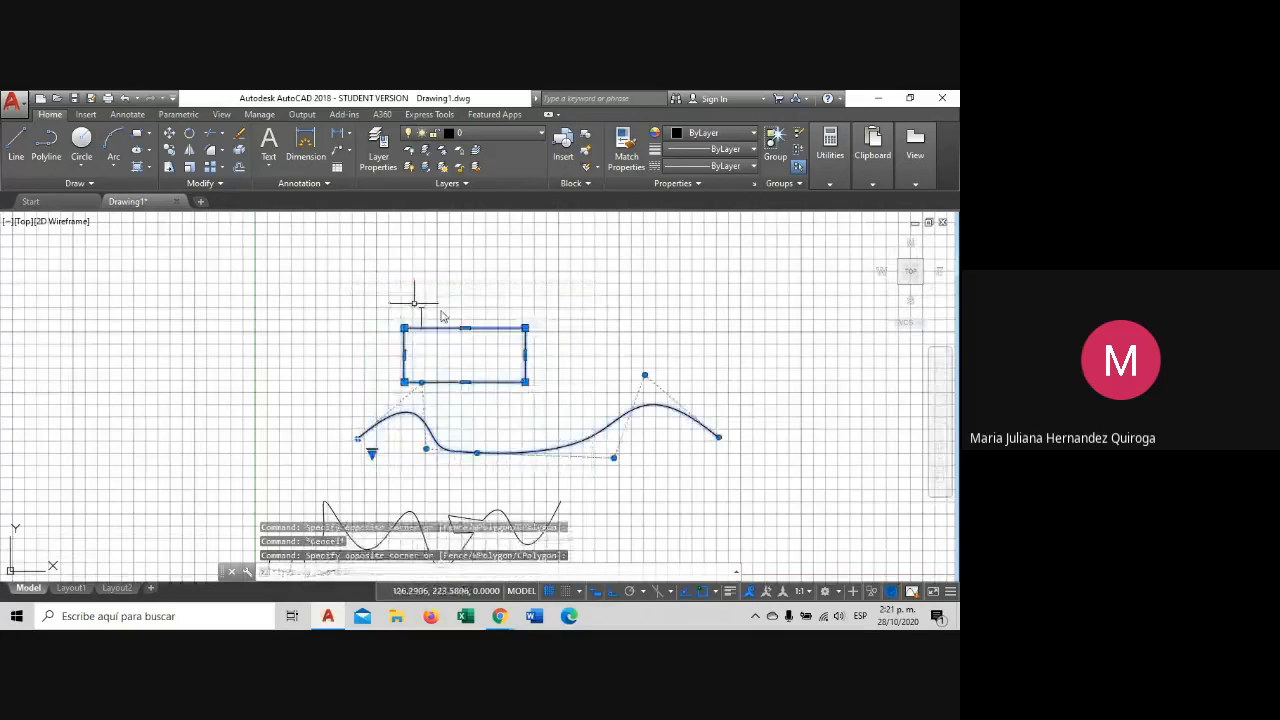
key(Escape)
click(531, 300)
click(384, 466)
Clear the selection of both objects and reselect only the rectangle with a crossing window.
click(546, 303)
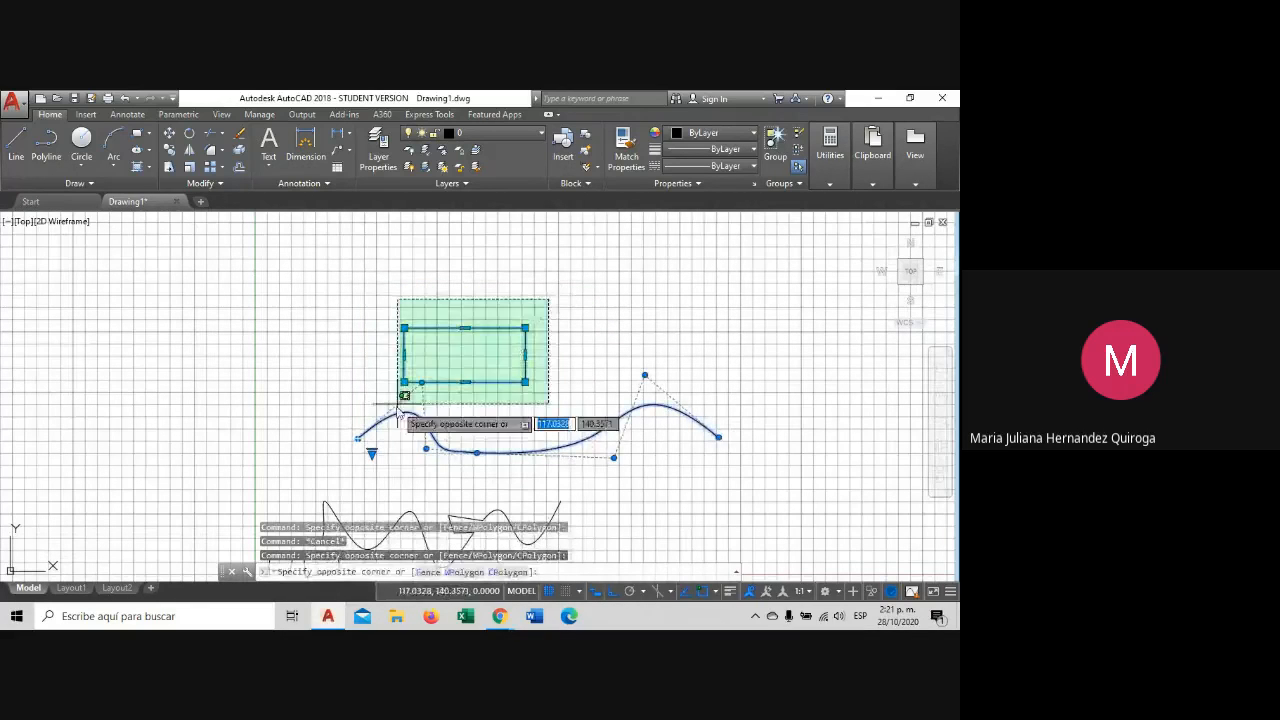
click(400, 429)
key(Escape)
Try to add the upper spline to the selection with window selections that enclose only parts of its second crest.
click(588, 447)
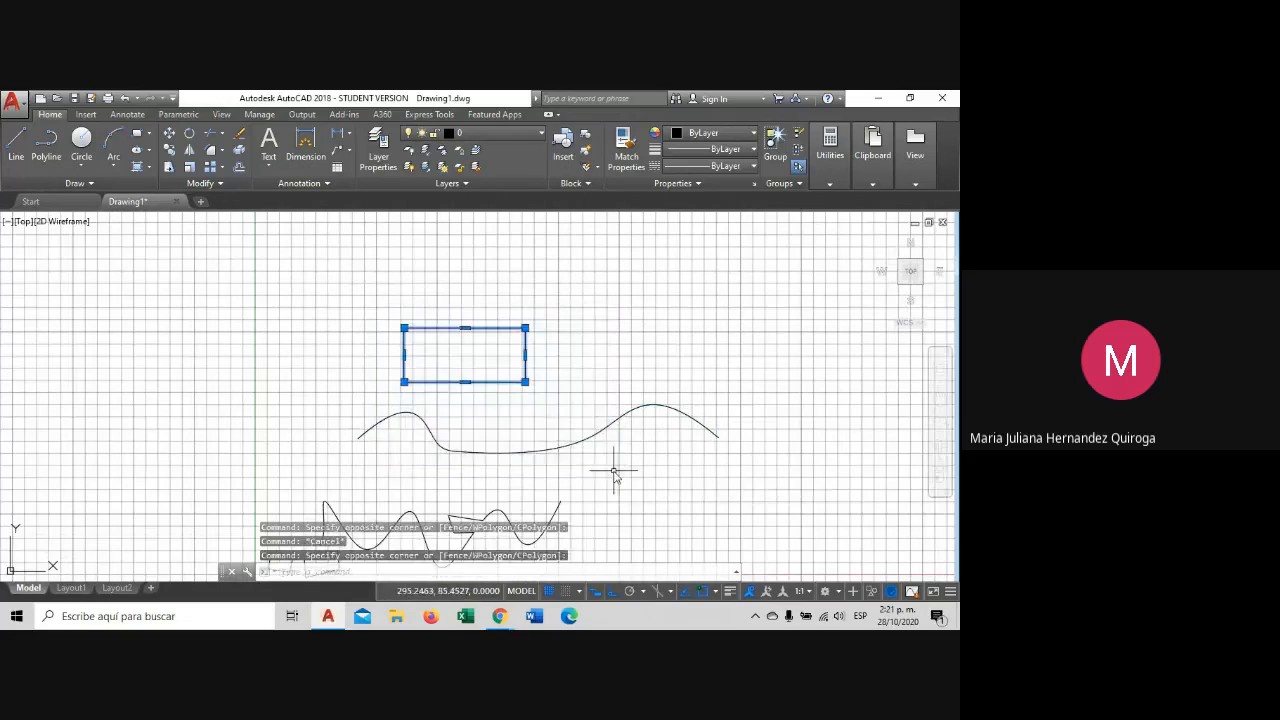
click(537, 409)
click(634, 465)
click(607, 378)
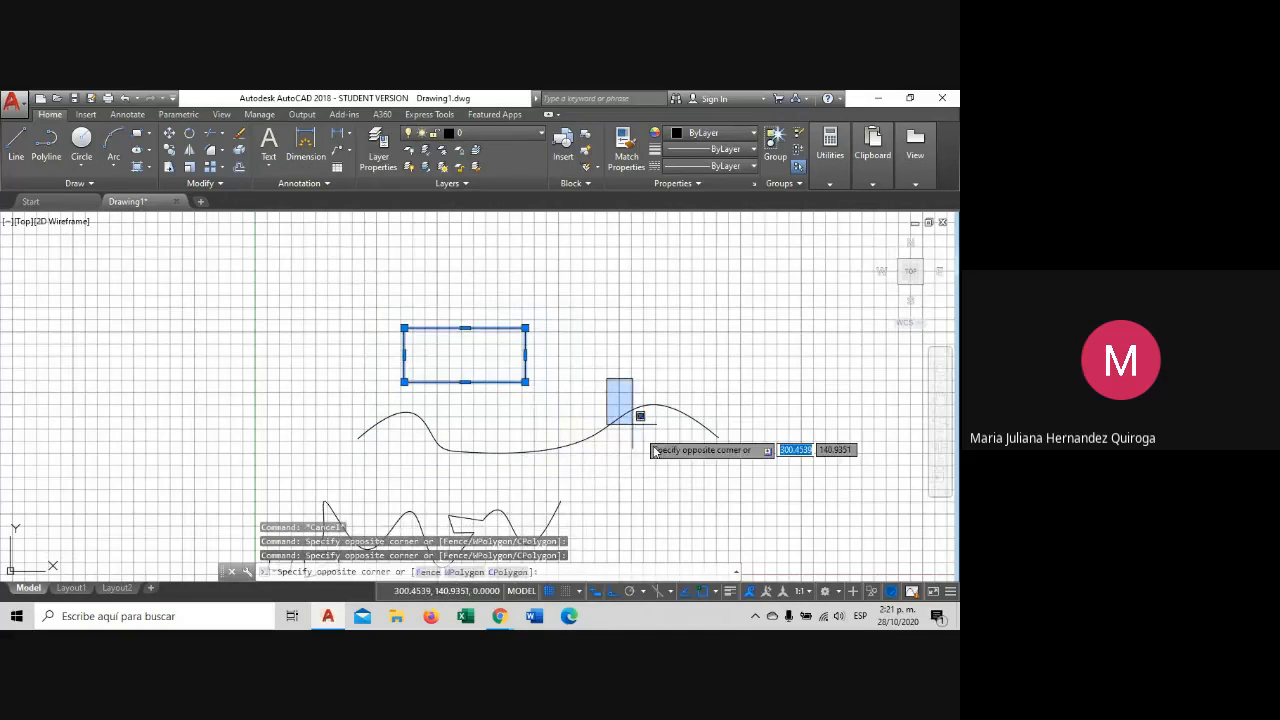
click(662, 455)
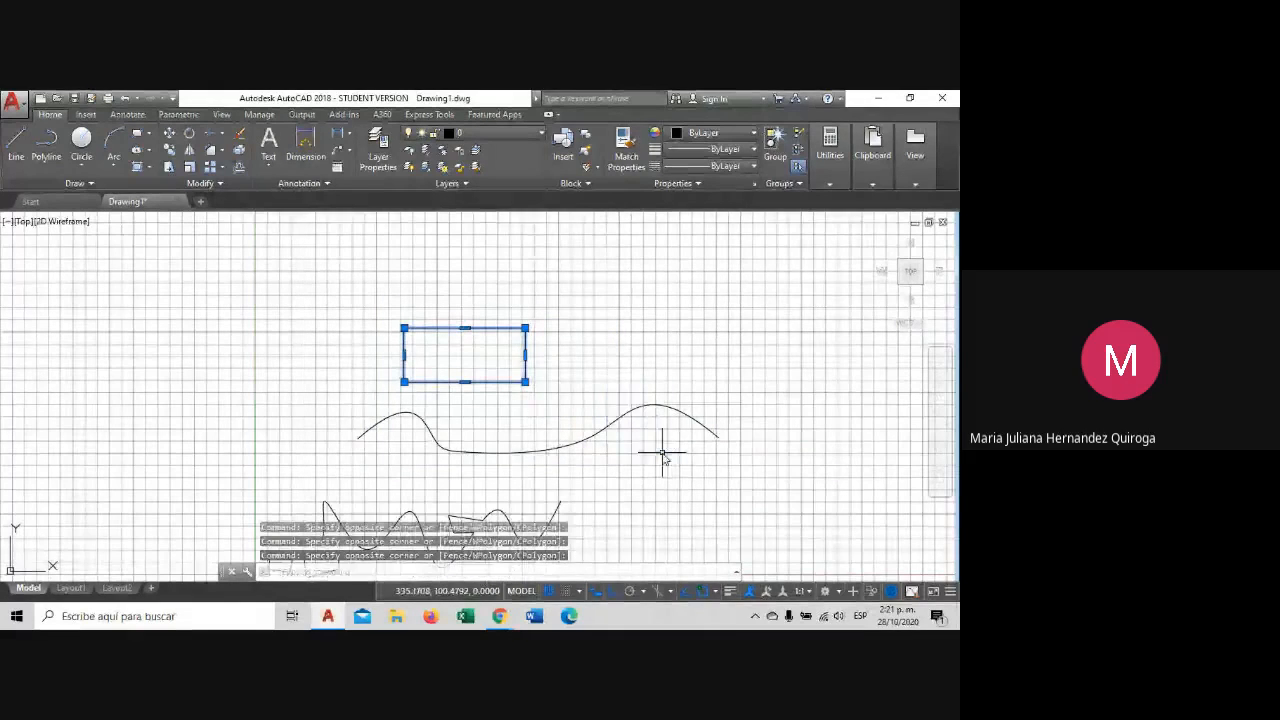
click(619, 383)
click(683, 425)
click(622, 358)
click(723, 450)
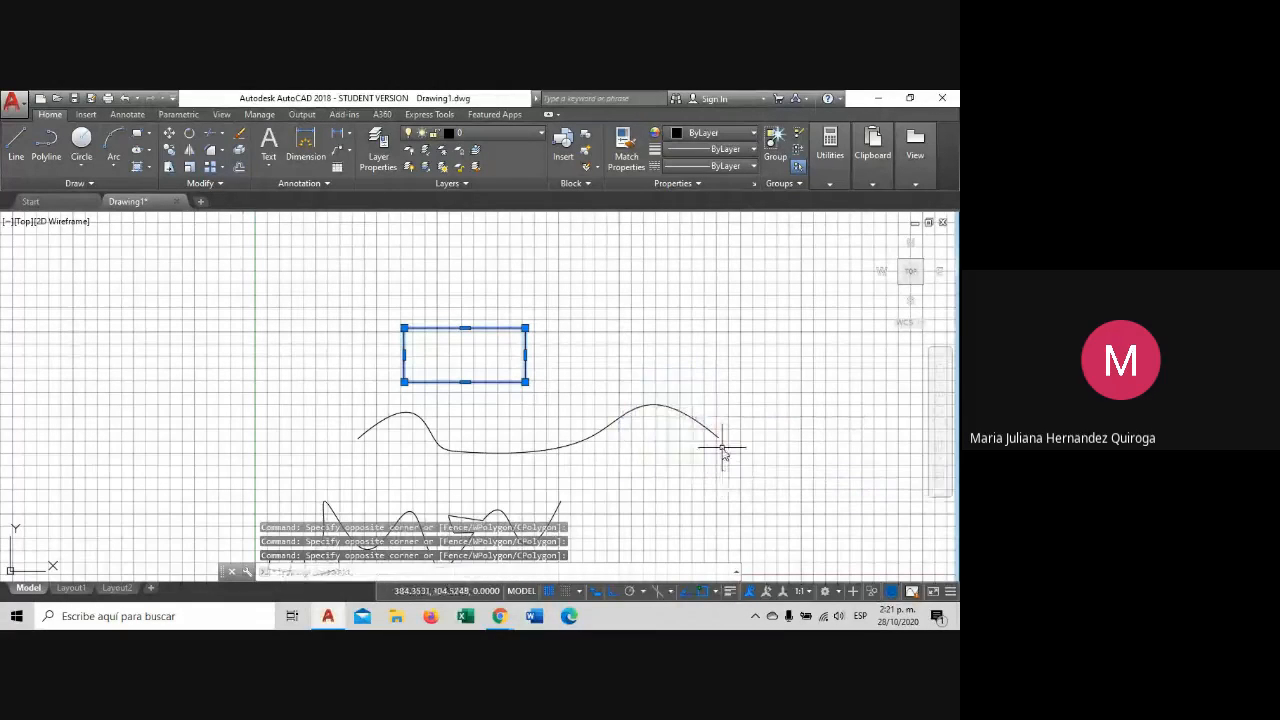
Add the upper spline to the selection and move both objects about 230 units horizontally to the right, using the rectangle's center as the base point.
click(728, 464)
click(637, 362)
middle_drag(645, 369, 552, 381)
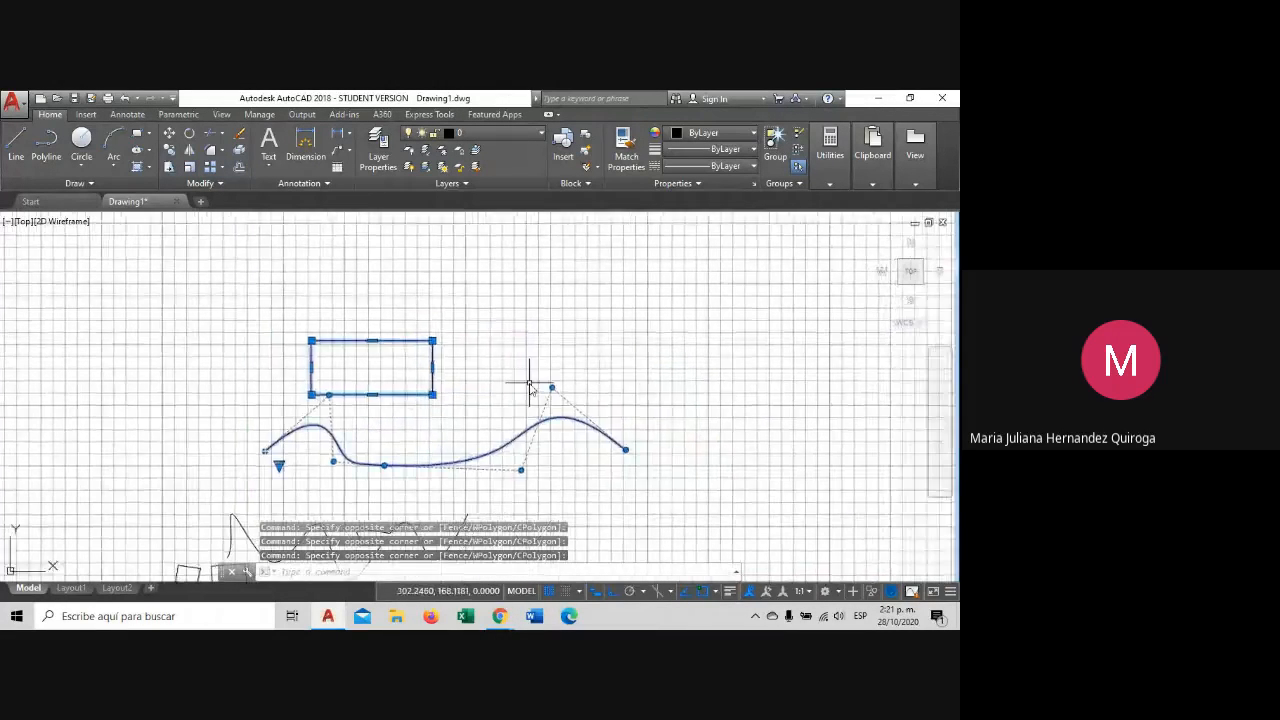
scroll(530, 383, down, 5)
scroll(496, 398, up, 5)
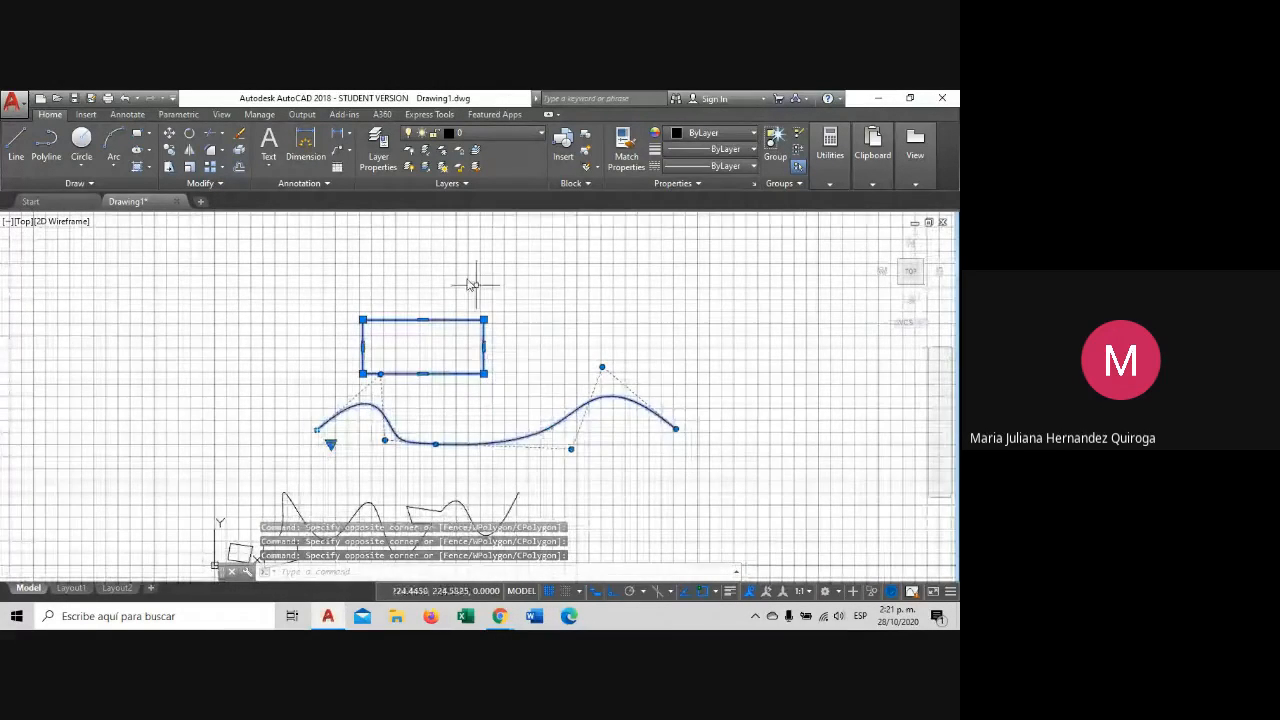
click(169, 135)
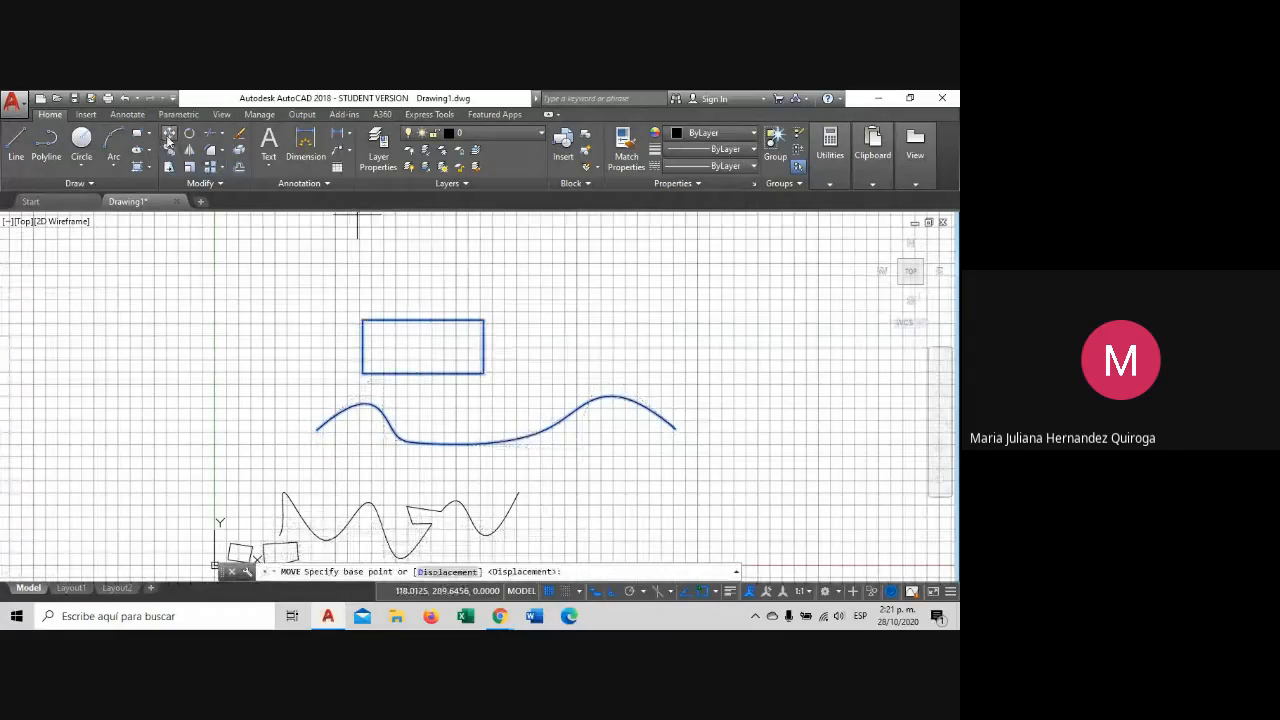
click(423, 346)
scroll(737, 351, down, 1)
middle_drag(737, 349, 474, 379)
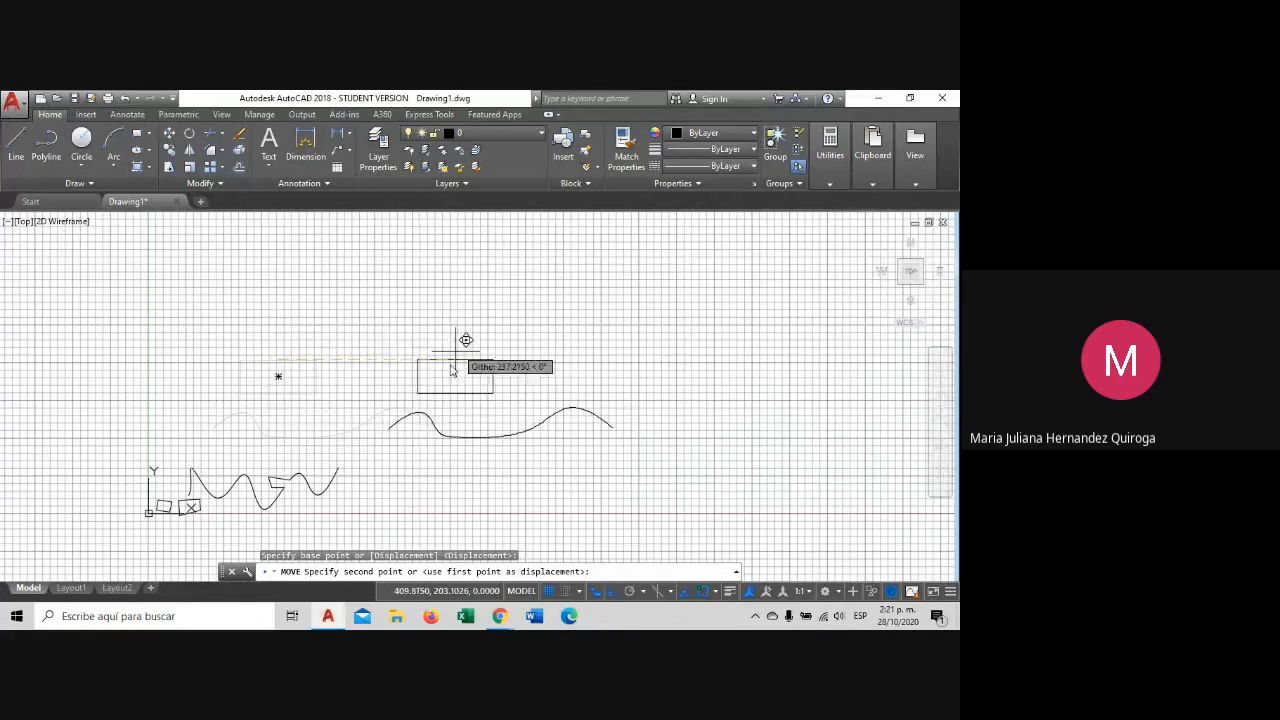
scroll(415, 375, up, 2)
click(477, 332)
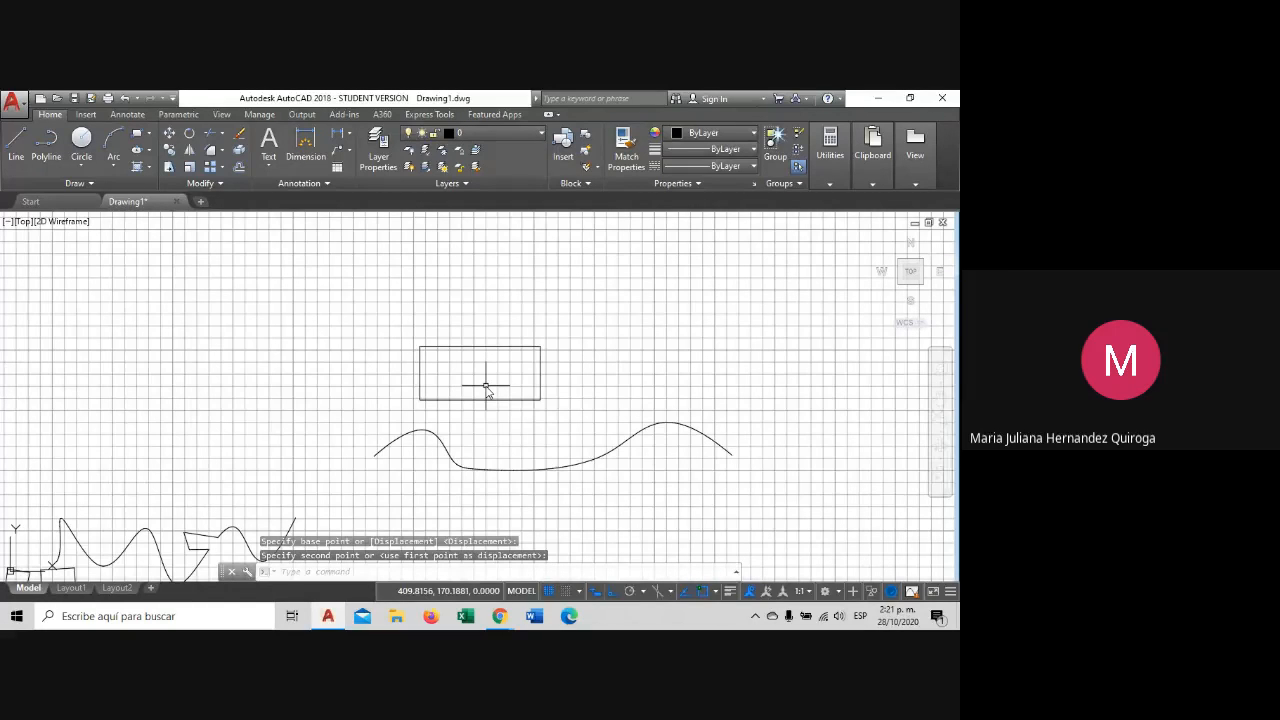
Select the rectangle with a crossing window and again by picking its outline, clearing the selection each time.
scroll(486, 387, up, 2)
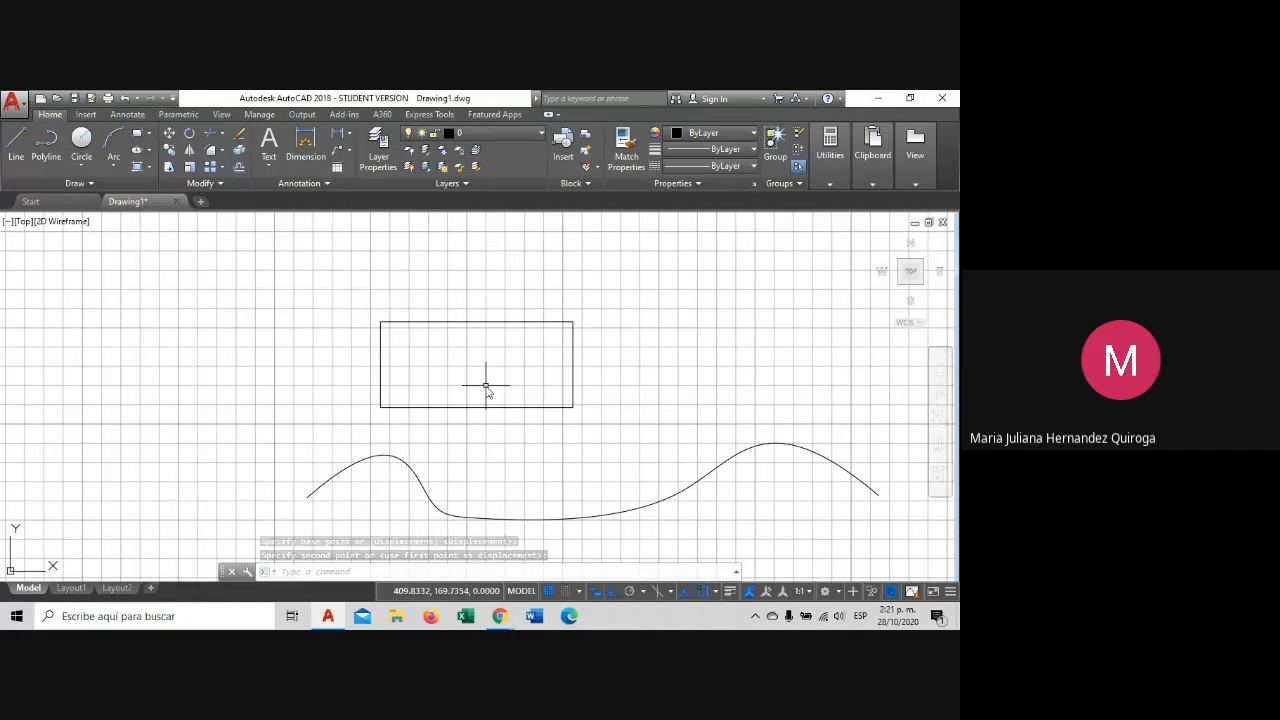
scroll(486, 387, down, 2)
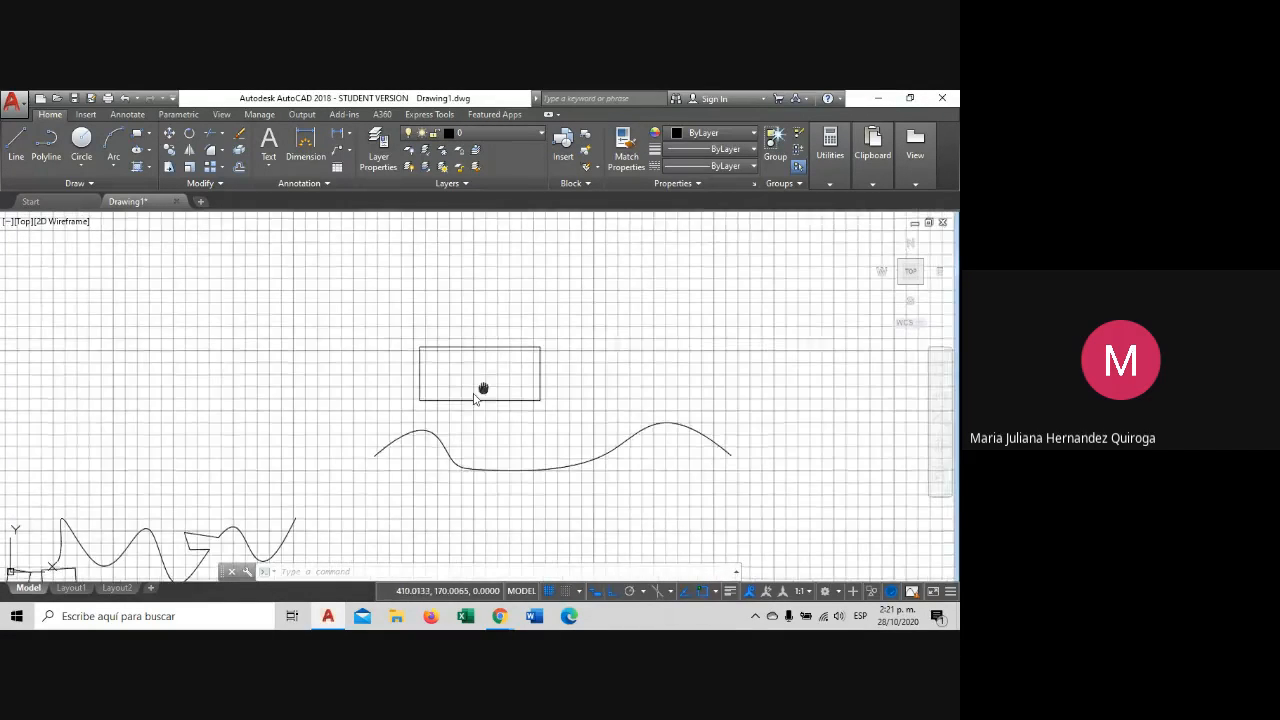
middle_drag(483, 391, 457, 400)
scroll(459, 401, up, 2)
click(468, 378)
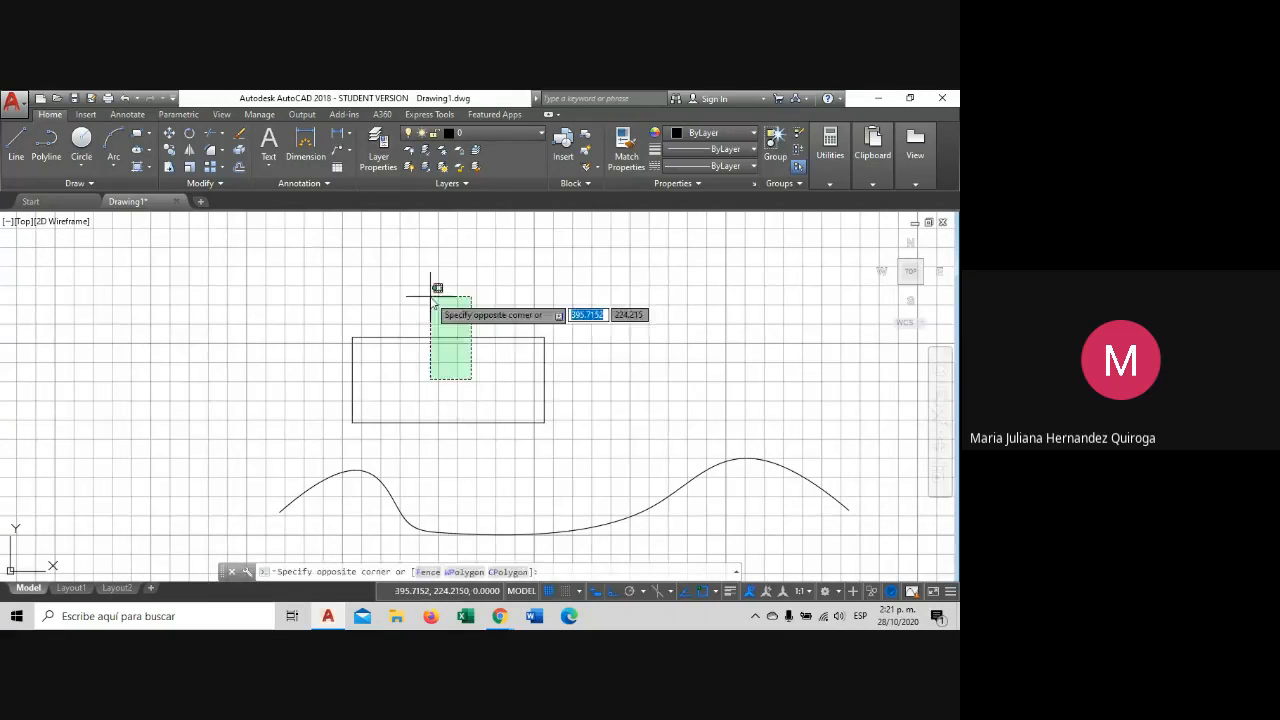
click(430, 297)
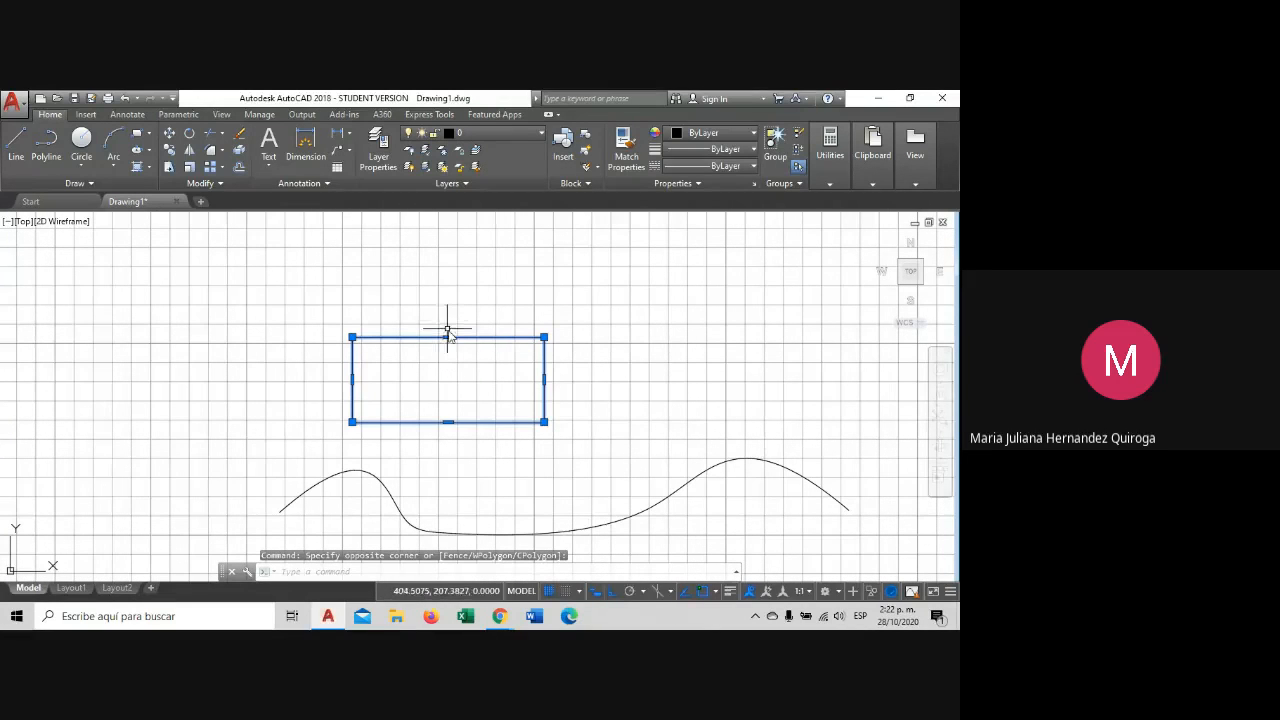
key(Escape)
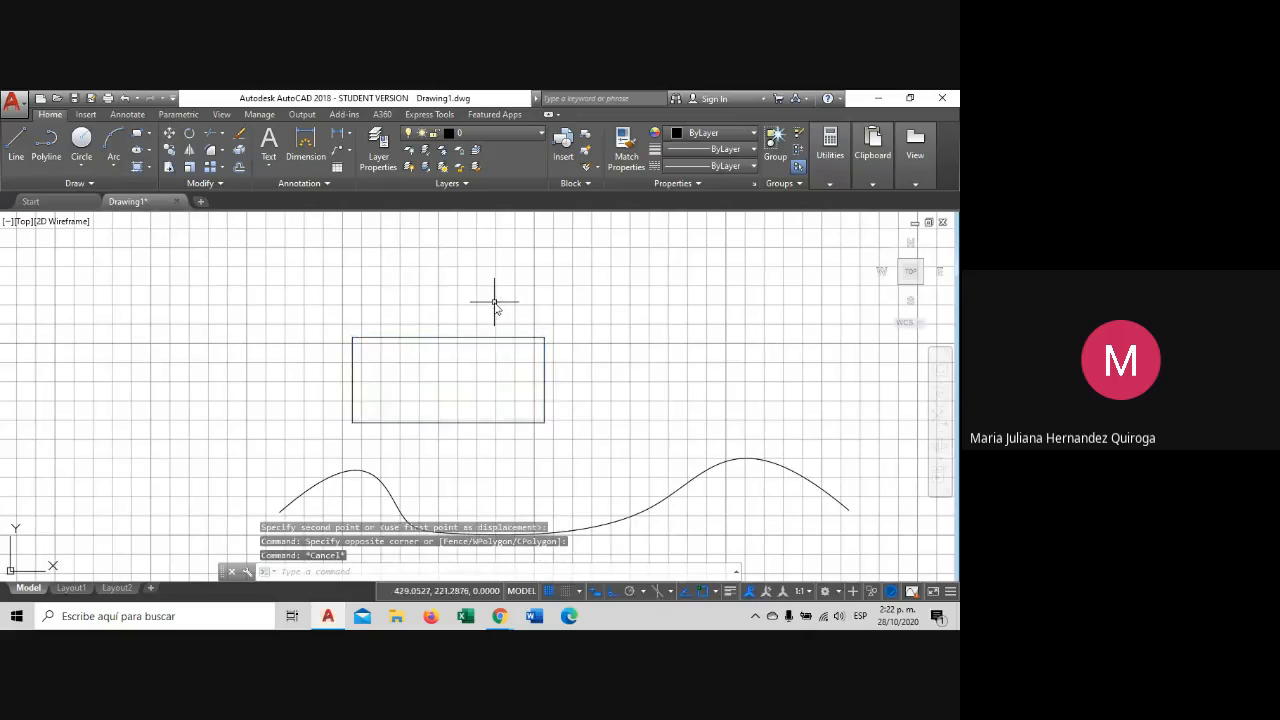
click(537, 338)
key(Escape)
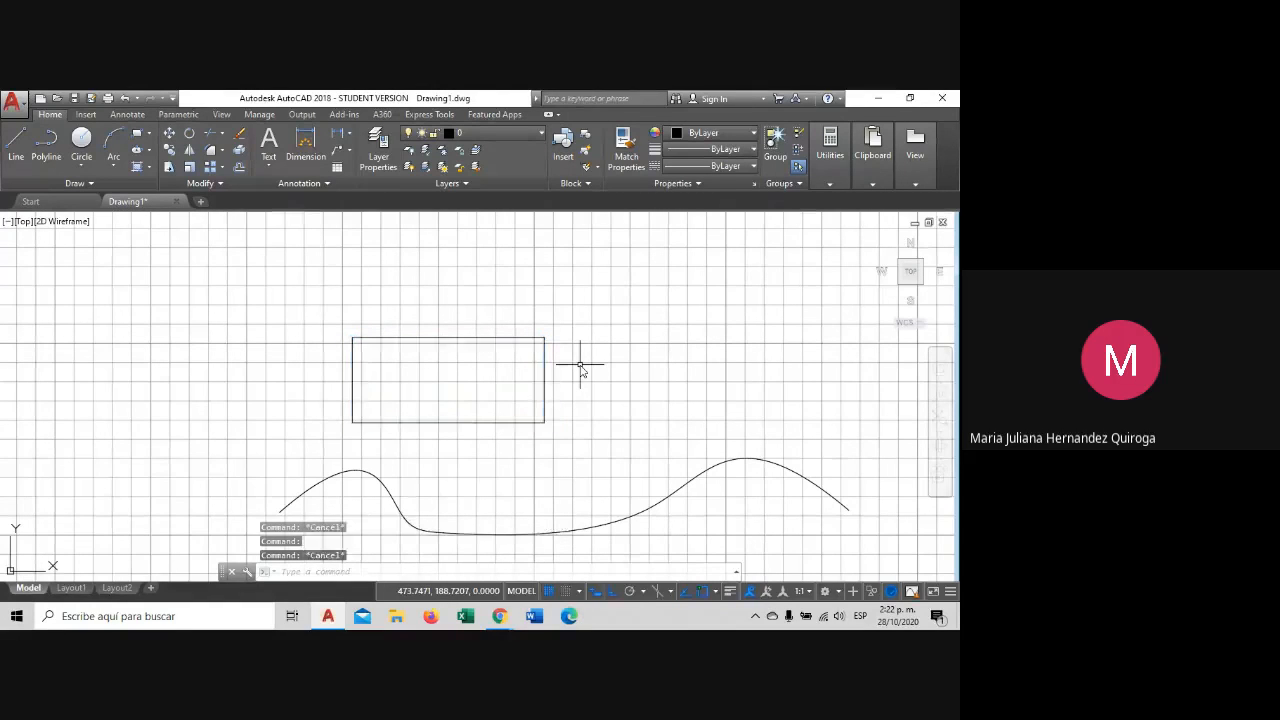
Start Move before selecting, lasso the rectangle and the upper spline, and shift both a short distance straight up from the rectangle's center.
text(m)
key(Return)
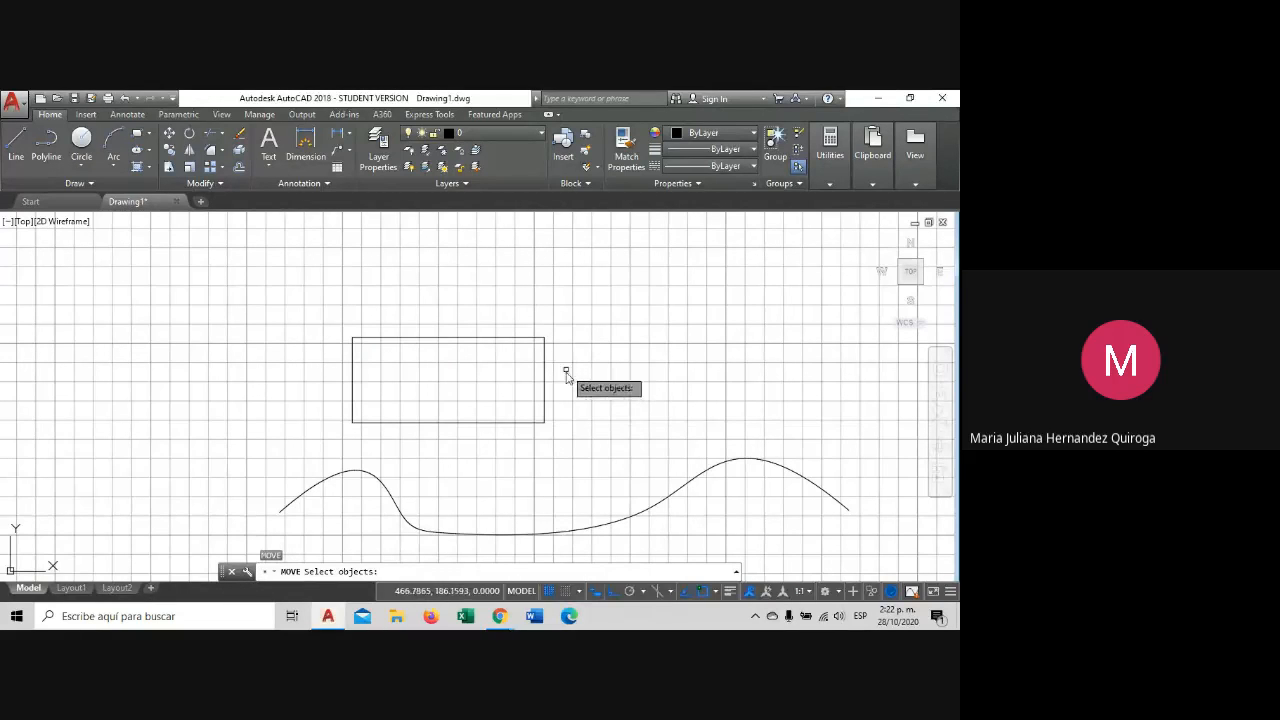
click(658, 522)
mouse_move(658, 522)
mouse_down()
mouse_move(443, 271)
mouse_move(405, 402)
mouse_up()
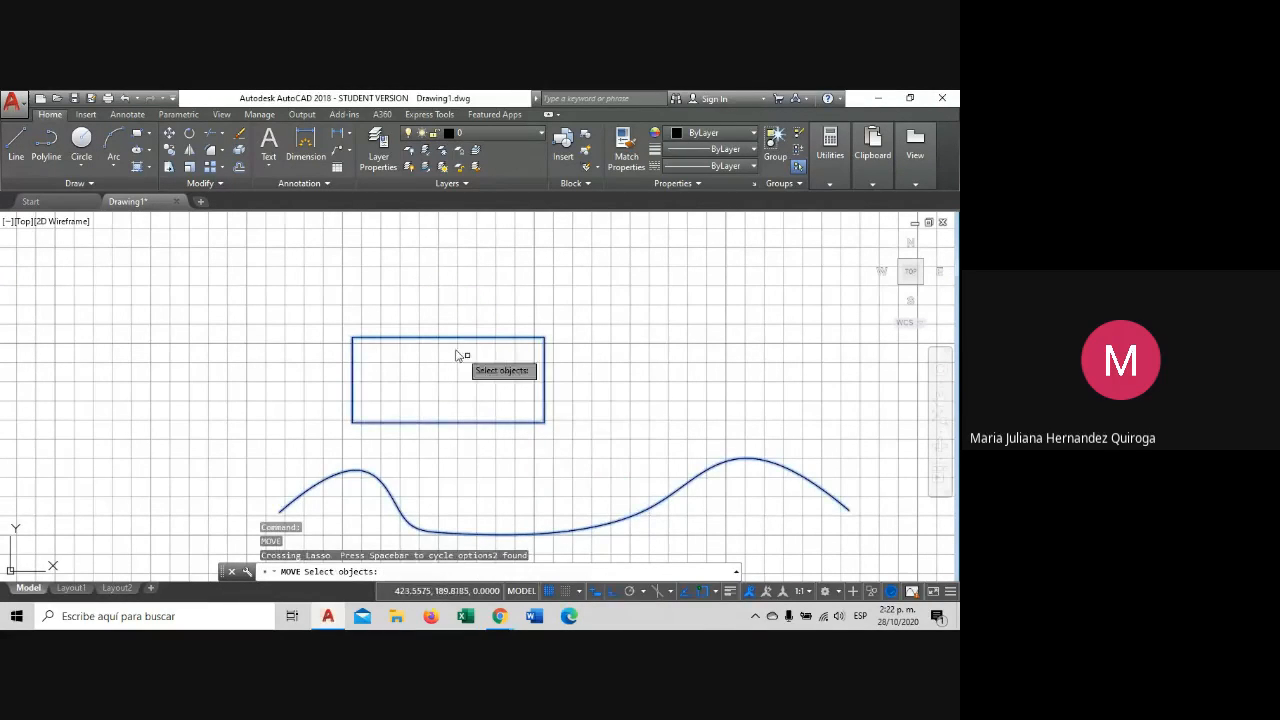
key(Return)
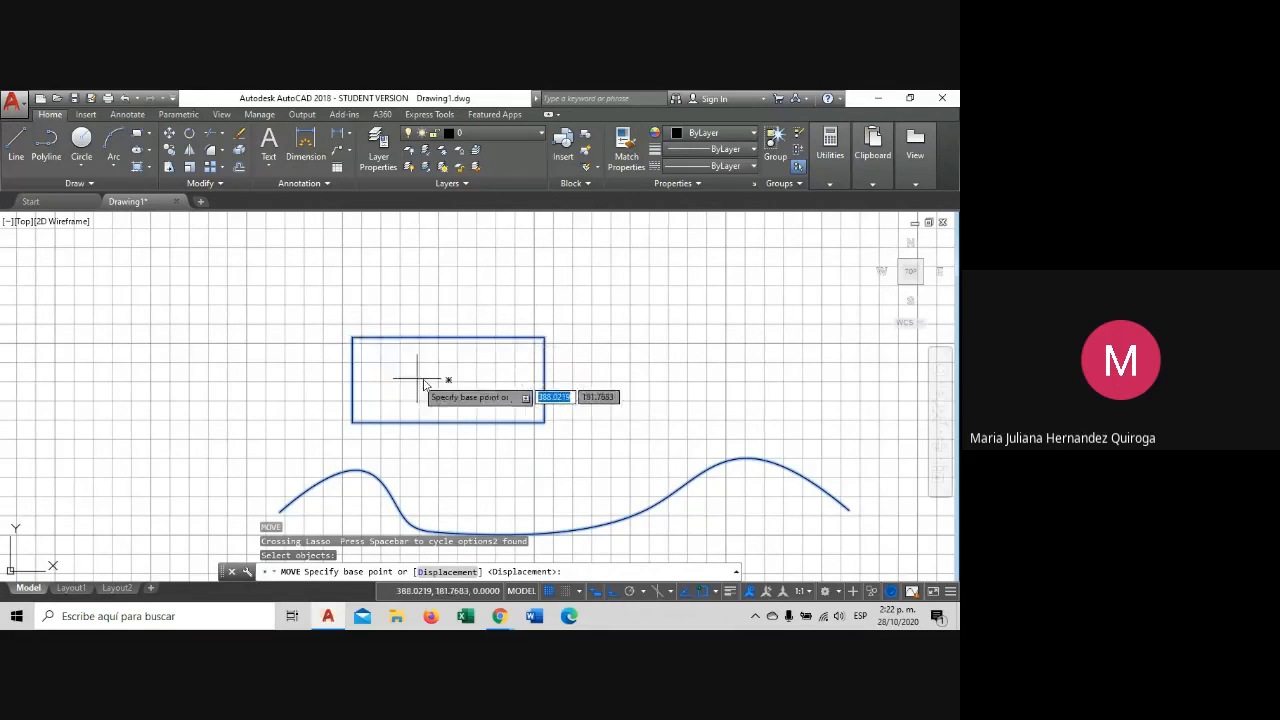
middle_drag(446, 380, 432, 357)
click(430, 355)
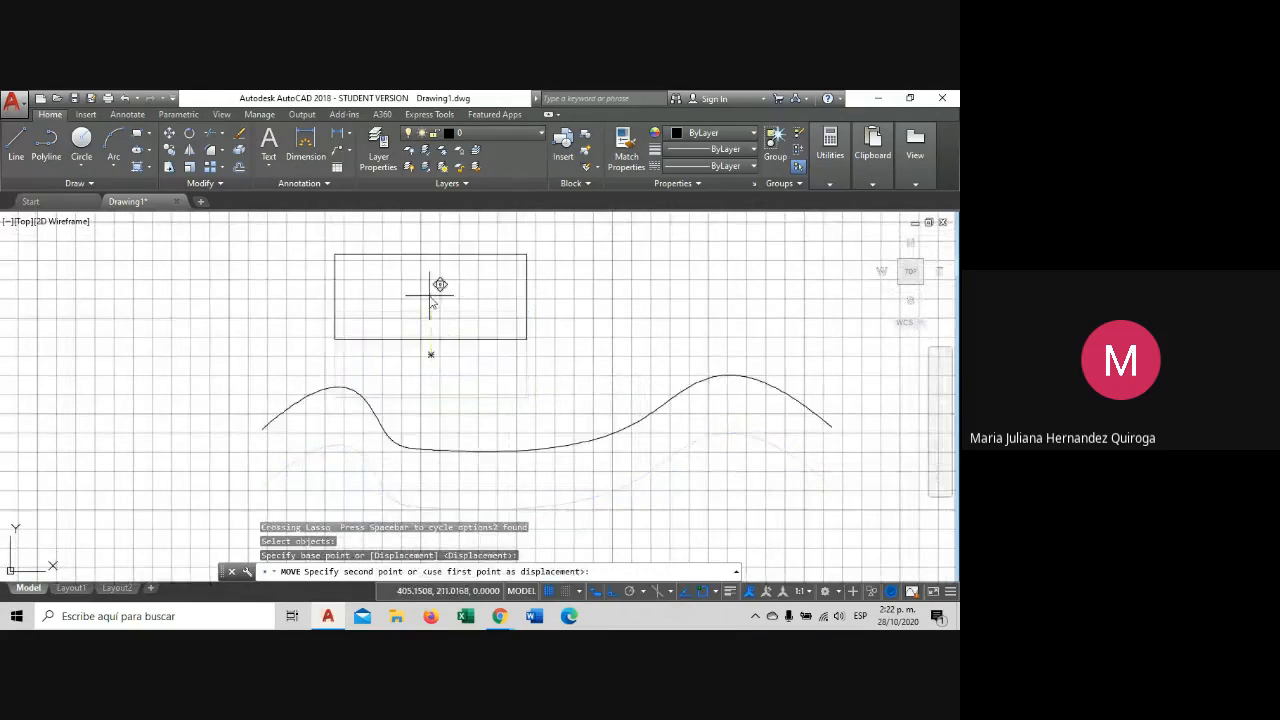
click(436, 295)
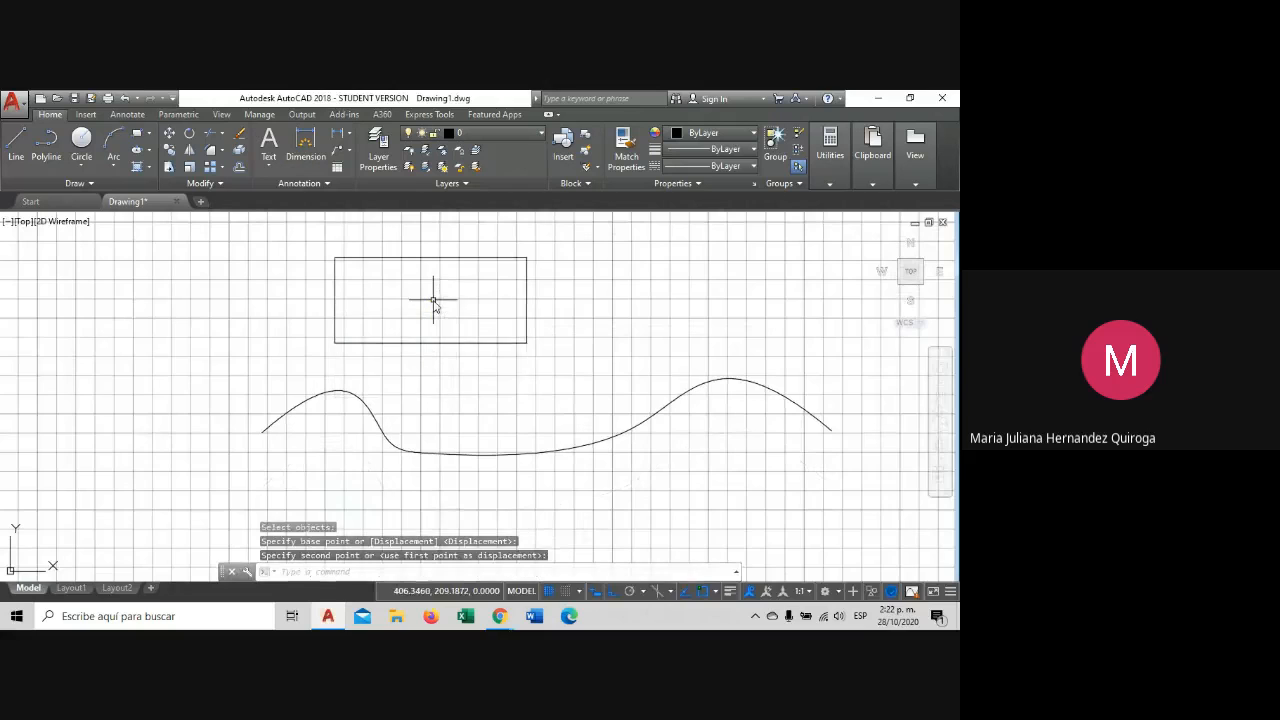
mouse_move(434, 297)
middle_down()
mouse_move(453, 340)
mouse_move(412, 342)
middle_up()
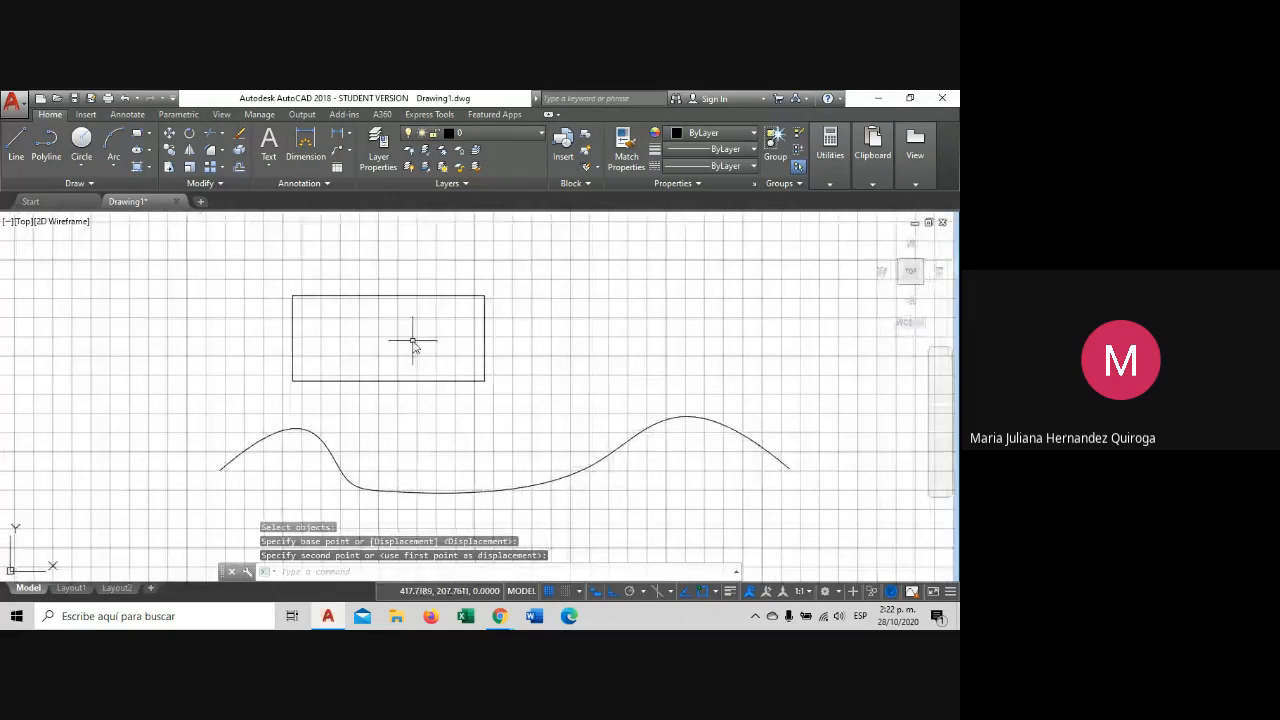
scroll(412, 342, down, 2)
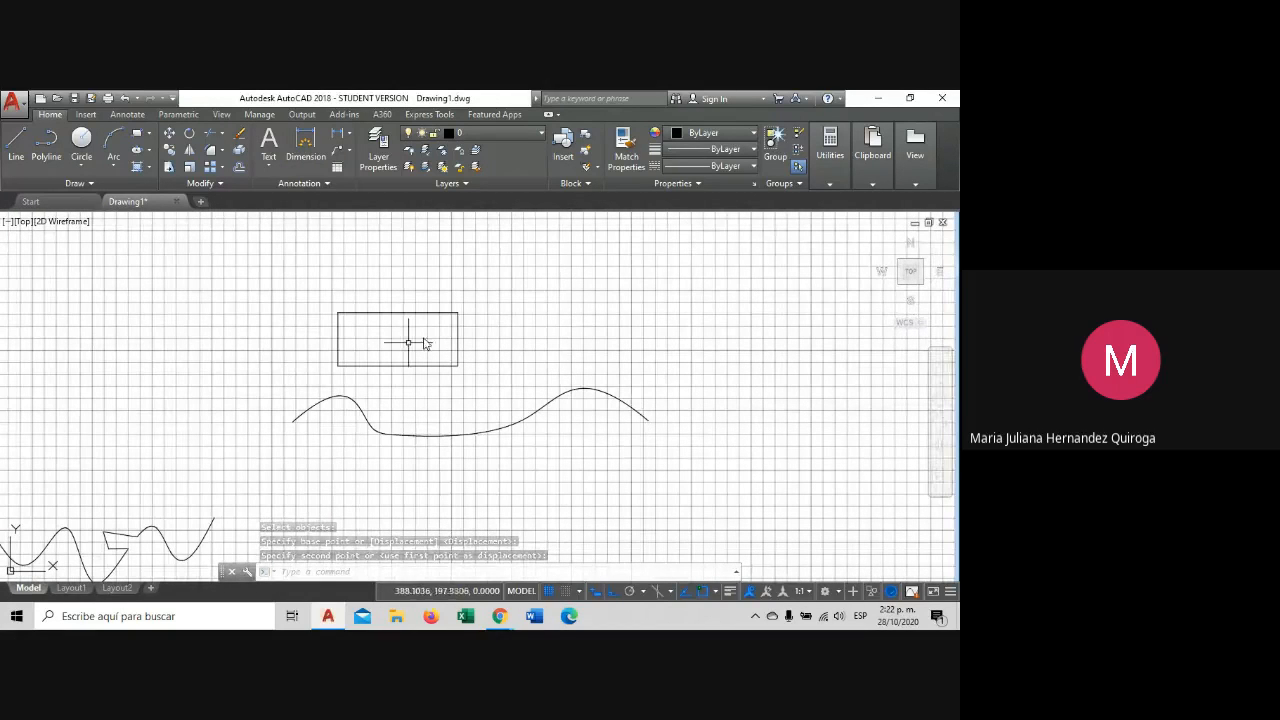
middle_drag(428, 323, 494, 323)
scroll(380, 300, up, 4)
scroll(380, 305, down, 2)
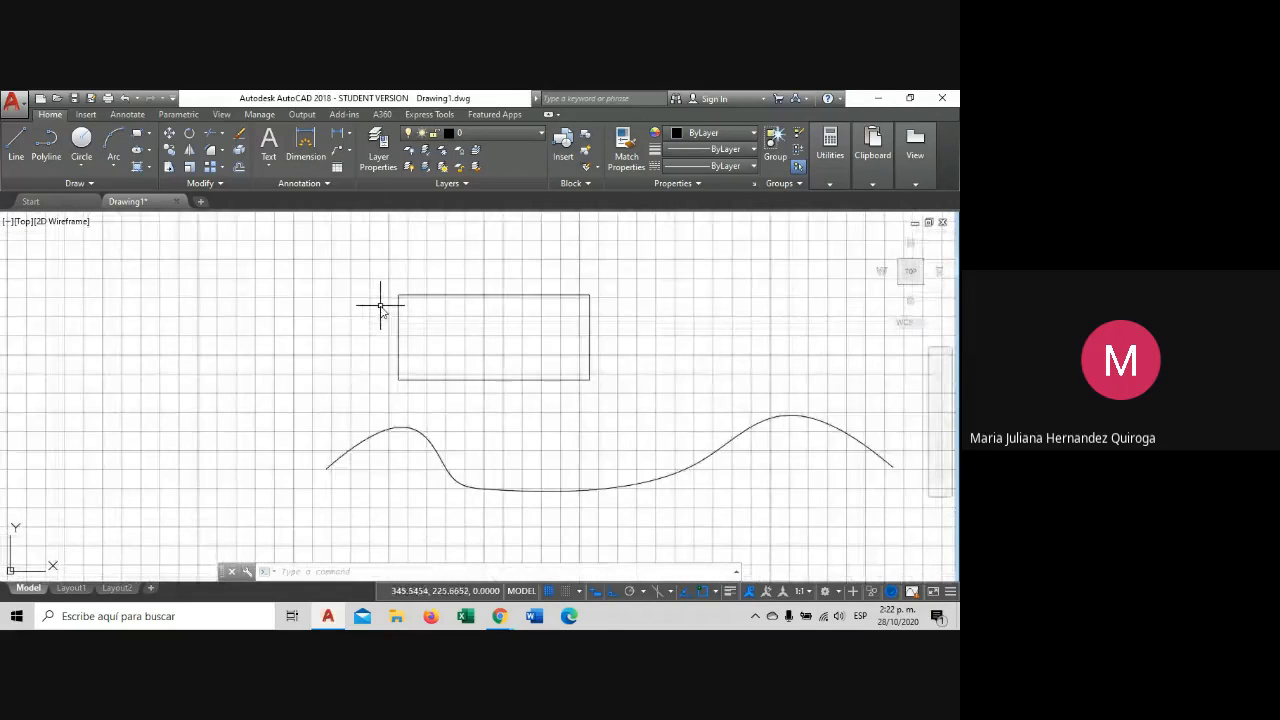
middle_drag(622, 408, 640, 406)
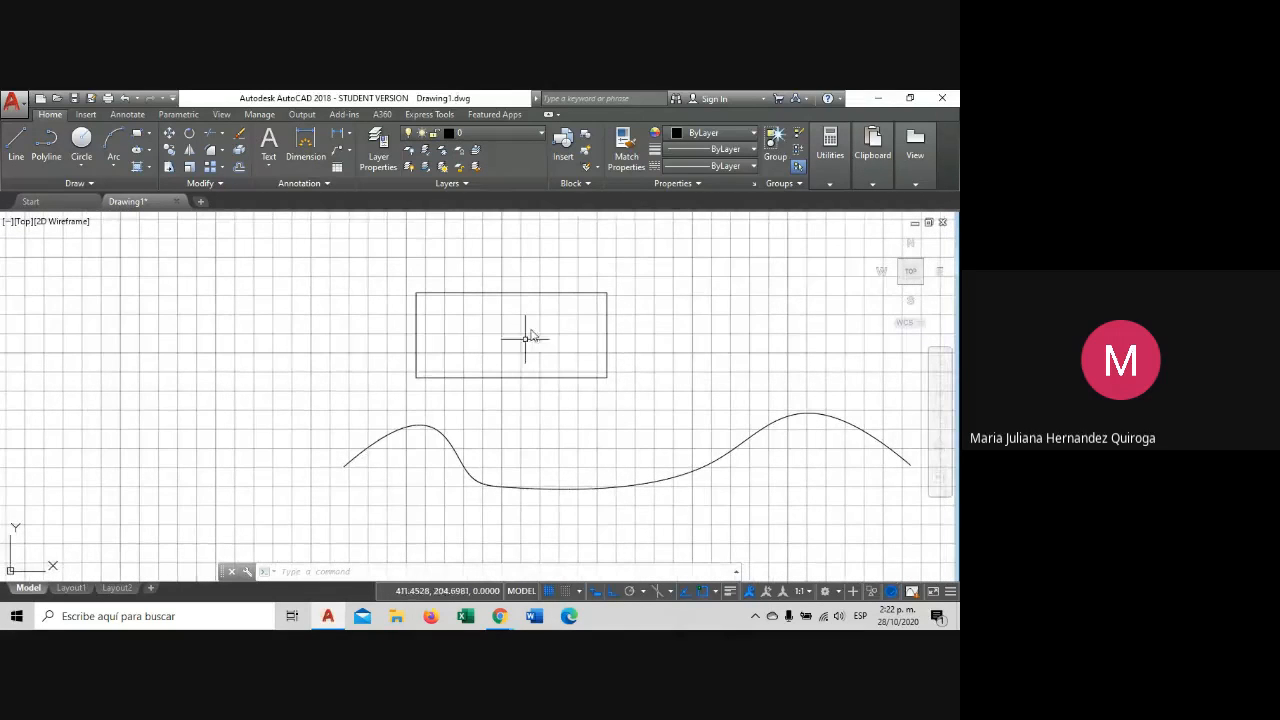
Crossing-select the rectangle and the spline below it and, with Ortho off, move them from the rectangle's upper-left corner to the wavy spline's right end.
click(616, 278)
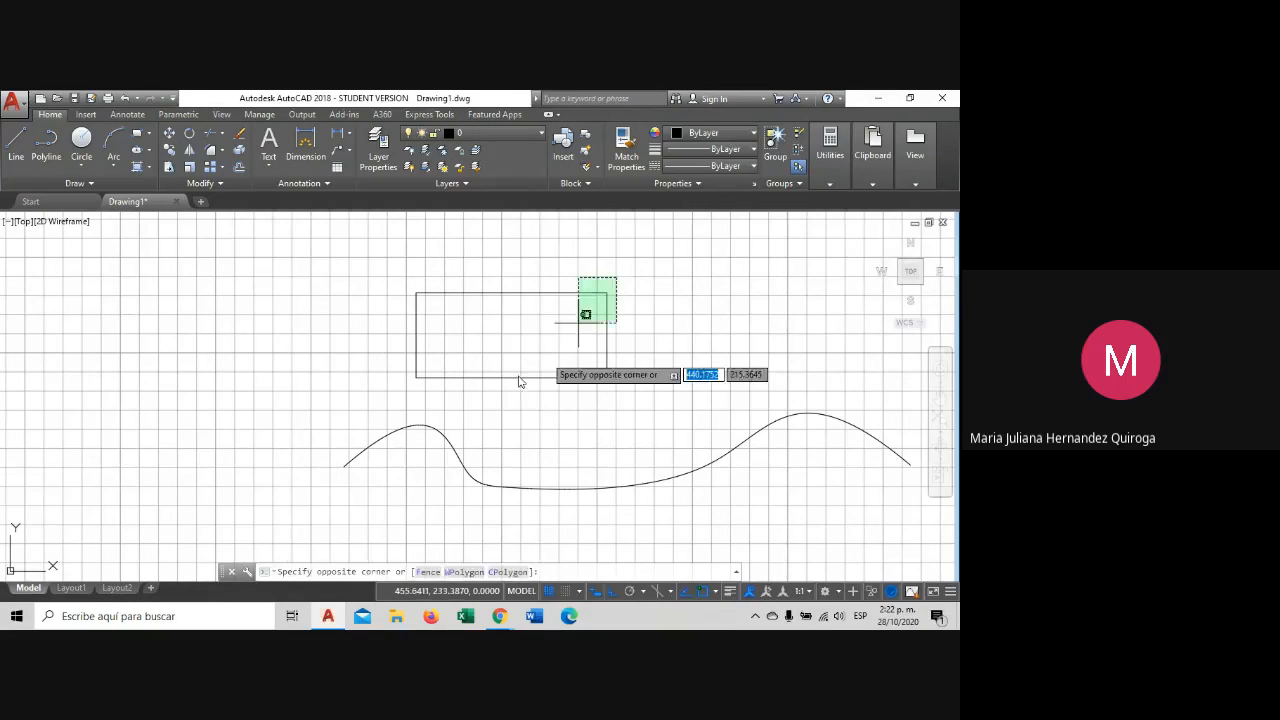
click(380, 490)
scroll(426, 301, down, 2)
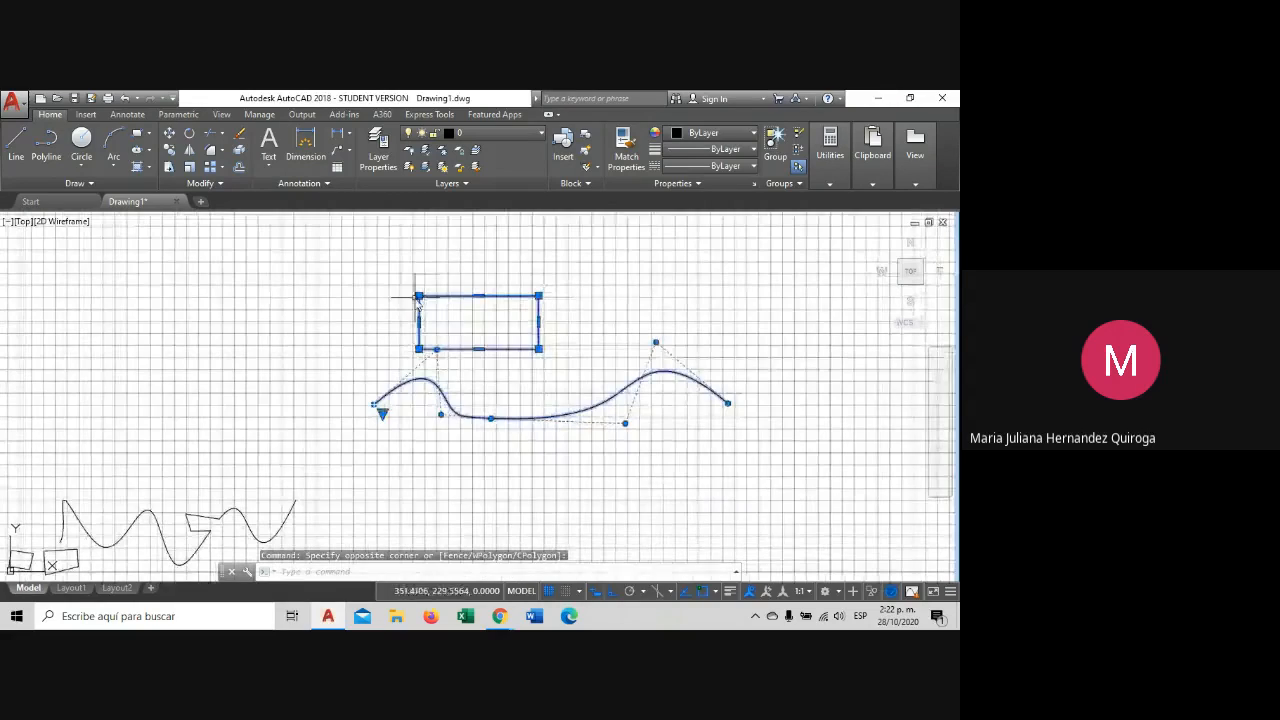
scroll(349, 429, down, 1)
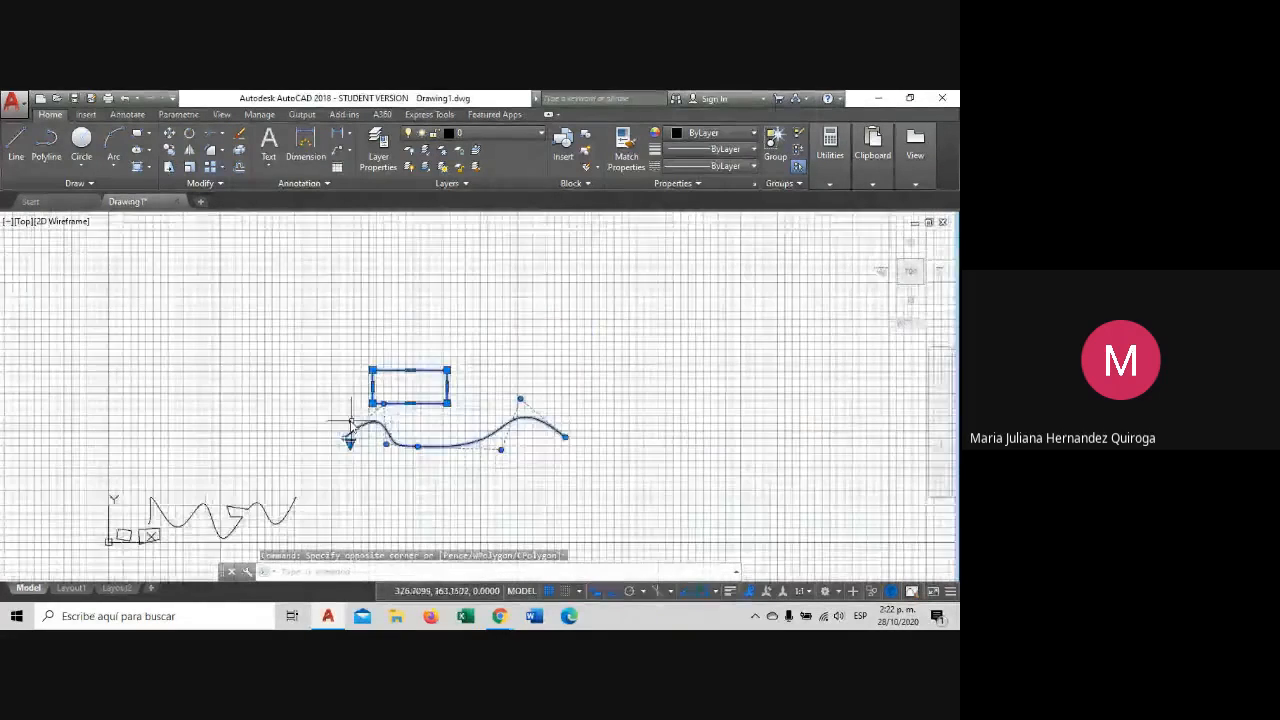
scroll(297, 434, up, 5)
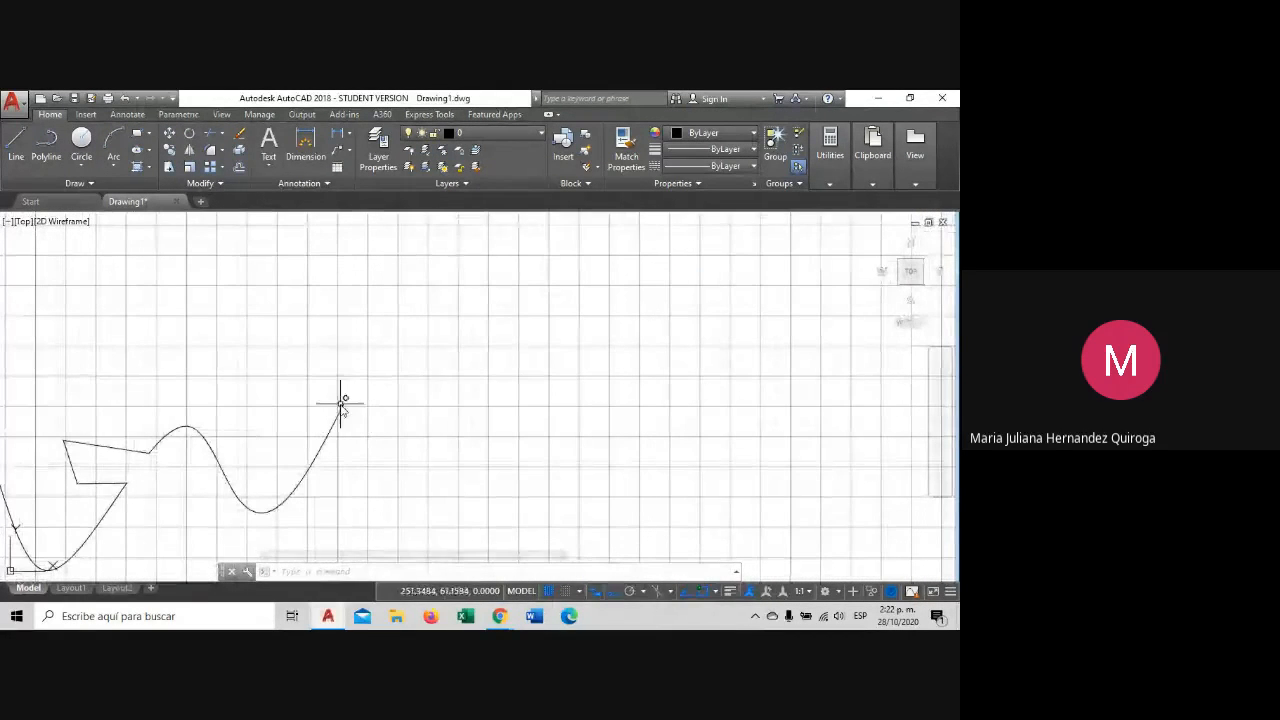
scroll(380, 380, down, 3)
scroll(396, 364, up, 1)
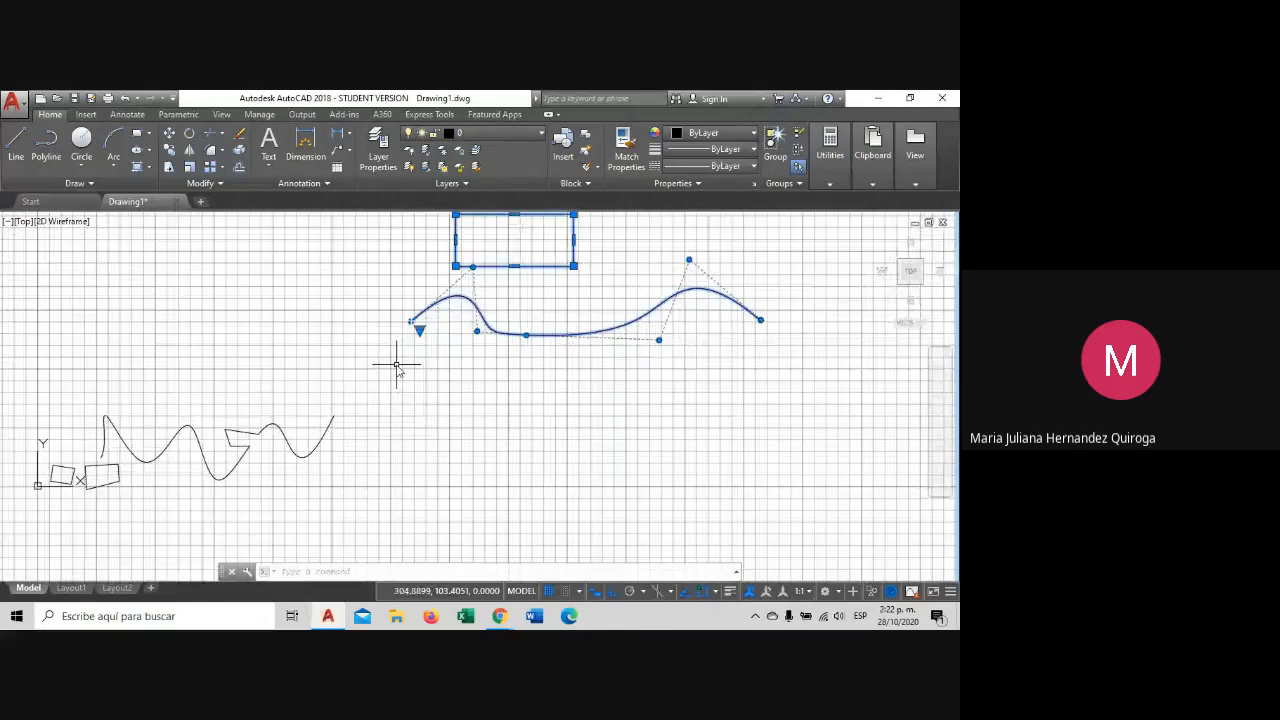
middle_drag(451, 327, 393, 391)
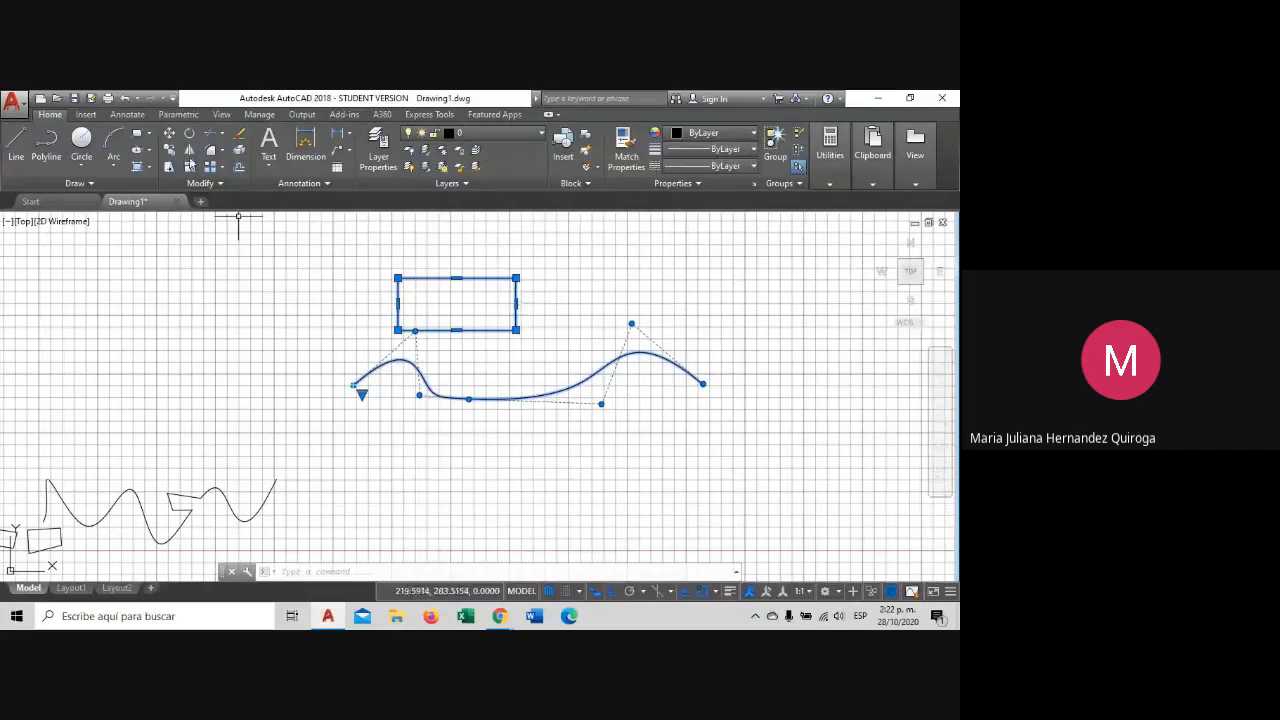
click(169, 133)
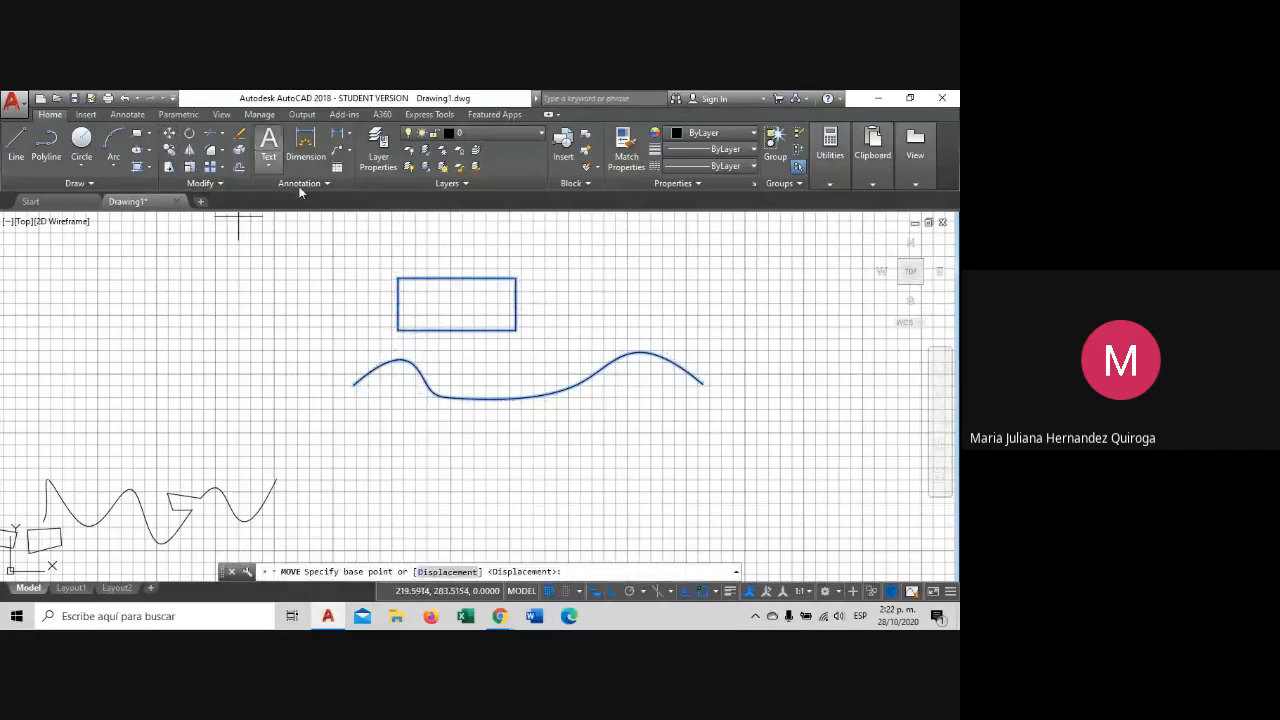
click(398, 278)
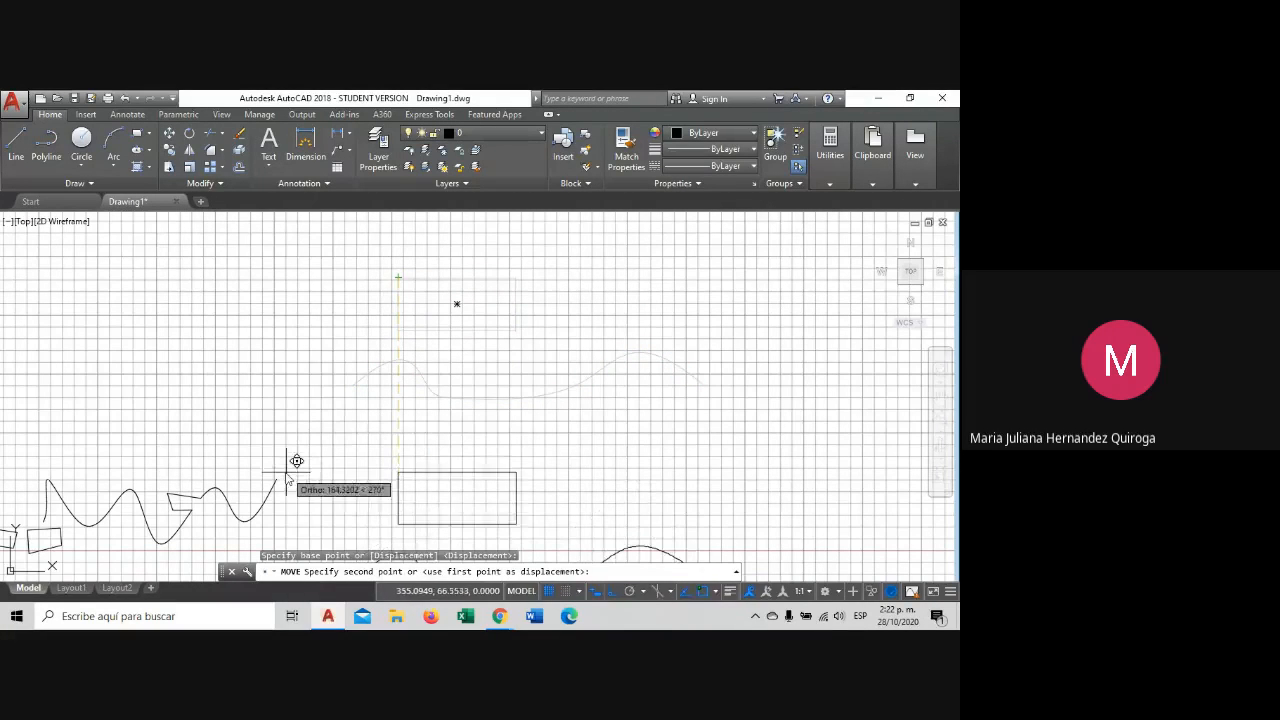
scroll(286, 440, up, 4)
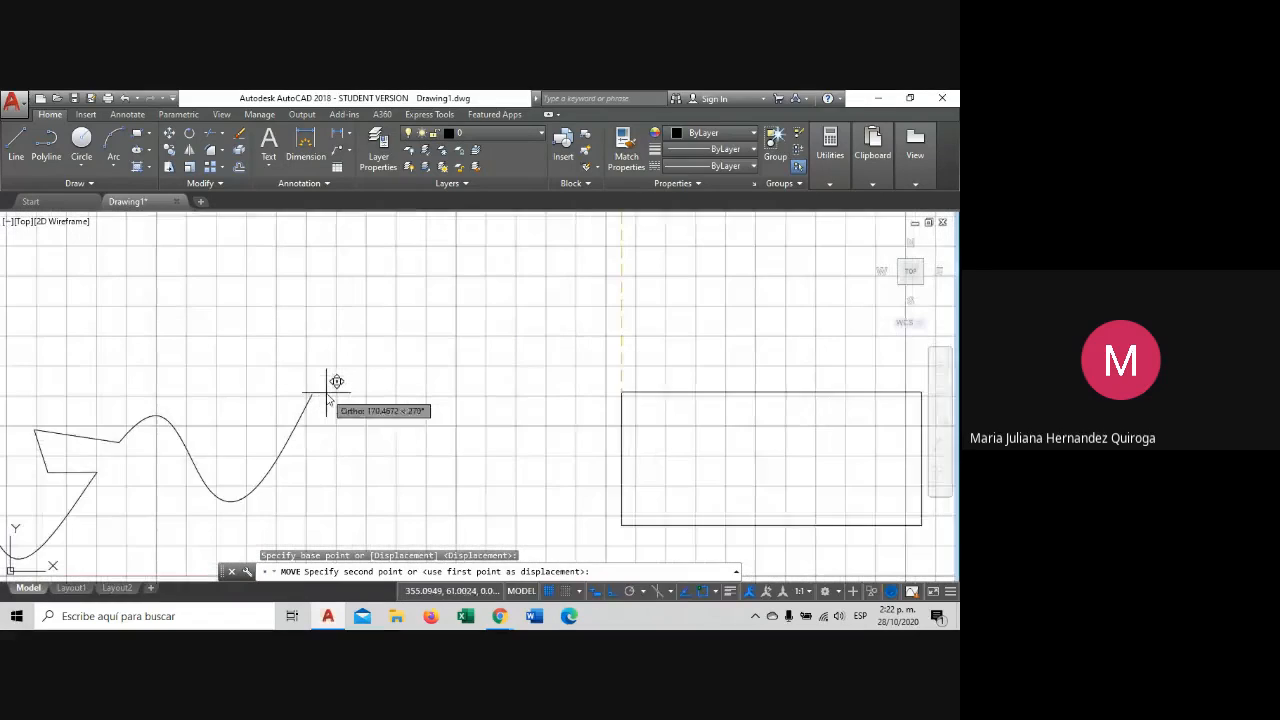
key(F8)
scroll(316, 385, up, 3)
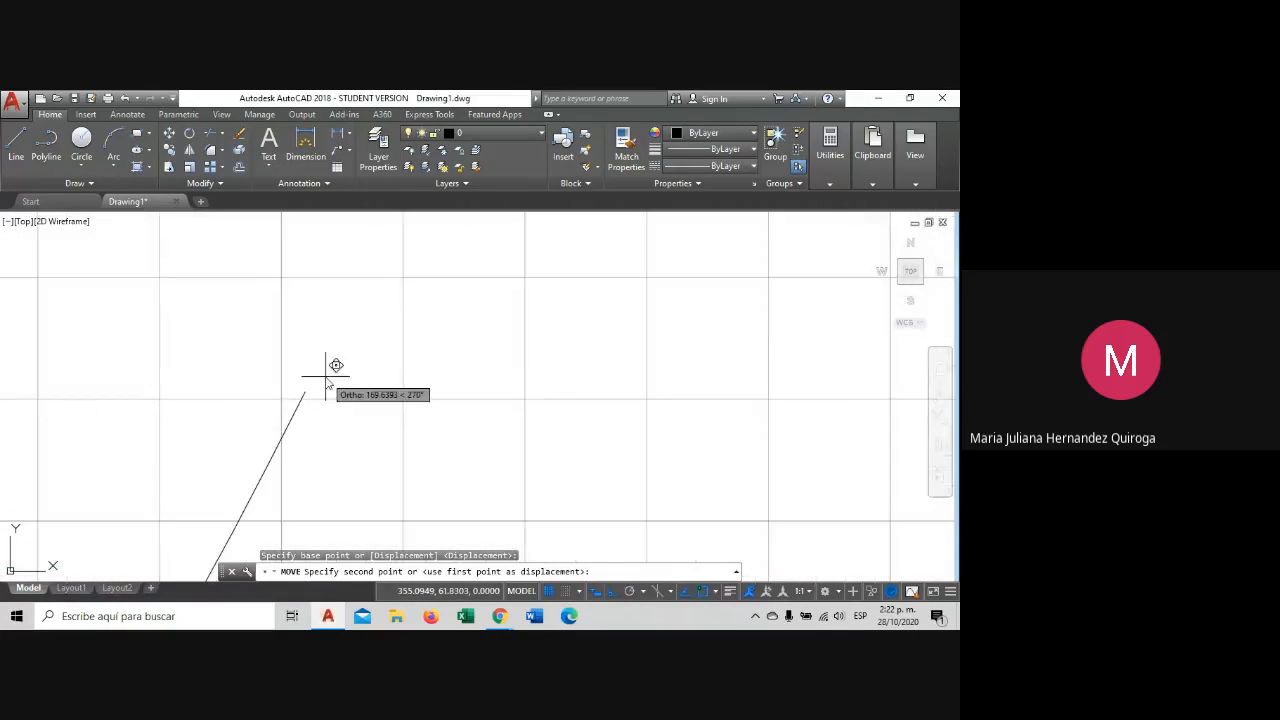
scroll(300, 400, up, 1)
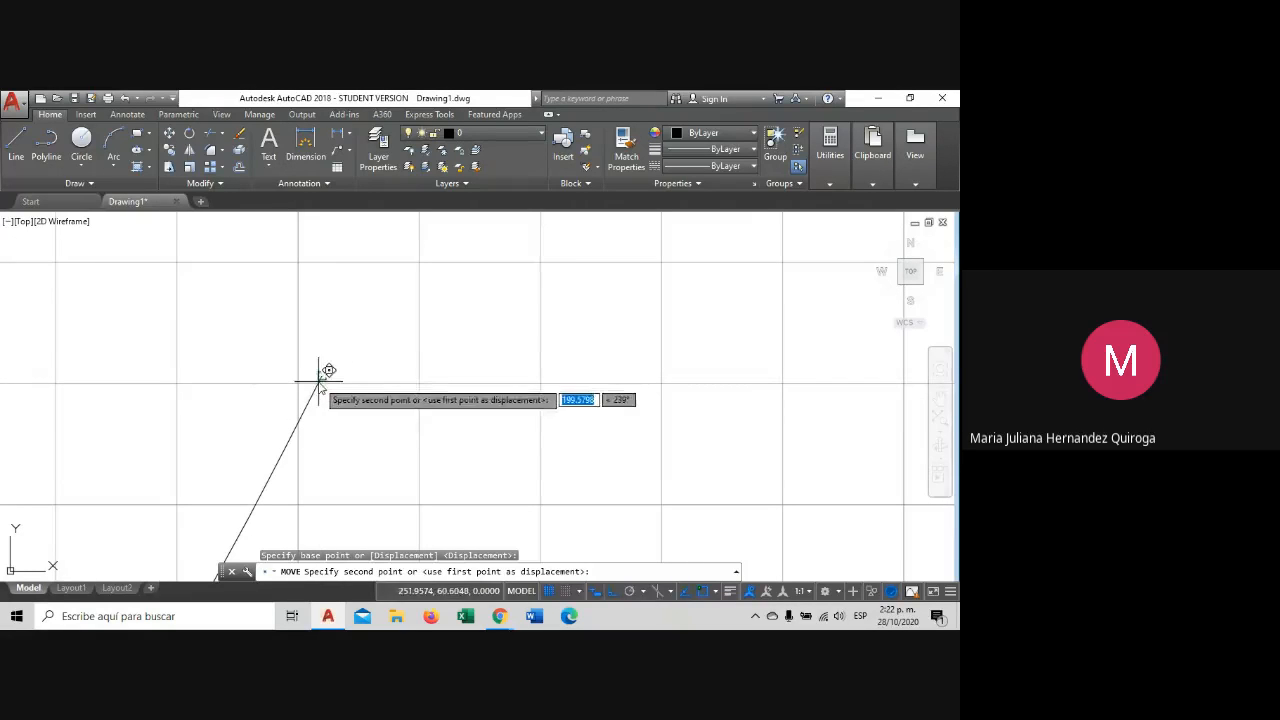
click(326, 370)
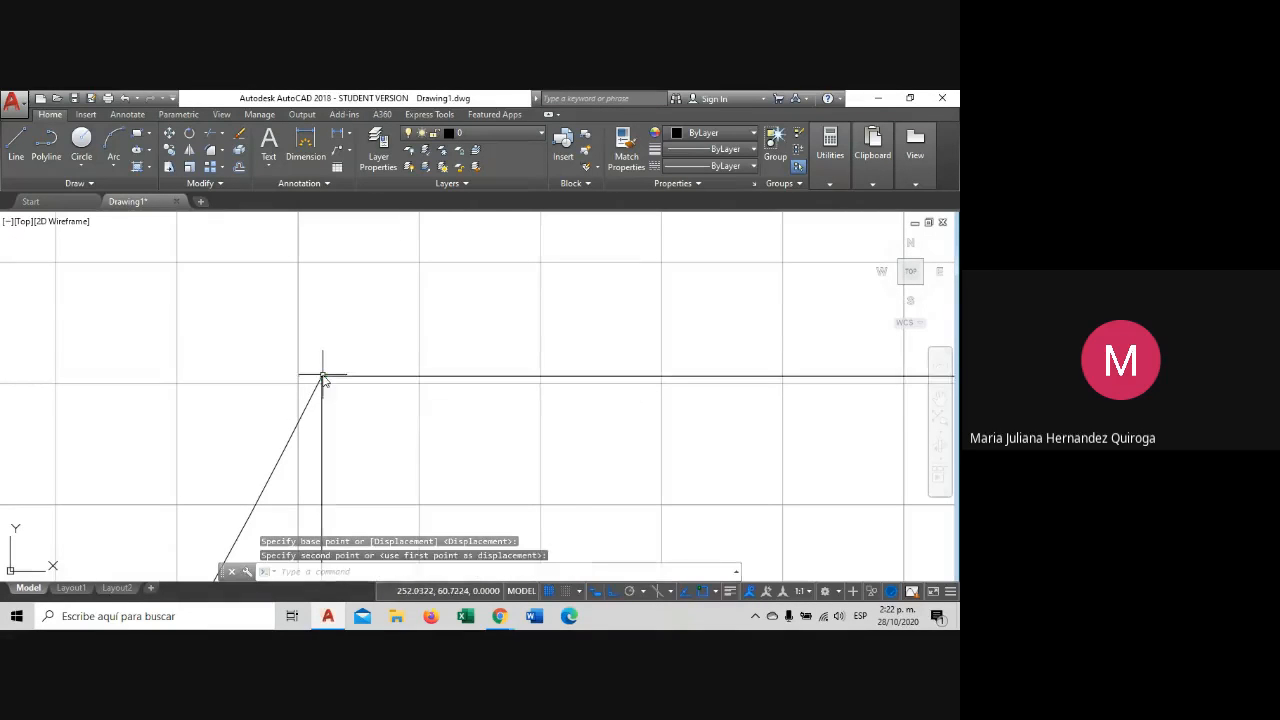
Examine where the rectangle's corner meets the wavy spline's end and how the moved objects sit in the whole drawing.
scroll(336, 357, down, 2)
scroll(336, 357, down, 4)
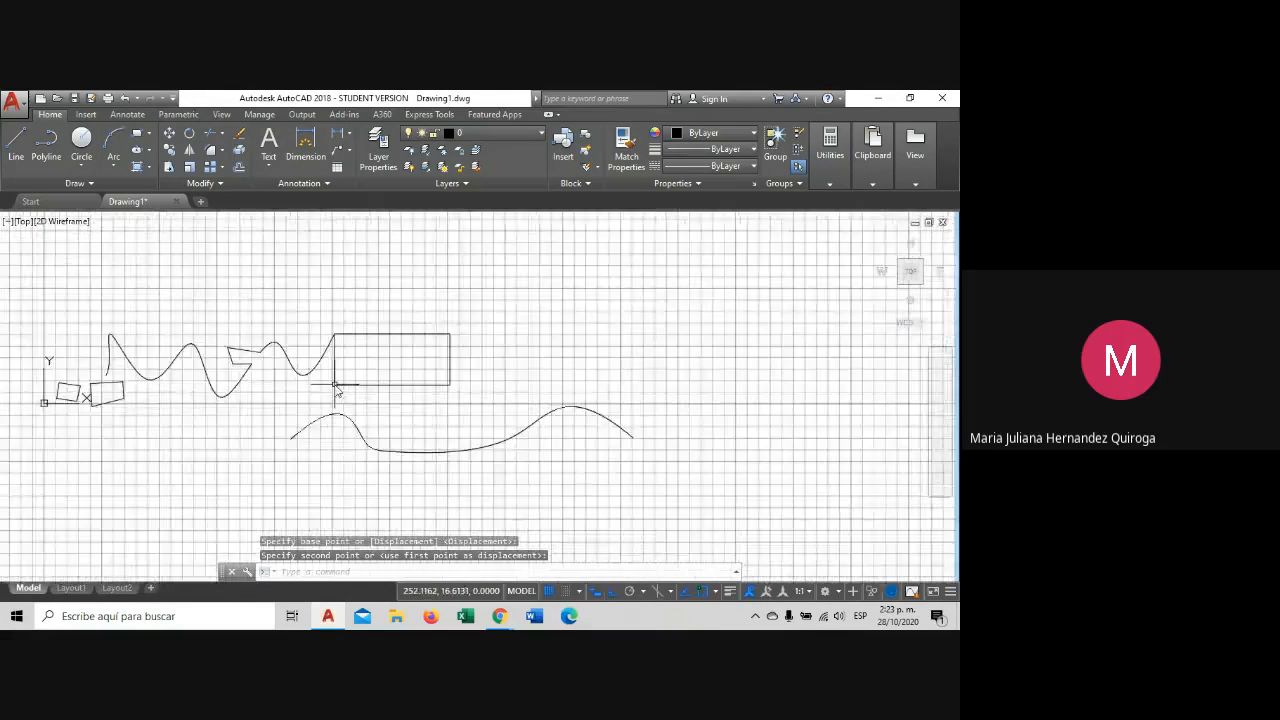
scroll(336, 385, up, 3)
scroll(352, 298, down, 4)
middle_drag(383, 304, 383, 331)
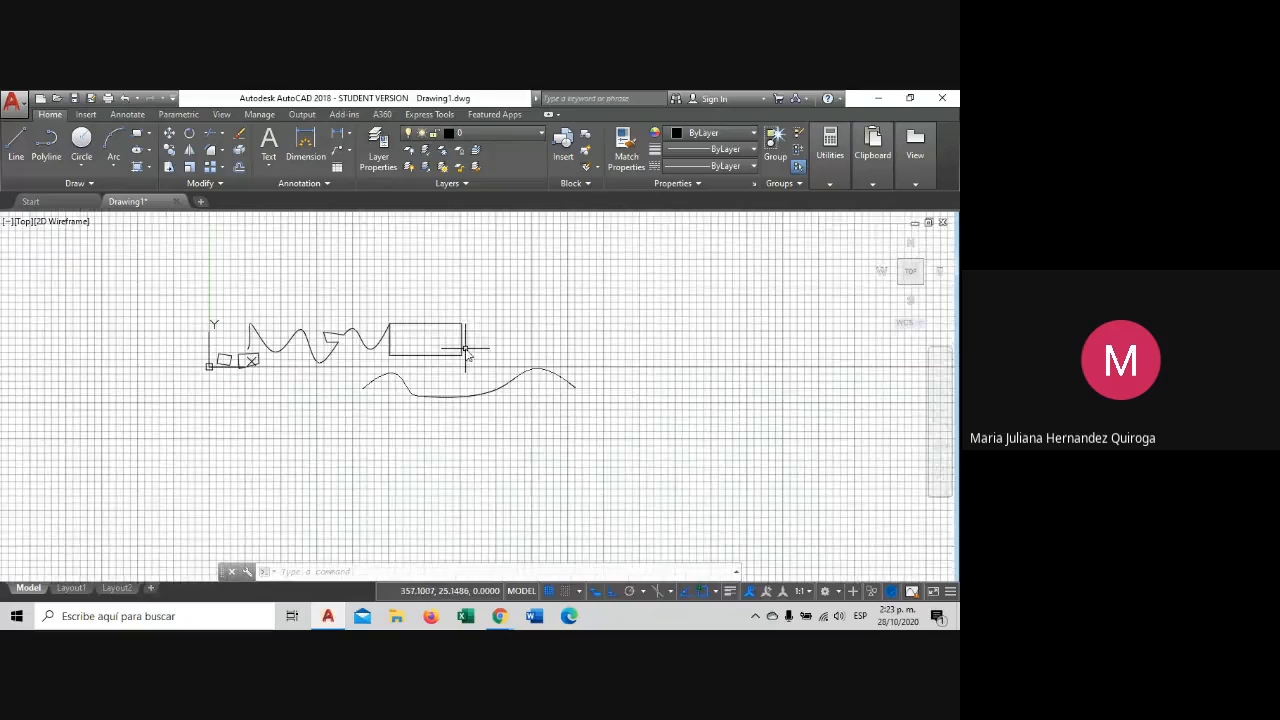
scroll(468, 350, down, 2)
middle_drag(468, 350, 411, 399)
scroll(411, 399, down, 2)
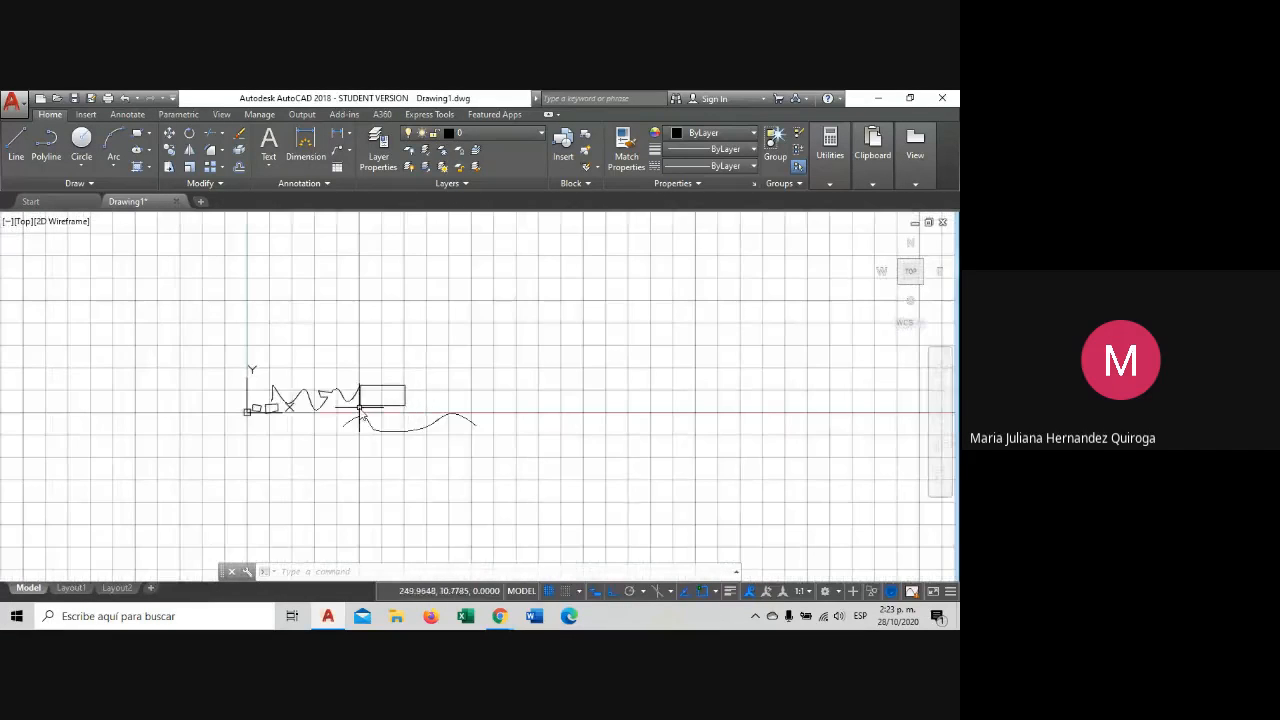
scroll(357, 409, up, 4)
Switch to the Google Meet call in Chrome and open the meeting chat to read the participants' questions.
mouse_move(499, 616)
click(467, 554)
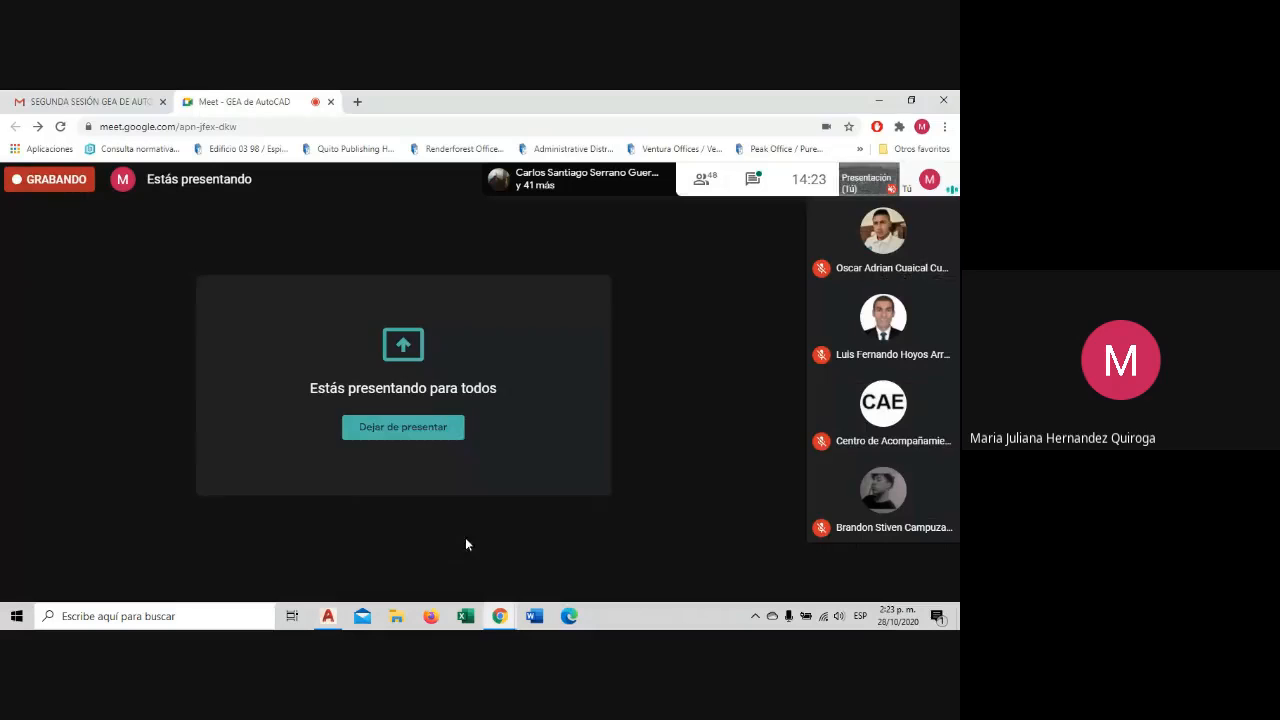
click(751, 178)
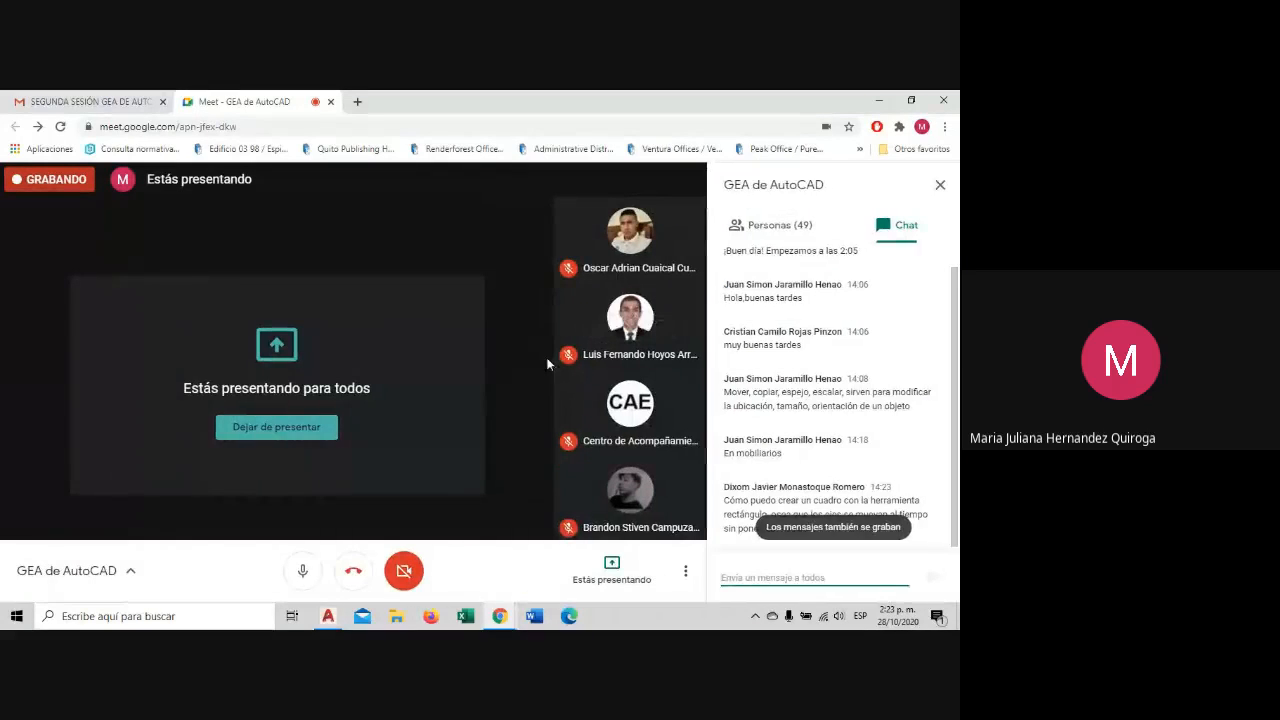
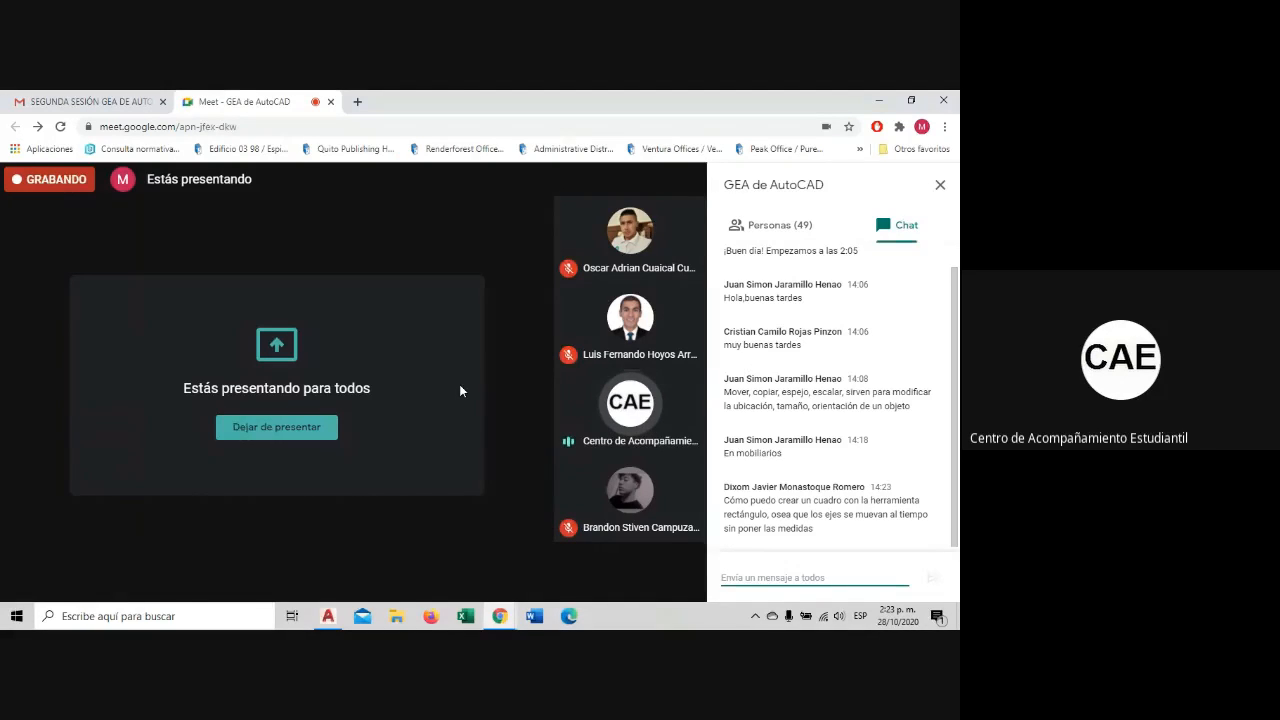
Return to AutoCAD and draw a 15 by 15 square in the empty area above the left part of the wavy spline.
click(328, 616)
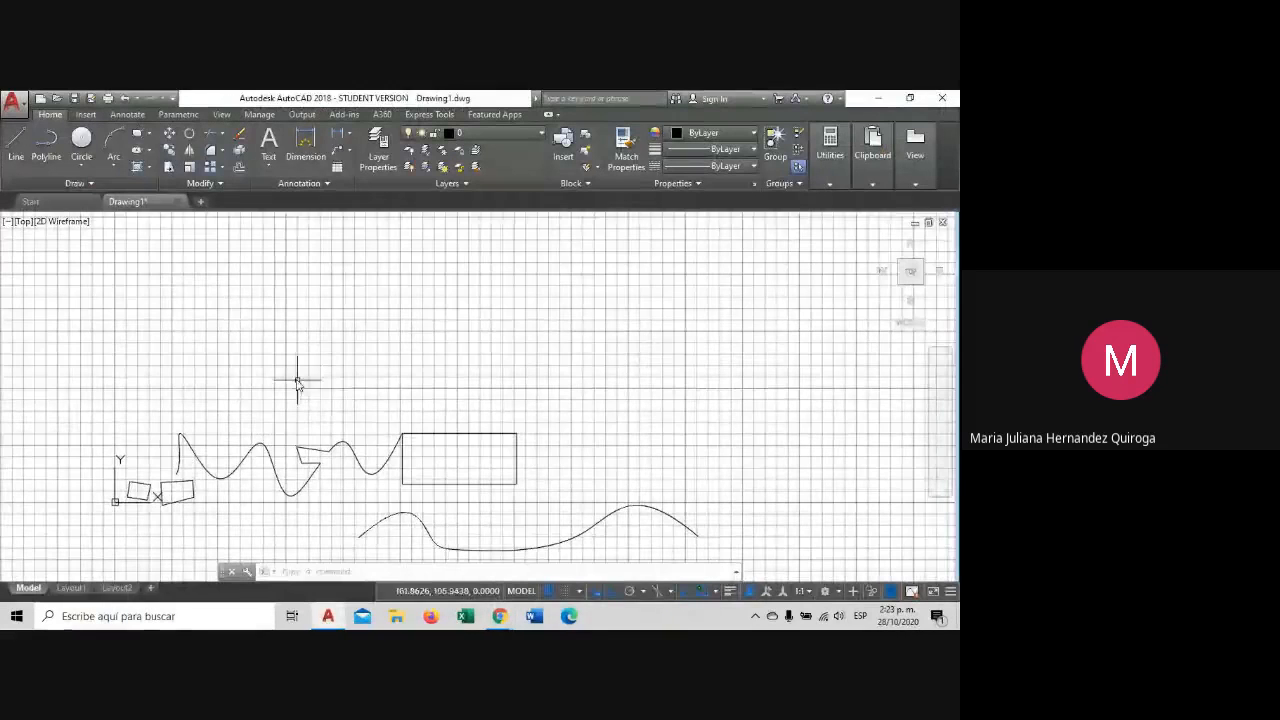
scroll(185, 450, up, 2)
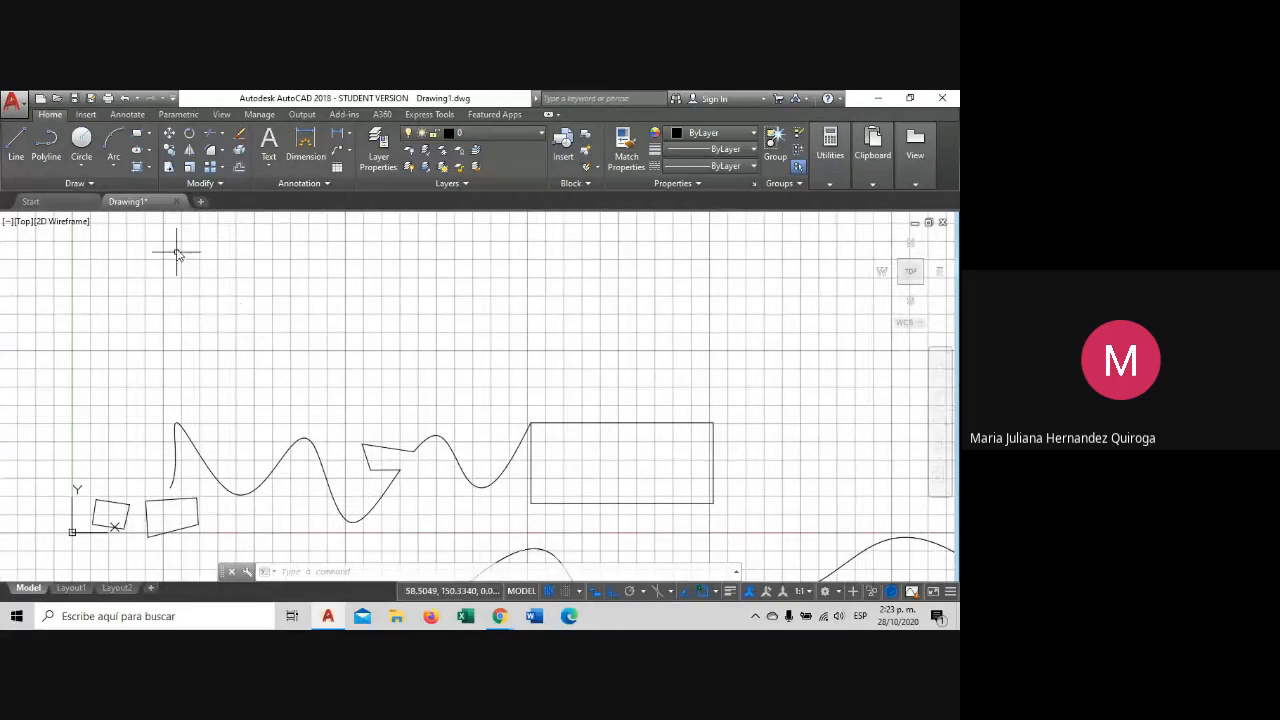
click(139, 135)
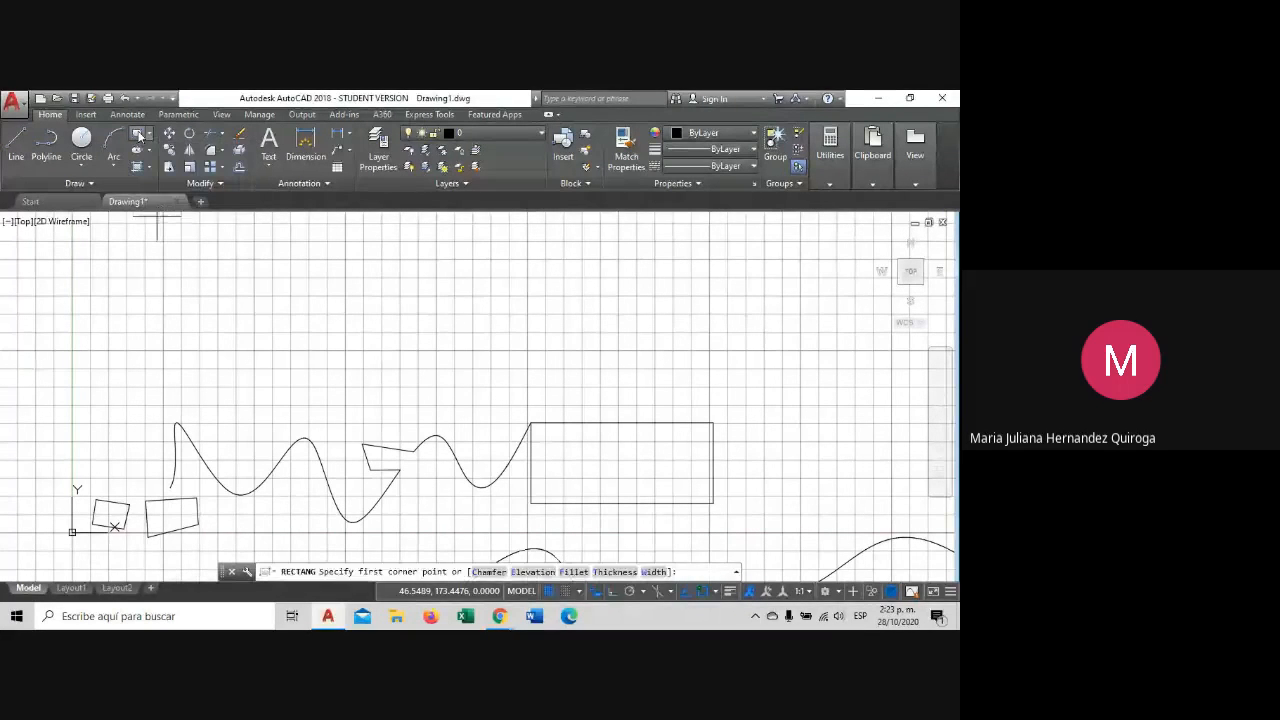
click(190, 286)
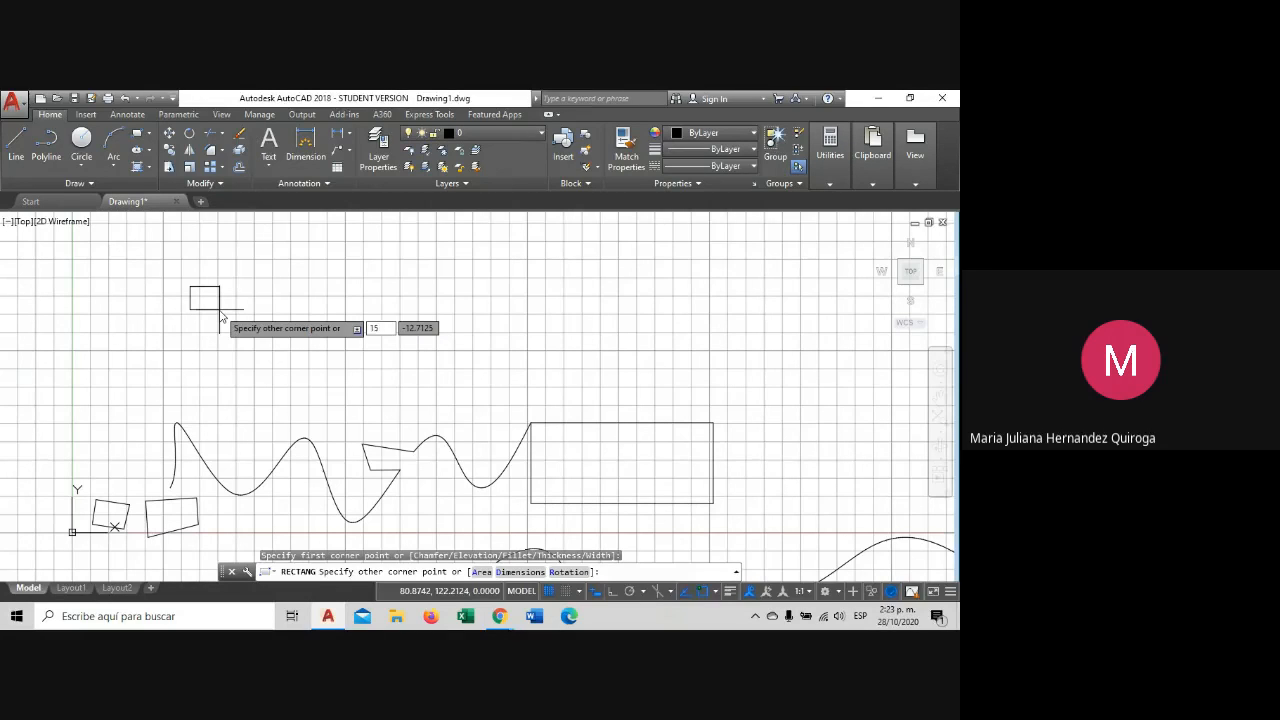
key(Tab)
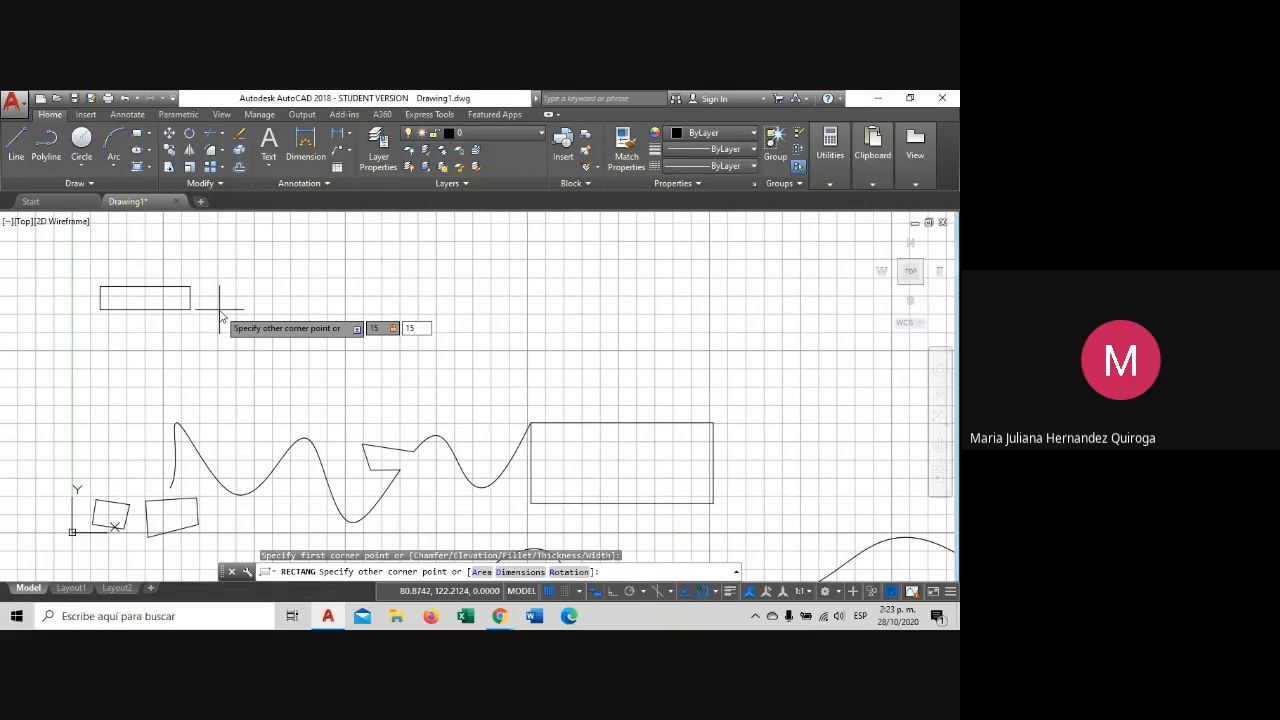
text(15)
key(Return)
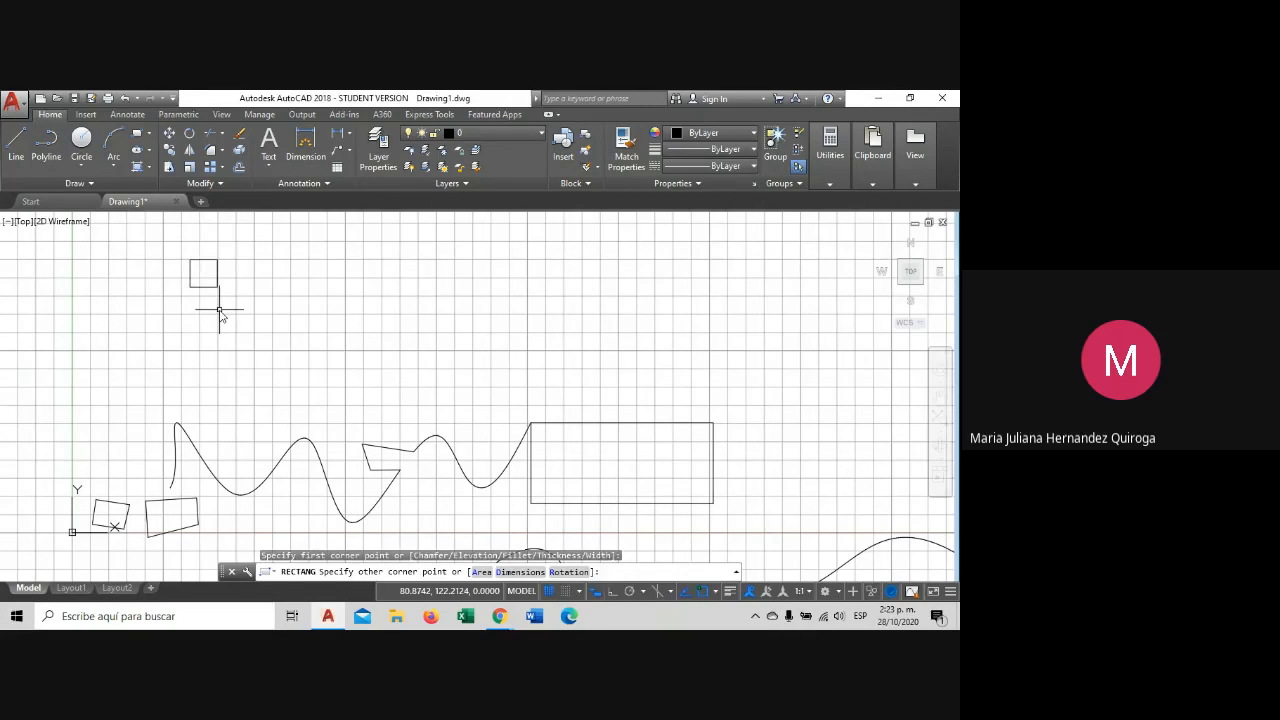
Select the small square with a crossing window over its upper edge, inspect it closely, and clear the selection.
scroll(200, 265, up, 6)
click(332, 318)
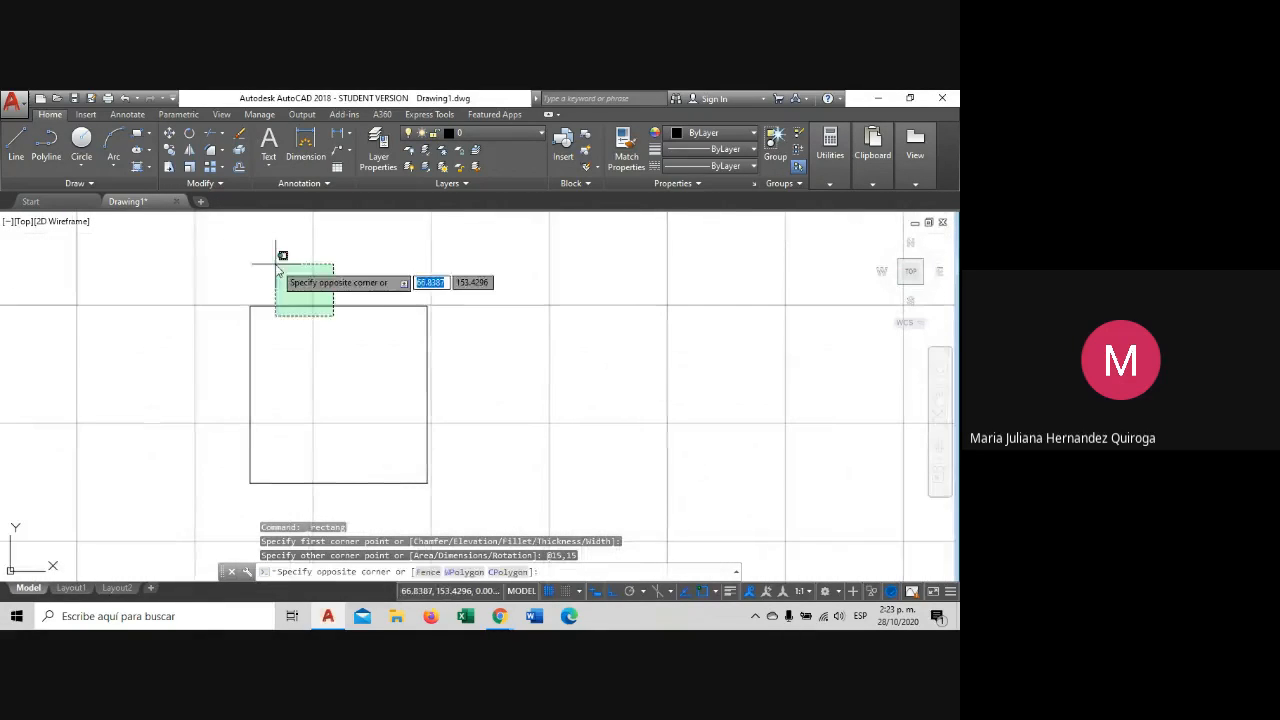
click(275, 260)
scroll(279, 270, down, 3)
scroll(301, 290, up, 3)
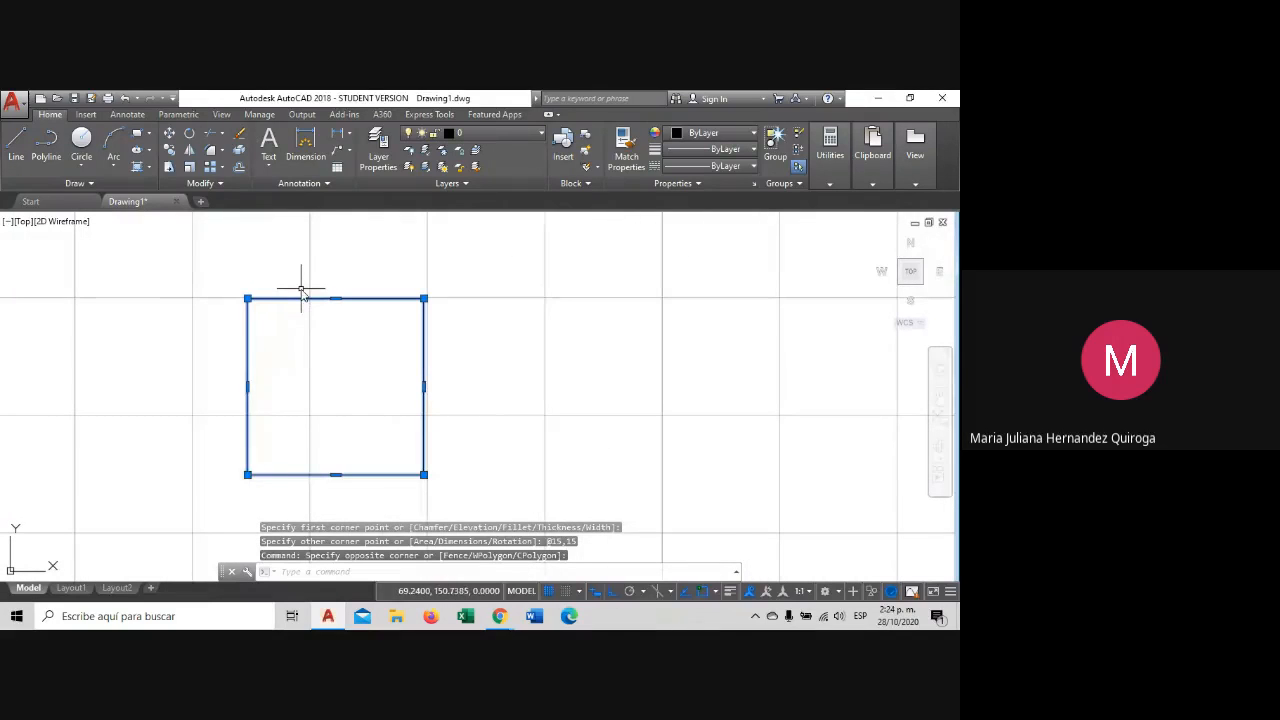
key(Escape)
scroll(301, 290, down, 5)
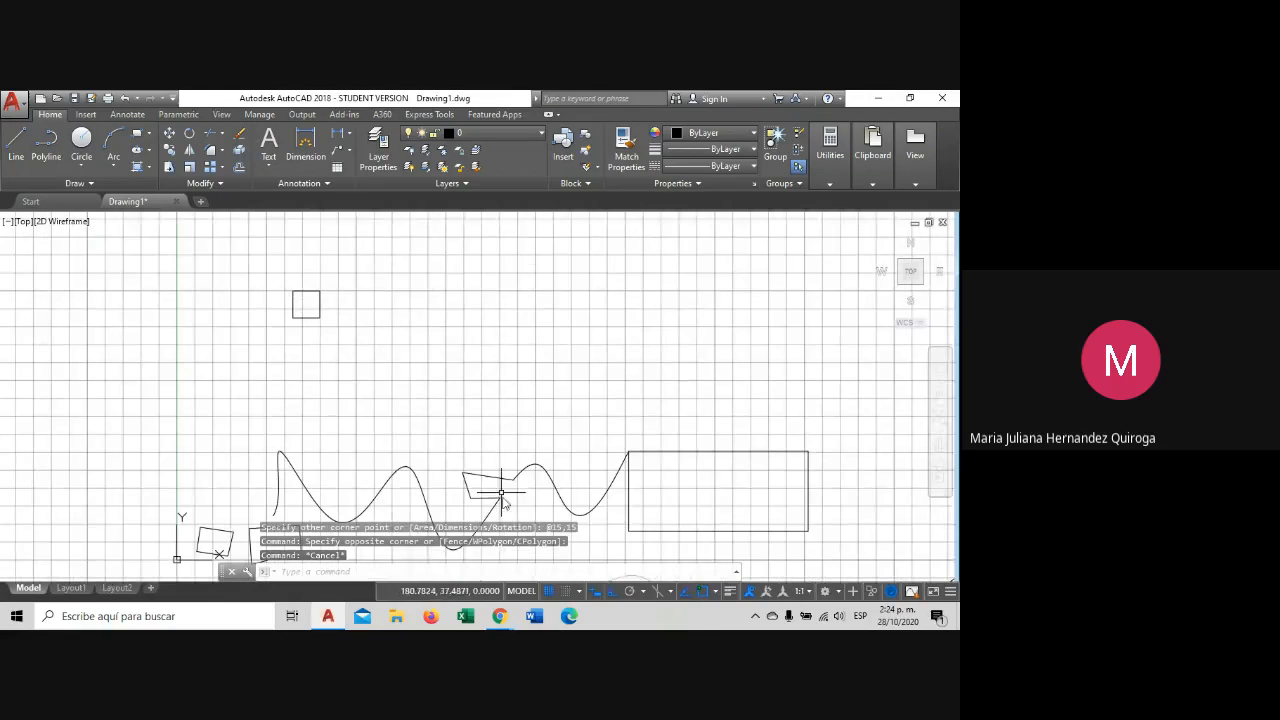
Switch to the Google Meet call to reread the chat question about drawing a square, and return to AutoCAD.
mouse_move(499, 616)
click(450, 570)
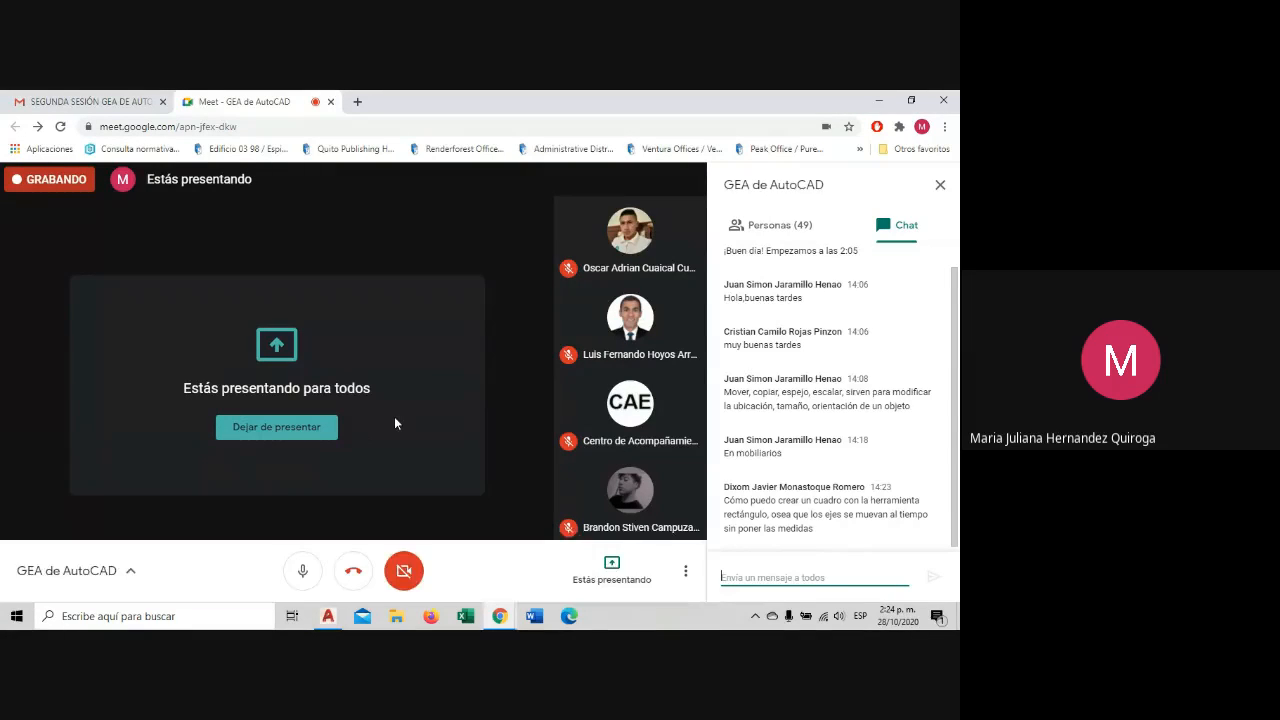
click(327, 616)
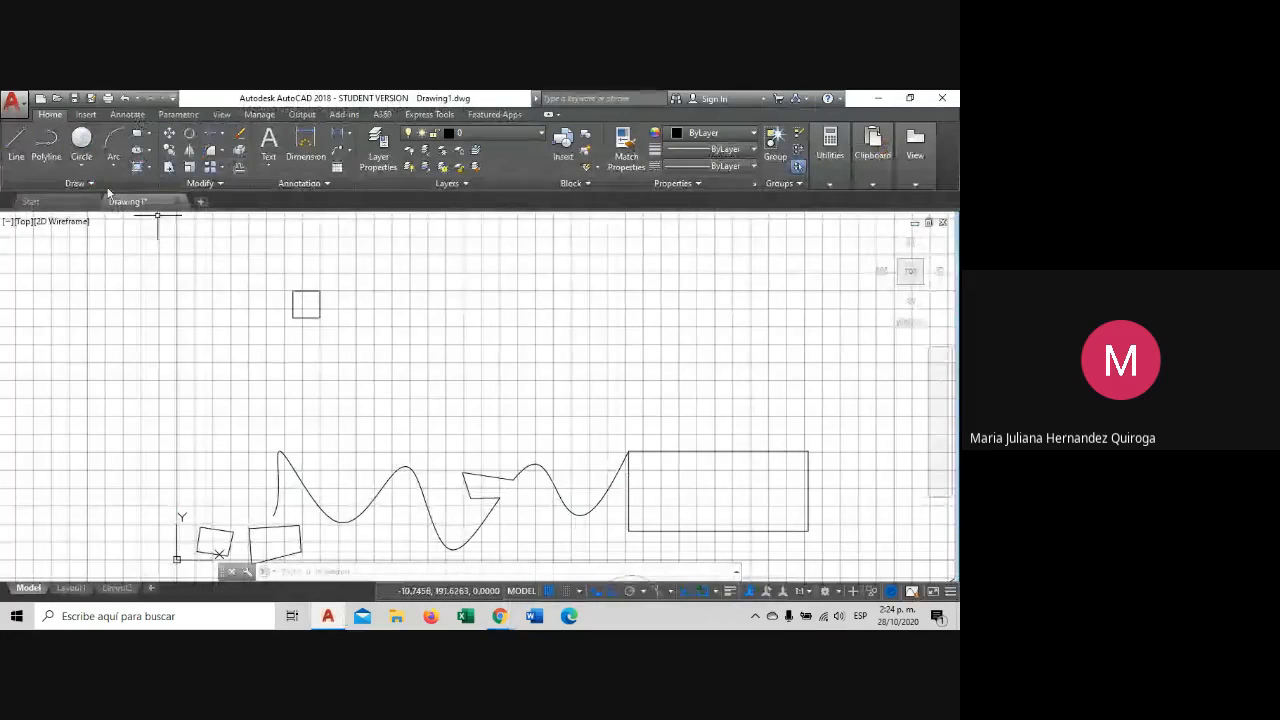
Try to draw another rectangle to the right of the small square with Ortho mode on, and cancel the command.
click(138, 133)
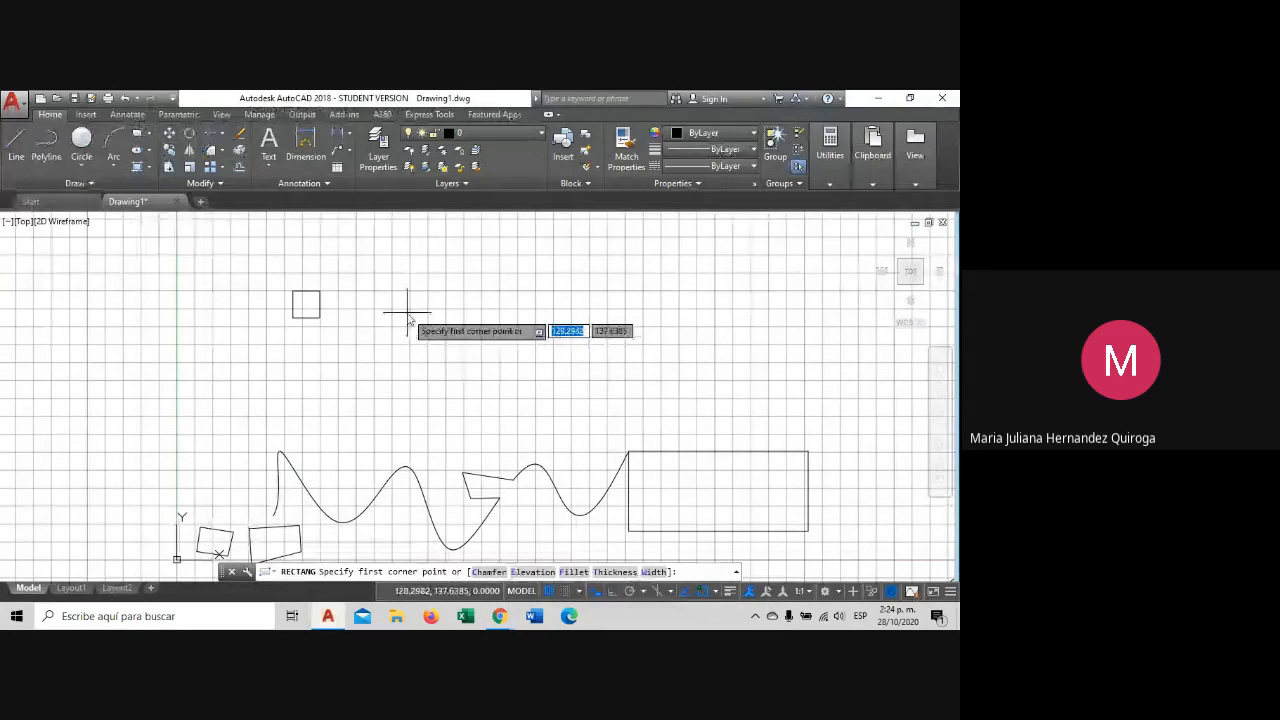
click(407, 312)
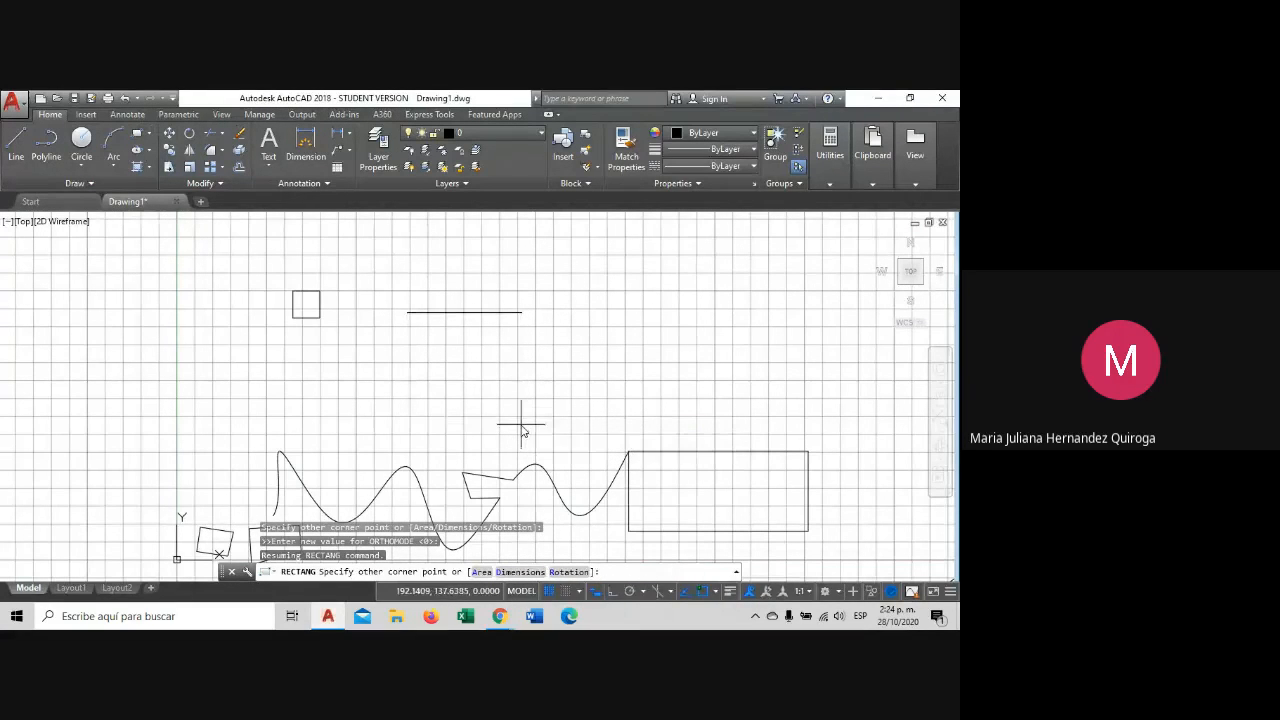
key(Escape)
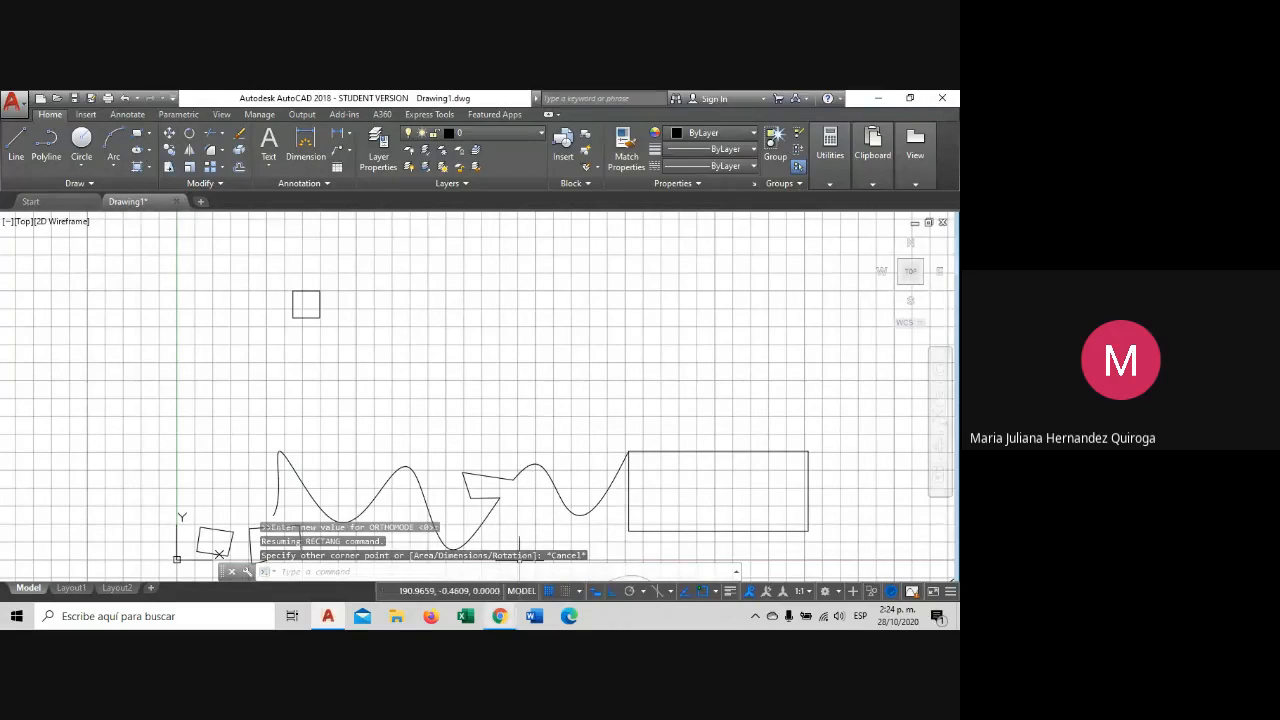
Switch to the Google Meet call to read the new chat messages, mute and unmute the microphone, and return to AutoCAD.
mouse_move(500, 616)
click(426, 568)
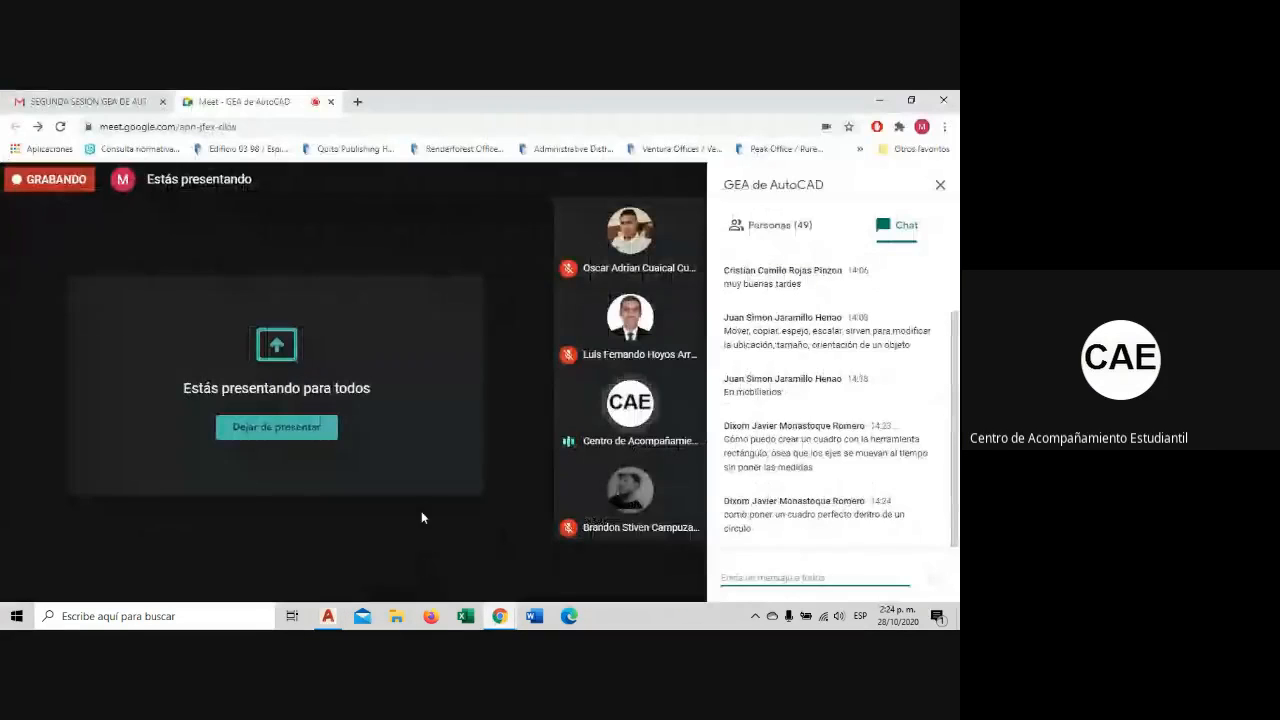
click(300, 570)
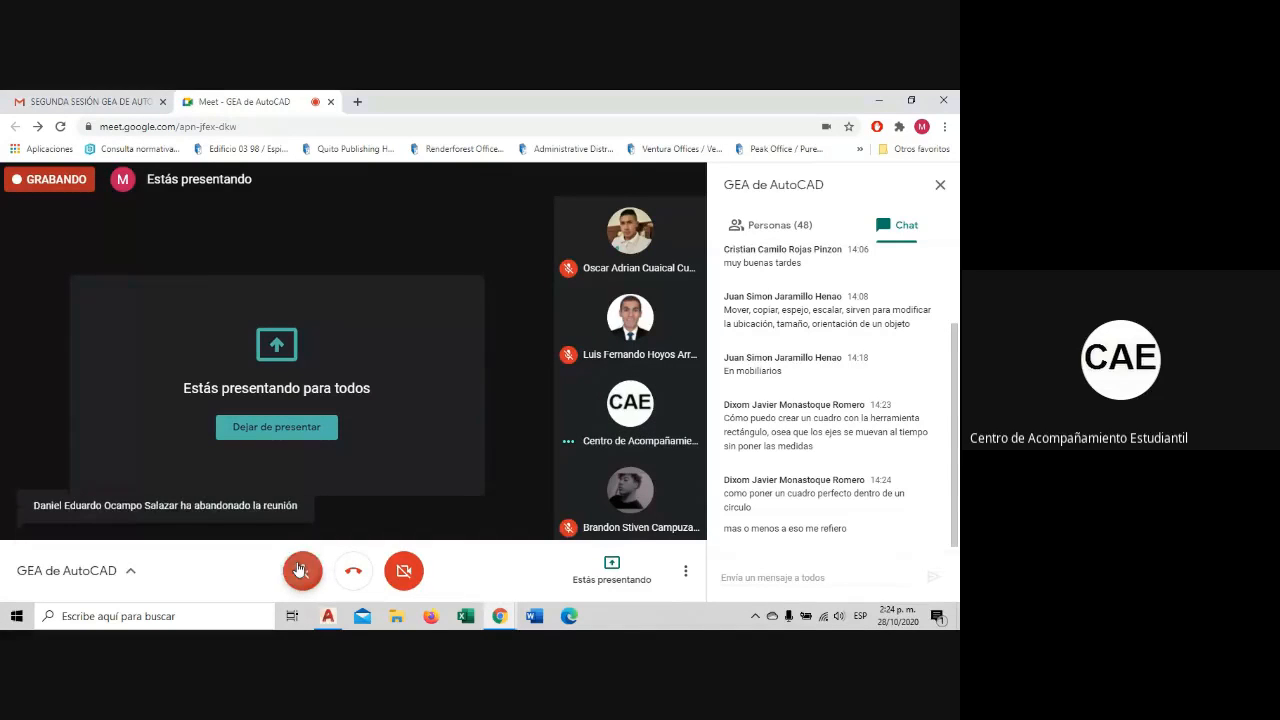
click(297, 570)
click(327, 616)
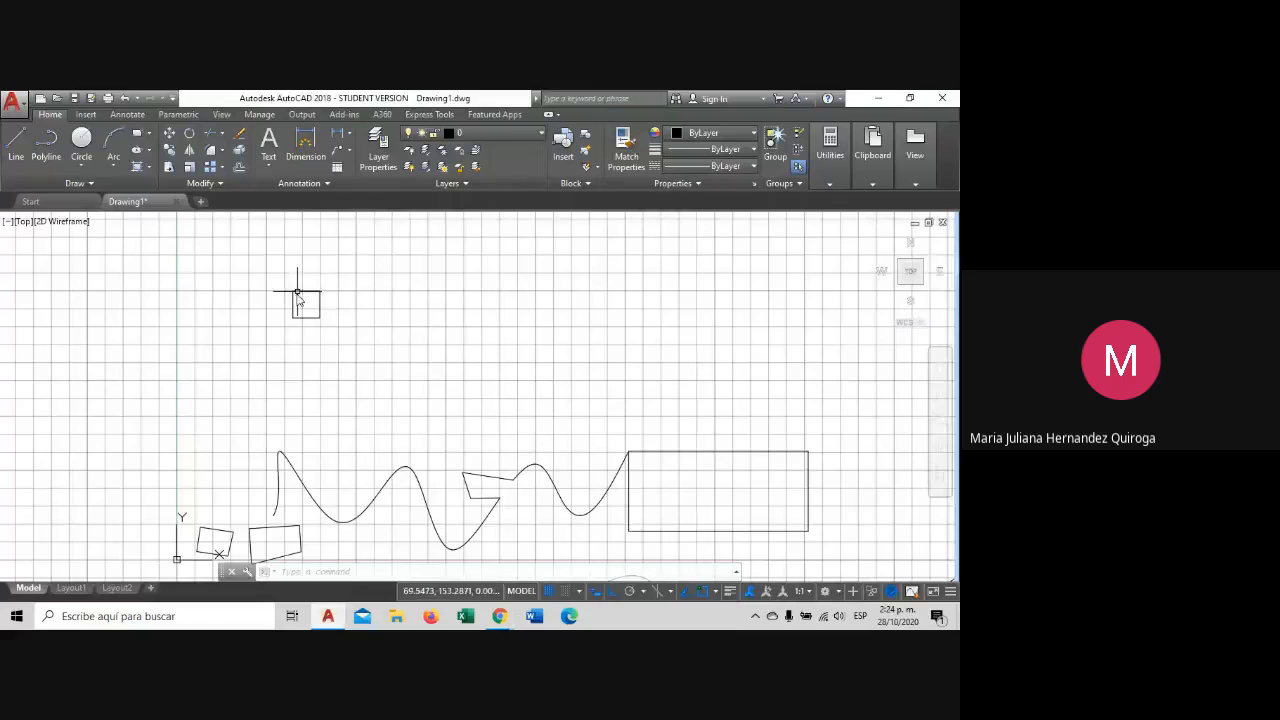
Draw a circle with a radius of 20 to the right of the small square.
scroll(294, 300, up, 4)
scroll(294, 300, down, 4)
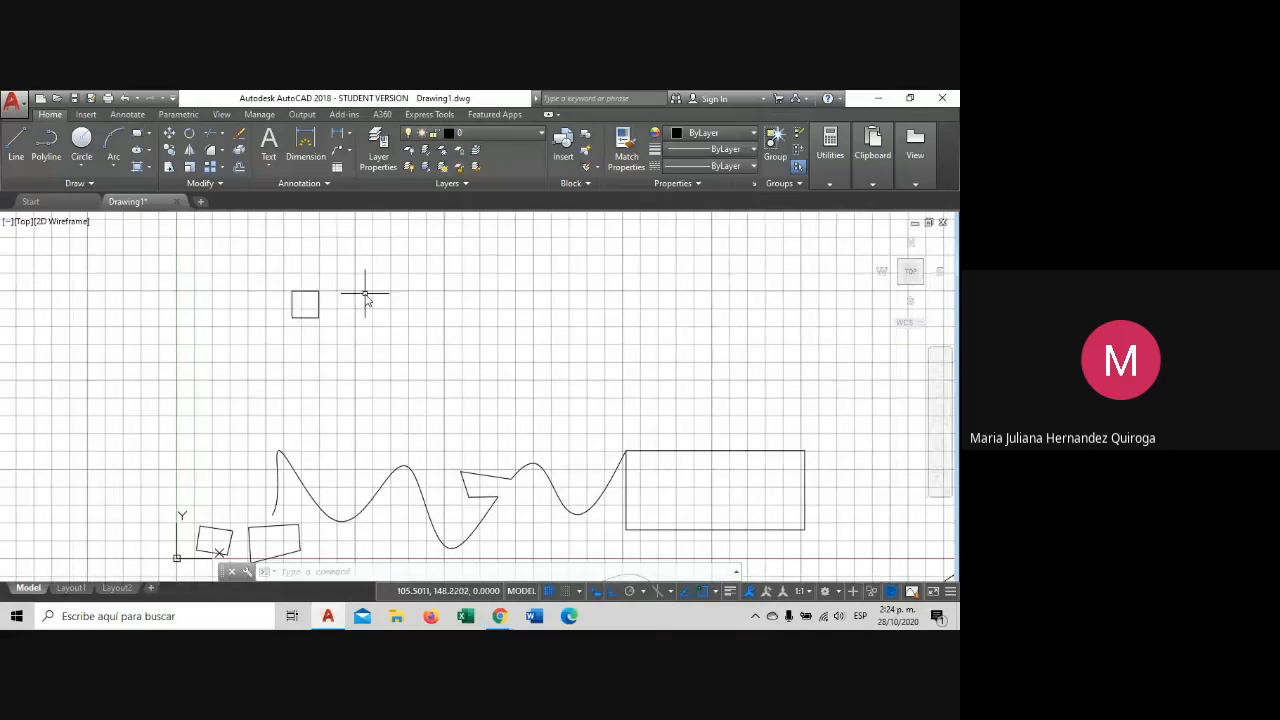
scroll(301, 300, up, 4)
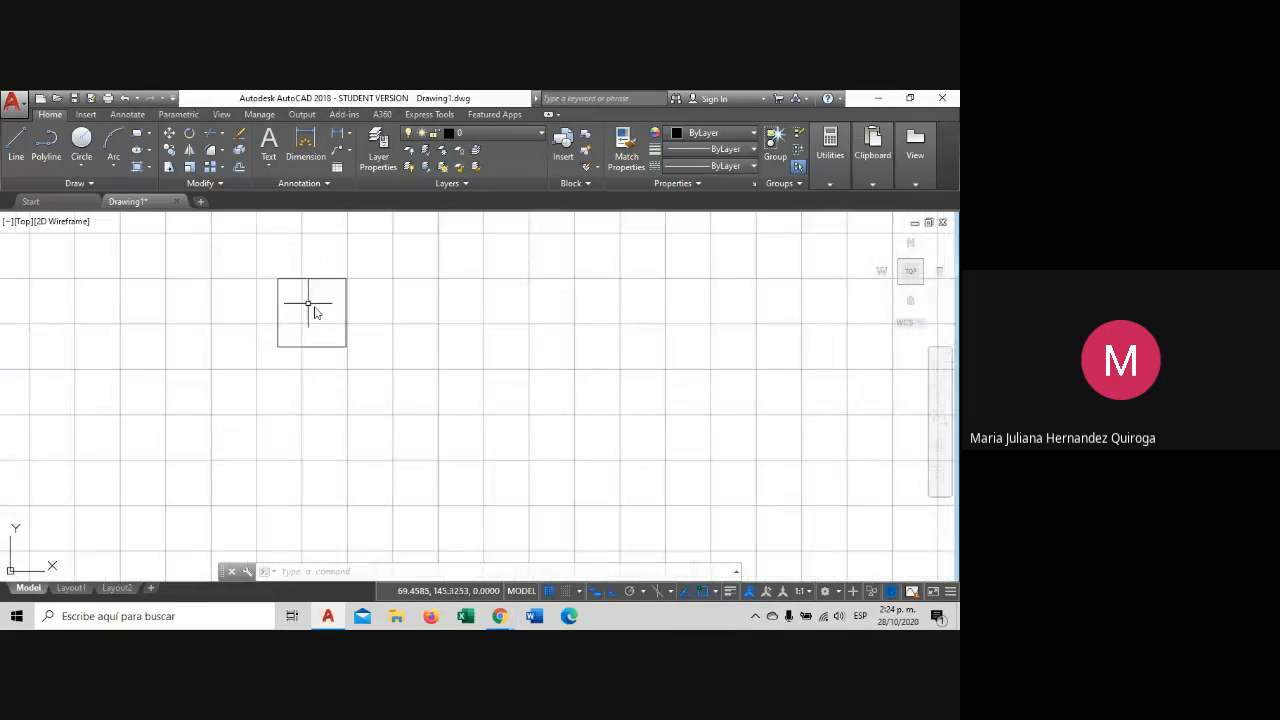
click(81, 140)
click(532, 331)
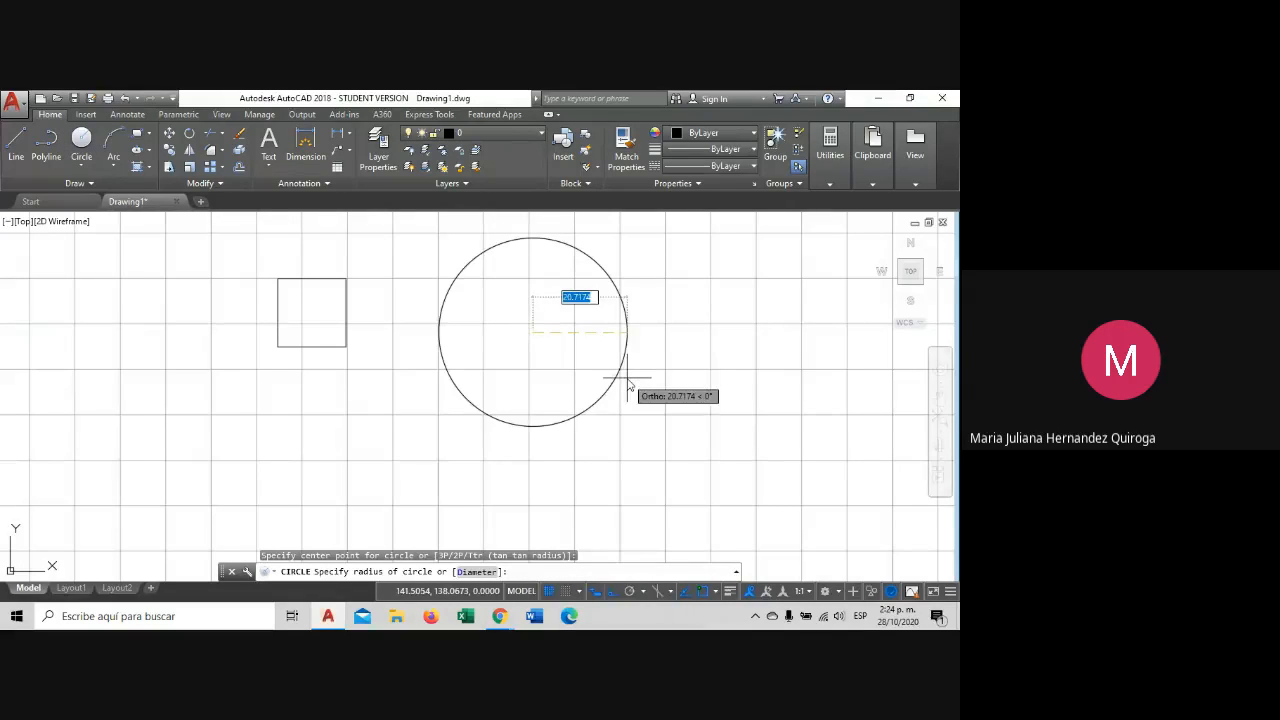
text(20)
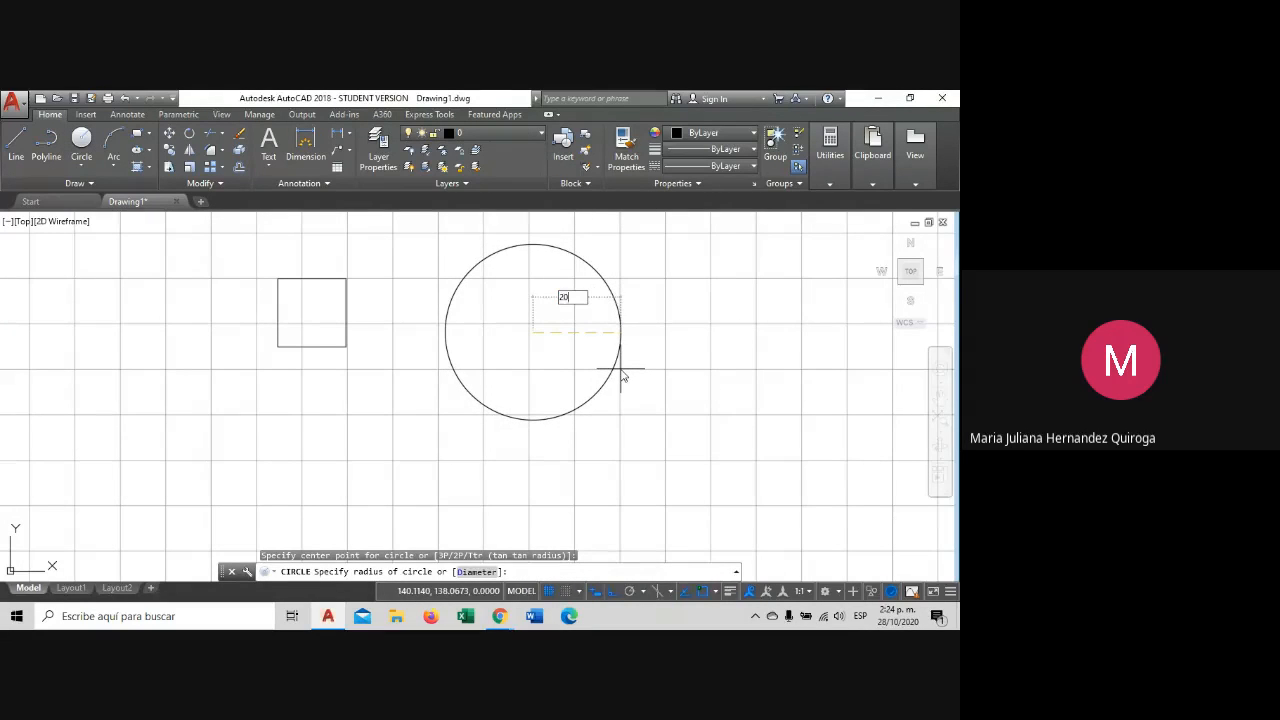
key(Return)
Draw a 20 by 20 square above and to the right of the circle, and delete it.
middle_drag(611, 345, 585, 368)
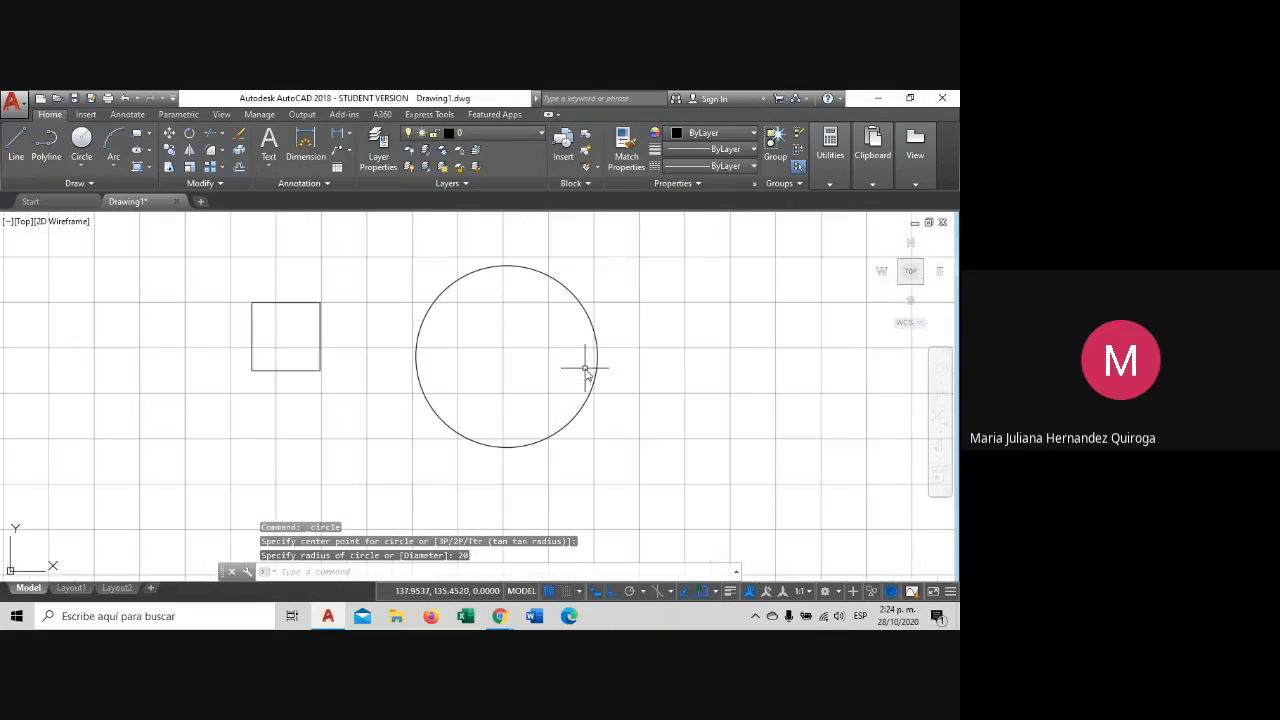
scroll(586, 370, down, 2)
scroll(528, 320, up, 4)
scroll(545, 315, down, 4)
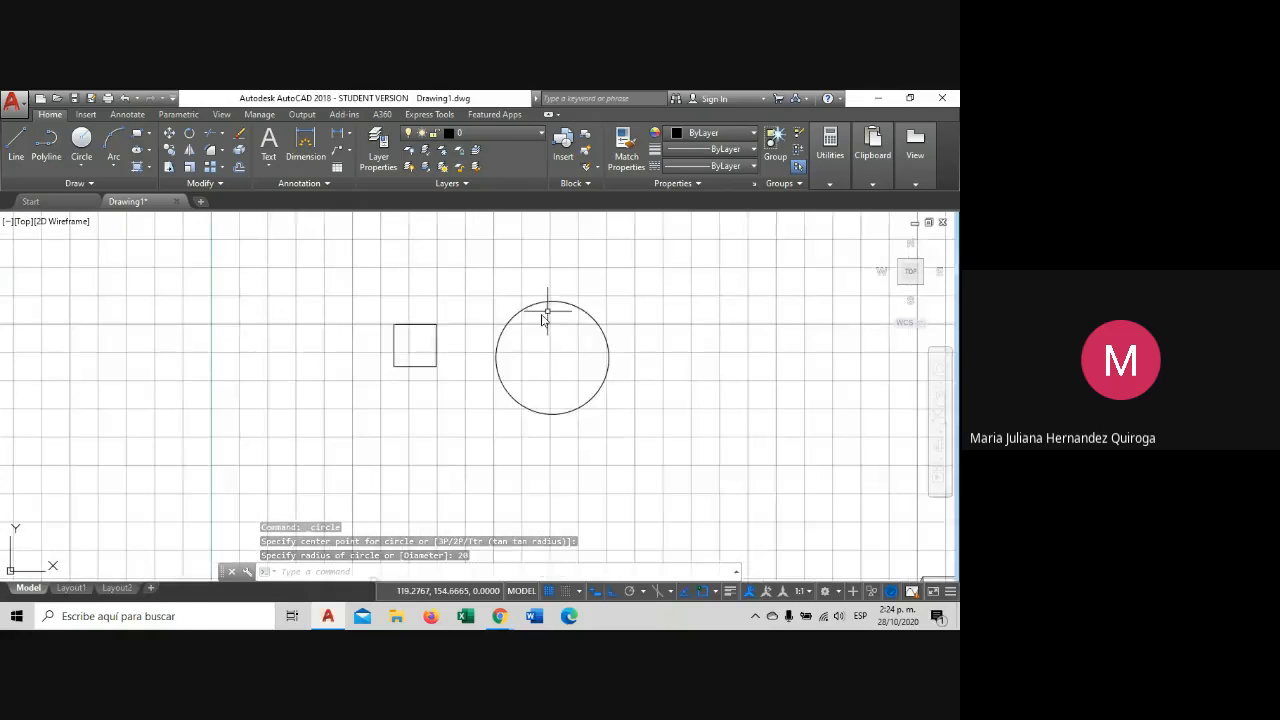
middle_drag(543, 318, 480, 321)
text(rec)
key(Return)
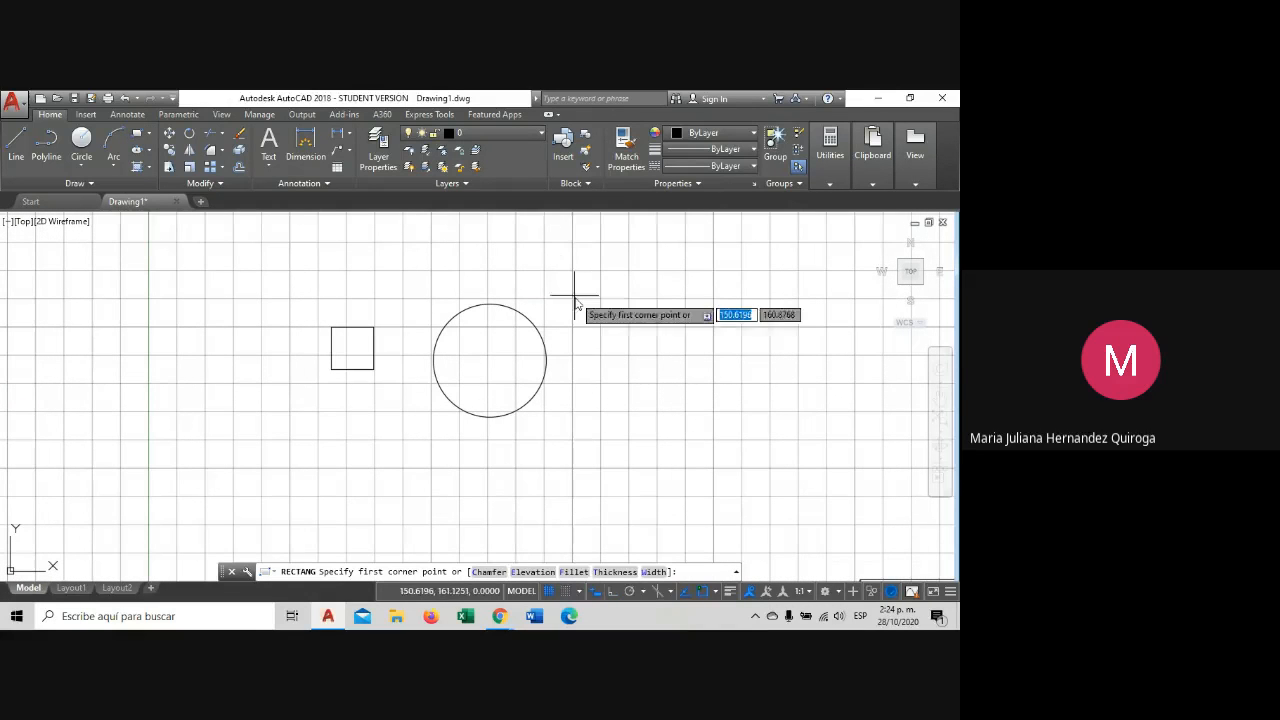
click(576, 297)
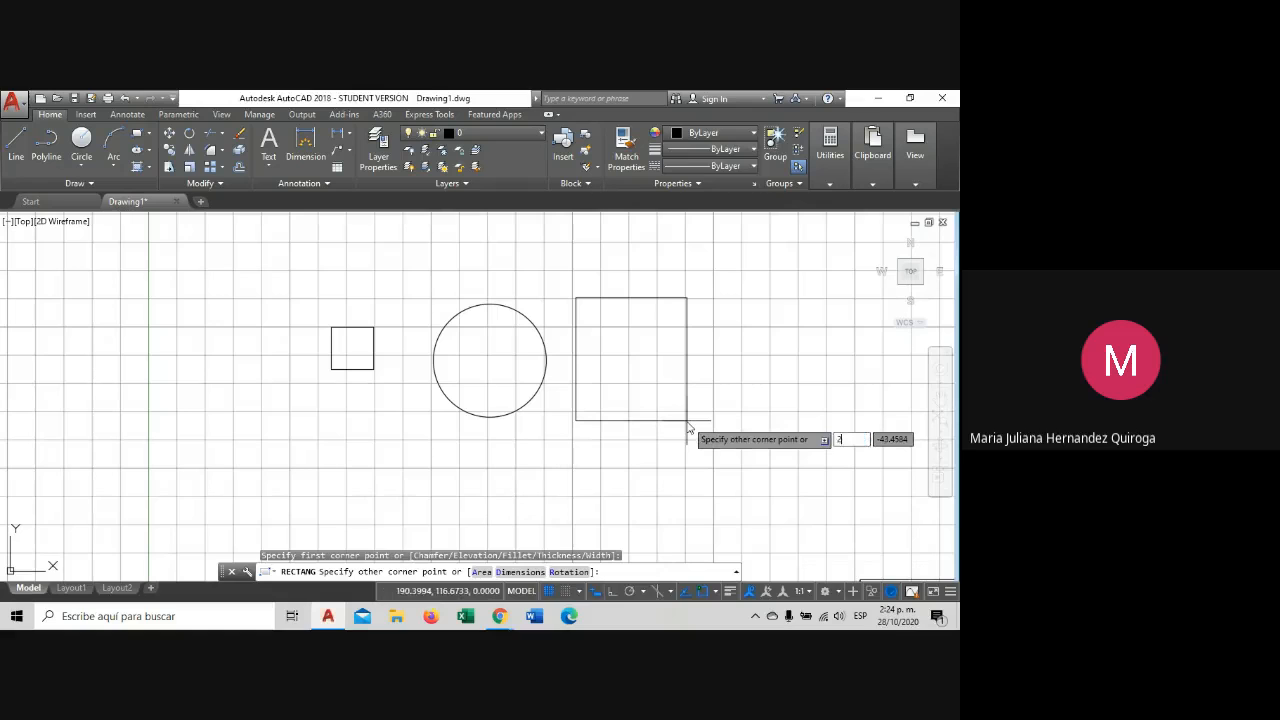
key(Tab)
text(20)
key(Return)
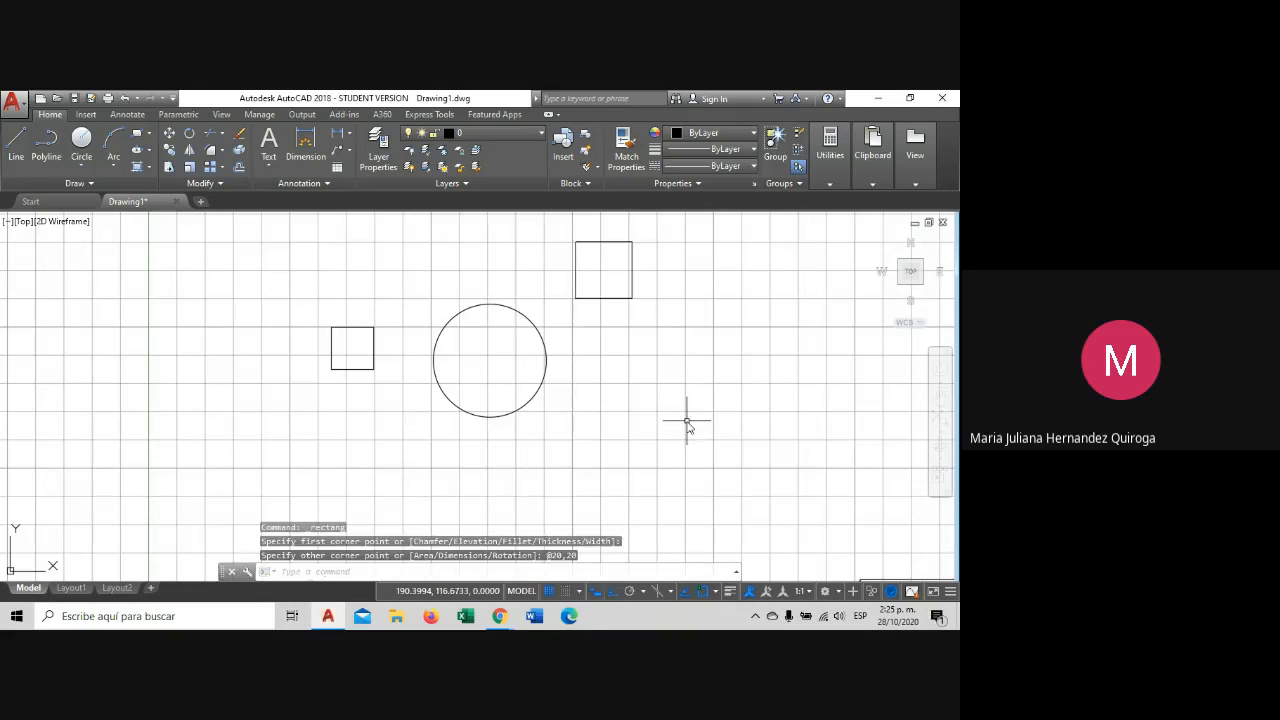
click(626, 298)
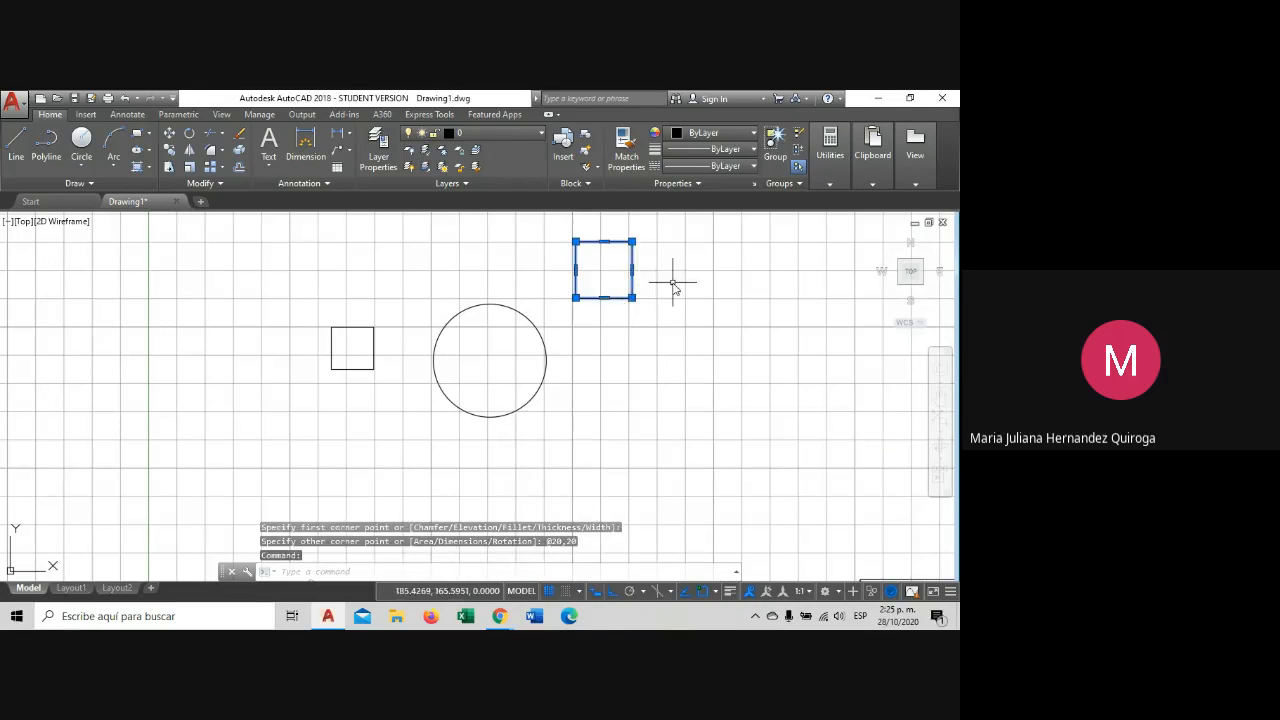
key(Delete)
Draw a 40 by 40 square above and to the right of the circle.
click(137, 132)
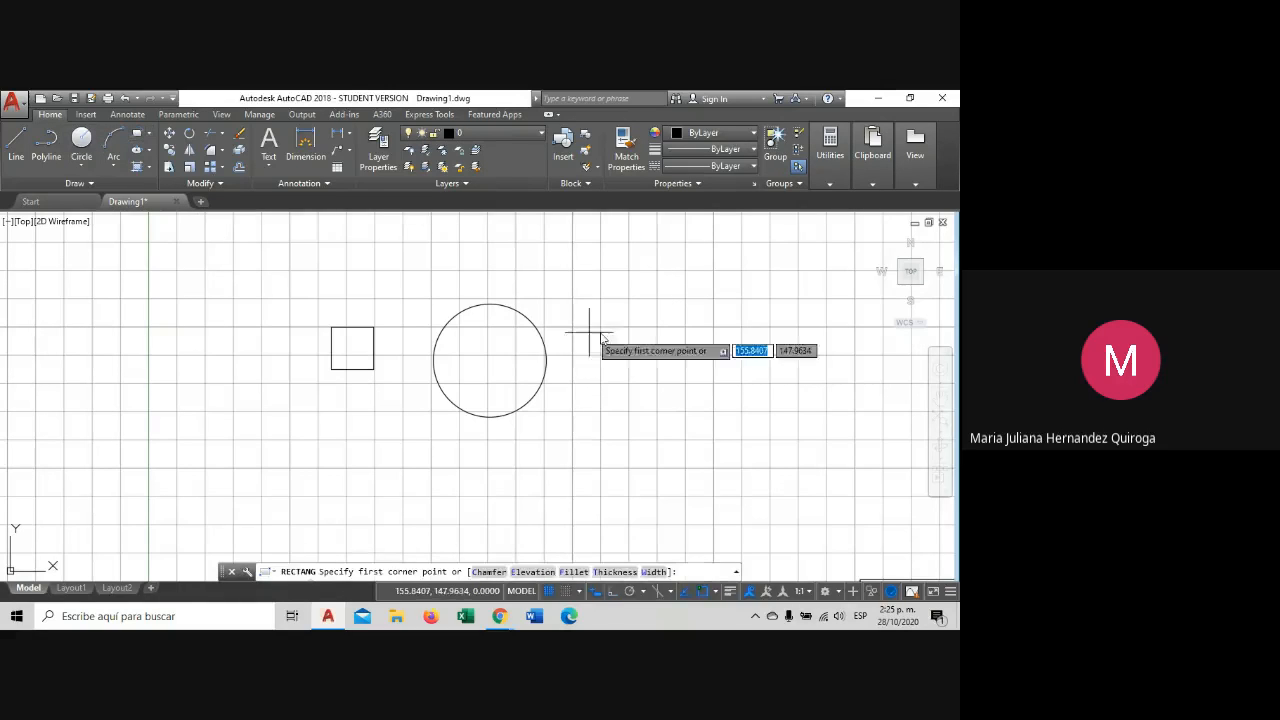
click(635, 323)
text(4)
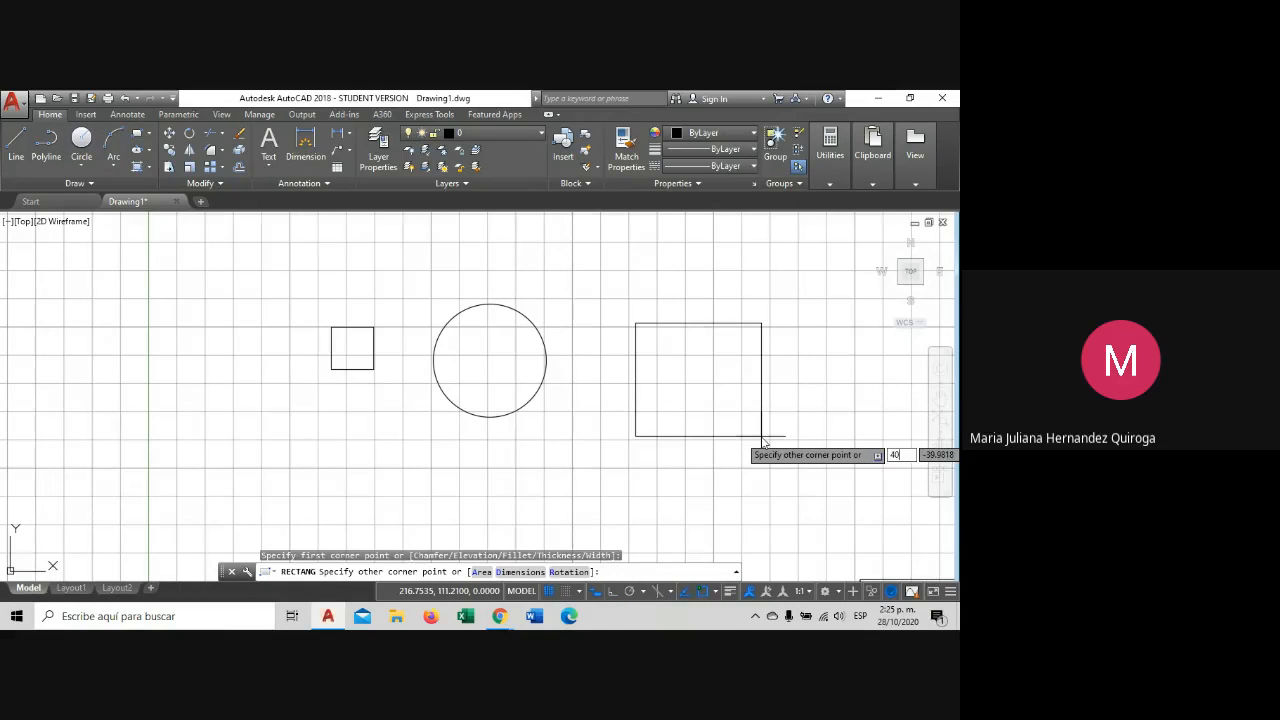
text(0)
key(Tab)
text(40)
key(Return)
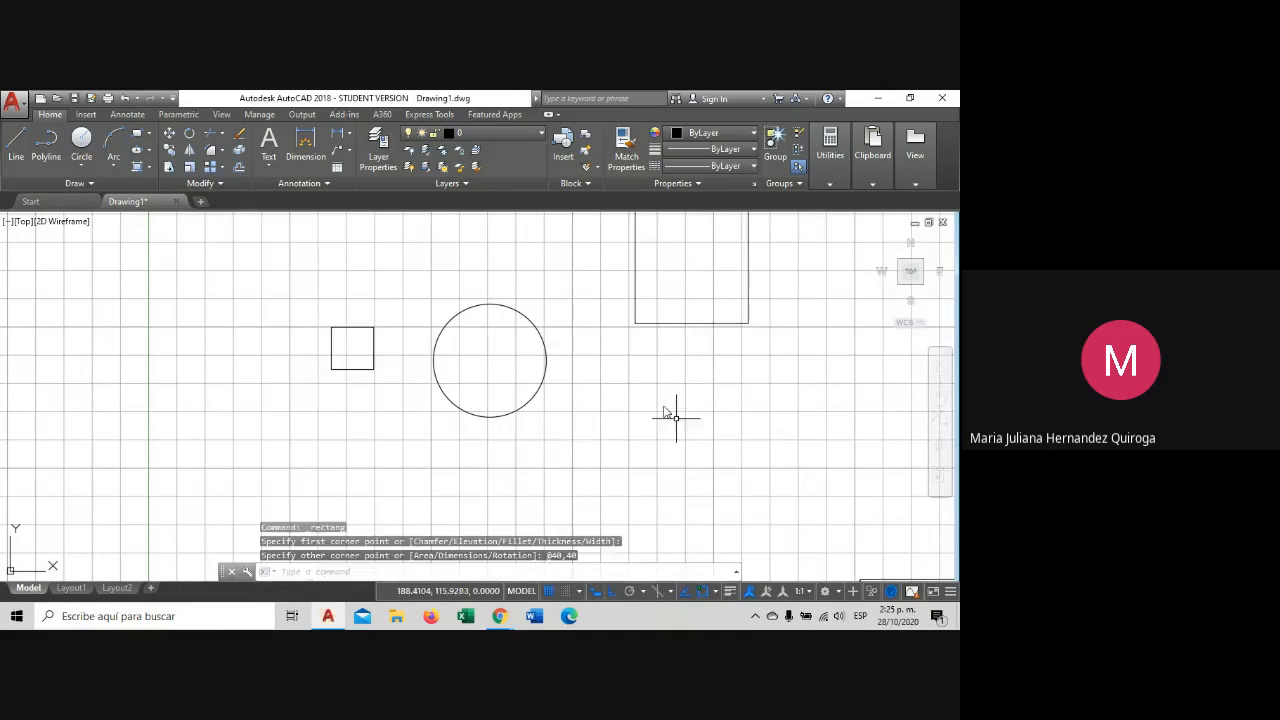
Select the 40 by 40 square twice with a crossing window over its lower edge, clearing the selection each time.
click(672, 325)
click(645, 292)
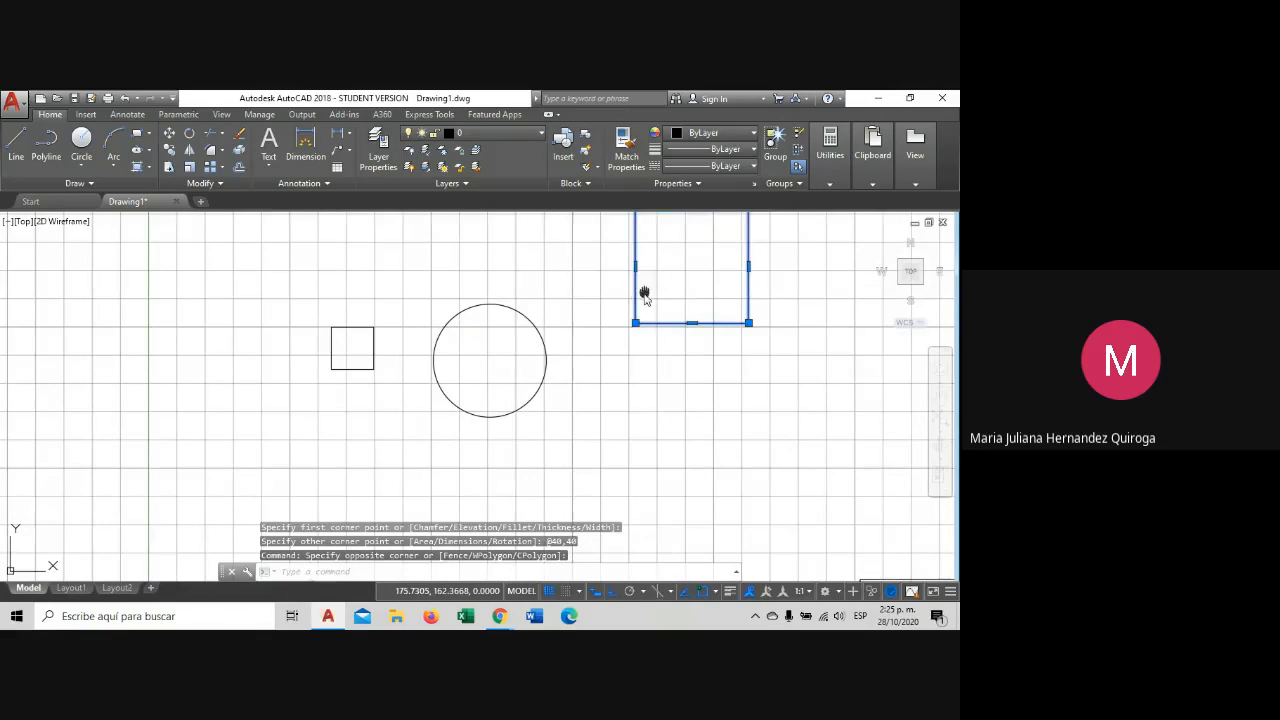
middle_drag(645, 292, 636, 325)
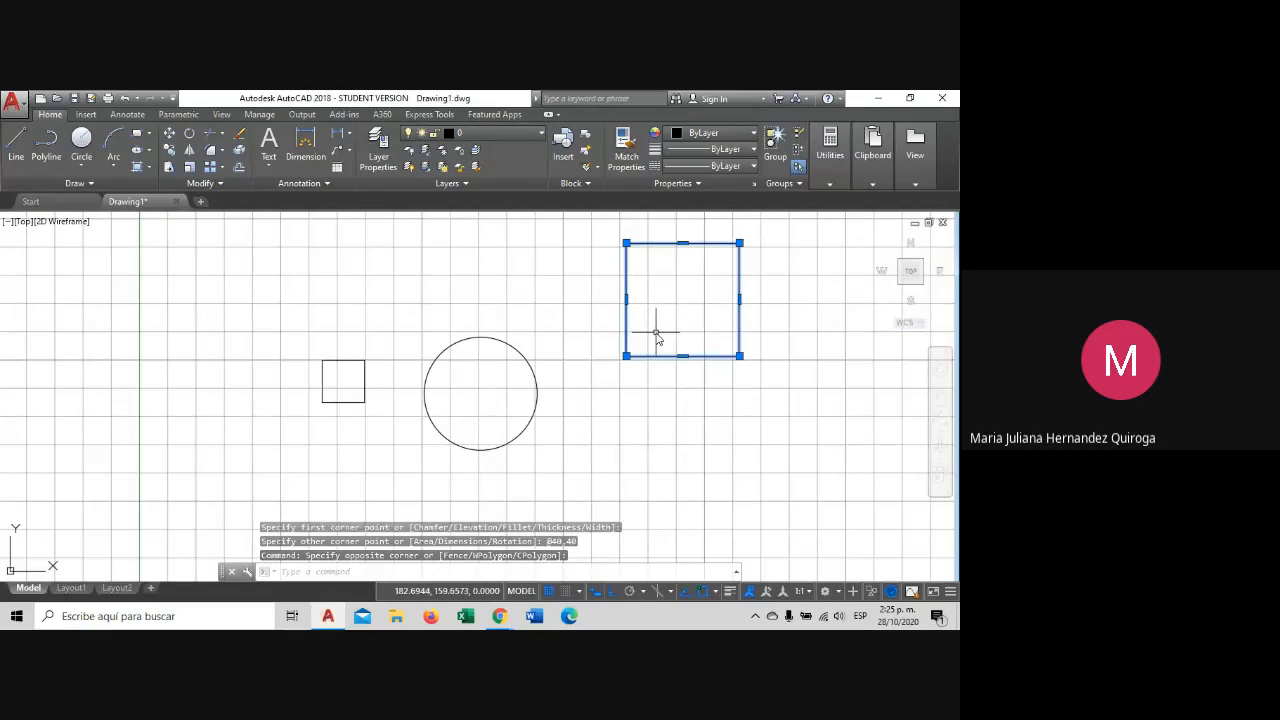
key(Escape)
click(712, 322)
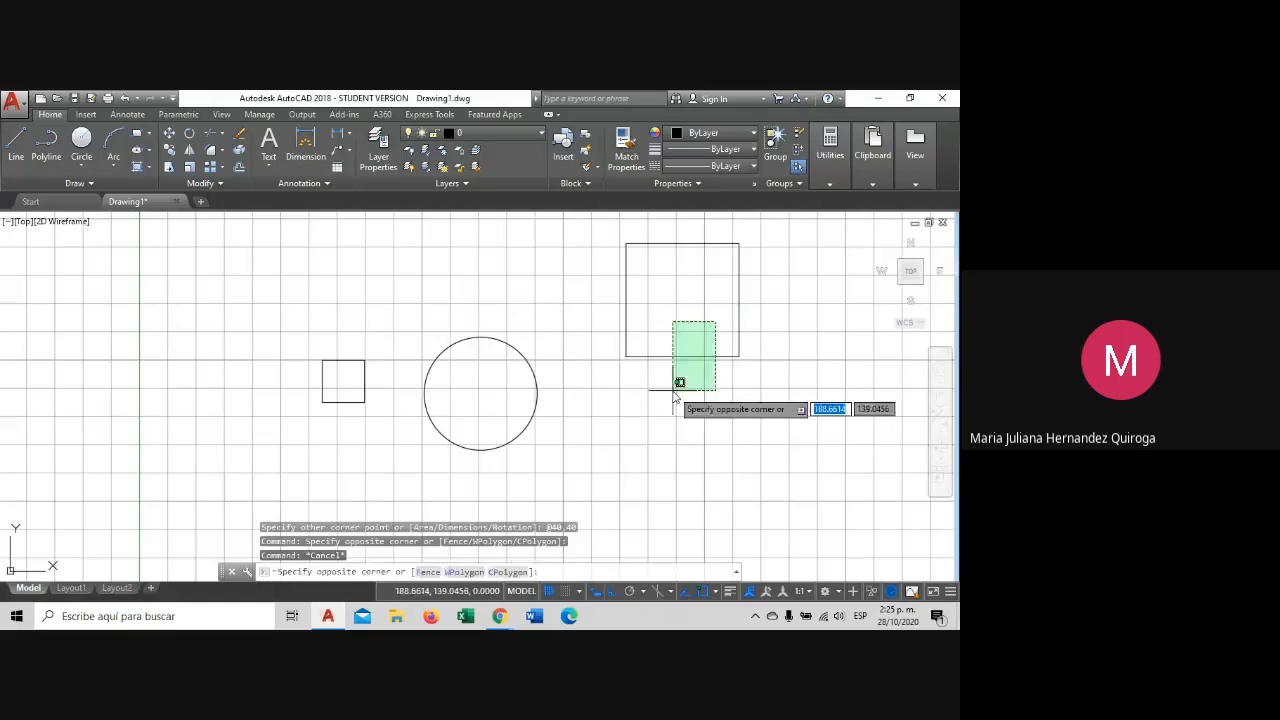
click(678, 380)
scroll(745, 358, up, 2)
middle_drag(735, 318, 702, 360)
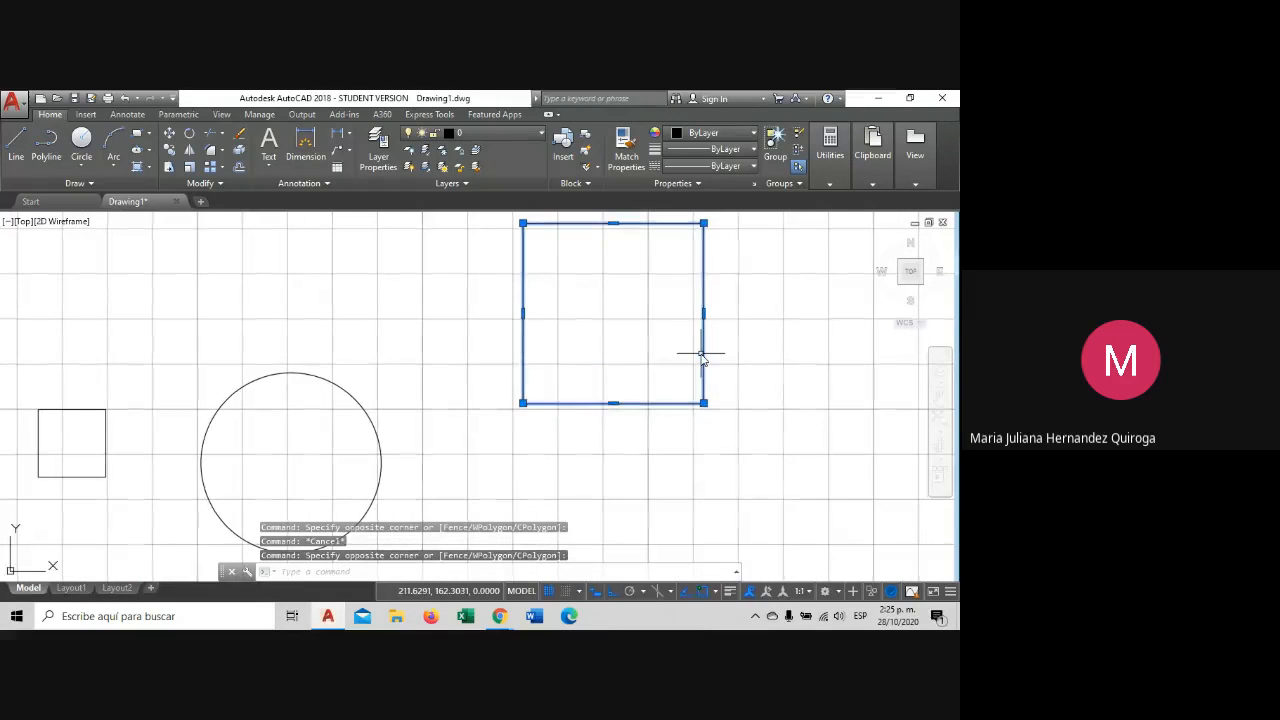
key(Escape)
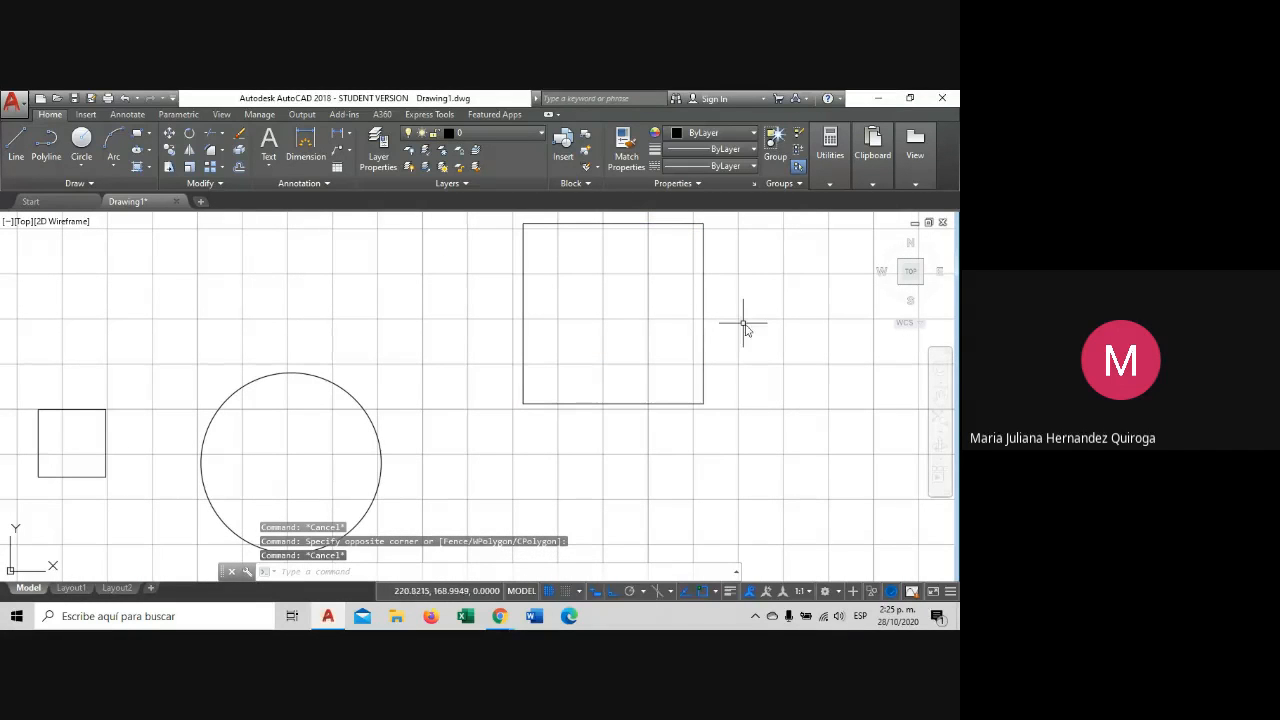
click(743, 325)
click(661, 368)
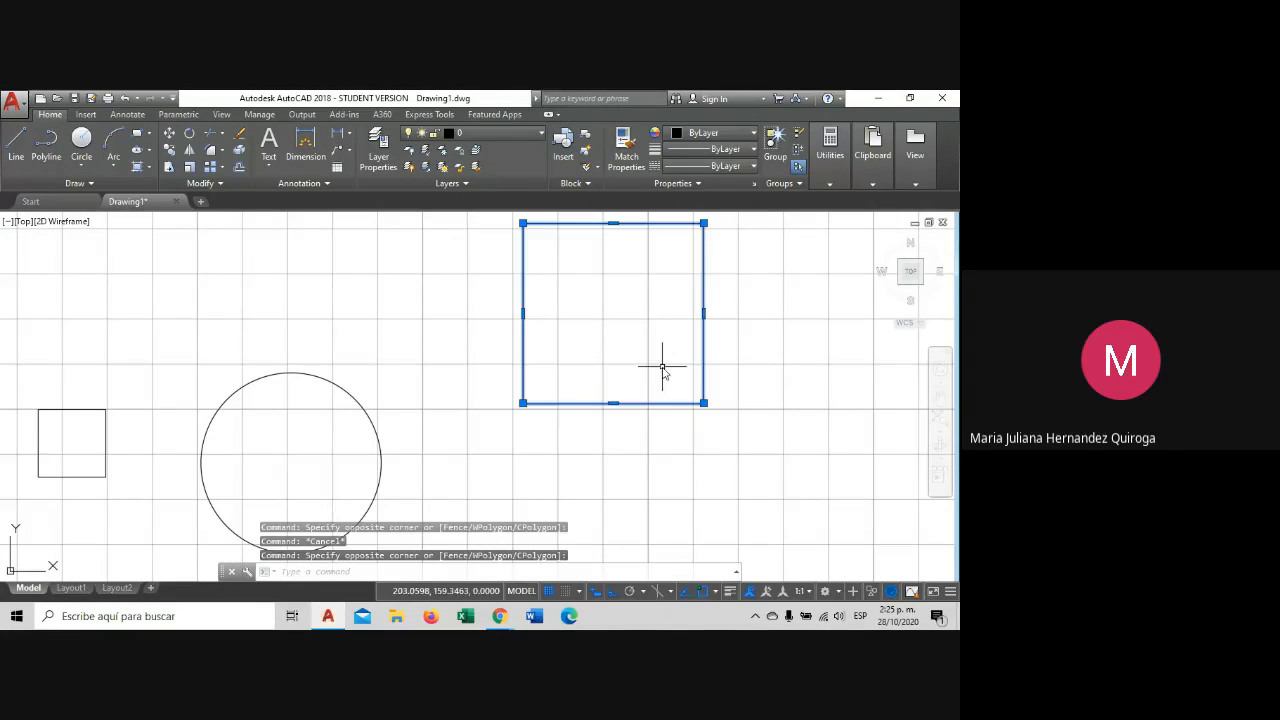
click(169, 133)
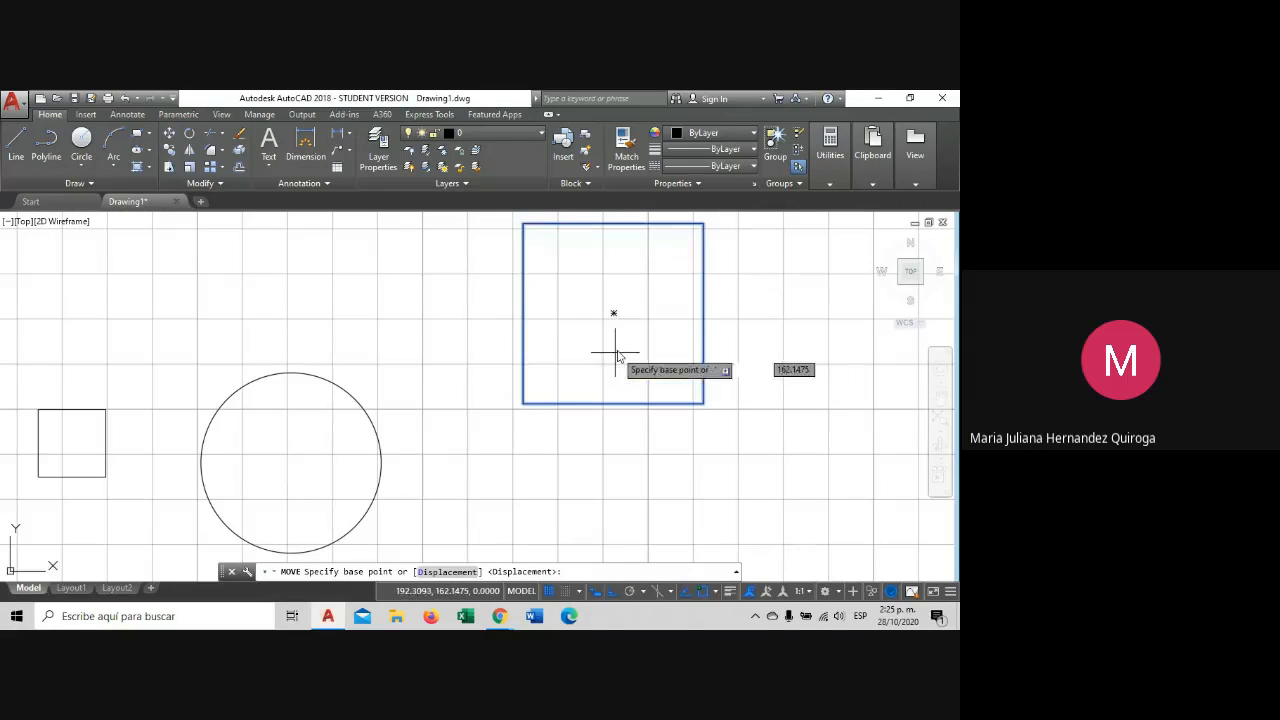
click(701, 591)
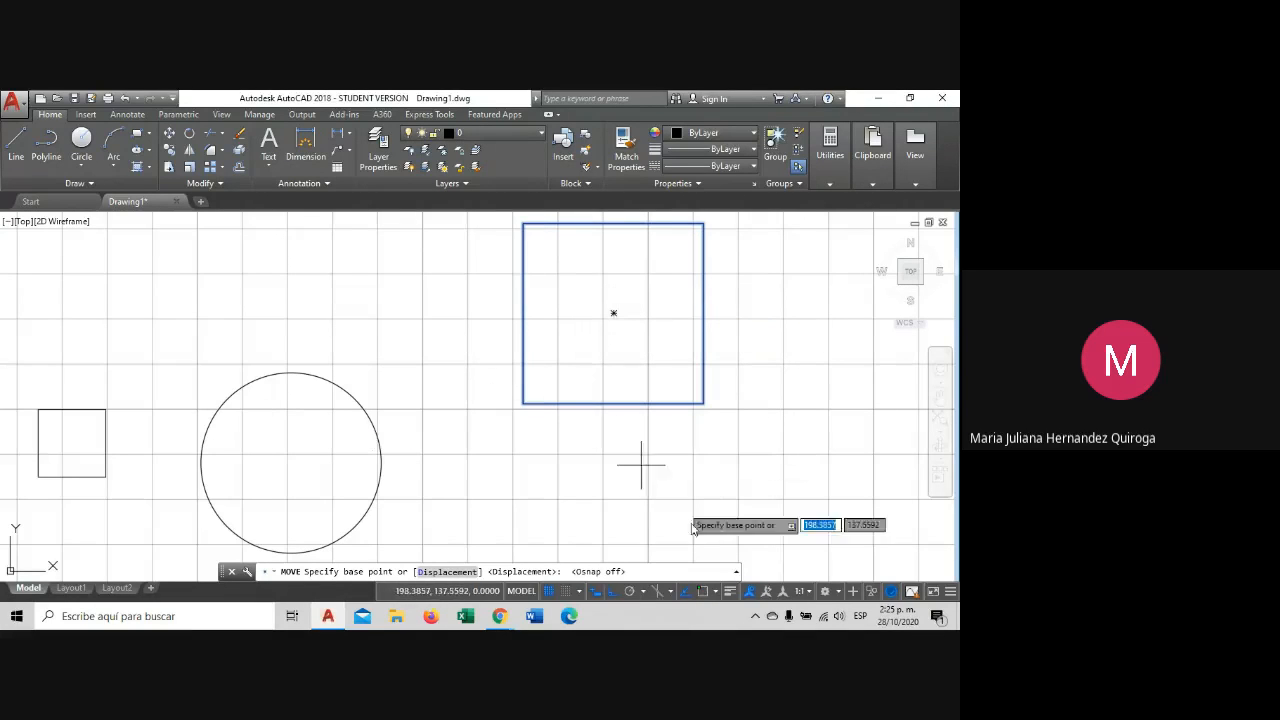
click(704, 592)
key(Escape)
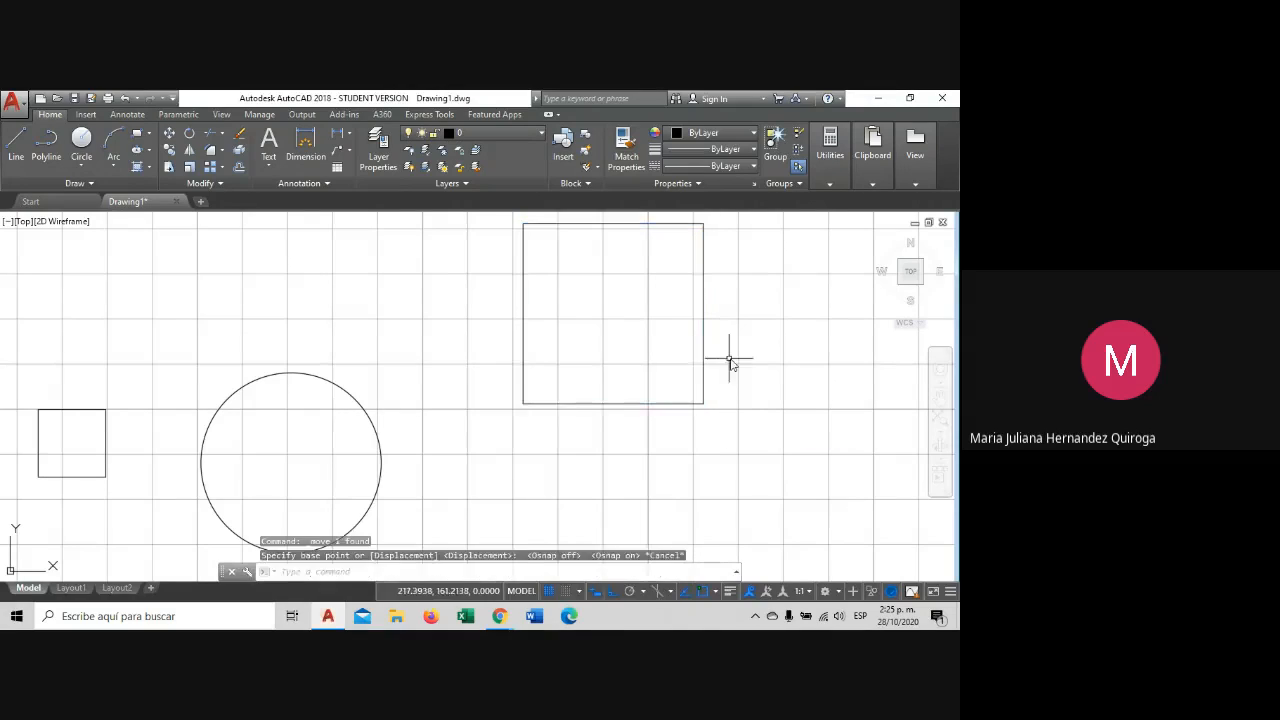
Move the 40 by 40 square from its geometric center onto the circle's center, and check how the two shapes fit.
click(665, 340)
click(268, 212)
click(170, 135)
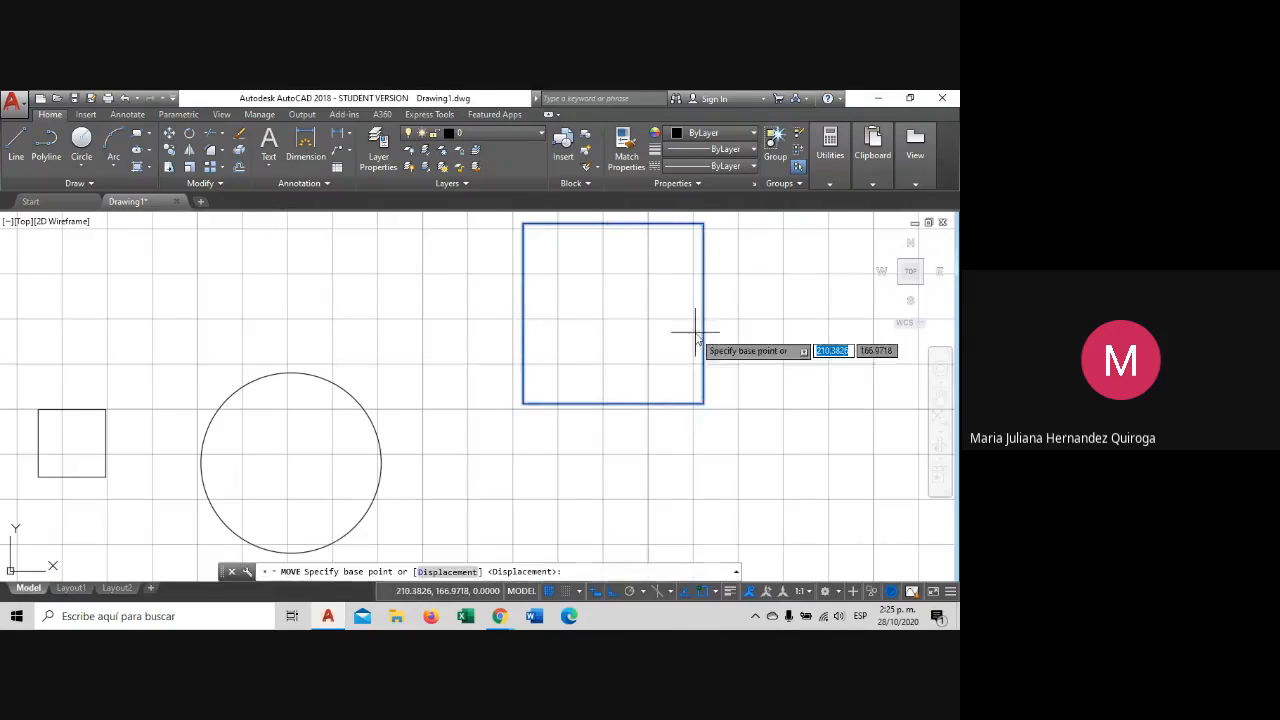
click(613, 313)
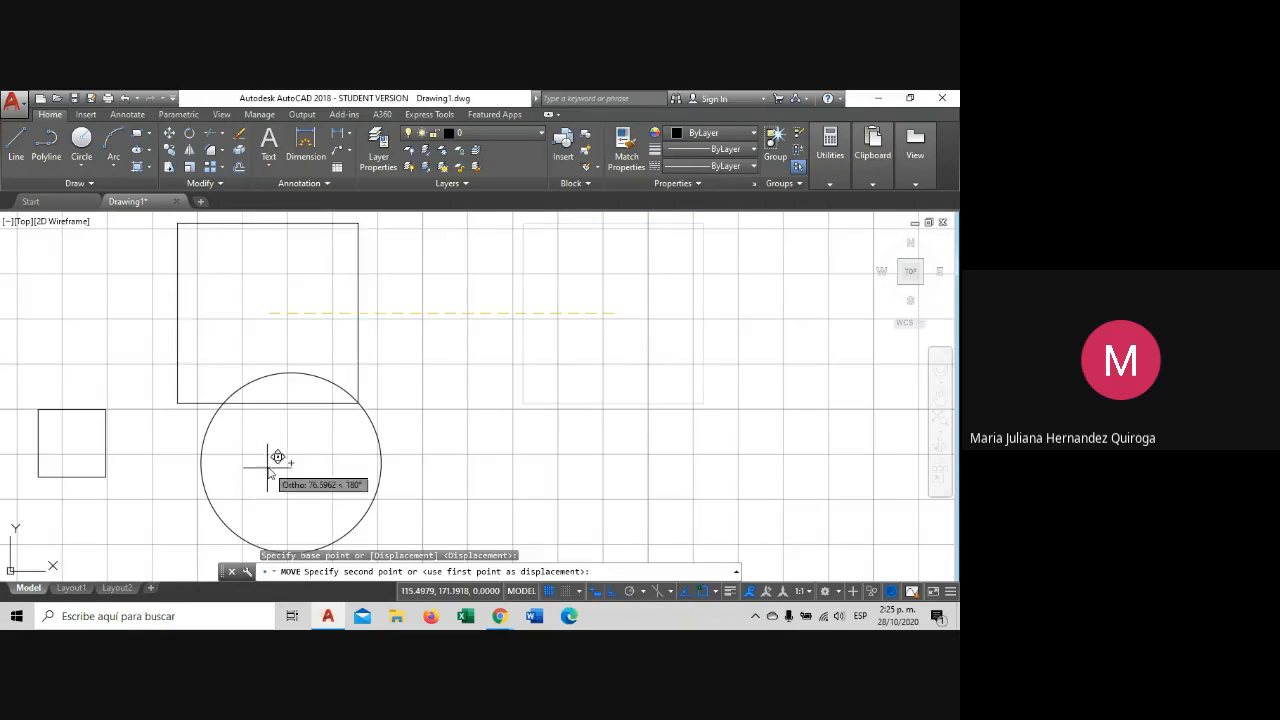
click(291, 463)
middle_drag(343, 434, 438, 355)
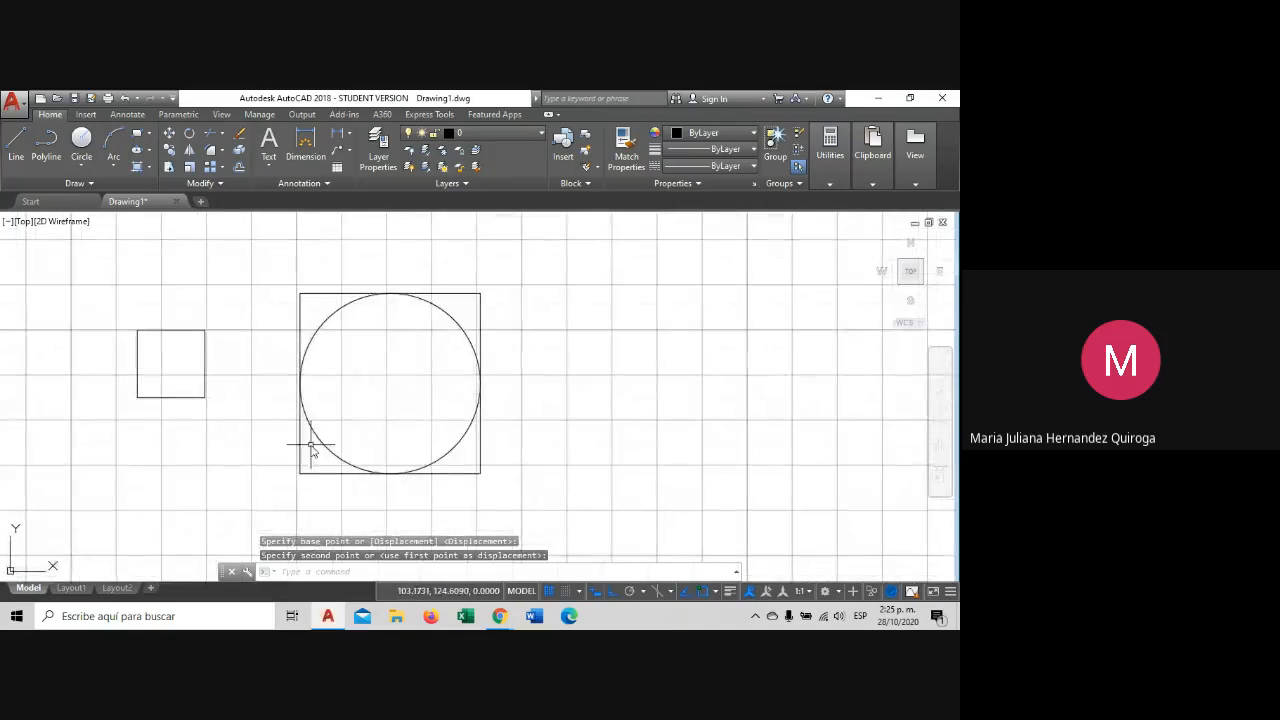
scroll(306, 372, up, 4)
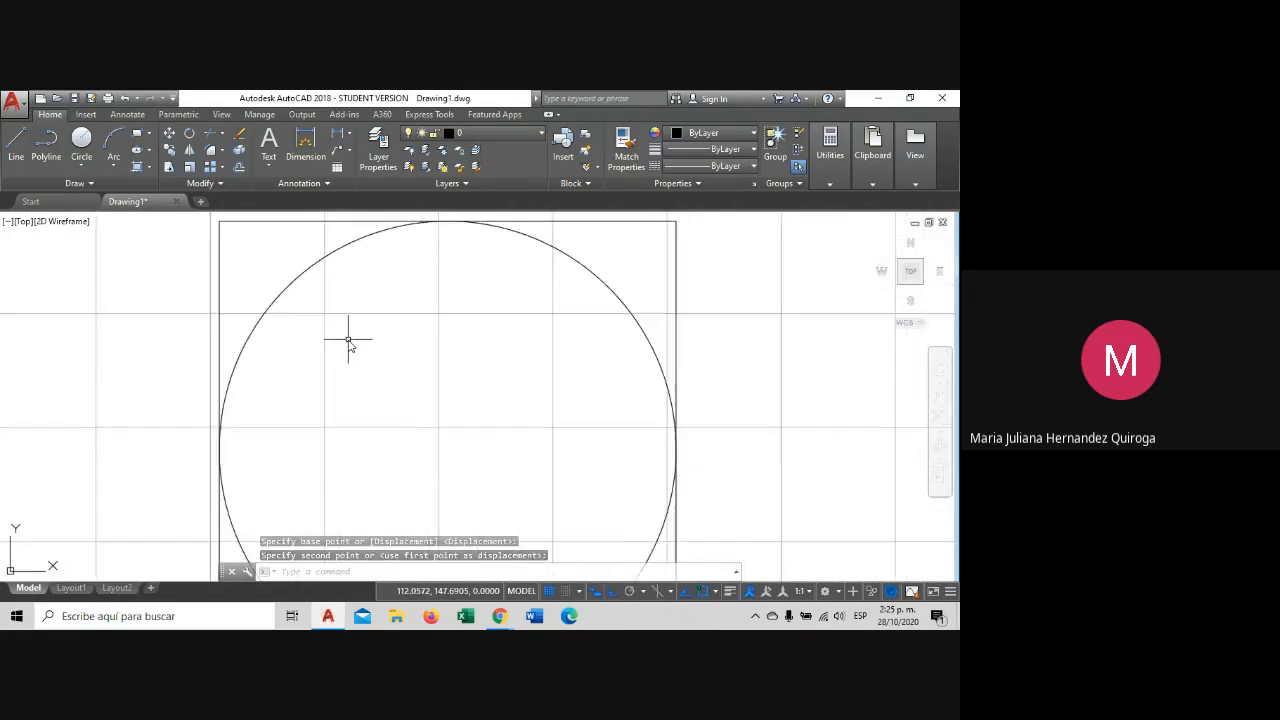
scroll(349, 337, down, 4)
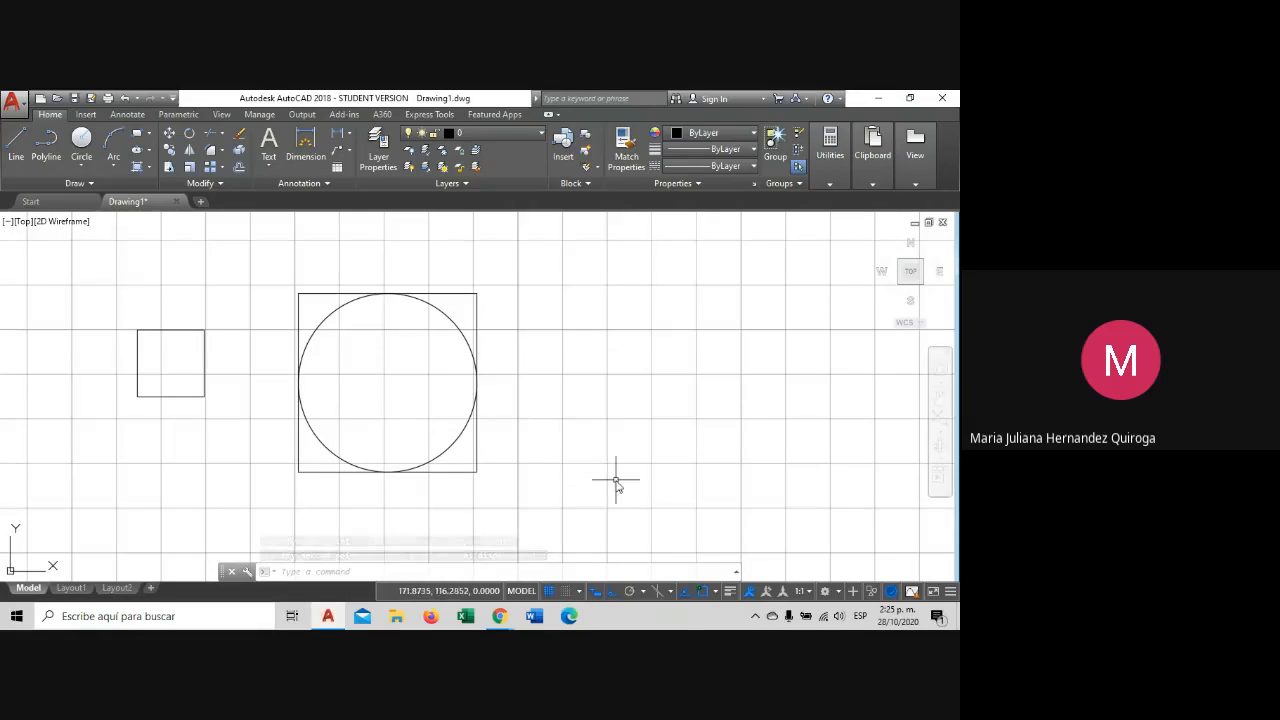
Switch to the Google Meet call to read the chat, mute the microphone, close the chat, and return to AutoCAD.
mouse_move(507, 620)
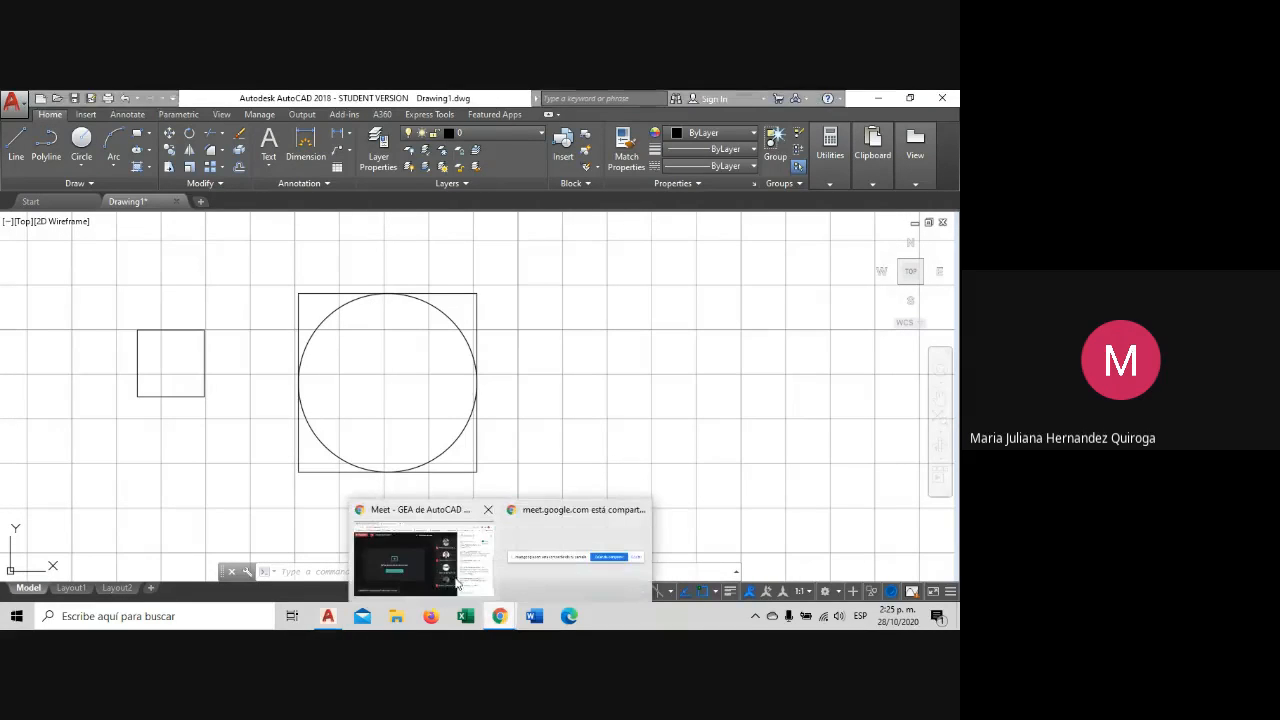
click(422, 562)
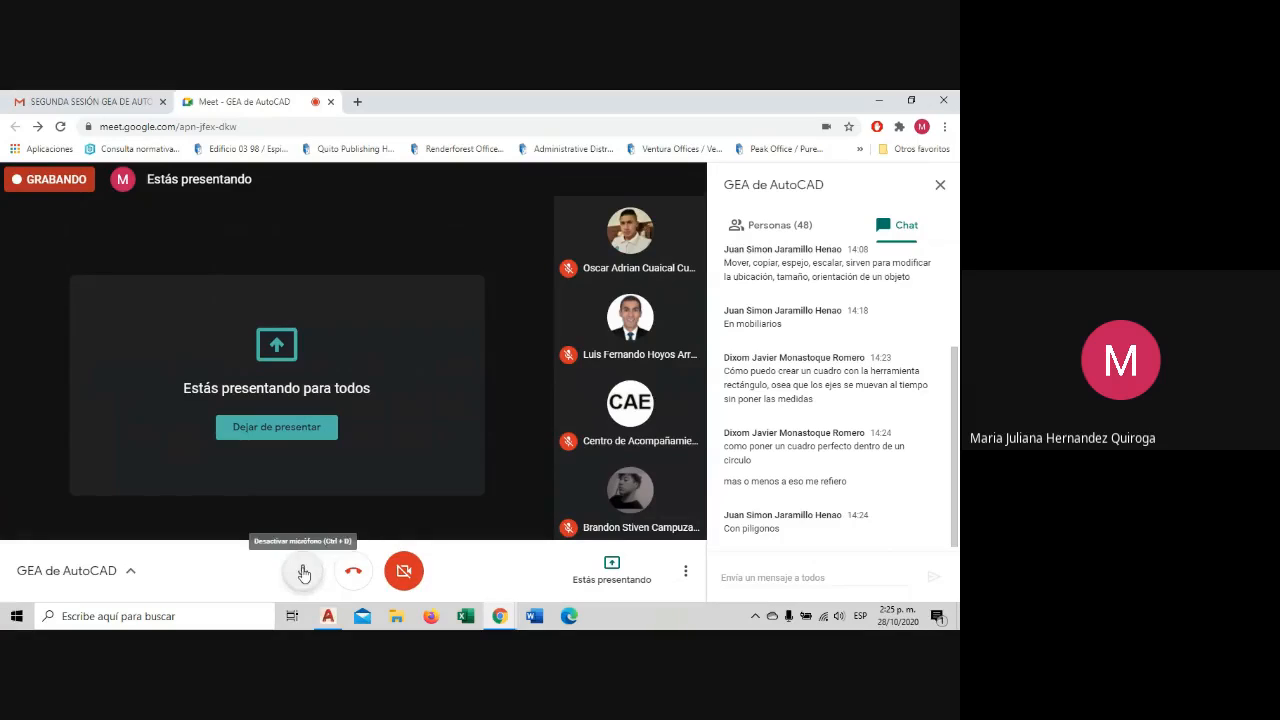
click(304, 573)
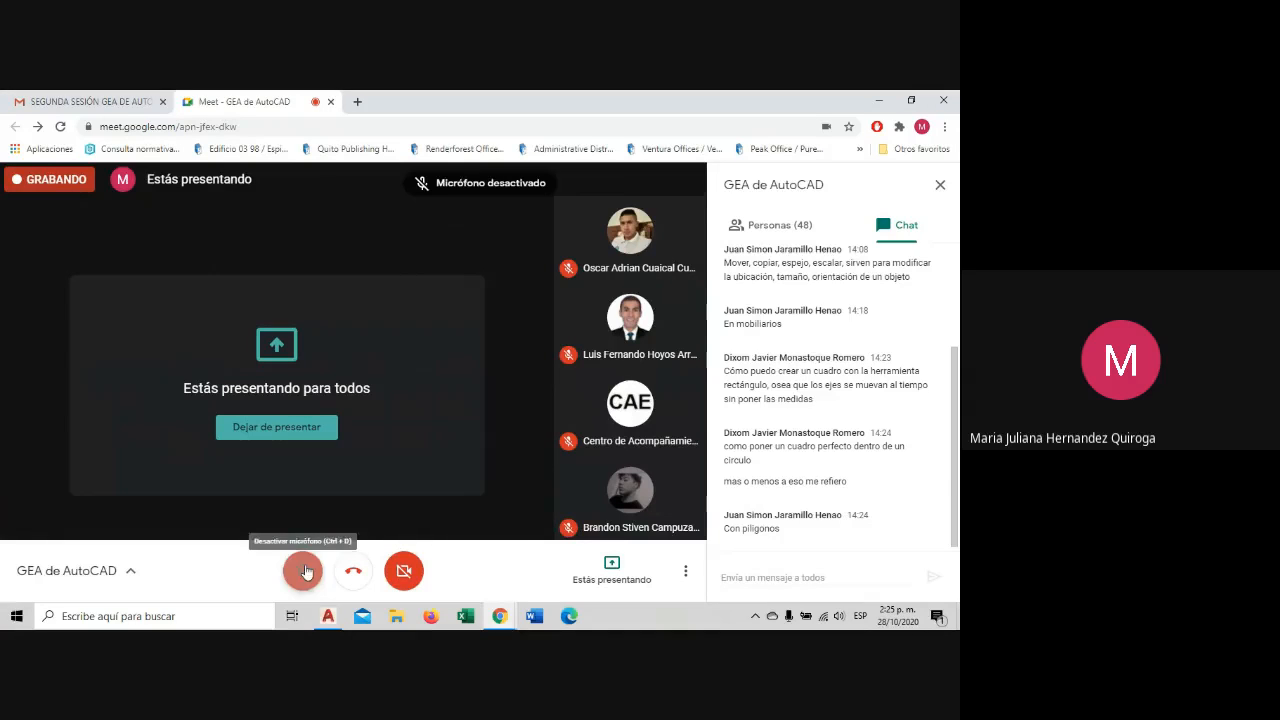
click(942, 188)
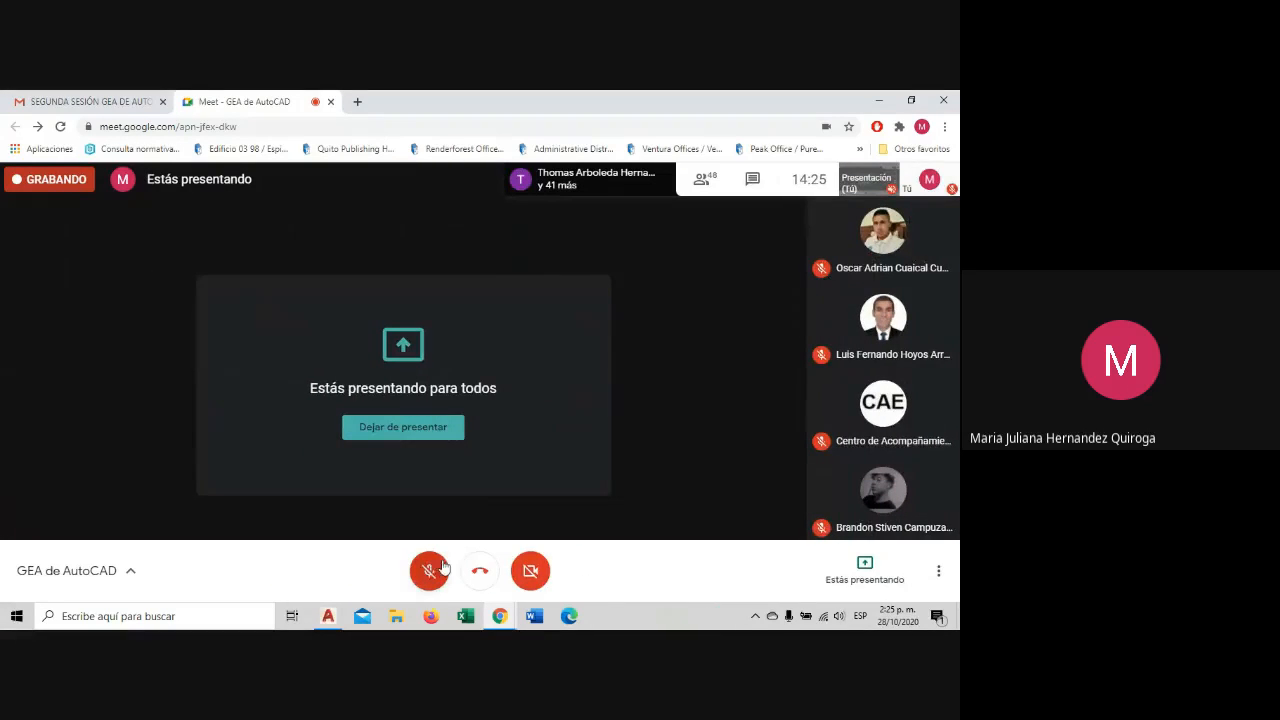
click(328, 615)
Draw a 4-sided polygon inscribed in a circle with a radius of about 44, to the right of the square and circle.
scroll(513, 381, down, 4)
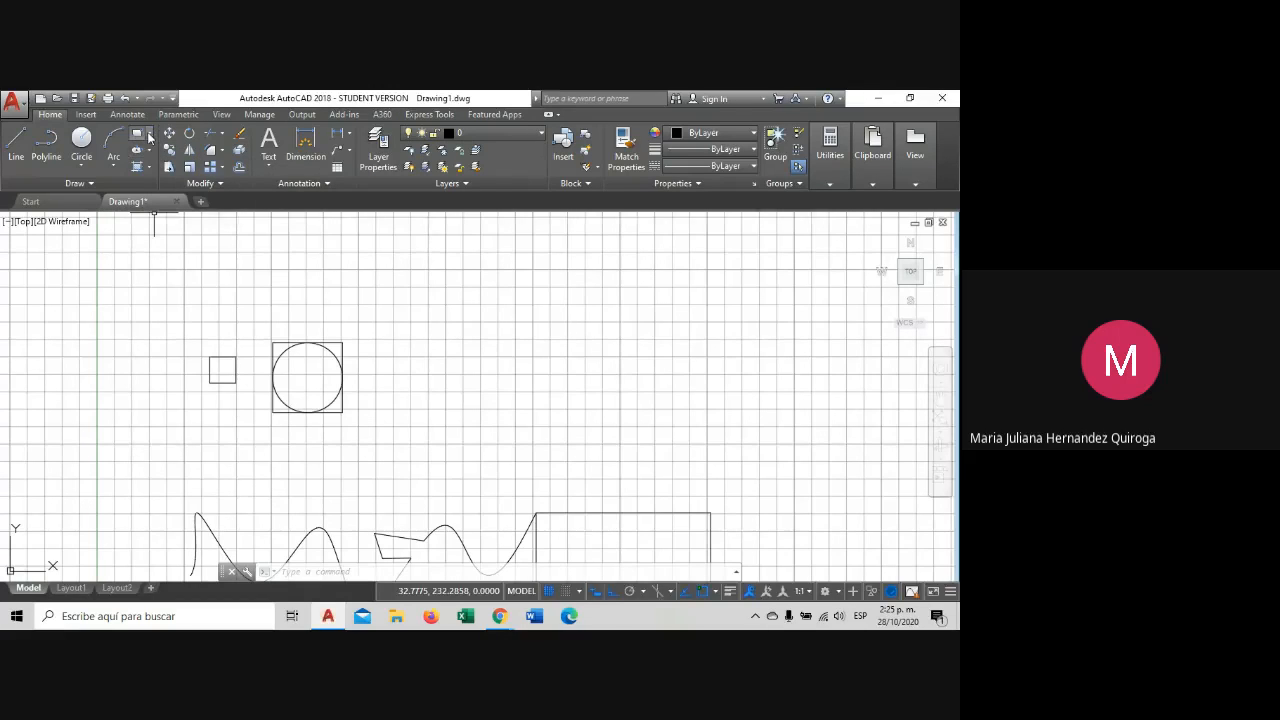
click(148, 134)
click(162, 188)
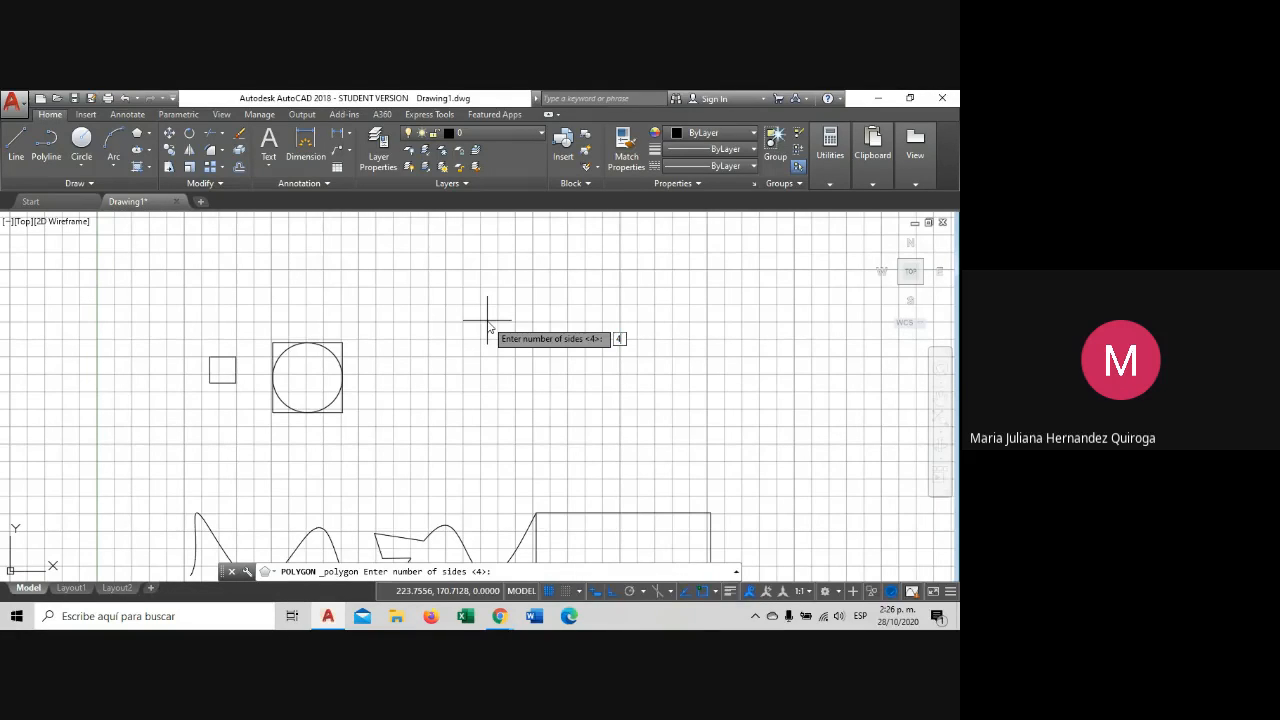
text(4)
key(Return)
click(488, 322)
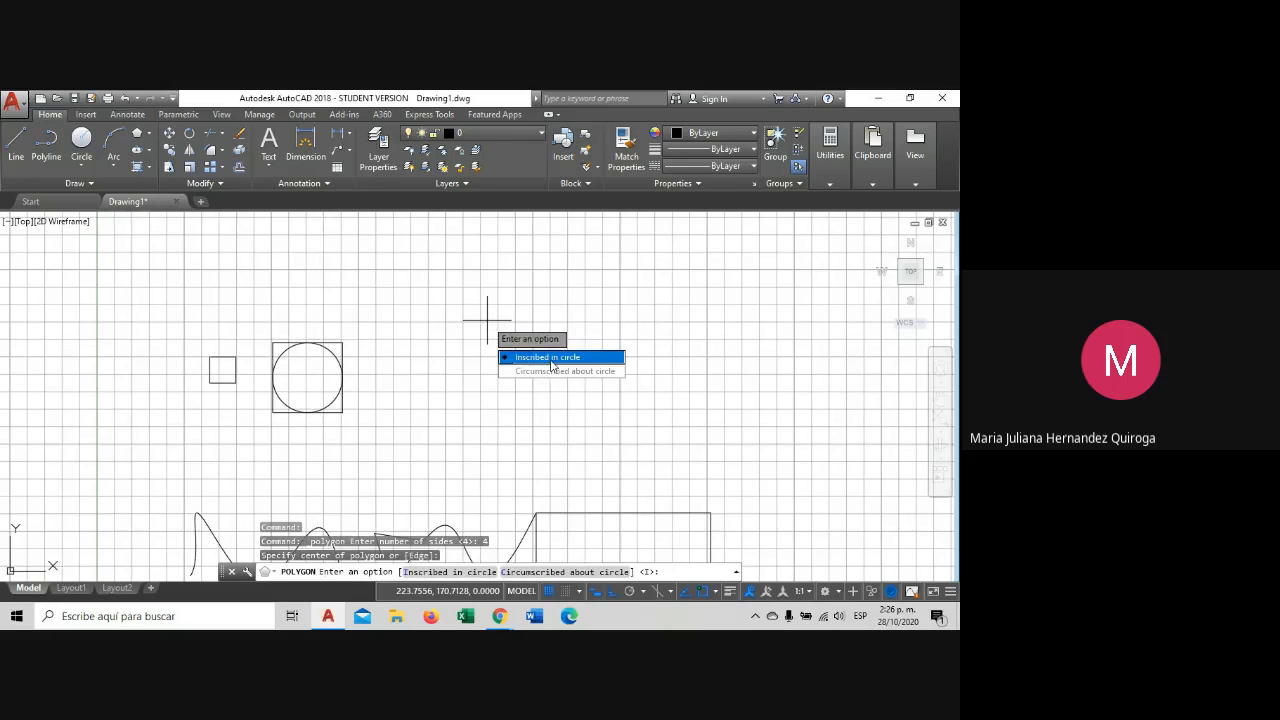
click(551, 365)
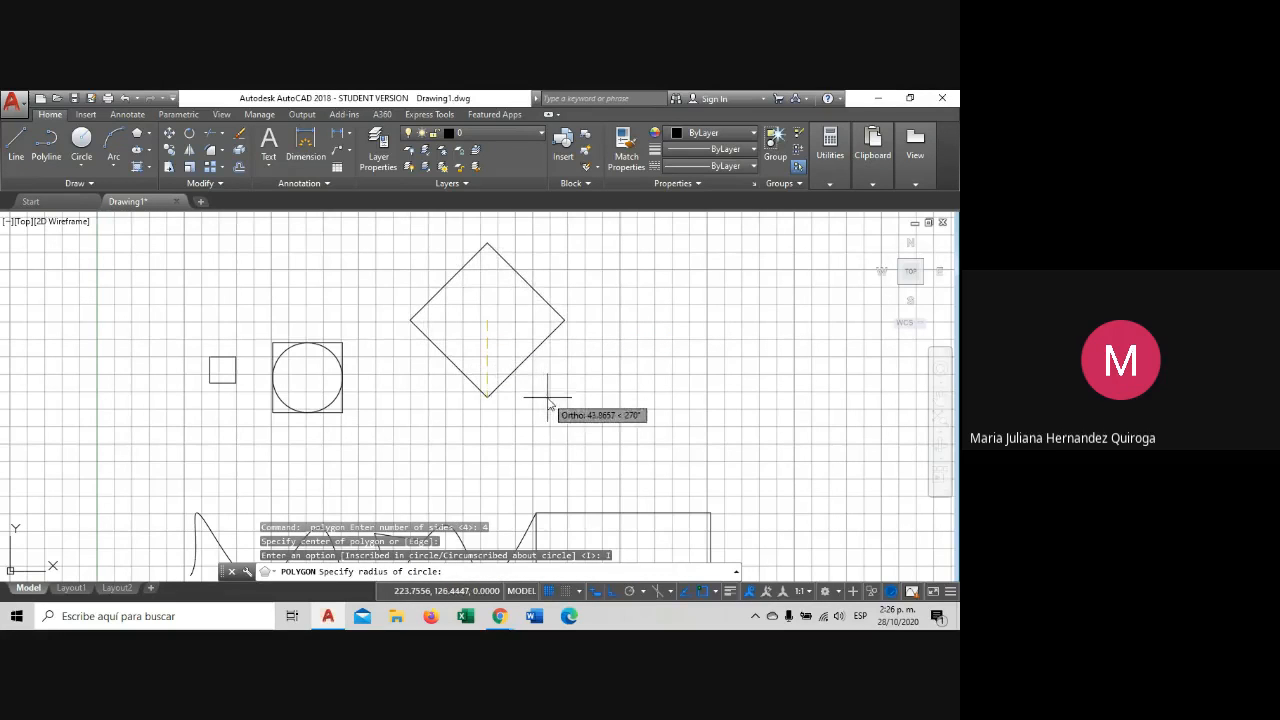
click(565, 378)
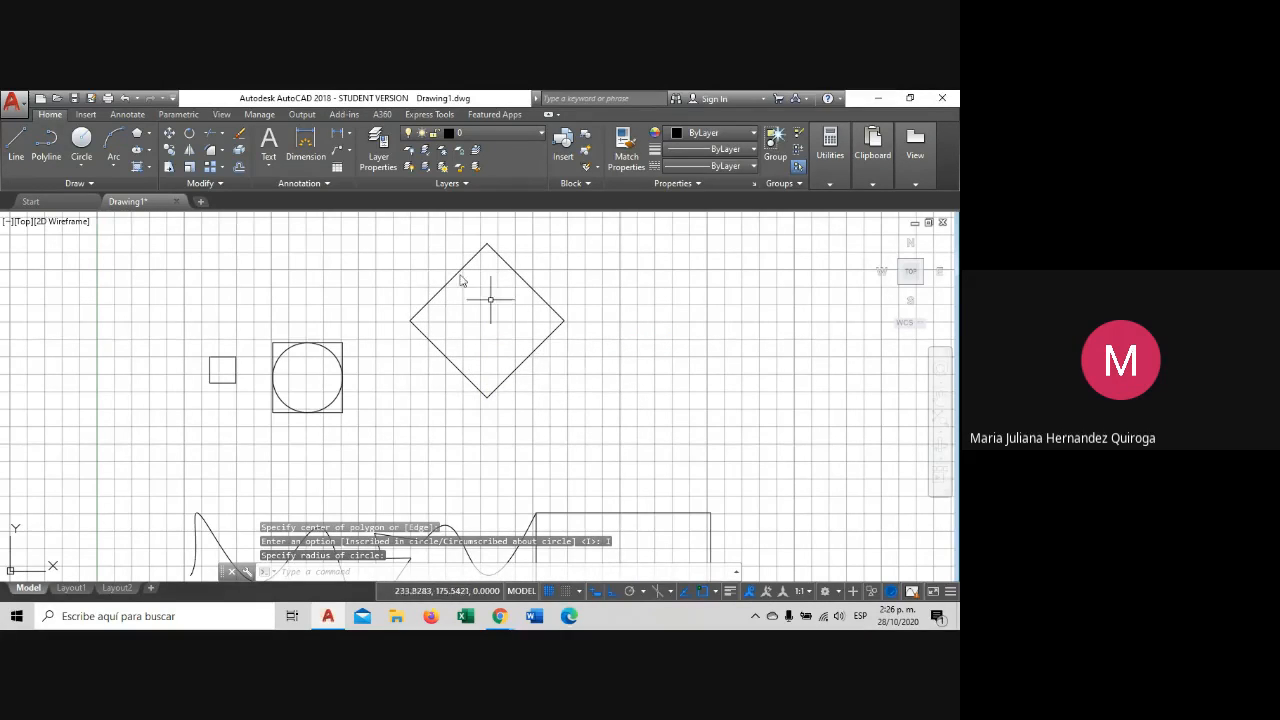
Select the diamond-shaped polygon and erase it from the drawing.
click(534, 336)
click(576, 360)
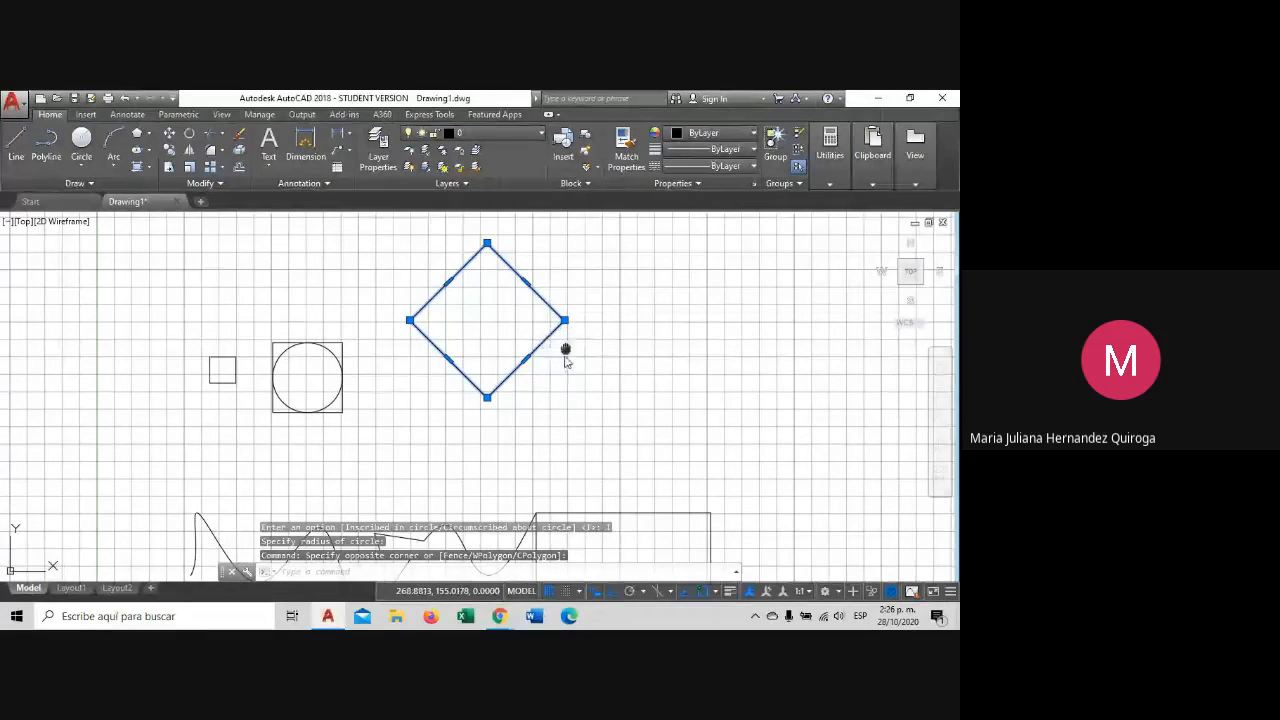
middle_drag(565, 360, 554, 390)
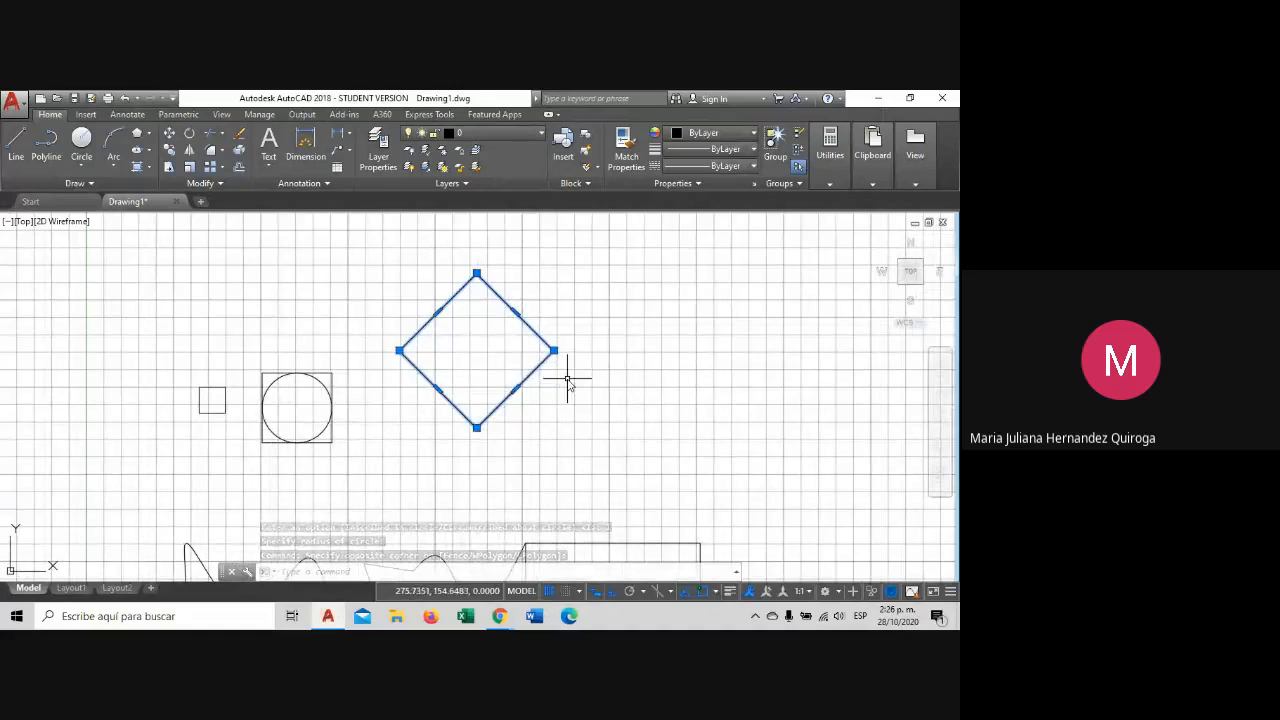
key(Delete)
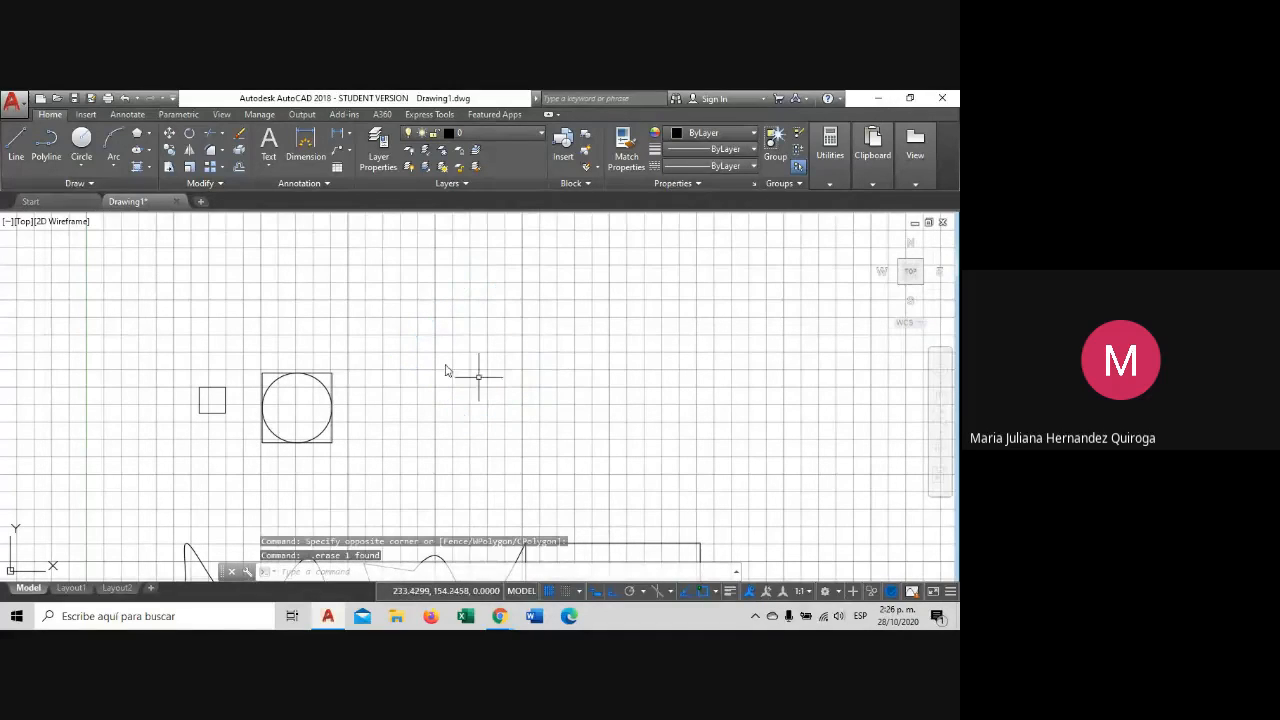
click(148, 134)
middle_drag(350, 393, 389, 316)
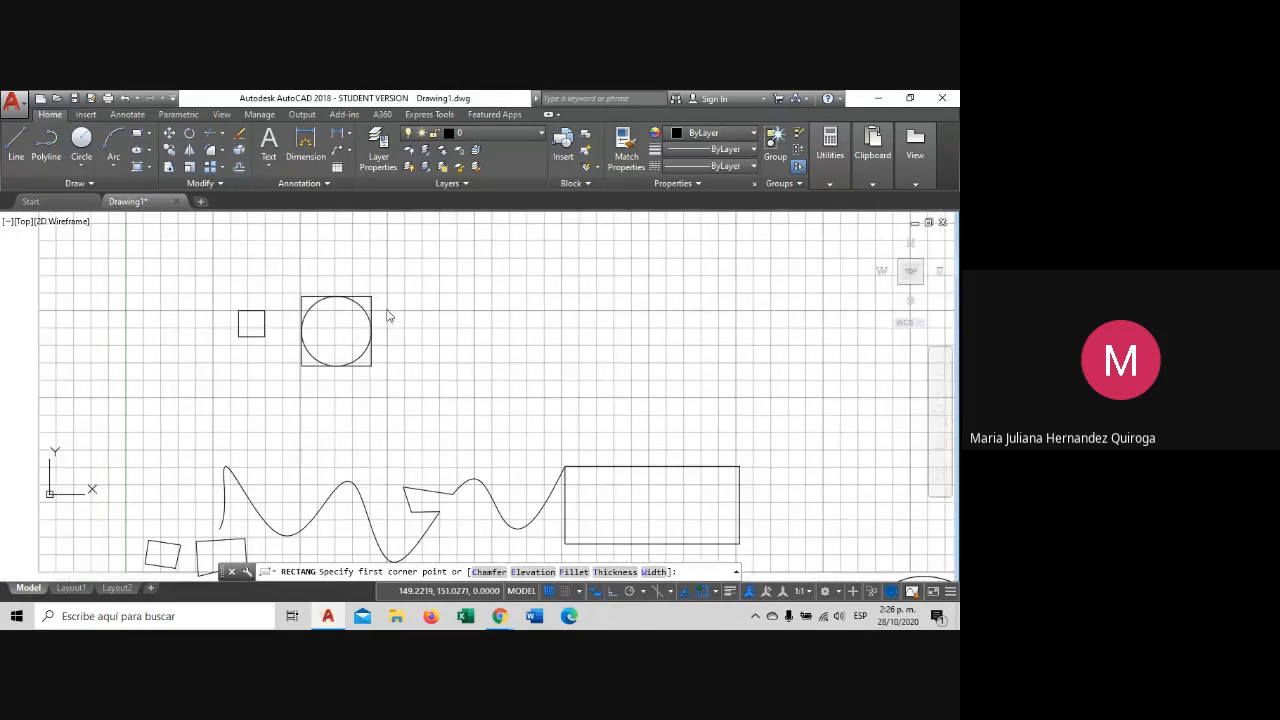
middle_drag(417, 451, 395, 368)
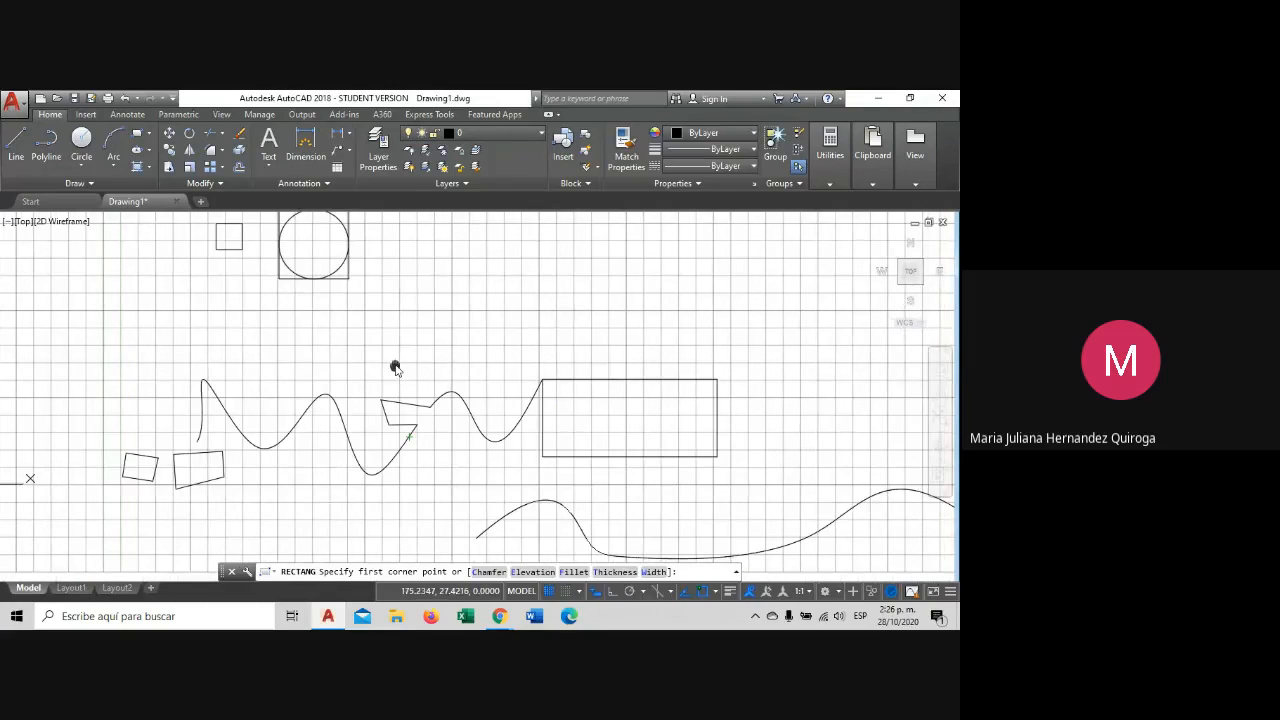
middle_drag(670, 435, 478, 373)
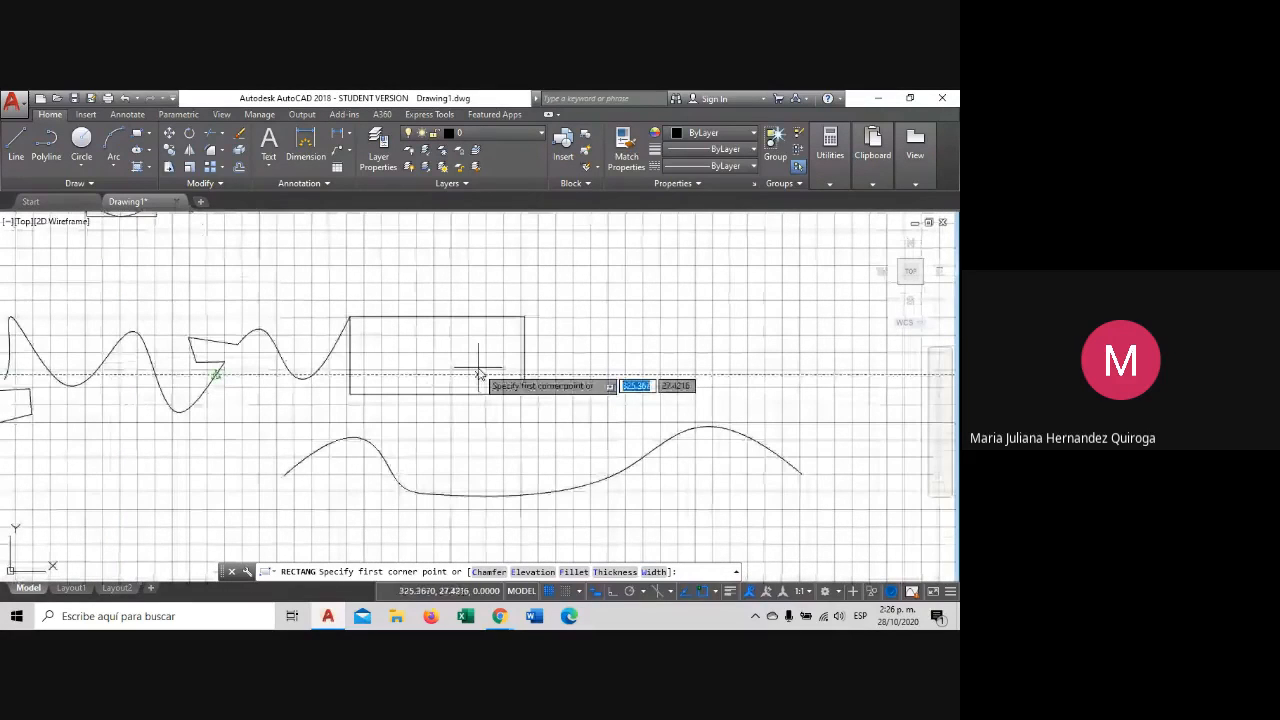
key(Escape)
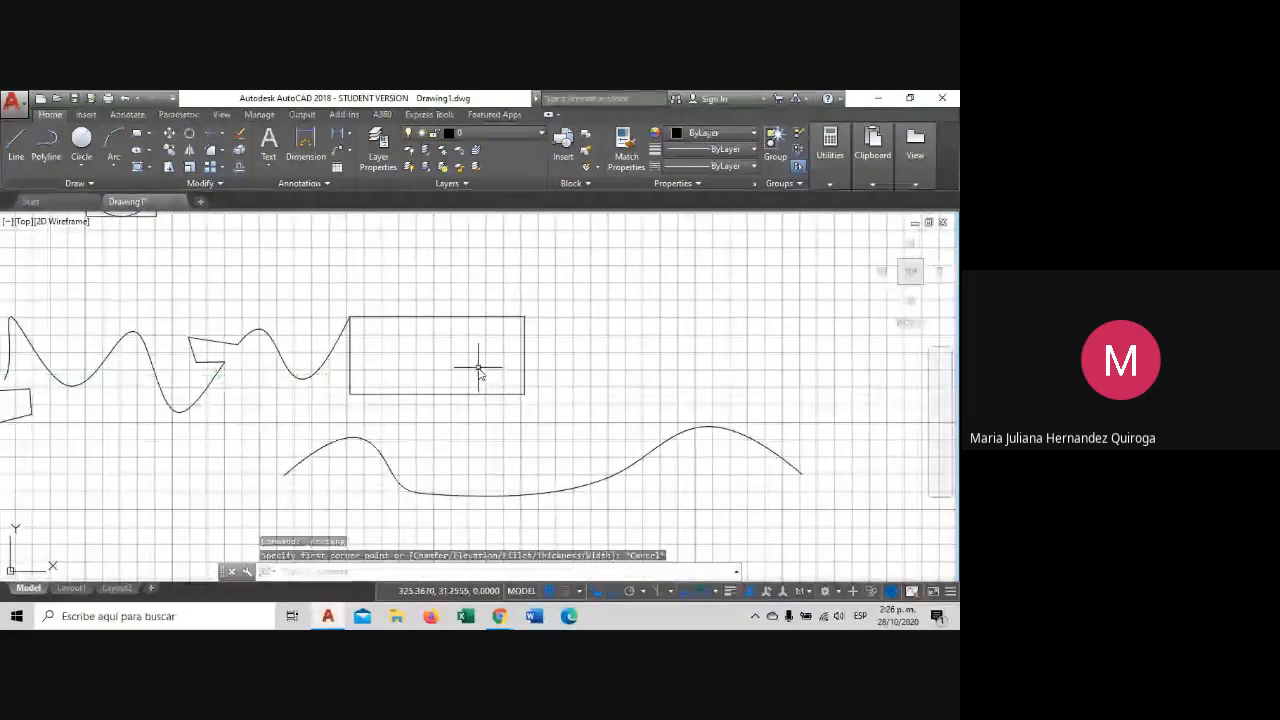
scroll(508, 402, down, 2)
scroll(368, 433, up, 2)
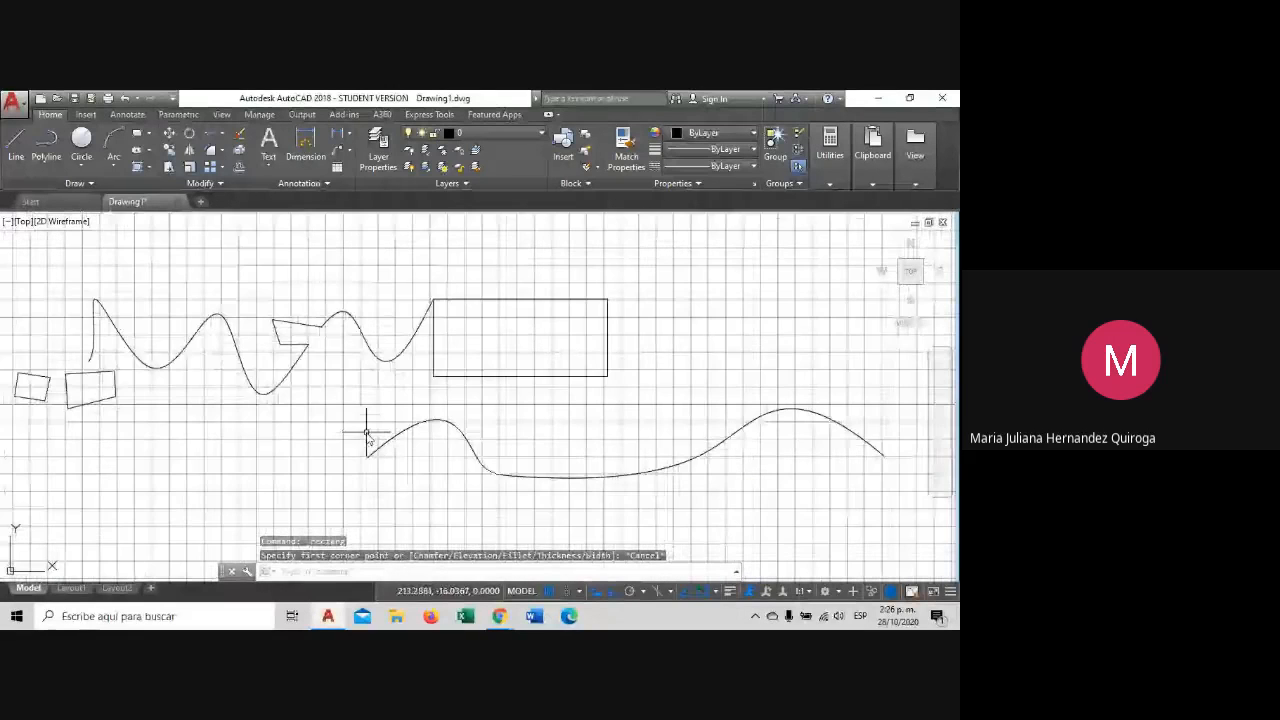
scroll(560, 430, down, 2)
scroll(497, 425, up, 2)
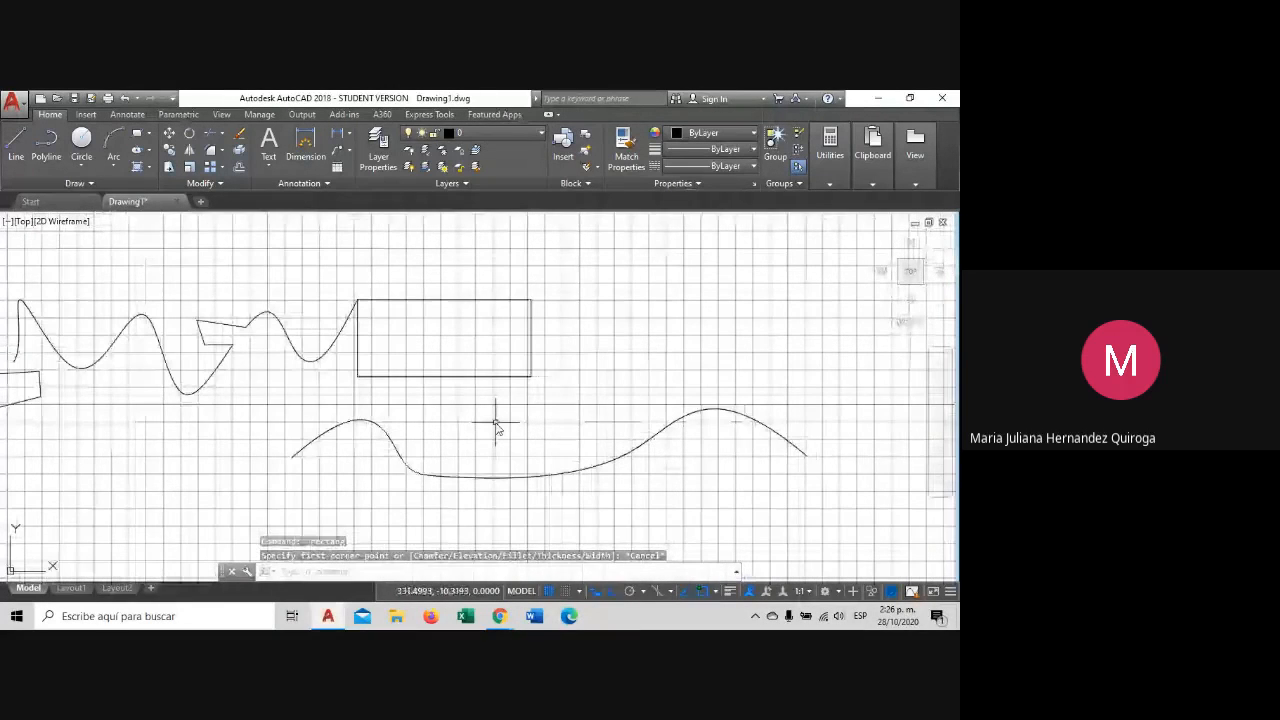
Rotate the large rectangle by 45 degrees about the midpoint of its upper edge, with Ortho turned off.
middle_drag(593, 380, 469, 429)
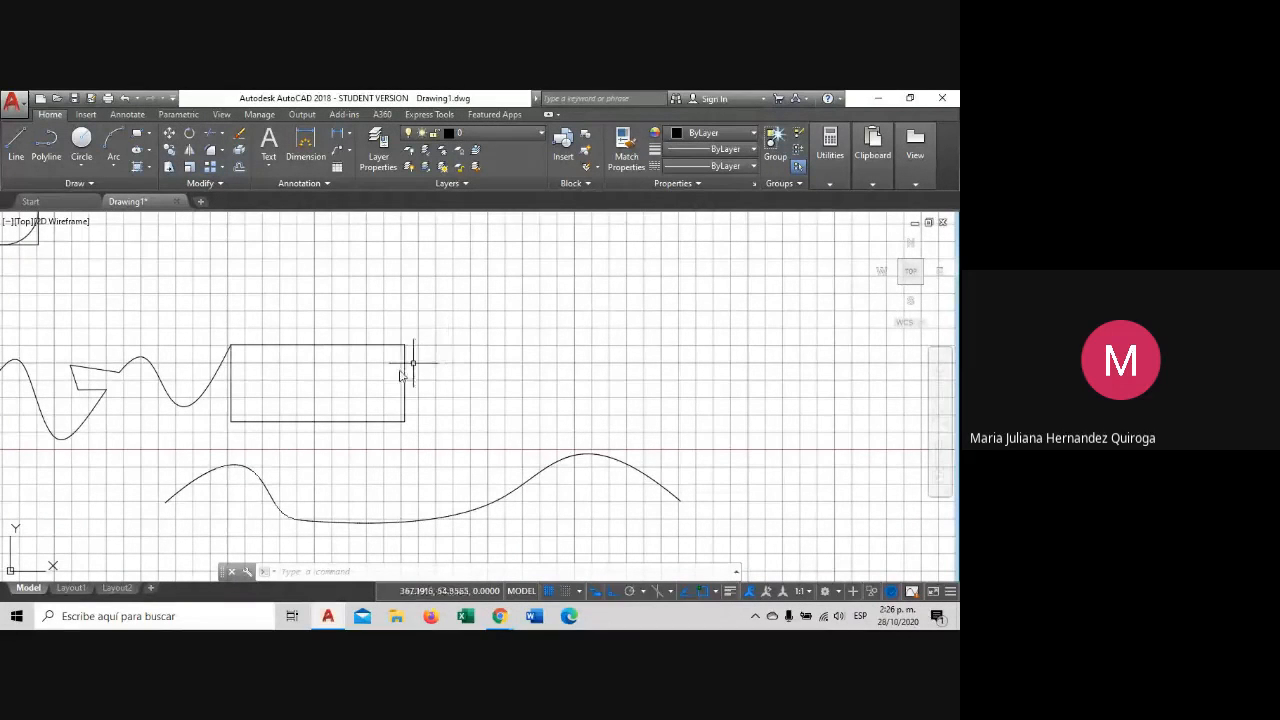
scroll(381, 380, down, 2)
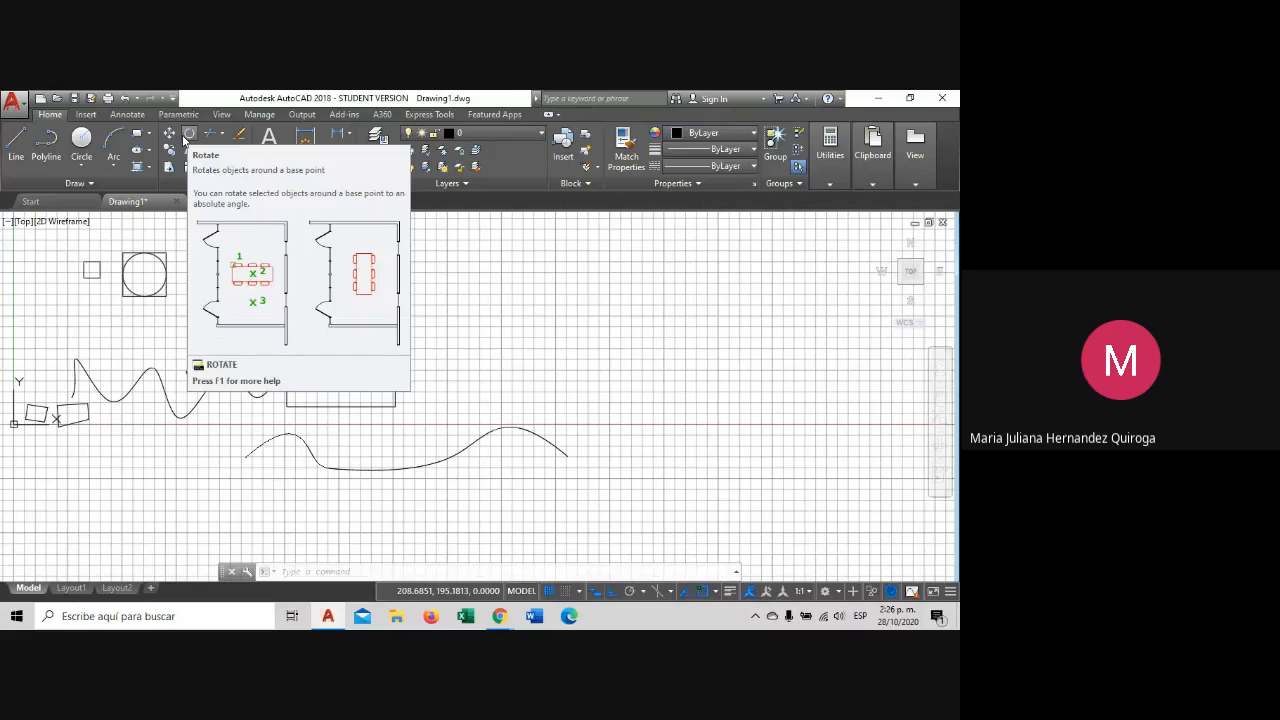
key(Escape)
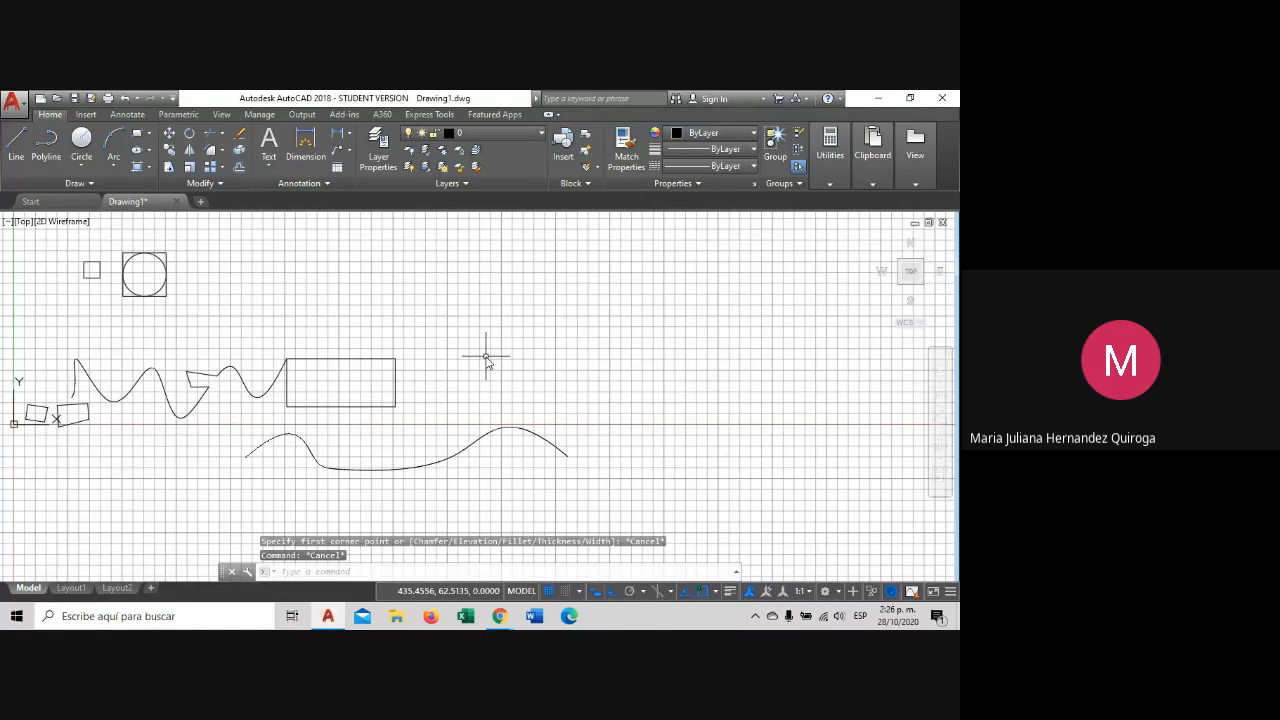
text(RO)
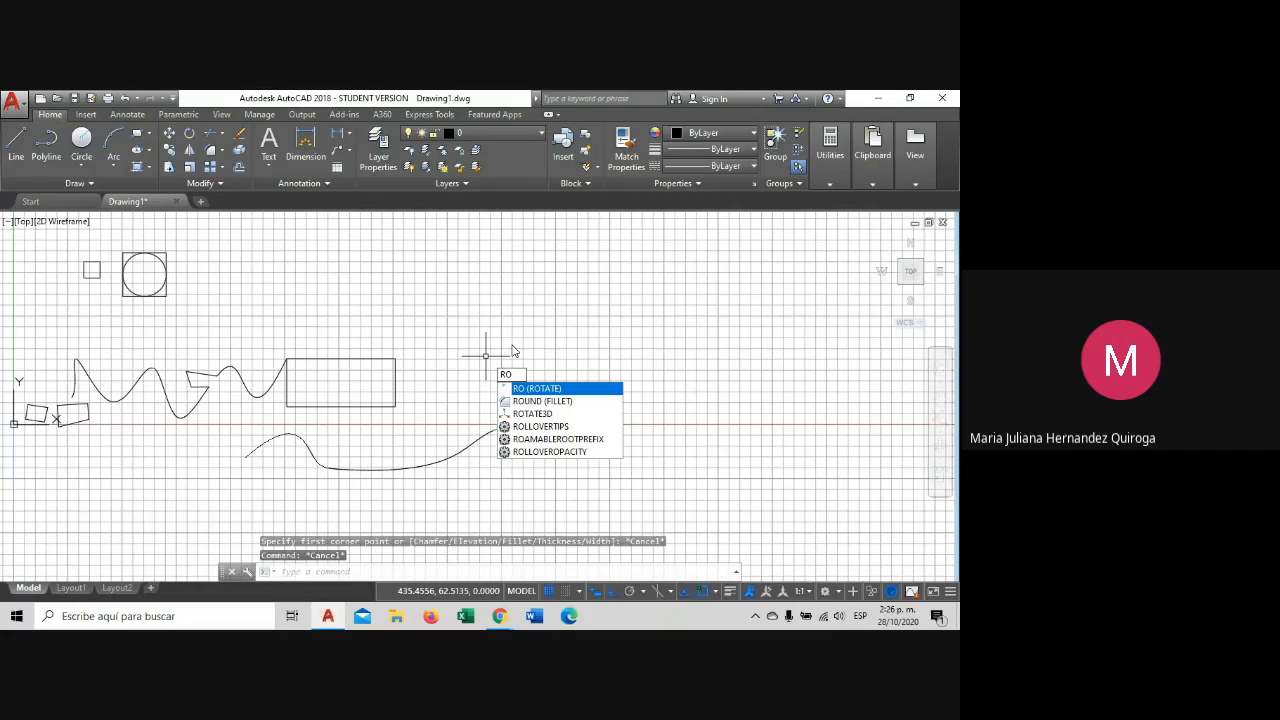
key(Return)
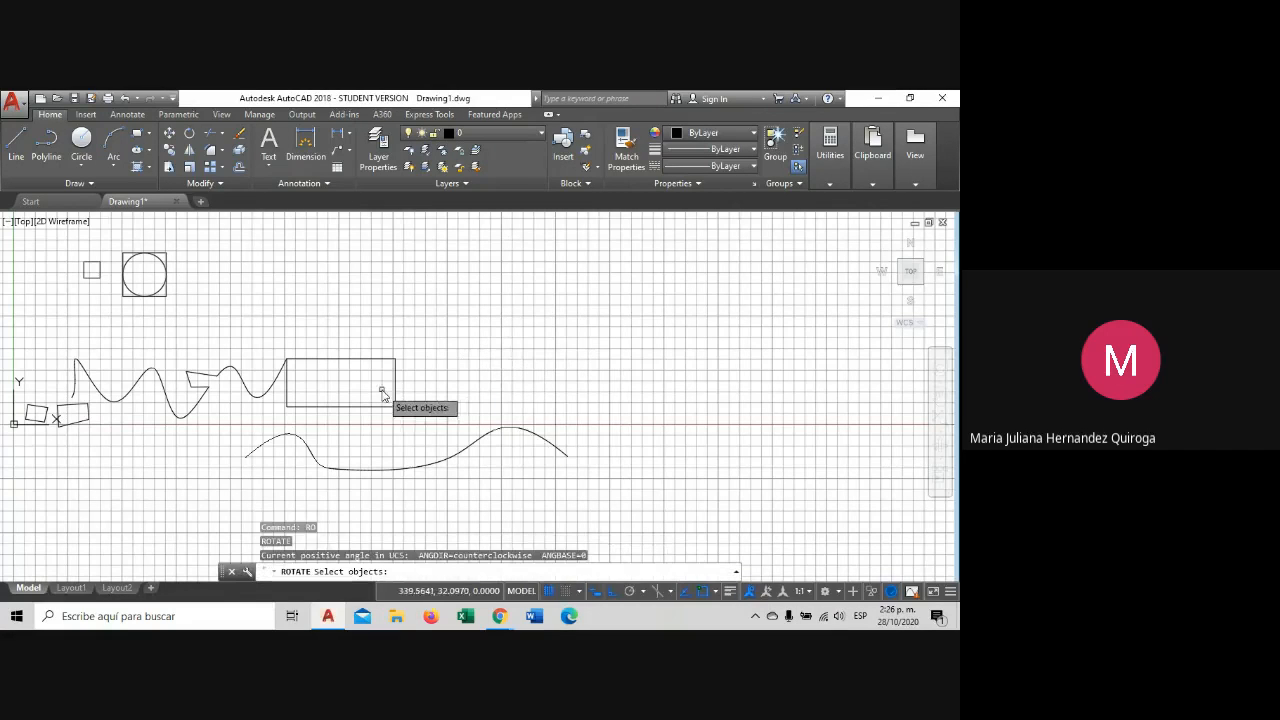
middle_drag(260, 316, 540, 369)
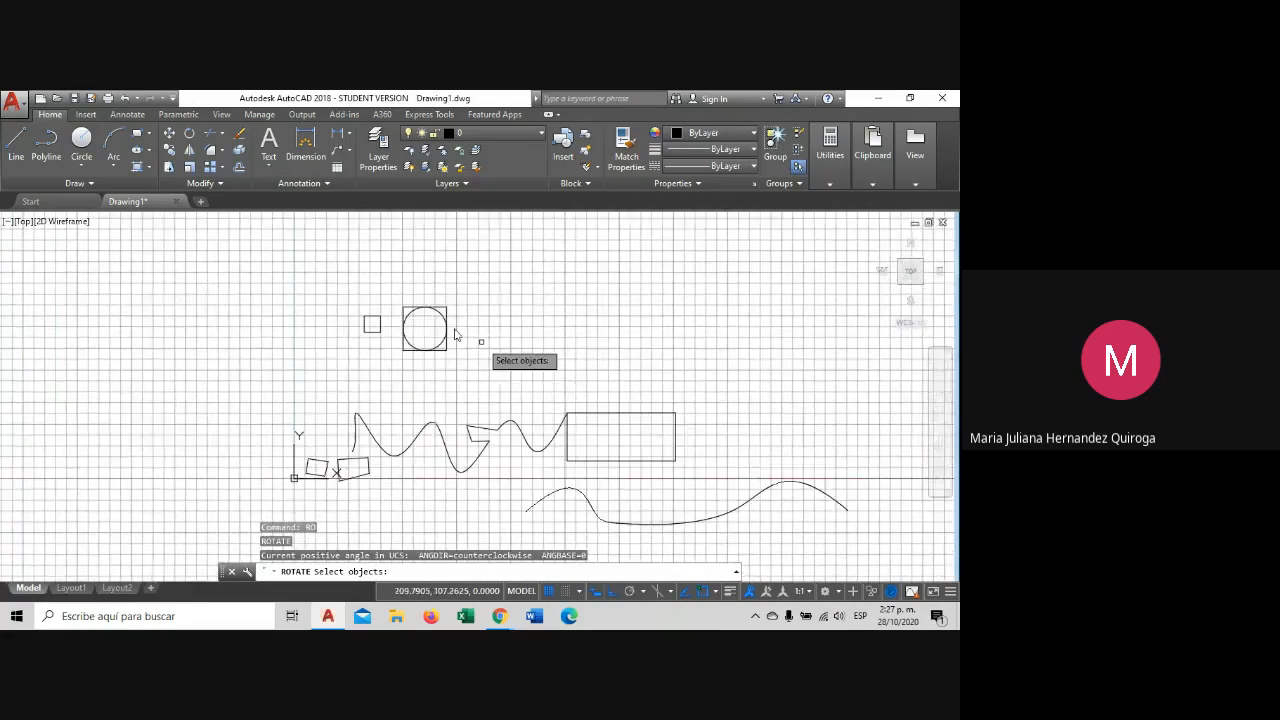
scroll(430, 305, up, 2)
middle_drag(682, 412, 353, 277)
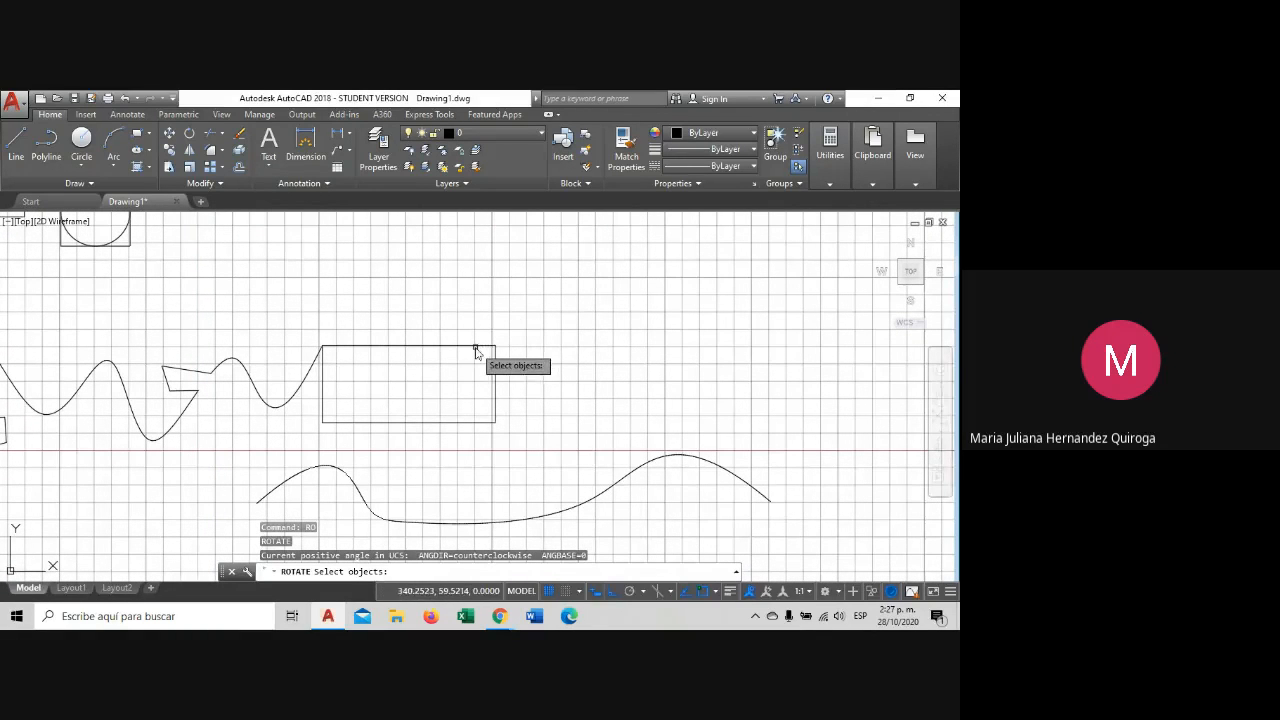
click(475, 347)
key(Return)
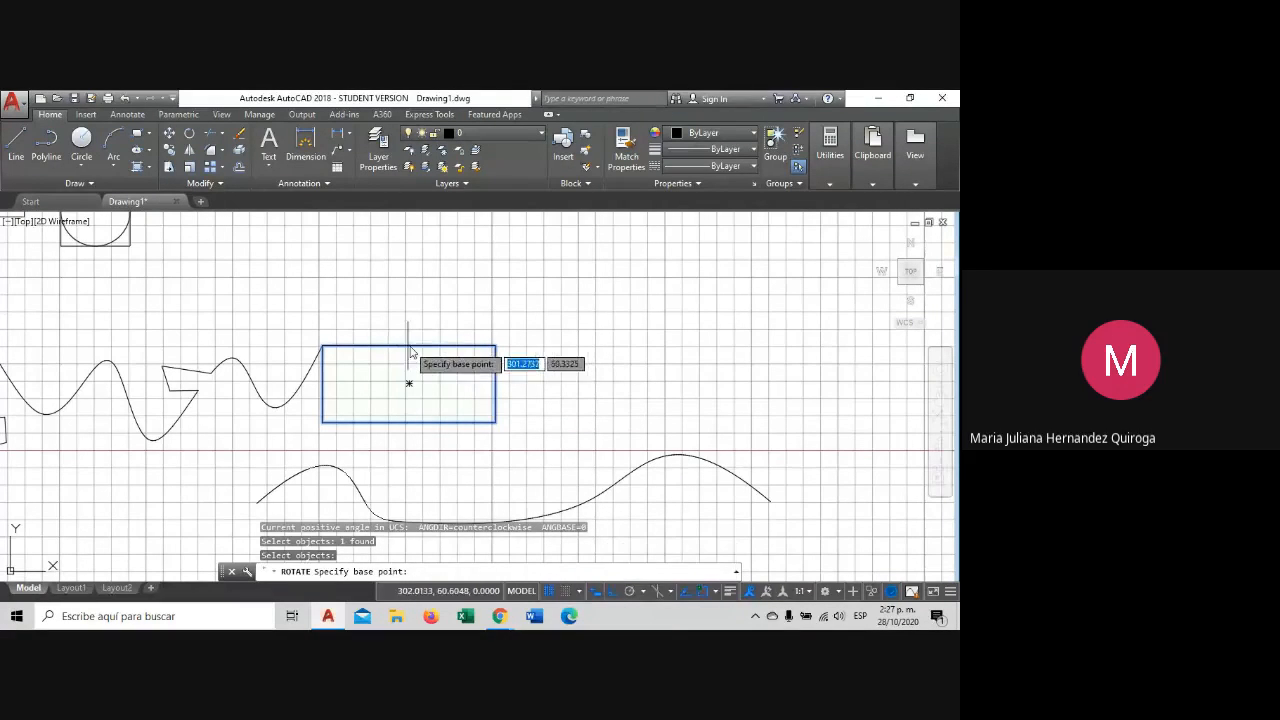
click(409, 345)
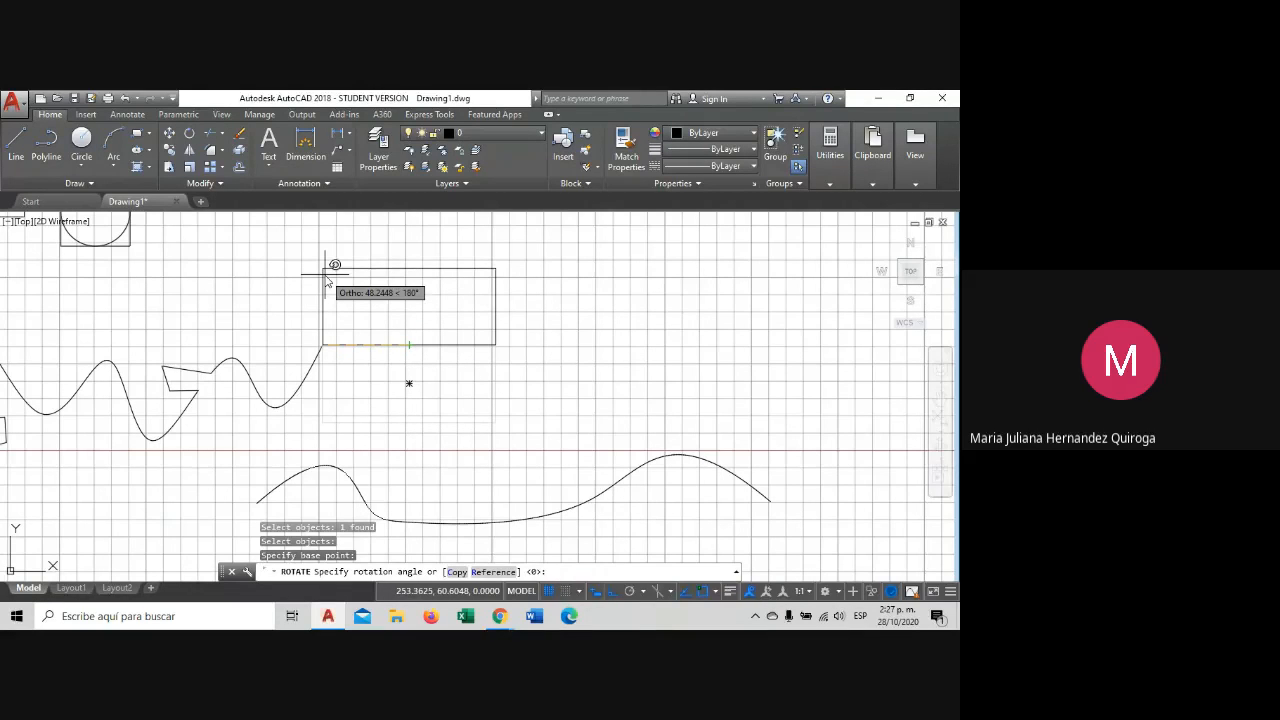
key(F8)
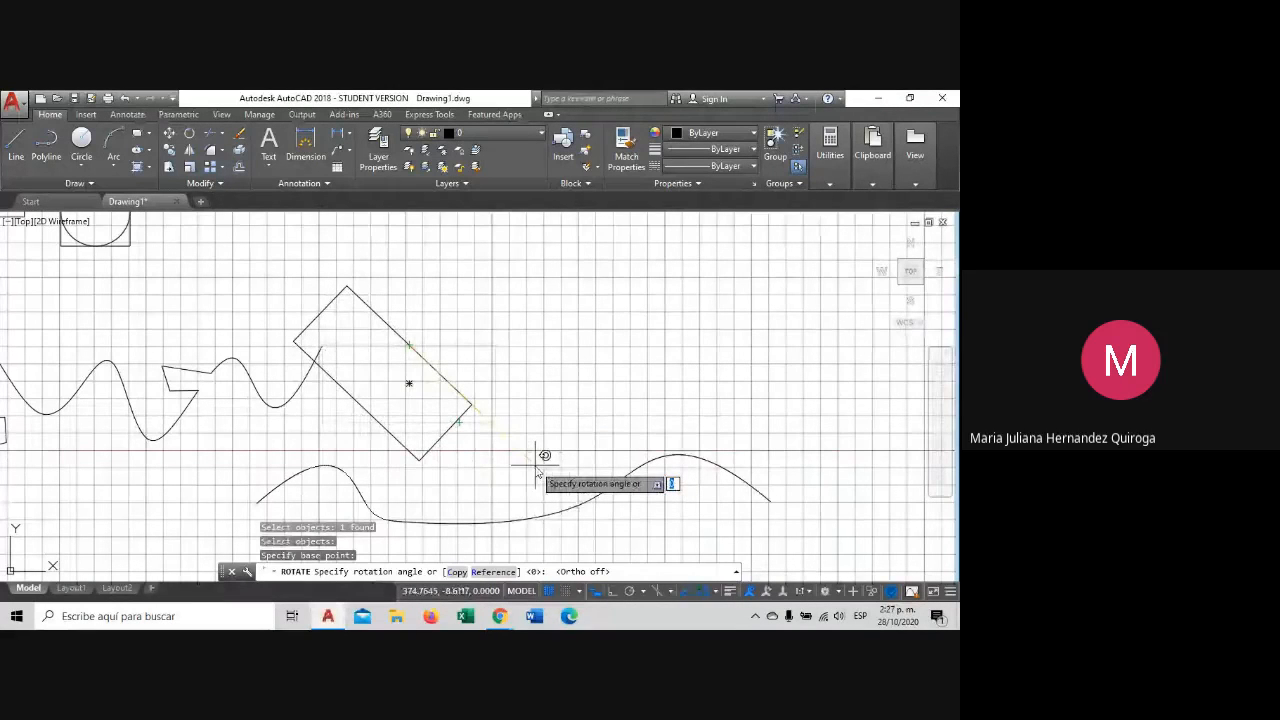
key(Return)
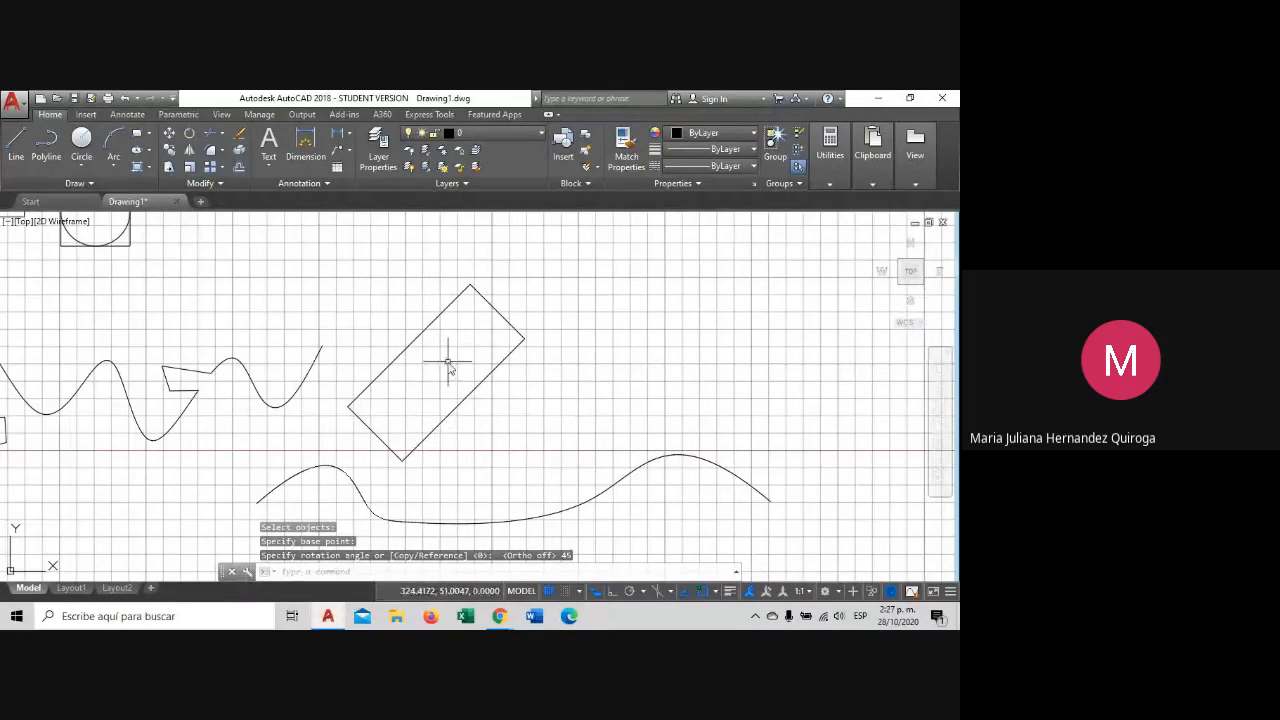
Try to rotate the rectangle, the wavy polyline and the long spline together about the rectangle's geometric center.
scroll(495, 372, down, 2)
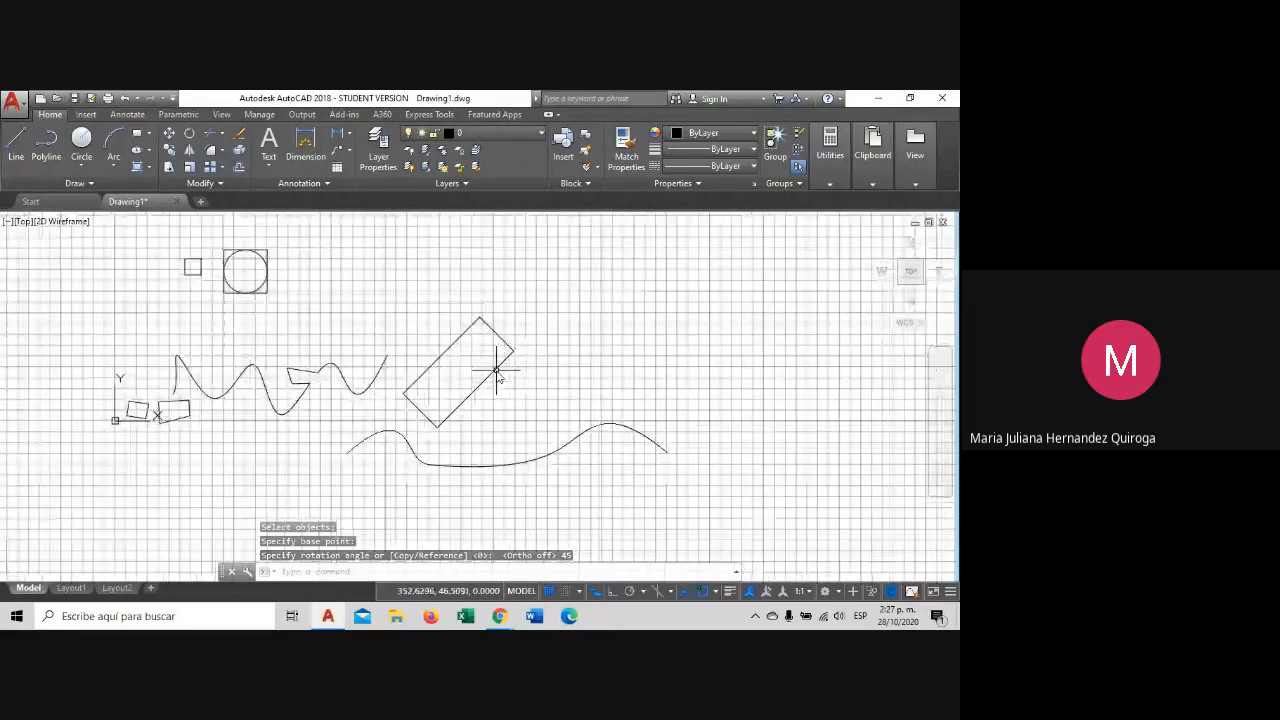
scroll(494, 366, down, 2)
scroll(455, 390, up, 1)
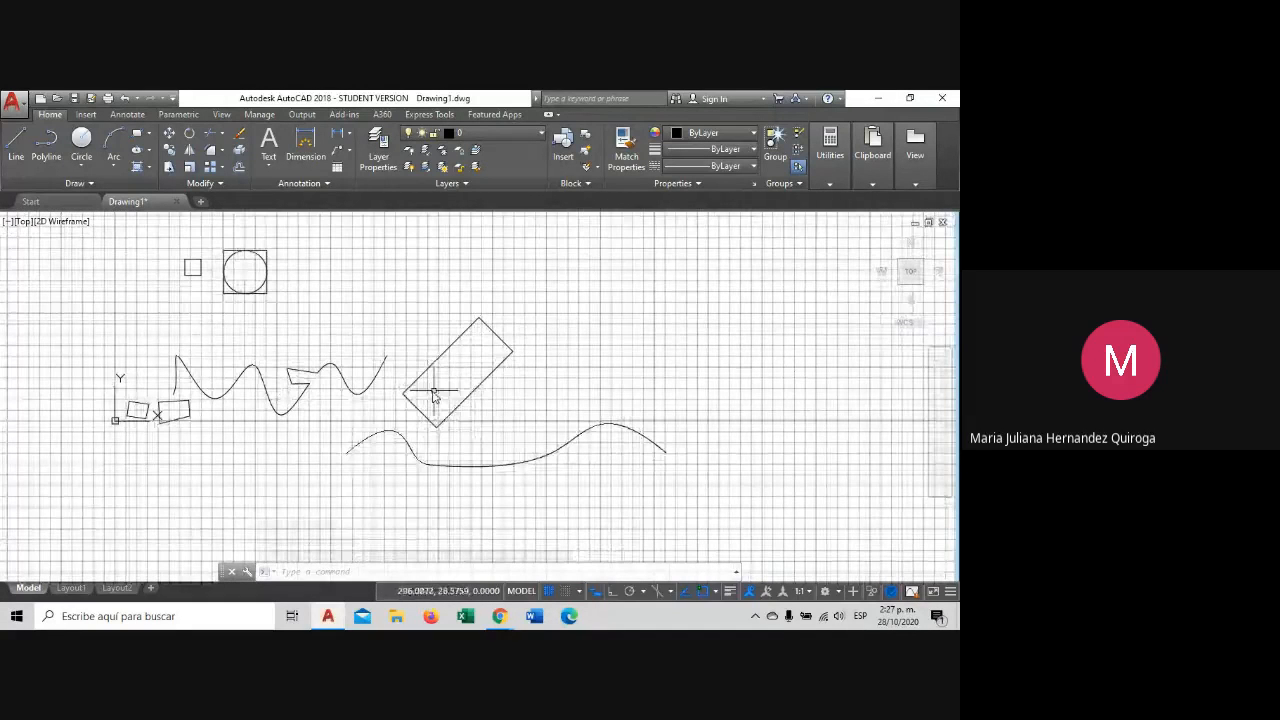
click(486, 284)
click(314, 488)
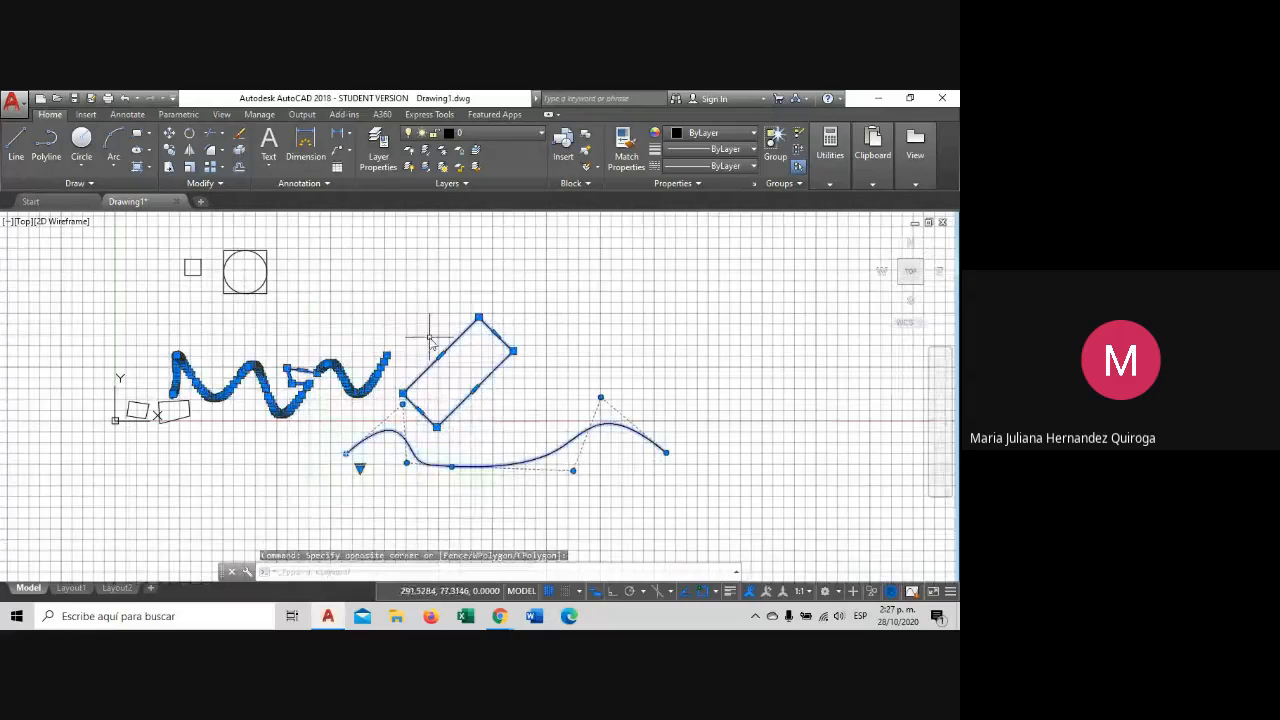
click(191, 134)
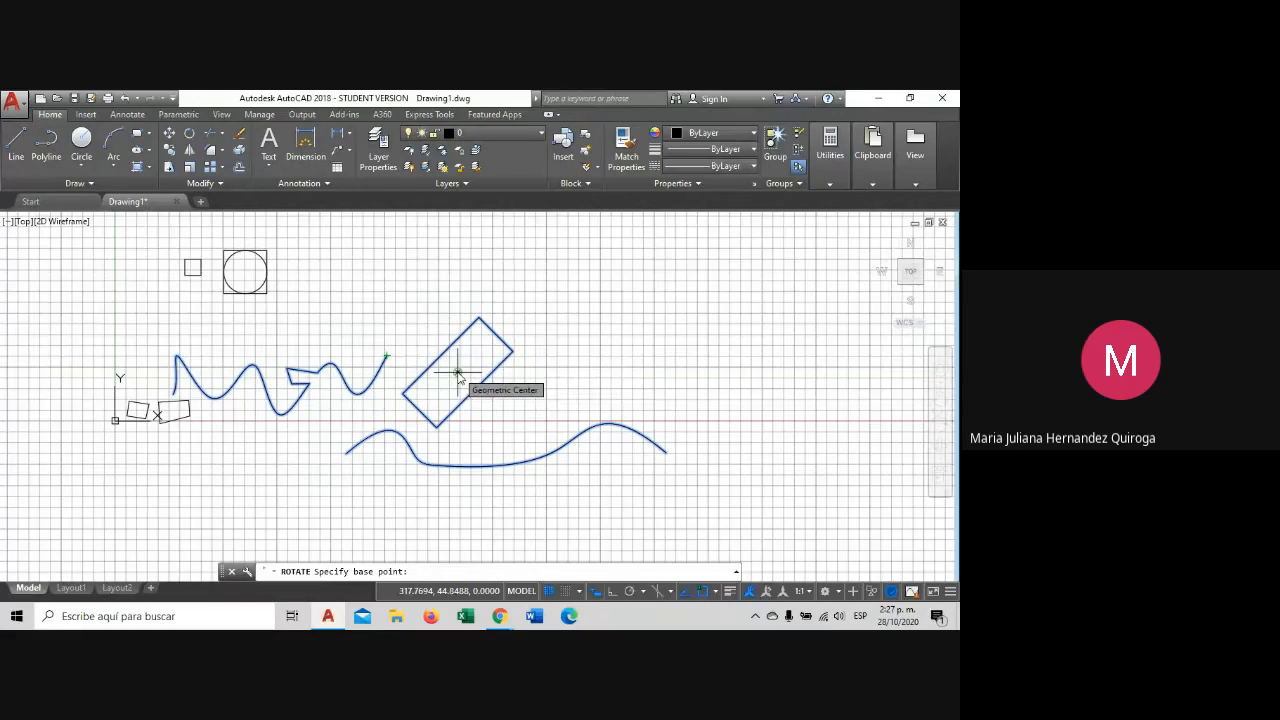
click(457, 375)
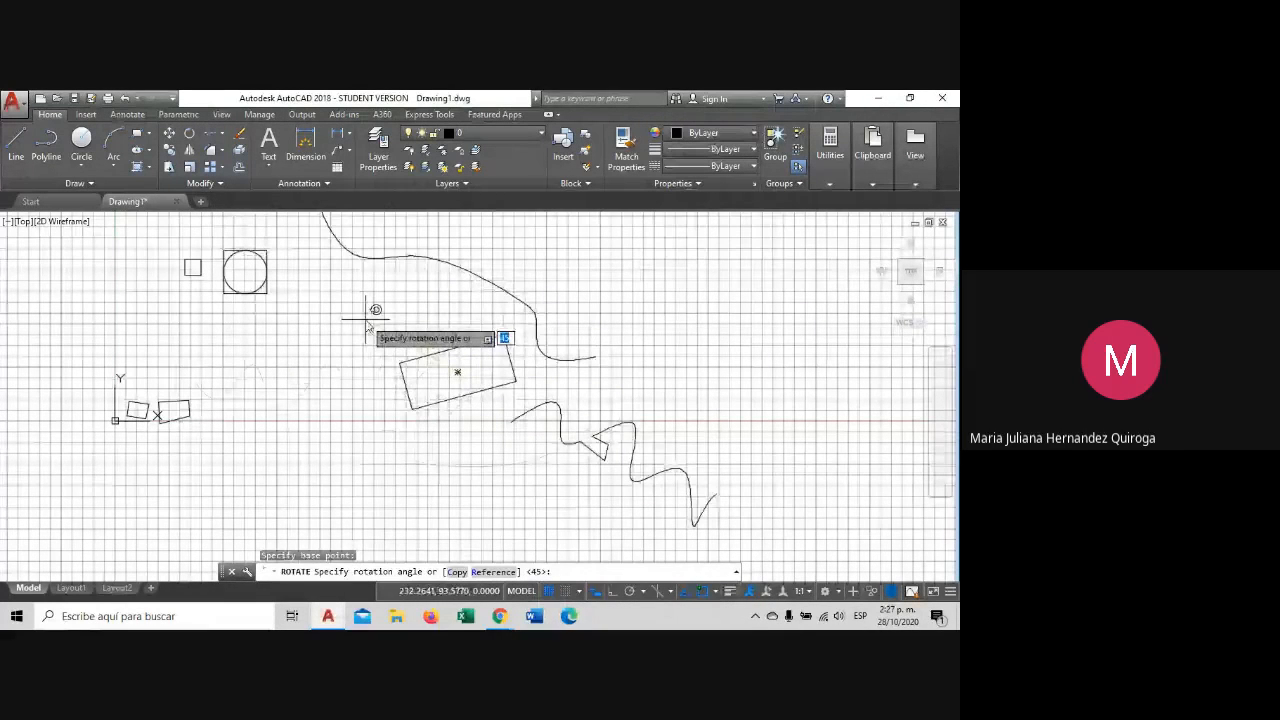
key(Escape)
click(489, 375)
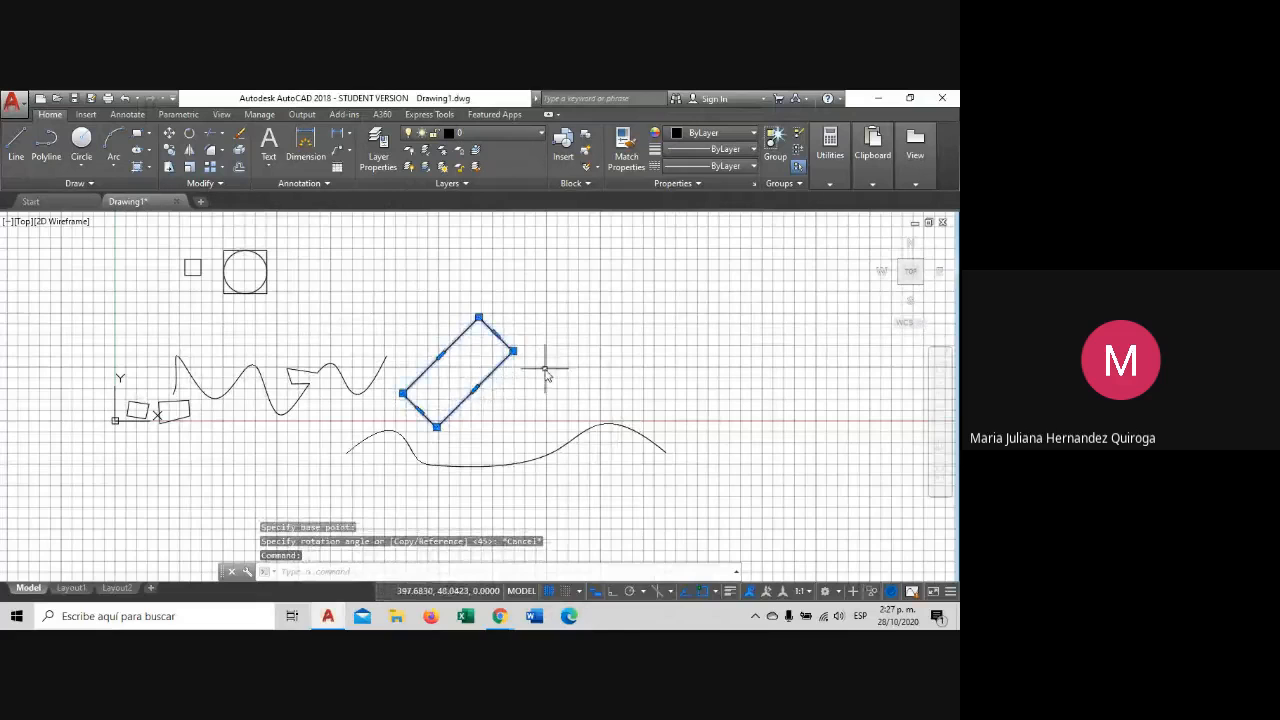
scroll(545, 373, up, 4)
key(Escape)
scroll(520, 334, down, 2)
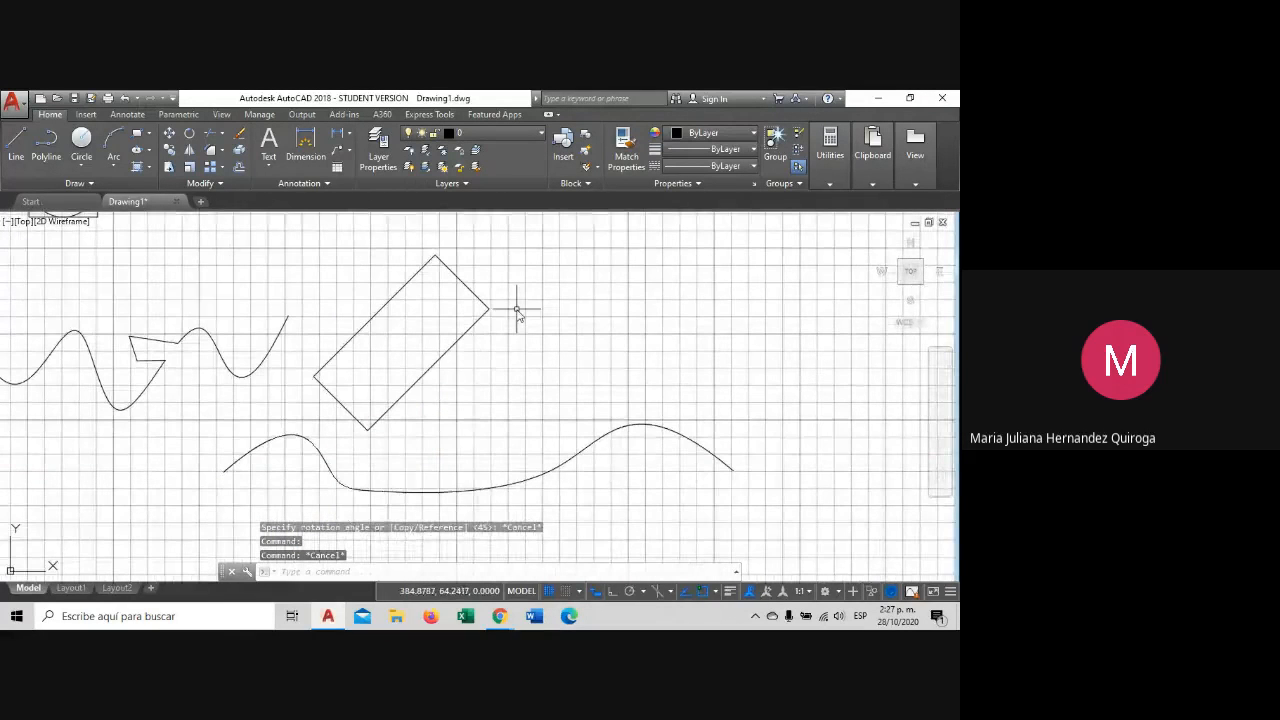
scroll(517, 312, down, 3)
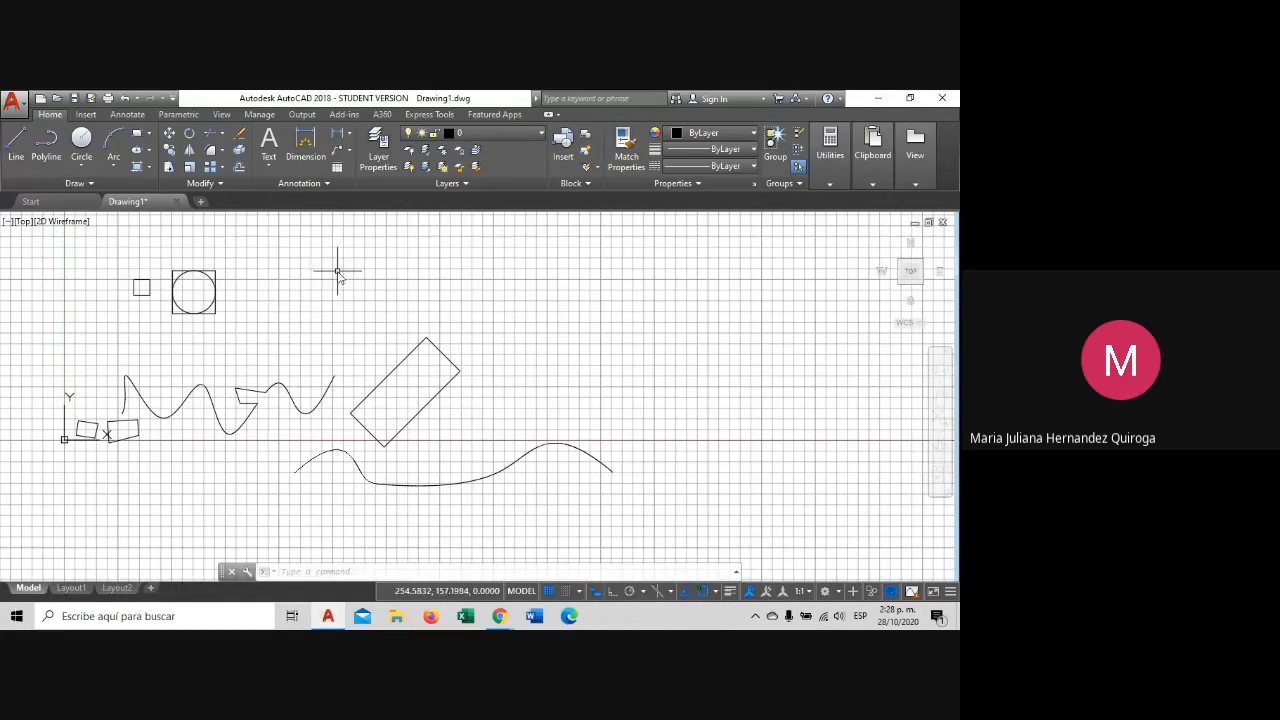
click(411, 356)
click(378, 300)
key(Escape)
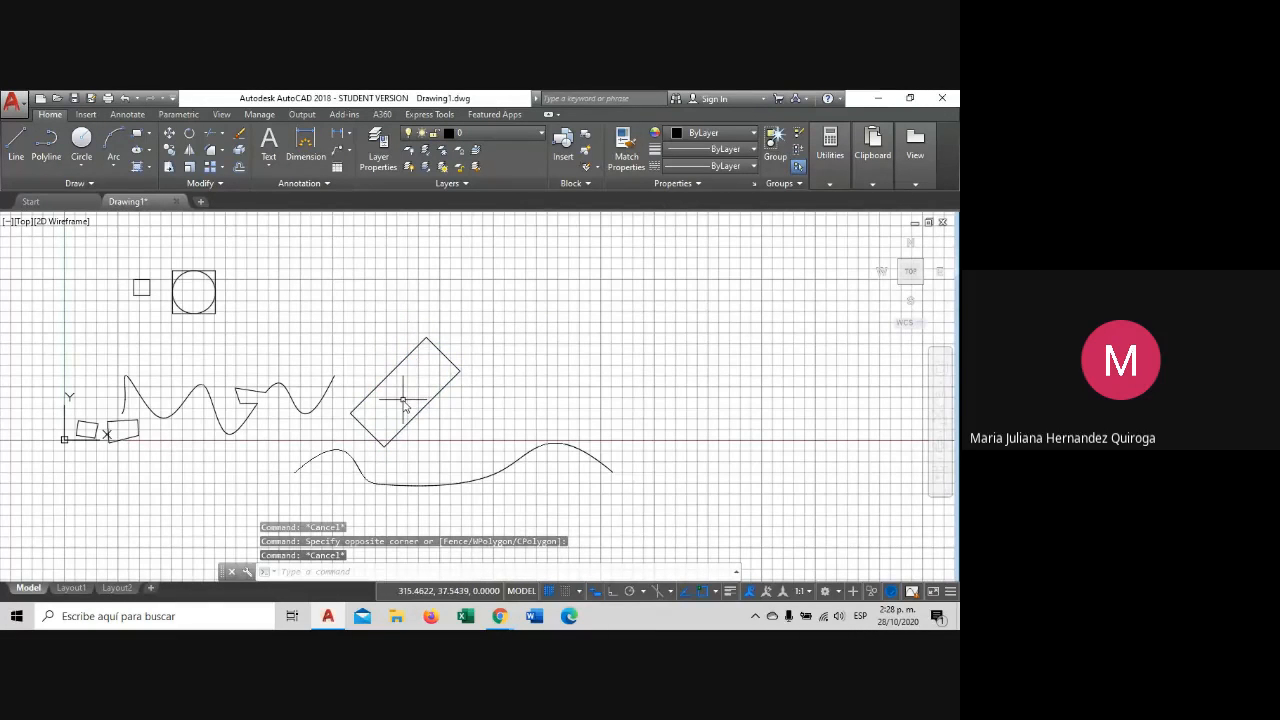
mouse_move(155, 283)
middle_down()
mouse_move(264, 311)
mouse_move(398, 370)
mouse_move(435, 347)
middle_up()
scroll(378, 366, up, 5)
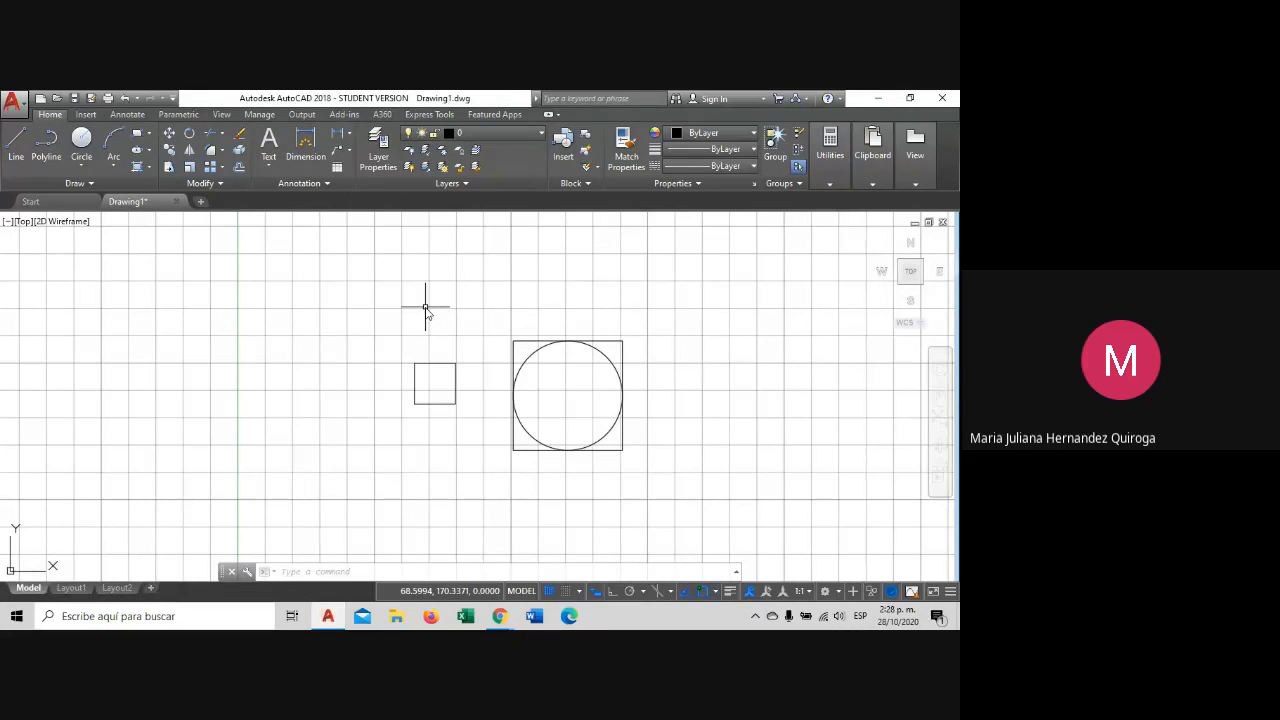
text(c)
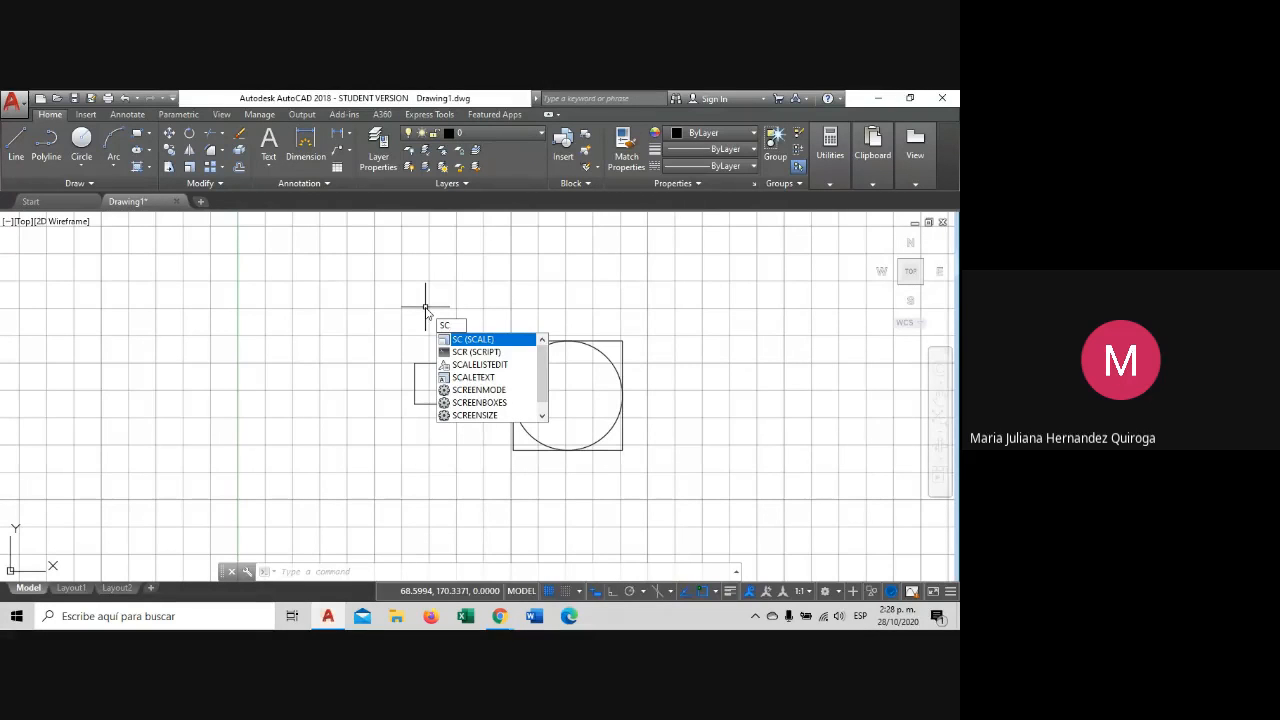
key(Return)
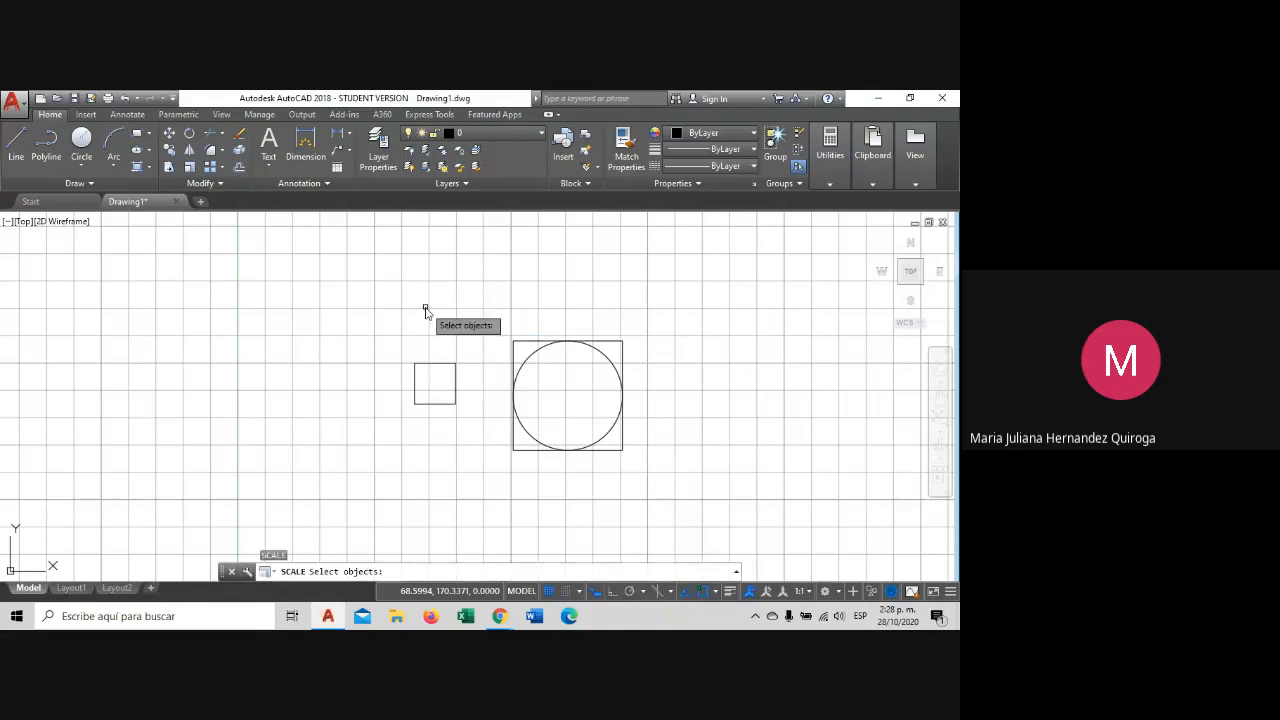
key(Escape)
click(453, 352)
click(435, 393)
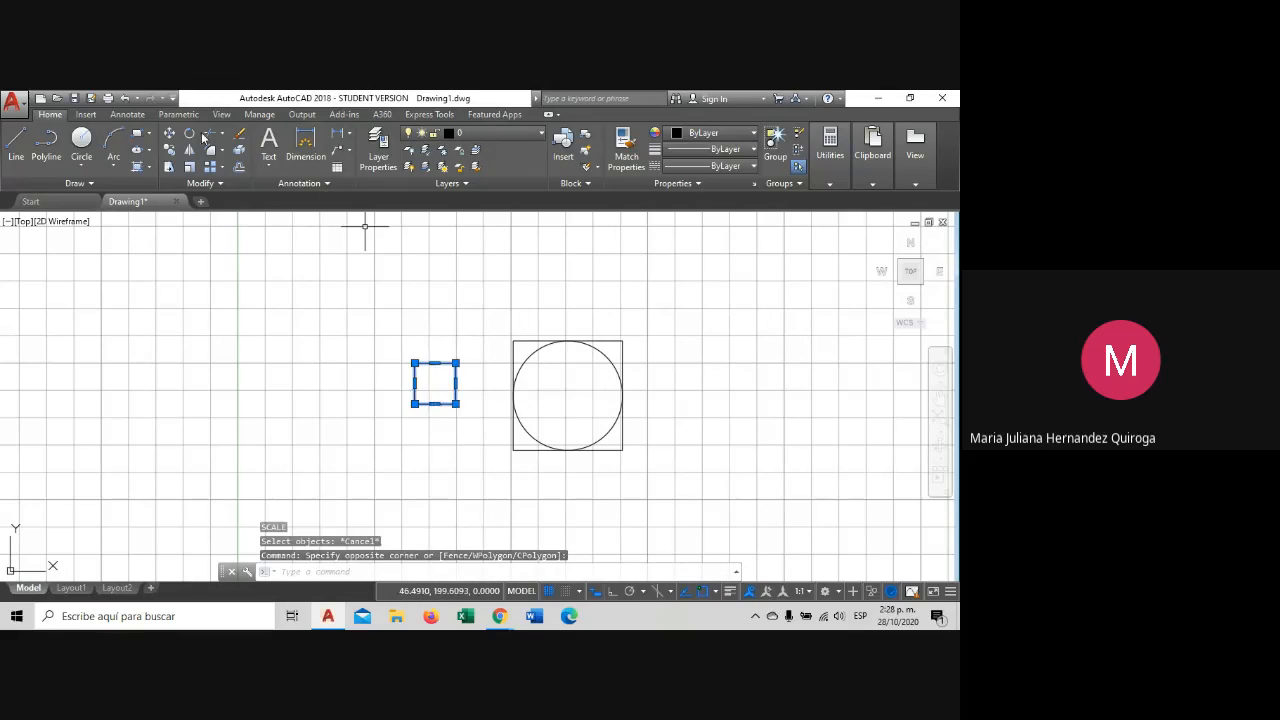
key(Escape)
Try to dimension the small square starting from its upper-right corner.
click(305, 142)
scroll(466, 363, up, 2)
click(447, 362)
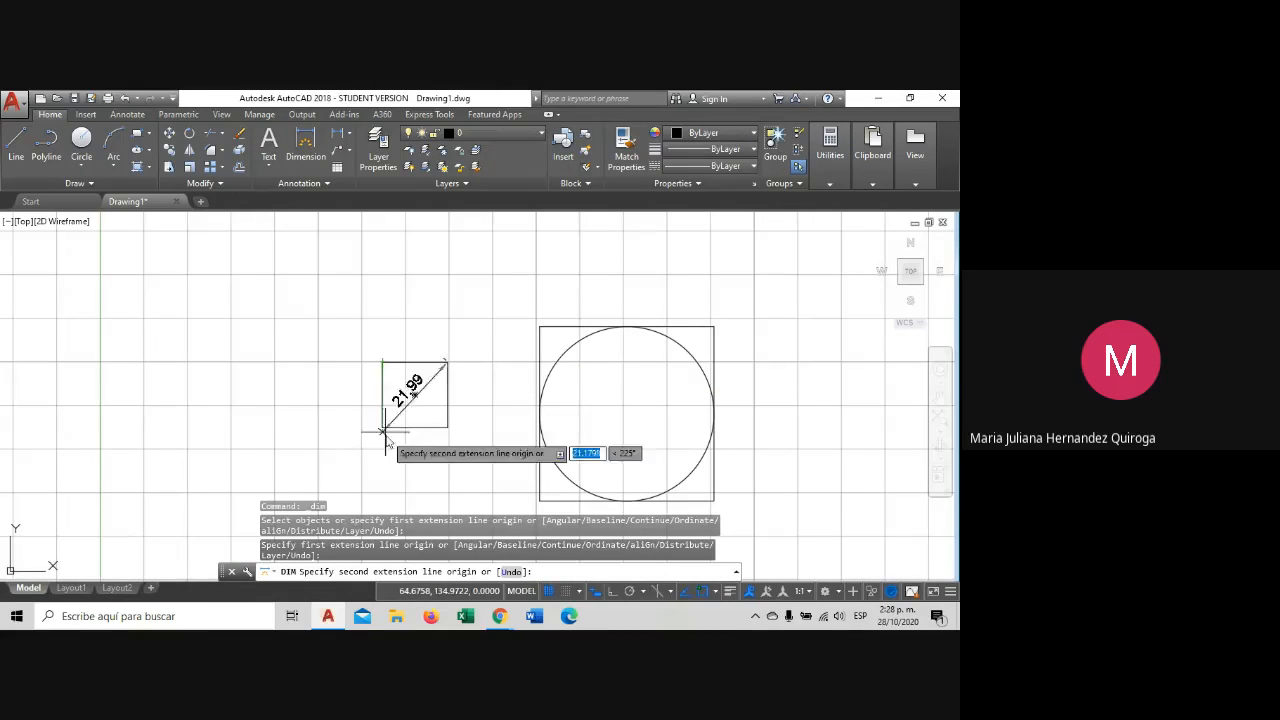
key(Escape)
scroll(447, 400, down, 2)
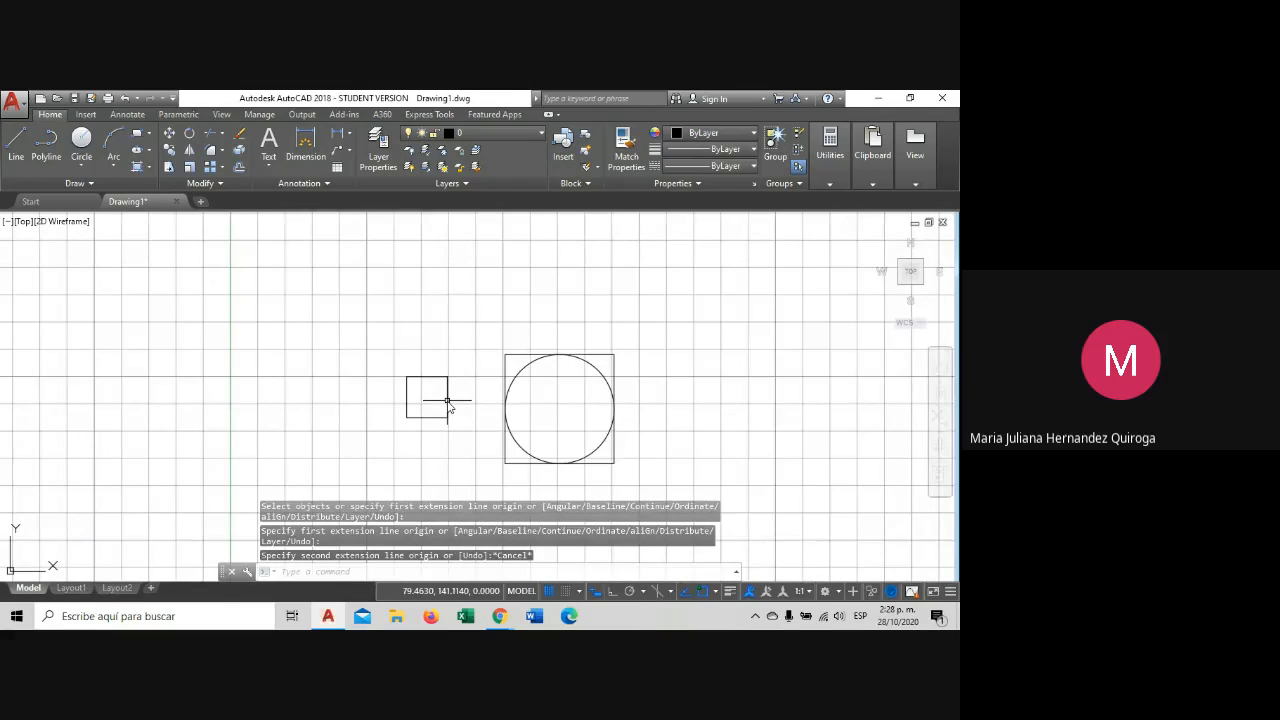
scroll(447, 400, up, 4)
scroll(447, 400, down, 4)
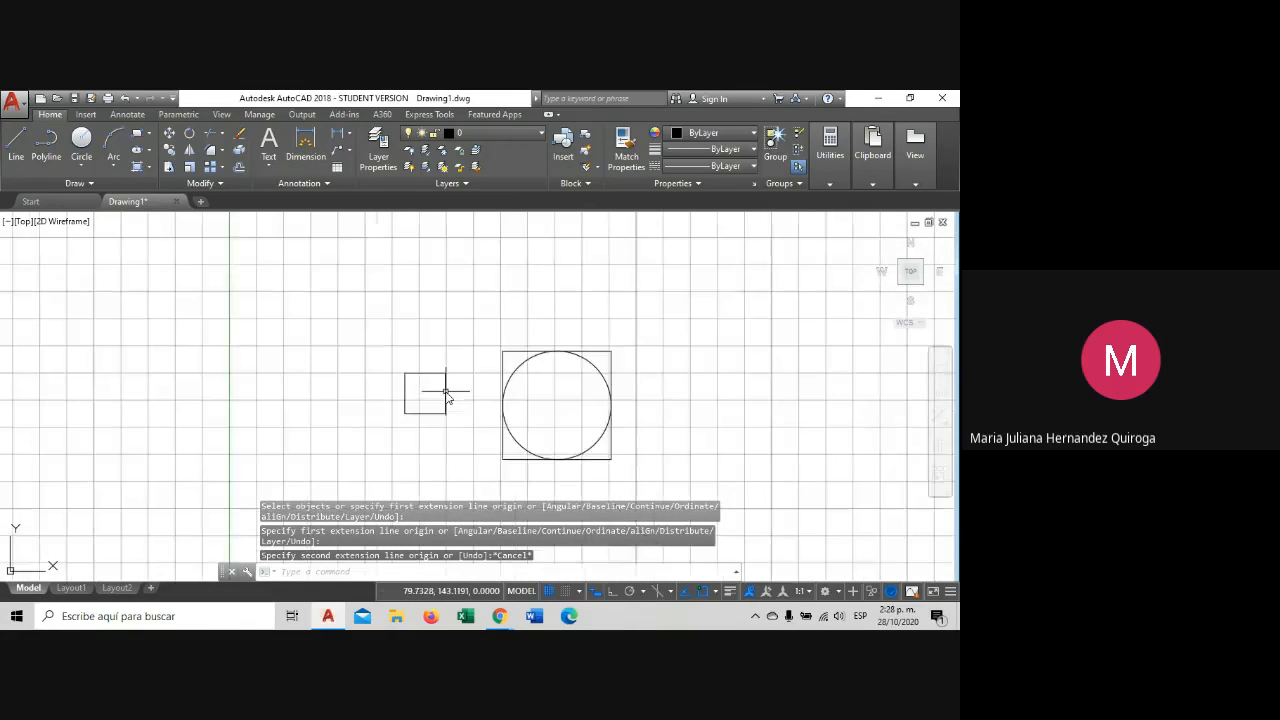
scroll(449, 422, up, 2)
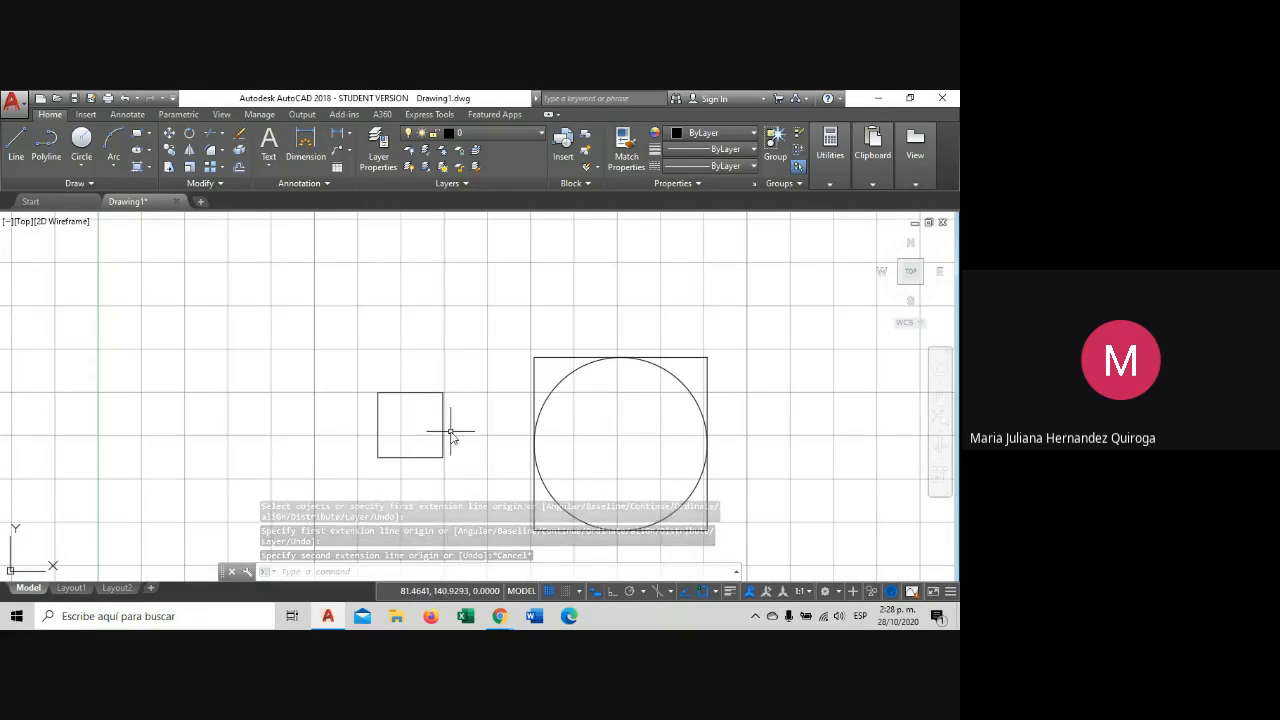
click(449, 425)
click(407, 408)
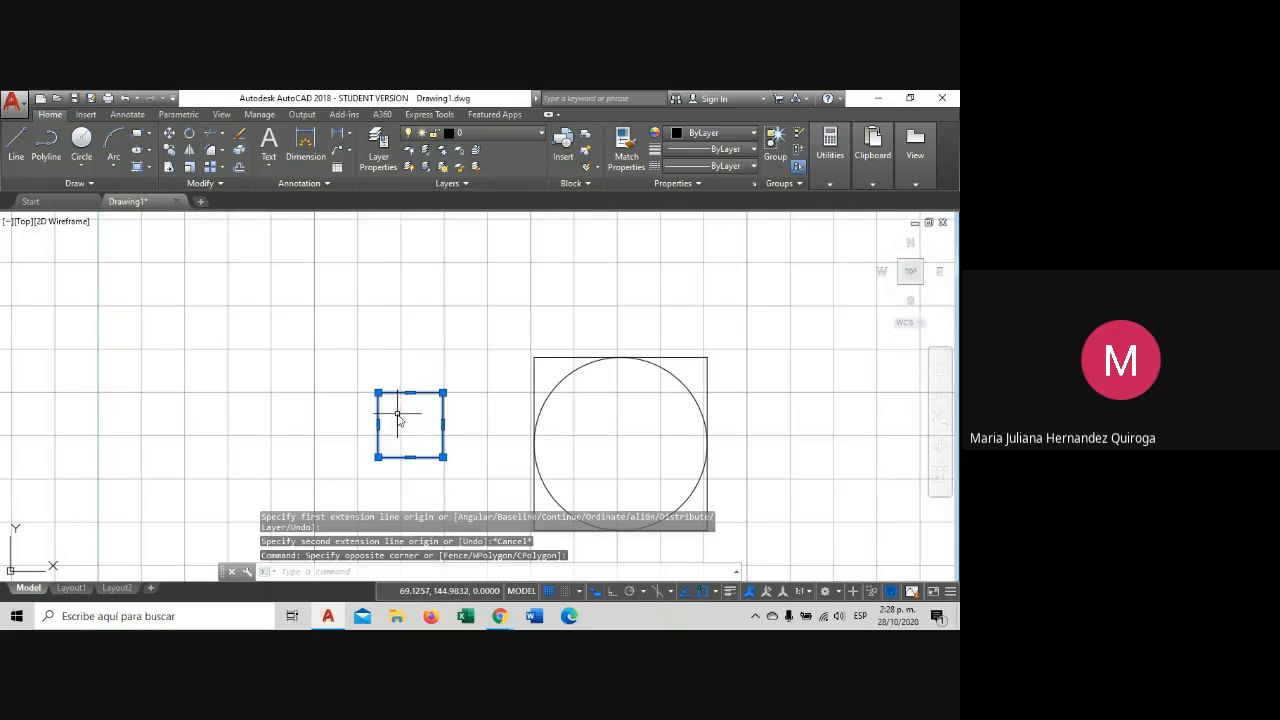
scroll(397, 416, down, 2)
key(Escape)
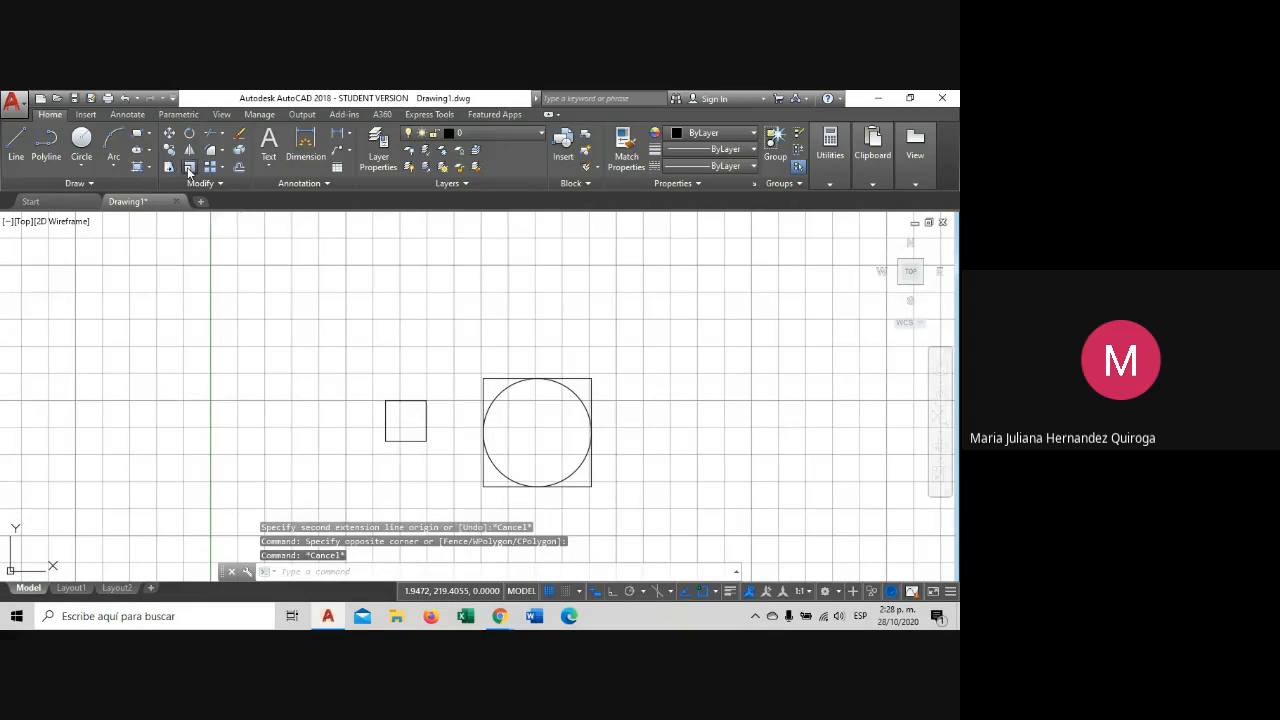
Scale the small square by a factor of 2 about its lower-right corner.
click(189, 168)
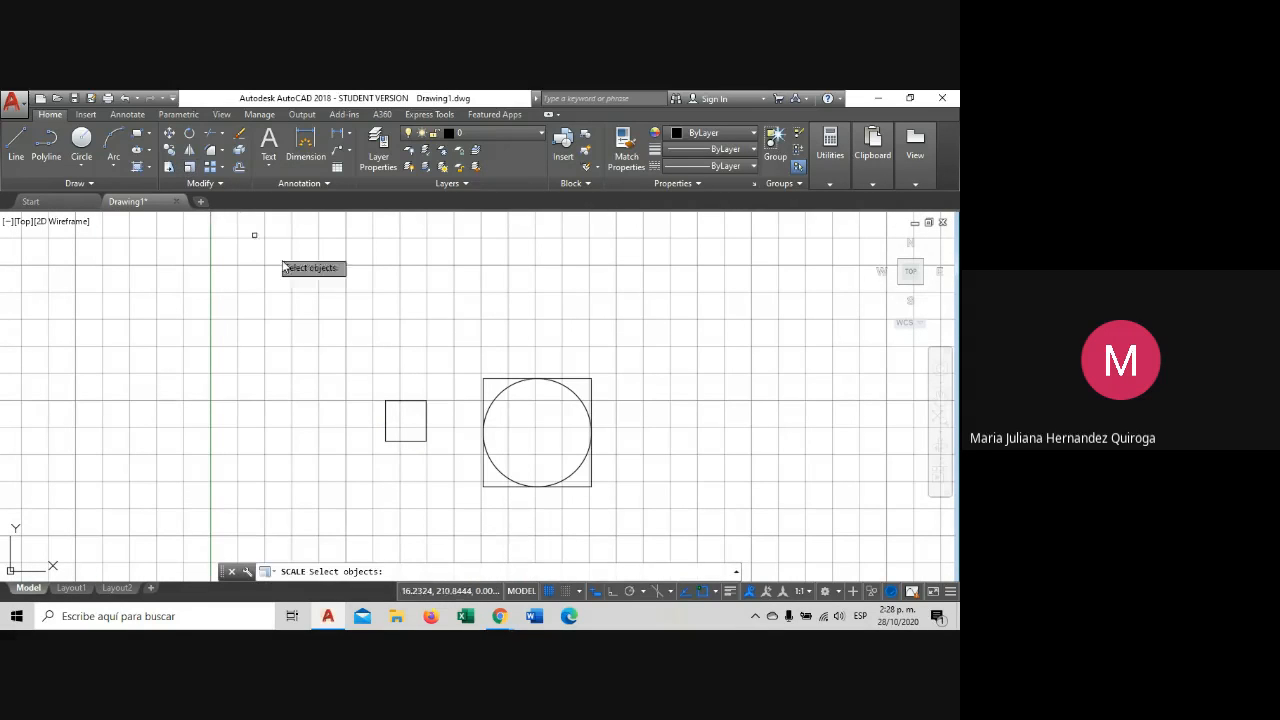
click(395, 406)
key(Return)
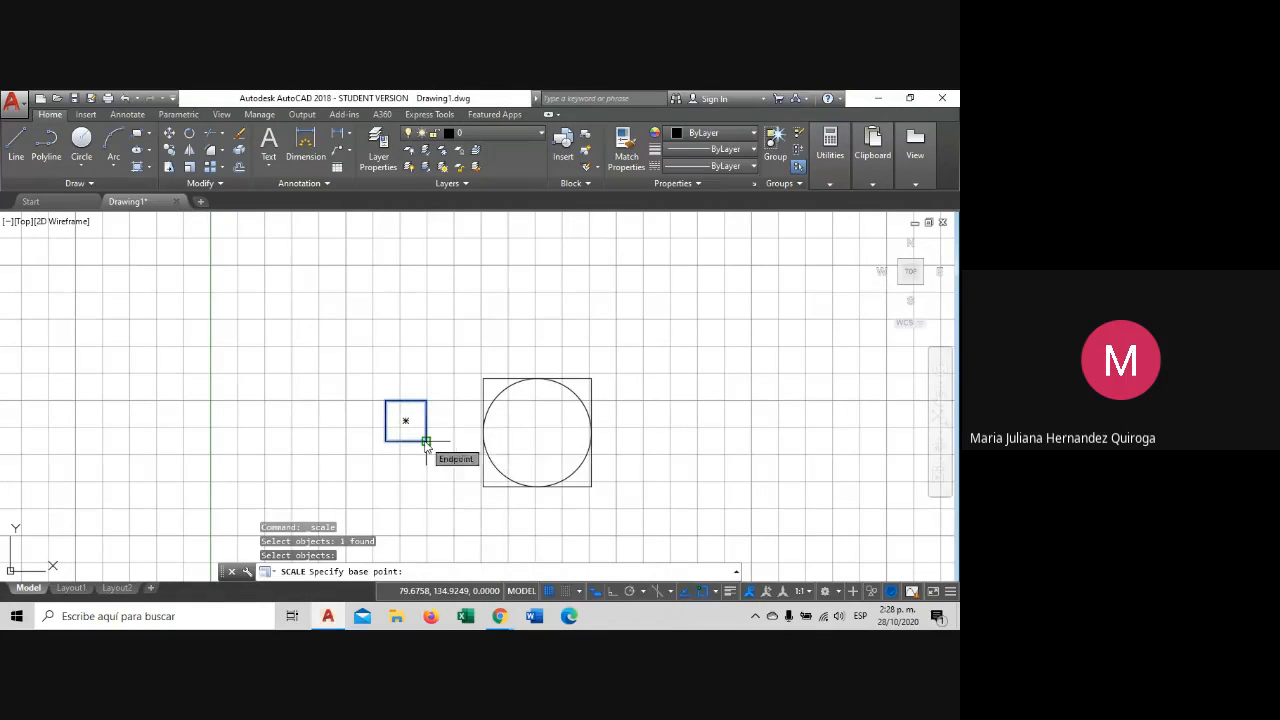
click(425, 441)
scroll(286, 393, down, 4)
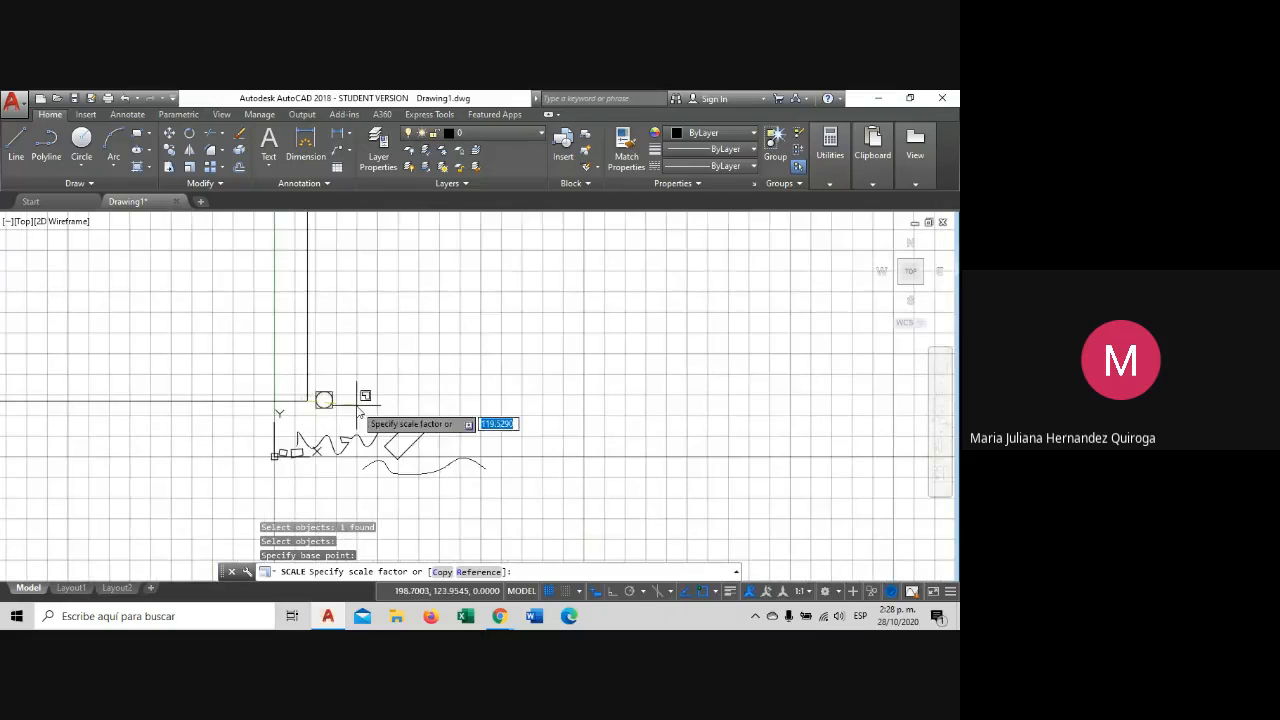
scroll(349, 398, down, 2)
scroll(157, 311, down, 3)
mouse_move(205, 312)
middle_down()
mouse_move(280, 369)
mouse_move(538, 416)
middle_up()
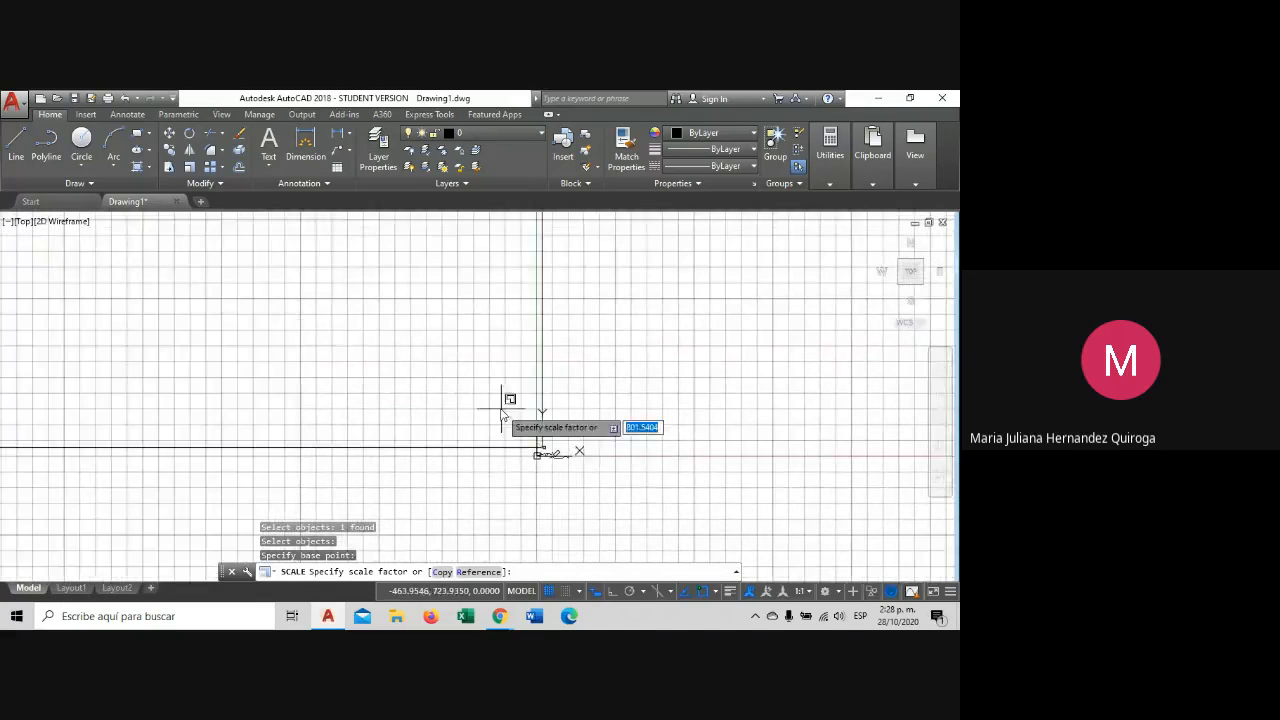
scroll(497, 412, down, 3)
scroll(506, 423, up, 2)
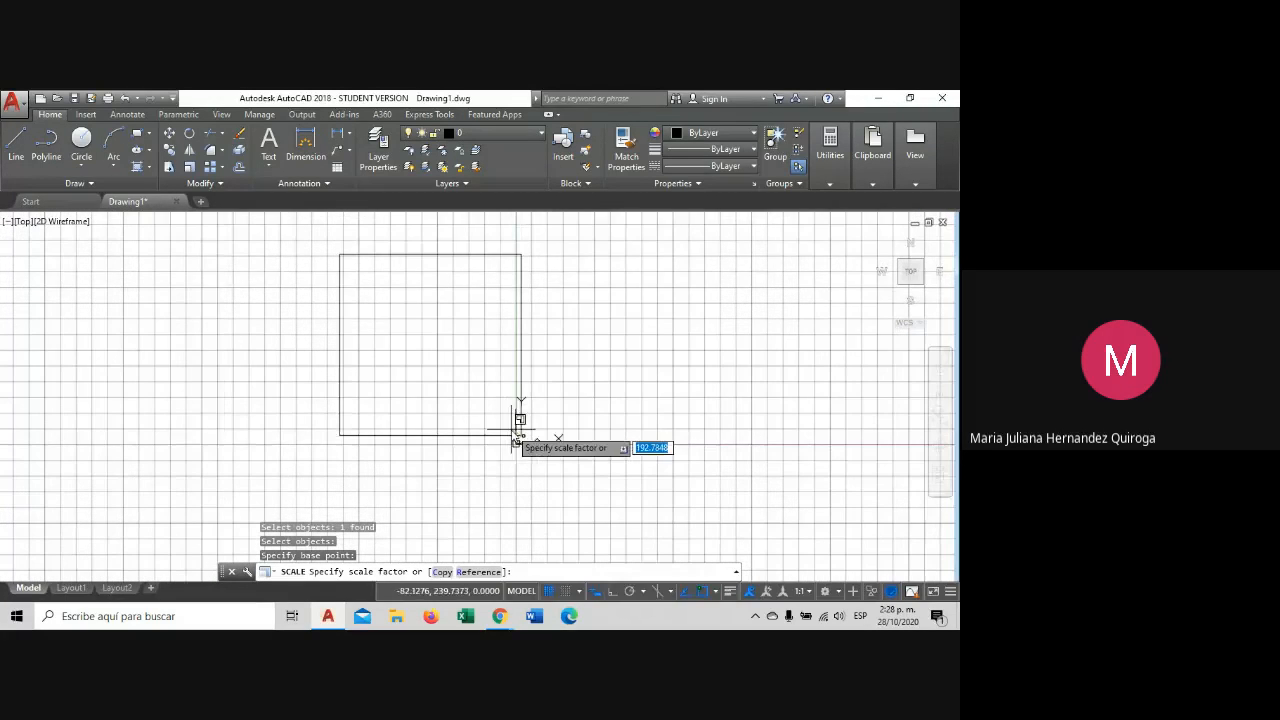
scroll(520, 430, up, 2)
scroll(529, 434, down, 5)
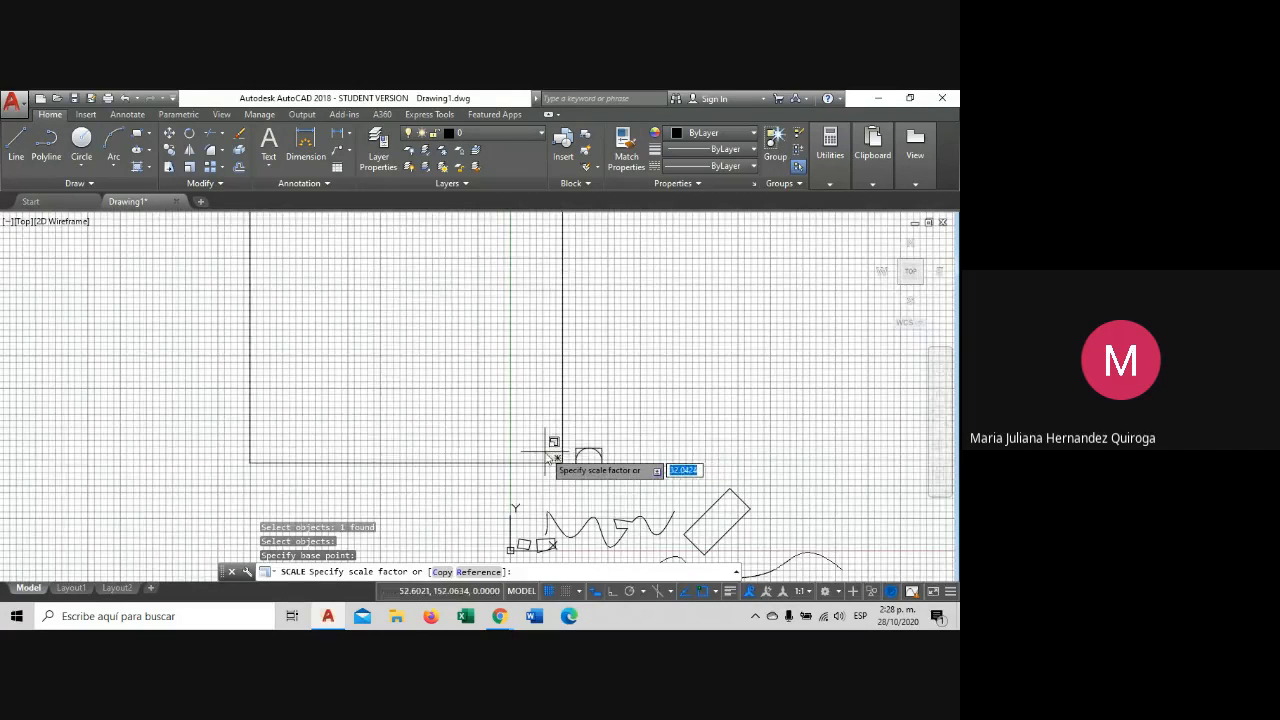
middle_drag(551, 443, 463, 437)
scroll(463, 437, up, 3)
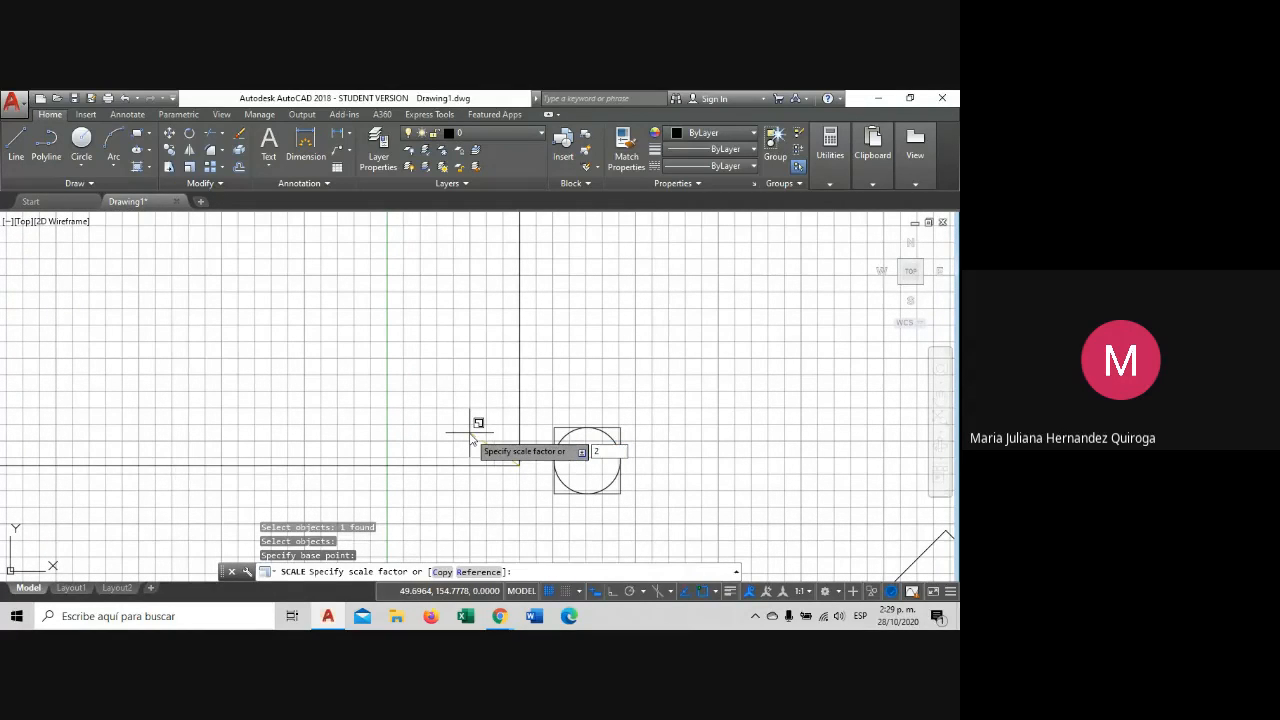
key(Return)
Measure the enlarged square's upper edge with a trial dimension from its upper-left to its upper-right corner.
scroll(495, 477, up, 4)
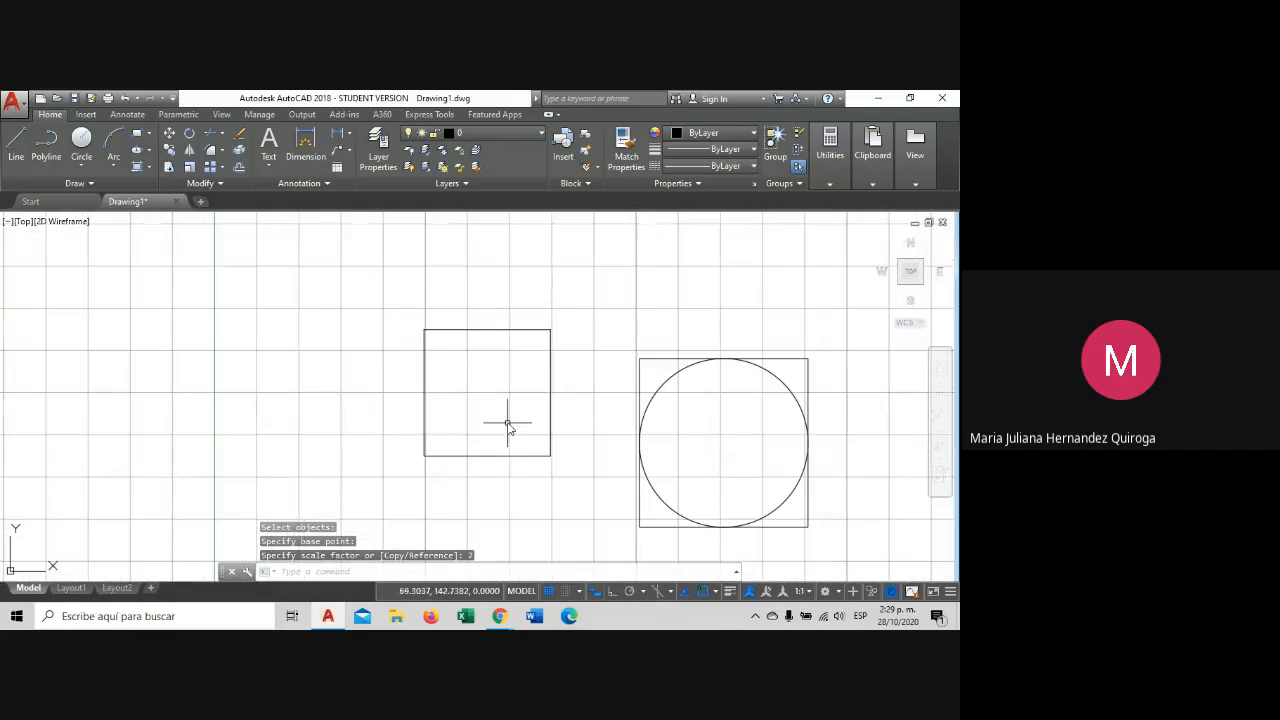
click(305, 145)
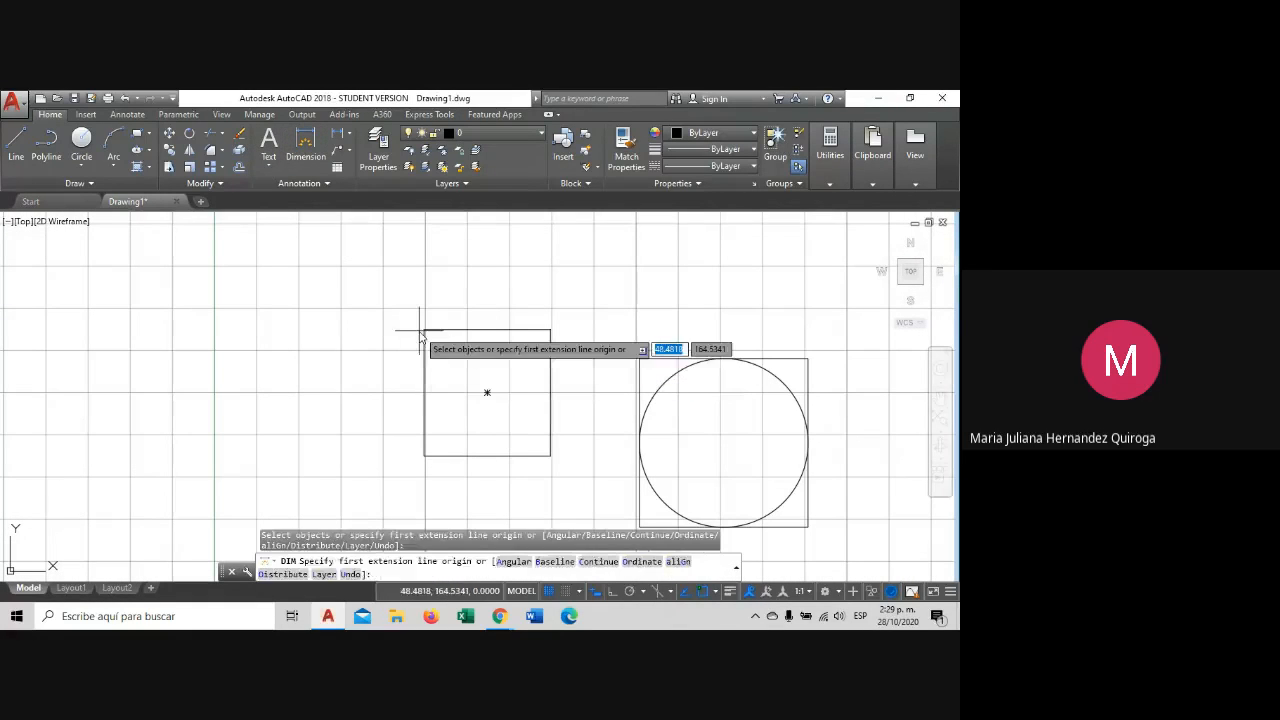
click(424, 330)
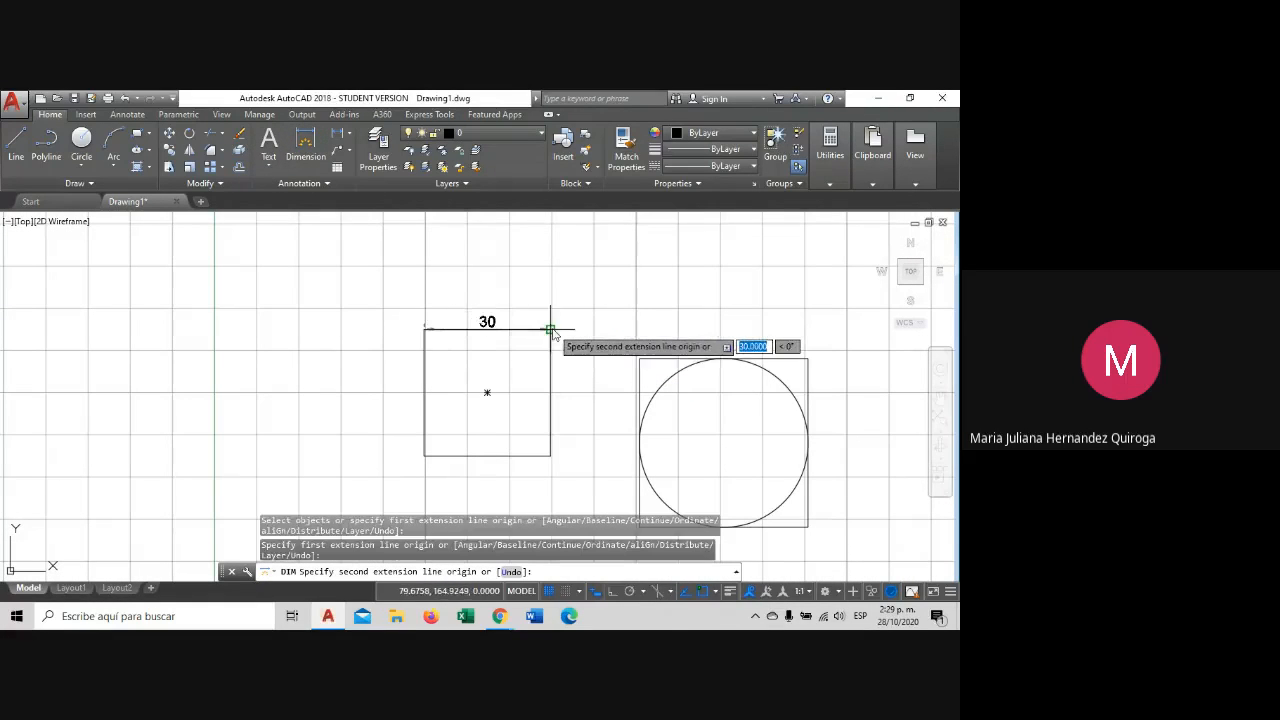
key(Escape)
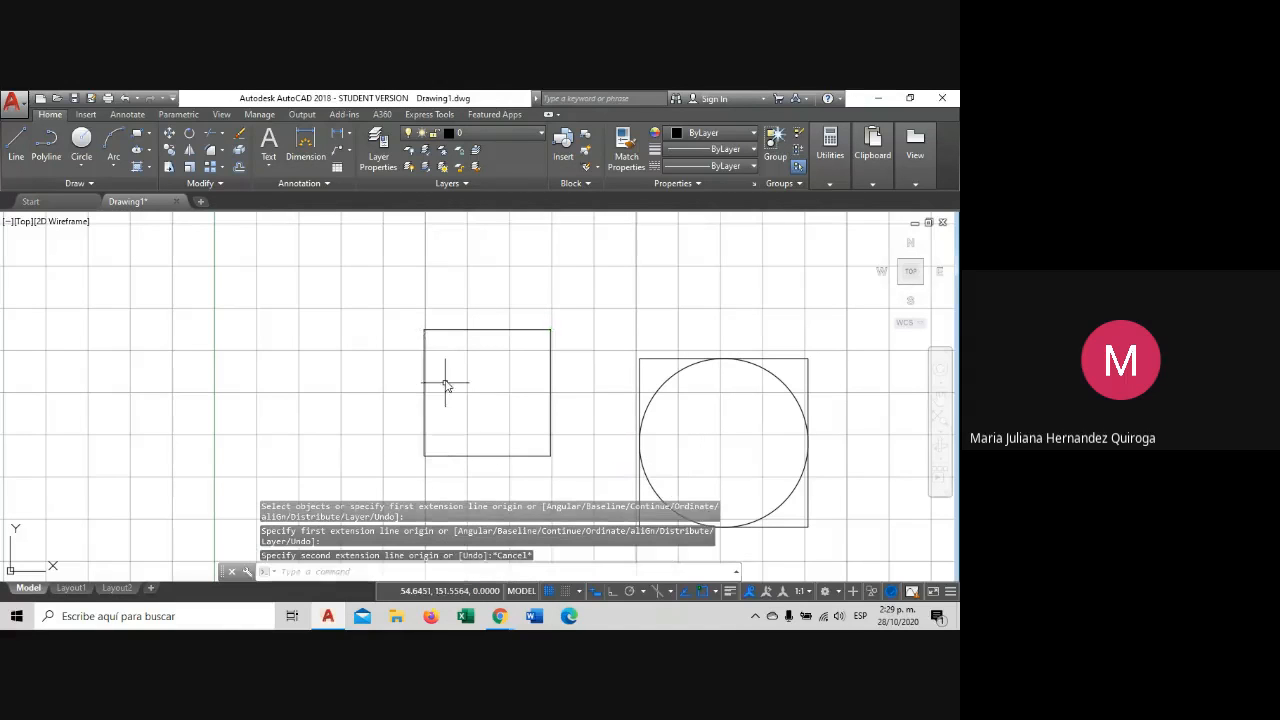
Try to scale the enlarged square again about its lower-right corner.
drag(466, 374, 456, 313)
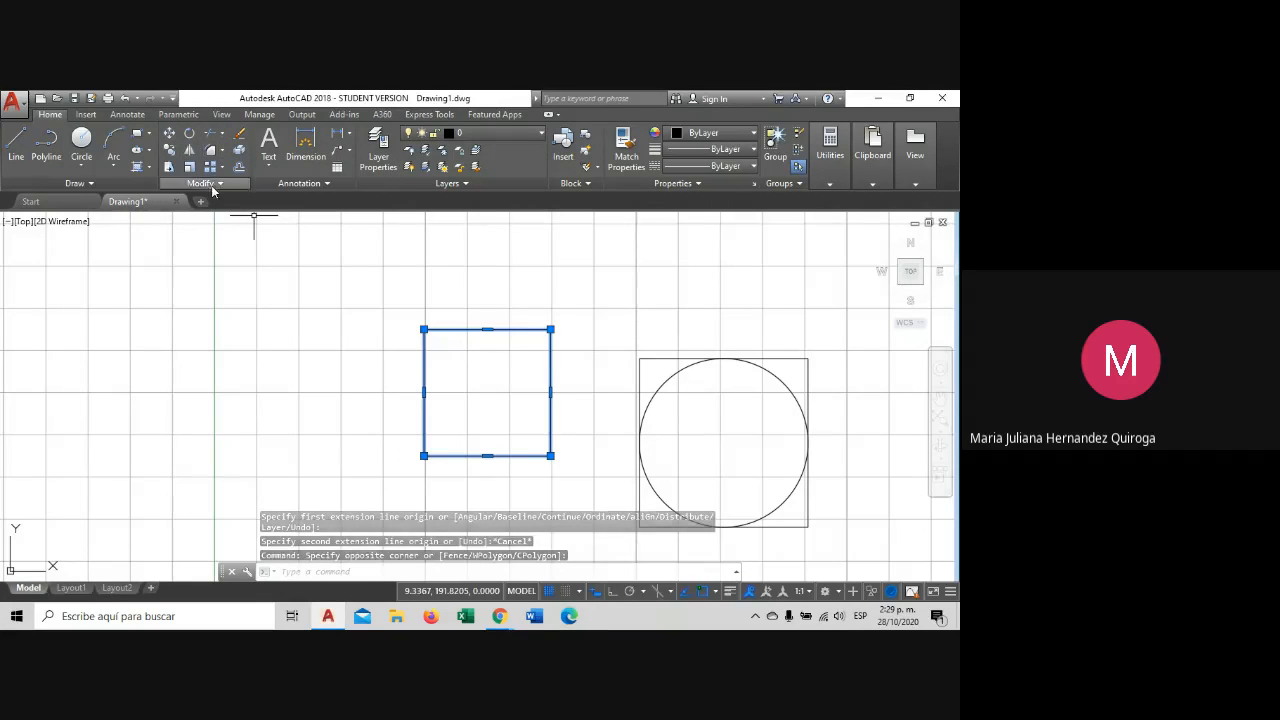
click(189, 166)
click(549, 456)
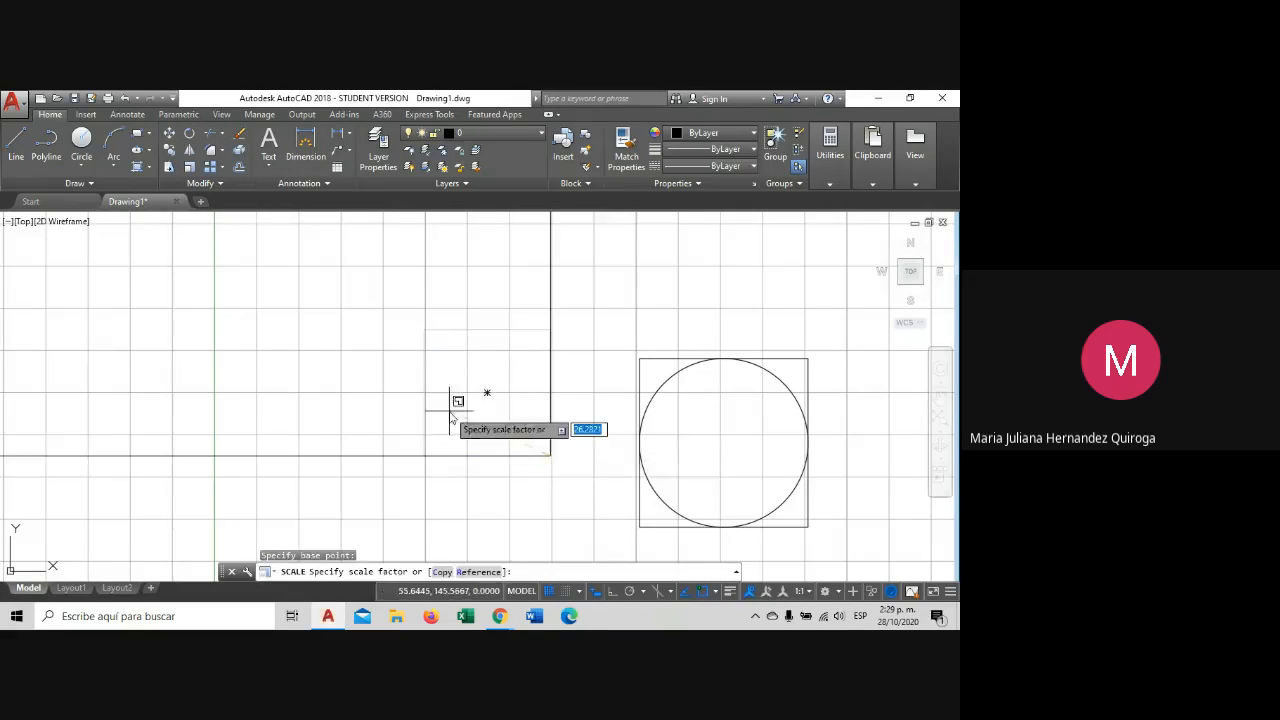
scroll(537, 441, down, 2)
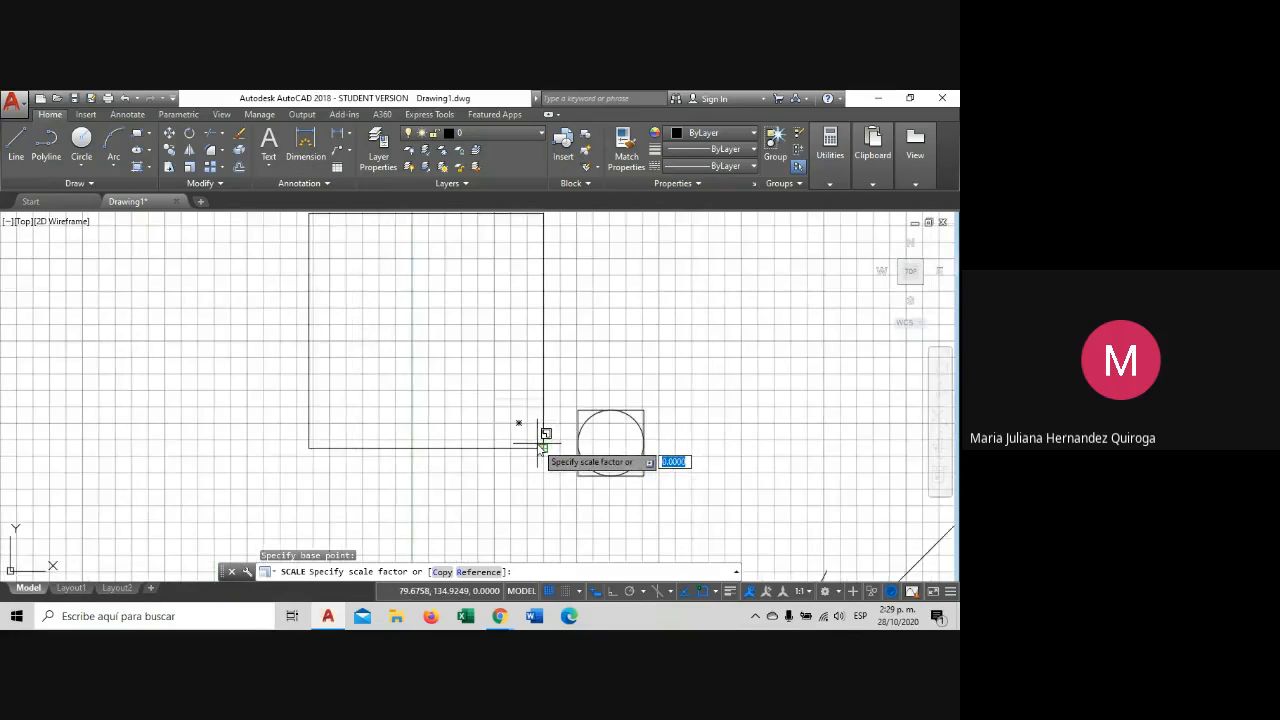
scroll(538, 442, up, 1)
scroll(543, 446, up, 2)
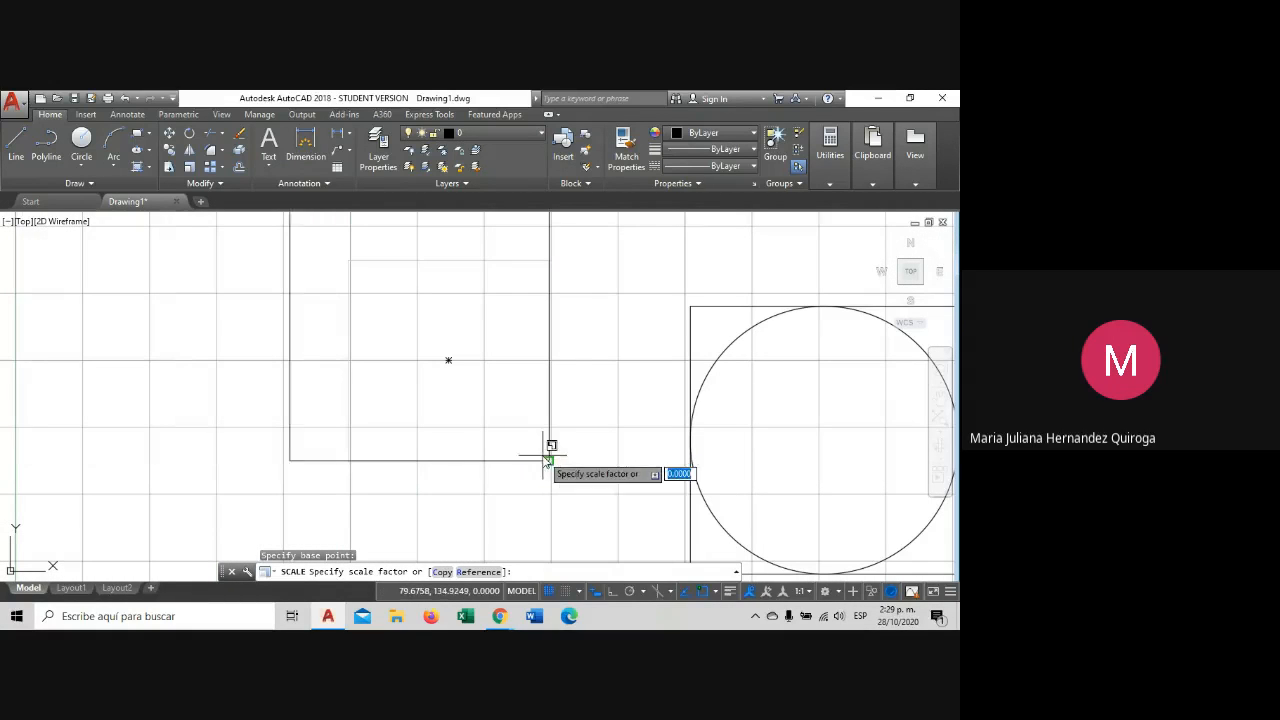
scroll(540, 452, up, 3)
key(Escape)
scroll(536, 452, down, 2)
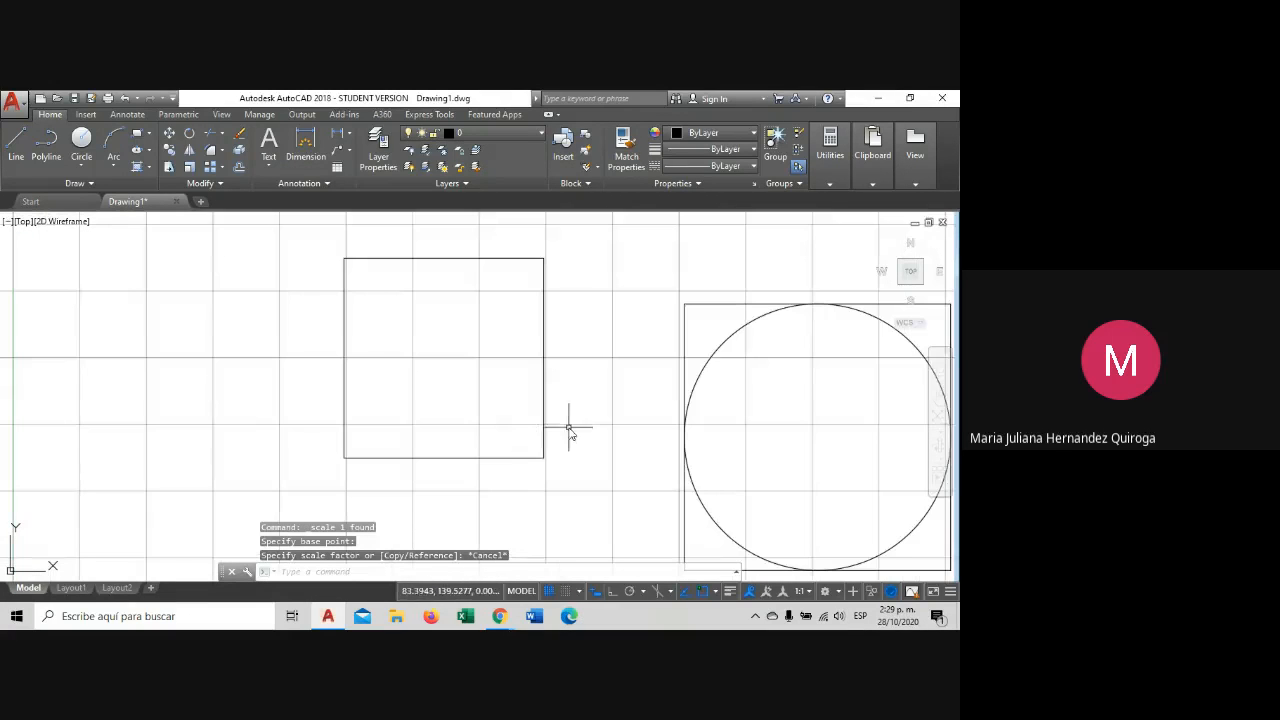
Draw a horizontal line 65 units long above the square, with Ortho turned on.
middle_drag(549, 425, 455, 417)
scroll(477, 395, down, 2)
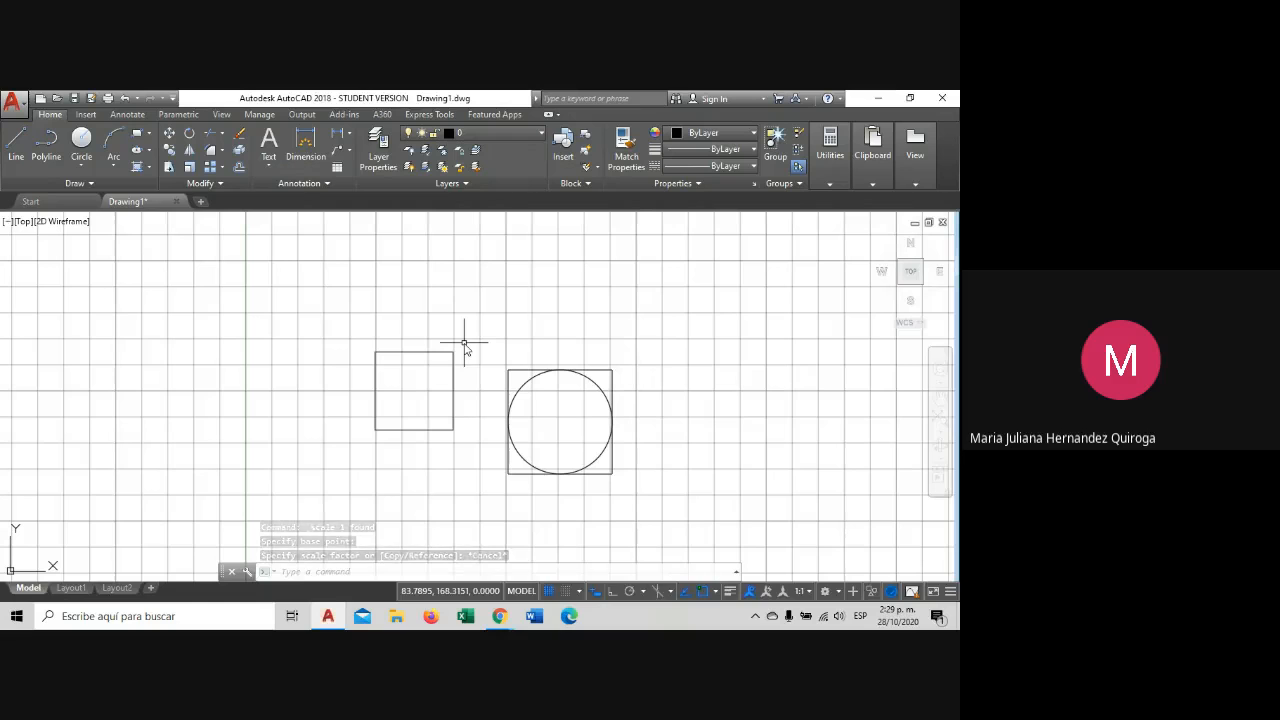
middle_drag(477, 343, 418, 361)
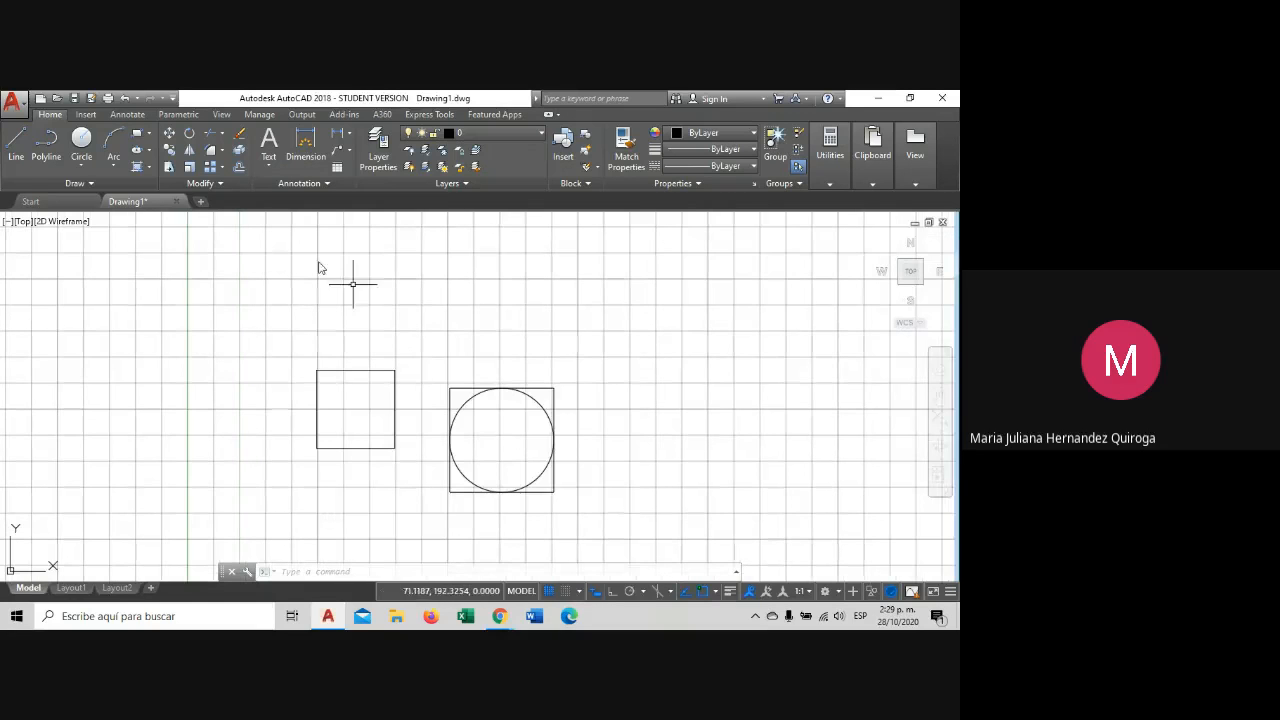
click(16, 148)
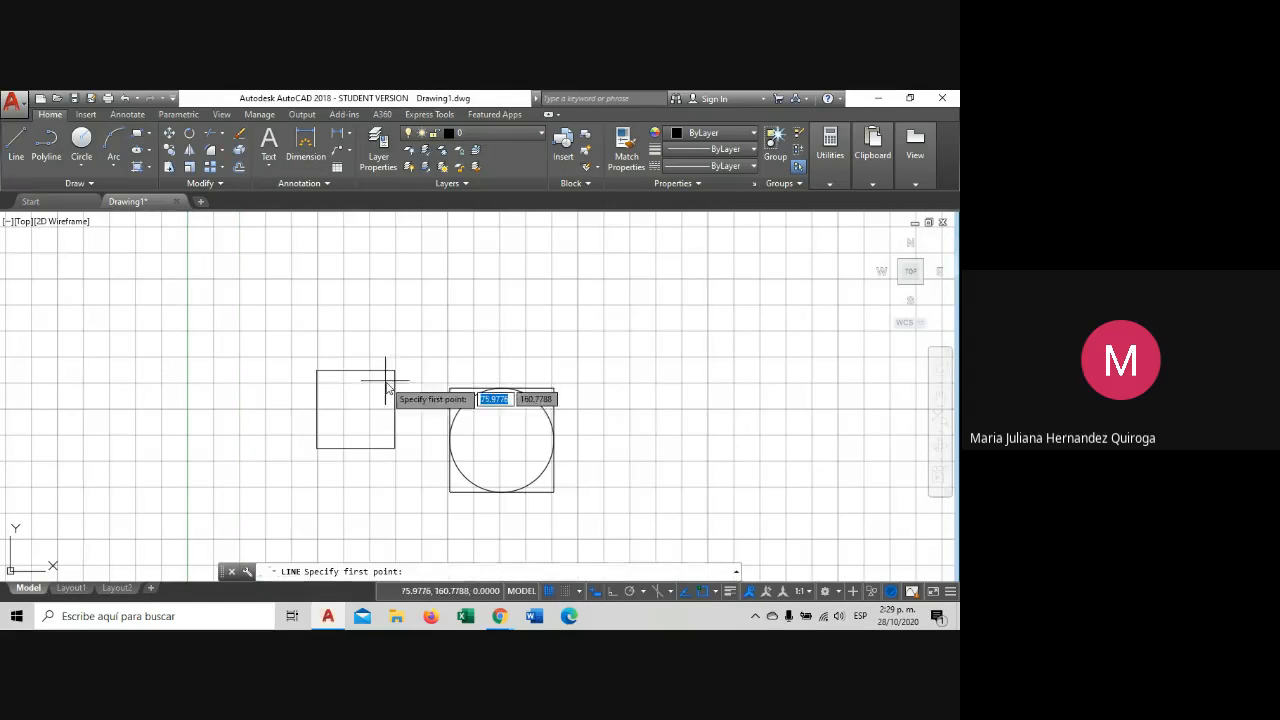
click(300, 309)
key(F8)
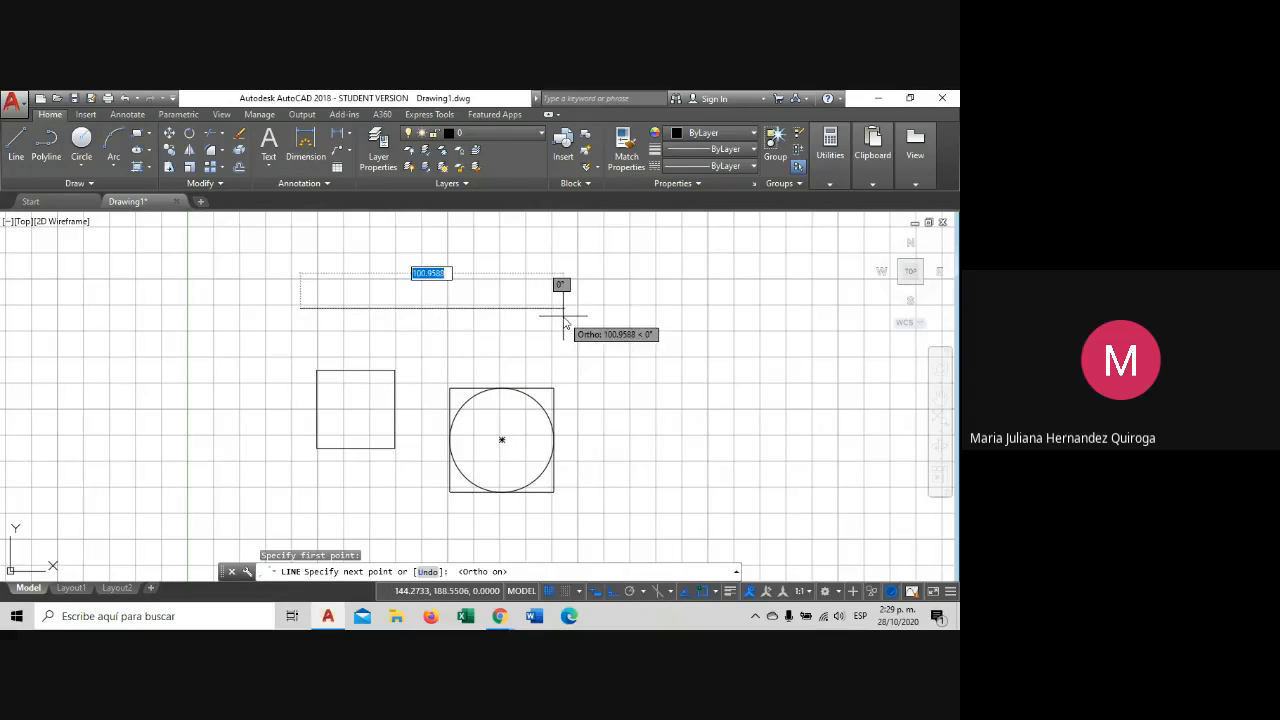
text(65)
key(Return)
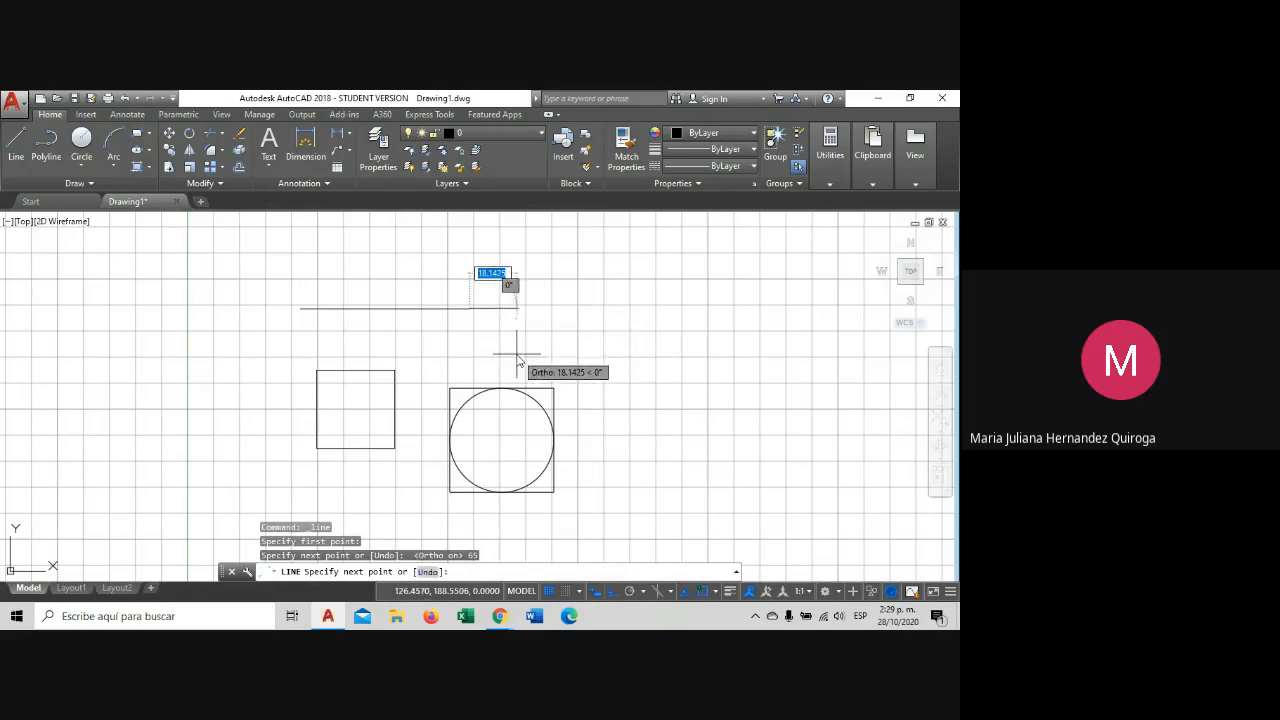
key(Escape)
click(379, 383)
key(Escape)
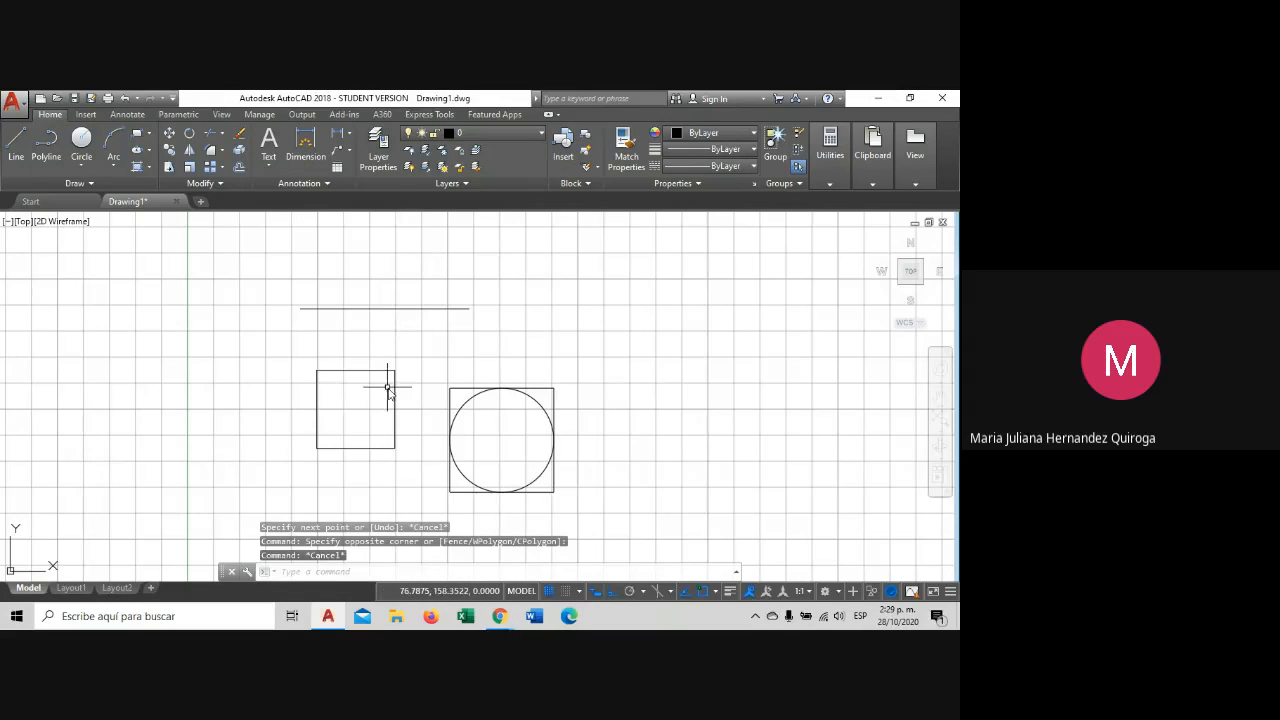
click(388, 388)
click(330, 355)
key(Escape)
click(377, 366)
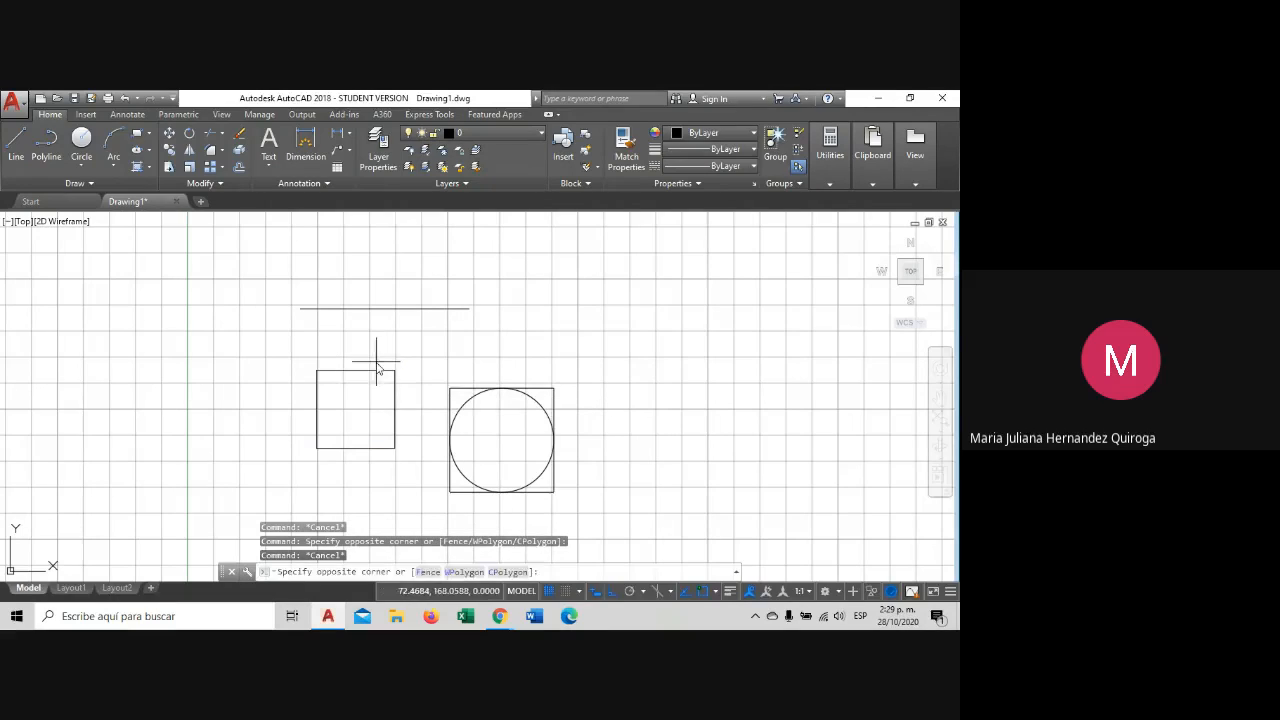
click(351, 382)
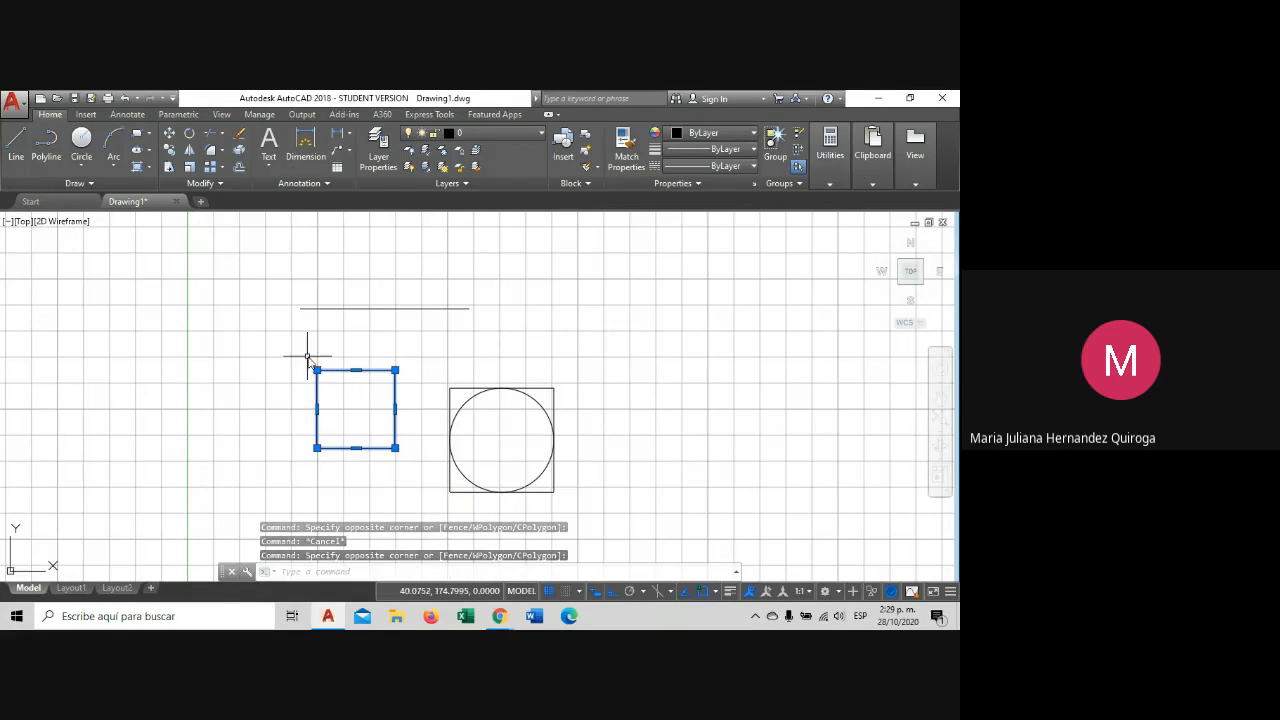
key(Escape)
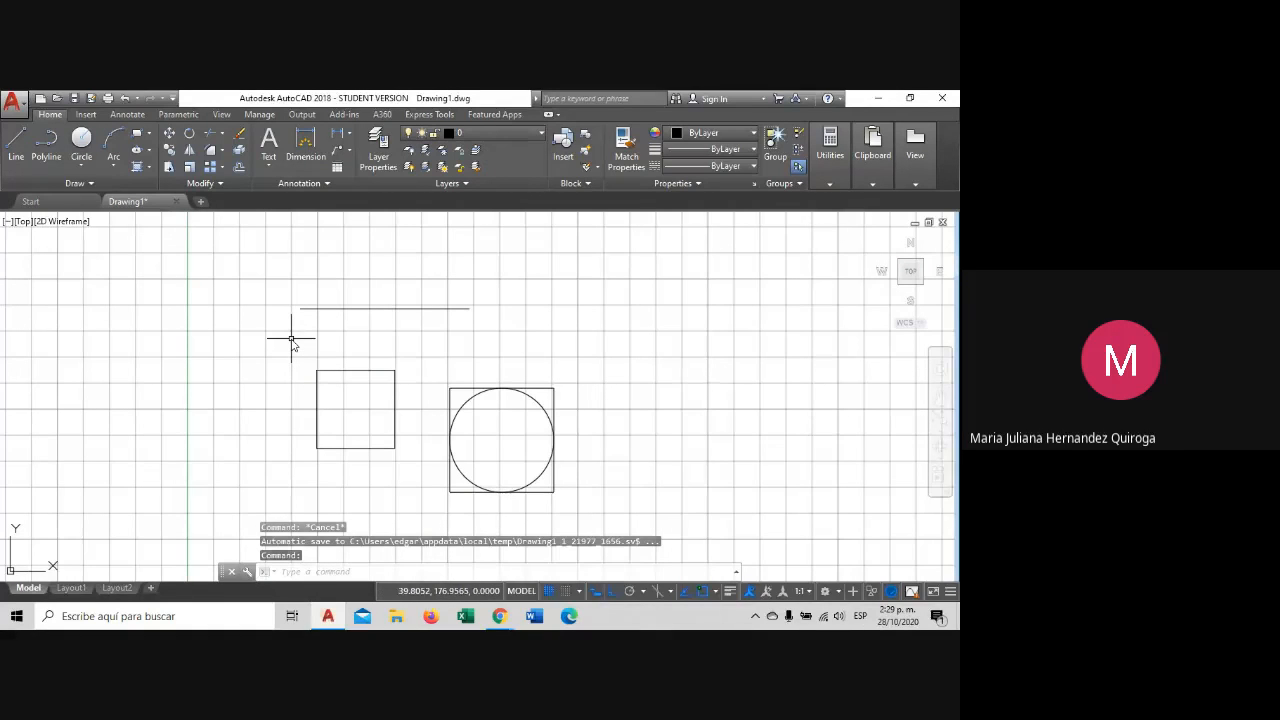
click(340, 308)
key(Escape)
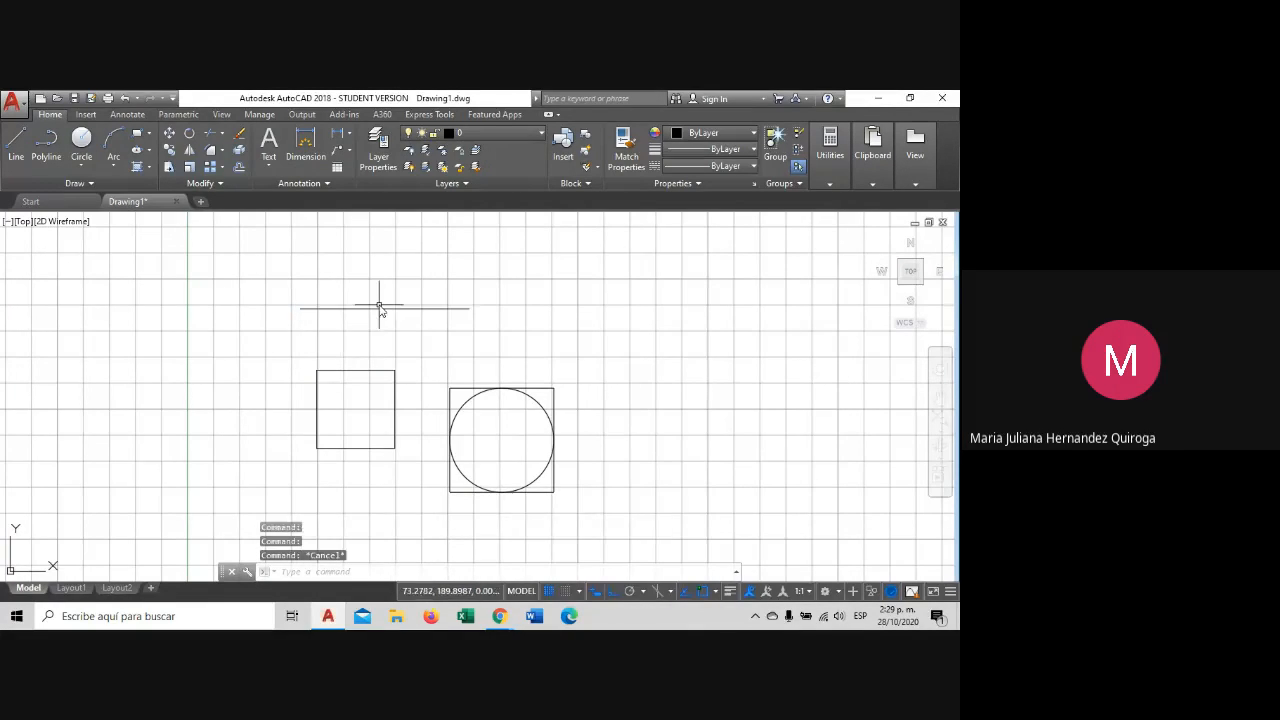
Move the square by its lower-left corner onto the left endpoint of the horizontal line.
click(377, 379)
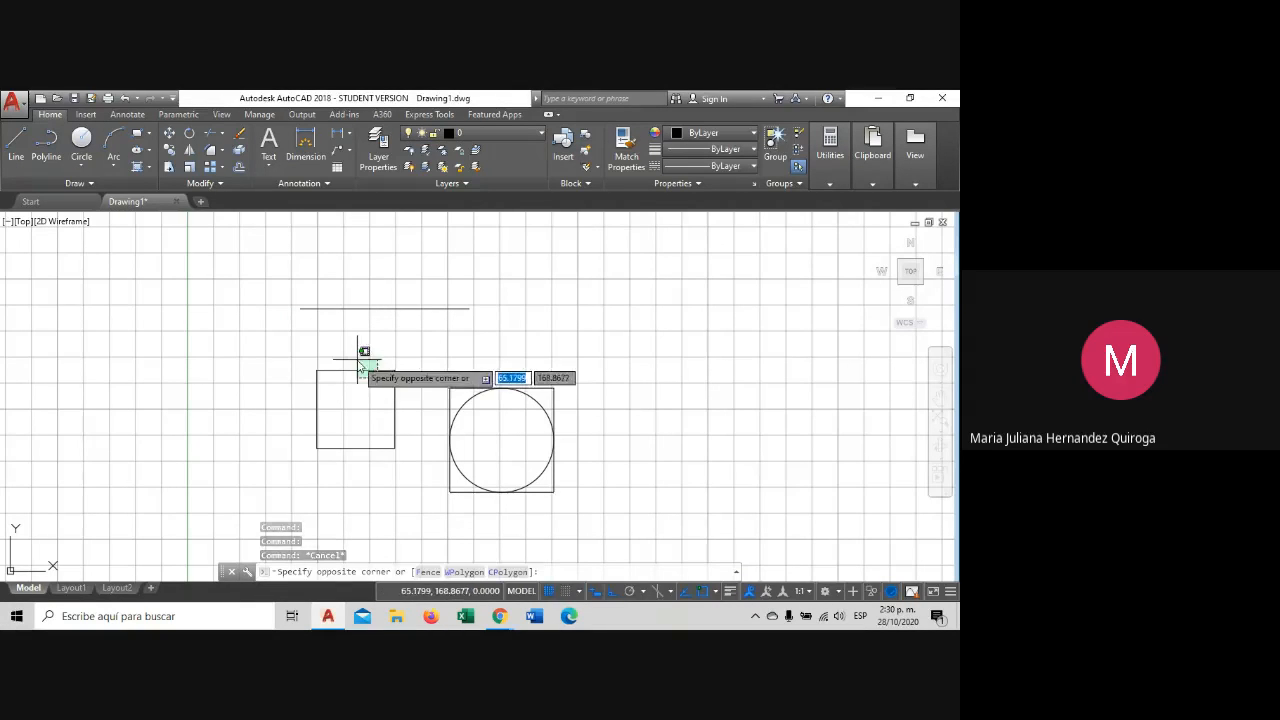
click(363, 357)
click(169, 134)
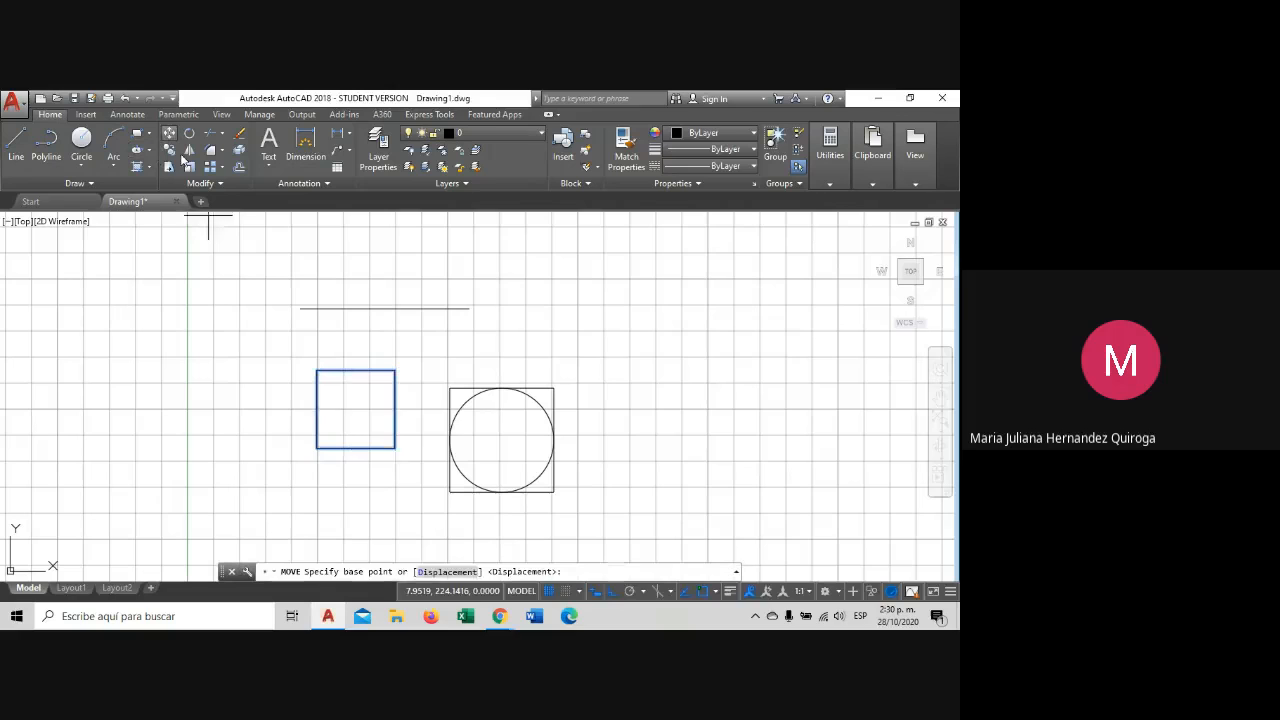
click(317, 447)
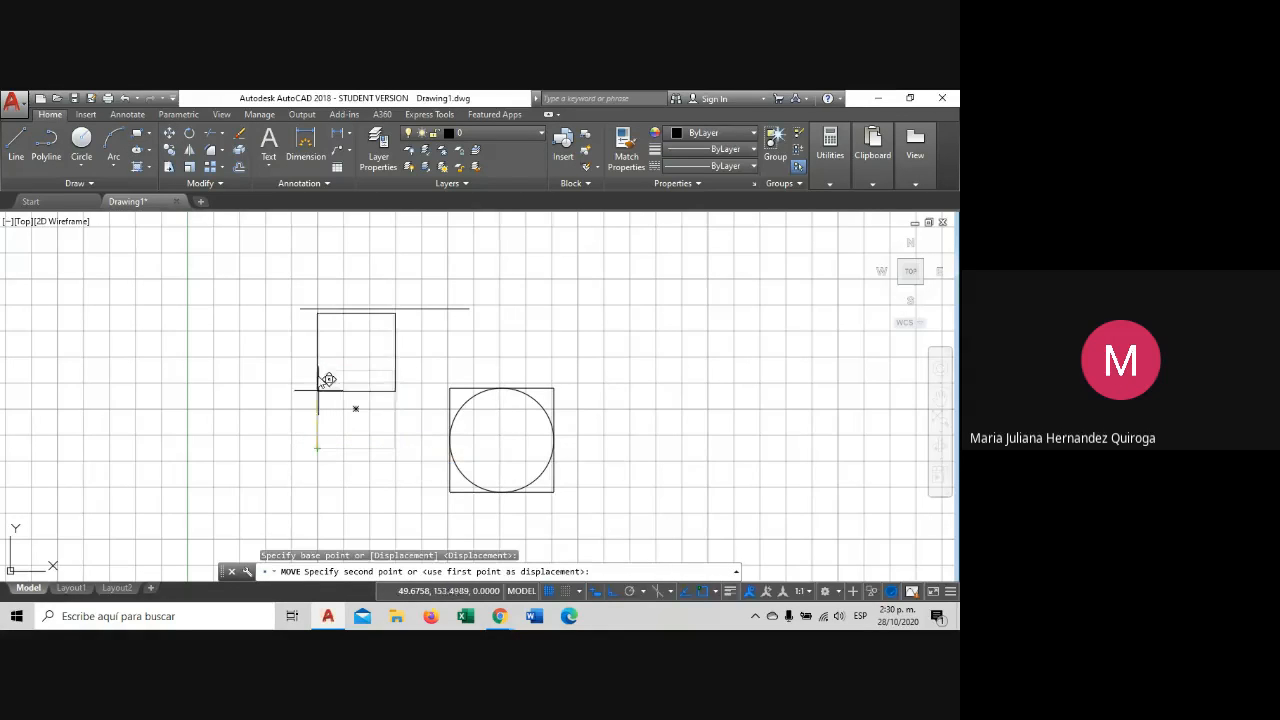
click(300, 308)
Change the color of the horizontal line to red (205,32,39).
middle_drag(451, 335, 449, 391)
click(449, 384)
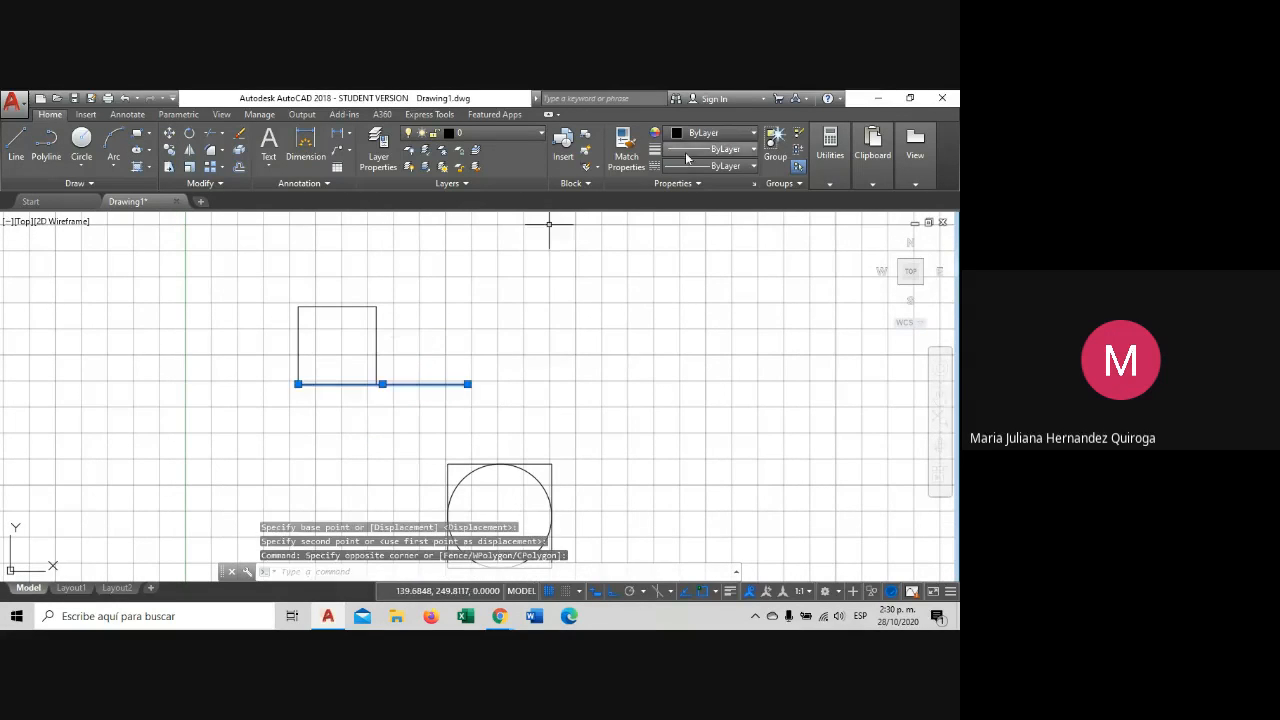
click(712, 133)
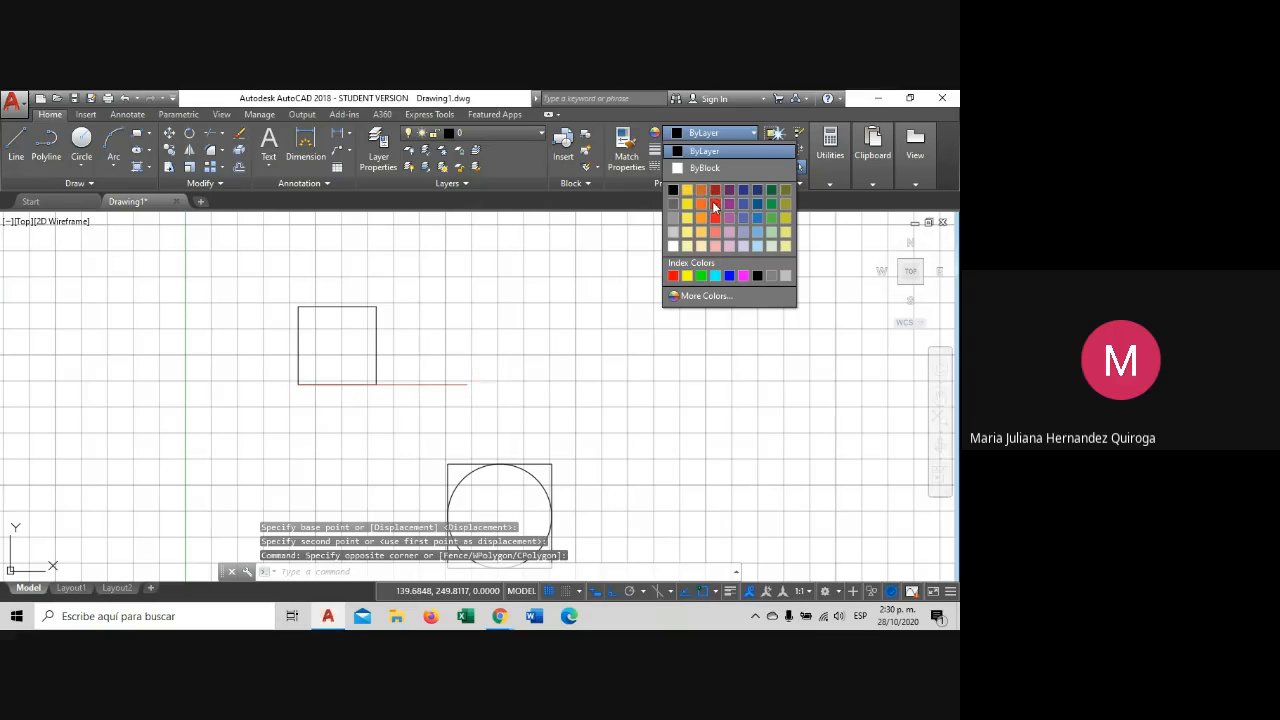
click(714, 206)
key(Escape)
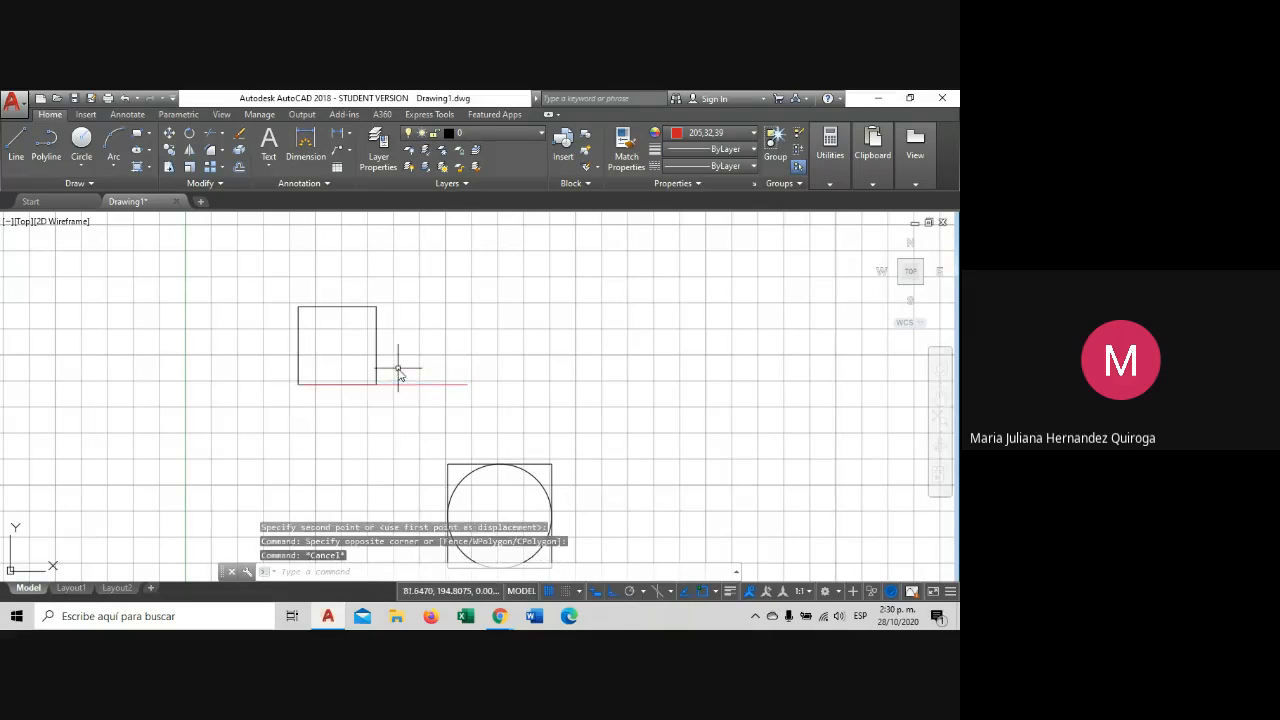
Scale the square by reference about its lower-left corner, from its bottom edge's length to the red line's right endpoint.
middle_drag(391, 371, 361, 409)
scroll(359, 406, up, 1)
middle_drag(380, 358, 358, 376)
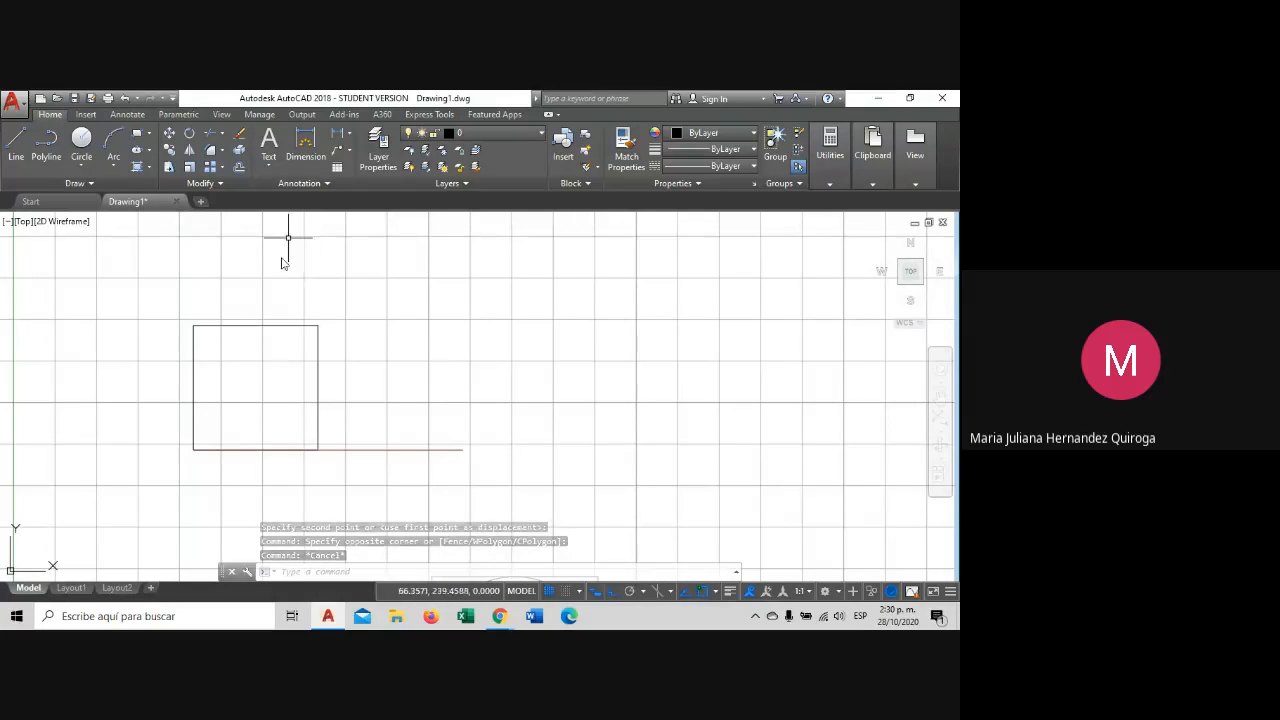
click(346, 397)
click(292, 364)
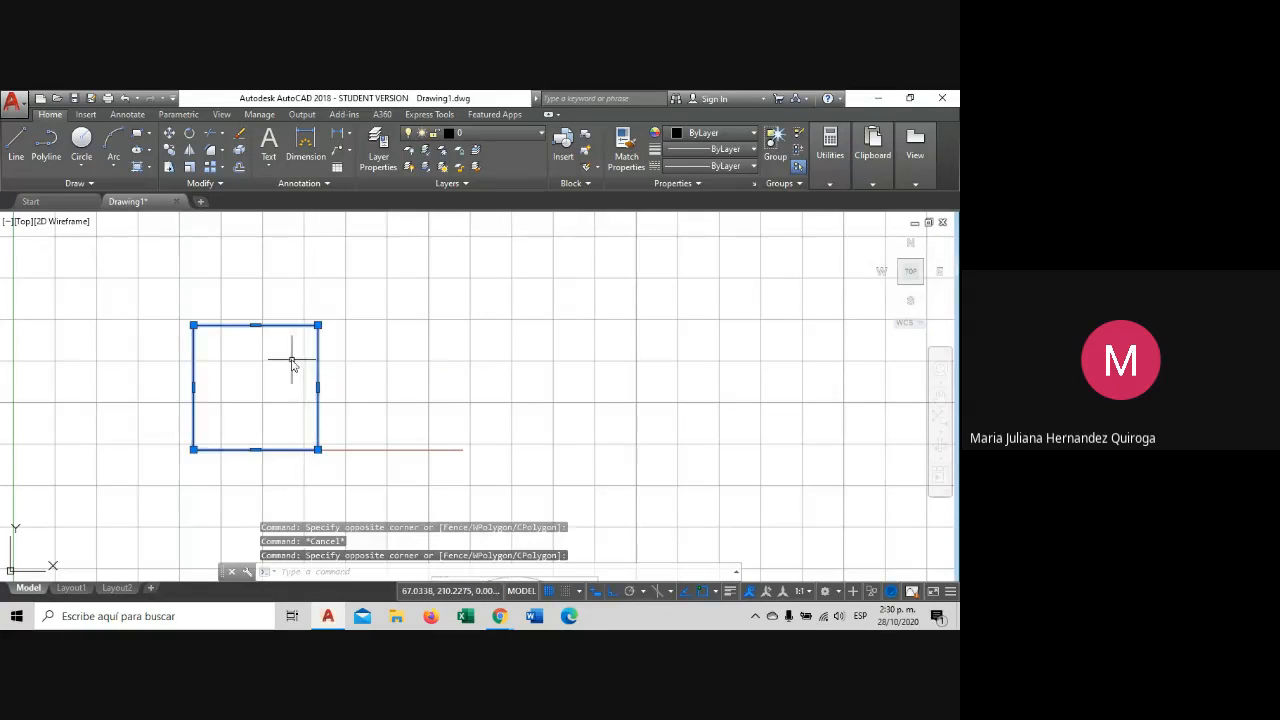
click(190, 168)
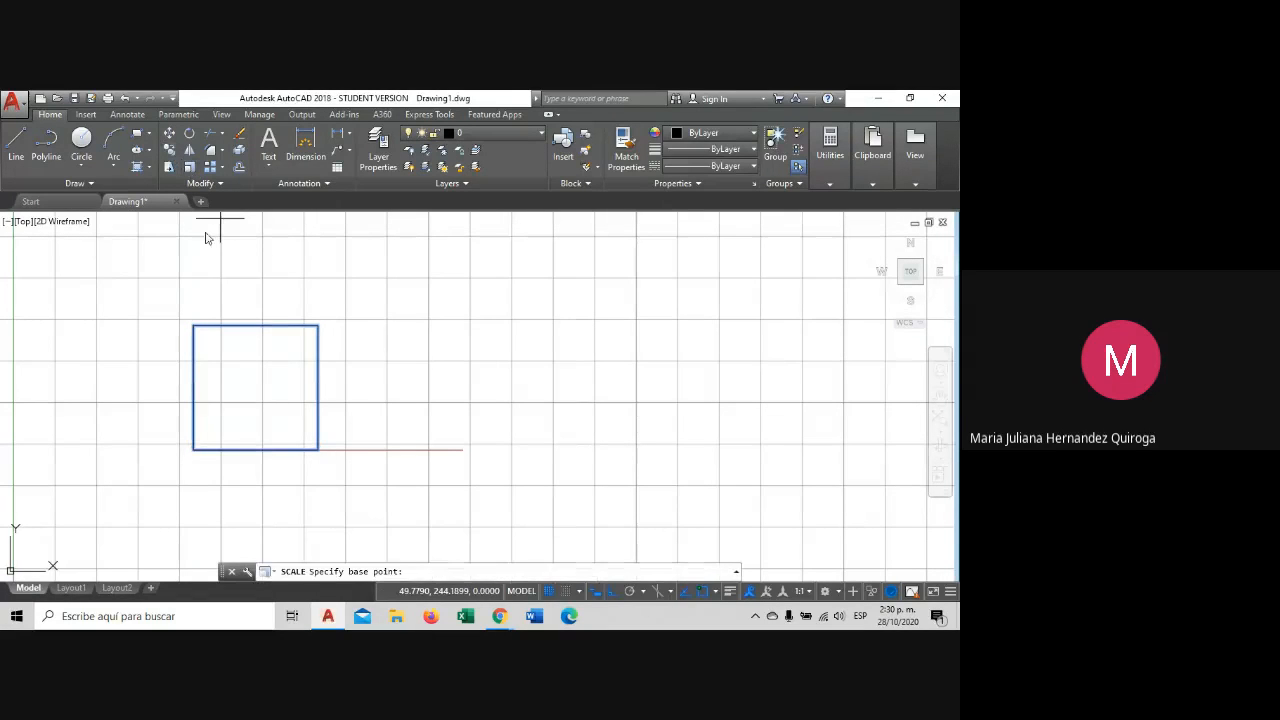
click(193, 450)
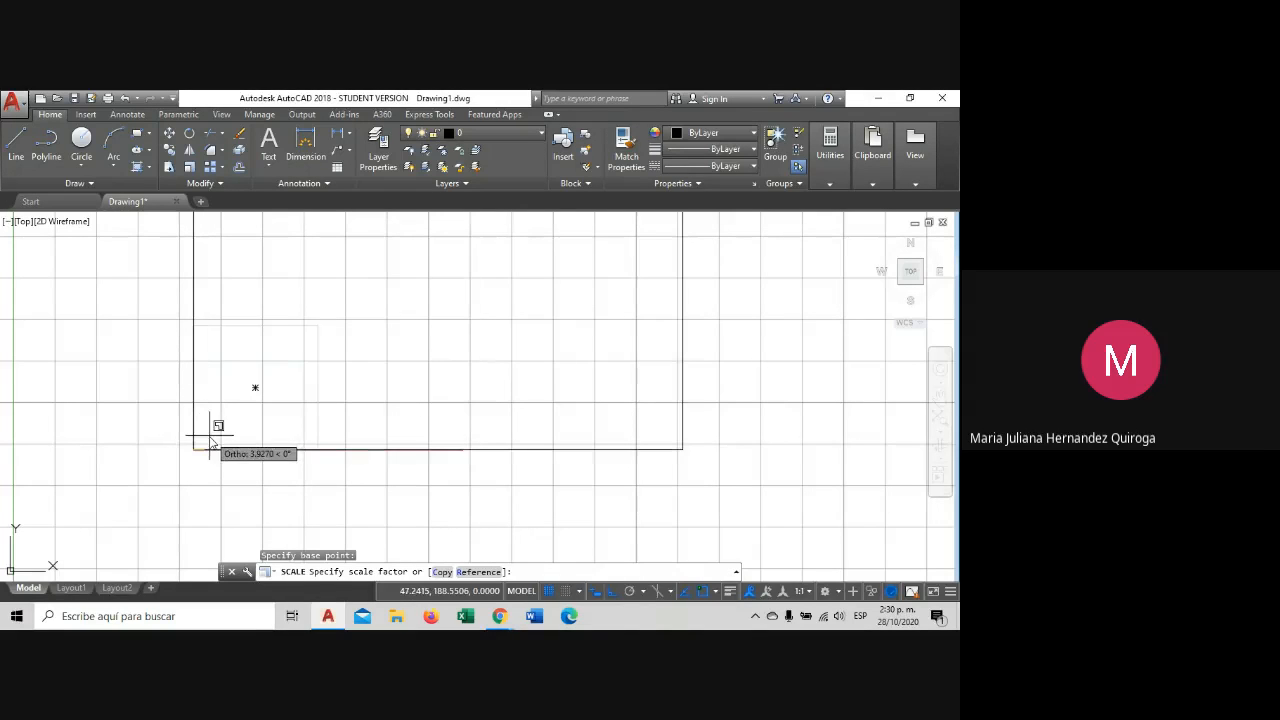
text(r)
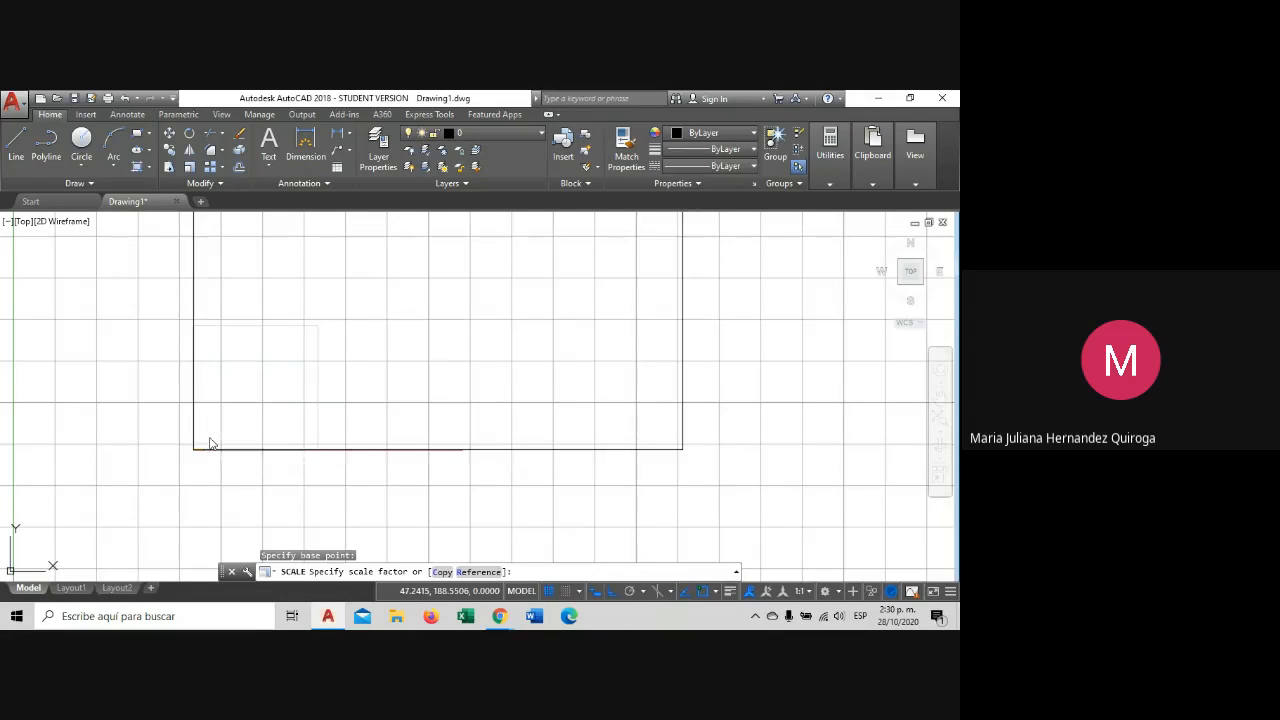
key(Return)
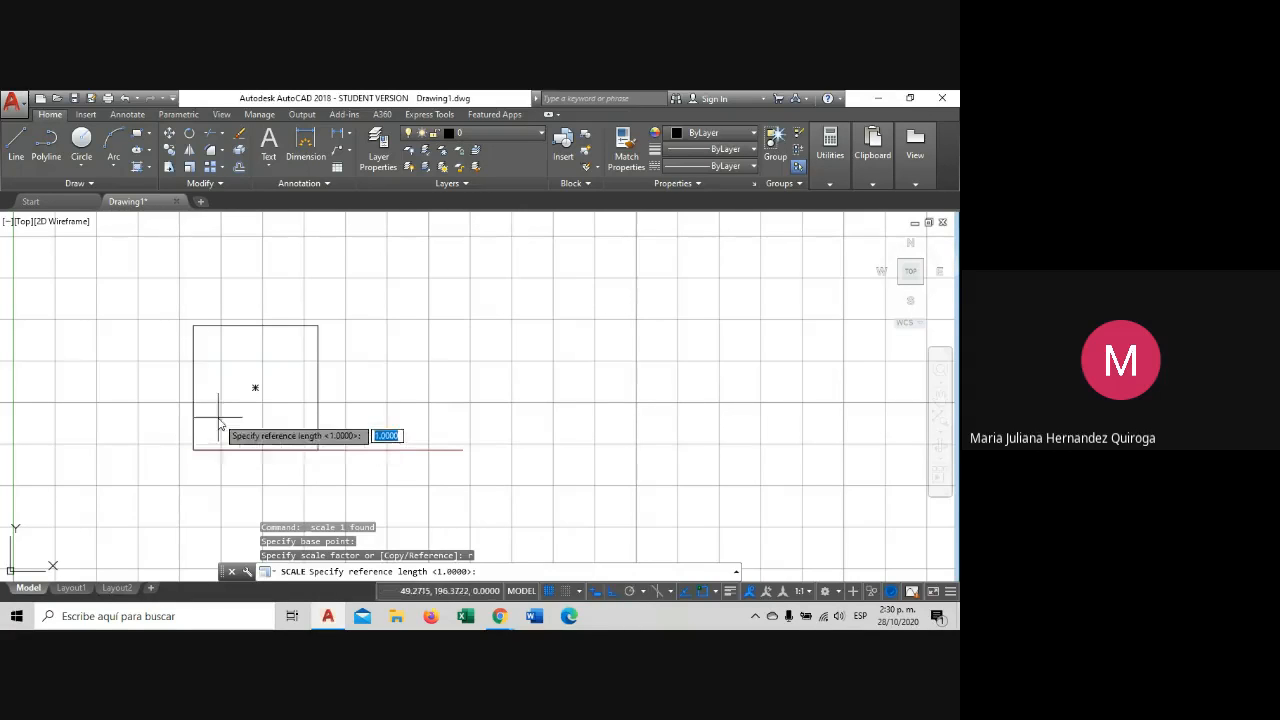
scroll(206, 445, up, 2)
middle_drag(207, 440, 197, 440)
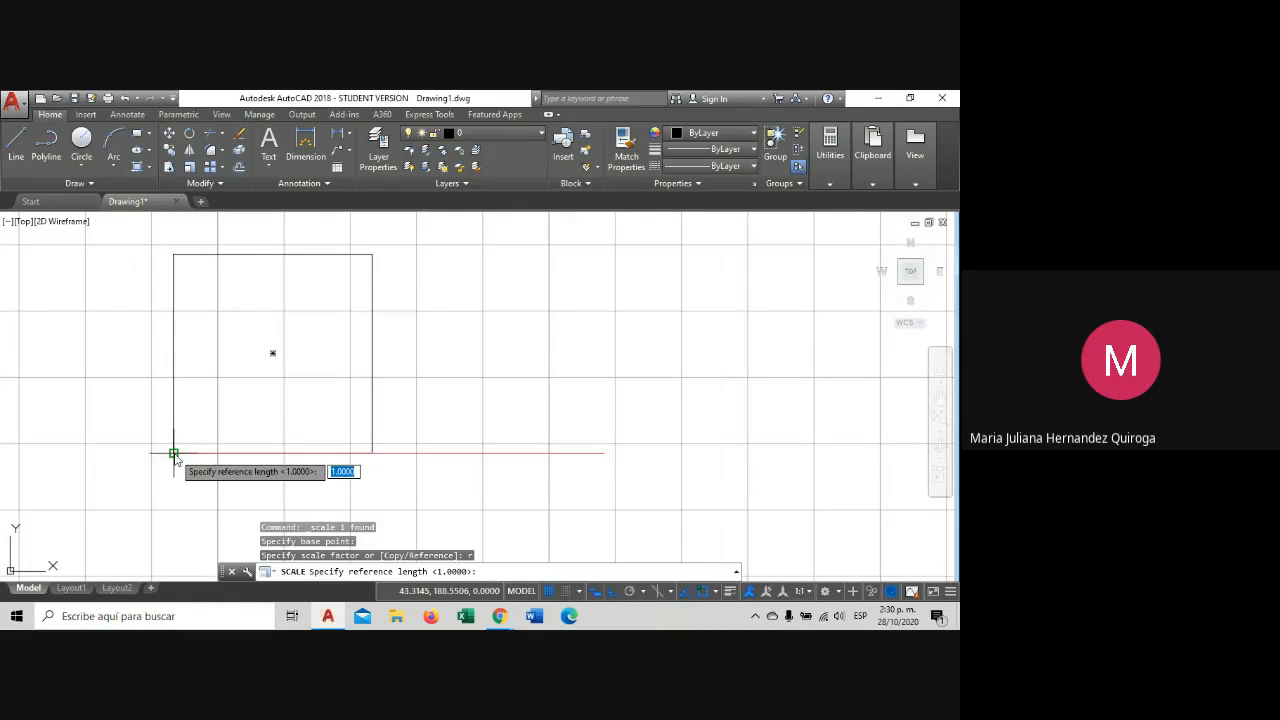
click(173, 455)
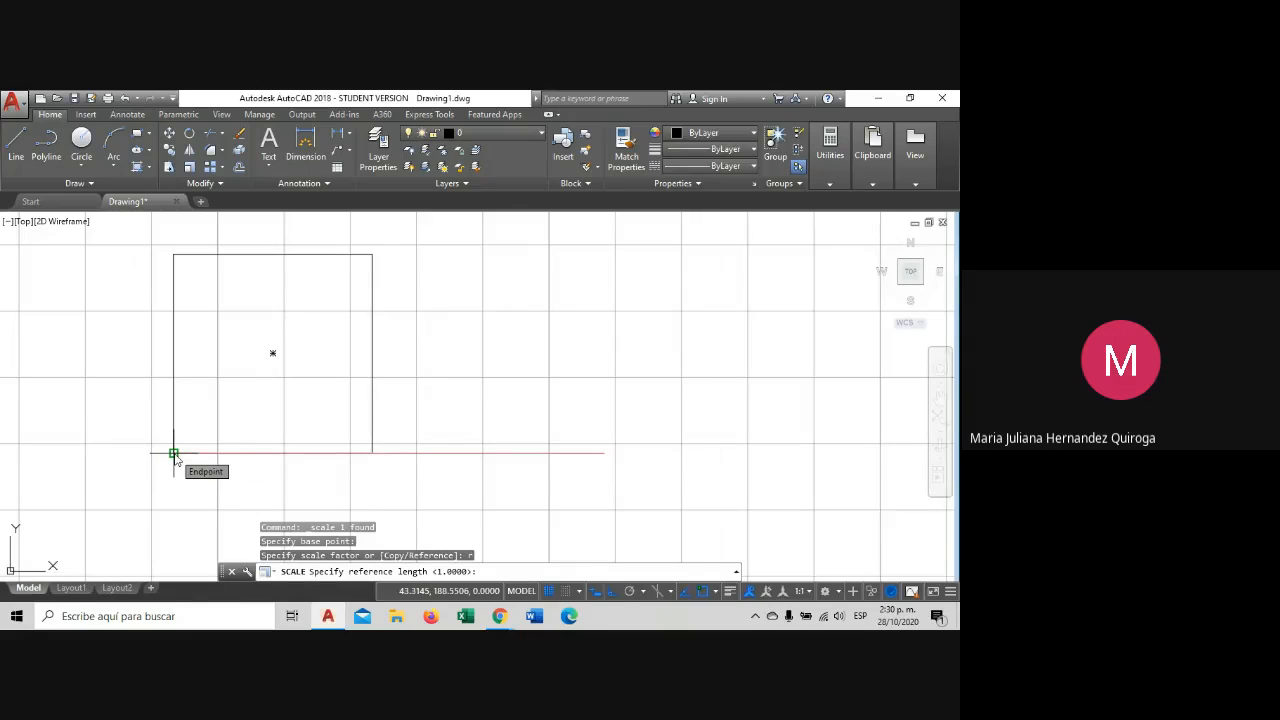
click(372, 455)
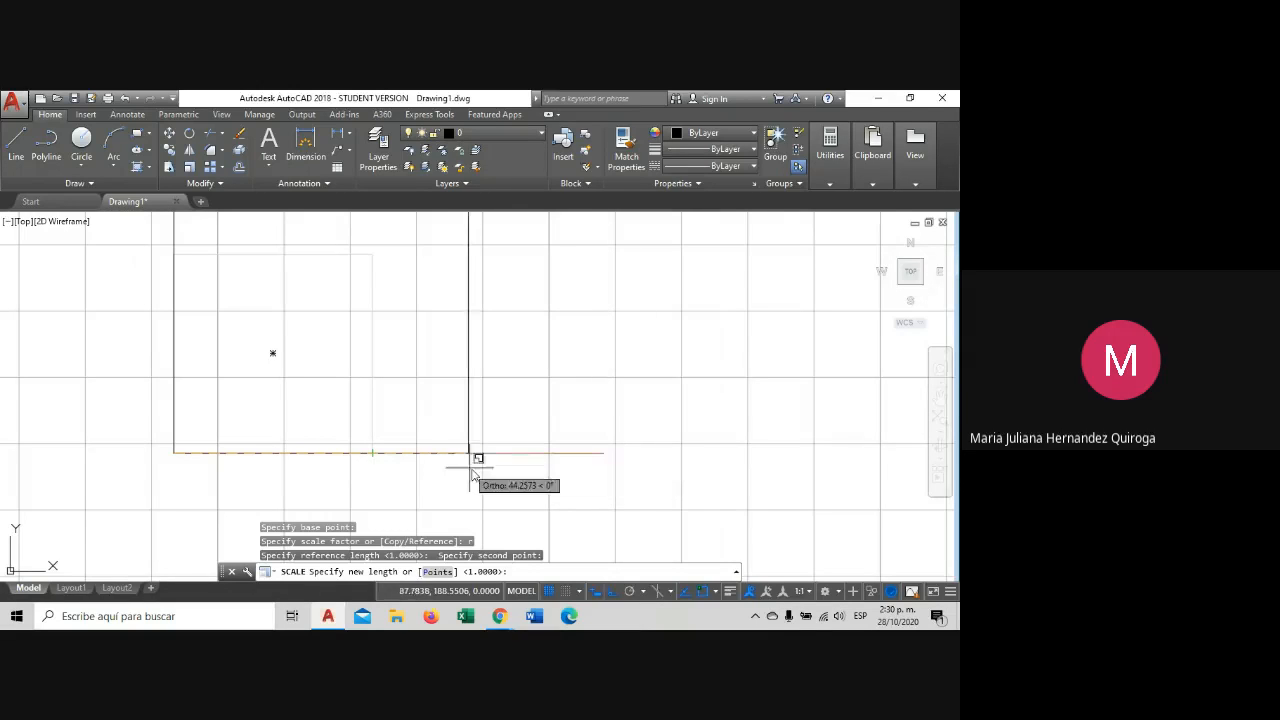
click(605, 453)
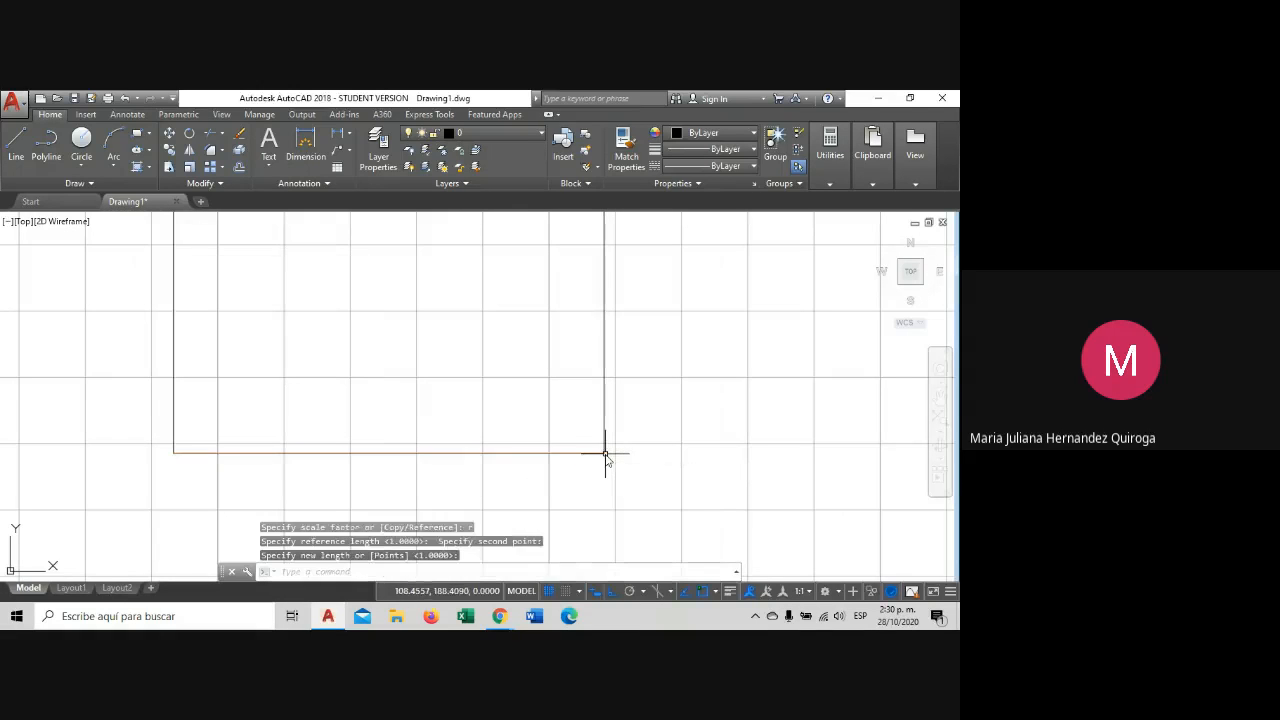
Add a linear dimension below the scaled square, measuring its bottom edge from corner to corner.
scroll(605, 455, down, 5)
middle_drag(603, 457, 480, 487)
scroll(480, 487, up, 4)
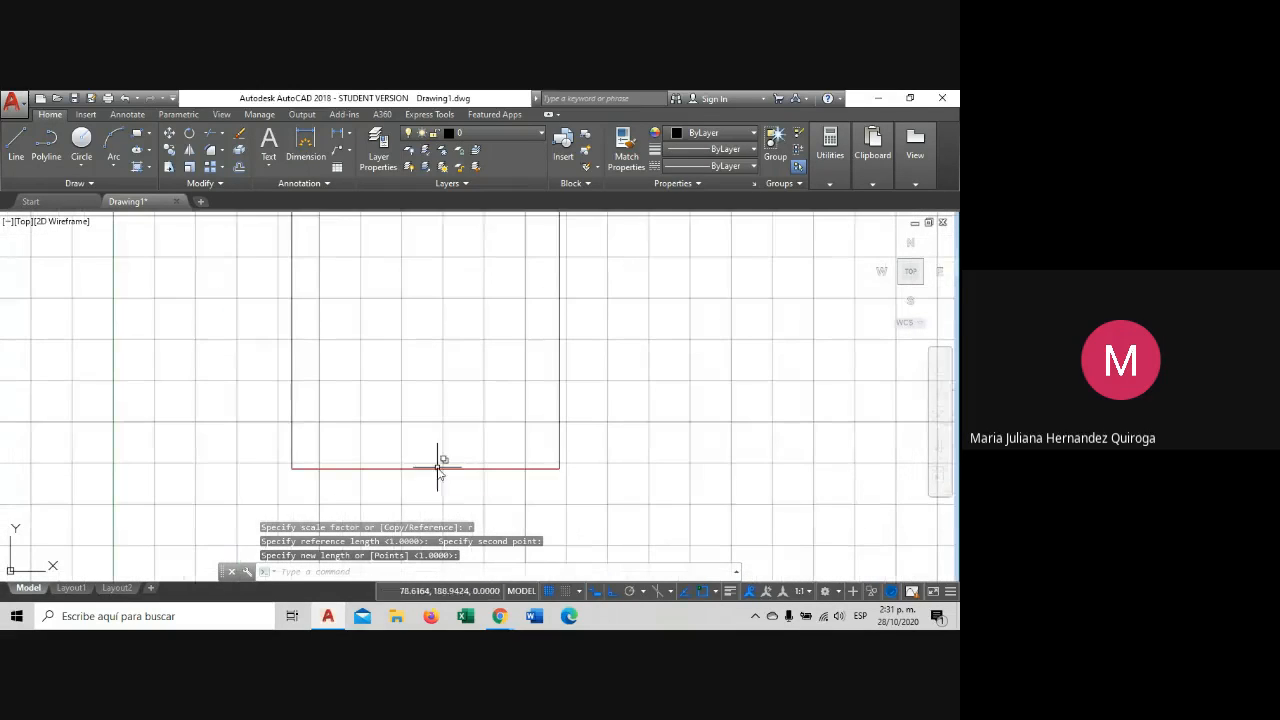
click(437, 468)
key(Escape)
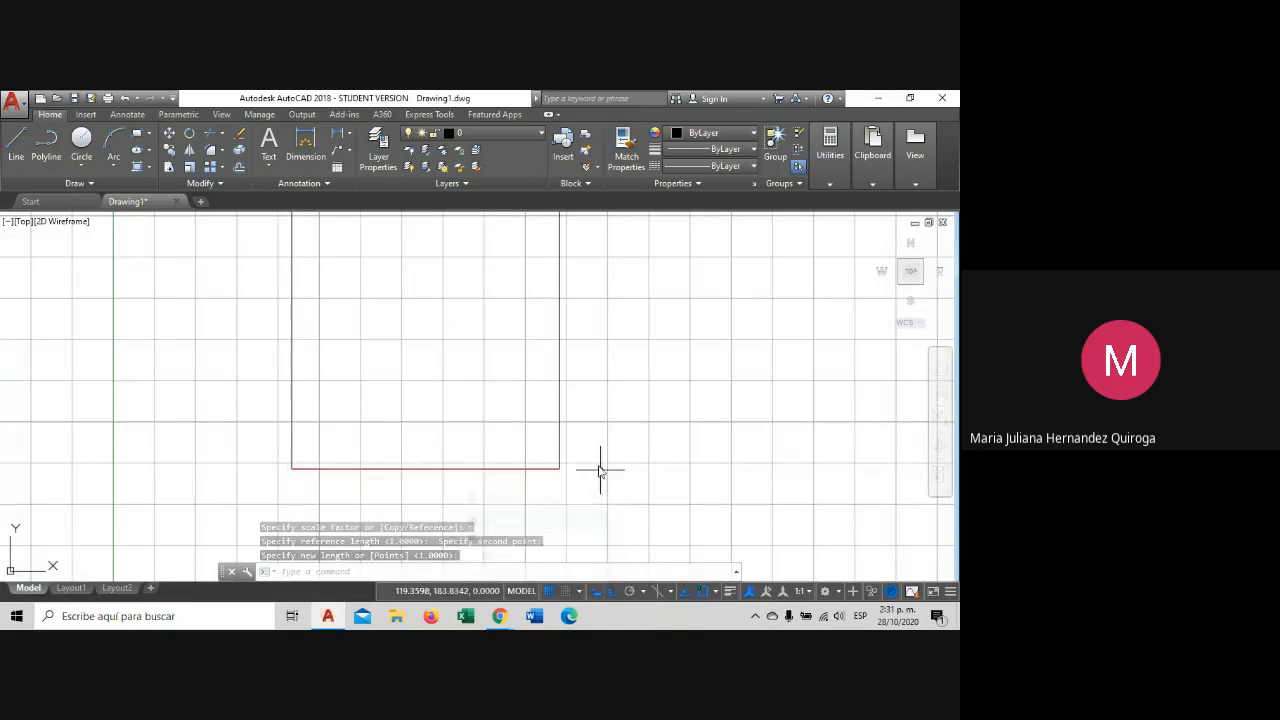
scroll(580, 430, down, 2)
middle_drag(580, 430, 547, 452)
click(305, 145)
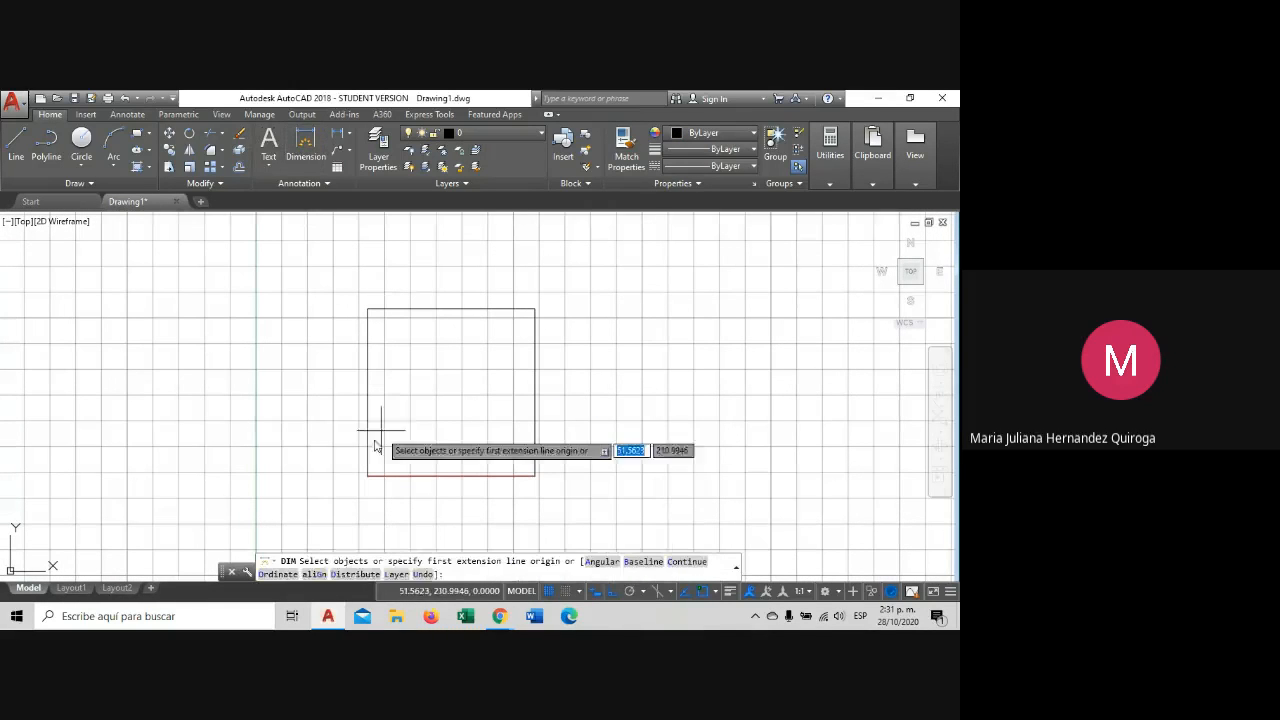
click(367, 476)
click(535, 476)
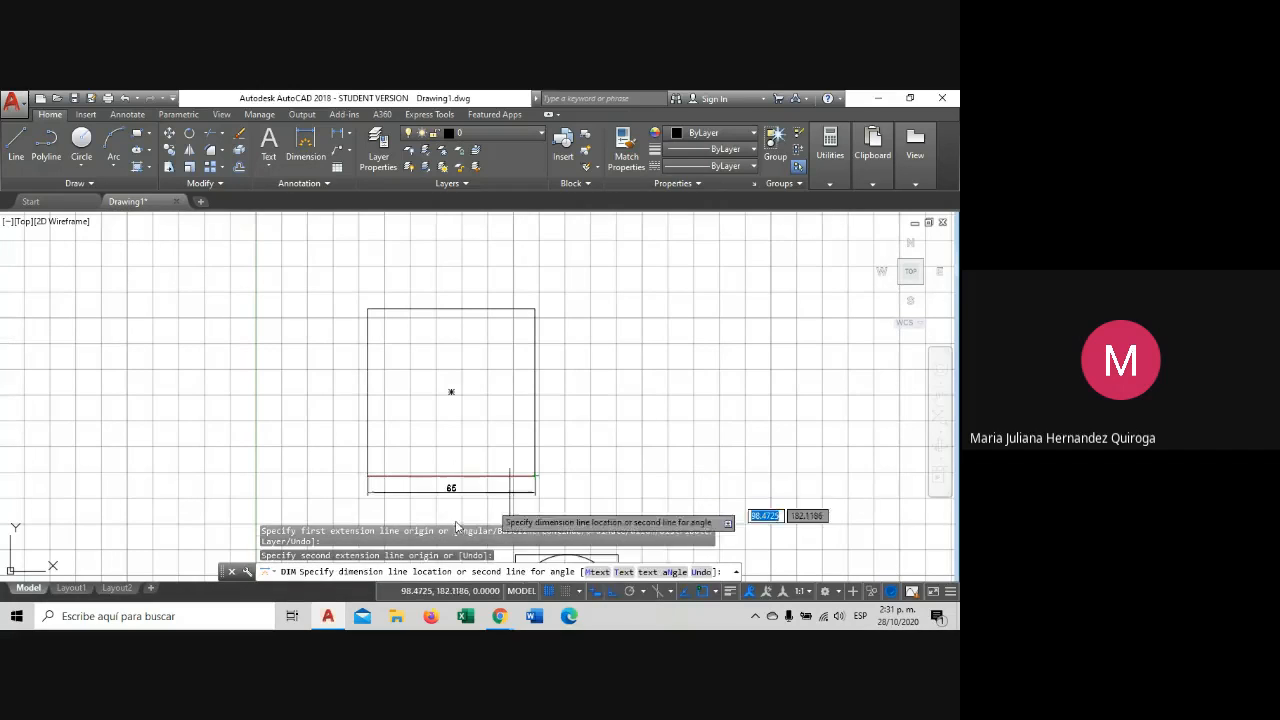
click(449, 502)
scroll(440, 460, up, 2)
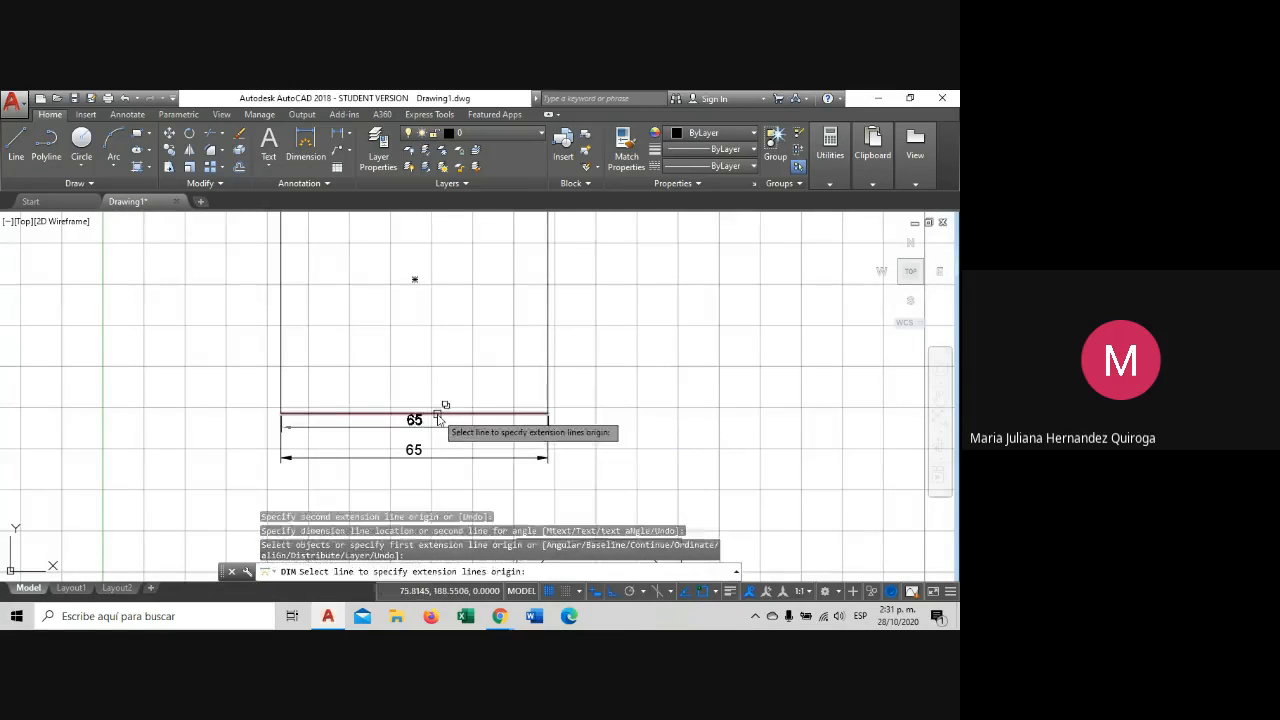
key(Escape)
Delete the red reference line that overlaps the square's bottom edge.
click(428, 412)
key(Escape)
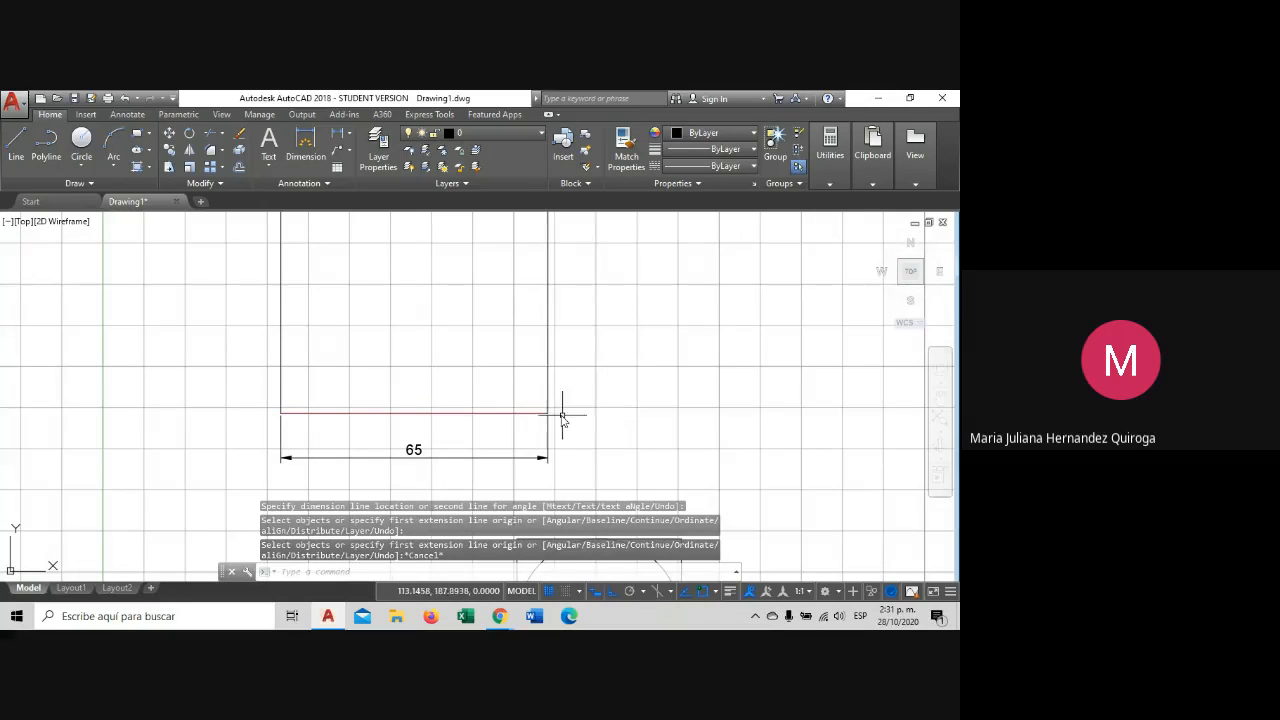
click(525, 414)
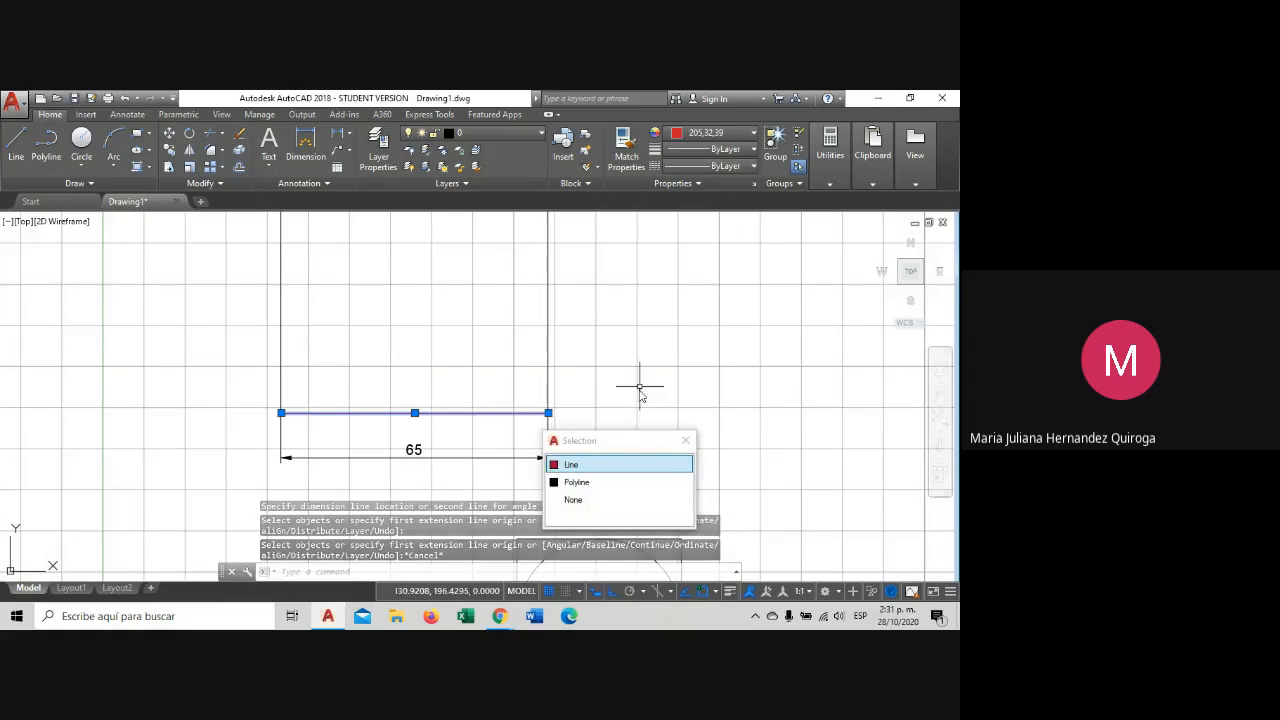
click(599, 483)
key(Delete)
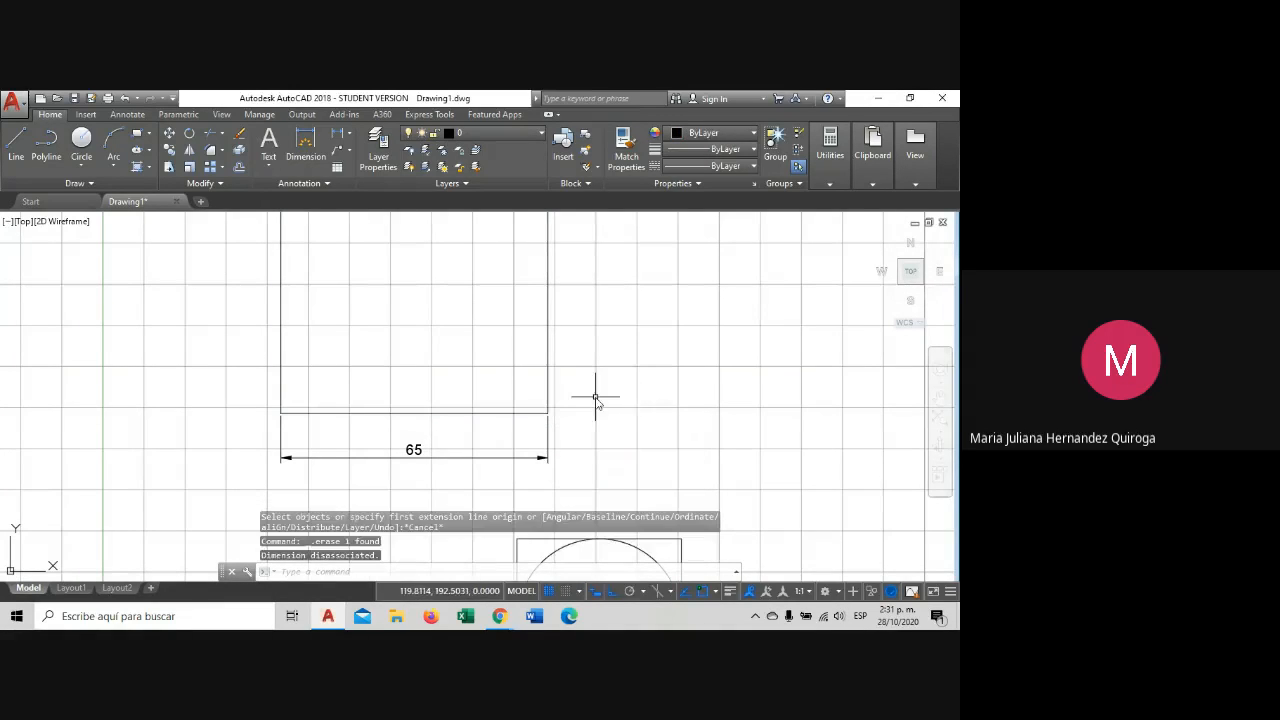
Examine the scaled square's bottom edge and its dimension, along with the neighbouring circle inside a square.
scroll(595, 398, down, 2)
mouse_move(595, 398)
middle_down()
mouse_move(574, 428)
mouse_move(389, 360)
middle_up()
scroll(569, 417, down, 2)
scroll(462, 392, down, 2)
scroll(314, 371, up, 3)
scroll(389, 371, up, 1)
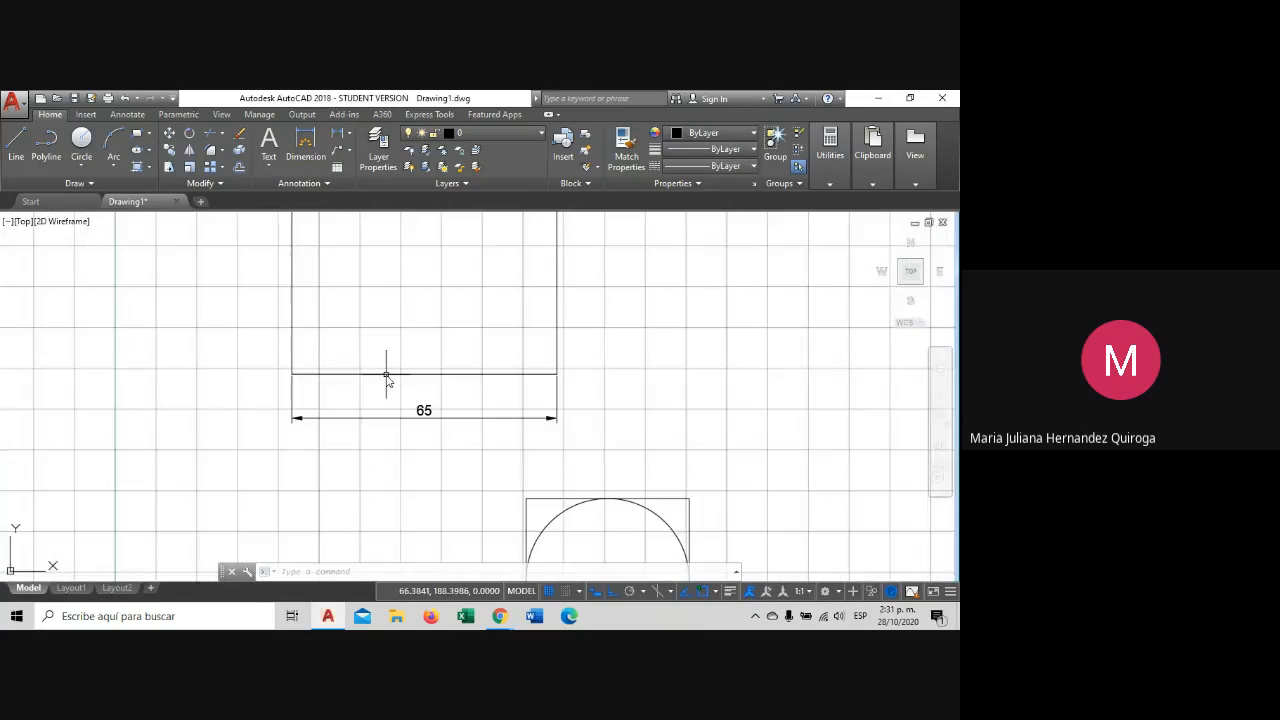
scroll(389, 375, down, 2)
scroll(387, 377, down, 2)
scroll(386, 371, up, 4)
scroll(414, 391, down, 4)
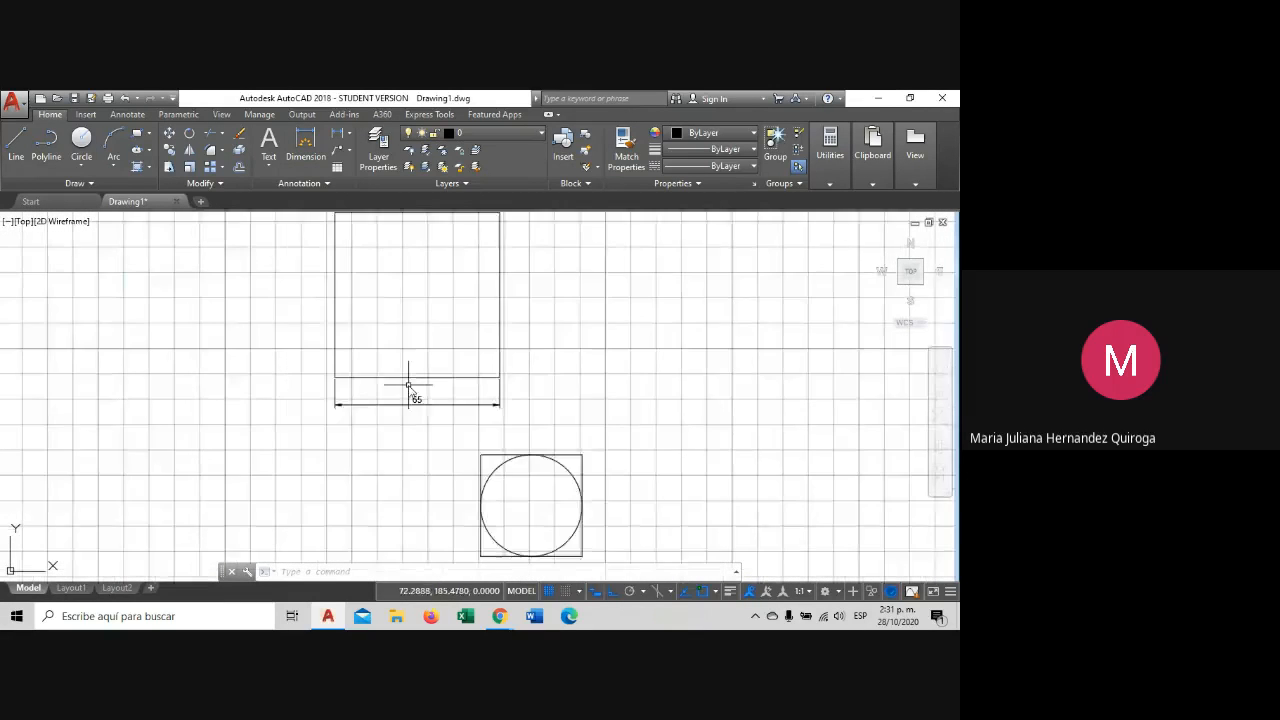
middle_drag(389, 350, 325, 352)
scroll(511, 378, up, 2)
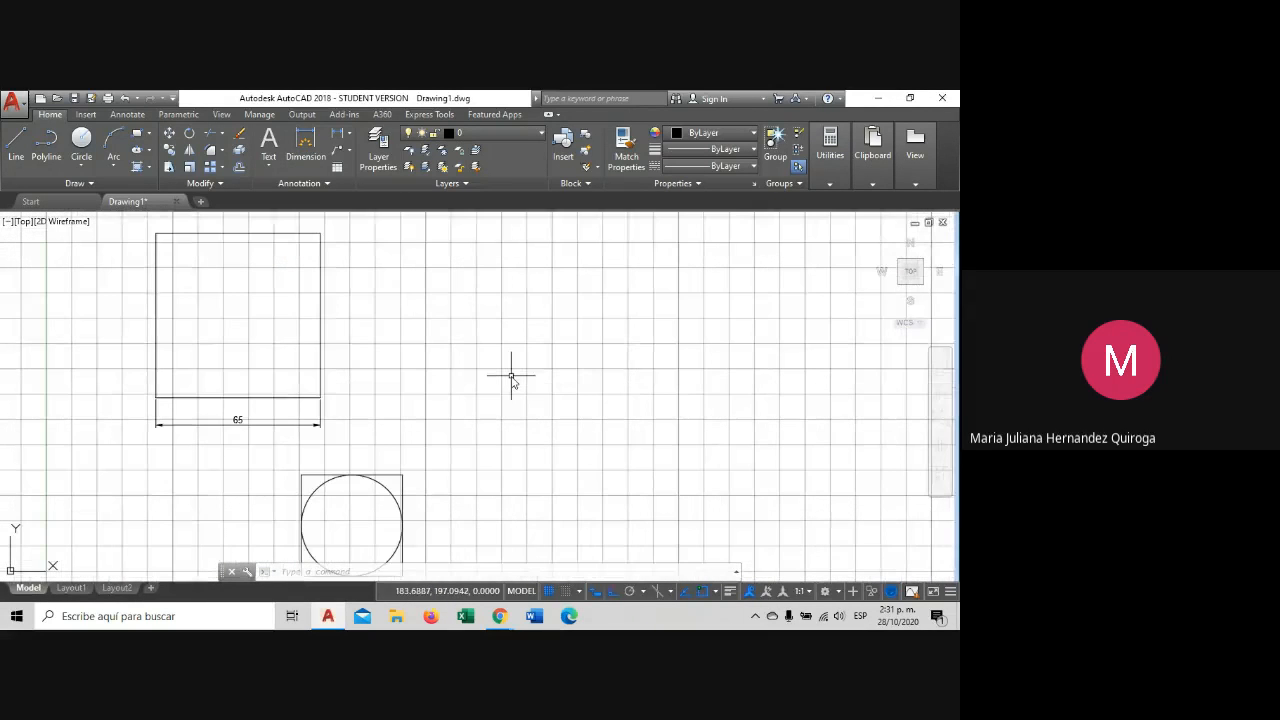
scroll(511, 378, down, 2)
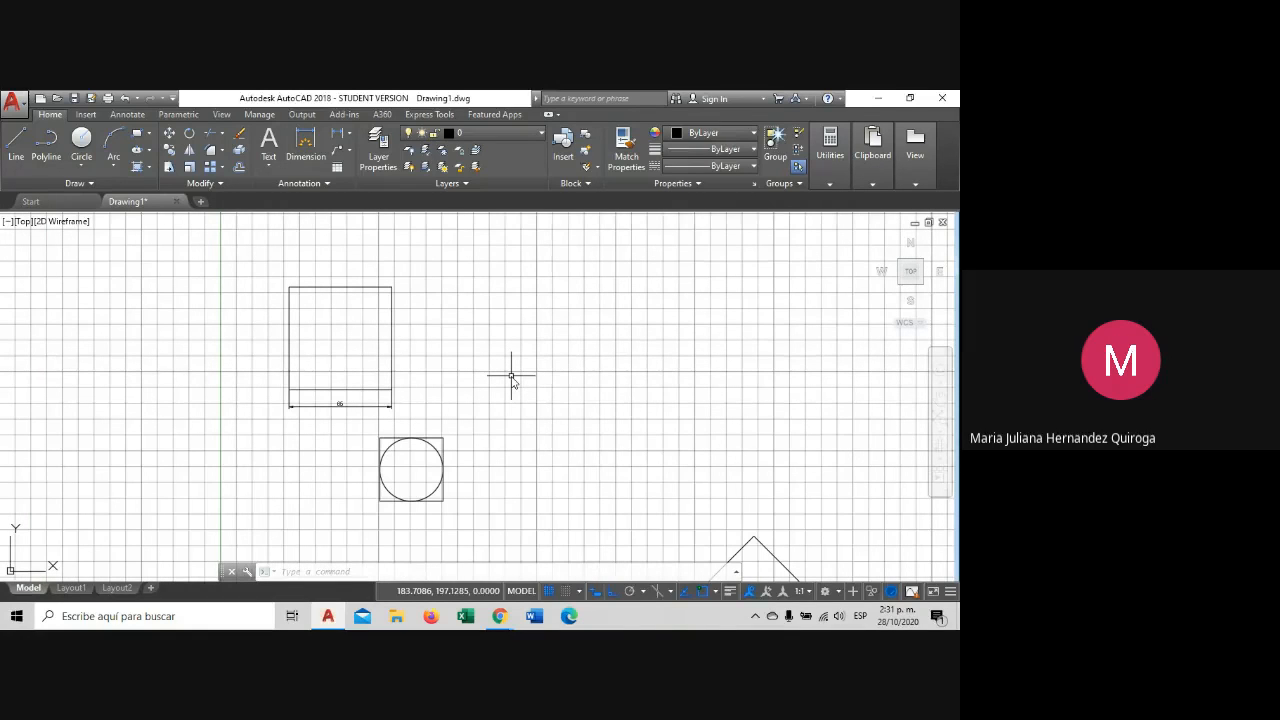
Switch to the Google Meet call in Chrome to check it, and return to the AutoCAD drawing.
click(499, 616)
click(429, 549)
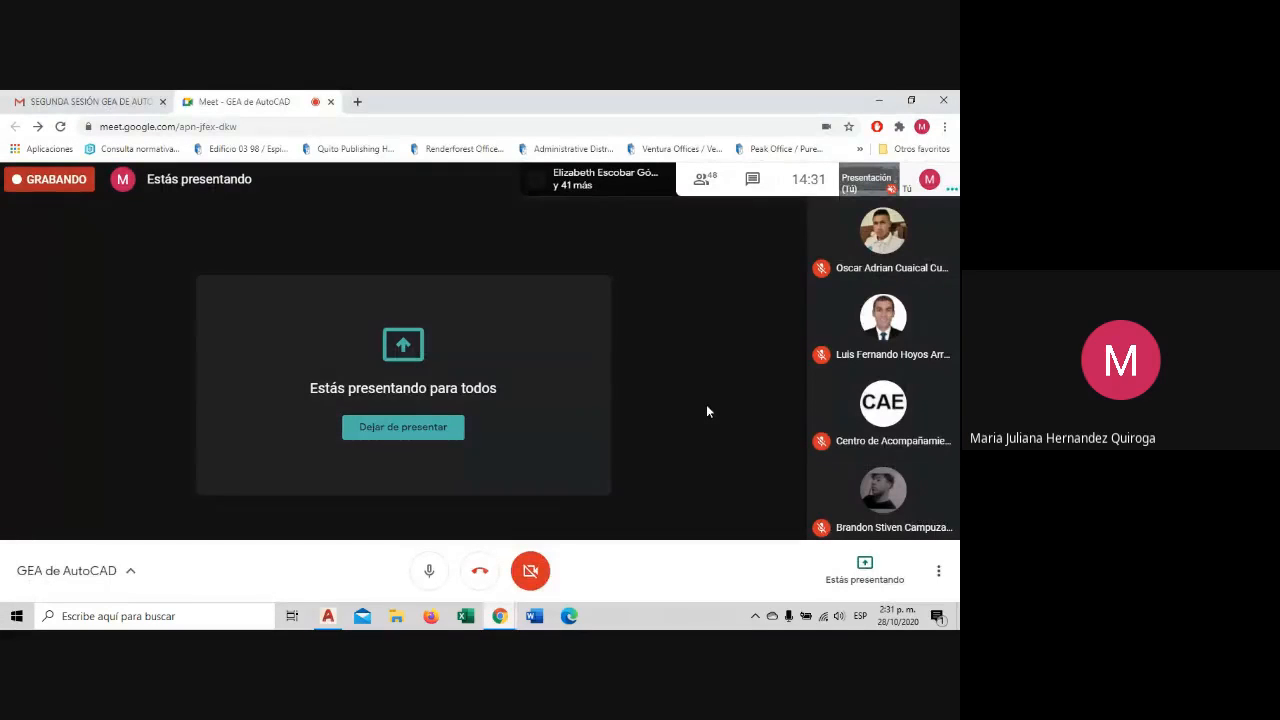
click(327, 616)
middle_drag(408, 397, 366, 408)
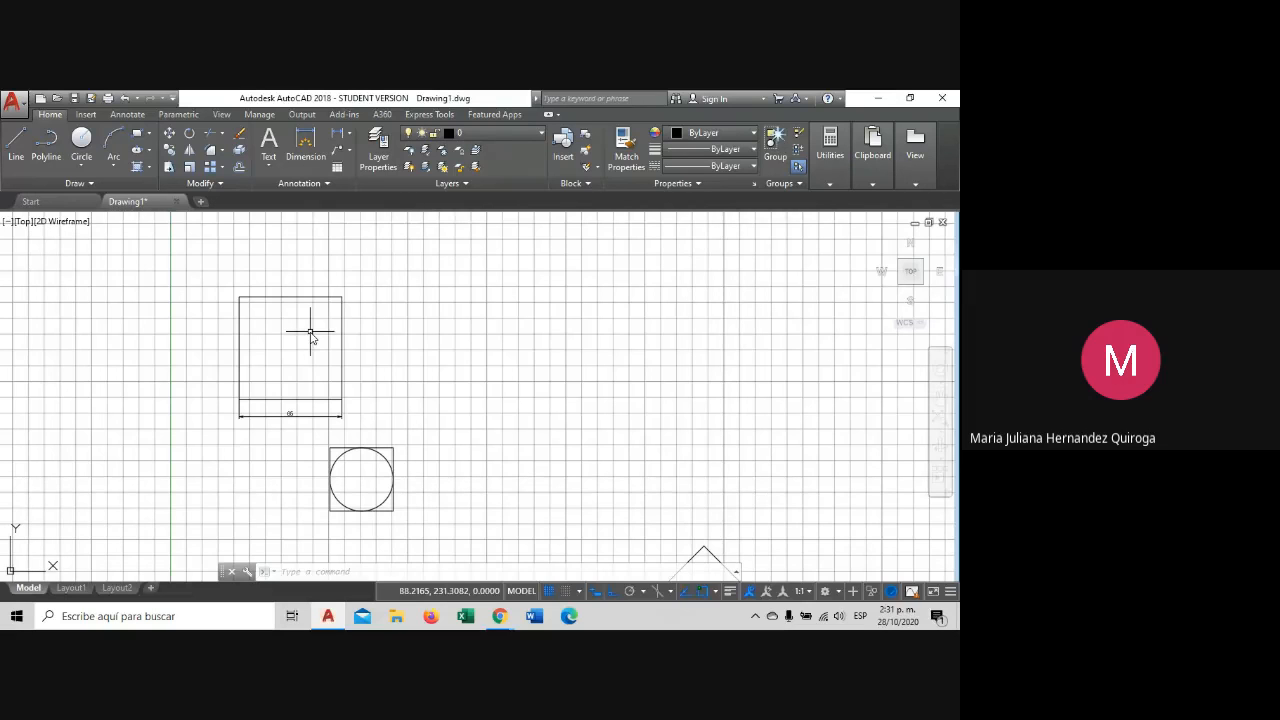
middle_drag(334, 331, 299, 355)
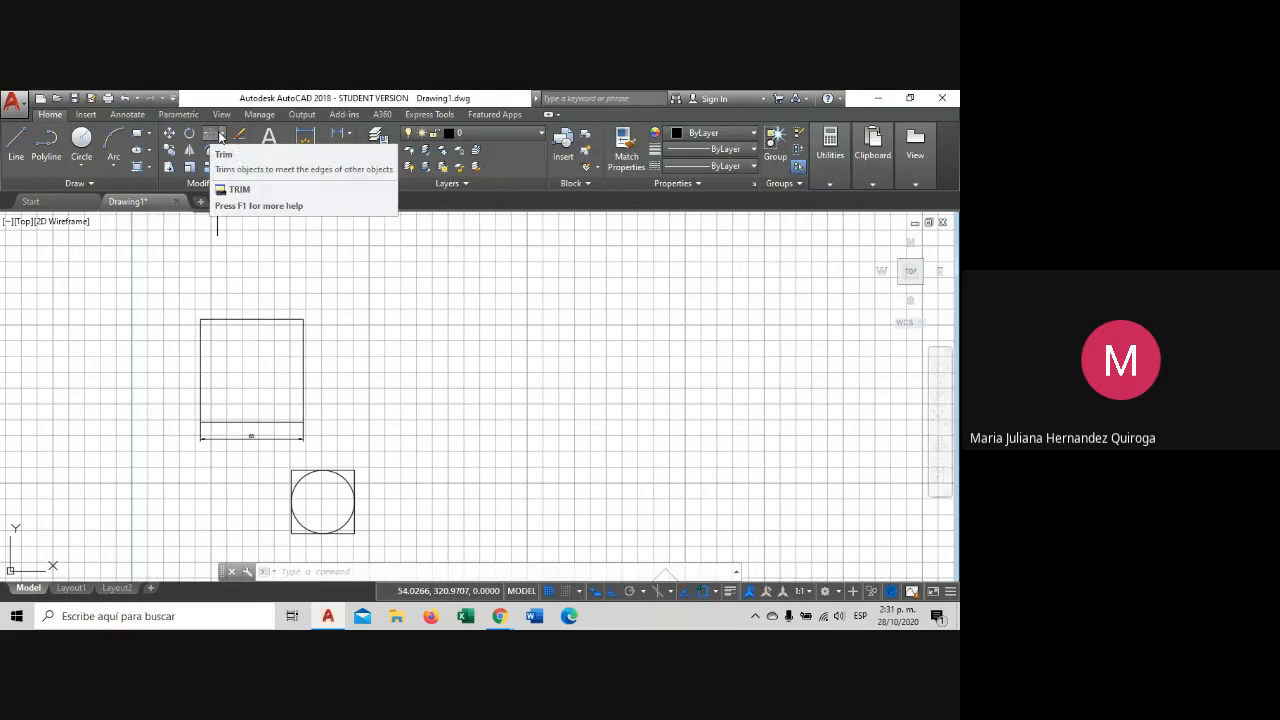
click(224, 136)
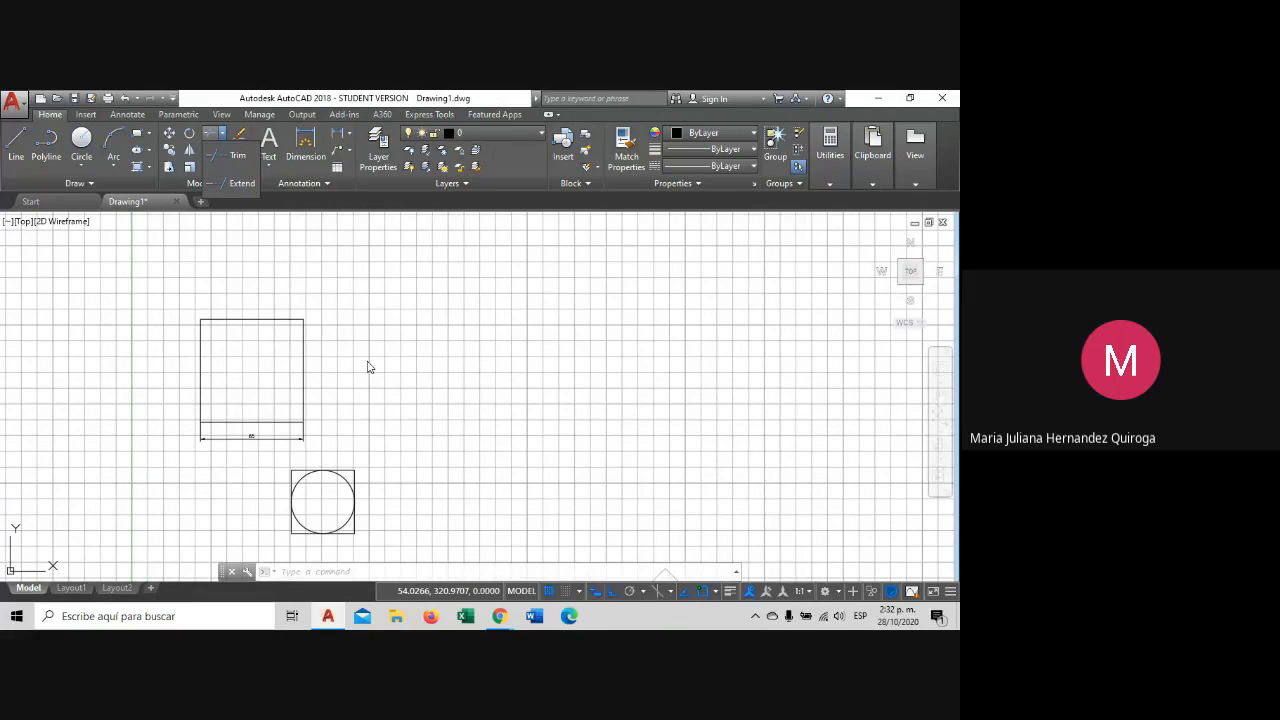
click(346, 376)
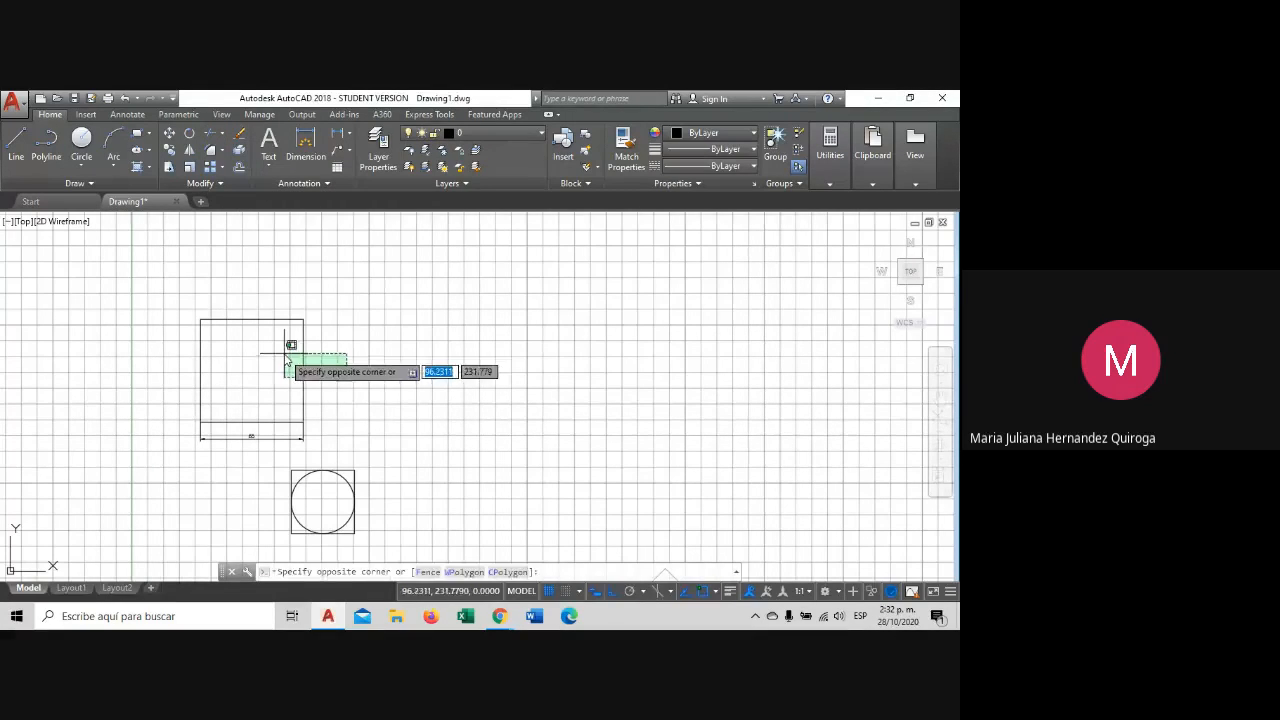
click(300, 352)
key(Escape)
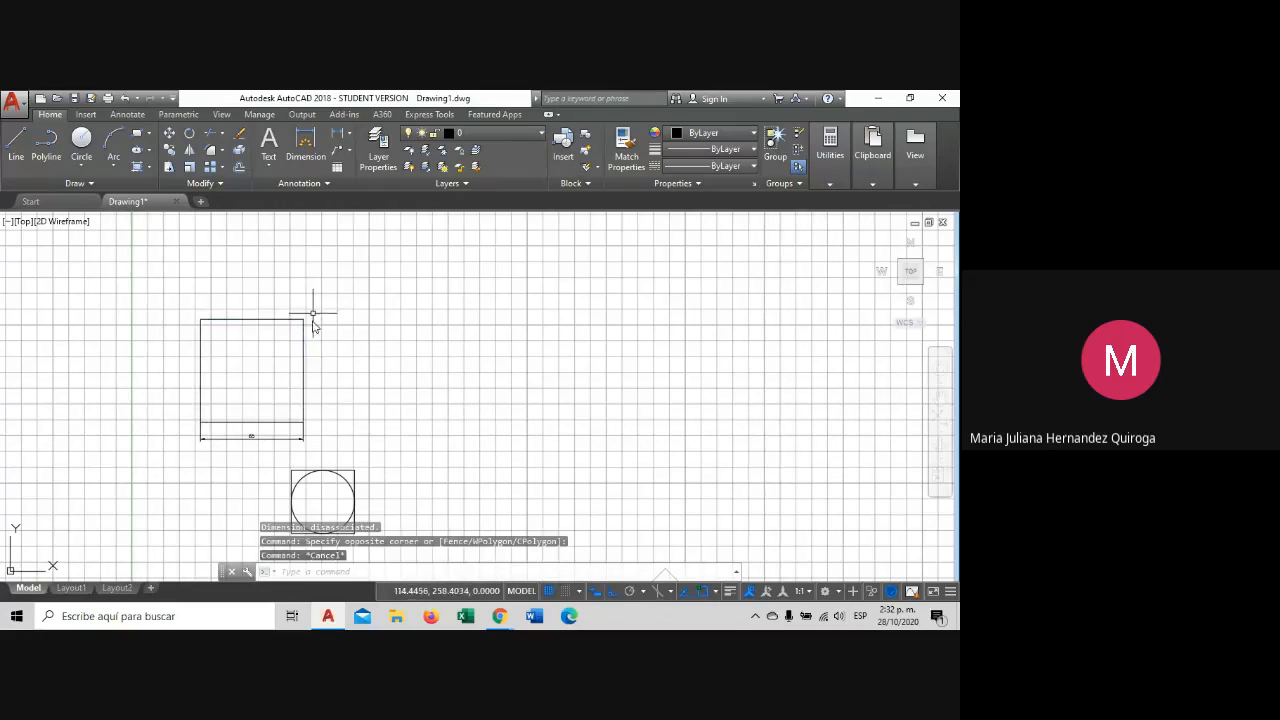
Draw a new rectangle to the right of the dimensioned square and explode it into separate lines.
click(138, 136)
click(392, 297)
click(525, 409)
click(520, 312)
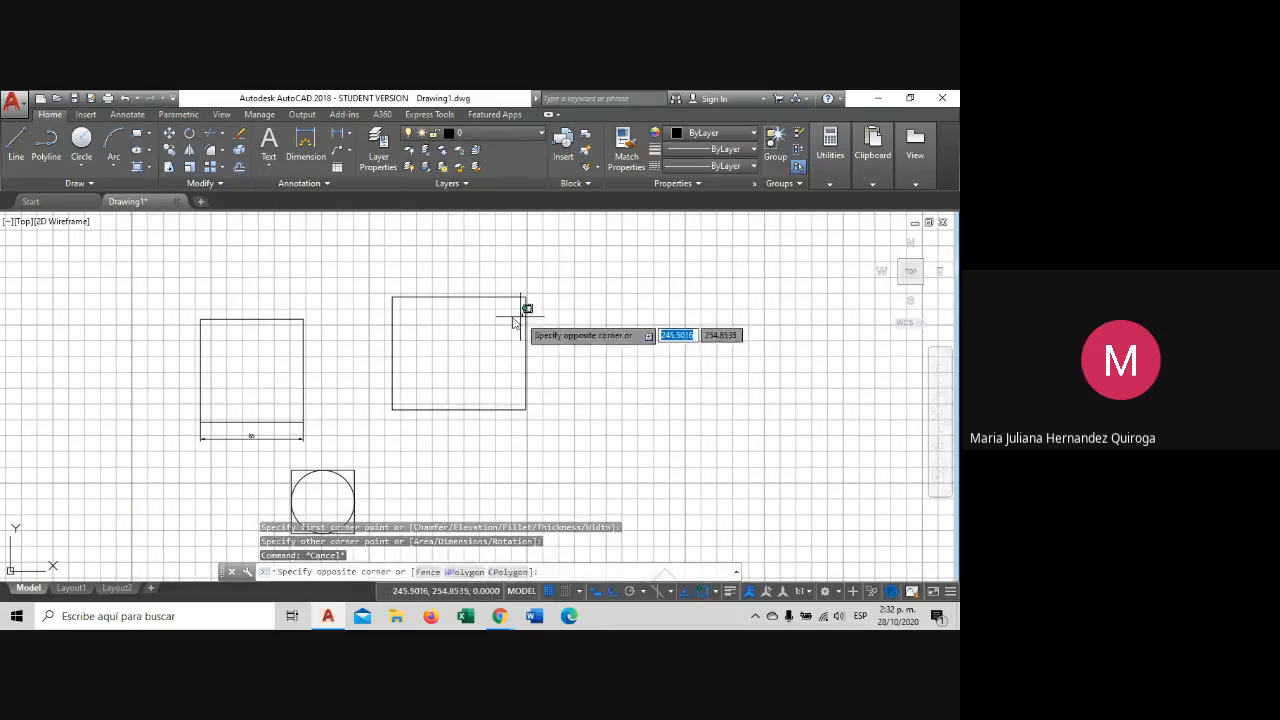
click(457, 266)
click(239, 150)
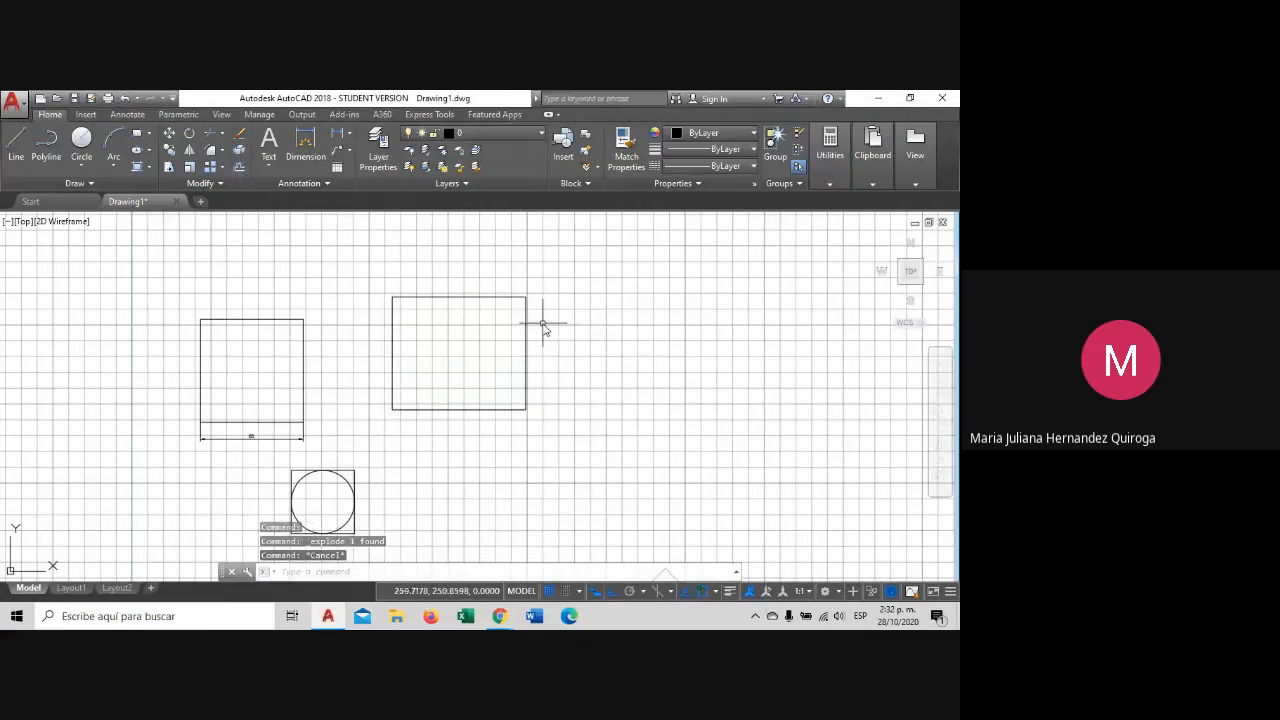
Stretch the upper endpoint of the new rectangle's right edge vertically about 3.8 units beyond the top edge.
click(543, 322)
click(513, 345)
scroll(523, 292, up, 3)
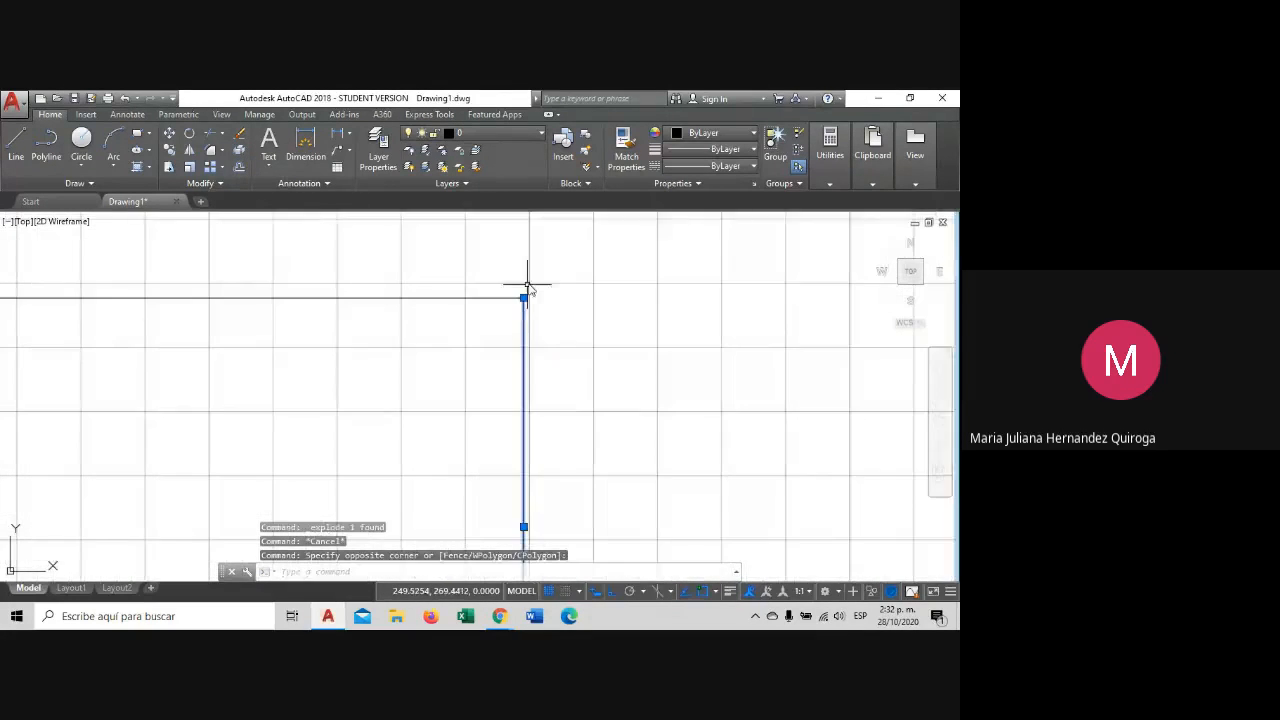
scroll(510, 330, down, 1)
click(510, 326)
scroll(511, 328, up, 3)
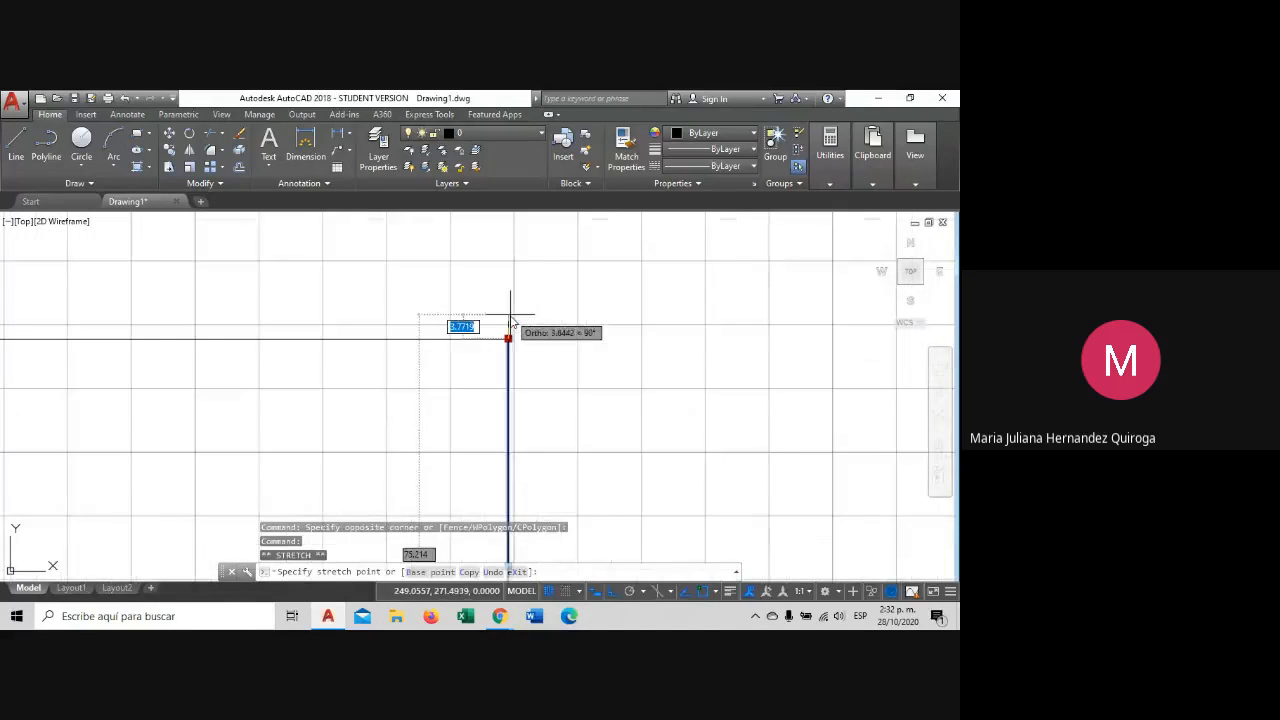
scroll(529, 340, down, 5)
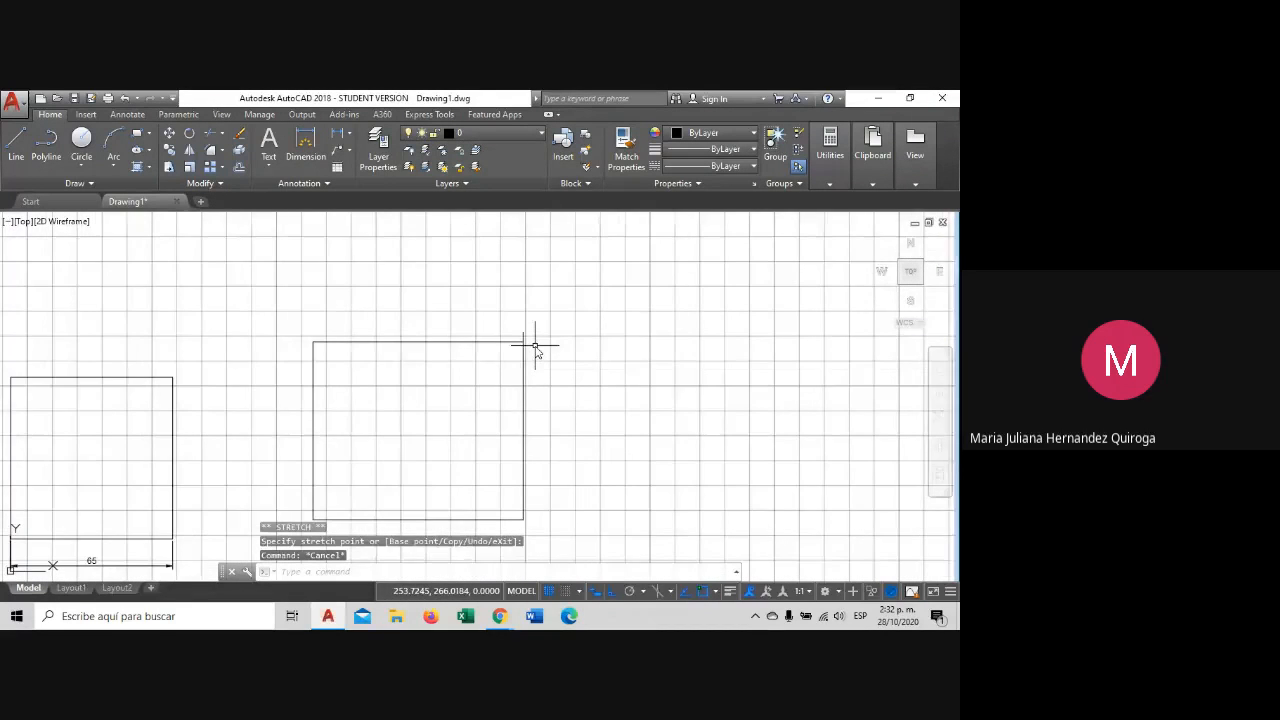
key(Escape)
scroll(500, 305, up, 3)
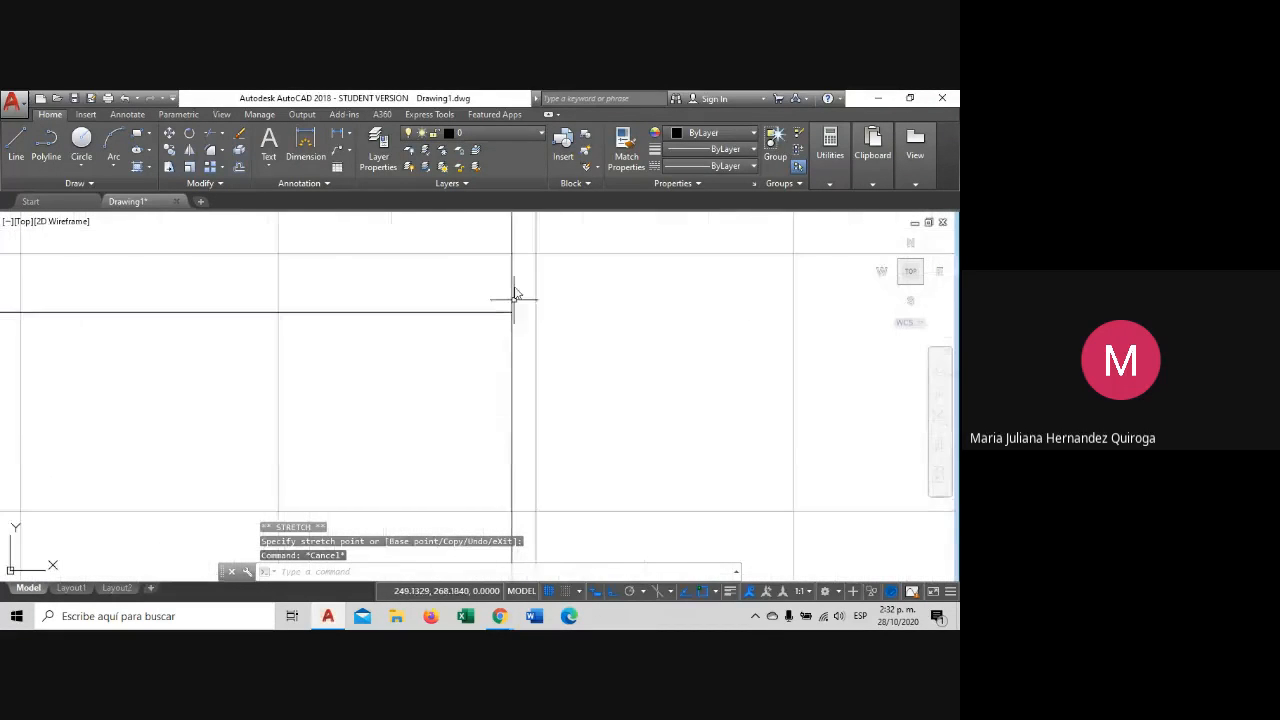
scroll(514, 280, down, 3)
scroll(515, 275, up, 3)
scroll(515, 277, down, 3)
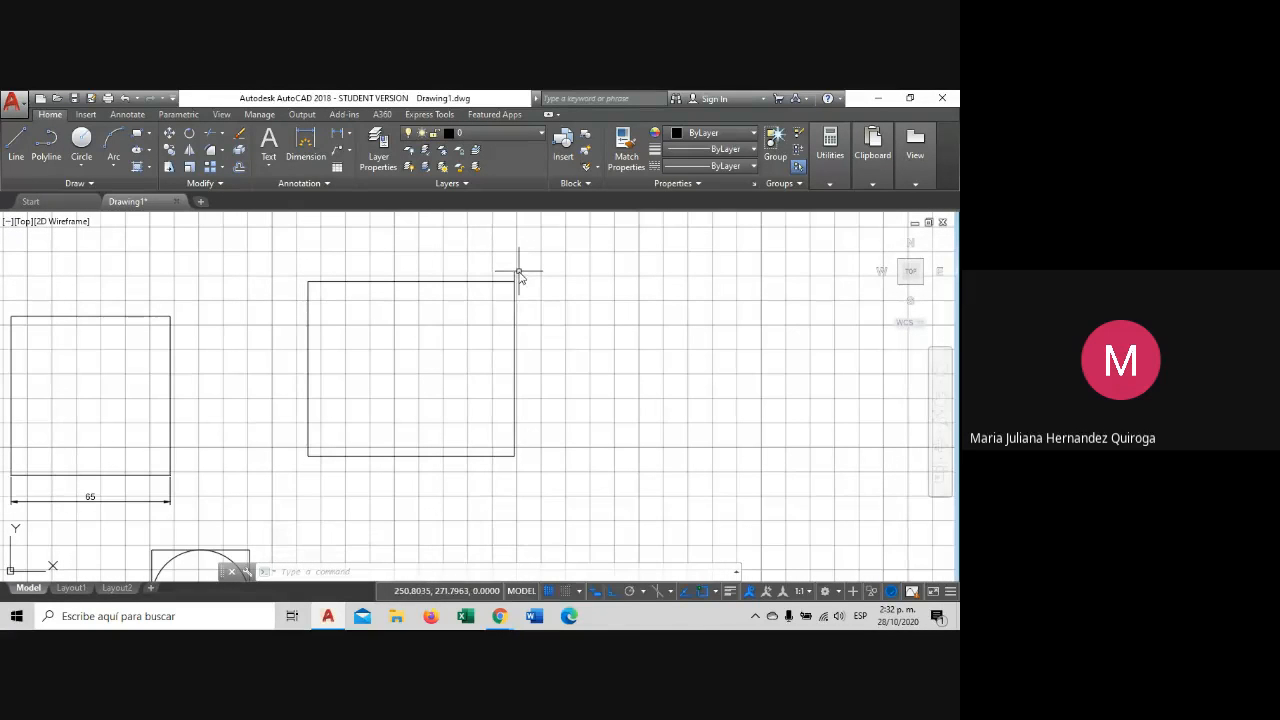
Stretch the upper endpoint of the rectangle's right edge down to the end of the top edge.
scroll(526, 270, up, 4)
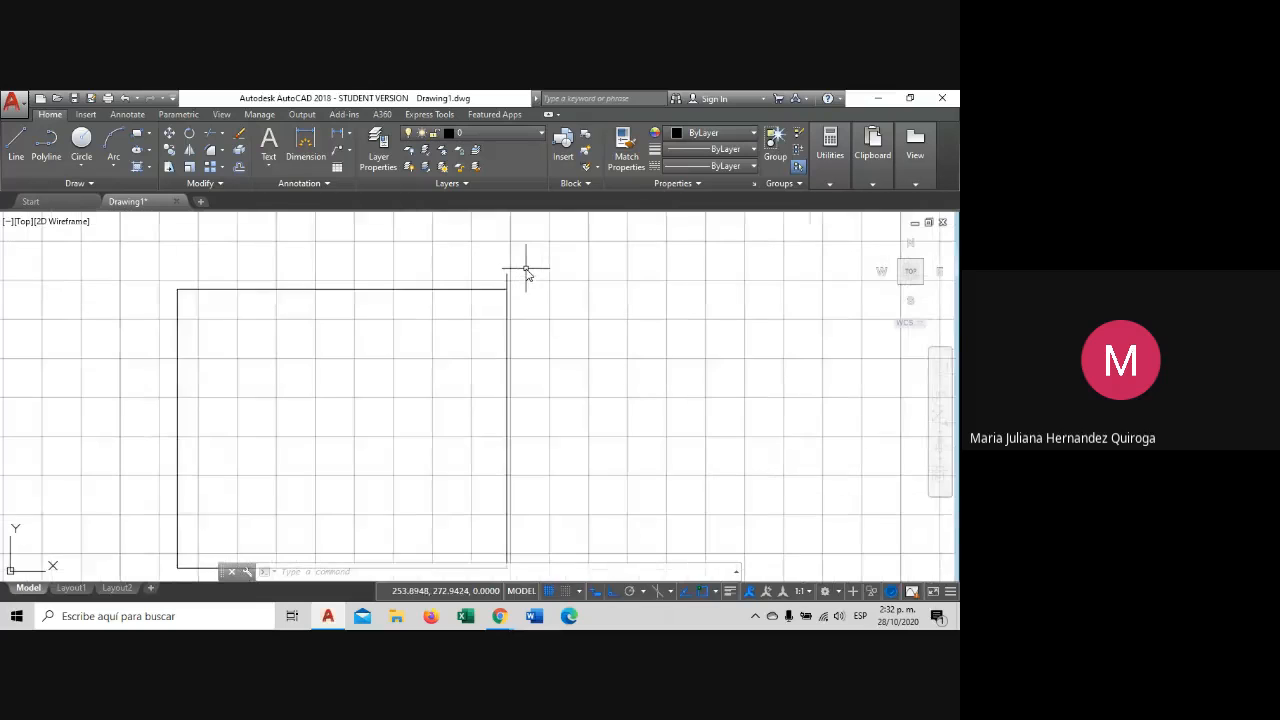
click(519, 288)
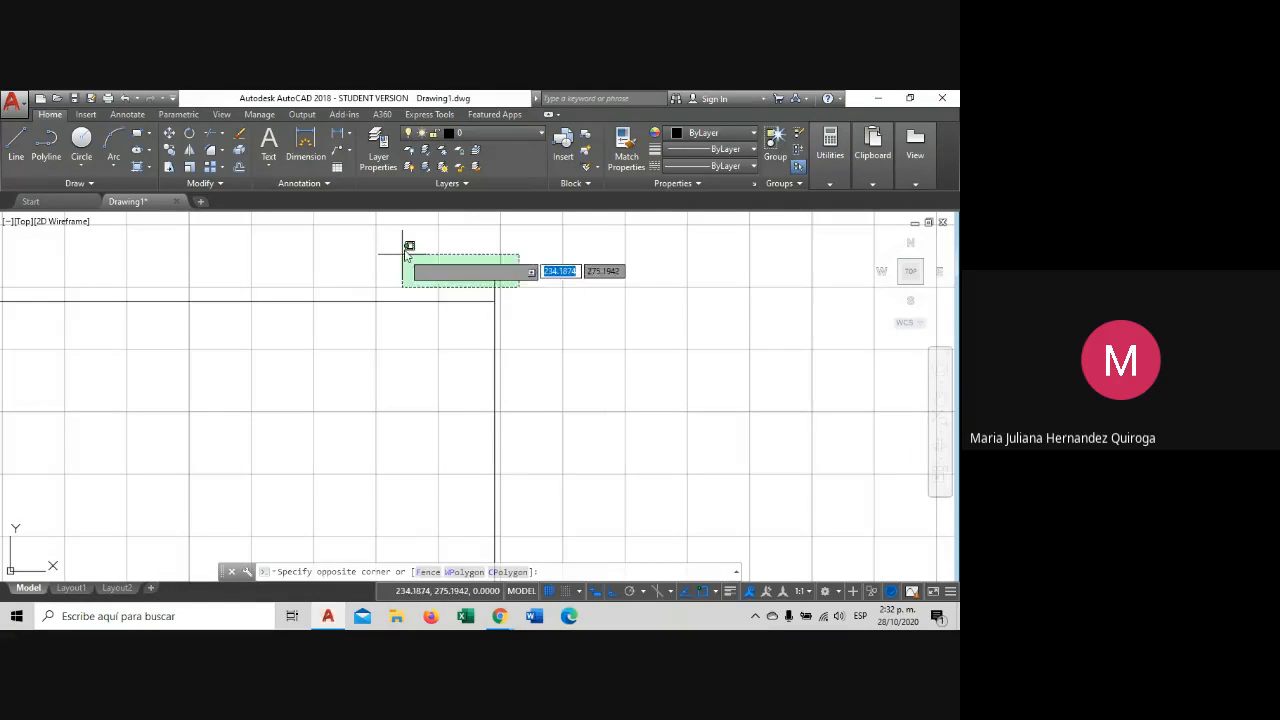
click(409, 258)
scroll(518, 288, down, 3)
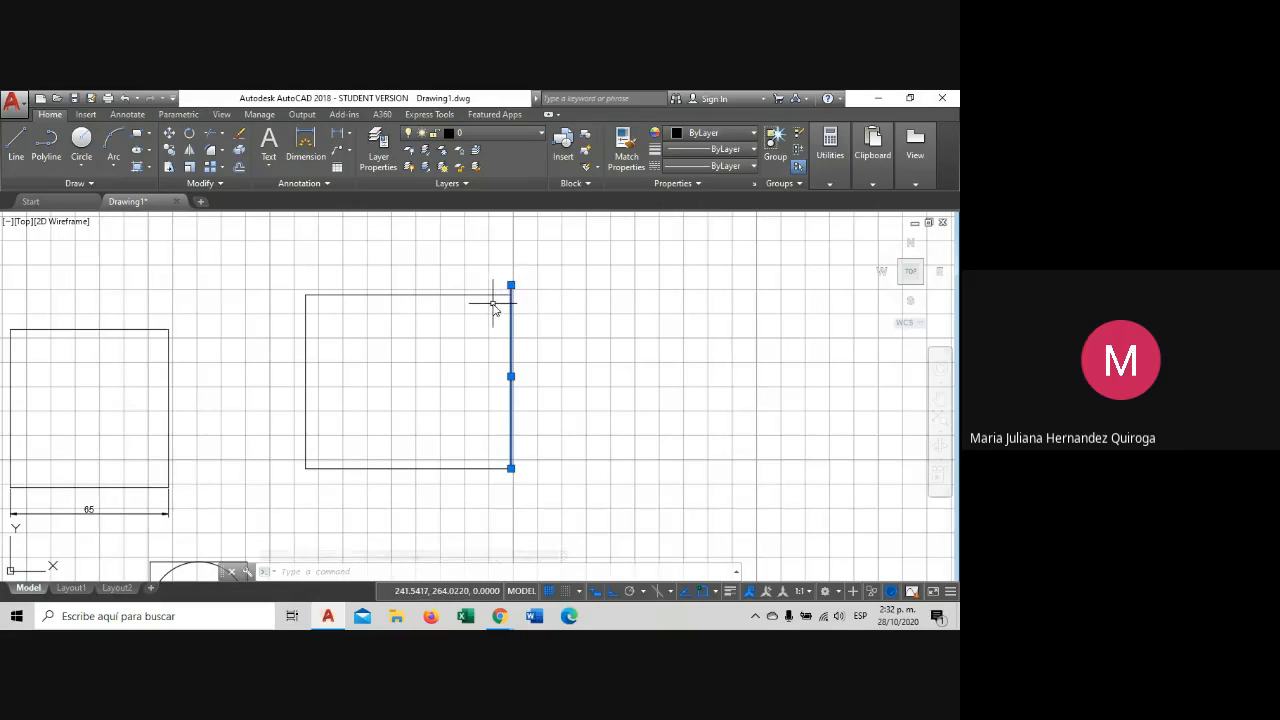
scroll(489, 287, up, 2)
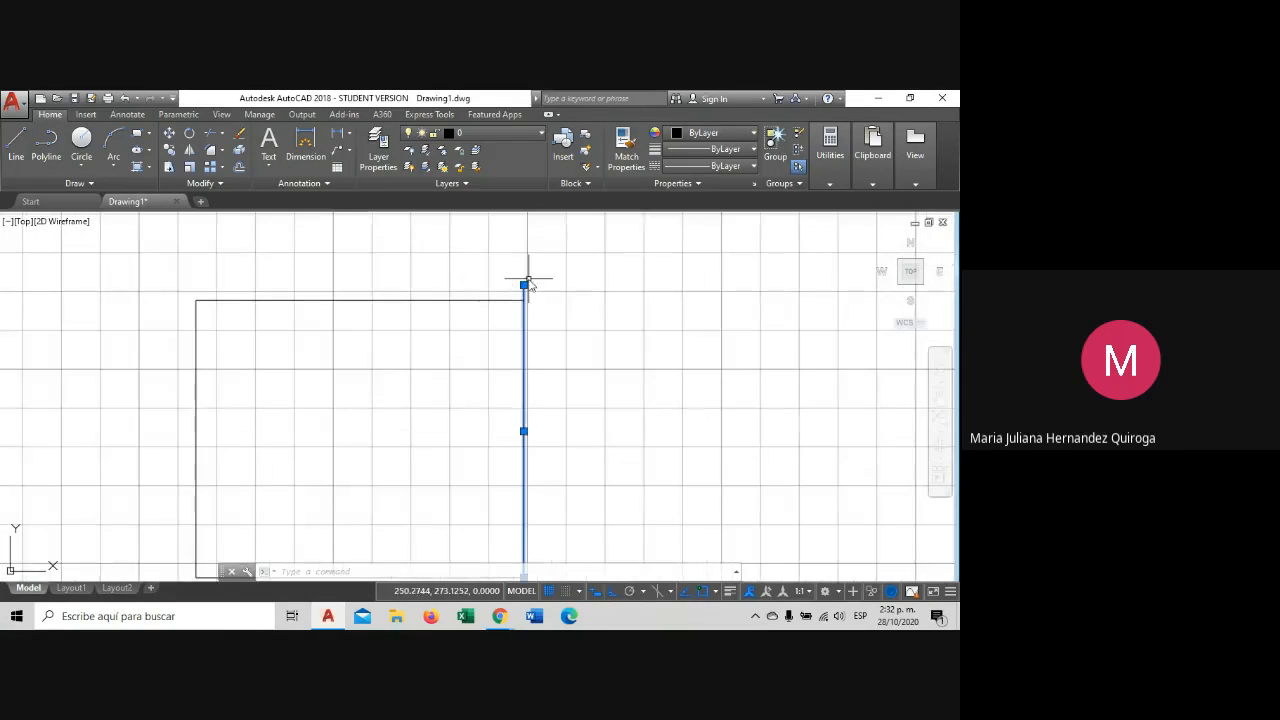
key(Escape)
click(522, 290)
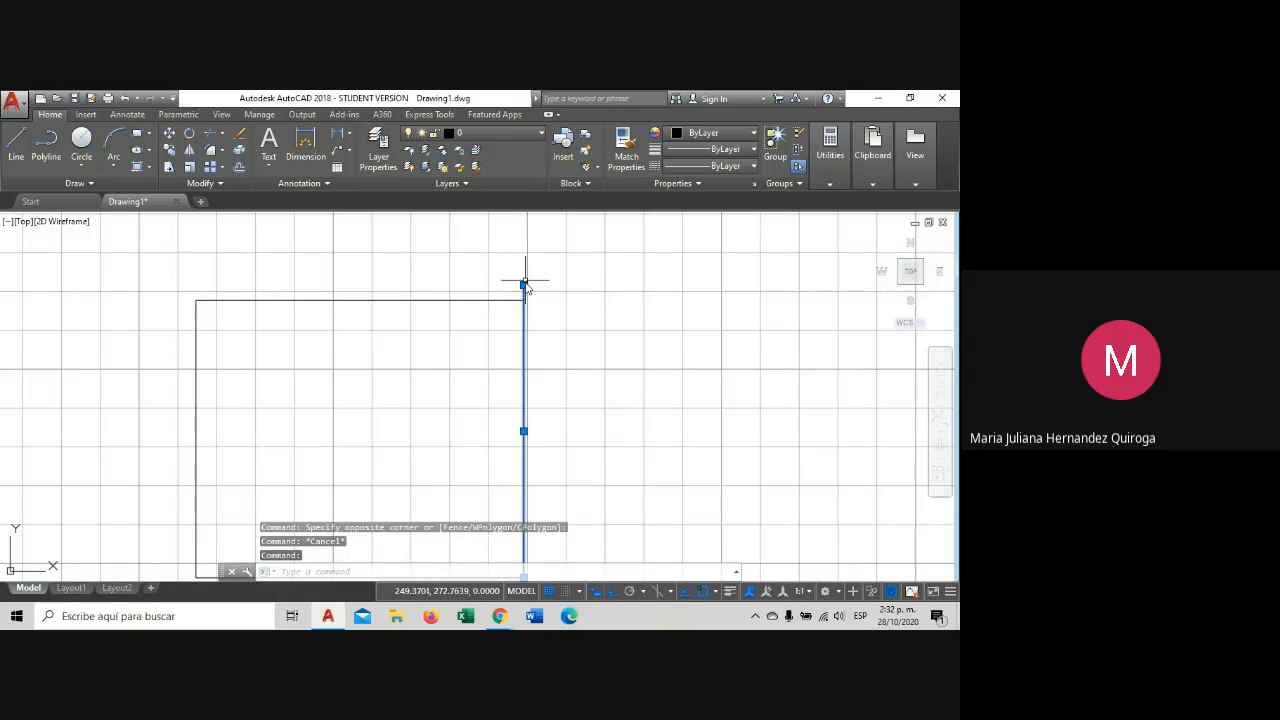
click(523, 286)
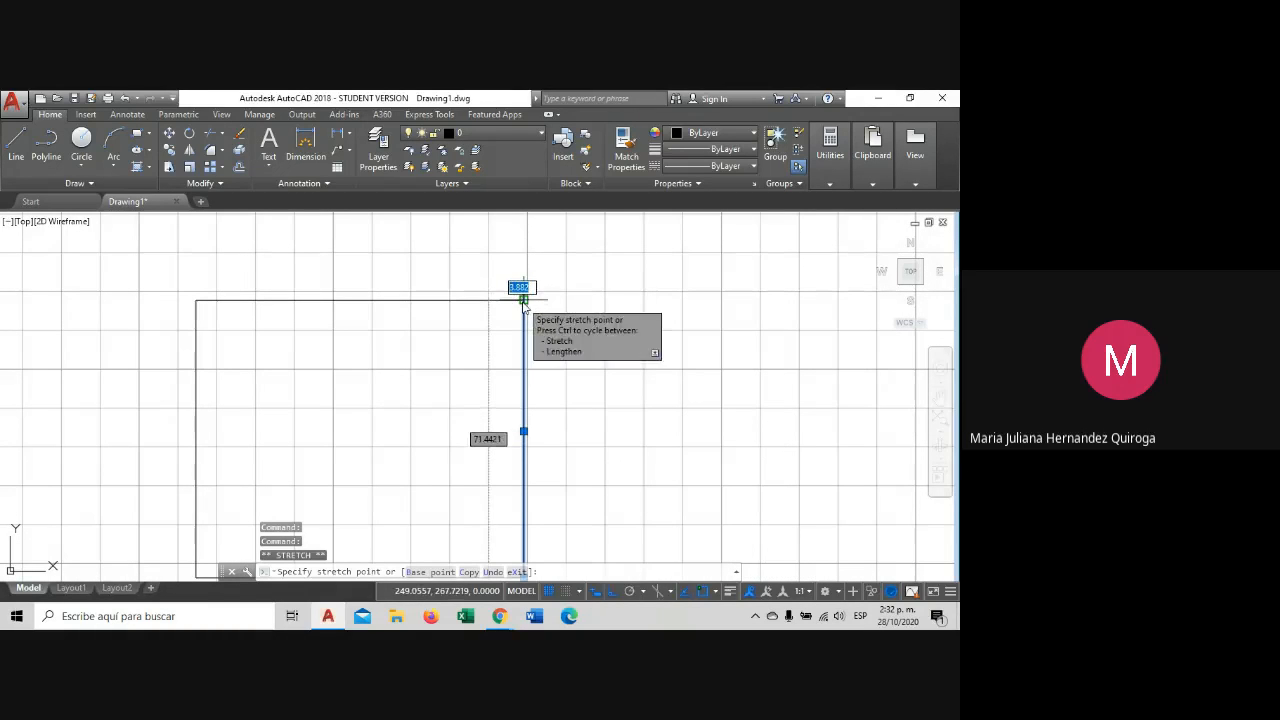
scroll(523, 300, down, 4)
key(Escape)
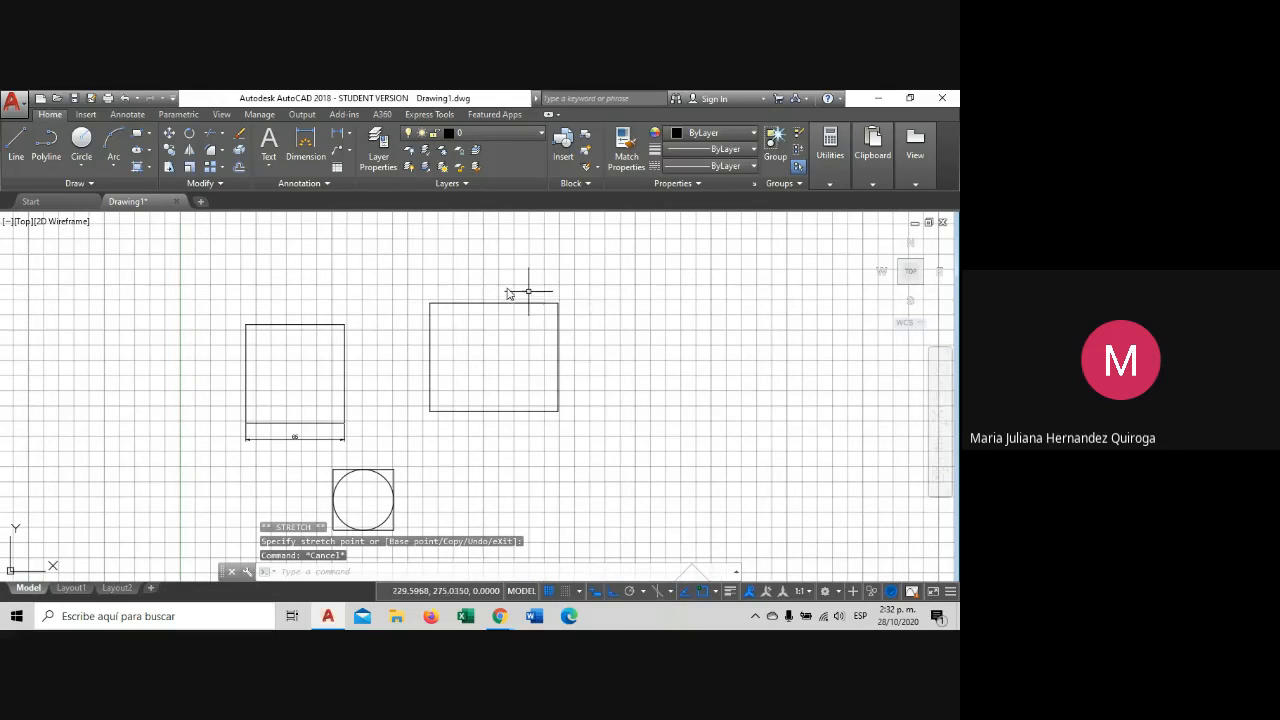
scroll(573, 323, up, 2)
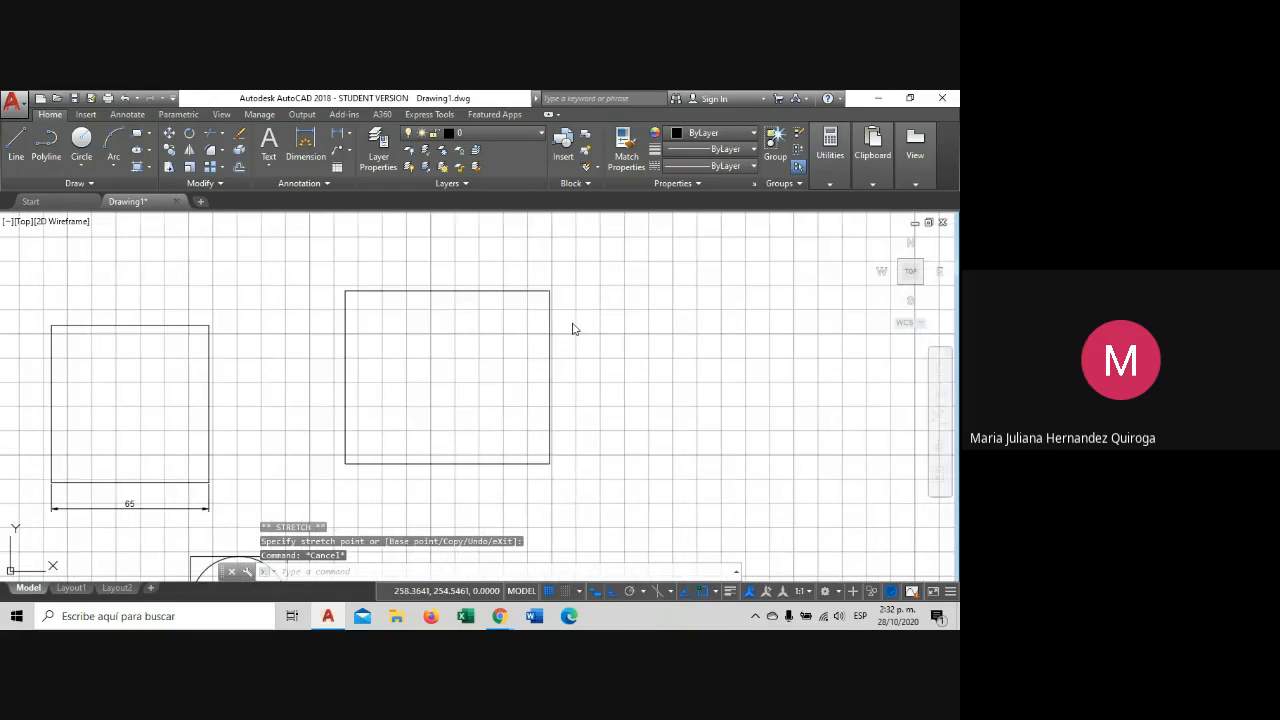
Undo the last grip stretch of the rectangle's right edge.
text(u)
key(Return)
text(u)
key(Return)
text(u)
key(Return)
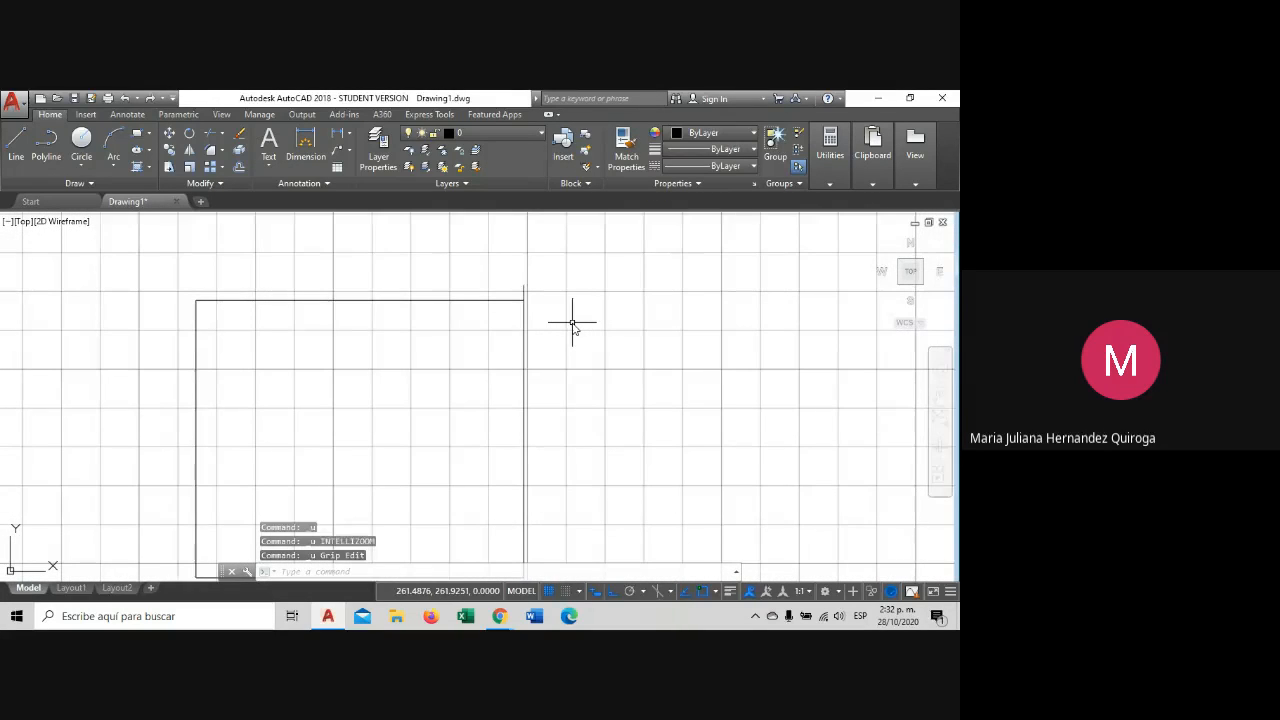
scroll(571, 320, down, 2)
scroll(526, 309, up, 1)
scroll(517, 297, up, 1)
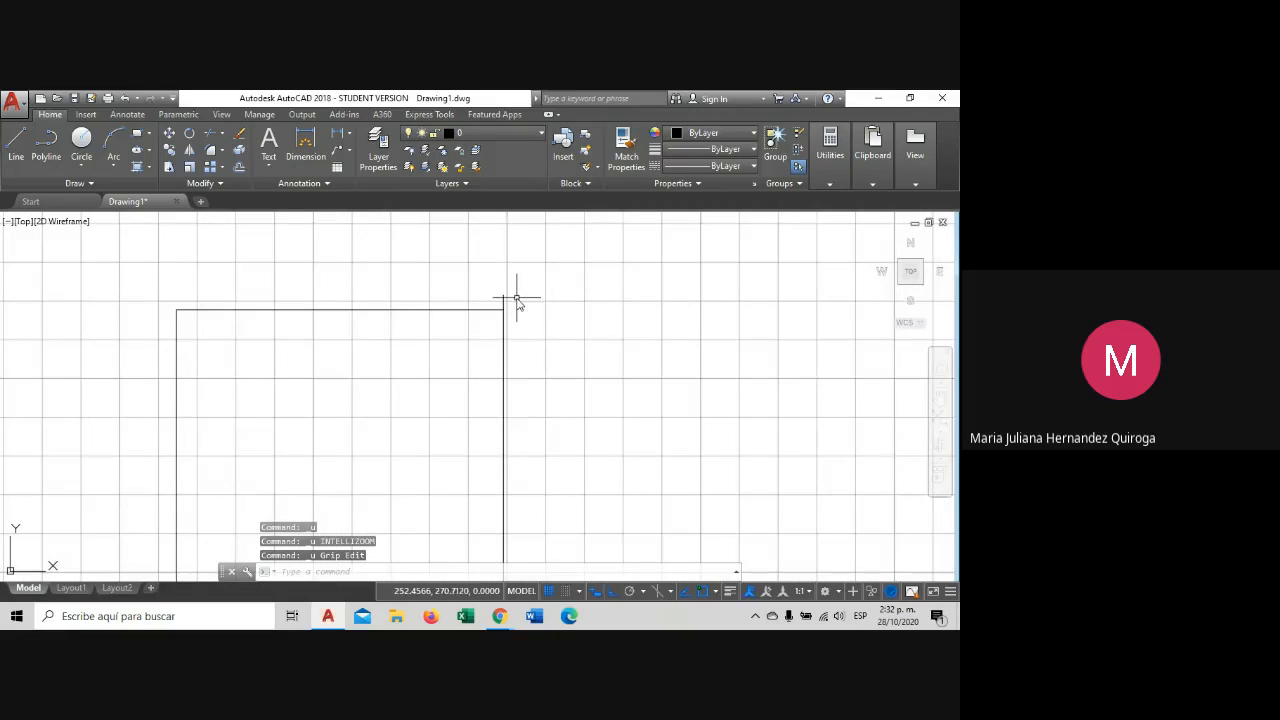
scroll(517, 297, down, 2)
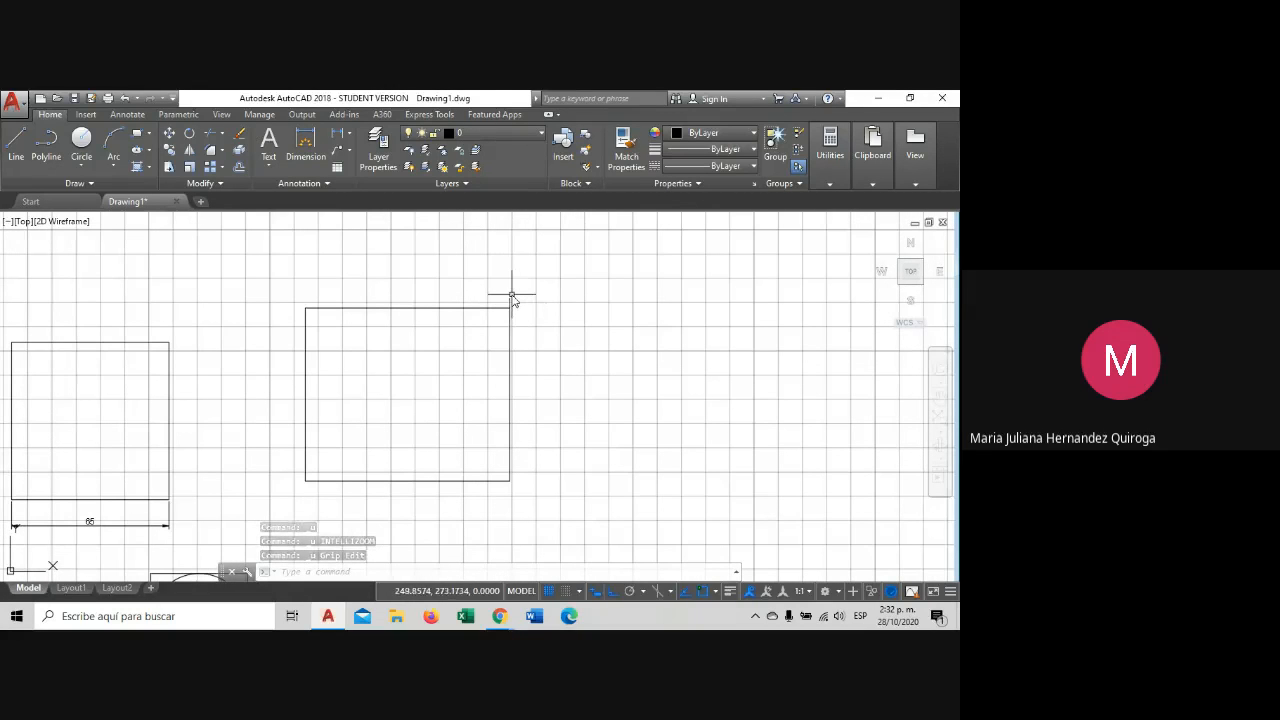
click(223, 137)
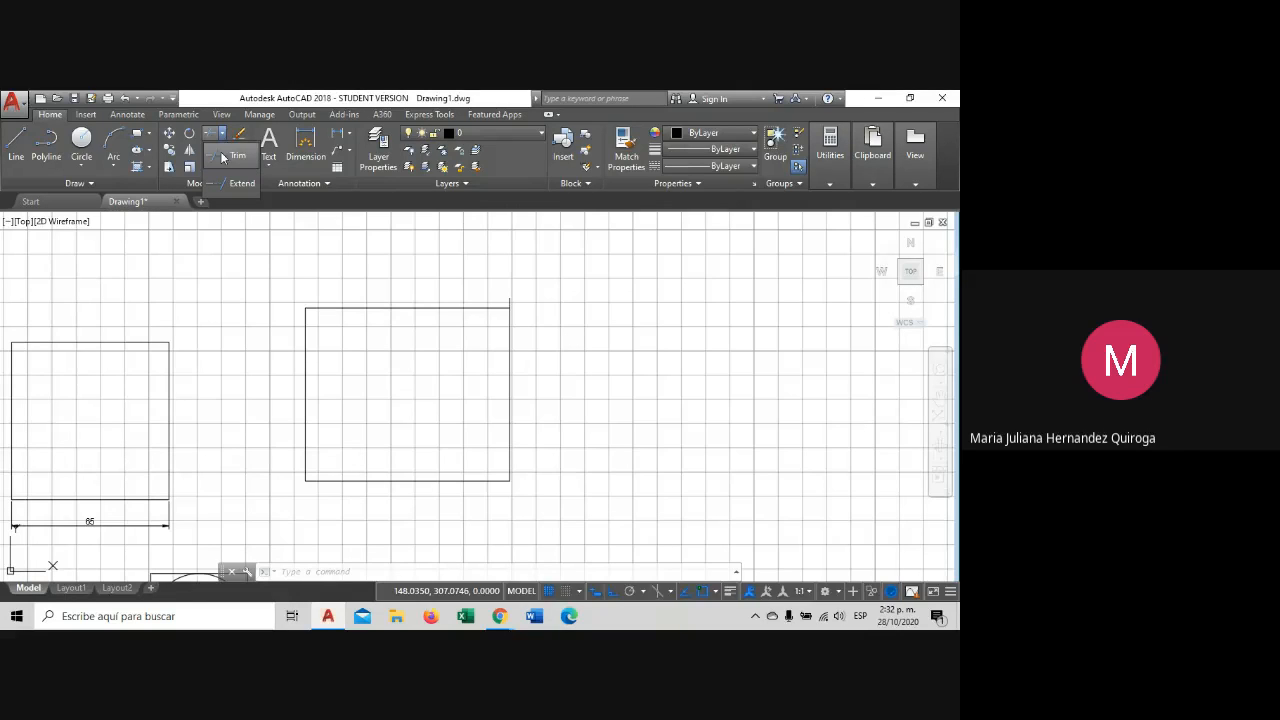
click(228, 156)
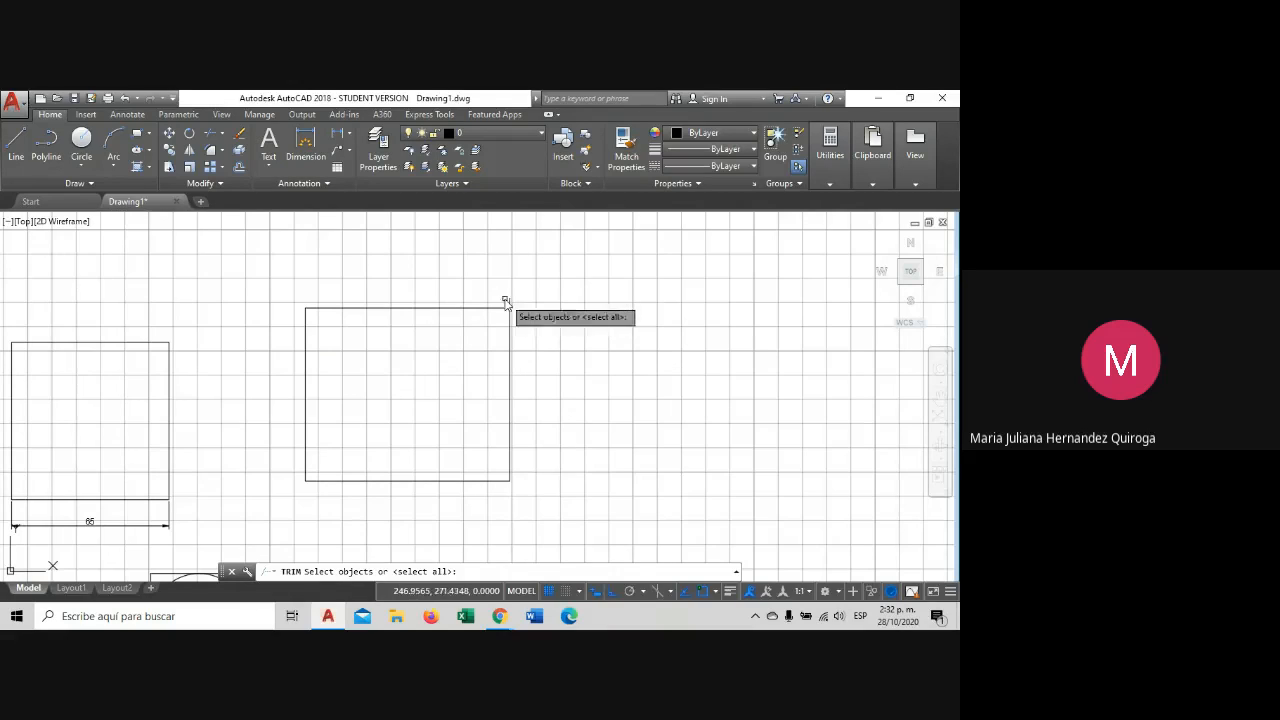
key(Escape)
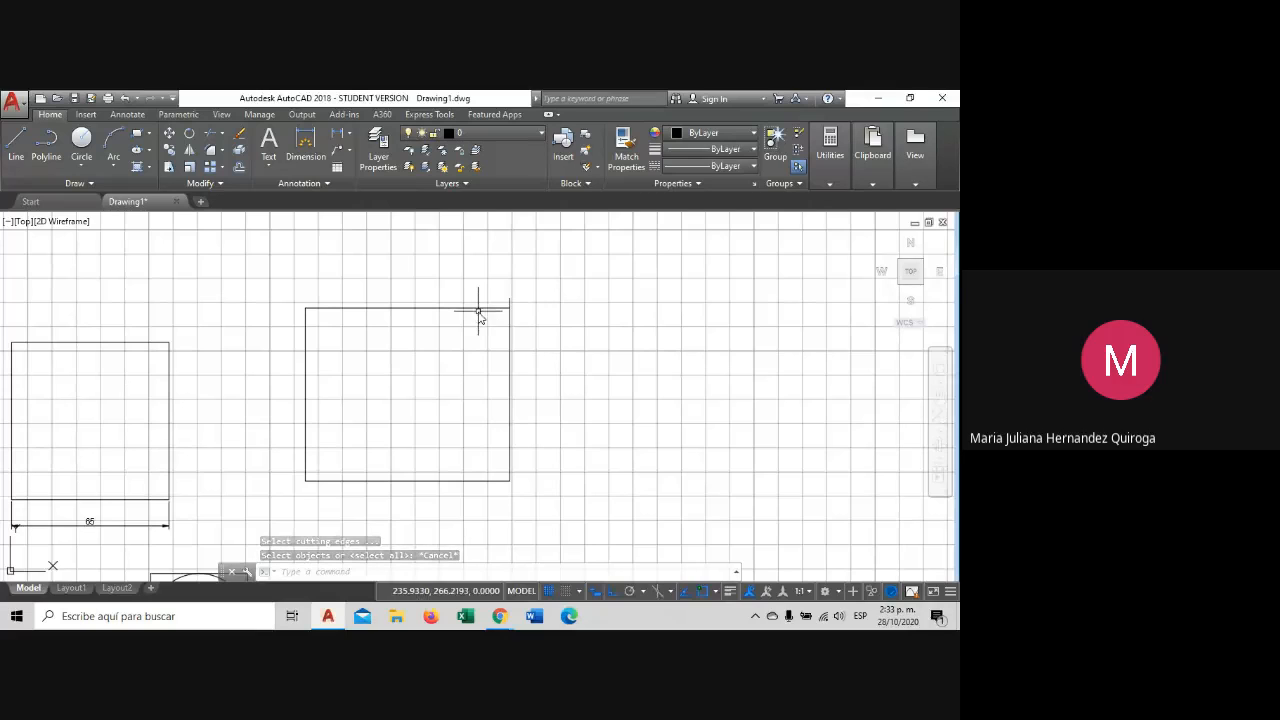
Trim the part of the right edge projecting above the rectangle's top edge, using all objects as cutting edges.
text(tr)
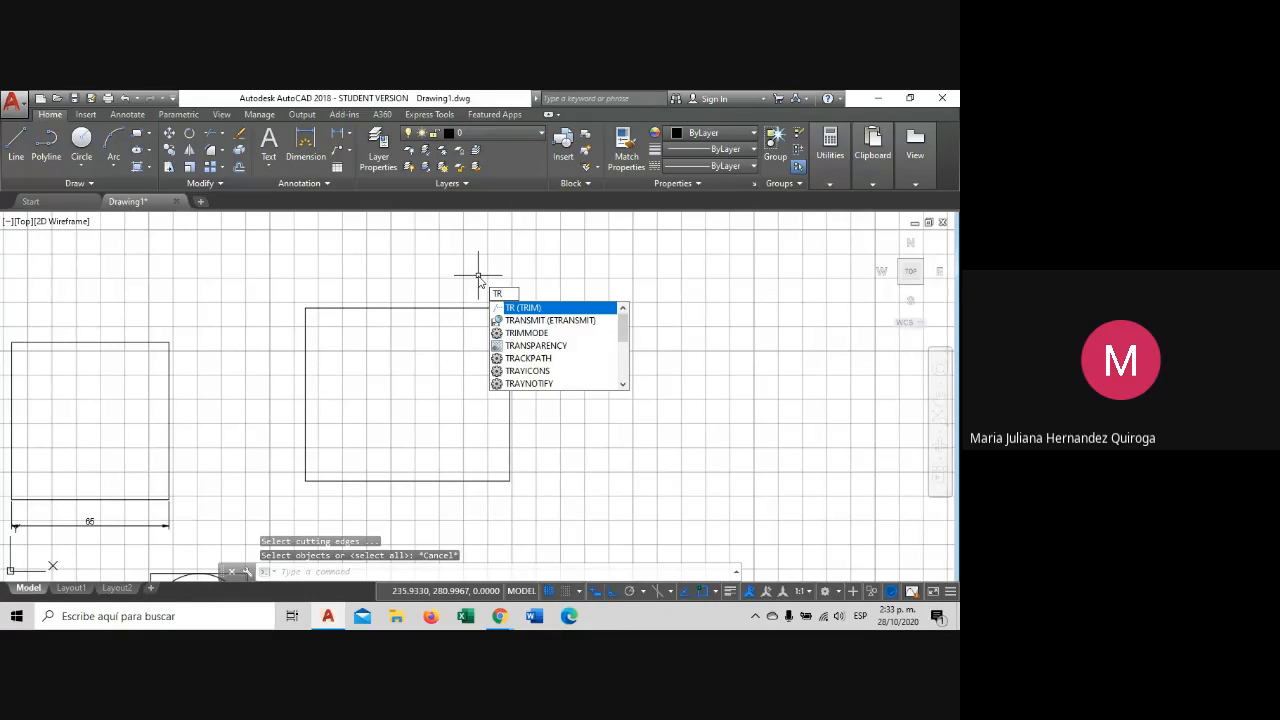
key(Return)
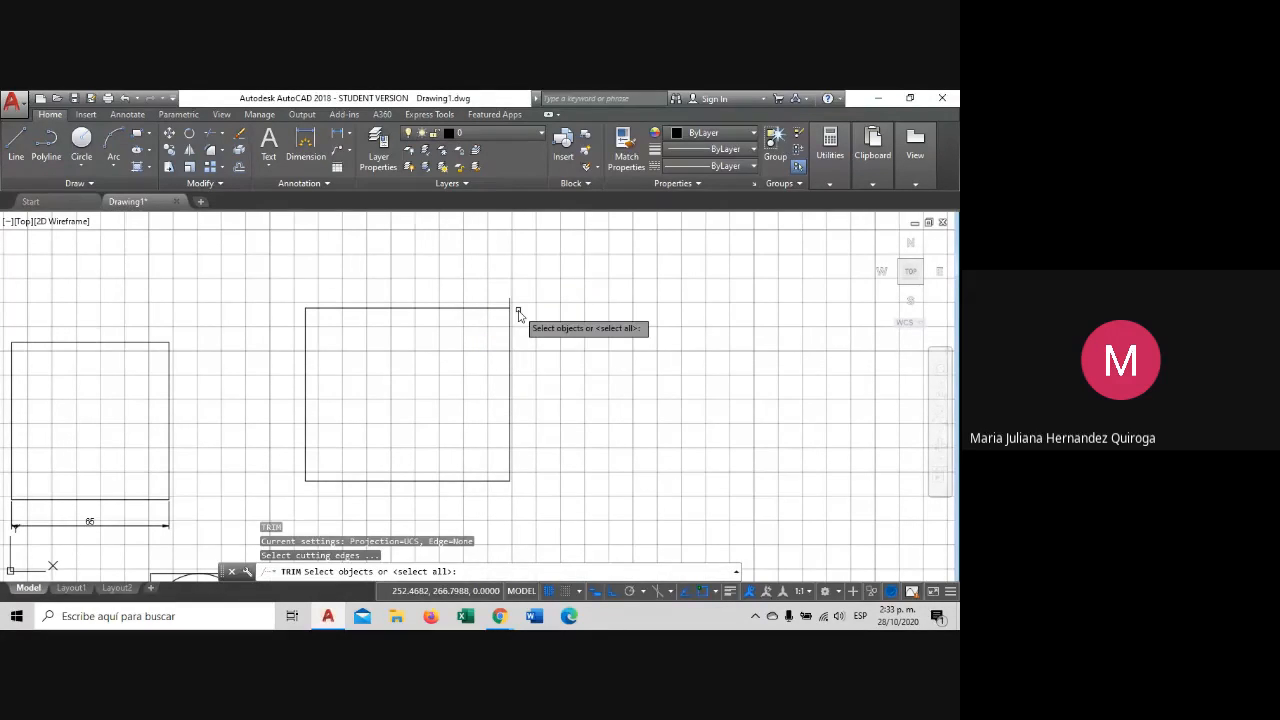
scroll(516, 308, up, 2)
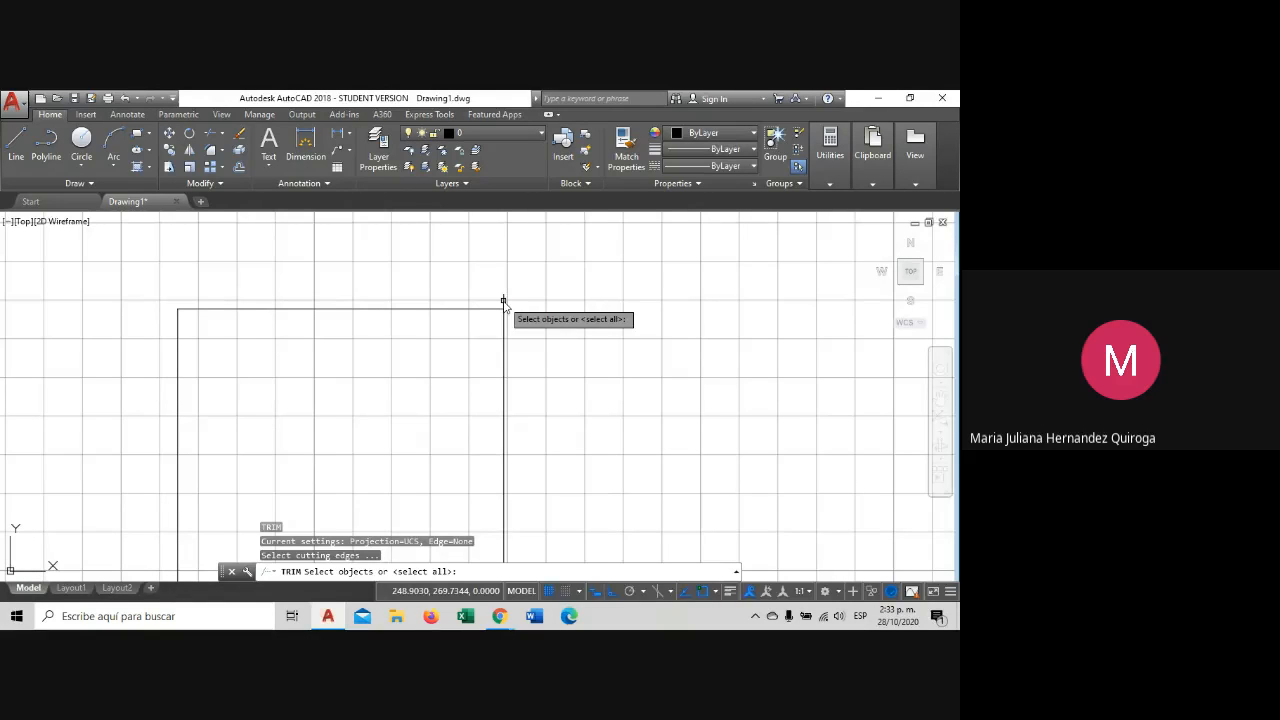
key(Return)
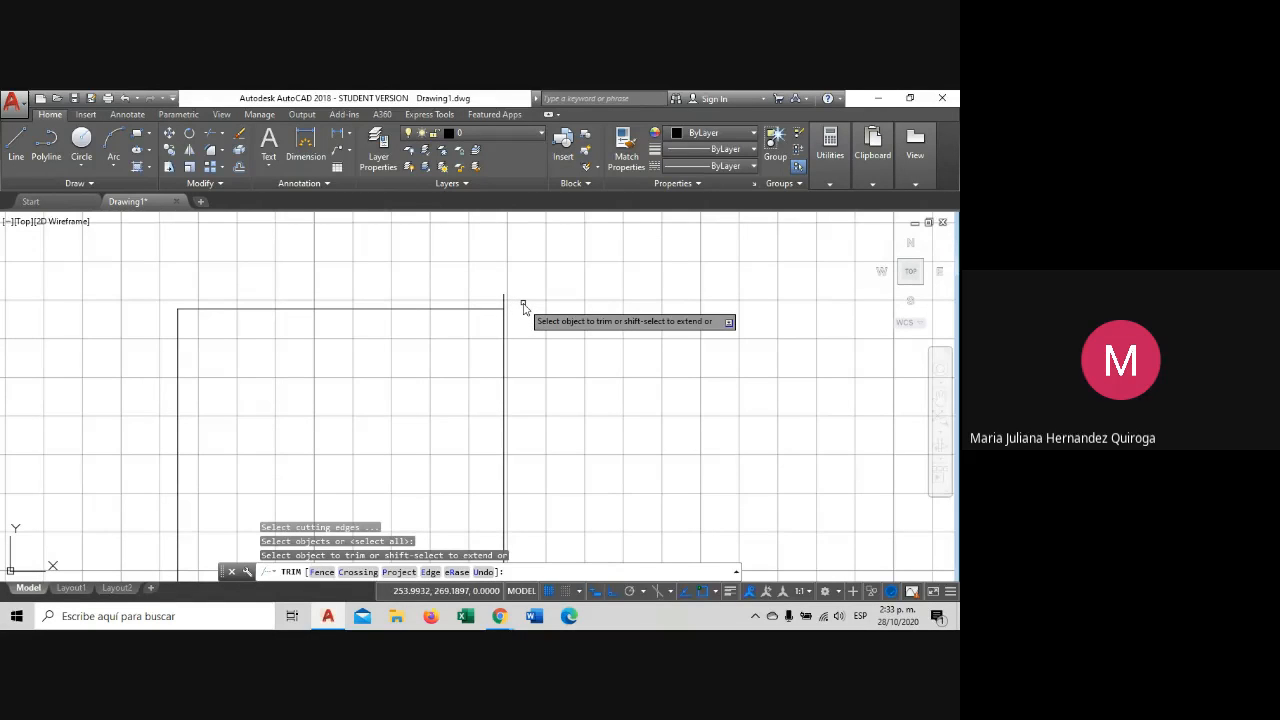
click(522, 304)
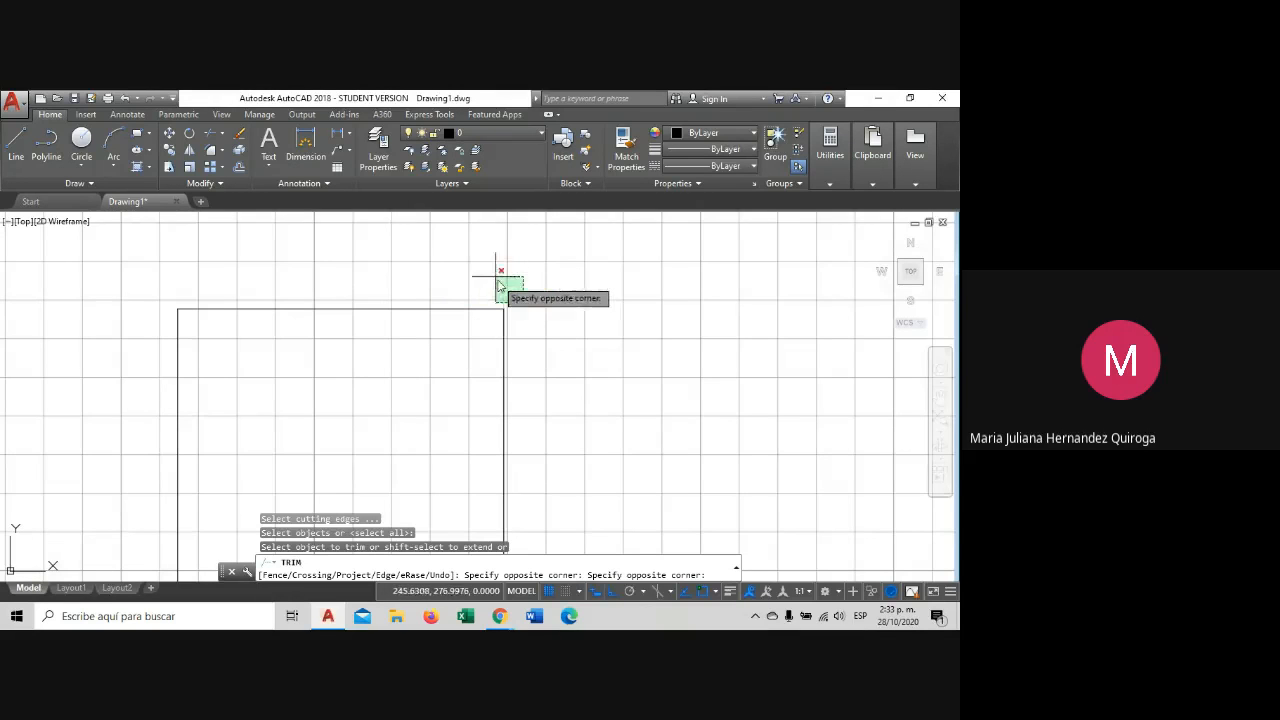
scroll(503, 296, up, 4)
scroll(503, 296, up, 2)
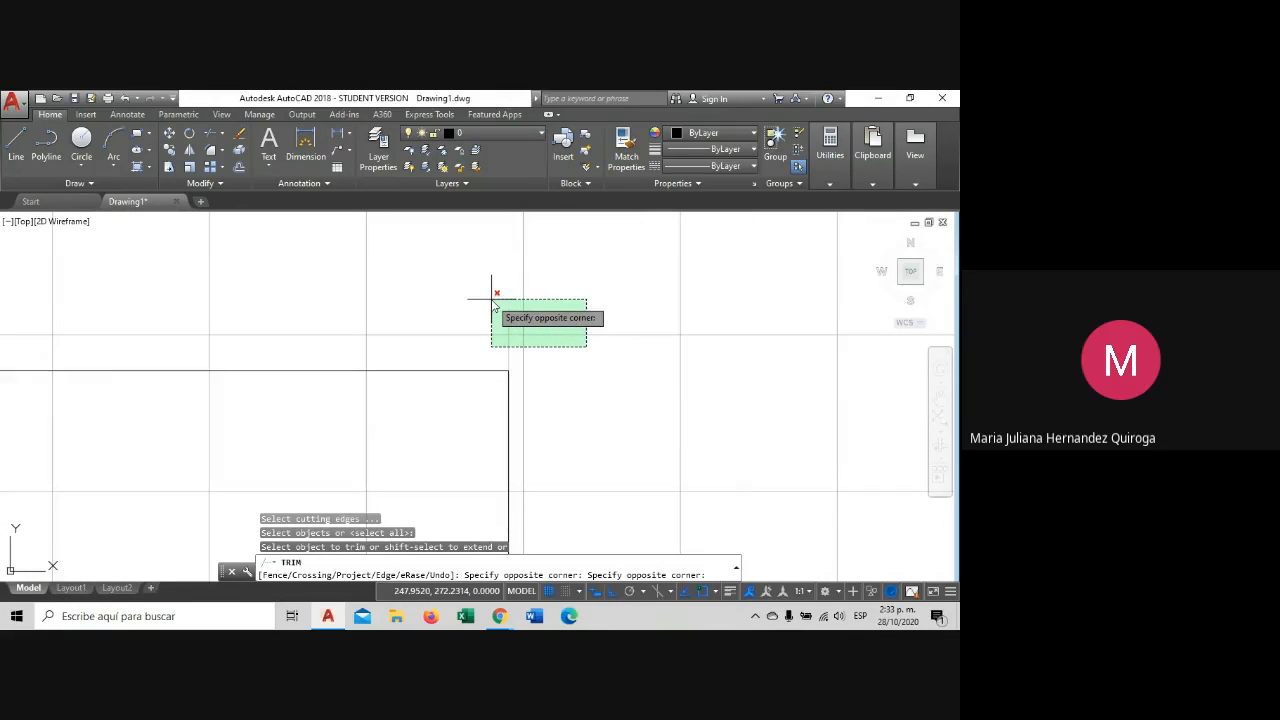
click(492, 300)
scroll(529, 331, down, 3)
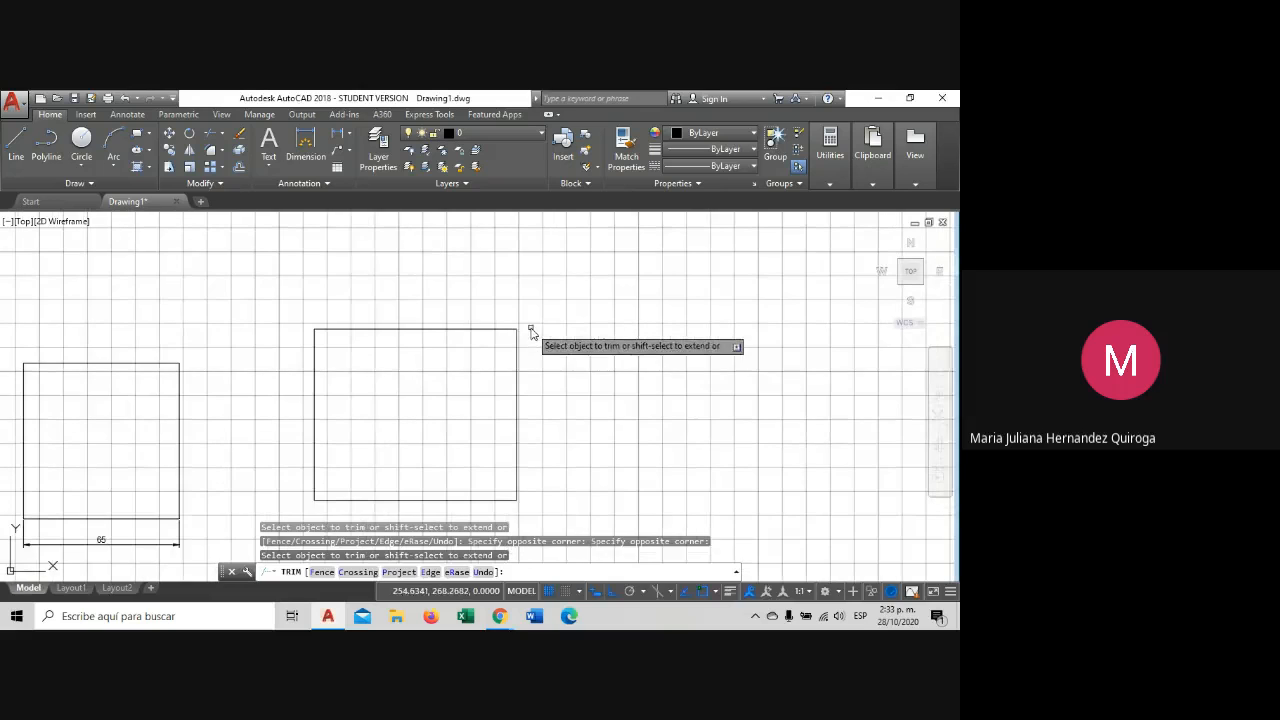
Examine the trimmed right edge and the corner where it meets the rectangle's top edge.
click(516, 334)
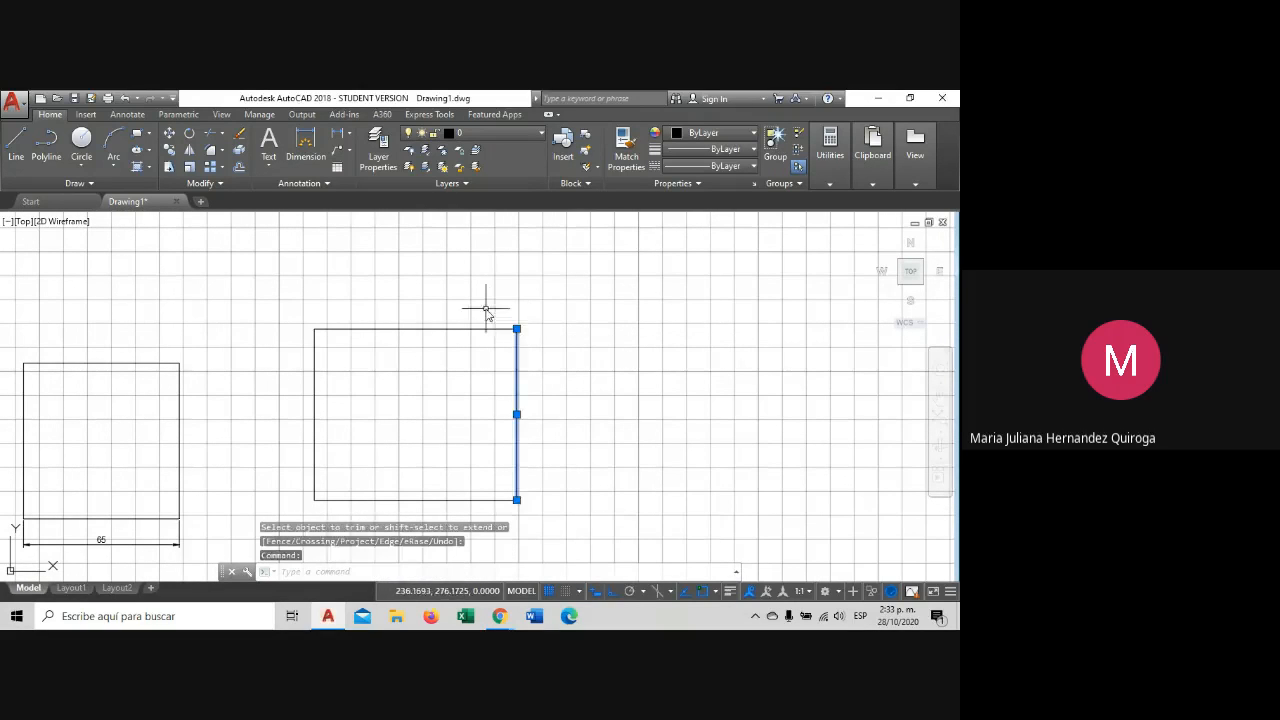
key(Escape)
scroll(510, 333, up, 2)
scroll(524, 340, up, 2)
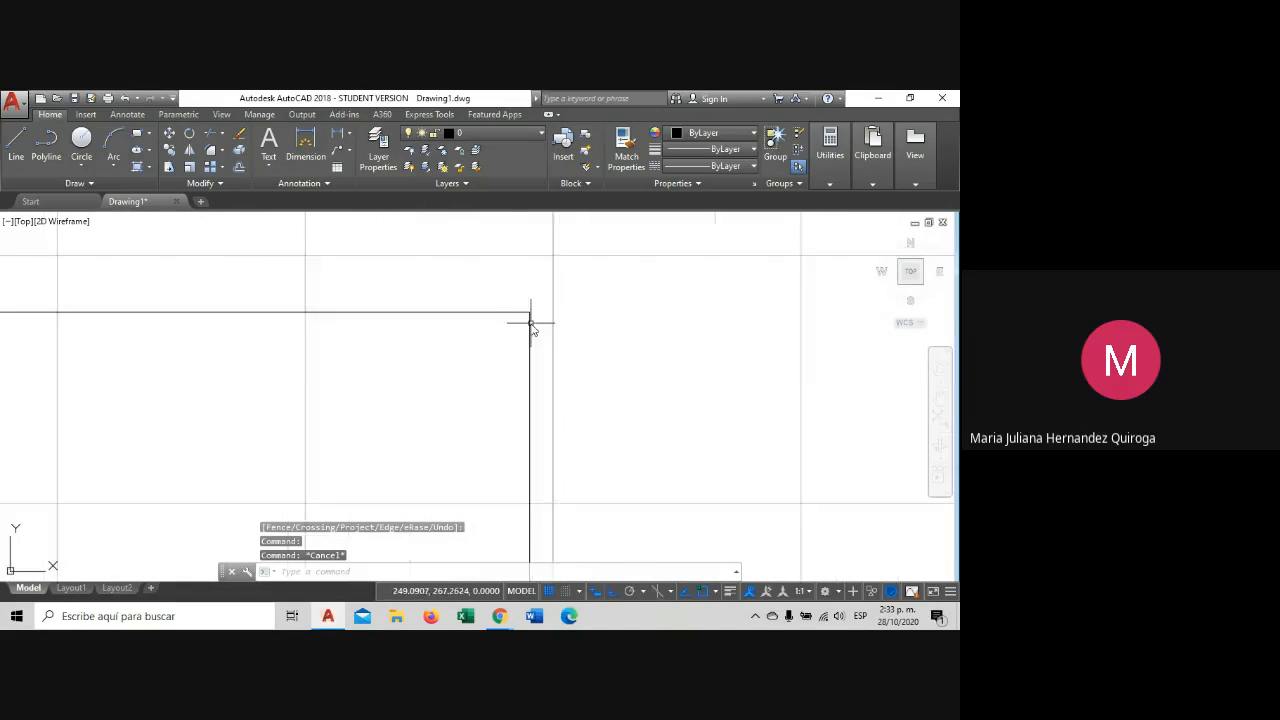
scroll(516, 320, up, 2)
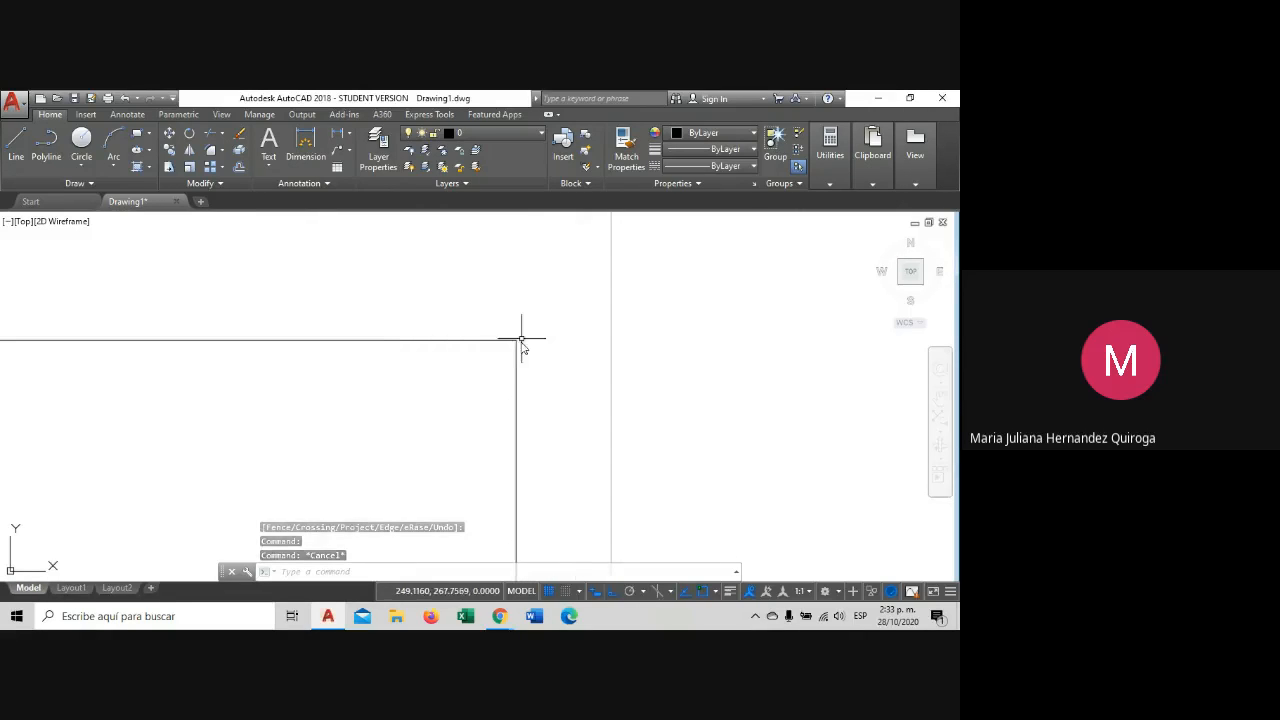
scroll(502, 372, up, 2)
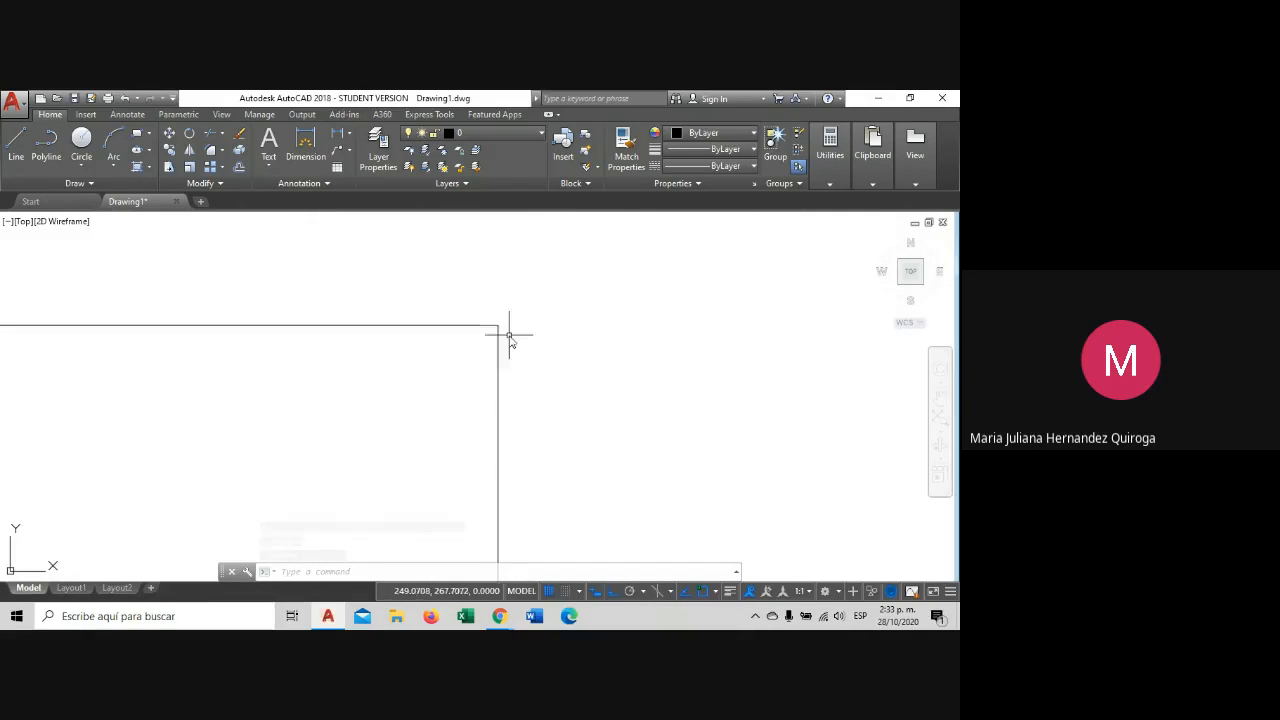
scroll(499, 312, up, 3)
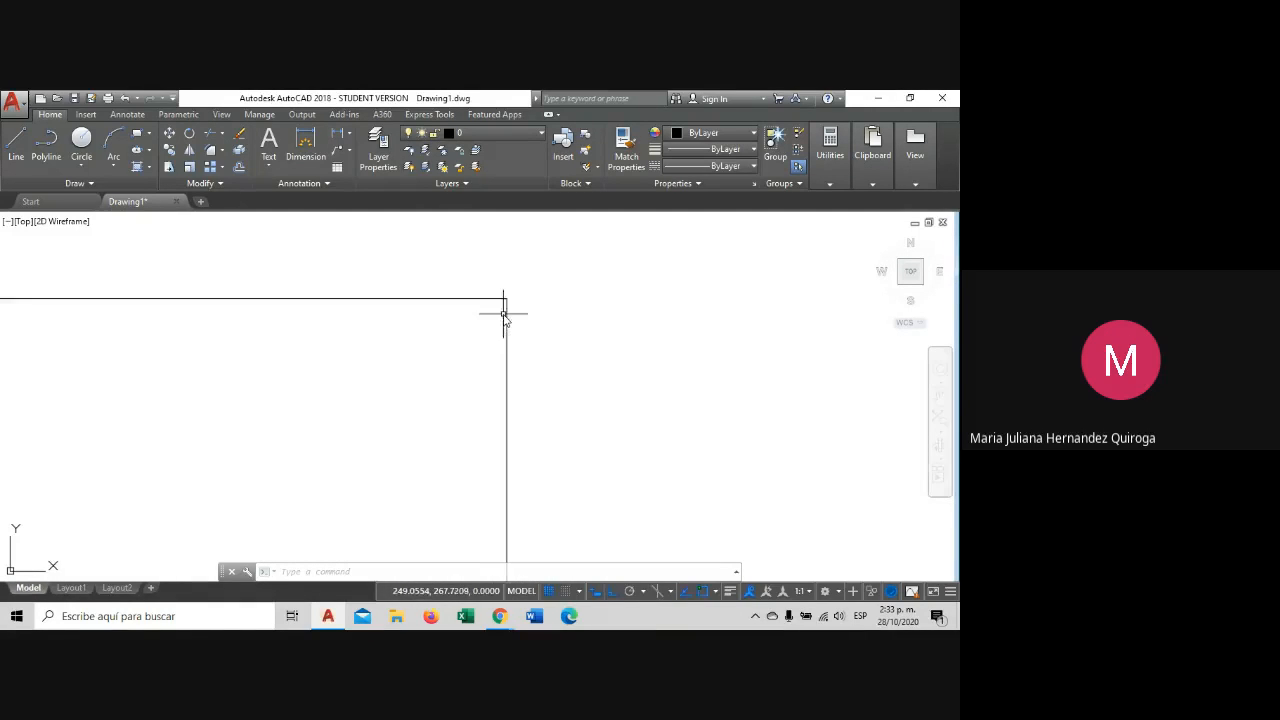
scroll(512, 310, down, 3)
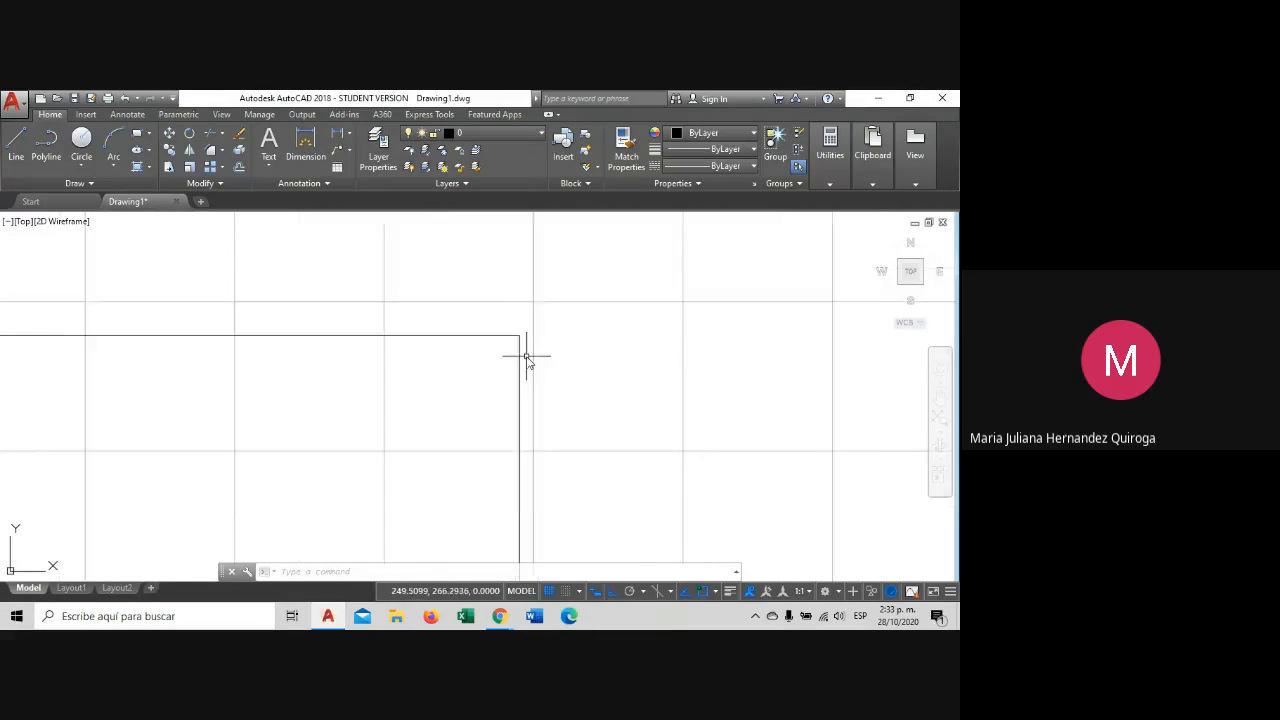
scroll(527, 357, down, 4)
scroll(520, 334, up, 5)
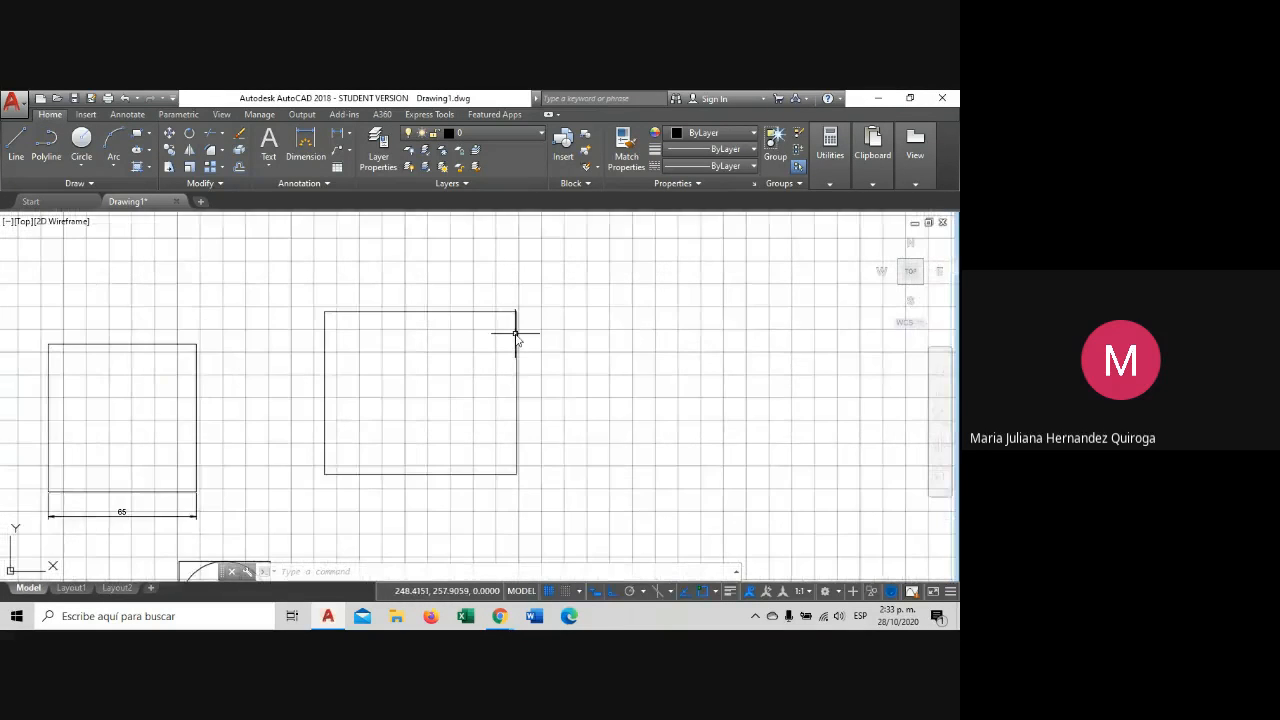
scroll(516, 336, down, 2)
Shorten the rectangle's right edge by stretching its upper endpoint vertically down, leaving a gap below the top edge.
click(516, 336)
scroll(515, 320, up, 5)
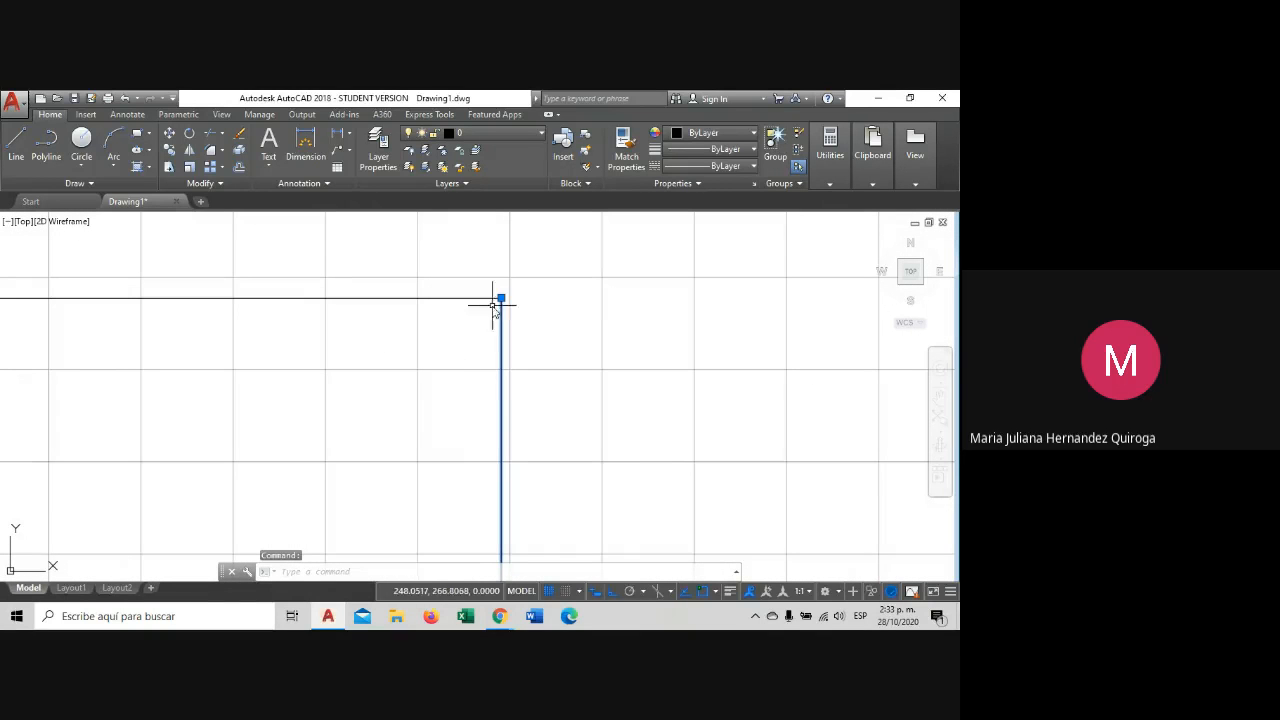
click(502, 299)
key(Escape)
scroll(526, 356, down, 4)
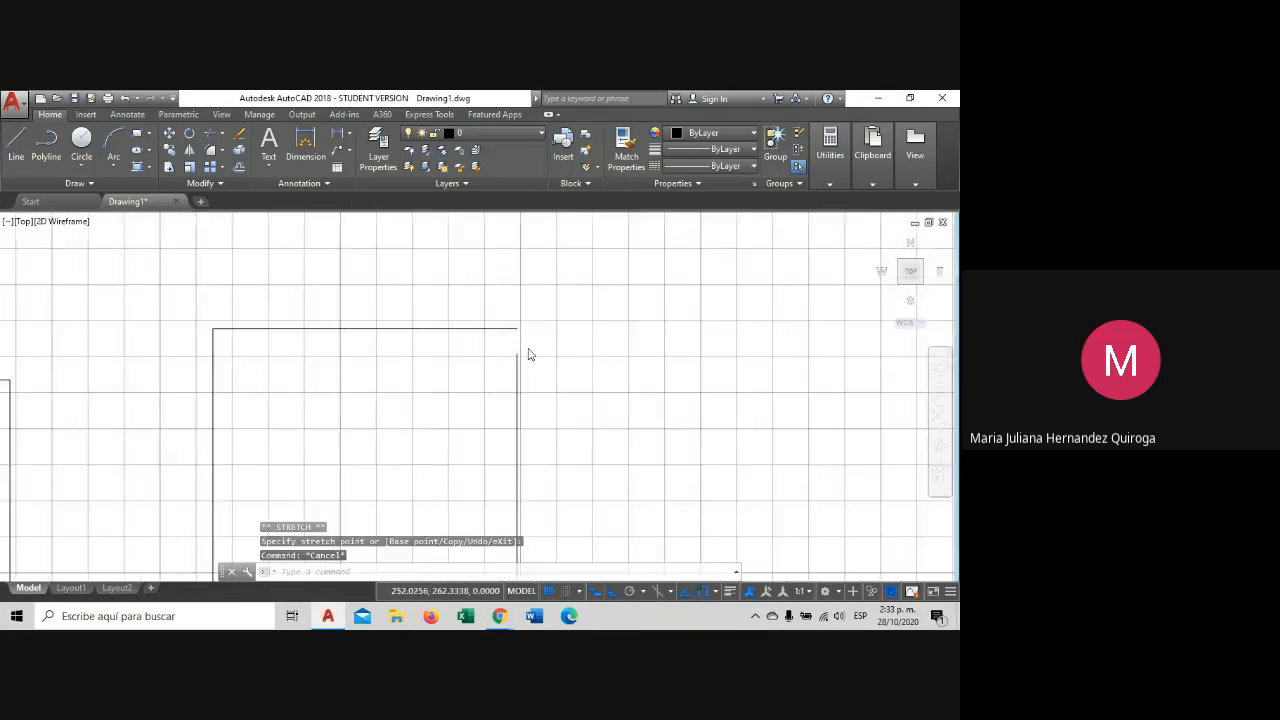
Stretch the shortened right edge's upper endpoint up to the end of the top edge, closing the corner.
middle_drag(523, 359, 512, 352)
click(514, 354)
click(472, 343)
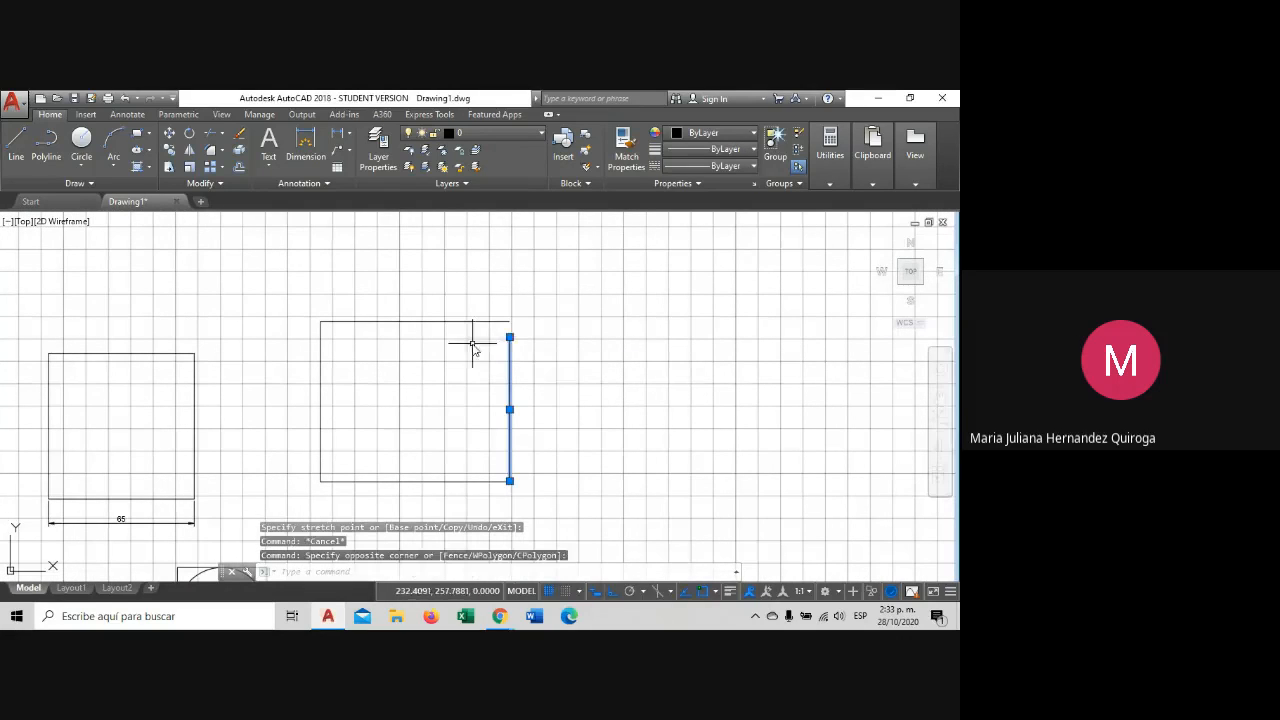
click(509, 338)
click(509, 321)
key(Escape)
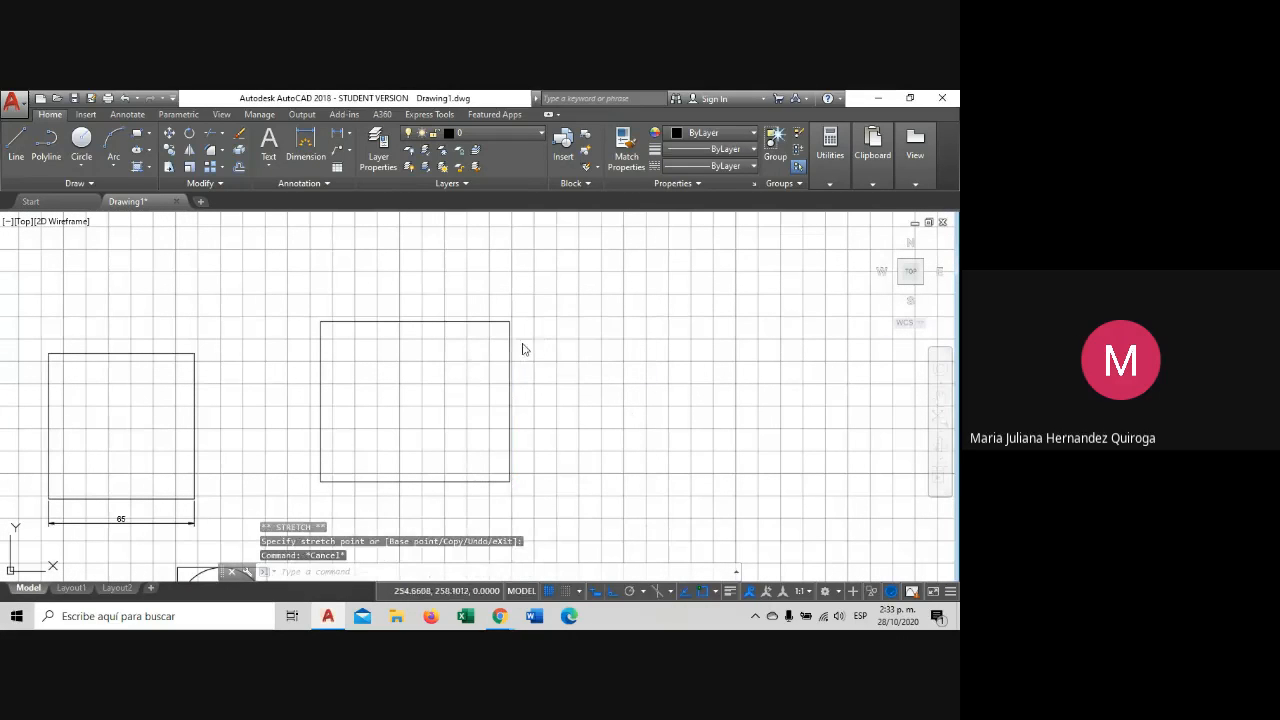
Stretch the right edge's upper endpoint slightly down vertically, leaving a small gap below the rectangle's top edge.
click(523, 349)
click(498, 338)
click(509, 321)
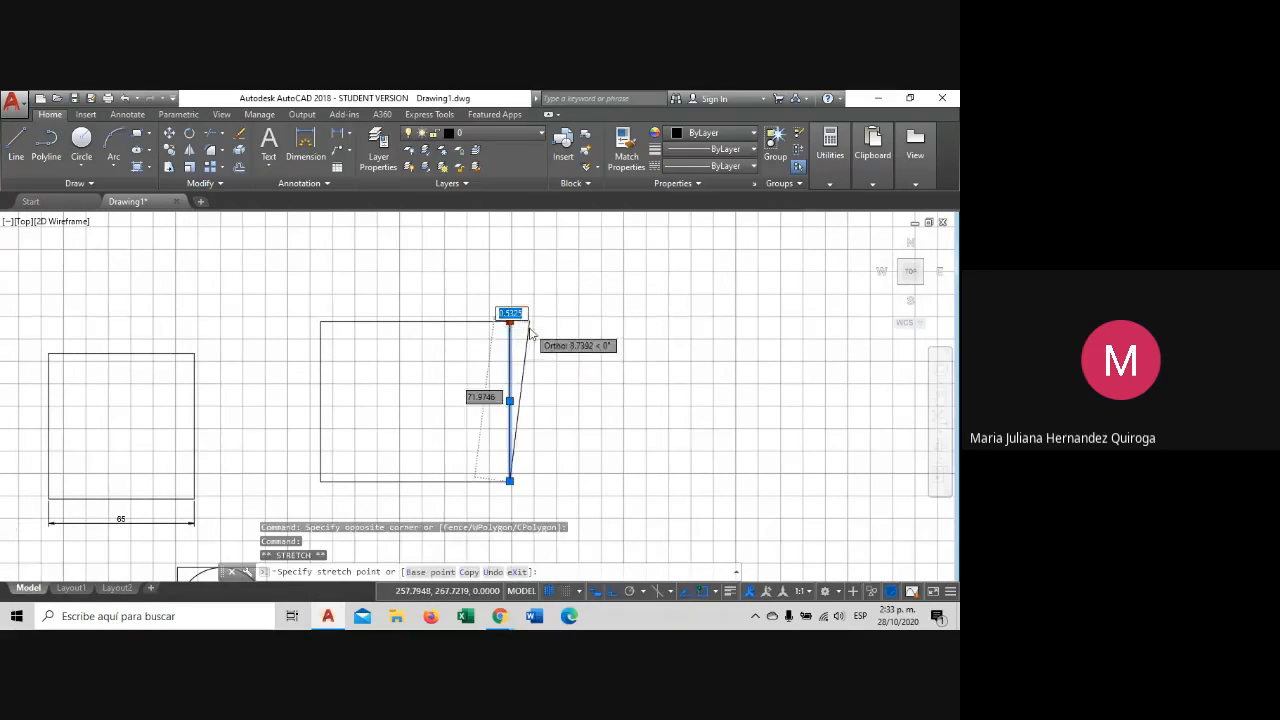
scroll(450, 330, up, 4)
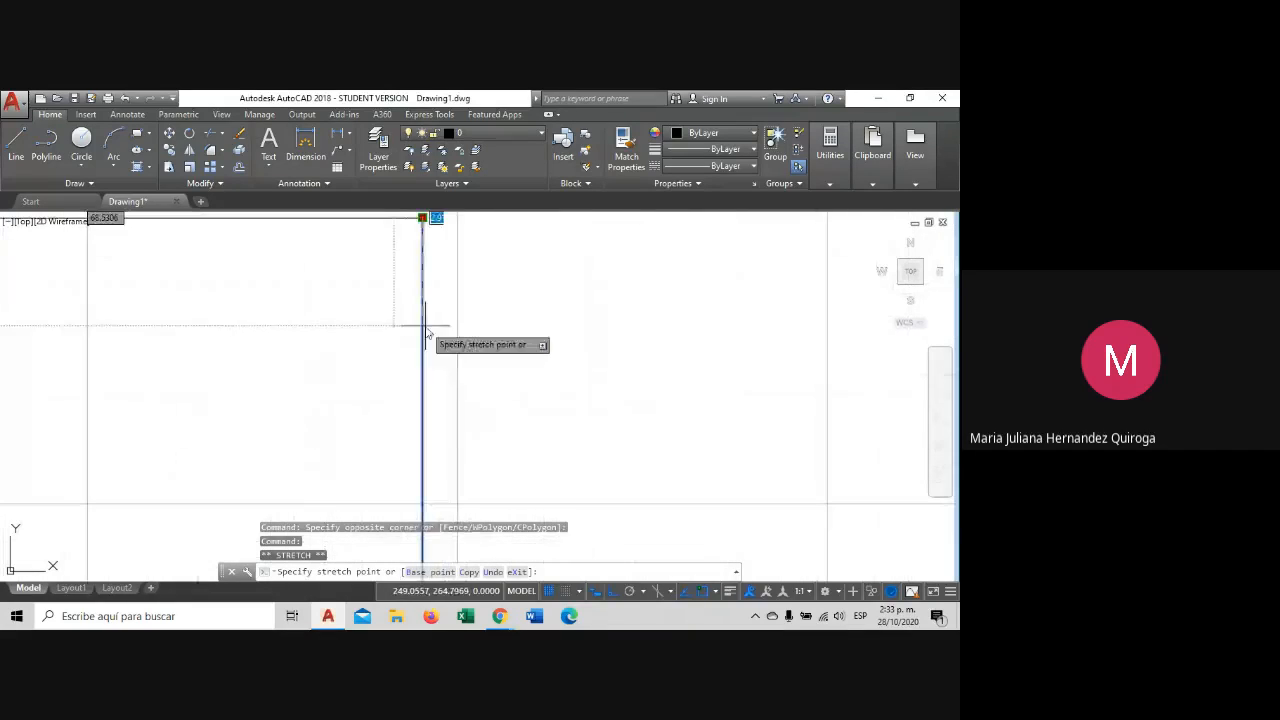
click(474, 312)
key(Escape)
scroll(475, 312, down, 4)
scroll(490, 335, down, 3)
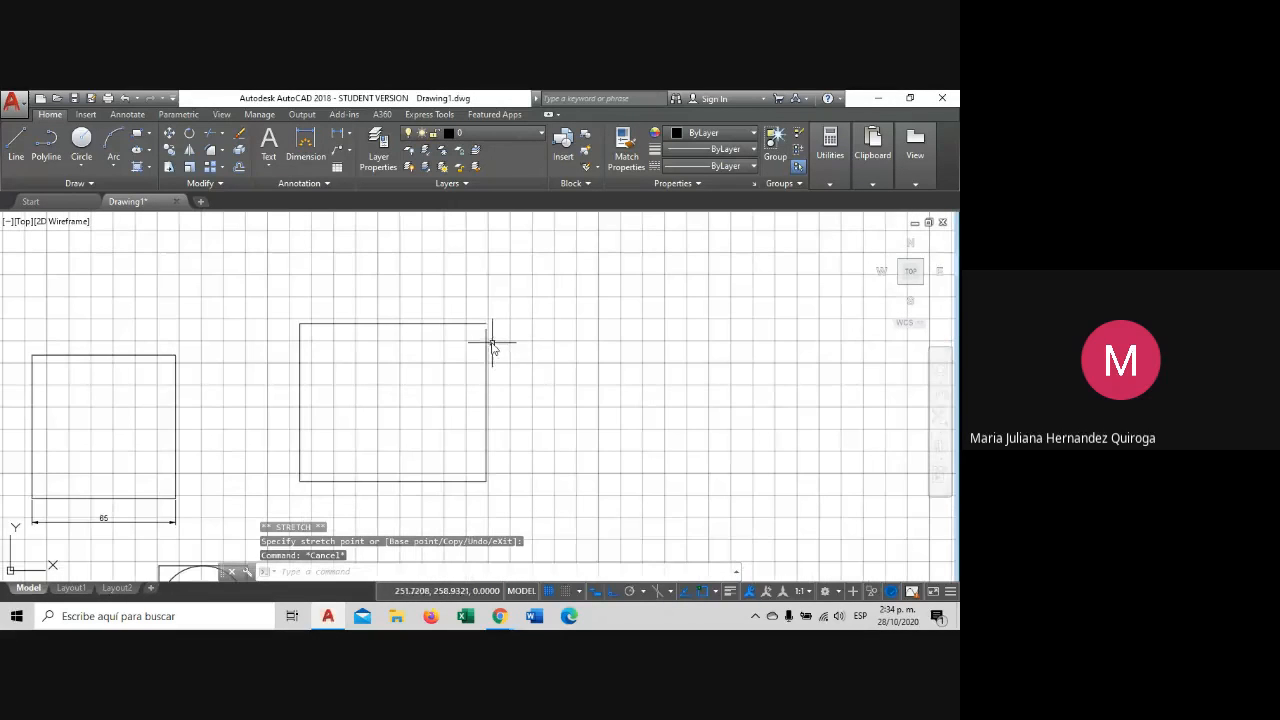
Examine the gap between the right edge's upper end and the rectangle's top edge.
scroll(486, 332, up, 2)
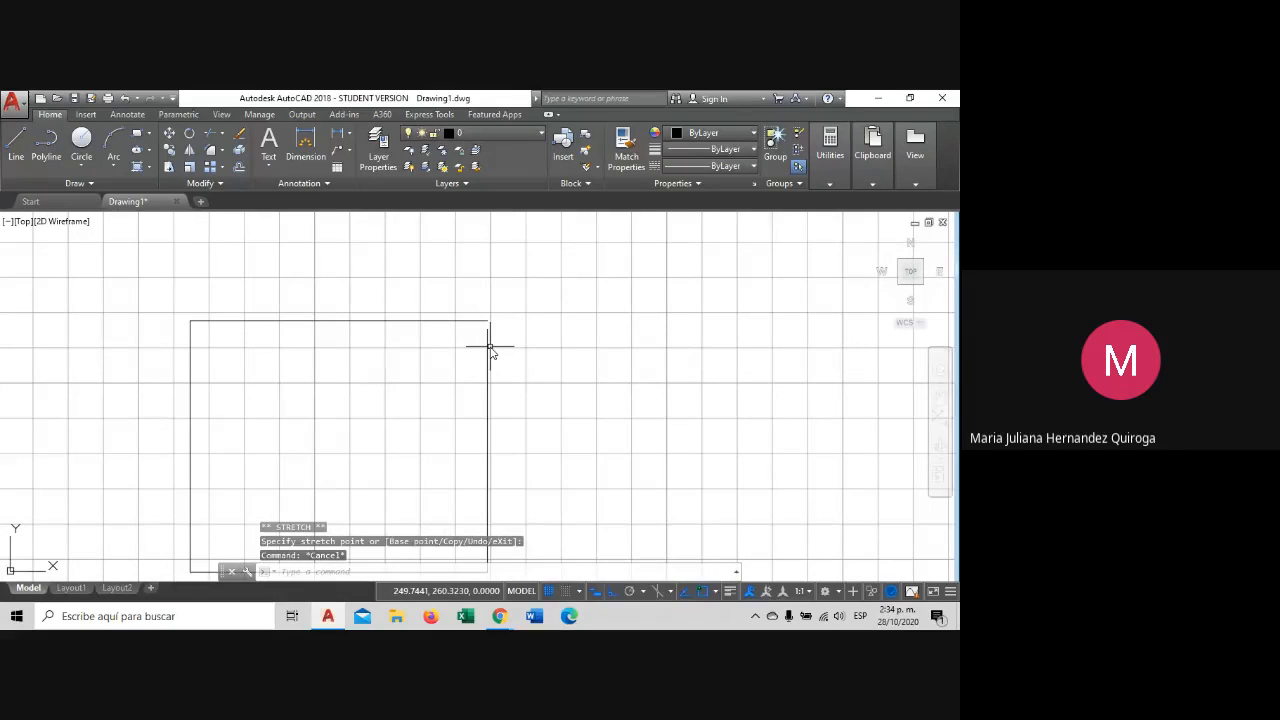
middle_drag(491, 349, 500, 340)
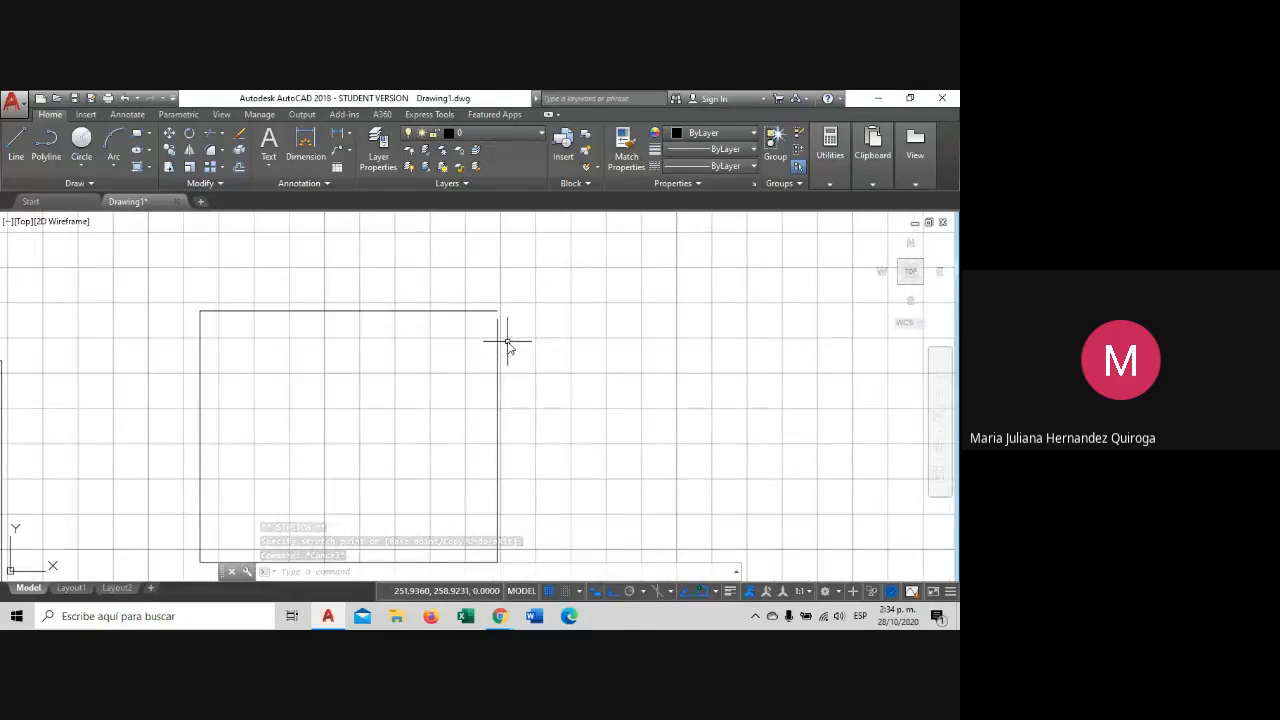
scroll(507, 343, up, 2)
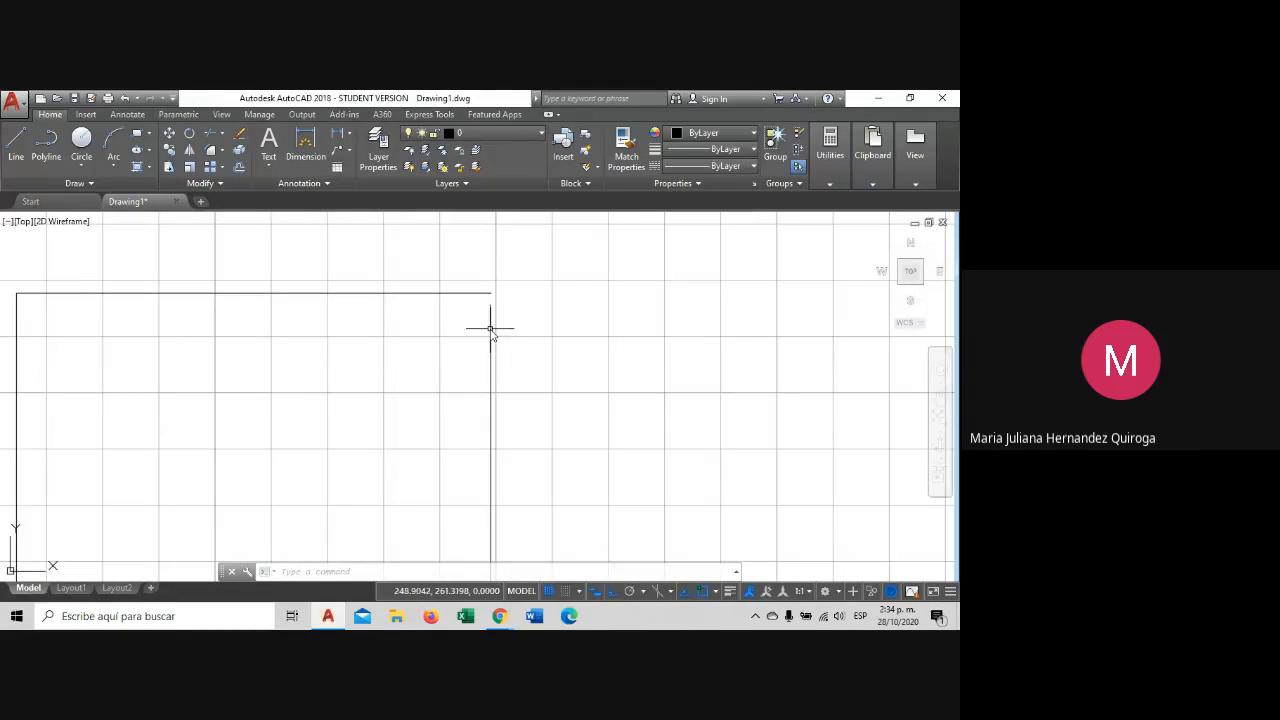
click(491, 316)
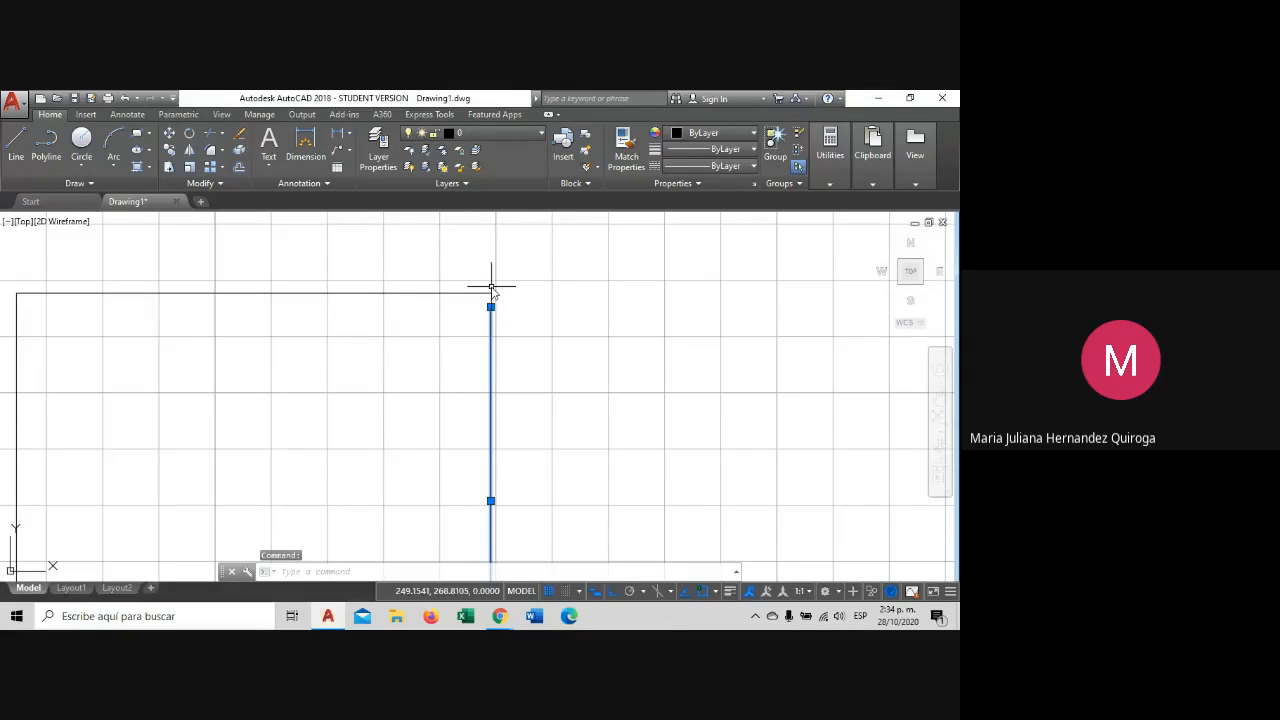
key(Escape)
scroll(523, 313, down, 2)
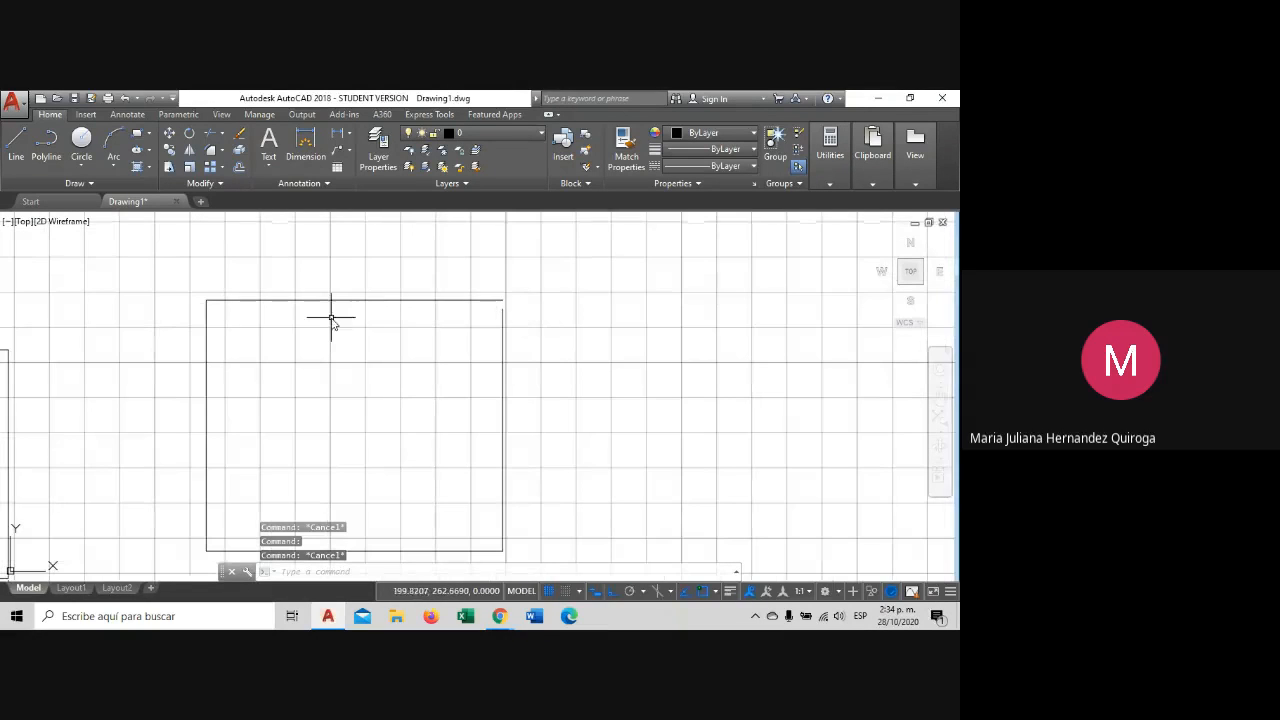
Extend the rectangle's right edge up to the top edge, using all objects as boundary edges.
click(222, 136)
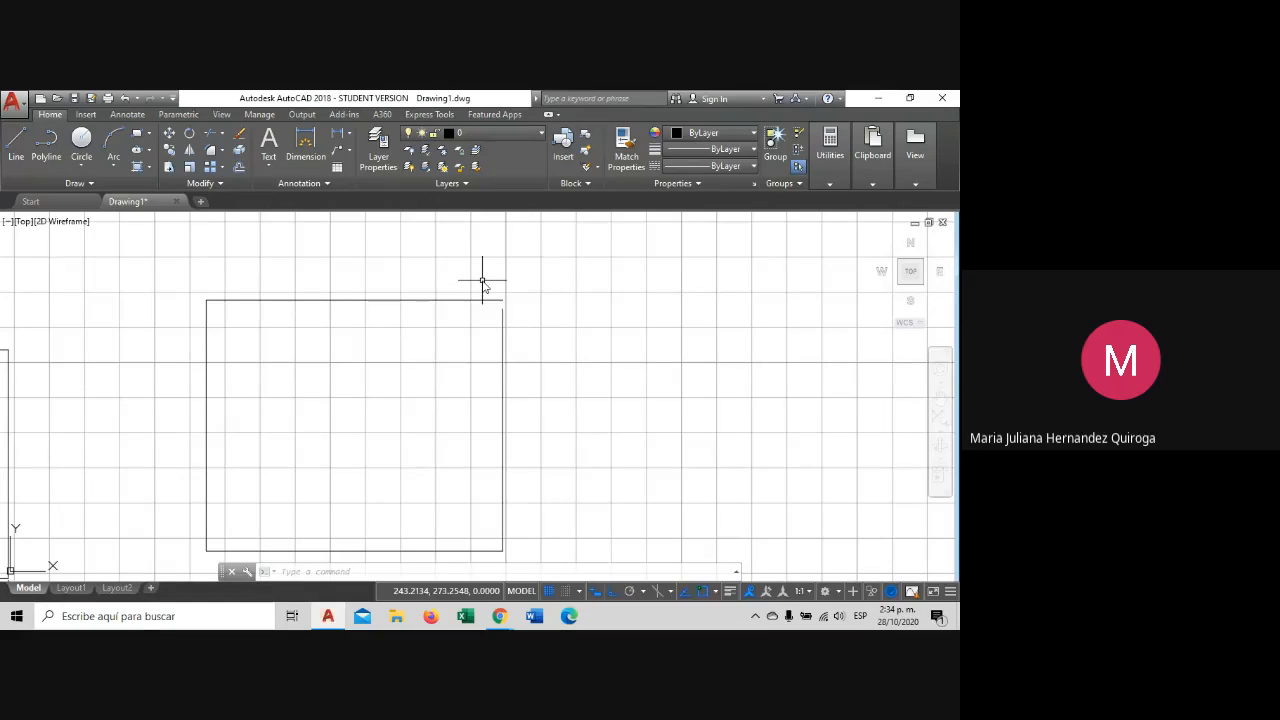
text(x)
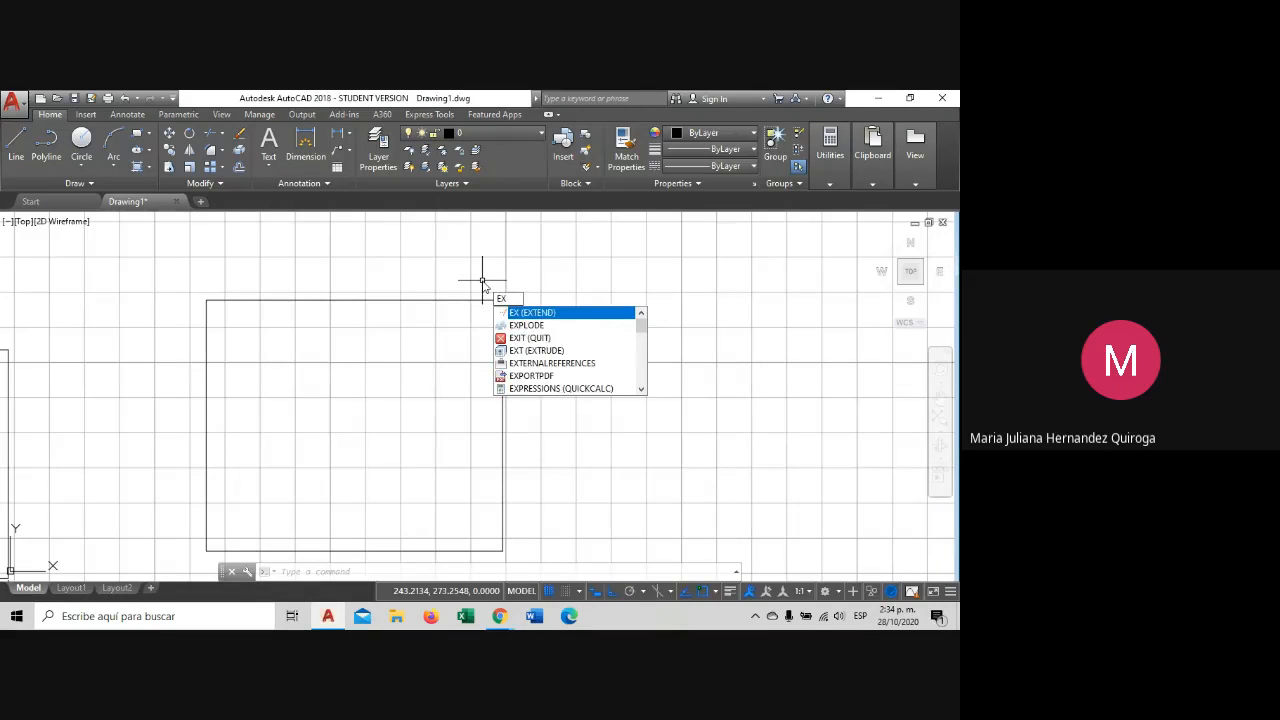
key(Return)
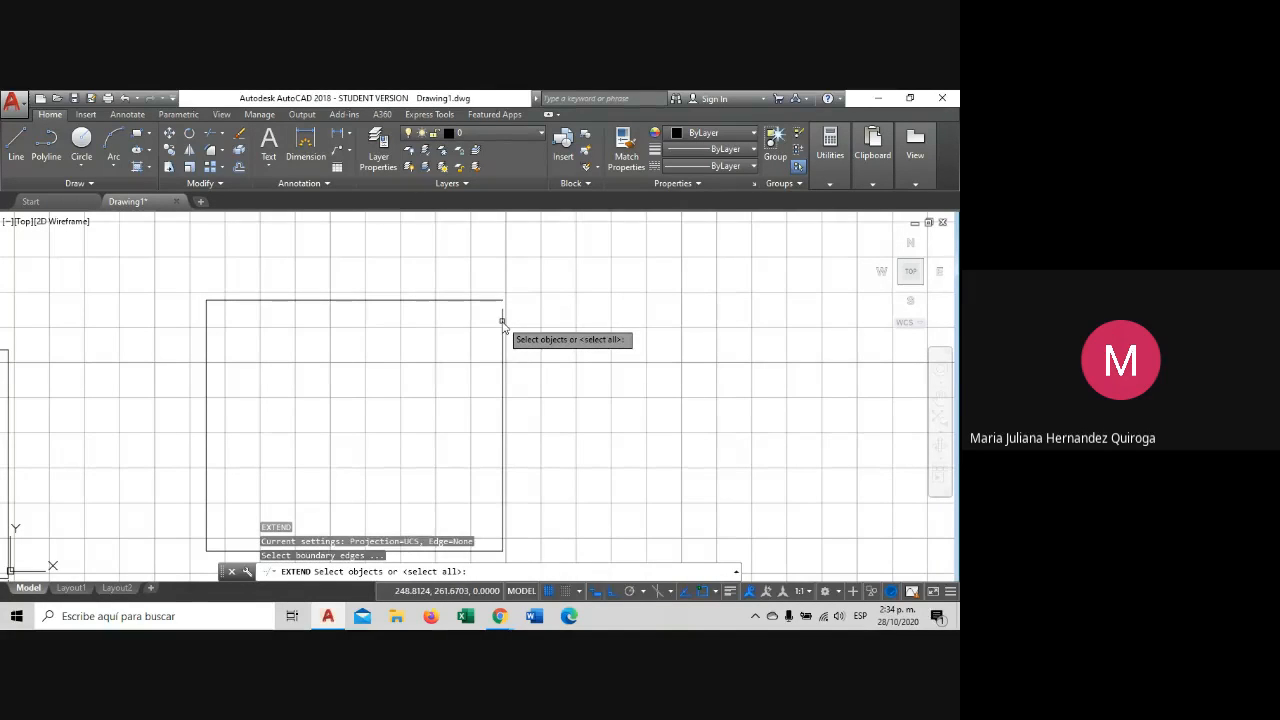
key(Return)
click(509, 305)
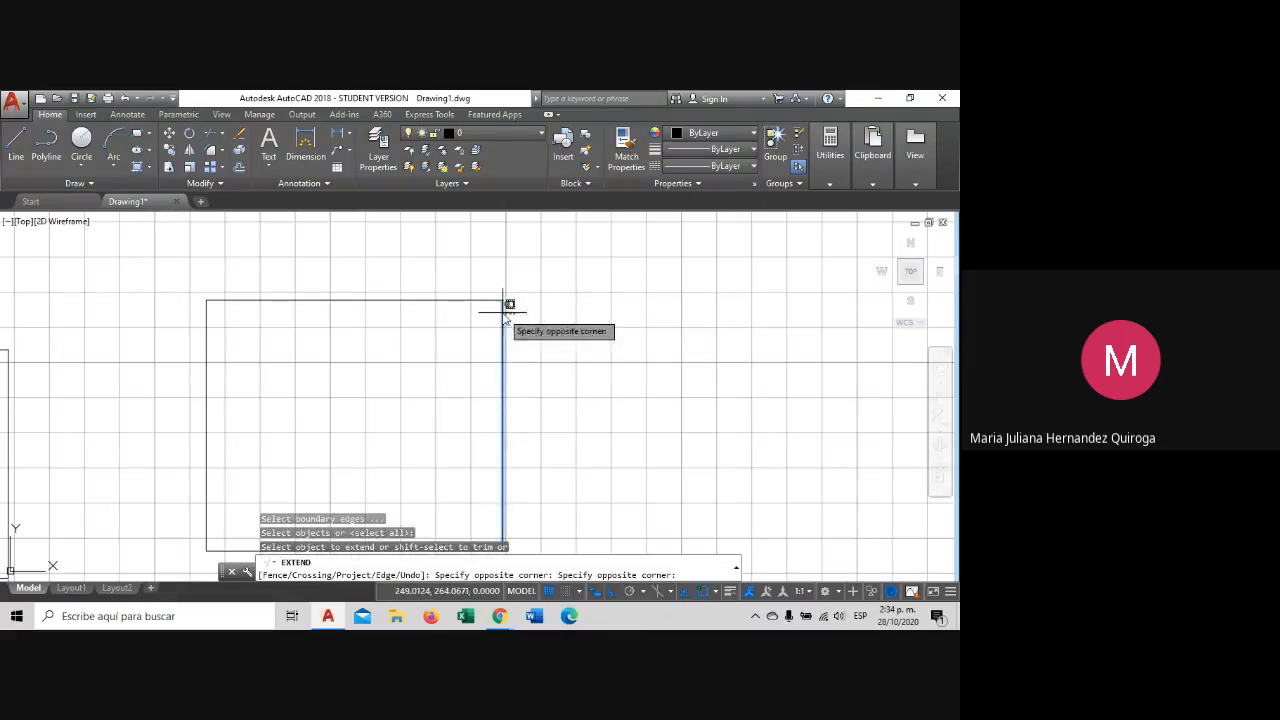
scroll(508, 312, up, 2)
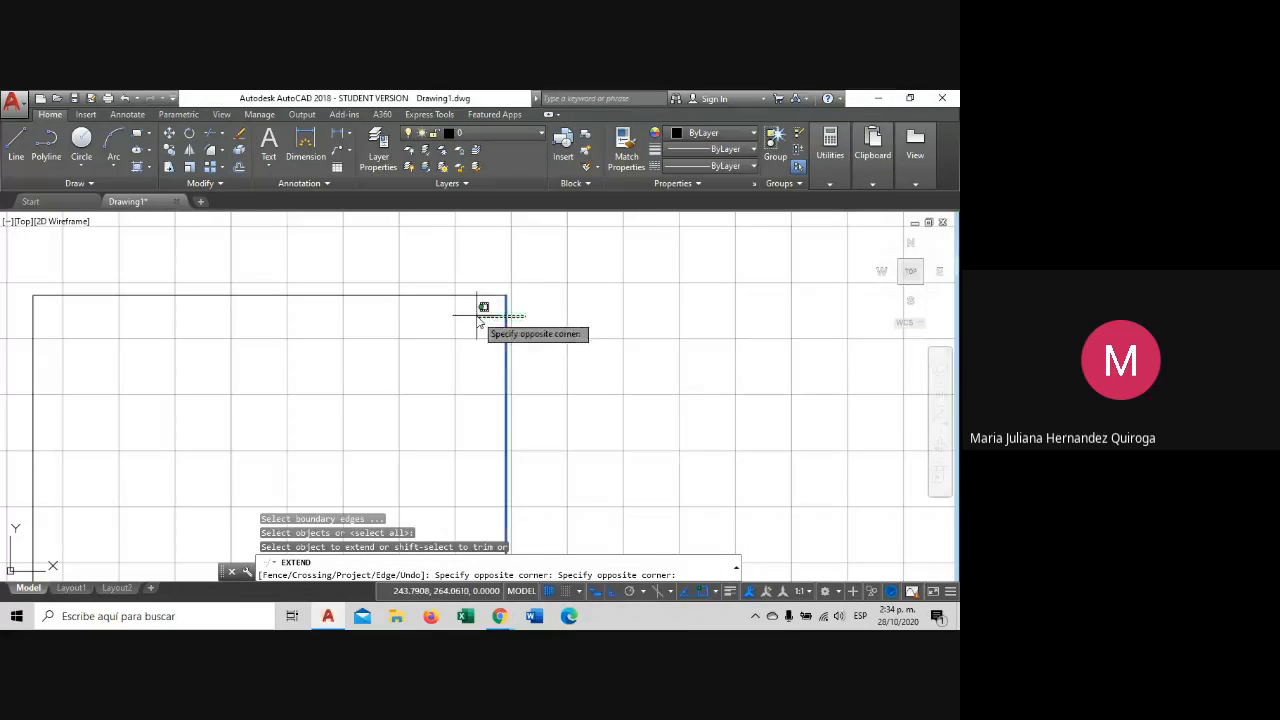
scroll(482, 316, down, 2)
scroll(488, 312, up, 4)
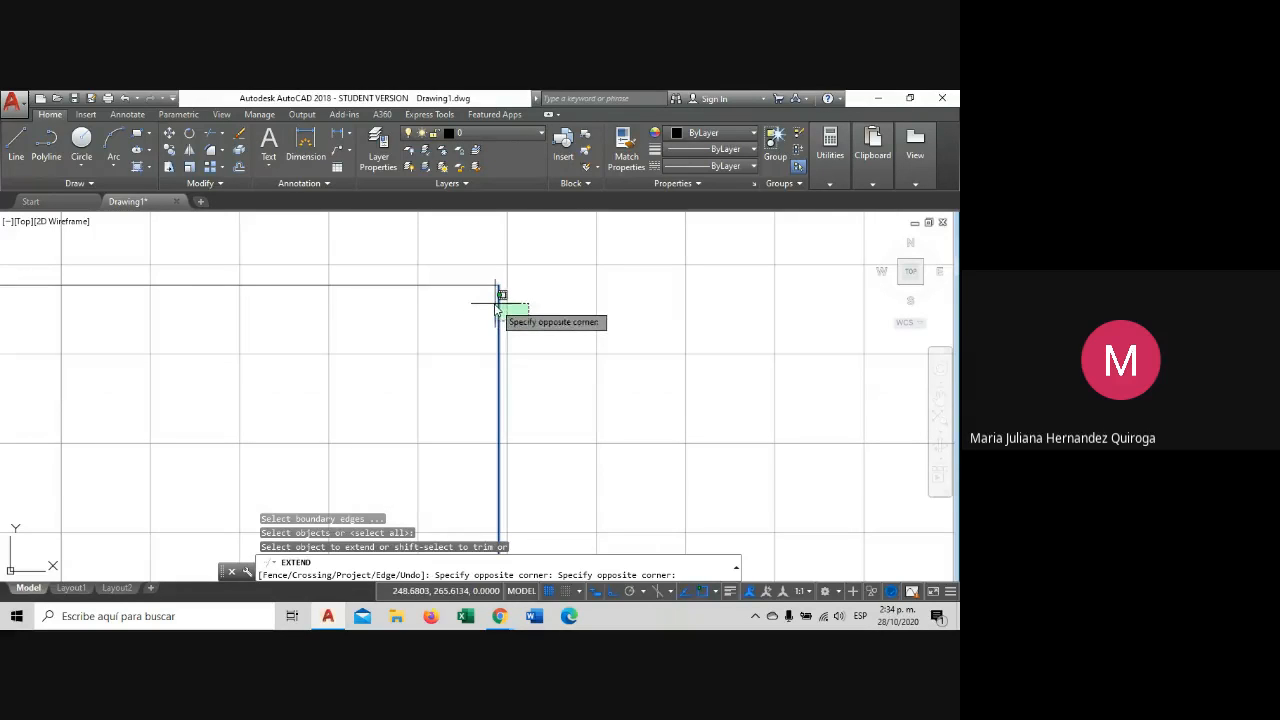
click(492, 306)
key(Escape)
scroll(492, 308, down, 1)
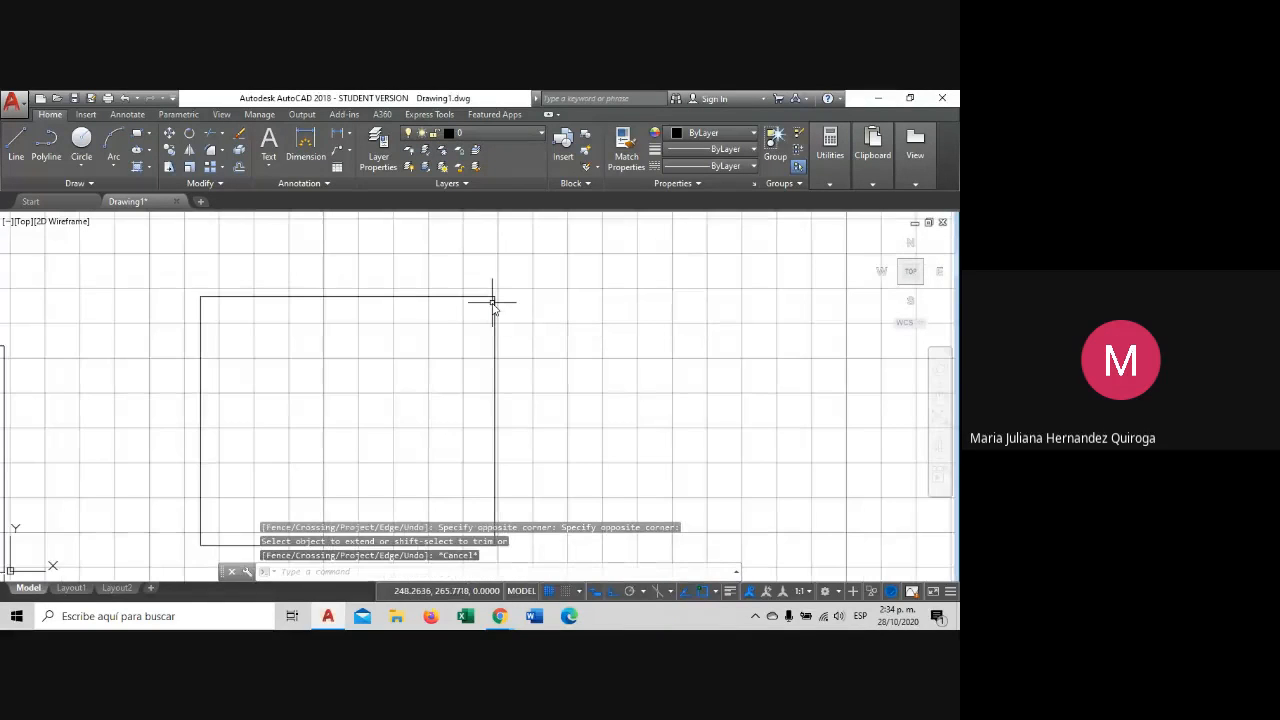
scroll(489, 303, up, 2)
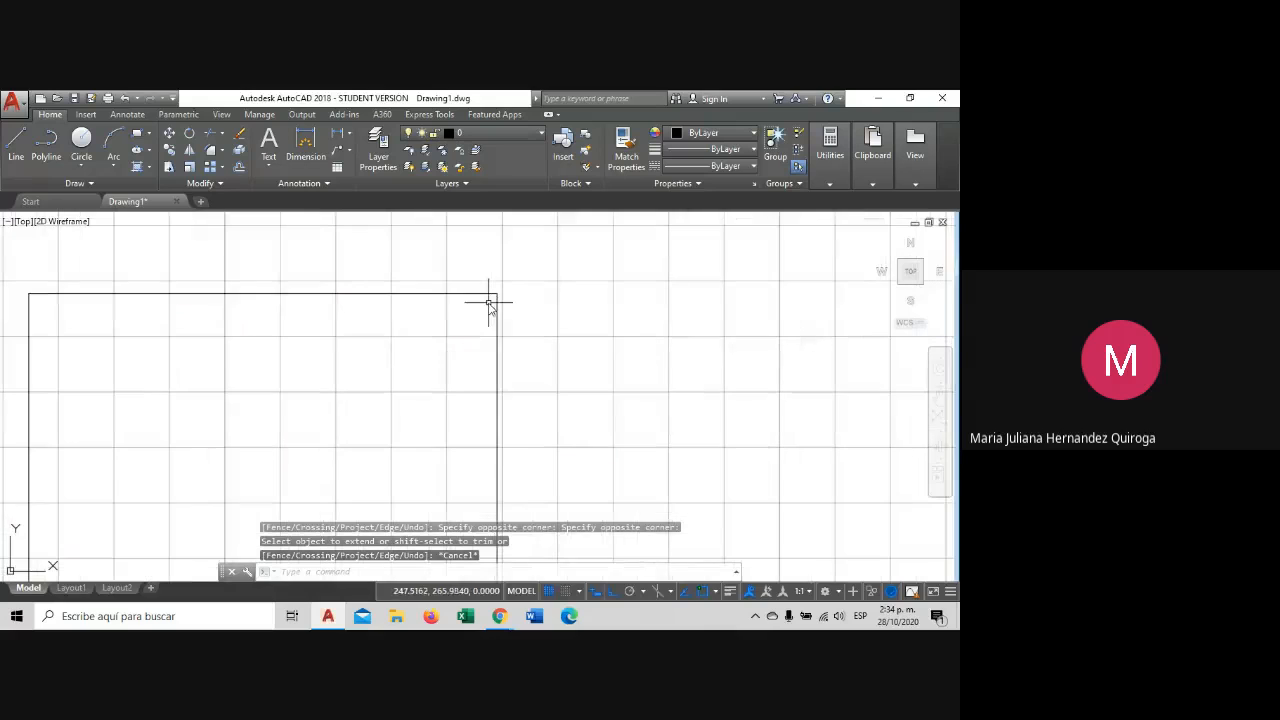
scroll(446, 270, down, 2)
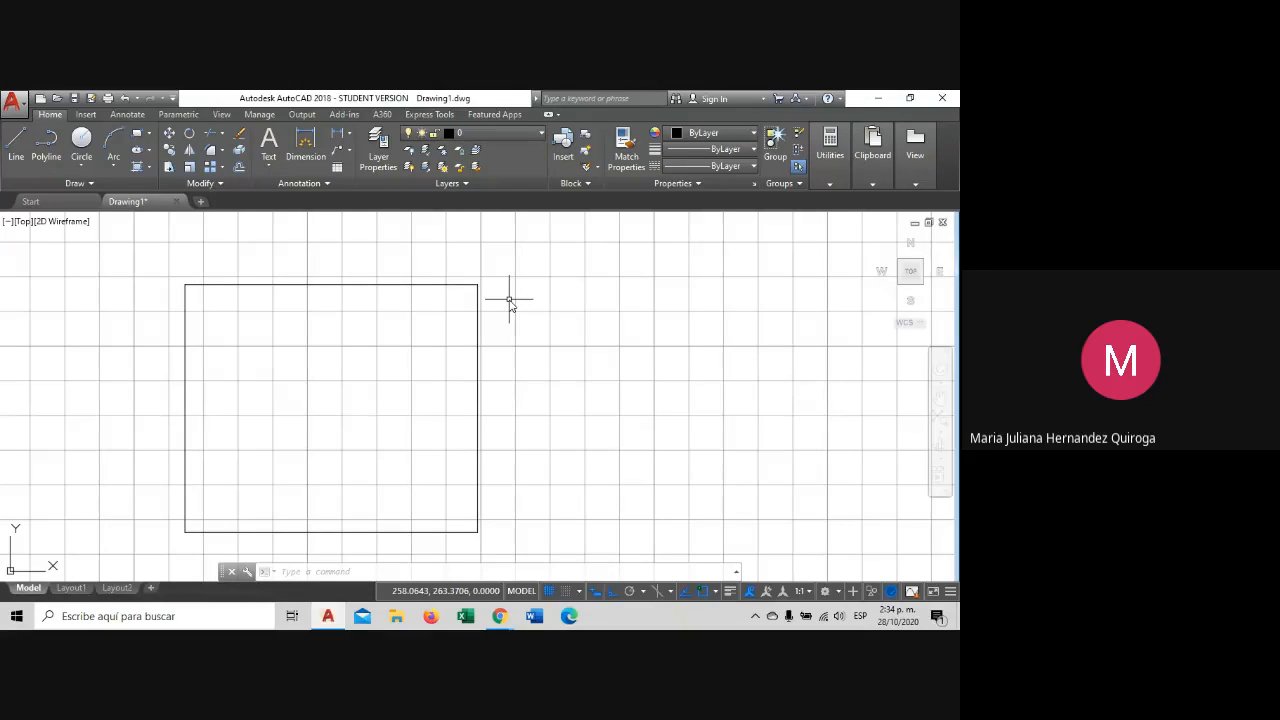
Shorten the rectangle's top edge by stretching its right endpoint horizontally inward, leaving a gap before the right edge.
click(463, 286)
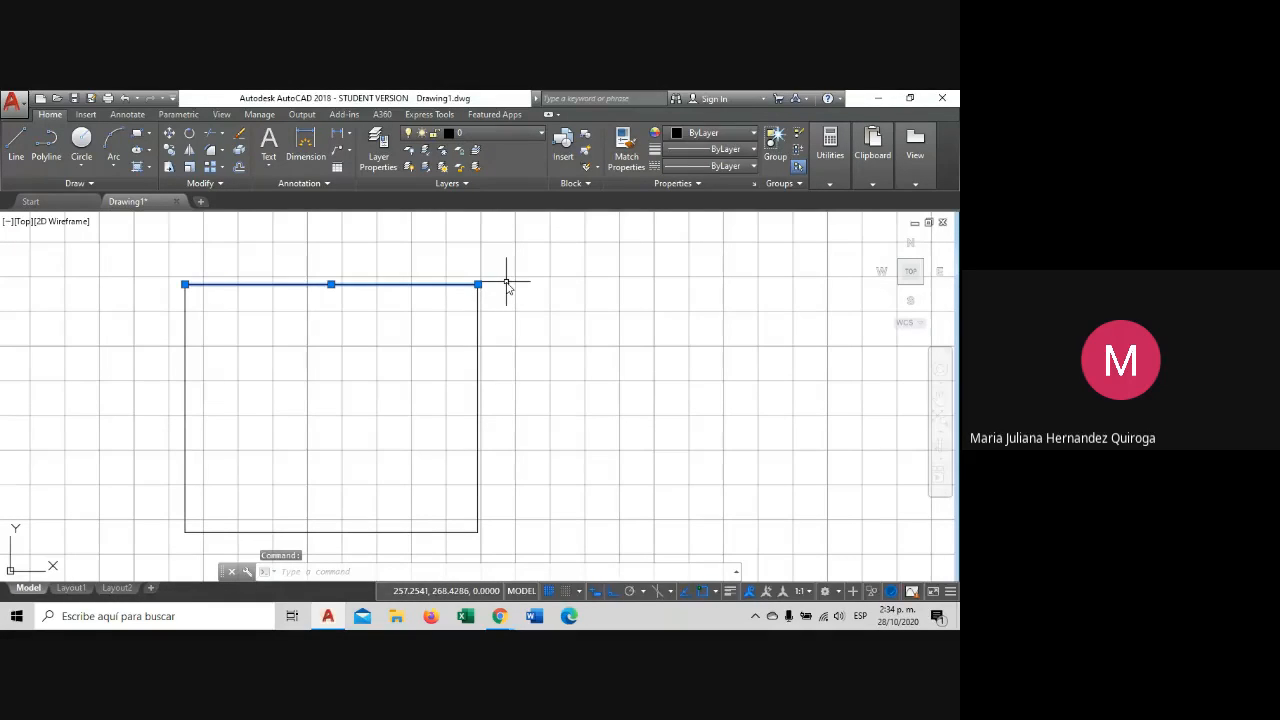
click(479, 284)
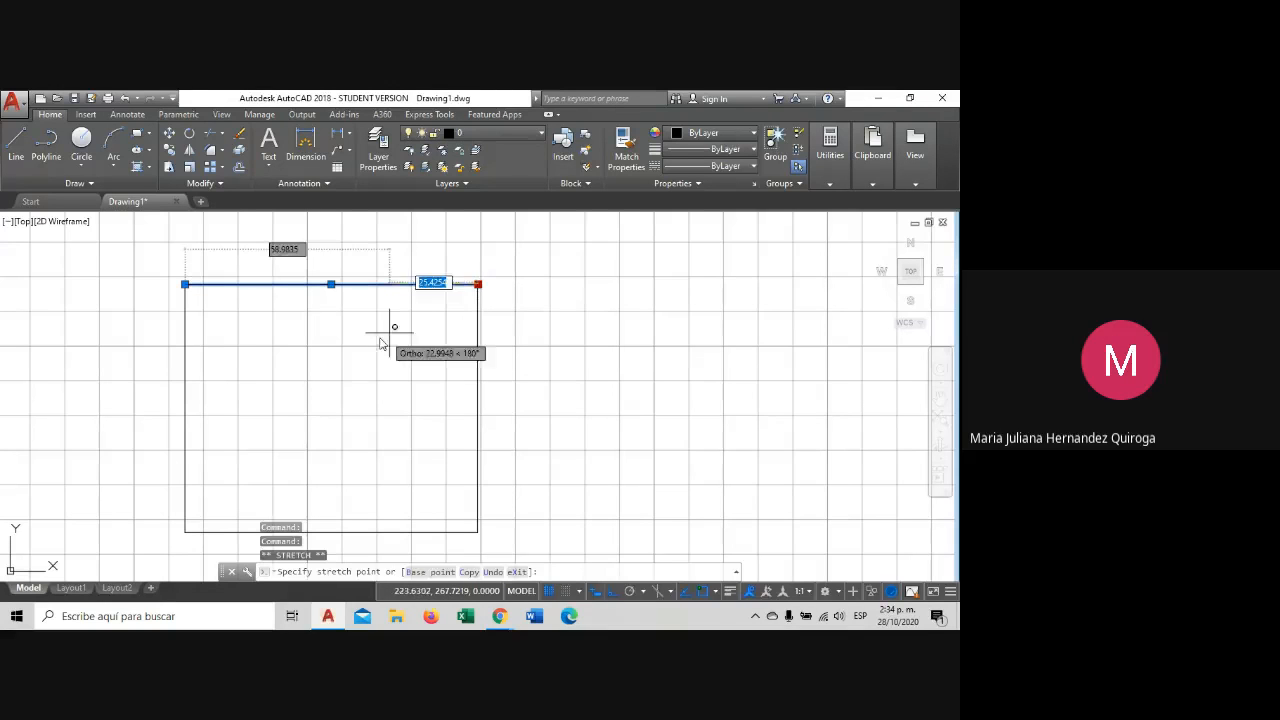
click(436, 312)
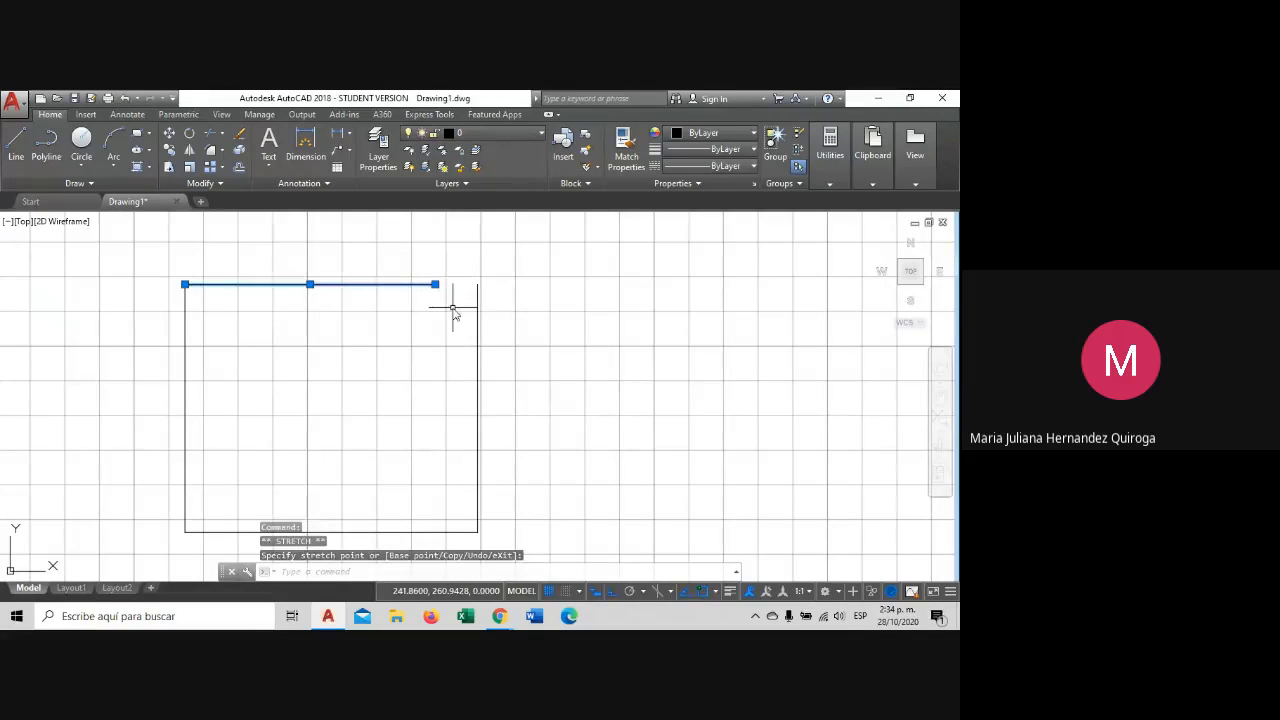
key(Escape)
click(475, 343)
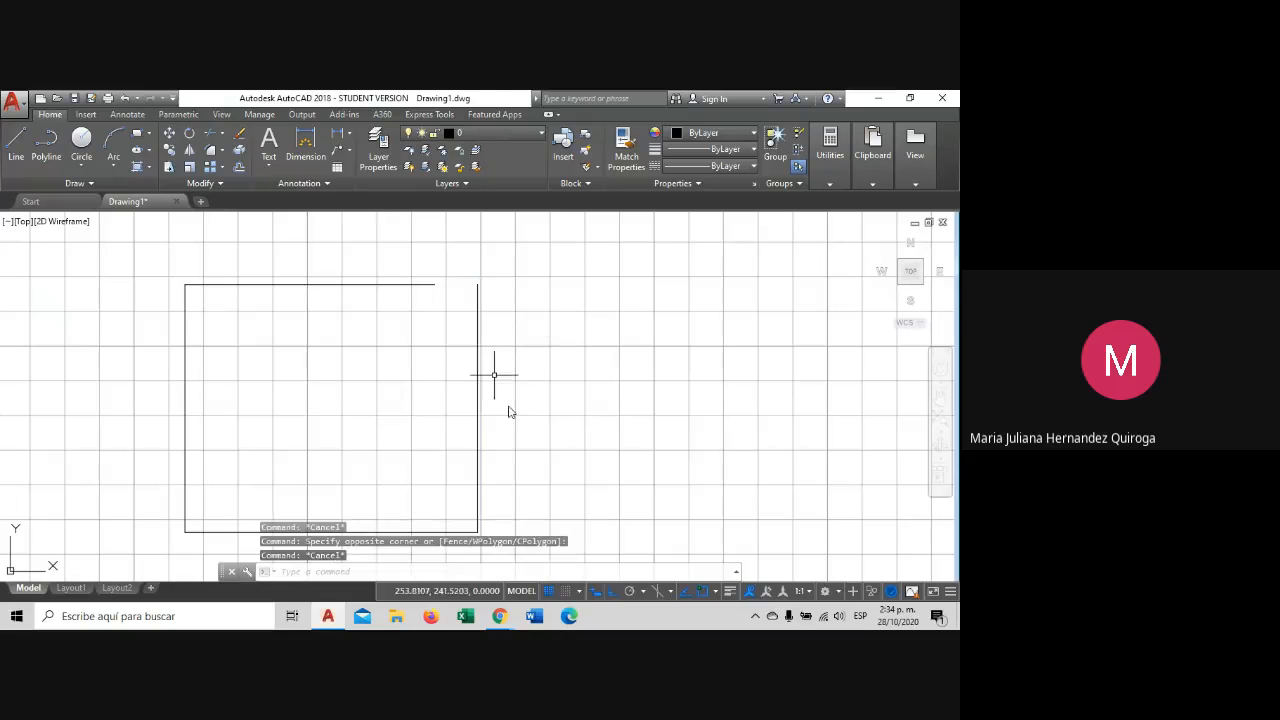
Start Extend with all objects as boundary edges and try to extend the rectangle's right edge.
text(ex)
key(Return)
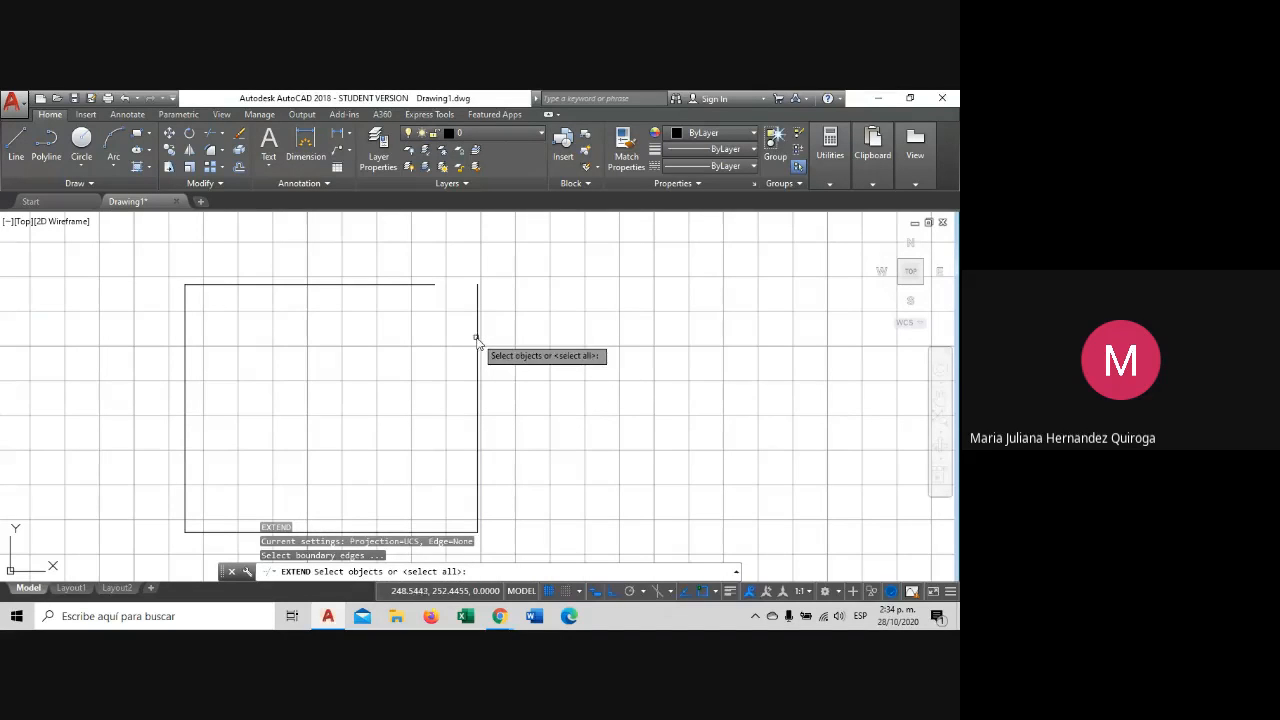
key(Return)
click(477, 338)
scroll(479, 330, up, 2)
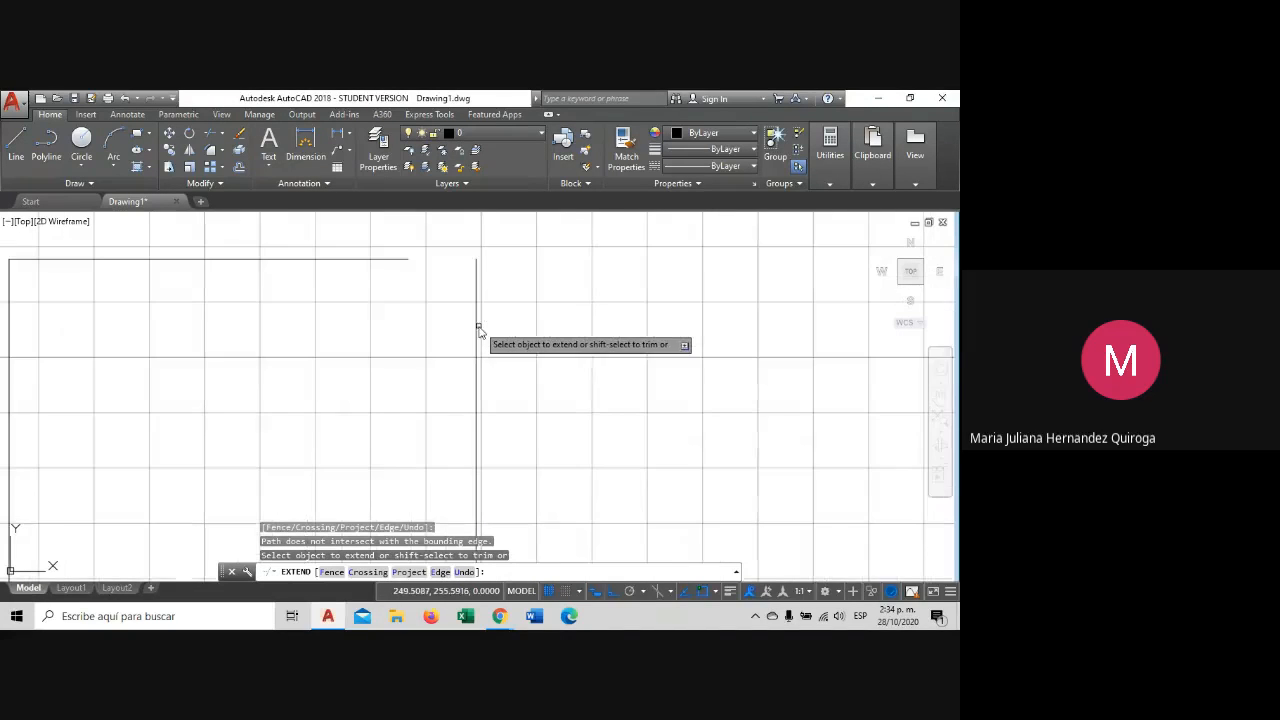
click(512, 323)
click(458, 266)
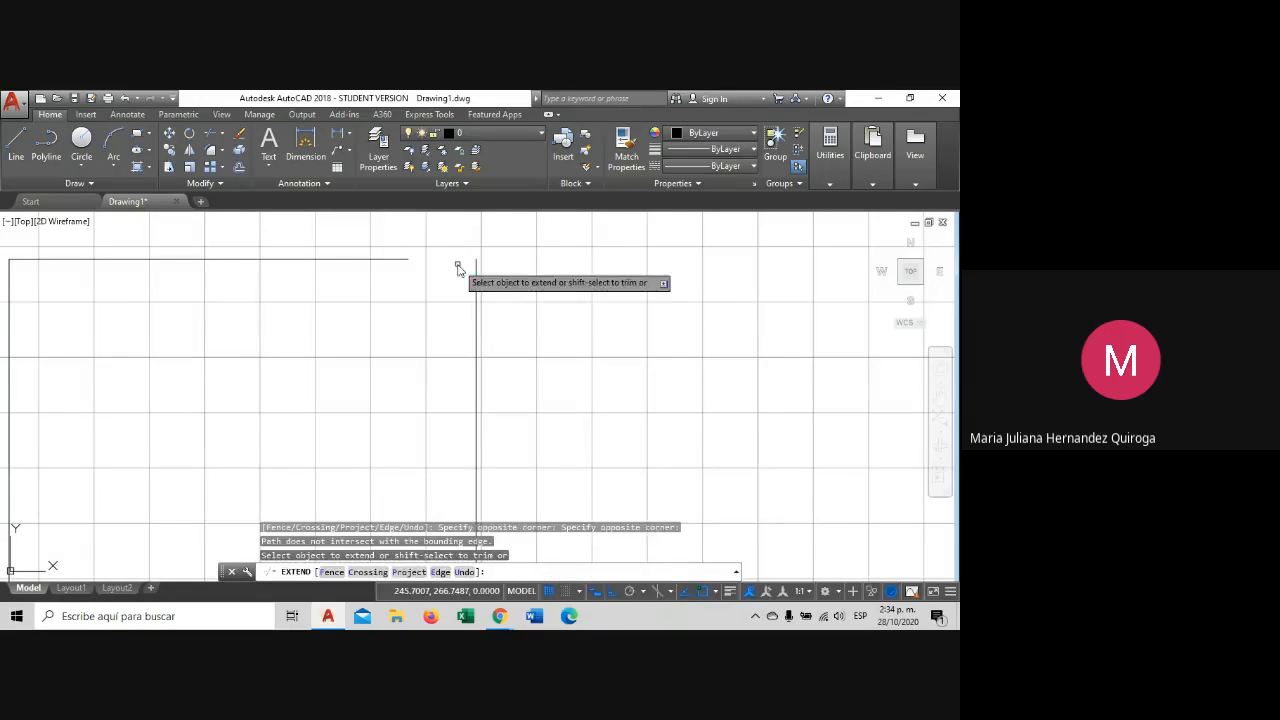
Extend the shortened top edge across the gap to the rectangle's right edge, closing the corner.
scroll(408, 426, down, 3)
scroll(440, 345, down, 6)
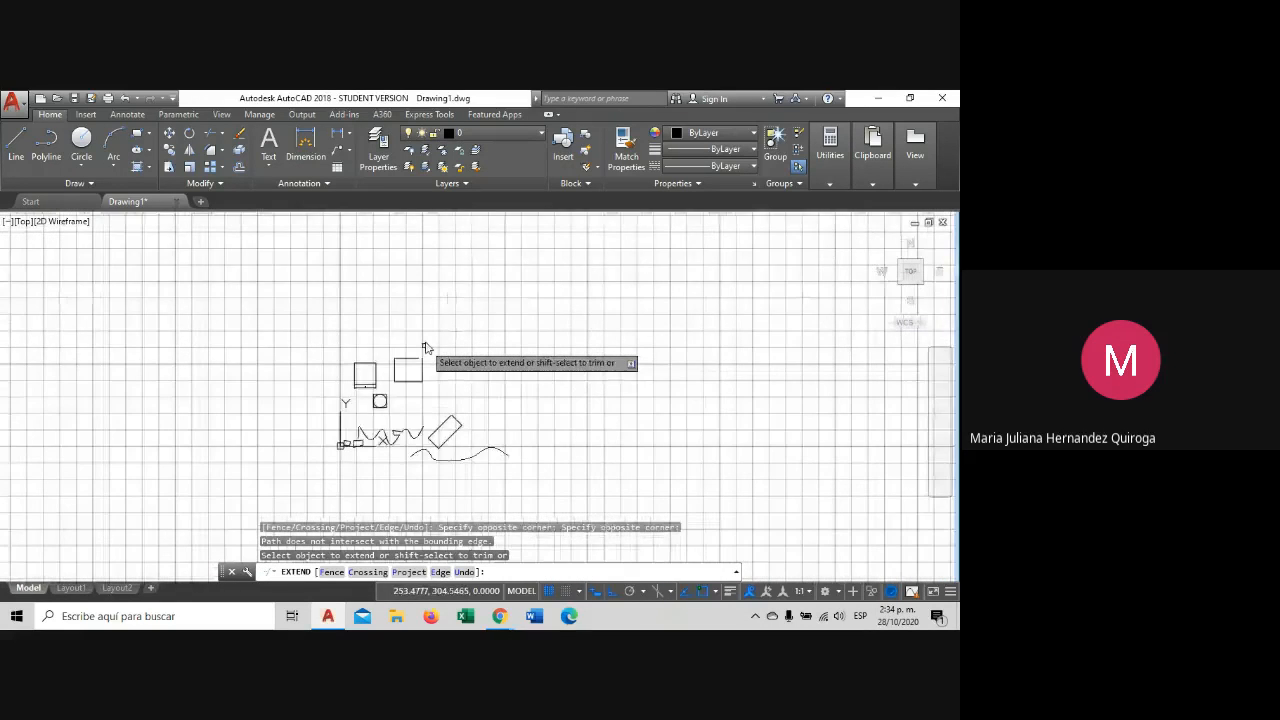
scroll(402, 381, up, 5)
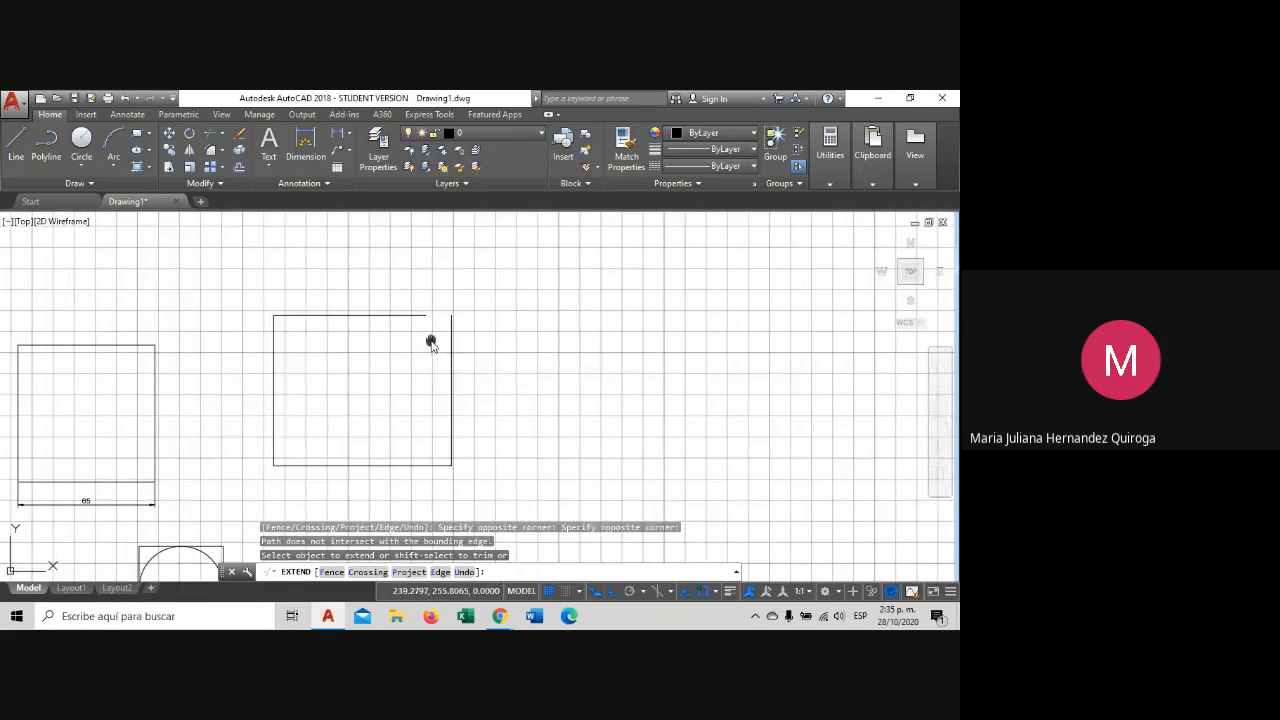
middle_drag(429, 340, 477, 323)
click(480, 283)
click(484, 268)
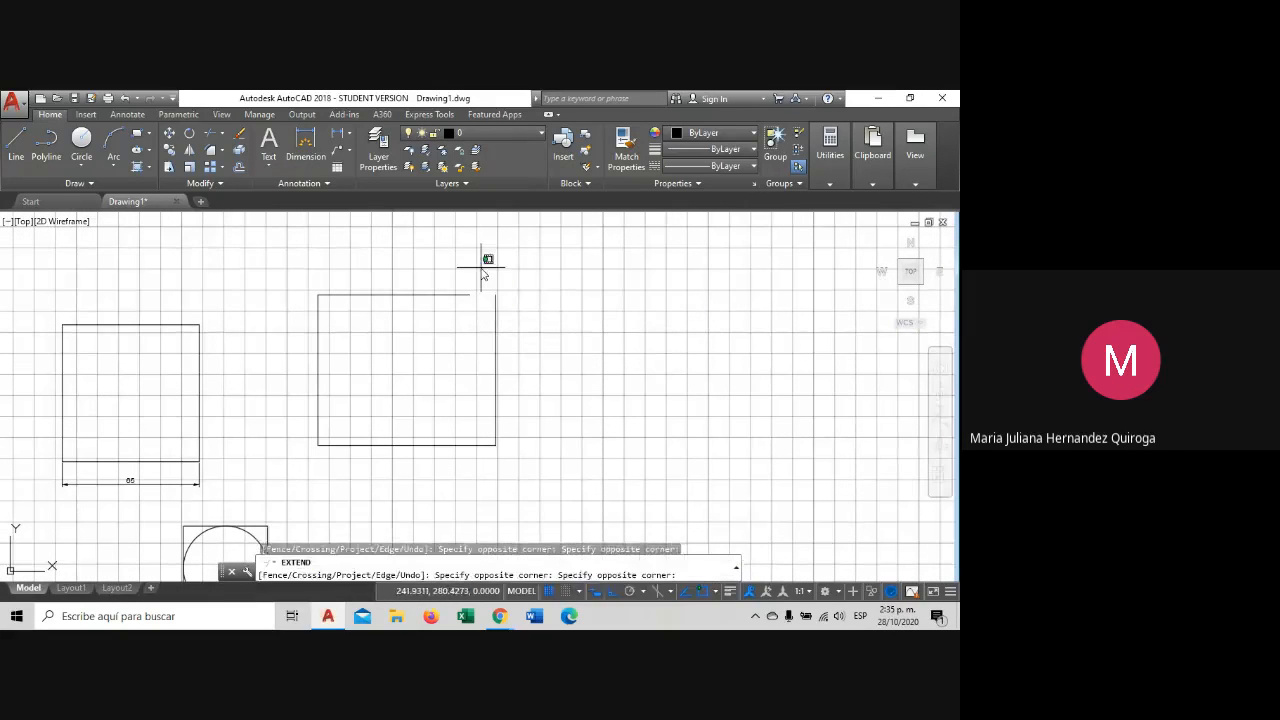
click(469, 339)
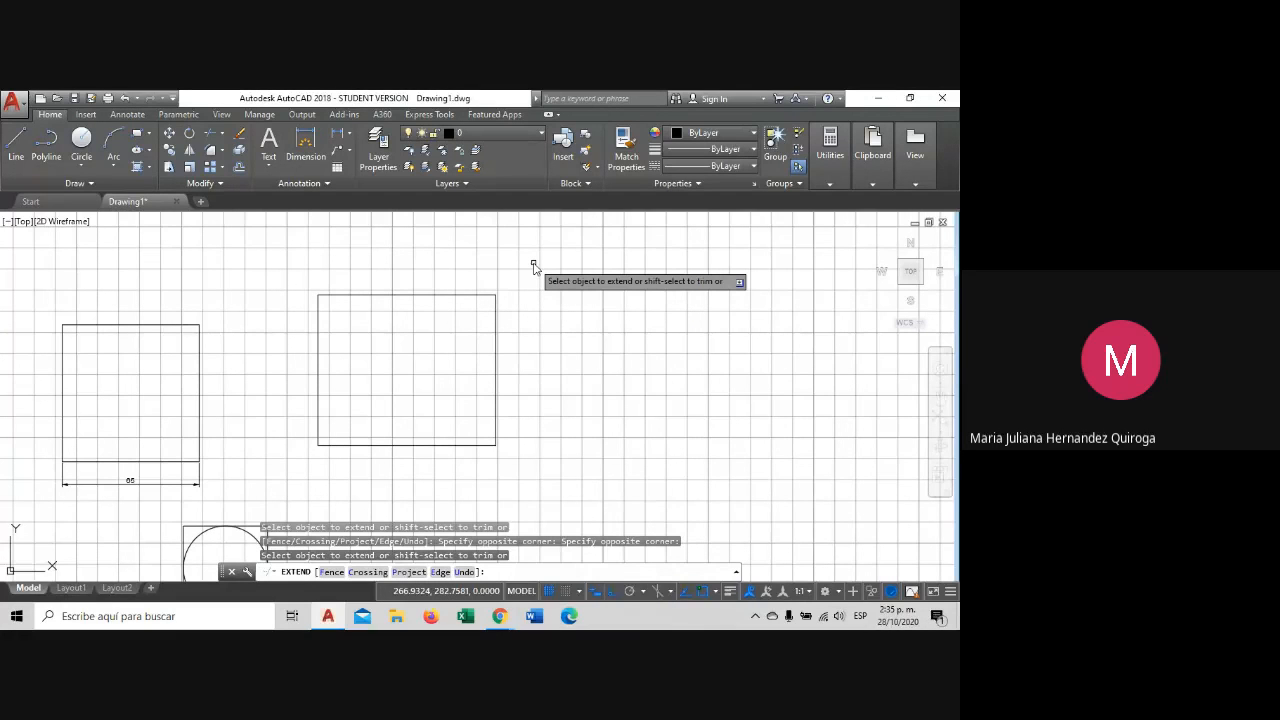
key(Escape)
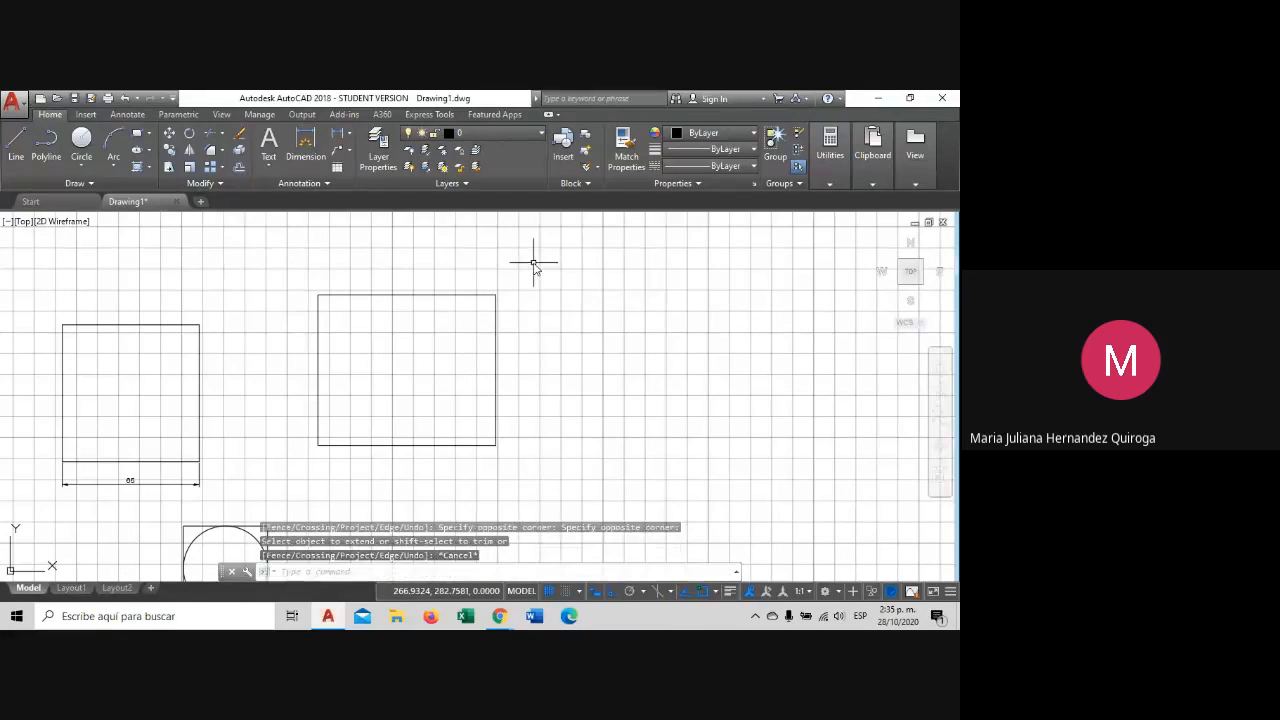
Draw a diagonal line with Ortho off, sloping down toward the left, beyond the right end of the long wavy curve.
scroll(531, 265, down, 10)
scroll(578, 368, up, 4)
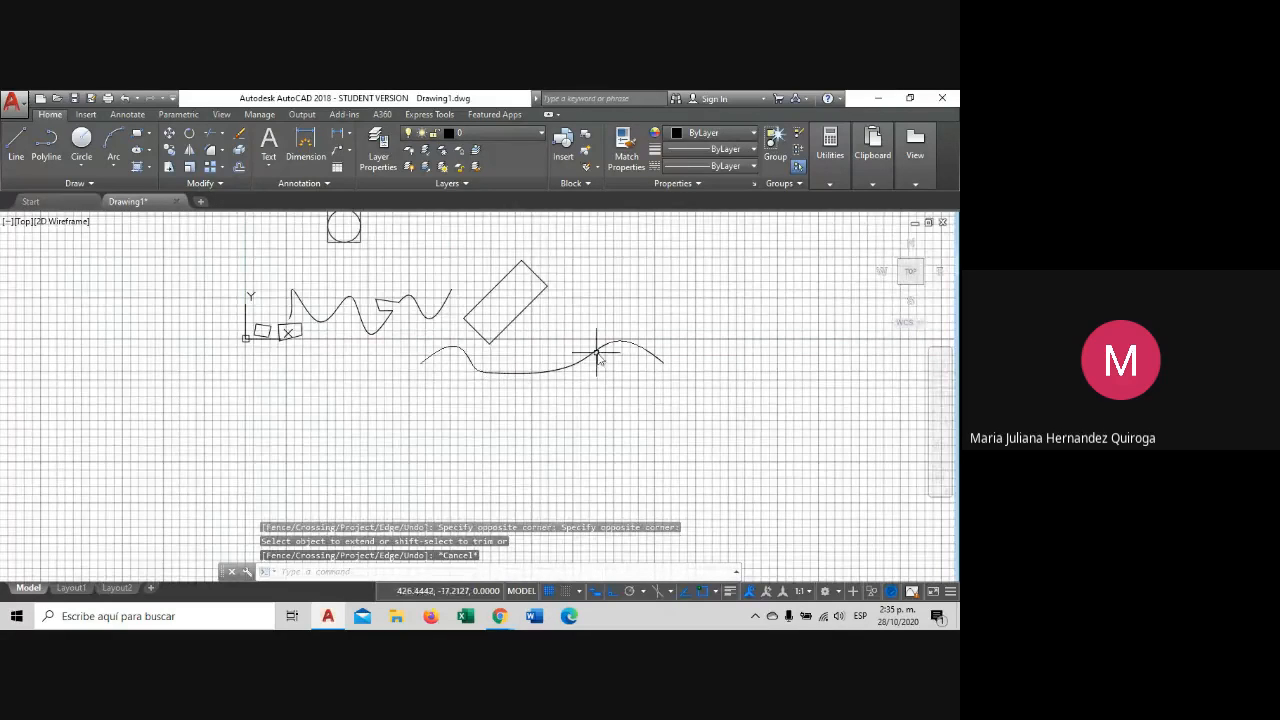
click(545, 305)
key(Escape)
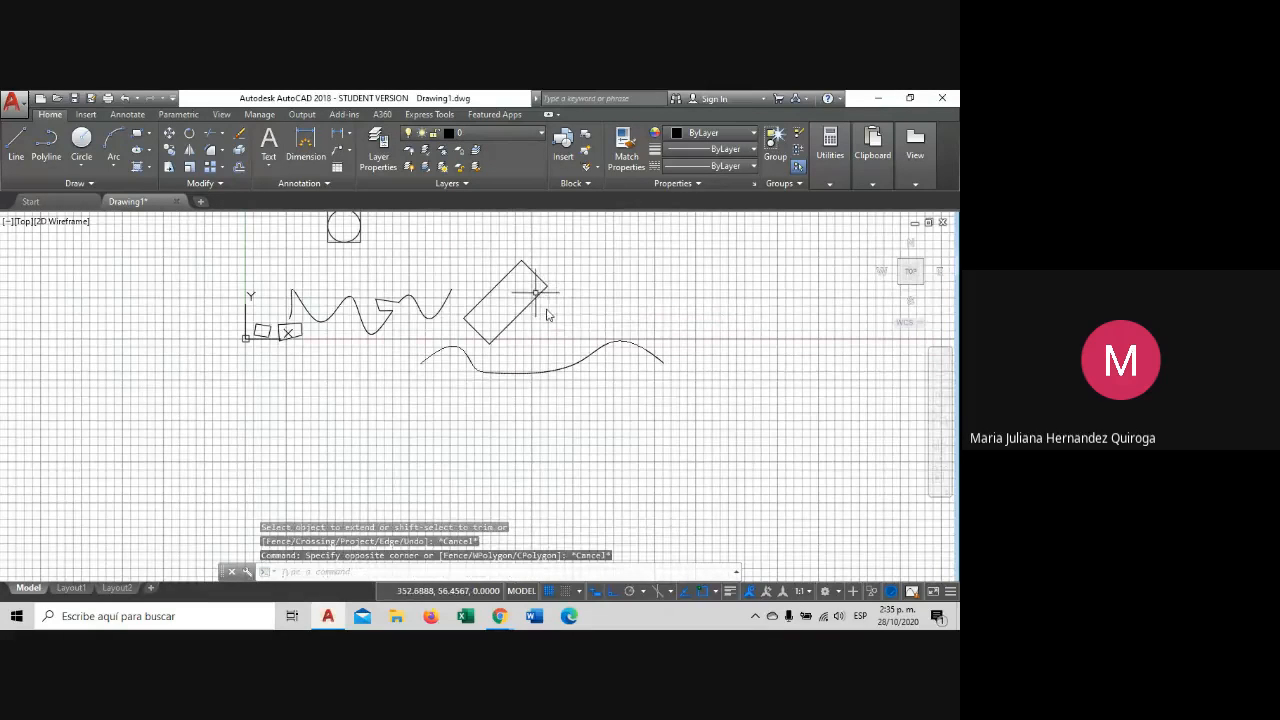
click(20, 153)
click(743, 348)
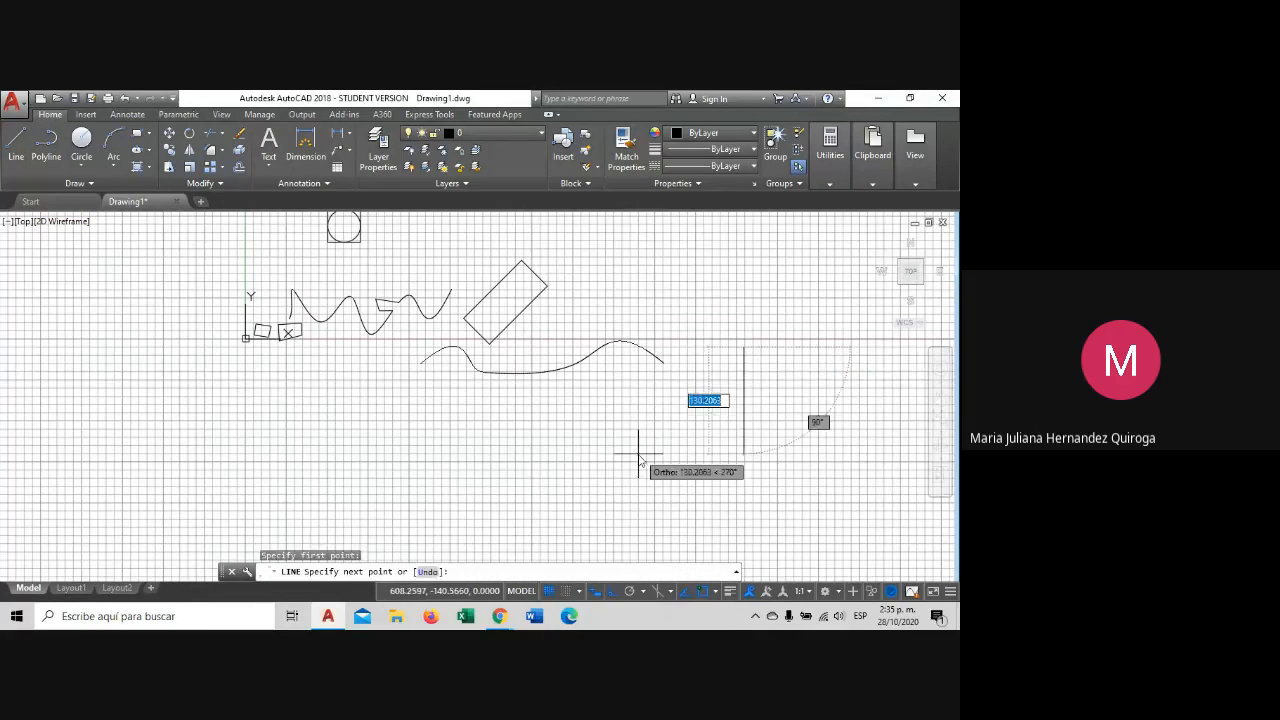
click(603, 592)
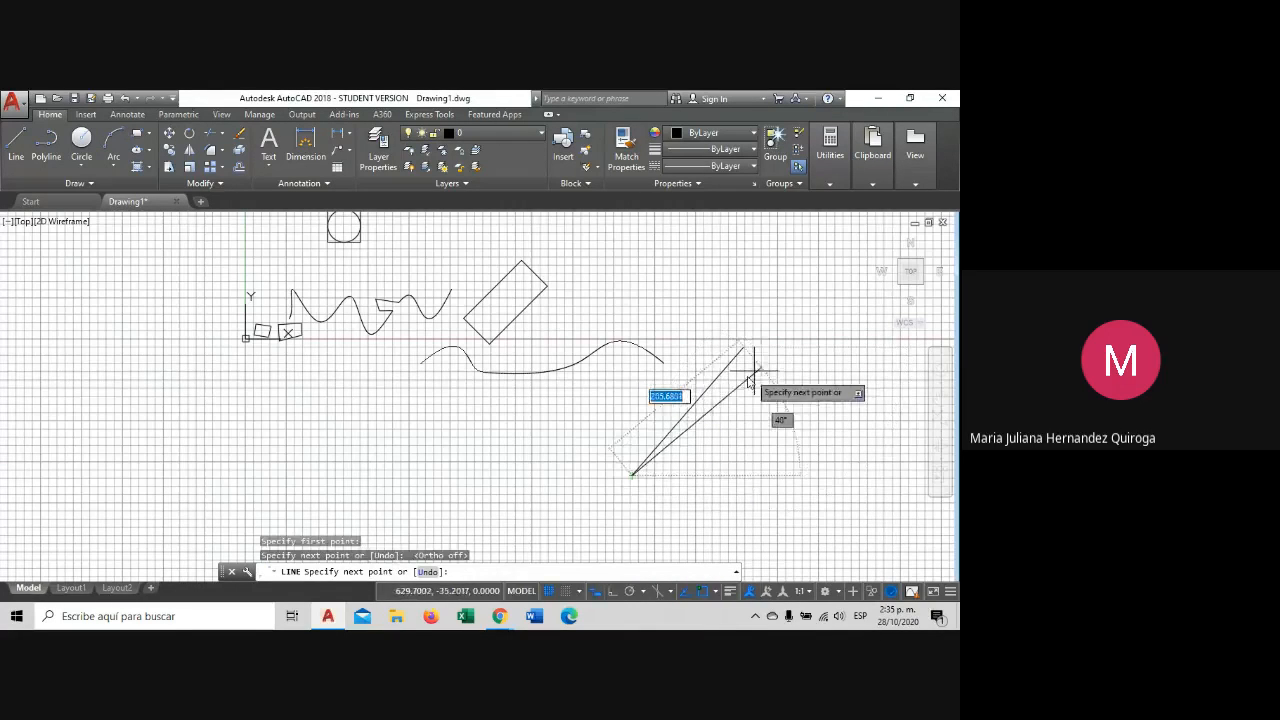
key(Escape)
scroll(675, 355, up, 3)
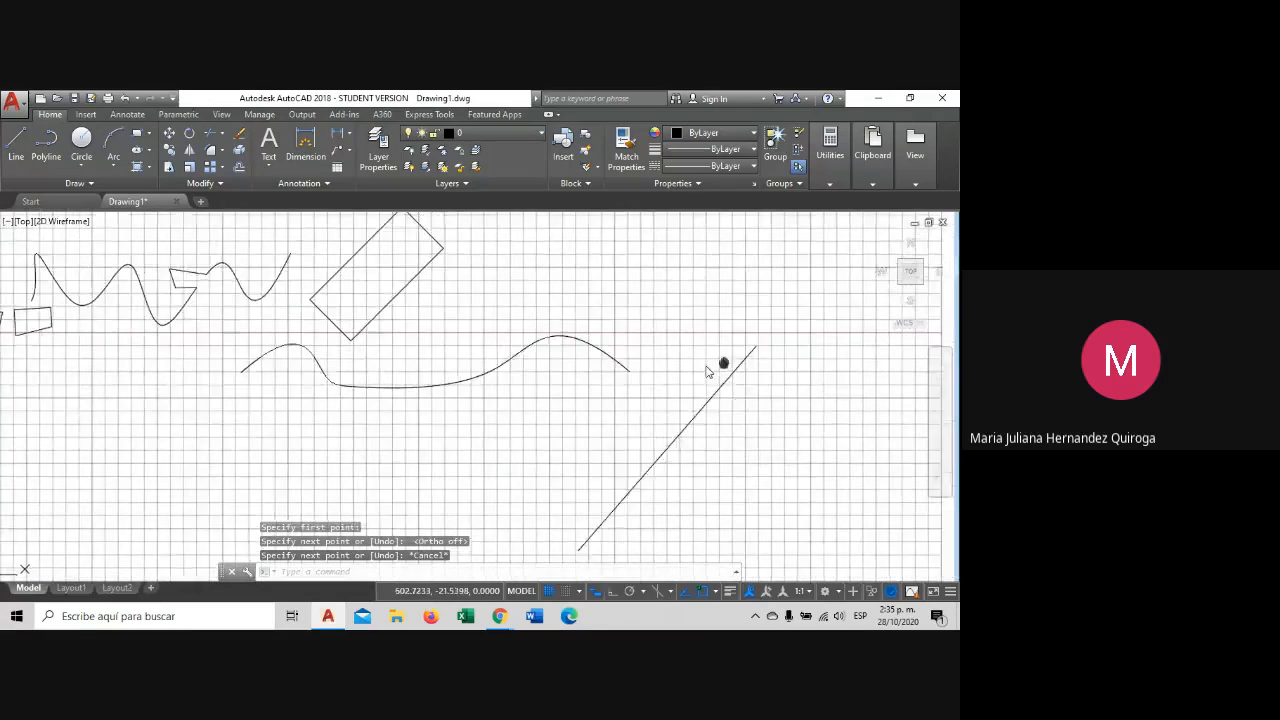
Extend the right end of the long wavy curve to the diagonal line, using all objects as boundary edges.
click(222, 133)
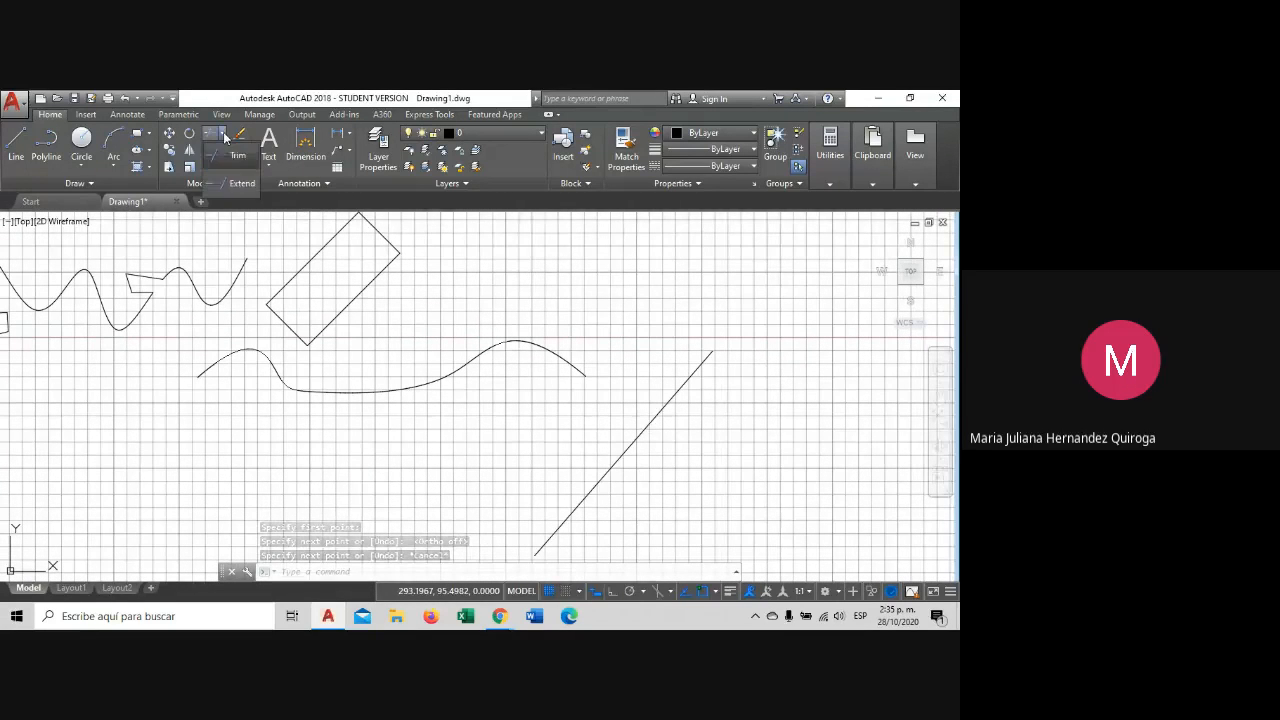
click(223, 189)
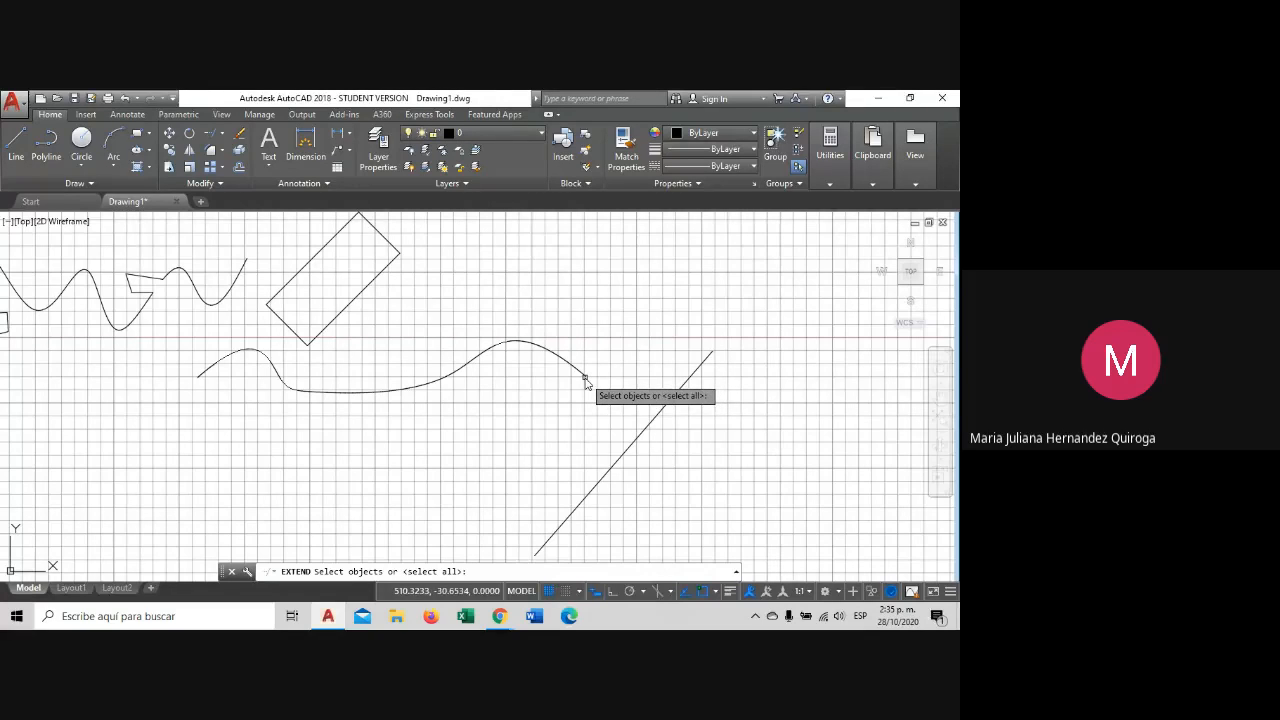
key(Return)
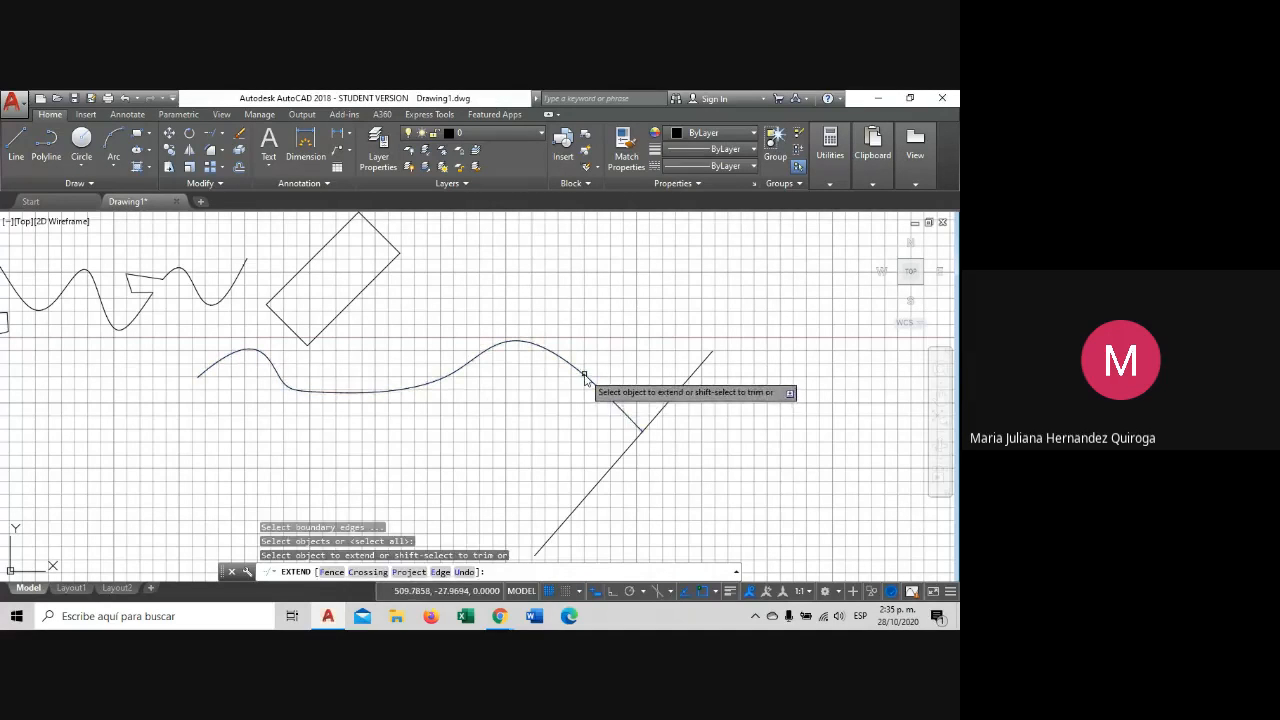
click(586, 380)
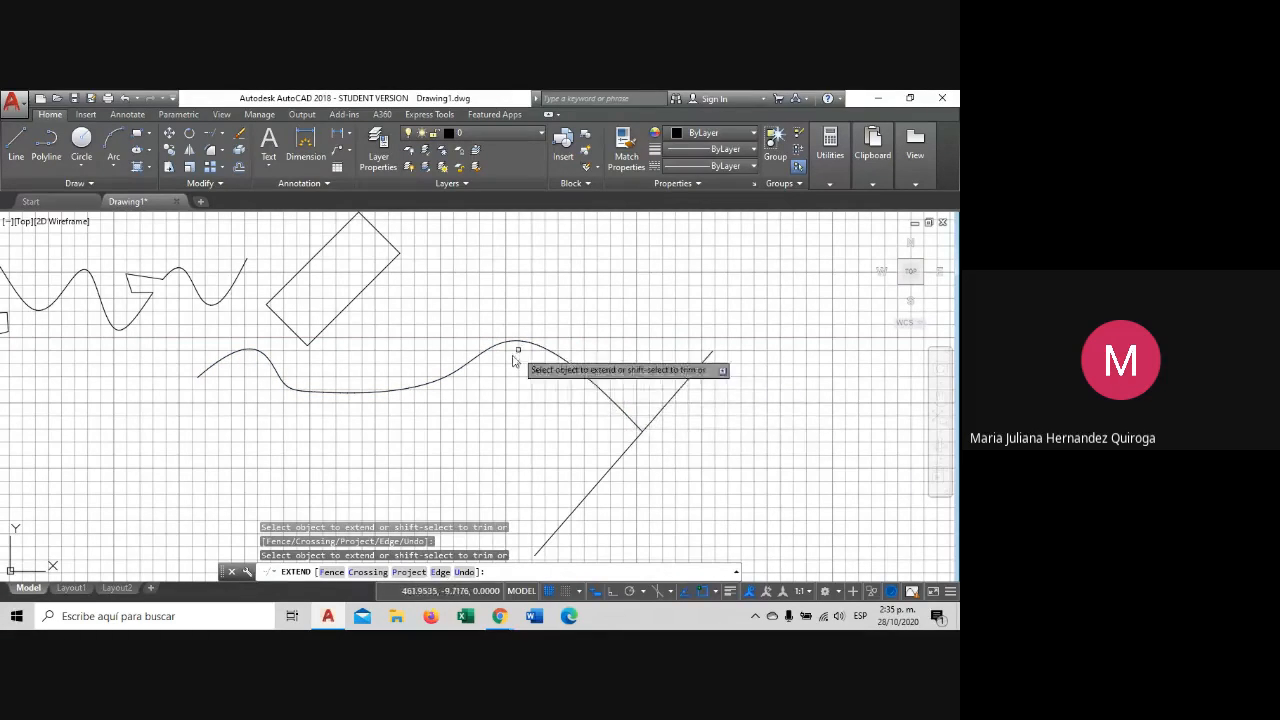
Try to extend the left end of the long wavy curve and end the Extend command.
click(216, 364)
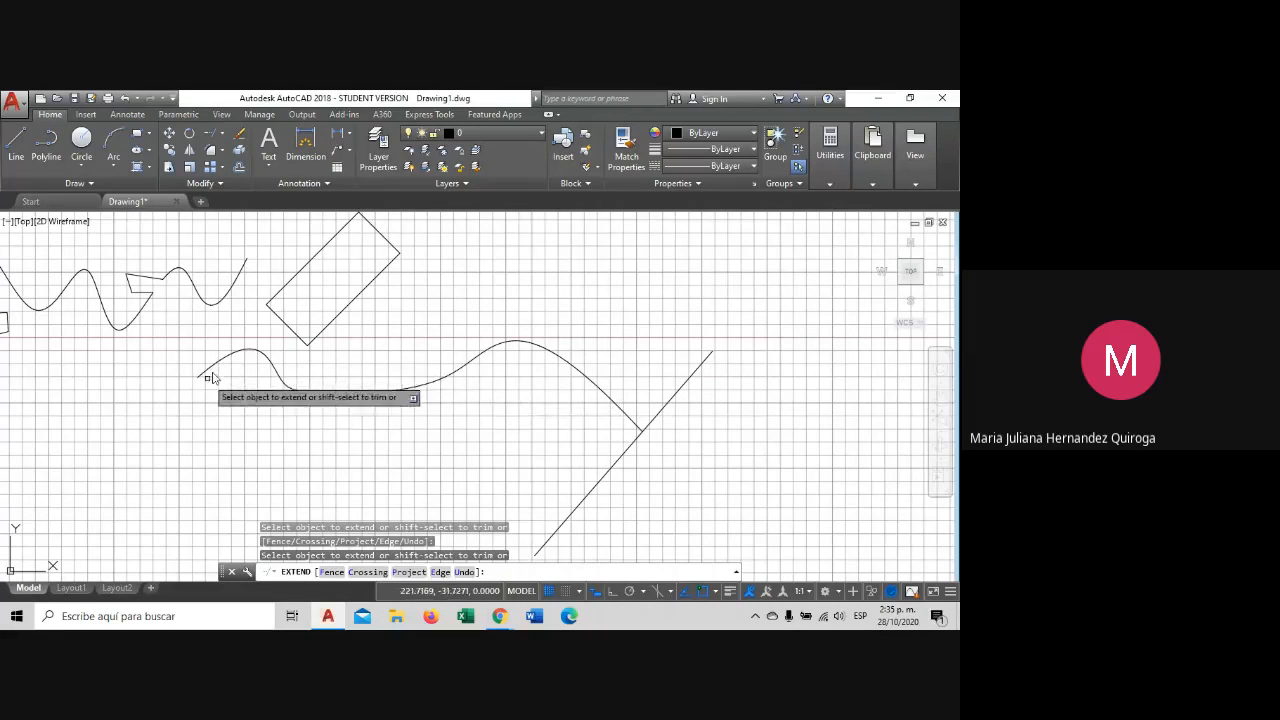
middle_drag(640, 428, 594, 397)
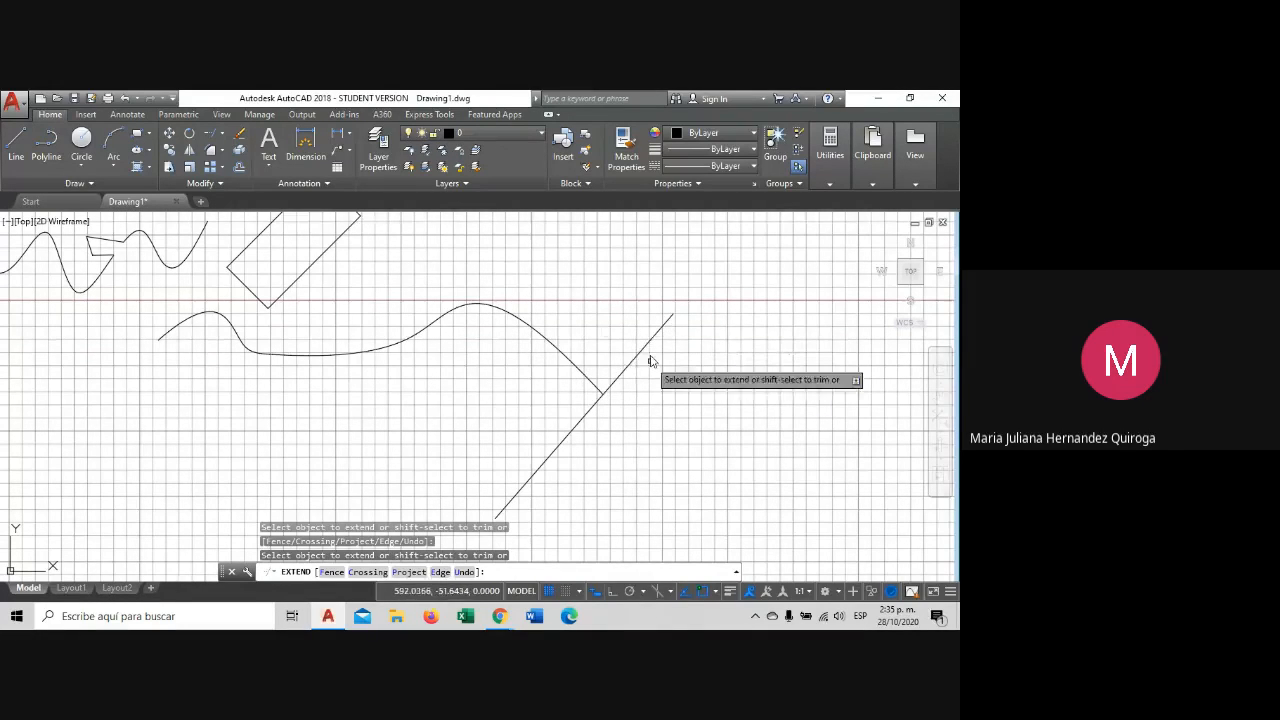
scroll(627, 381, down, 4)
scroll(627, 381, up, 4)
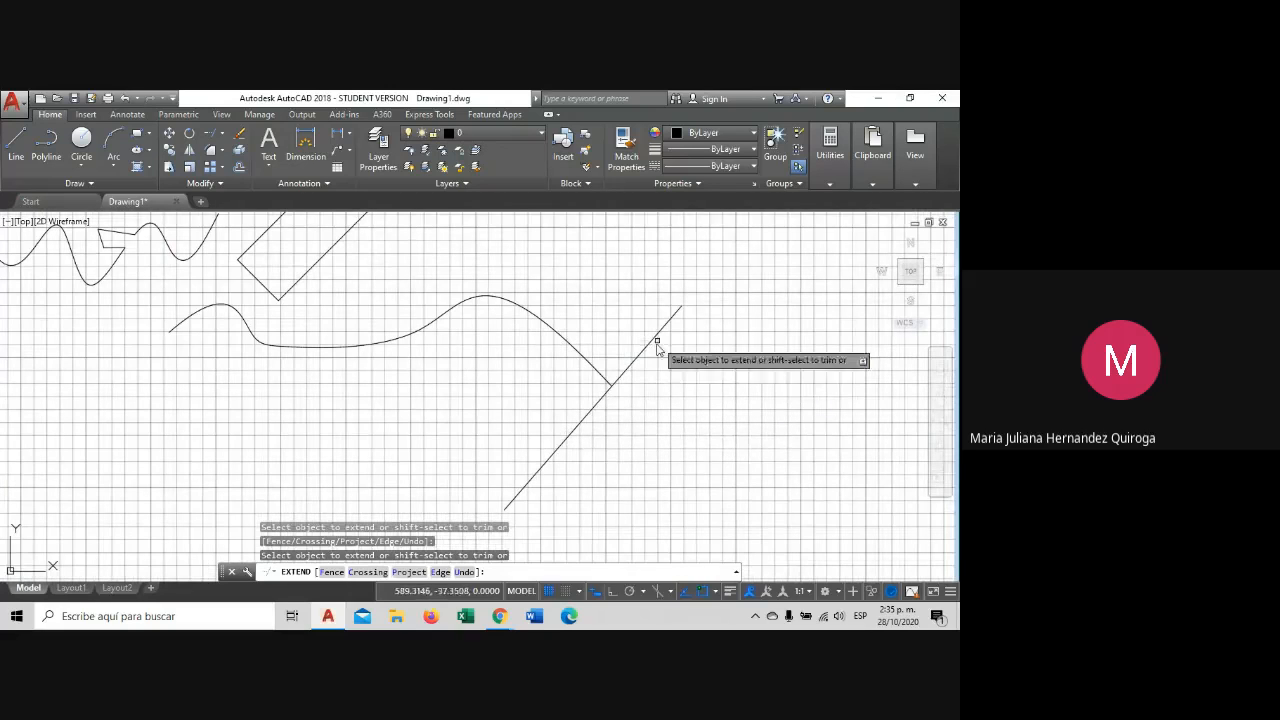
key(Escape)
Examine the larger rectangle's upper-right corner, where the extended top edge meets the right edge.
scroll(652, 350, down, 4)
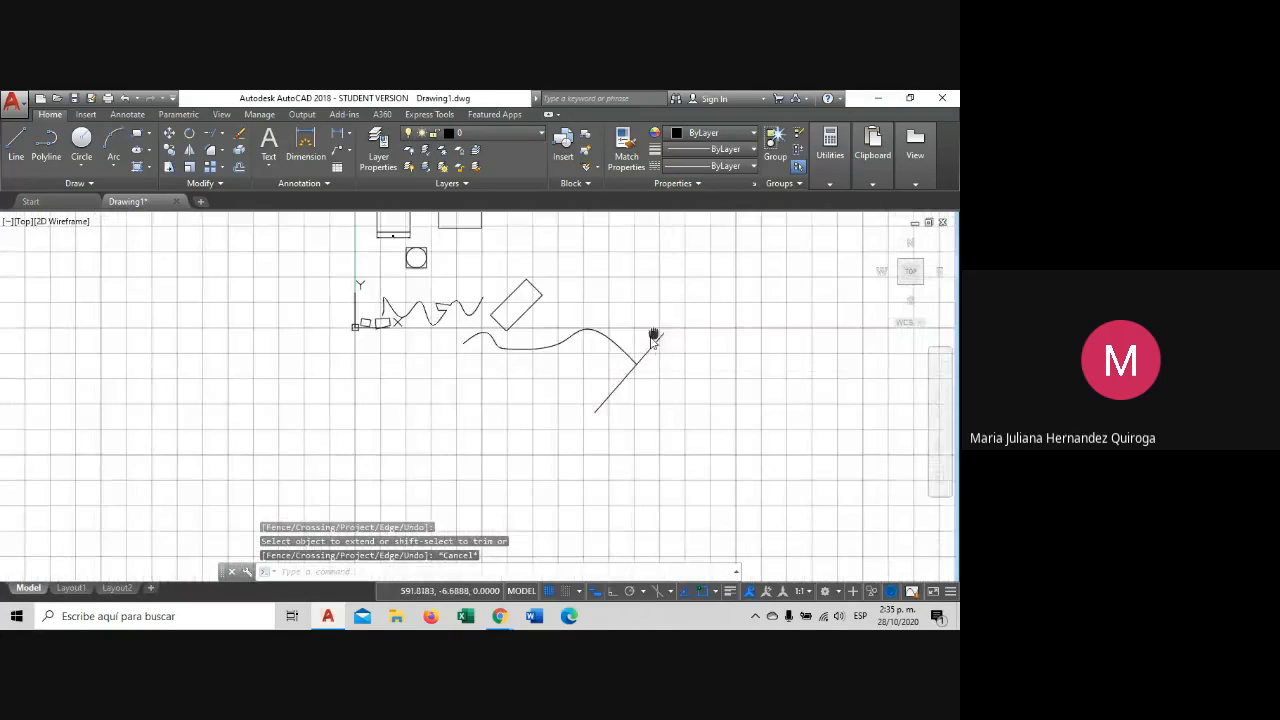
middle_drag(653, 337, 594, 403)
scroll(360, 306, up, 4)
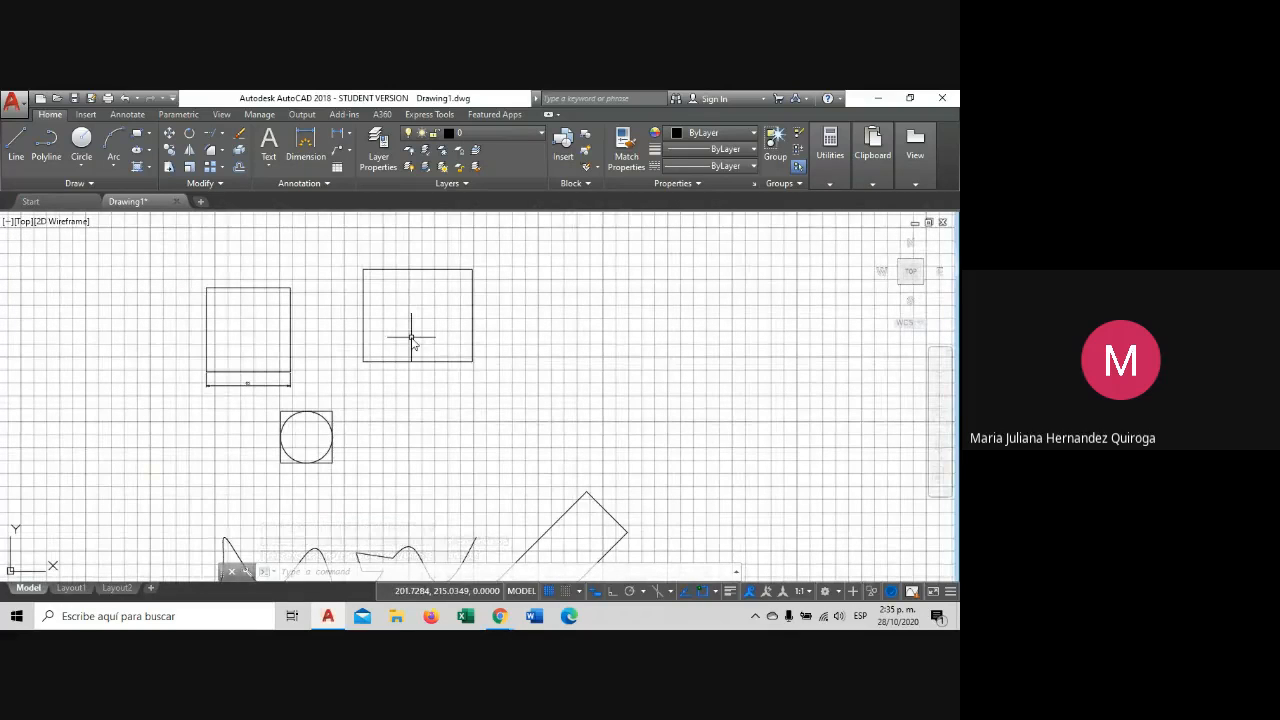
middle_drag(414, 337, 437, 375)
scroll(490, 296, up, 2)
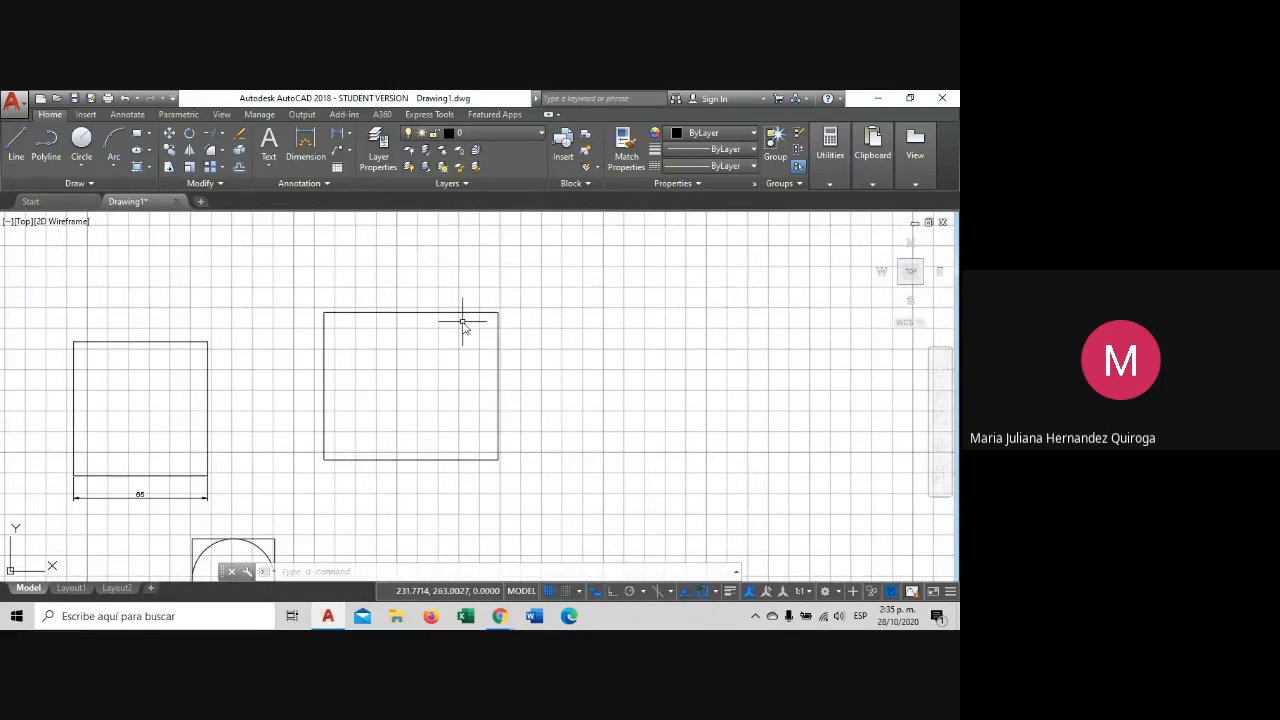
click(462, 322)
key(Escape)
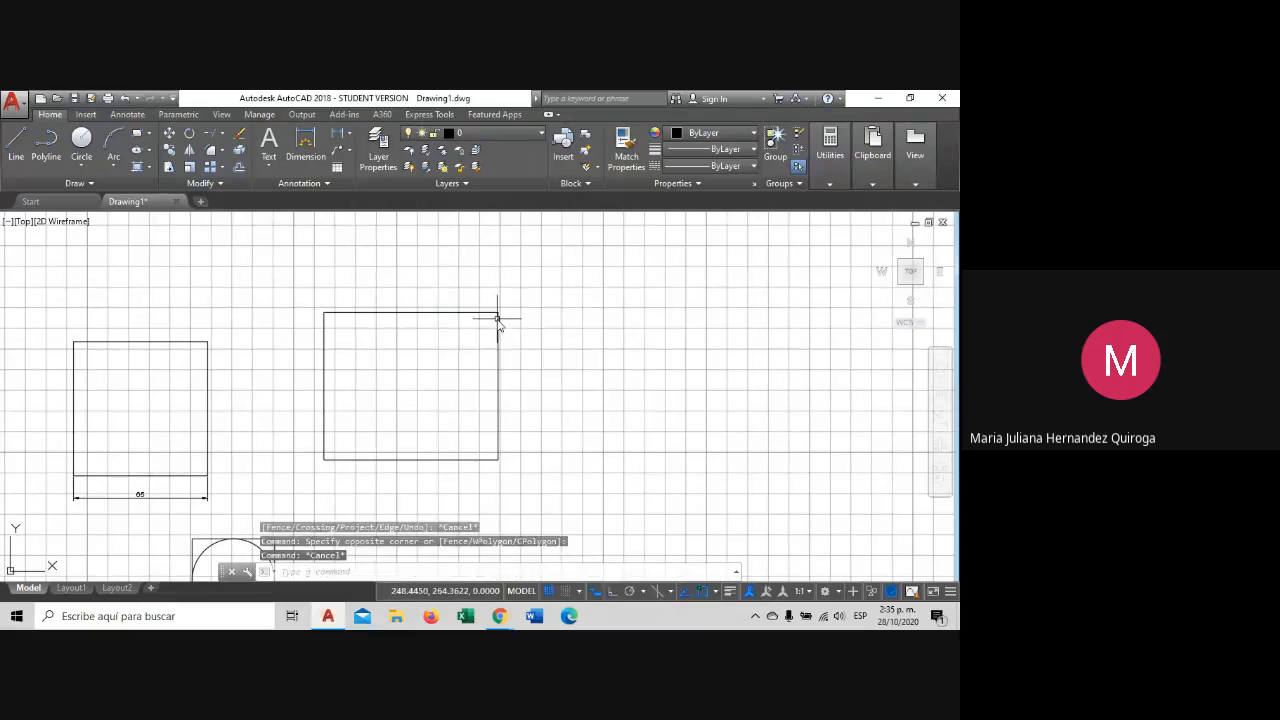
click(497, 322)
scroll(545, 340, up, 4)
key(Escape)
scroll(566, 337, down, 6)
middle_drag(566, 337, 495, 325)
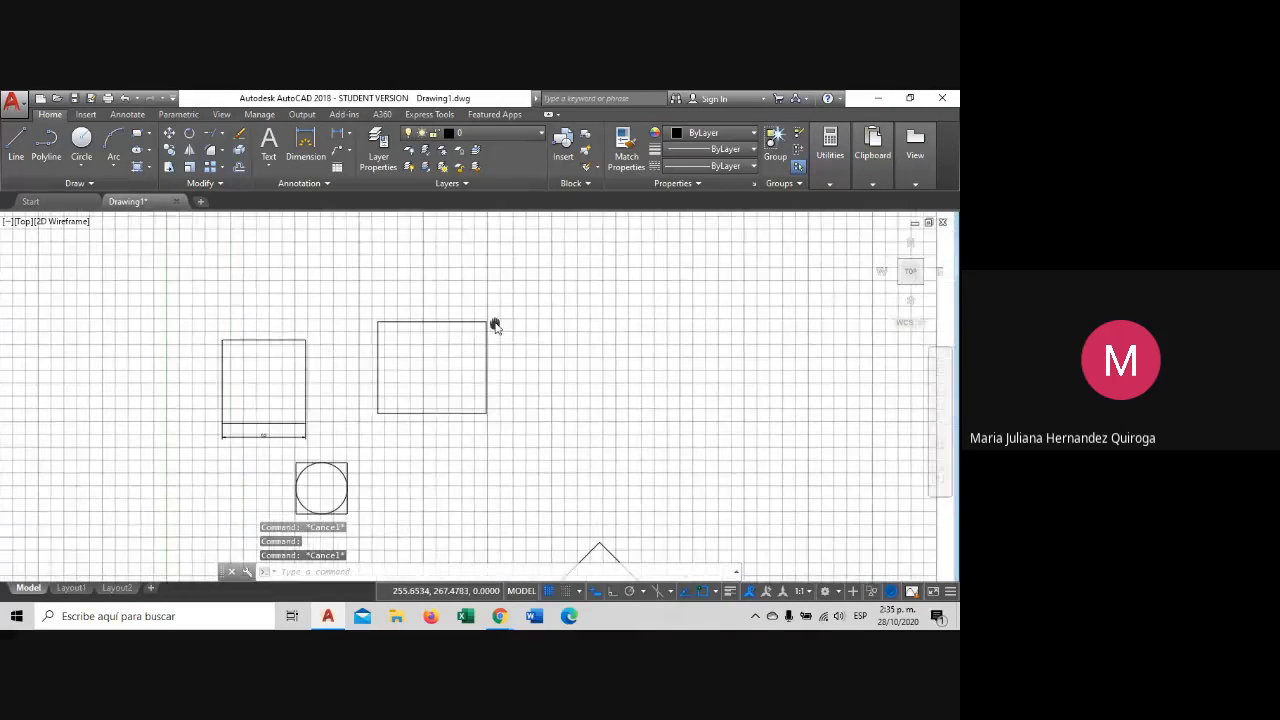
Select the larger rectangle's right edge to inspect its upper endpoint at the corner, and clear the selection.
scroll(495, 325, up, 4)
click(486, 356)
click(457, 366)
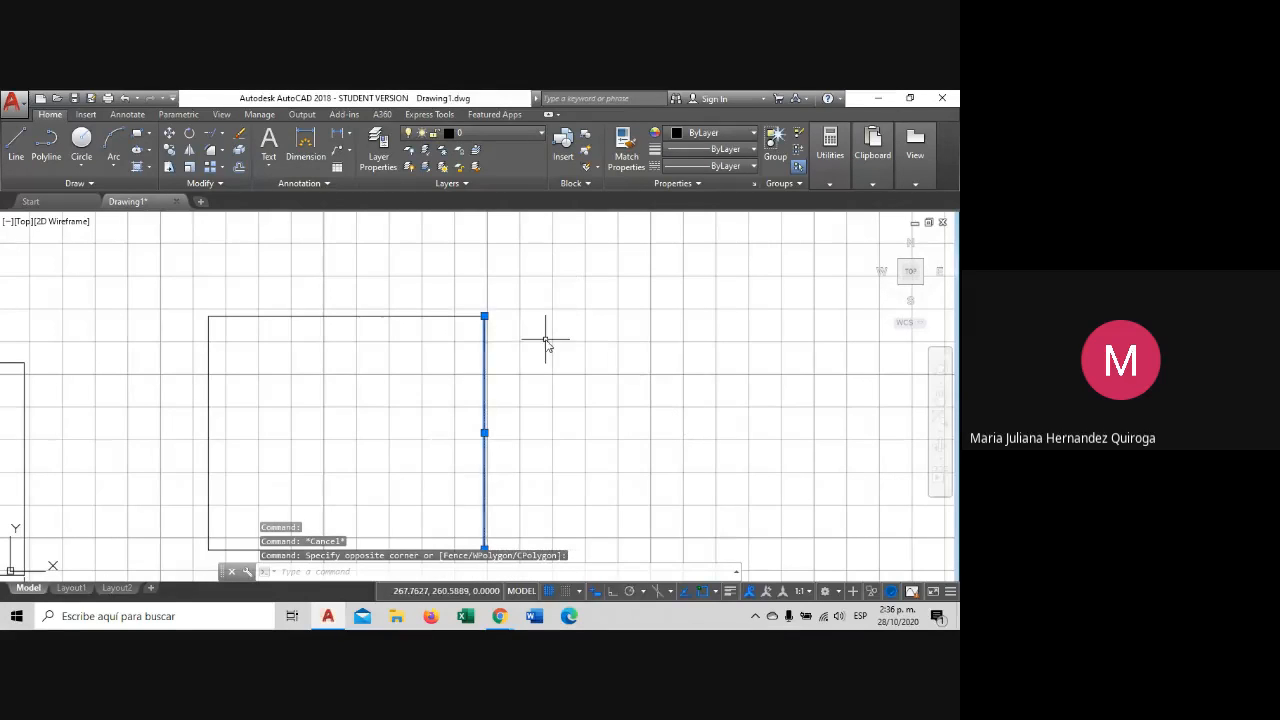
scroll(491, 321, up, 2)
key(Escape)
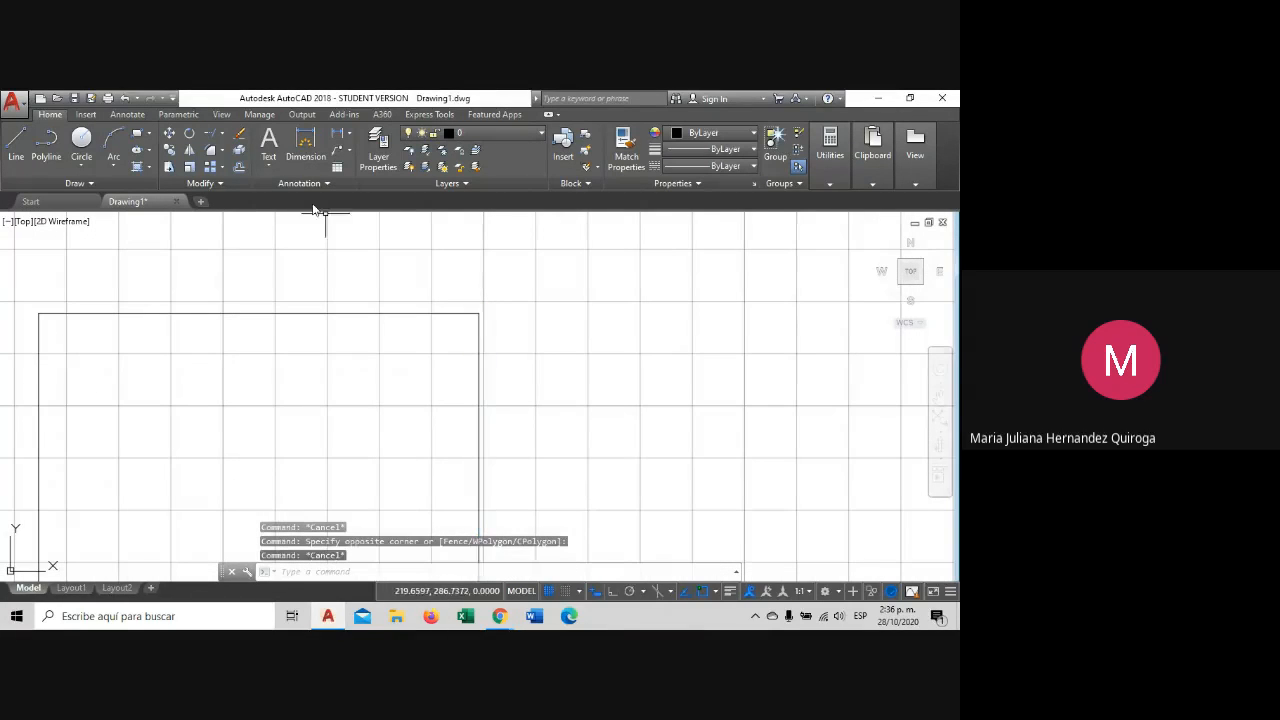
click(490, 343)
click(458, 355)
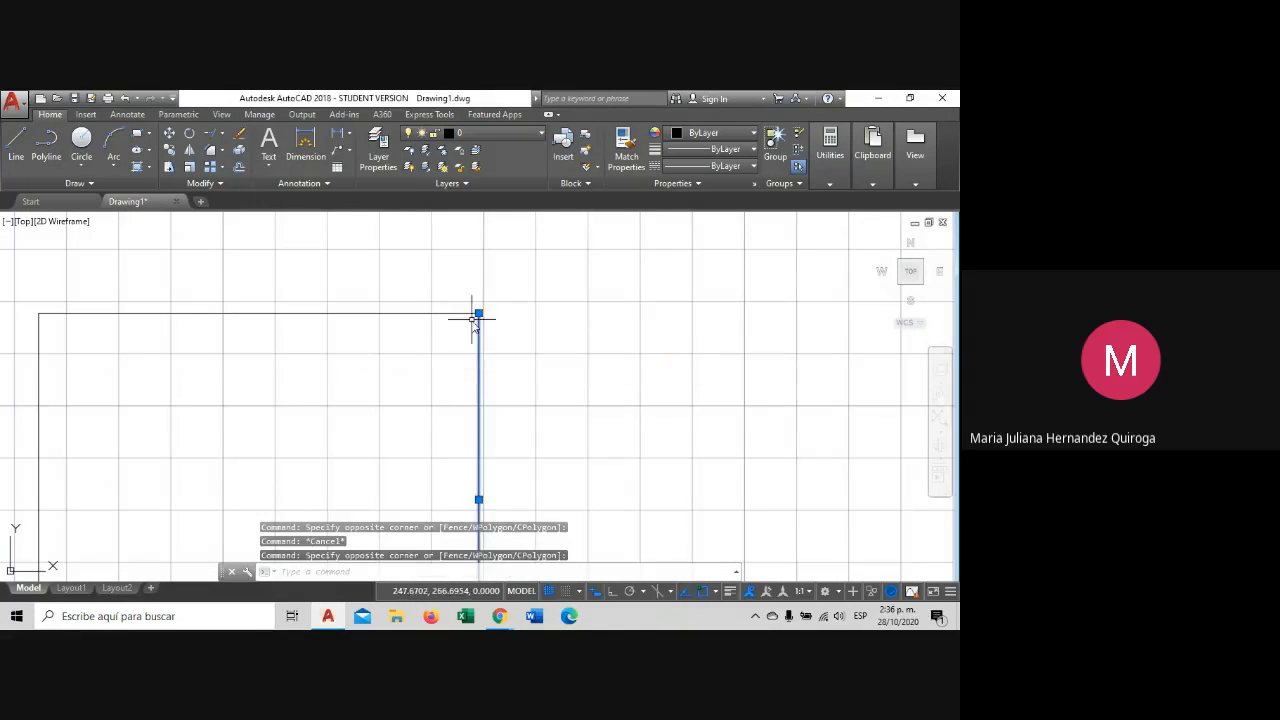
click(479, 313)
key(Escape)
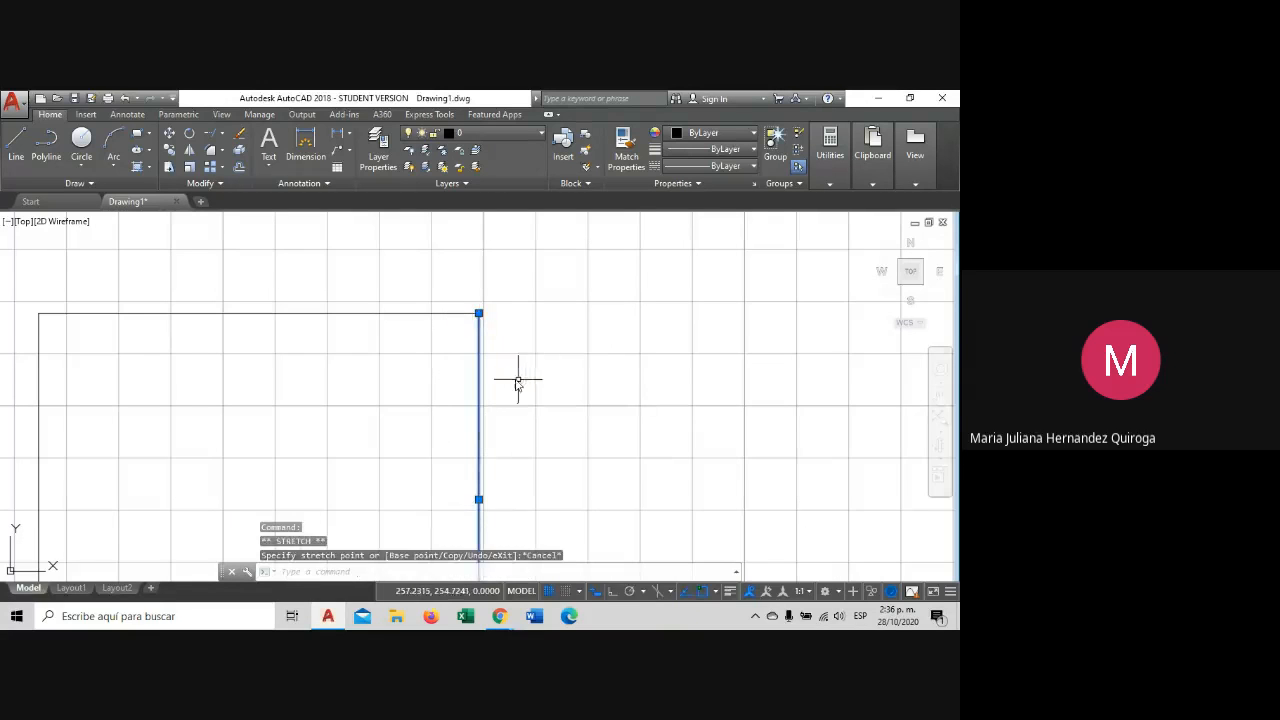
key(Escape)
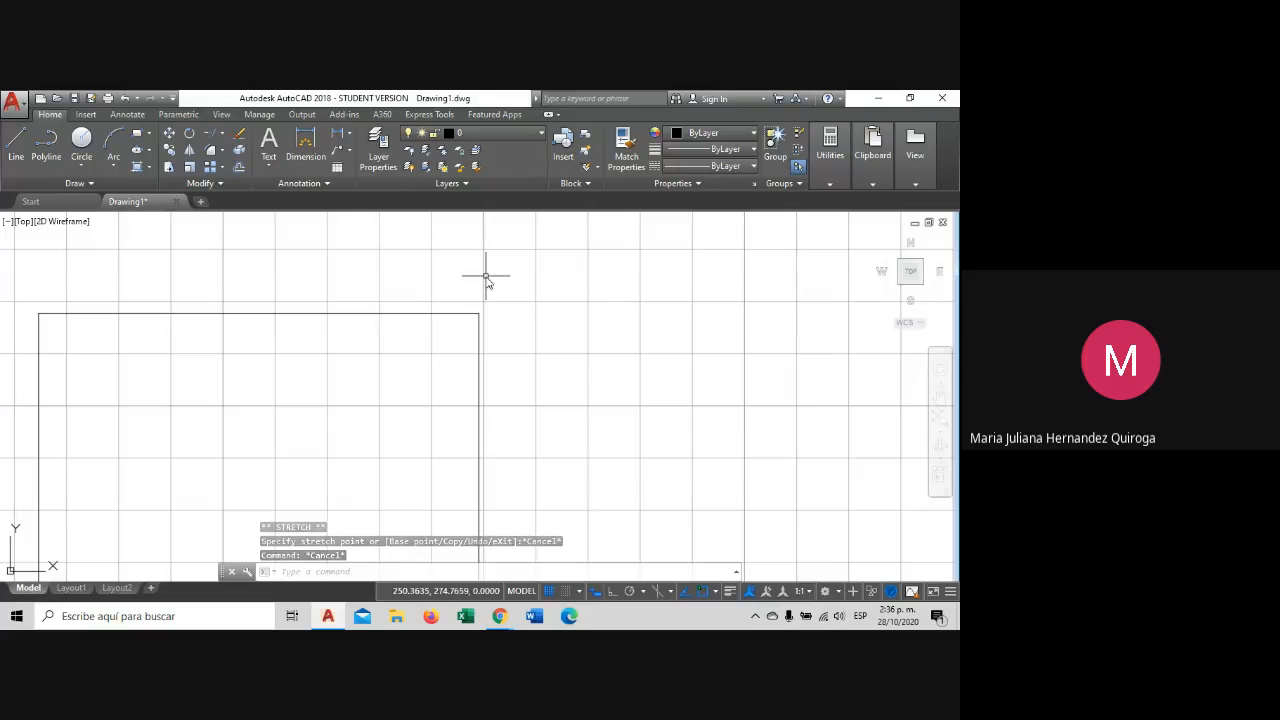
scroll(485, 283, down, 3)
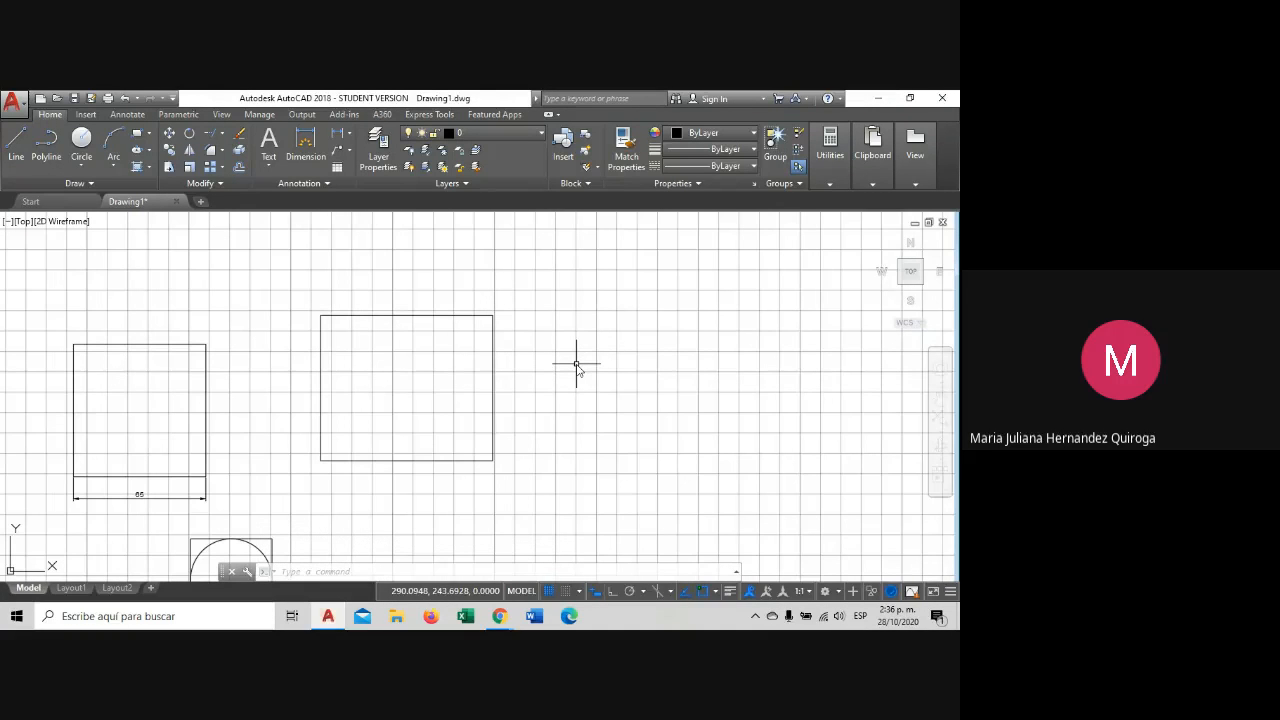
scroll(576, 365, down, 6)
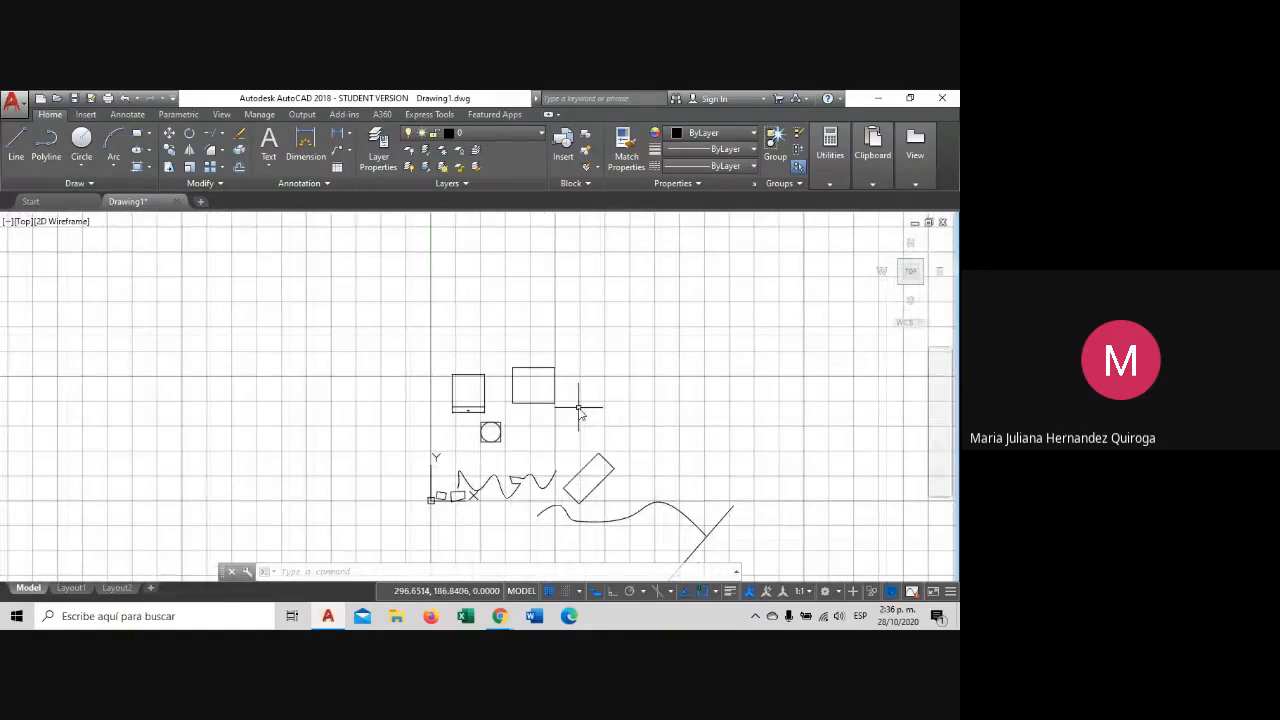
Switch to the Google Meet call, check the chat messages, and return to AutoCAD.
mouse_move(500, 616)
click(460, 566)
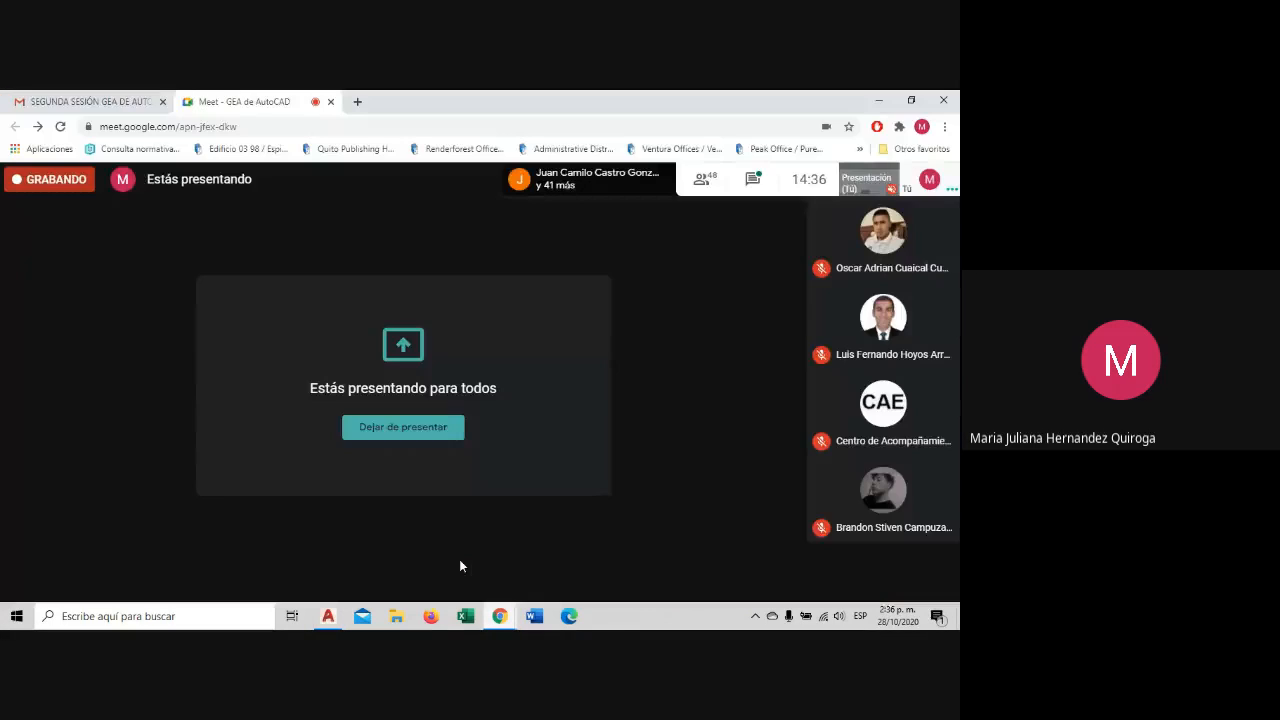
click(753, 181)
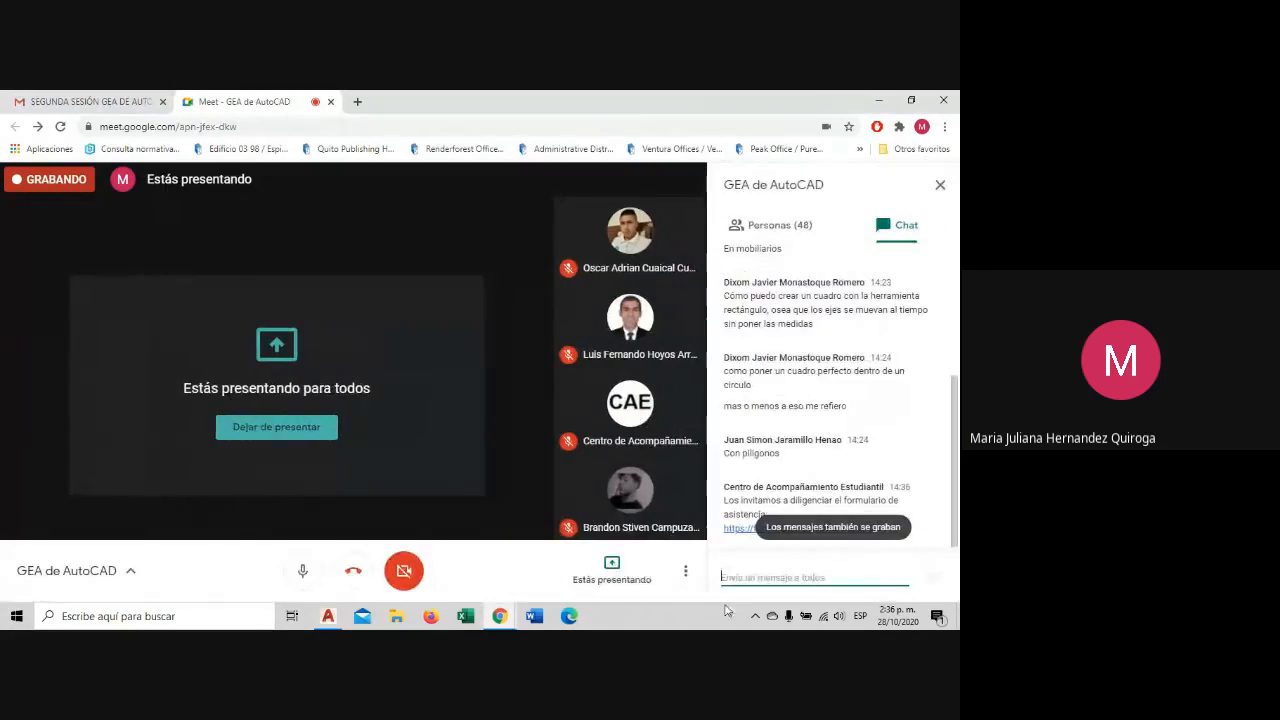
click(939, 188)
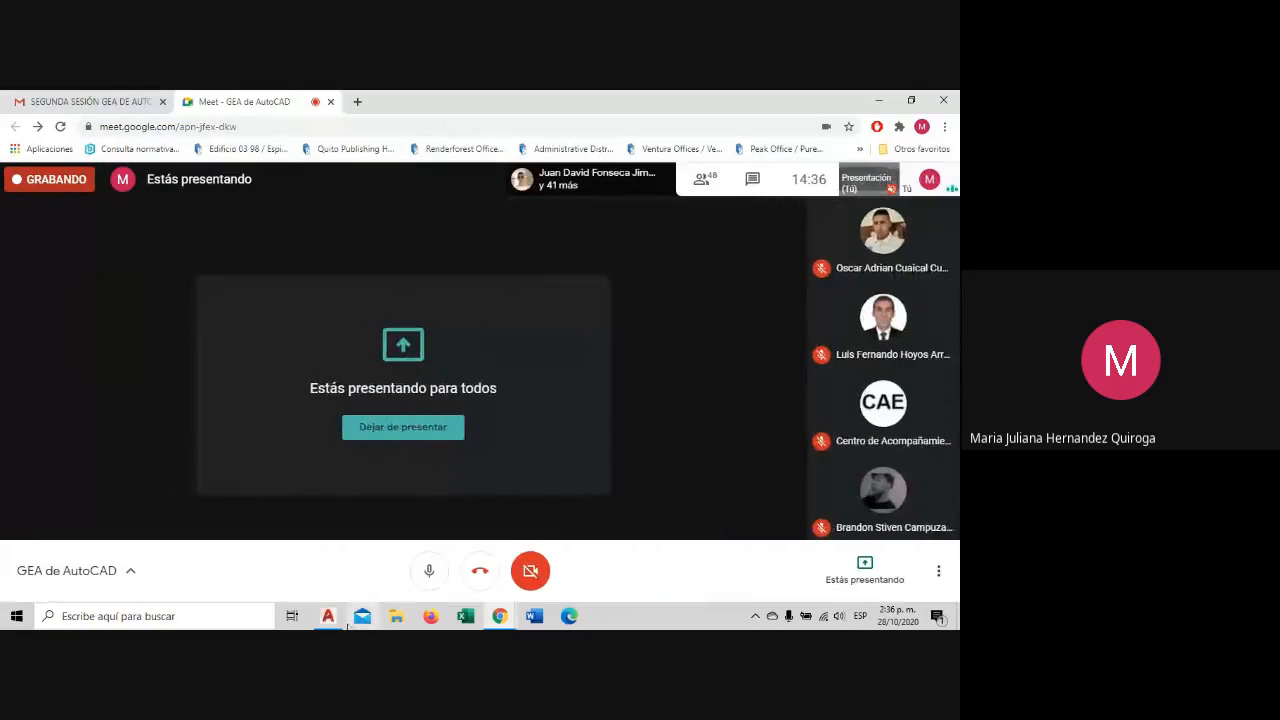
click(328, 616)
middle_drag(490, 432, 428, 395)
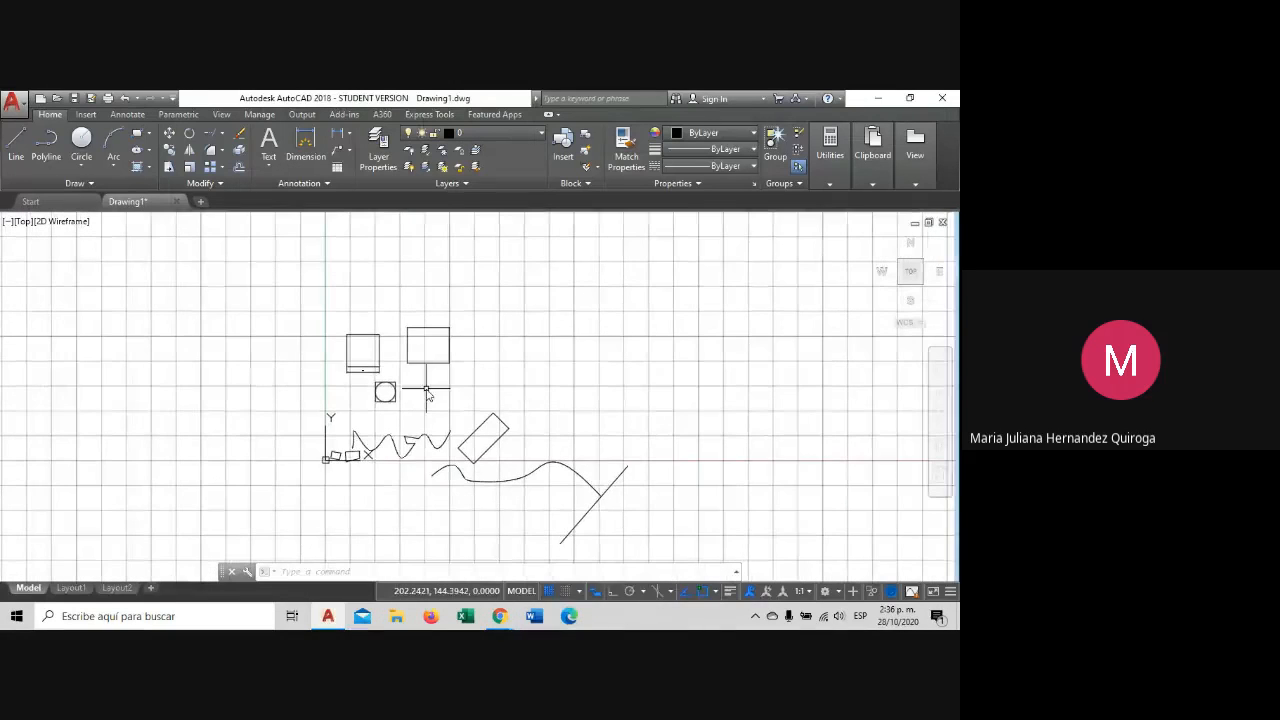
scroll(428, 395, up, 2)
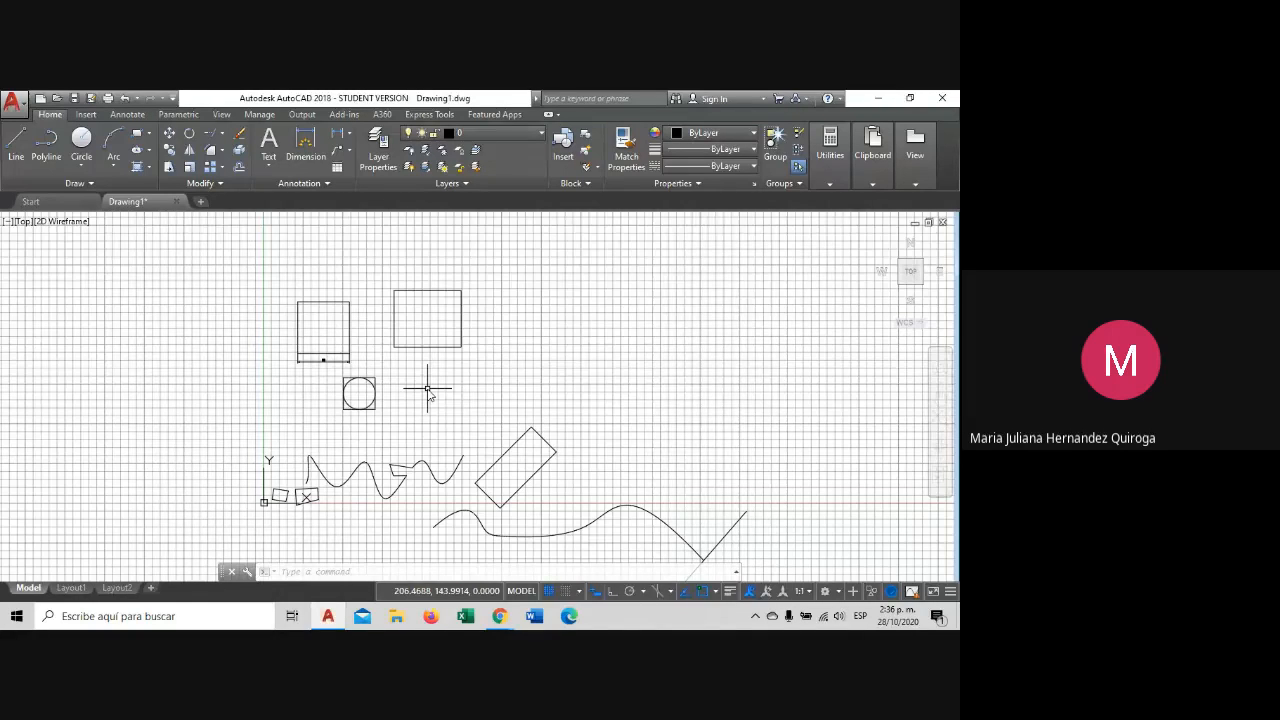
middle_drag(451, 308, 360, 318)
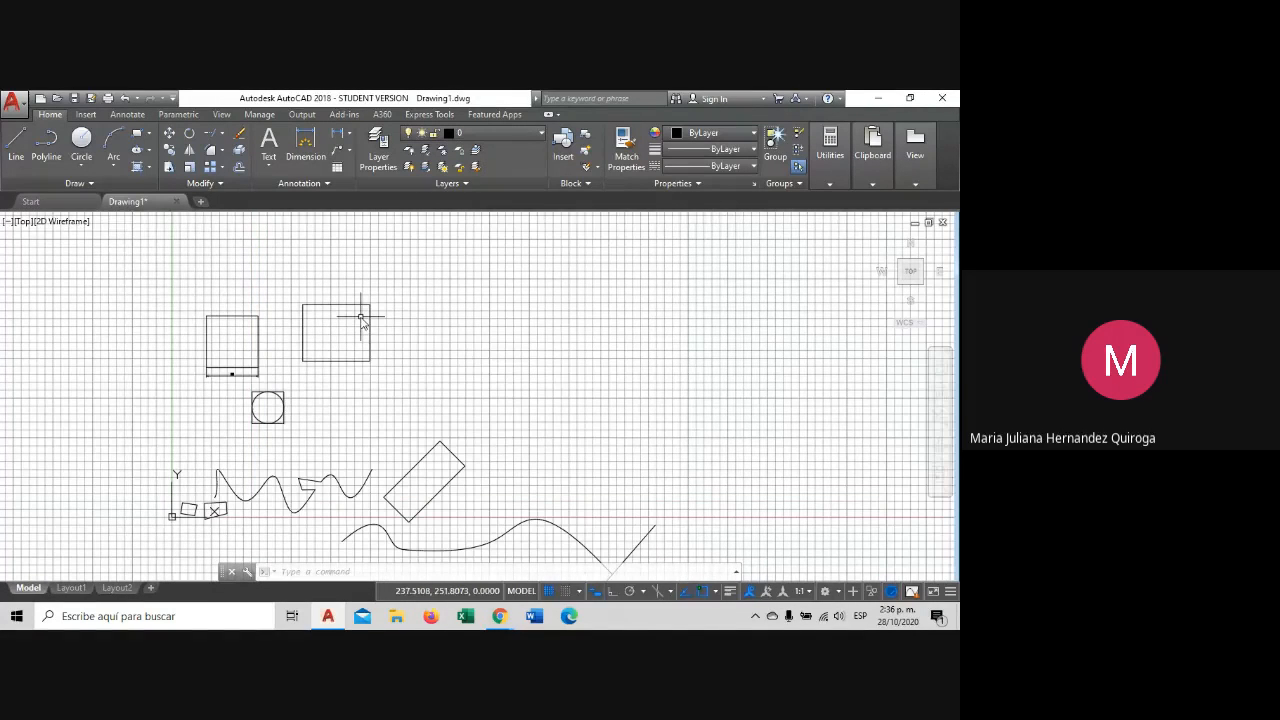
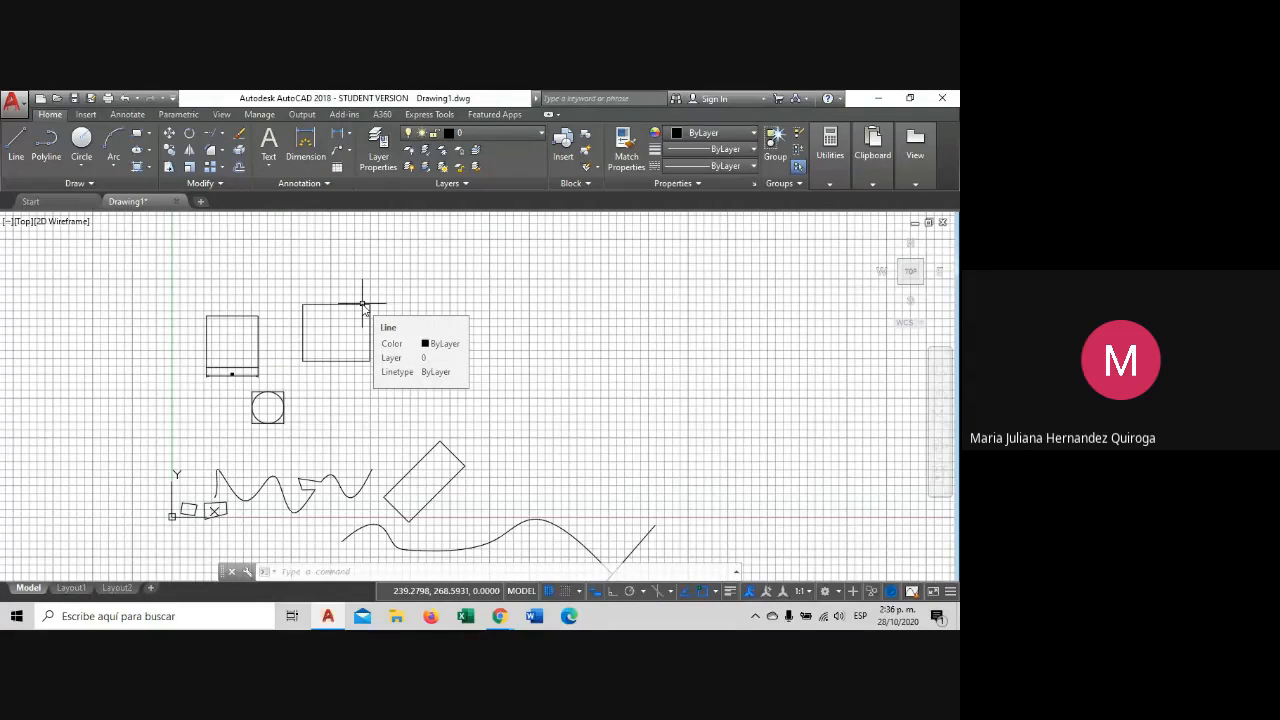
text(O)
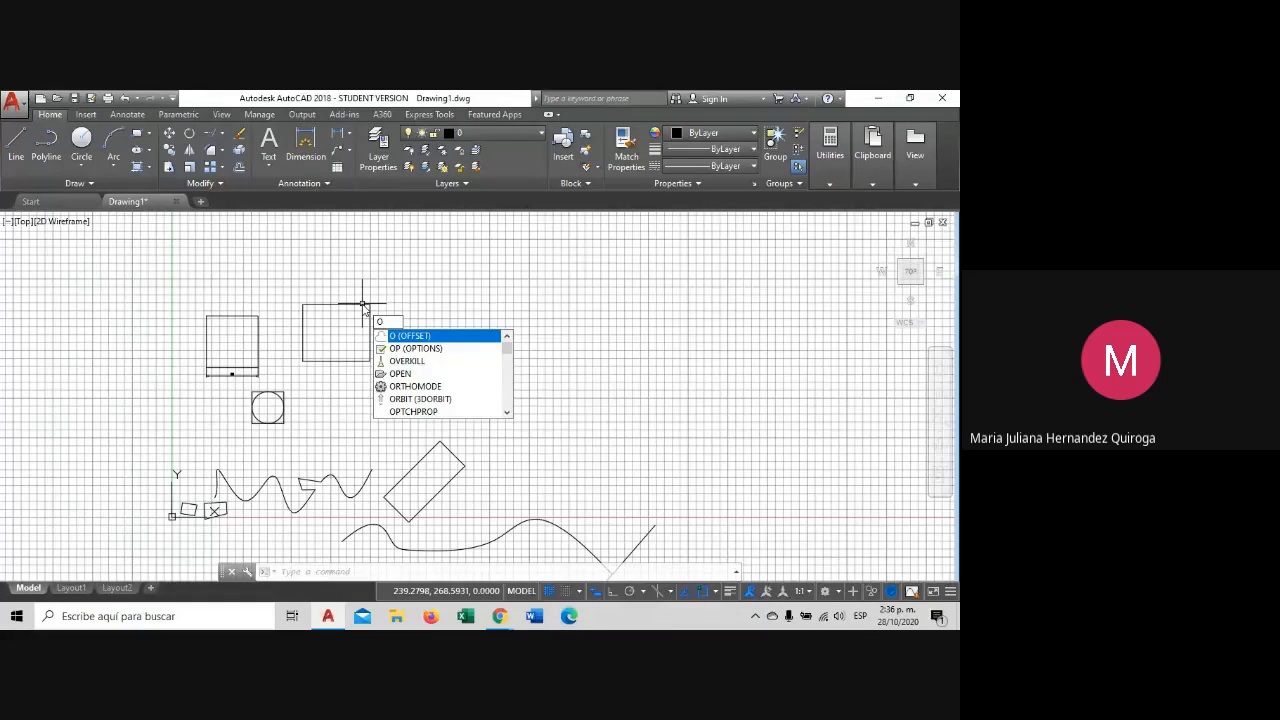
key(Return)
key(Escape)
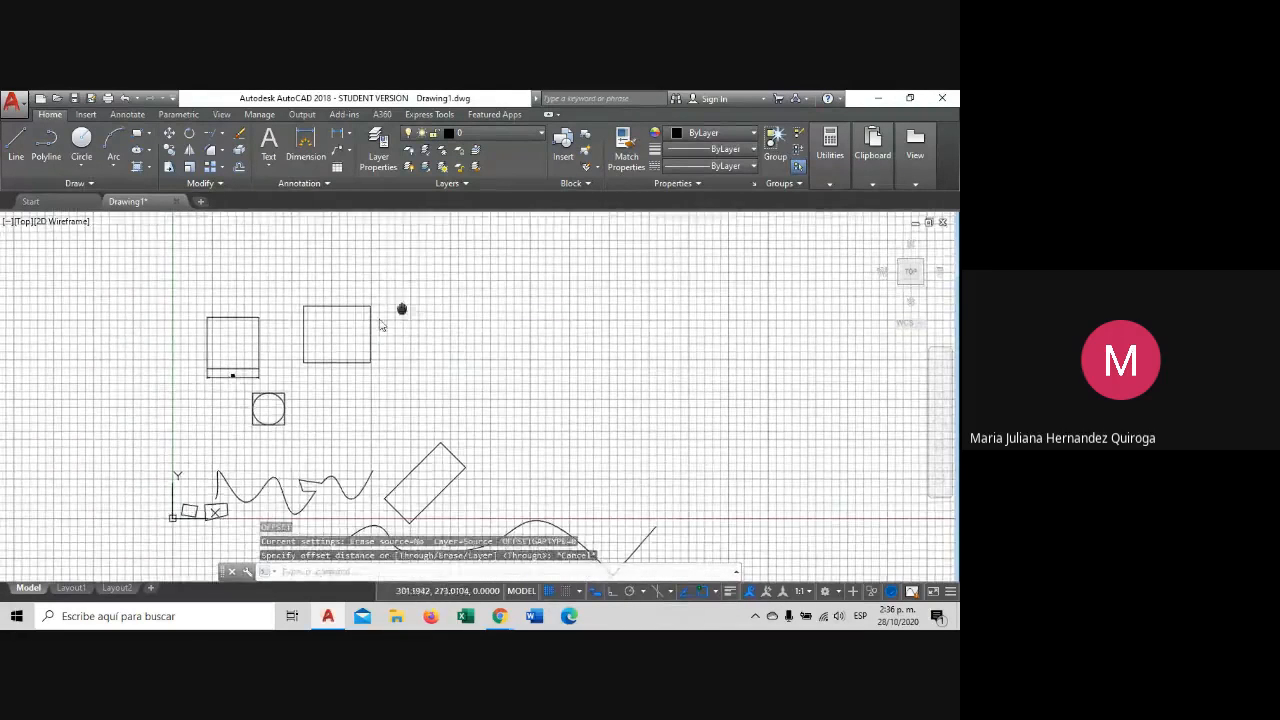
Delete the horizontal dimension beneath the left square.
middle_drag(380, 325, 342, 343)
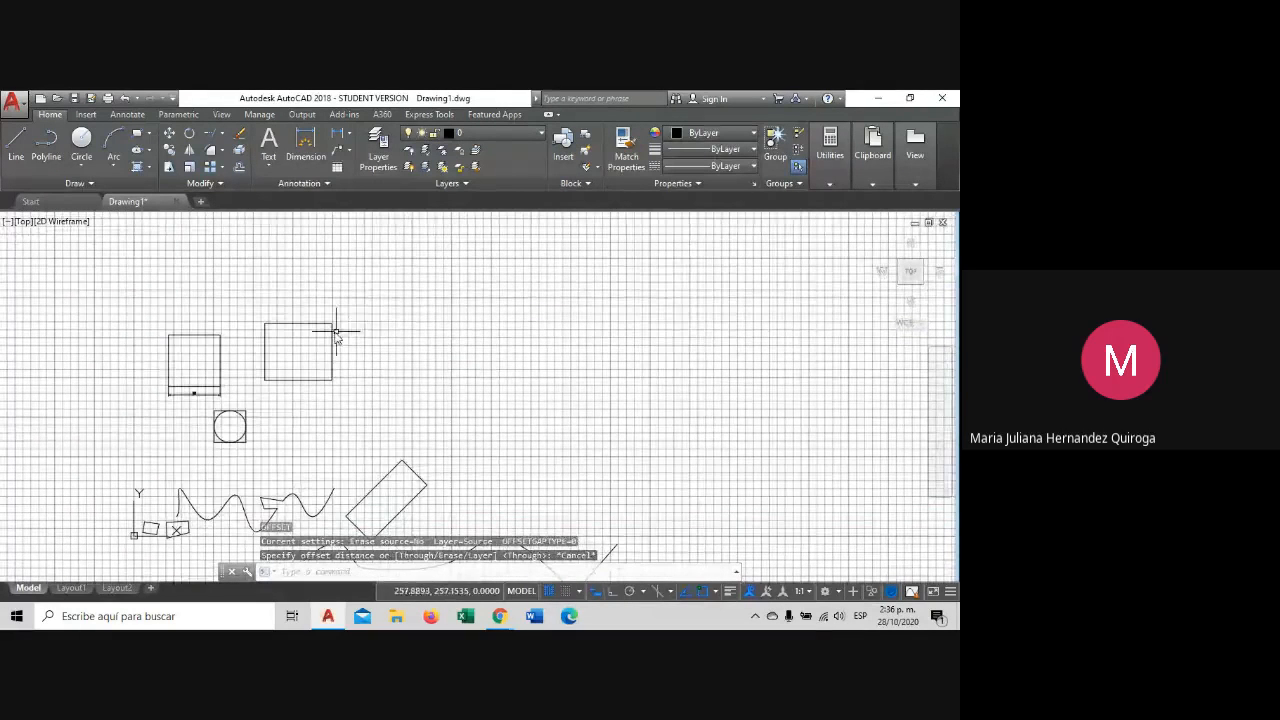
click(208, 395)
click(185, 378)
key(Delete)
scroll(196, 345, up, 6)
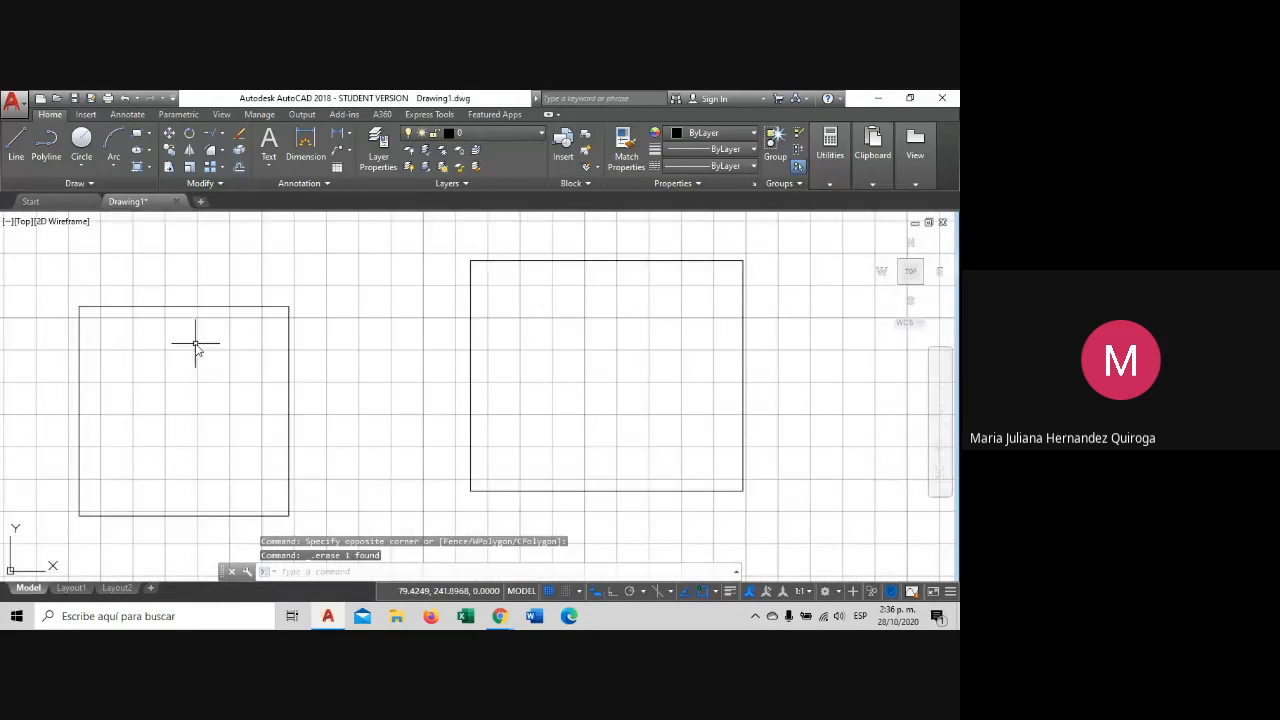
mouse_move(196, 345)
middle_down()
mouse_move(445, 289)
mouse_move(510, 311)
middle_up()
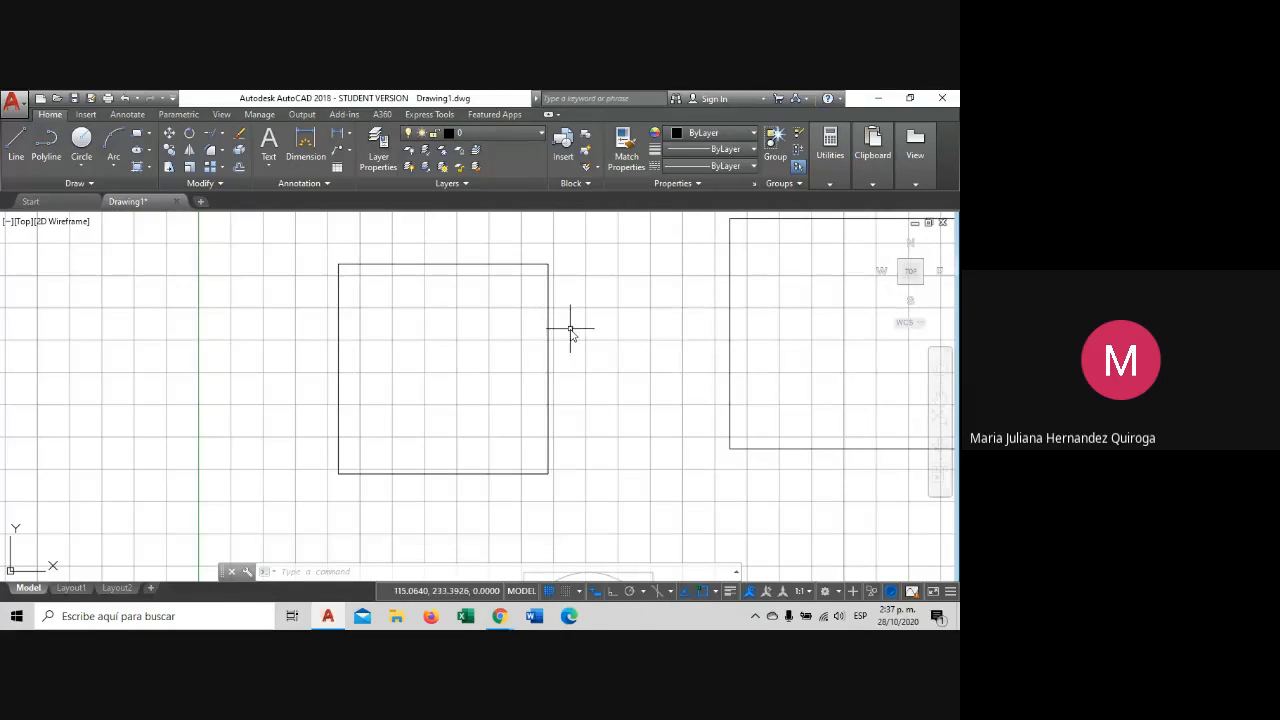
middle_drag(570, 333, 559, 367)
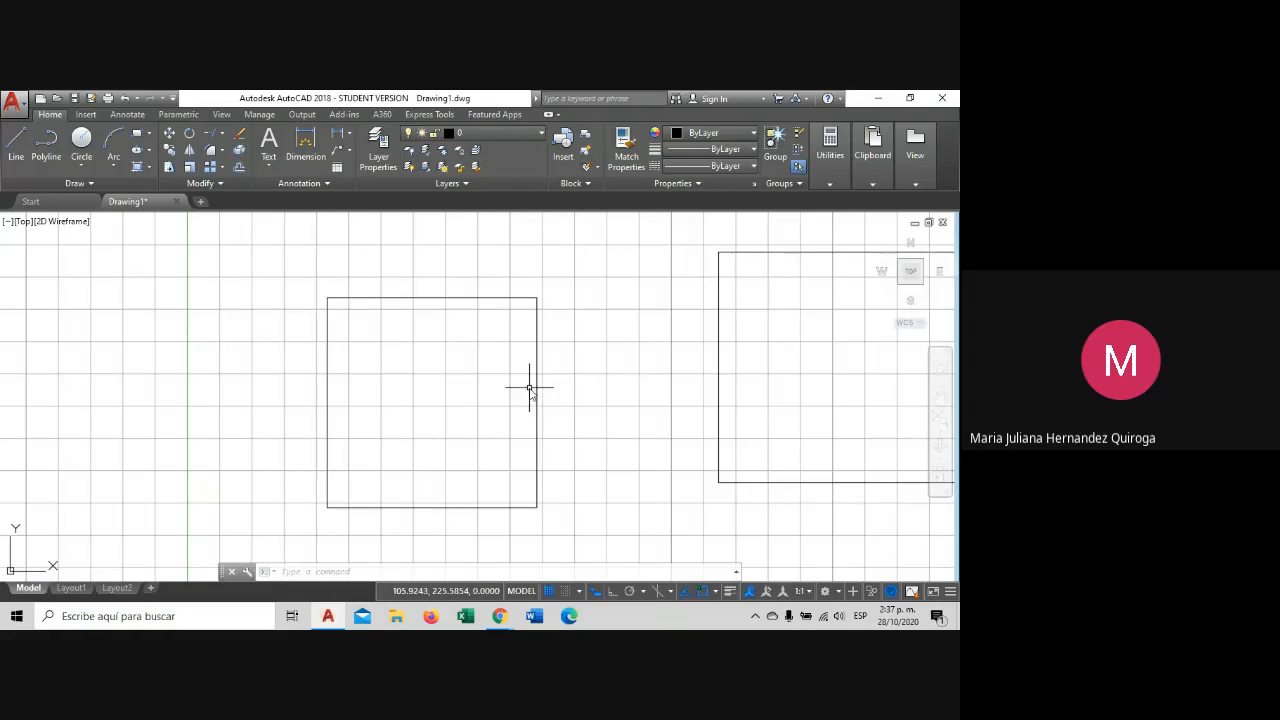
click(16, 145)
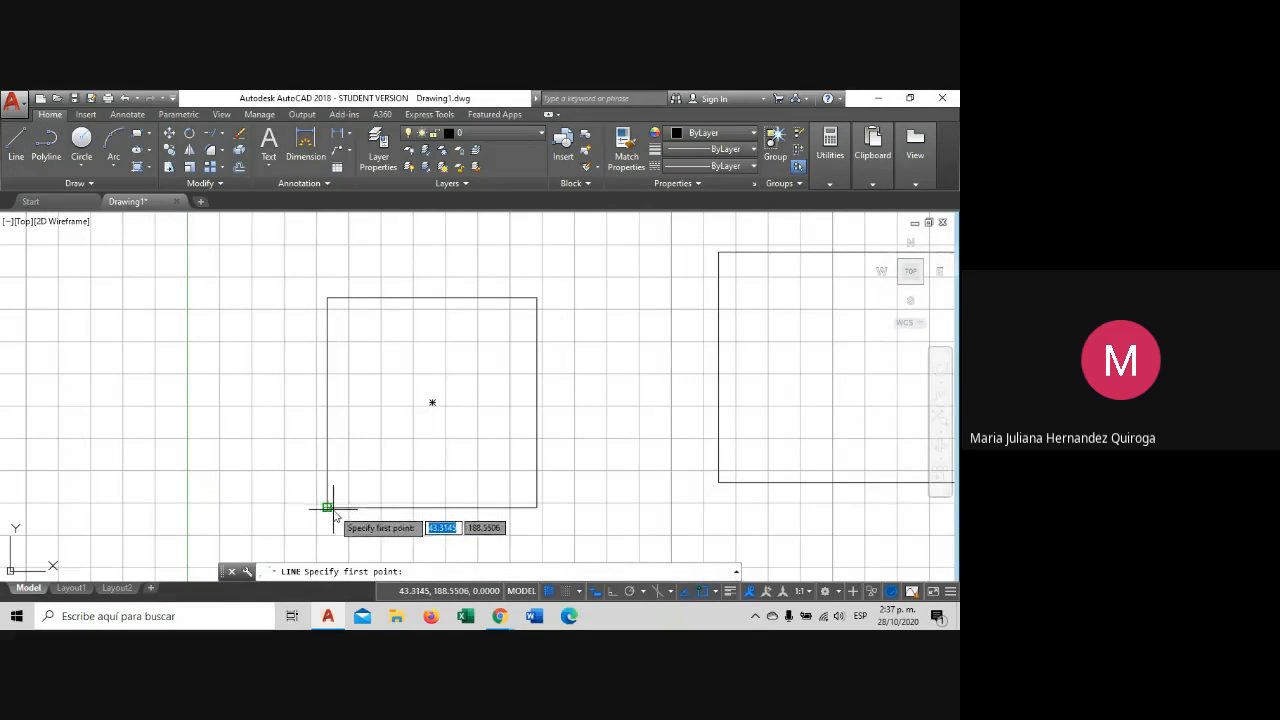
scroll(322, 510, up, 4)
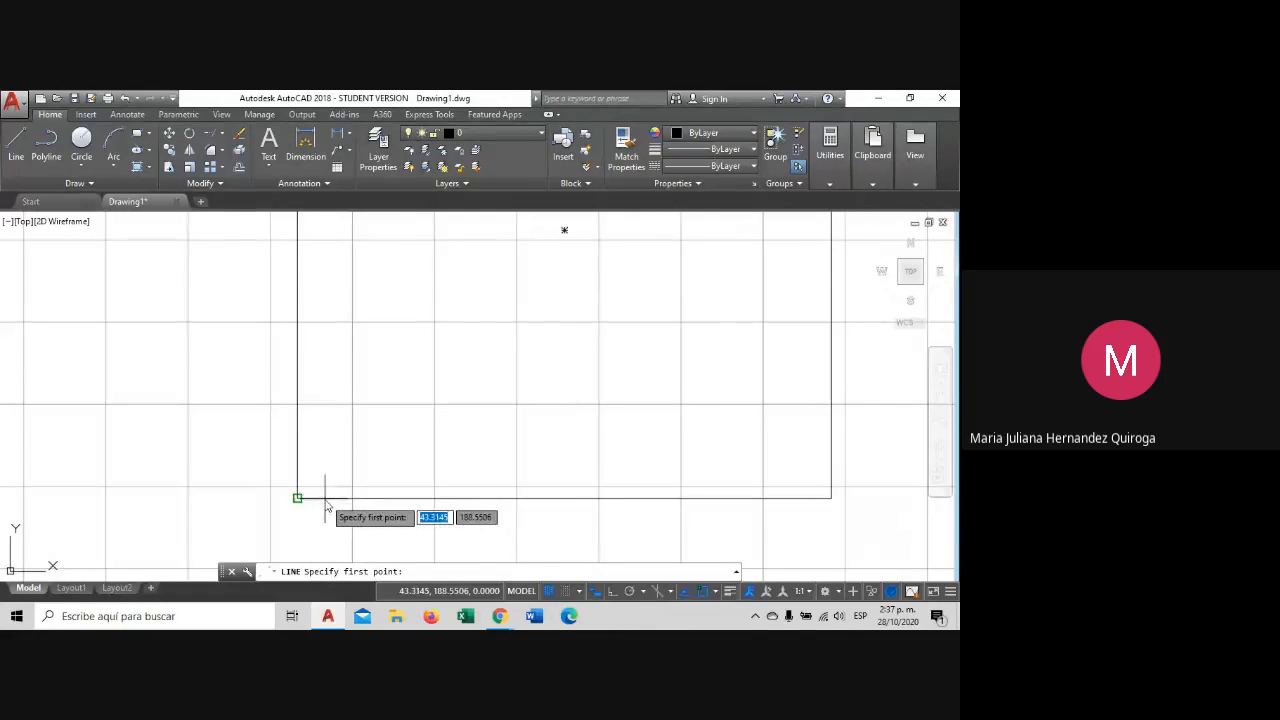
scroll(321, 505, down, 2)
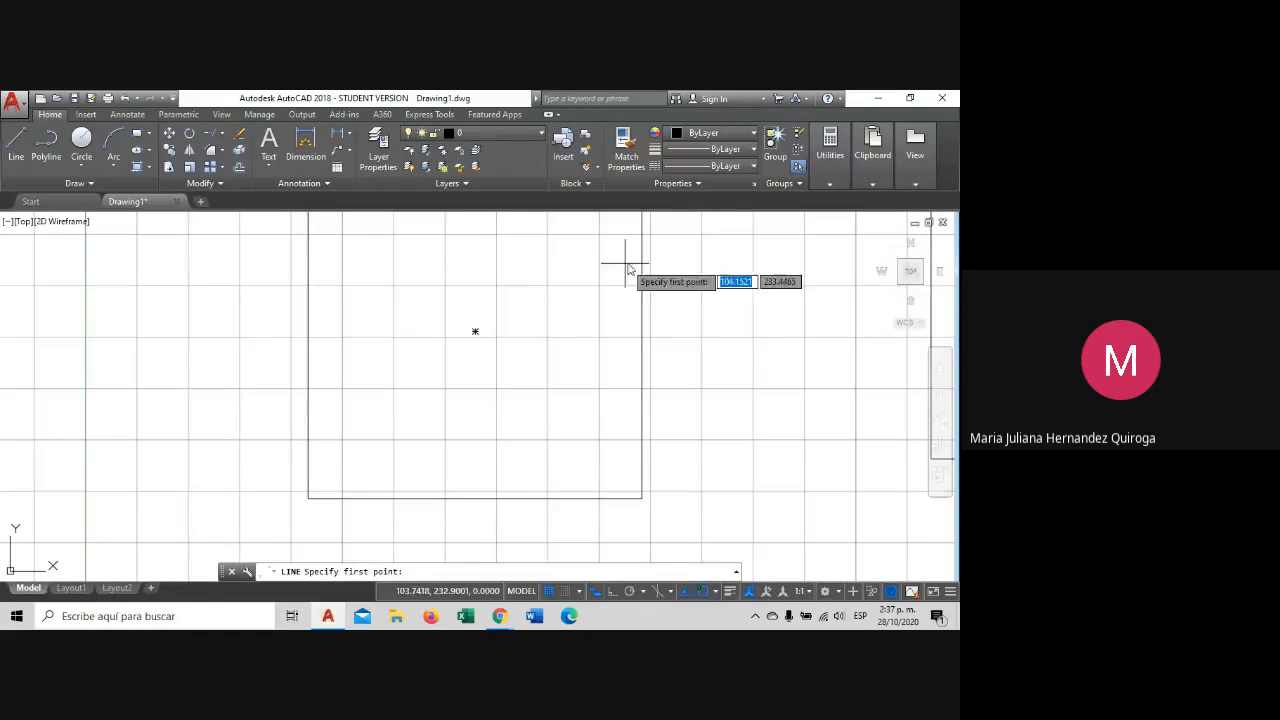
scroll(257, 486, down, 4)
key(Escape)
scroll(369, 433, up, 4)
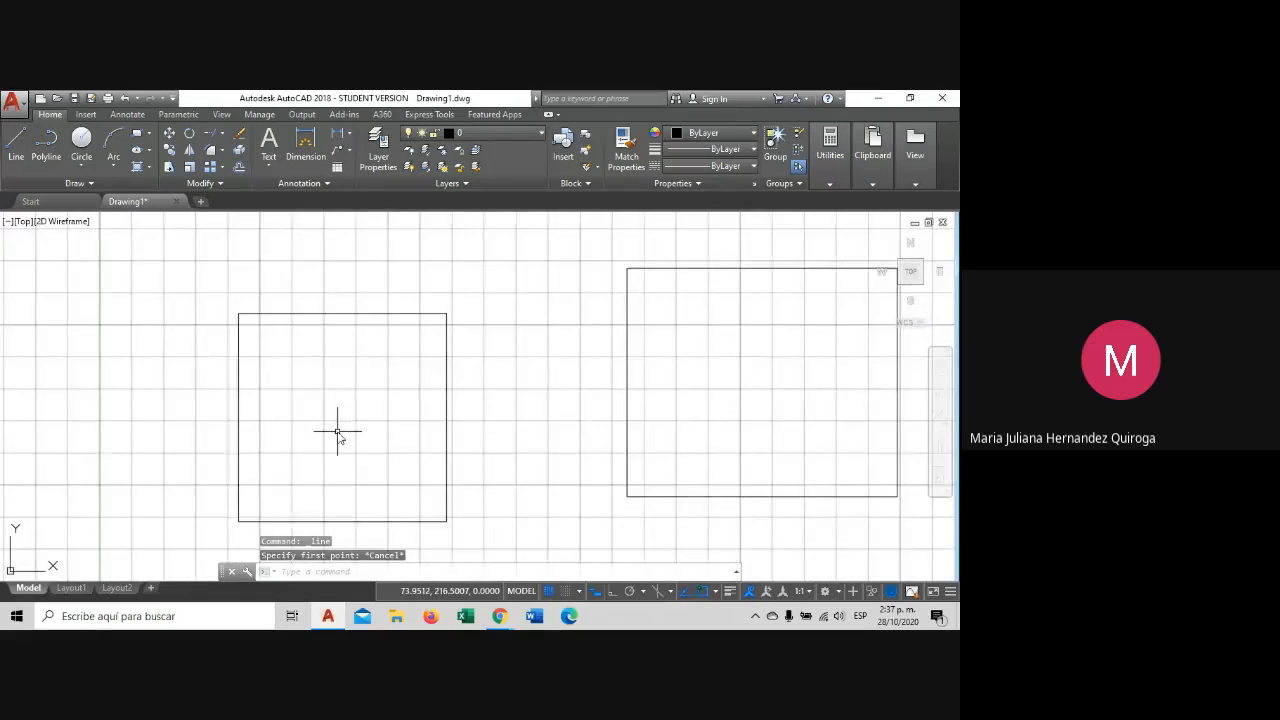
scroll(375, 408, down, 2)
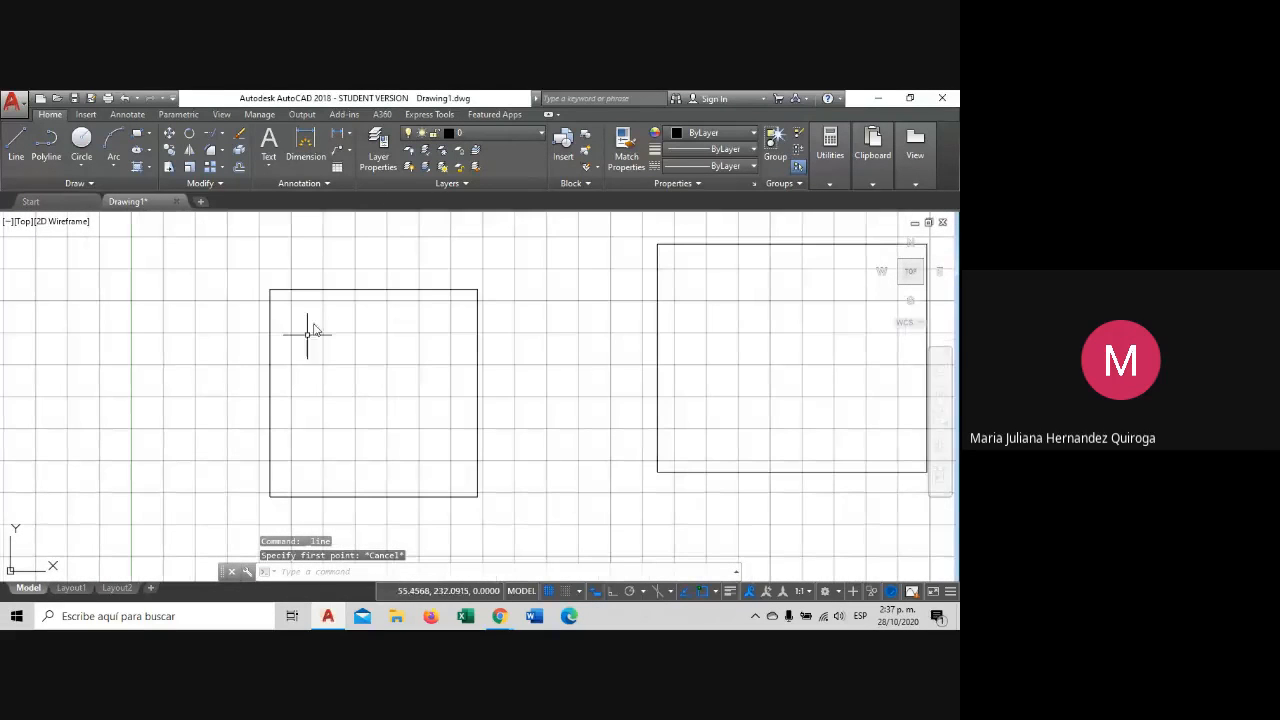
Select the entire left square with a crossing window over its top edge.
click(366, 270)
click(323, 349)
key(Escape)
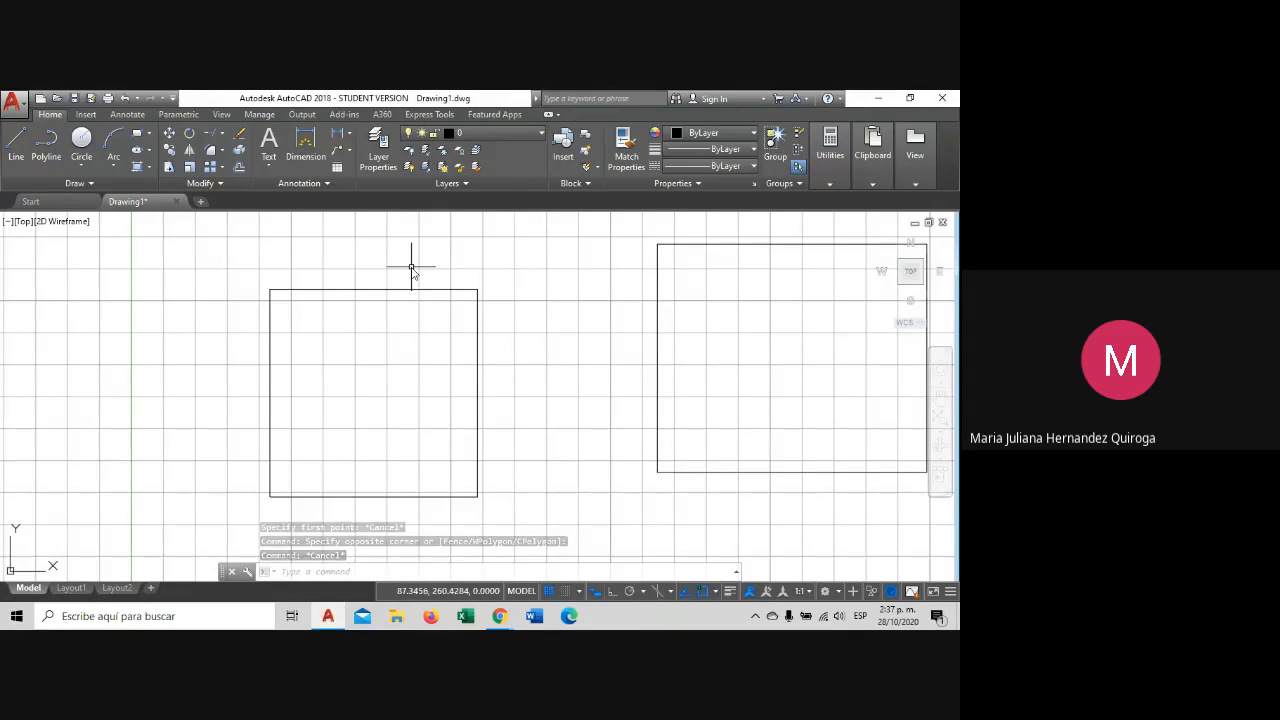
click(492, 265)
click(449, 305)
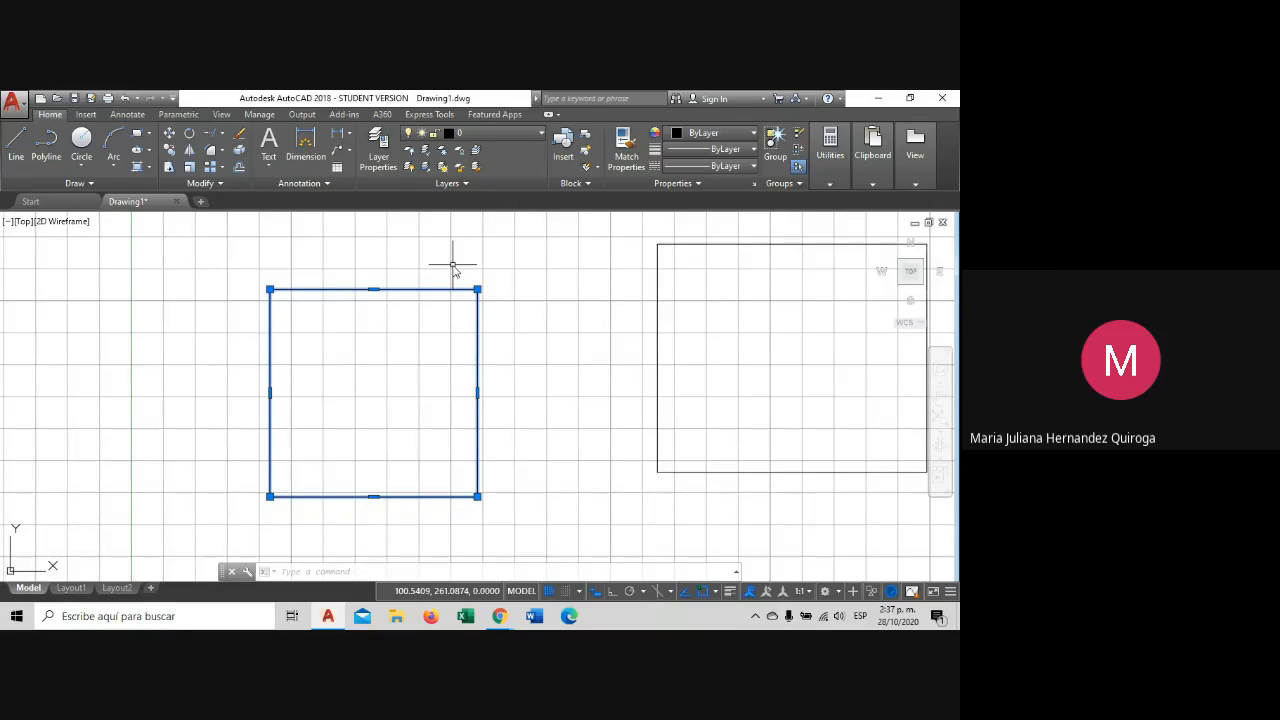
Offset the left square inward by a distance of 0.15.
key(Escape)
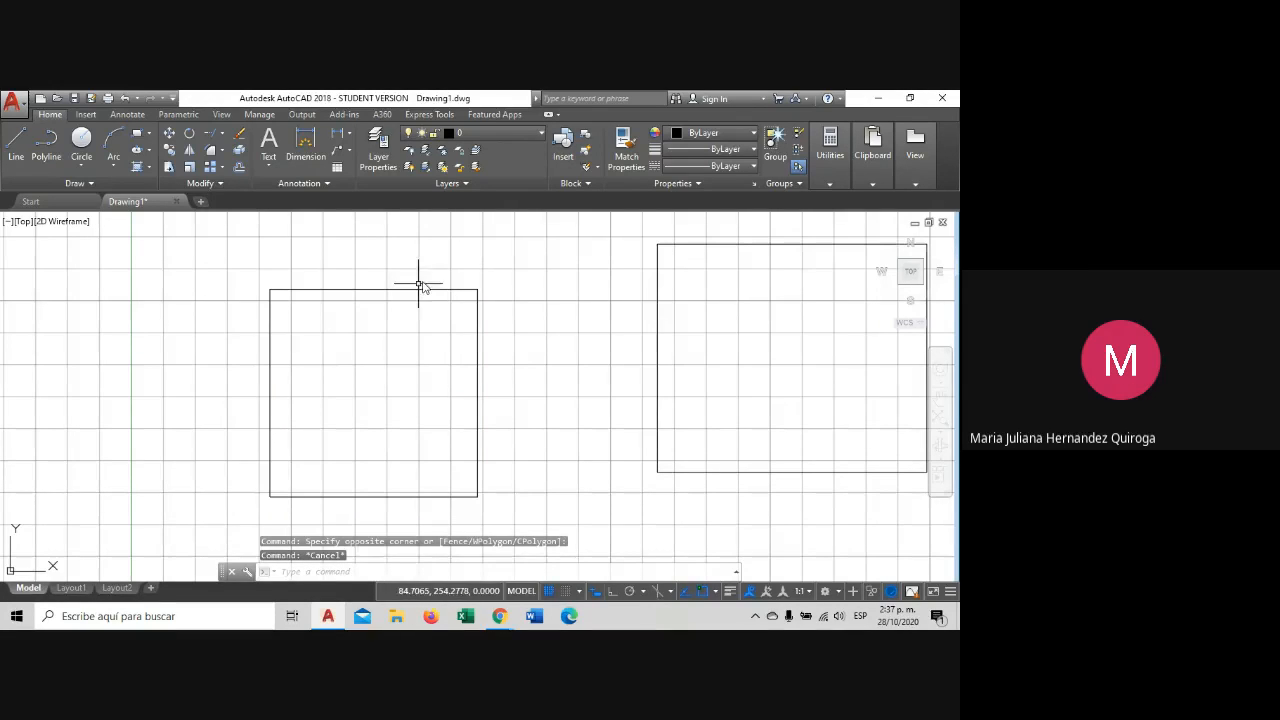
click(239, 167)
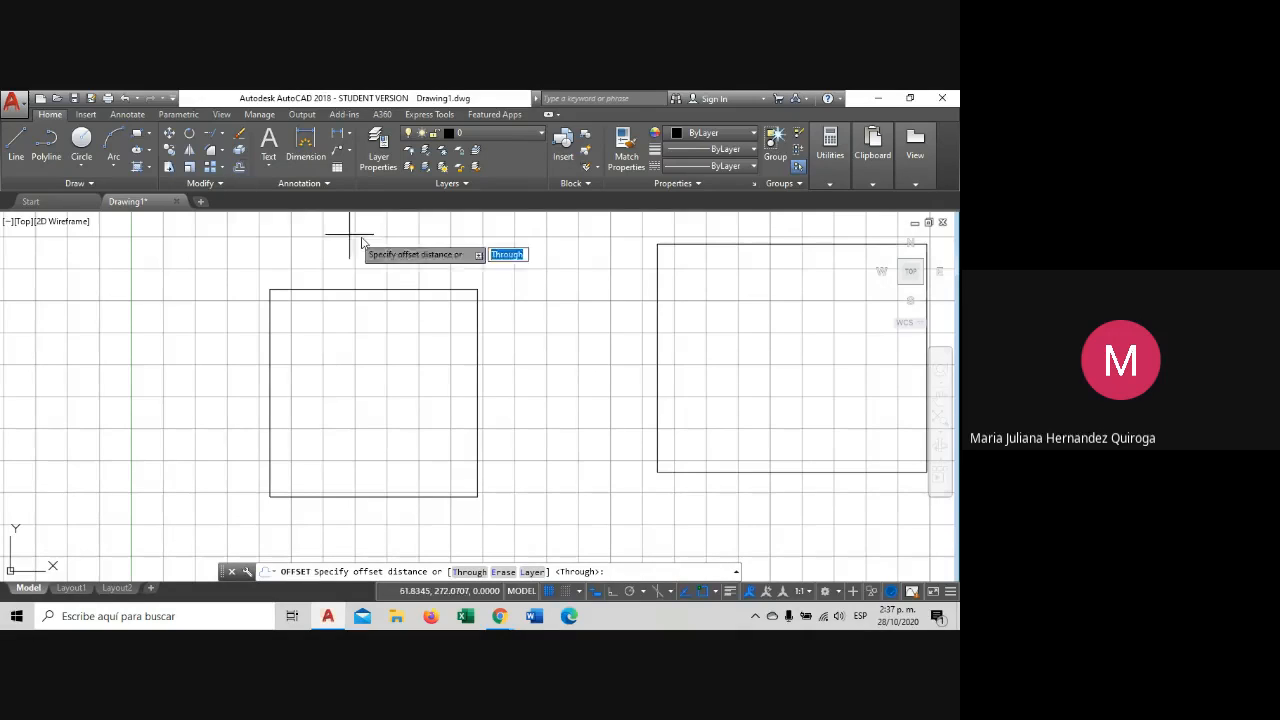
click(478, 290)
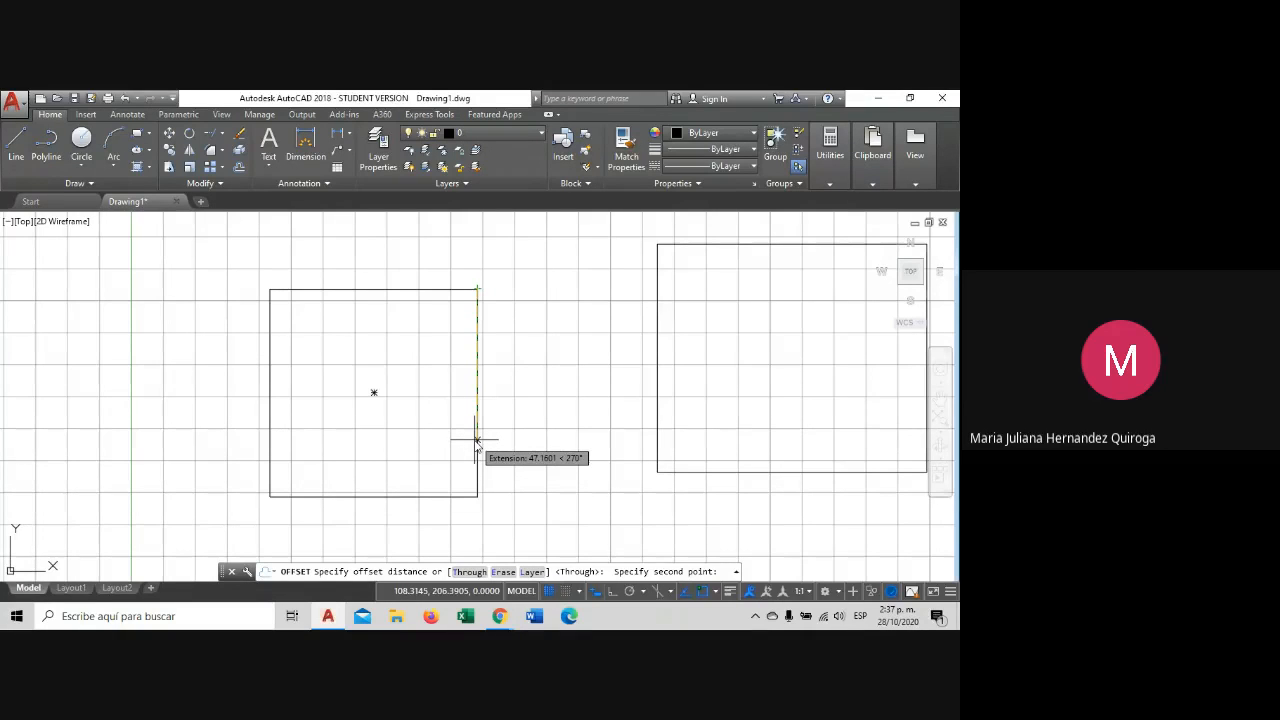
text(0)
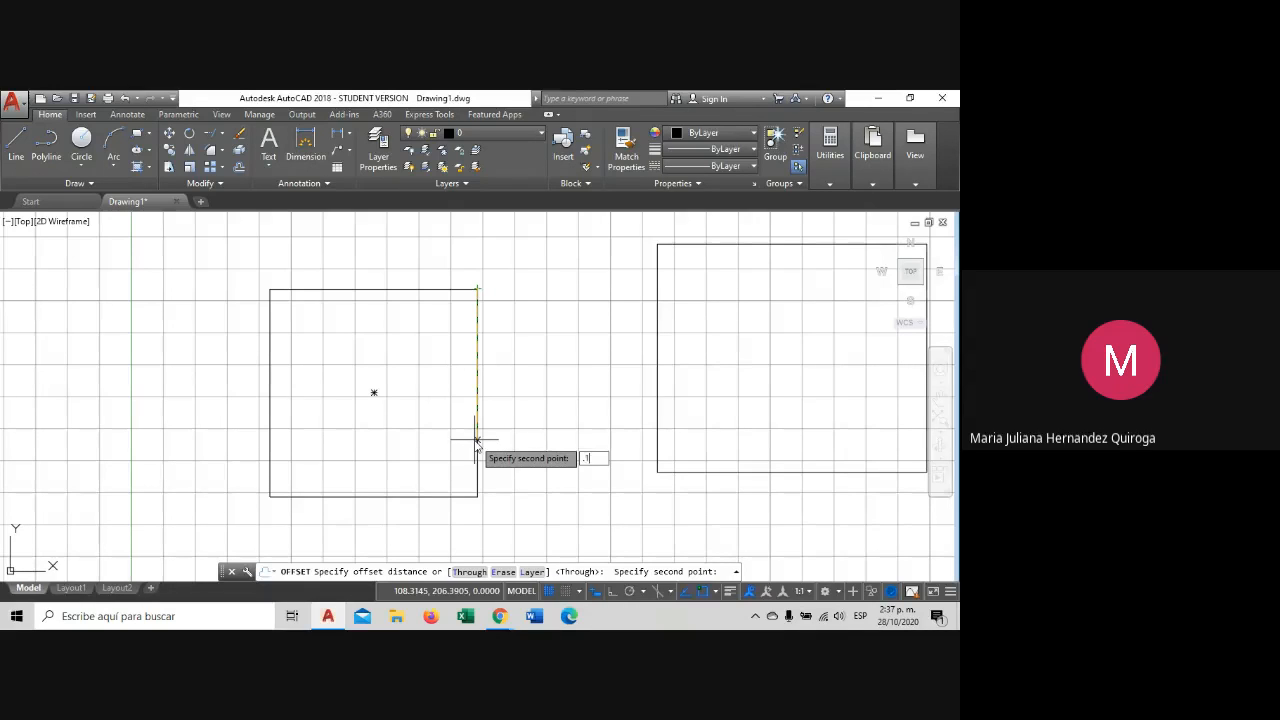
text(15)
key(Return)
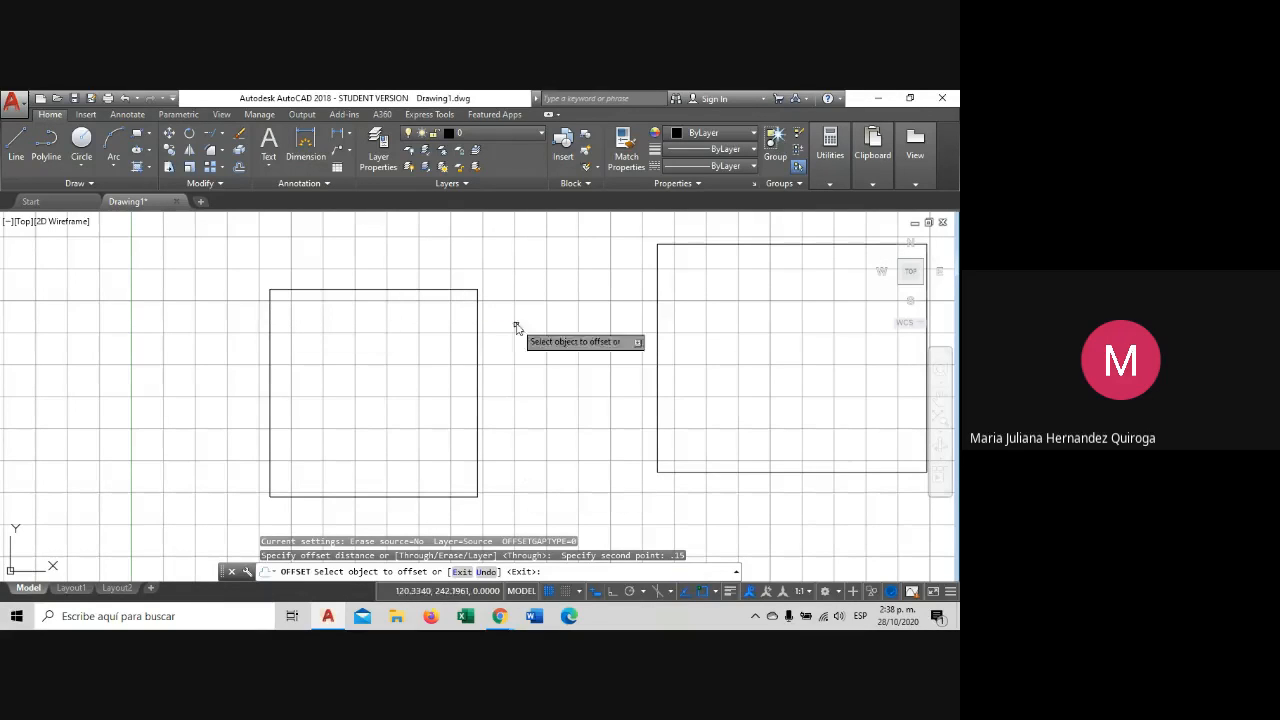
click(376, 291)
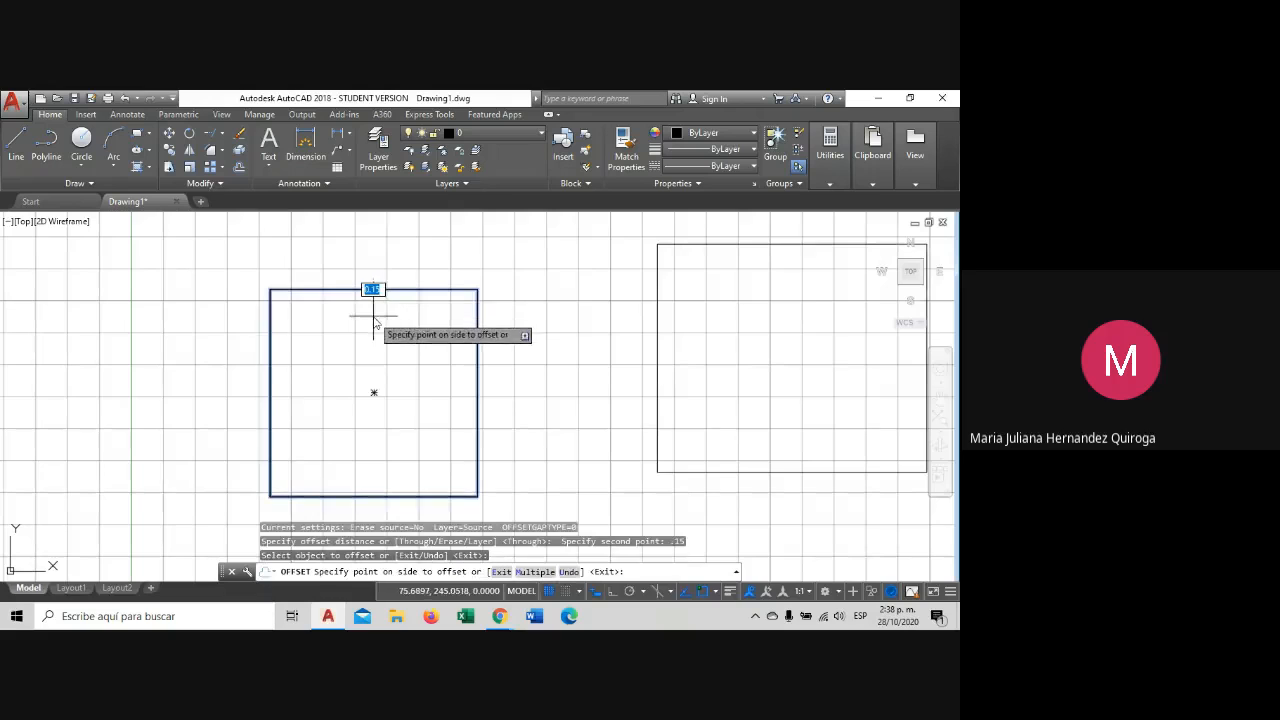
scroll(360, 288, up, 4)
scroll(295, 328, up, 5)
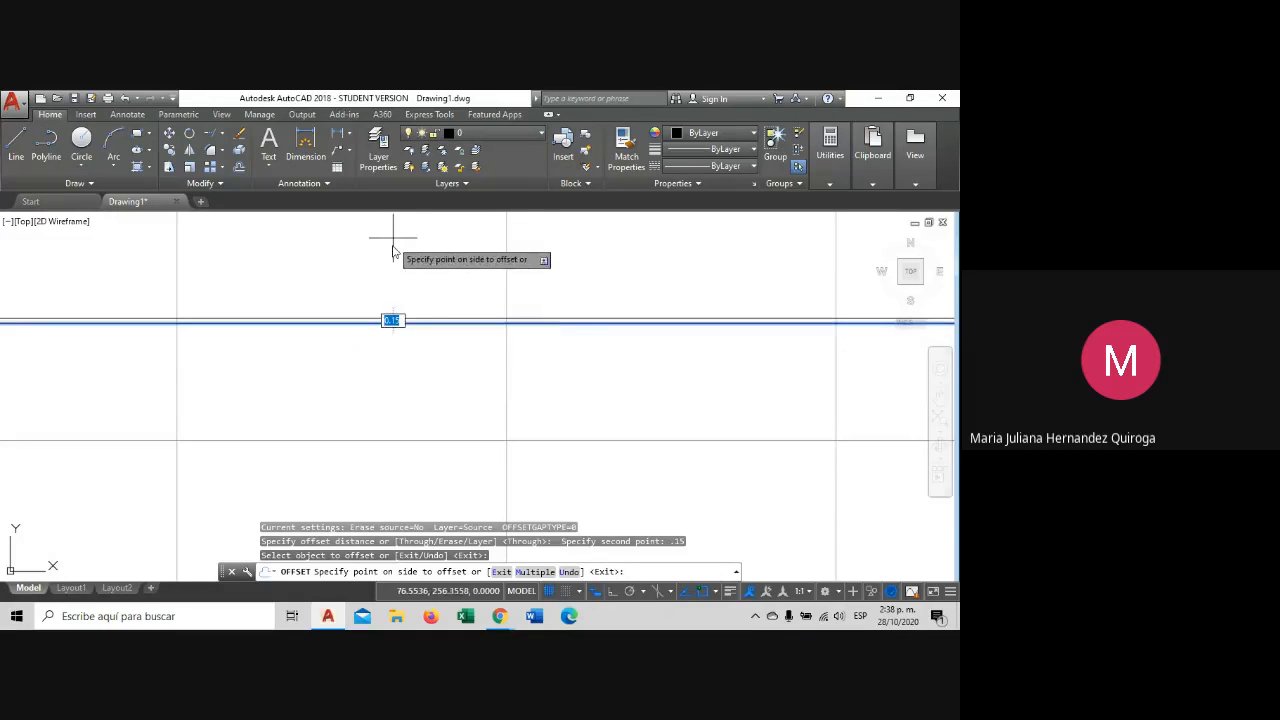
scroll(415, 308, up, 2)
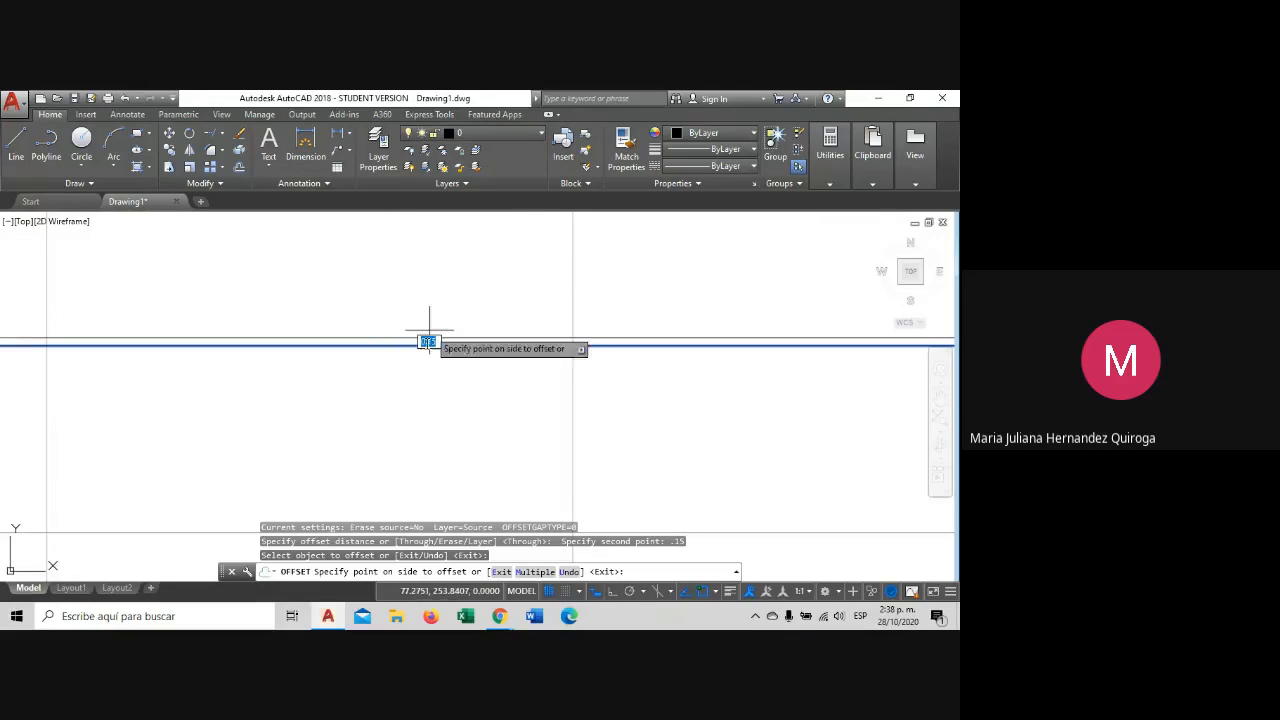
click(391, 390)
scroll(391, 394, down, 2)
middle_drag(391, 394, 437, 328)
key(Escape)
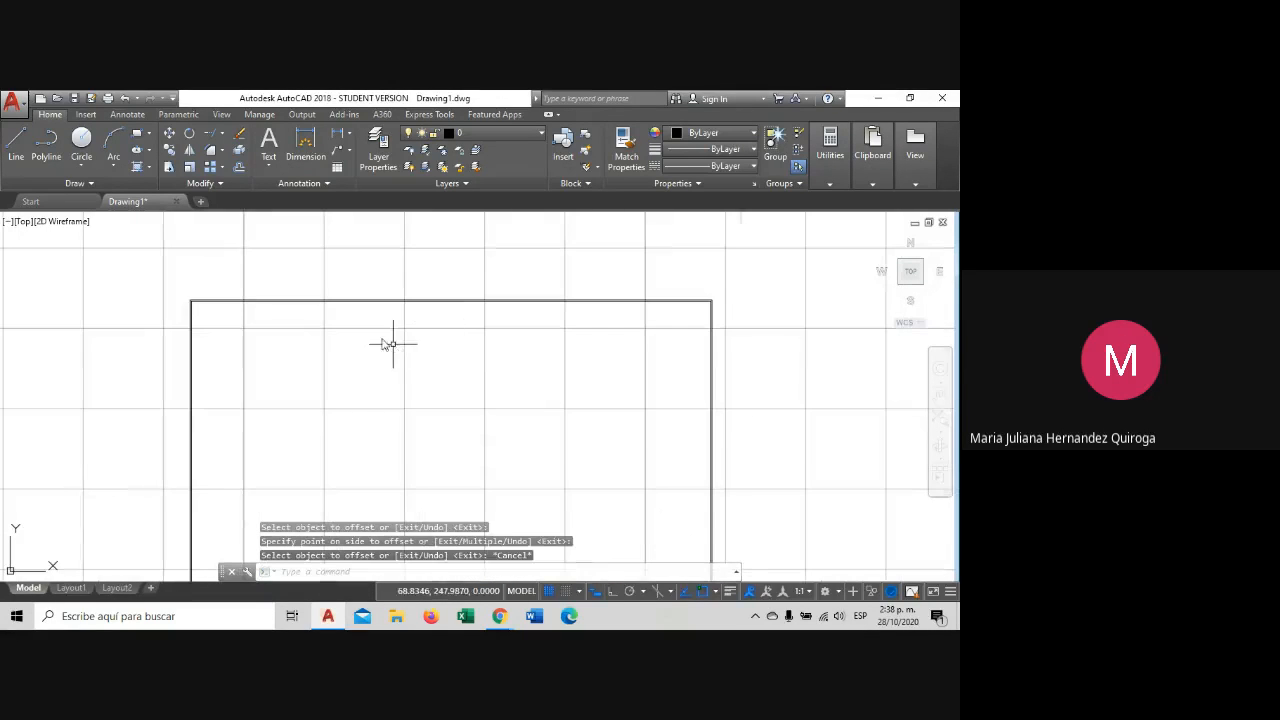
Examine the upper corners and top edge of the left square to compare the original outline with its offset copy.
scroll(429, 345, down, 2)
middle_drag(539, 340, 509, 417)
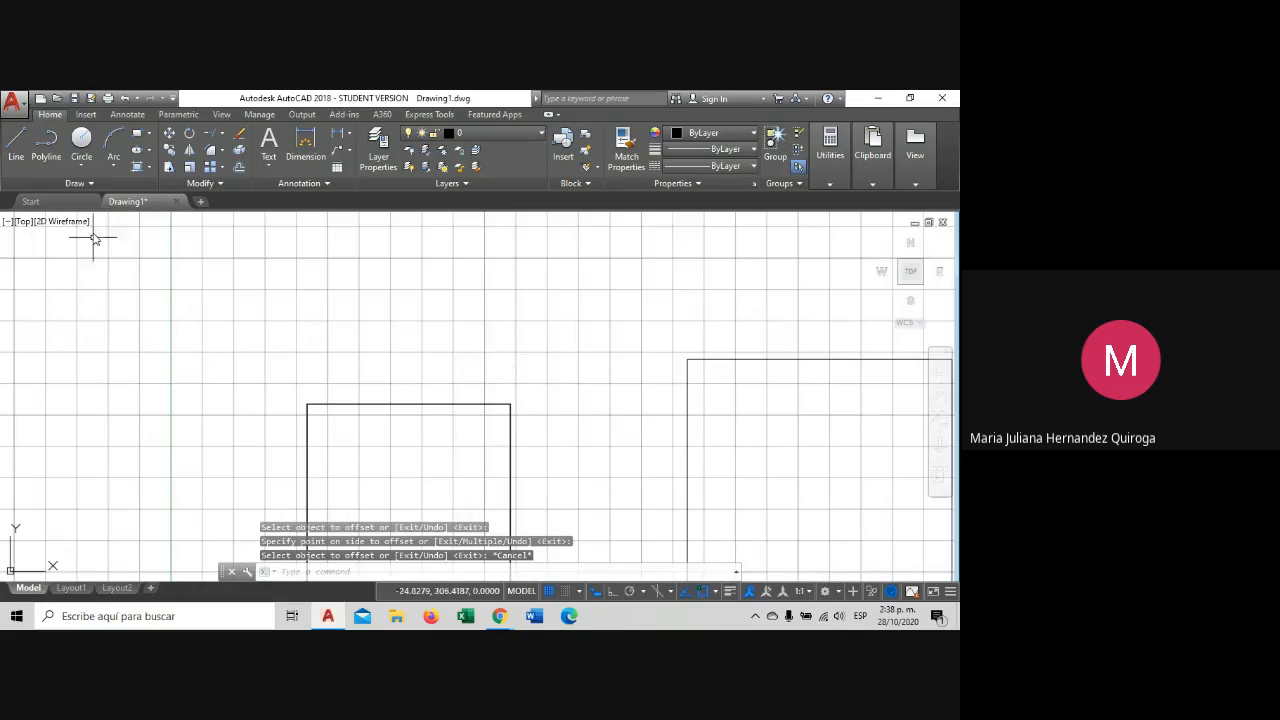
scroll(297, 426, up, 2)
scroll(321, 373, up, 3)
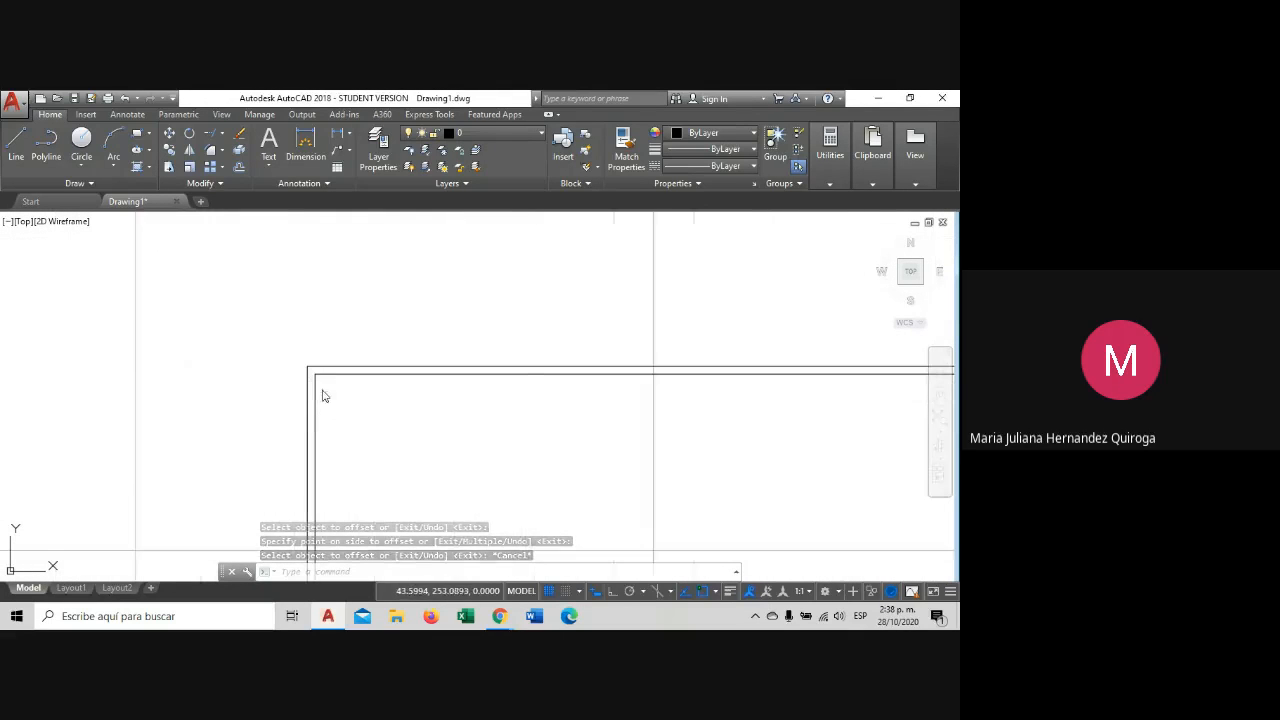
click(314, 363)
scroll(385, 390, down, 4)
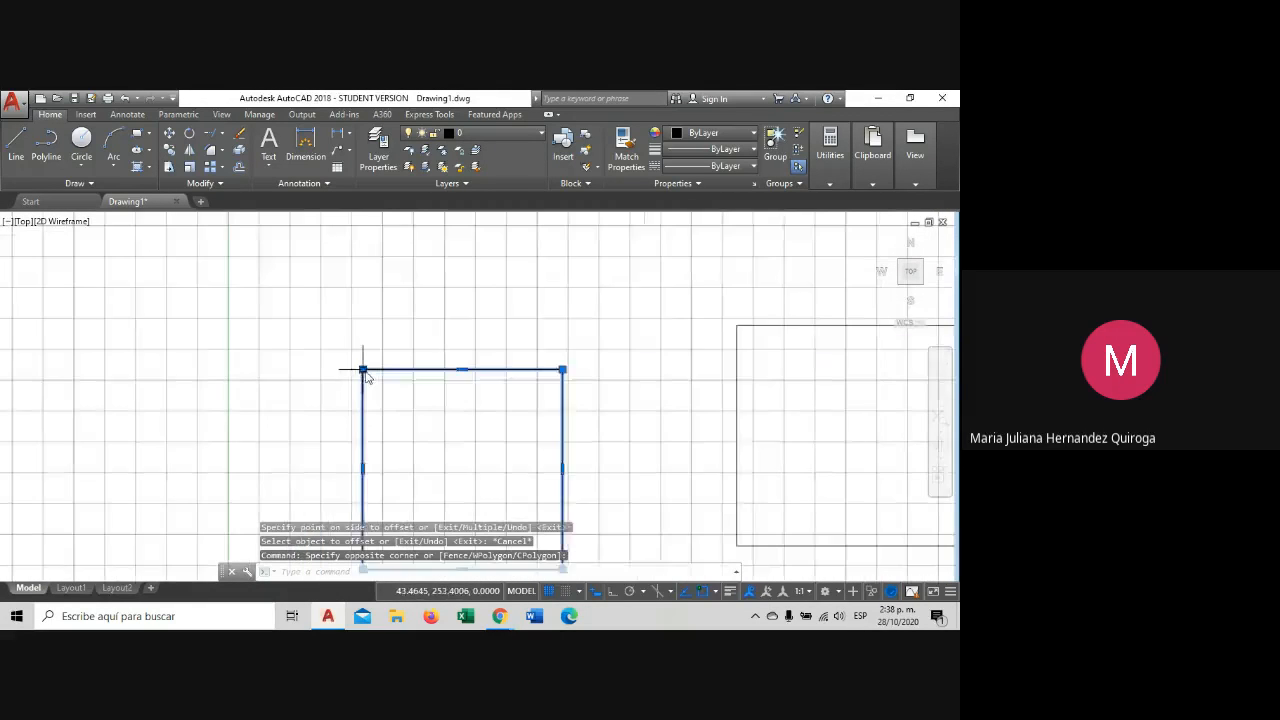
scroll(465, 380, up, 2)
key(Escape)
scroll(490, 400, up, 3)
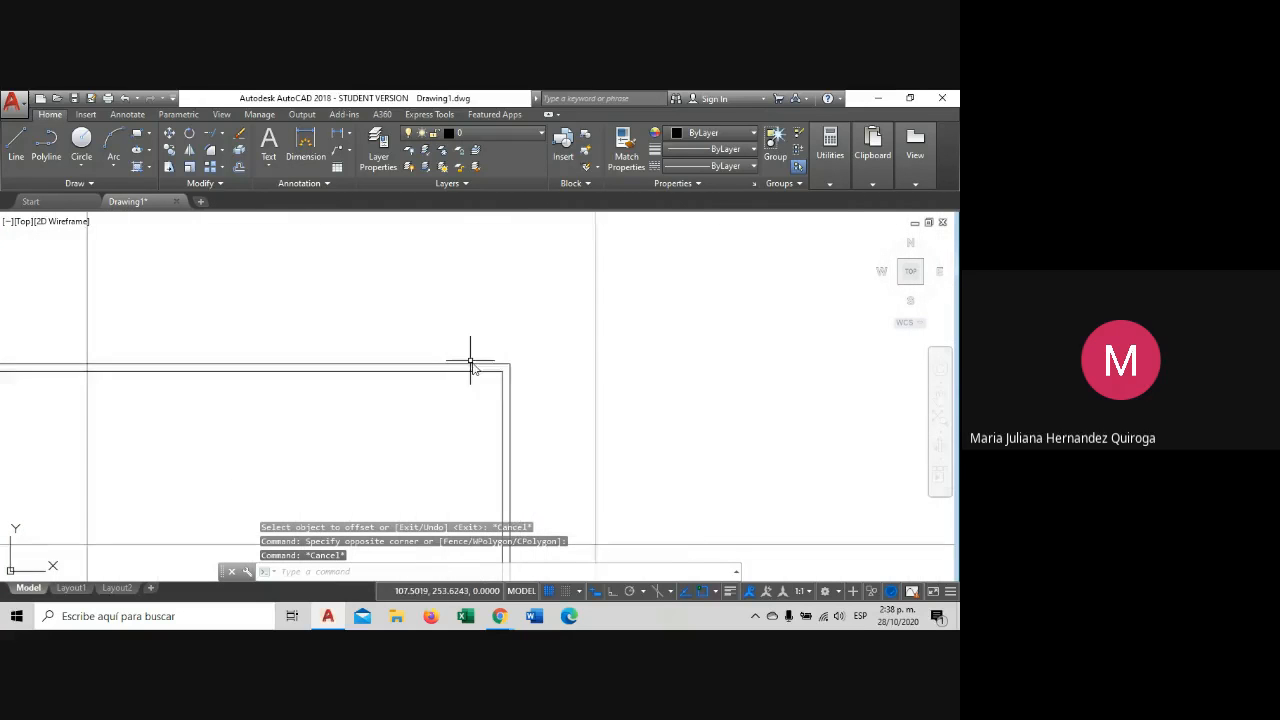
scroll(505, 422, down, 5)
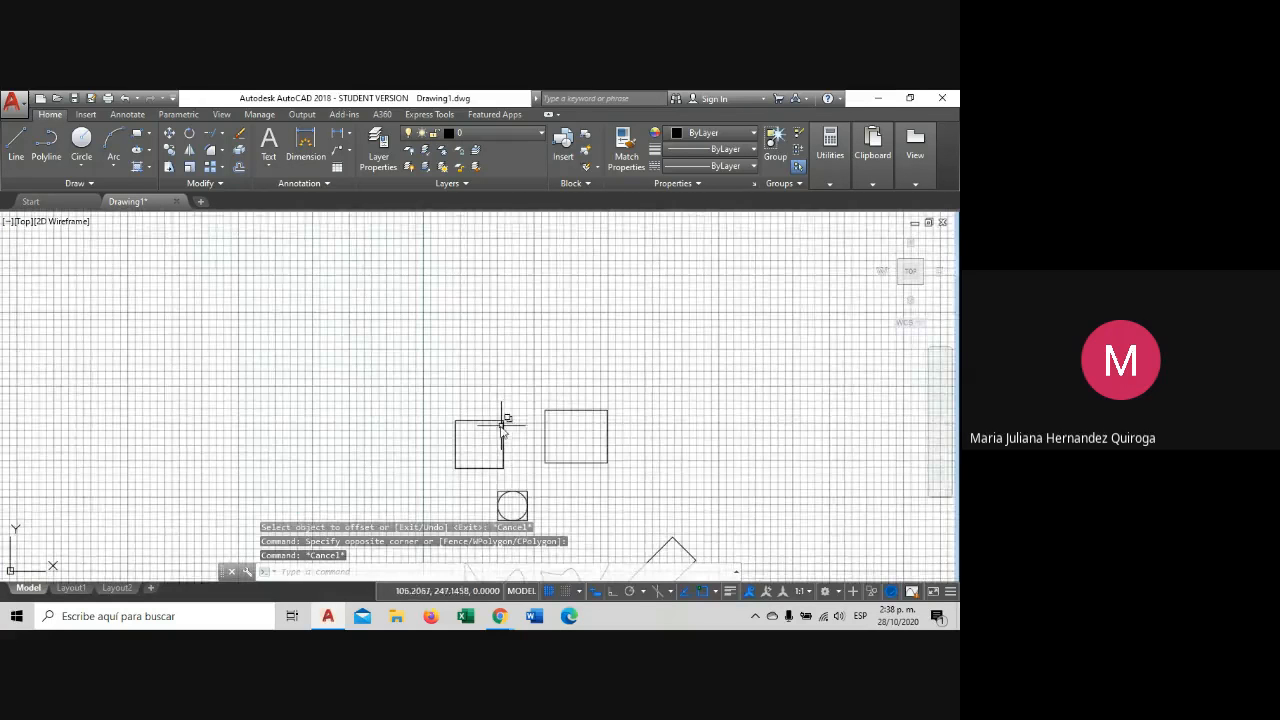
scroll(478, 475, up, 4)
scroll(455, 440, up, 3)
scroll(469, 357, down, 3)
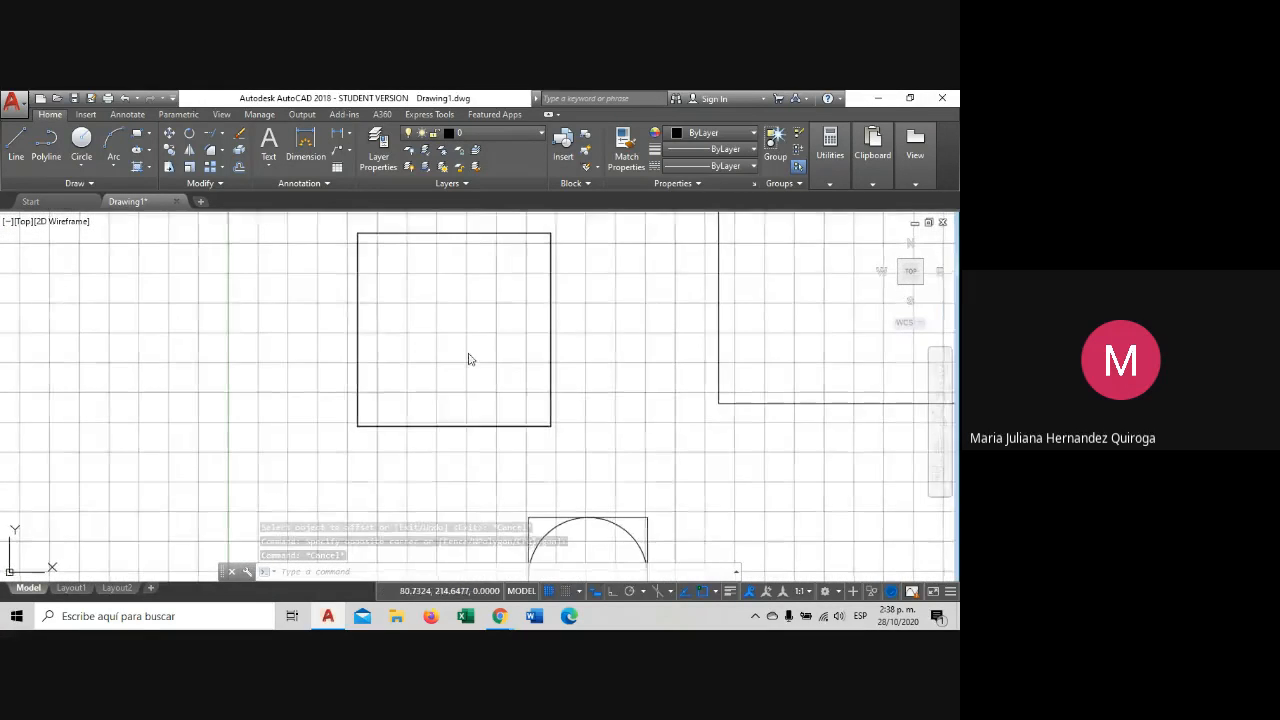
scroll(371, 331, up, 5)
scroll(362, 366, down, 2)
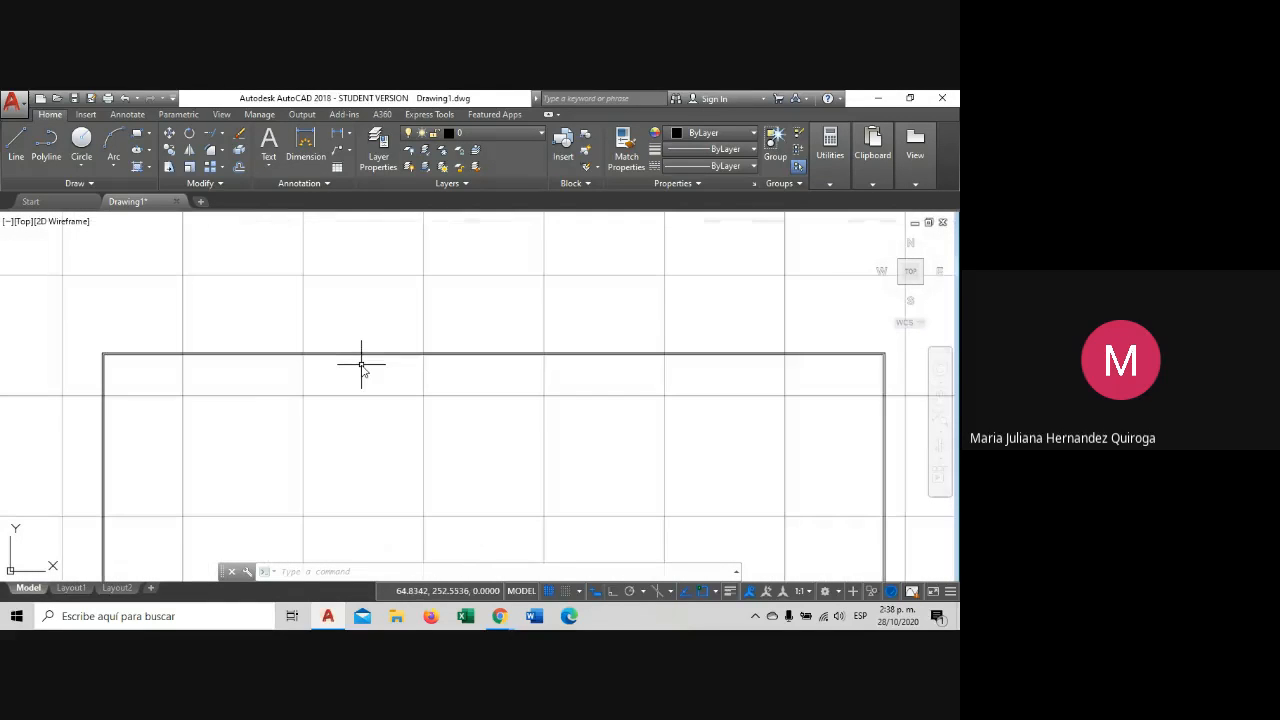
scroll(363, 346, down, 2)
scroll(363, 346, up, 2)
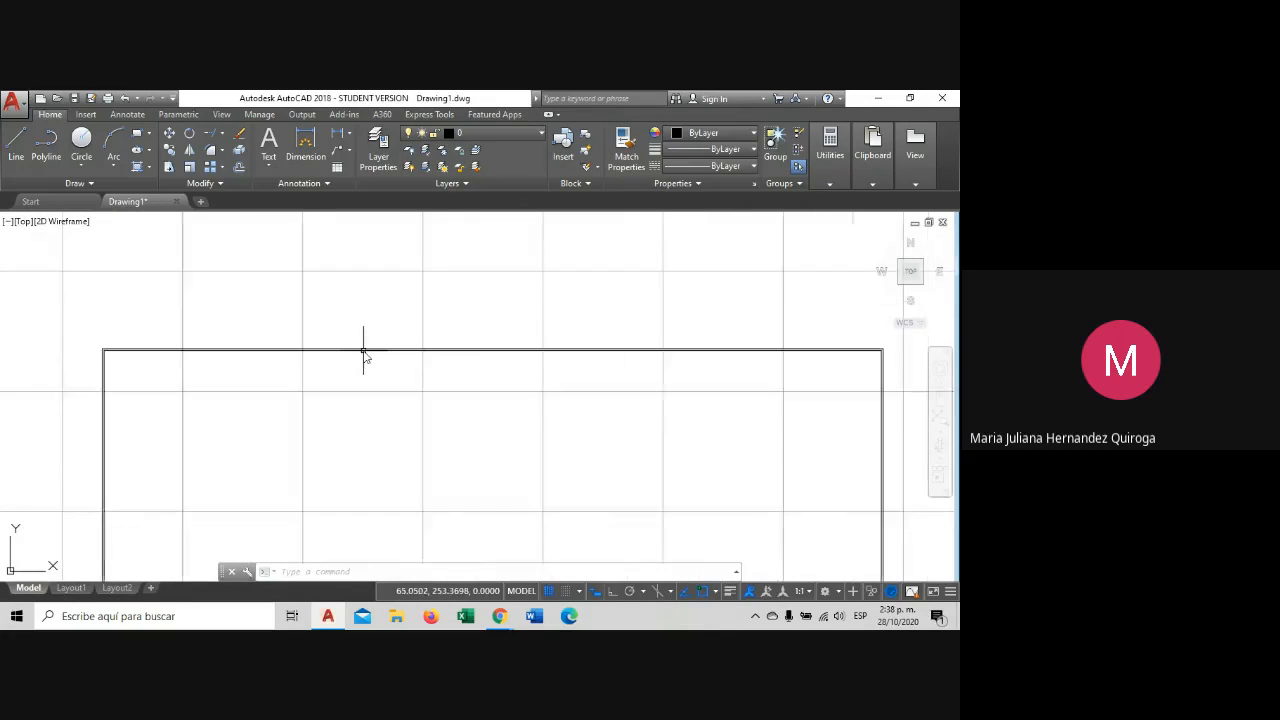
Offset the left square's inner outline inward by a distance of 1 with Ortho mode turned on.
scroll(363, 350, up, 2)
click(363, 350)
text(o)
key(Return)
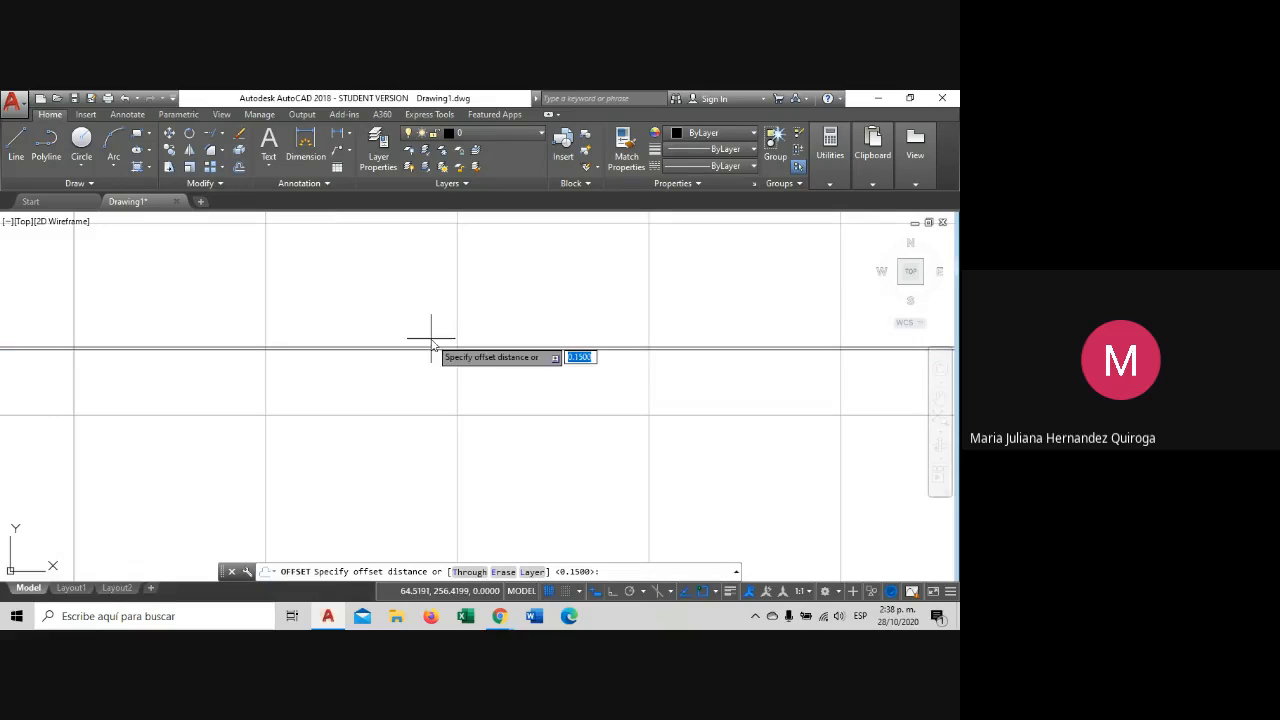
click(568, 350)
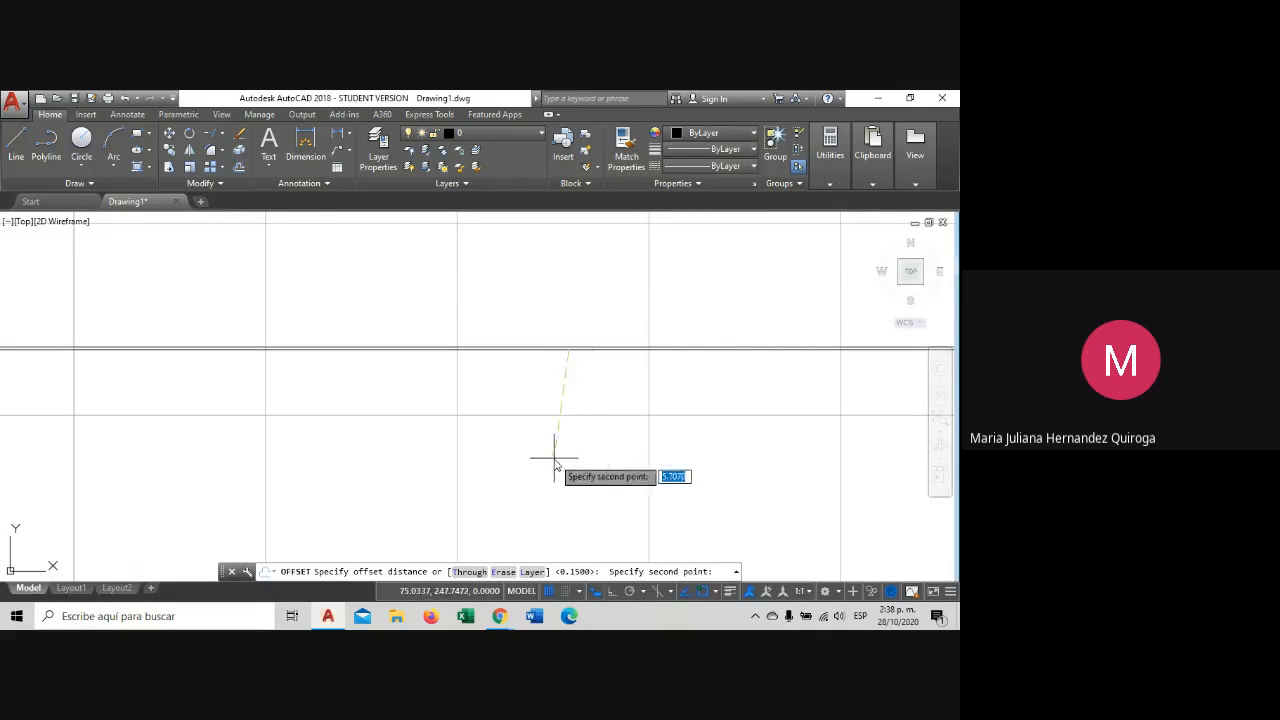
click(614, 592)
text(1)
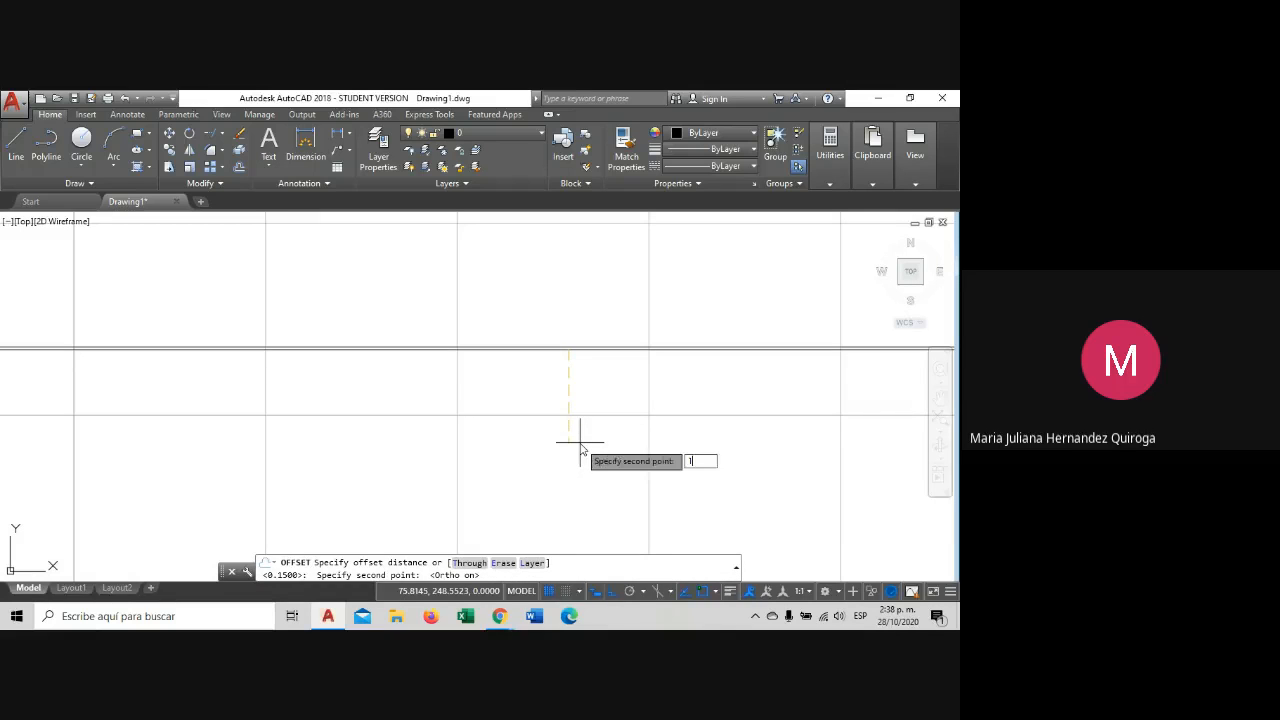
key(Return)
click(580, 350)
click(580, 443)
scroll(535, 377, down, 2)
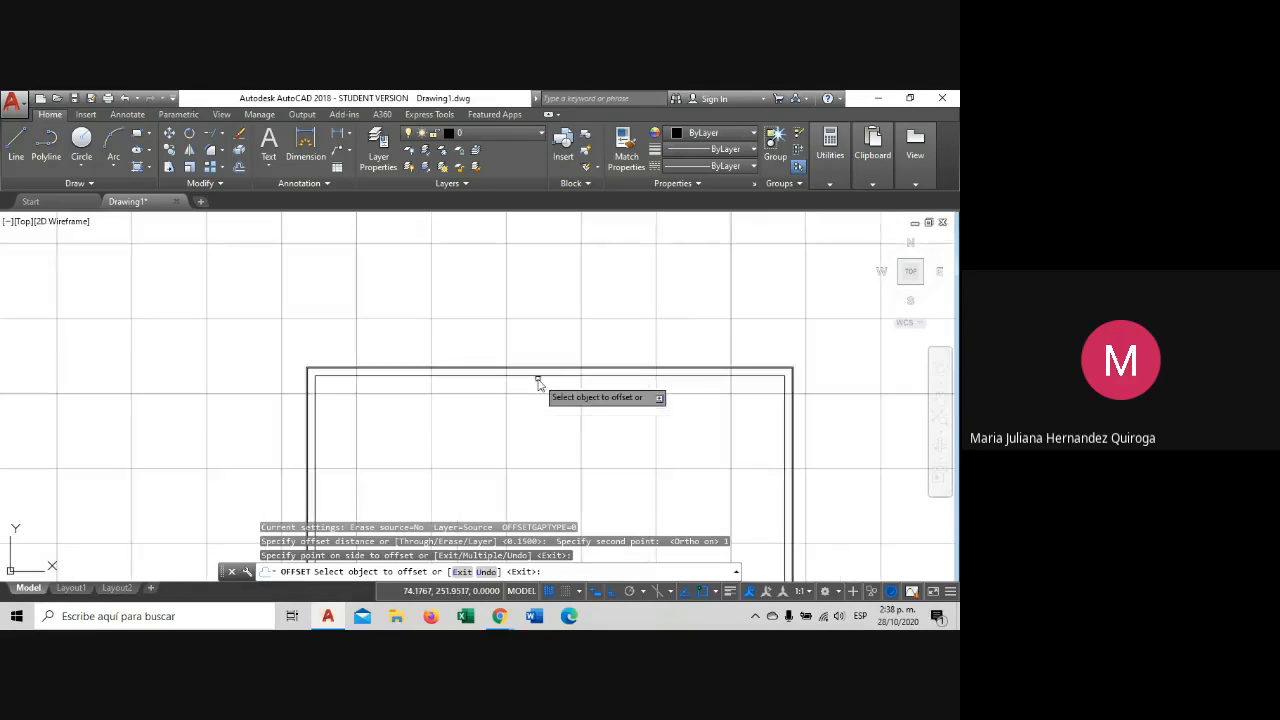
scroll(551, 377, down, 2)
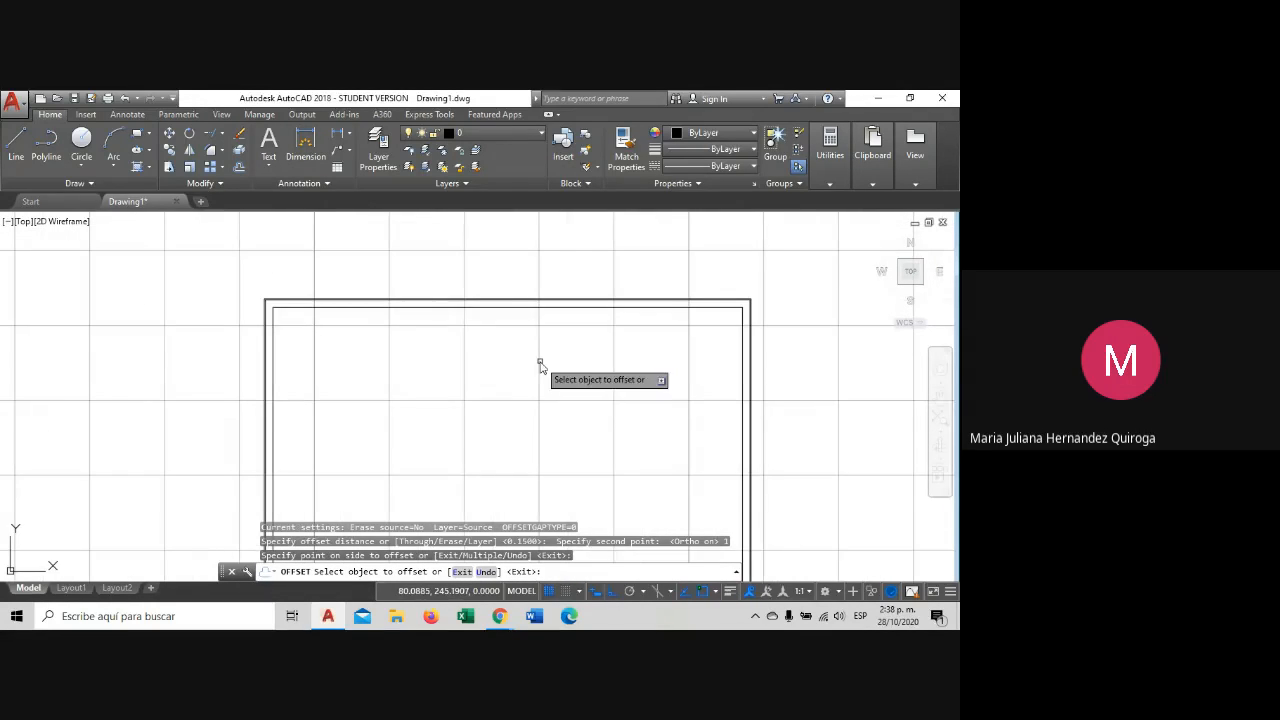
Offset the innermost square inward six more times at the same distance of 1, and end the Offset command.
scroll(462, 311, up, 2)
click(462, 311)
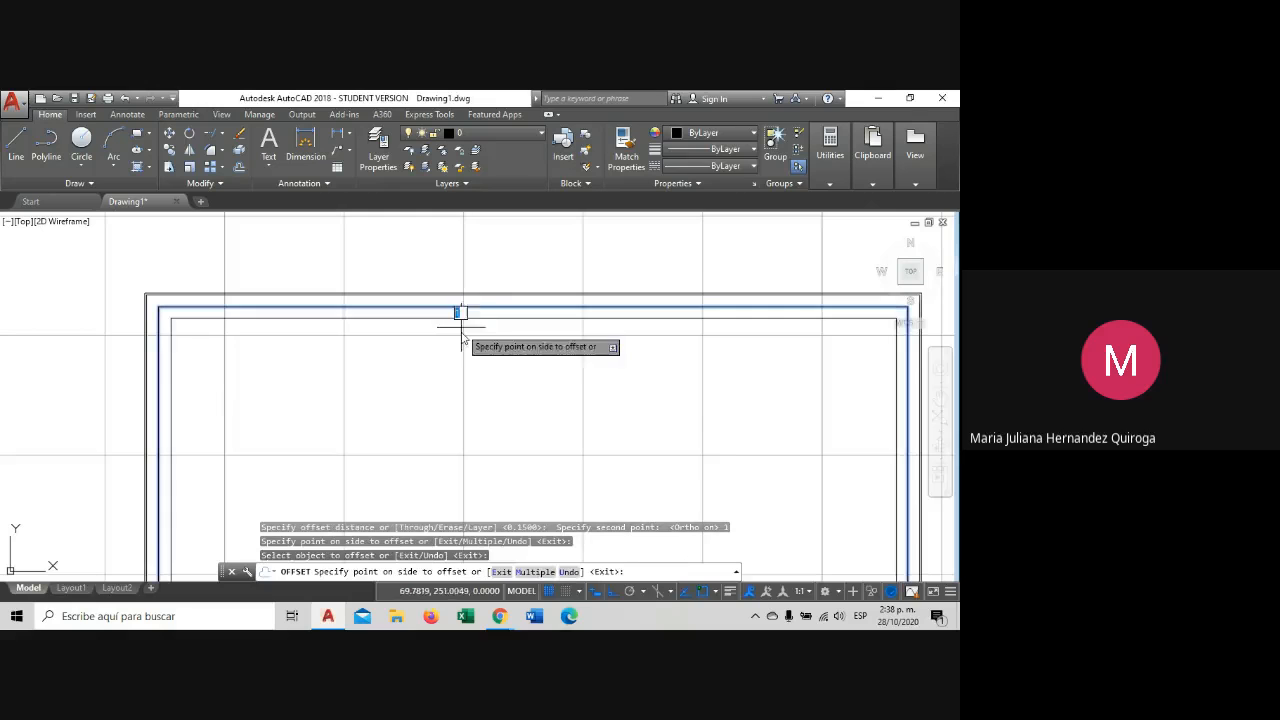
click(466, 418)
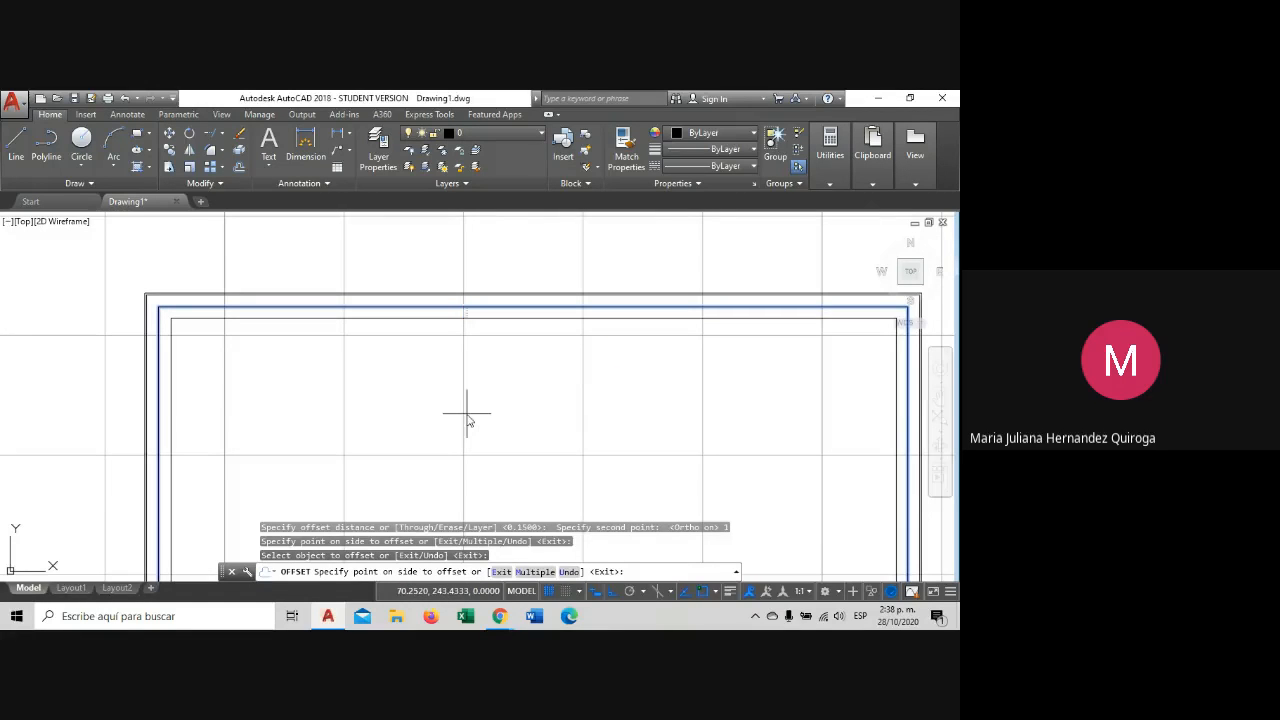
click(465, 320)
click(466, 388)
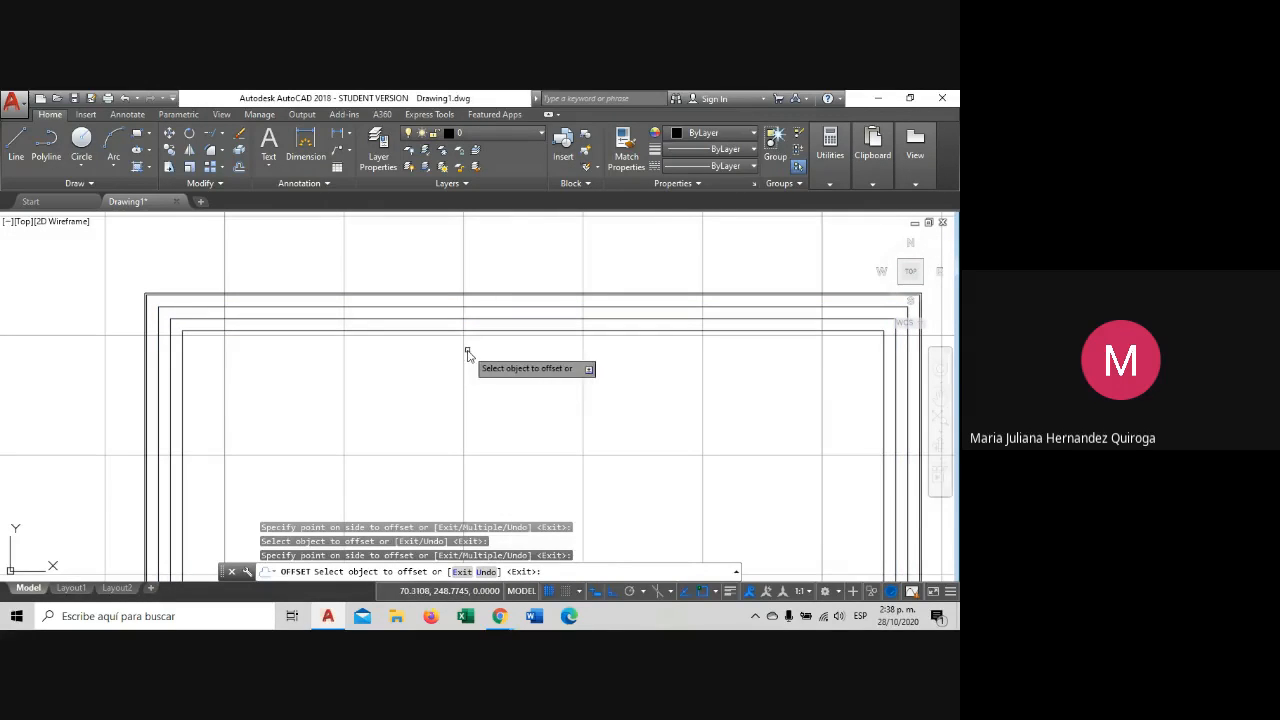
click(471, 332)
click(477, 372)
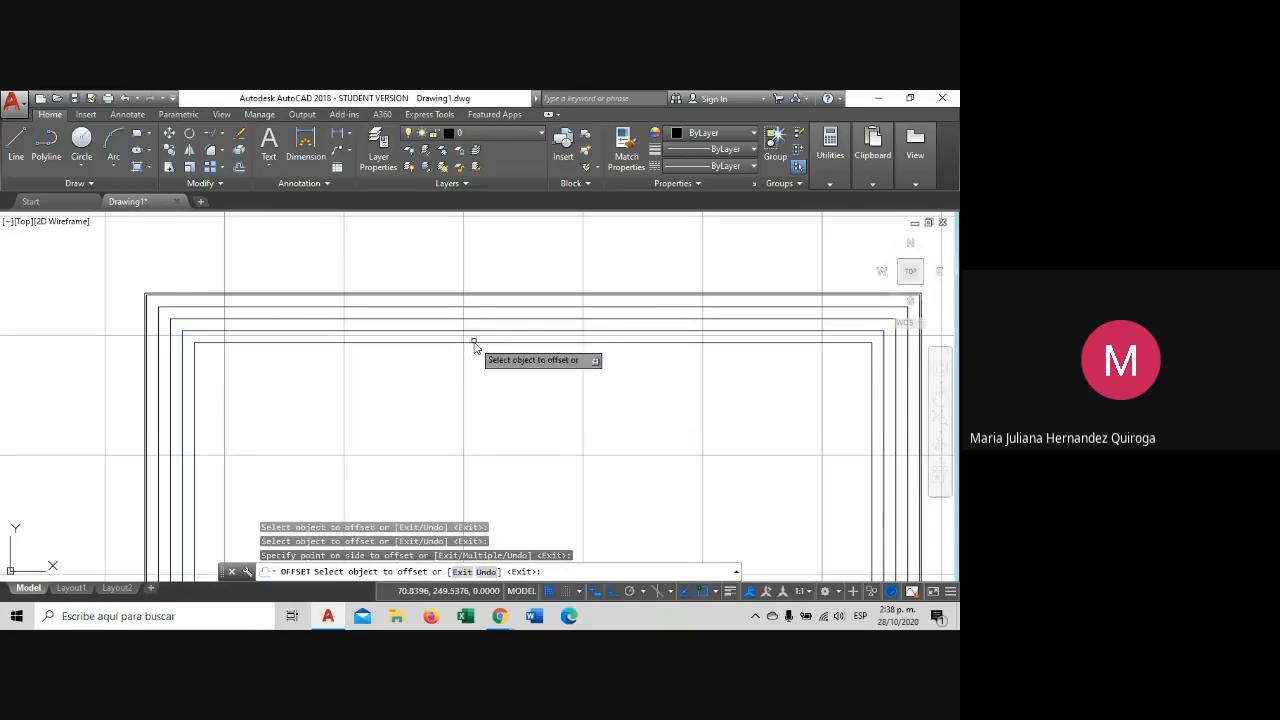
click(474, 343)
click(477, 388)
click(466, 355)
click(471, 382)
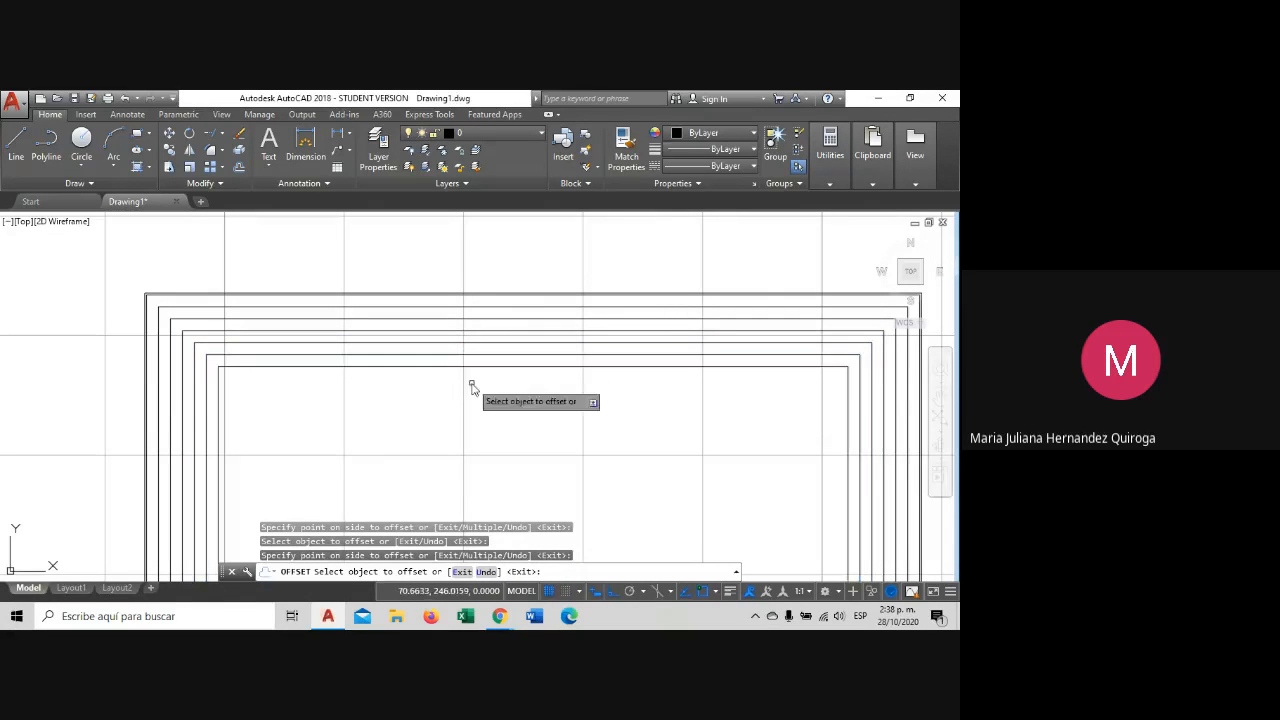
click(474, 370)
click(486, 423)
key(Escape)
scroll(506, 388, down, 5)
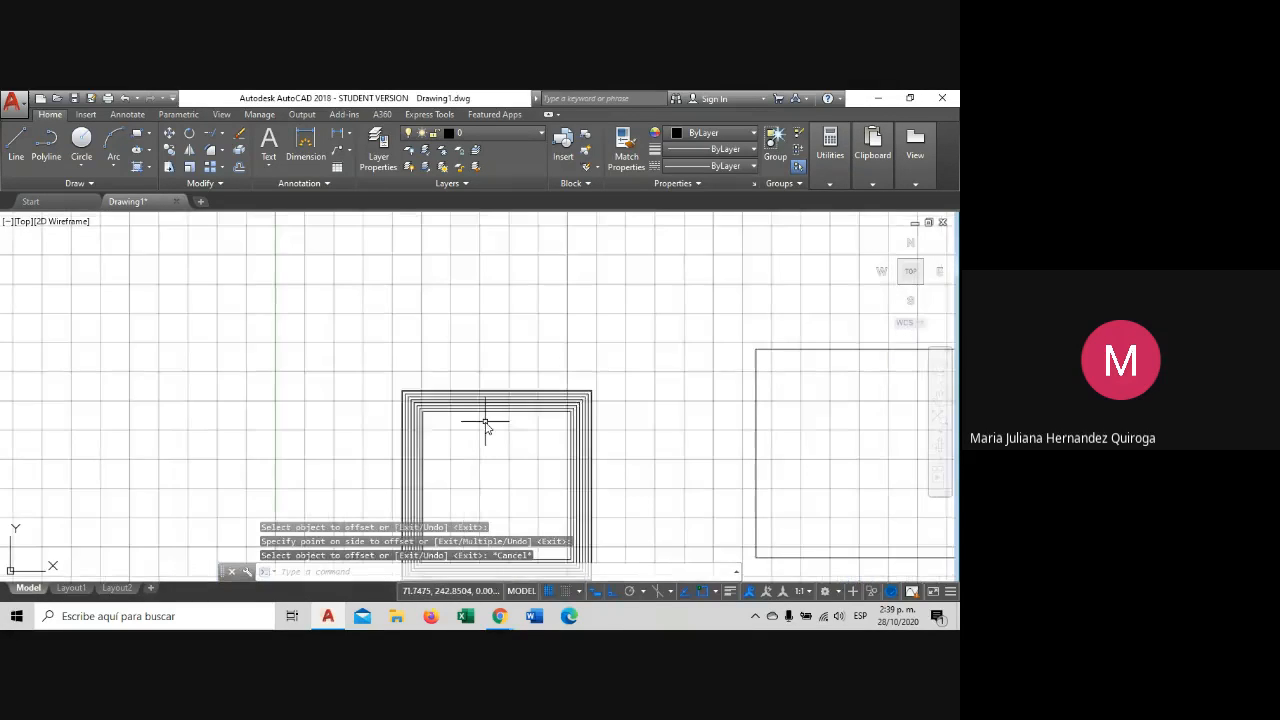
middle_drag(606, 391, 466, 371)
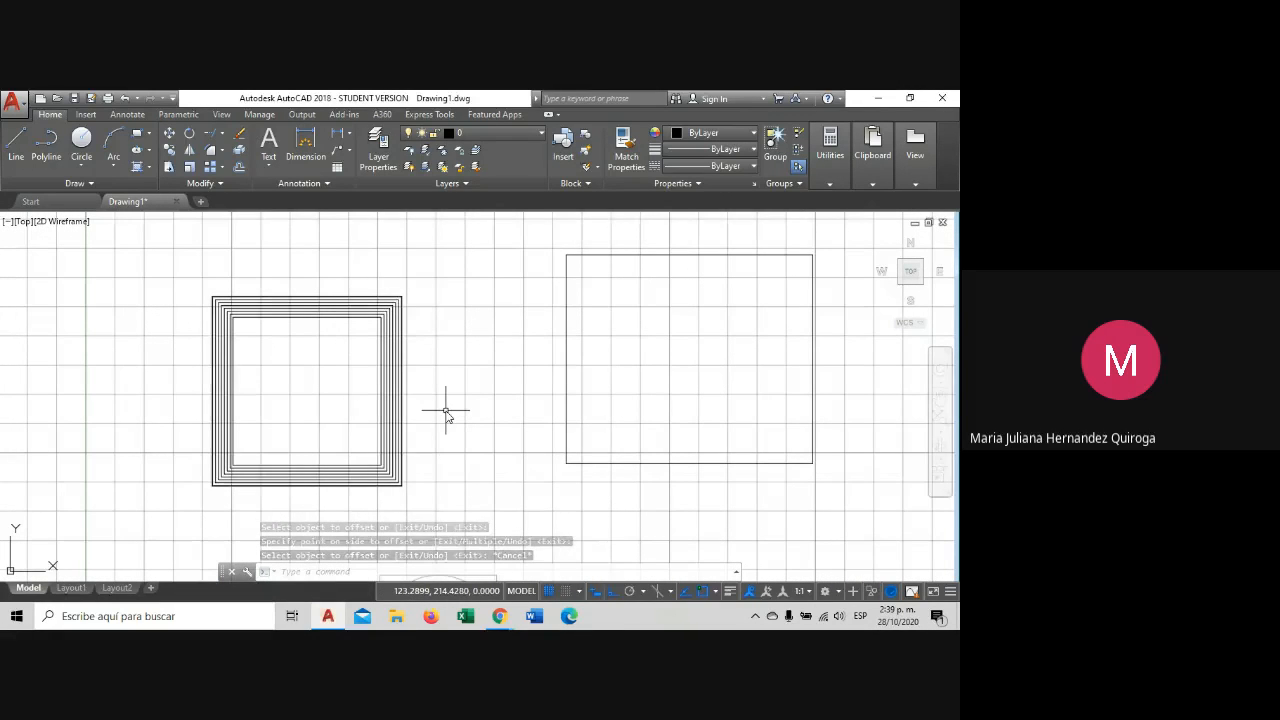
middle_drag(449, 401, 410, 381)
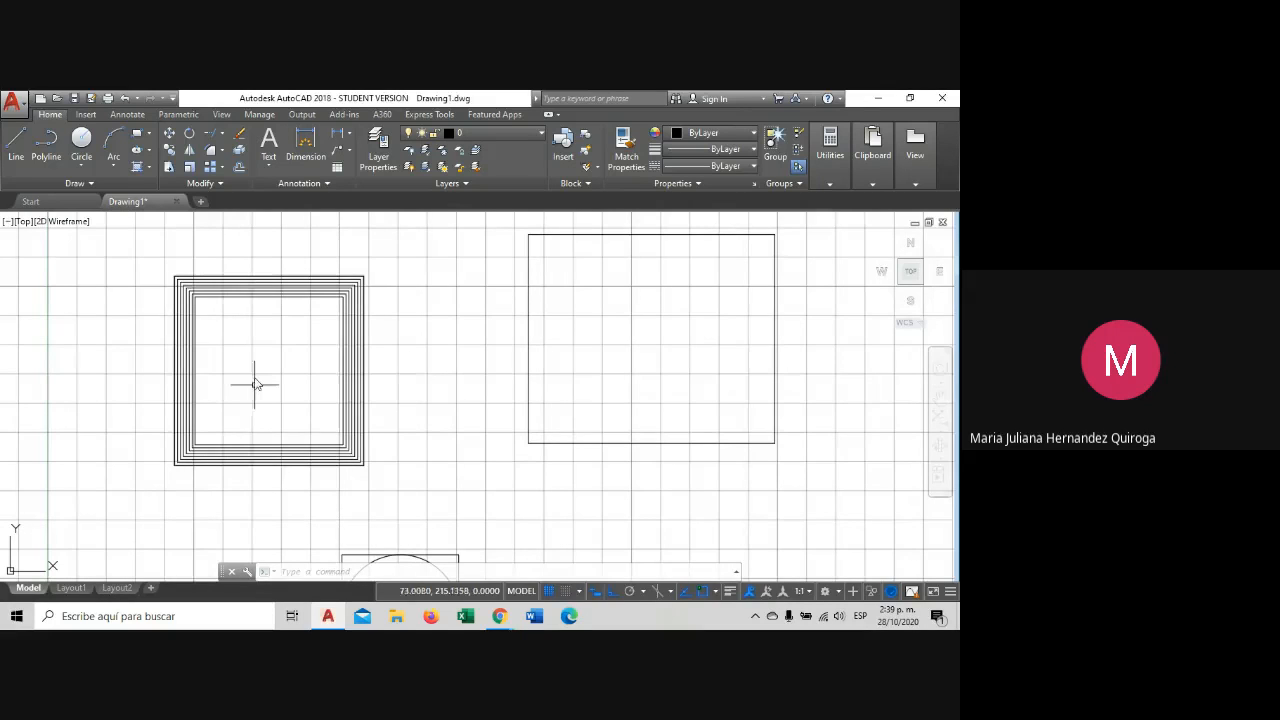
scroll(257, 277, up, 3)
scroll(31, 266, down, 3)
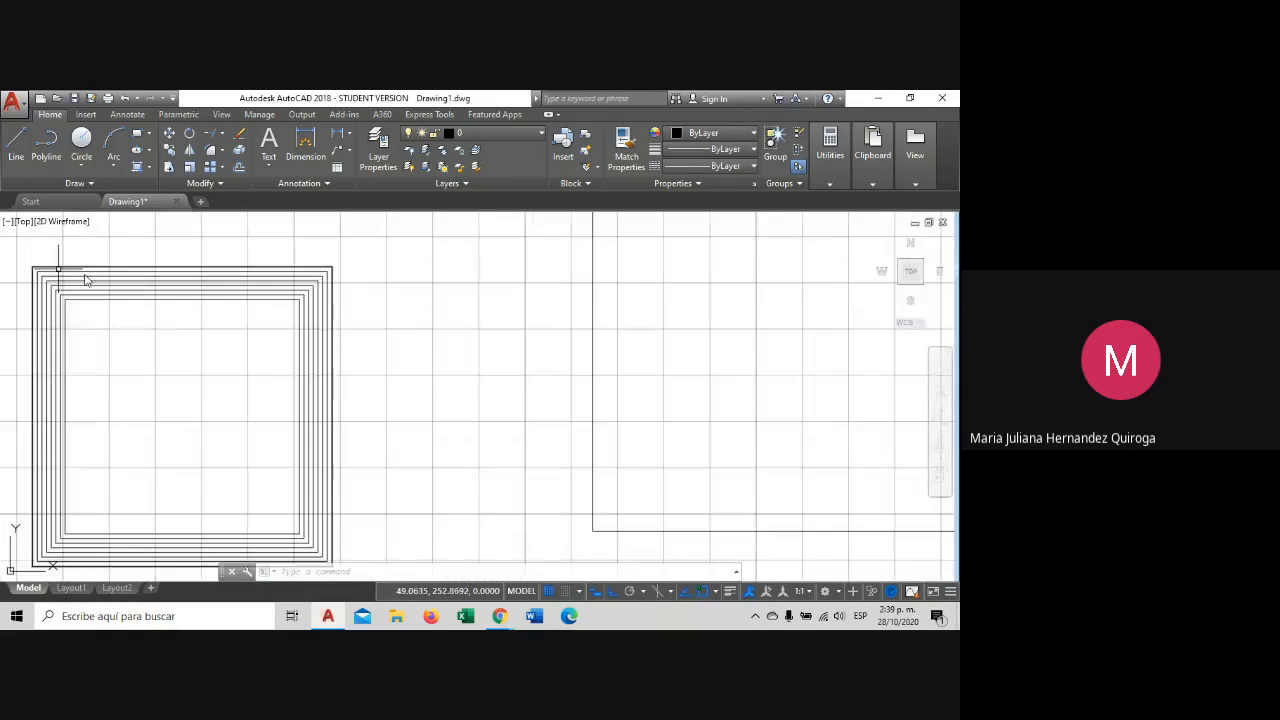
middle_drag(240, 326, 368, 307)
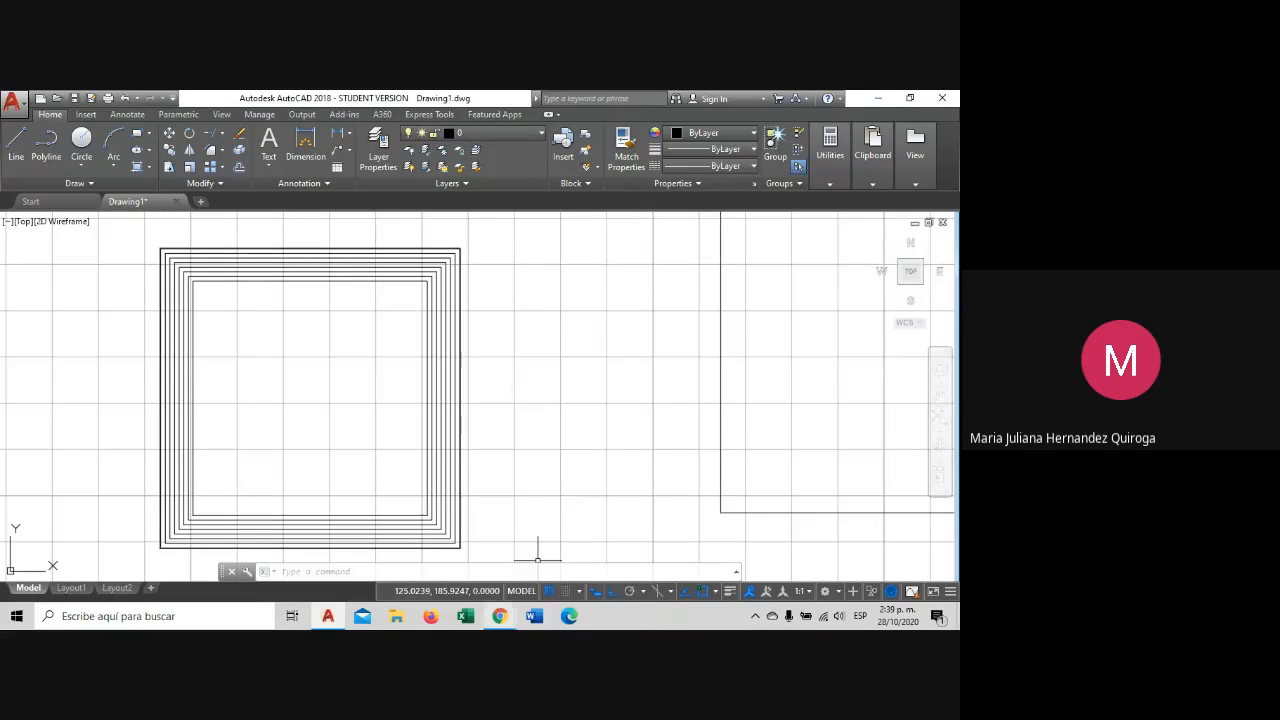
Switch to the Google Meet call, mute the microphone and open the chat messages.
mouse_move(499, 616)
click(450, 564)
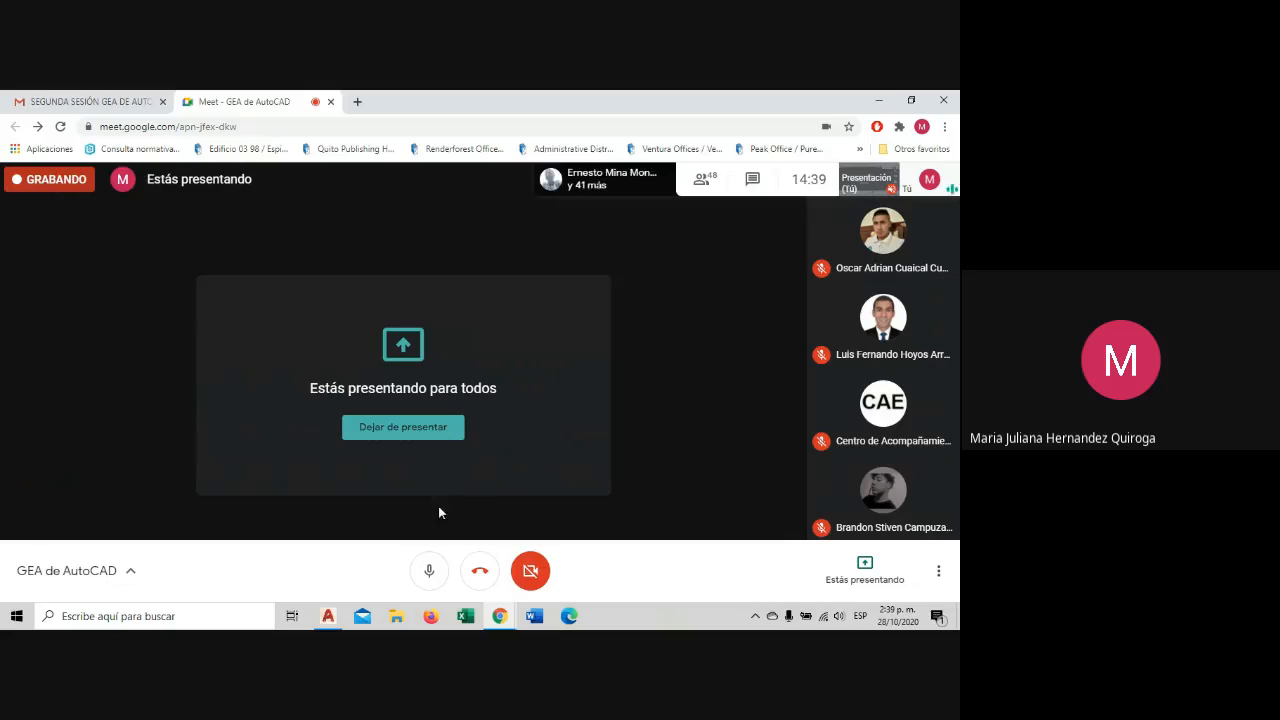
click(428, 576)
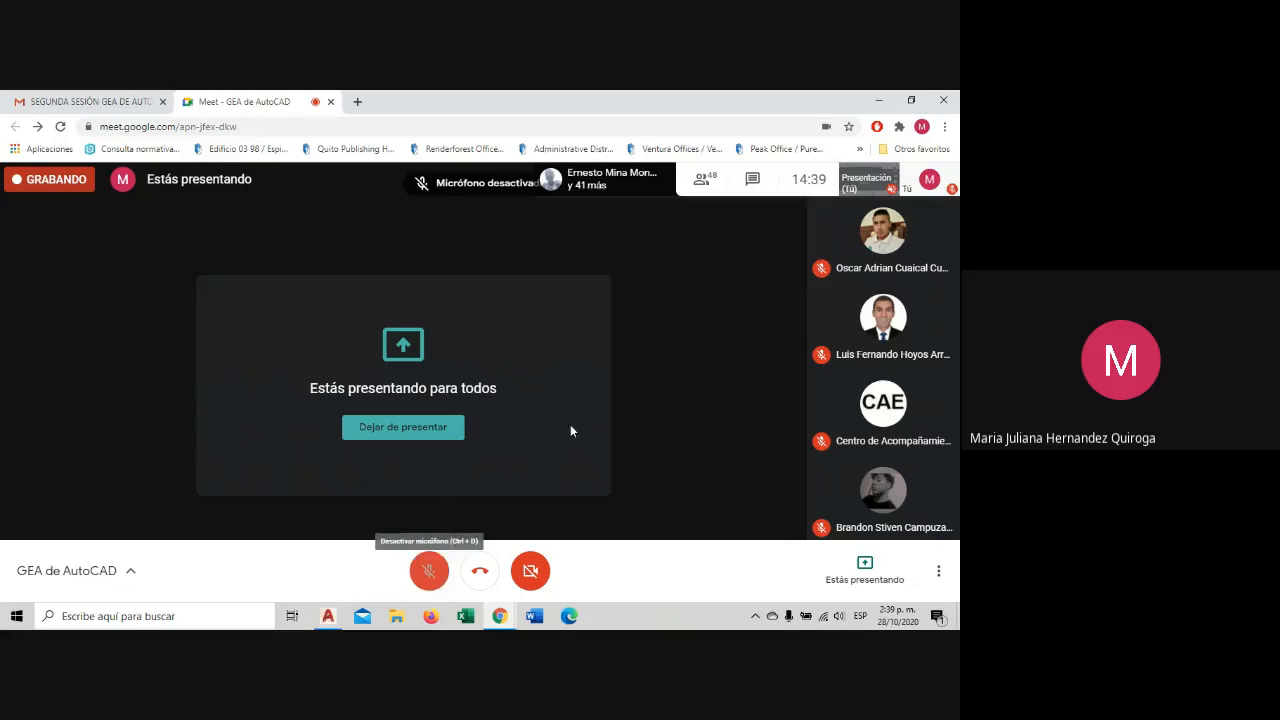
click(752, 179)
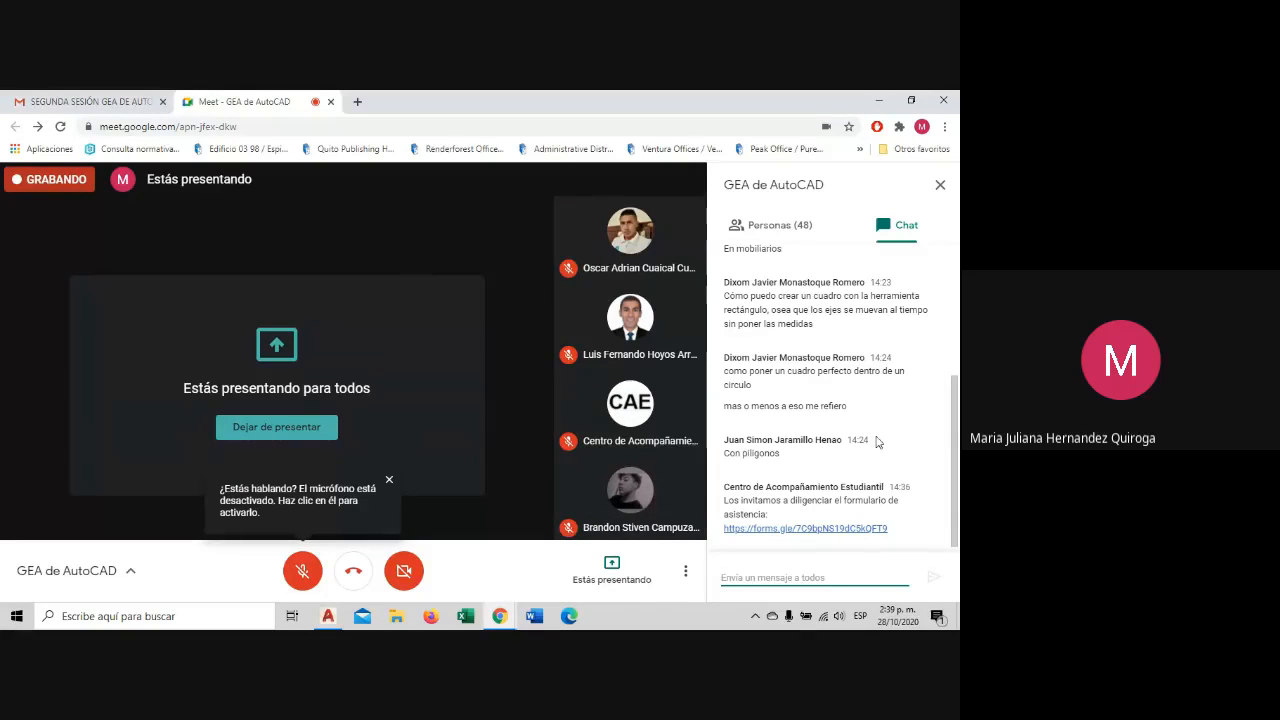
Read the replies in the class chat, leave the microphone unmuted, and close the chat messages.
click(389, 482)
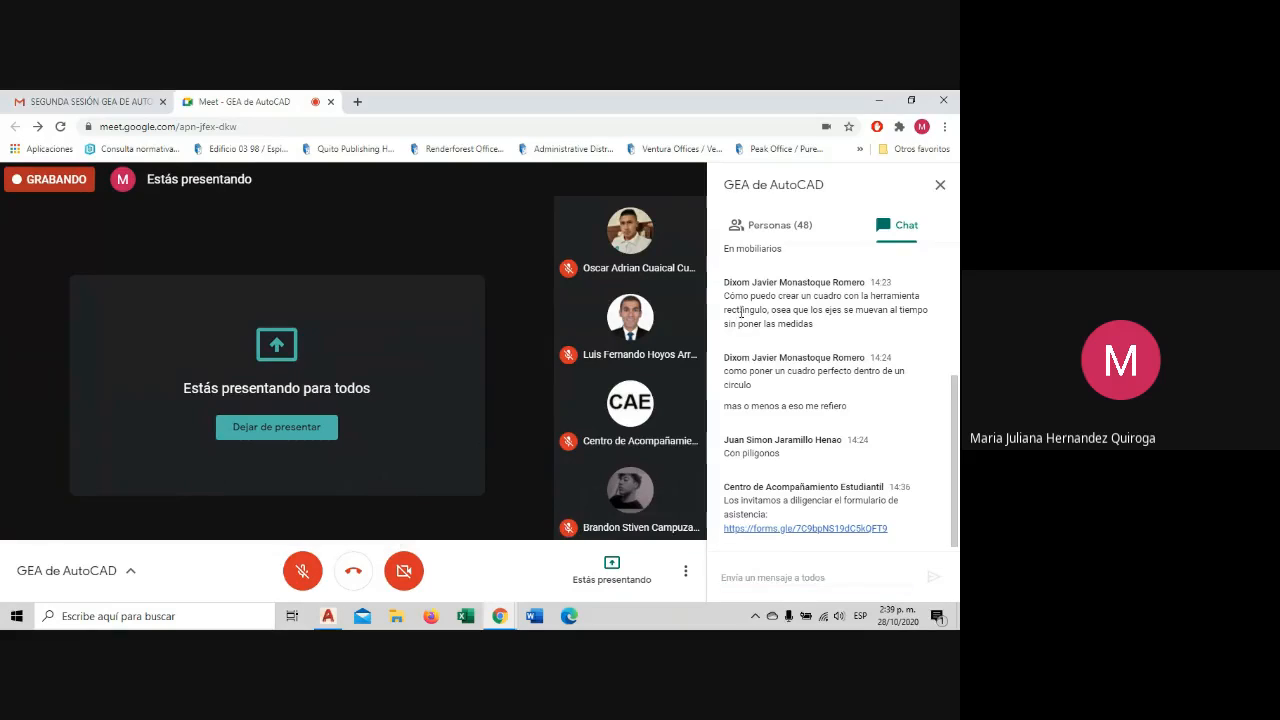
click(314, 574)
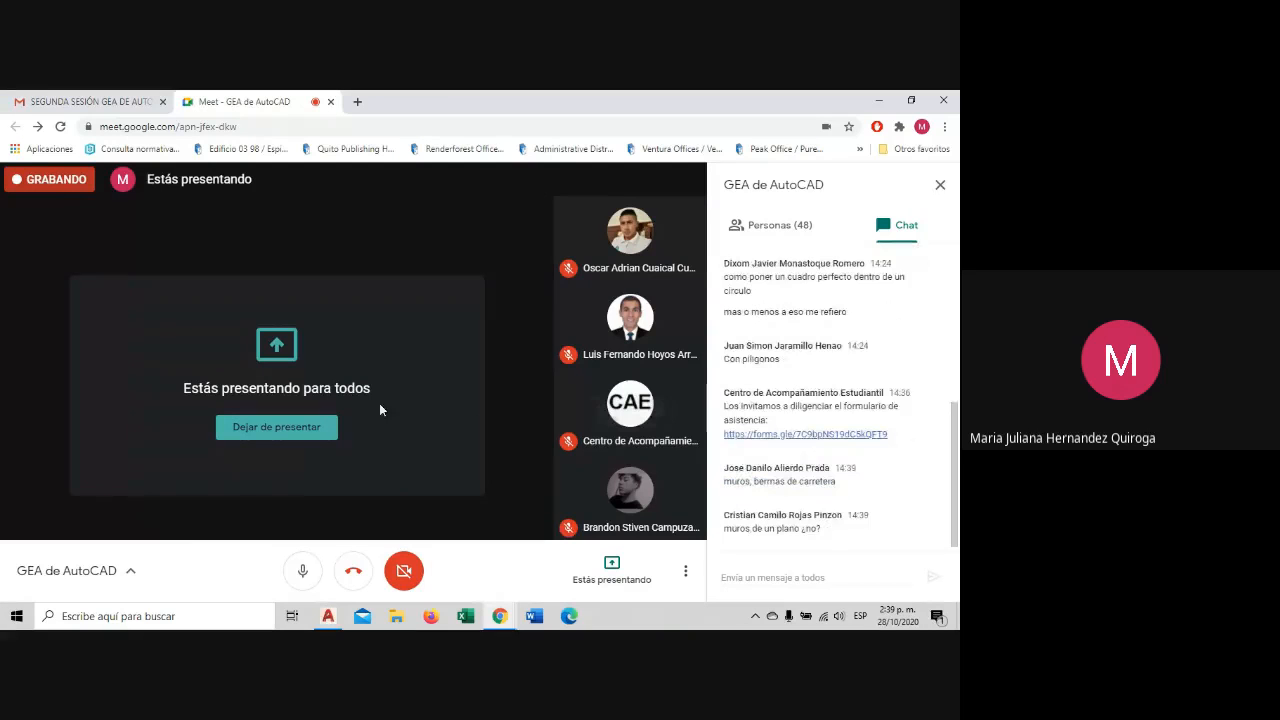
click(300, 572)
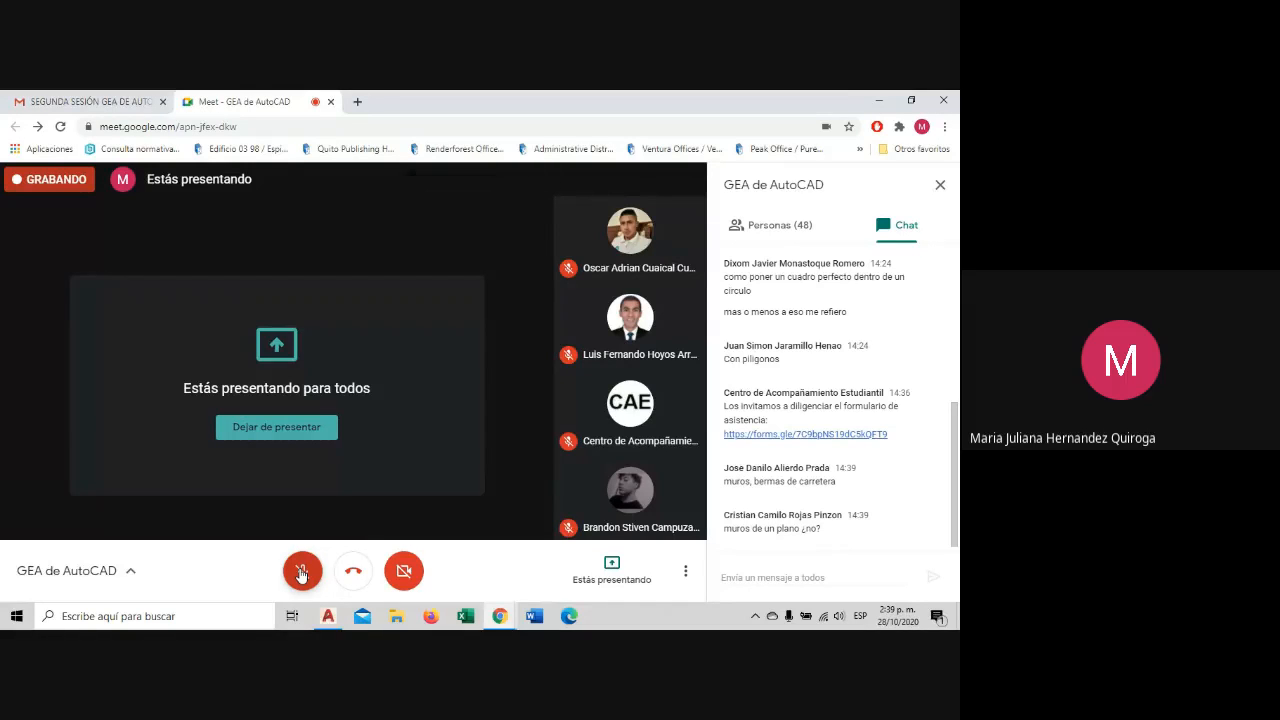
click(301, 572)
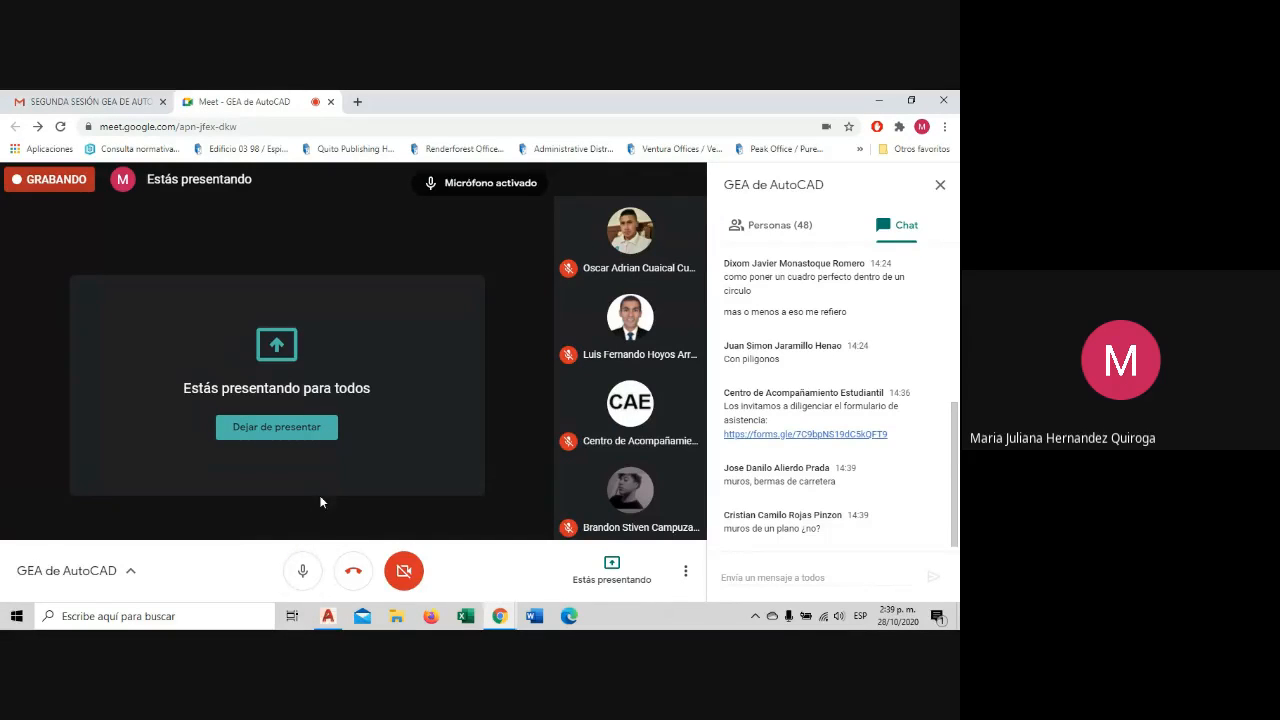
click(306, 571)
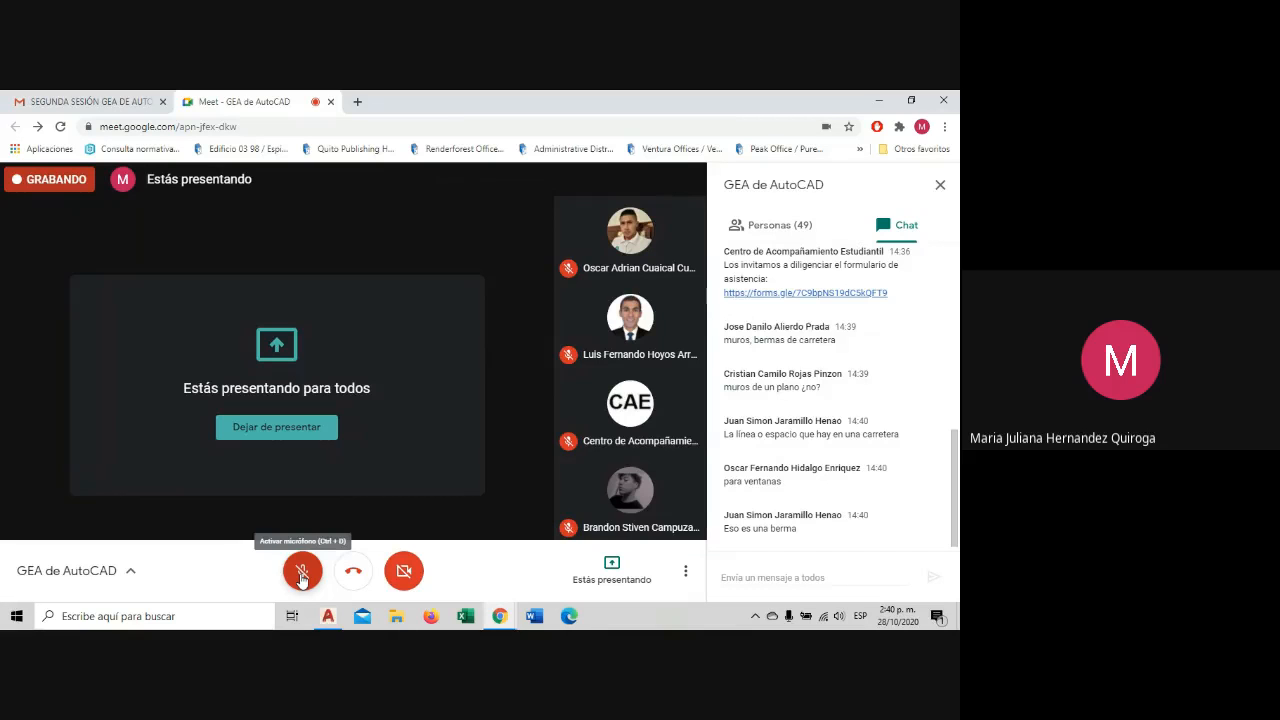
click(302, 574)
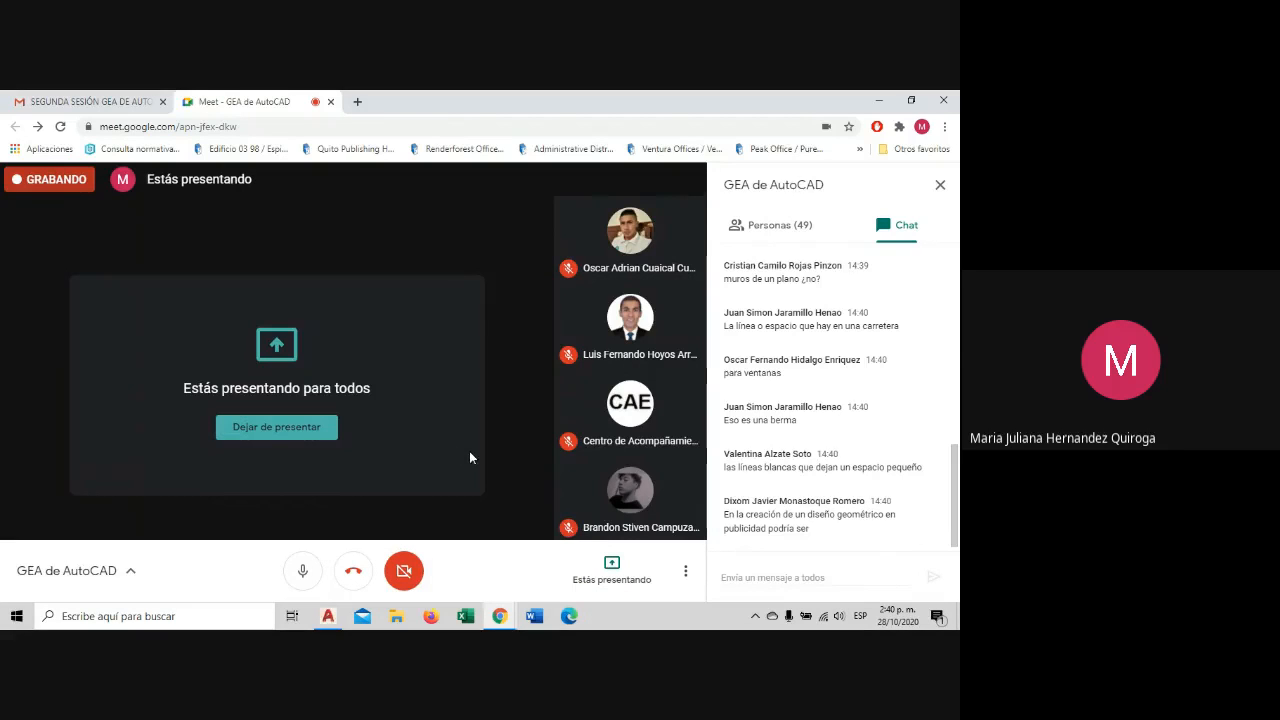
click(940, 184)
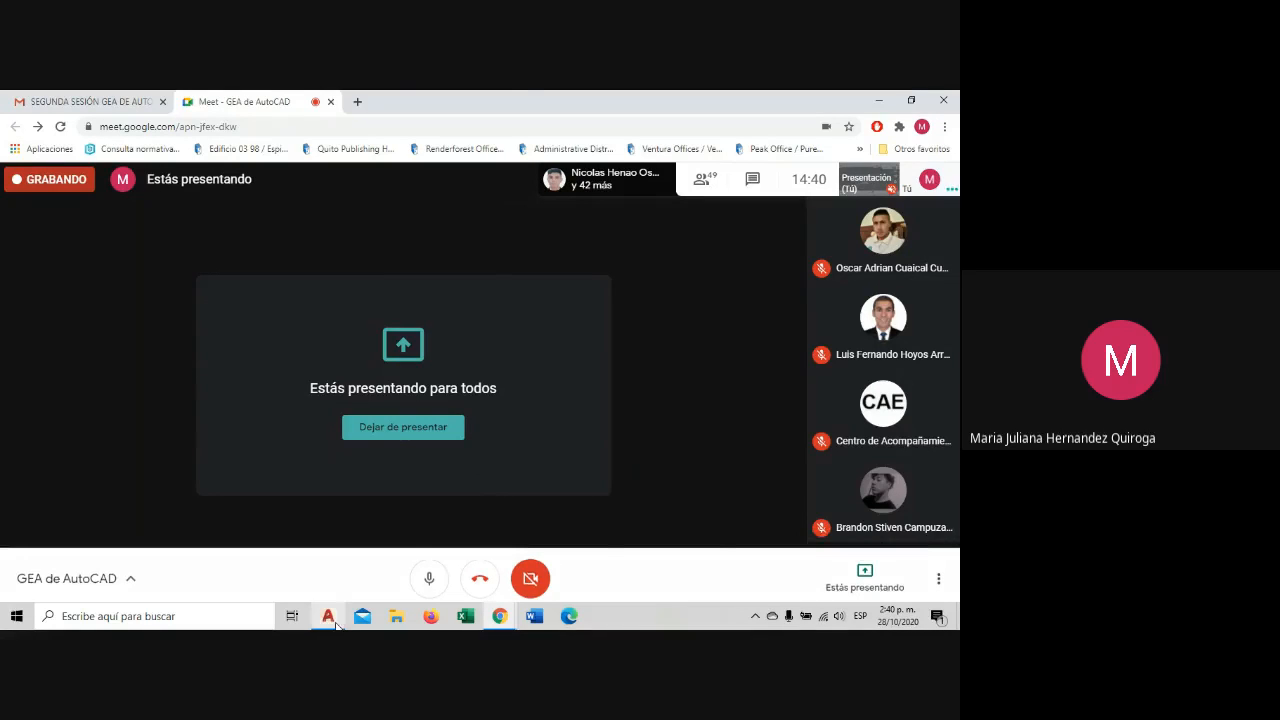
Switch to AutoCAD and draw a polyline from the right rectangle's lower-left corner through its top edge's midpoint to its lower-right corner.
key(alt+Tab)
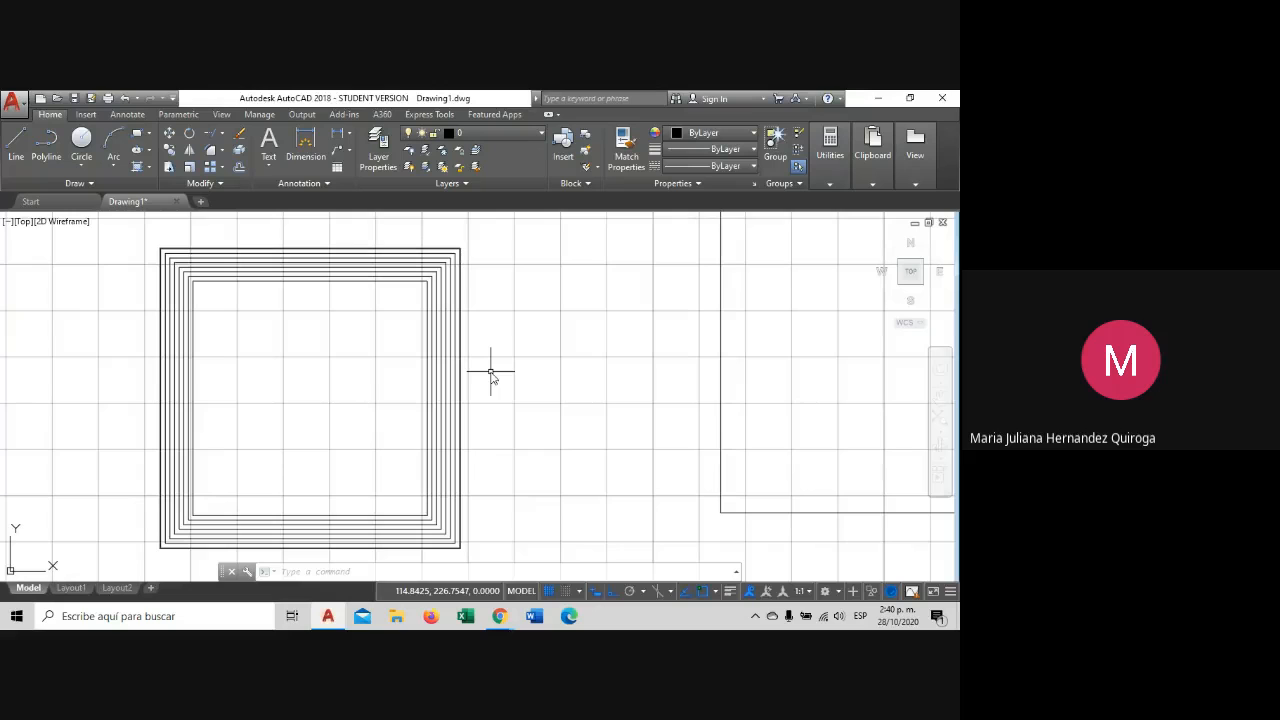
scroll(490, 373, down, 2)
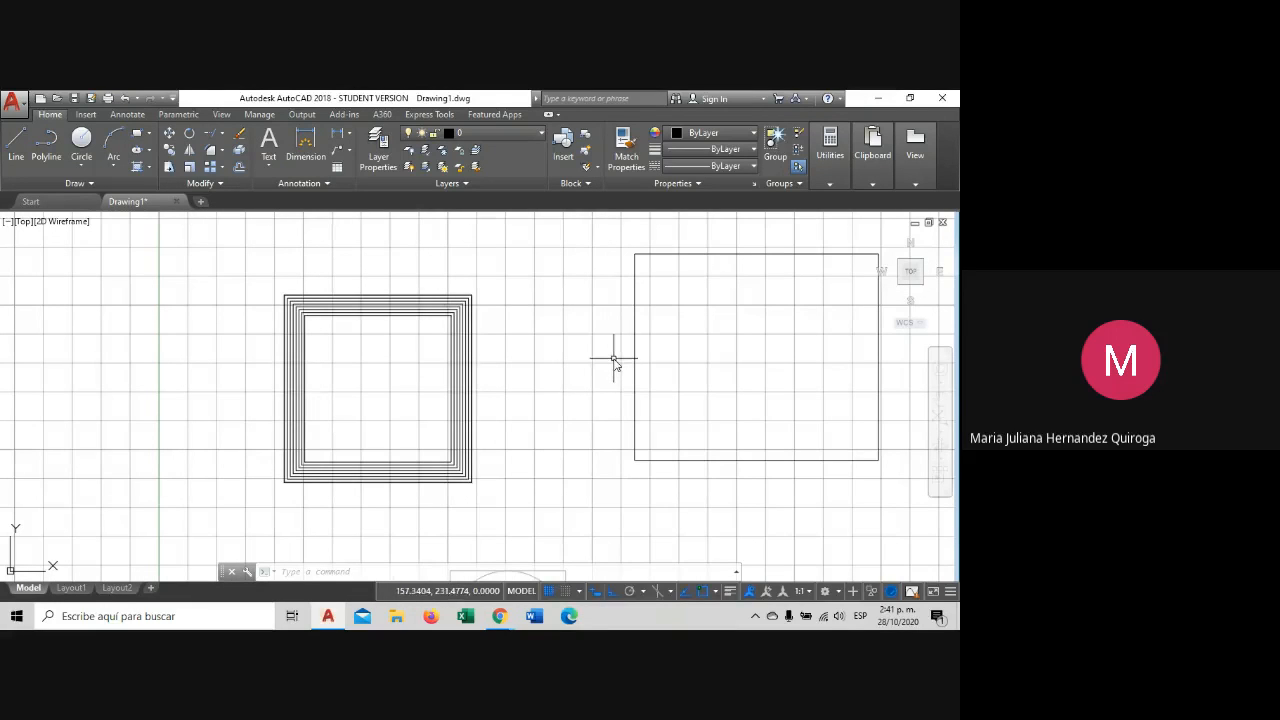
middle_drag(623, 357, 224, 386)
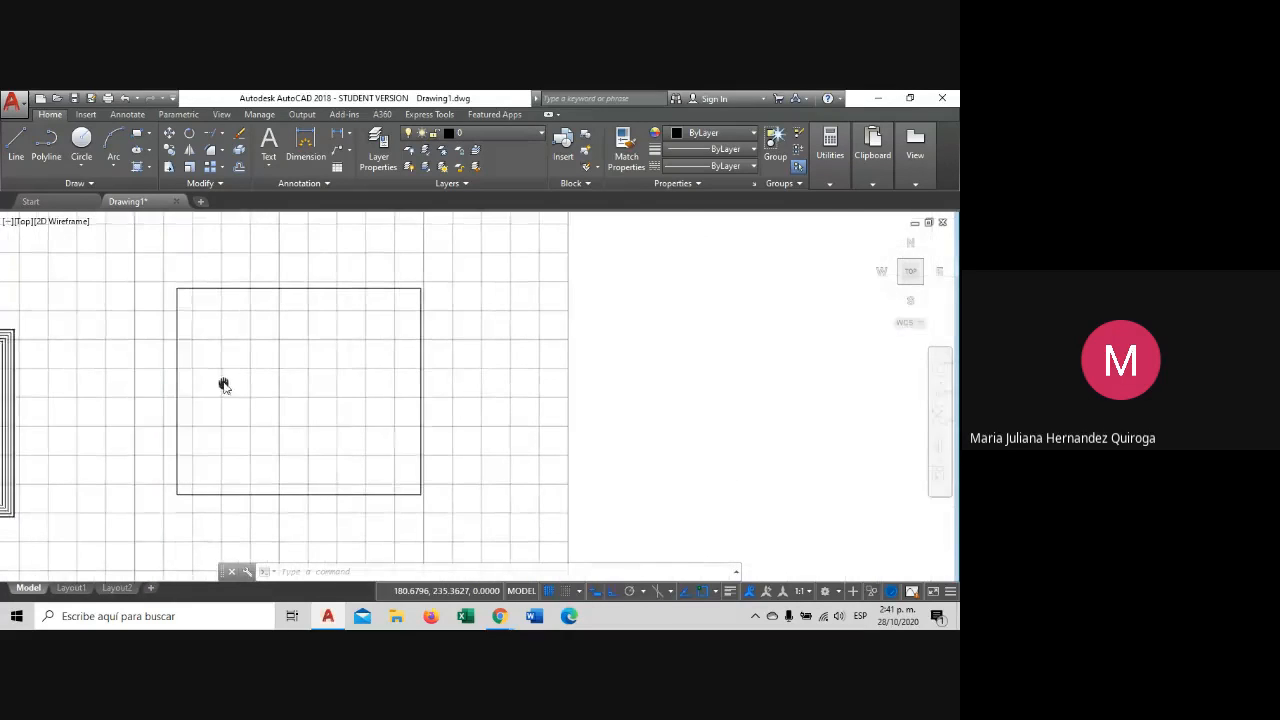
scroll(224, 386, down, 6)
middle_drag(354, 435, 280, 424)
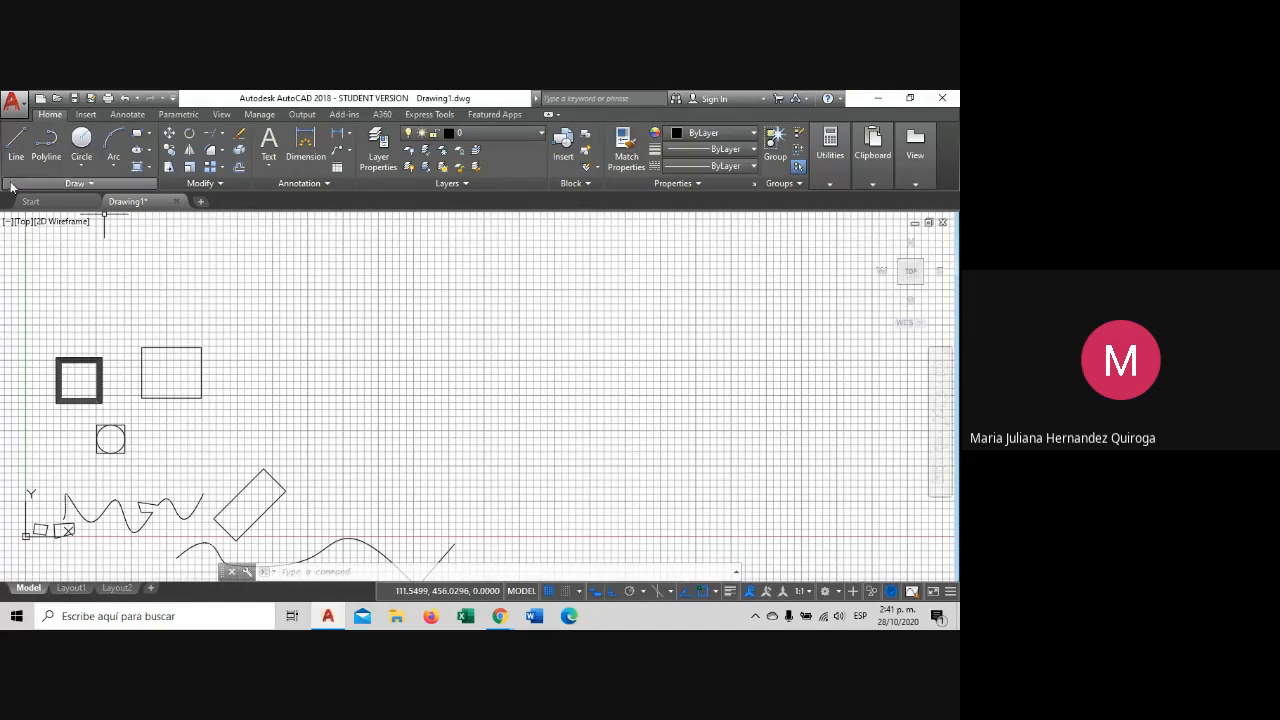
click(46, 145)
click(142, 397)
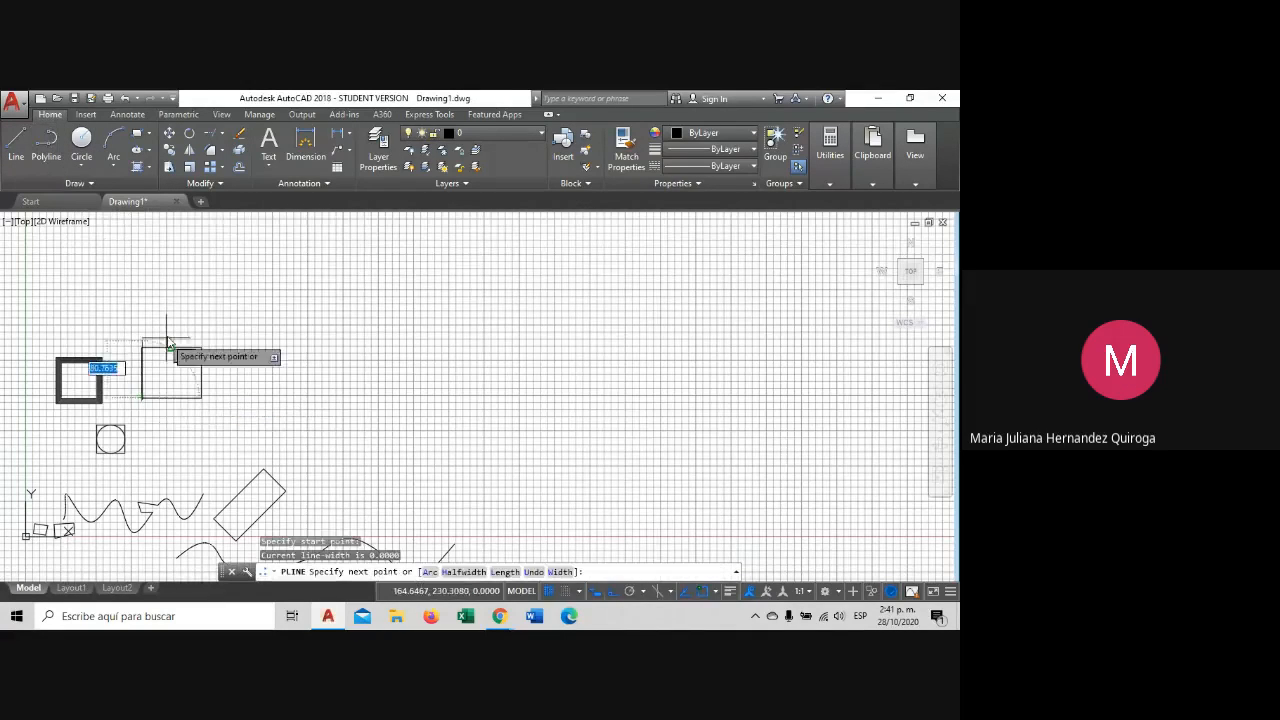
click(171, 348)
click(201, 397)
key(Escape)
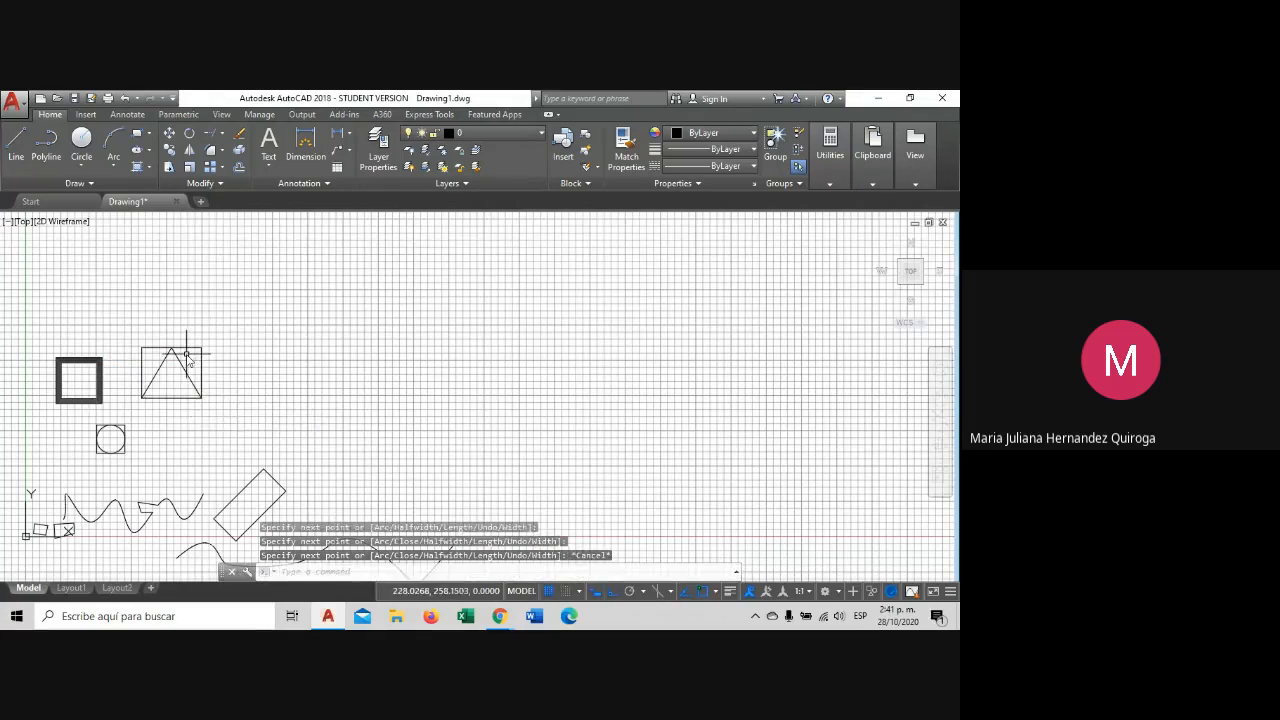
Try to trim the rectangle's edges outside the triangle, and undo the Trim command.
scroll(185, 355, up, 2)
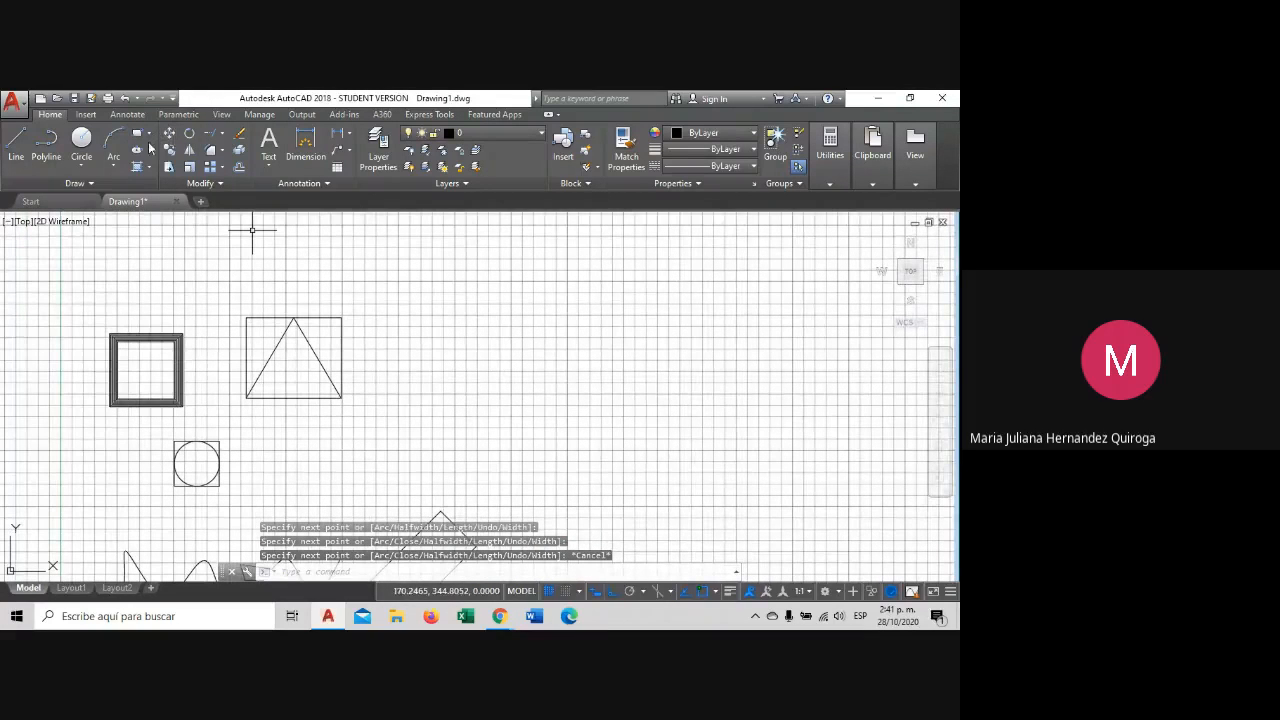
text(TR)
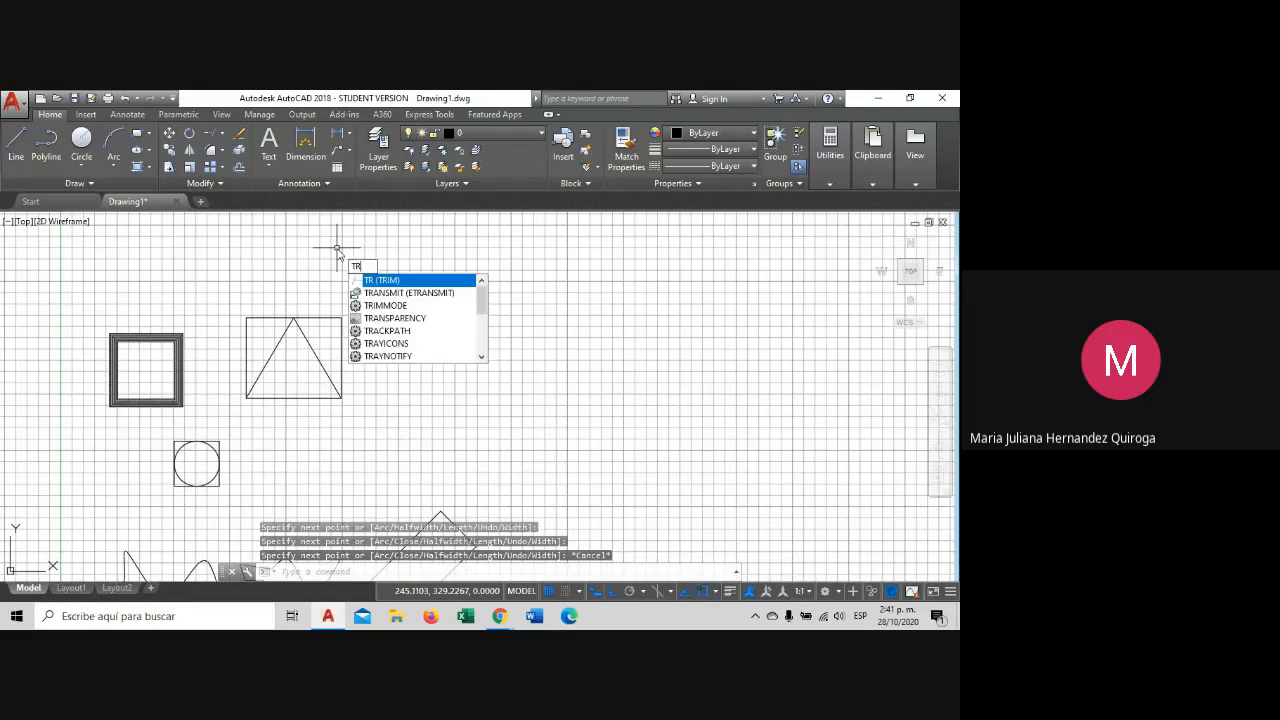
key(Return)
key(Return)
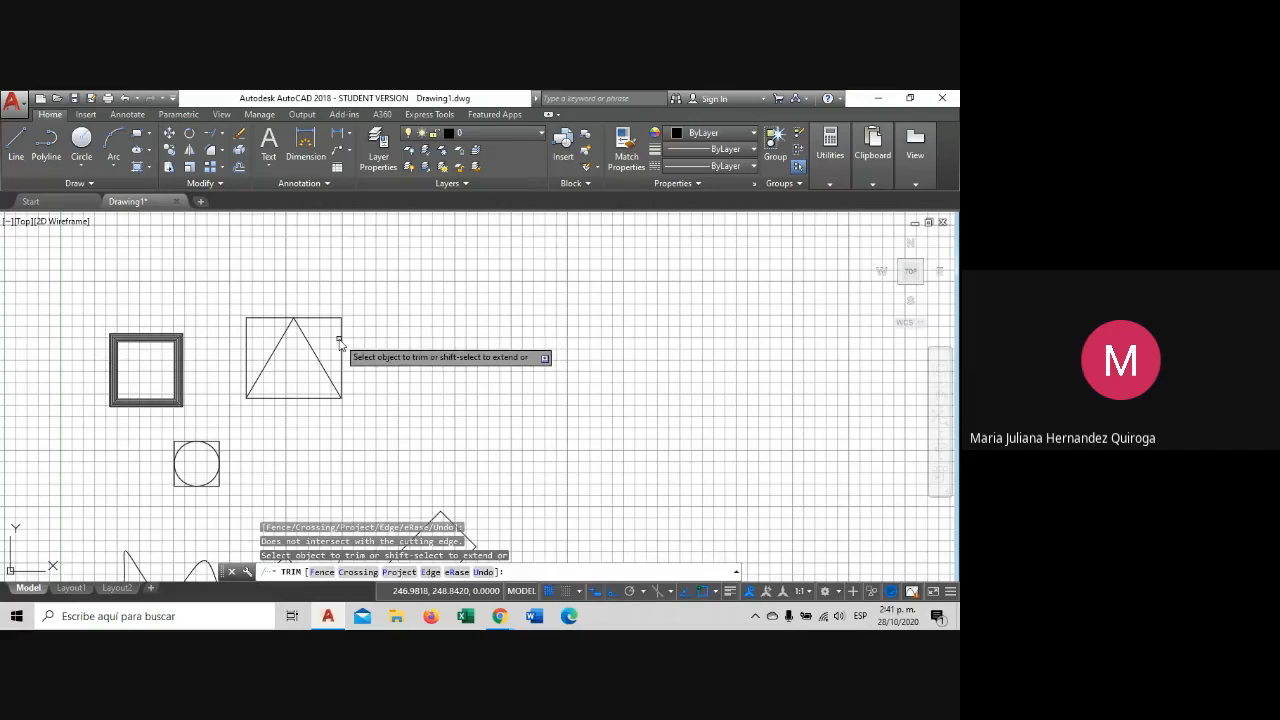
click(342, 340)
click(328, 350)
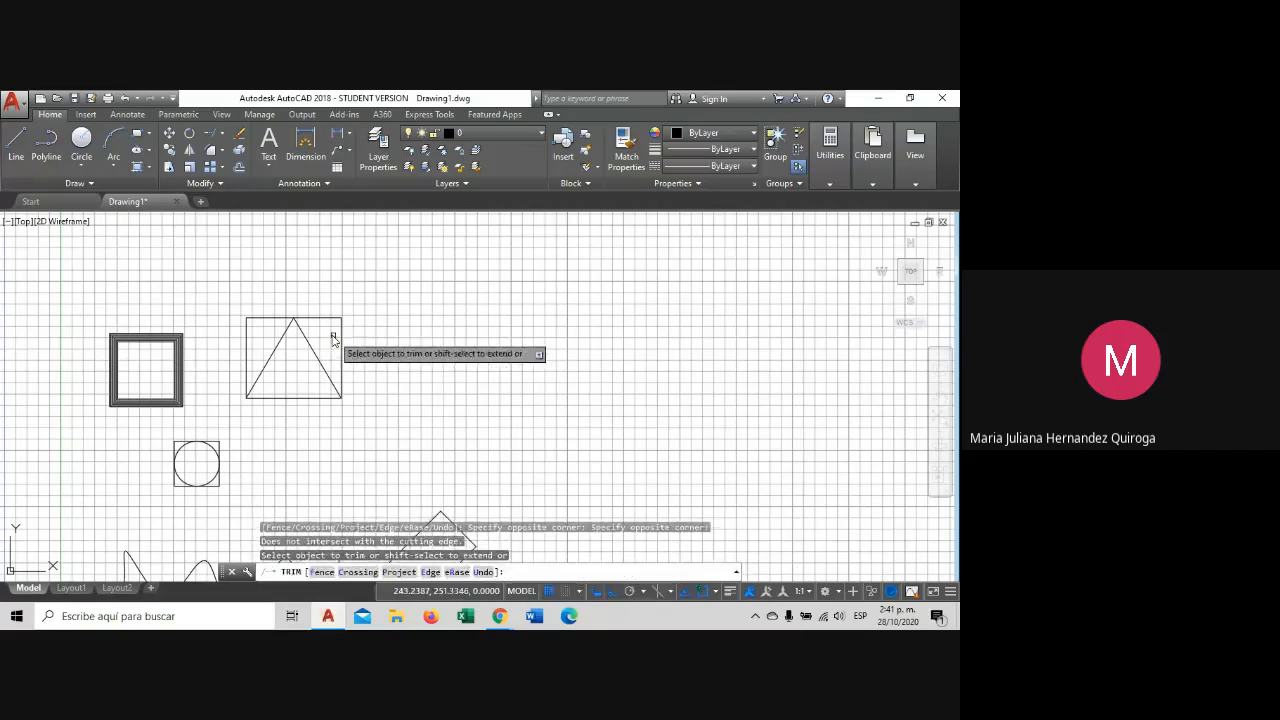
click(279, 289)
click(259, 348)
key(Escape)
text(u)
key(Return)
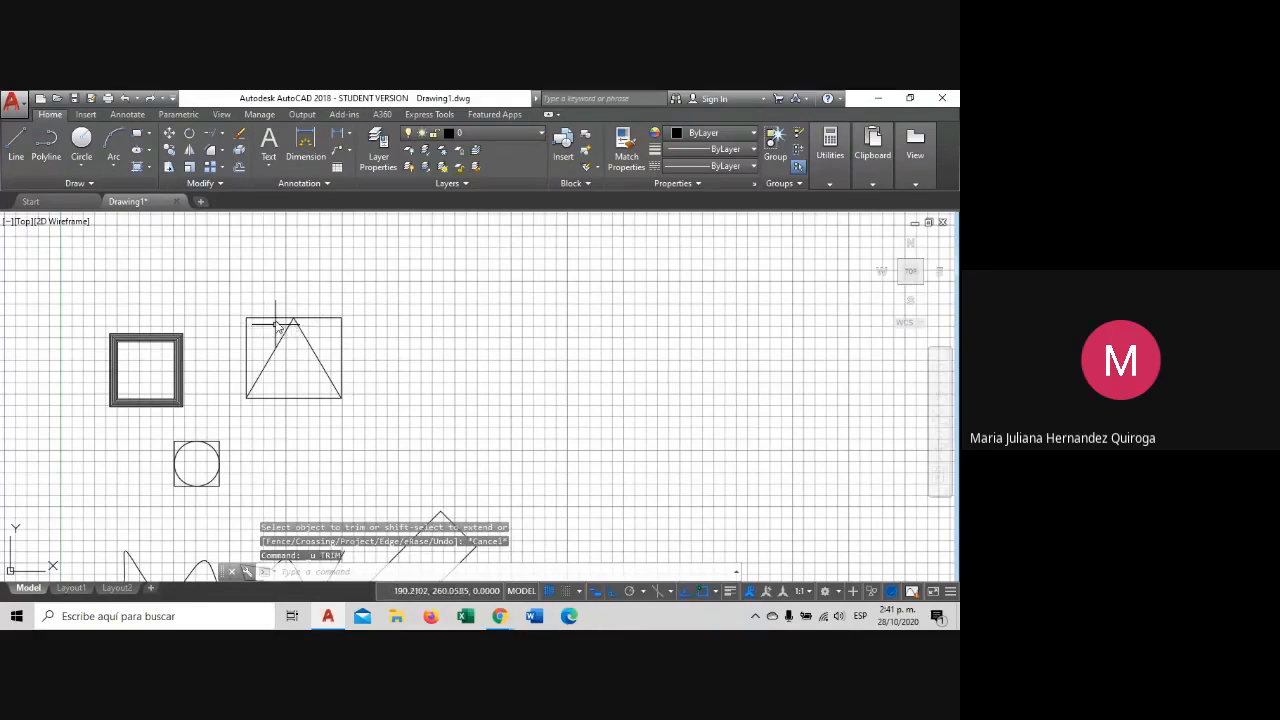
Delete the top, left and right edges of the rectangle surrounding the triangle.
scroll(277, 295, down, 2)
scroll(111, 340, up, 2)
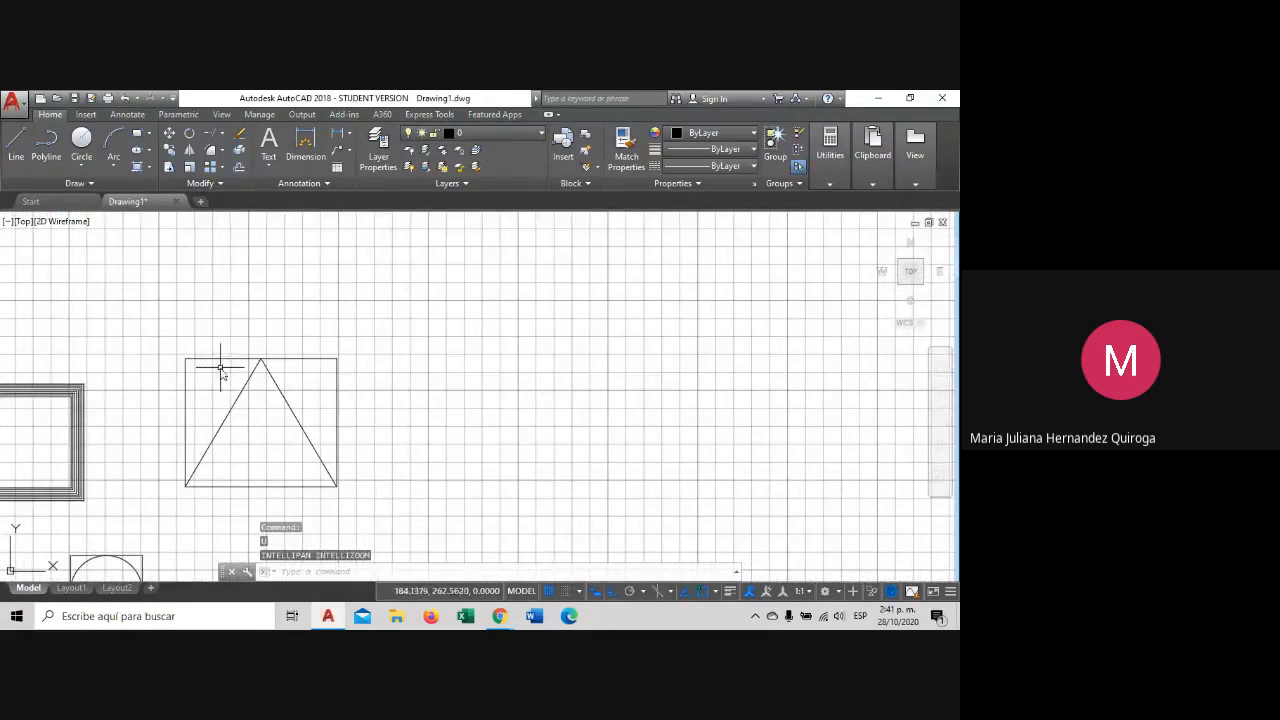
click(344, 404)
click(323, 340)
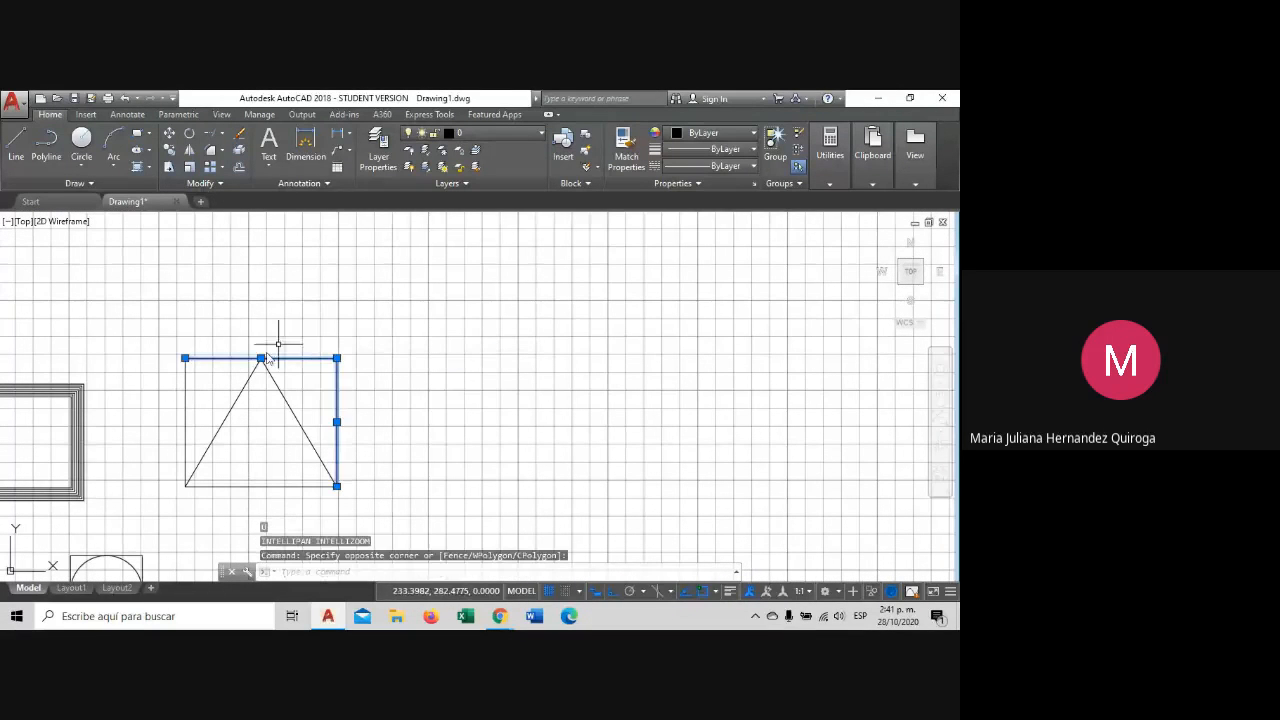
click(177, 398)
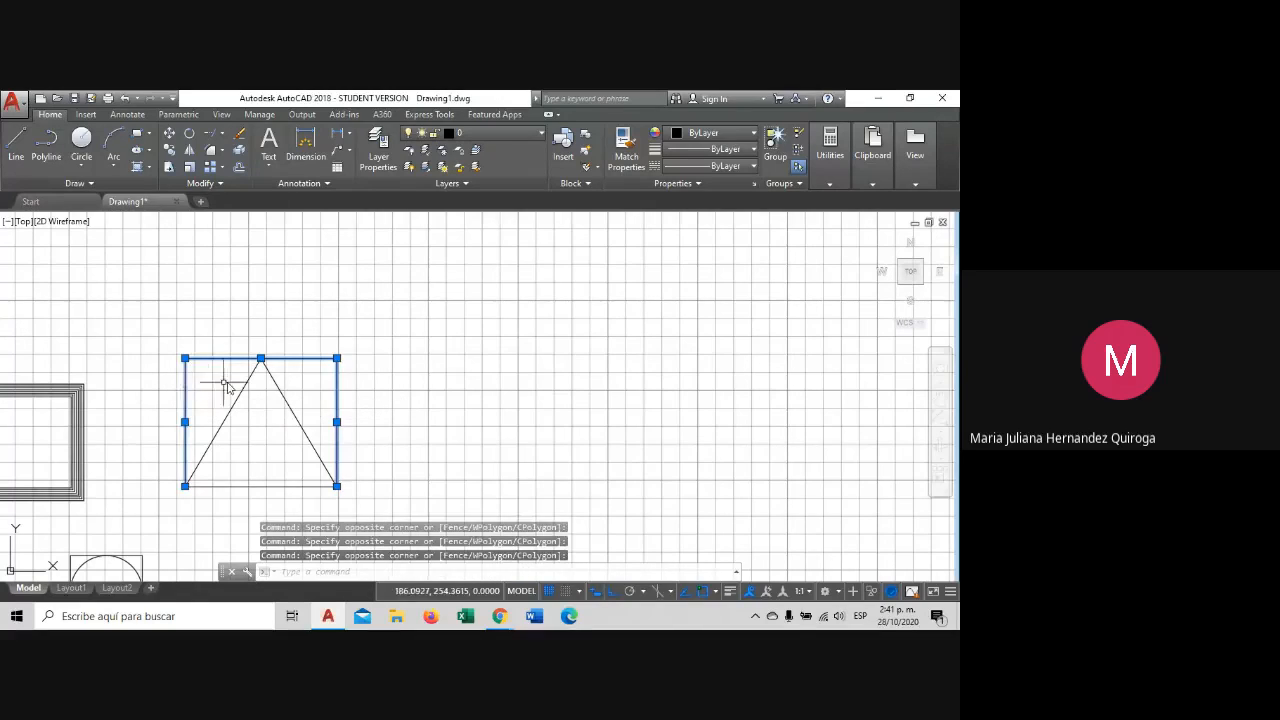
key(Delete)
Join the triangle's two sloping sides and its base line into a single polyline.
click(351, 506)
click(171, 329)
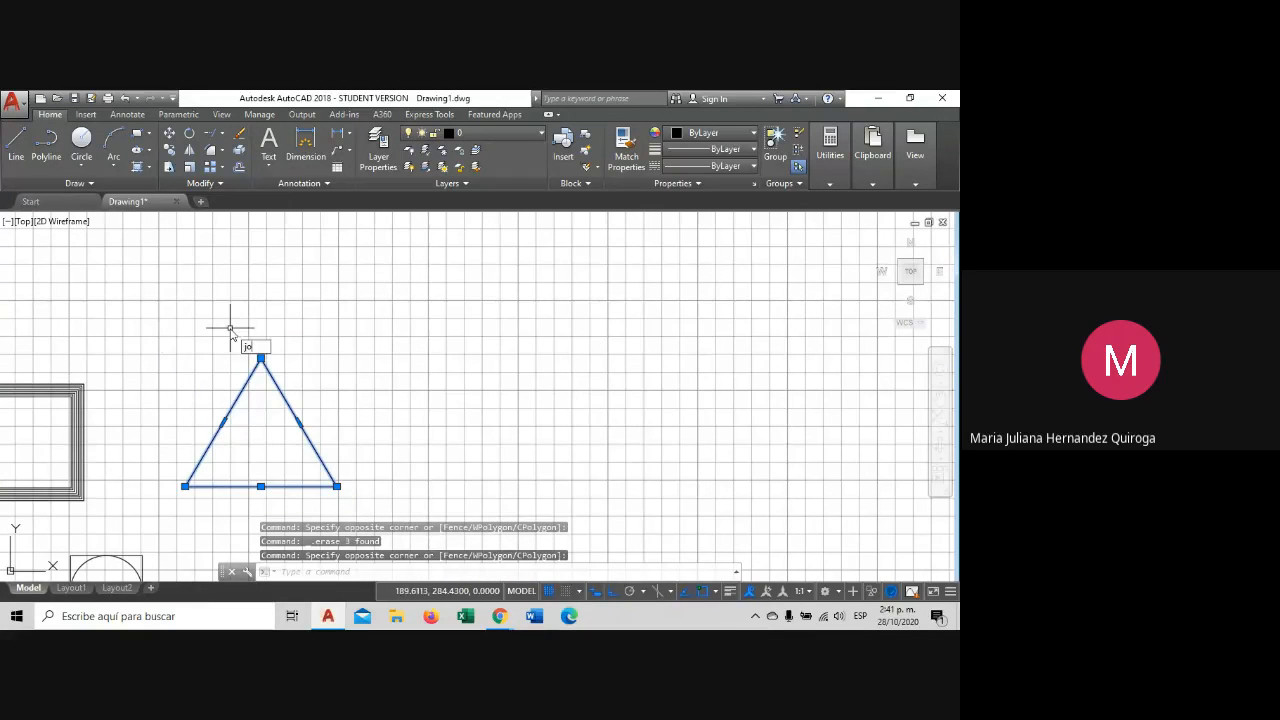
click(273, 366)
middle_drag(289, 373, 413, 316)
click(413, 318)
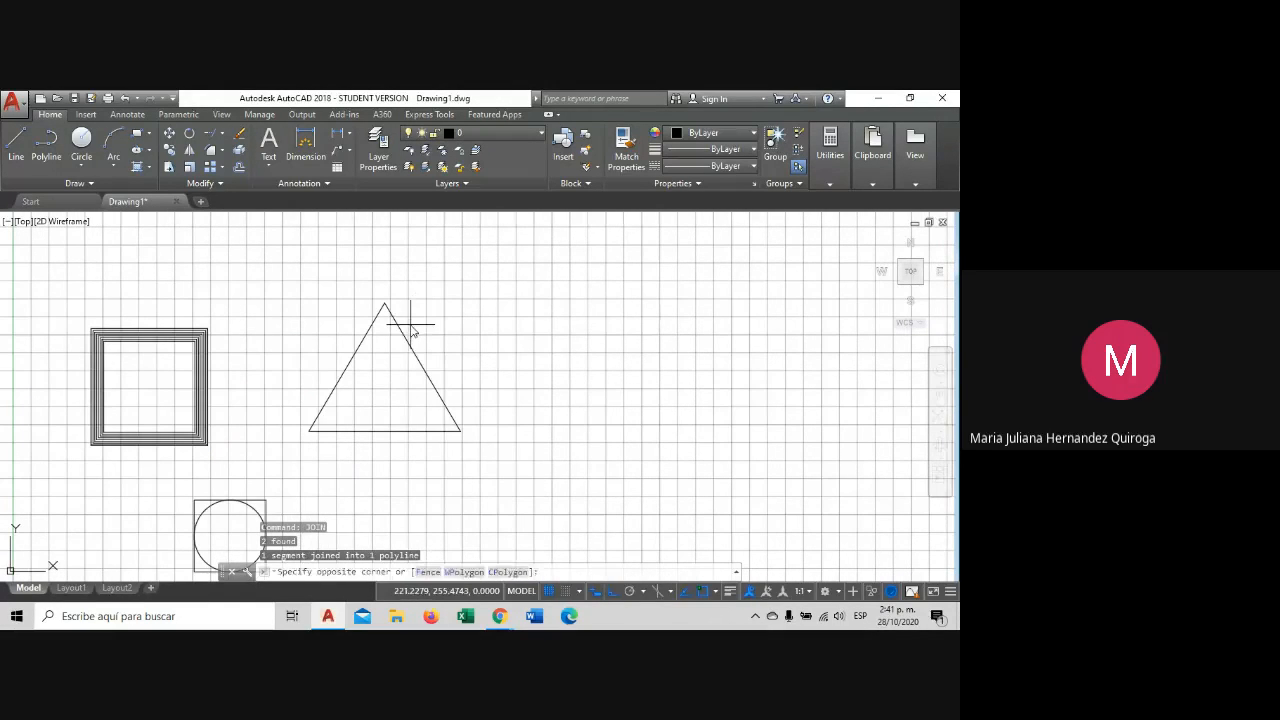
click(372, 383)
key(Escape)
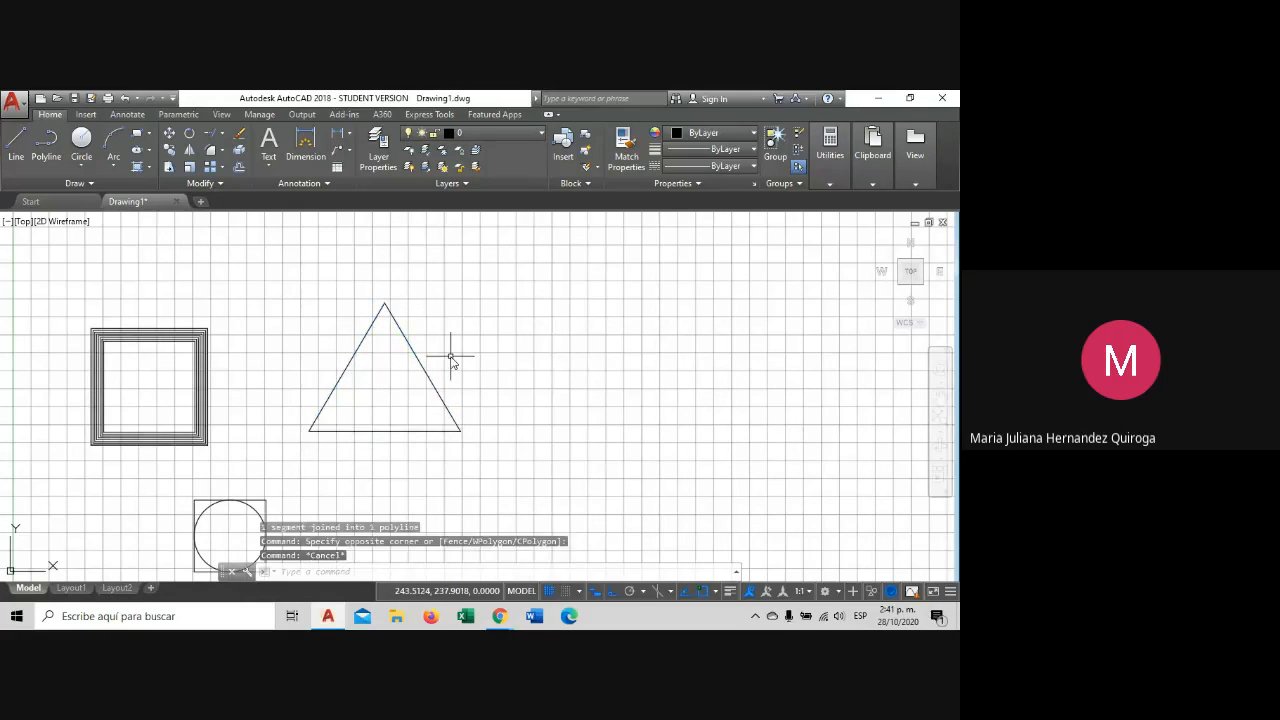
scroll(450, 357, down, 2)
middle_drag(420, 357, 353, 362)
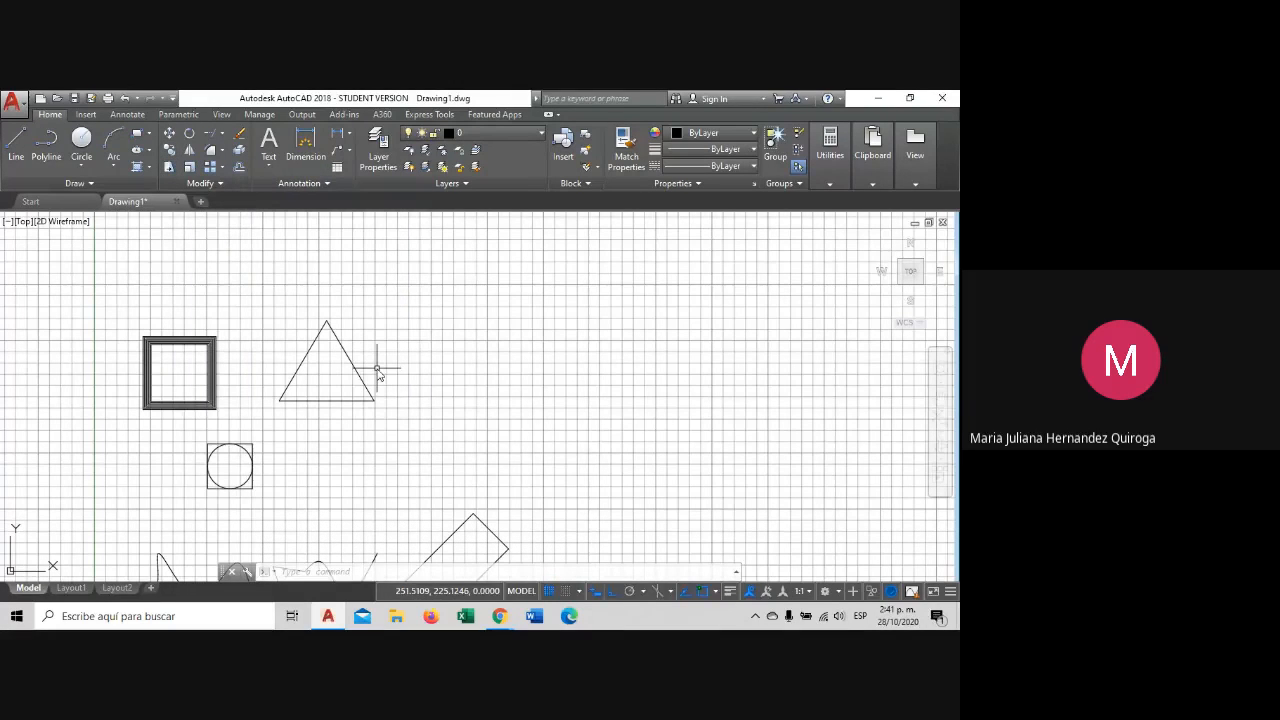
text(CO)
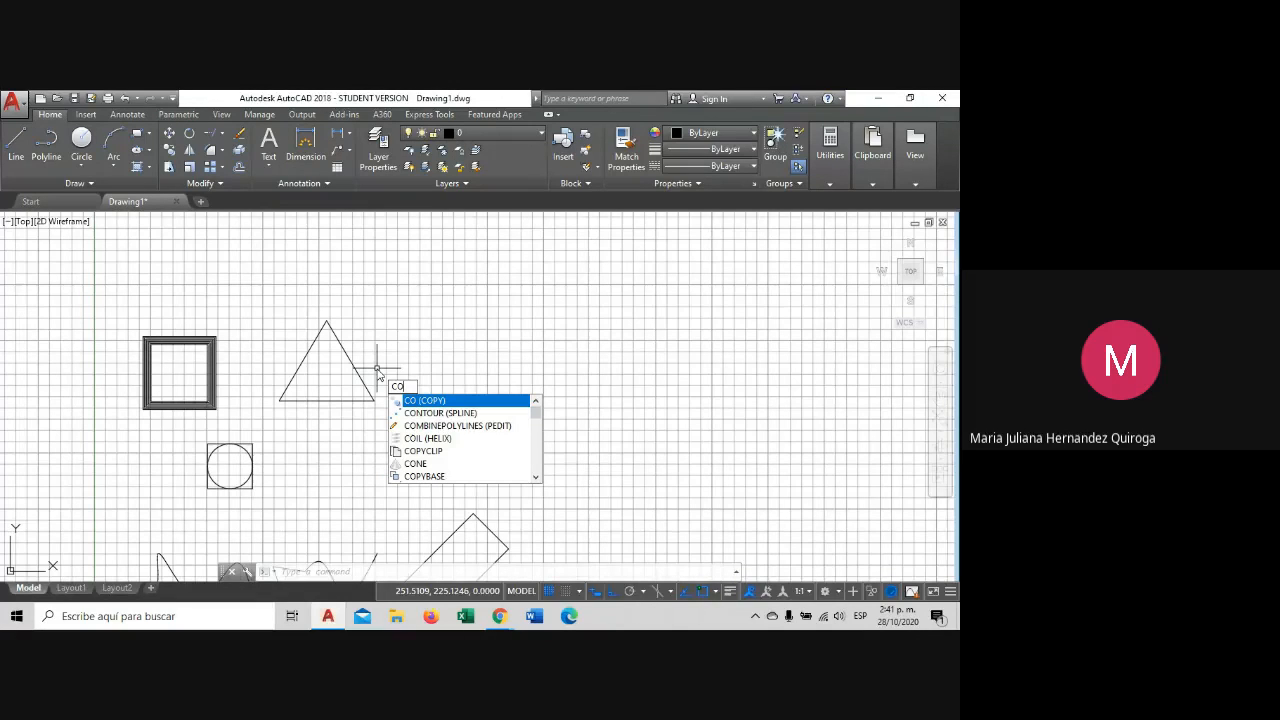
key(Escape)
key(Escape)
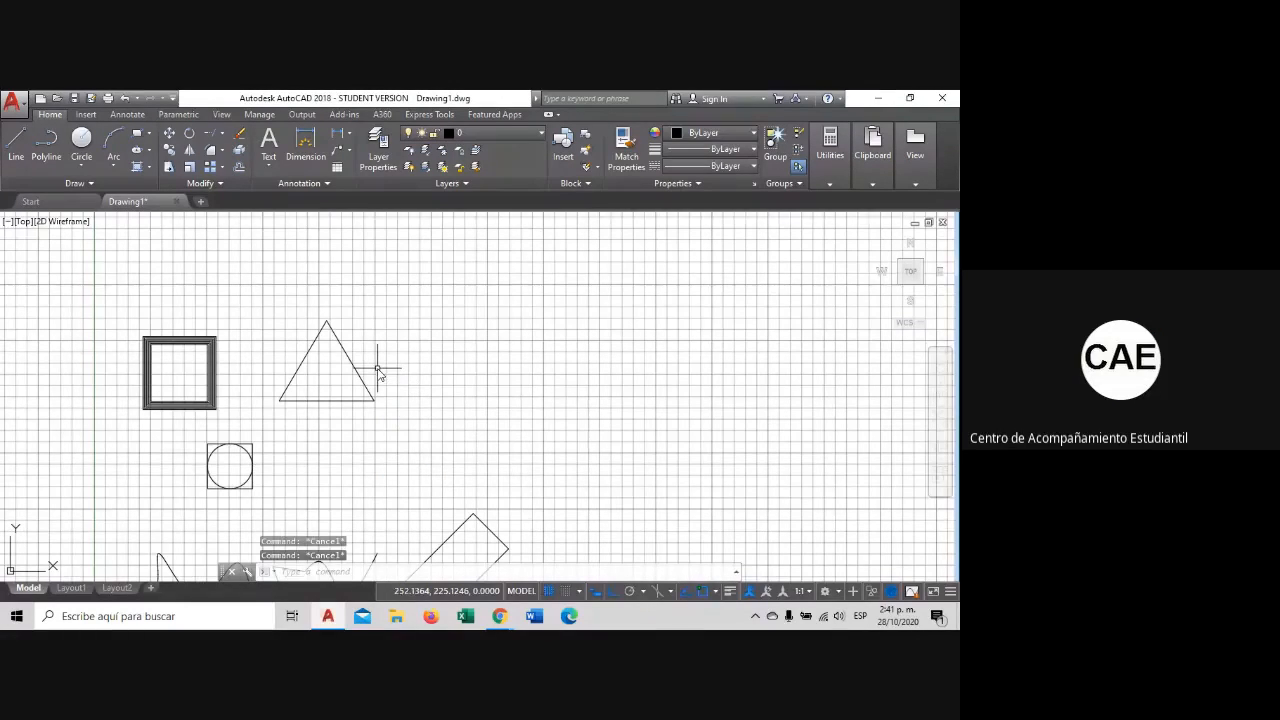
middle_drag(378, 372, 360, 366)
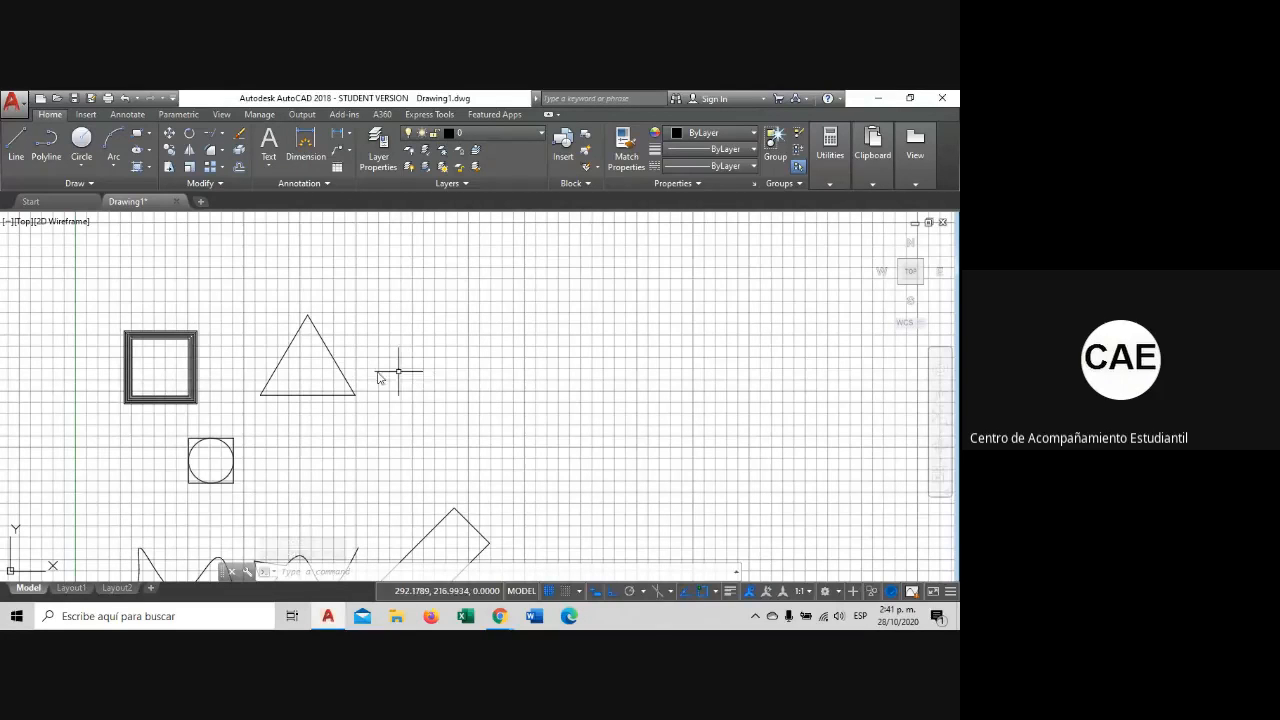
Switch to the Google Meet call and open the chat to read the latest question.
mouse_move(501, 618)
click(420, 557)
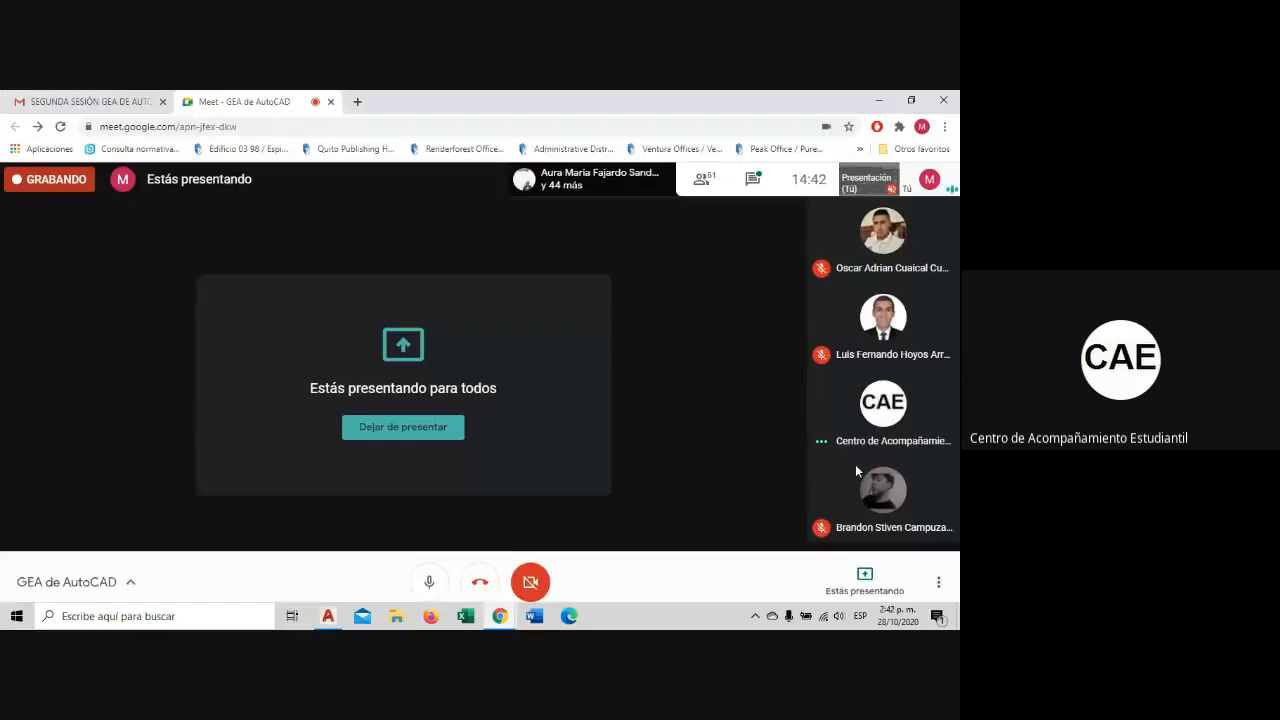
click(753, 182)
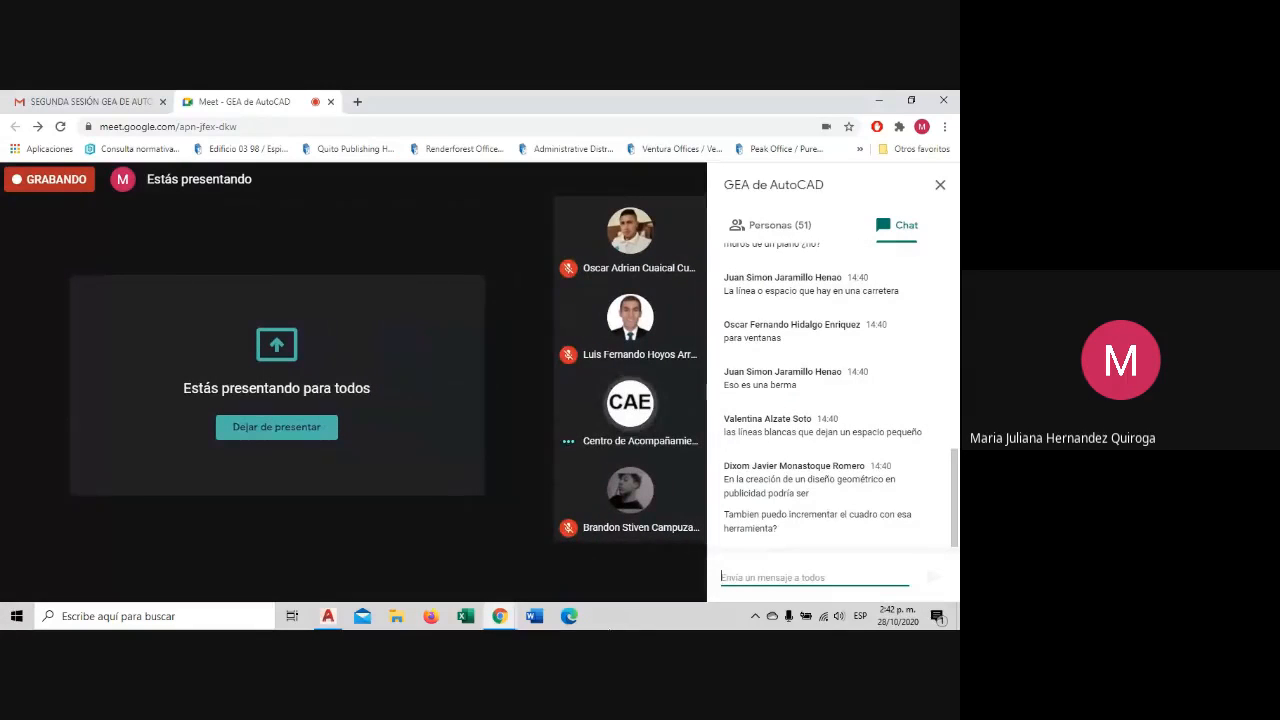
Return to AutoCAD and try stretching the outer square's upper-right corner, switching Ortho mode off between attempts.
click(327, 616)
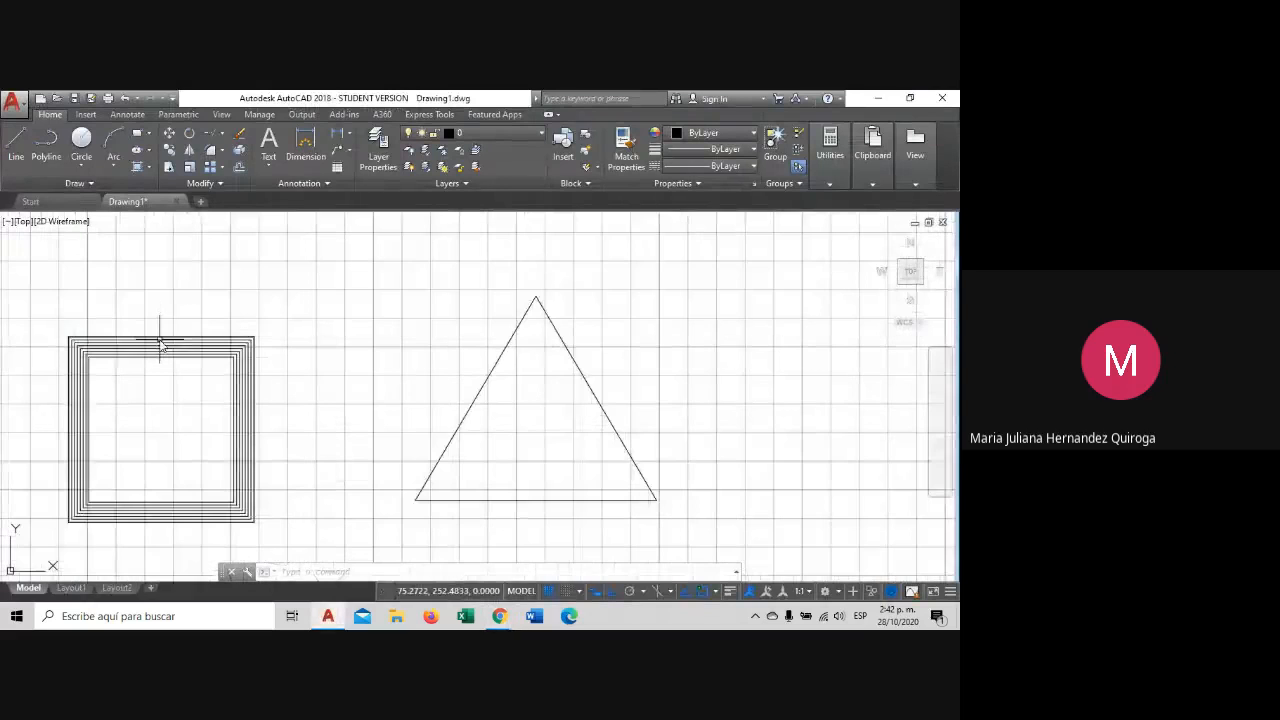
click(157, 334)
click(256, 337)
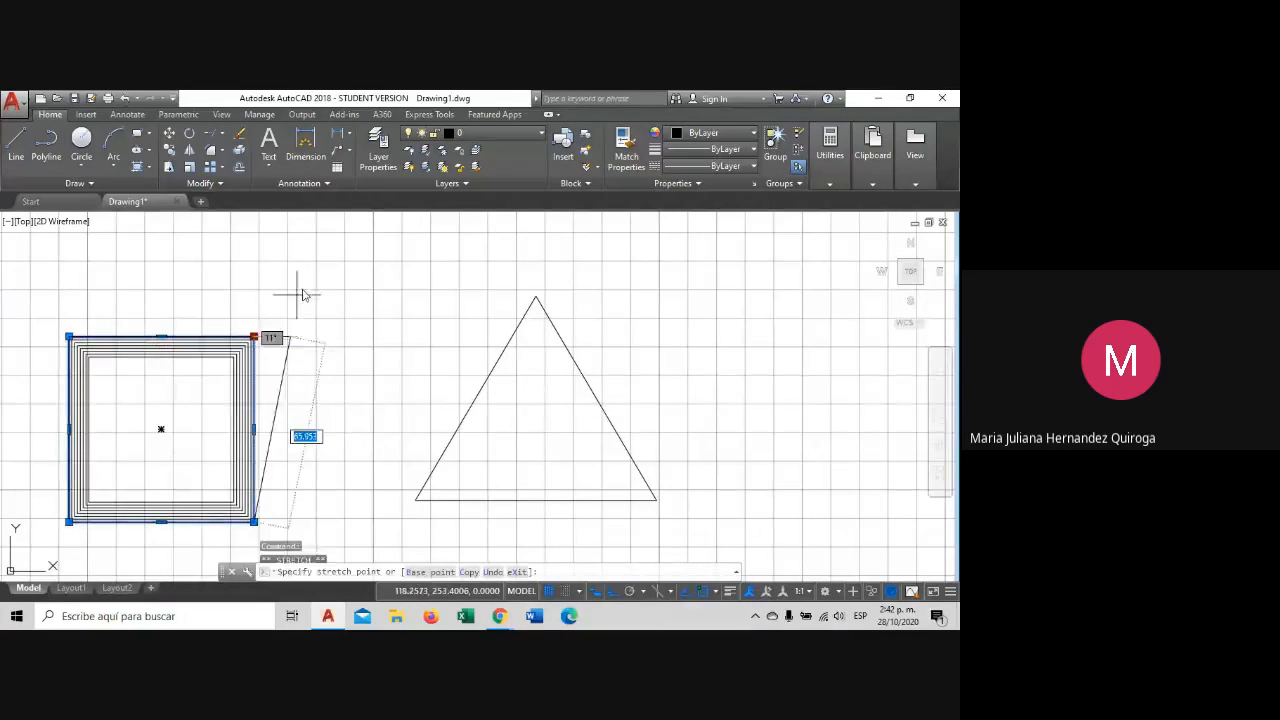
key(Escape)
click(599, 591)
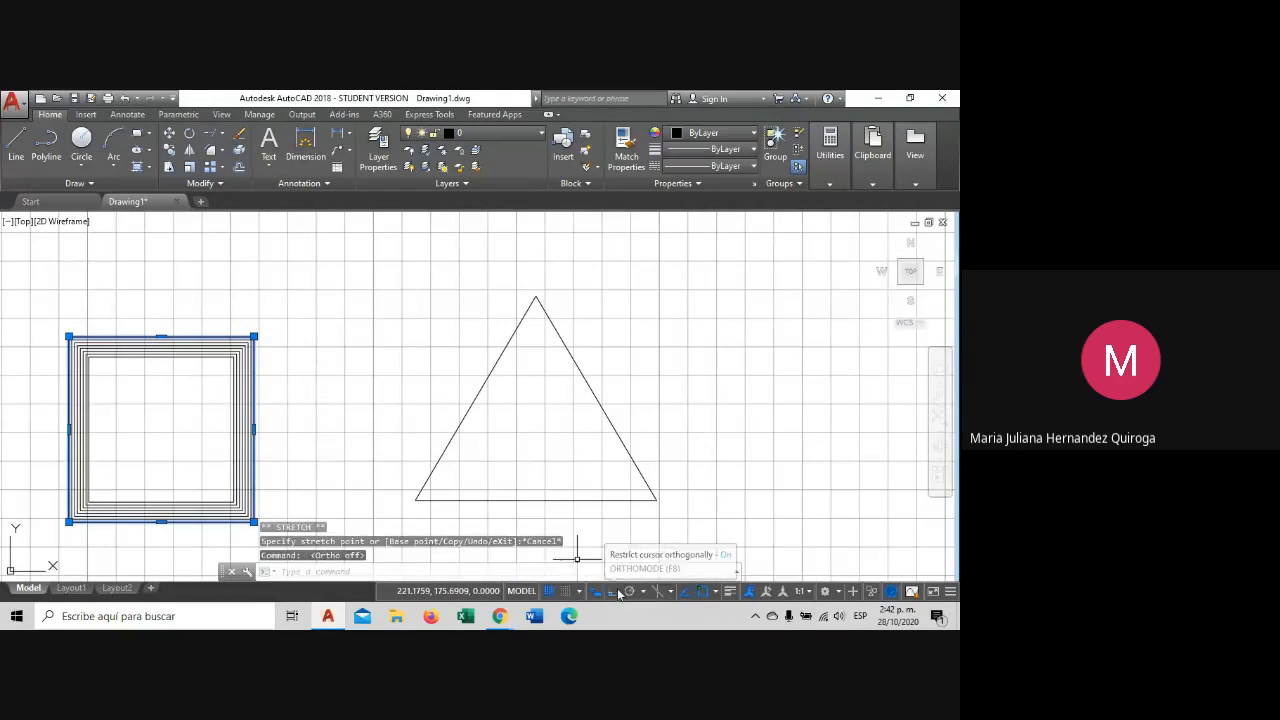
click(255, 338)
key(Escape)
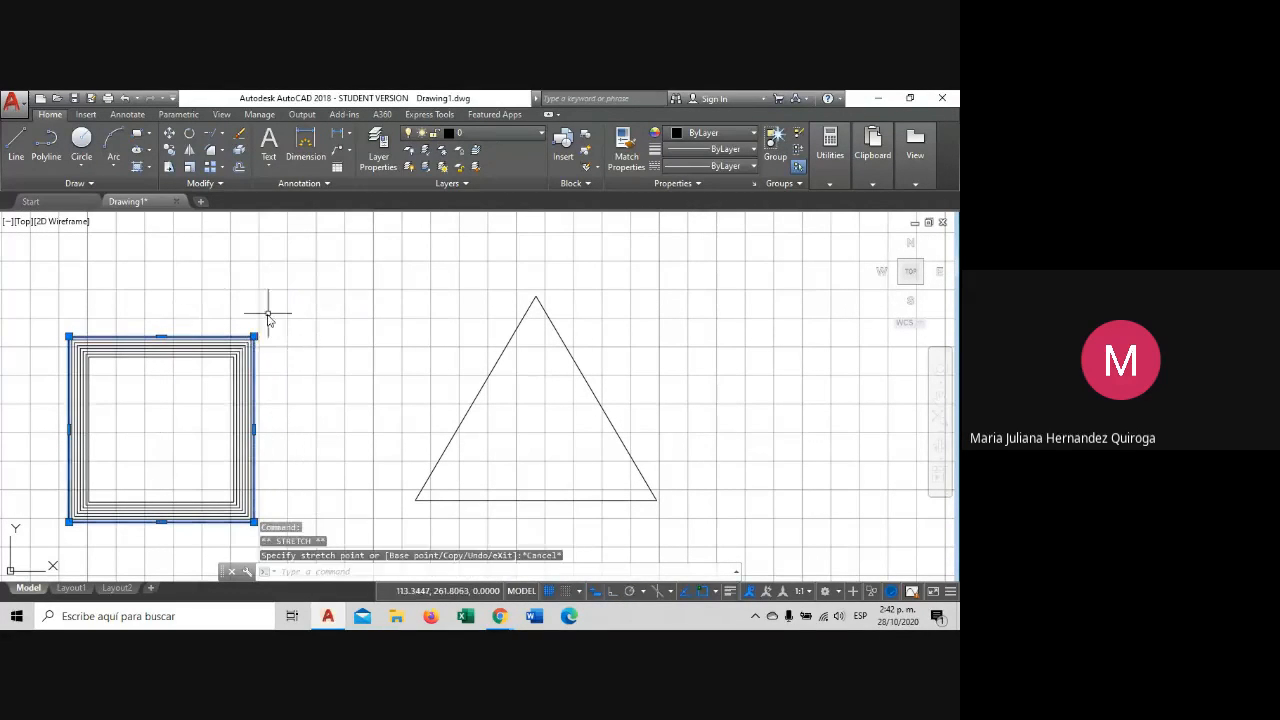
Try stretching the outer square's top edge, turn Ortho mode back on and try its lower-right corner.
click(161, 338)
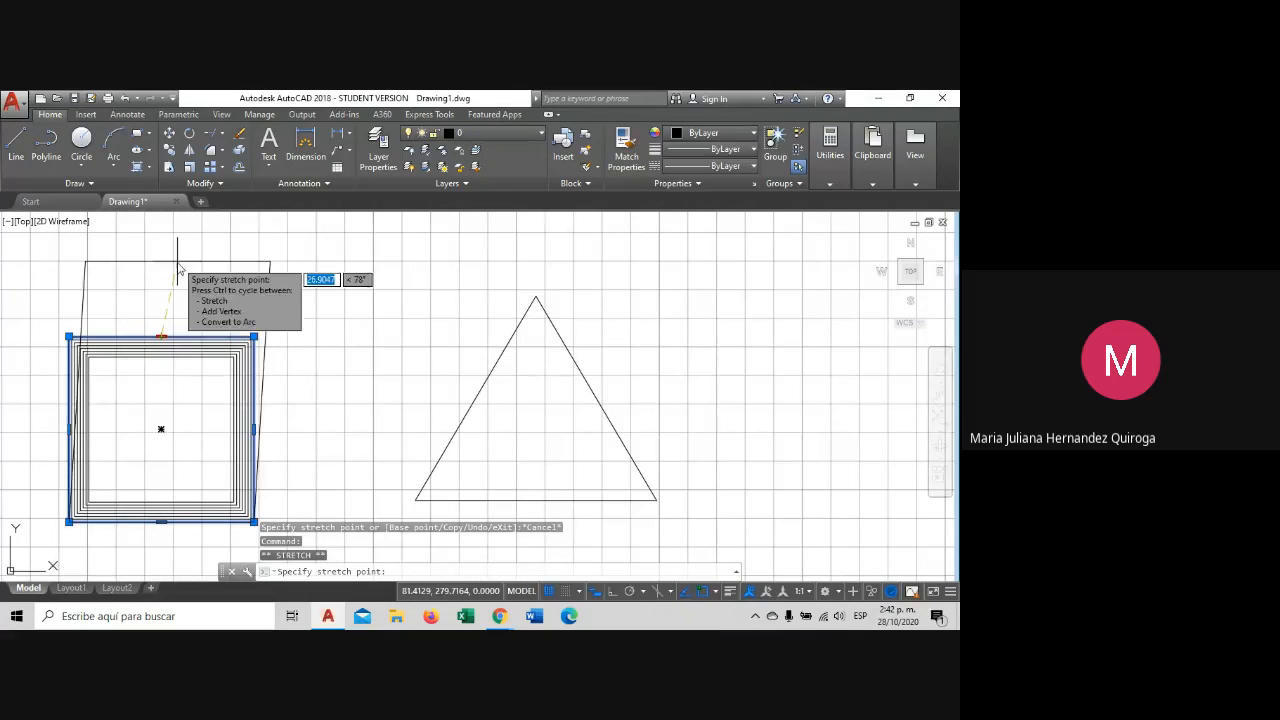
key(Escape)
middle_drag(309, 391, 446, 326)
click(601, 592)
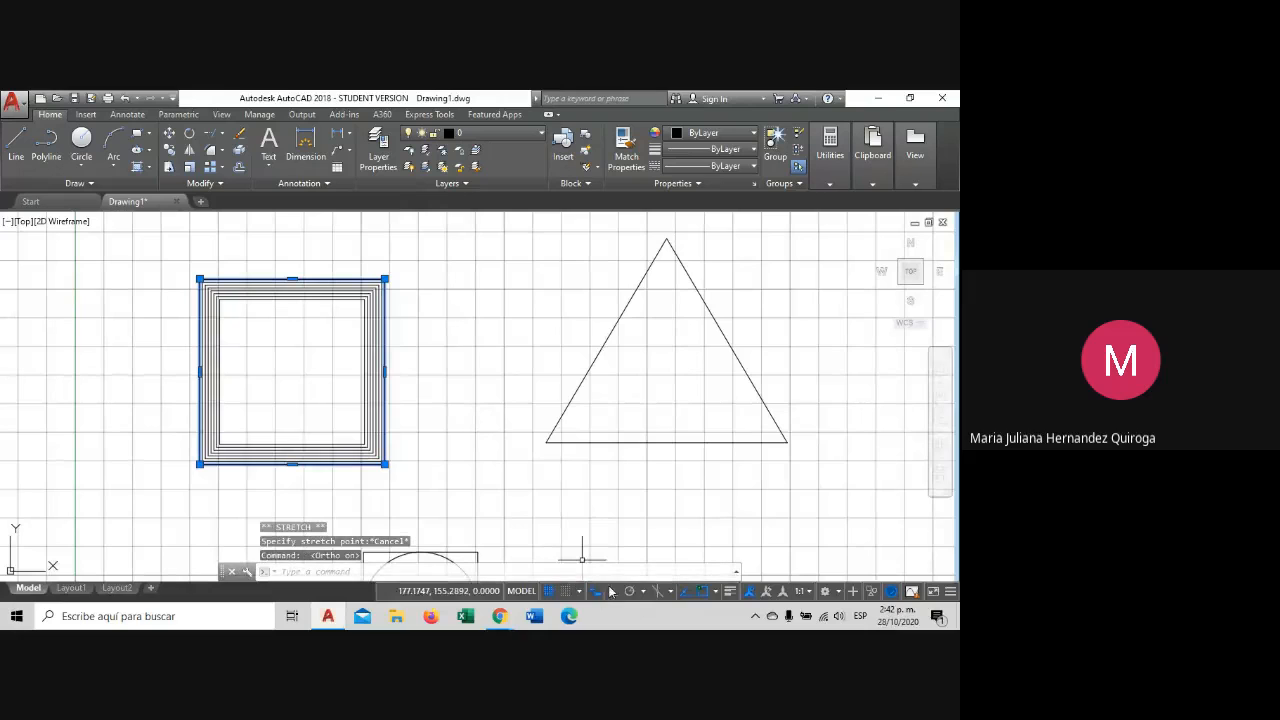
click(385, 464)
key(Escape)
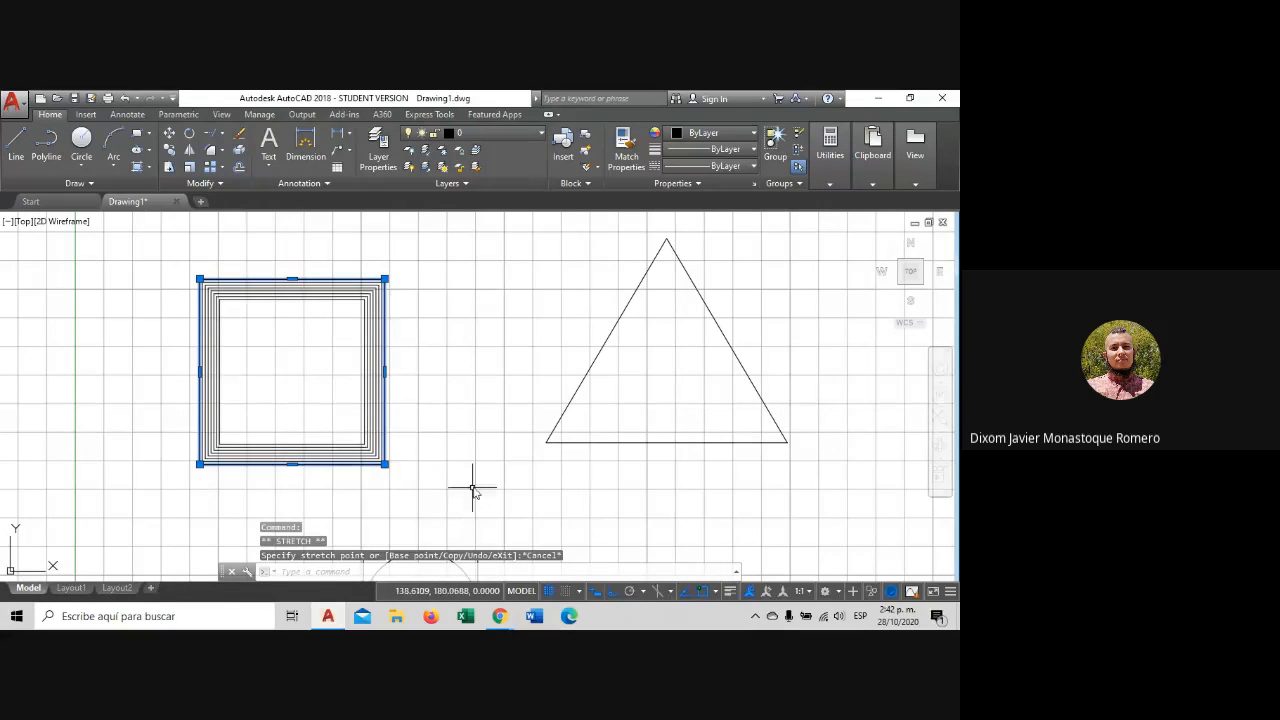
key(Escape)
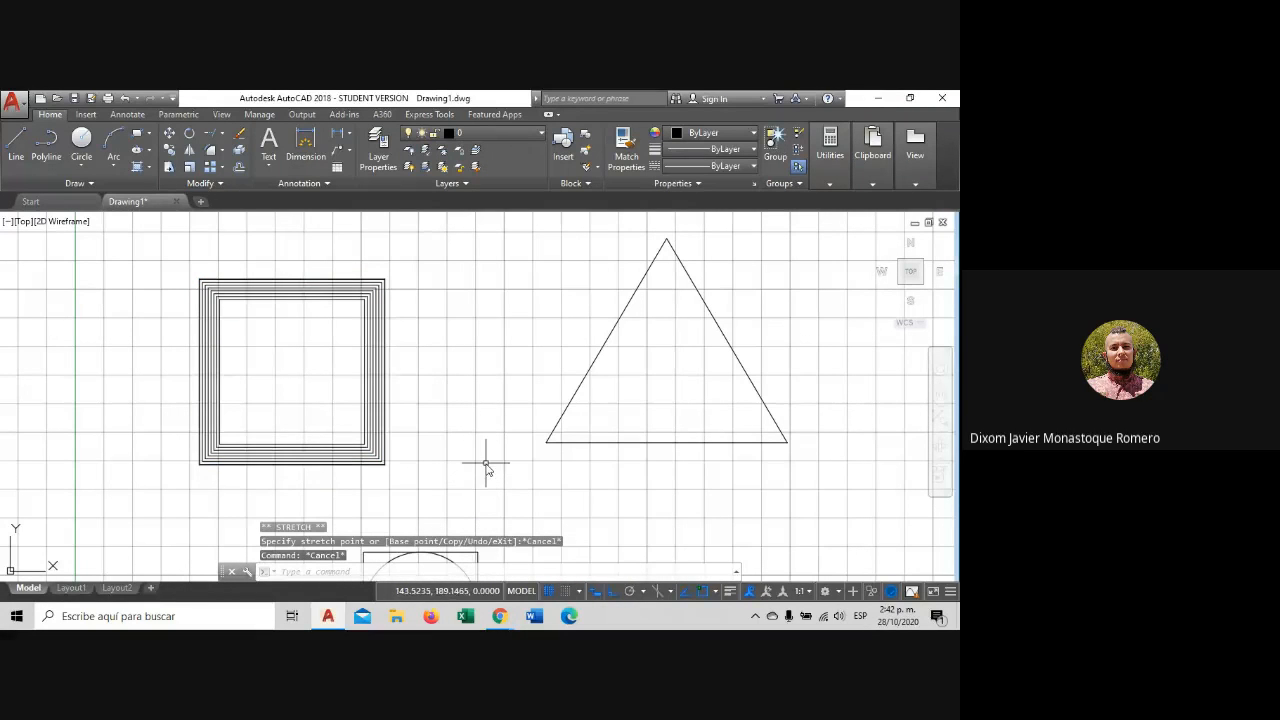
Delete one of the two nearly overlapping outermost squares in the nested set.
scroll(282, 298, up, 3)
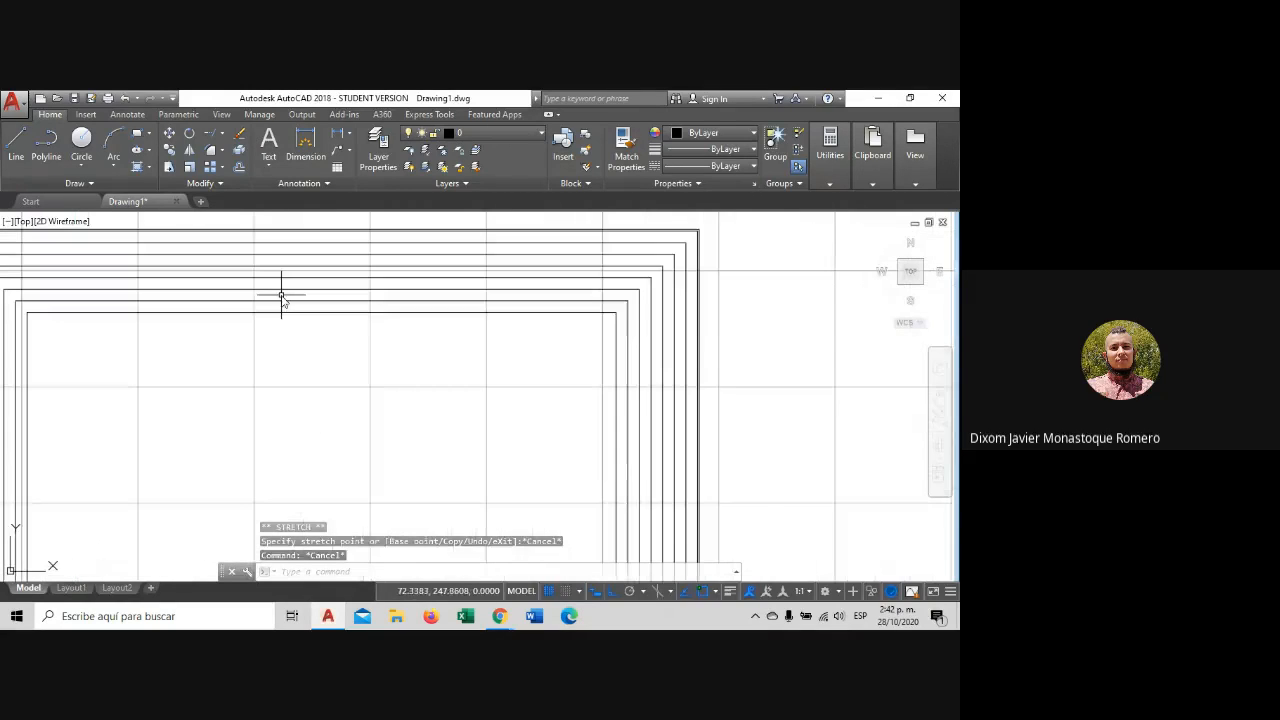
scroll(282, 298, down, 3)
scroll(277, 263, up, 3)
click(303, 289)
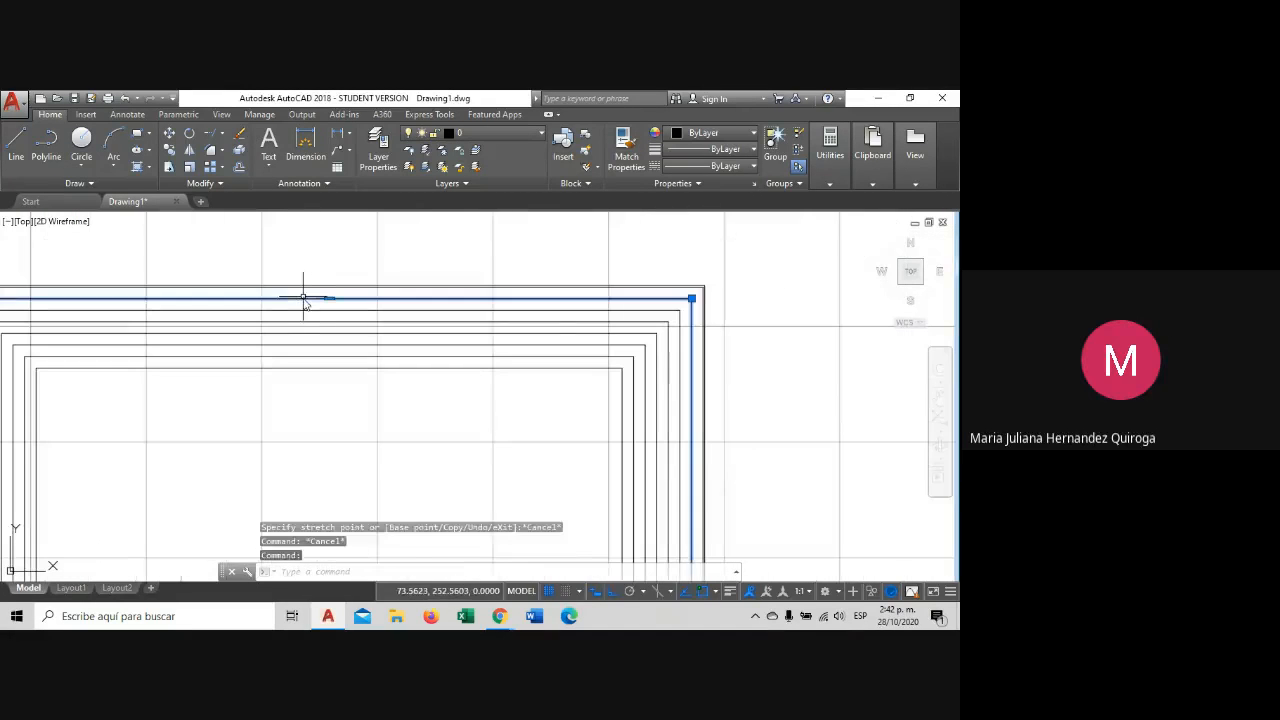
key(Escape)
scroll(330, 291, up, 2)
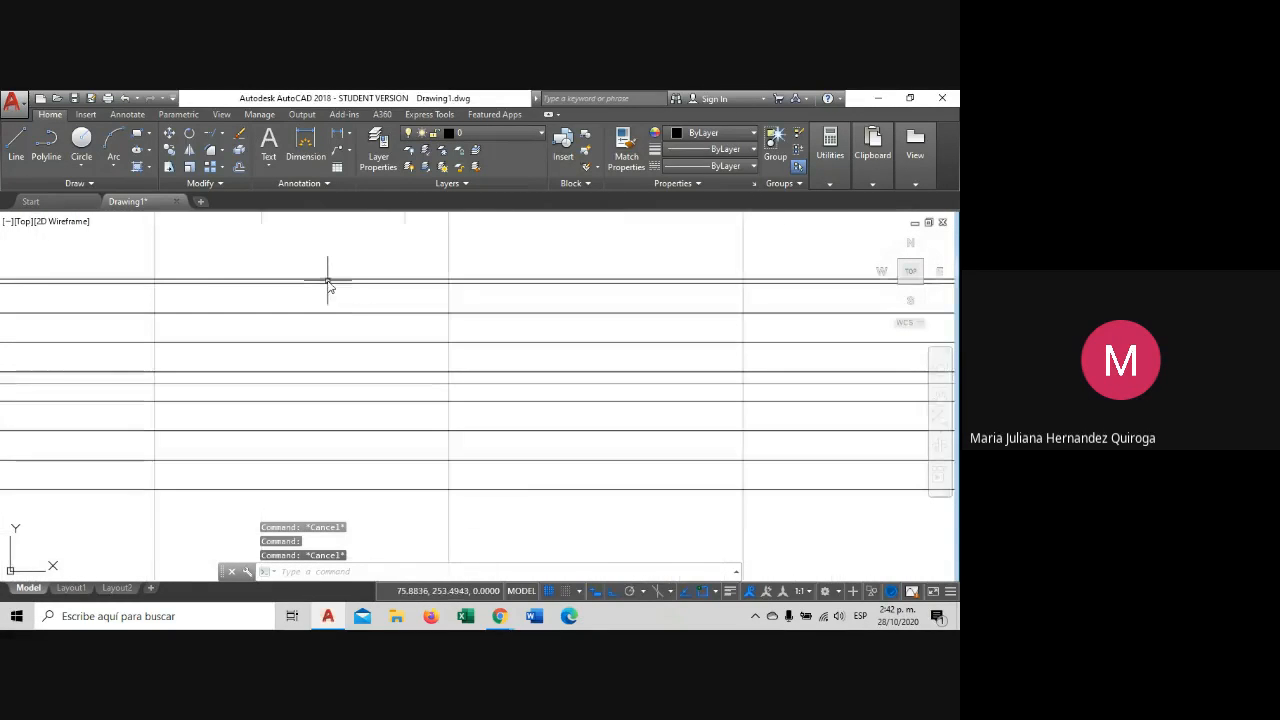
scroll(328, 280, down, 1)
middle_drag(425, 283, 522, 328)
scroll(466, 324, up, 1)
click(463, 306)
key(Delete)
scroll(443, 341, down, 2)
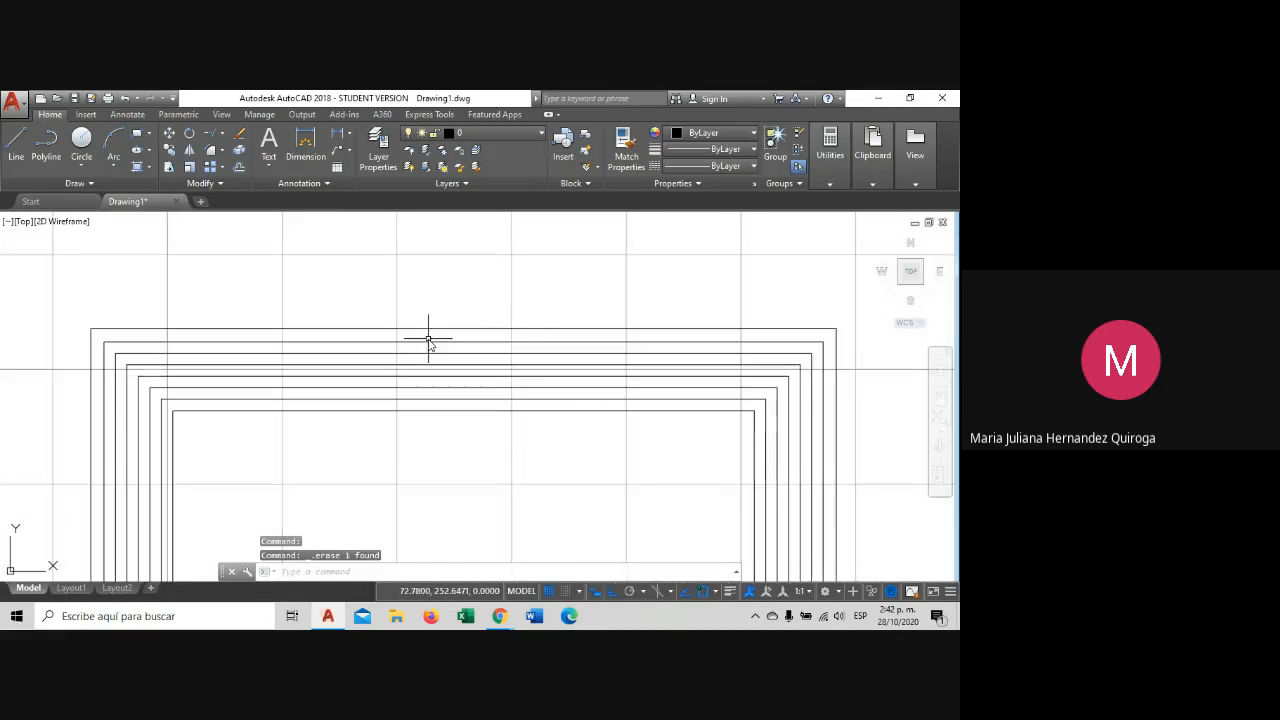
click(429, 337)
click(419, 349)
key(Escape)
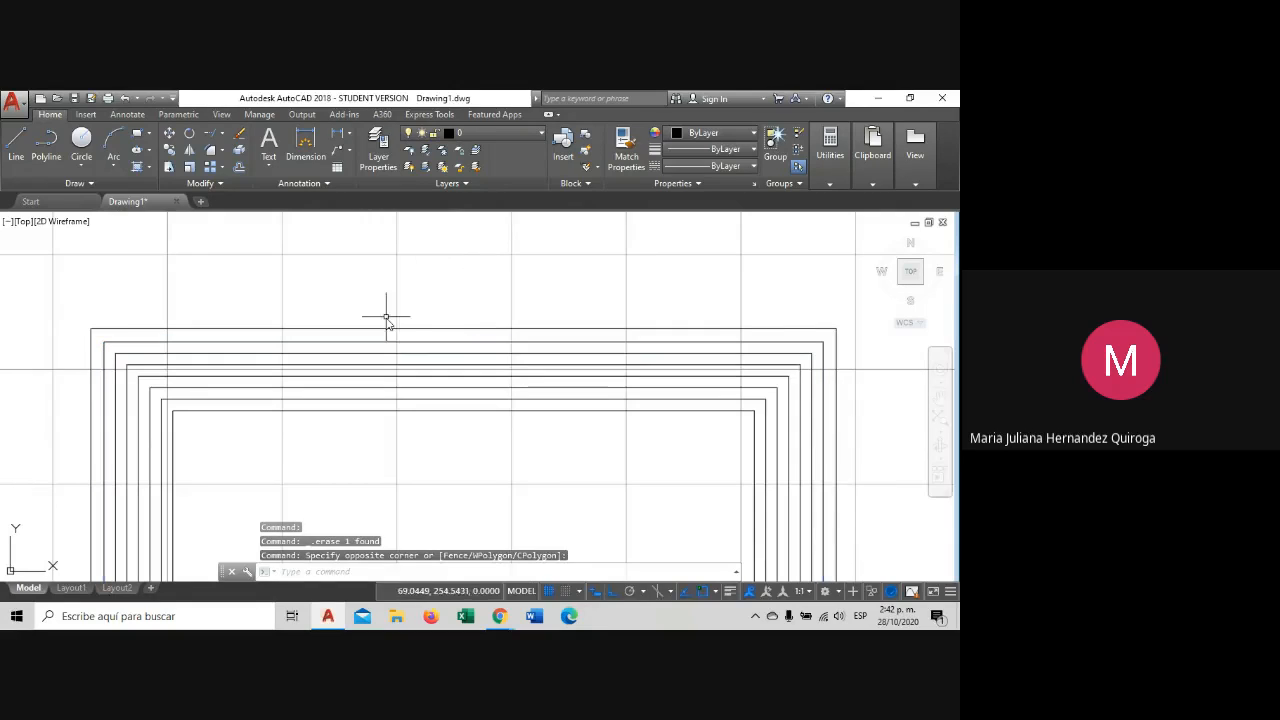
click(385, 319)
click(374, 335)
key(Escape)
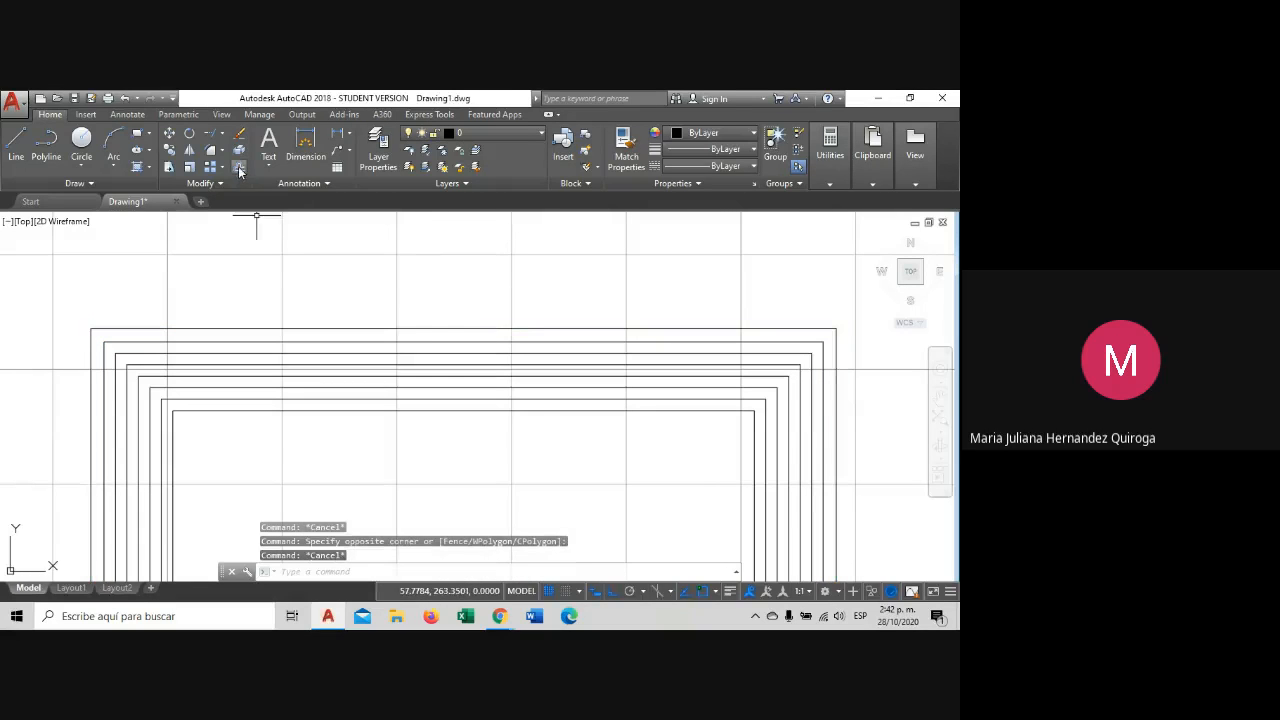
Try to offset the outermost square by a distance of 2, previewing both its inner and outer sides.
click(239, 170)
click(464, 327)
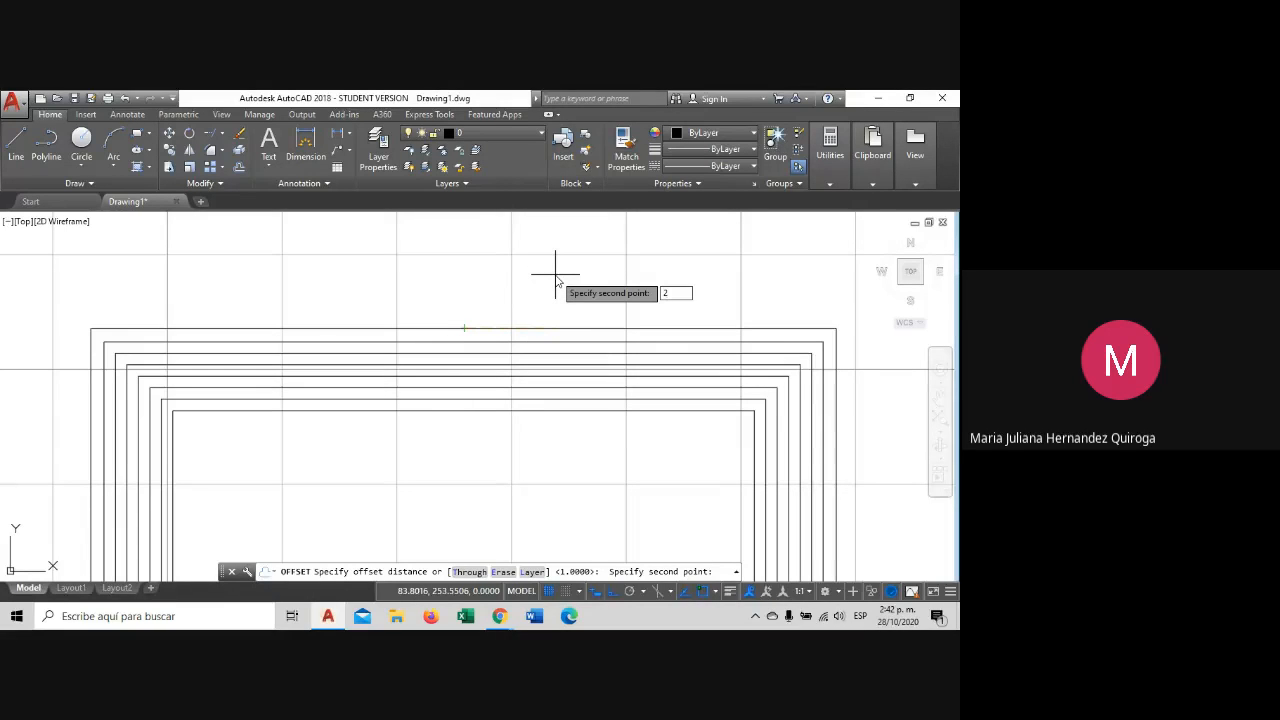
key(Return)
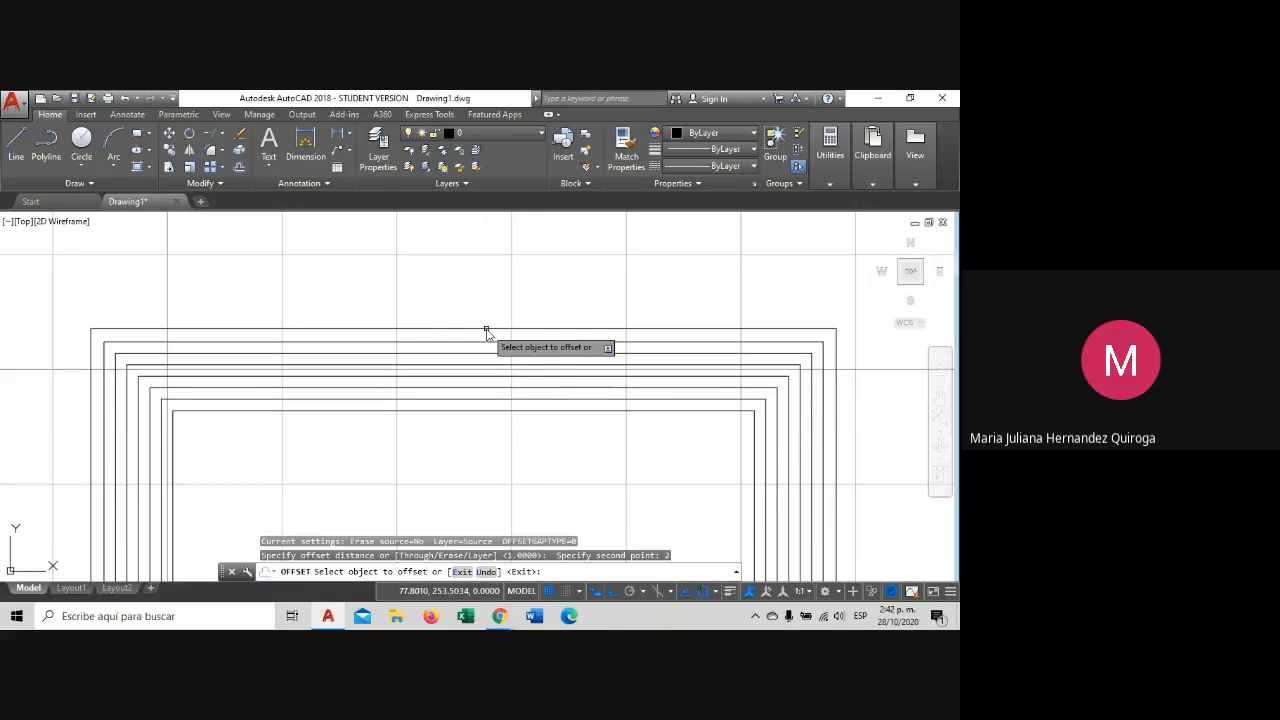
click(486, 330)
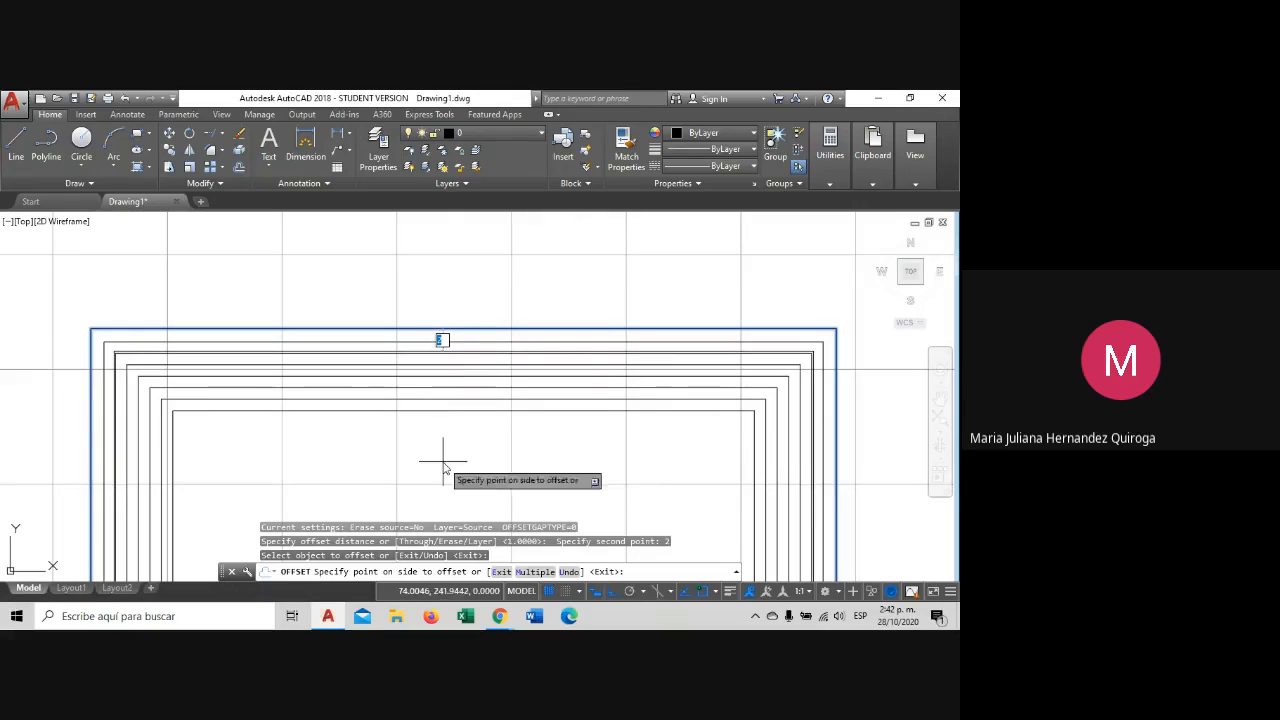
scroll(426, 250, down, 2)
scroll(428, 254, up, 2)
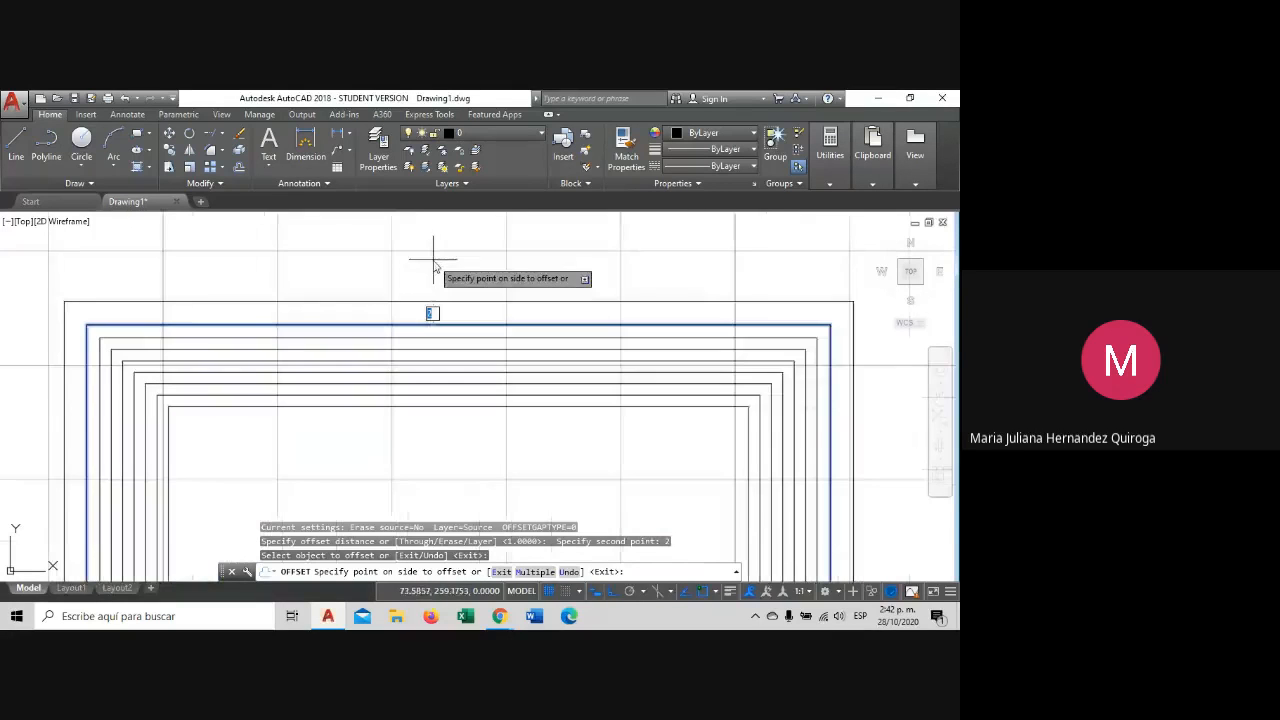
middle_drag(437, 273, 504, 263)
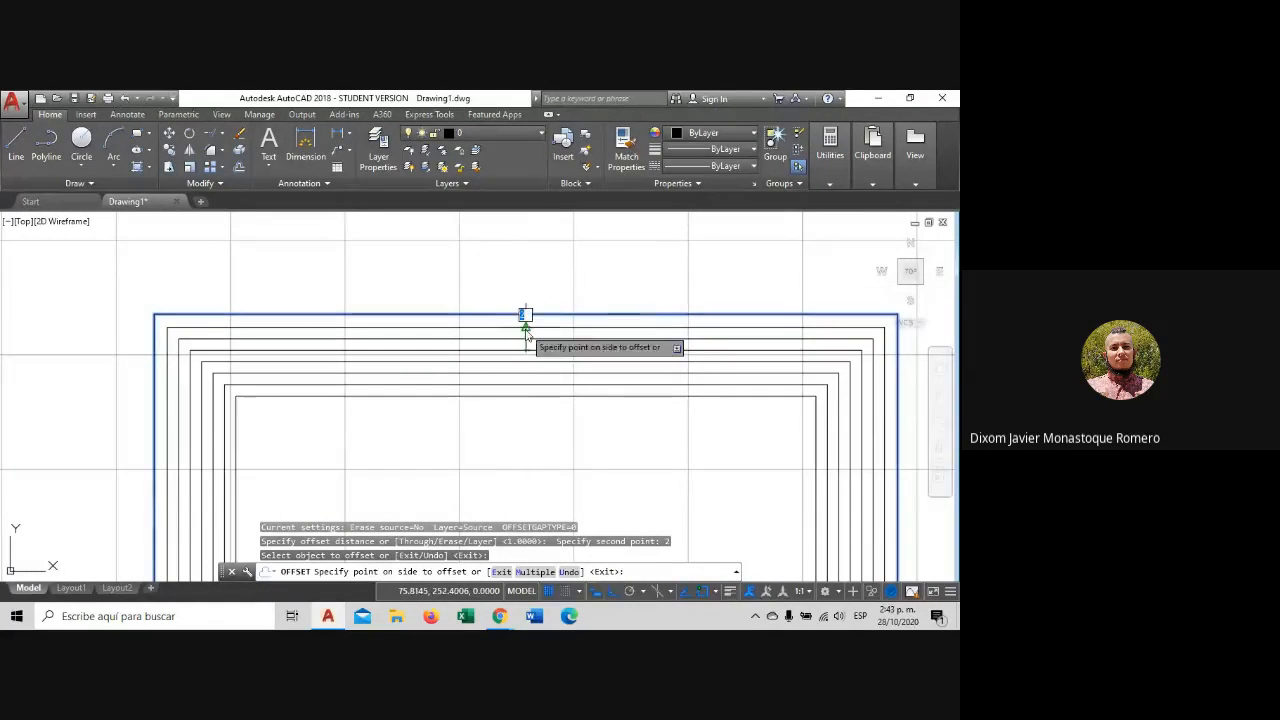
key(Escape)
scroll(499, 282, down, 6)
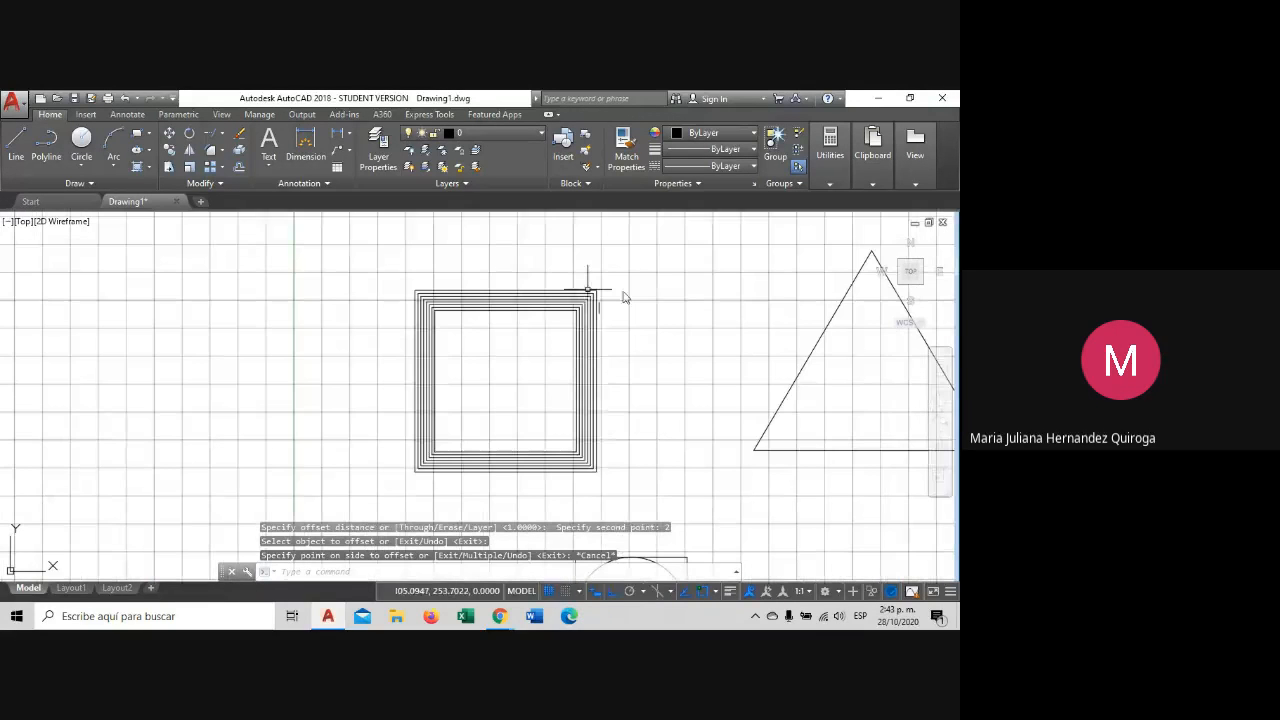
middle_drag(662, 302, 287, 337)
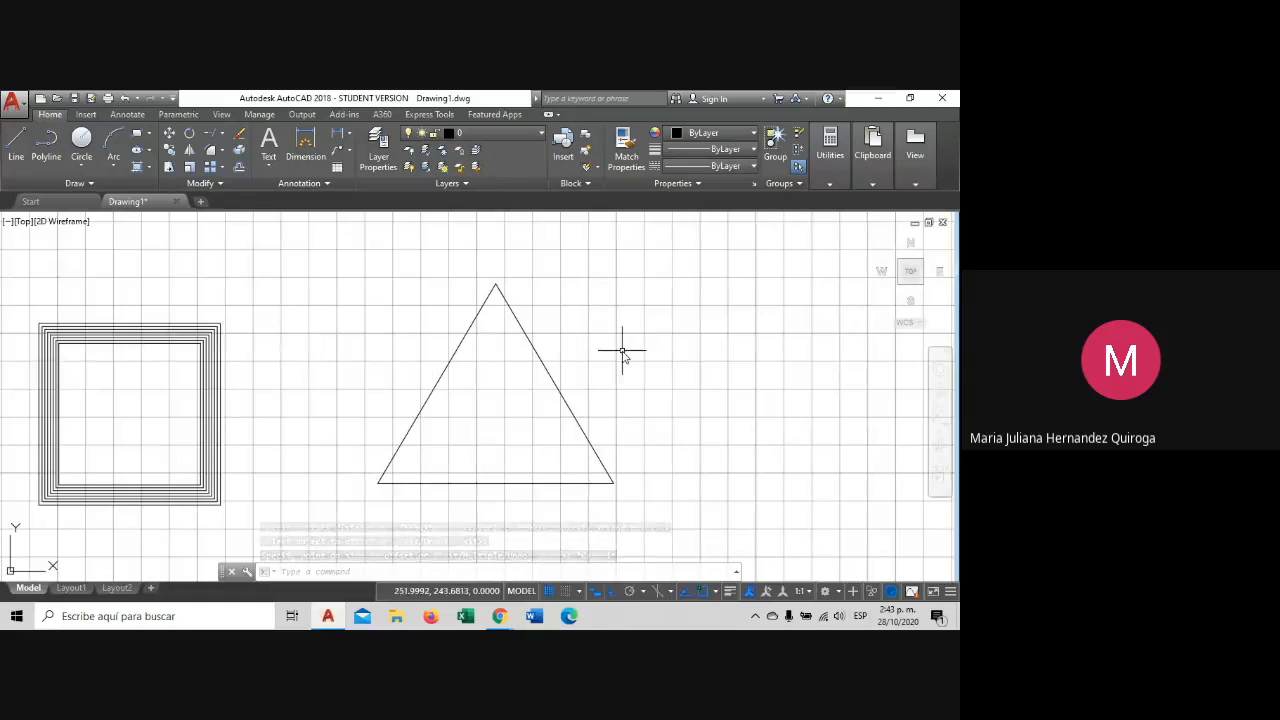
scroll(609, 347, down, 2)
middle_drag(609, 347, 387, 347)
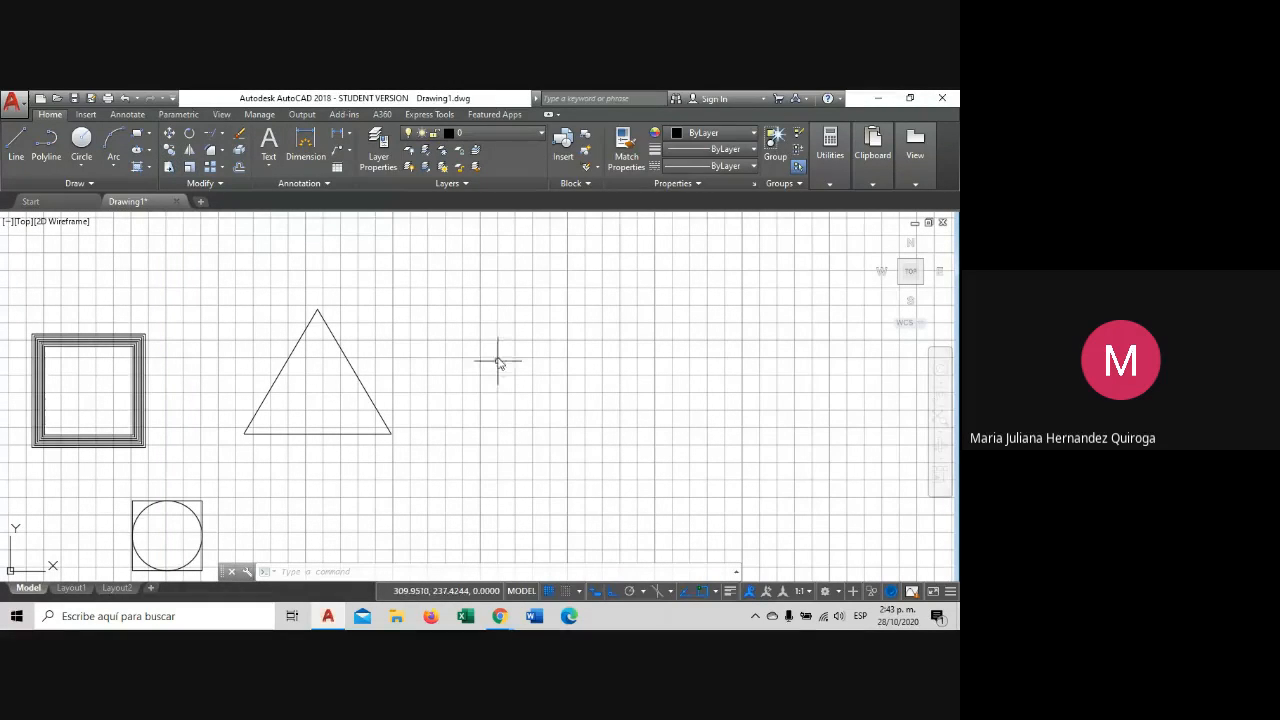
text(o)
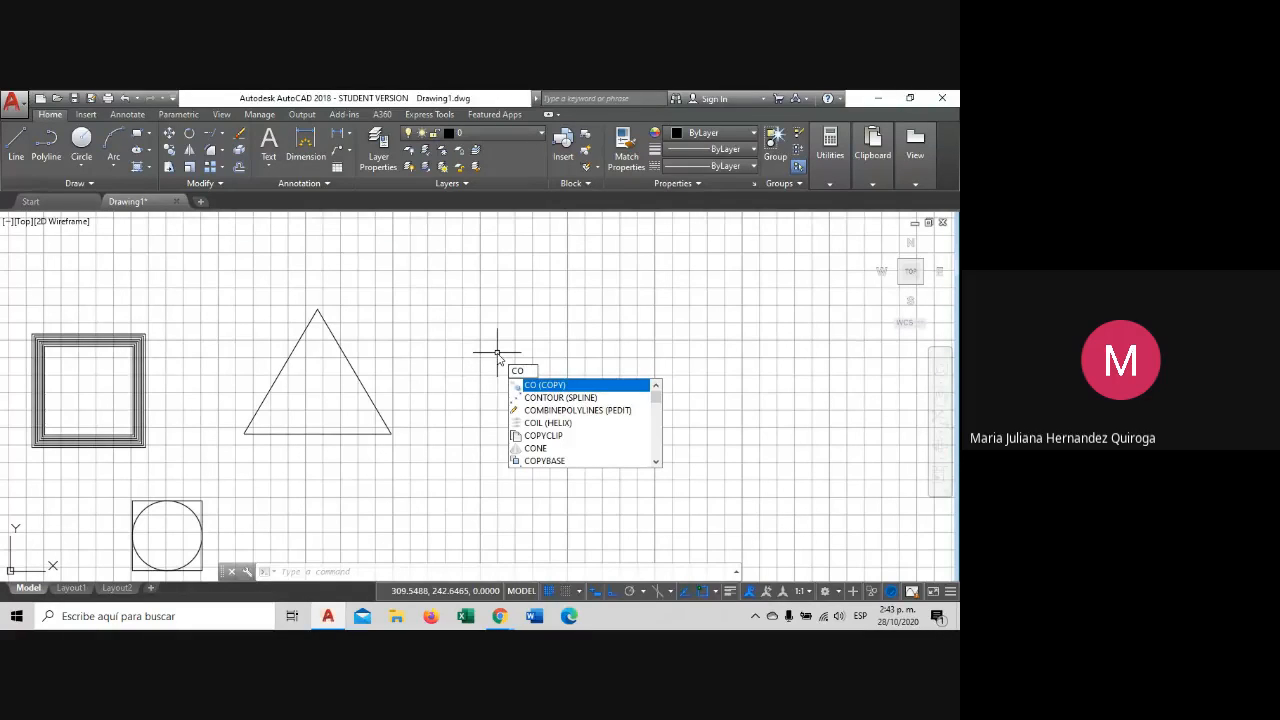
key(Escape)
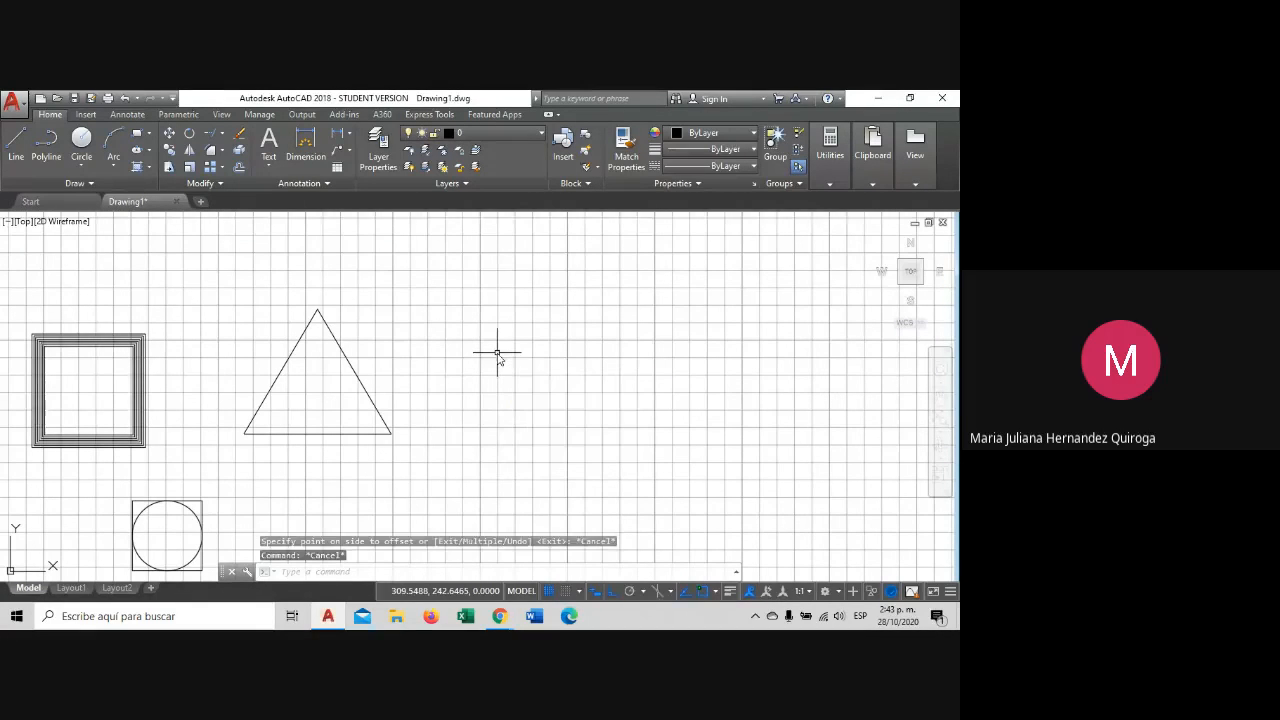
key(Escape)
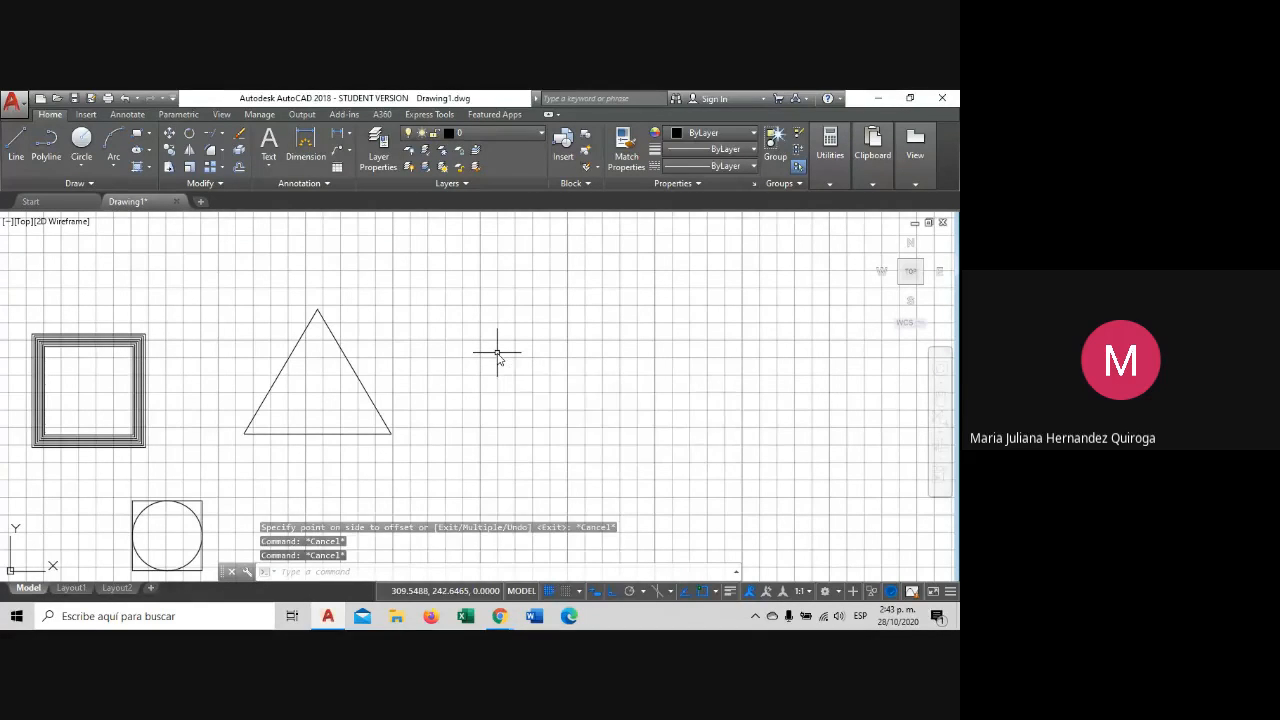
Copy the triangle horizontally to its right, using a base point in the empty area below it.
key(Return)
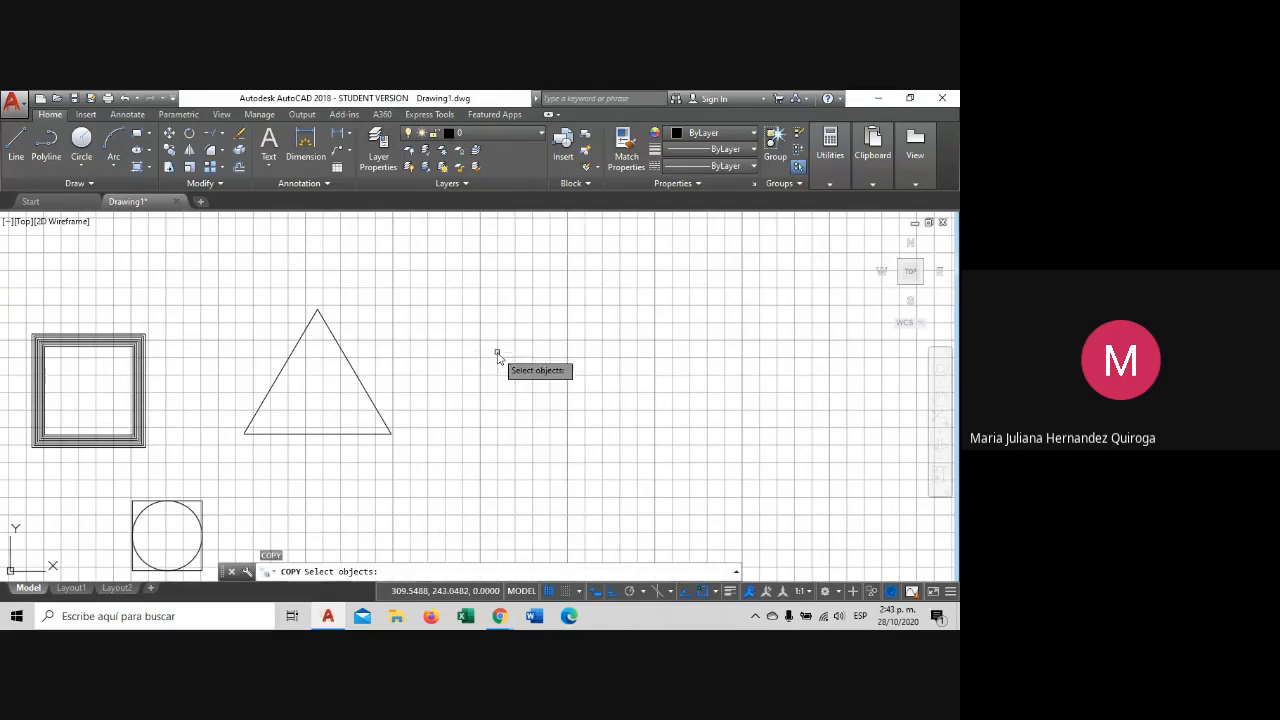
click(345, 358)
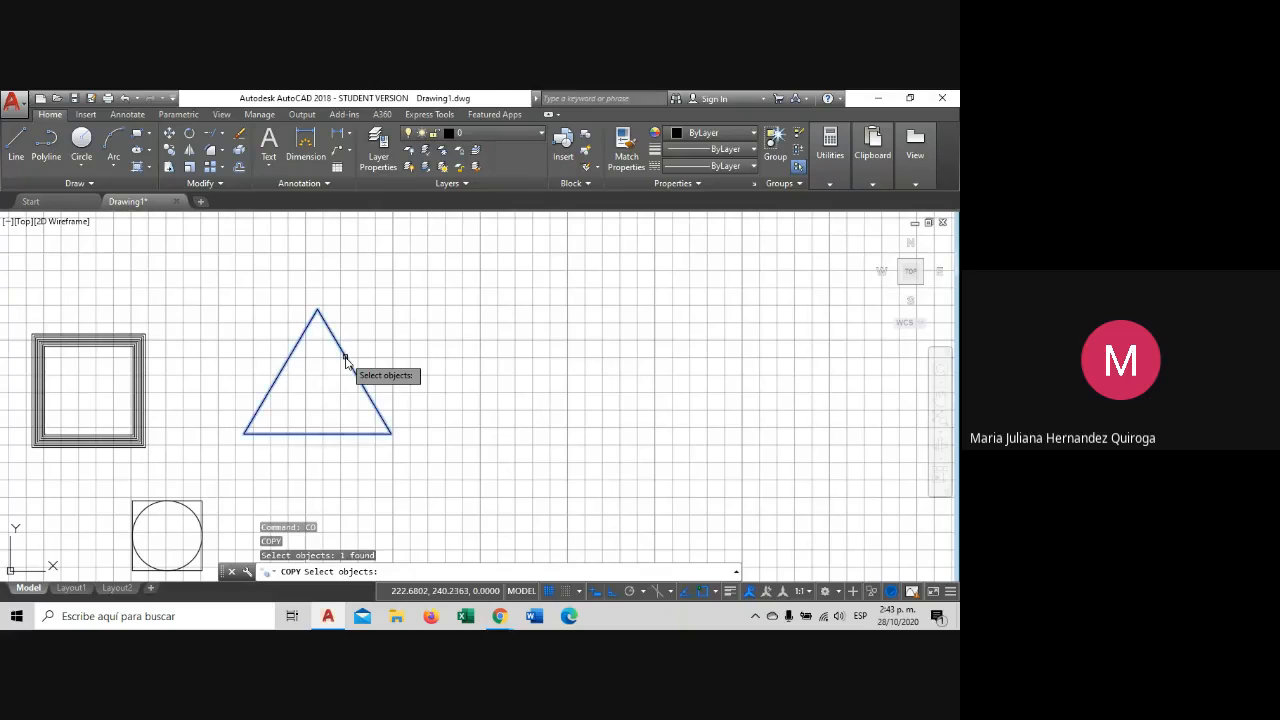
key(Return)
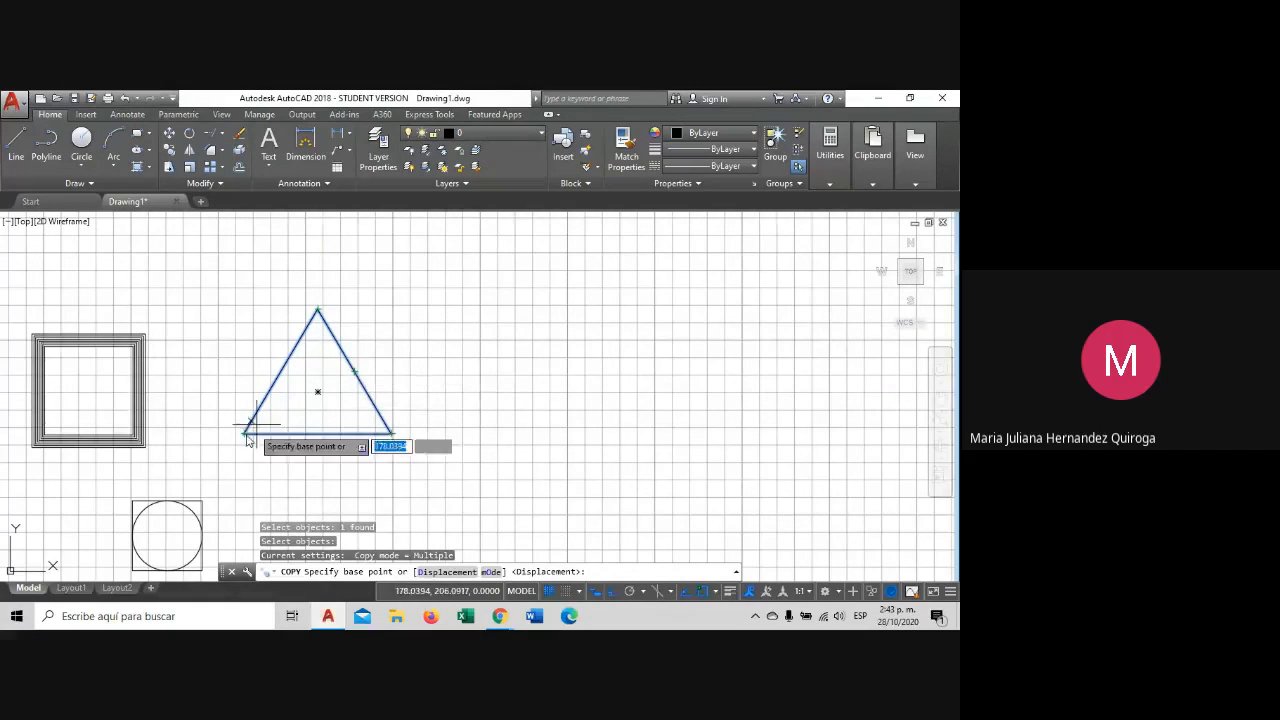
middle_drag(306, 541, 306, 449)
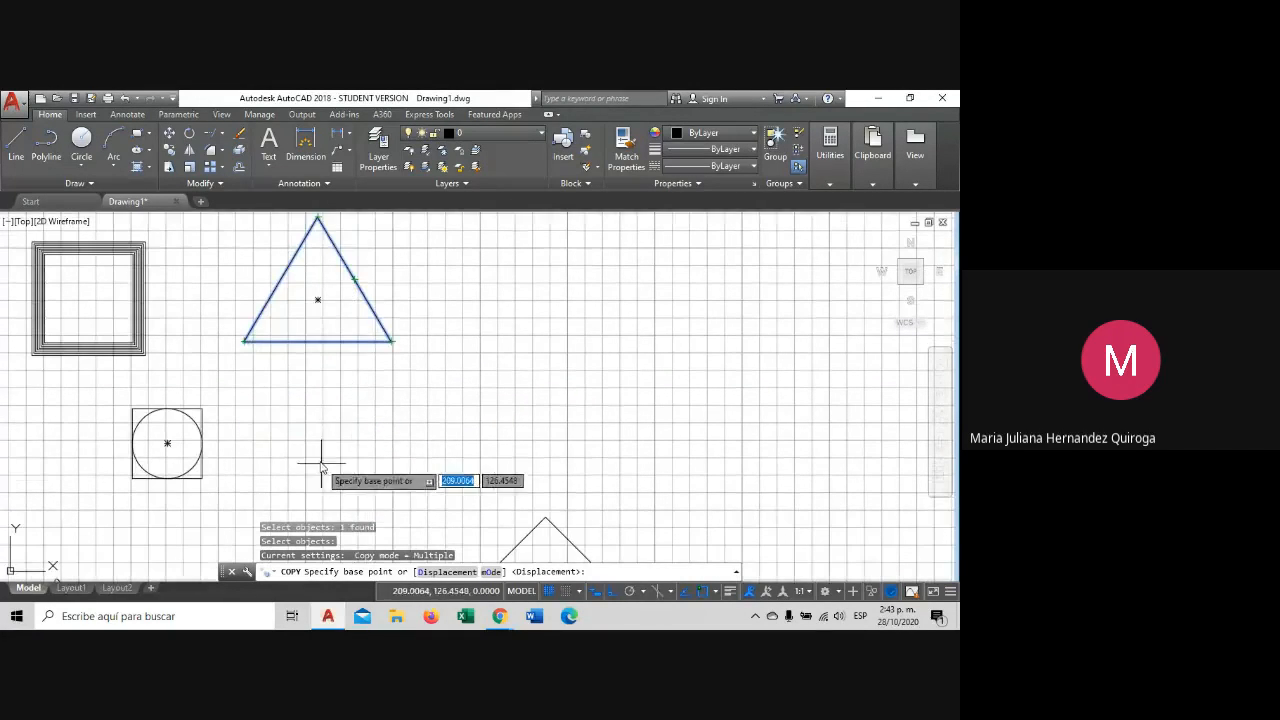
click(321, 466)
scroll(578, 441, down, 1)
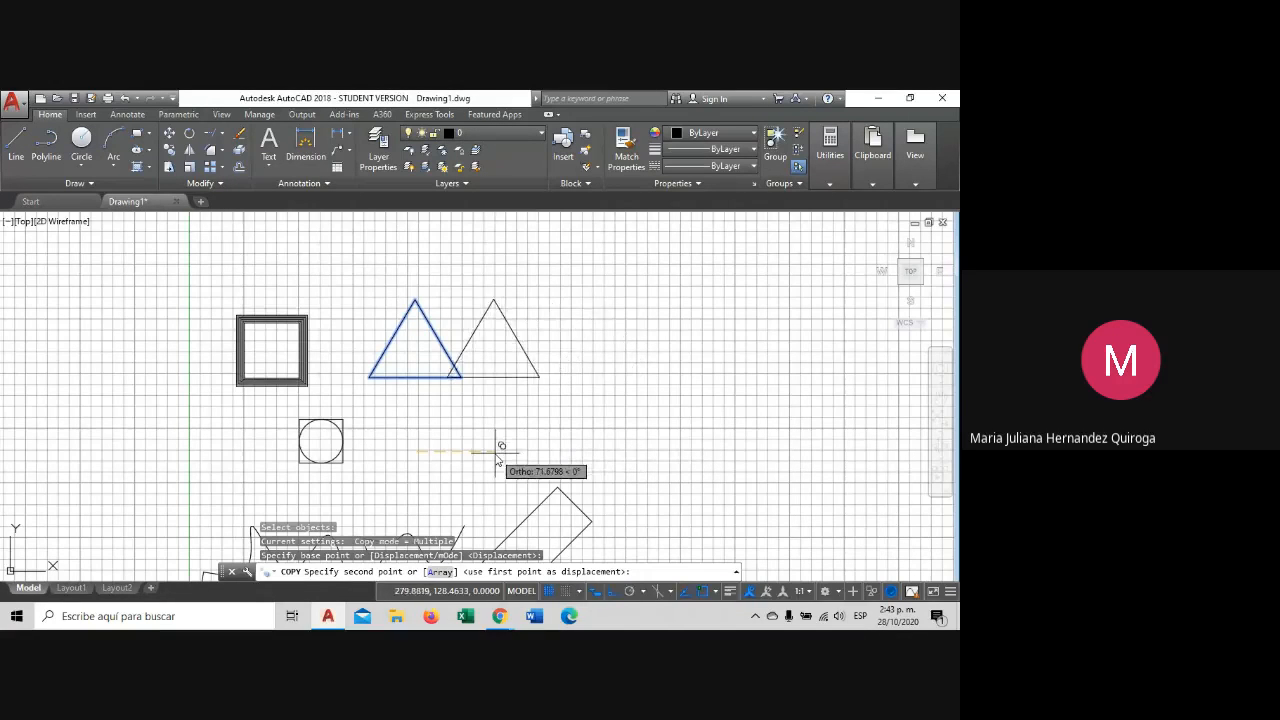
scroll(504, 451, up, 2)
click(538, 442)
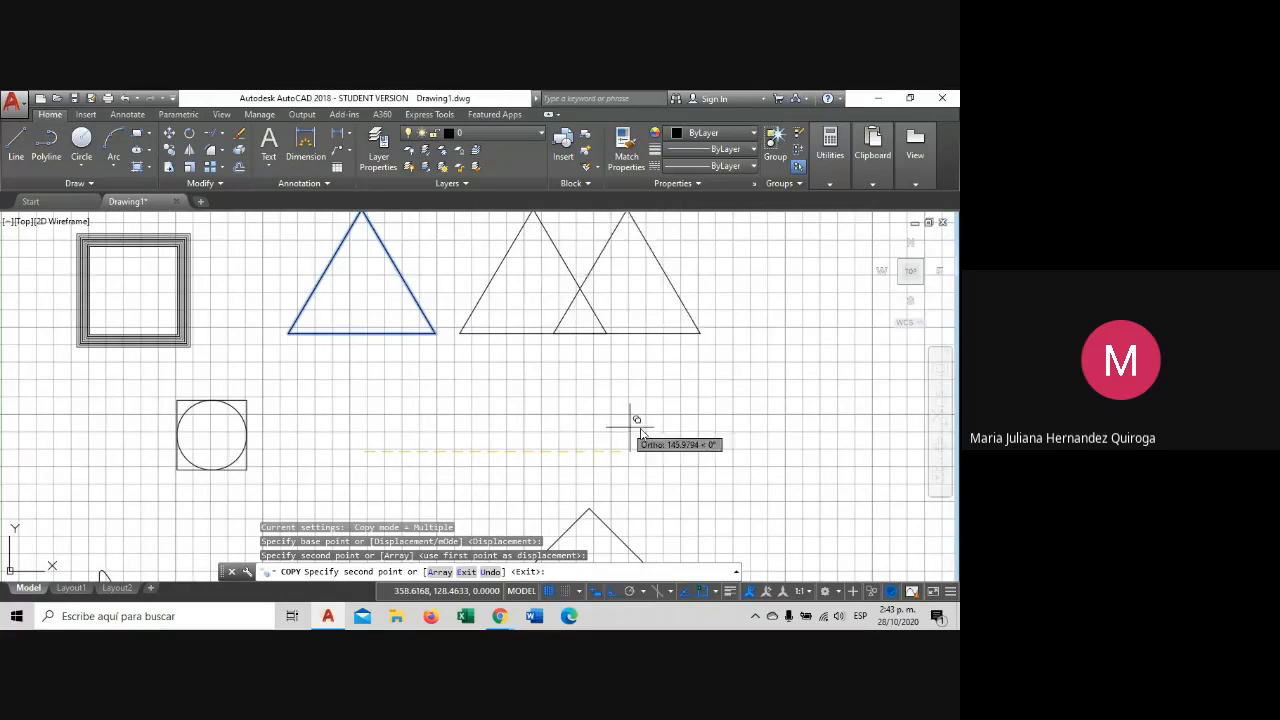
Place three more copies of the triangle farther right, forming an evenly spaced horizontal row without overlaps.
scroll(593, 469, down, 2)
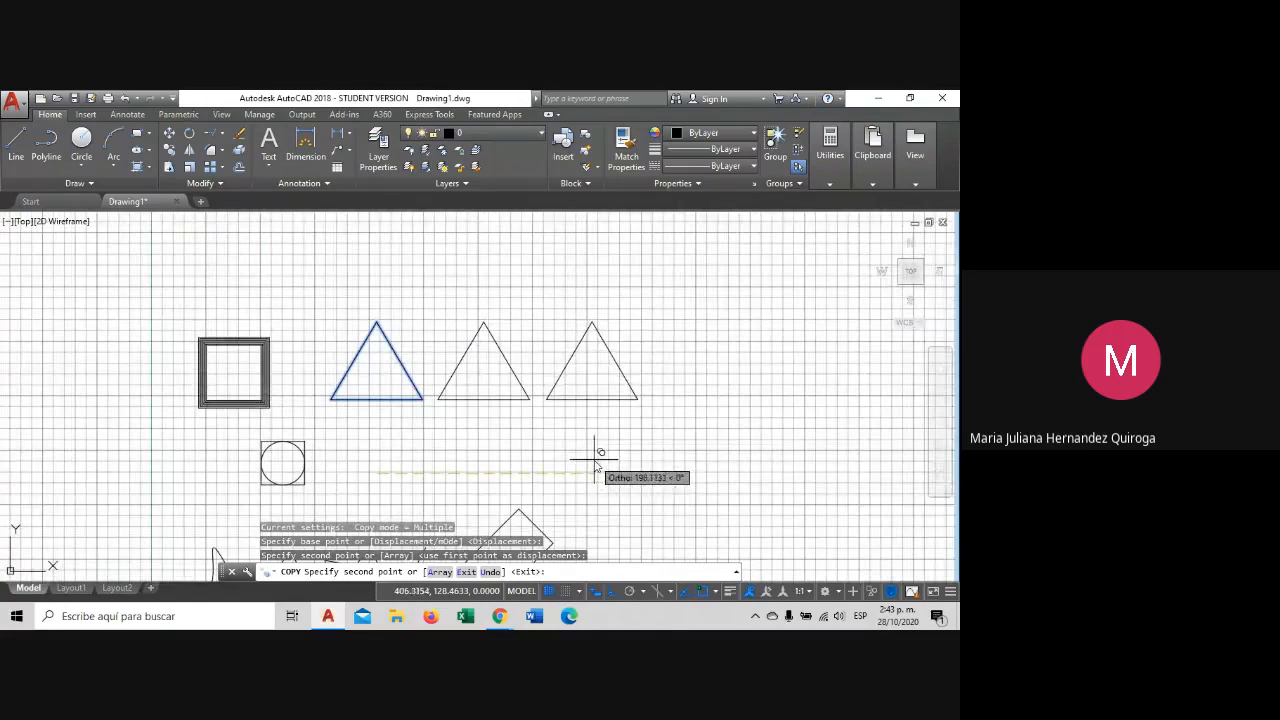
click(707, 460)
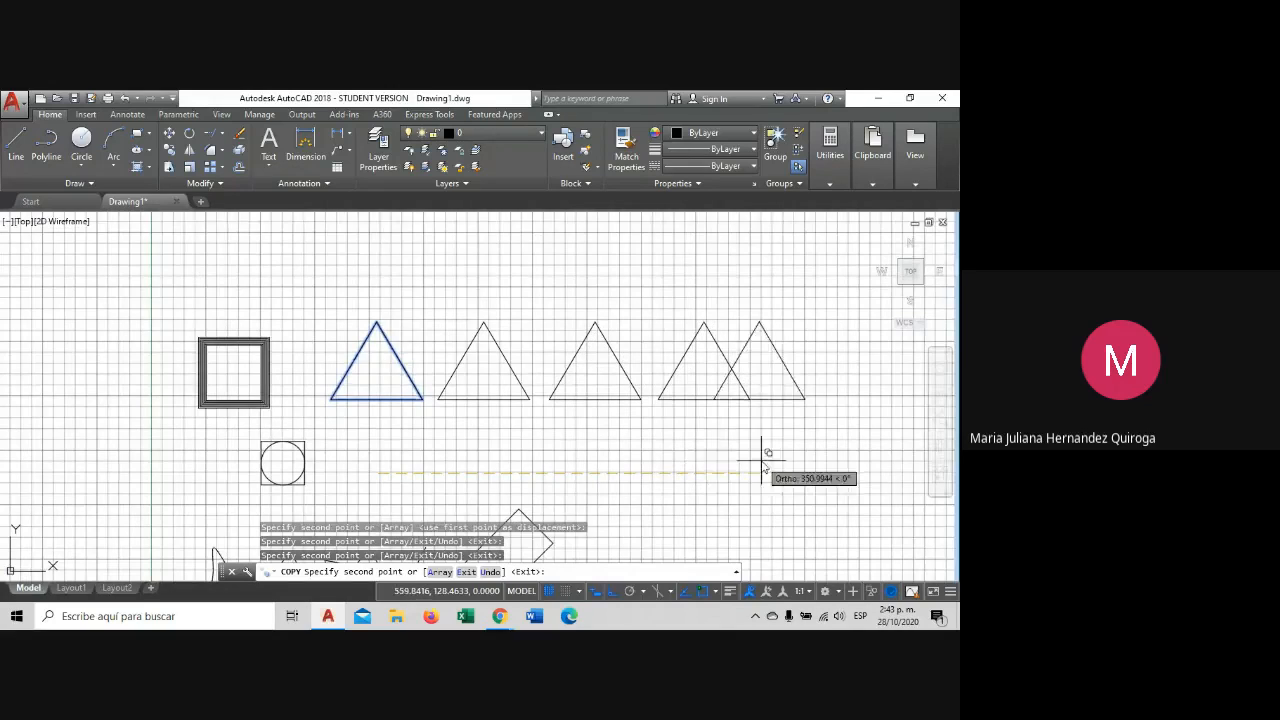
middle_drag(766, 460, 668, 460)
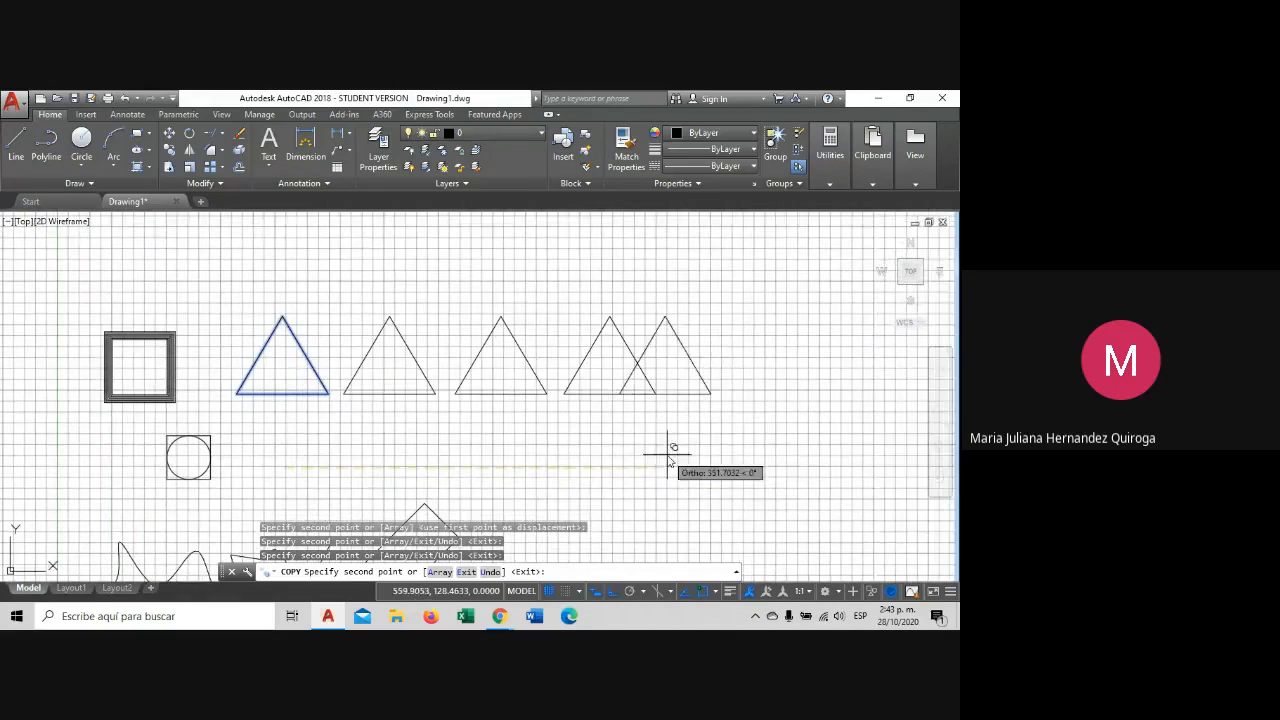
click(720, 457)
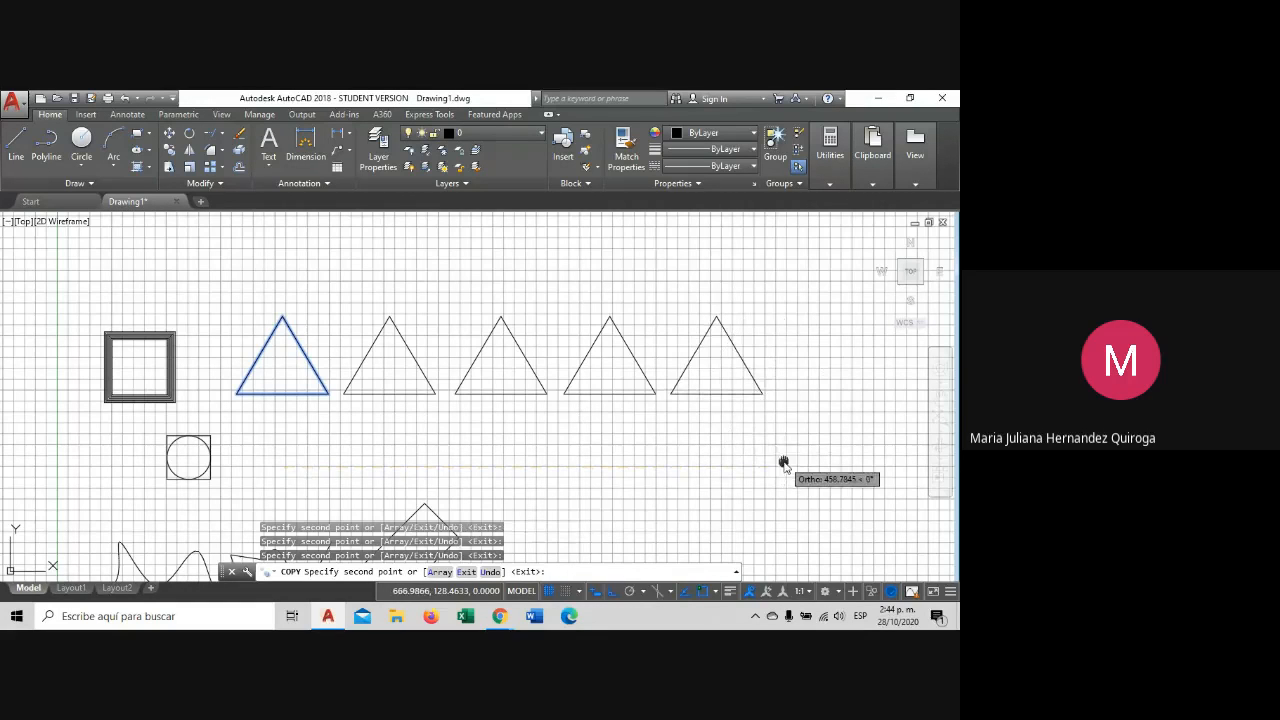
Place one more copy of the triangle at the far end of the row and finish copying.
middle_drag(783, 463, 725, 467)
click(775, 449)
key(Escape)
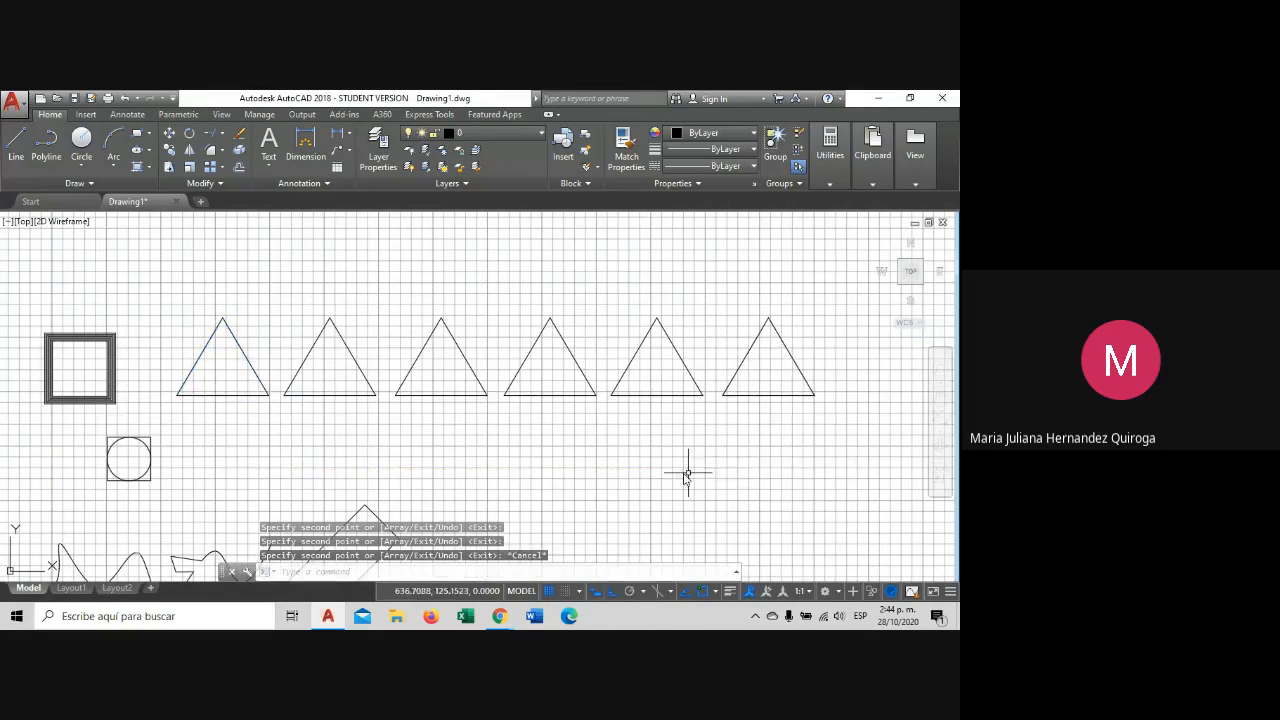
Delete the five copied triangles, keeping only the original beside the nested squares.
click(805, 430)
click(345, 306)
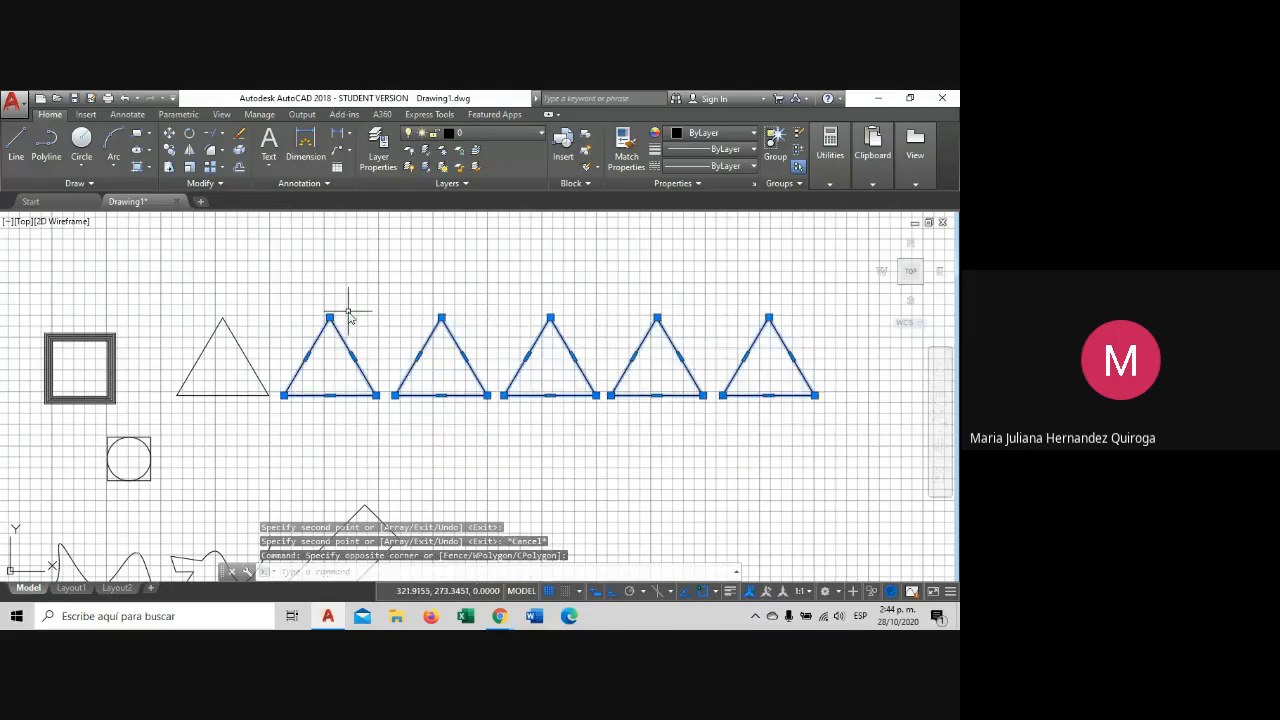
key(Delete)
Copy the triangle 200 units horizontally to its right, using the midpoint of its base as the base point.
scroll(231, 372, up, 4)
middle_drag(294, 357, 491, 351)
click(491, 351)
click(377, 428)
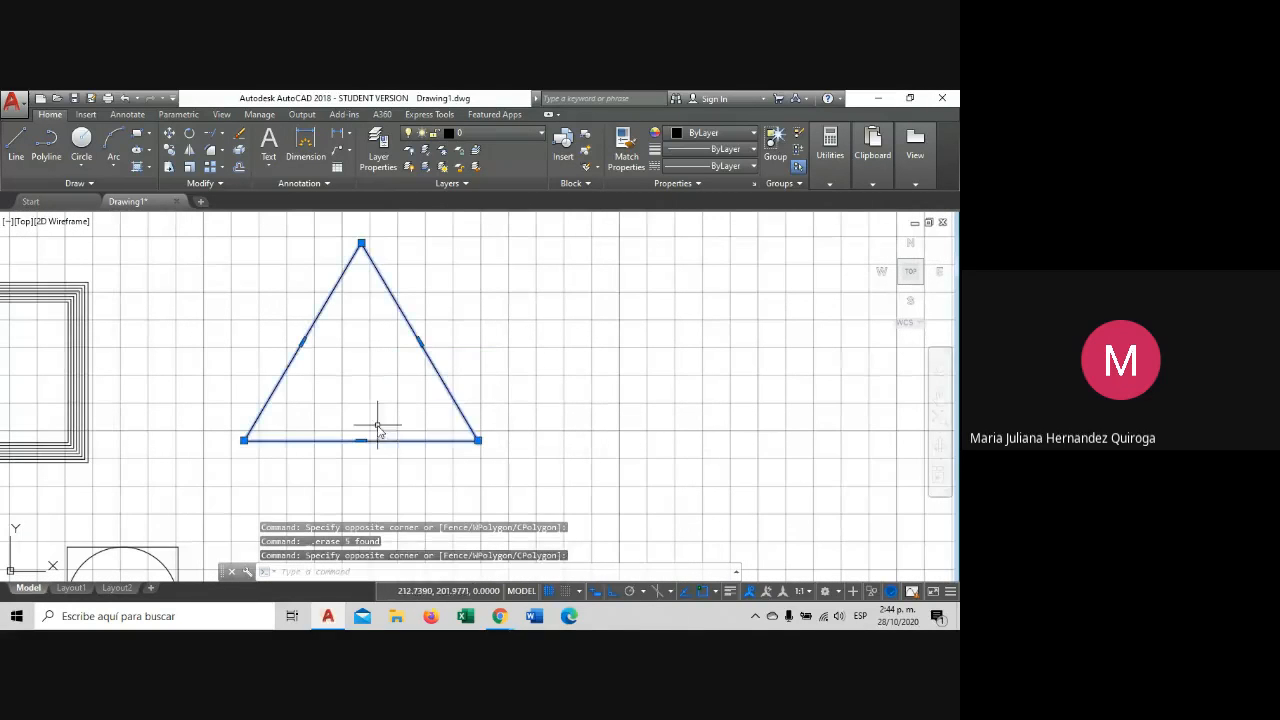
click(168, 152)
click(361, 440)
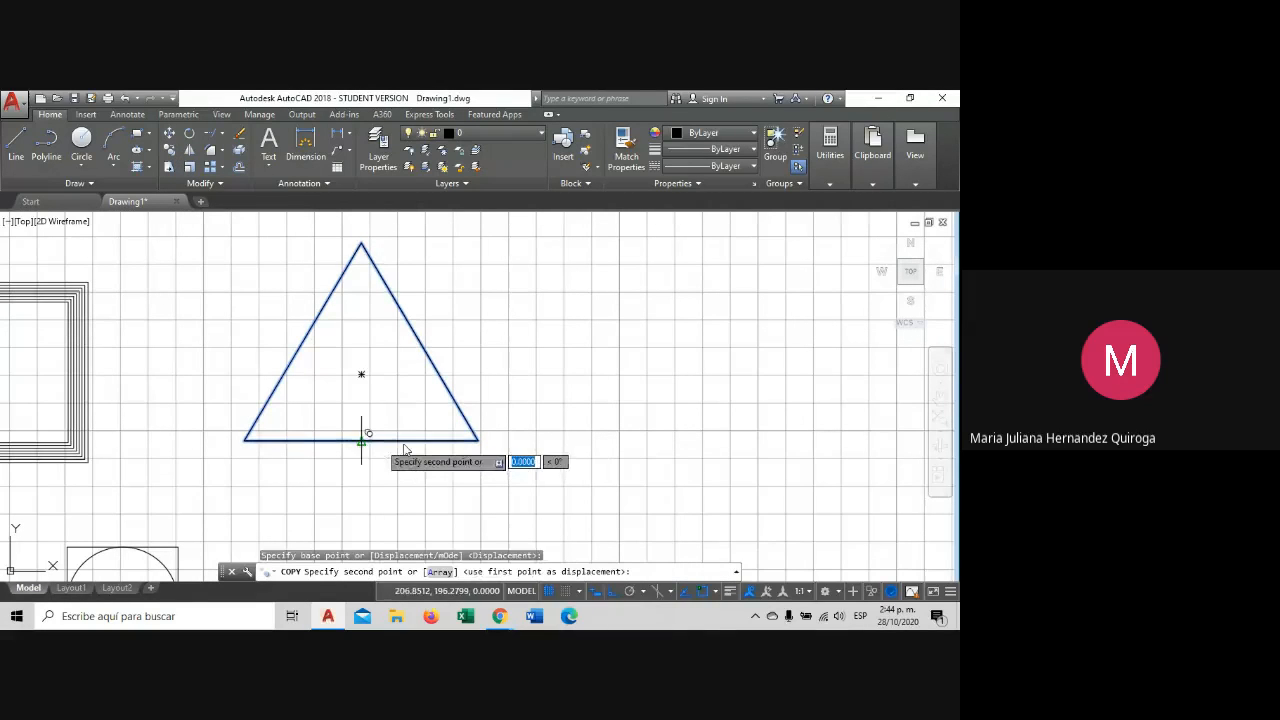
middle_drag(697, 483, 641, 480)
text(2)
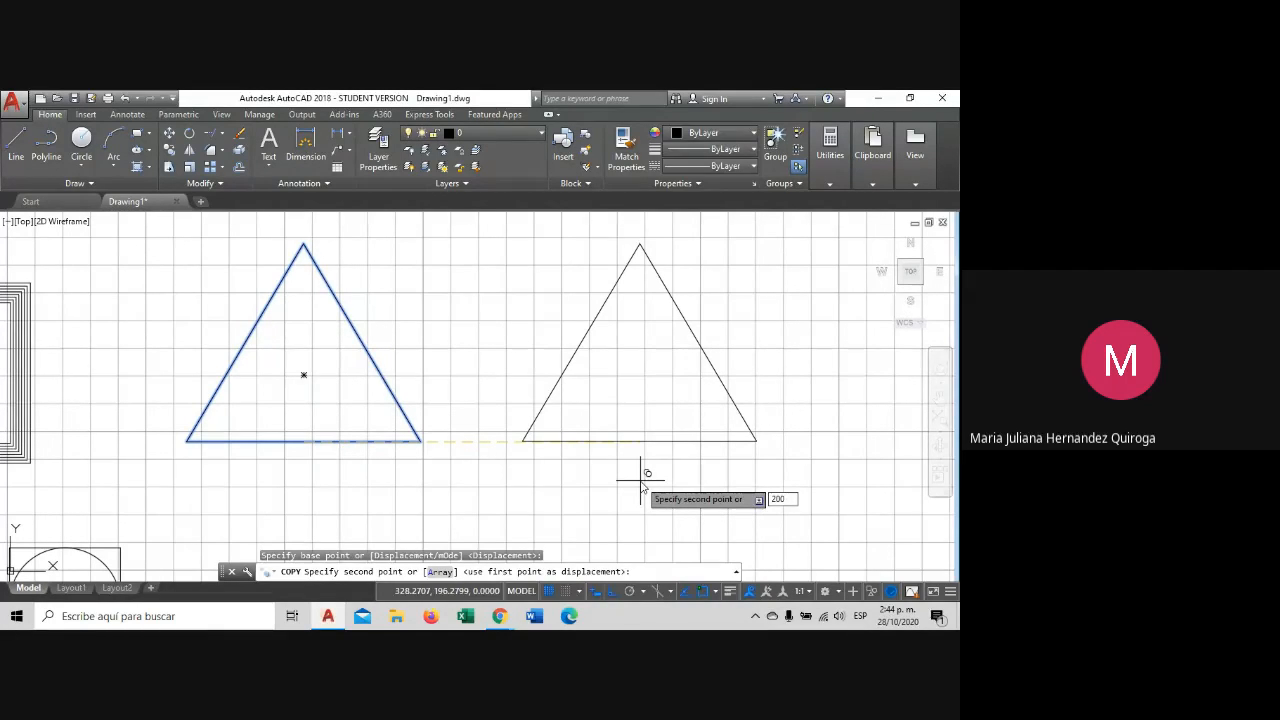
text(00)
key(Return)
key(Escape)
scroll(766, 486, down, 4)
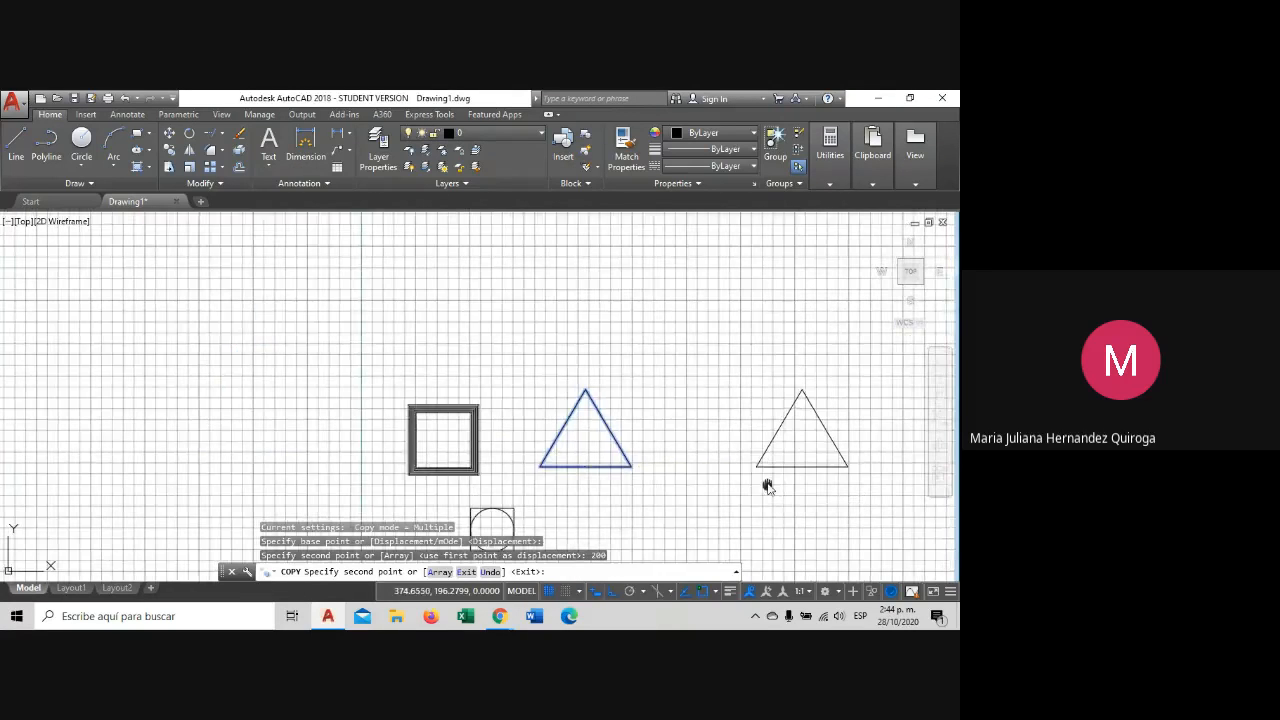
Check the distance between the base midpoints of the two triangles with a temporary dimension, without placing it.
middle_drag(766, 486, 694, 480)
click(307, 143)
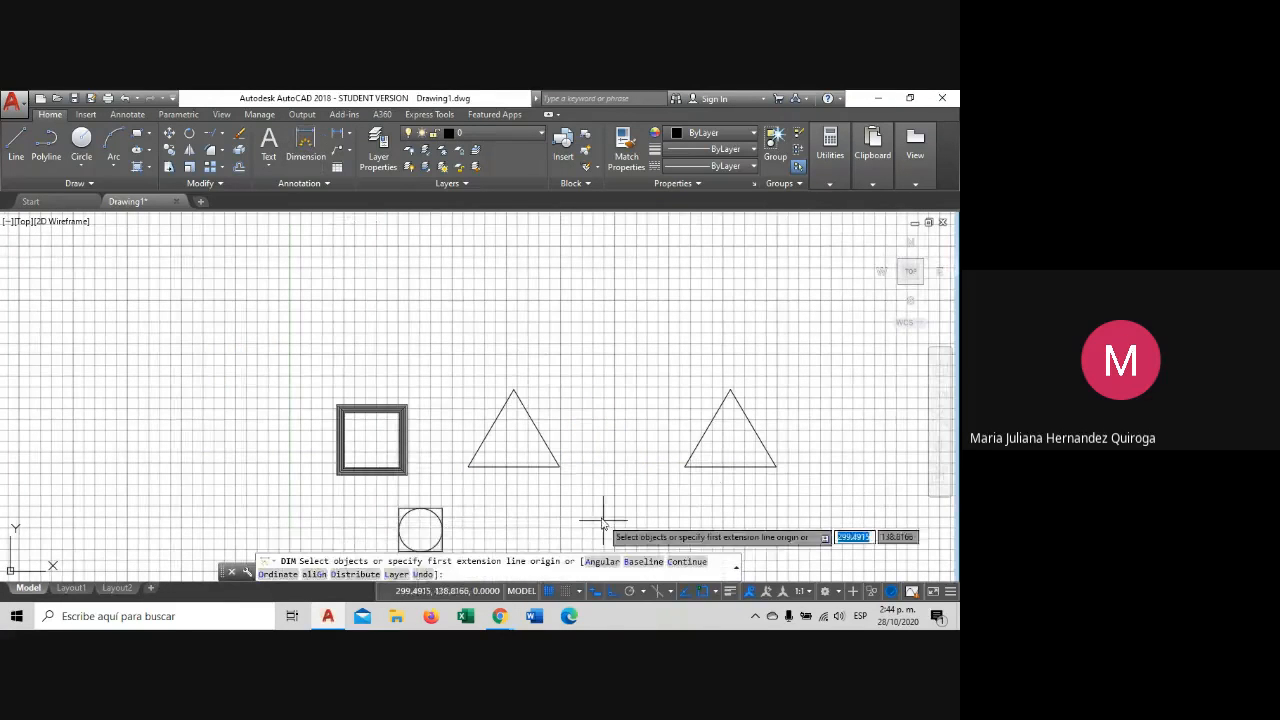
click(514, 441)
click(738, 470)
scroll(656, 482, up, 5)
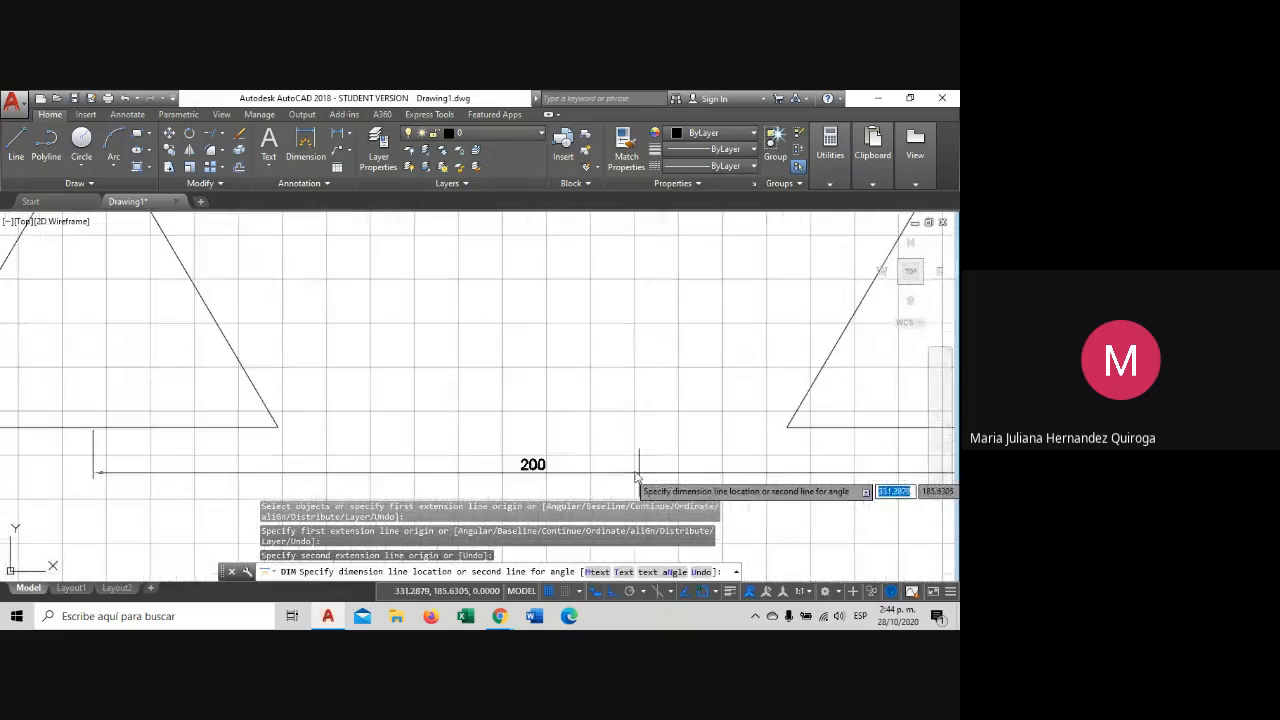
scroll(505, 465, down, 3)
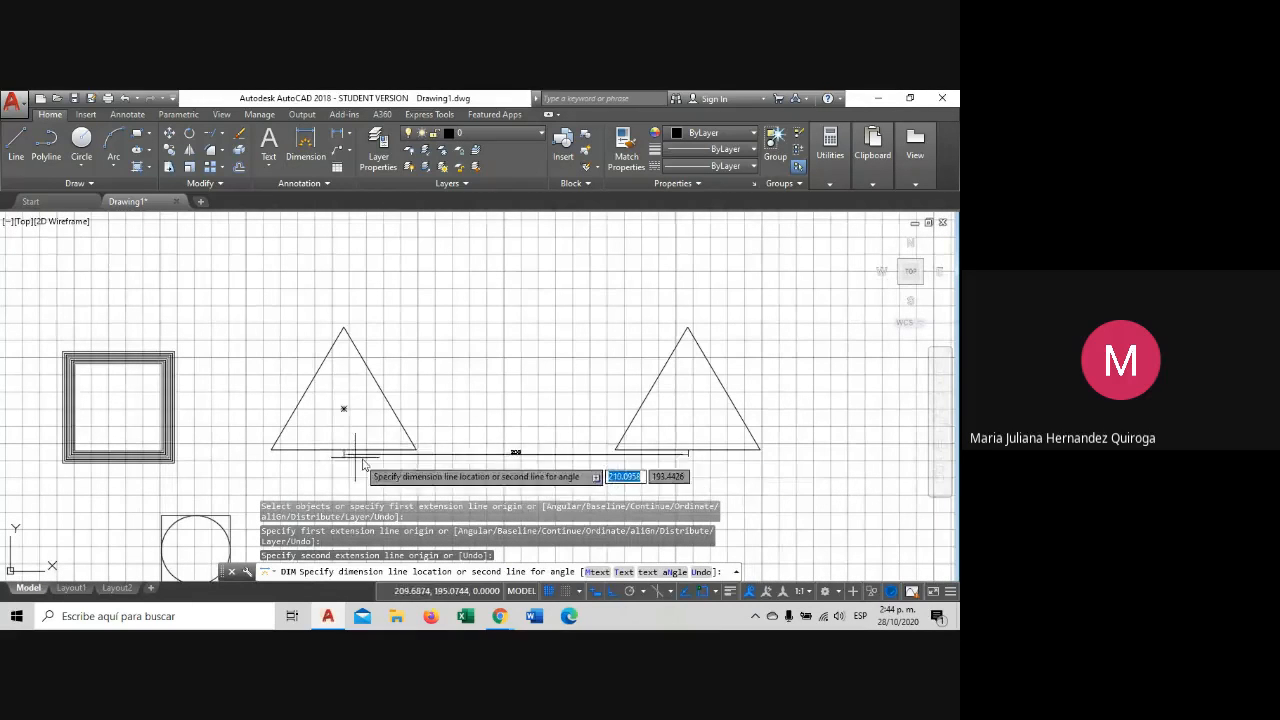
scroll(543, 458, up, 4)
scroll(540, 458, down, 4)
scroll(540, 459, up, 3)
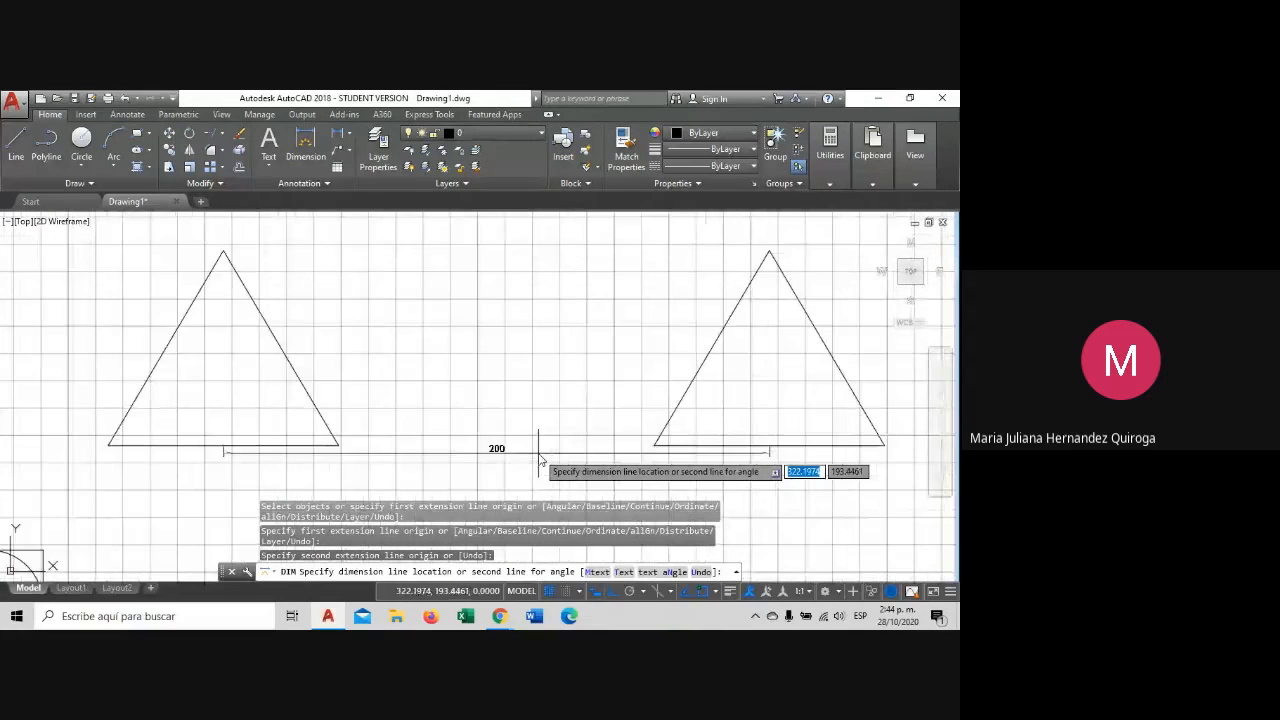
key(Escape)
scroll(537, 451, down, 3)
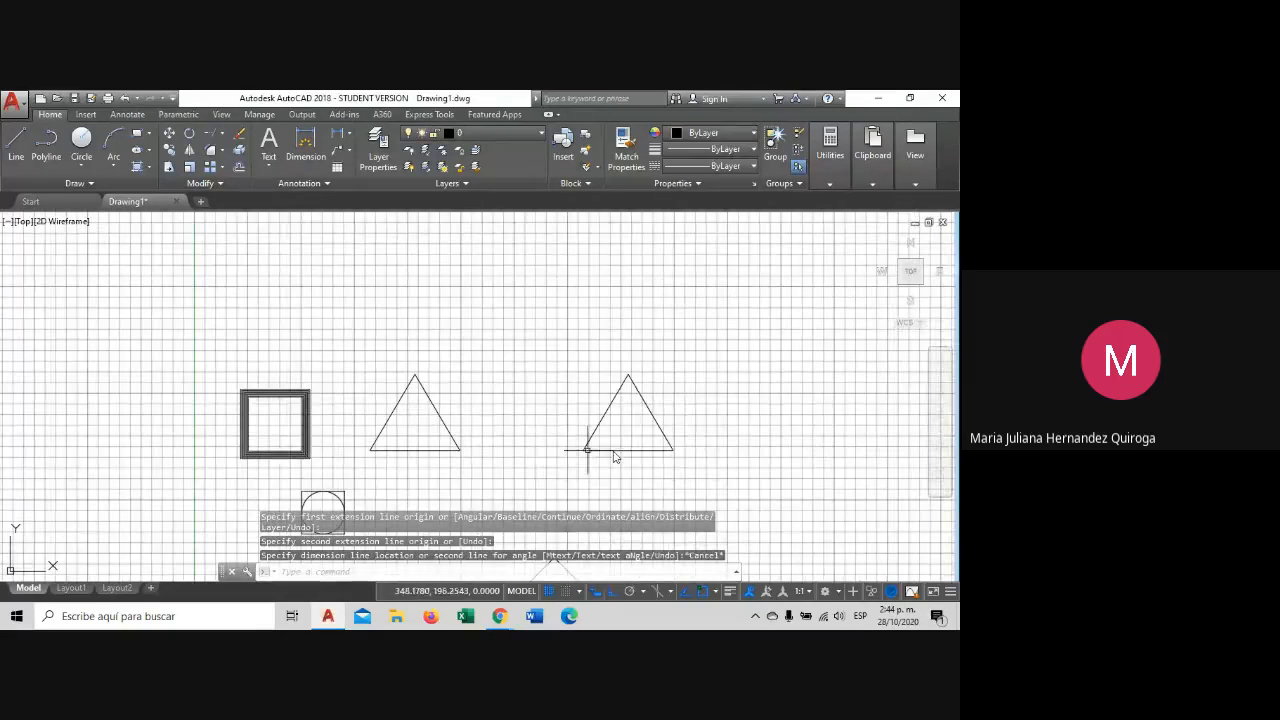
Delete the copied triangle on the right.
click(688, 455)
click(612, 384)
key(Delete)
Turn Ortho mode off and copy the remaining triangle from a base point inside it, previewing placements in free directions.
click(463, 448)
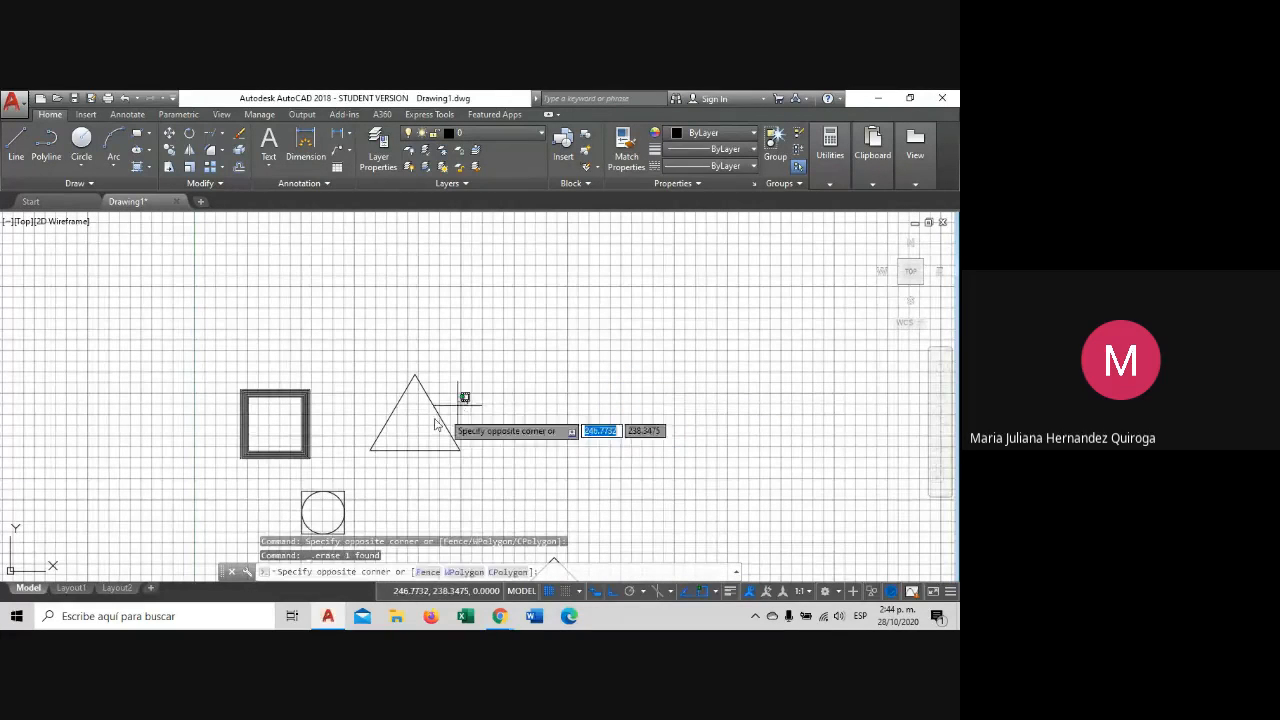
click(429, 402)
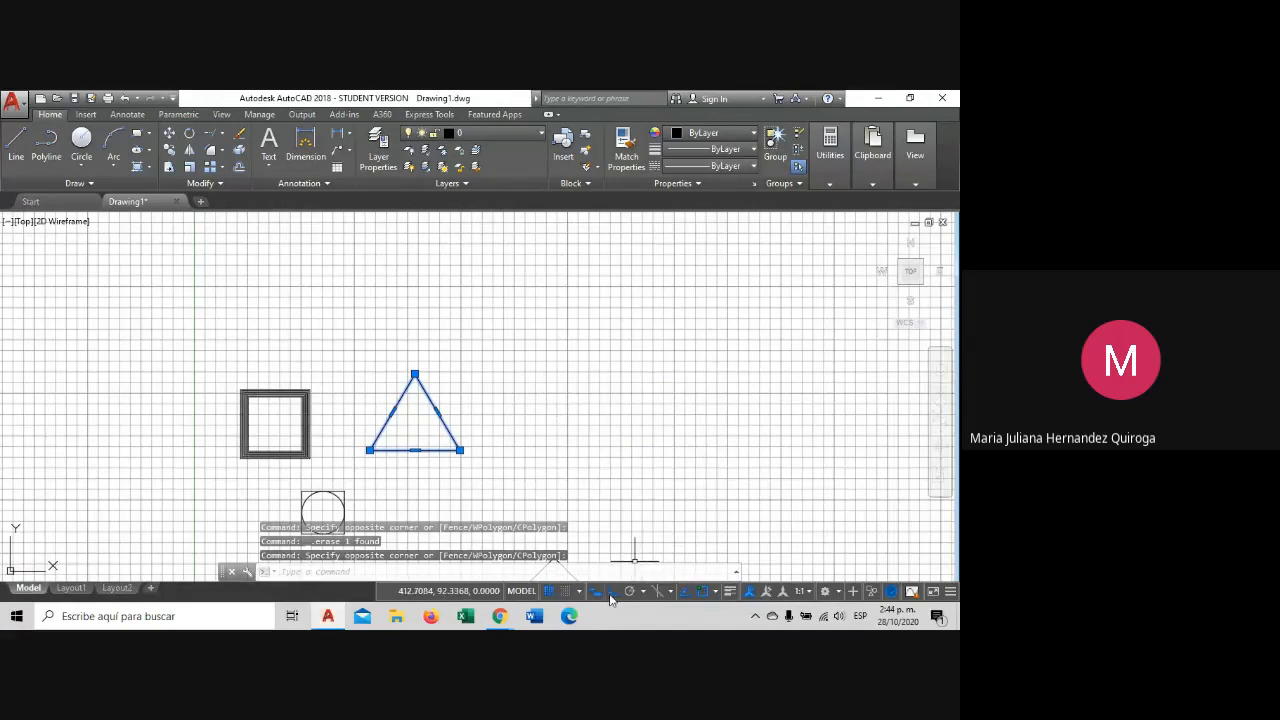
click(608, 592)
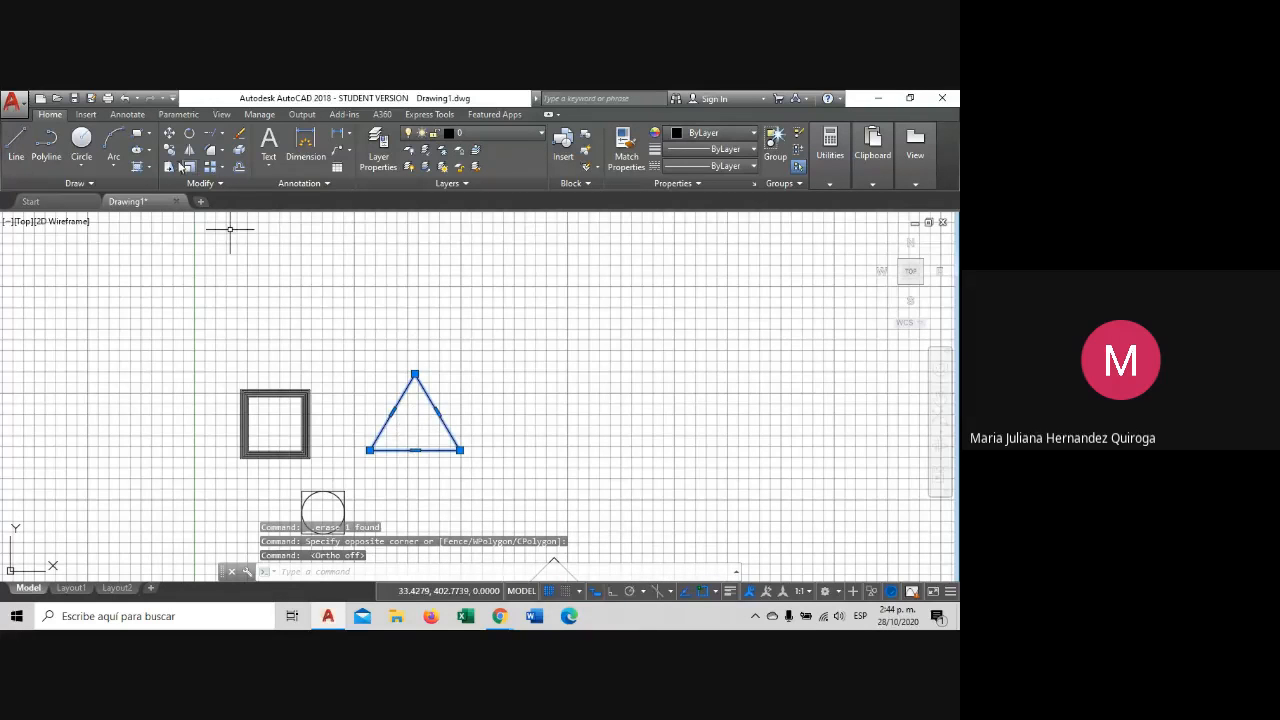
click(170, 152)
click(417, 424)
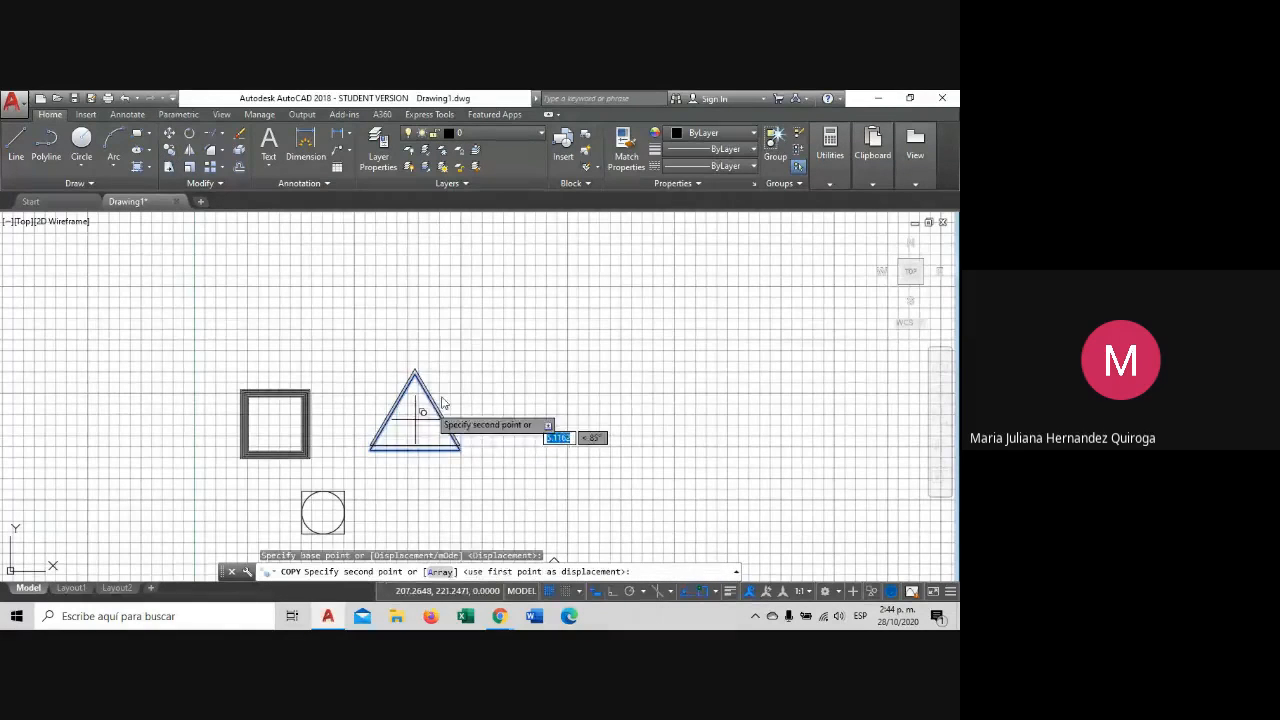
scroll(459, 385, up, 4)
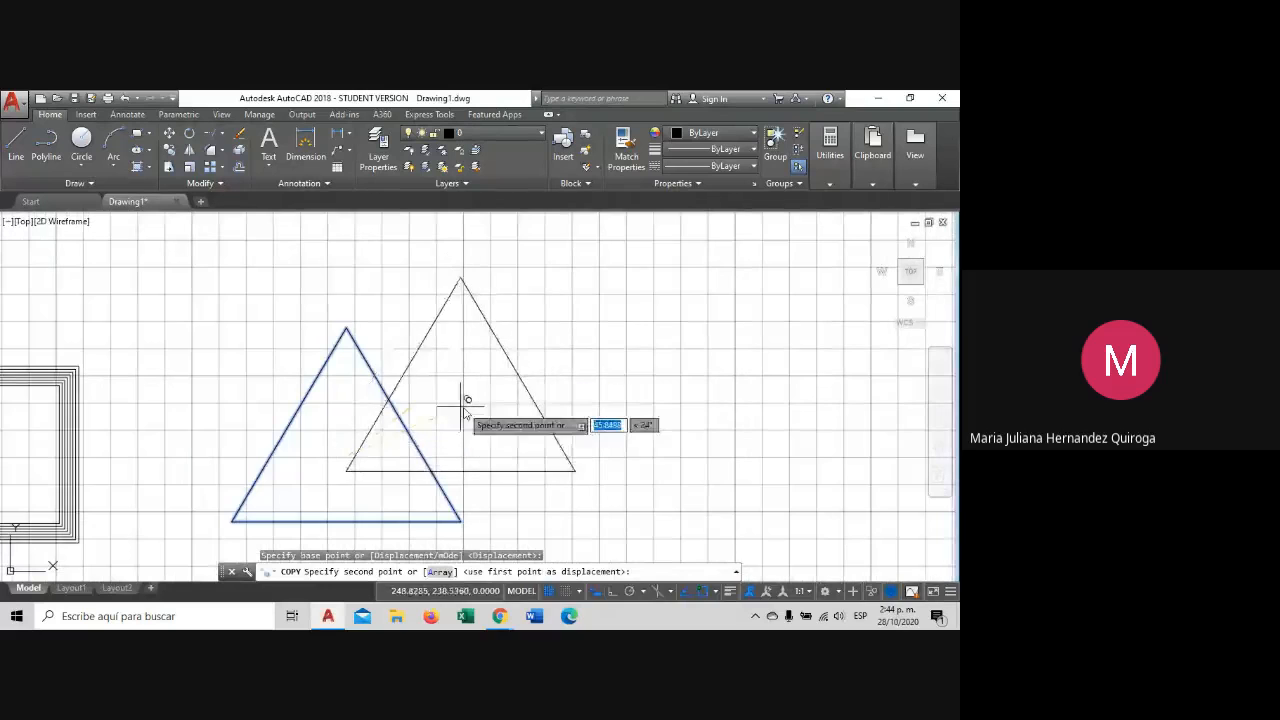
scroll(467, 397, down, 4)
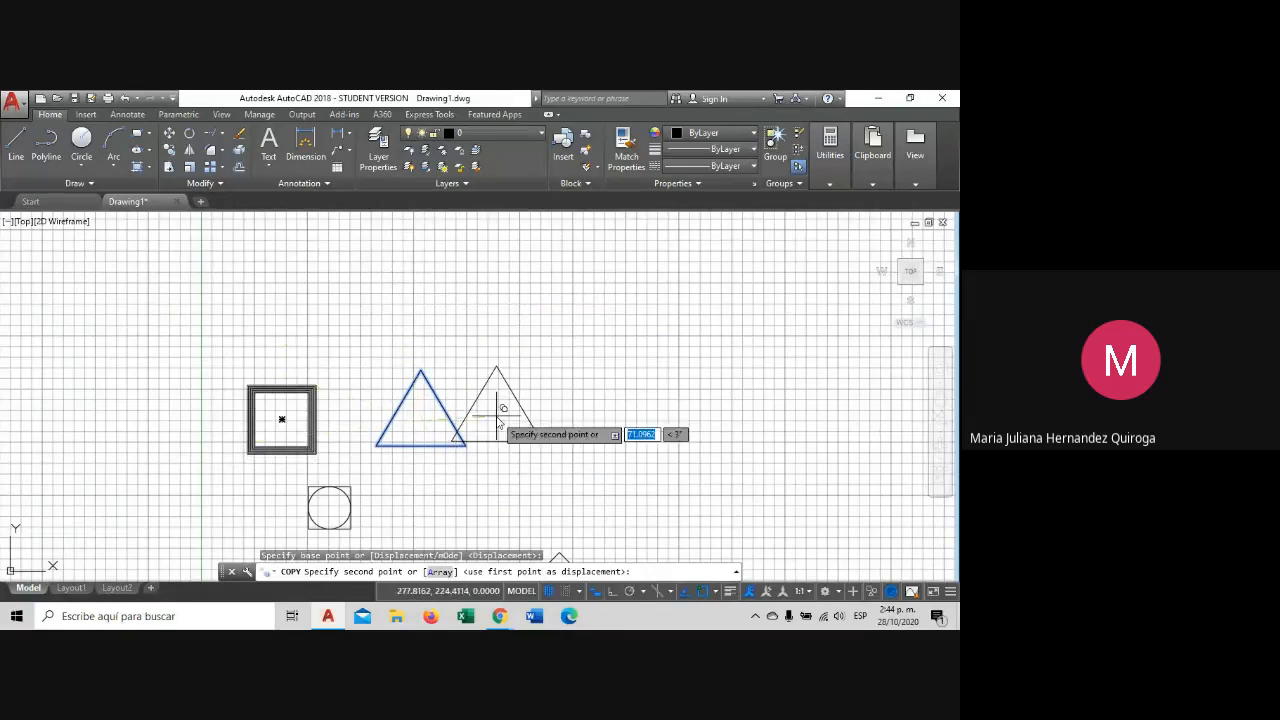
middle_drag(530, 435, 481, 381)
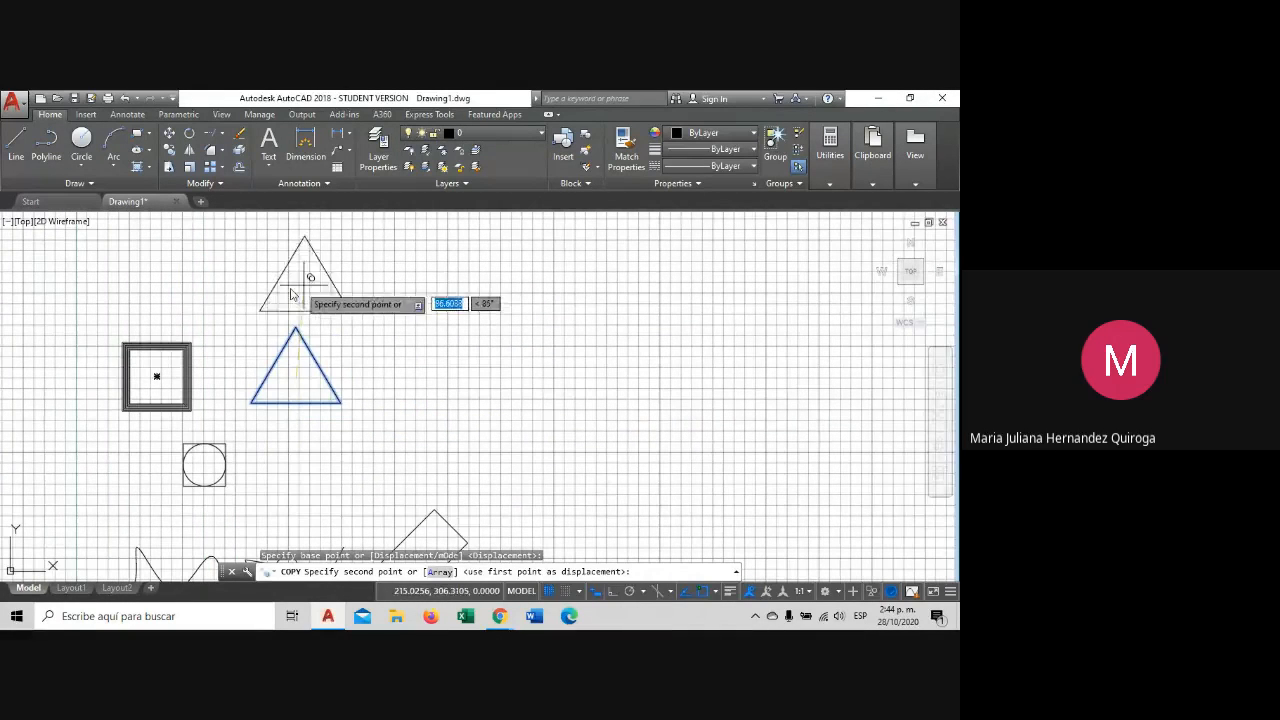
middle_drag(480, 354, 597, 388)
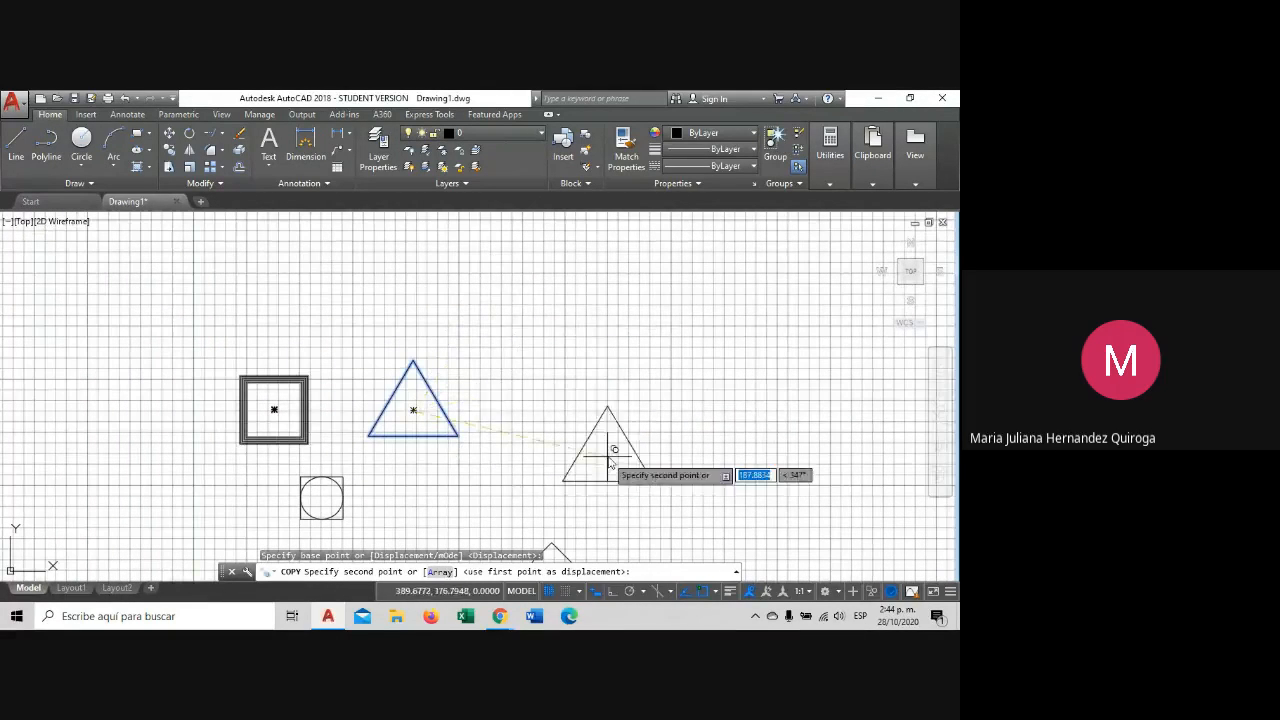
key(Escape)
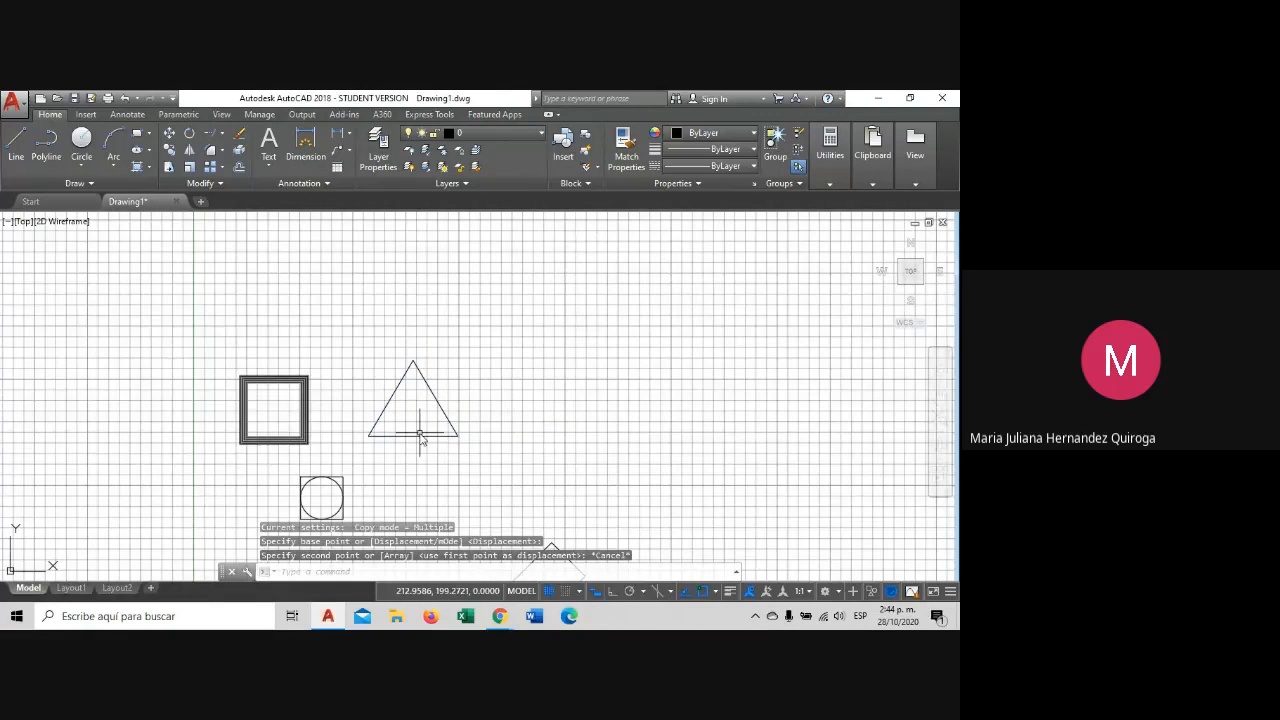
scroll(480, 418, down, 2)
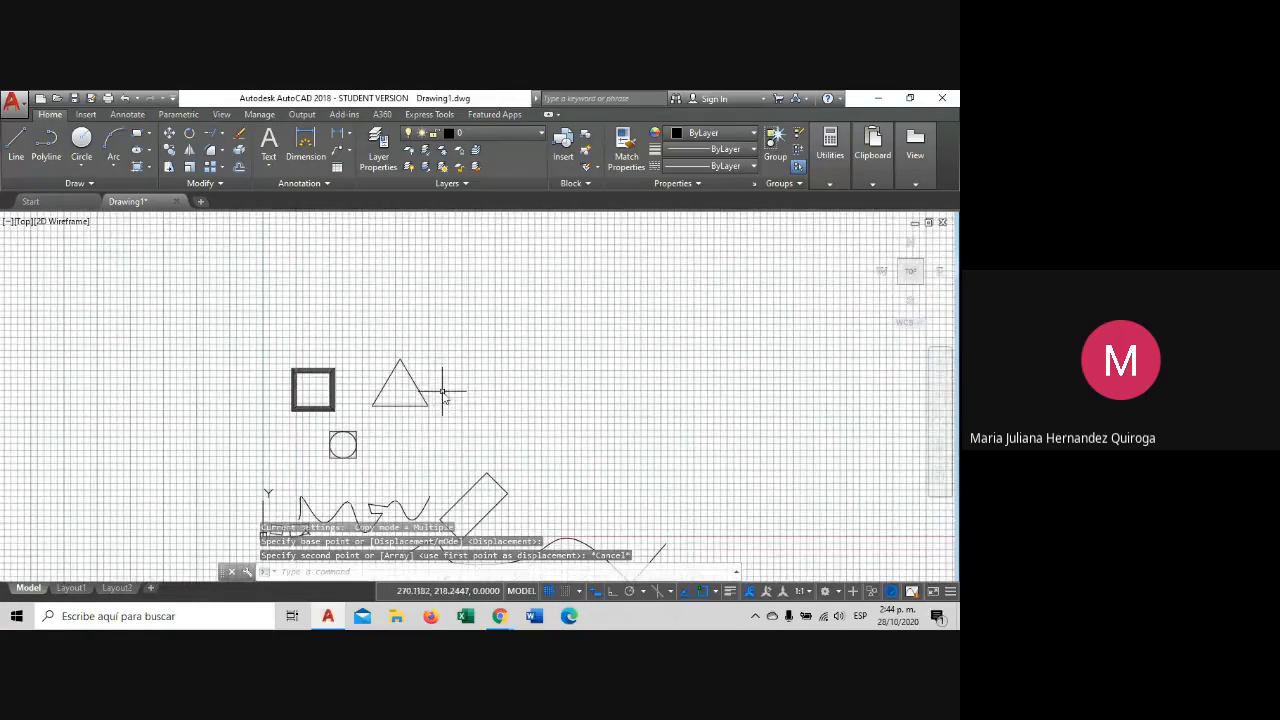
click(430, 467)
click(350, 394)
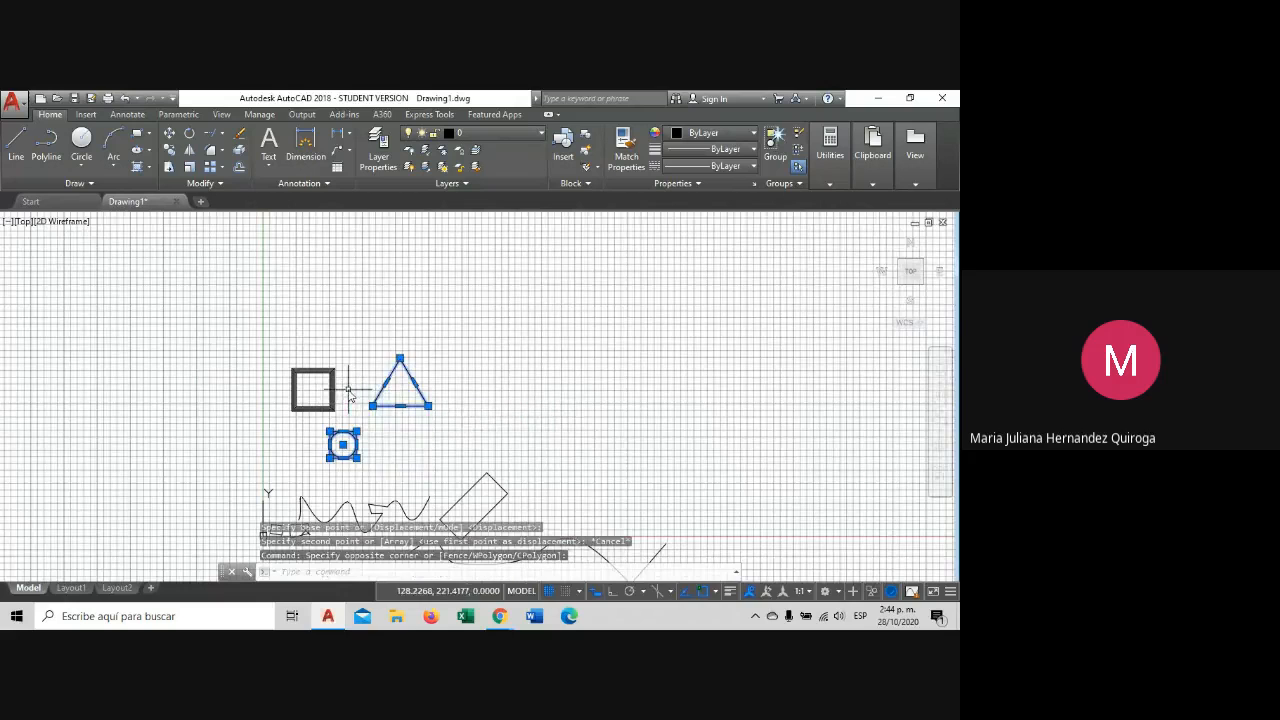
key(Escape)
Try to copy the triangle and the square with its inscribed circle, using the triangle's lower-left corner as base point.
click(421, 455)
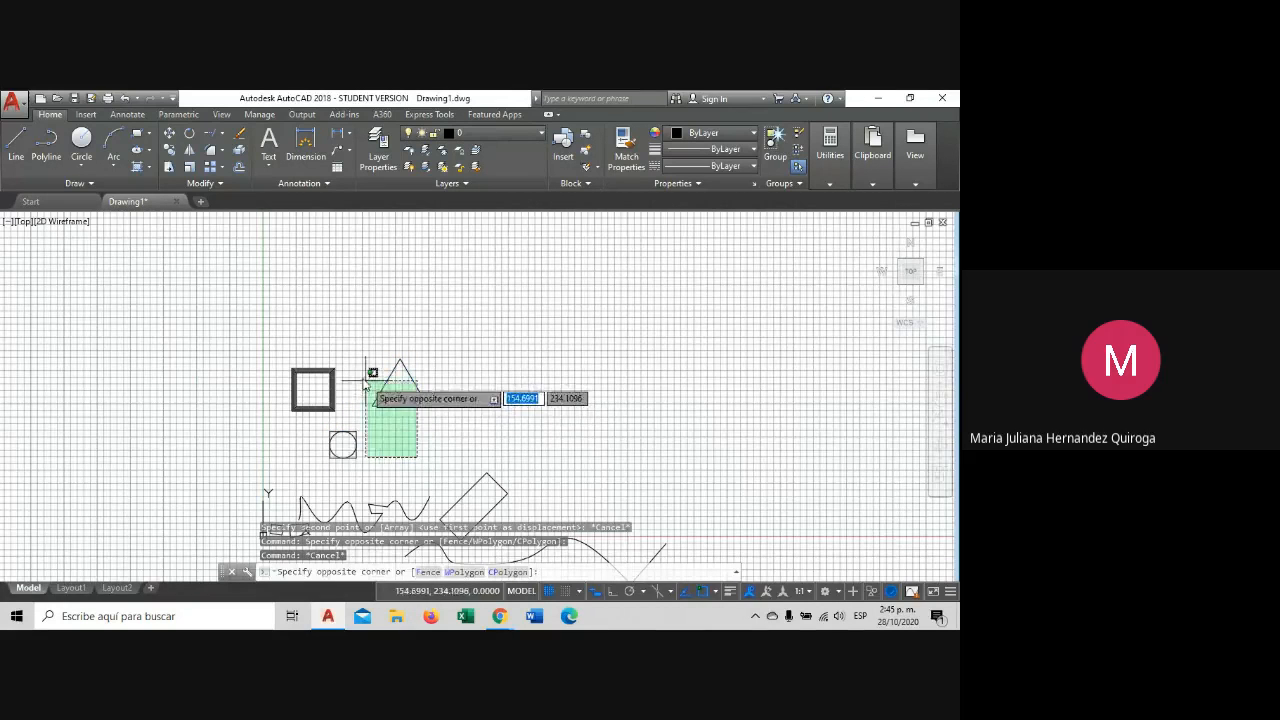
click(351, 359)
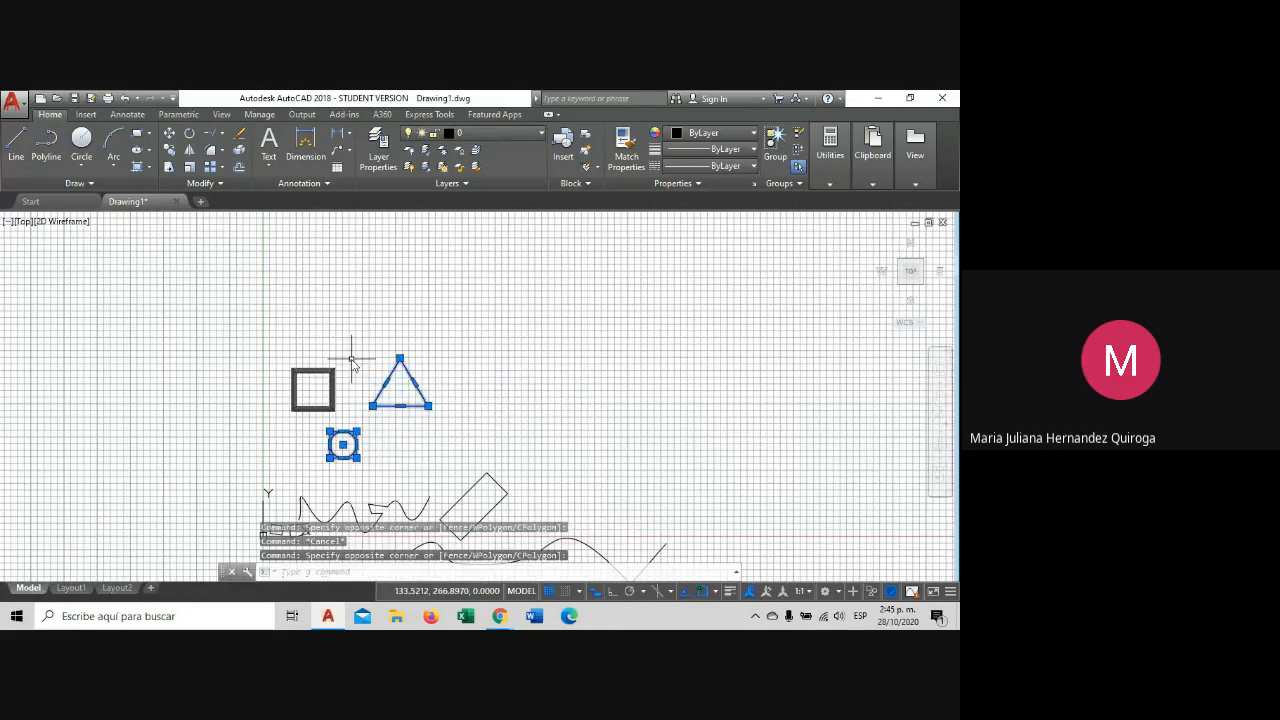
click(171, 151)
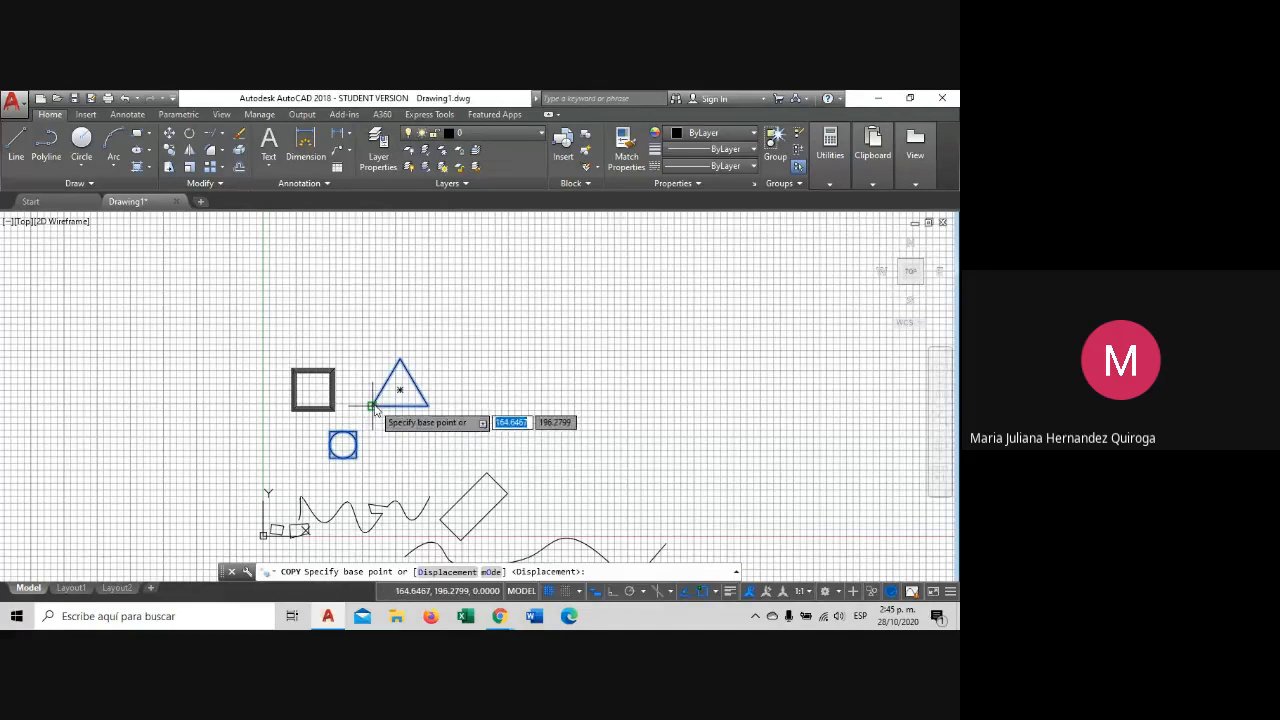
click(371, 406)
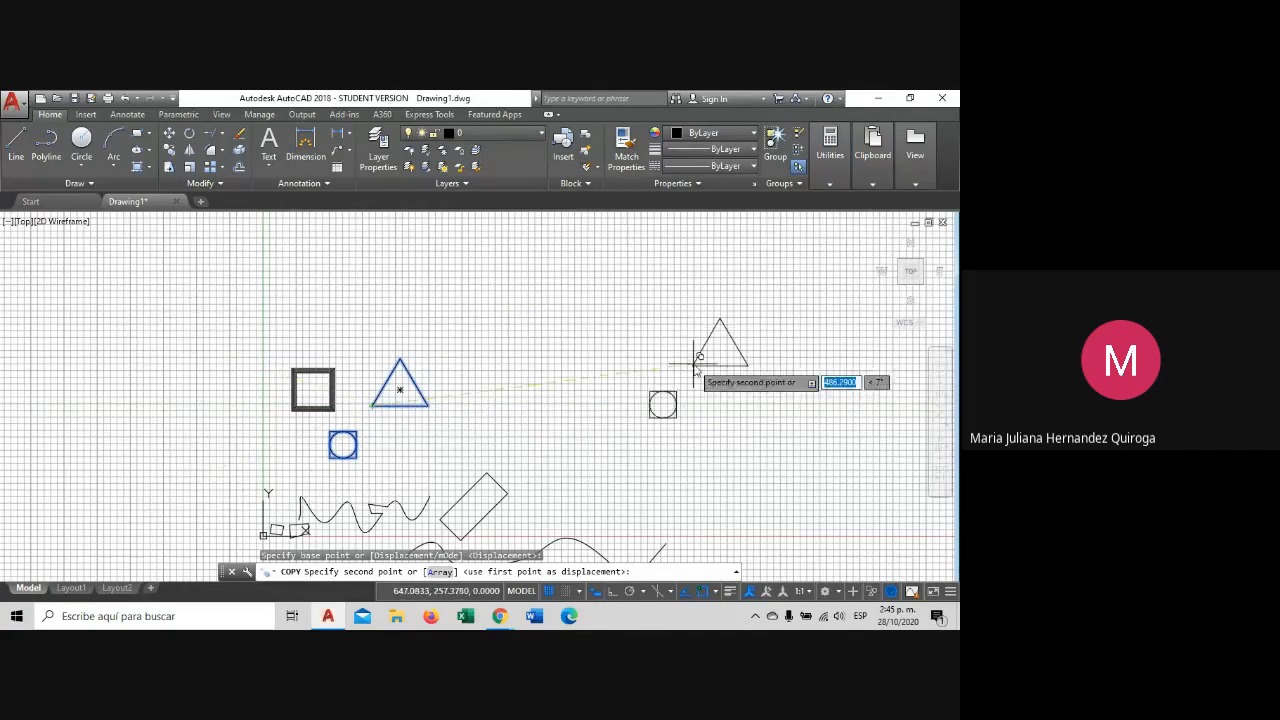
key(Escape)
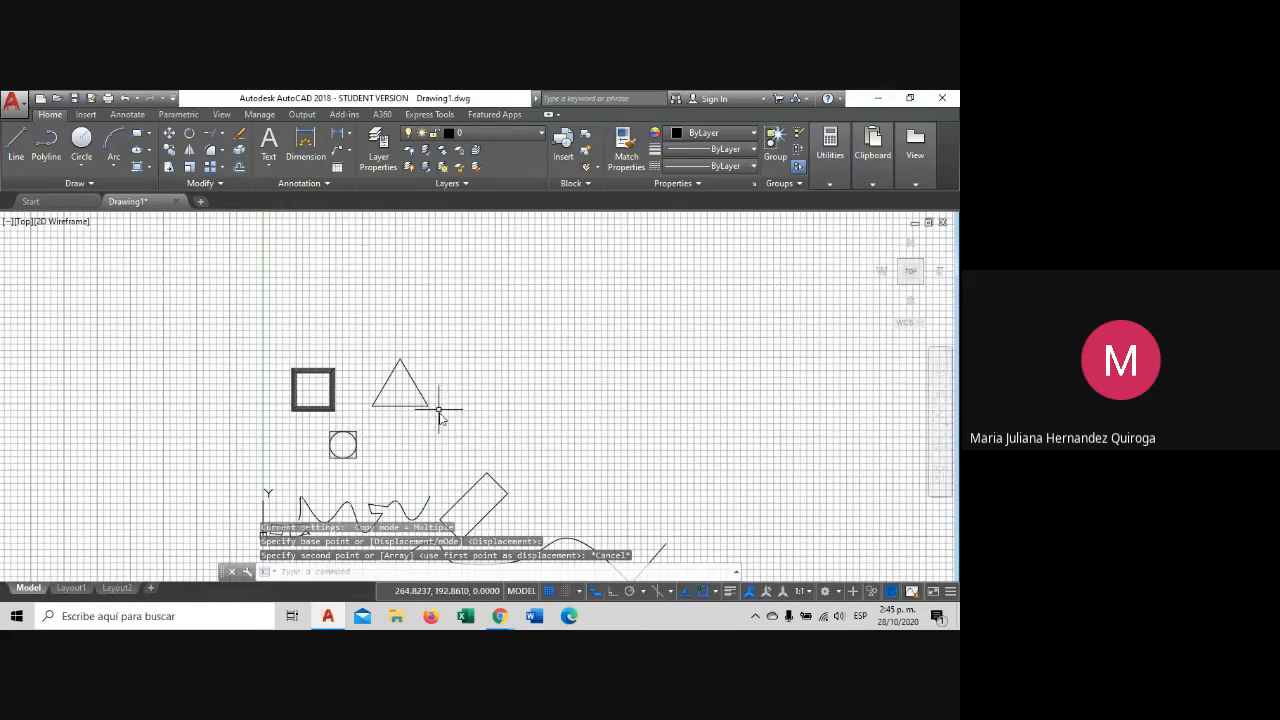
scroll(440, 417, up, 4)
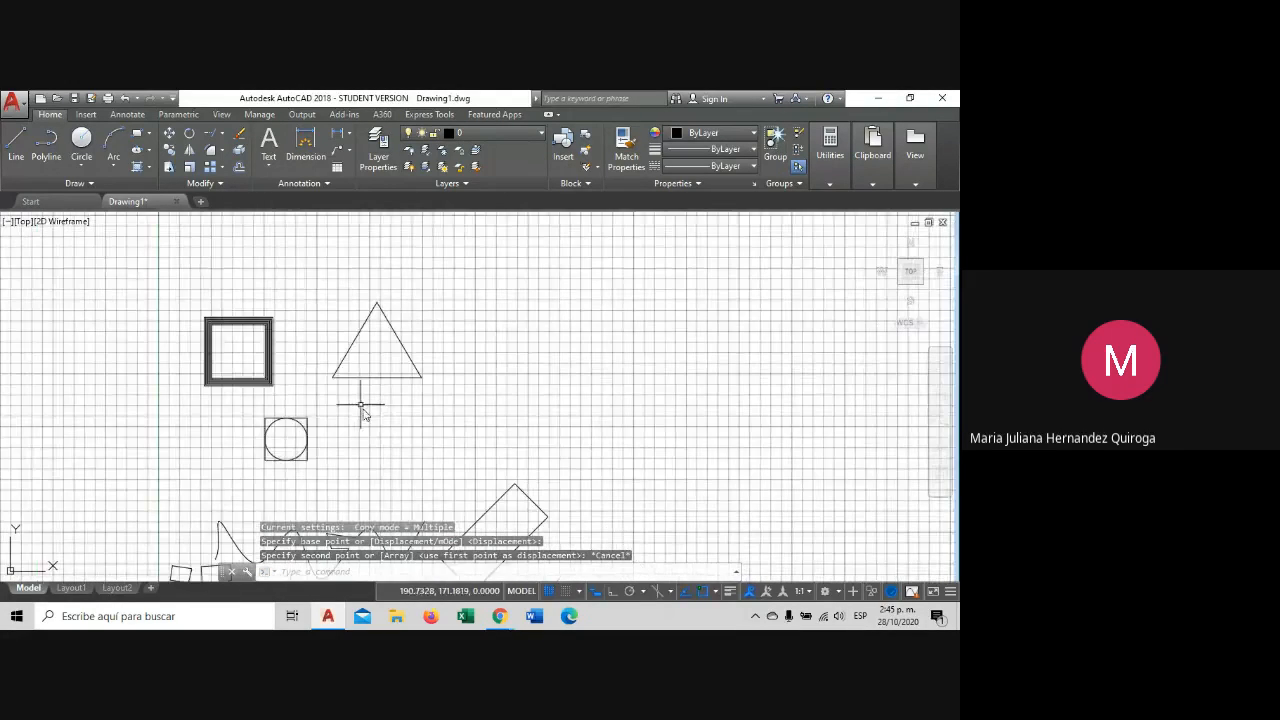
middle_drag(442, 405, 443, 348)
scroll(401, 434, down, 2)
click(401, 457)
click(382, 480)
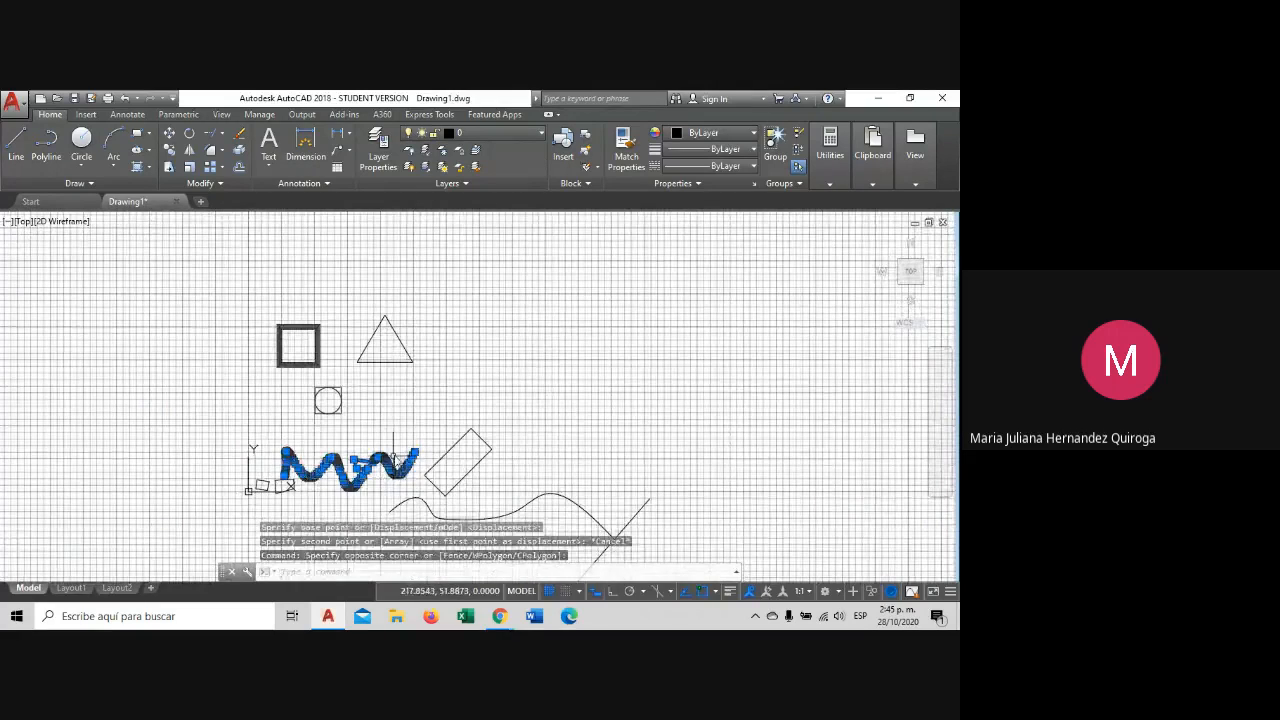
key(Escape)
scroll(366, 342, up, 2)
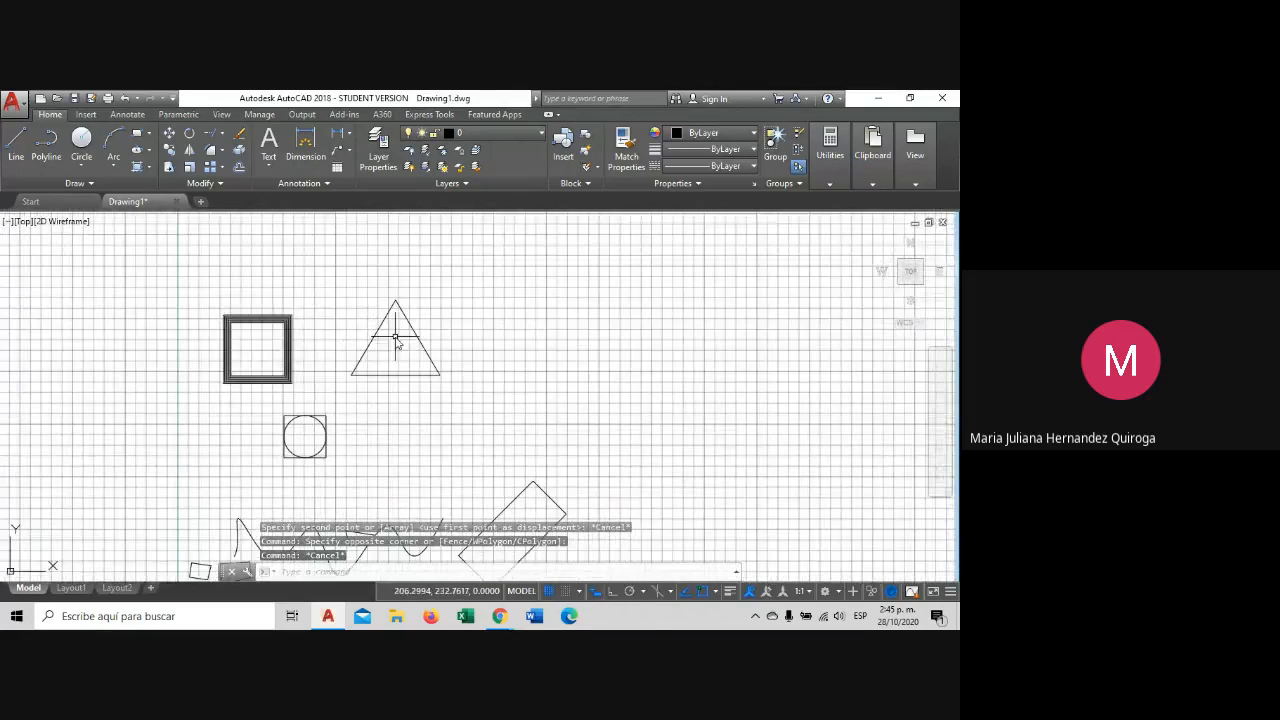
Mirror the triangle across a horizontal line through its apex with Ortho on, keeping the source triangle.
scroll(372, 390, up, 2)
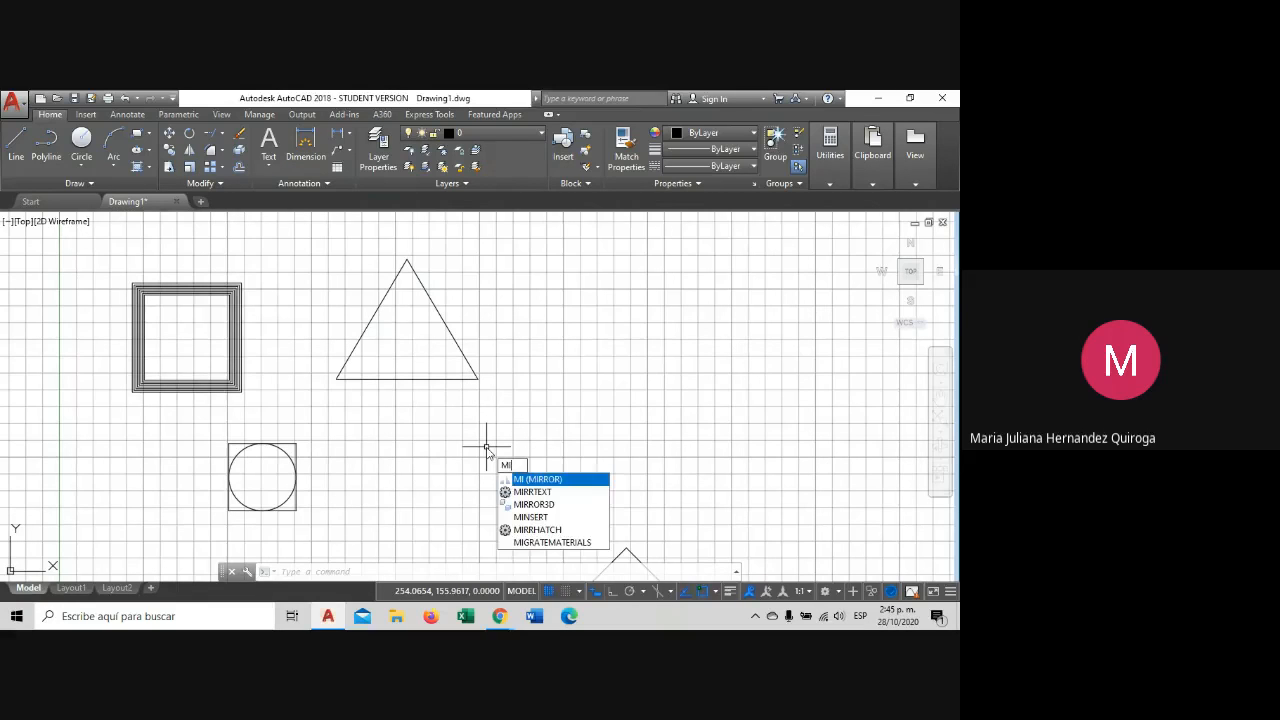
click(525, 480)
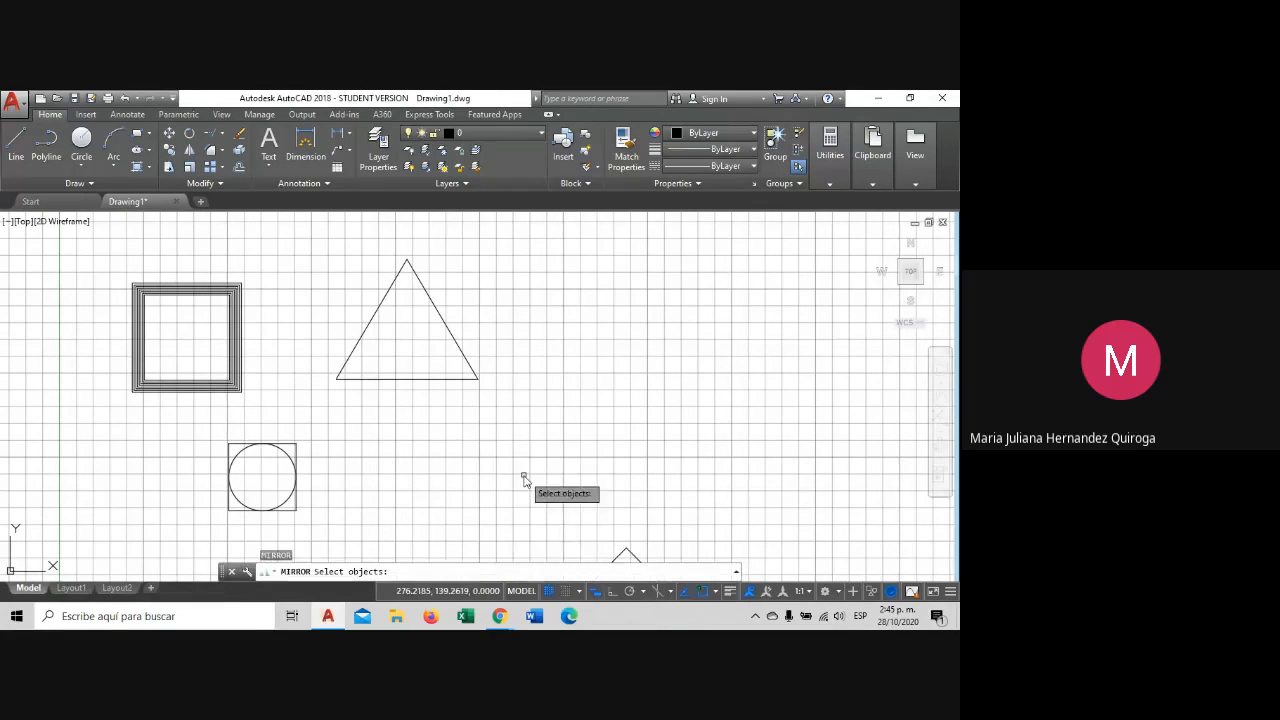
click(461, 355)
key(Return)
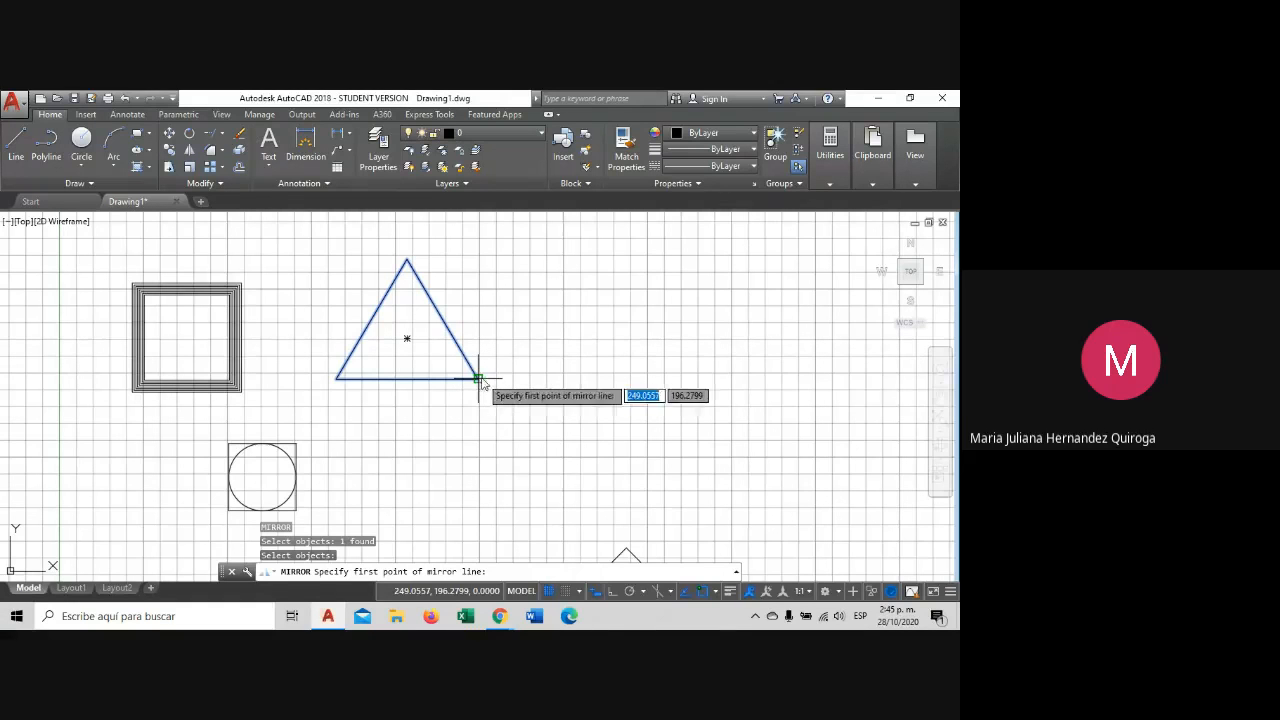
middle_drag(498, 294, 500, 396)
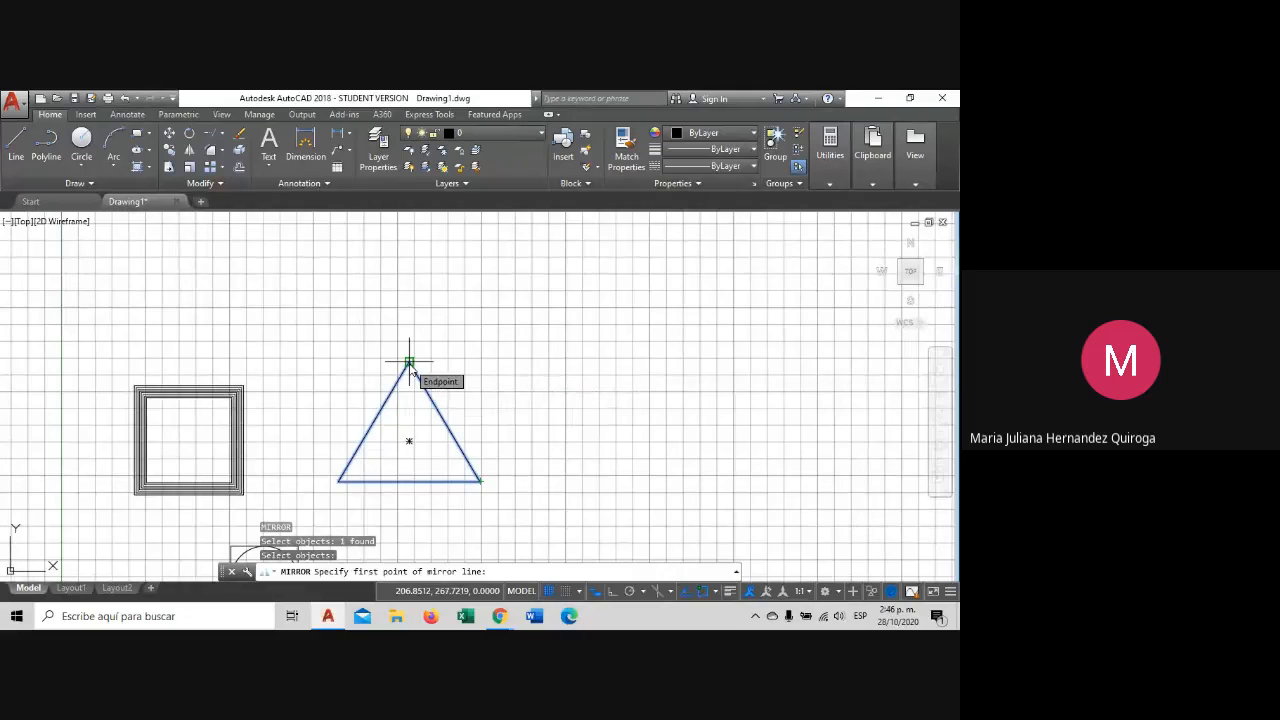
click(409, 362)
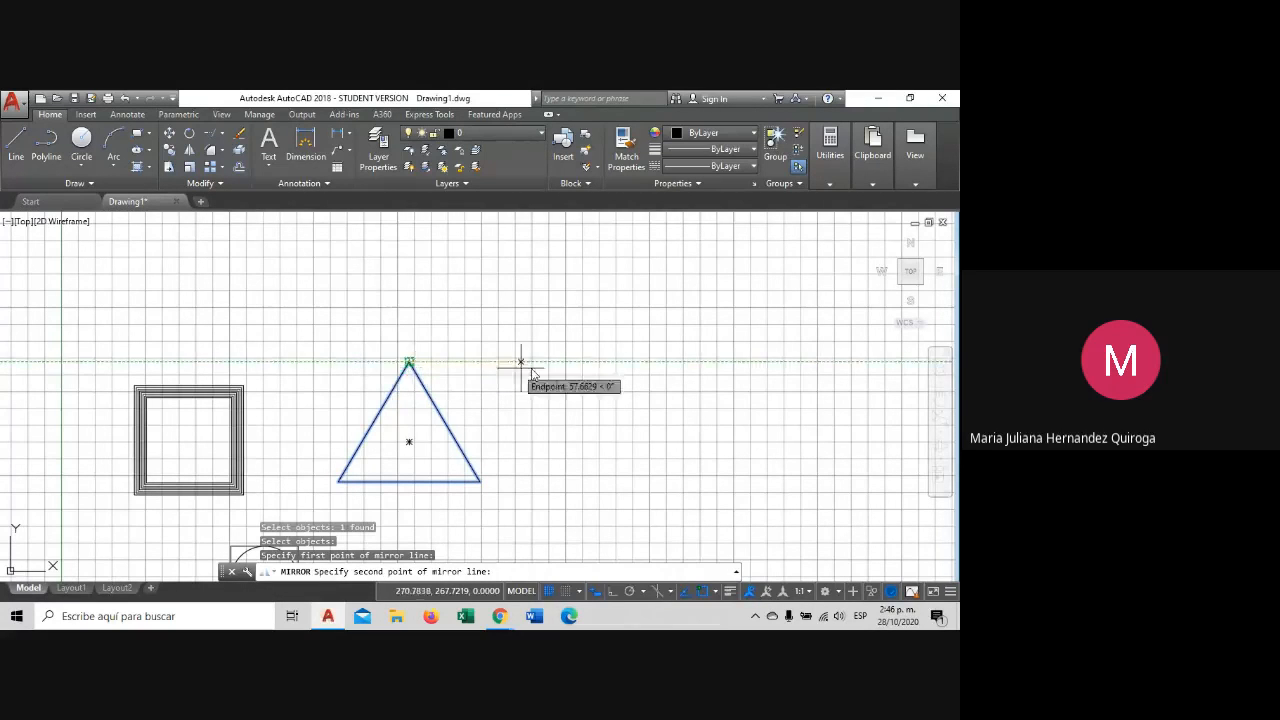
click(613, 591)
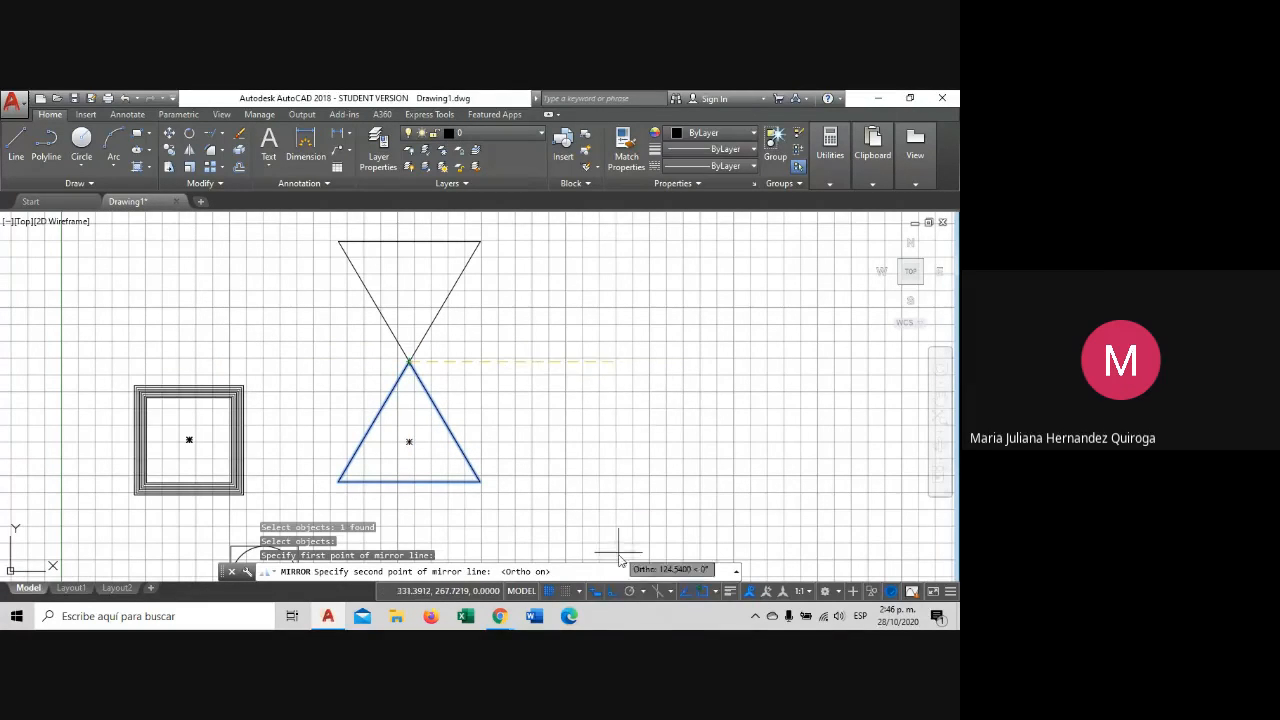
key(F8)
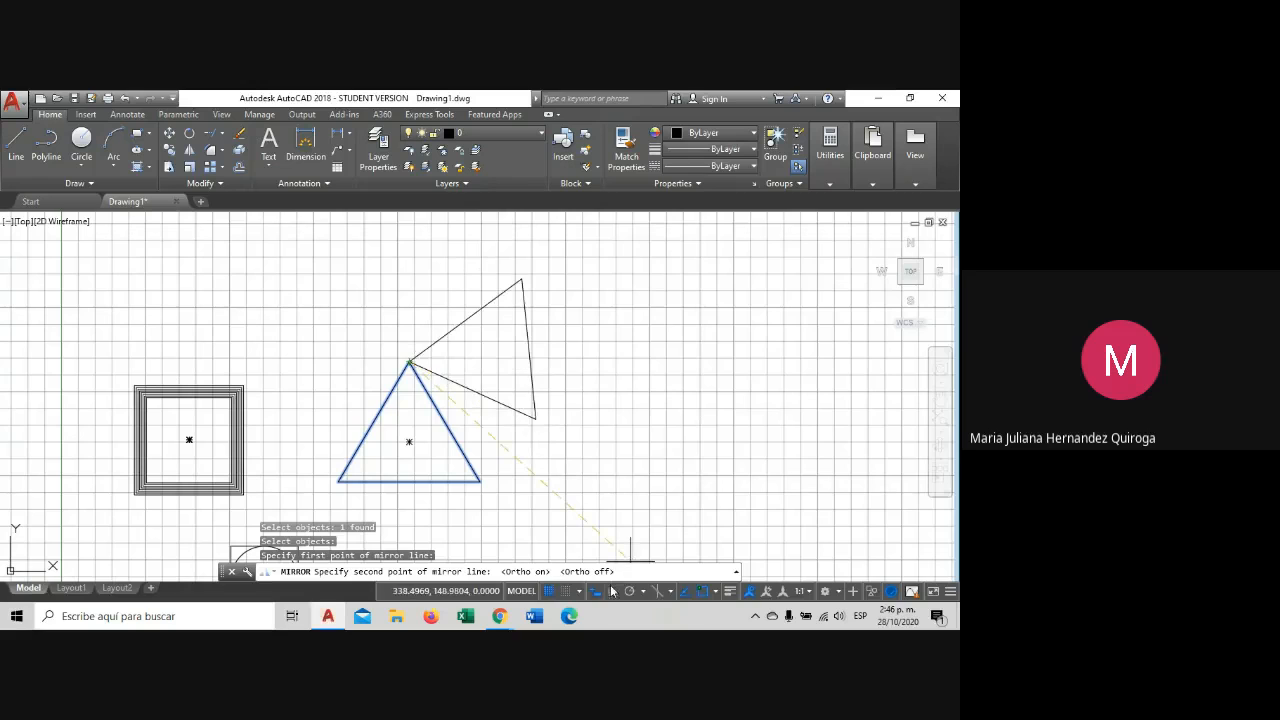
key(F8)
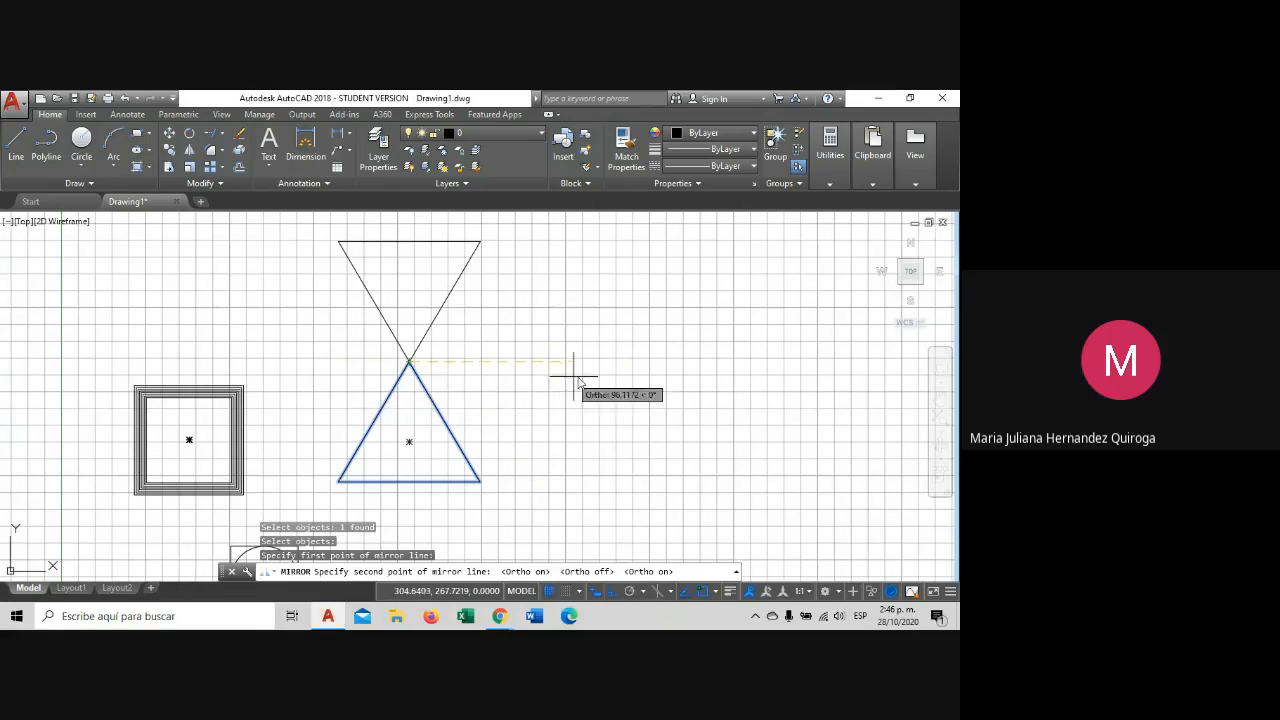
click(664, 377)
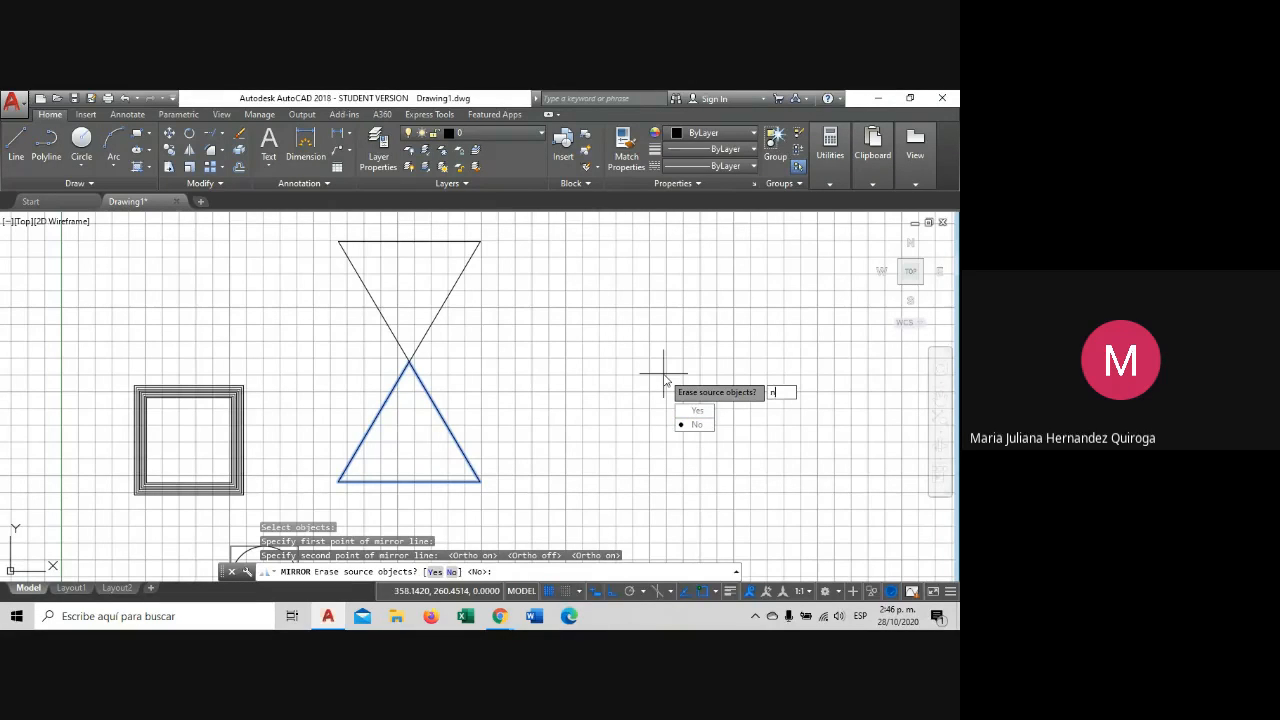
key(Return)
click(443, 371)
click(403, 316)
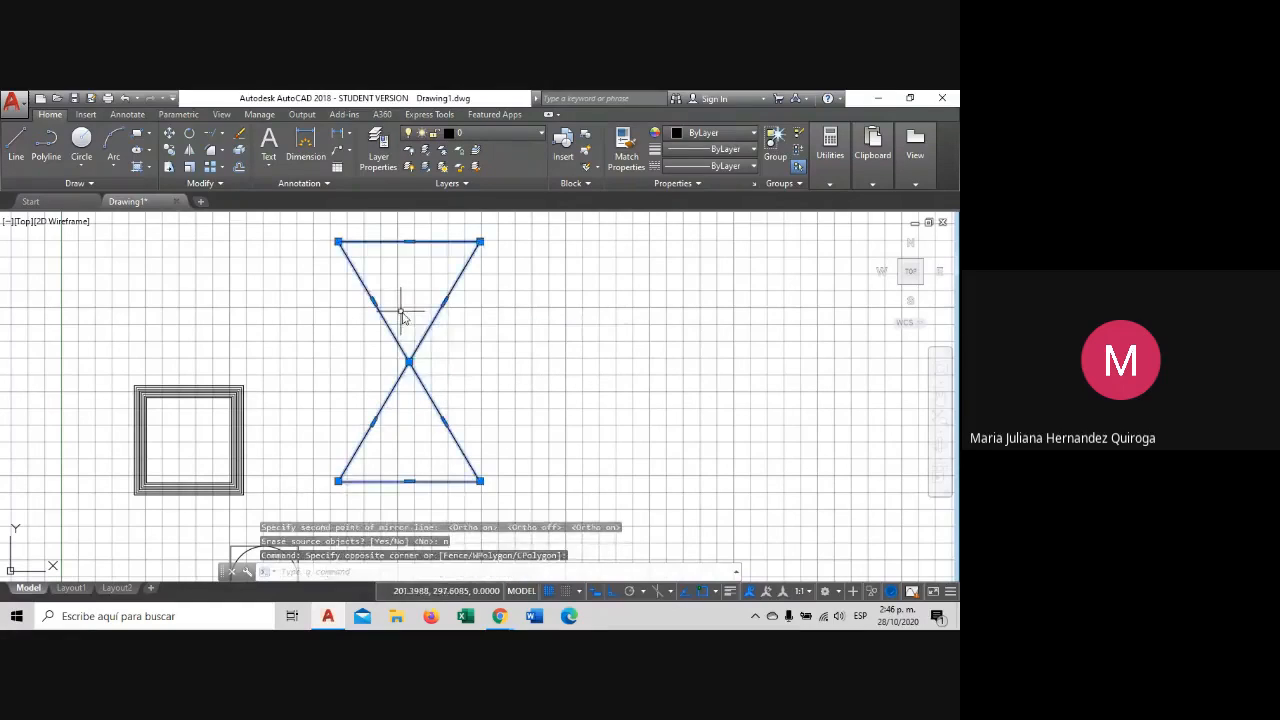
key(Escape)
click(475, 319)
click(416, 290)
click(464, 414)
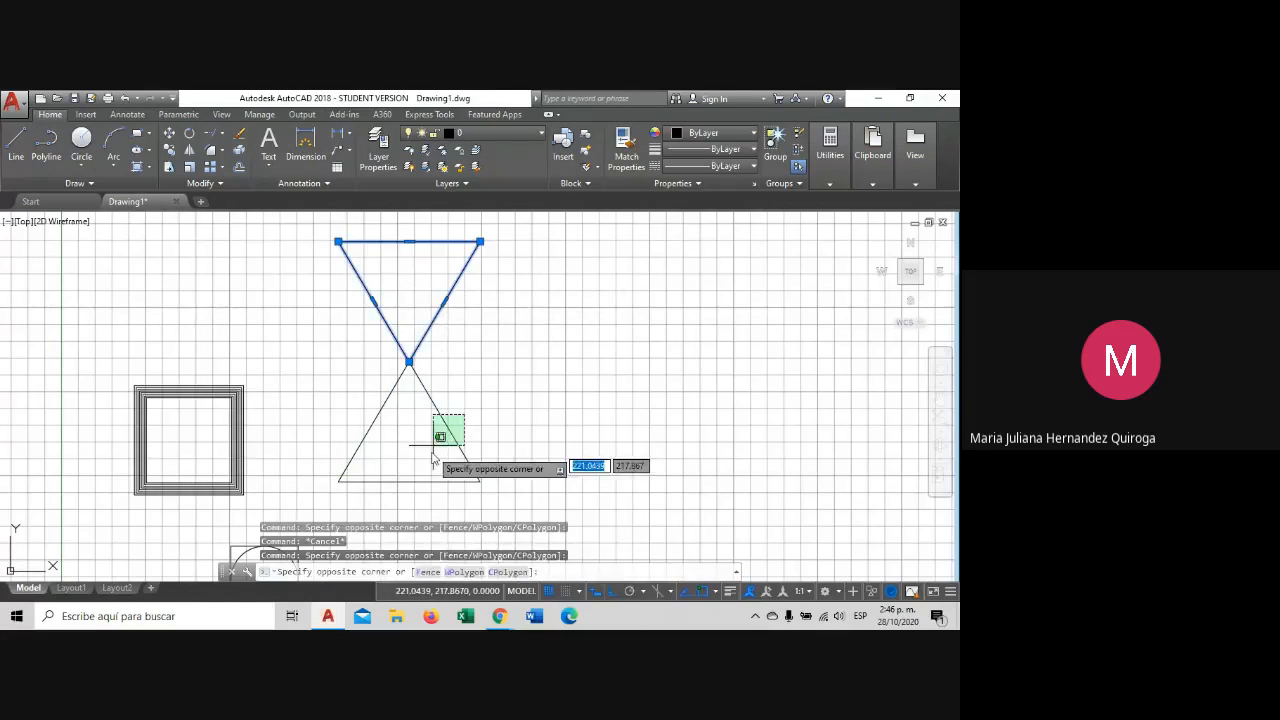
click(433, 458)
key(Escape)
scroll(414, 350, up, 2)
scroll(416, 355, down, 2)
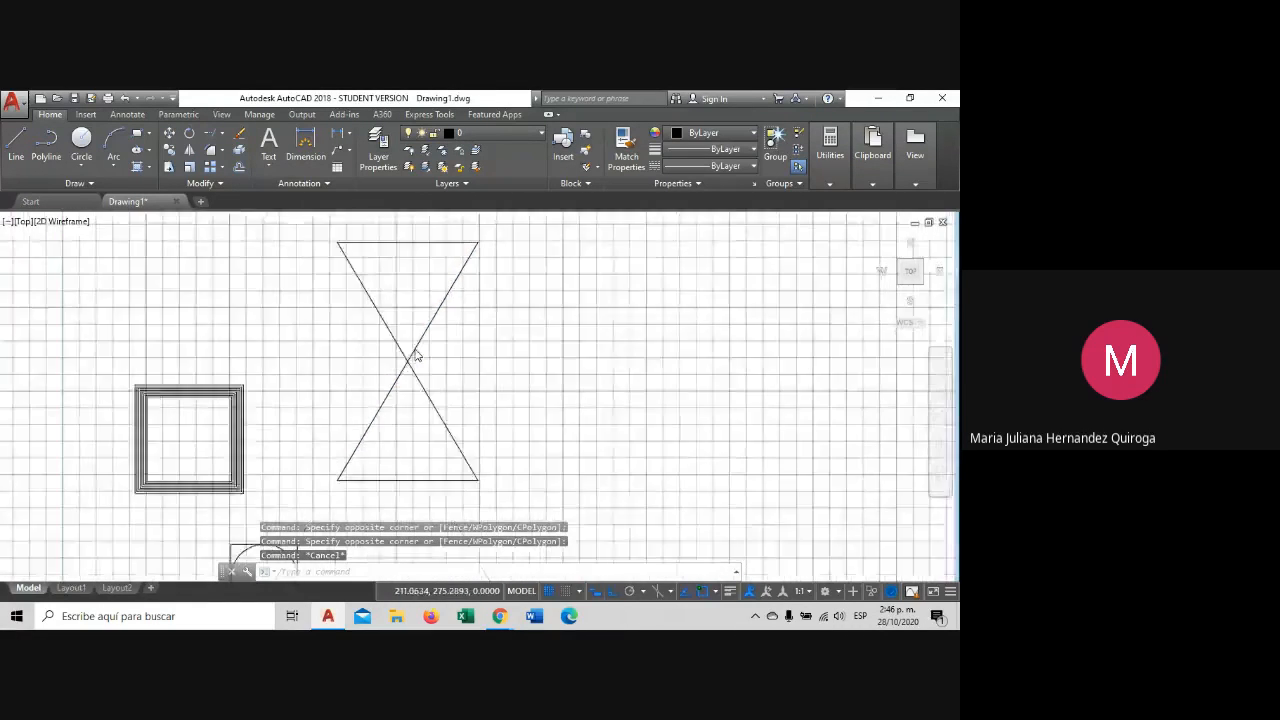
scroll(410, 360, down, 2)
scroll(420, 365, up, 2)
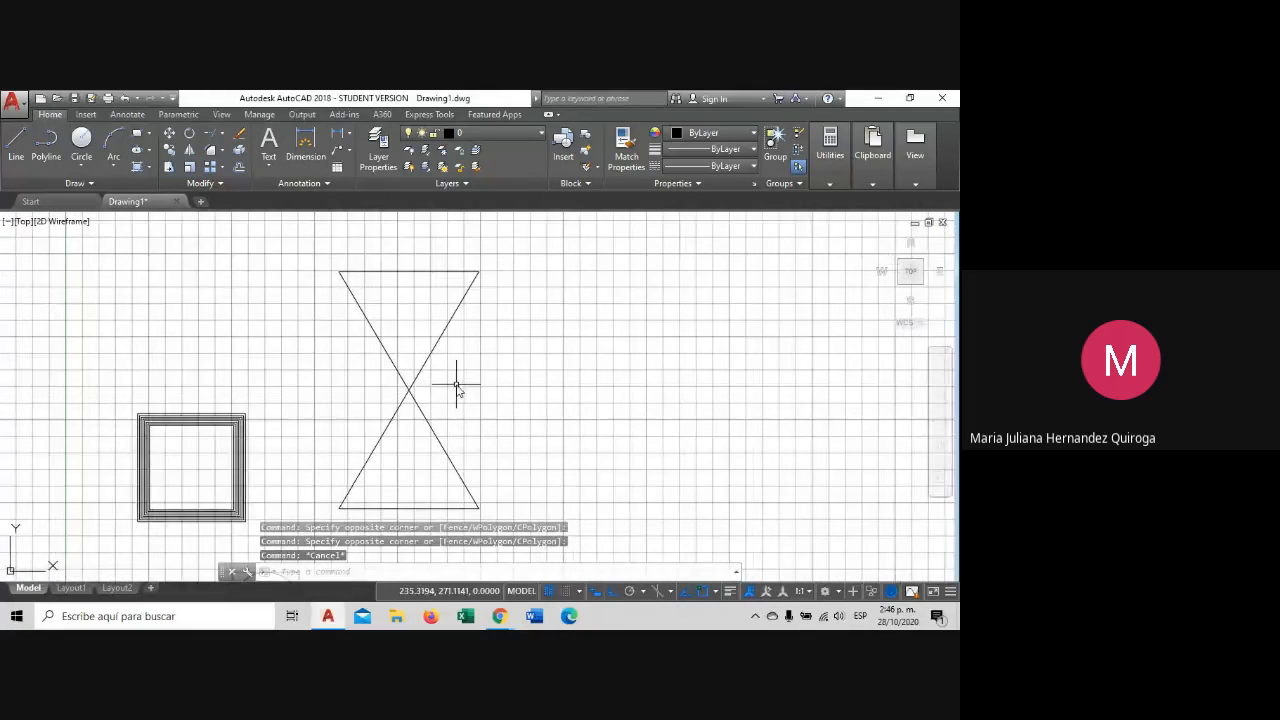
middle_drag(456, 385, 440, 379)
click(445, 335)
click(380, 323)
key(Escape)
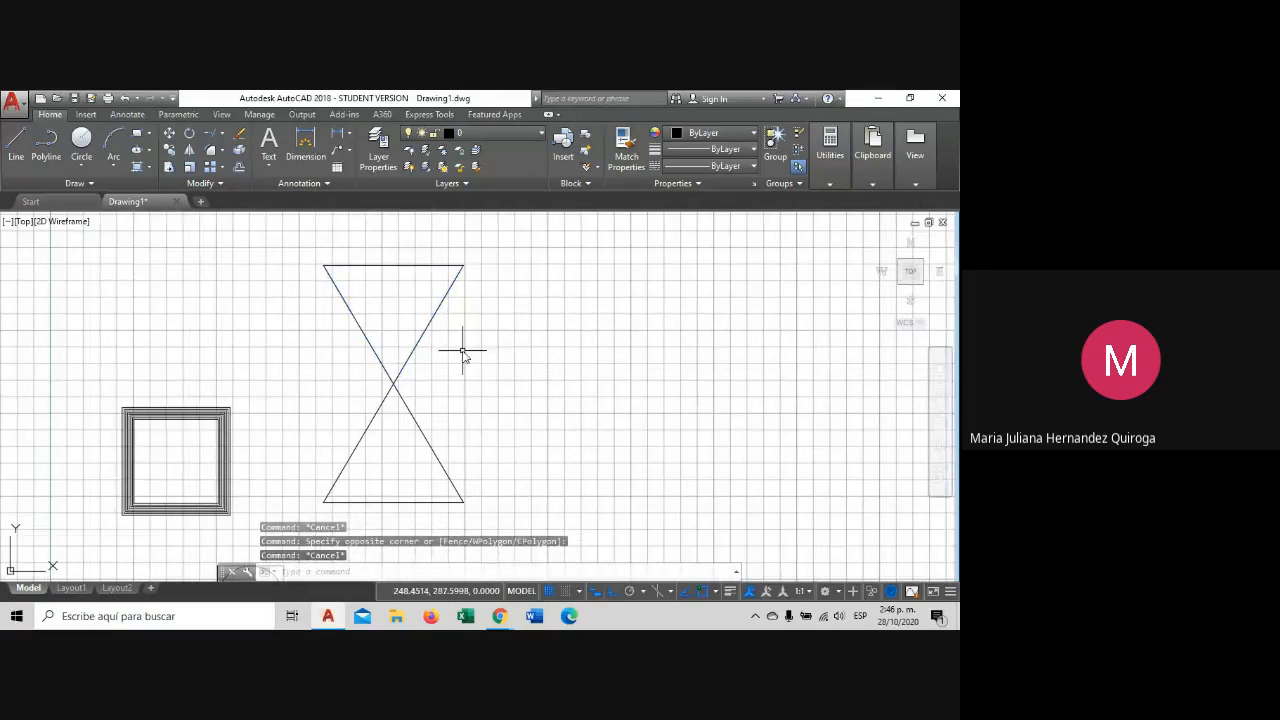
Copy the lower triangle from its lower-left corner to its lower-right corner.
click(435, 441)
click(414, 444)
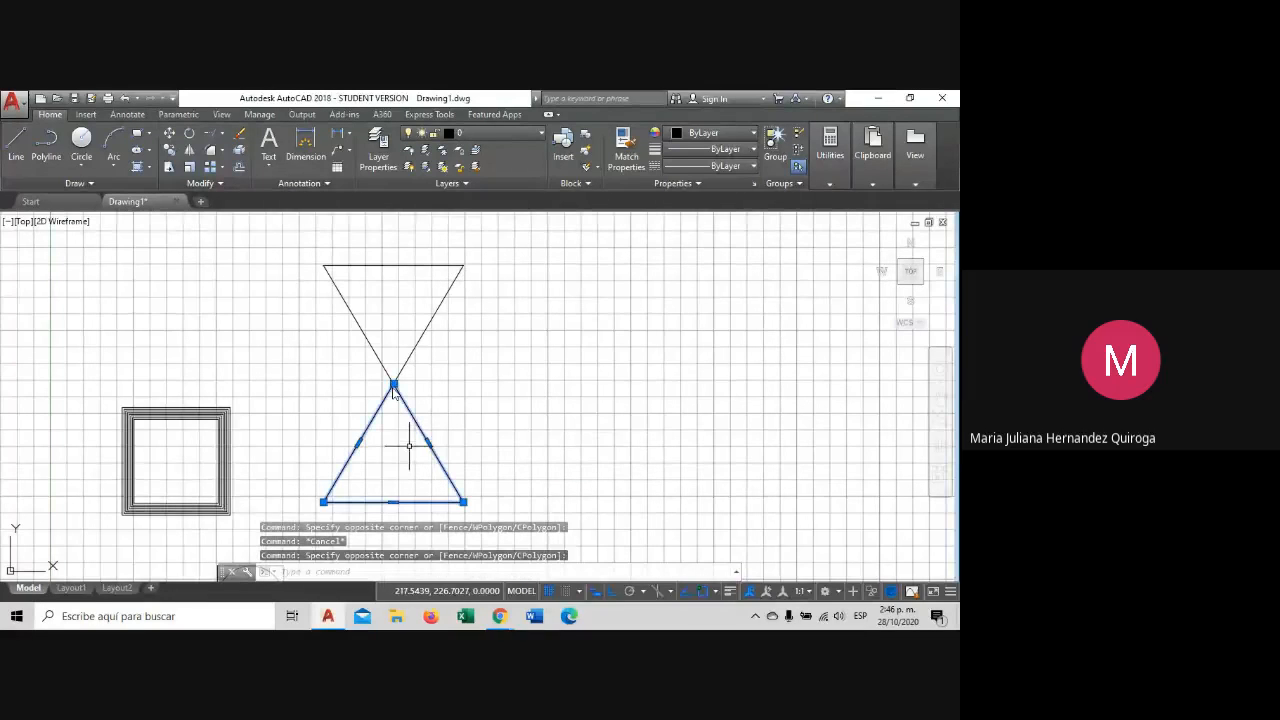
click(170, 150)
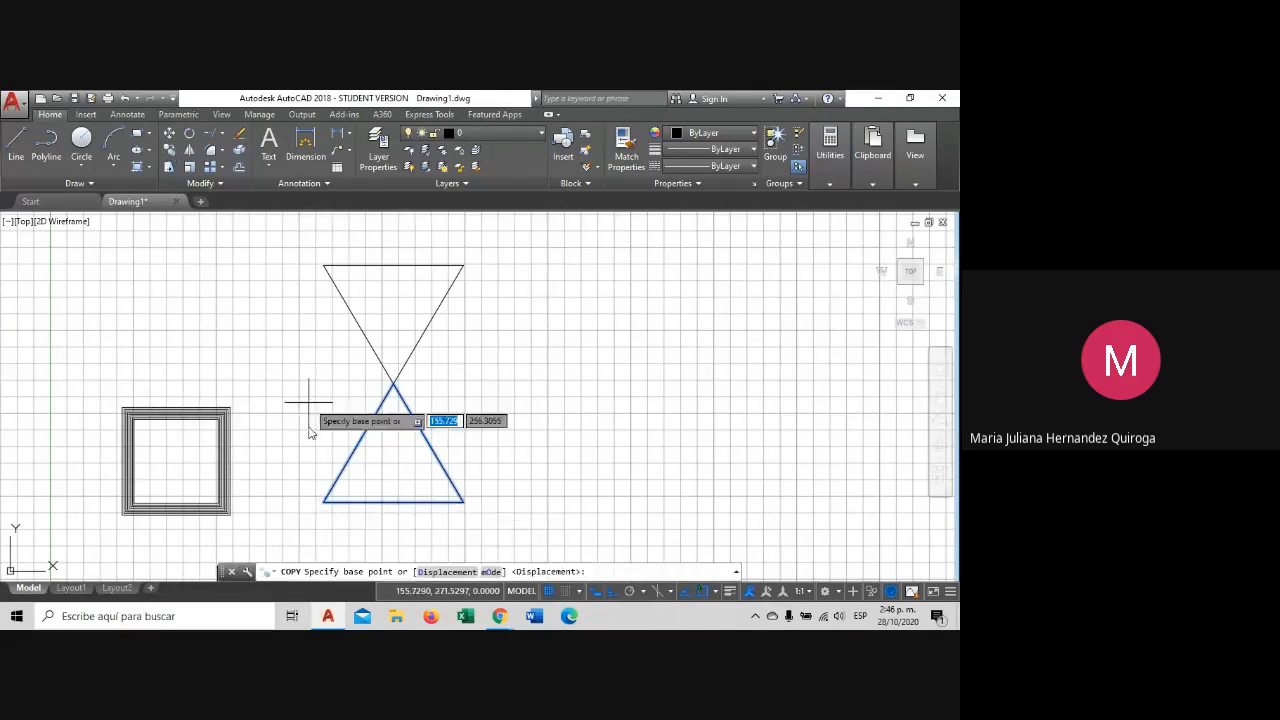
click(323, 501)
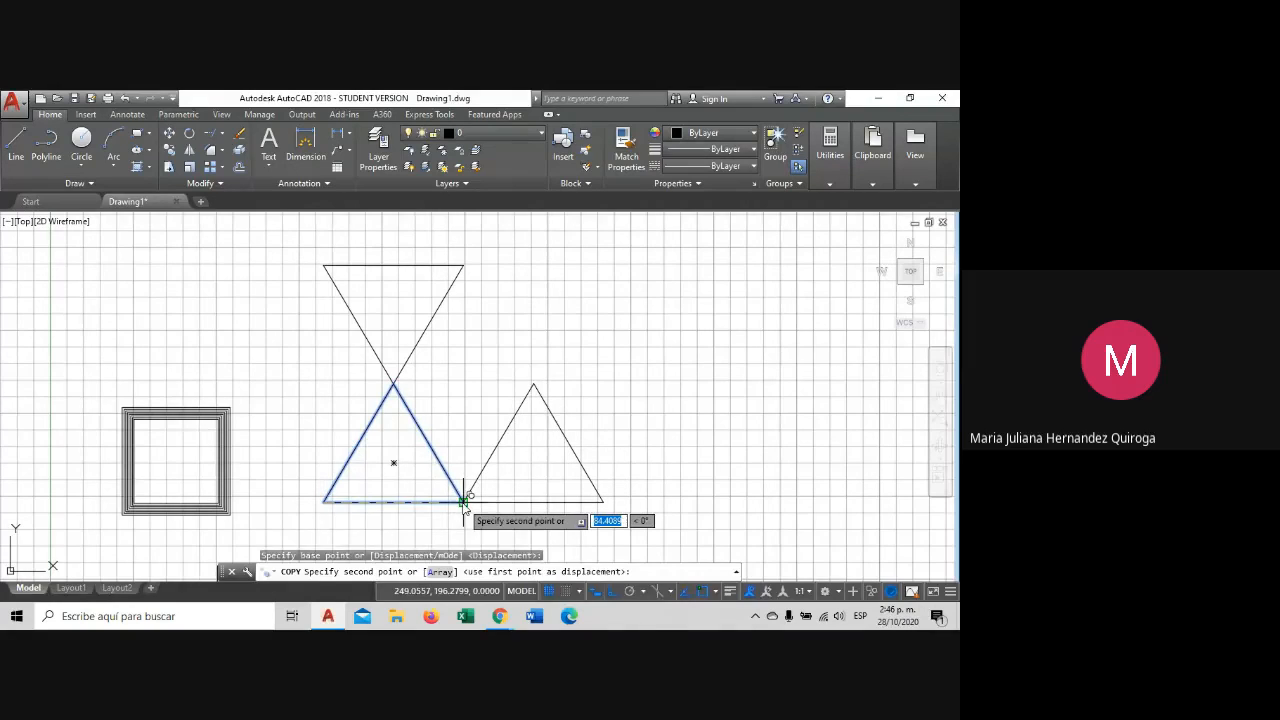
click(463, 500)
key(Escape)
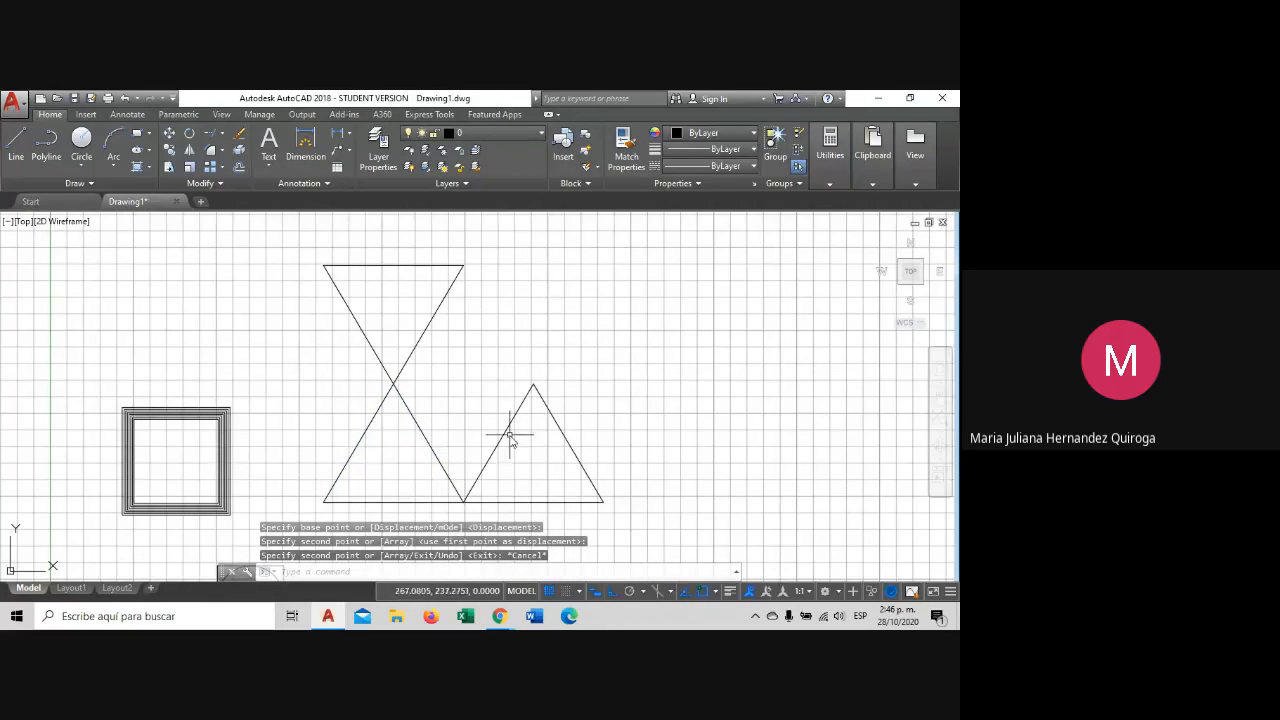
Delete the copied triangle beside the two mirrored triangles.
click(583, 429)
click(517, 325)
key(Delete)
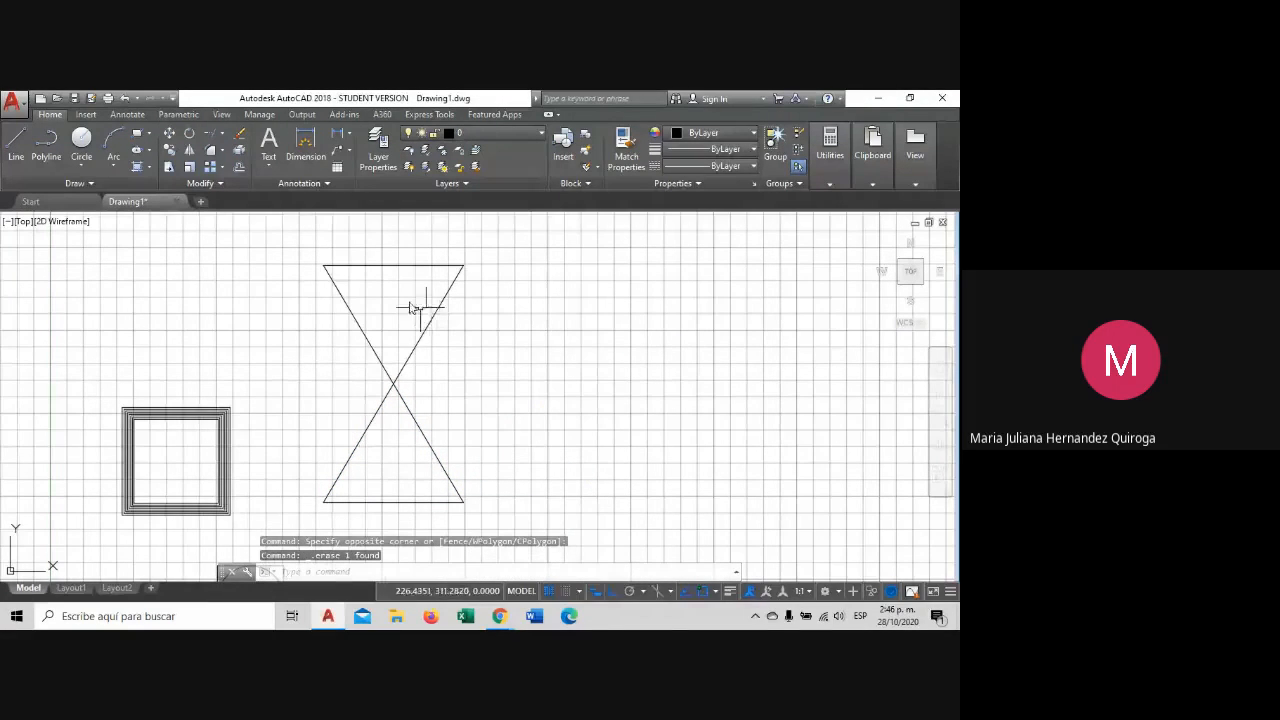
middle_drag(392, 363, 376, 369)
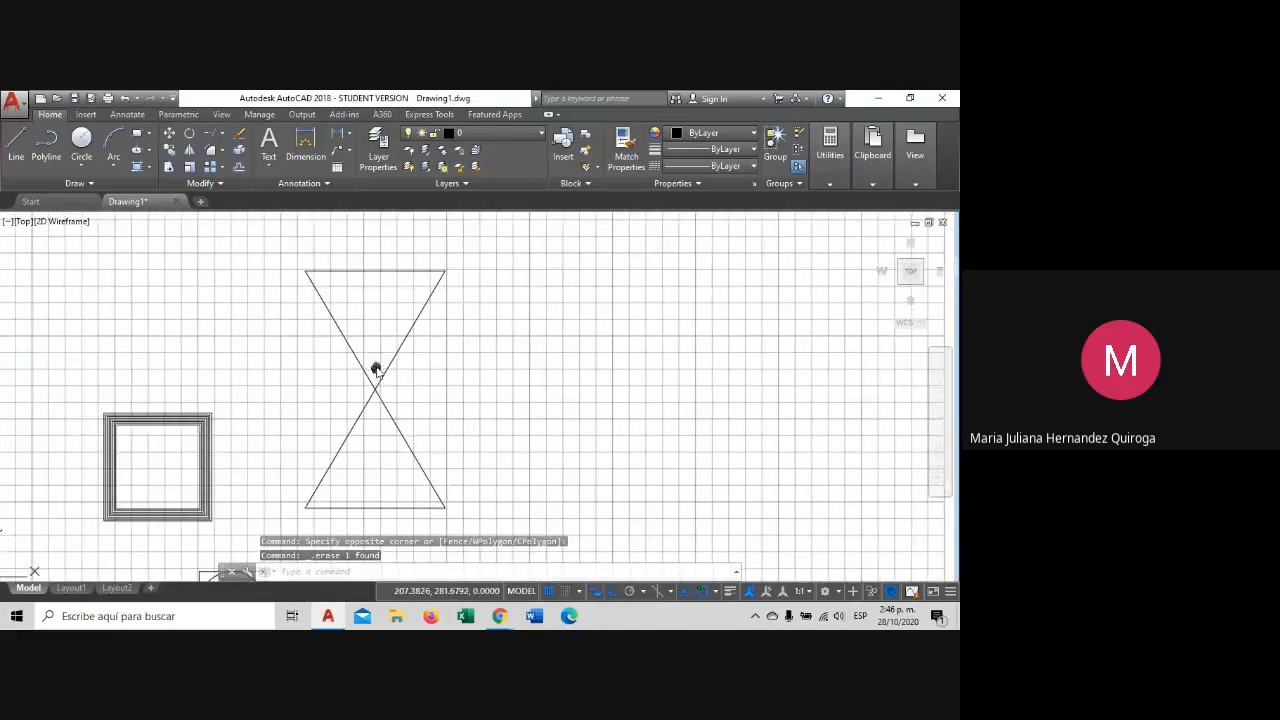
click(369, 334)
click(334, 343)
key(Escape)
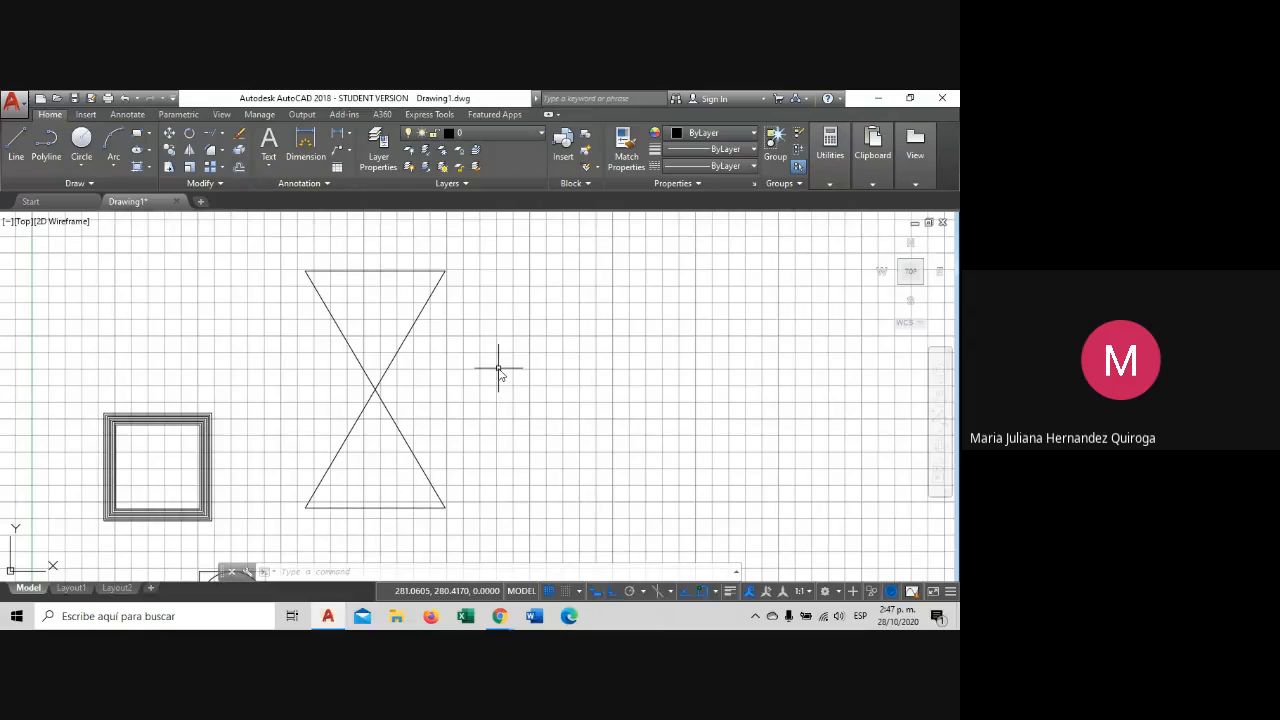
Switch to Google Meet to check the meeting chat and return to the AutoCAD drawing.
click(500, 617)
click(456, 552)
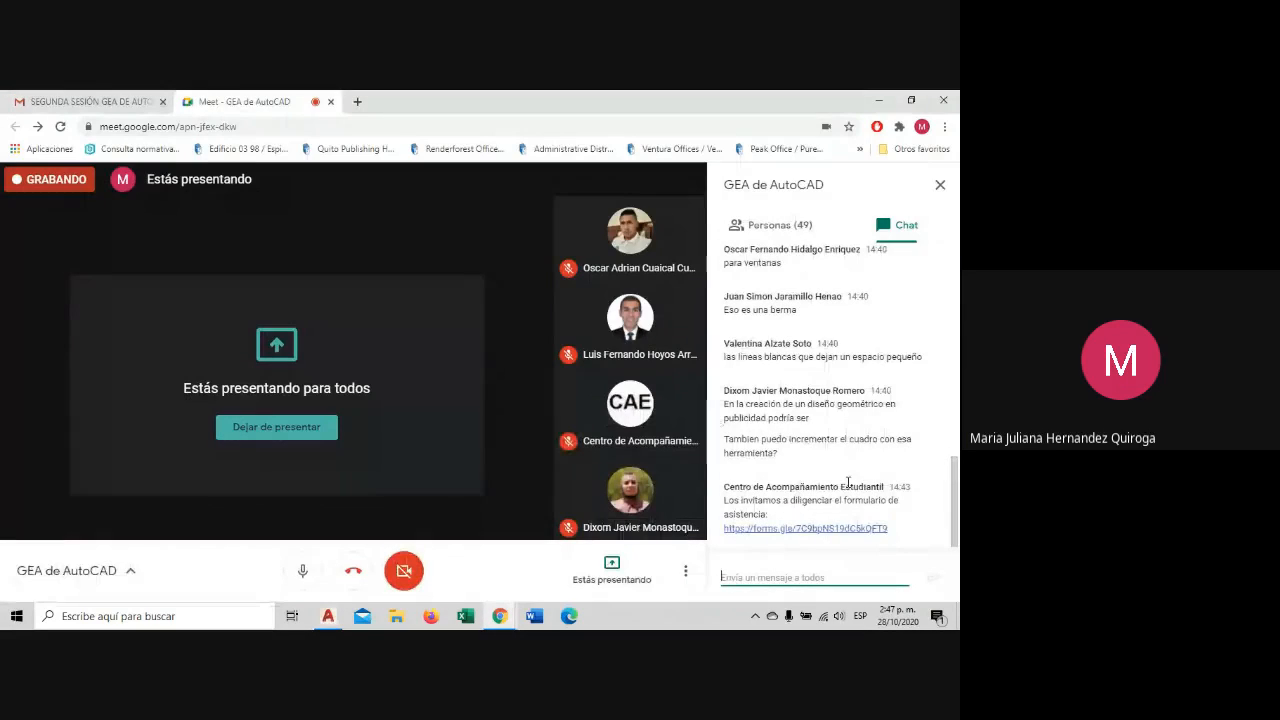
click(328, 616)
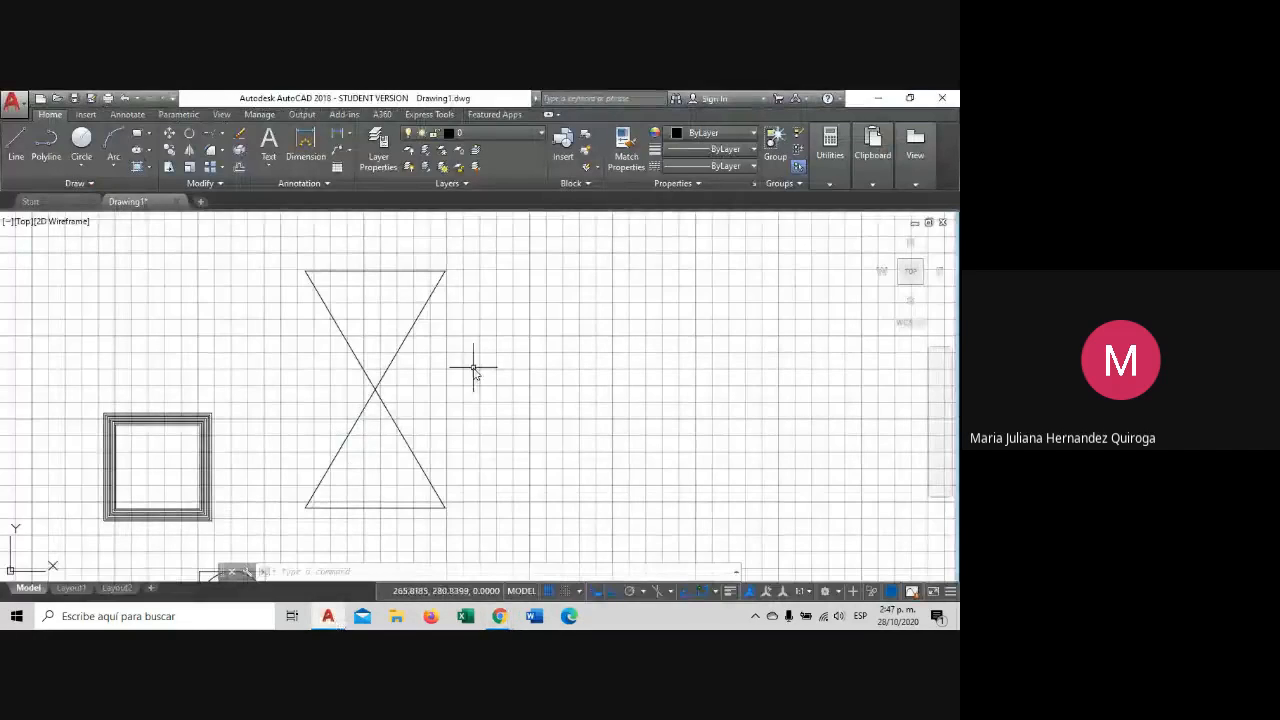
middle_drag(474, 368, 405, 368)
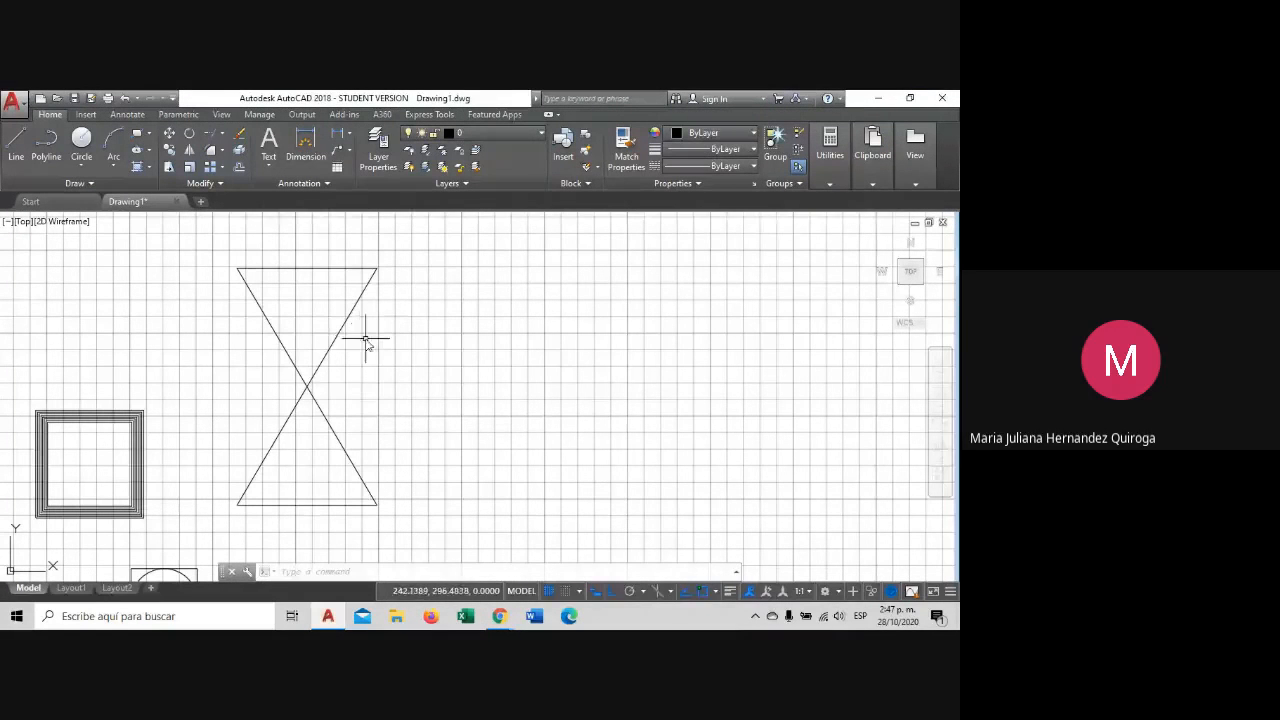
drag(366, 337, 295, 313)
key(Escape)
middle_drag(463, 360, 386, 371)
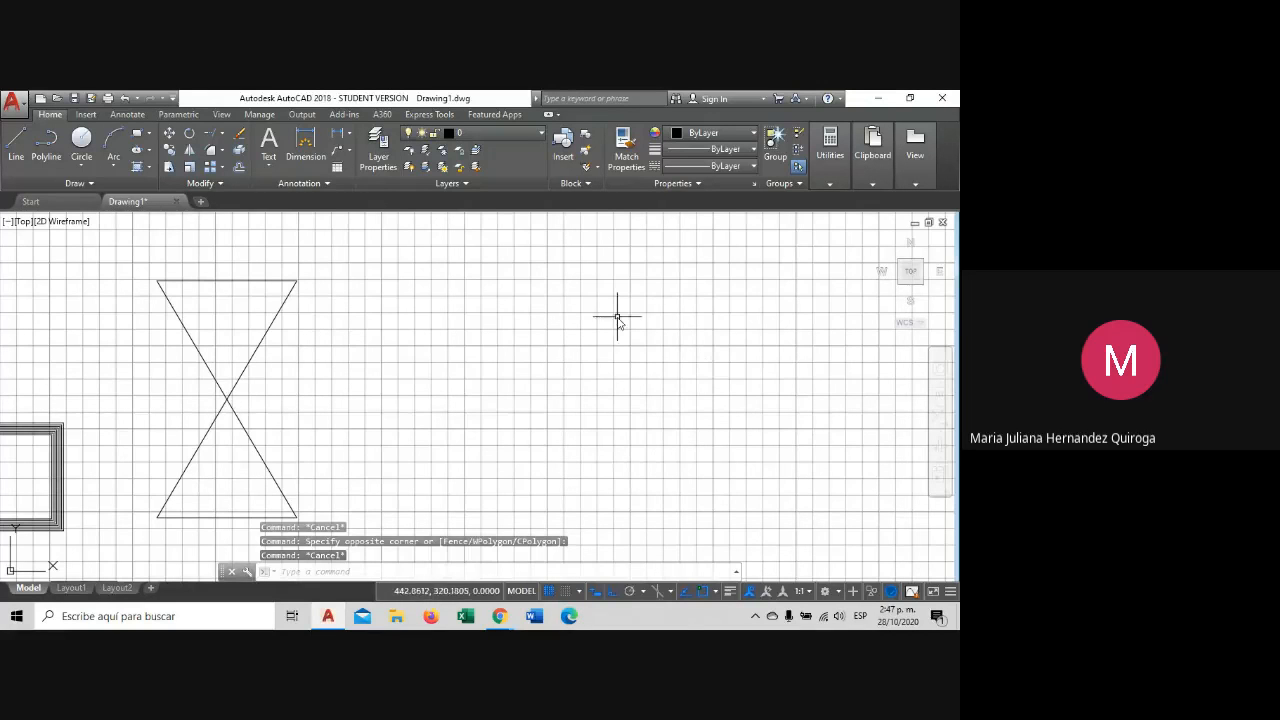
scroll(600, 325, down, 2)
scroll(363, 363, up, 2)
Draw a vertical line joining the midpoints of the two mirrored triangles' horizontal bases.
middle_drag(366, 284, 381, 316)
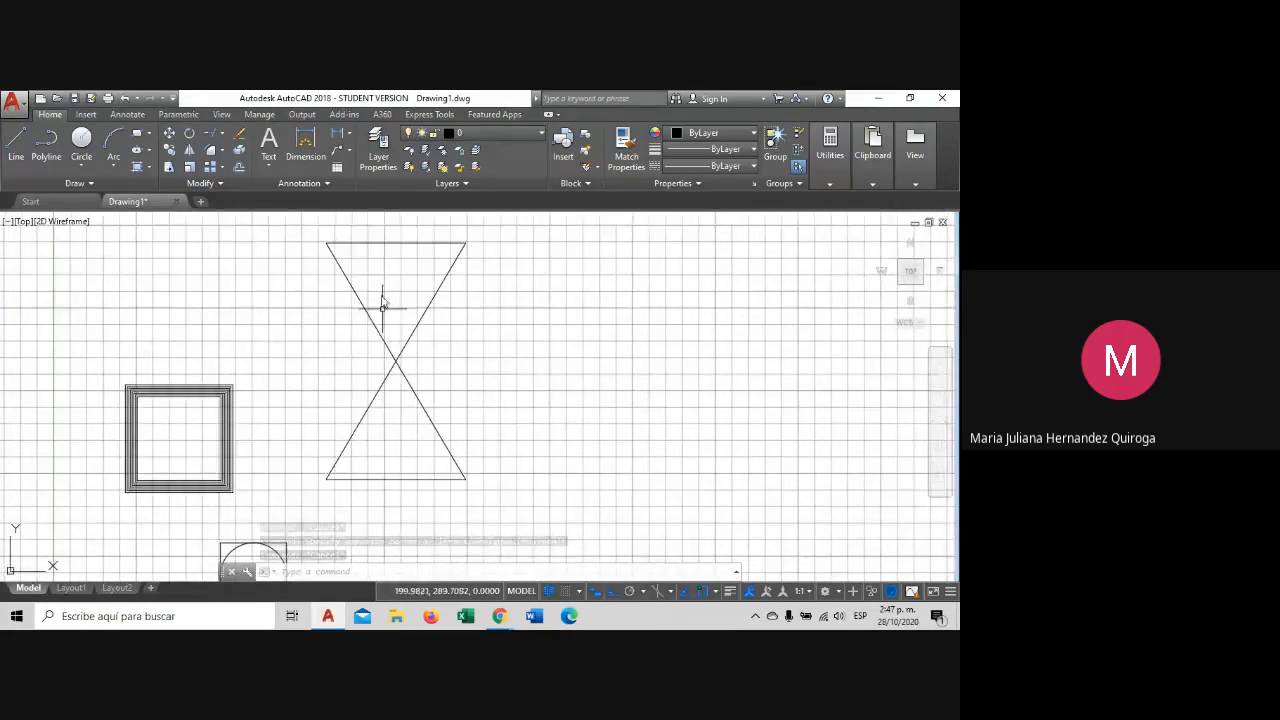
click(16, 145)
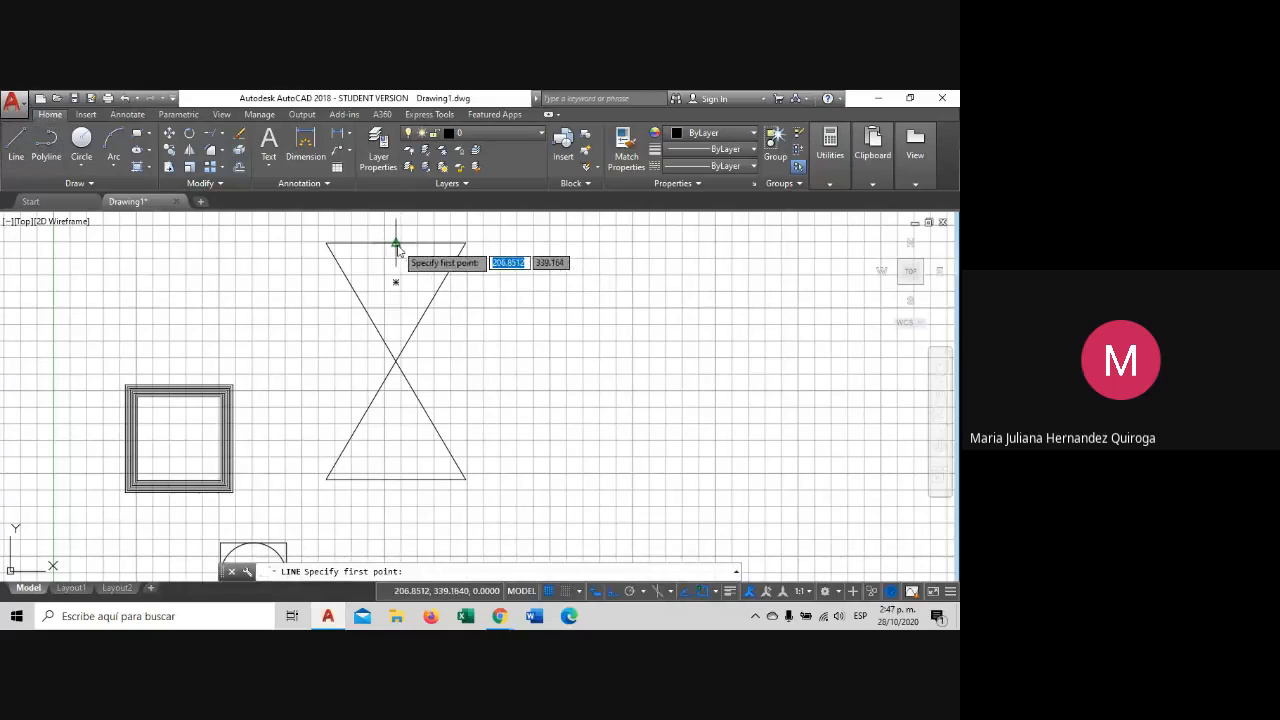
click(396, 242)
key(Escape)
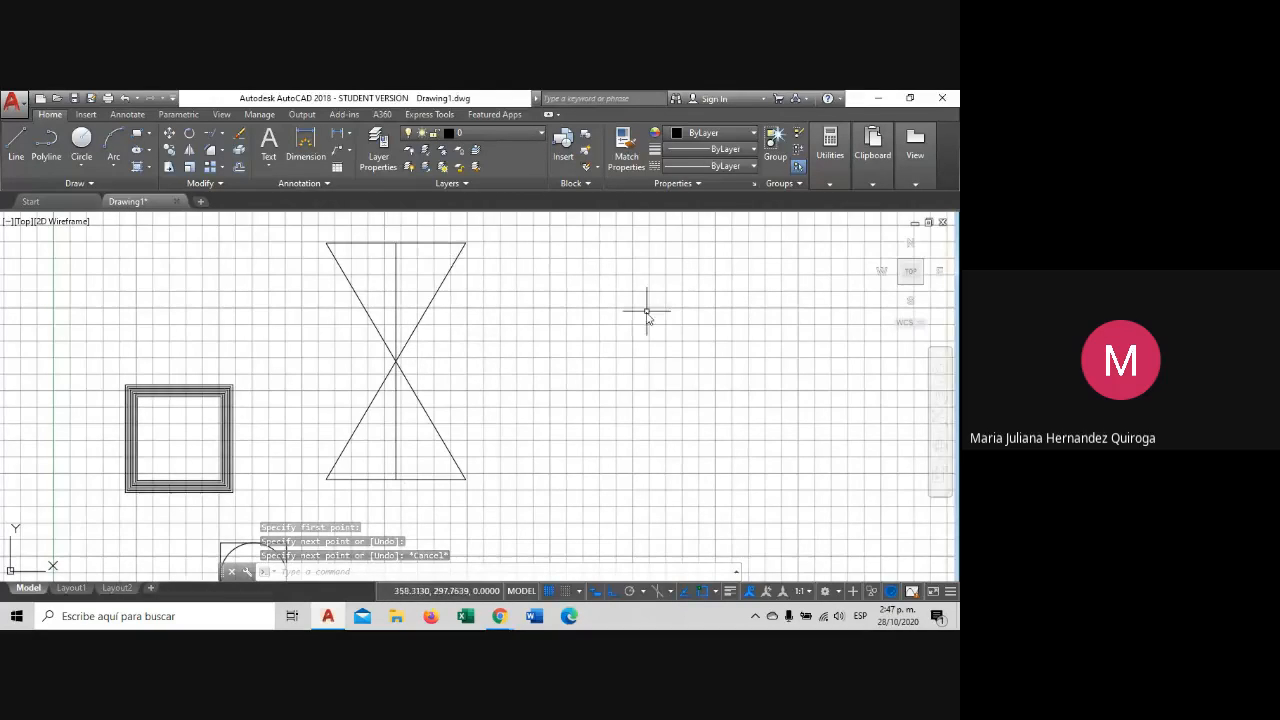
Draw a vertical line about 133 units long in the empty area to the right of the mirrored triangles.
middle_drag(649, 309, 425, 336)
click(15, 145)
click(467, 250)
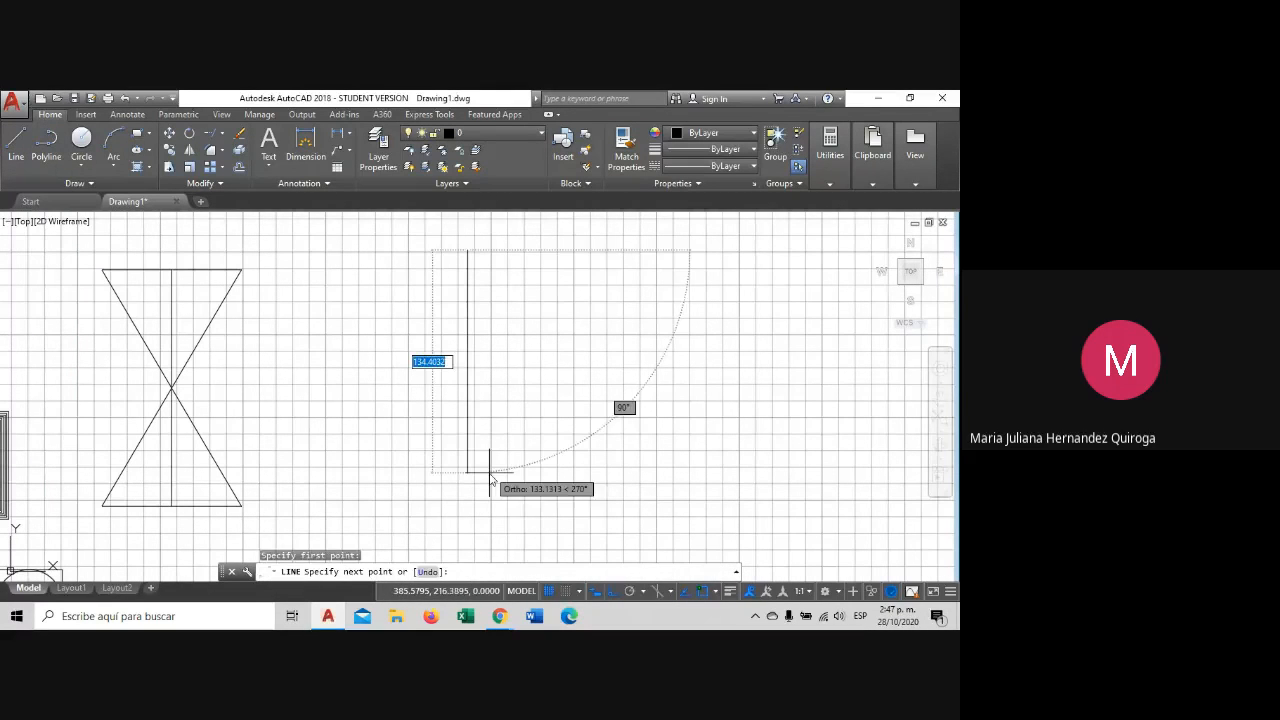
click(467, 470)
key(Escape)
With Ortho off, draw a wavy face-like spline from the separate vertical line's upper end to its lower end, bulging to the right.
text(S)
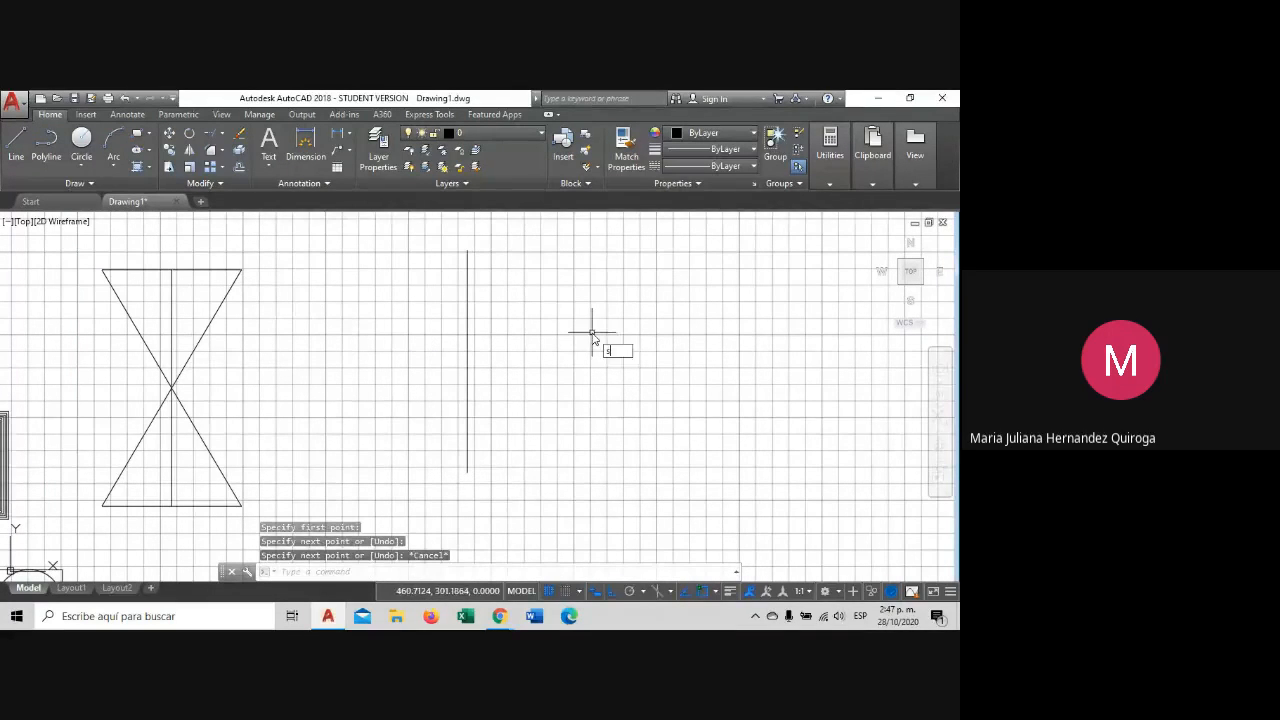
text(P)
click(642, 377)
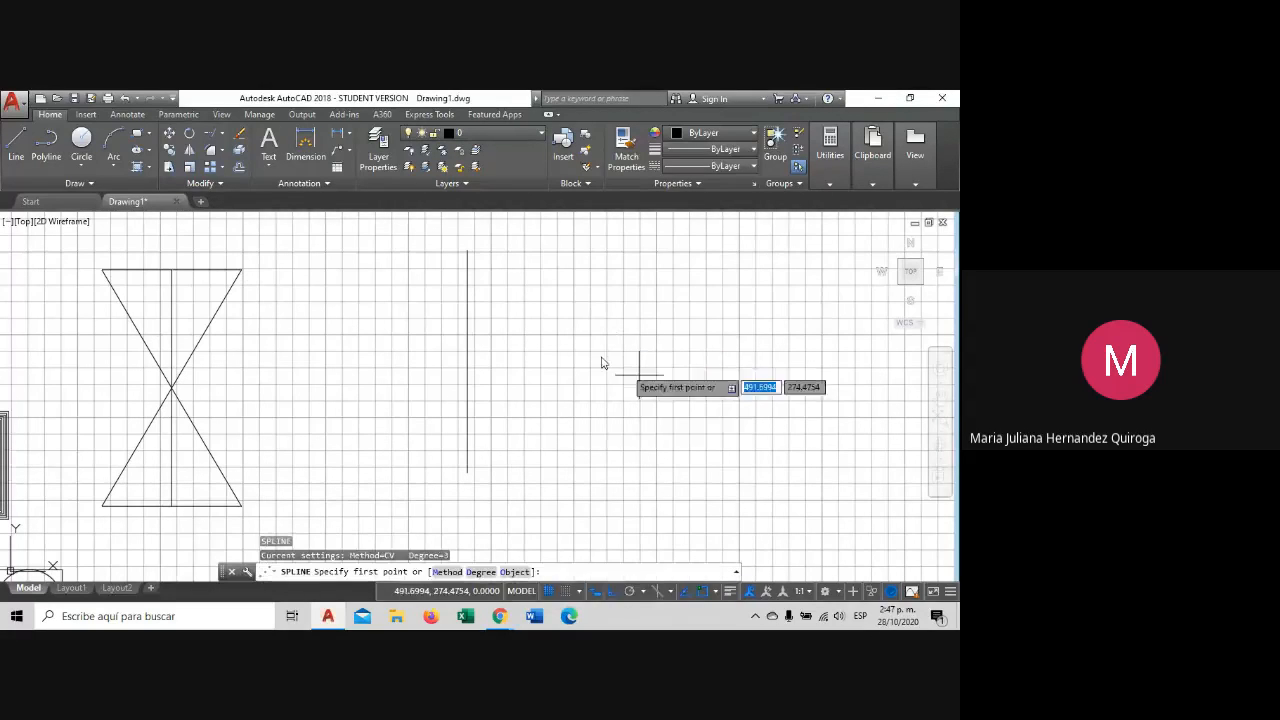
click(467, 250)
key(F8)
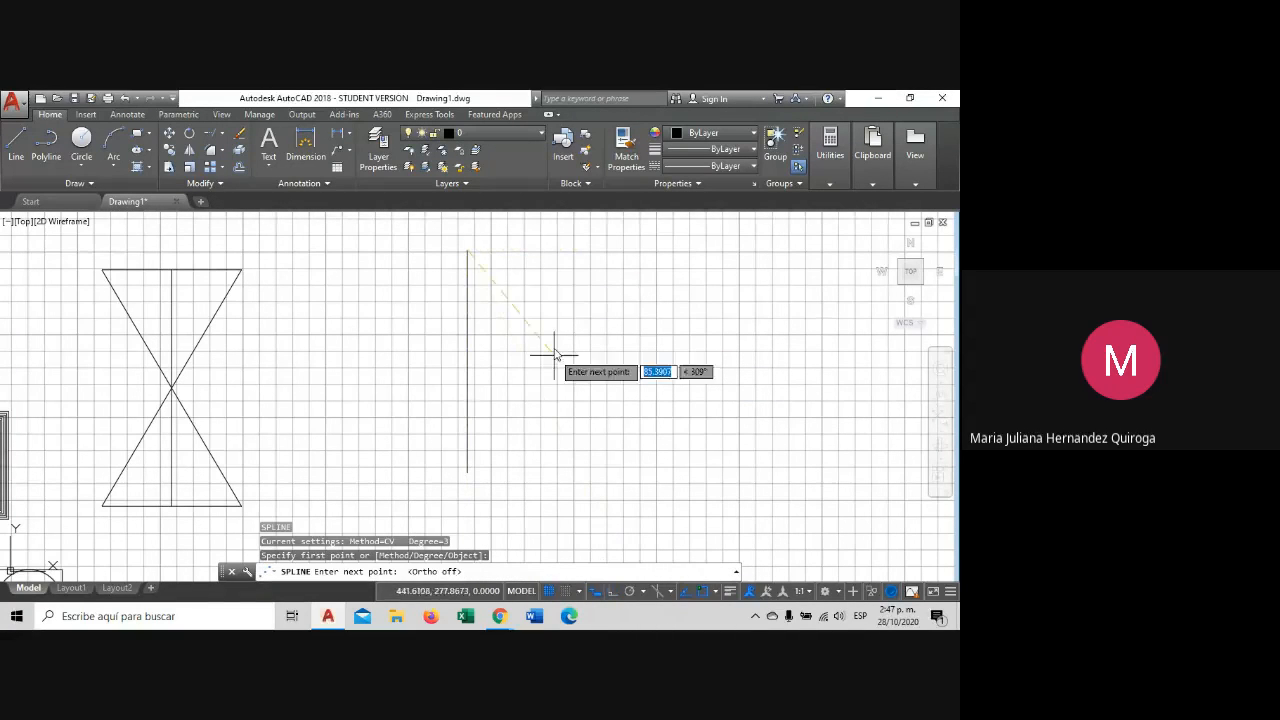
click(547, 316)
click(519, 400)
click(562, 435)
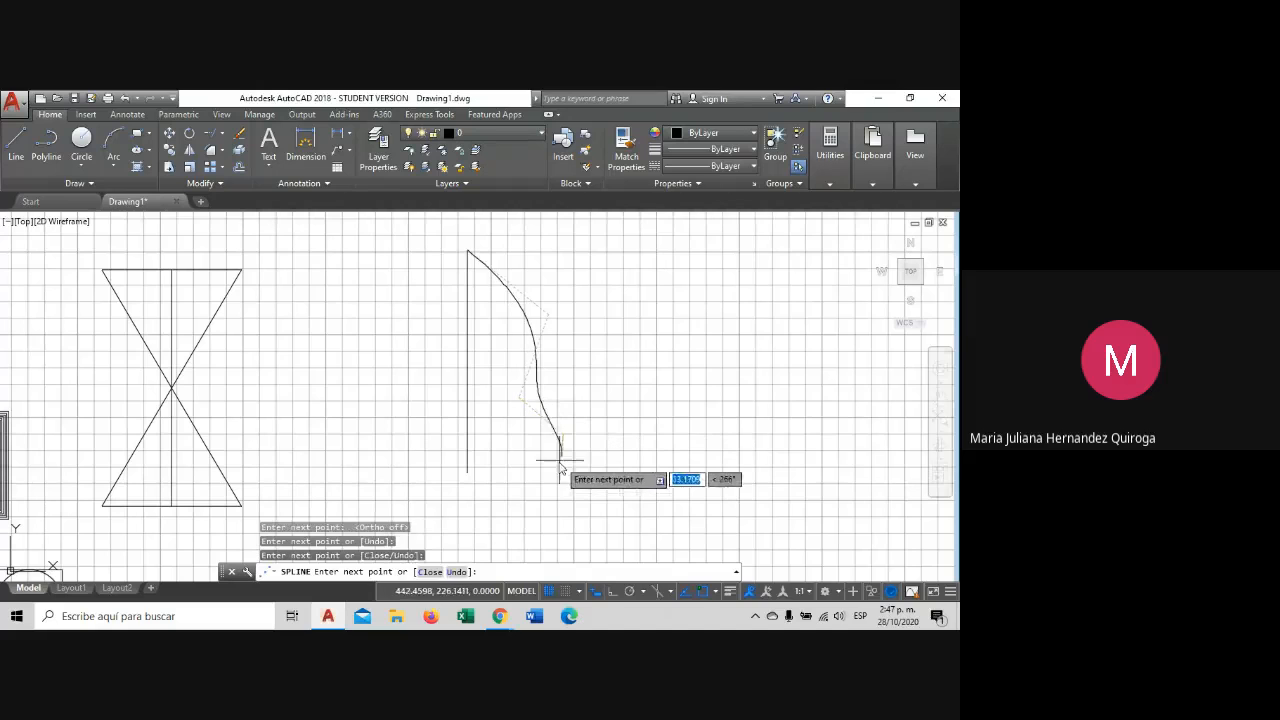
click(503, 431)
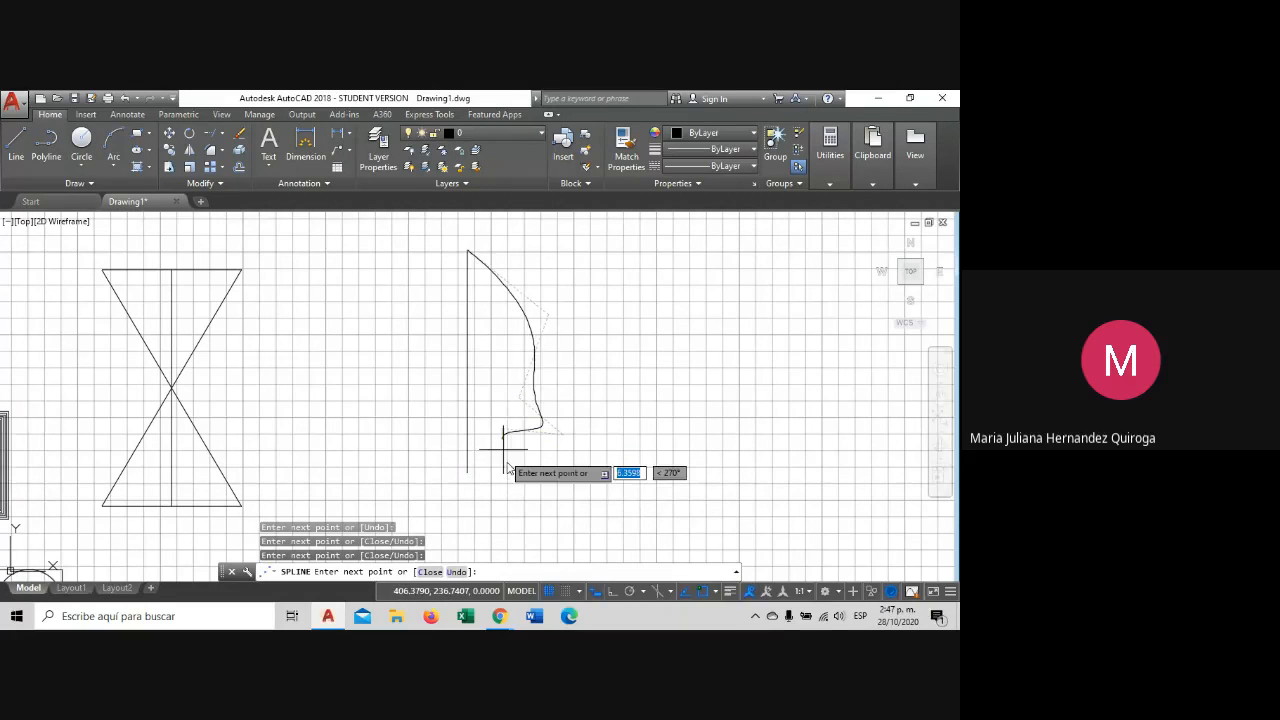
click(518, 488)
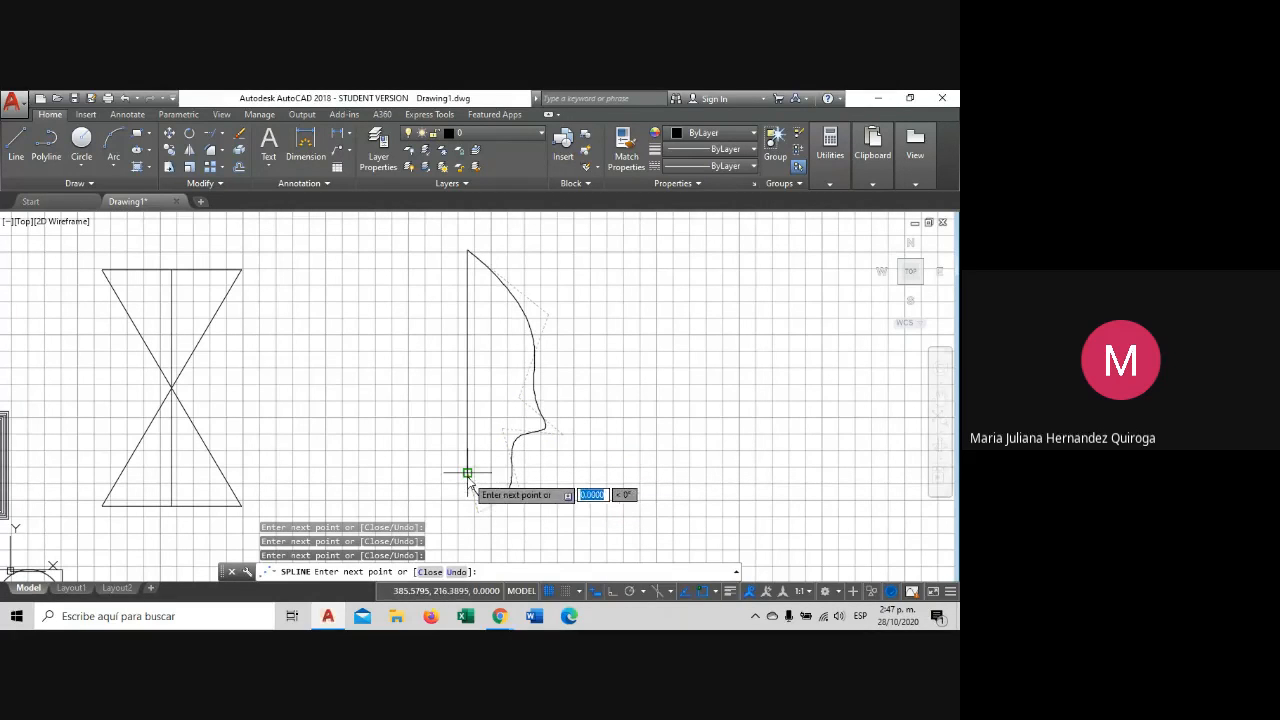
click(467, 472)
key(Return)
click(546, 369)
click(522, 400)
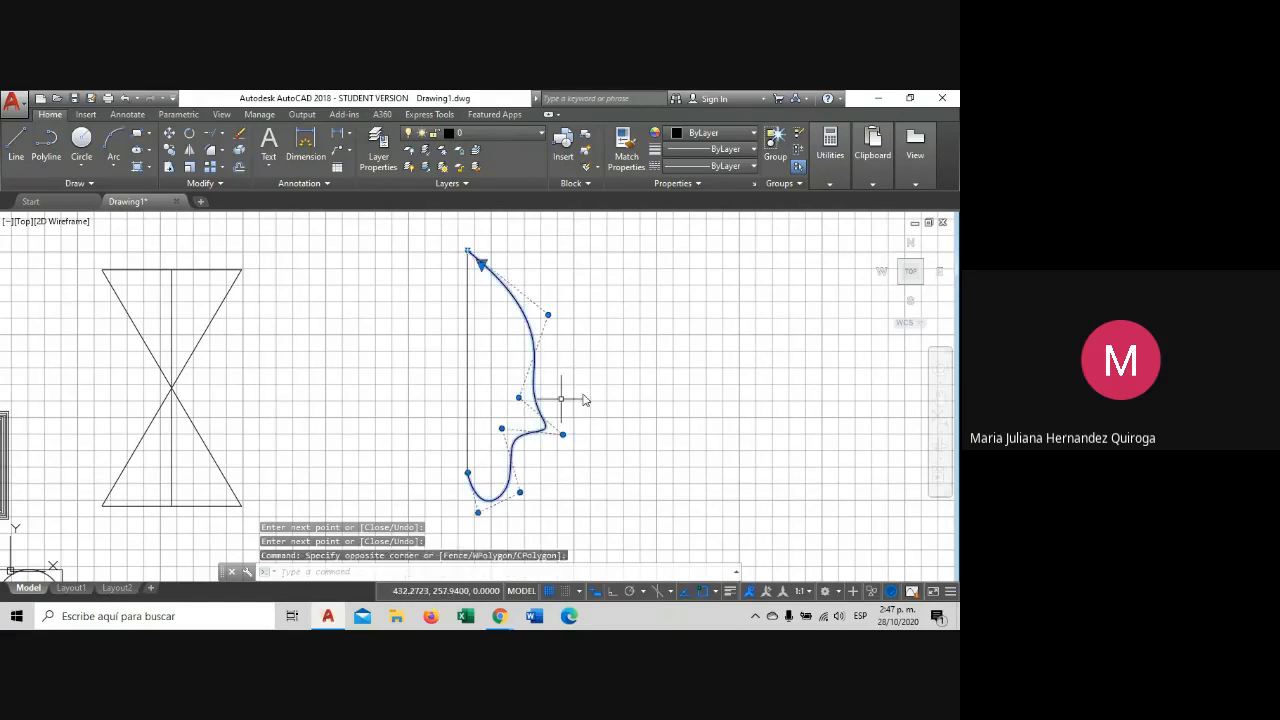
key(Escape)
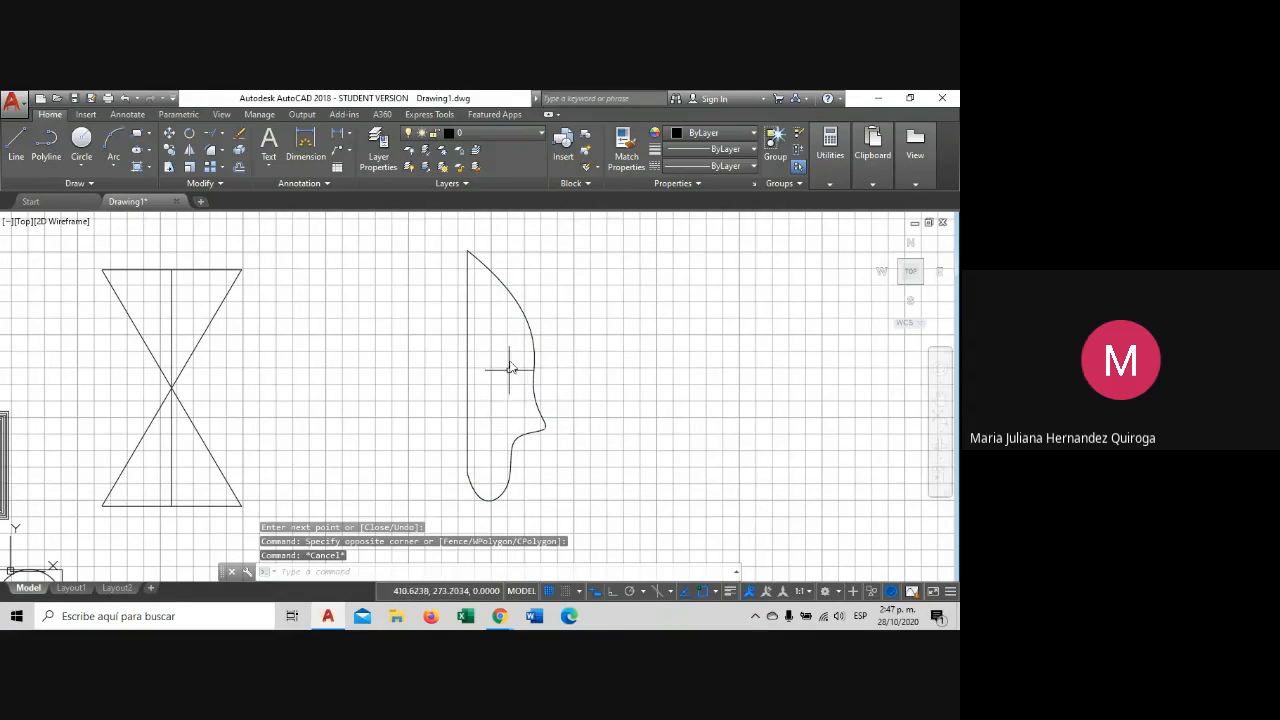
click(537, 266)
click(508, 357)
key(Escape)
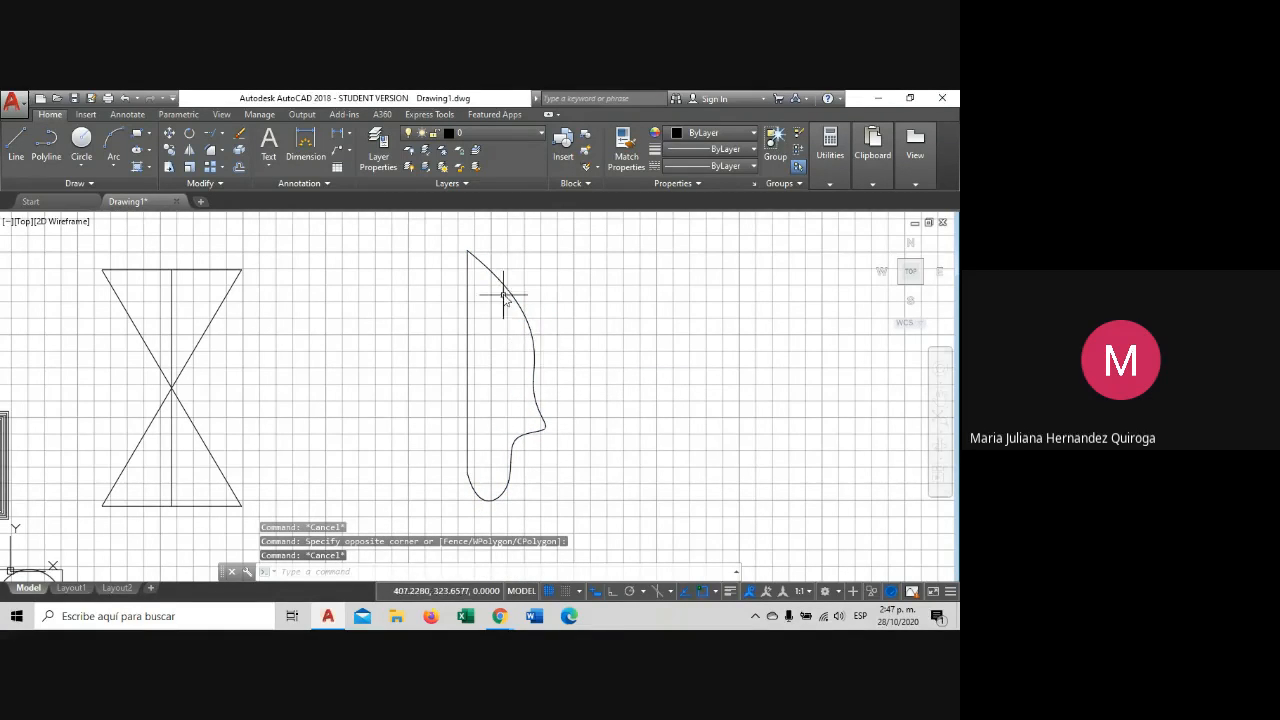
click(507, 292)
key(Escape)
click(555, 425)
key(Escape)
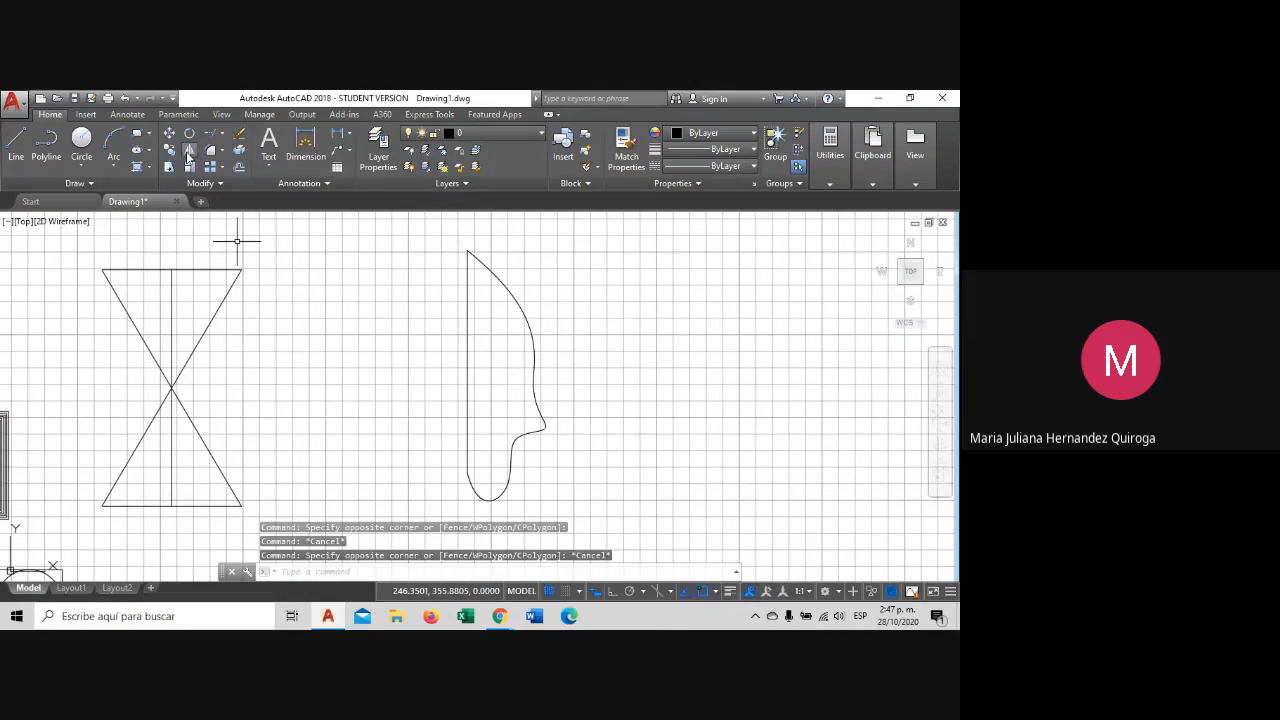
Mirror the spline across the vertical line through its ends, keeping the source spline.
click(551, 271)
click(464, 317)
click(188, 150)
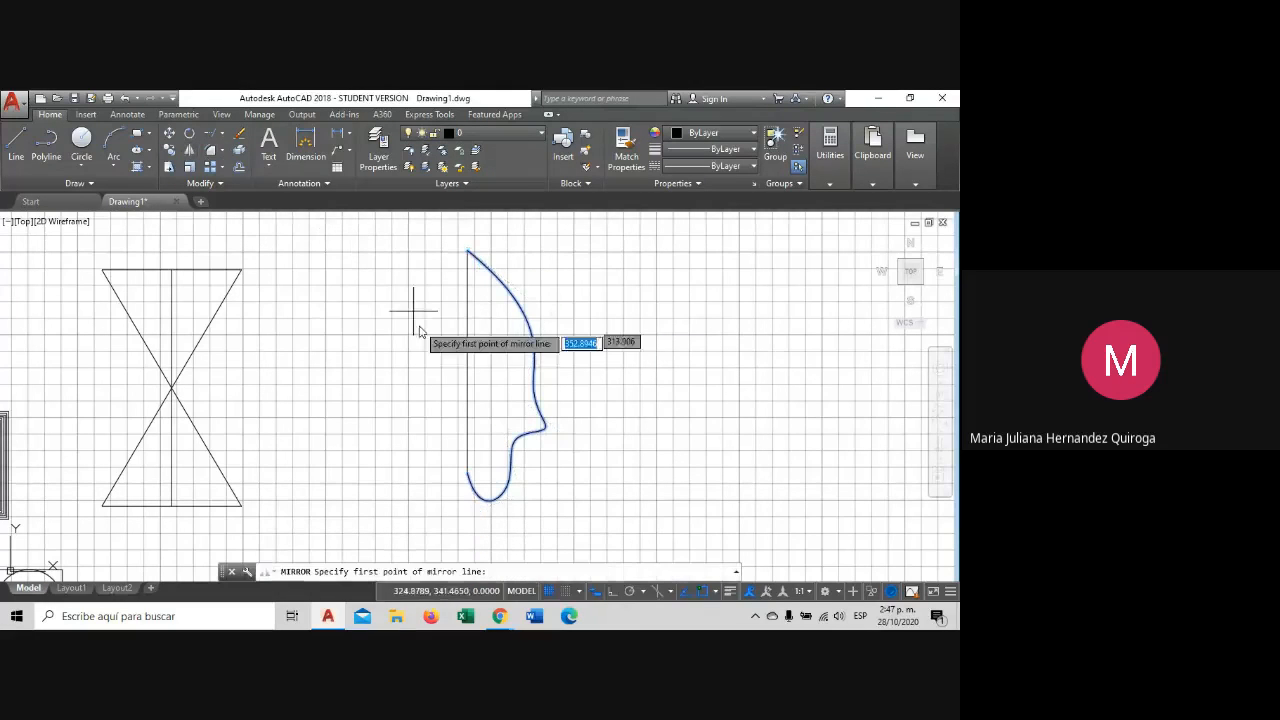
click(467, 250)
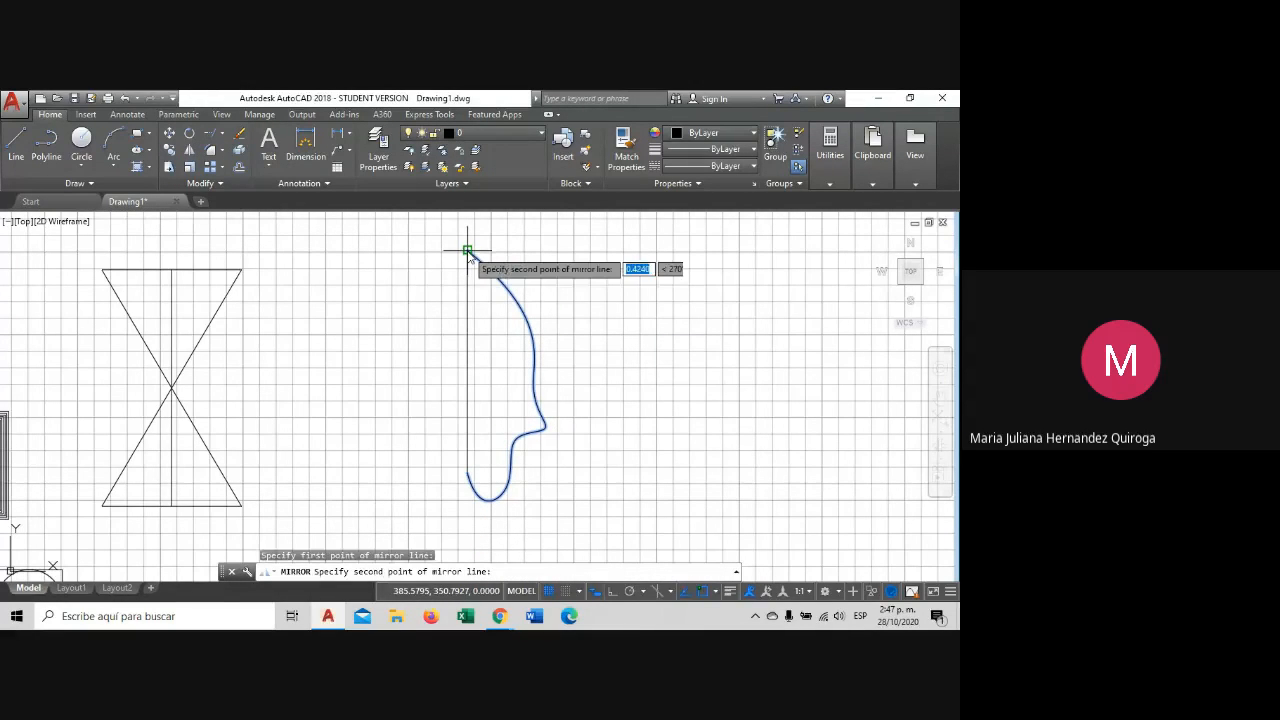
click(467, 478)
key(Return)
Delete the vertical axis line together with the spline and its mirrored copy.
click(496, 398)
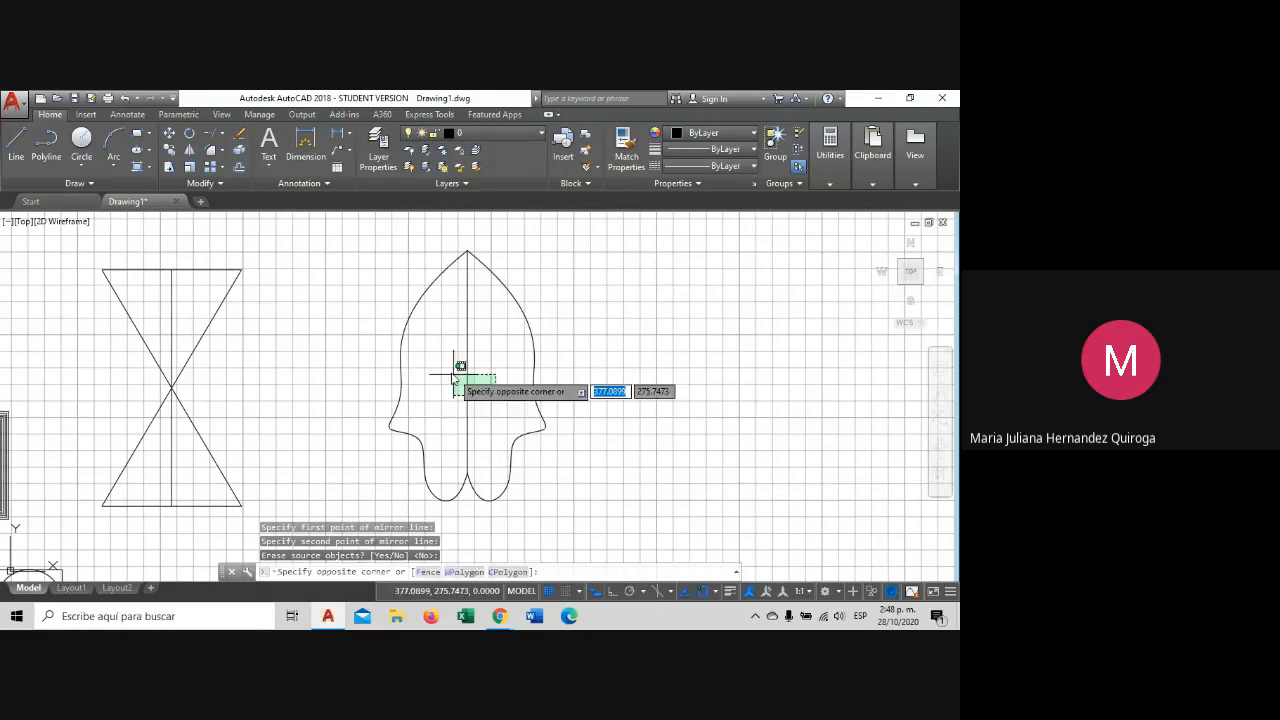
click(456, 373)
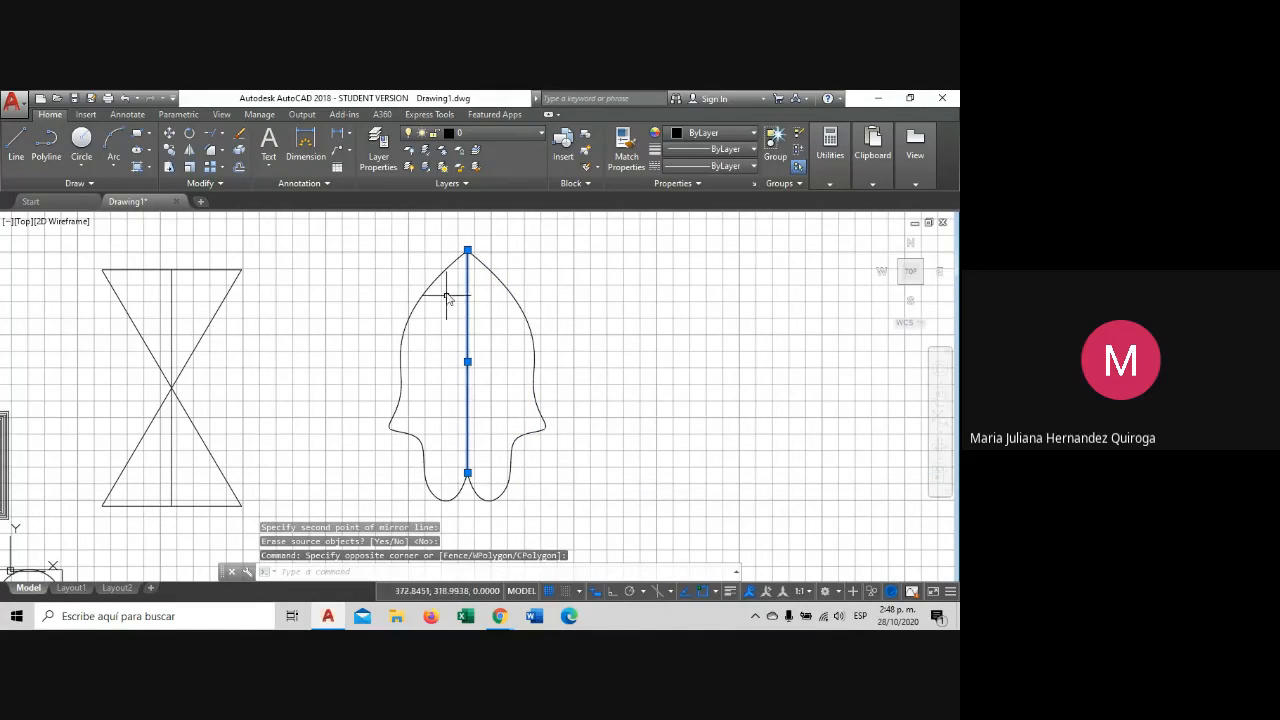
key(Escape)
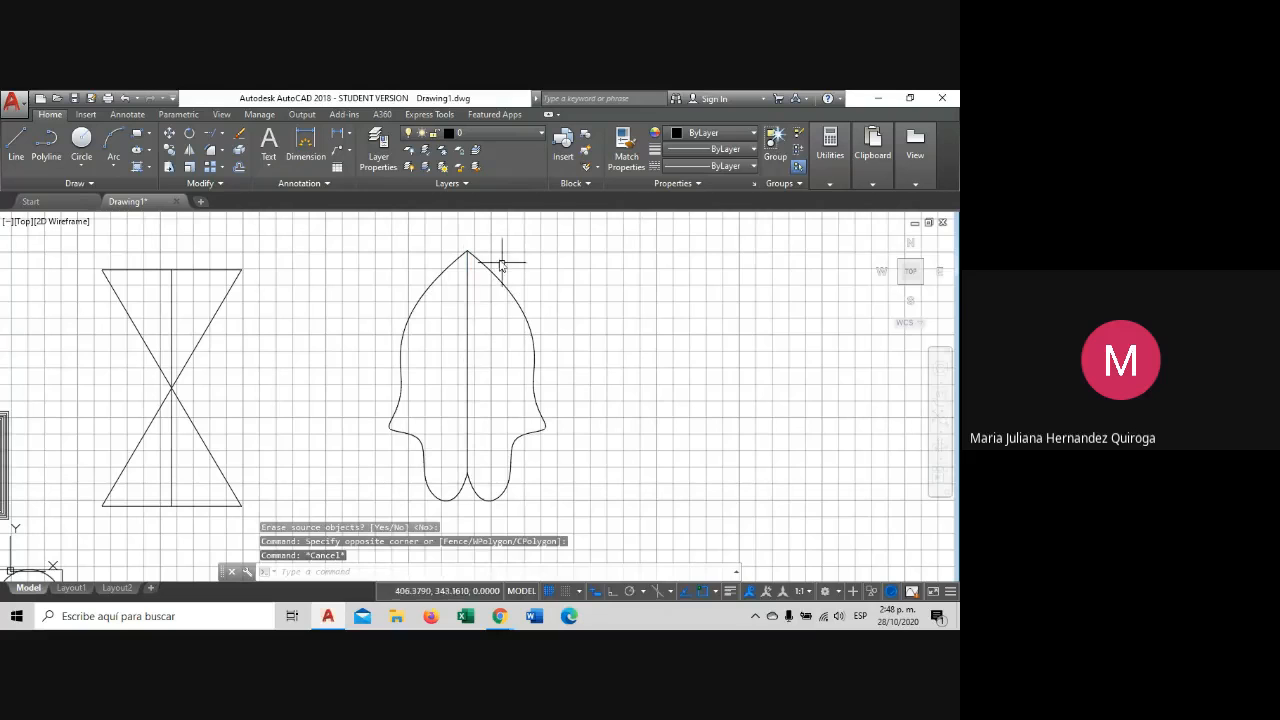
click(592, 393)
click(451, 272)
key(Delete)
scroll(489, 311, down, 2)
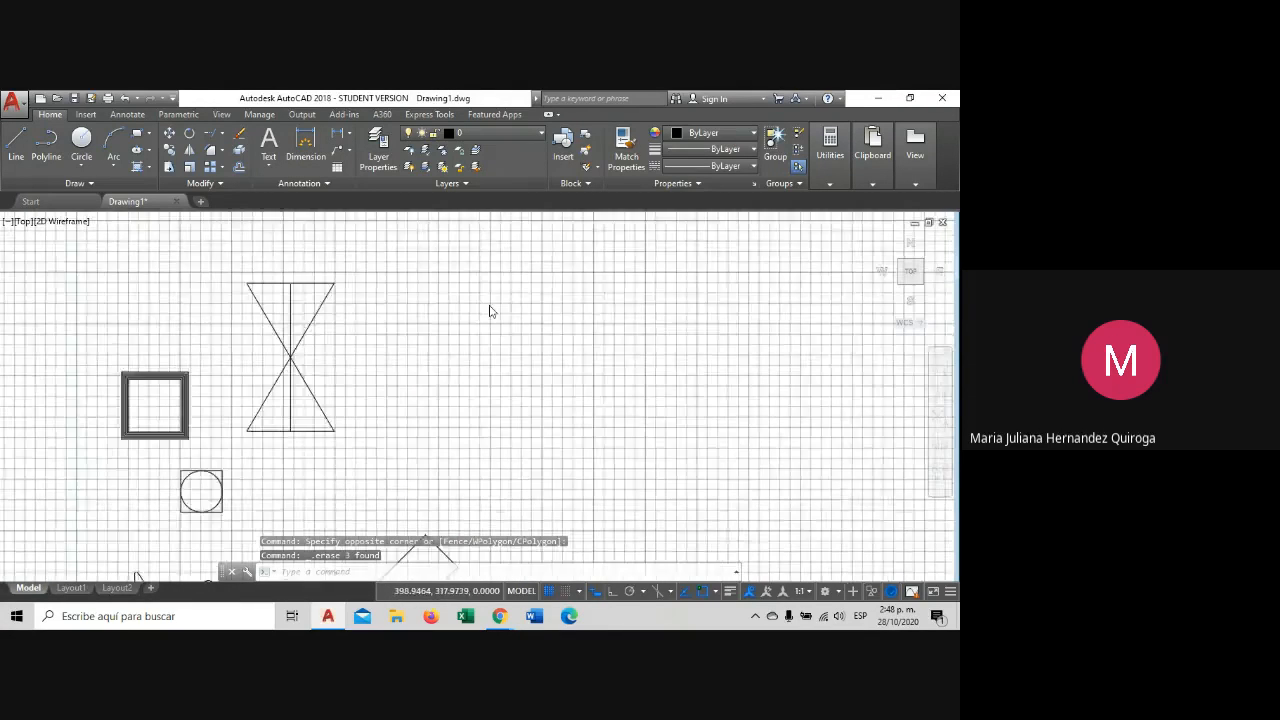
scroll(410, 325, down, 2)
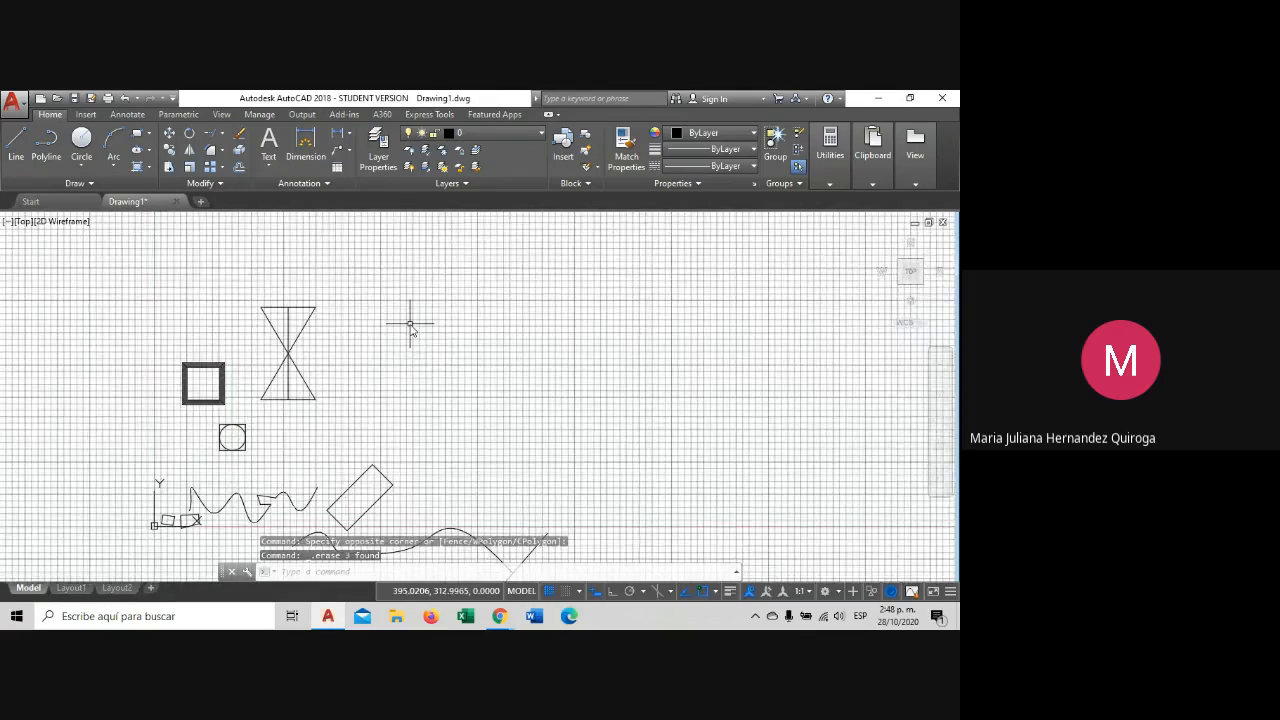
scroll(303, 357, up, 2)
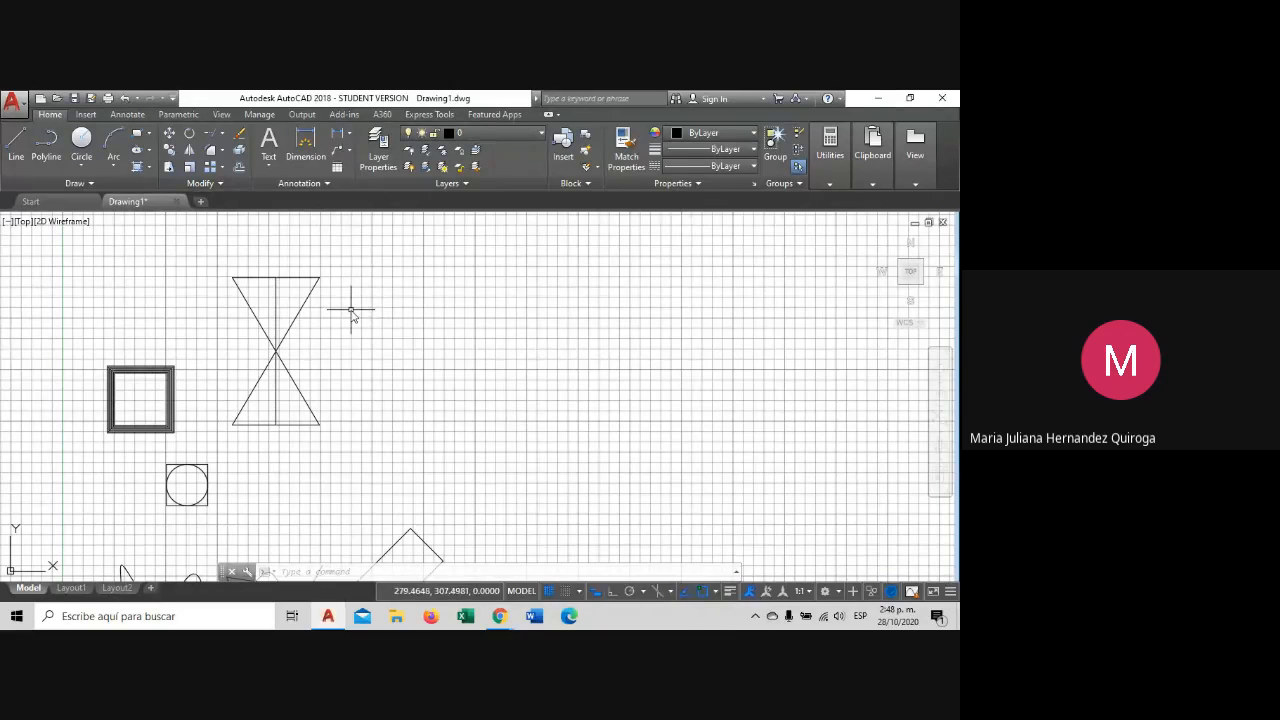
click(222, 150)
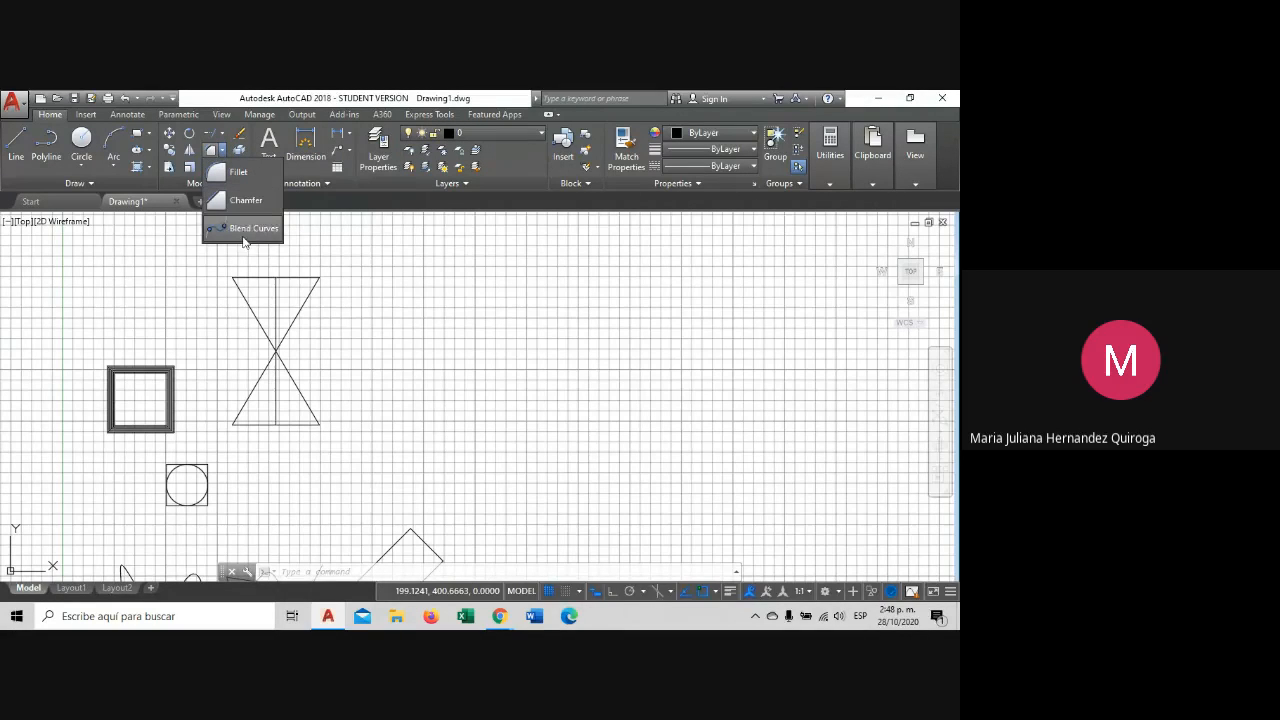
click(371, 289)
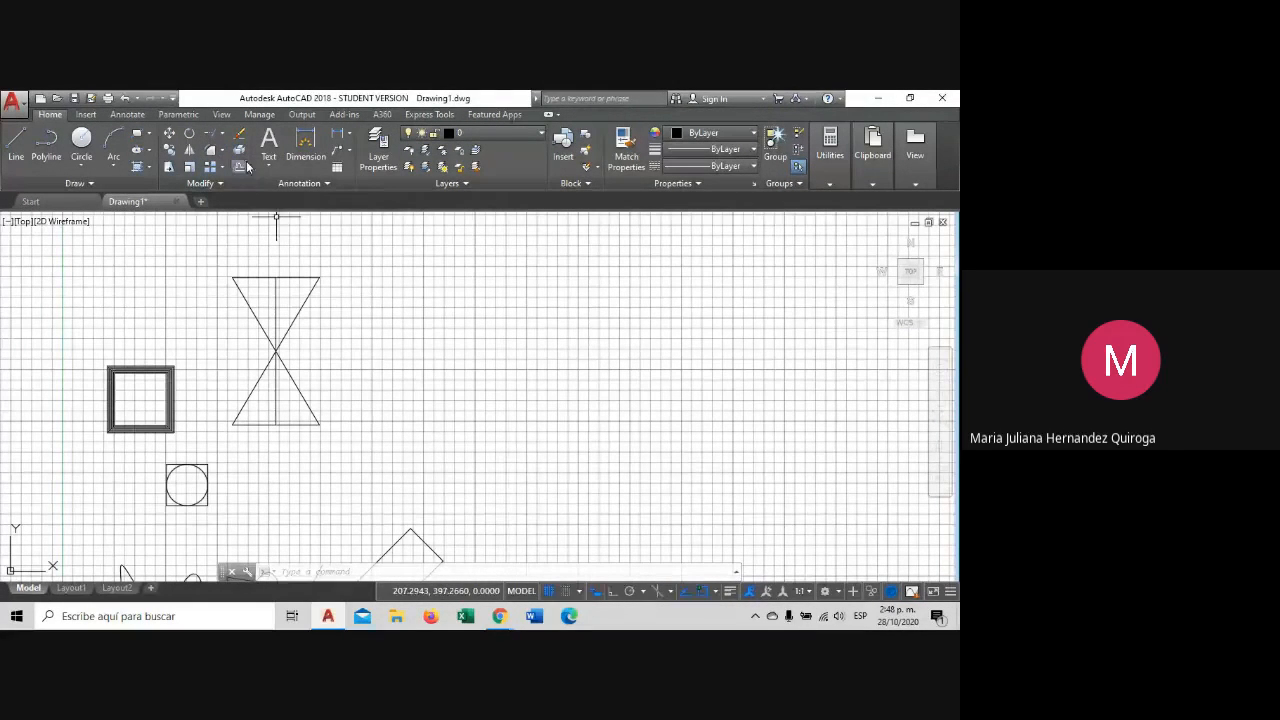
click(222, 150)
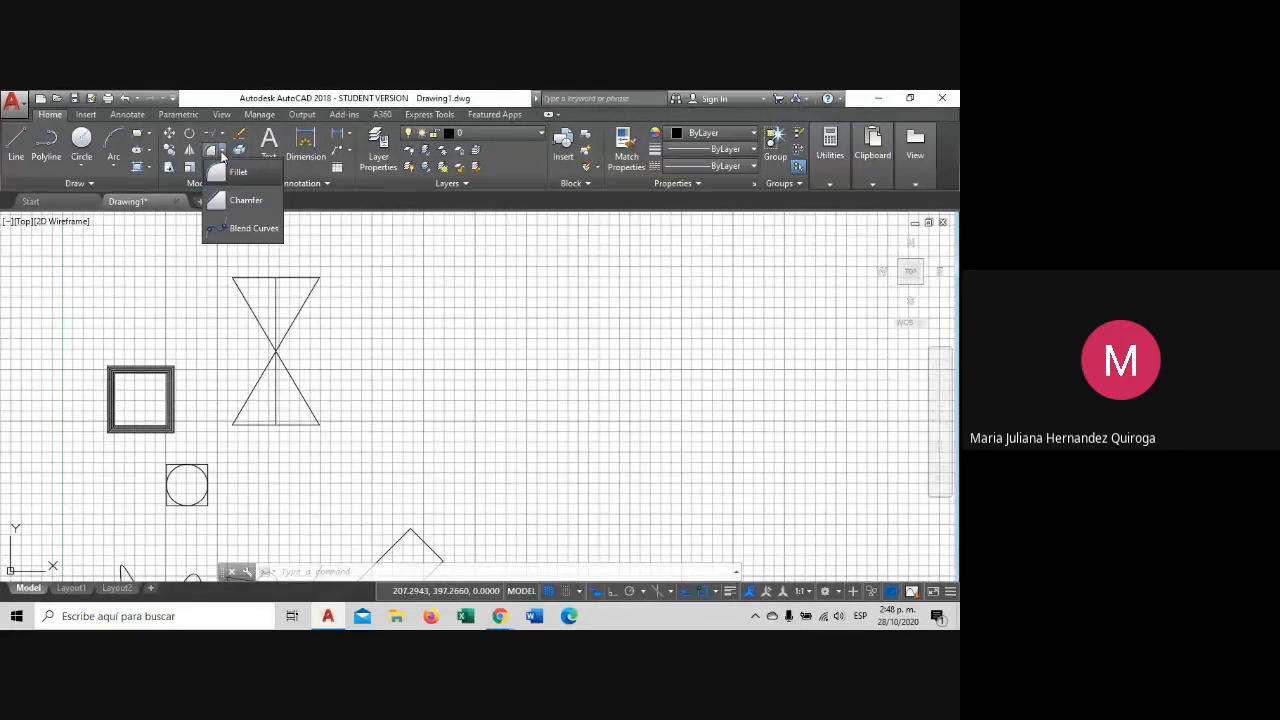
click(305, 220)
middle_drag(382, 312, 311, 320)
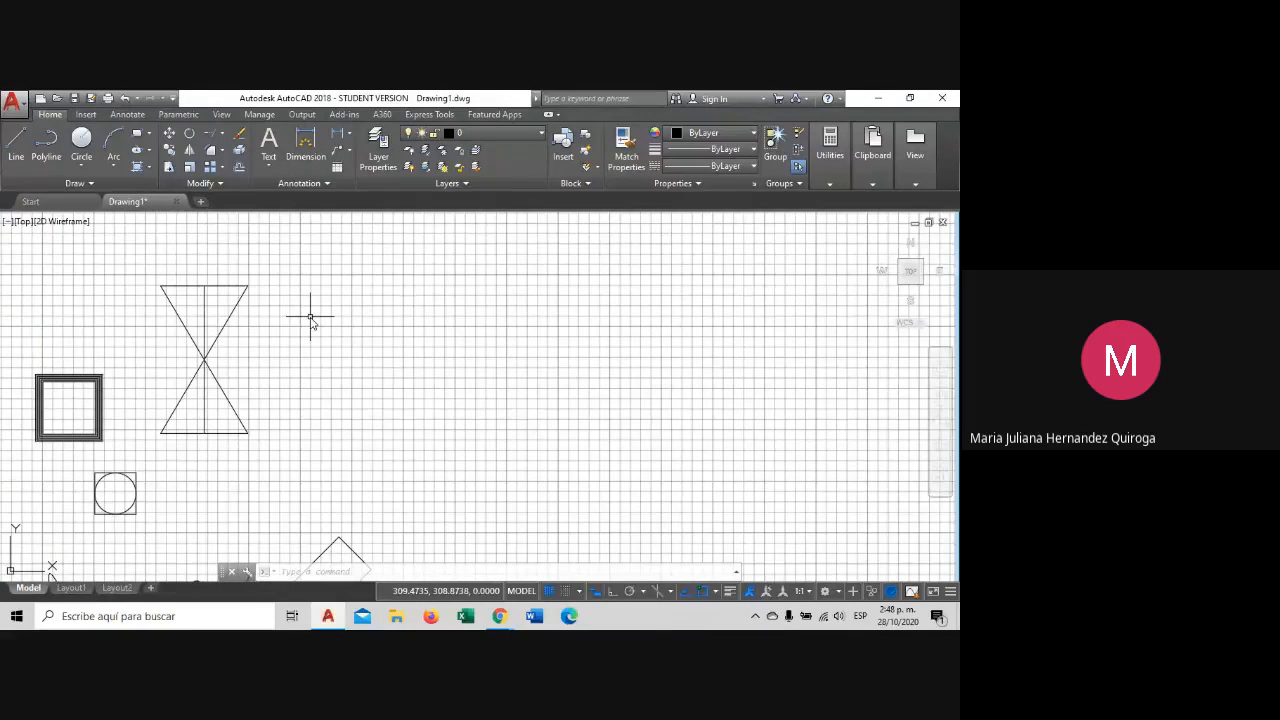
scroll(323, 349, down, 3)
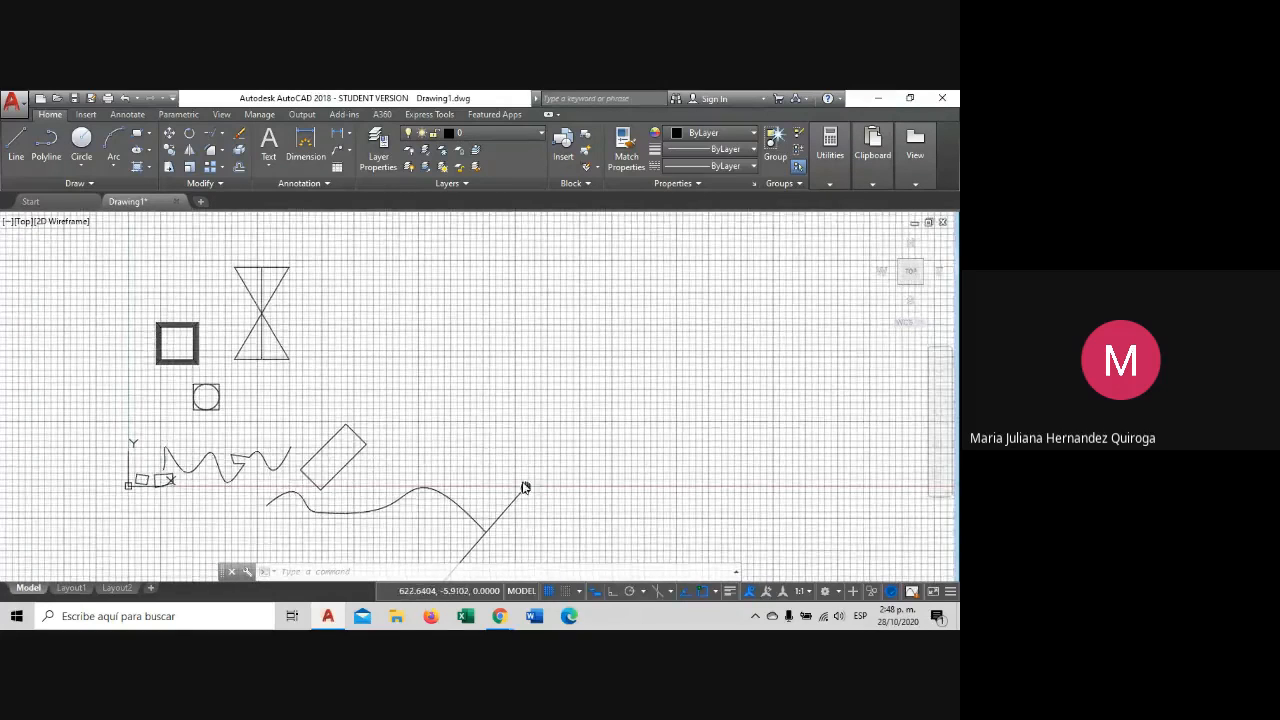
middle_drag(524, 487, 490, 510)
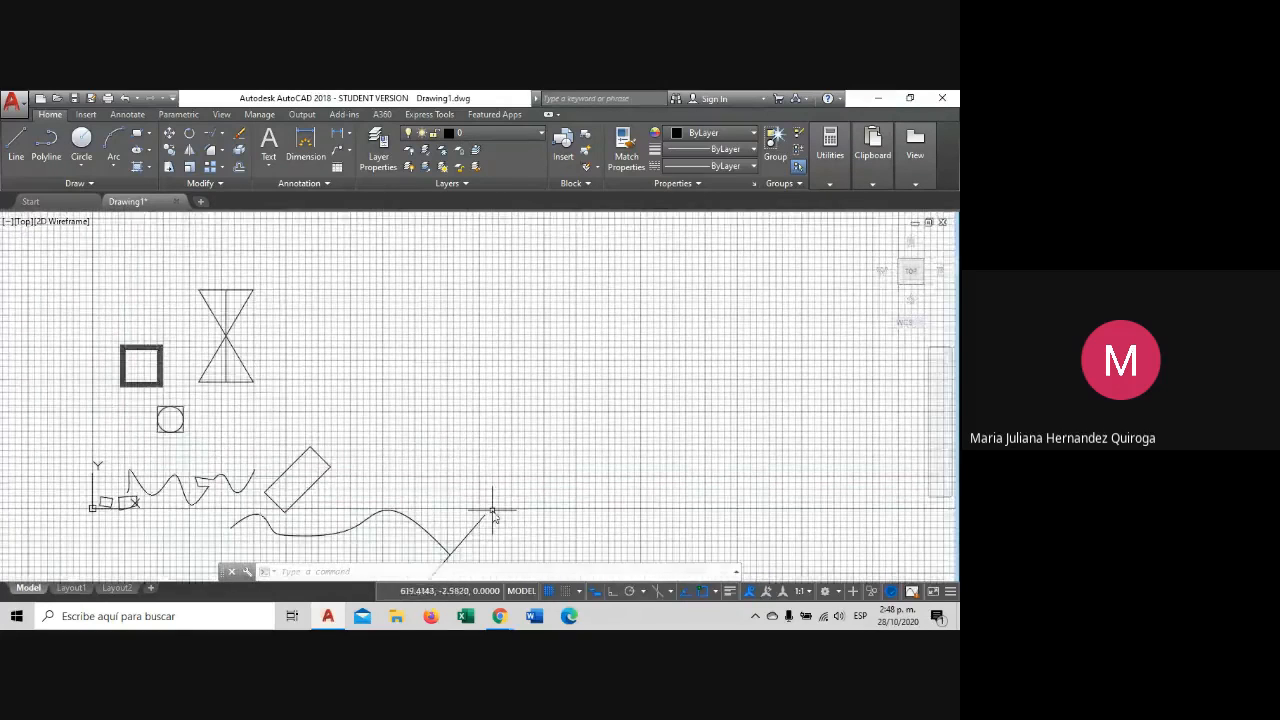
With Ortho on, draw a single horizontal line in the empty area to the right of the mirrored triangles.
click(22, 157)
key(F8)
scroll(302, 288, up, 2)
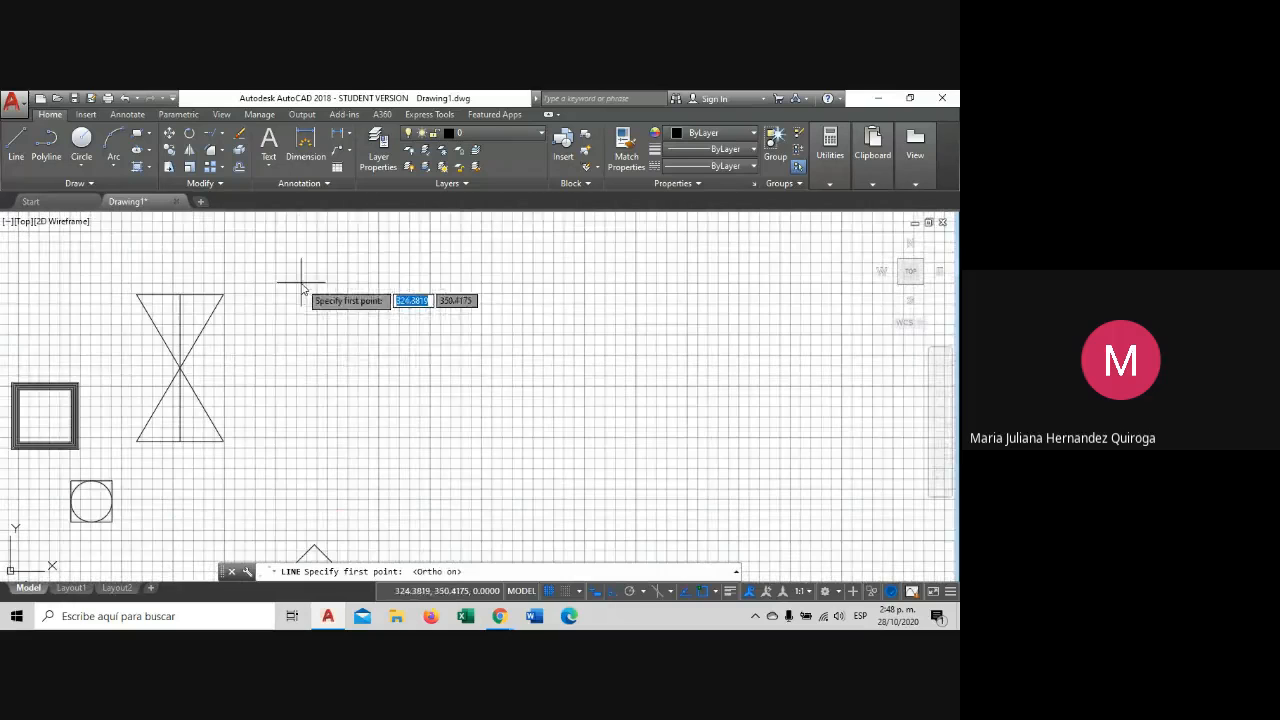
click(296, 327)
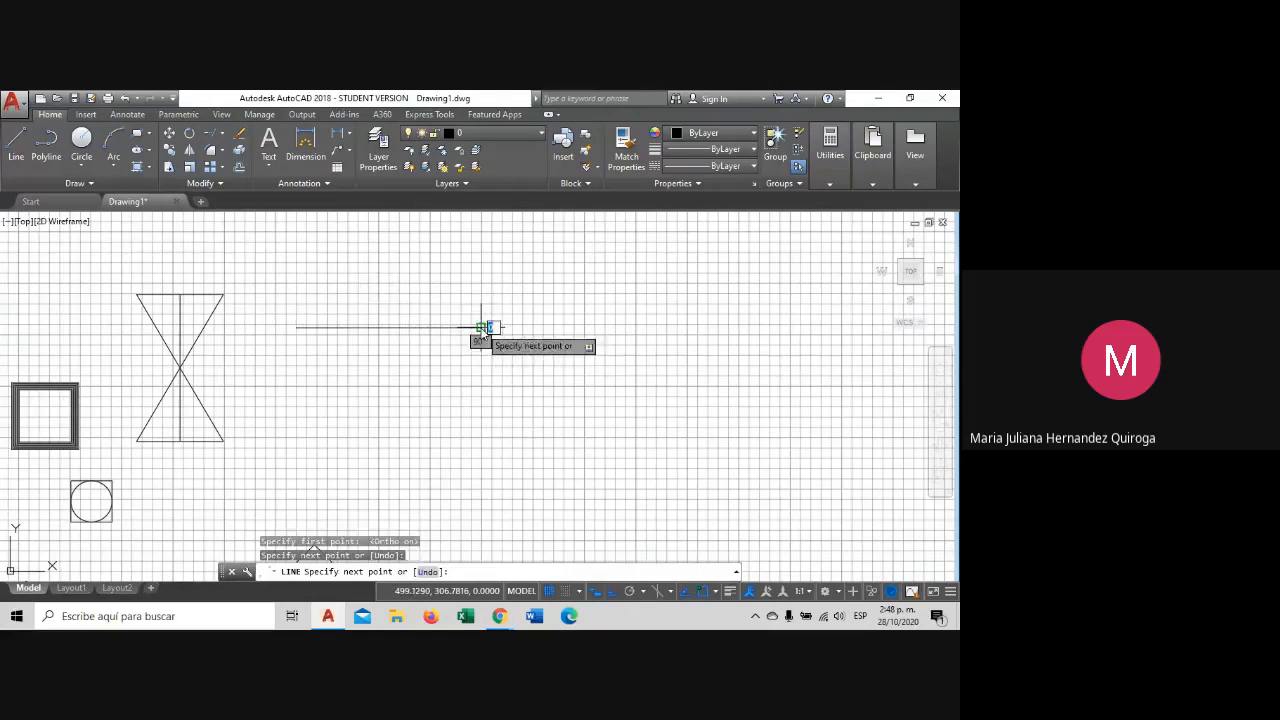
key(Escape)
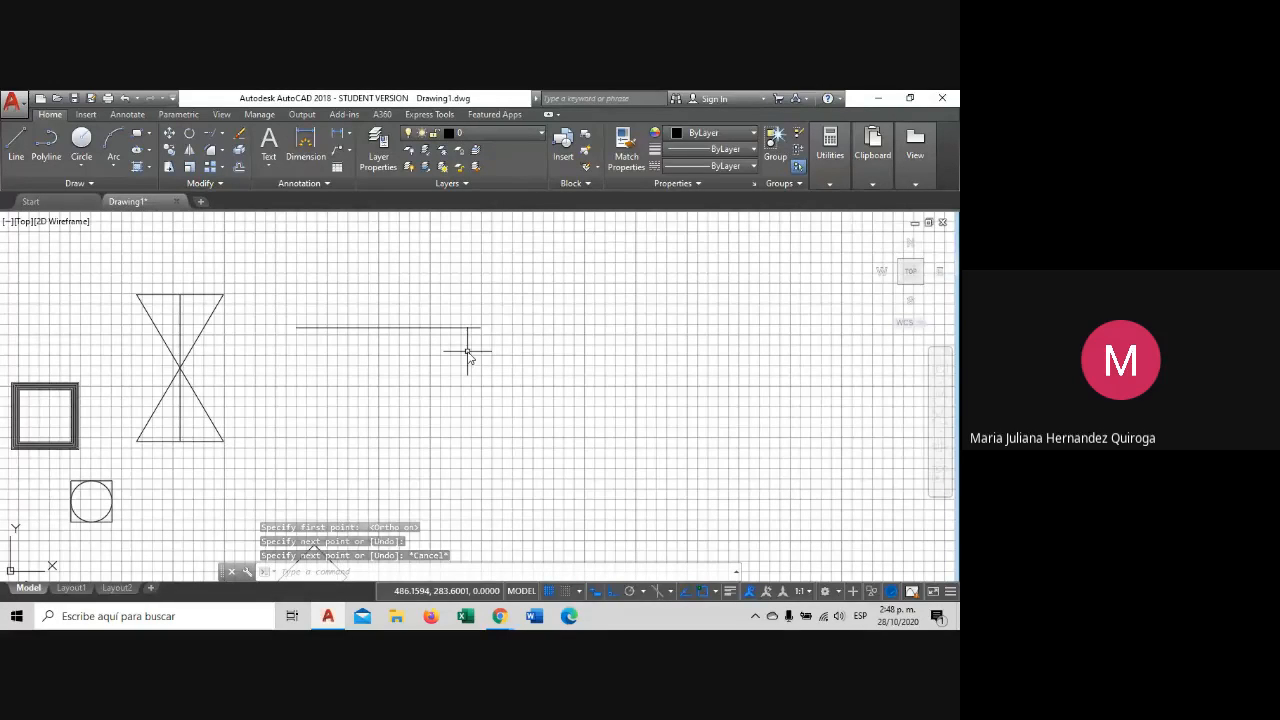
With Ortho on, copy the outermost of the nested squares straight up into the empty area above them.
click(223, 151)
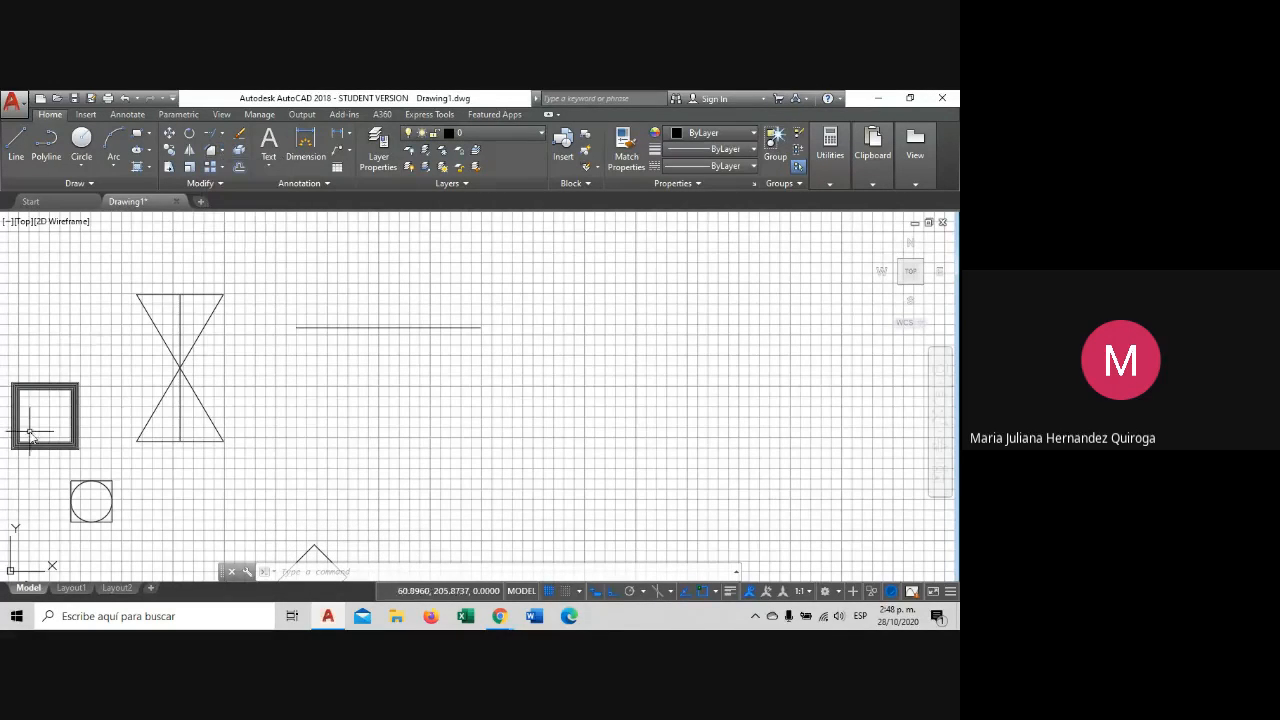
scroll(277, 360, up, 4)
click(281, 366)
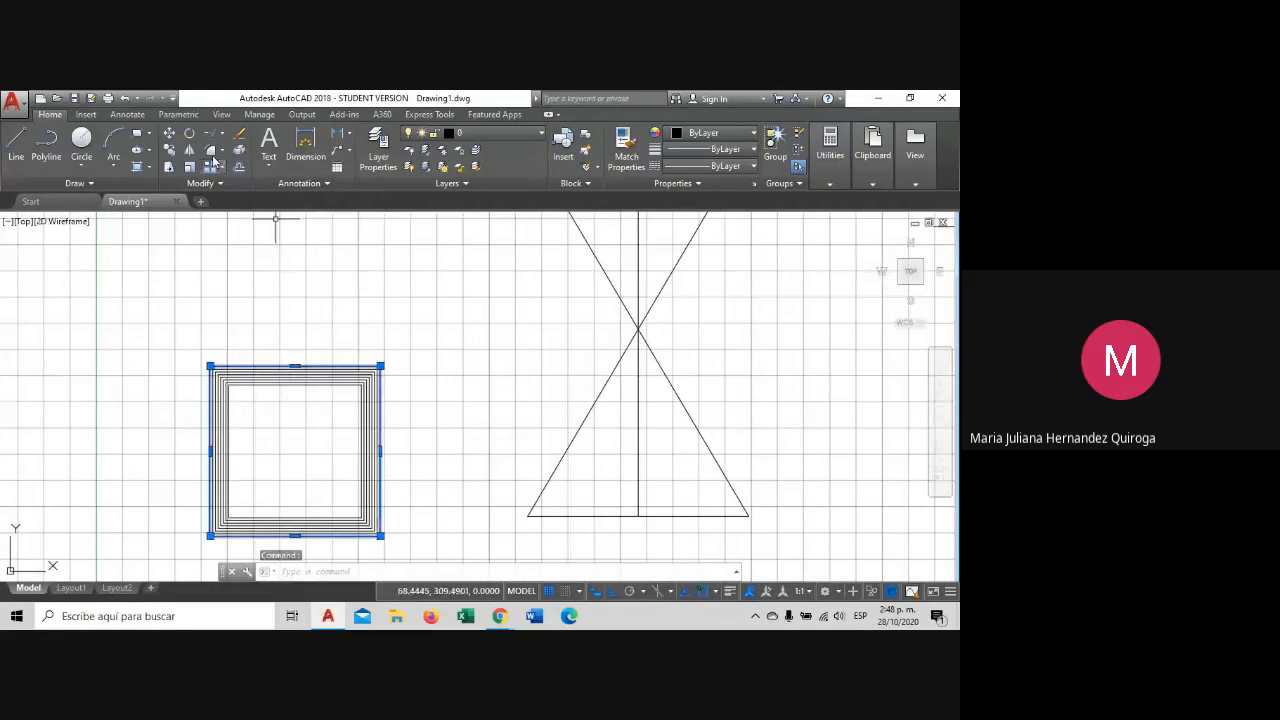
click(170, 149)
click(324, 451)
middle_drag(324, 283, 377, 511)
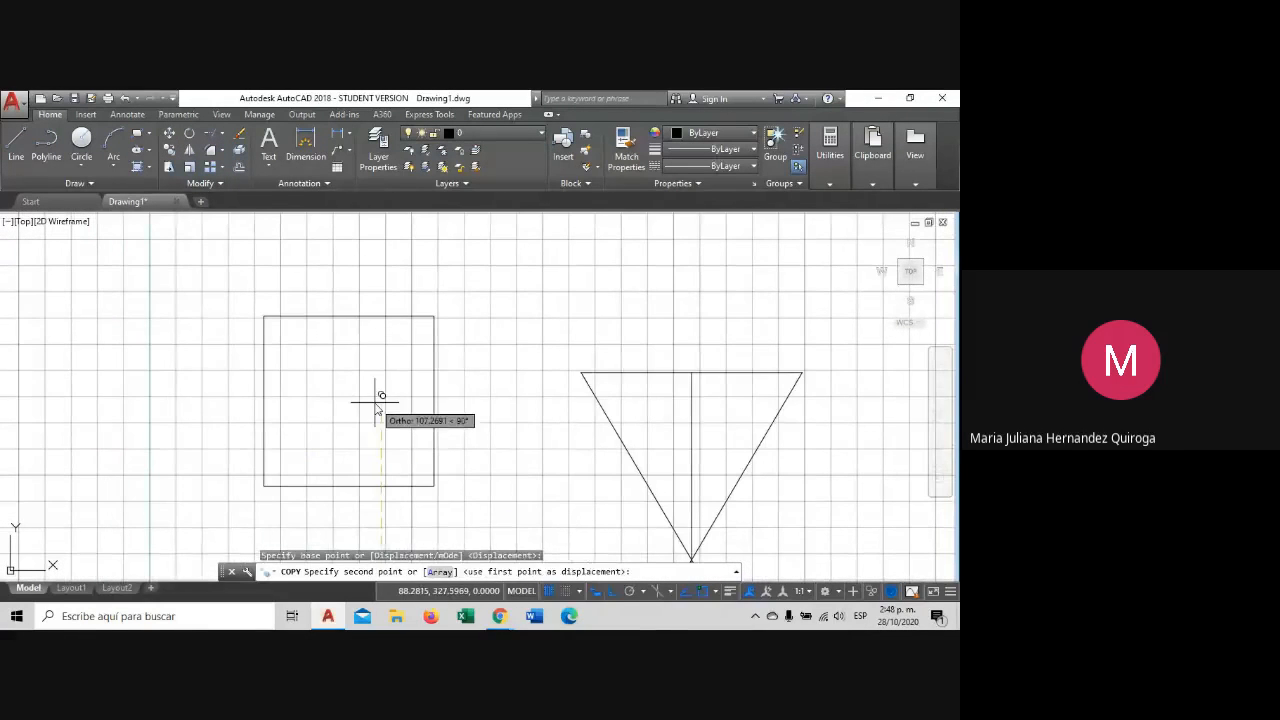
click(376, 401)
key(Escape)
scroll(434, 306, up, 4)
scroll(434, 309, down, 4)
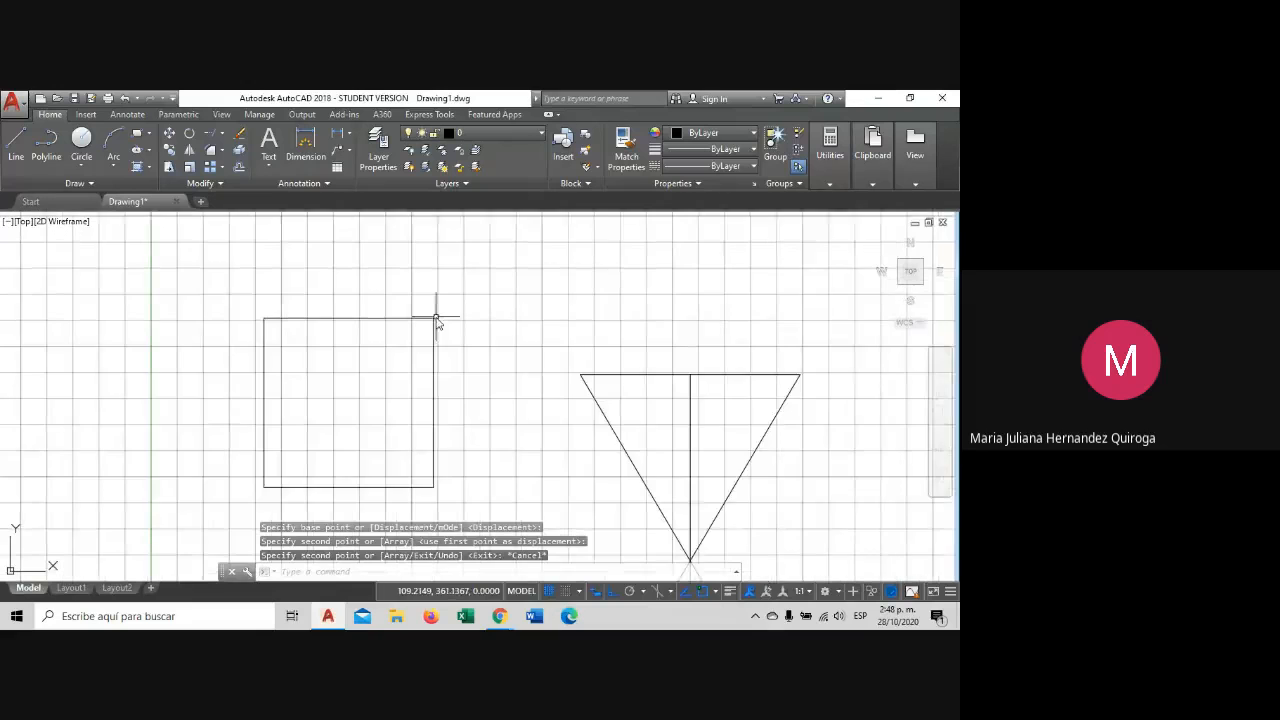
Explode the copied square into separate lines.
middle_drag(437, 314, 408, 275)
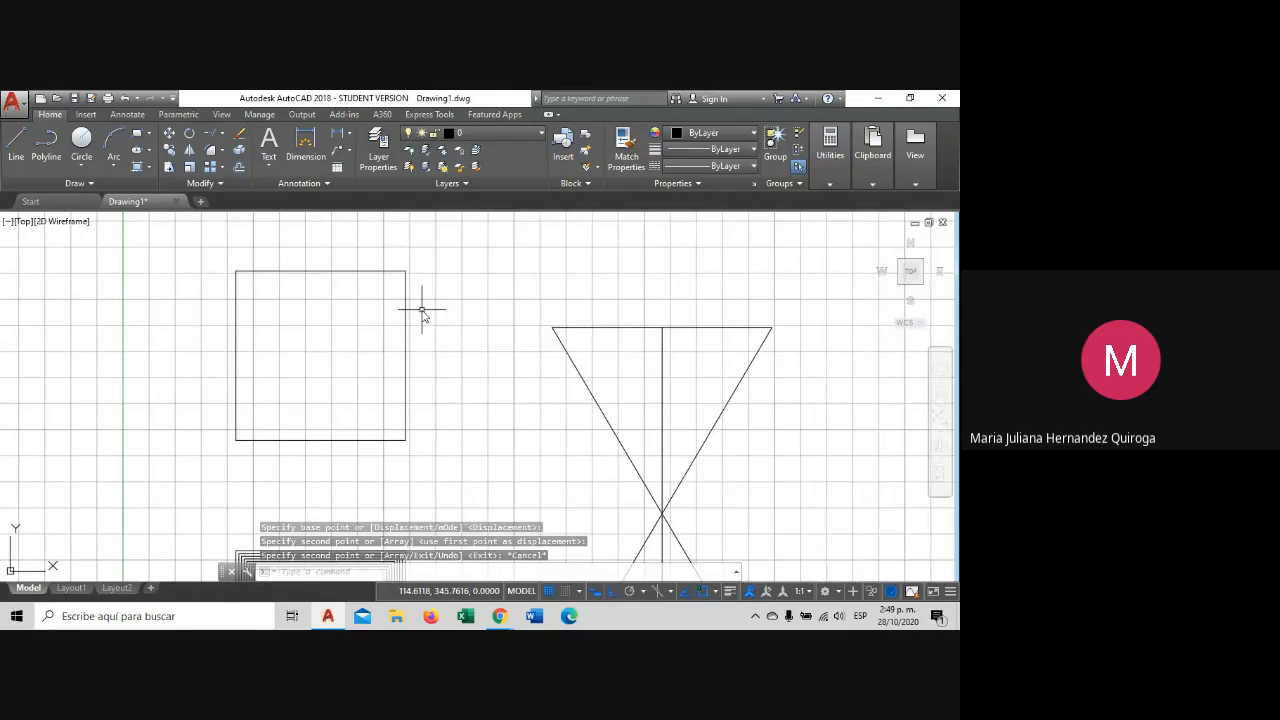
click(406, 346)
text(explode)
key(Return)
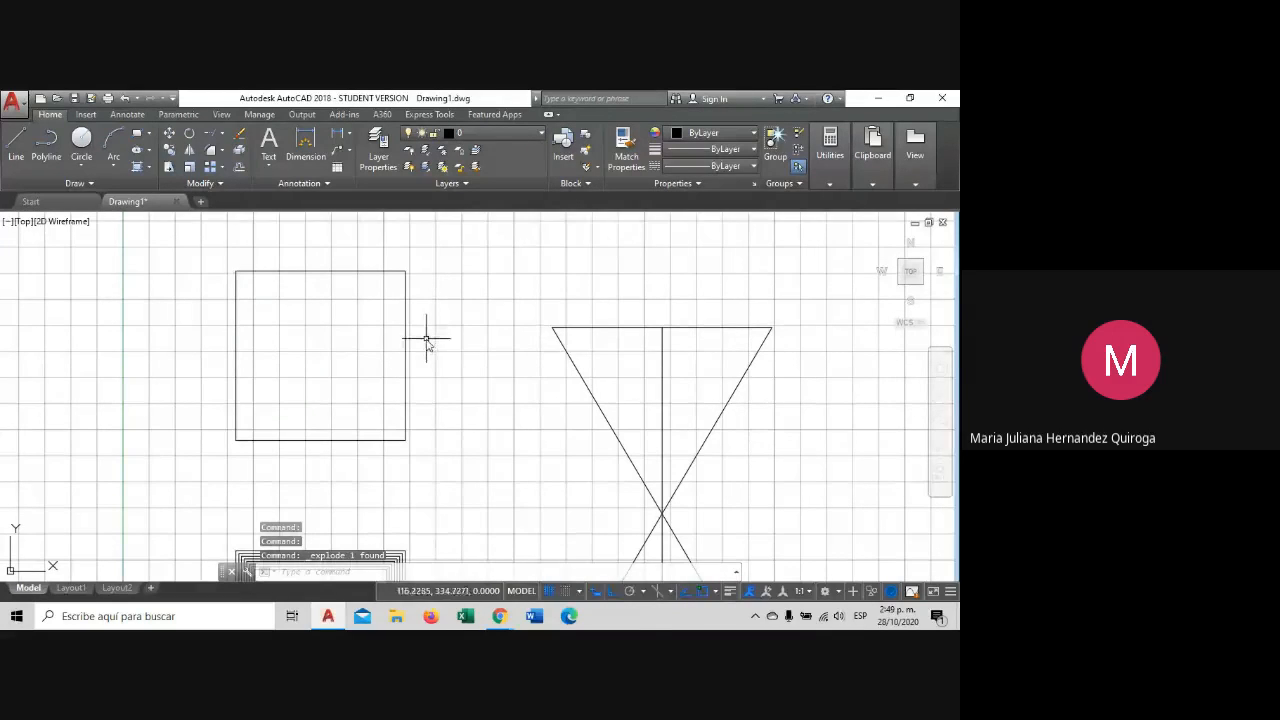
scroll(401, 271, up, 1)
Fillet the exploded square's upper-right corner between its right and top sides, using the existing radius.
click(223, 153)
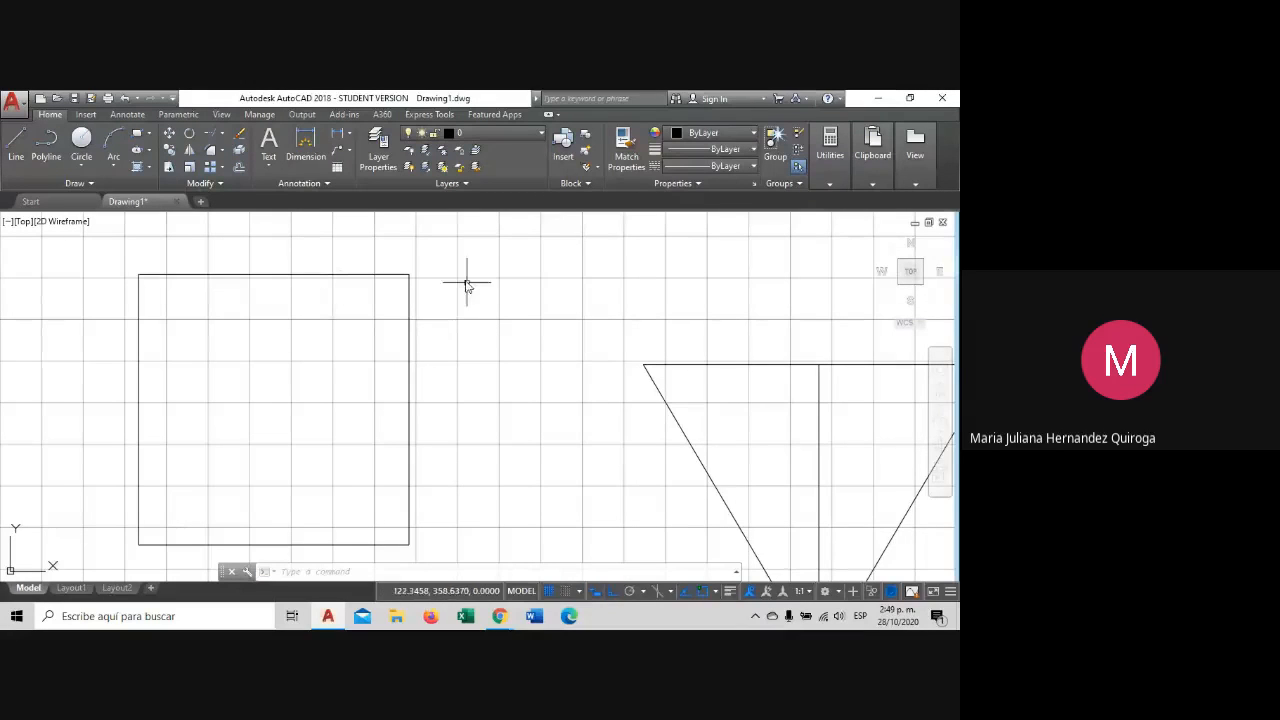
click(435, 258)
click(390, 296)
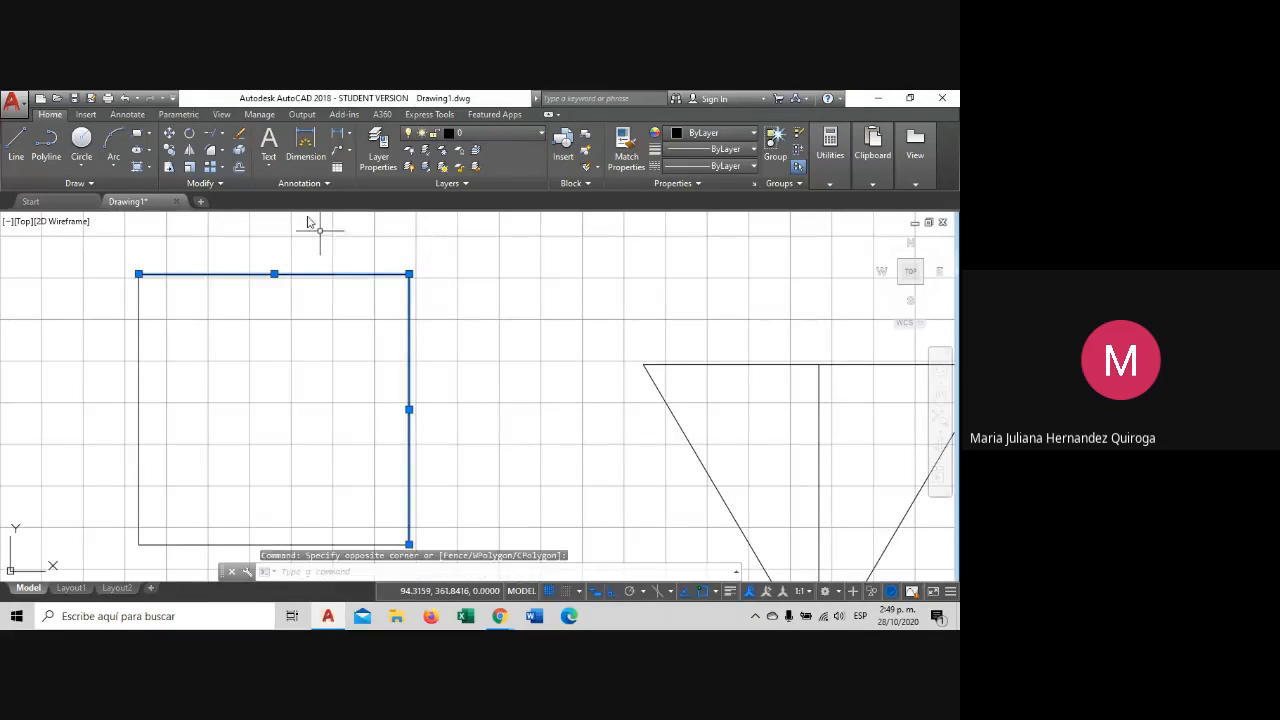
click(222, 150)
click(238, 172)
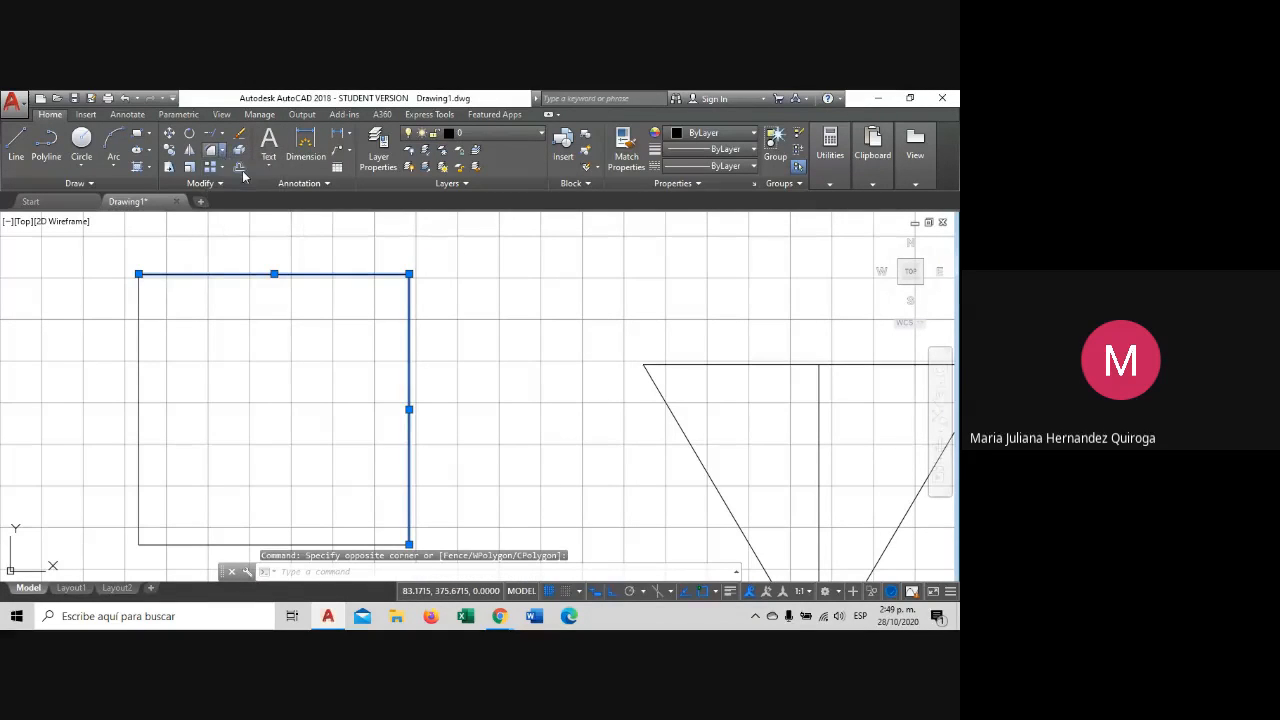
click(408, 291)
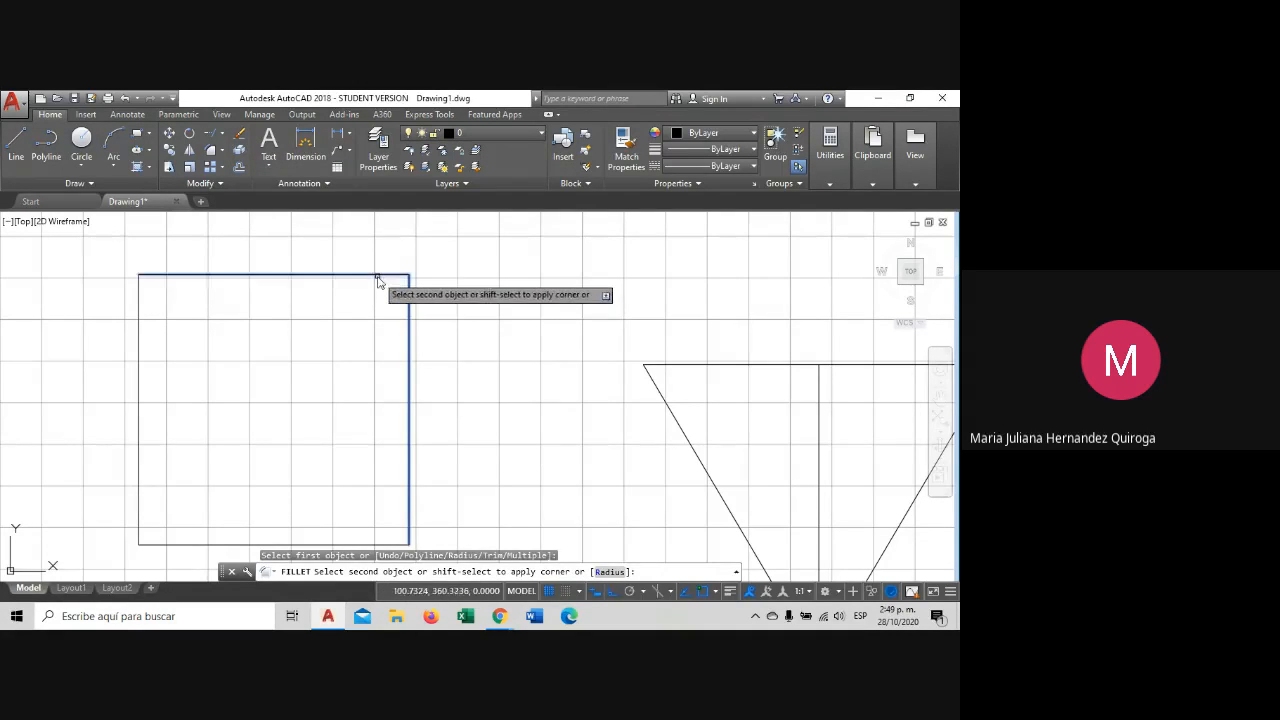
click(377, 276)
scroll(410, 273, up, 4)
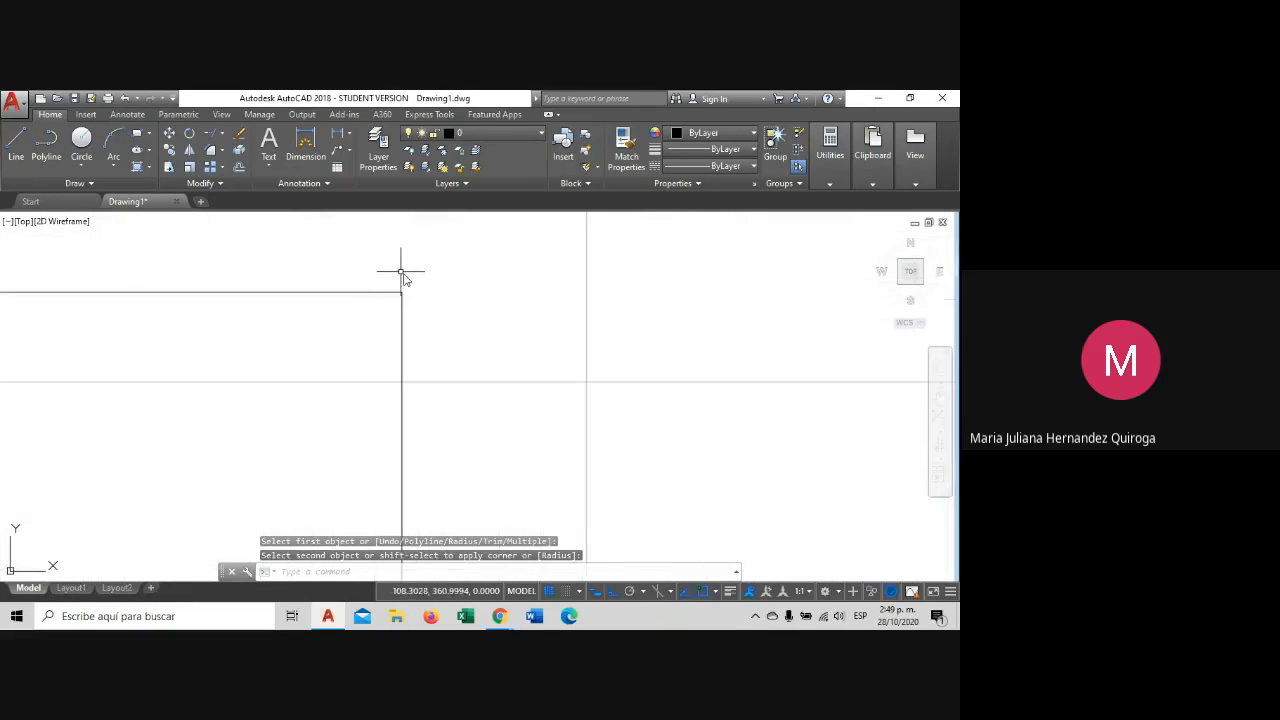
Inspect the square's upper-right corner by selecting its top and right sides in turn.
click(405, 278)
click(373, 329)
scroll(406, 283, up, 5)
key(Escape)
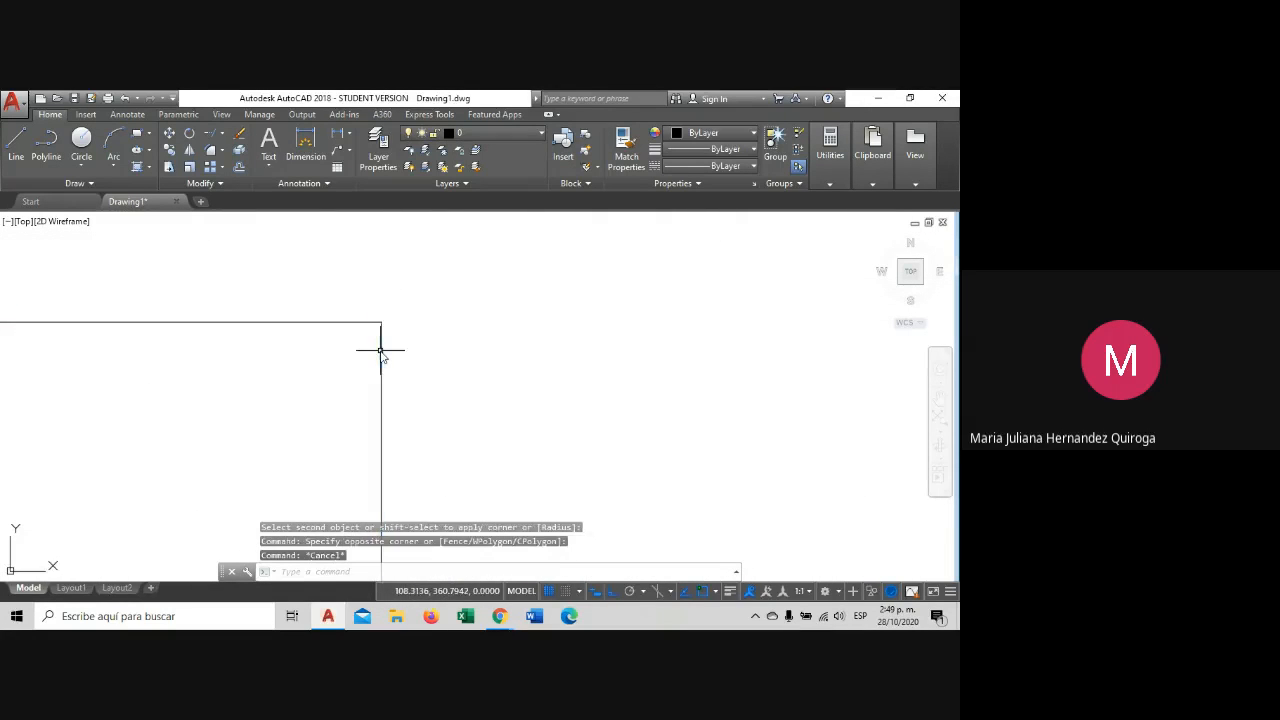
click(366, 330)
click(336, 384)
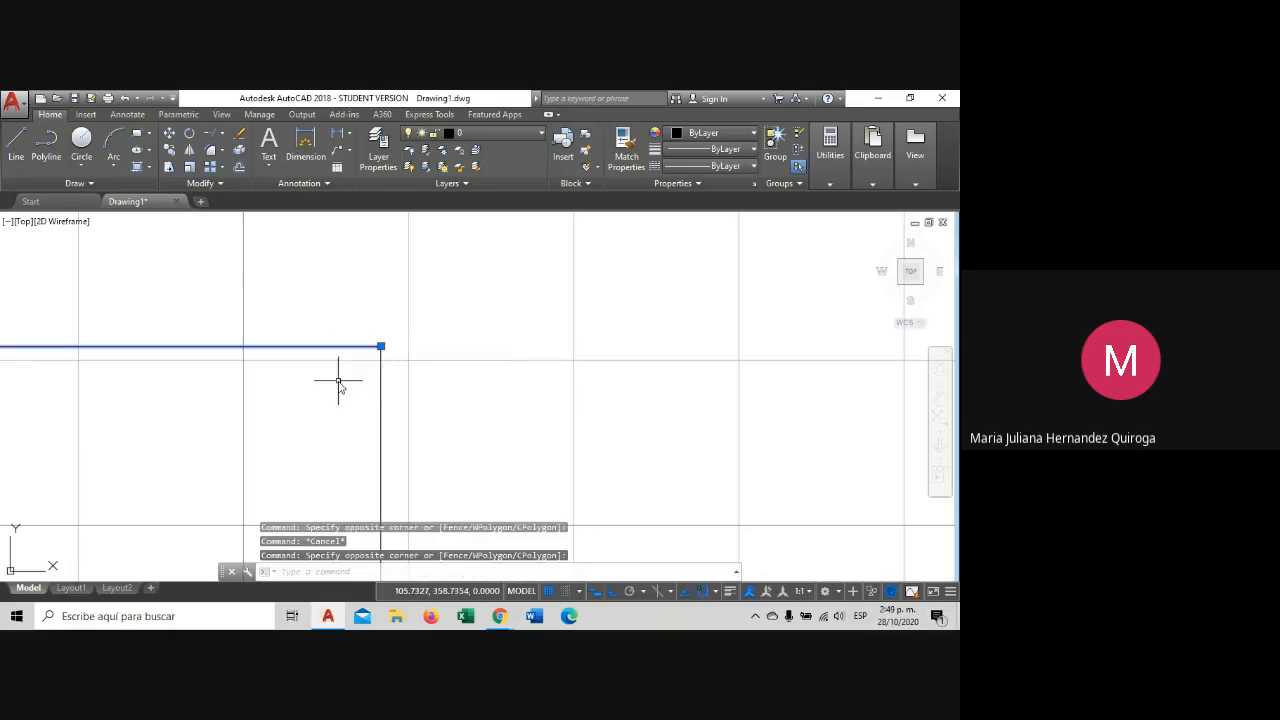
scroll(378, 352, up, 2)
key(Escape)
click(388, 338)
click(372, 357)
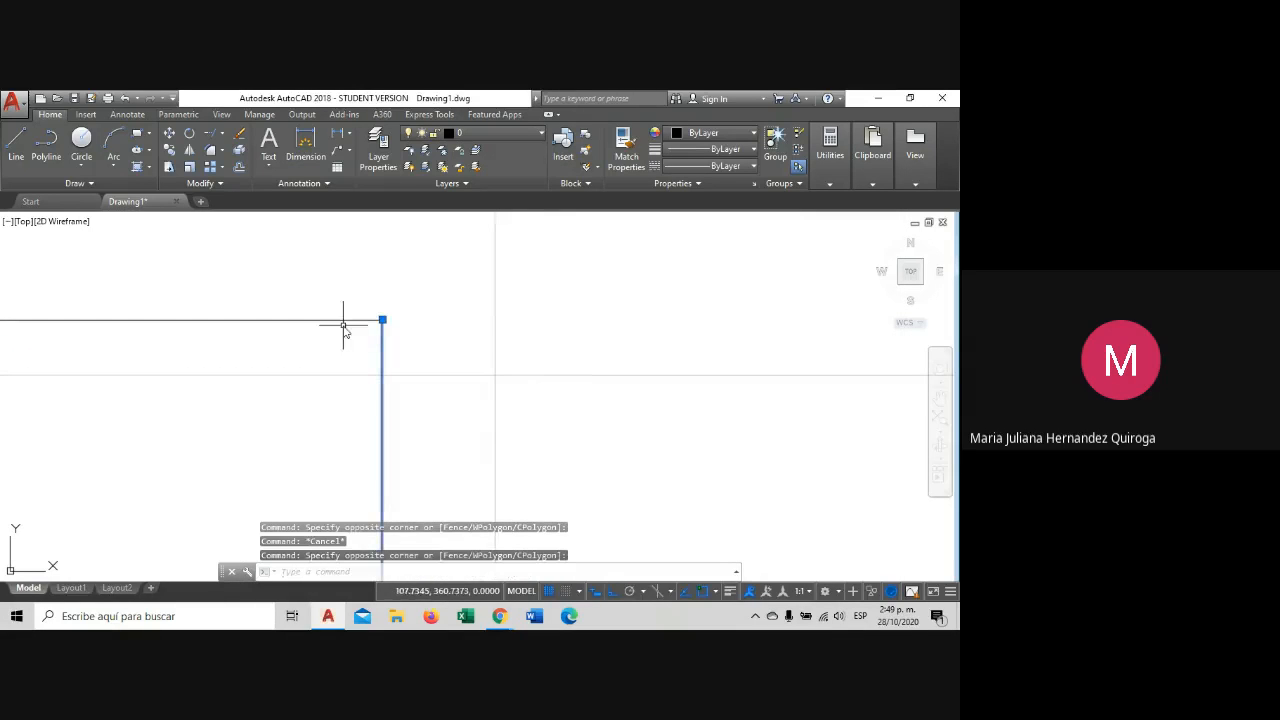
click(346, 323)
click(314, 280)
middle_drag(437, 284, 502, 290)
key(Escape)
Open the square's upper-right corner by stretching the top line's end back to the left and the right line's end upward.
click(412, 352)
click(355, 283)
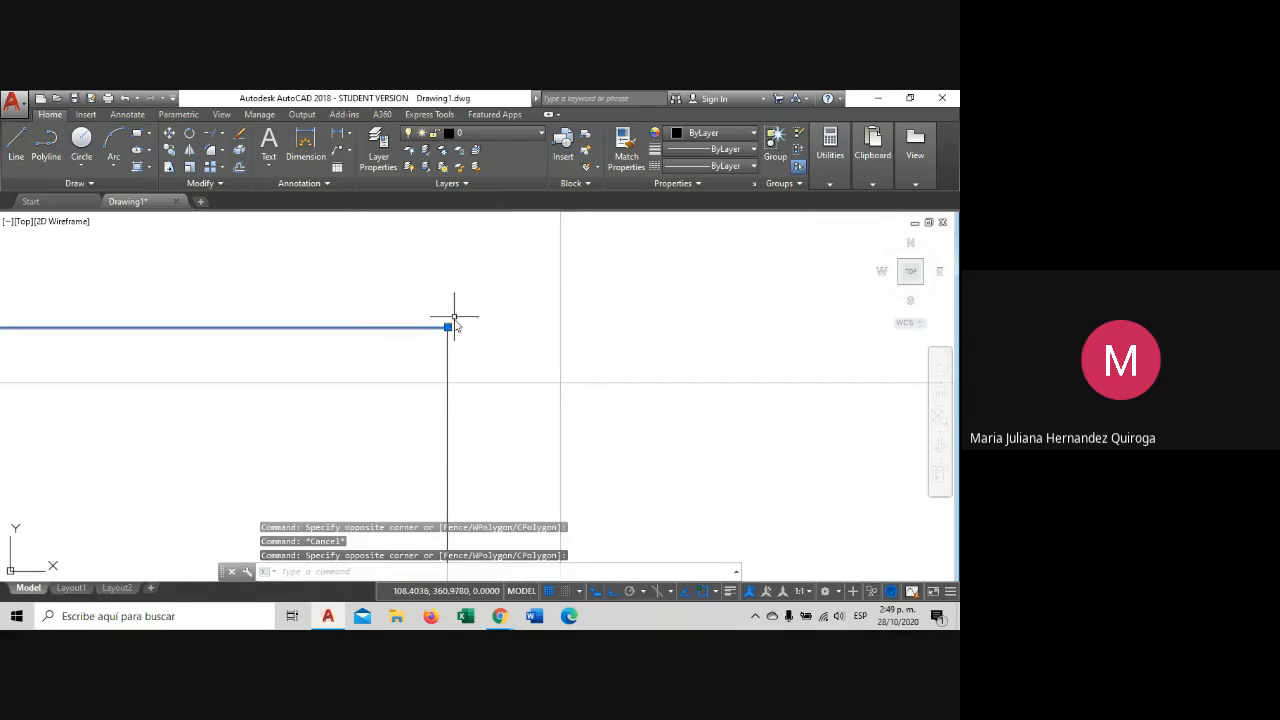
click(448, 327)
click(363, 366)
click(454, 392)
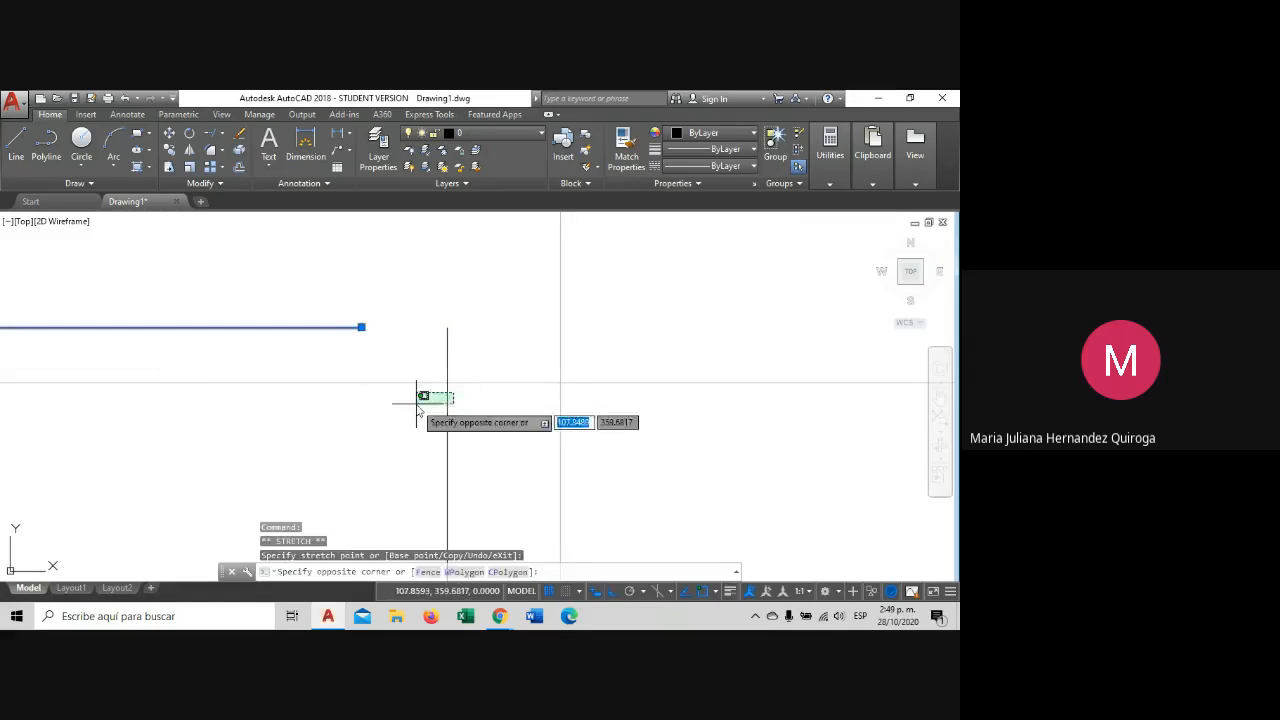
click(415, 403)
click(447, 327)
key(Escape)
scroll(380, 333, down, 5)
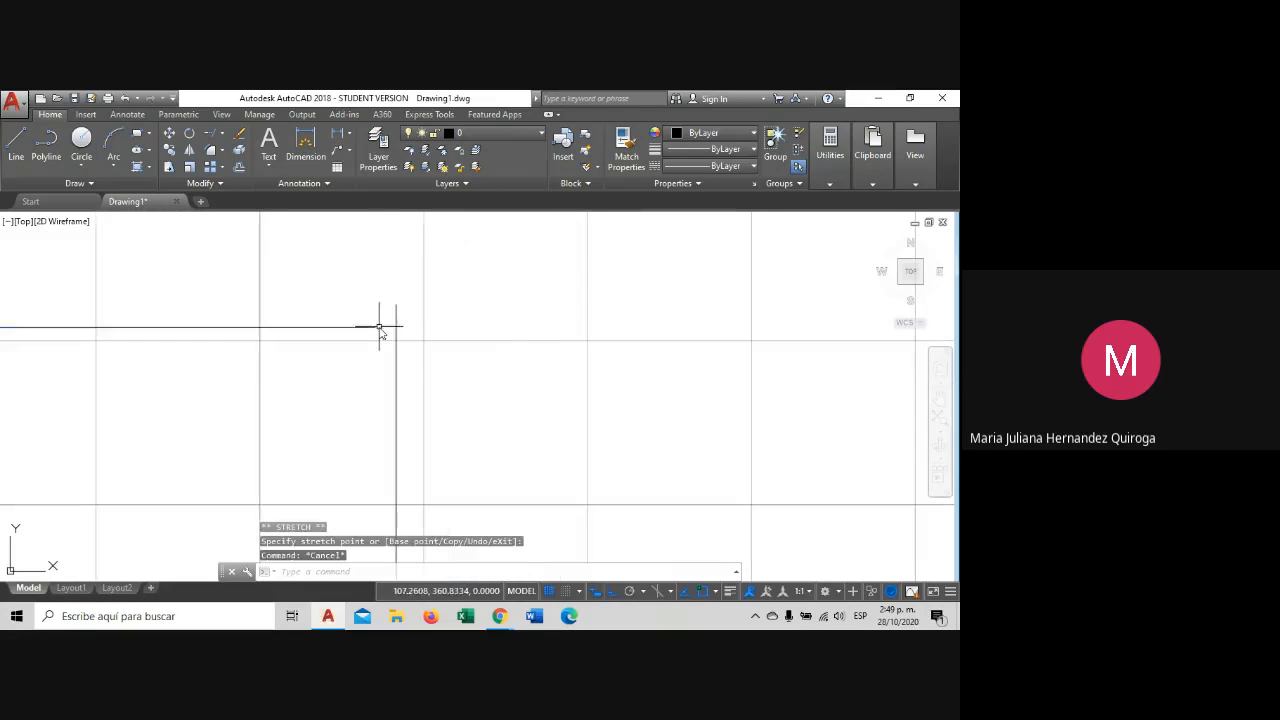
scroll(403, 340, down, 2)
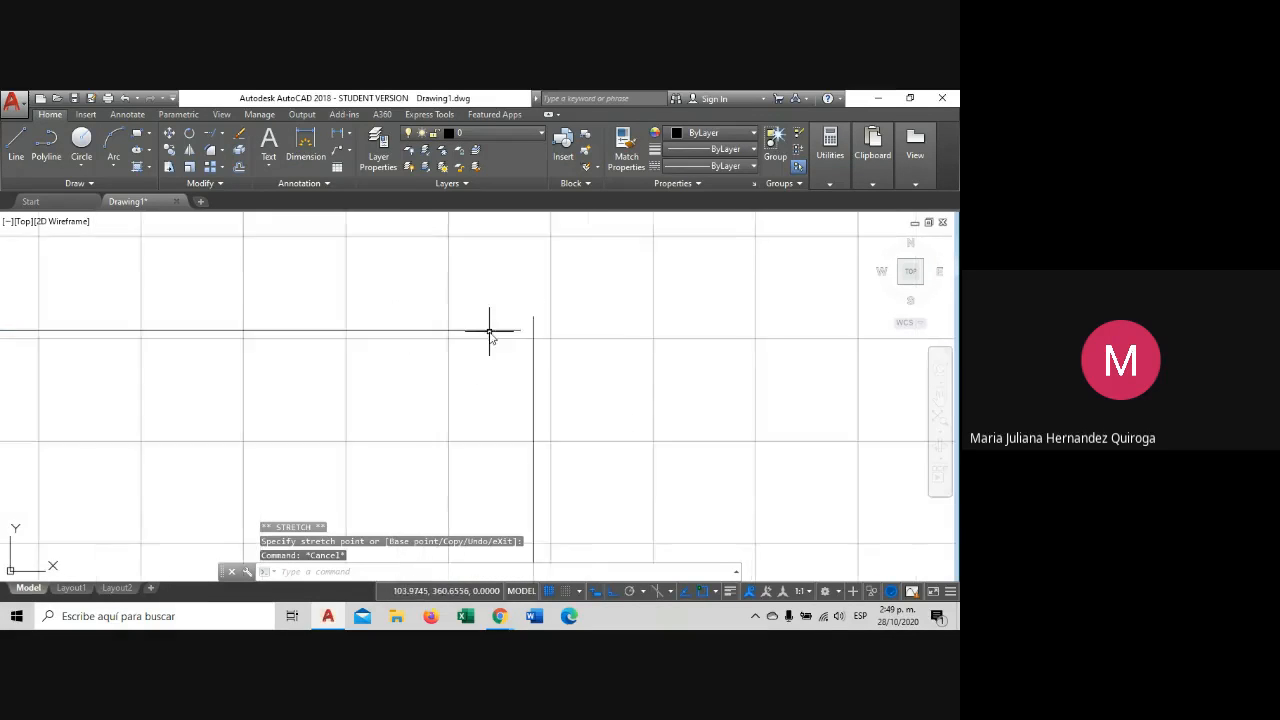
scroll(533, 333, up, 4)
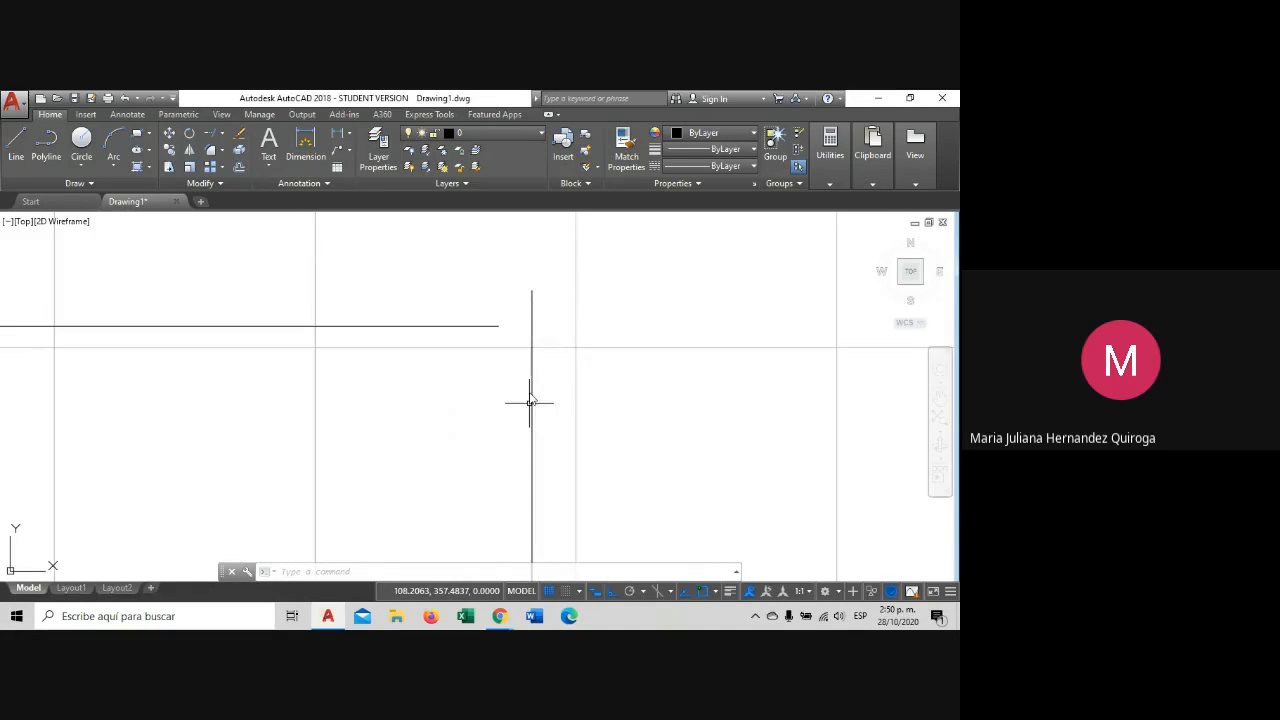
Try filleting the separated right and top lines with the existing radius, and undo that fillet.
middle_drag(632, 309, 583, 309)
click(222, 149)
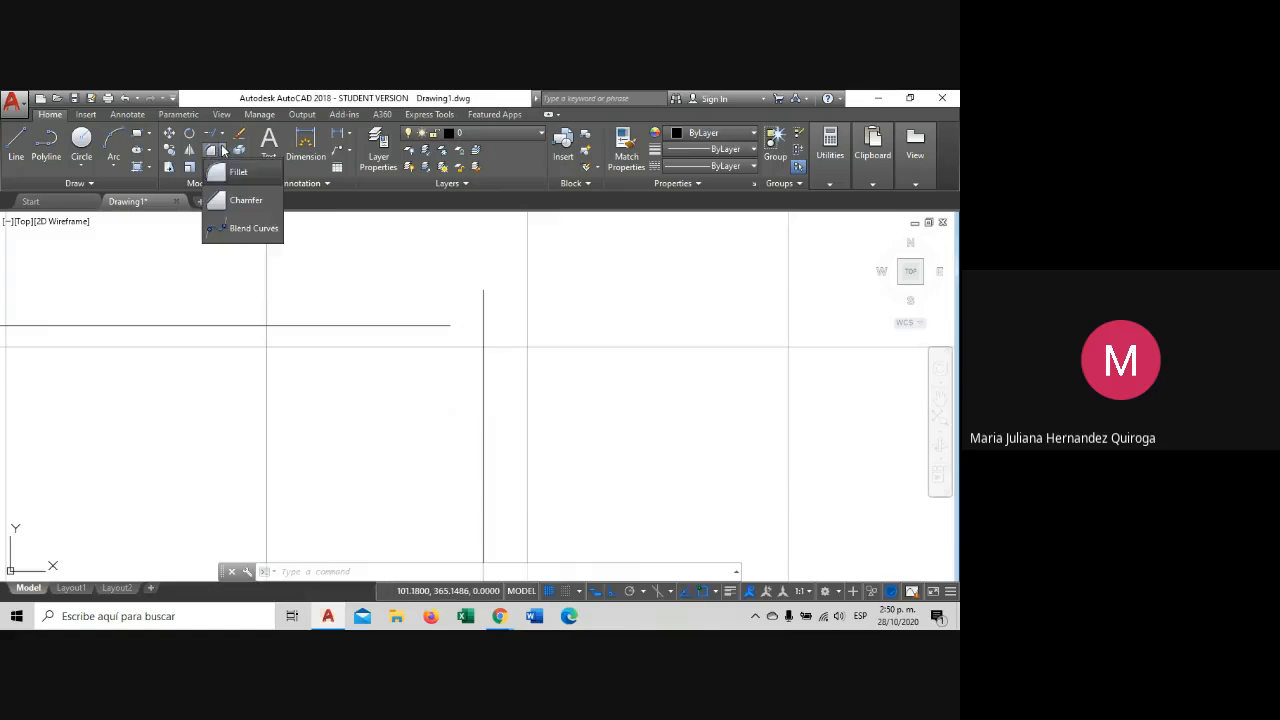
click(238, 172)
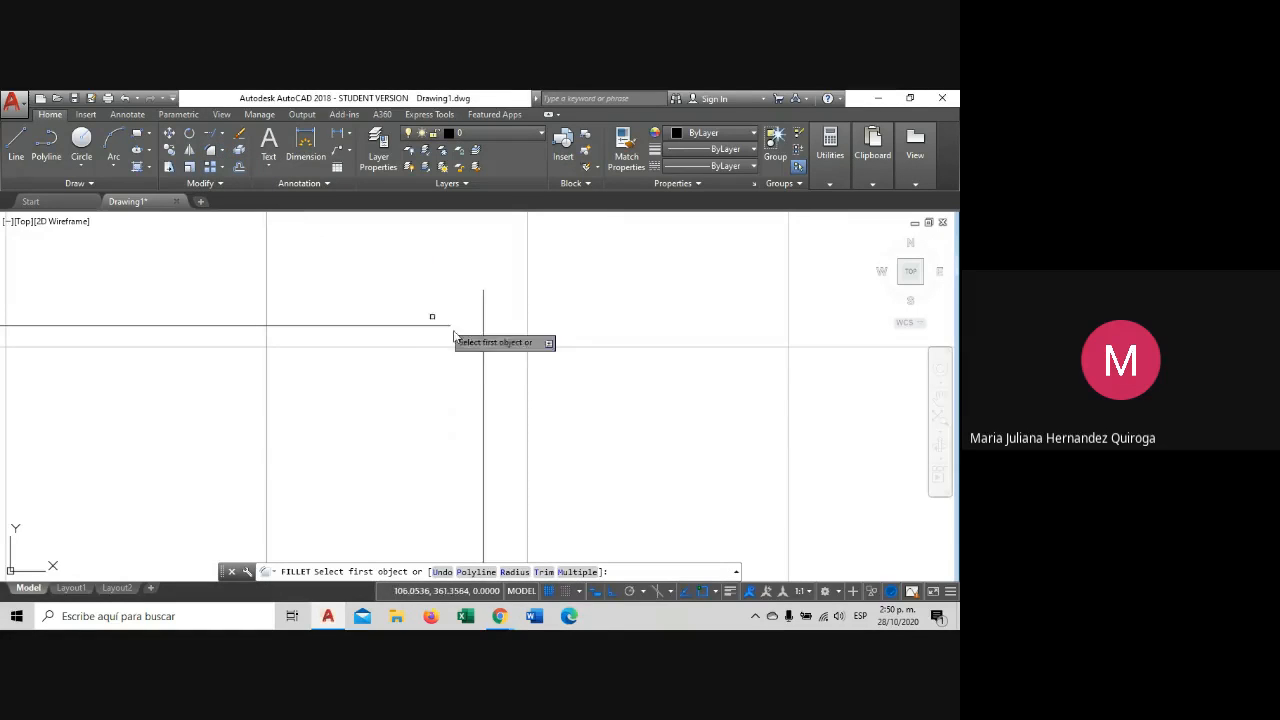
click(483, 366)
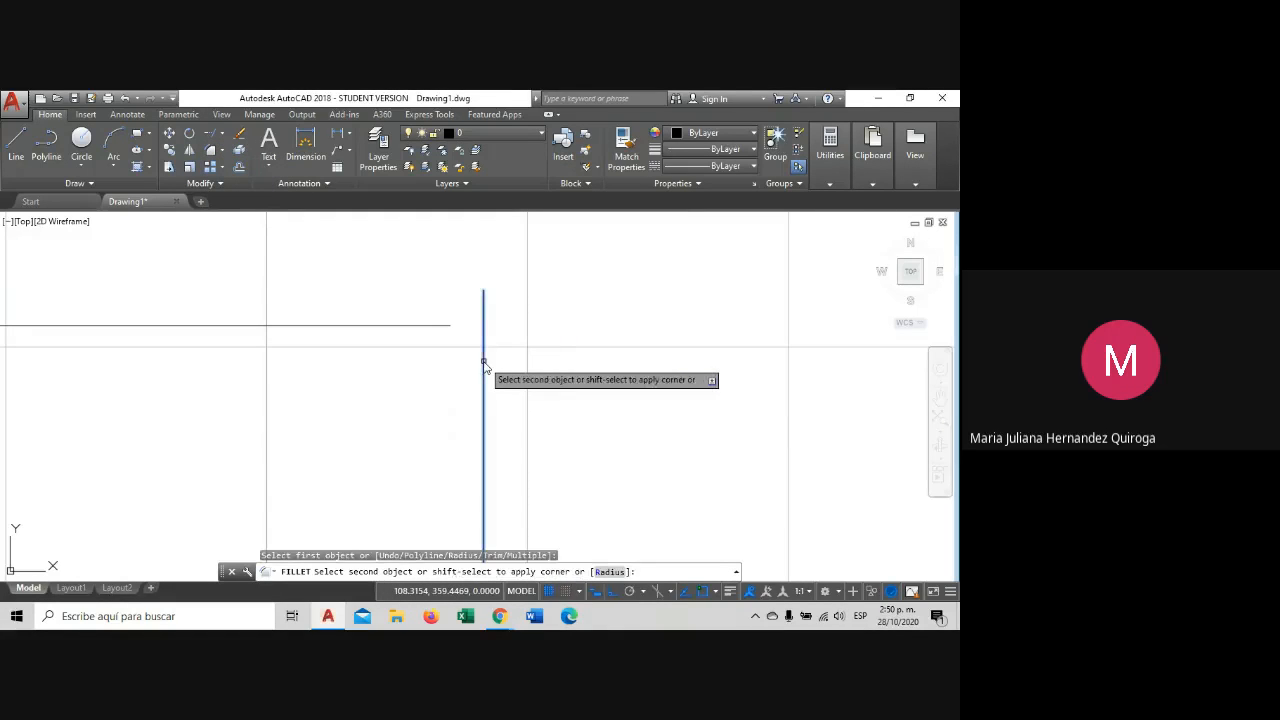
click(405, 328)
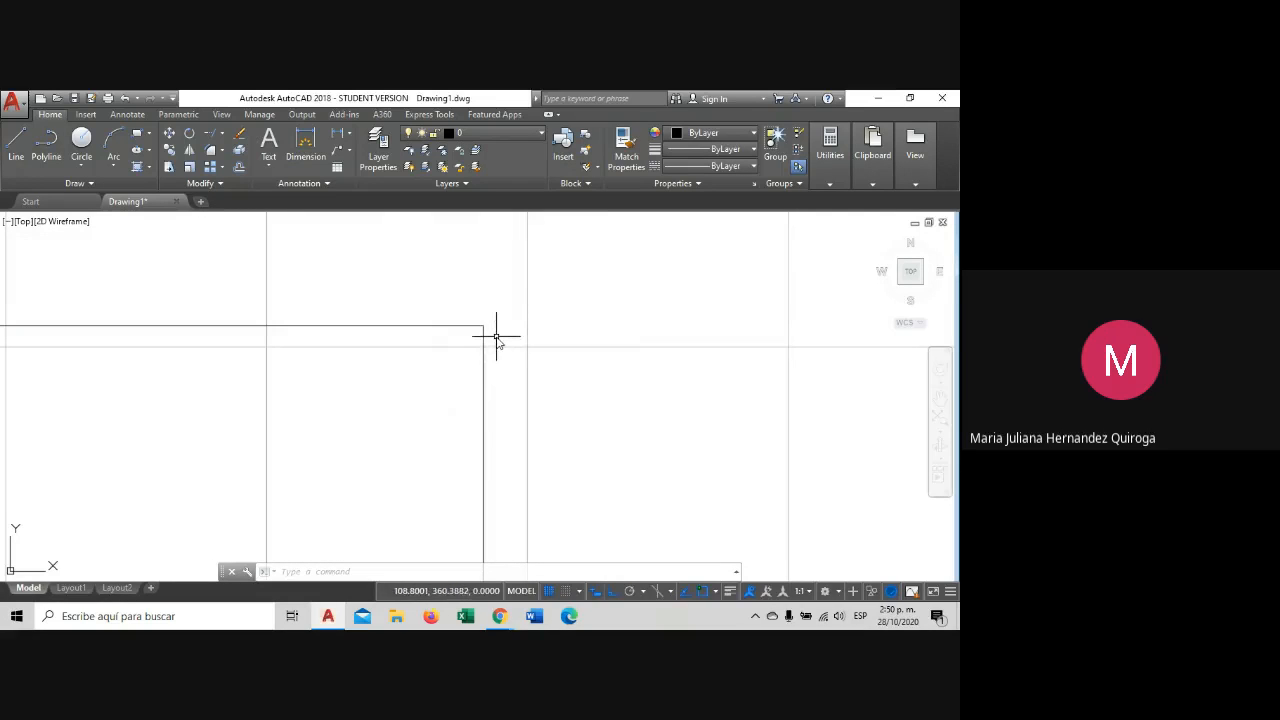
key(ctrl+z)
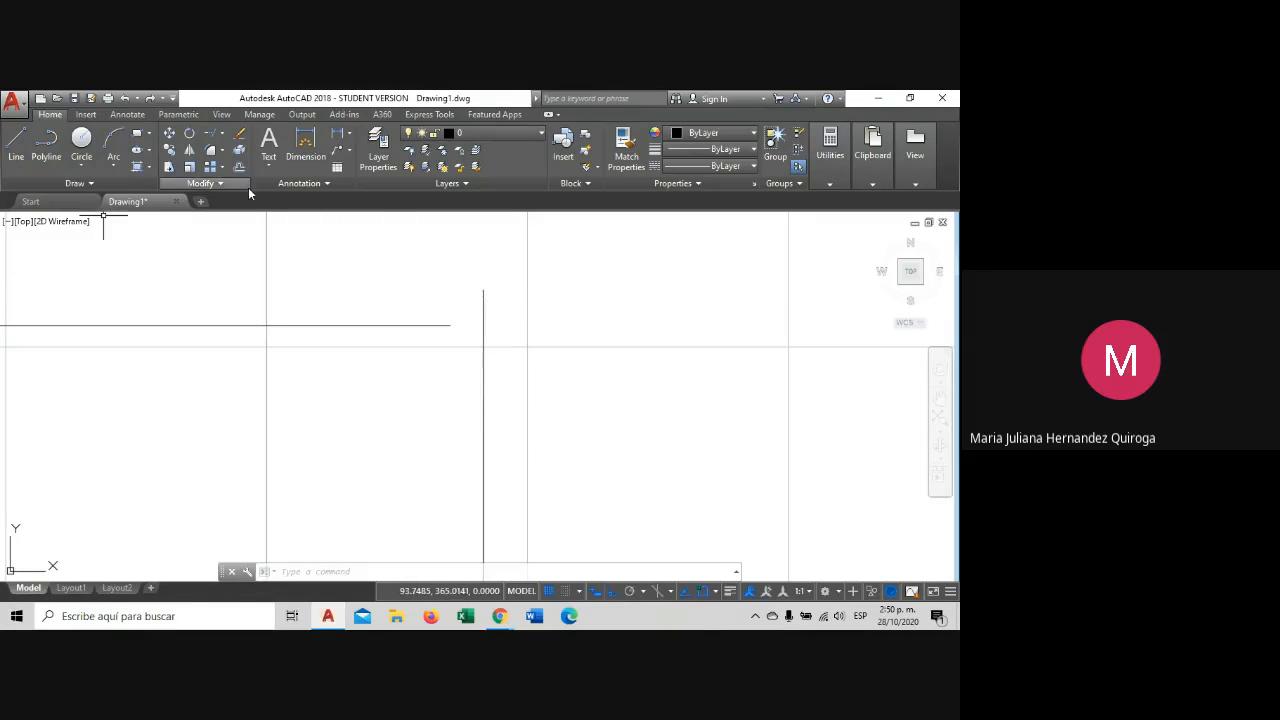
Fillet the separated right and top lines with a radius of 1.
click(211, 151)
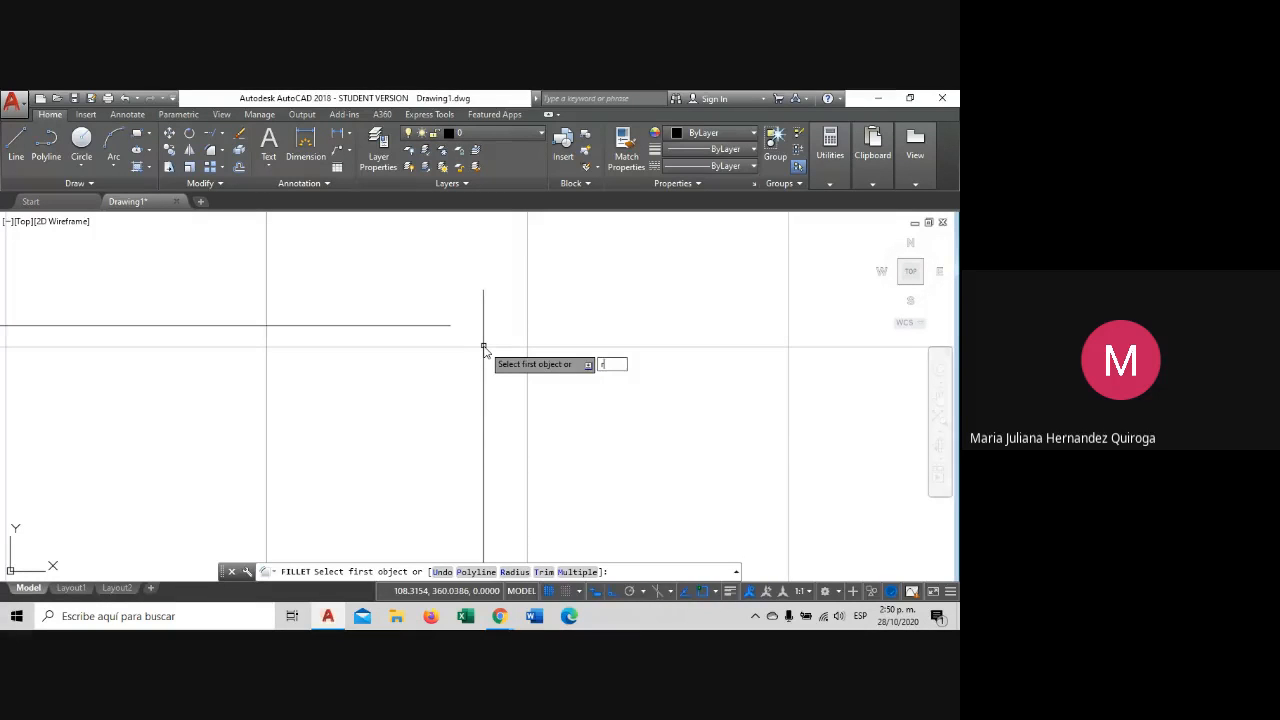
key(Return)
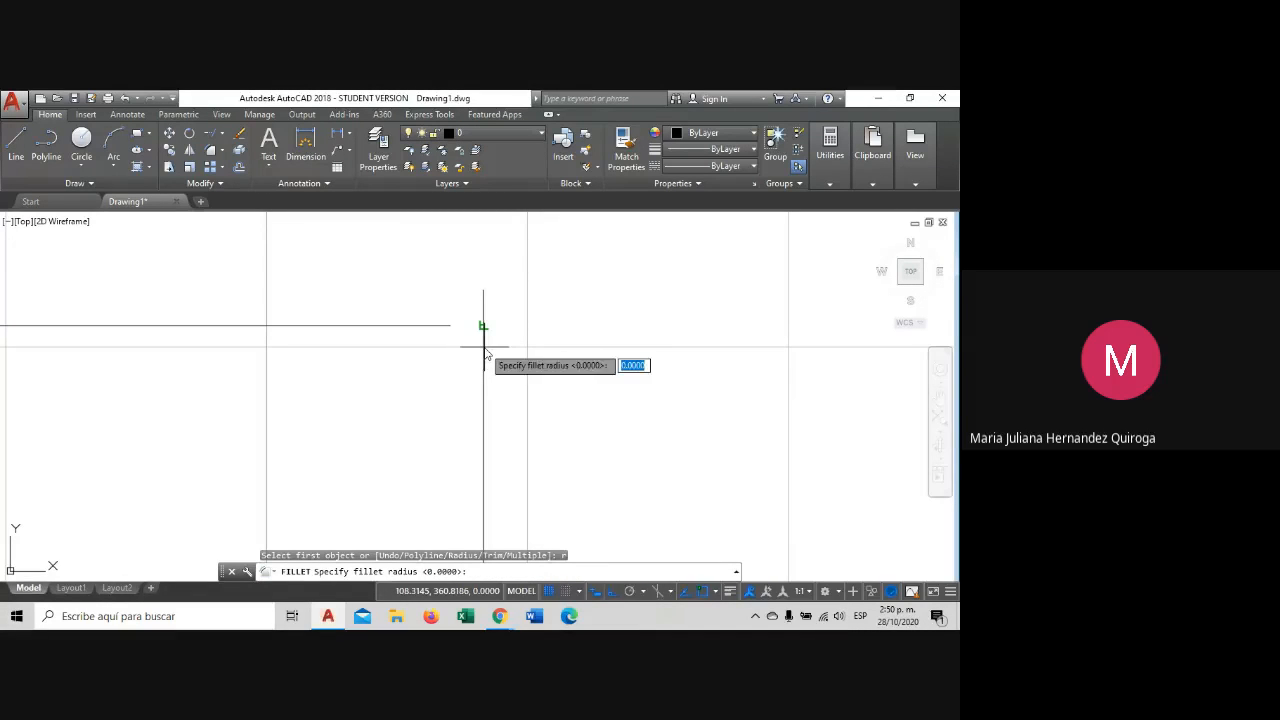
text(1)
key(Return)
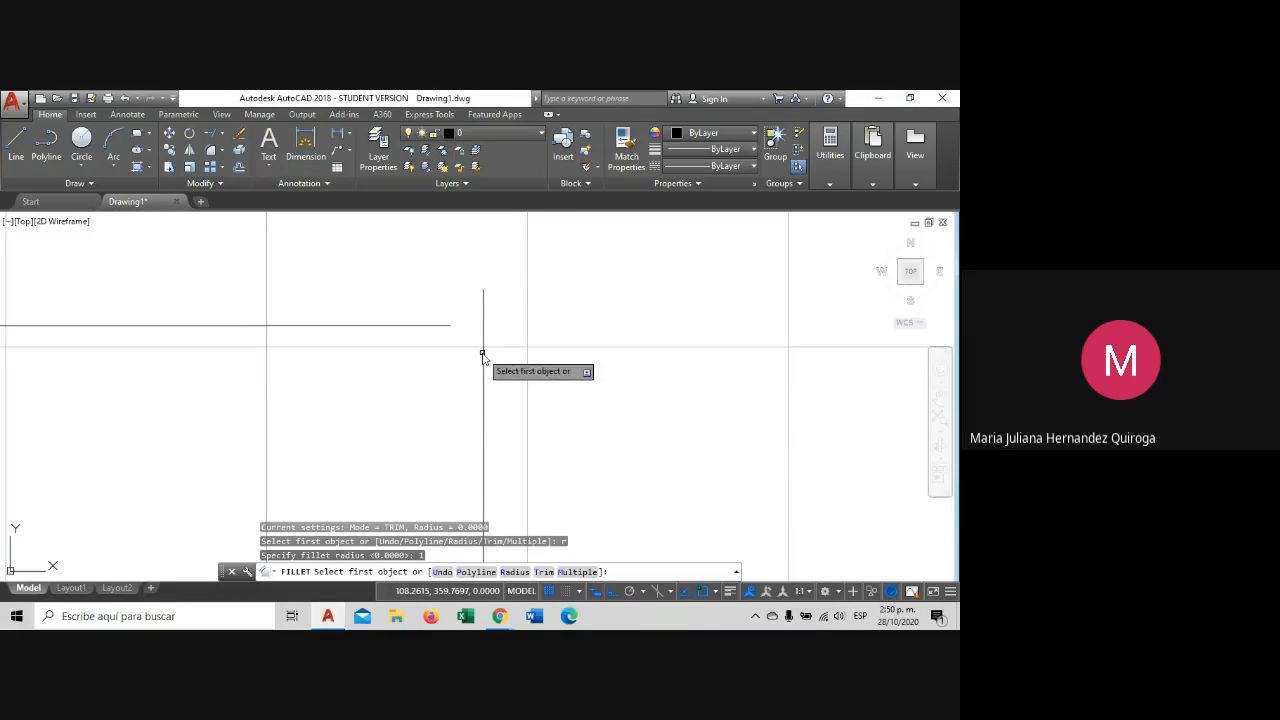
click(482, 354)
click(414, 327)
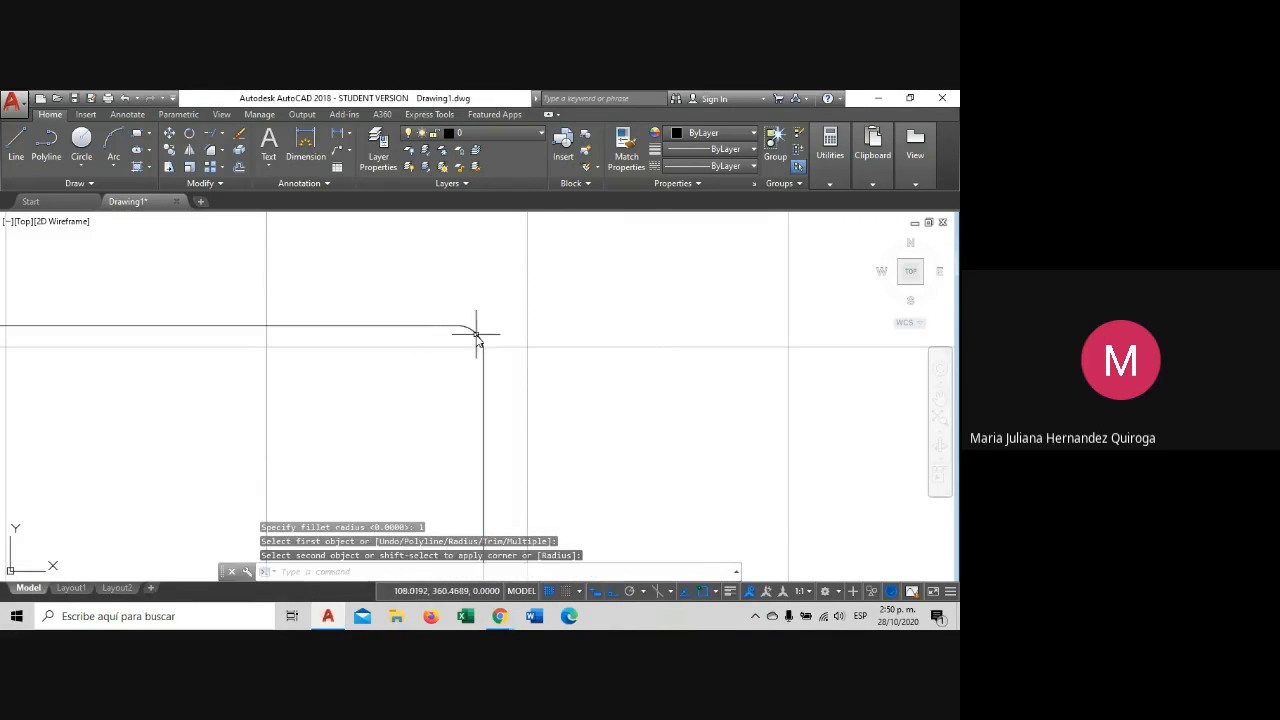
Examine the rounded upper-right corner of the square and how its arc meets both lines.
click(480, 325)
click(450, 365)
scroll(432, 330, up, 2)
key(Escape)
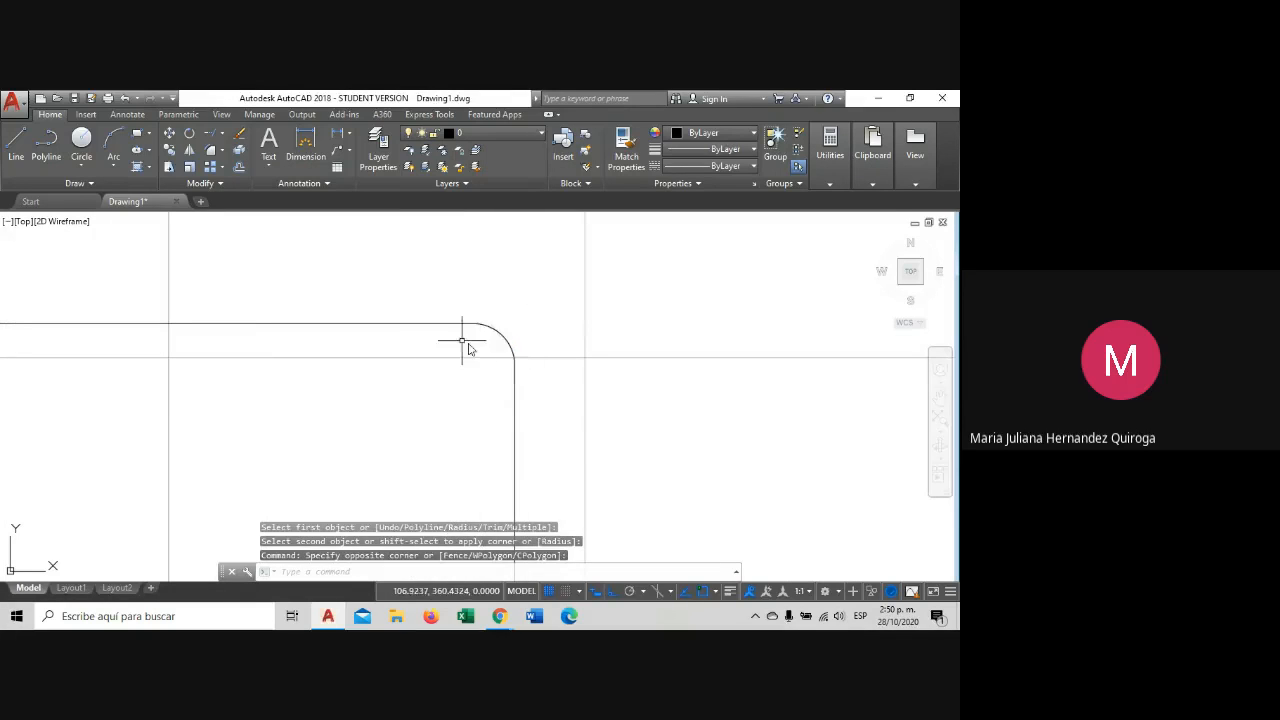
key(Escape)
key(Escape)
scroll(500, 335, up, 2)
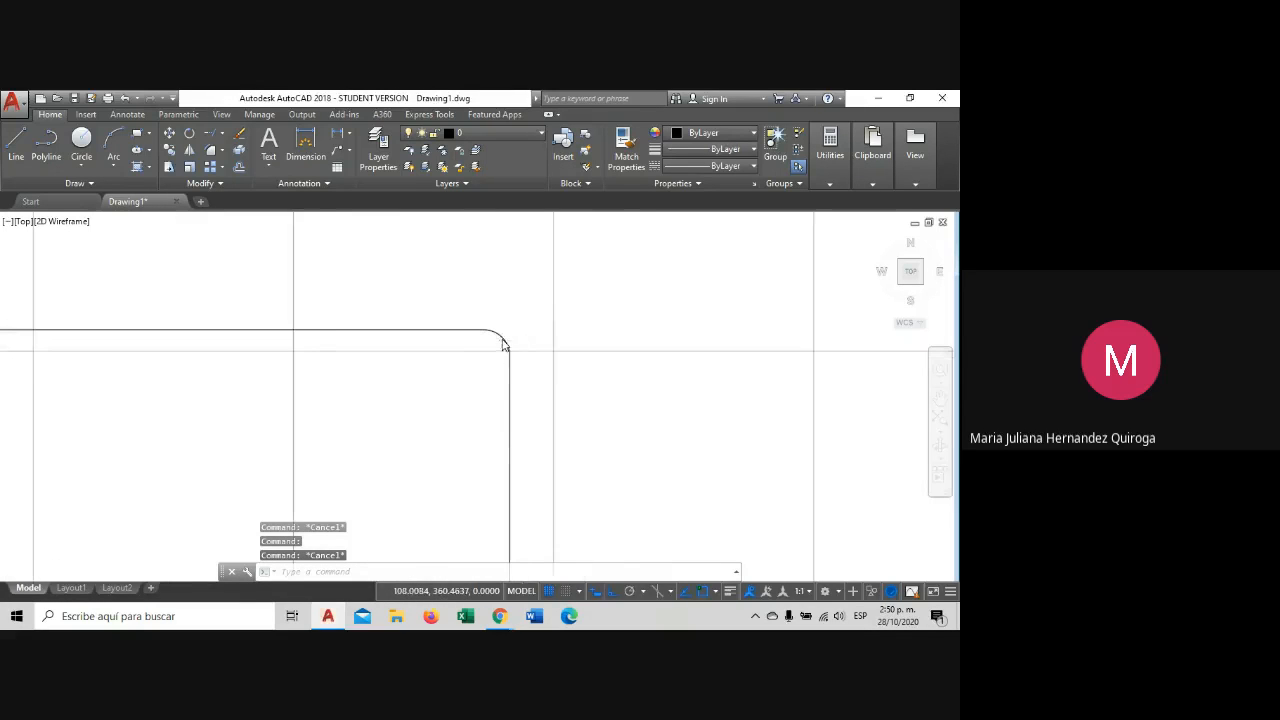
scroll(504, 342, down, 3)
scroll(501, 340, up, 7)
scroll(492, 360, down, 4)
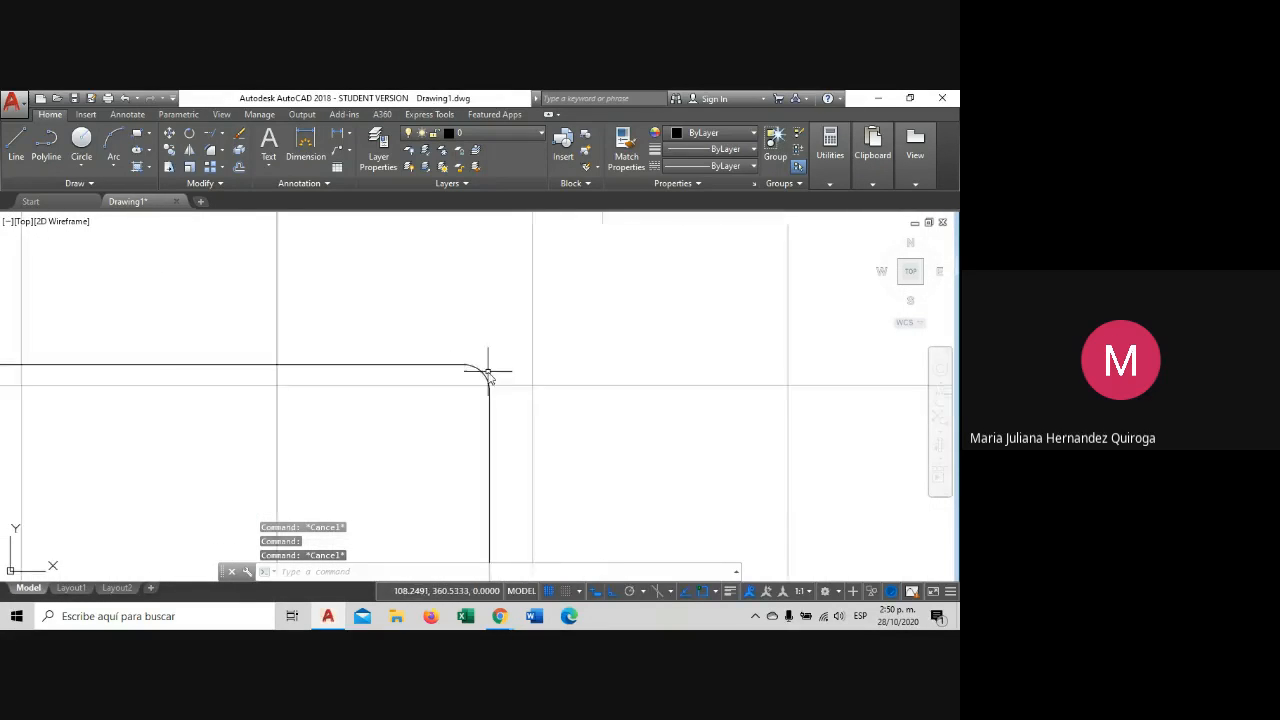
scroll(486, 372, up, 4)
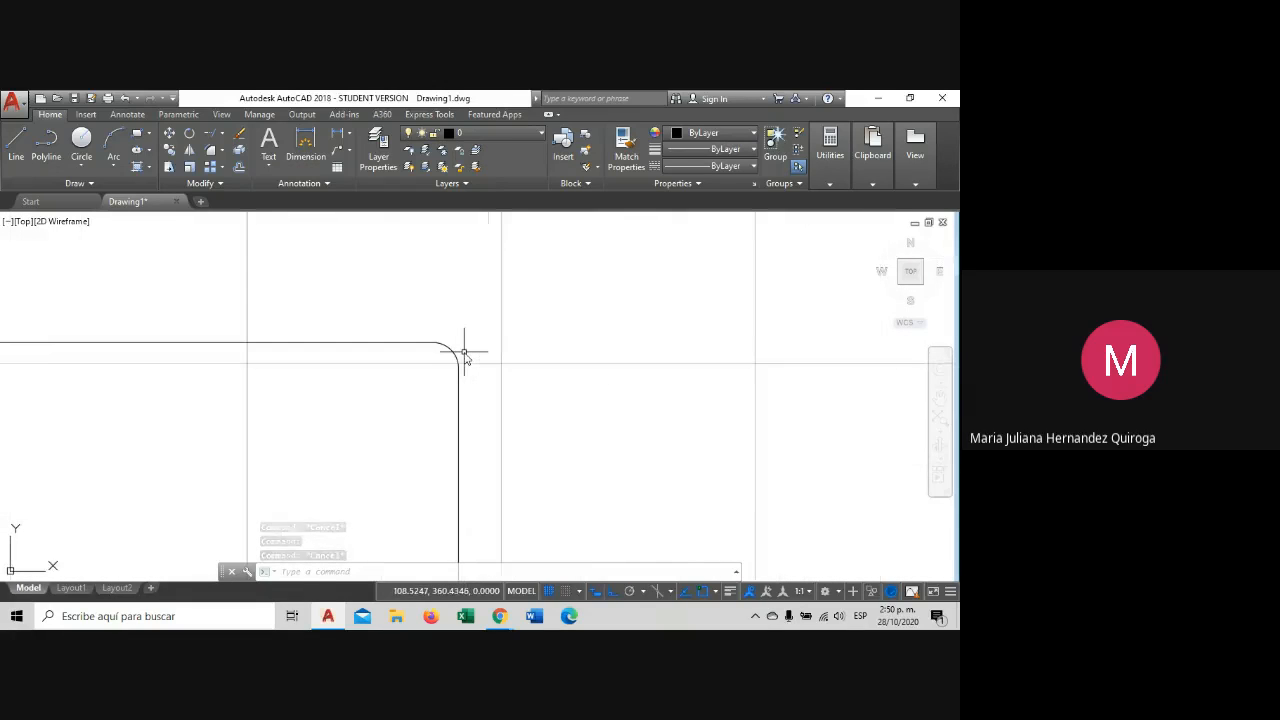
scroll(455, 360, down, 3)
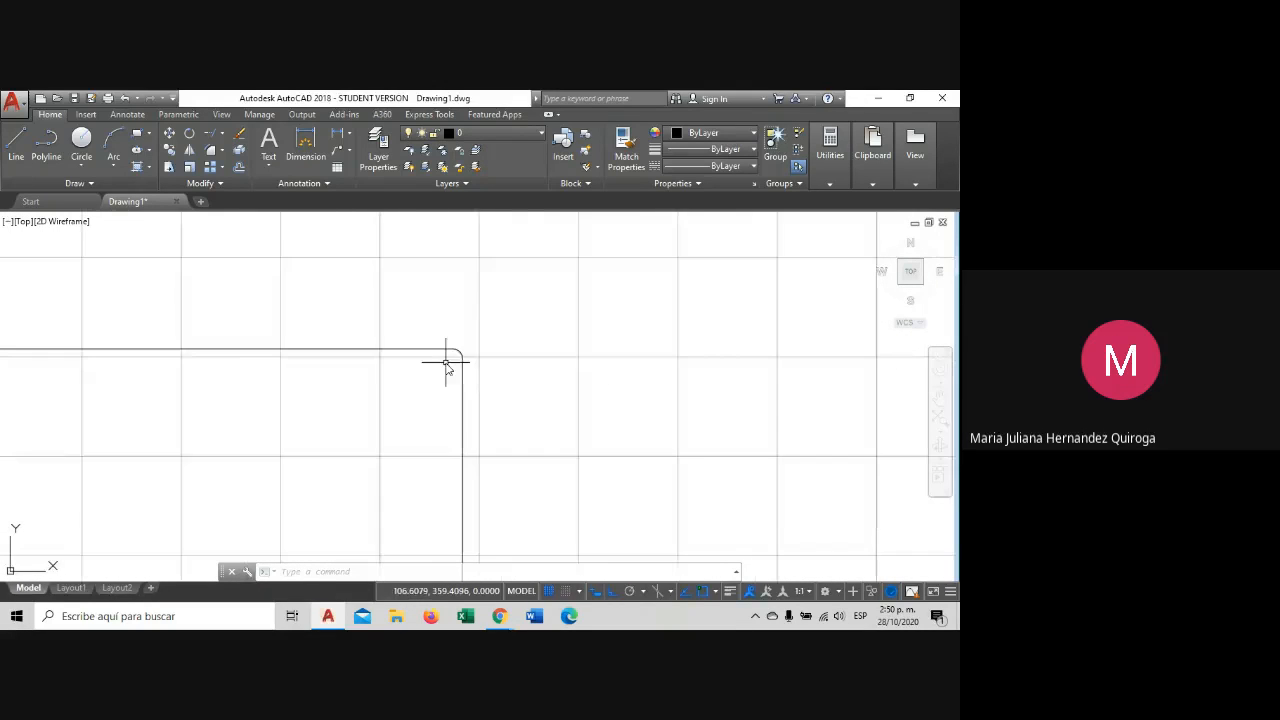
scroll(446, 363, up, 2)
scroll(446, 365, down, 4)
middle_drag(467, 354, 326, 342)
scroll(300, 342, up, 2)
scroll(310, 356, up, 2)
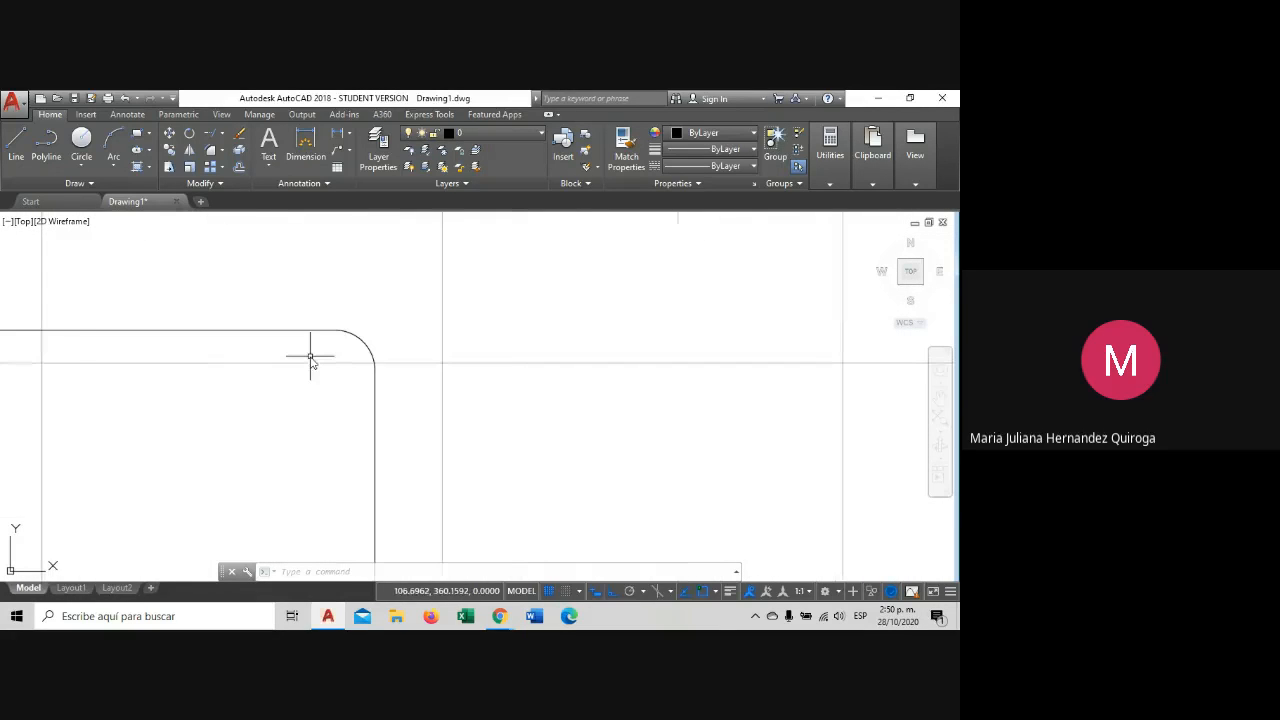
Undo the radius 1 fillet at the square's upper-right corner.
key(ctrl+z)
key(ctrl+z)
key(ctrl+z)
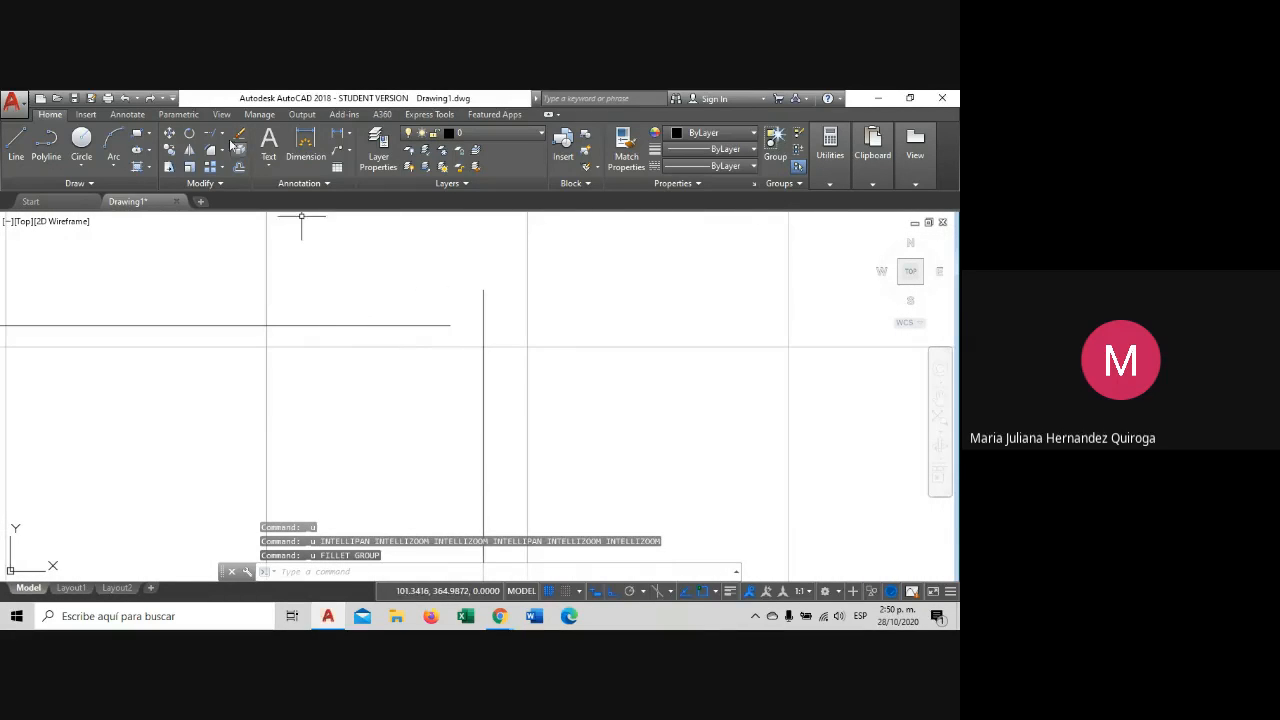
Try chamfering the separated right and top lines with the existing distances, and undo that chamfer.
click(221, 153)
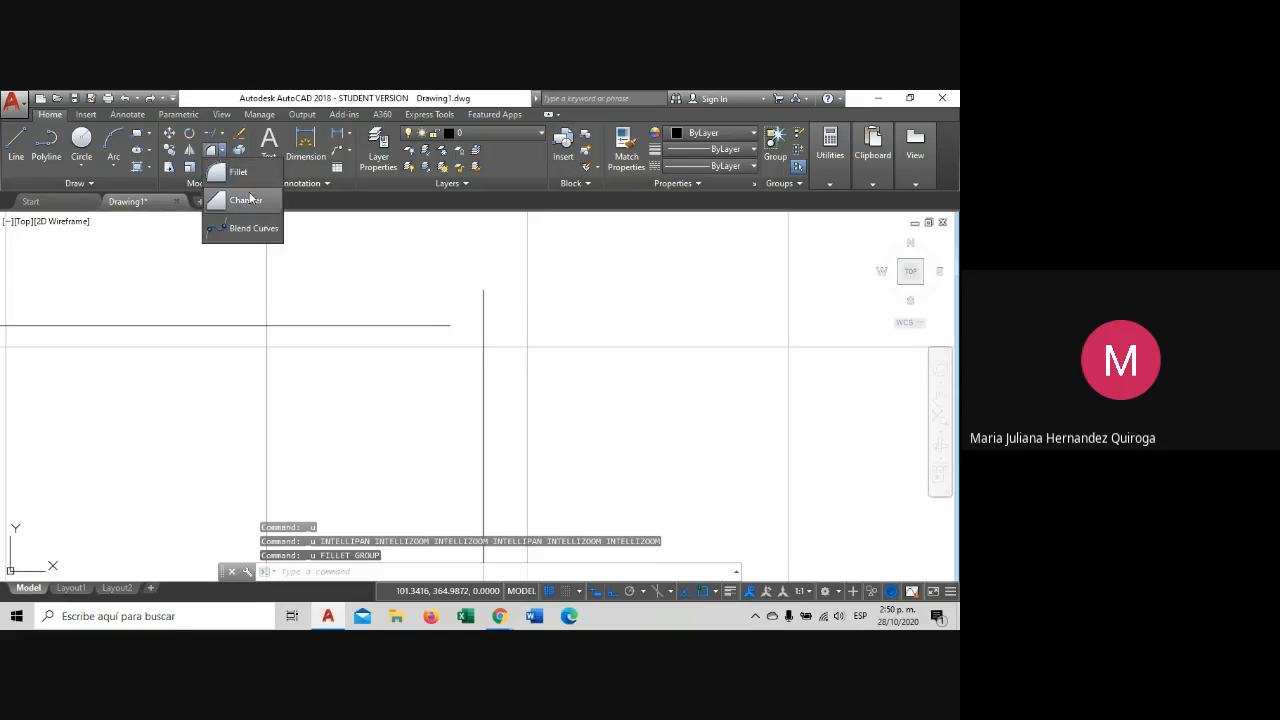
click(242, 200)
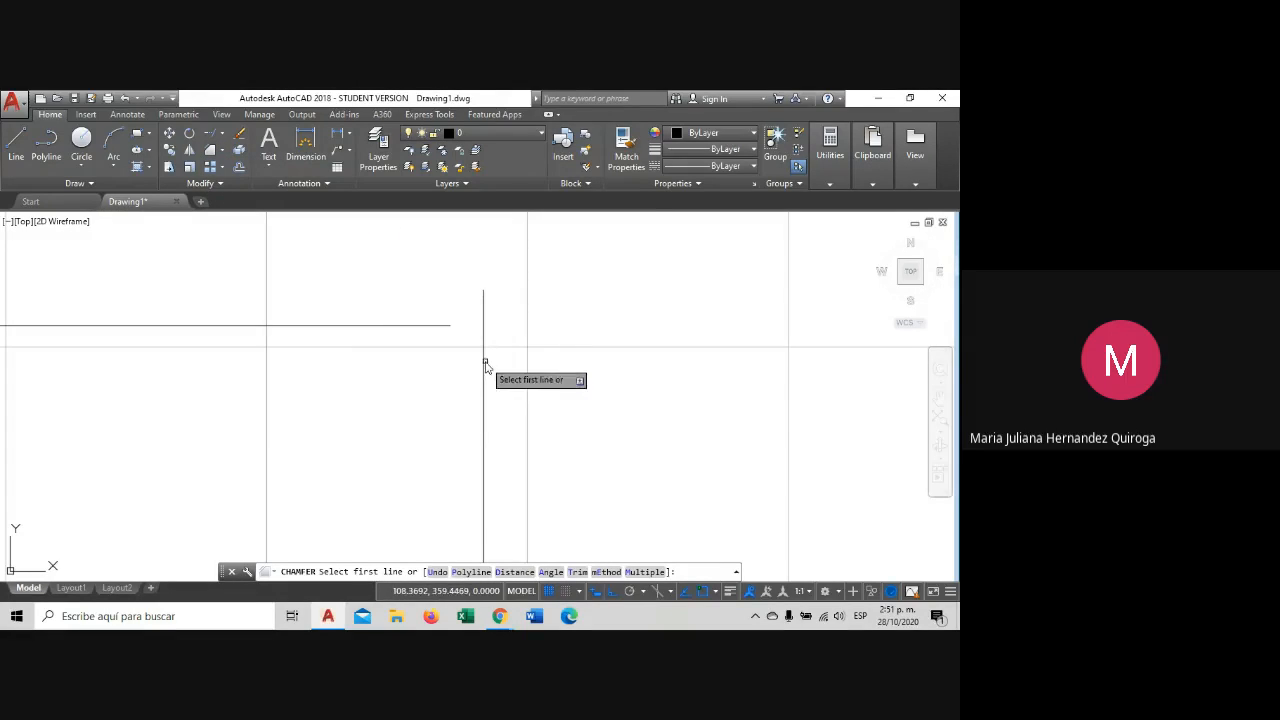
click(483, 357)
click(425, 326)
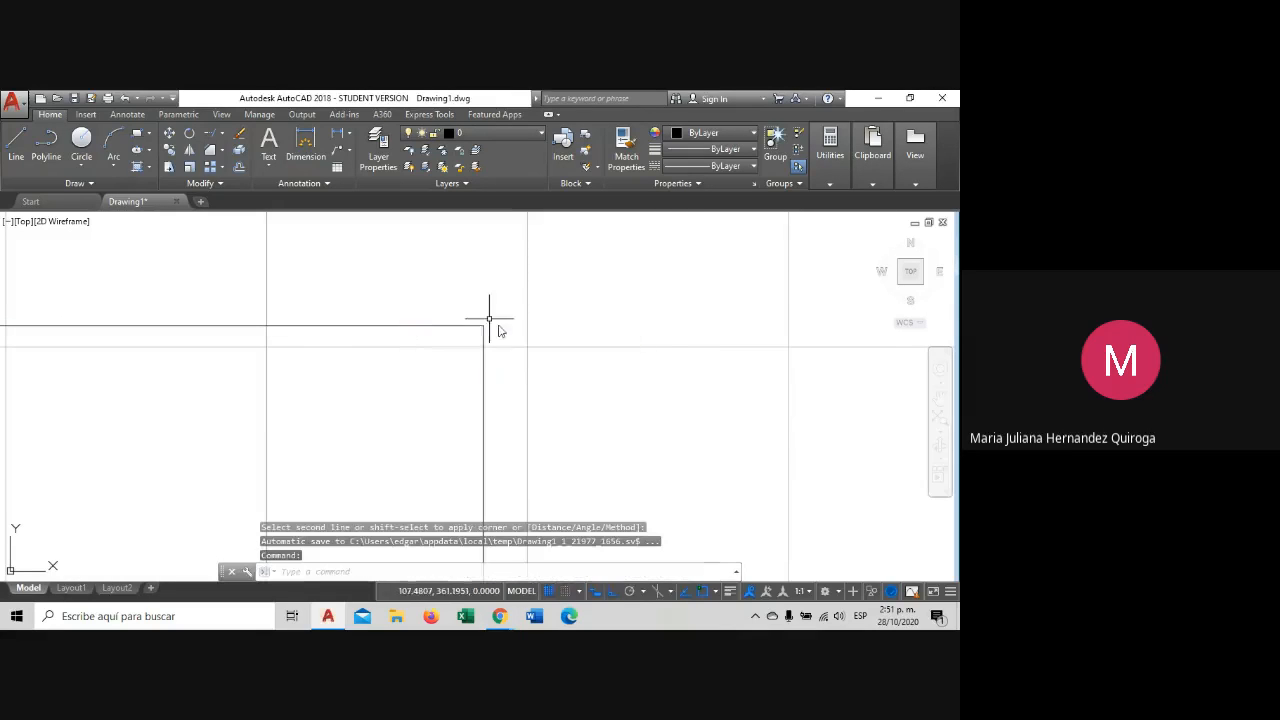
key(ctrl+z)
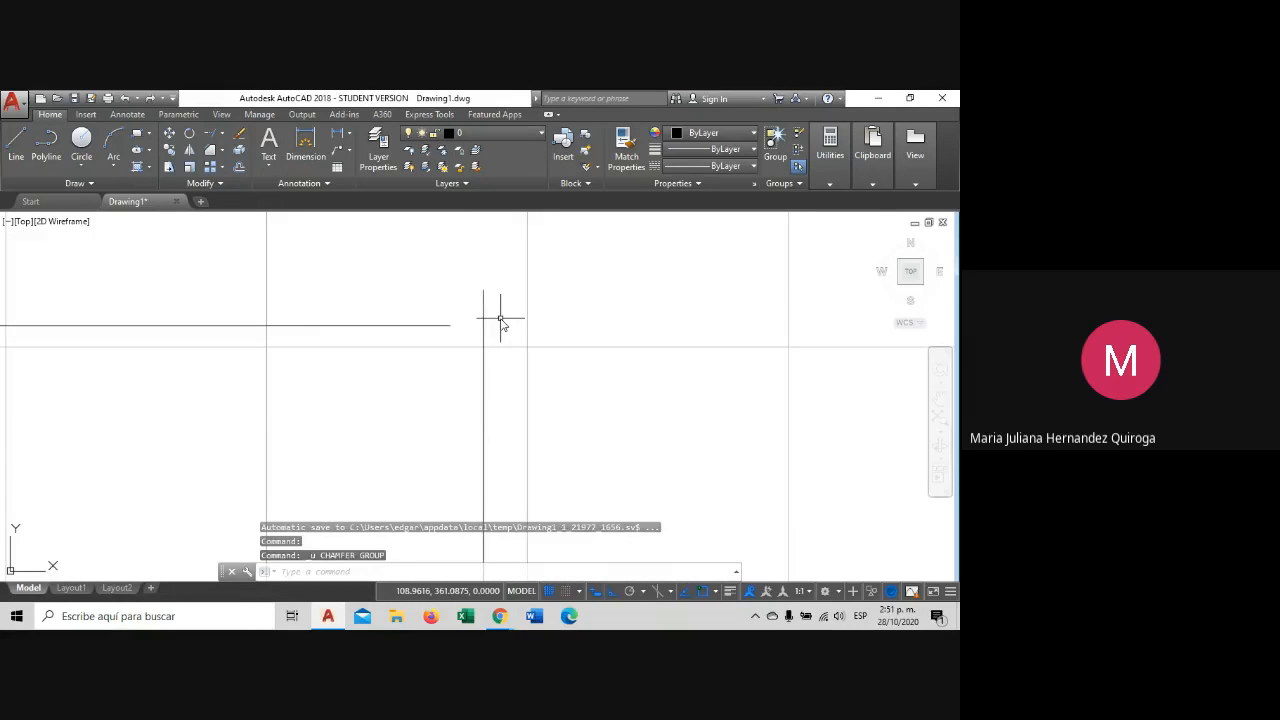
Chamfer the separated right and top lines with first and second distances of 2.
click(224, 150)
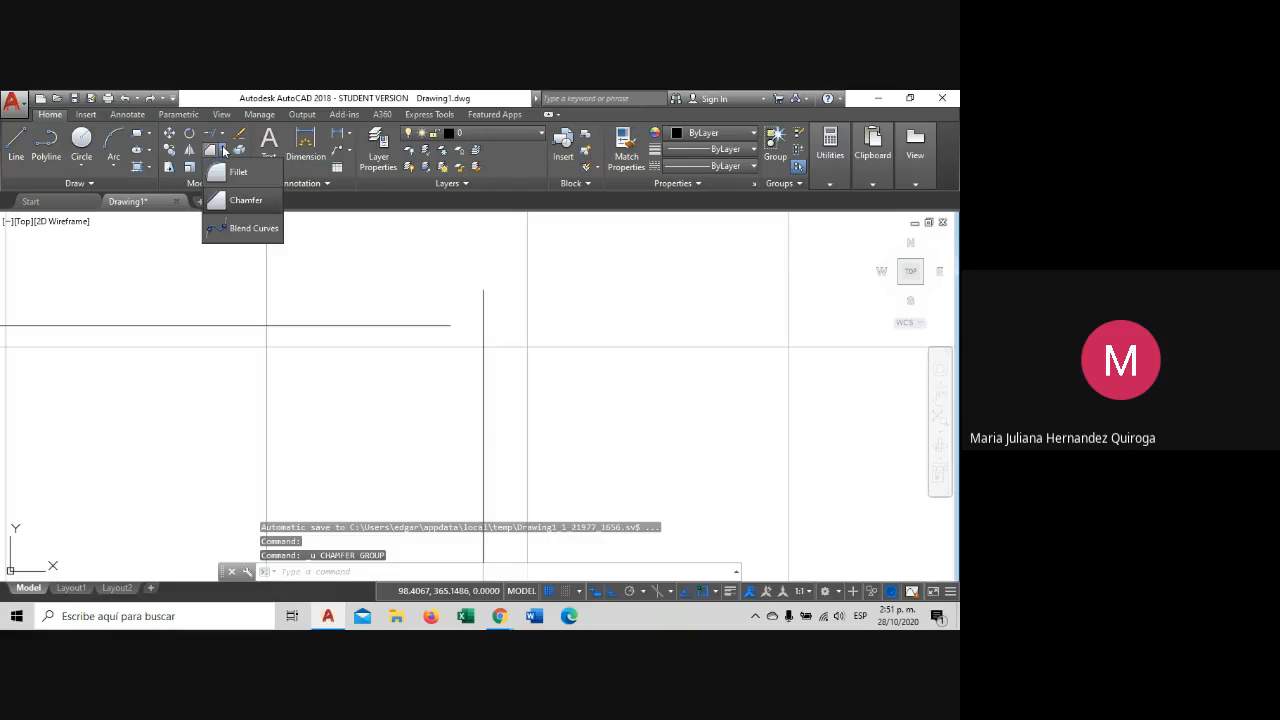
click(248, 202)
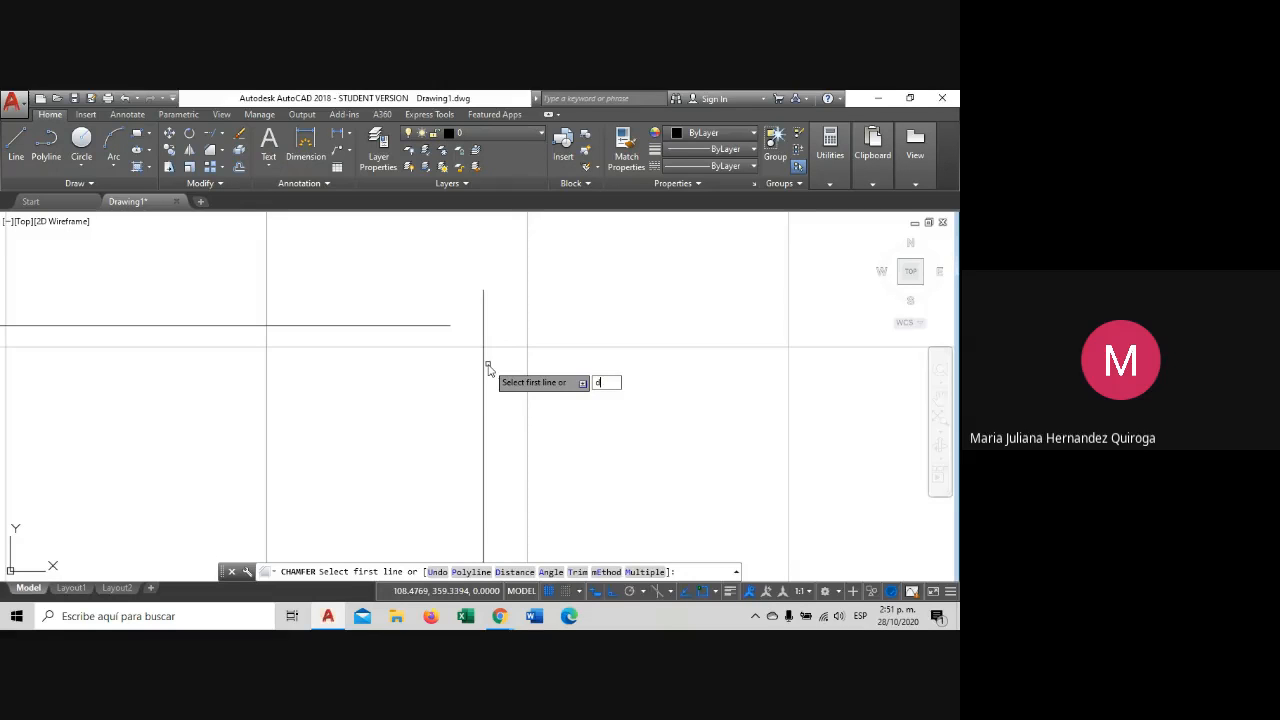
key(Return)
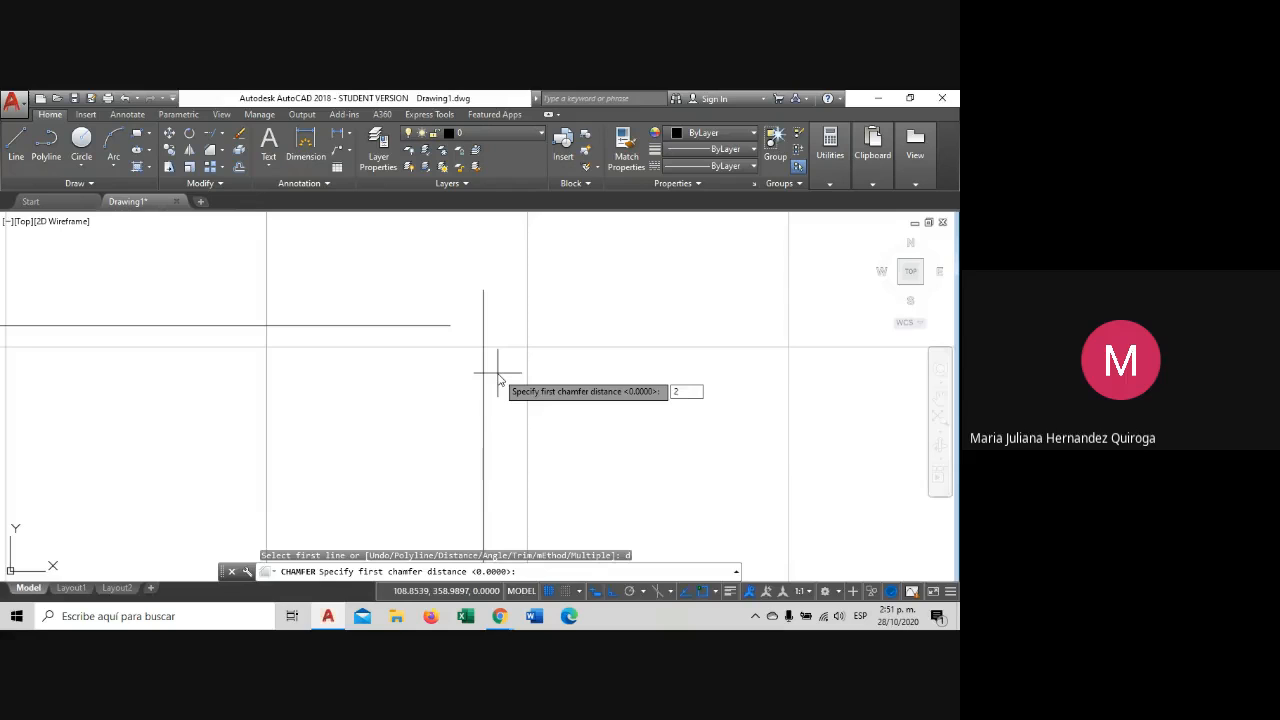
text(2)
key(Return)
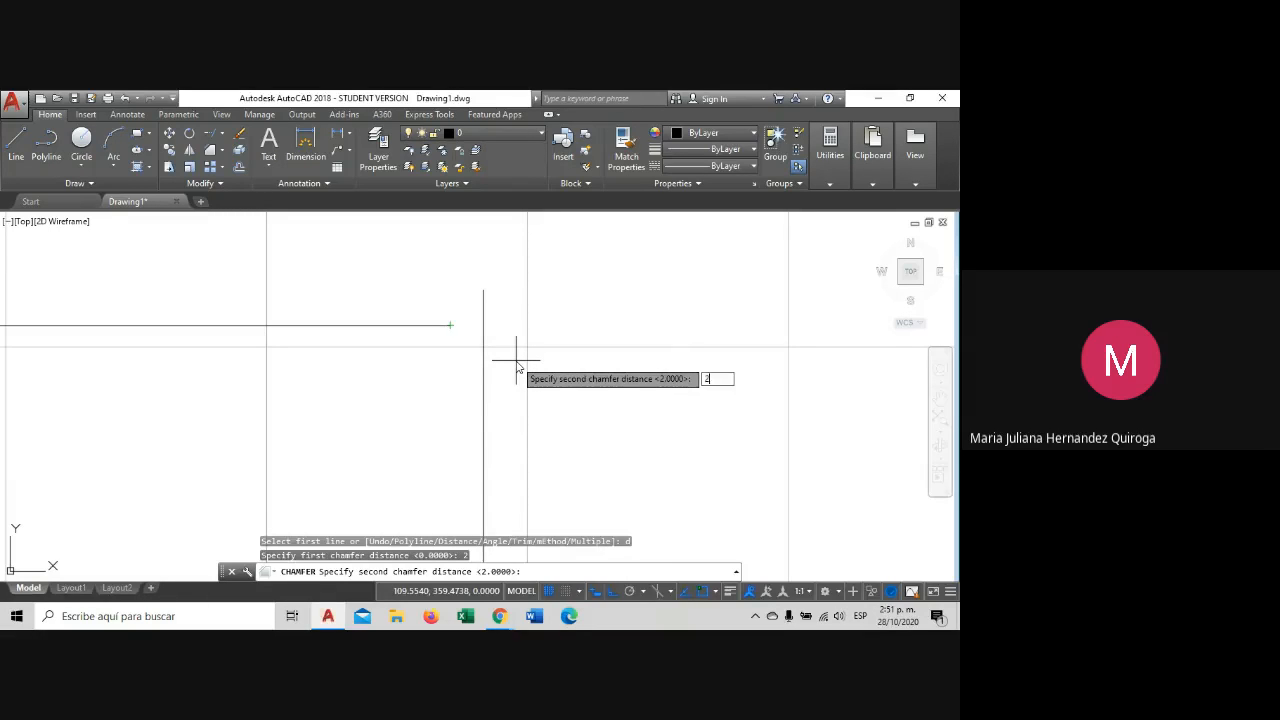
key(Return)
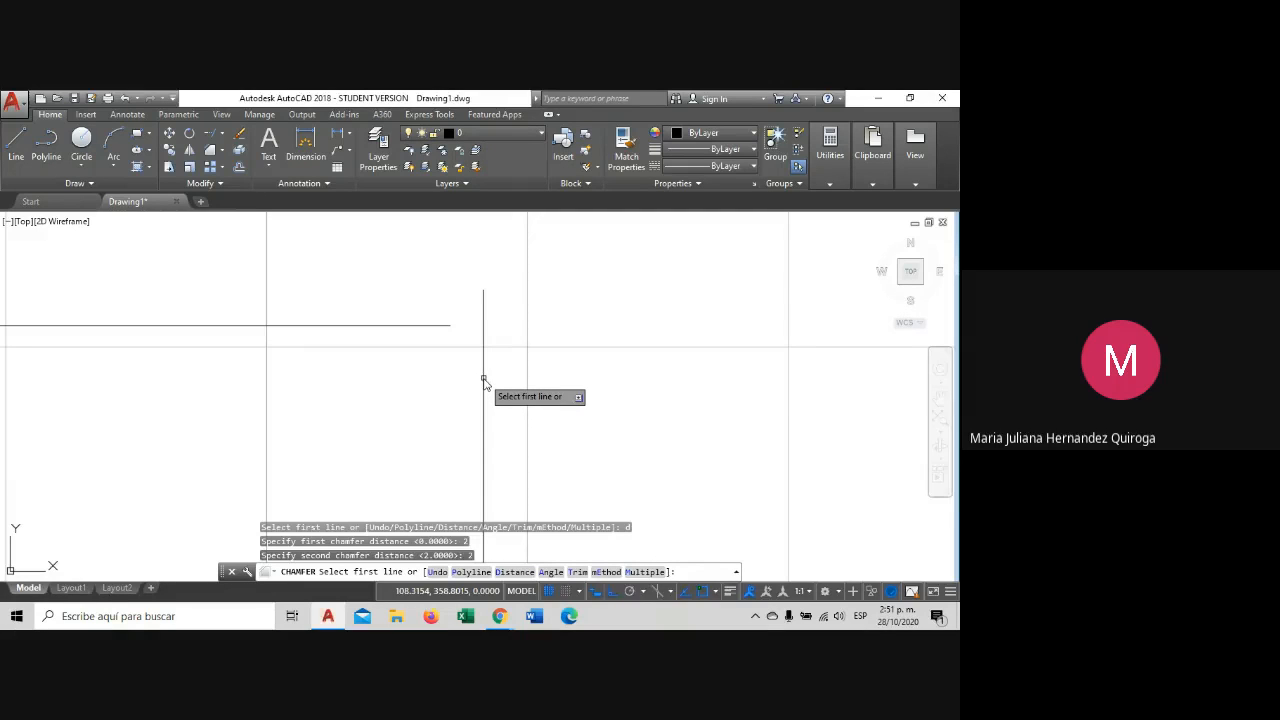
click(483, 383)
click(429, 326)
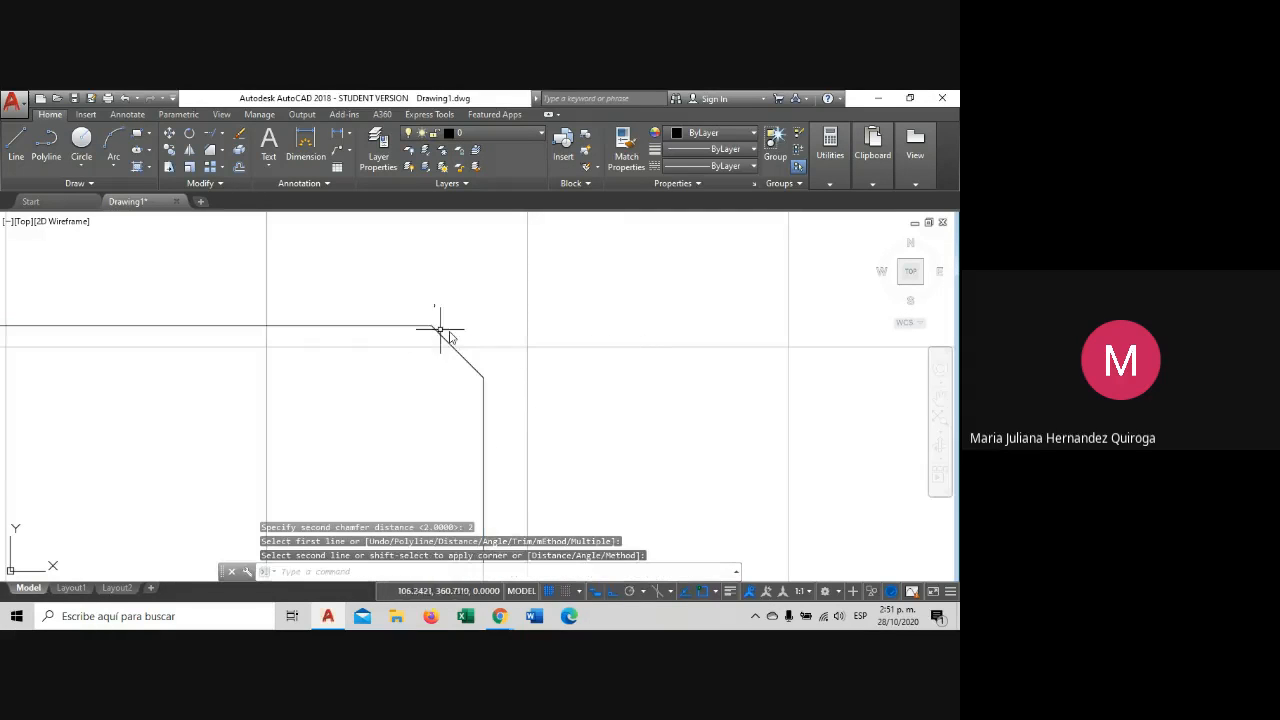
Examine the chamfered upper-right corner of the square and how the bevel line meets both edges.
click(491, 323)
click(444, 388)
key(Escape)
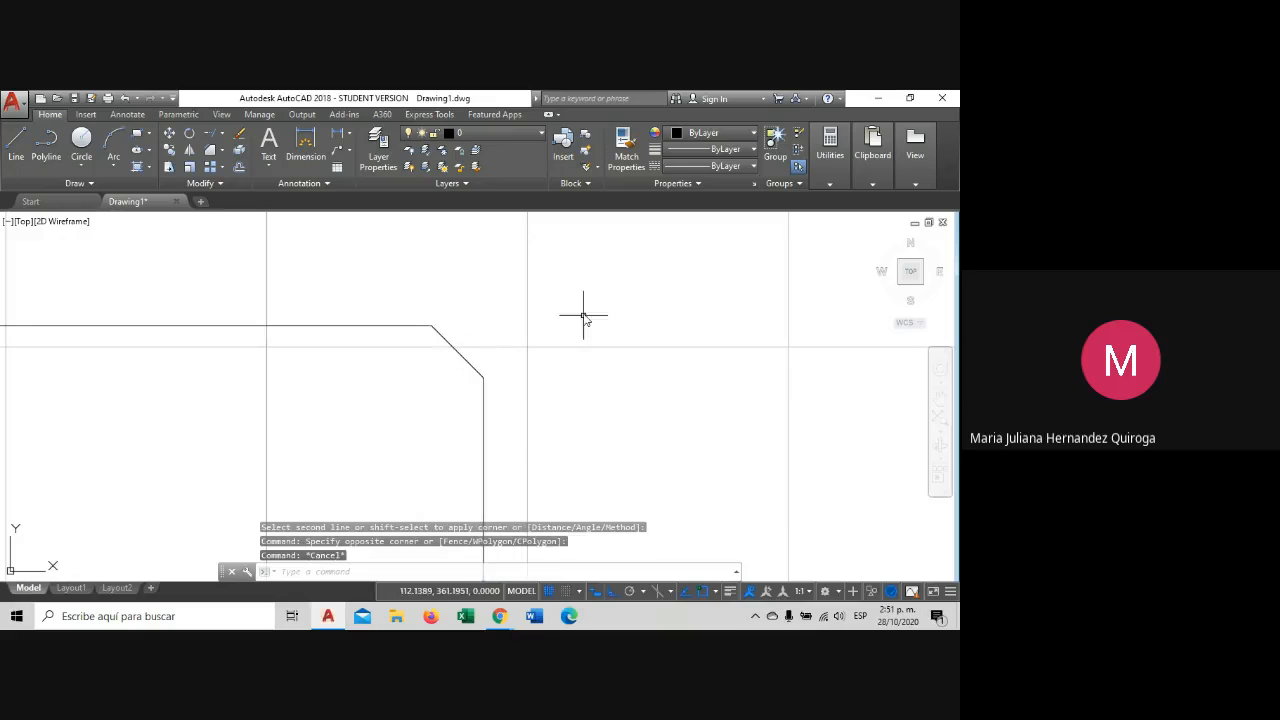
middle_drag(462, 379, 502, 388)
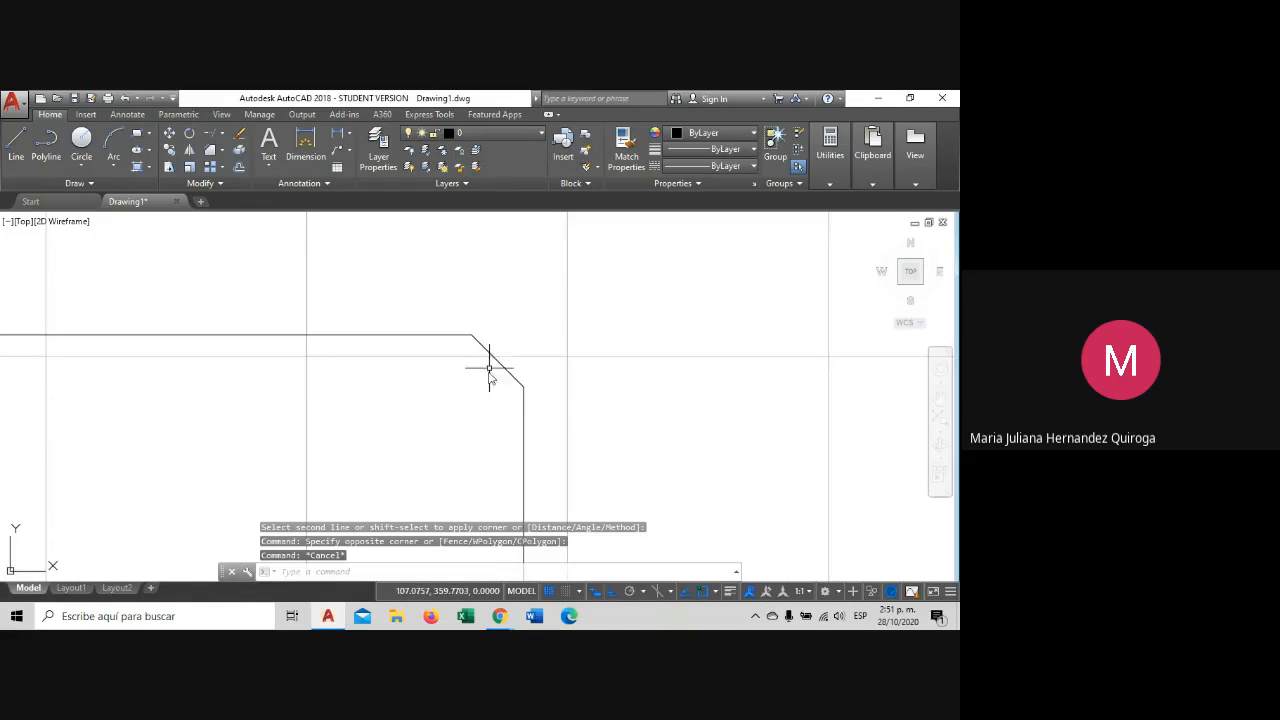
scroll(488, 382, down, 1)
scroll(488, 382, up, 1)
scroll(488, 382, up, 1)
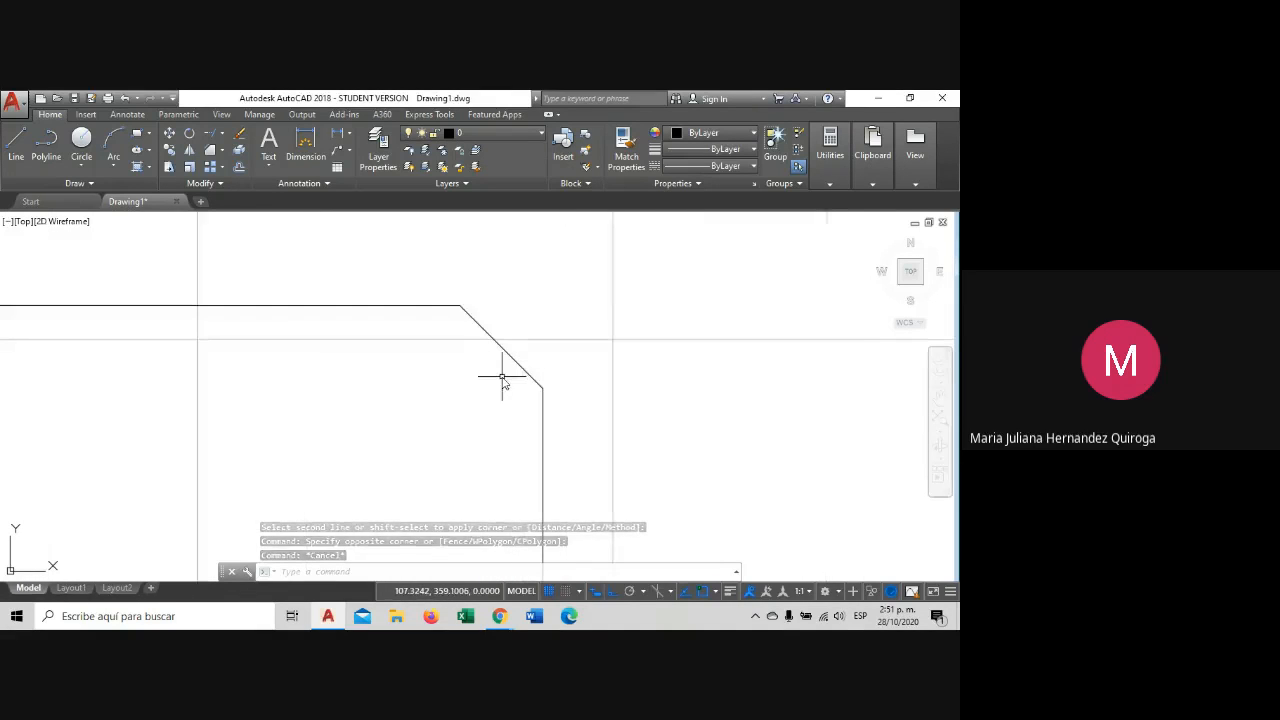
scroll(503, 374, down, 1)
click(536, 333)
click(445, 405)
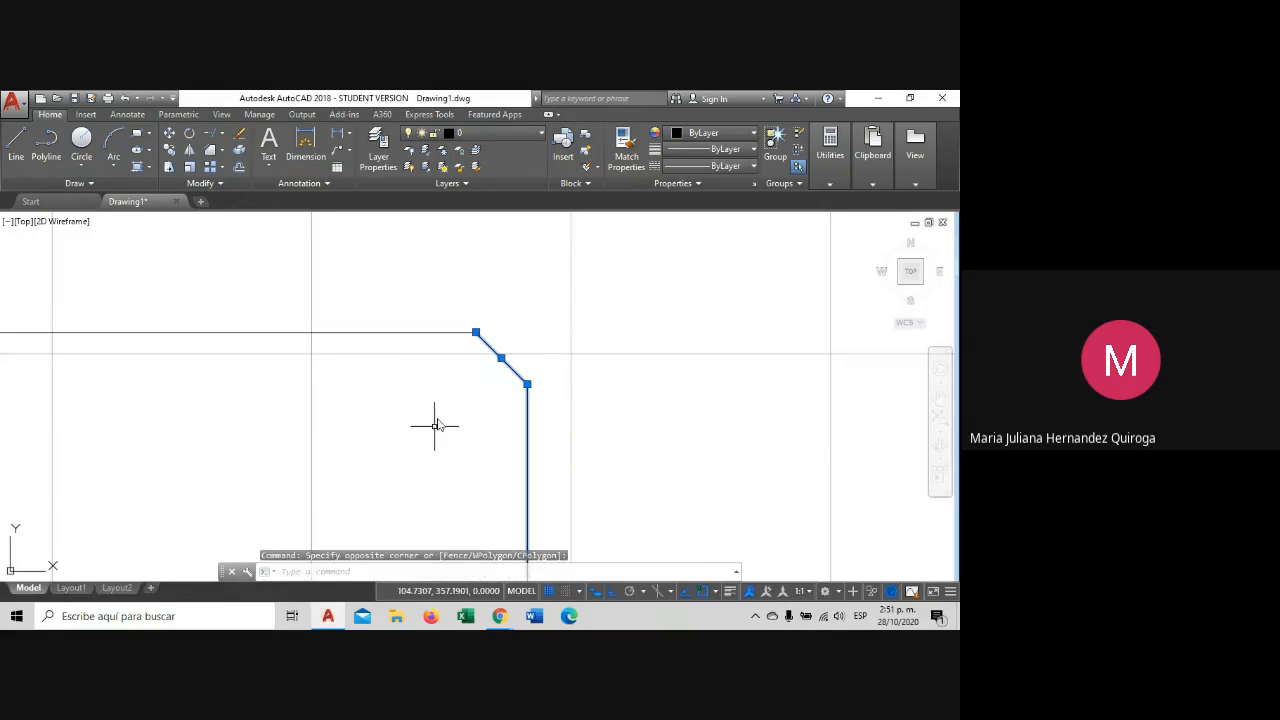
click(455, 290)
key(Escape)
scroll(404, 376, down, 2)
scroll(420, 381, up, 2)
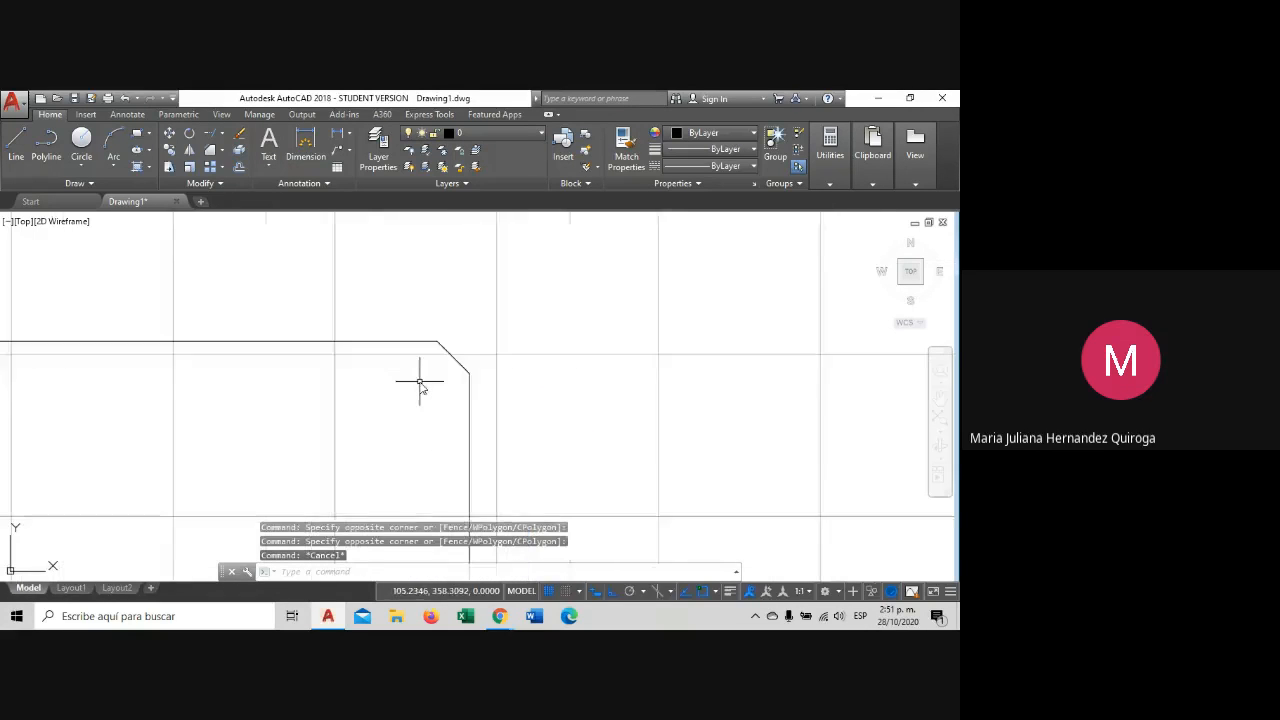
scroll(589, 348, down, 1)
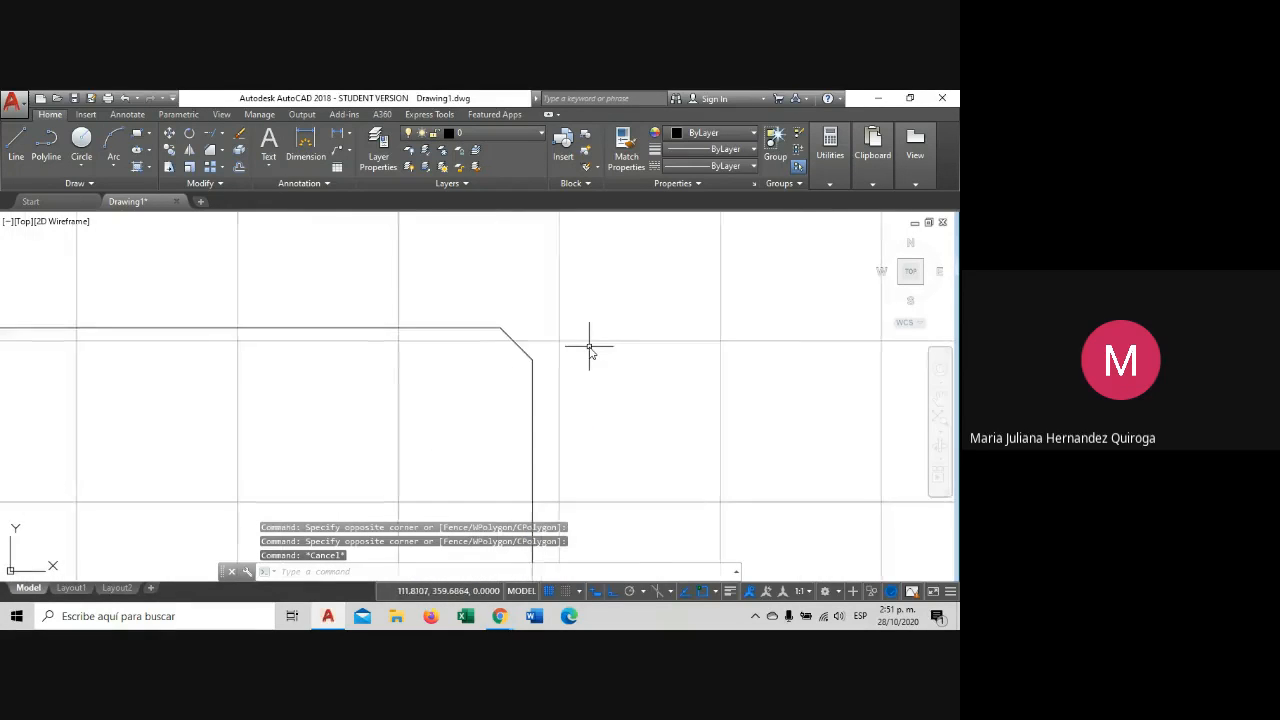
scroll(589, 348, up, 1)
click(222, 152)
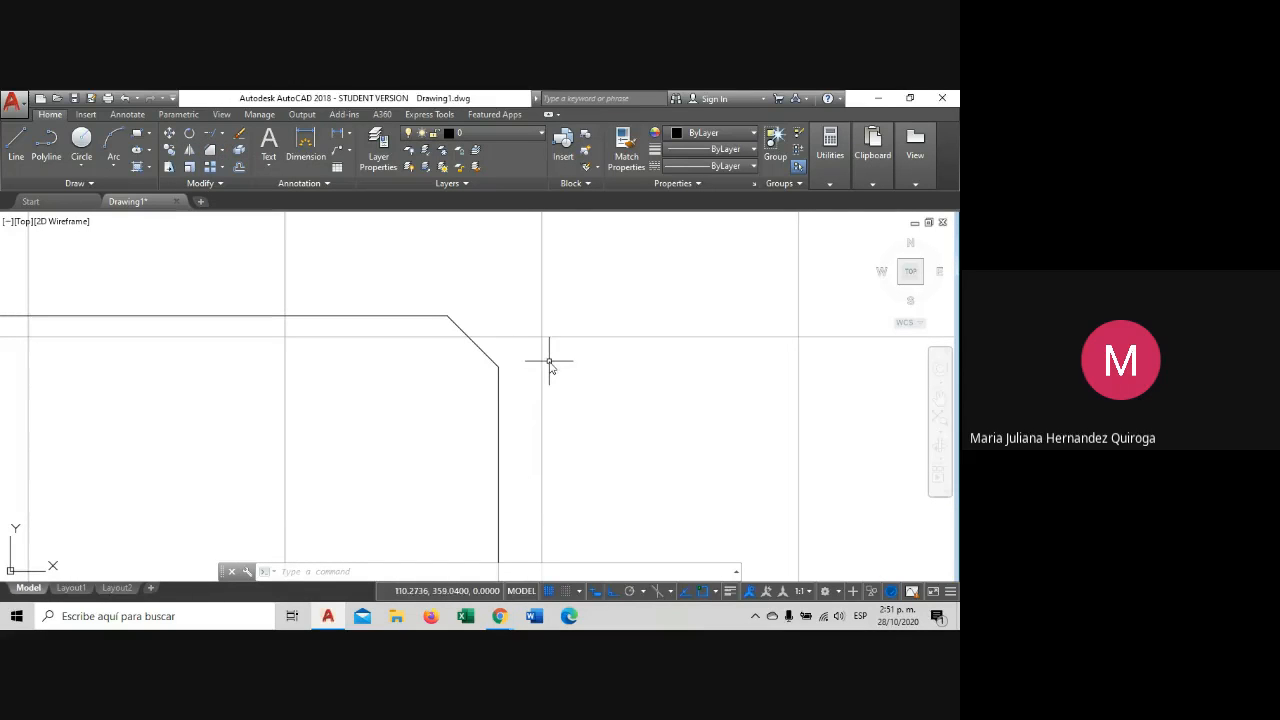
scroll(549, 362, down, 1)
scroll(549, 362, up, 1)
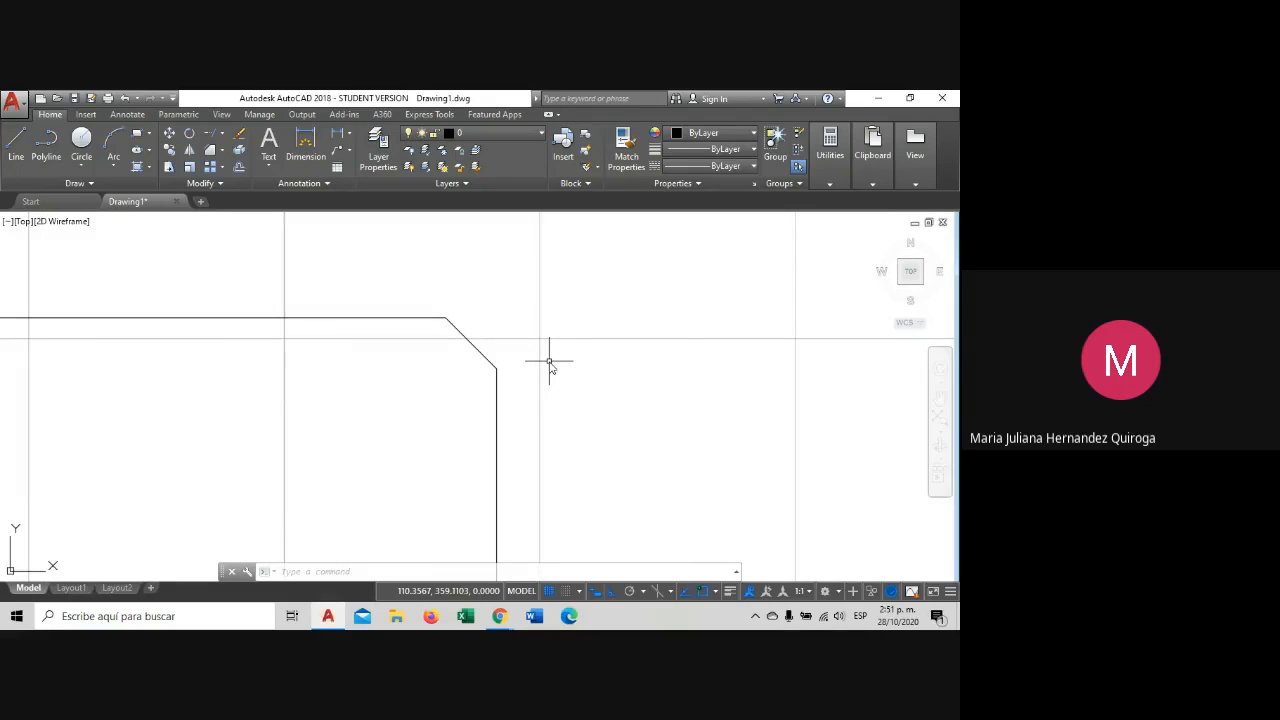
scroll(420, 325, down, 2)
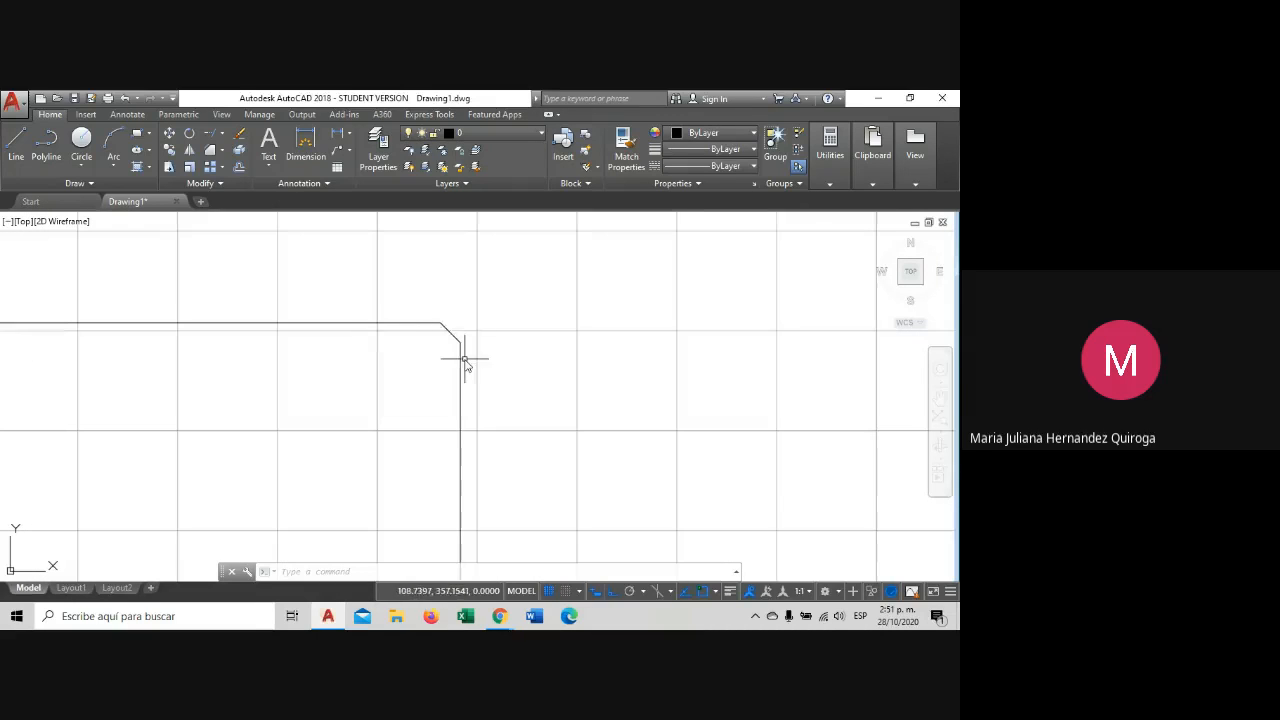
scroll(464, 362, up, 1)
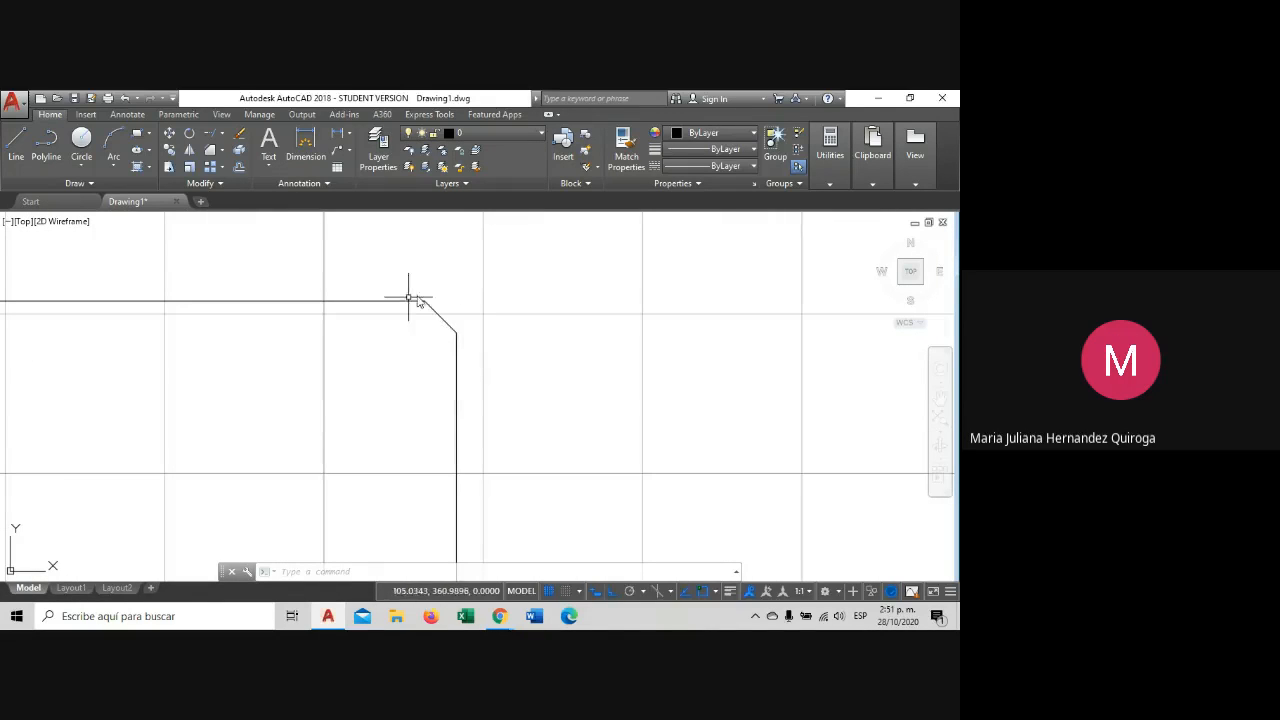
click(436, 312)
key(Escape)
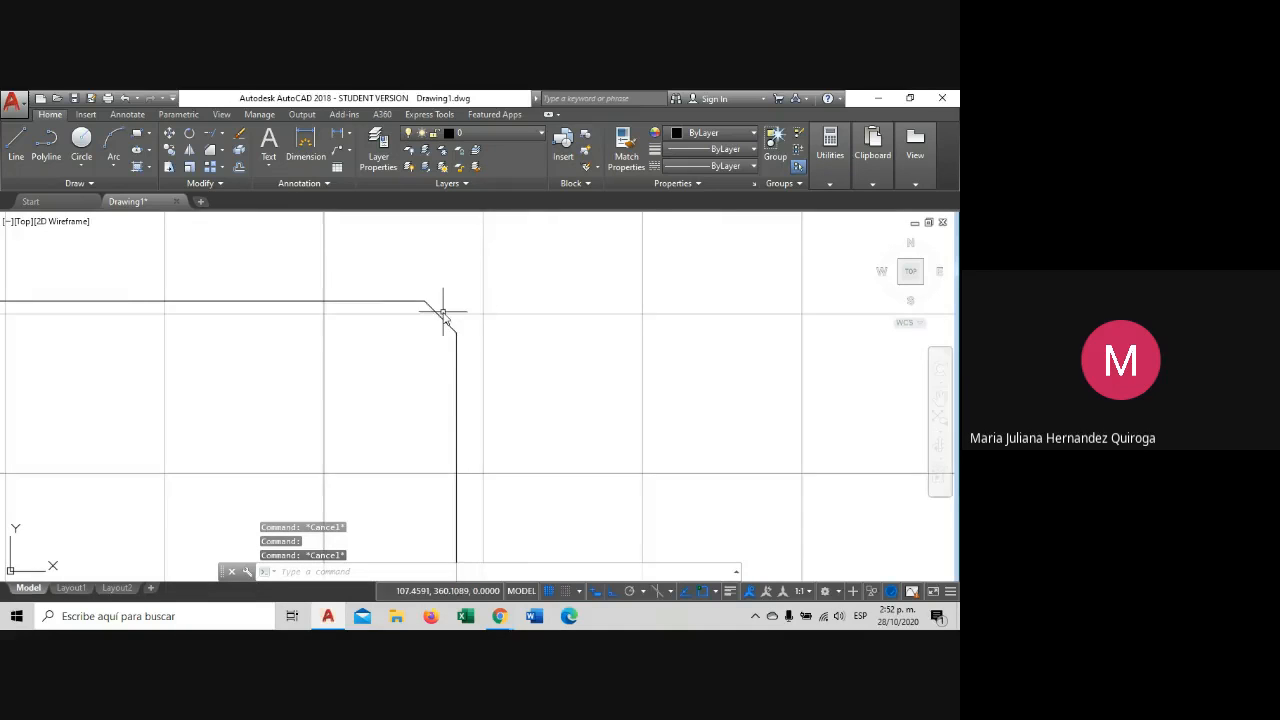
Erase the diagonal chamfer line at the square's upper-right corner.
scroll(445, 312, up, 4)
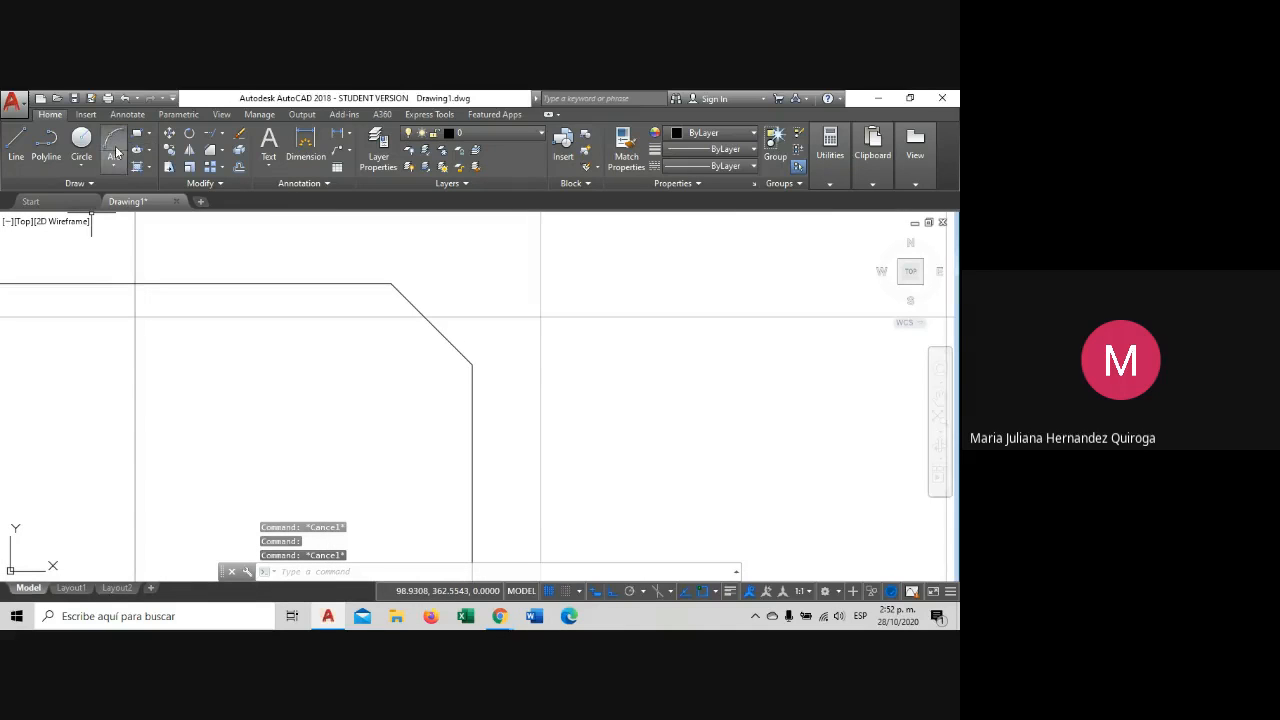
click(405, 299)
key(Delete)
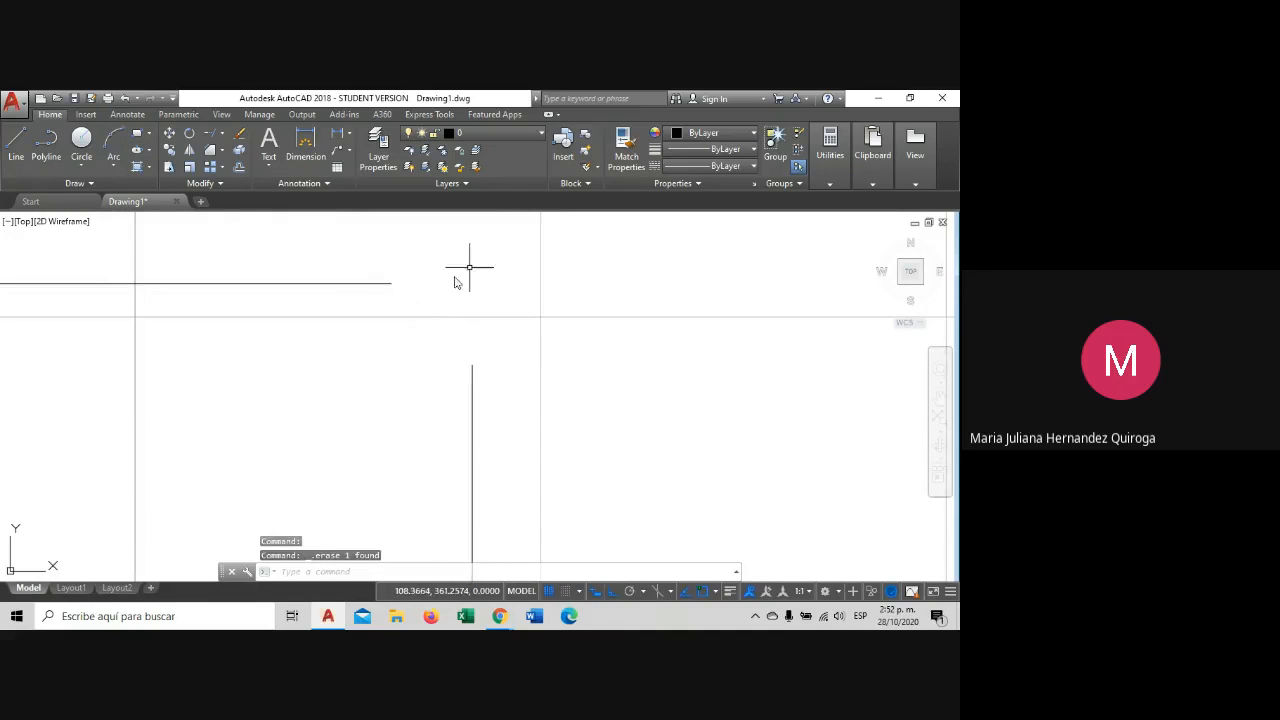
Draw a three-point arc from the top line's right end to the right line's upper end, bulging outside the corner.
click(113, 141)
click(391, 284)
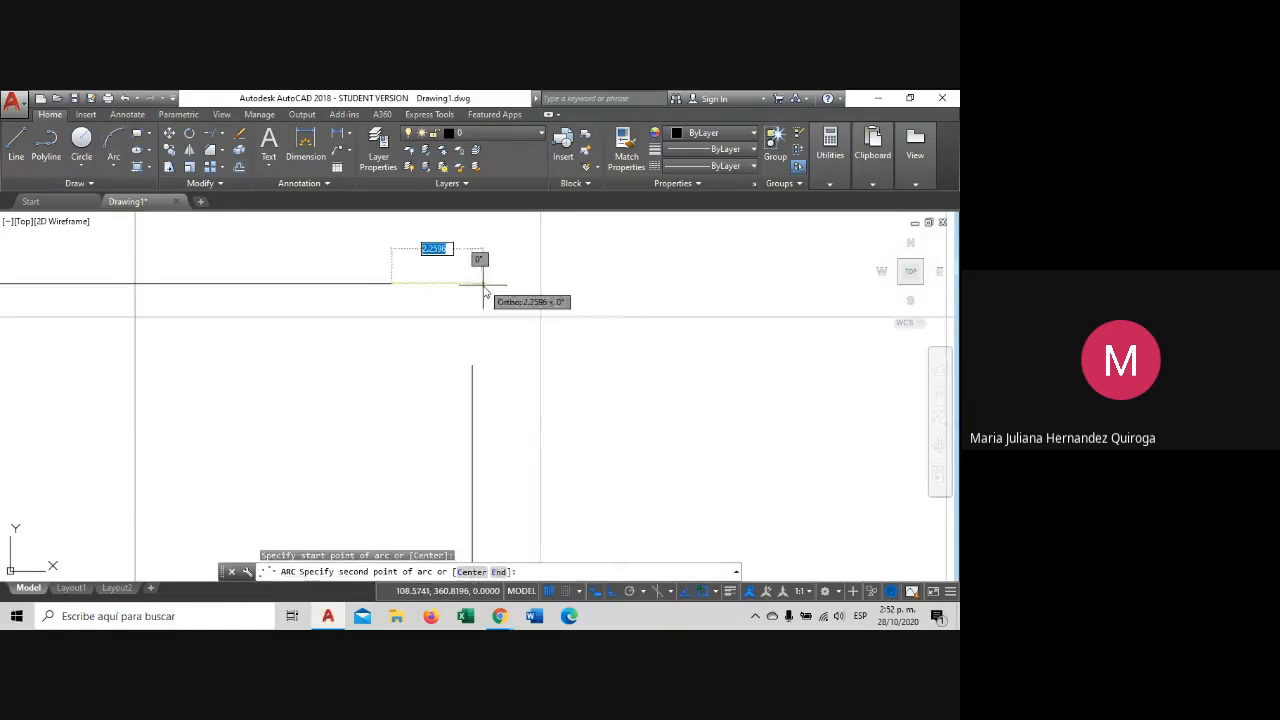
click(480, 300)
click(478, 368)
Flatten the corner arc by stretching its midpoint inward so it runs more smoothly into both lines.
click(484, 292)
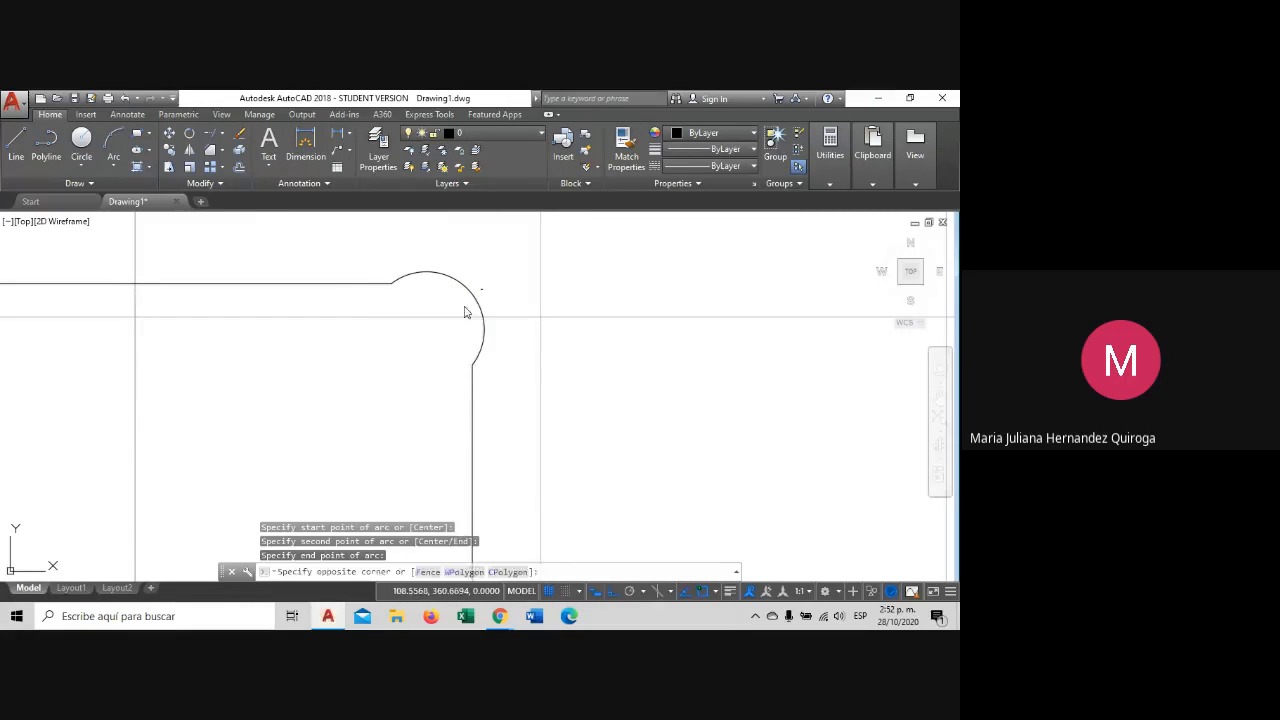
click(462, 310)
click(467, 288)
click(443, 331)
key(Escape)
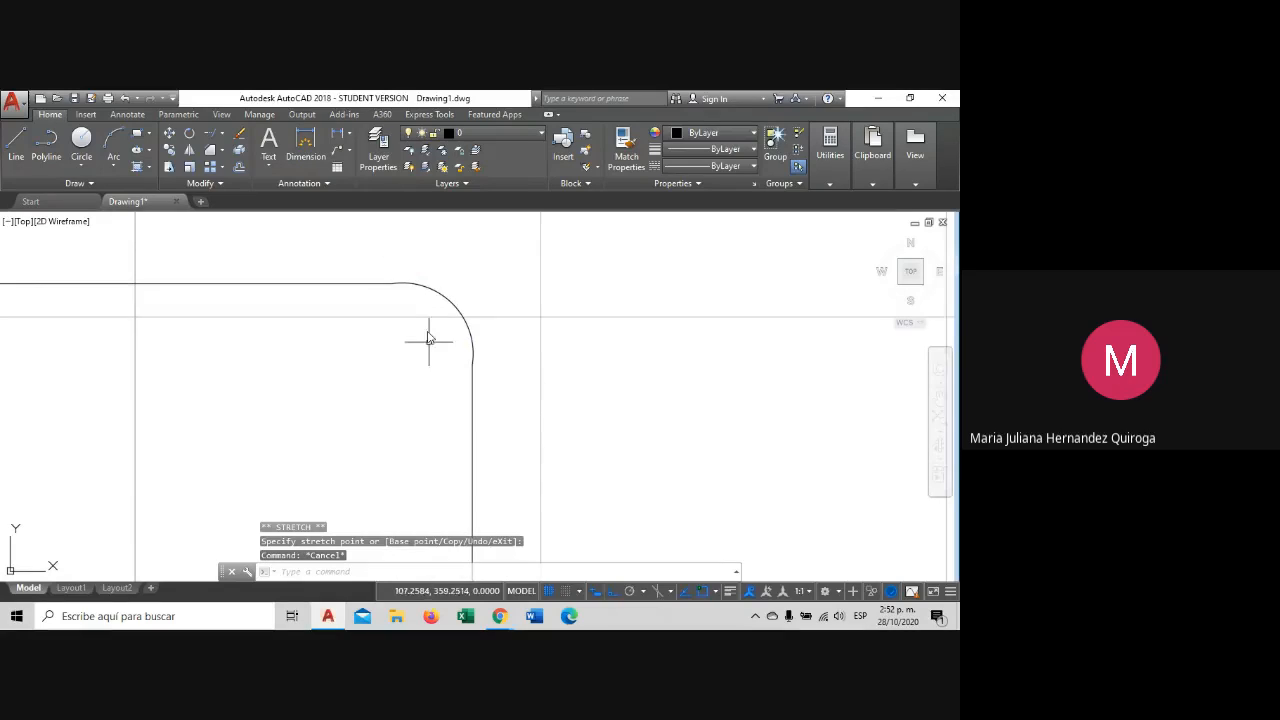
Inspect where the corner arc joins the top line and erase the arc.
click(434, 286)
key(Escape)
scroll(412, 275, up, 5)
scroll(404, 279, down, 3)
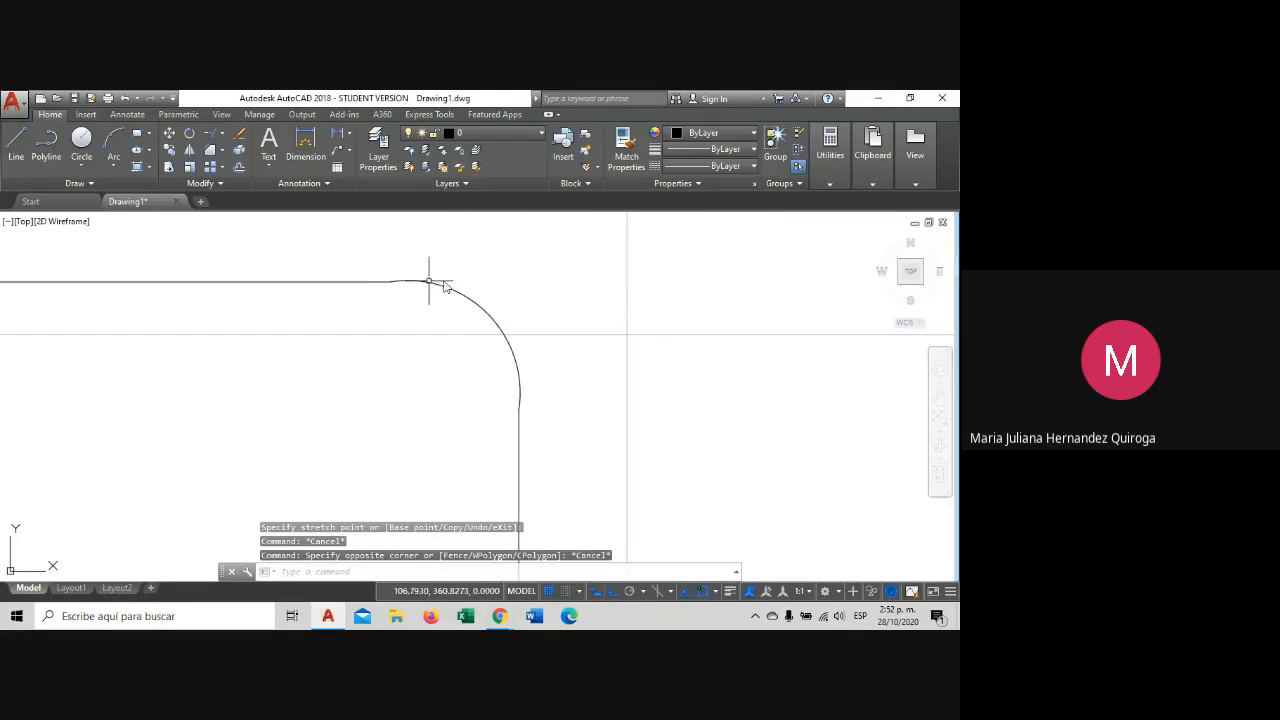
click(495, 279)
click(462, 335)
key(Delete)
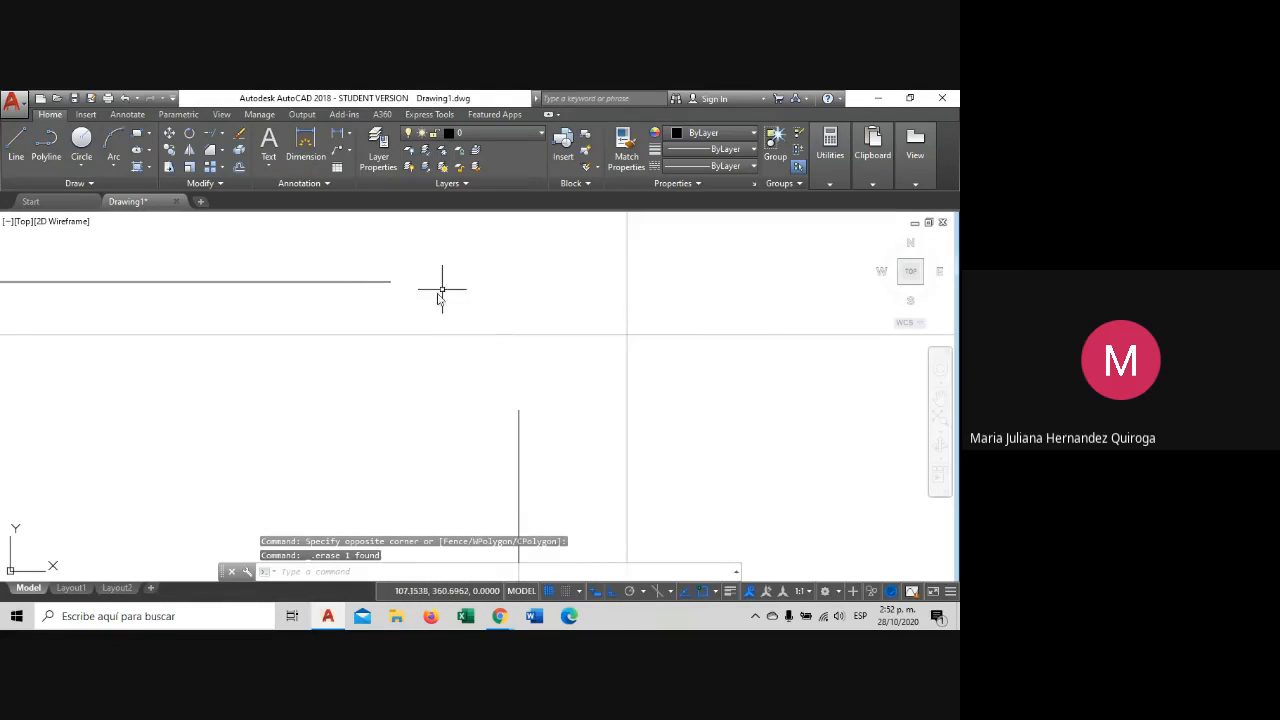
scroll(430, 300, down, 2)
scroll(433, 308, down, 2)
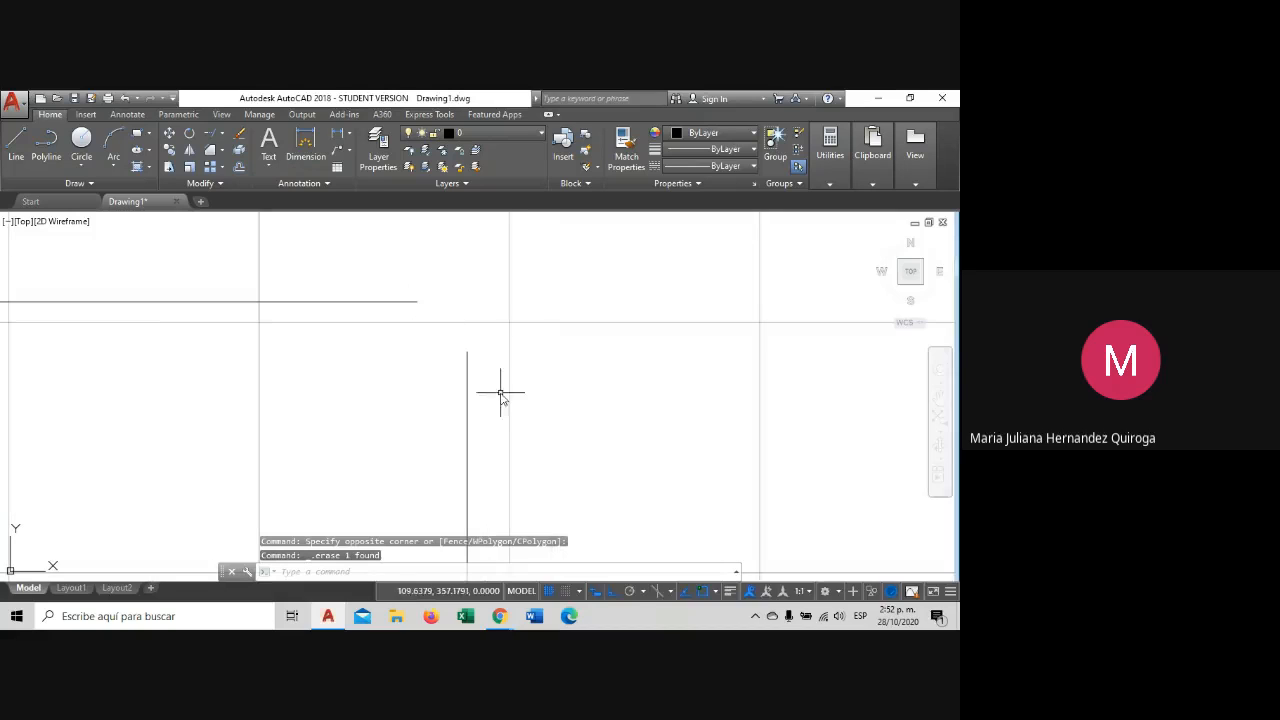
scroll(512, 387, down, 3)
scroll(491, 371, up, 3)
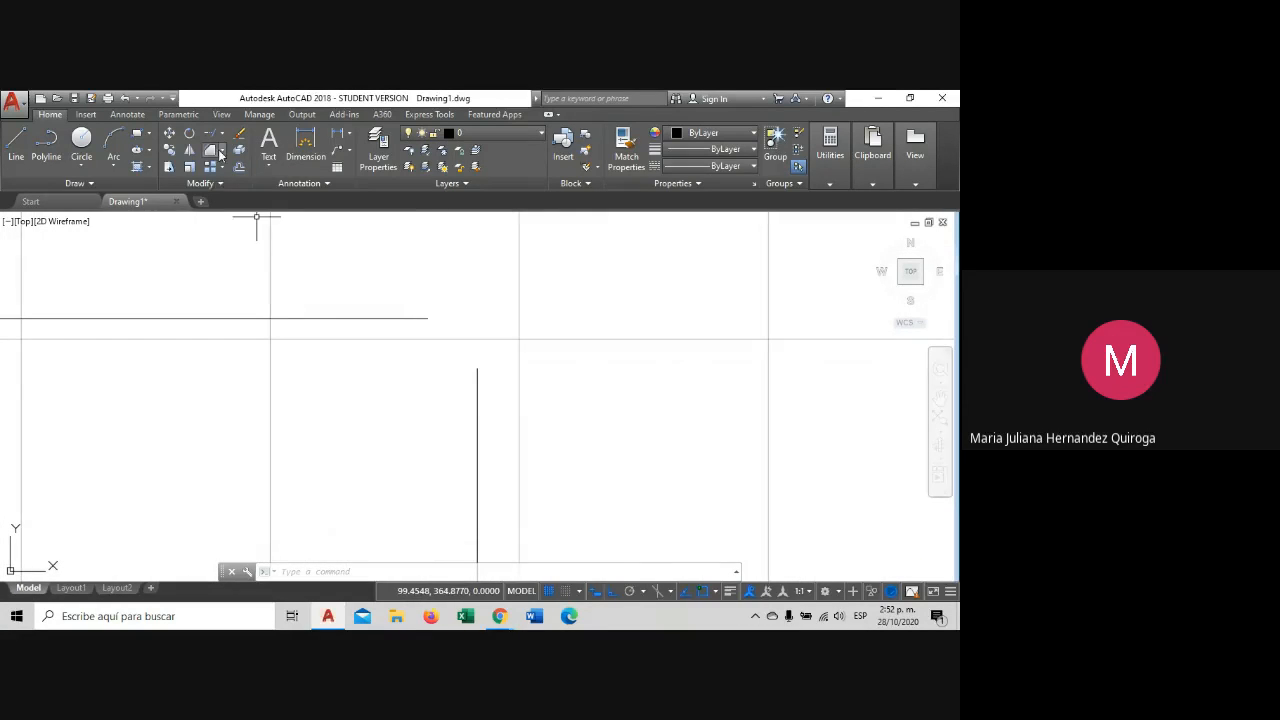
click(221, 151)
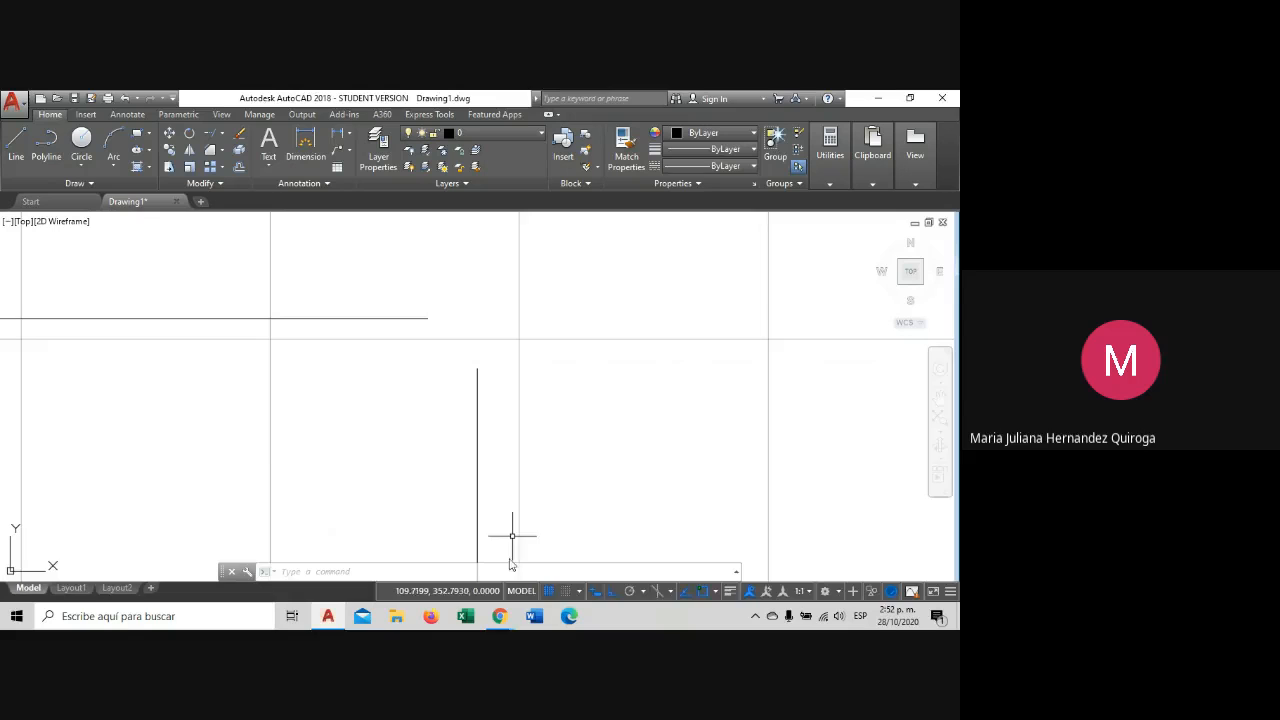
Switch to the Google Meet call to mute and unmute the microphone, and return to AutoCAD.
mouse_move(500, 616)
click(455, 582)
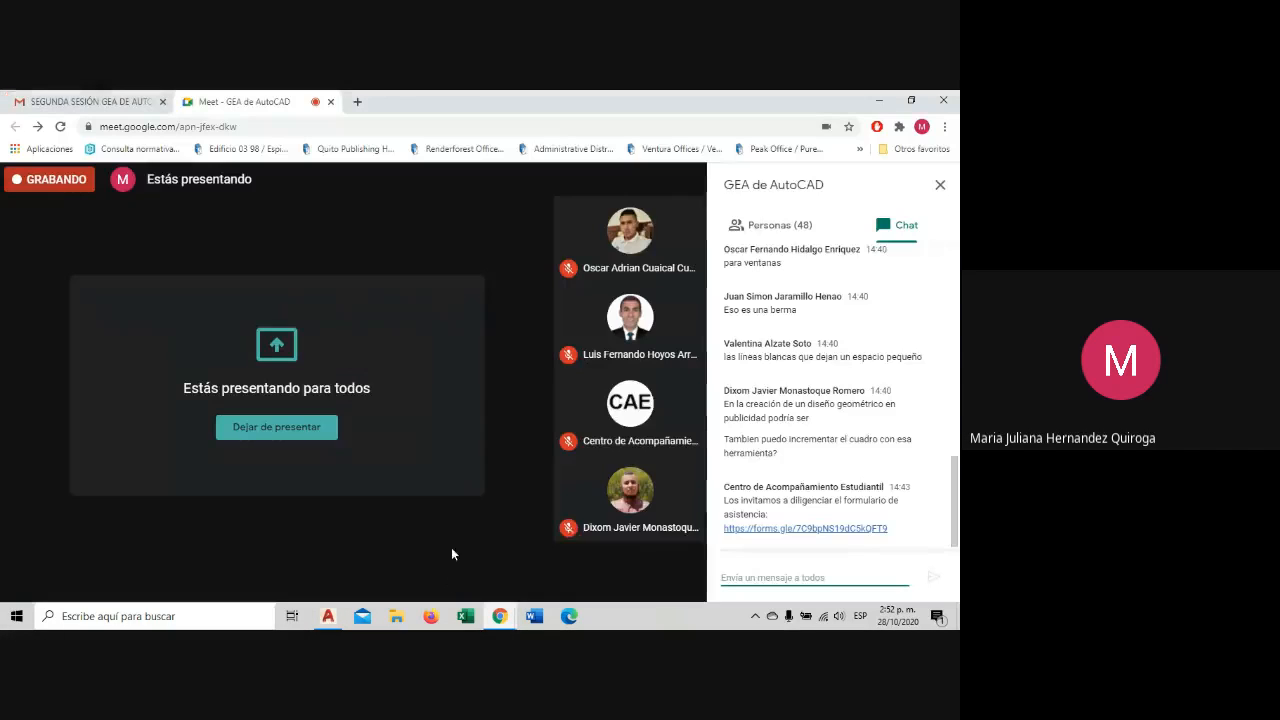
click(302, 575)
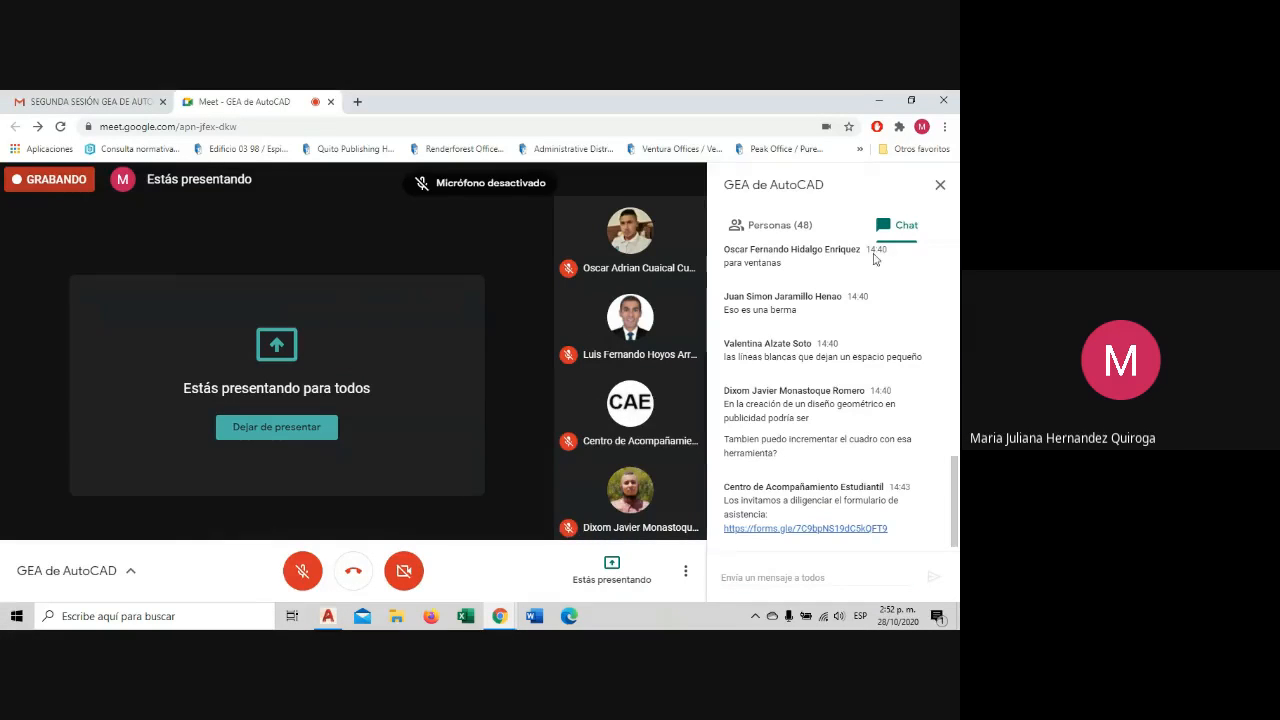
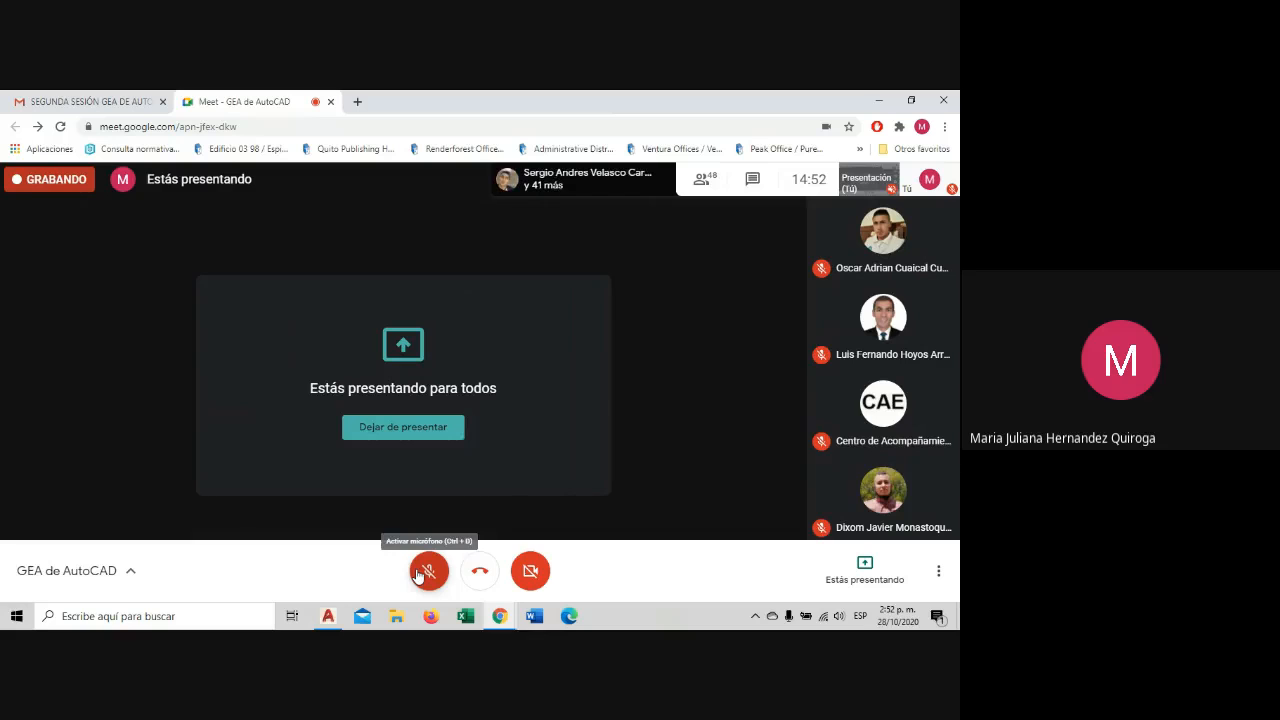
click(418, 574)
click(330, 617)
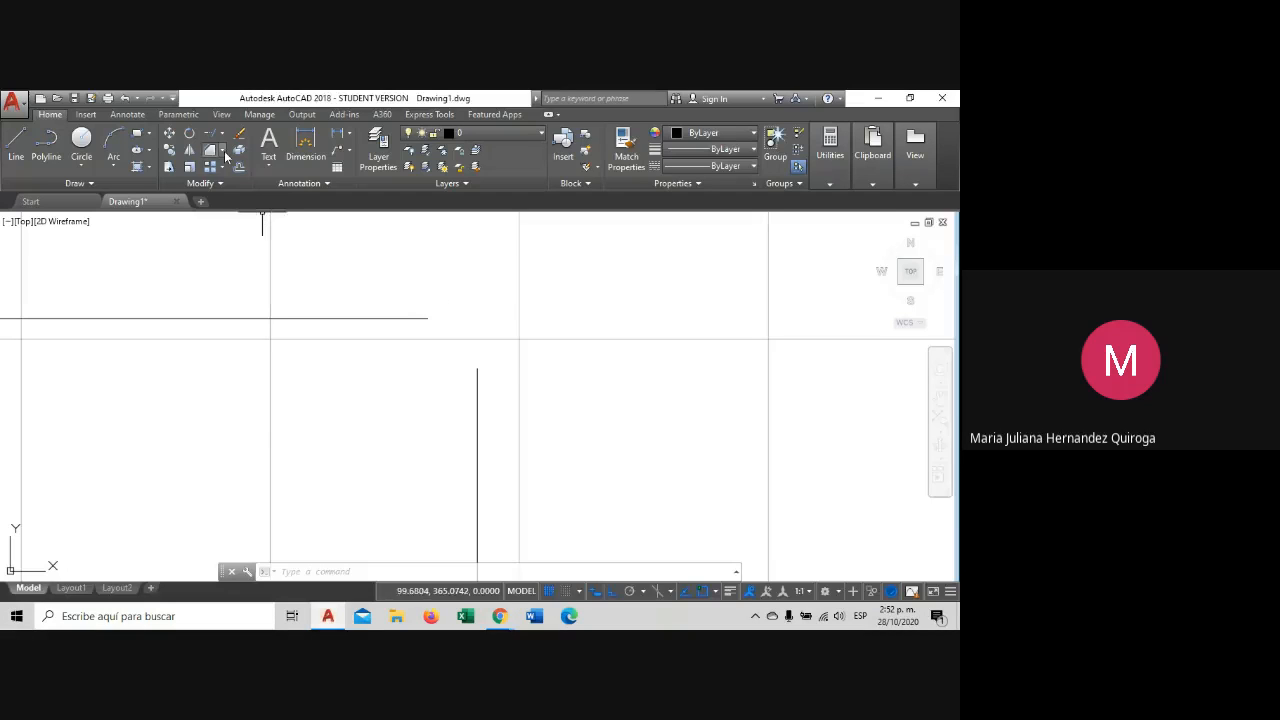
Erase the diagonal line that touches the right end of the long wavy spline.
click(224, 152)
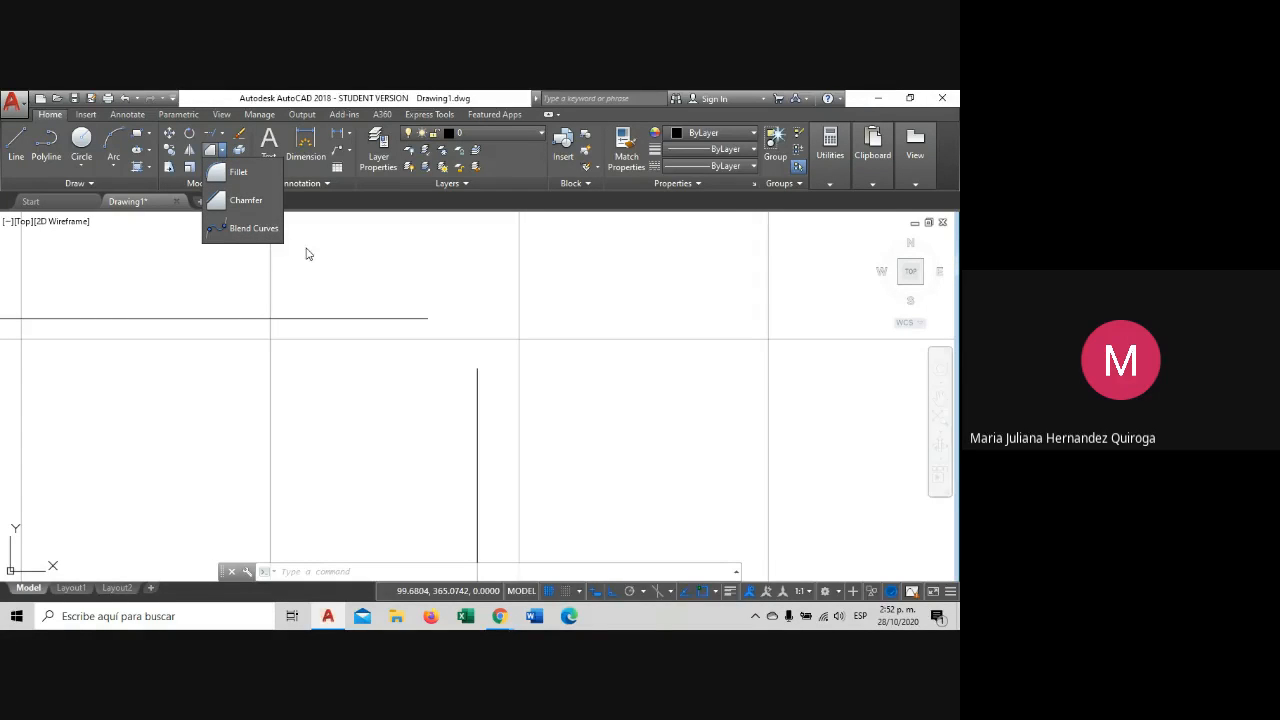
click(363, 245)
scroll(431, 308, down, 8)
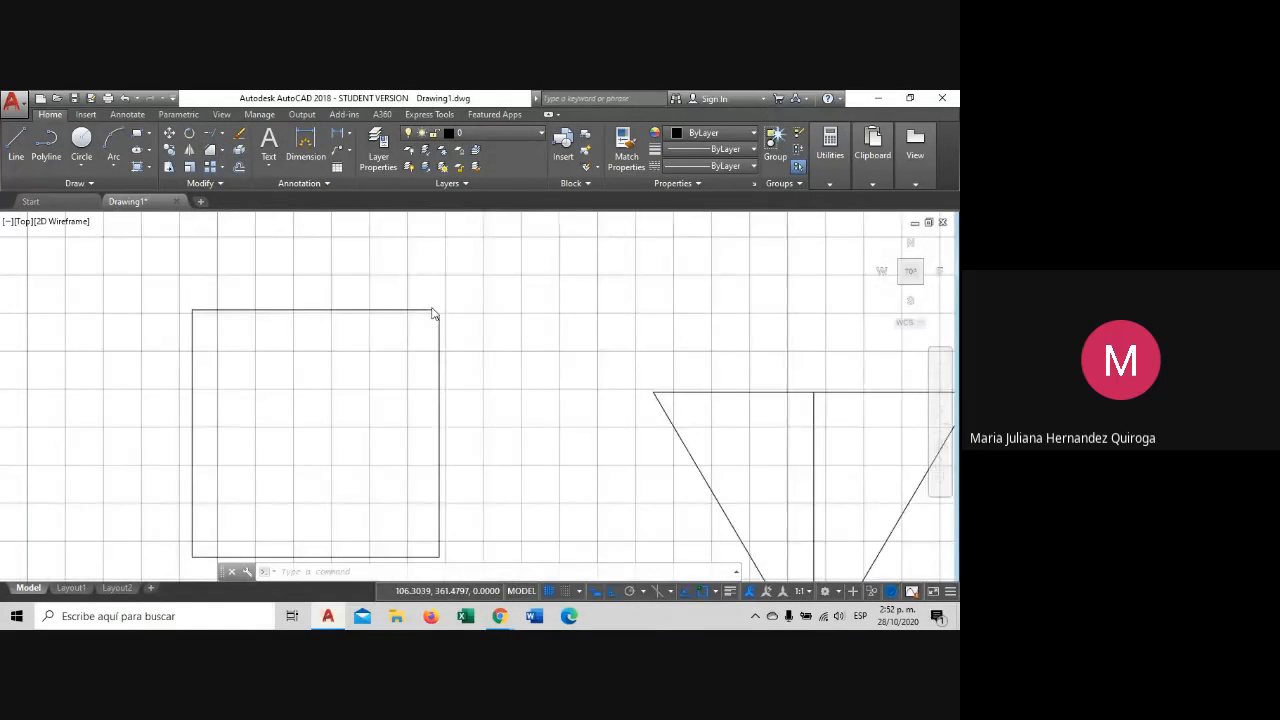
scroll(432, 313, down, 9)
scroll(470, 502, up, 5)
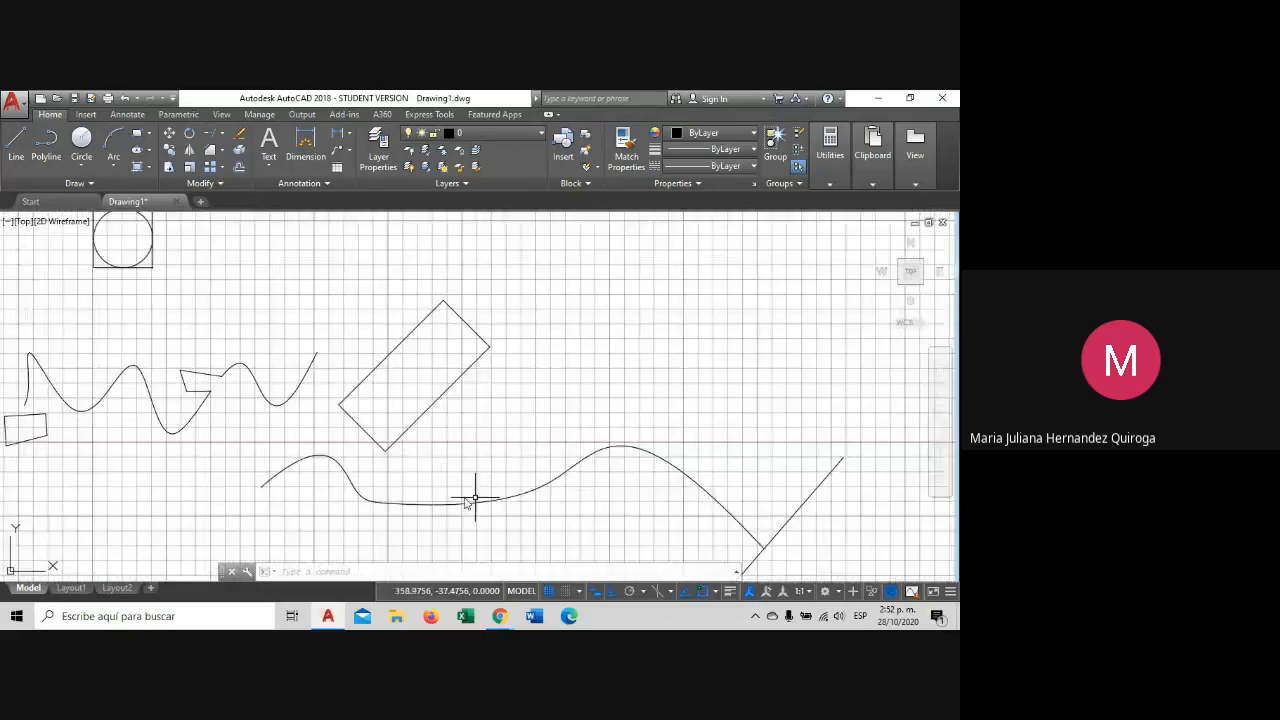
middle_drag(318, 484, 429, 374)
mouse_move(326, 411)
middle_down()
mouse_move(357, 349)
mouse_move(334, 364)
middle_up()
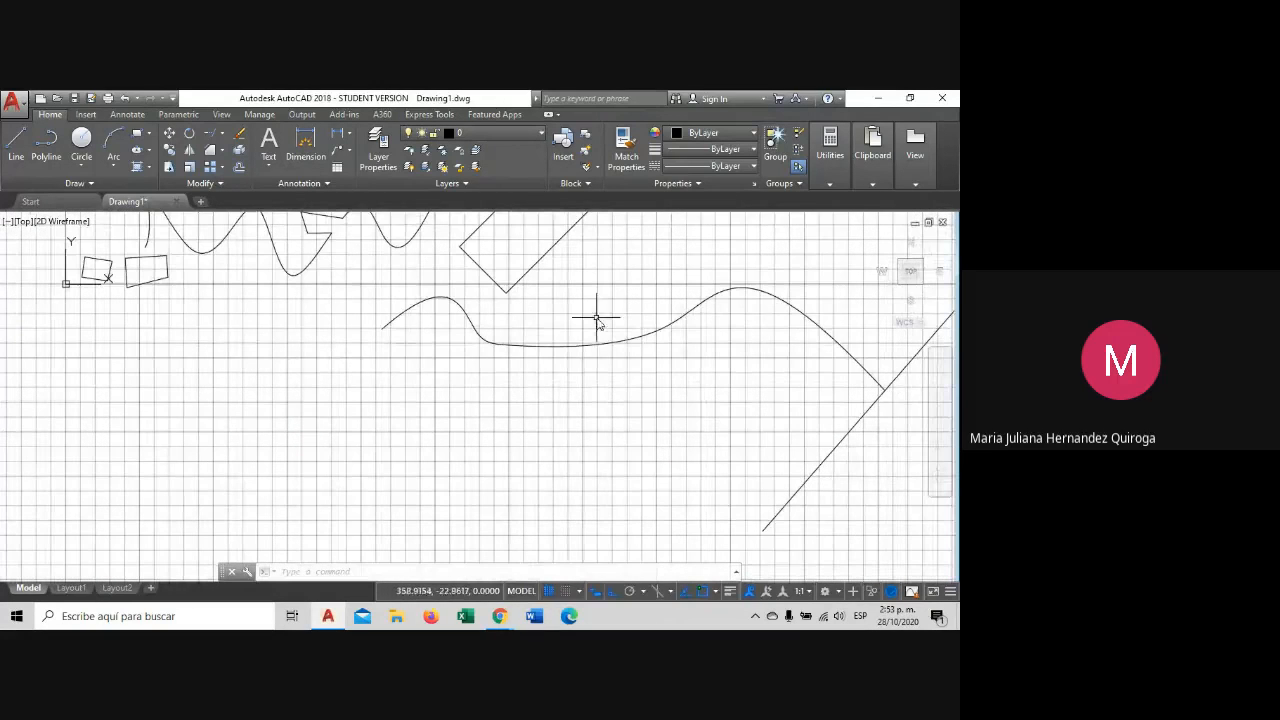
click(597, 319)
key(Escape)
click(835, 488)
click(787, 478)
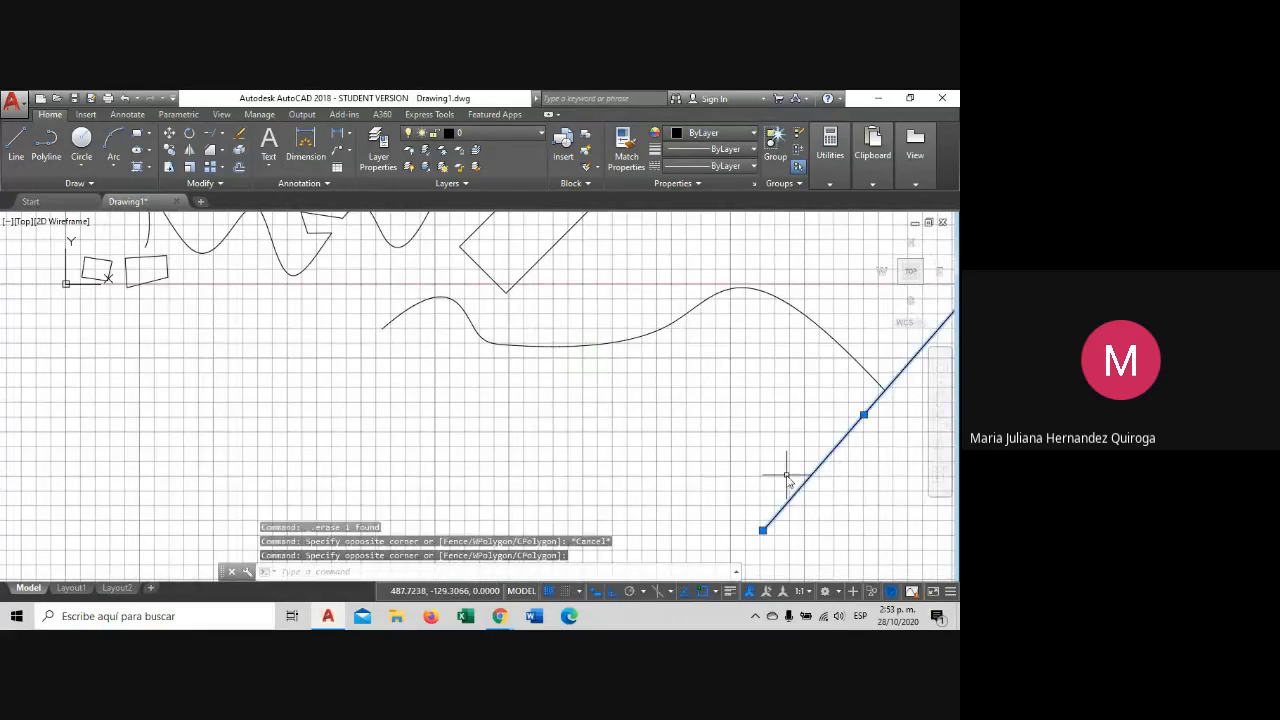
key(Delete)
Draw an S-shaped control-vertex spline below and to the left of the long wavy spline, with open ends.
middle_drag(366, 408, 371, 394)
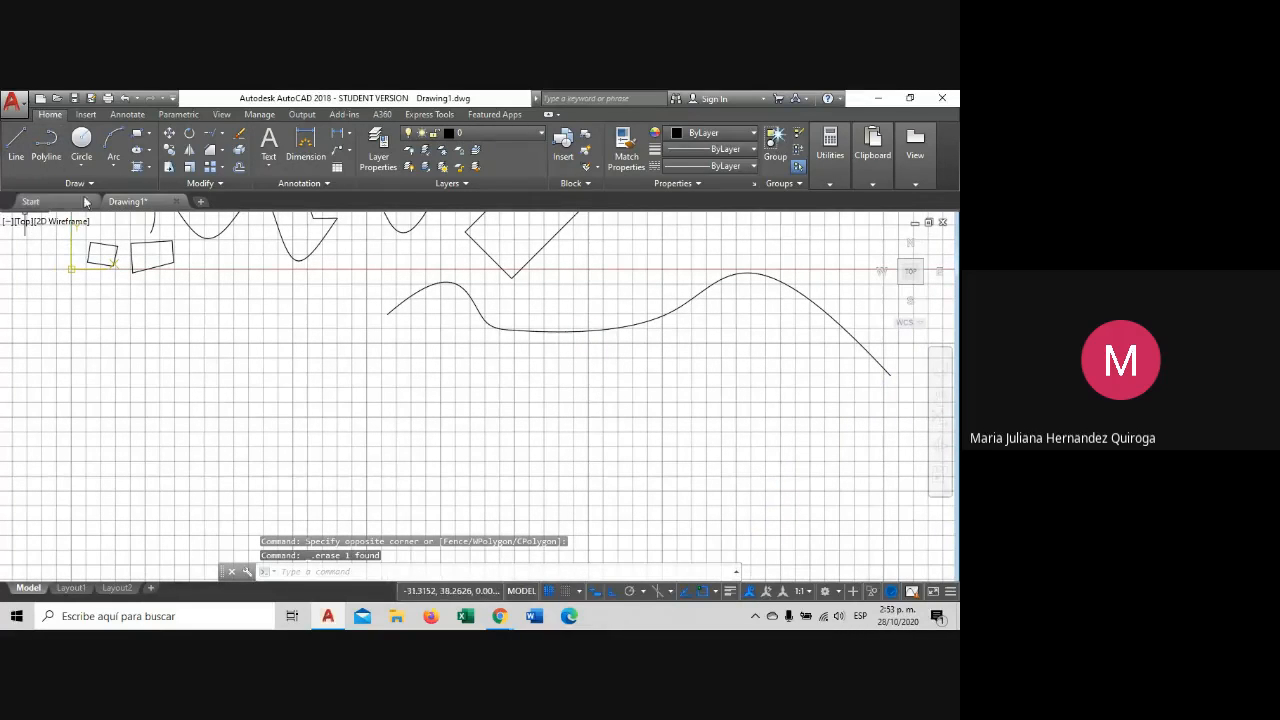
text(pline)
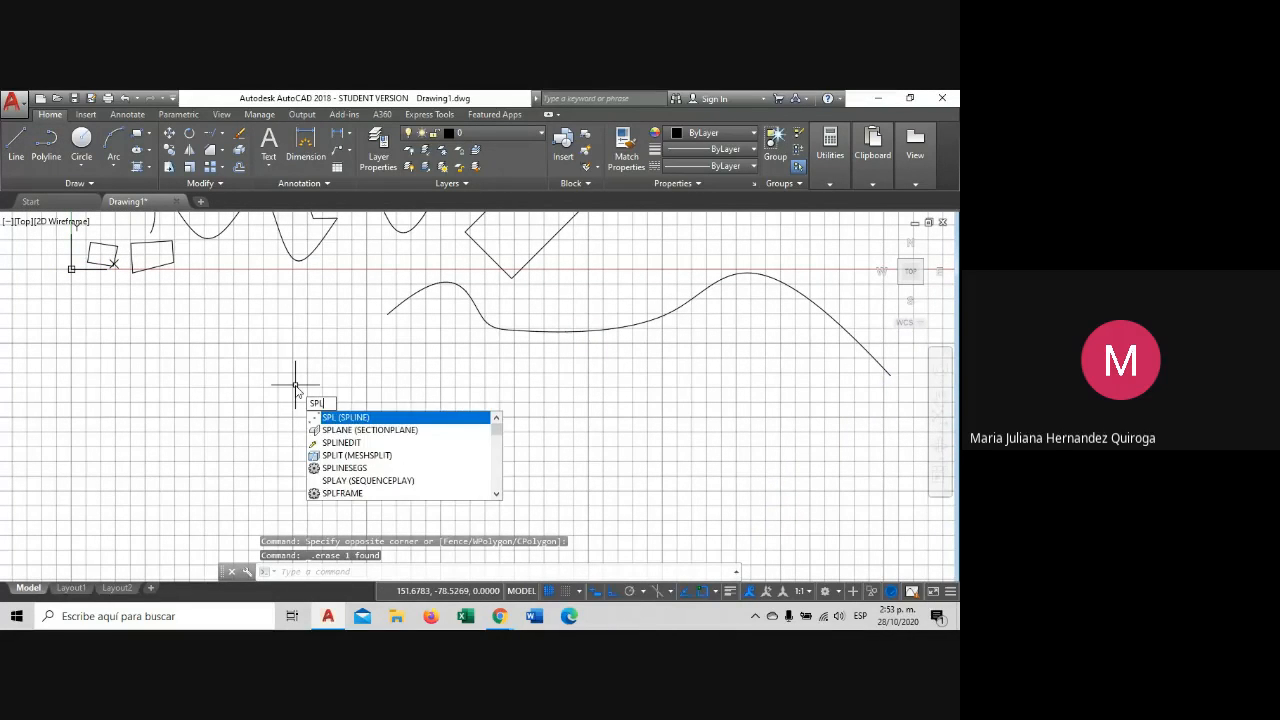
key(Return)
click(304, 402)
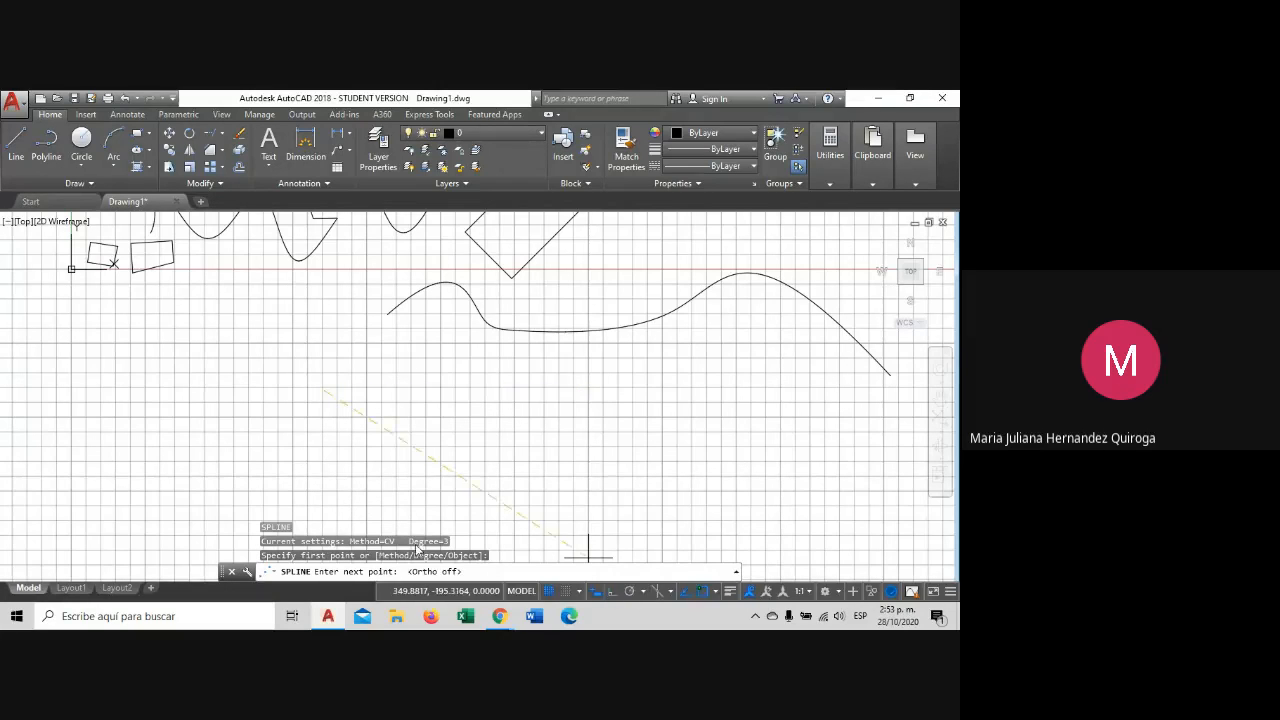
click(288, 479)
click(108, 357)
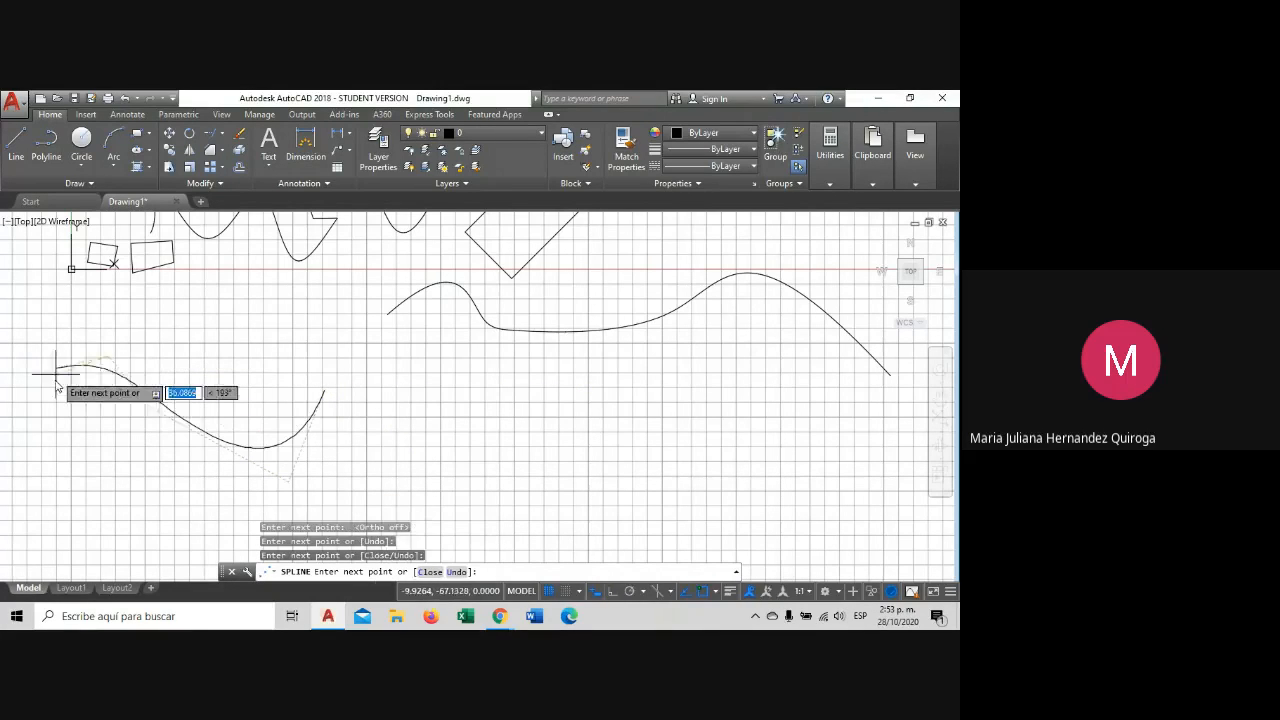
key(Return)
Try to join the new spline to the long one by stretching its right end to the long spline's left end, and undo the stretch.
click(326, 396)
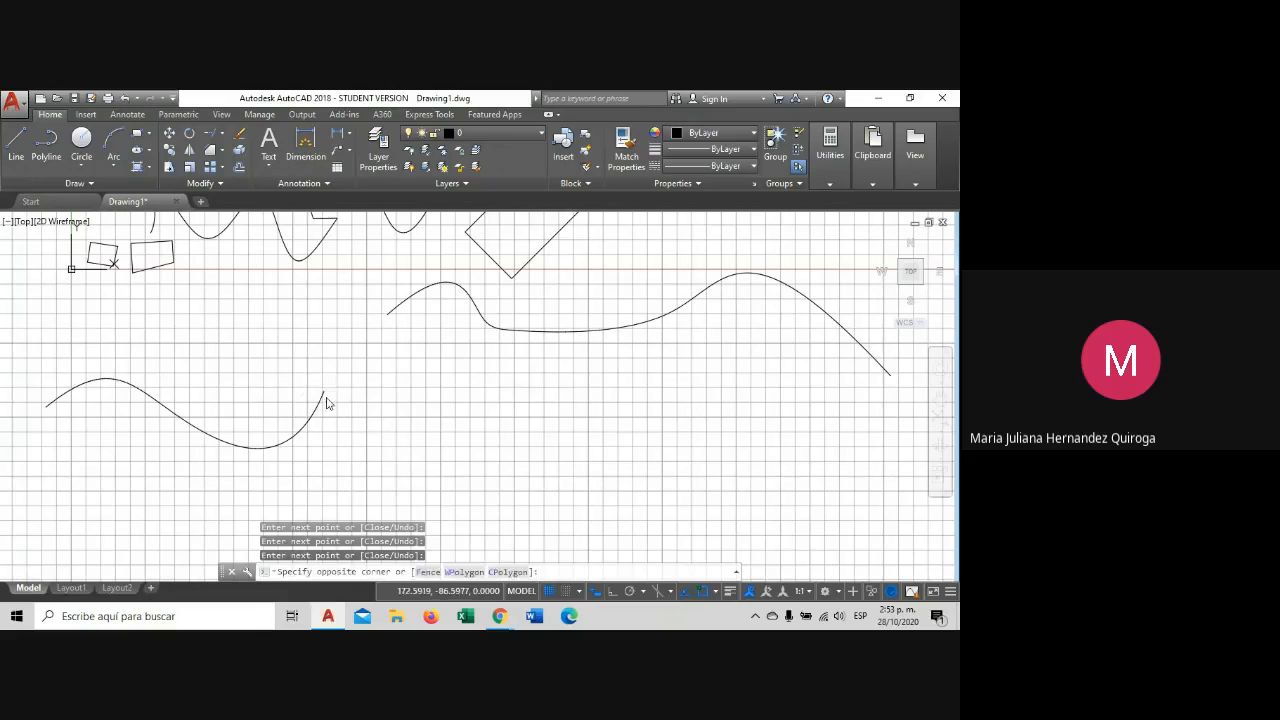
click(306, 376)
click(323, 392)
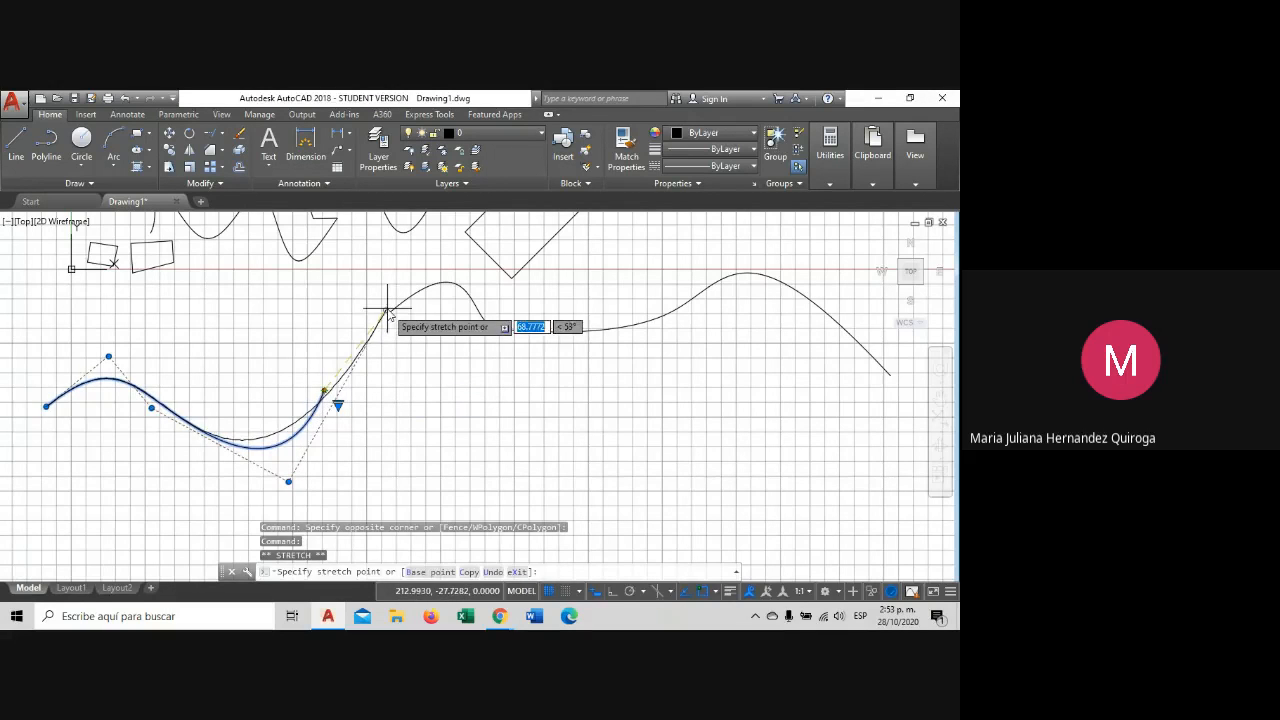
click(392, 310)
key(Escape)
scroll(393, 313, up, 5)
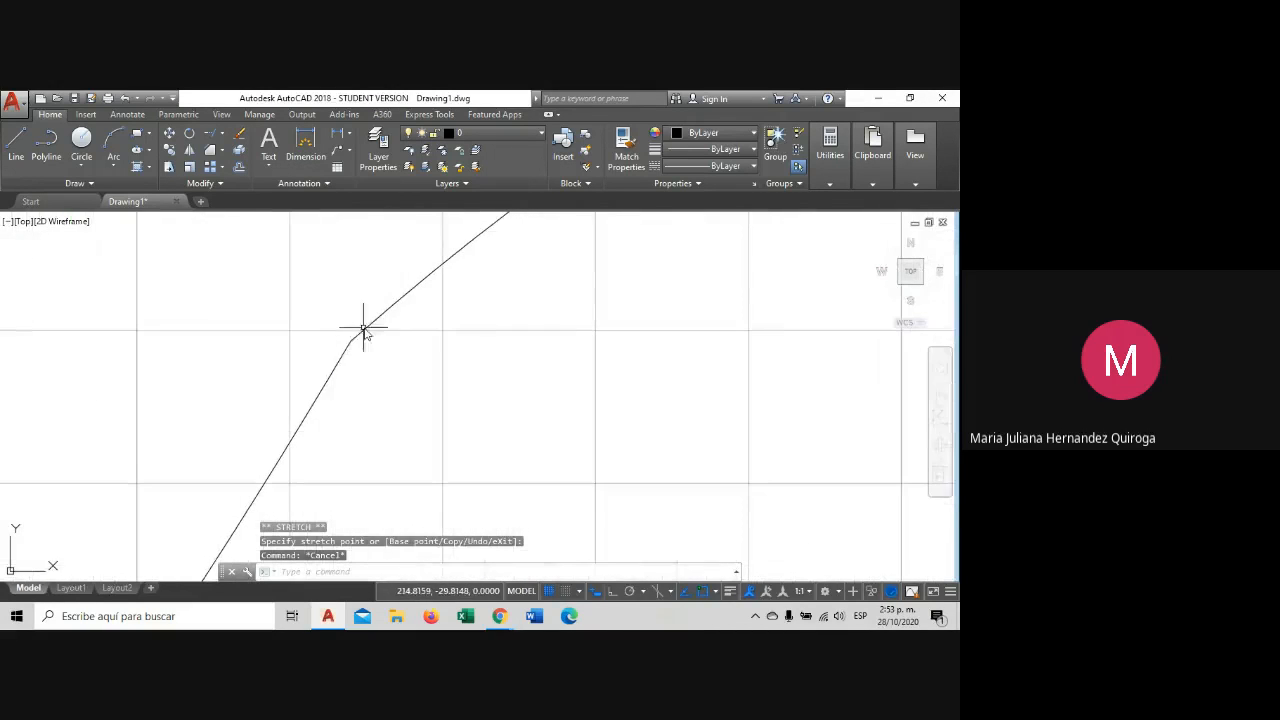
scroll(380, 343, down, 2)
scroll(364, 346, down, 2)
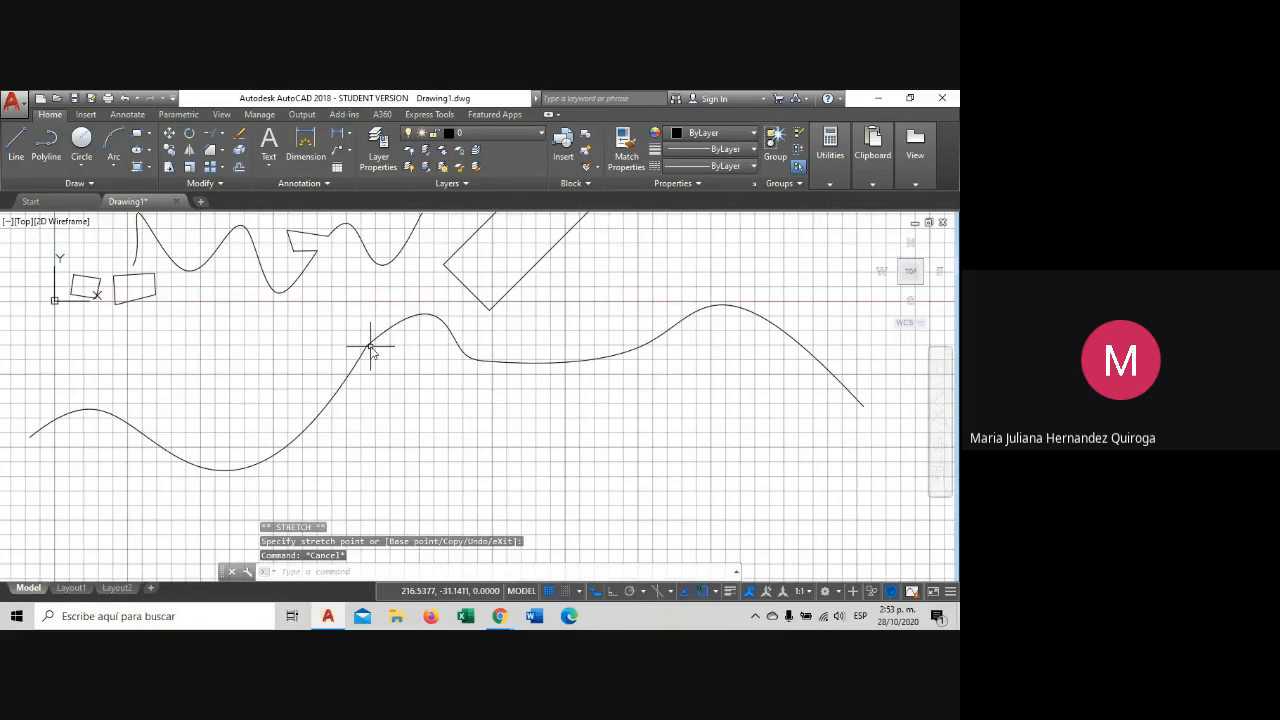
text(u)
key(Return)
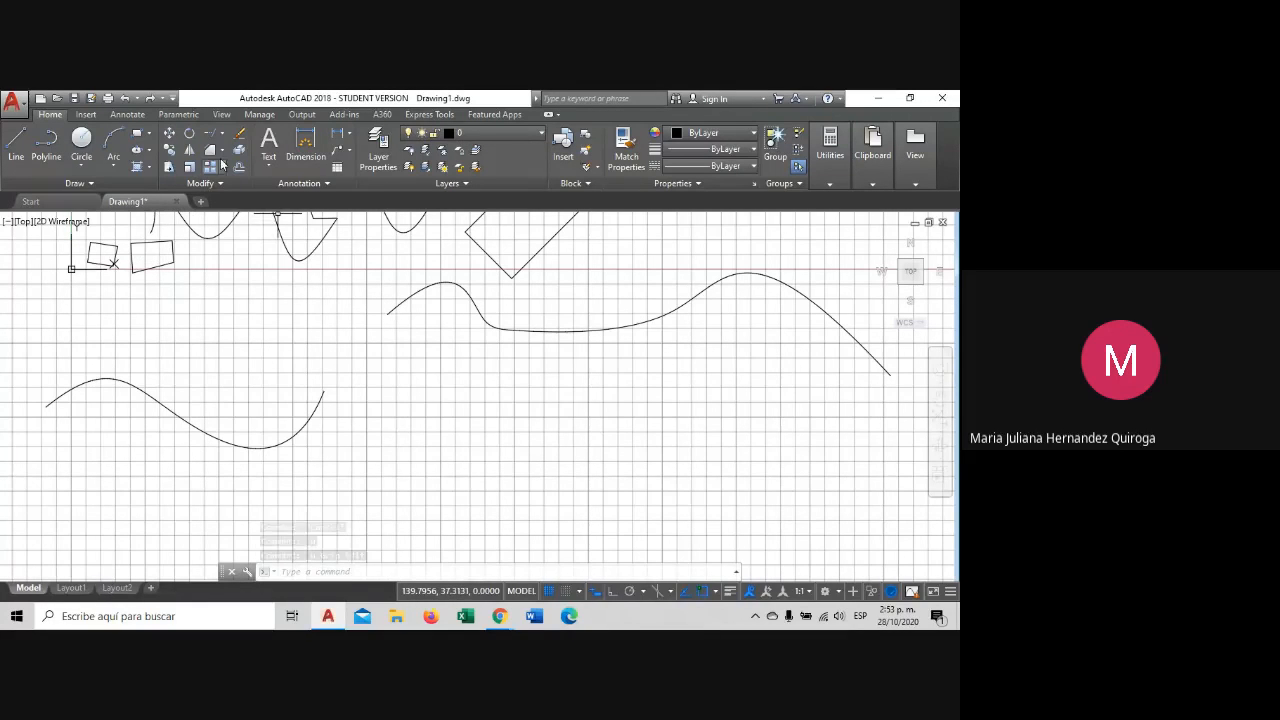
click(222, 150)
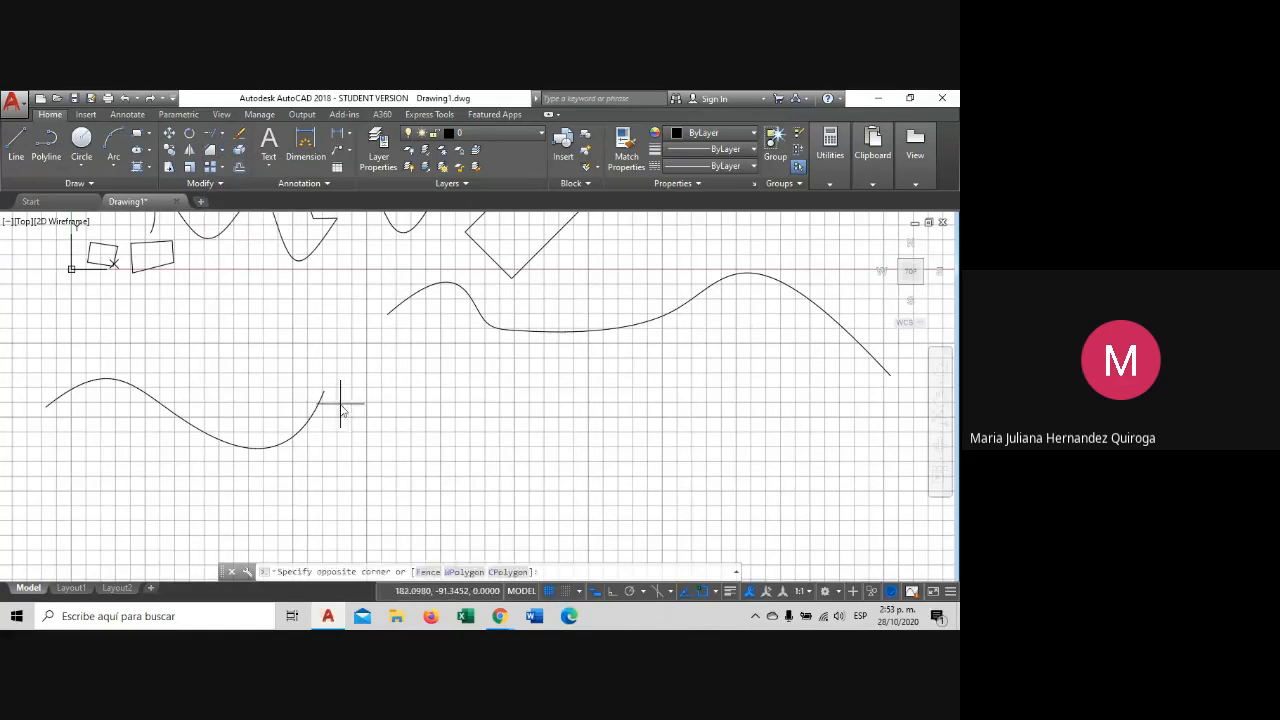
click(330, 398)
click(240, 151)
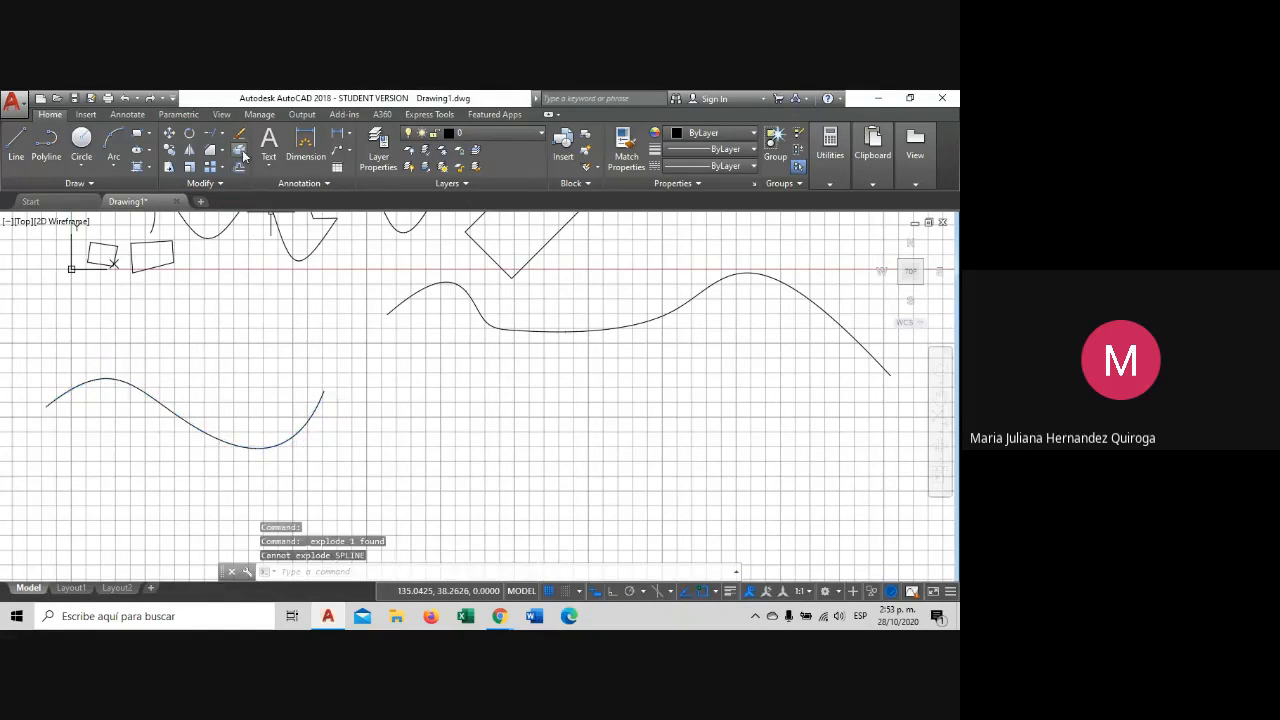
click(368, 437)
click(289, 334)
key(Escape)
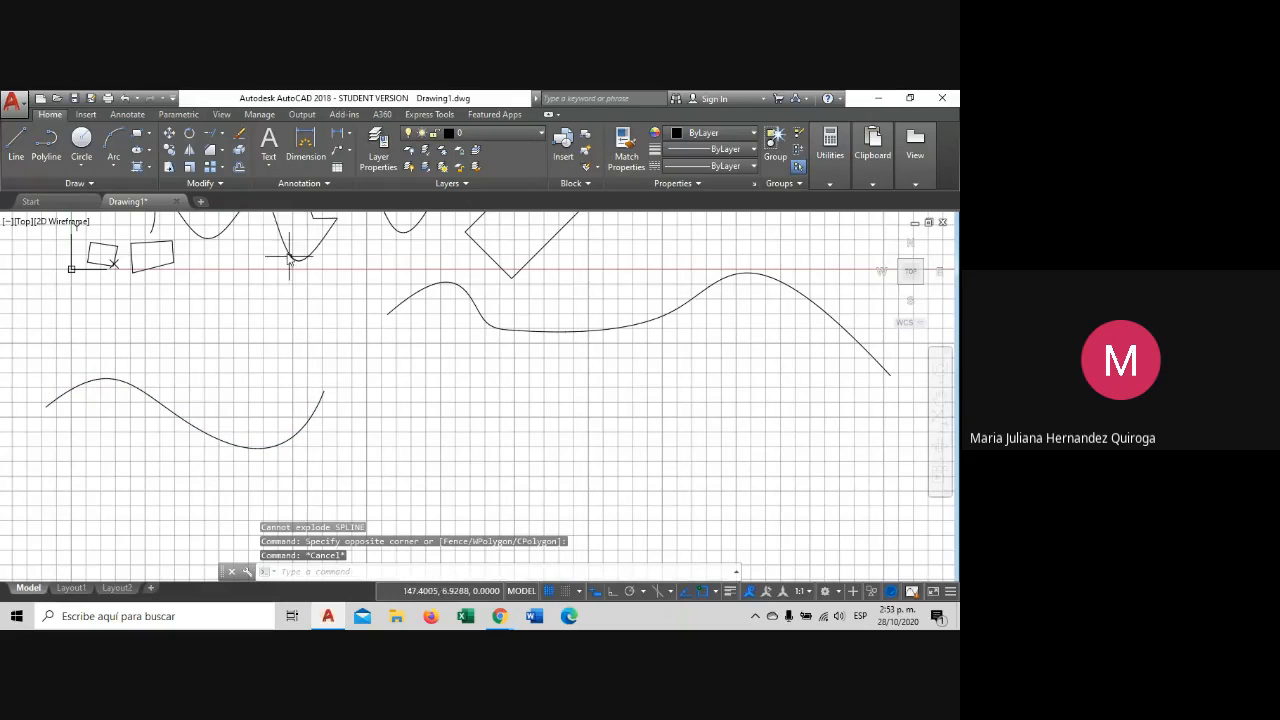
Connect the new spline's right end to the long spline's left end with Blend Curves.
click(222, 151)
click(242, 232)
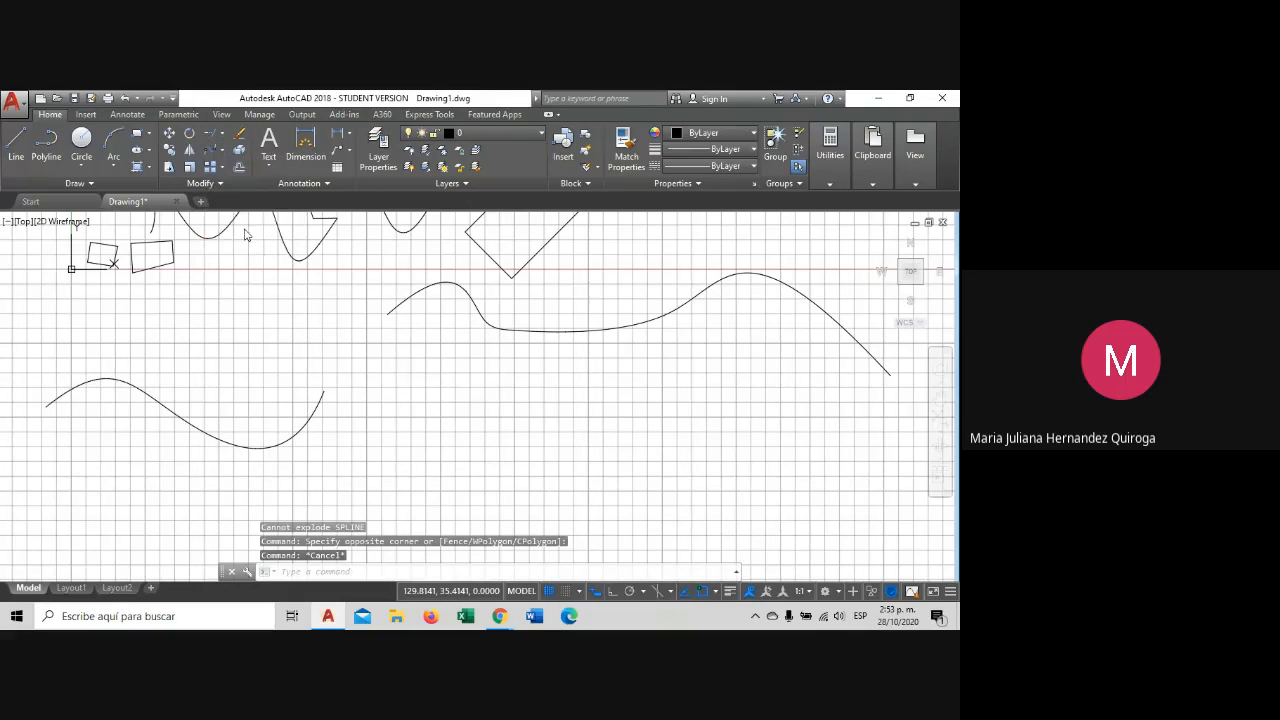
click(321, 398)
click(404, 306)
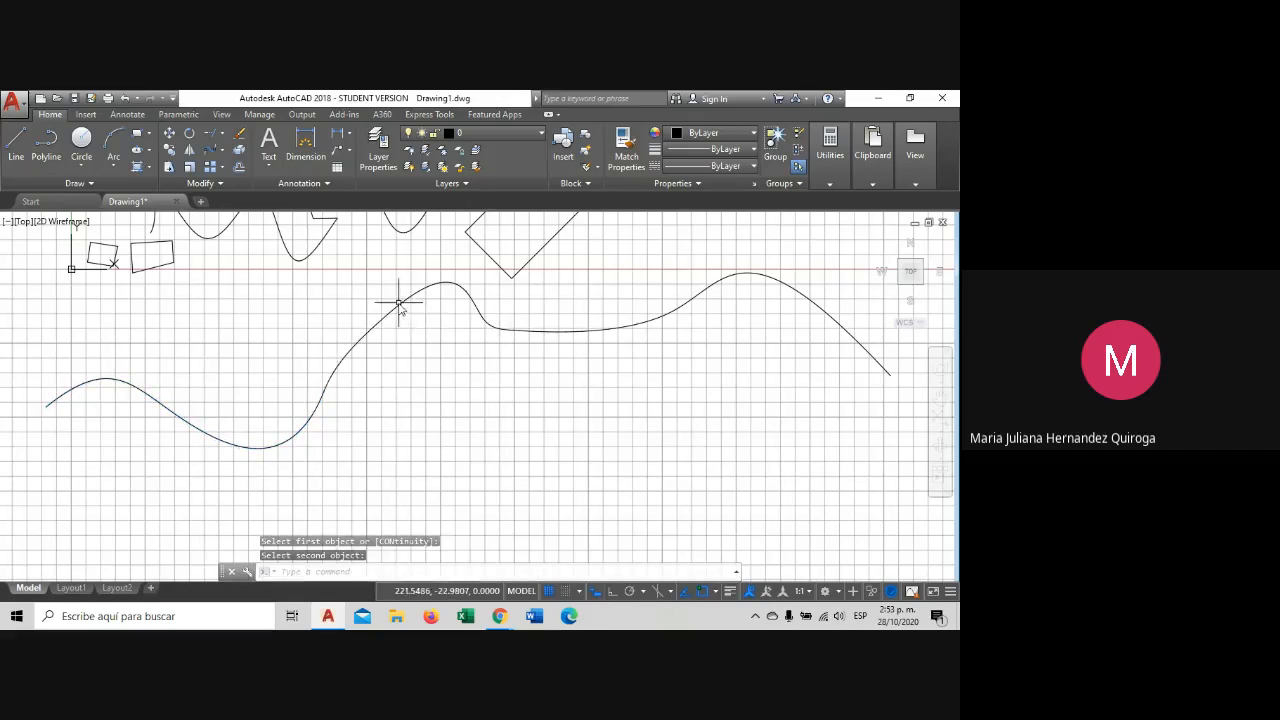
Select the blend curve to see its extent and examine how smoothly it meets the splines at both ends.
click(345, 354)
scroll(349, 370, up, 3)
scroll(437, 374, down, 1)
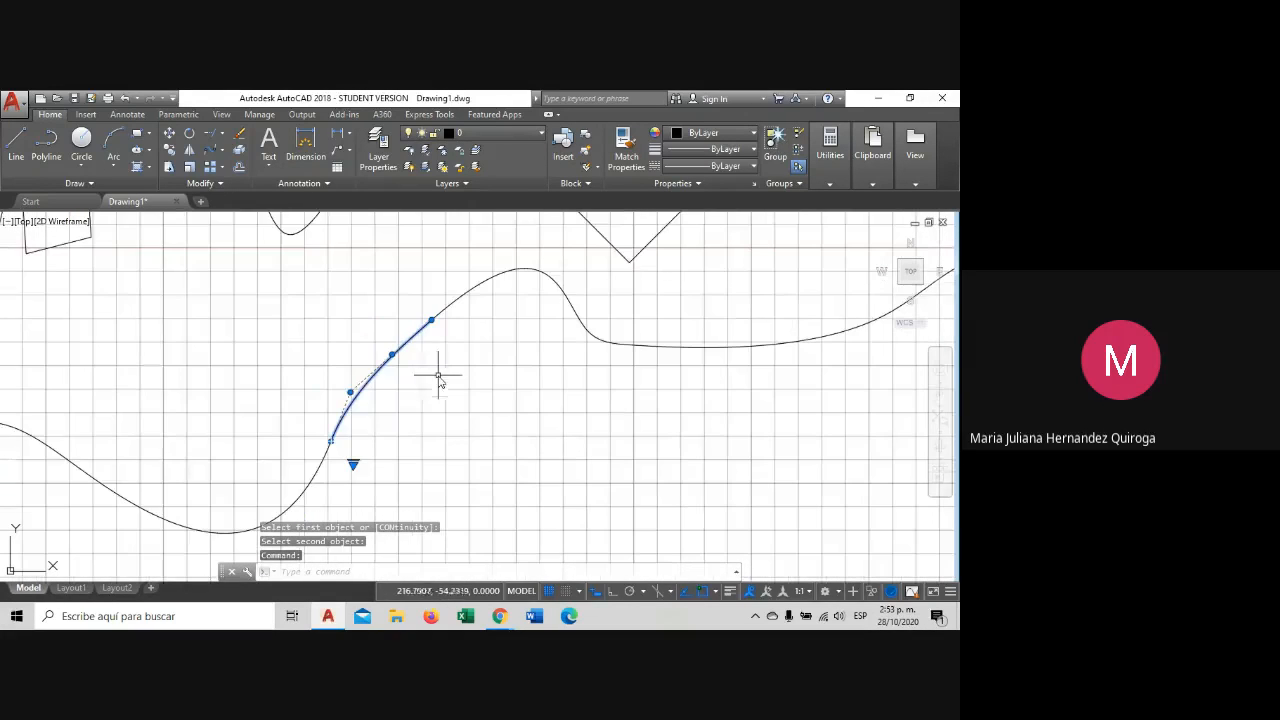
scroll(320, 471, up, 2)
key(Escape)
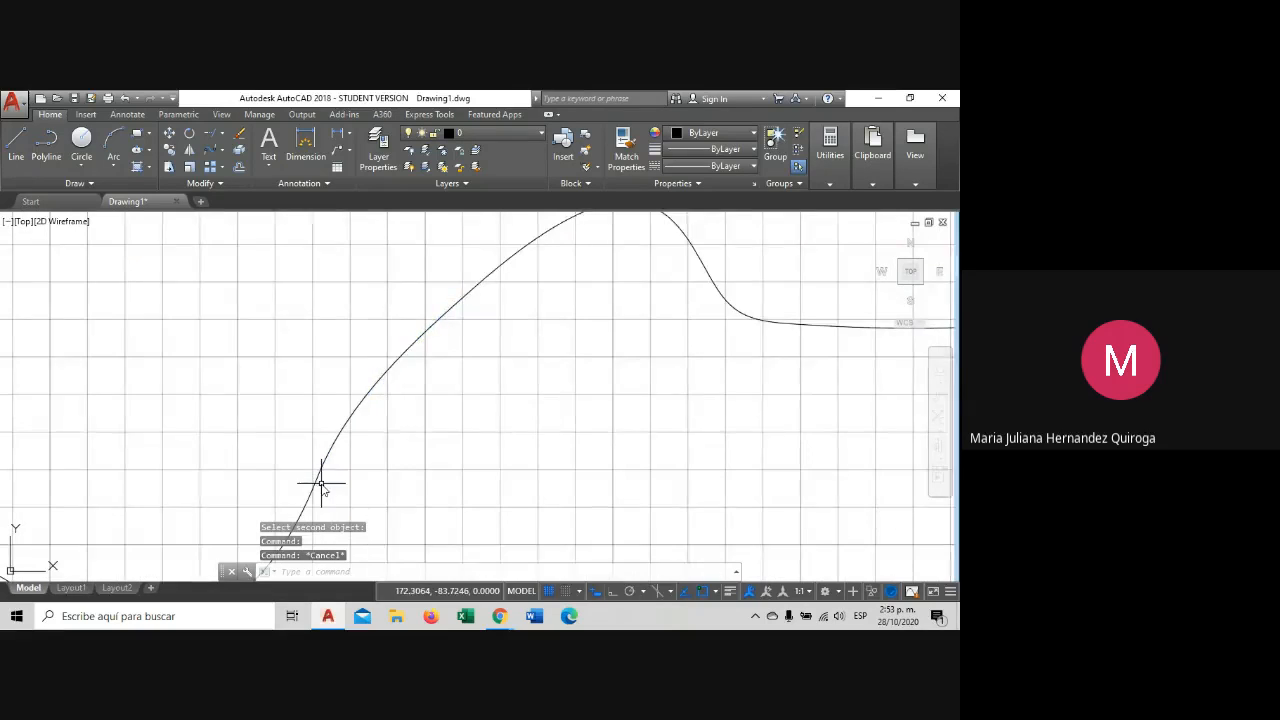
scroll(334, 457, up, 1)
scroll(335, 452, down, 3)
scroll(417, 349, up, 2)
scroll(451, 309, down, 2)
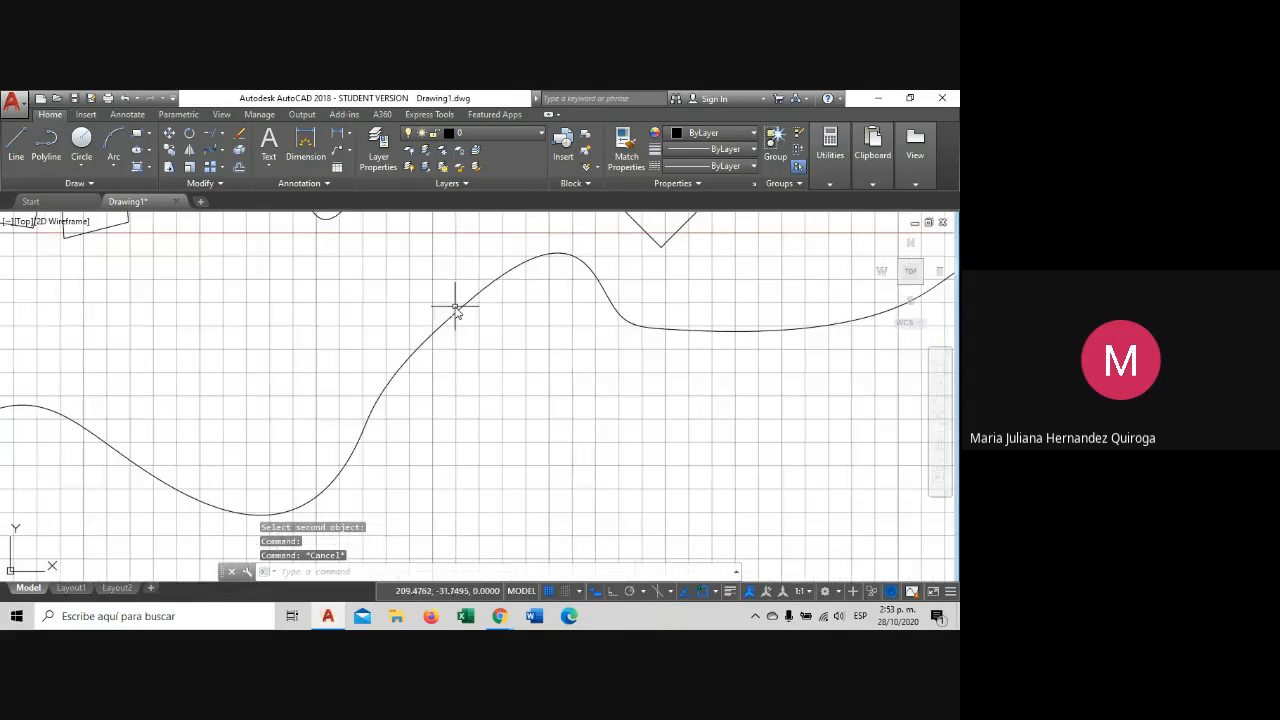
scroll(372, 440, down, 2)
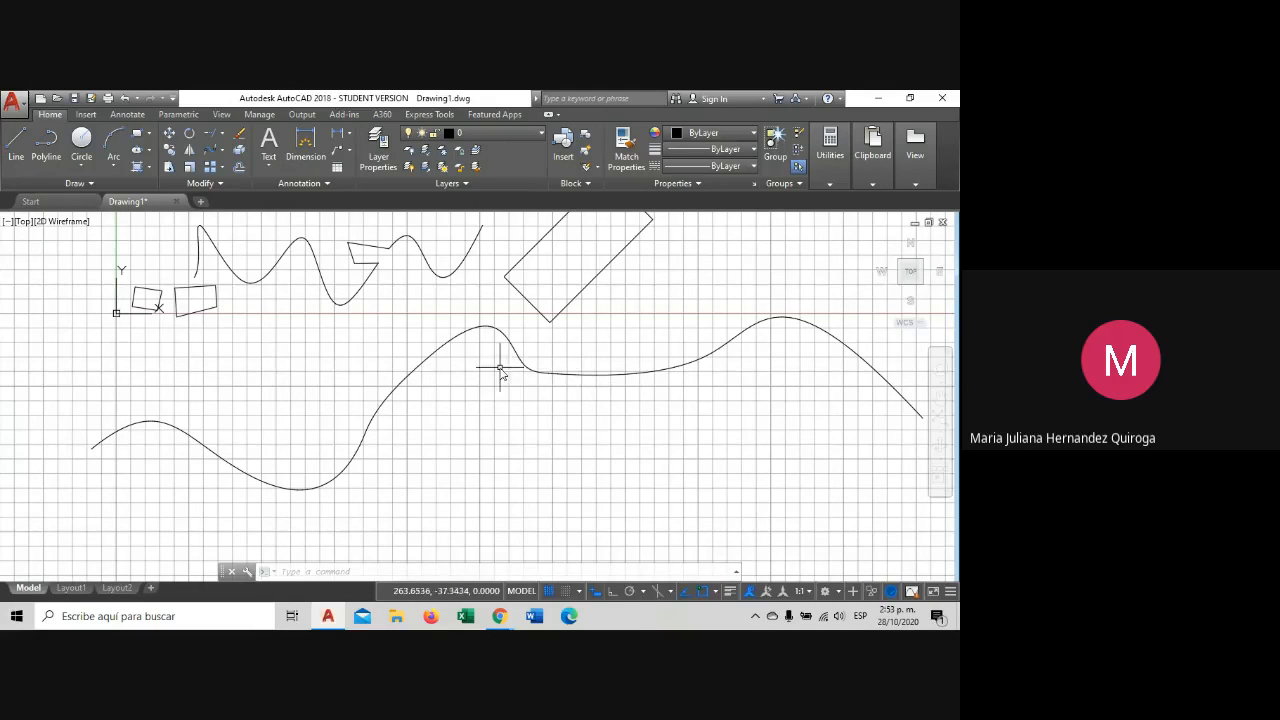
scroll(497, 380, down, 1)
scroll(437, 423, up, 1)
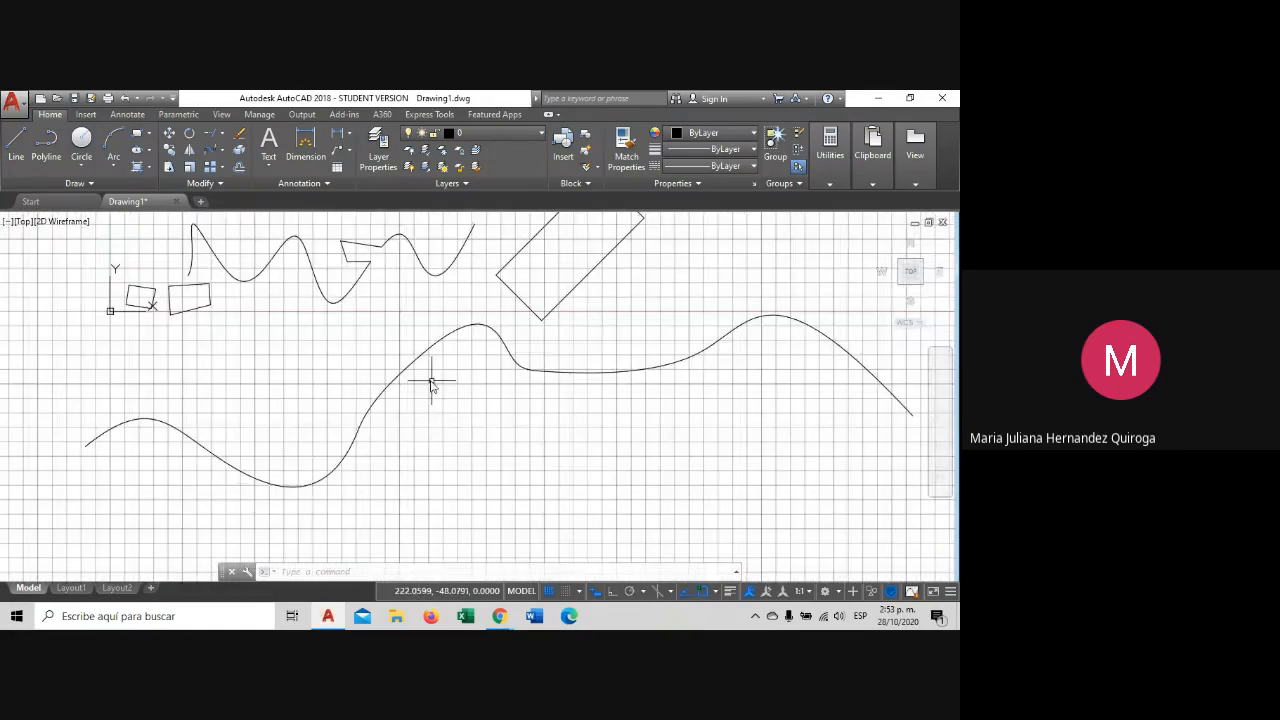
scroll(418, 388, up, 3)
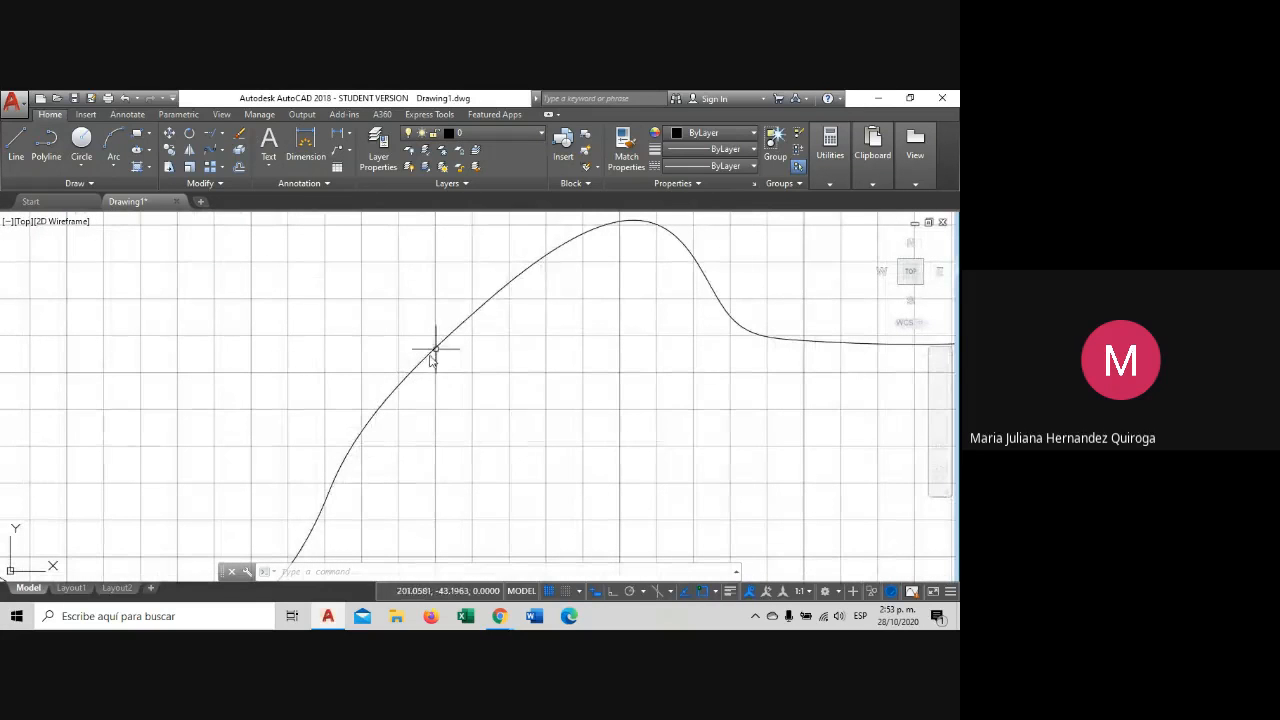
scroll(412, 382, down, 1)
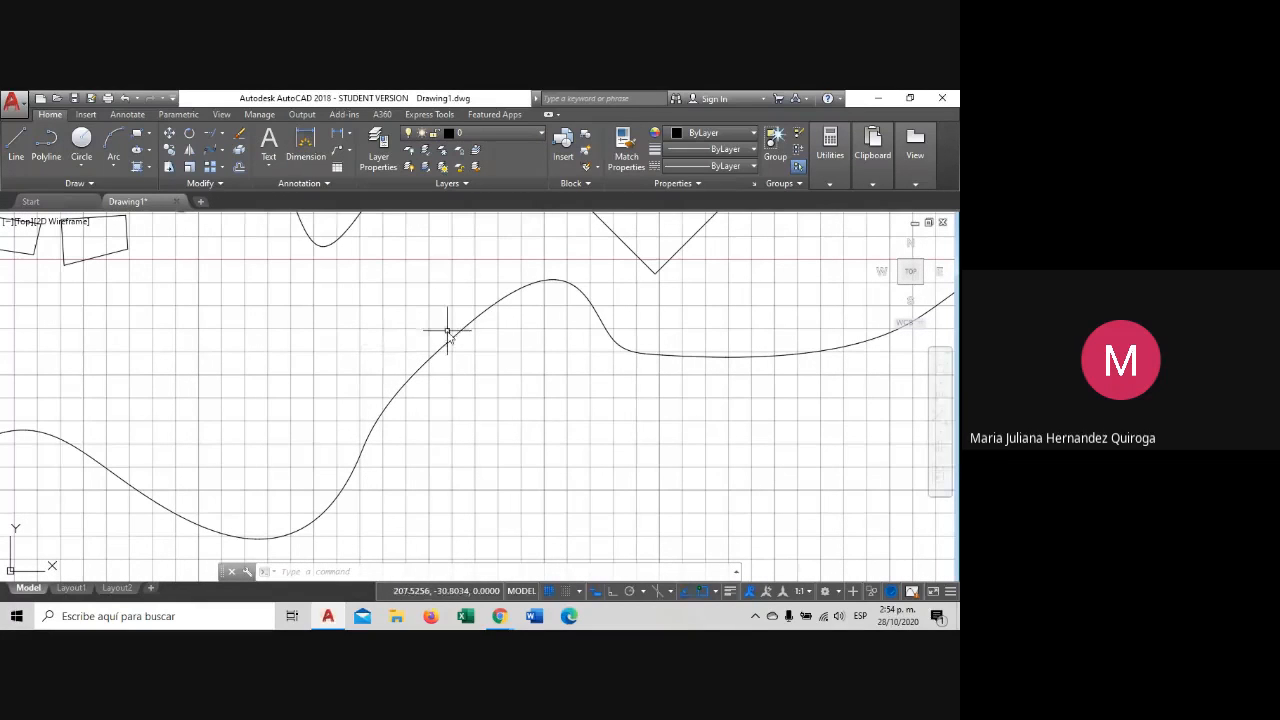
Highlight the connecting segment again and examine its upper joint with the long wavy spline.
click(448, 365)
click(423, 330)
key(Escape)
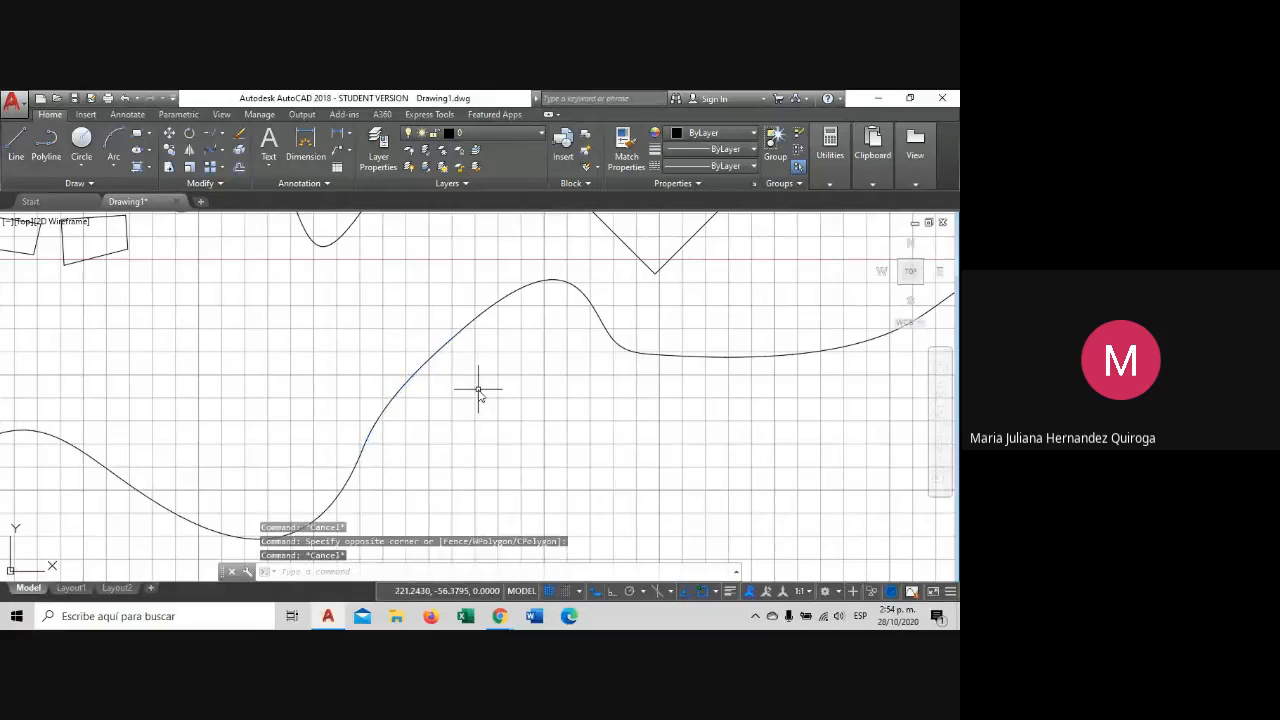
middle_drag(480, 391, 385, 380)
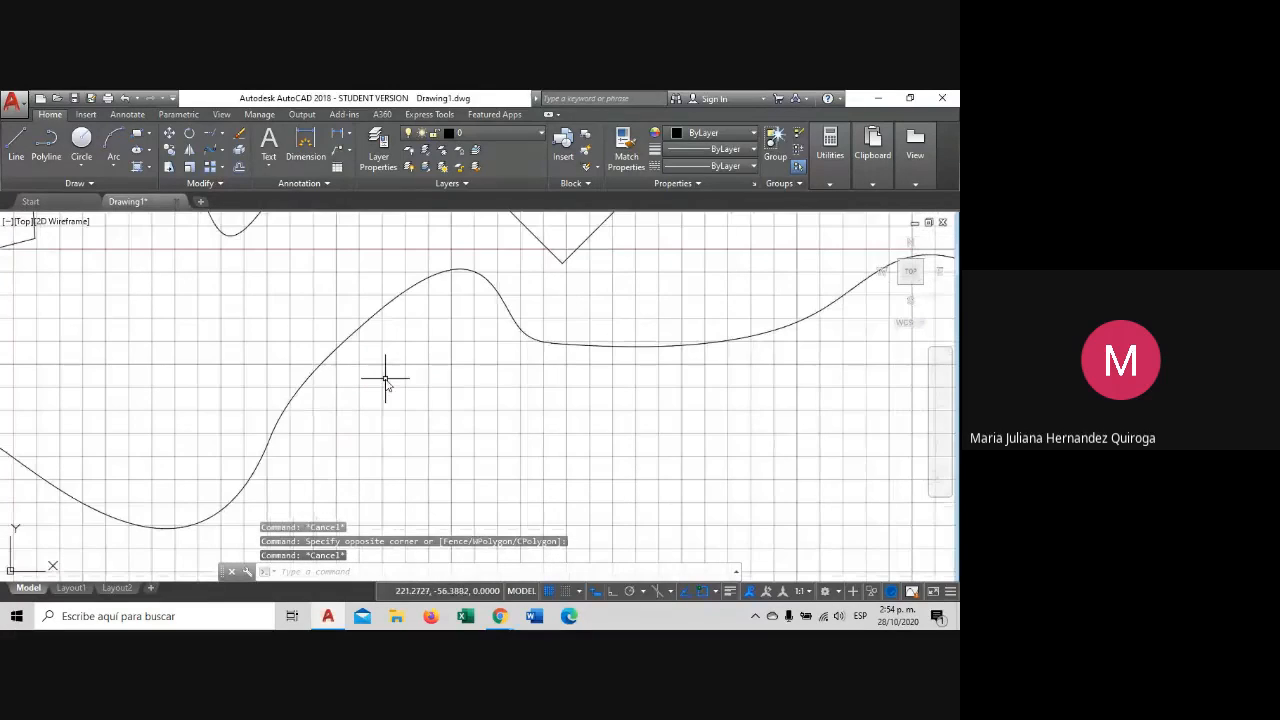
click(366, 317)
click(350, 362)
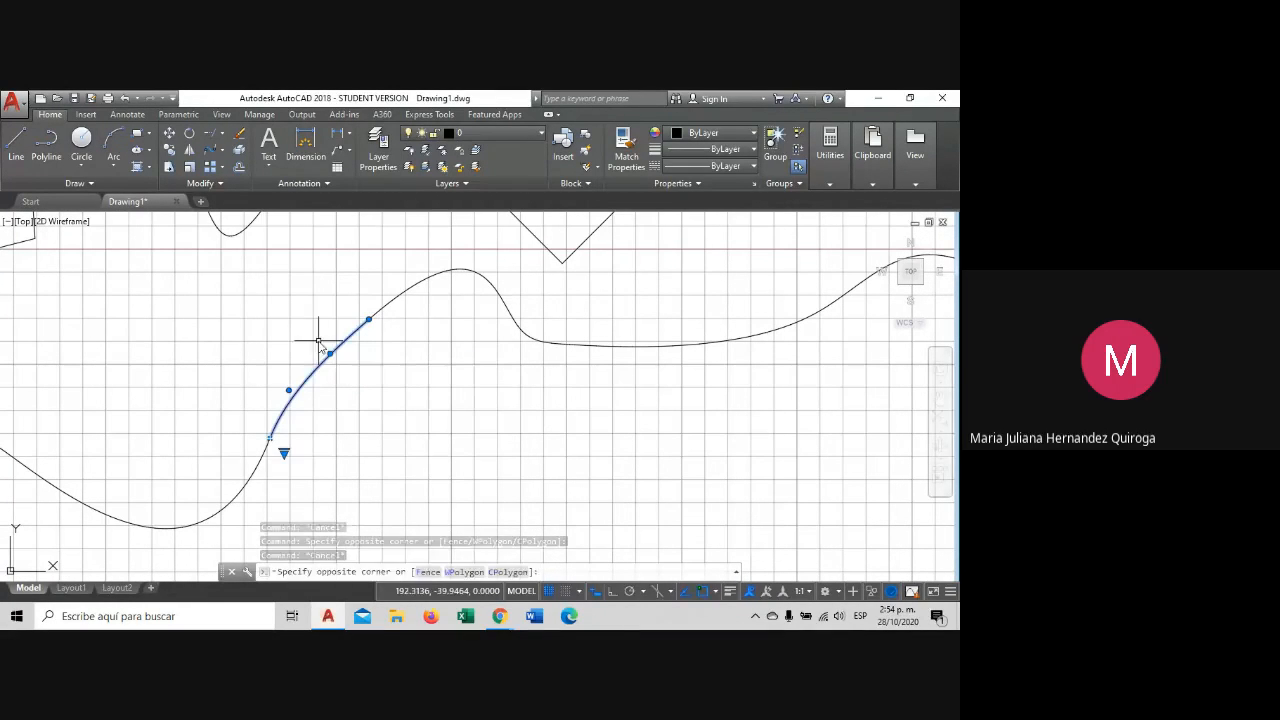
key(Escape)
scroll(349, 320, up, 3)
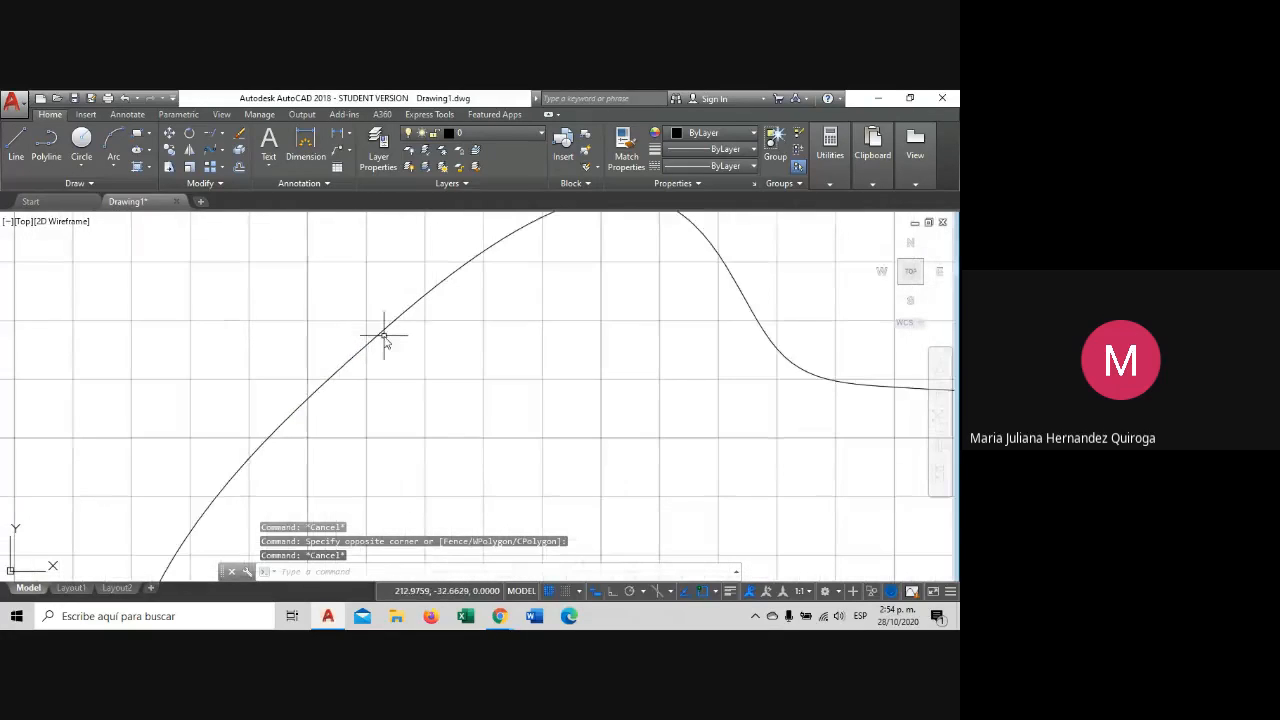
scroll(385, 335, down, 1)
scroll(390, 331, up, 2)
scroll(449, 266, down, 4)
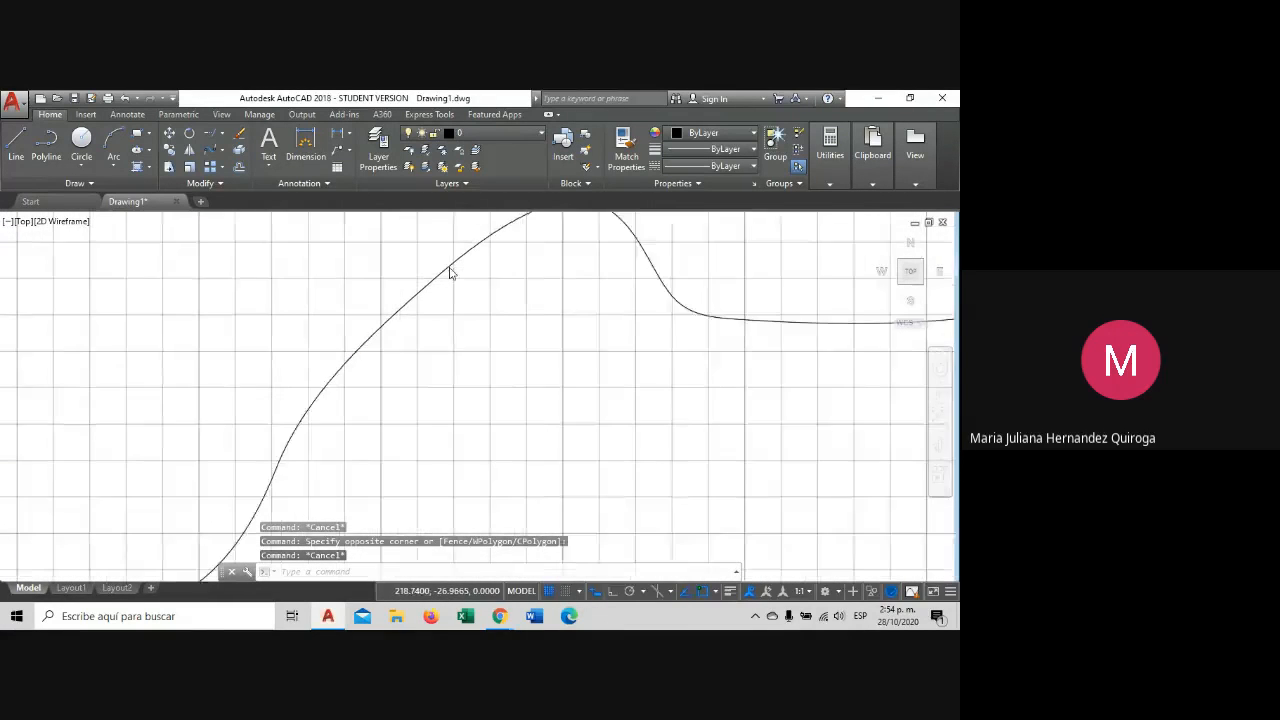
scroll(443, 290, down, 1)
scroll(440, 306, down, 3)
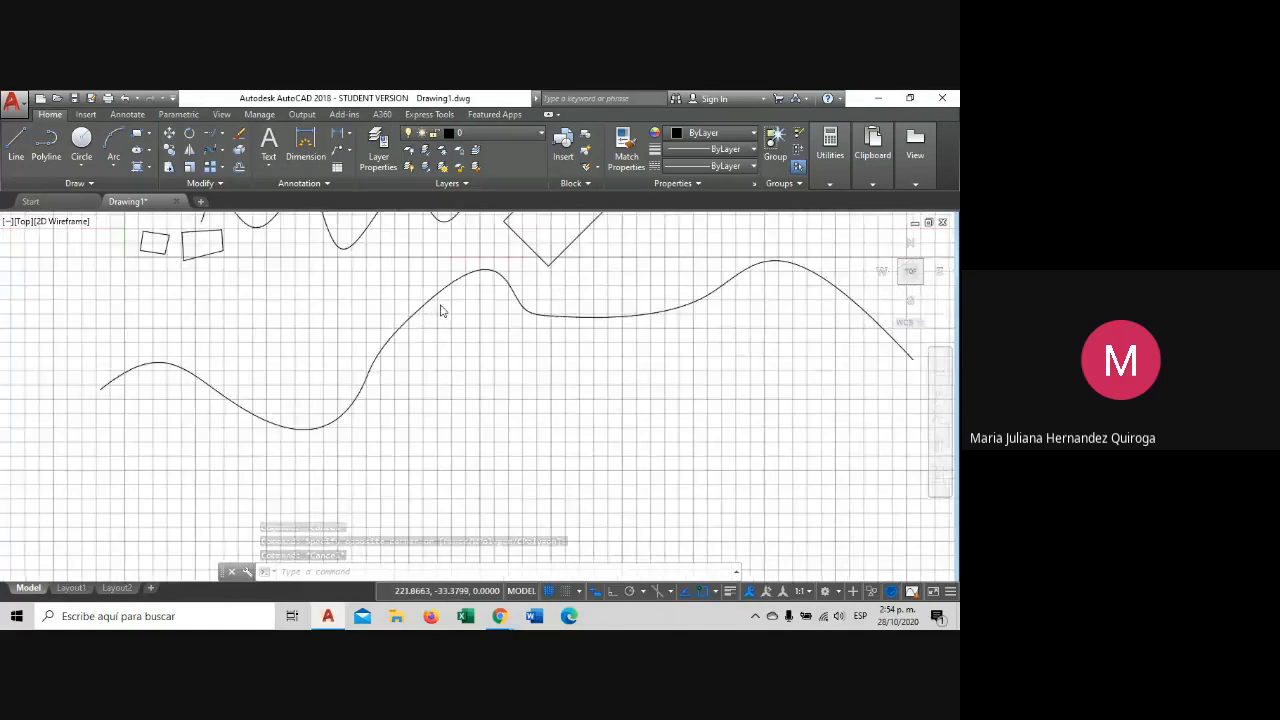
middle_drag(437, 315, 372, 320)
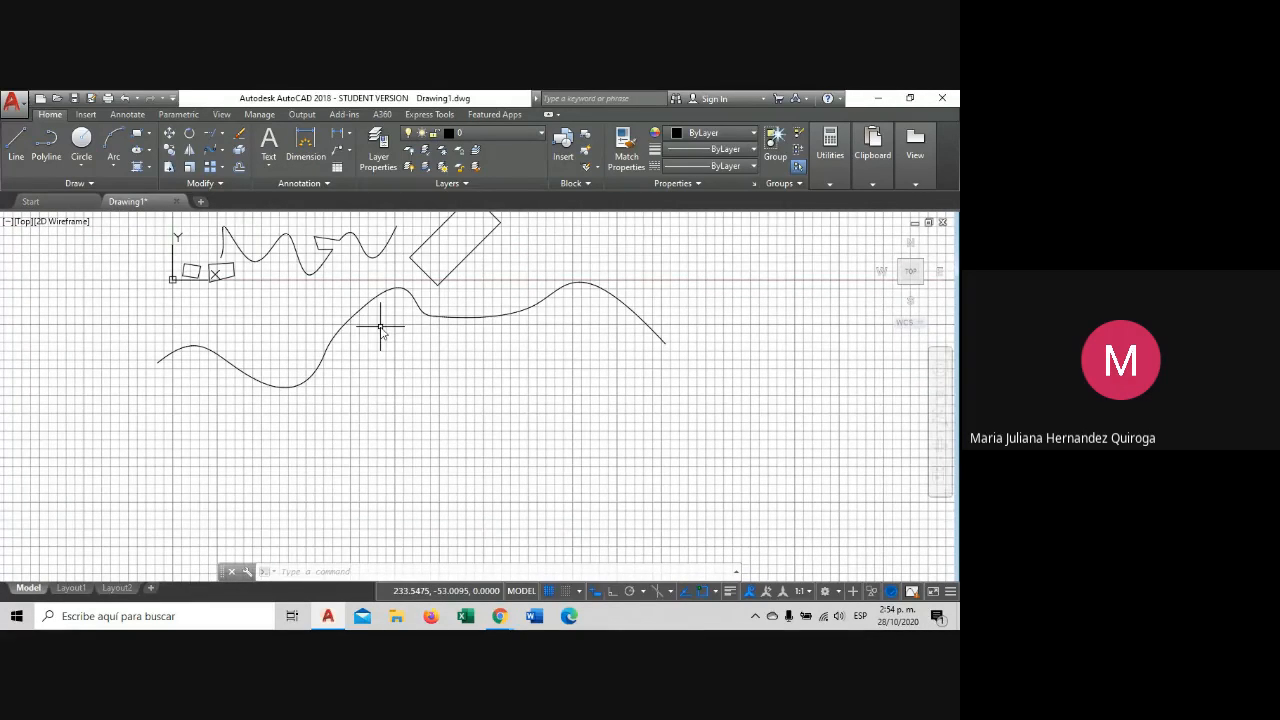
scroll(380, 328, down, 3)
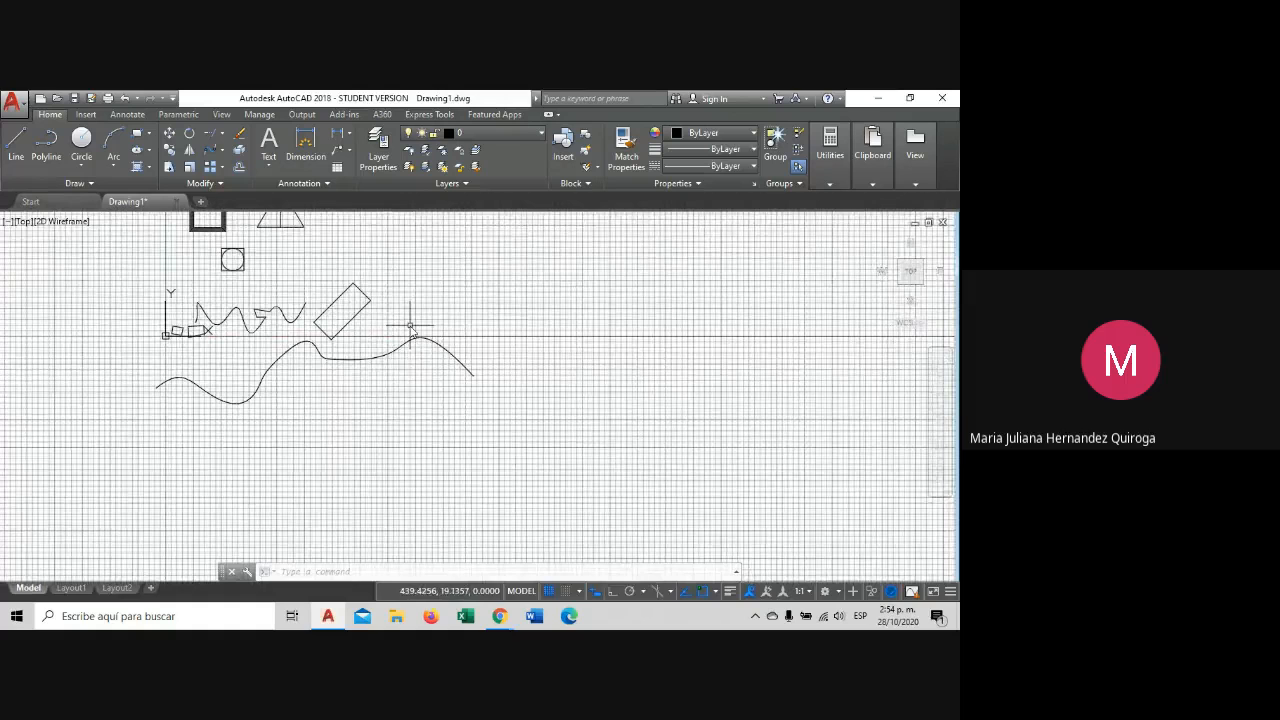
scroll(389, 400, up, 4)
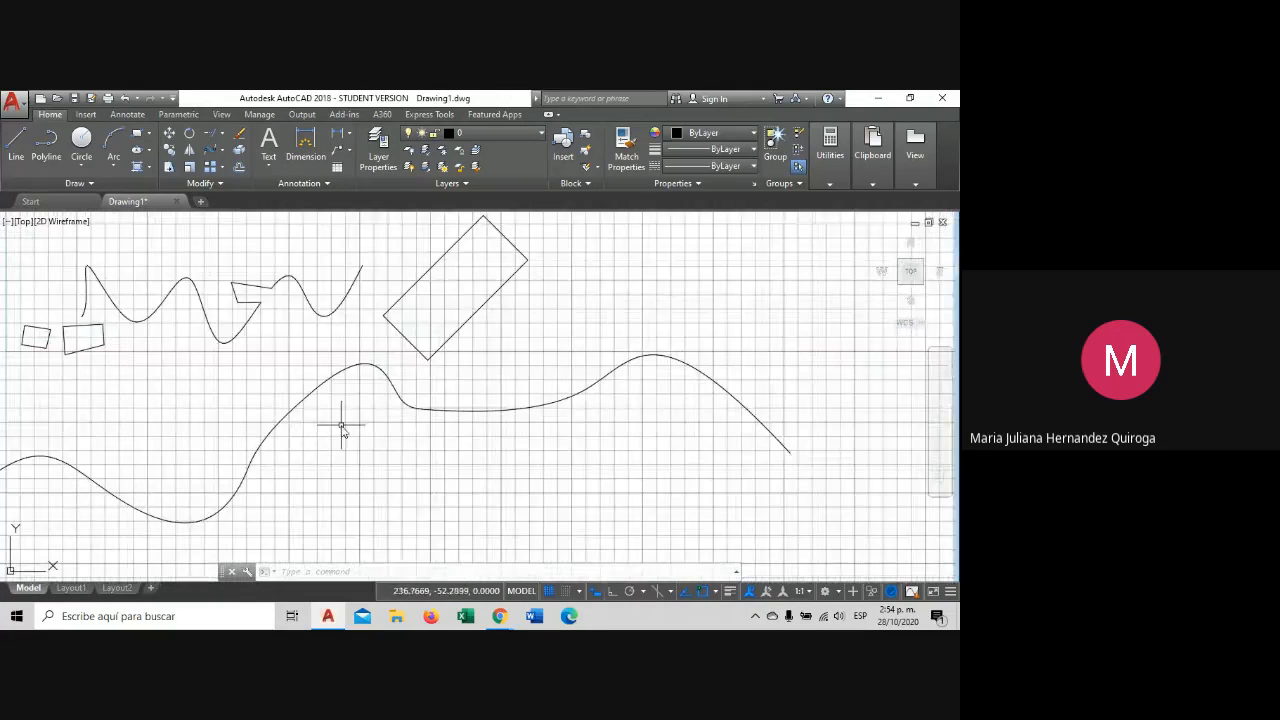
Read the description of the Stretch command among the modify tools.
scroll(423, 340, down, 2)
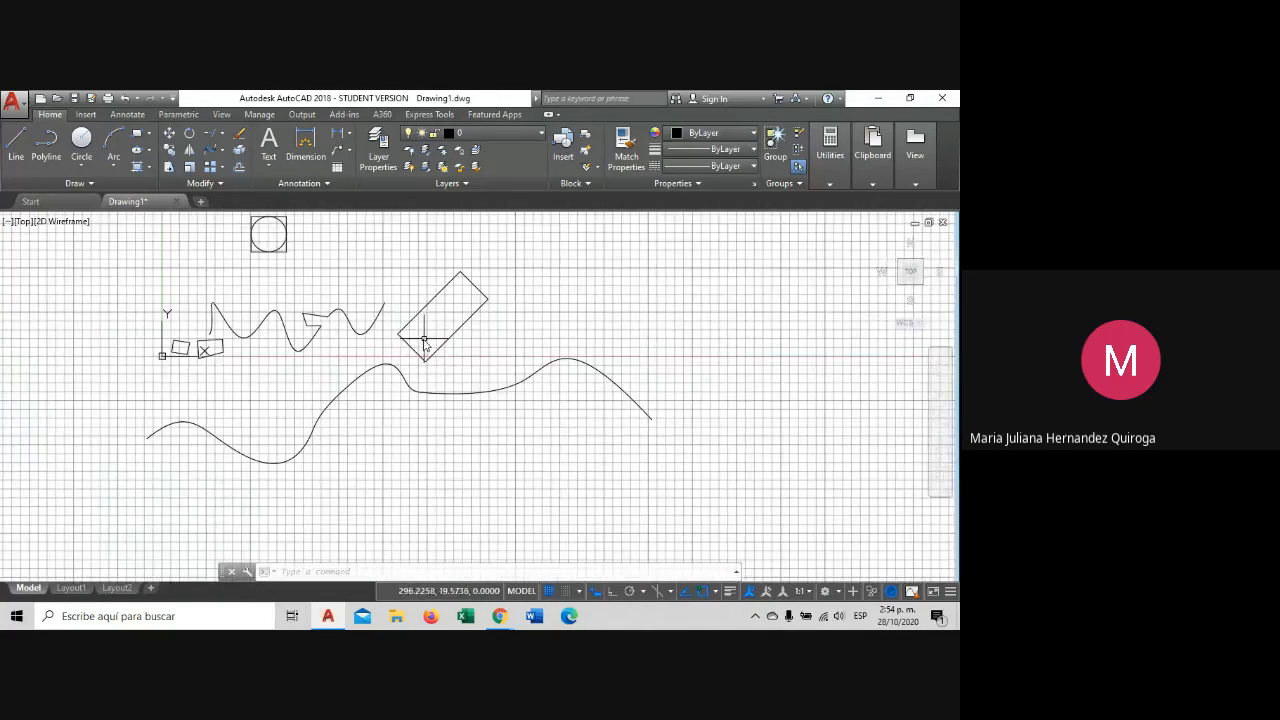
scroll(436, 305, down, 4)
middle_drag(435, 303, 298, 397)
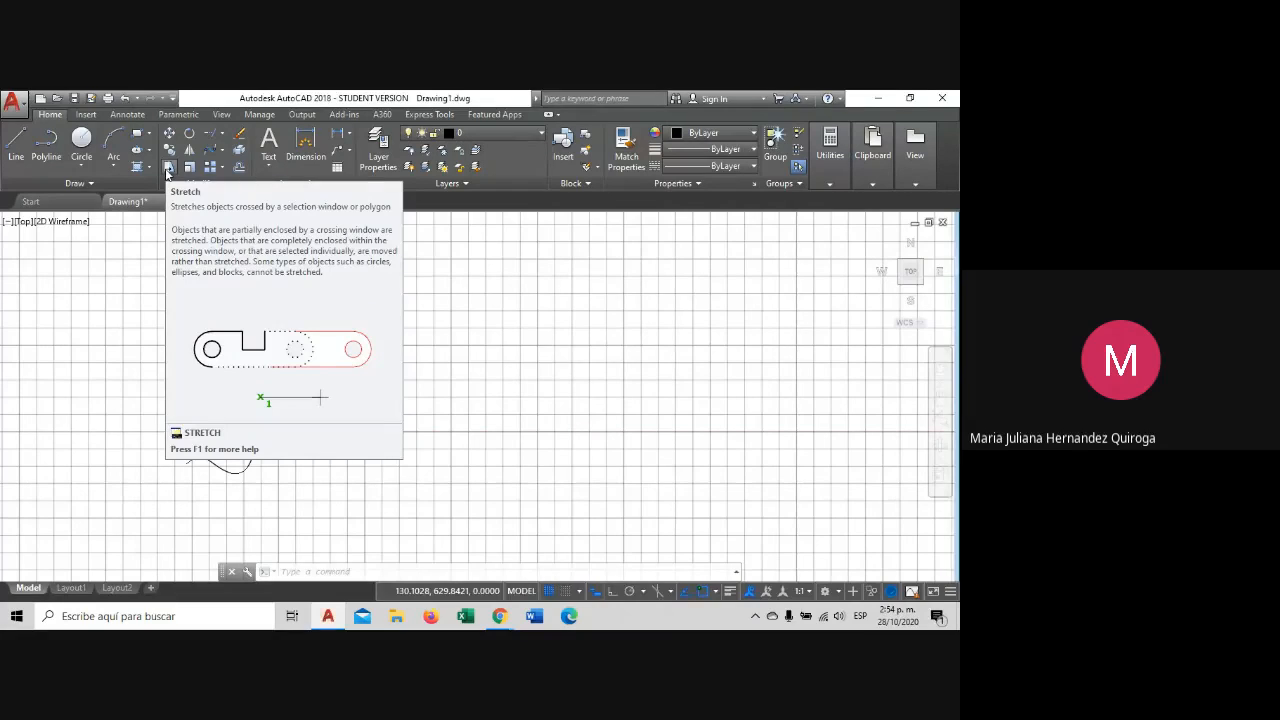
key(Escape)
key(Escape)
Close the open upper-right corner of the plain square by applying Fillet to its right and top edges.
scroll(228, 355, up, 3)
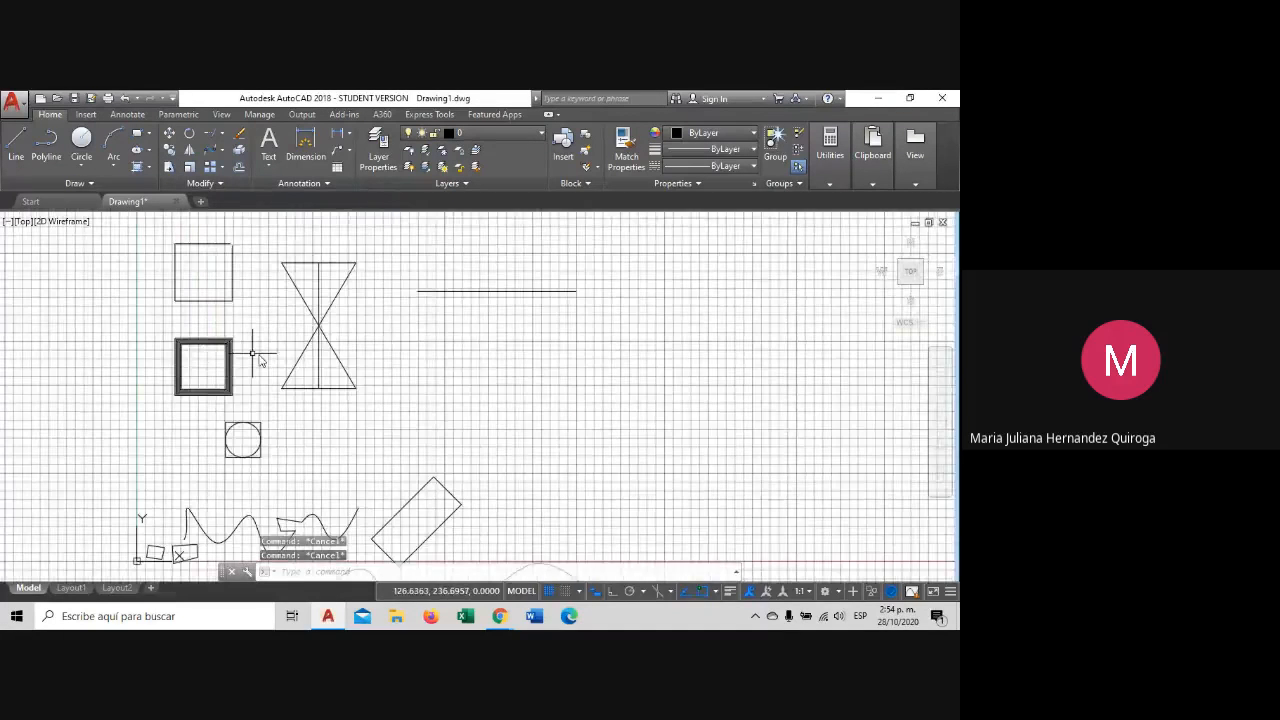
scroll(400, 329, down, 3)
scroll(391, 329, up, 3)
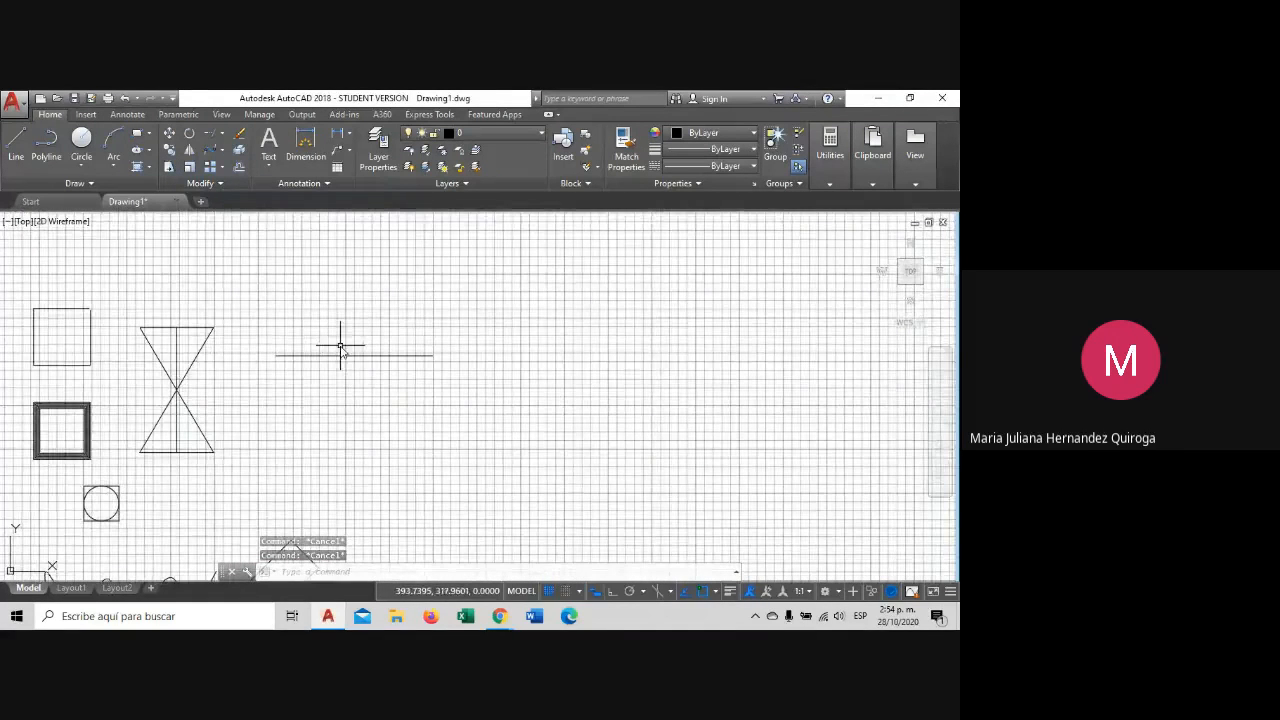
scroll(99, 308, up, 2)
scroll(186, 306, down, 3)
scroll(183, 310, up, 3)
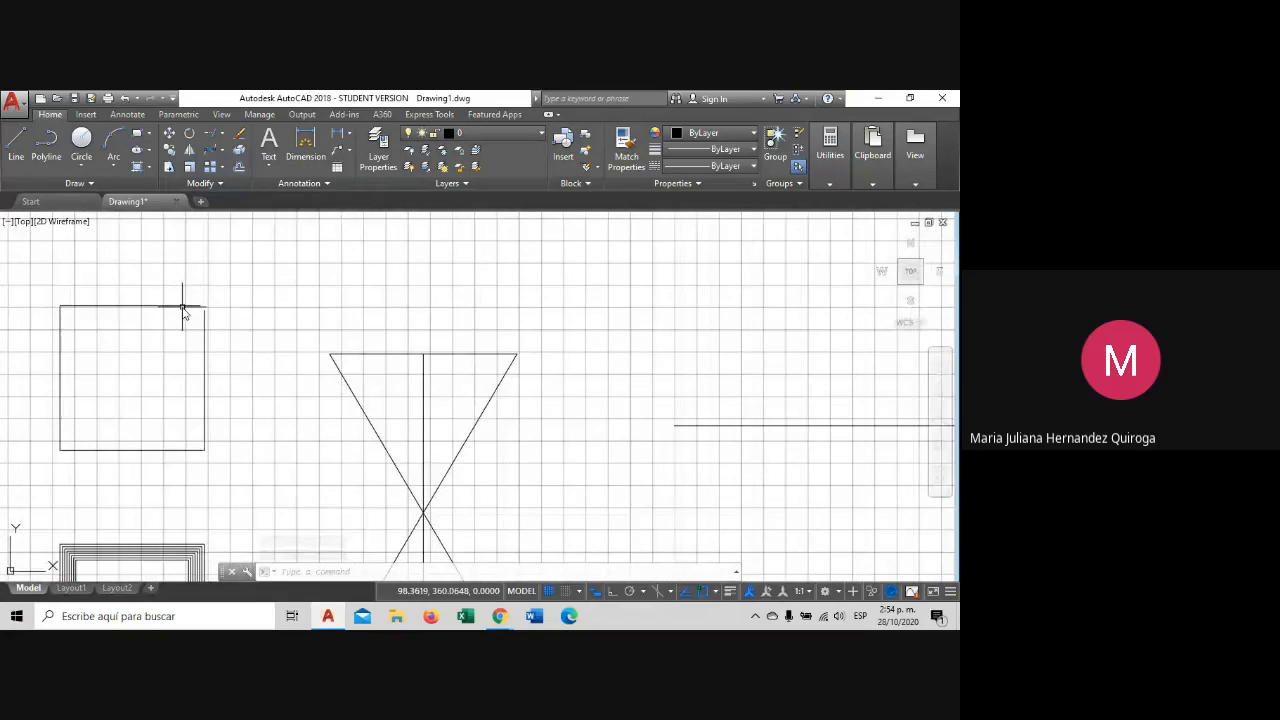
scroll(183, 310, up, 2)
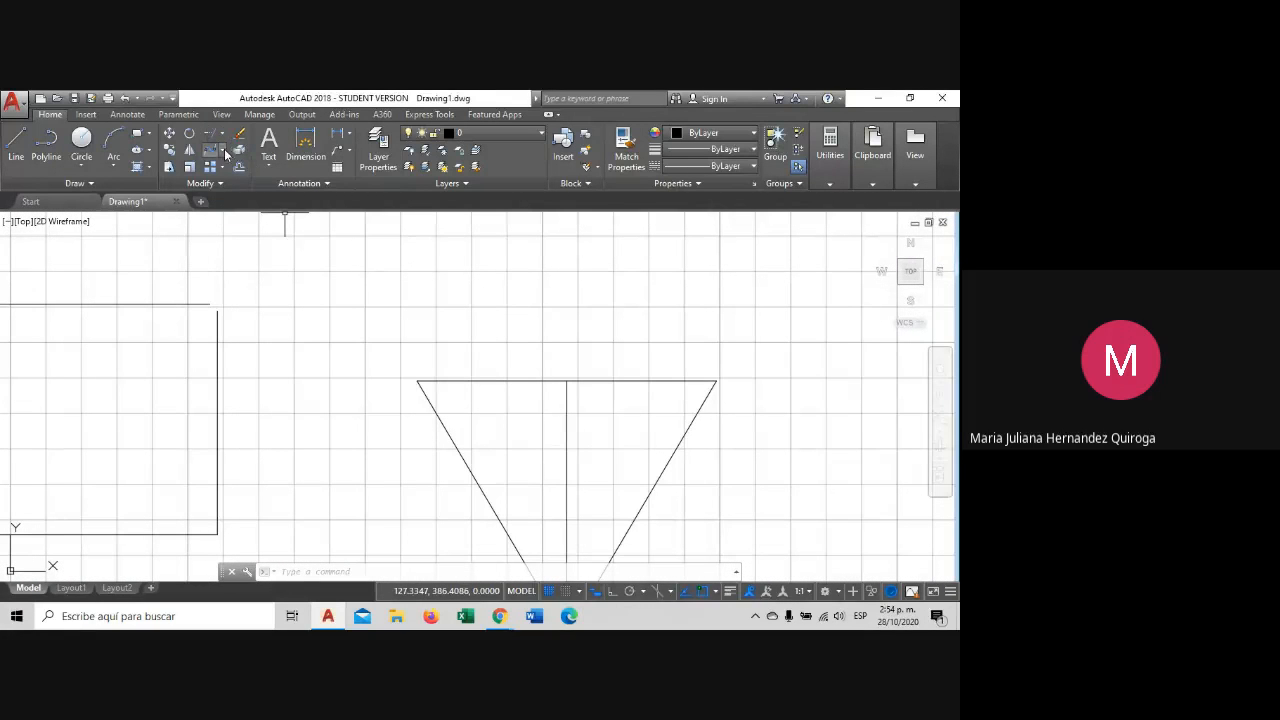
click(226, 153)
click(244, 175)
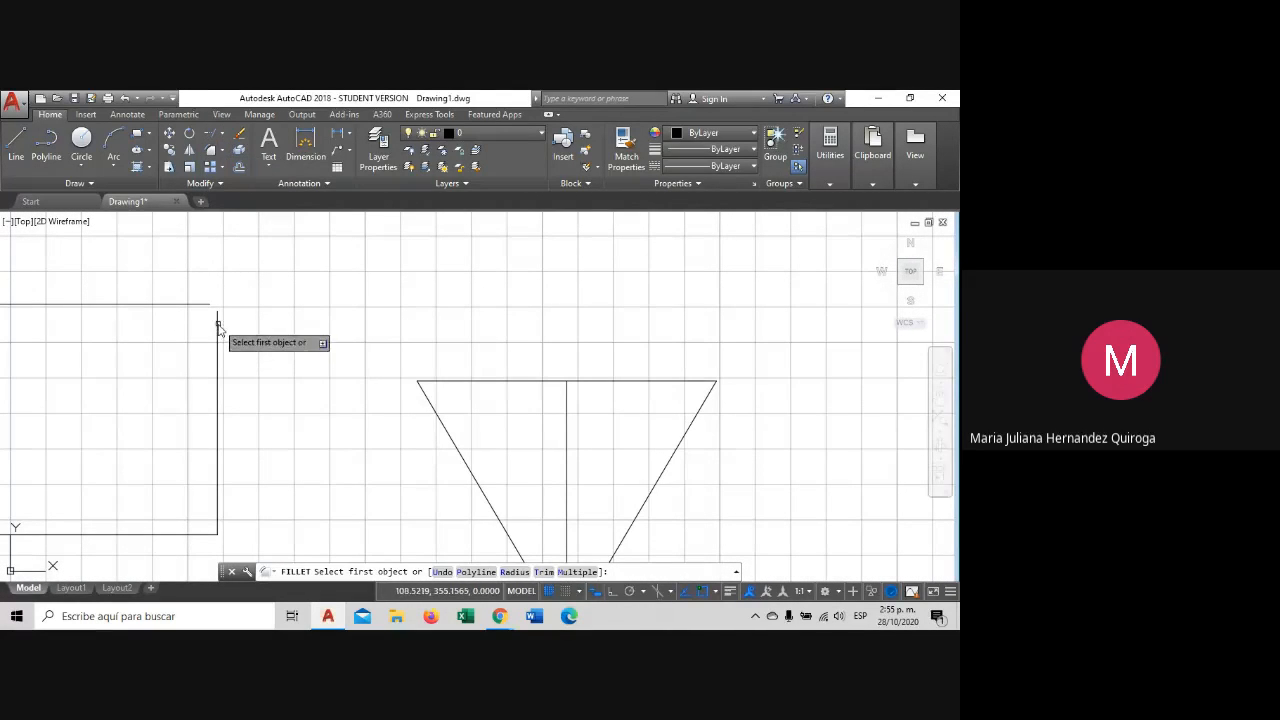
right_click(219, 325)
click(218, 324)
click(217, 323)
click(197, 305)
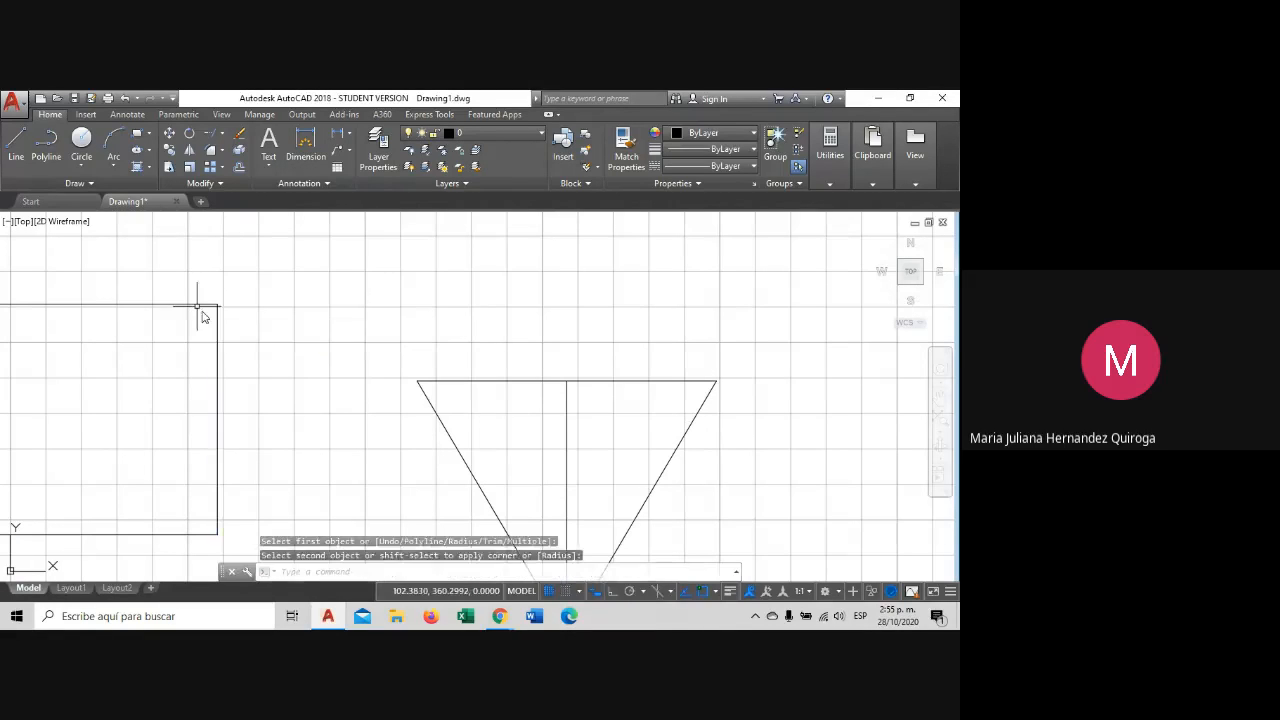
key(Escape)
Draw a three-sided polyline box about 32 wide and 19 high on the square's top edge, starting from its upper-right corner.
middle_drag(229, 329, 451, 370)
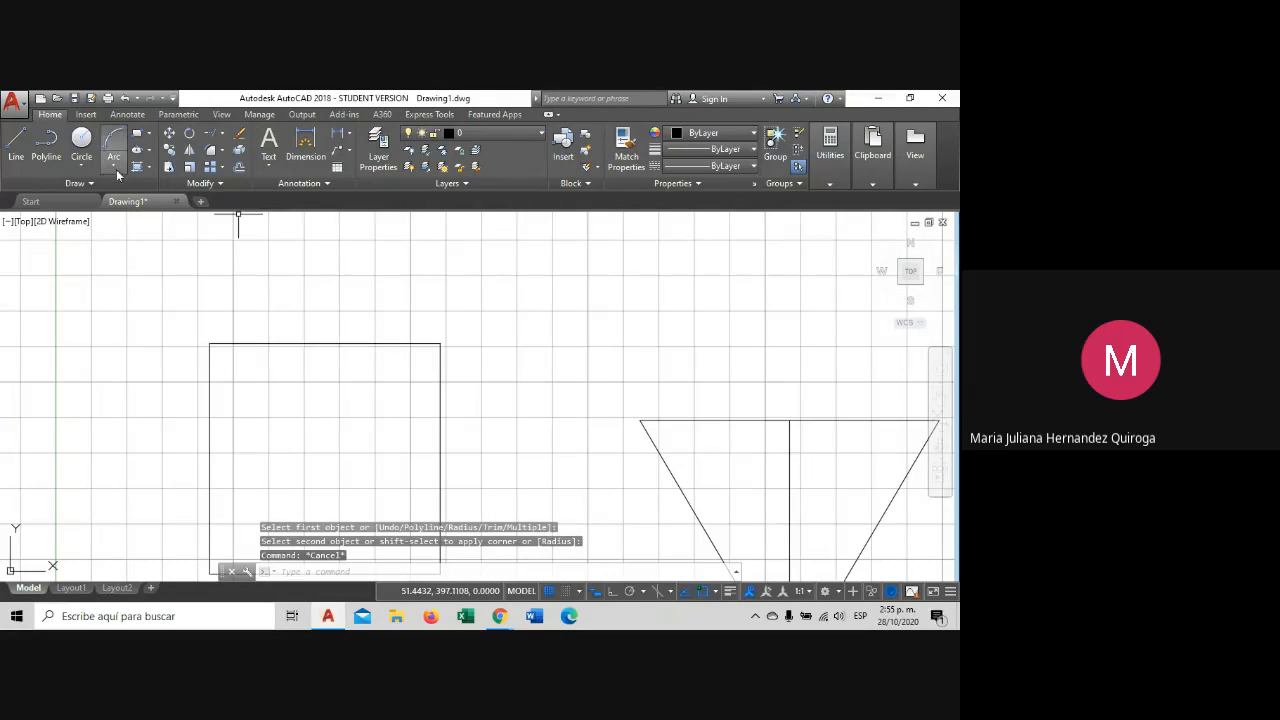
click(46, 145)
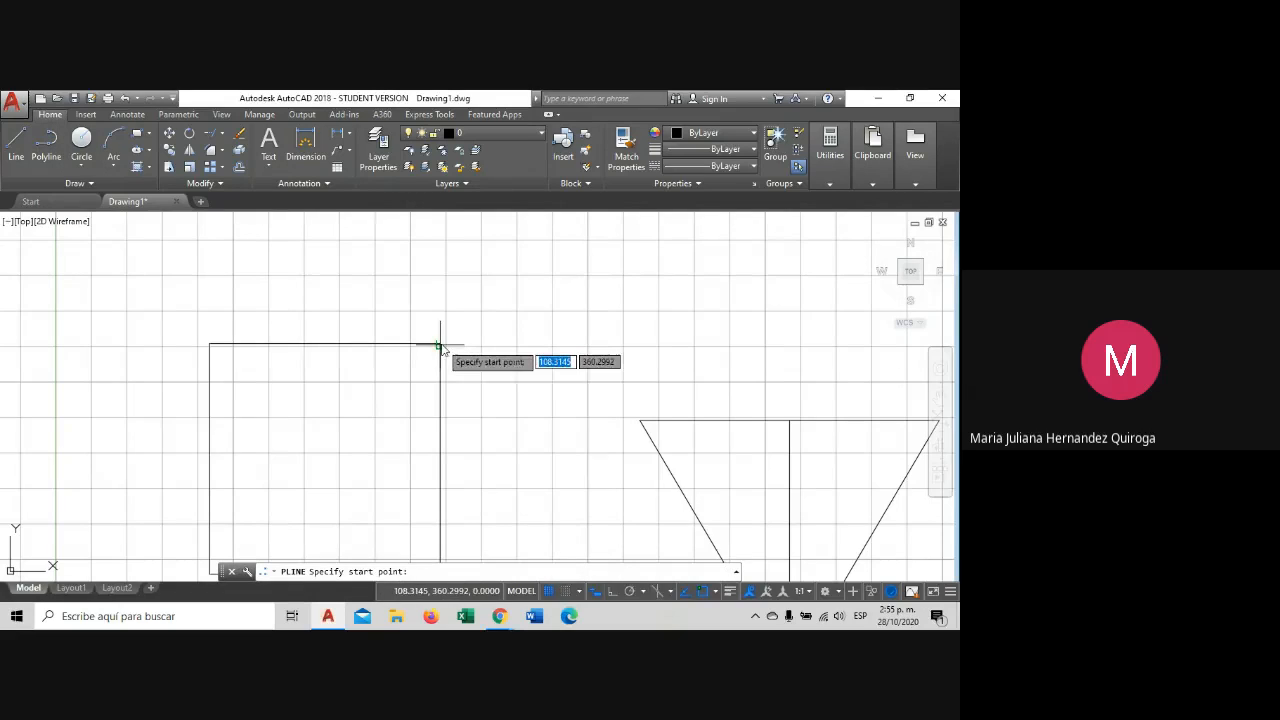
click(440, 276)
click(330, 277)
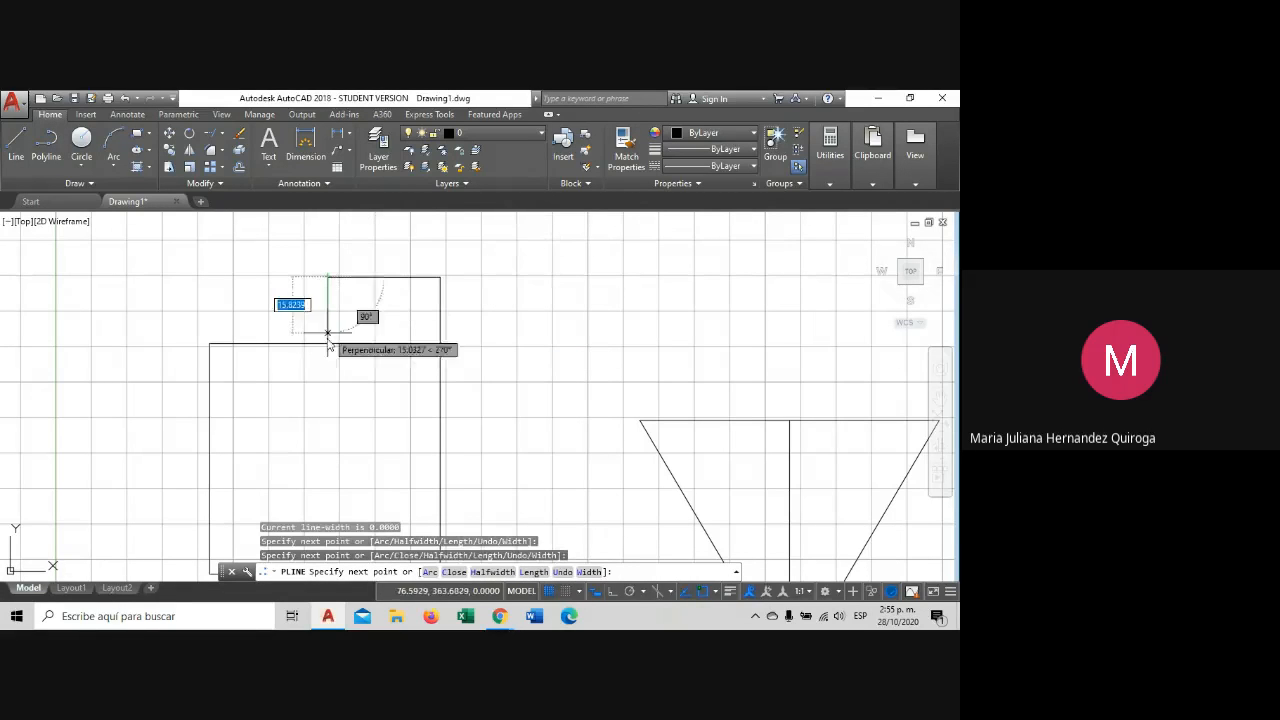
click(330, 343)
key(Escape)
Try to stretch the small box's top edge straight upward by its midpoint grip, and undo the stretch.
middle_drag(370, 317, 317, 366)
scroll(318, 368, down, 2)
scroll(318, 370, up, 2)
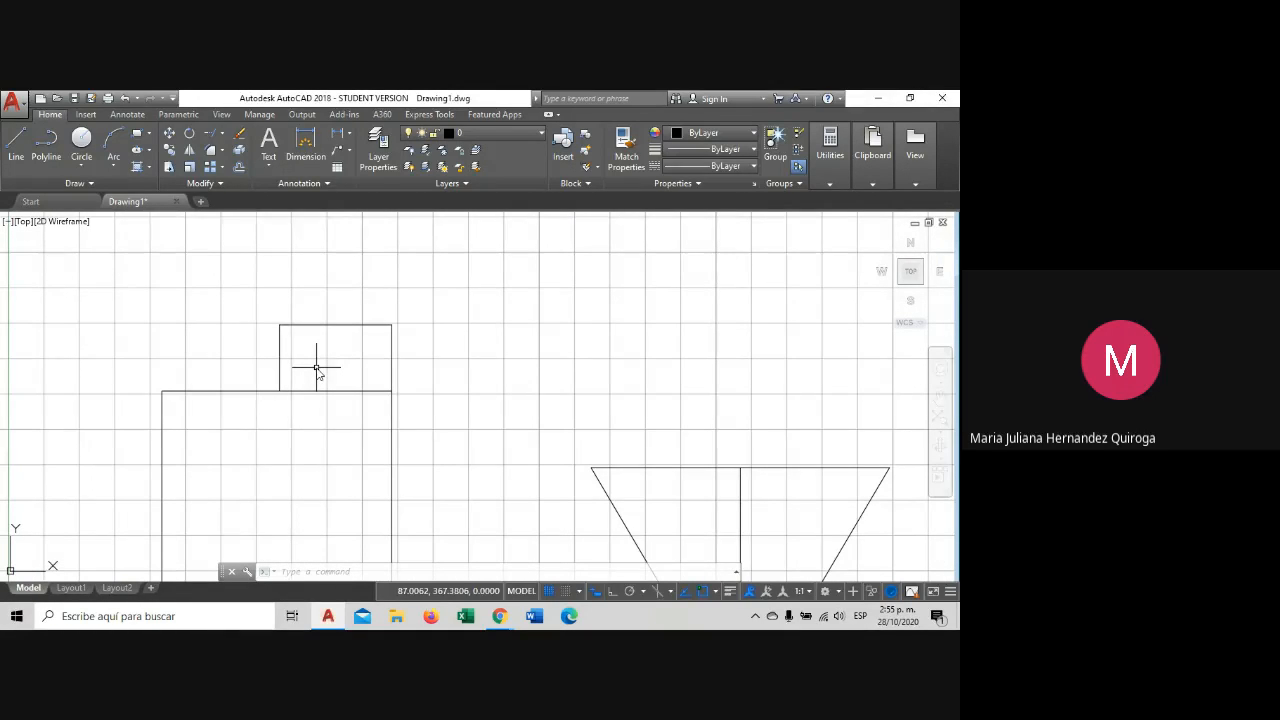
click(359, 336)
click(342, 324)
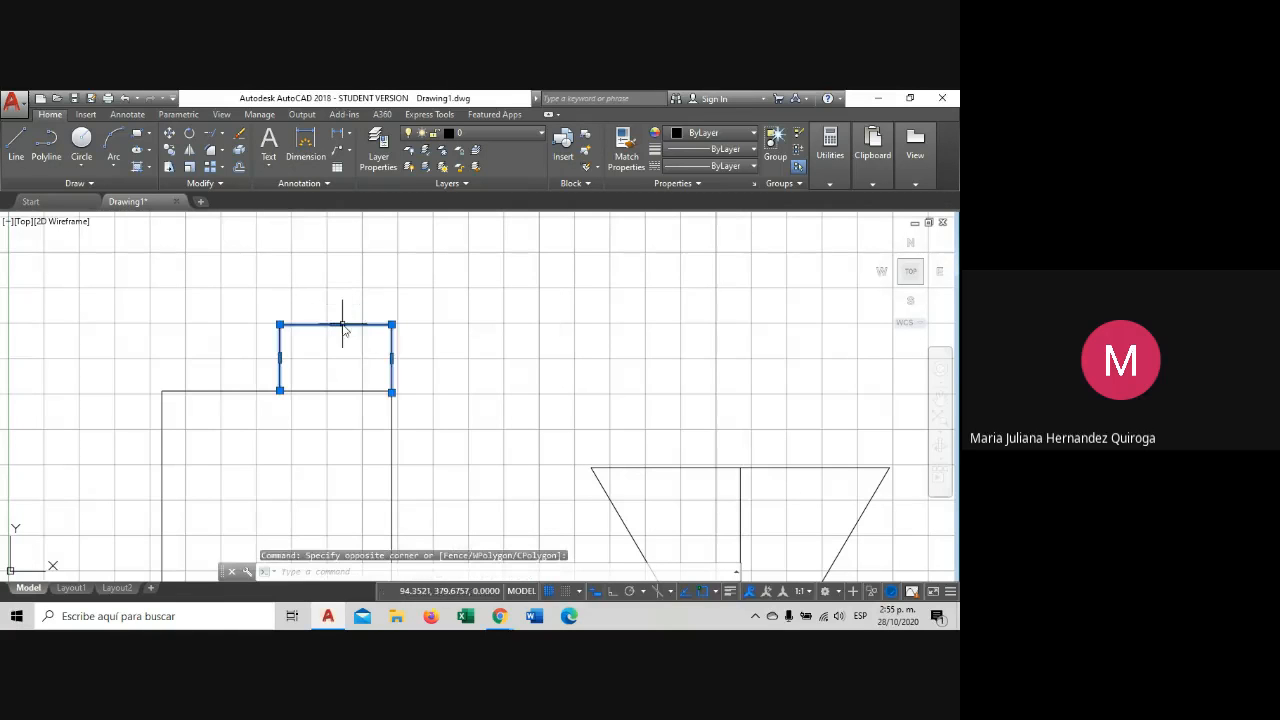
click(336, 324)
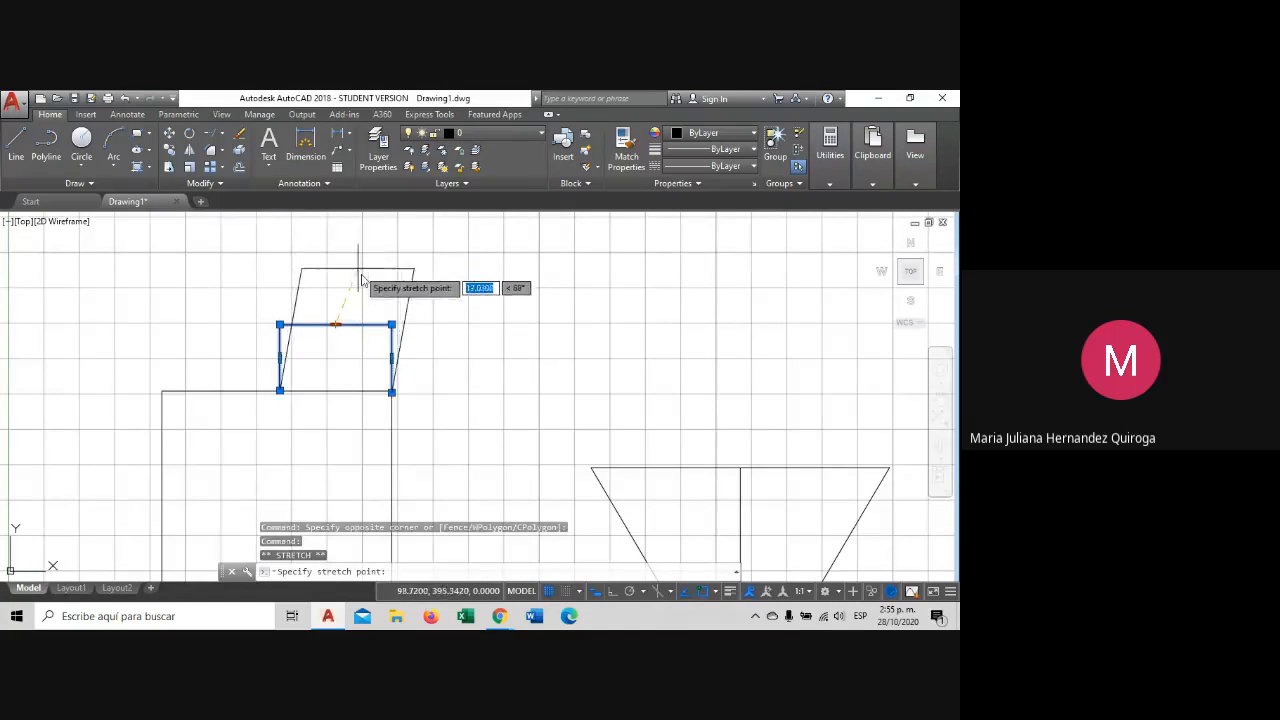
middle_drag(342, 331, 358, 380)
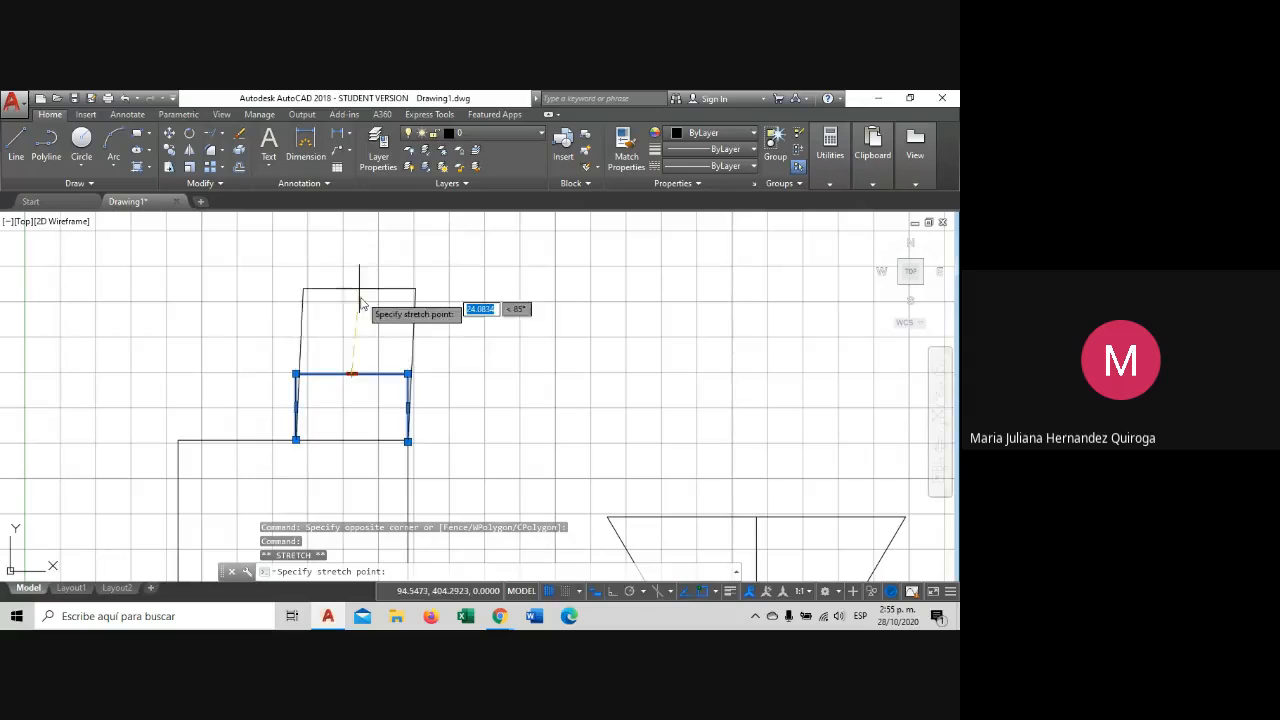
click(352, 247)
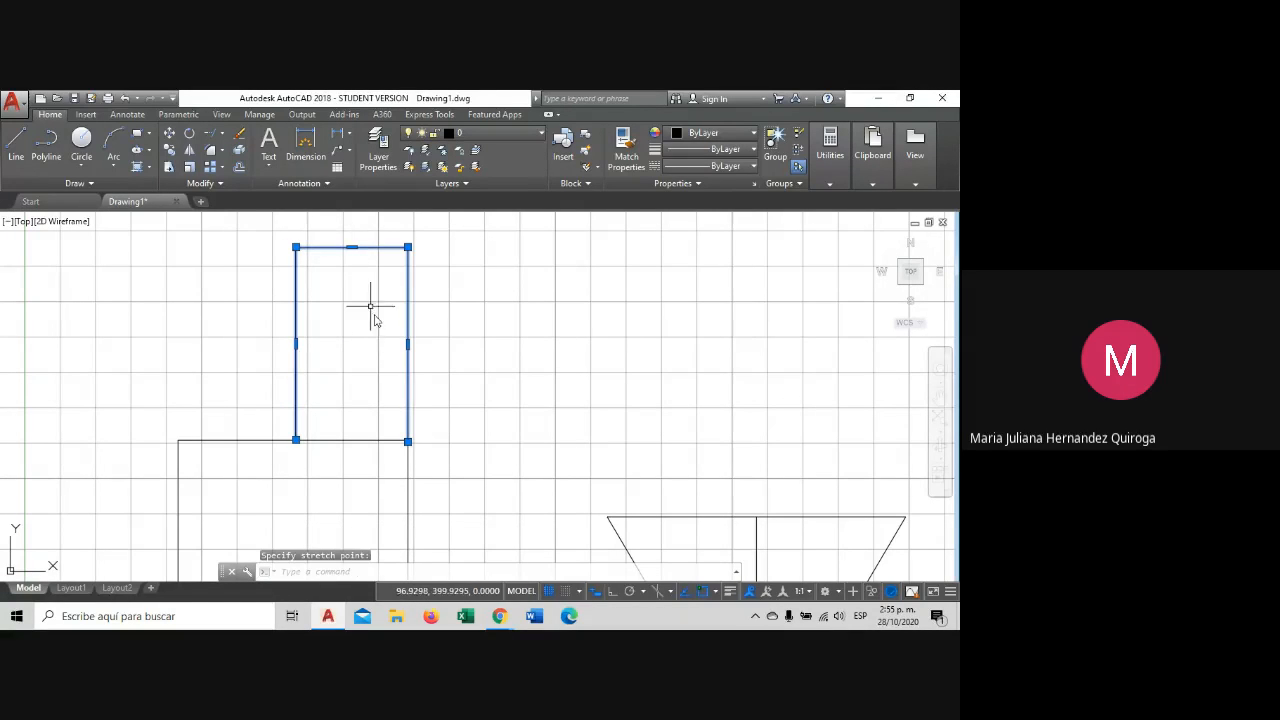
key(ctrl+z)
Copy the small box from its lower-right corner to its upper-right corner, stacking the copy directly on top.
click(343, 330)
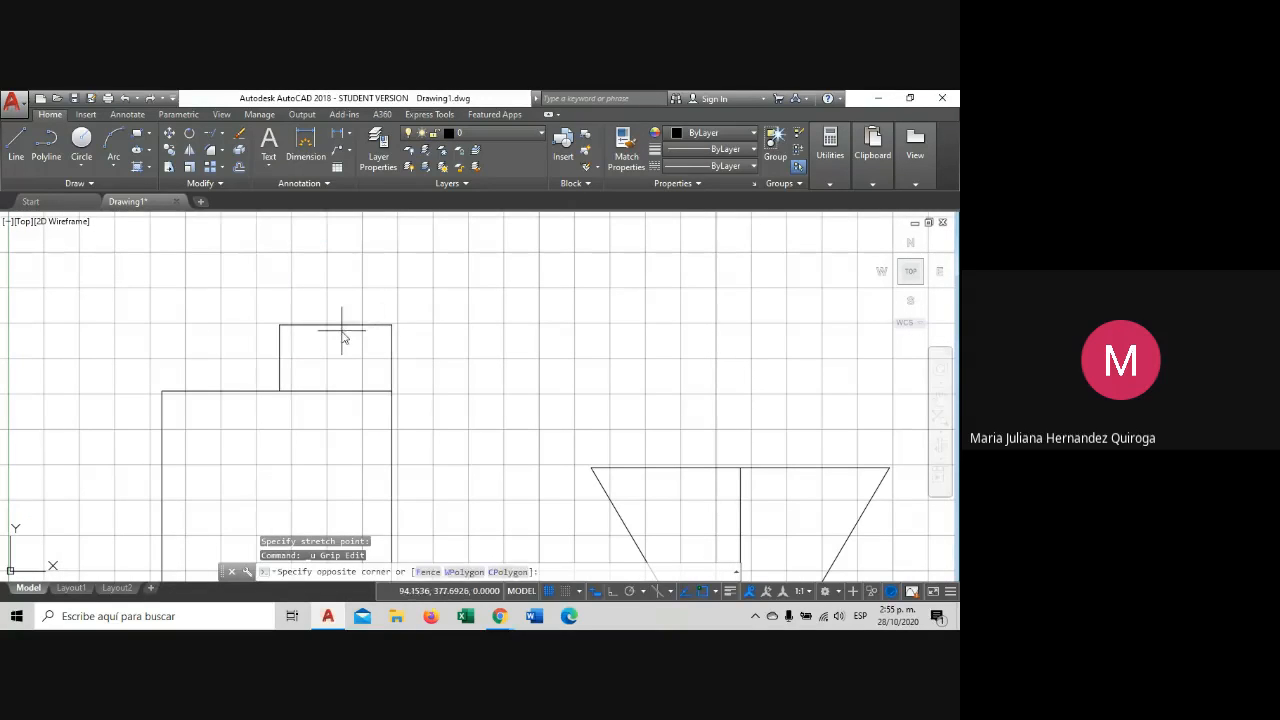
key(Escape)
click(357, 329)
click(309, 286)
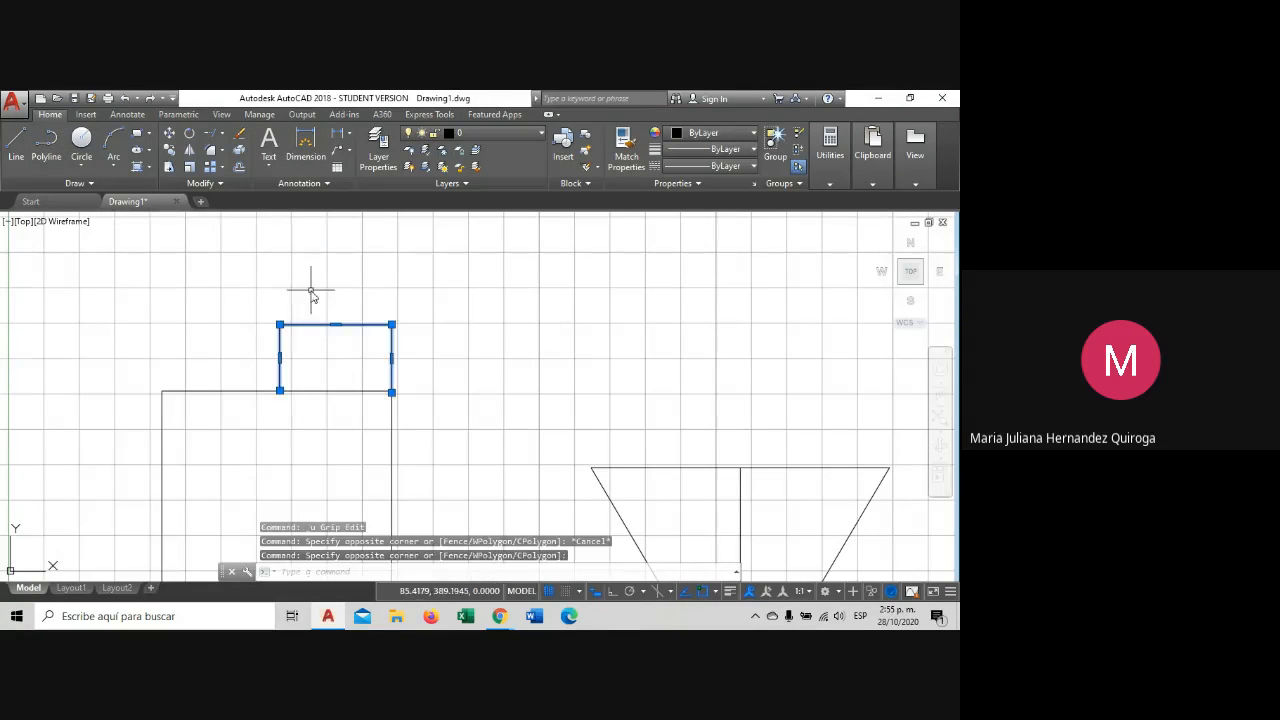
click(174, 152)
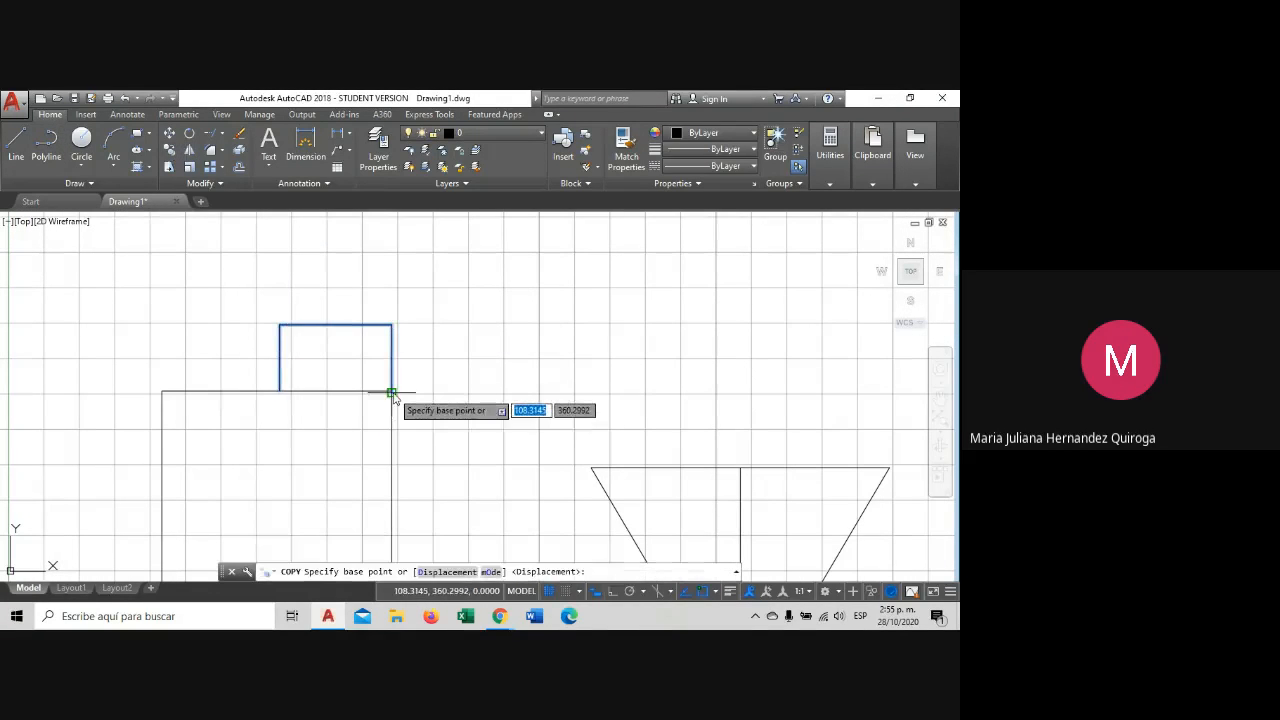
click(391, 390)
click(391, 324)
key(Escape)
Stretch the lower box's lower-right endpoint onto the large square's upper-right corner.
click(407, 300)
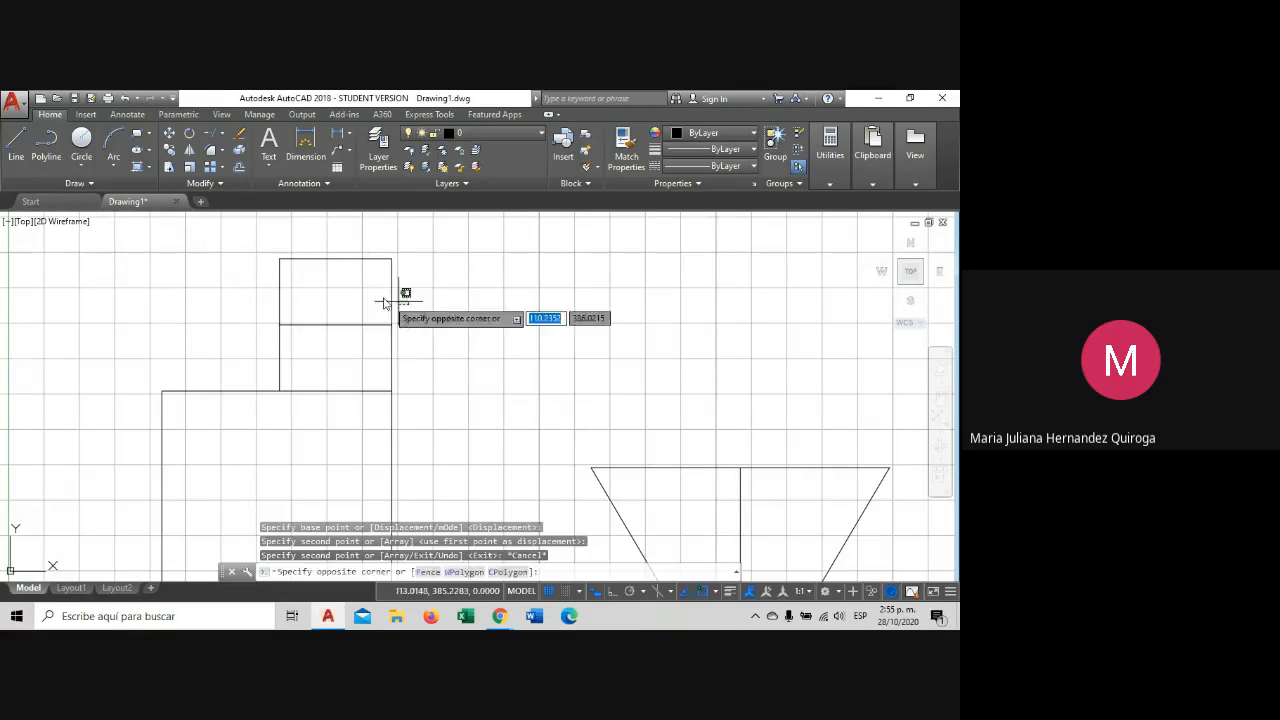
key(Escape)
scroll(408, 370, up, 1)
click(408, 370)
click(376, 370)
scroll(380, 404, up, 2)
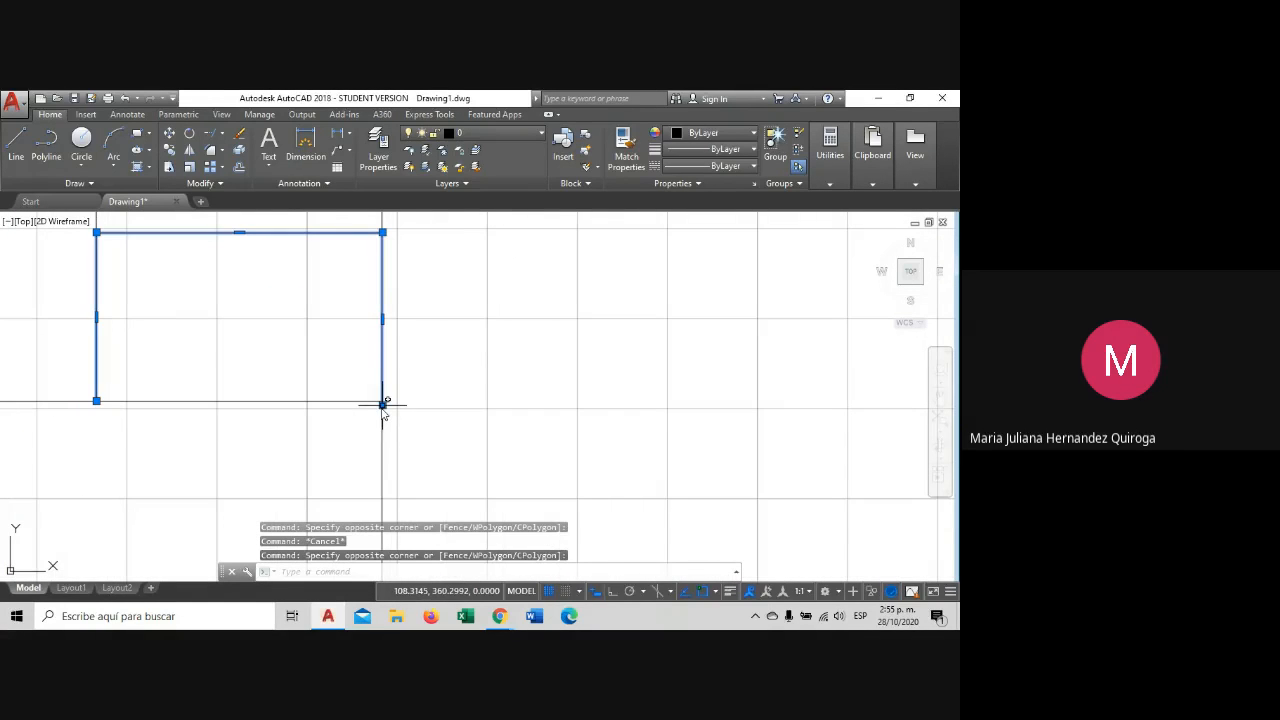
click(381, 403)
click(382, 402)
key(Escape)
scroll(396, 381, down, 2)
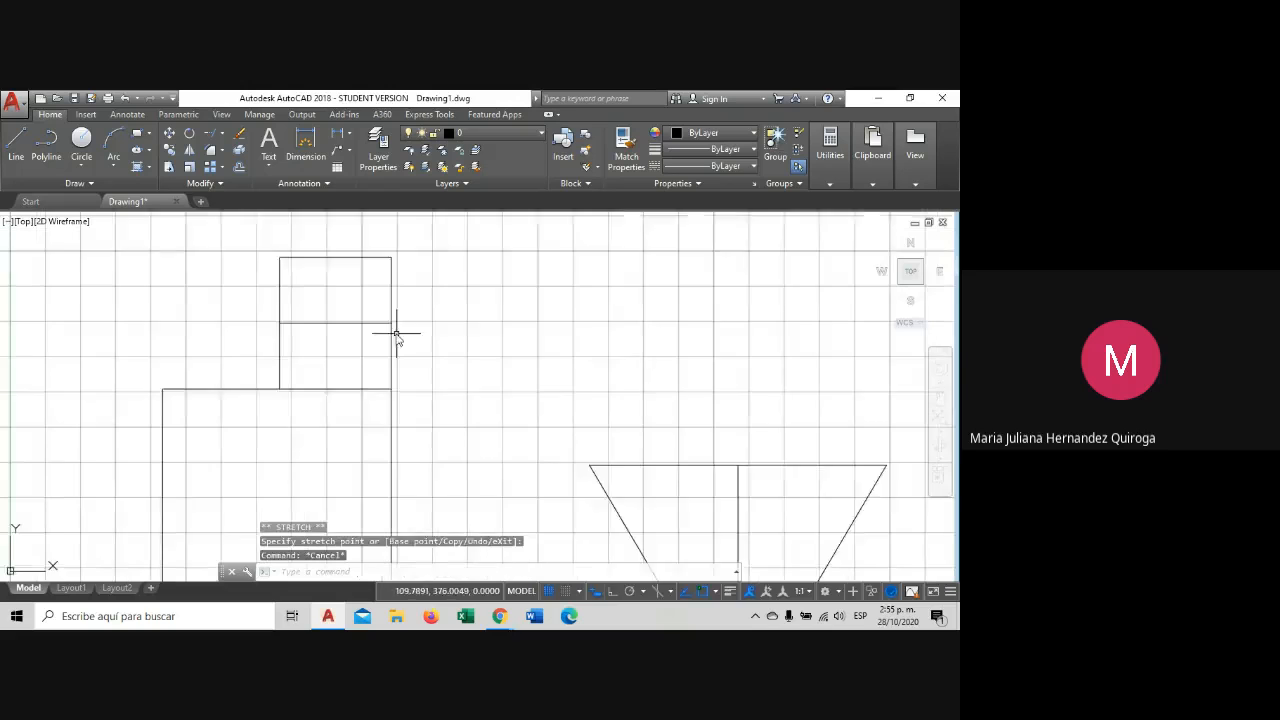
With Ortho on, stretch the upper box's left edge to the middle of the box below and lower its top edge.
middle_drag(397, 334, 399, 367)
click(366, 326)
click(308, 282)
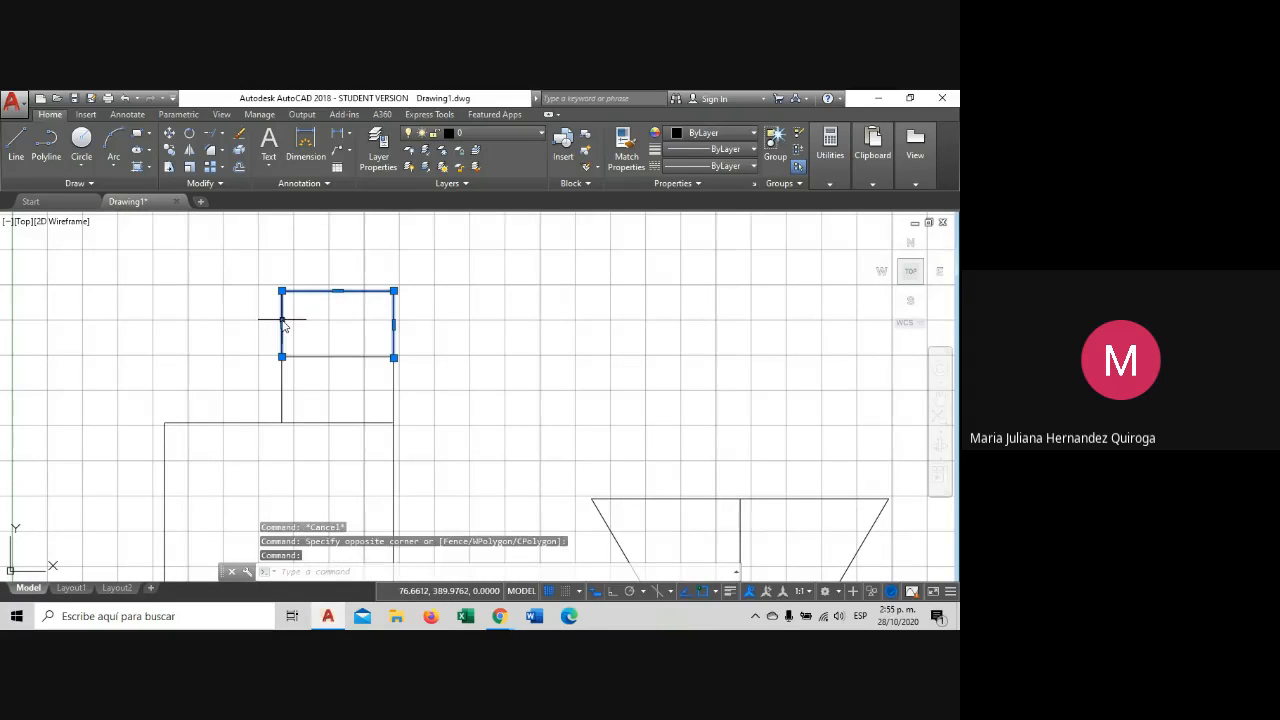
click(281, 323)
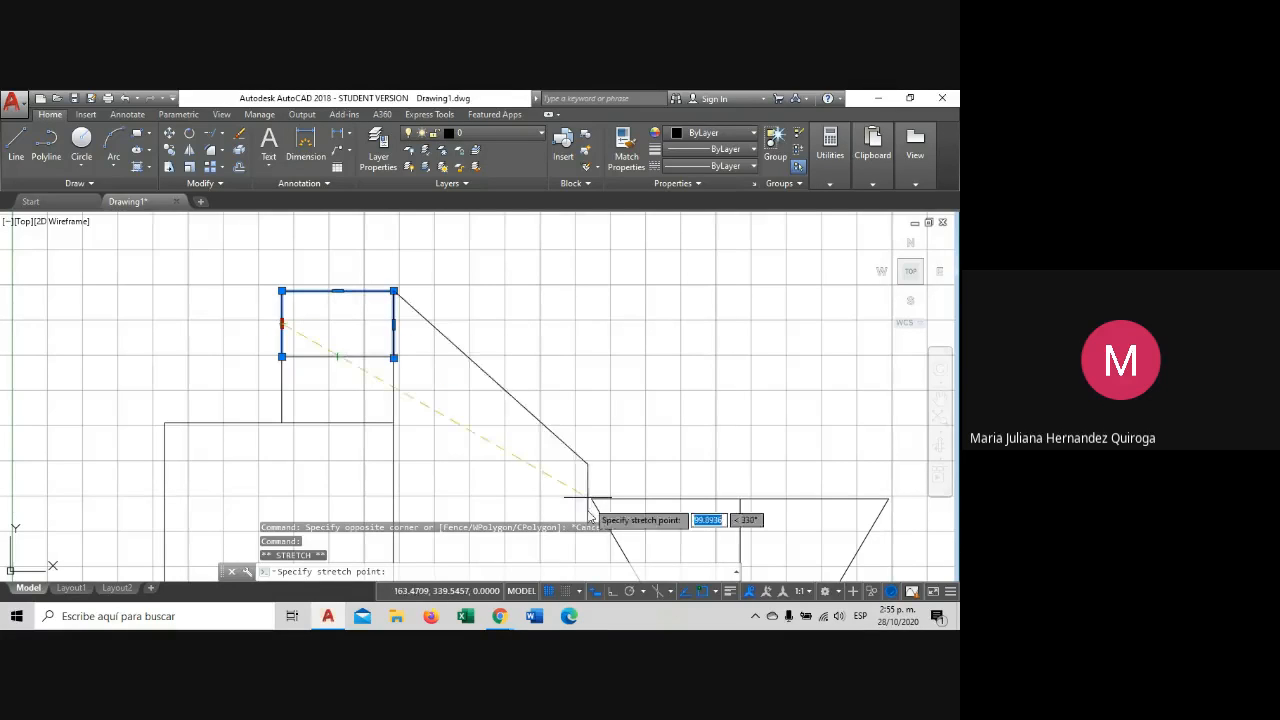
click(600, 592)
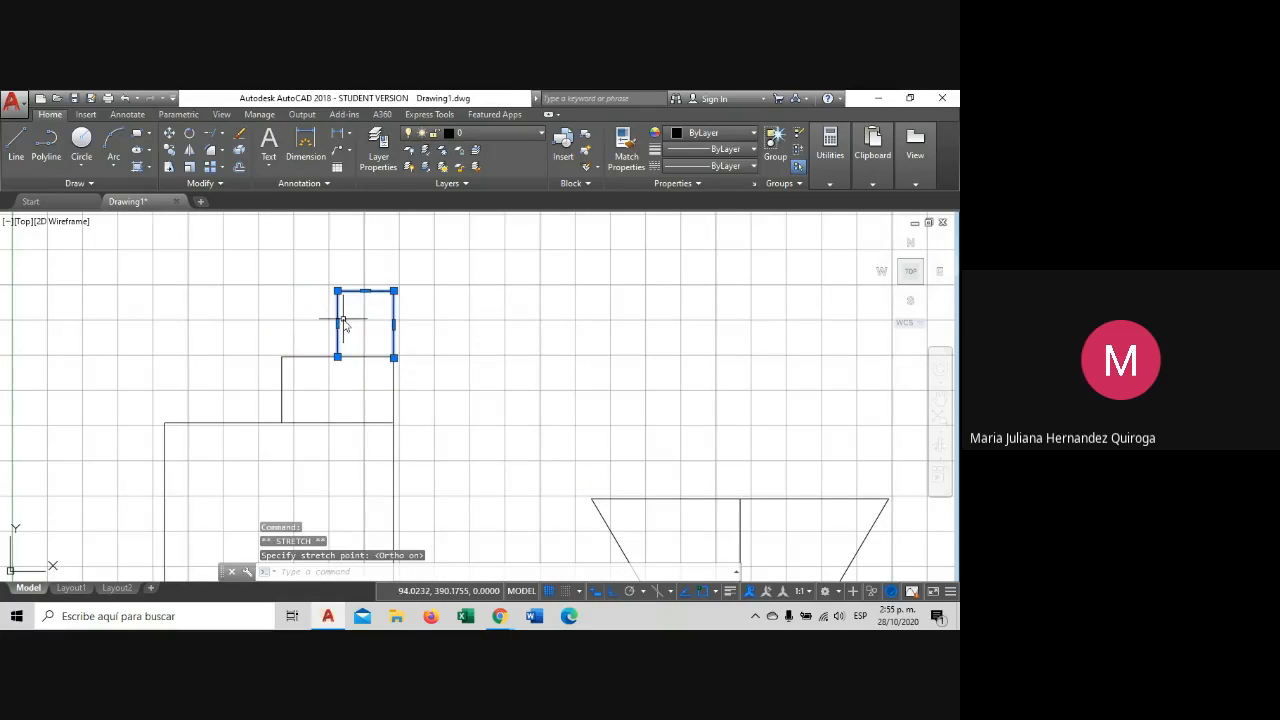
key(Escape)
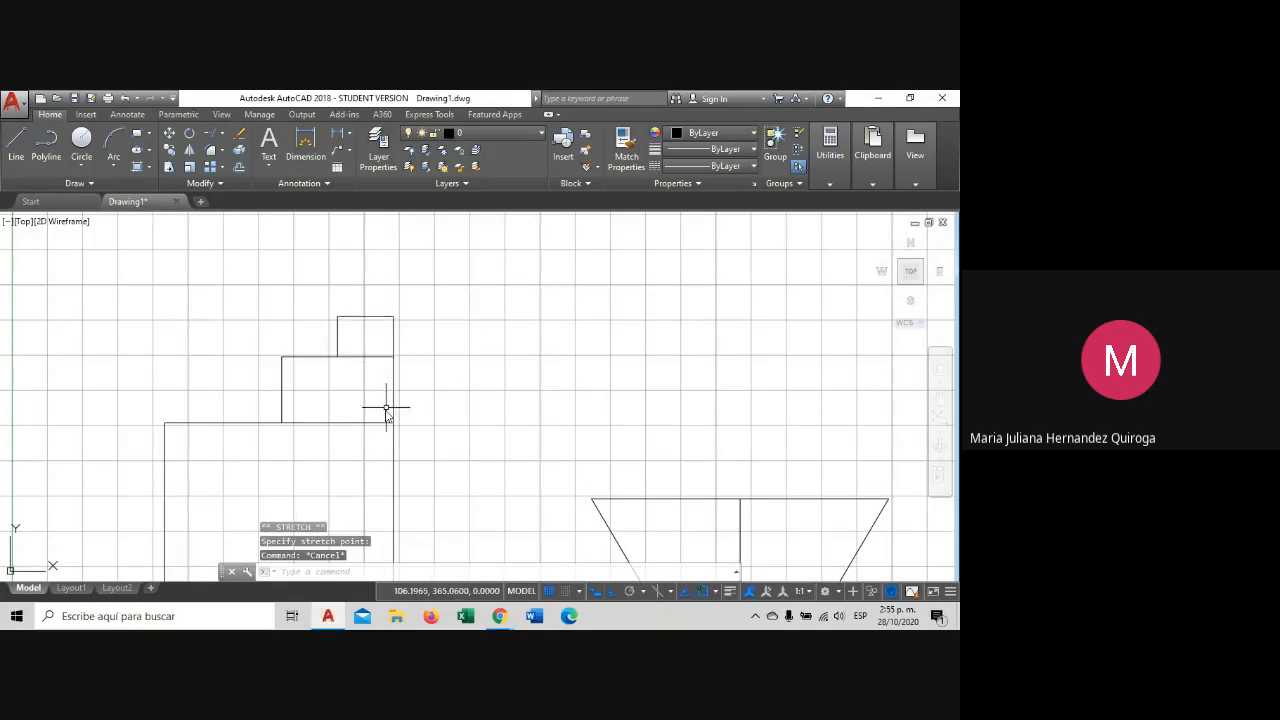
Select the stacked boxes one at a time and try to stretch the middle box's top edge upward.
scroll(385, 413, down, 2)
scroll(375, 413, up, 2)
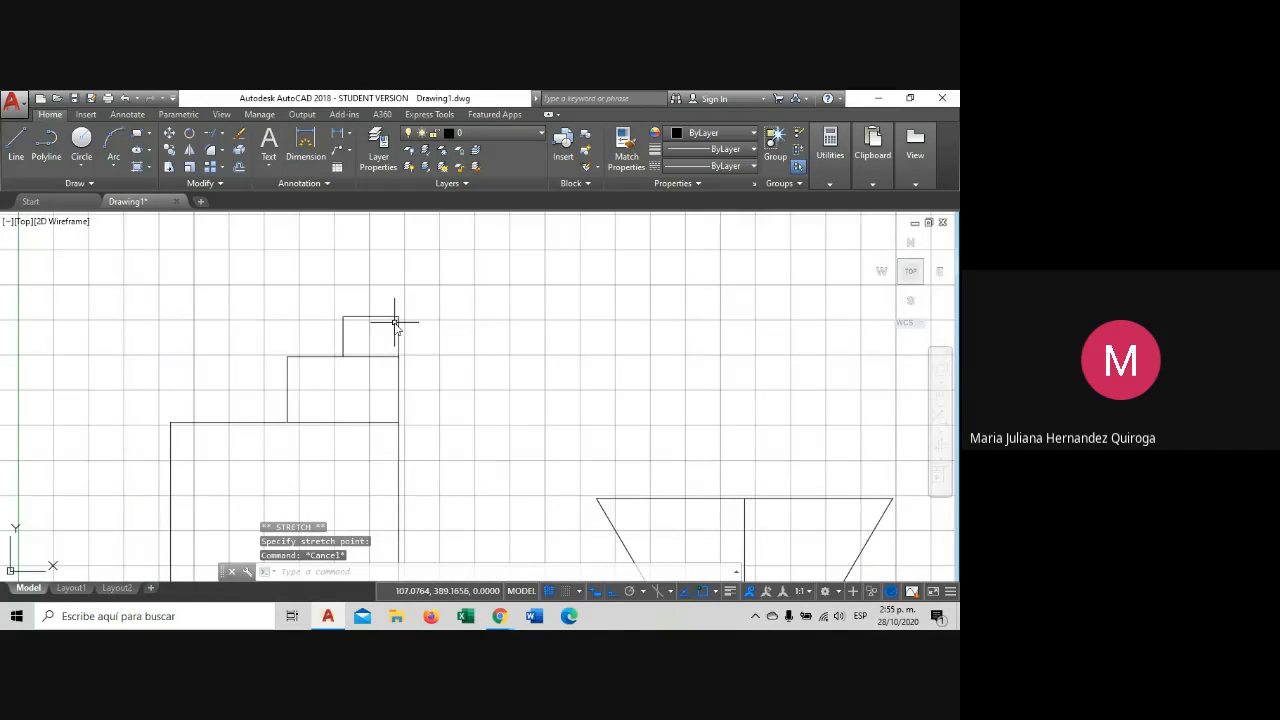
scroll(398, 324, down, 2)
scroll(363, 357, up, 4)
scroll(360, 354, down, 2)
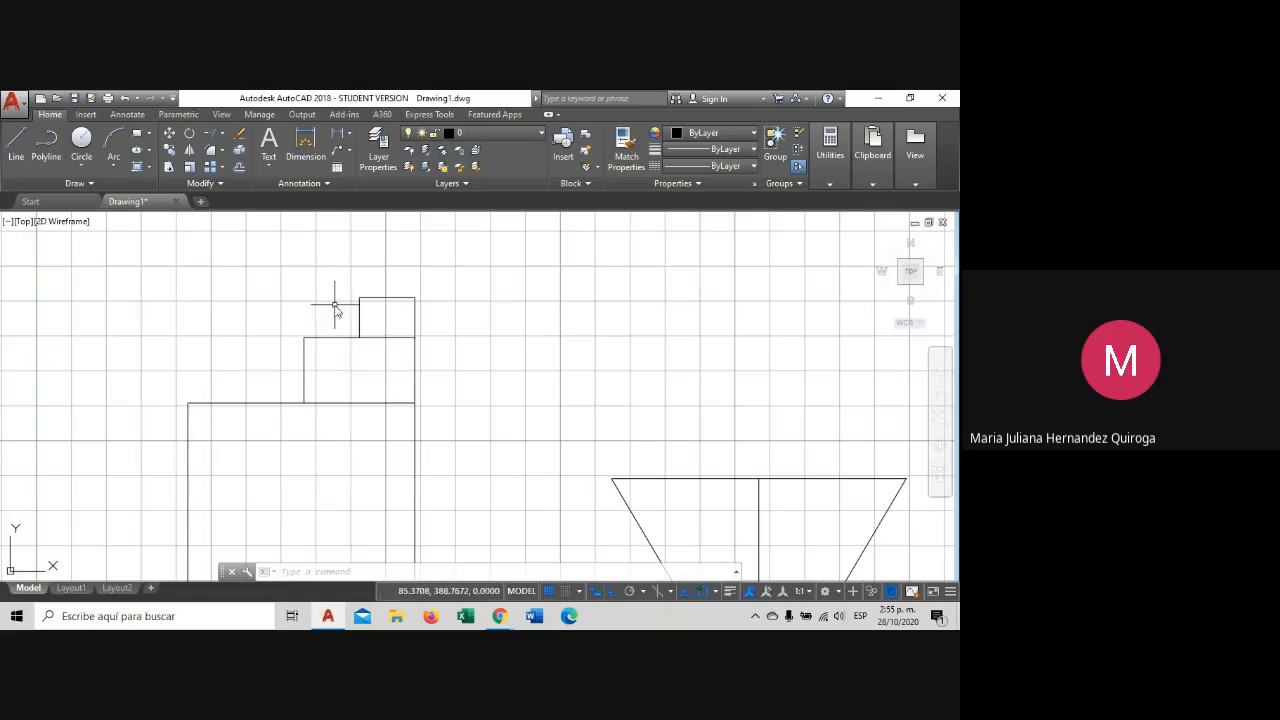
click(396, 314)
click(338, 302)
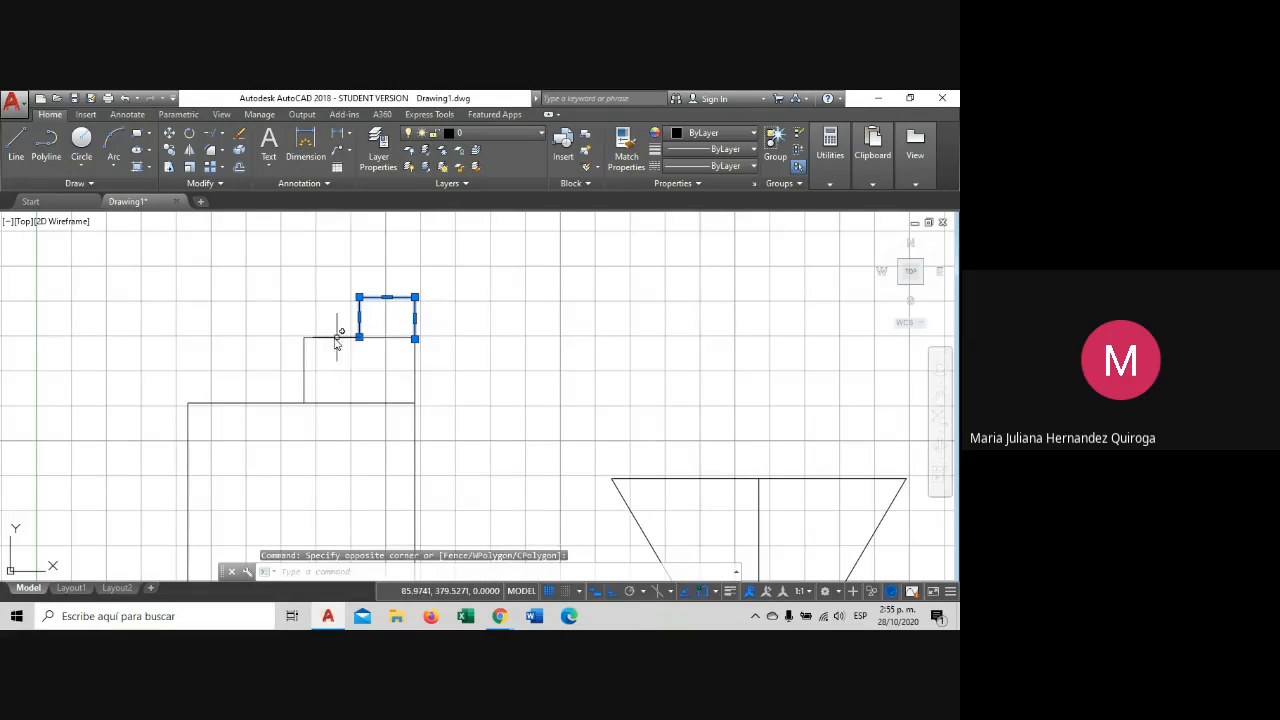
key(Escape)
click(345, 338)
click(358, 336)
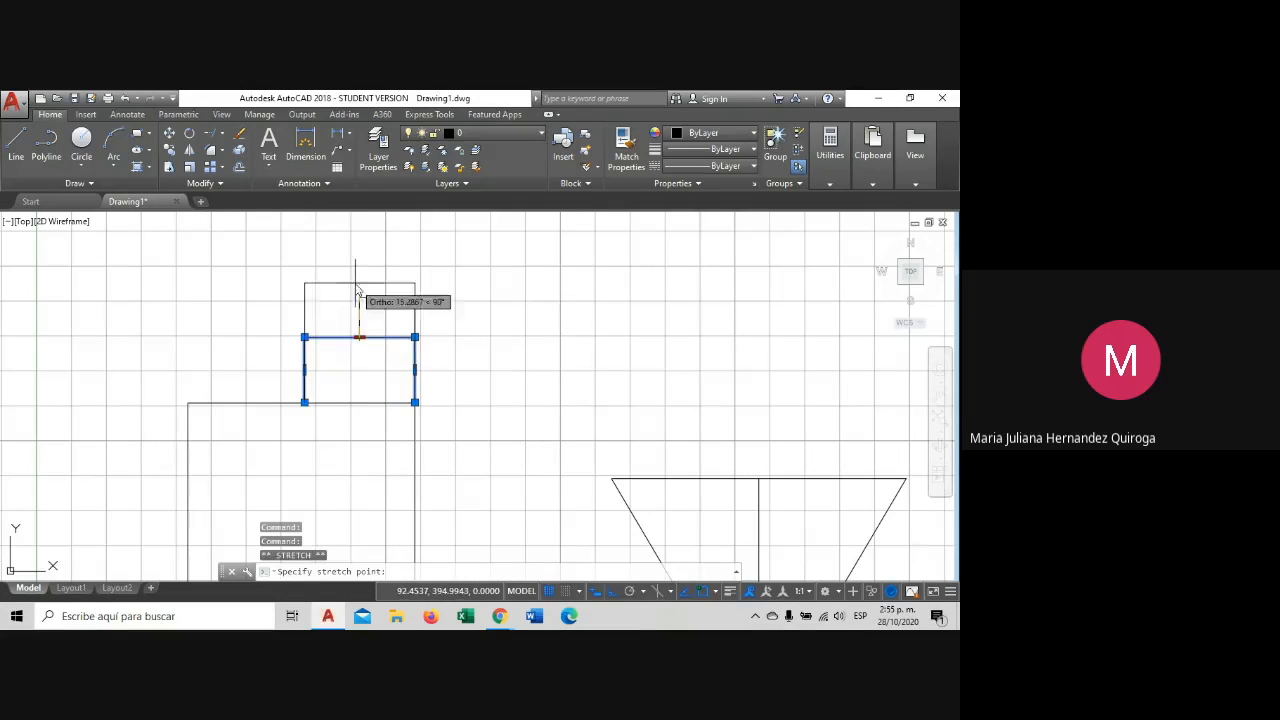
key(Escape)
Try crossing selections on the two stacked boxes and clear the selection each time.
click(381, 305)
click(358, 272)
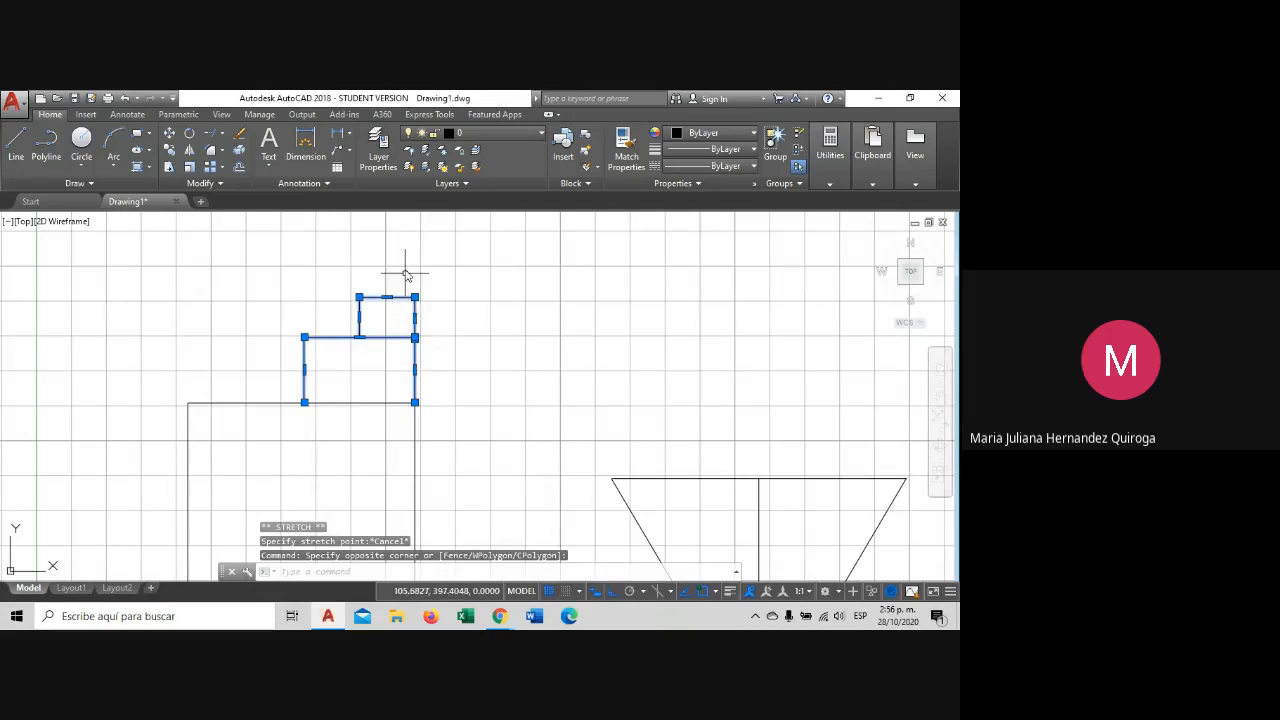
key(Escape)
click(392, 302)
click(371, 277)
key(Escape)
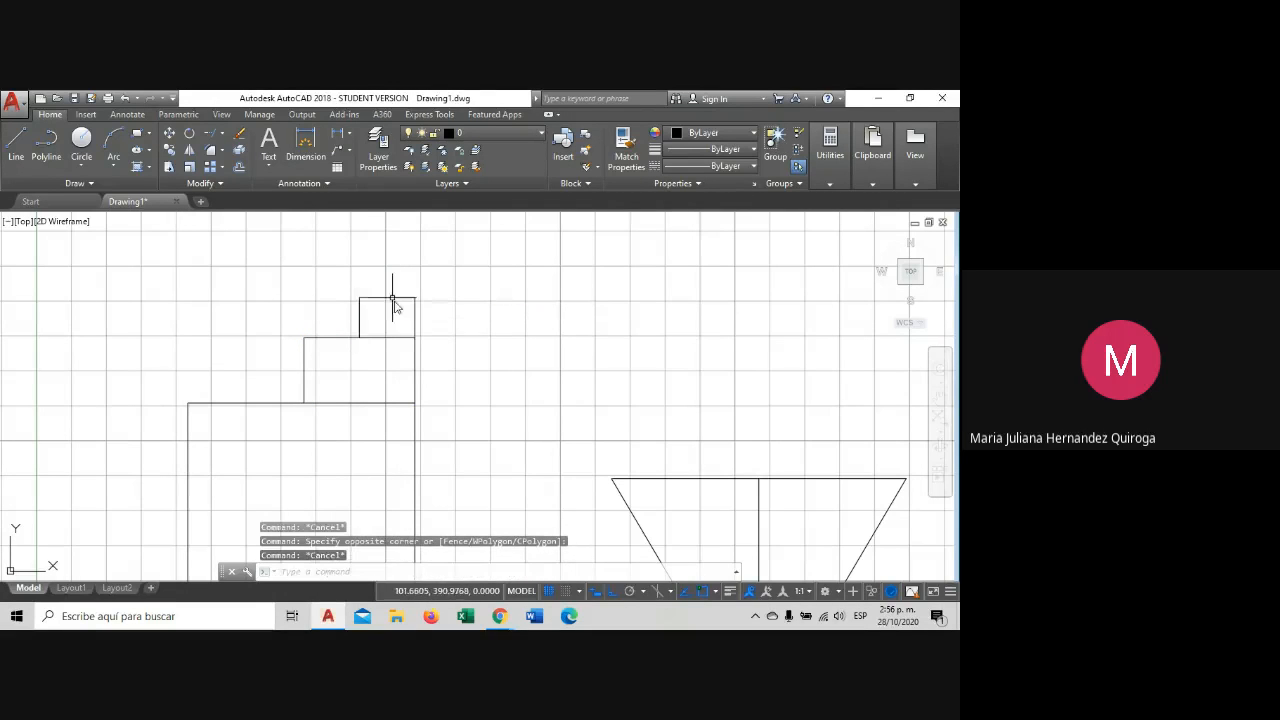
Stretch the two upper boxes with a crossing window, raising the middle box's top edge and the small box 20 units upward.
scroll(393, 305, down, 2)
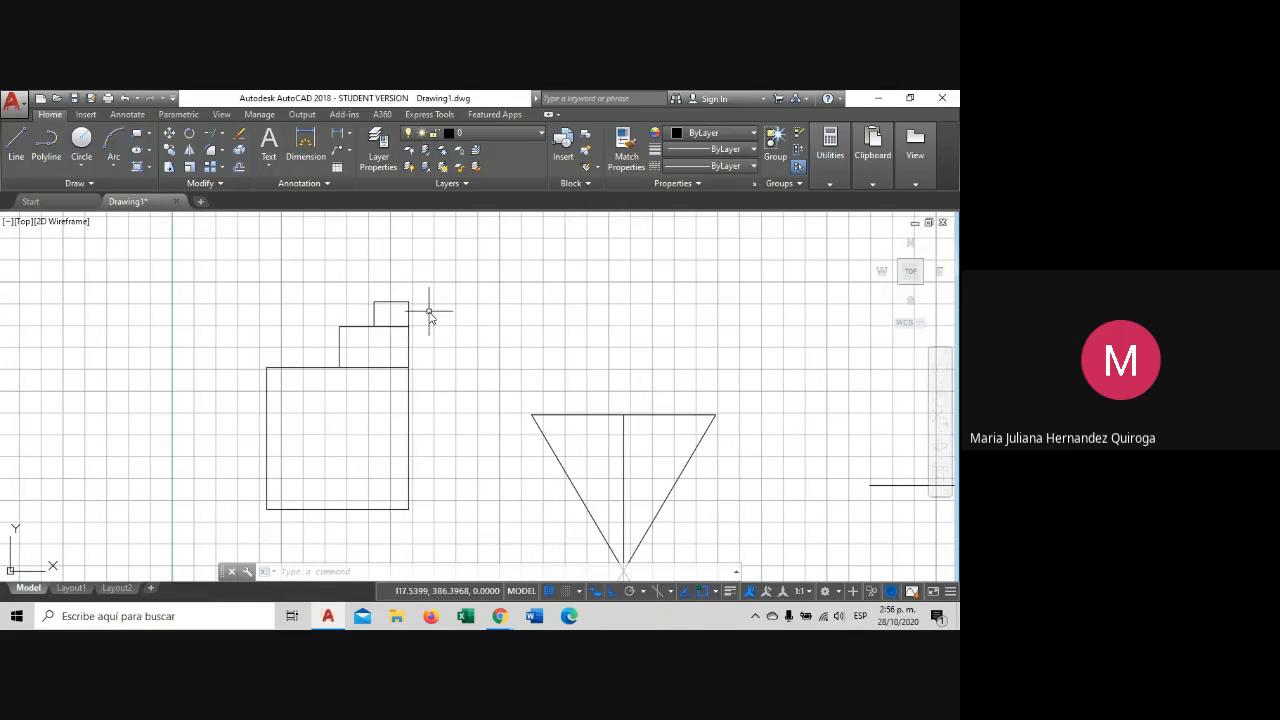
scroll(370, 338, up, 4)
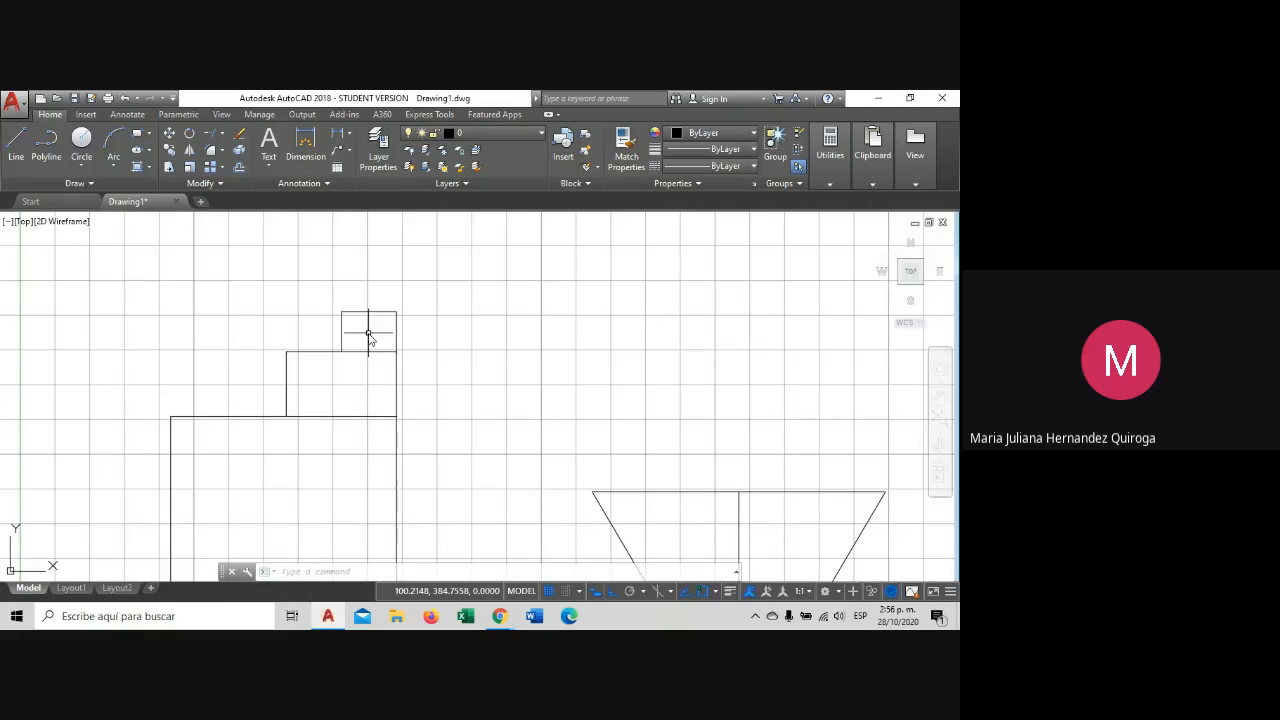
click(169, 166)
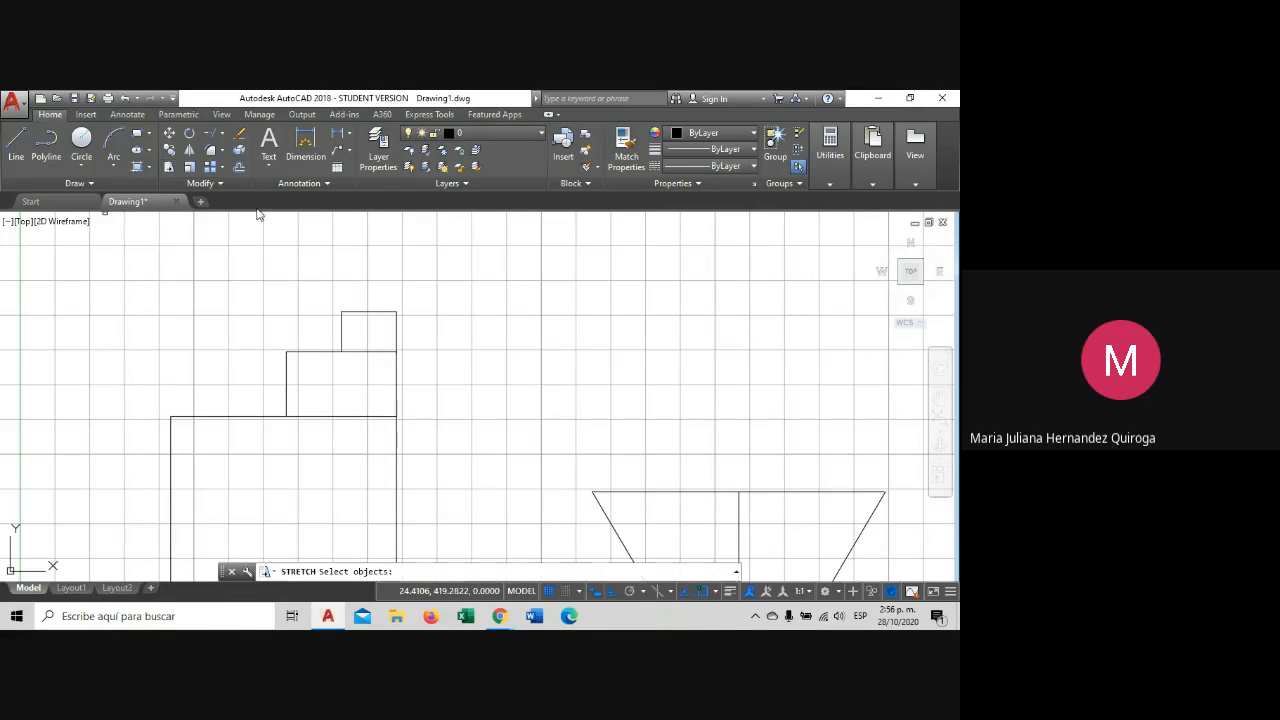
click(434, 398)
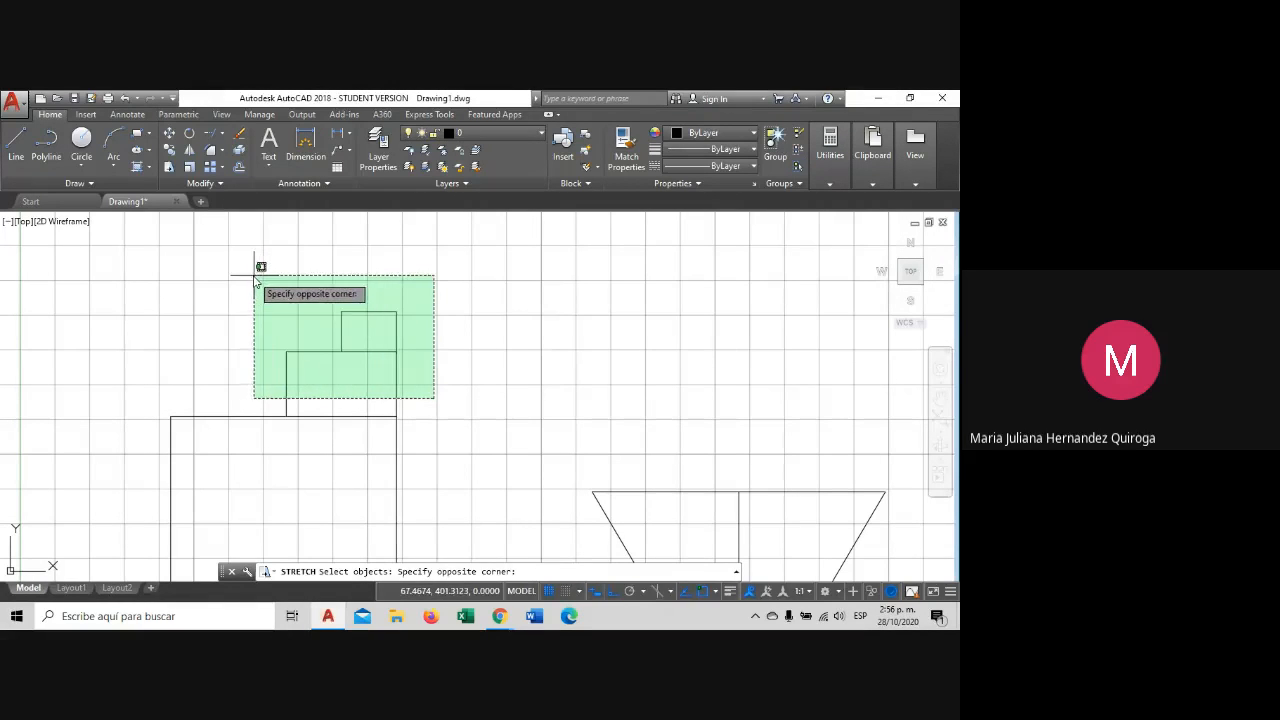
click(251, 278)
key(Return)
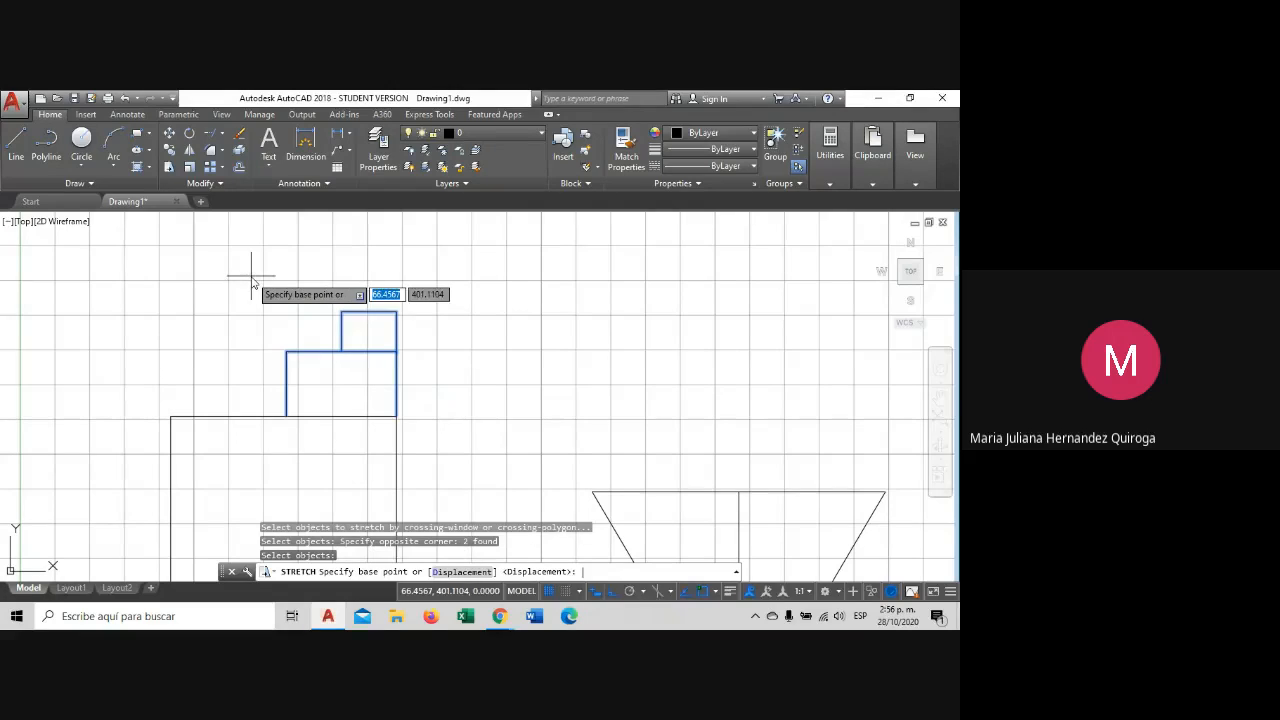
click(286, 416)
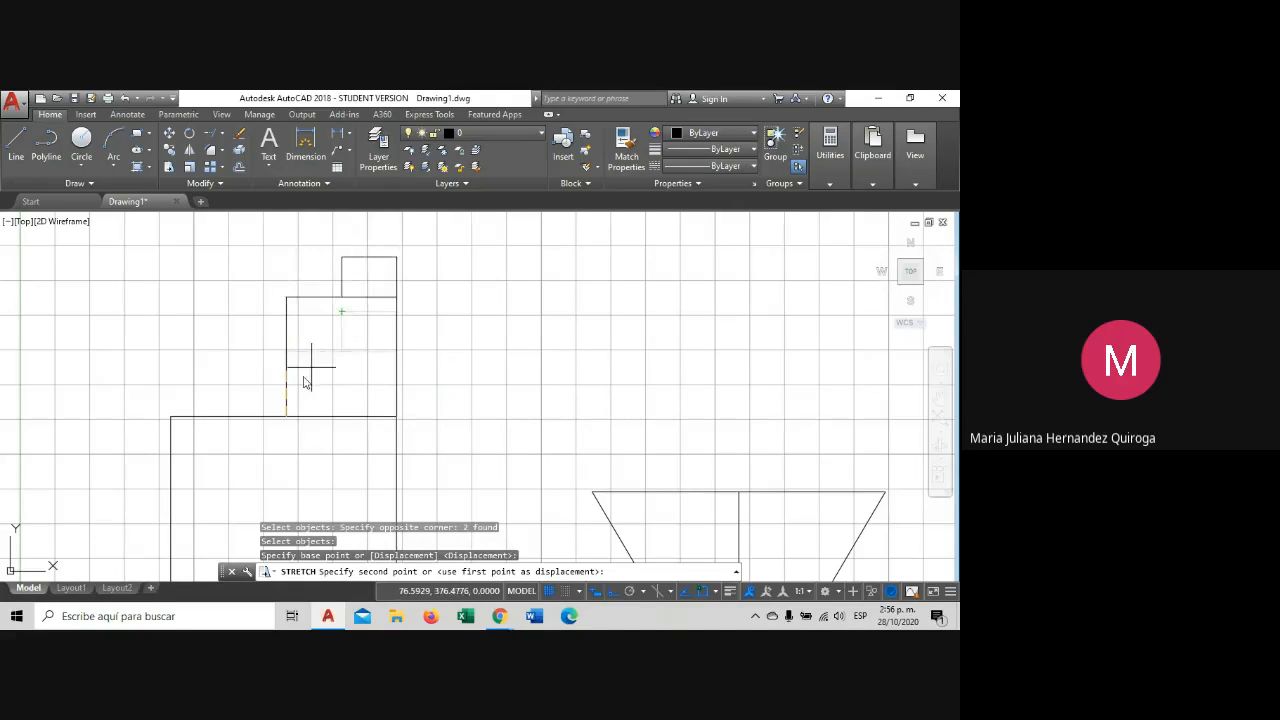
scroll(286, 418, up, 2)
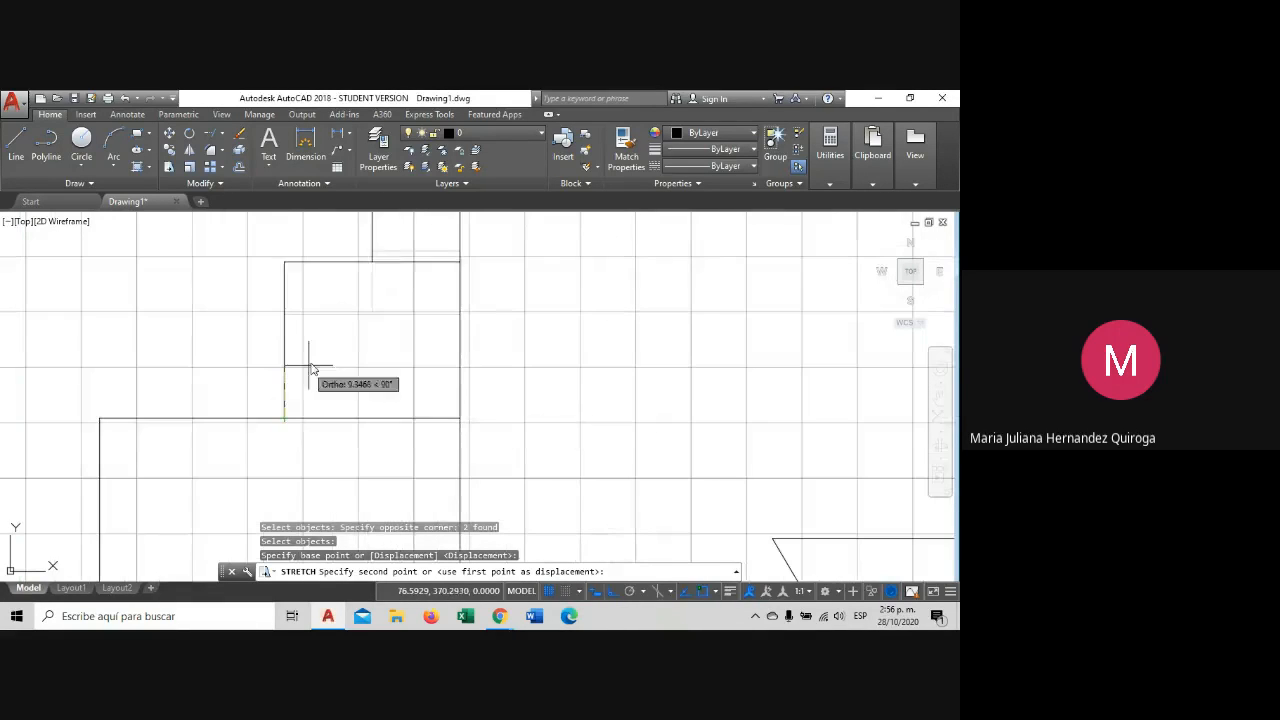
scroll(330, 337, down, 2)
middle_drag(334, 337, 335, 435)
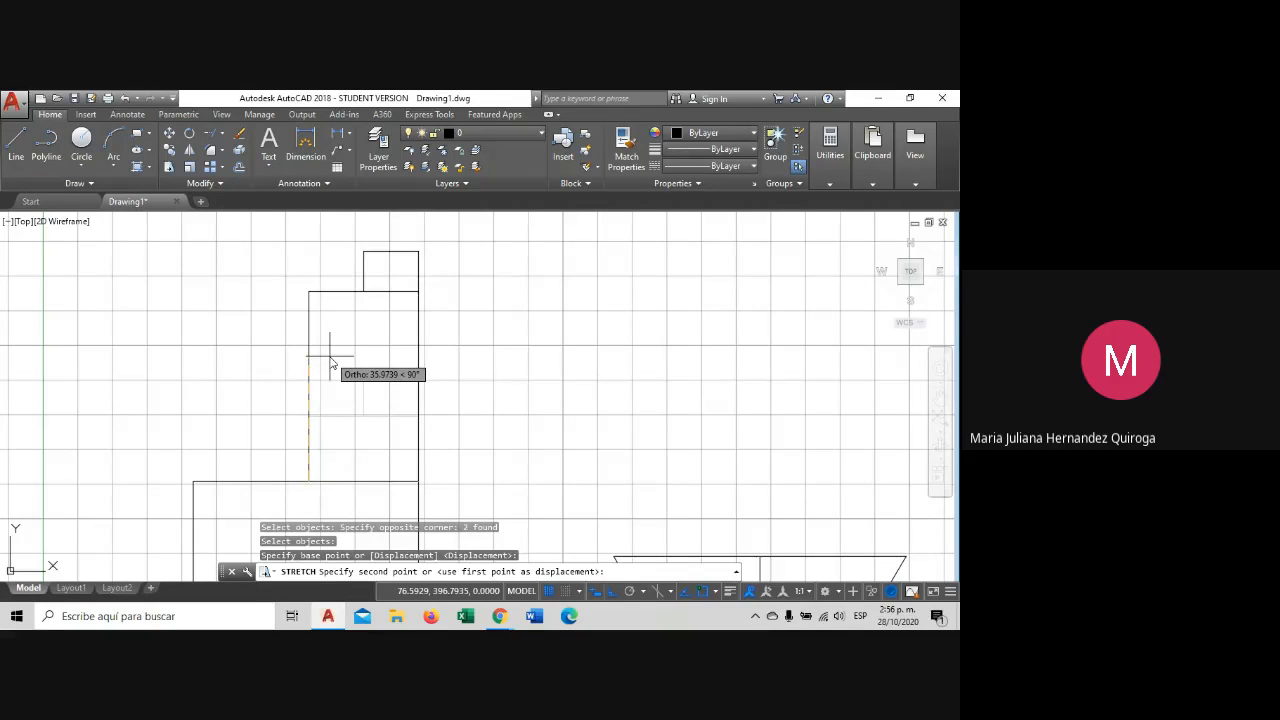
text(2)
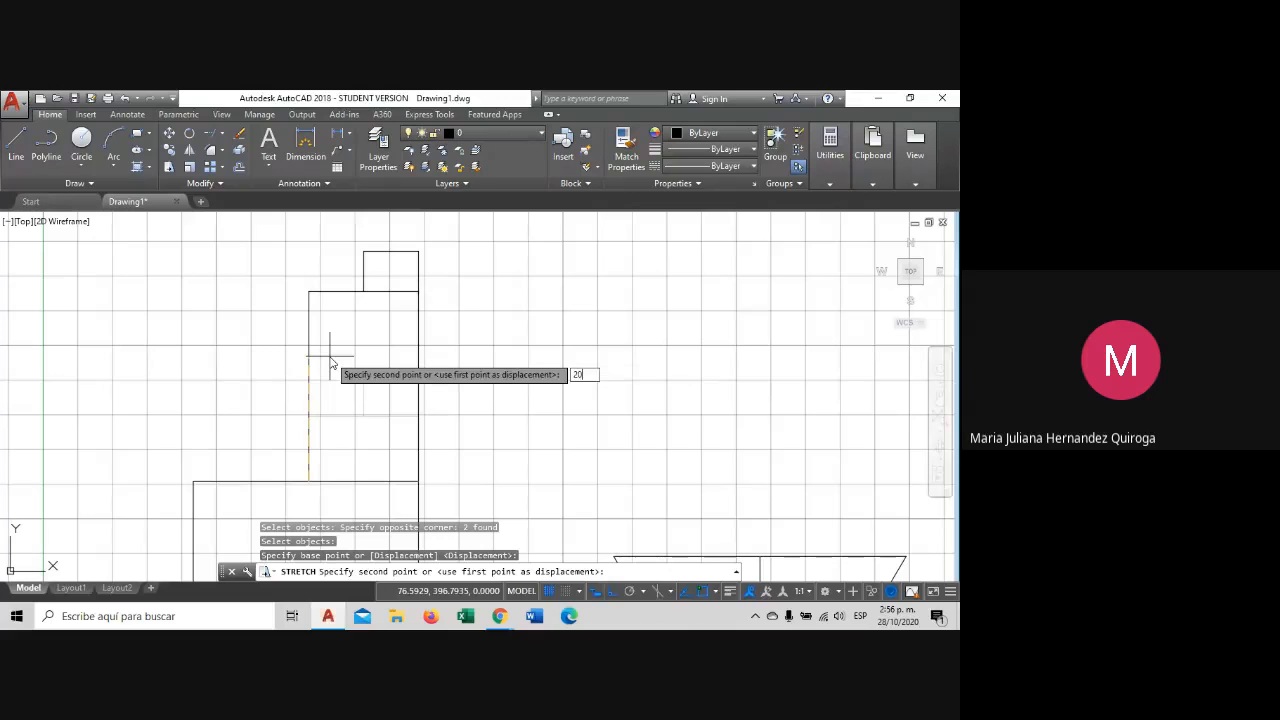
text(0)
key(Return)
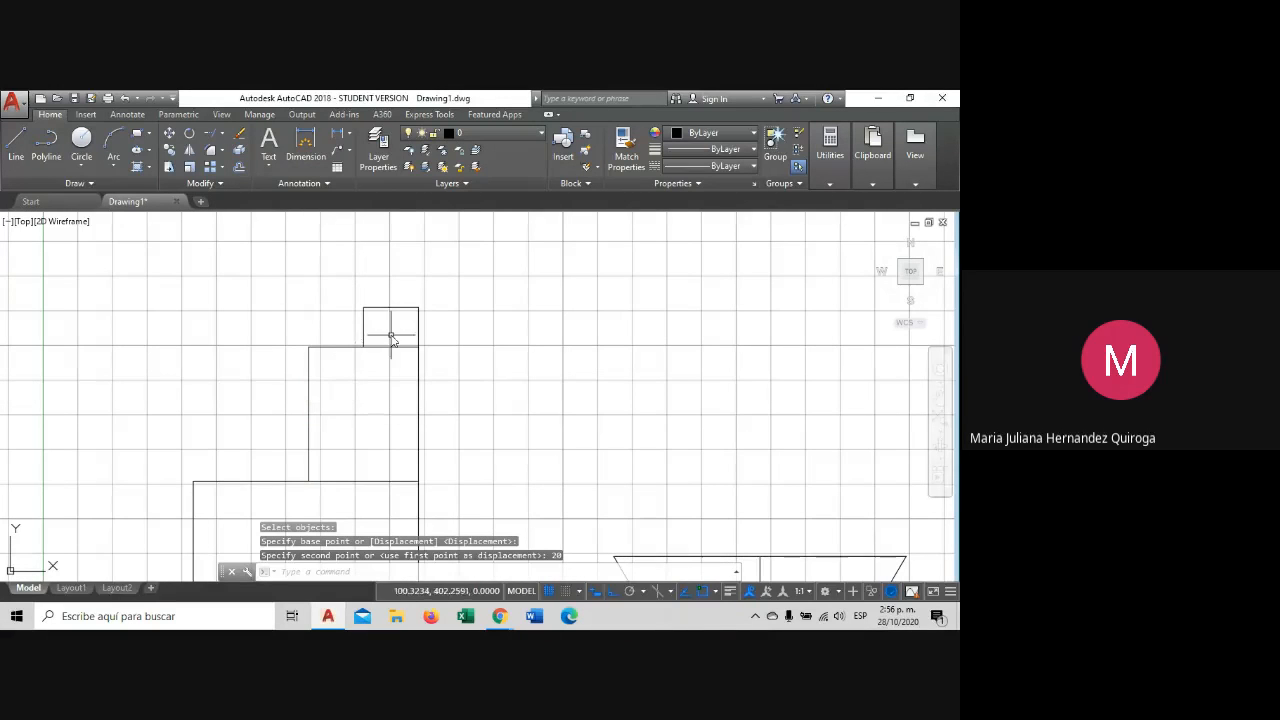
Select the small top box on its own and clear the selection.
mouse_move(384, 325)
middle_down()
mouse_move(369, 384)
mouse_move(388, 371)
middle_up()
scroll(370, 374, down, 2)
scroll(352, 405, up, 2)
click(438, 342)
click(364, 292)
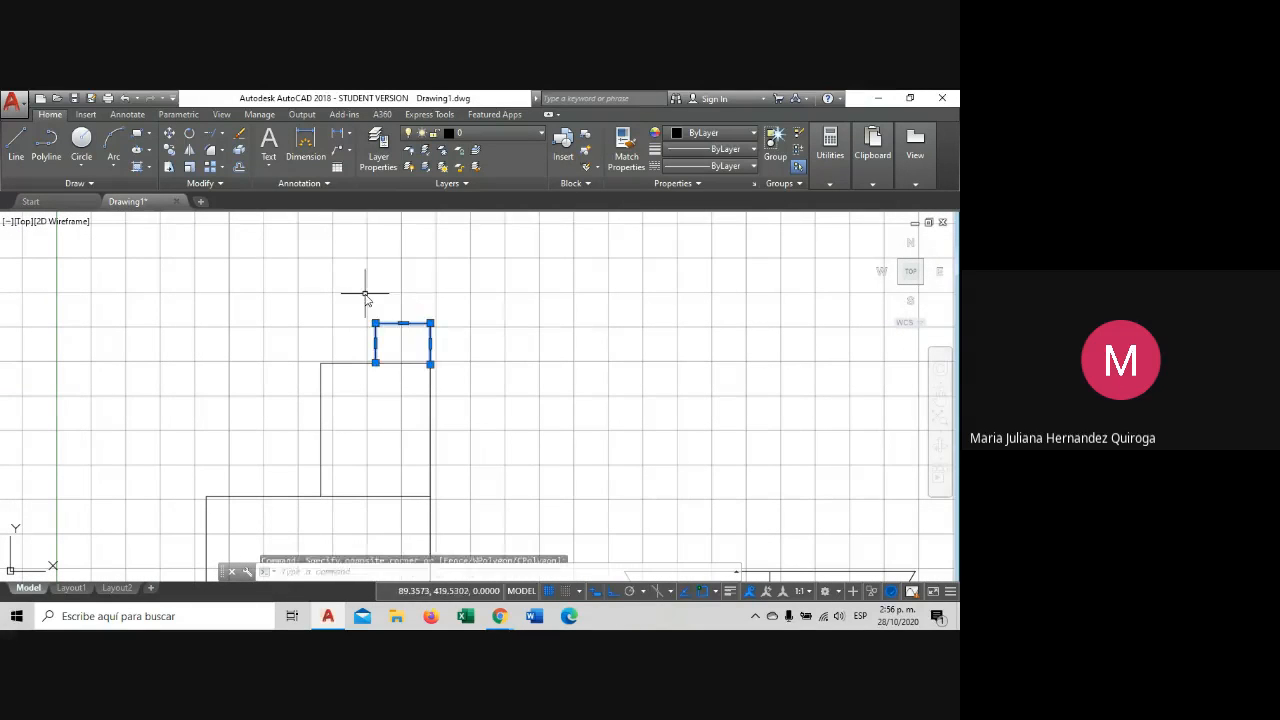
key(Escape)
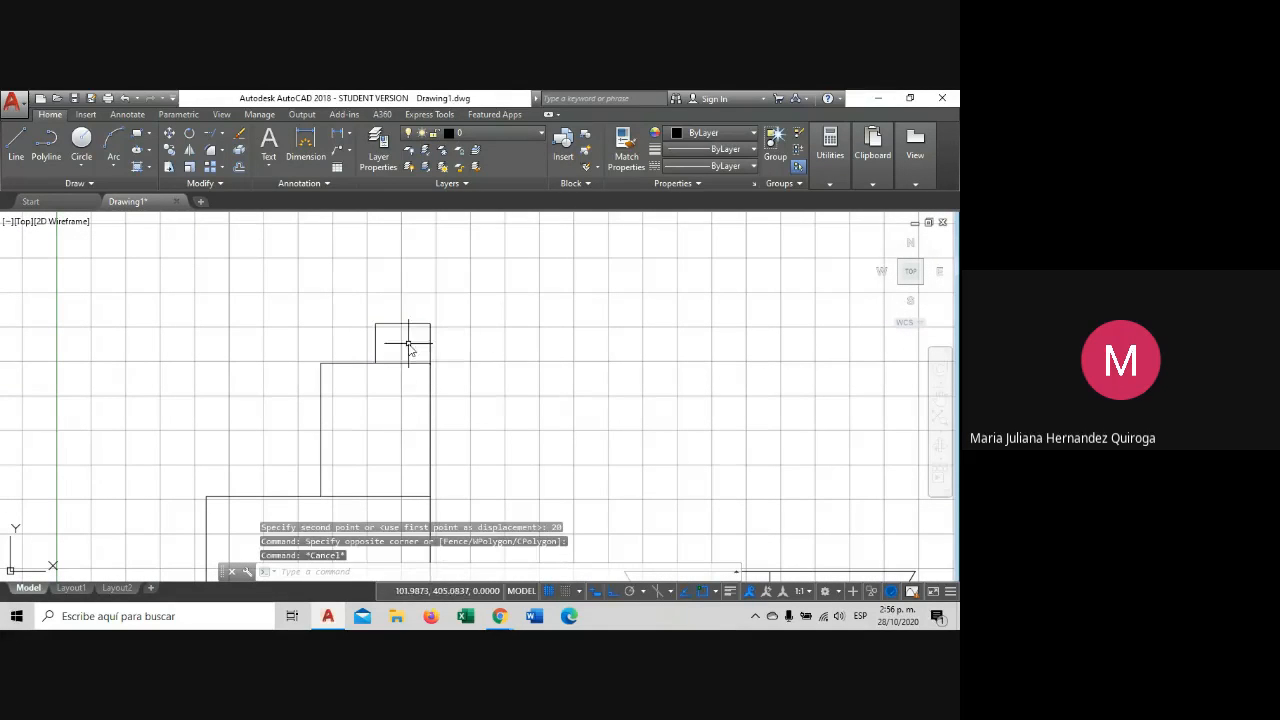
Try to grip-stretch the middle box's top edge upward on its own, and undo it.
click(351, 368)
click(334, 330)
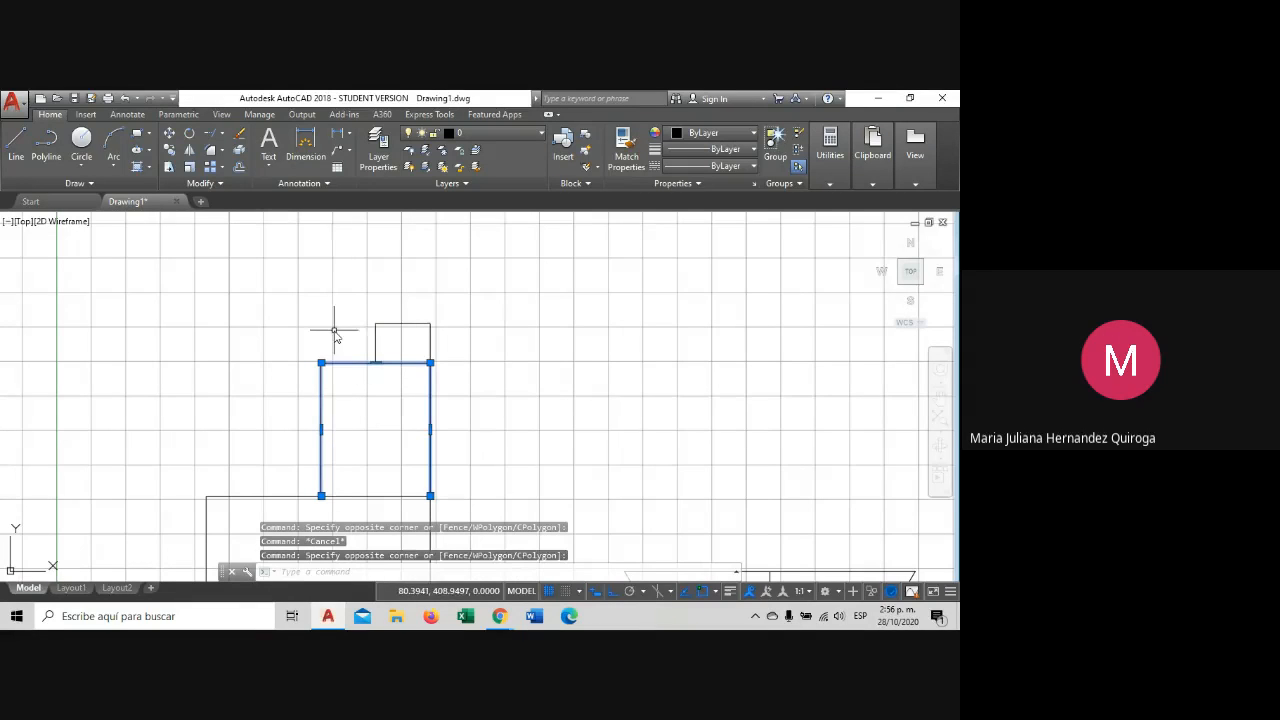
click(376, 363)
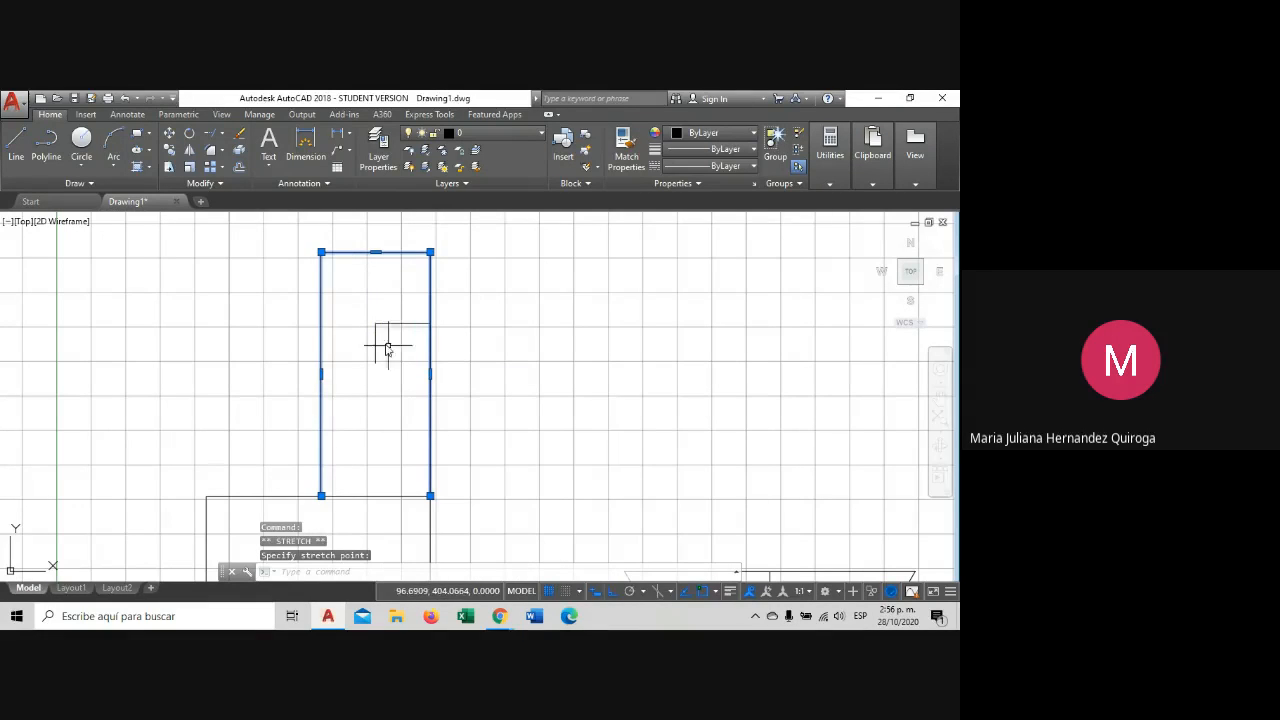
key(ctrl+z)
middle_drag(396, 333, 427, 380)
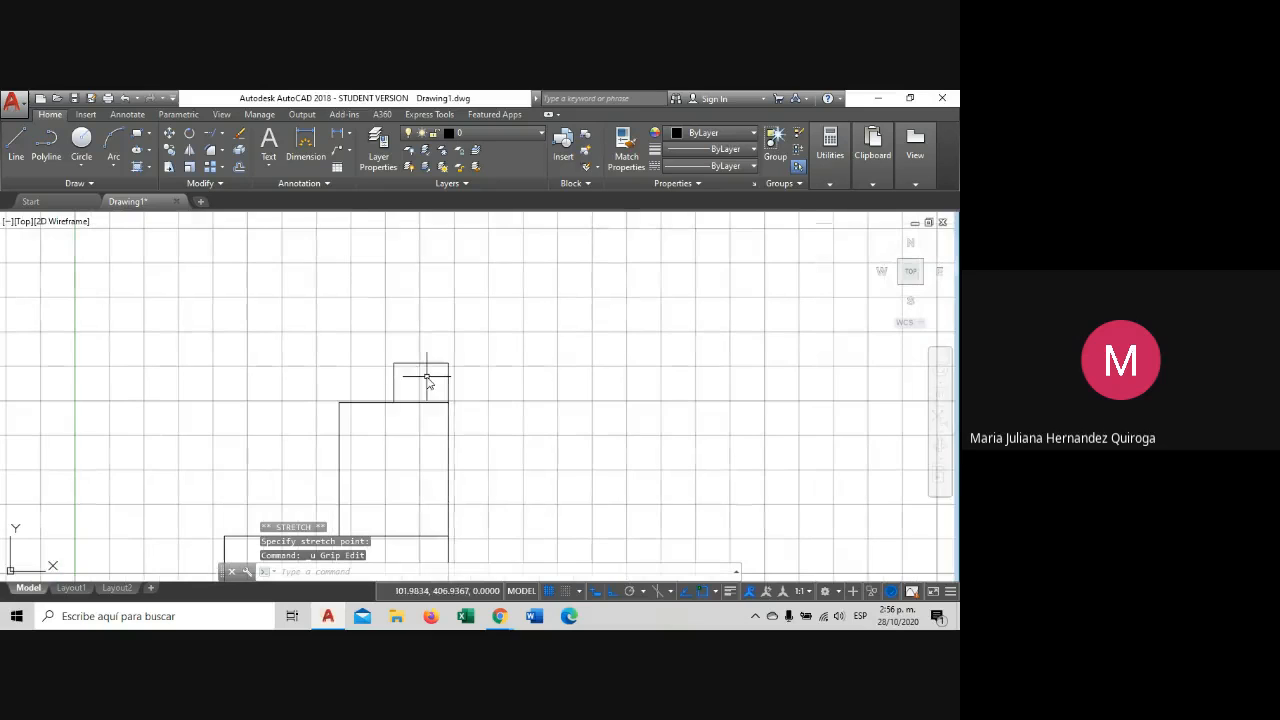
Try stretching the two upper boxes upward together, using the small box's lower-left corner as base point, and cancel.
click(441, 385)
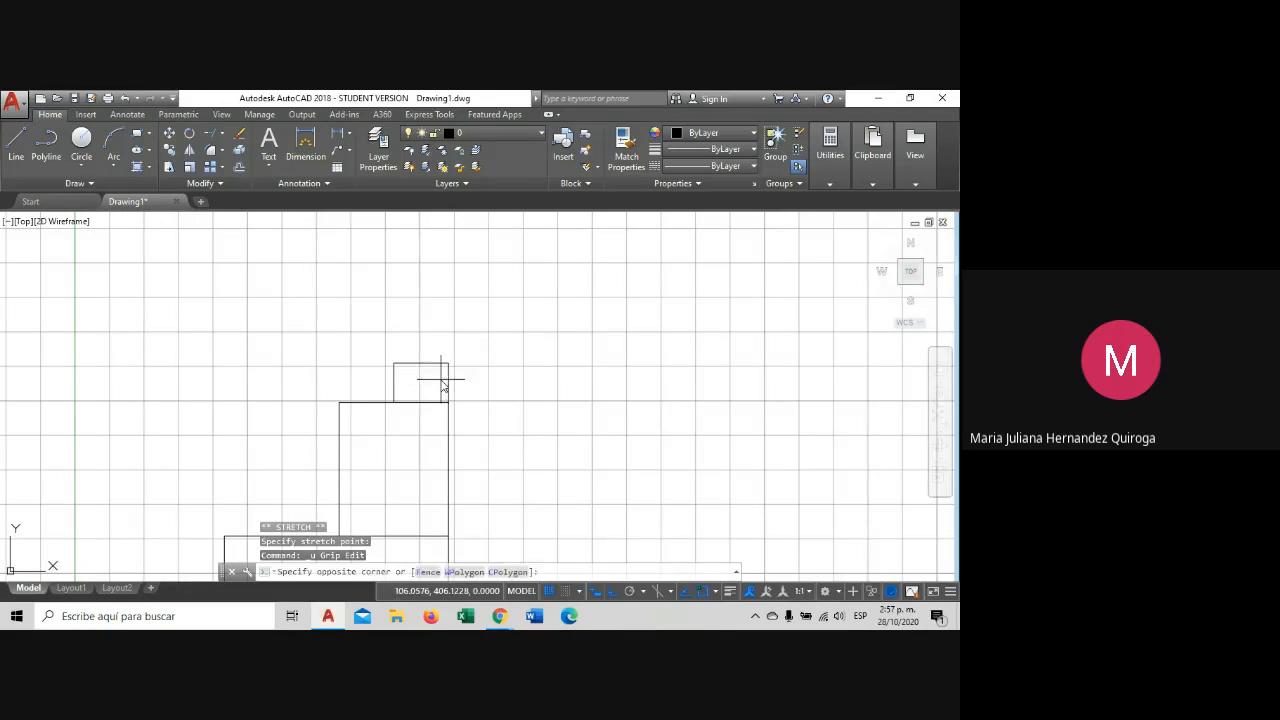
key(Escape)
click(168, 167)
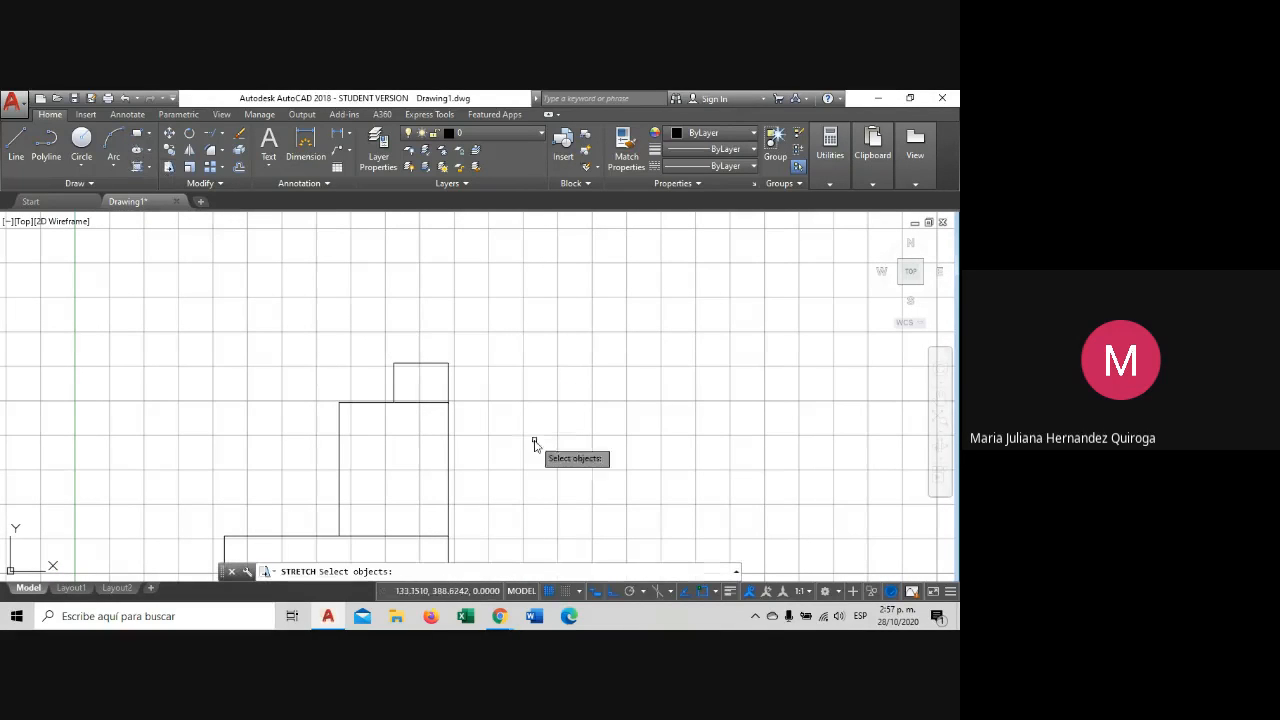
click(534, 440)
click(252, 298)
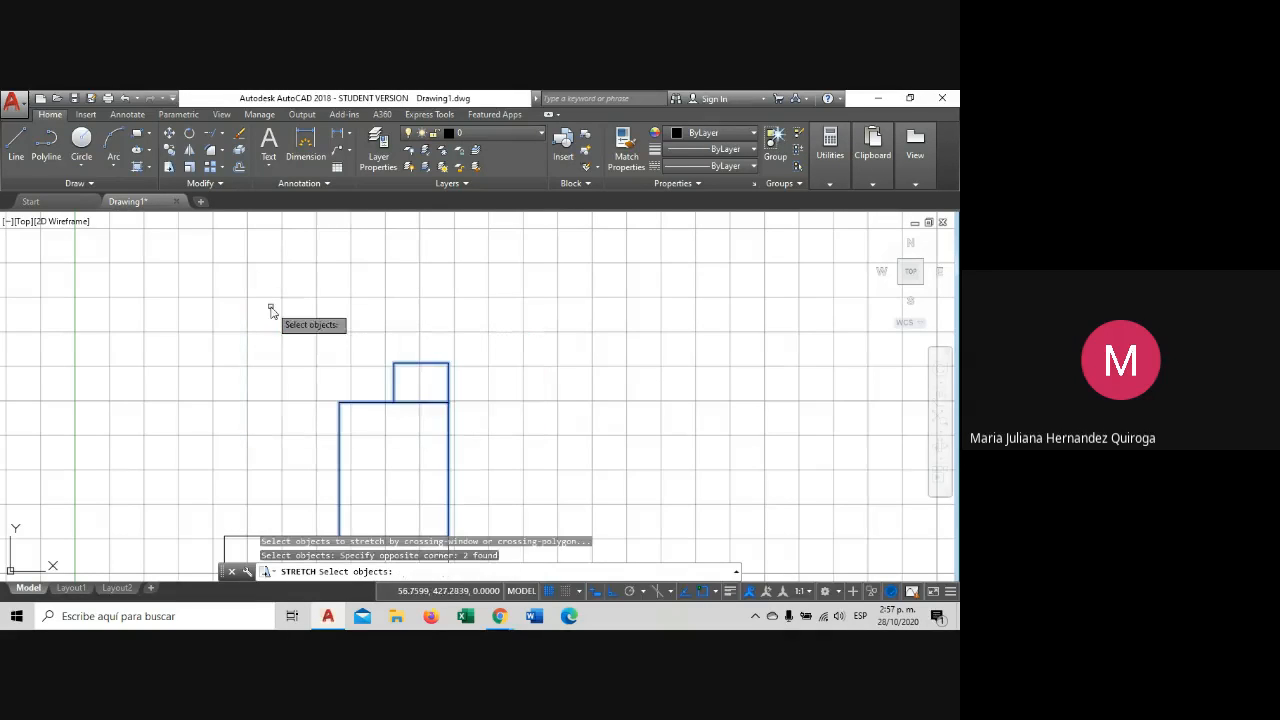
key(Return)
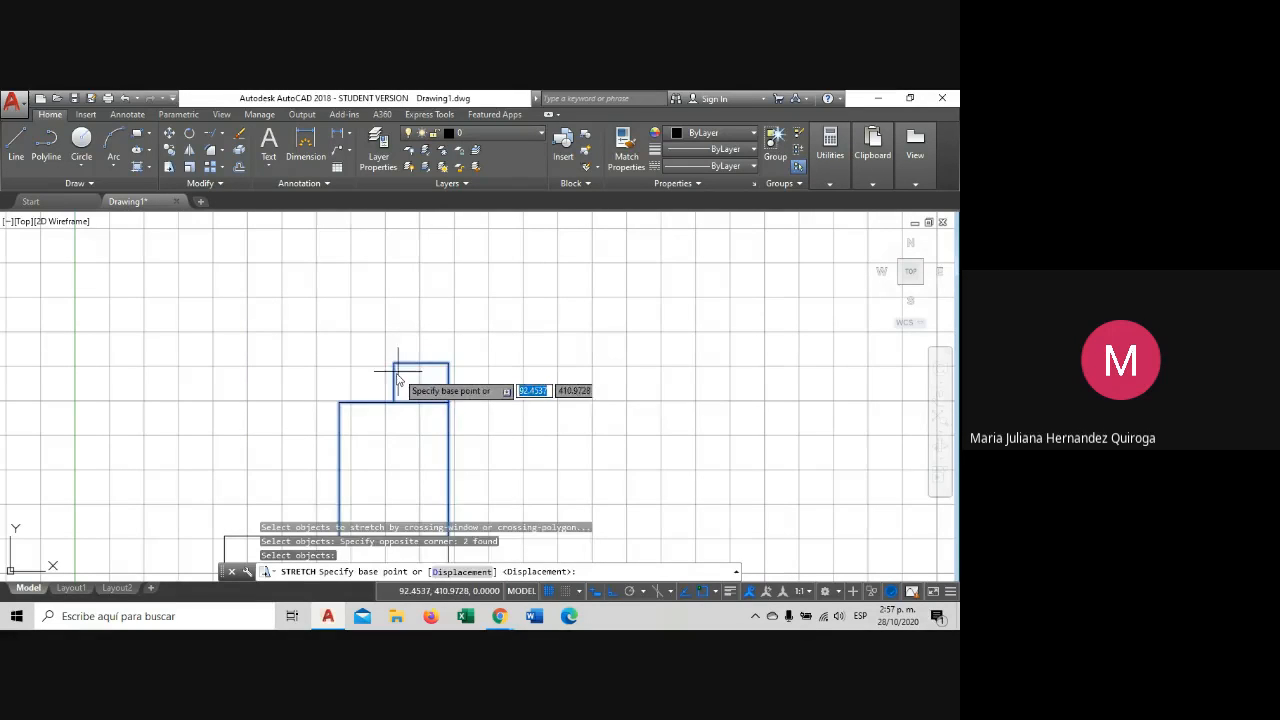
click(396, 384)
key(Escape)
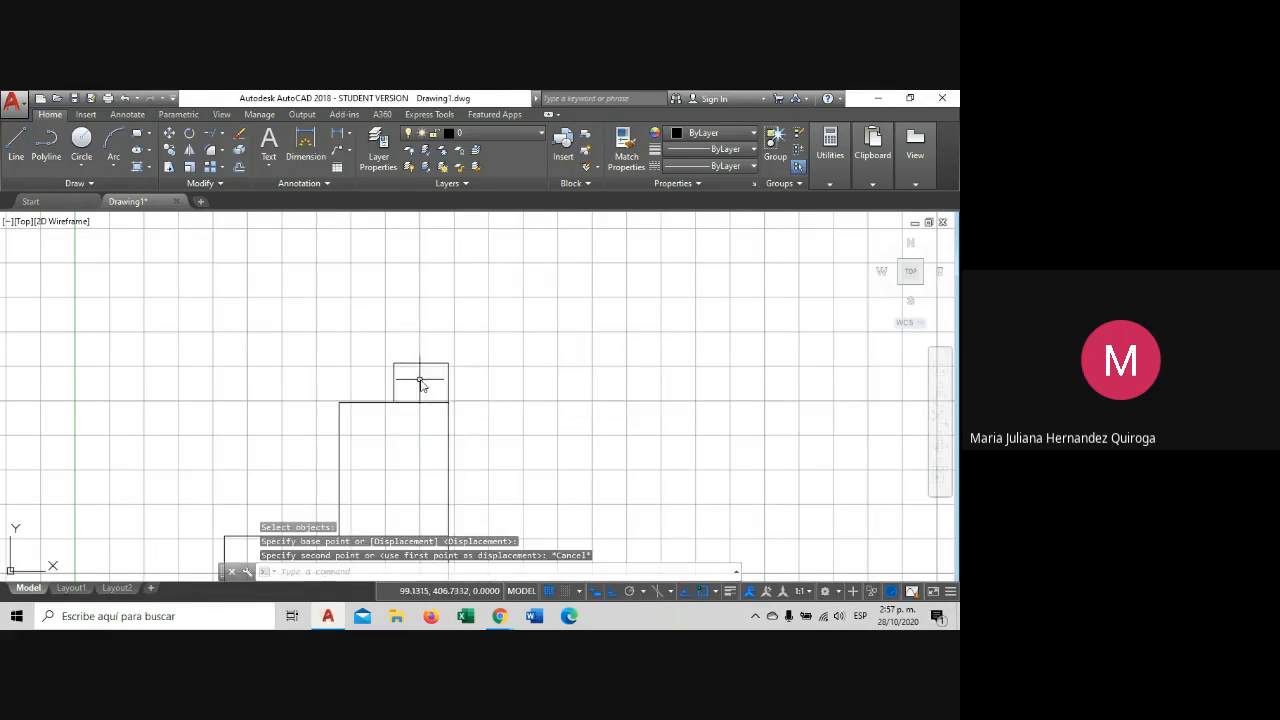
key(Return)
click(486, 449)
click(326, 314)
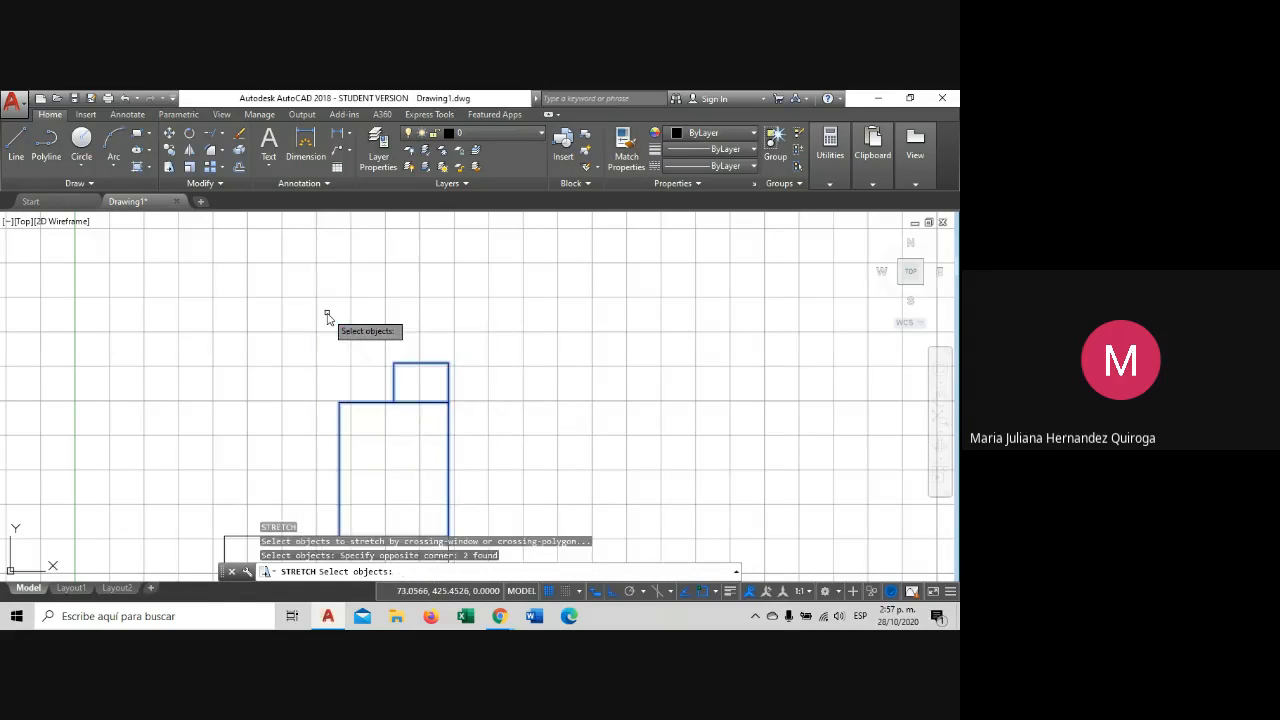
key(Return)
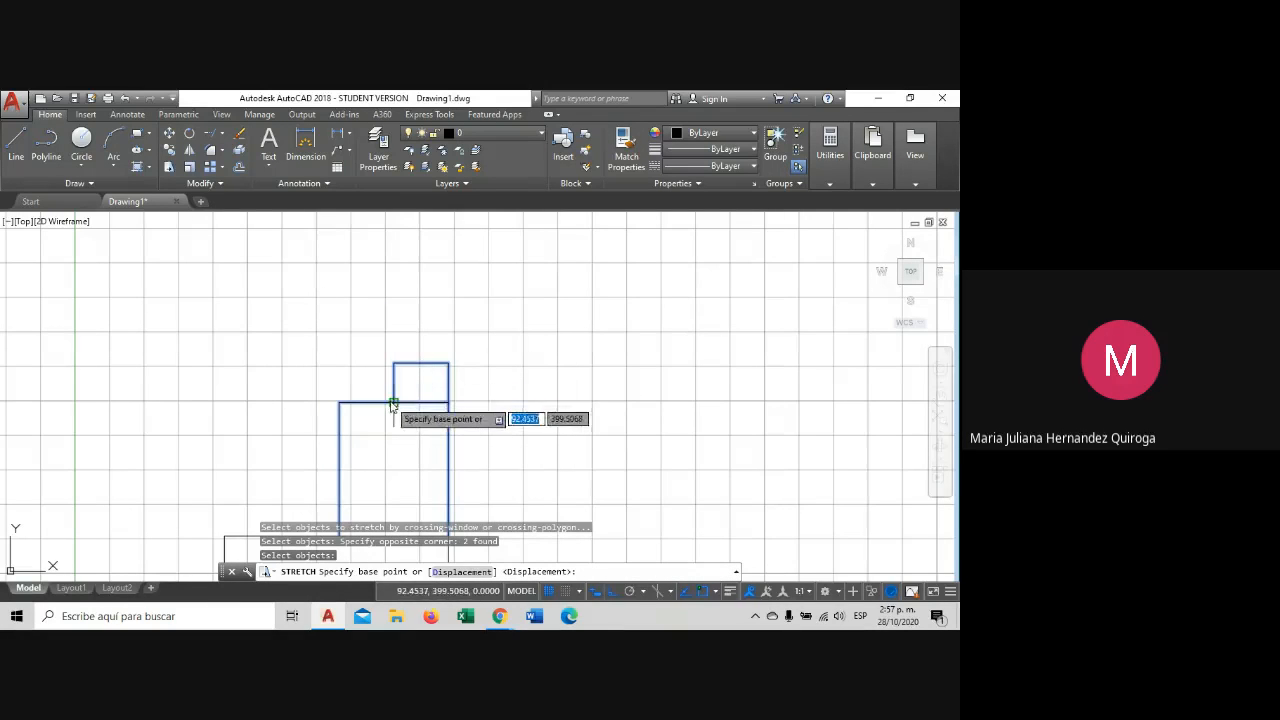
click(393, 406)
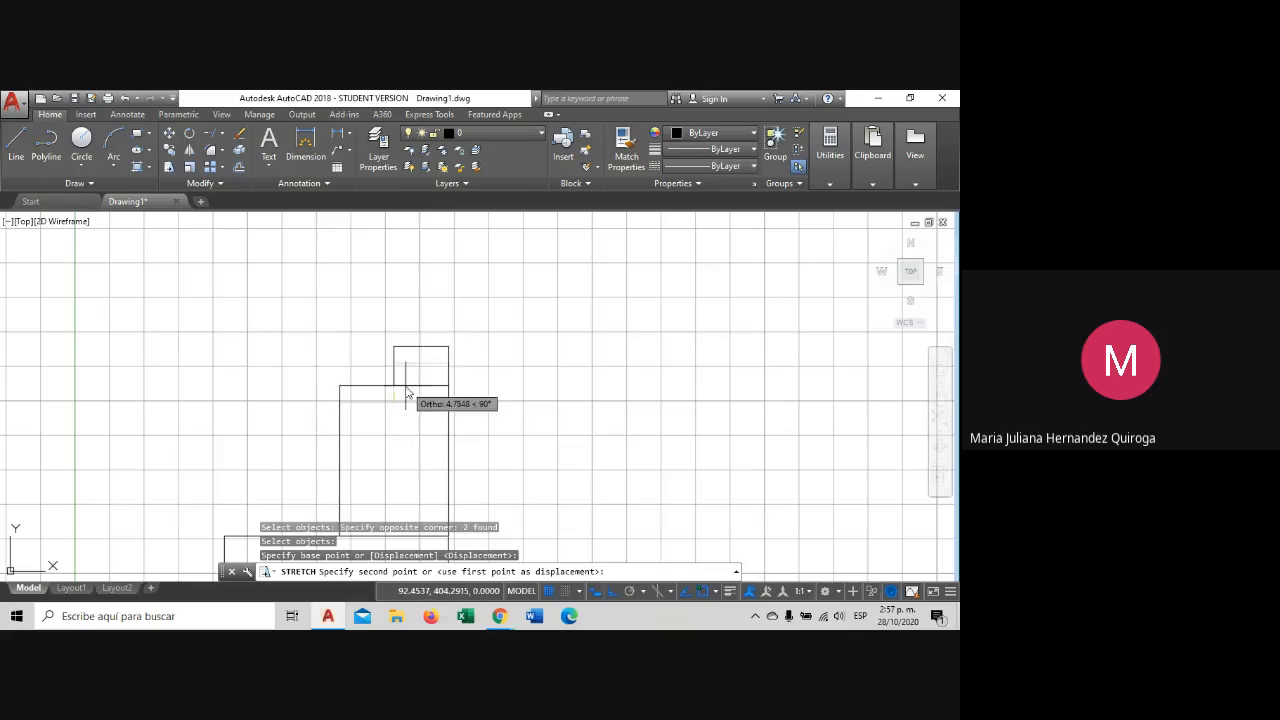
key(Escape)
Erase the small box at the top of the stack.
scroll(441, 409, down, 5)
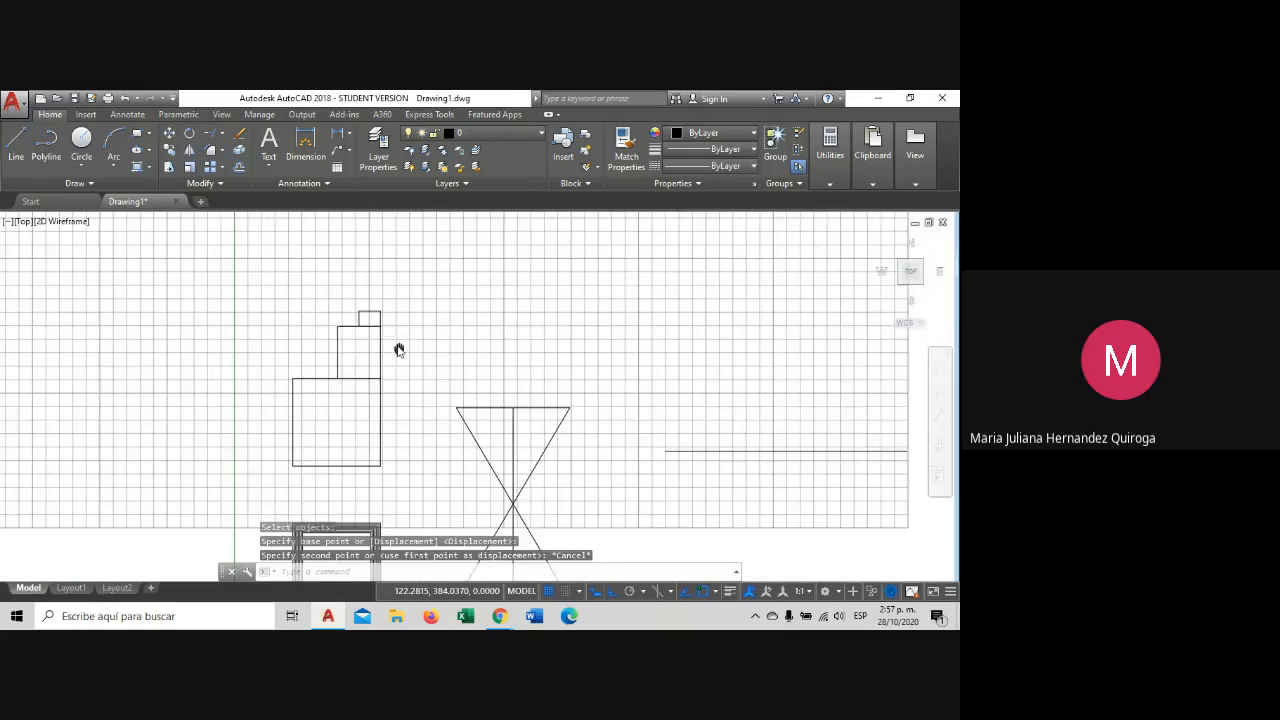
scroll(385, 340, up, 3)
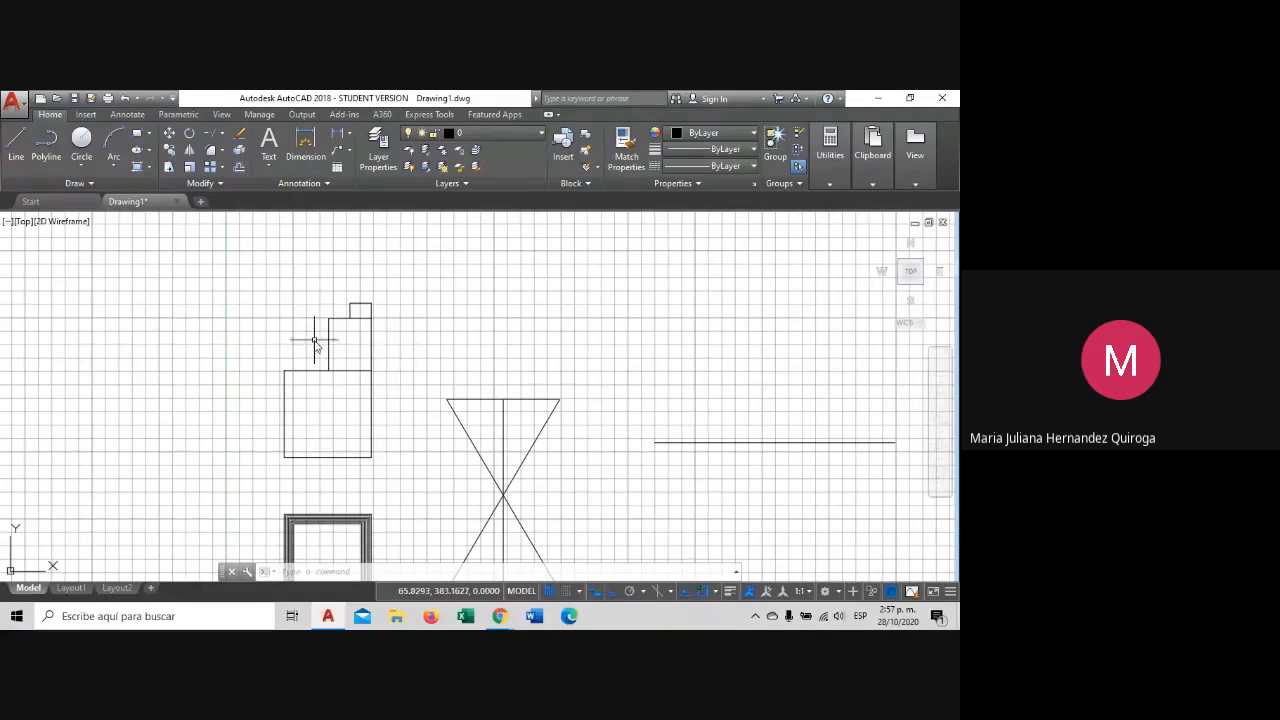
scroll(314, 340, up, 4)
scroll(314, 340, down, 4)
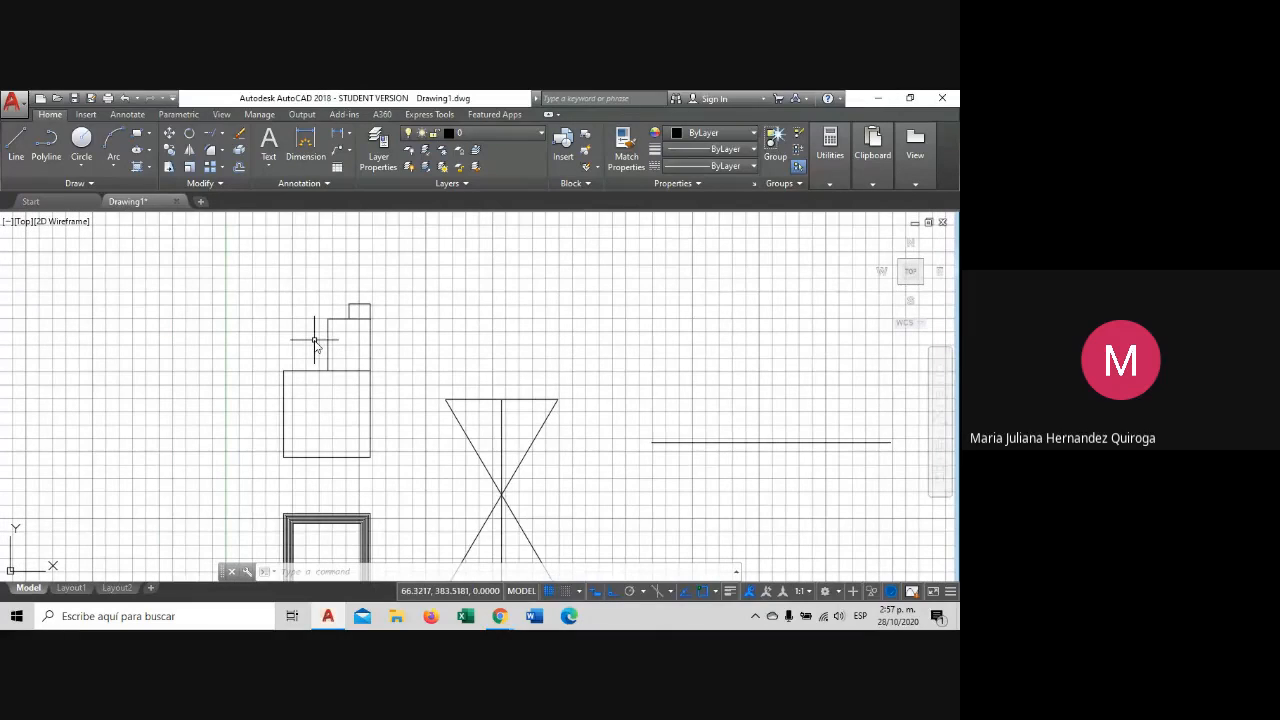
middle_drag(397, 320, 306, 310)
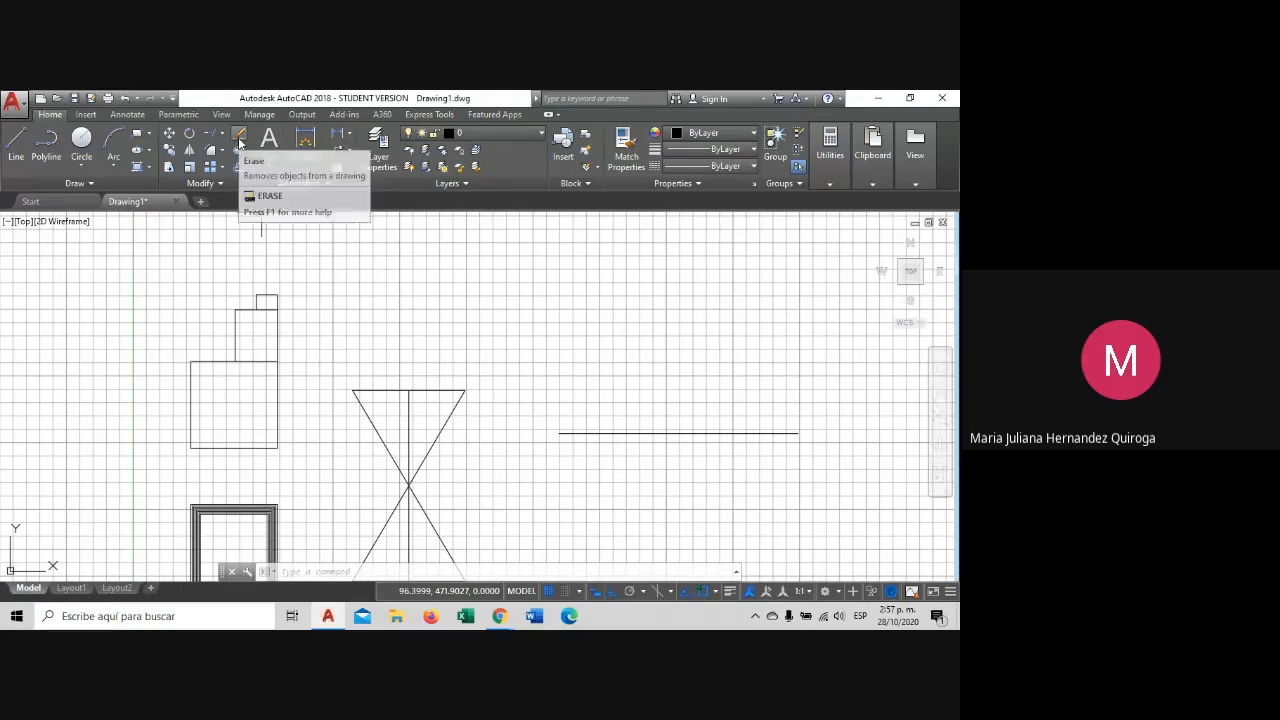
click(244, 140)
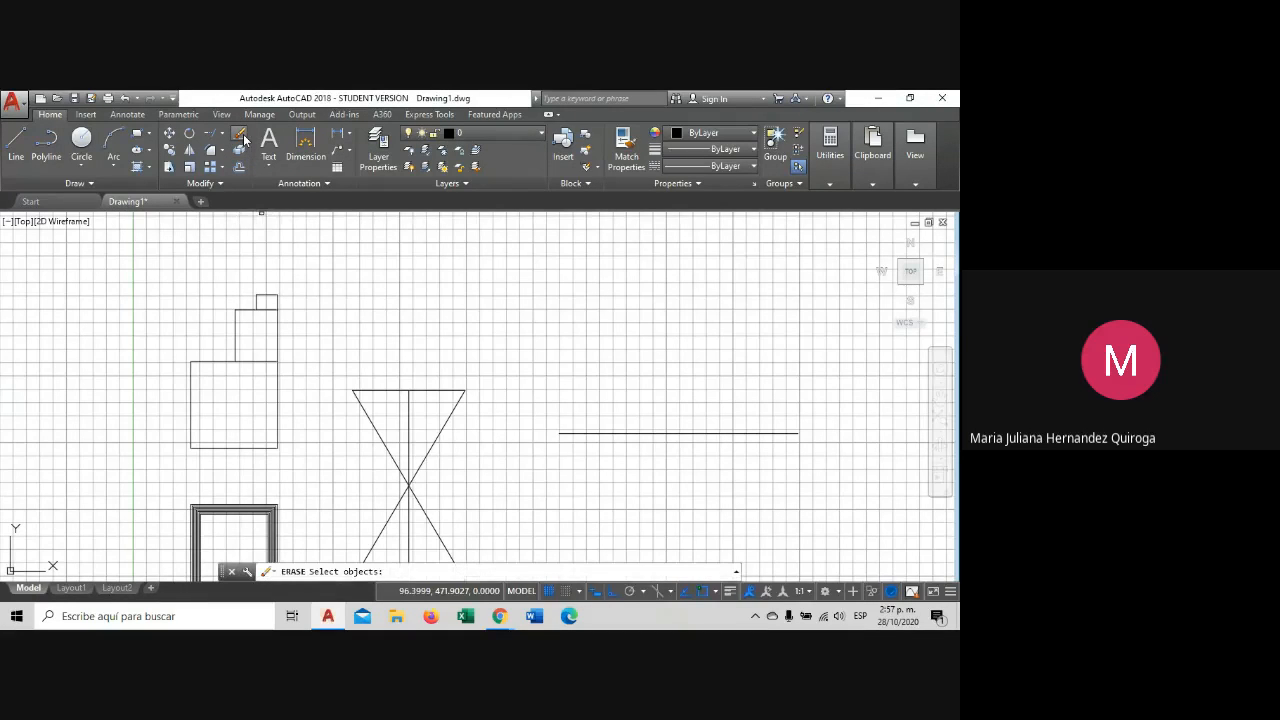
click(279, 291)
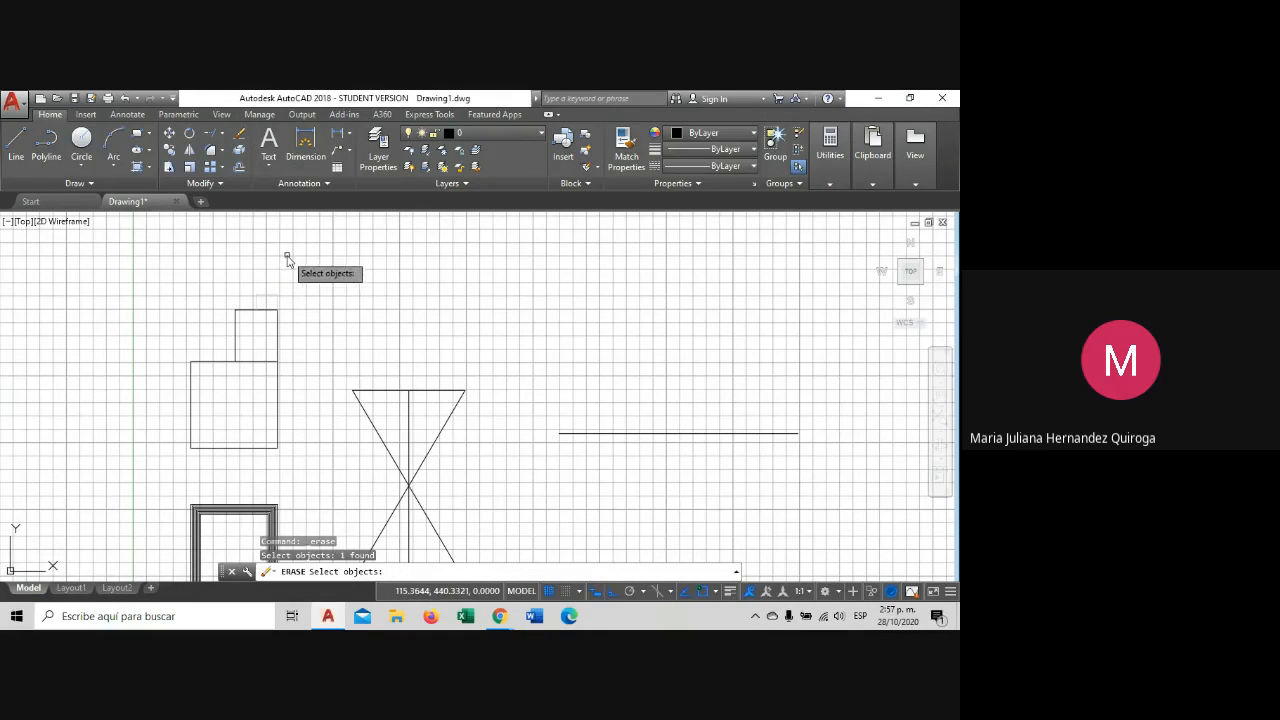
key(Return)
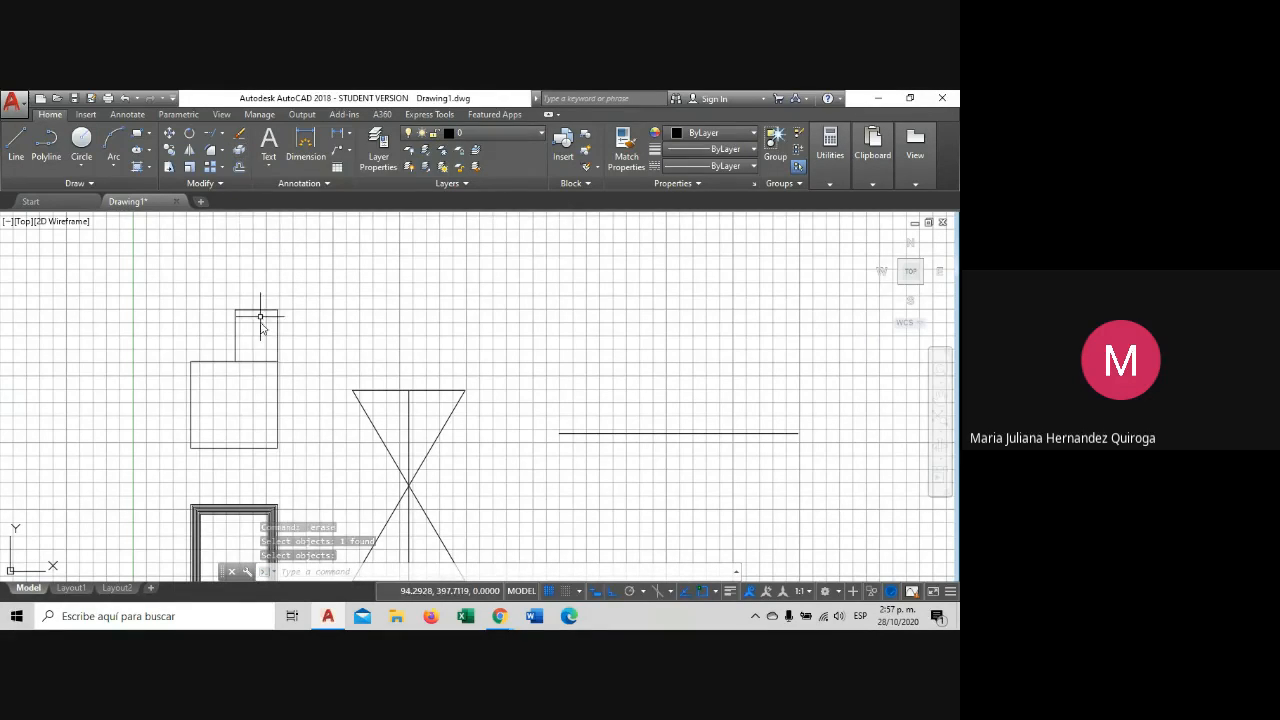
key(Escape)
click(195, 374)
click(180, 334)
key(Escape)
Explode the innermost of the concentric squares and select its right, top and left sides individually.
middle_drag(258, 405, 327, 304)
scroll(322, 425, up, 4)
click(322, 396)
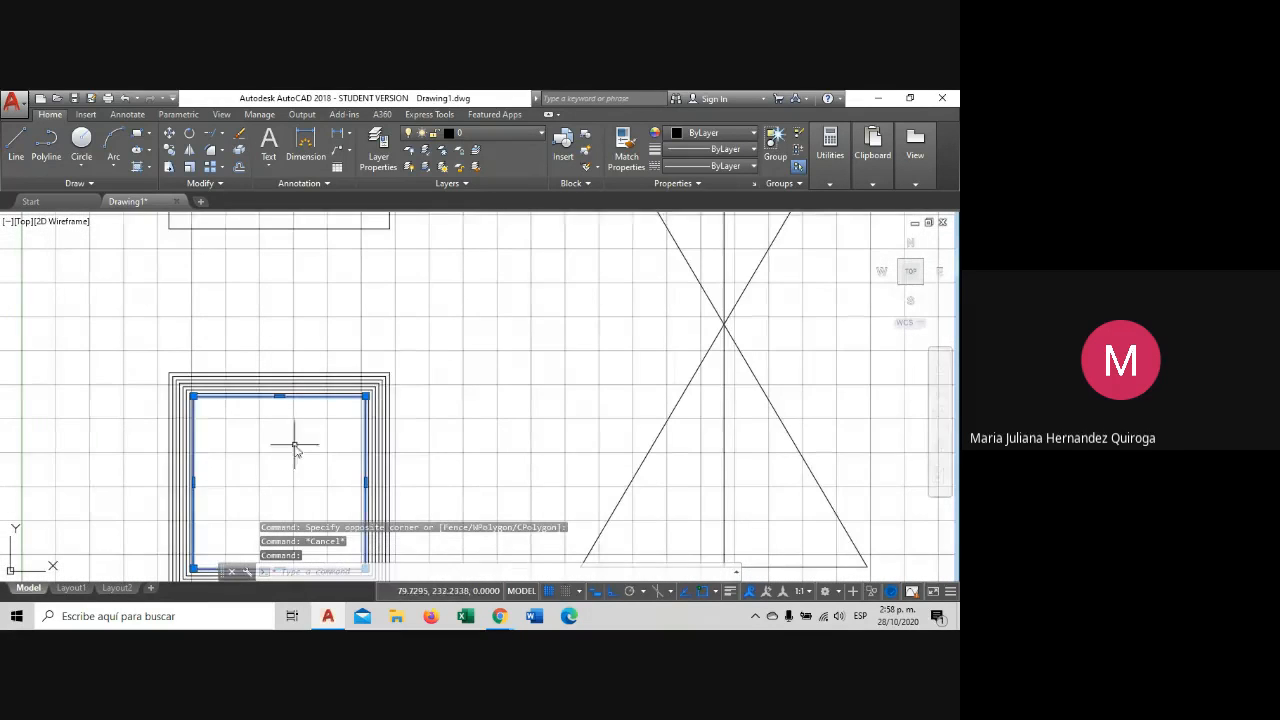
middle_drag(294, 447, 366, 331)
scroll(366, 331, up, 2)
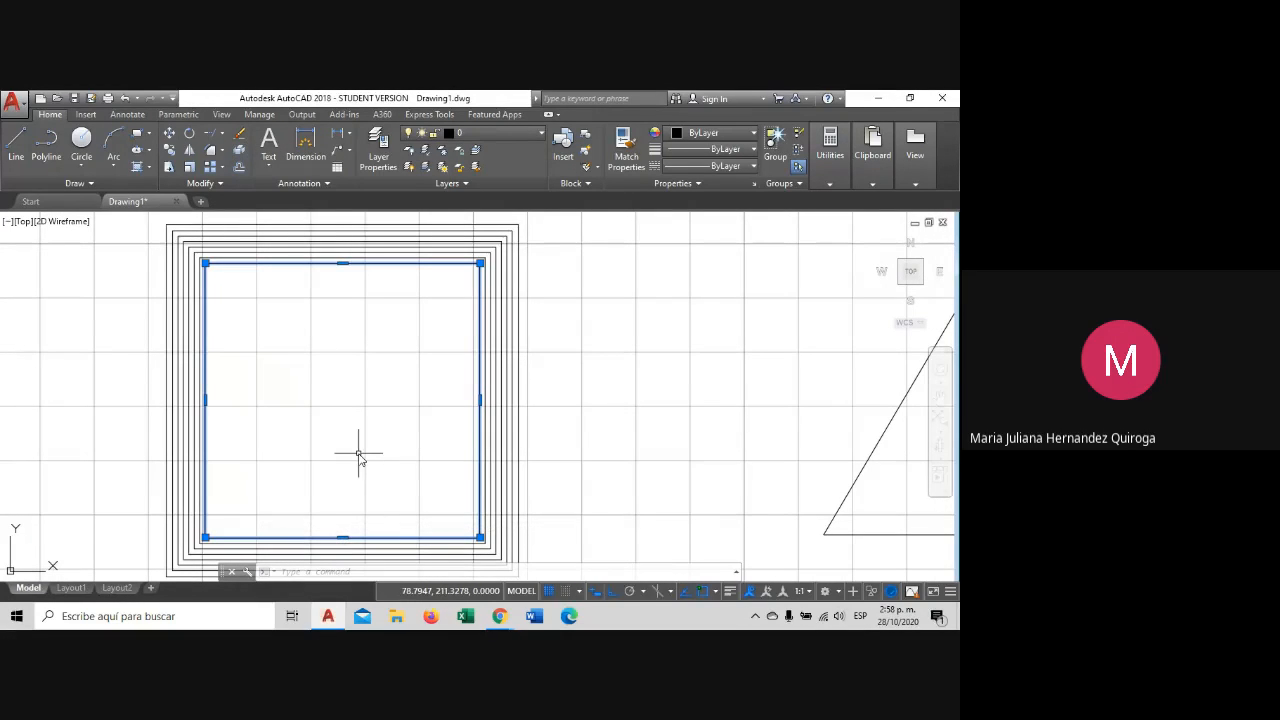
key(Down)
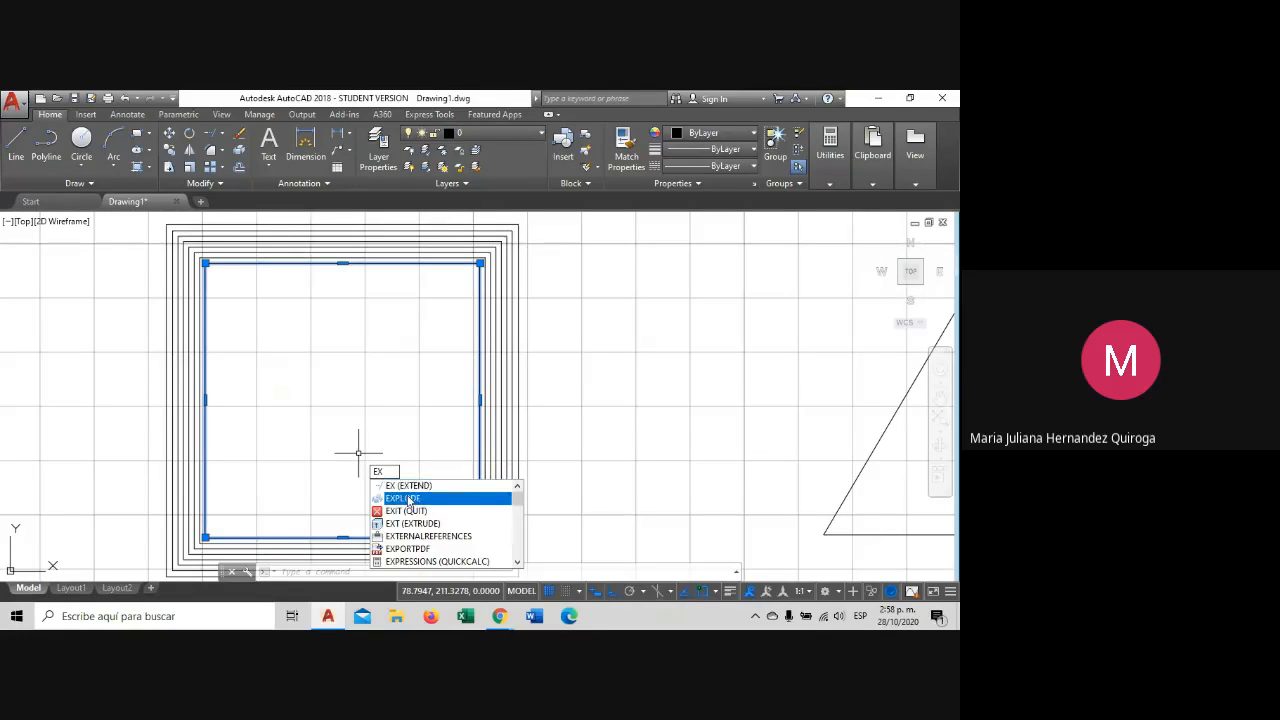
click(410, 505)
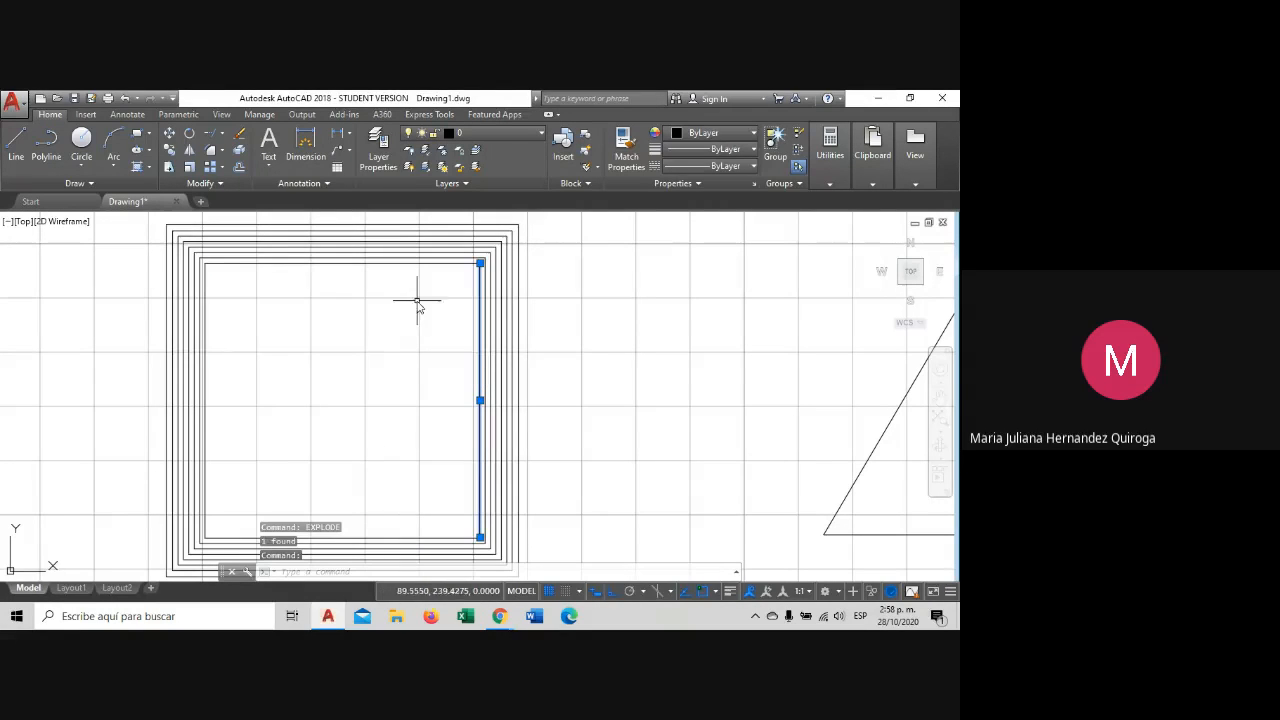
click(400, 263)
click(205, 337)
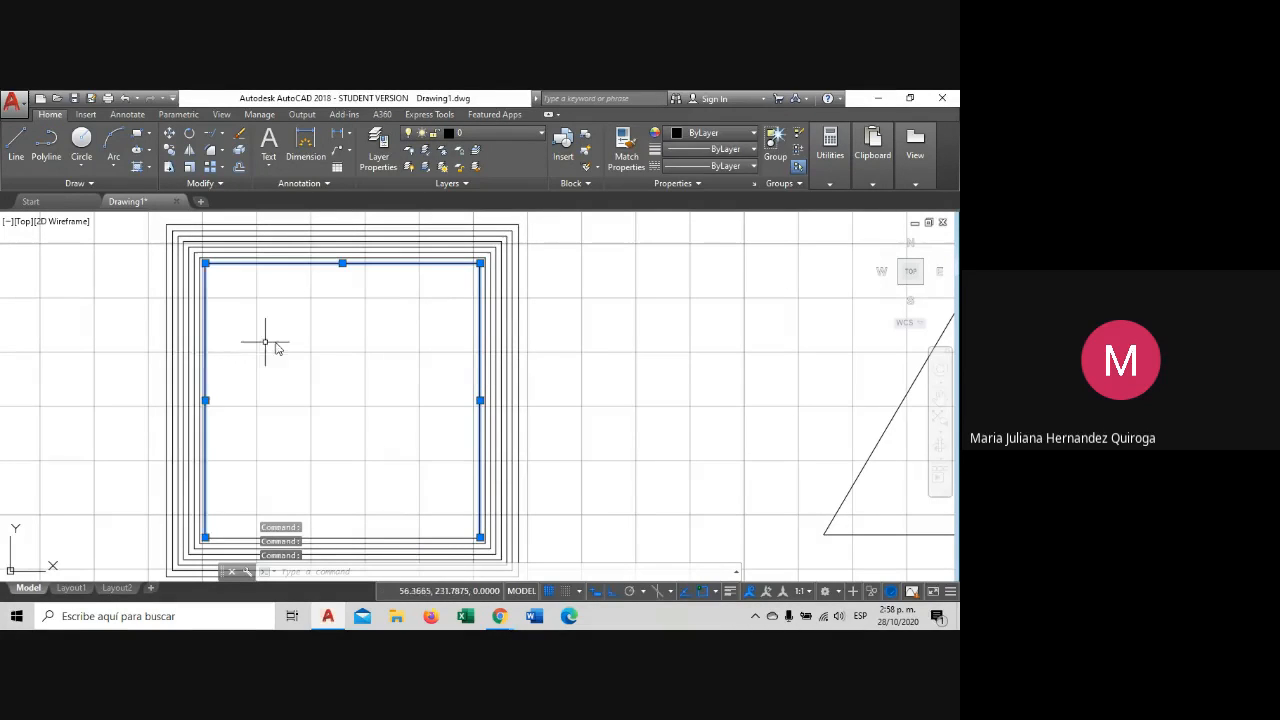
Select the top and left sides of the exploded innermost square one at a time to check they are separate.
key(Escape)
click(331, 264)
key(Escape)
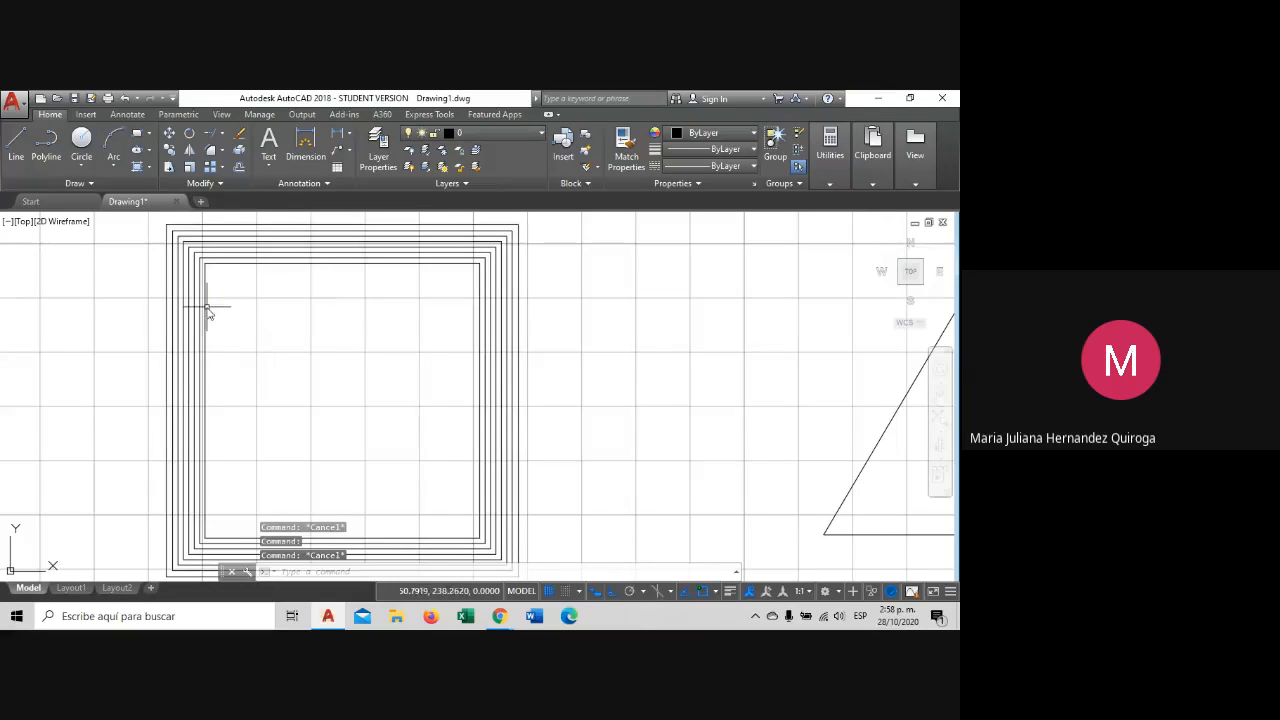
click(206, 310)
key(Escape)
click(294, 264)
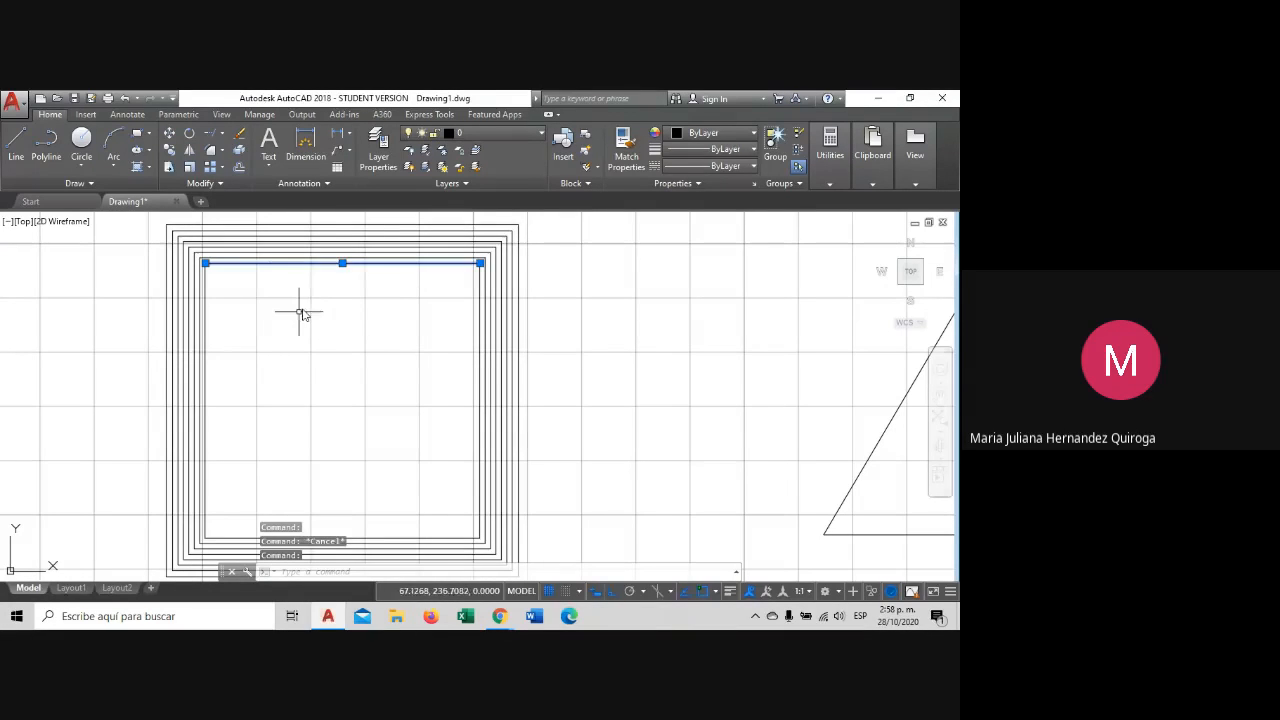
key(Escape)
Join the four separate sides of the innermost concentric square into one polyline.
click(338, 264)
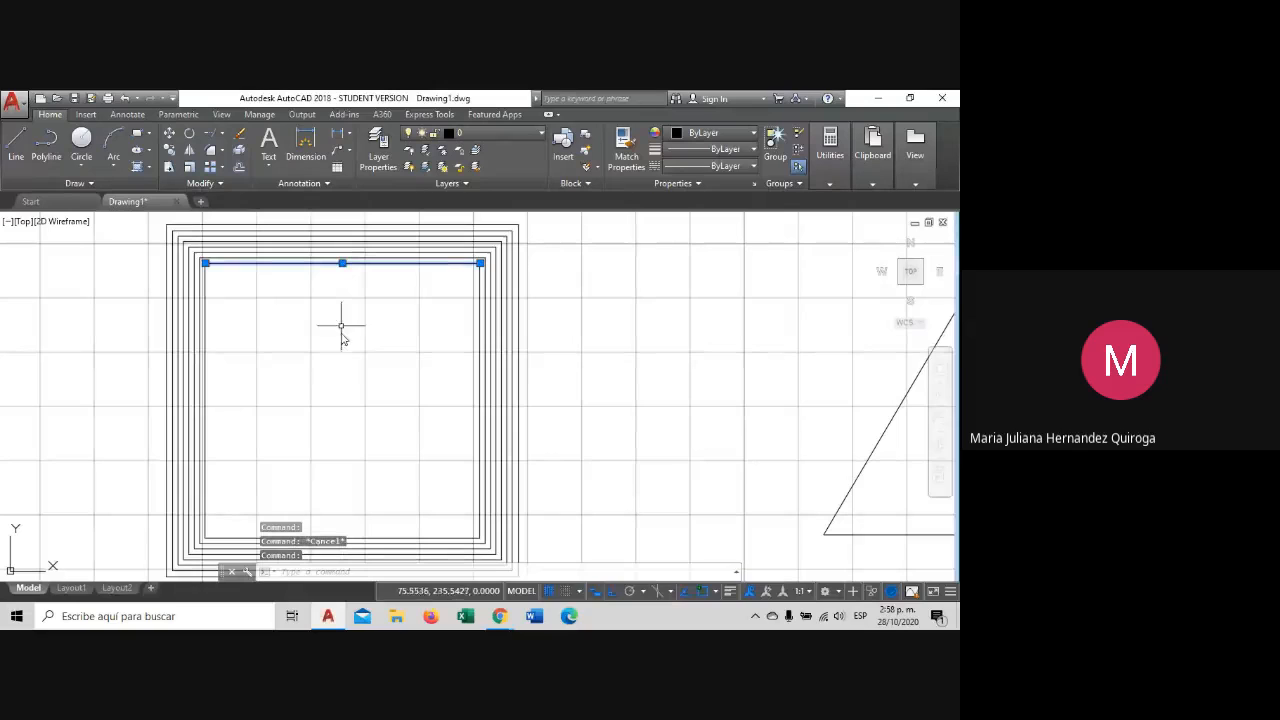
click(482, 308)
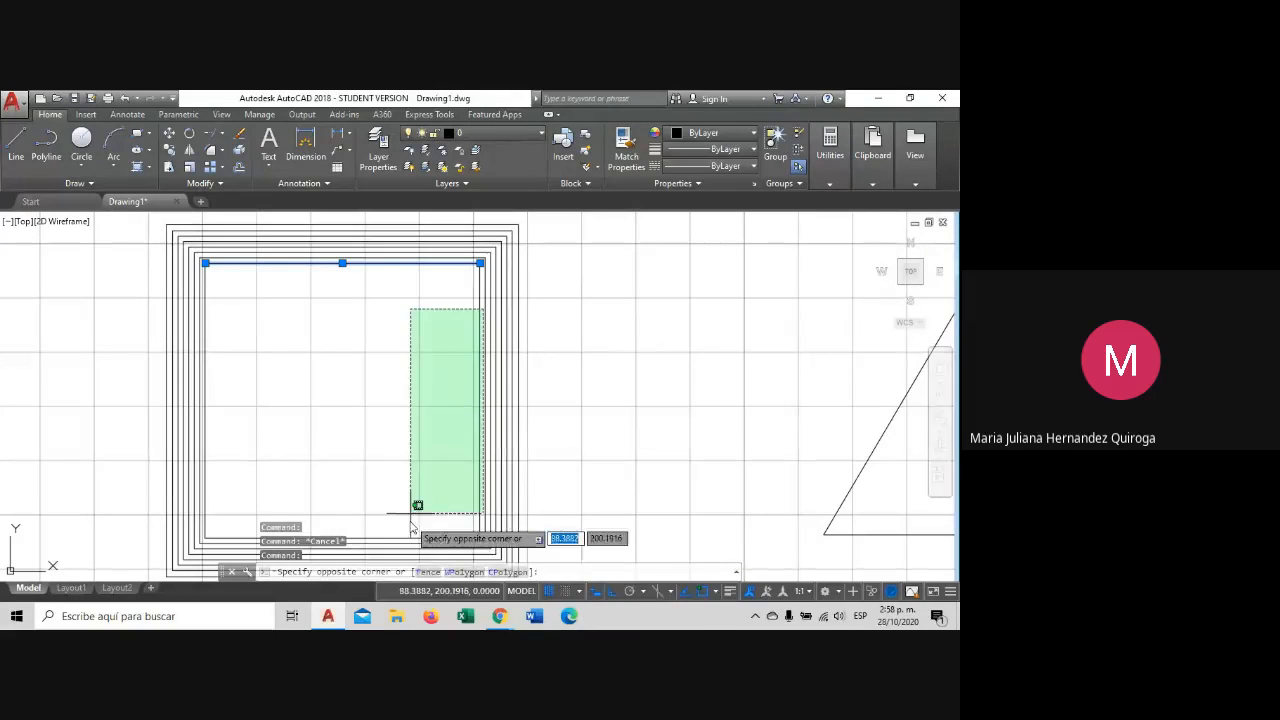
click(408, 540)
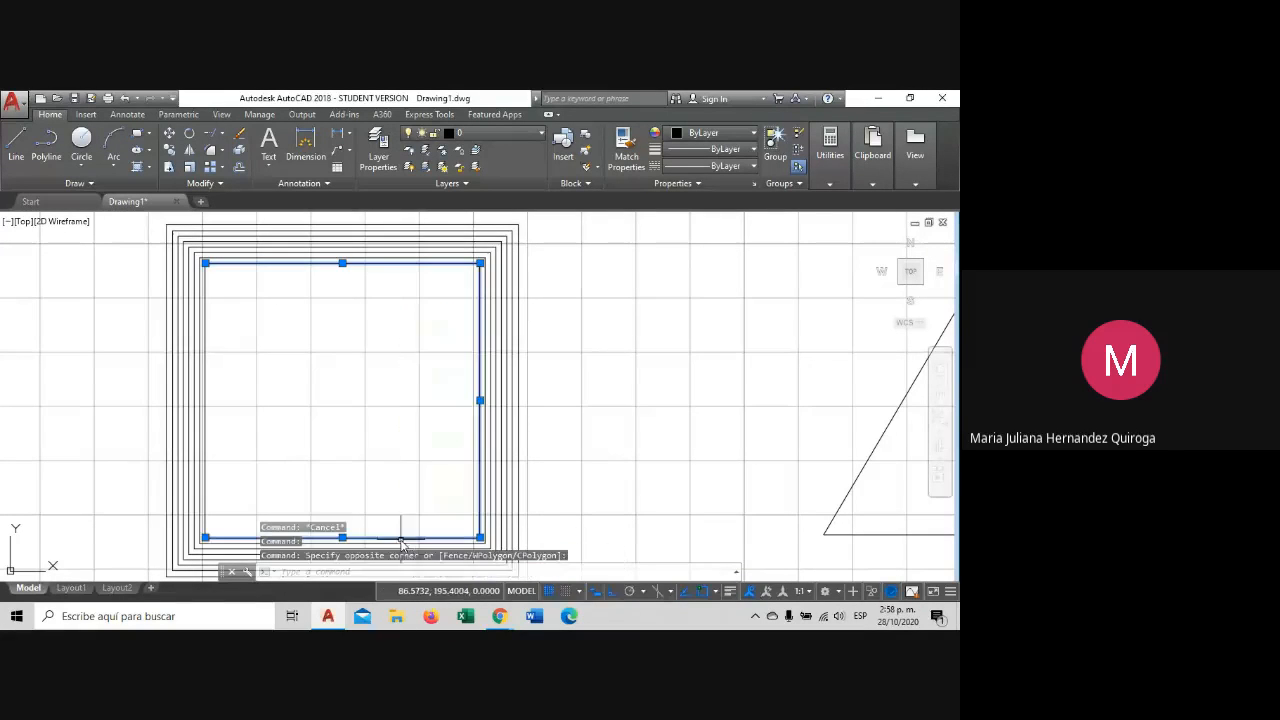
click(208, 418)
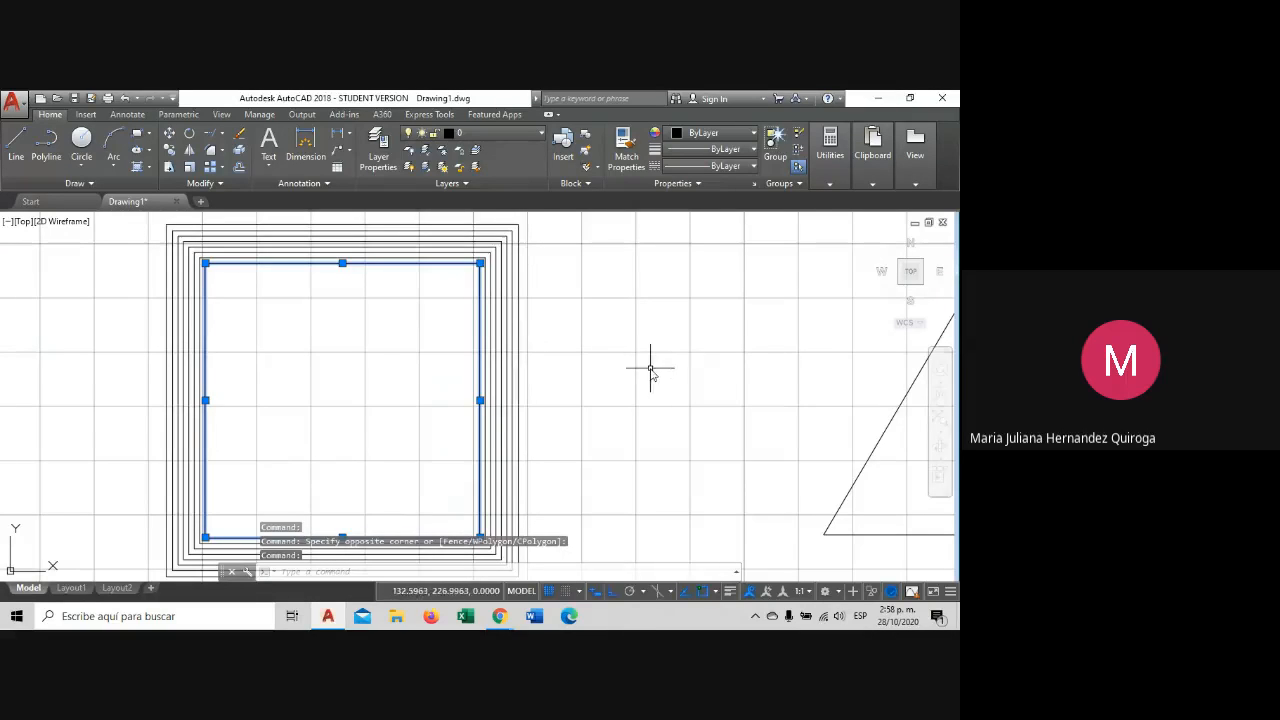
middle_drag(628, 364, 590, 346)
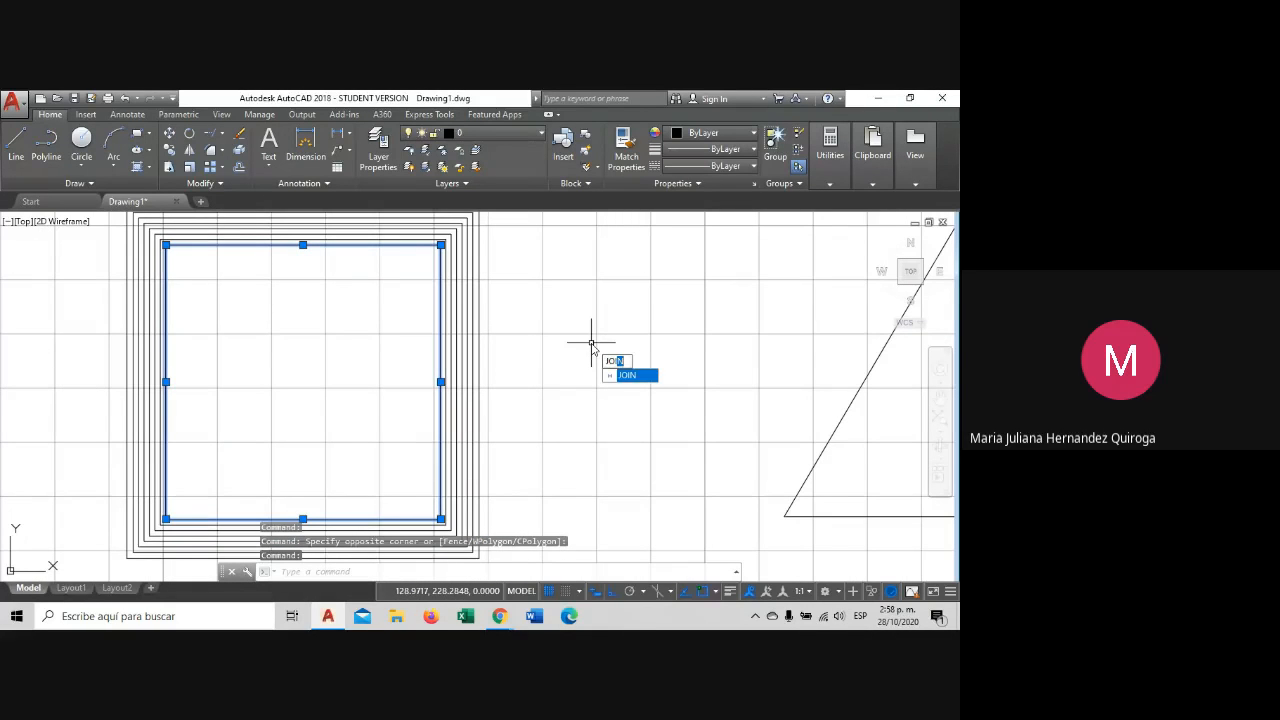
key(Return)
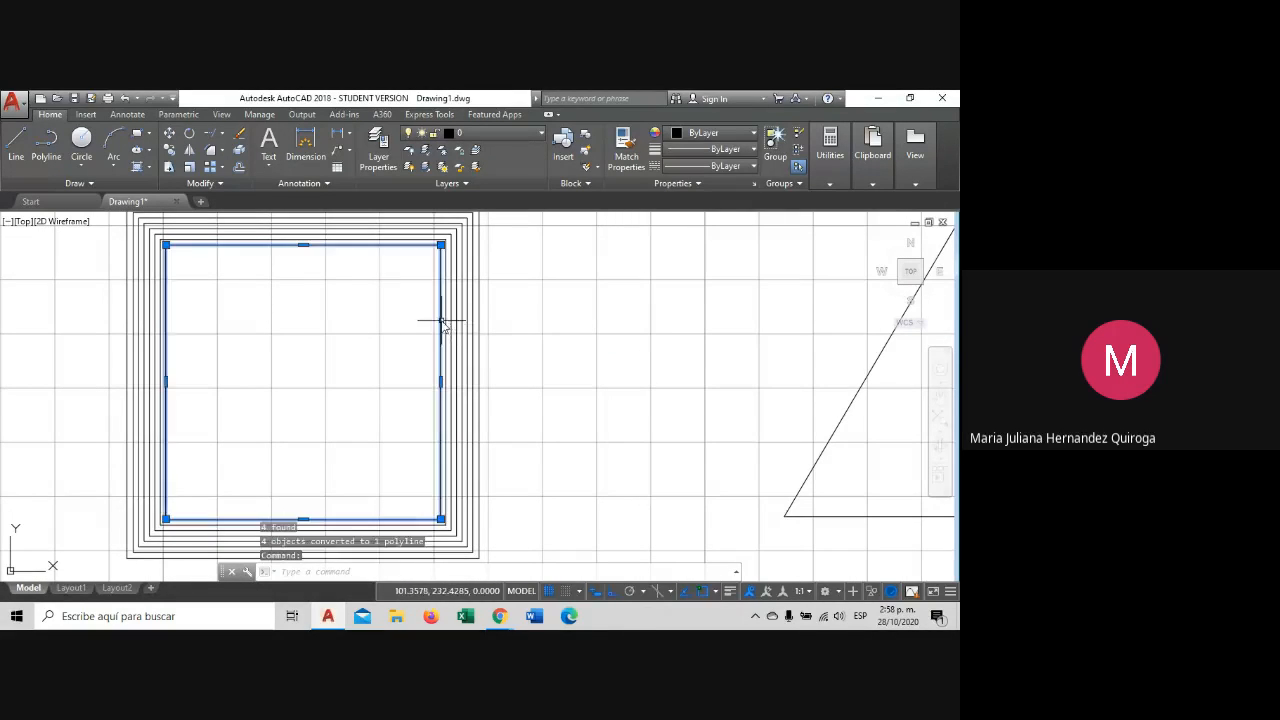
key(Escape)
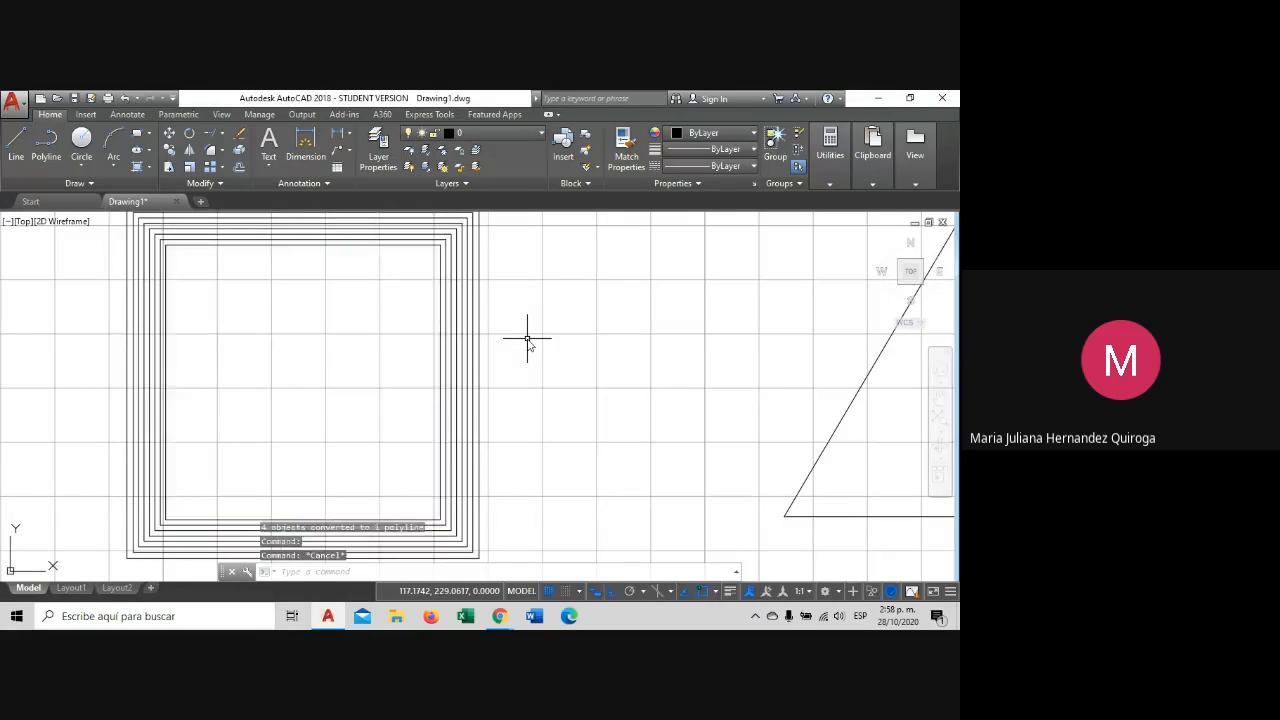
scroll(527, 338, down, 4)
middle_drag(551, 357, 424, 377)
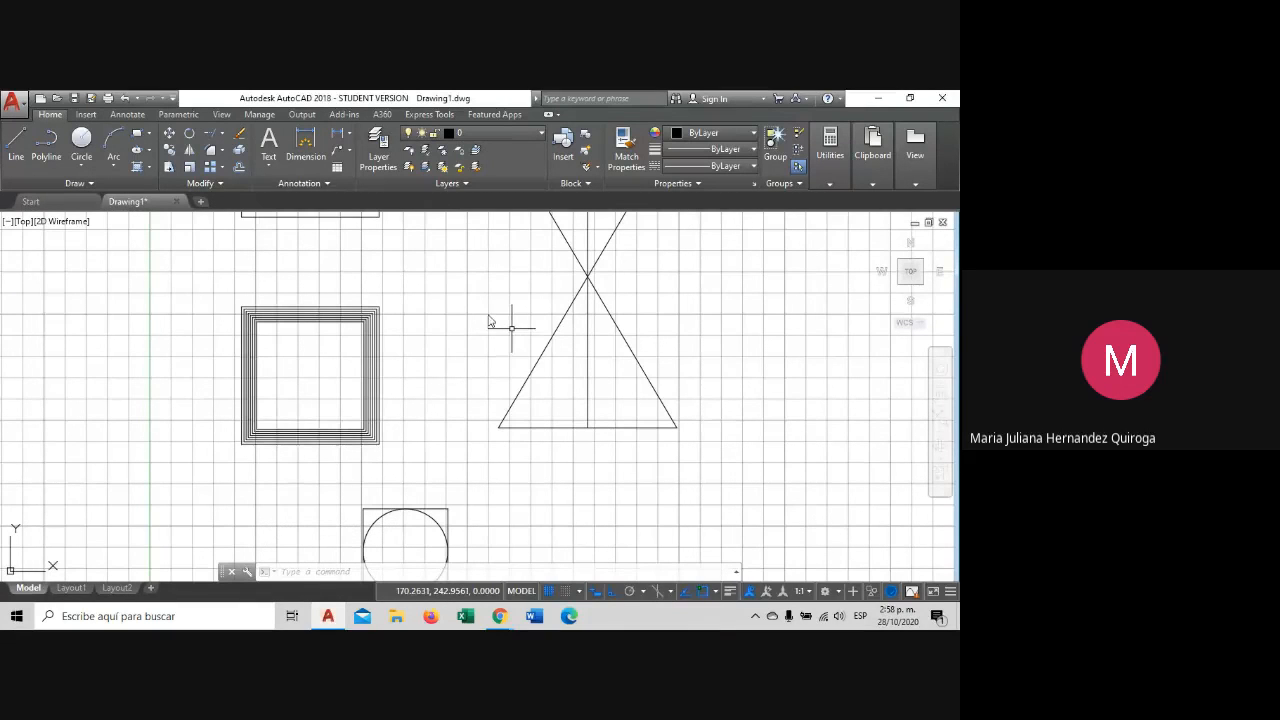
click(222, 170)
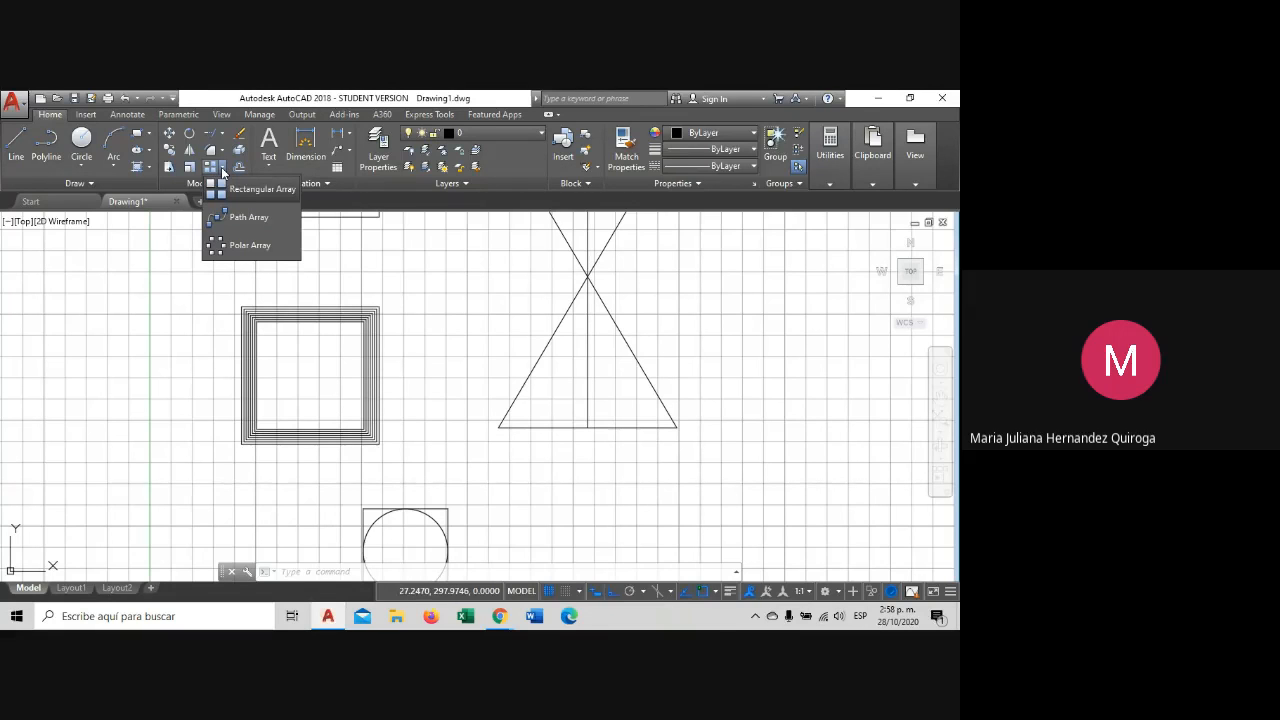
click(262, 246)
Move the small square with its inscribed circle from its centre to the empty area far above the other shapes.
scroll(428, 337, down, 5)
middle_drag(513, 324, 370, 422)
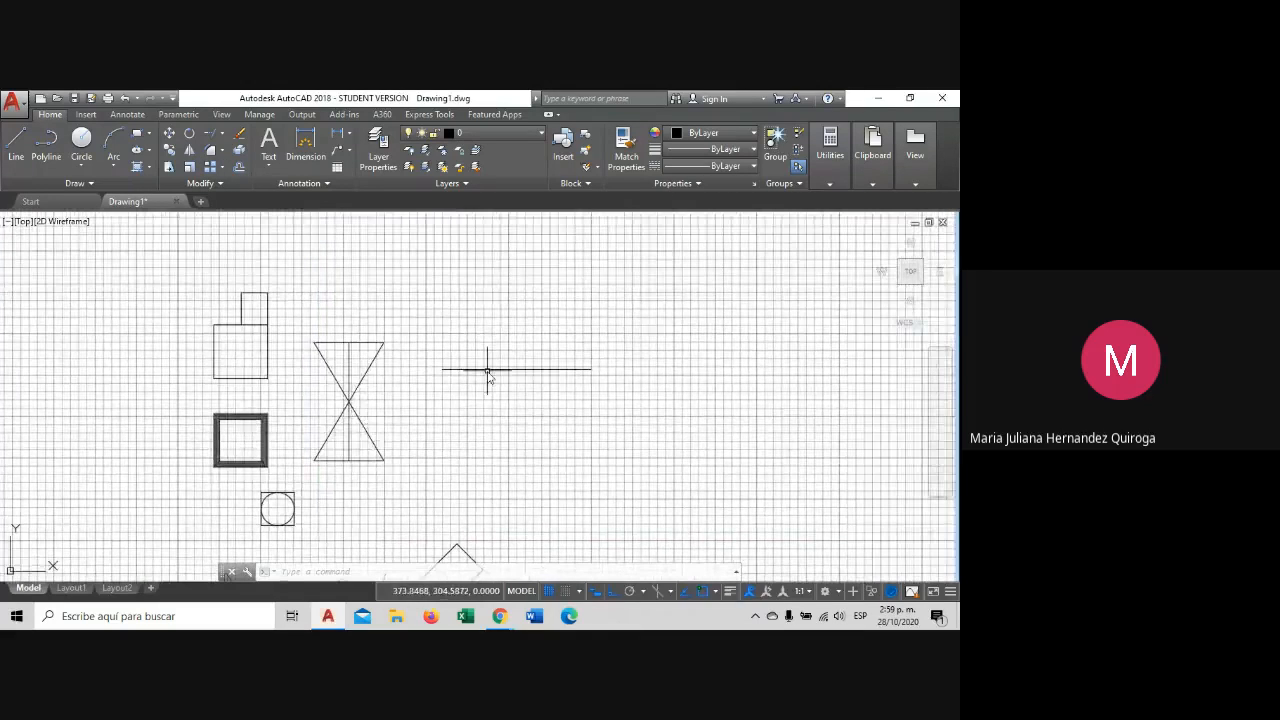
middle_drag(486, 371, 460, 415)
middle_drag(243, 473, 271, 409)
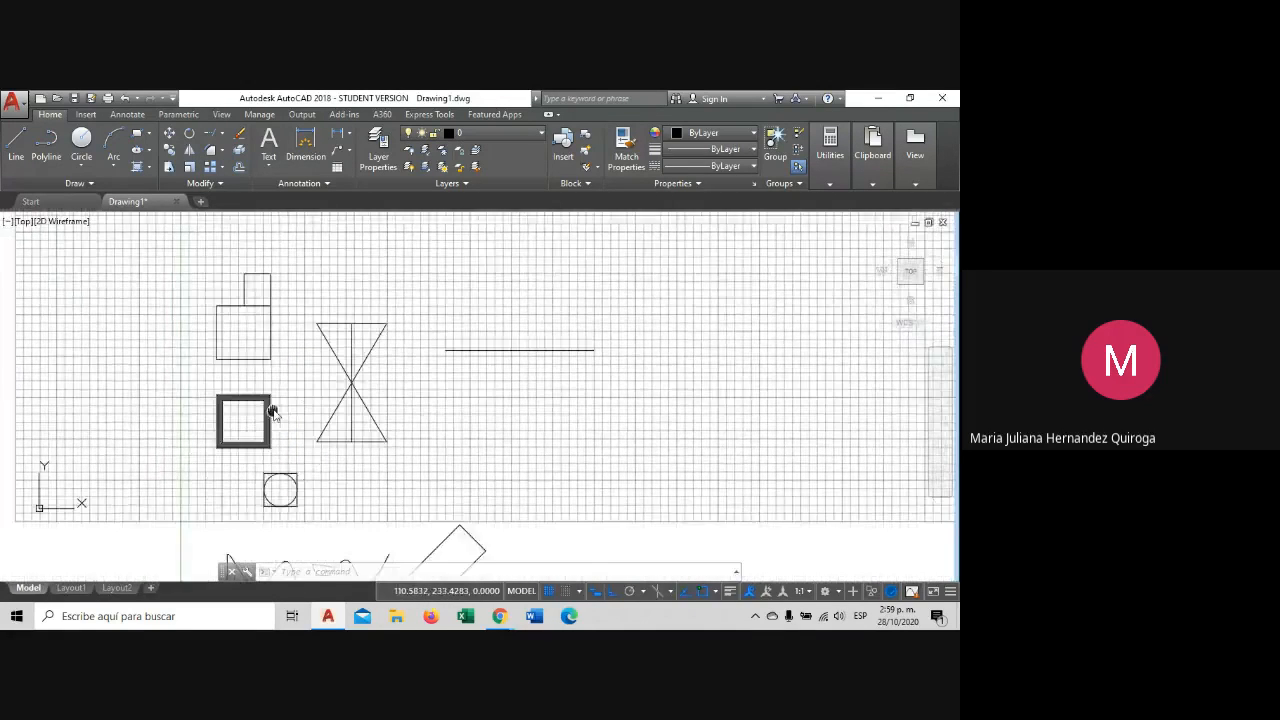
scroll(282, 529, up, 2)
click(321, 505)
click(247, 424)
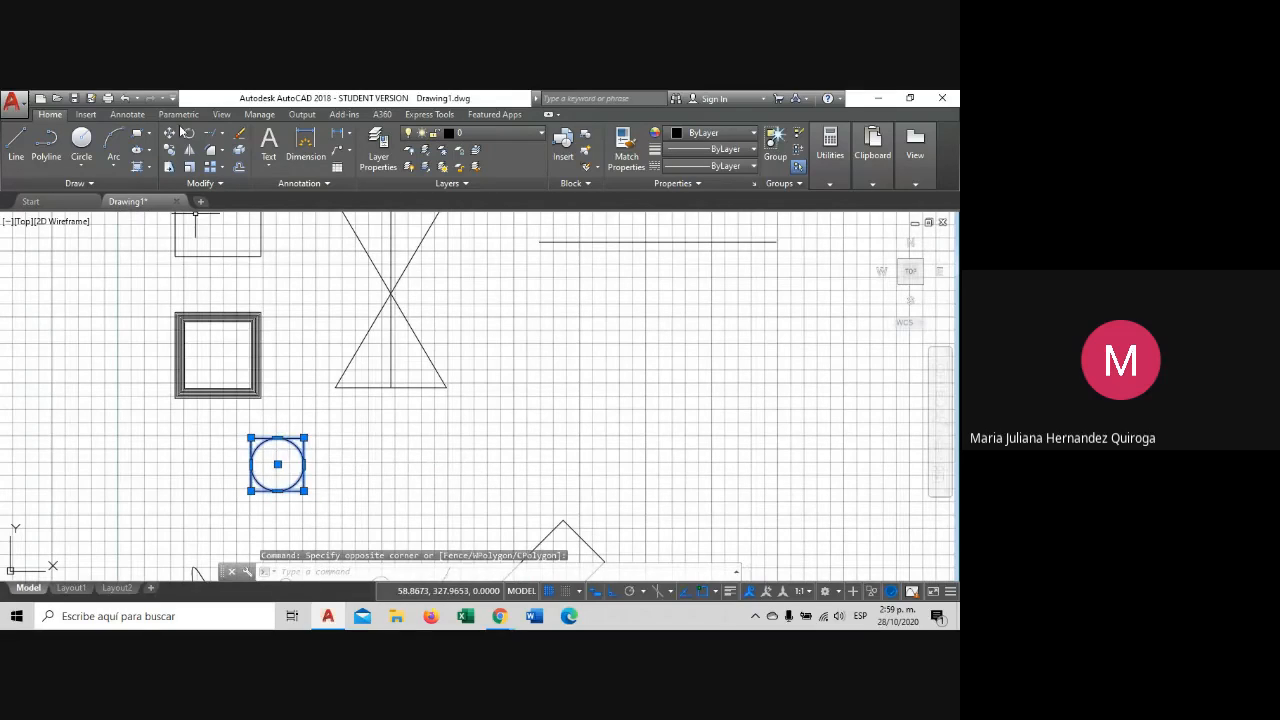
click(169, 133)
click(277, 464)
scroll(630, 390, down, 7)
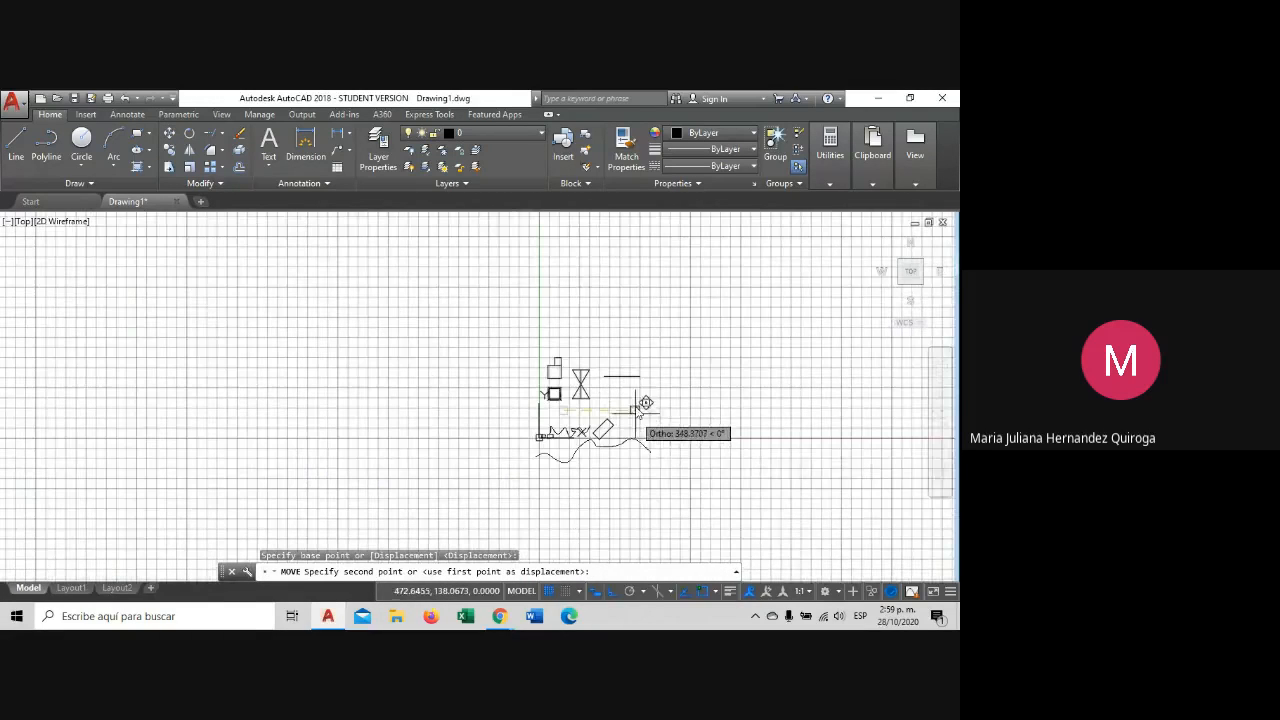
click(570, 248)
scroll(600, 251, up, 4)
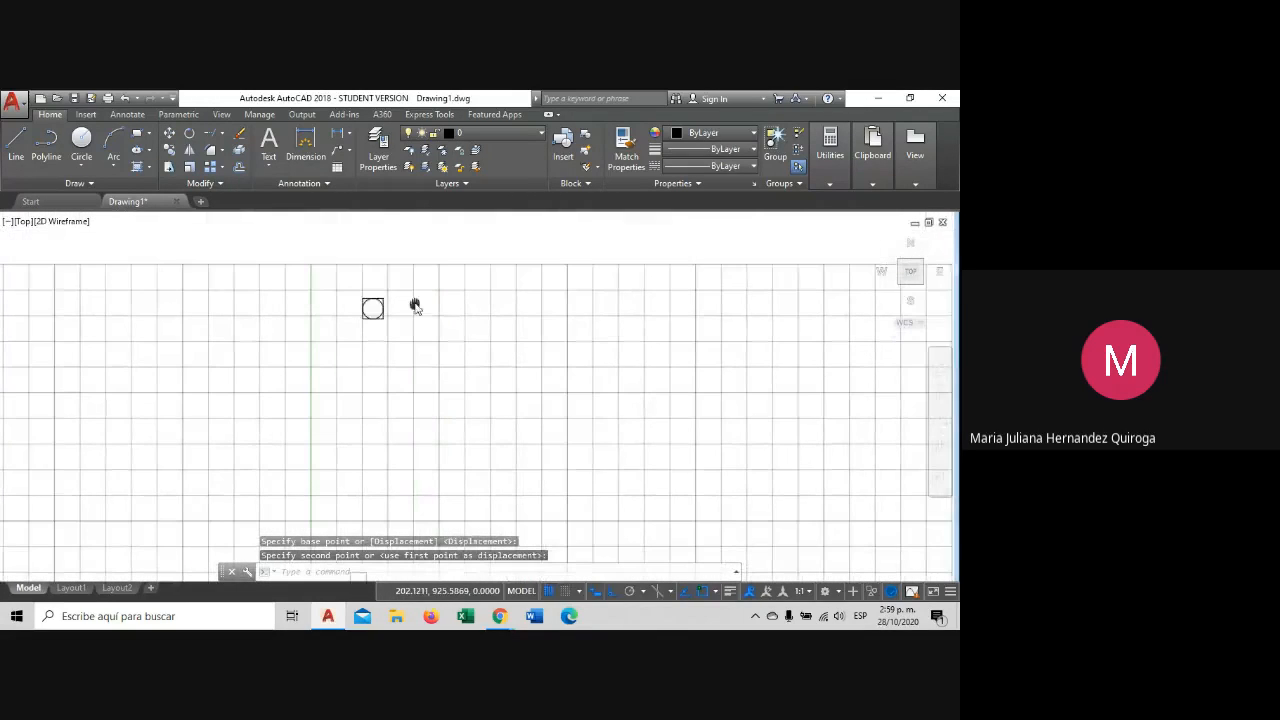
click(400, 280)
click(360, 340)
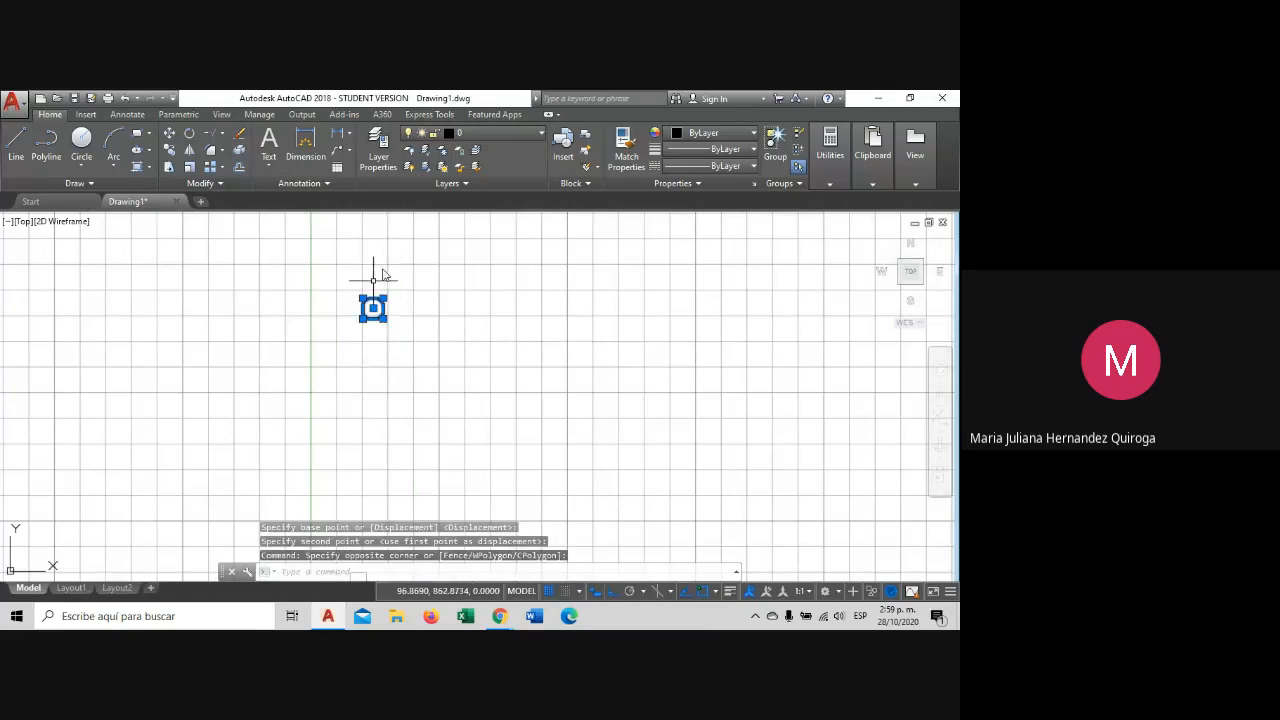
scroll(405, 310, up, 2)
key(Escape)
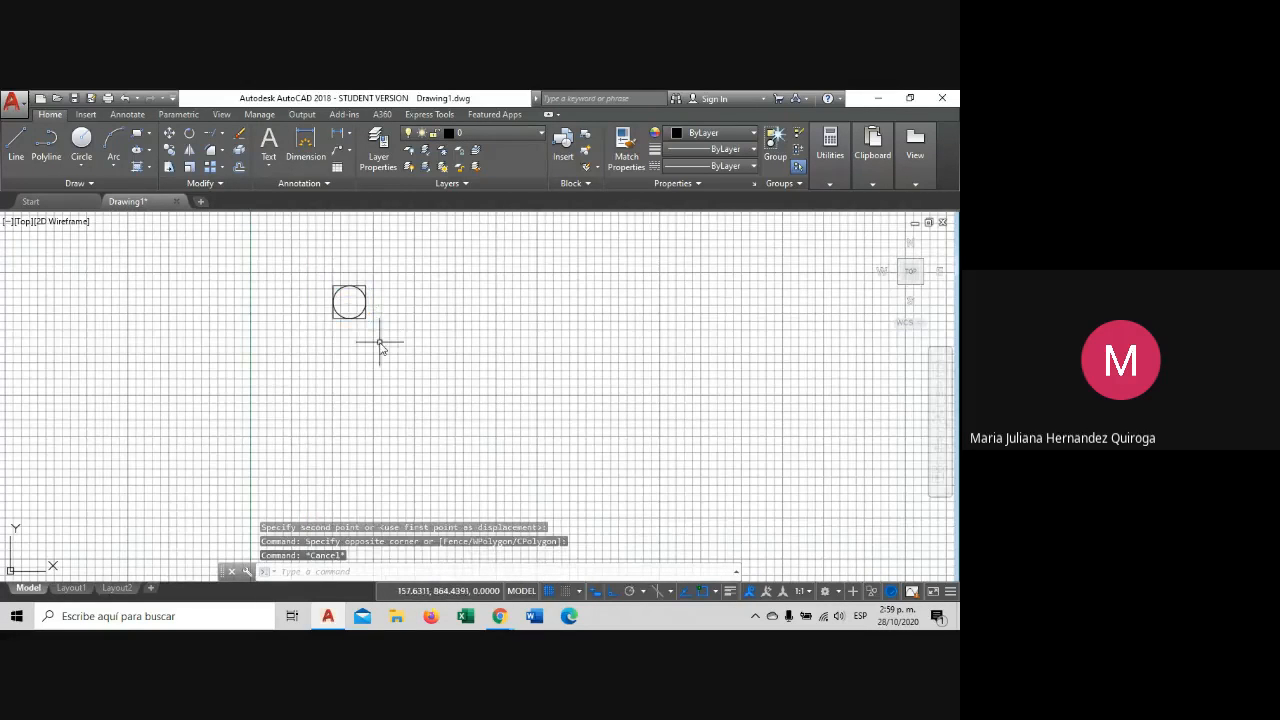
Copy the square with its inscribed circle twice to the right, forming an evenly spaced row of three.
click(381, 335)
click(322, 278)
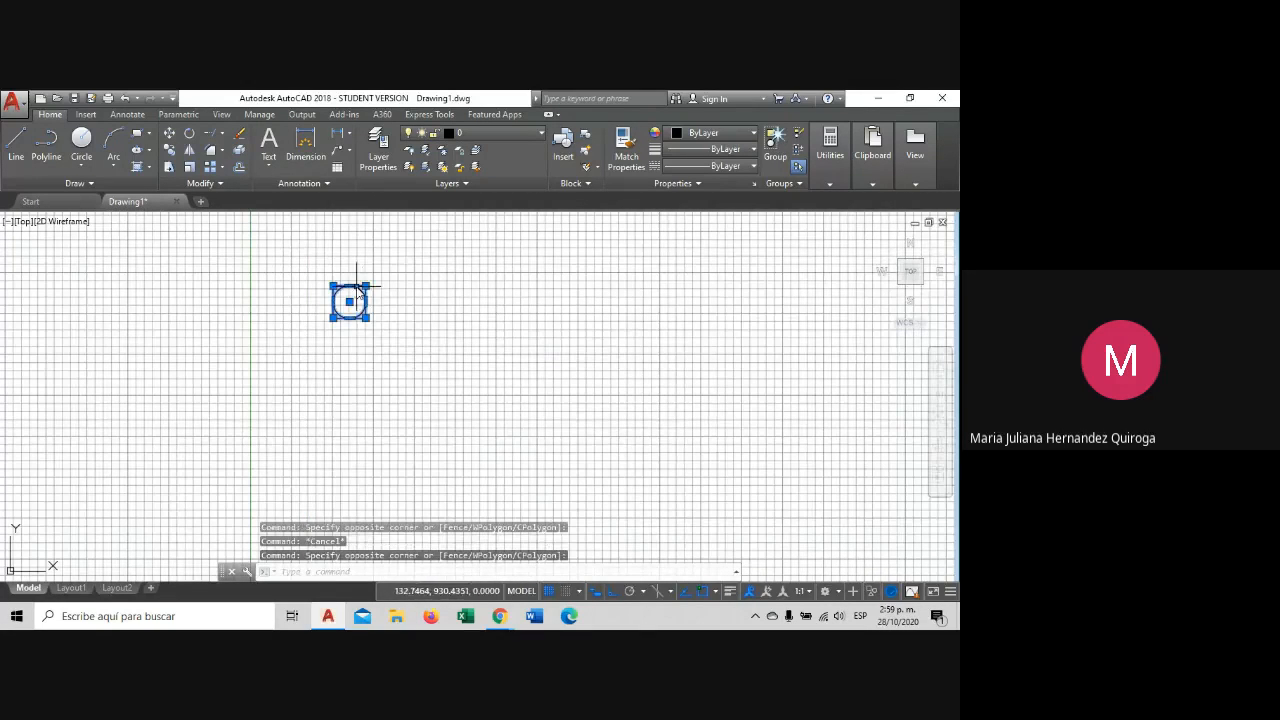
click(169, 150)
click(349, 301)
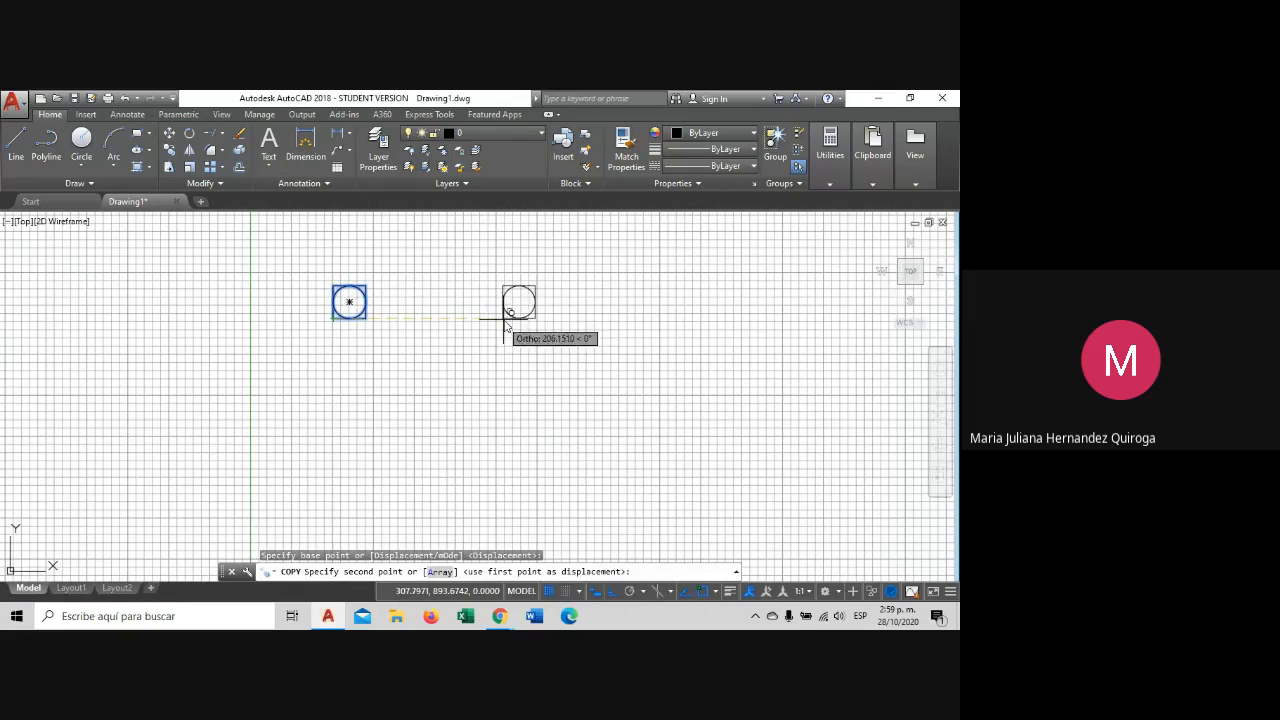
scroll(380, 328, up, 4)
click(379, 334)
click(489, 340)
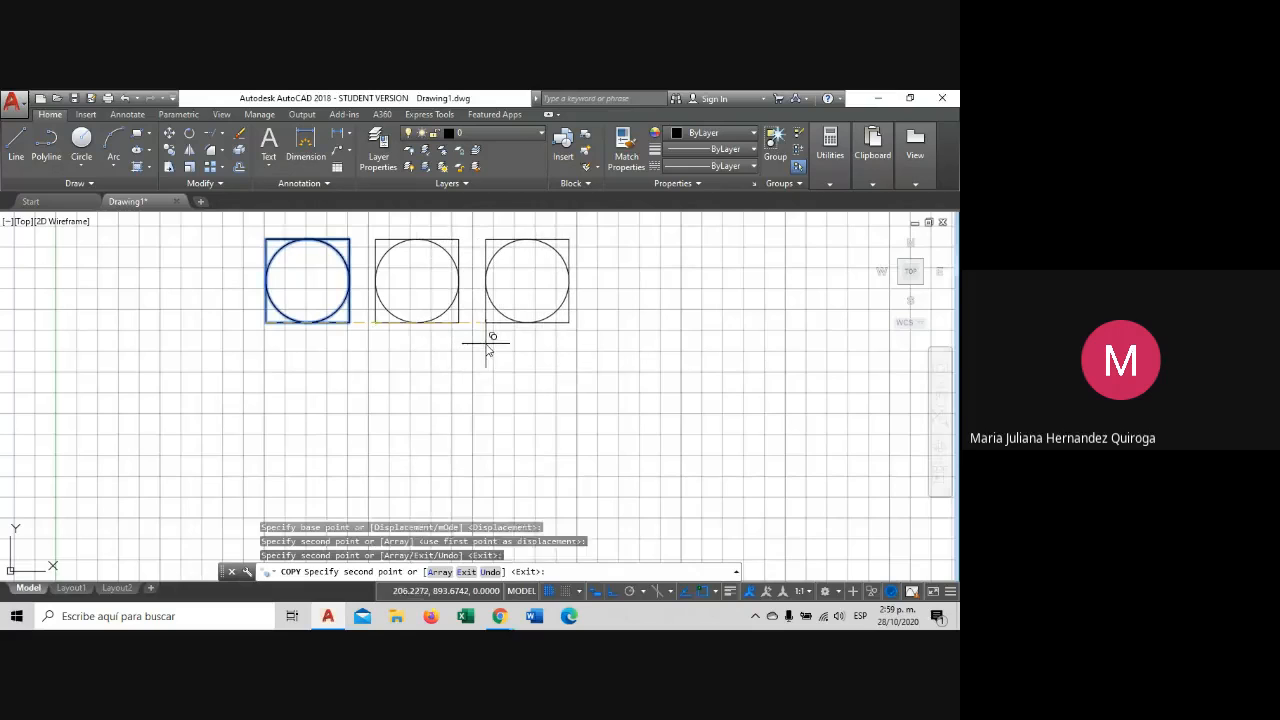
key(Escape)
Try to copy the whole row of three circled squares from the first square's lower-left corner, and cancel.
click(556, 354)
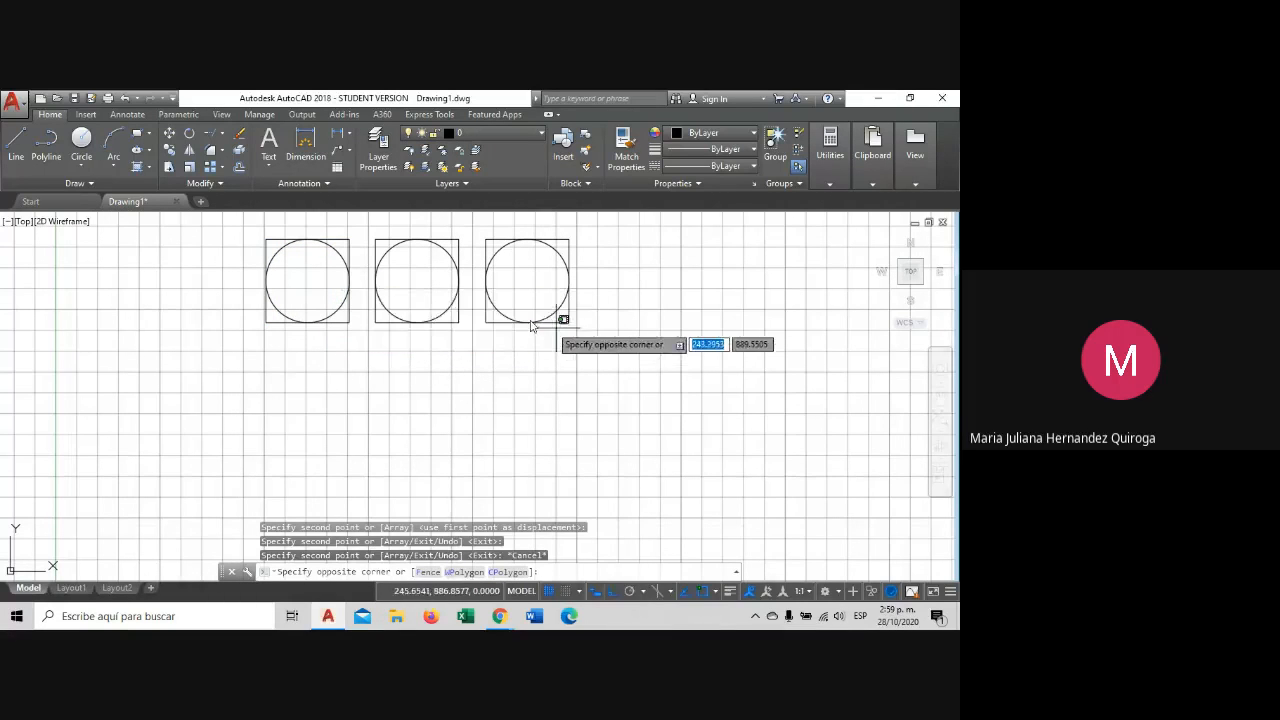
scroll(455, 360, down, 2)
scroll(457, 349, up, 2)
click(338, 300)
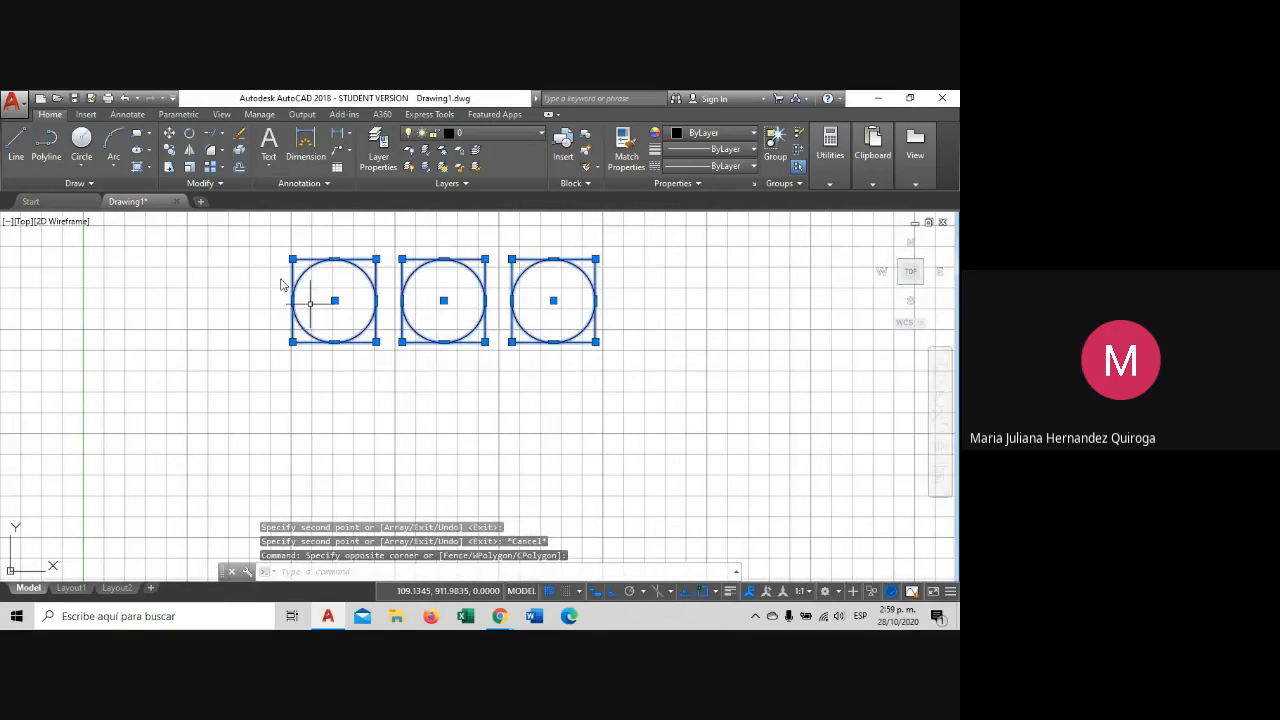
click(168, 156)
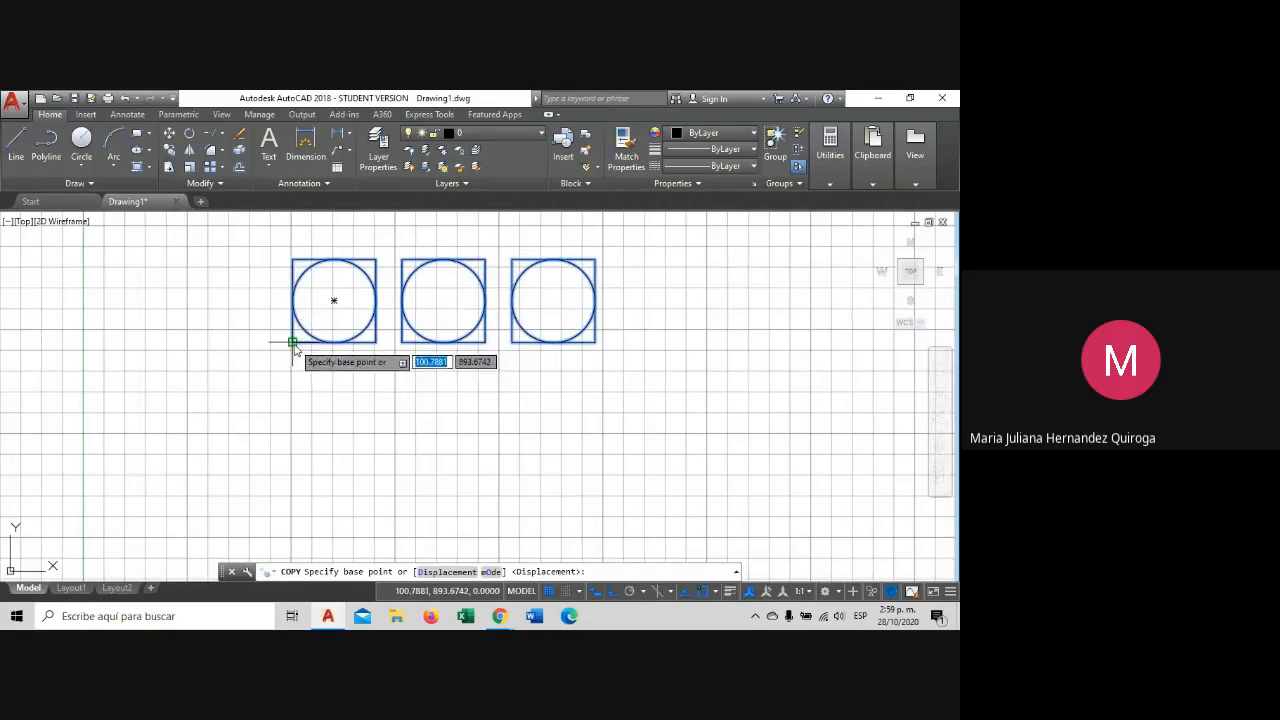
click(292, 342)
scroll(455, 385, down, 3)
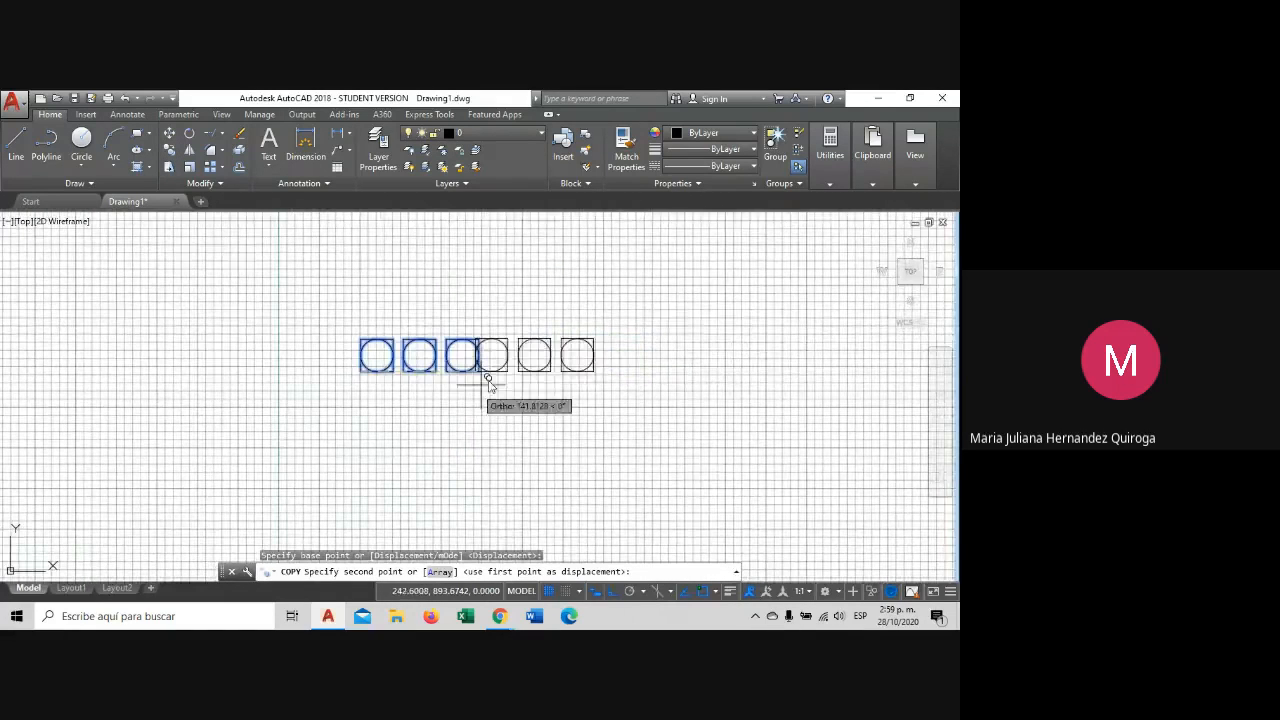
key(Escape)
Erase the two copied circled squares, keeping only the original.
scroll(403, 389, up, 4)
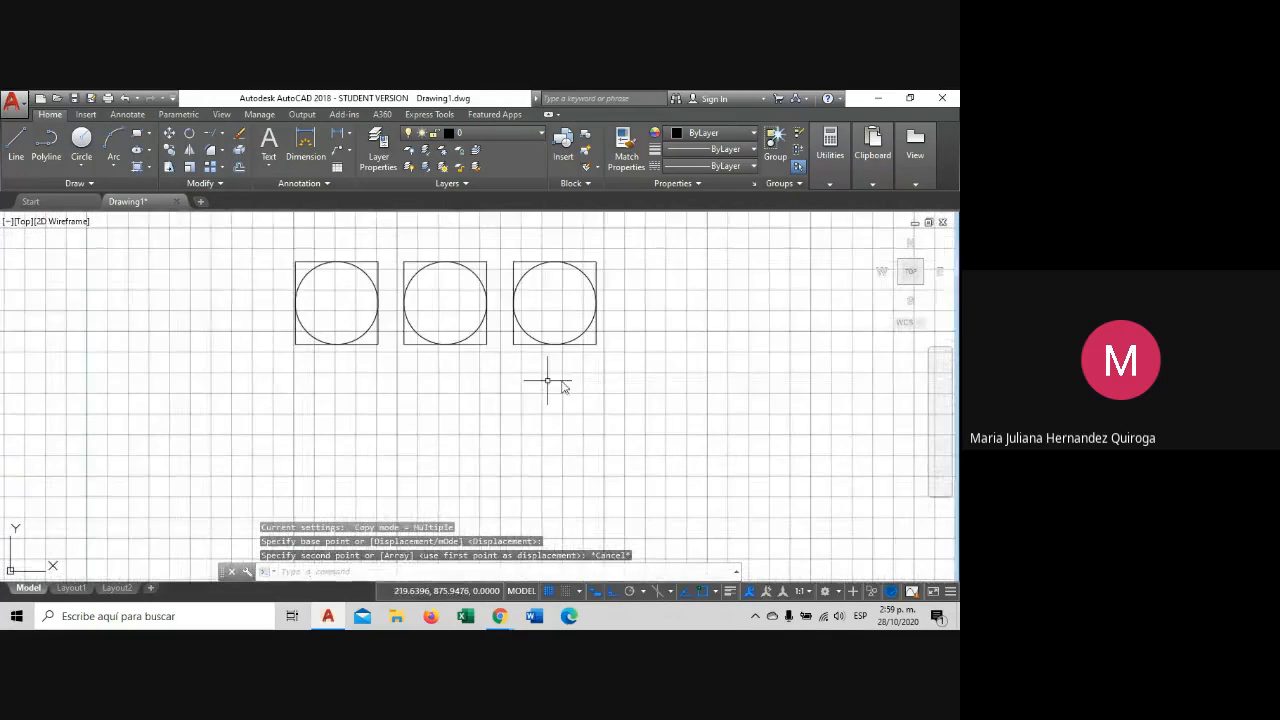
click(580, 383)
click(448, 242)
key(Delete)
Create a rectangular array of the square and its inscribed circle with 6 columns.
click(414, 366)
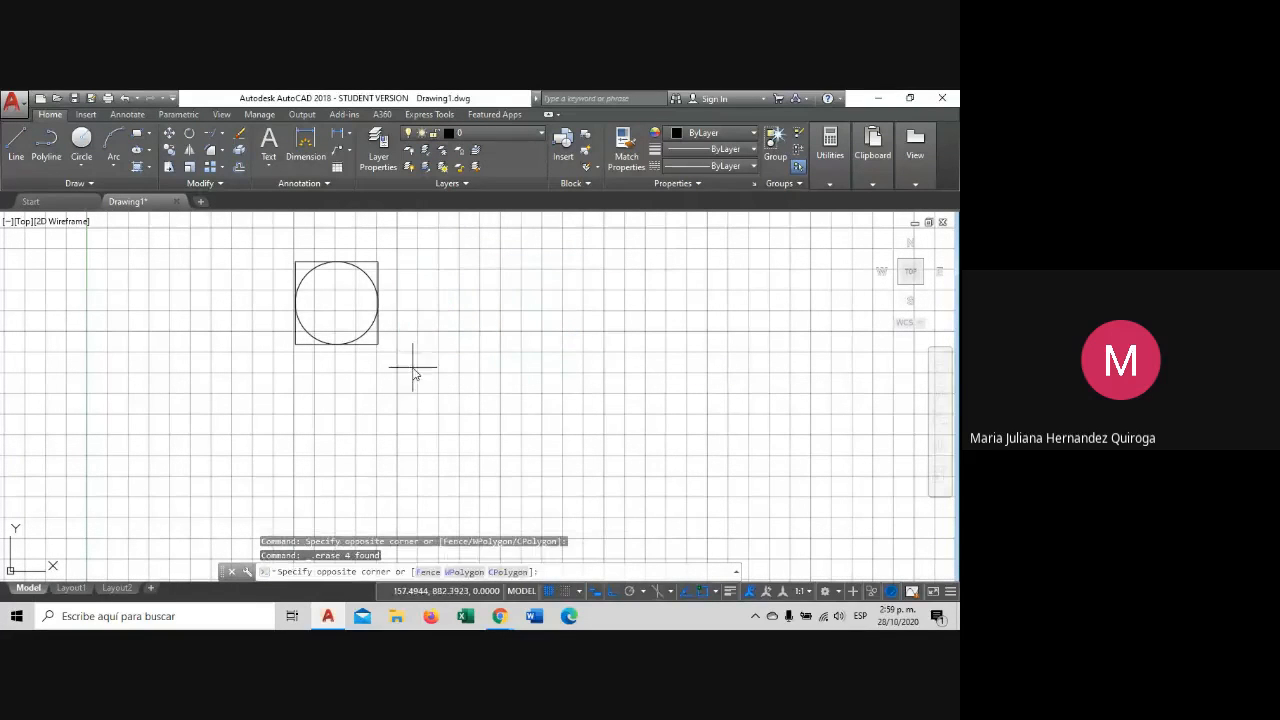
click(297, 290)
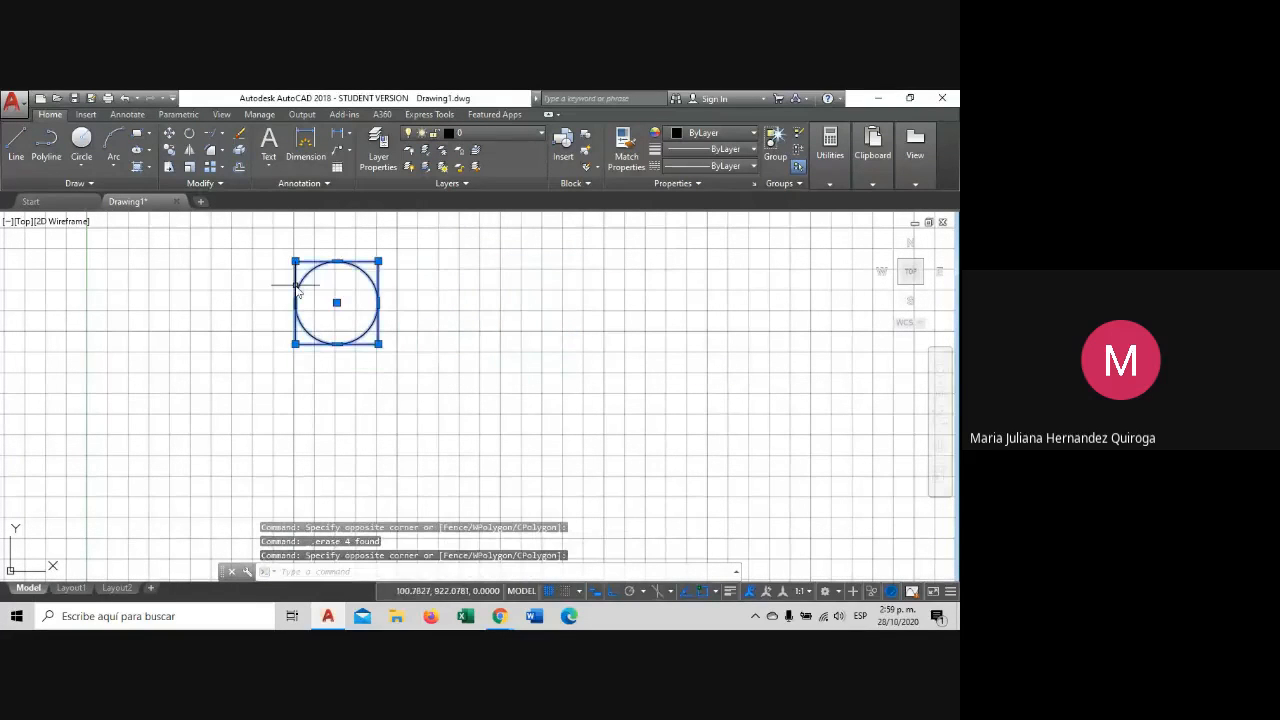
click(216, 166)
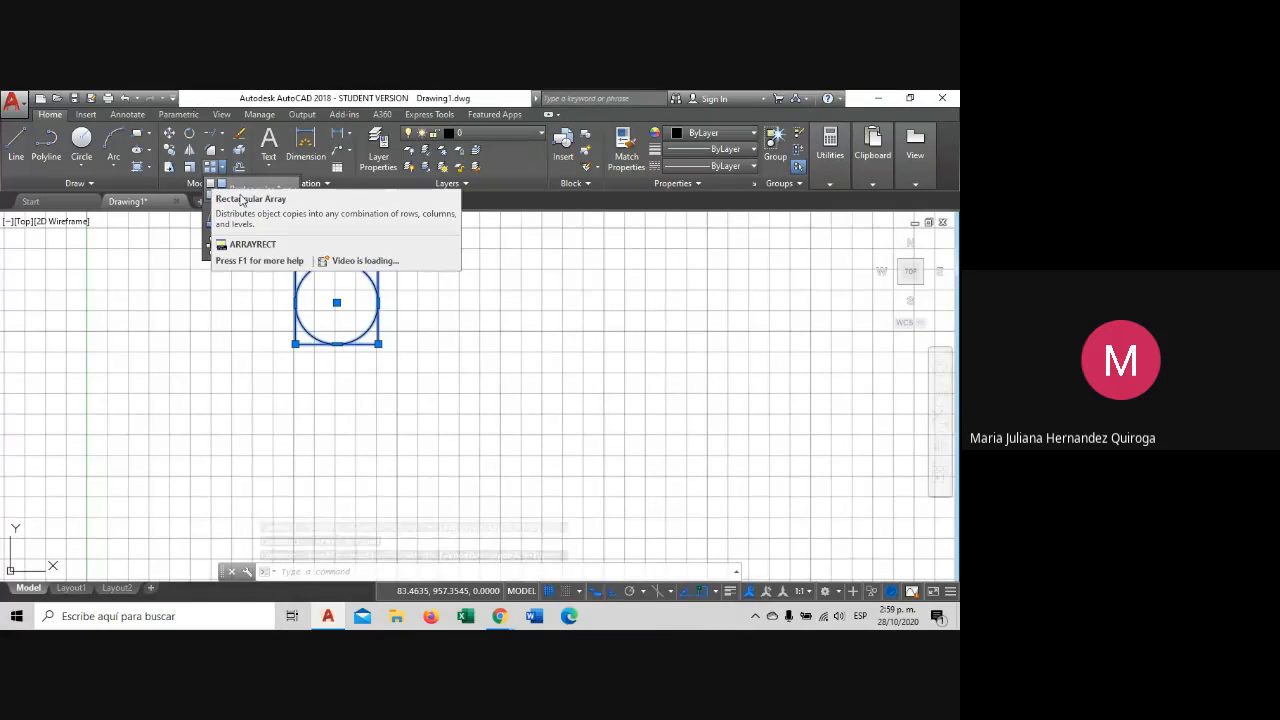
click(218, 190)
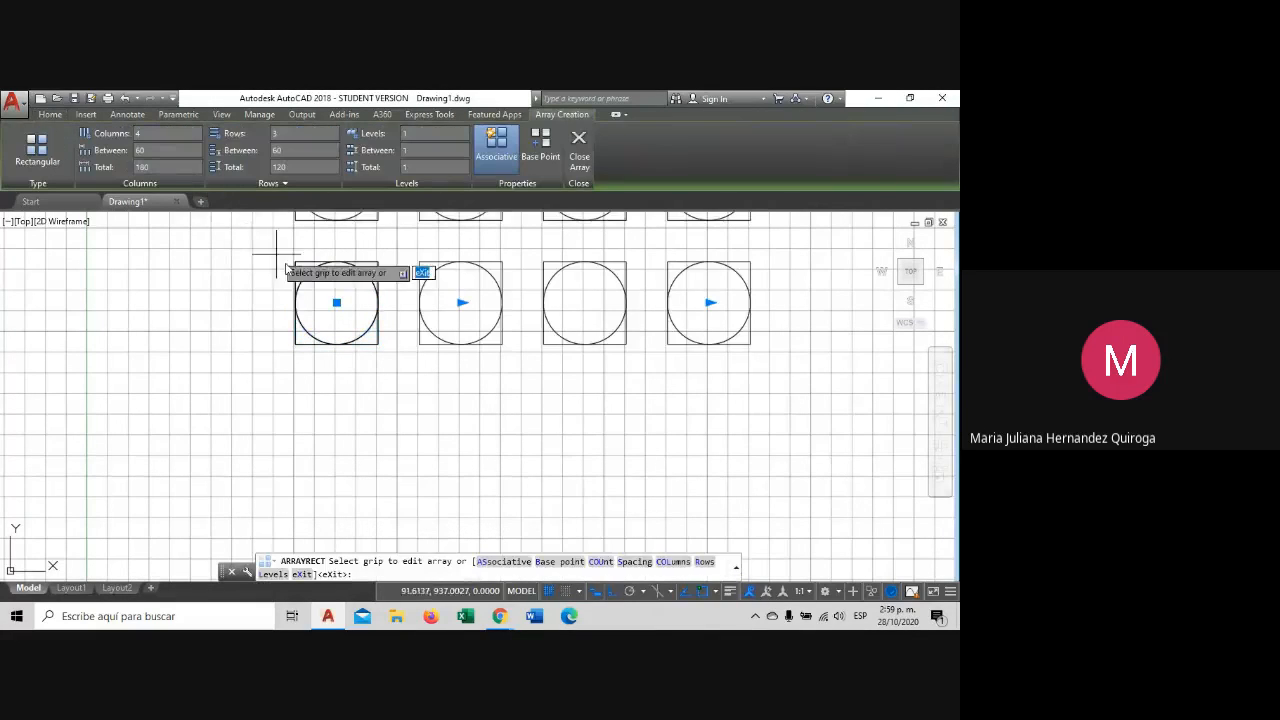
scroll(400, 265, down, 5)
scroll(333, 330, up, 3)
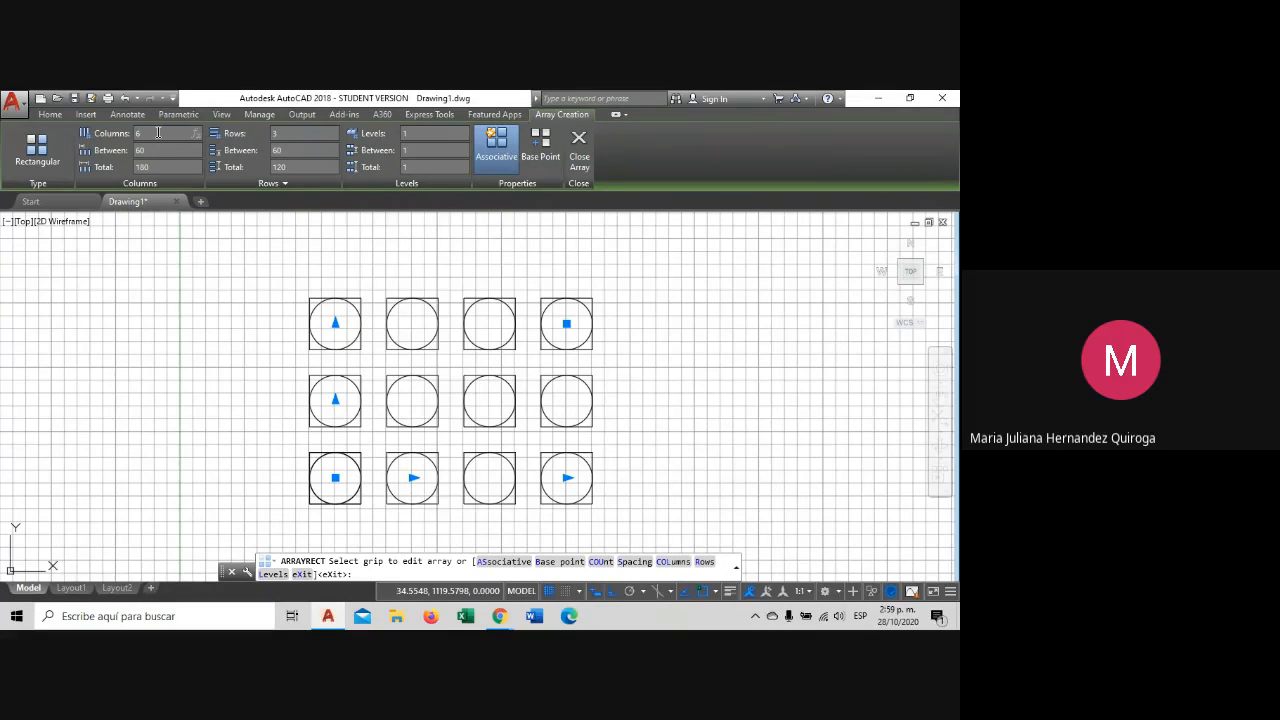
key(Return)
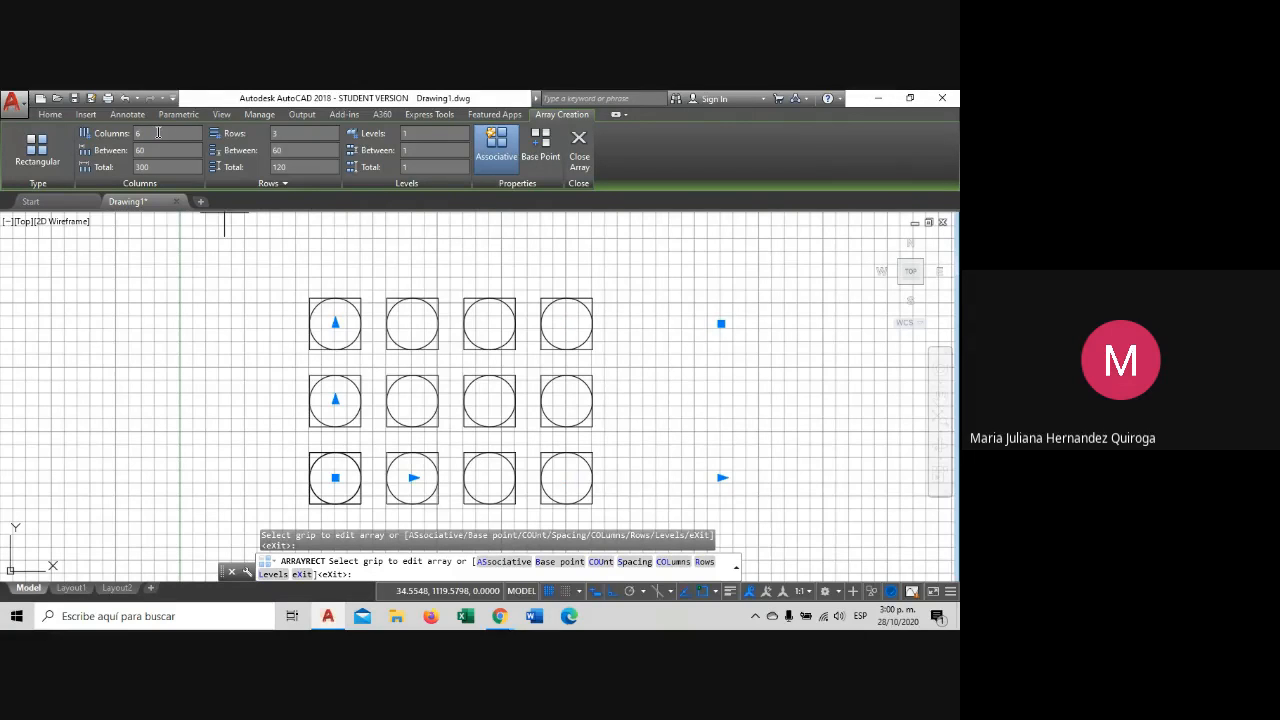
Set the rectangular array's number of rows to 5.
middle_drag(706, 380, 582, 370)
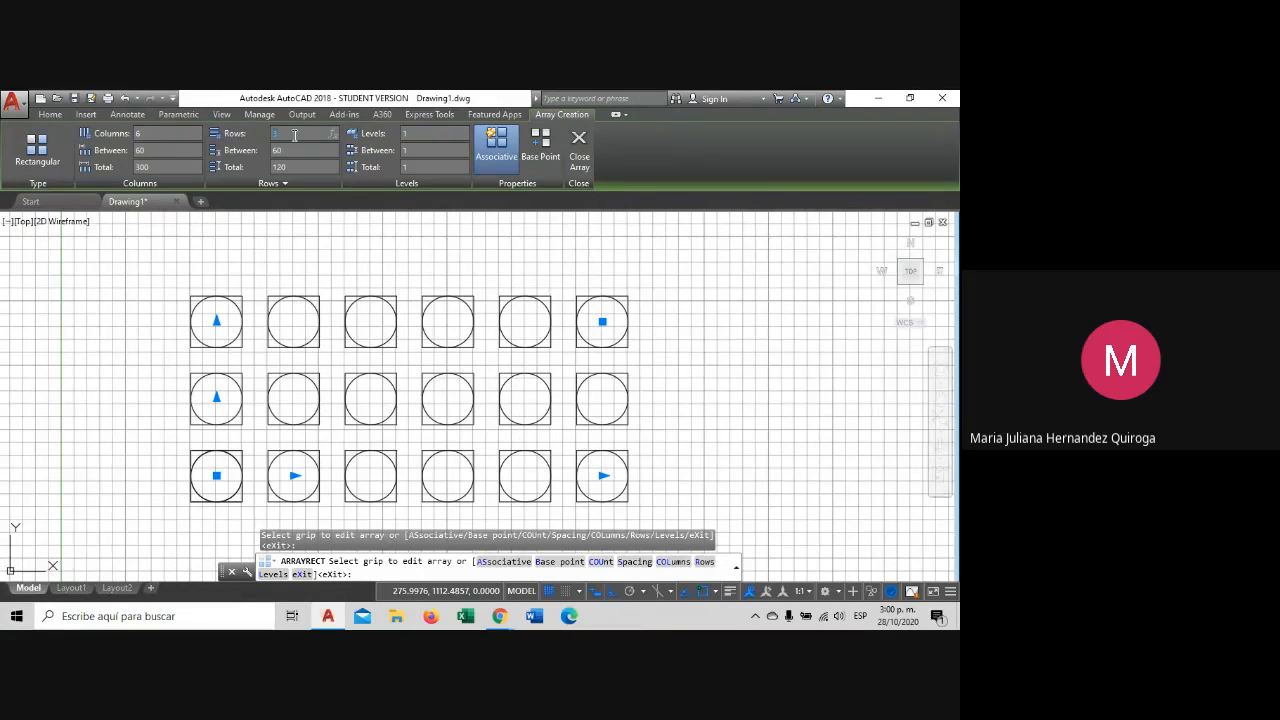
key(Return)
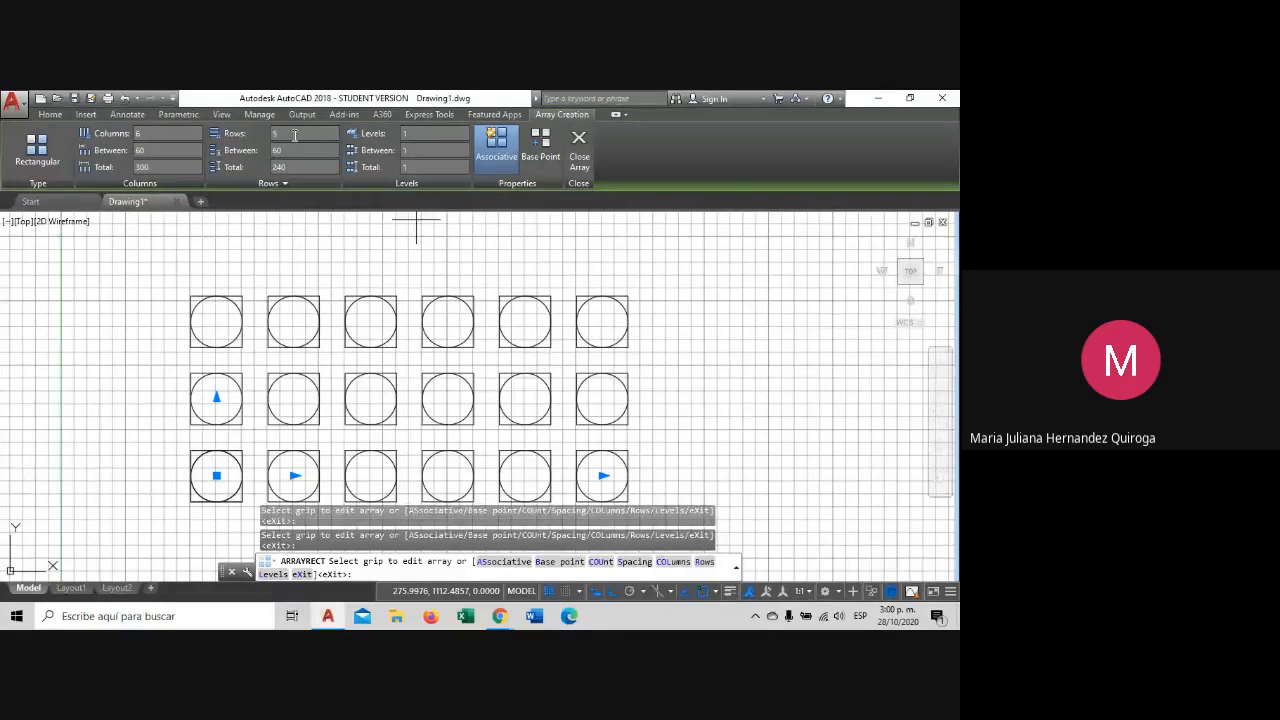
scroll(341, 306, down, 5)
middle_drag(379, 305, 374, 360)
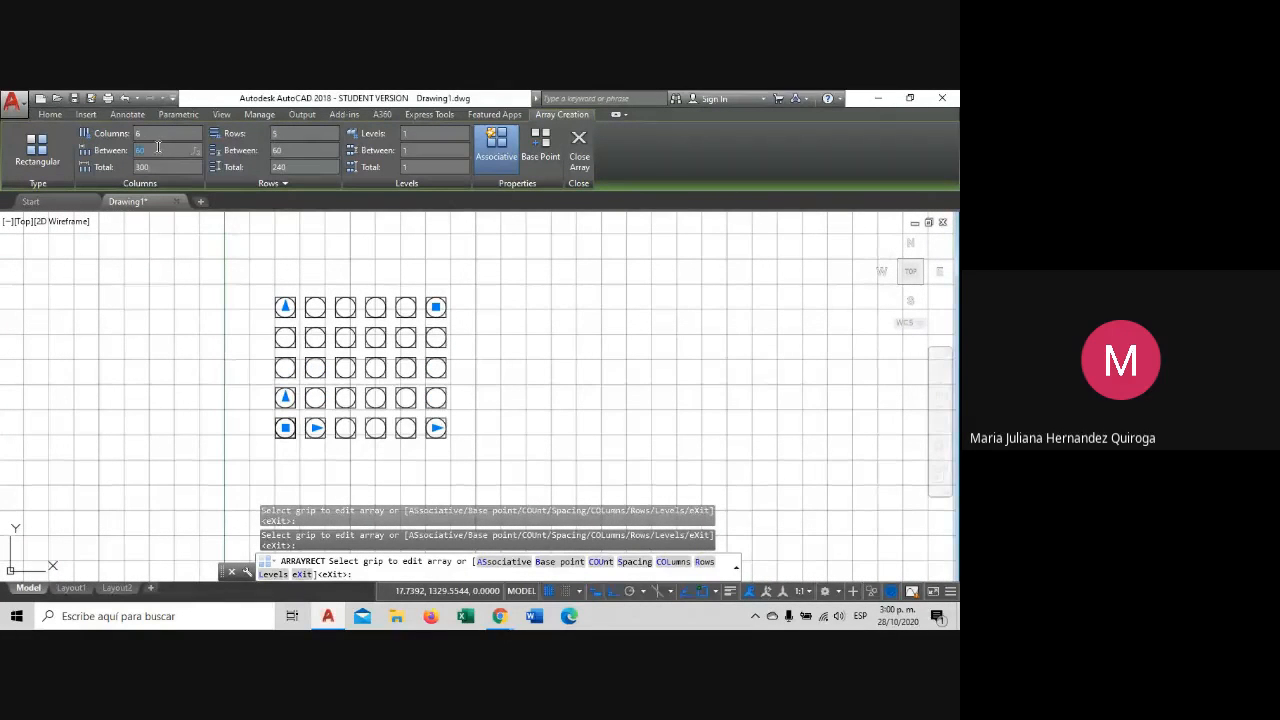
Set the spacing between the array's columns to 50 and finish the rectangular array.
click(160, 148)
text(50)
key(Return)
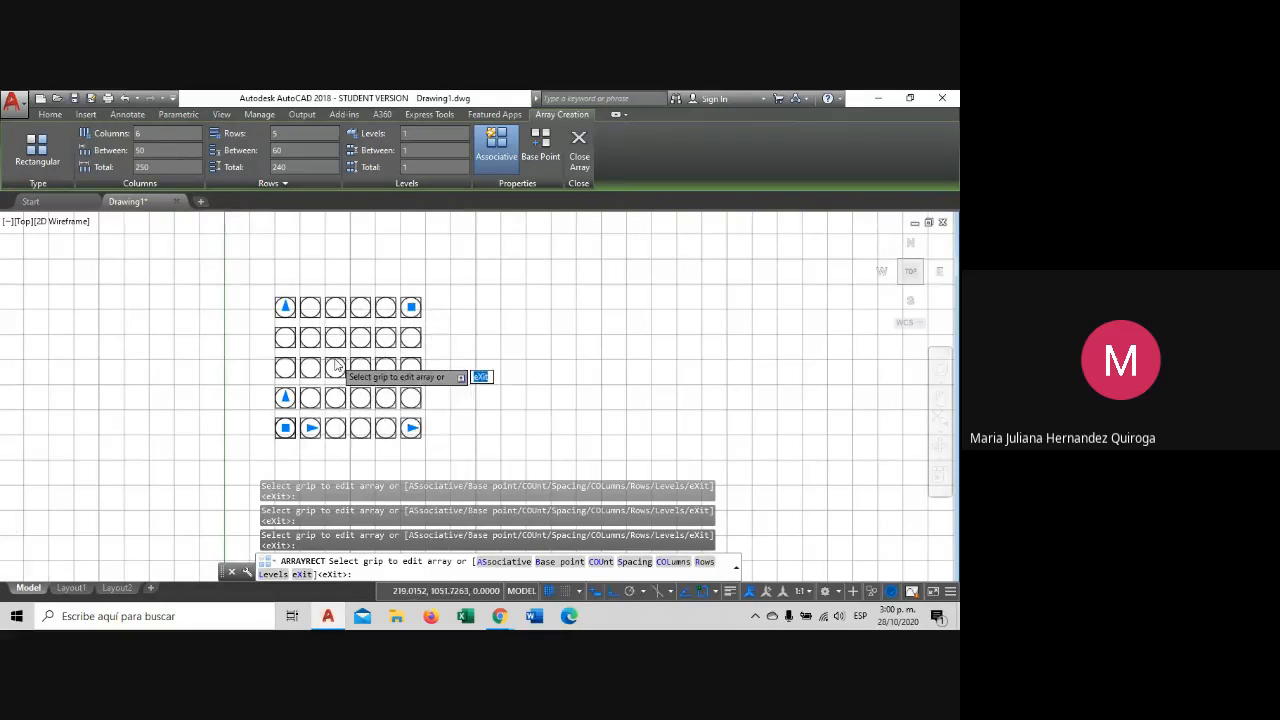
scroll(360, 368, up, 2)
scroll(380, 370, down, 2)
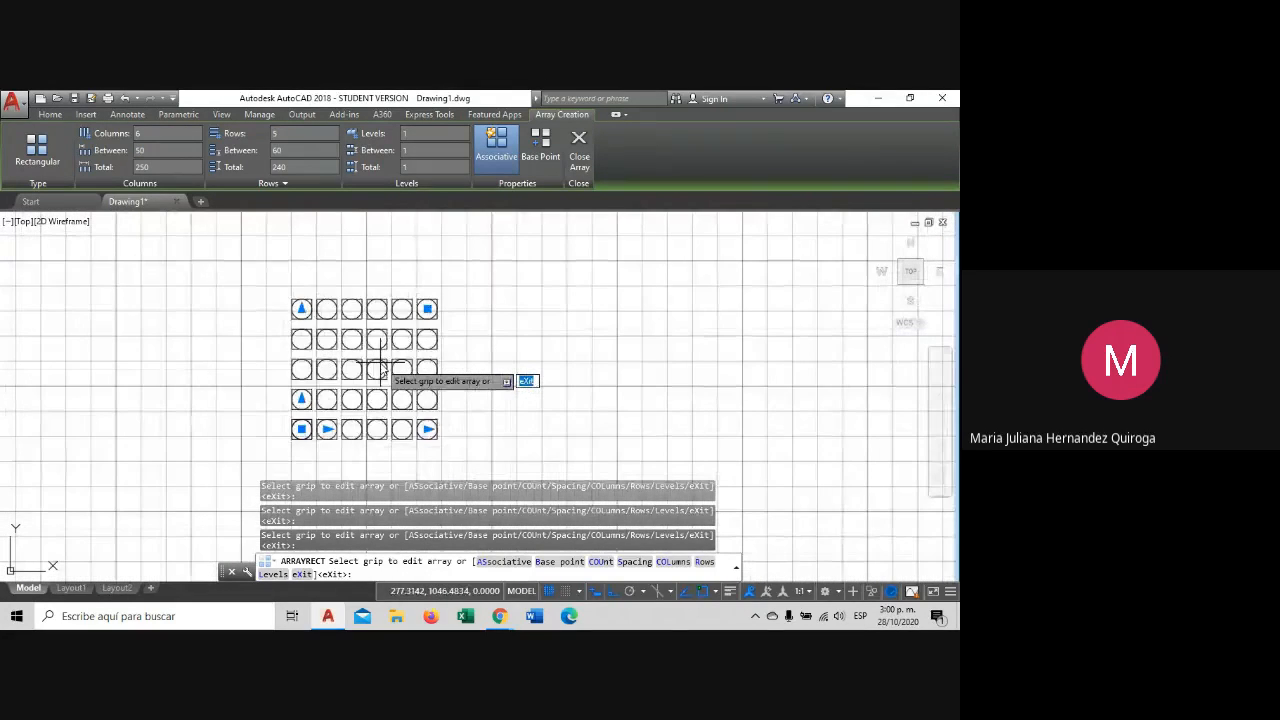
scroll(375, 368, up, 2)
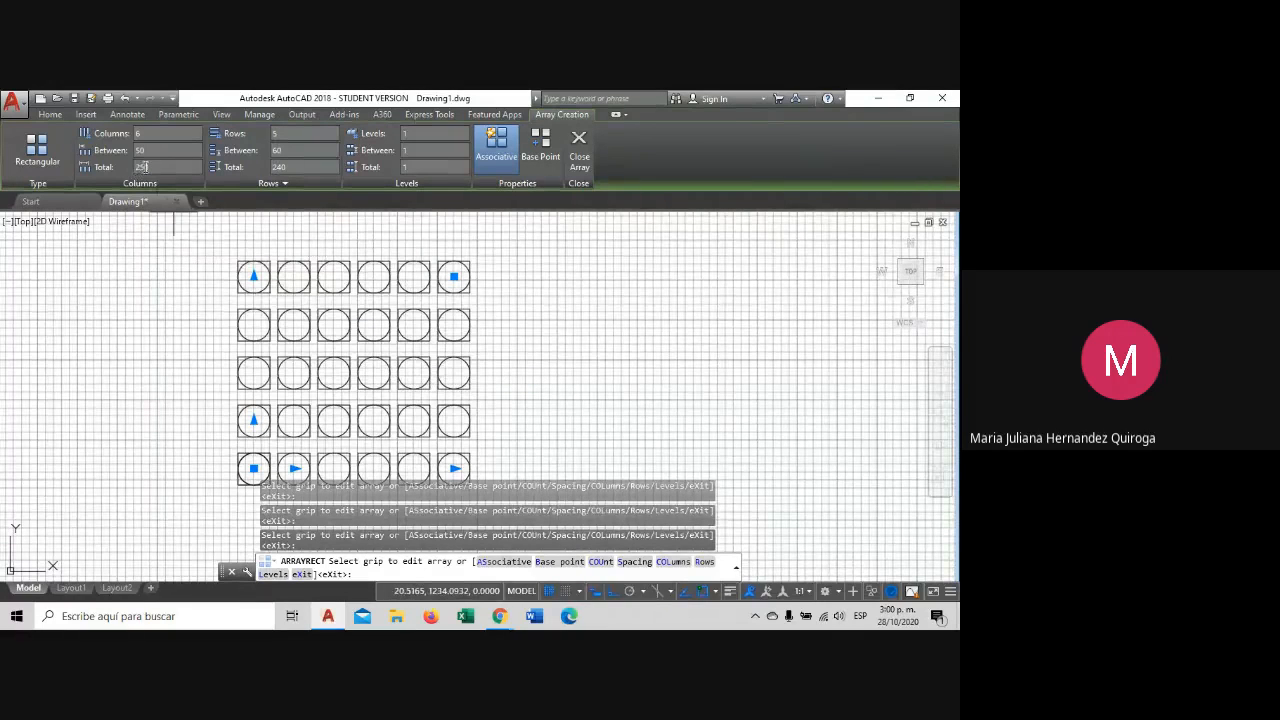
click(157, 167)
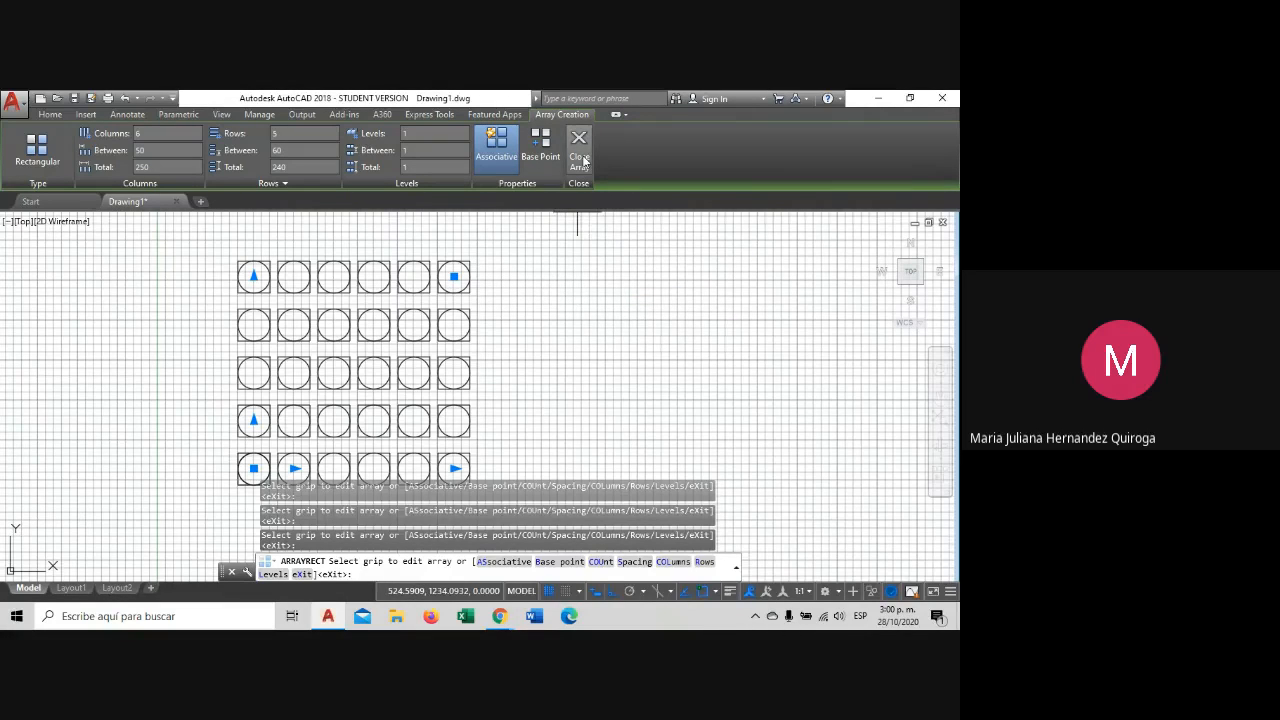
key(Escape)
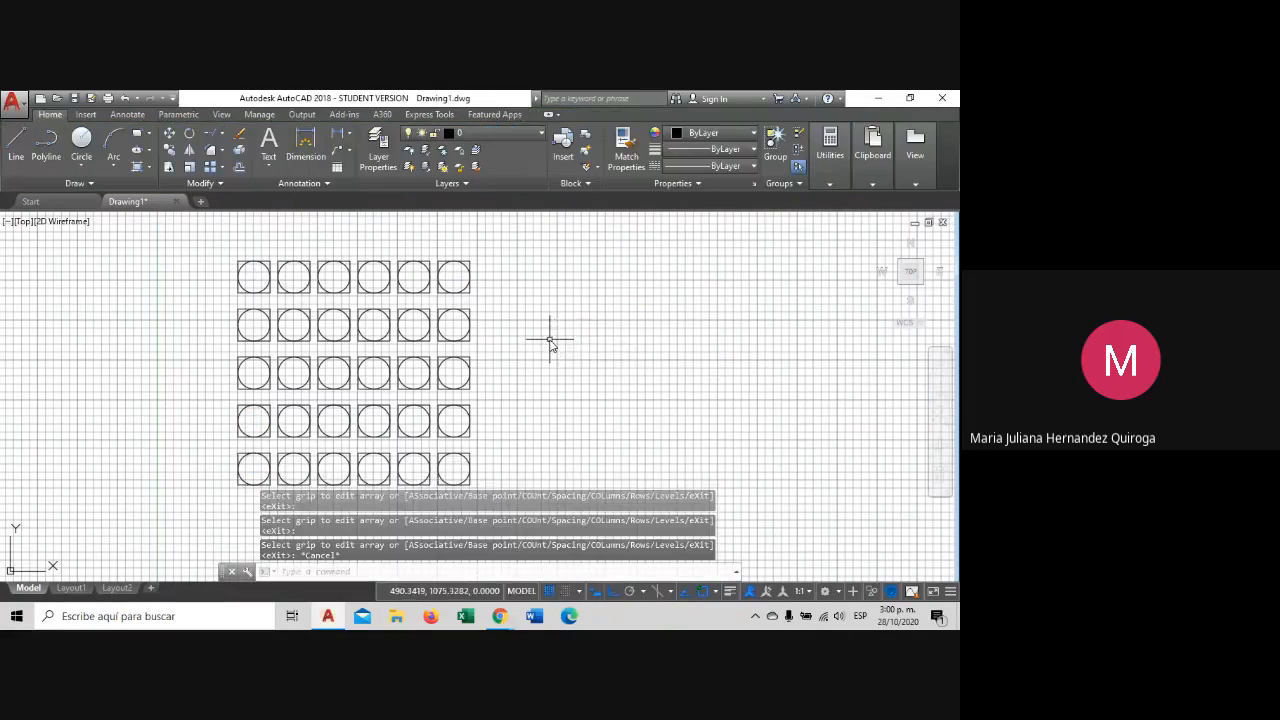
Select the finished array to examine whether its squares and circles form one object, and clear the selection.
scroll(550, 340, down, 1)
click(508, 336)
click(431, 276)
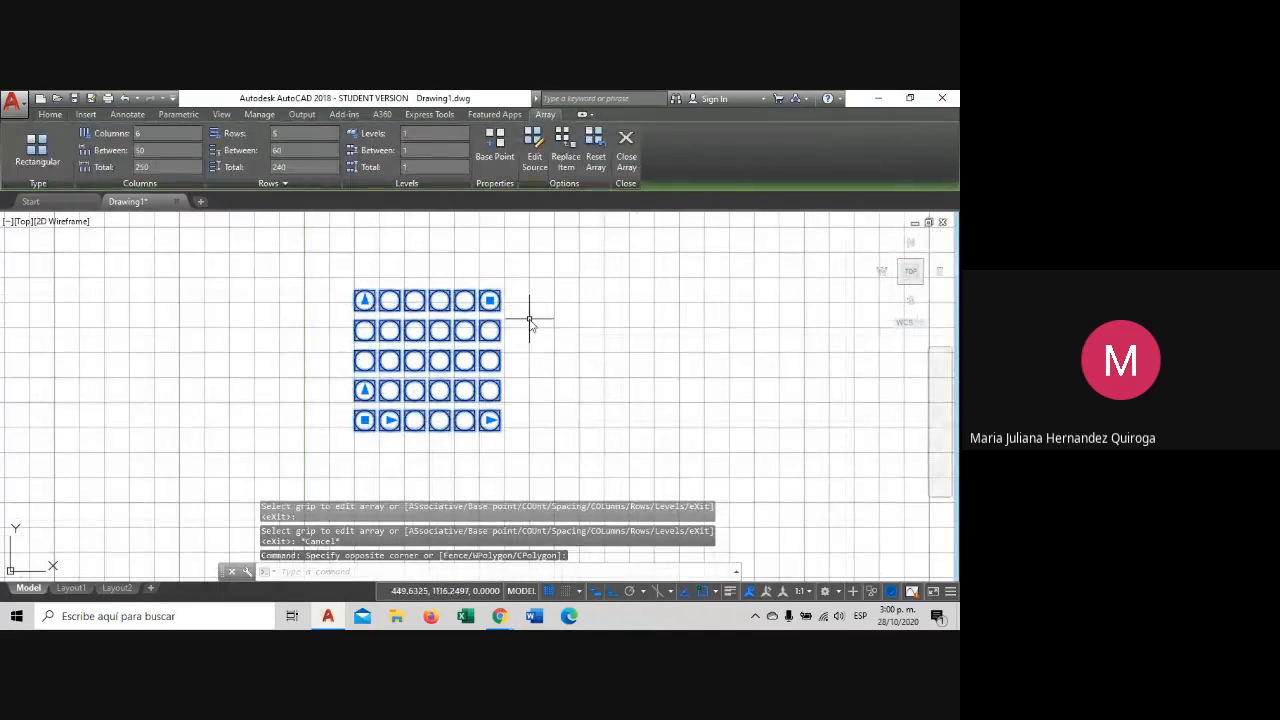
key(Escape)
click(494, 294)
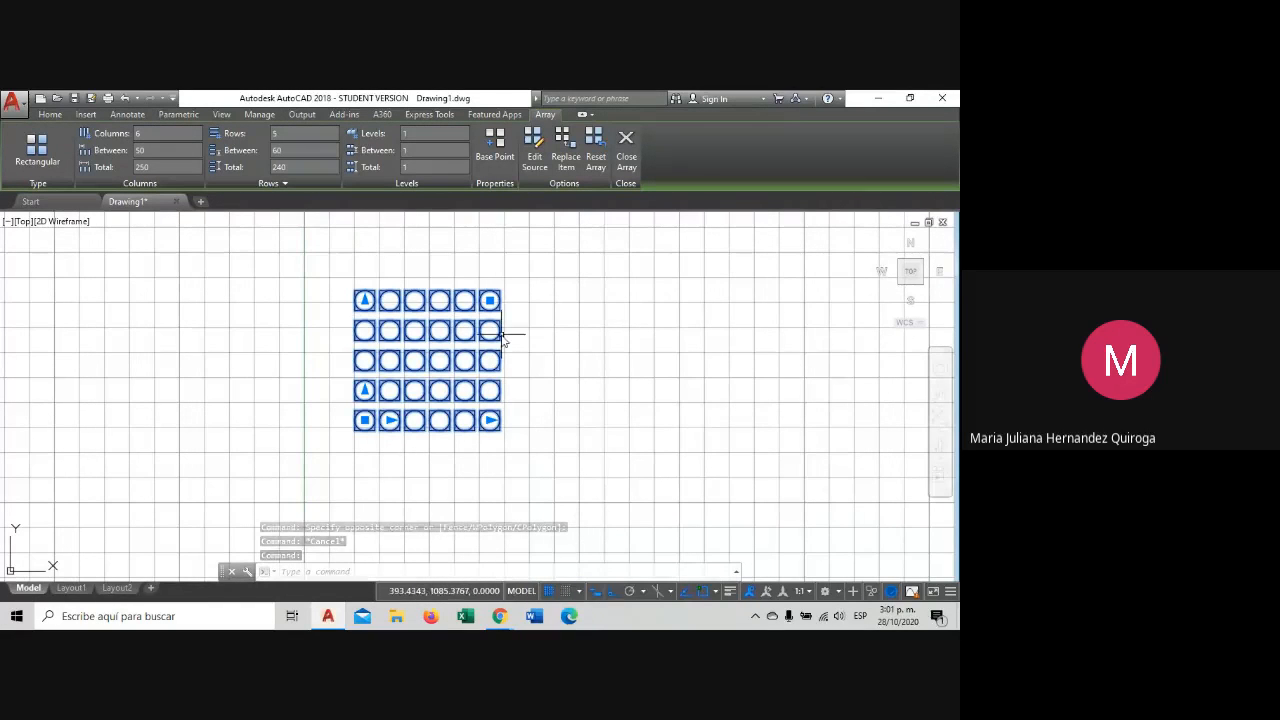
scroll(500, 340, up, 3)
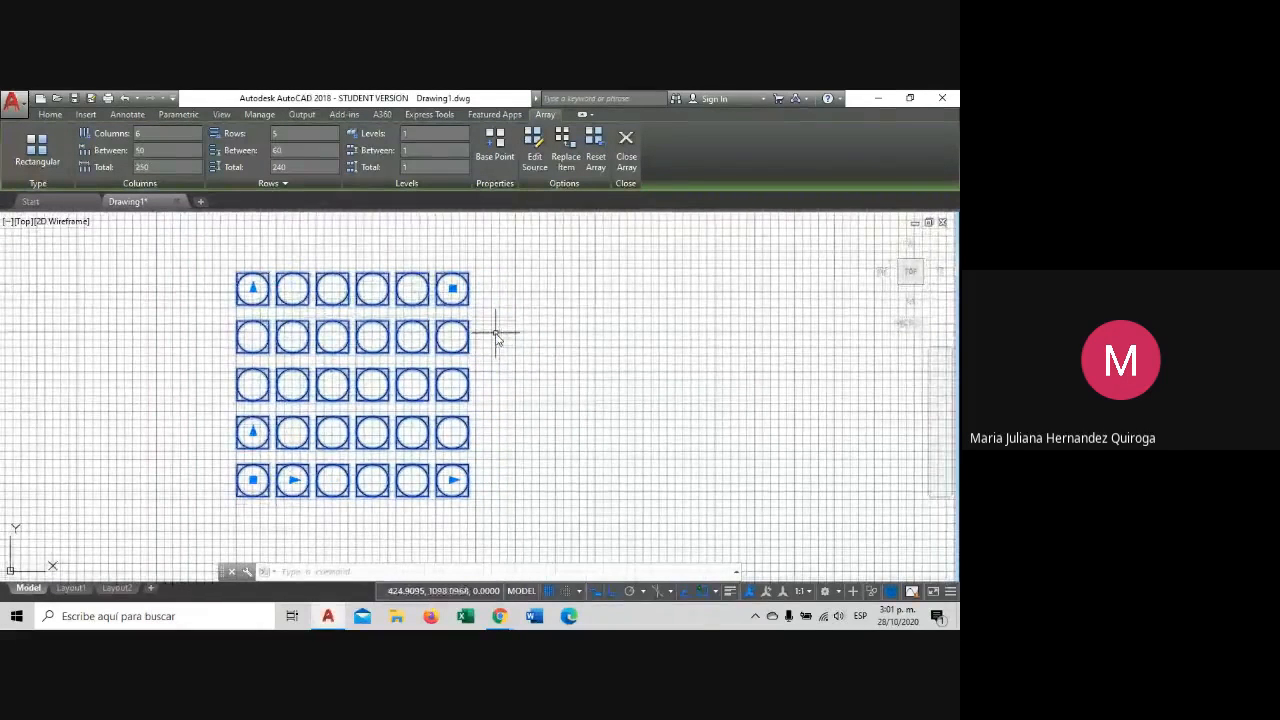
key(Escape)
scroll(496, 337, down, 2)
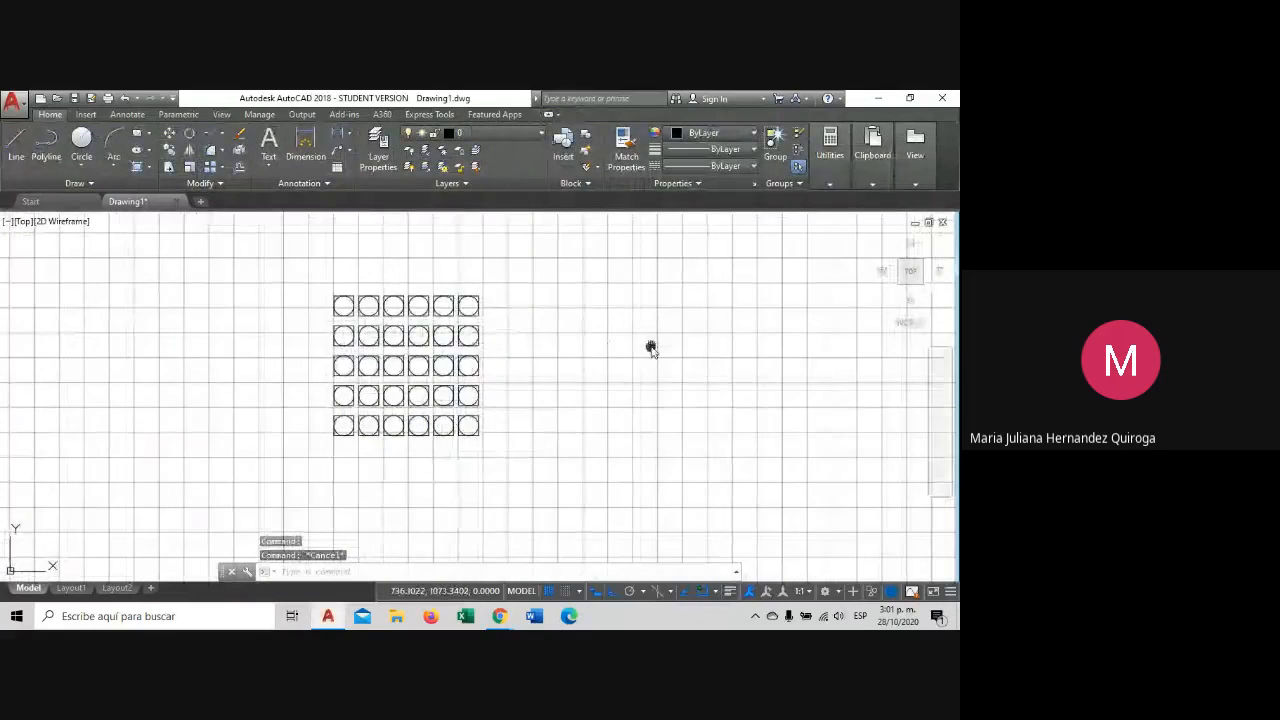
middle_drag(651, 349, 477, 346)
Switch to the Google Meet call to check on the participants, and return to AutoCAD.
mouse_move(499, 612)
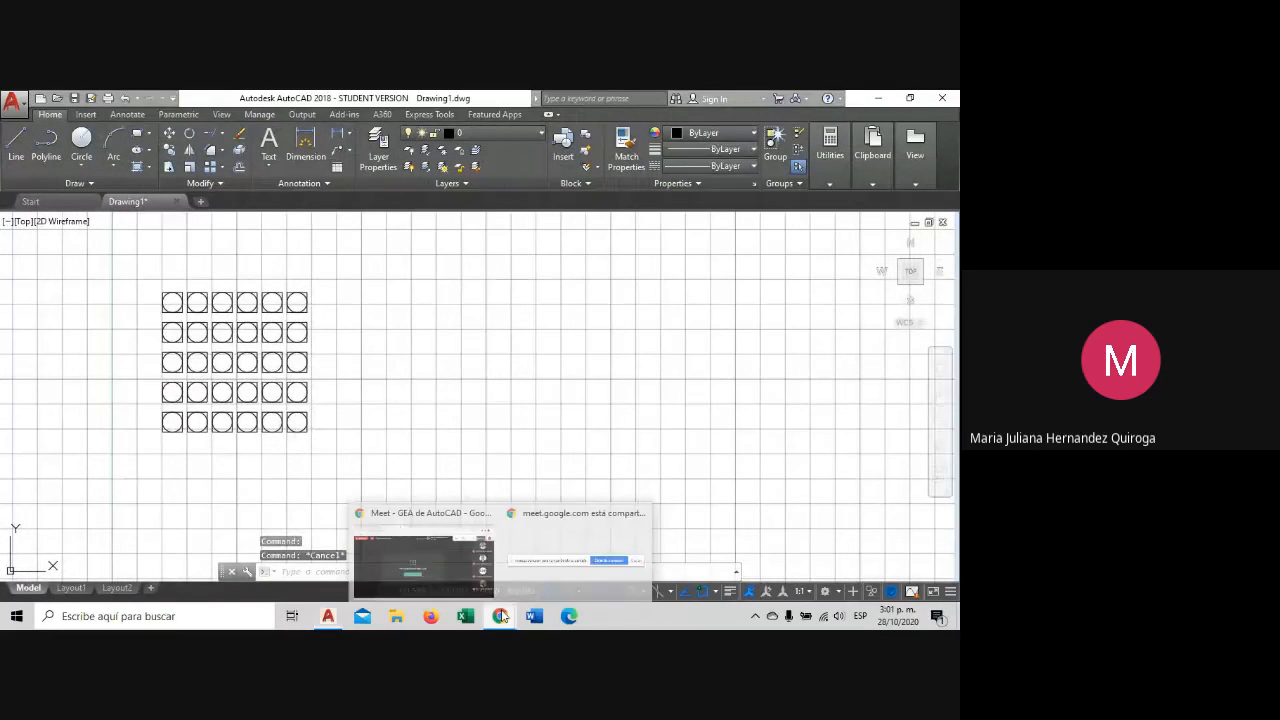
click(465, 591)
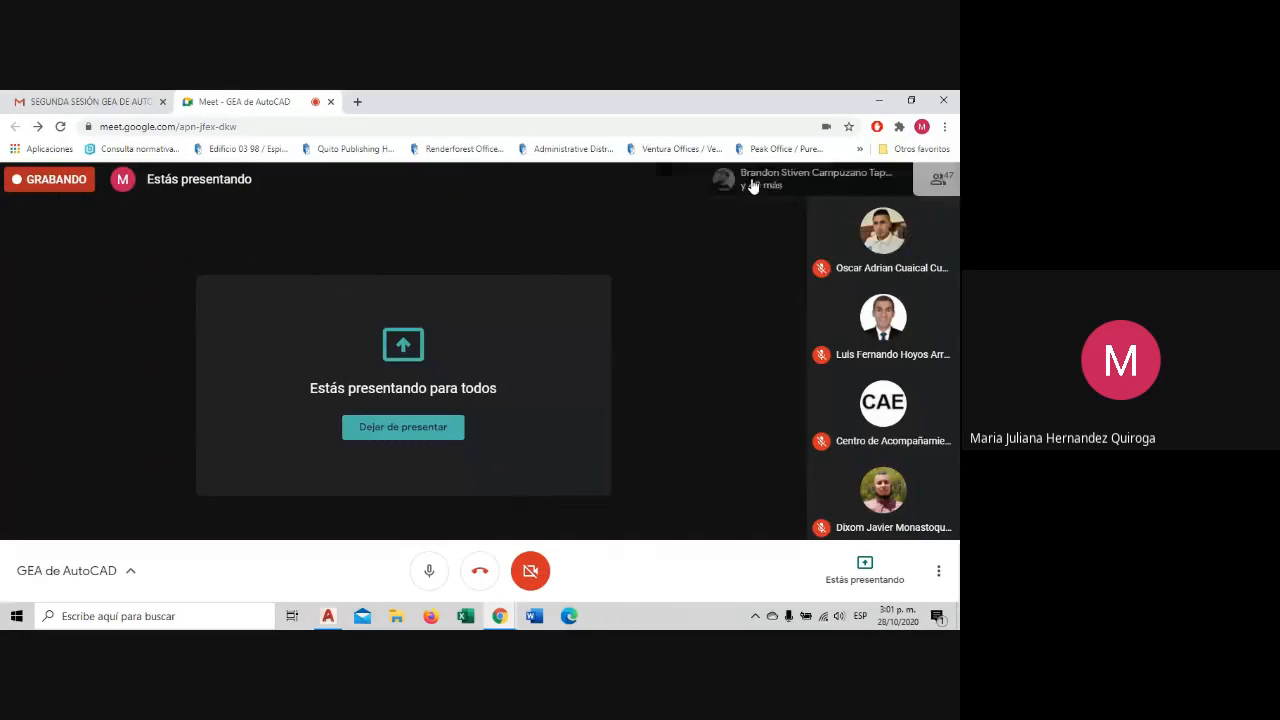
click(754, 182)
click(940, 185)
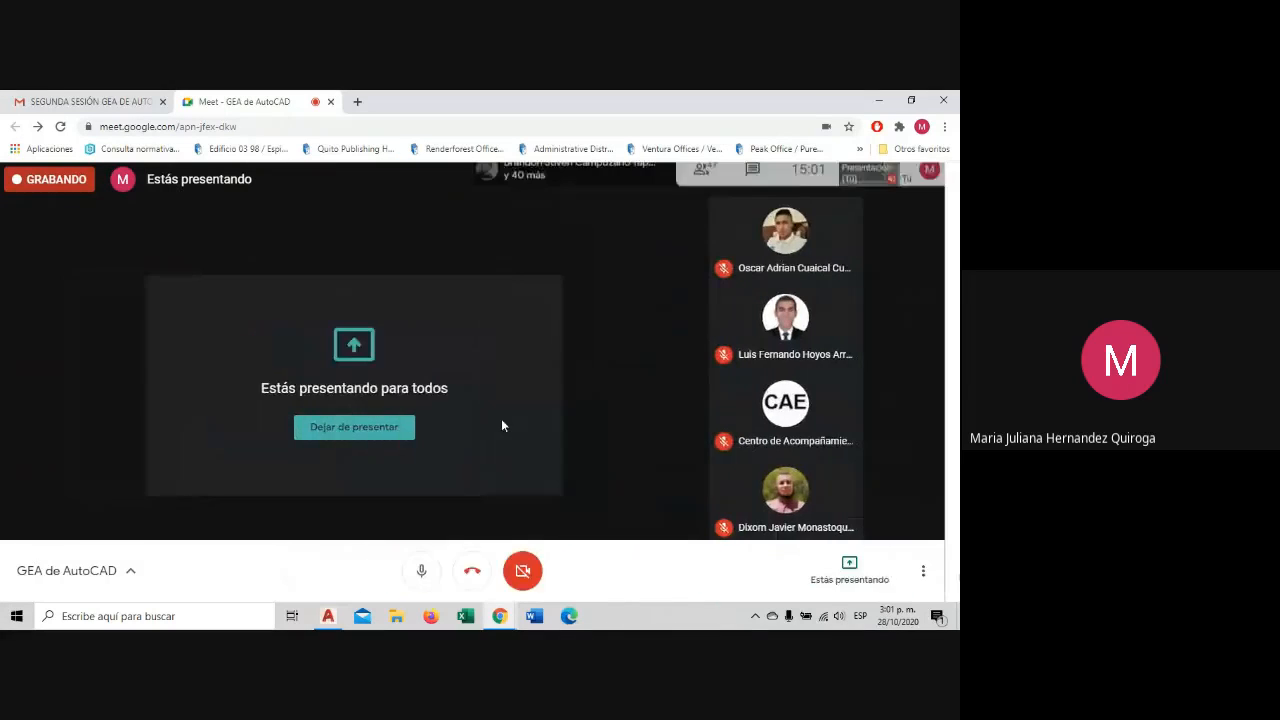
click(328, 616)
scroll(336, 418, down, 5)
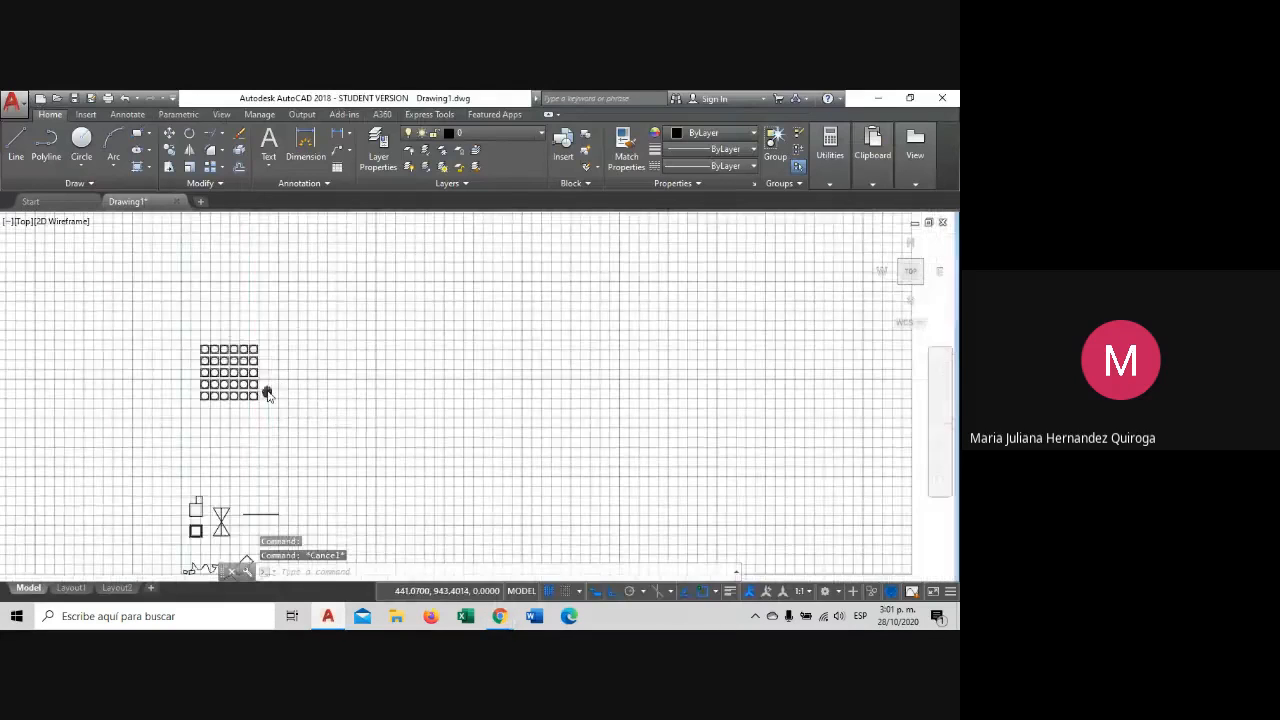
scroll(230, 375, up, 6)
scroll(228, 390, down, 3)
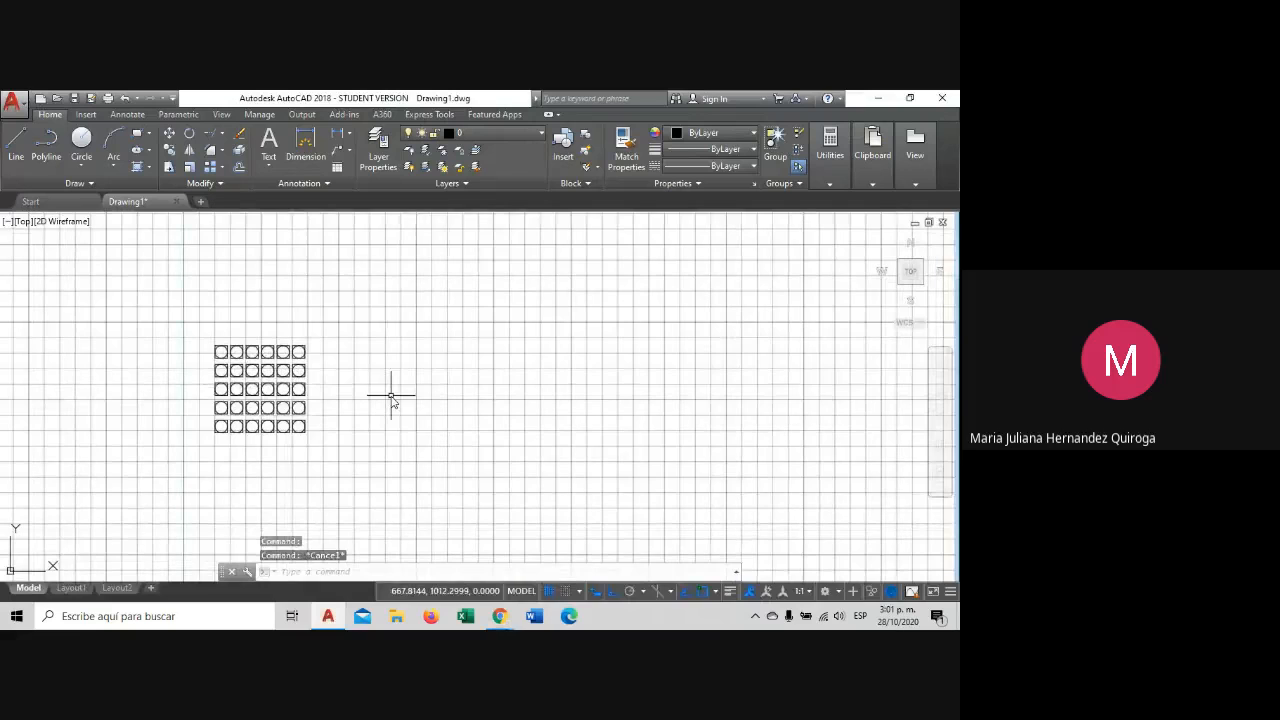
click(223, 168)
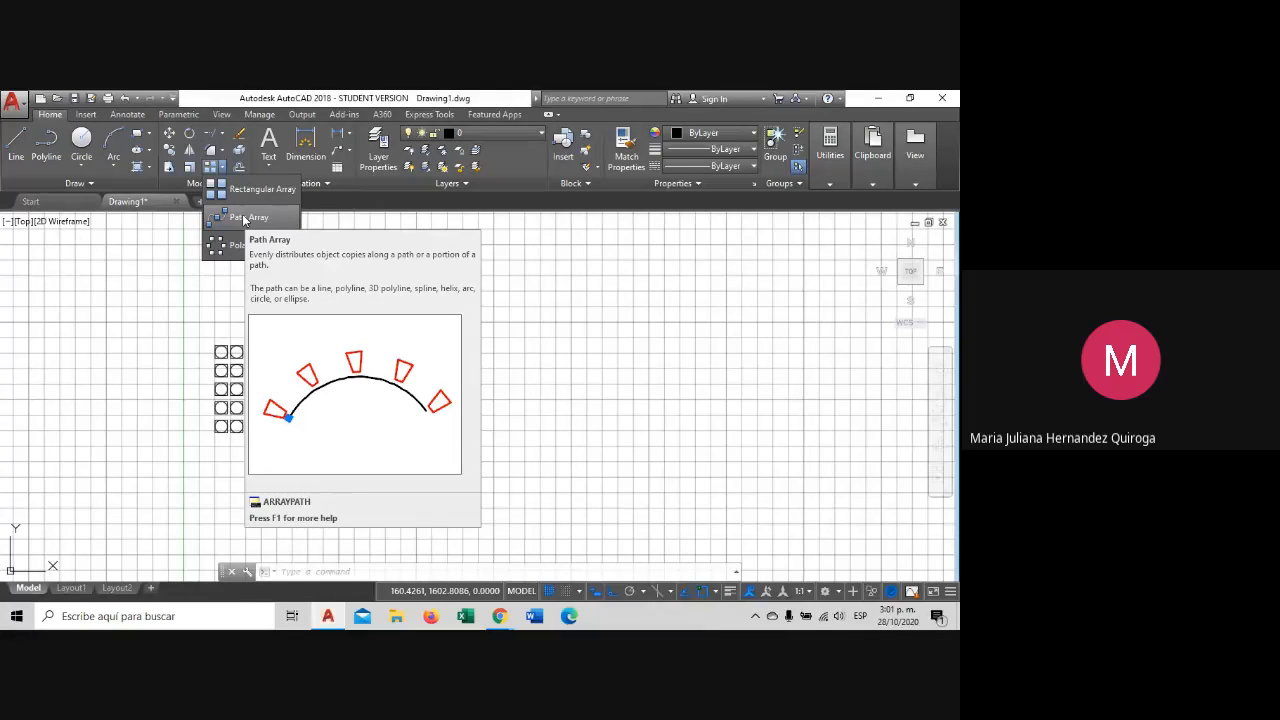
Draw a large three-point arc opening downward in the empty area beside the rectangular array, with Ortho turned off for its end point.
scroll(345, 395, down, 3)
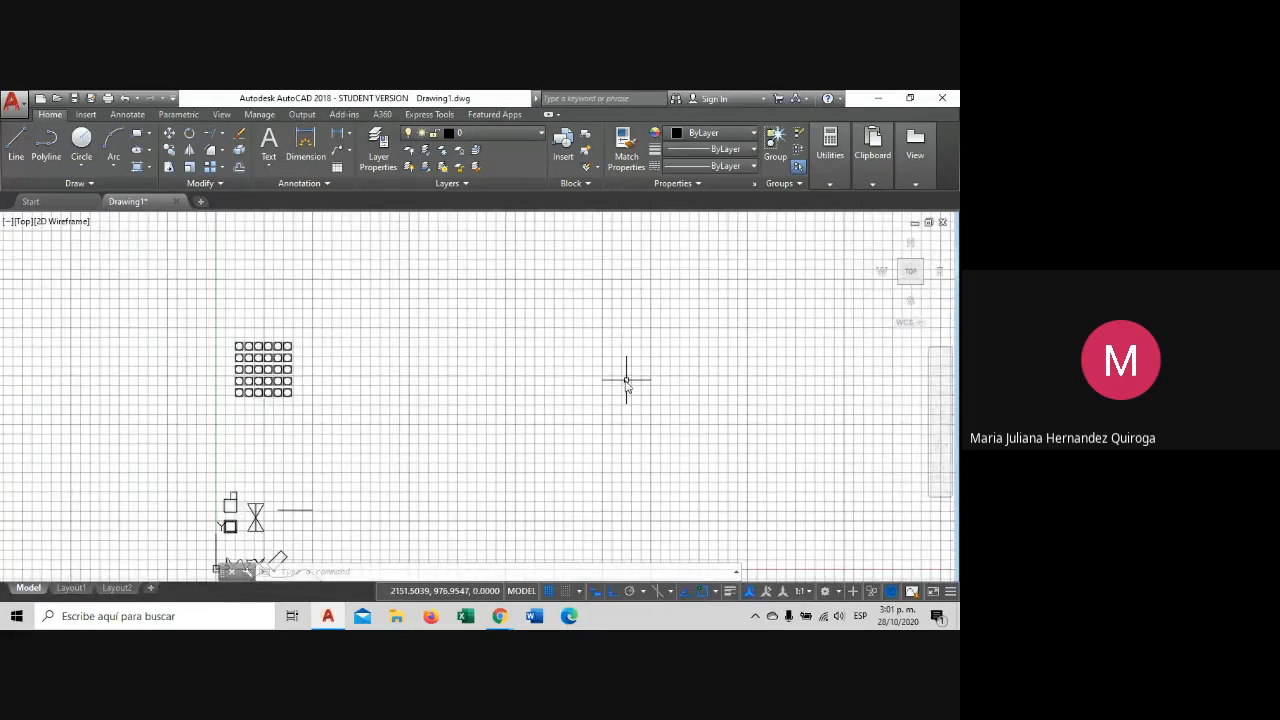
middle_drag(626, 380, 434, 384)
click(113, 143)
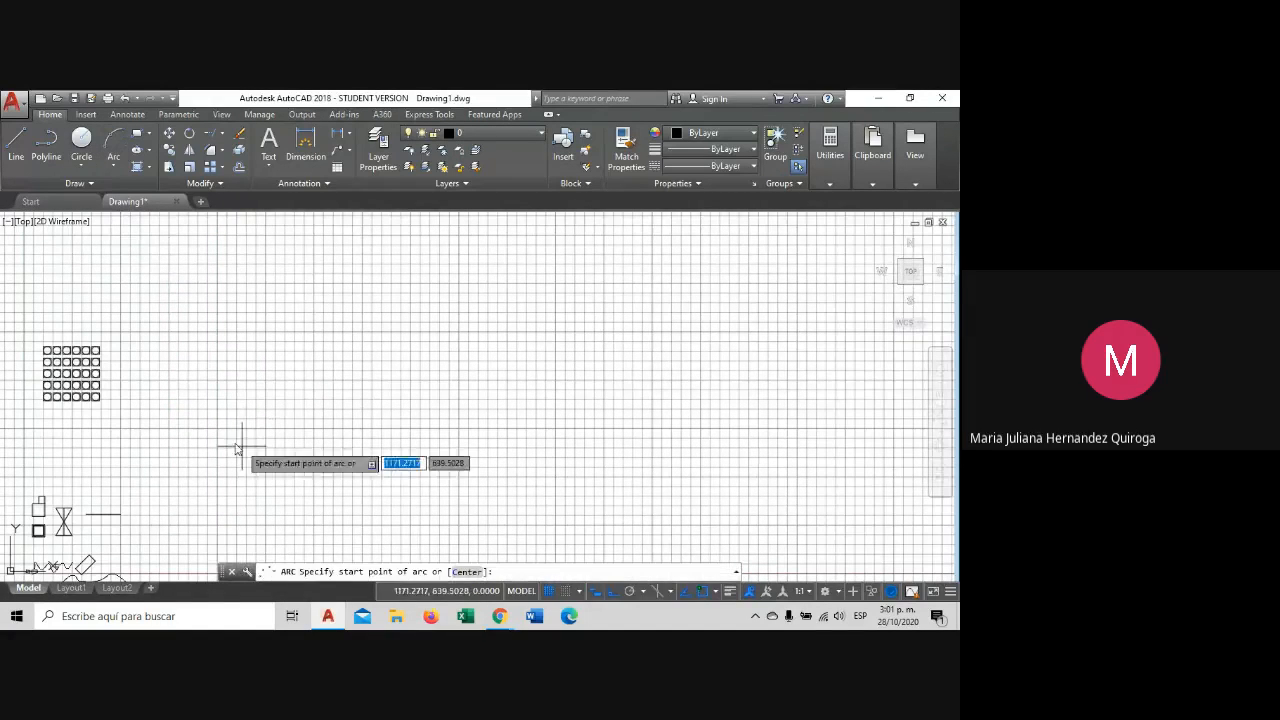
click(173, 418)
click(322, 370)
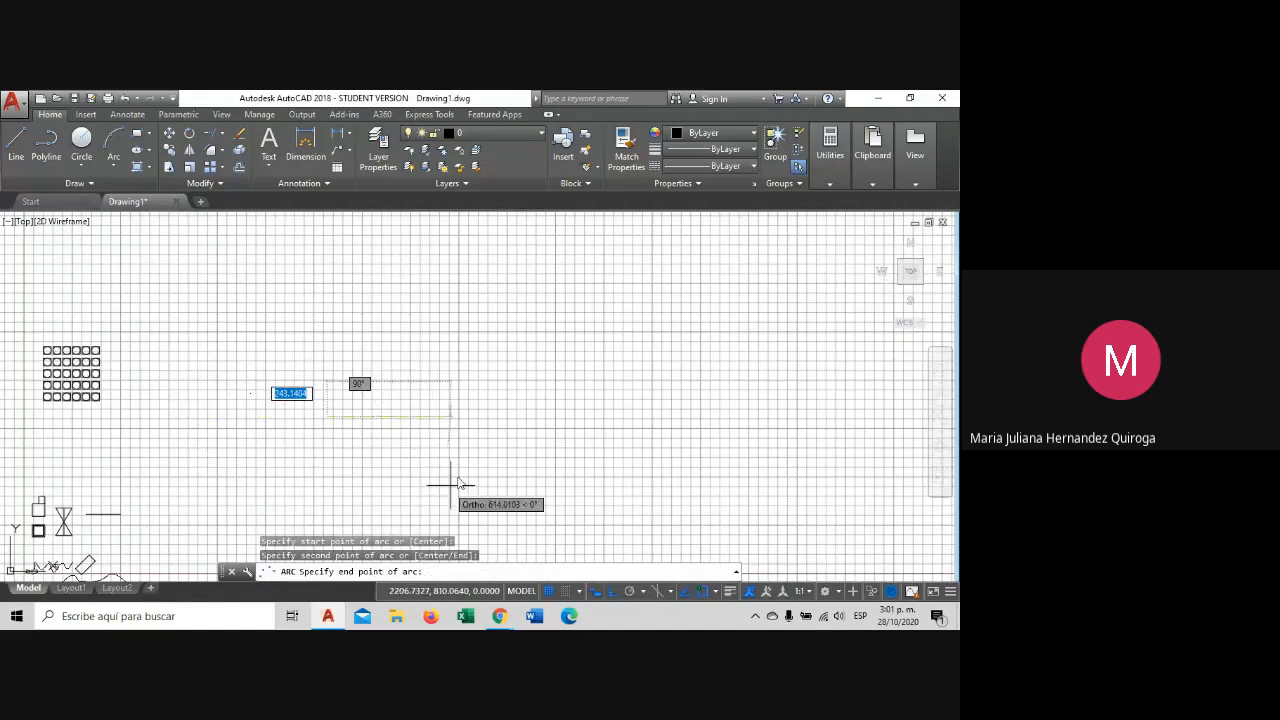
click(612, 592)
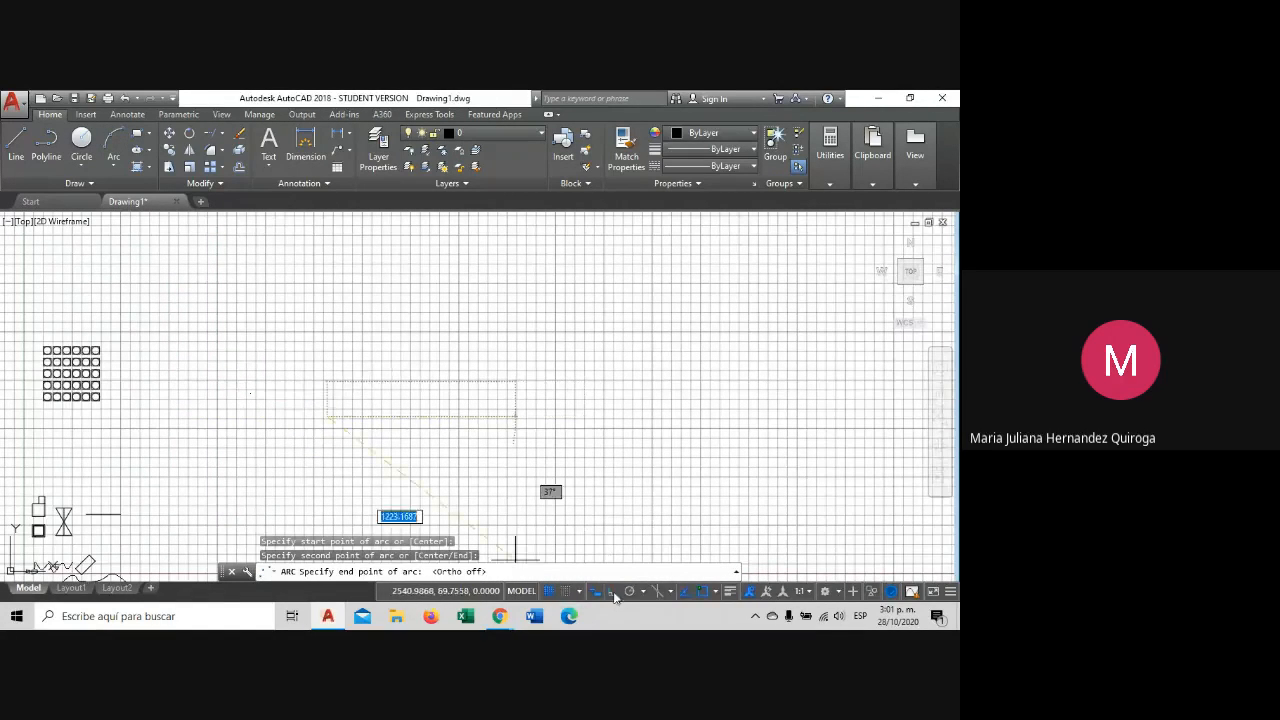
click(328, 452)
key(Escape)
scroll(340, 405, up, 2)
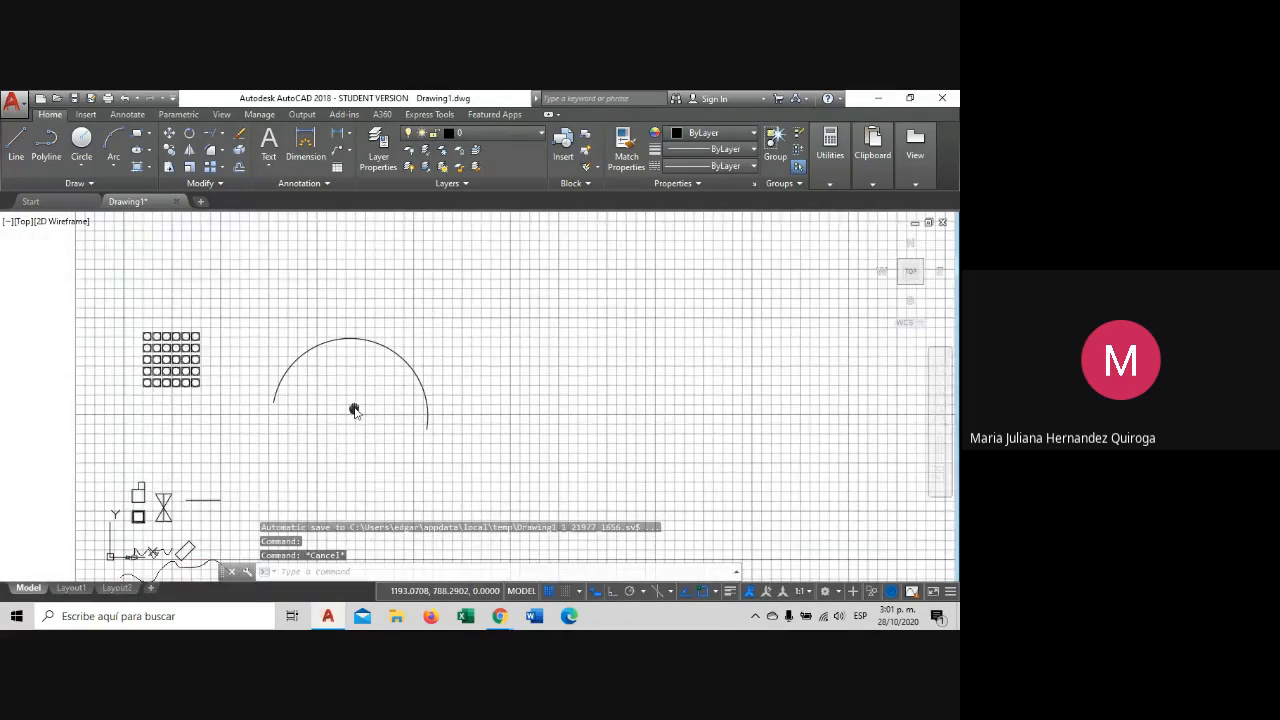
Draw a small circle just outside the arc's left end.
click(81, 140)
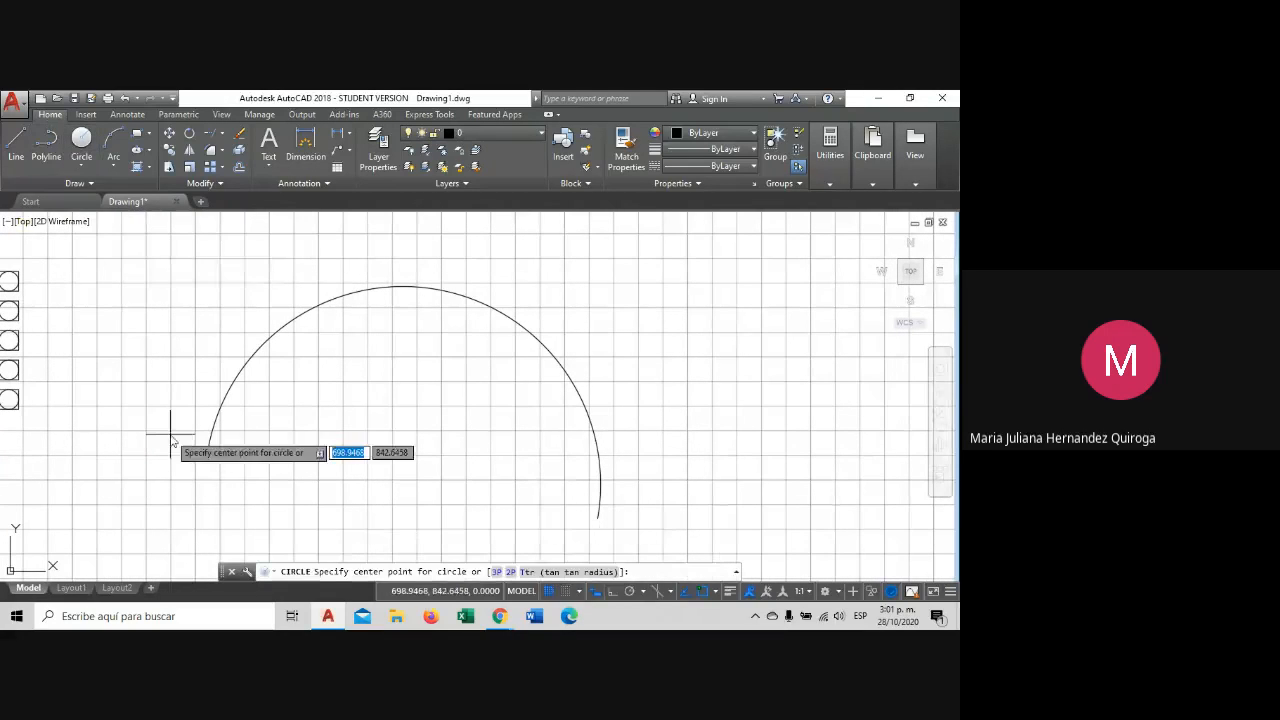
scroll(195, 430, up, 2)
scroll(204, 436, up, 2)
click(207, 446)
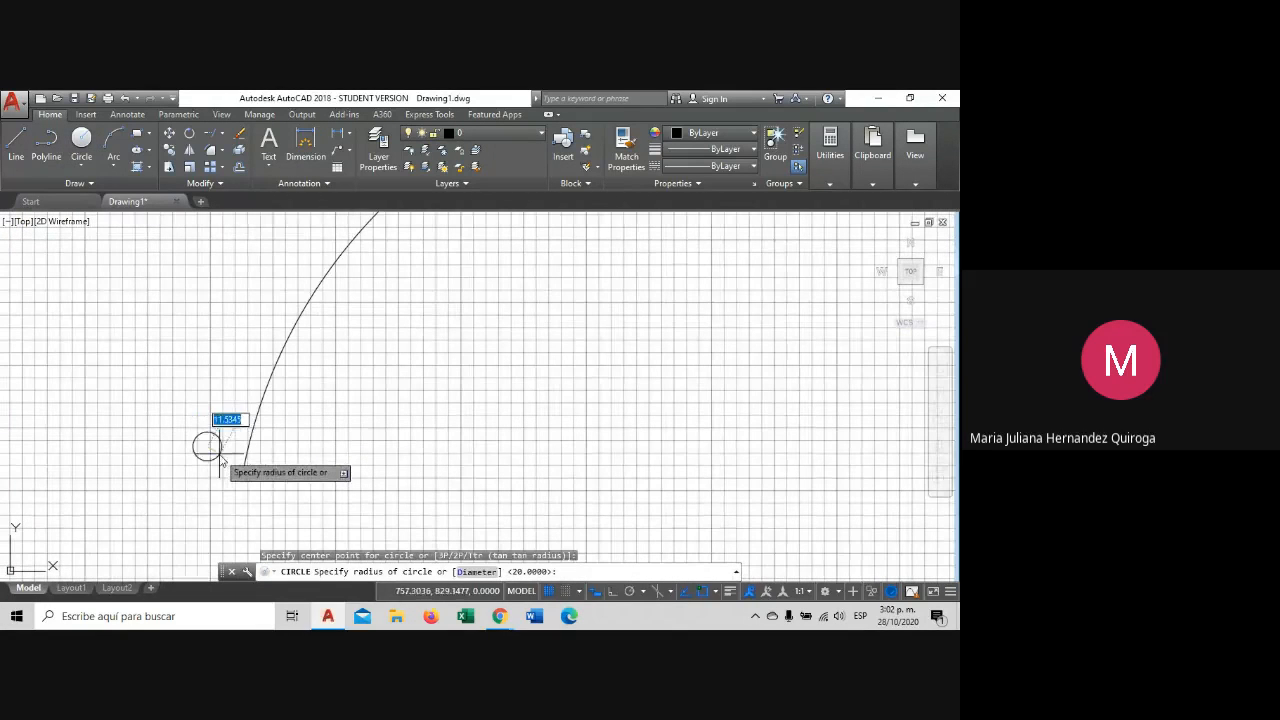
click(225, 462)
scroll(229, 462, down, 2)
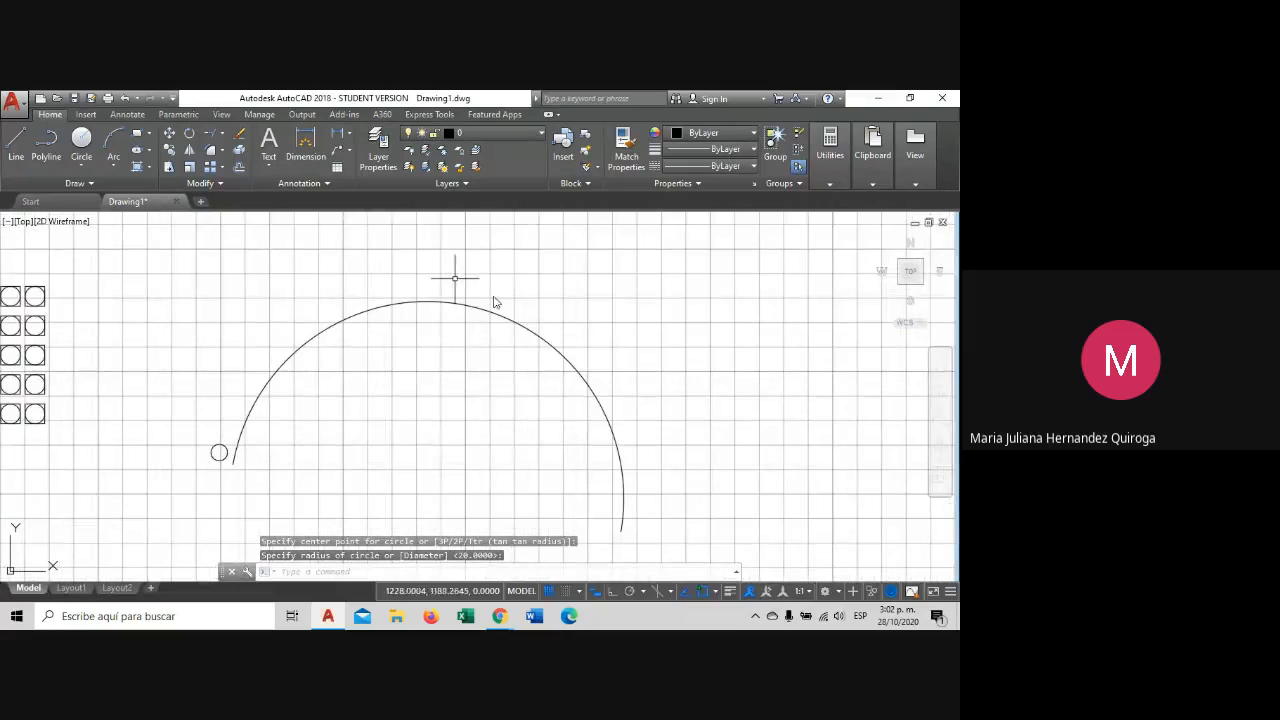
middle_drag(629, 412, 591, 404)
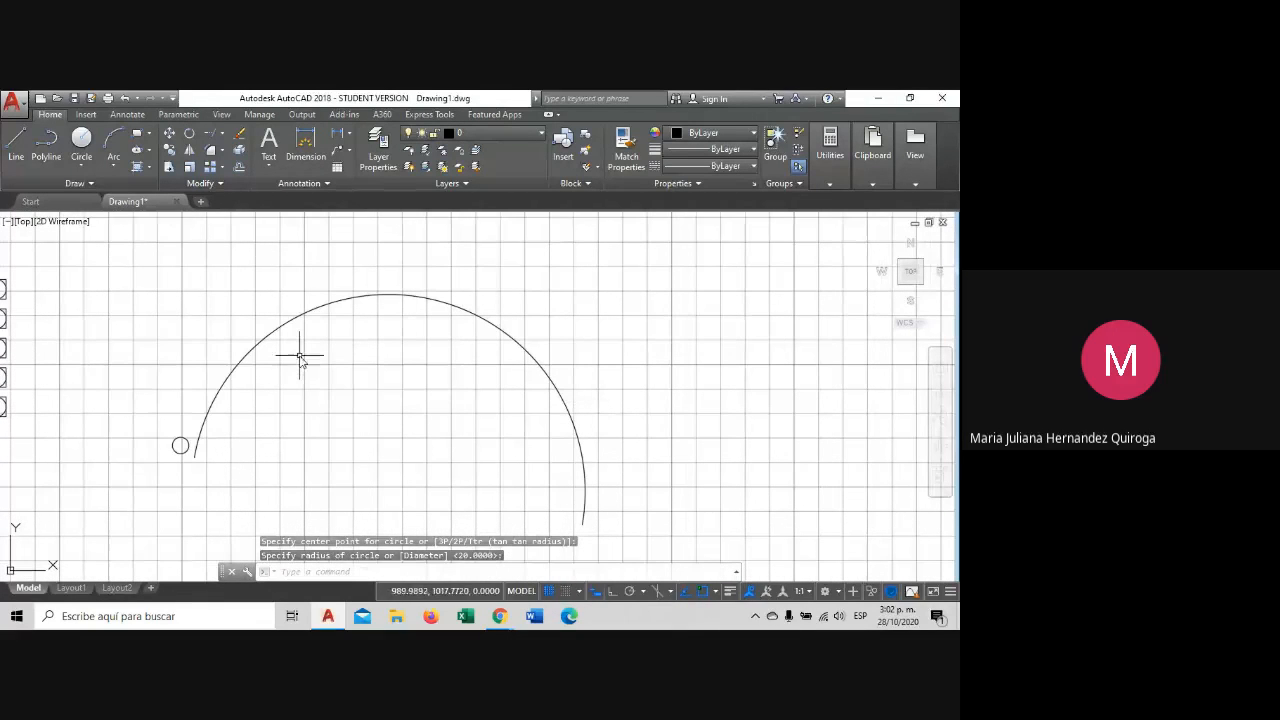
Create a path array of the small circle using the arc as the path curve.
click(224, 167)
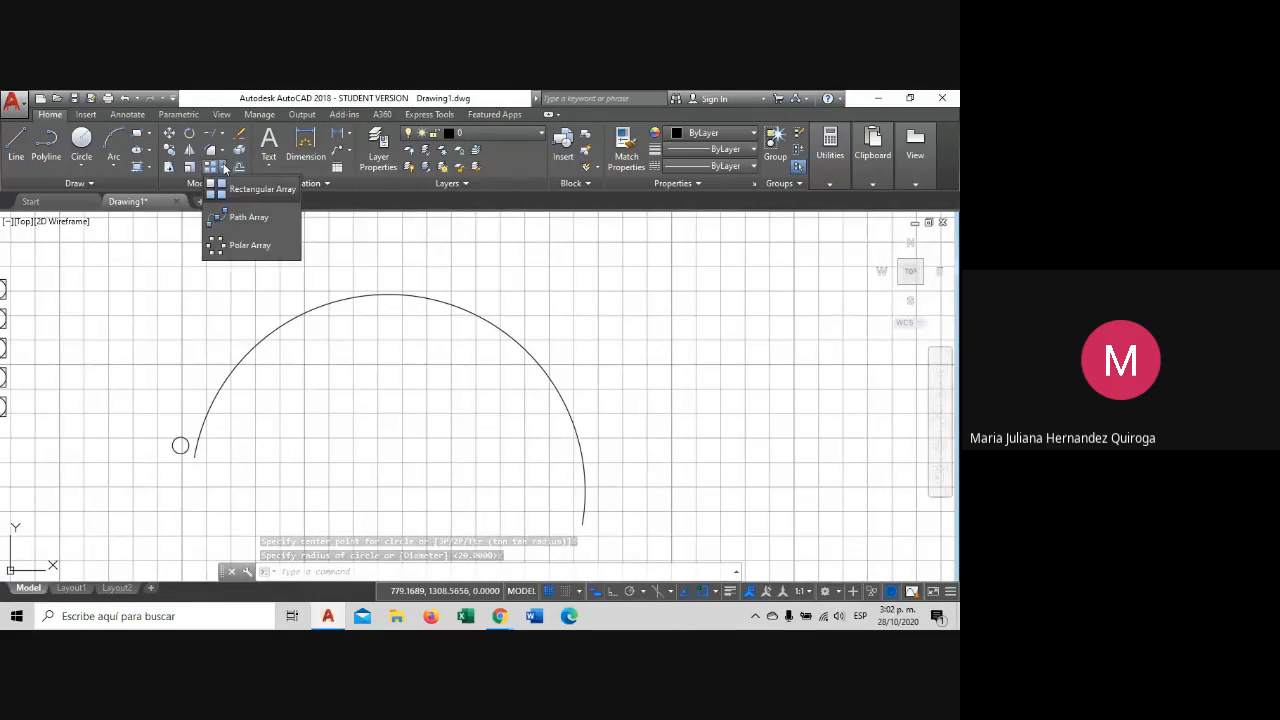
click(240, 217)
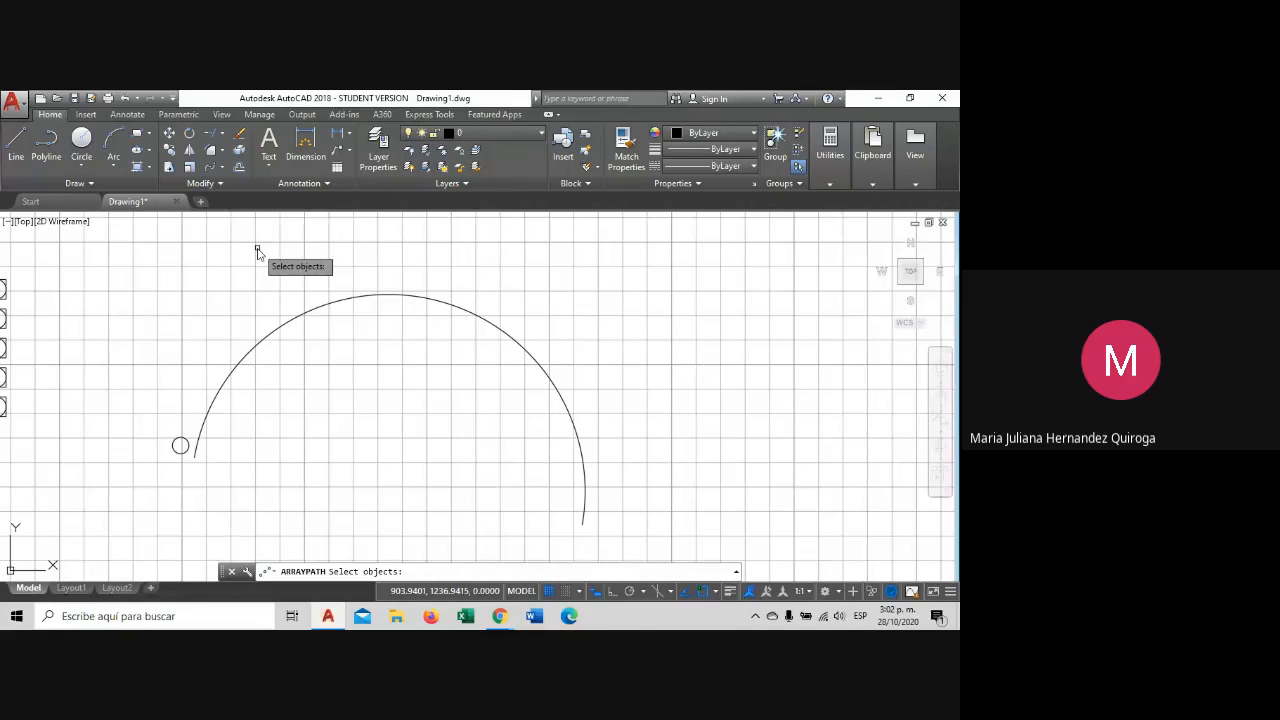
click(179, 445)
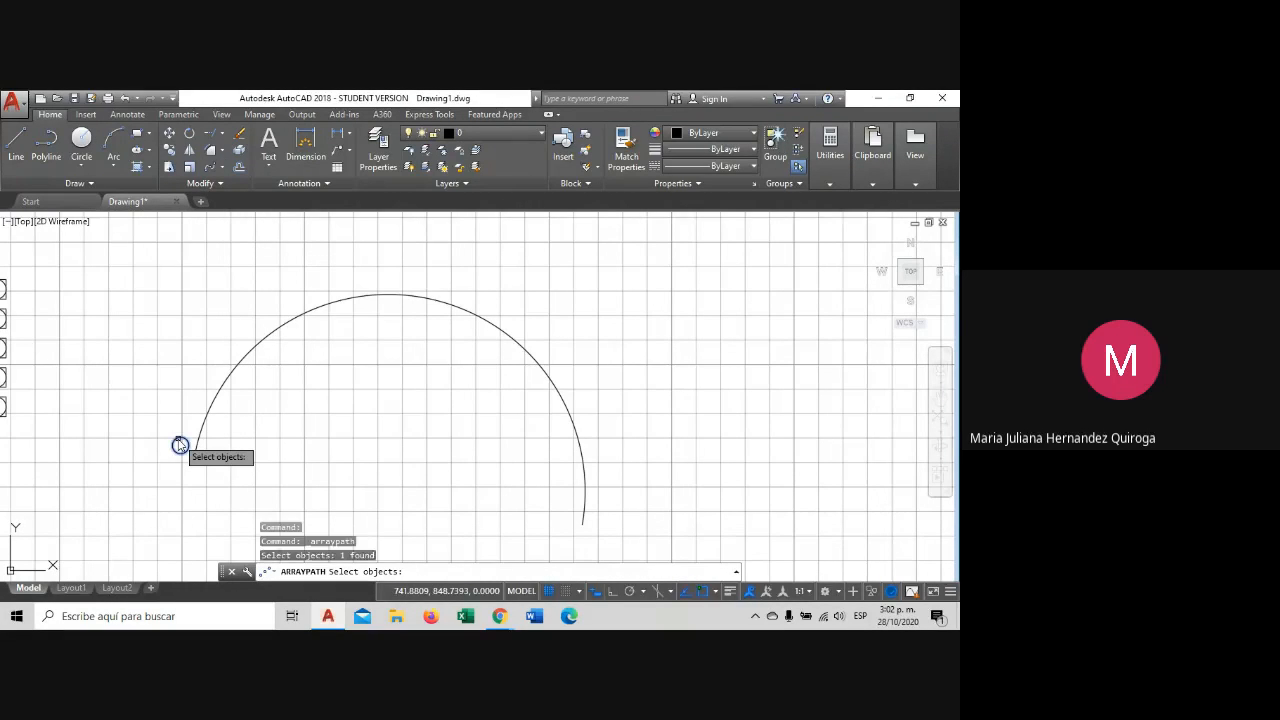
key(Return)
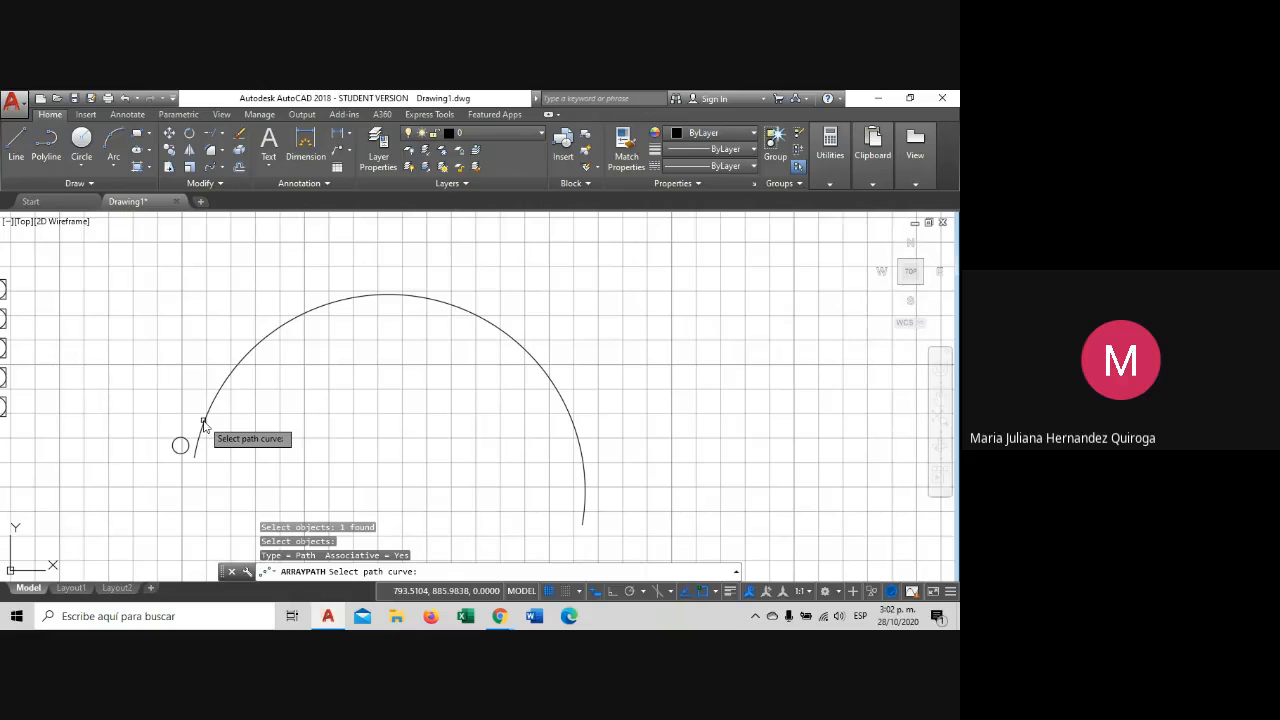
click(203, 424)
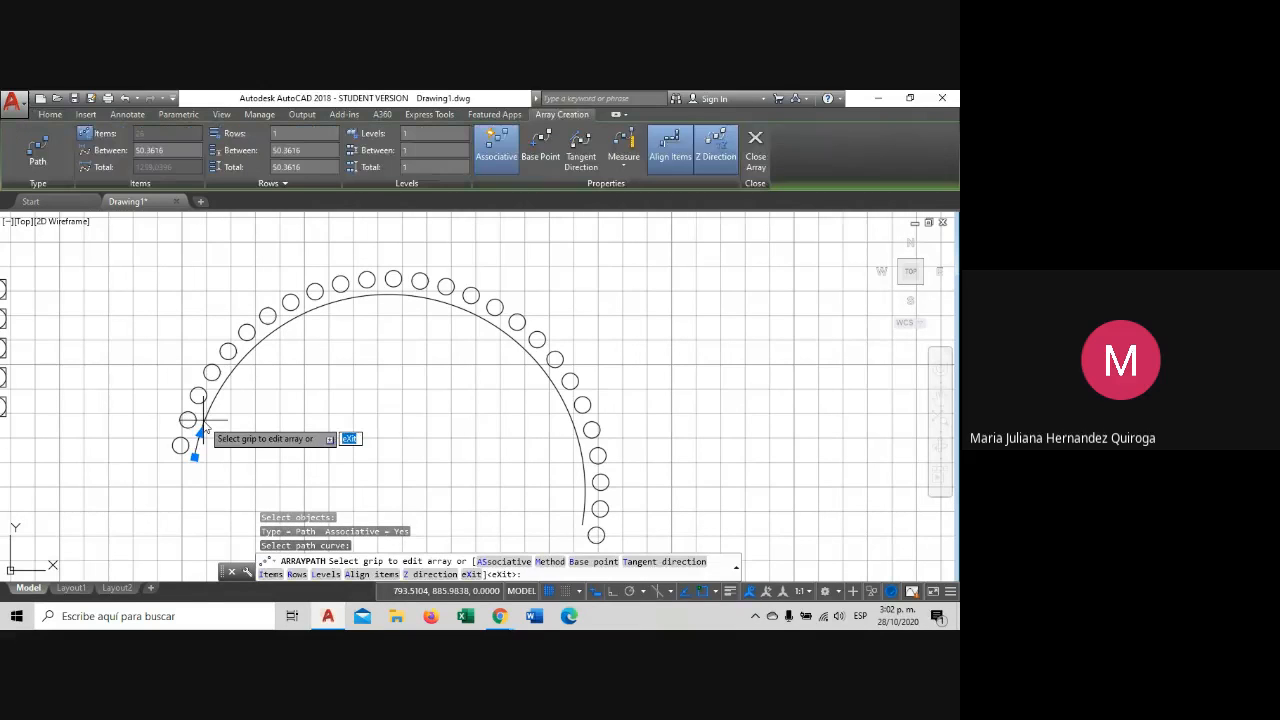
key(Return)
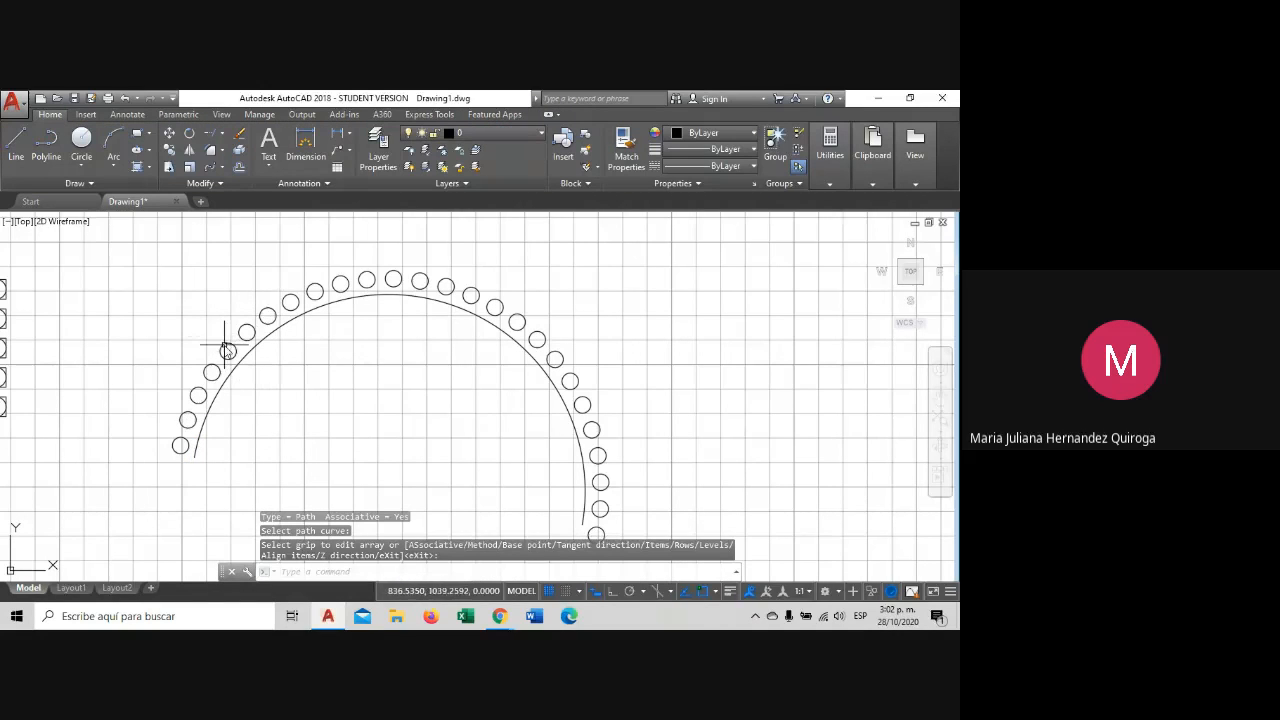
Enable manual item count for the circle path array and set its number of items to 24.
click(195, 405)
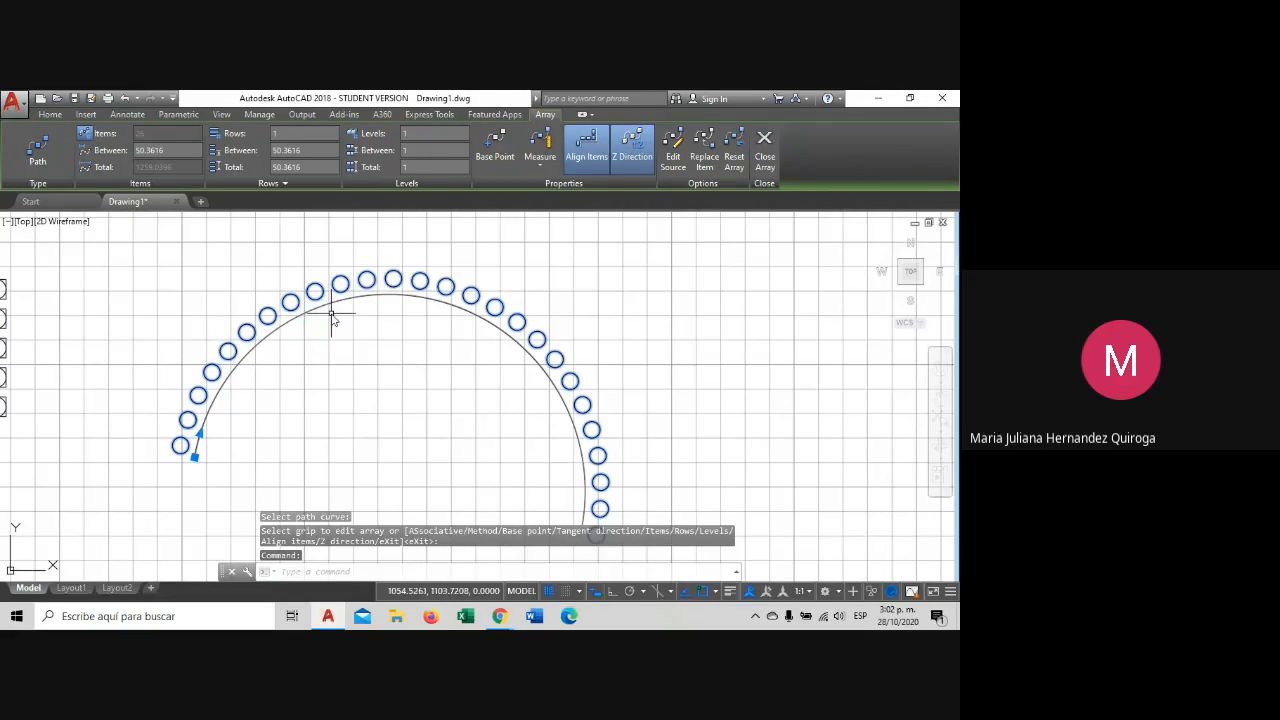
middle_drag(500, 434, 506, 408)
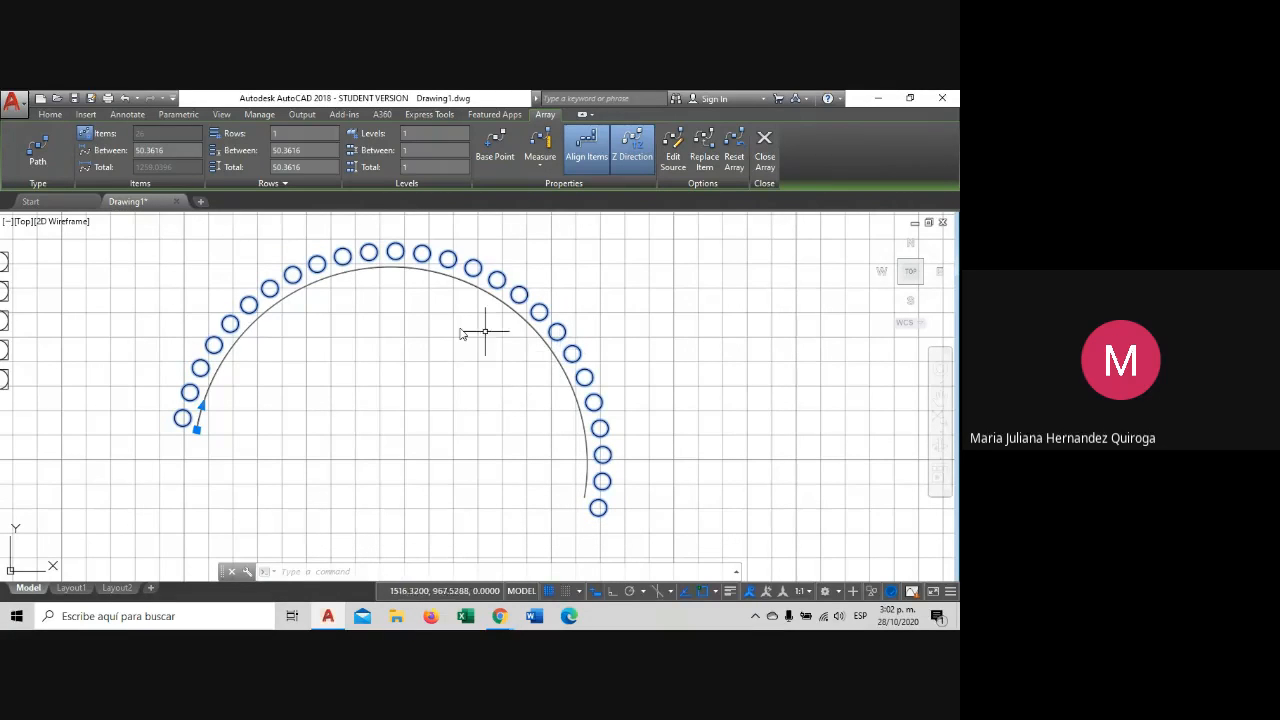
click(86, 137)
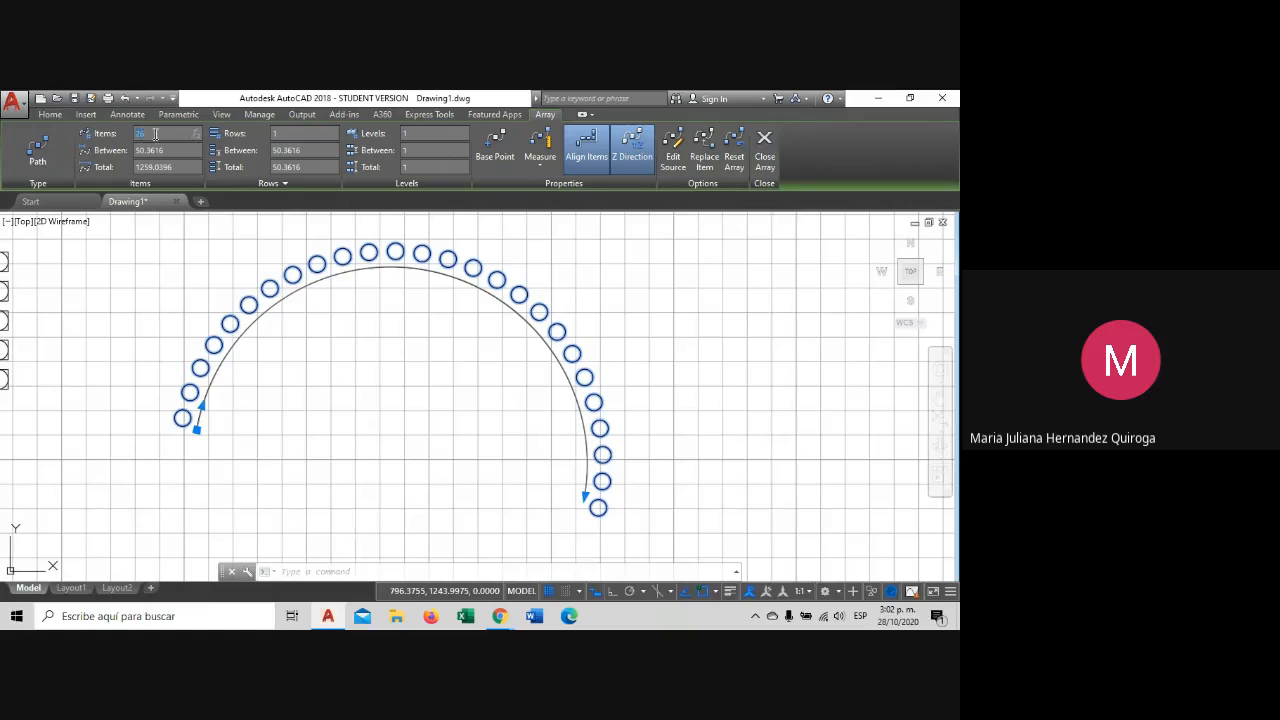
text(24)
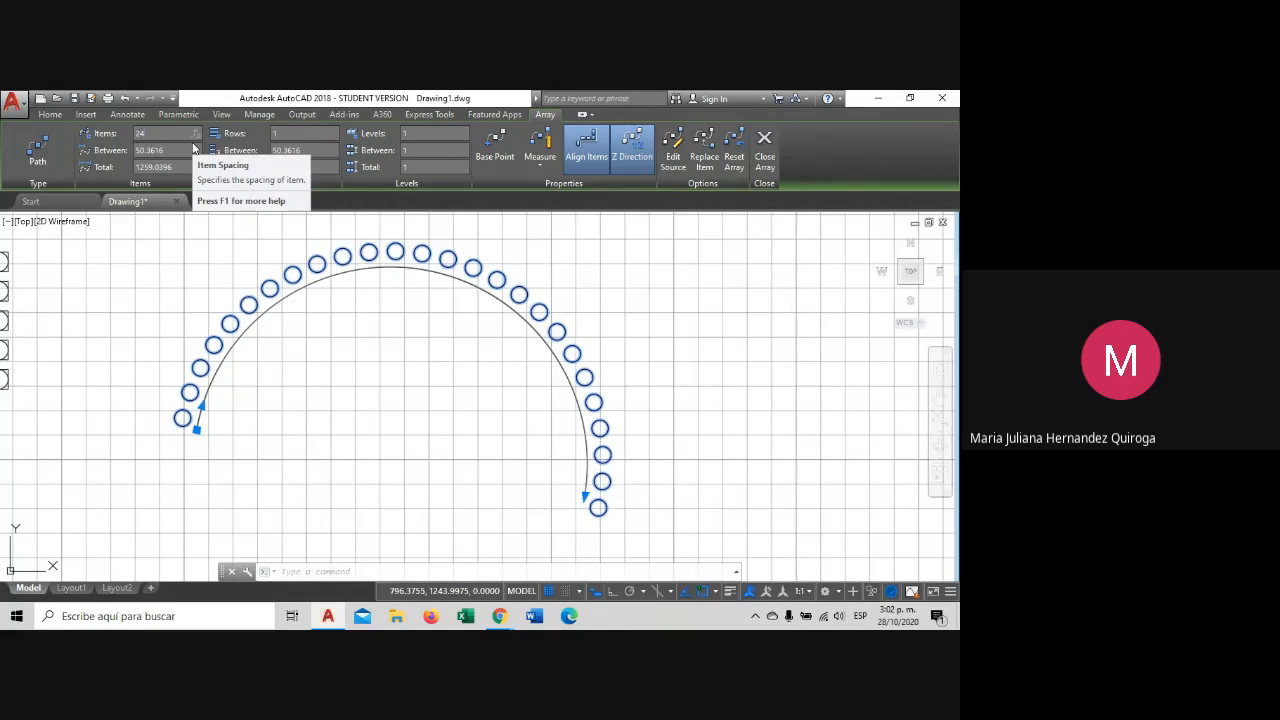
key(Return)
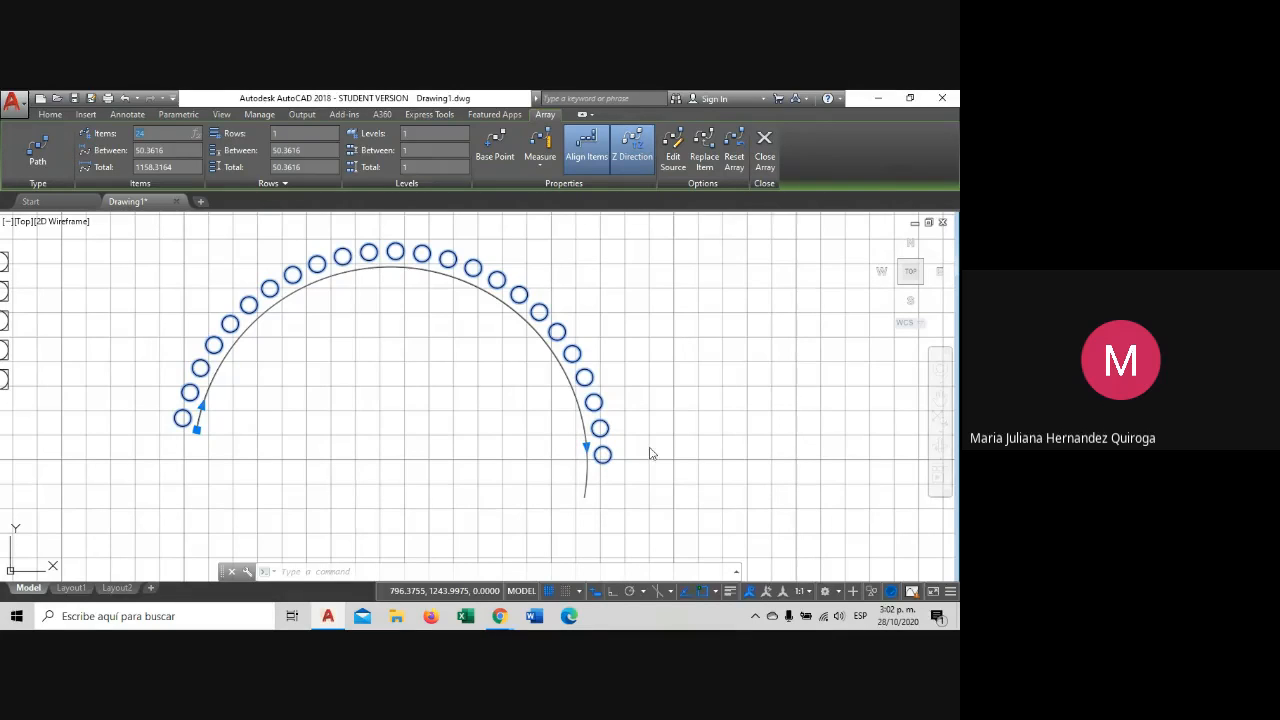
Stretch the circle path array along the arc to its right endpoint, bringing the number of items to 26.
click(587, 446)
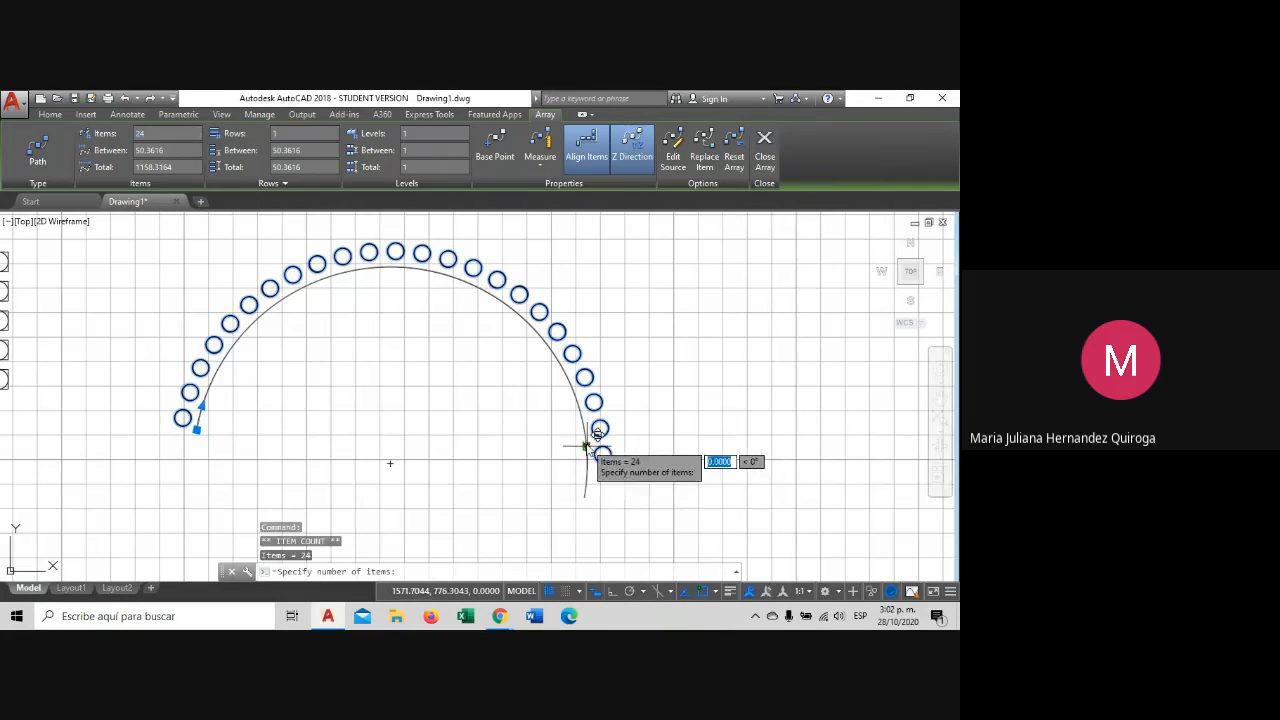
click(586, 496)
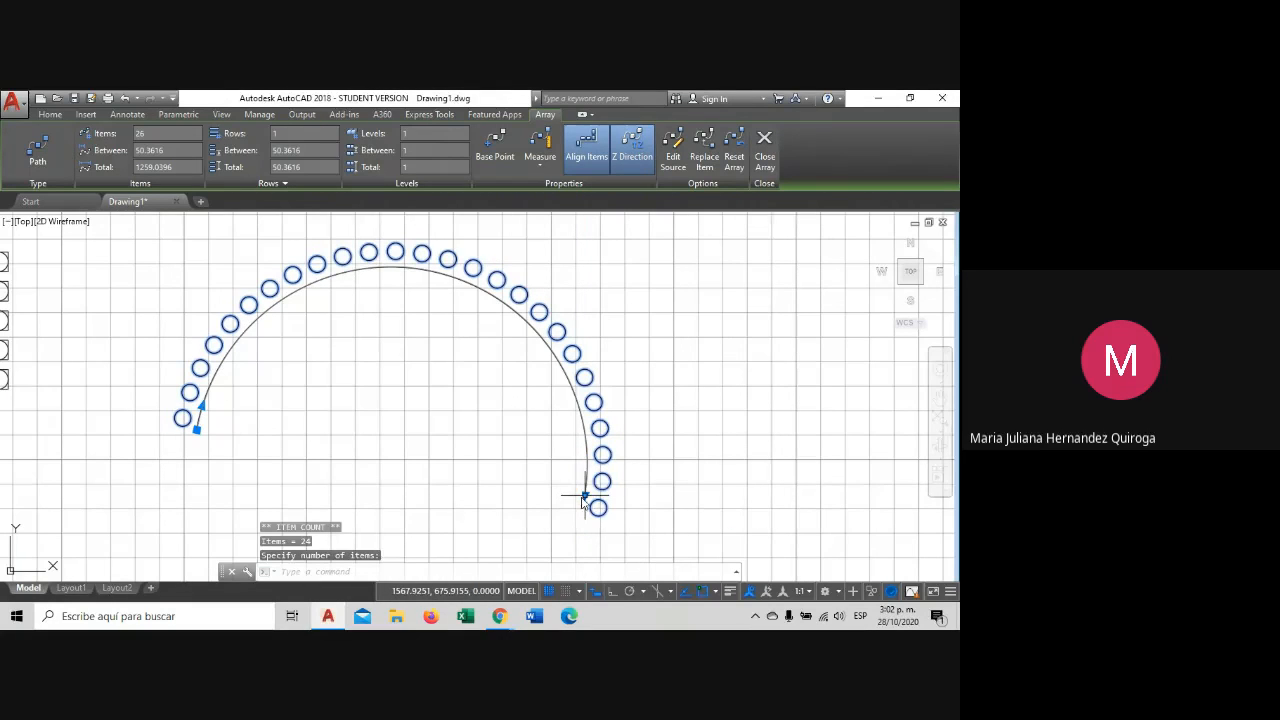
key(Escape)
Reselect the circle path array and set the spacing between its items to 40.
click(626, 432)
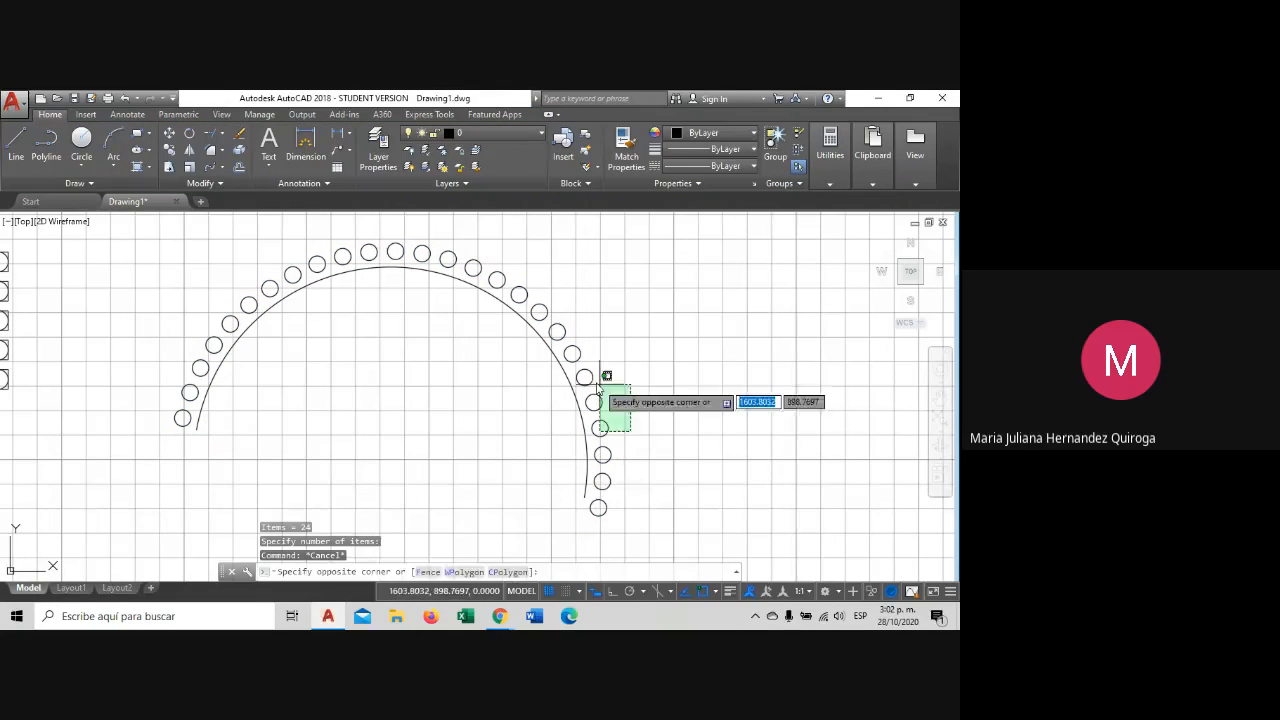
click(590, 377)
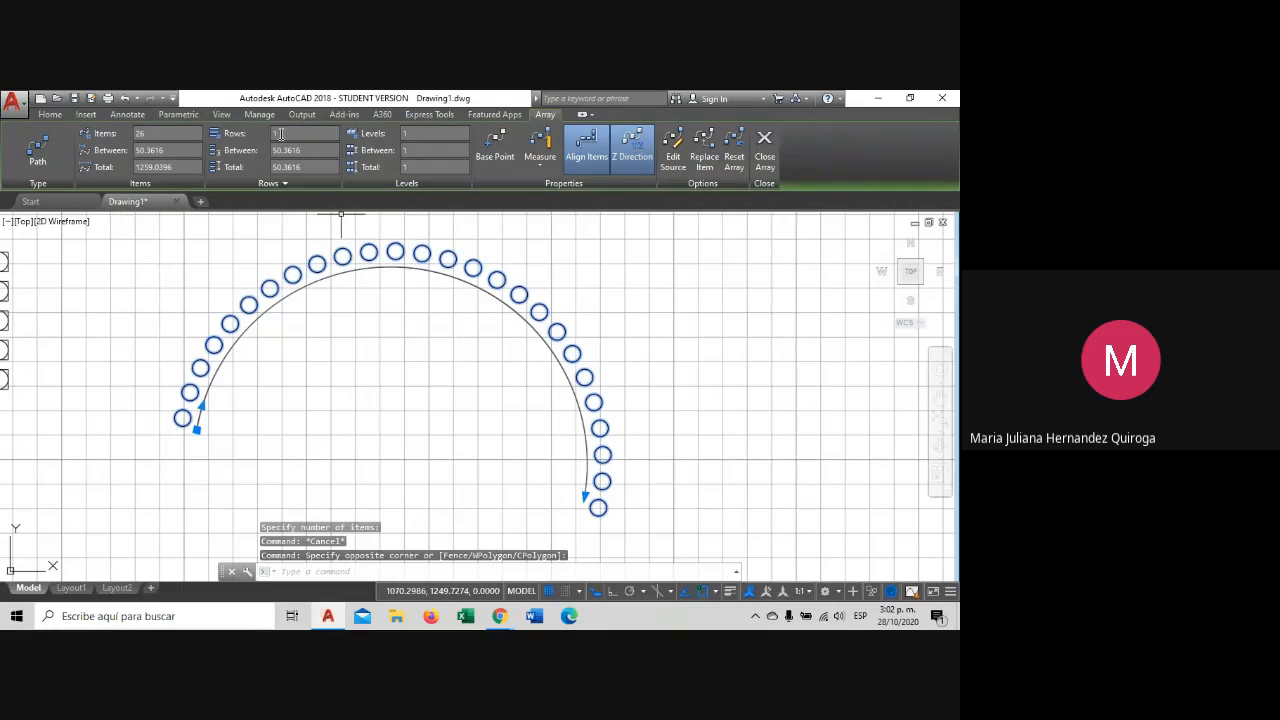
click(171, 150)
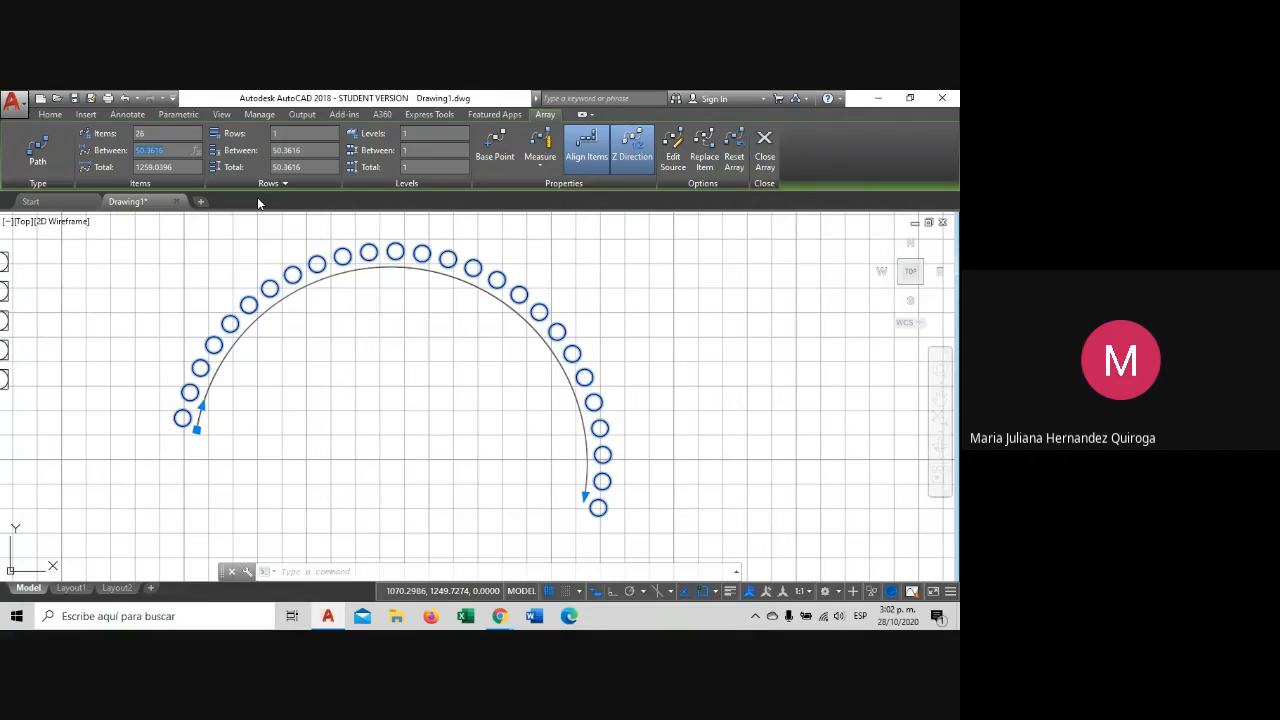
text(40)
key(Return)
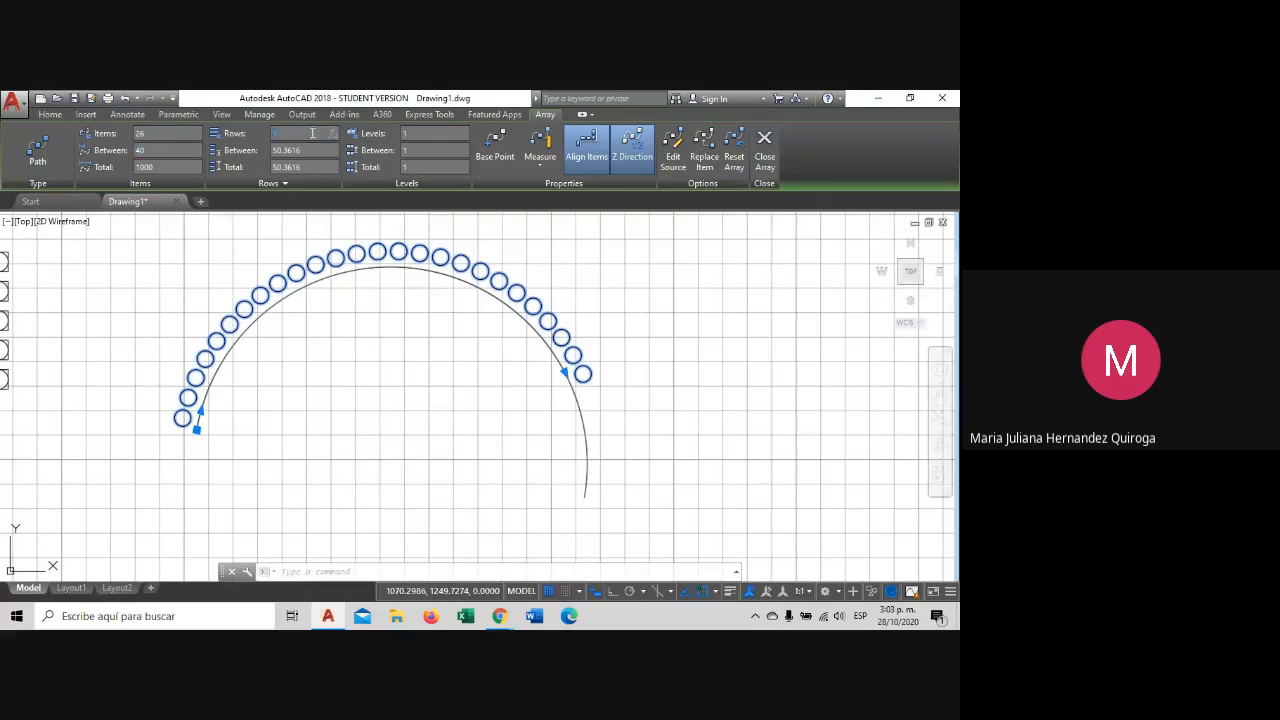
Set the circle path array's number of rows to 2 and raise it to 5.
key(Return)
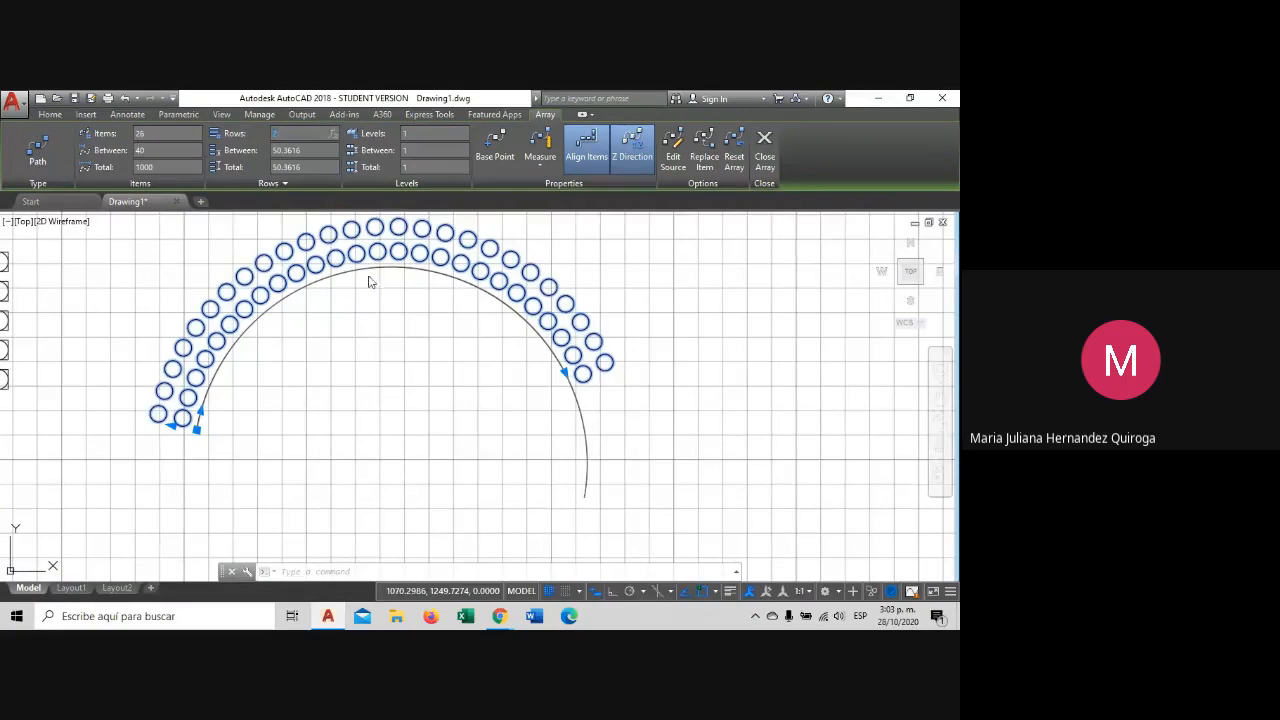
middle_drag(369, 282, 434, 337)
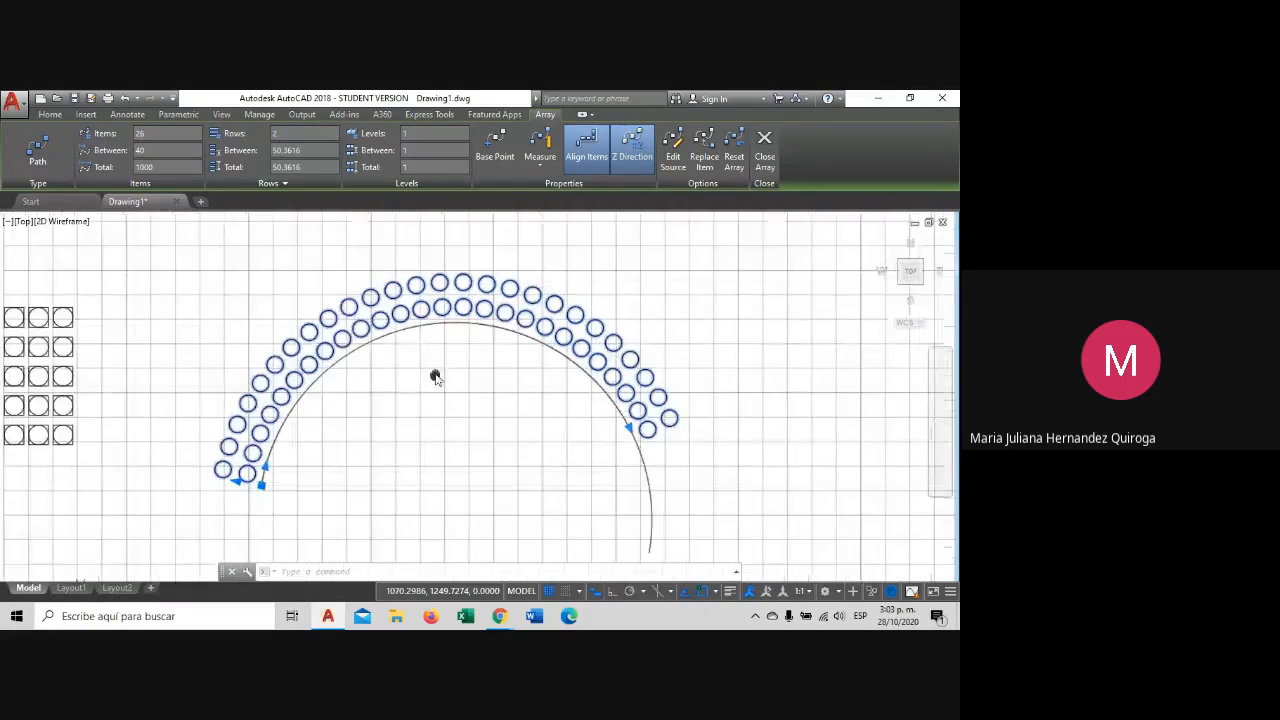
click(309, 137)
text(5)
key(Return)
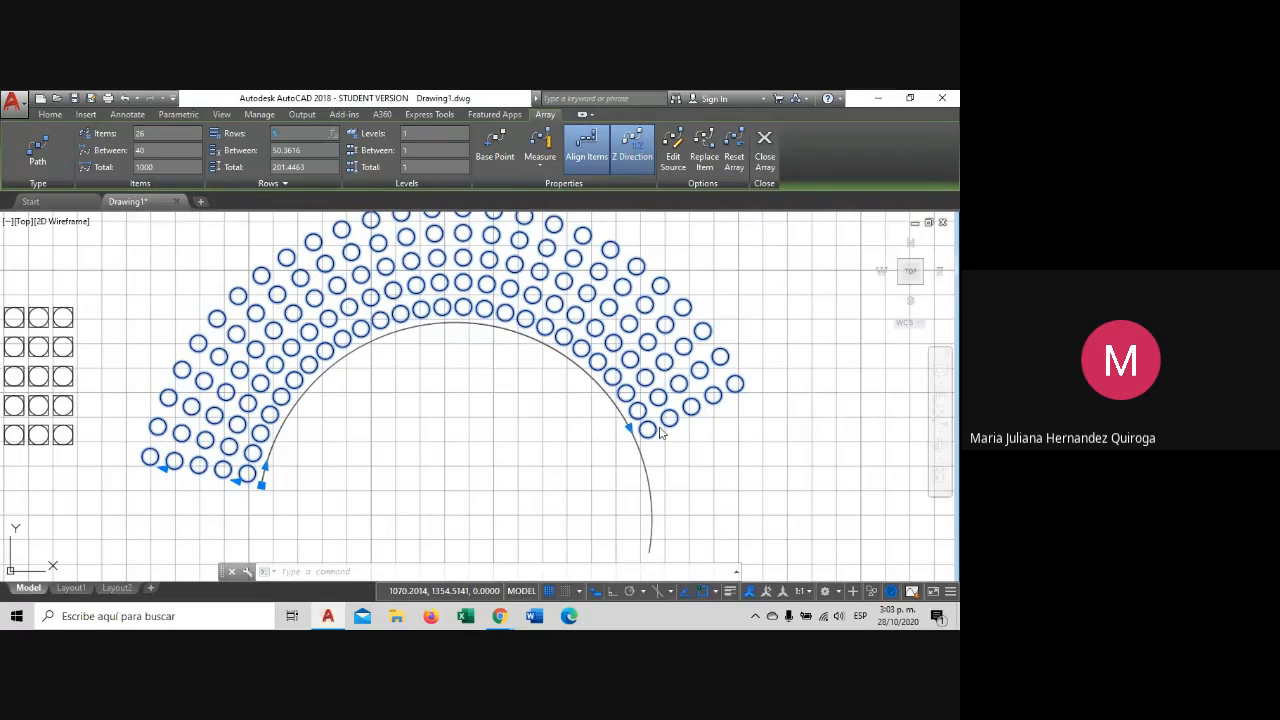
Stretch the five-row array's item count along the path to the arc's right endpoint and deselect the array.
click(629, 429)
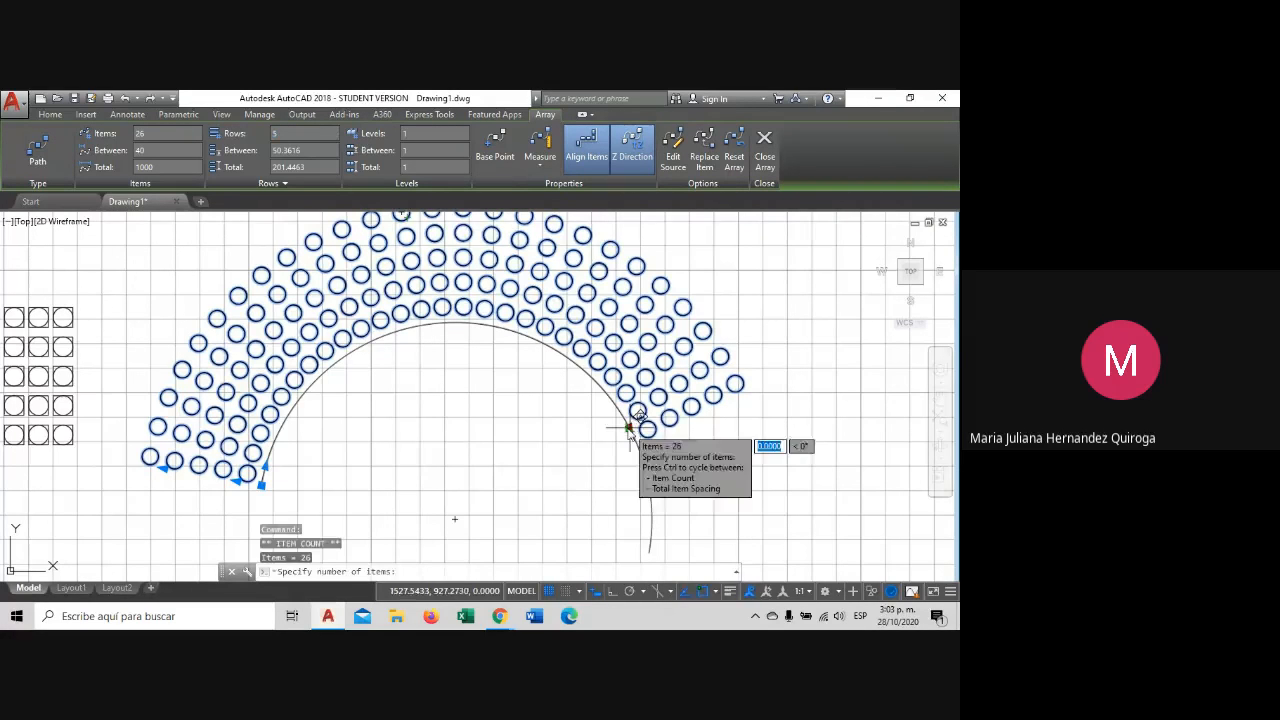
click(650, 554)
scroll(692, 403, down, 2)
scroll(629, 334, up, 3)
key(Escape)
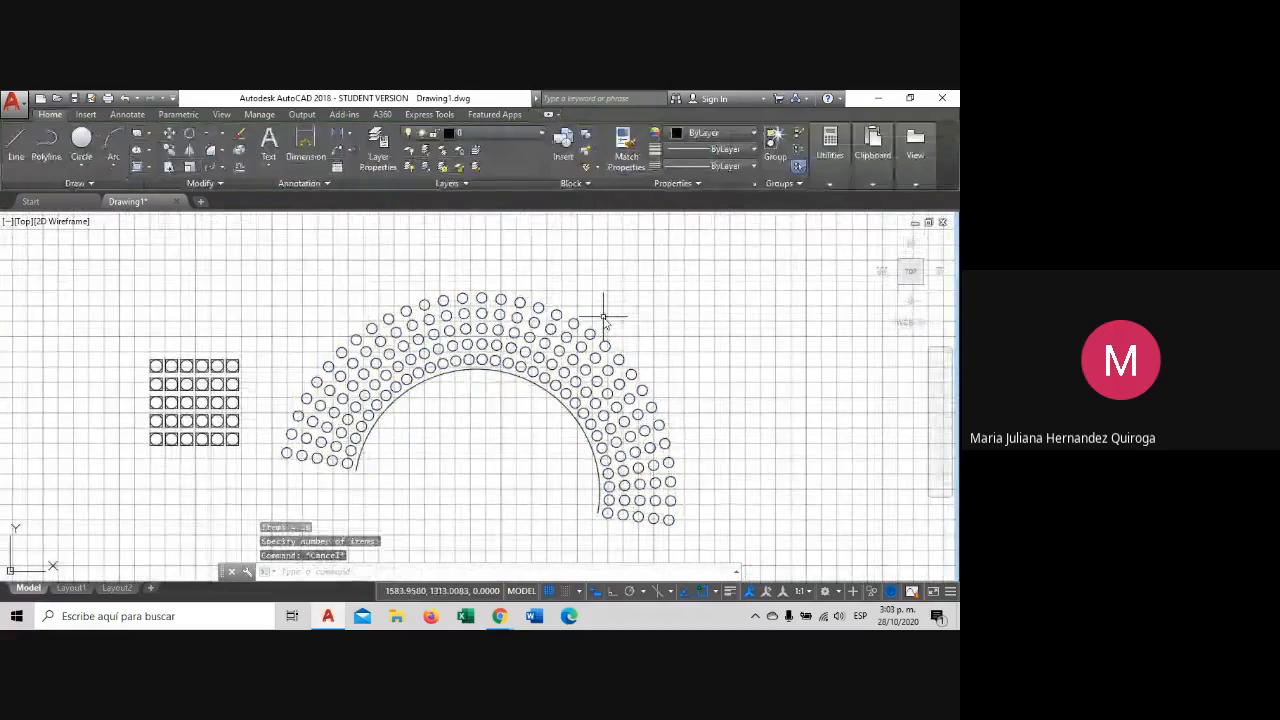
Delete the path array of small circles and the arc it follows.
click(517, 329)
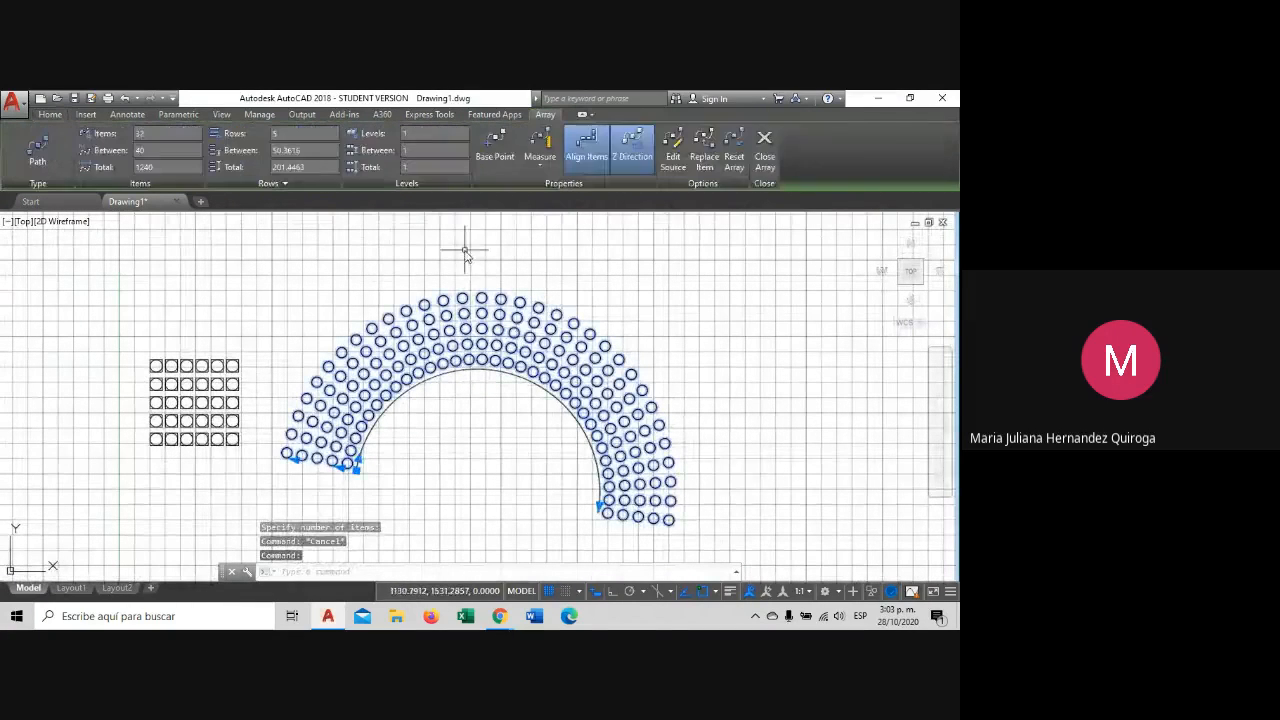
key(Delete)
click(535, 314)
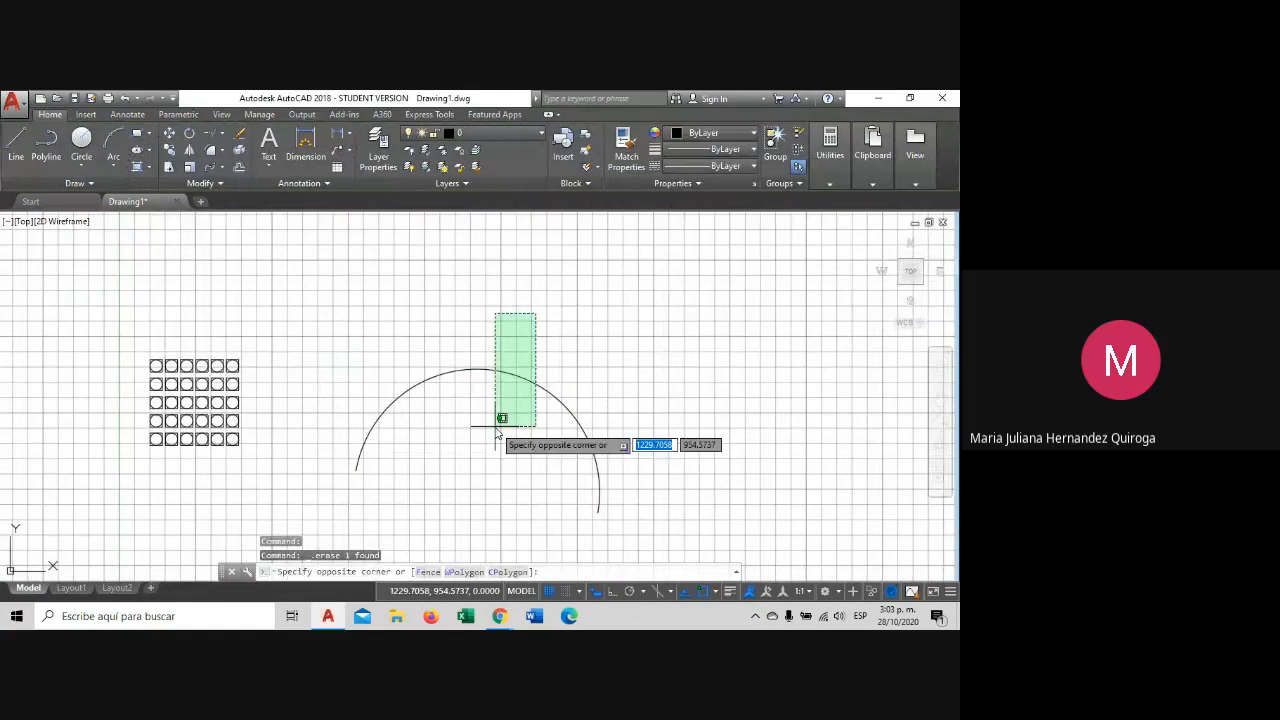
click(497, 430)
key(Delete)
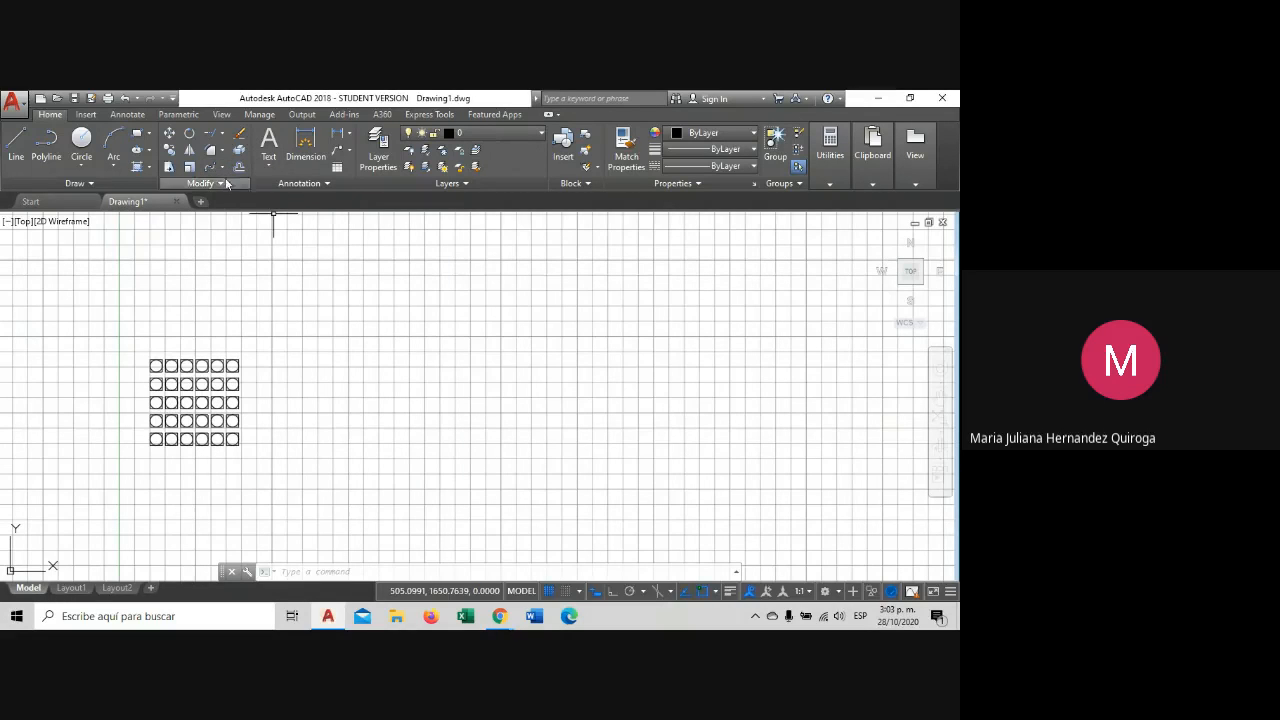
click(224, 167)
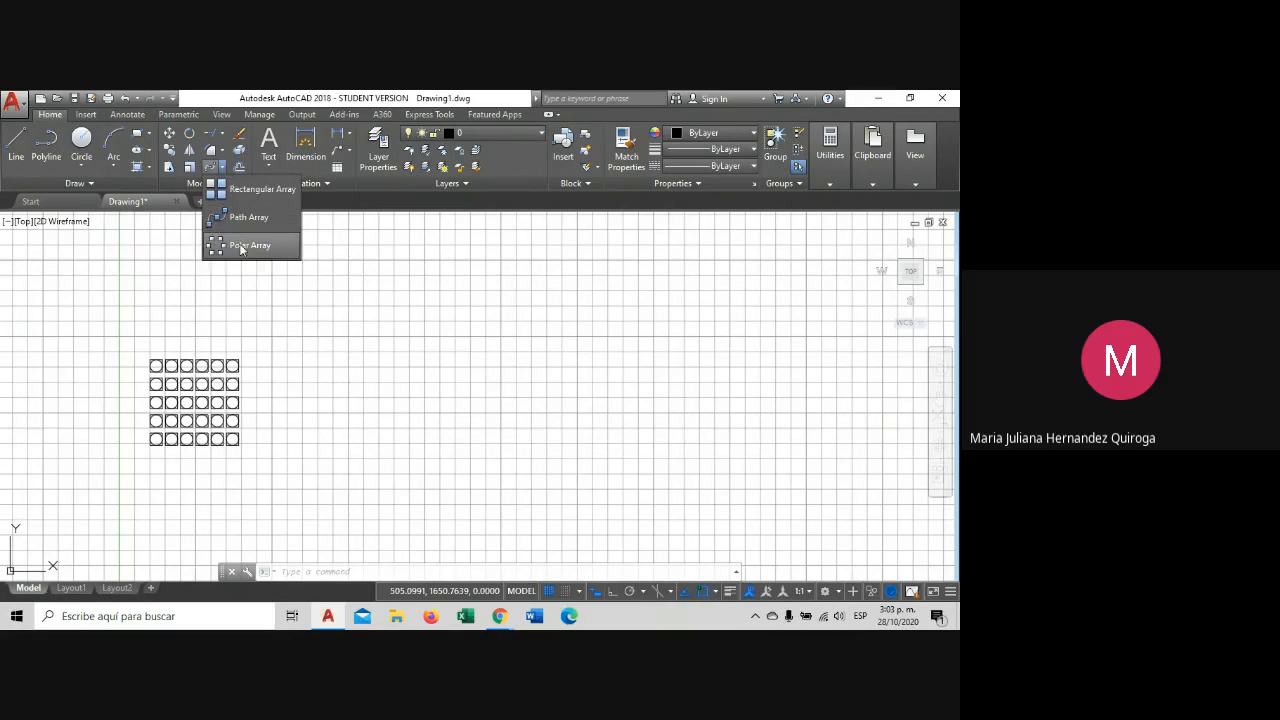
click(241, 249)
click(222, 167)
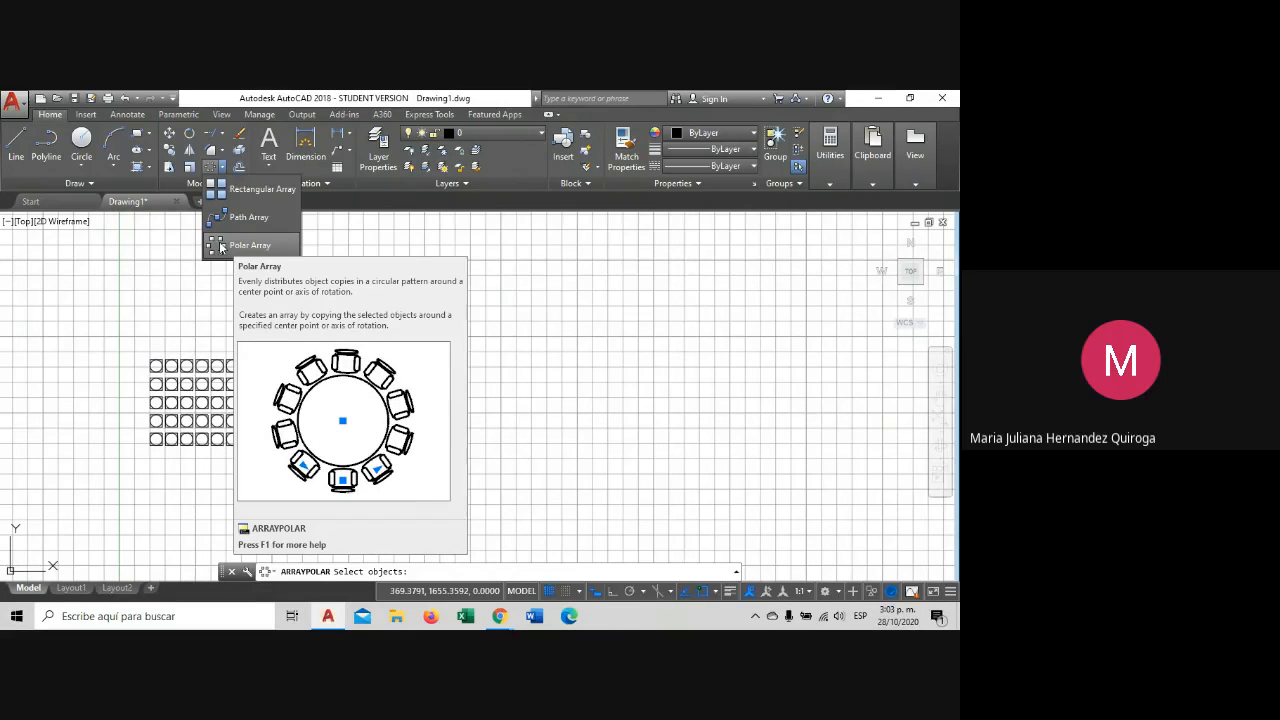
key(Escape)
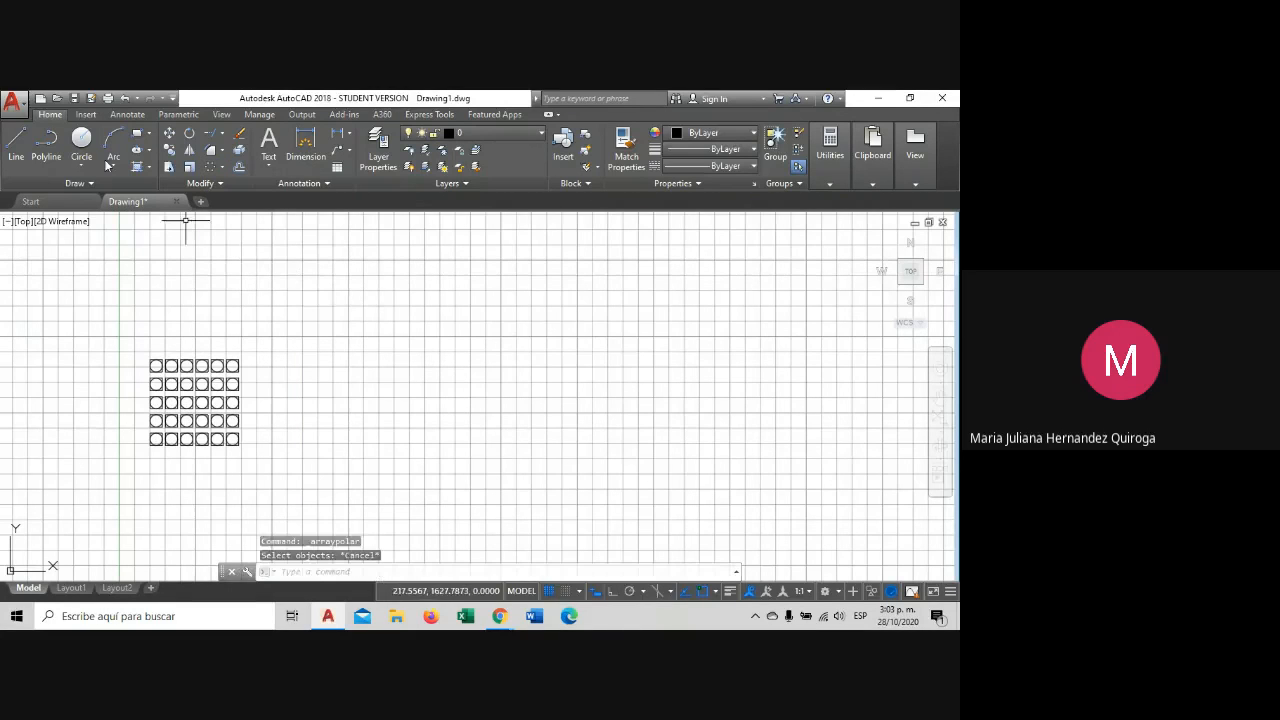
Draw a circle with a radius of about 270 in the empty area beside the rectangular array.
click(90, 145)
click(429, 355)
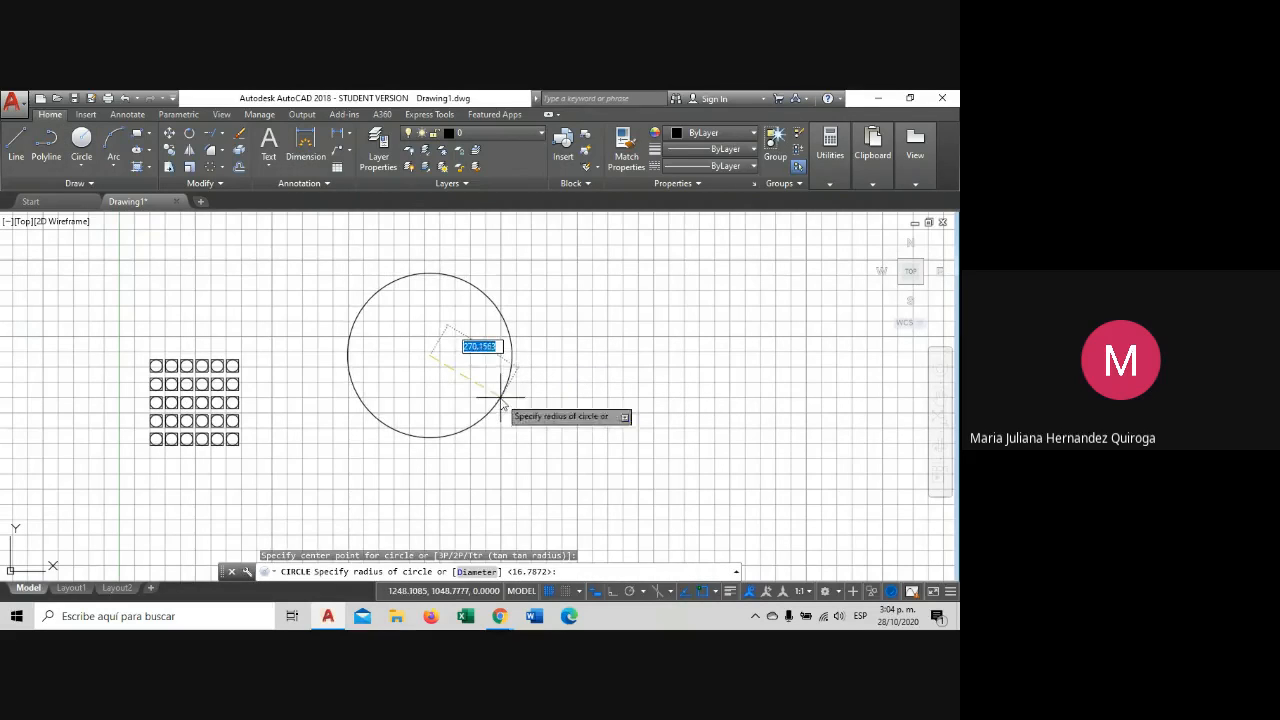
click(510, 340)
key(Escape)
middle_drag(405, 258, 360, 290)
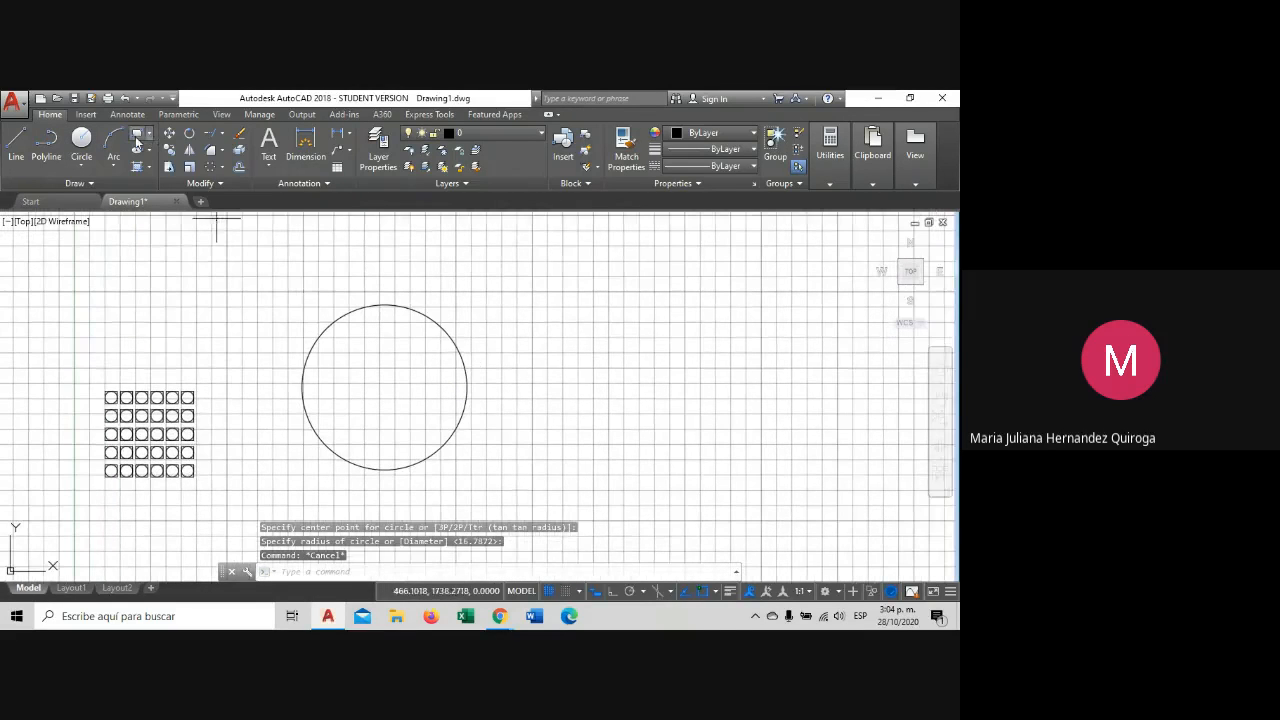
Draw a small, nearly square rectangle just above the topmost point of the large circle.
click(137, 143)
scroll(406, 314, up, 2)
scroll(340, 268, up, 1)
click(343, 278)
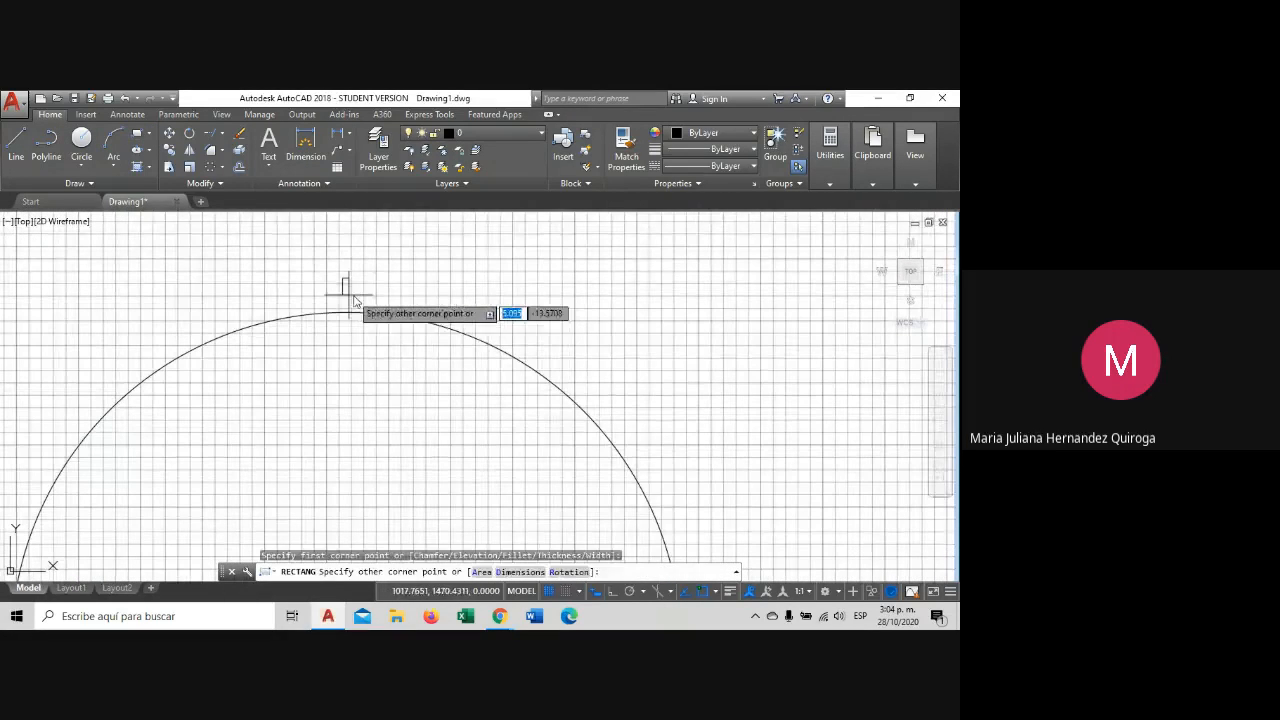
scroll(366, 303, up, 4)
click(381, 307)
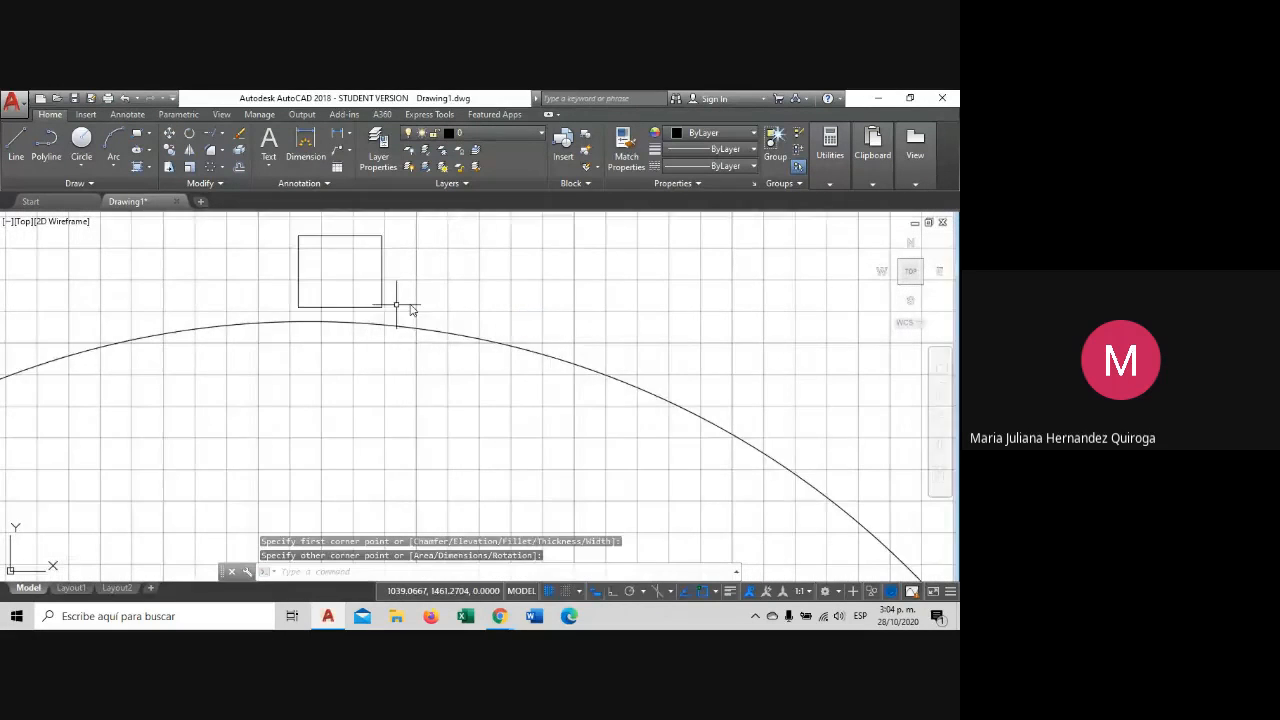
scroll(429, 301, down, 4)
middle_drag(473, 330, 448, 280)
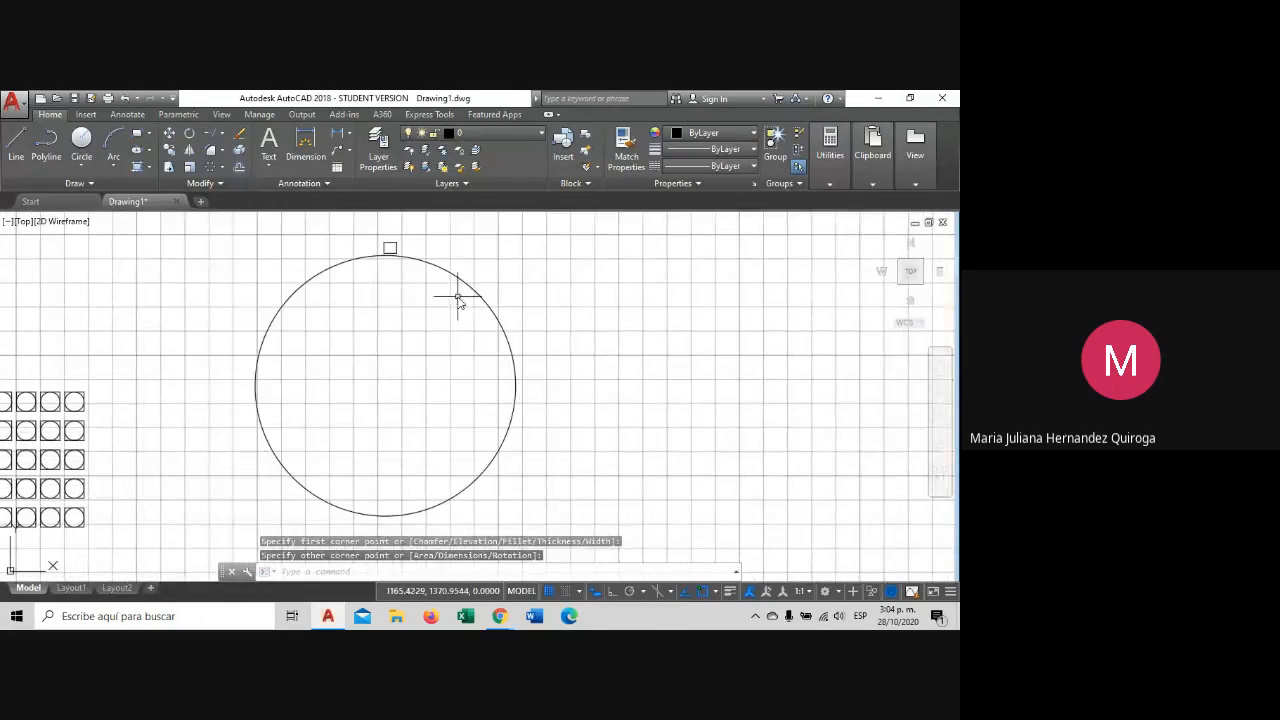
Create a polar array of the small rectangle around the large circle's center.
click(217, 170)
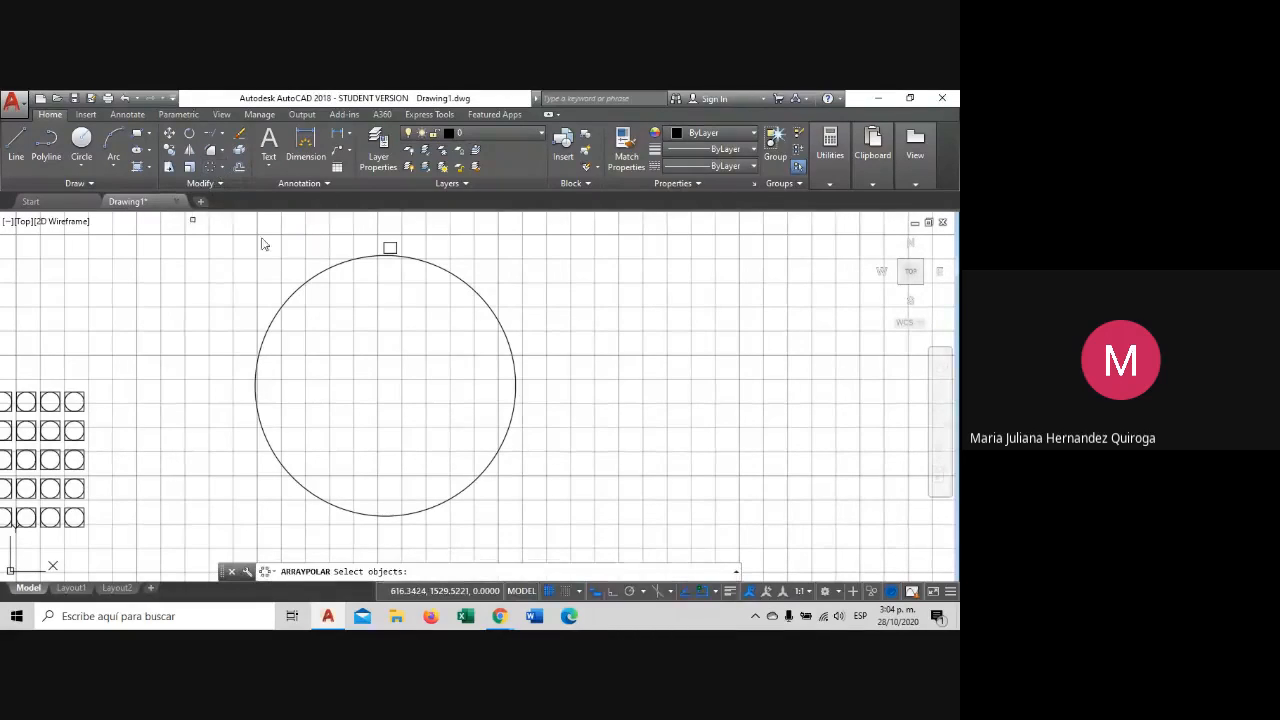
click(390, 248)
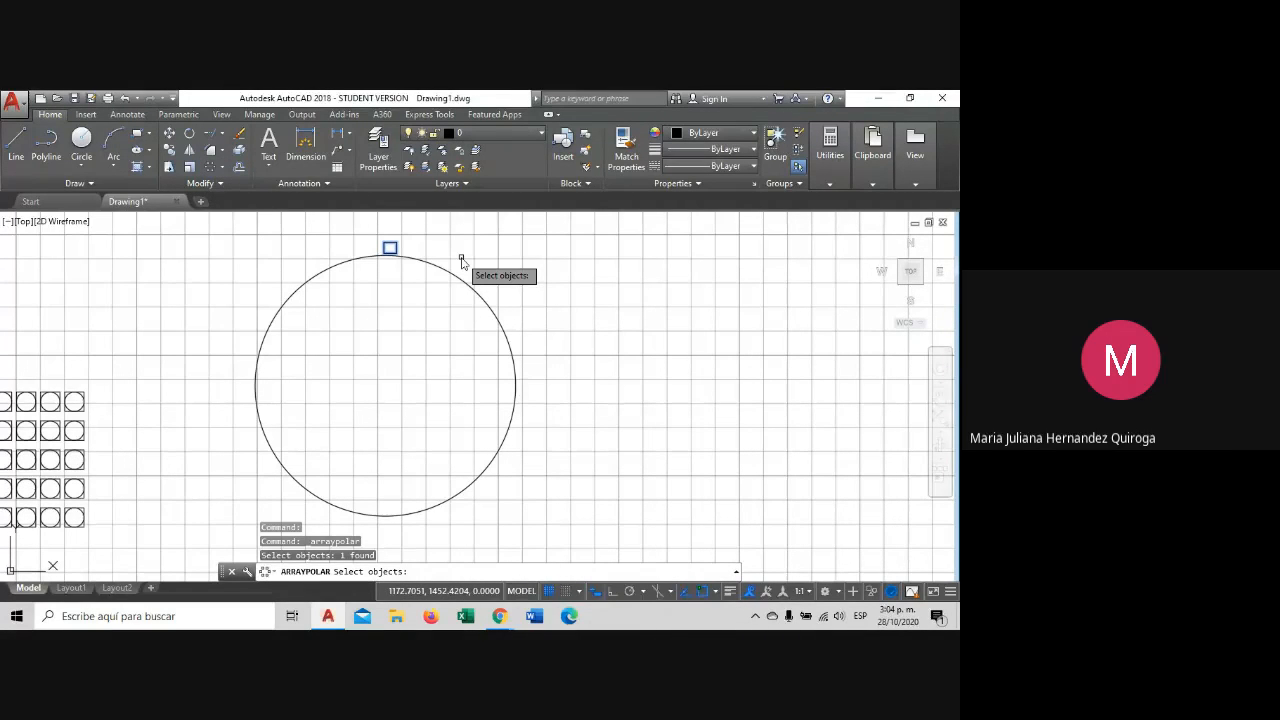
key(Return)
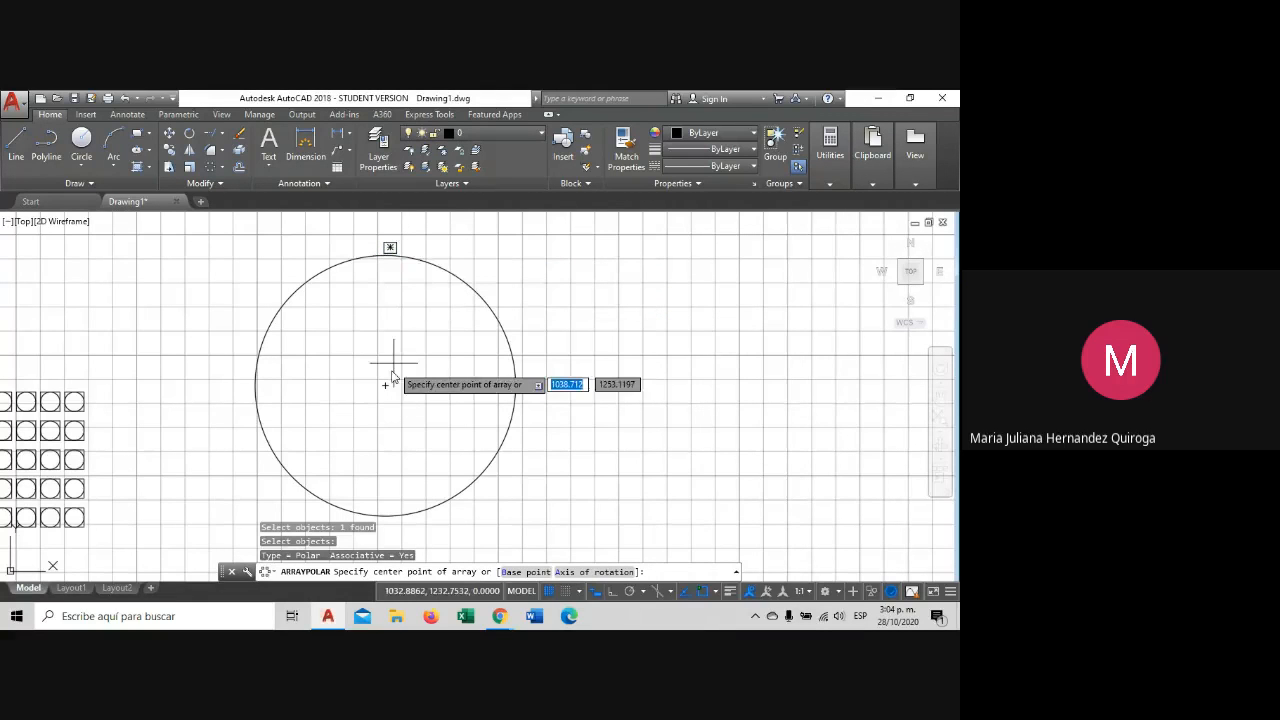
click(388, 380)
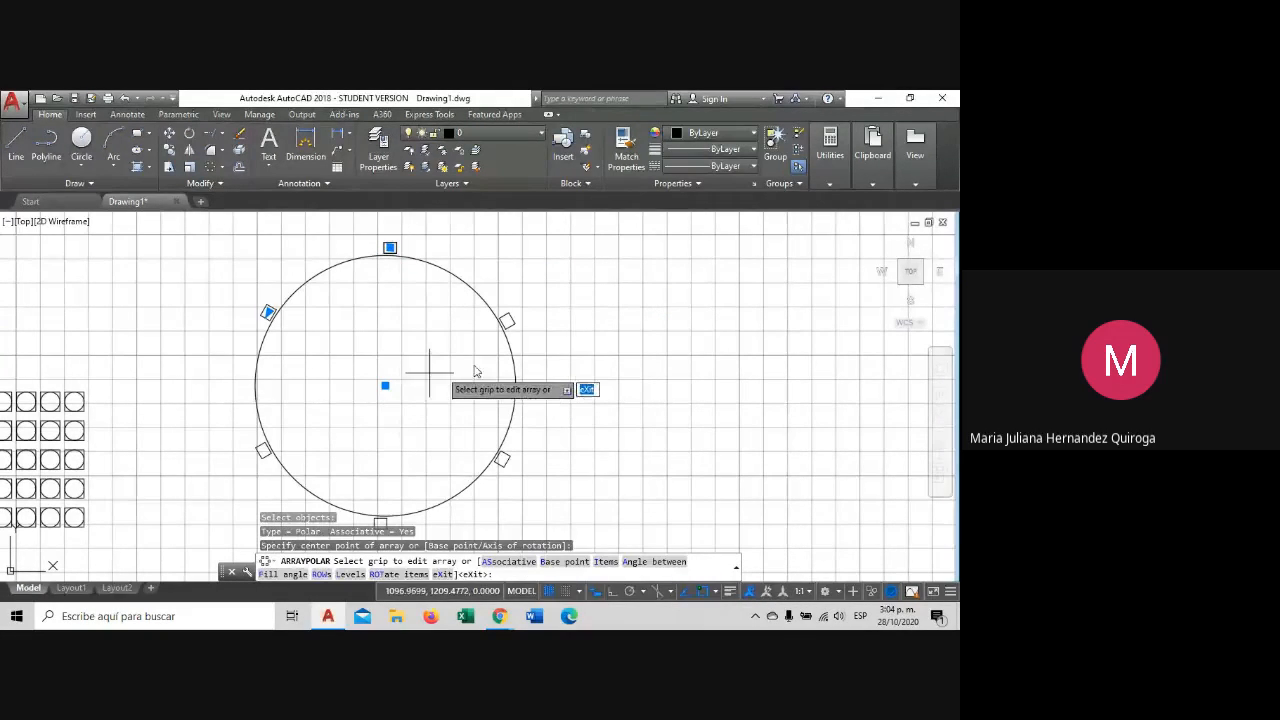
Set the number of items in the polar array to 10.
scroll(550, 384, down, 2)
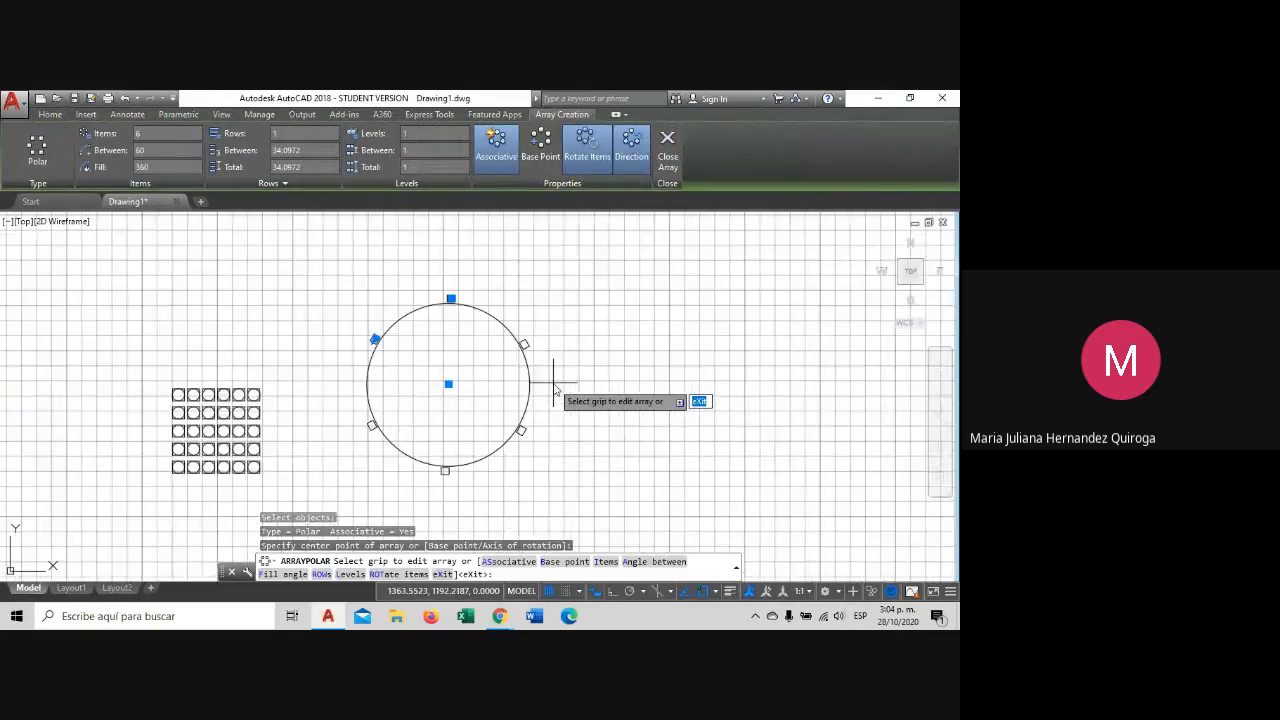
scroll(553, 385, up, 2)
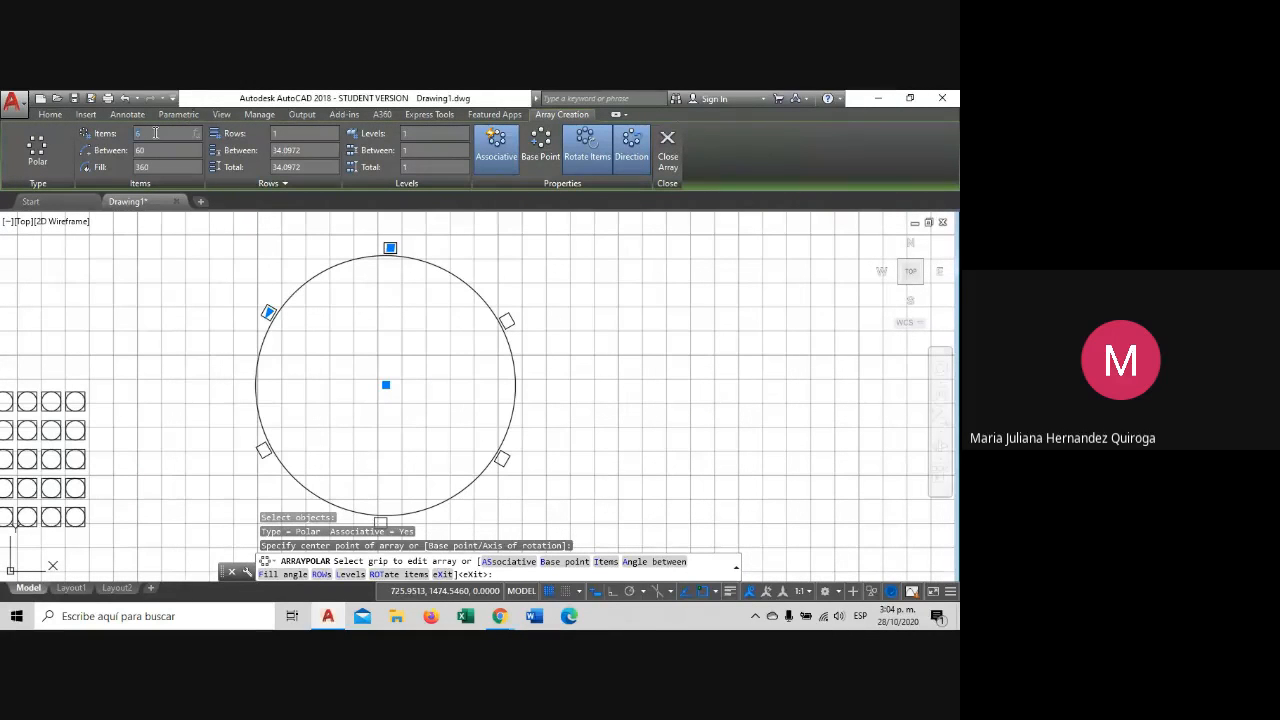
key(Return)
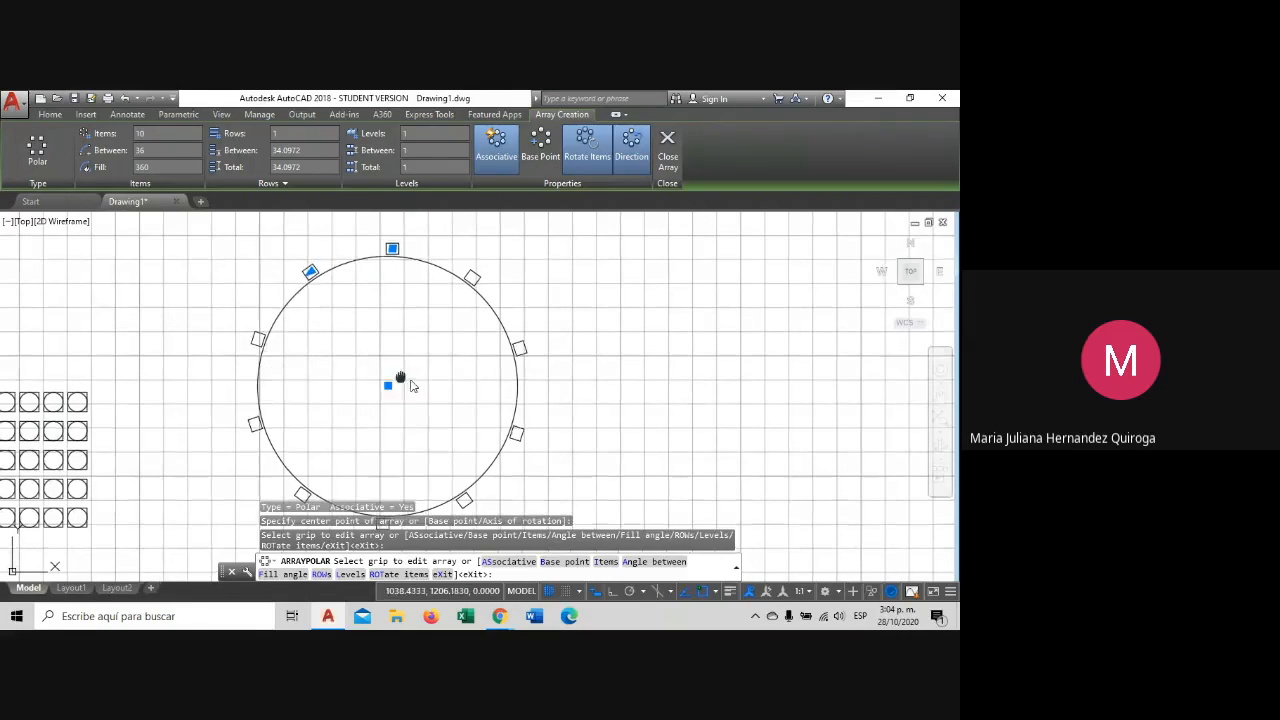
Set the polar array's item count to 30 and finish the array.
middle_drag(397, 383, 529, 410)
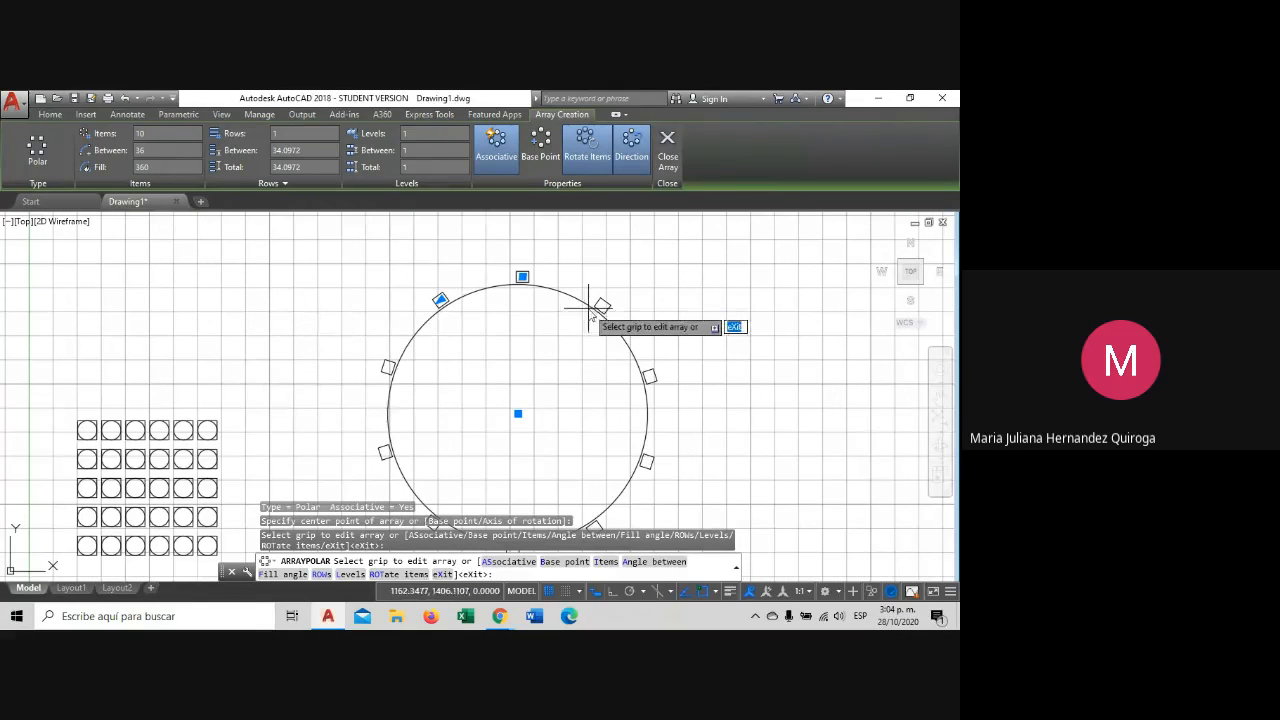
mouse_move(569, 331)
middle_down()
mouse_move(463, 293)
mouse_move(433, 303)
middle_up()
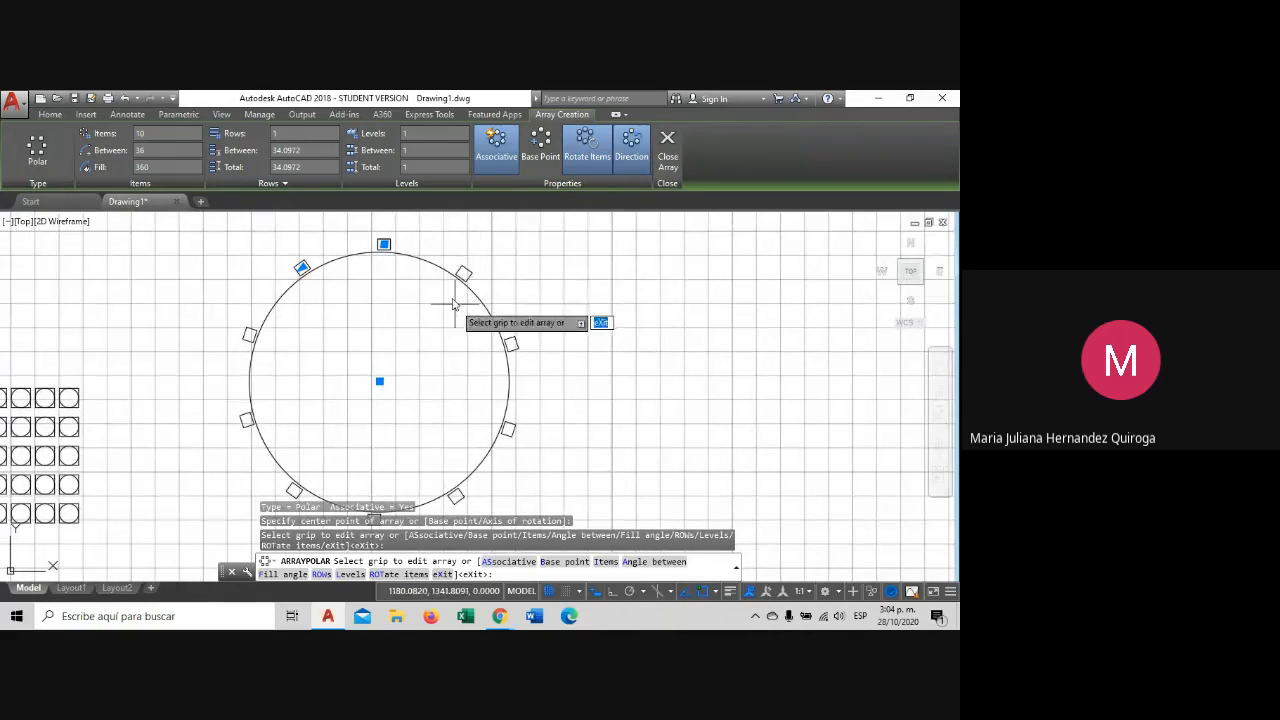
click(165, 132)
text(30)
key(Return)
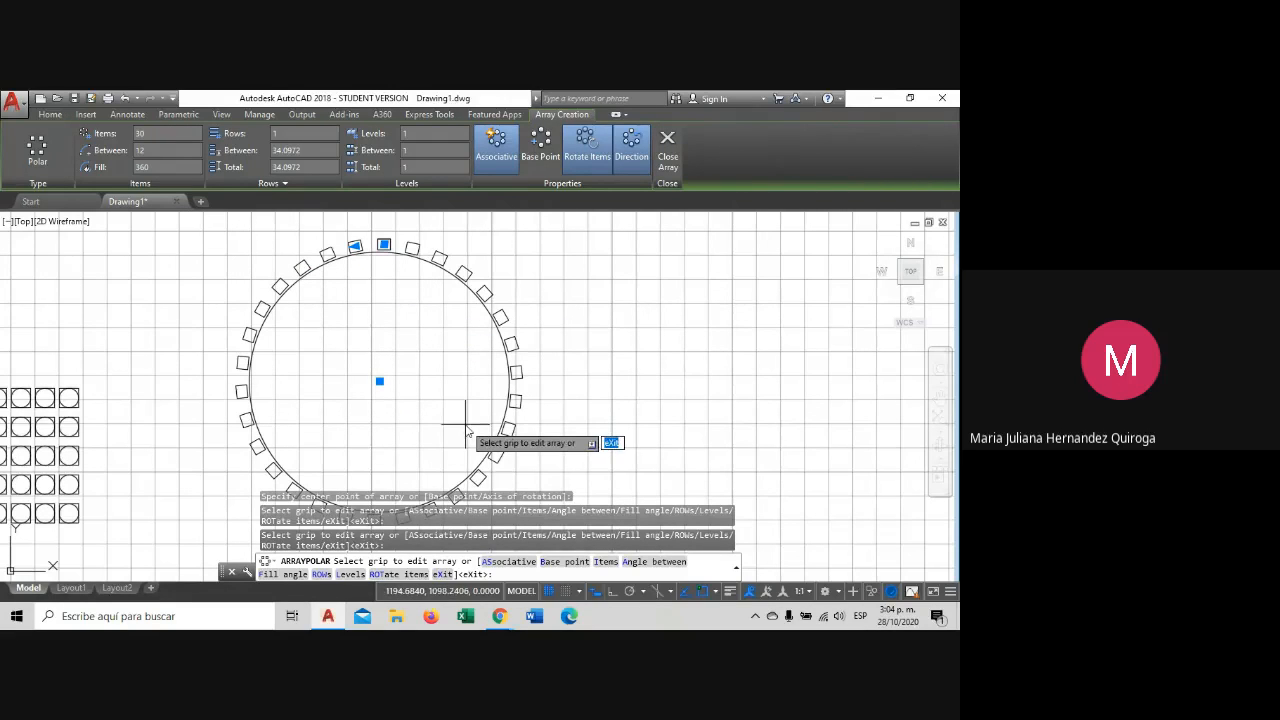
middle_drag(465, 424, 468, 412)
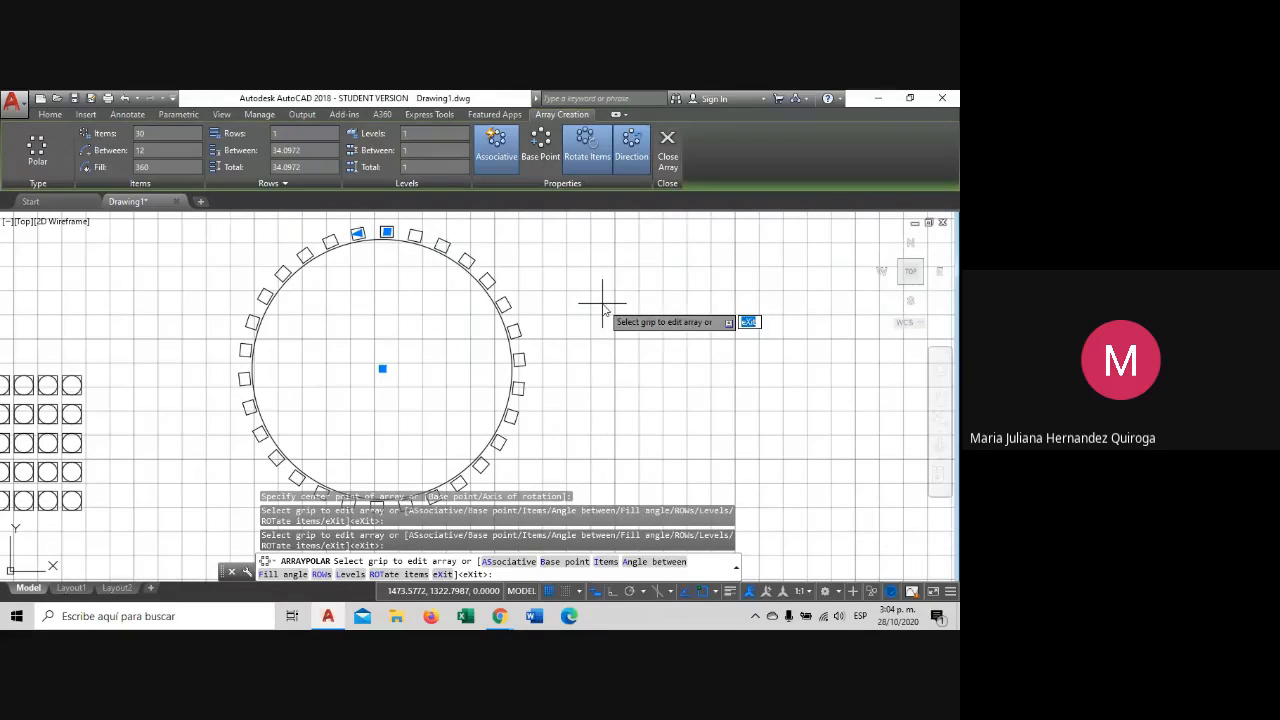
middle_drag(546, 337, 571, 337)
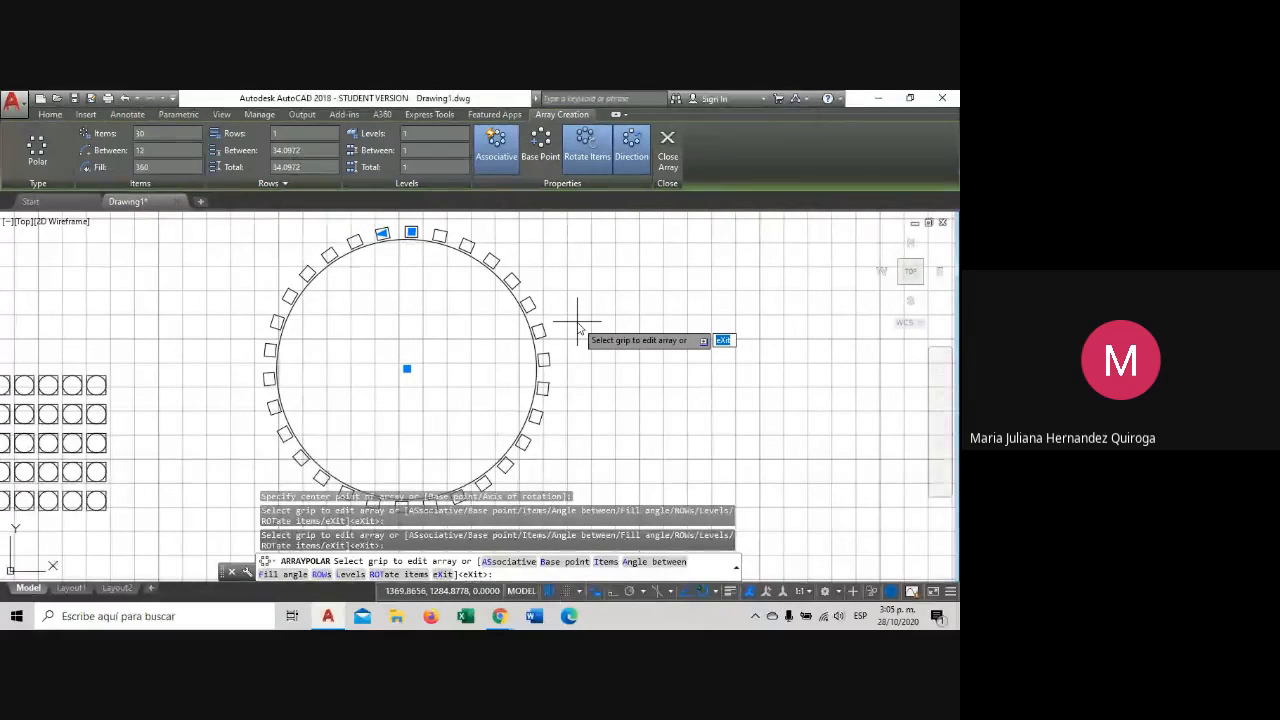
key(Escape)
Examine how the rectangles are distributed and rotated around the circle, and compare the ring with the rectangular array.
scroll(577, 323, down, 2)
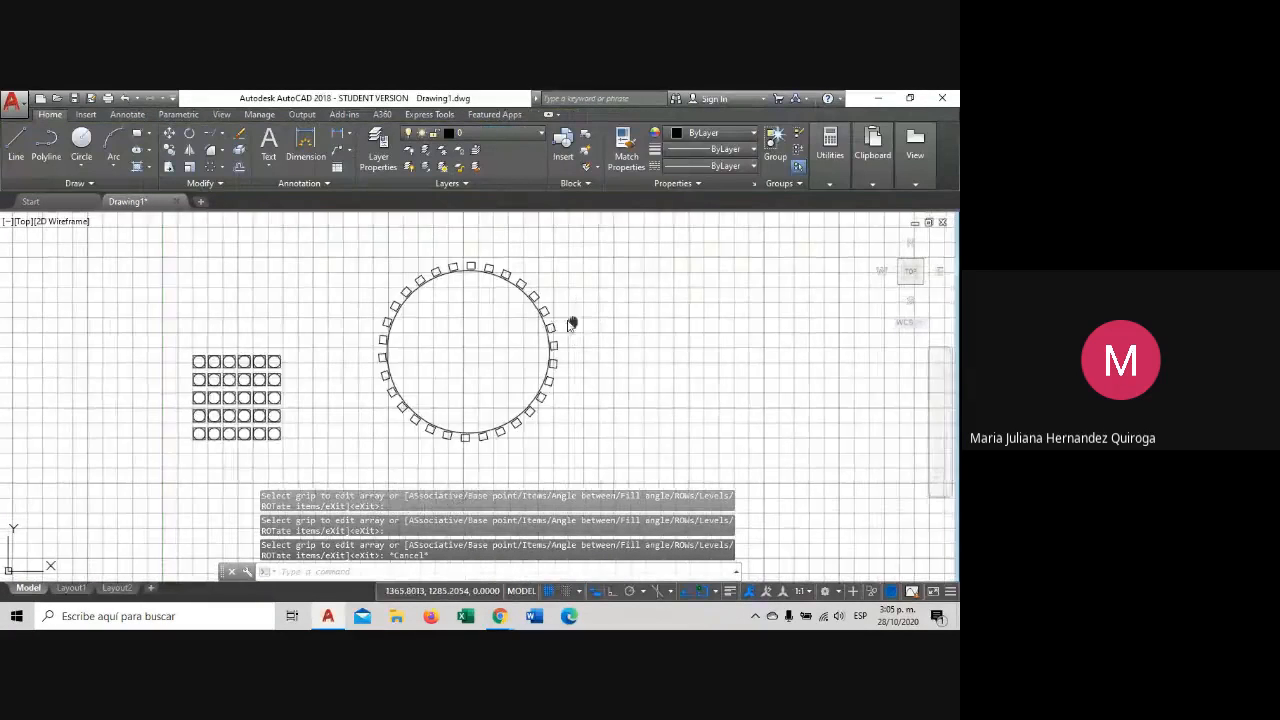
middle_drag(571, 323, 513, 290)
scroll(513, 290, down, 2)
middle_drag(609, 314, 497, 300)
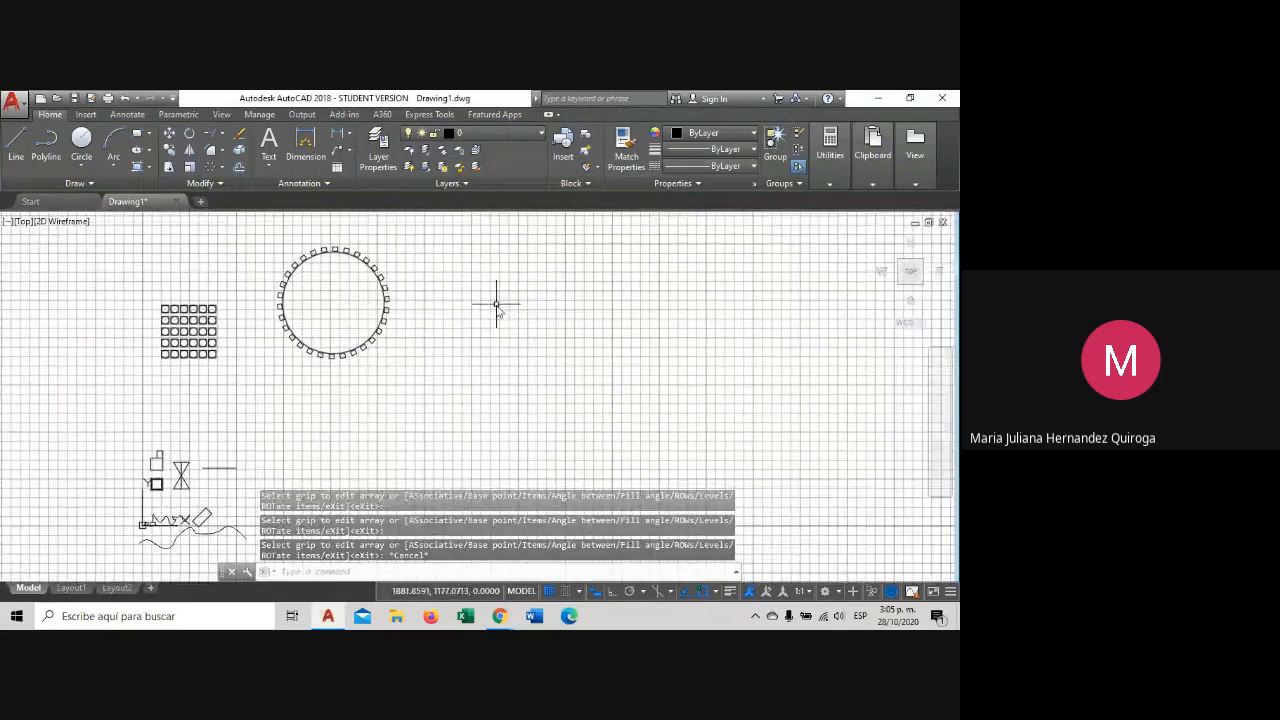
middle_drag(331, 352, 425, 349)
scroll(436, 248, up, 4)
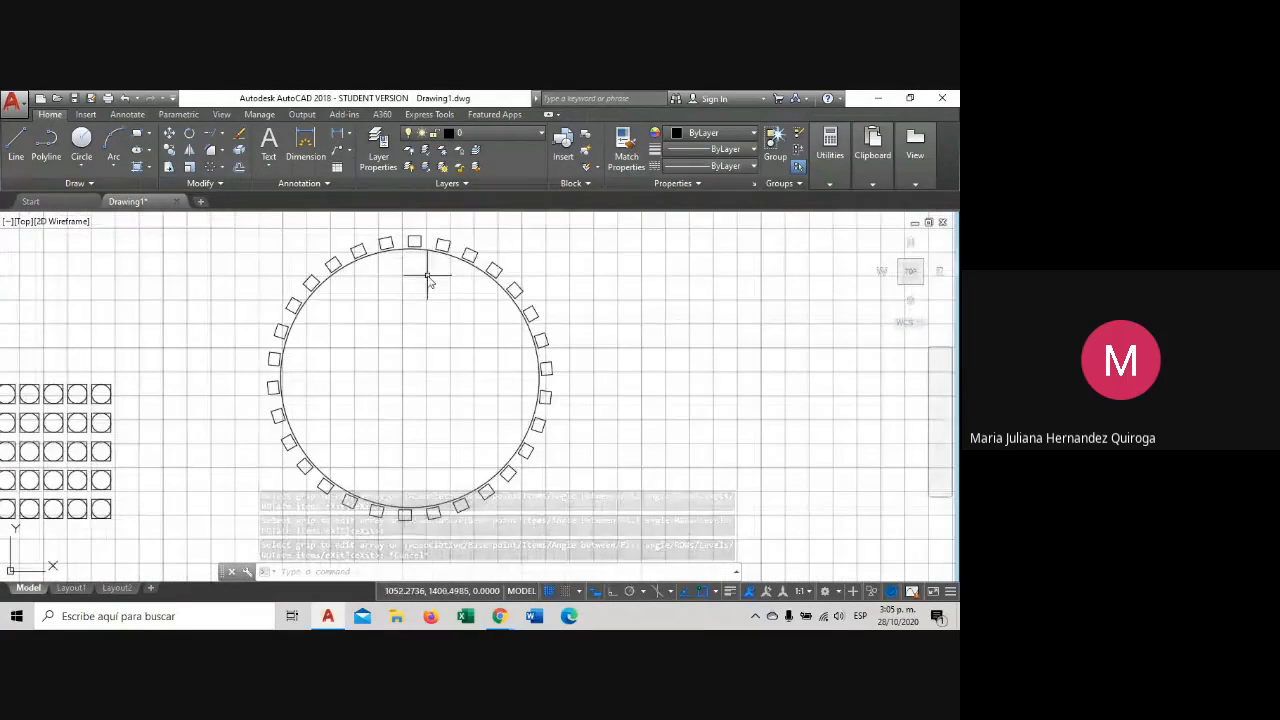
middle_drag(426, 278, 432, 309)
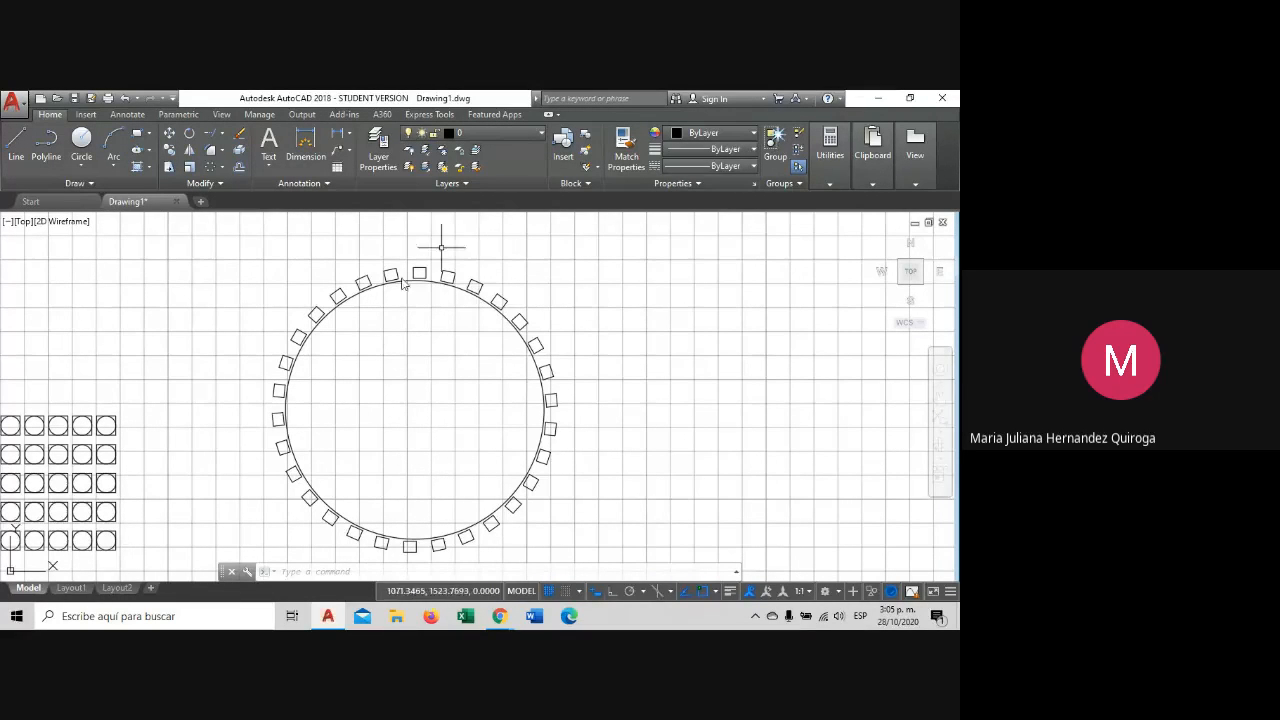
middle_drag(357, 451, 369, 420)
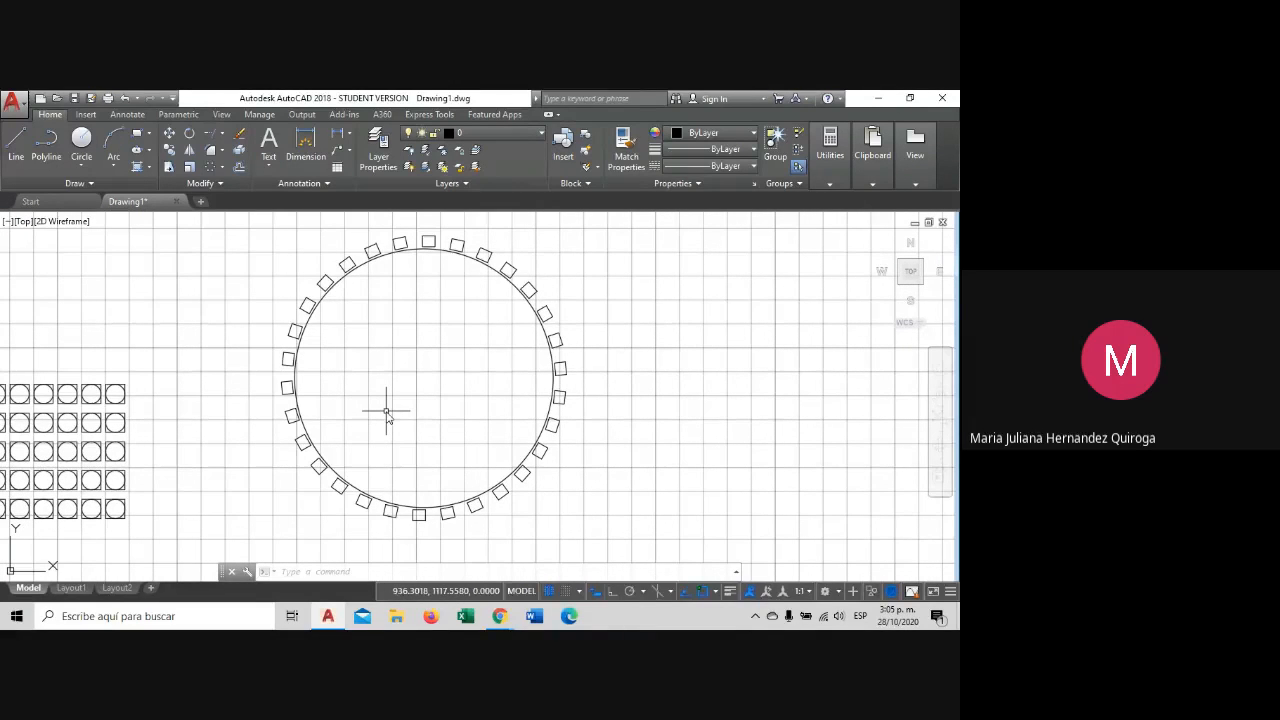
scroll(386, 412, down, 2)
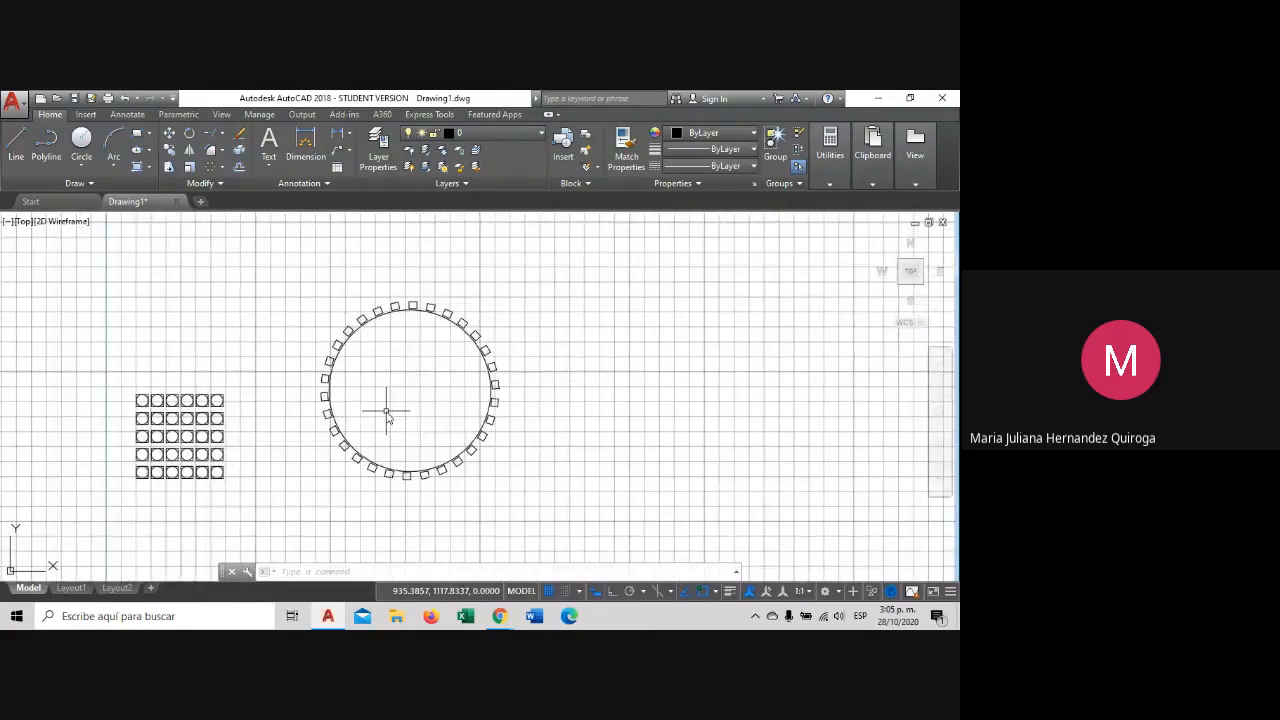
scroll(386, 412, up, 2)
scroll(386, 412, down, 2)
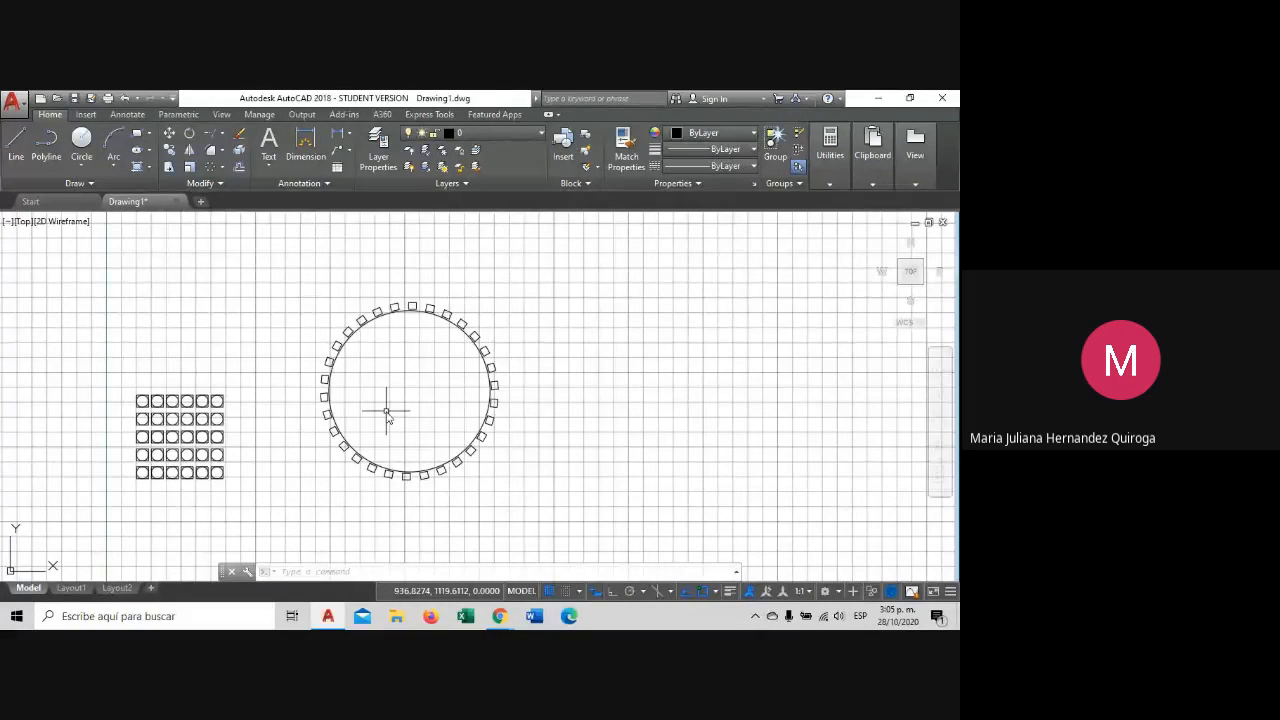
middle_drag(386, 412, 347, 383)
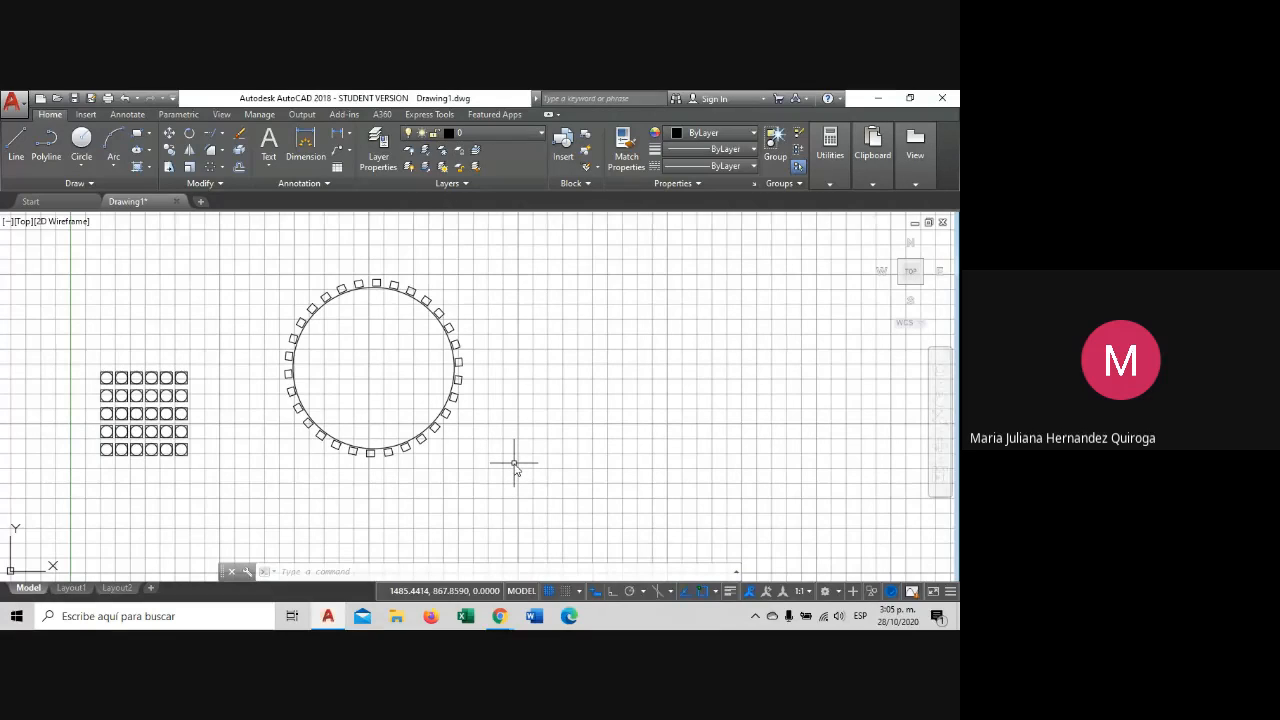
Switch to the Google Meet call in Chrome to check it, and return to the AutoCAD drawing.
mouse_move(500, 616)
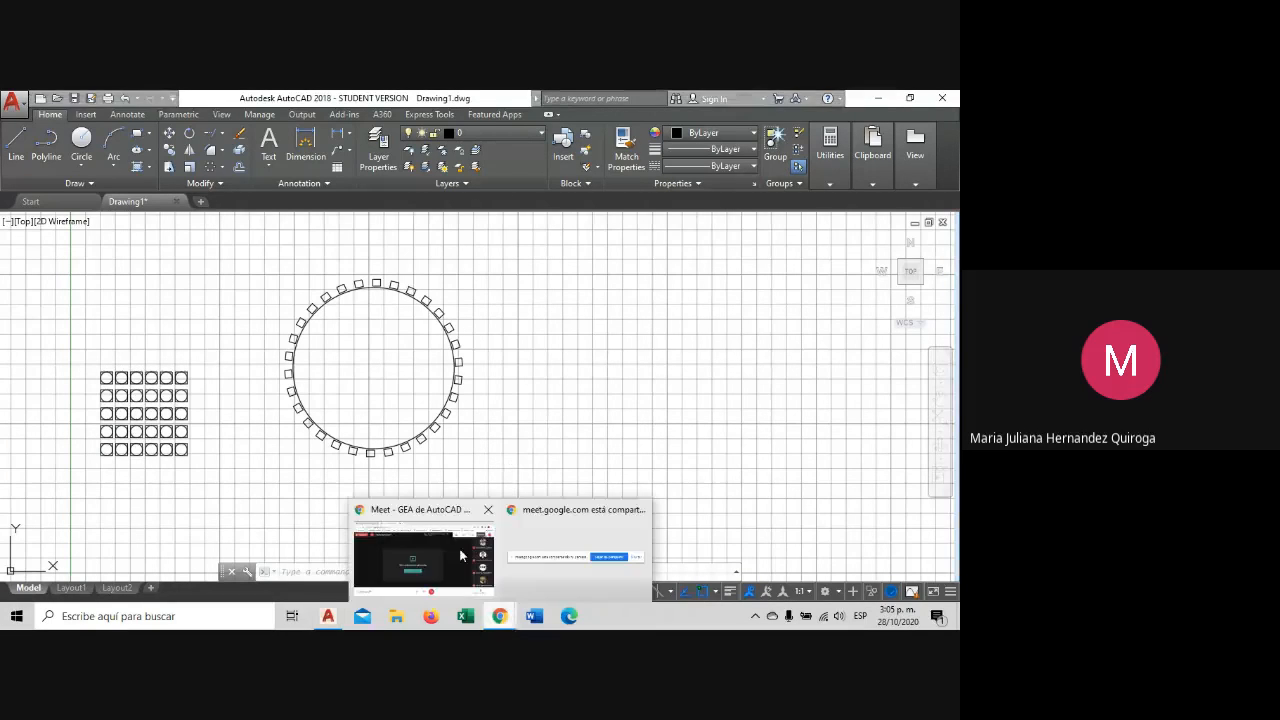
click(430, 545)
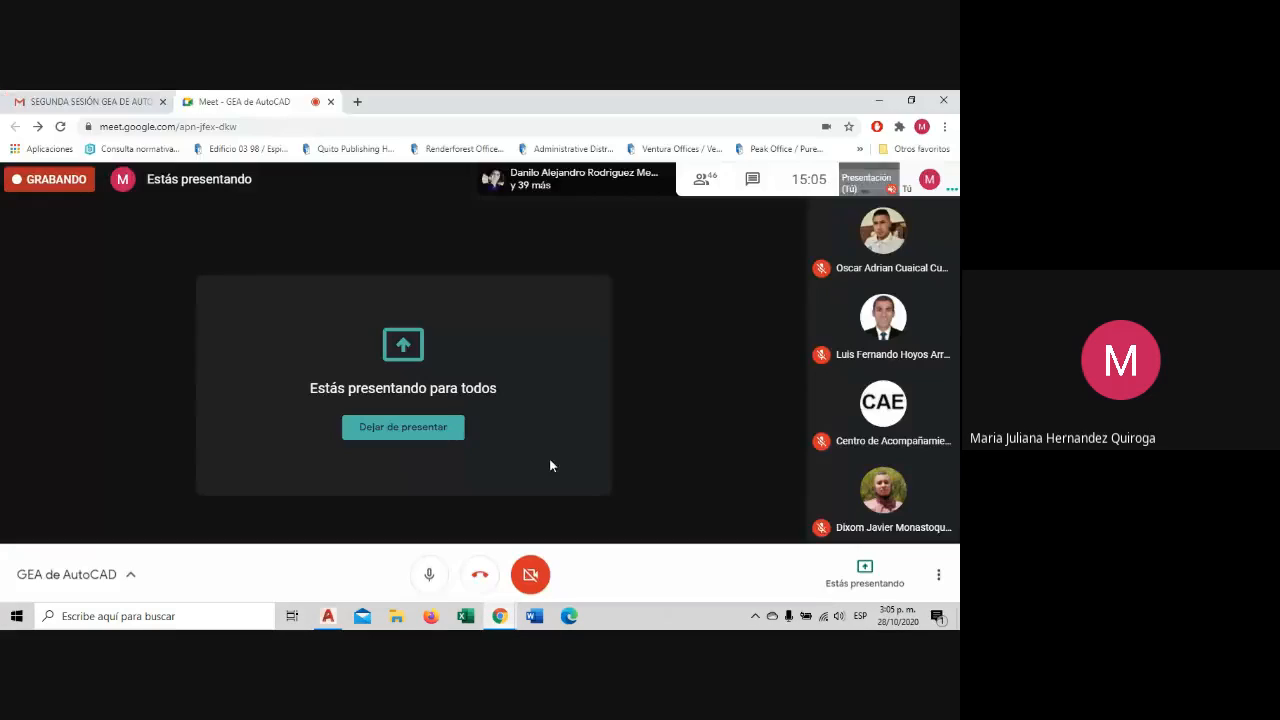
click(327, 616)
Delete the large circle with its polar array of rectangles, and the rectangular array of squares with circles.
middle_drag(450, 474, 430, 390)
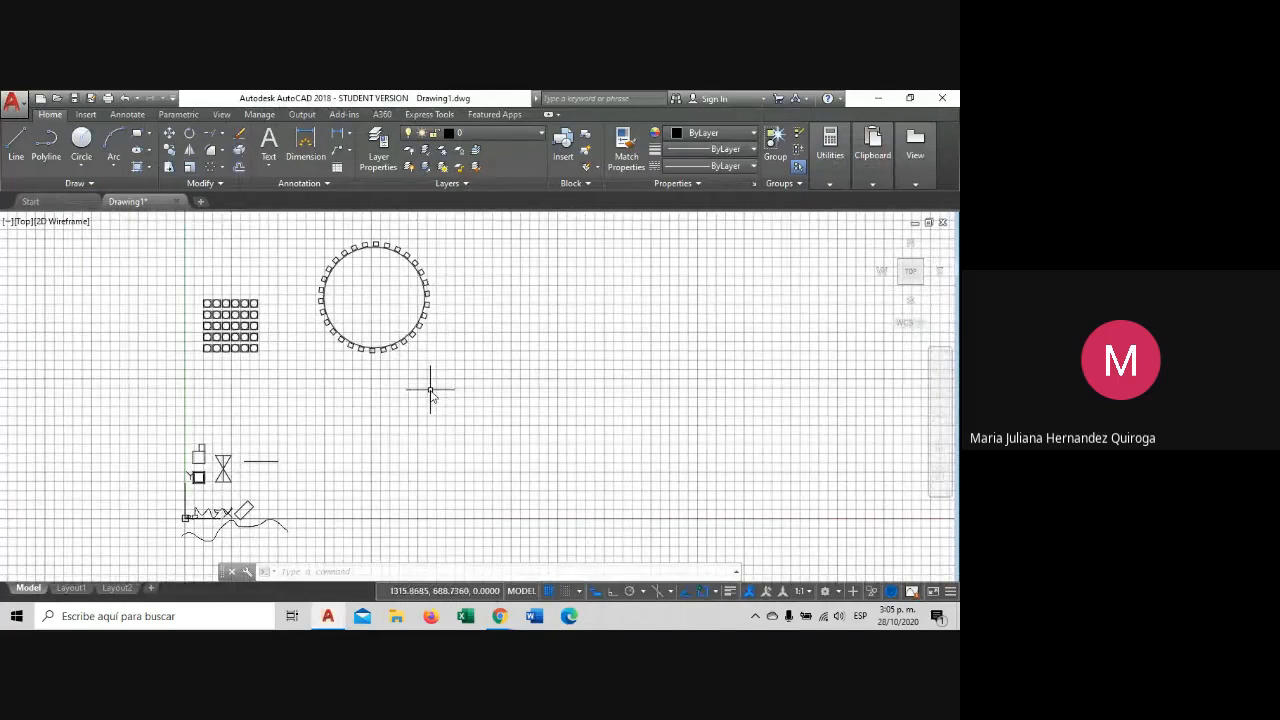
click(430, 369)
click(374, 311)
key(Delete)
click(330, 383)
click(235, 295)
key(Delete)
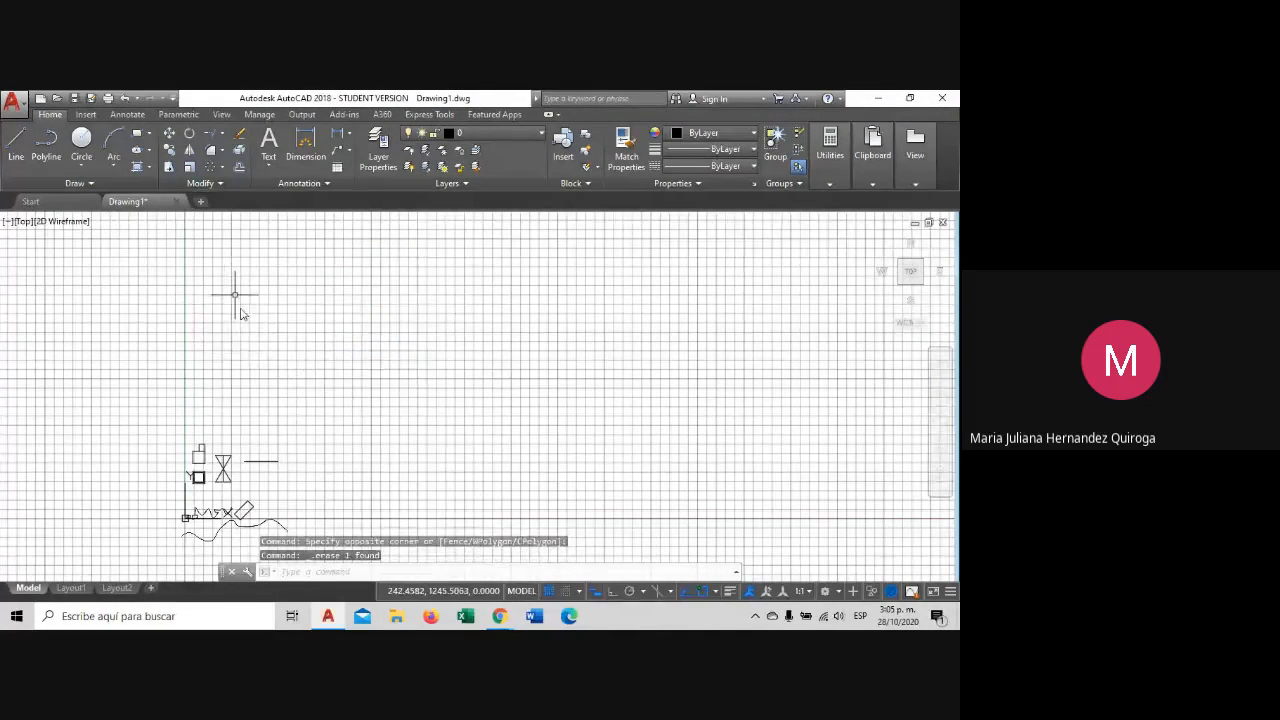
middle_drag(253, 401, 229, 329)
scroll(290, 397, up, 1)
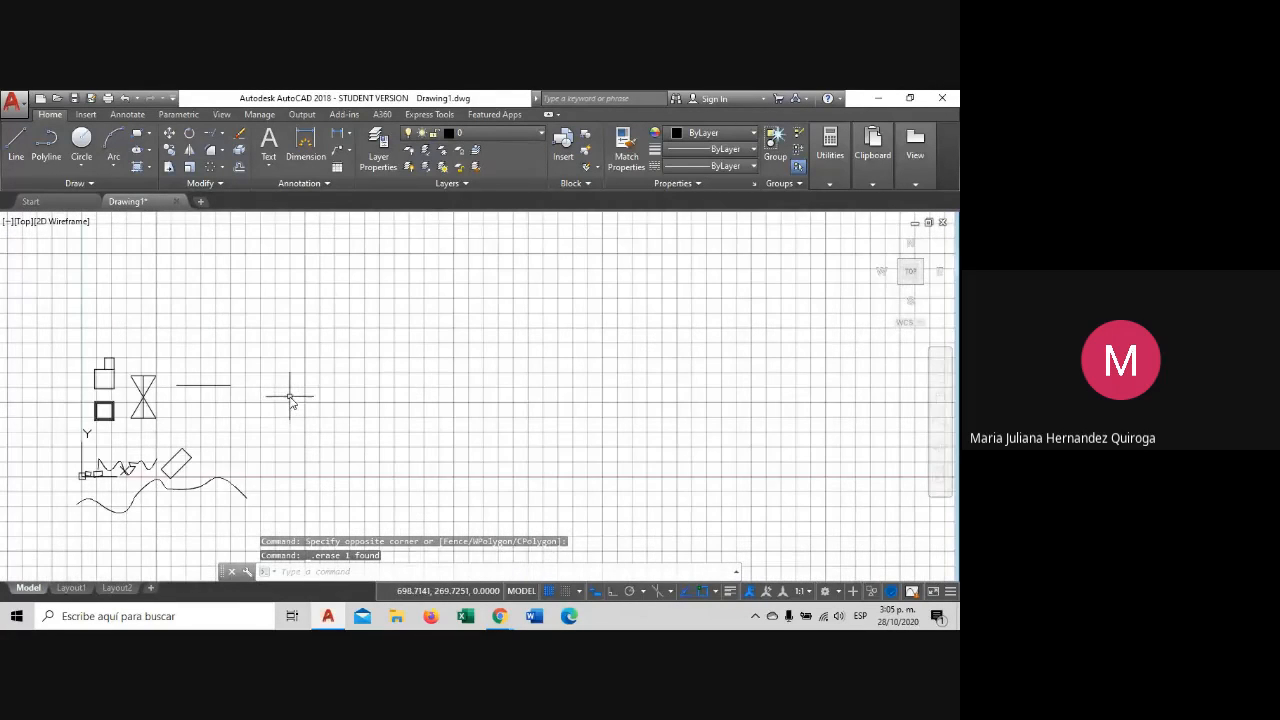
middle_drag(290, 397, 271, 391)
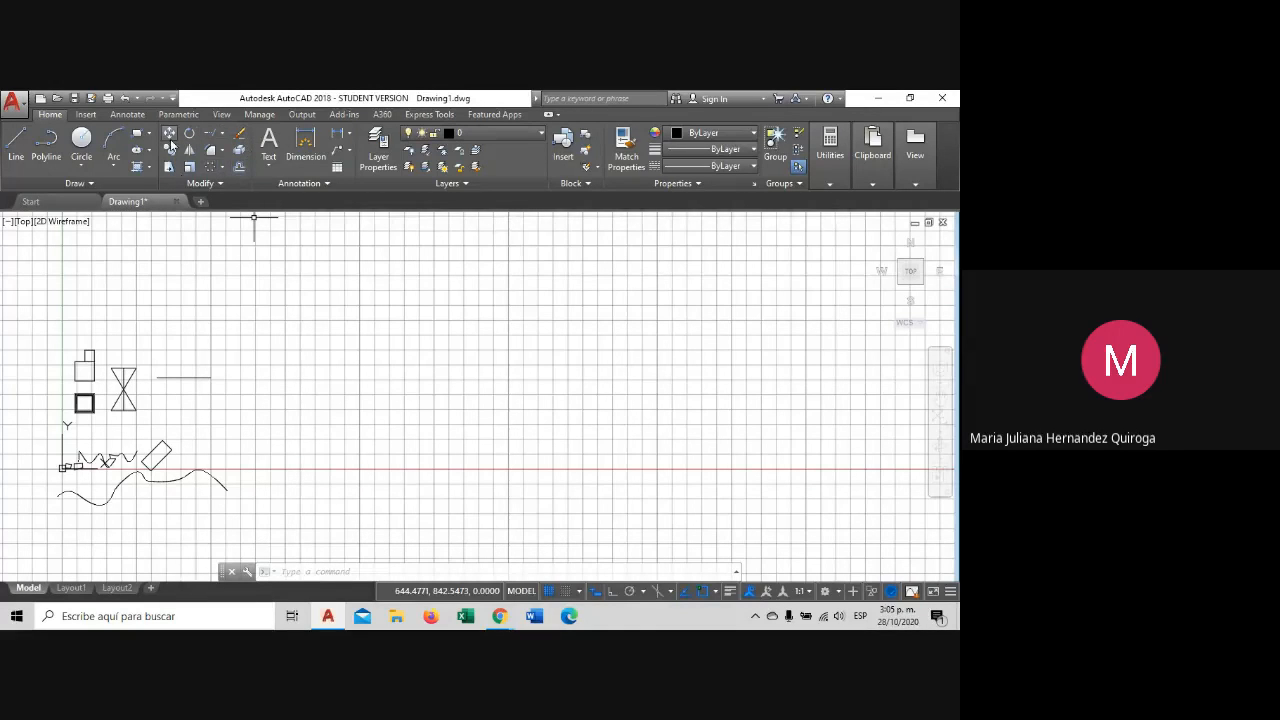
middle_drag(240, 403, 280, 404)
scroll(281, 403, up, 1)
scroll(281, 403, down, 1)
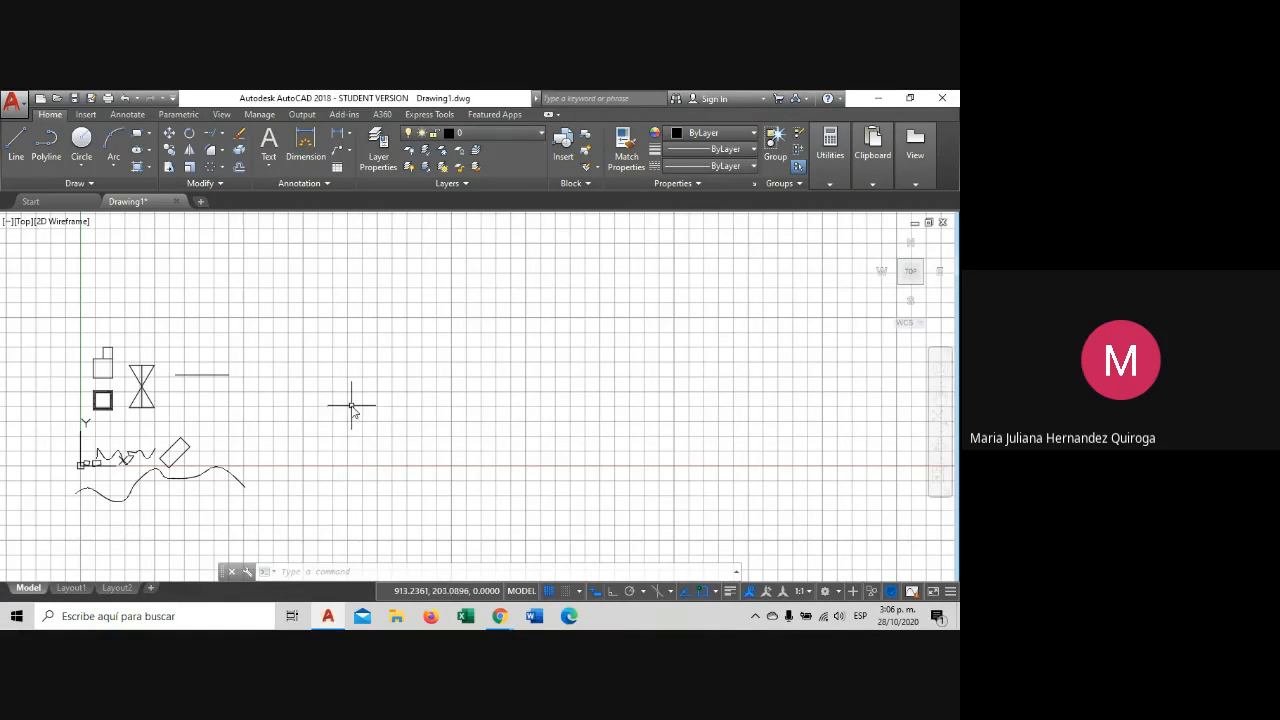
middle_drag(508, 380, 463, 388)
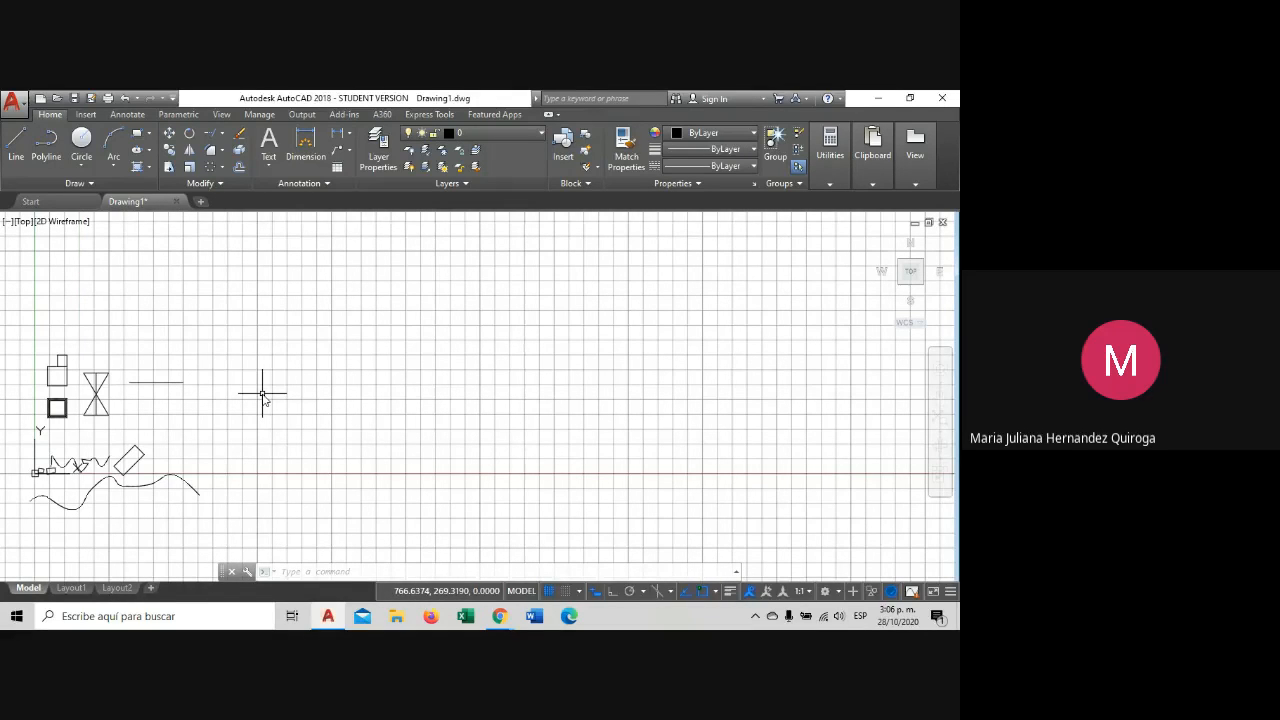
scroll(324, 402, up, 5)
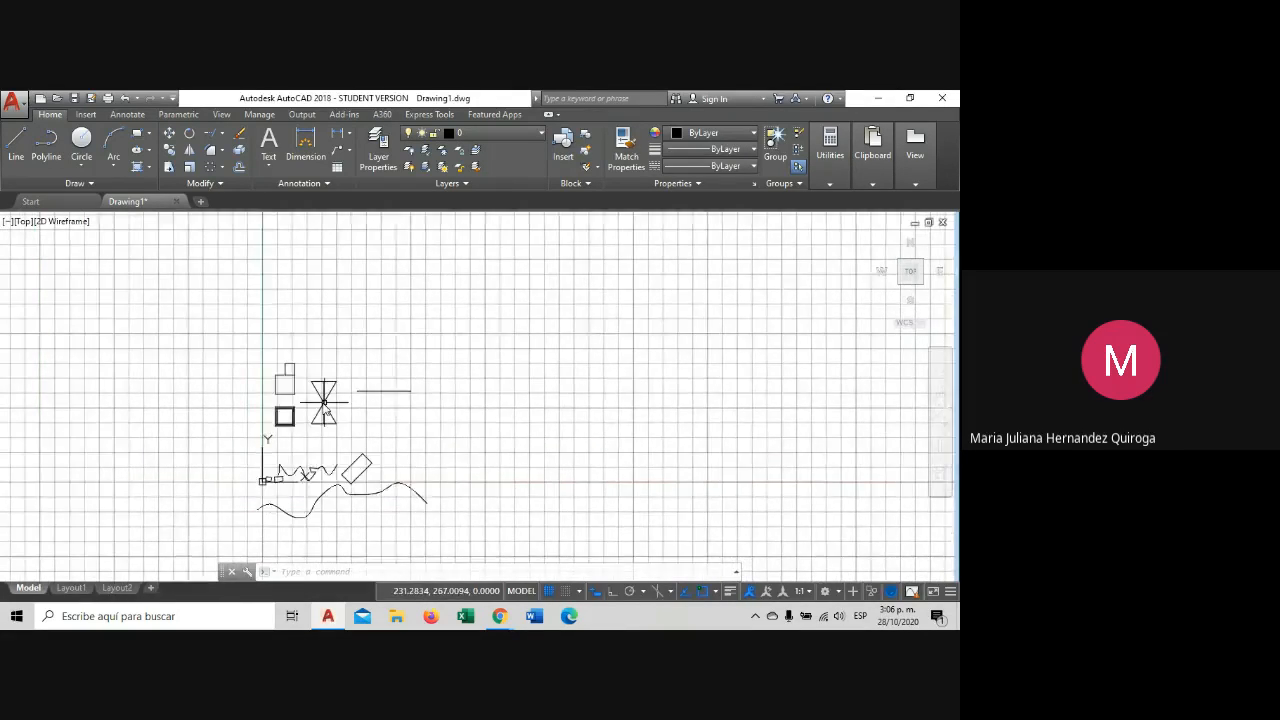
scroll(324, 402, down, 4)
scroll(192, 402, up, 3)
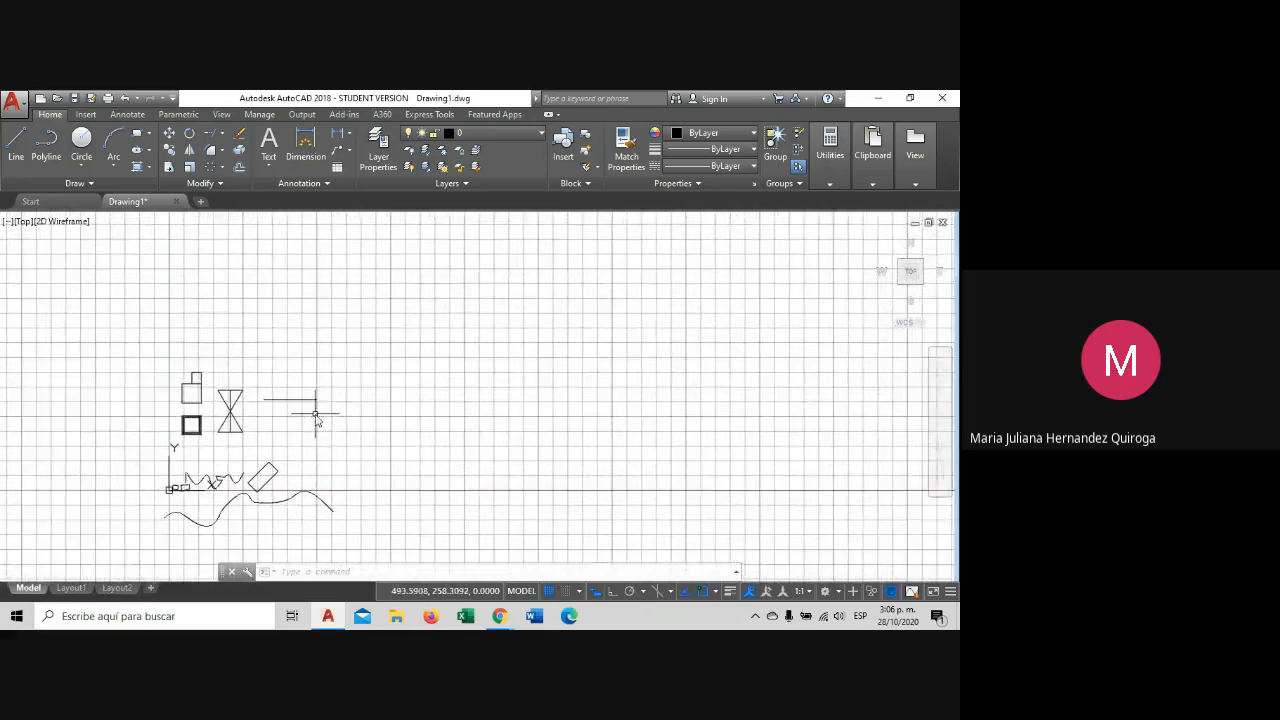
scroll(193, 402, down, 2)
scroll(193, 402, up, 2)
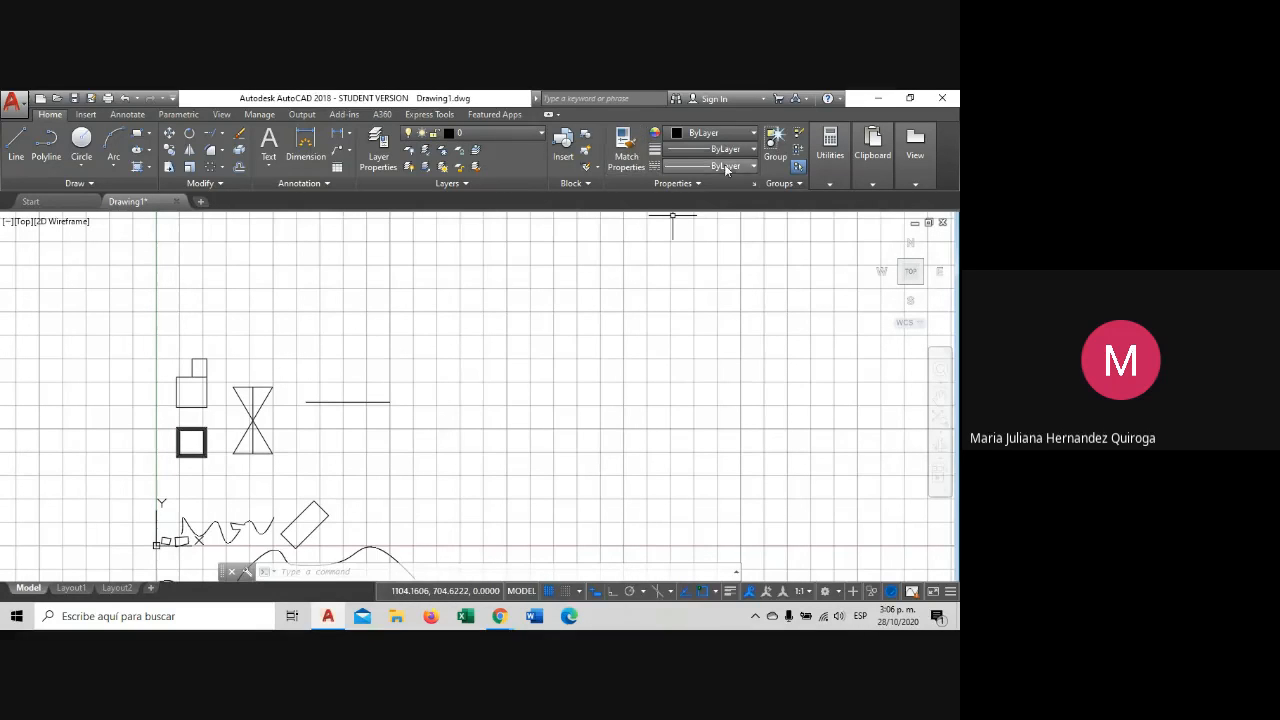
click(563, 145)
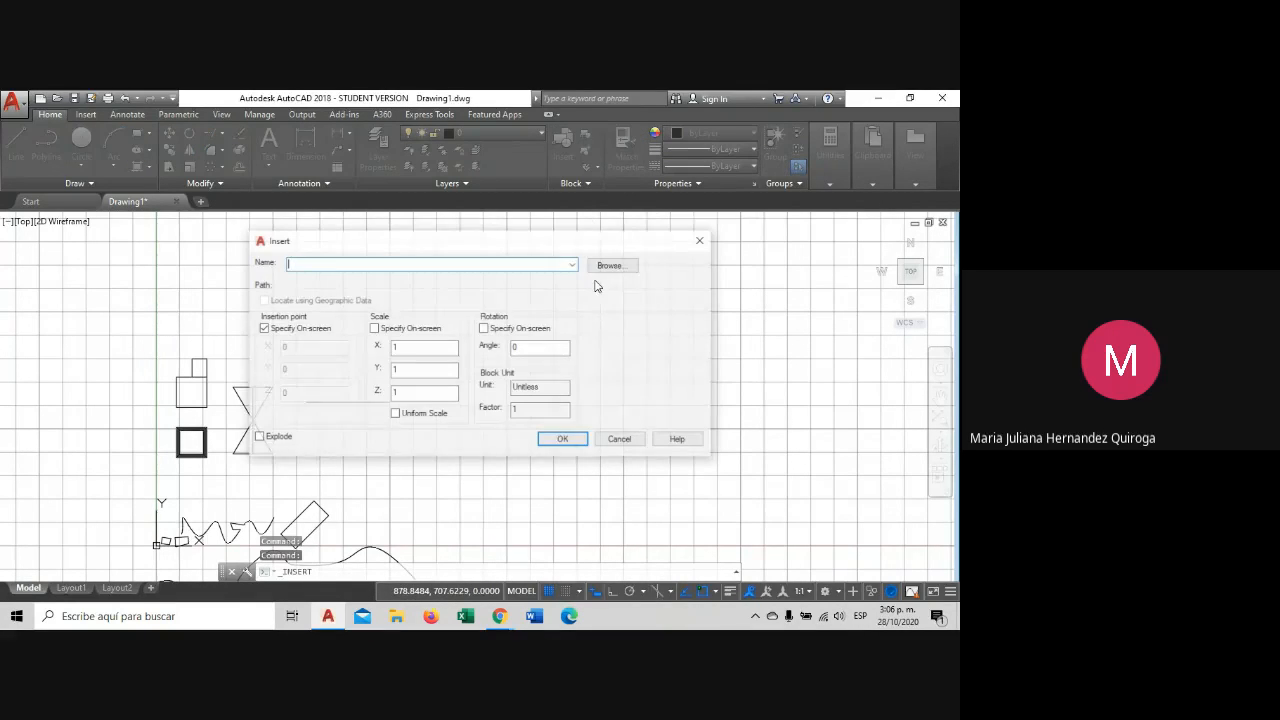
text(n)
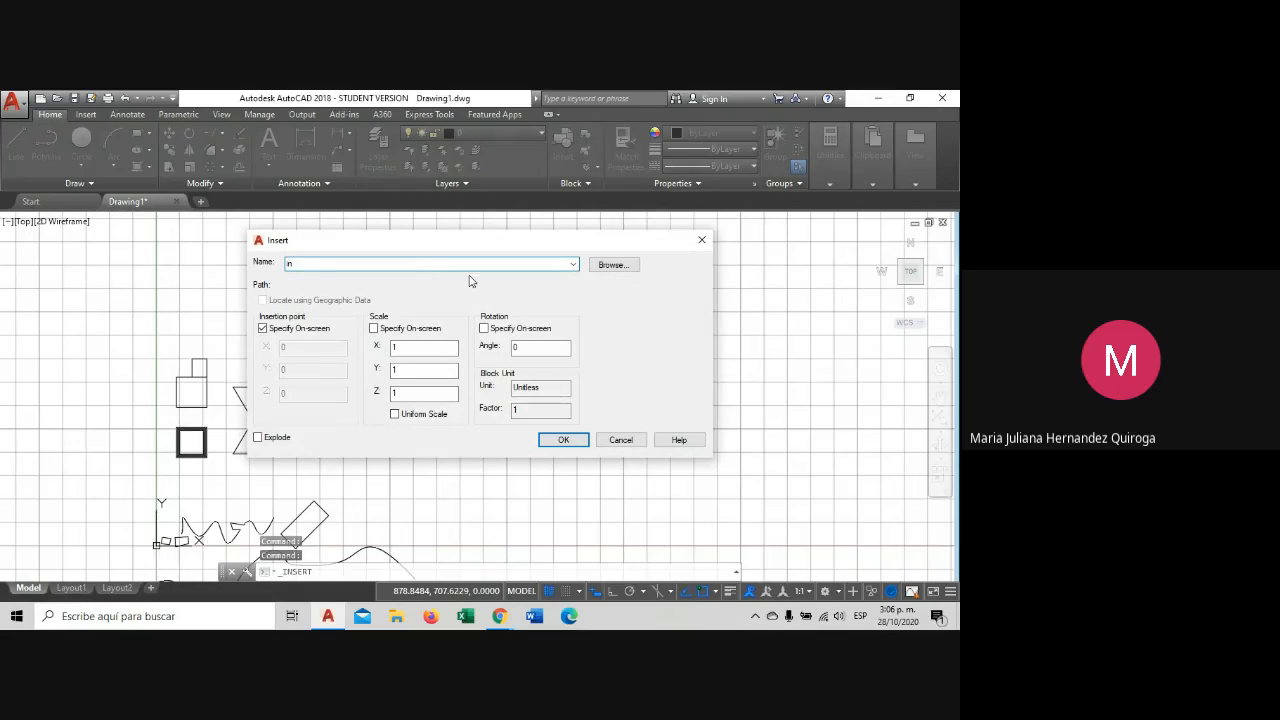
click(702, 241)
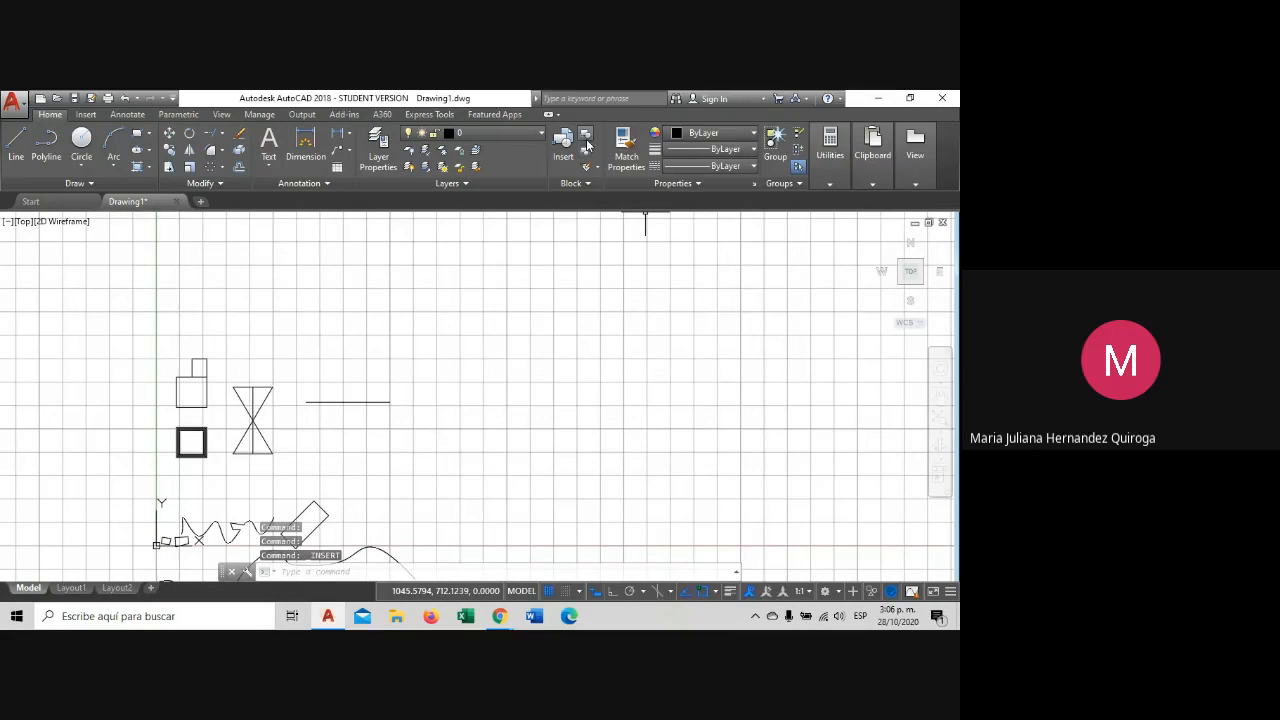
click(90, 114)
click(16, 148)
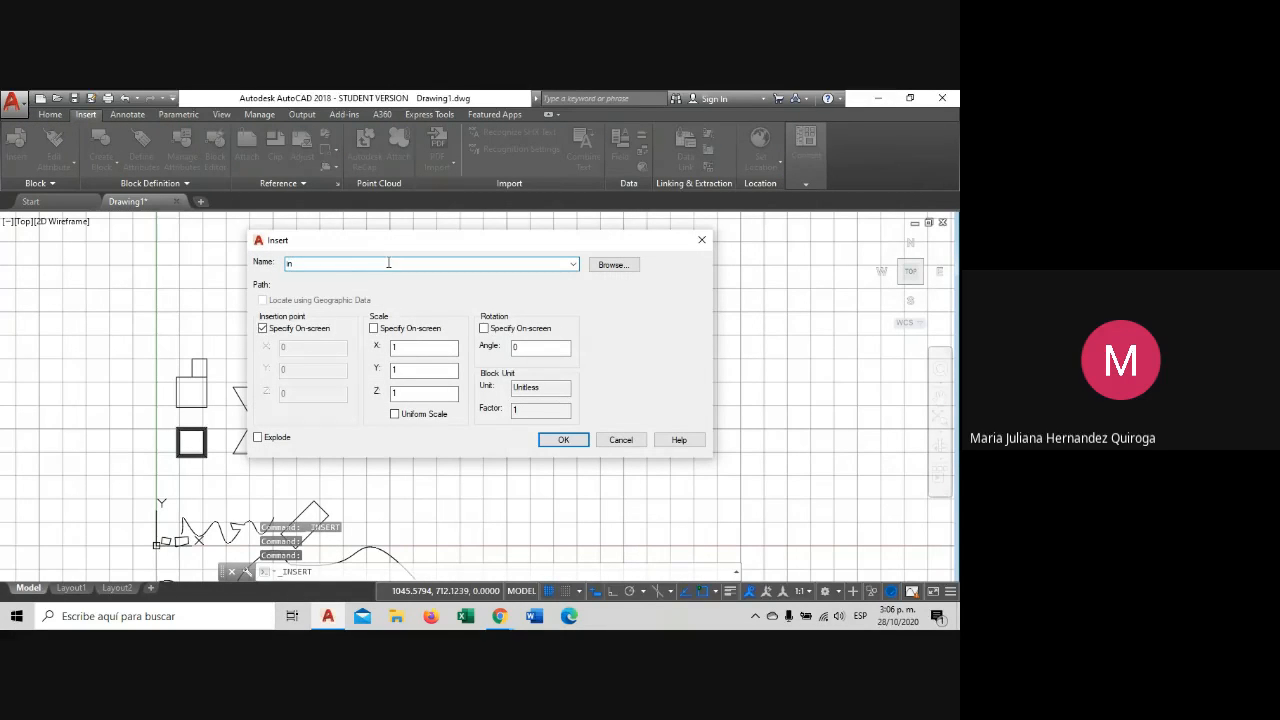
key(BackSpace)
key(BackSpace)
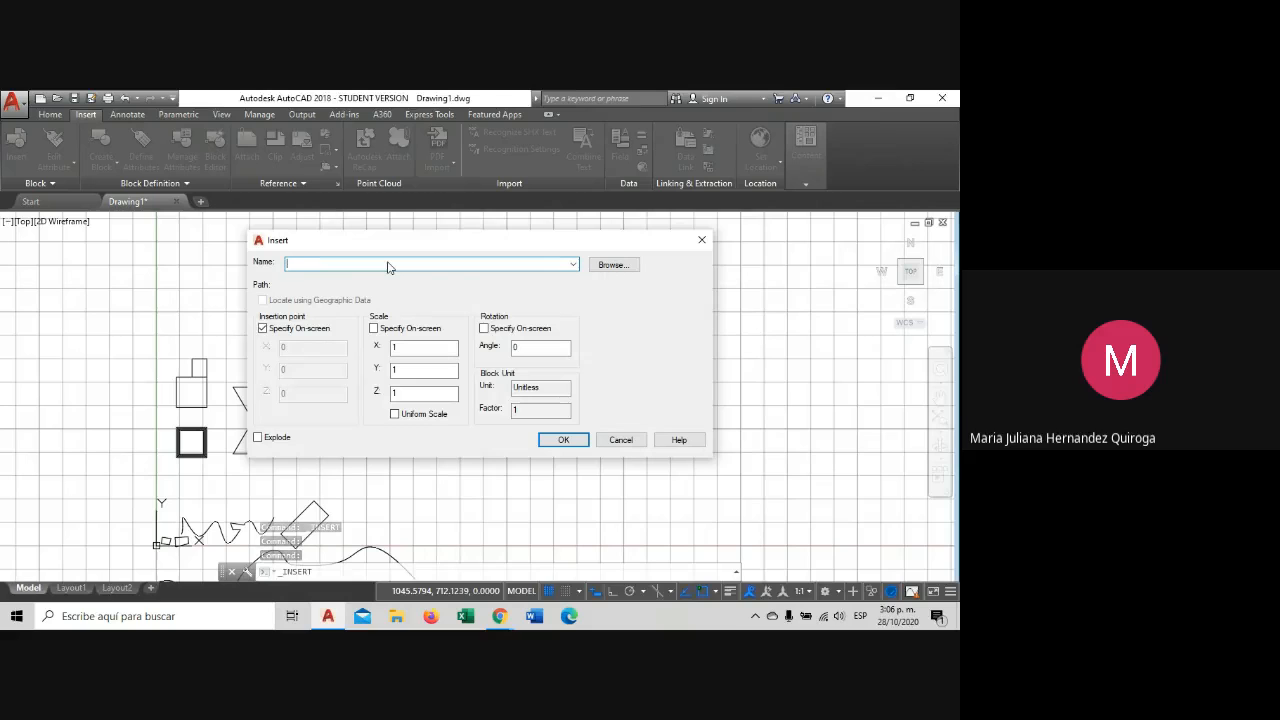
click(703, 241)
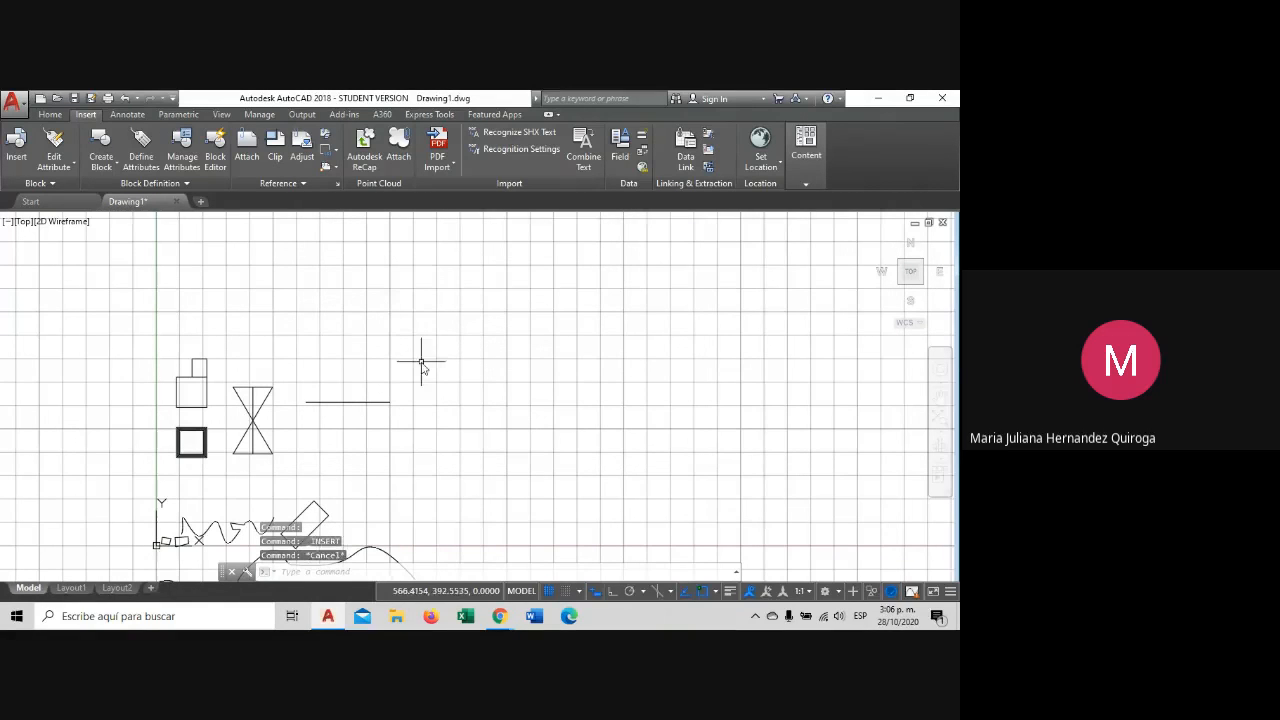
Open the recent drawing A-PP_PISOS Y MUROS_EJEMPLO GEA AUTOCAD.dwg and dismiss the notice about missing reference files.
click(31, 202)
click(411, 381)
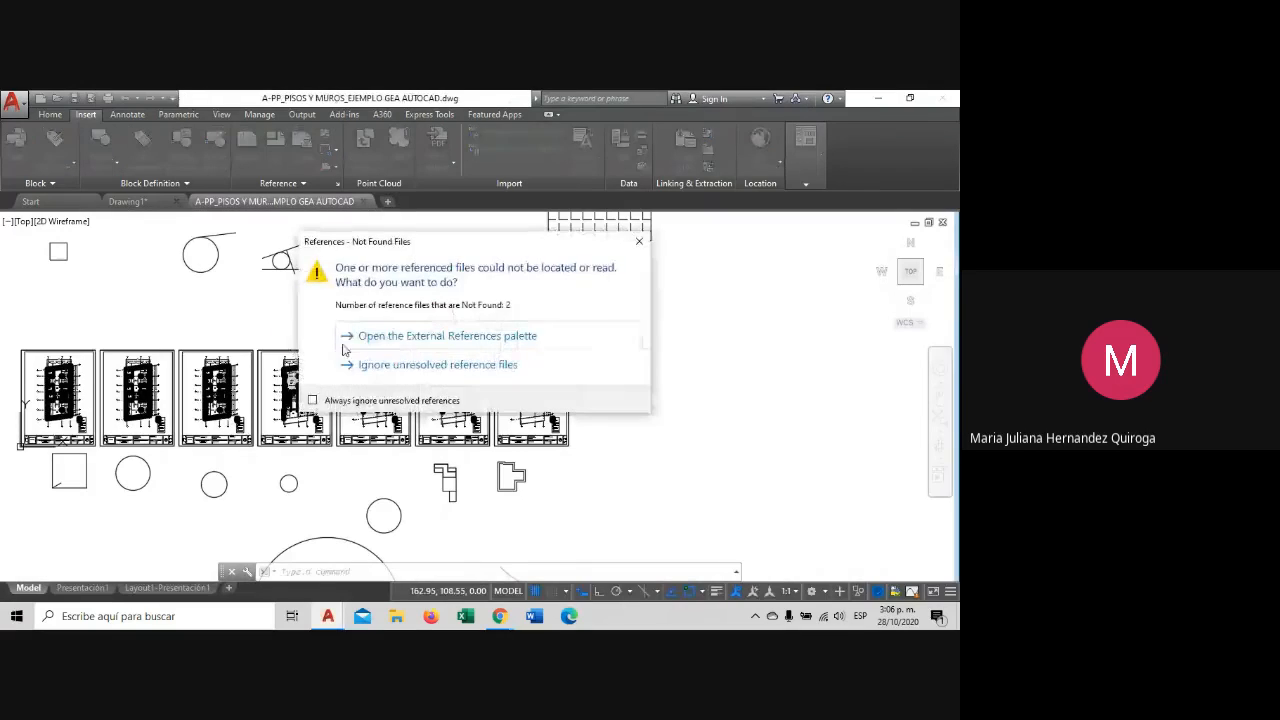
click(396, 336)
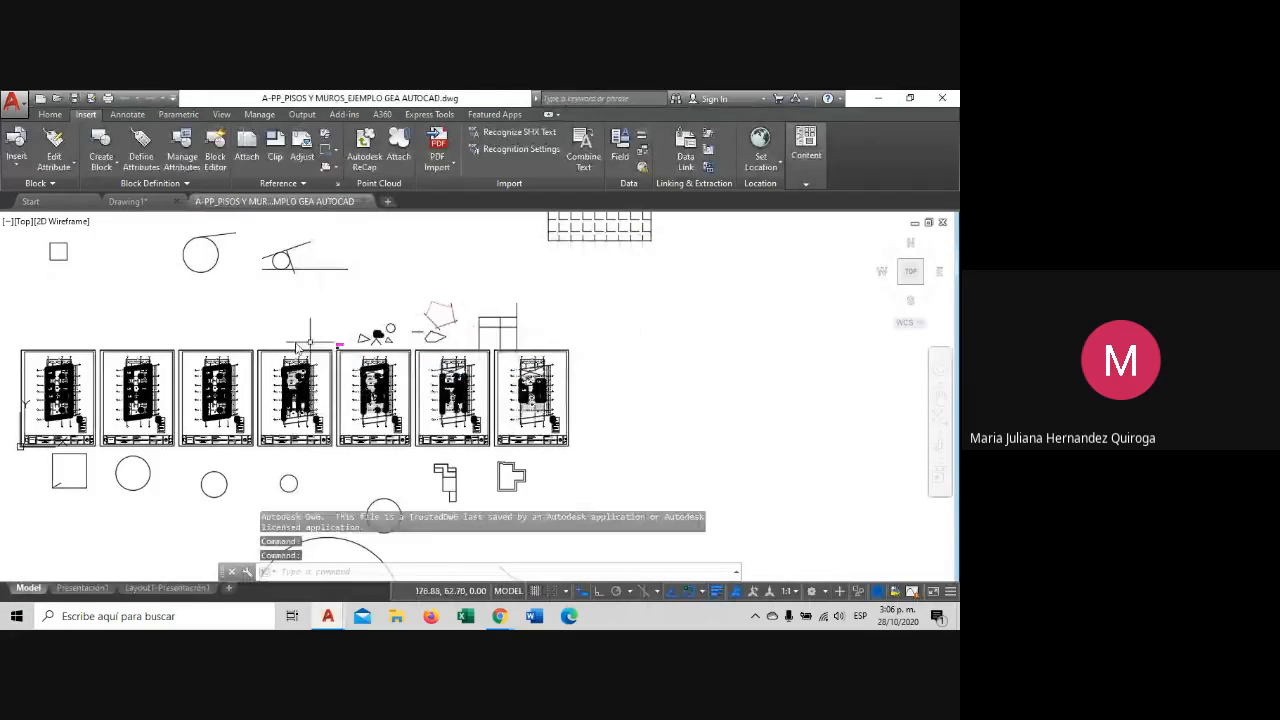
Copy the twelve toilet symbols in the four middle columns of the magenta group to the clipboard, and clear the selection.
scroll(396, 336, up, 10)
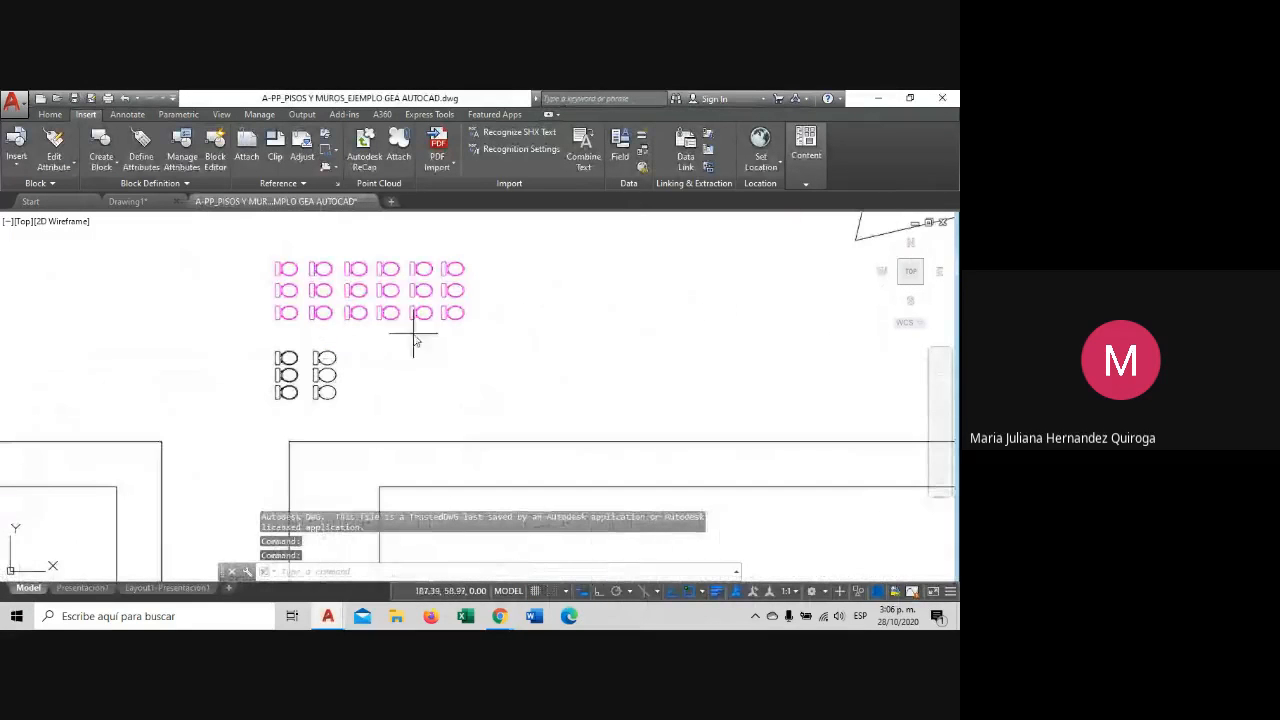
click(417, 343)
click(304, 244)
key(ctrl+c)
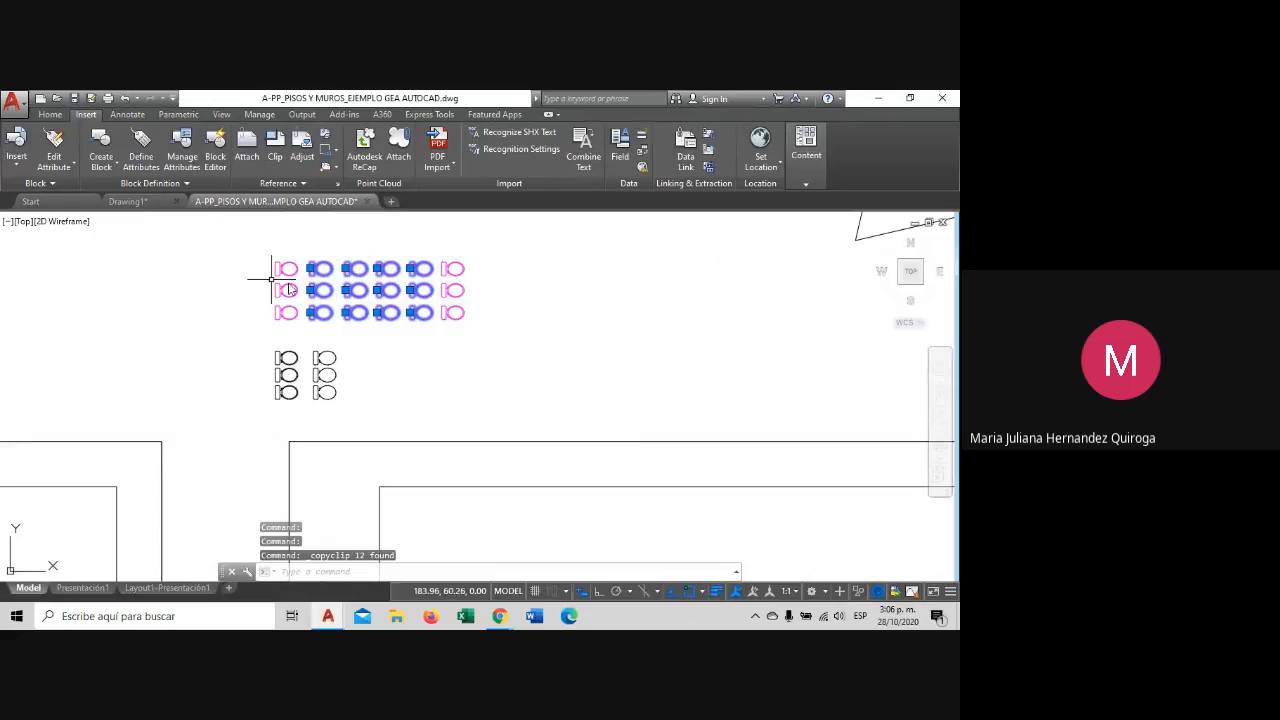
scroll(372, 310, down, 2)
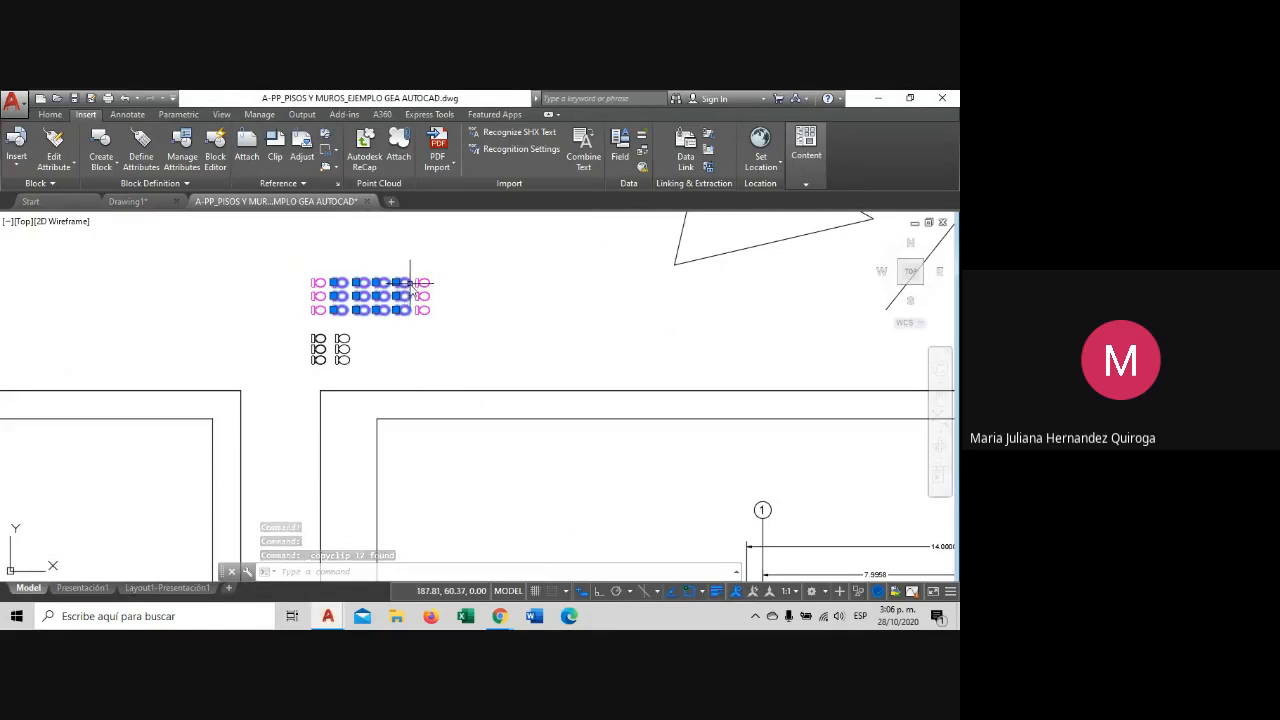
mouse_move(410, 283)
middle_down()
mouse_move(449, 353)
mouse_move(489, 340)
middle_up()
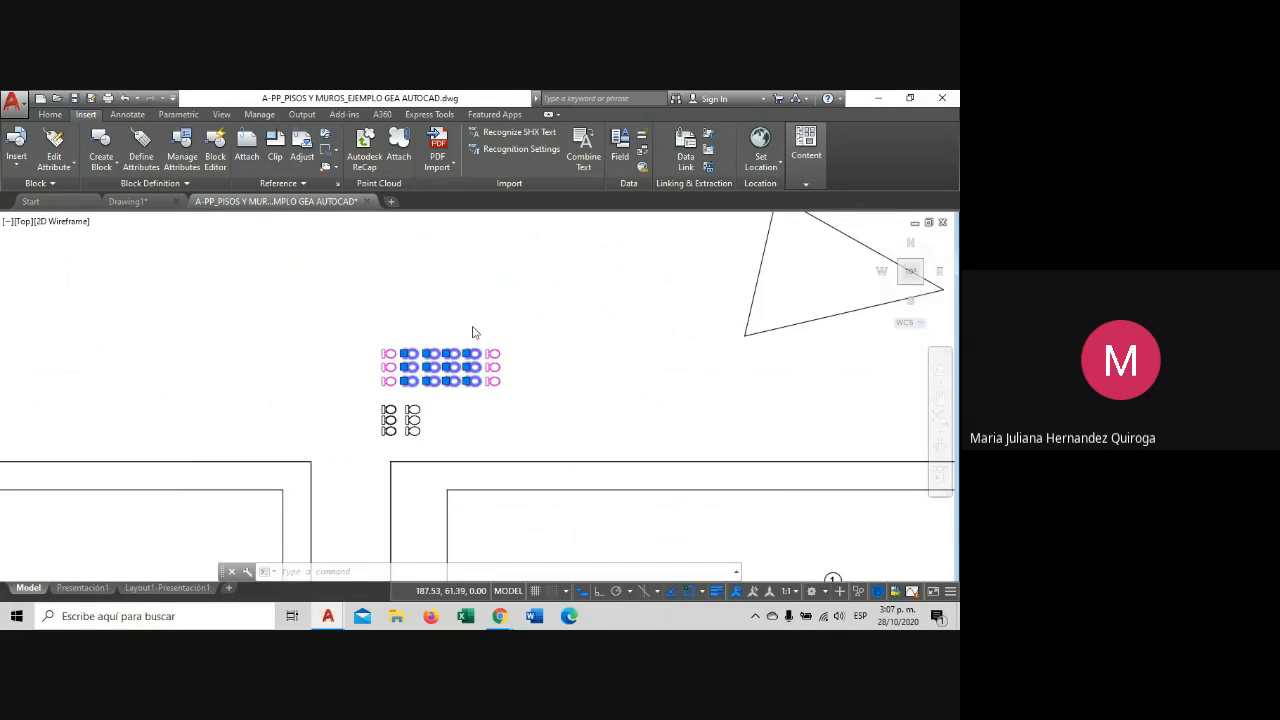
scroll(470, 340, up, 4)
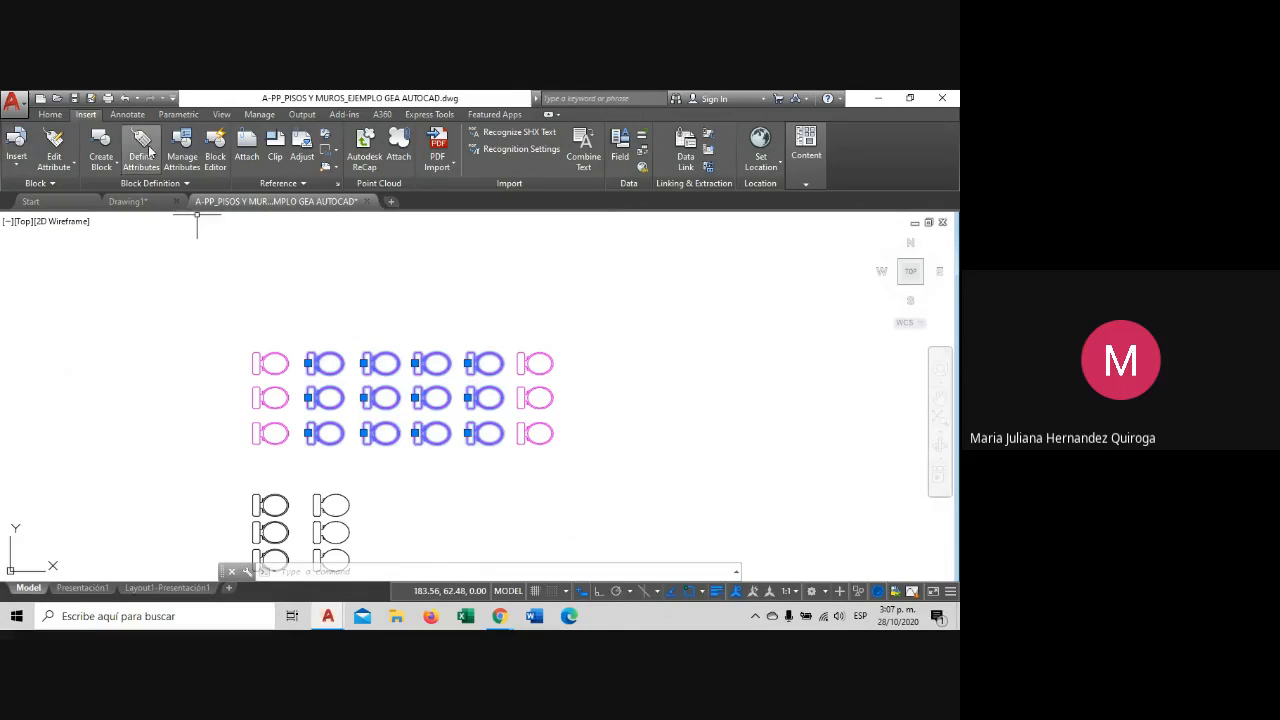
click(50, 114)
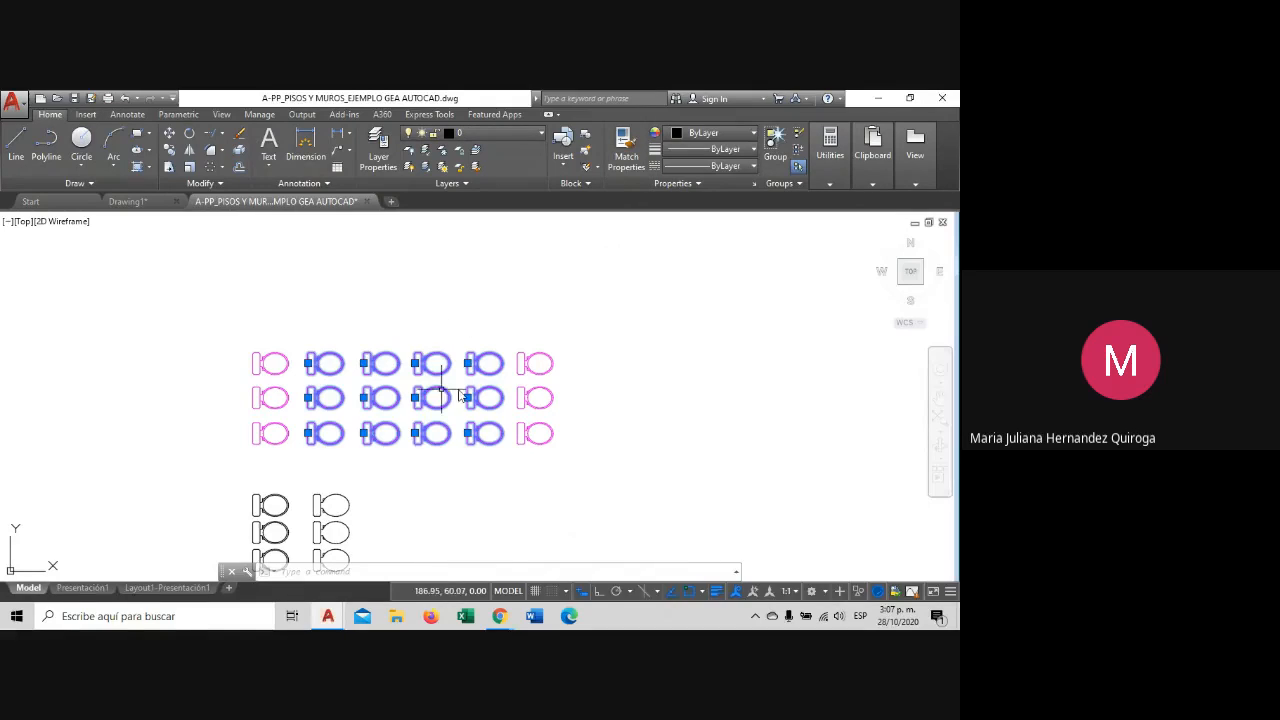
key(ctrl+c)
key(Escape)
click(566, 372)
click(426, 323)
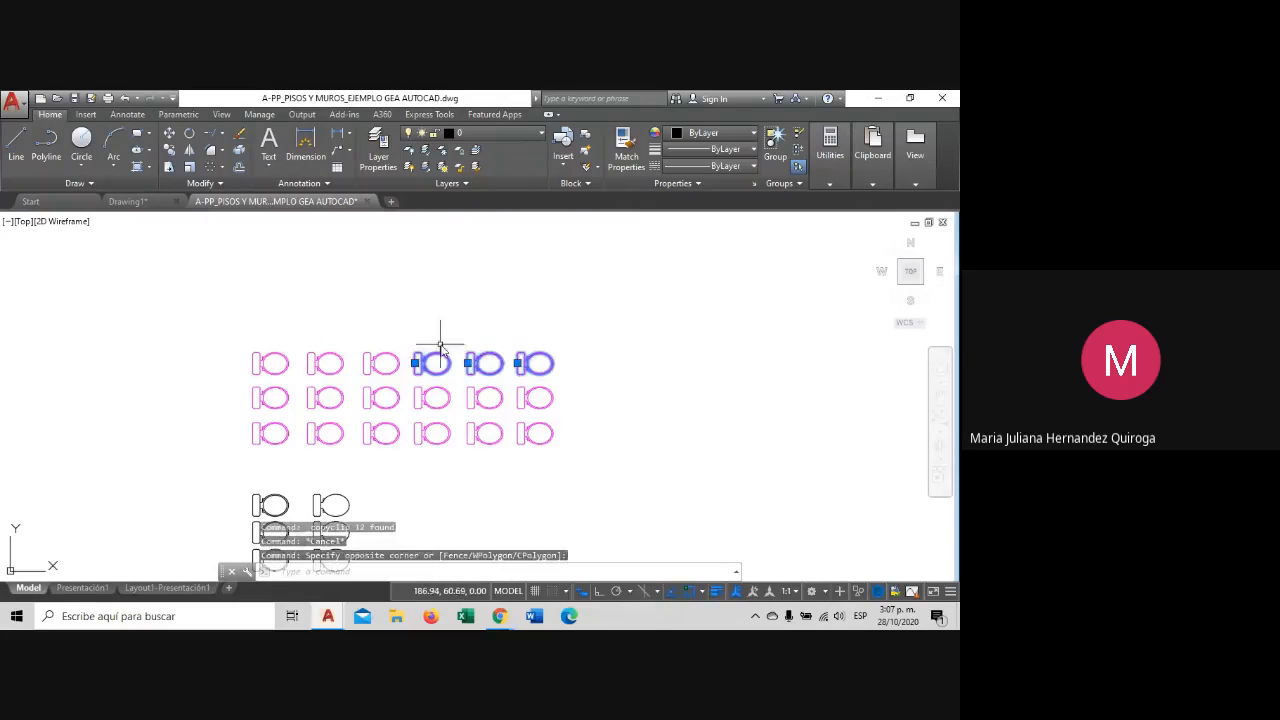
key(Escape)
click(447, 360)
click(423, 337)
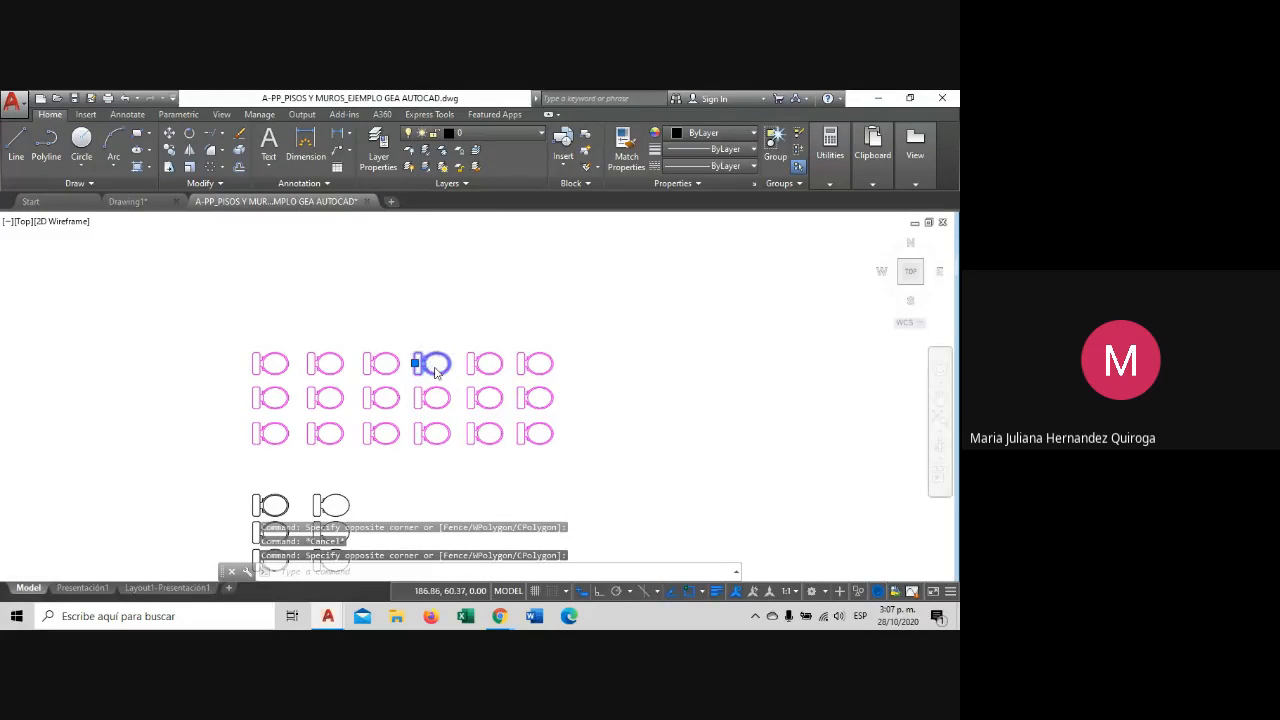
scroll(430, 360, up, 3)
scroll(434, 367, down, 3)
key(Escape)
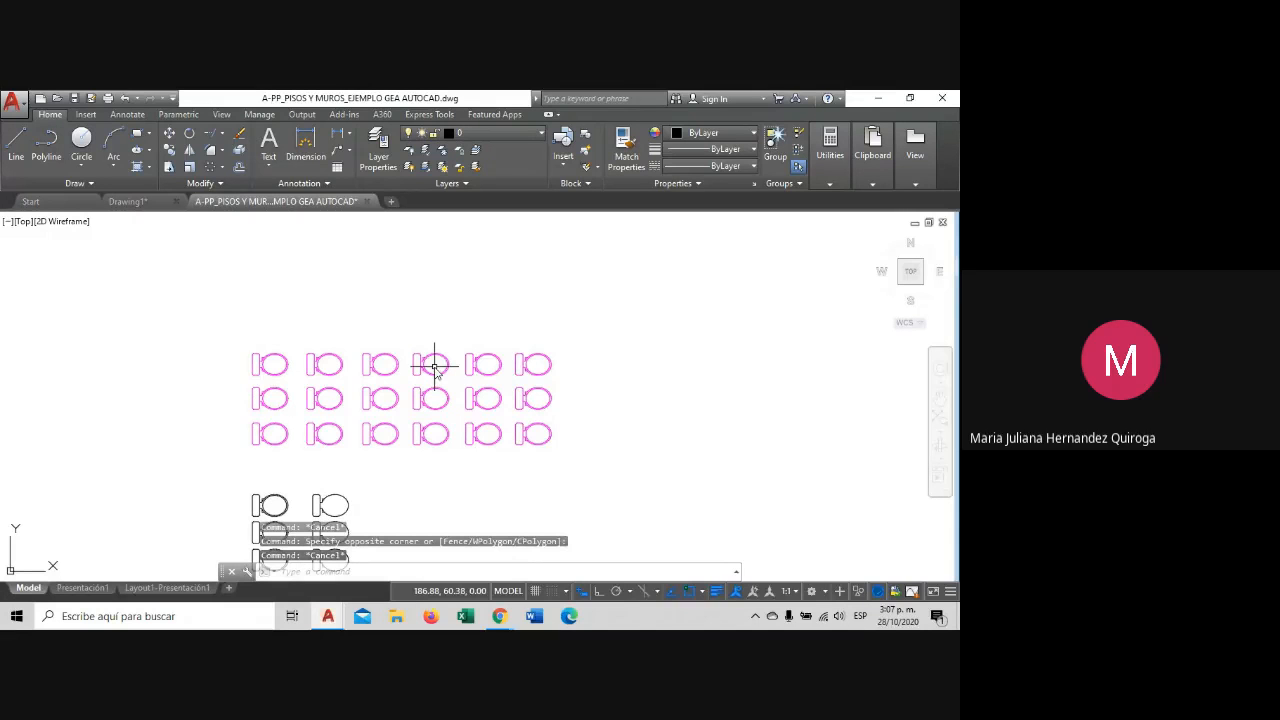
Select the fourth magenta toilet symbol in the upper row, look through the drawing's layer list, and clear the selection.
click(434, 367)
click(409, 333)
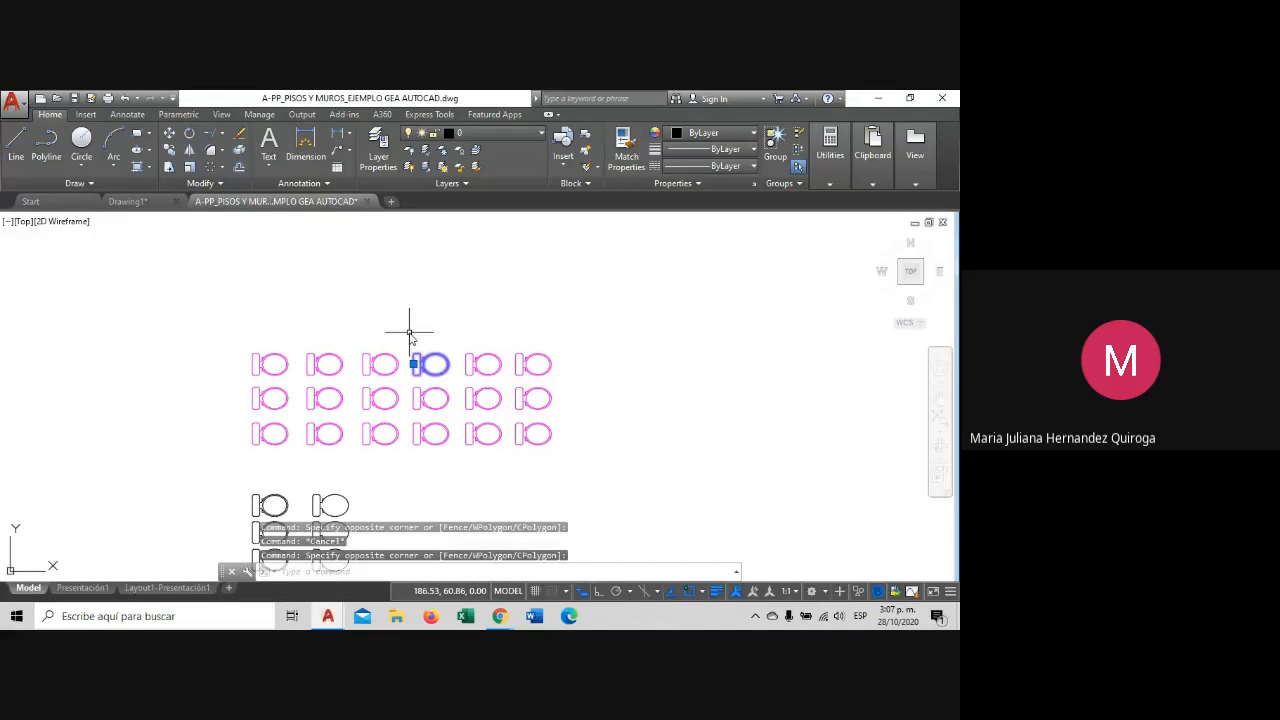
click(495, 134)
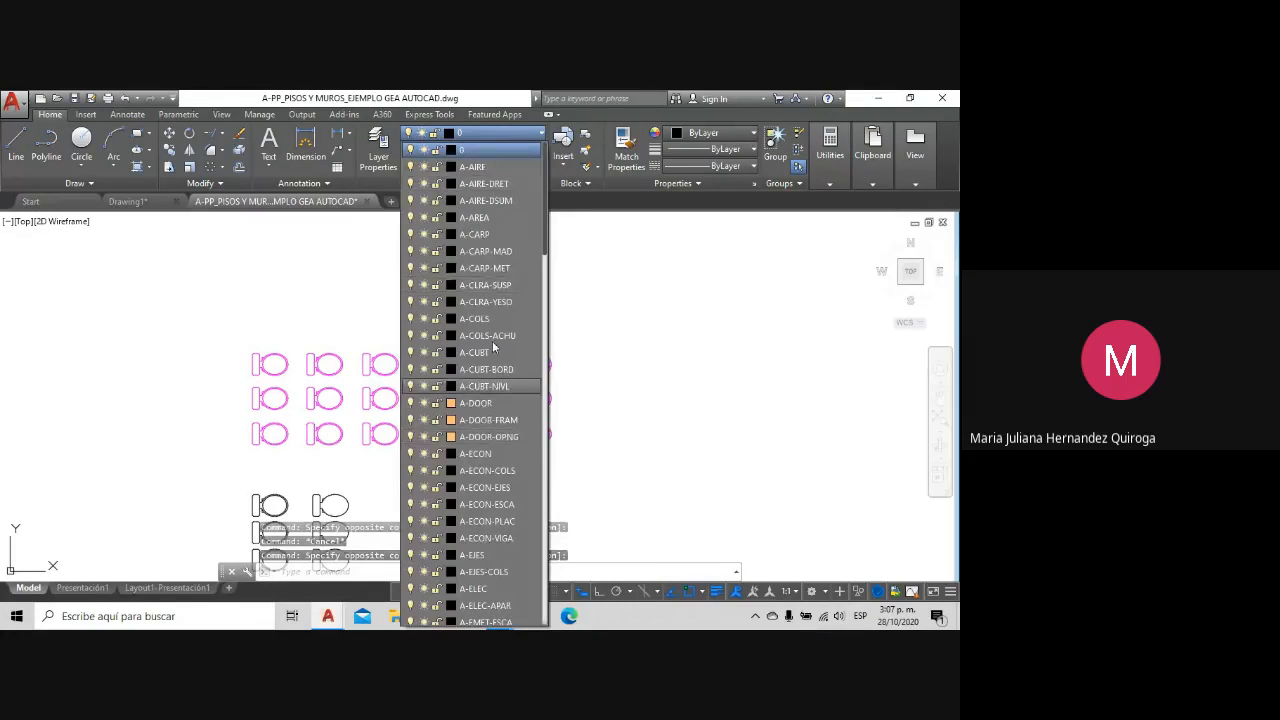
scroll(494, 304, down, 12)
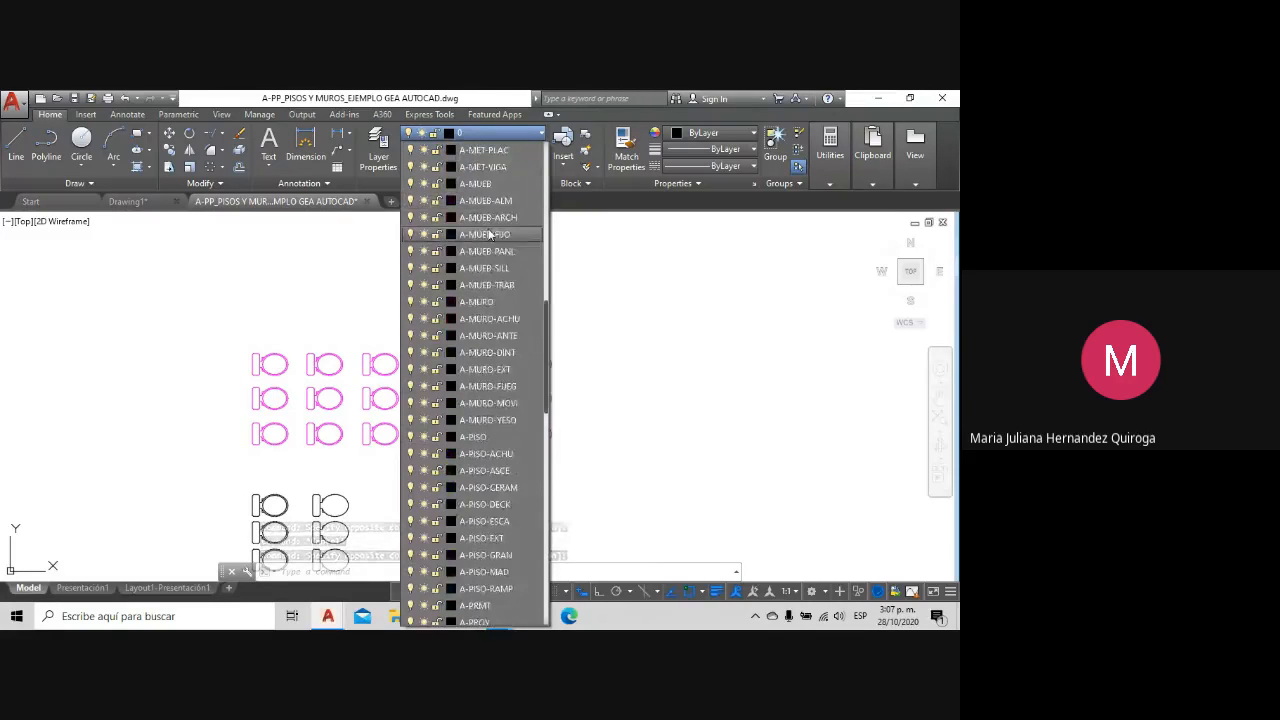
scroll(490, 234, down, 15)
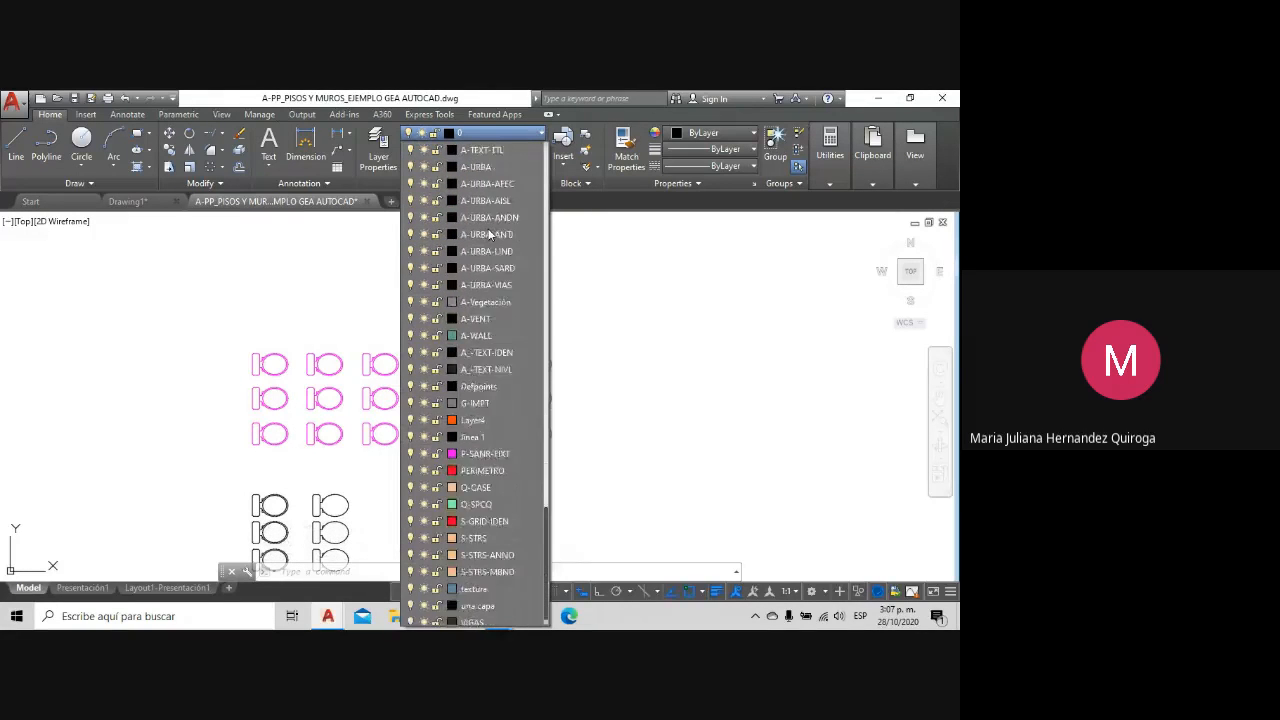
click(428, 363)
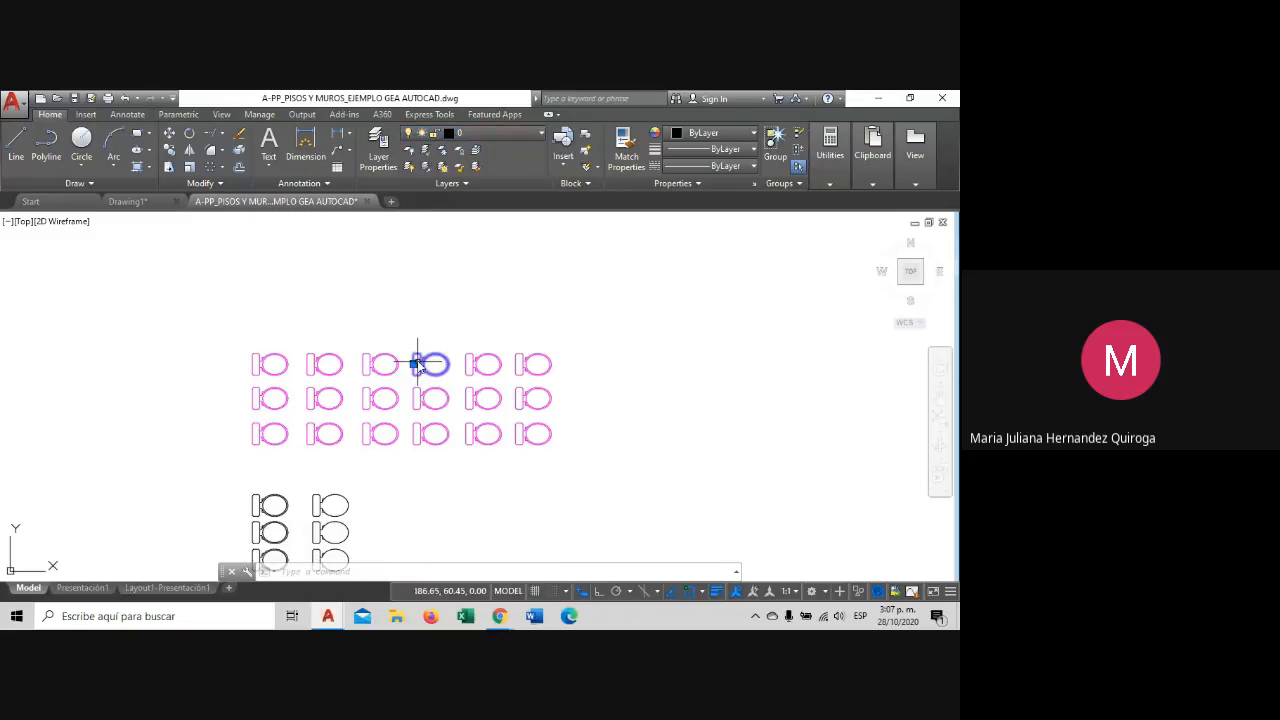
click(490, 327)
key(Escape)
Select the six magenta toilet symbols in the fourth and fifth columns.
middle_drag(471, 323, 463, 314)
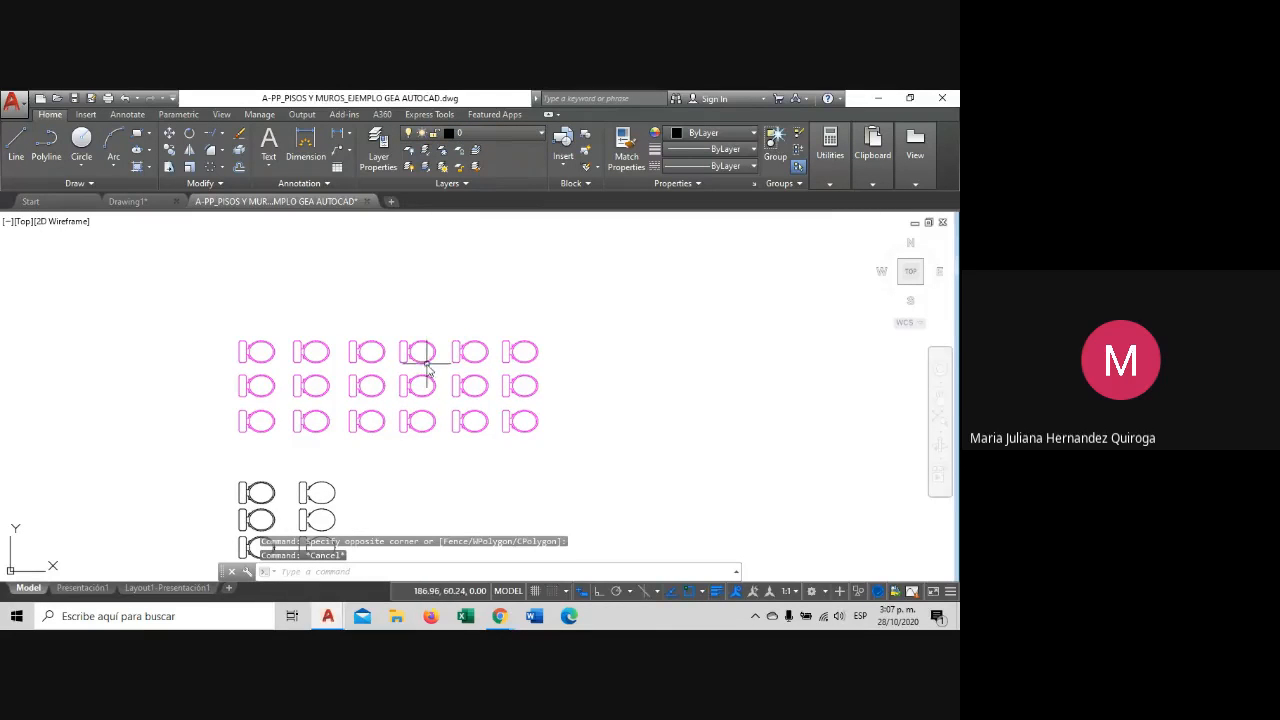
click(482, 308)
click(414, 443)
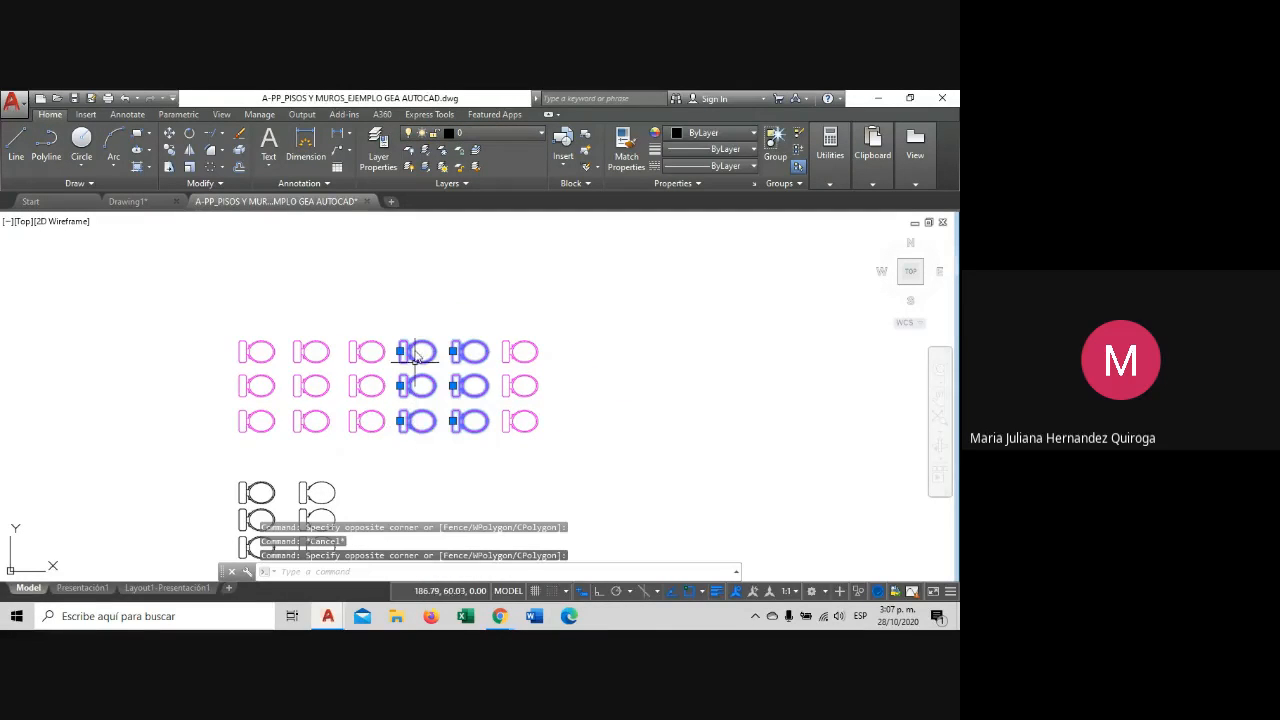
Check which layers exist in Drawing1, and return to the A-PP_PISOS Y MUROS_EJEMPLO GEA AUTOCAD drawing.
click(127, 201)
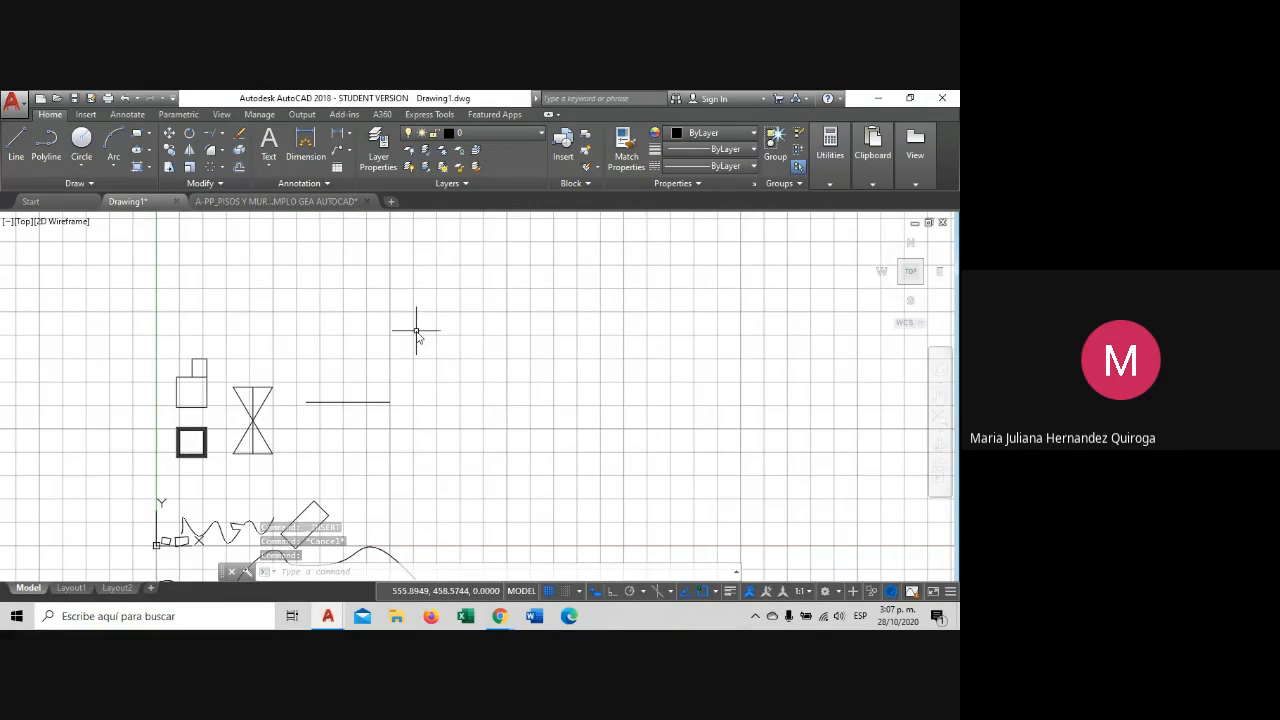
click(512, 135)
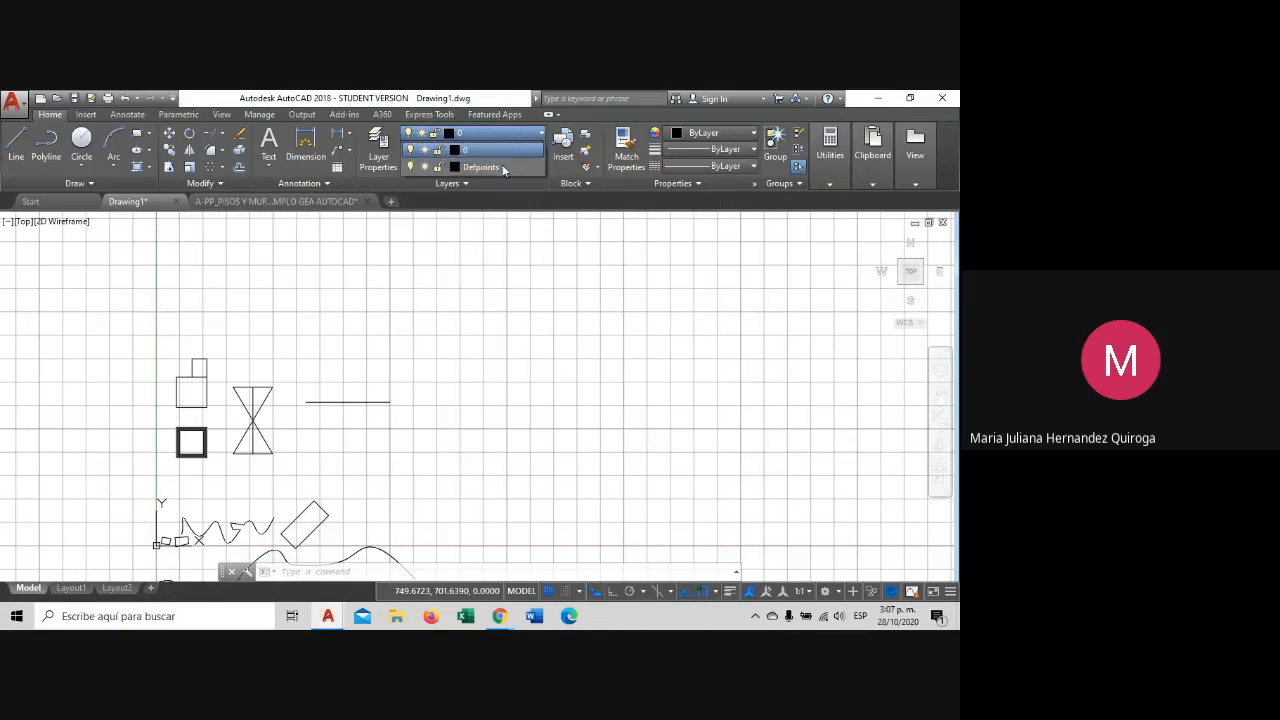
click(507, 135)
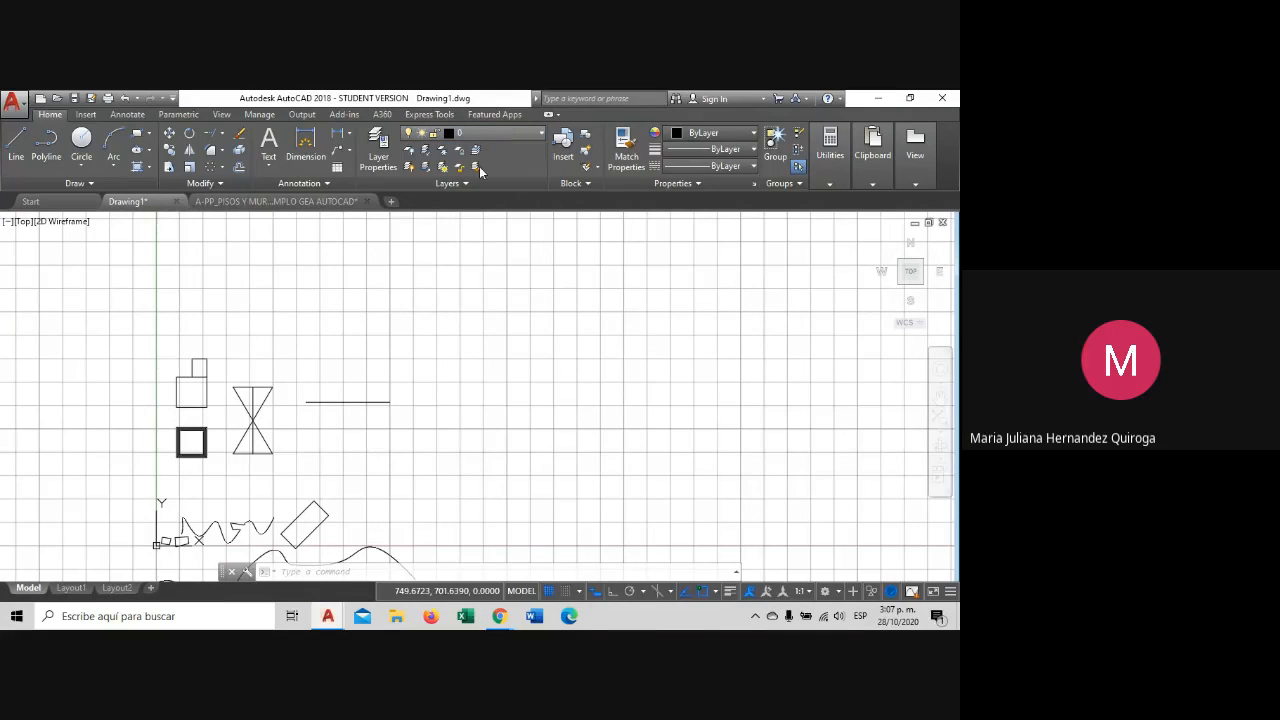
click(275, 201)
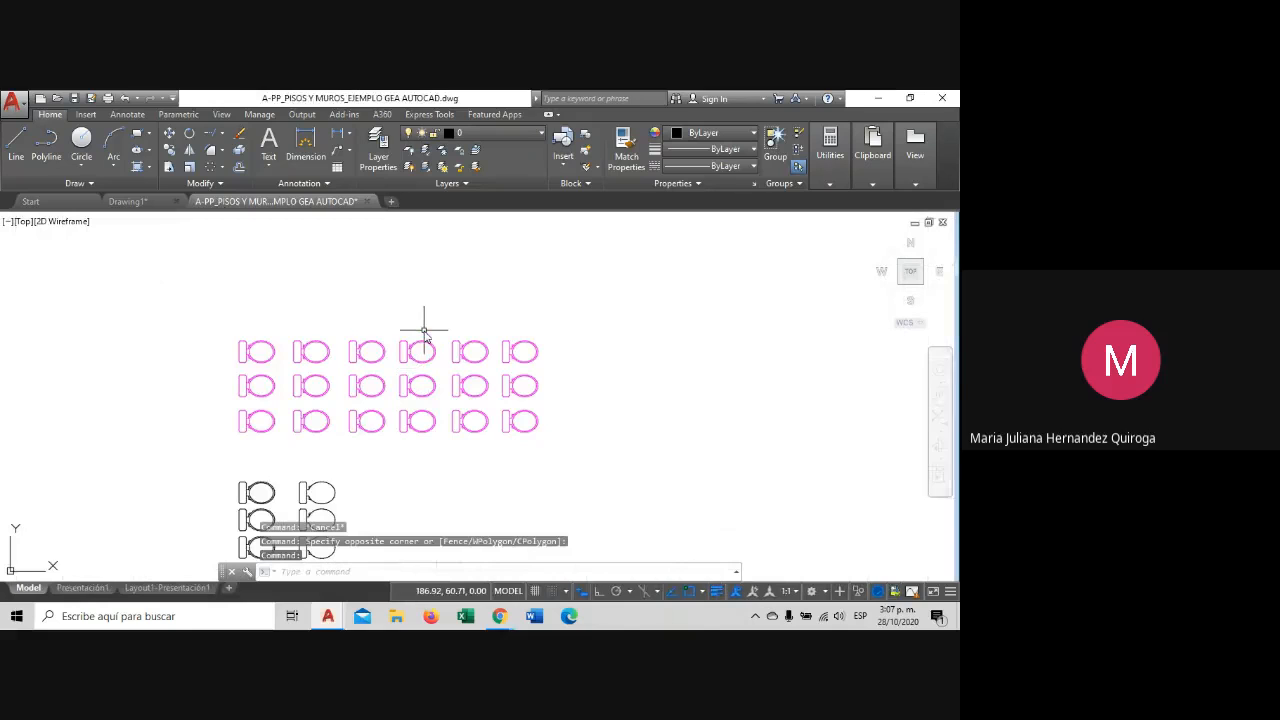
Copy the fourth magenta toilet symbol in the upper row to the clipboard and switch to Drawing1.
click(435, 333)
click(414, 373)
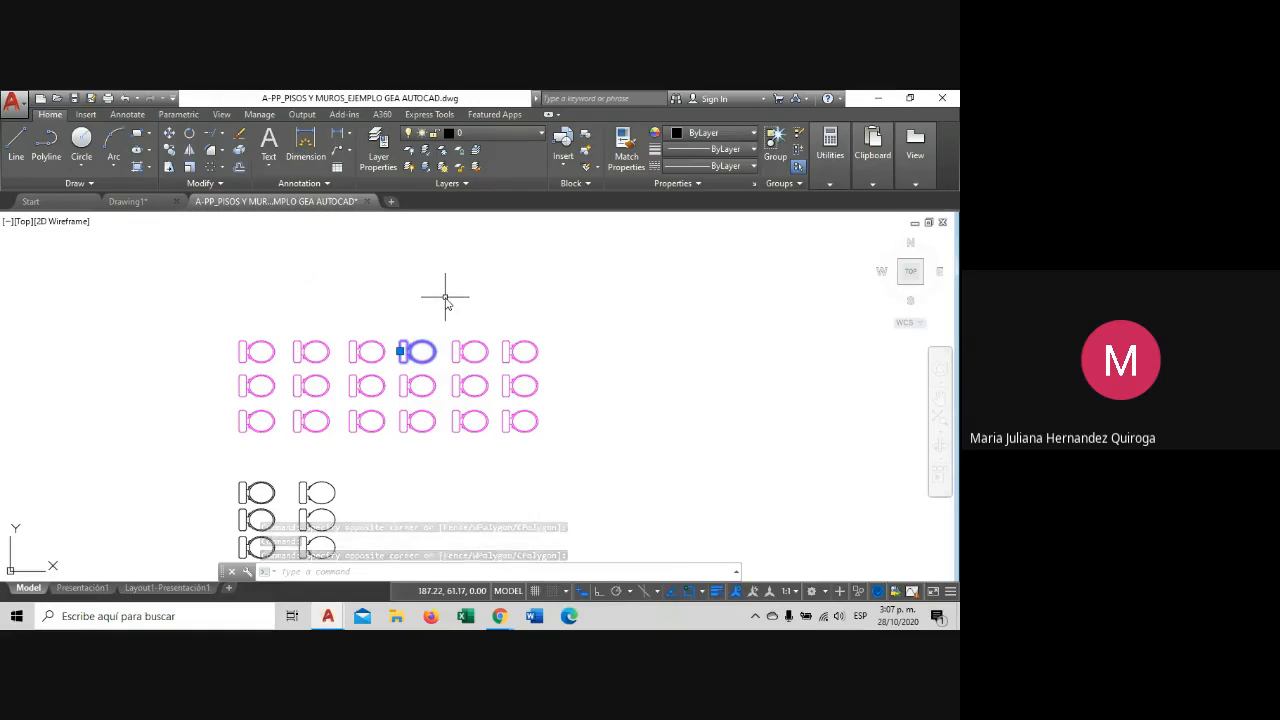
key(ctrl+c)
key(ctrl+Tab)
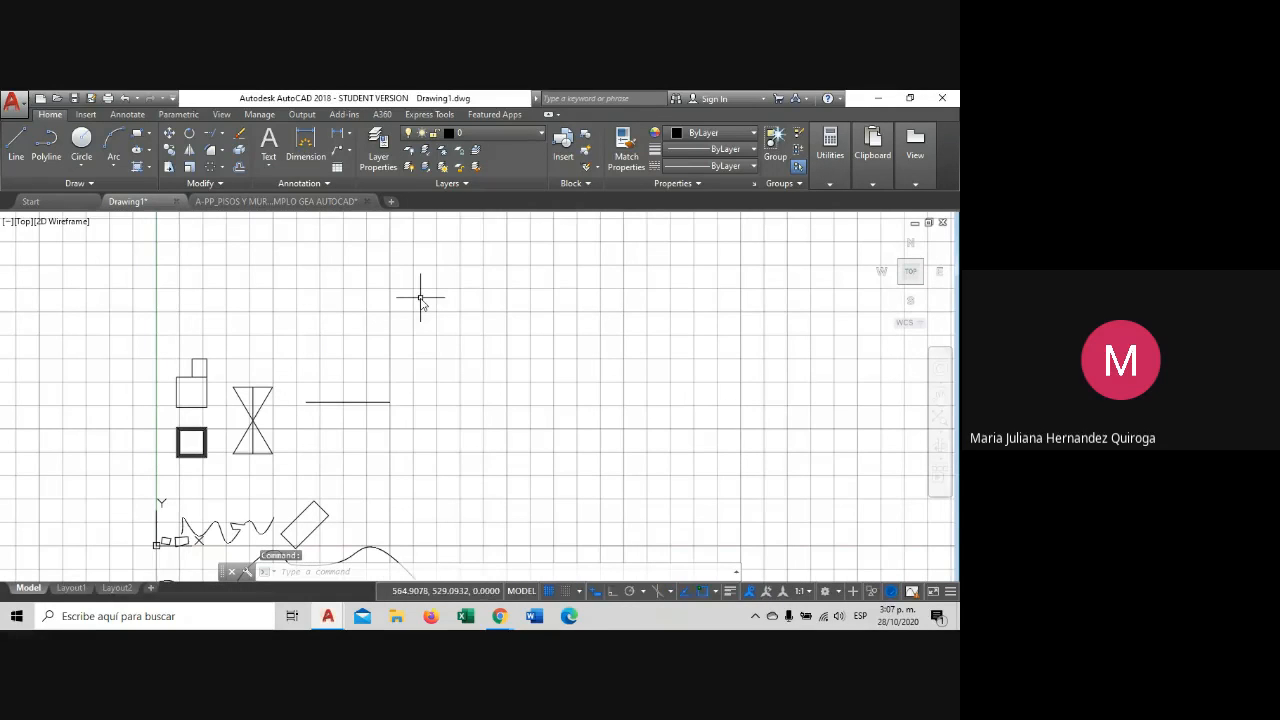
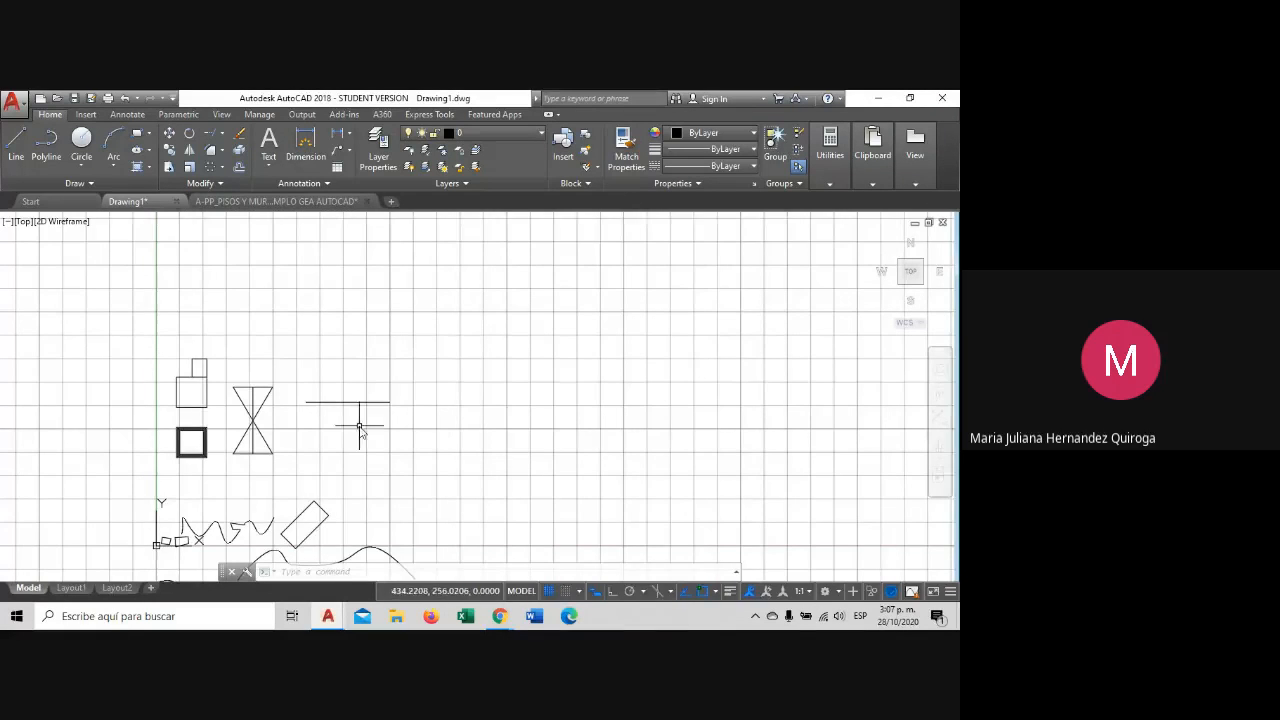
Paste the toilet symbol into Drawing1, just above the horizontal line beside the hourglass figure.
middle_drag(359, 425, 390, 413)
scroll(352, 427, up, 2)
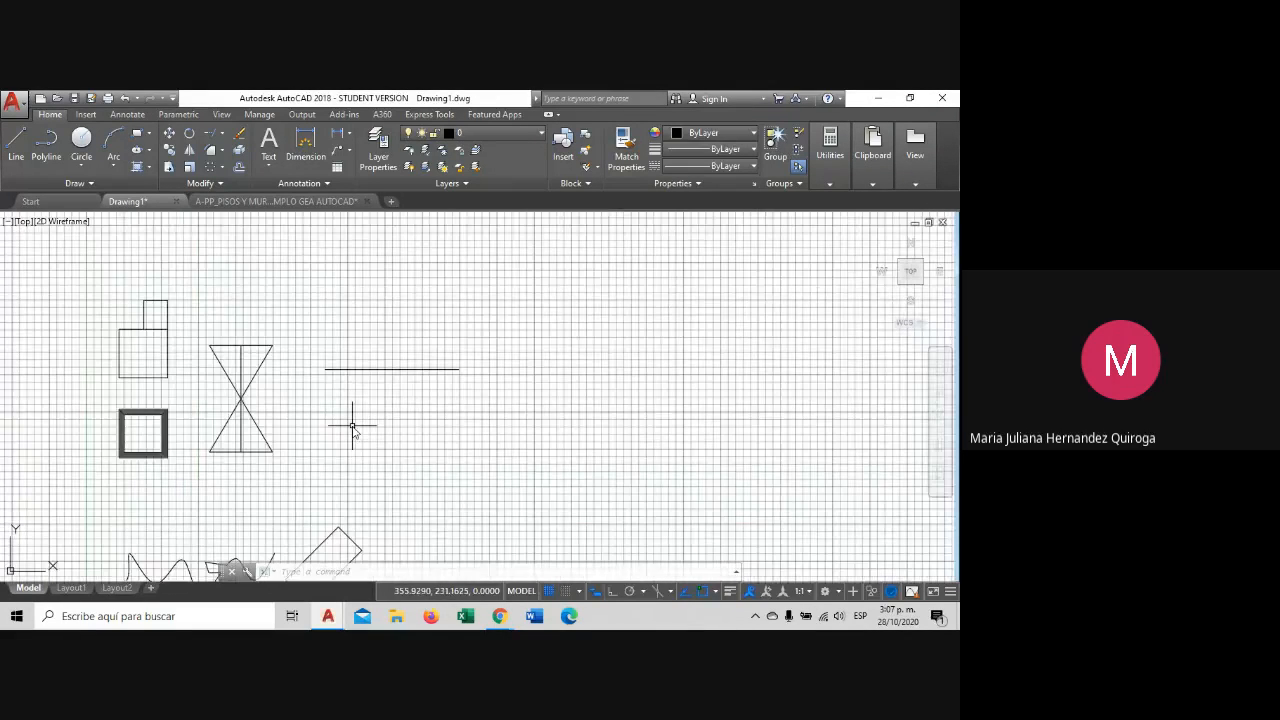
scroll(352, 427, down, 2)
key(ctrl+v)
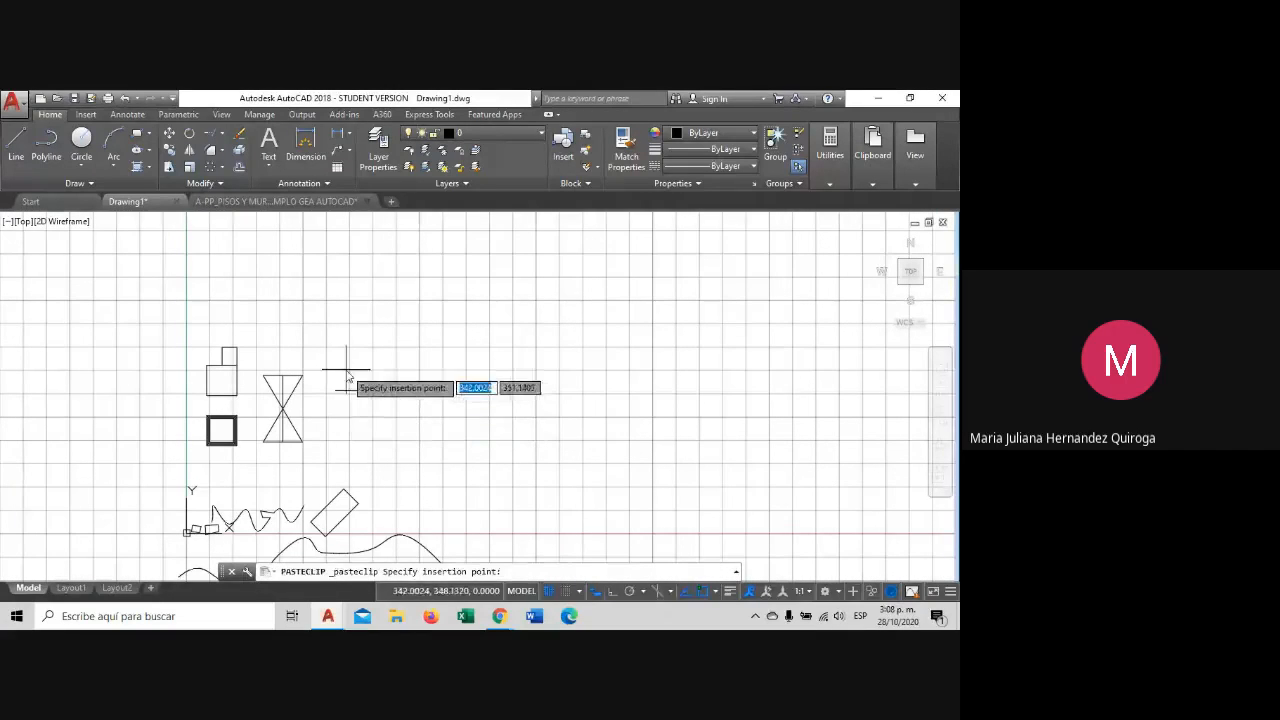
click(345, 381)
scroll(370, 380, up, 5)
scroll(366, 366, up, 5)
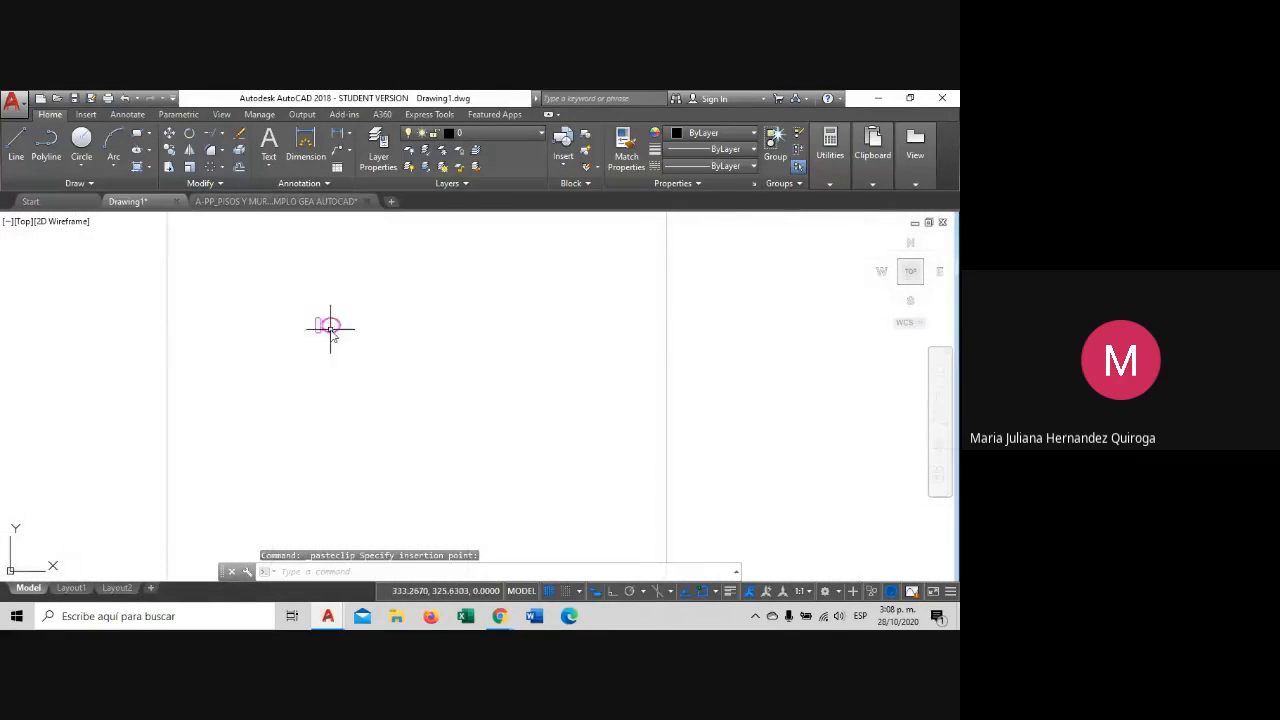
middle_drag(330, 328, 314, 371)
Measure the pasted toilet's overall length with a trial dimension, and cancel it before placement.
click(16, 150)
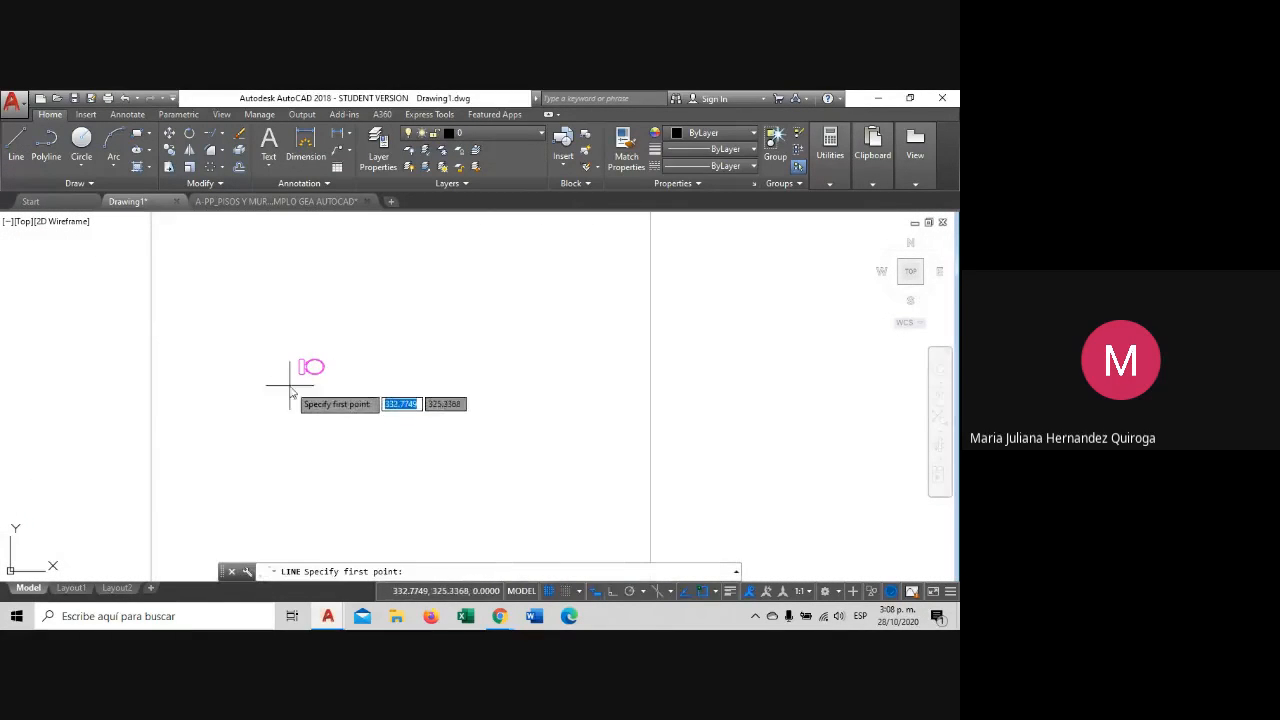
click(305, 145)
scroll(316, 383, up, 5)
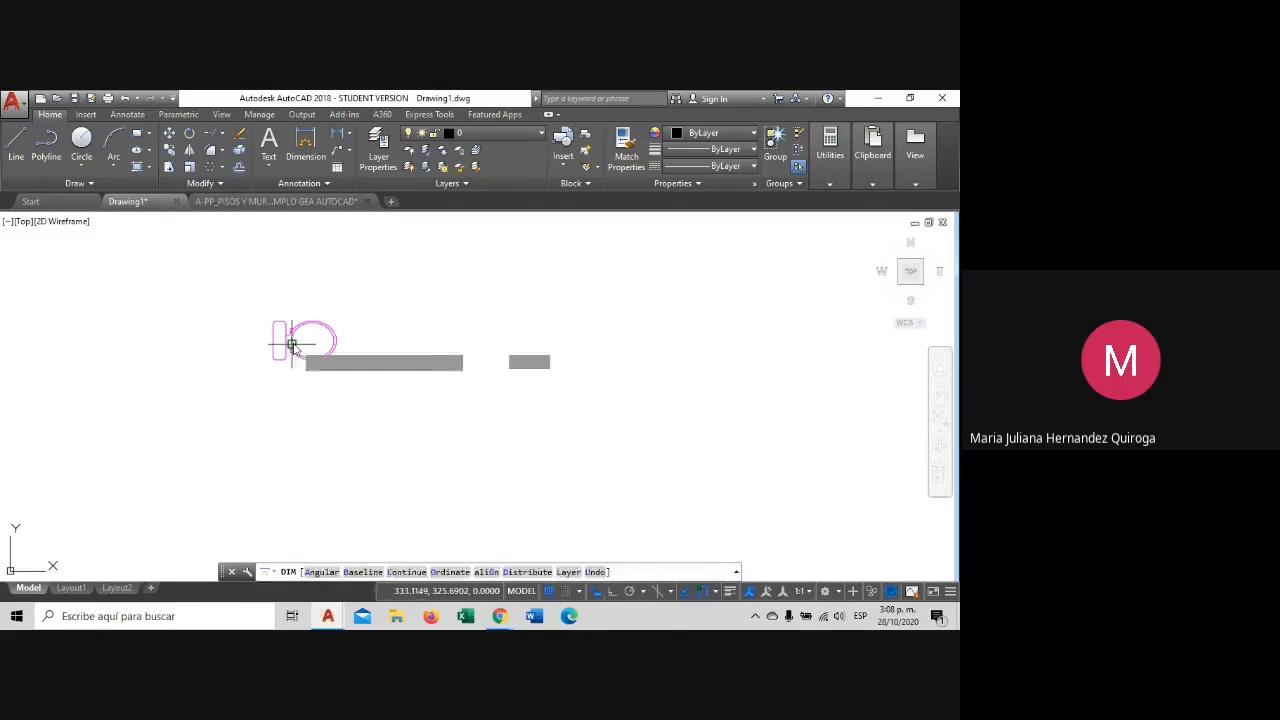
click(271, 340)
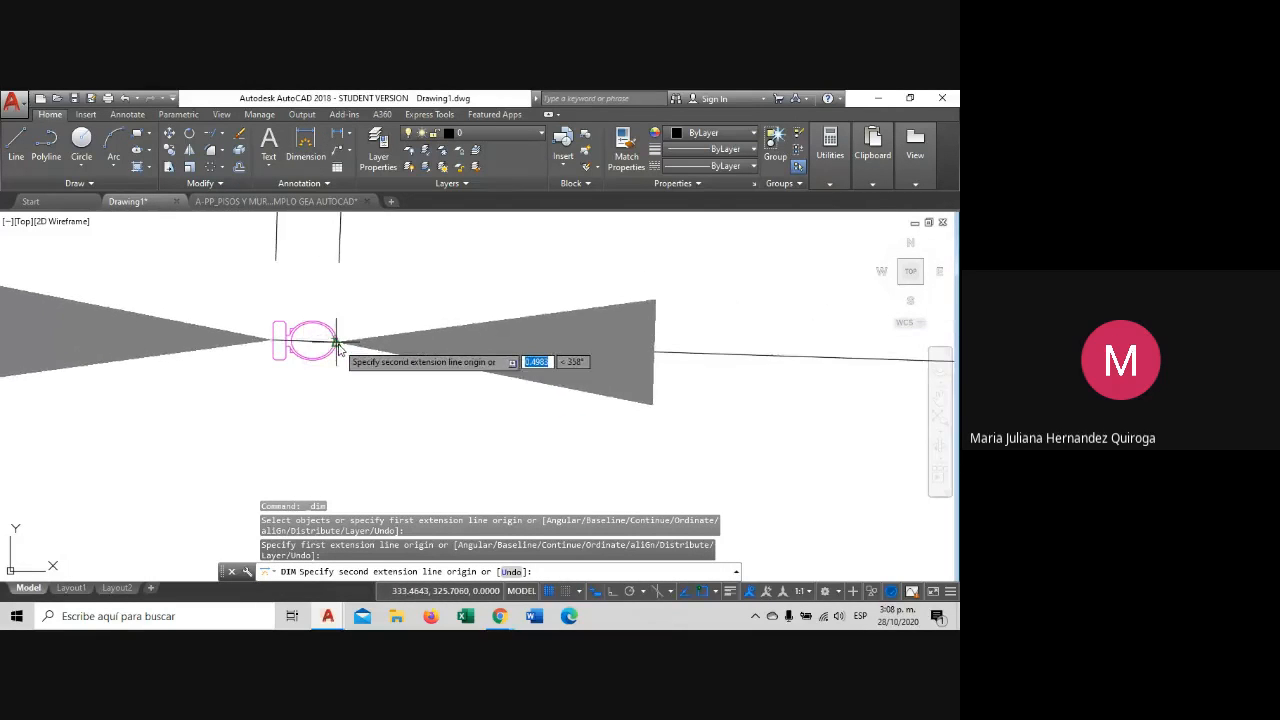
click(336, 345)
scroll(351, 371, down, 5)
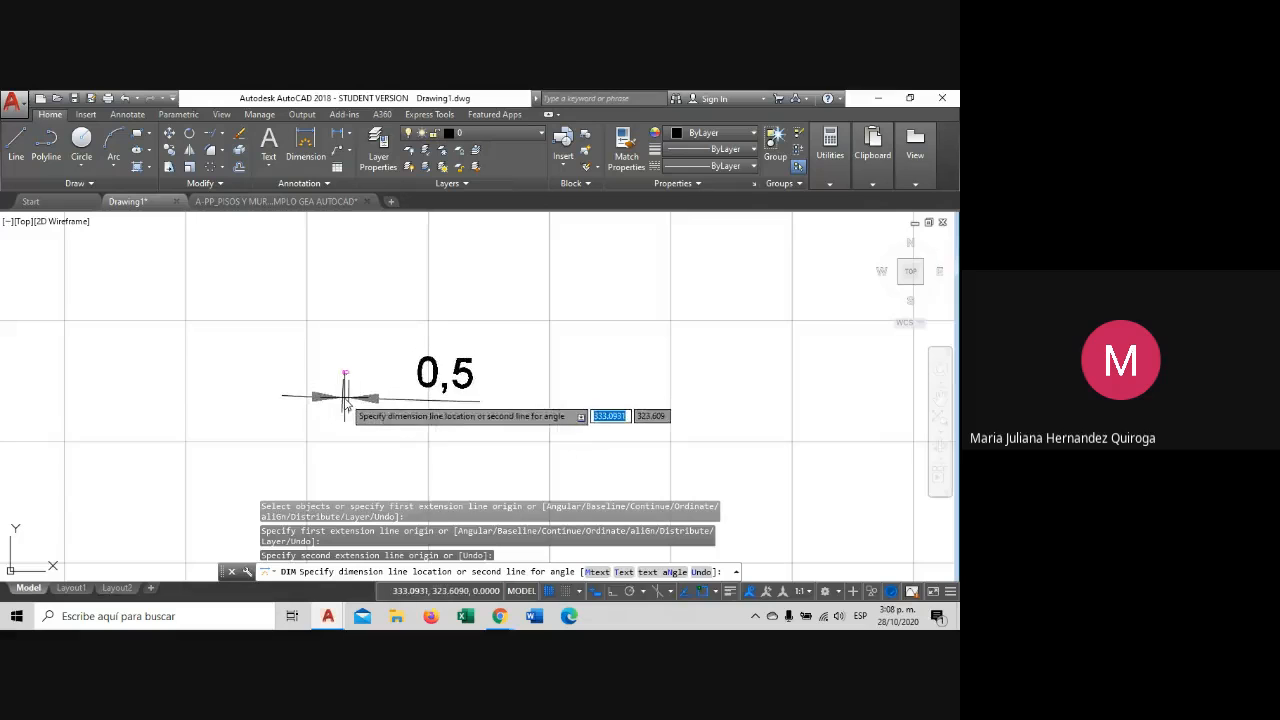
key(Escape)
Select the pasted toilet symbol to examine it closely as a single block, and clear the selection.
click(354, 357)
click(291, 286)
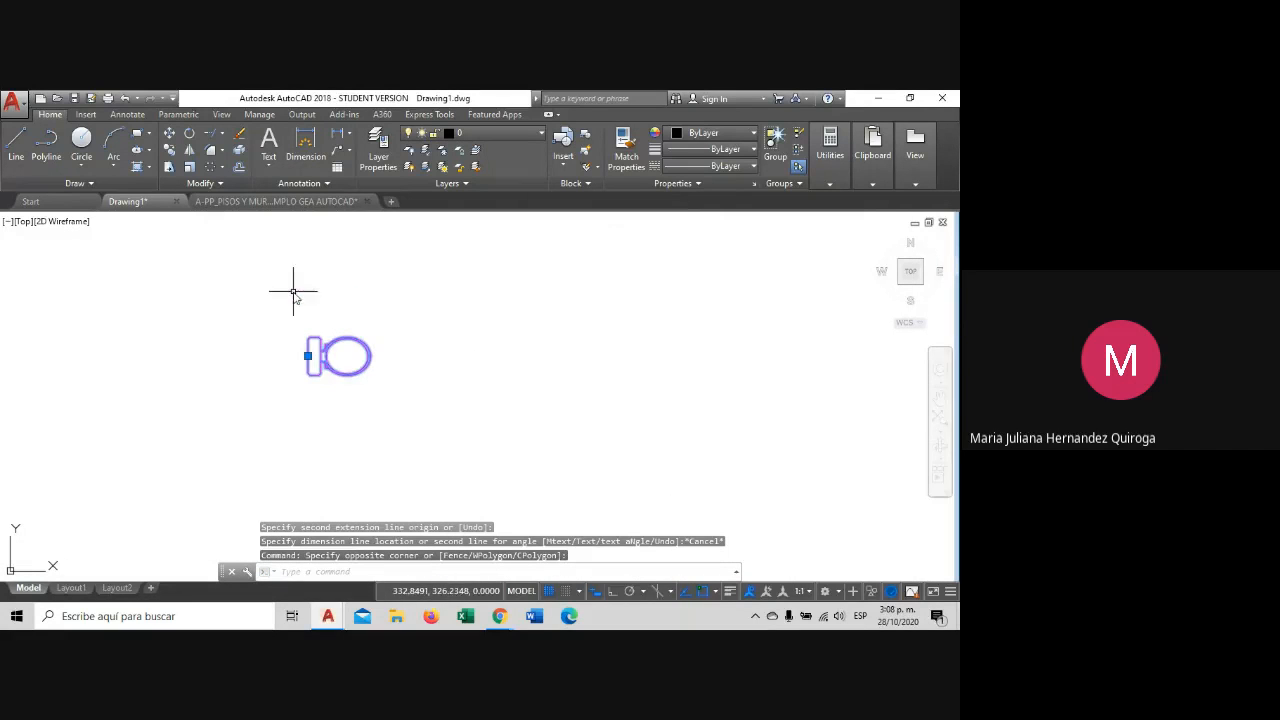
scroll(323, 366, up, 4)
scroll(334, 360, down, 5)
scroll(333, 371, up, 2)
scroll(334, 365, up, 2)
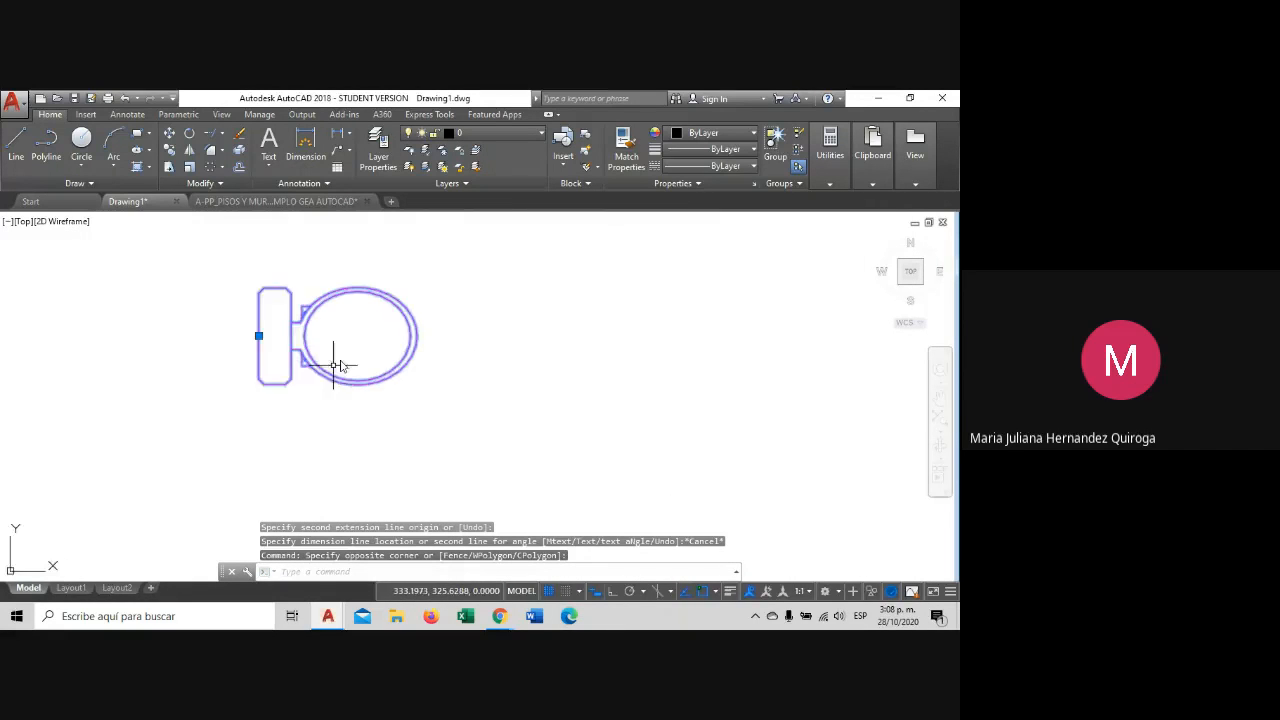
scroll(345, 372, down, 8)
key(Escape)
scroll(340, 380, up, 5)
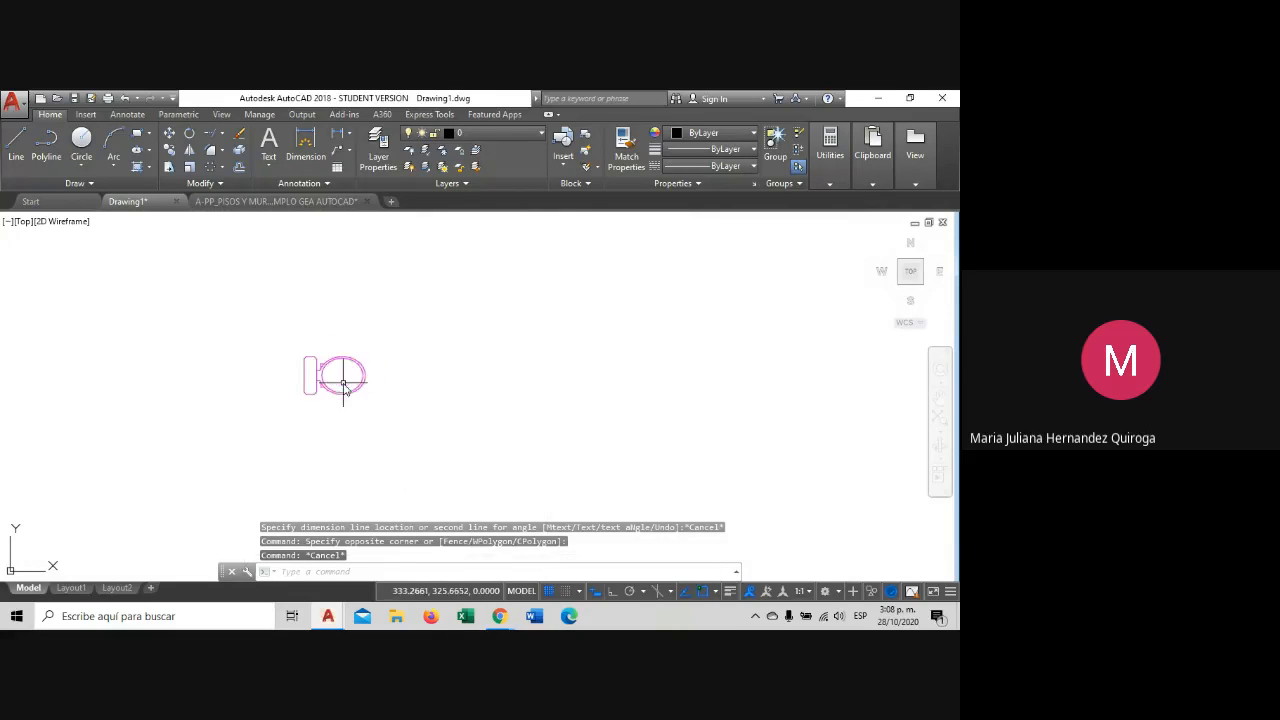
click(334, 361)
click(291, 329)
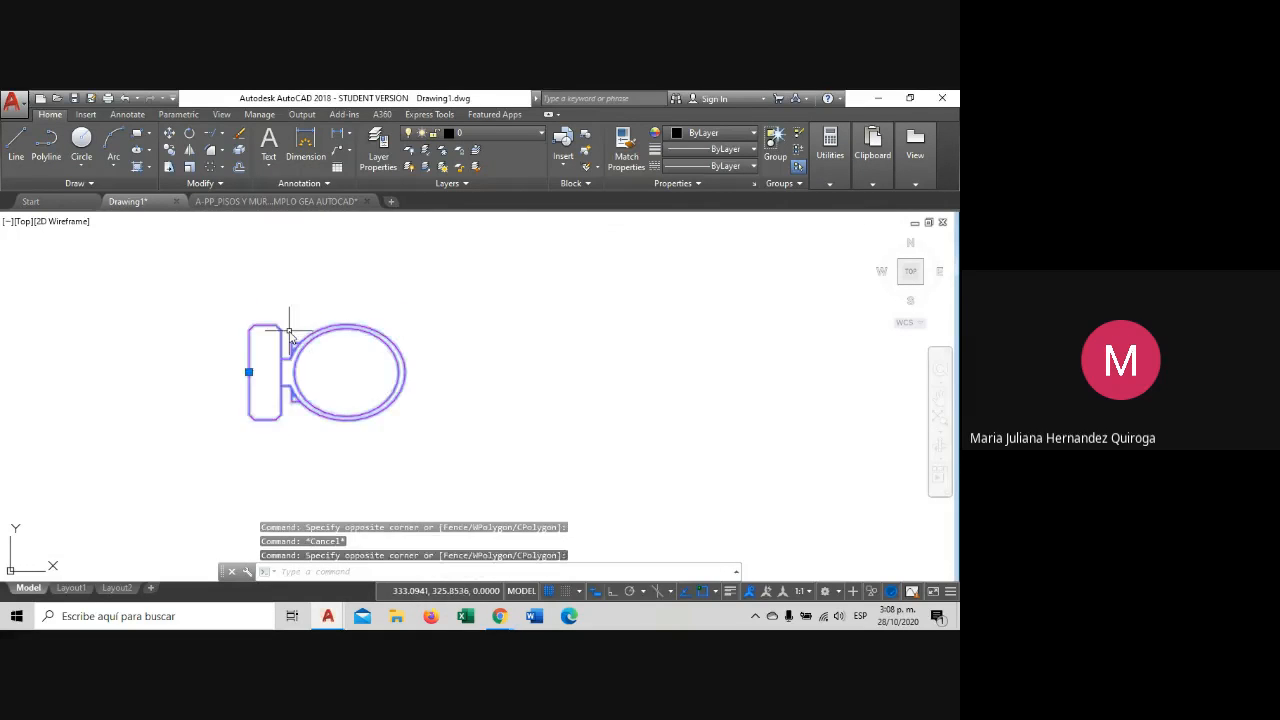
key(Escape)
scroll(330, 372, down, 5)
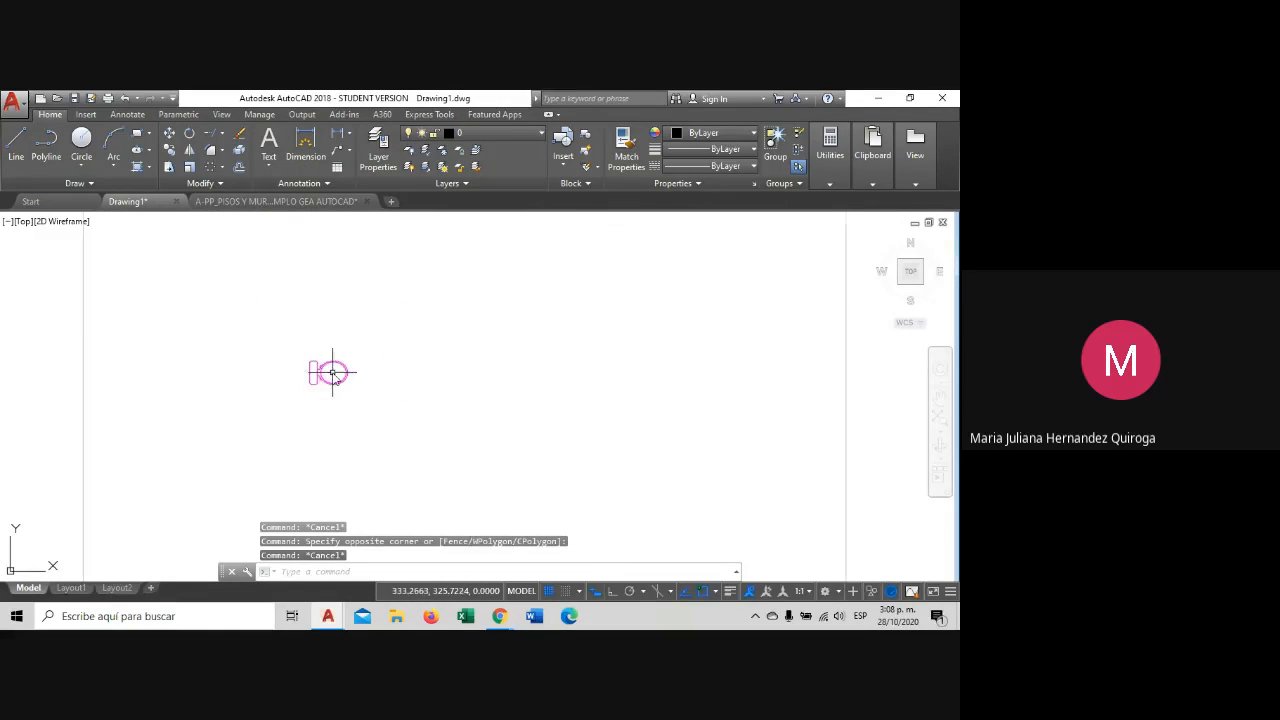
scroll(333, 373, up, 5)
scroll(336, 372, down, 2)
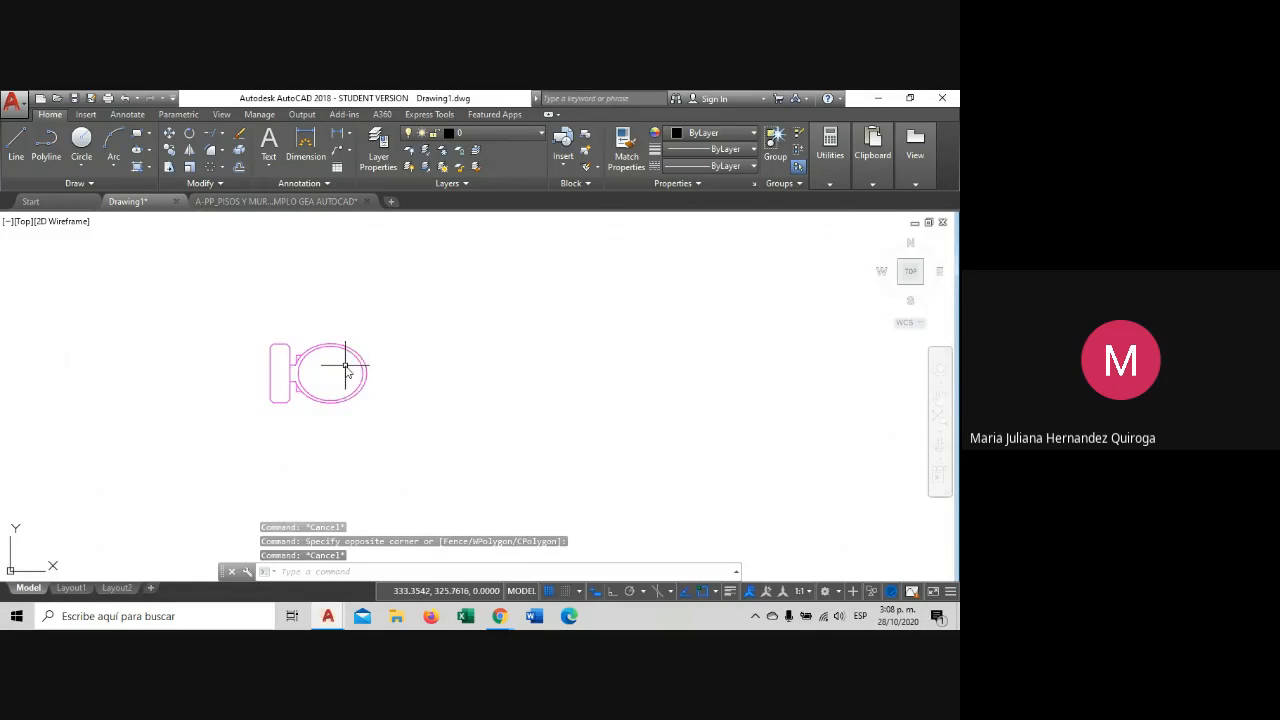
scroll(329, 366, up, 3)
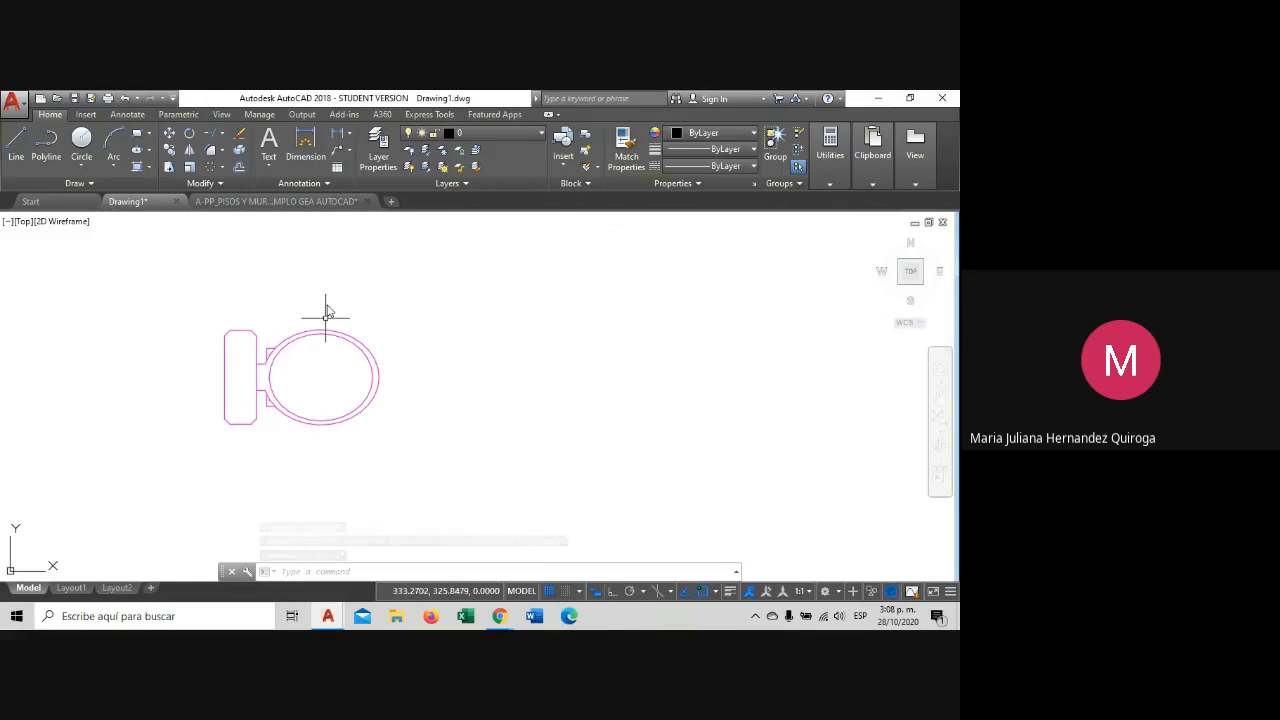
Measure the toilet's length again with a horizontal trial dimension using Ortho, and cancel it before placement.
click(305, 145)
click(224, 378)
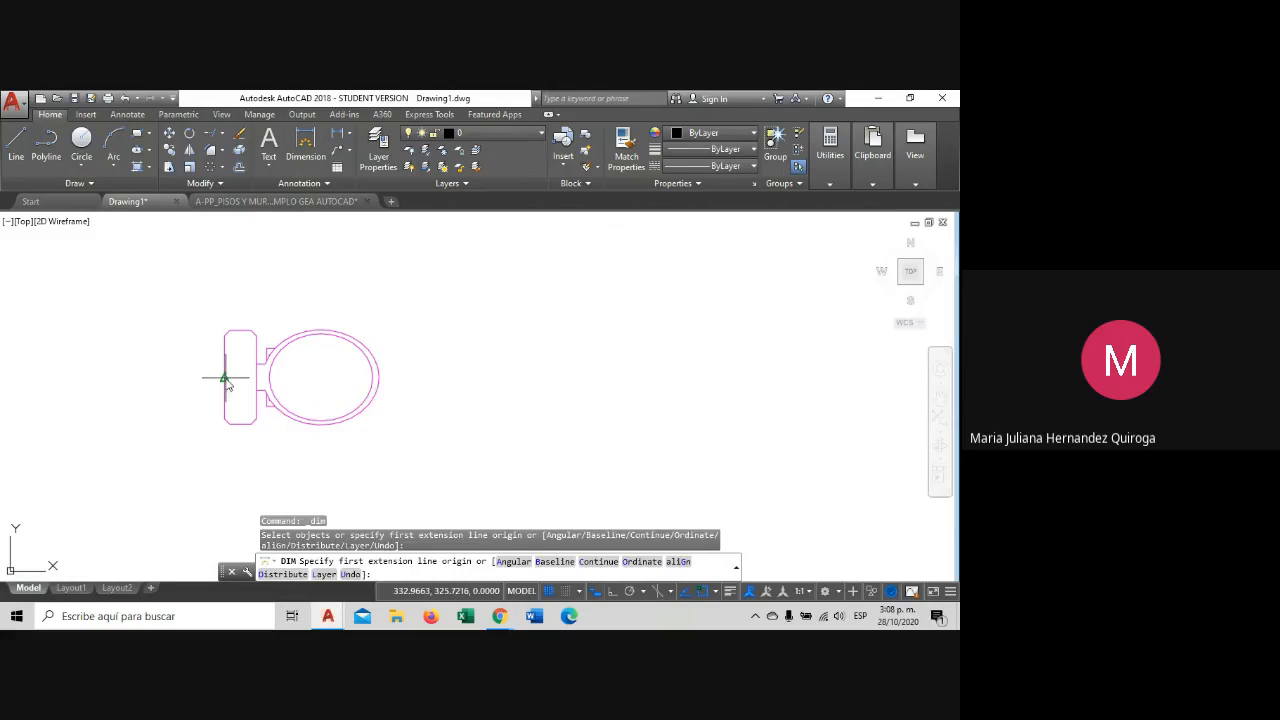
click(607, 592)
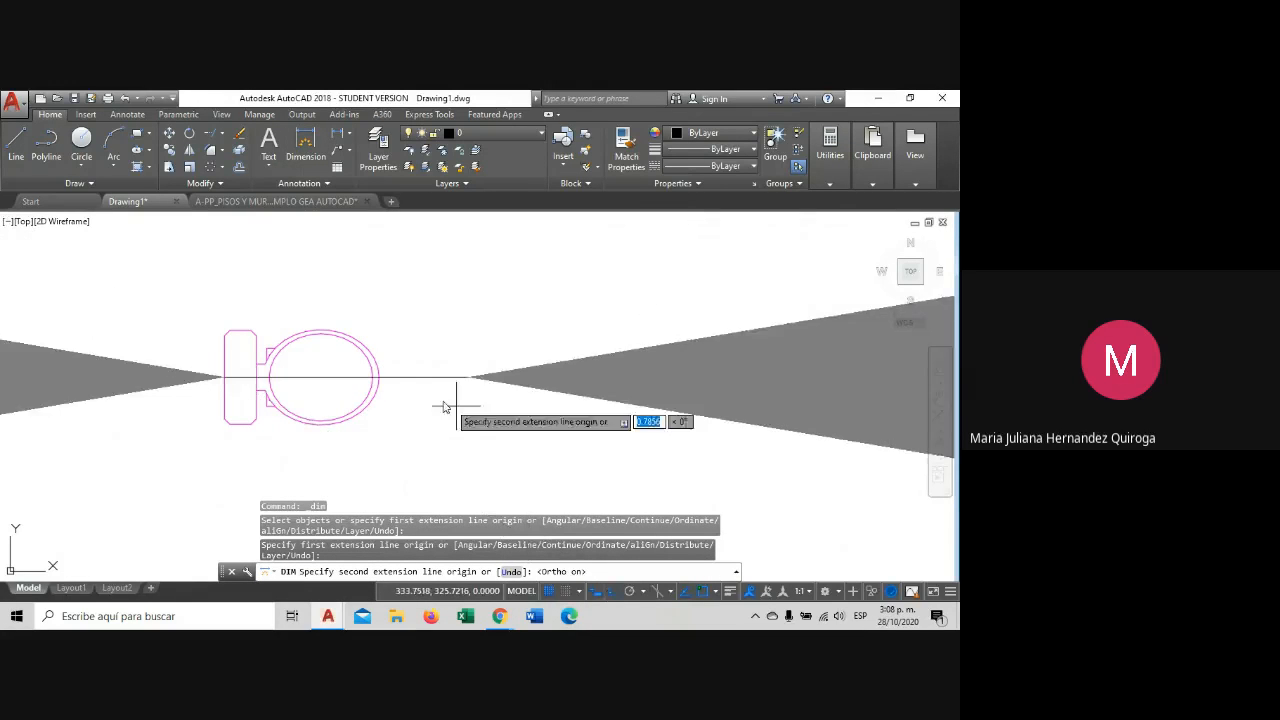
click(381, 377)
scroll(369, 405, down, 6)
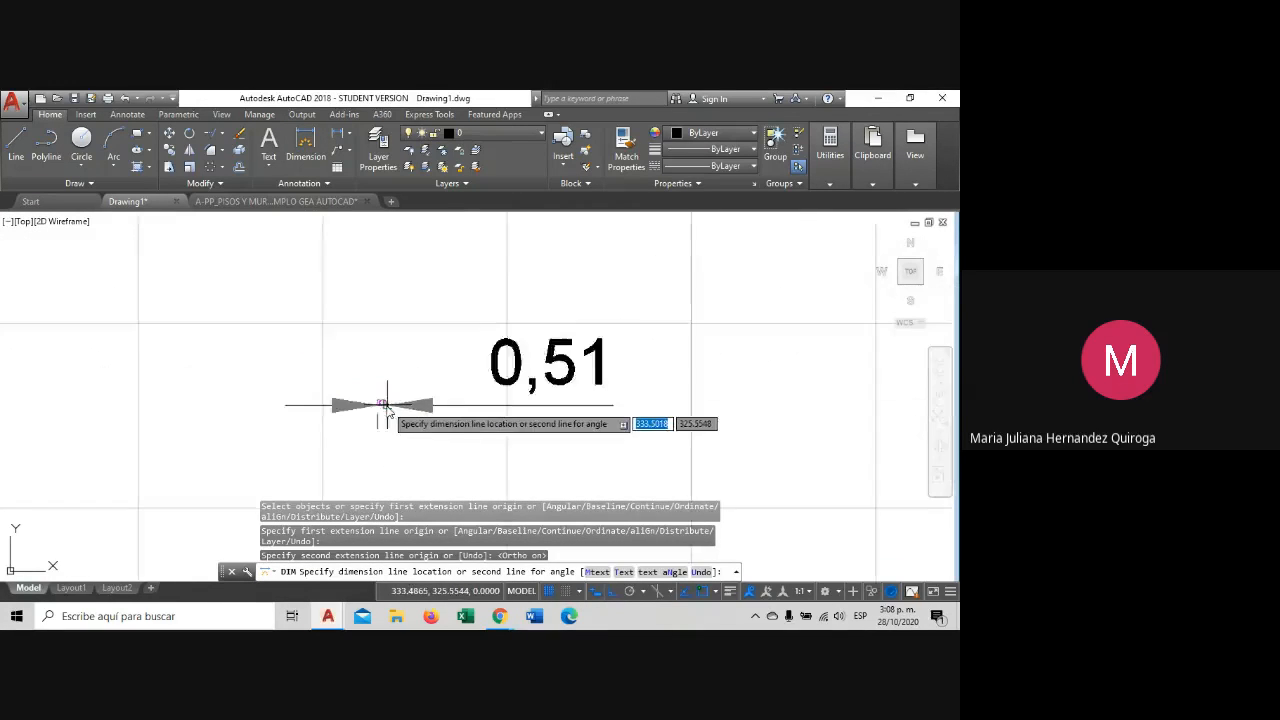
key(Escape)
Examine the pasted toilet's size relative to the nearby horizontal line.
scroll(341, 408, up, 3)
scroll(371, 429, down, 3)
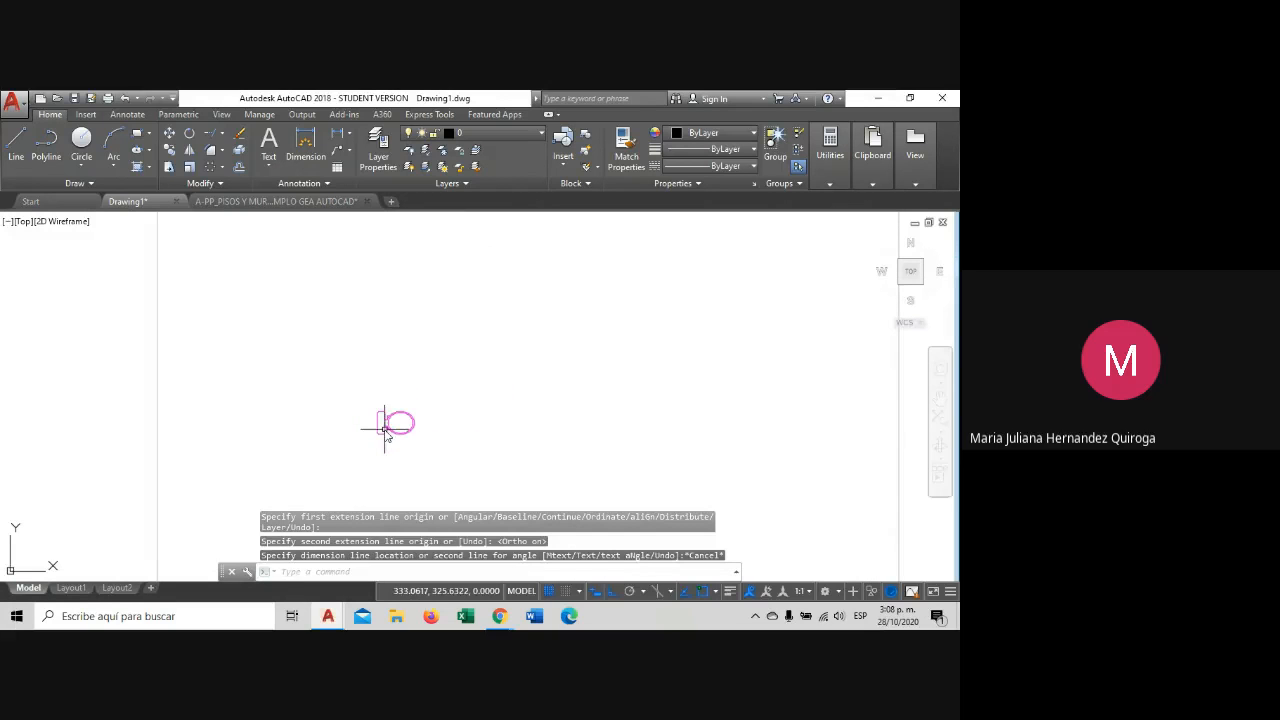
scroll(386, 423, up, 8)
scroll(414, 366, down, 2)
scroll(400, 380, up, 4)
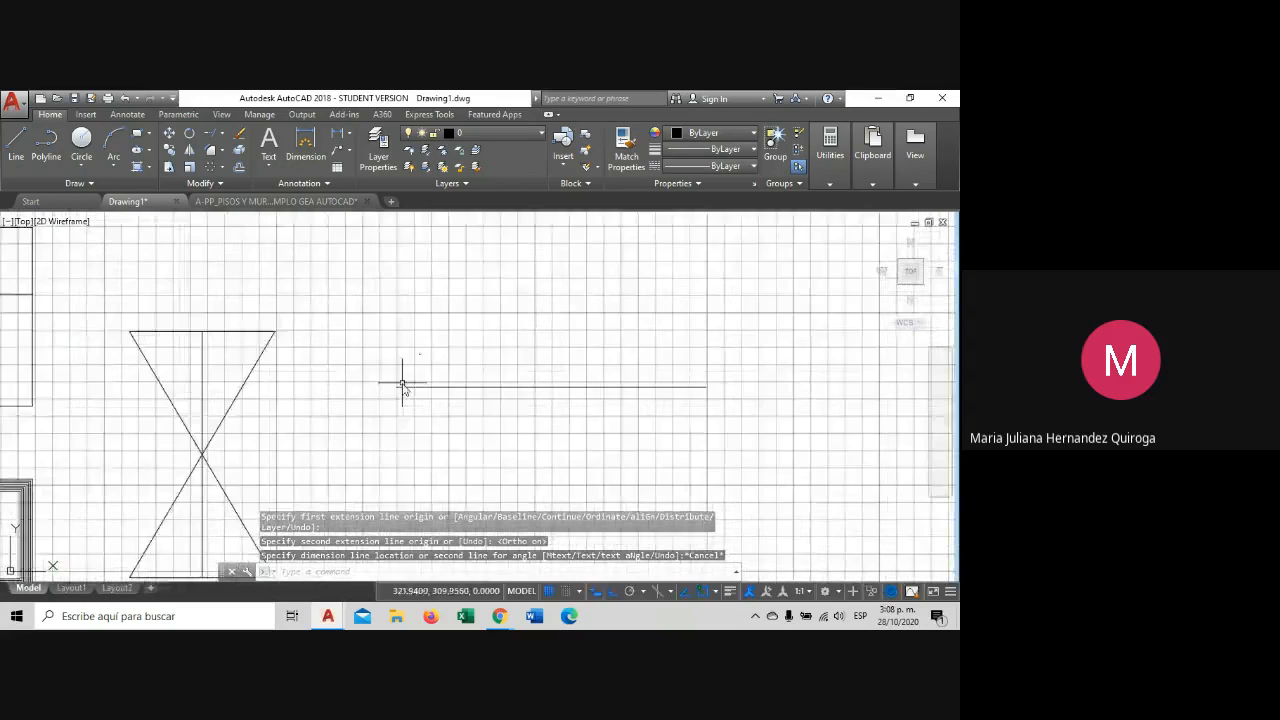
scroll(438, 343, down, 2)
scroll(438, 343, down, 5)
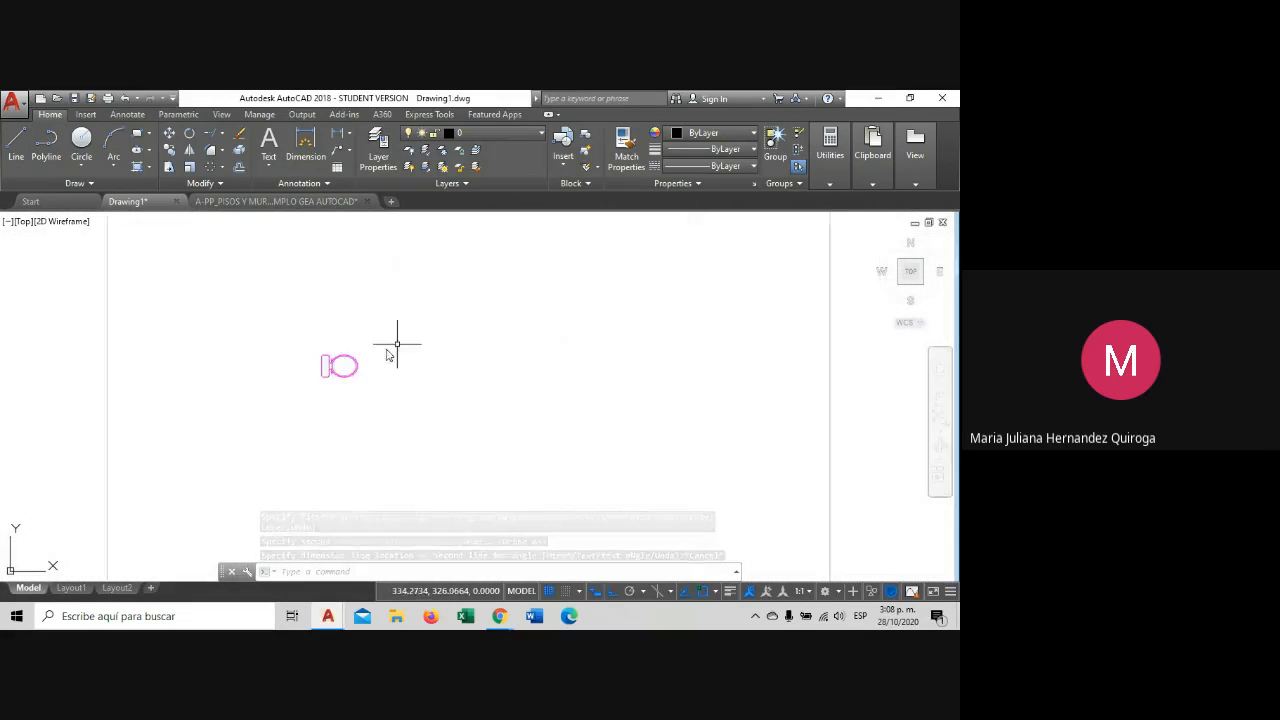
scroll(394, 343, up, 2)
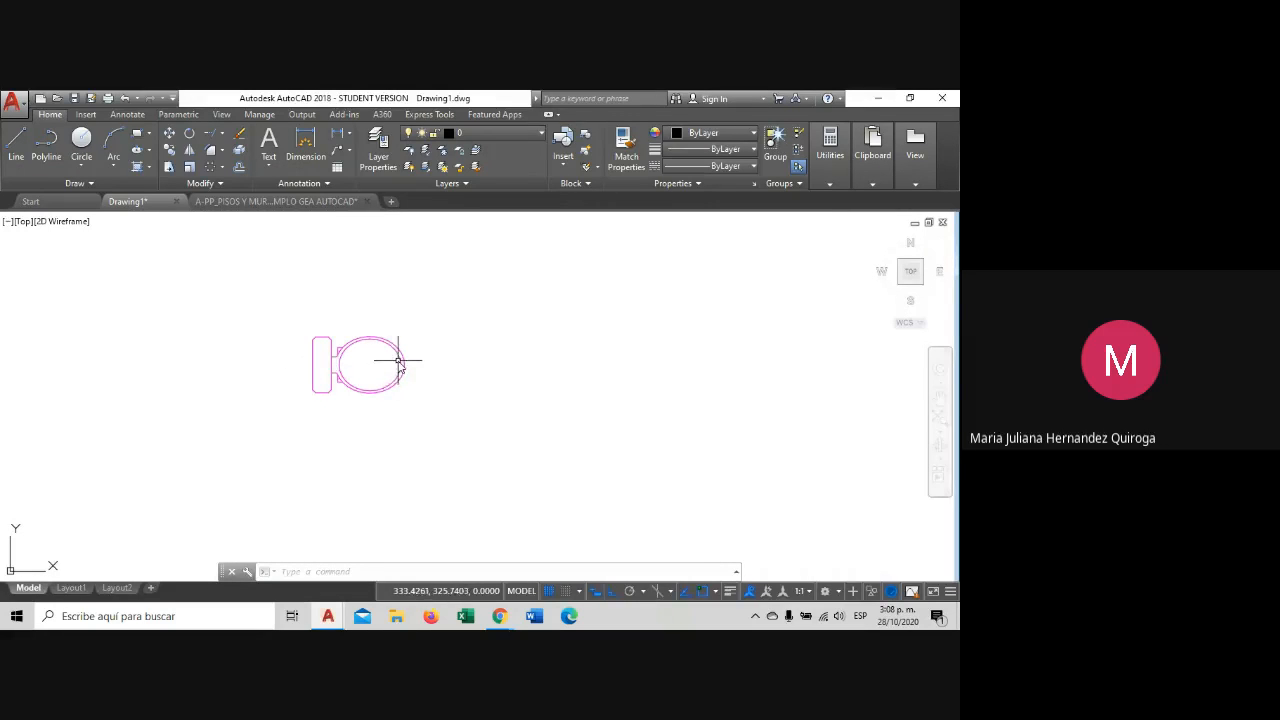
scroll(398, 363, up, 4)
scroll(397, 366, down, 4)
scroll(397, 366, down, 2)
Compare the pasted toilet's scale with the squares and the hourglass figure in Drawing1.
middle_drag(240, 391, 424, 340)
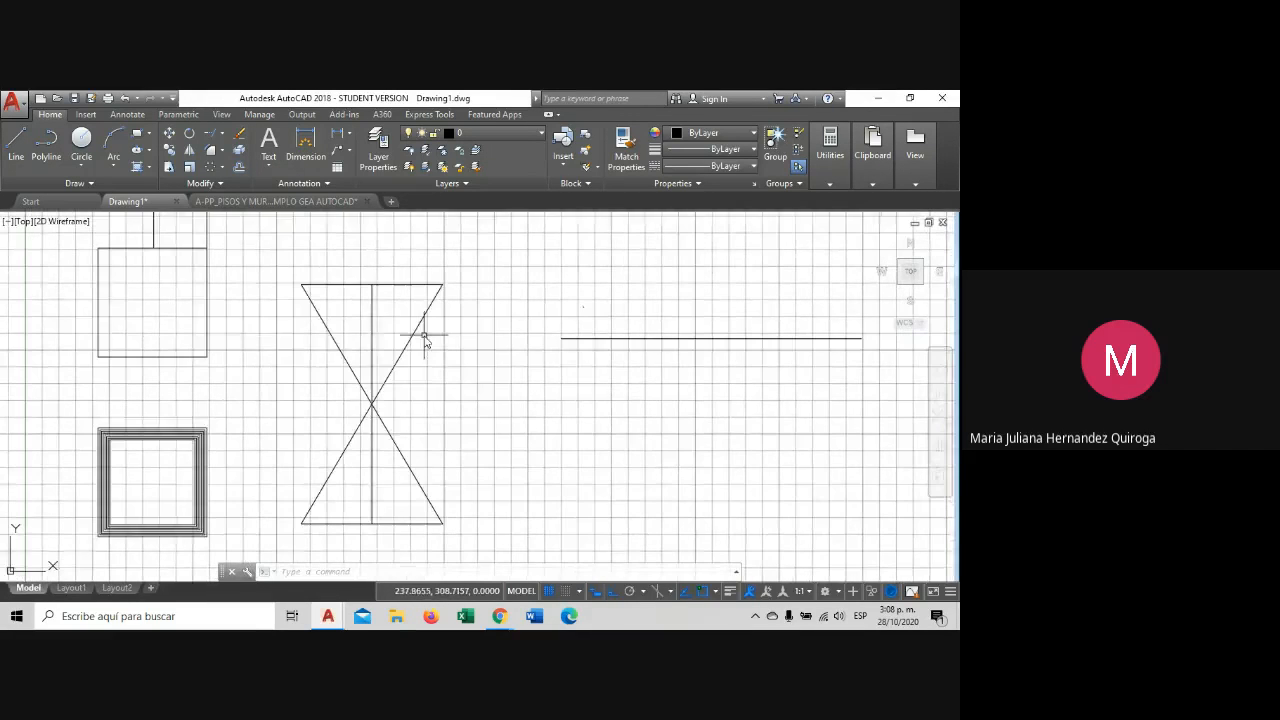
middle_drag(144, 345, 178, 416)
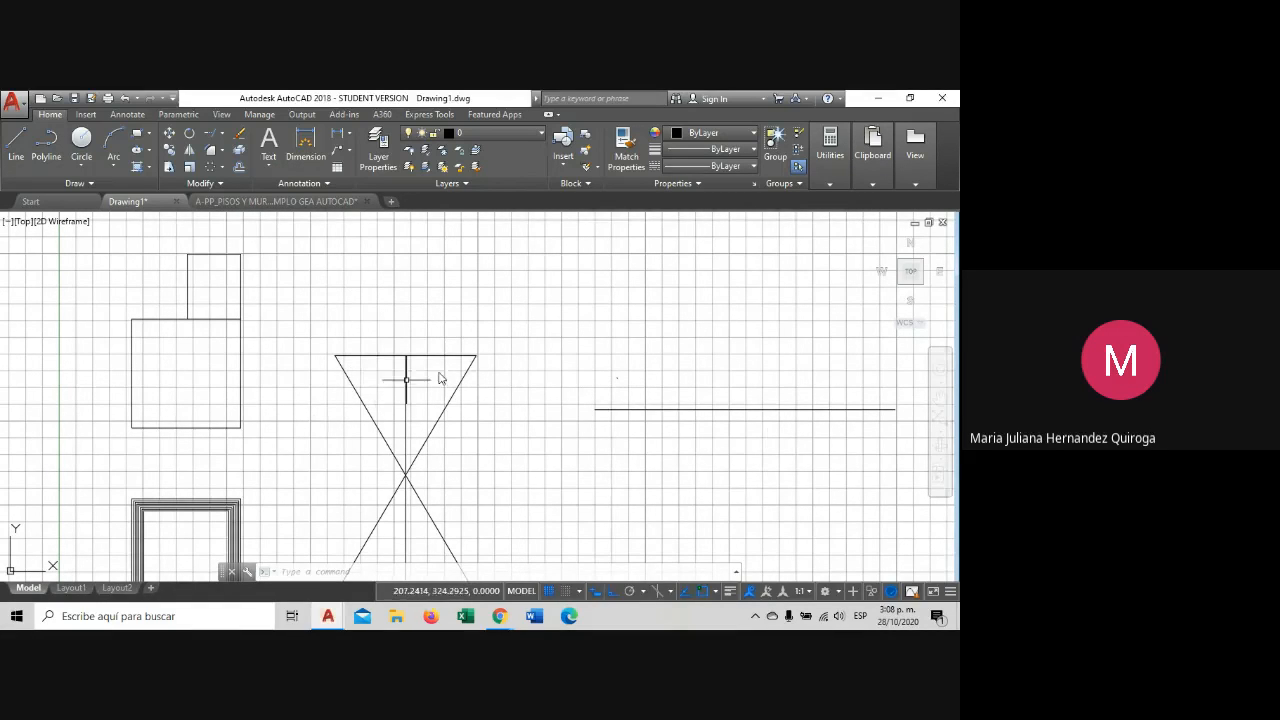
scroll(629, 388, up, 6)
scroll(591, 371, down, 2)
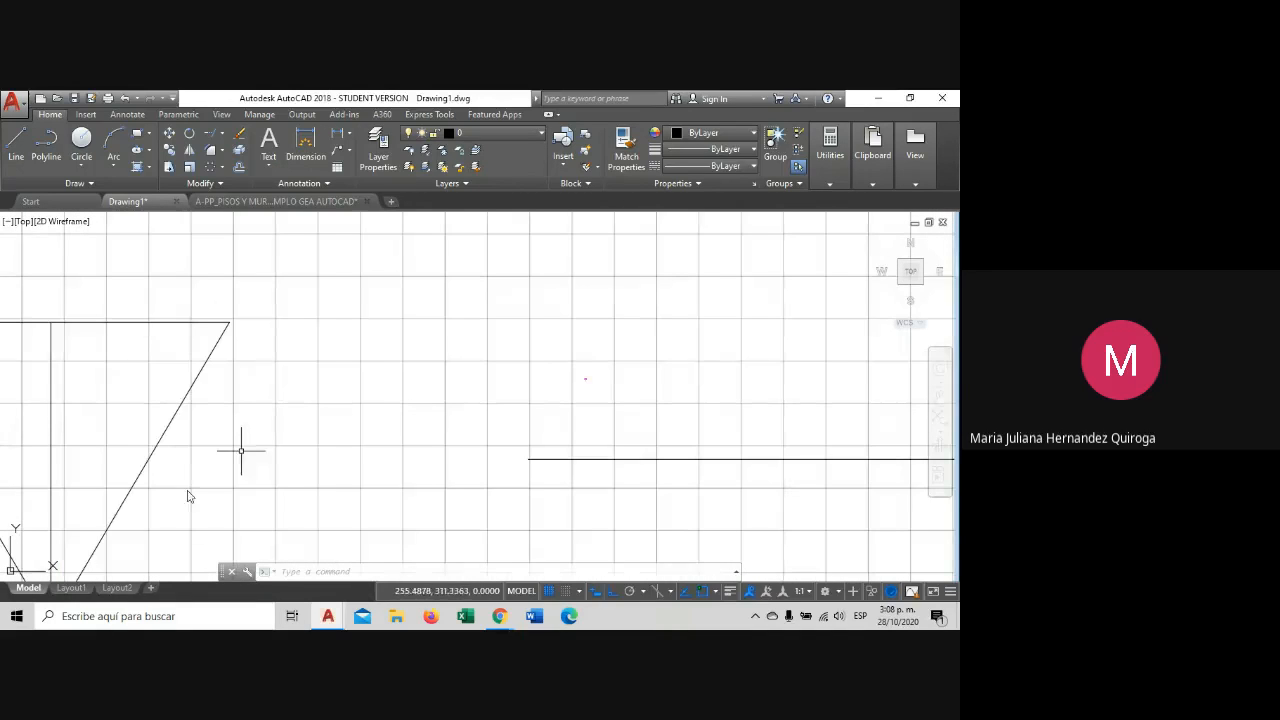
scroll(558, 360, up, 12)
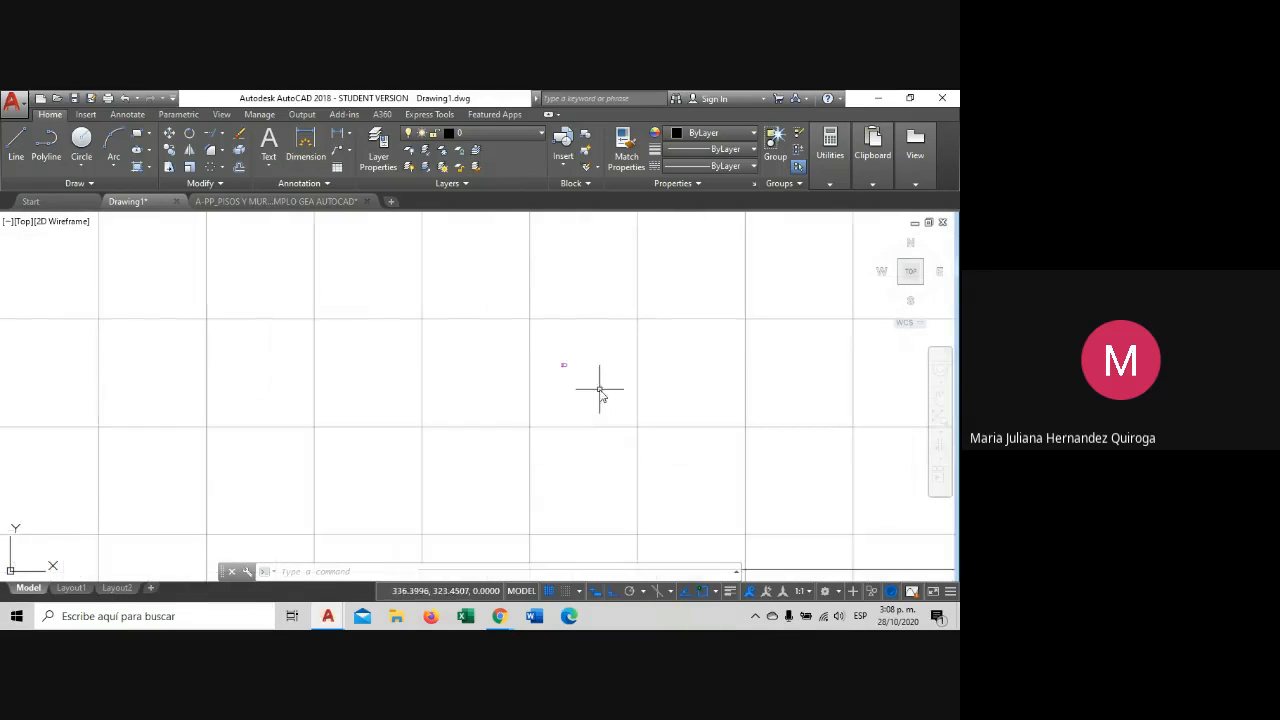
scroll(558, 372, down, 10)
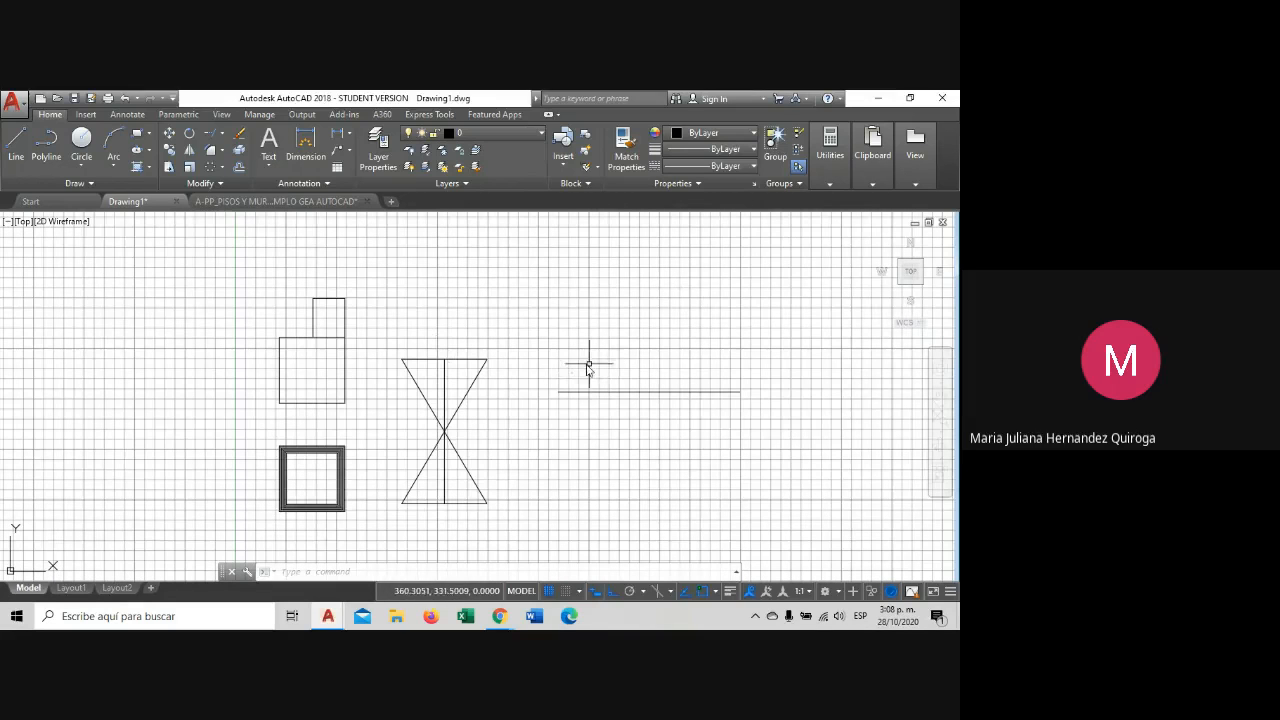
scroll(586, 380, up, 2)
scroll(591, 375, down, 2)
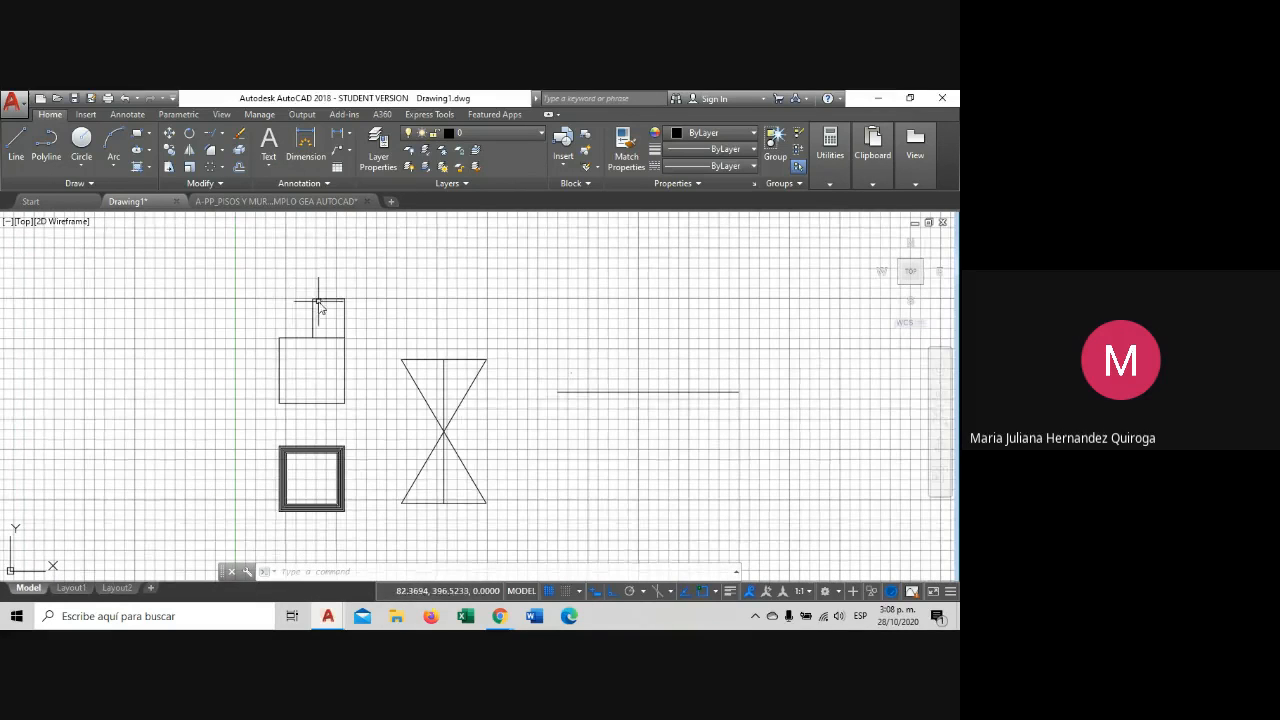
scroll(600, 377, up, 2)
scroll(597, 378, down, 2)
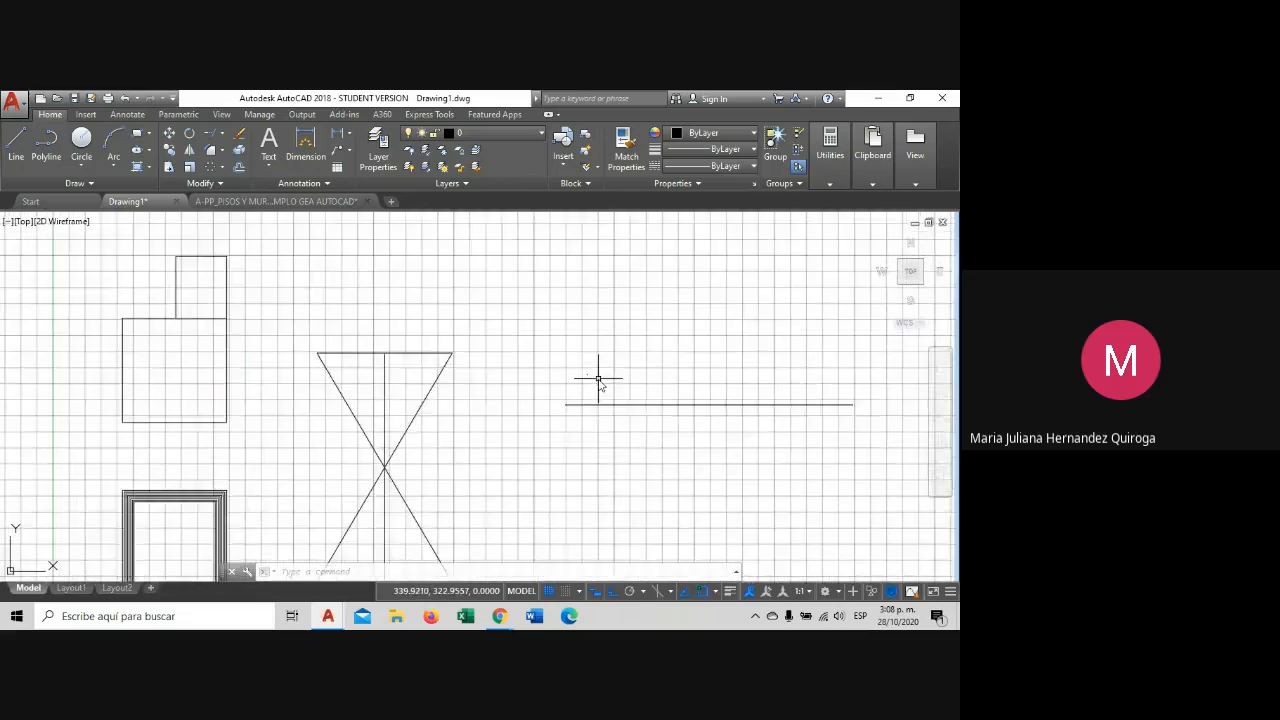
middle_drag(597, 380, 512, 373)
scroll(512, 373, up, 5)
scroll(463, 349, up, 3)
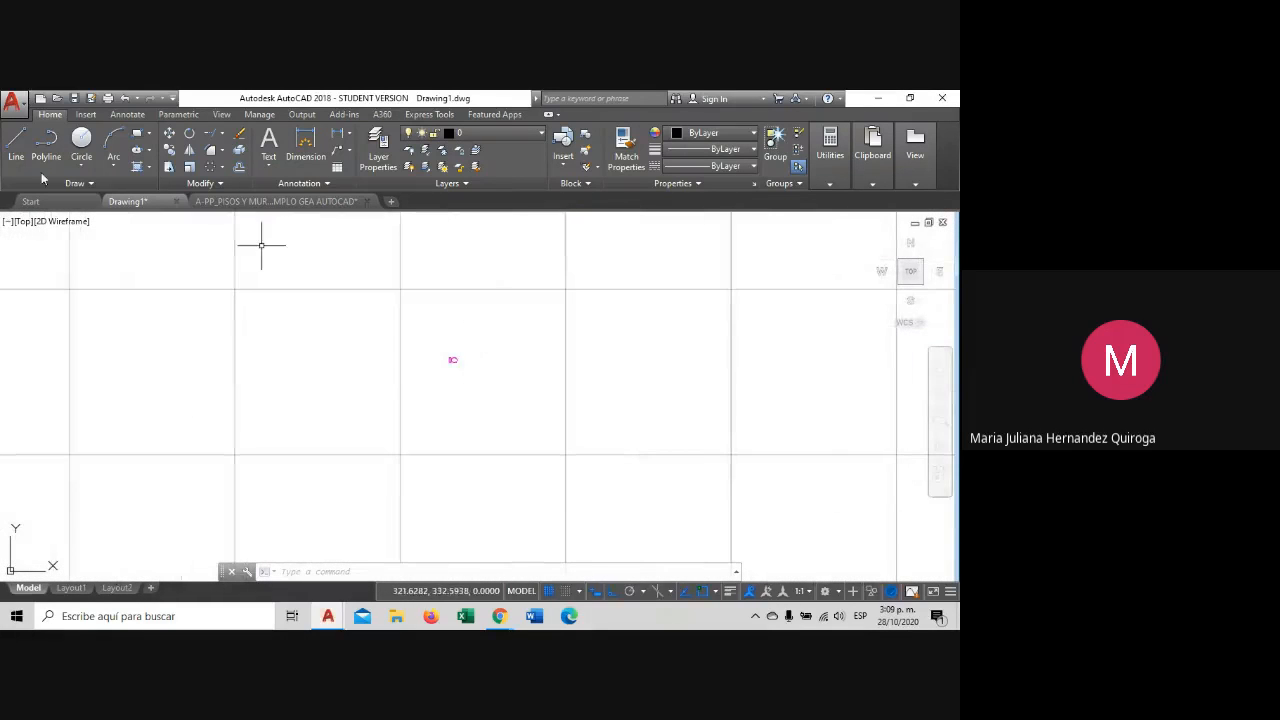
Draw a rectangle of about 181 by 159 units around the toilet symbol, crossing the horizontal line.
click(140, 137)
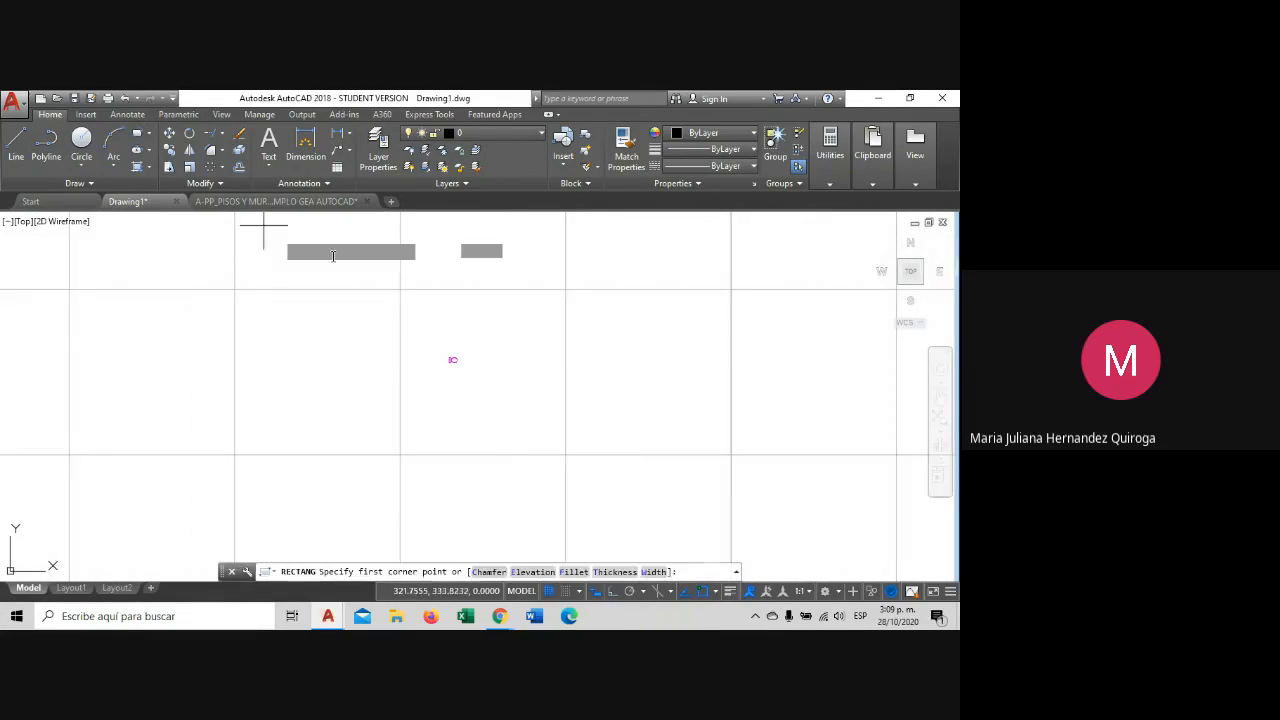
scroll(345, 278, down, 6)
click(334, 268)
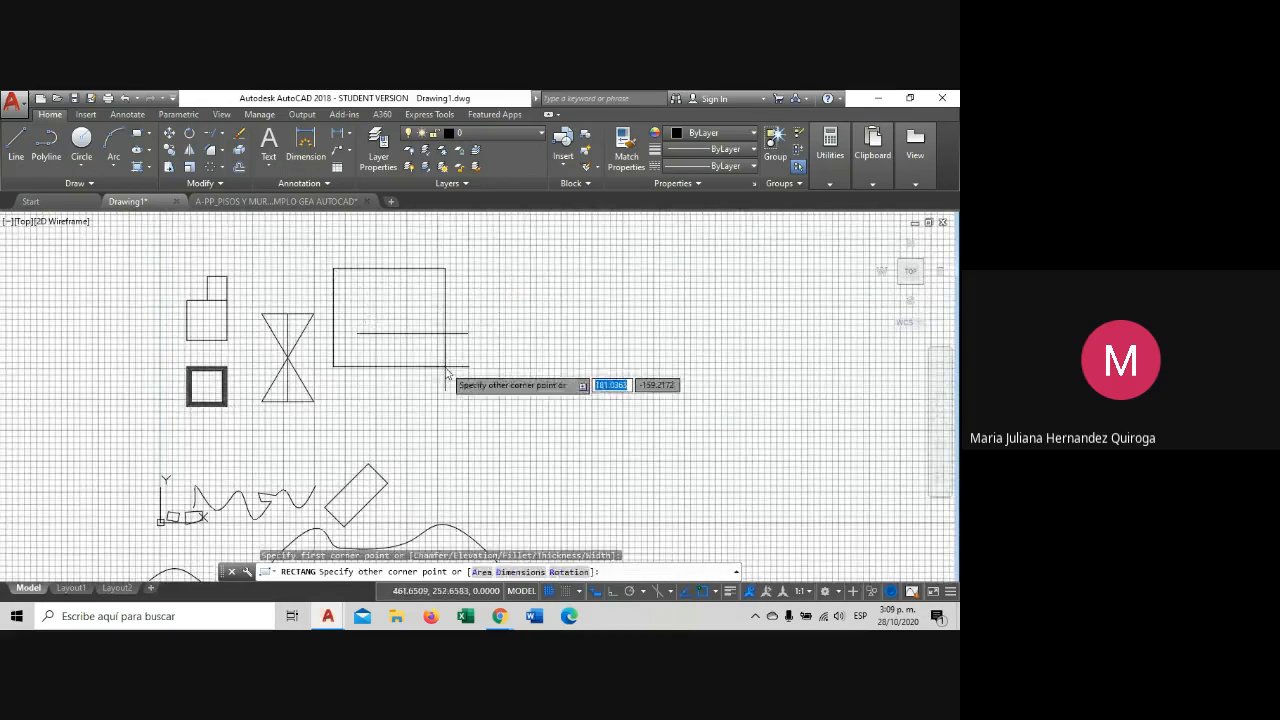
click(445, 367)
scroll(340, 320, up, 4)
scroll(431, 314, down, 3)
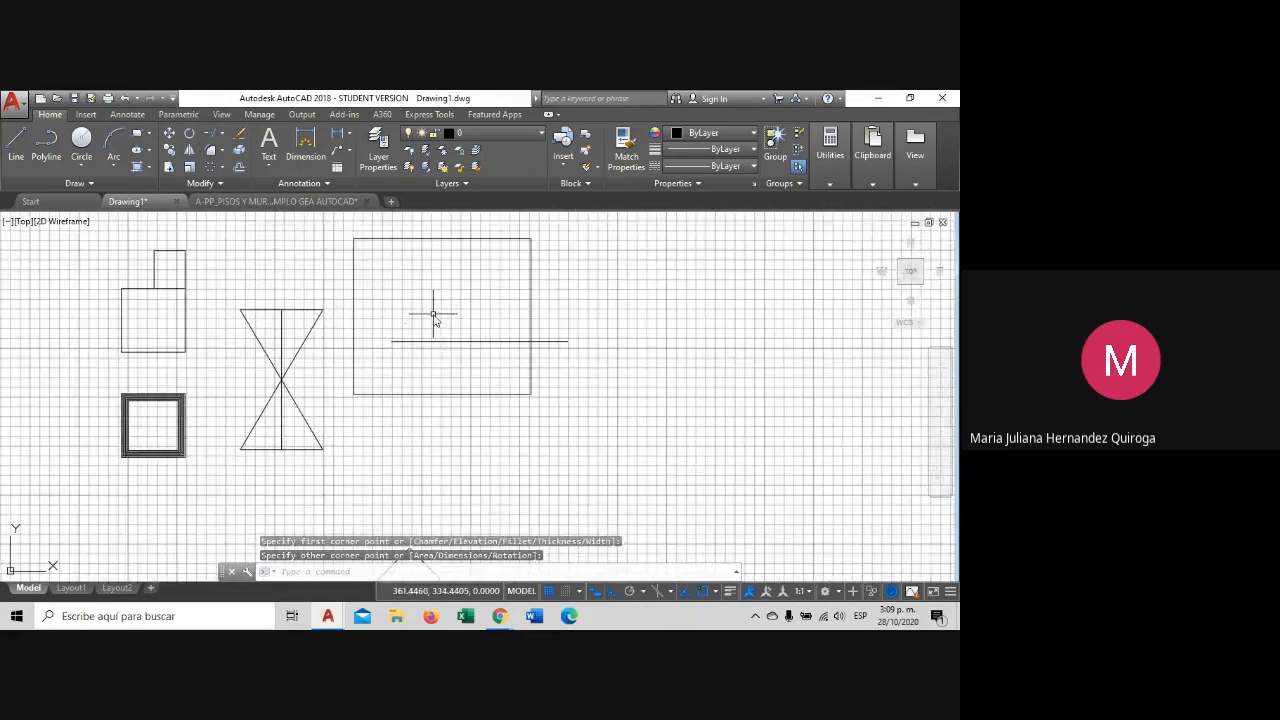
Erase the large rectangle drawn around the toilet symbol.
click(558, 270)
click(333, 235)
key(Delete)
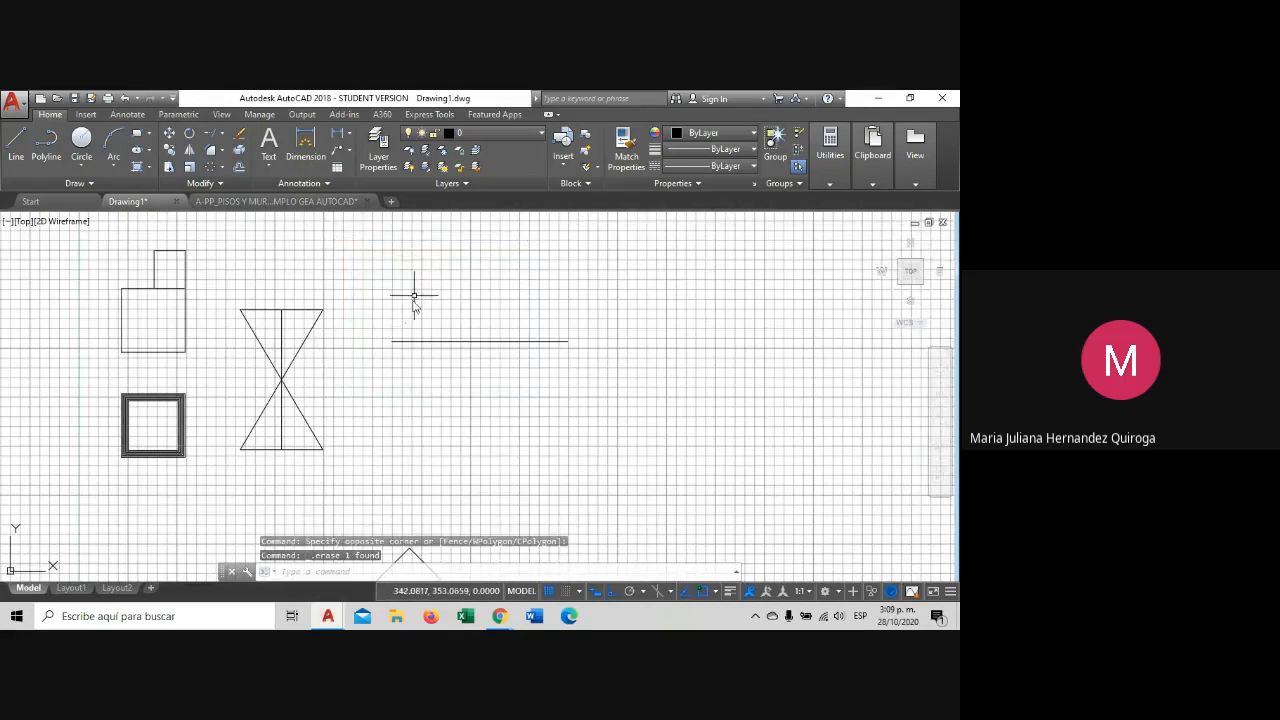
Select the pasted toilet symbol to examine it as a single block, and clear the selection.
scroll(405, 325, down, 4)
scroll(429, 320, up, 10)
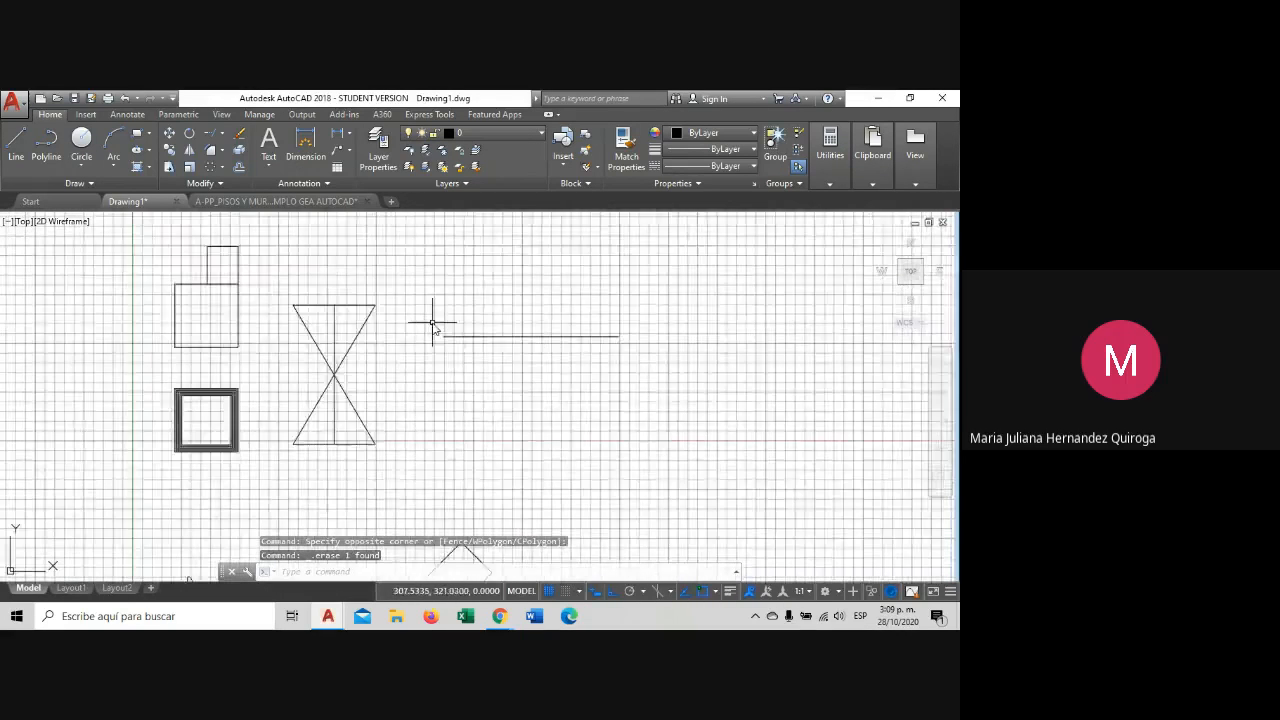
scroll(478, 308, up, 8)
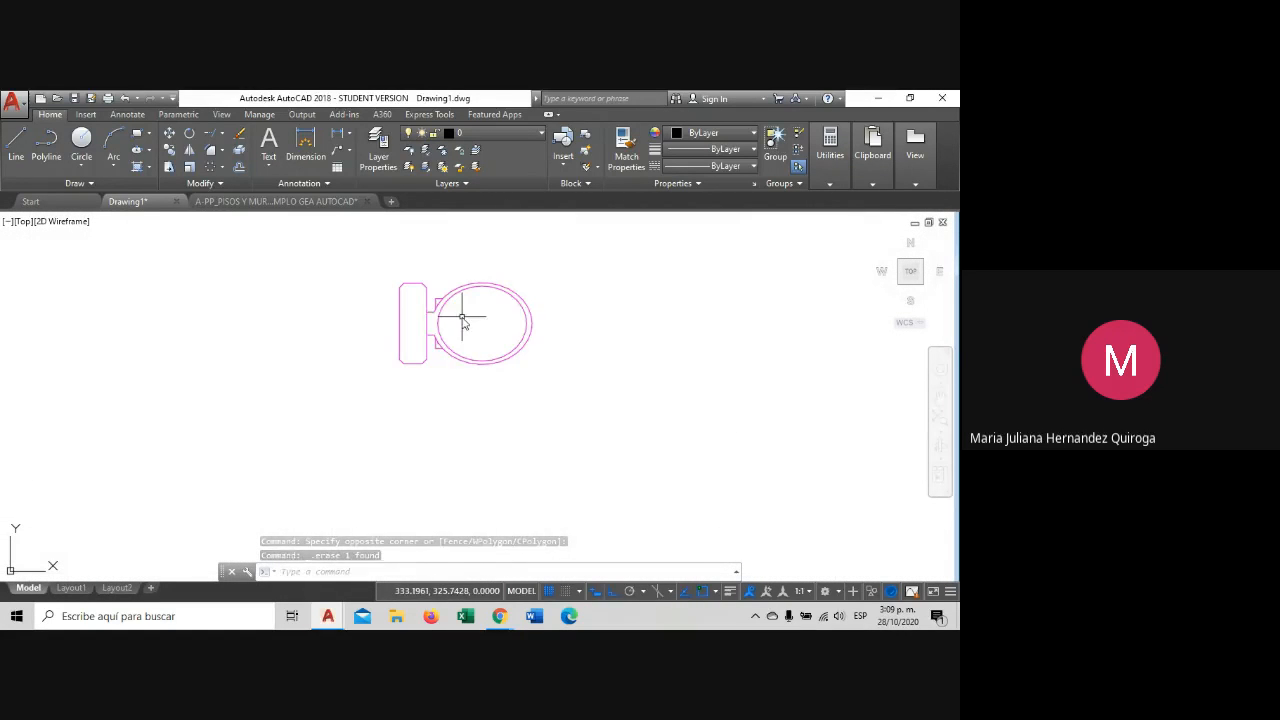
click(600, 314)
click(429, 288)
scroll(490, 300, down, 2)
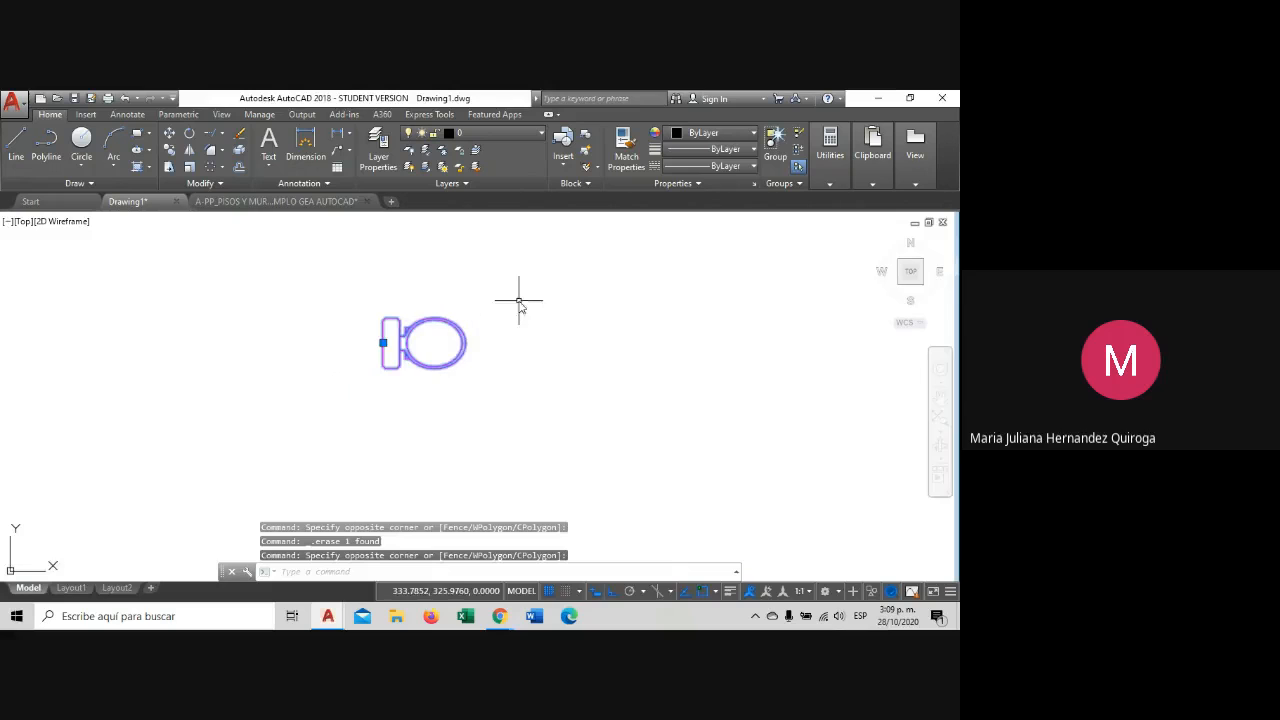
middle_drag(519, 300, 451, 292)
key(Escape)
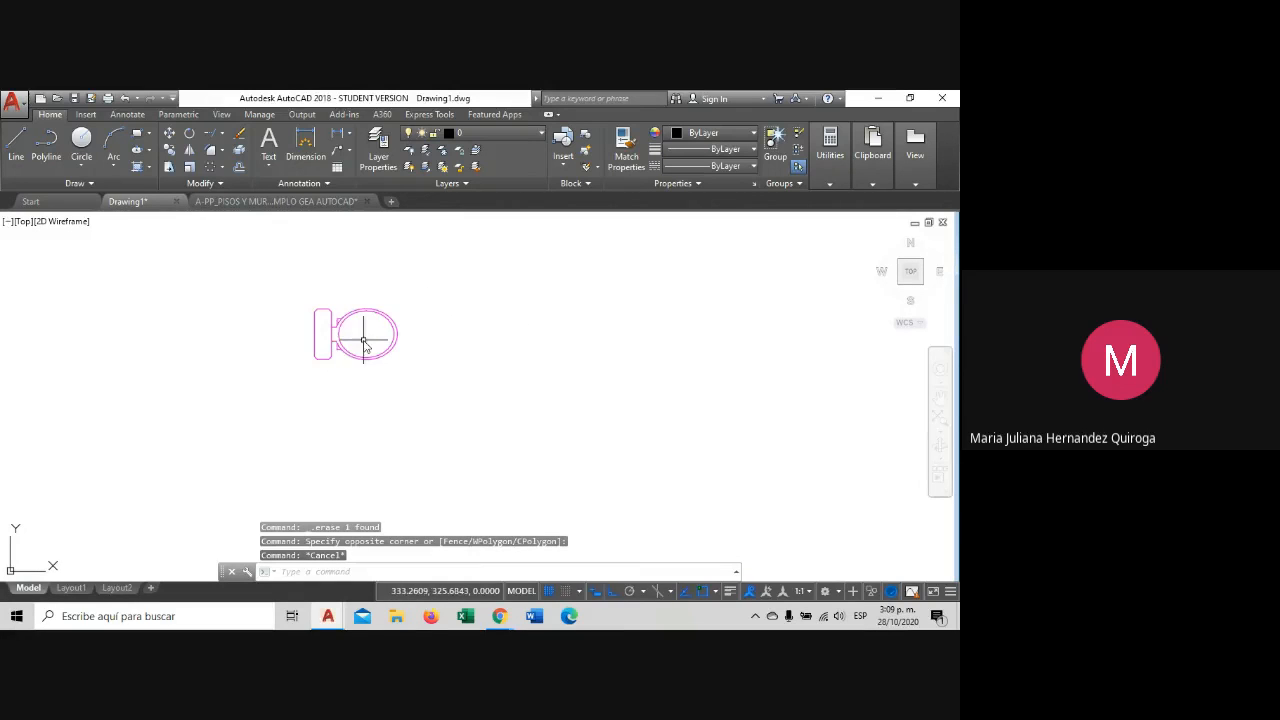
Copy the toilet block straight below the original, using the midpoint of the tank's outer edge as base point.
click(363, 343)
click(329, 286)
click(169, 150)
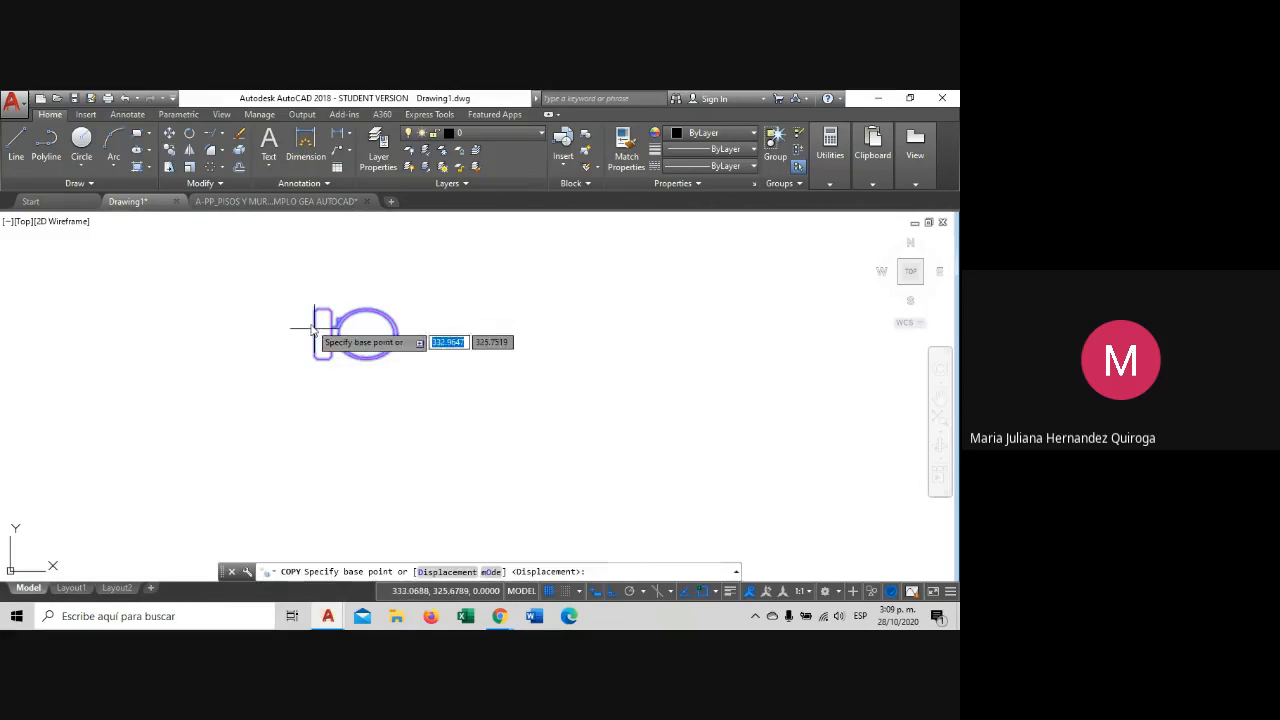
click(315, 334)
click(327, 425)
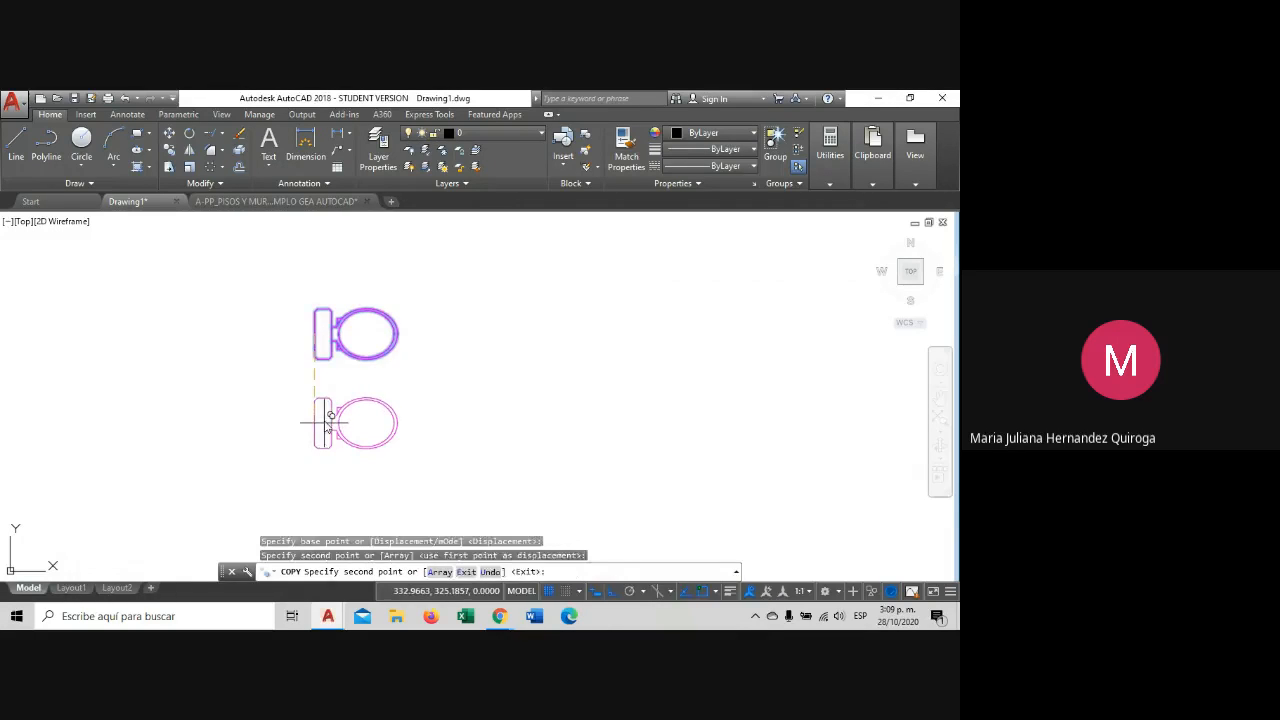
key(Escape)
Explode the upper toilet block into its individual objects.
click(341, 297)
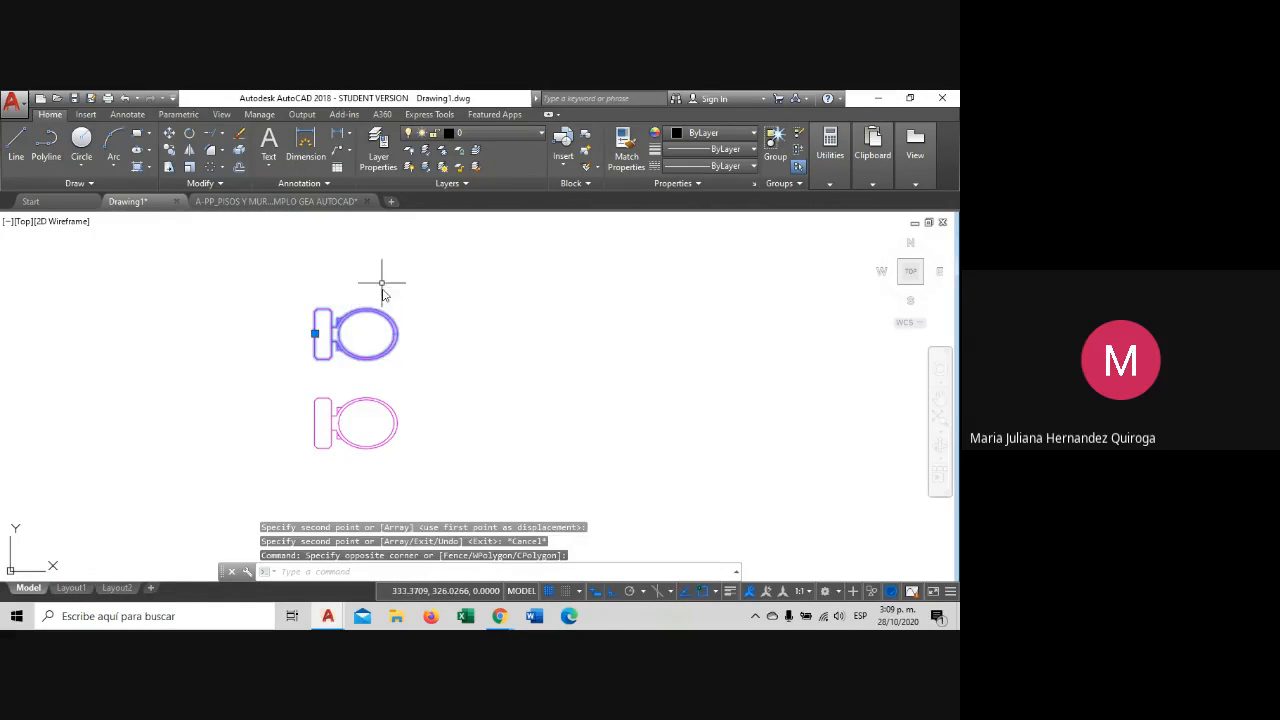
key(Escape)
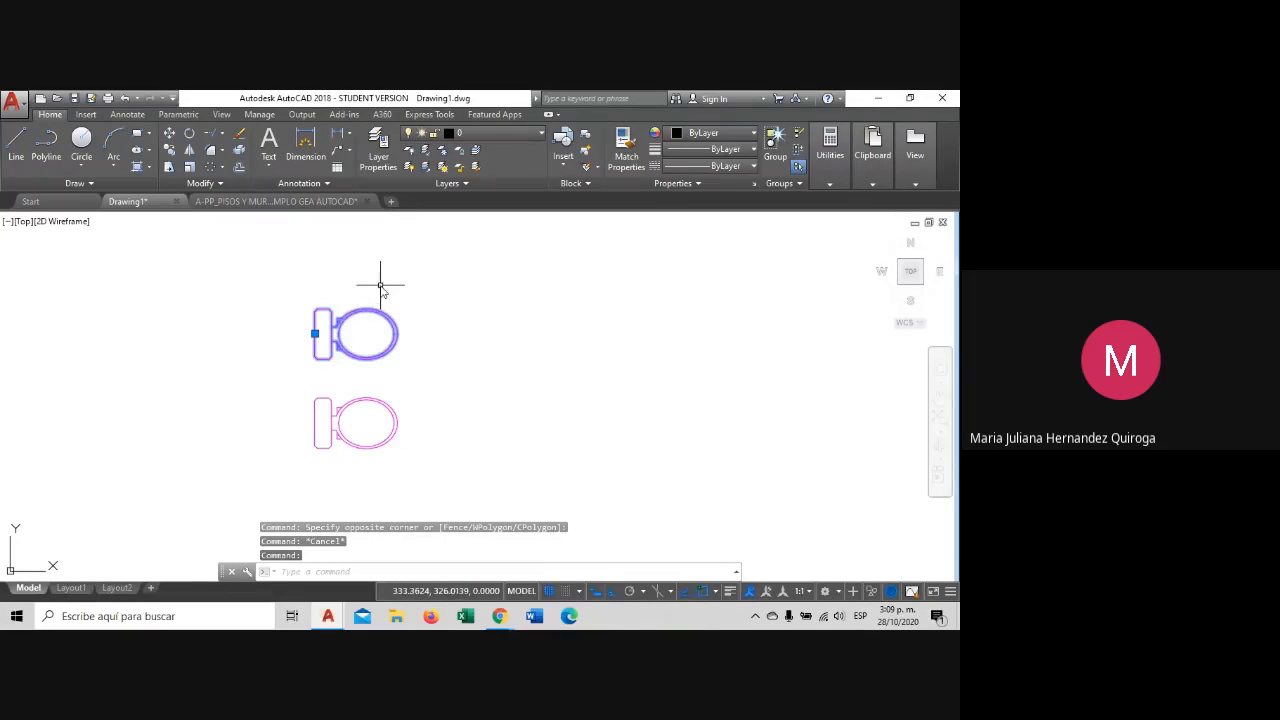
click(380, 285)
click(305, 340)
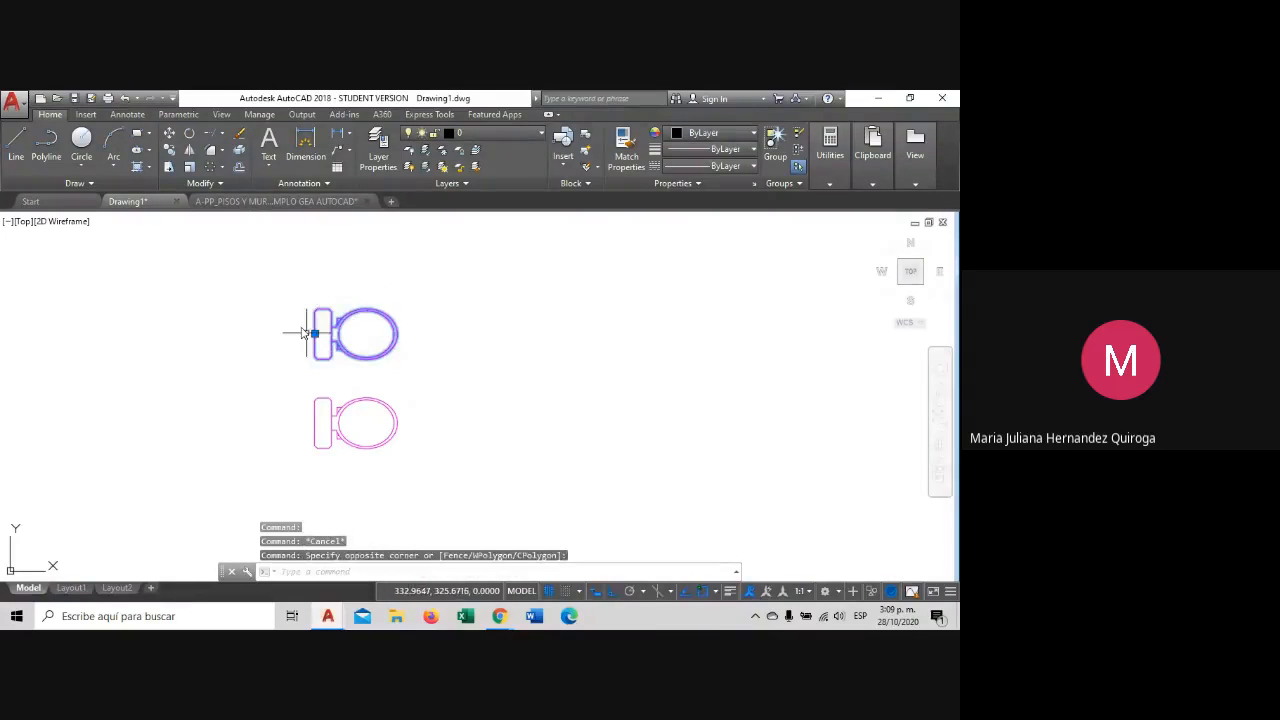
click(240, 150)
key(Escape)
scroll(334, 320, up, 3)
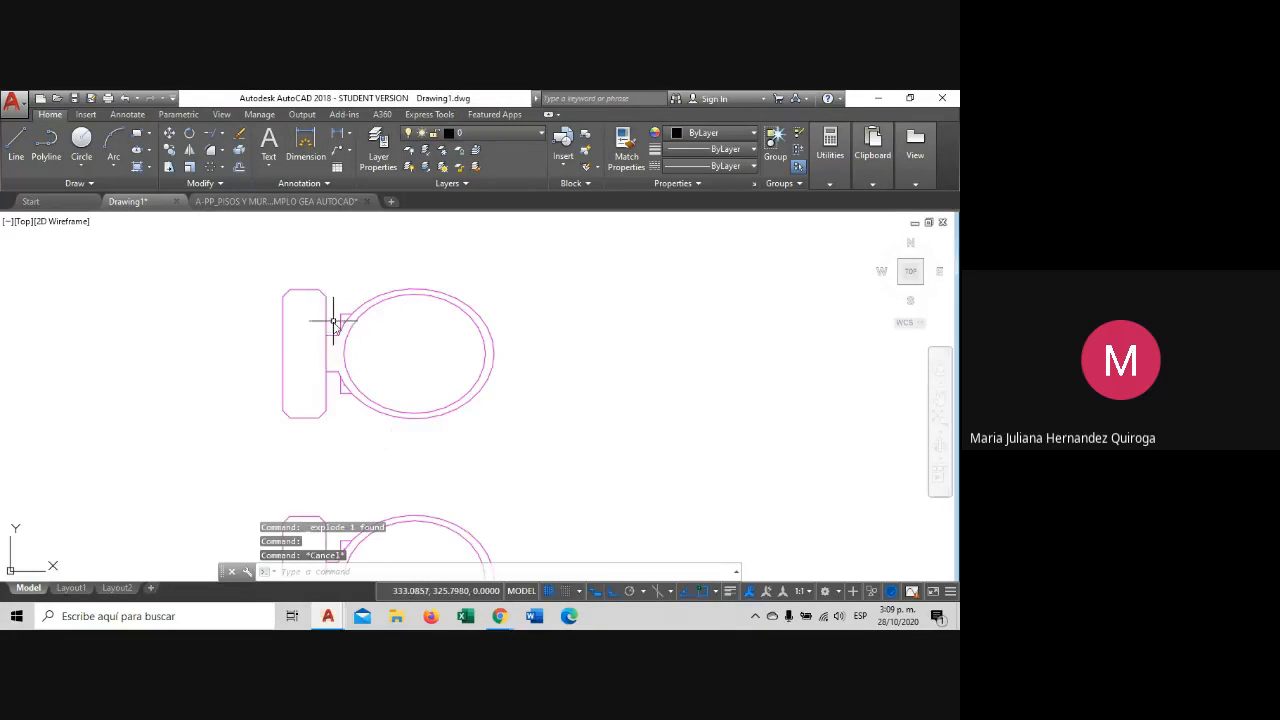
Set the color of all the exploded upper toilet's objects to black (0,0,0).
click(528, 263)
click(240, 432)
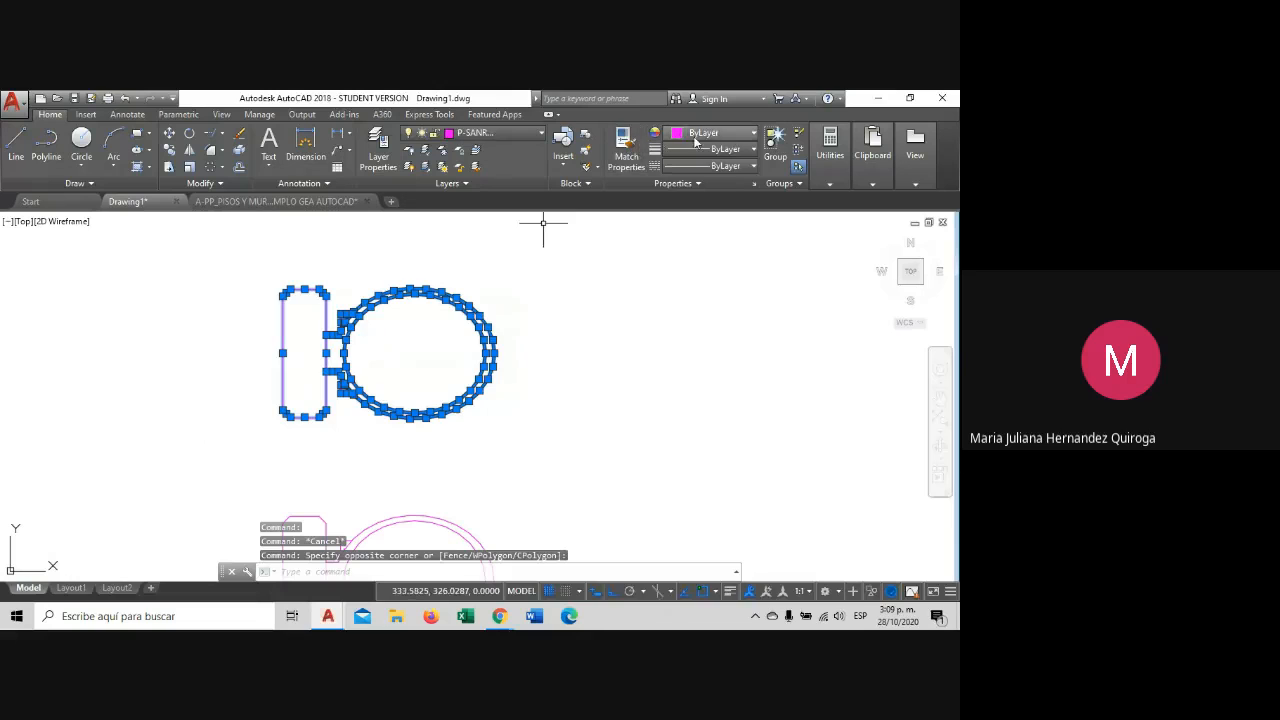
click(715, 133)
click(673, 189)
key(Escape)
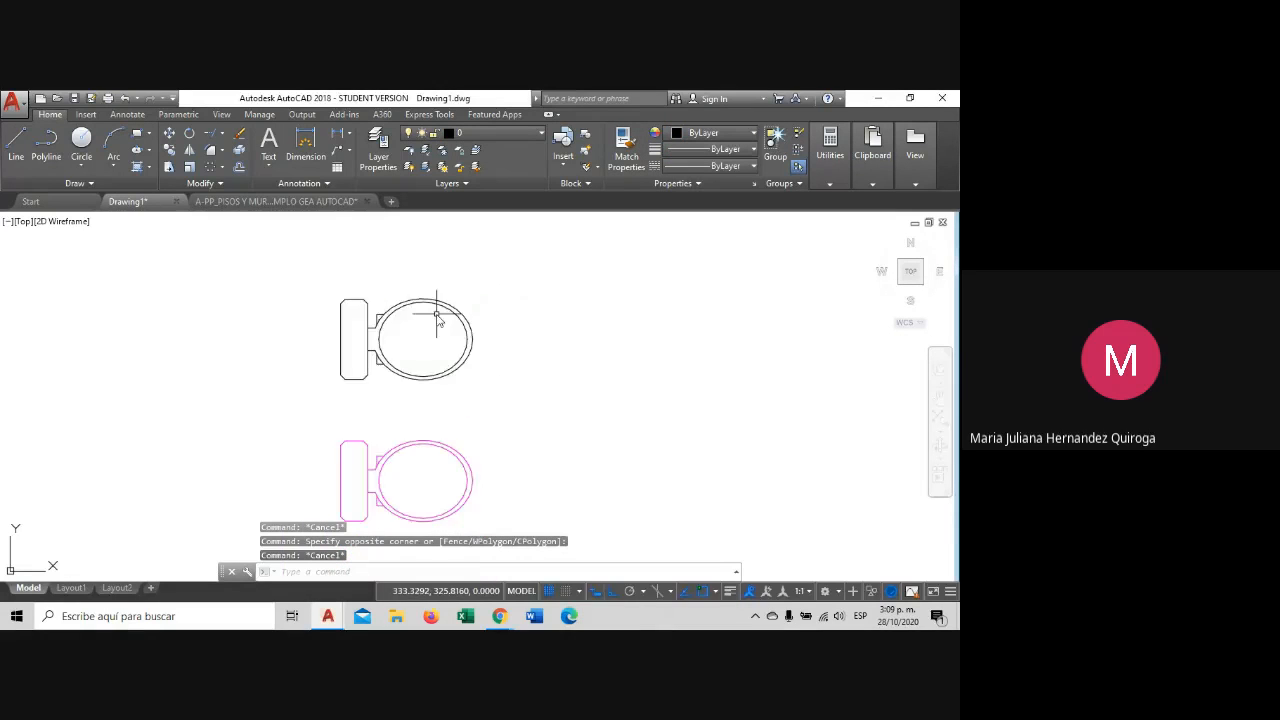
Erase the magenta toilet block below the exploded one.
scroll(436, 318, down, 2)
click(486, 437)
click(394, 490)
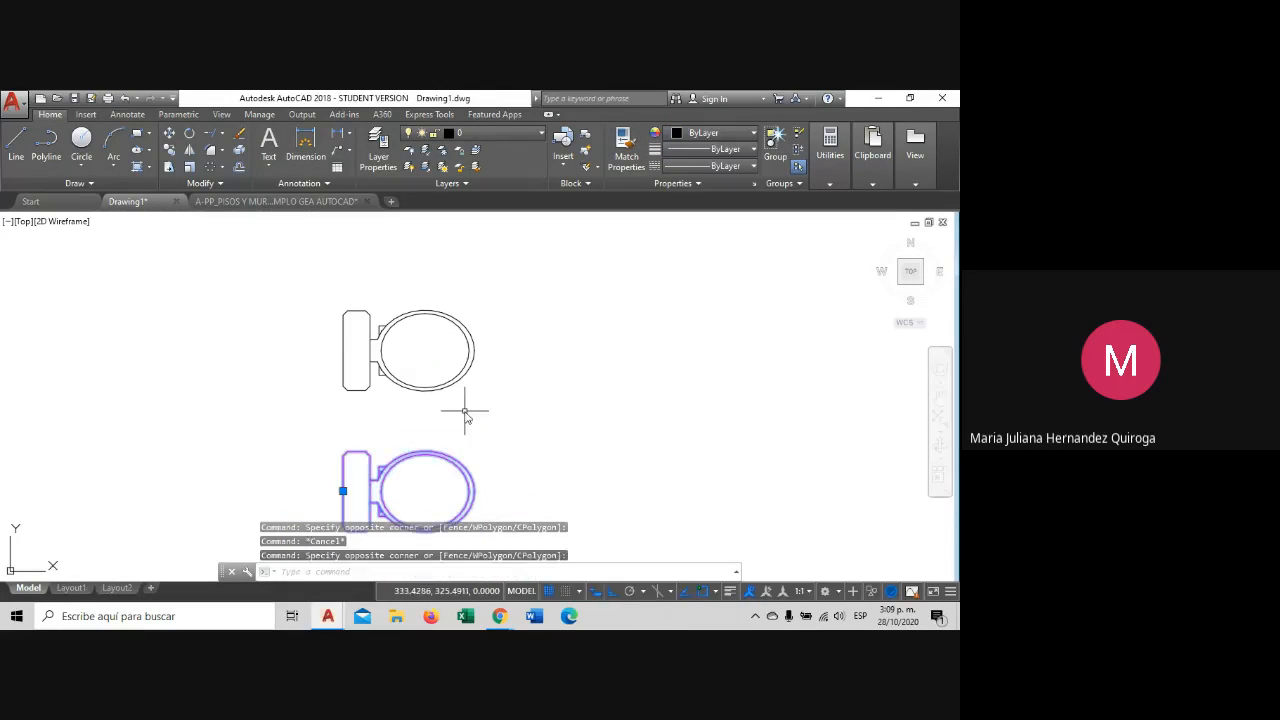
key(Delete)
Examine the exploded toilet's separate objects by selecting the whole symbol and part of its tank edge.
click(465, 401)
click(343, 289)
scroll(347, 314, up, 5)
key(Escape)
click(339, 344)
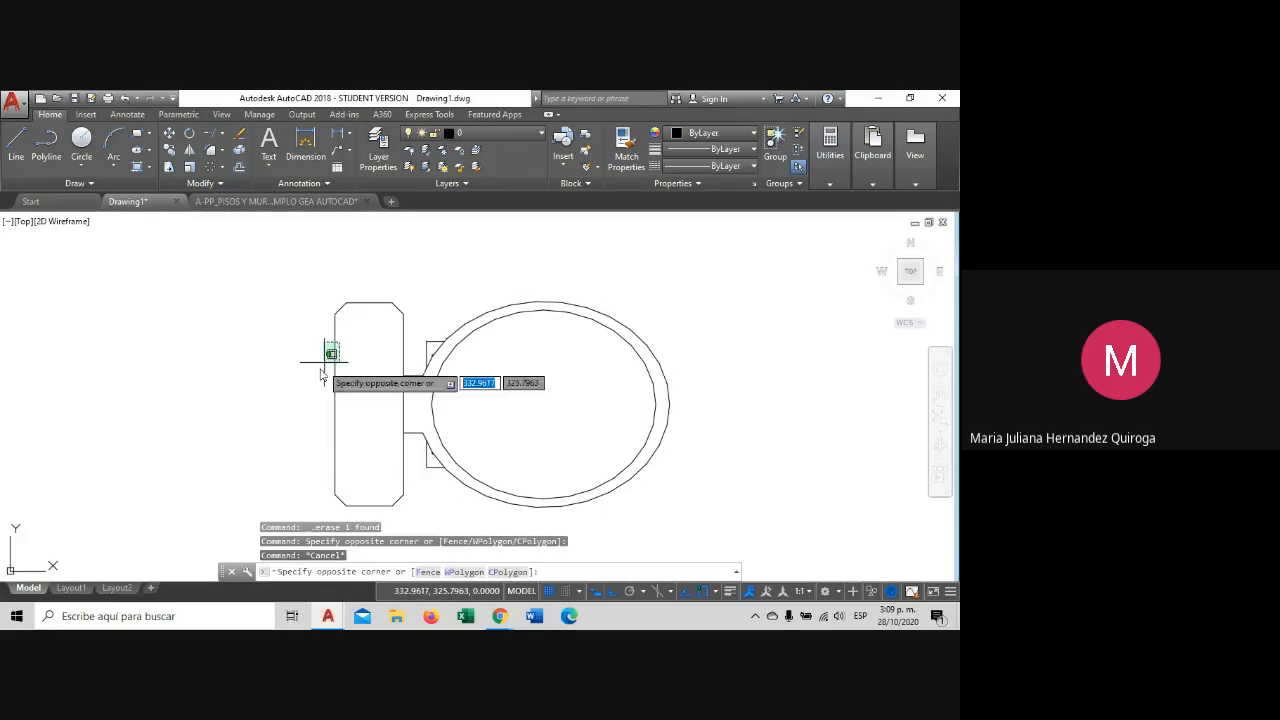
click(321, 366)
key(Escape)
scroll(320, 370, down, 3)
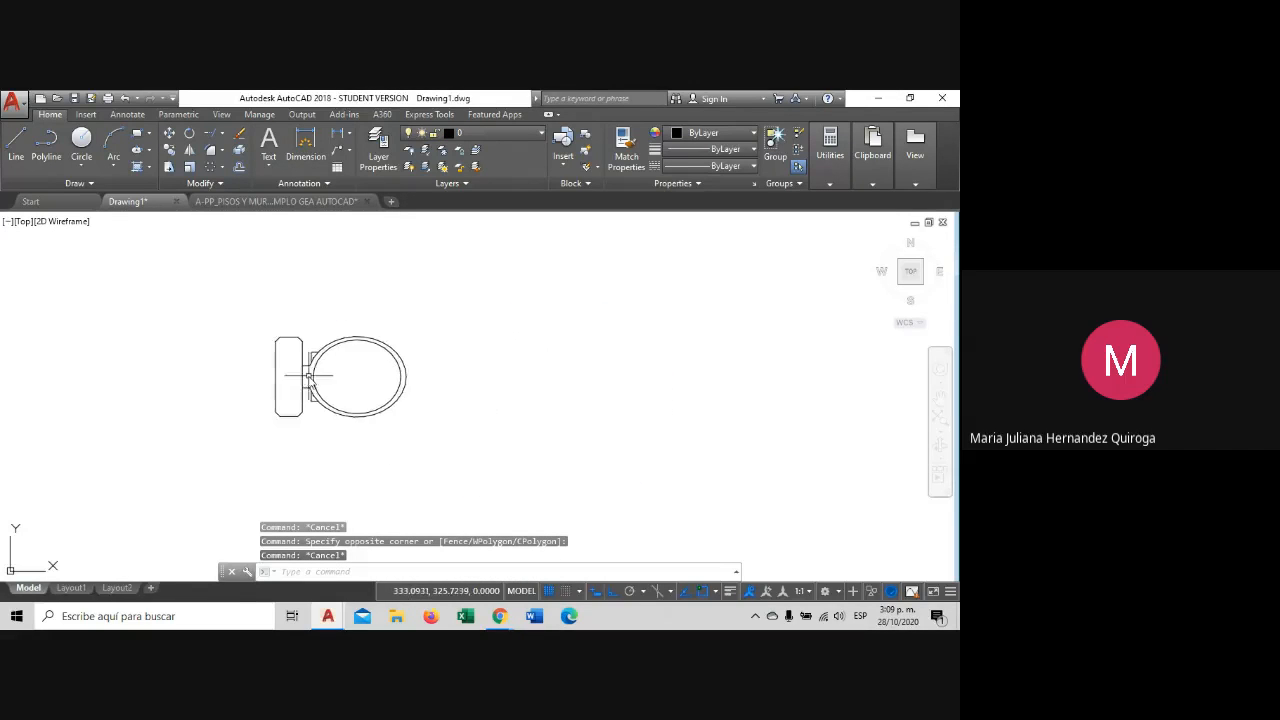
Copy all the exploded toilet's objects straight below the original, from the midpoint of the tank's outer edge.
click(511, 266)
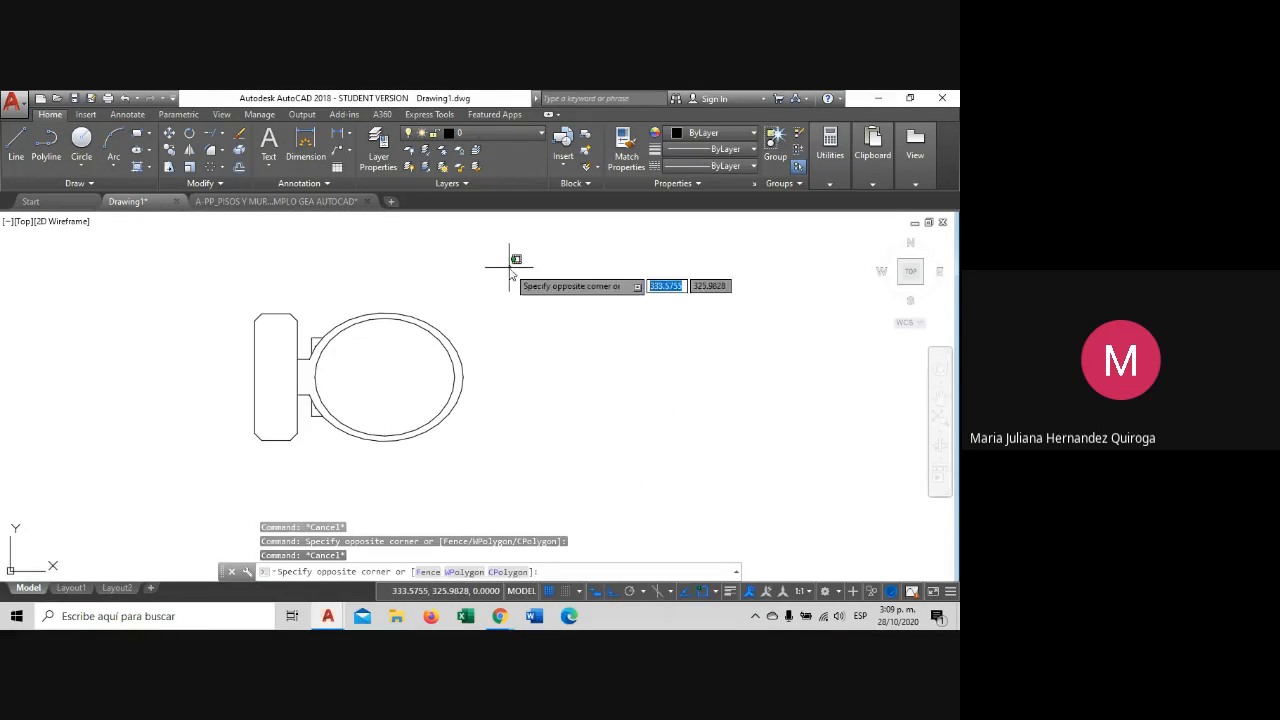
scroll(240, 453, down, 2)
middle_drag(267, 456, 349, 410)
click(304, 433)
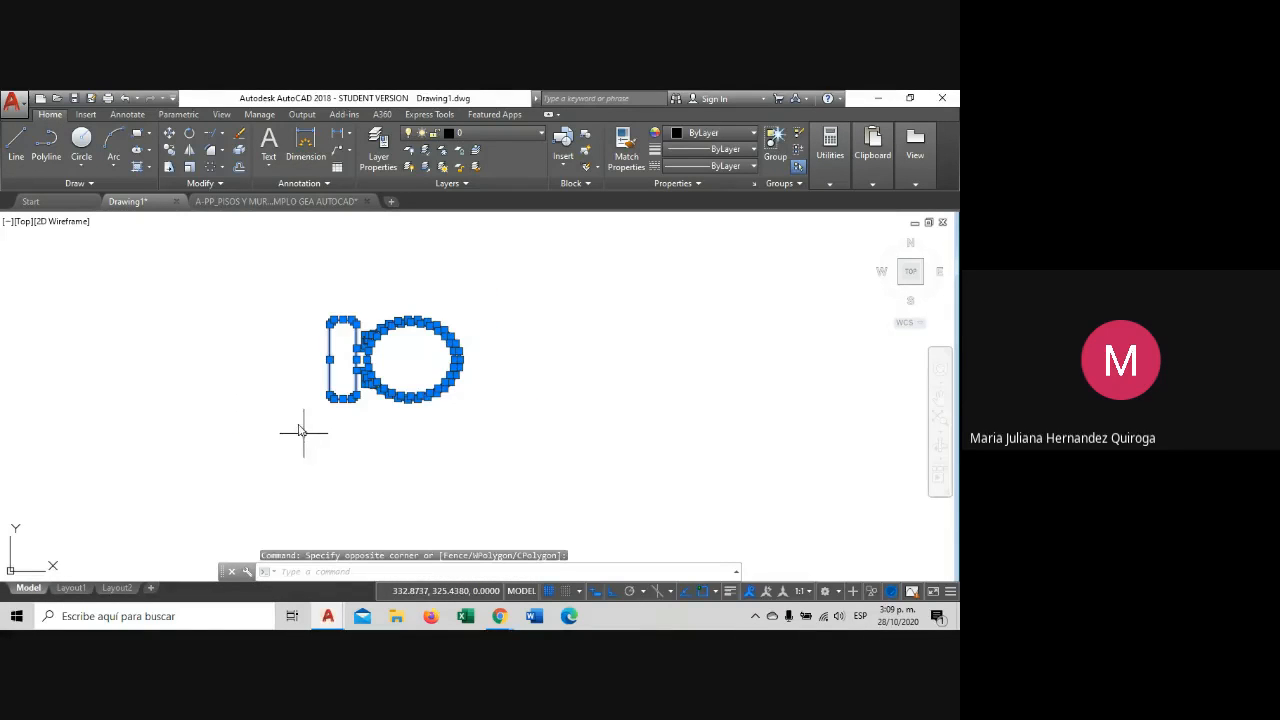
click(168, 150)
click(333, 360)
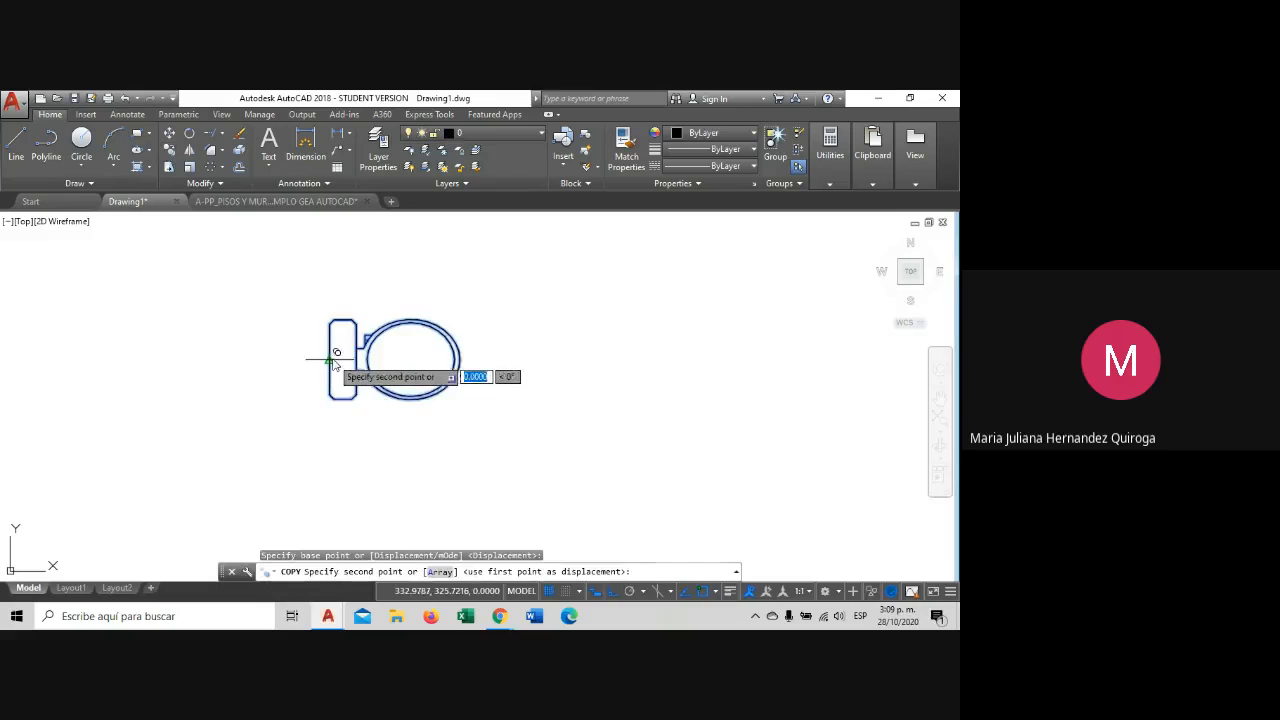
click(337, 492)
key(Escape)
Copy both black toilets horizontally to the right to form a two-by-two arrangement.
scroll(394, 424, down, 2)
click(482, 329)
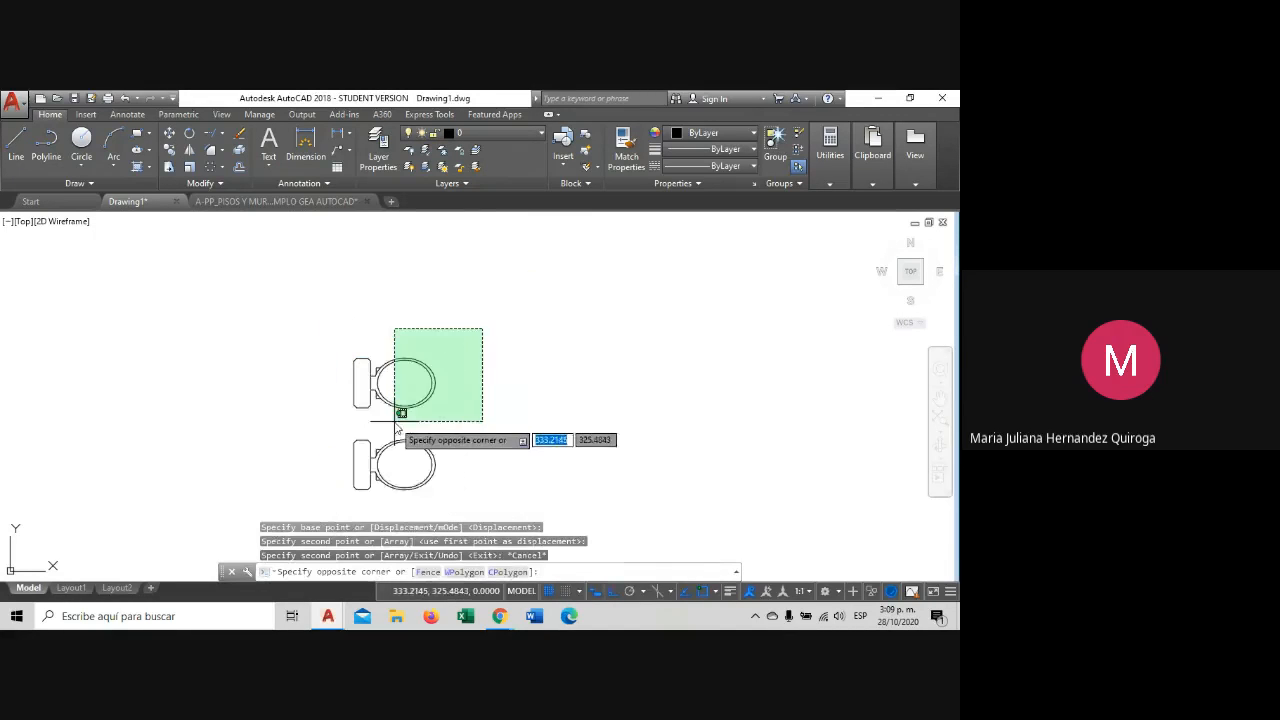
click(343, 490)
click(169, 150)
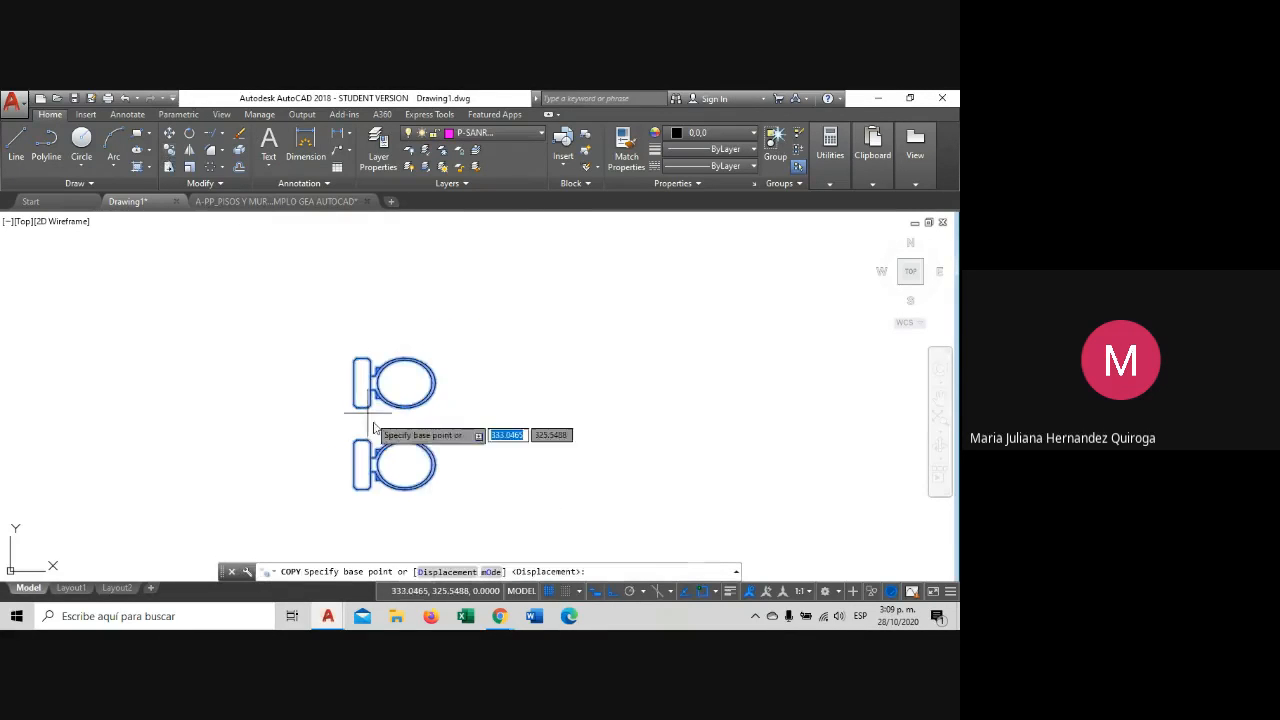
click(388, 434)
click(503, 434)
key(Escape)
middle_drag(437, 420, 409, 403)
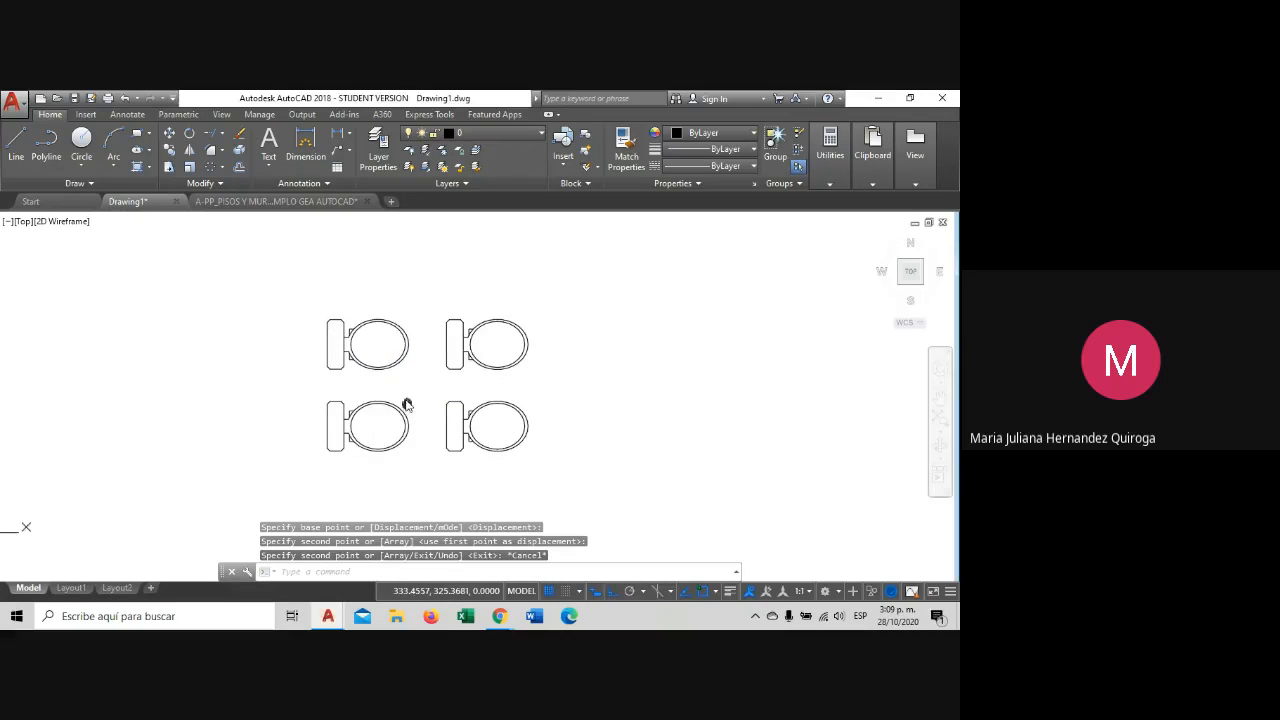
Group all the objects of the upper-left toilet with the GROUP command.
scroll(356, 369, up, 2)
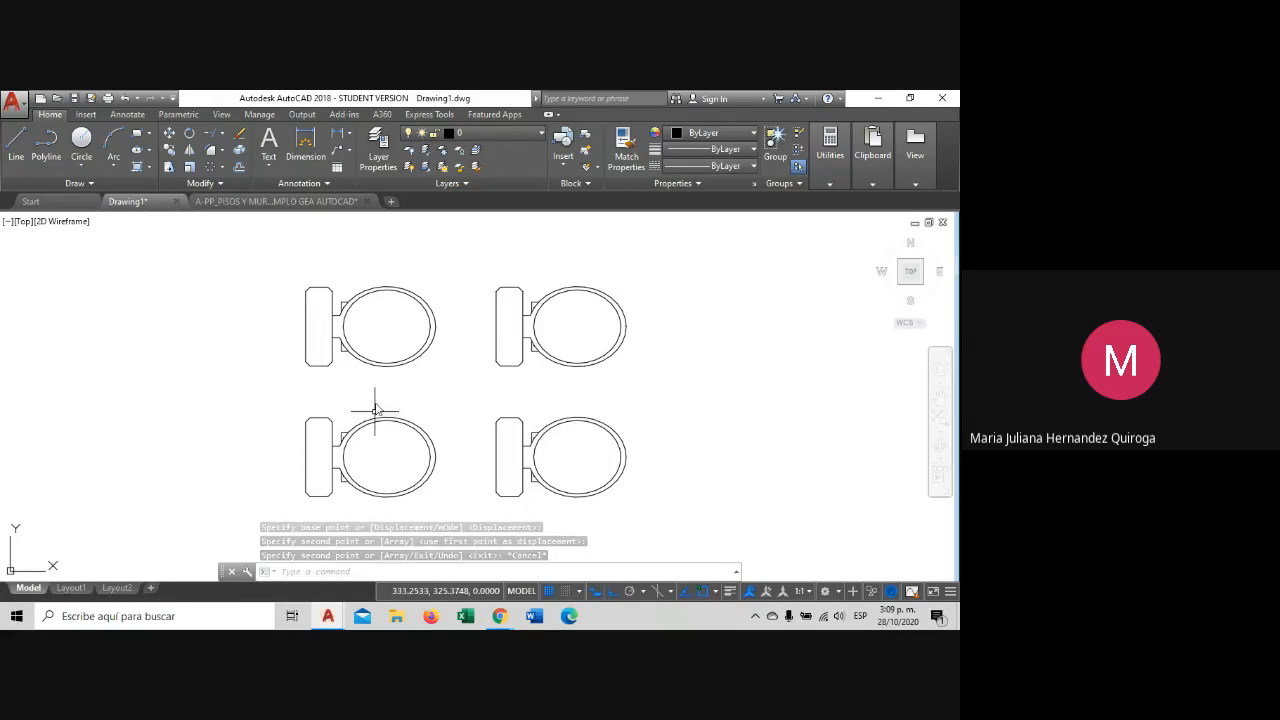
click(452, 264)
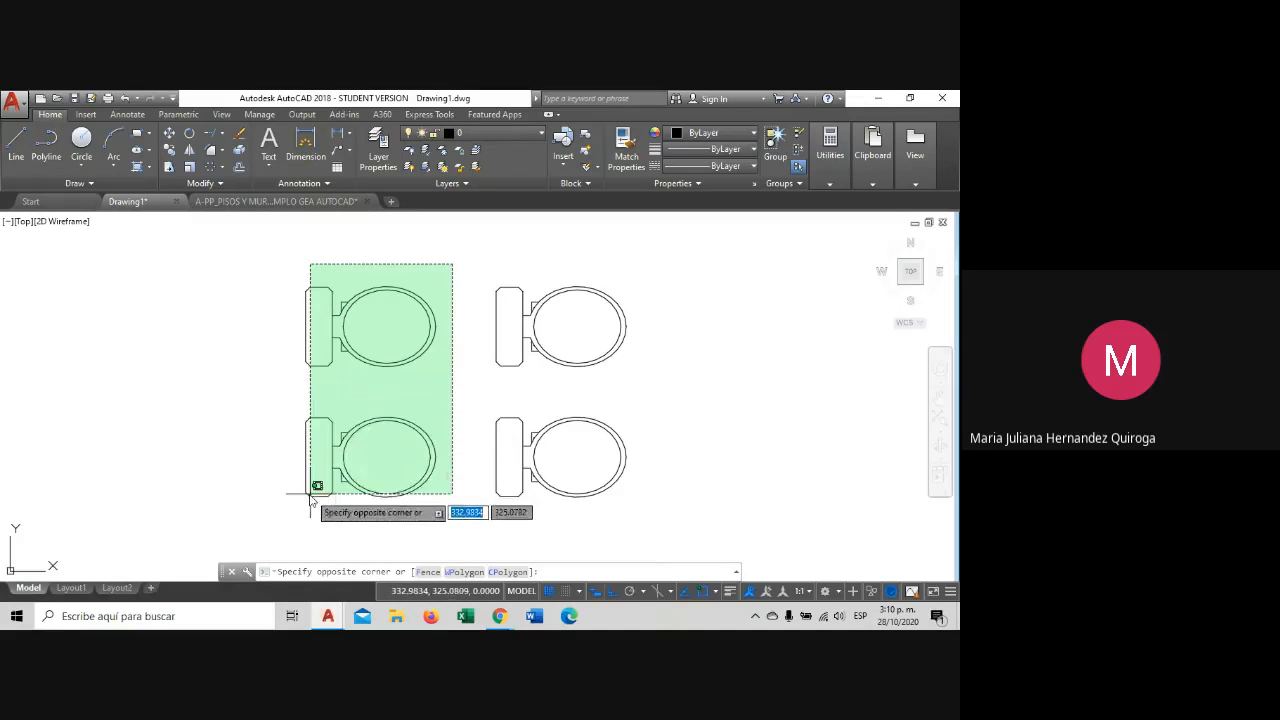
click(284, 375)
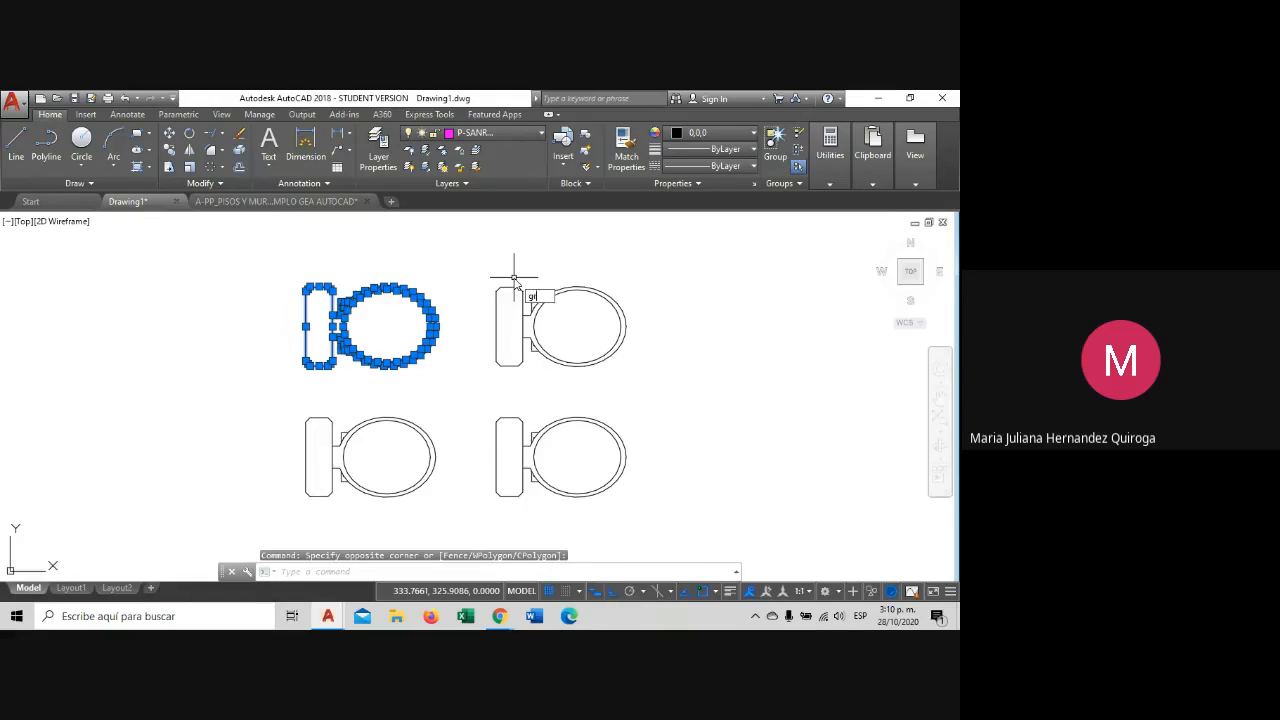
text(o)
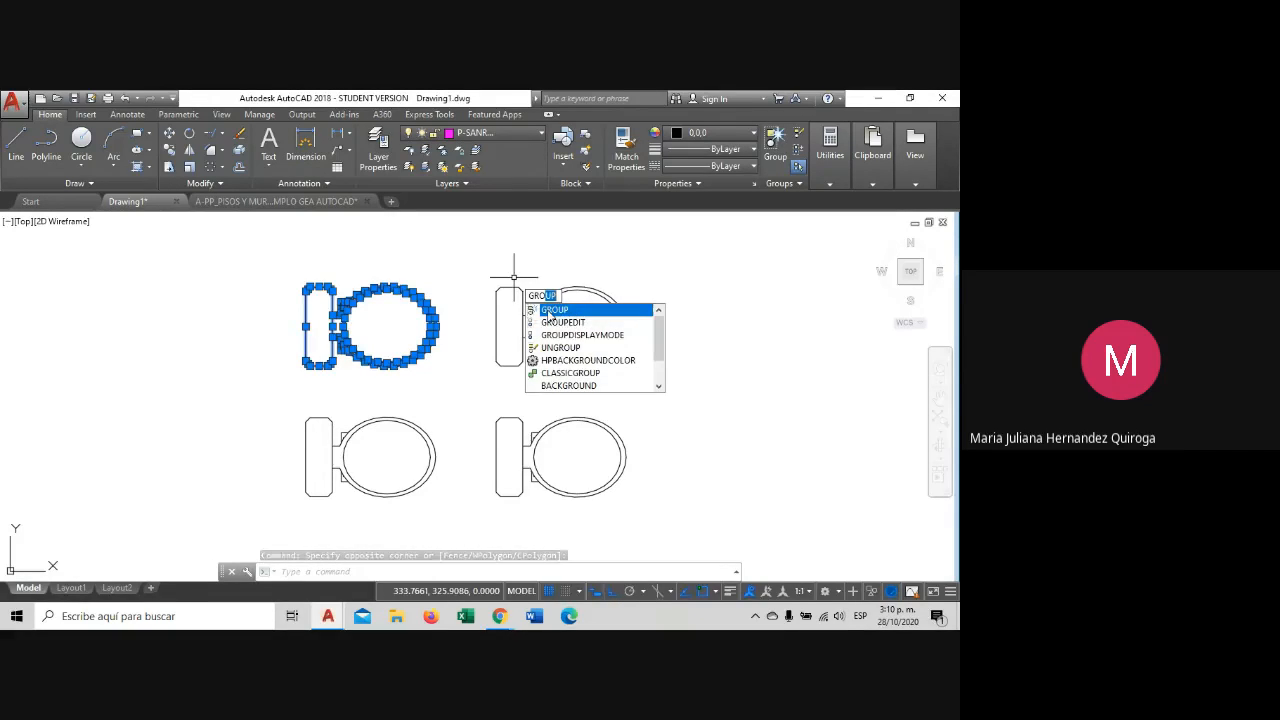
key(Return)
Check that the upper-left toilet selects as one group by picking different parts of it.
click(420, 316)
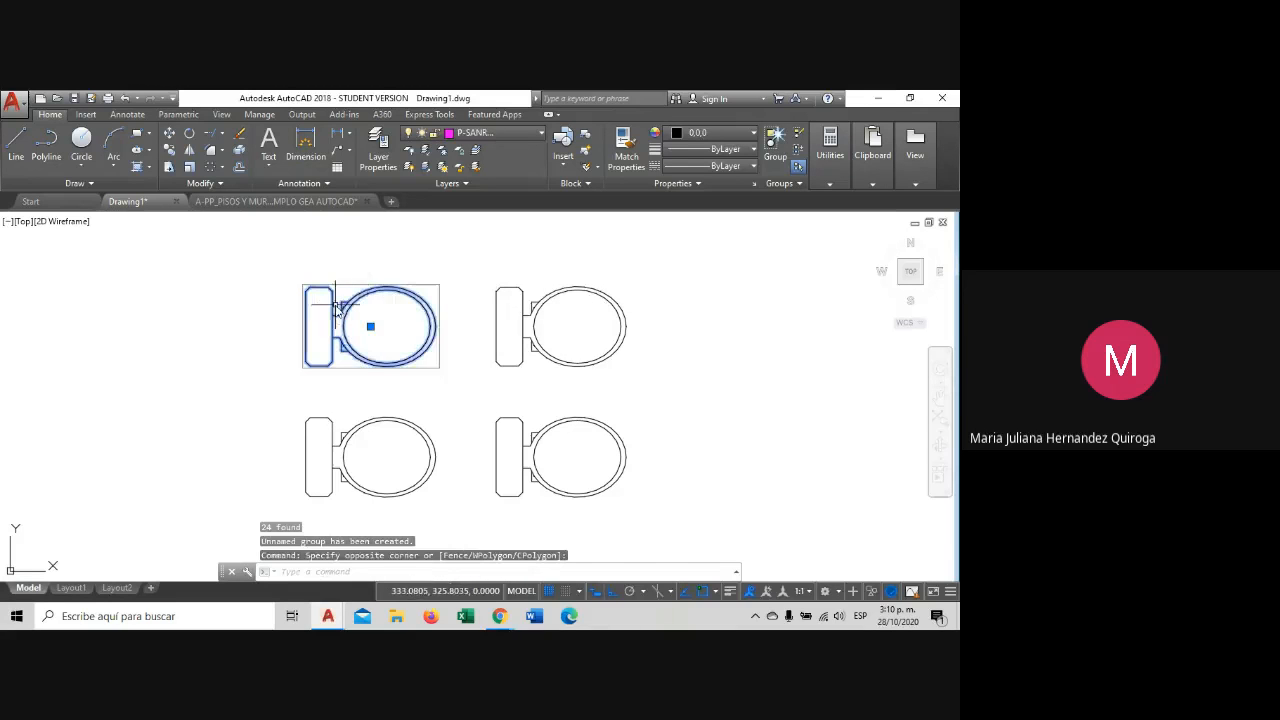
scroll(338, 307, up, 3)
key(Escape)
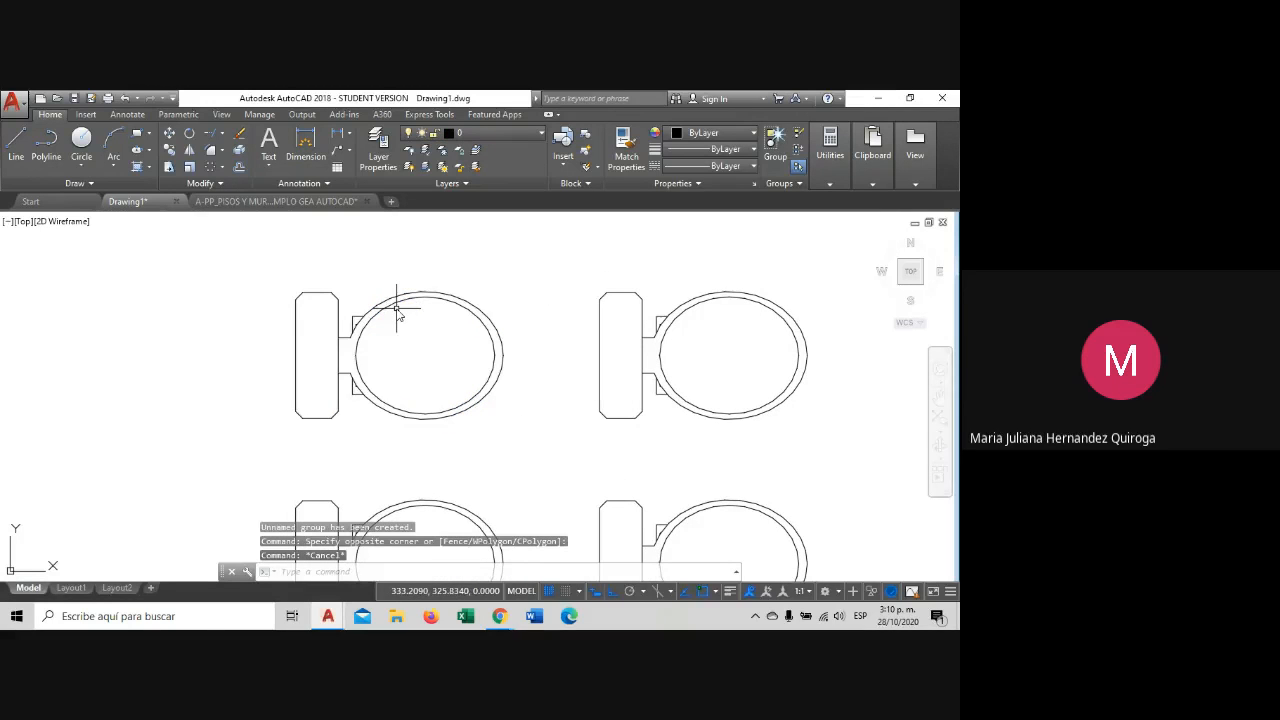
click(397, 312)
key(Escape)
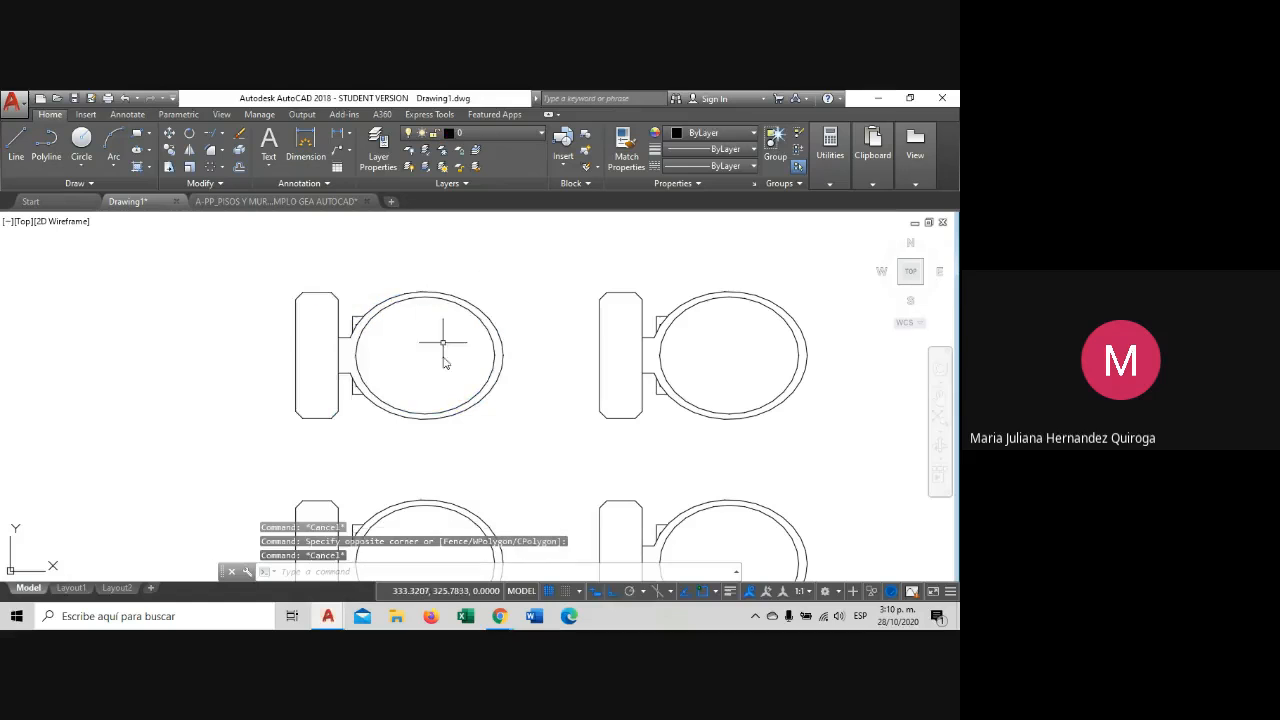
drag(432, 332, 383, 270)
scroll(346, 386, down, 1)
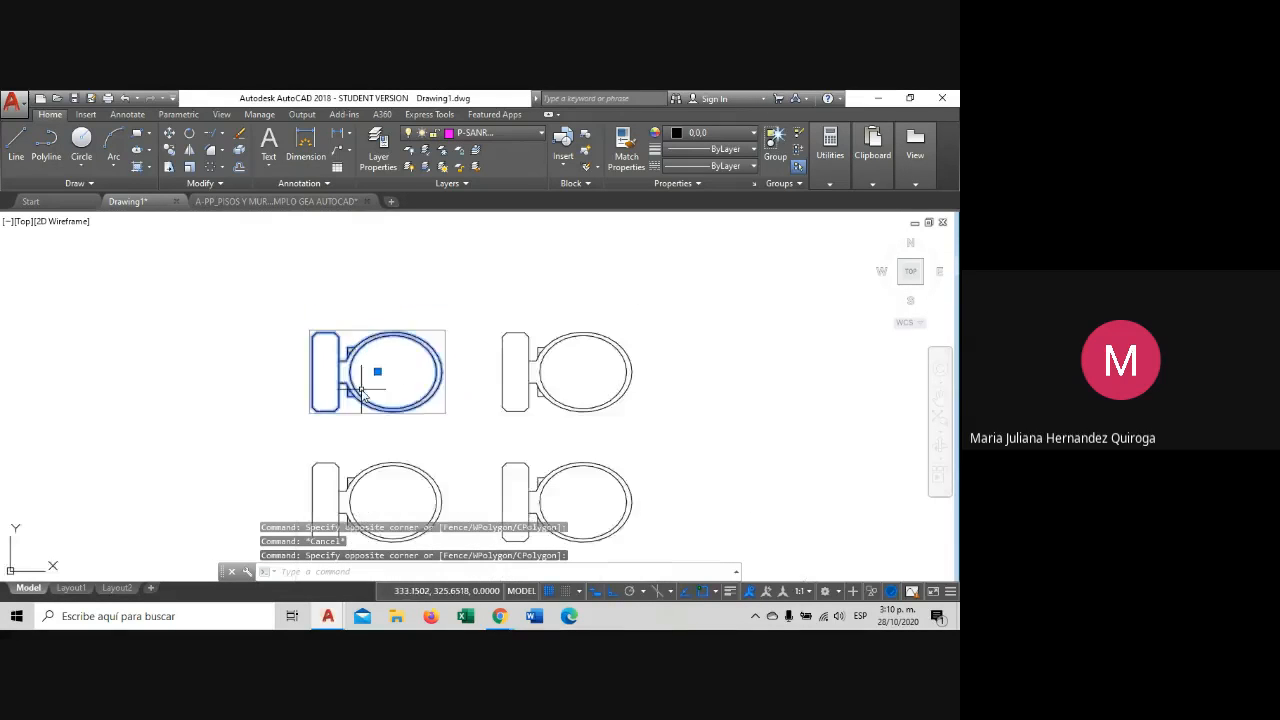
middle_drag(360, 390, 391, 390)
key(Escape)
click(390, 398)
key(Escape)
Compare how the ungrouped upper-right toilet and the grouped upper-left toilet respond to a partial selection.
click(663, 318)
click(558, 342)
key(Escape)
scroll(456, 314, up, 2)
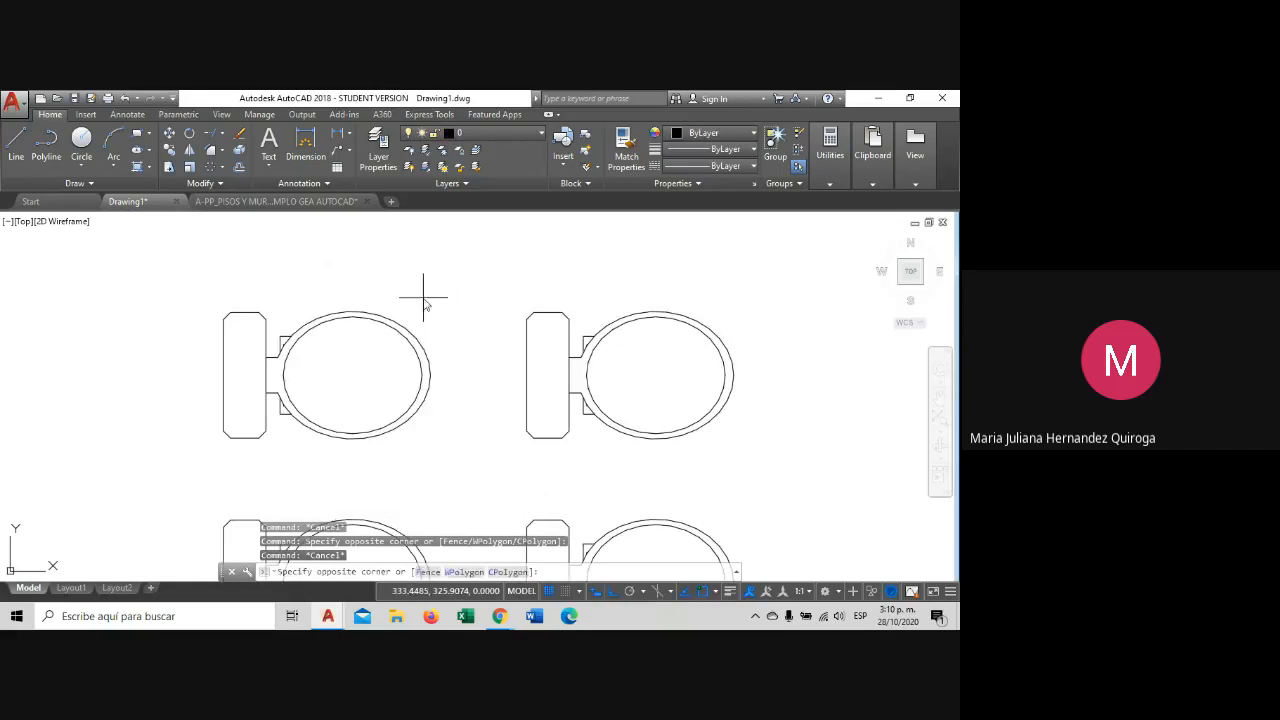
drag(423, 294, 323, 337)
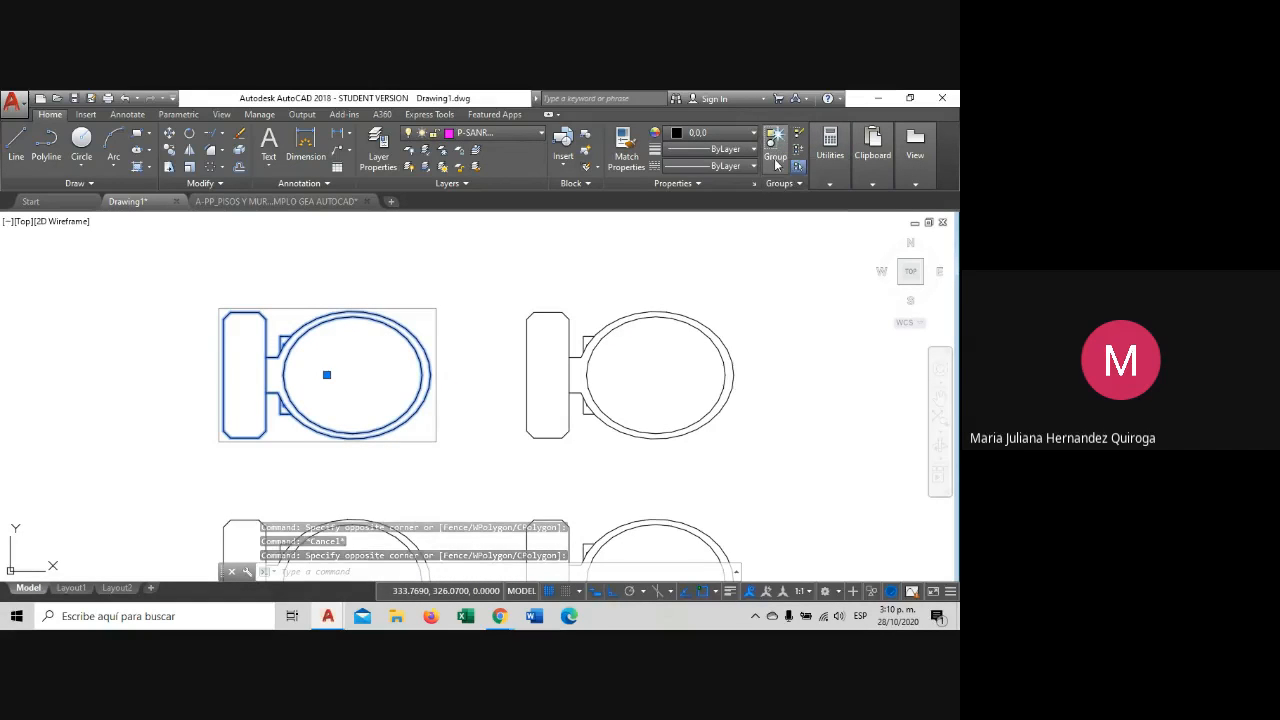
key(Escape)
Select the grouped upper-left toilet again and view it beside the three ungrouped copies.
scroll(441, 343, up, 2)
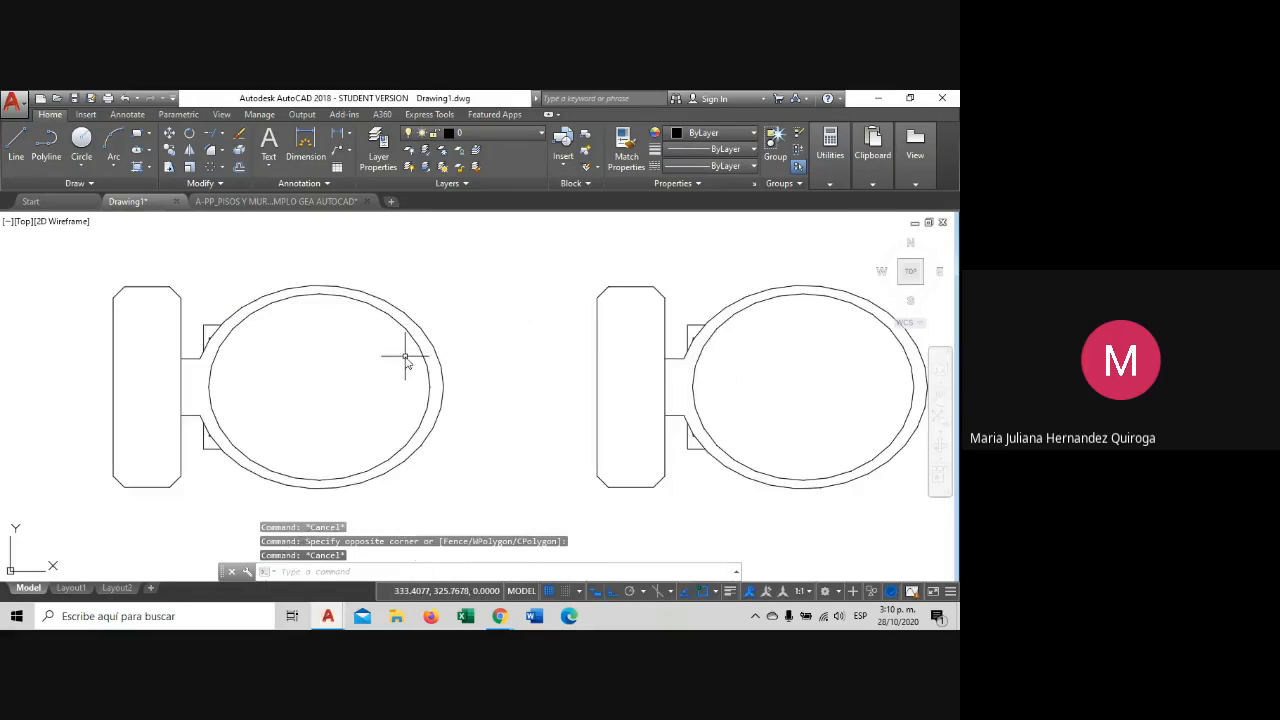
scroll(430, 345, down, 2)
drag(445, 343, 346, 280)
scroll(363, 285, down, 2)
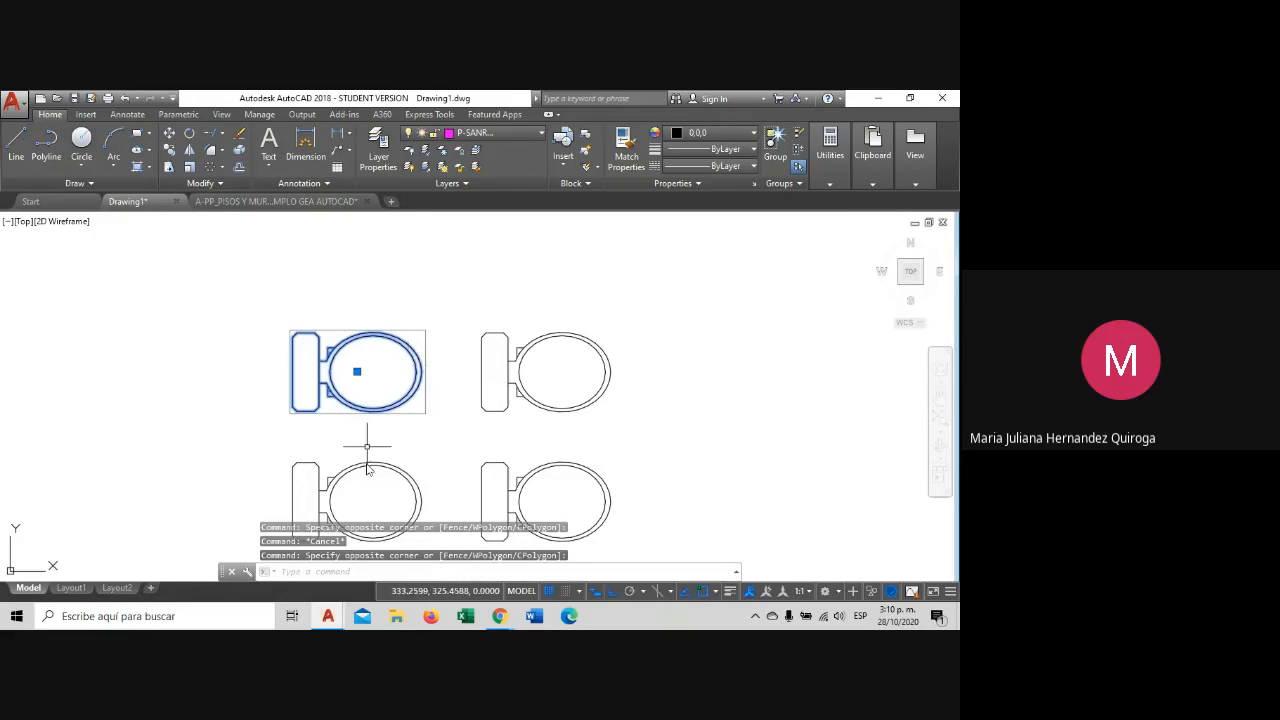
middle_drag(360, 447, 328, 430)
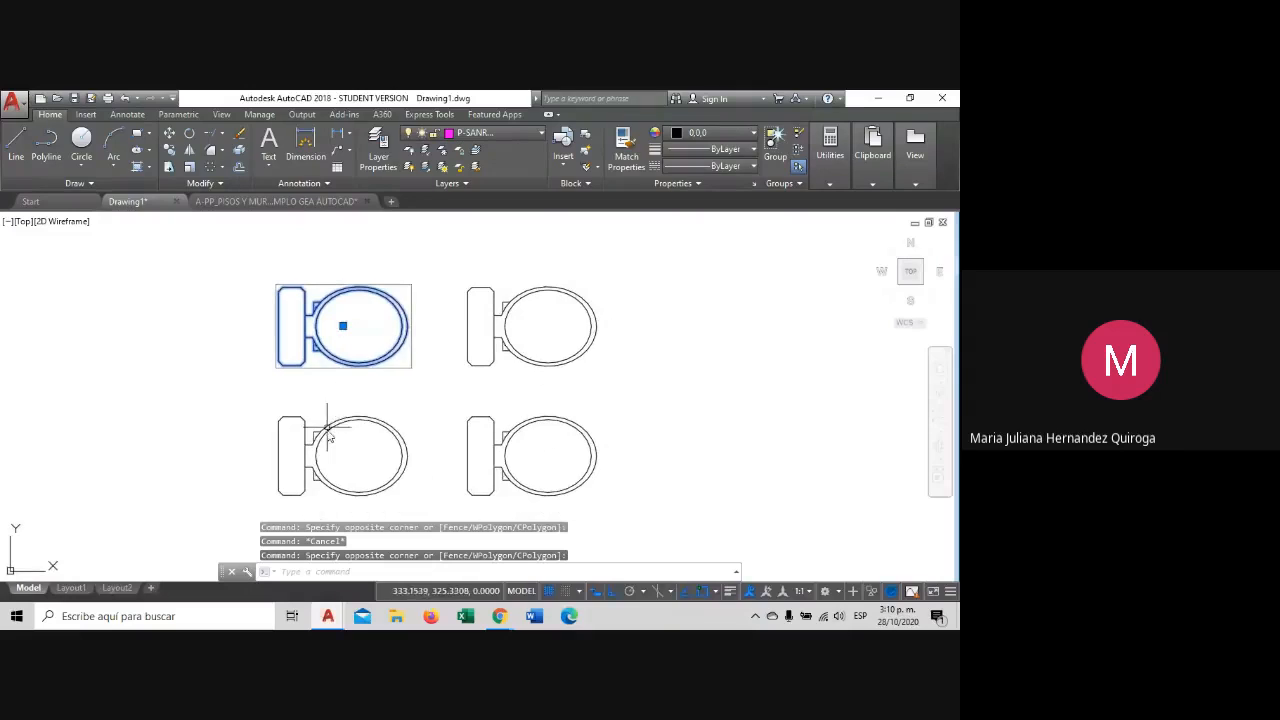
key(Escape)
drag(357, 257, 302, 318)
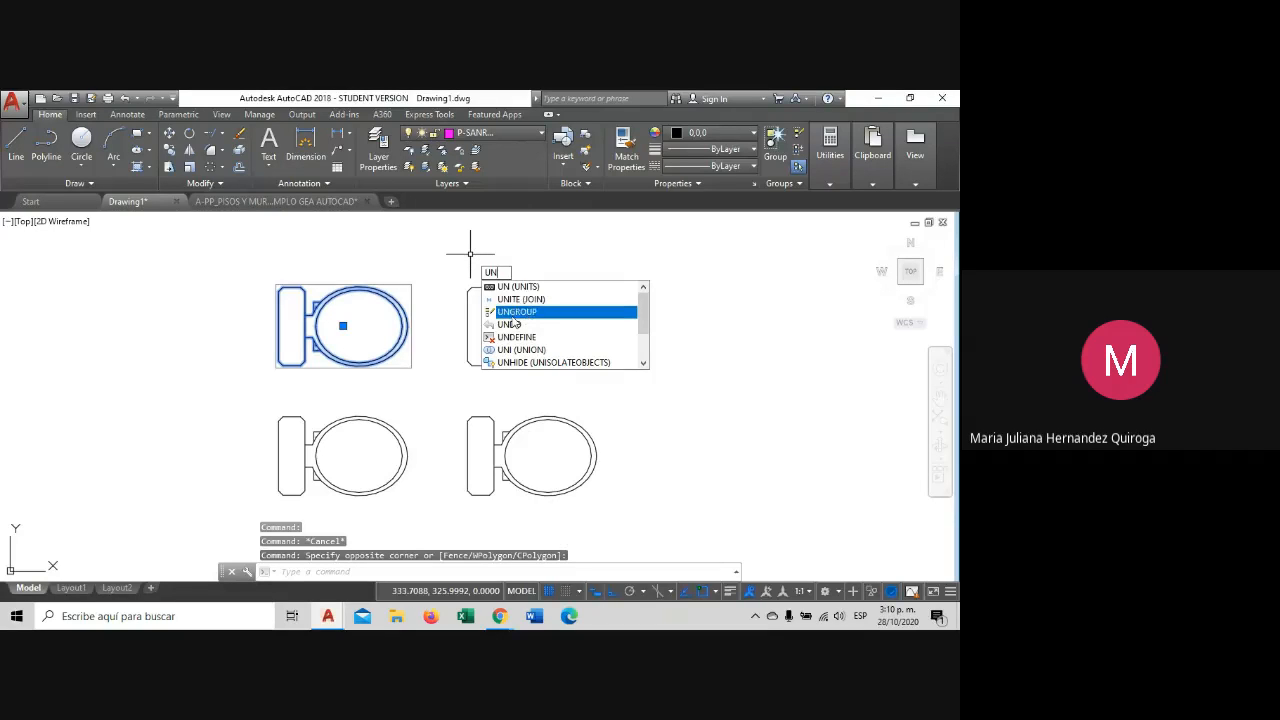
key(Escape)
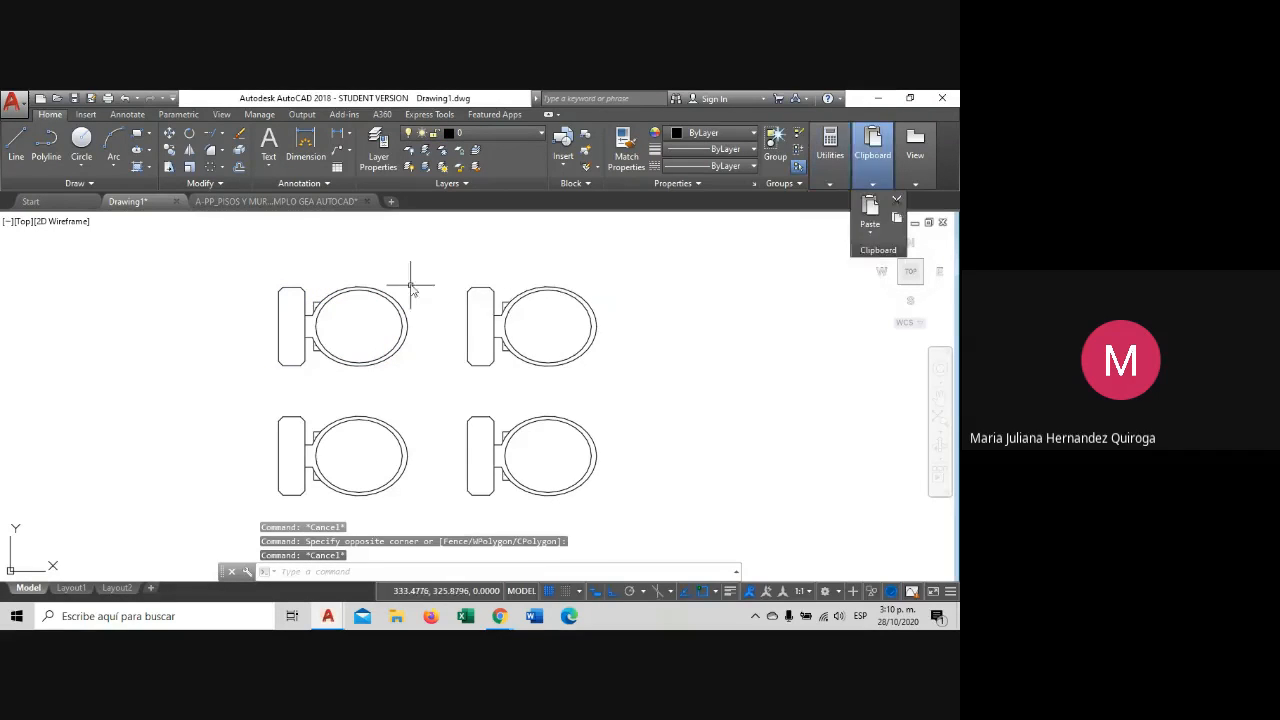
Select the grouped upper-left toilet and ungroup it.
click(410, 276)
click(403, 292)
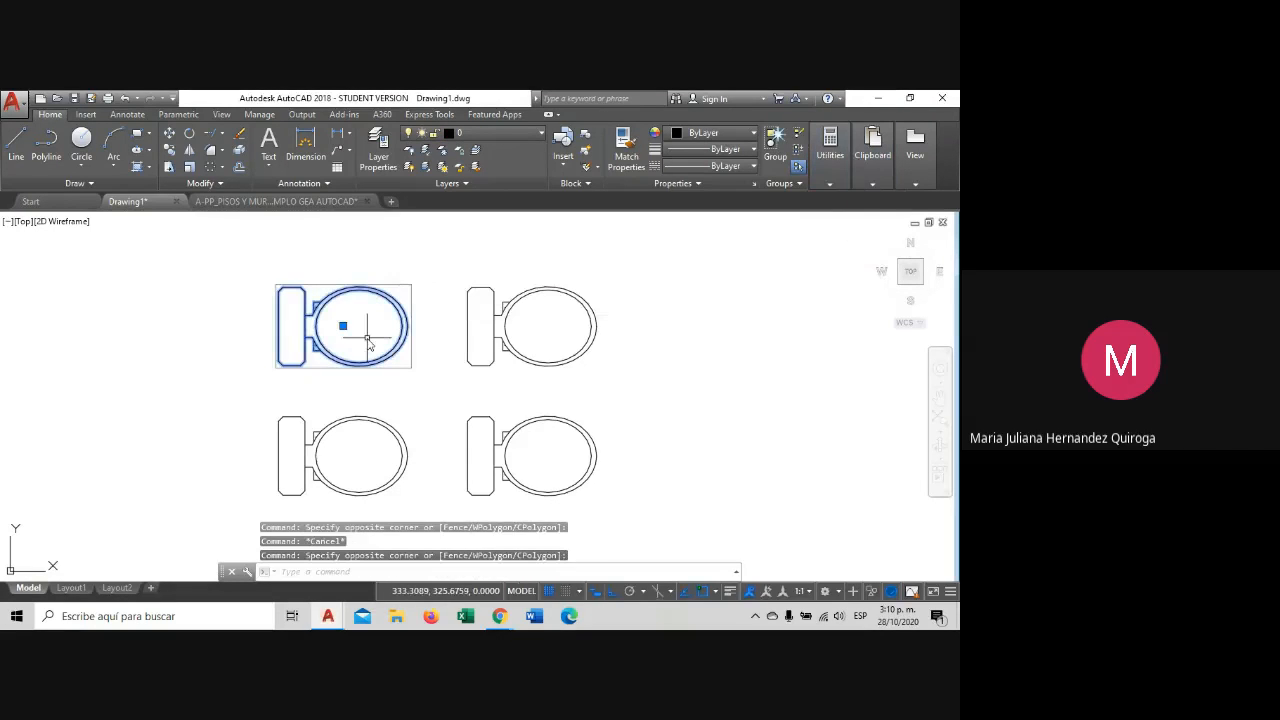
click(798, 137)
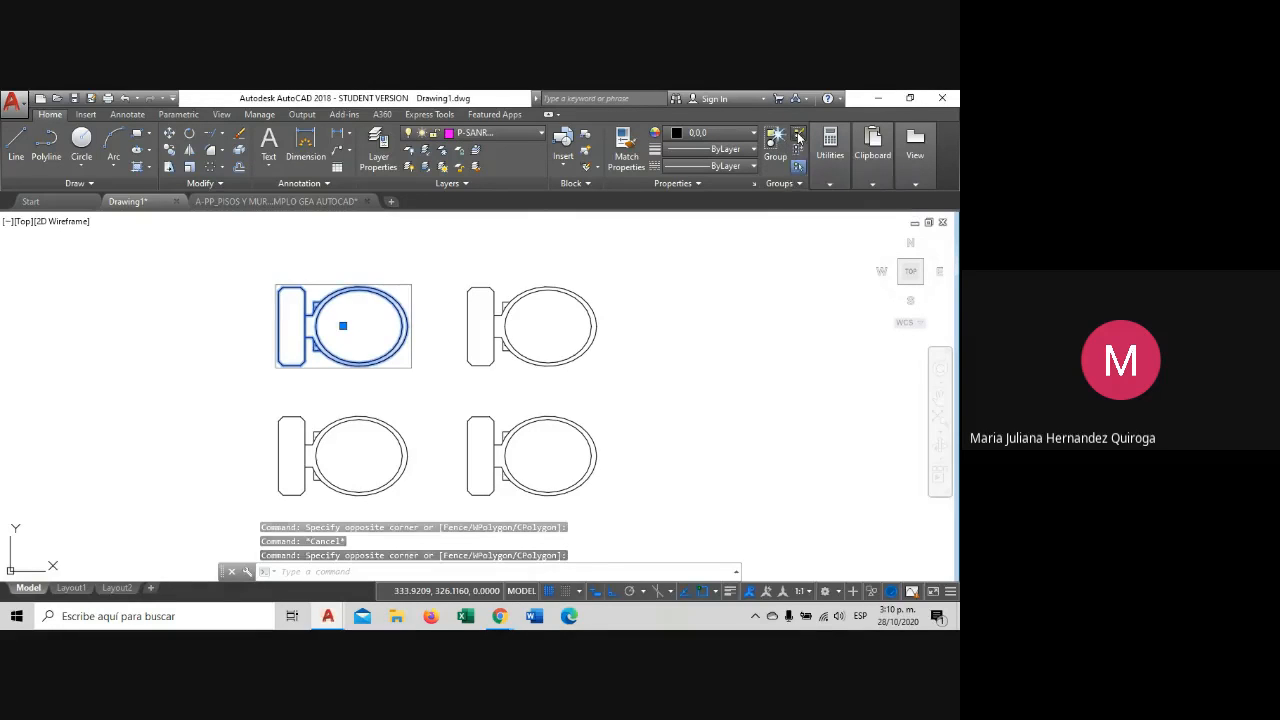
Check the ungrouped upper-left toilet by picking its bowl outline and part of its tank separately, and clear the selection.
click(375, 287)
click(284, 307)
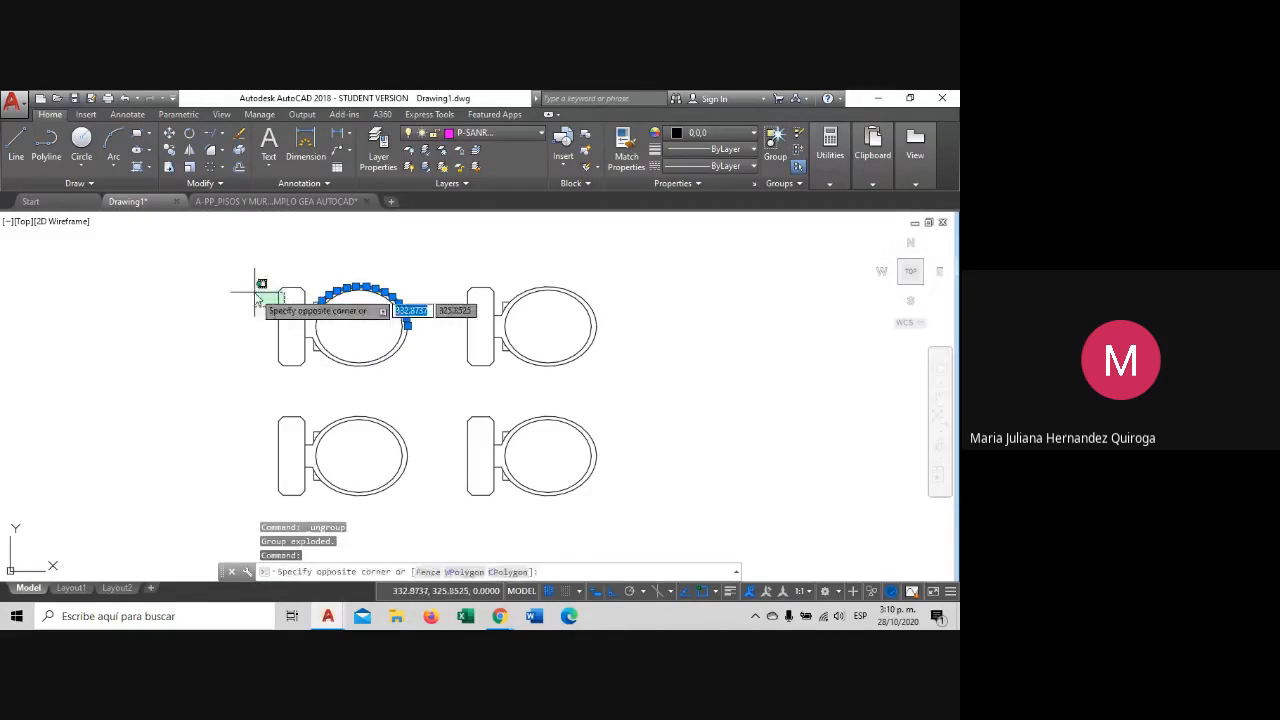
click(256, 291)
key(Escape)
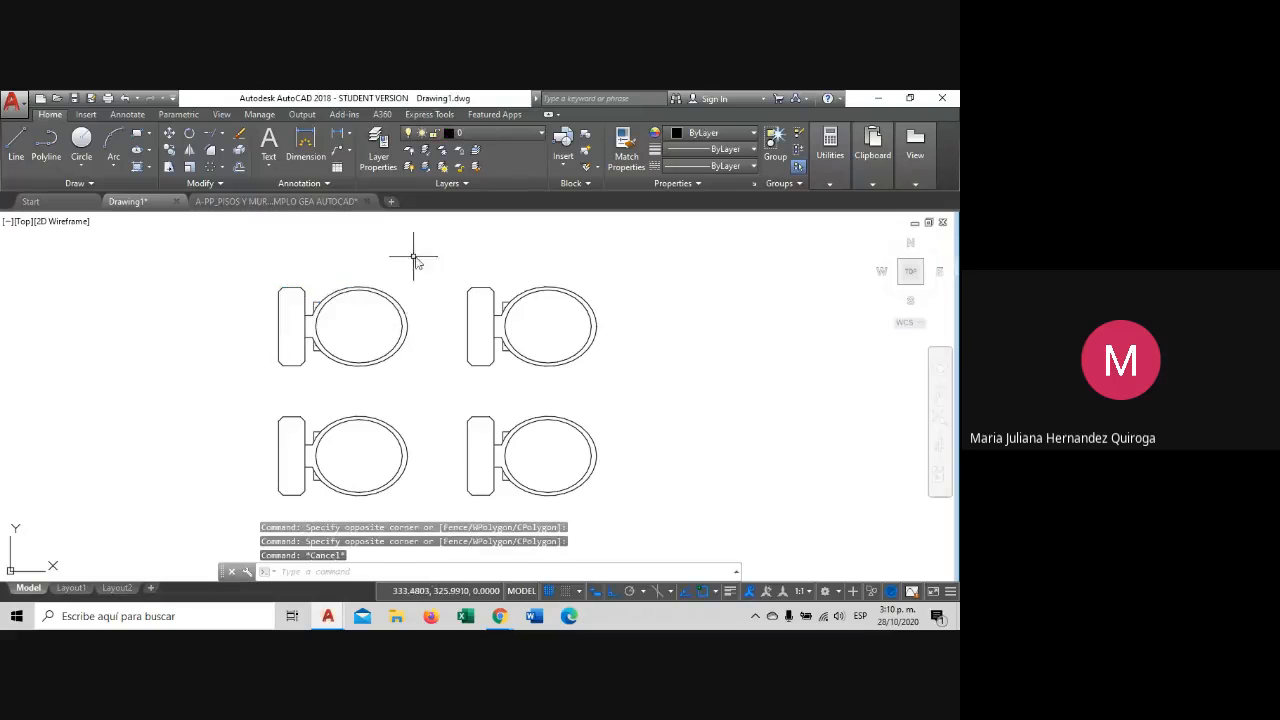
Select all the objects of the upper-left toilet and group them again.
click(417, 257)
click(251, 391)
click(775, 143)
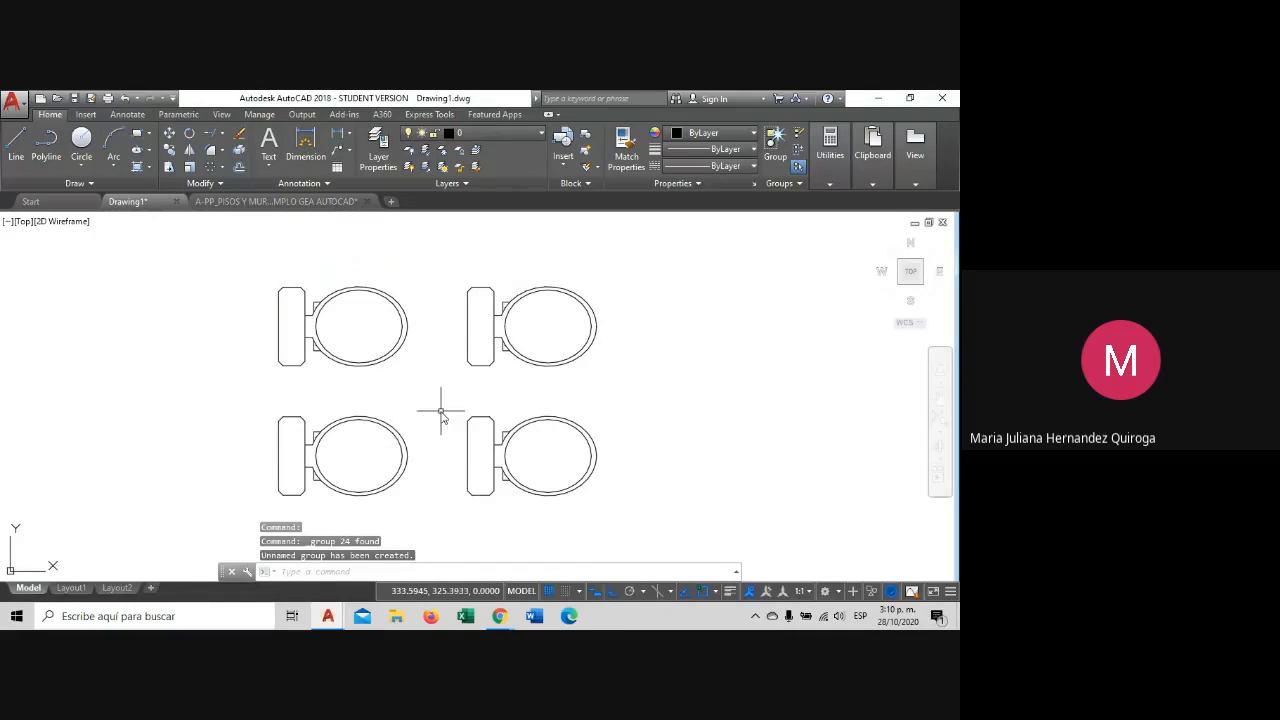
click(555, 372)
click(463, 271)
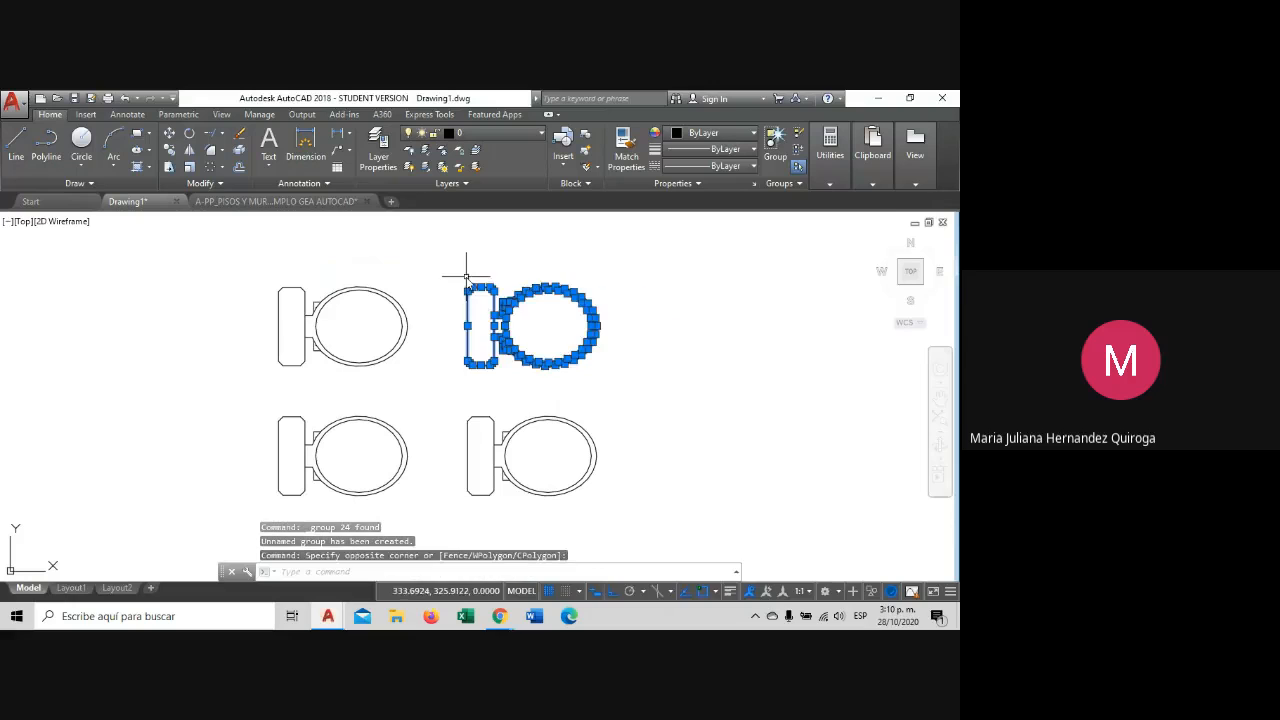
click(619, 247)
click(441, 381)
click(619, 249)
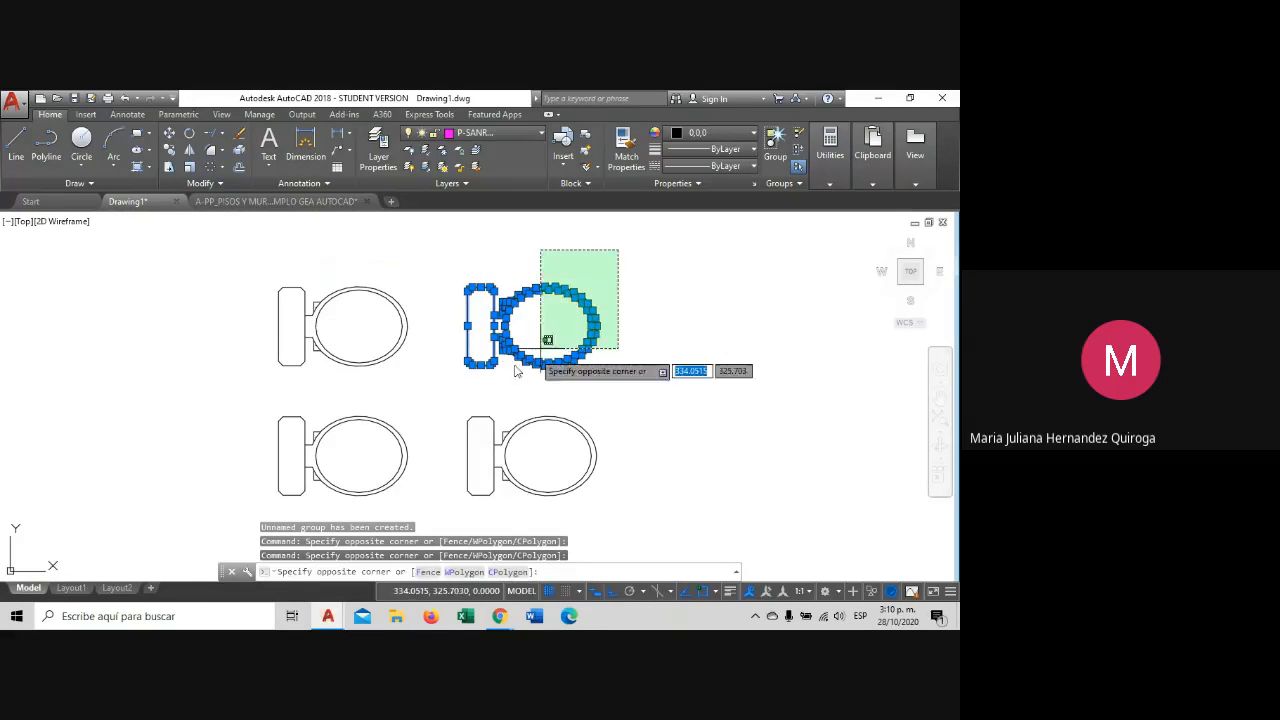
click(452, 376)
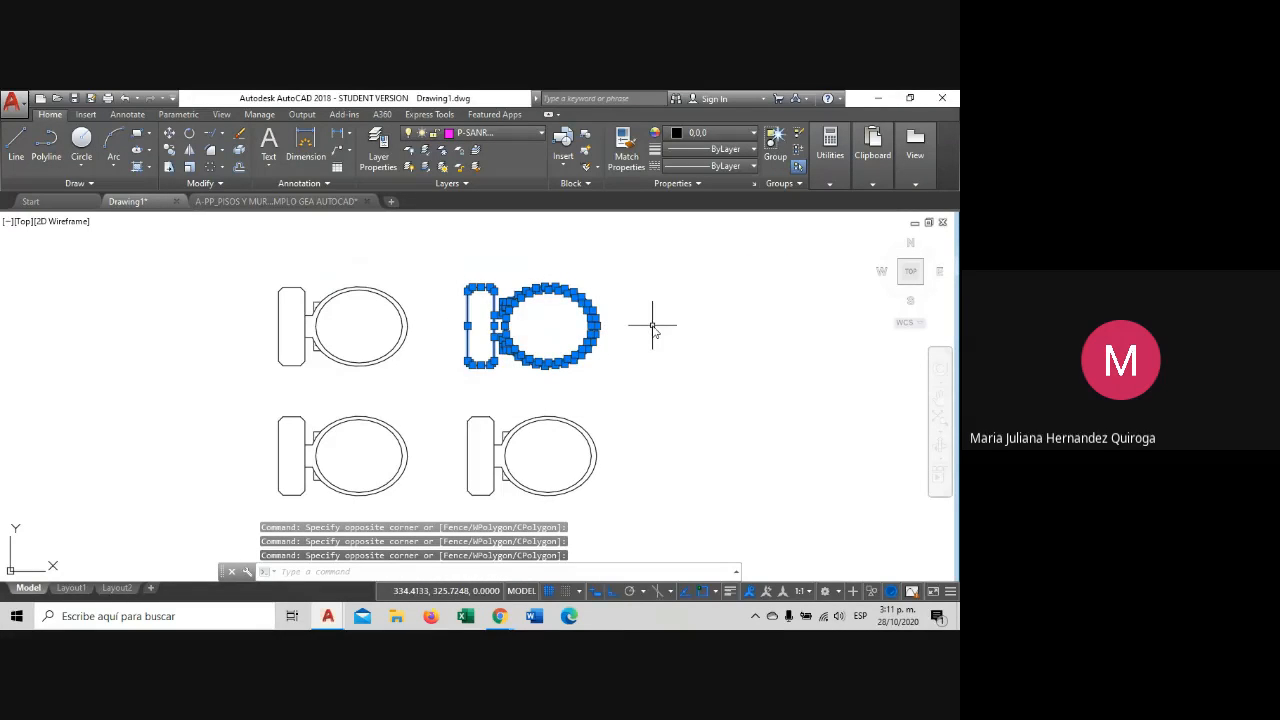
text(lo)
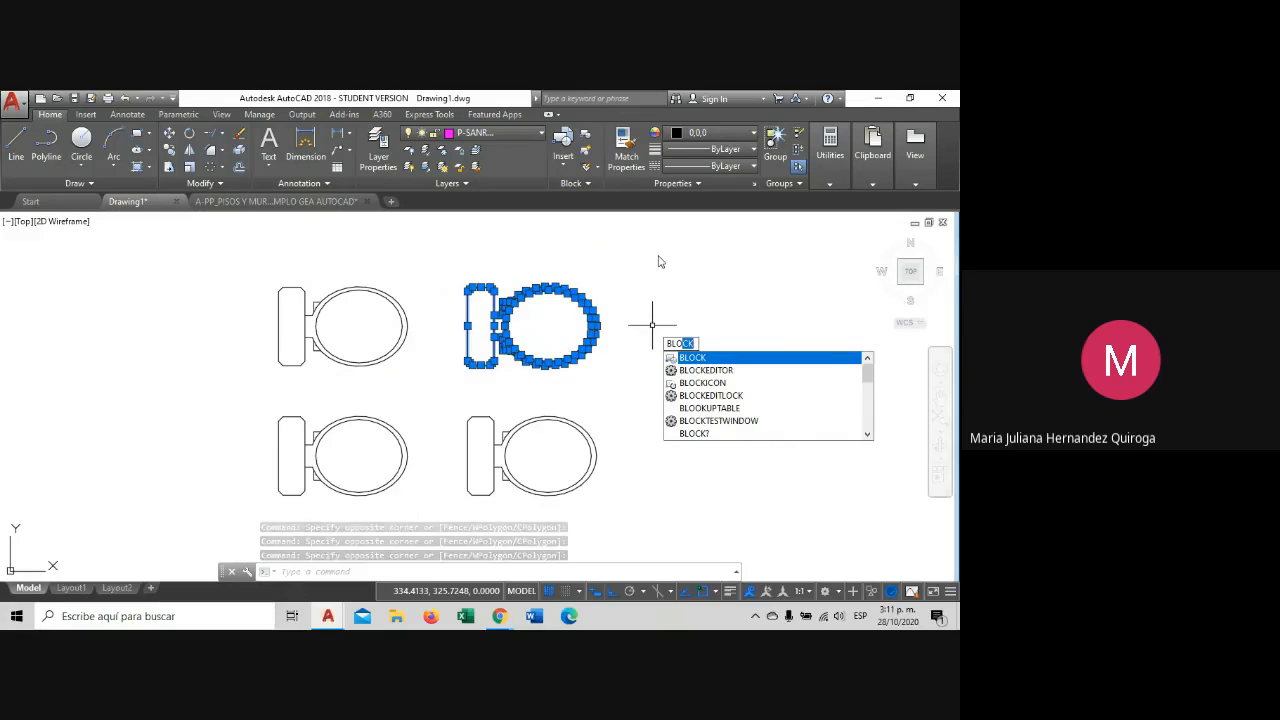
key(Escape)
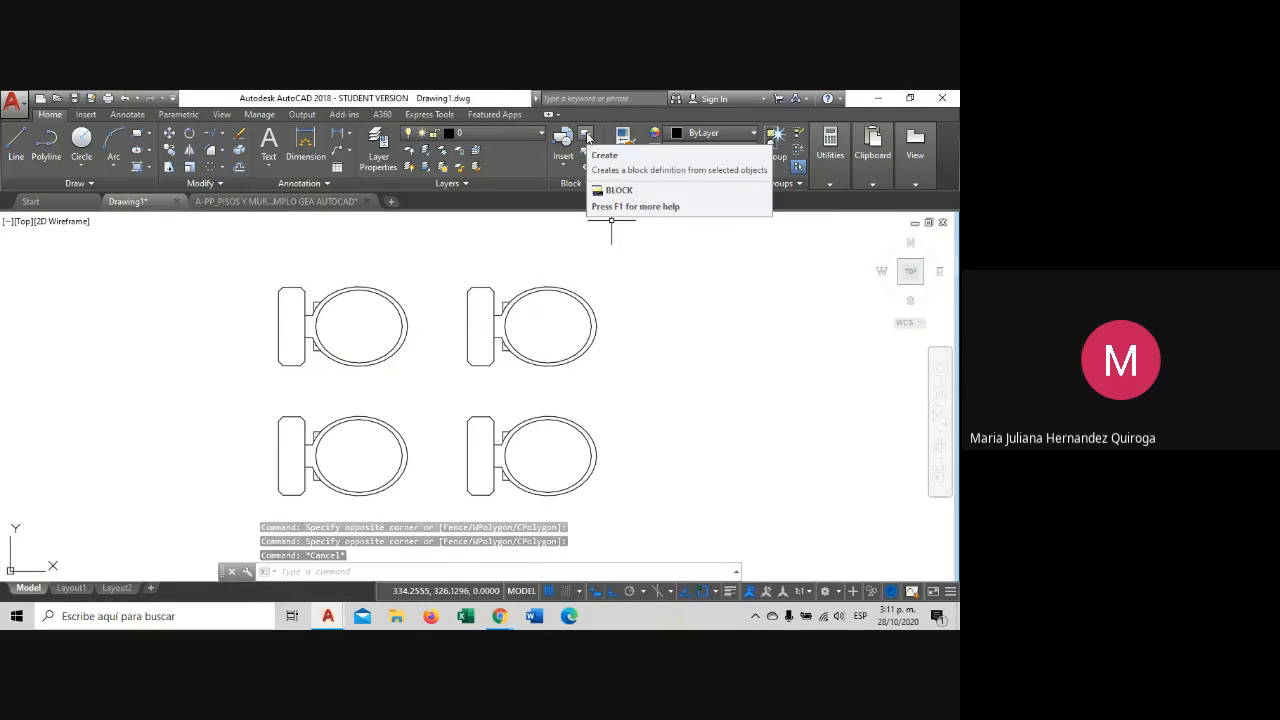
Select the whole upper-right toilet and start a BLOCK definition for it named INODORO.
click(606, 258)
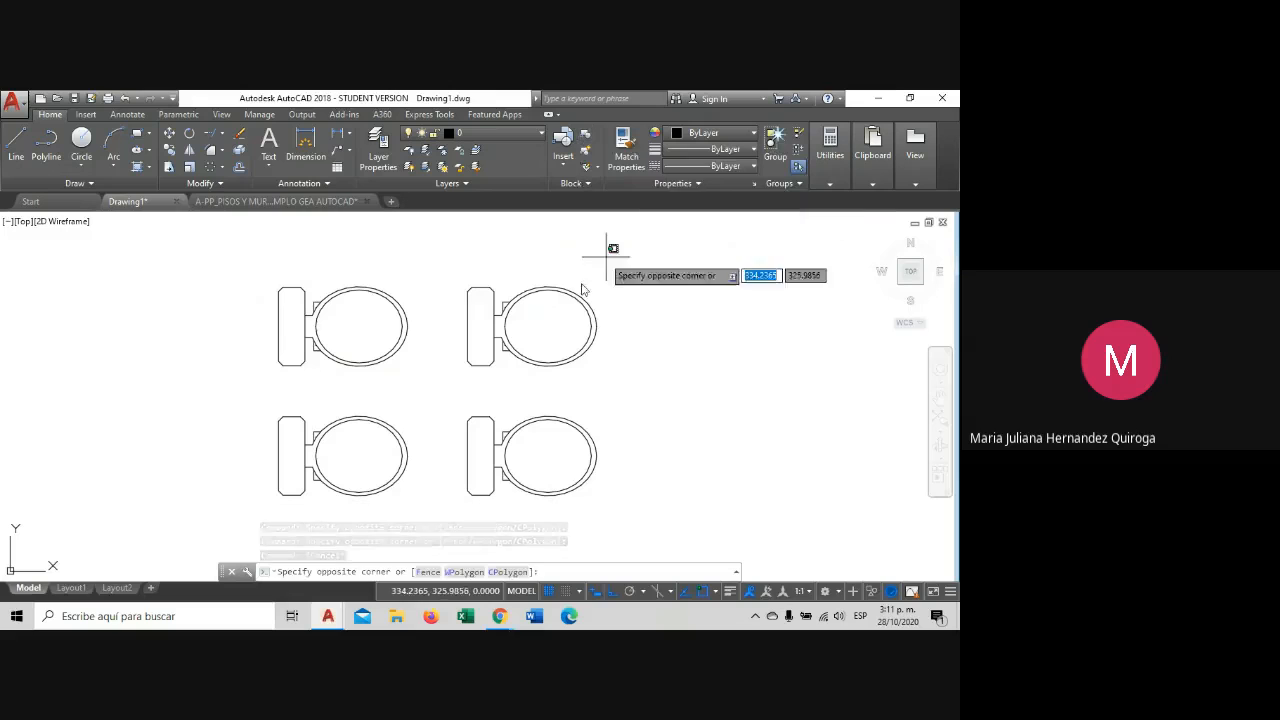
click(455, 389)
text(bl)
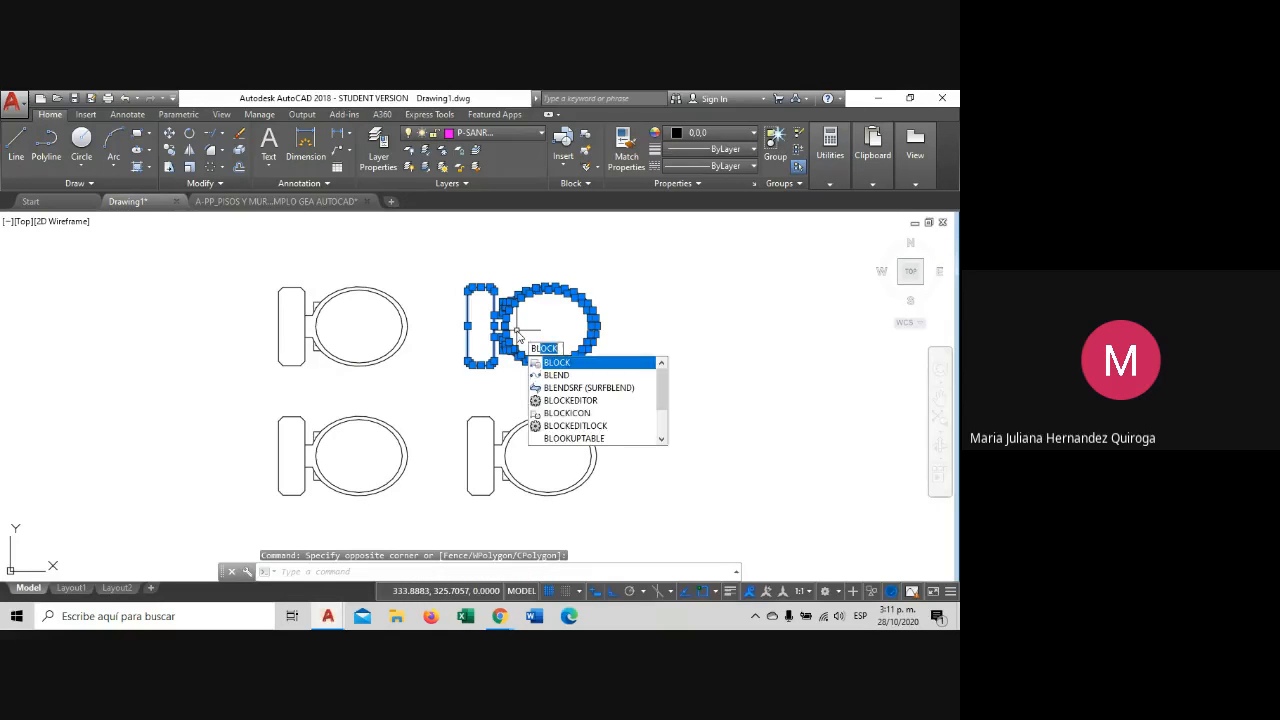
click(575, 361)
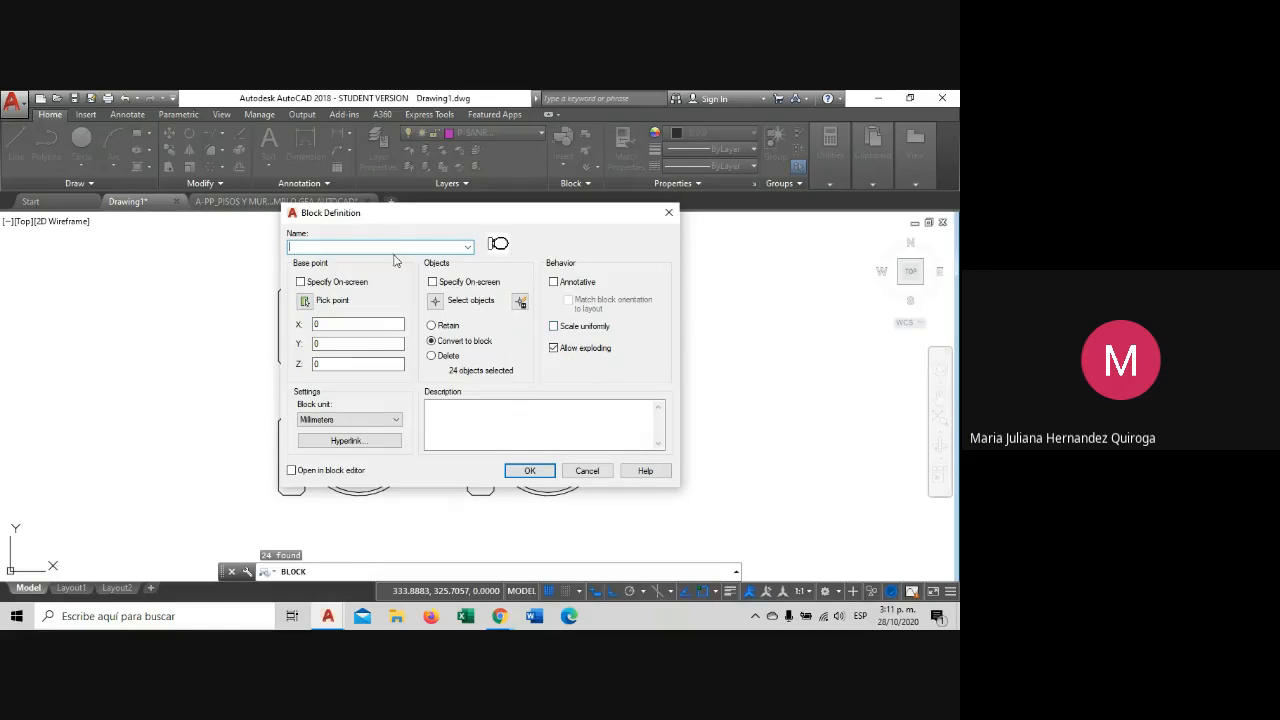
key(Caps_Lock)
text(INODOR)
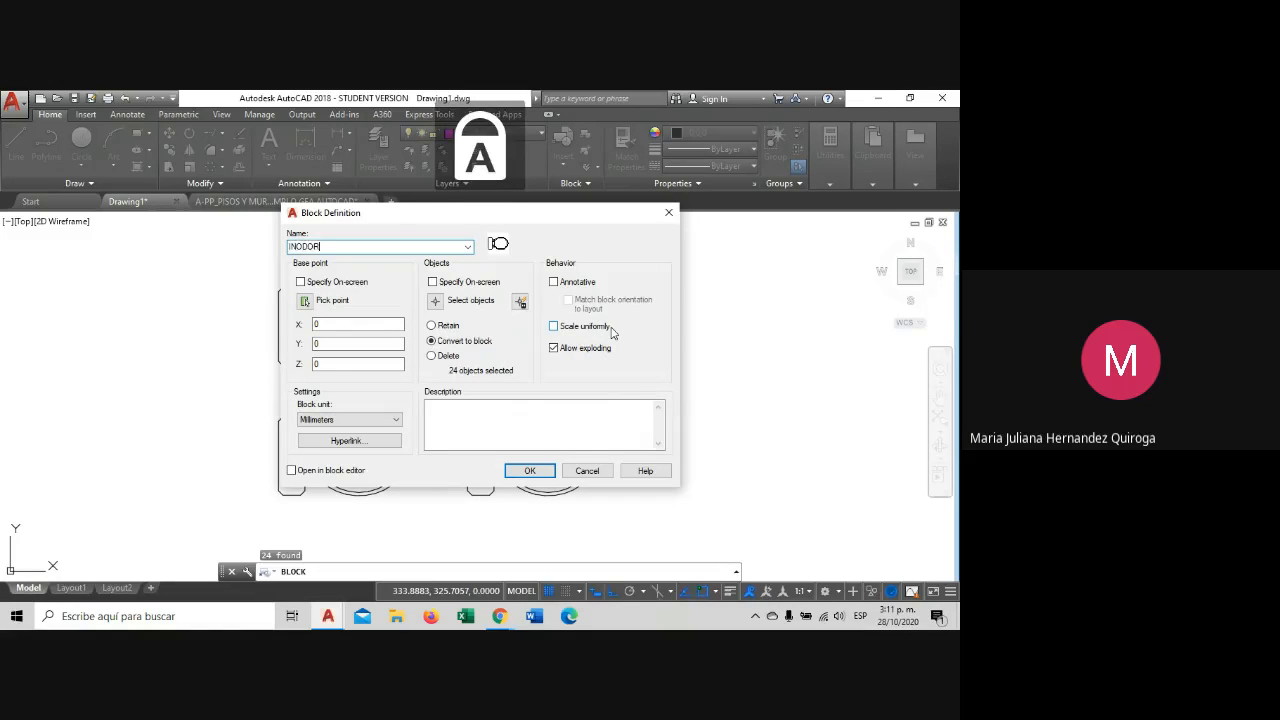
text(O)
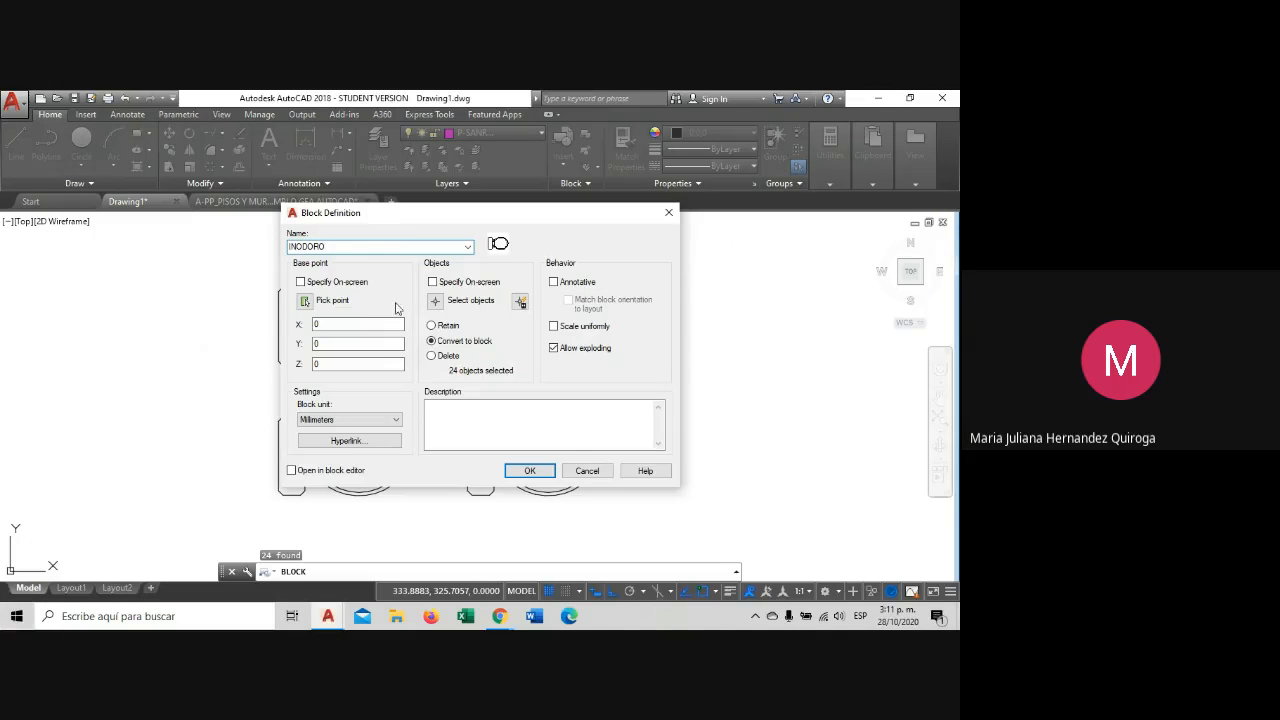
Set the block's base point at the midpoint of the tank's outer vertical edge and create the block.
click(305, 301)
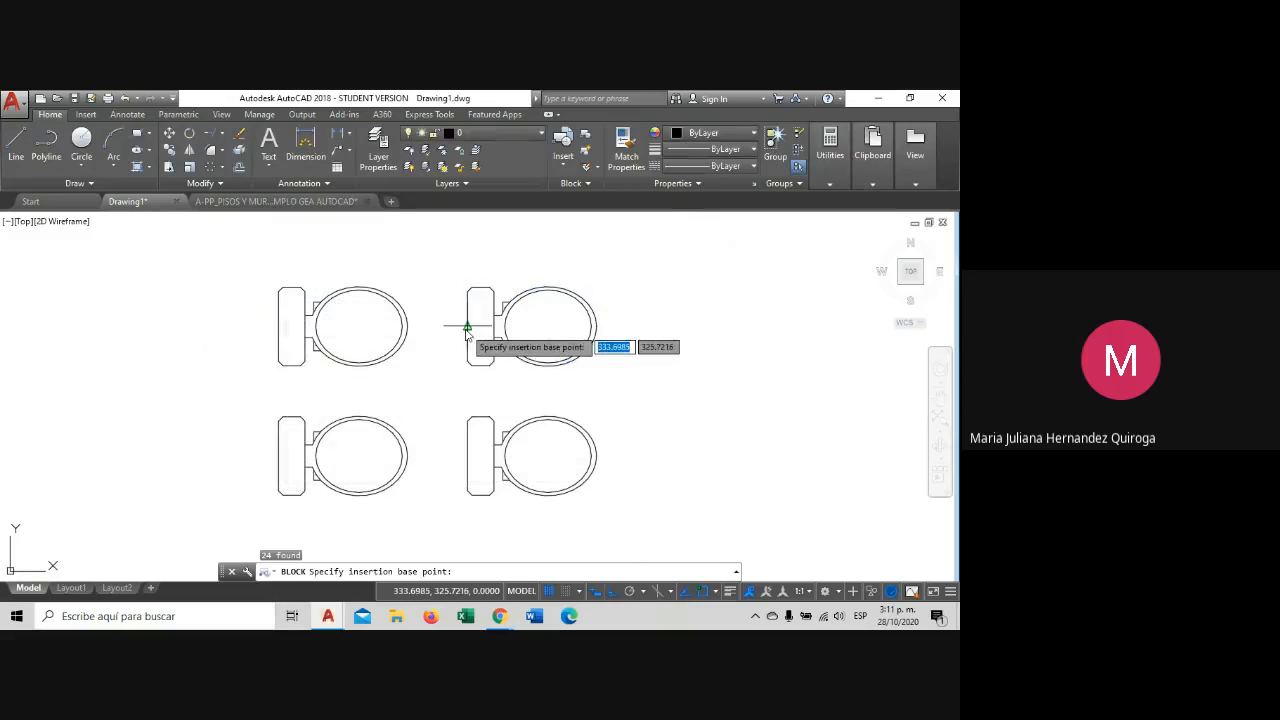
click(466, 327)
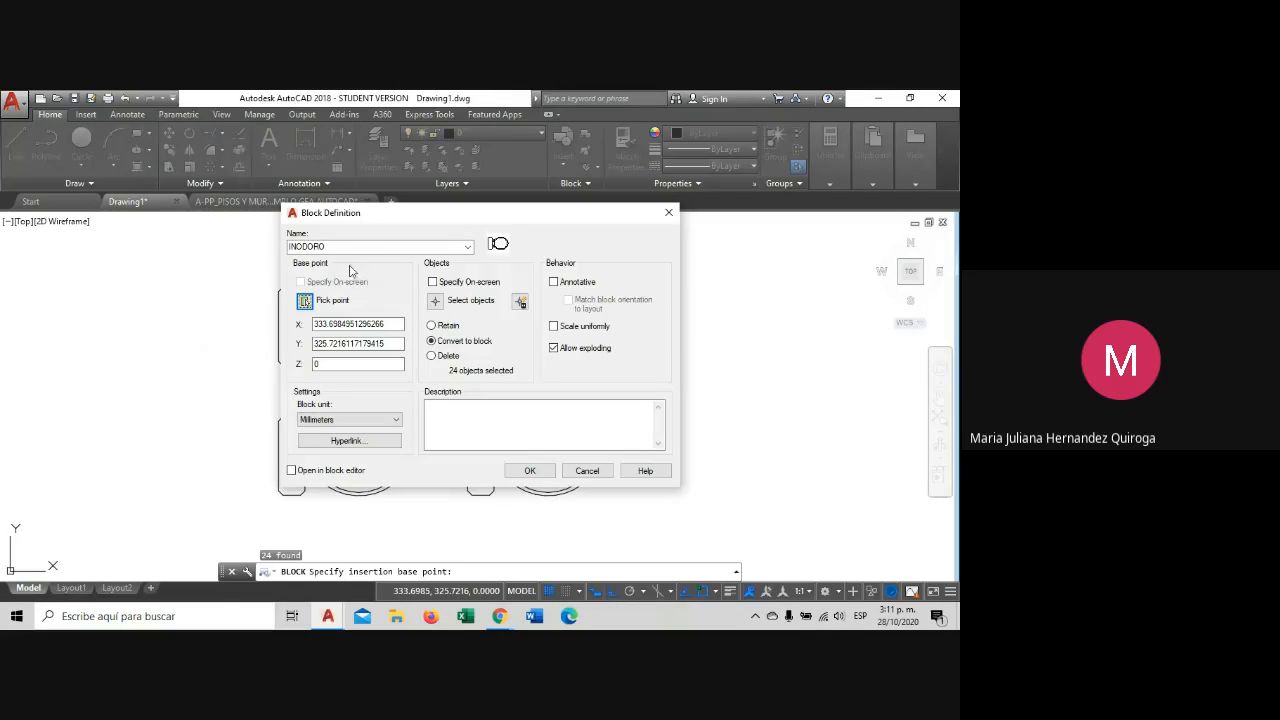
click(467, 247)
click(467, 247)
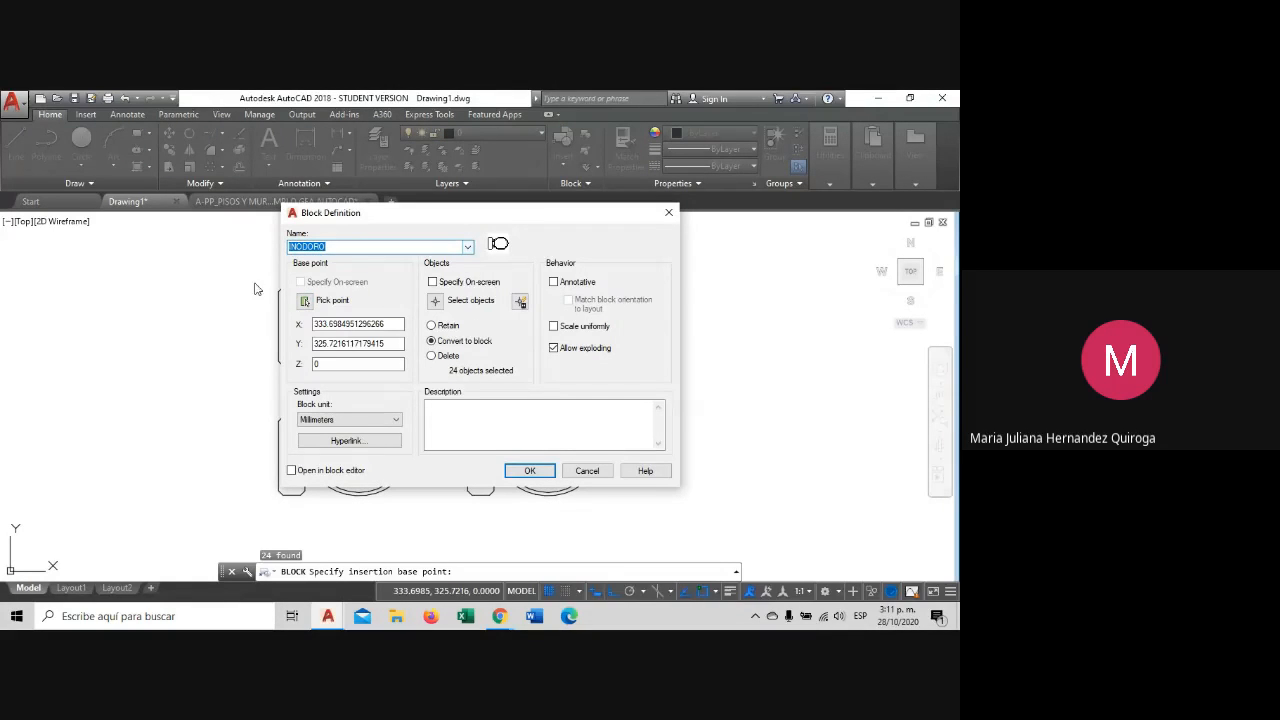
click(529, 471)
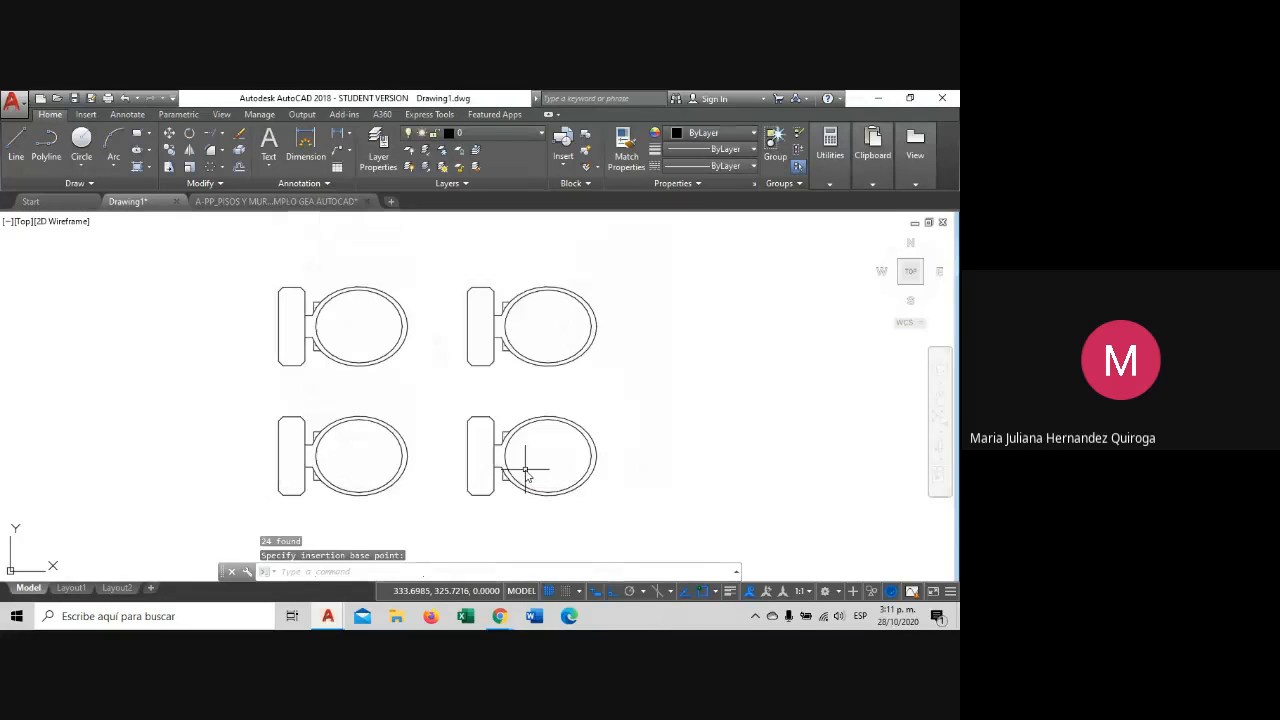
Compare the grips and outlines of the upper-right toilet block and the upper-left toilet group by selecting each in turn.
click(563, 347)
click(537, 278)
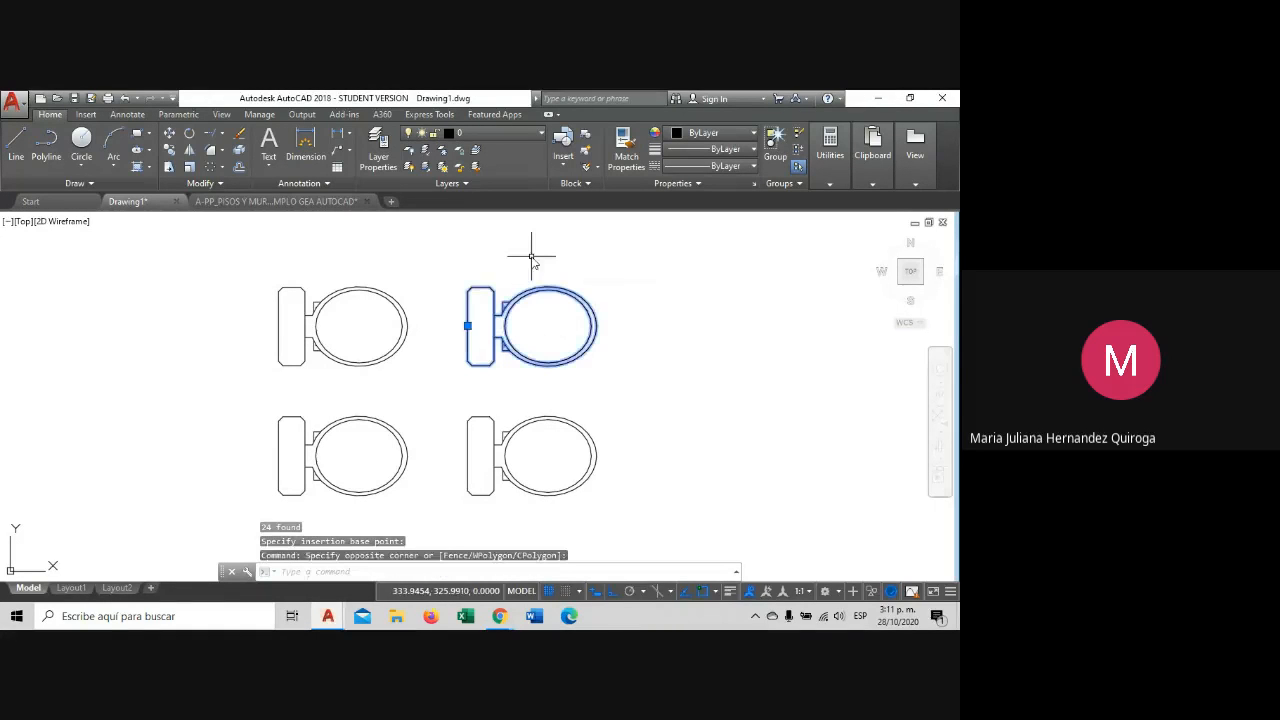
key(Escape)
click(379, 305)
click(363, 283)
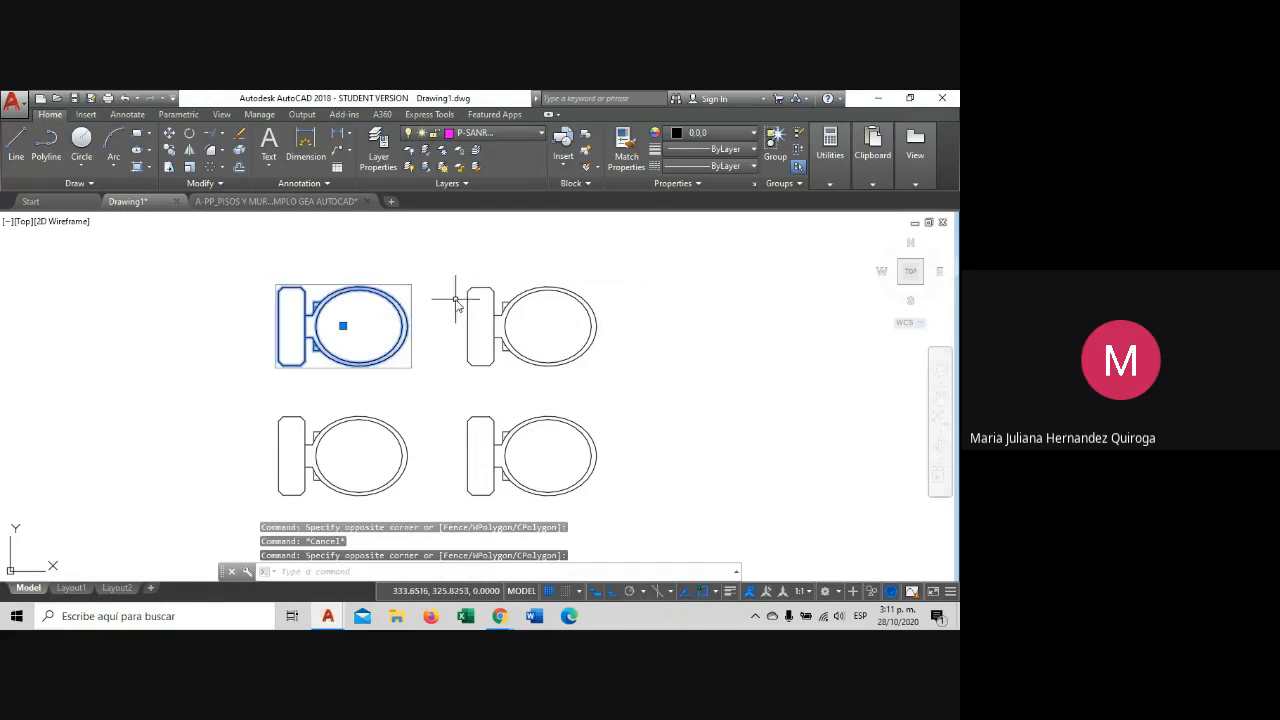
scroll(366, 300, up, 2)
middle_drag(410, 290, 405, 303)
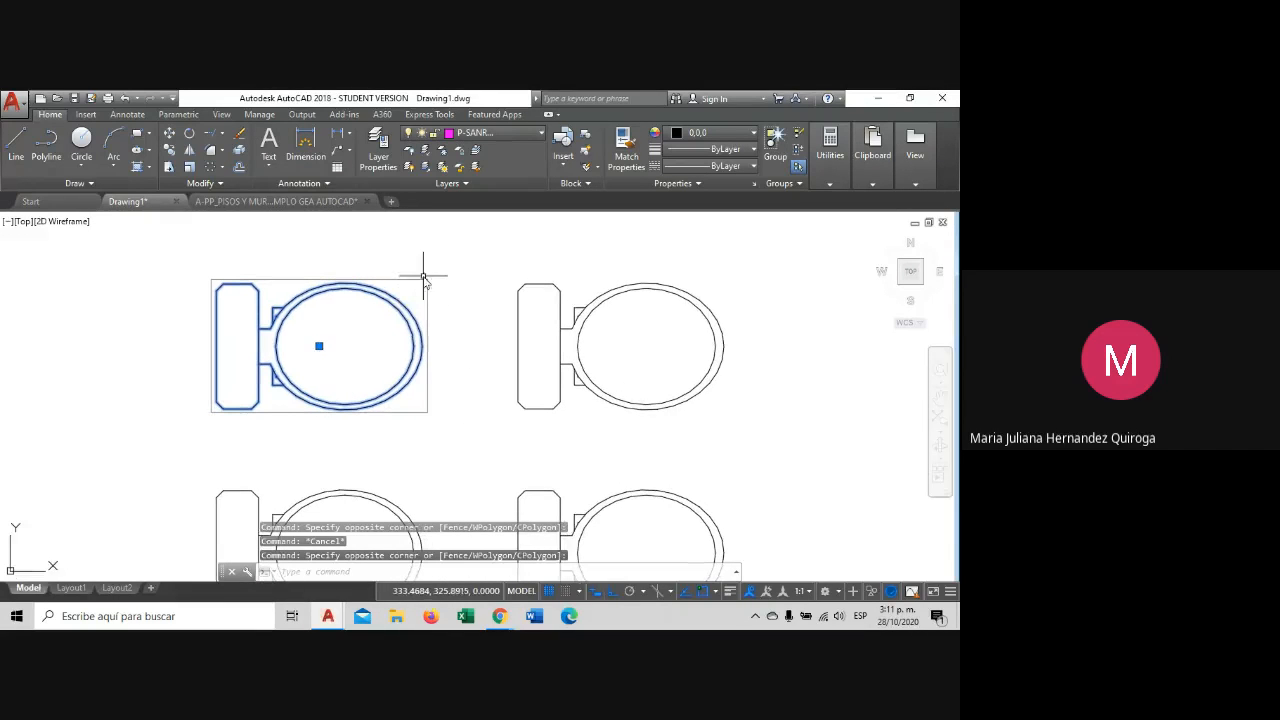
key(Escape)
Check how the upper-right toilet block responds when only parts of it are caught in a selection window.
click(643, 276)
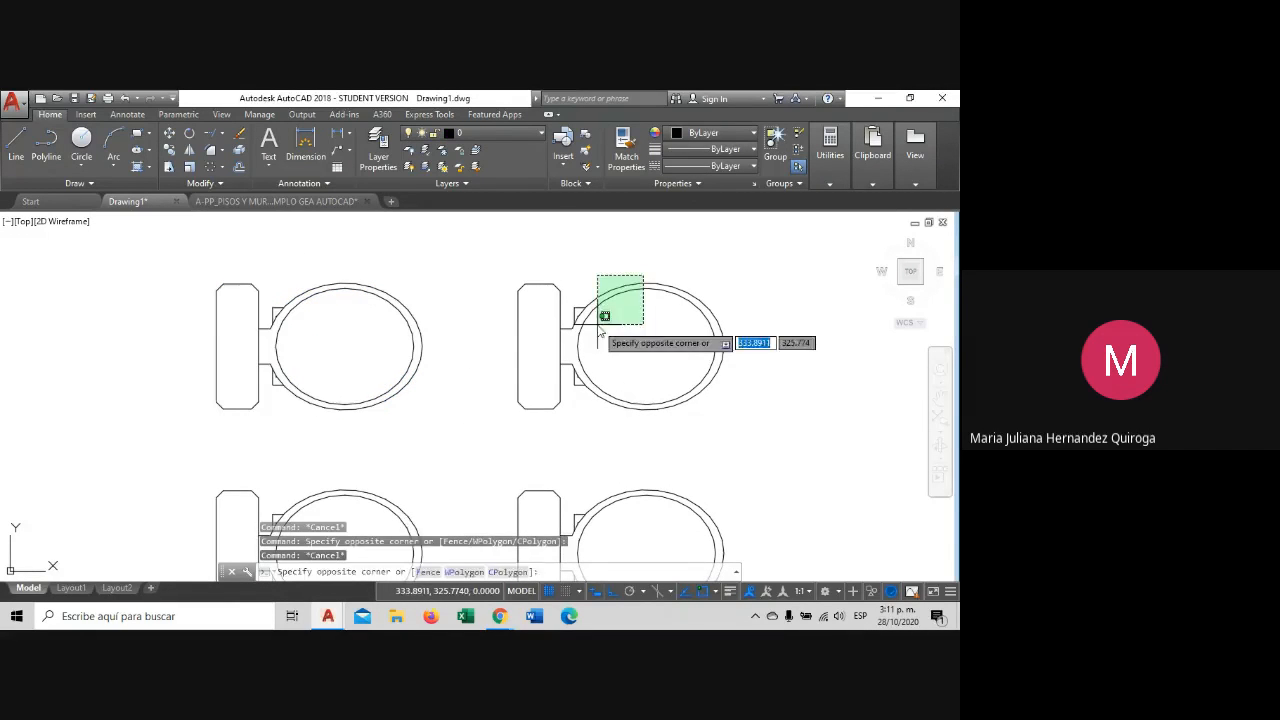
click(600, 328)
middle_drag(508, 281, 466, 277)
key(Escape)
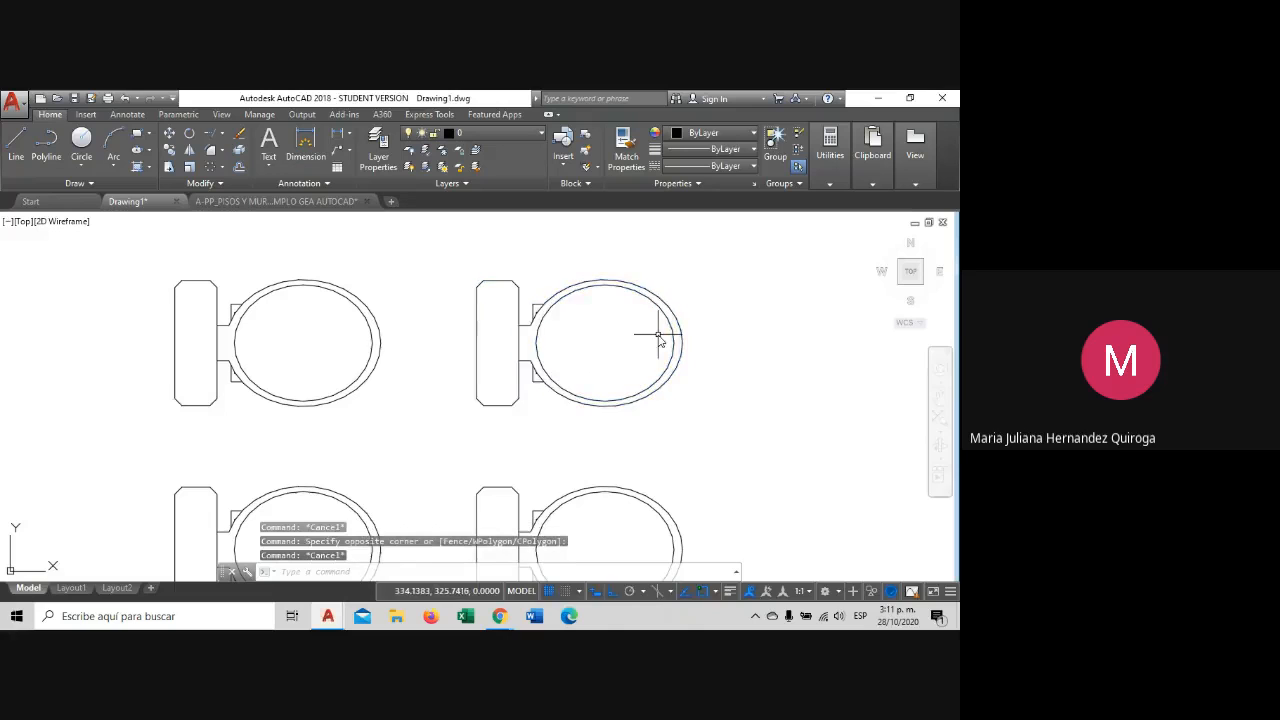
click(658, 334)
click(497, 251)
key(Escape)
scroll(547, 283, down, 1)
middle_drag(547, 281, 503, 298)
scroll(503, 298, up, 1)
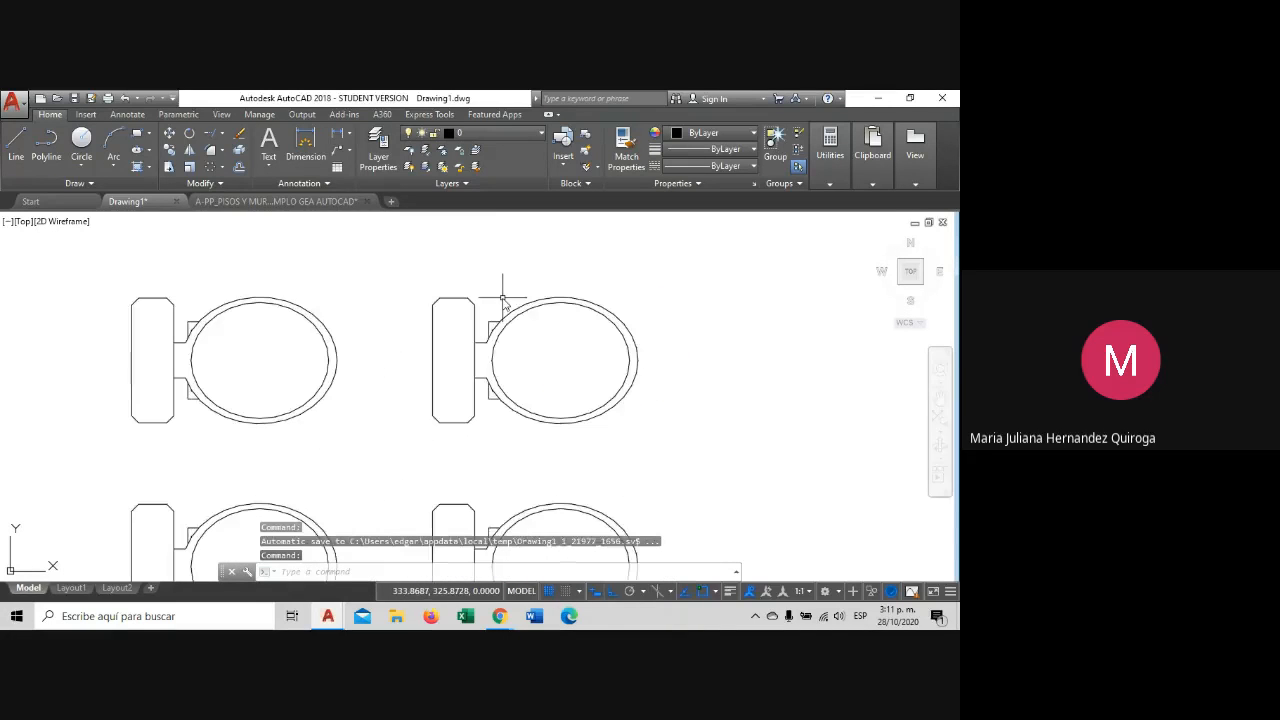
scroll(502, 300, down, 1)
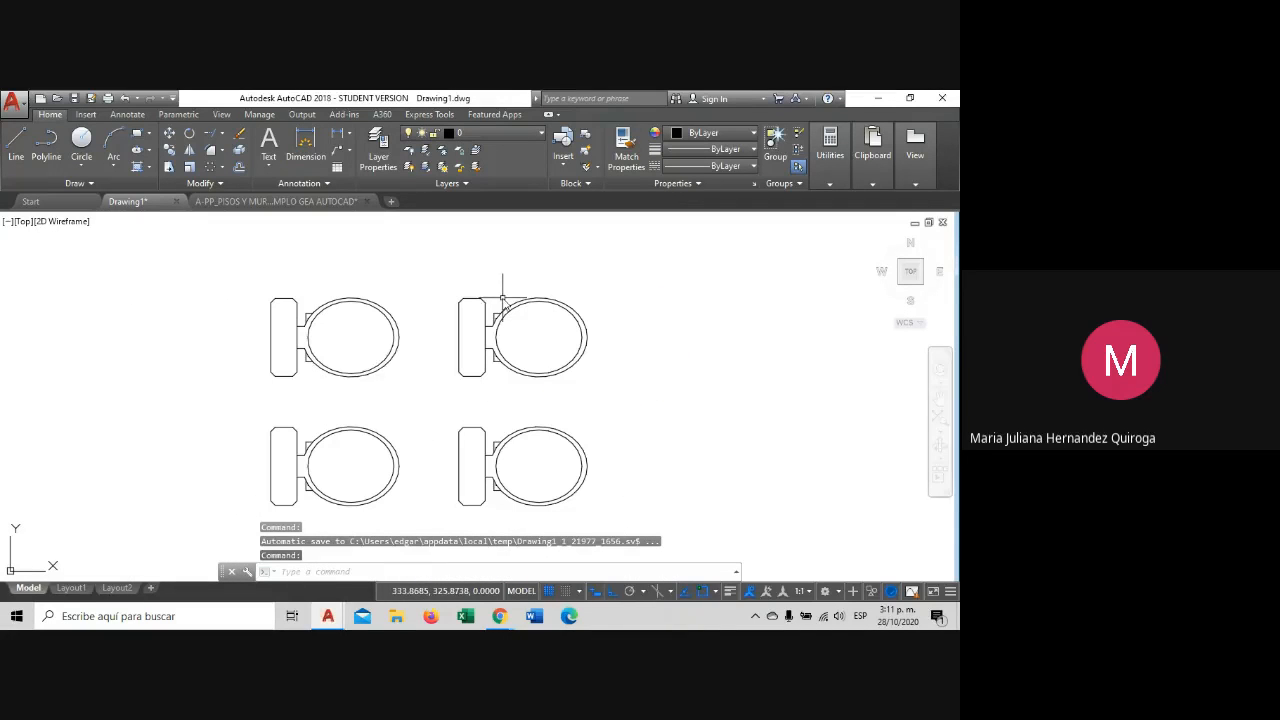
Examine how the upper-left toilet group selects from partial windows and how it looks from farther out beside the other copies.
click(401, 379)
middle_drag(334, 343, 334, 314)
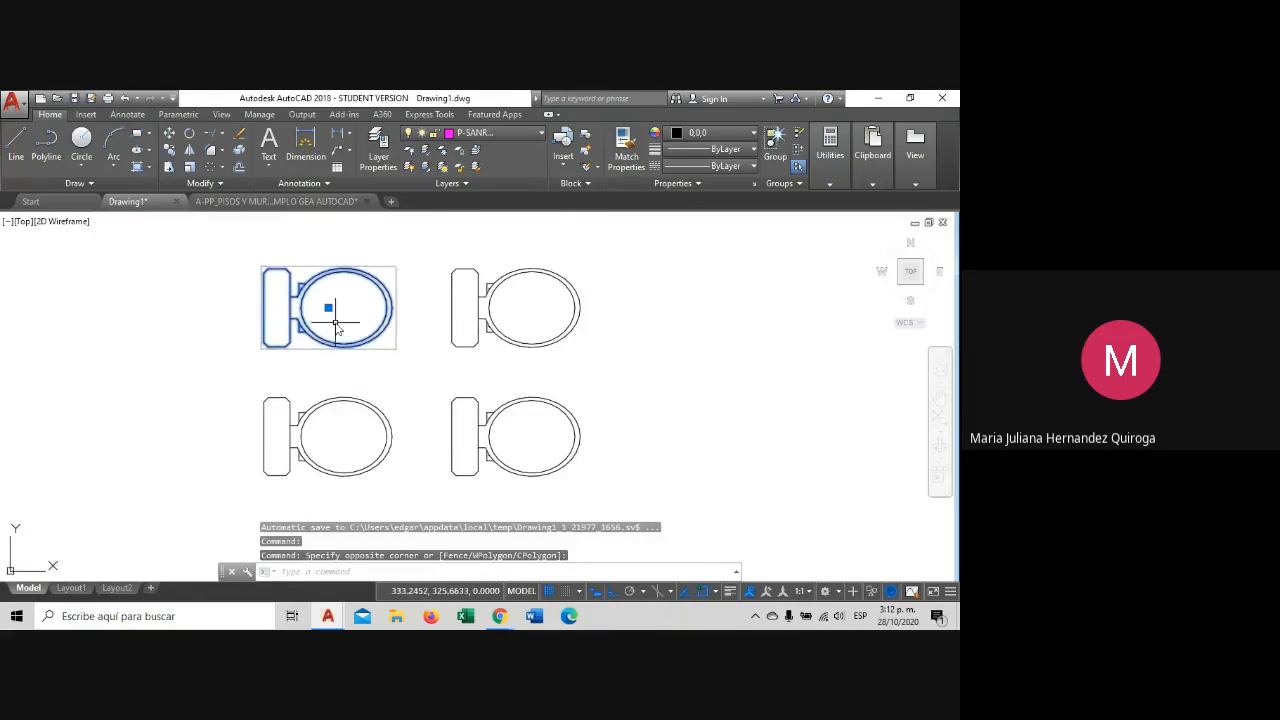
key(Escape)
click(376, 376)
key(Escape)
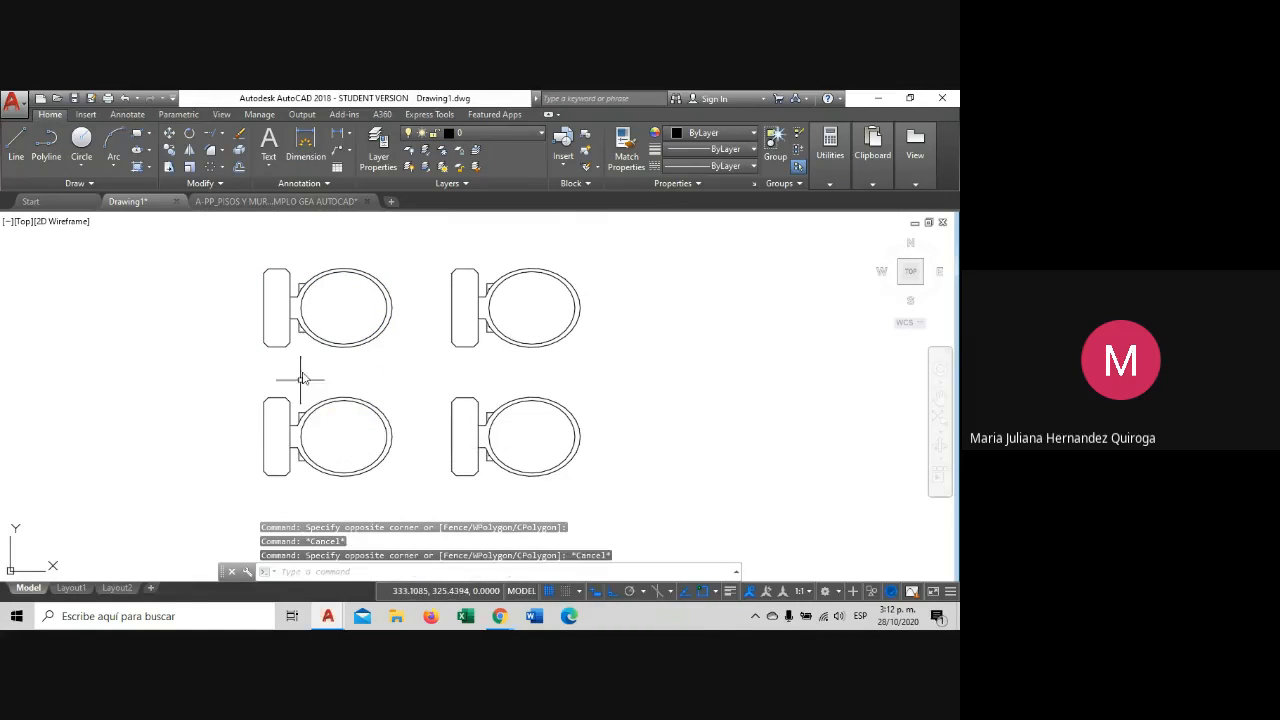
click(380, 360)
click(320, 310)
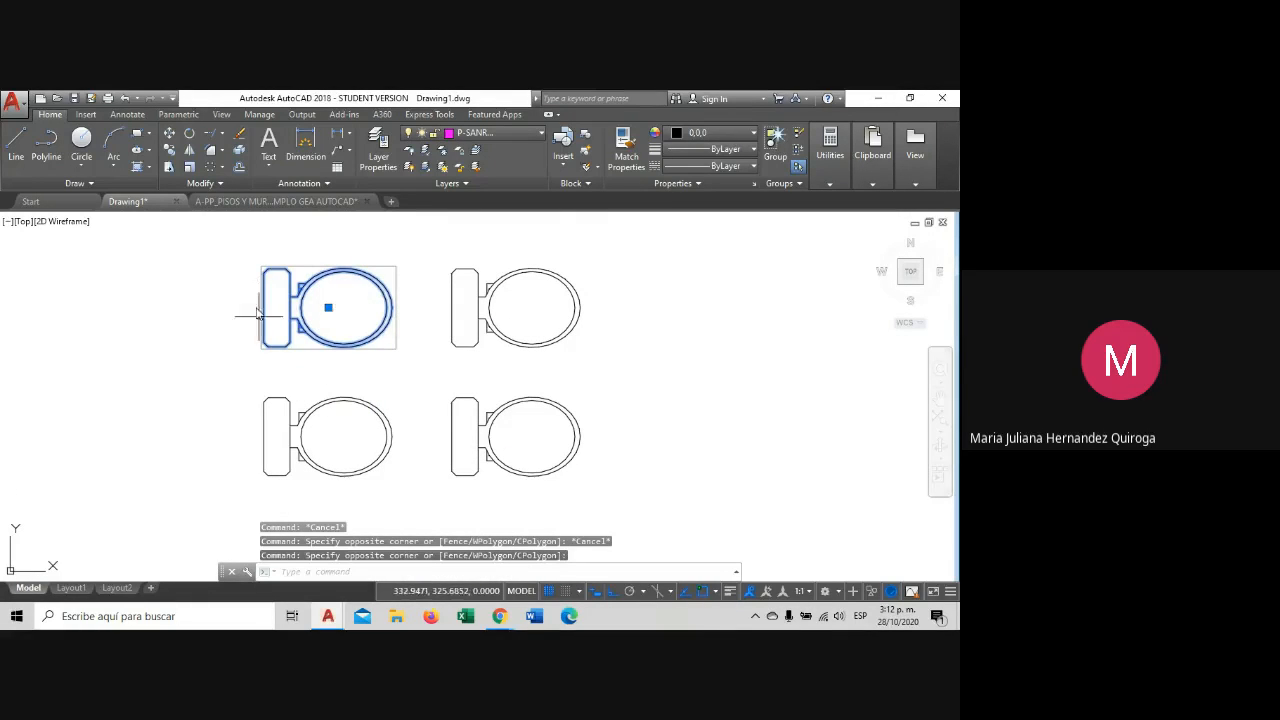
scroll(339, 366, down, 6)
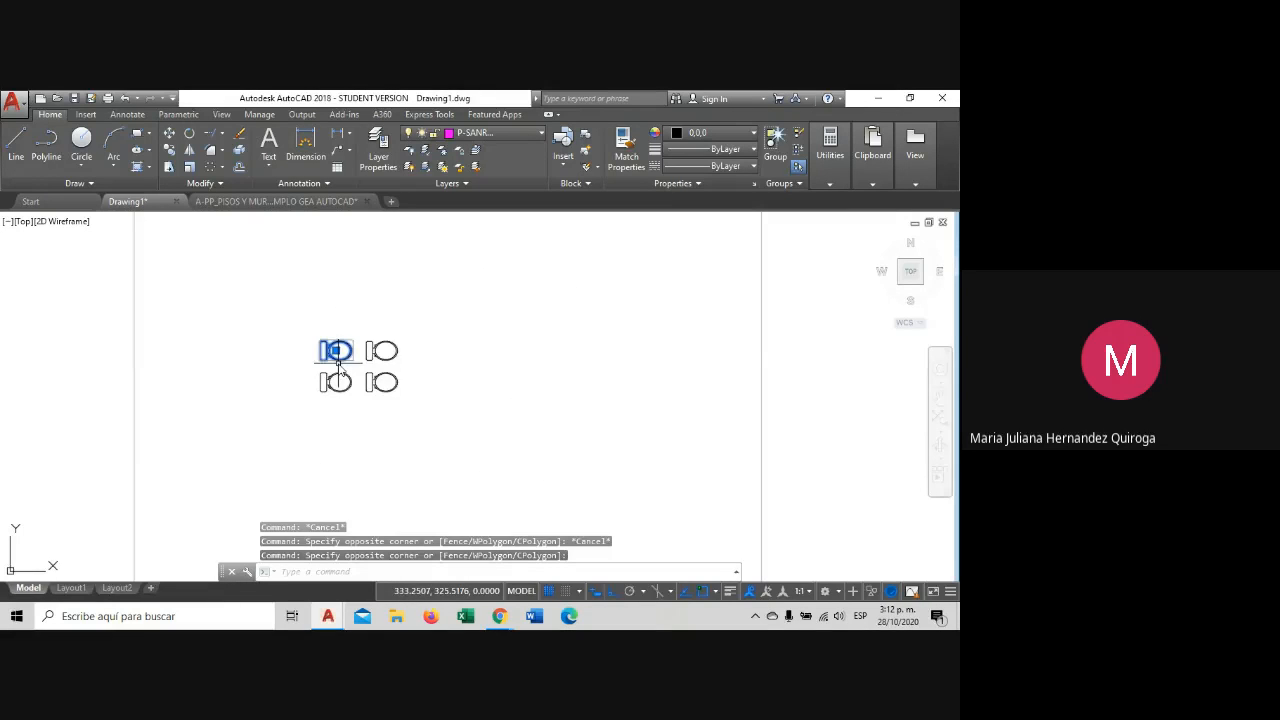
middle_drag(339, 363, 410, 332)
scroll(428, 331, down, 4)
scroll(340, 400, up, 3)
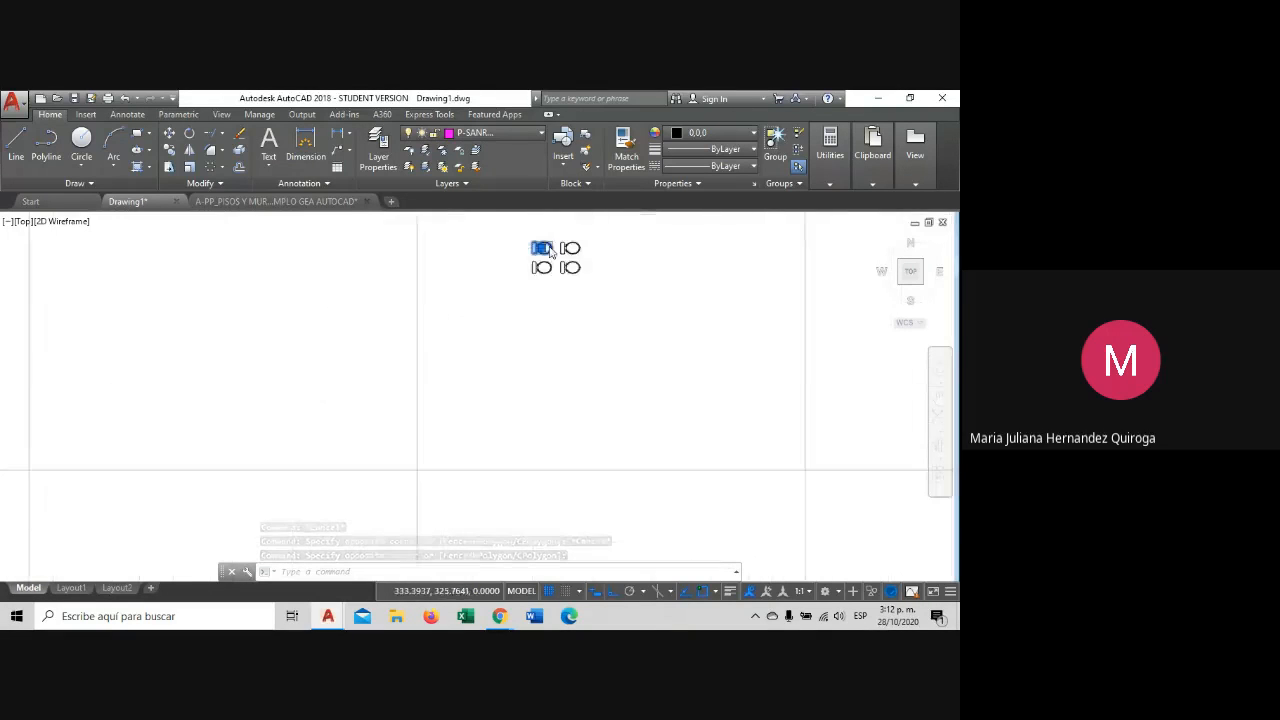
scroll(549, 252, up, 5)
key(Escape)
Check how the lower-left toilet's individual pieces select by picking its bowl outline and windowing part of it.
click(485, 432)
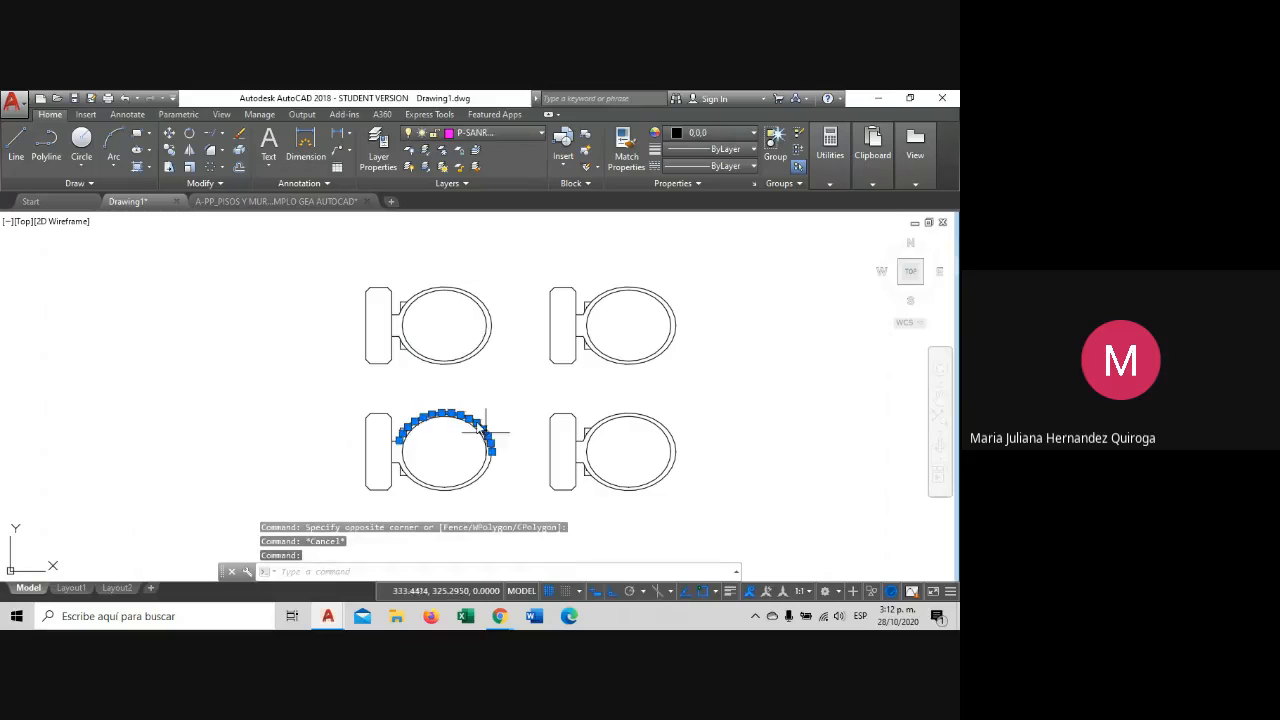
click(418, 403)
click(363, 463)
key(Escape)
Add all the objects of the lower-left toilet to the upper-left toilet's group.
click(428, 371)
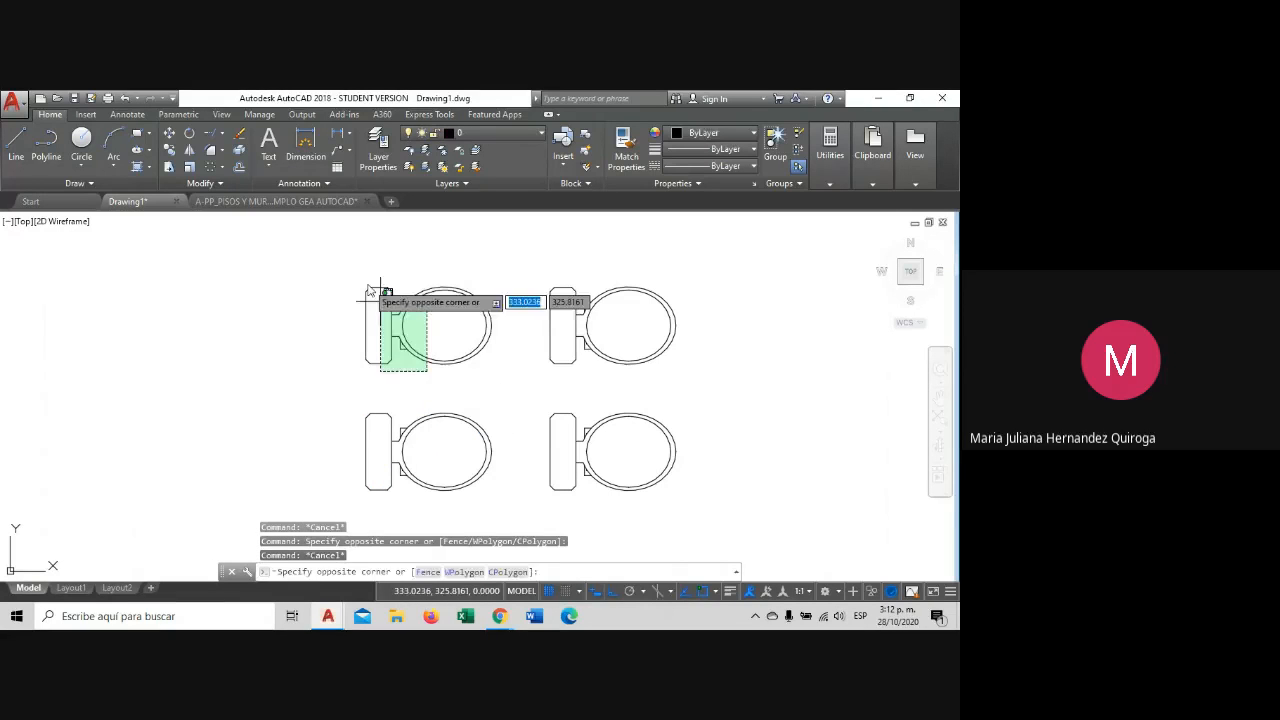
click(368, 284)
middle_drag(500, 321, 482, 331)
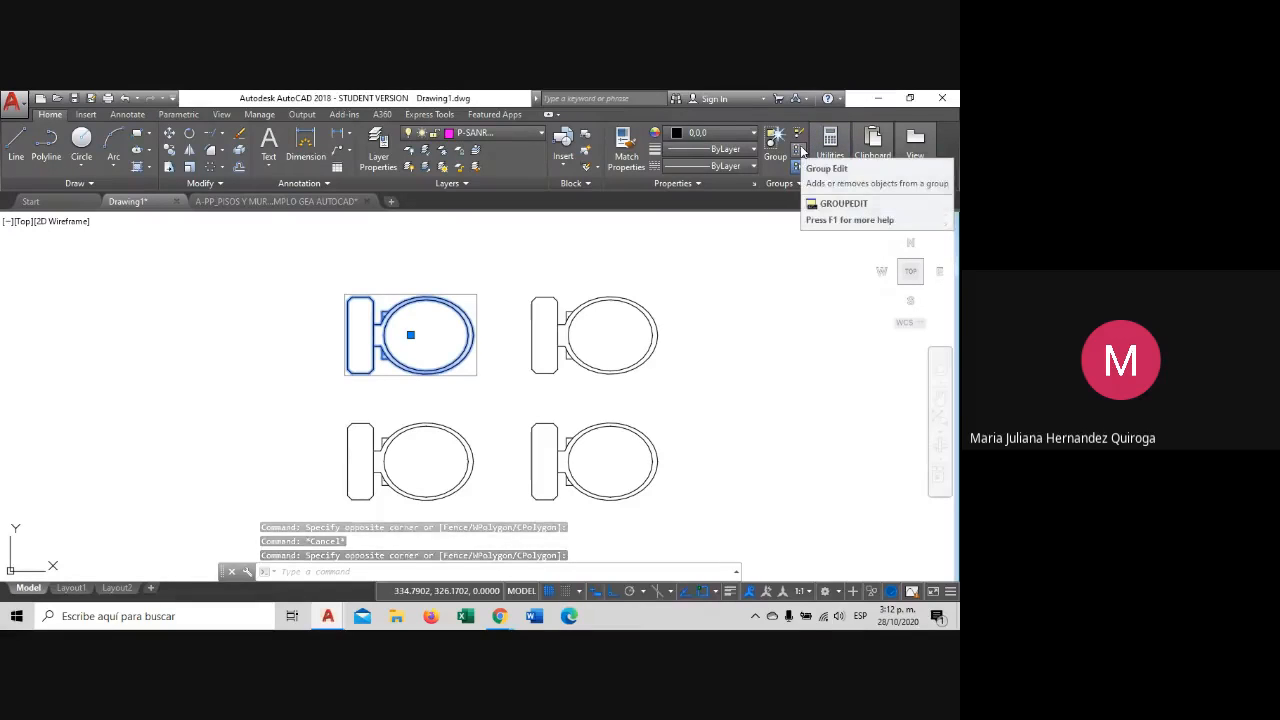
right_click(443, 400)
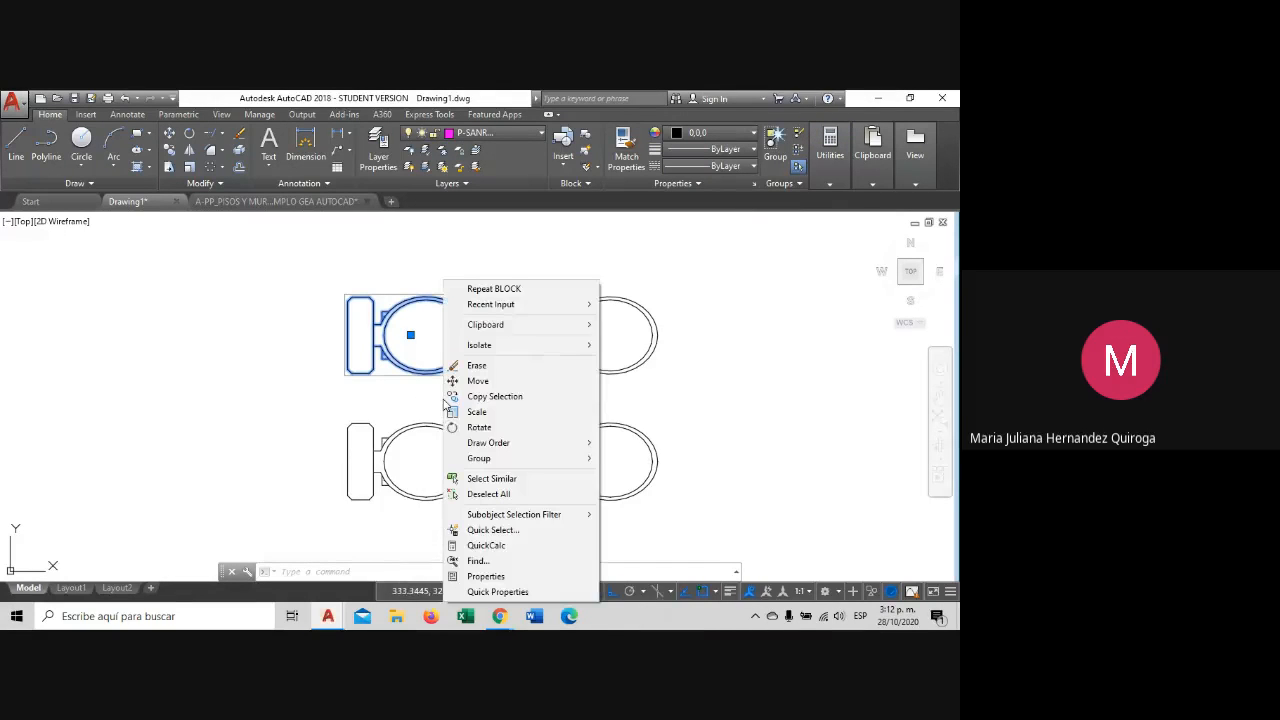
mouse_move(520, 460)
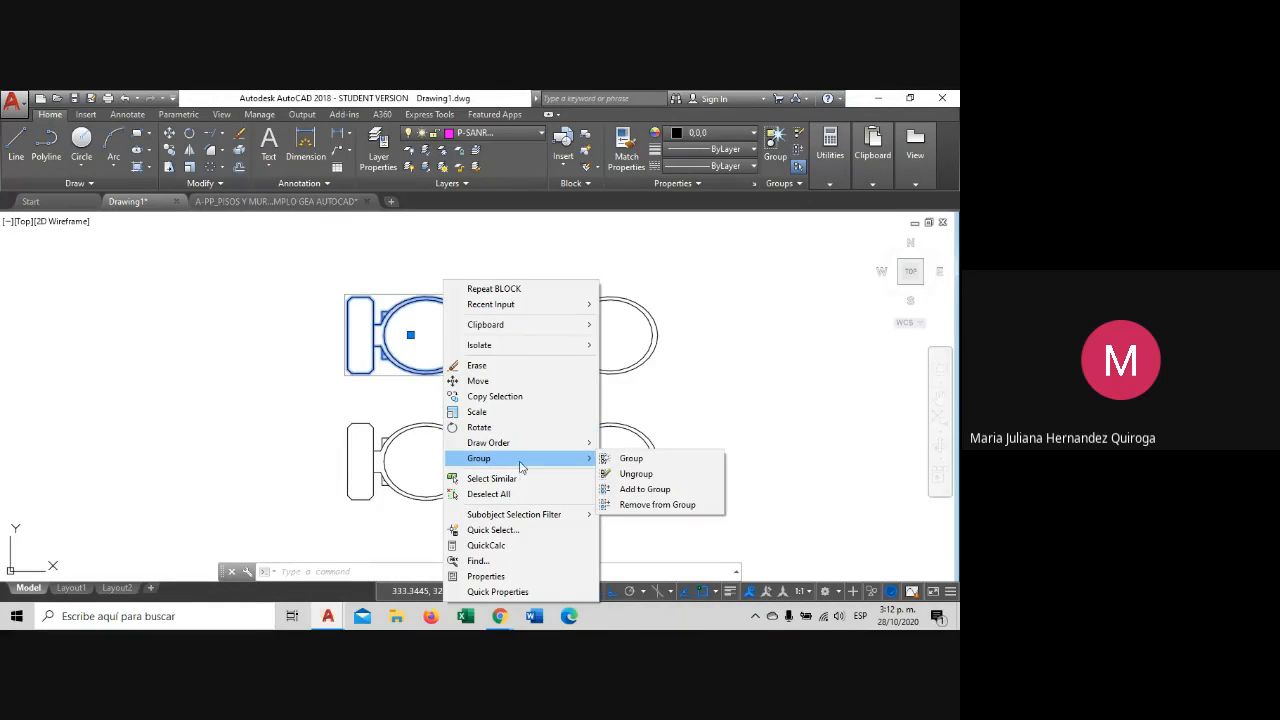
click(655, 490)
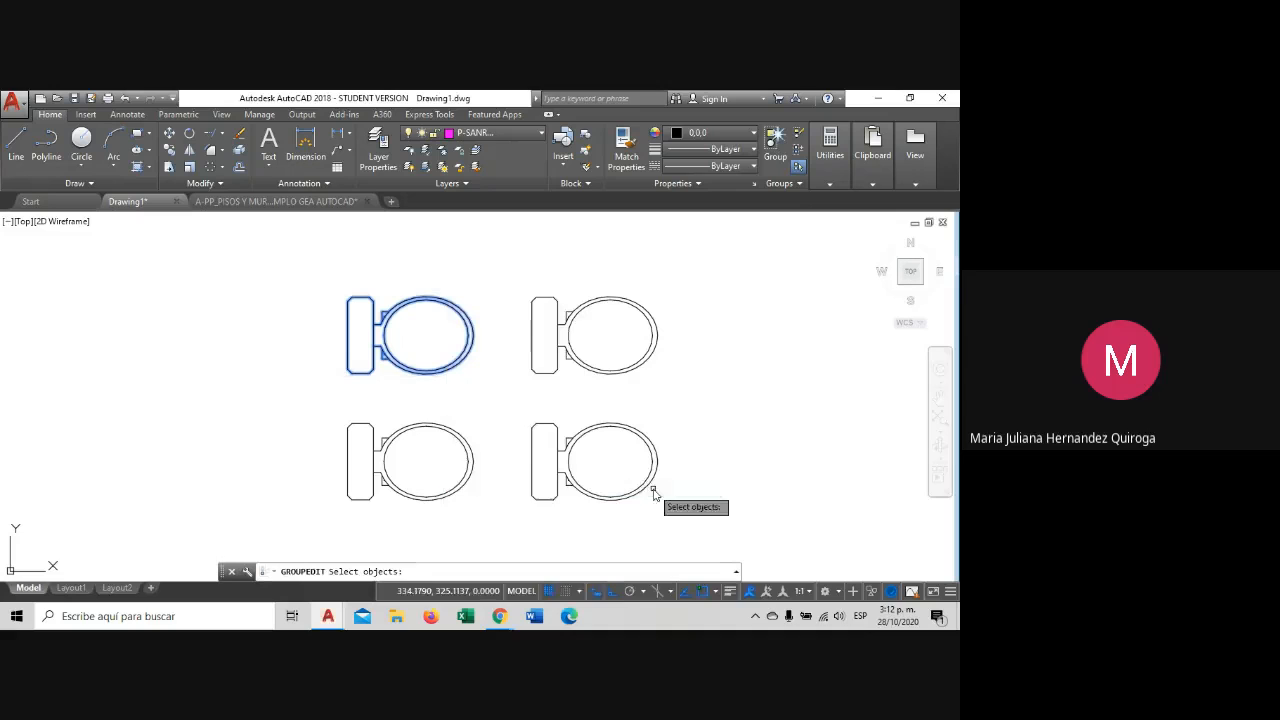
click(477, 406)
click(322, 521)
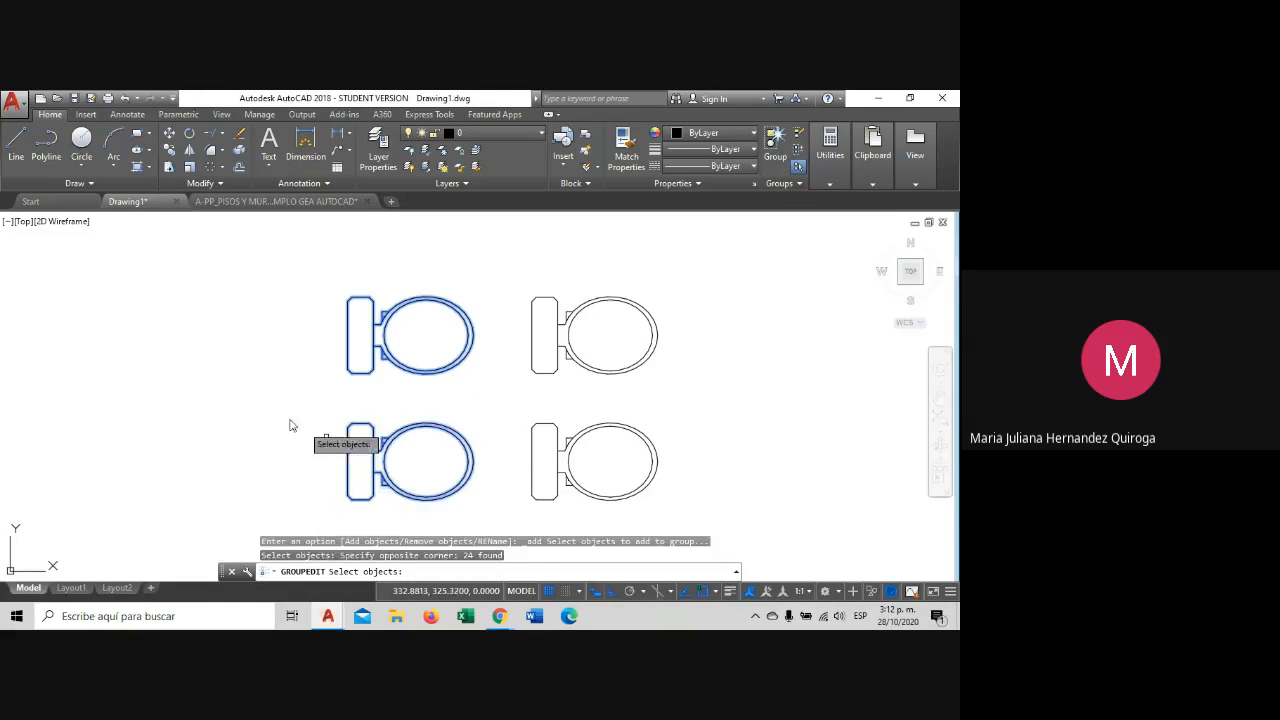
middle_drag(238, 402, 206, 386)
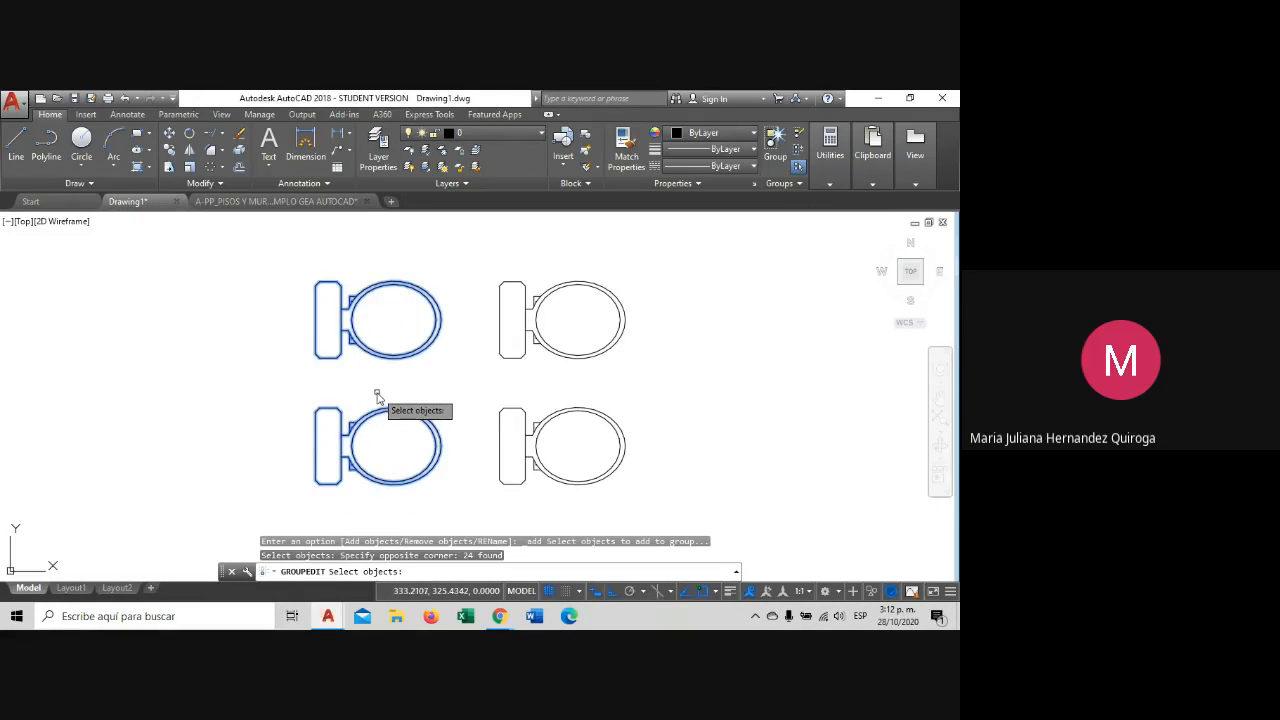
key(Return)
key(Escape)
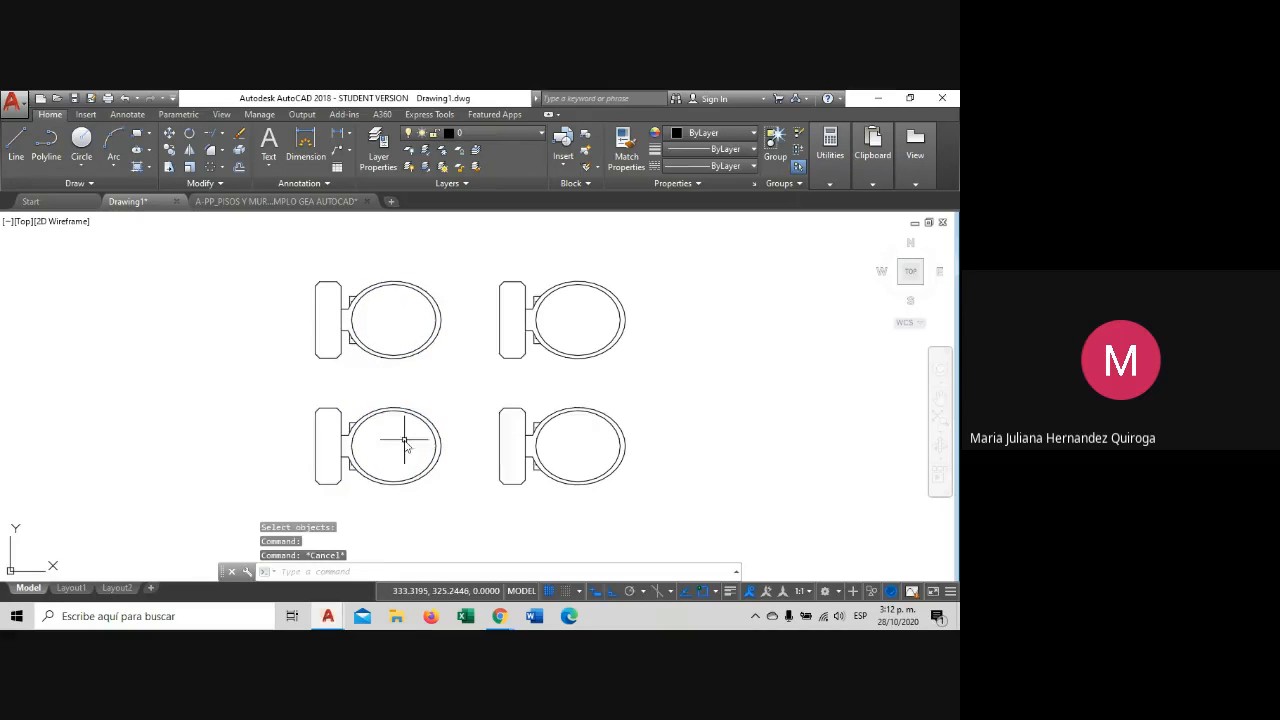
Try to move the enlarged group of two toilets horizontally away from the other copies.
click(404, 441)
click(365, 363)
click(169, 133)
click(368, 366)
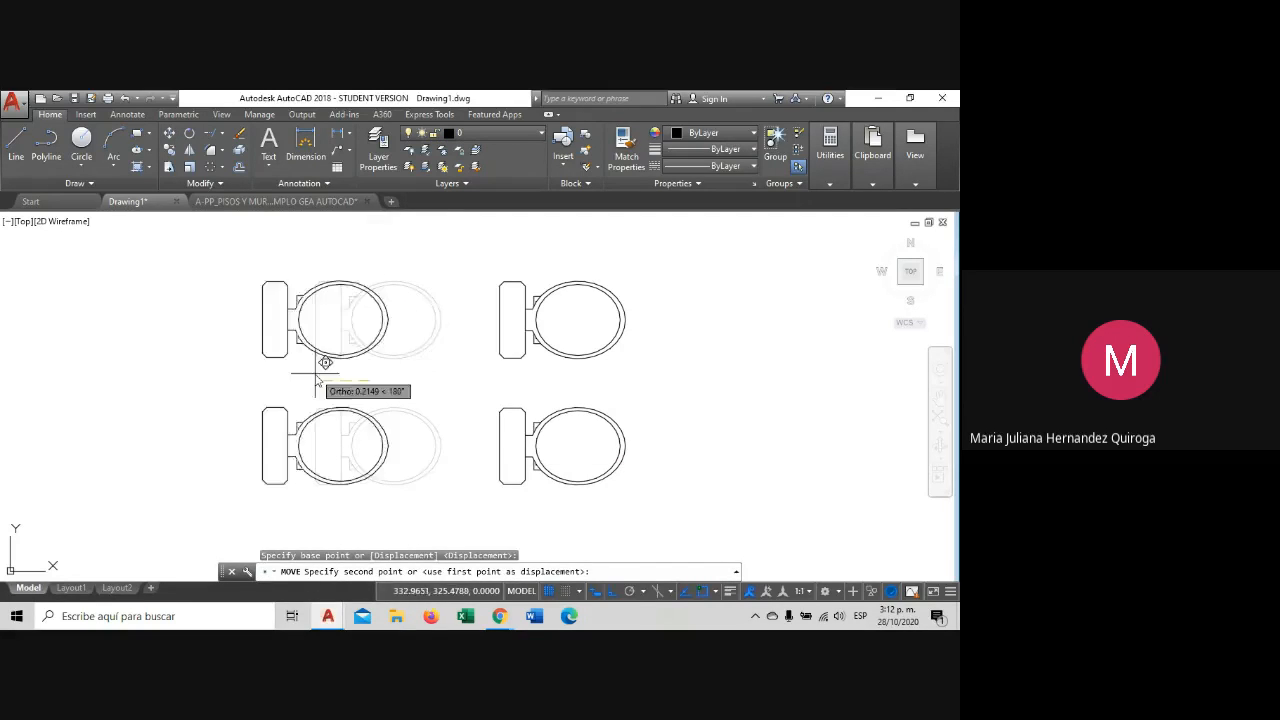
key(Escape)
click(417, 377)
key(Escape)
Select the upper-right toilet block and look at the Block Editor command available for it.
click(620, 354)
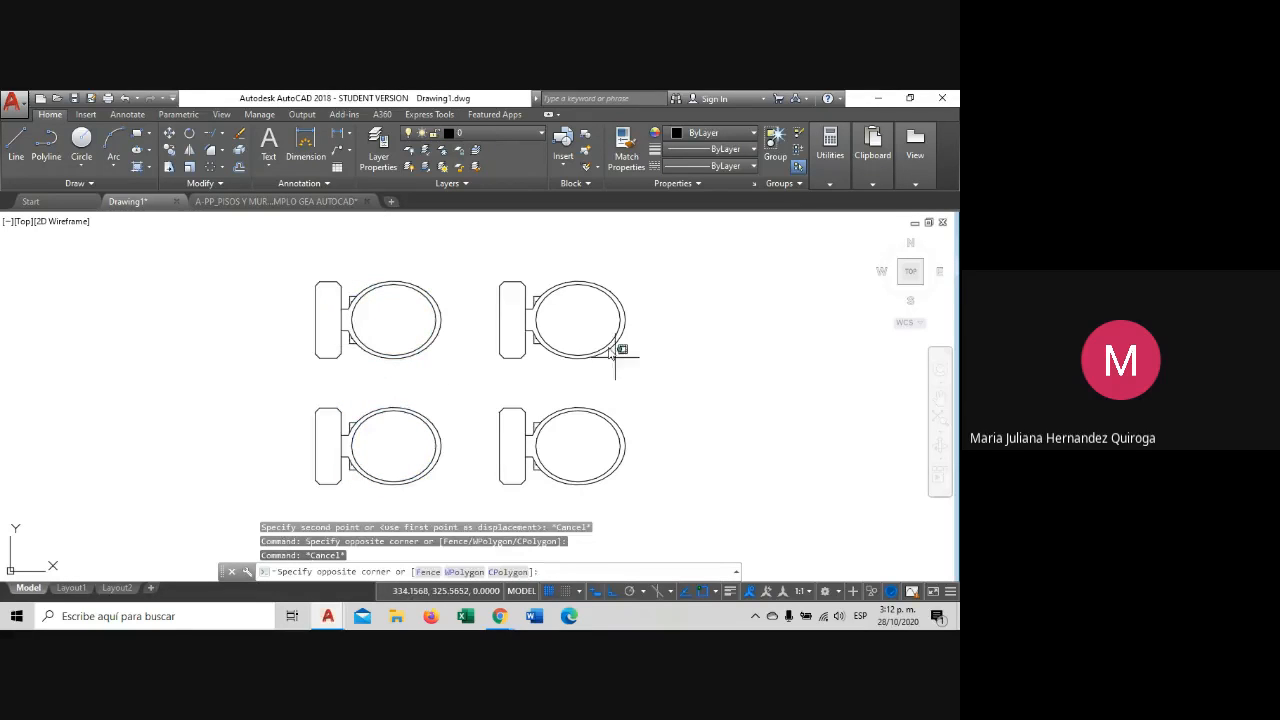
click(521, 283)
middle_drag(578, 385, 497, 377)
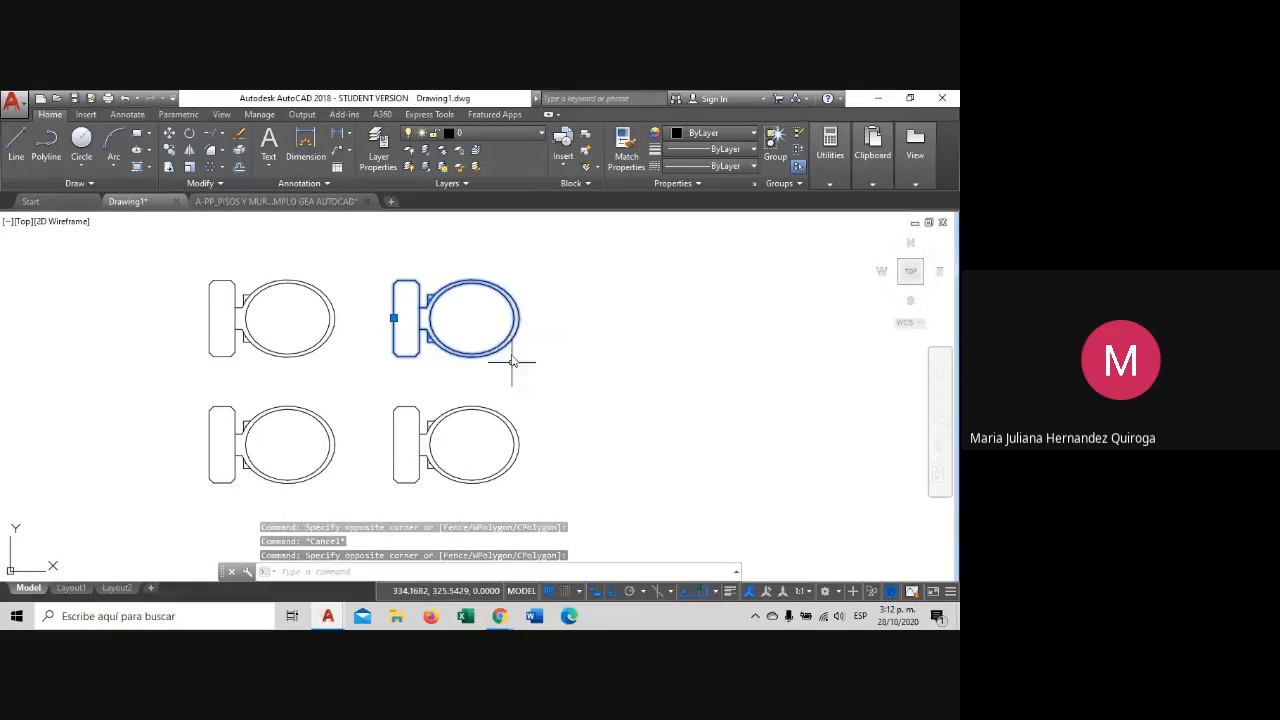
middle_drag(537, 343, 498, 356)
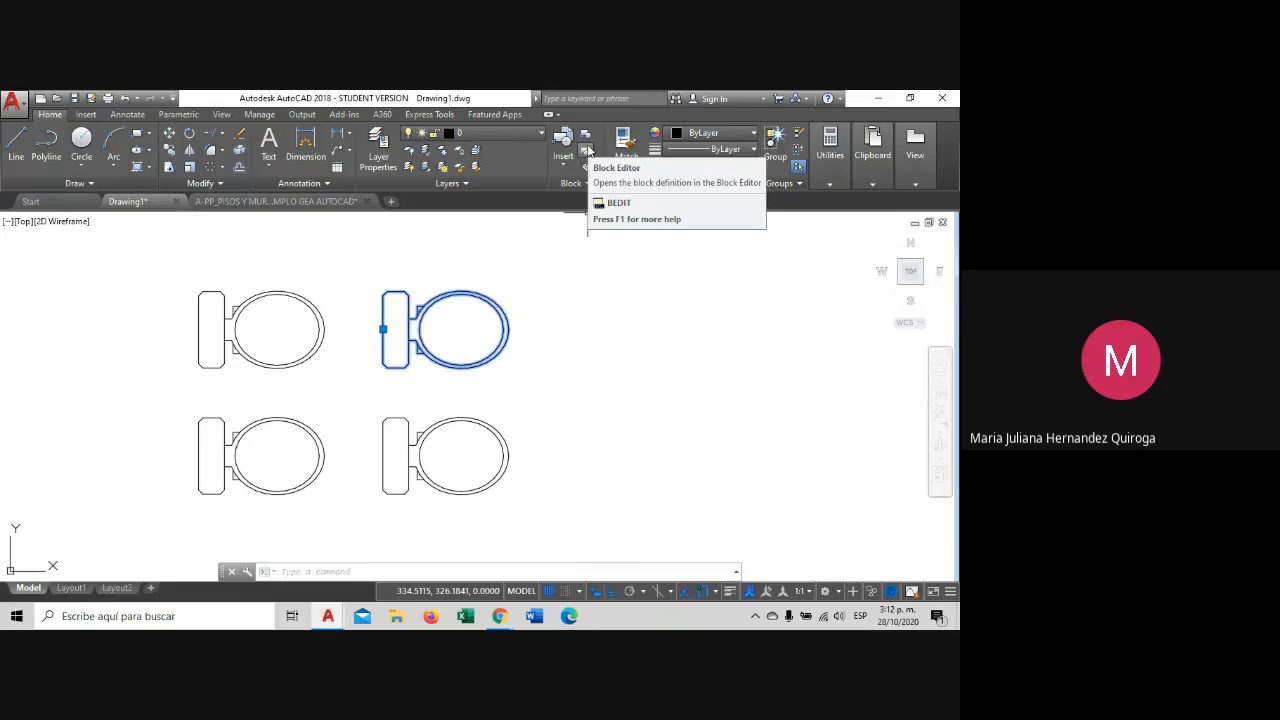
click(530, 344)
key(Escape)
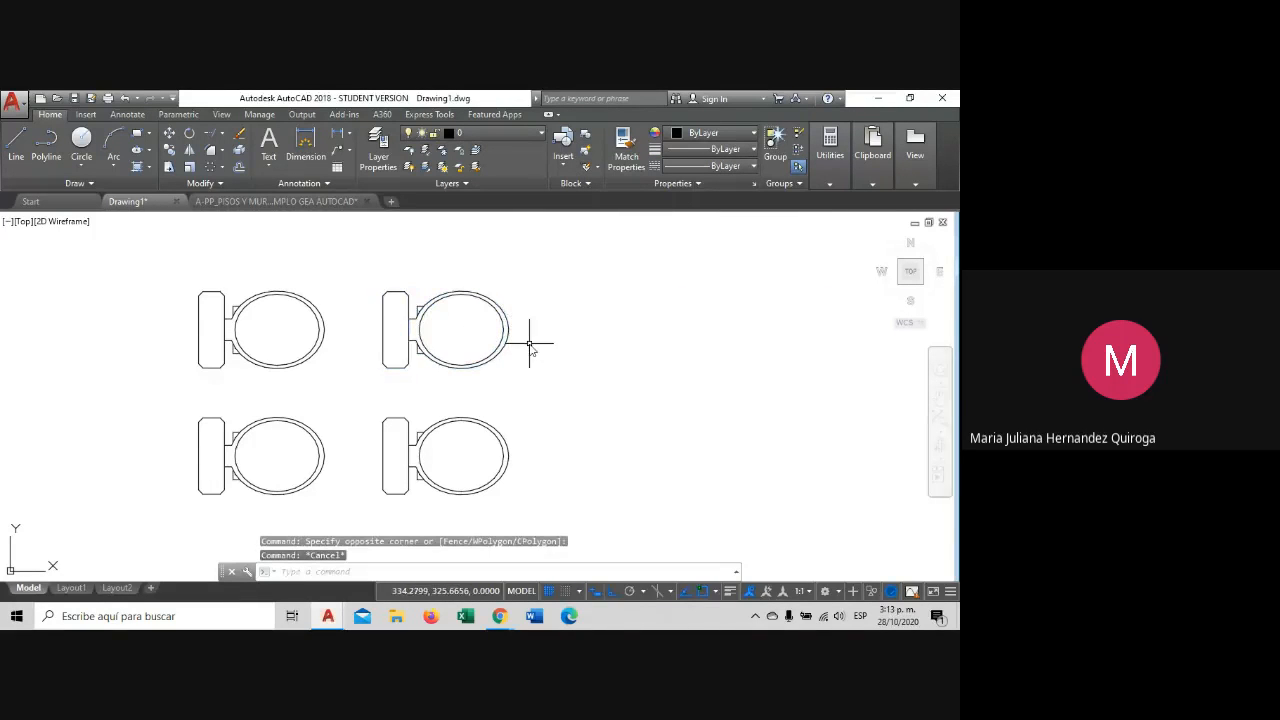
Compare the previews of the listed block definitions and open INODORO in the Block Editor.
mouse_move(479, 296)
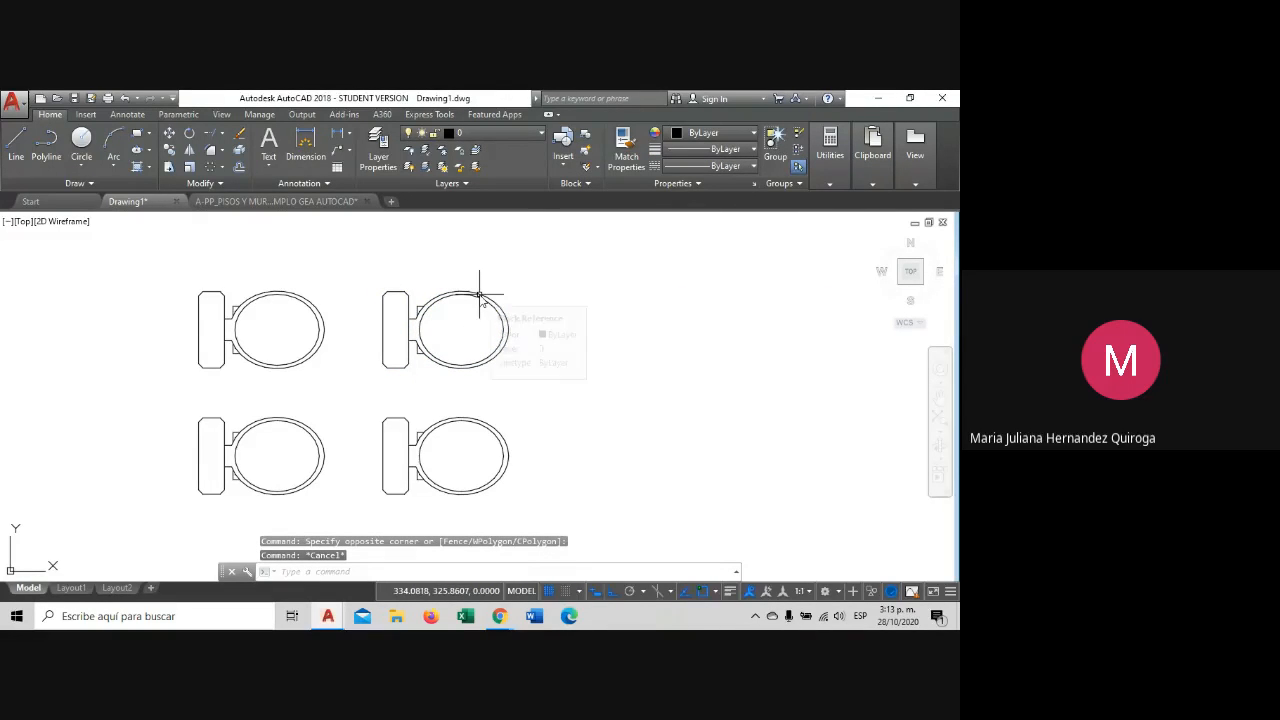
double_click(479, 296)
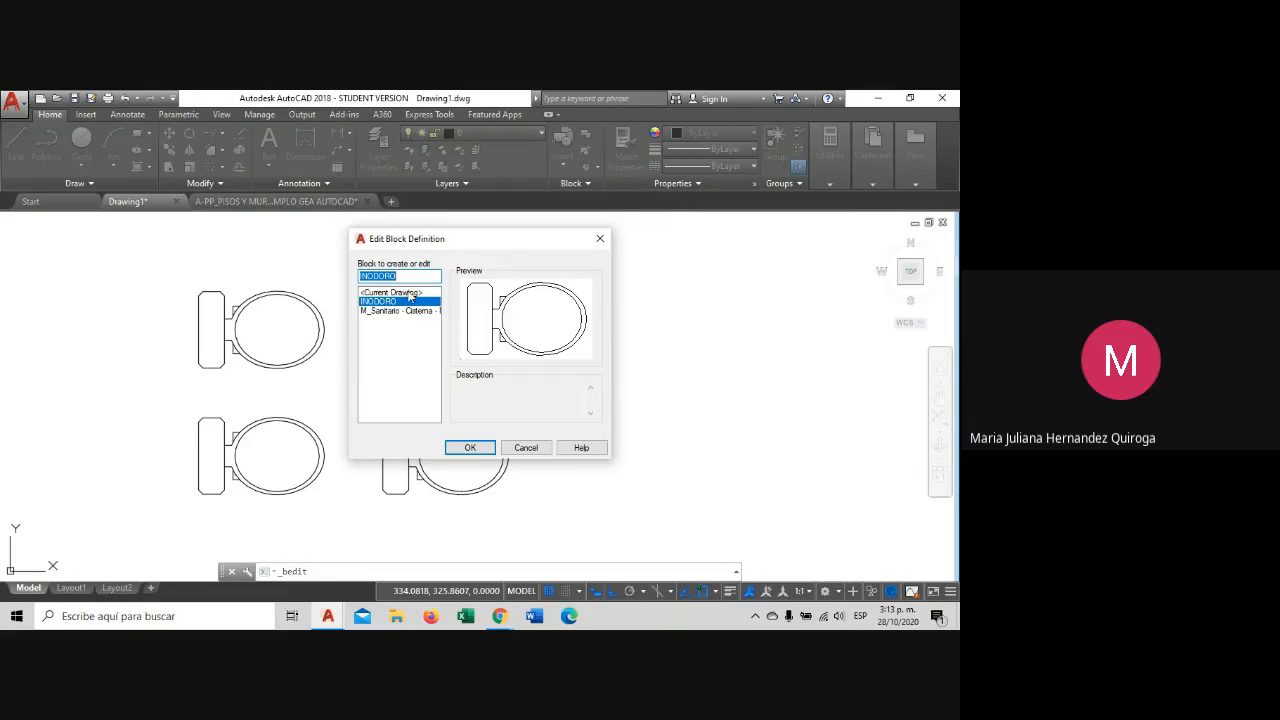
click(376, 311)
click(393, 302)
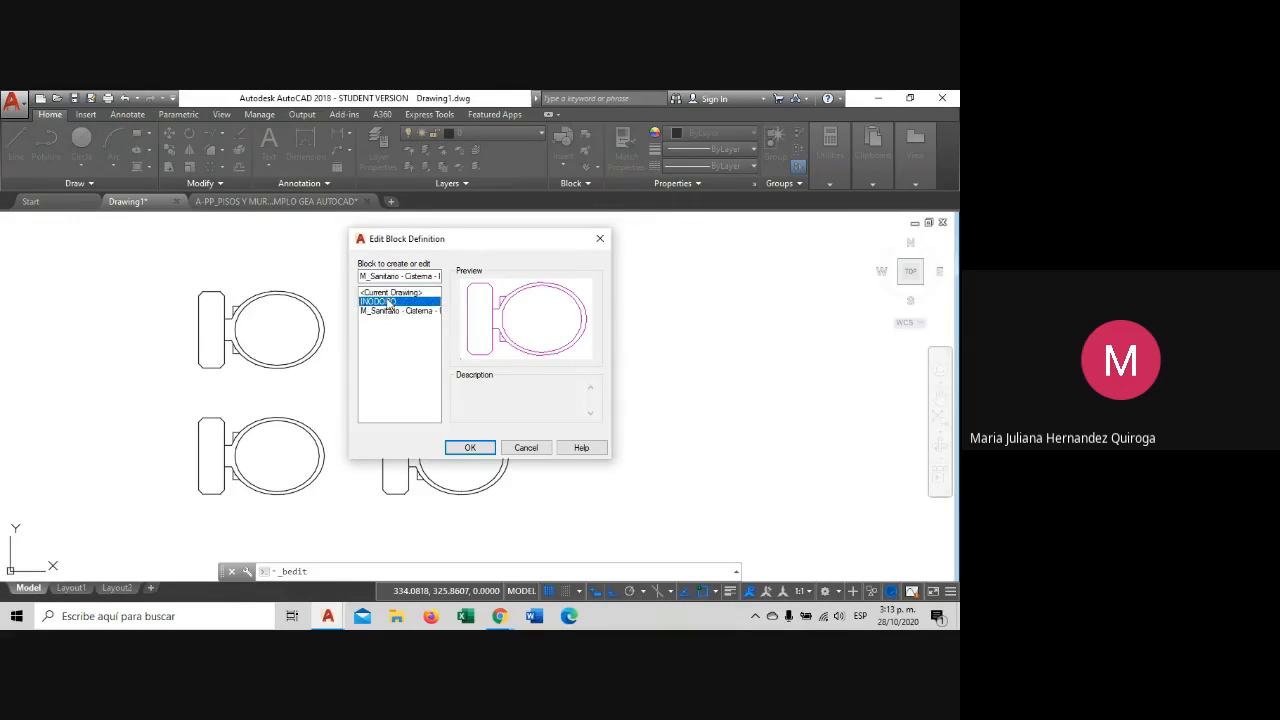
click(392, 312)
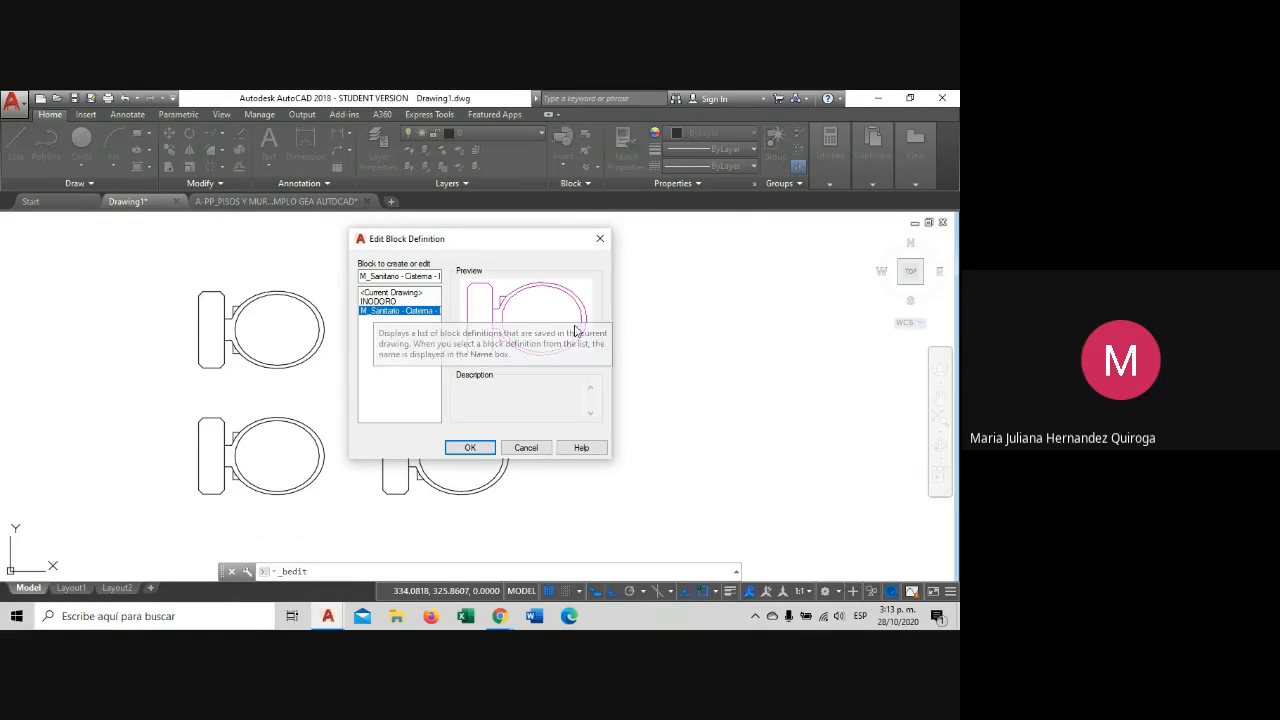
click(381, 302)
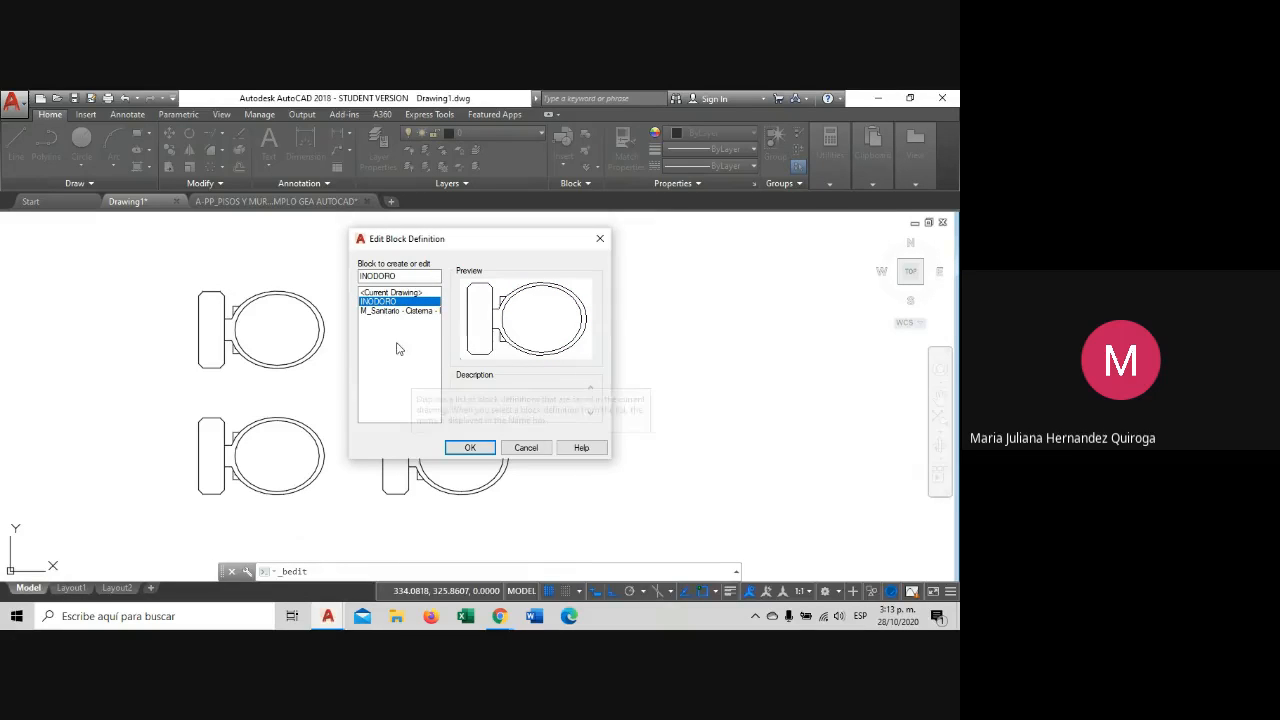
click(470, 448)
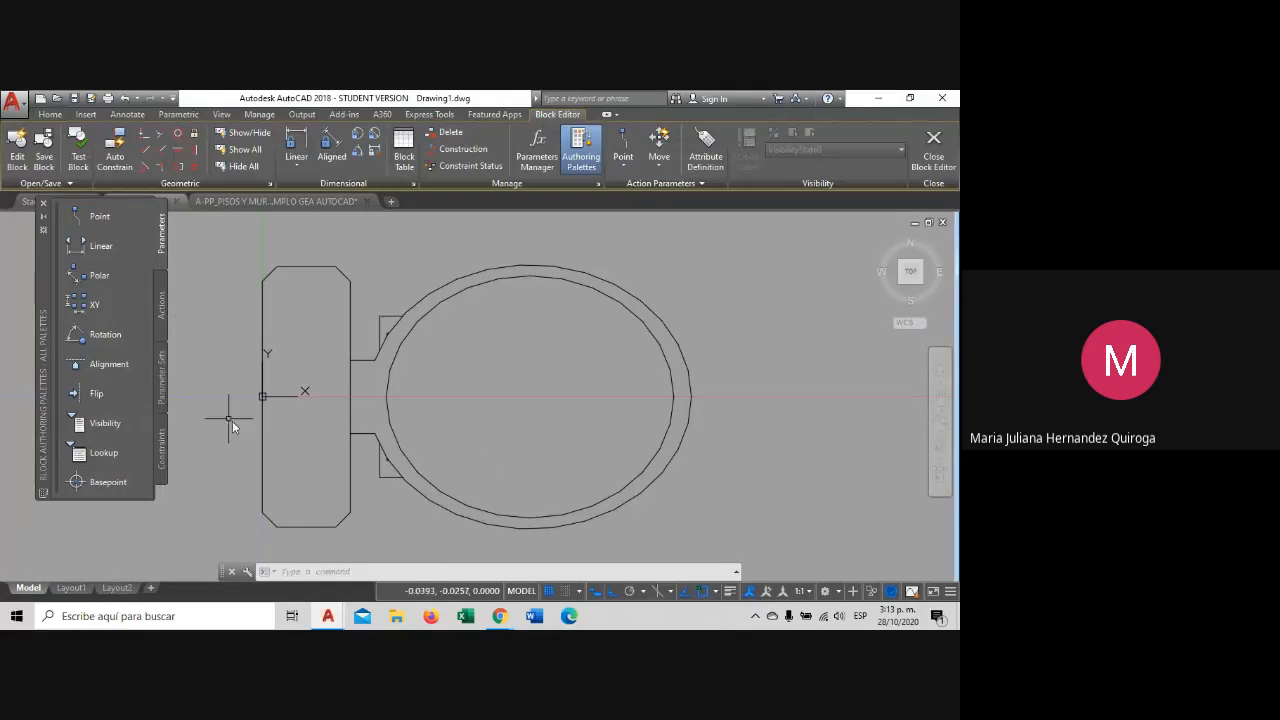
Erase the bracket lines and the tiny triangle where the upper side of the bowl meets the tank connector.
scroll(680, 380, down, 4)
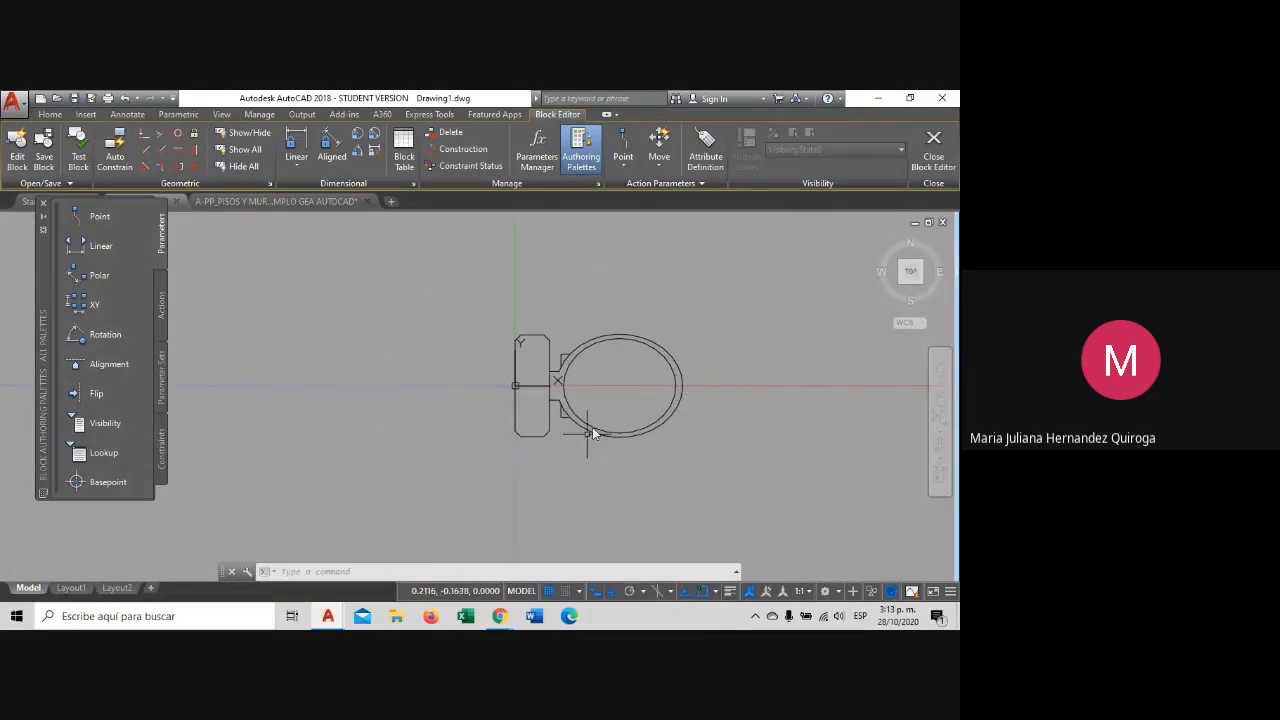
scroll(674, 377, up, 5)
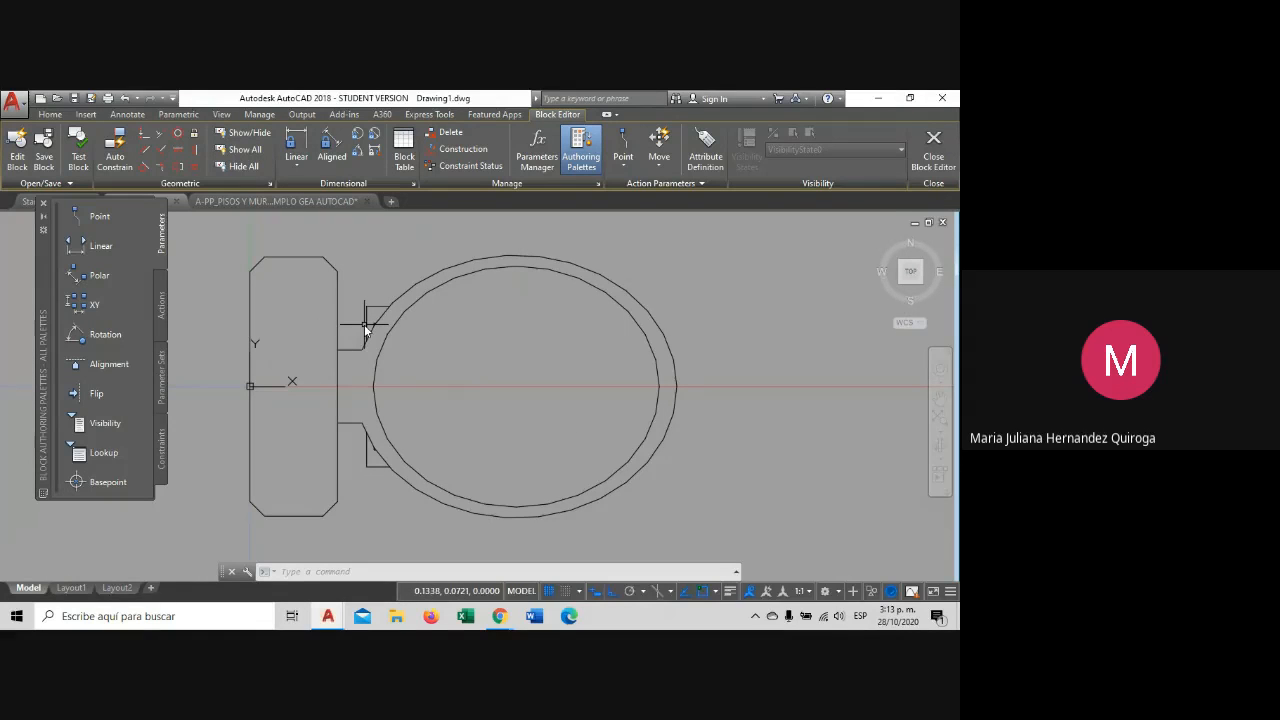
scroll(364, 324, up, 2)
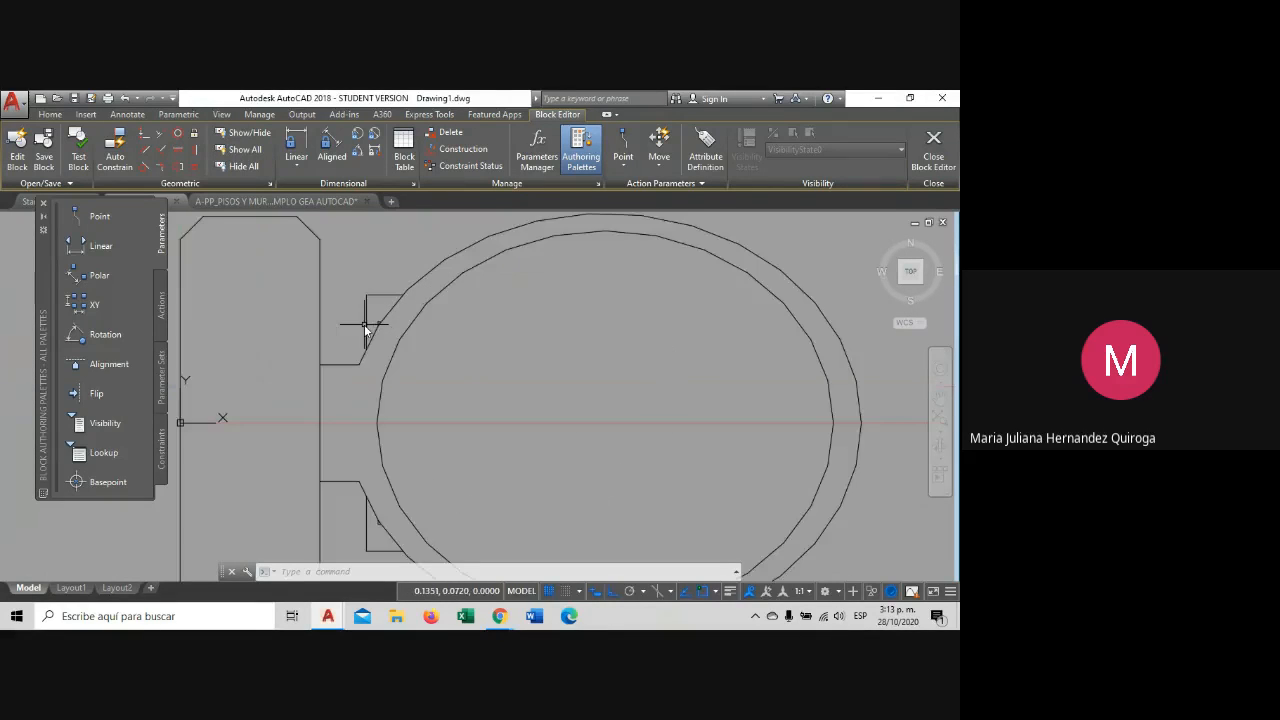
scroll(364, 324, down, 2)
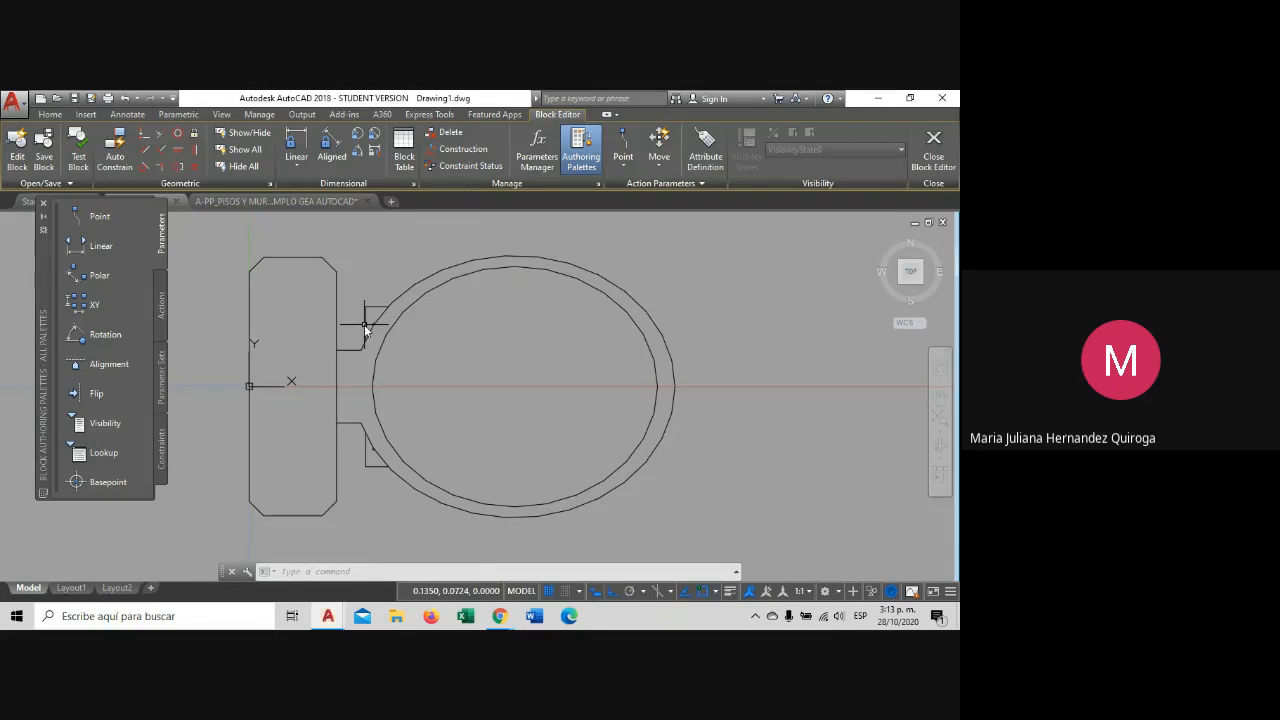
scroll(364, 324, up, 4)
scroll(364, 324, down, 2)
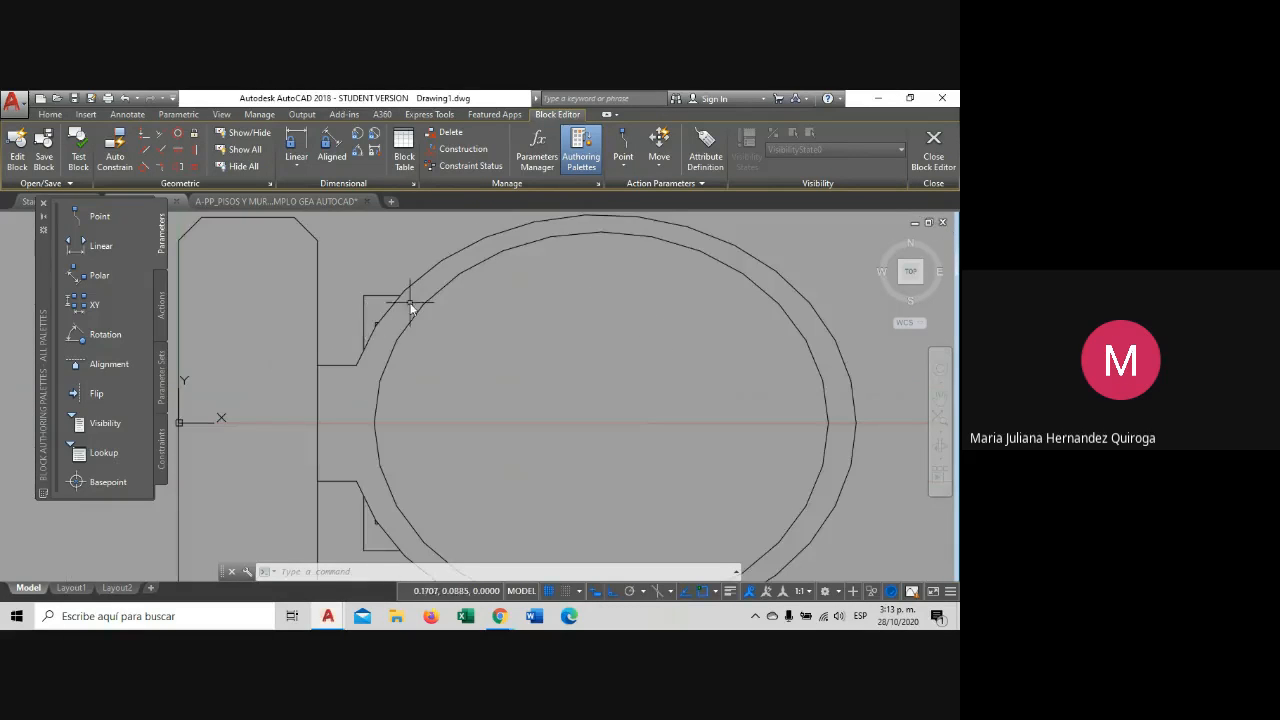
scroll(380, 320, up, 3)
scroll(372, 326, down, 4)
scroll(373, 326, up, 4)
click(362, 279)
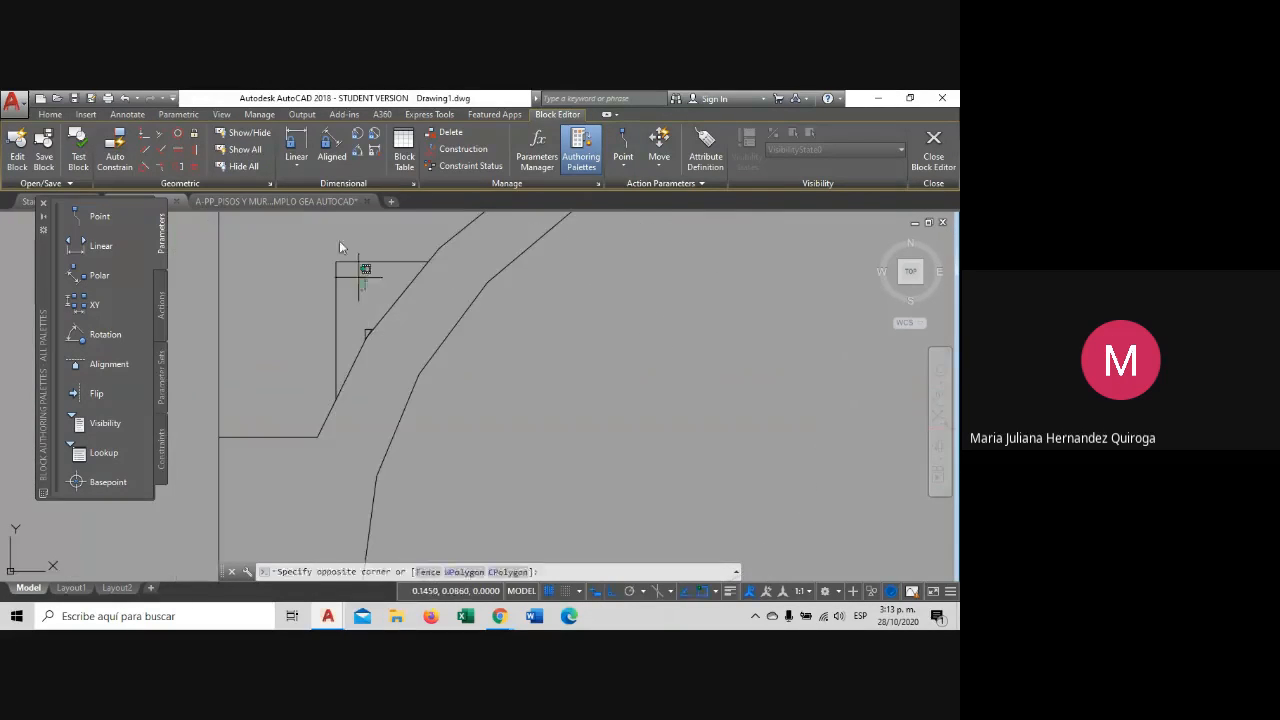
click(336, 243)
scroll(381, 306, up, 3)
scroll(387, 251, down, 3)
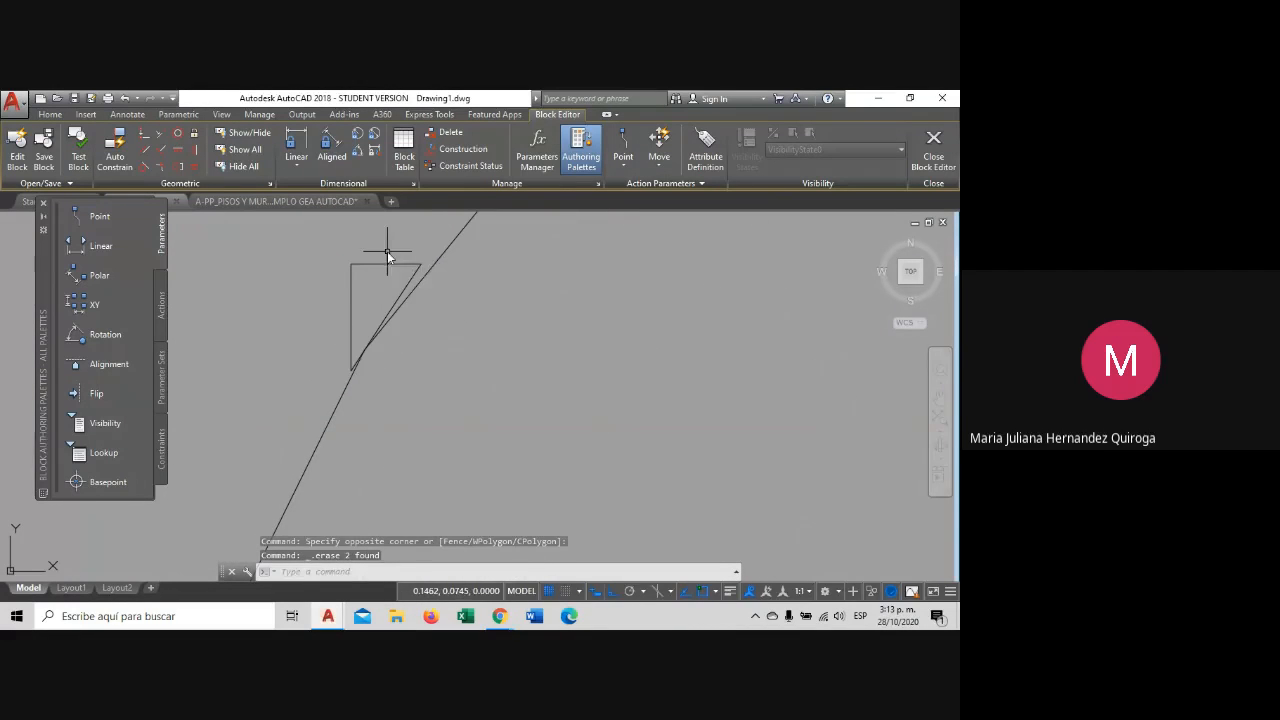
key(Delete)
click(399, 289)
key(Delete)
scroll(390, 320, down, 5)
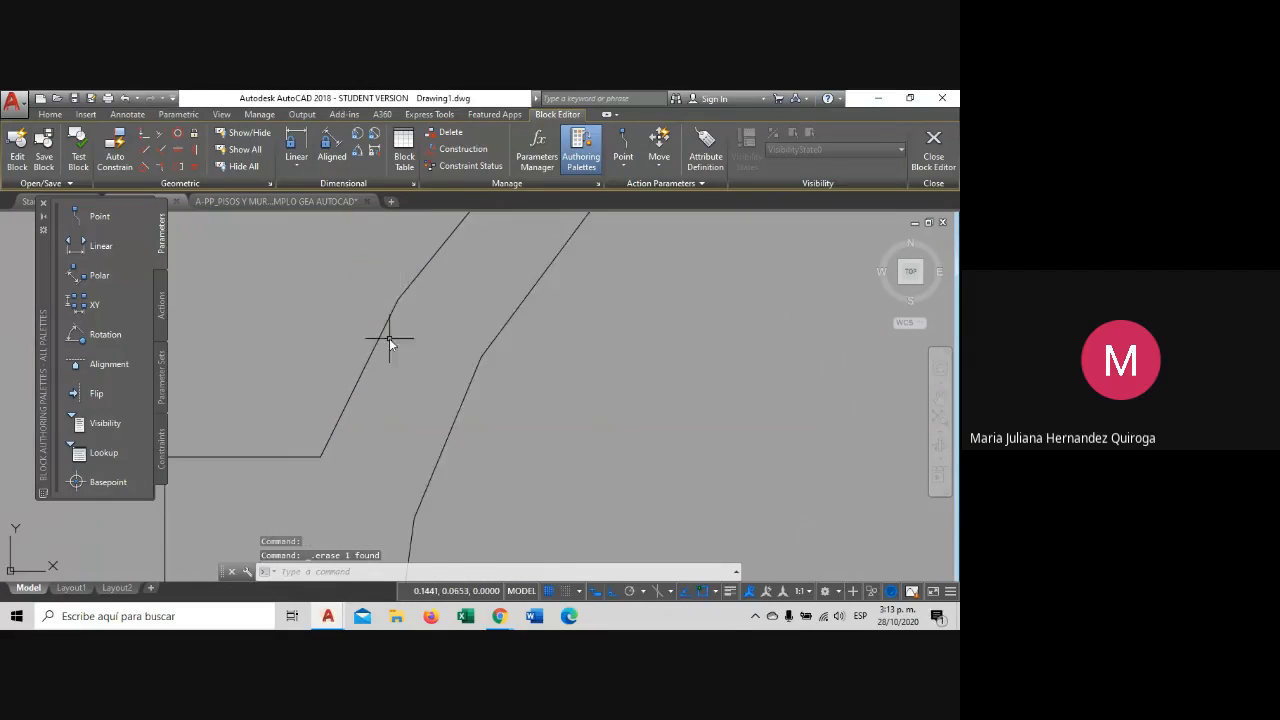
Erase the two bracket lines at the bowl's lower corner near the tank connector.
scroll(380, 450, up, 3)
click(396, 436)
click(378, 385)
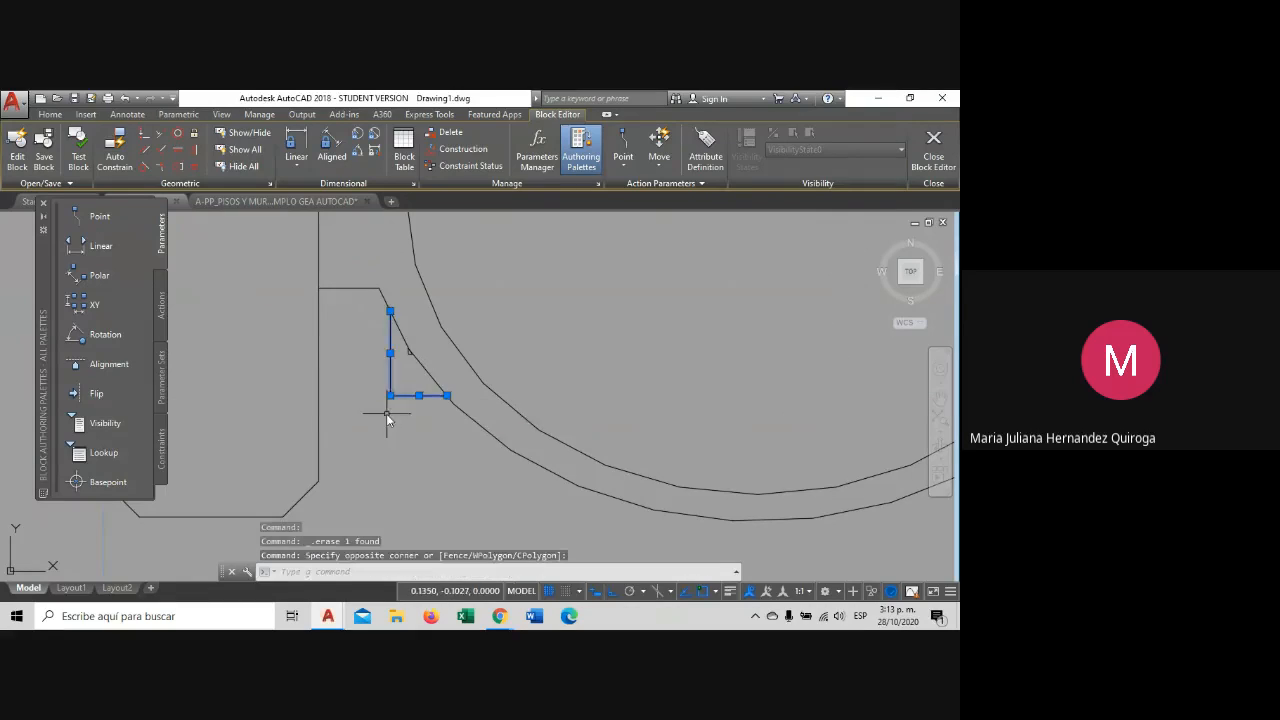
key(Delete)
Erase the tiny triangle on the lower side of the bowl near the tank connector, leaving the bowl outline out of the selection.
scroll(397, 359, up, 3)
scroll(416, 358, up, 4)
click(429, 333)
click(390, 378)
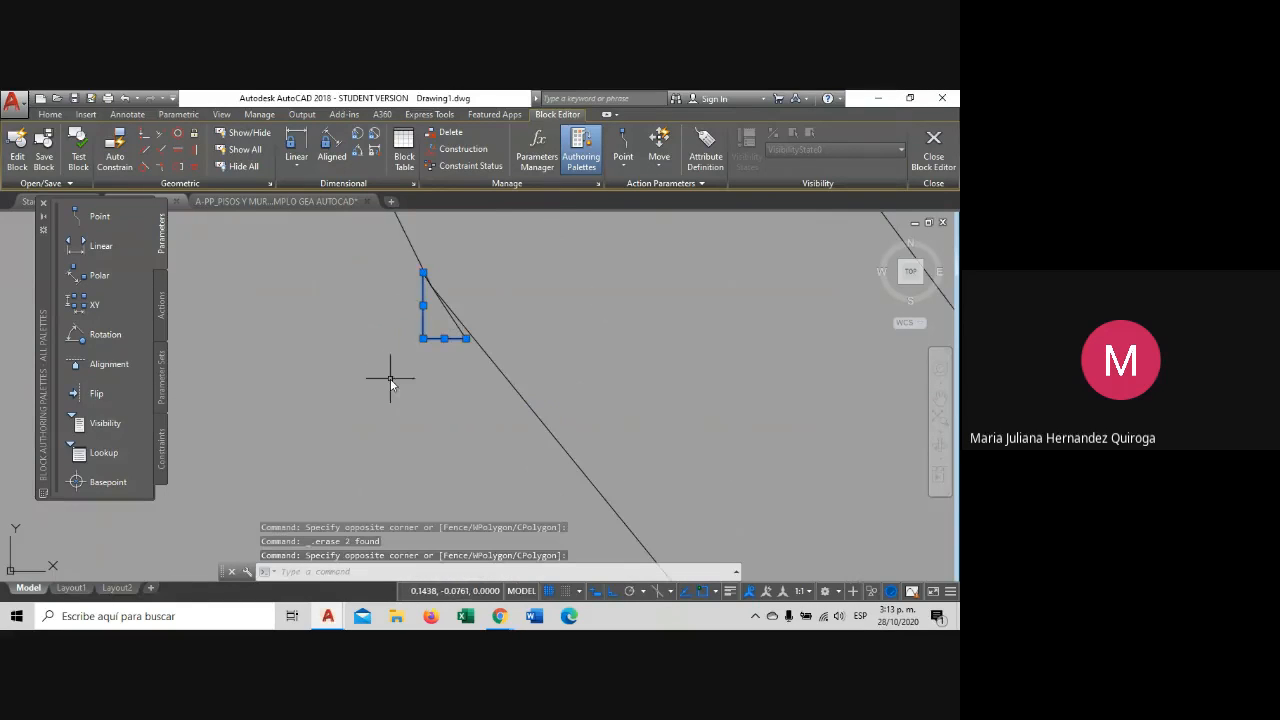
click(455, 330)
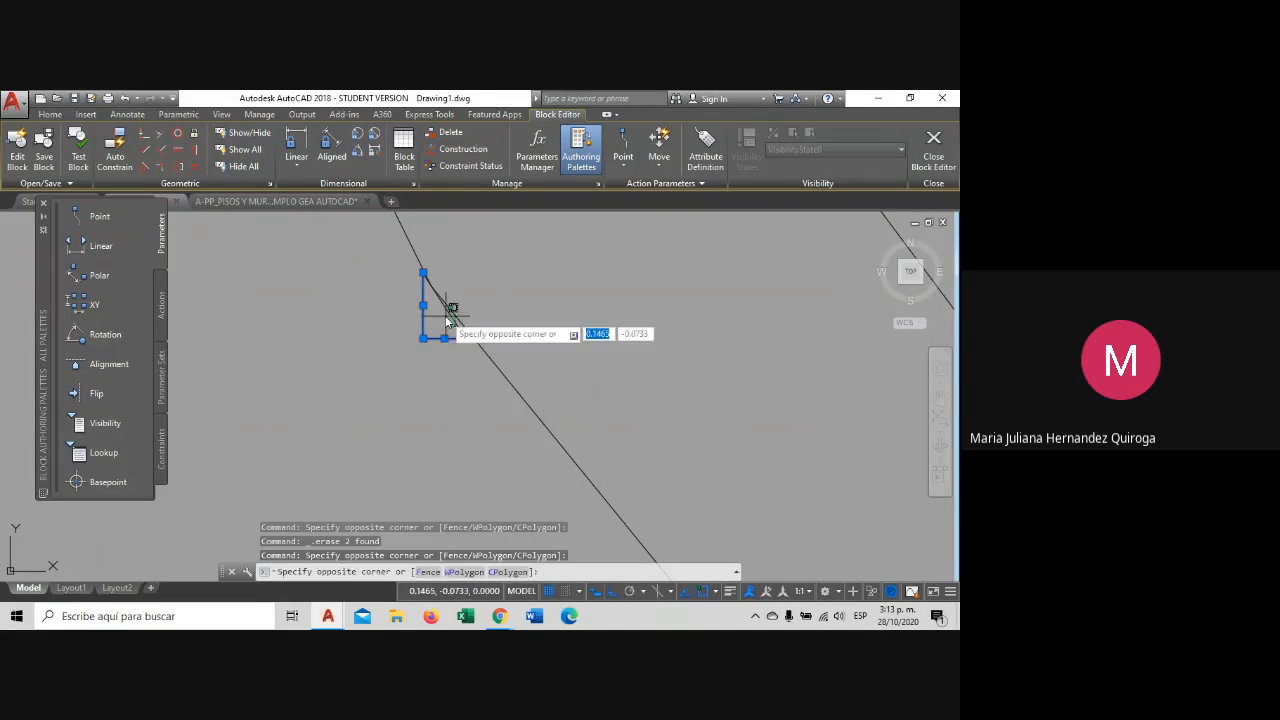
click(452, 343)
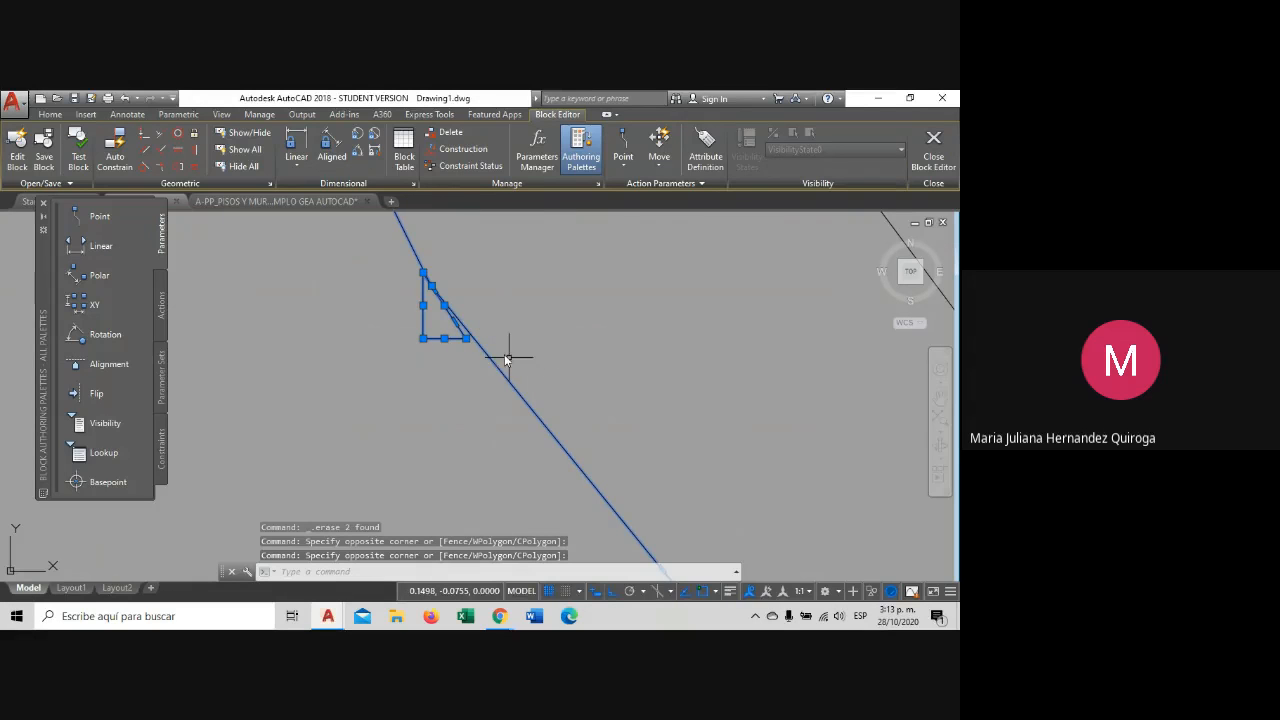
scroll(509, 363, down, 5)
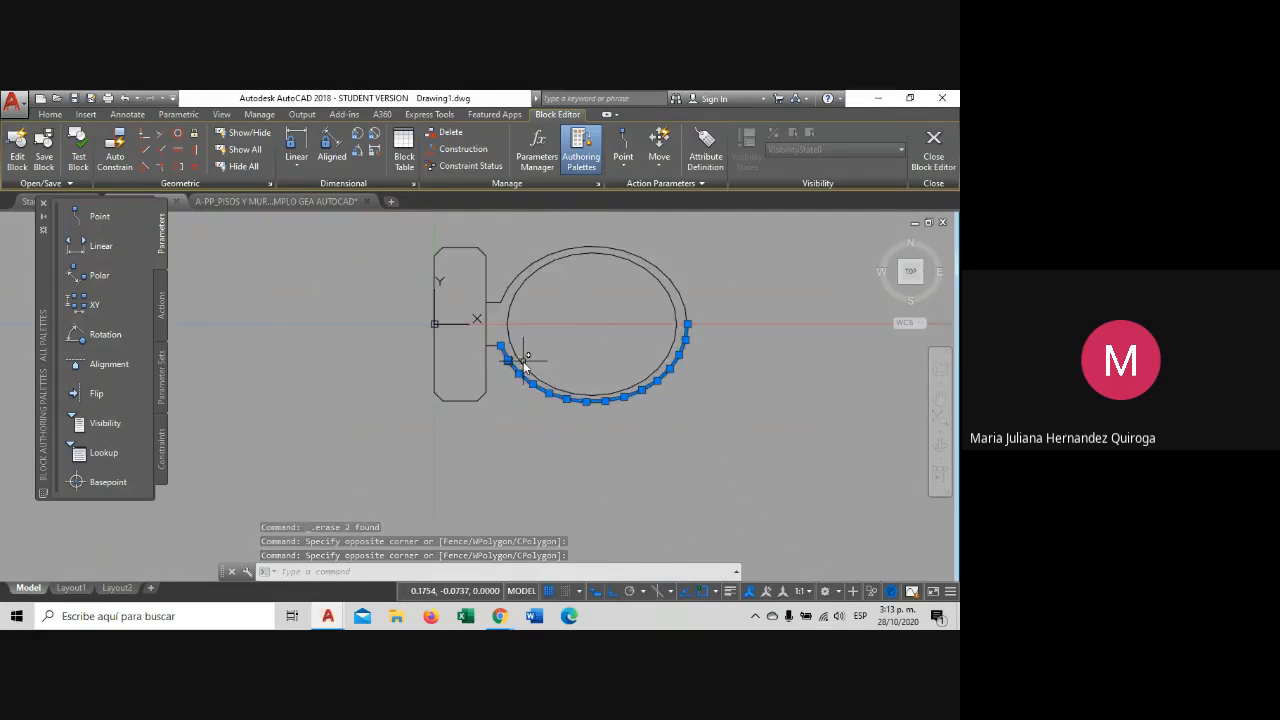
scroll(486, 414, up, 5)
scroll(450, 349, up, 4)
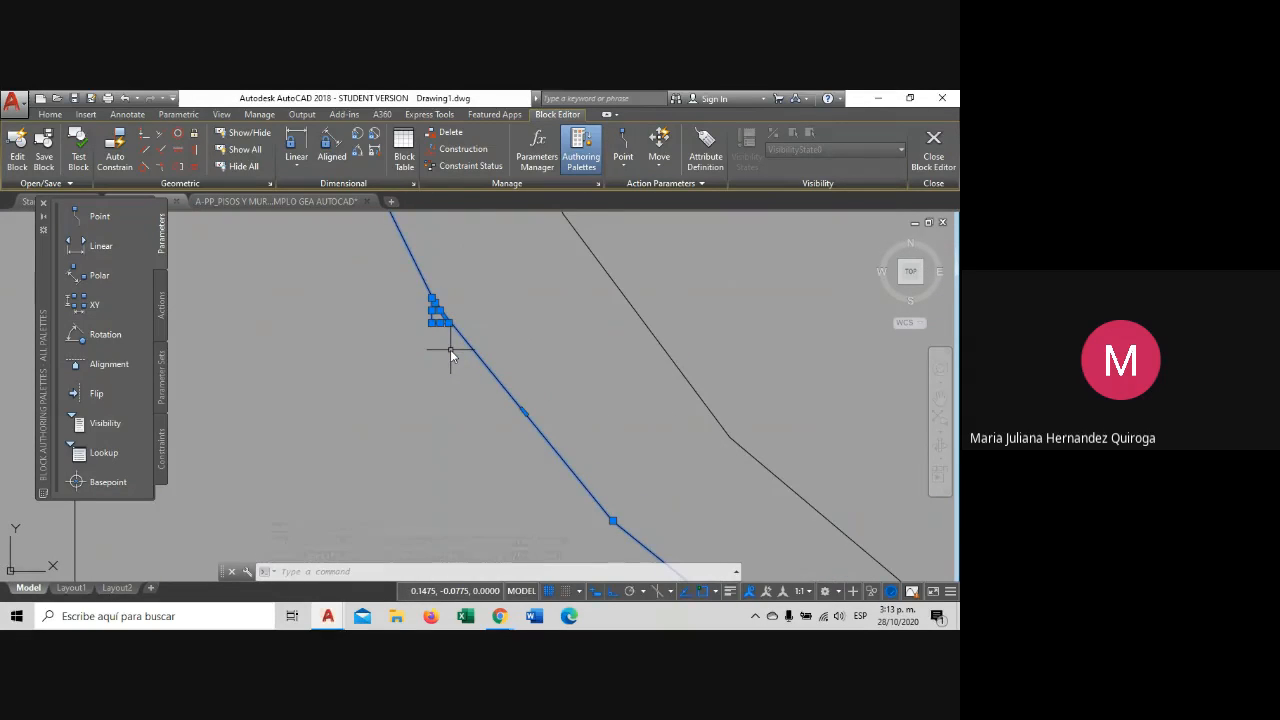
shift+click(523, 346)
shift+click(454, 423)
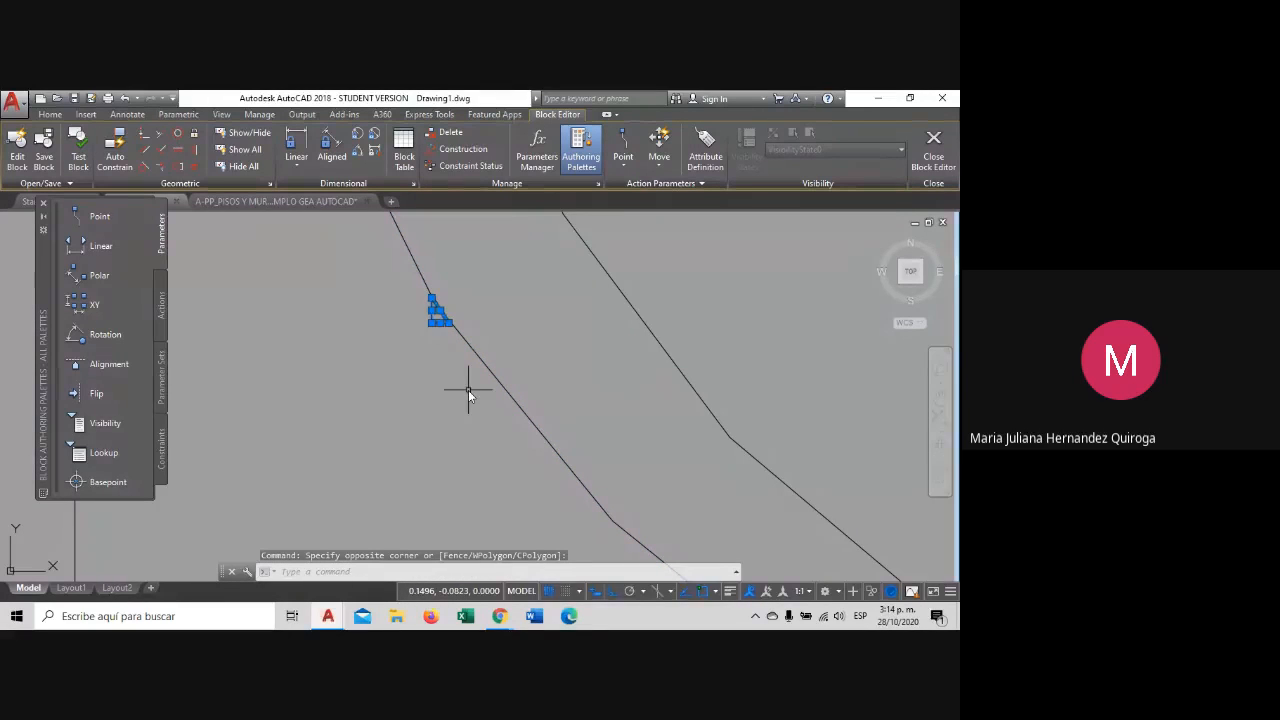
scroll(471, 383, down, 2)
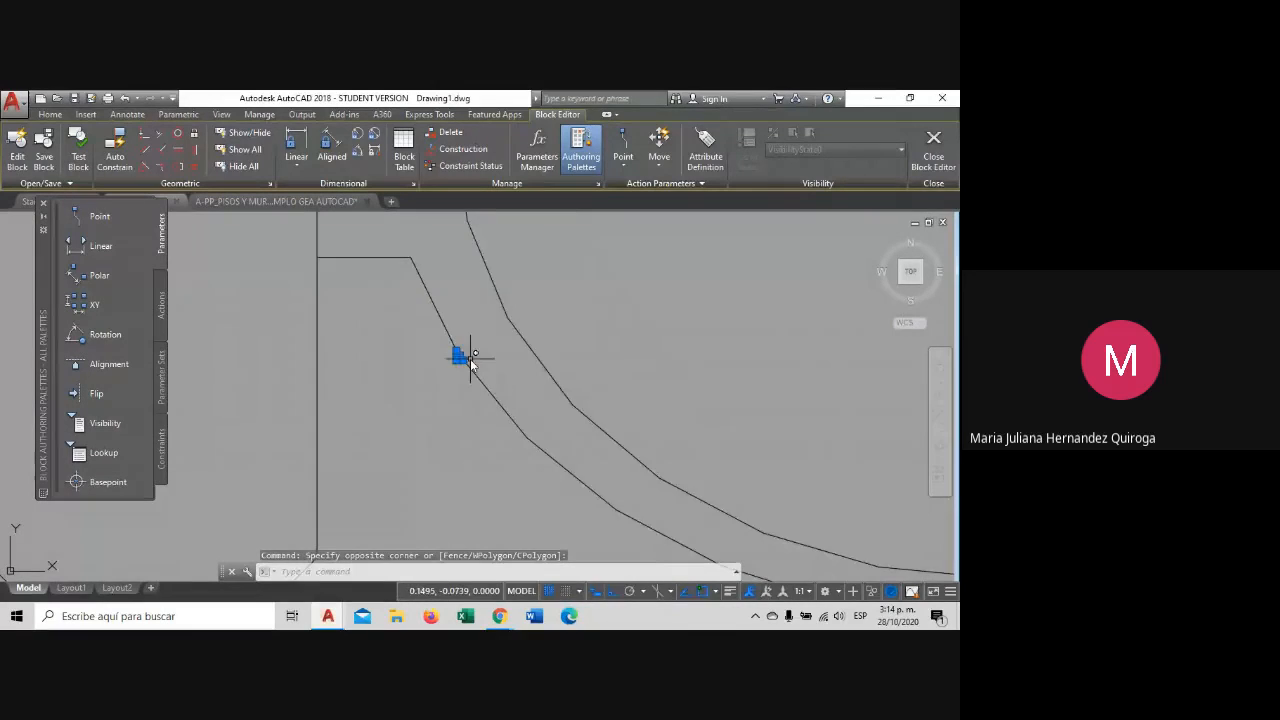
scroll(470, 359, up, 1)
key(Delete)
scroll(470, 359, down, 4)
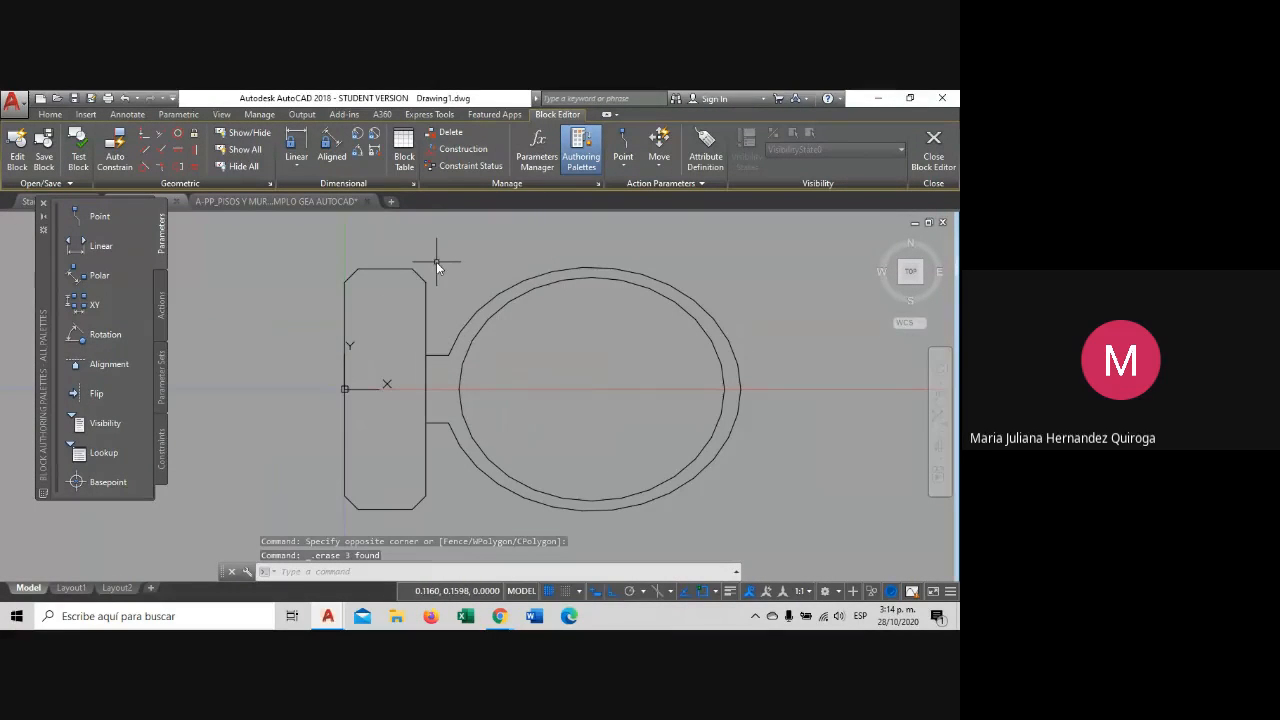
Close the Block Editor and save the changes to INODORO.
middle_drag(463, 393, 428, 395)
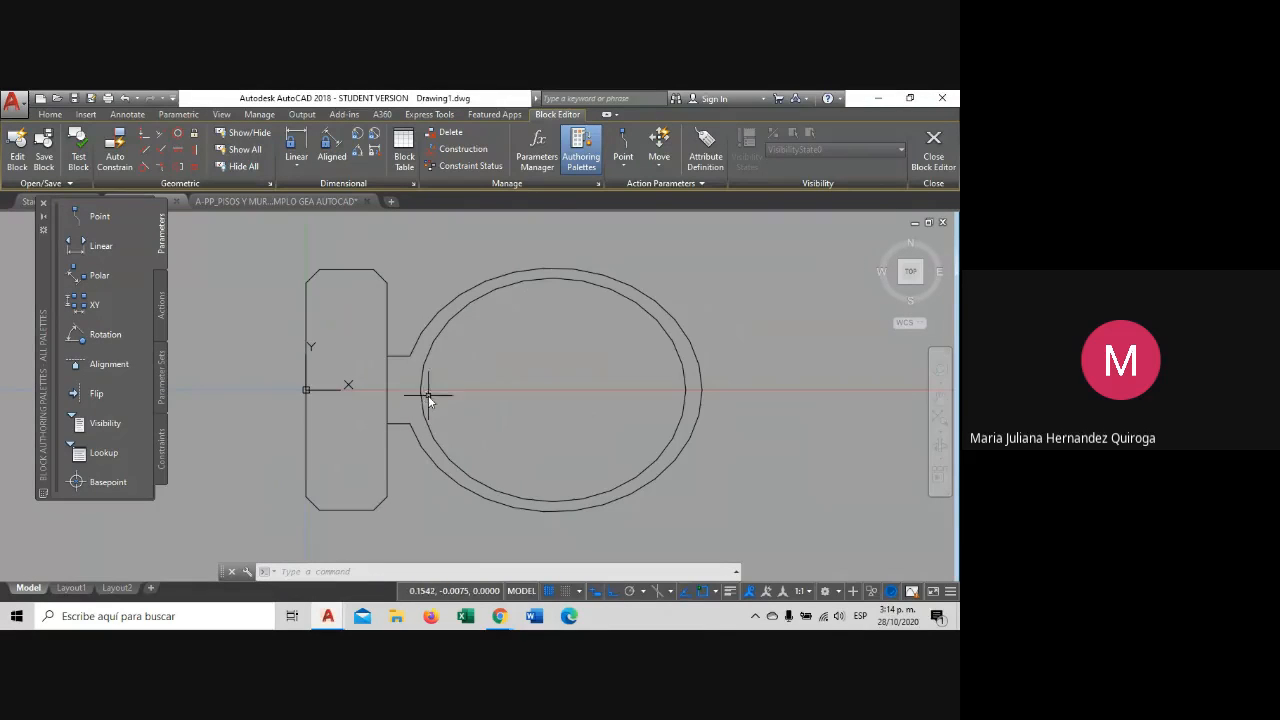
click(932, 155)
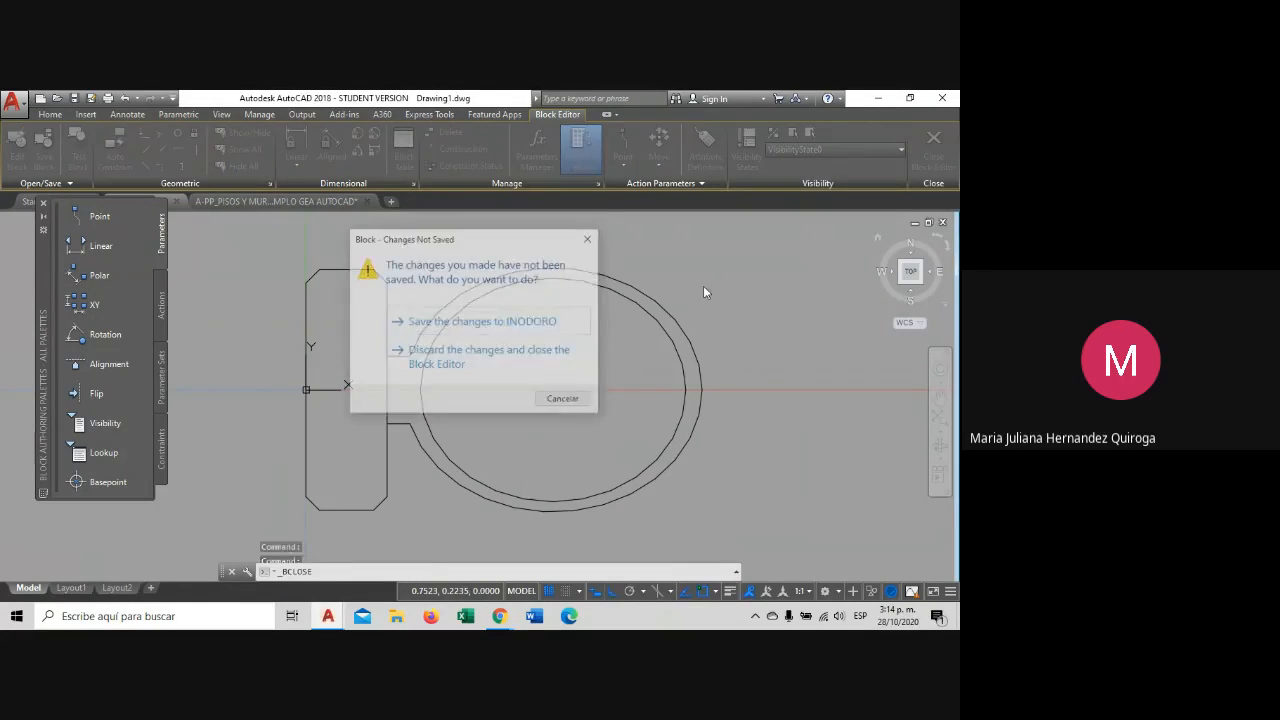
click(508, 322)
Erase all the loose lines of the lower-right toilet in the drawing.
click(473, 416)
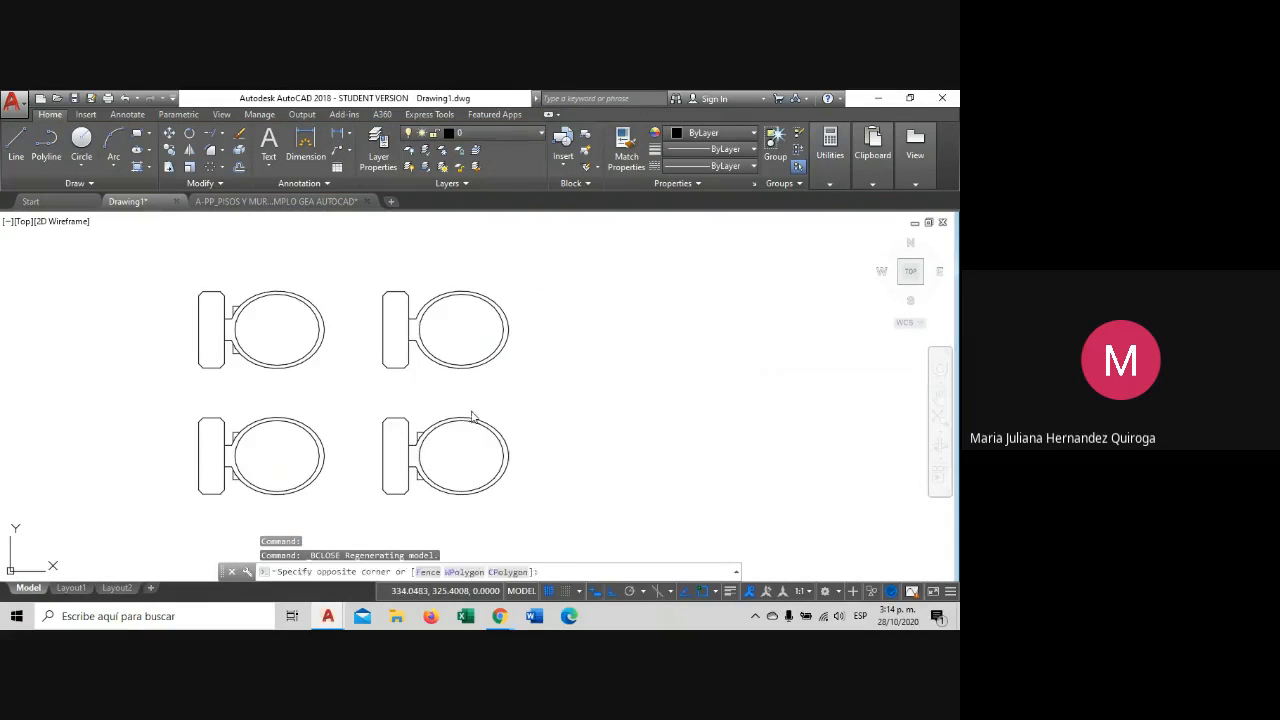
click(441, 456)
click(542, 517)
click(378, 403)
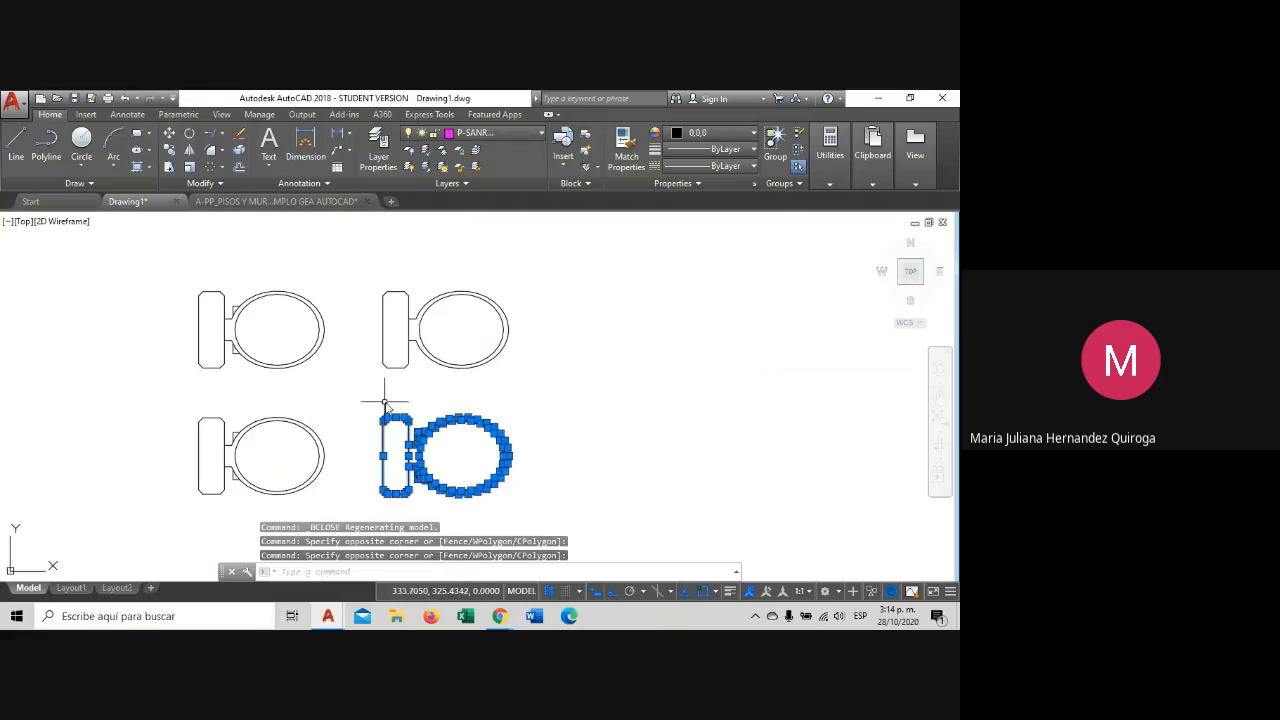
key(Delete)
Copy the upper-right toilet block straight down into the empty lower-right place, level with the lower-left toilet.
click(534, 383)
click(357, 280)
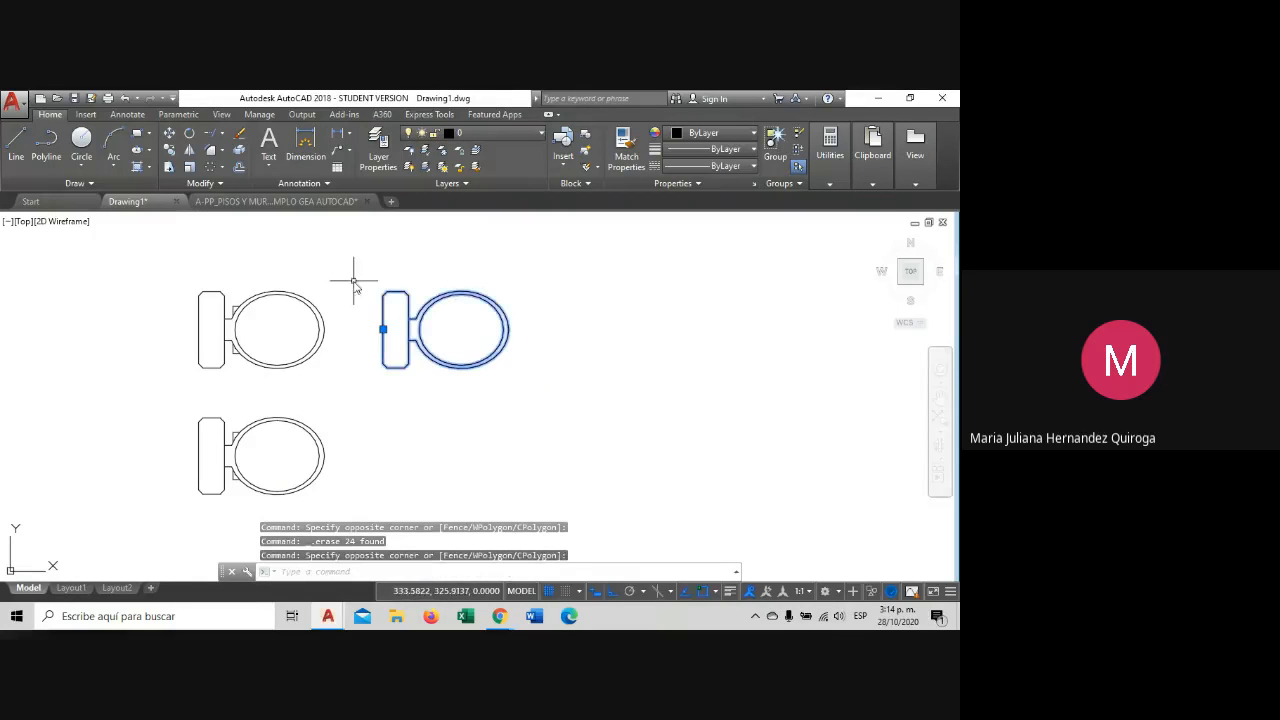
click(172, 150)
click(385, 330)
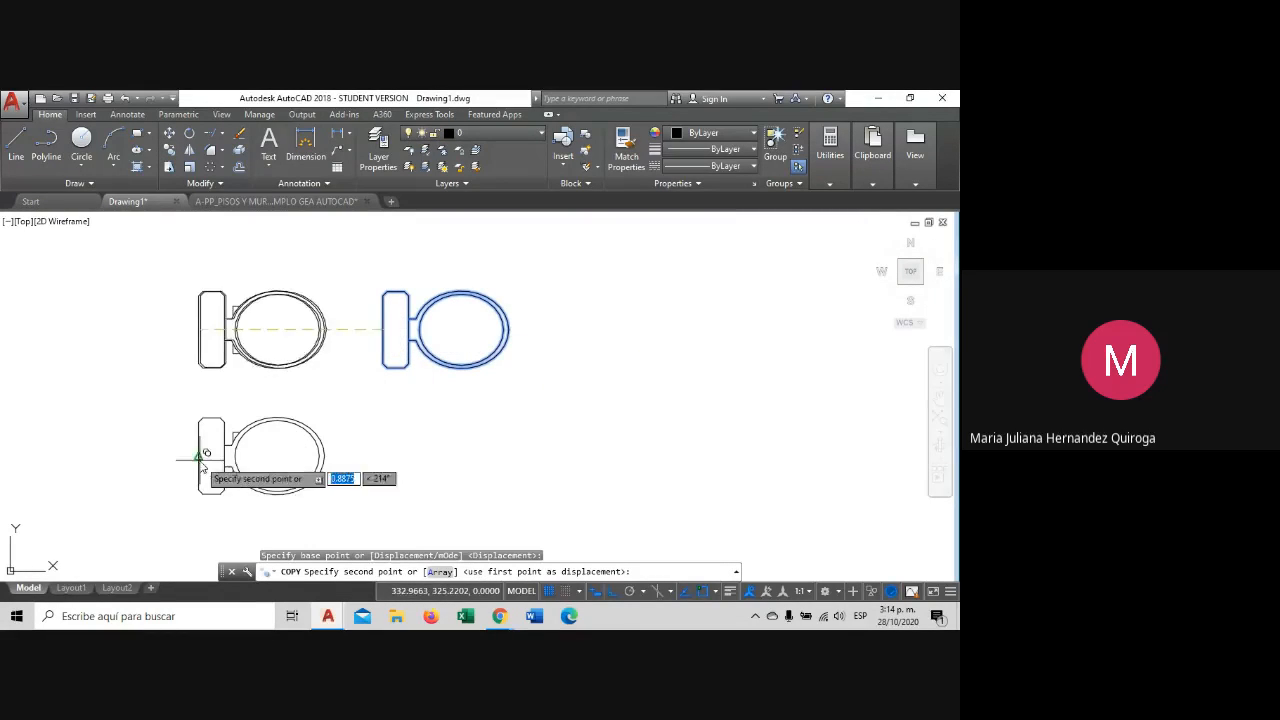
click(383, 456)
key(Escape)
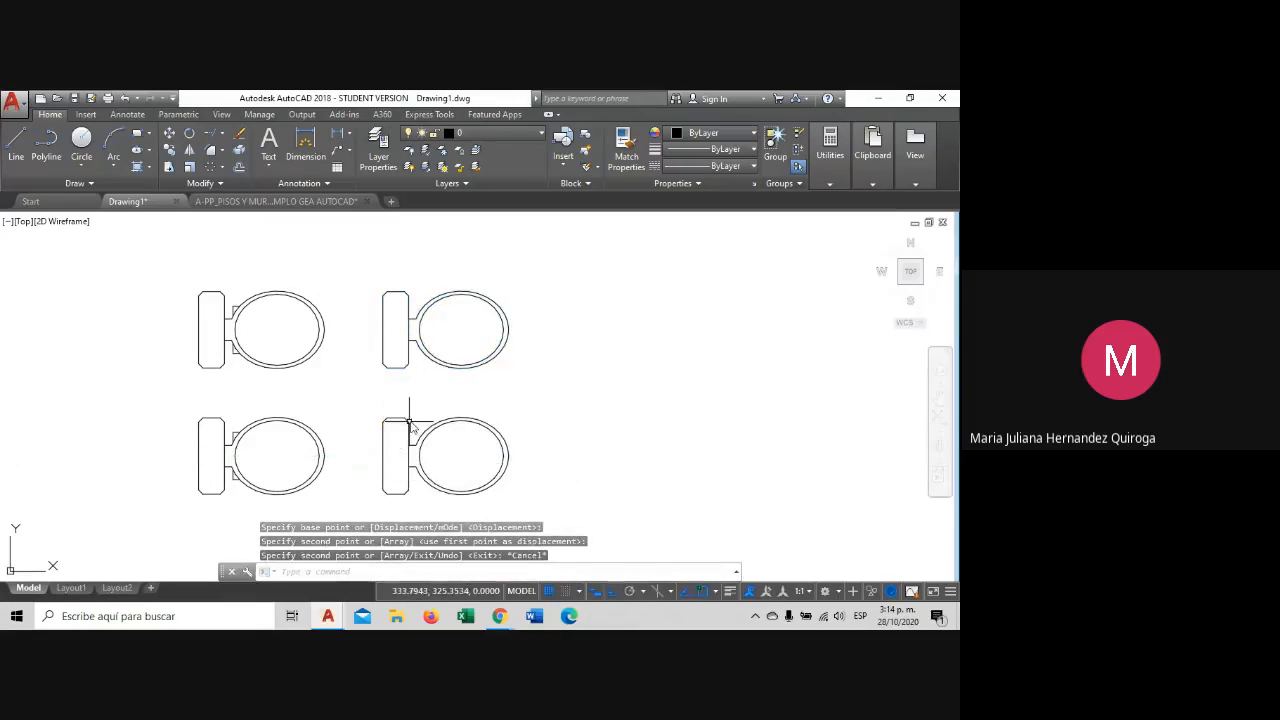
Select the upper-right and lower-right toilets in turn to check that each behaves as a single block.
click(449, 343)
click(425, 412)
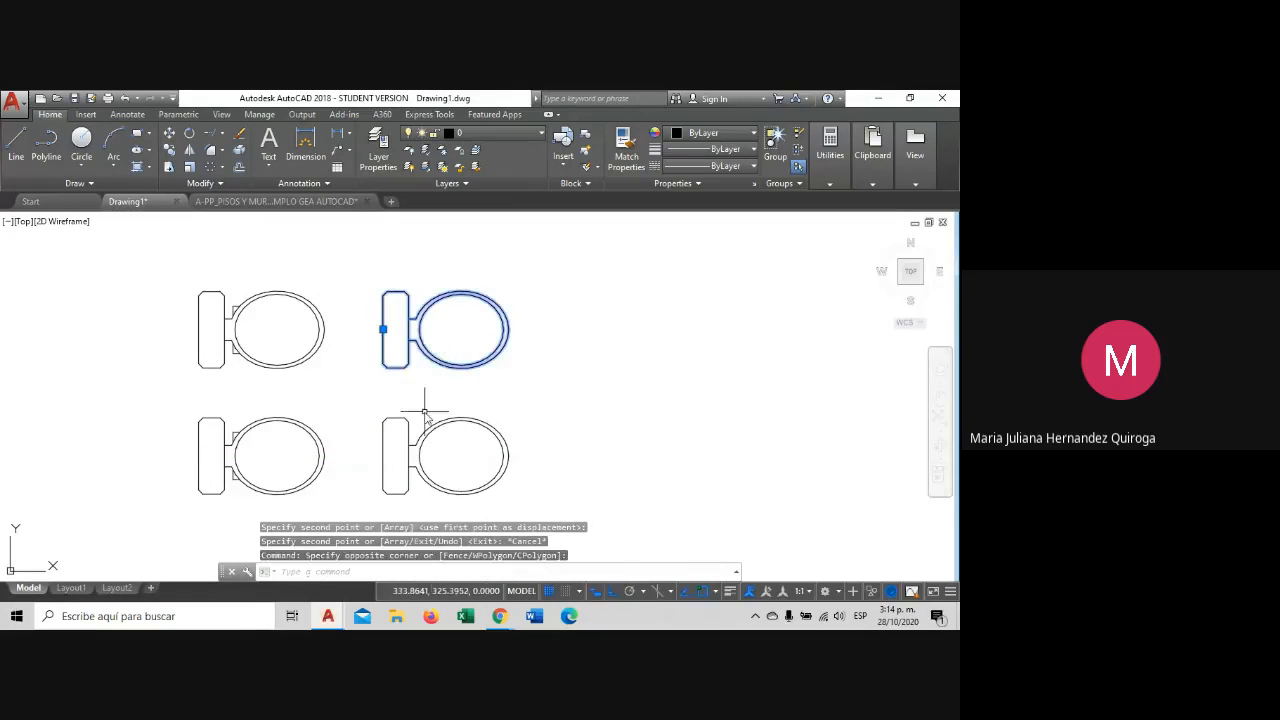
key(Escape)
mouse_move(457, 363)
middle_down()
mouse_move(500, 420)
mouse_move(486, 375)
middle_up()
click(475, 335)
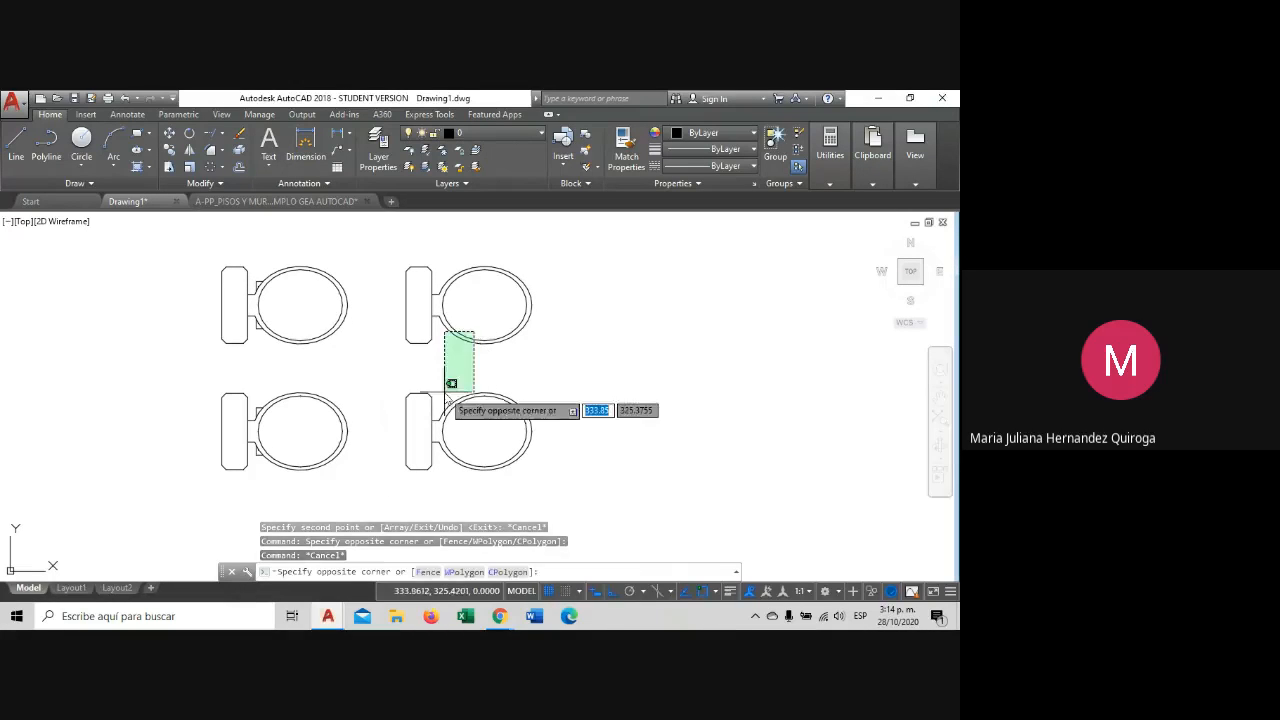
click(446, 380)
key(Escape)
click(508, 405)
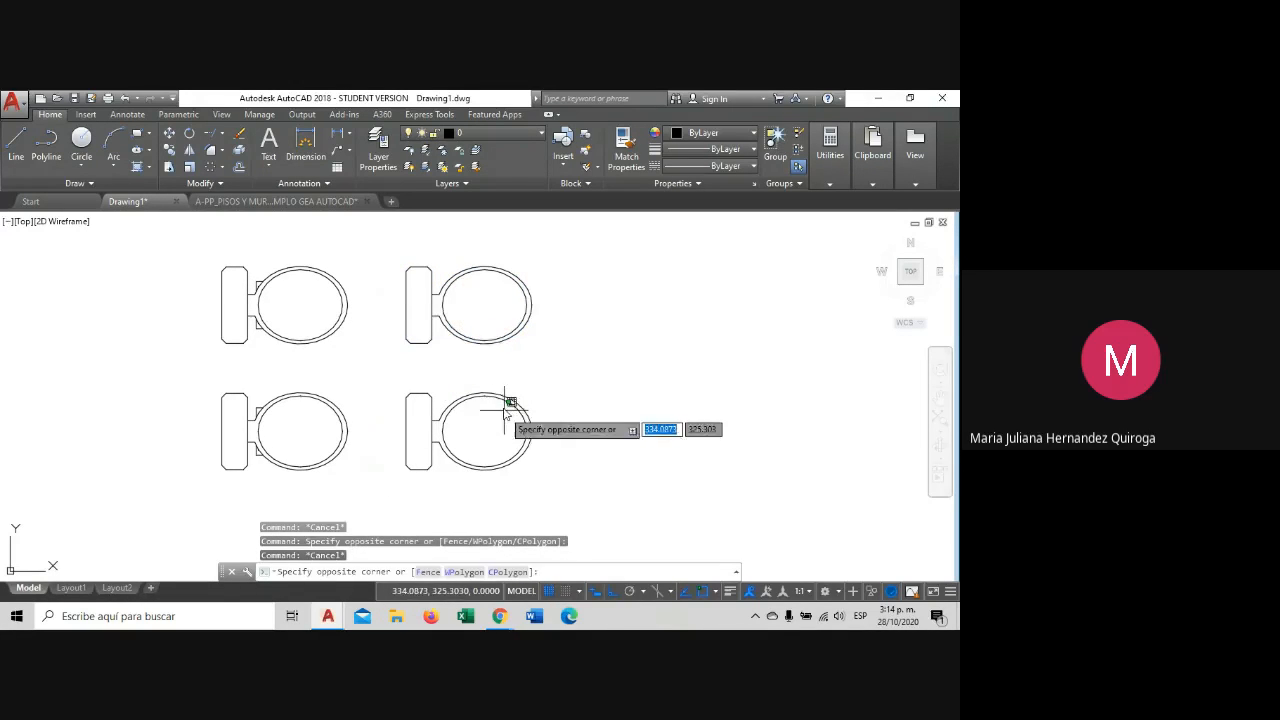
click(489, 322)
key(Escape)
click(508, 370)
click(428, 460)
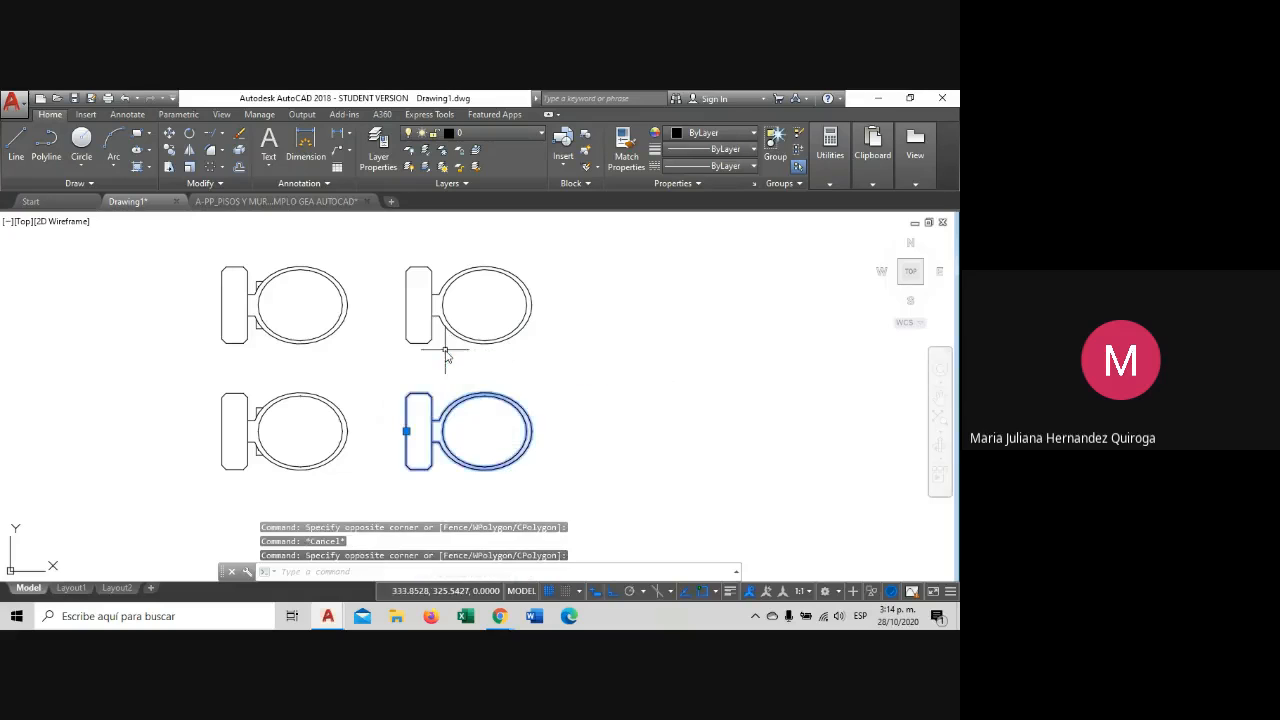
key(Escape)
Ungroup the two grouped toilets on the left side of the drawing.
scroll(245, 287, up, 2)
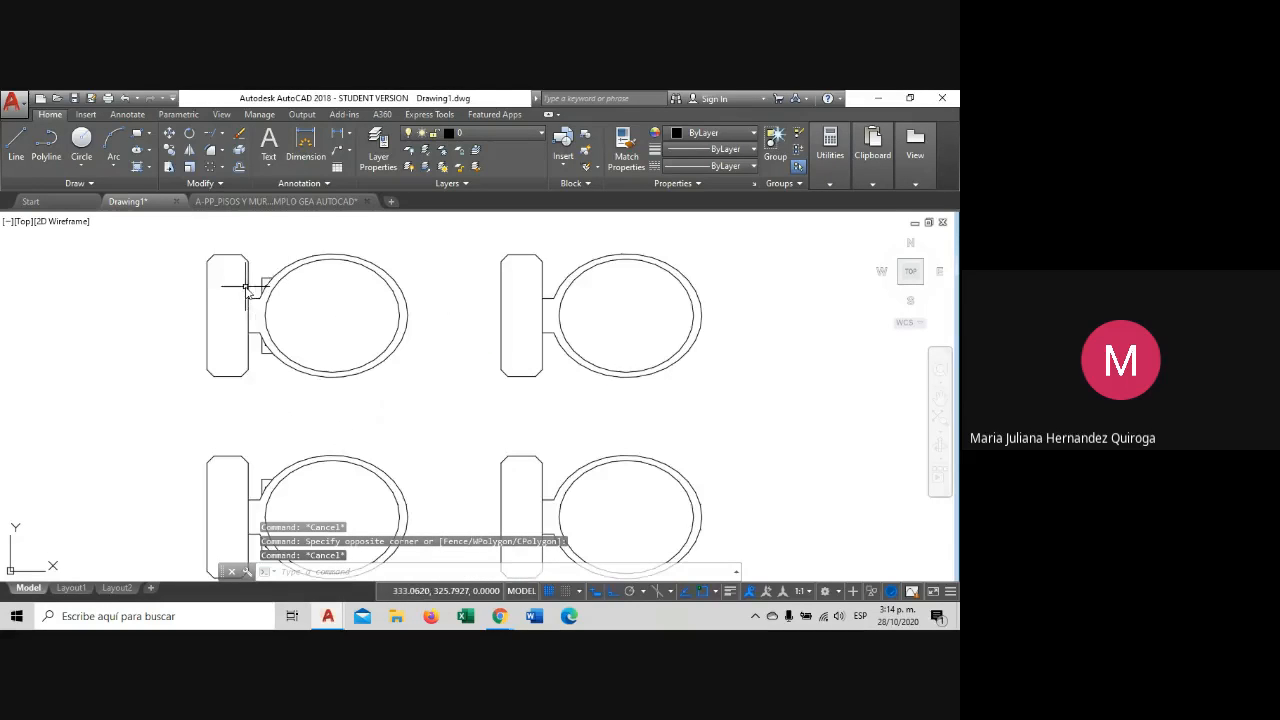
click(278, 284)
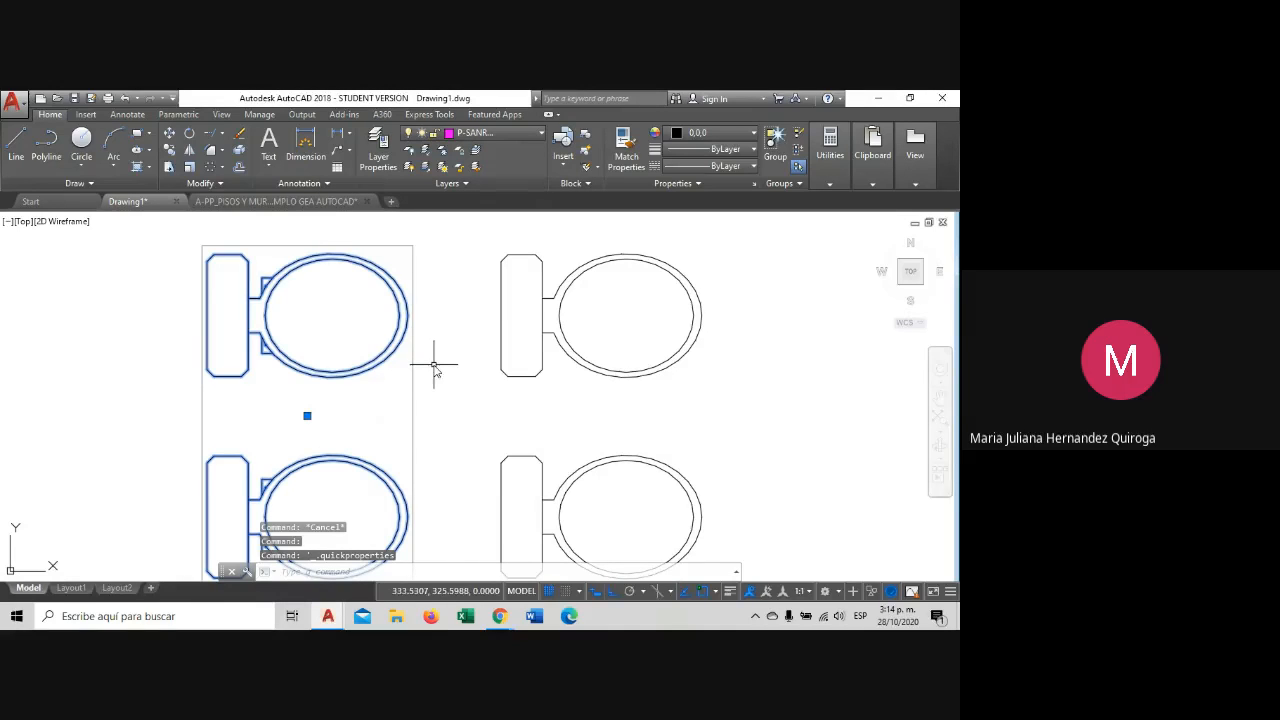
key(Down)
key(Down)
key(Return)
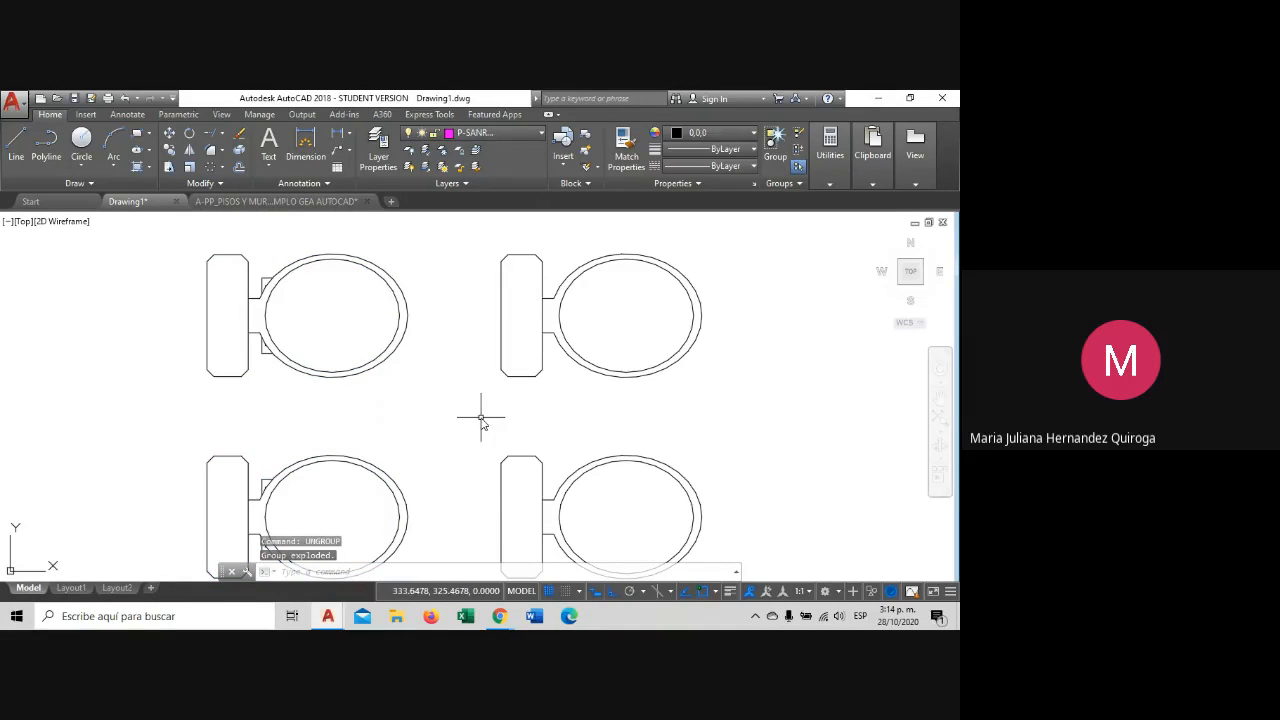
Erase the bracket lines and the tiny triangle on the upper side of the upper-left toilet's bowl.
click(280, 286)
key(Escape)
click(269, 265)
scroll(268, 277, up, 4)
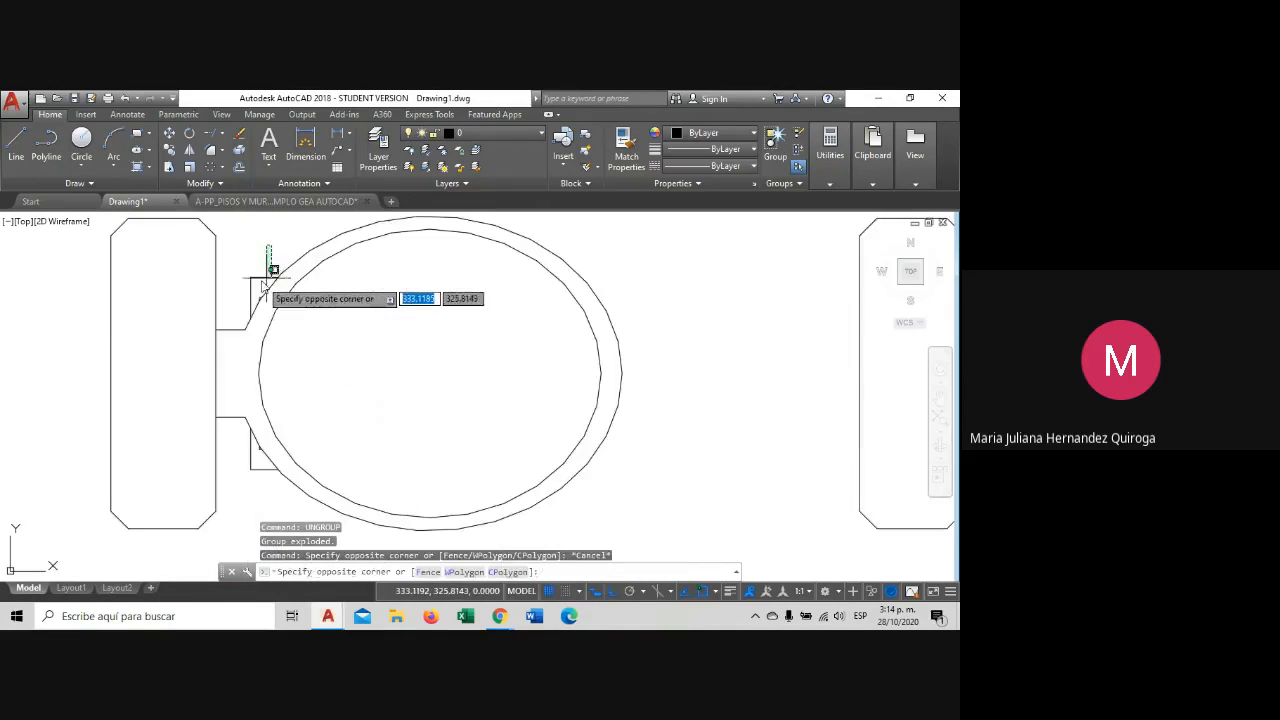
scroll(251, 282, up, 4)
click(256, 284)
scroll(261, 310, up, 3)
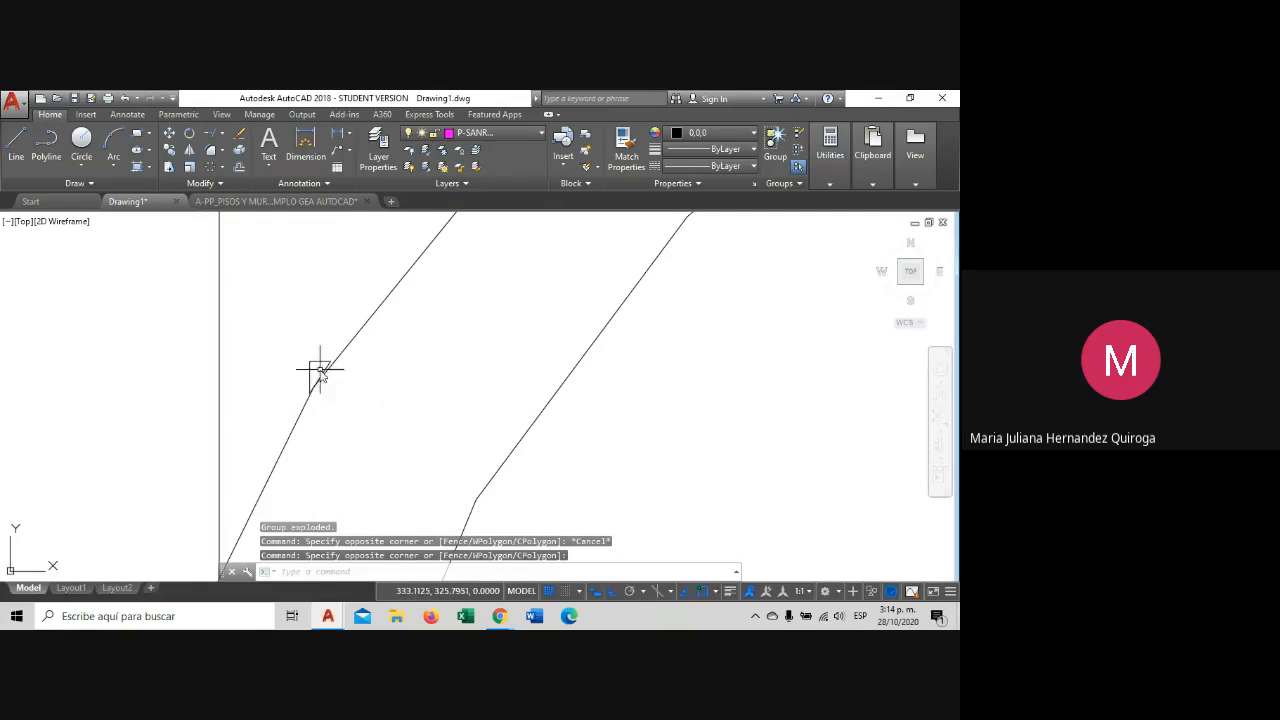
click(214, 266)
scroll(258, 285, down, 10)
key(Delete)
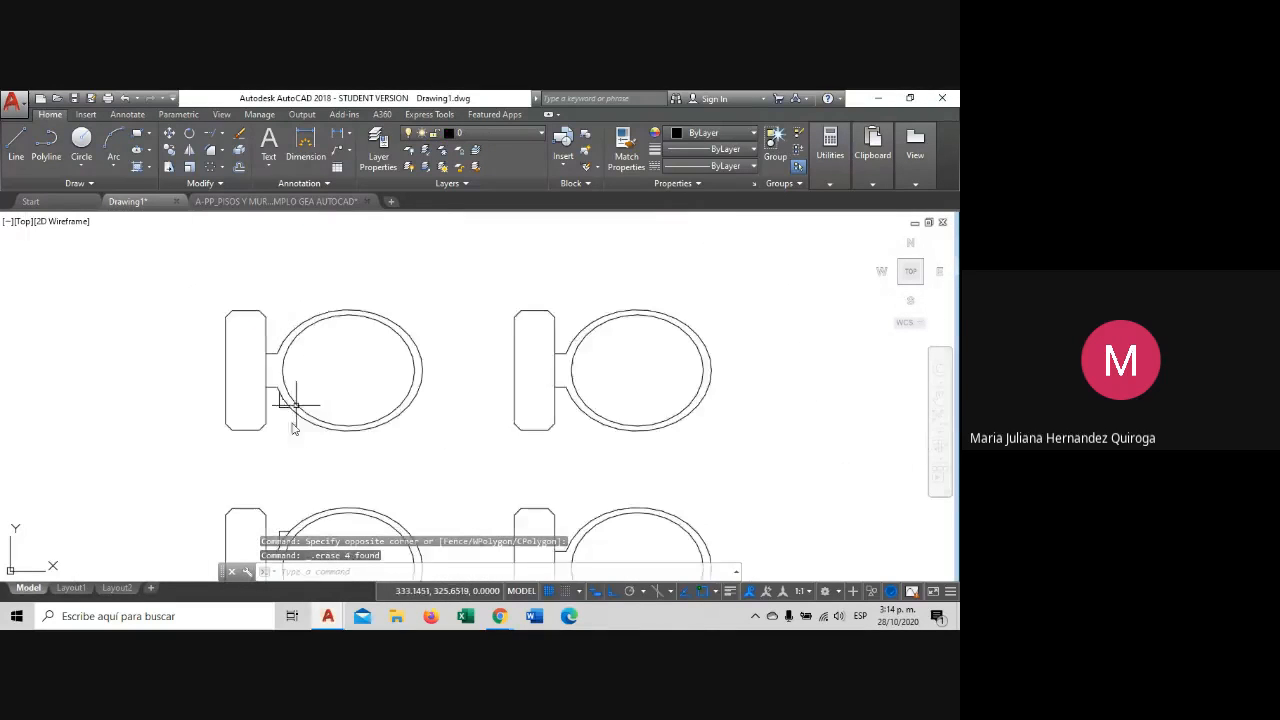
Erase the bracket lines and tiny triangle lines on the lower side of the upper-left toilet's bowl.
scroll(296, 405, up, 6)
click(262, 350)
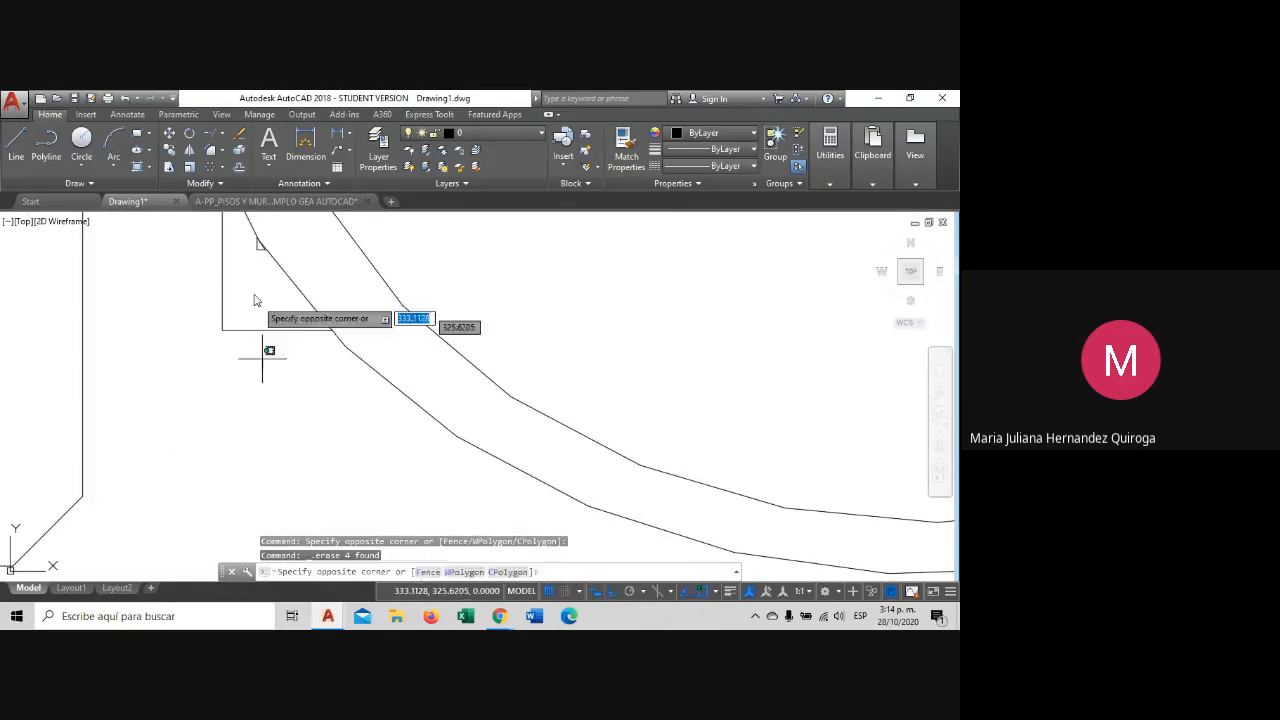
scroll(258, 243, up, 3)
click(260, 245)
click(160, 352)
key(Delete)
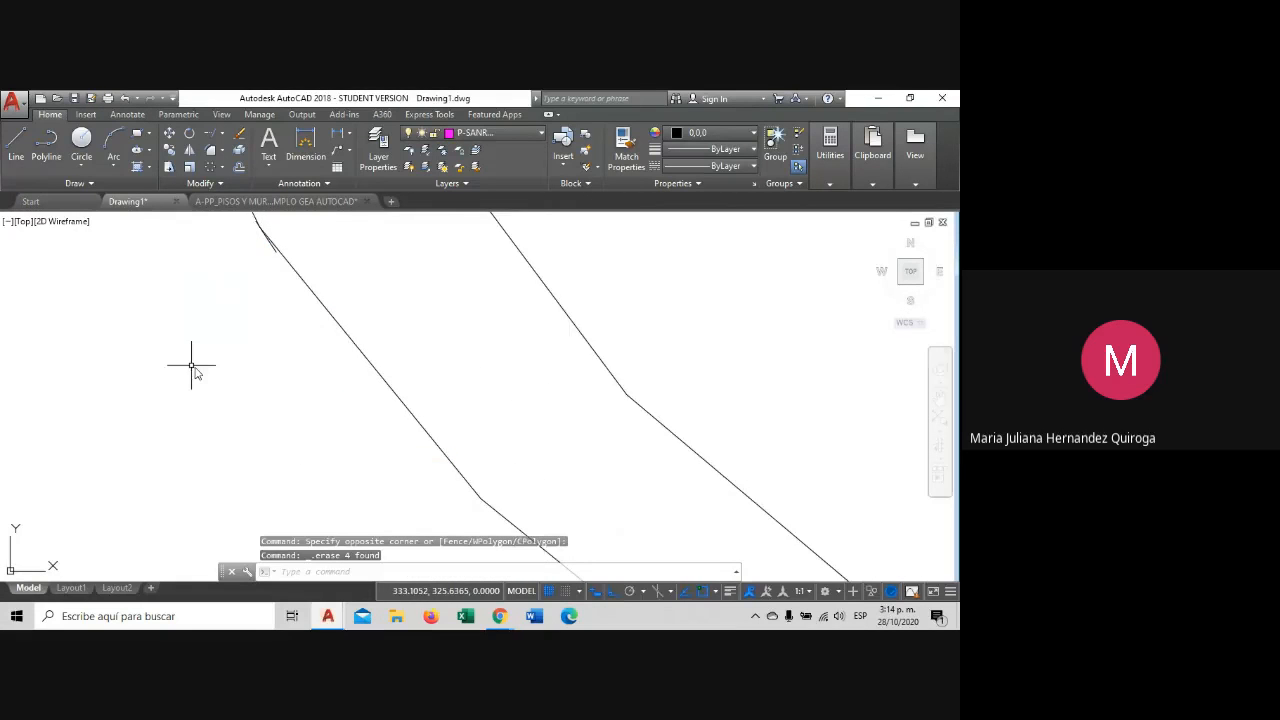
scroll(200, 368, down, 6)
scroll(330, 352, down, 4)
click(350, 374)
click(286, 268)
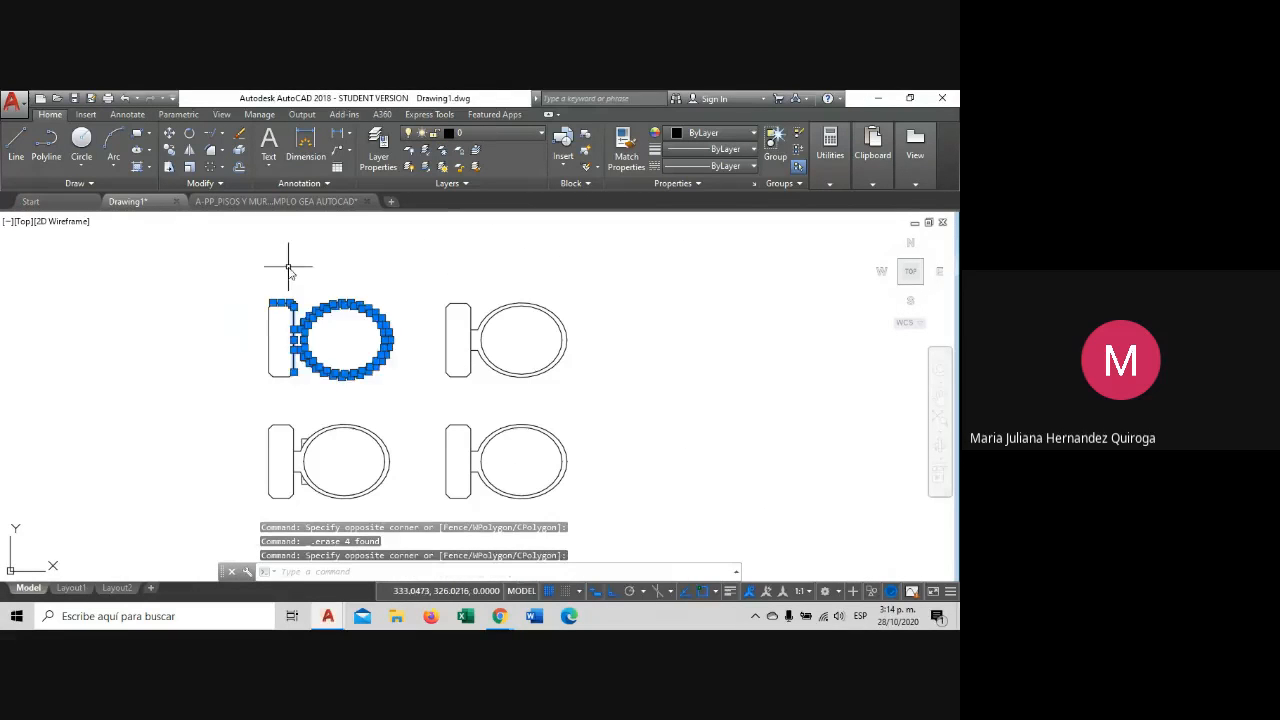
key(Escape)
click(400, 380)
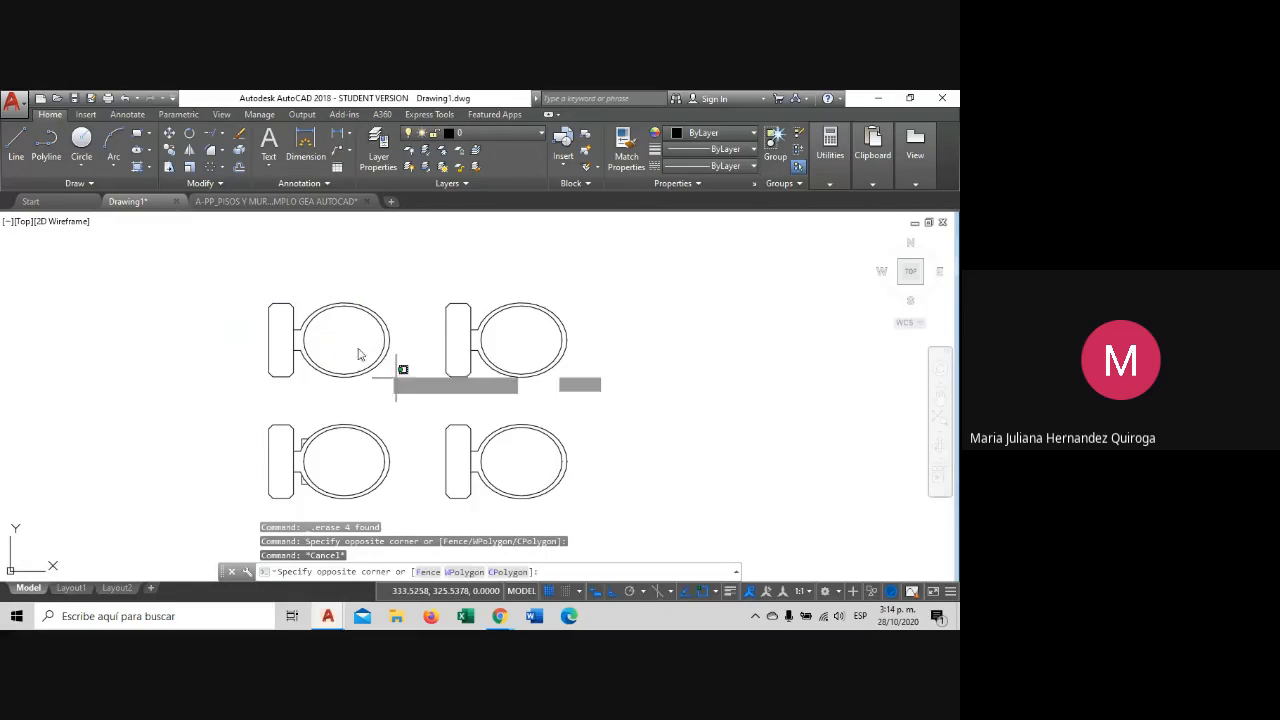
click(262, 276)
key(Escape)
Select all the lines of the upper-left toilet and combine them into an unnamed group.
click(394, 400)
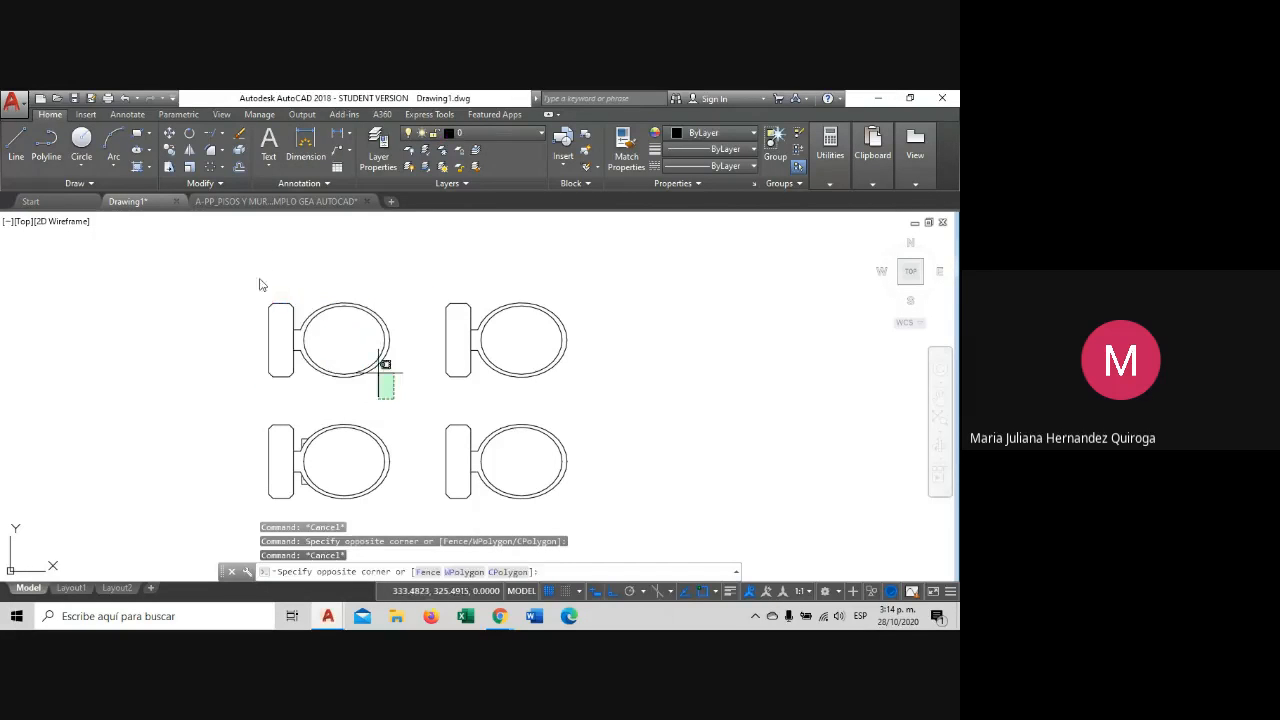
click(220, 251)
text(GR)
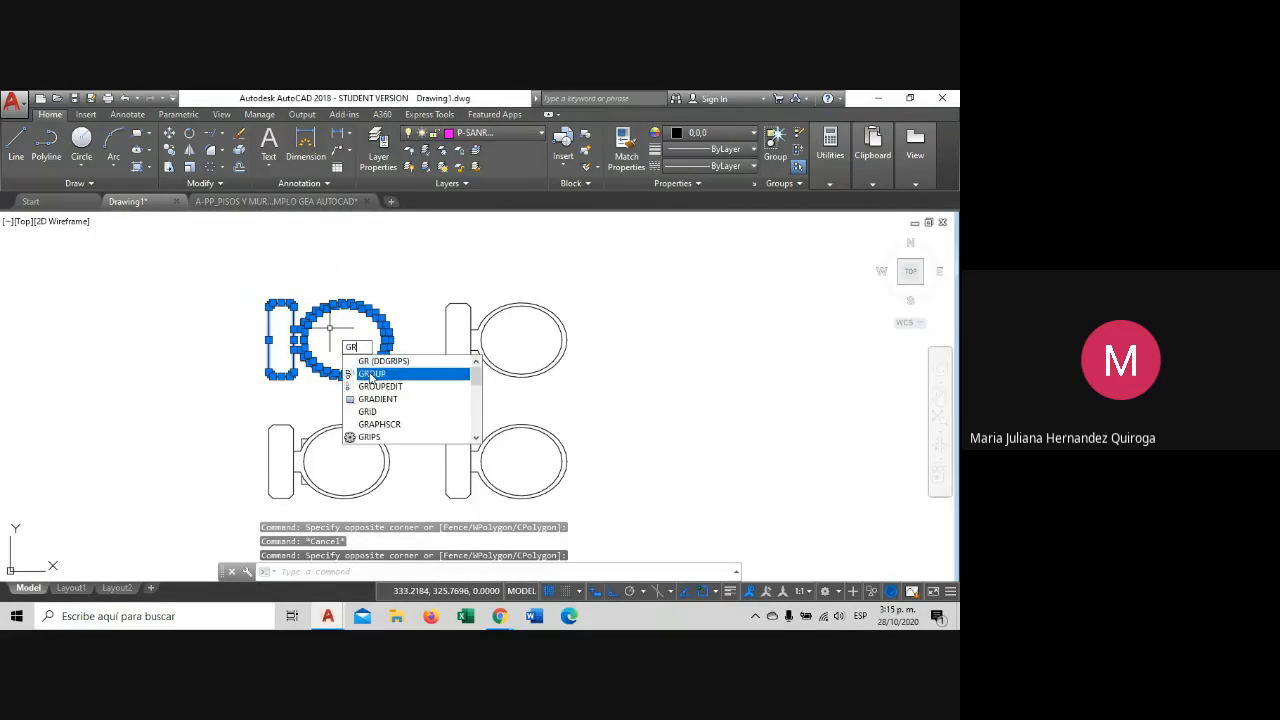
key(Return)
Select parts of the two left toilets to compare the grouped upper one with the loose lines of the lower one.
click(370, 362)
click(335, 425)
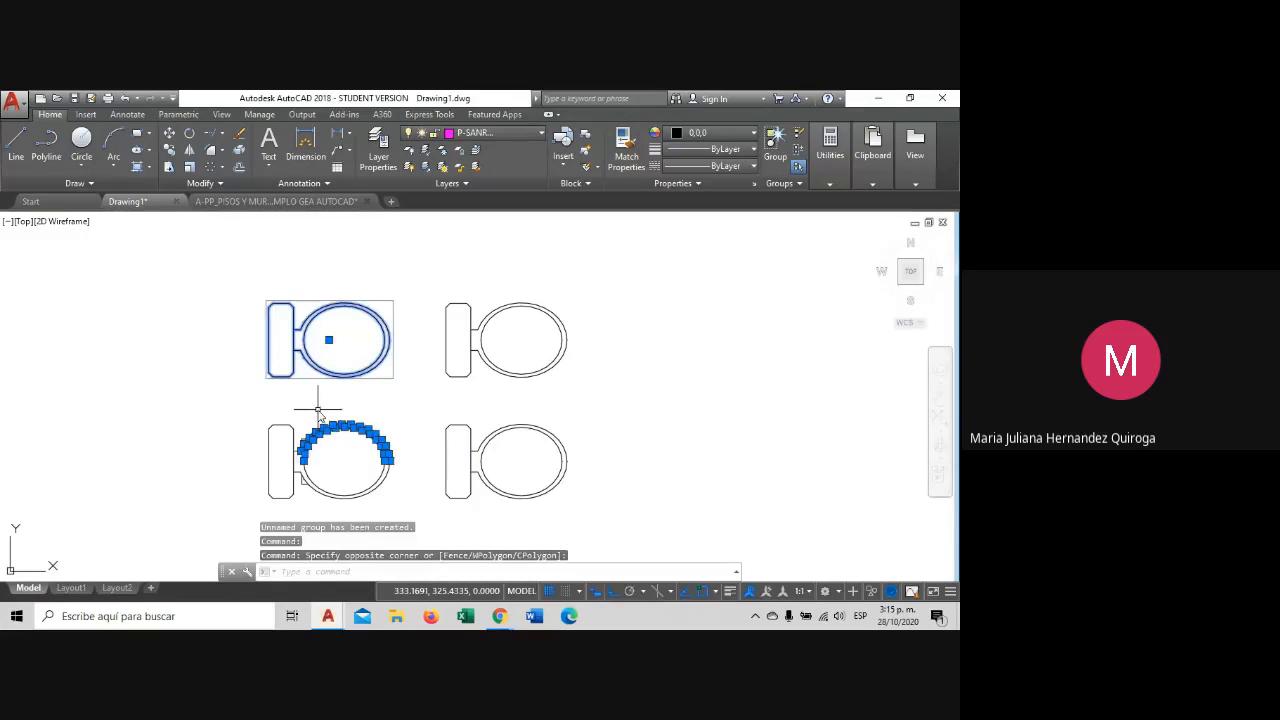
key(Escape)
click(380, 409)
click(305, 470)
key(Escape)
middle_drag(317, 460, 351, 426)
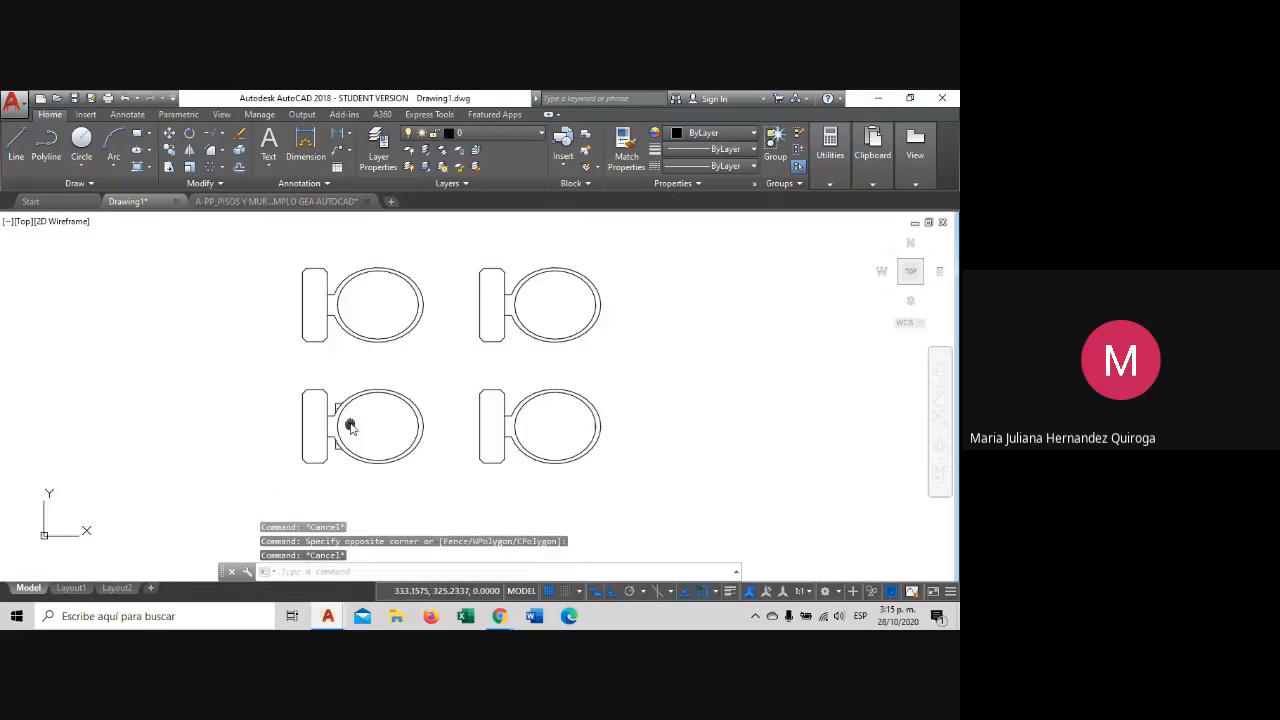
click(367, 324)
click(283, 252)
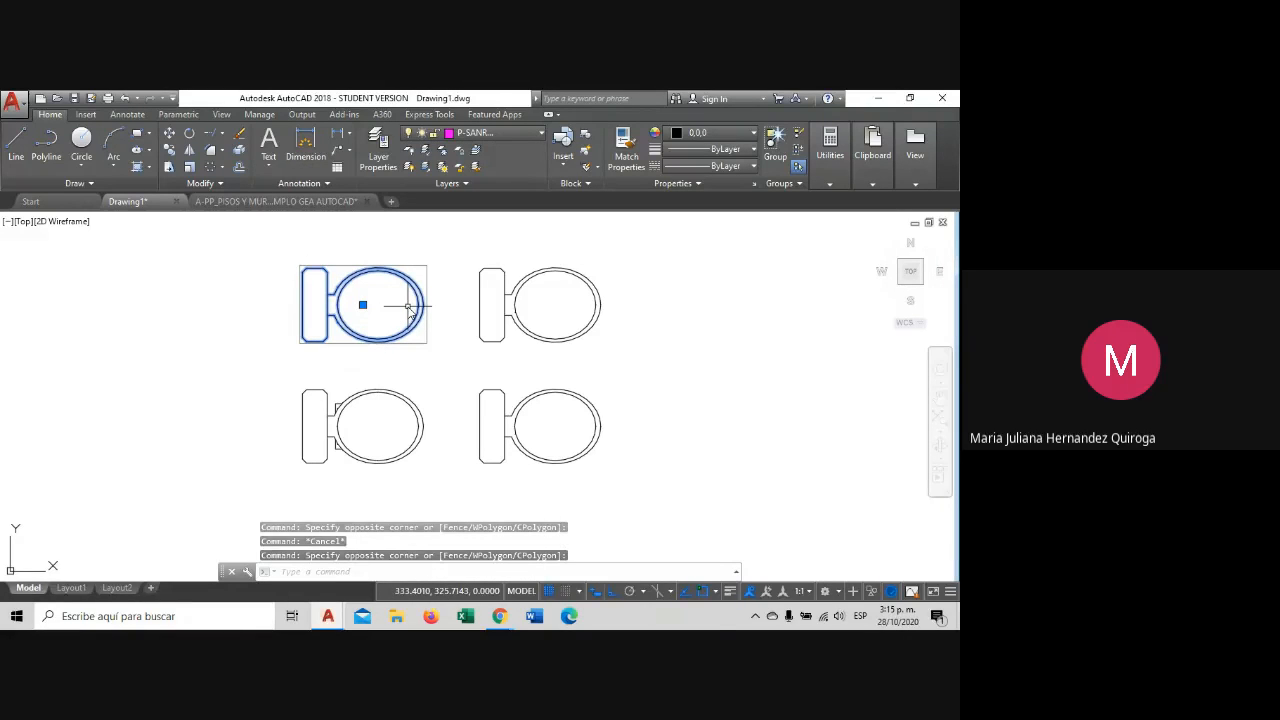
key(Escape)
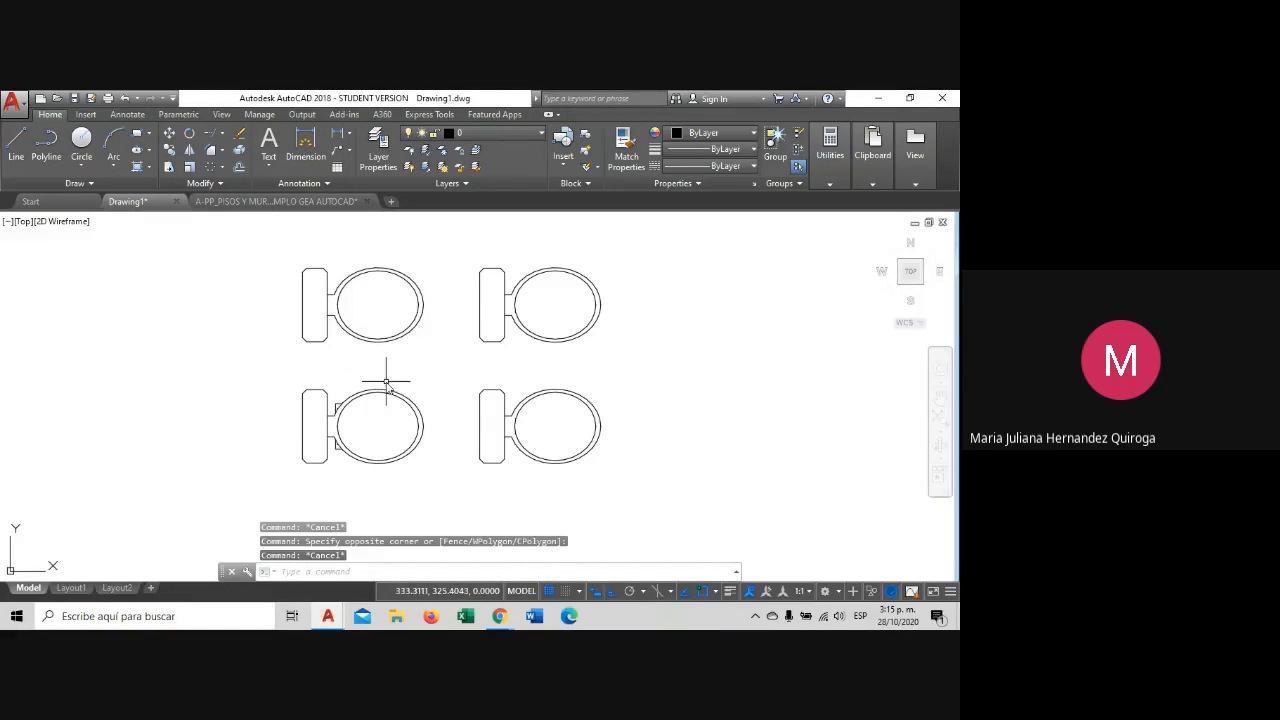
Select all the lines of the lower-left toilet and combine them into an unnamed group.
click(430, 368)
key(Escape)
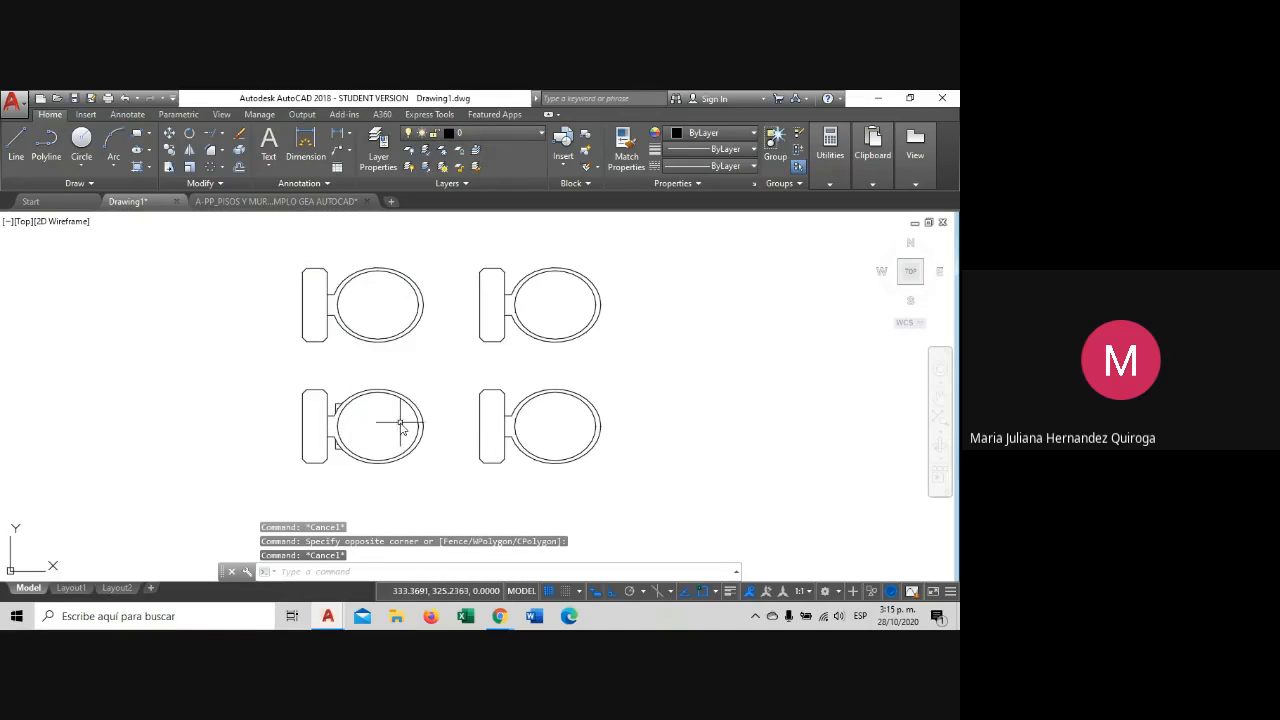
scroll(323, 410, up, 1)
scroll(335, 402, down, 1)
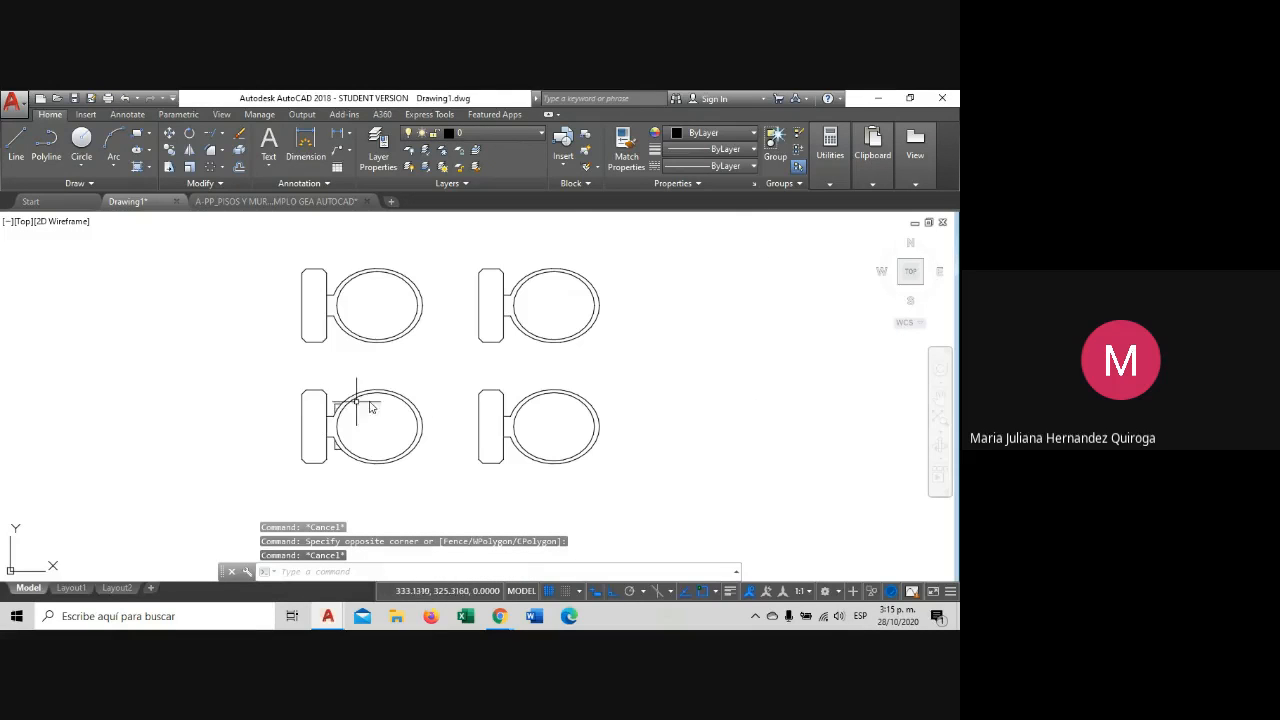
click(425, 372)
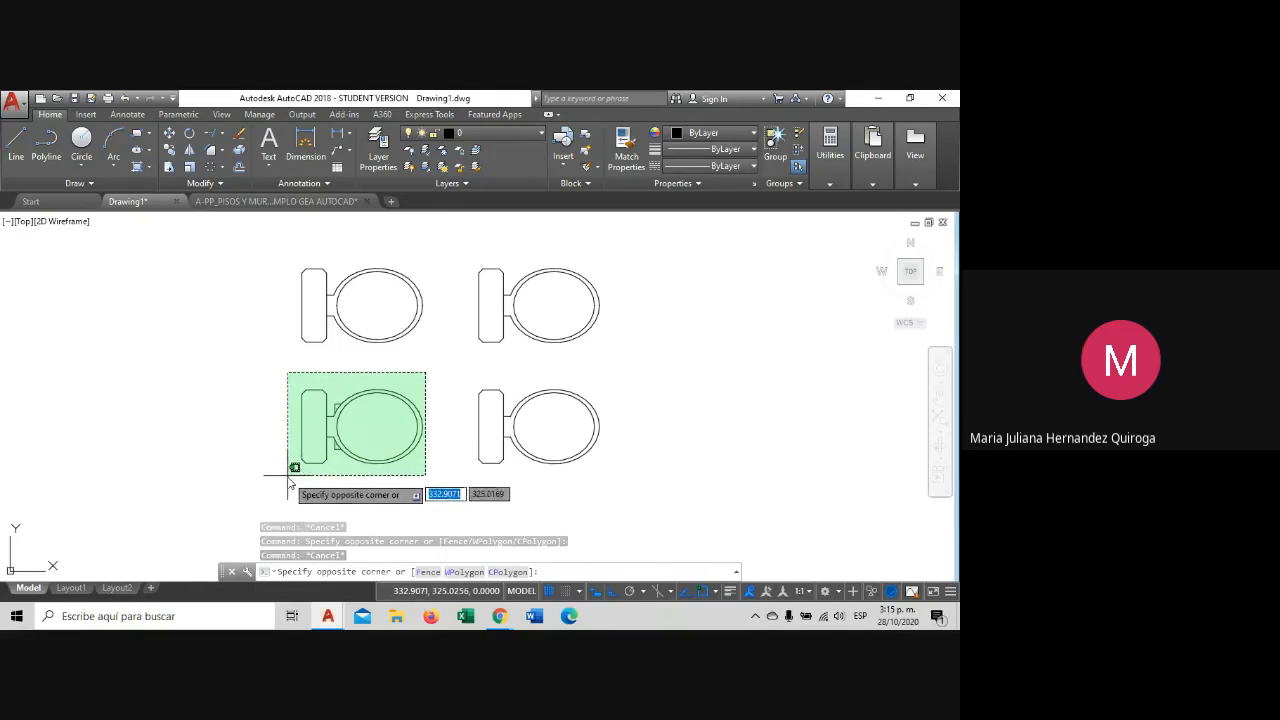
click(288, 476)
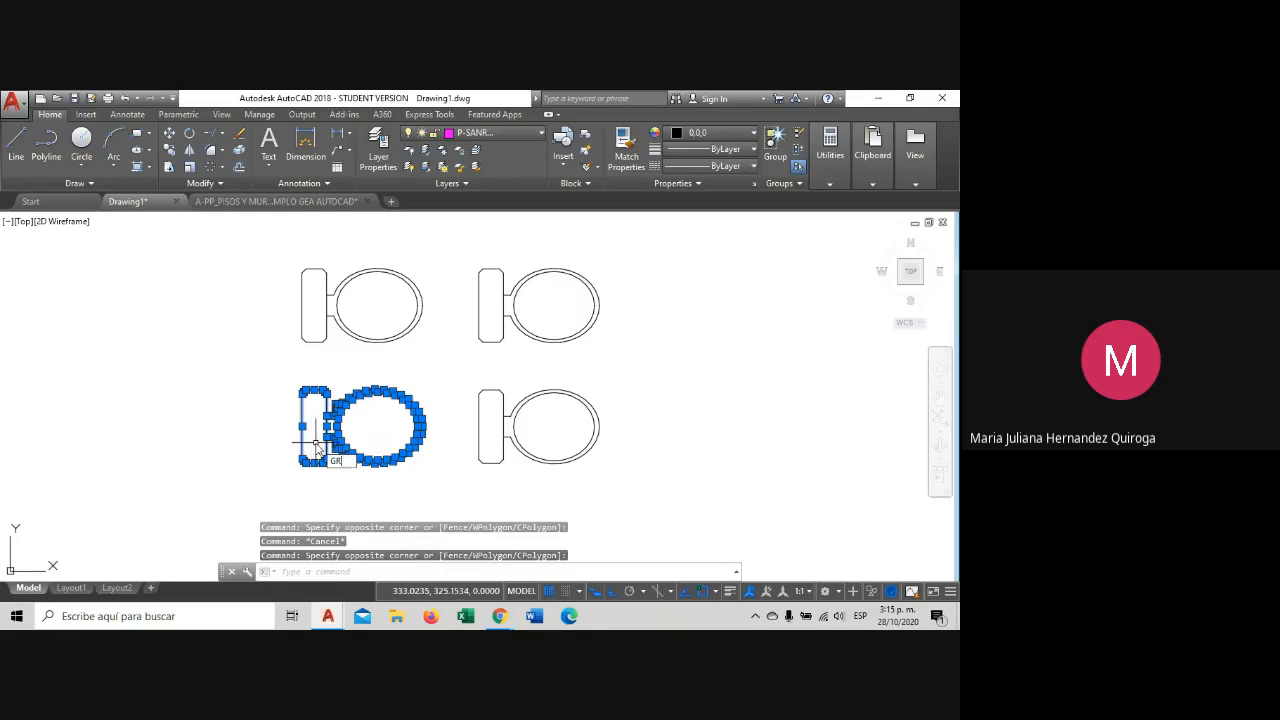
key(Return)
click(362, 418)
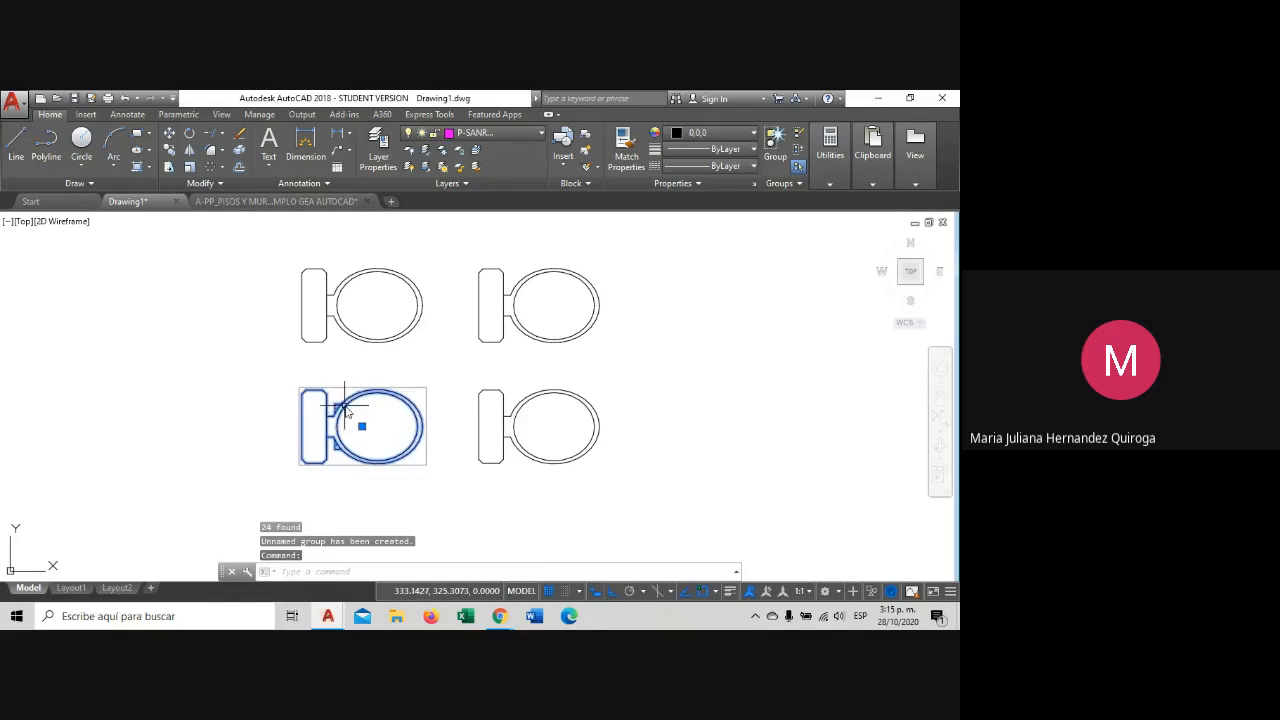
key(Escape)
middle_drag(690, 375, 586, 391)
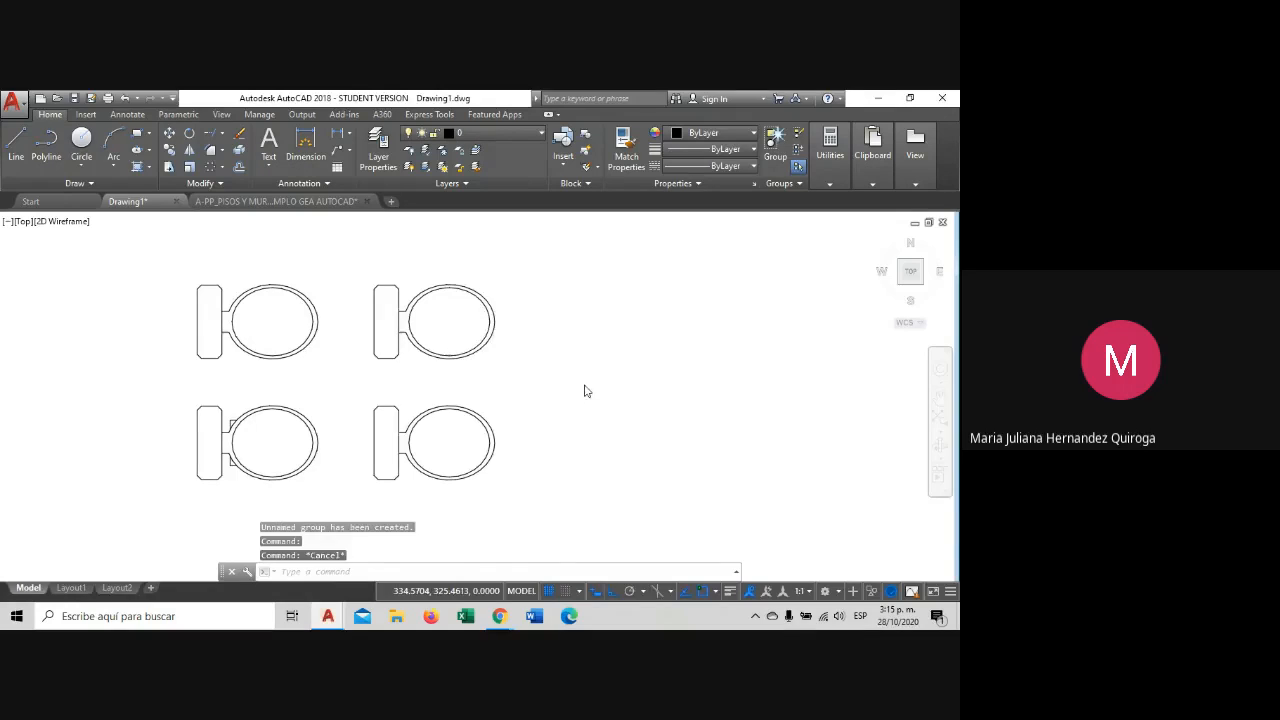
Select the upper-right toilet block and examine how it behaves as a single object.
click(491, 336)
scroll(529, 357, down, 2)
middle_drag(530, 359, 421, 357)
scroll(421, 357, down, 3)
scroll(408, 361, up, 4)
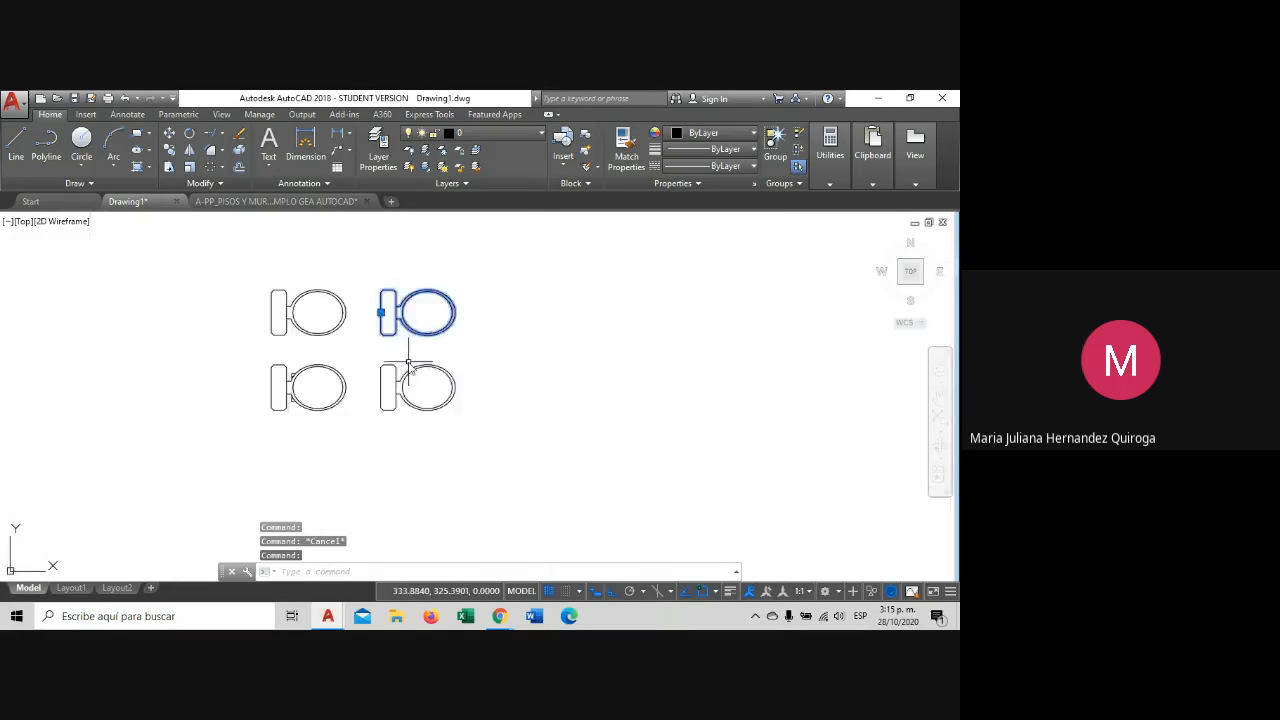
scroll(408, 362, up, 3)
scroll(450, 290, down, 2)
middle_drag(451, 271, 380, 294)
scroll(383, 307, down, 3)
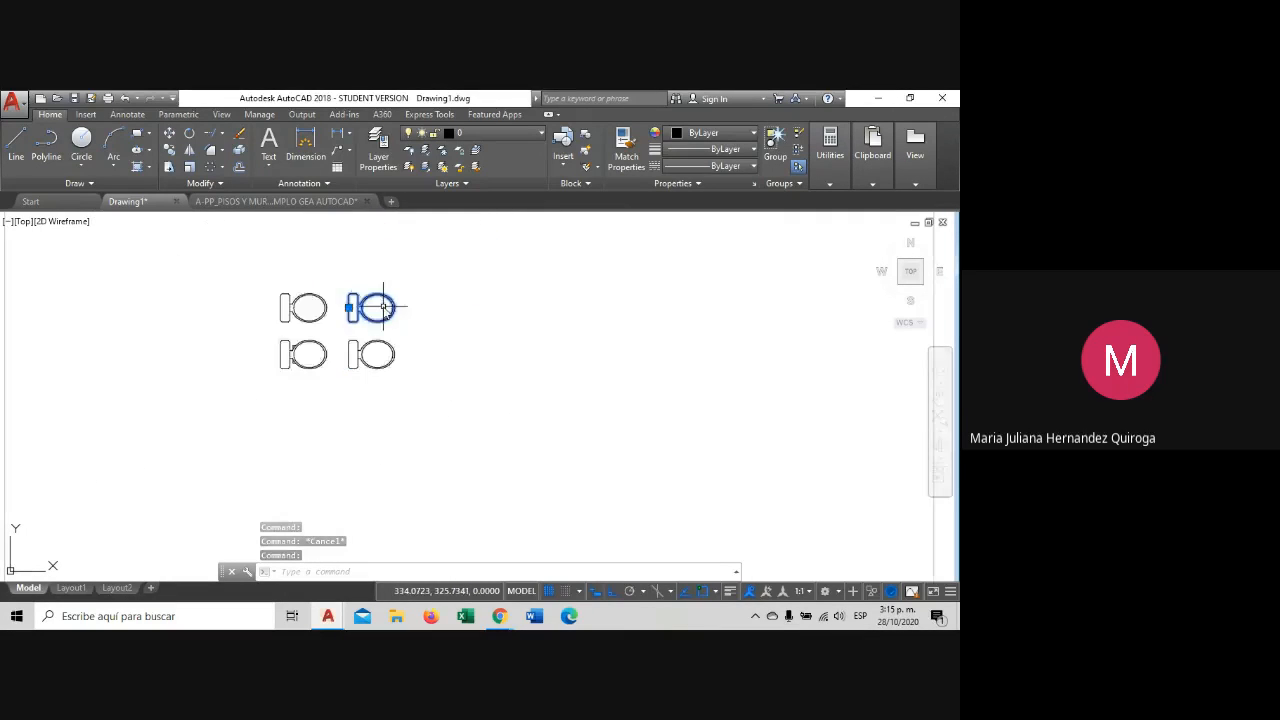
scroll(383, 307, up, 4)
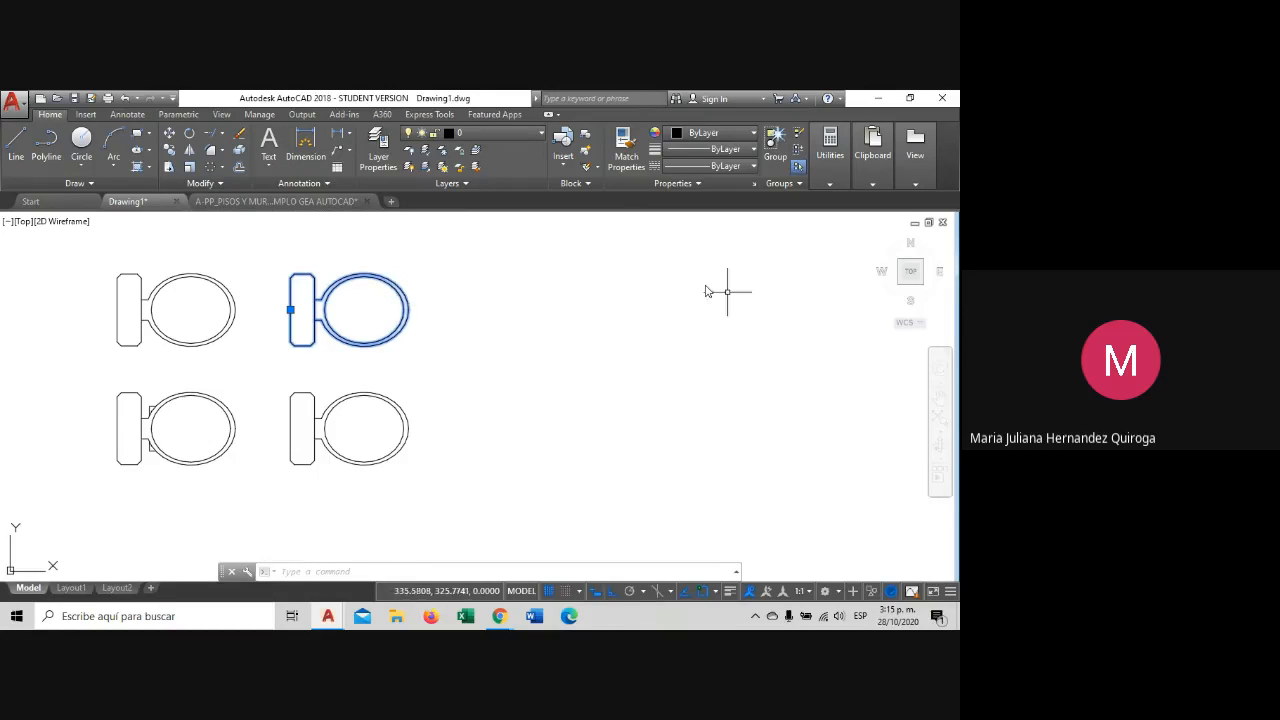
Draw a freehand upright rectangle in the empty space to the right of the four toilets.
middle_drag(486, 300, 446, 298)
click(138, 132)
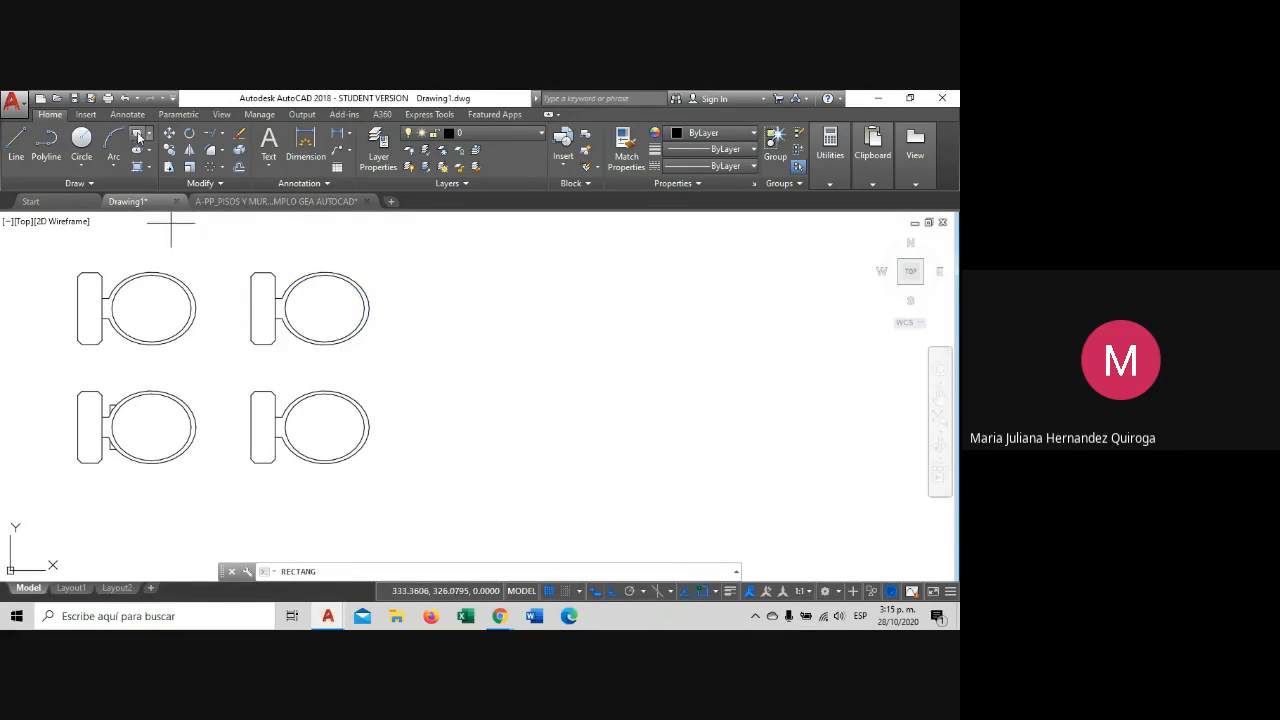
click(483, 307)
click(588, 445)
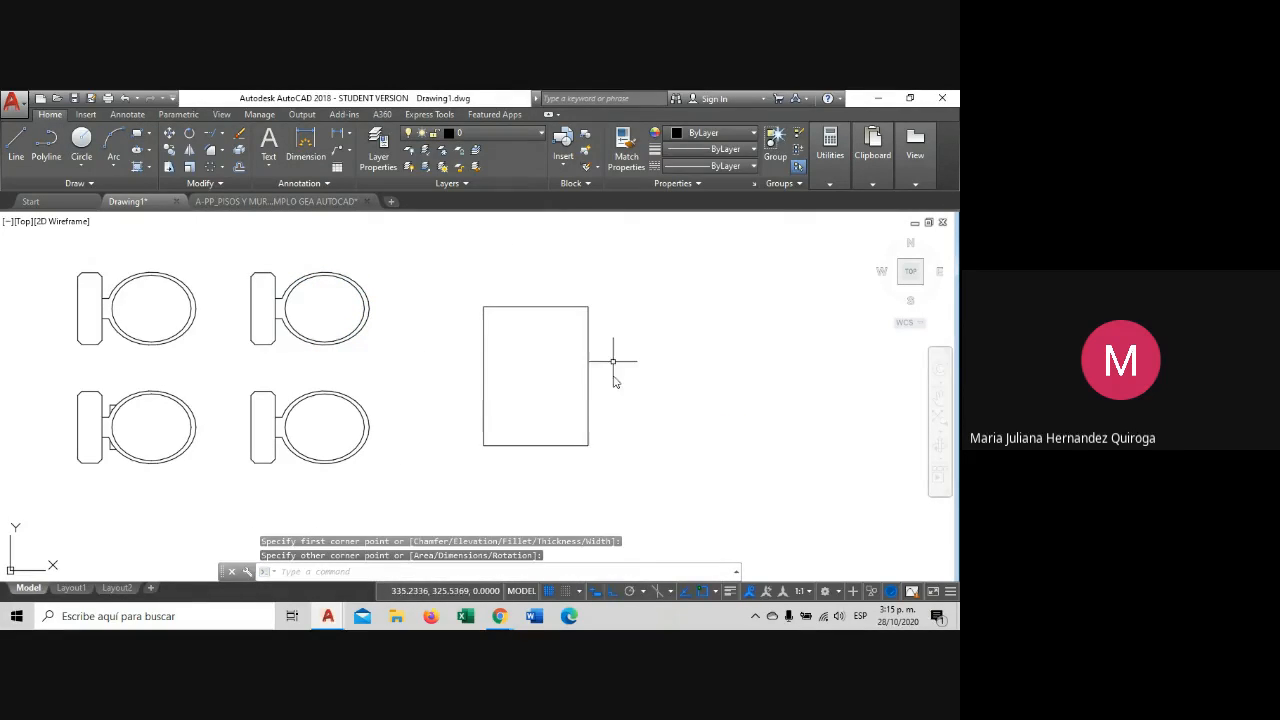
Select the new rectangle and try the stretch grip at the midpoint of its upper edge.
scroll(500, 266, down, 3)
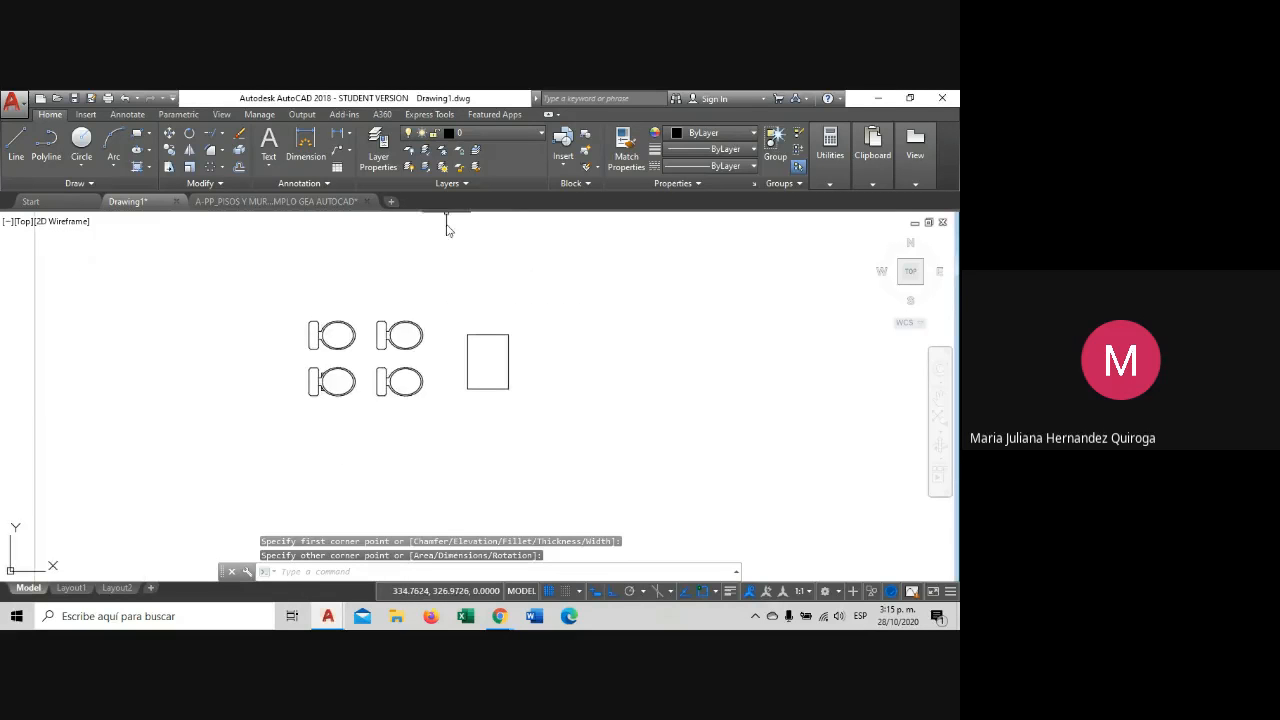
middle_drag(518, 277, 441, 410)
scroll(400, 290, down, 4)
scroll(430, 345, up, 7)
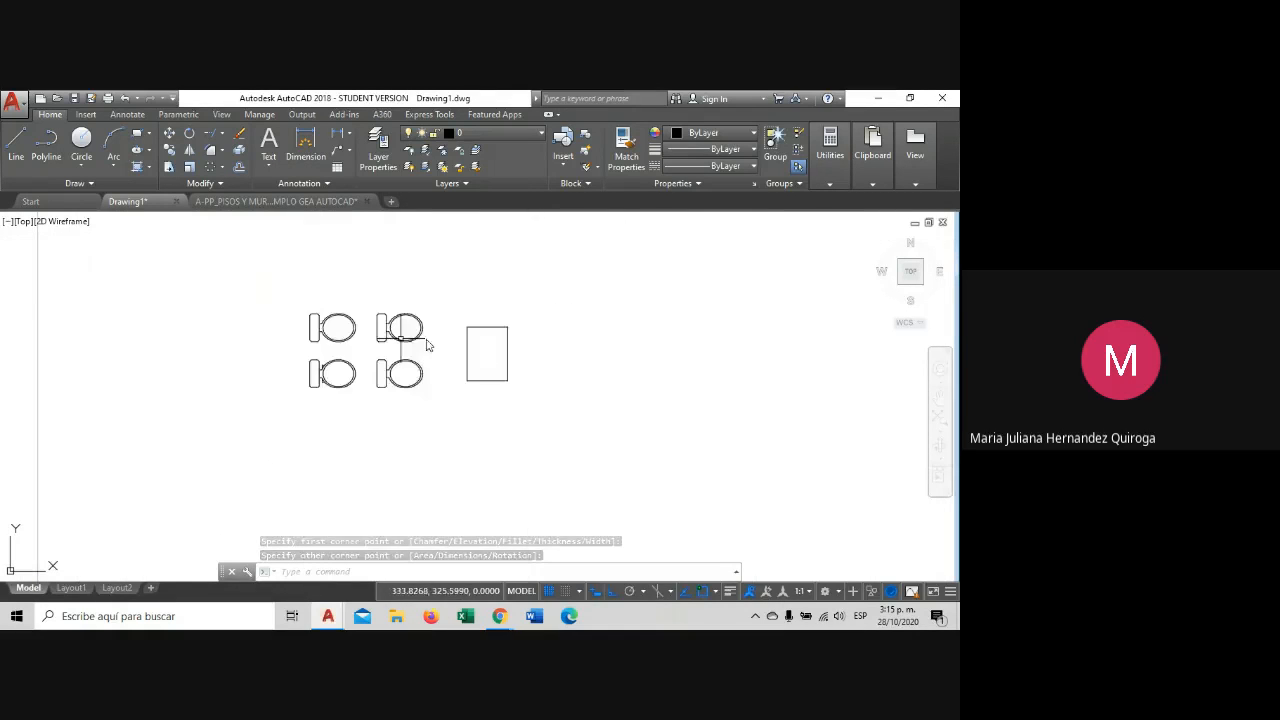
scroll(406, 359, up, 2)
click(468, 306)
click(449, 278)
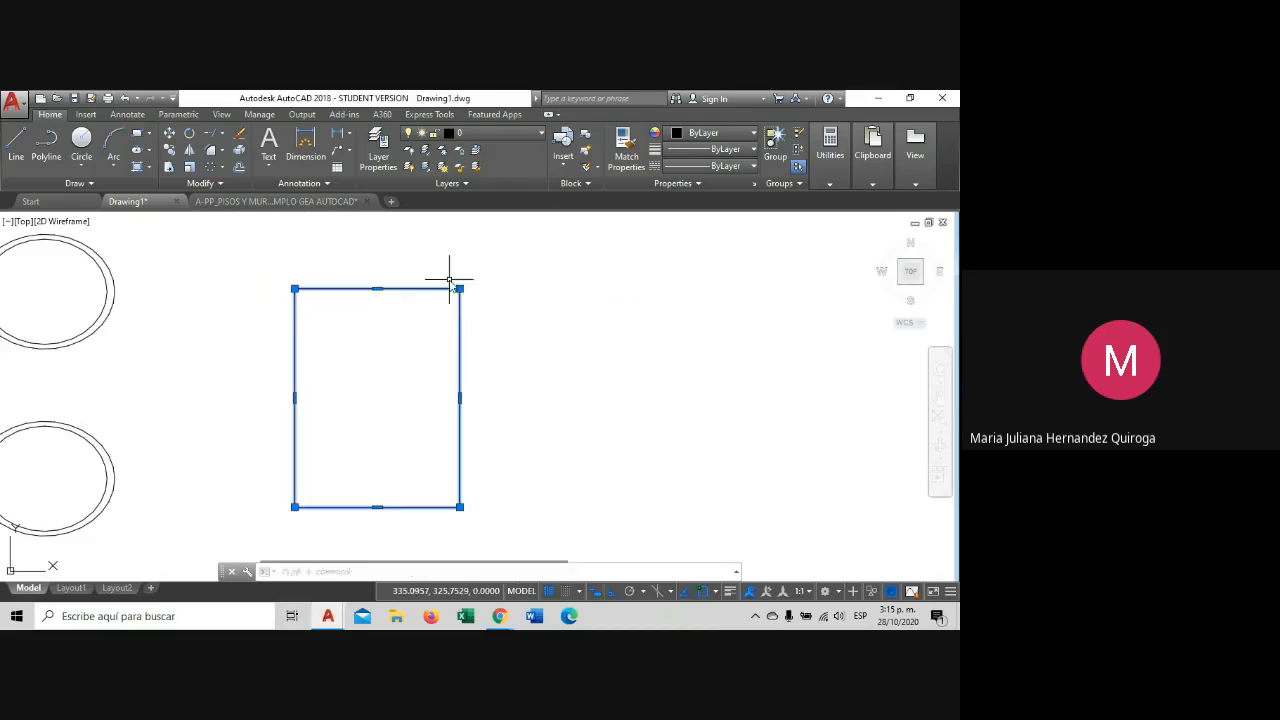
click(377, 289)
key(Escape)
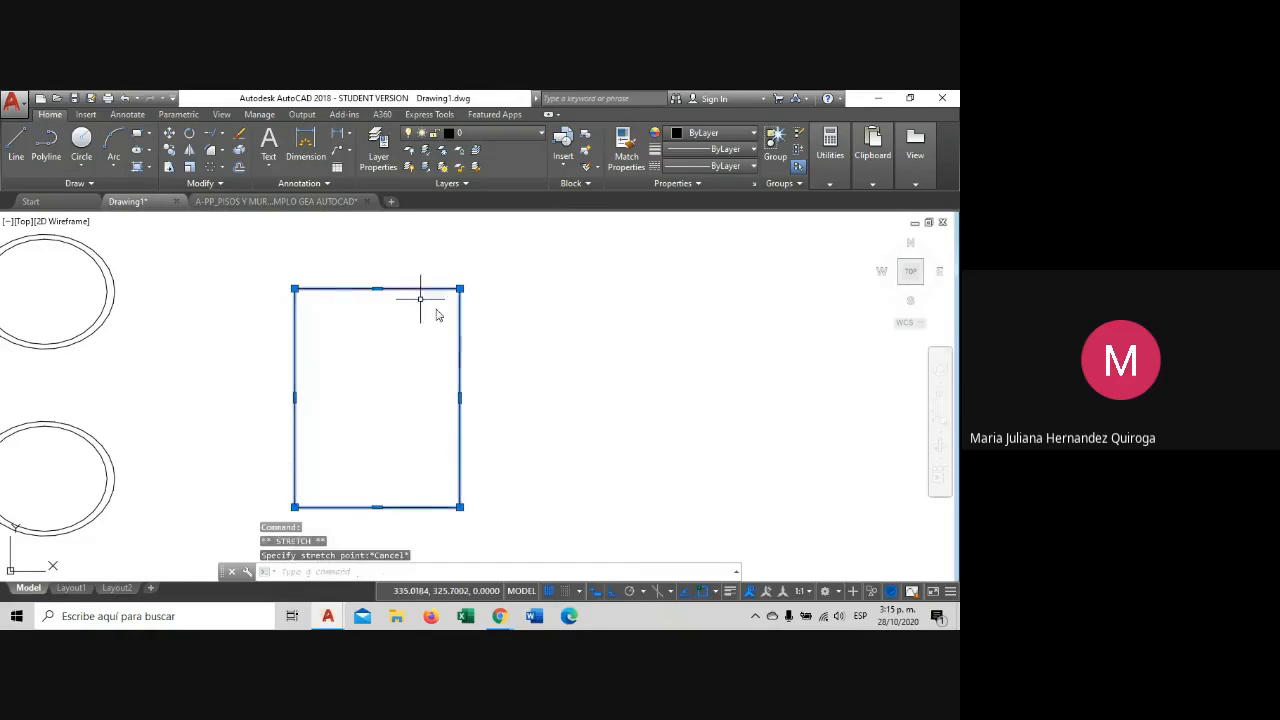
Reselect the rectangle with a crossing window over its upper edge and examine it beside the toilets.
scroll(481, 333, down, 4)
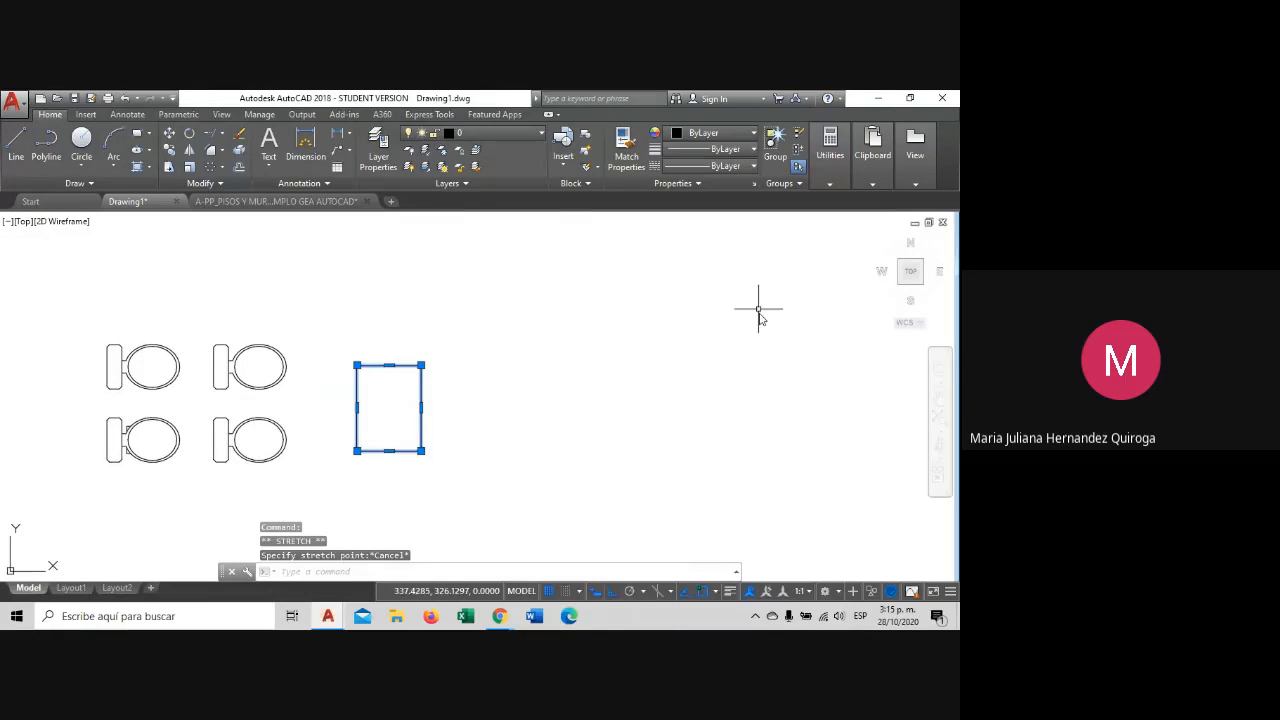
middle_drag(394, 348, 420, 337)
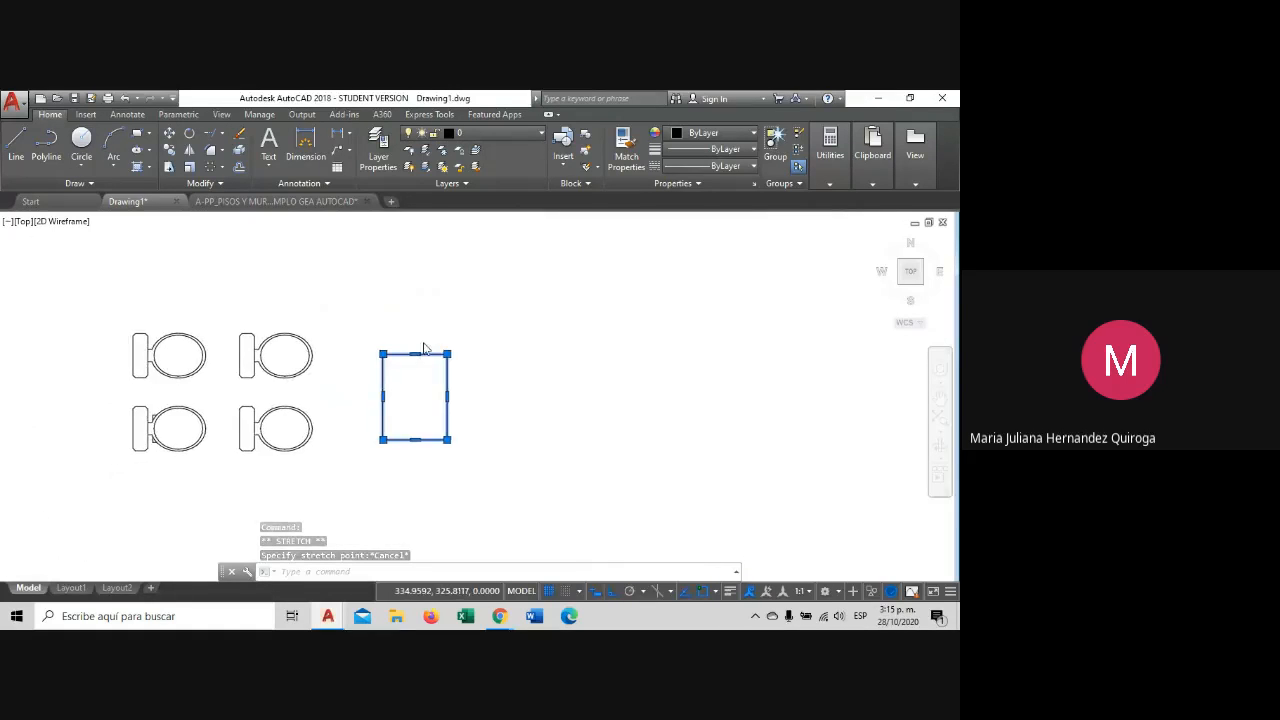
scroll(426, 345, up, 2)
key(Escape)
click(528, 402)
click(425, 368)
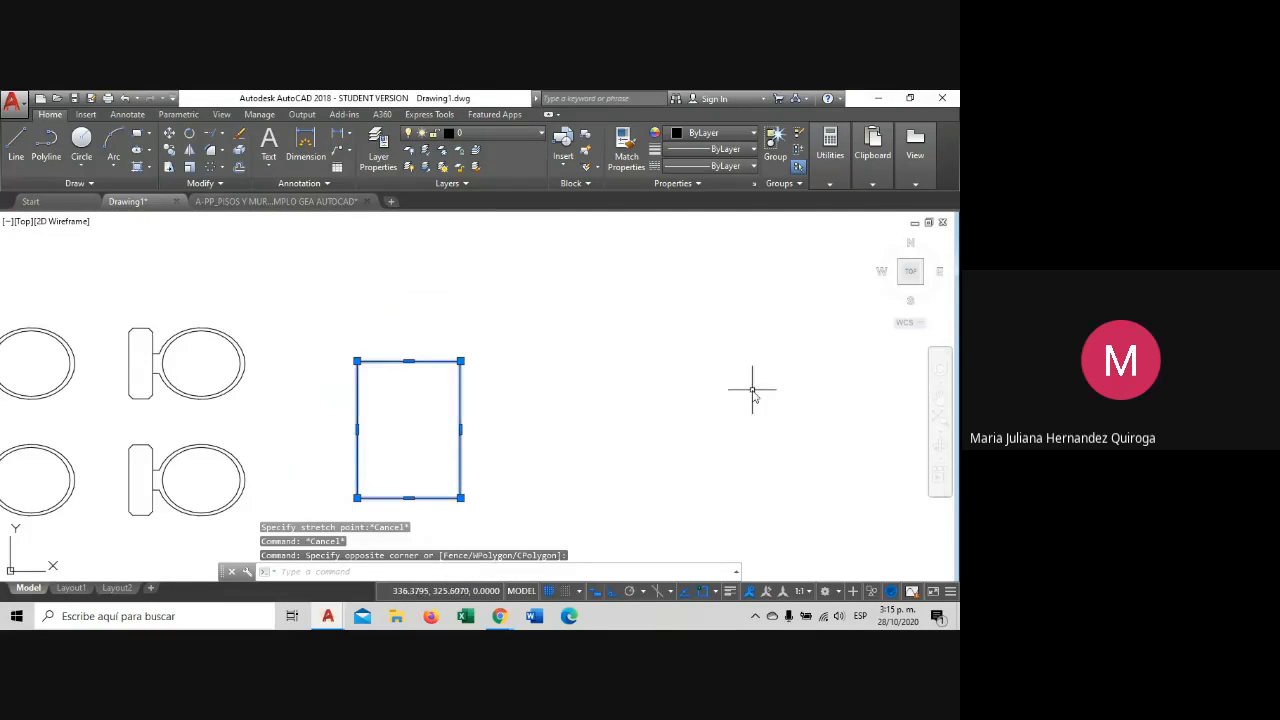
scroll(737, 390, down, 3)
middle_drag(737, 390, 585, 380)
scroll(521, 378, up, 1)
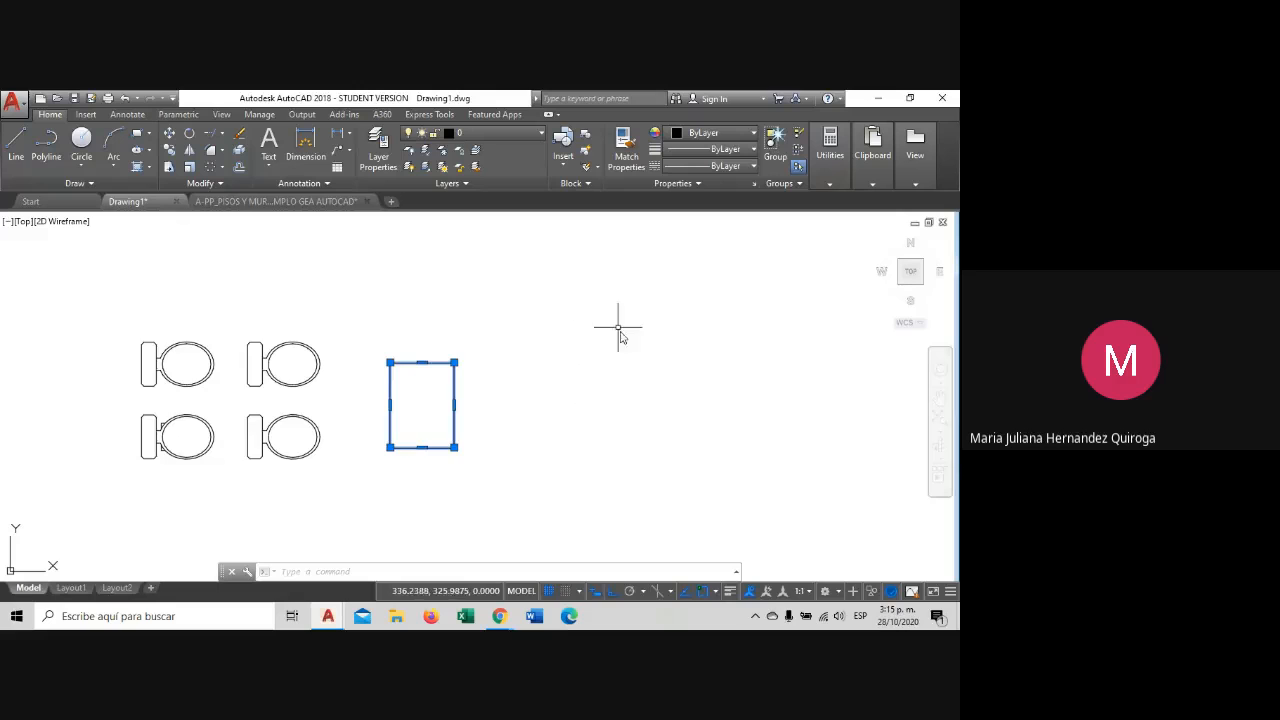
scroll(621, 340, down, 2)
middle_drag(623, 343, 531, 360)
scroll(321, 417, up, 4)
key(Escape)
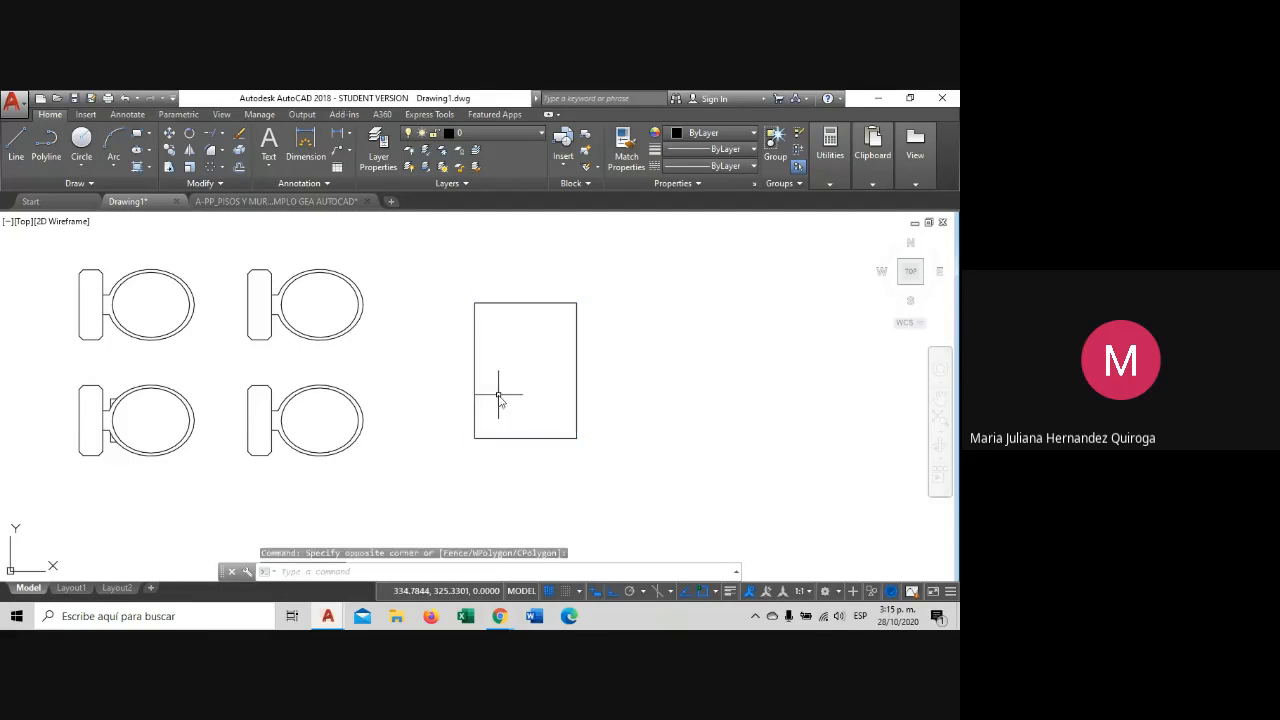
key(Escape)
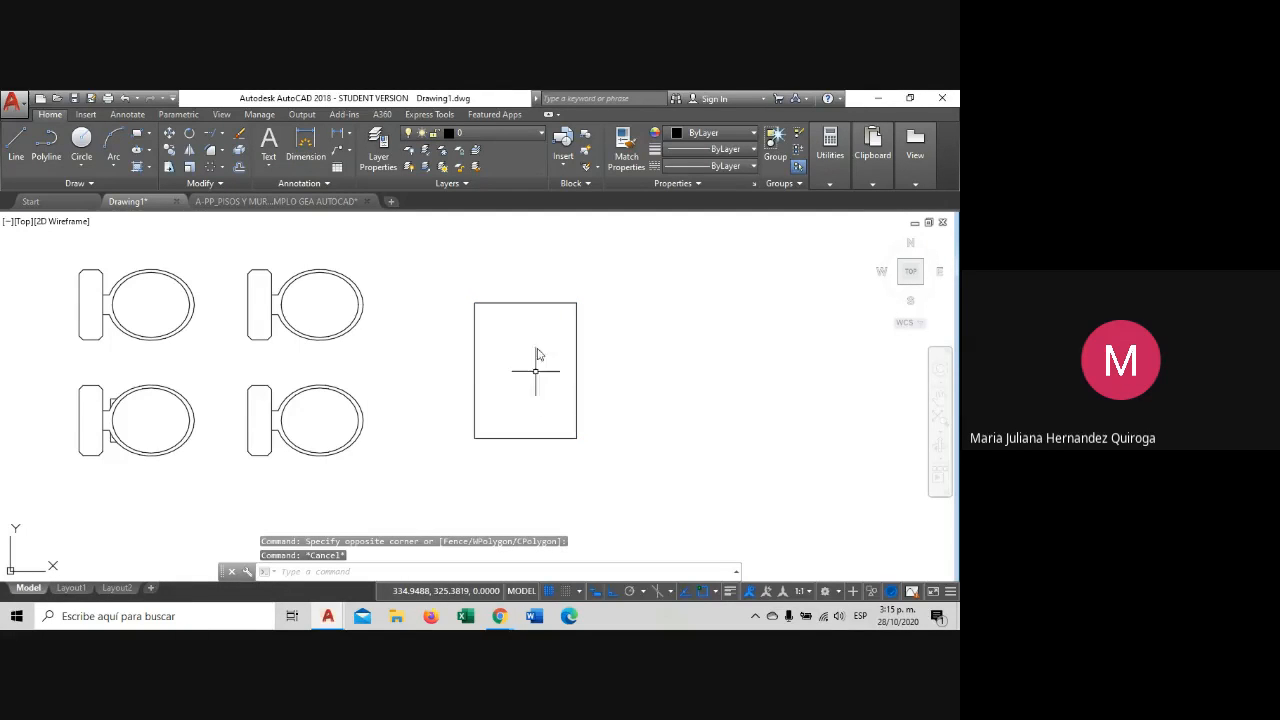
Test-select the rectangle by its upper-right corner and the upper-left toilet group by its neck to compare them.
click(584, 299)
click(557, 343)
key(Escape)
click(116, 290)
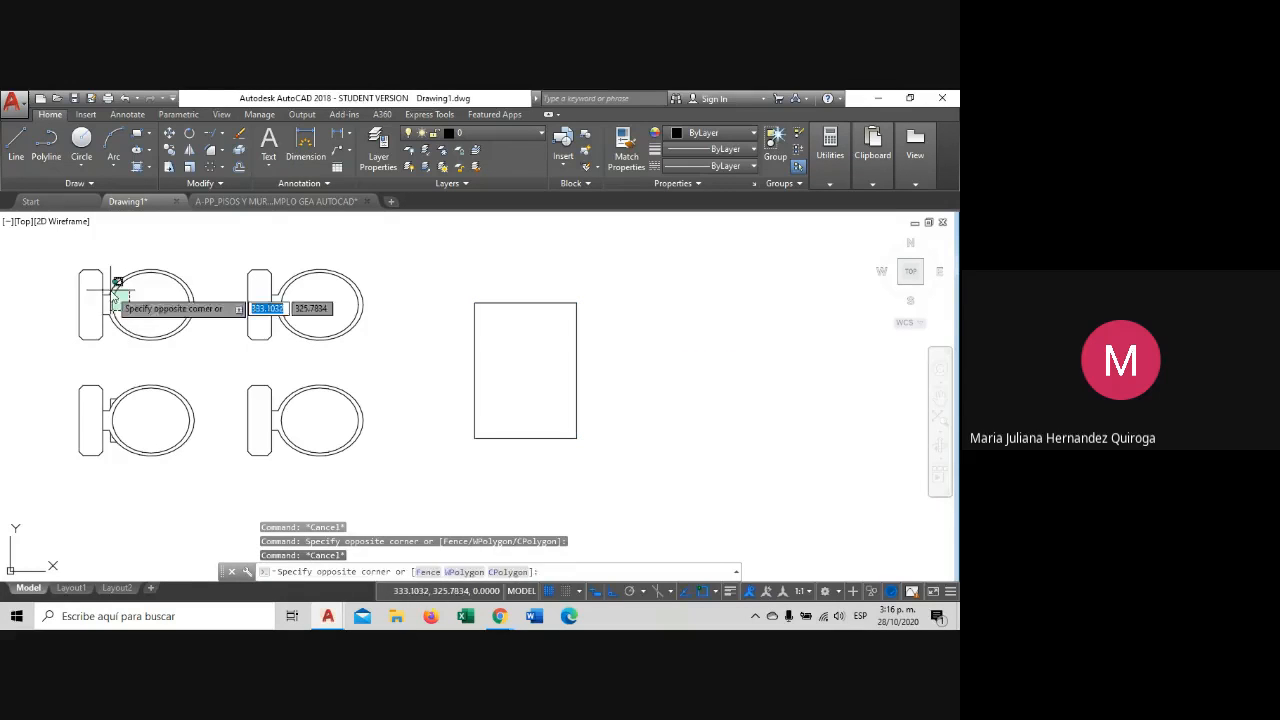
click(110, 290)
key(Escape)
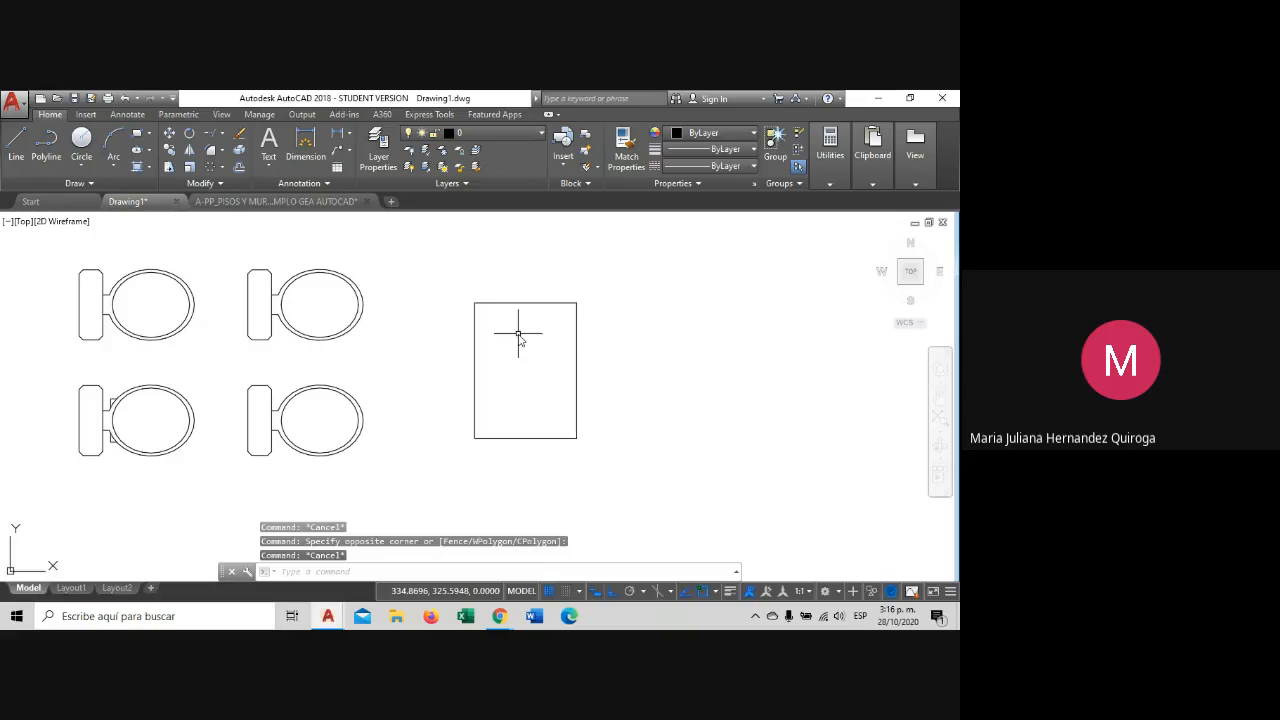
mouse_move(518, 337)
middle_down()
mouse_move(443, 323)
mouse_move(508, 366)
middle_up()
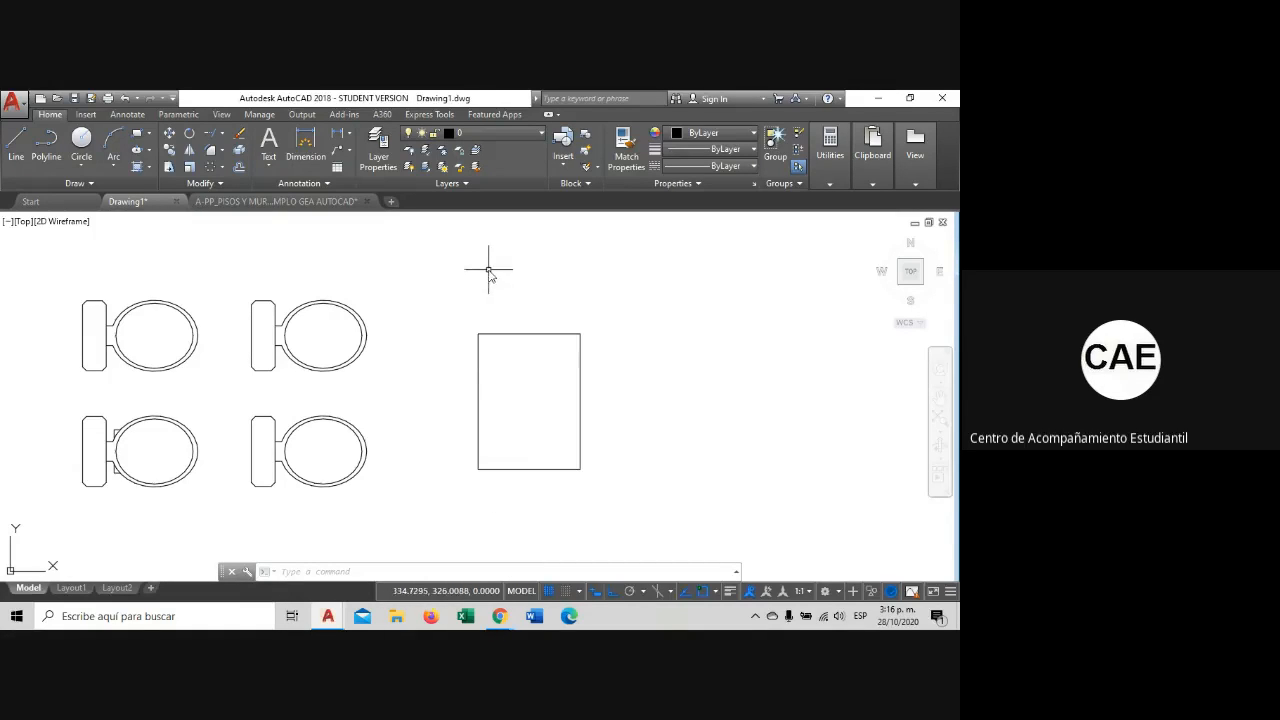
Open block INODORO in the Block Editor to view its geometry and close the editor.
click(586, 153)
click(398, 302)
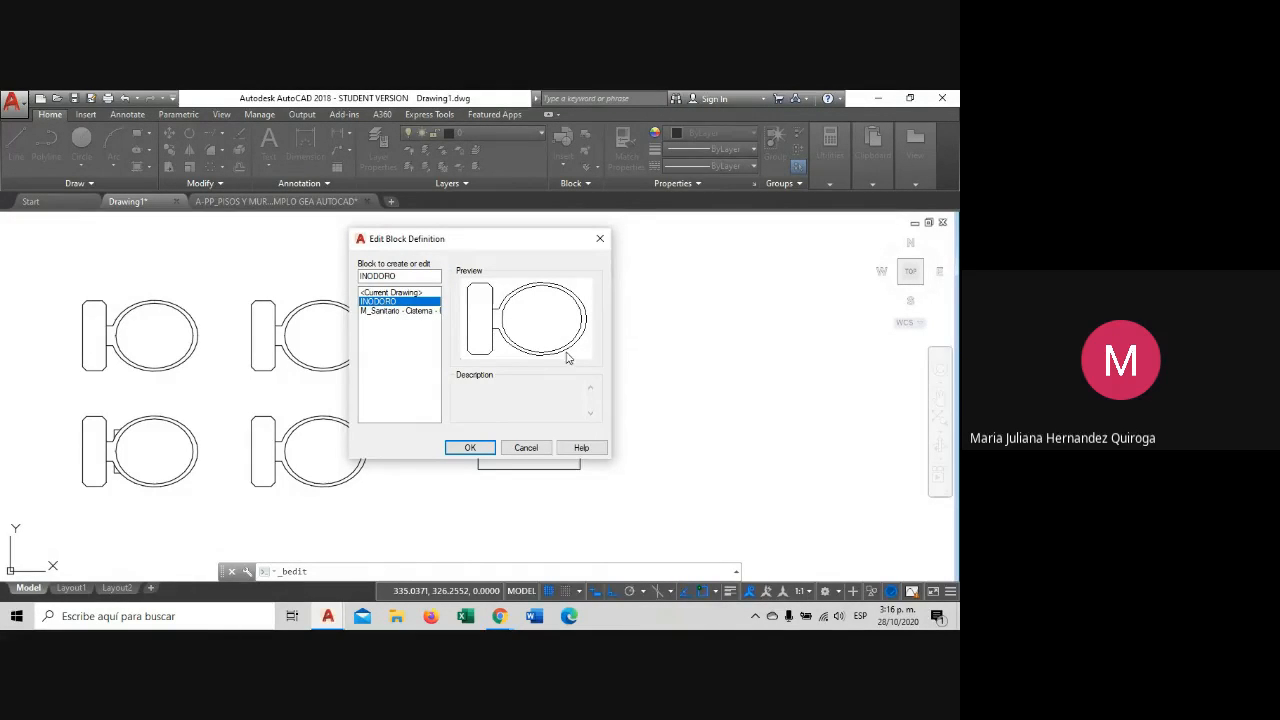
click(469, 448)
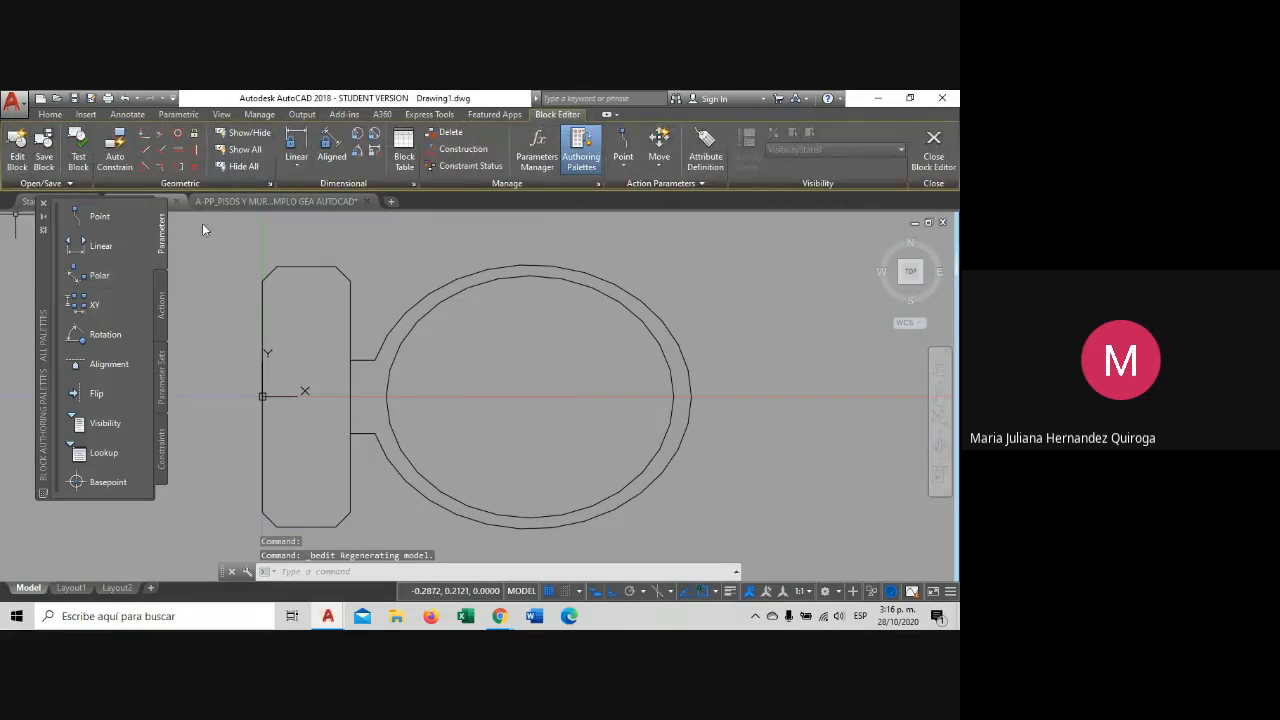
click(933, 148)
Select the upper-right toilet and preview the M_Sanitario - Cisterna block definition without opening it for editing.
click(330, 287)
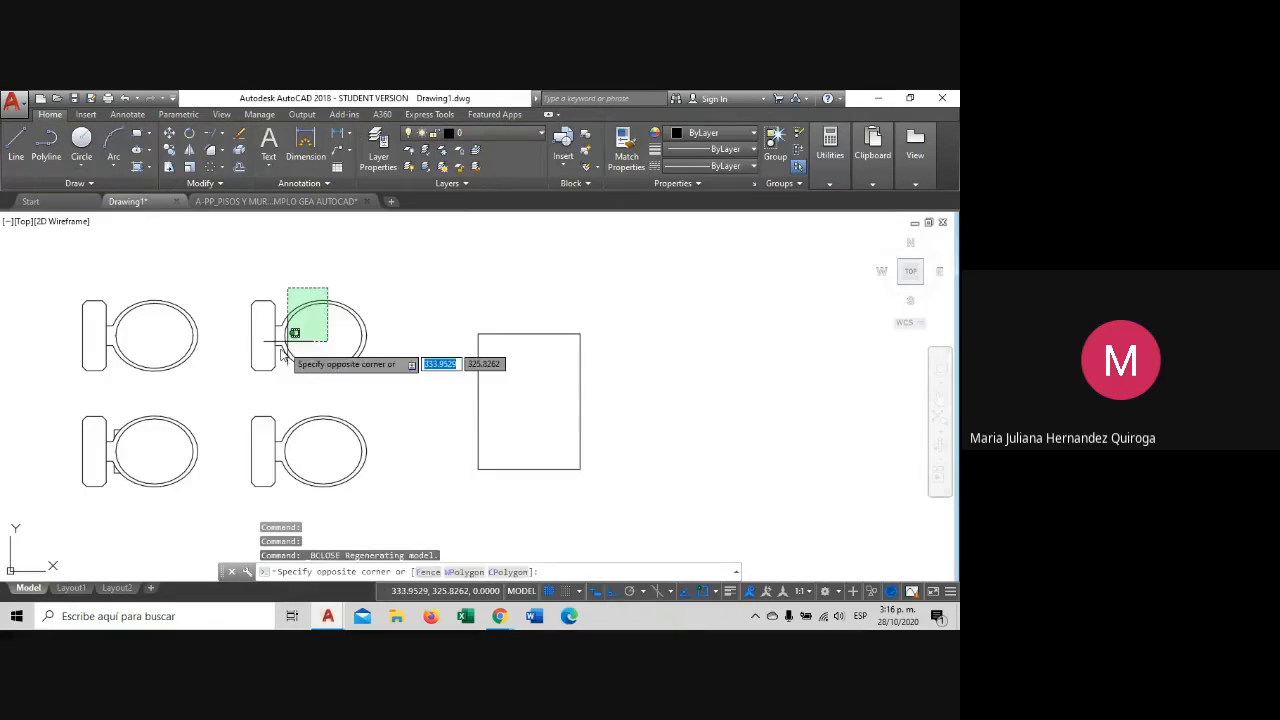
click(292, 340)
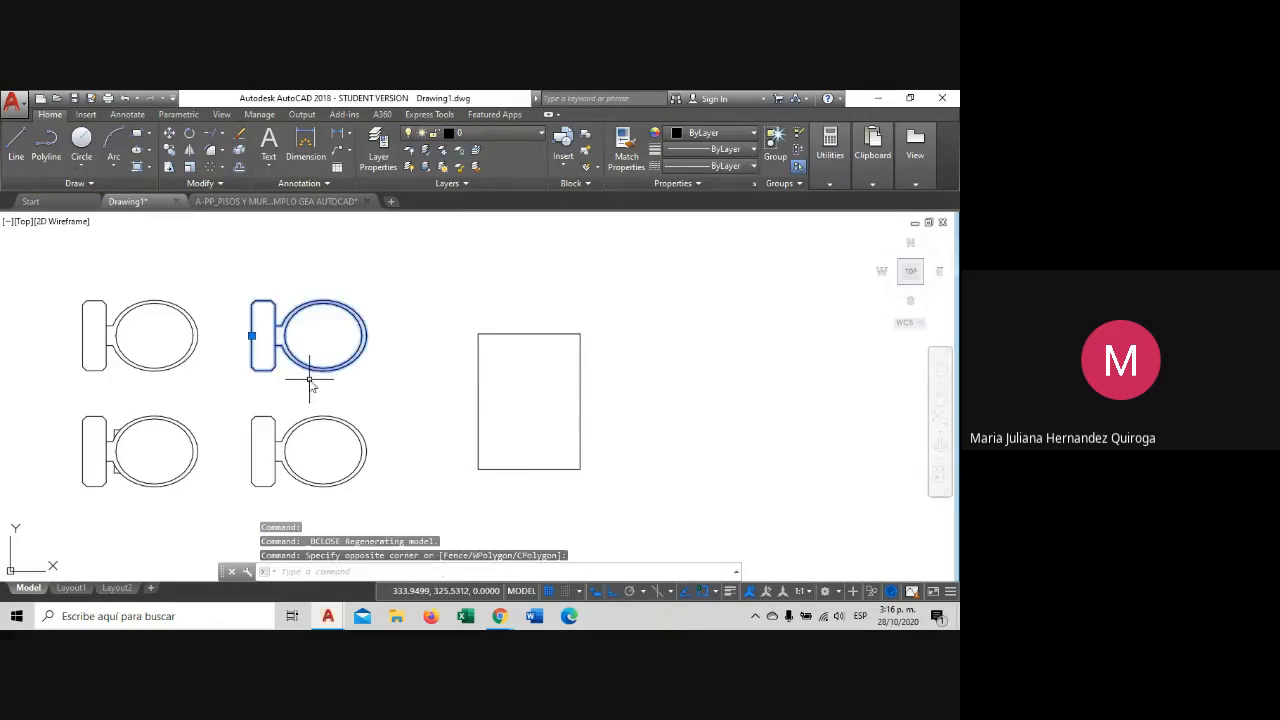
click(588, 150)
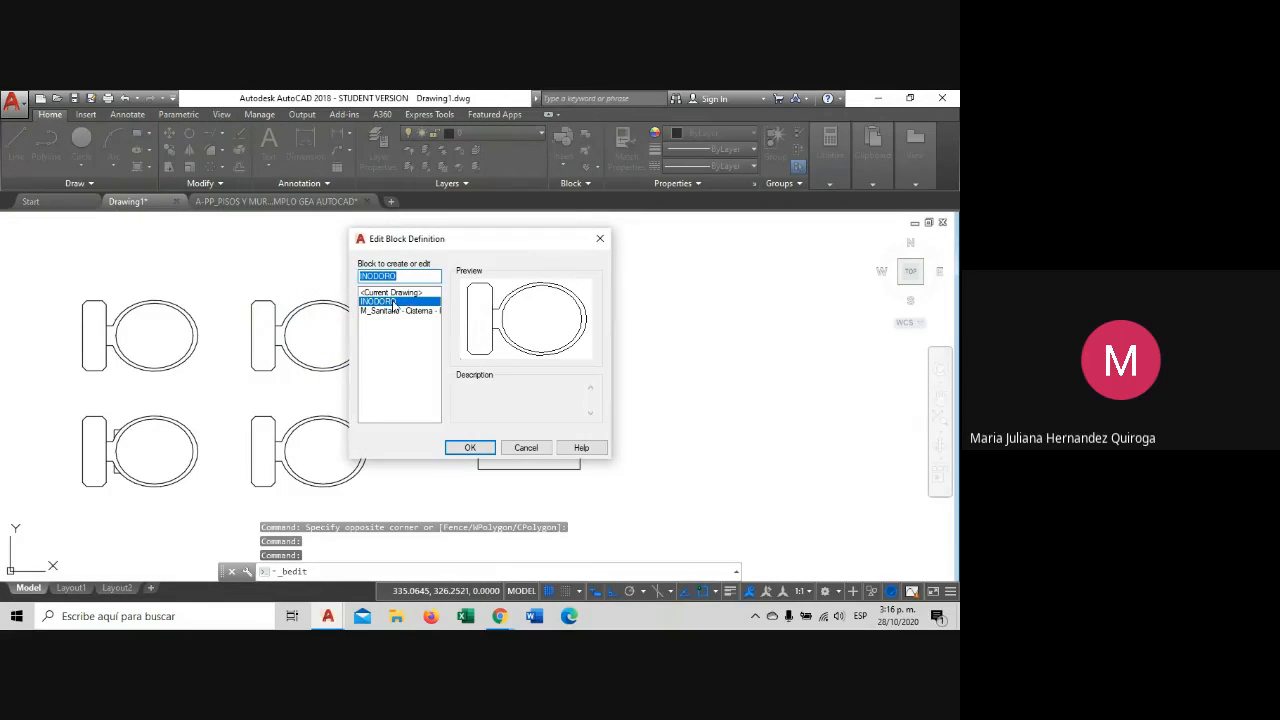
click(391, 312)
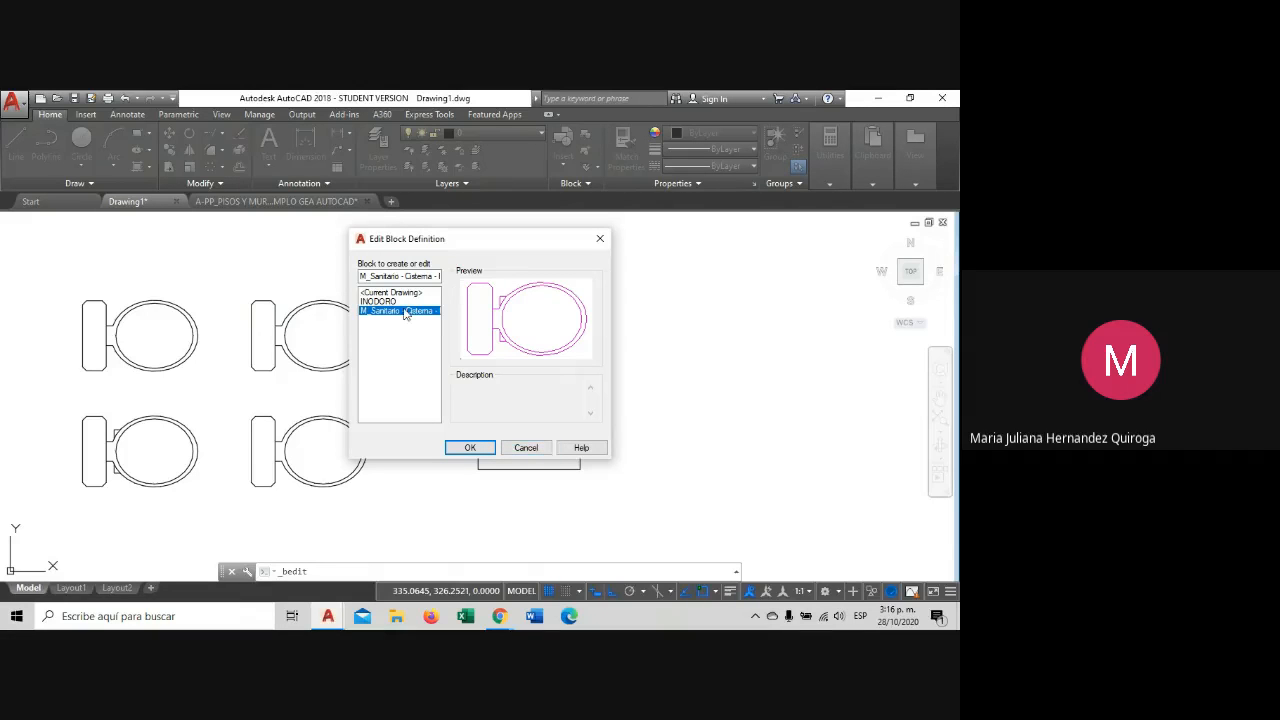
click(600, 240)
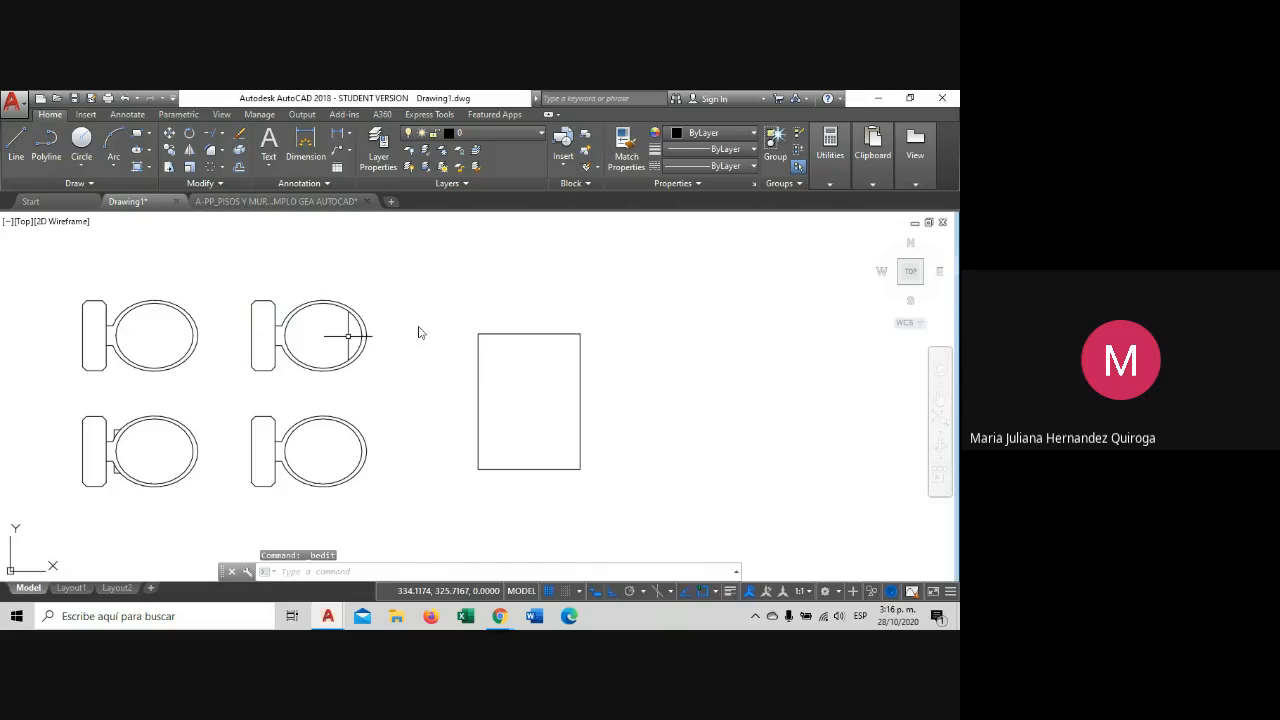
Switch to the drawing A-PP_PISOS Y MUROS_EJEMPLO GEA AUTOCAD.dwg.
scroll(420, 333, up, 2)
middle_drag(409, 331, 362, 340)
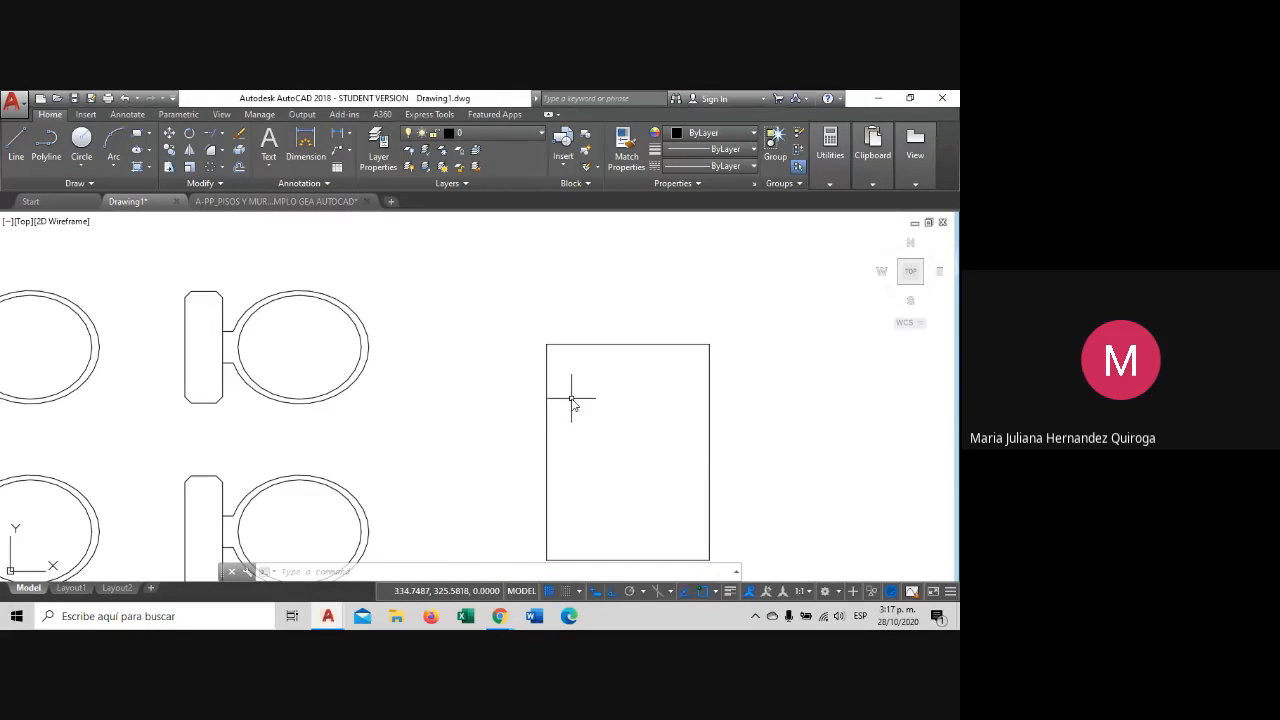
scroll(568, 400, down, 2)
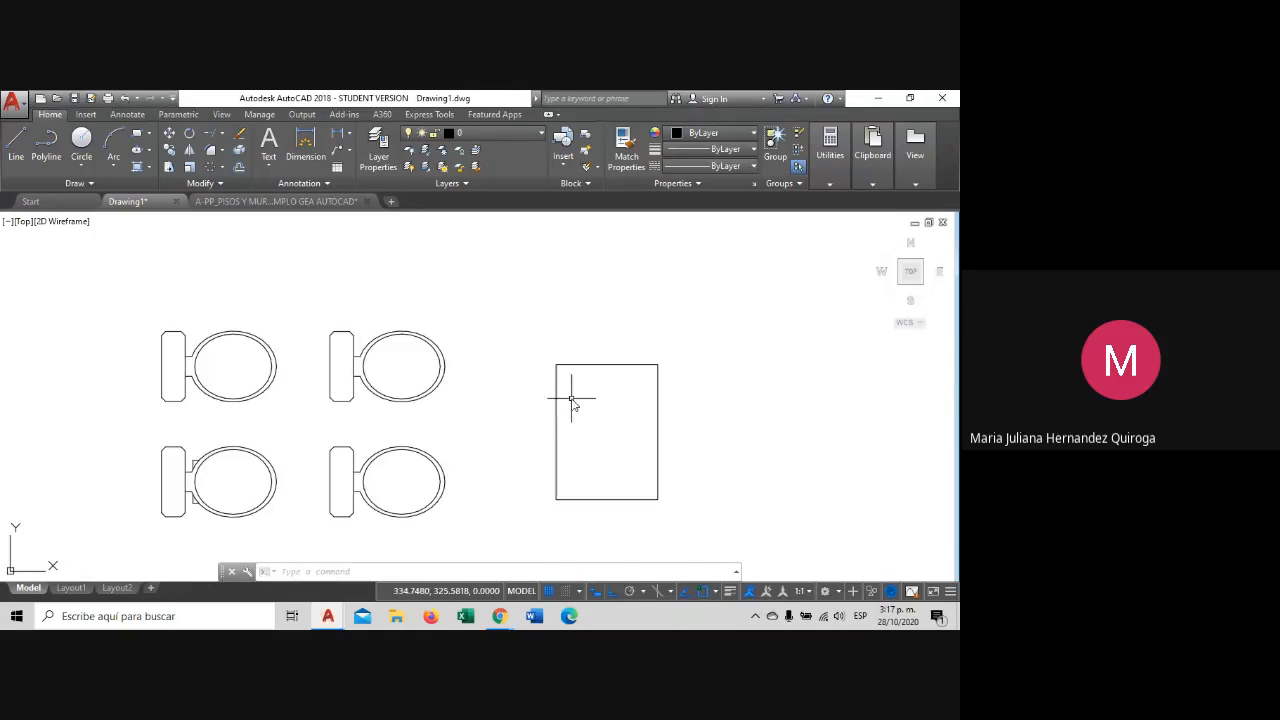
middle_drag(506, 349, 427, 337)
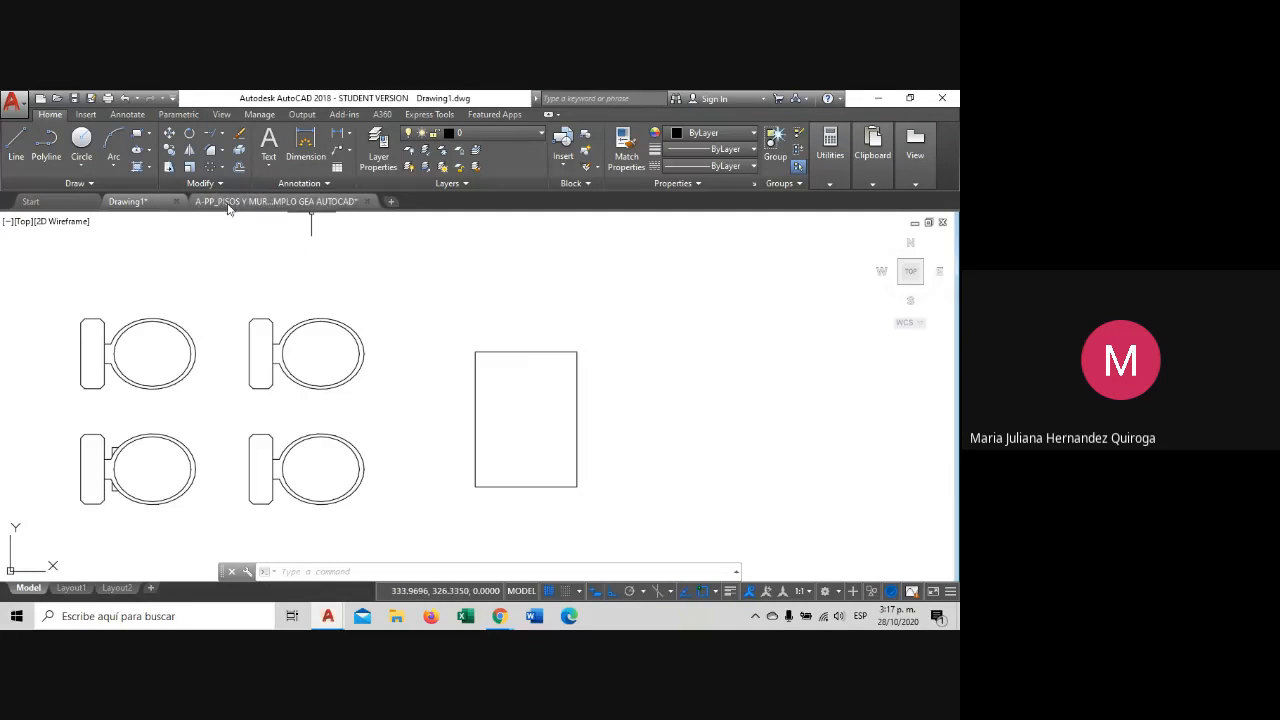
click(275, 201)
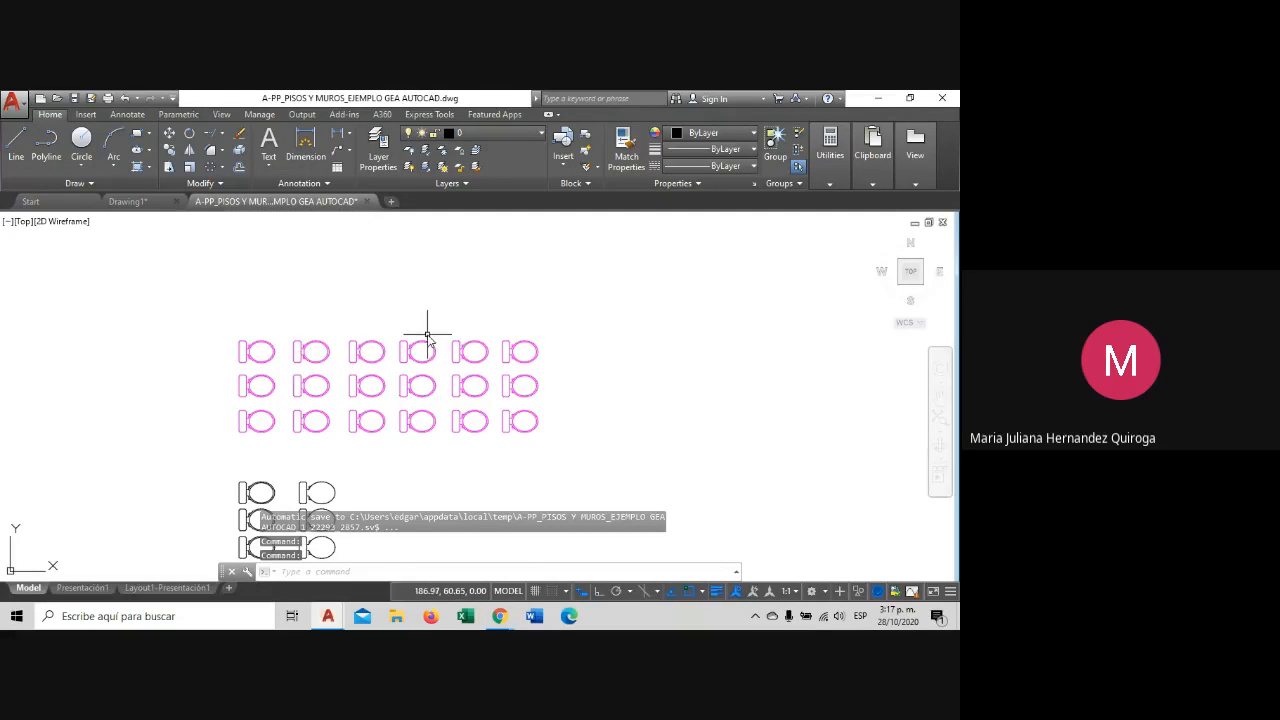
Test-select the fourth magenta toilet in the upper row, first directly and again with a crossing window, clearing the selection each time.
click(400, 350)
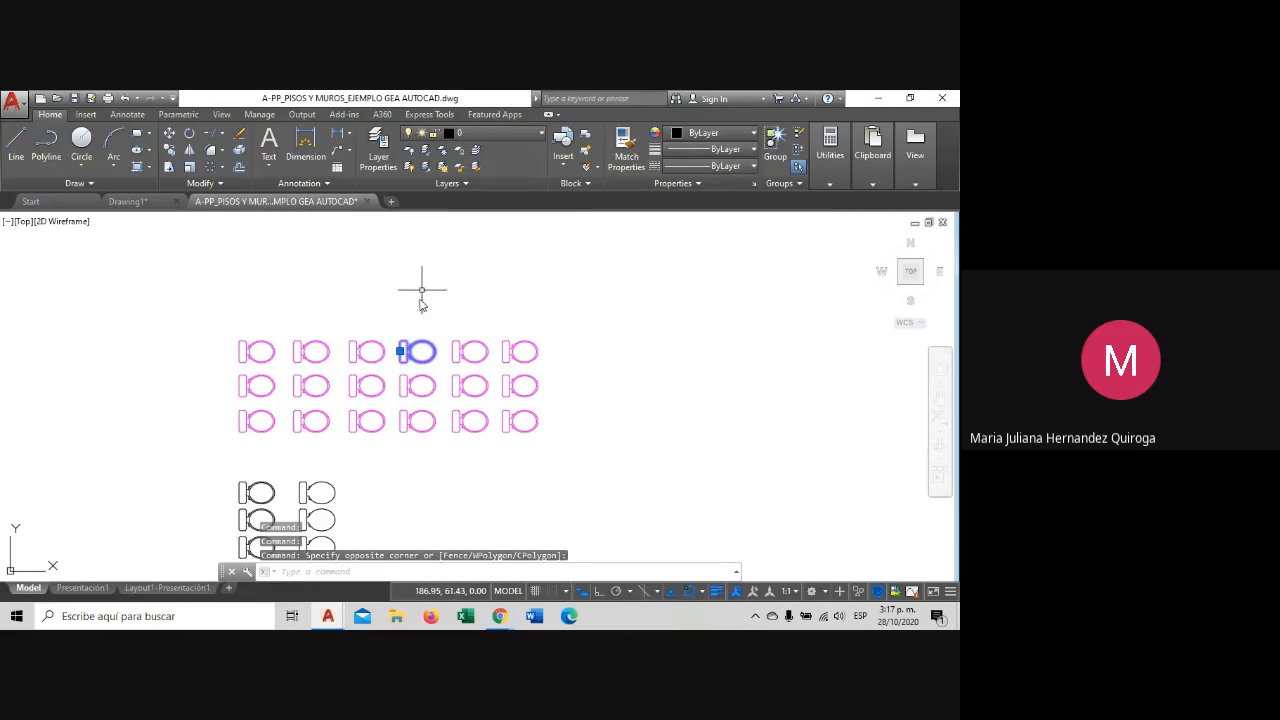
key(Escape)
click(430, 350)
click(400, 328)
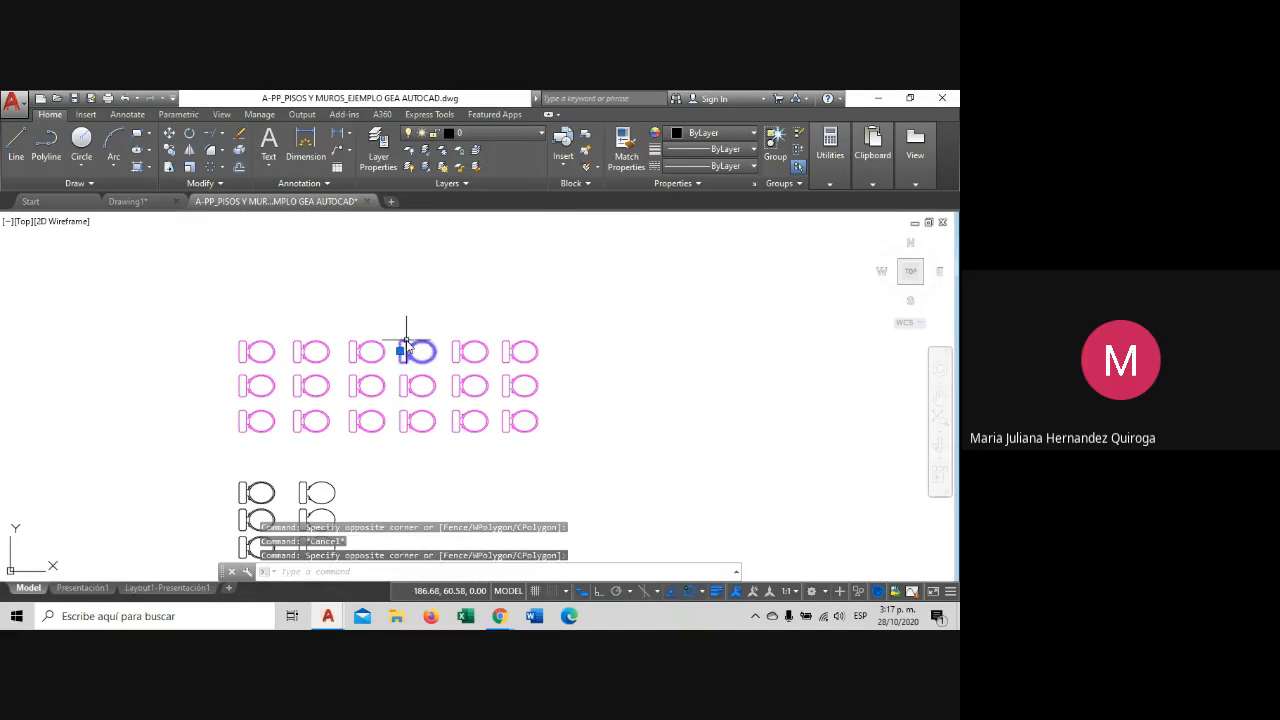
key(Escape)
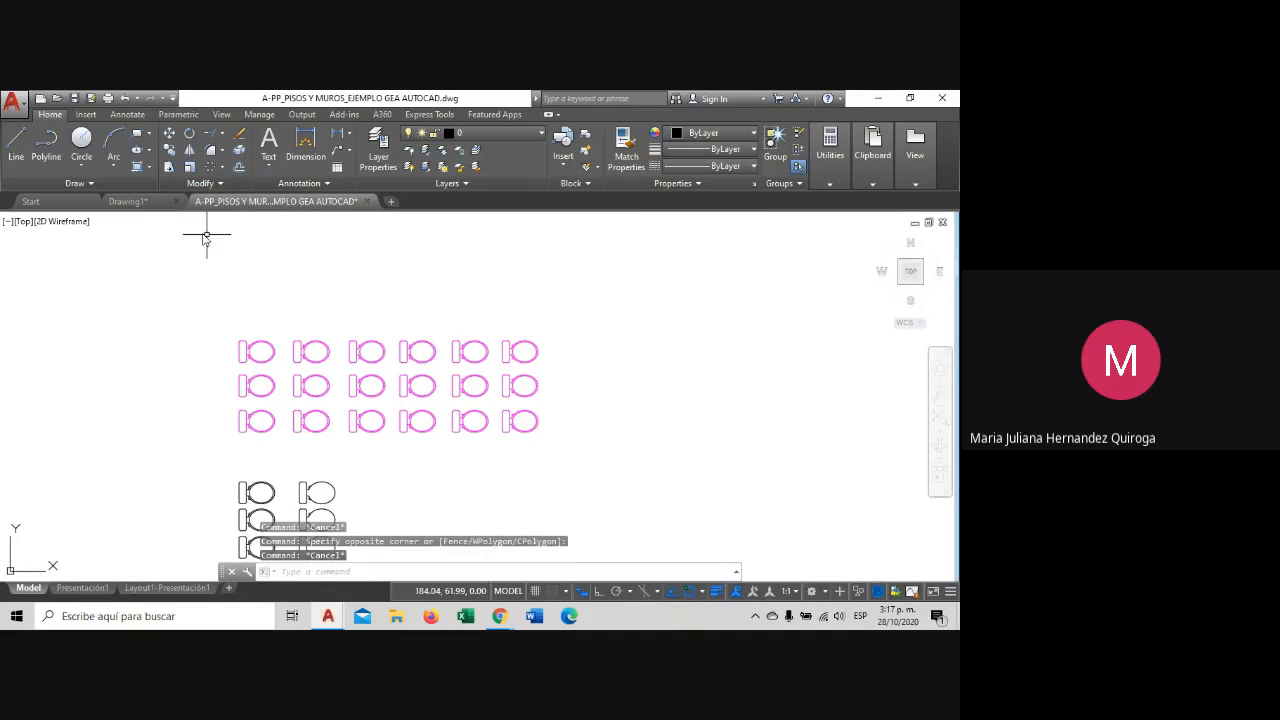
Switch back to Drawing1 and bring the four toilets and the rectangle into view.
click(127, 202)
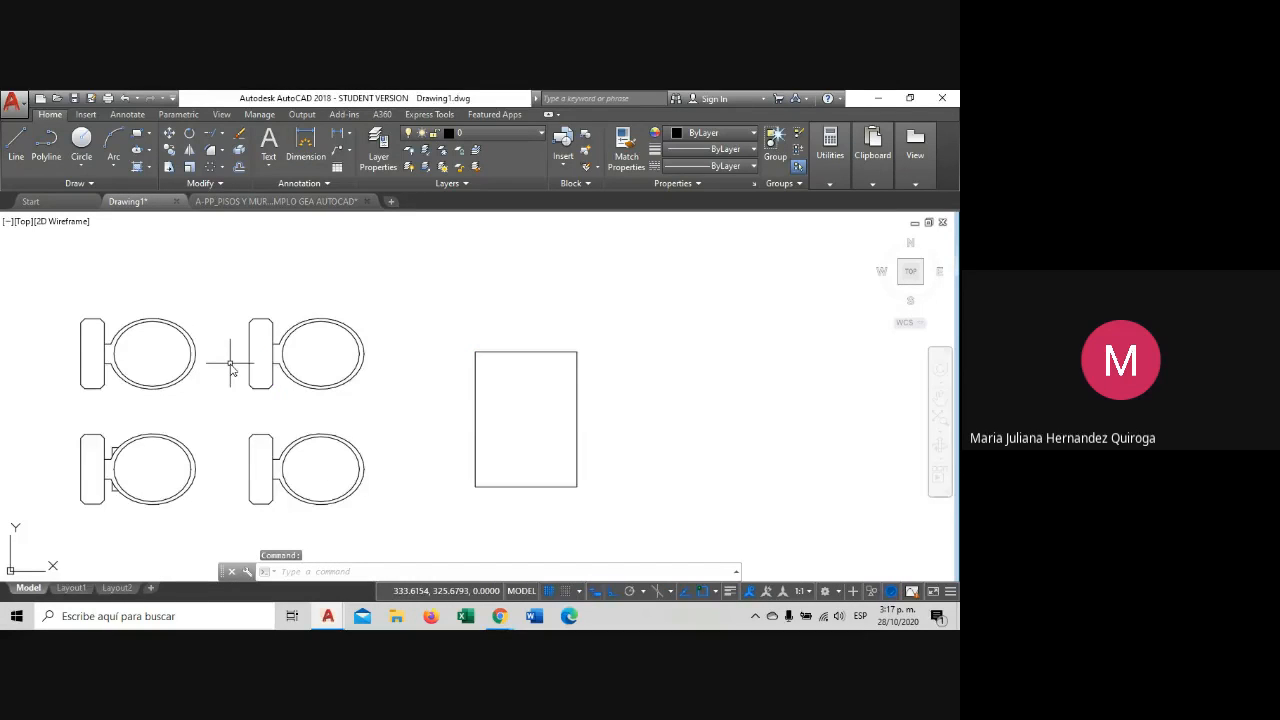
scroll(230, 370, down, 2)
middle_drag(248, 373, 230, 365)
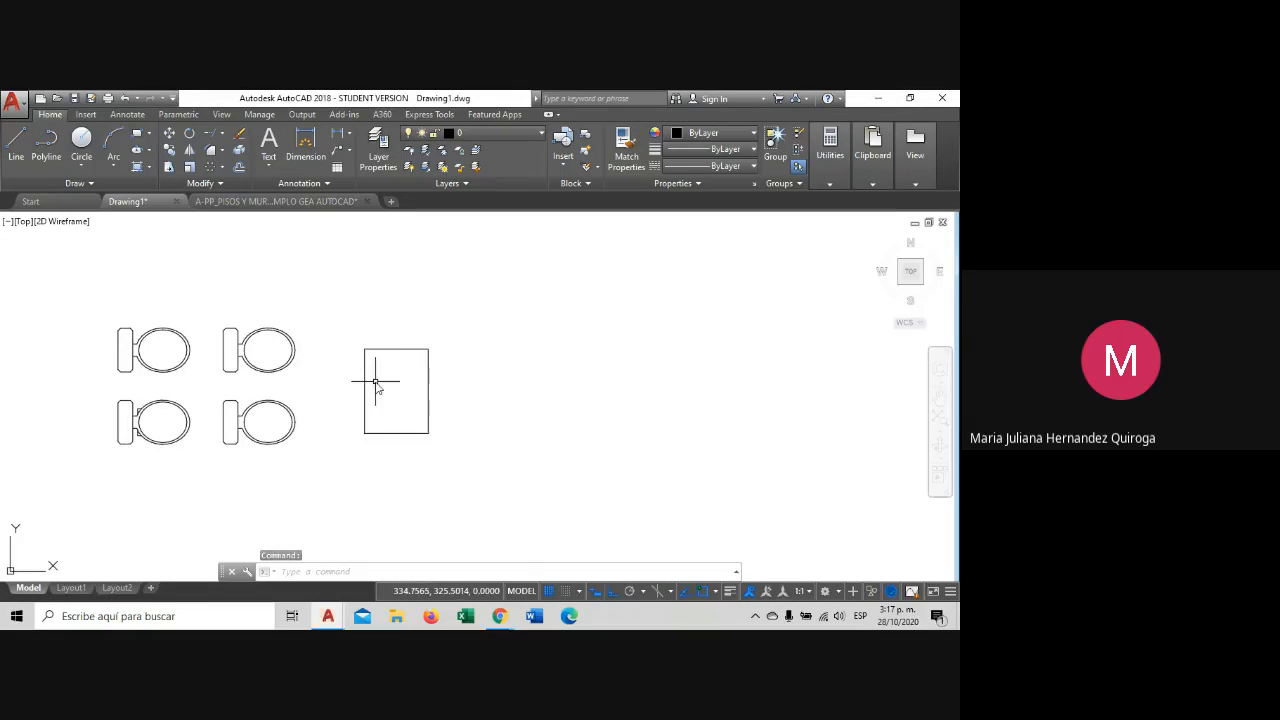
middle_drag(333, 392, 373, 376)
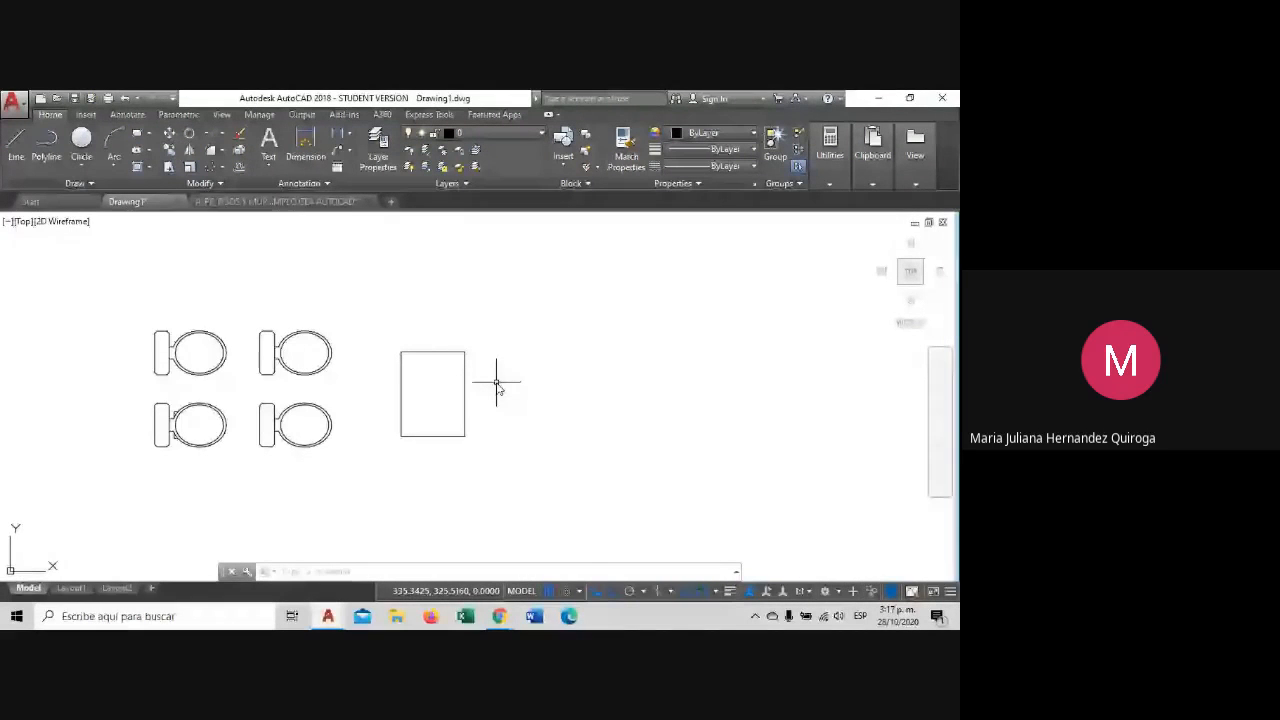
middle_drag(496, 383, 465, 380)
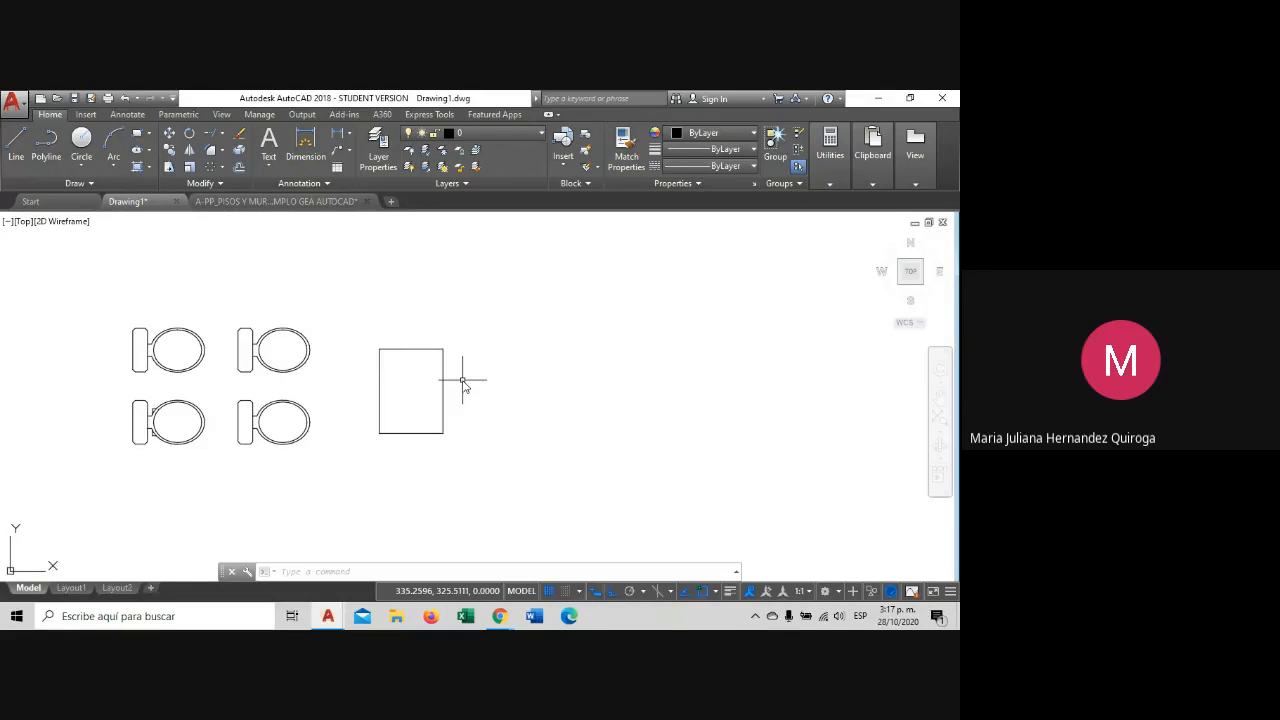
scroll(229, 334, up, 4)
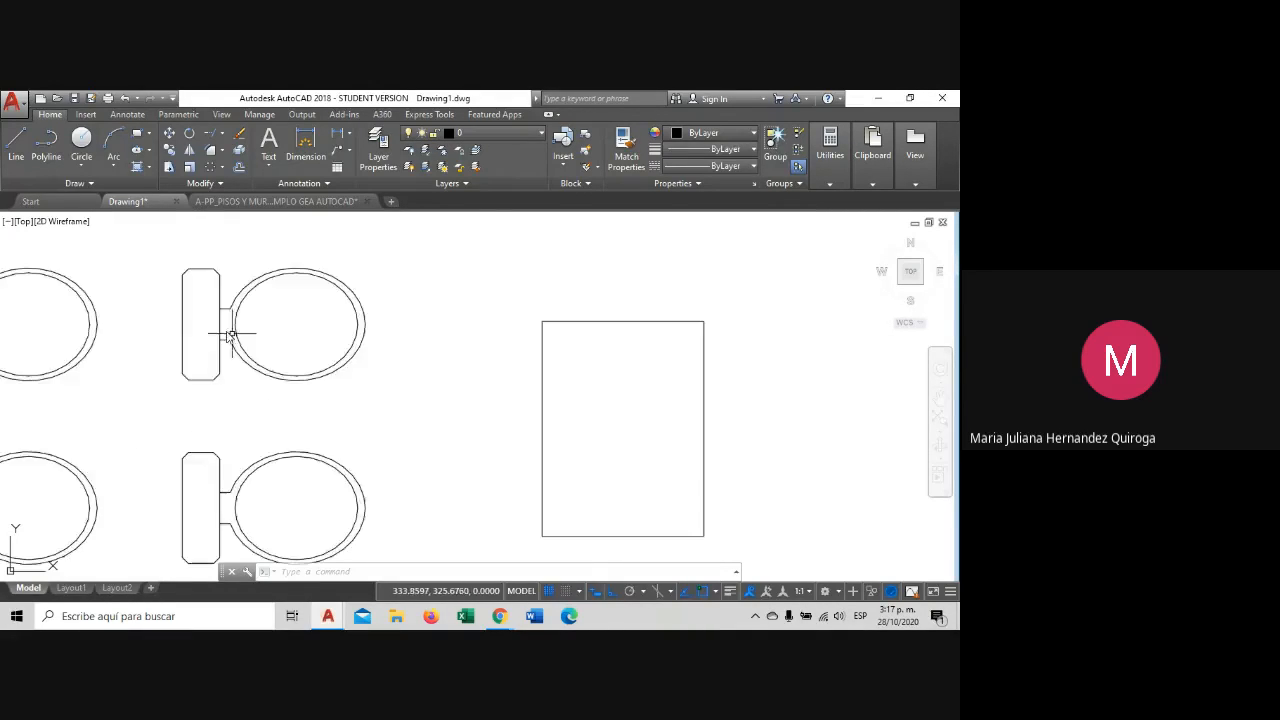
scroll(214, 320, down, 2)
middle_drag(214, 320, 303, 337)
scroll(320, 340, up, 4)
scroll(337, 347, down, 2)
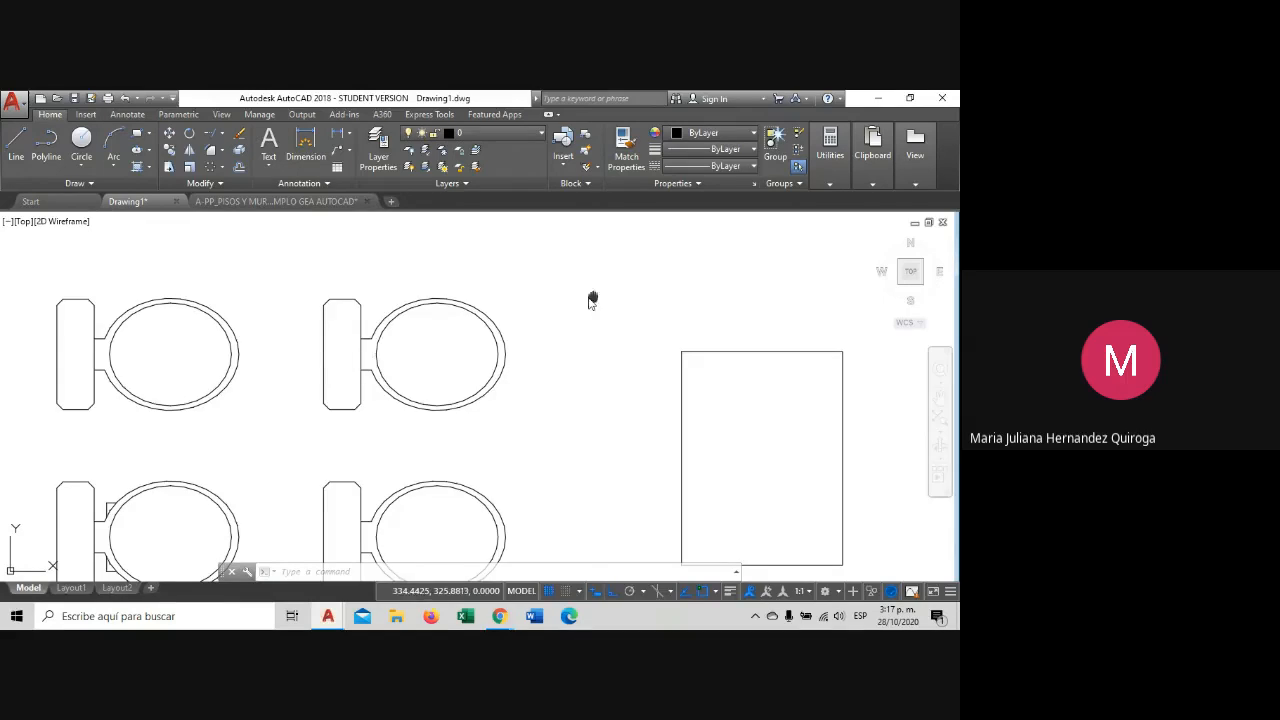
mouse_move(591, 294)
middle_down()
mouse_move(509, 306)
mouse_move(503, 368)
middle_up()
scroll(522, 332, down, 2)
middle_drag(649, 322, 601, 343)
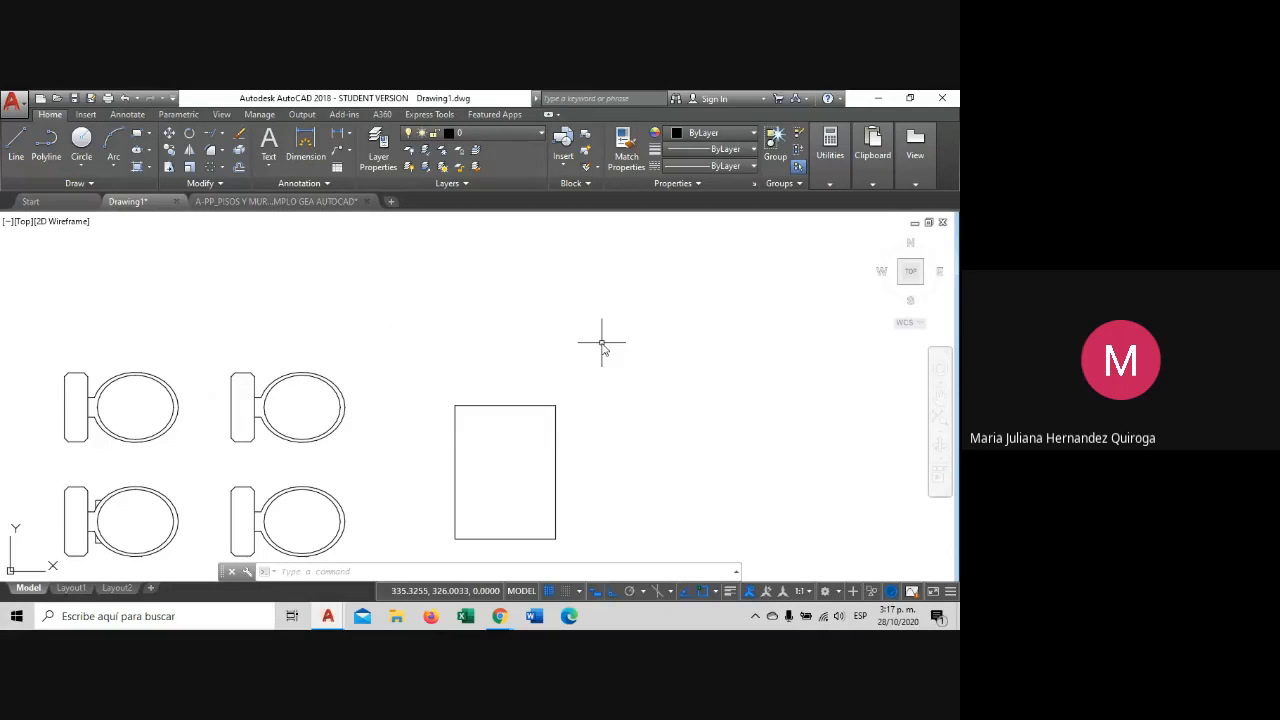
mouse_move(569, 340)
middle_down()
mouse_move(520, 357)
mouse_move(517, 378)
middle_up()
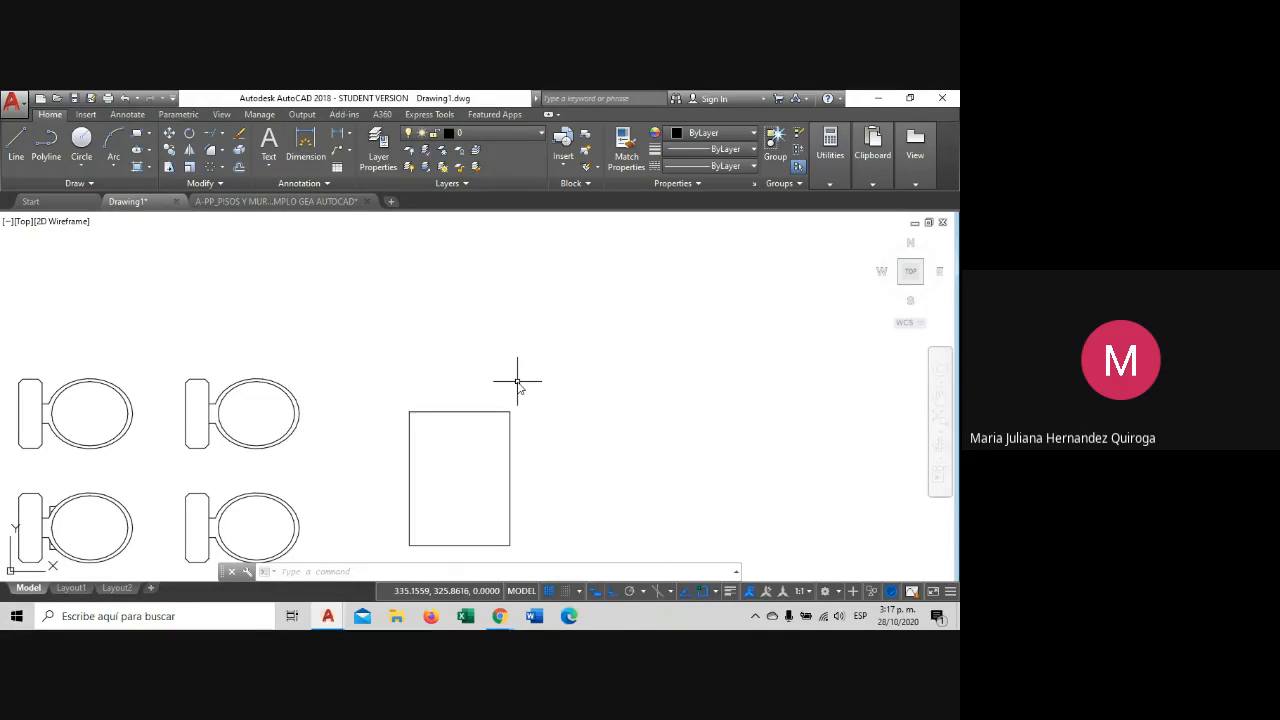
middle_drag(525, 386, 509, 380)
scroll(509, 380, down, 2)
scroll(399, 410, up, 2)
middle_drag(399, 410, 434, 386)
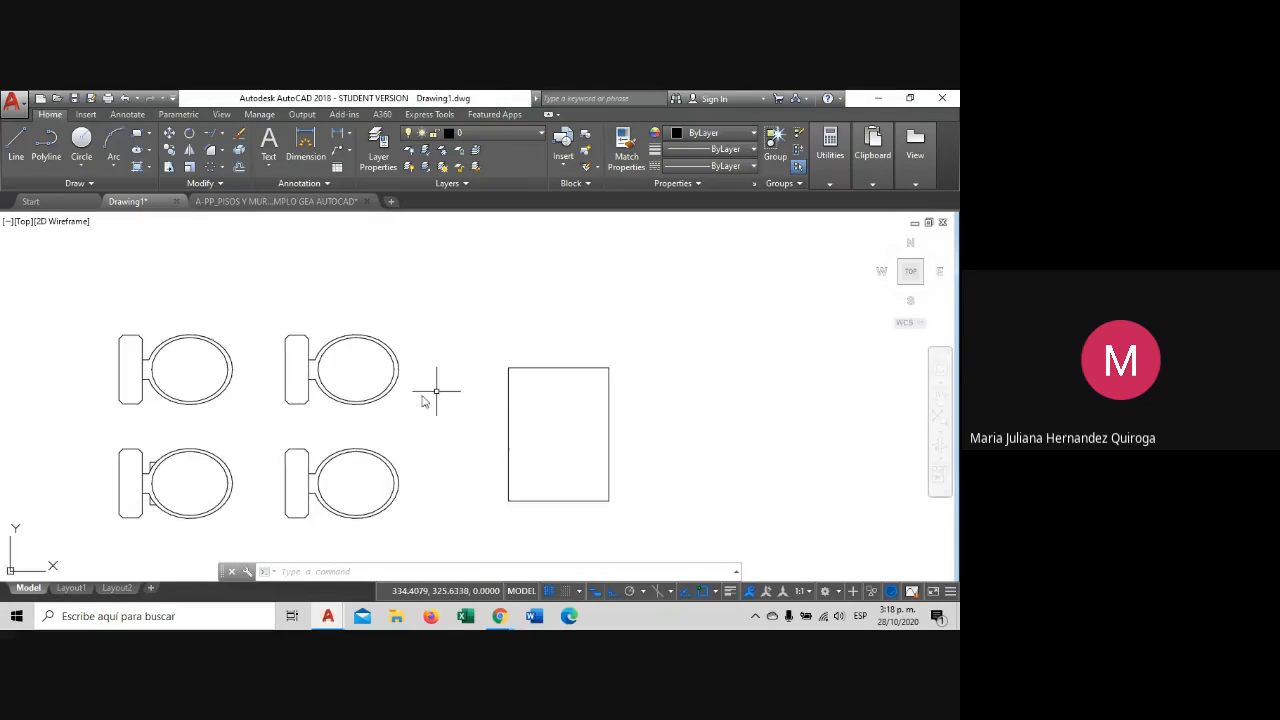
Test-select the upper-right toilet block by its bowl outline and clear the selection.
scroll(370, 405, up, 2)
click(370, 405)
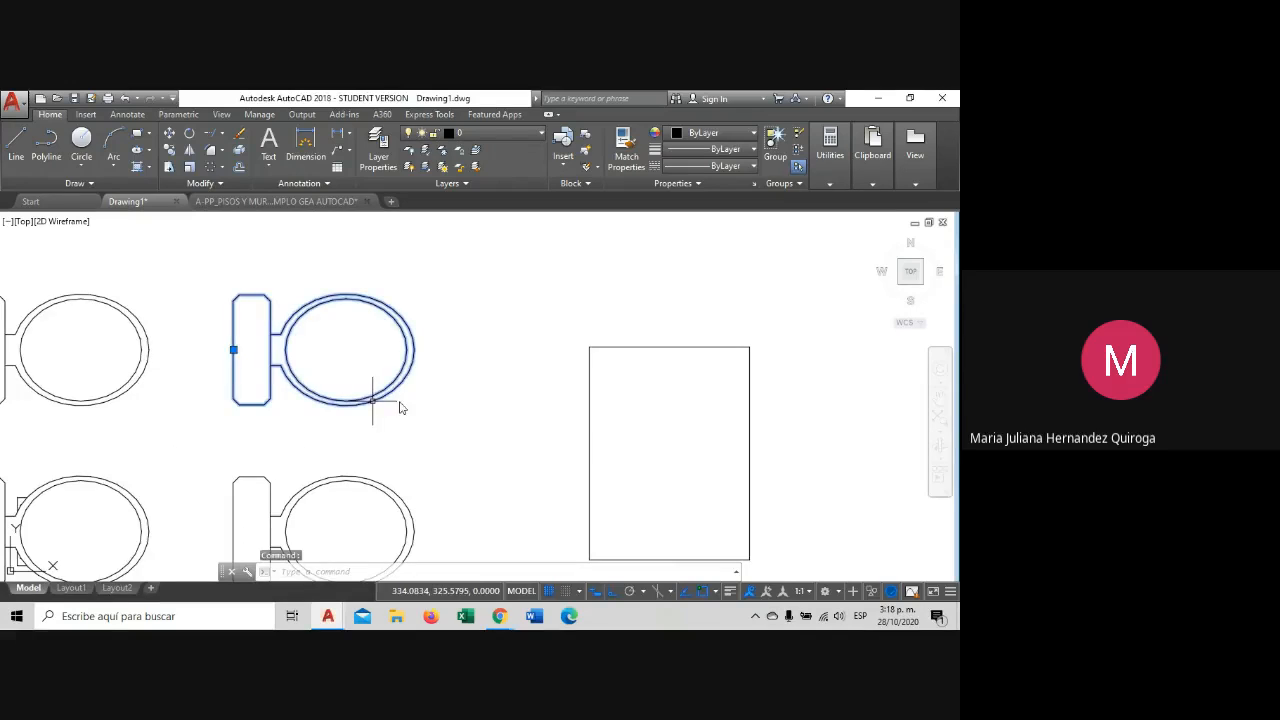
key(Escape)
scroll(400, 405, down, 4)
middle_drag(451, 400, 378, 397)
scroll(378, 395, up, 2)
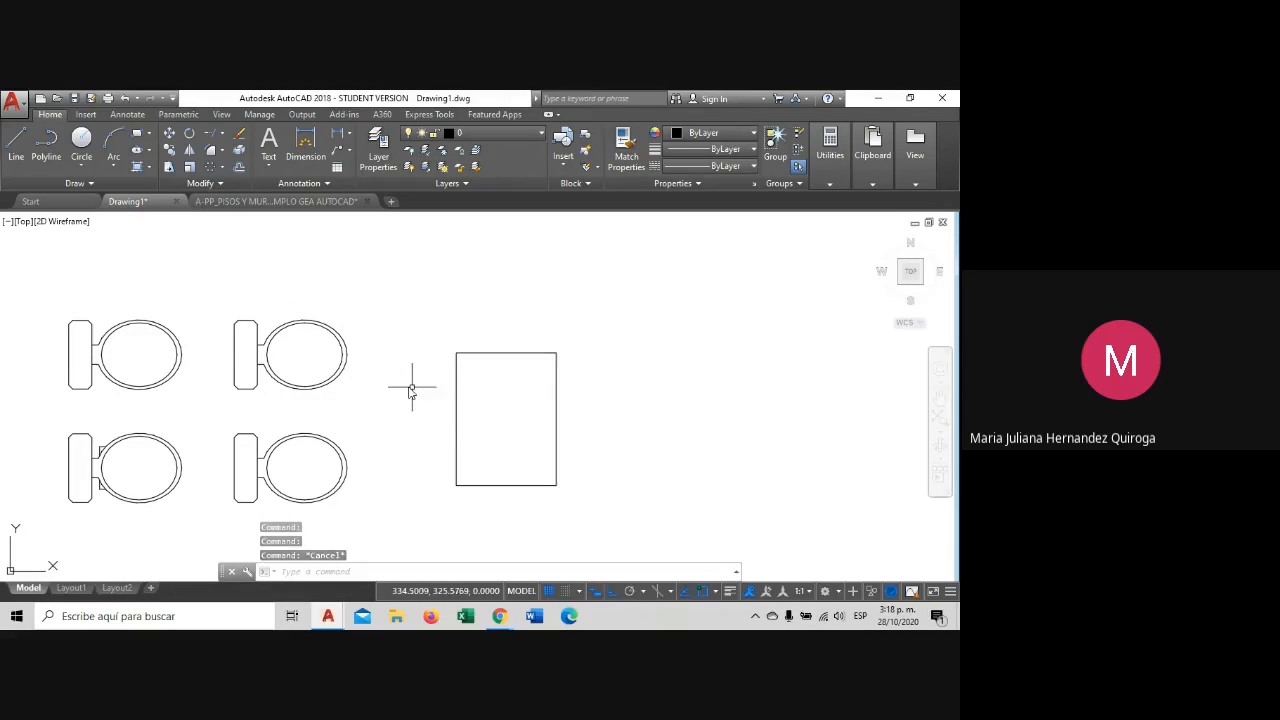
scroll(306, 358, up, 2)
scroll(349, 360, down, 2)
mouse_move(349, 360)
middle_down()
mouse_move(434, 360)
mouse_move(406, 357)
middle_up()
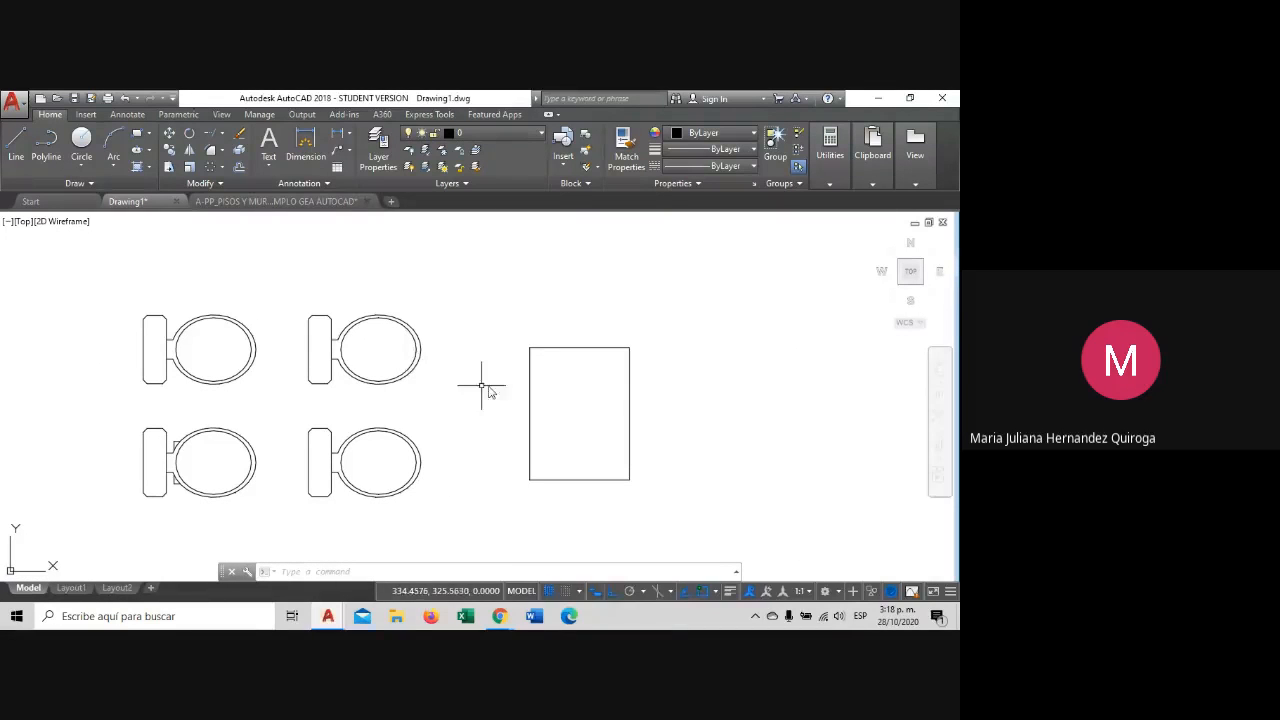
scroll(341, 443, down, 4)
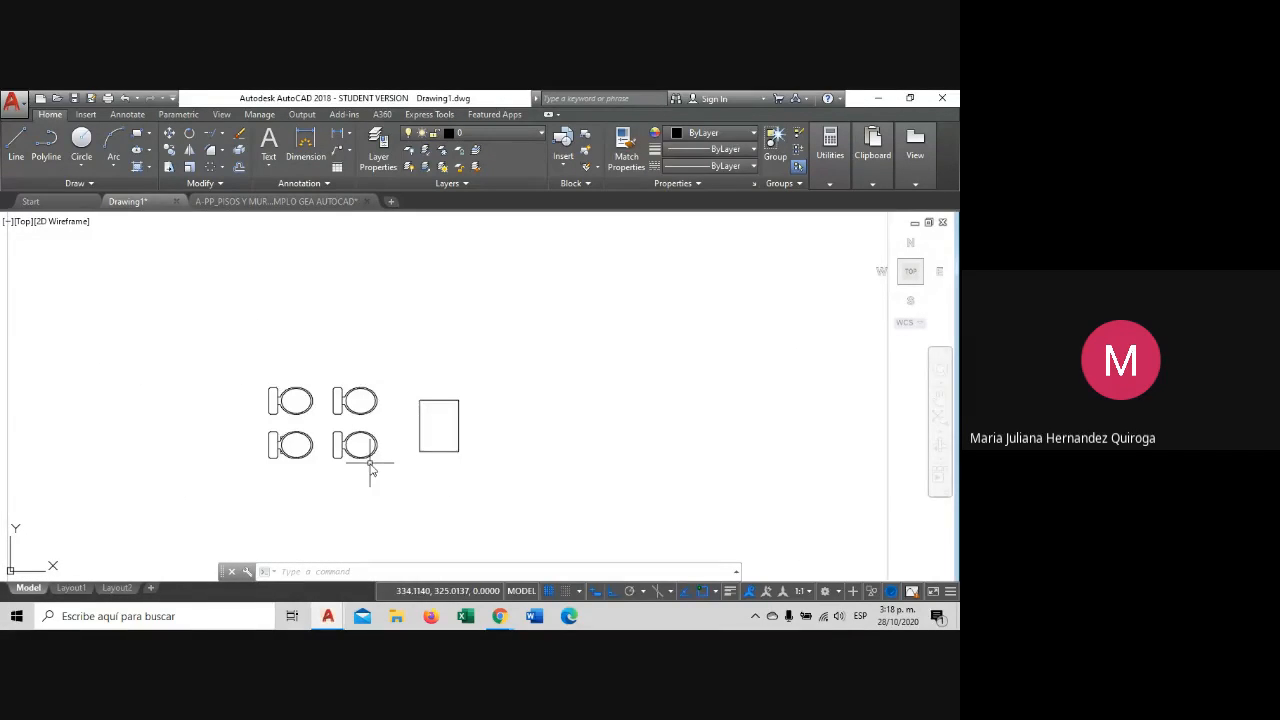
scroll(368, 466, up, 4)
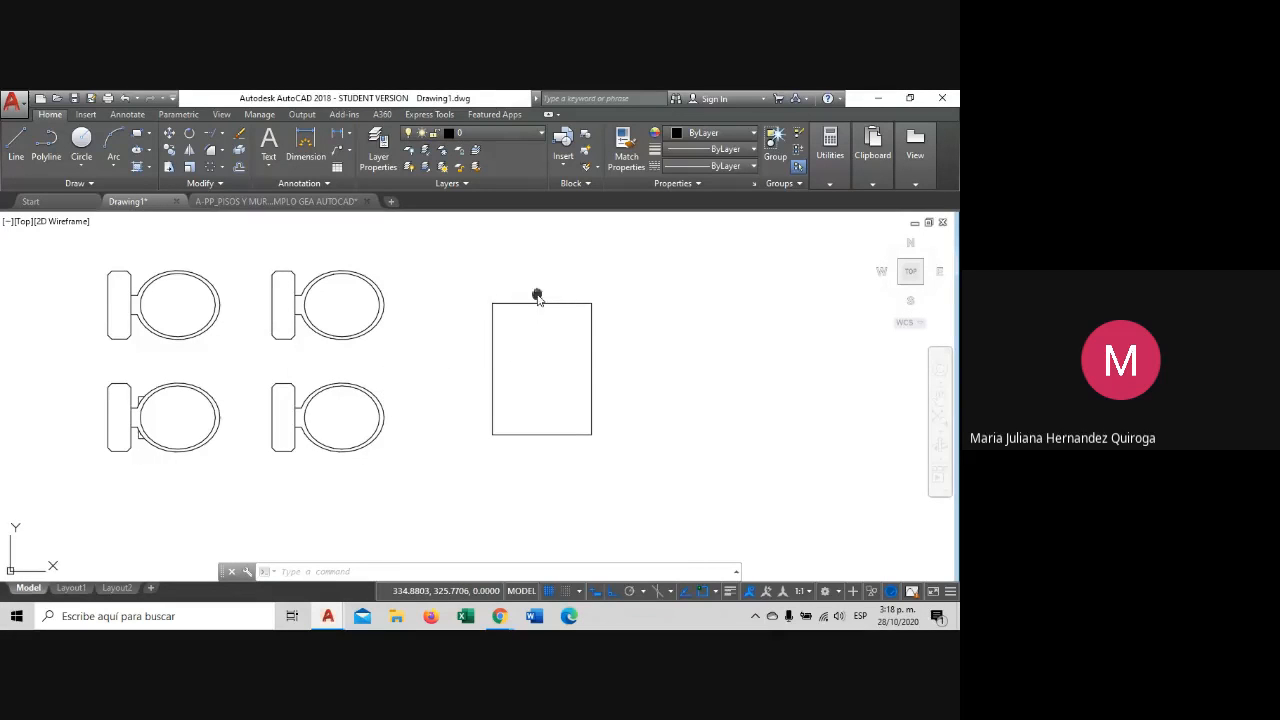
mouse_move(537, 289)
middle_down()
mouse_move(380, 334)
mouse_move(398, 352)
middle_up()
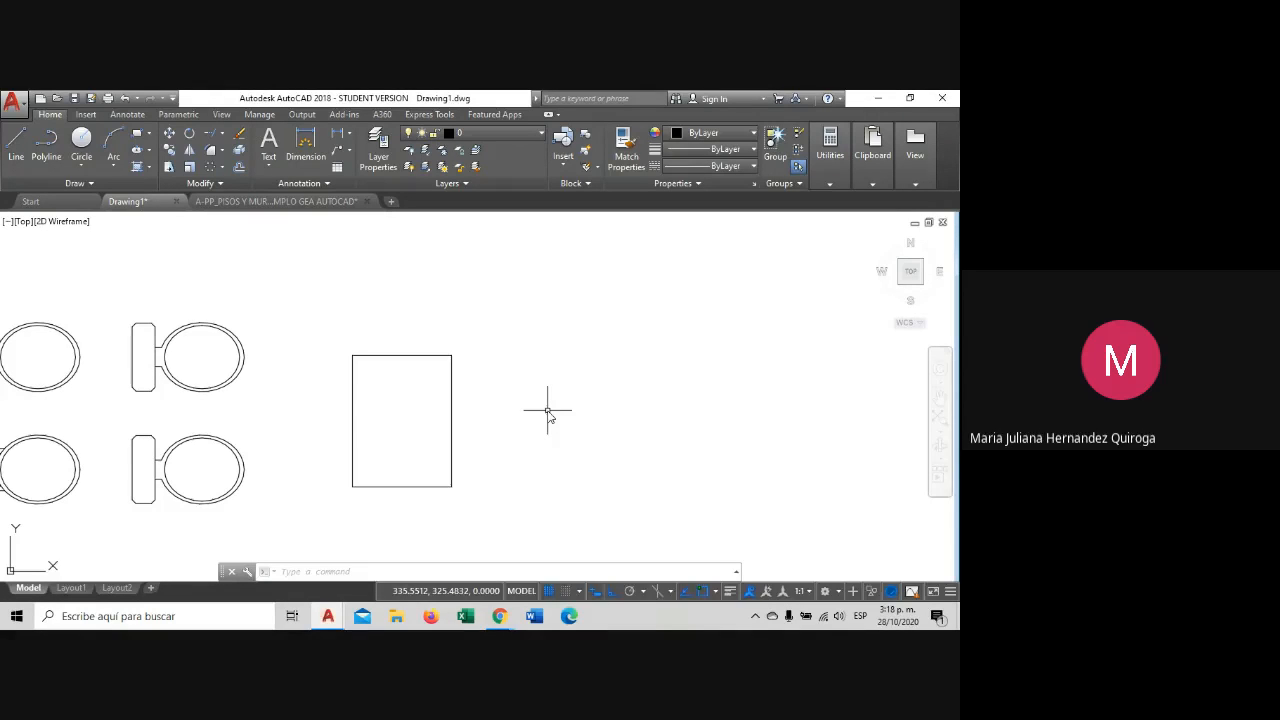
scroll(547, 411, down, 4)
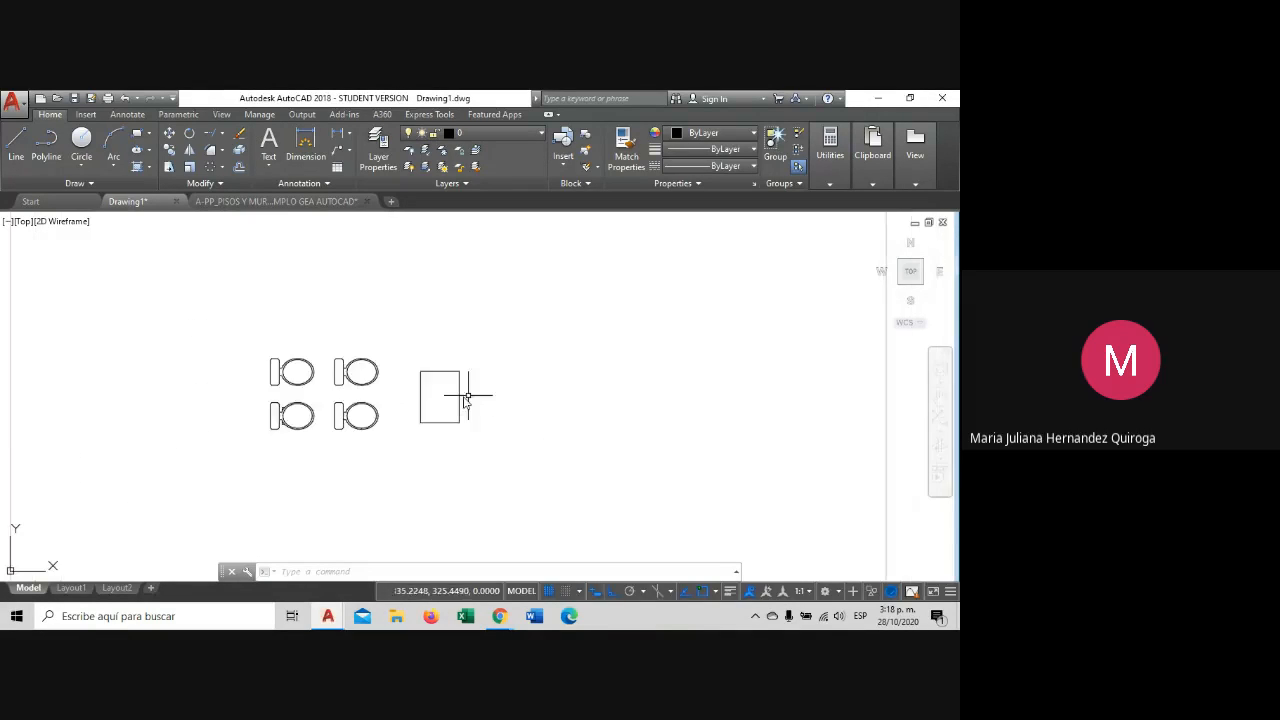
scroll(460, 399, up, 2)
scroll(456, 400, up, 1)
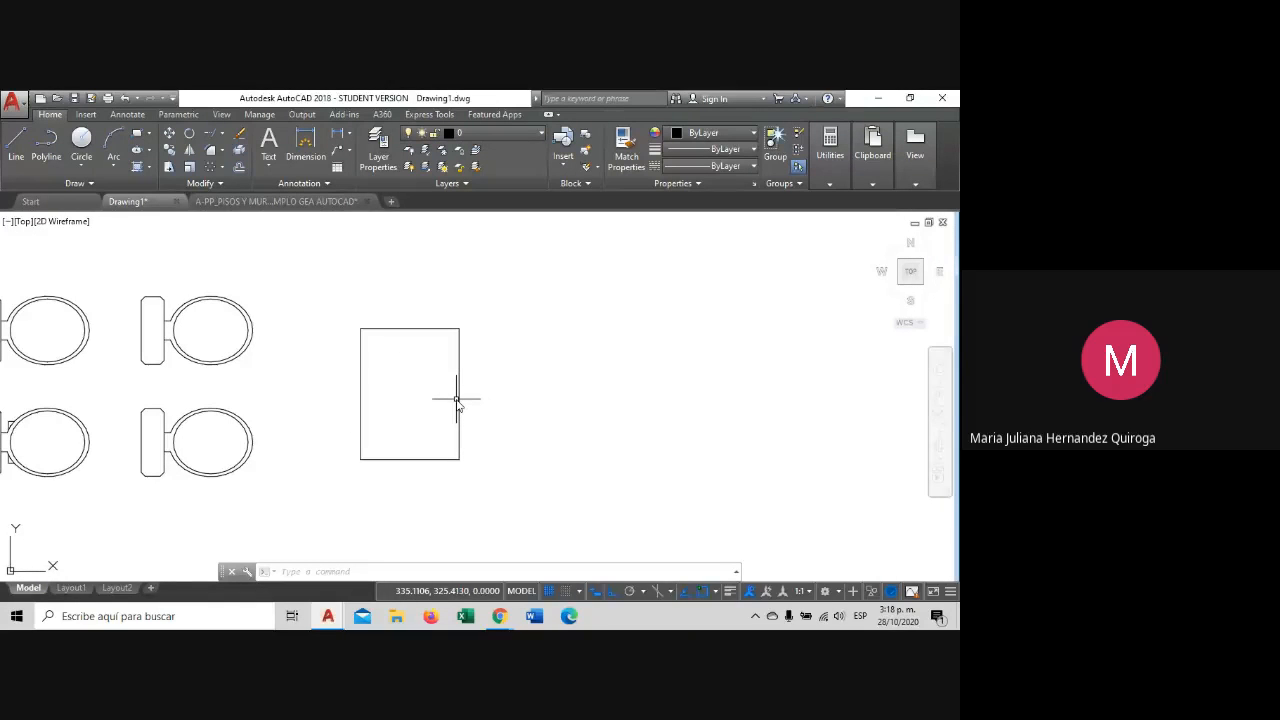
middle_drag(314, 363, 486, 385)
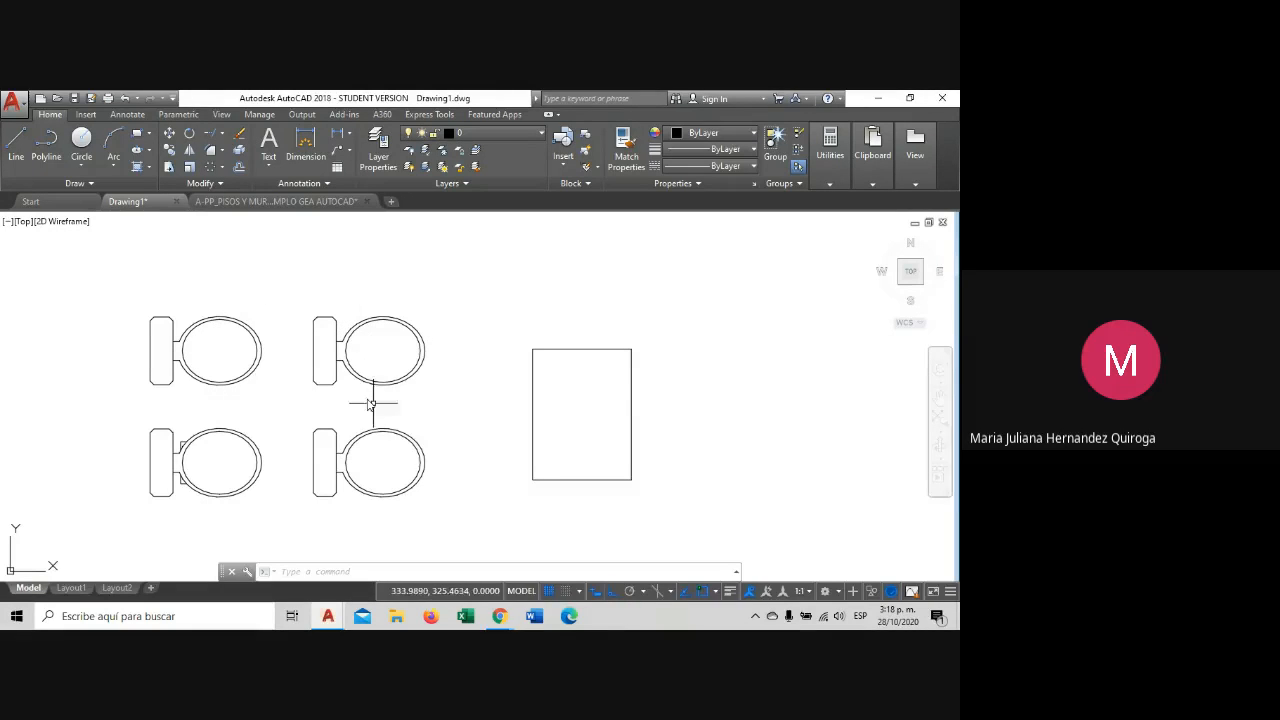
middle_drag(504, 343, 427, 331)
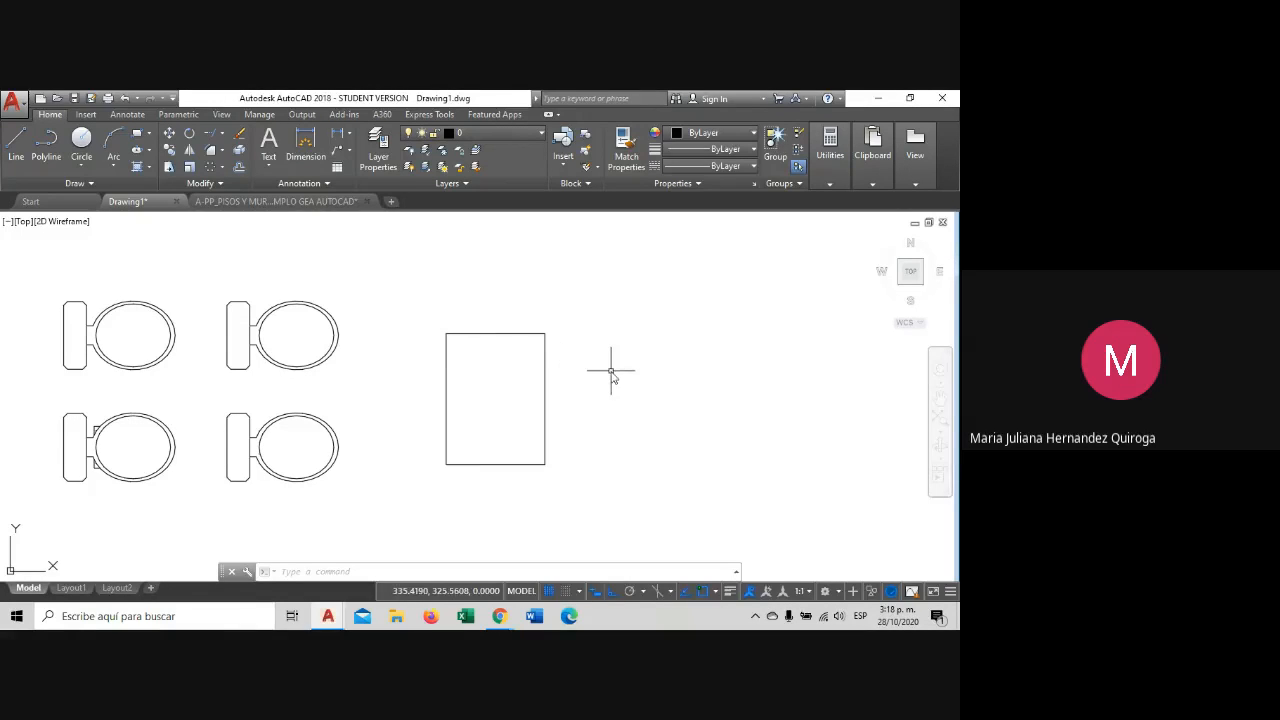
middle_drag(680, 394, 506, 380)
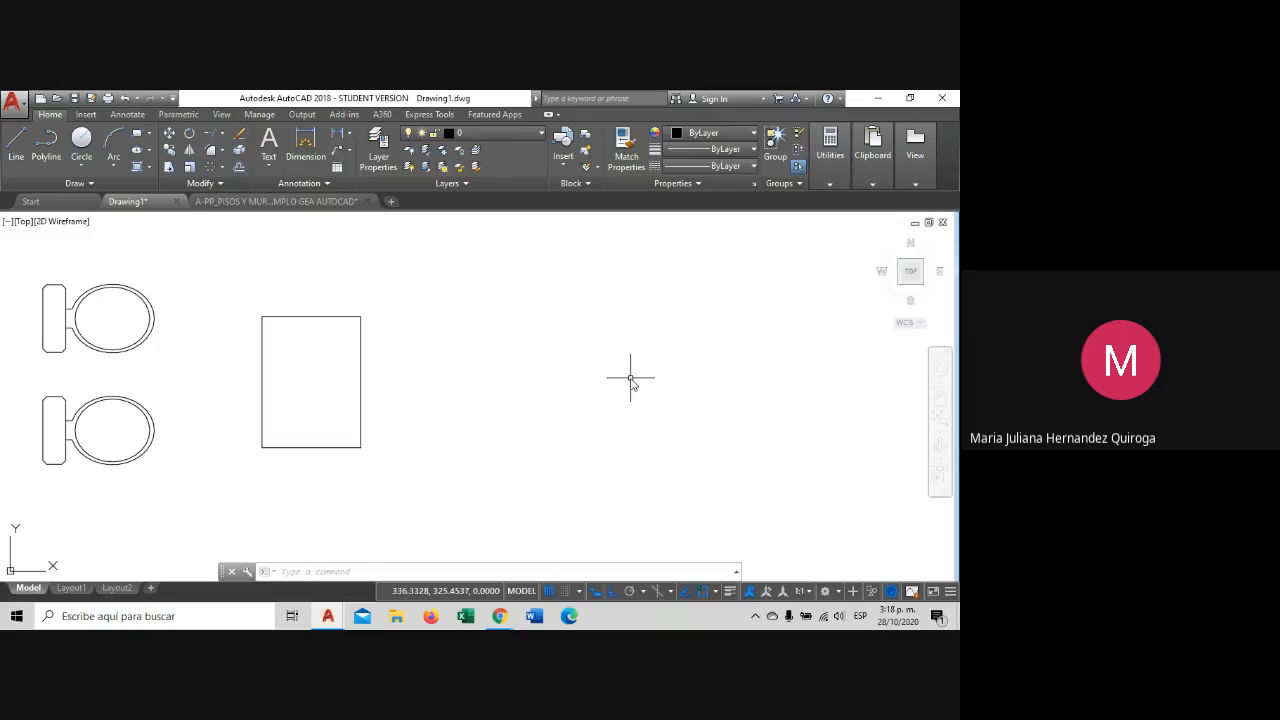
scroll(630, 370, down, 3)
middle_drag(600, 380, 429, 386)
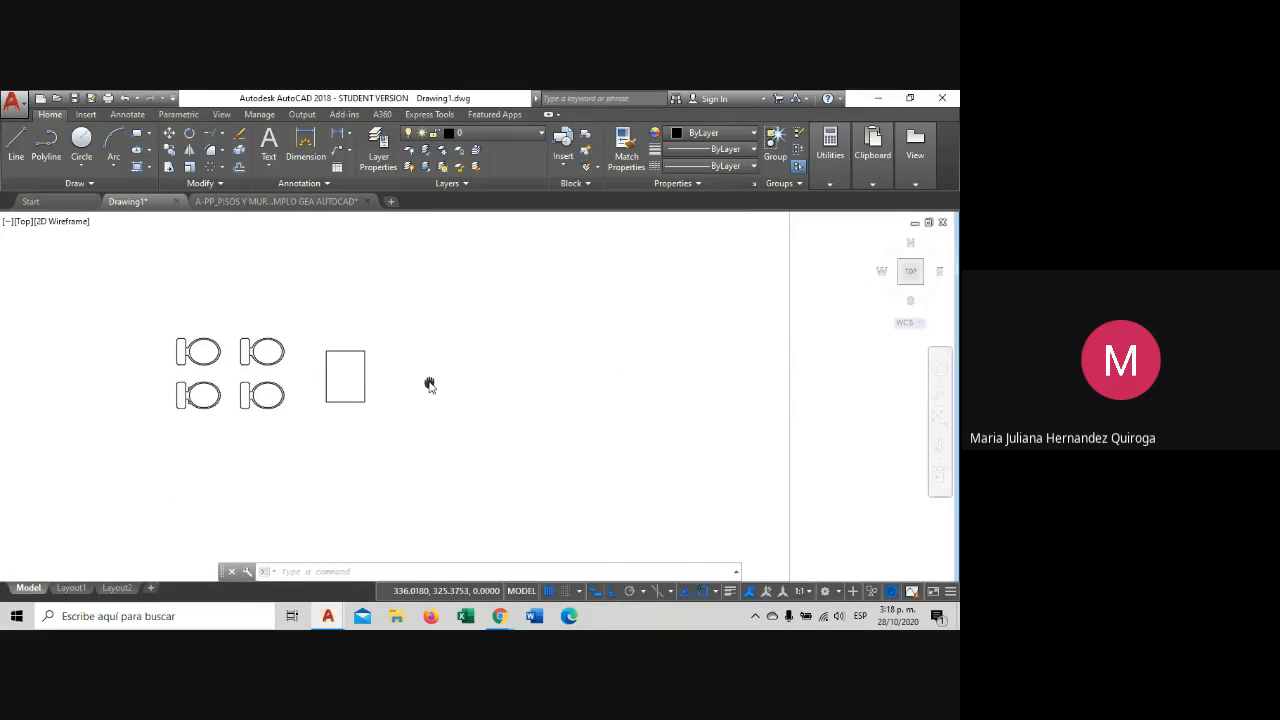
scroll(429, 384, up, 2)
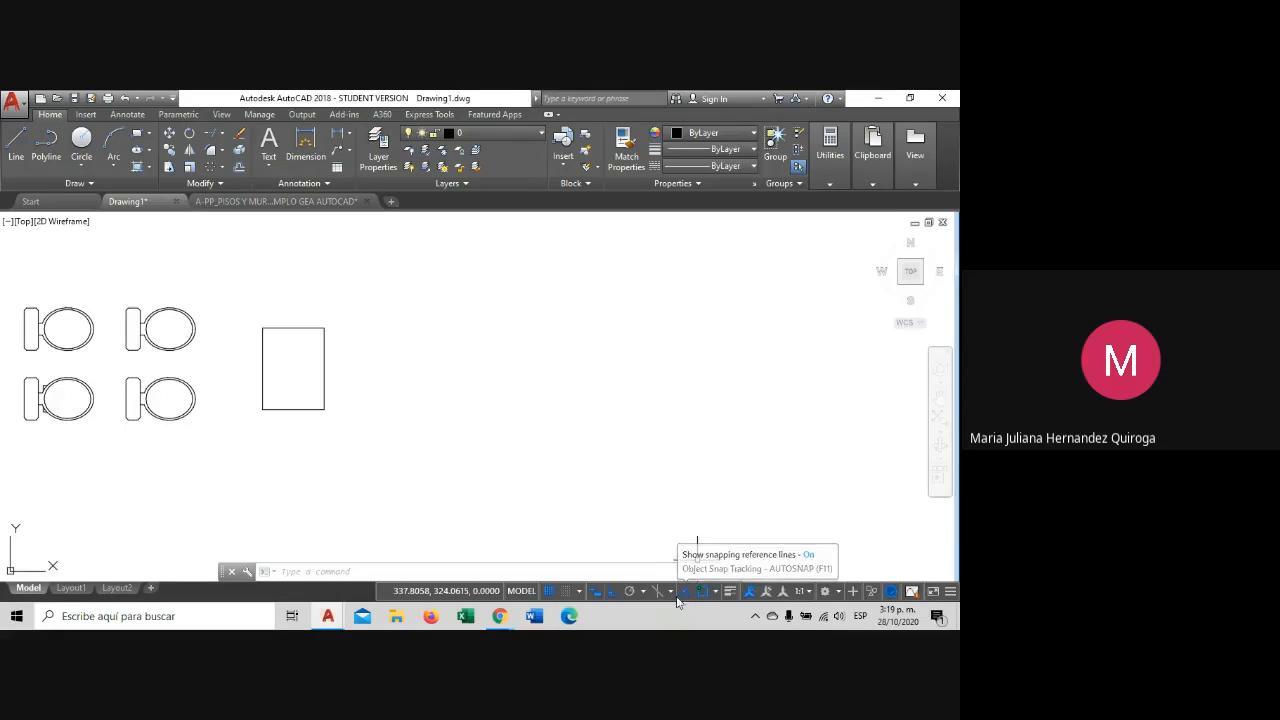
Review the status bar customization options and turn off 2D Object Snap and Object Snap Tracking.
click(950, 592)
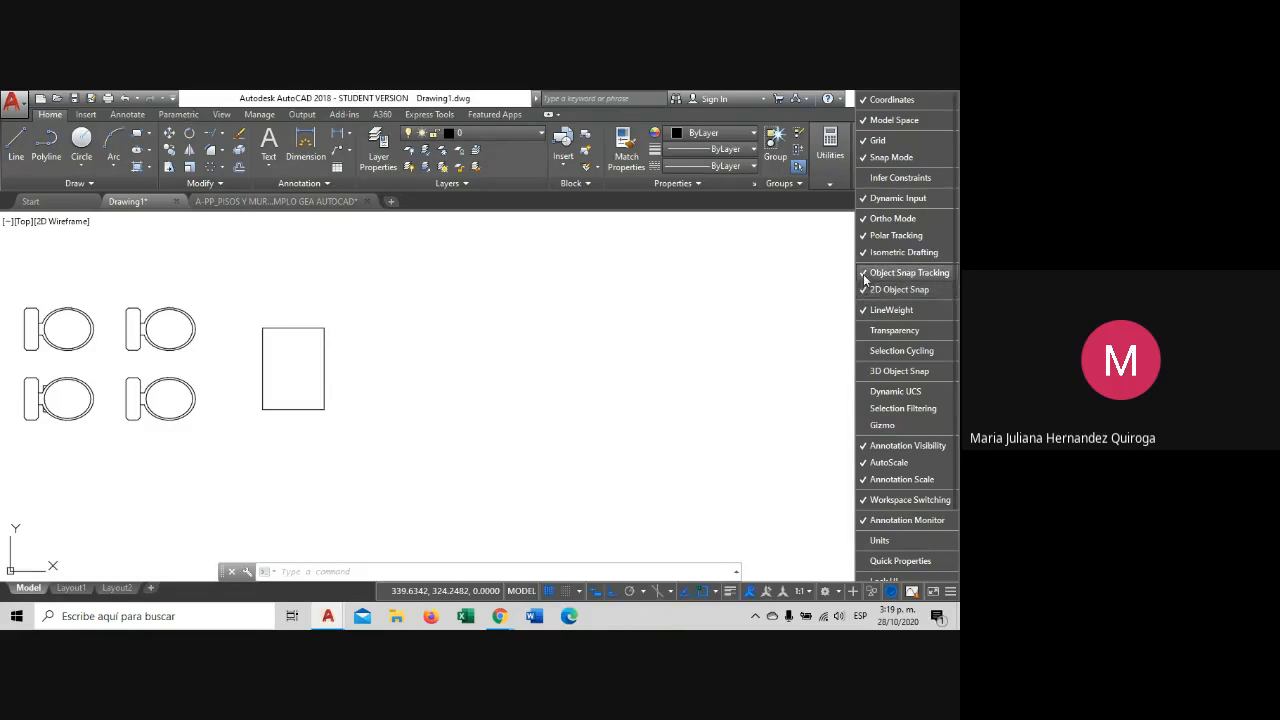
click(757, 322)
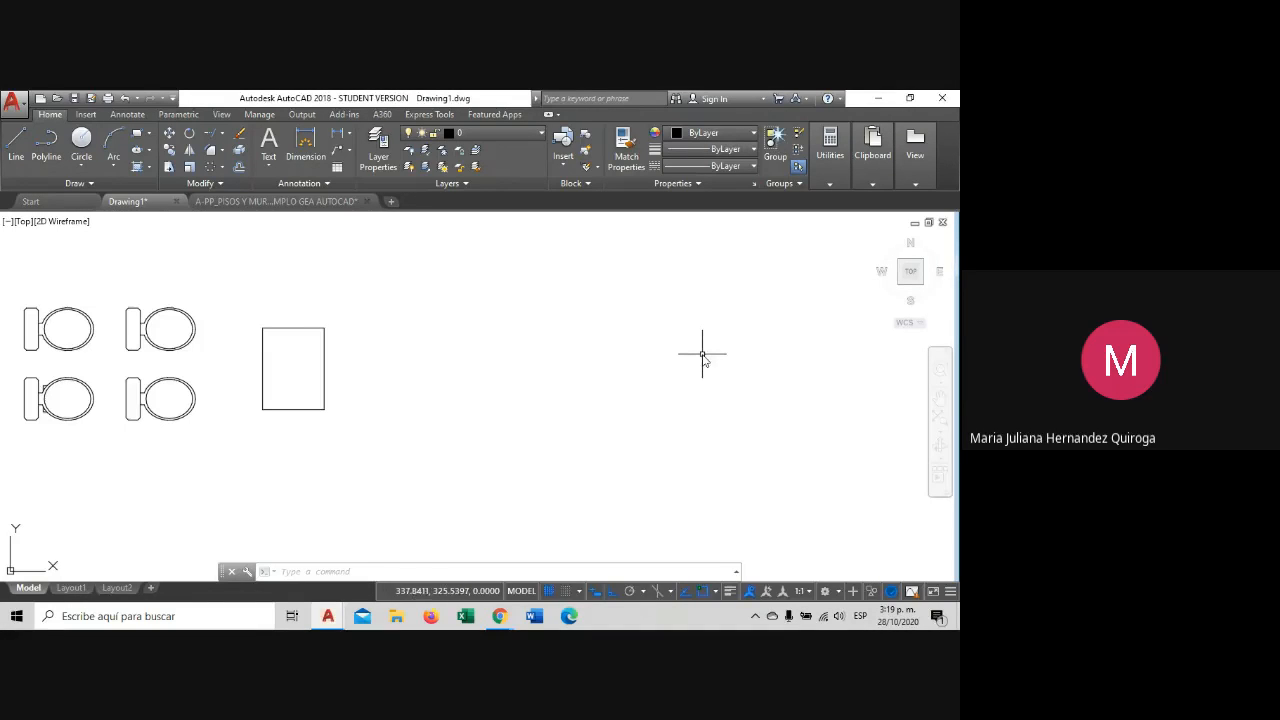
middle_drag(423, 366, 534, 360)
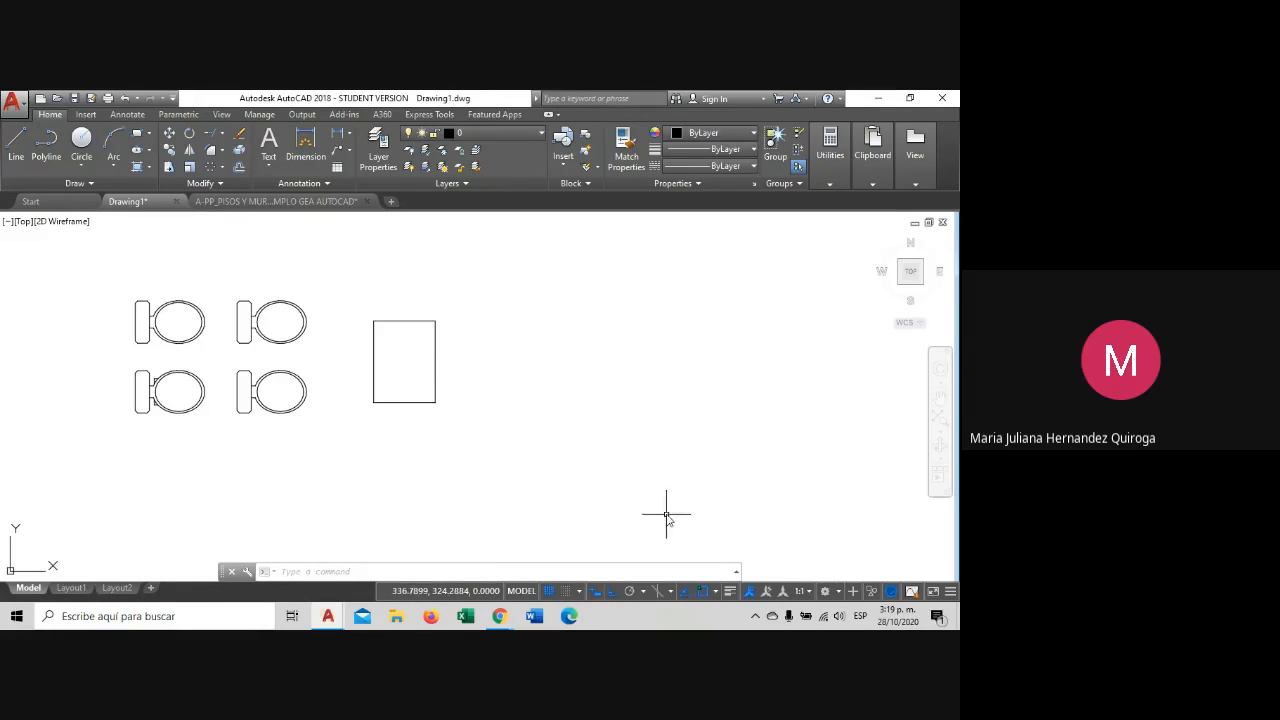
click(700, 591)
click(684, 592)
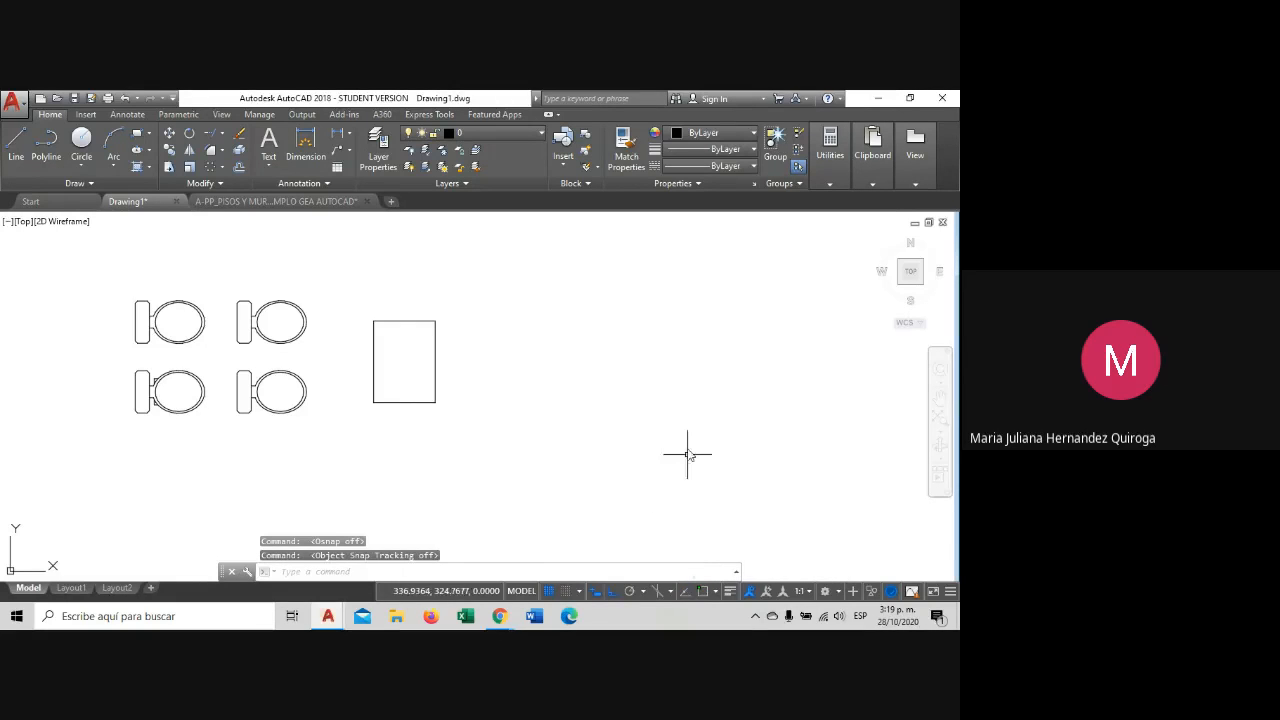
Draw a horizontal polyline segment to the right, starting by eye at the rectangle's upper-right corner without object snaps.
click(46, 145)
scroll(450, 320, up, 5)
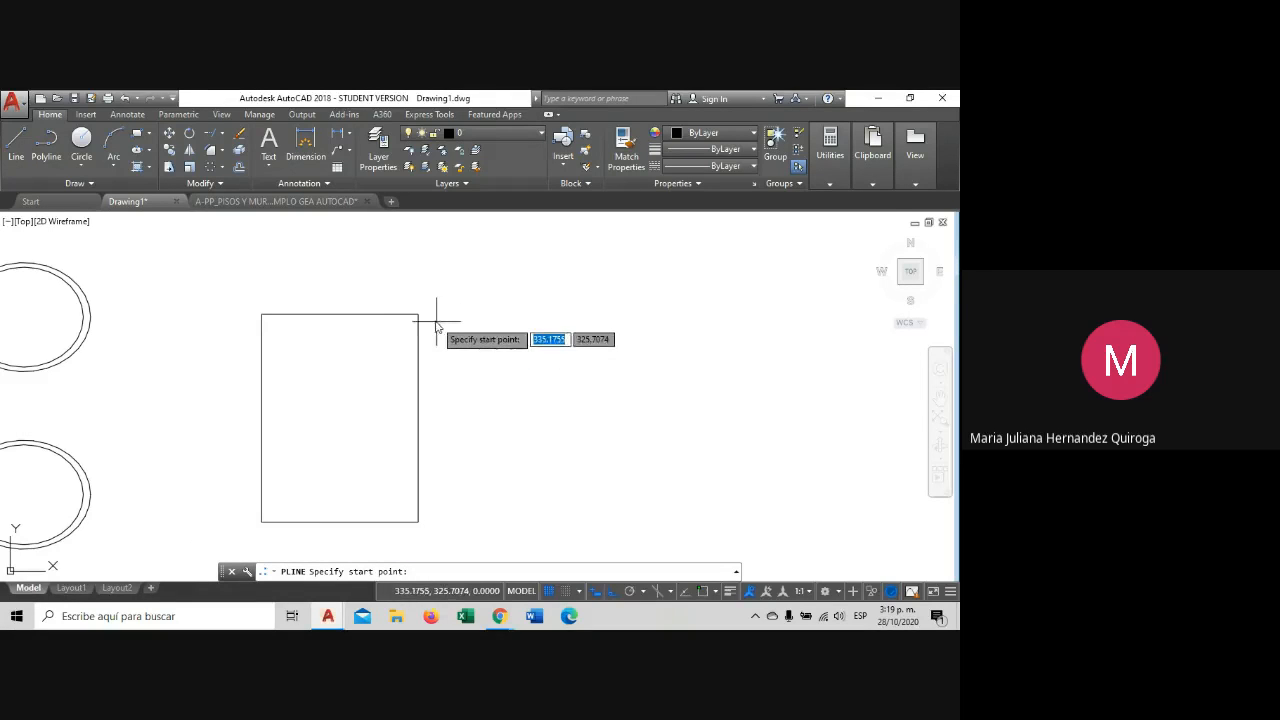
scroll(426, 316, up, 5)
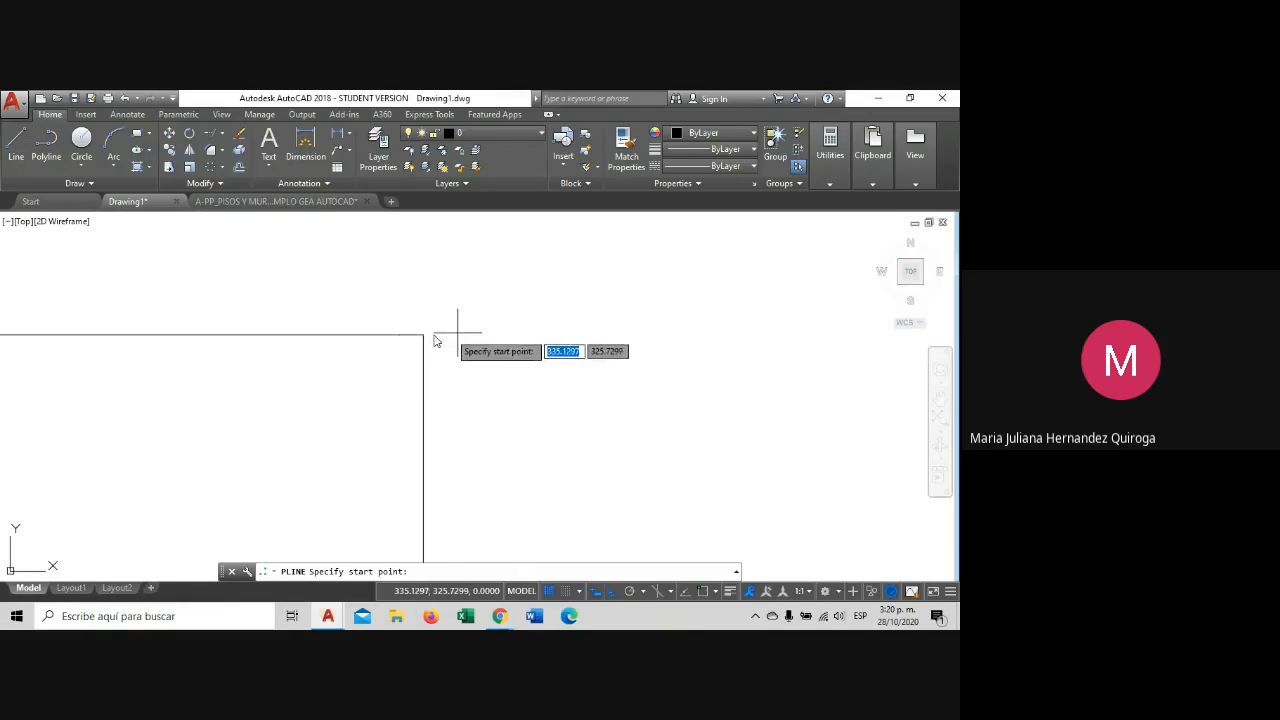
click(423, 334)
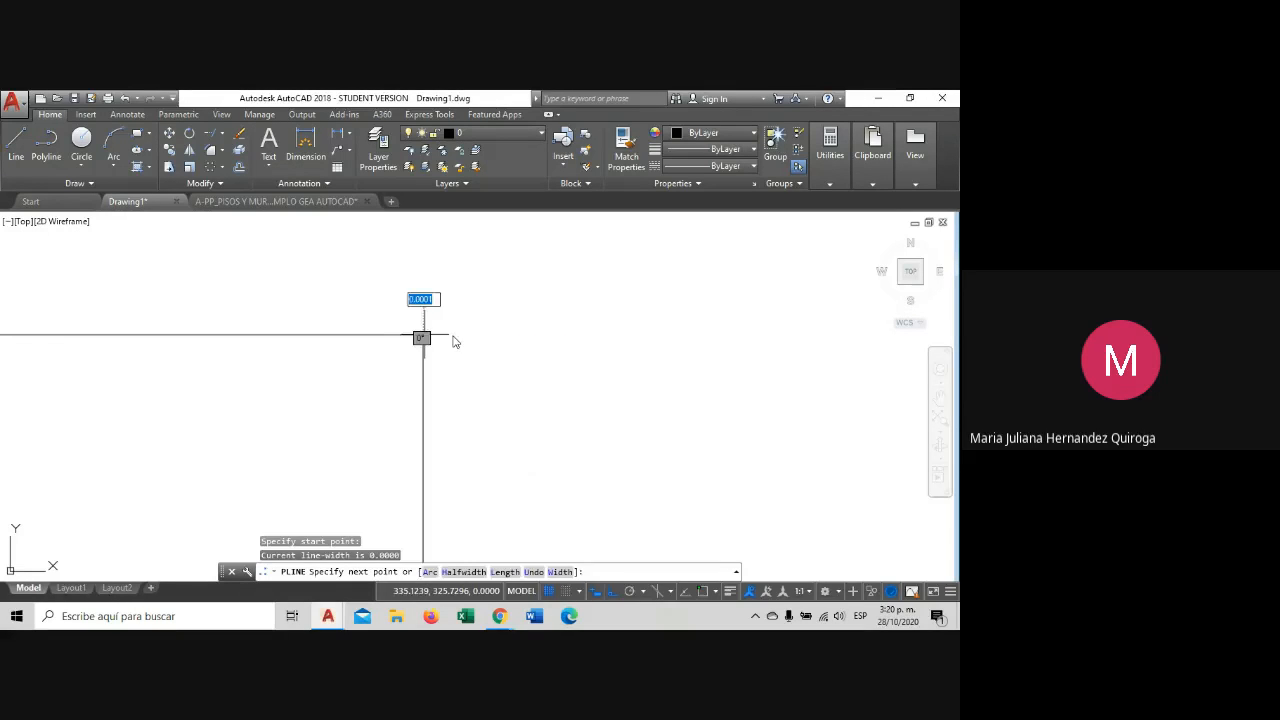
click(651, 437)
key(Escape)
Examine at close range whether the polyline's start point meets the rectangle's upper-right corner.
scroll(416, 320, up, 5)
scroll(420, 326, up, 3)
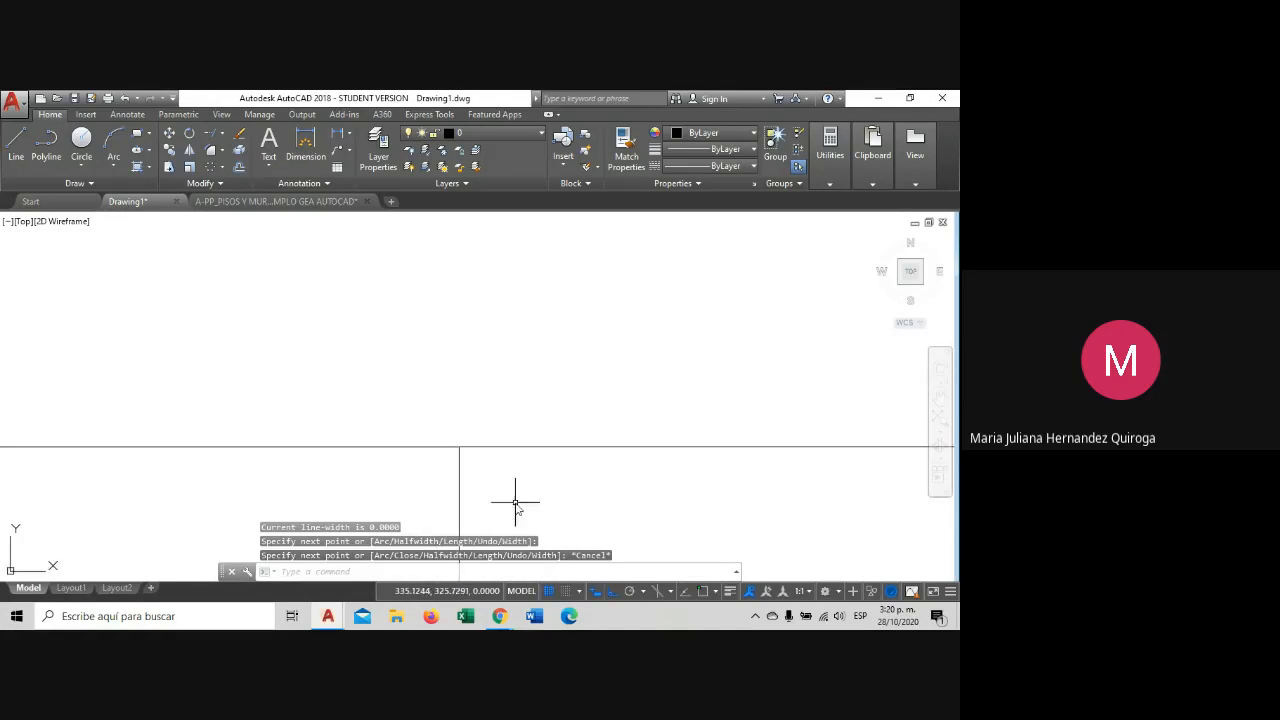
scroll(490, 503, up, 3)
scroll(442, 394, up, 3)
scroll(428, 358, up, 4)
scroll(428, 365, up, 2)
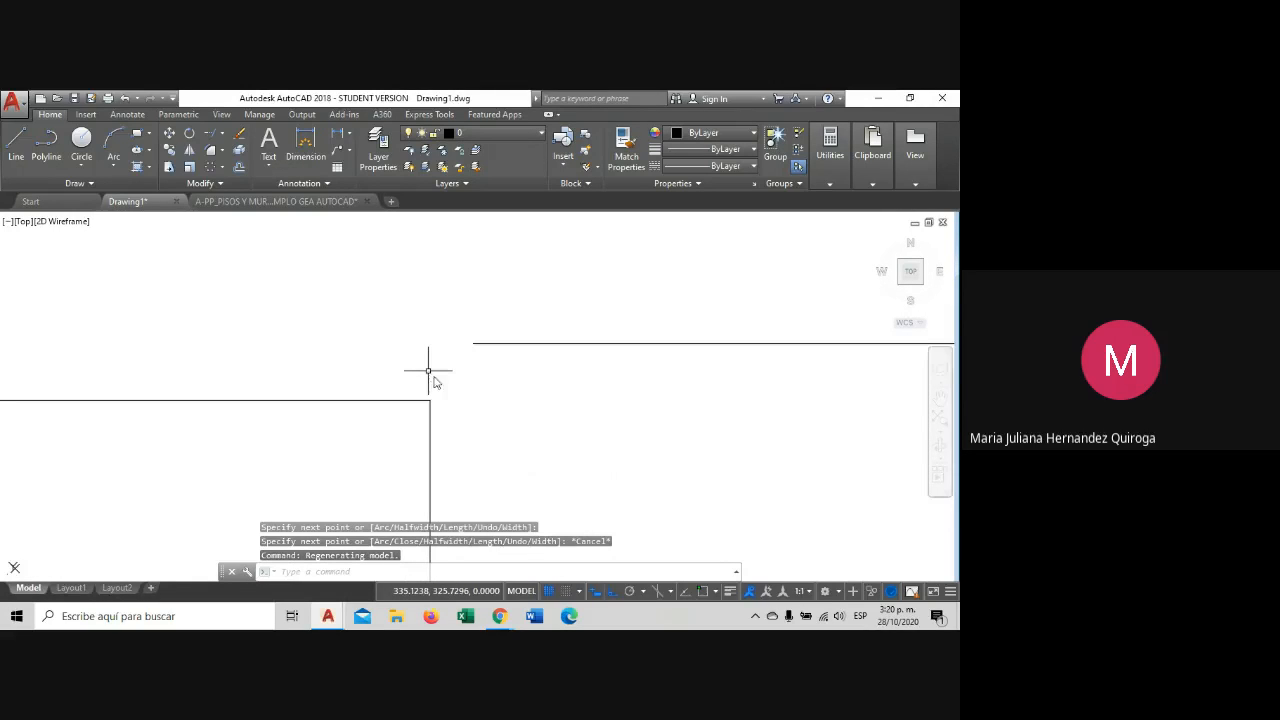
scroll(470, 389, down, 8)
scroll(486, 397, up, 6)
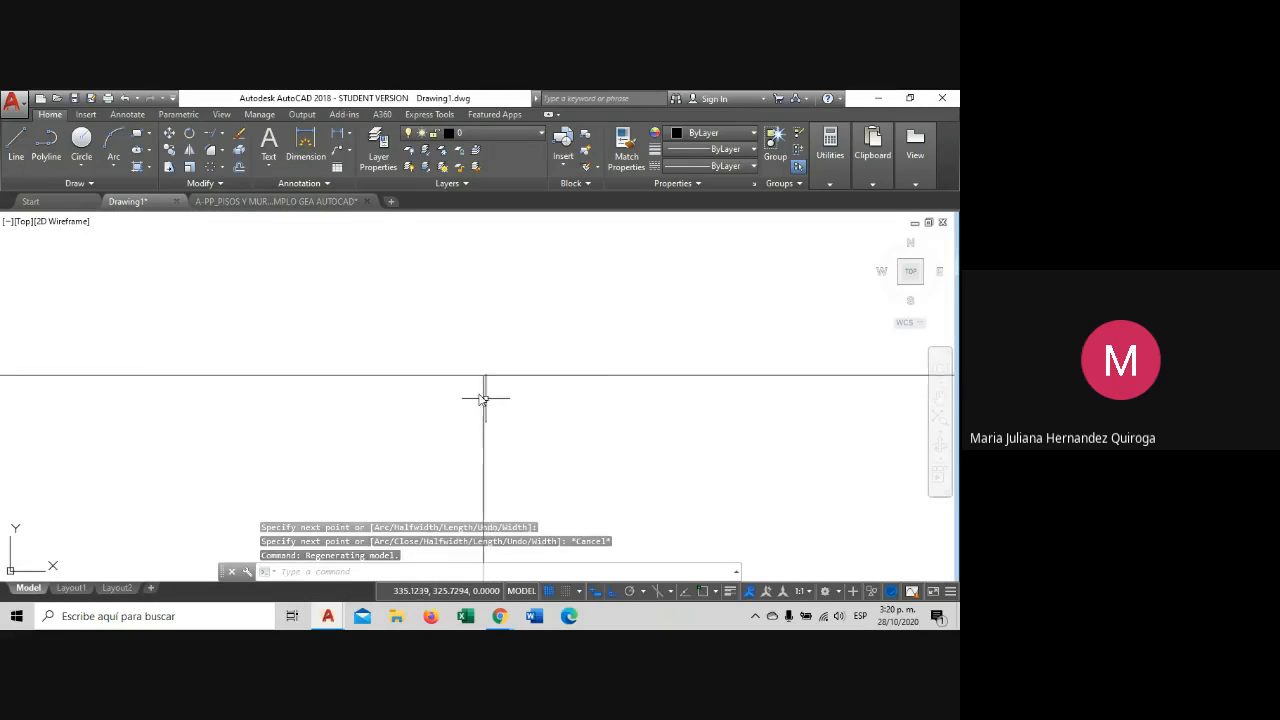
Delete the polyline drawn without object snaps near the rectangle's upper-right corner.
click(600, 377)
key(Escape)
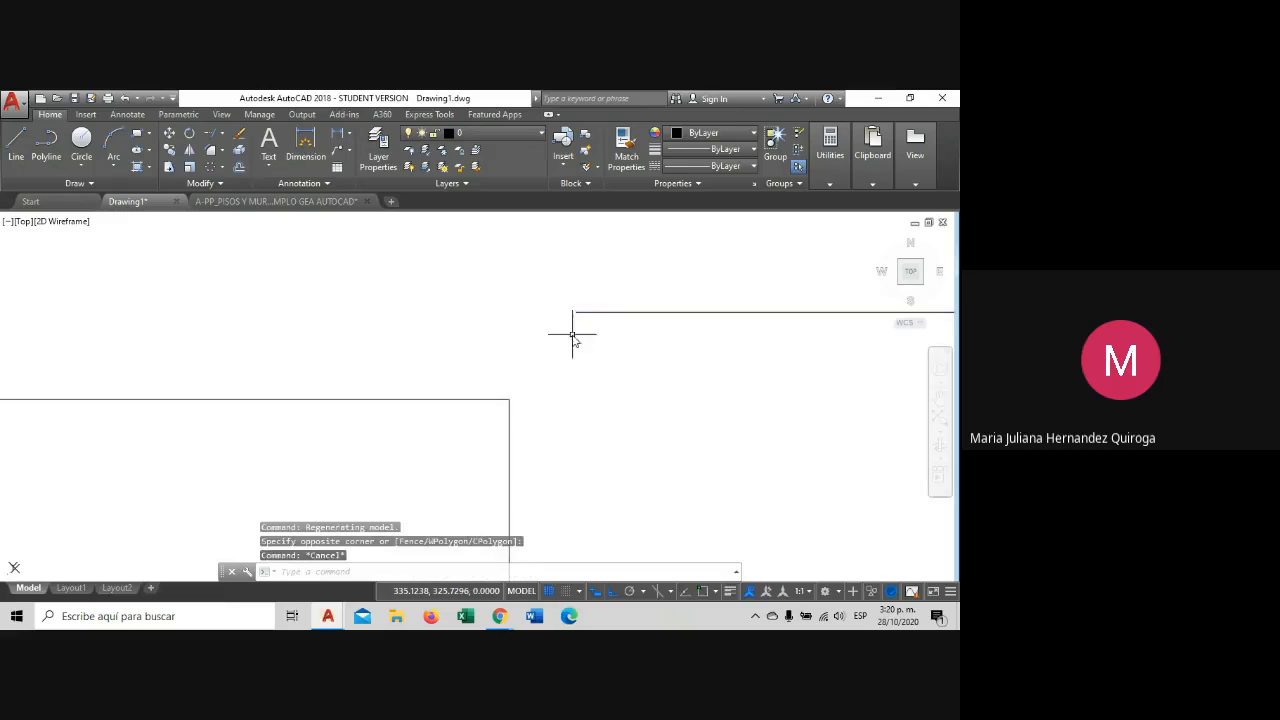
scroll(651, 349, down, 3)
scroll(553, 324, down, 5)
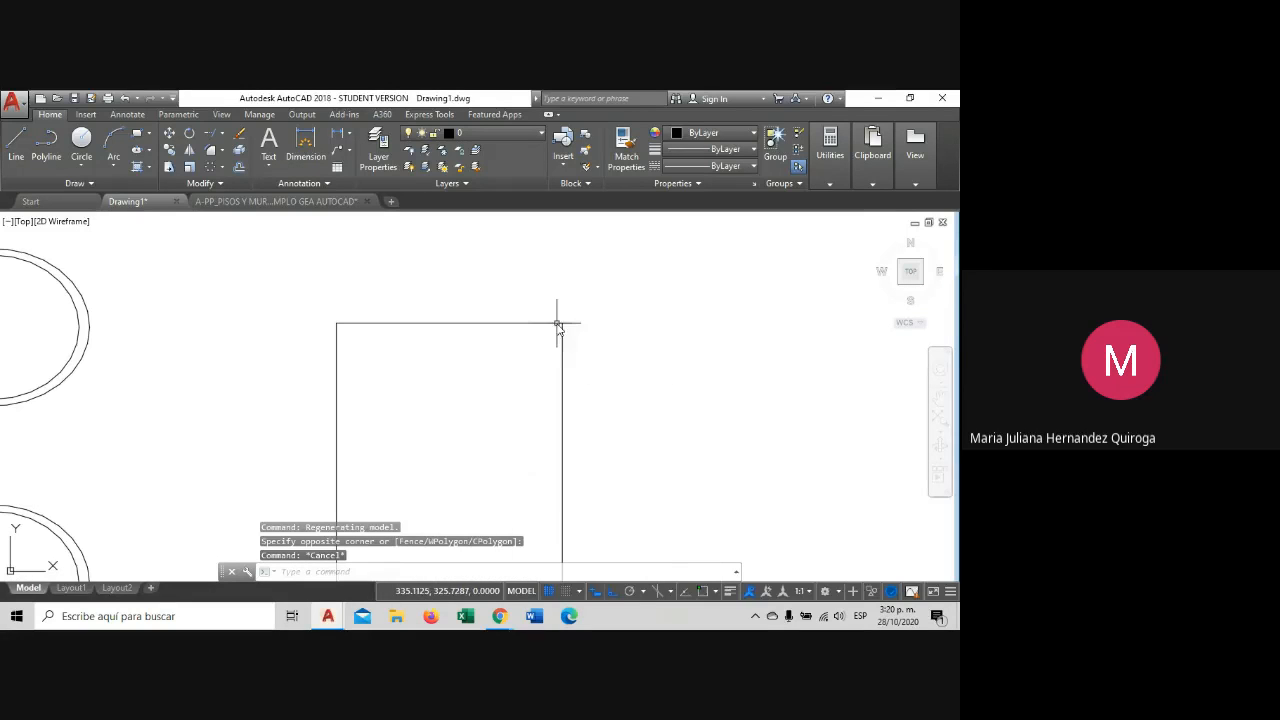
click(609, 306)
click(569, 354)
key(Delete)
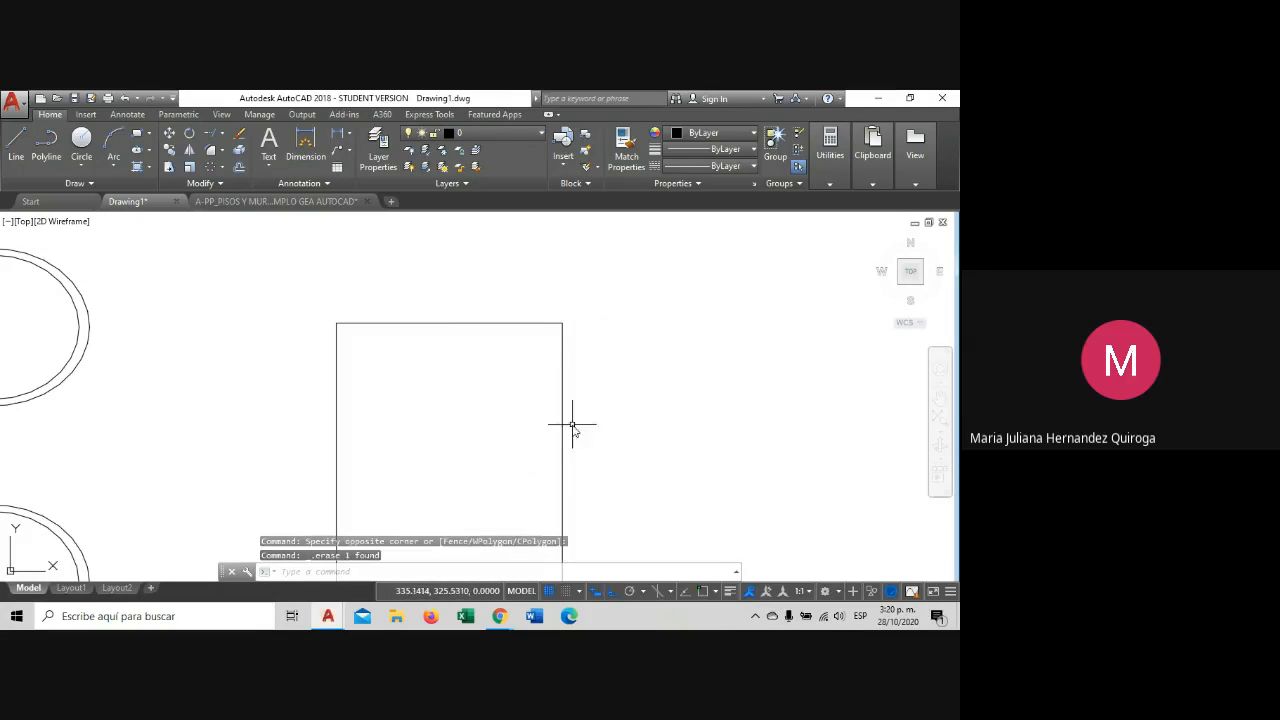
Turn on Object Snap Tracking and 2D Object Snap, and review which object snap modes are enabled.
middle_drag(531, 401, 480, 377)
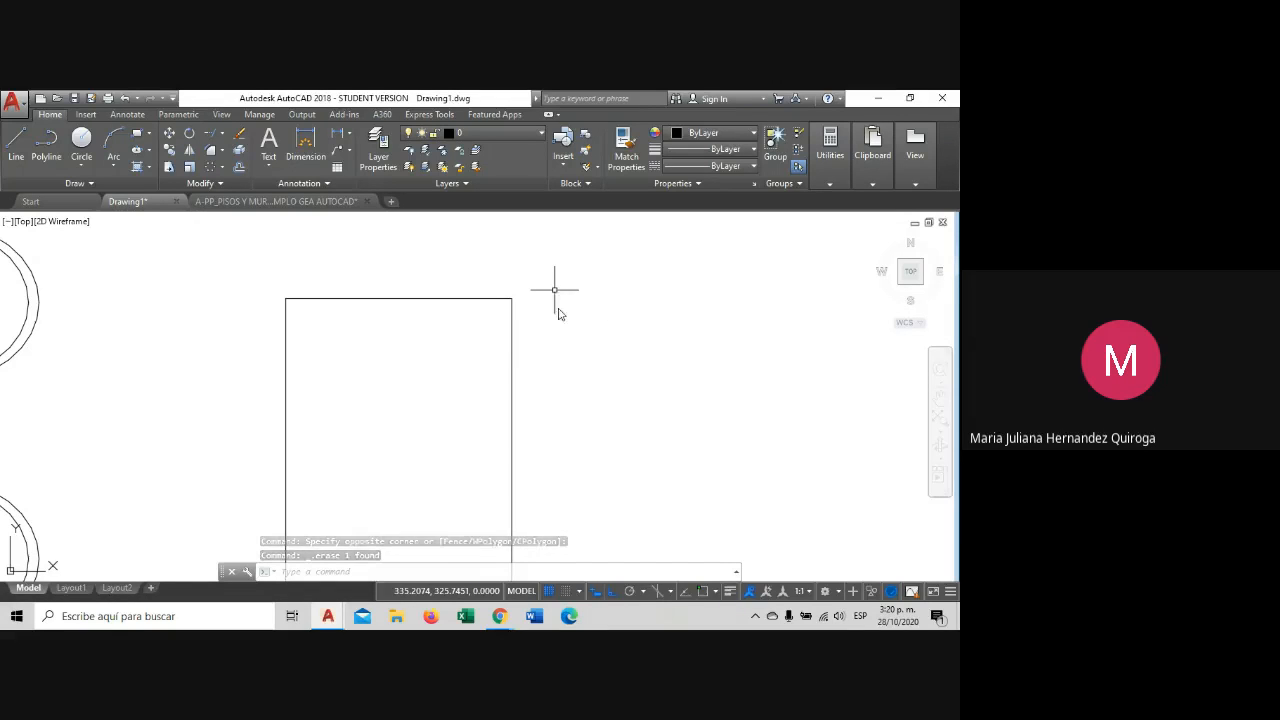
click(686, 591)
click(703, 591)
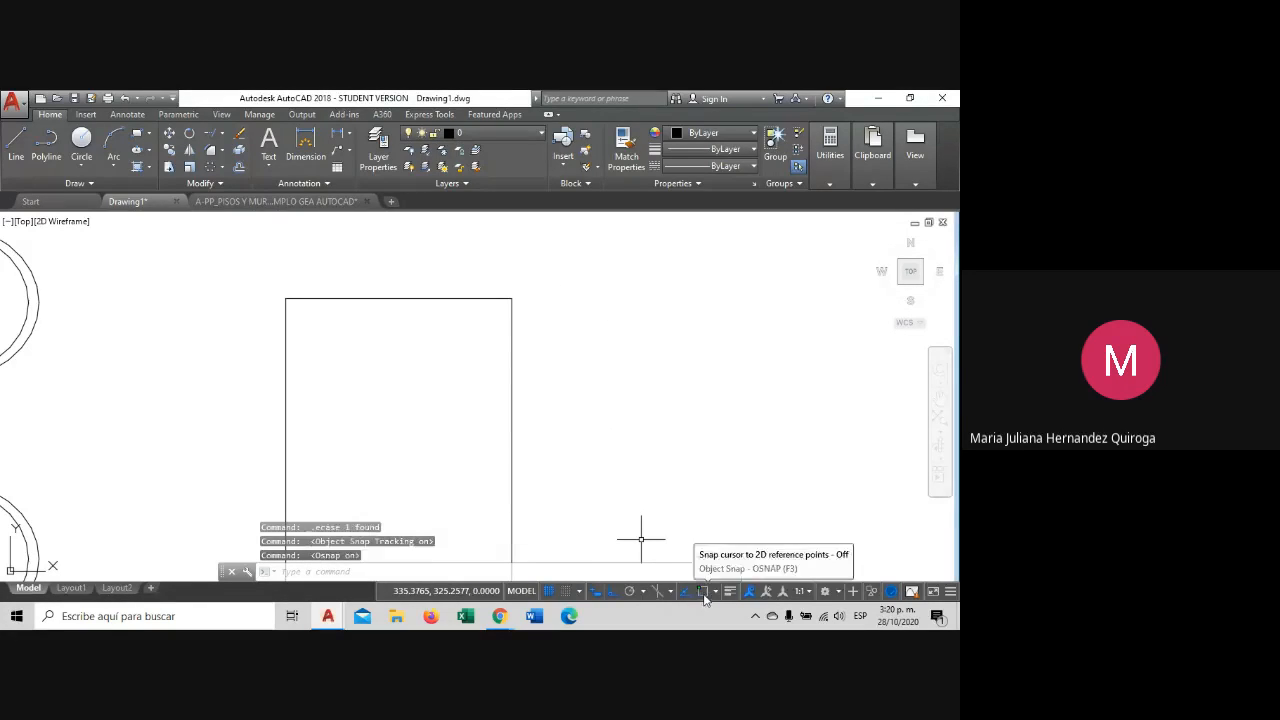
click(715, 592)
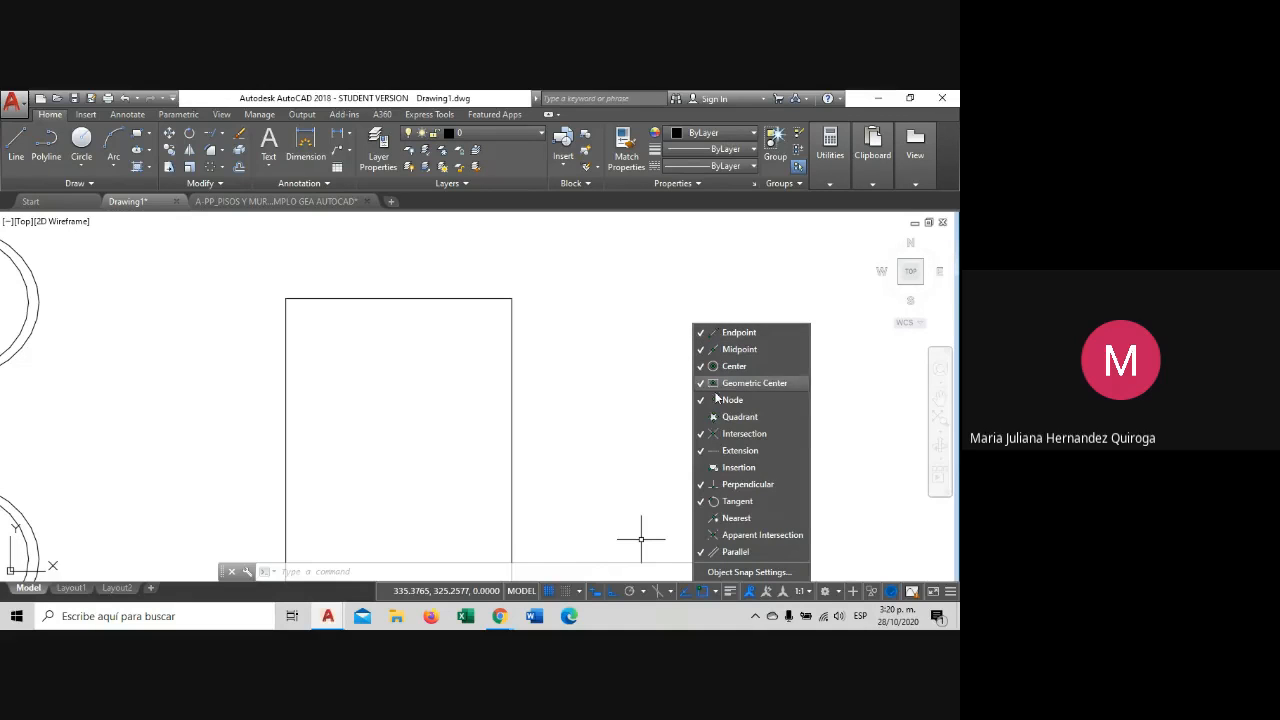
click(603, 431)
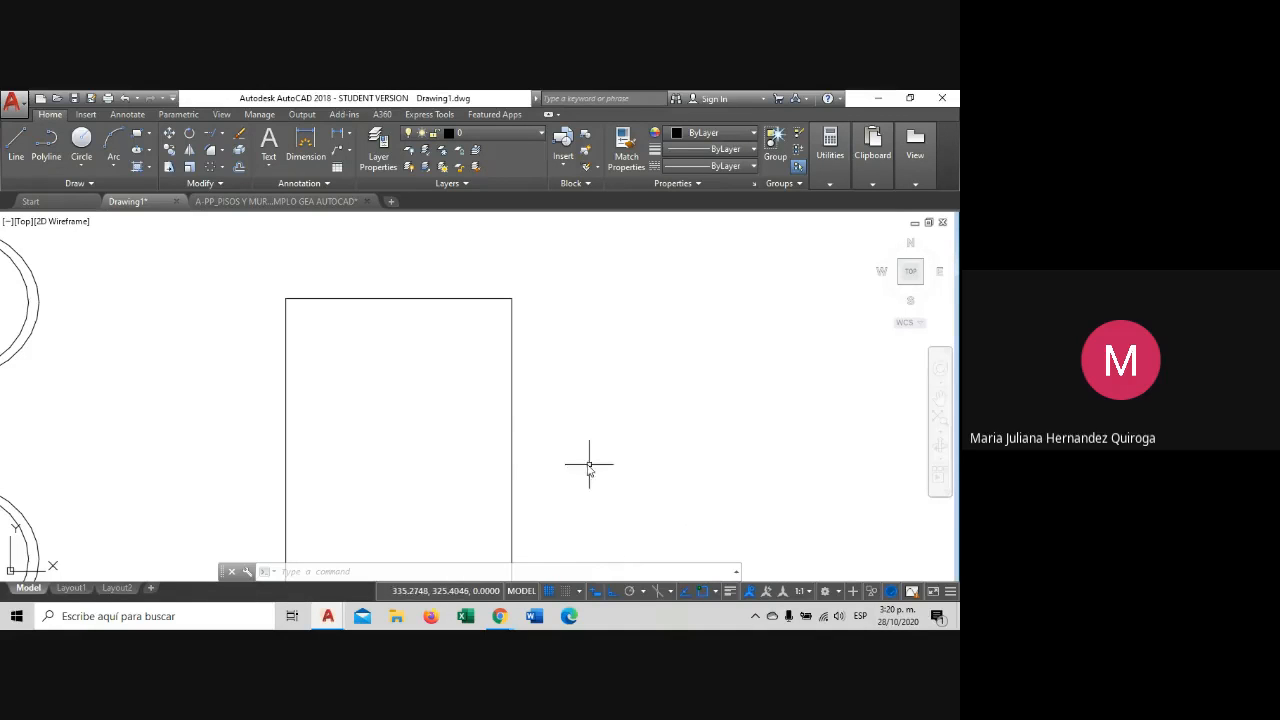
scroll(500, 417, down, 3)
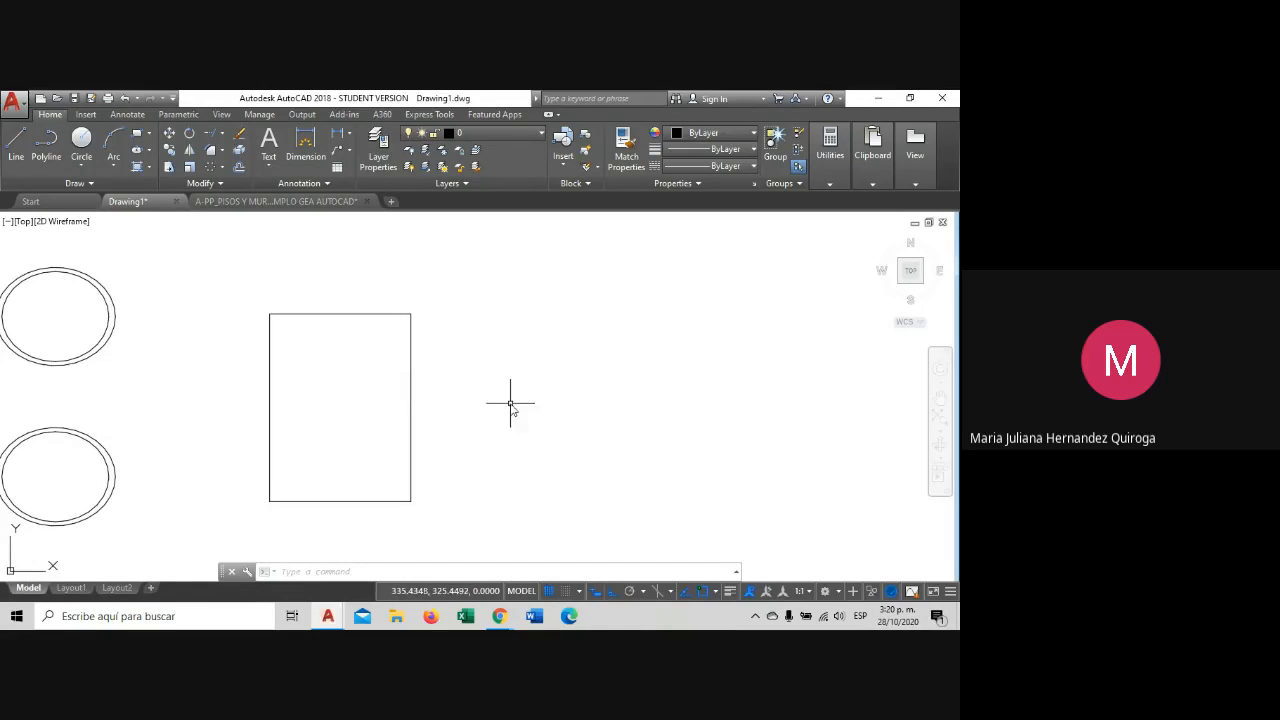
click(715, 591)
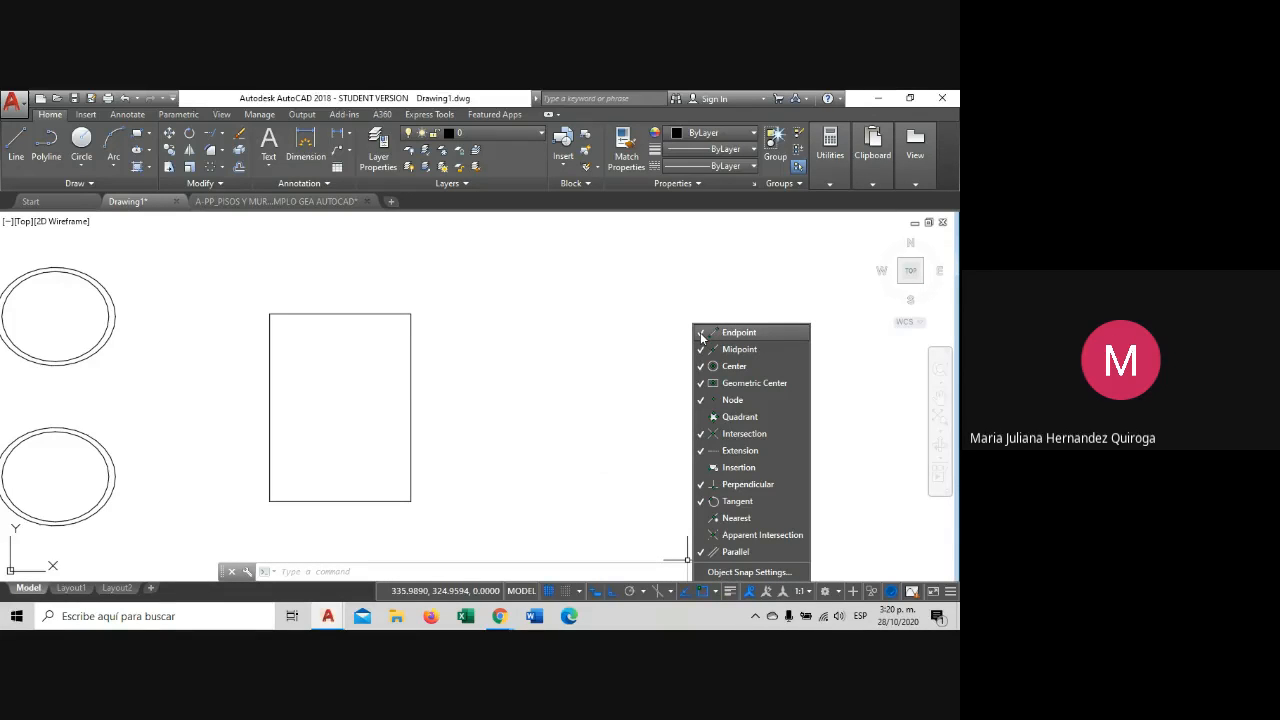
click(600, 337)
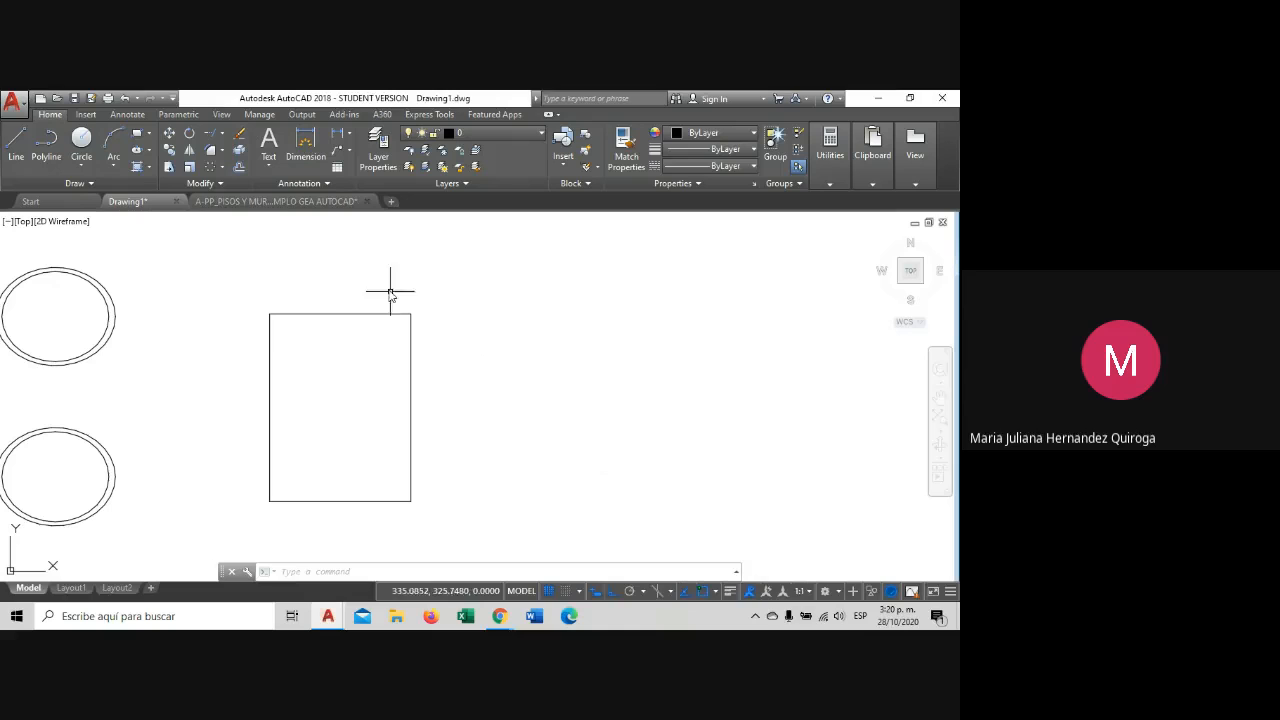
Draw a line snapped to the rectangle's upper-right corner, with a horizontal segment to the right and a vertical segment down.
click(15, 145)
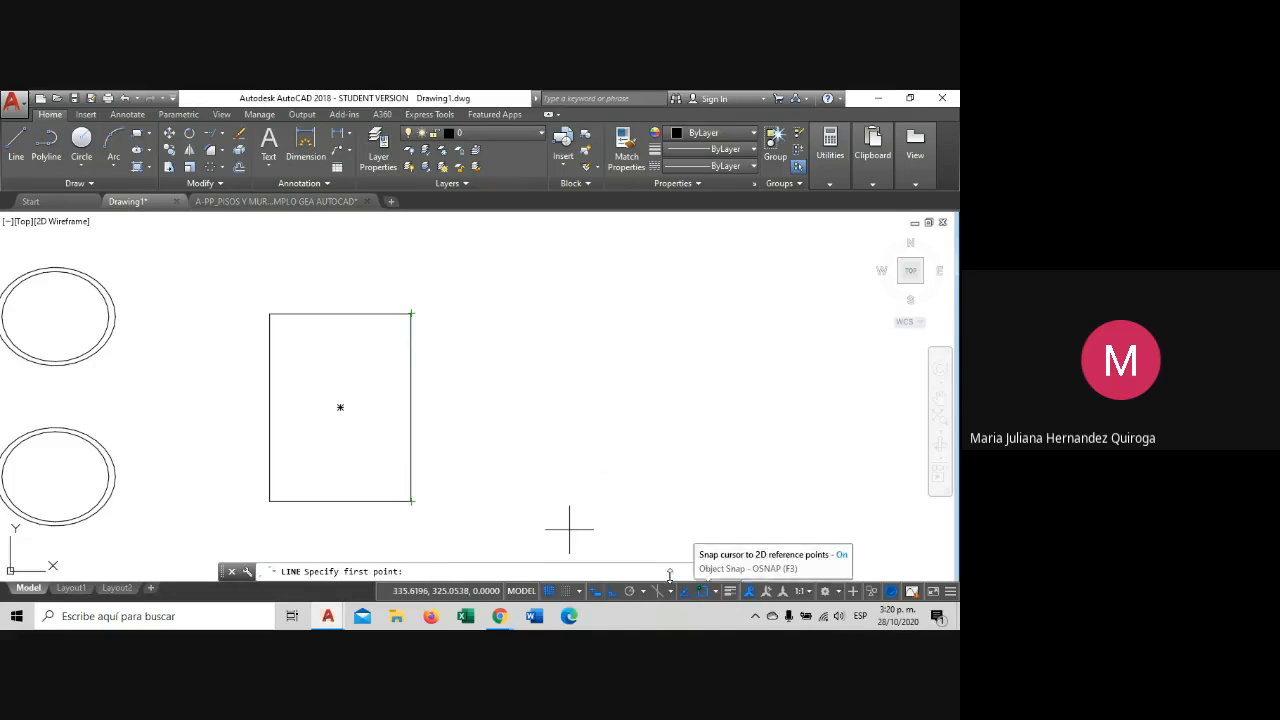
click(411, 314)
click(603, 314)
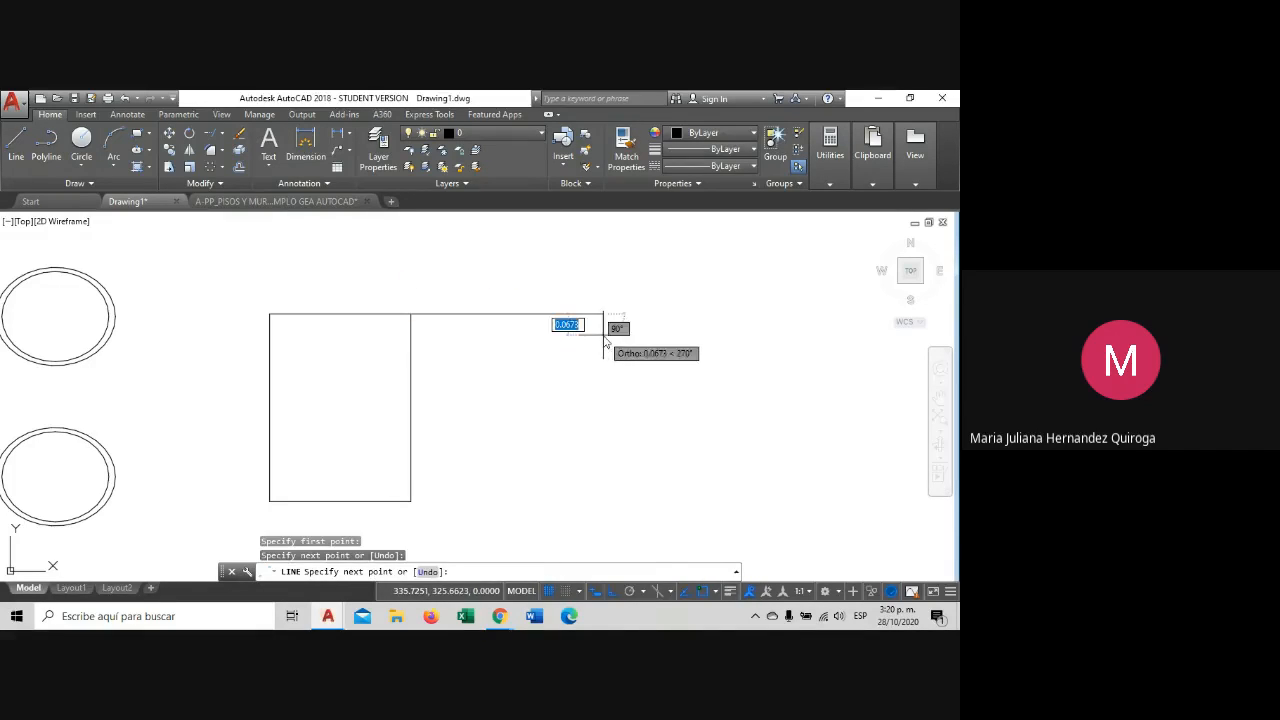
click(602, 463)
key(Escape)
Select both line segments beside the rectangle with a crossing window.
click(662, 343)
click(557, 271)
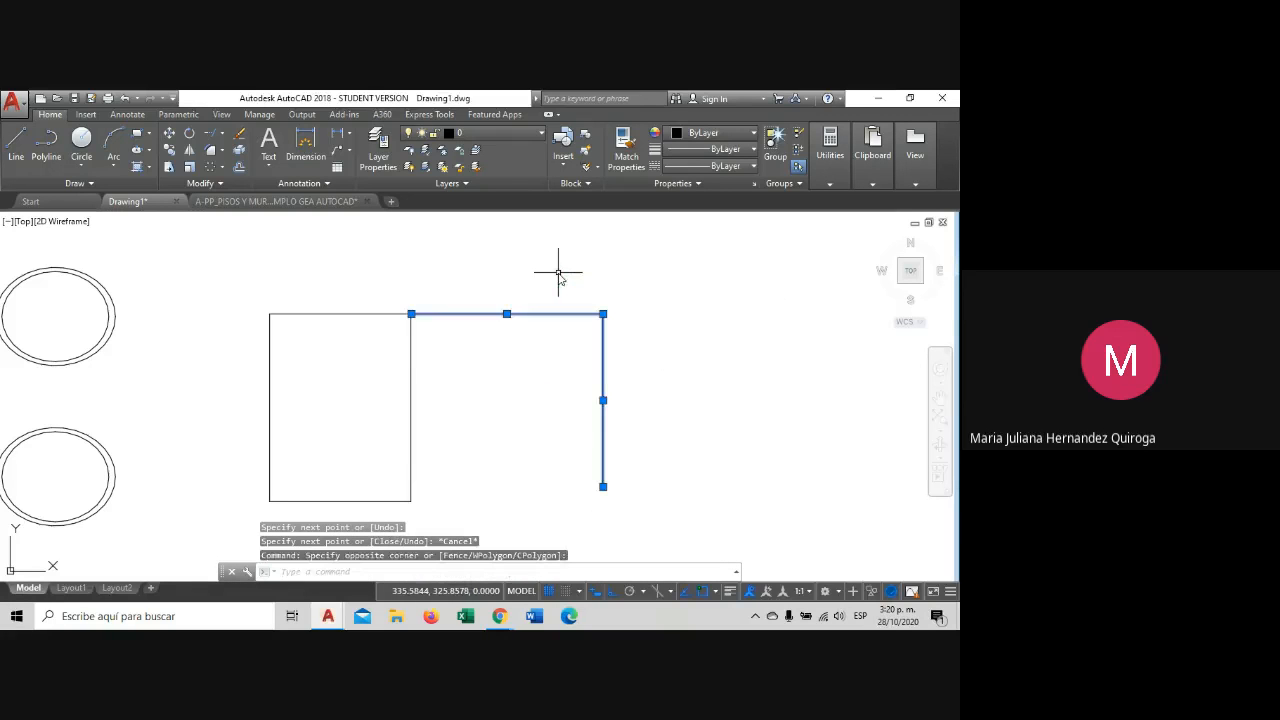
Erase the two selected lines beside the rectangle and turn off the Intersection object snap.
key(Delete)
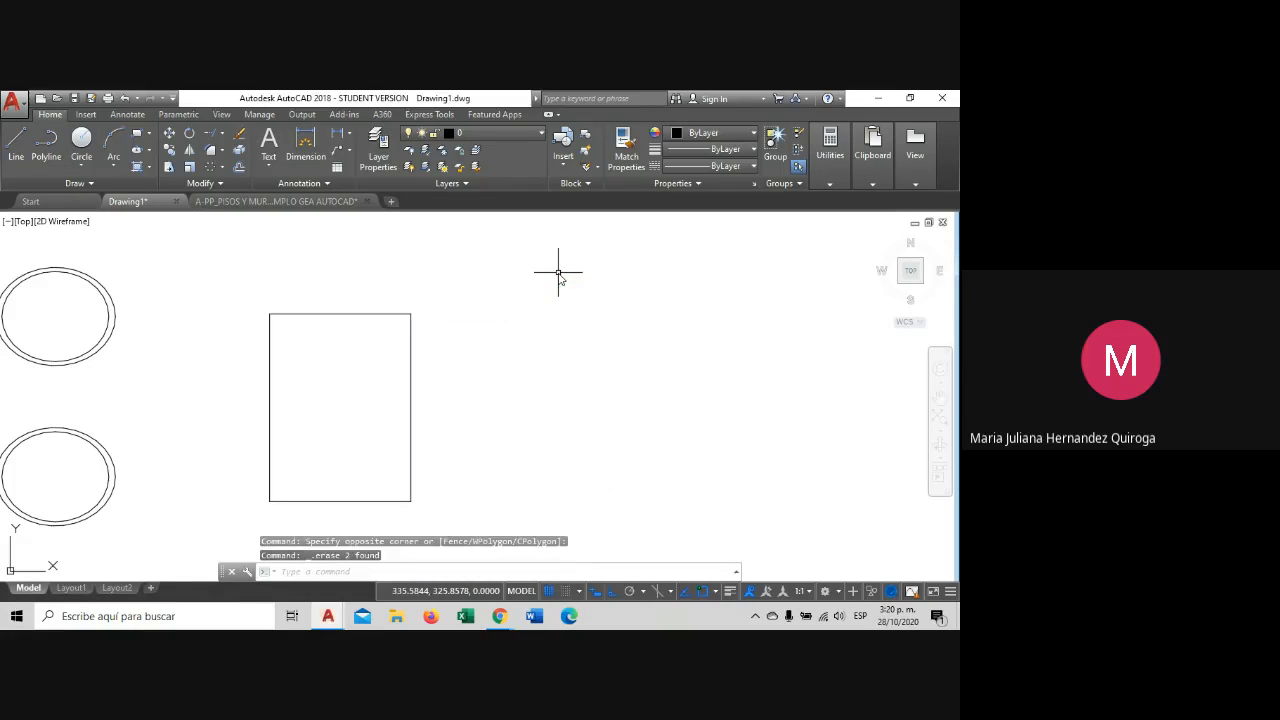
click(715, 592)
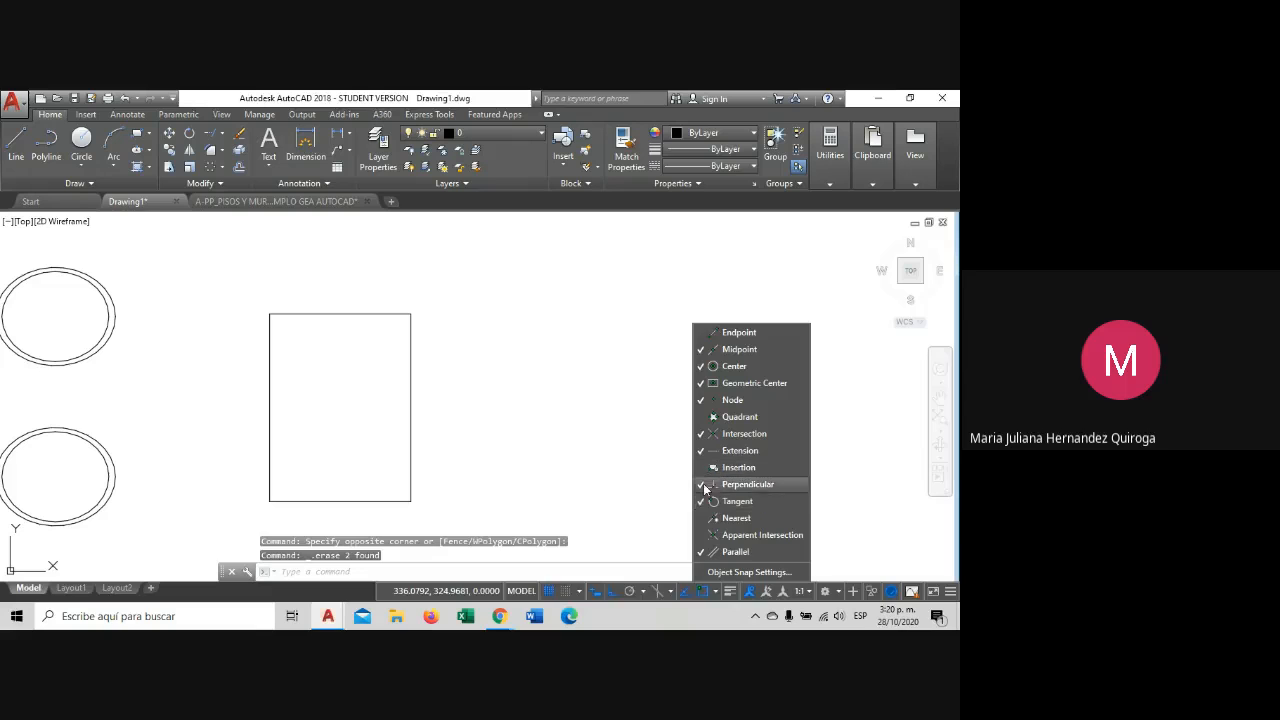
click(735, 433)
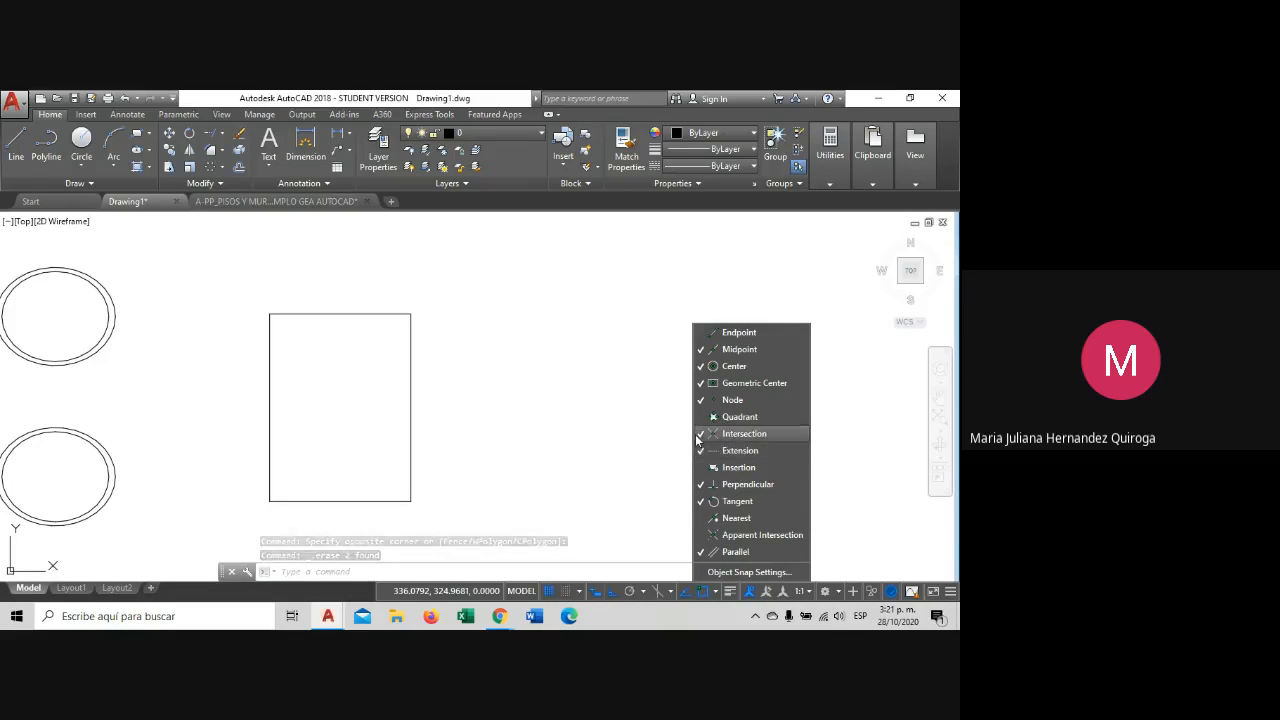
Start a line and examine how it snaps at the rectangle's upper-right corner with the Endpoint and Intersection snaps off.
click(18, 145)
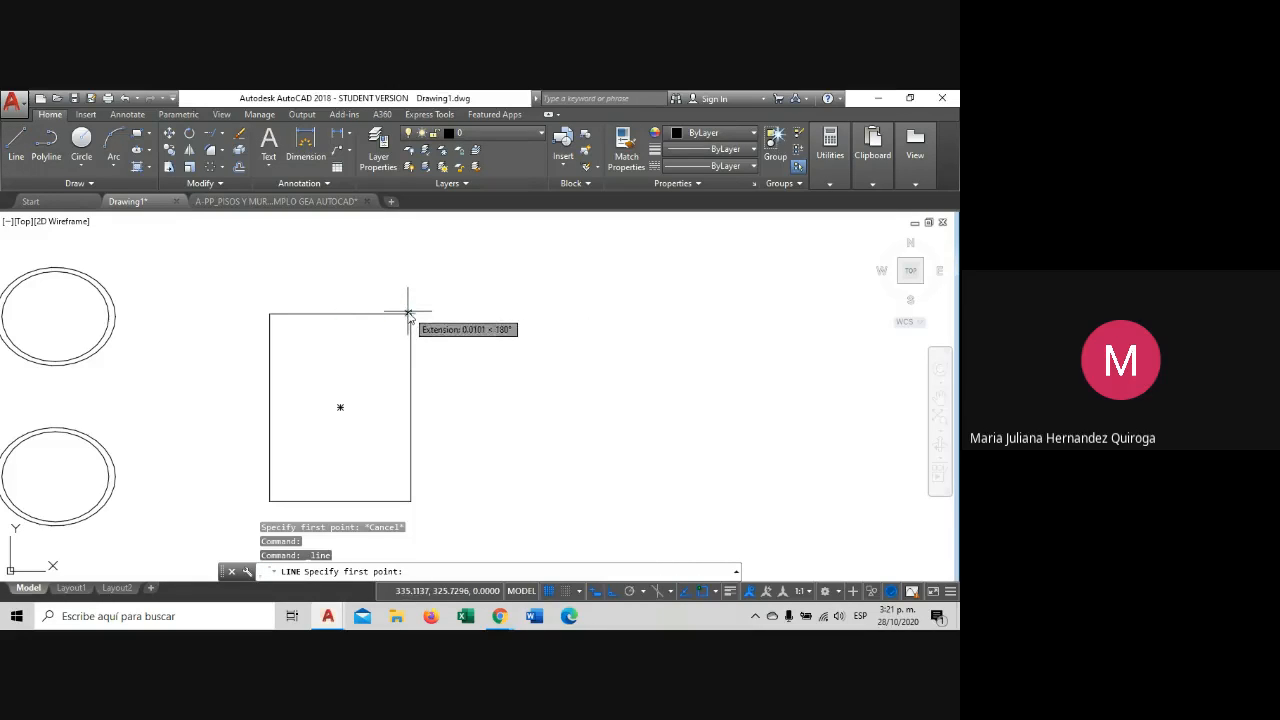
scroll(412, 318, up, 4)
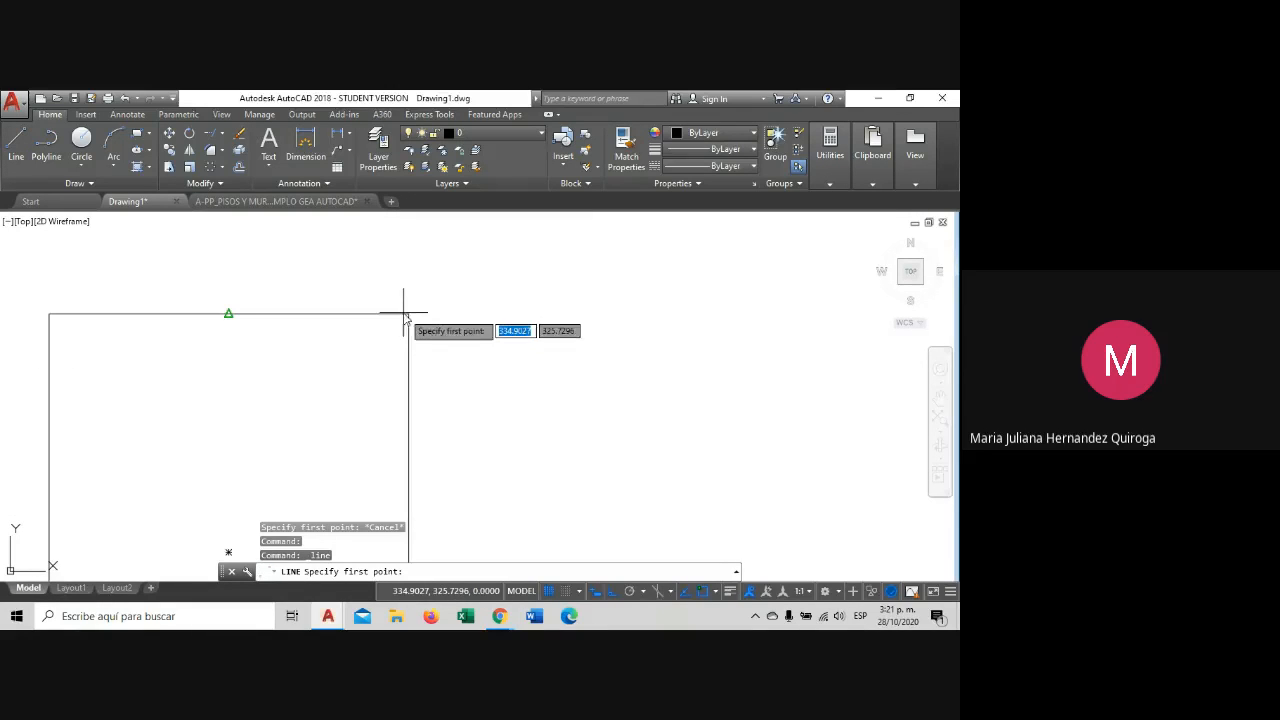
scroll(412, 318, up, 1)
scroll(415, 318, down, 1)
scroll(415, 318, up, 1)
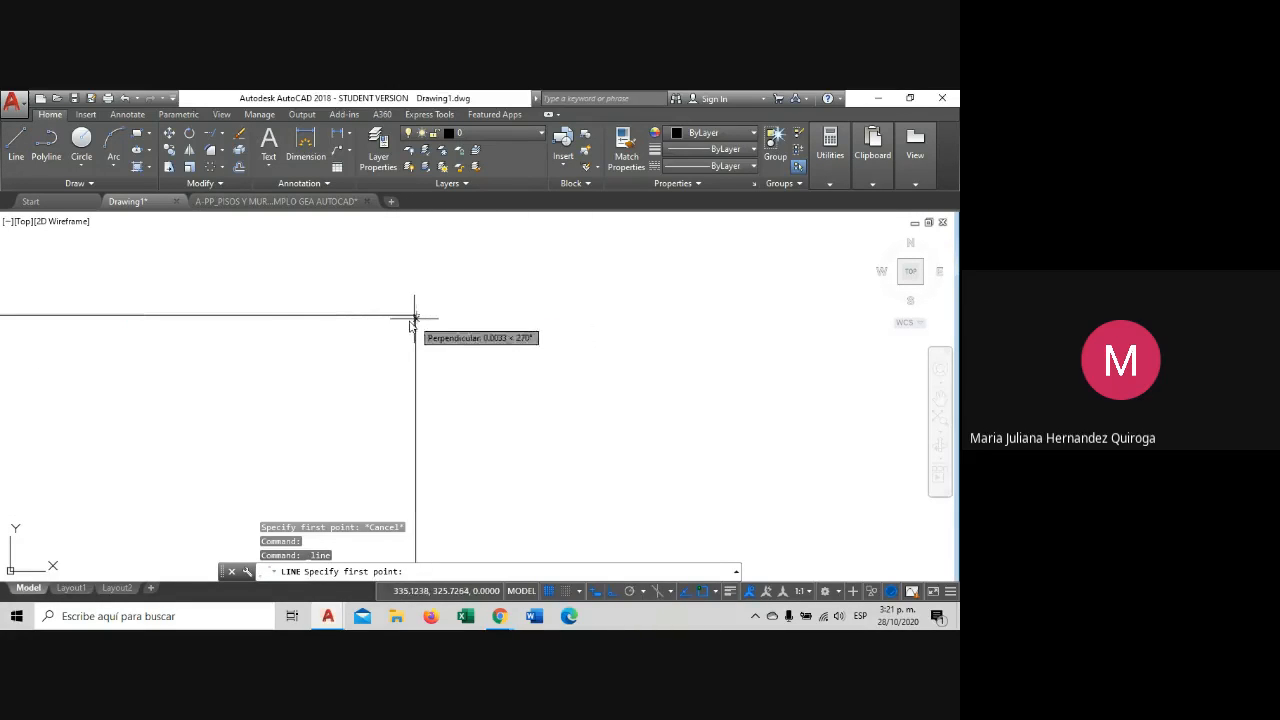
scroll(399, 299, up, 2)
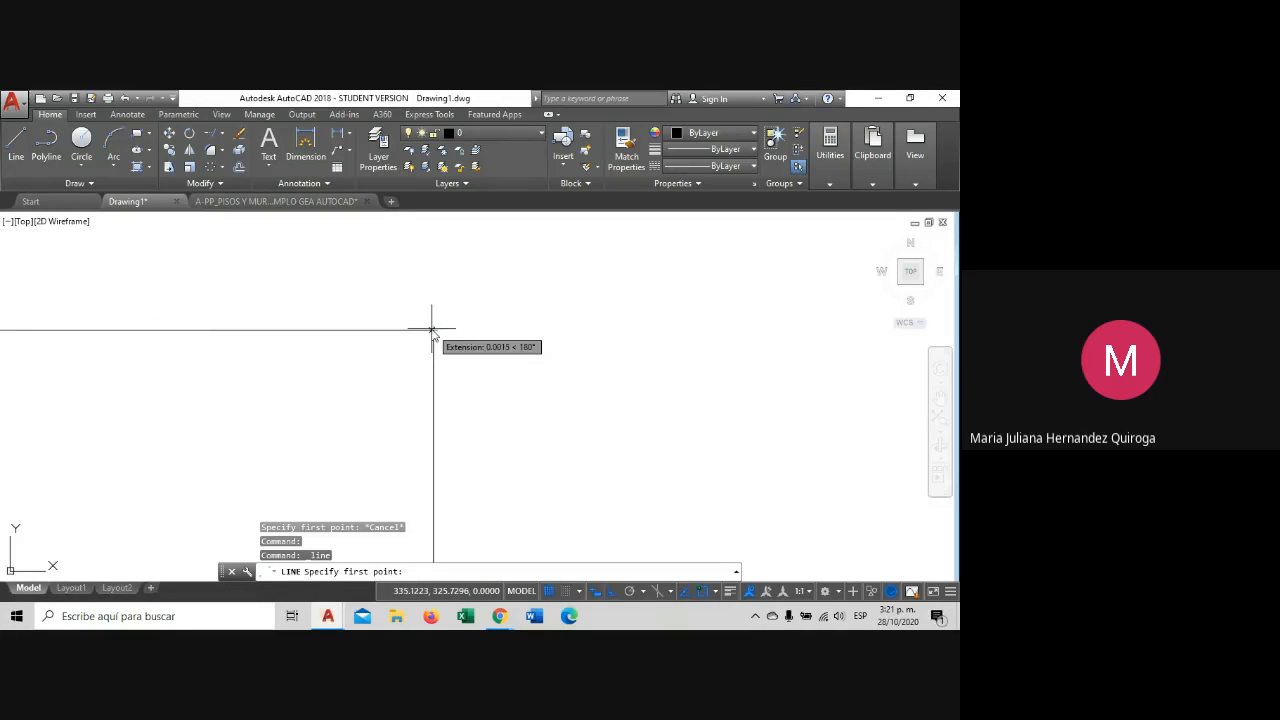
scroll(433, 331, down, 1)
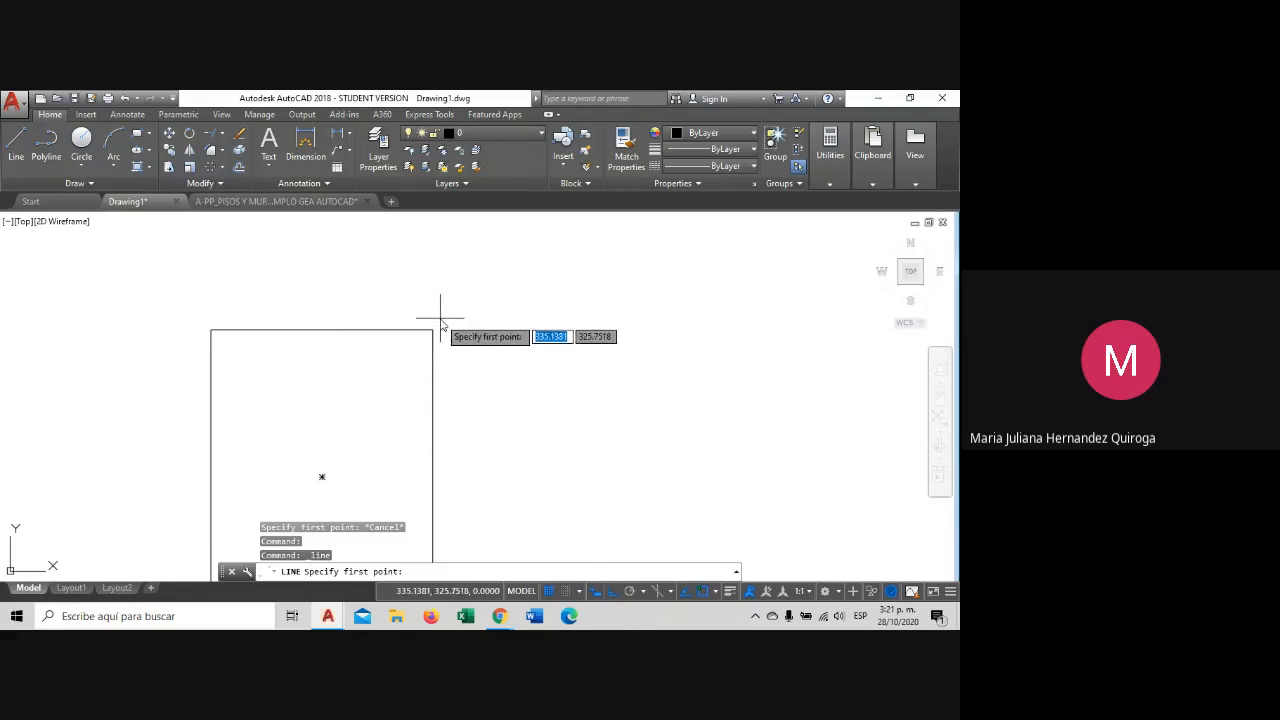
scroll(437, 316, up, 2)
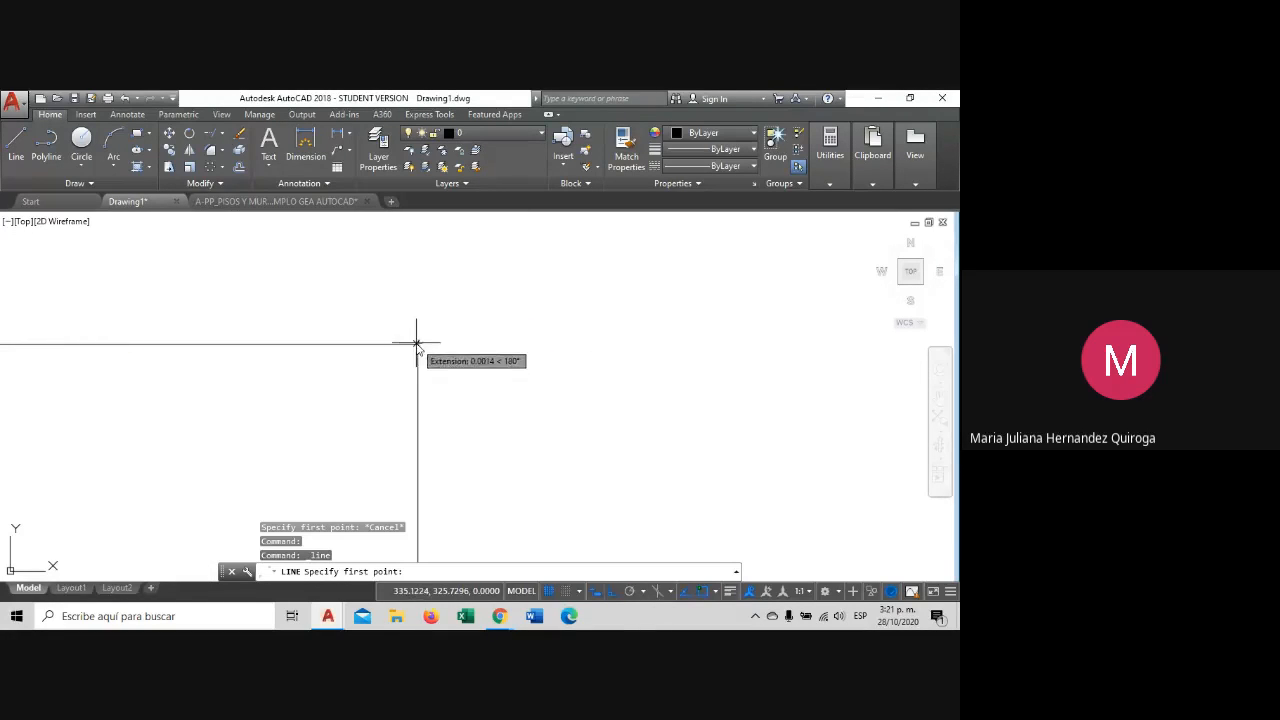
Turn on the Endpoint object snap, turn off Midpoint, and exit the Line command.
click(716, 592)
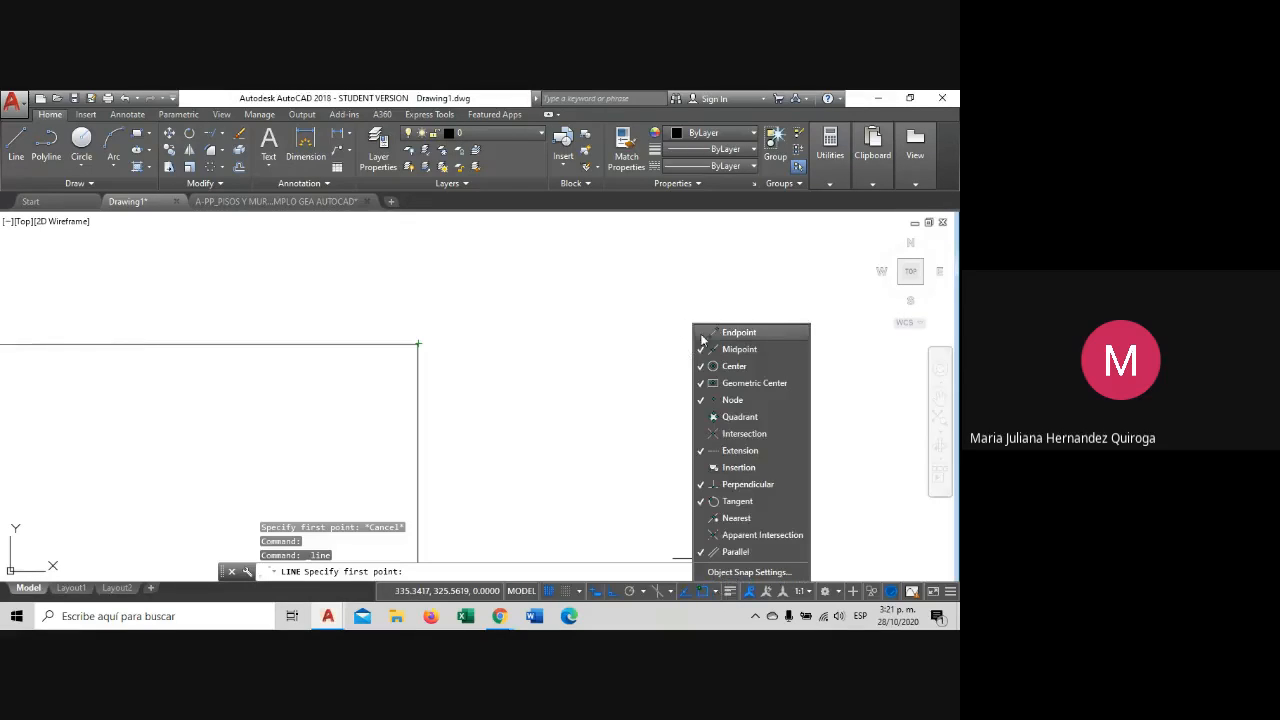
click(703, 350)
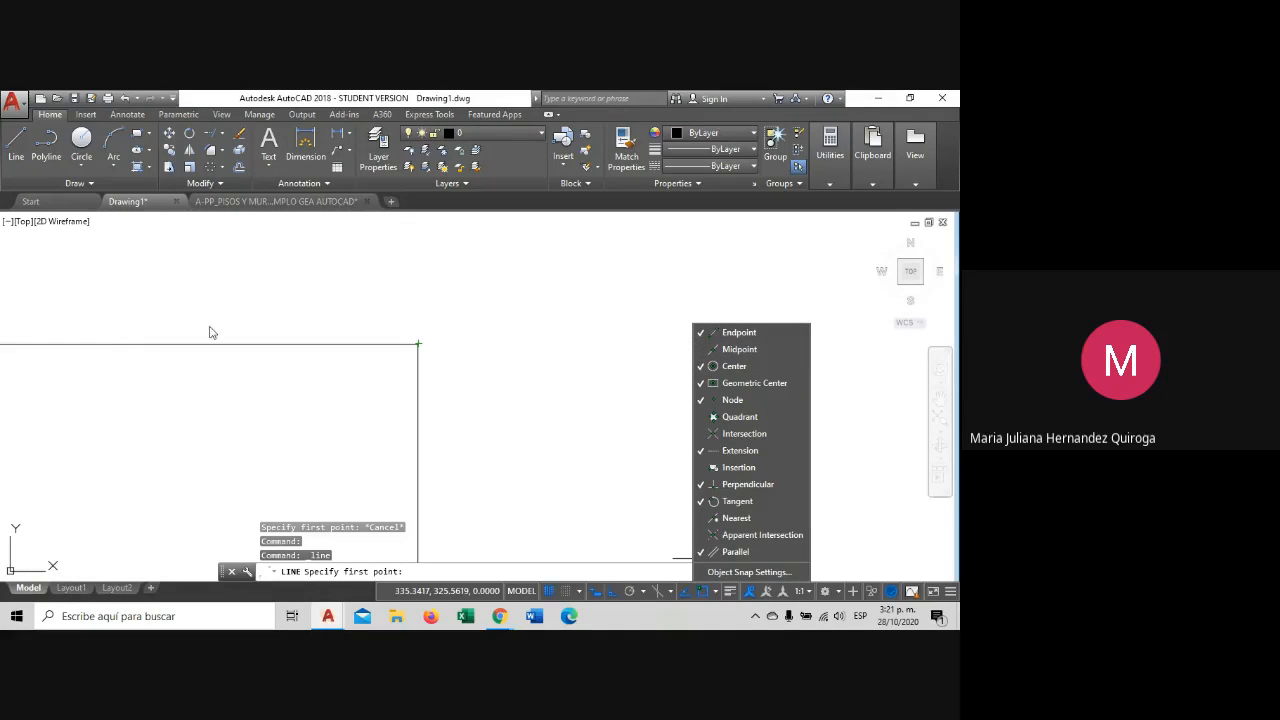
scroll(72, 331, down, 1)
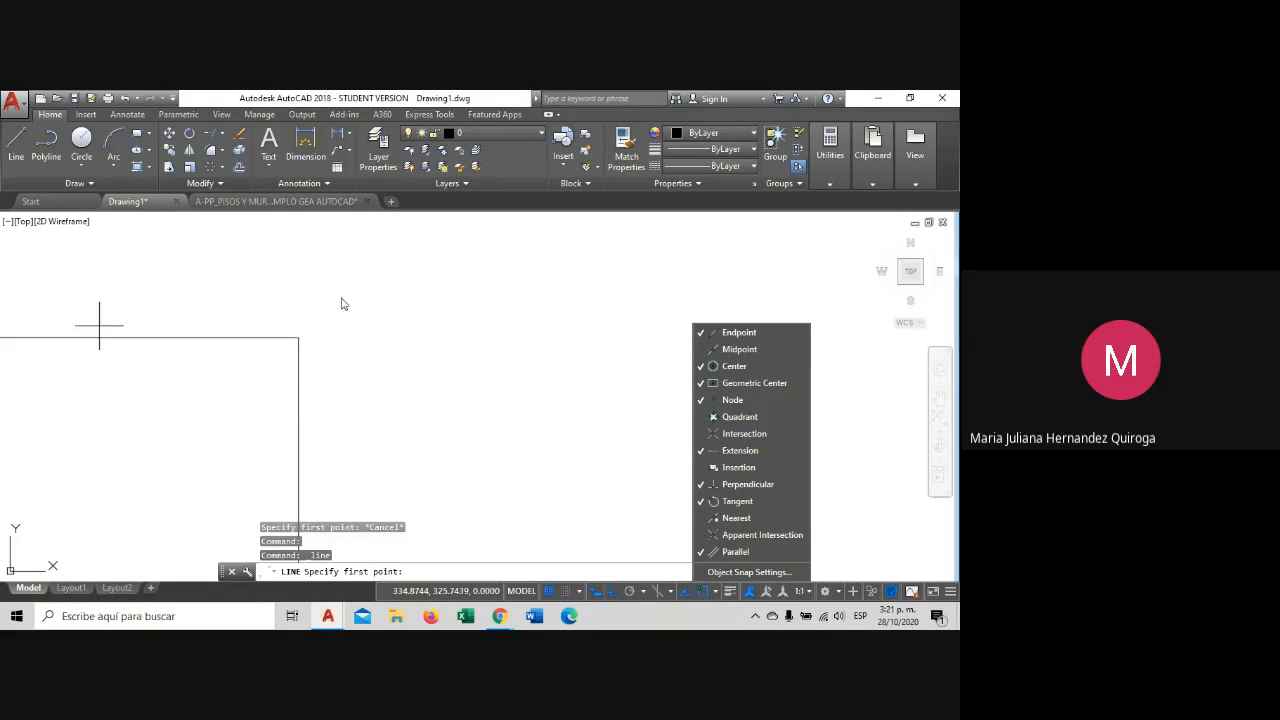
key(Escape)
Start a line and examine how it snaps along the rectangle's upper edge with only Endpoint on and Midpoint off.
middle_drag(327, 325, 681, 321)
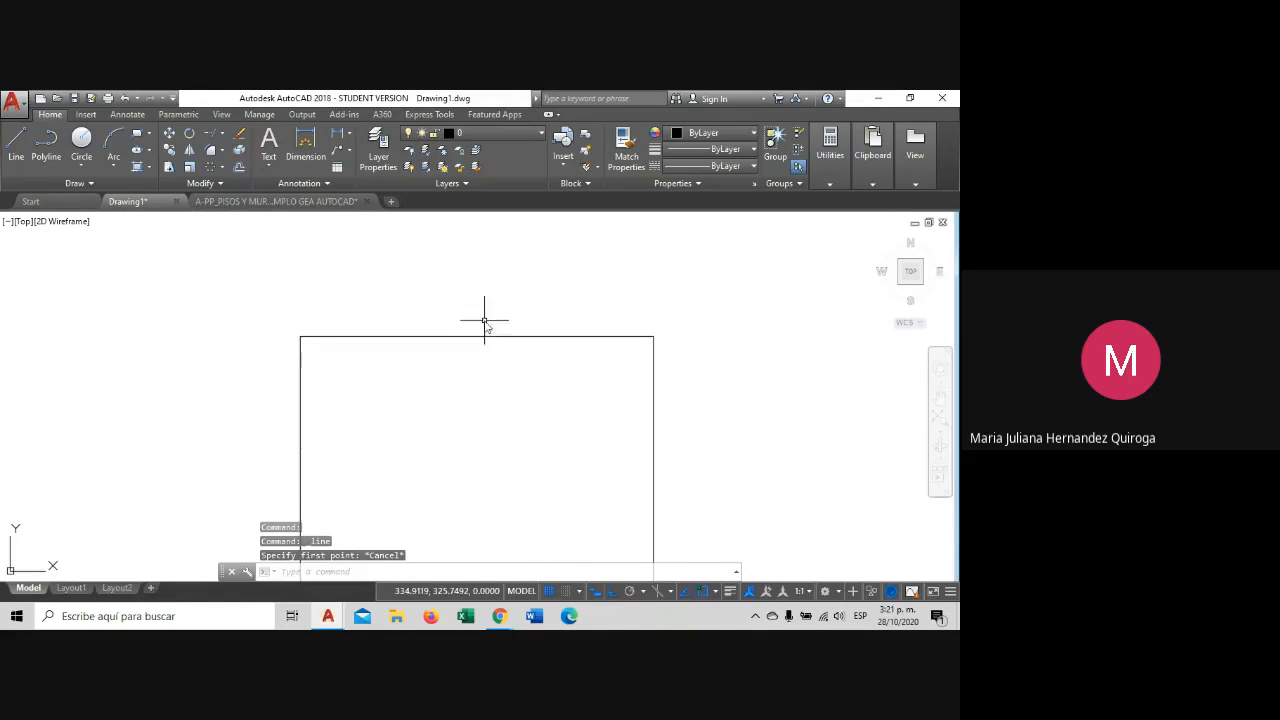
click(484, 321)
click(436, 382)
key(Escape)
click(18, 148)
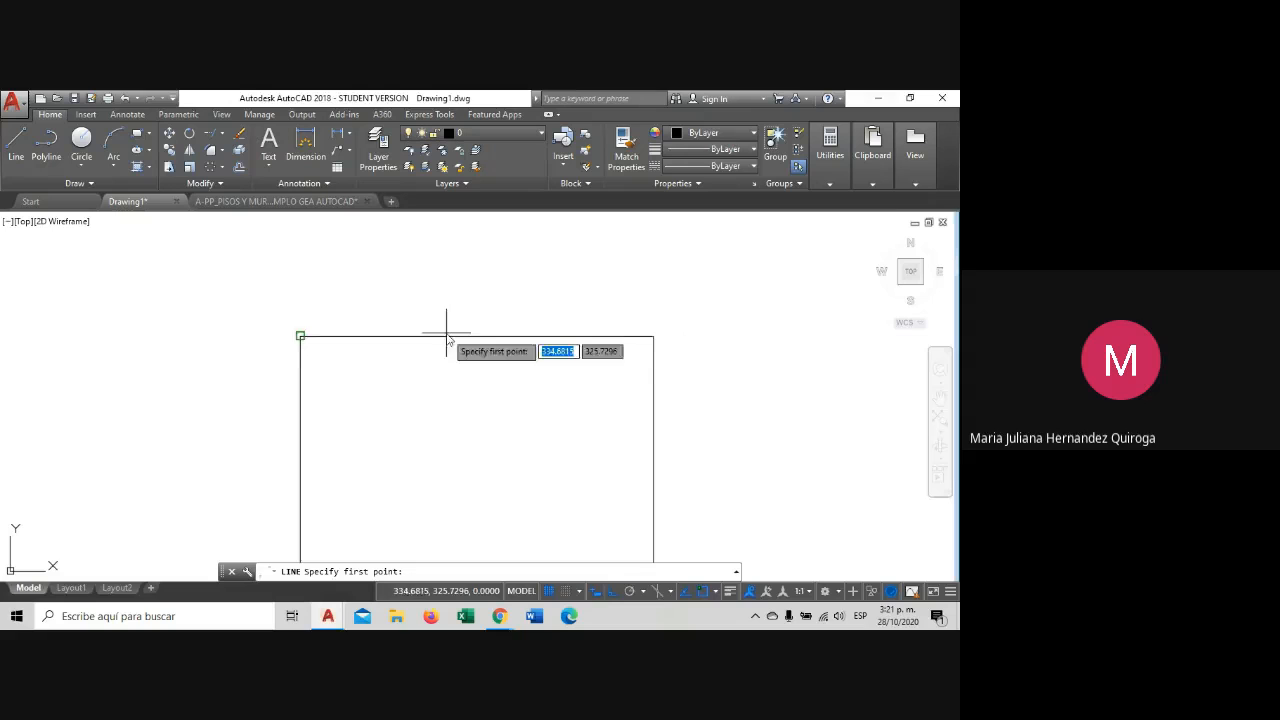
middle_drag(529, 337, 470, 349)
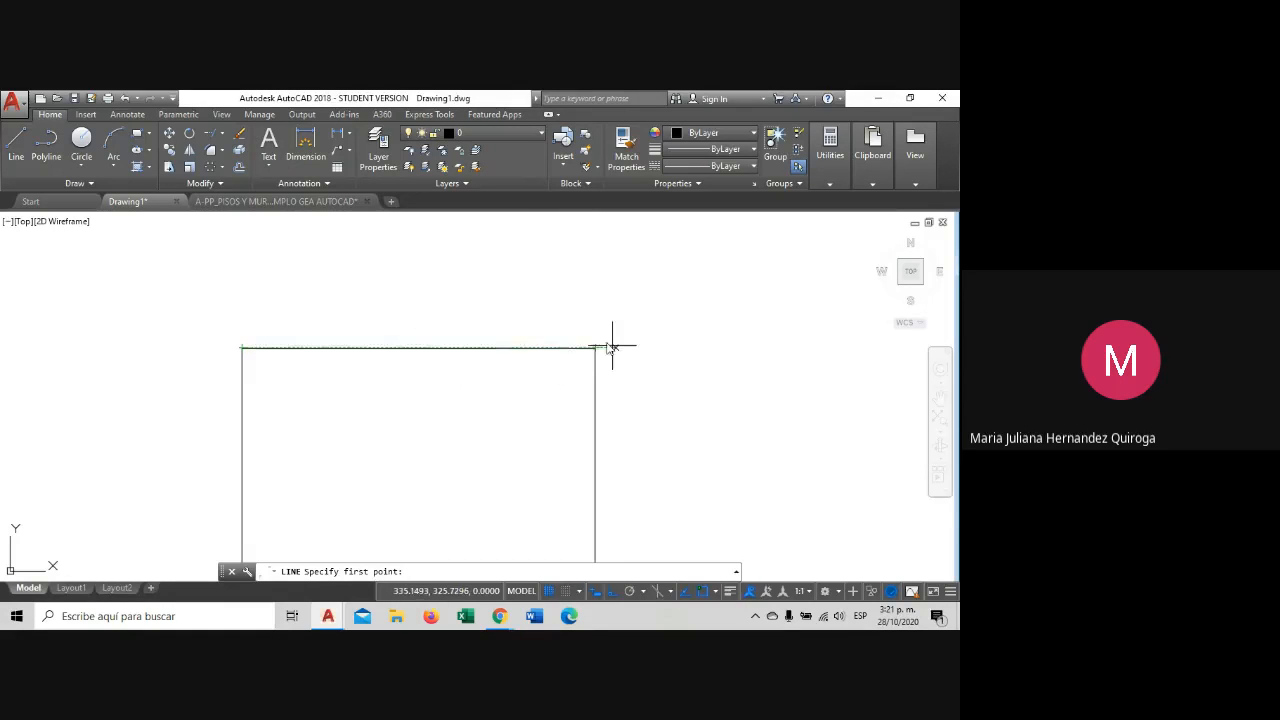
Turn the Midpoint object snap back on and exit the Line command.
click(716, 590)
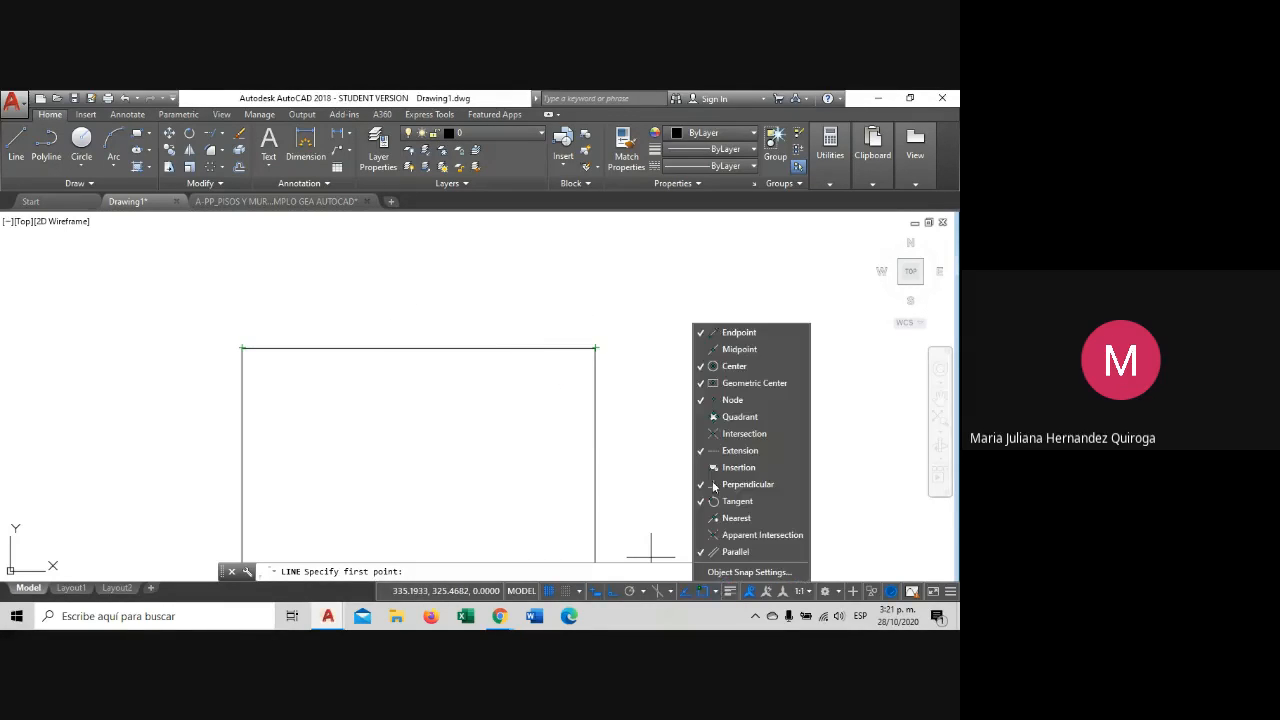
key(Escape)
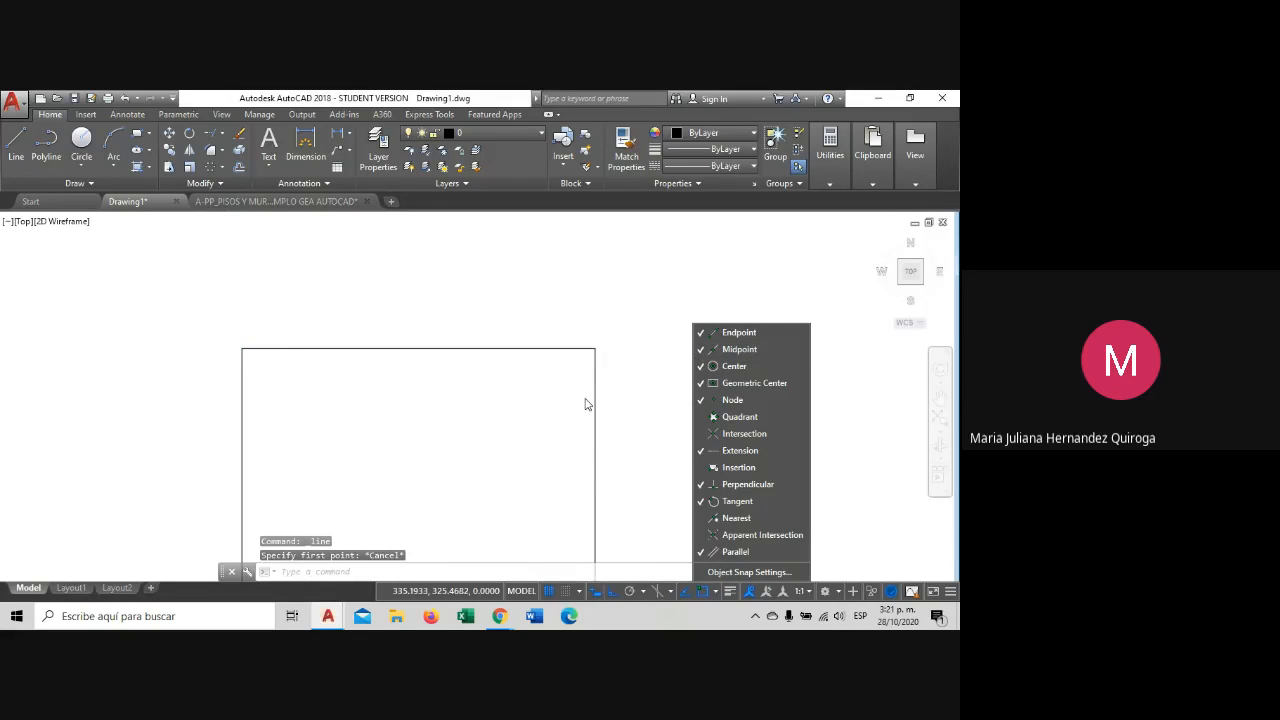
scroll(586, 402, down, 2)
key(Escape)
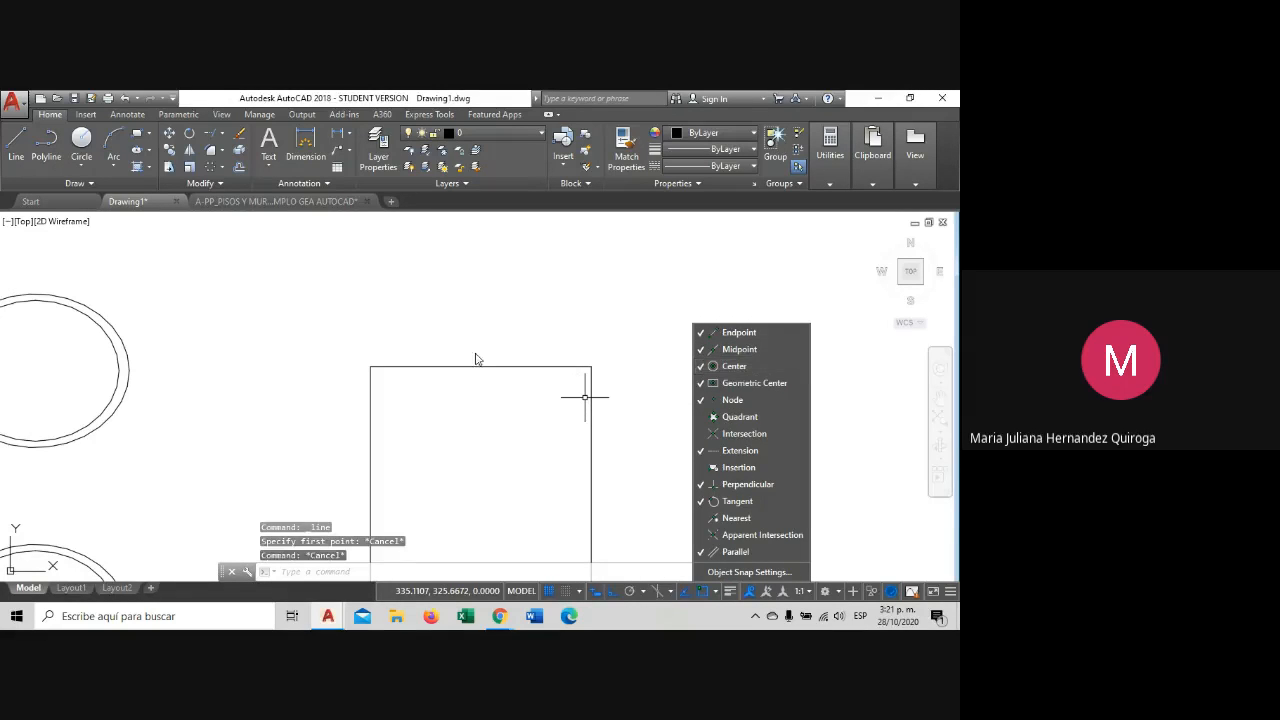
click(364, 331)
Draw a circle by centre and radius just to the upper right of the rectangle.
scroll(183, 359, down, 3)
scroll(477, 365, down, 1)
mouse_move(200, 360)
middle_down()
mouse_move(477, 365)
mouse_move(188, 337)
middle_up()
click(81, 140)
click(341, 328)
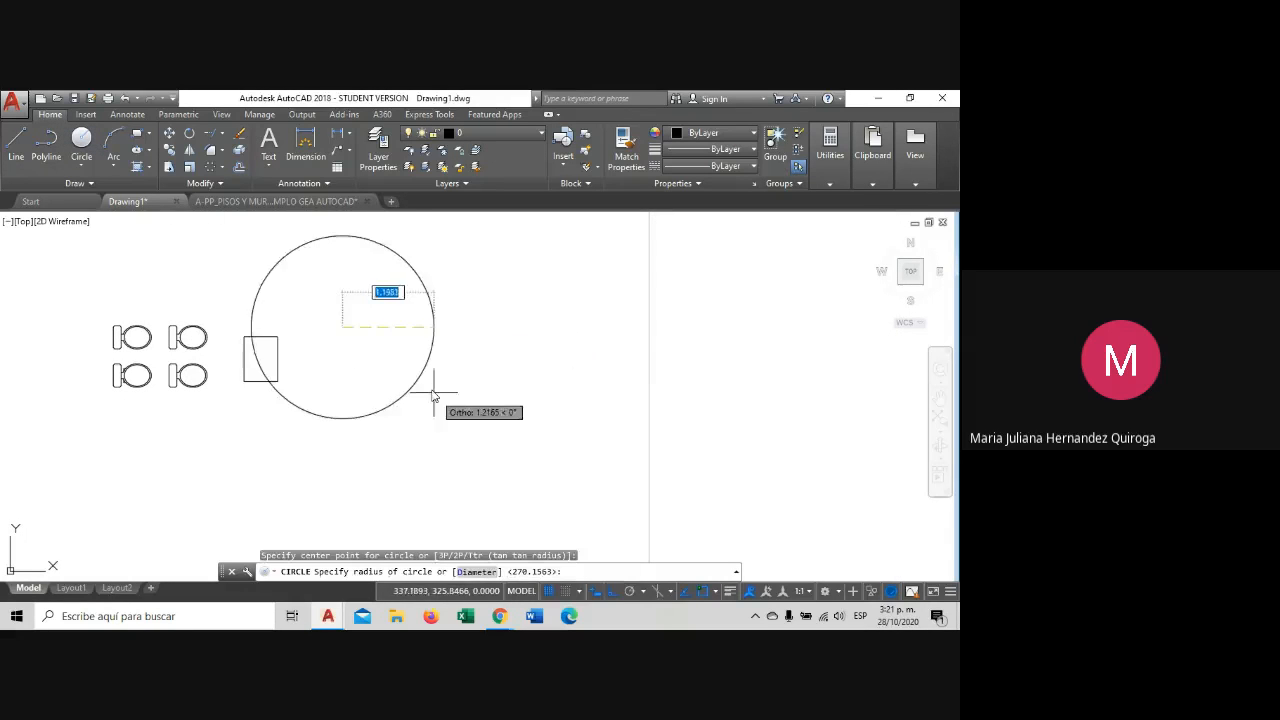
click(375, 362)
key(Escape)
scroll(340, 305, up, 2)
middle_drag(349, 318, 426, 349)
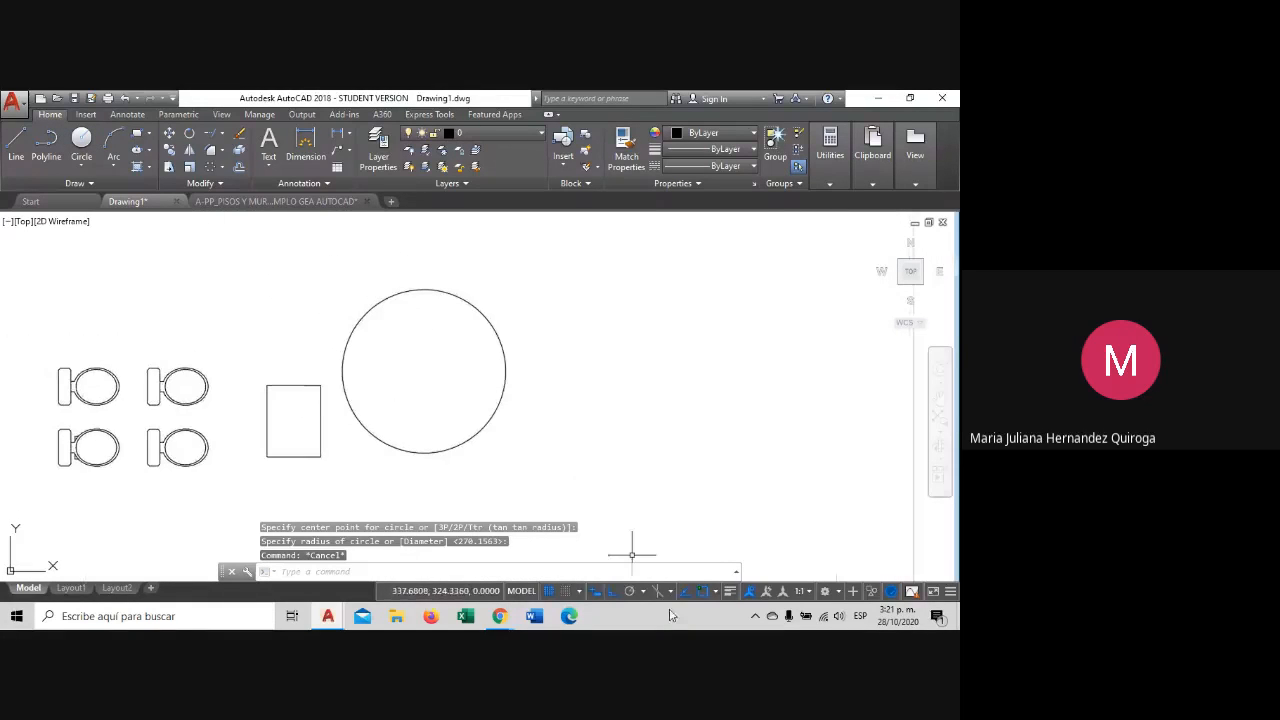
Turn off the Center object snap and start a line to test snapping at the circle's centre.
click(715, 592)
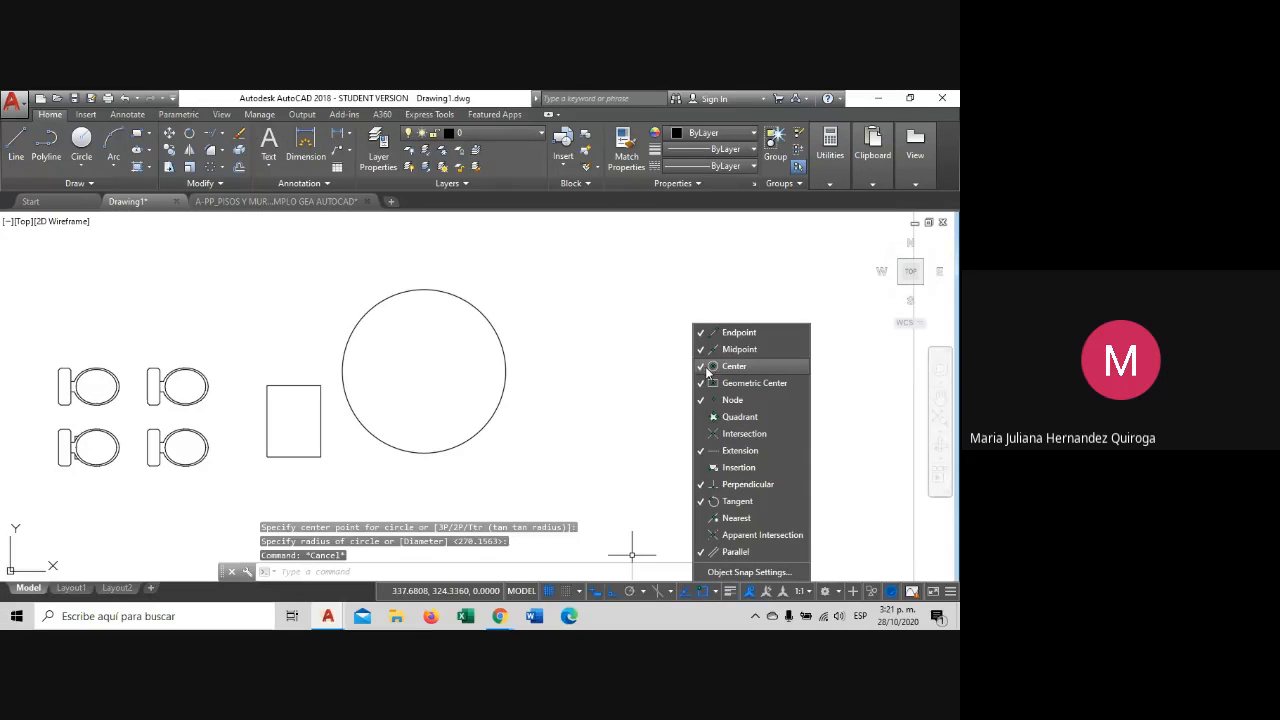
key(Escape)
click(11, 150)
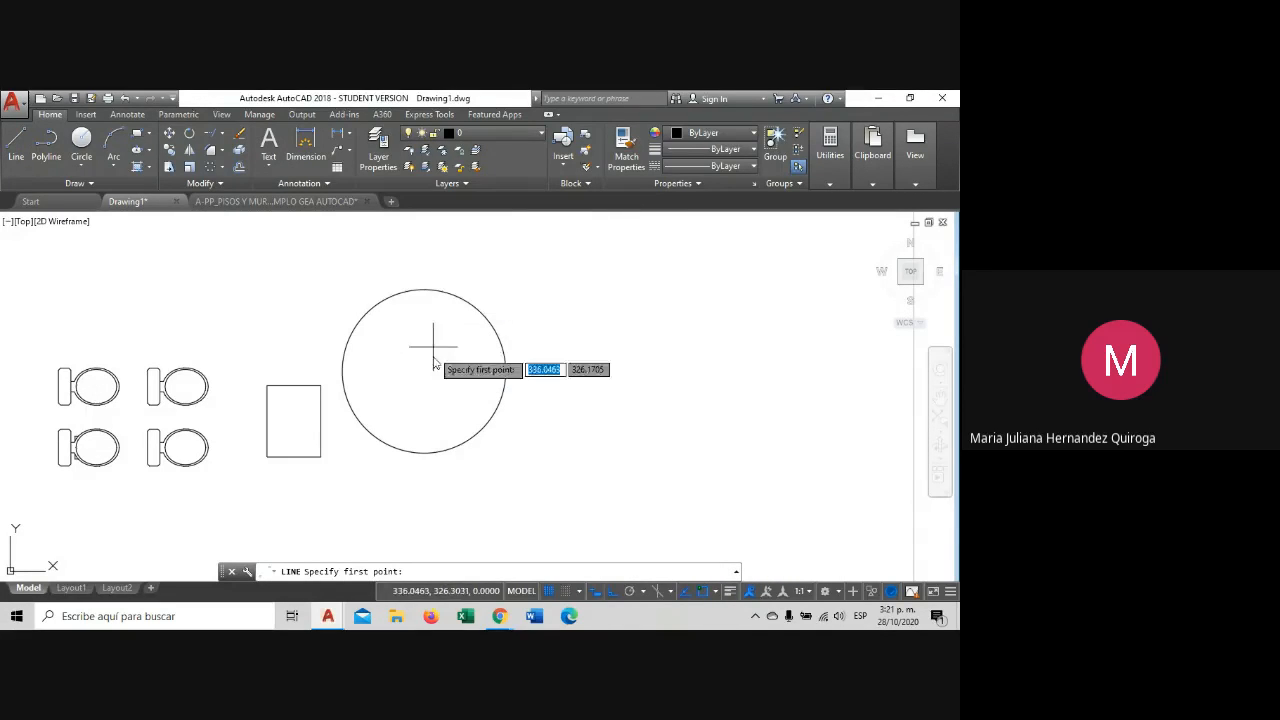
click(716, 592)
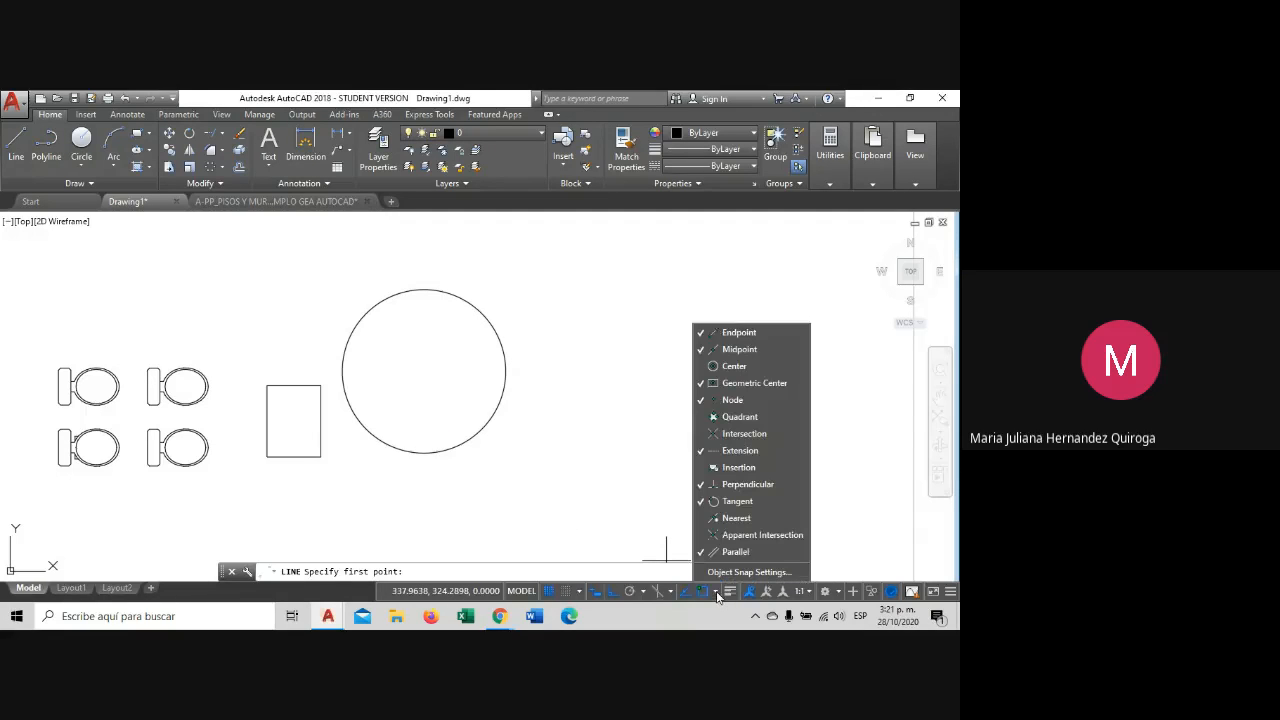
key(Escape)
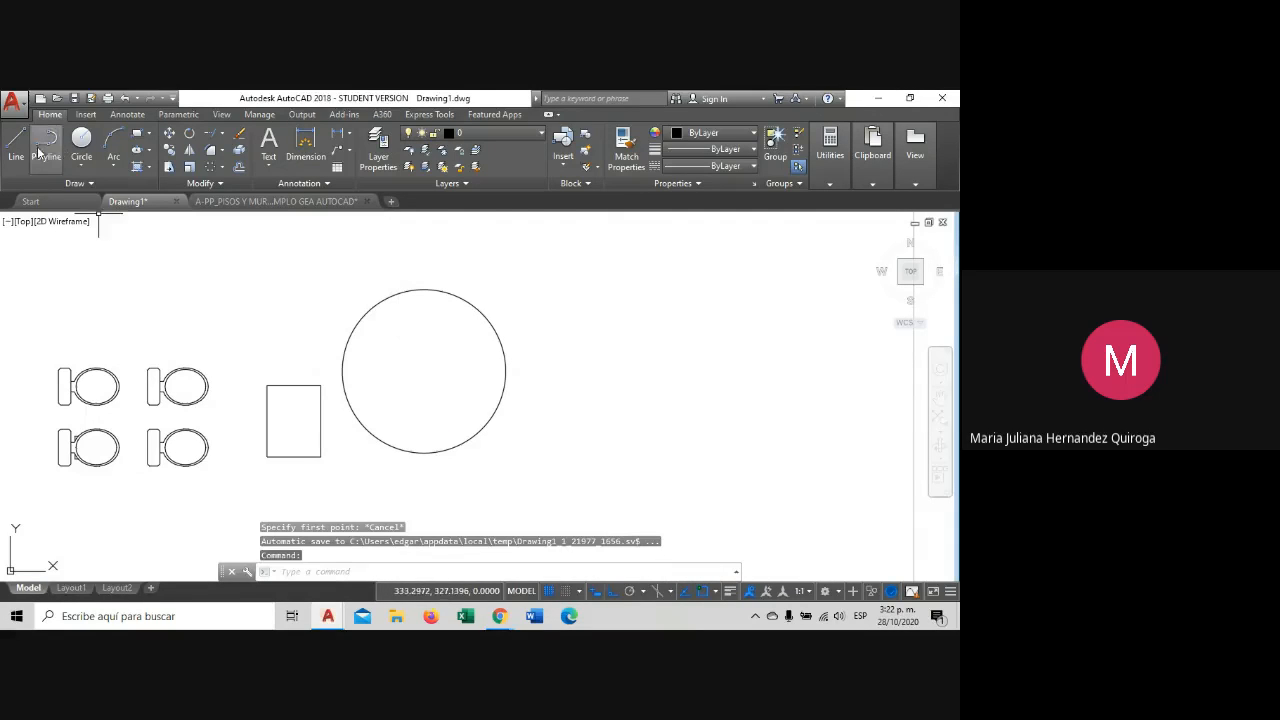
click(16, 145)
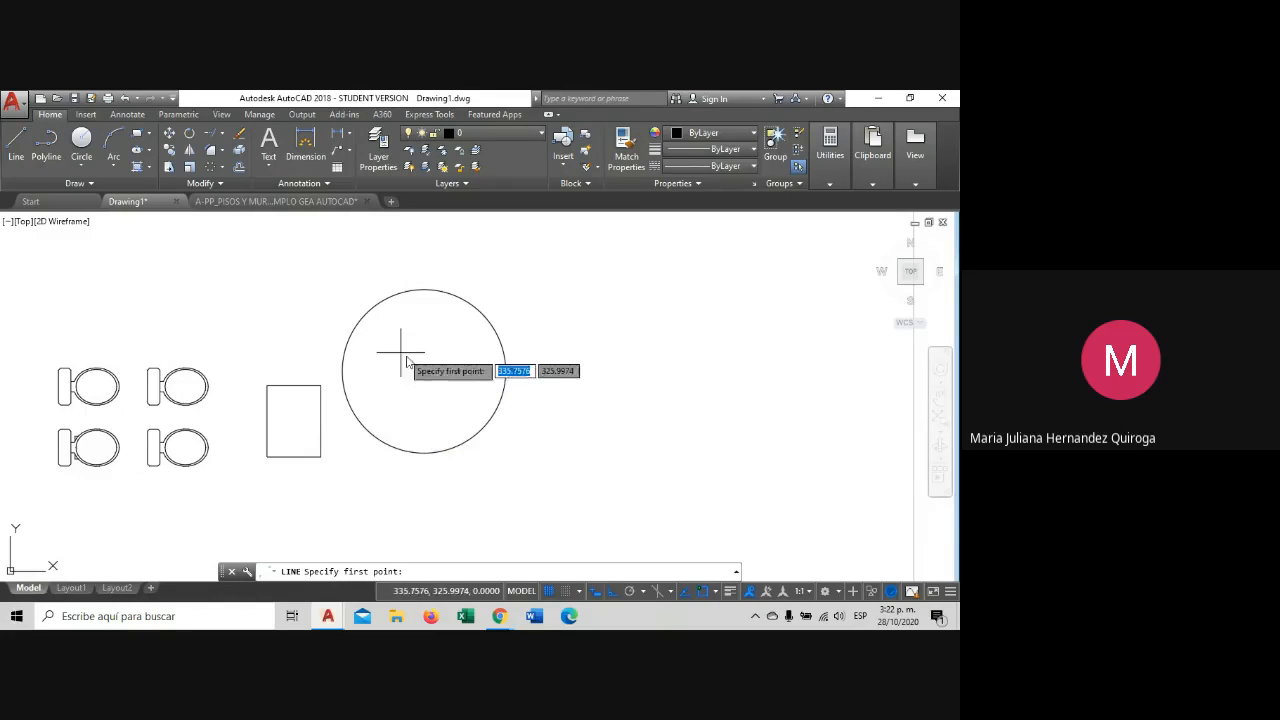
Turn the Center object snap back on.
click(716, 592)
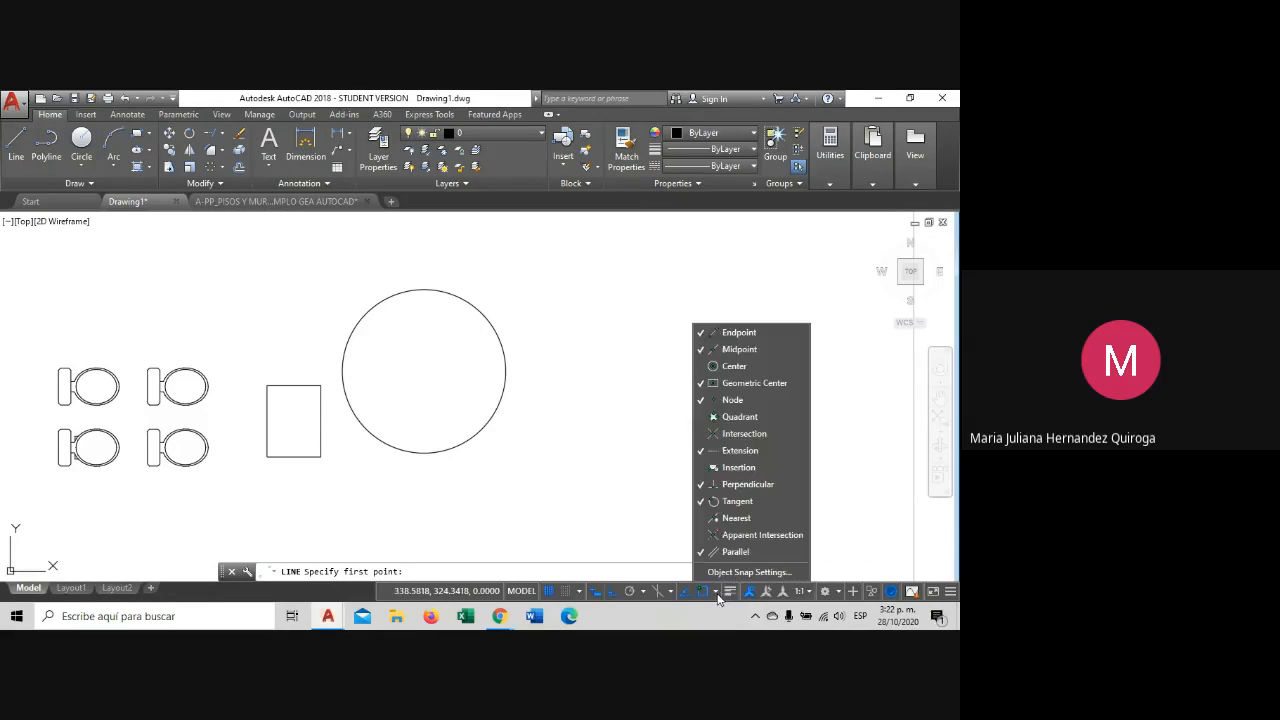
click(705, 368)
click(434, 376)
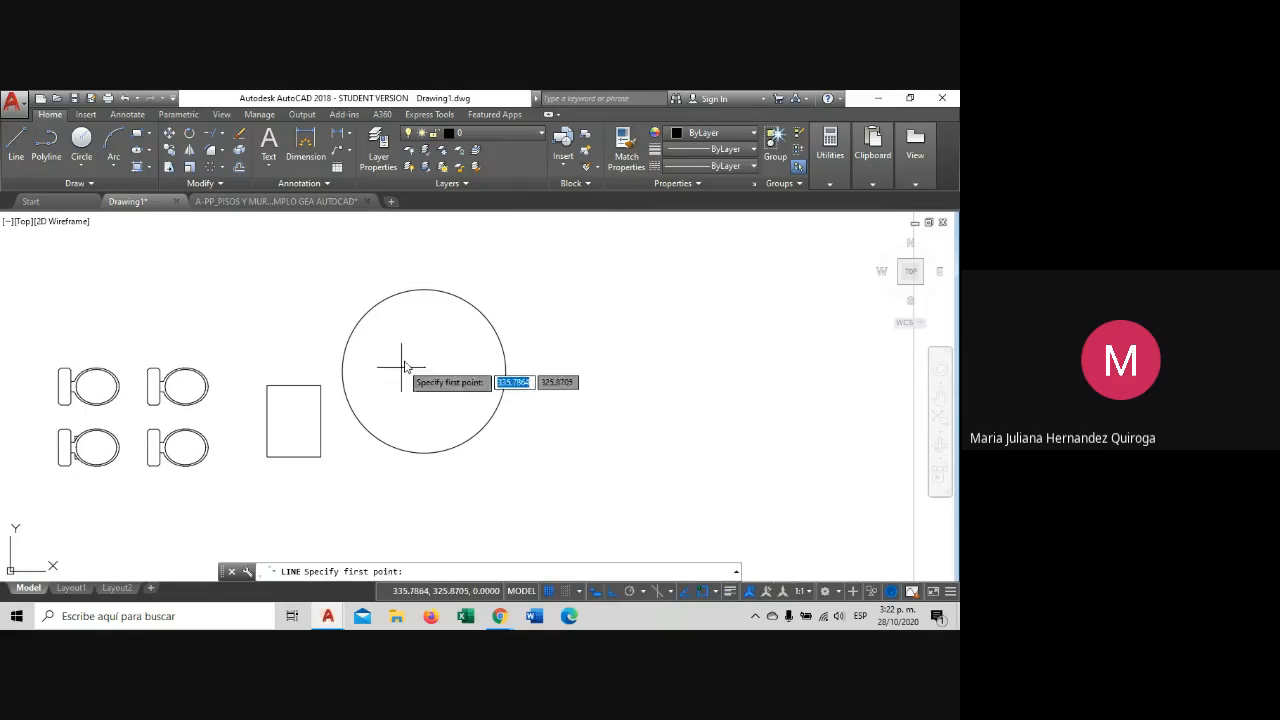
Draw a horizontal line from the circle's centre to the right side of its circumference.
click(18, 147)
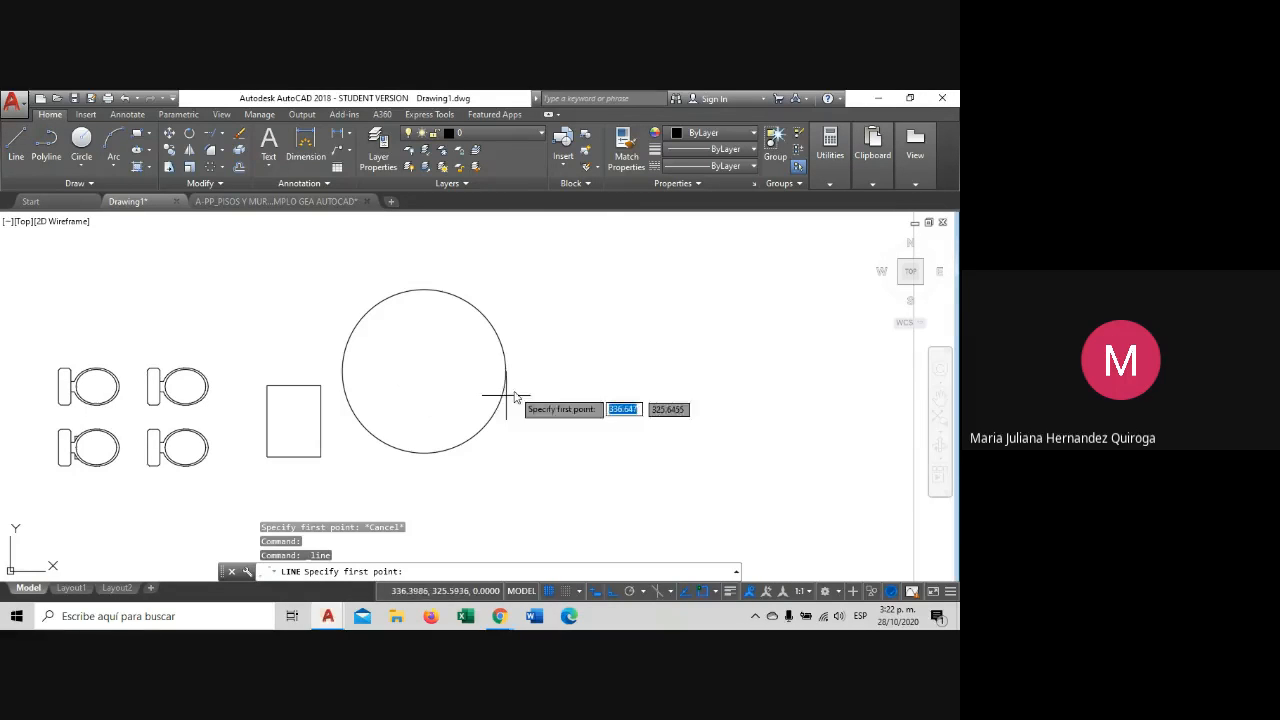
scroll(448, 367, up, 2)
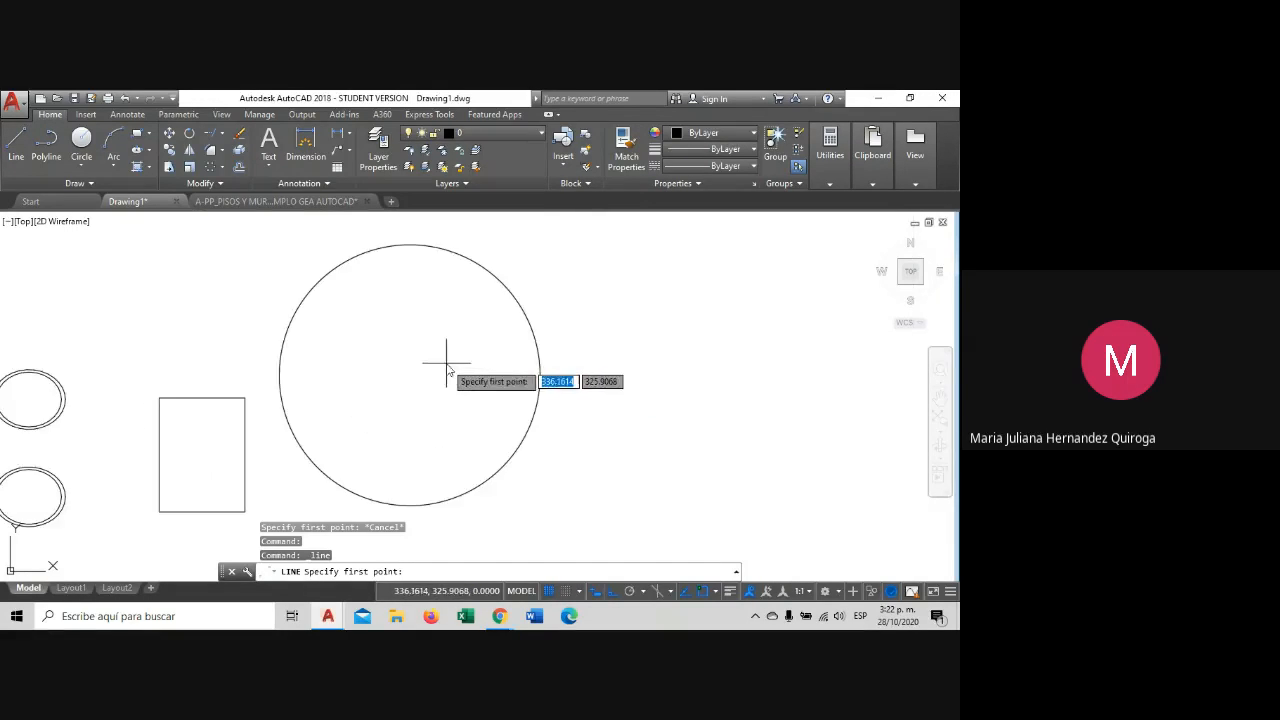
scroll(533, 401, down, 2)
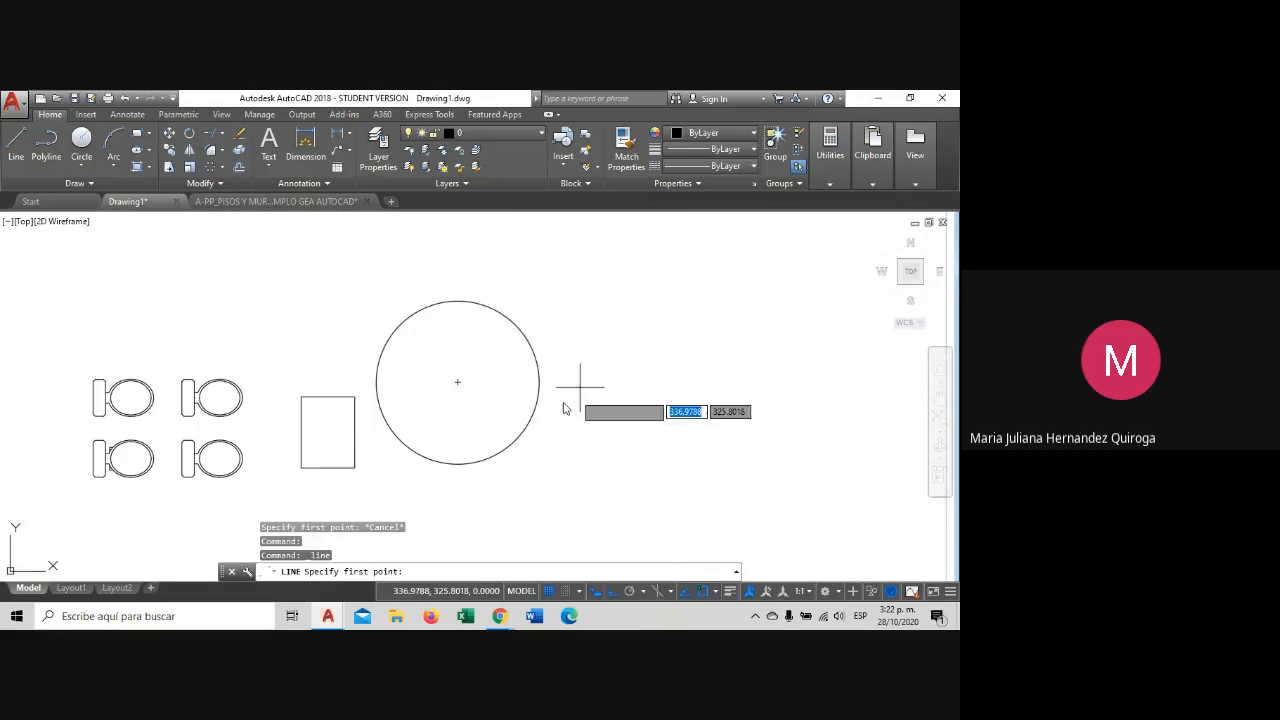
click(457, 383)
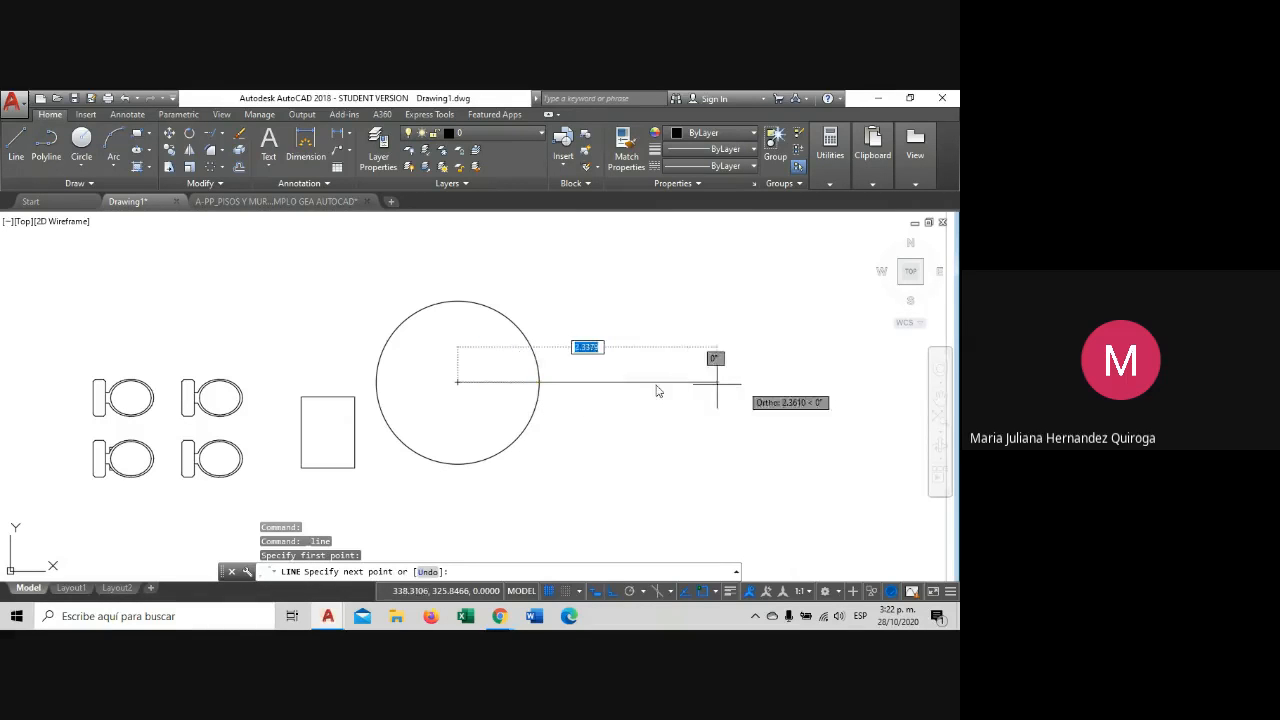
click(538, 384)
key(Escape)
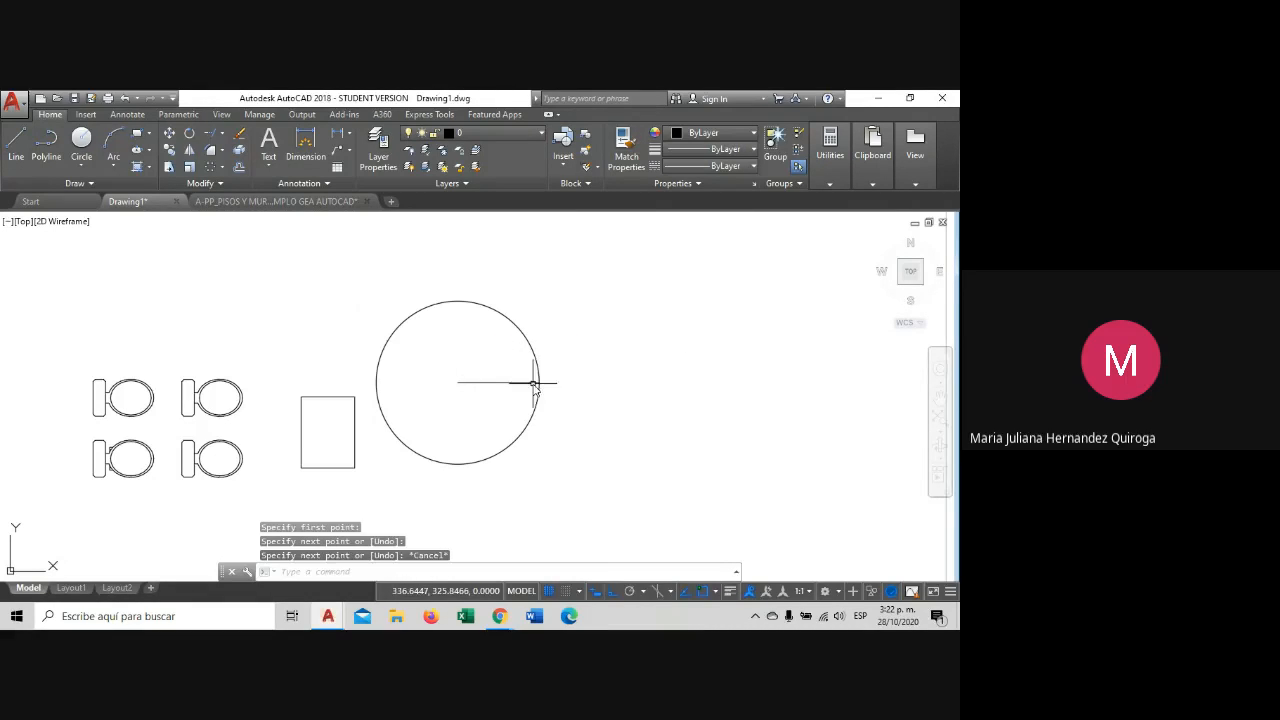
click(486, 362)
key(Escape)
Start a line from the rectangle's geometric centre to test the Geometric Center object snap.
scroll(471, 380, up, 2)
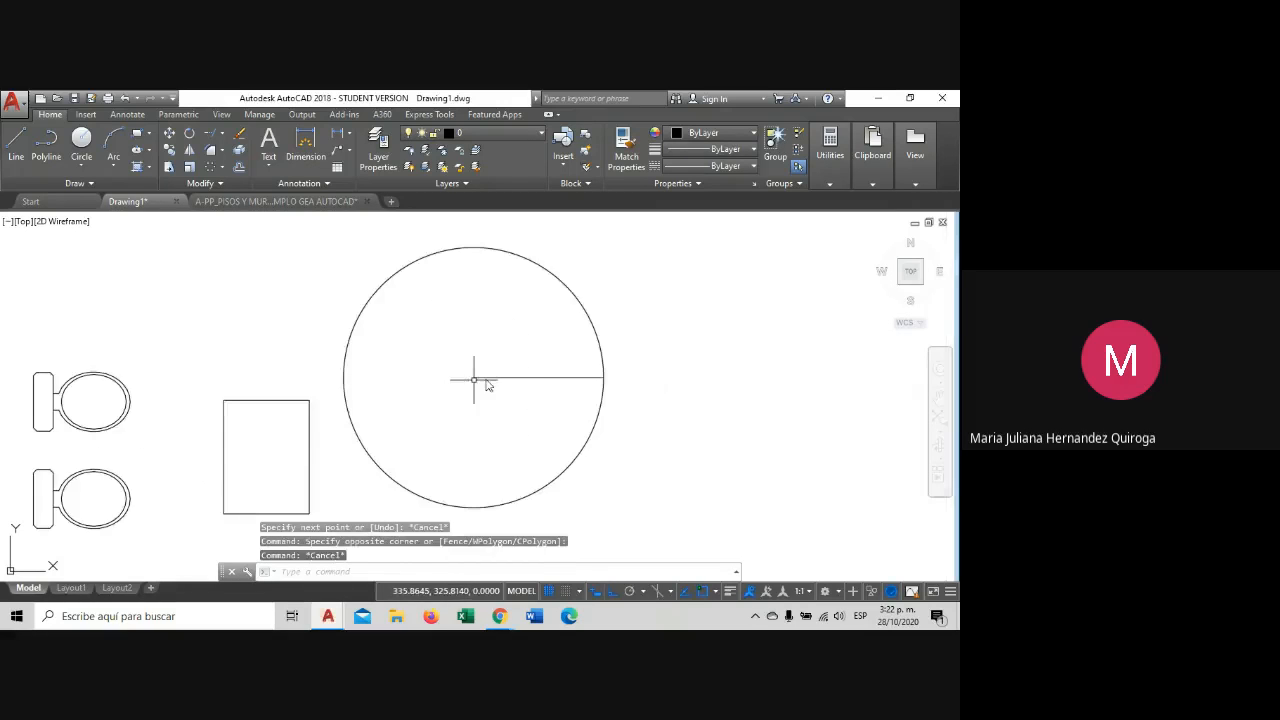
scroll(514, 375, down, 2)
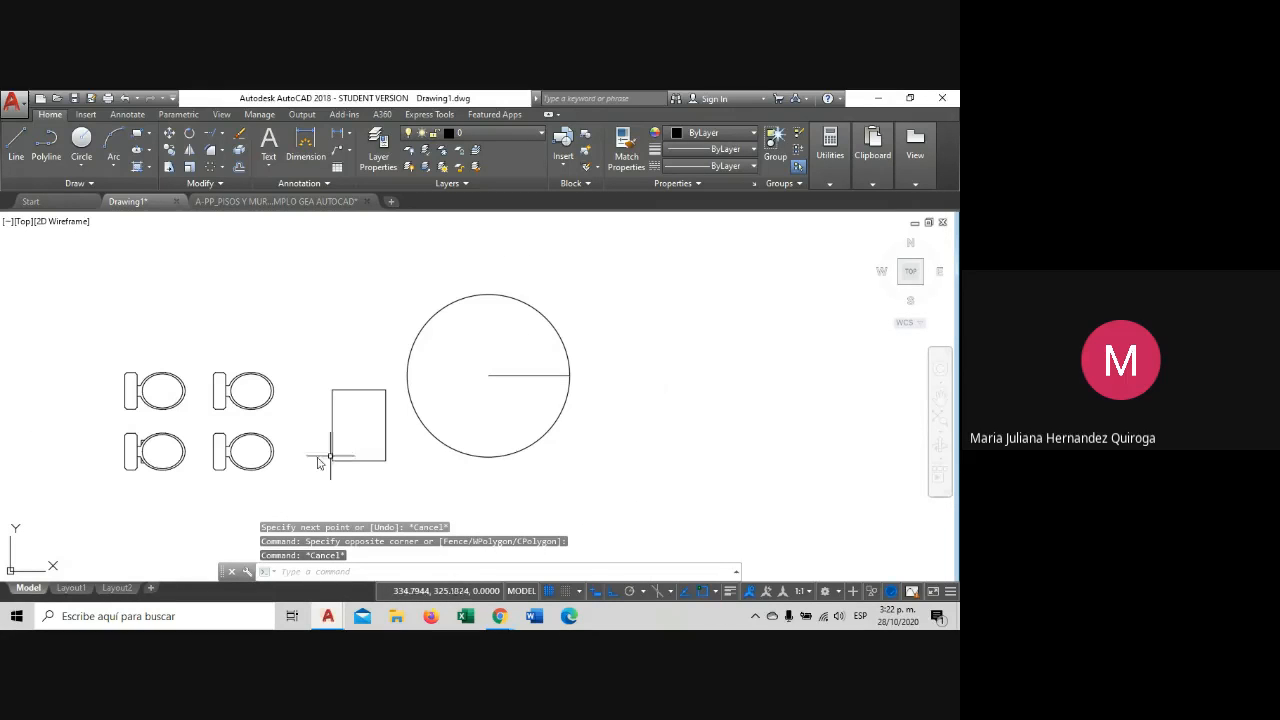
click(716, 595)
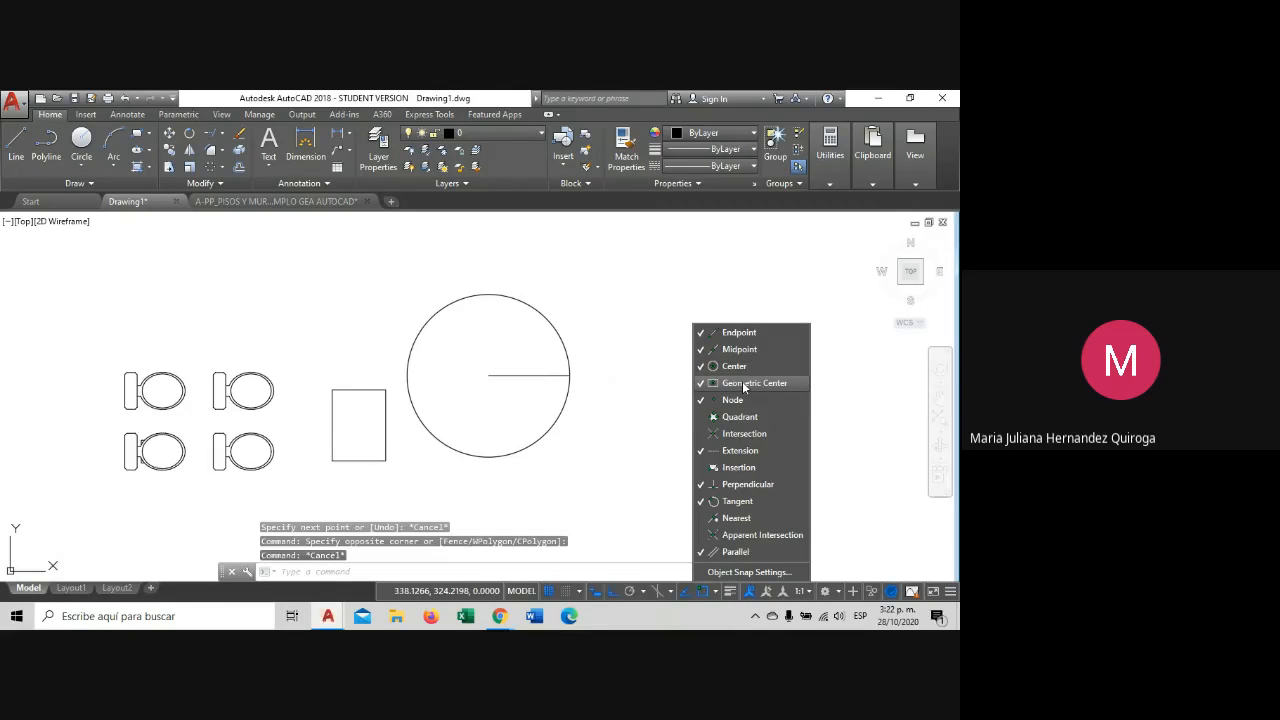
key(Escape)
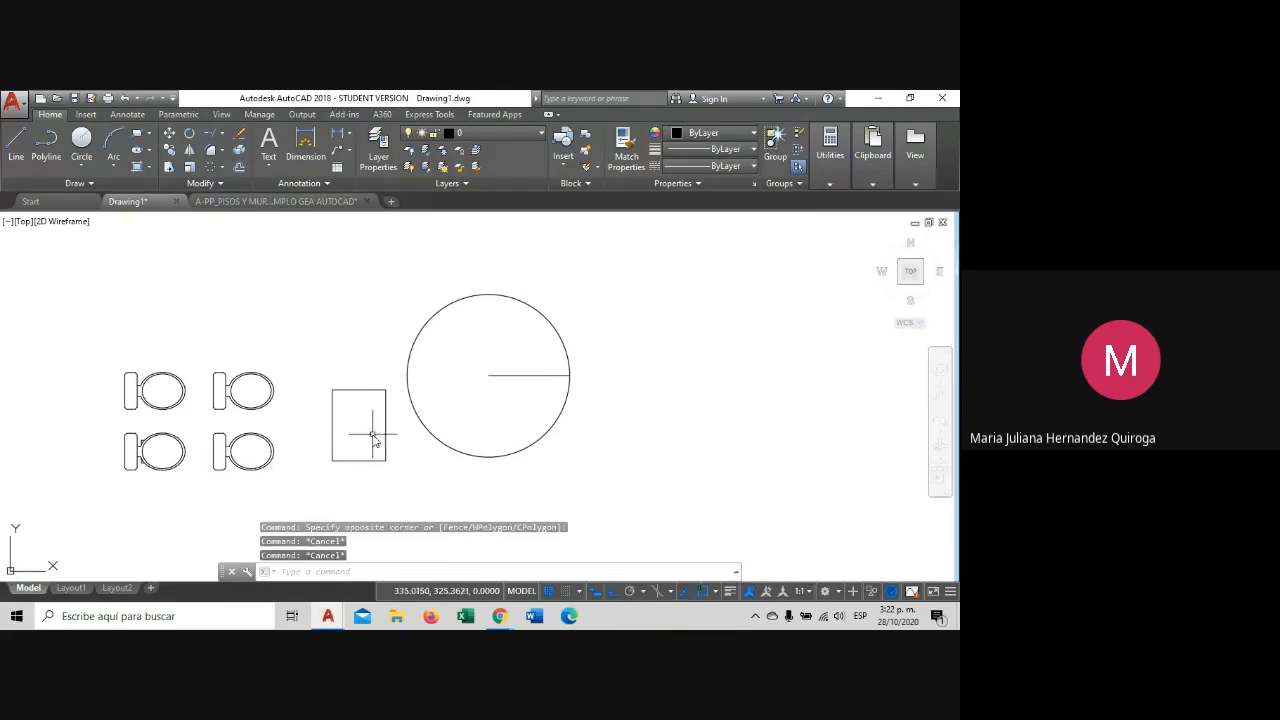
click(16, 145)
scroll(361, 432, up, 3)
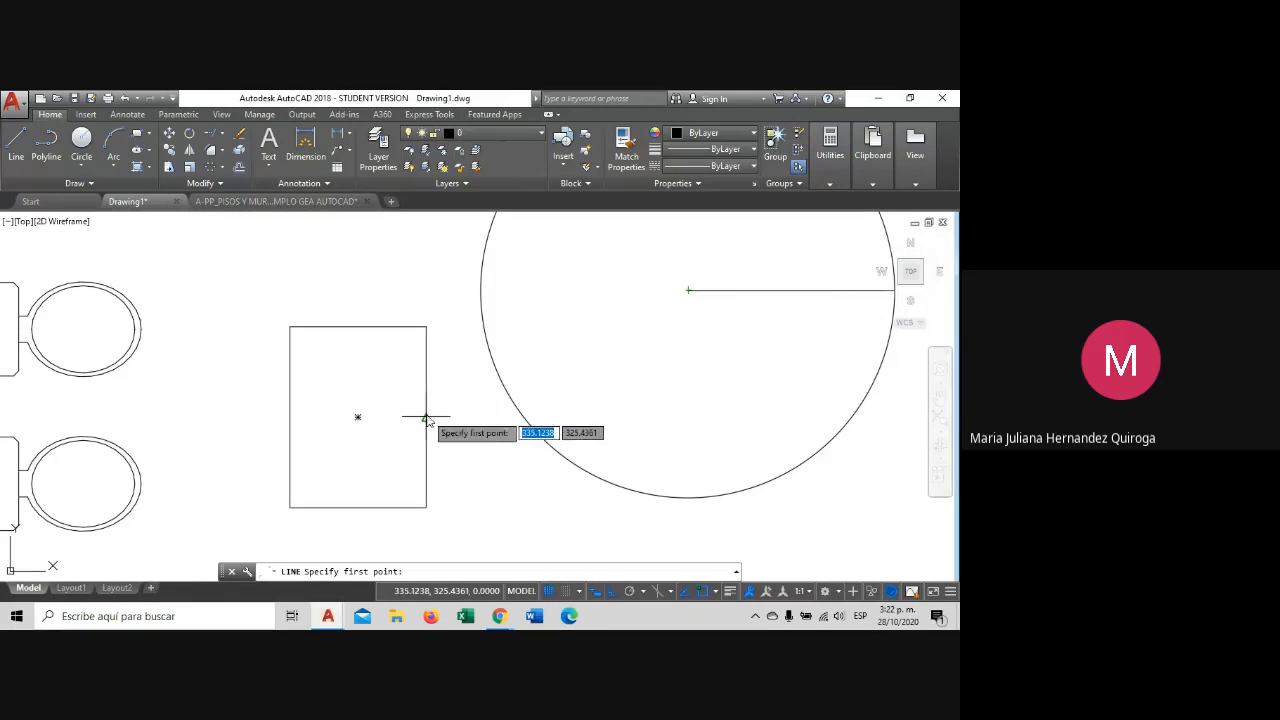
click(357, 416)
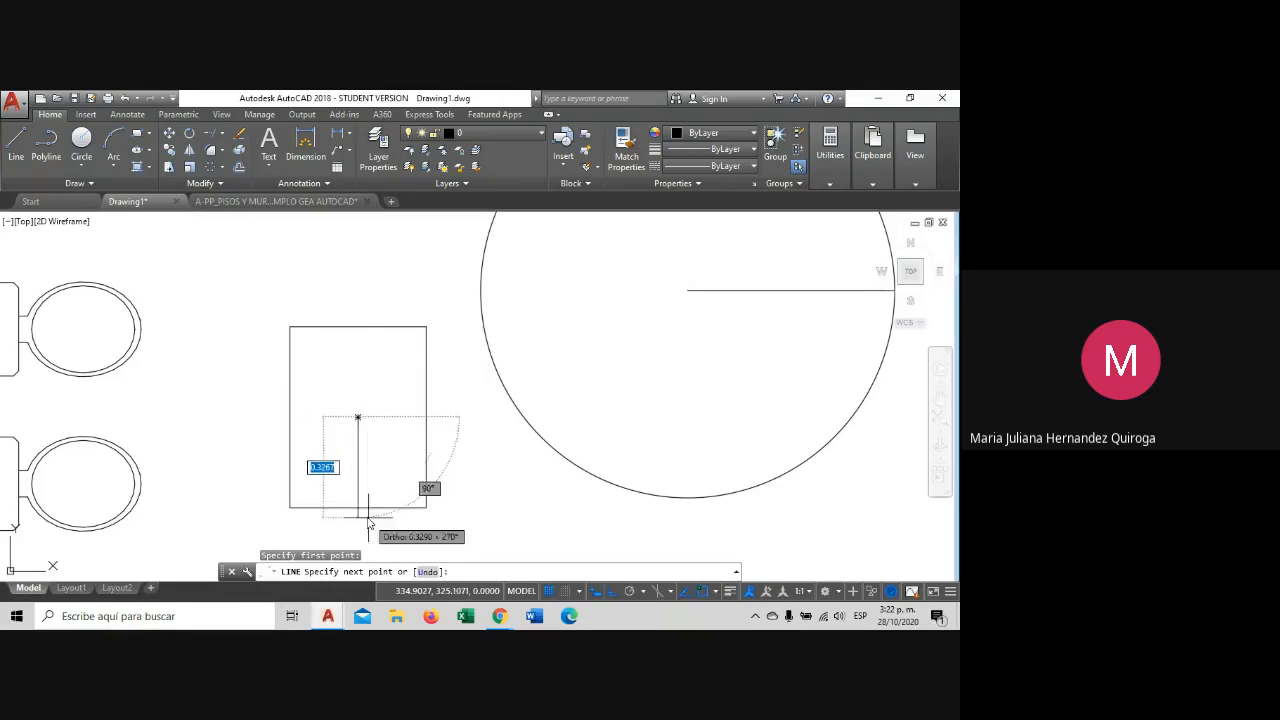
key(Escape)
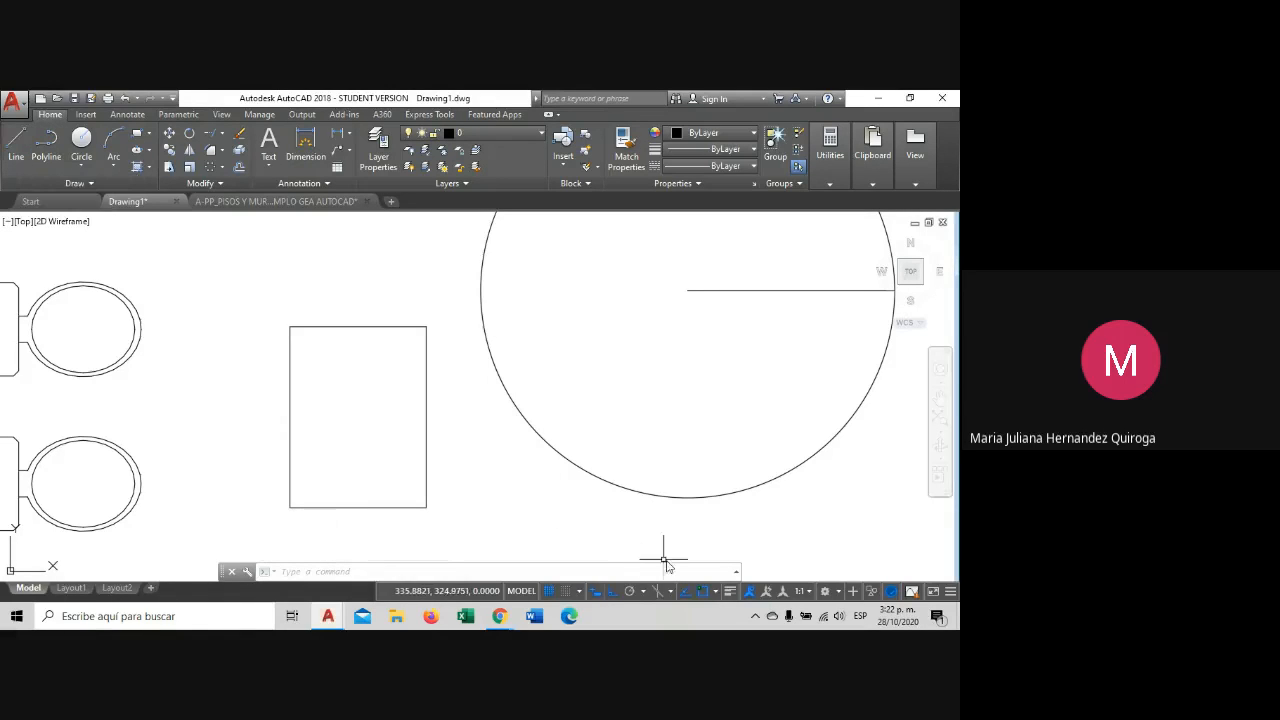
Try starting a line at the point where the lower-left toilet's bowl neck meets its tank.
click(712, 592)
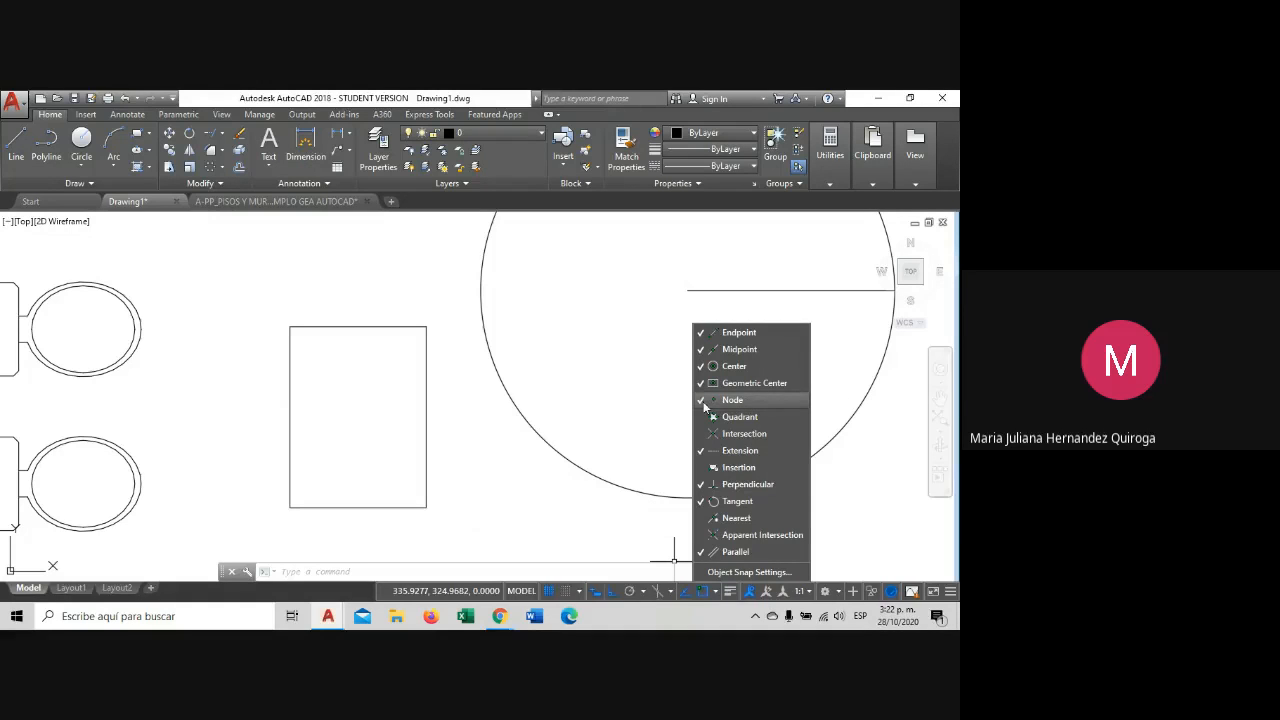
click(16, 145)
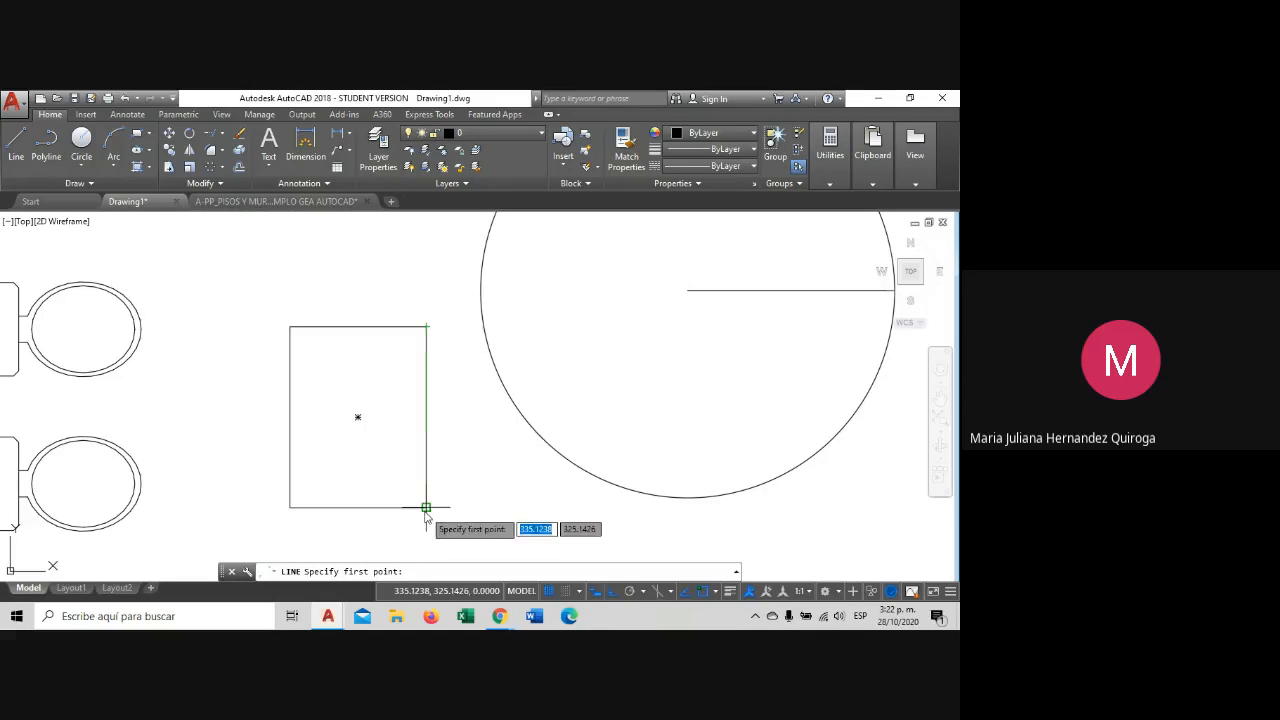
scroll(426, 508, down, 2)
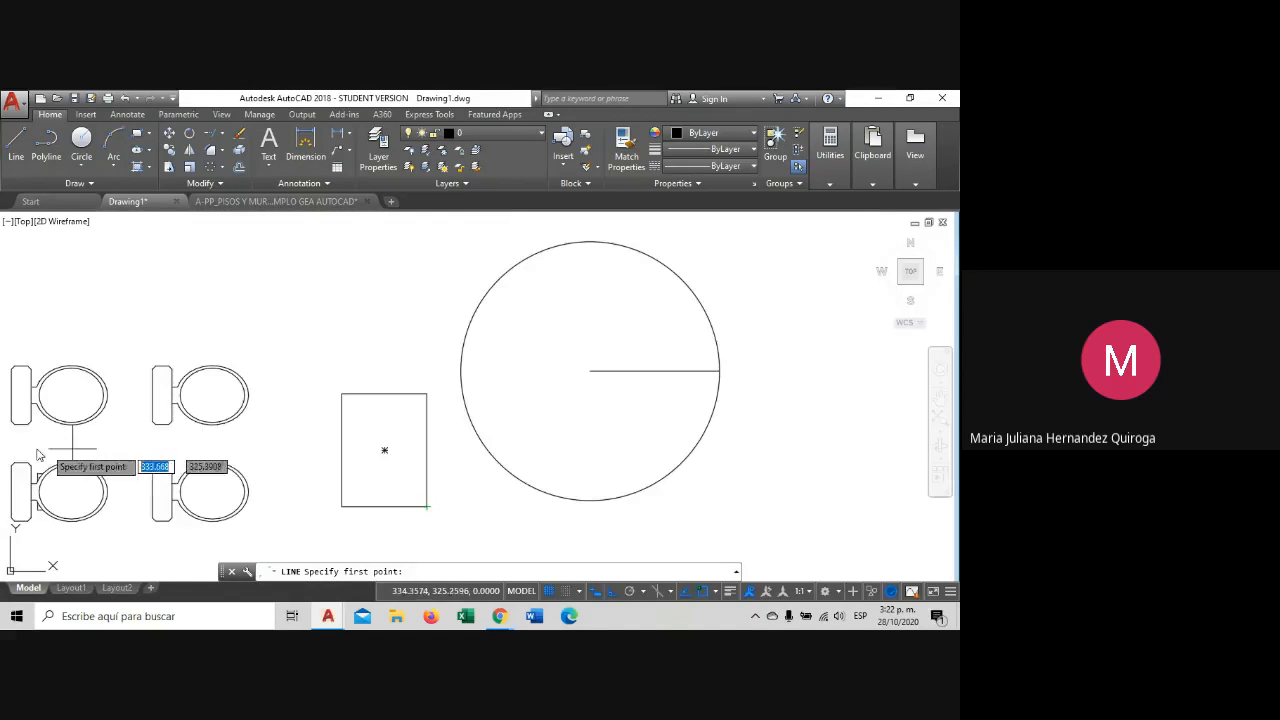
scroll(113, 492, up, 4)
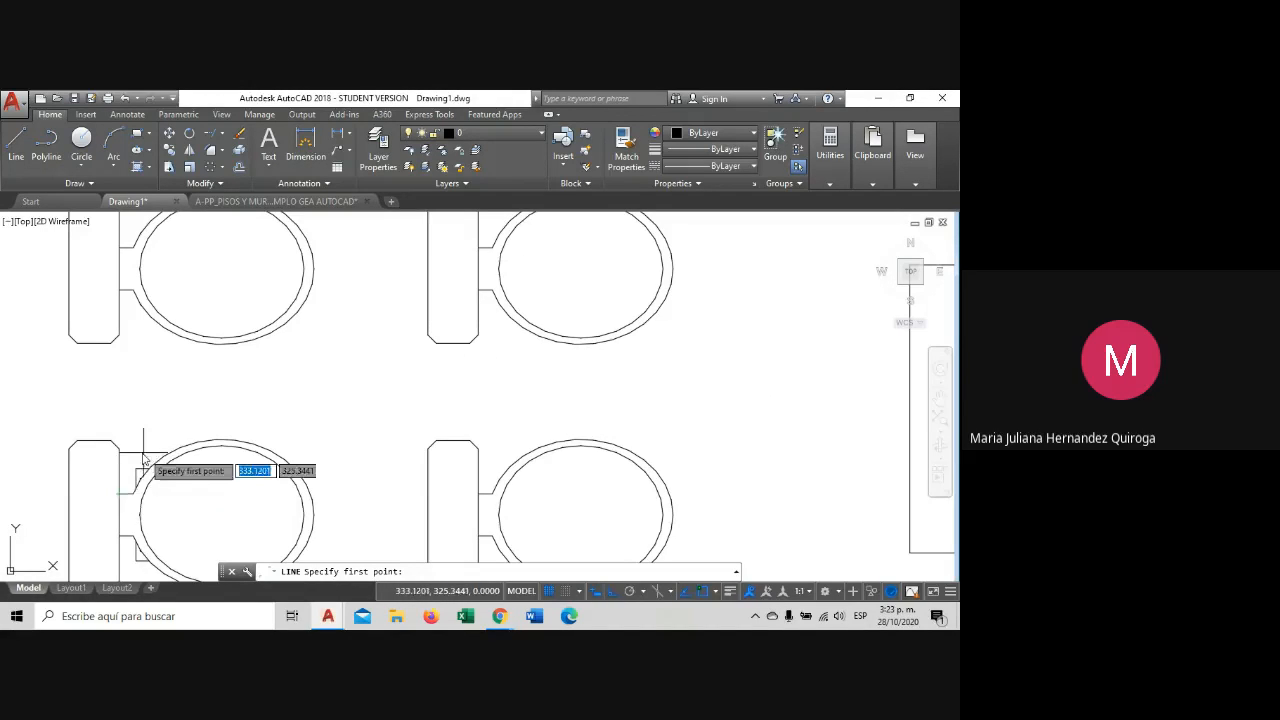
click(119, 492)
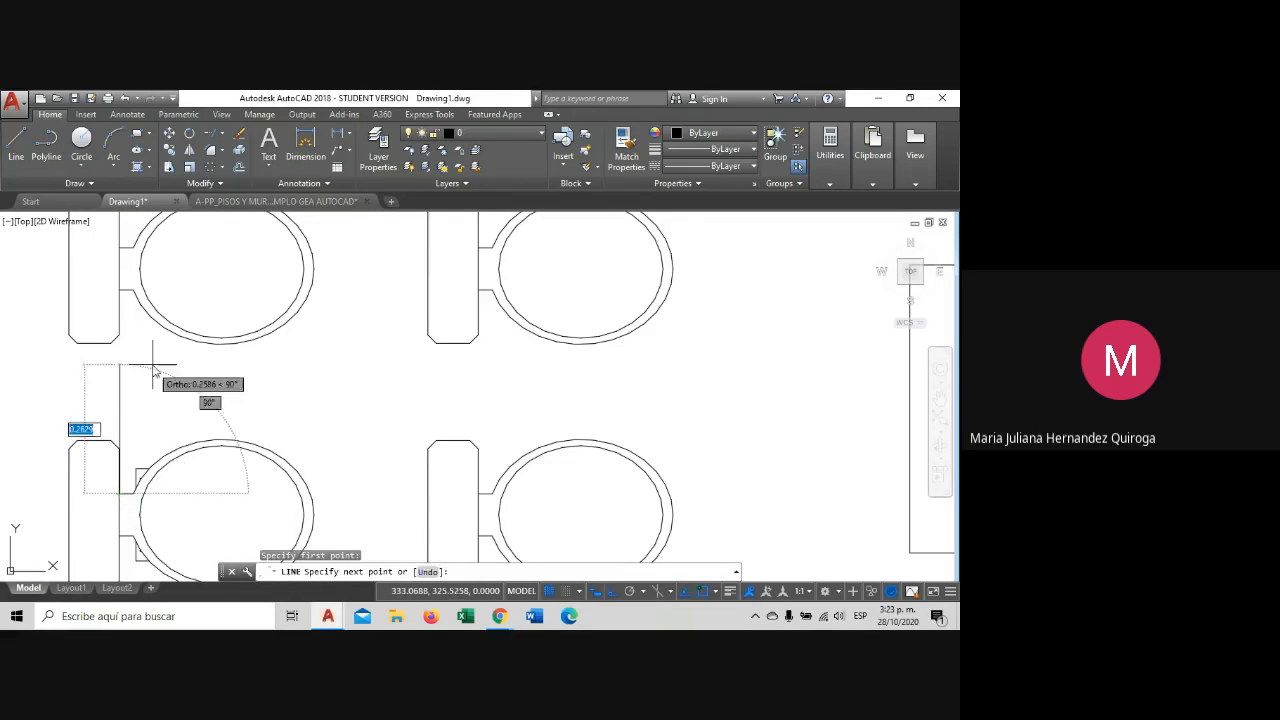
key(Escape)
scroll(359, 450, down, 3)
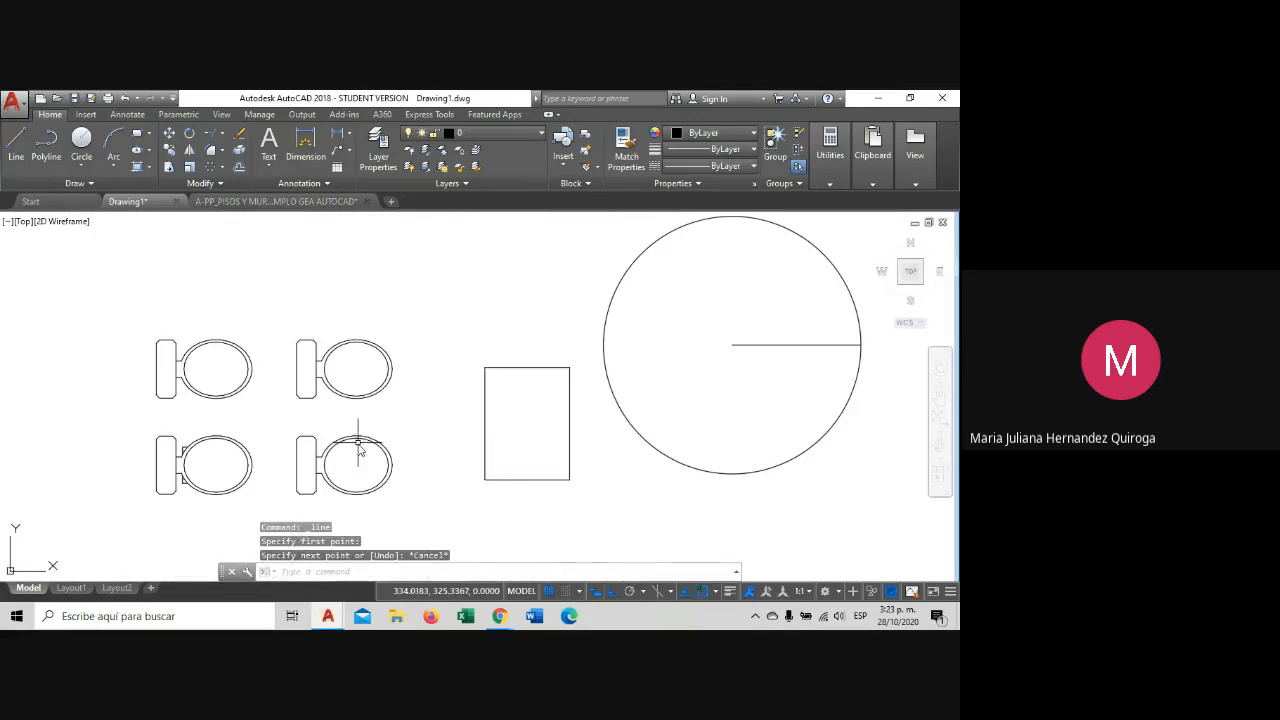
Check the Extension object snap and try starting a line at the rectangle's upper-left corner.
click(717, 592)
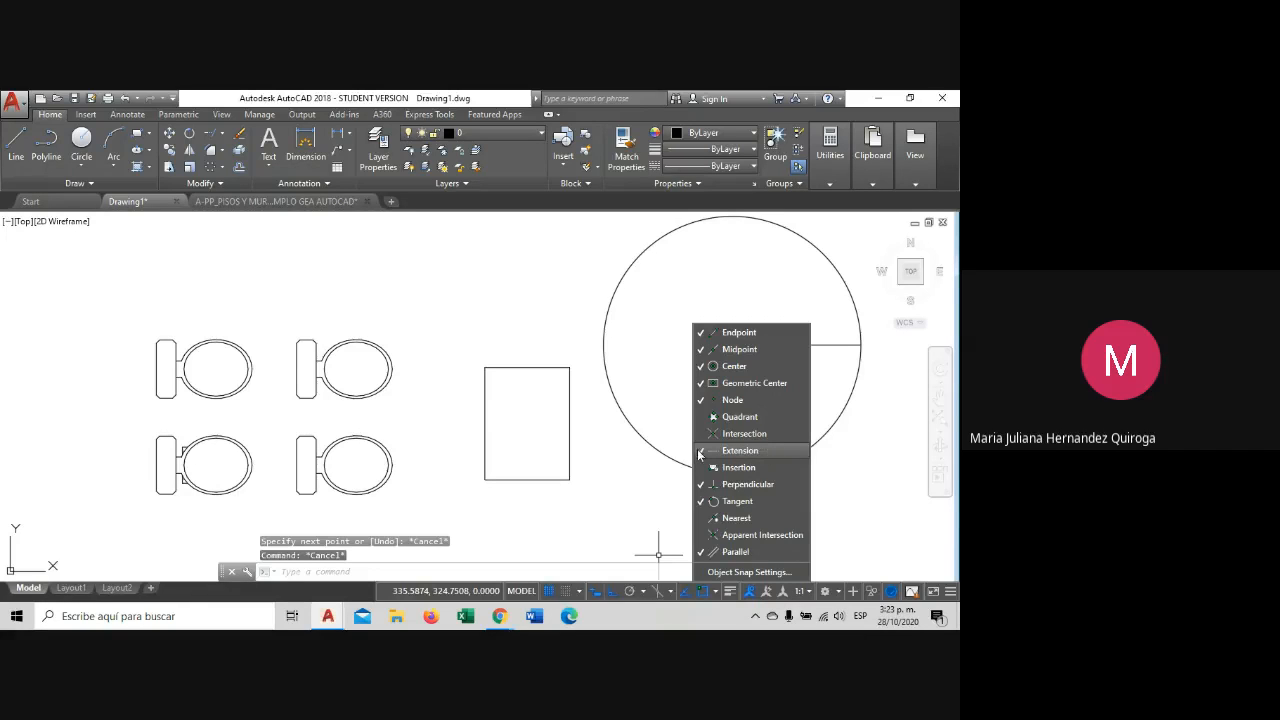
key(Escape)
middle_drag(478, 347, 418, 357)
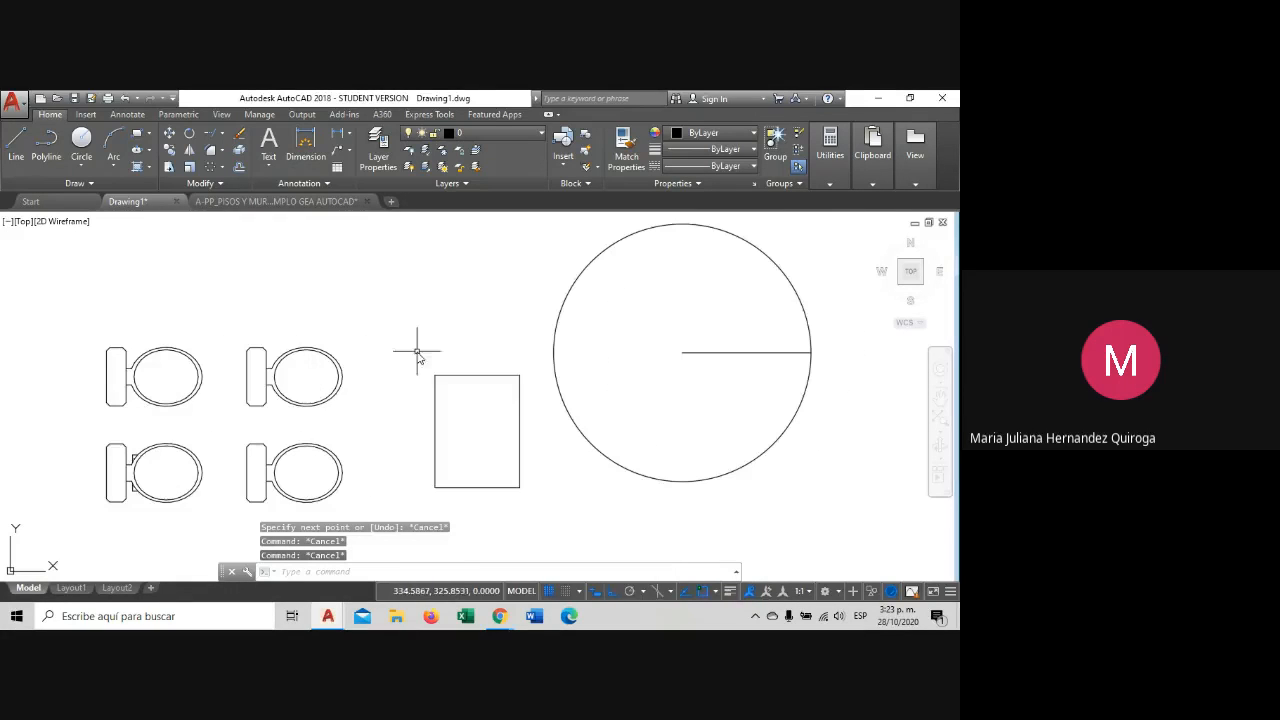
click(16, 145)
key(Escape)
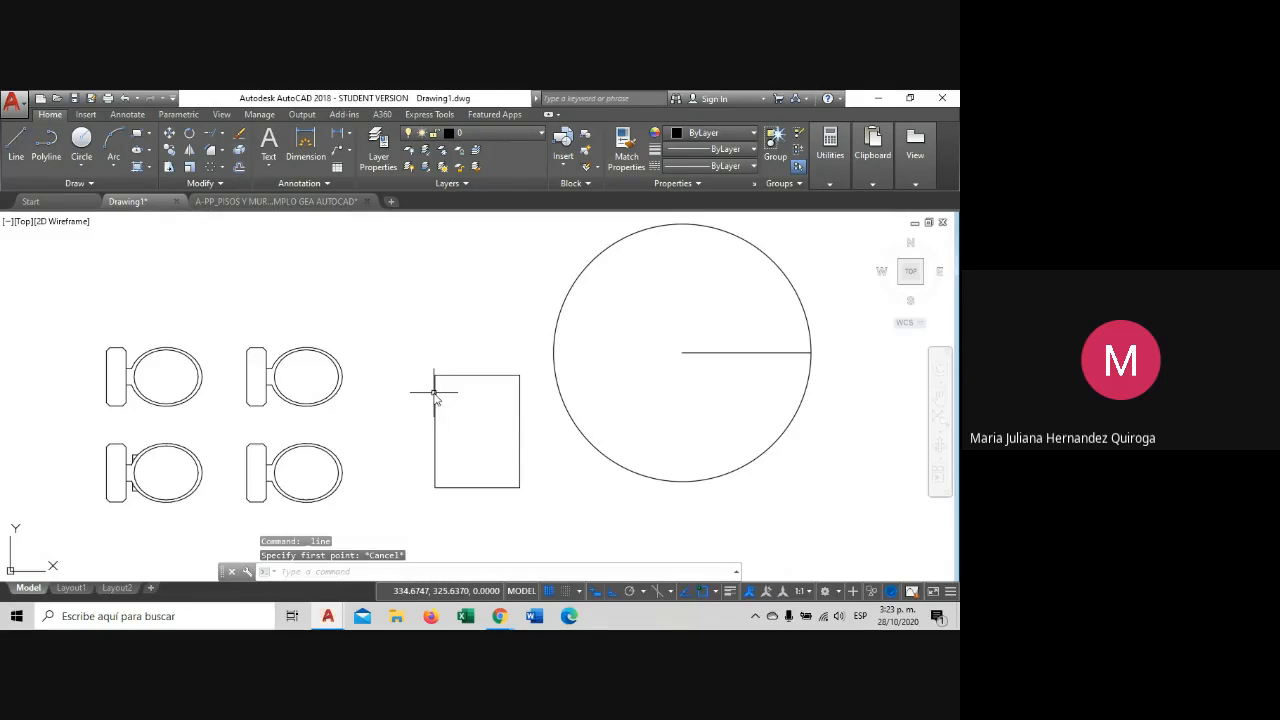
click(16, 145)
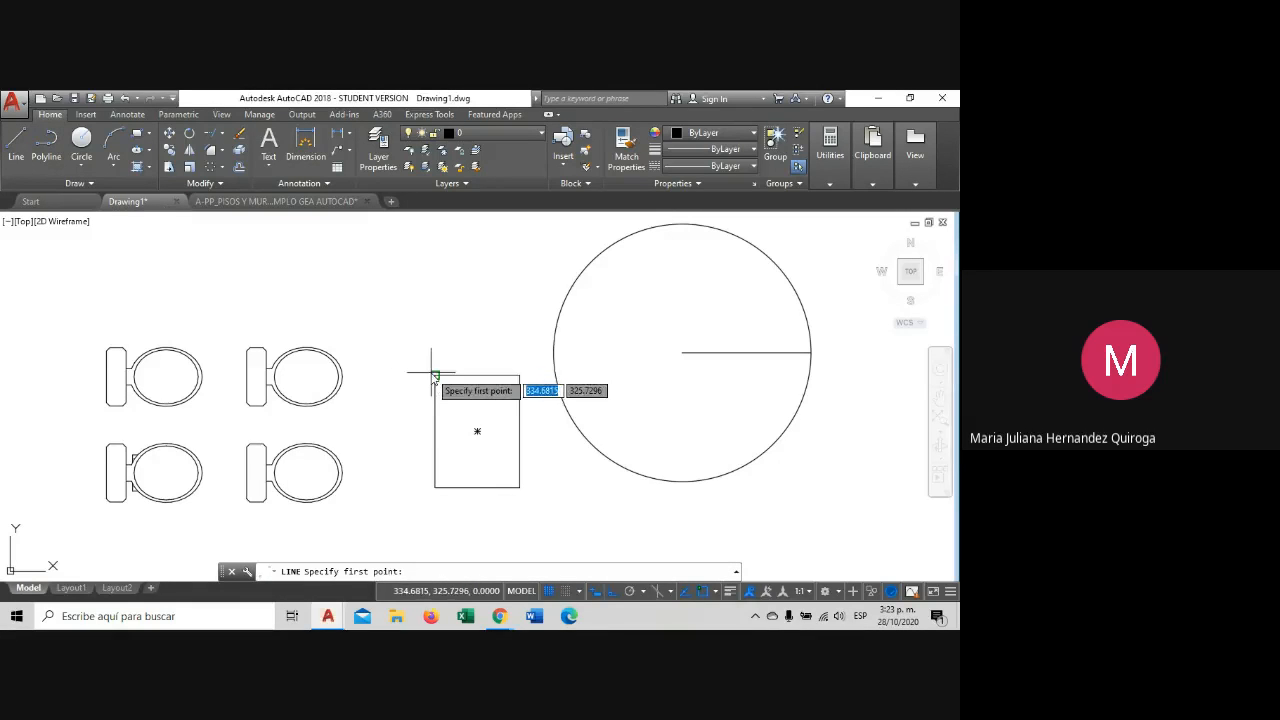
key(Escape)
Draw a diagonal line about 6.83 units long with Ortho off, from above the circle down to its lower right.
scroll(443, 386, down, 8)
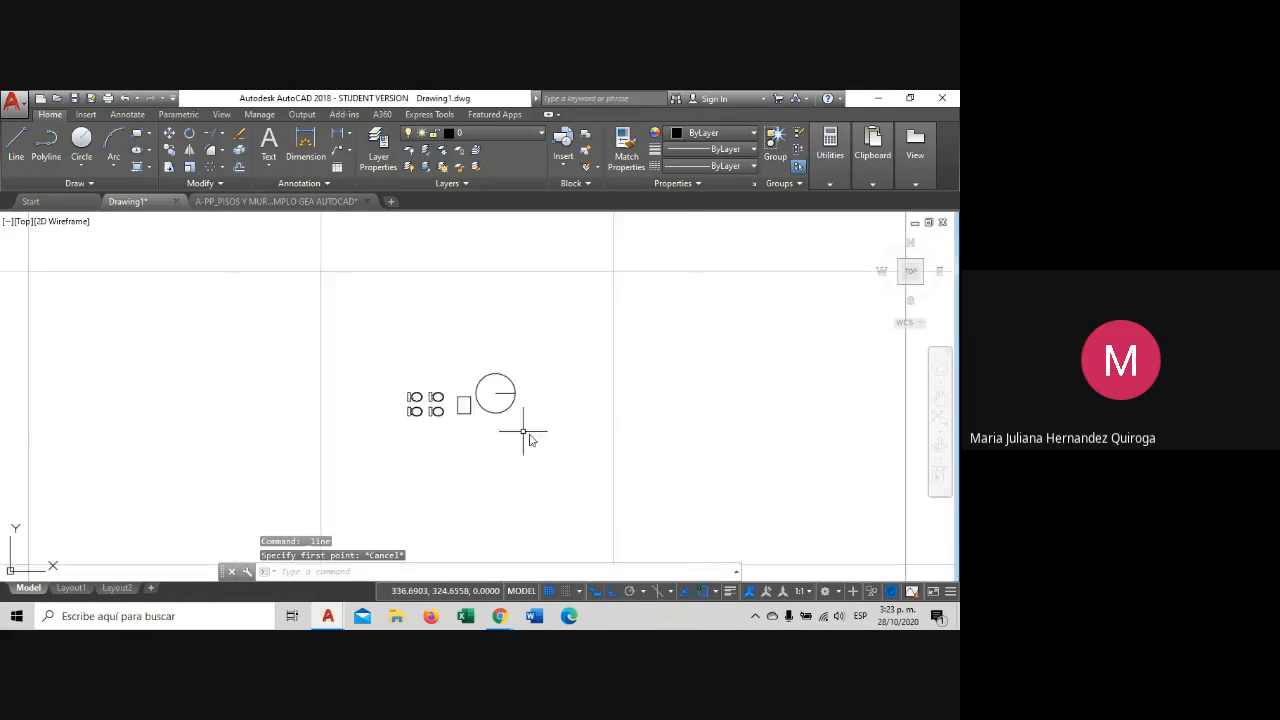
click(16, 150)
scroll(428, 457, up, 3)
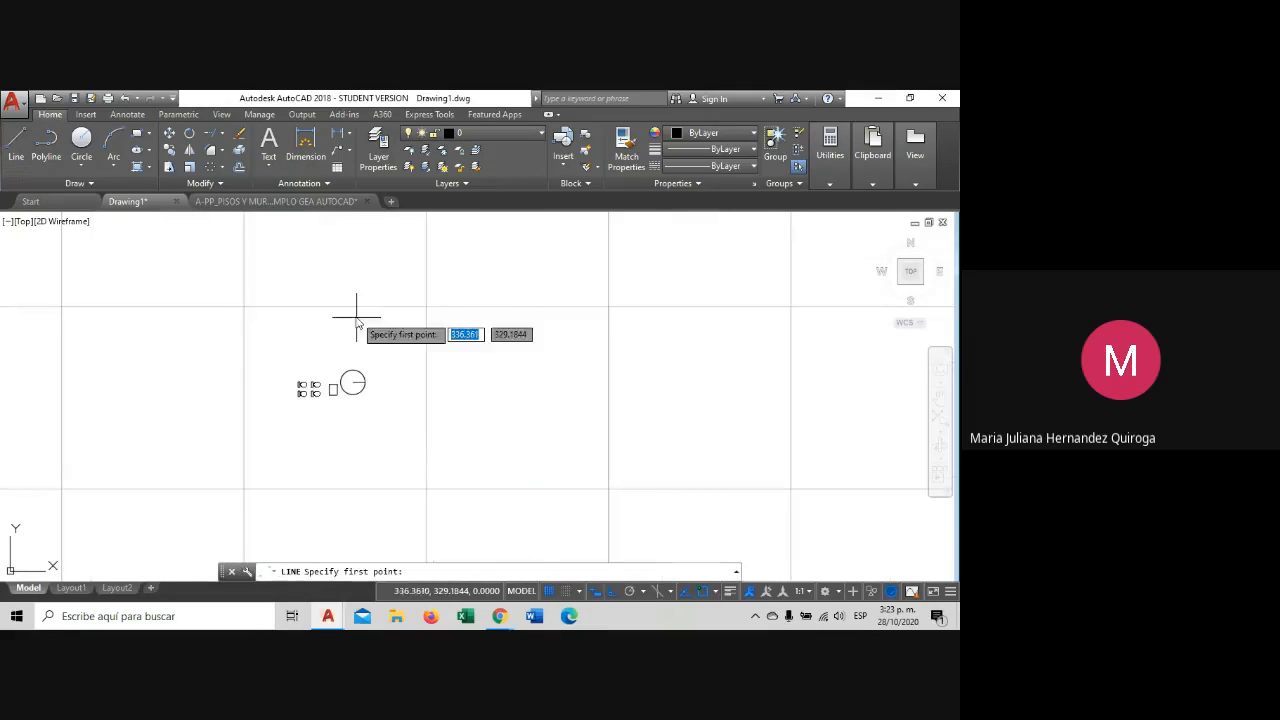
click(355, 306)
key(F8)
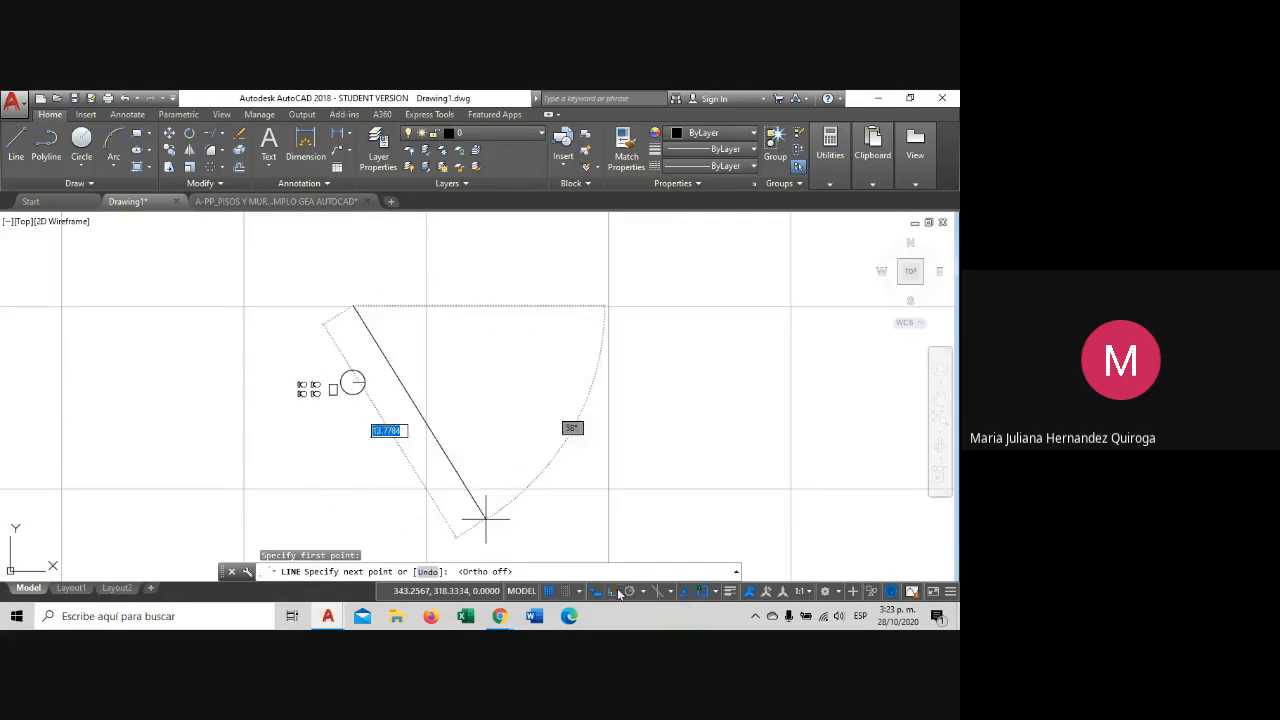
click(441, 395)
key(Escape)
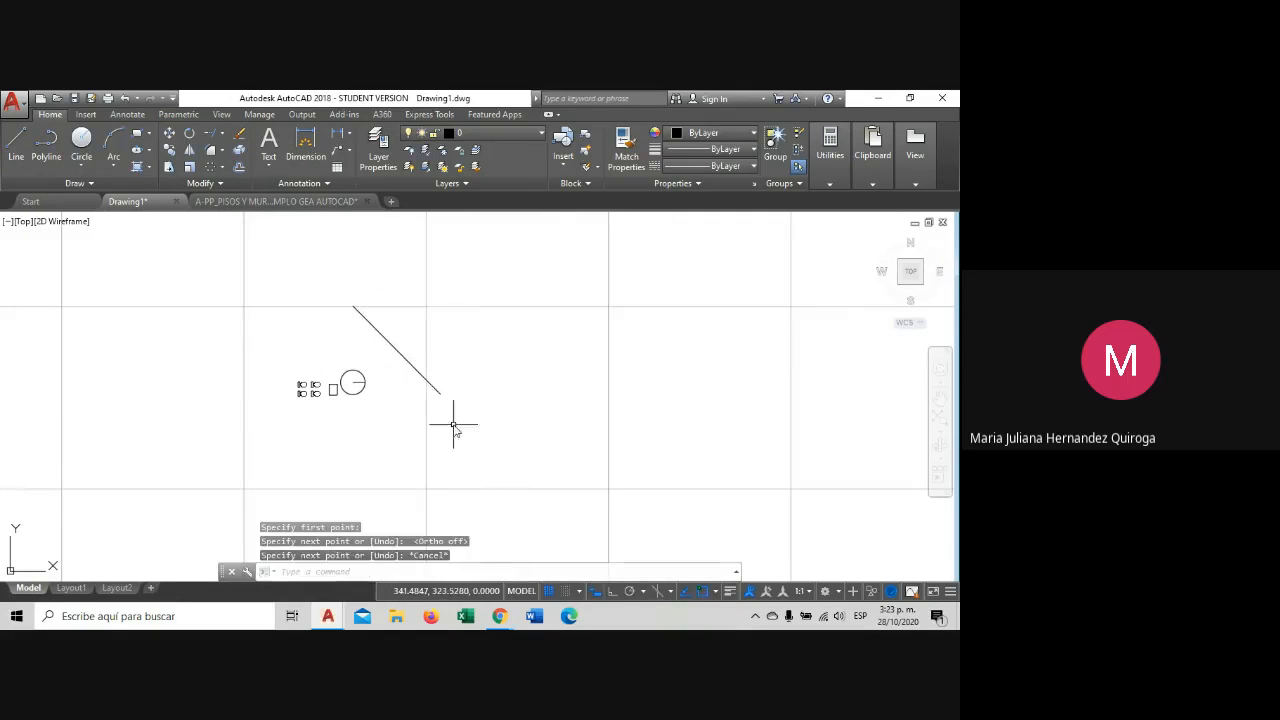
Stretch the diagonal line's lower endpoint about 7.2 units further along its own direction at 315° with the Parallel snap.
click(424, 376)
scroll(414, 372, up, 4)
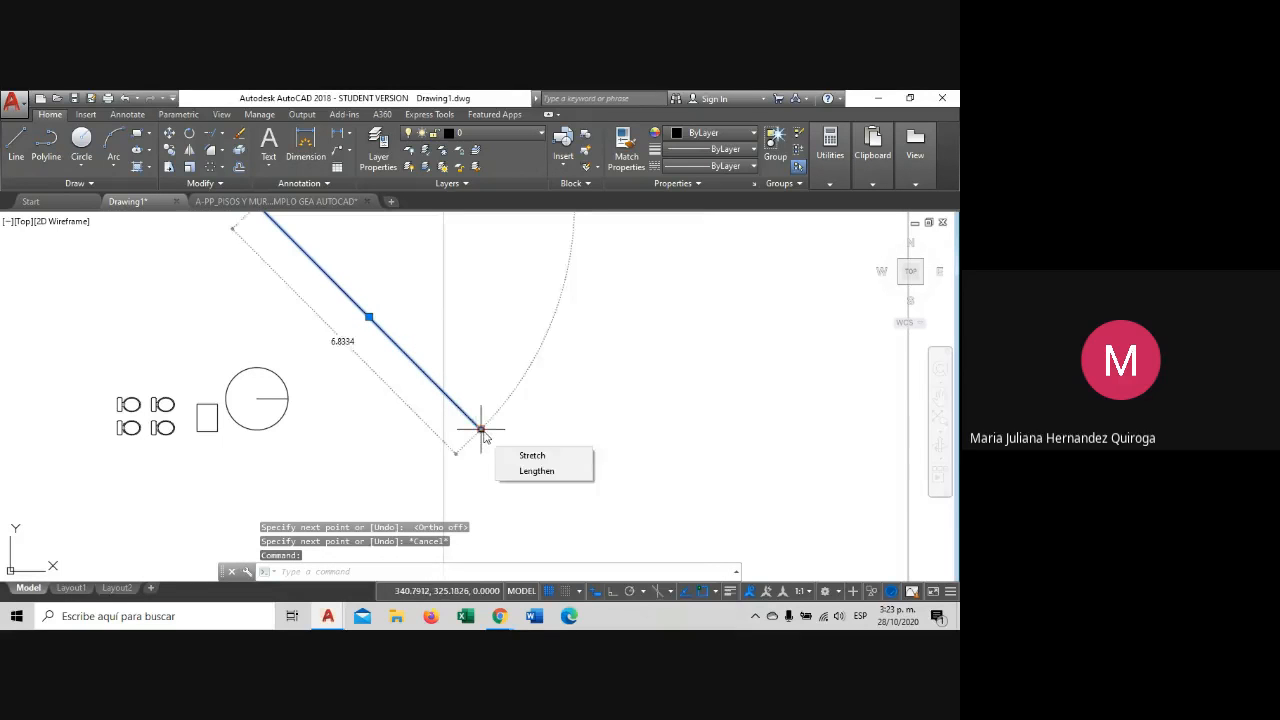
scroll(560, 442, down, 4)
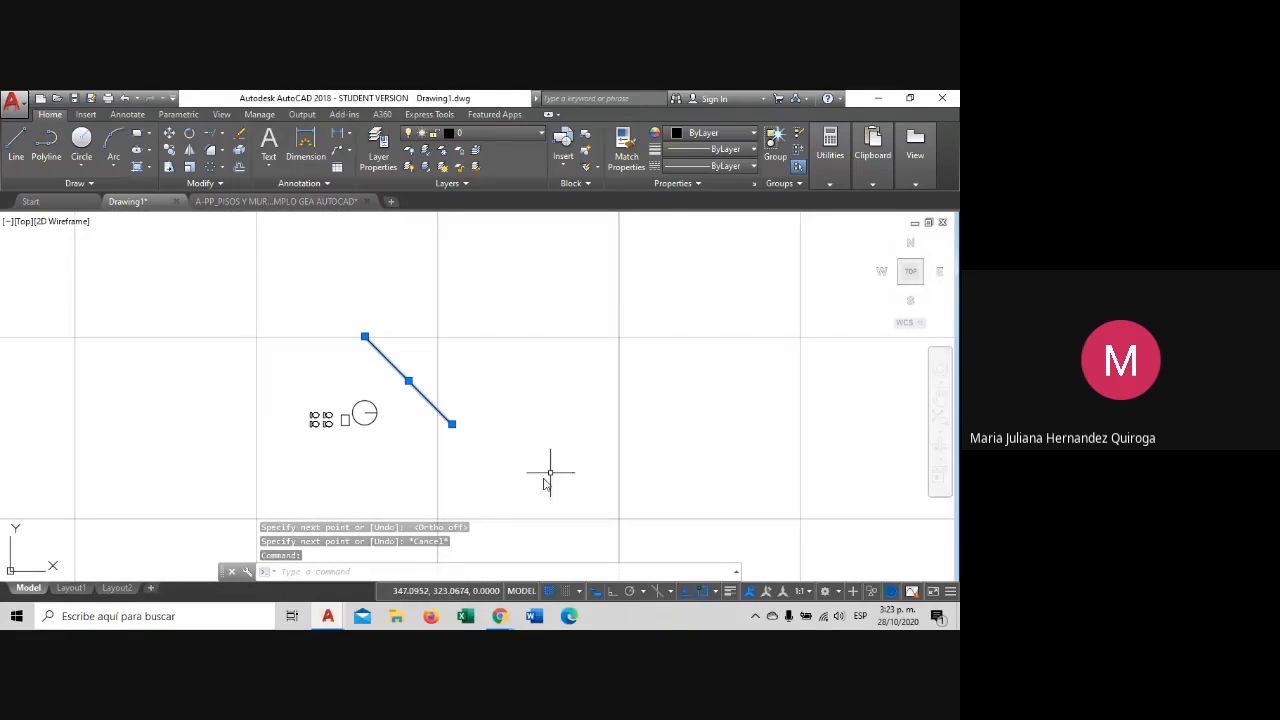
middle_drag(563, 502, 570, 460)
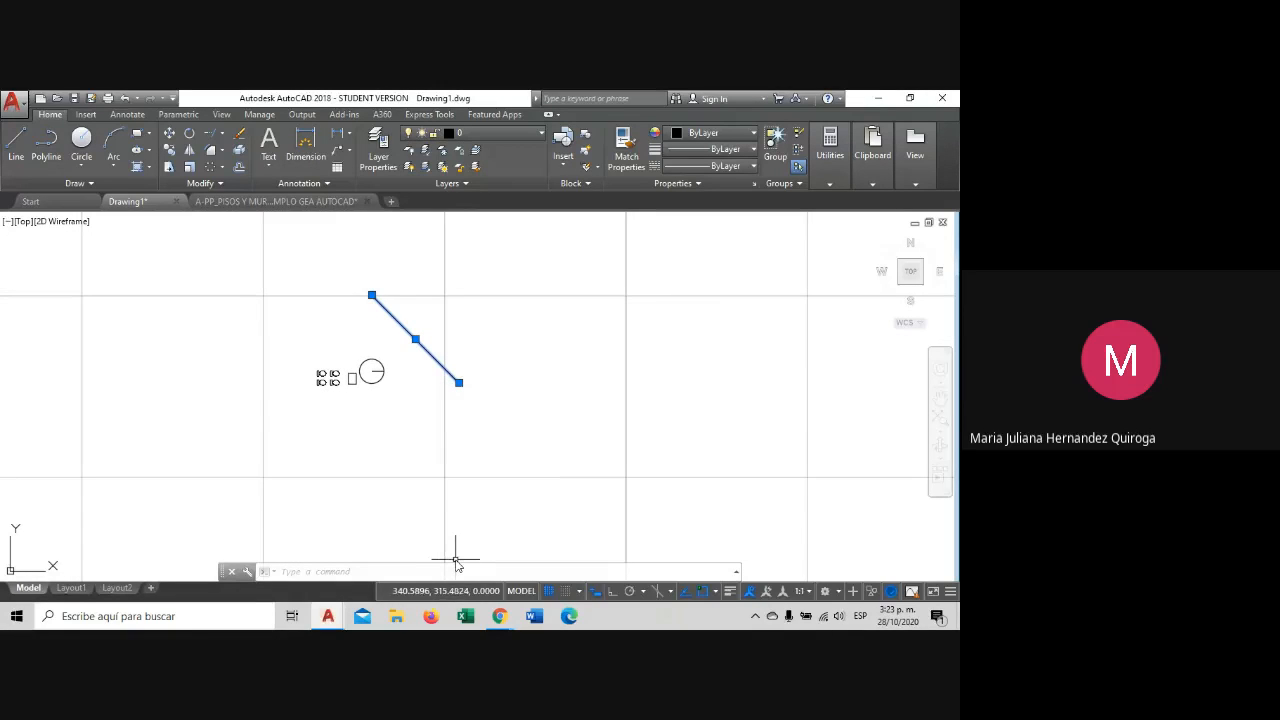
scroll(459, 383, up, 2)
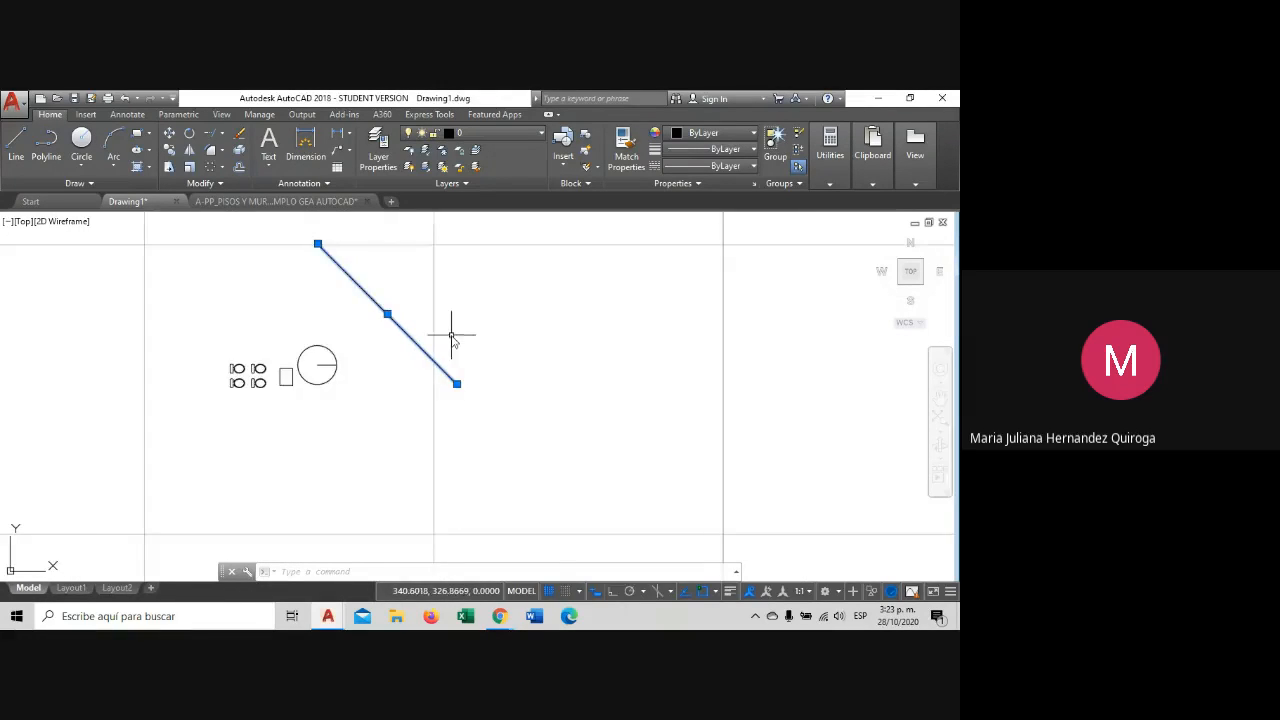
mouse_move(449, 337)
middle_down()
mouse_move(463, 414)
mouse_move(477, 414)
mouse_move(452, 372)
middle_up()
click(472, 432)
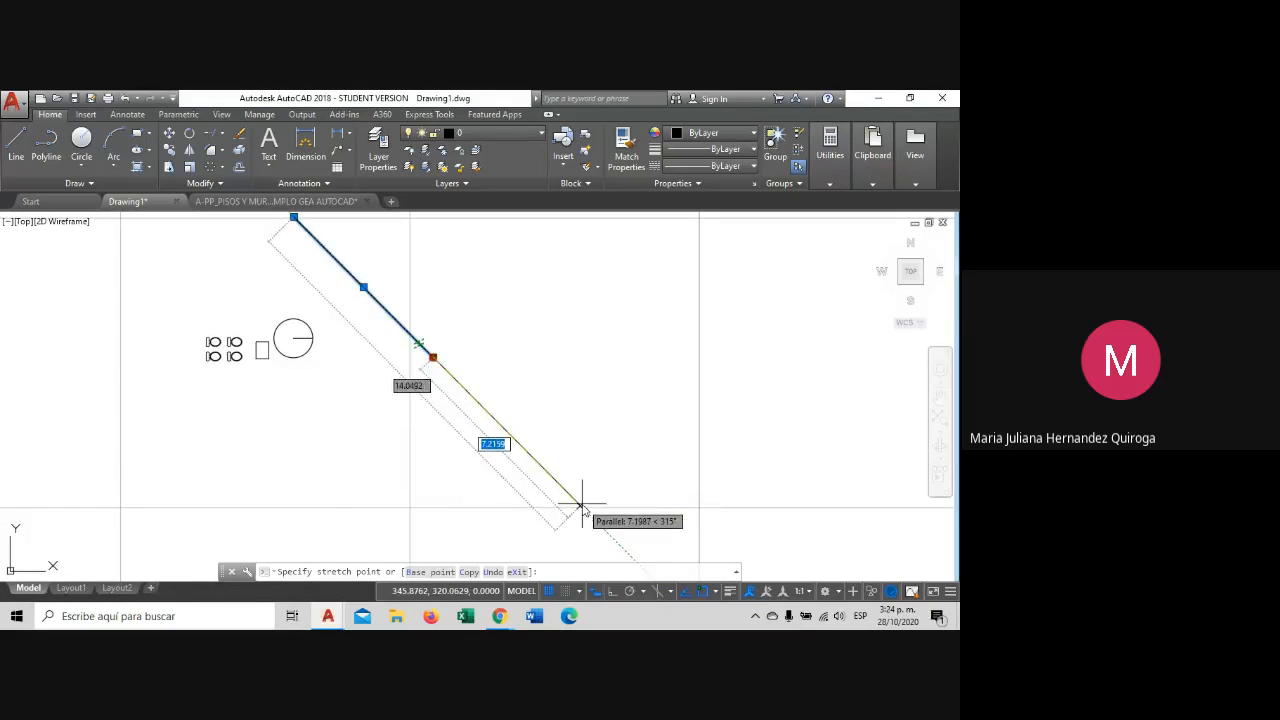
key(Escape)
key(Escape)
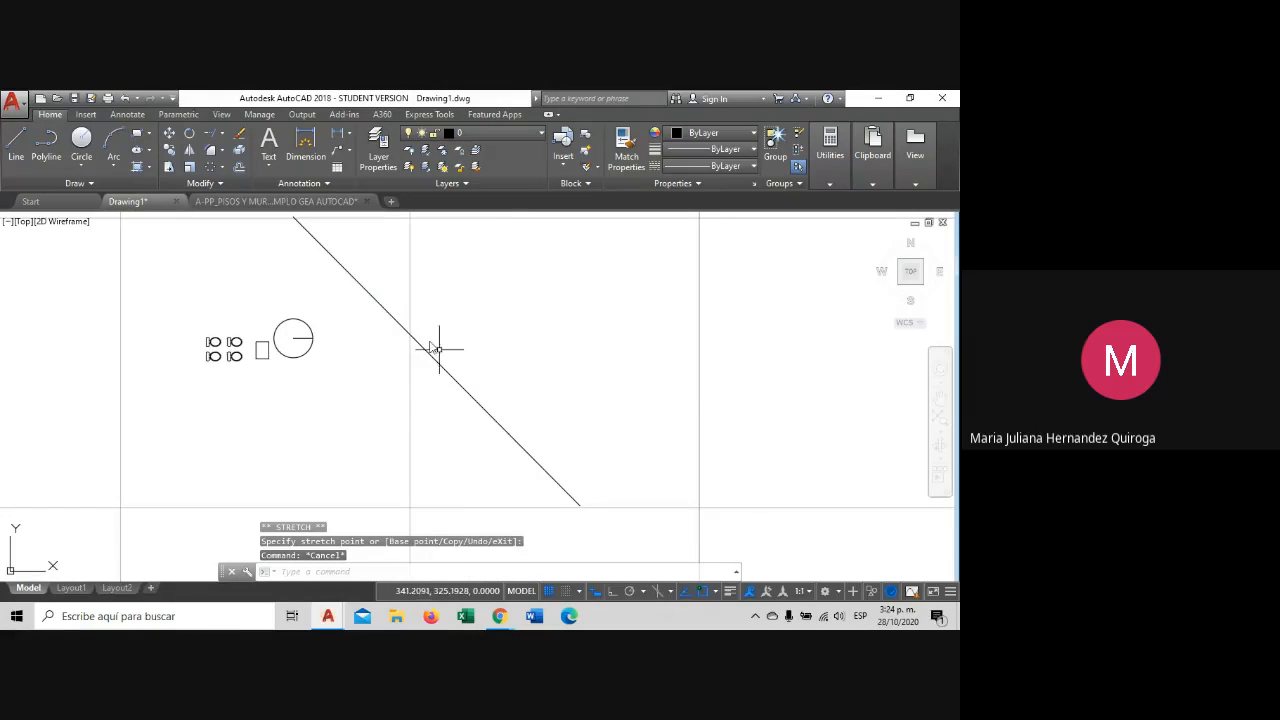
scroll(413, 320, down, 3)
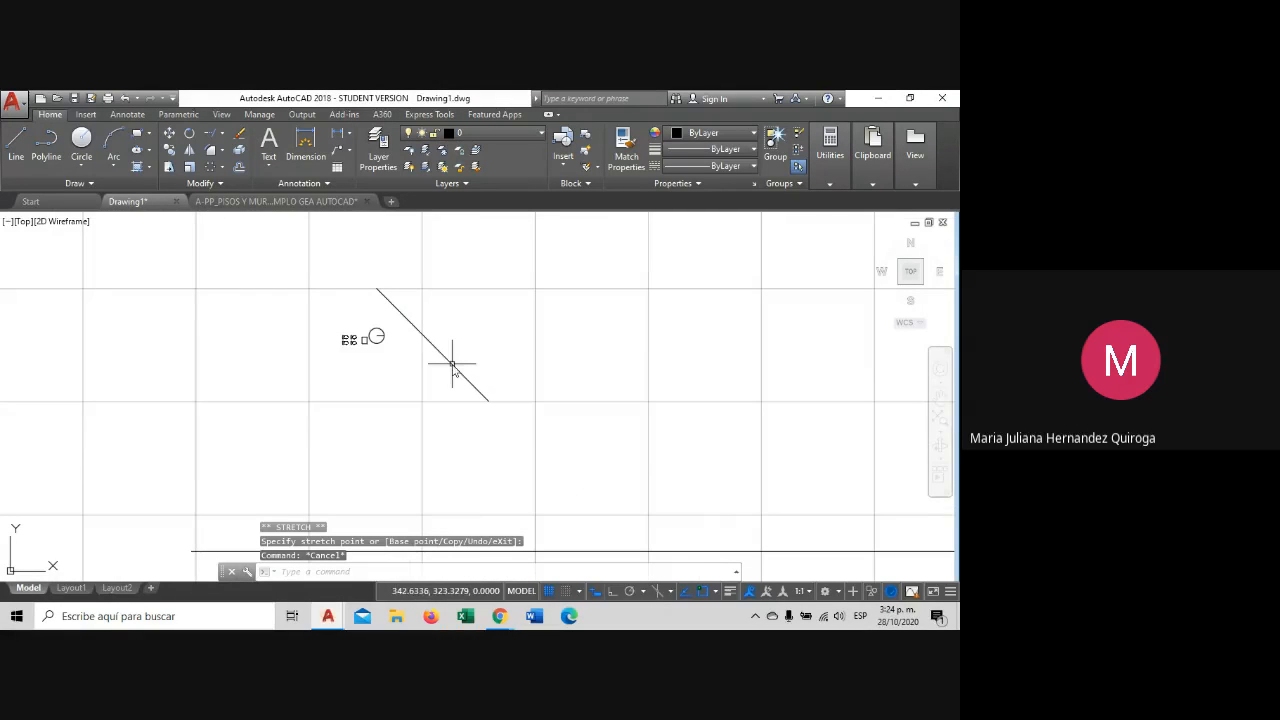
Check the Perpendicular object snap and try starting a line at the midpoint of the rectangle's top edge.
click(715, 592)
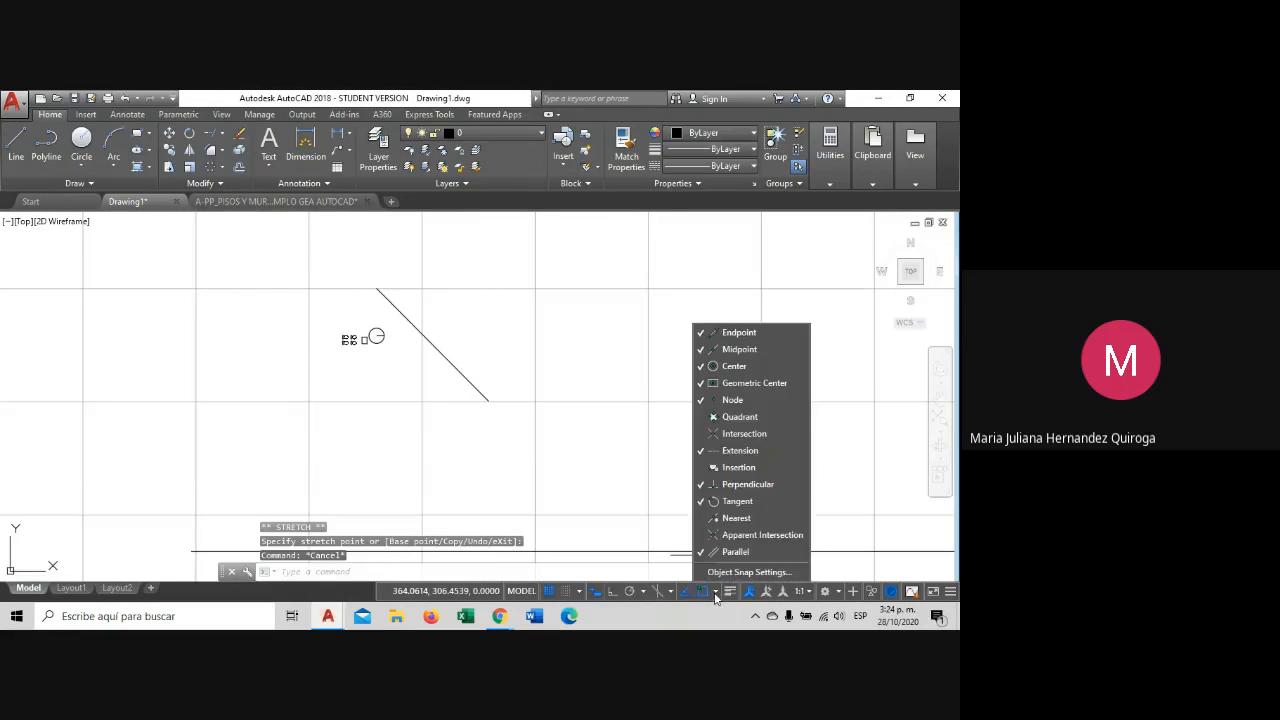
click(756, 486)
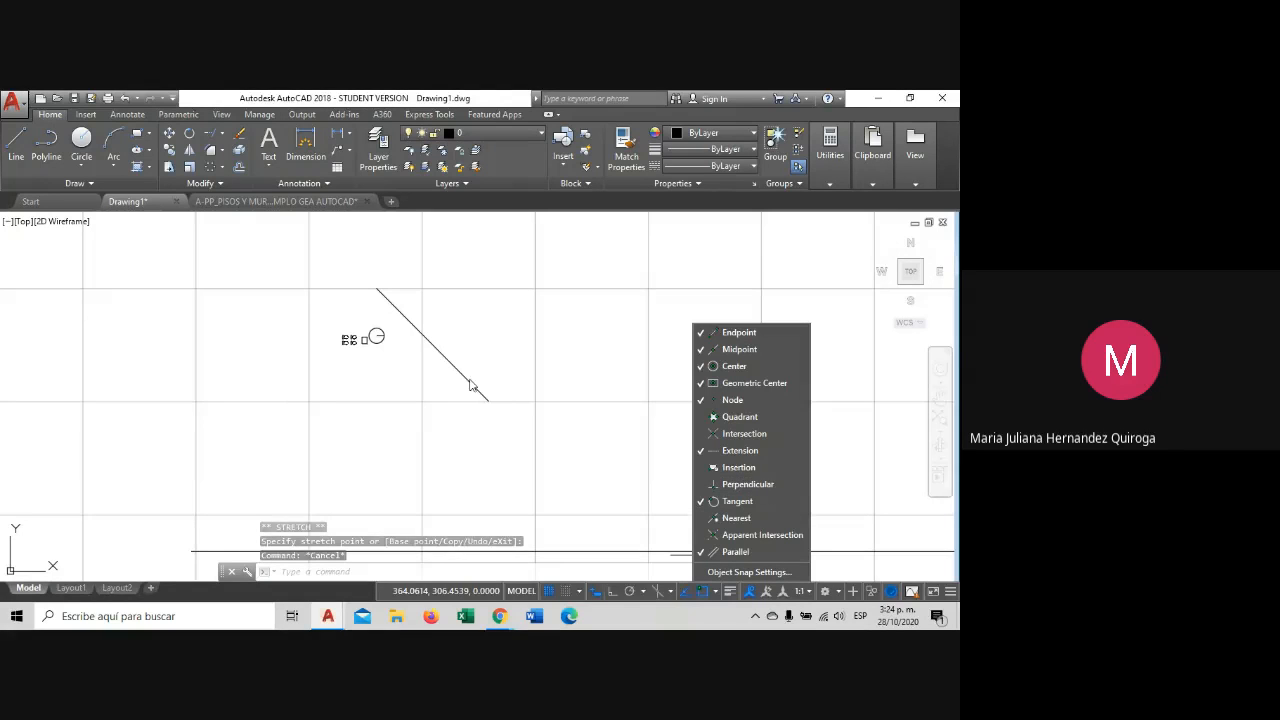
click(16, 145)
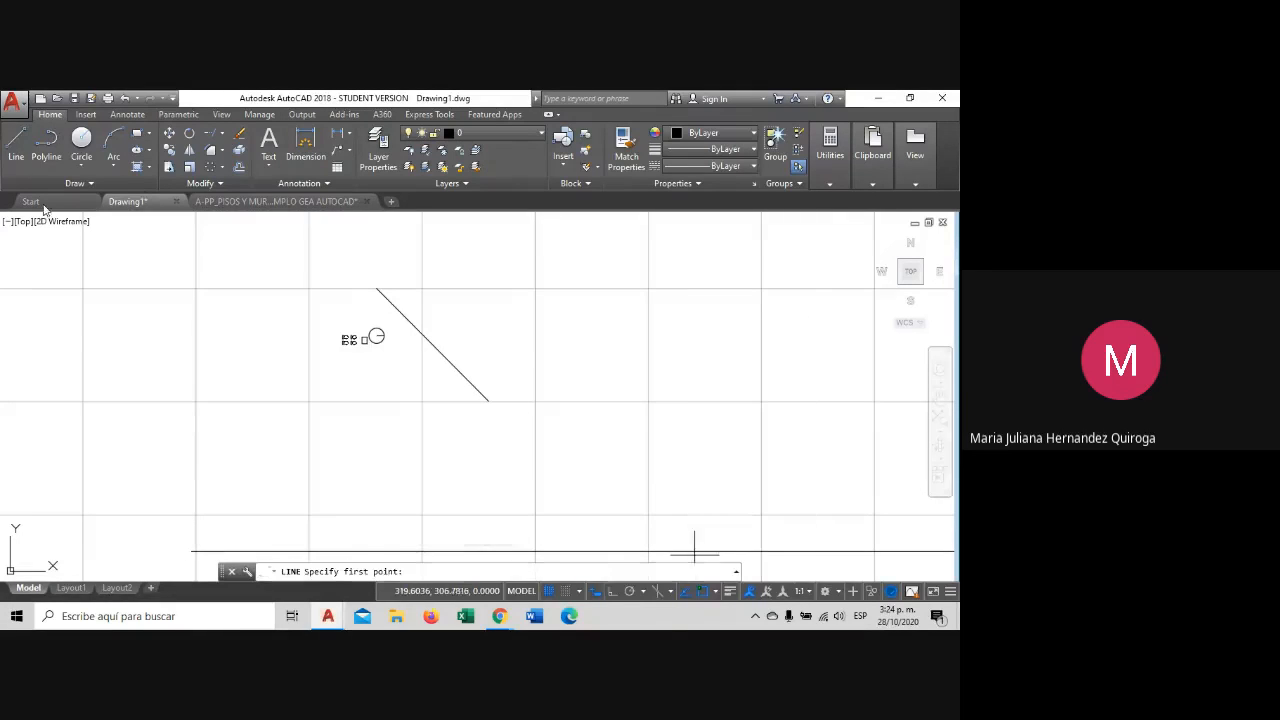
scroll(385, 325, up, 2)
scroll(362, 340, up, 2)
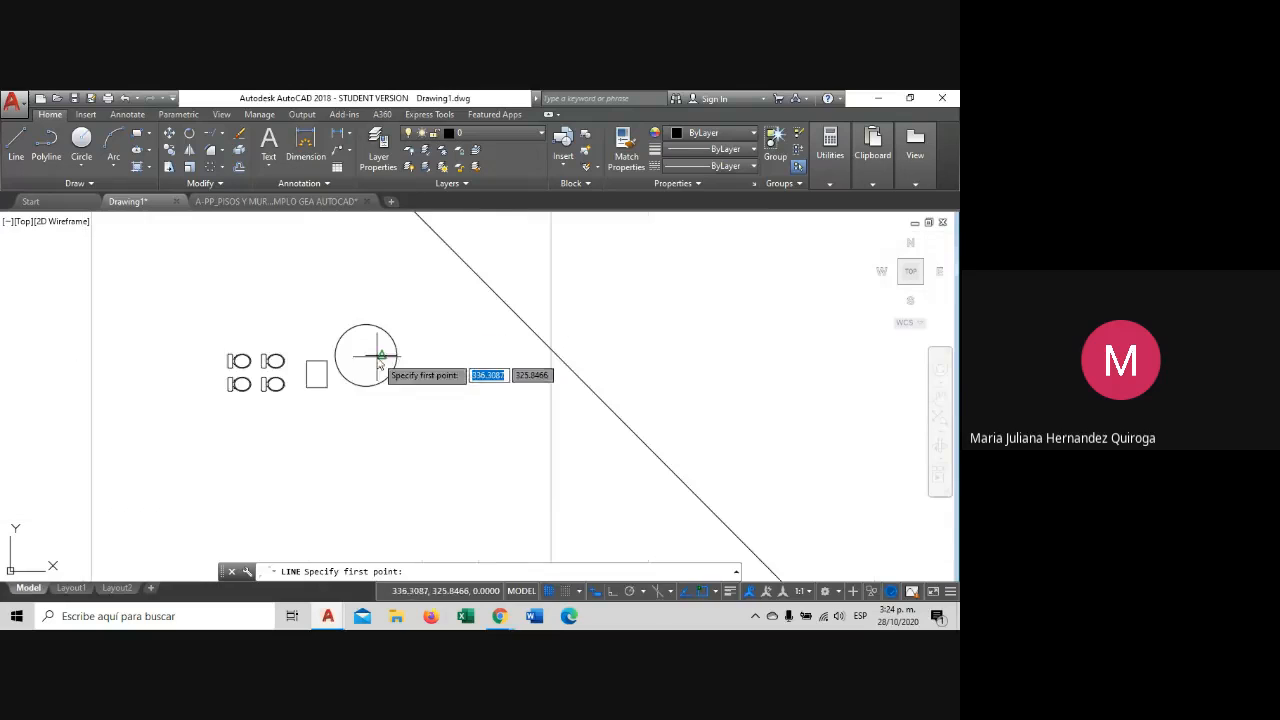
scroll(316, 368, up, 2)
click(316, 372)
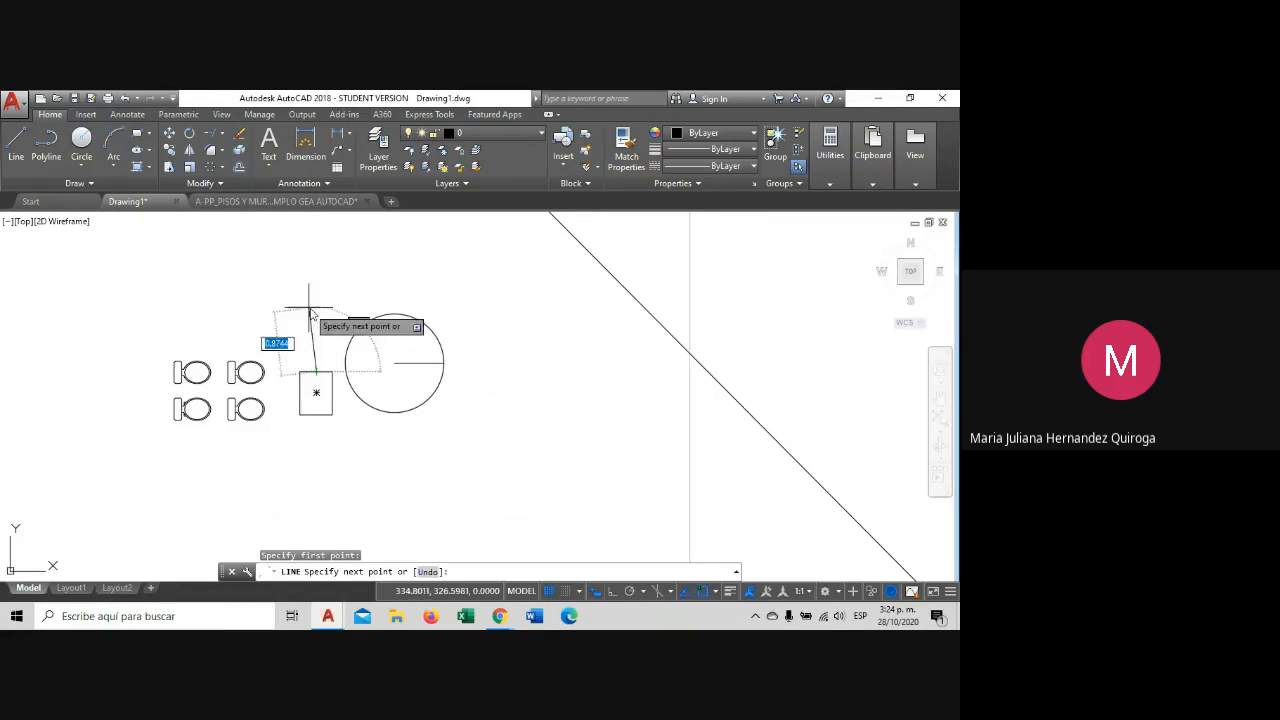
Toggle Ortho on and off, and try running the line about 1.03 units straight up from the rectangle with the Perpendicular snap.
click(614, 592)
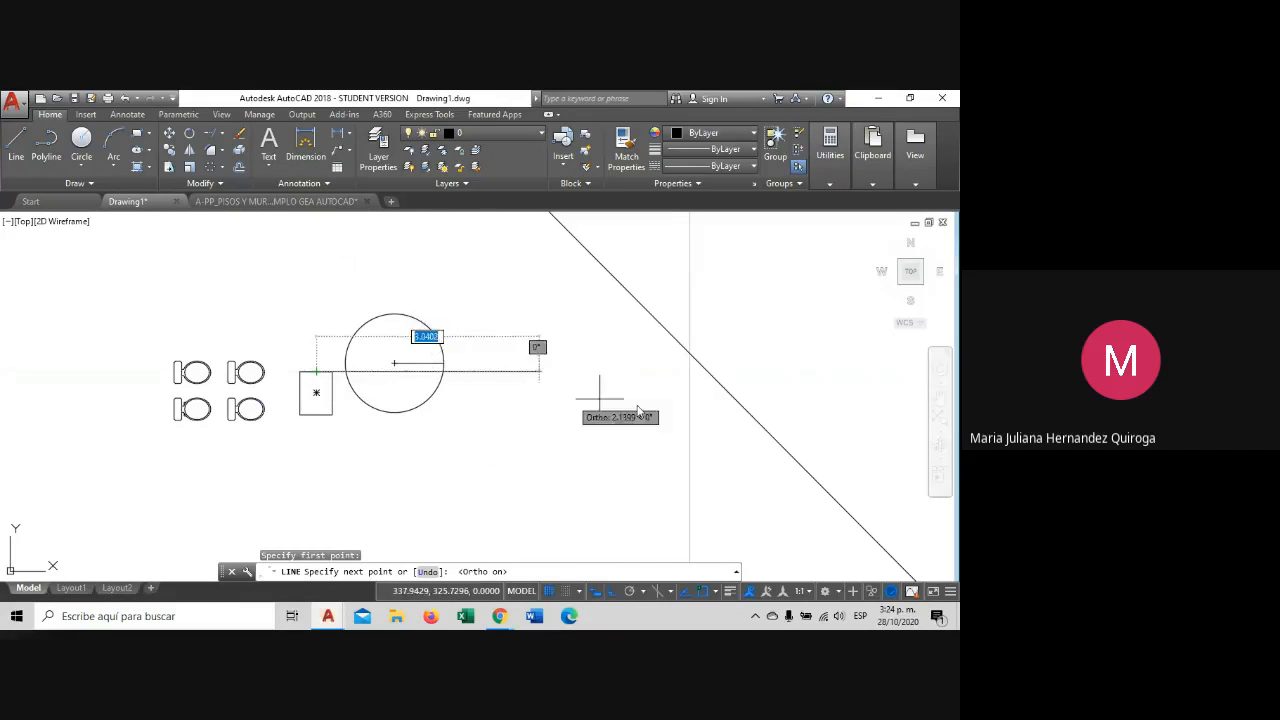
click(614, 592)
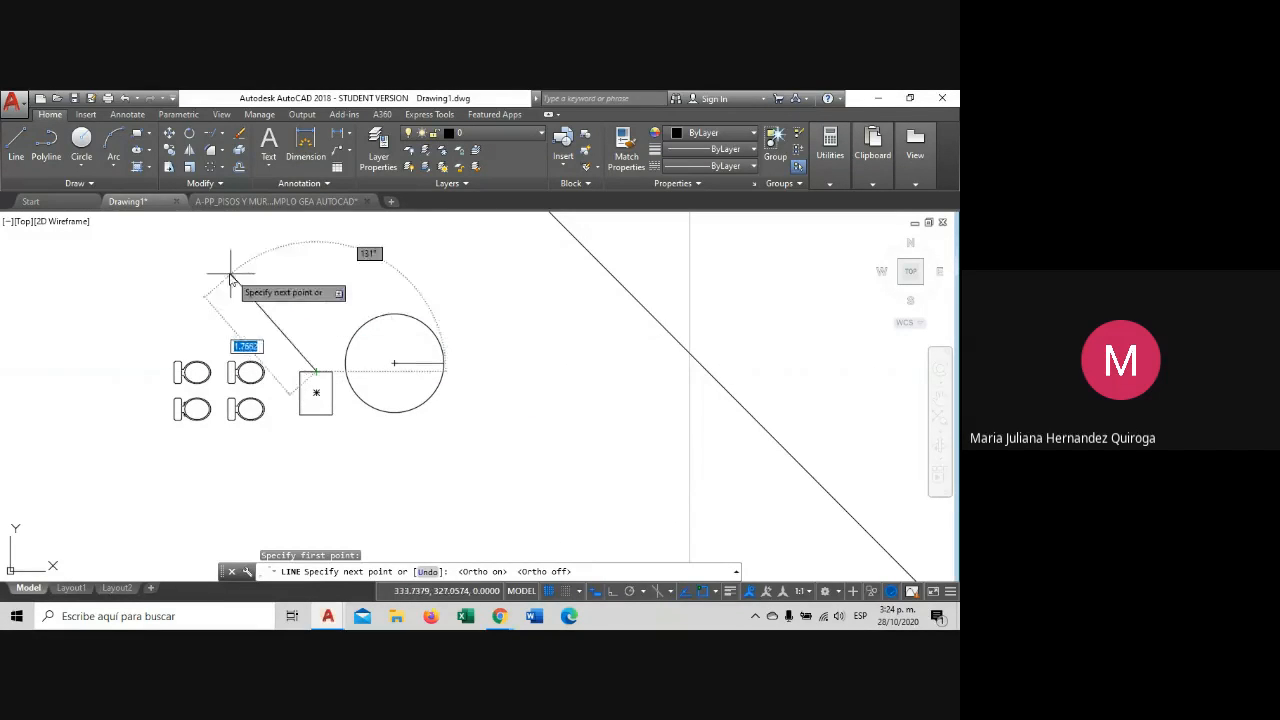
scroll(250, 260, up, 6)
scroll(129, 357, down, 4)
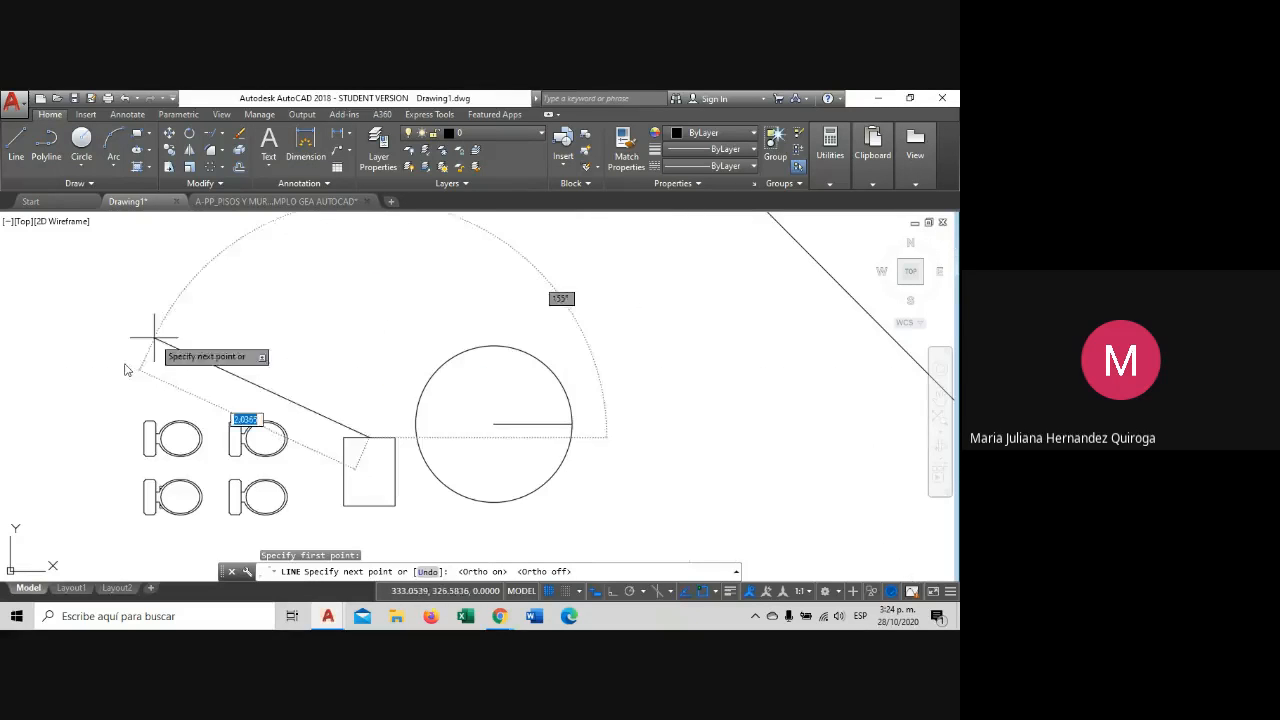
scroll(370, 440, down, 1)
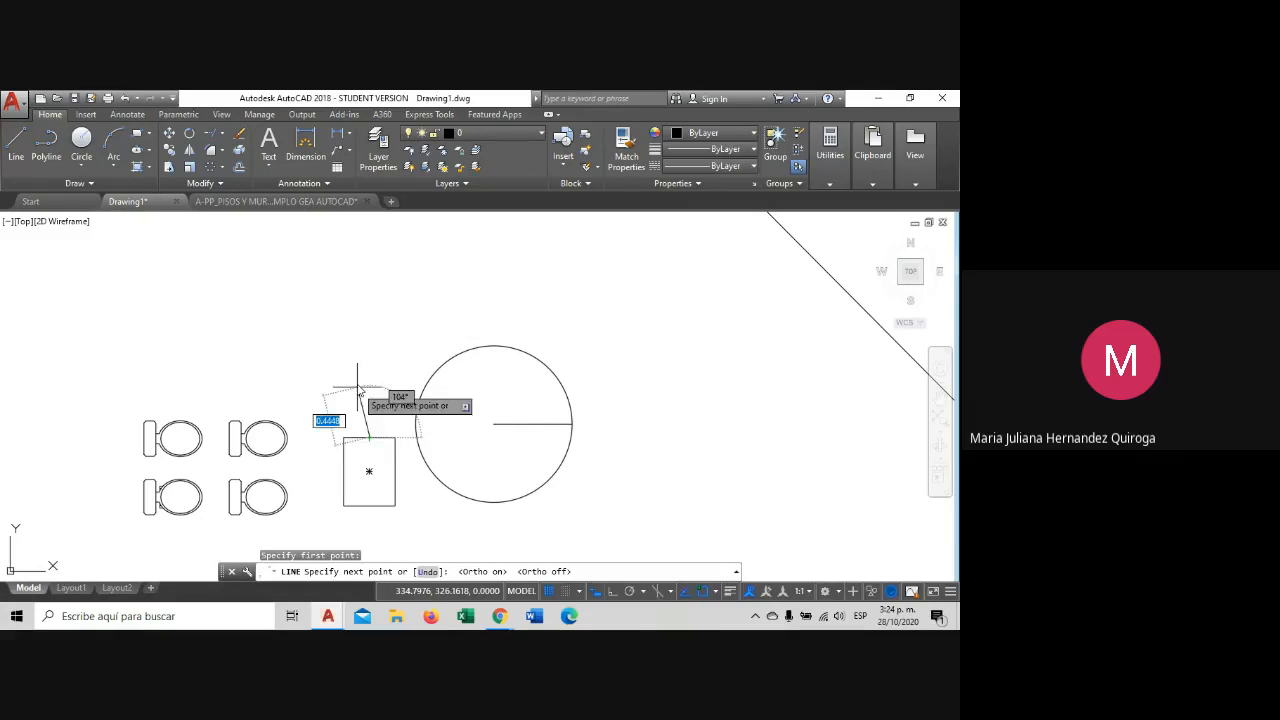
scroll(369, 280, up, 2)
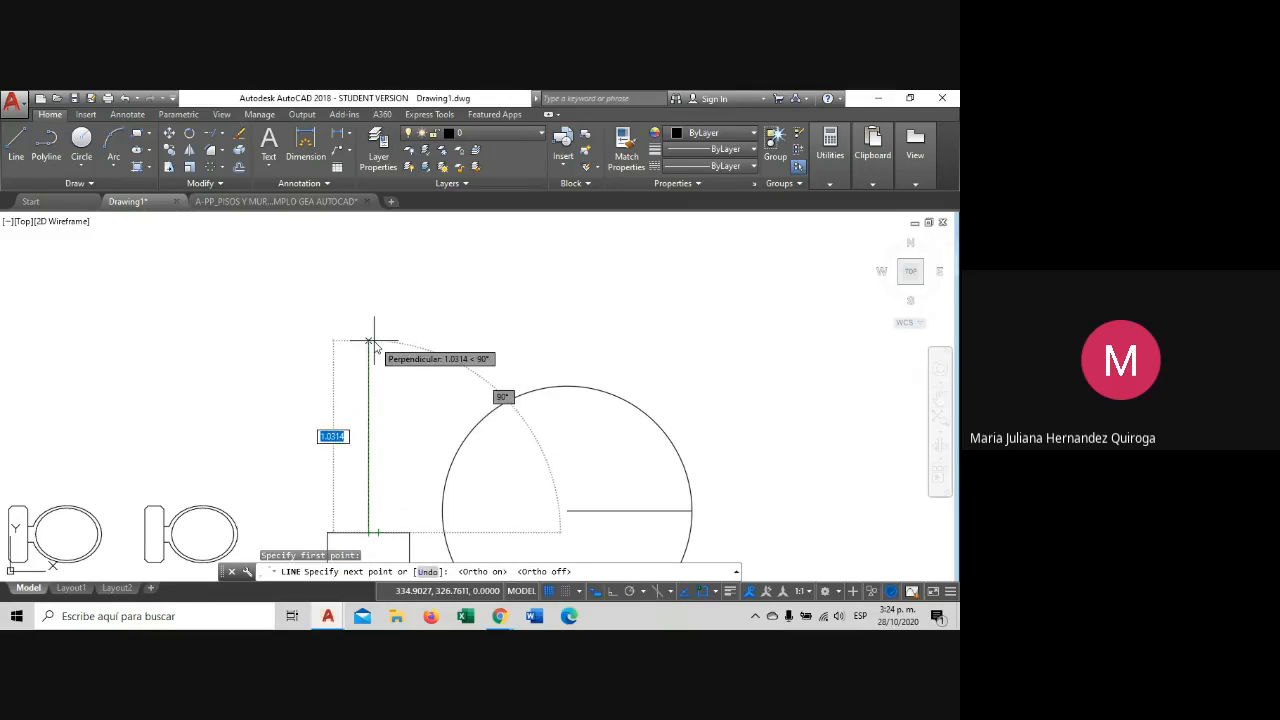
key(Escape)
scroll(374, 342, down, 4)
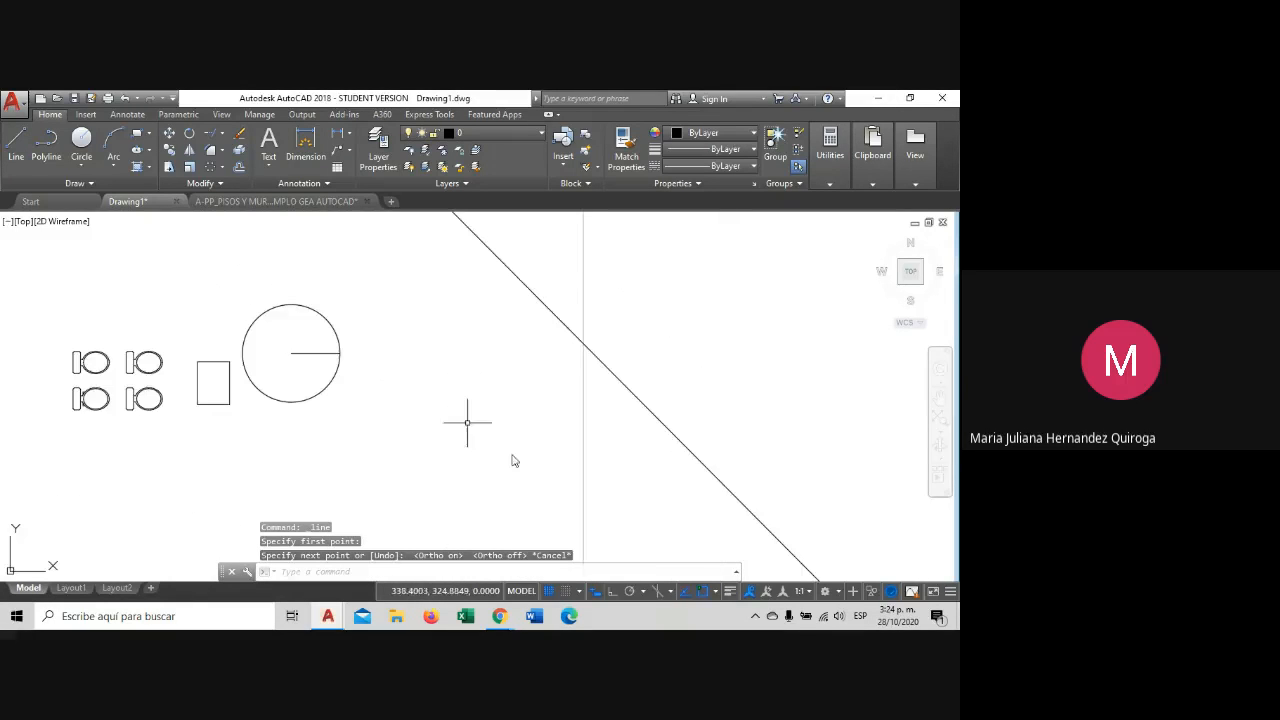
Check the Tangent object snap and draw a short slanted line from the circle's upper right to just above the circle.
click(715, 592)
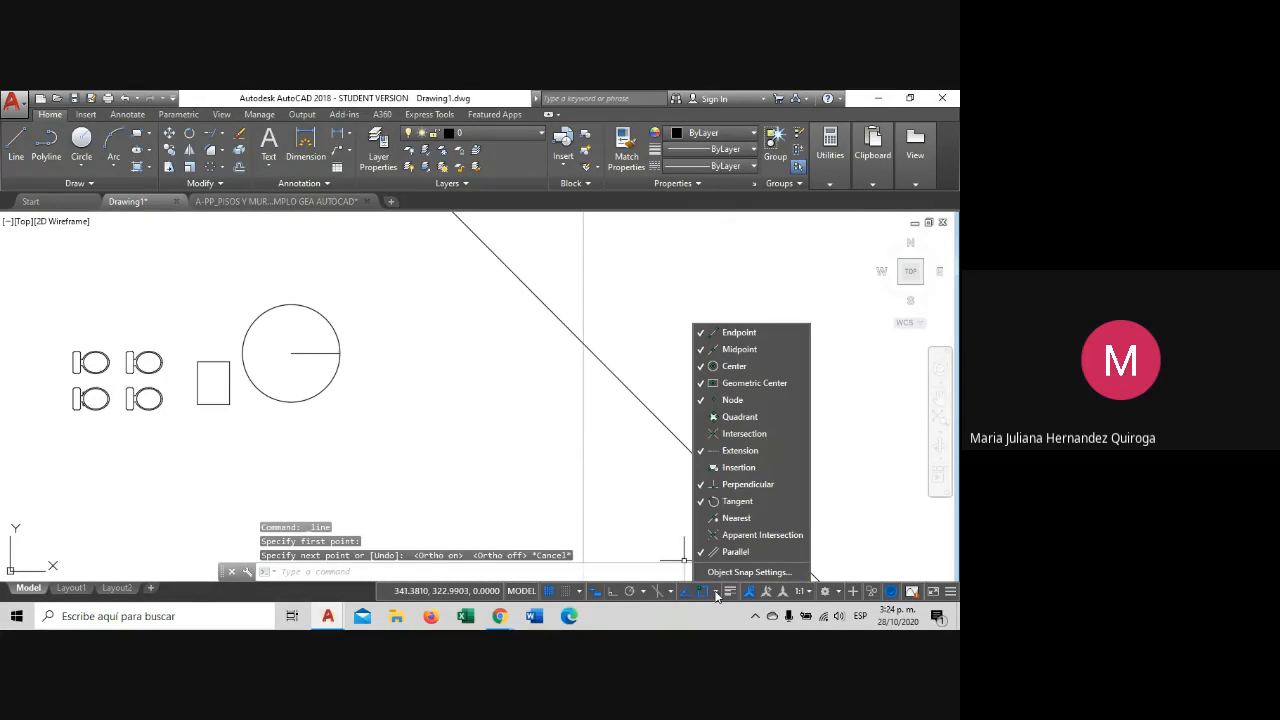
click(739, 502)
key(Escape)
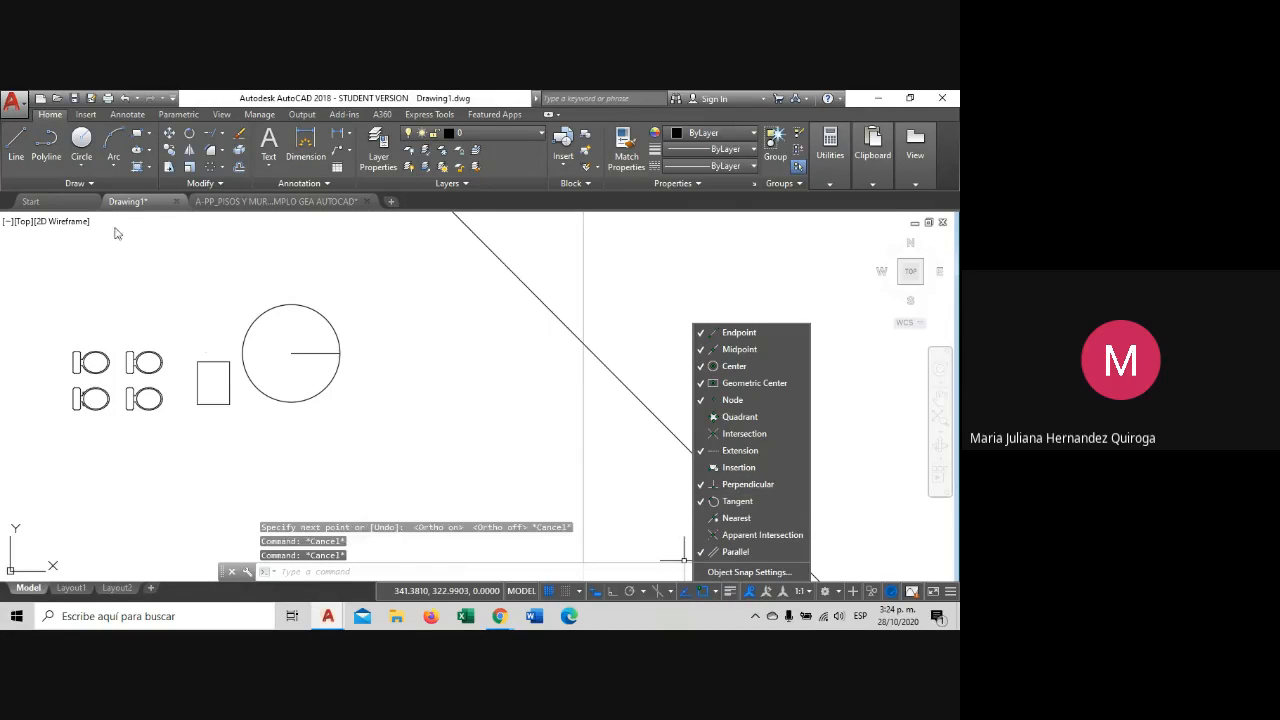
click(18, 158)
click(18, 156)
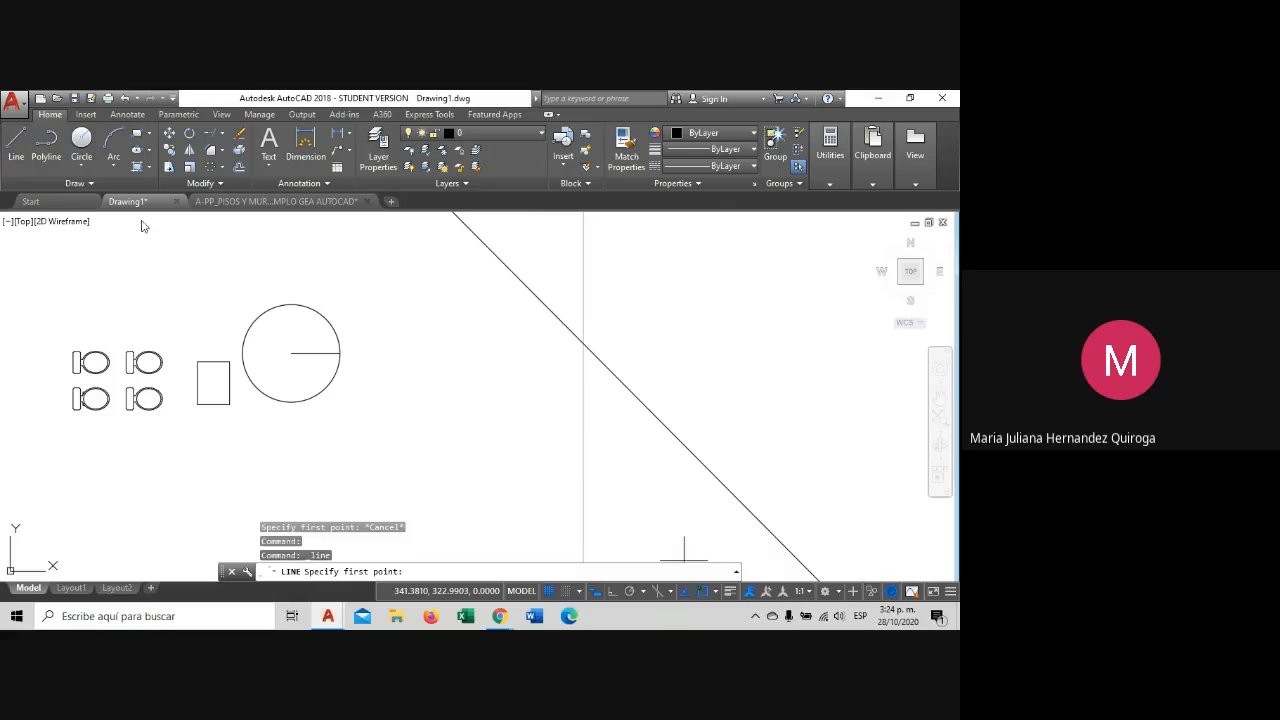
scroll(338, 282, up, 2)
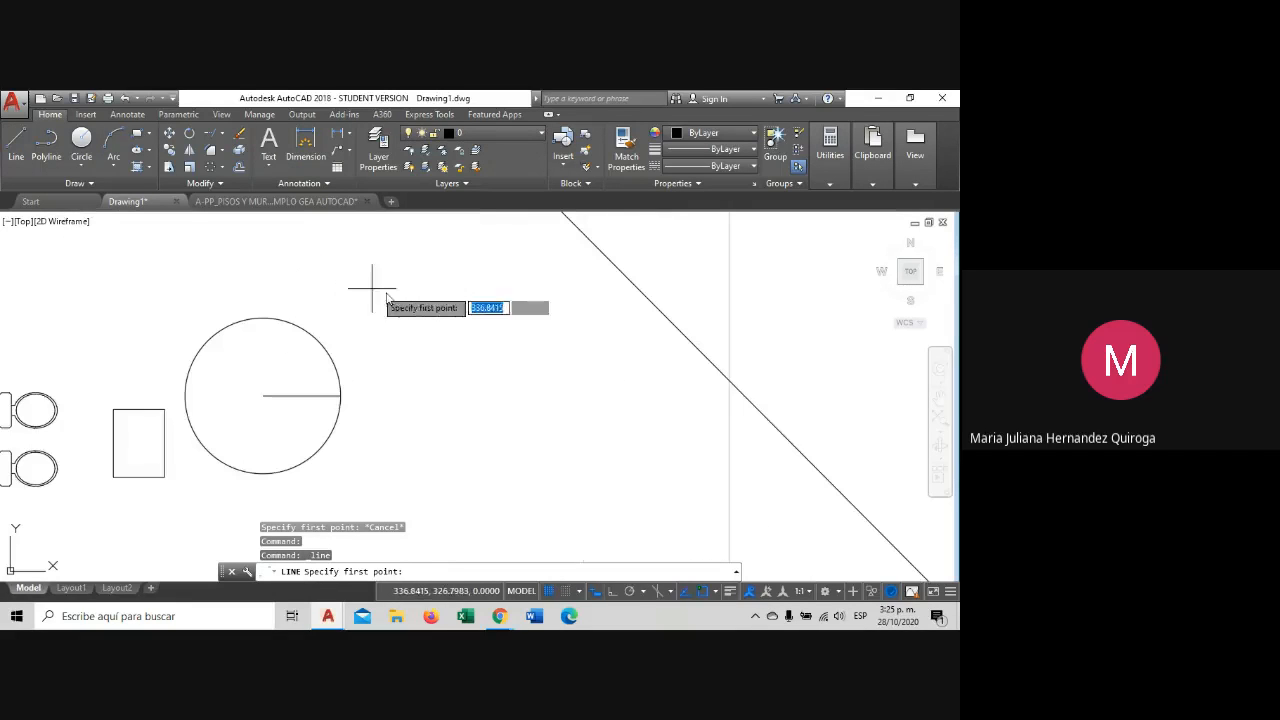
click(470, 282)
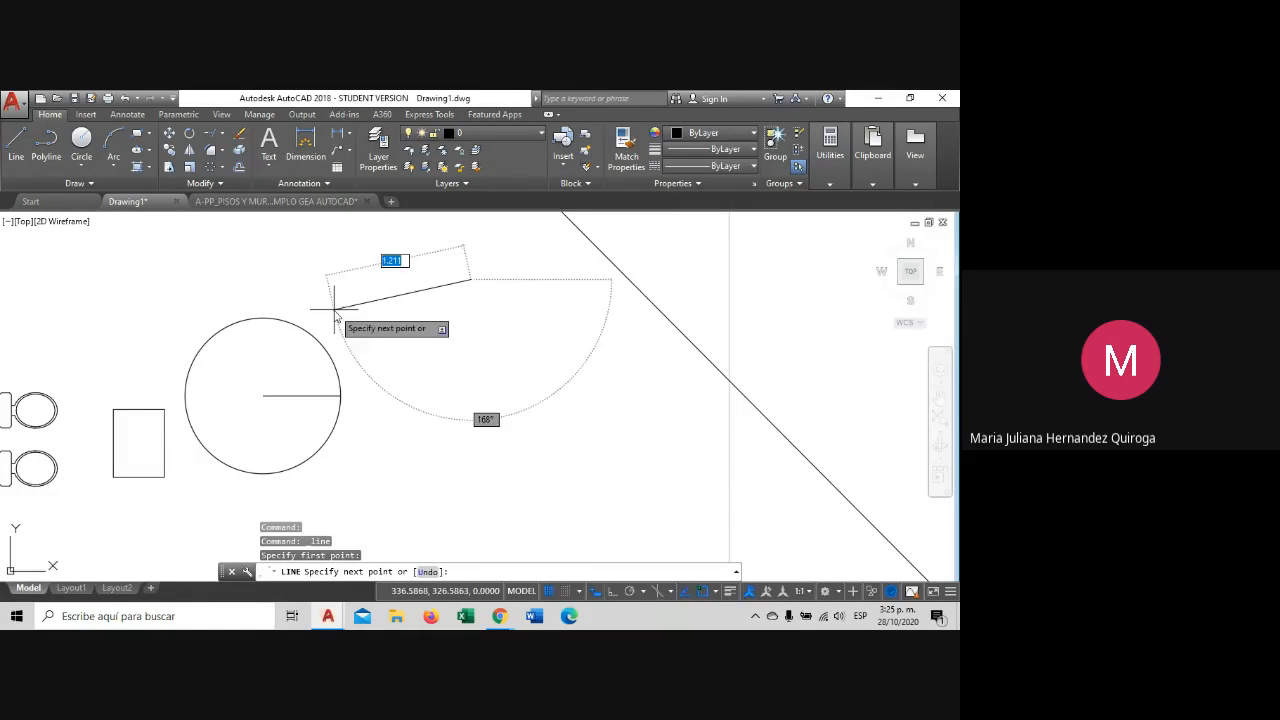
click(317, 309)
key(Escape)
middle_drag(323, 295, 429, 336)
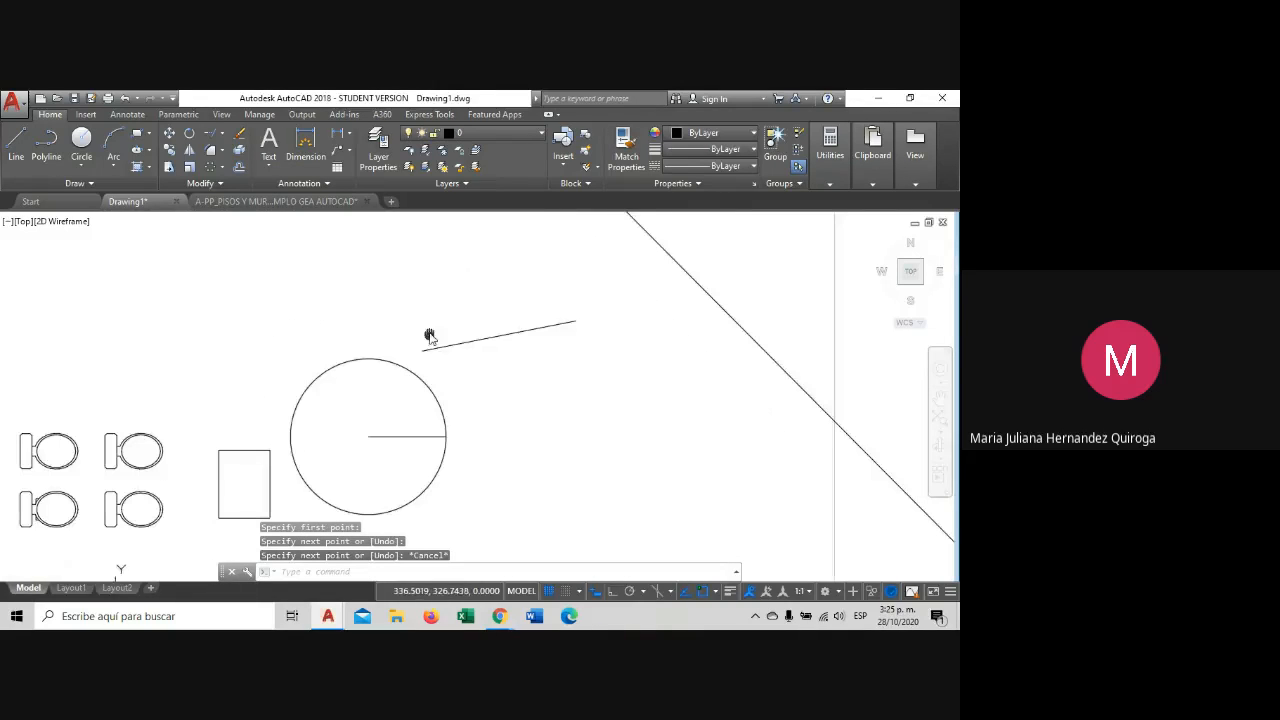
Stretch the short line's lower endpoint about 0.56 units onto the circle's upper edge with the Tangent snap.
scroll(422, 350, up, 2)
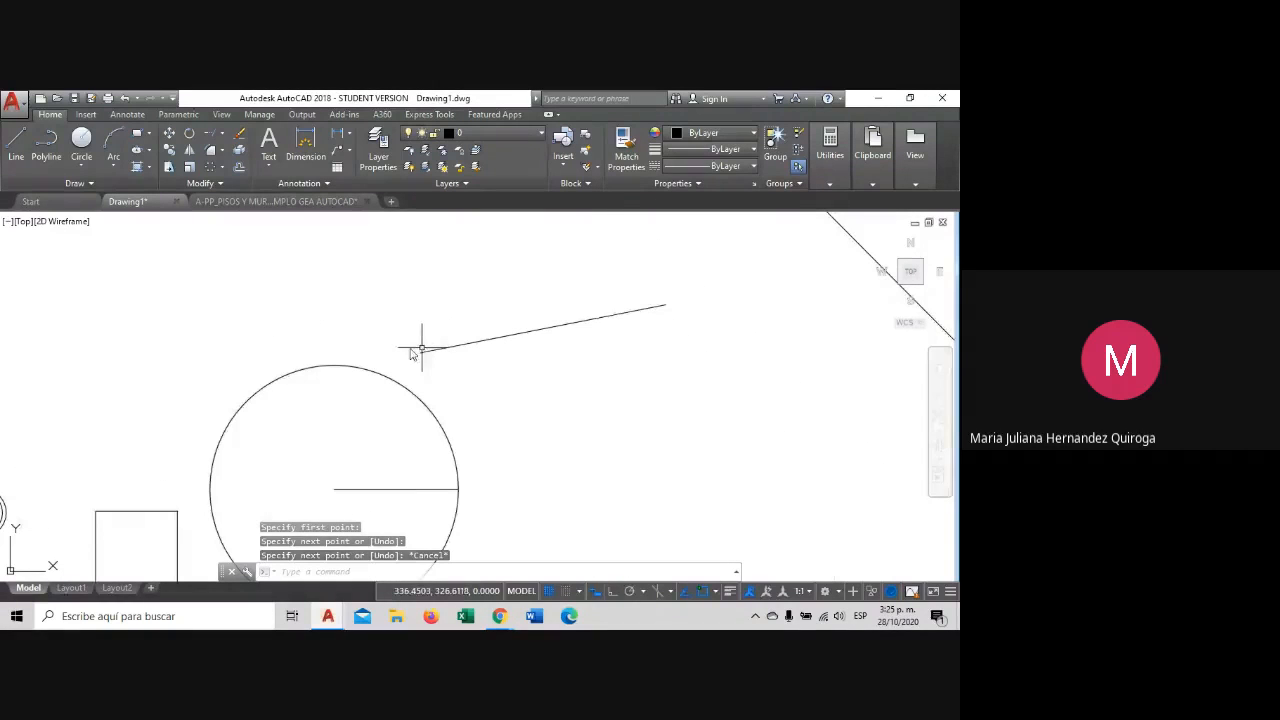
click(520, 341)
click(396, 358)
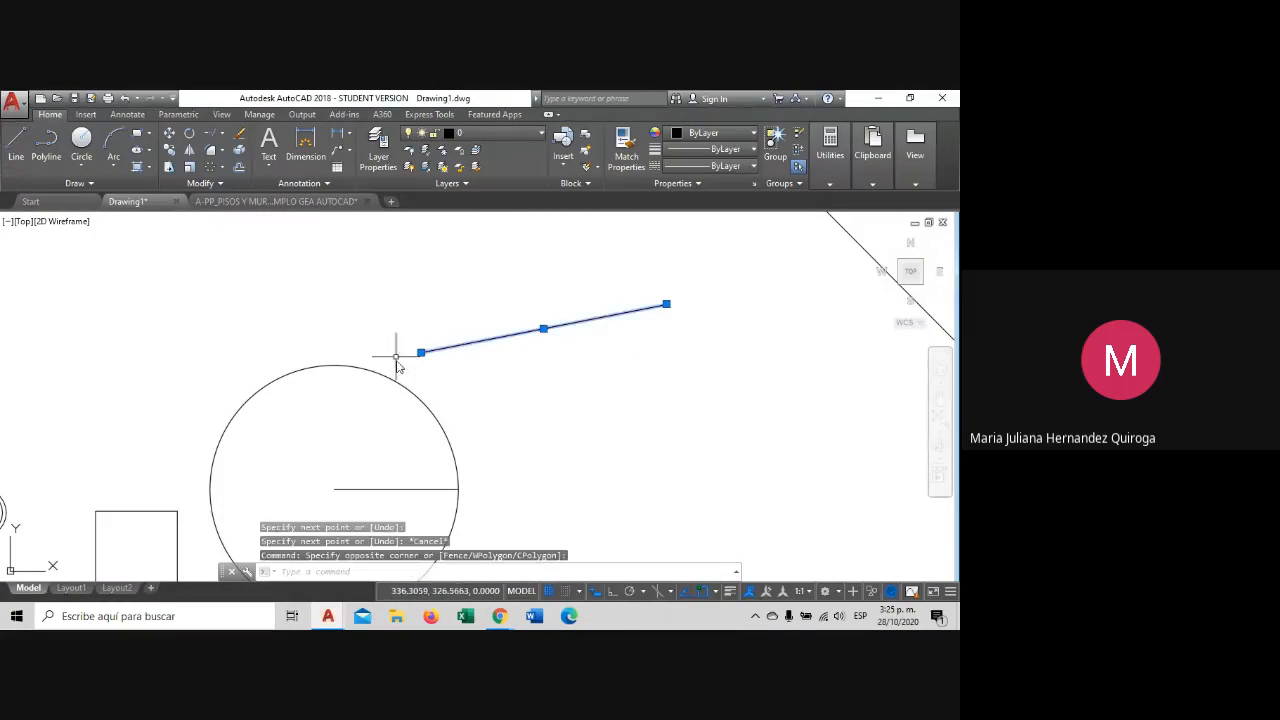
click(421, 352)
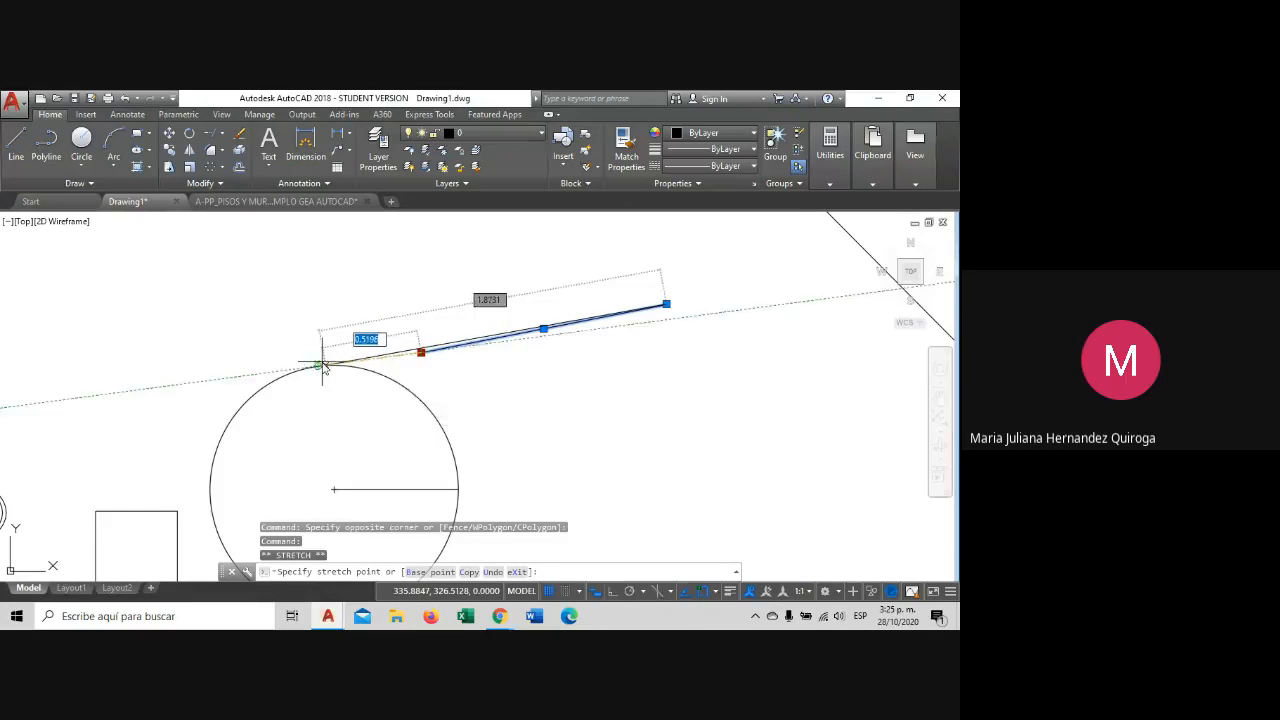
scroll(320, 368, up, 2)
scroll(316, 367, up, 2)
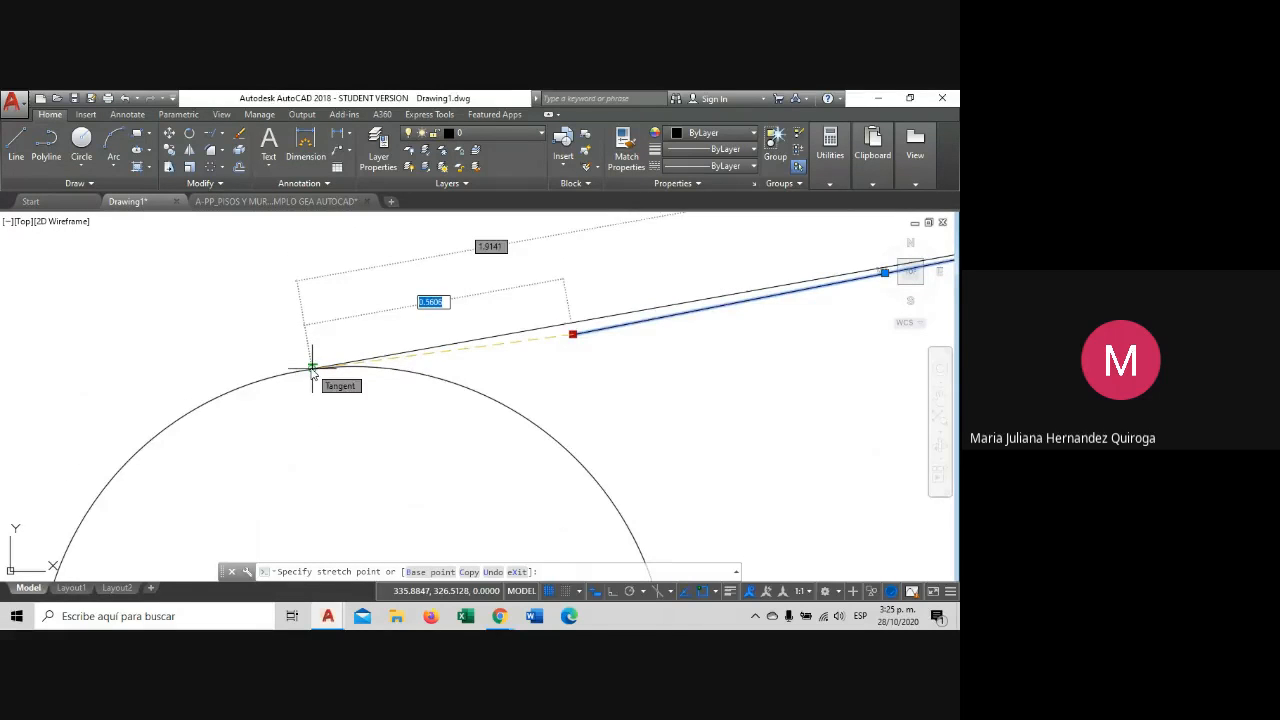
scroll(312, 368, up, 2)
click(312, 369)
scroll(343, 376, down, 3)
key(Escape)
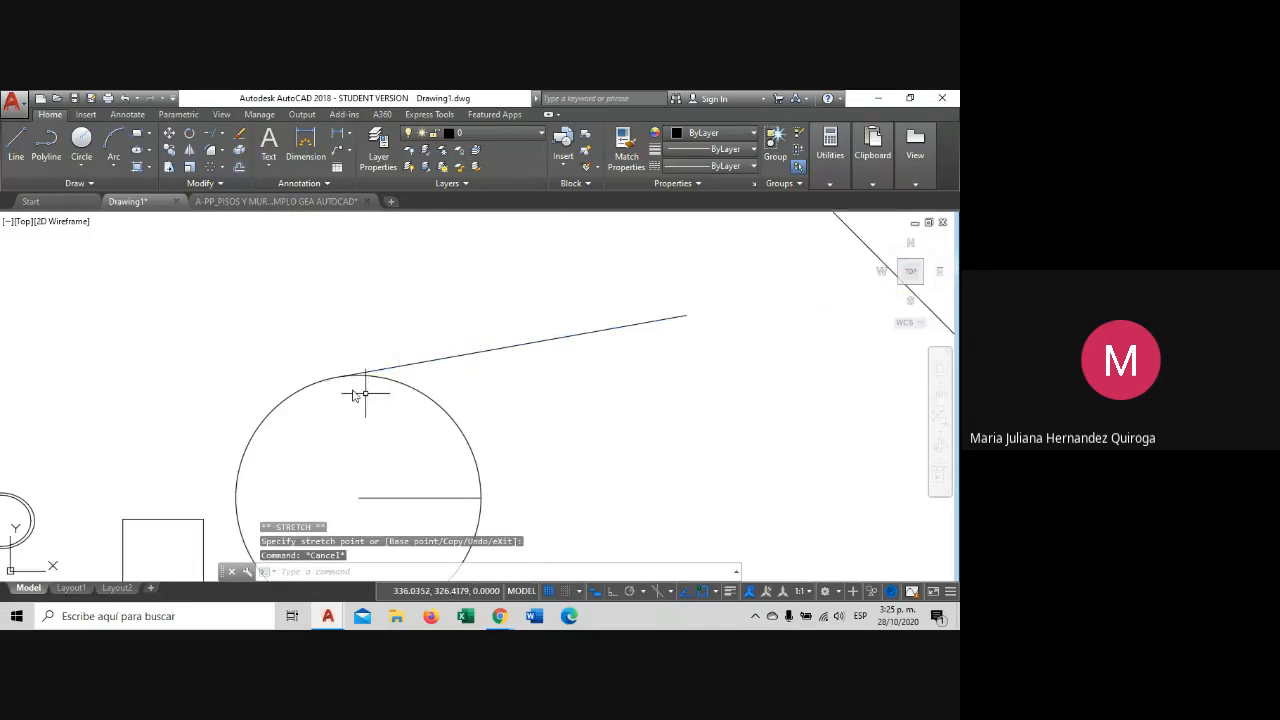
scroll(341, 380, up, 3)
scroll(343, 371, down, 3)
scroll(349, 372, down, 4)
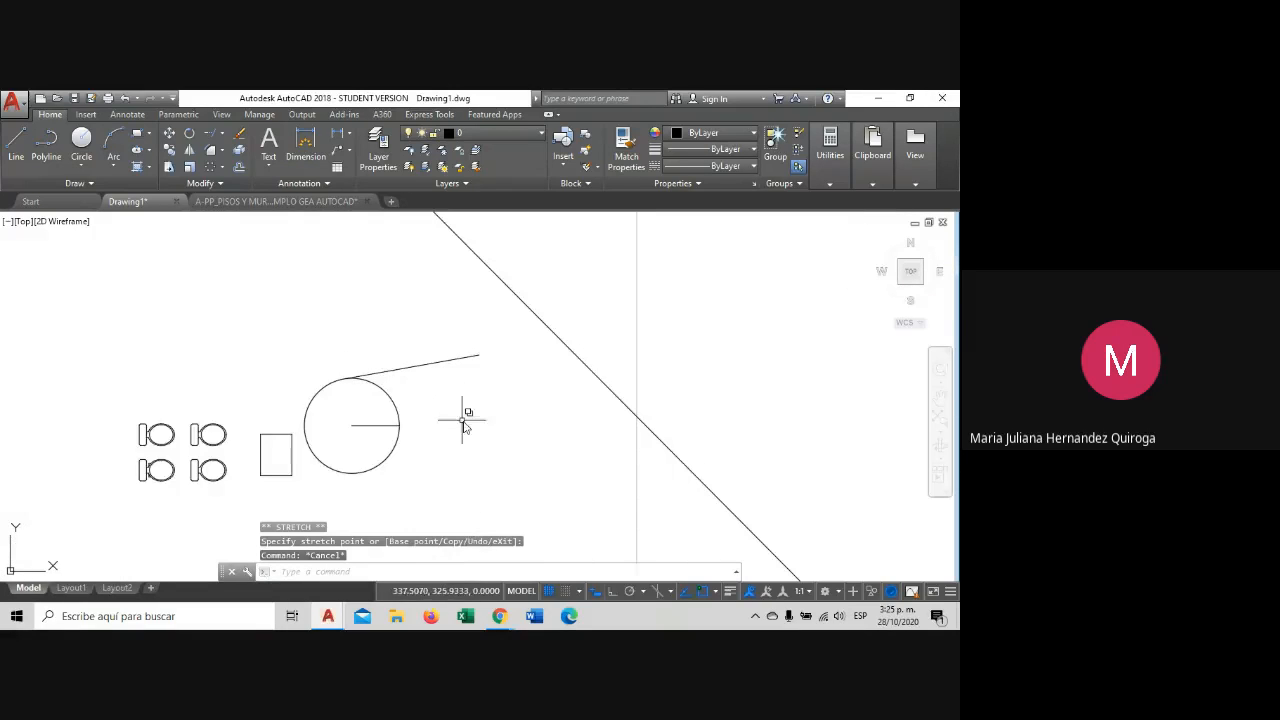
Check the Parallel object snap and draw a slanted line rising to the upper right from above the toilets.
click(715, 593)
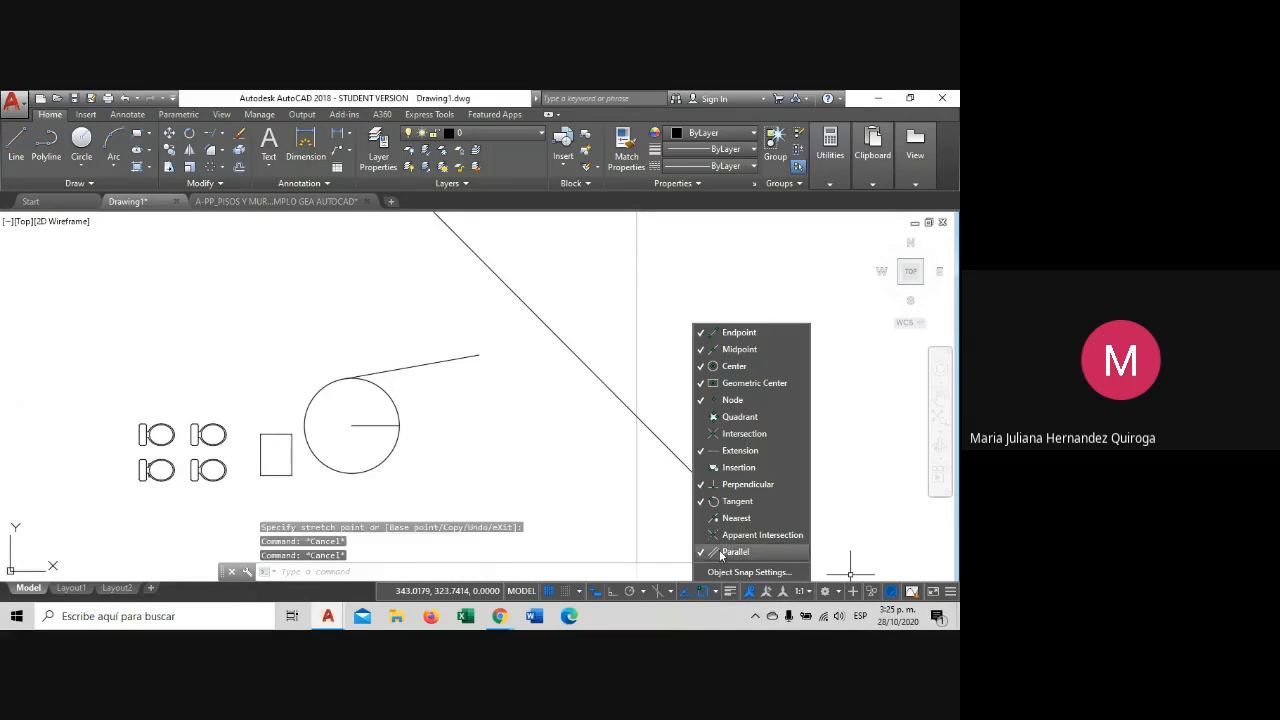
key(Escape)
click(450, 384)
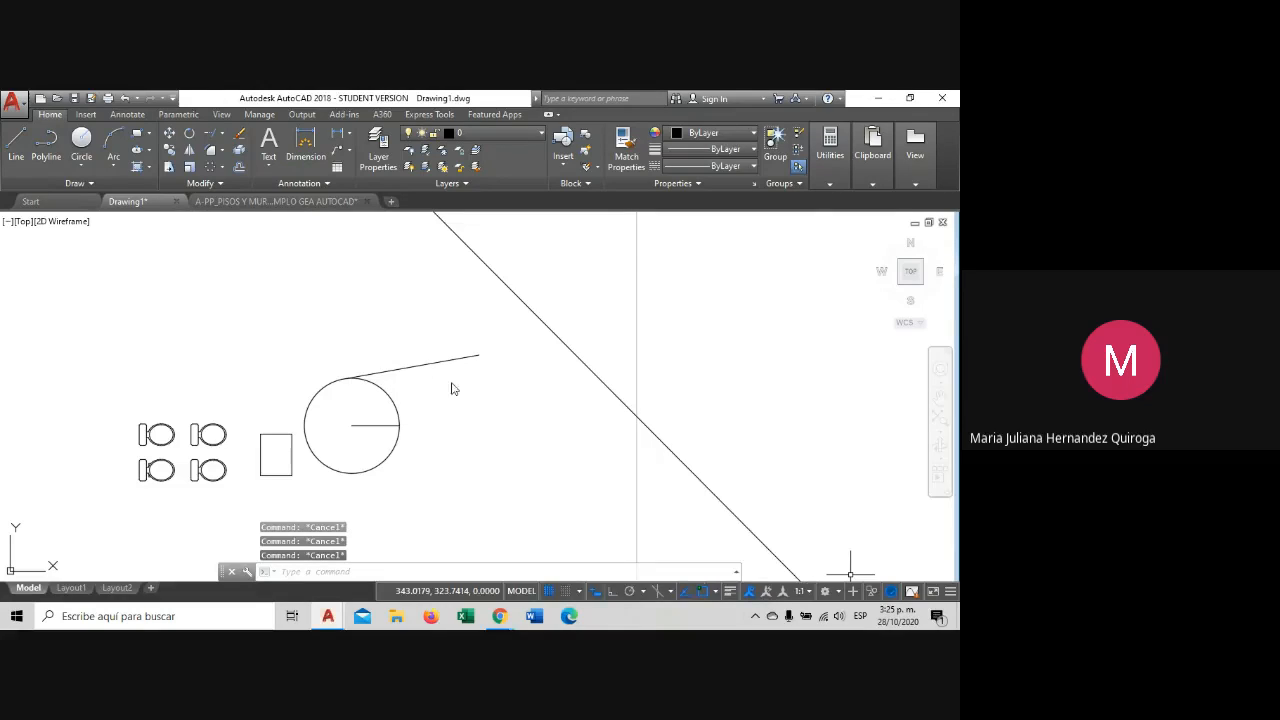
click(15, 145)
click(207, 366)
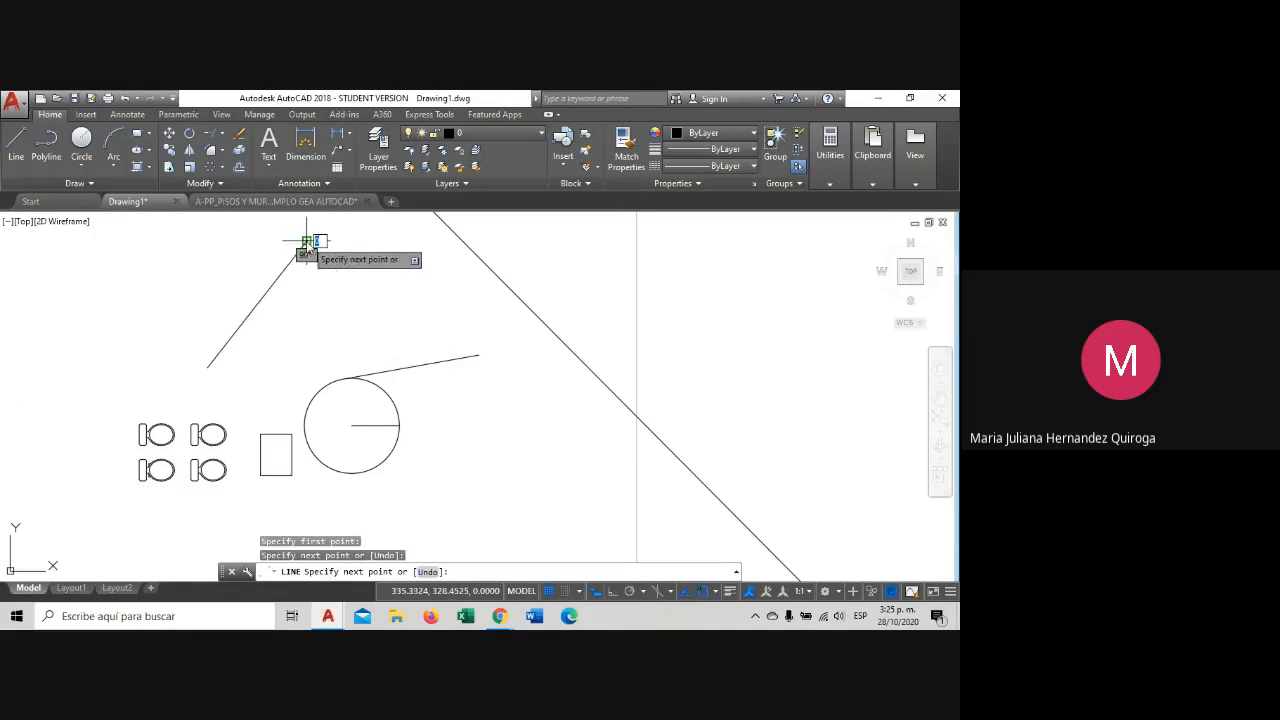
key(Escape)
scroll(223, 355, up, 2)
scroll(218, 340, down, 2)
scroll(213, 315, up, 3)
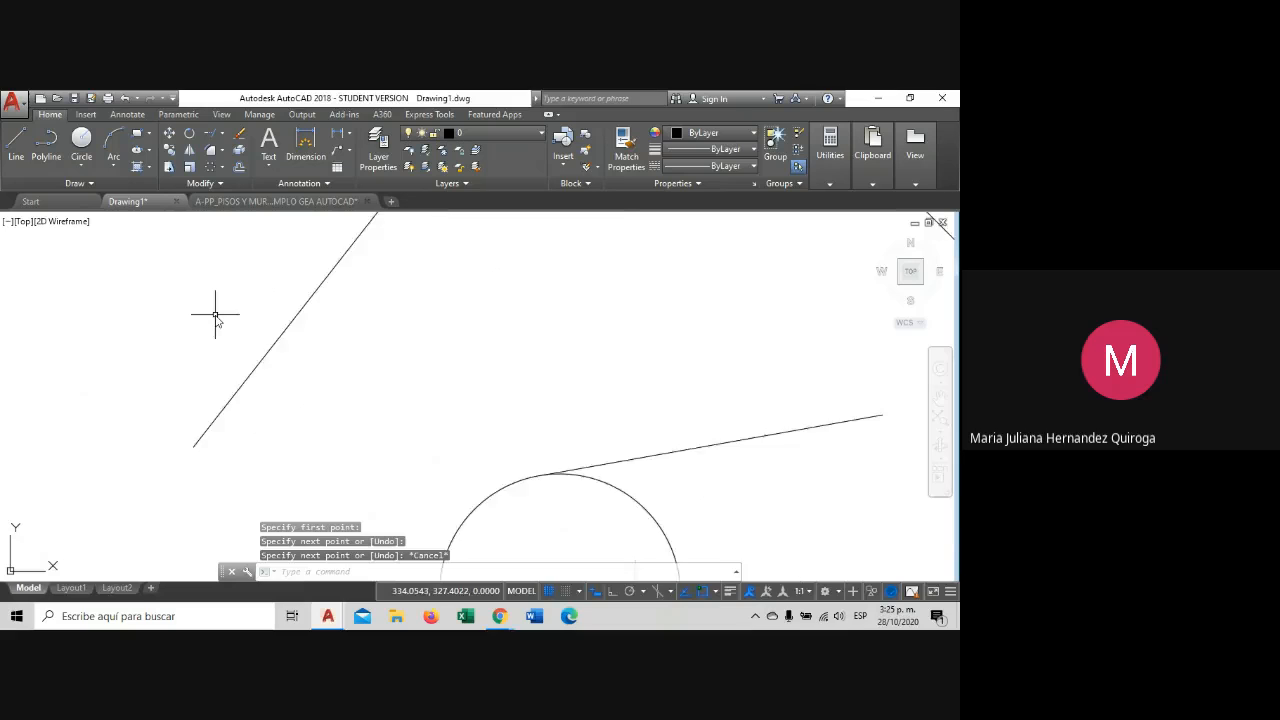
scroll(250, 342, down, 2)
scroll(360, 363, down, 2)
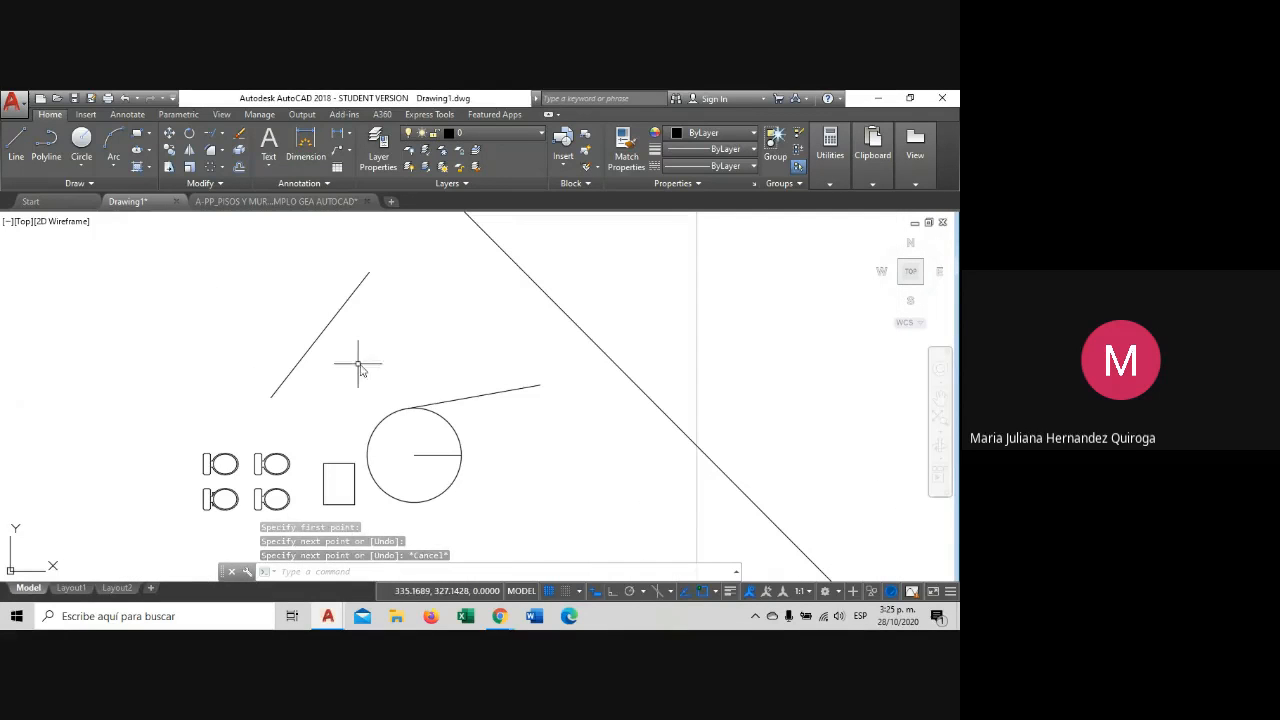
Toggle Ortho on and off, and draw a line about 2.3 units long just right of the slanted line using the Parallel snap.
click(611, 591)
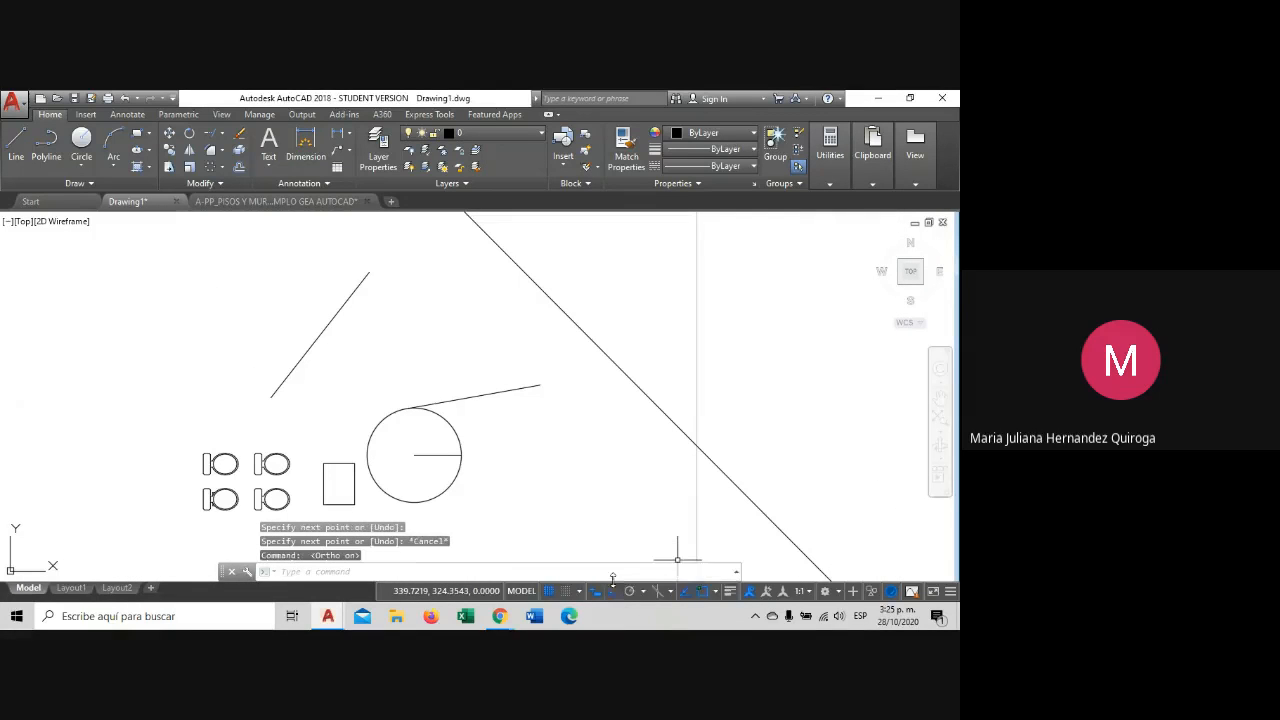
click(611, 593)
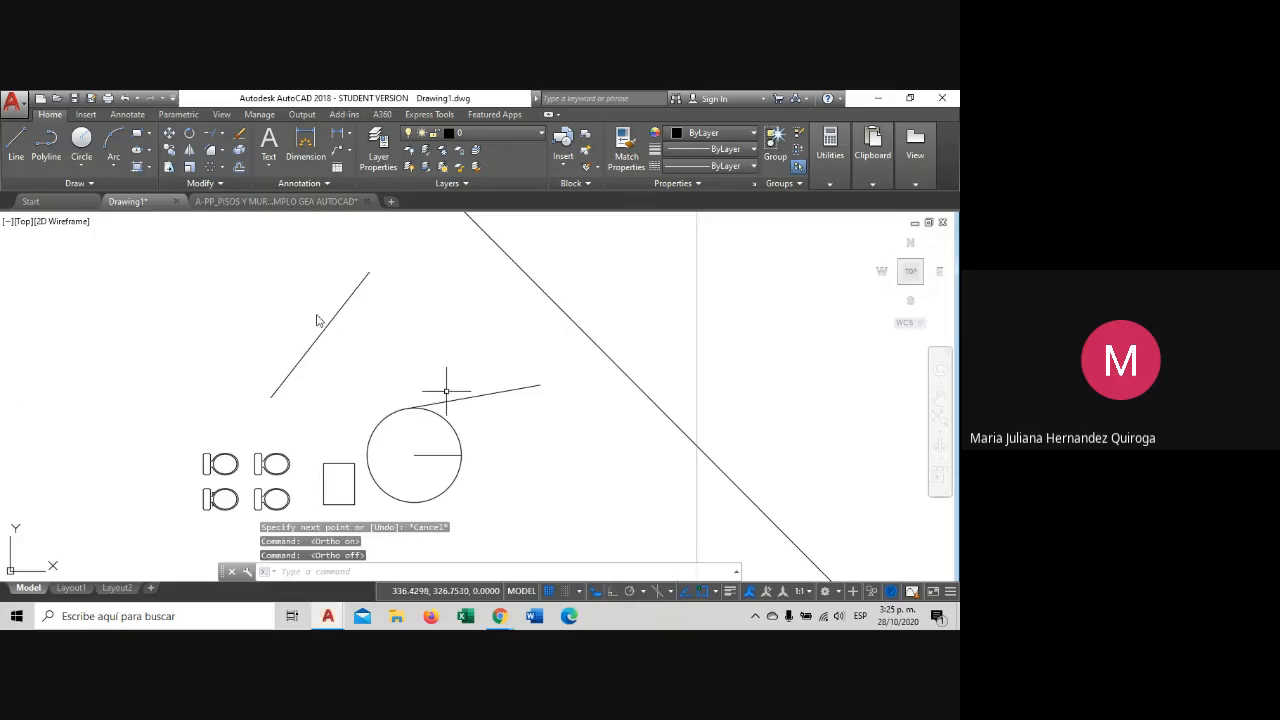
click(15, 165)
scroll(257, 408, up, 3)
scroll(306, 408, down, 3)
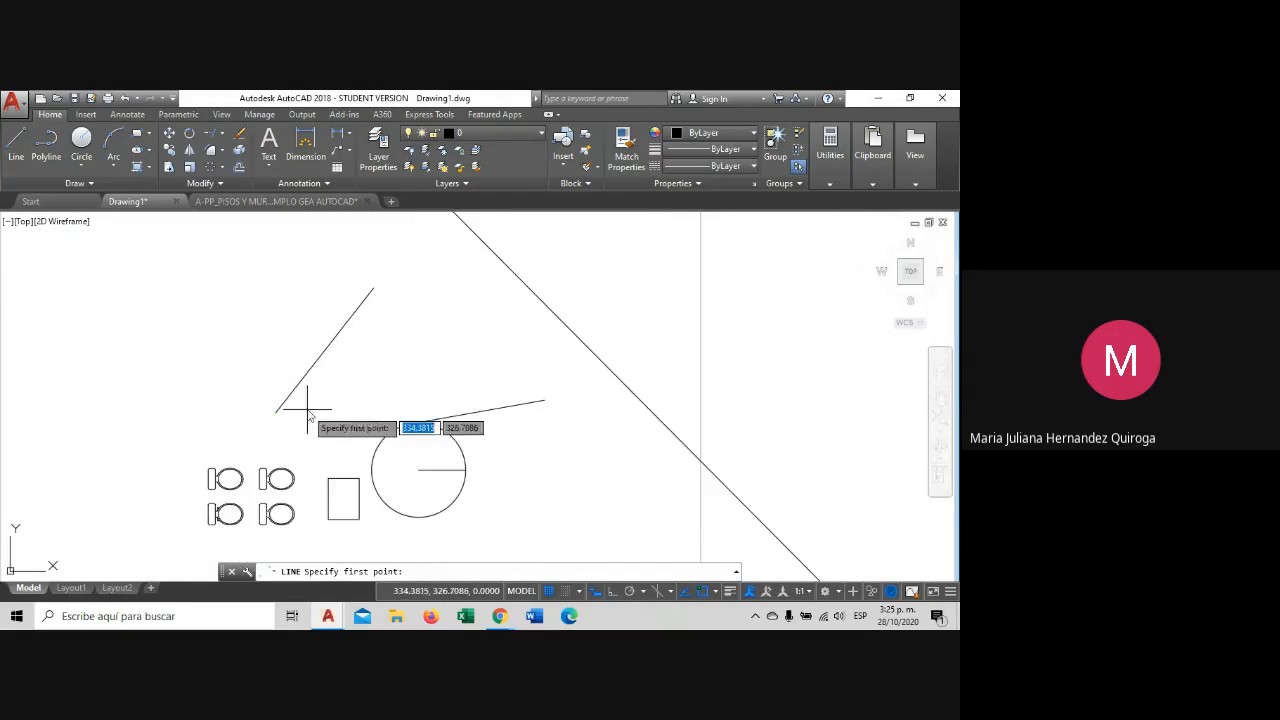
scroll(278, 410, up, 4)
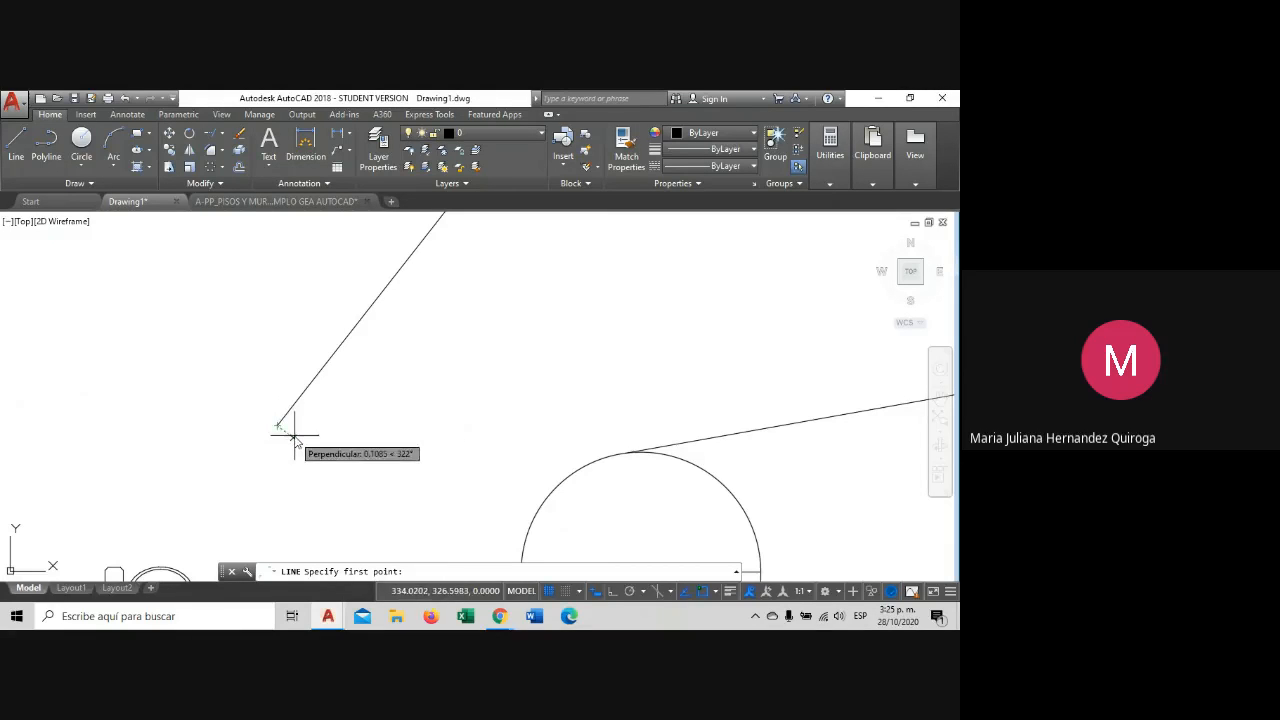
click(281, 428)
scroll(430, 310, down, 4)
middle_drag(428, 312, 338, 395)
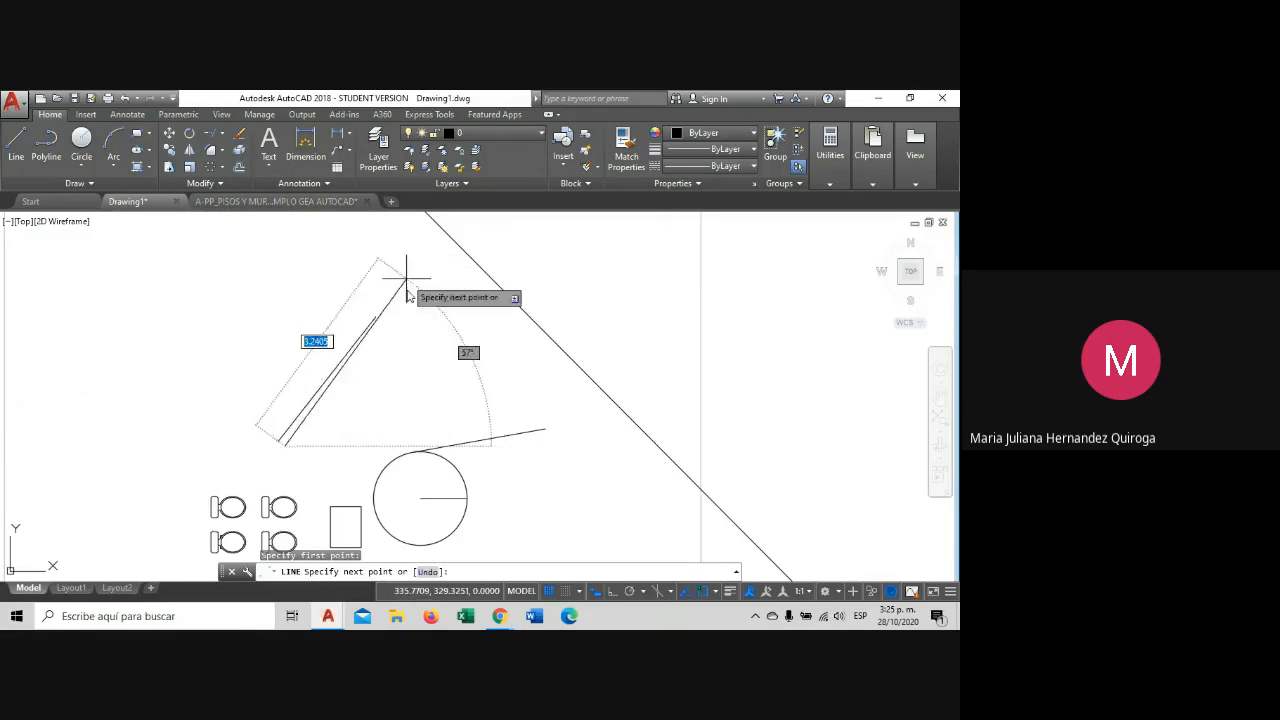
scroll(380, 322, up, 2)
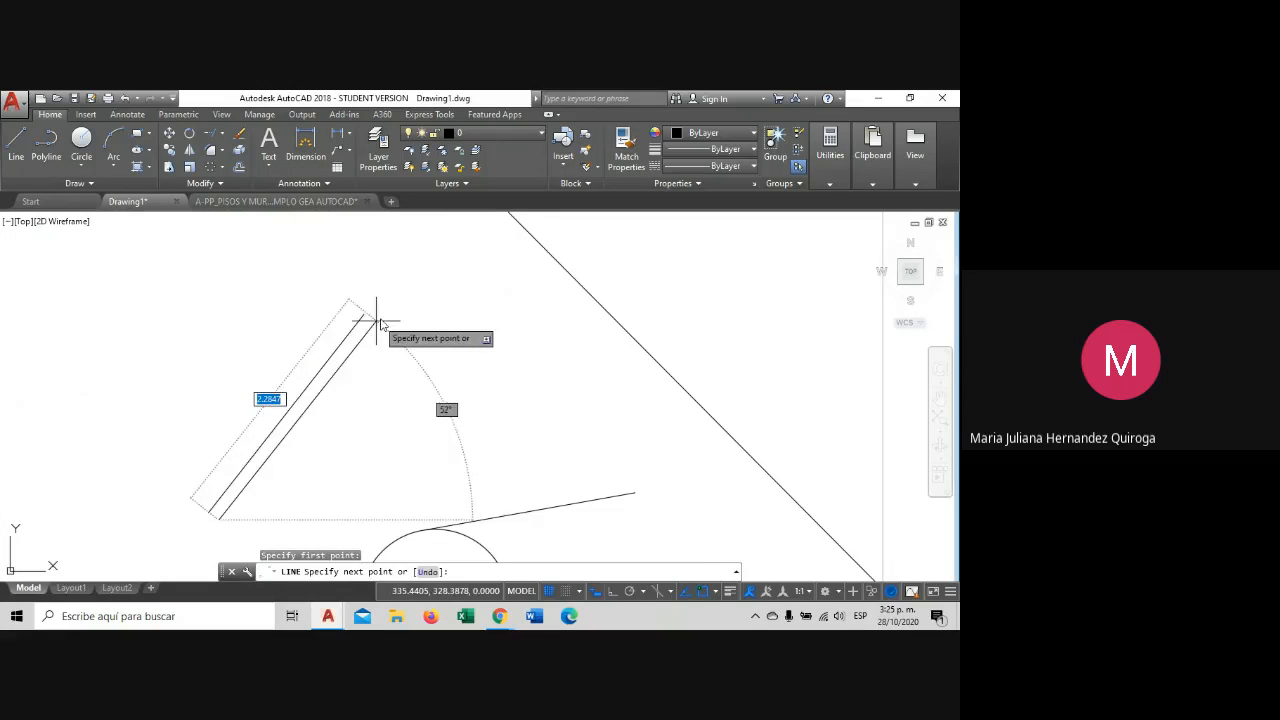
middle_drag(294, 429, 371, 382)
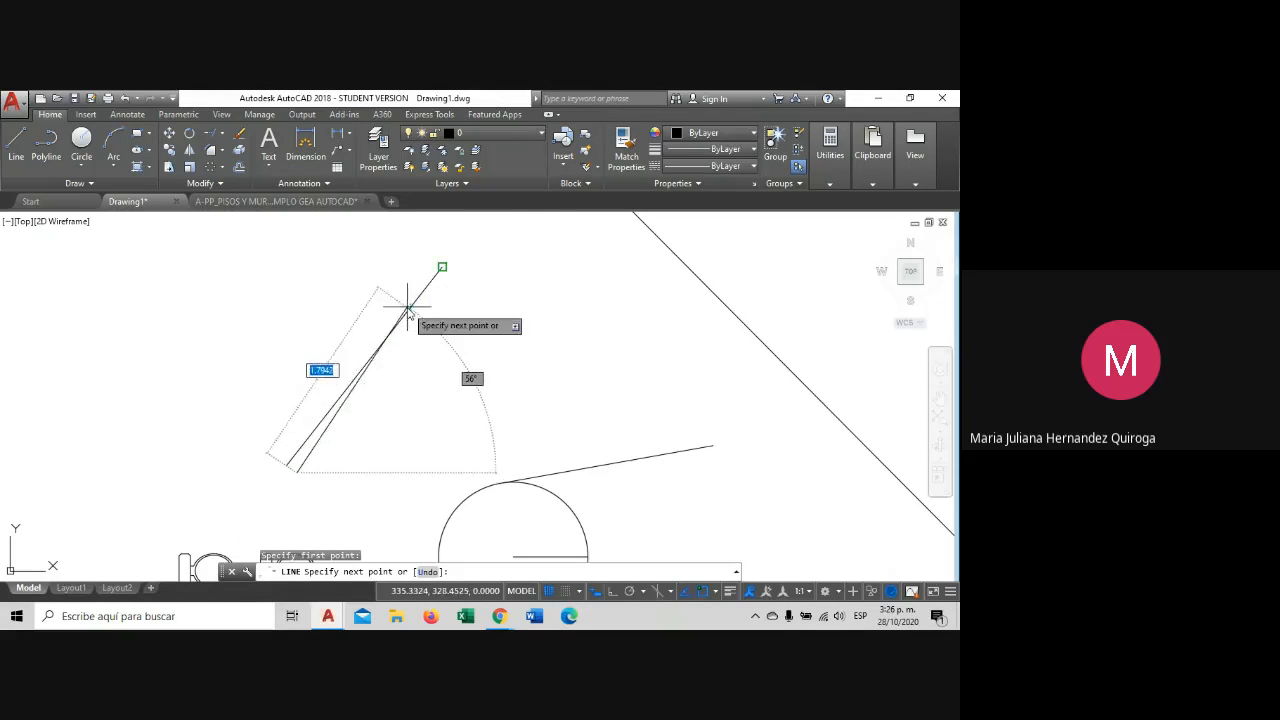
click(450, 274)
key(Escape)
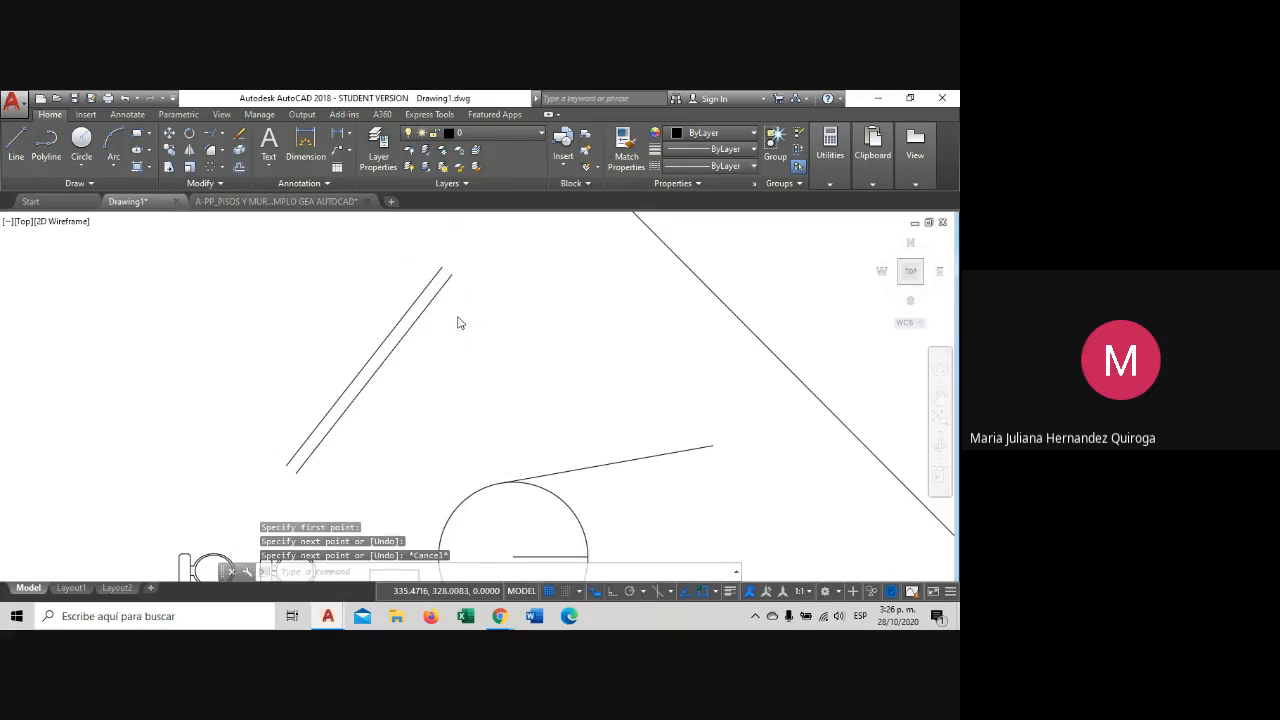
Review which modes are checked in the object snap list.
scroll(458, 323, down, 2)
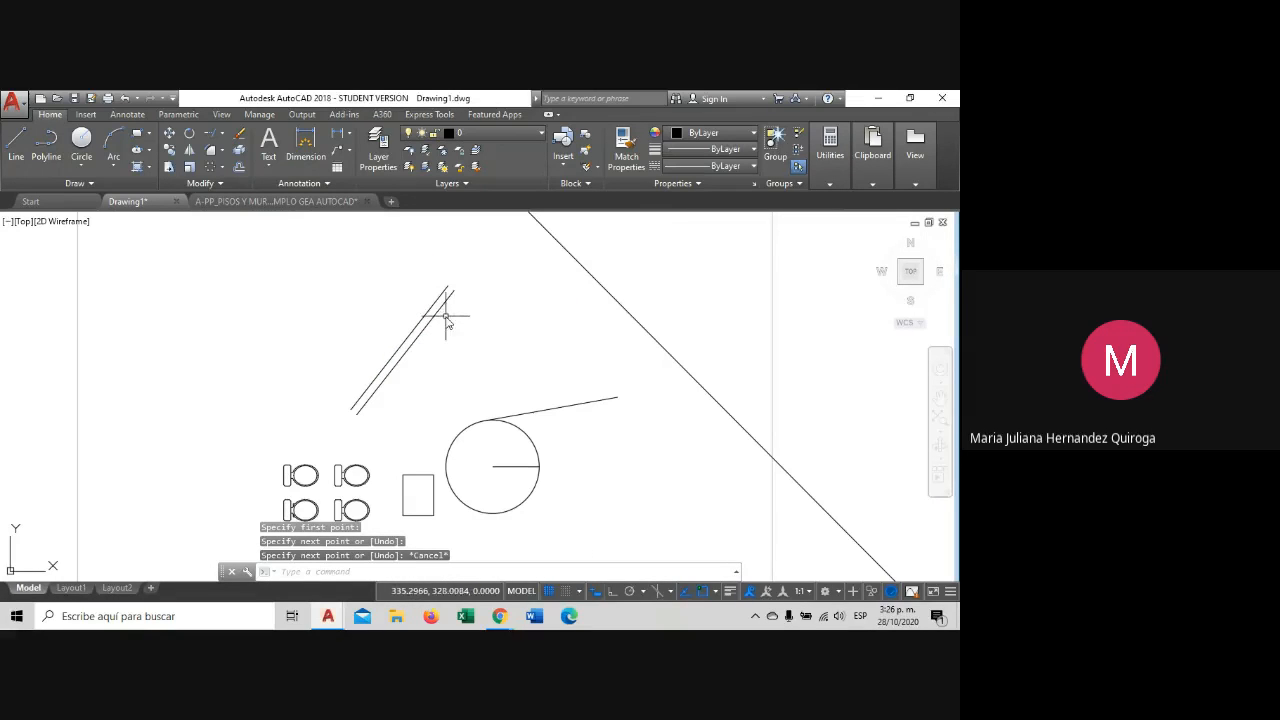
mouse_move(480, 382)
middle_down()
mouse_move(420, 372)
mouse_move(375, 400)
middle_up()
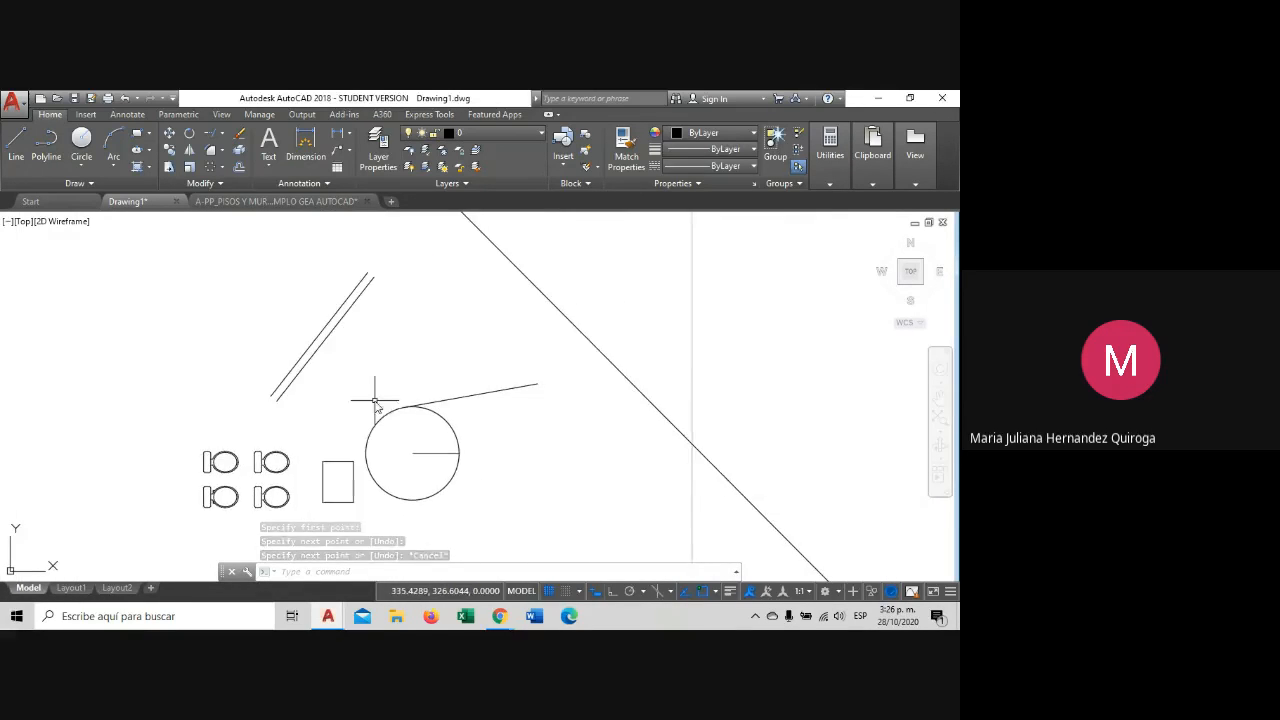
click(717, 591)
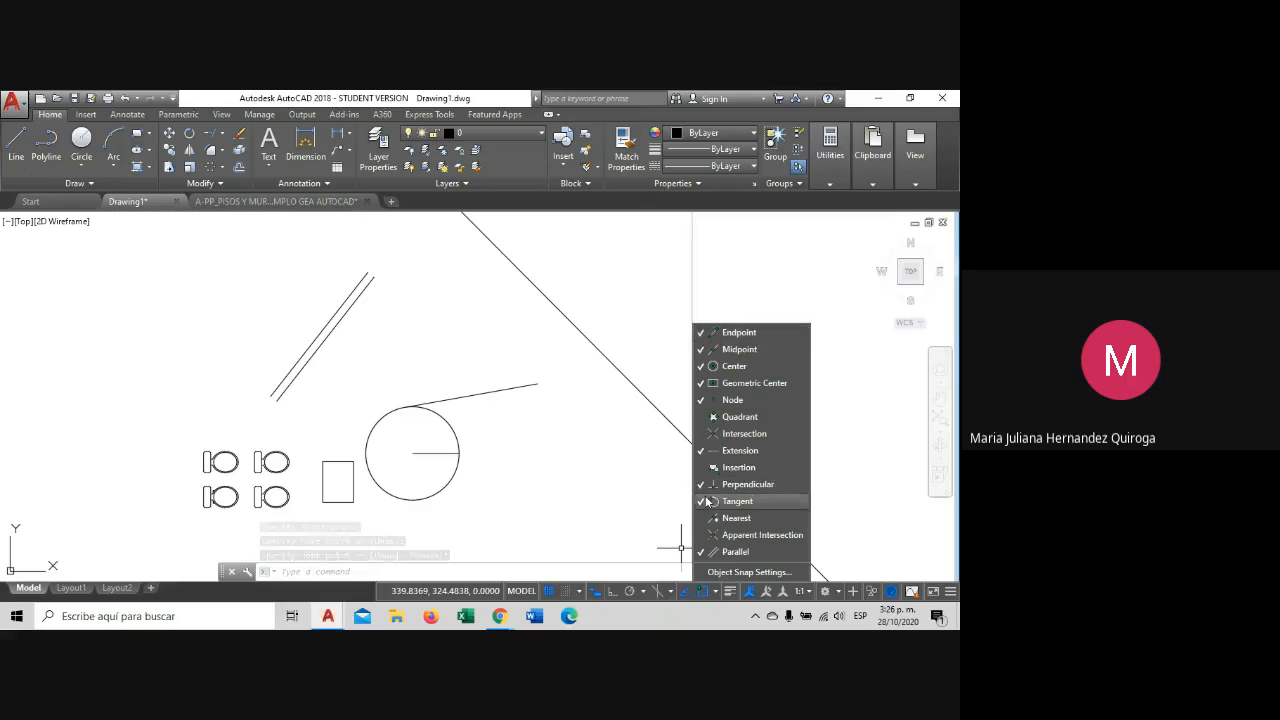
click(616, 472)
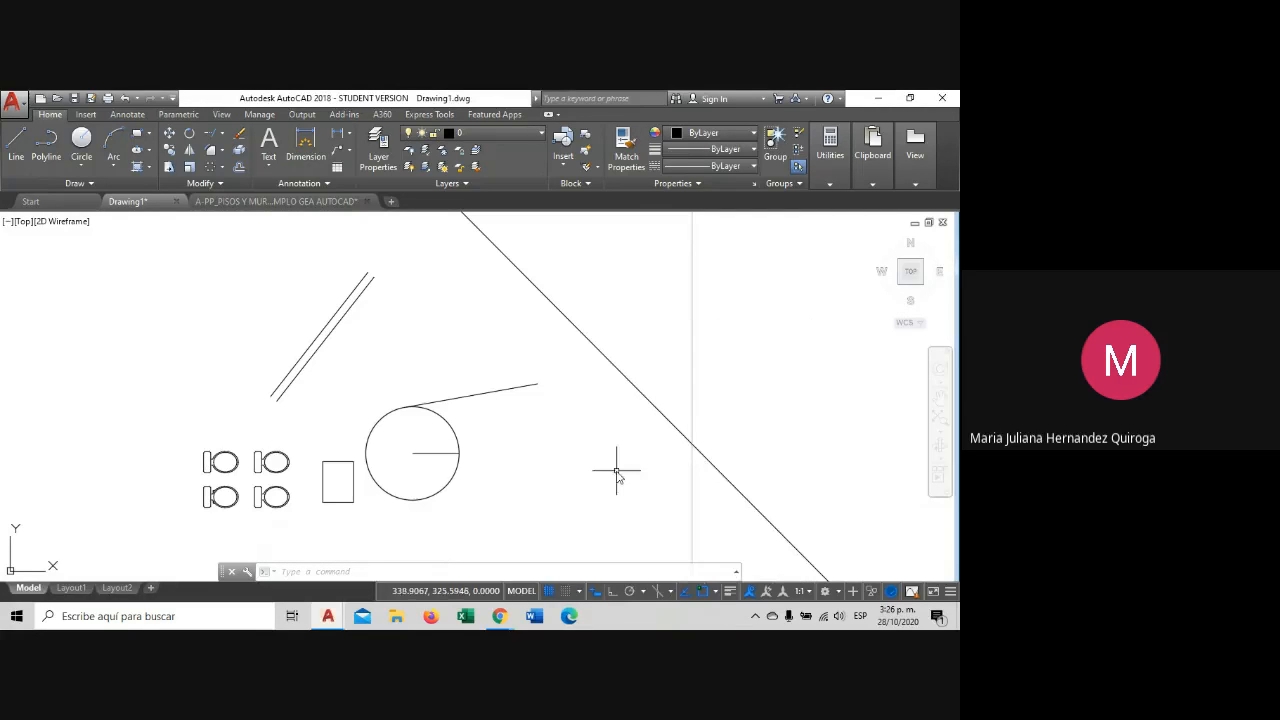
click(717, 591)
click(717, 592)
scroll(562, 456, down, 3)
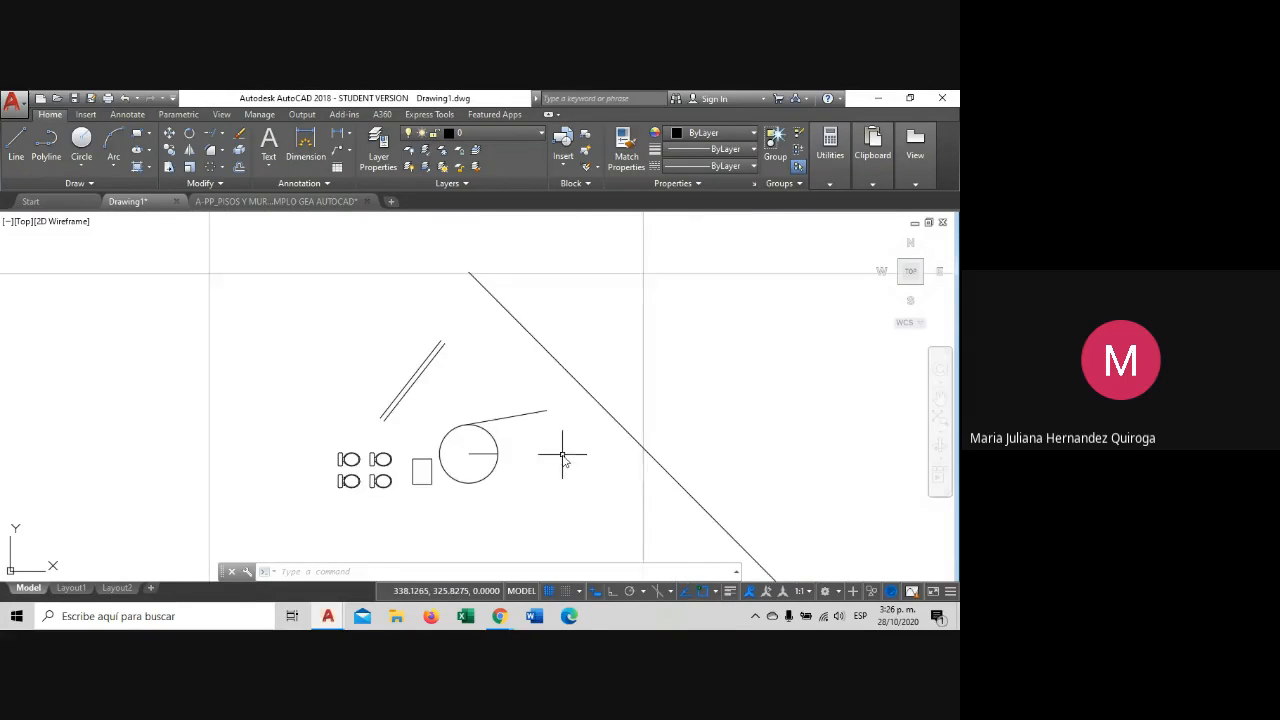
scroll(363, 374, down, 2)
scroll(149, 294, up, 3)
scroll(188, 342, up, 5)
scroll(194, 340, down, 5)
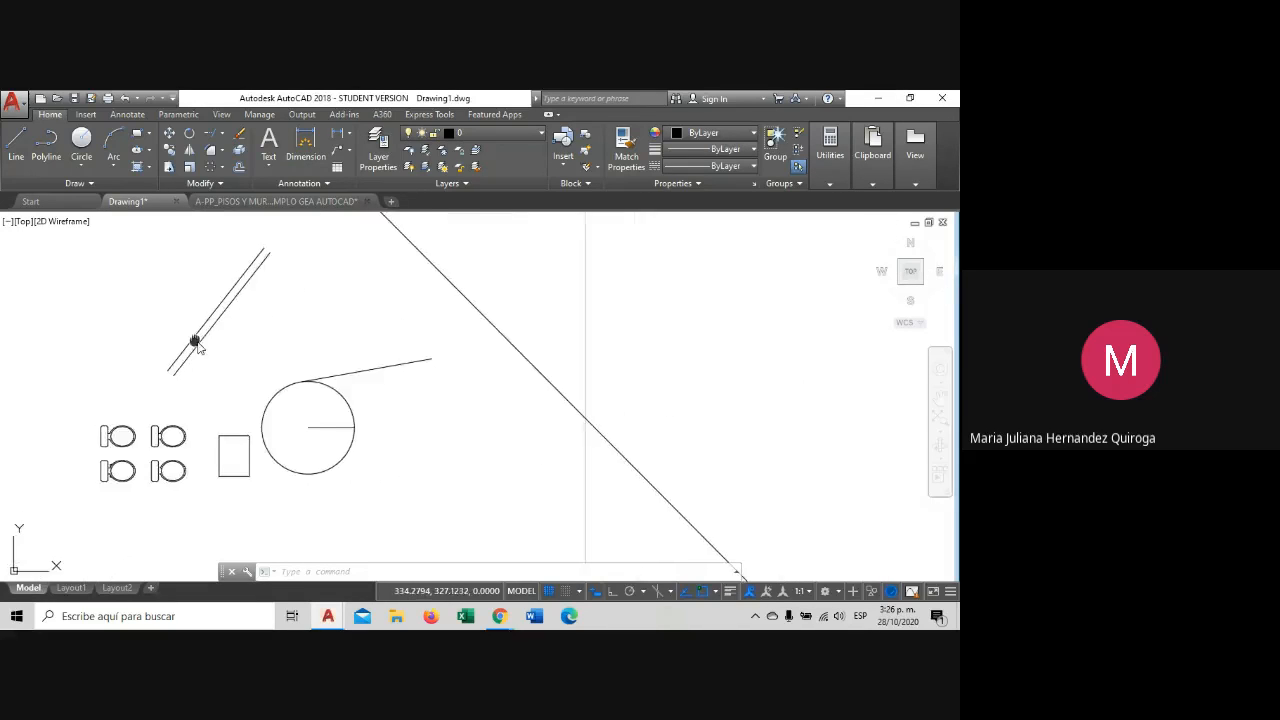
middle_drag(194, 340, 243, 354)
middle_drag(195, 407, 254, 409)
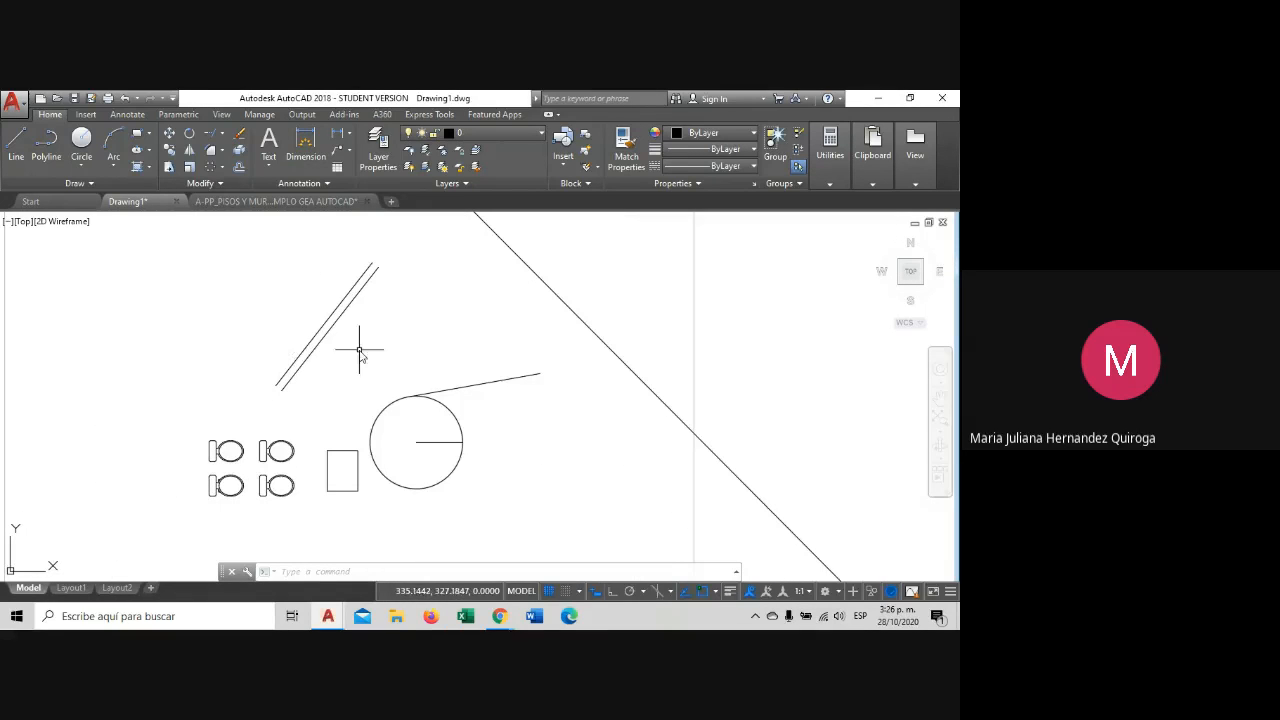
middle_drag(334, 364, 429, 362)
scroll(451, 400, up, 2)
scroll(454, 395, down, 2)
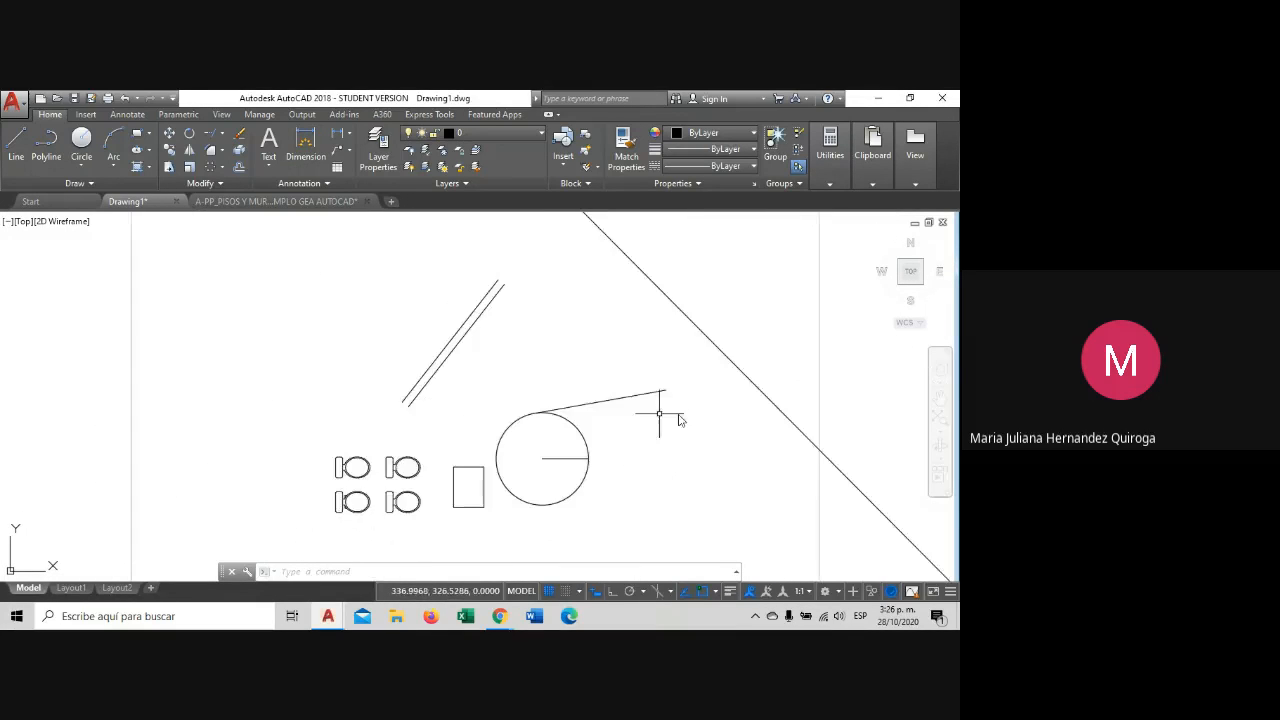
Examine where the slanted line meets the circle's upper edge, and look over the two parallel lines.
middle_drag(604, 411, 389, 418)
scroll(389, 418, up, 3)
click(214, 412)
scroll(235, 410, up, 5)
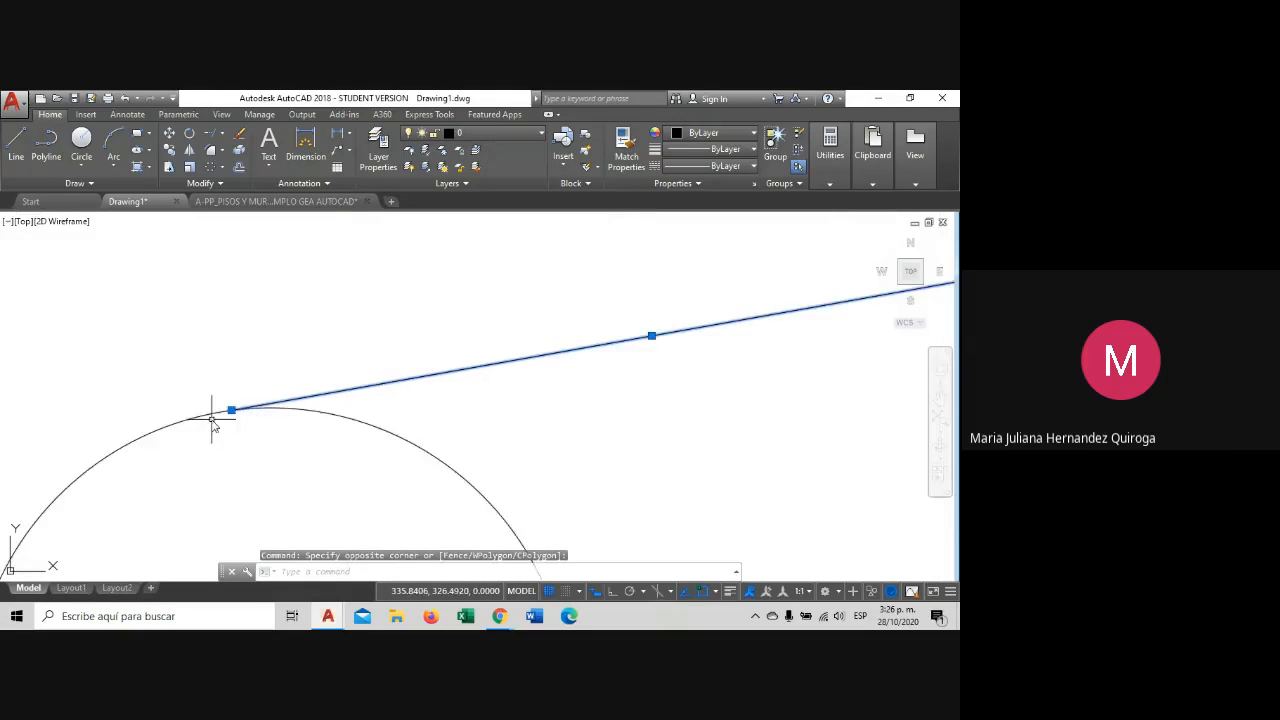
click(244, 409)
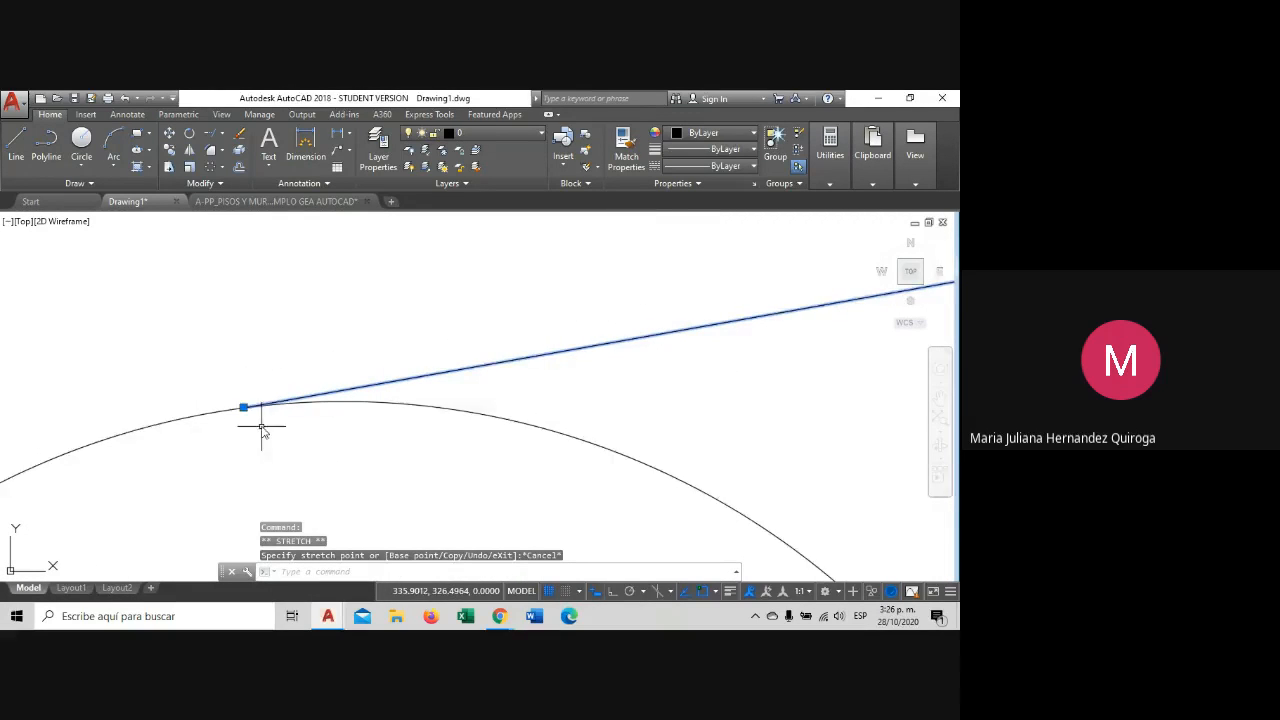
key(Escape)
scroll(258, 422, down, 3)
key(Escape)
scroll(255, 460, down, 5)
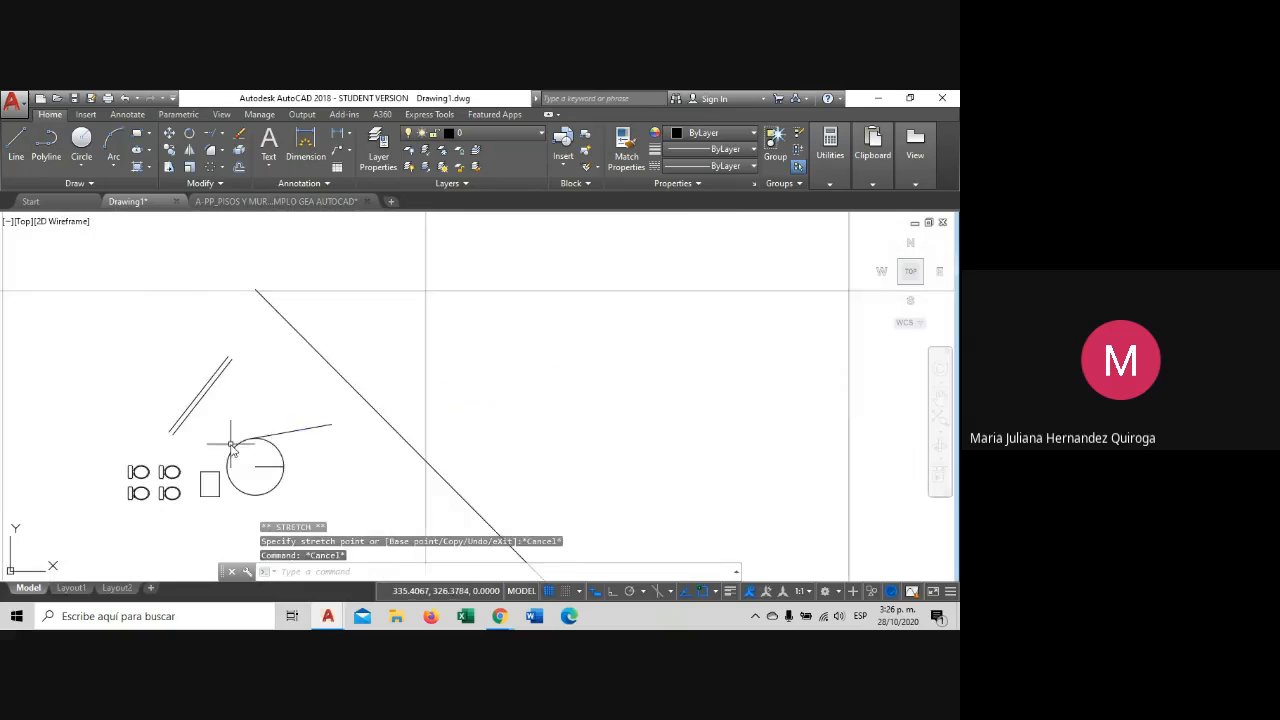
scroll(230, 446, up, 10)
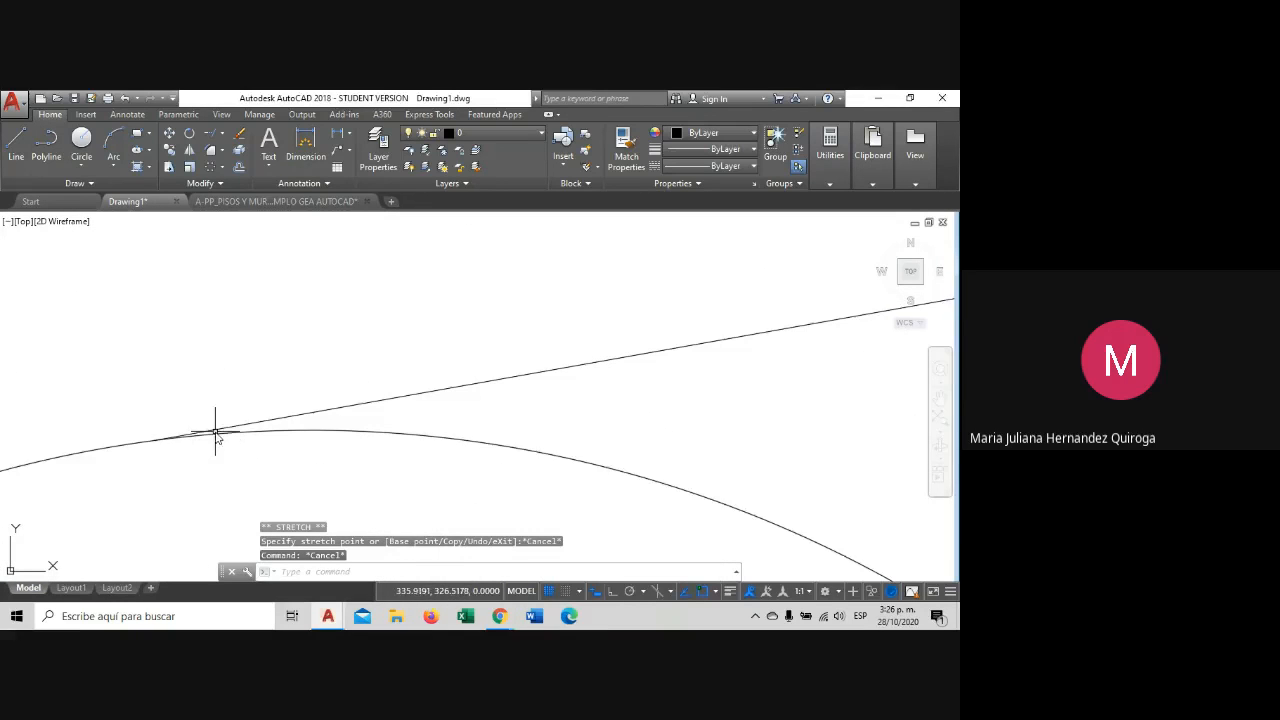
scroll(218, 430, down, 10)
scroll(178, 386, up, 6)
middle_drag(226, 467, 226, 342)
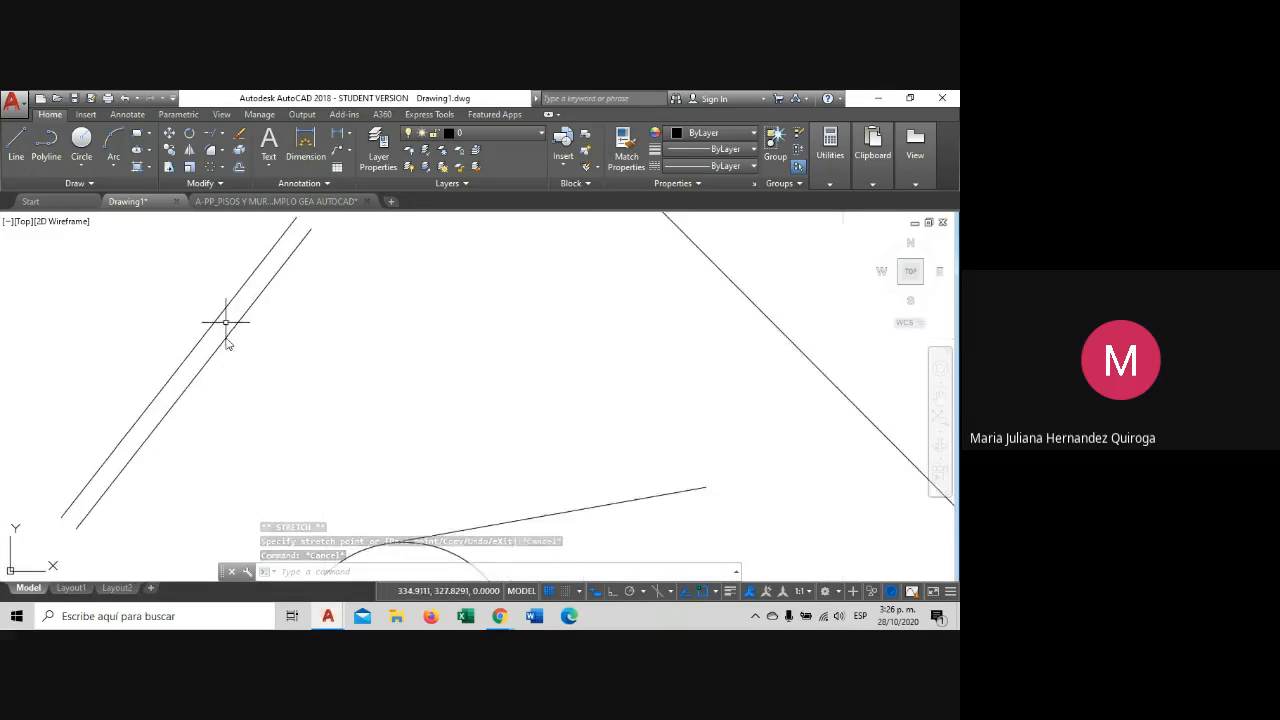
scroll(286, 484, down, 5)
scroll(290, 472, up, 8)
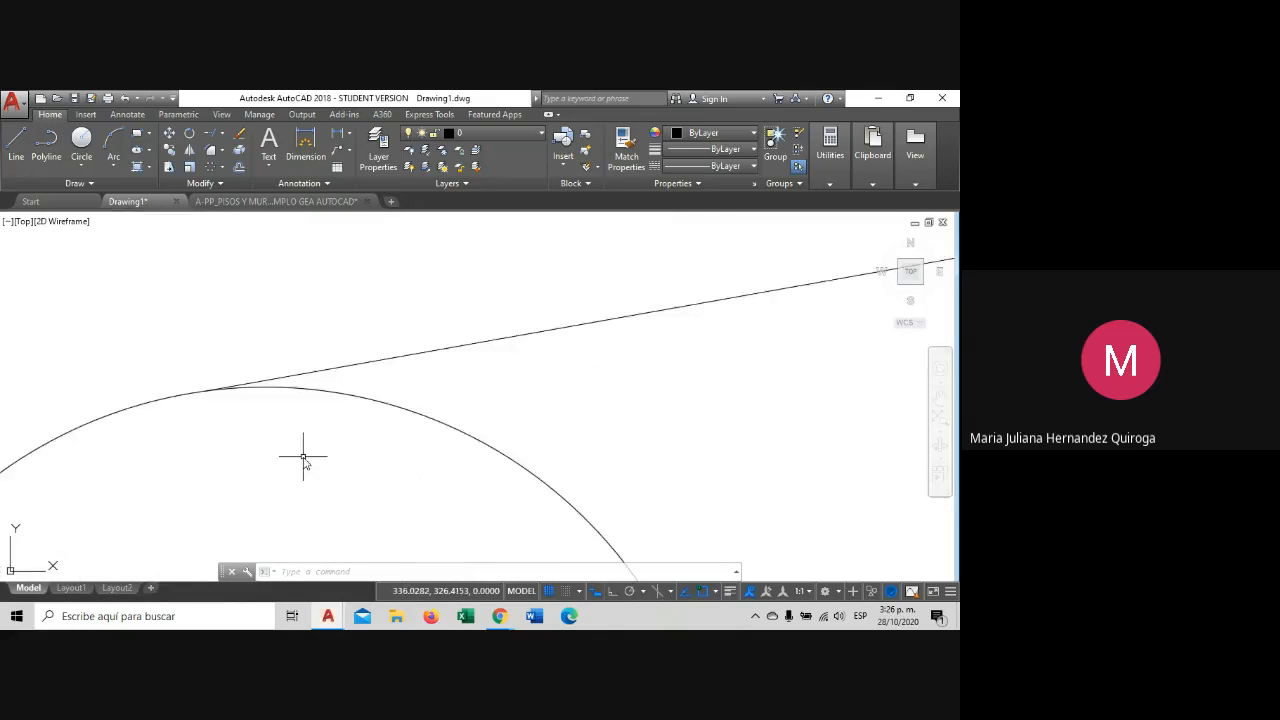
scroll(298, 440, down, 6)
scroll(295, 432, up, 3)
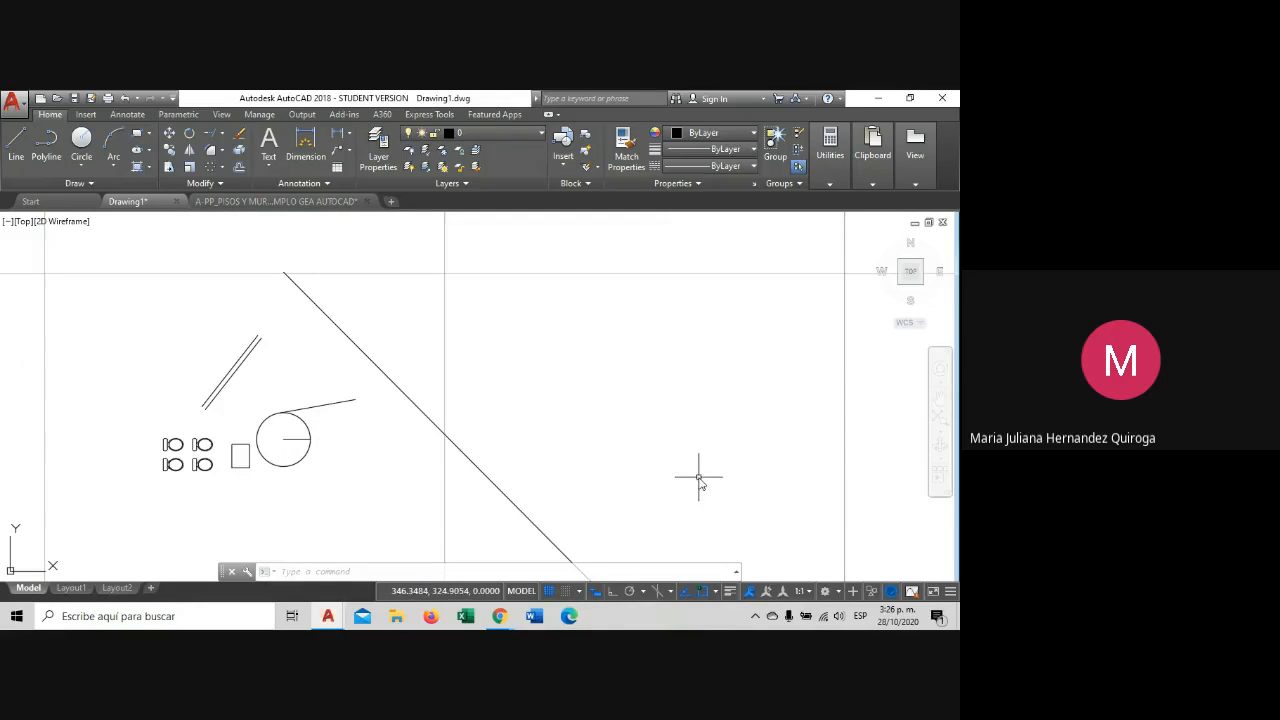
Look through the available fill commands Hatch, Gradient and Boundary.
mouse_move(699, 481)
middle_down()
mouse_move(600, 440)
mouse_move(536, 435)
middle_up()
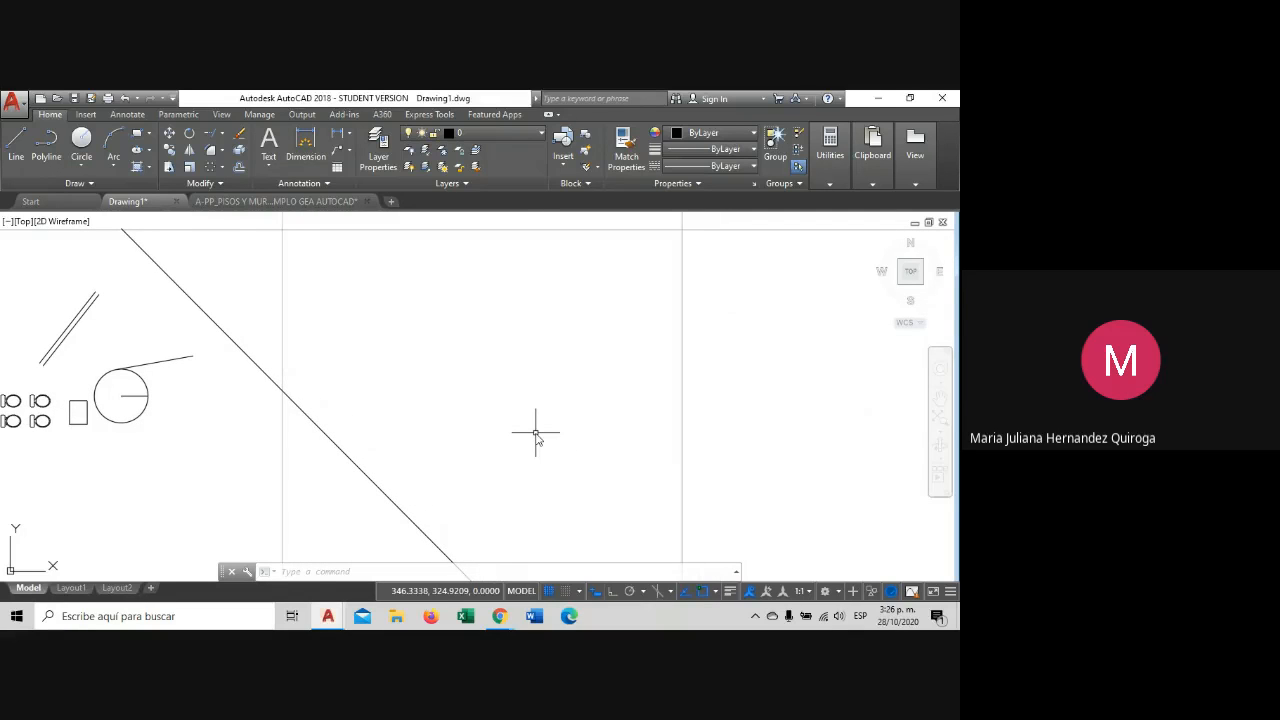
scroll(536, 435, down, 1)
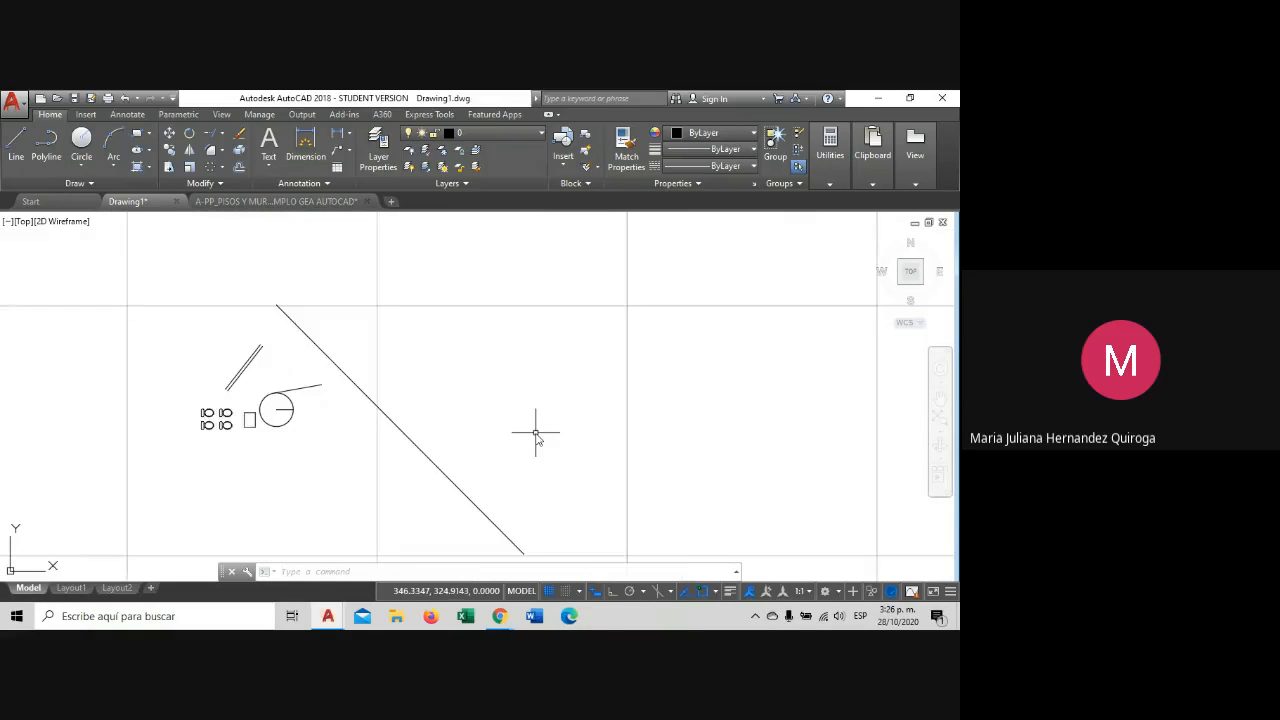
scroll(536, 435, down, 1)
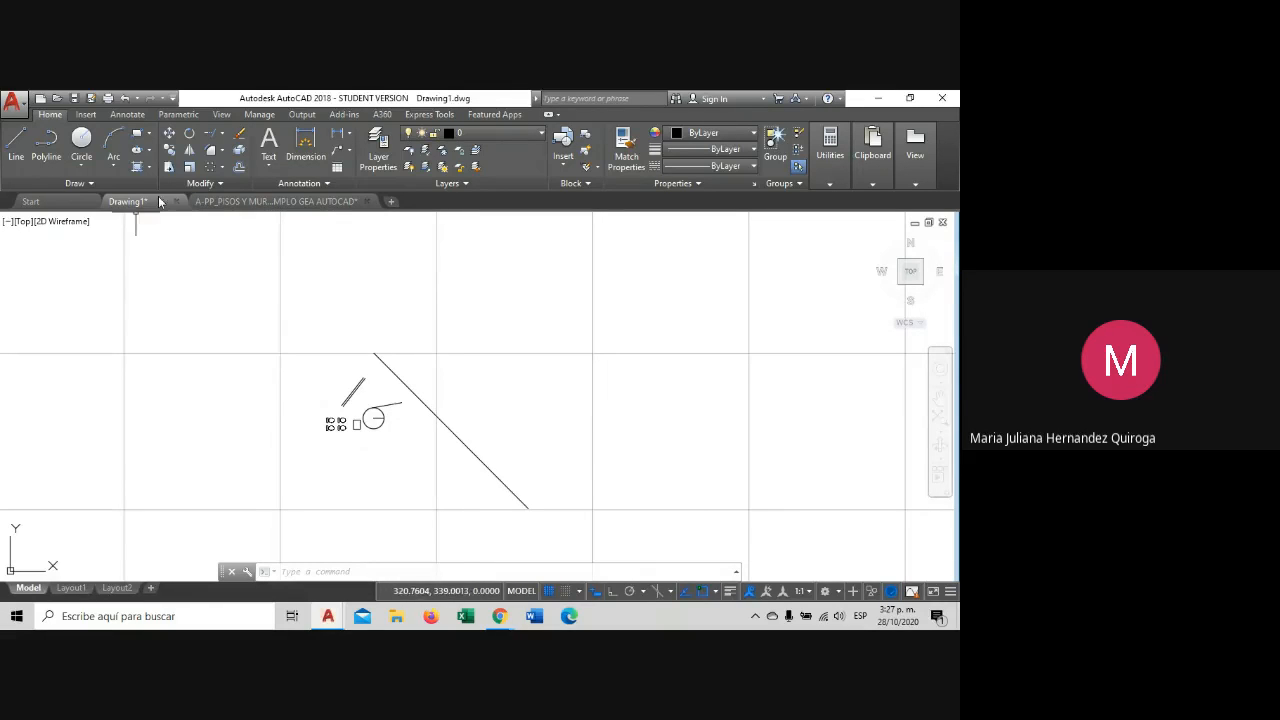
click(149, 168)
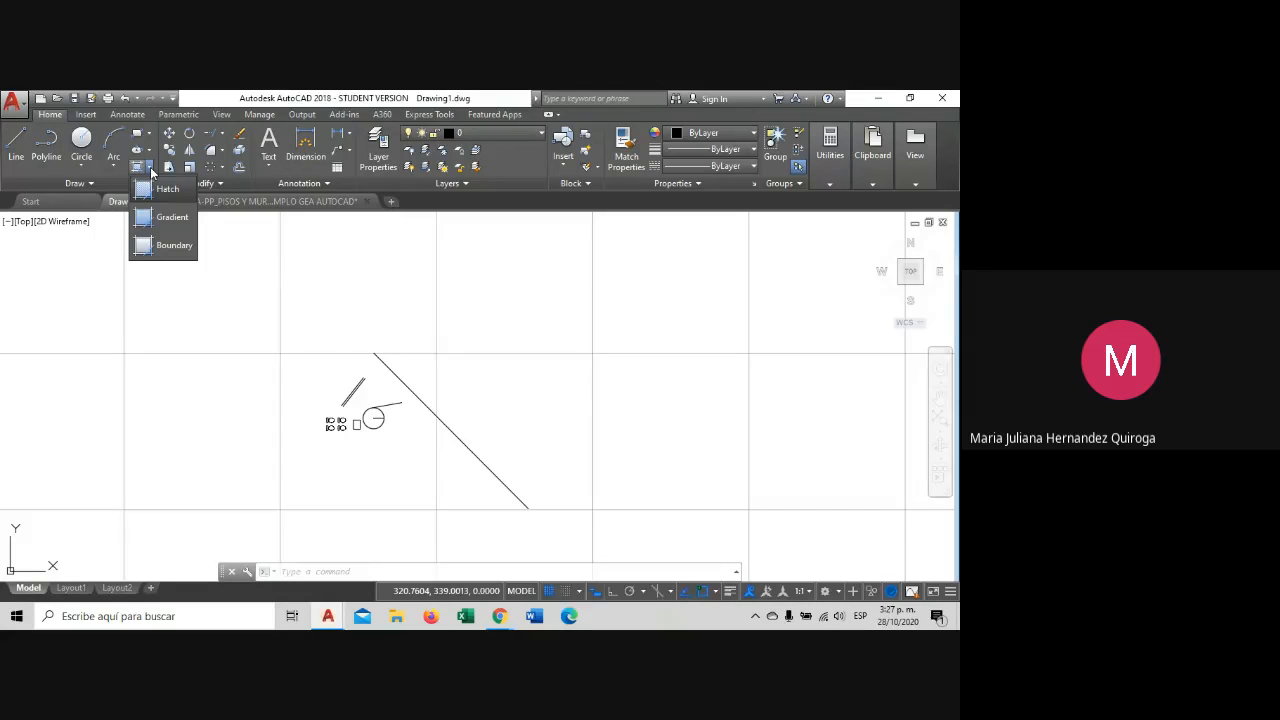
click(446, 387)
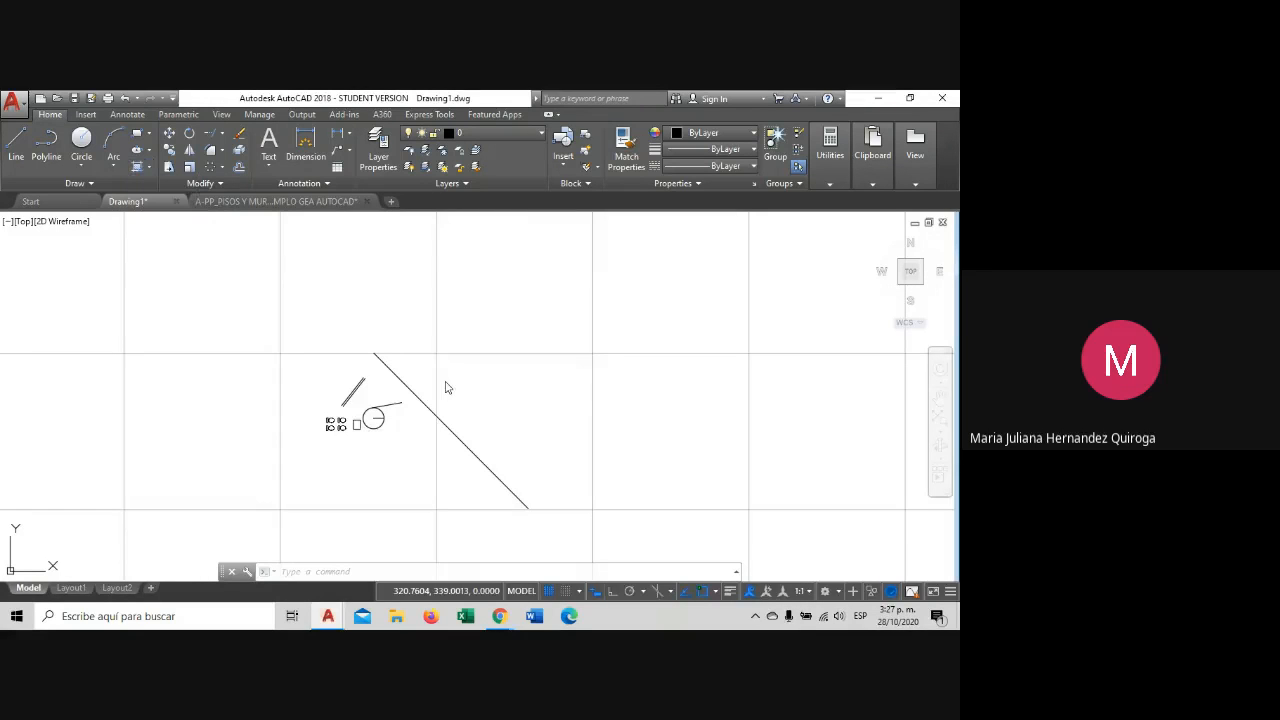
Draw a nearly square rectangle about 5.5 units wide in the empty area above and right of the existing figures.
click(137, 133)
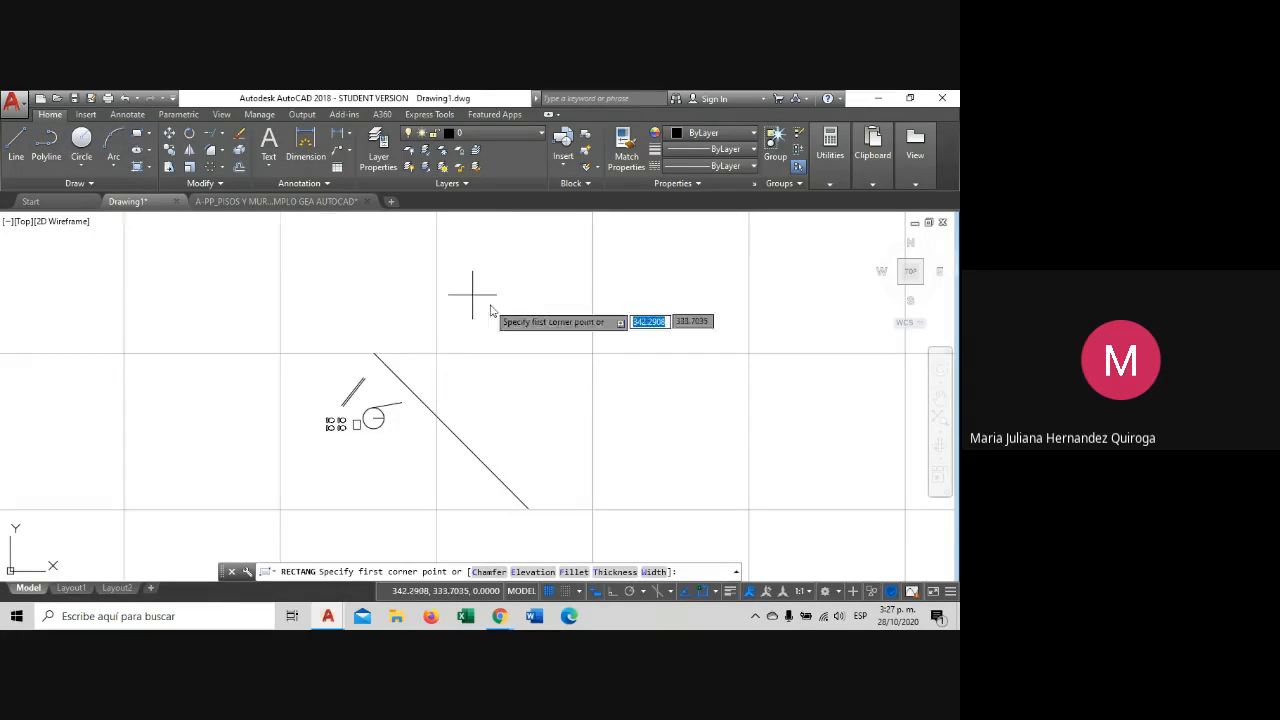
middle_drag(472, 286, 273, 352)
click(276, 337)
click(362, 429)
key(Escape)
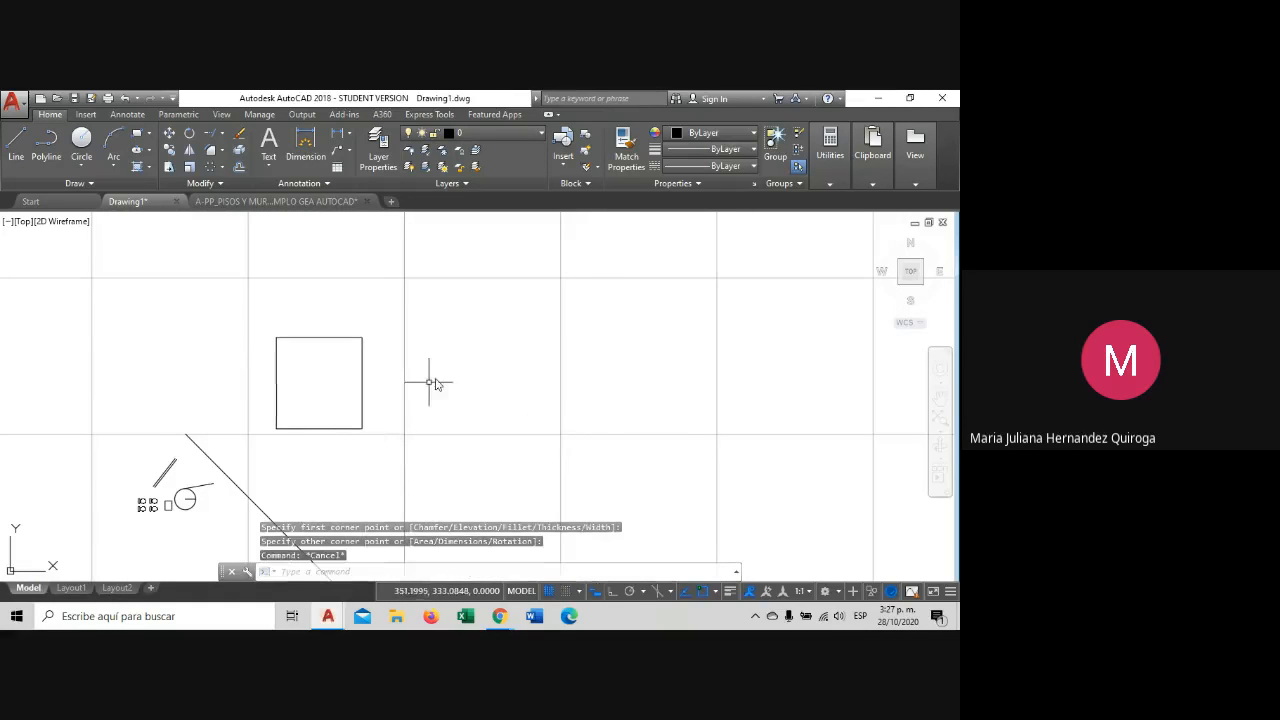
Copy the large rectangle by its upper-left corner straight to the right, leaving a gap between the two.
click(429, 383)
click(320, 373)
click(169, 149)
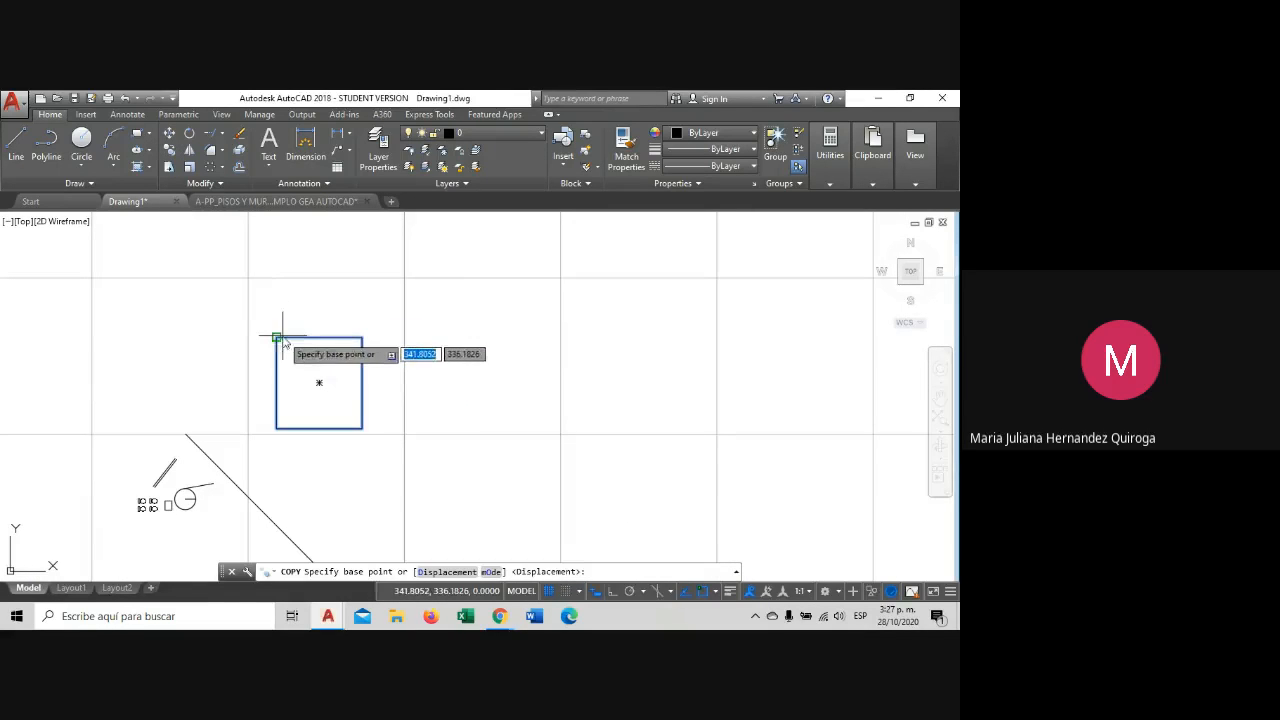
click(276, 337)
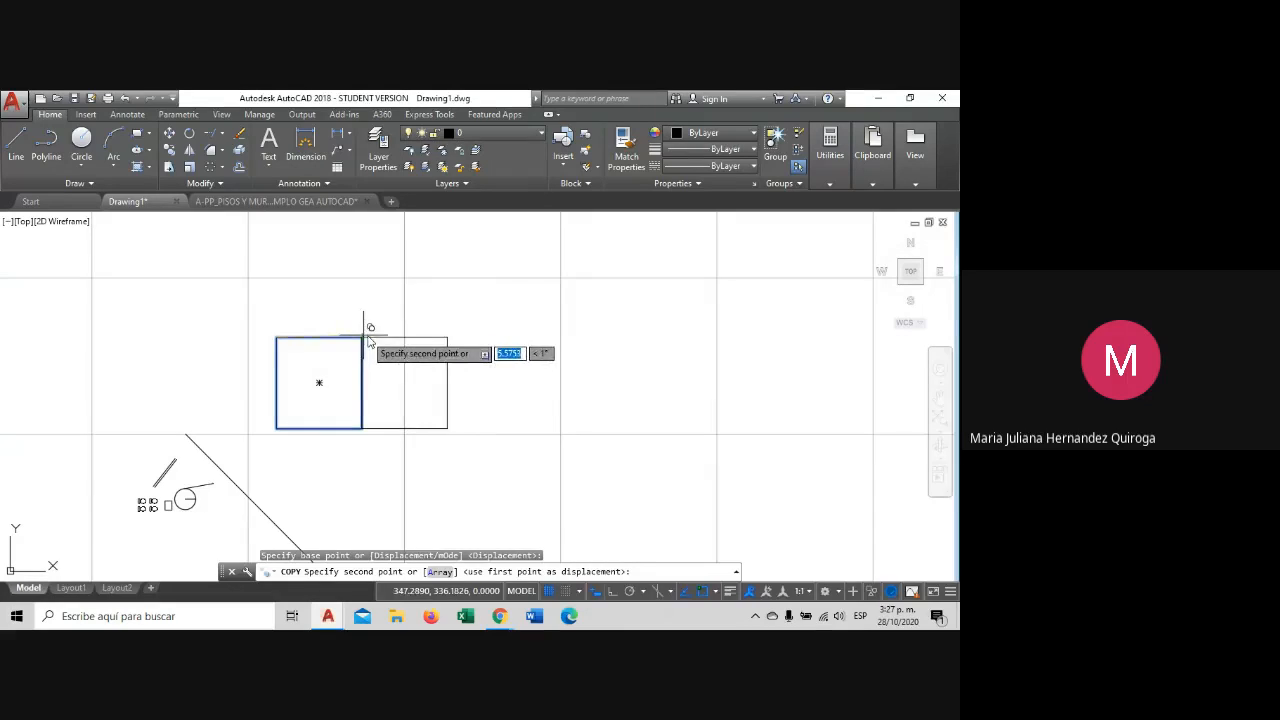
click(404, 337)
key(Escape)
Start the Hatch command for filling the two large rectangles.
scroll(380, 376, up, 2)
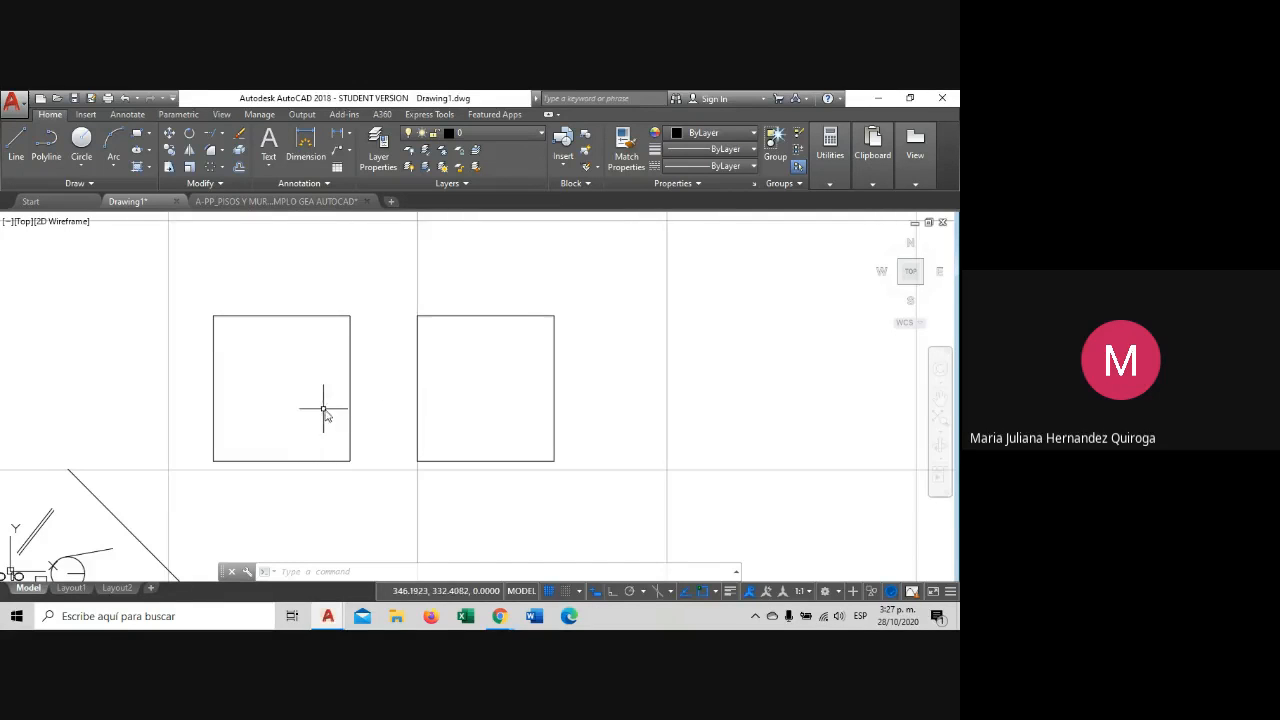
middle_drag(323, 414, 337, 417)
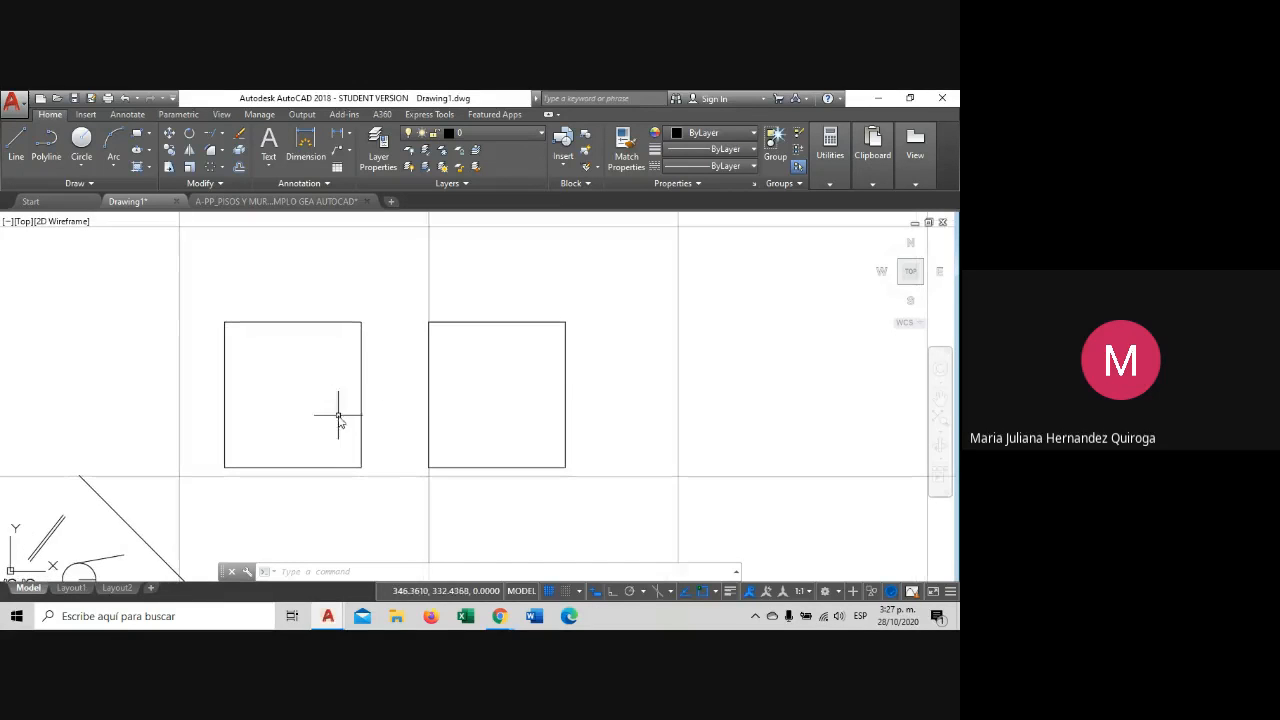
click(149, 168)
click(166, 190)
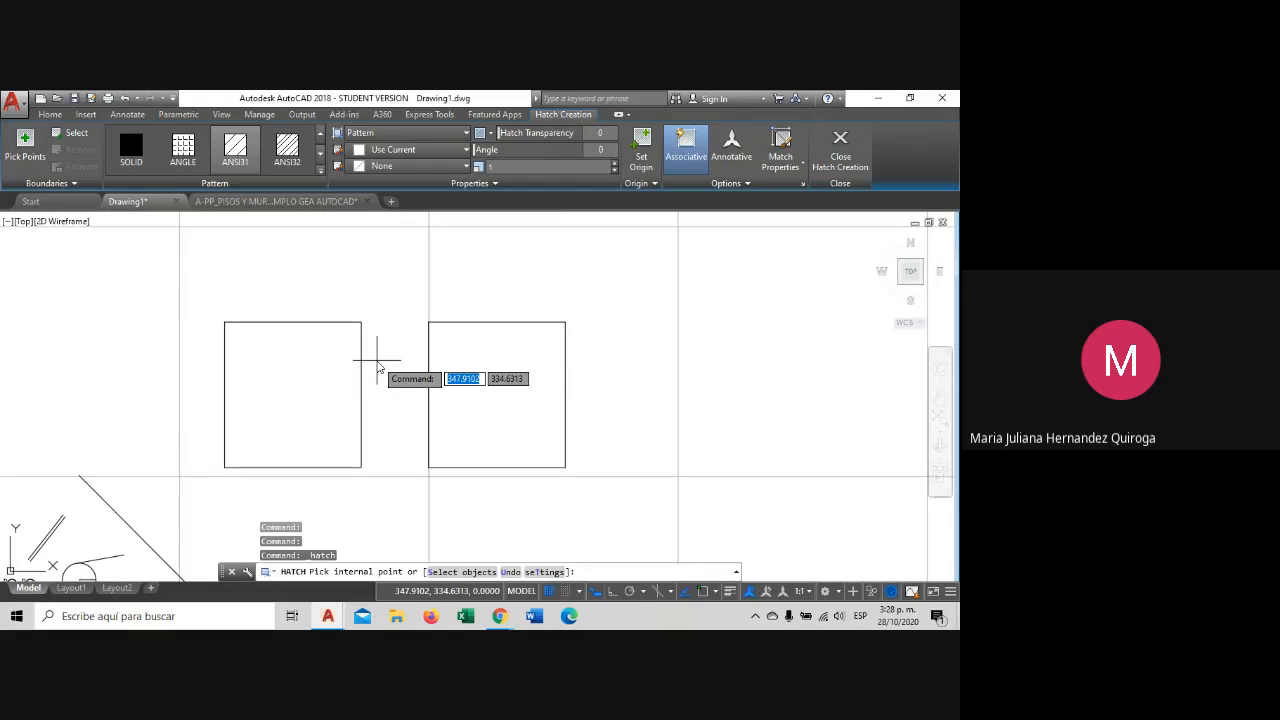
Look over the drawing's figures, preview the ANSI31 hatch inside the two large rectangles, and check whether the left rectangle's upper-right corner is closed.
scroll(378, 365, down, 5)
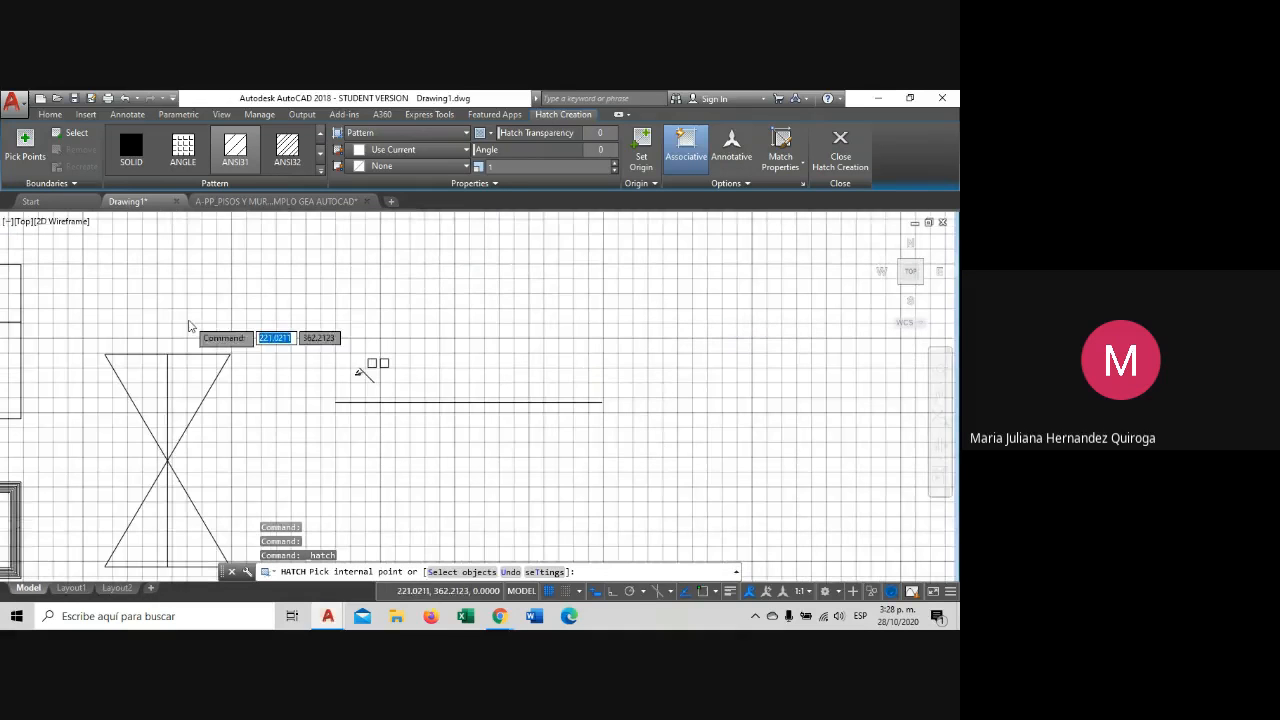
scroll(300, 415, down, 2)
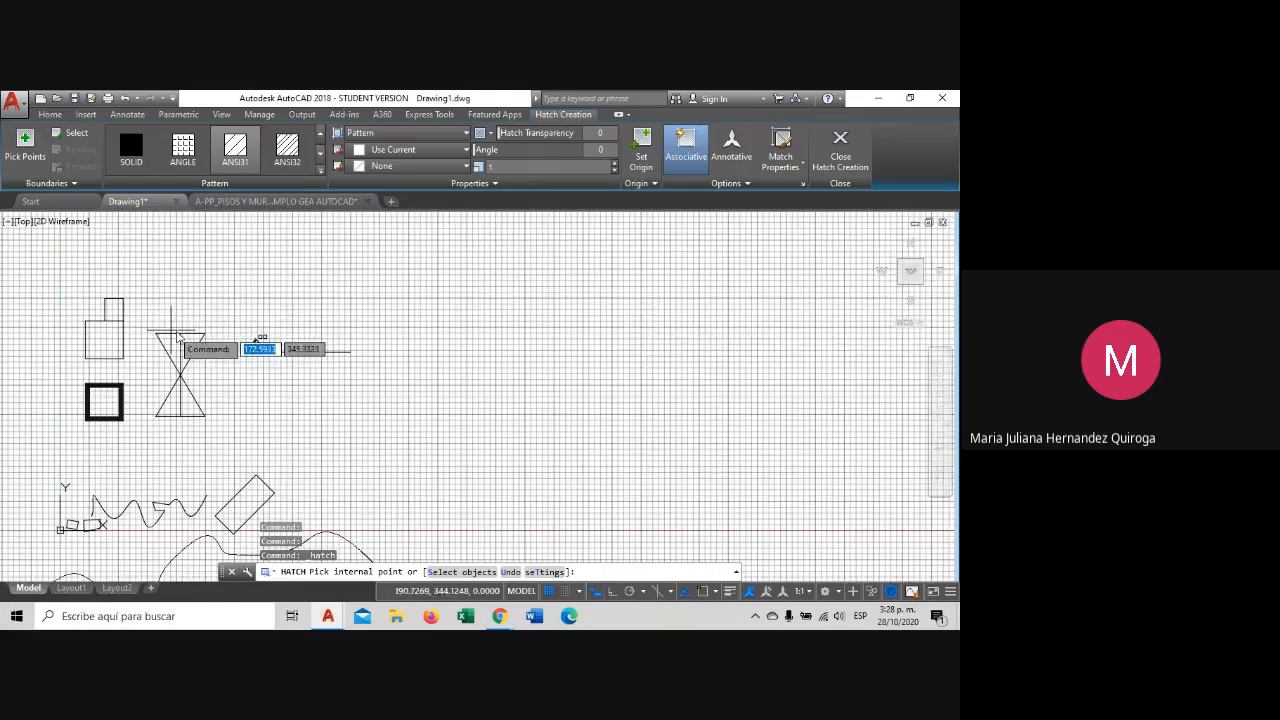
scroll(196, 331, up, 4)
scroll(365, 345, up, 8)
scroll(331, 322, up, 4)
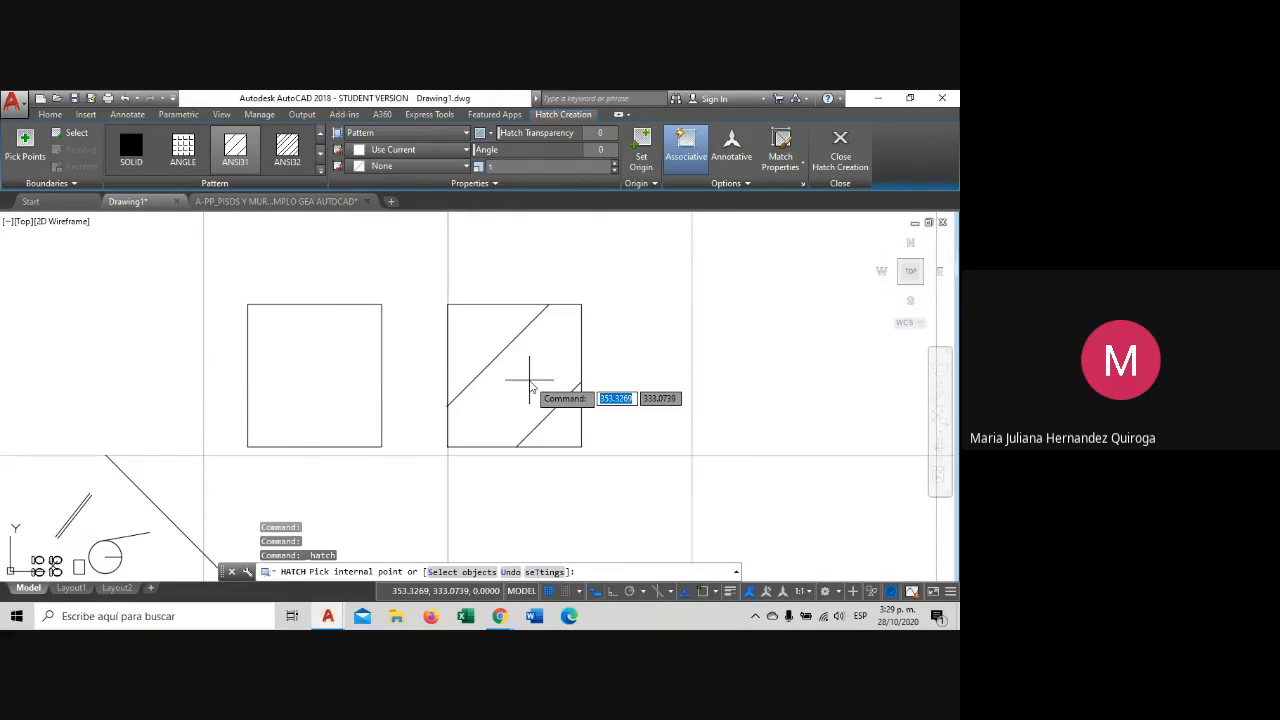
scroll(340, 372, down, 2)
middle_drag(340, 373, 369, 342)
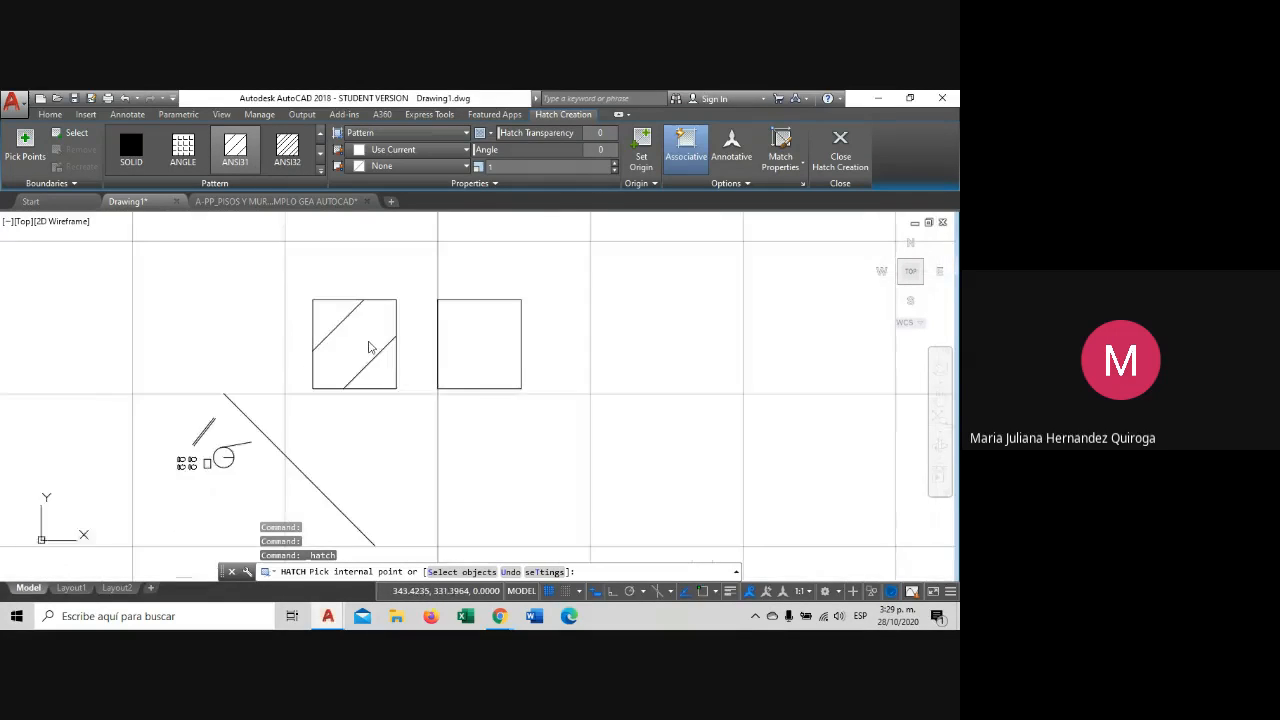
scroll(368, 347, up, 4)
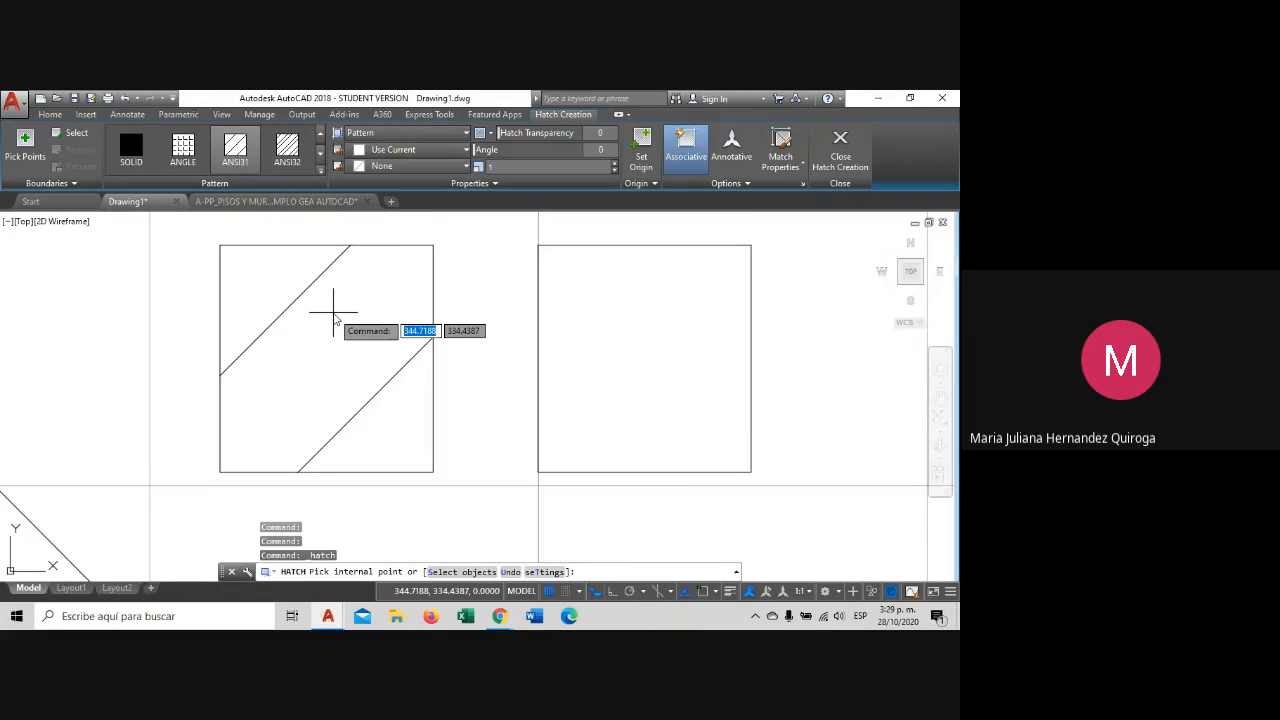
scroll(360, 323, down, 2)
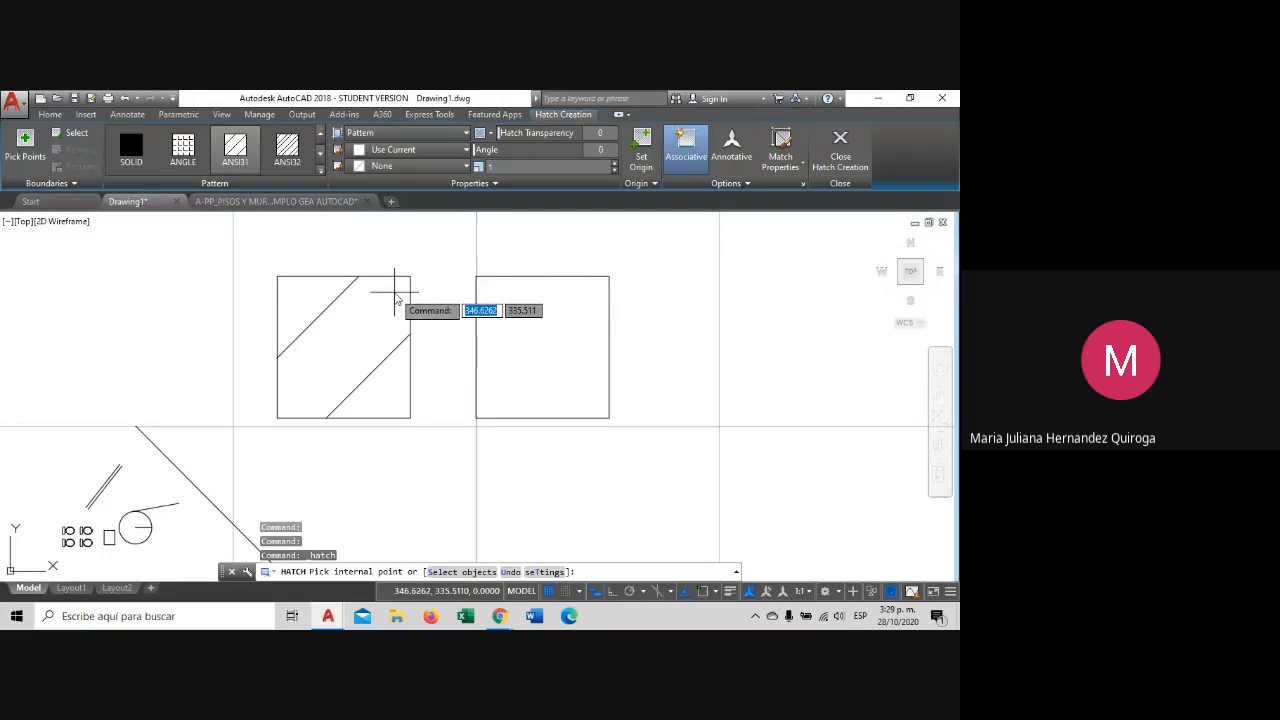
scroll(398, 280, up, 4)
scroll(420, 272, up, 2)
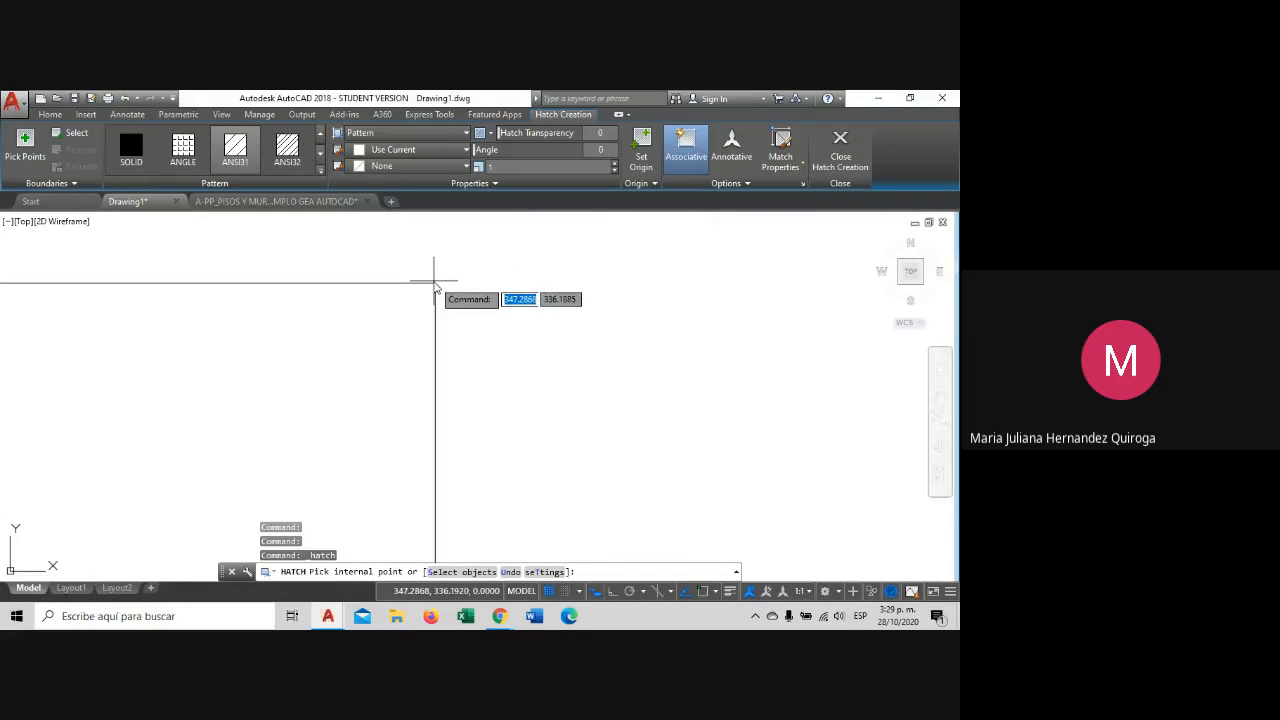
scroll(434, 294, down, 2)
scroll(434, 294, down, 2)
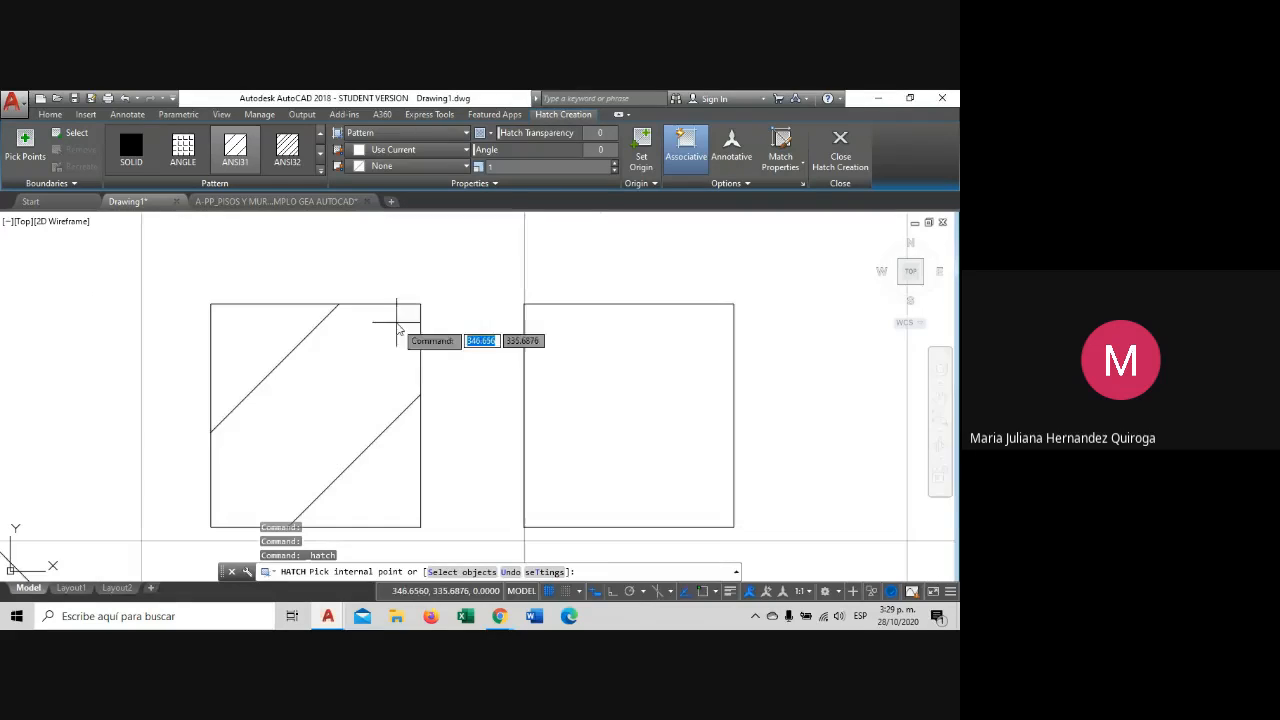
Hatch the interior of the left large rectangle with the ANSI34 pattern at a scale of 0.05.
click(323, 376)
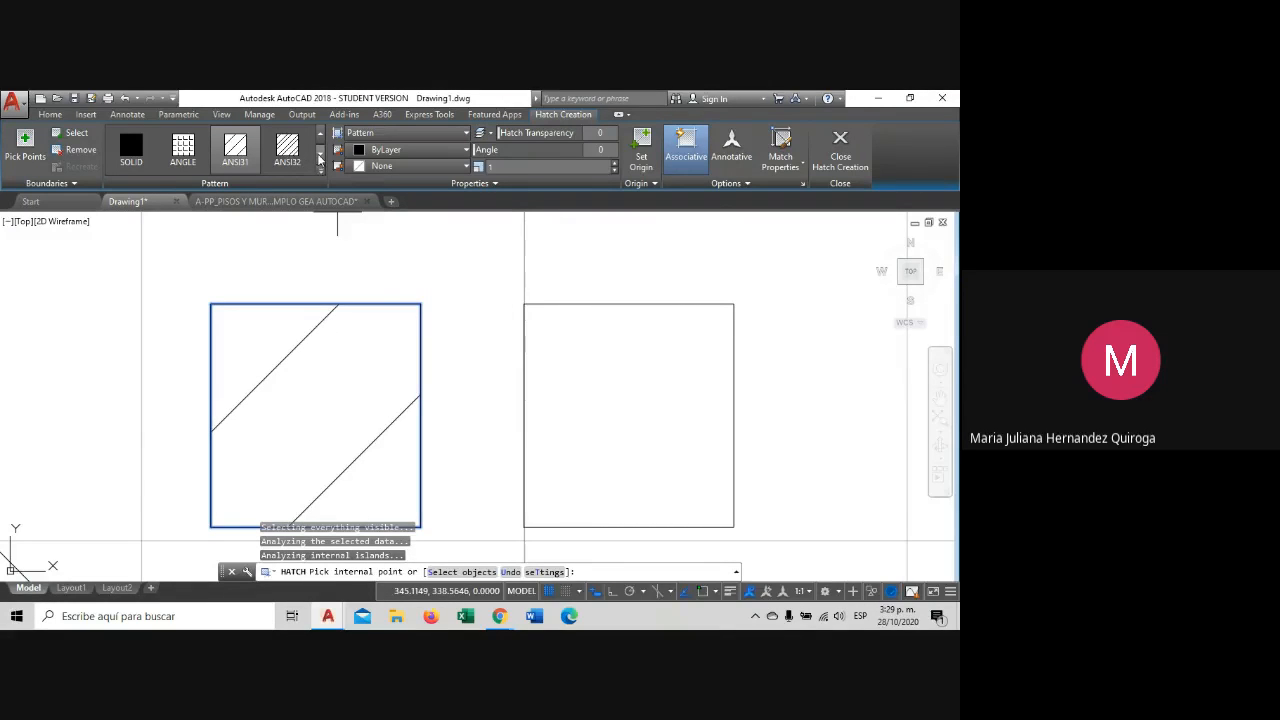
click(320, 158)
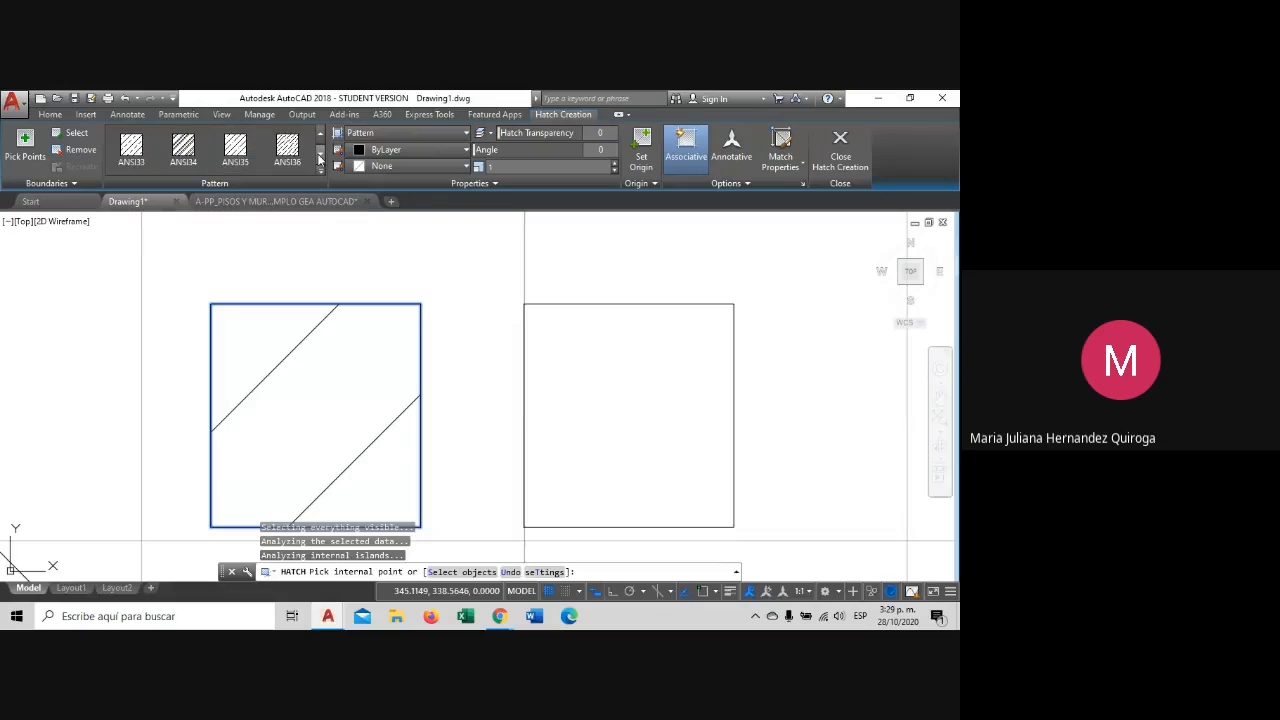
click(287, 148)
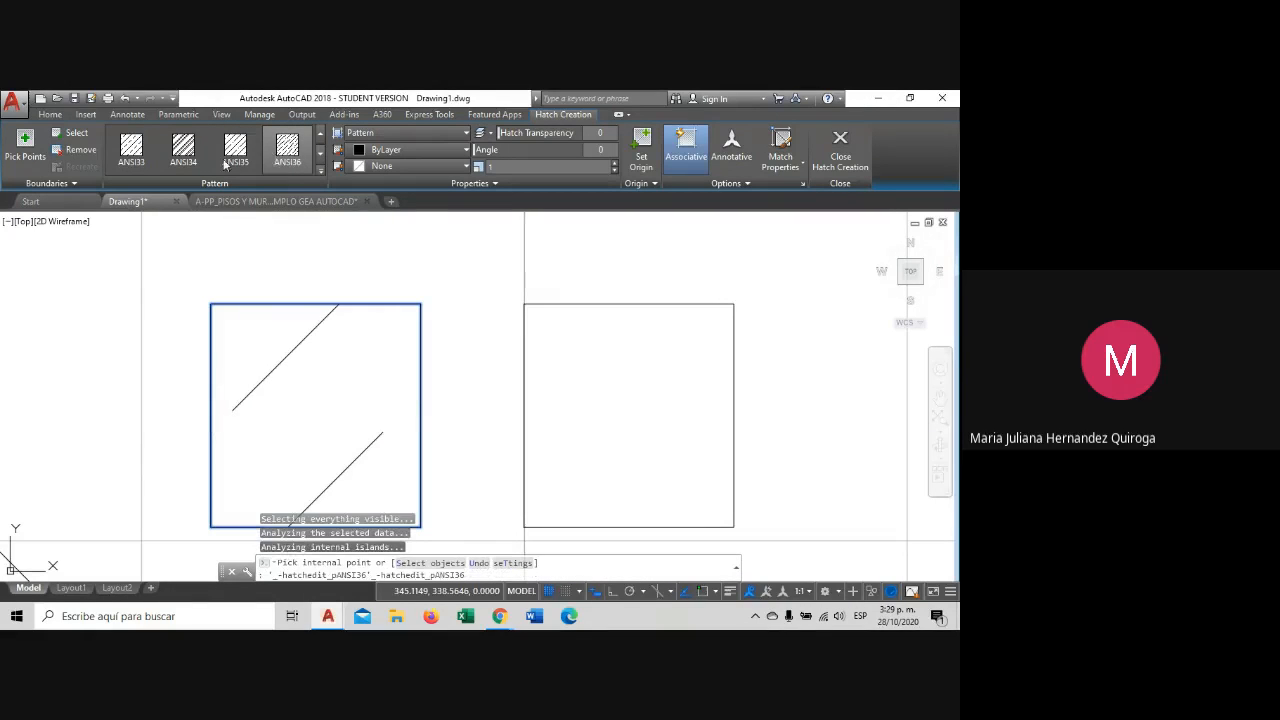
click(183, 148)
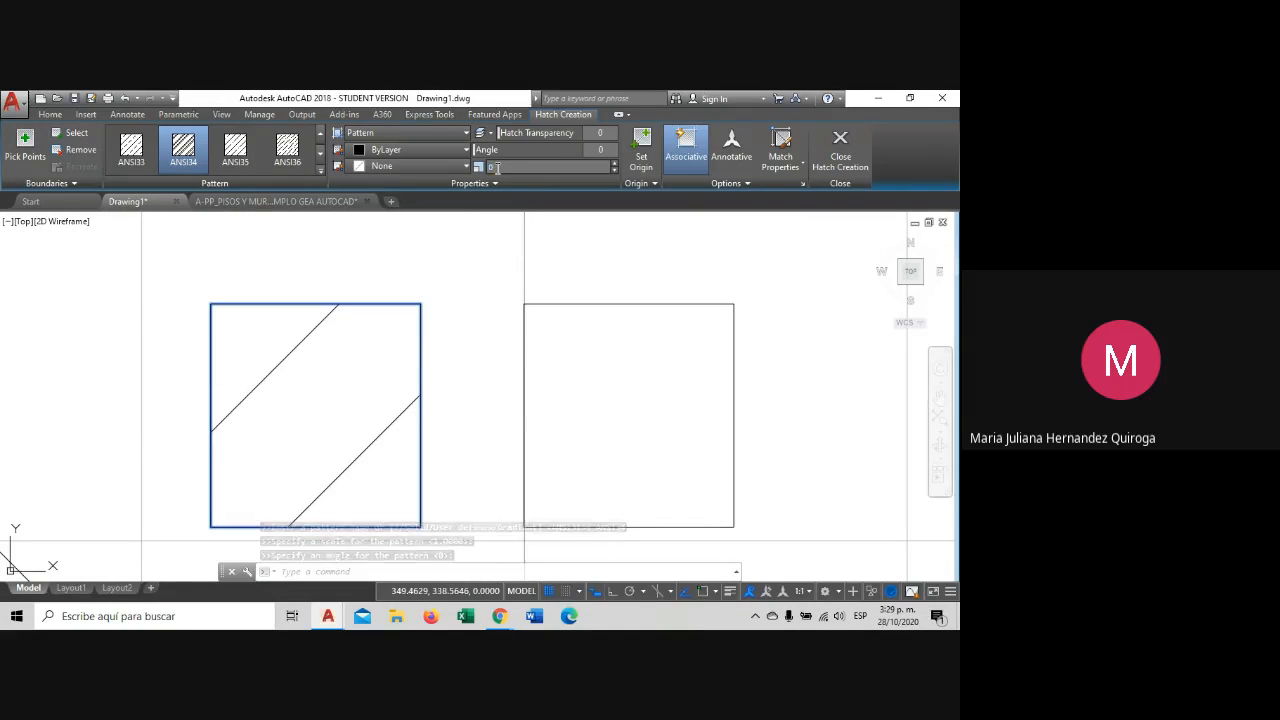
click(497, 168)
text(0.5)
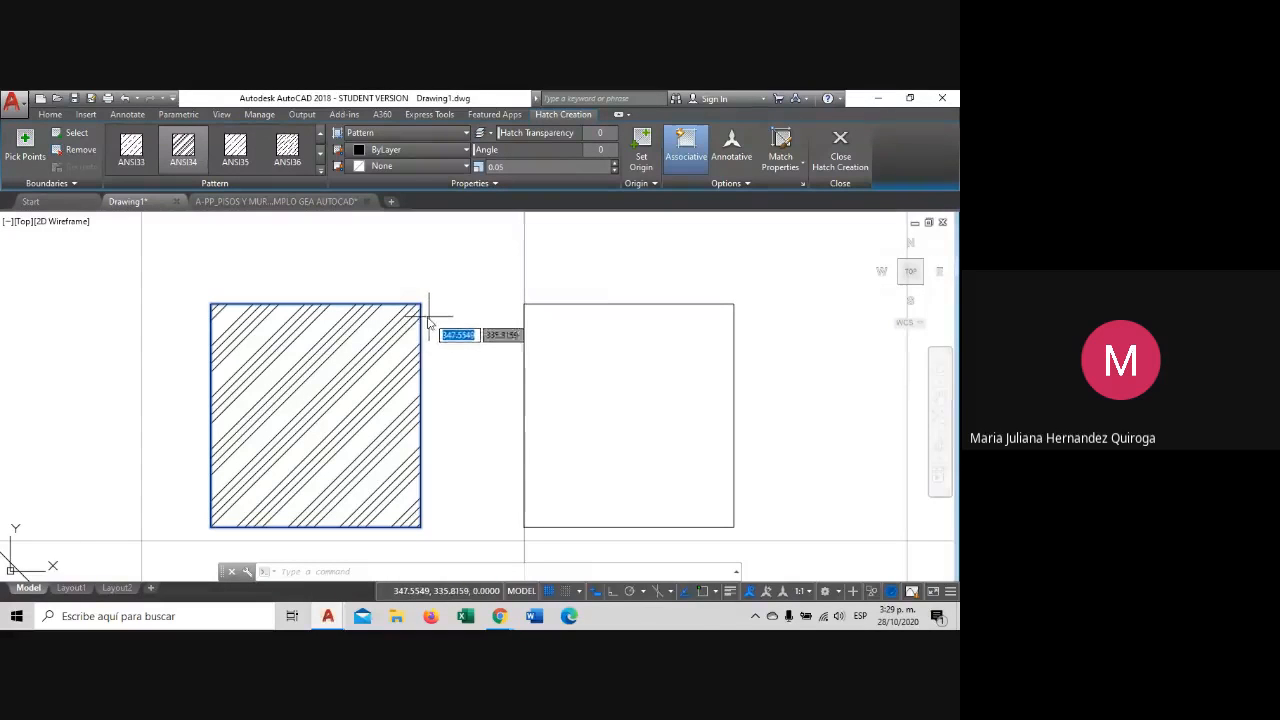
key(Escape)
Change the left rectangle's hatch to the AR-CONC pattern with a scale of 0.005.
click(374, 326)
click(311, 320)
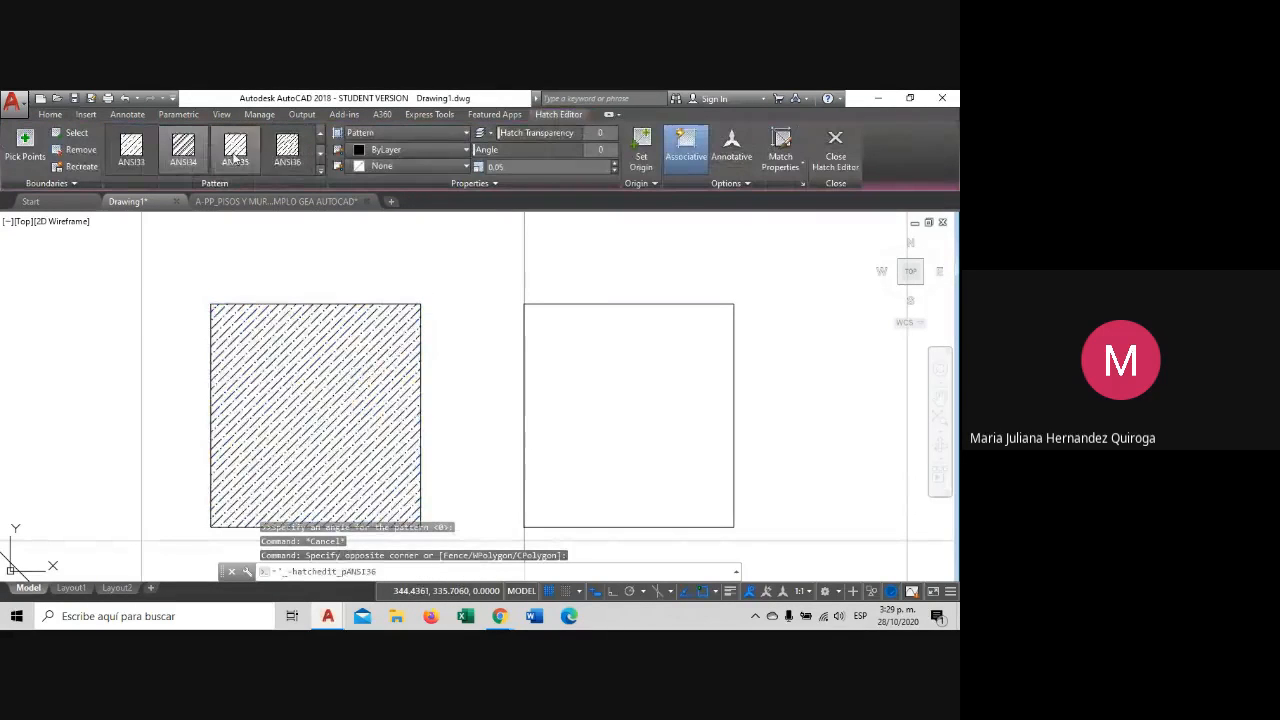
scroll(235, 150, down, 1)
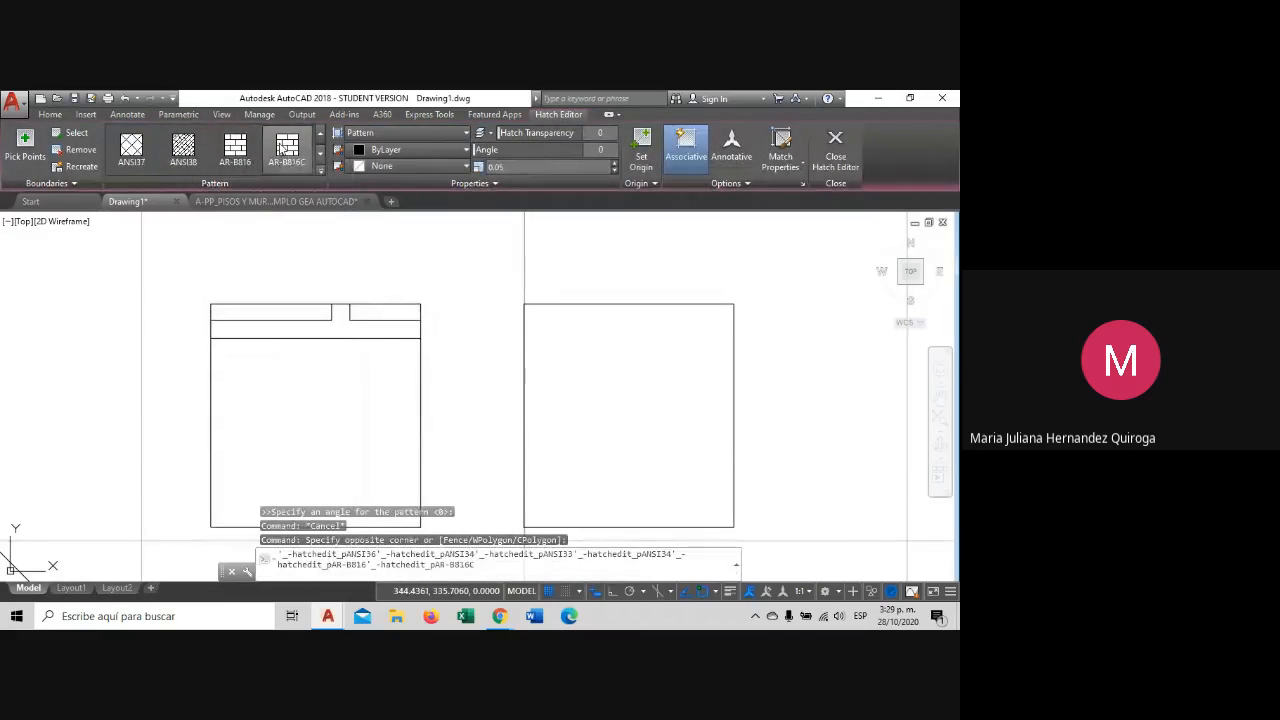
scroll(287, 150, up, 1)
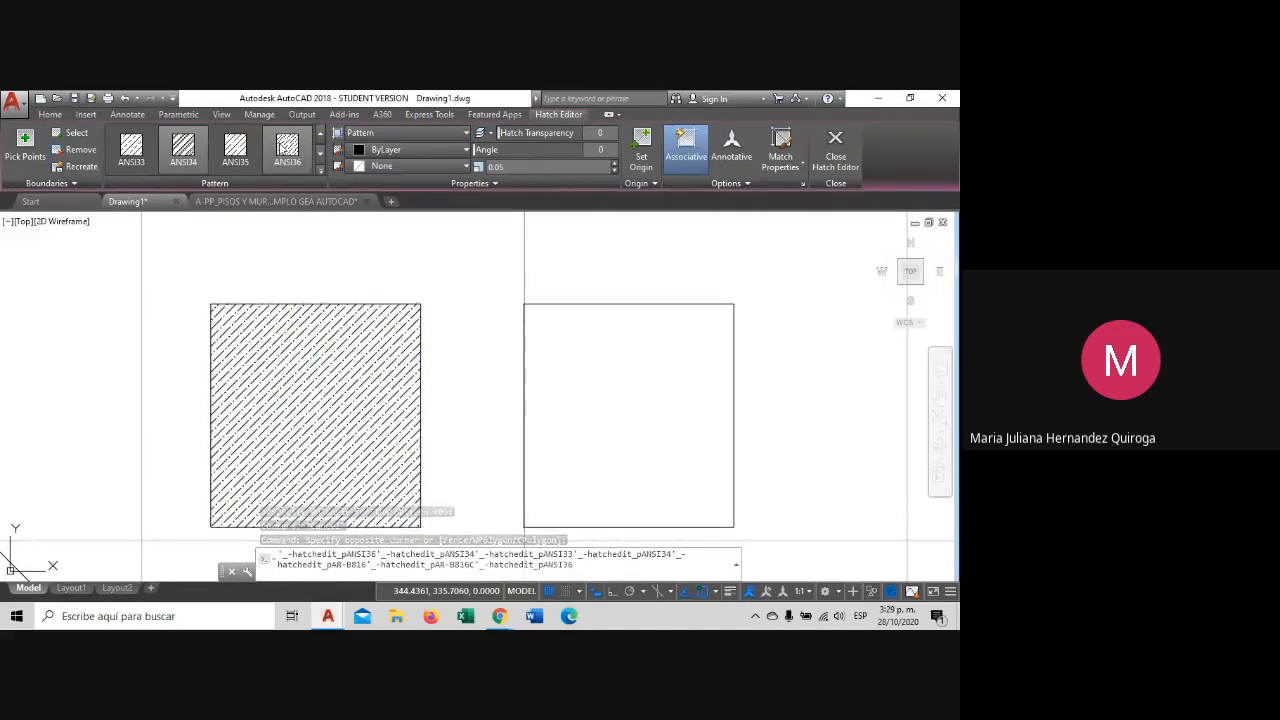
scroll(285, 150, down, 2)
click(284, 150)
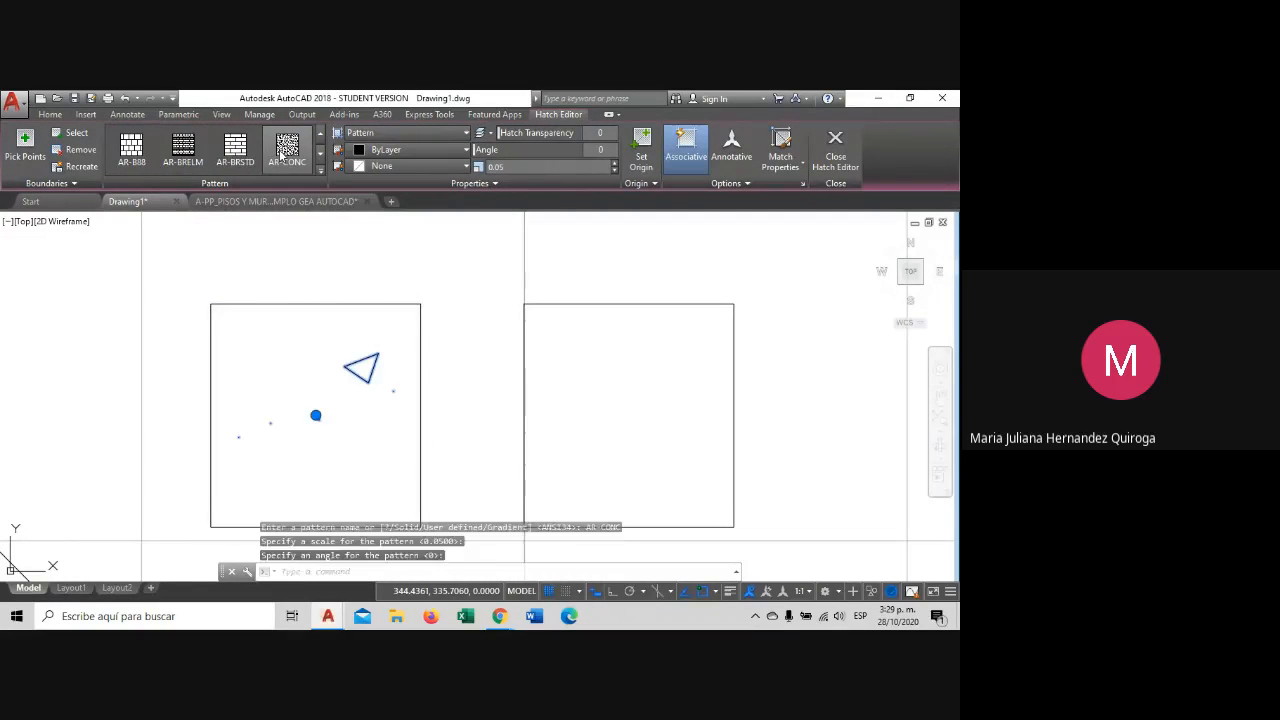
click(513, 166)
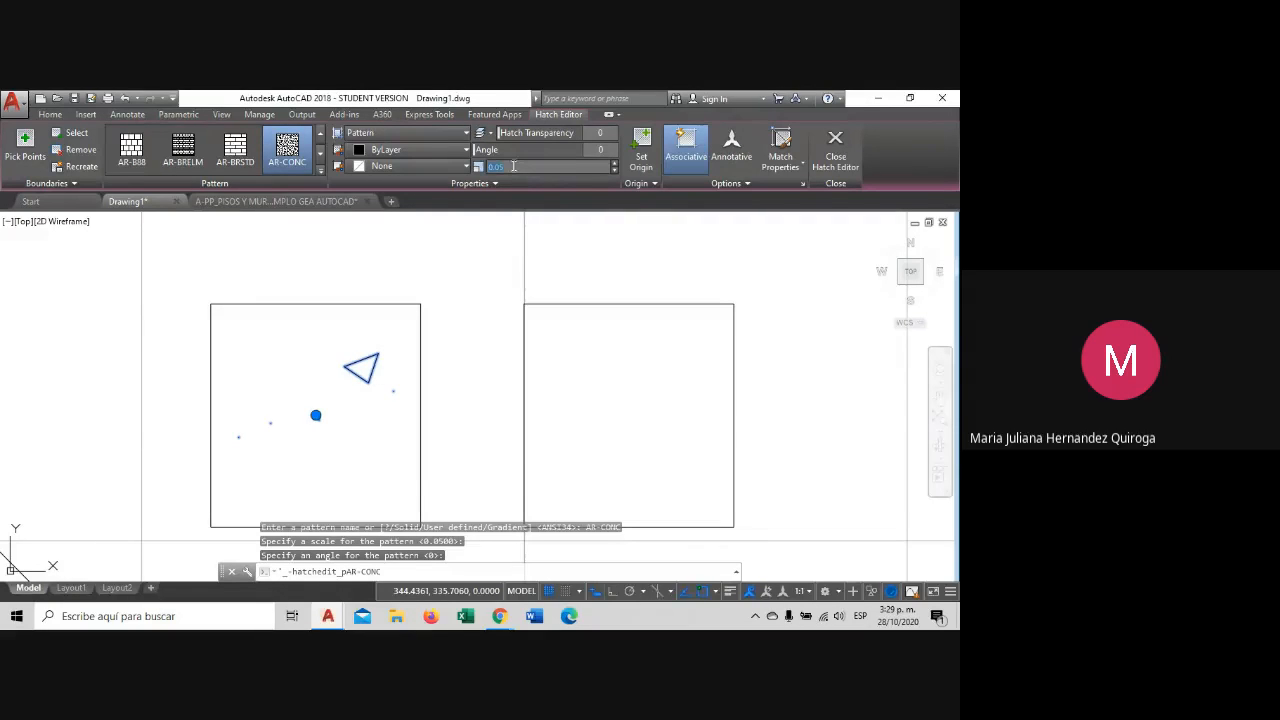
text(0.005)
key(Return)
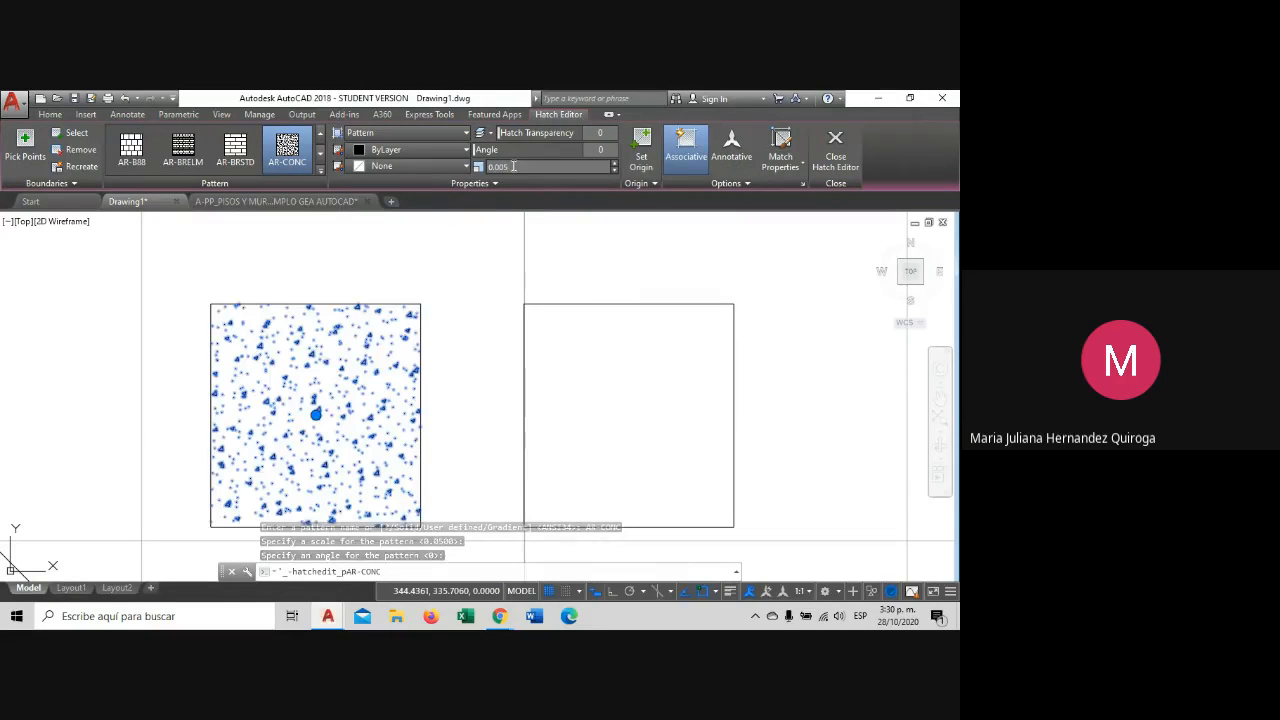
key(Escape)
Select the concrete hatch in the left rectangle and change its pattern to AR-BRSTD.
scroll(366, 350, up, 4)
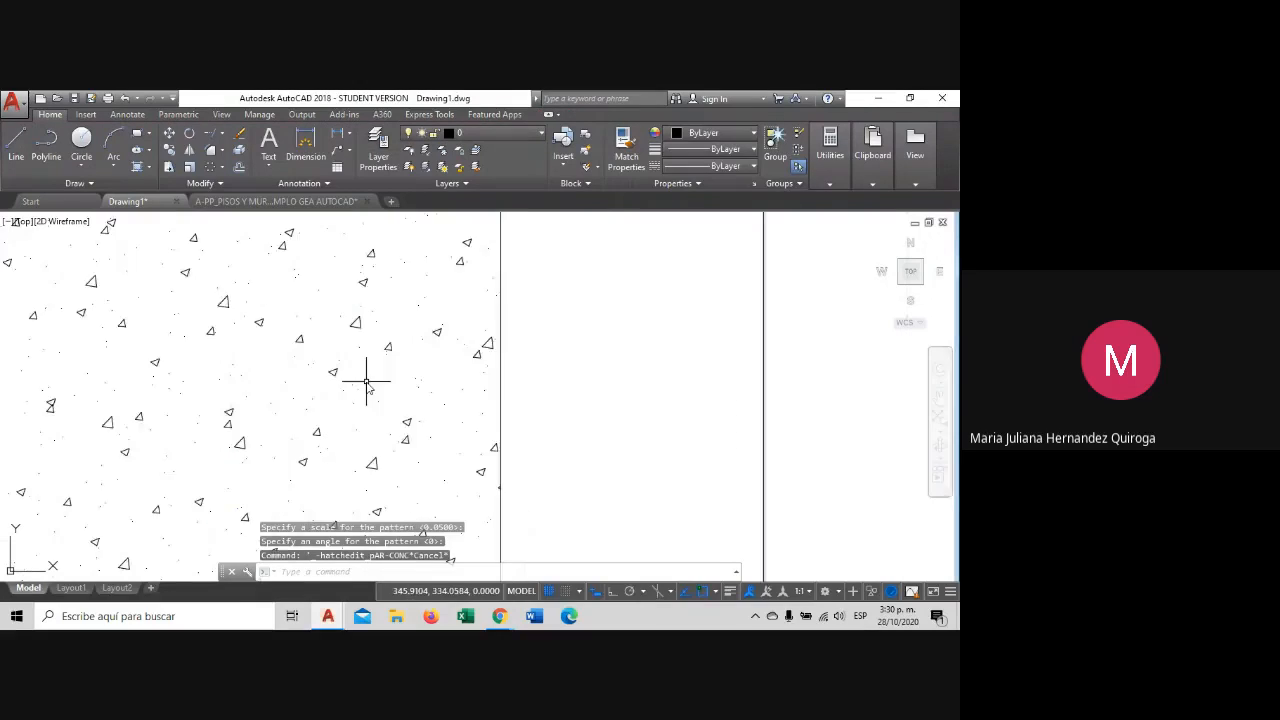
scroll(366, 377, down, 2)
click(257, 315)
click(246, 260)
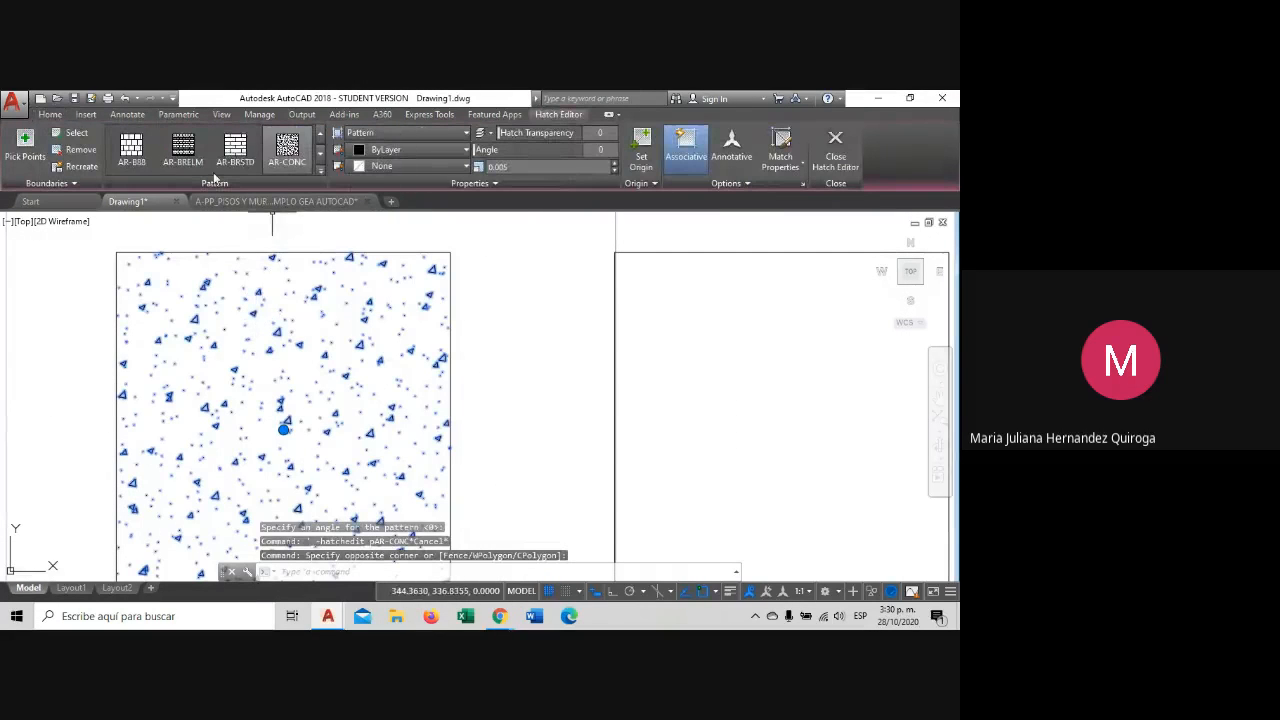
click(236, 147)
Try the AR-RSHKE, BRICK, CROSS and CORK patterns on the selected hatch and apply CLAY.
scroll(260, 148, down, 1)
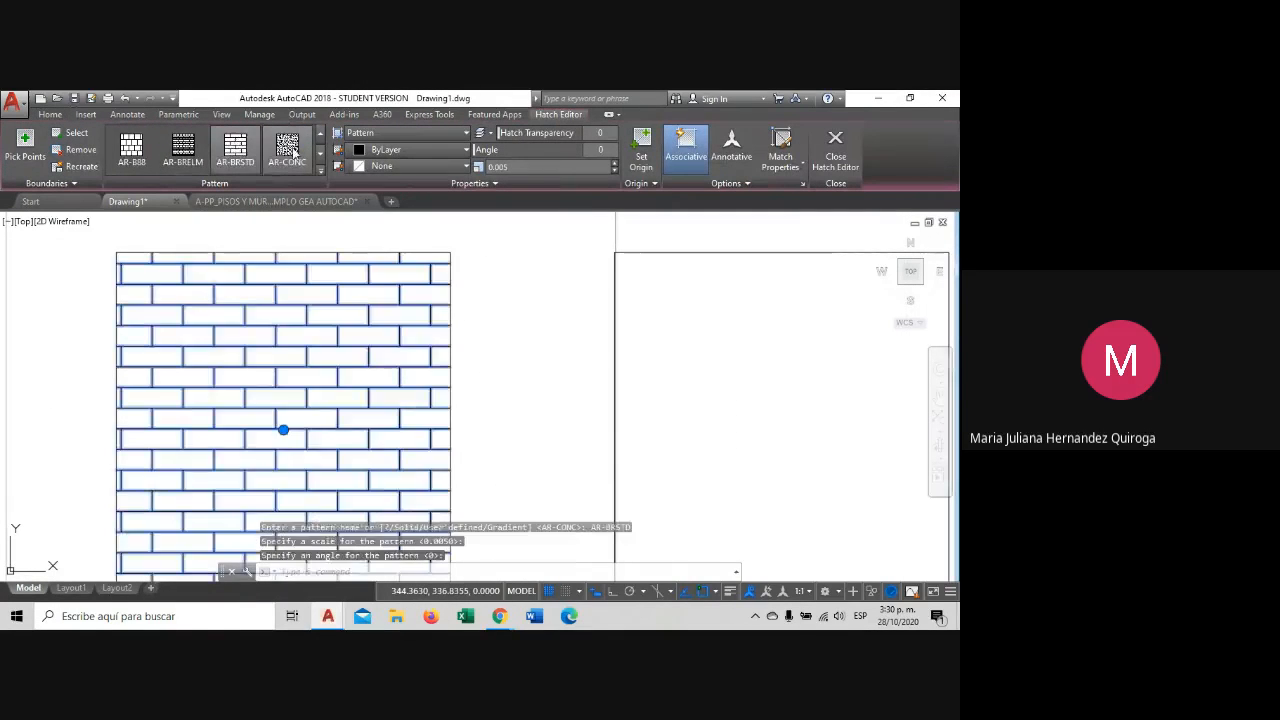
click(286, 147)
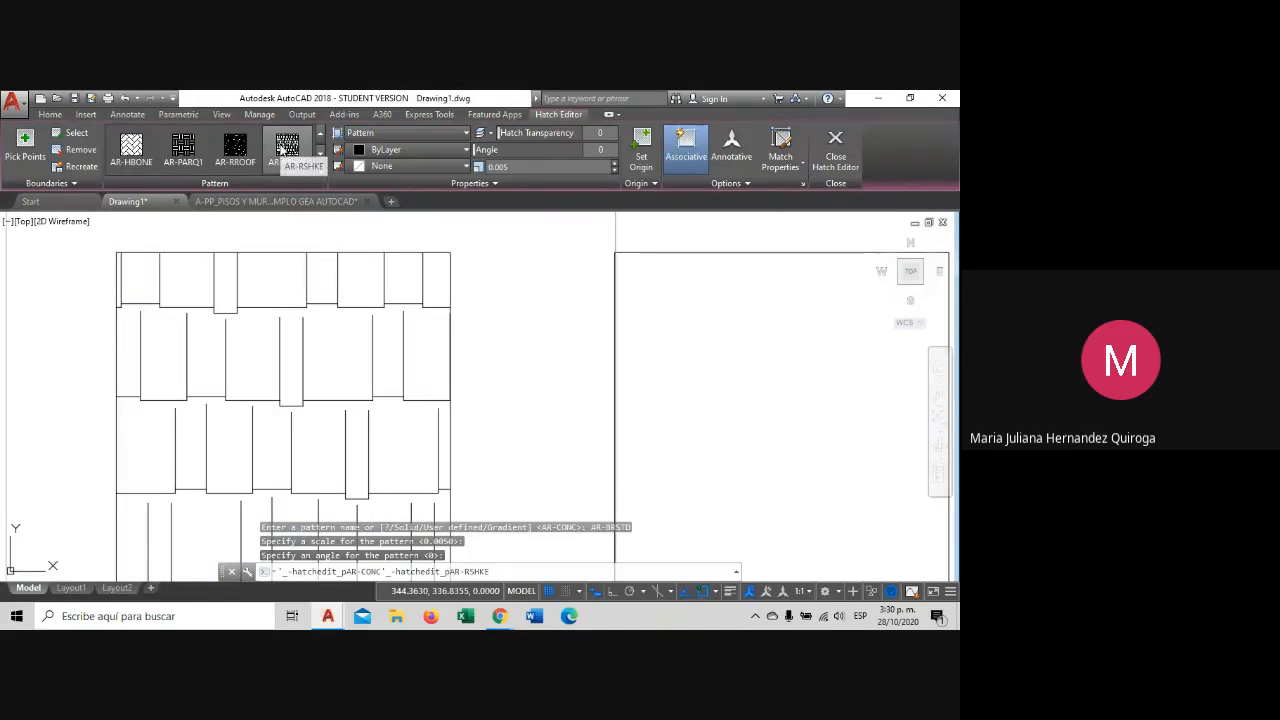
scroll(286, 147, down, 1)
click(286, 147)
scroll(286, 147, down, 1)
click(286, 147)
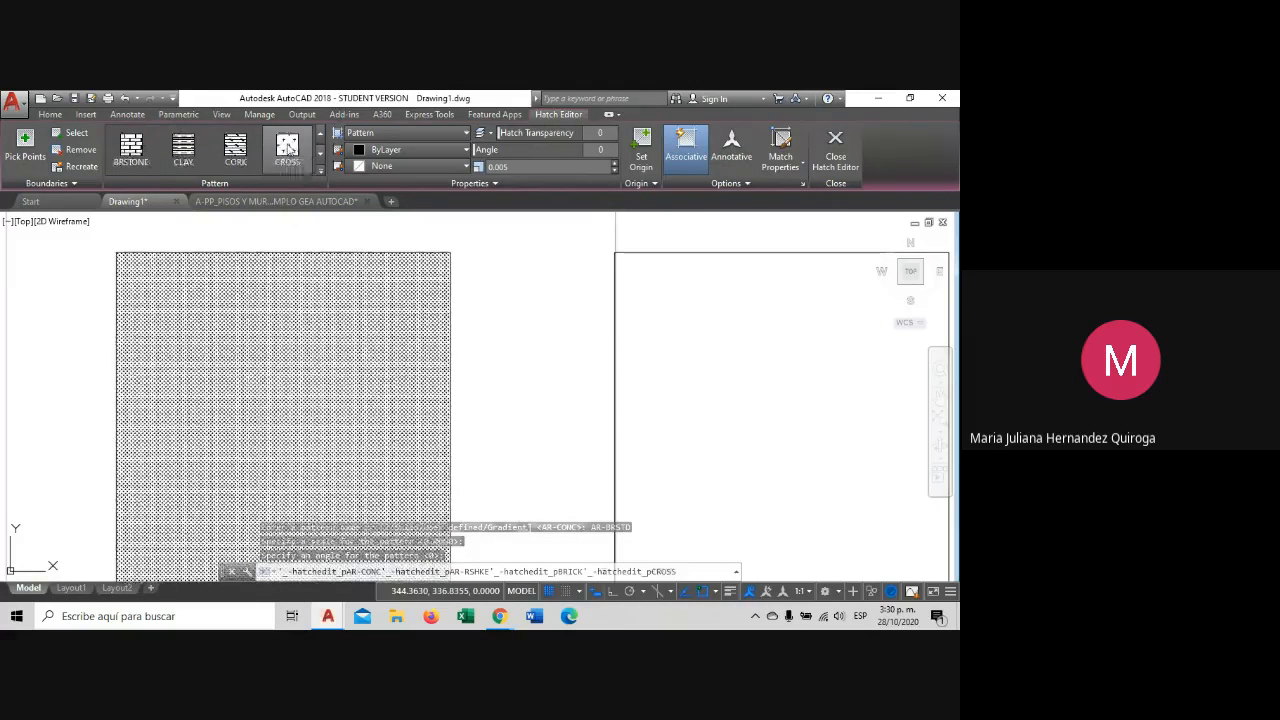
click(236, 147)
click(183, 147)
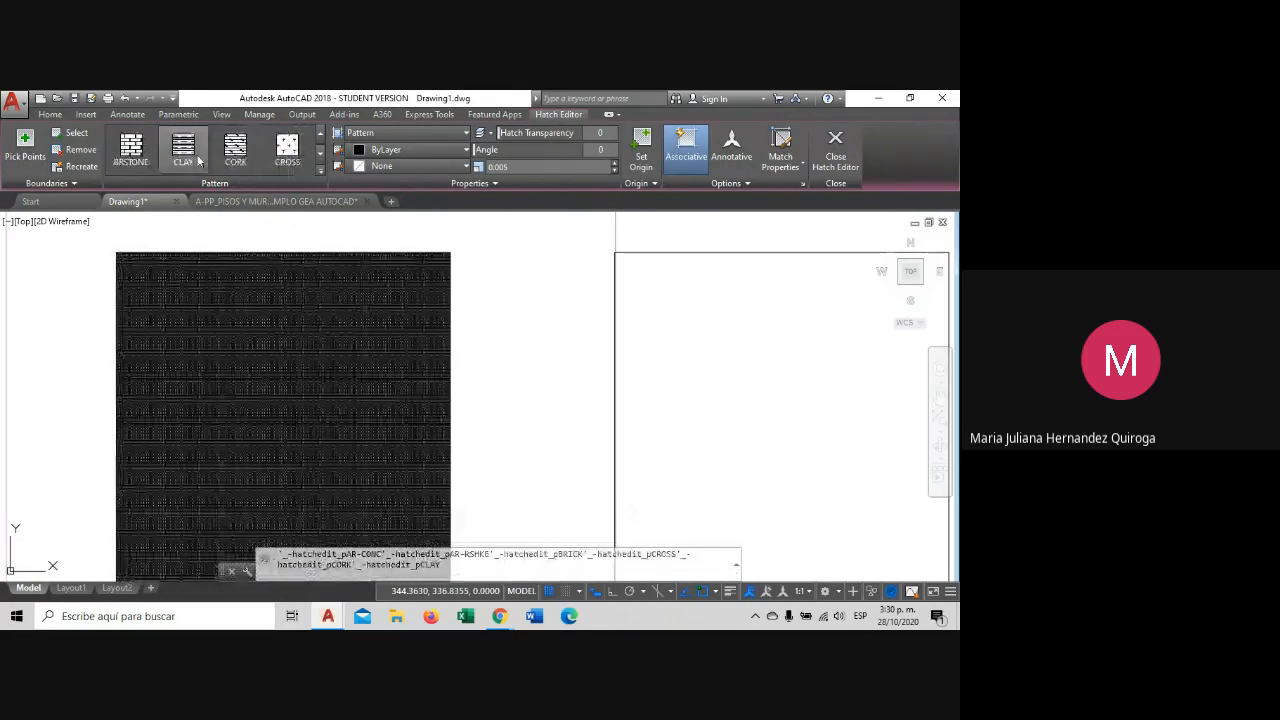
Examine the density of the CLAY hatch up close around the left rectangle's upper-right corner.
scroll(420, 245, up, 3)
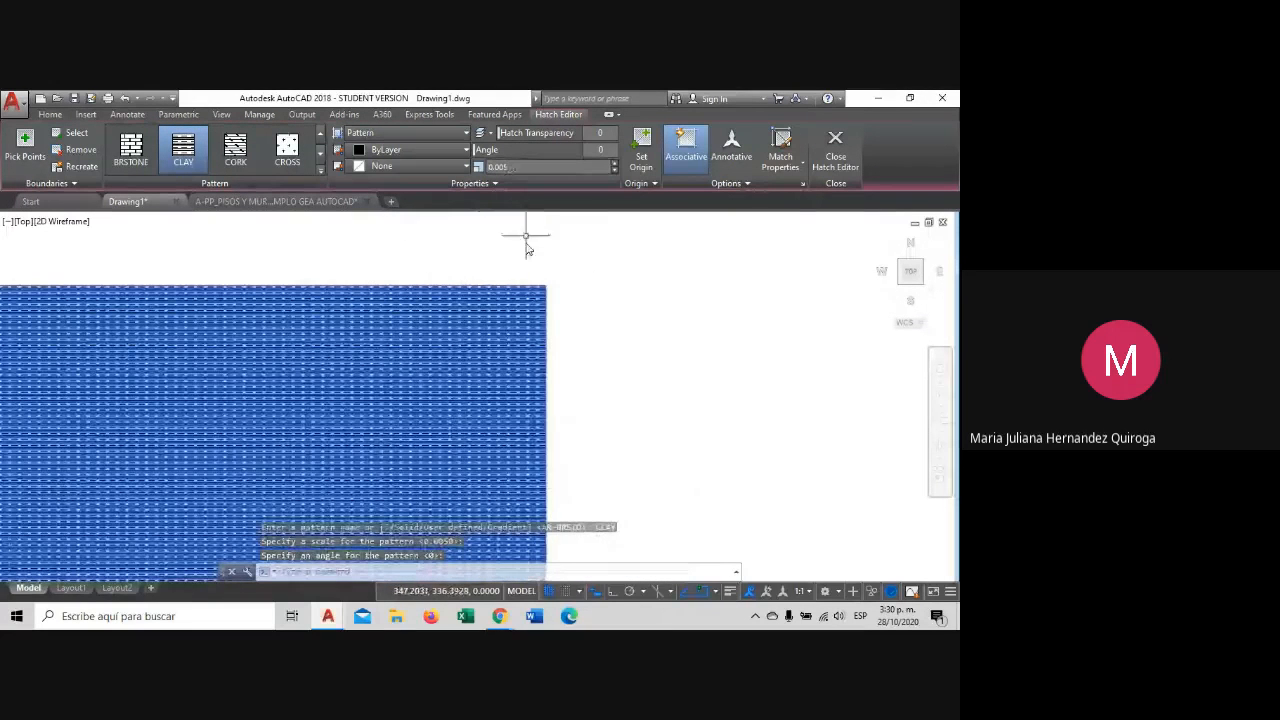
scroll(525, 262, up, 2)
scroll(452, 383, up, 2)
scroll(453, 384, down, 3)
scroll(397, 404, down, 2)
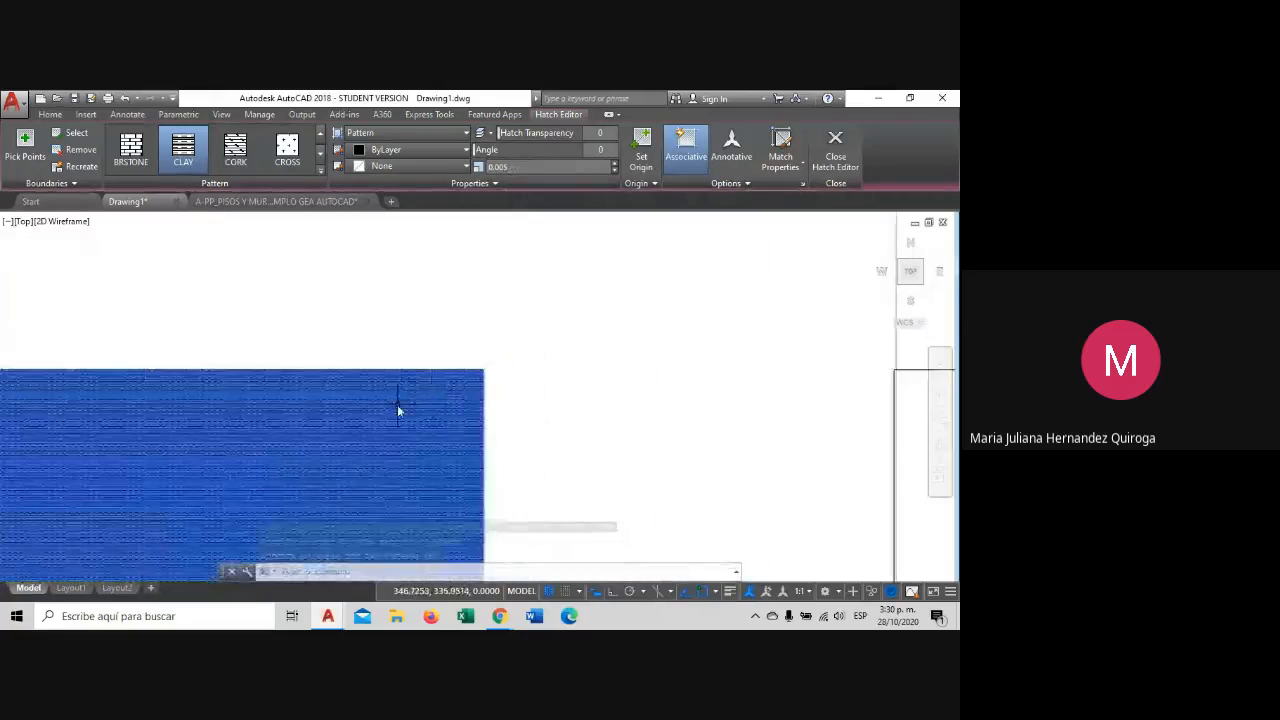
mouse_move(397, 404)
middle_down()
mouse_move(450, 319)
mouse_move(364, 252)
middle_up()
scroll(450, 319, down, 4)
Change the left rectangle's hatch to the EARTH pattern with a scale of 0.05 and an angle of 45.
click(321, 150)
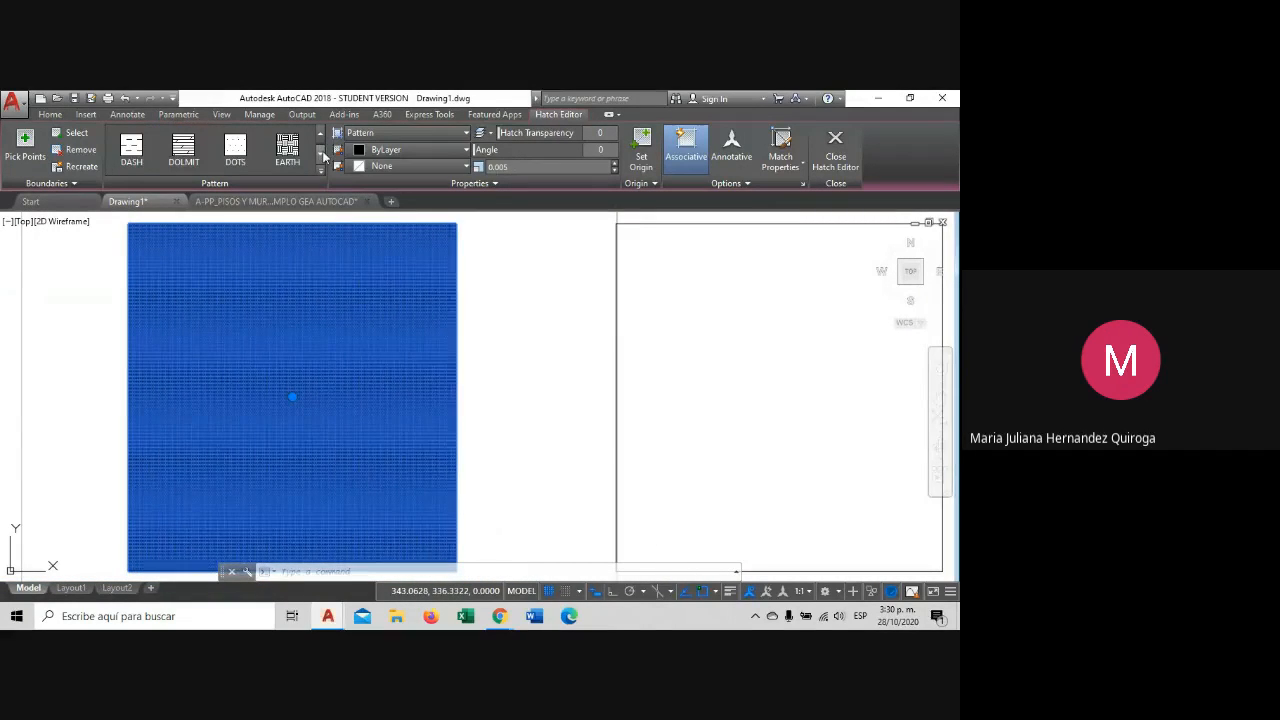
click(289, 150)
click(531, 167)
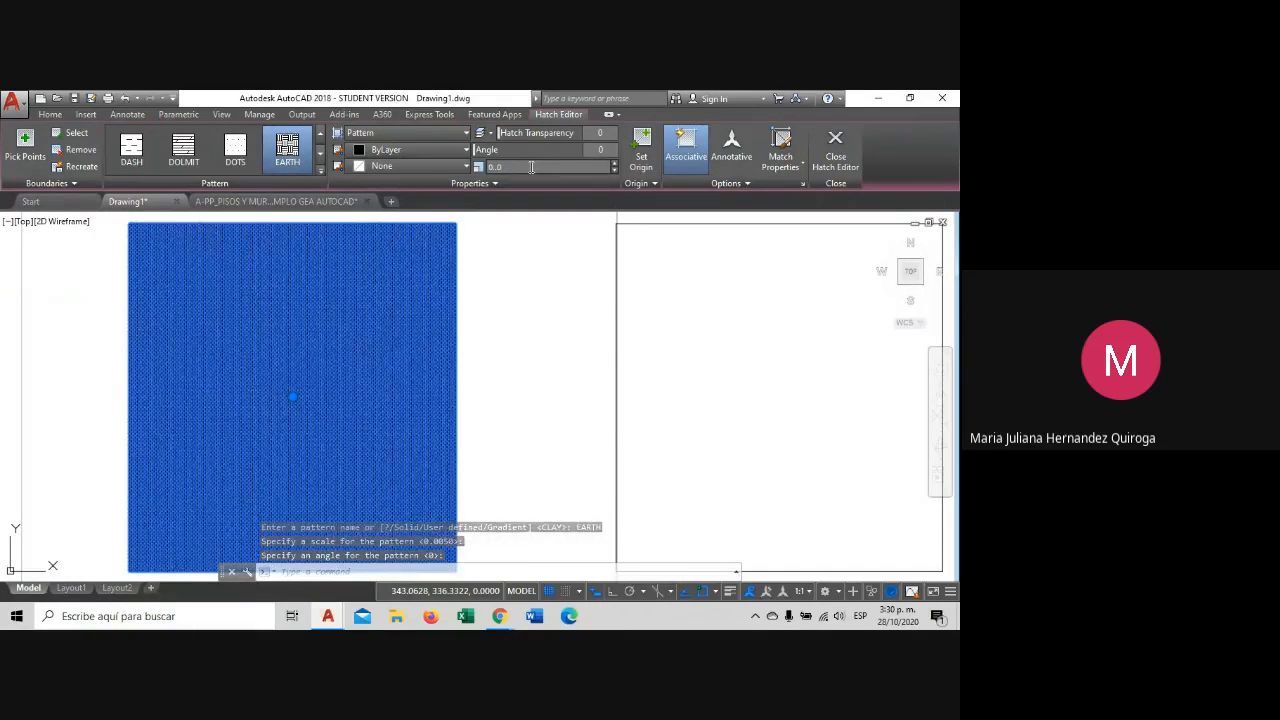
text(0.05)
key(Return)
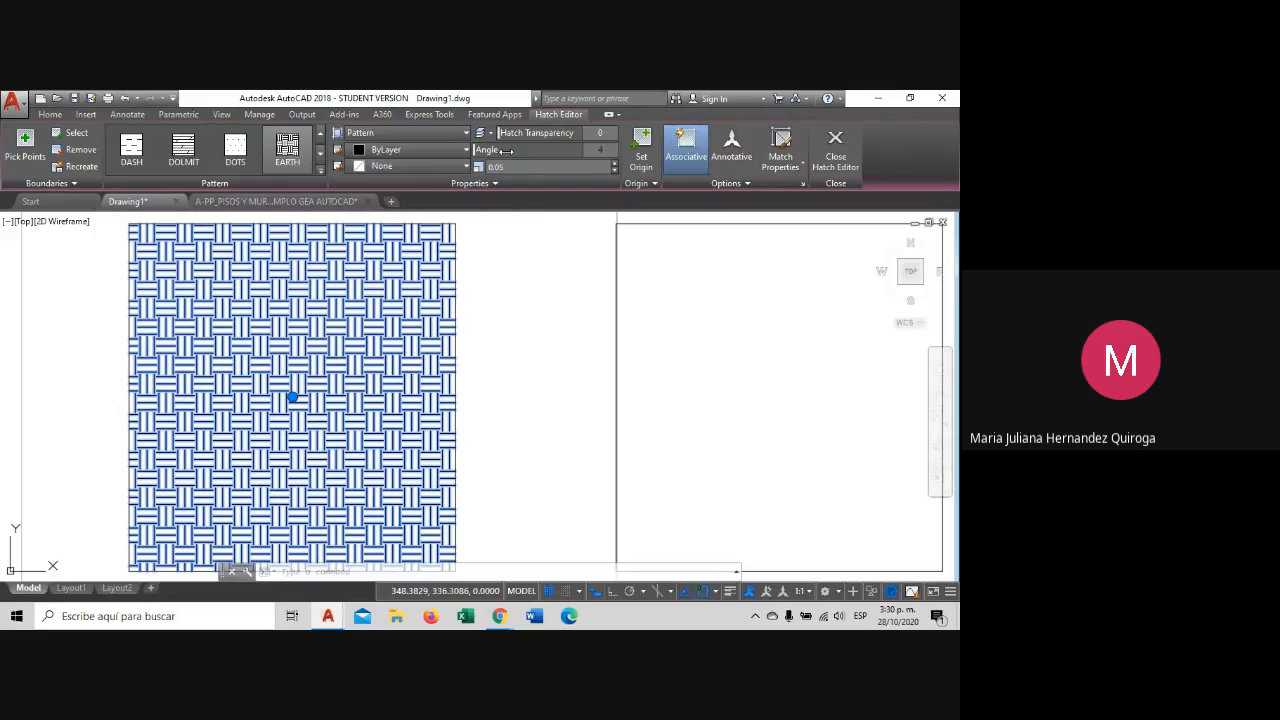
key(Return)
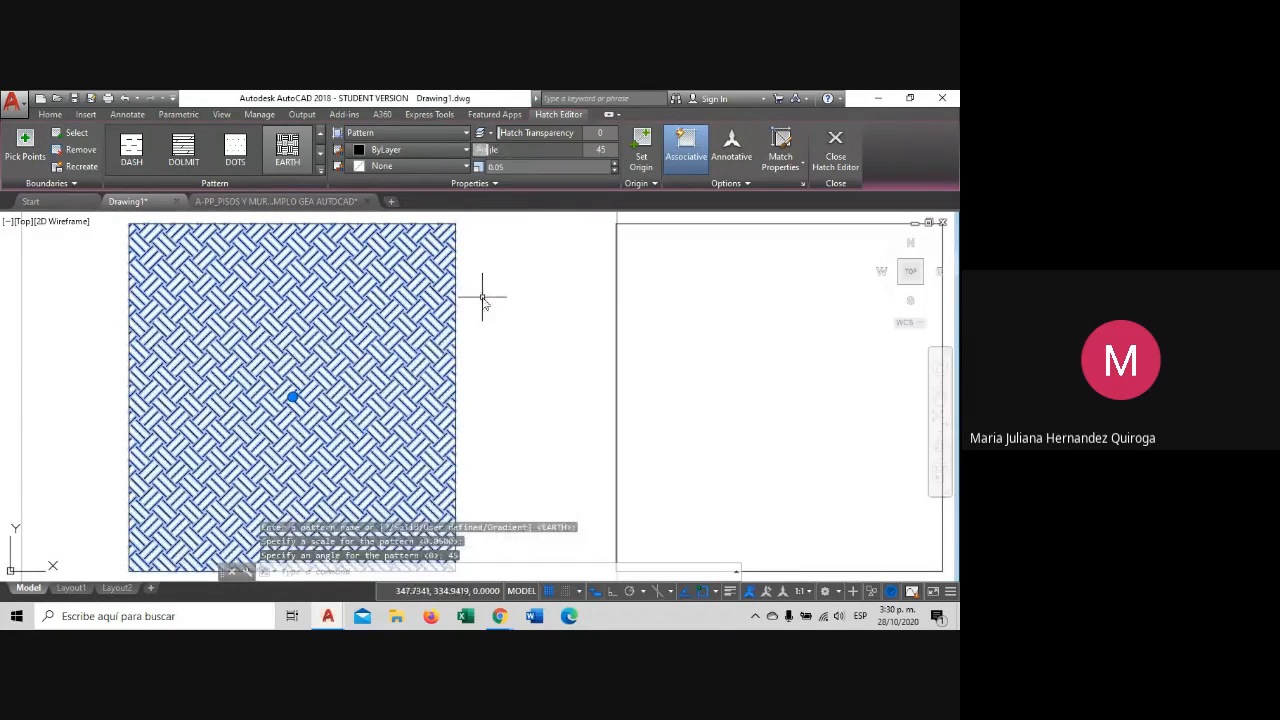
Set the left rectangle's hatch color to 209,156,199.
click(460, 153)
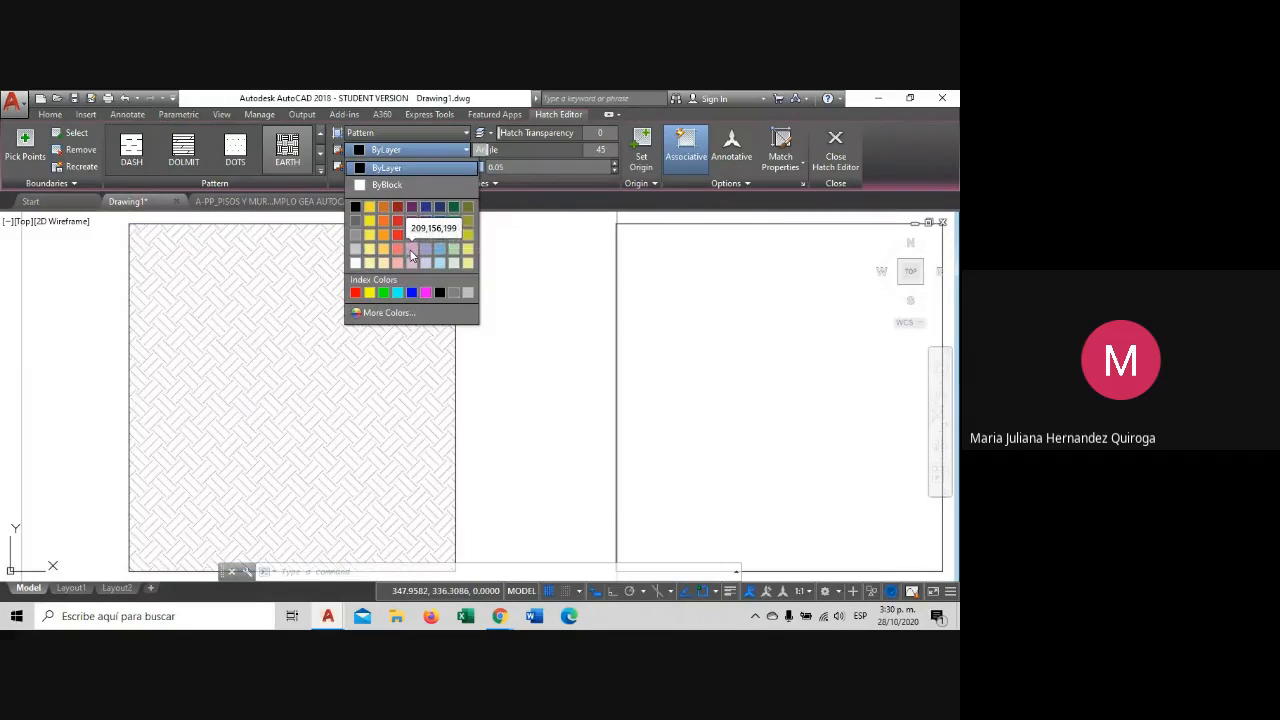
key(Escape)
key(Escape)
Open the True Color settings for the left rectangle's hatch and close them without changing the color.
click(397, 303)
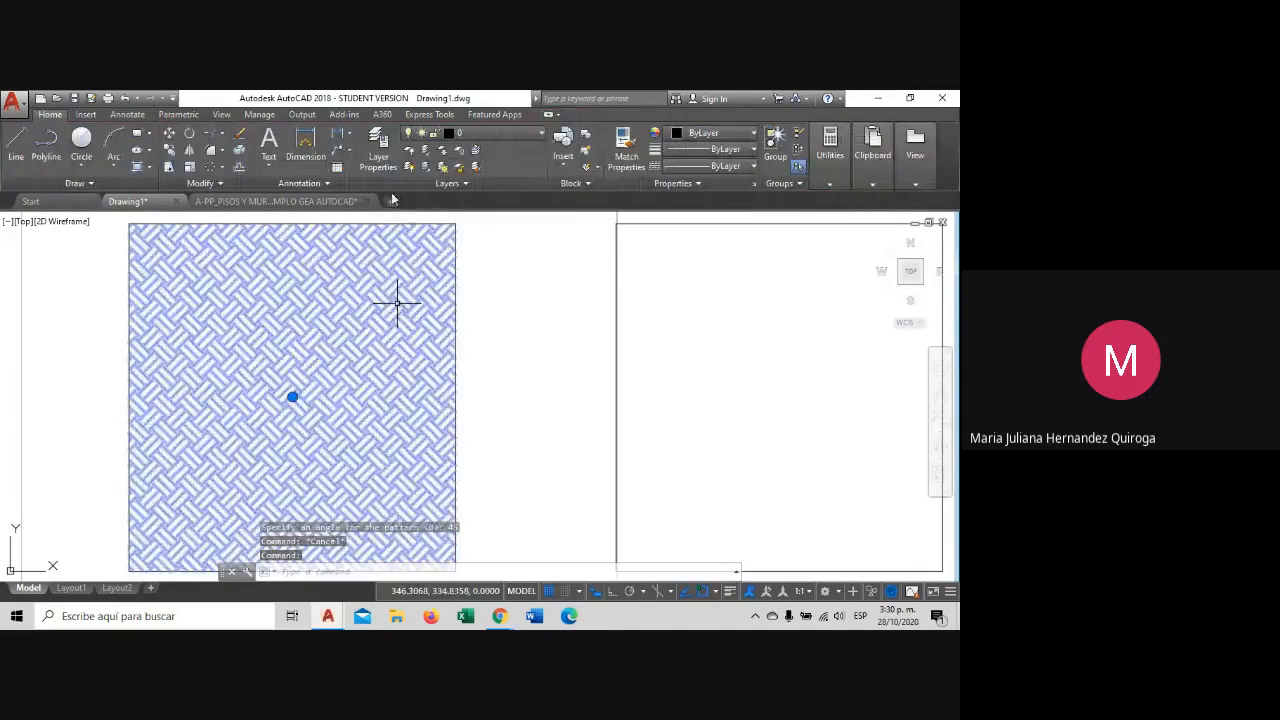
click(436, 137)
click(436, 160)
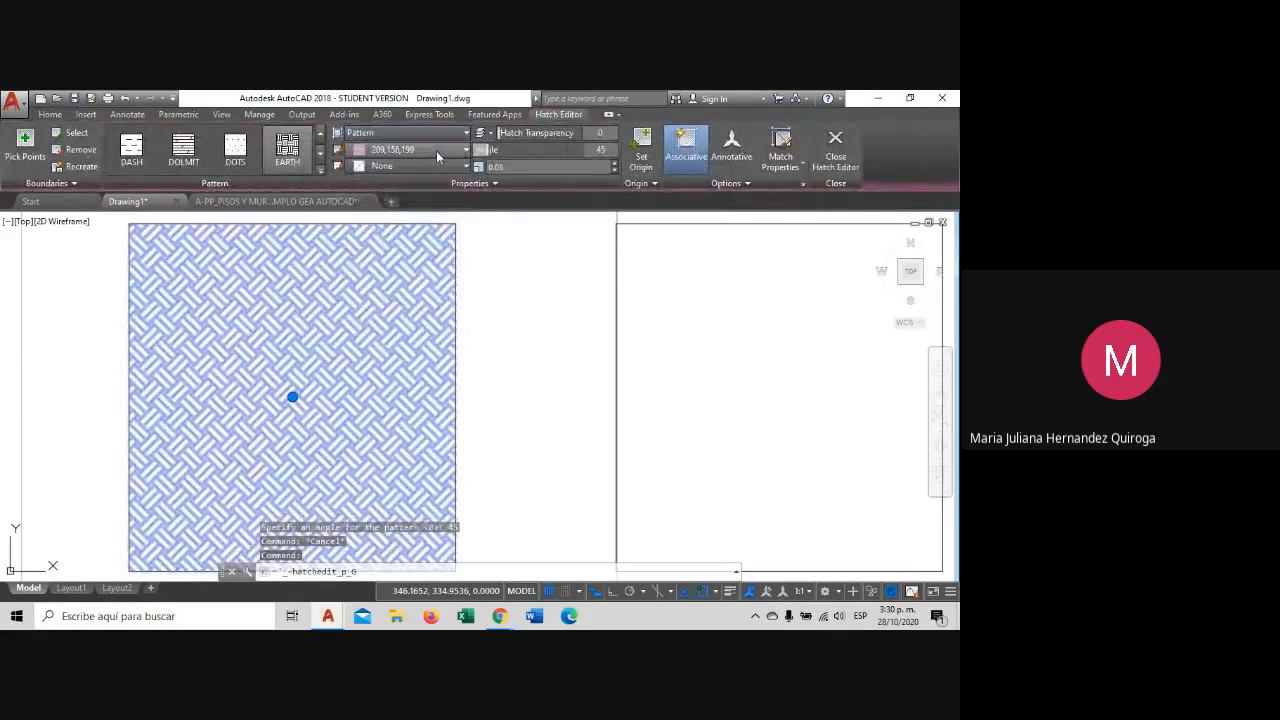
click(436, 150)
click(401, 311)
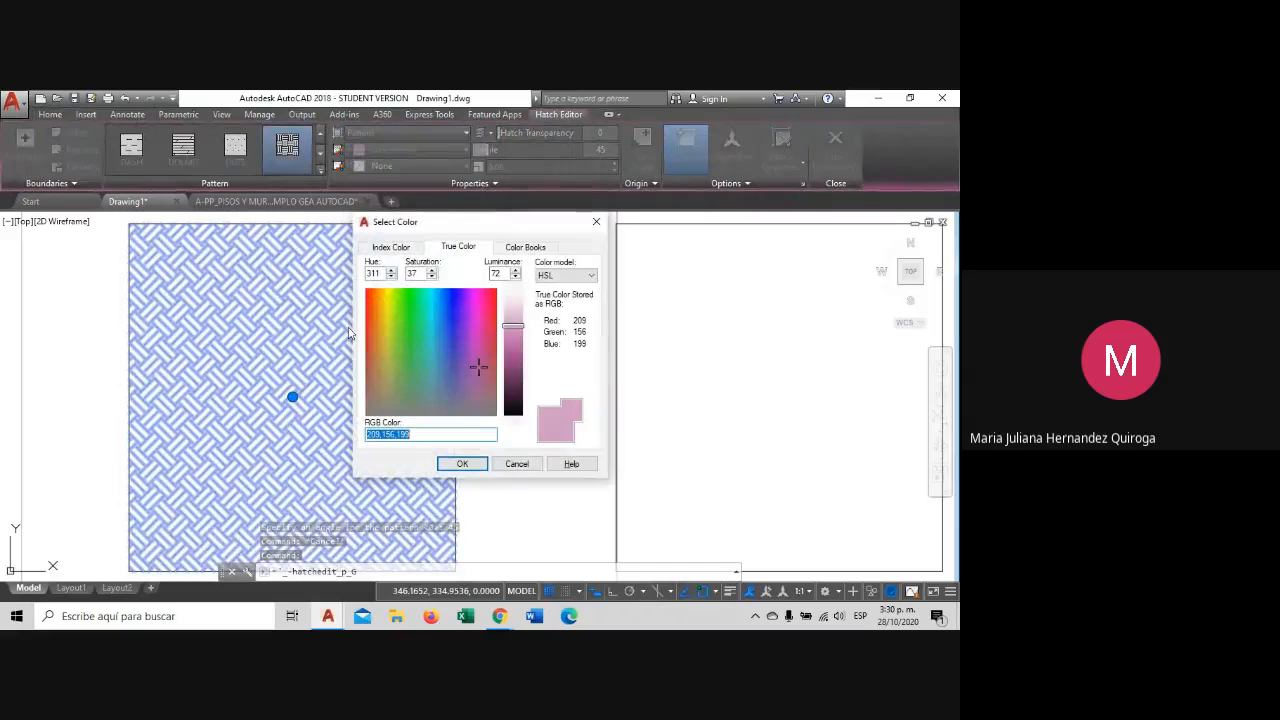
click(595, 224)
key(Escape)
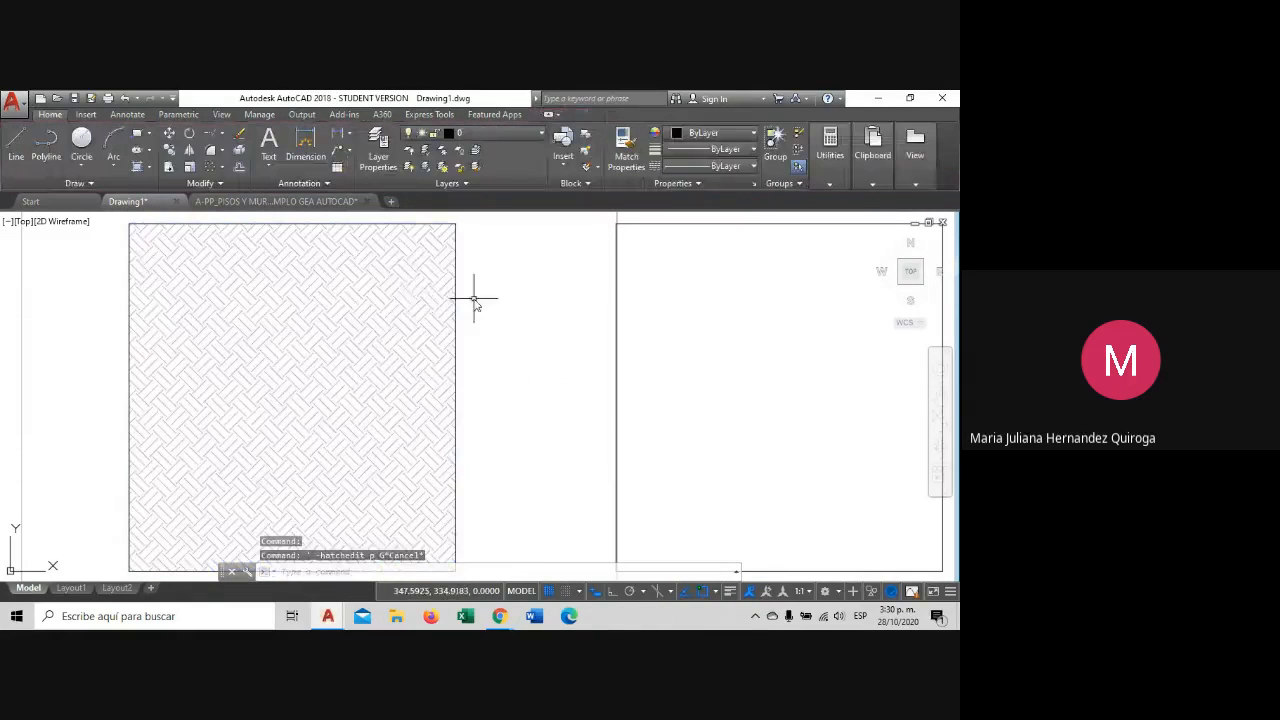
Draw a circle with a radius of about 0.73 near the center of the hatched left rectangle.
scroll(471, 309, down, 2)
middle_drag(634, 309, 462, 317)
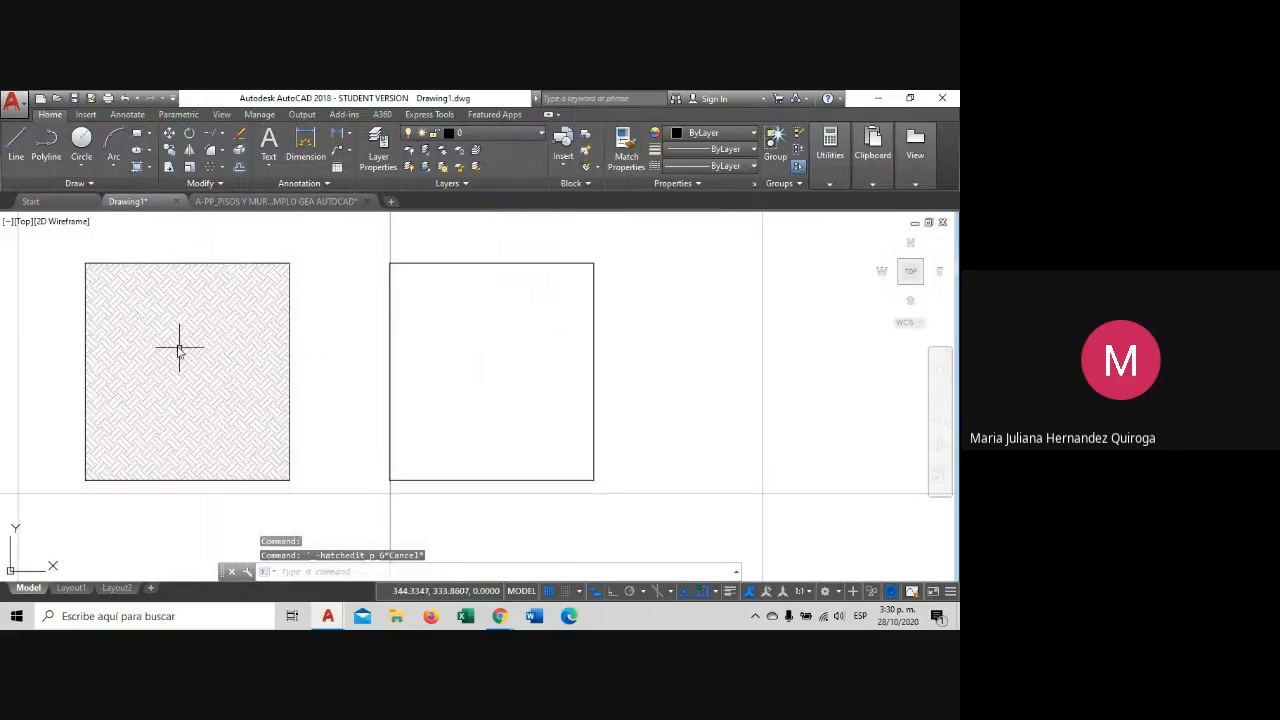
click(179, 349)
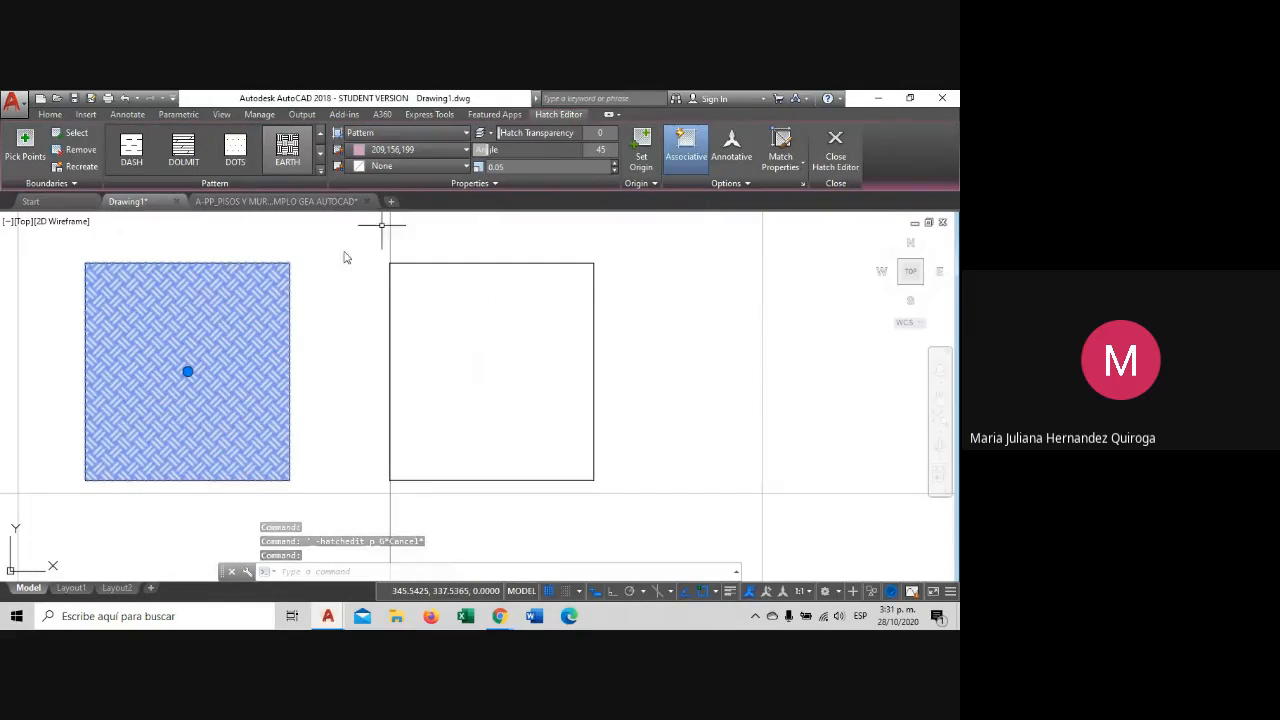
key(Escape)
click(82, 145)
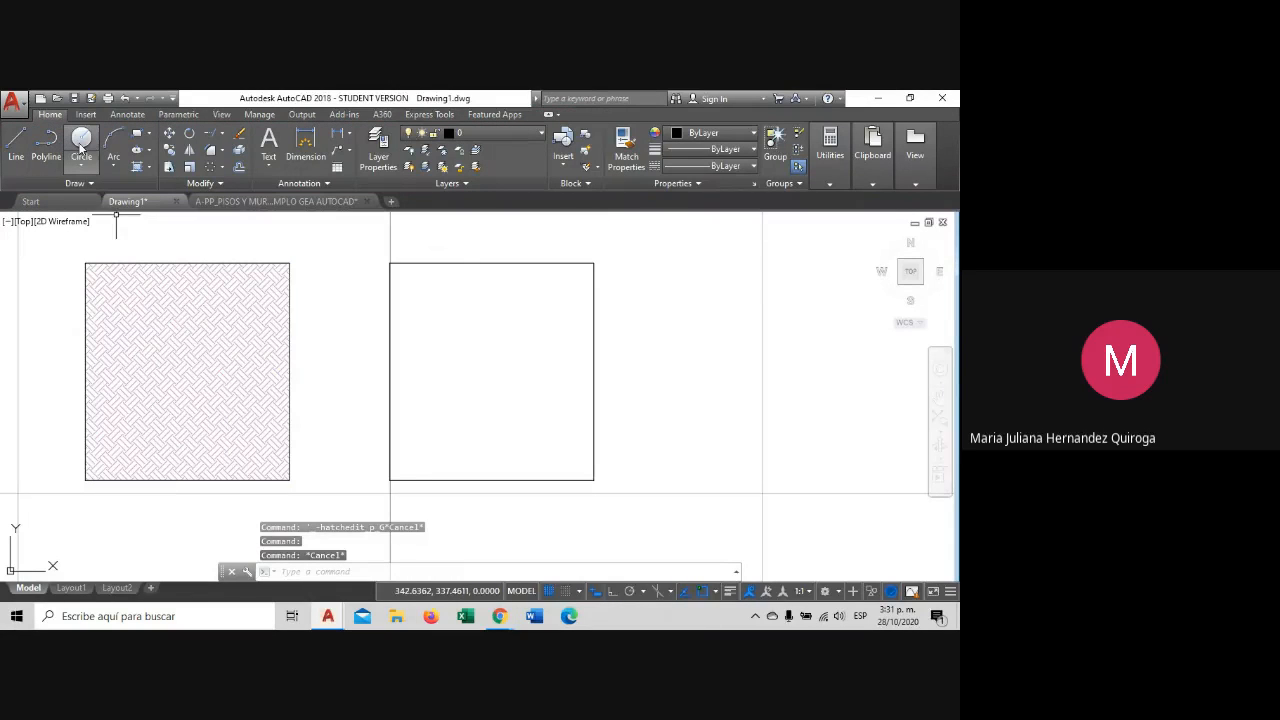
click(188, 354)
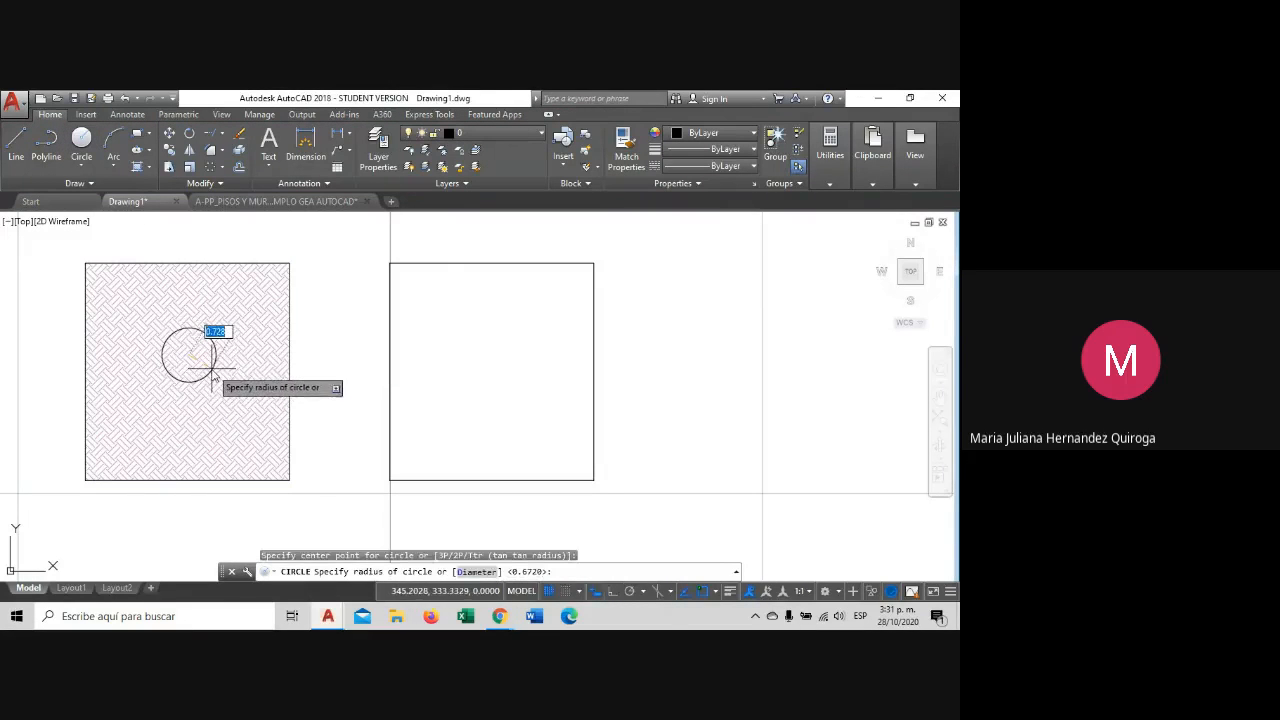
click(208, 372)
key(Escape)
Change the left rectangle's hatch pattern from EARTH to SOLID.
middle_drag(228, 317, 268, 318)
click(272, 313)
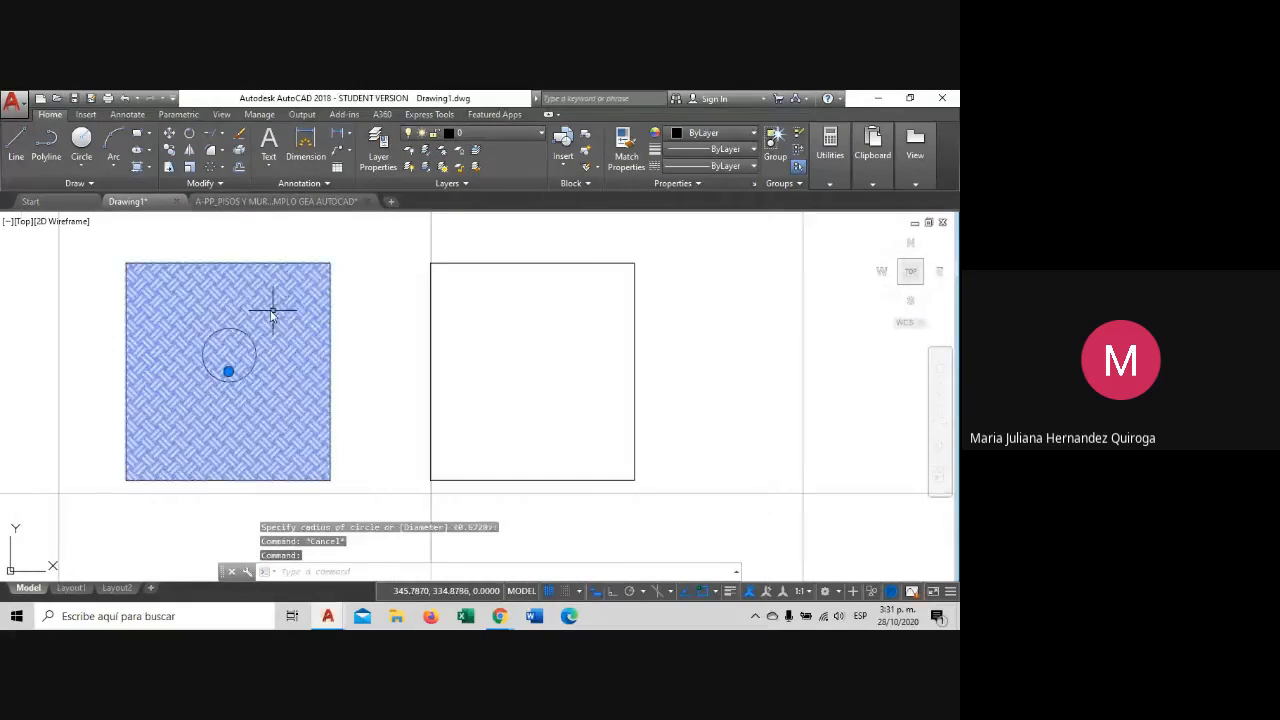
click(320, 136)
click(320, 136)
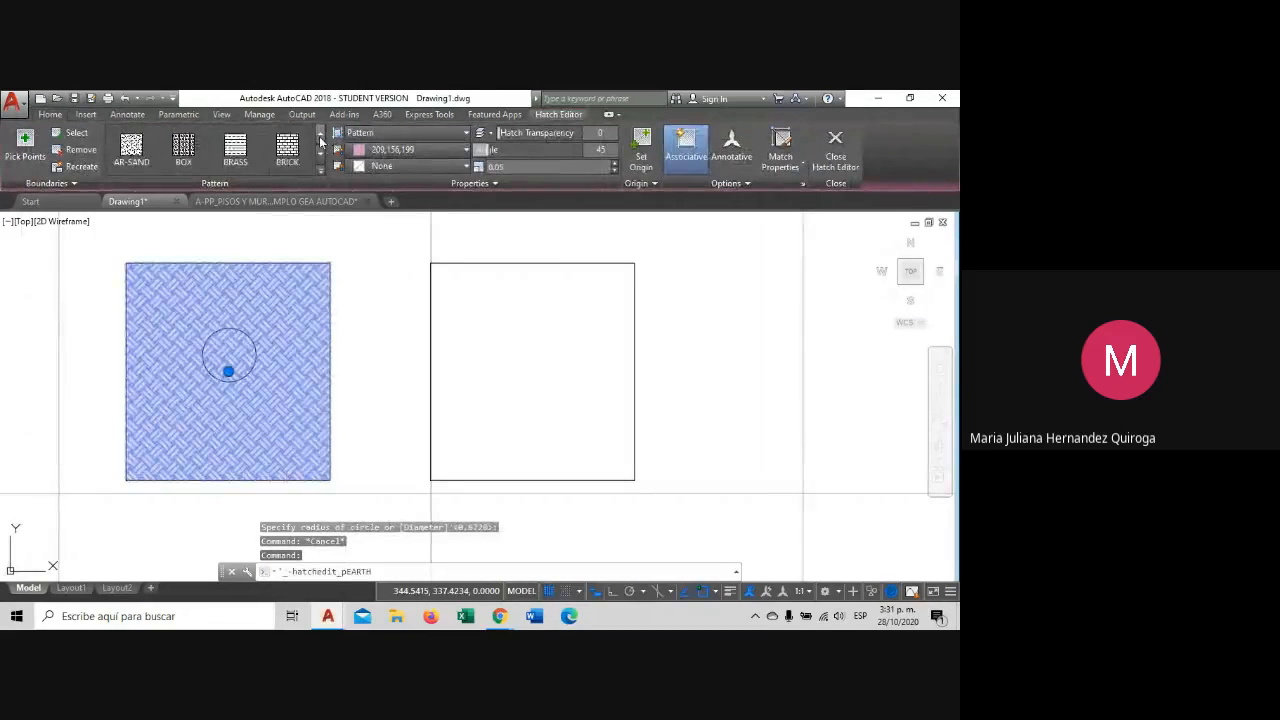
click(320, 137)
click(320, 137)
click(320, 137)
click(320, 137)
click(130, 148)
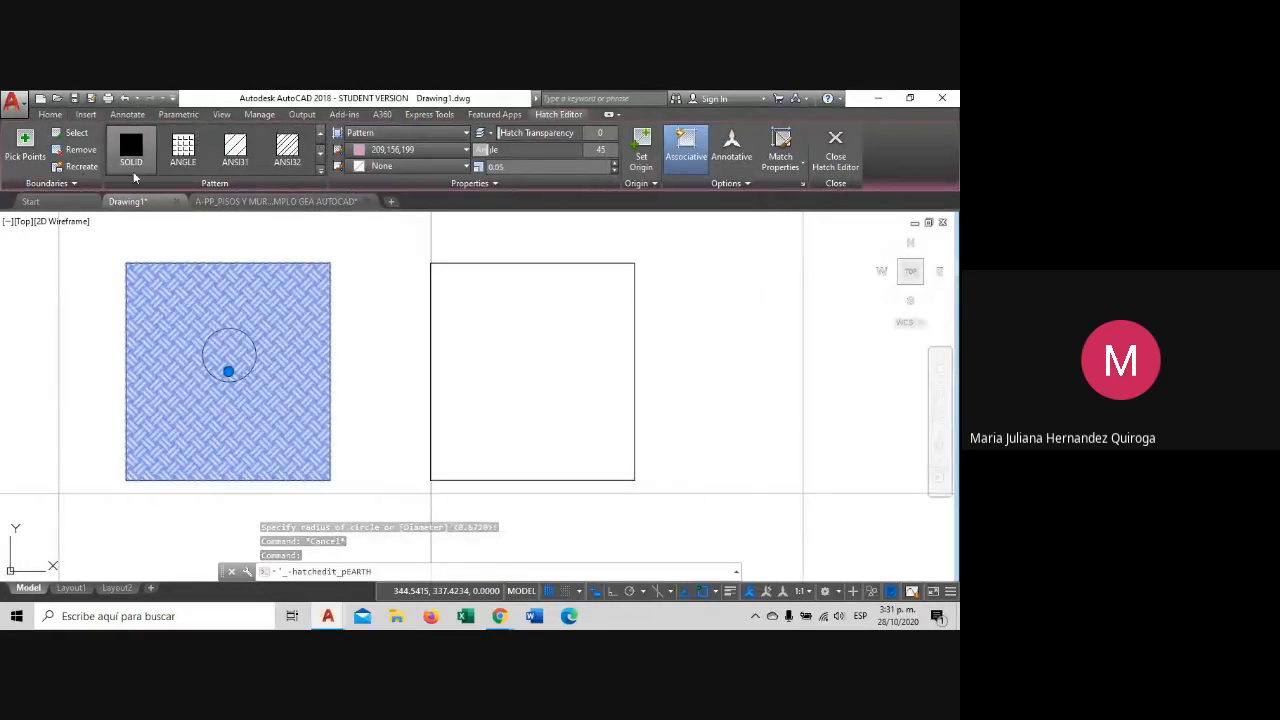
key(Escape)
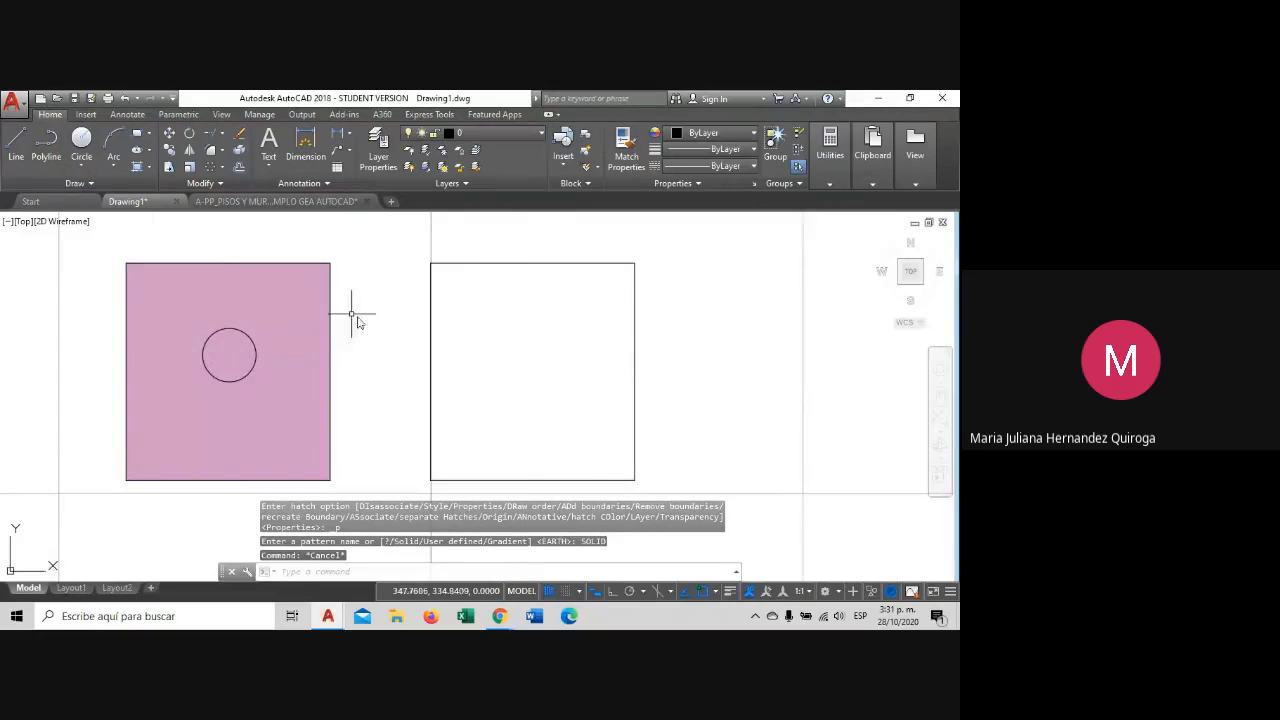
Select the circle rather than the hatch and send it to the back of the draw order.
middle_drag(261, 348, 377, 342)
click(377, 342)
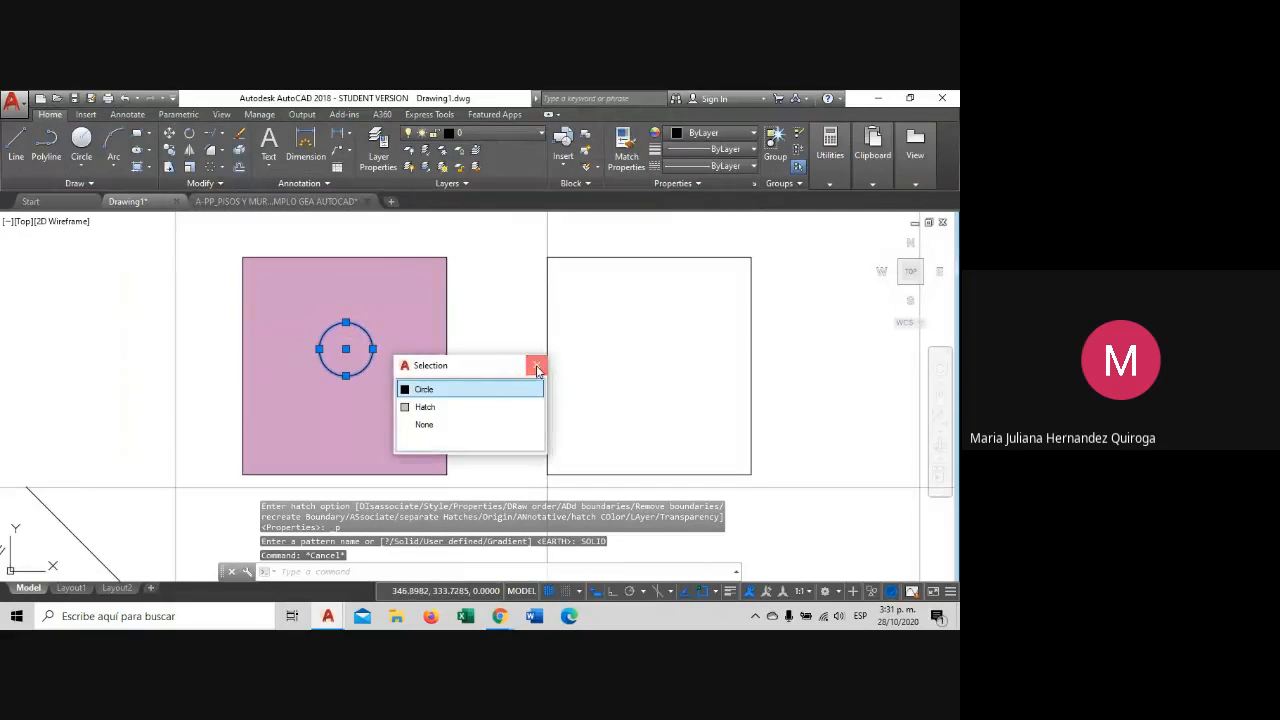
click(531, 366)
click(357, 323)
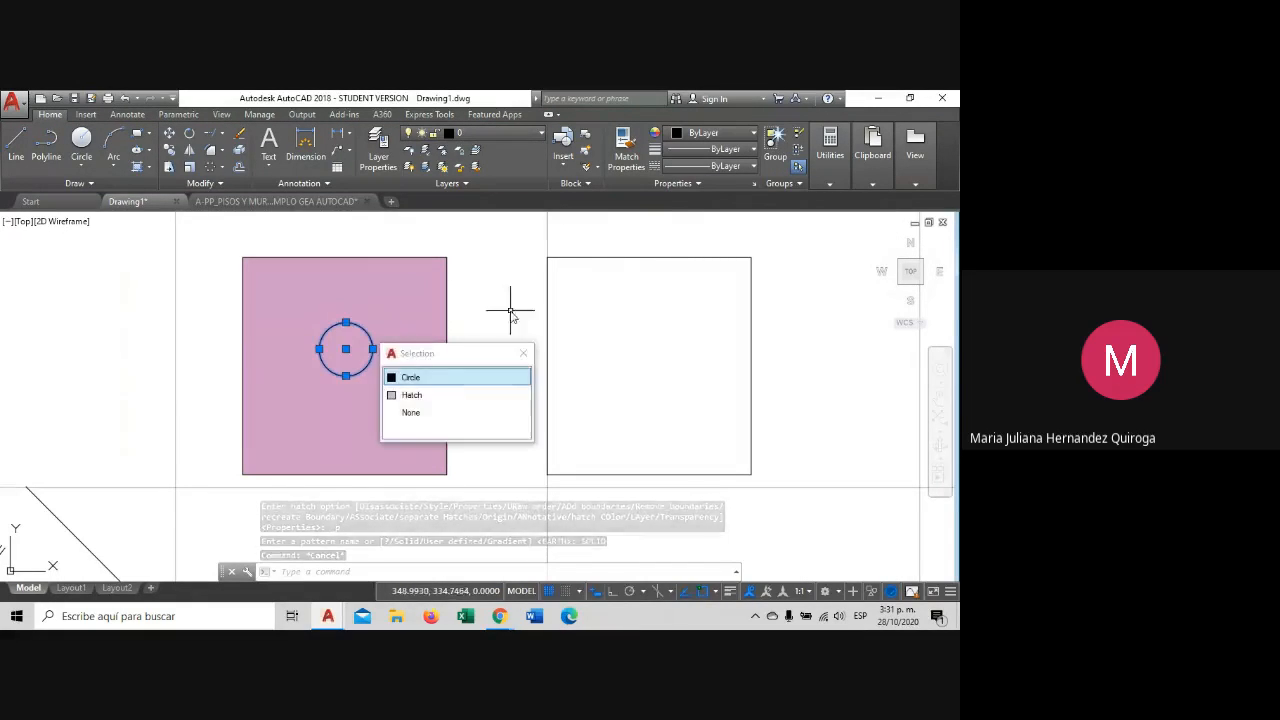
click(479, 378)
right_click(477, 327)
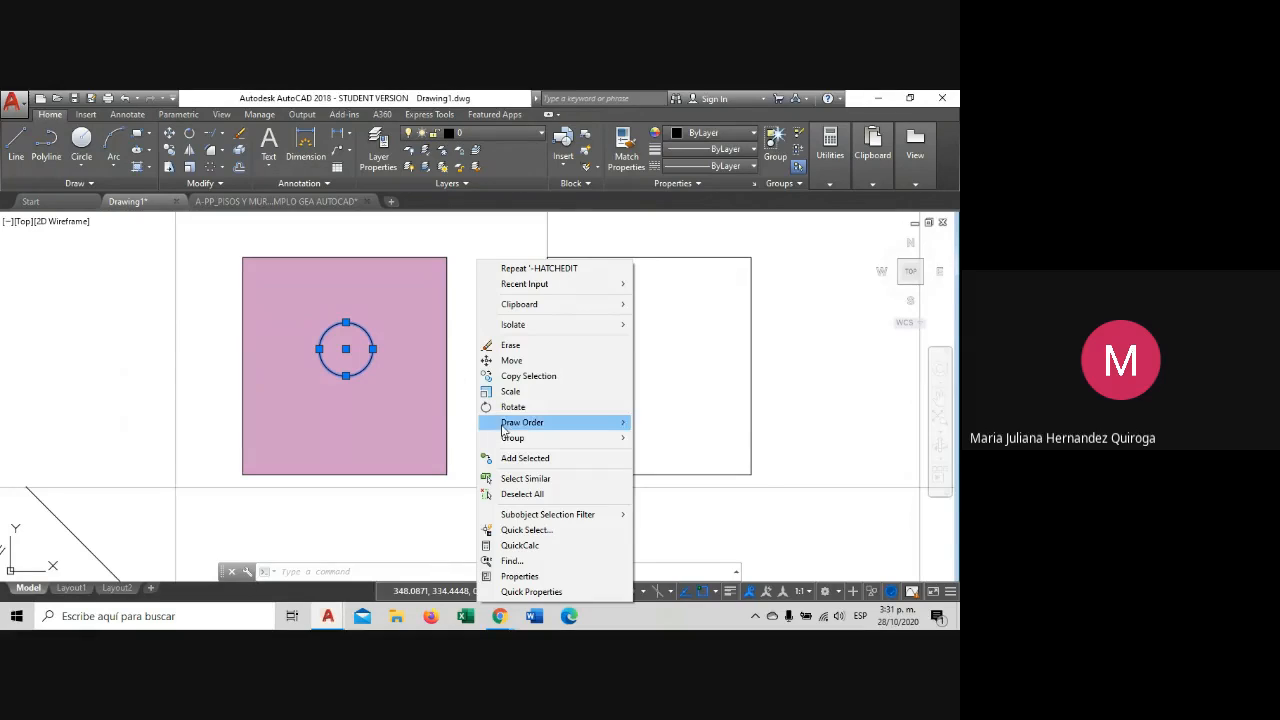
mouse_move(537, 431)
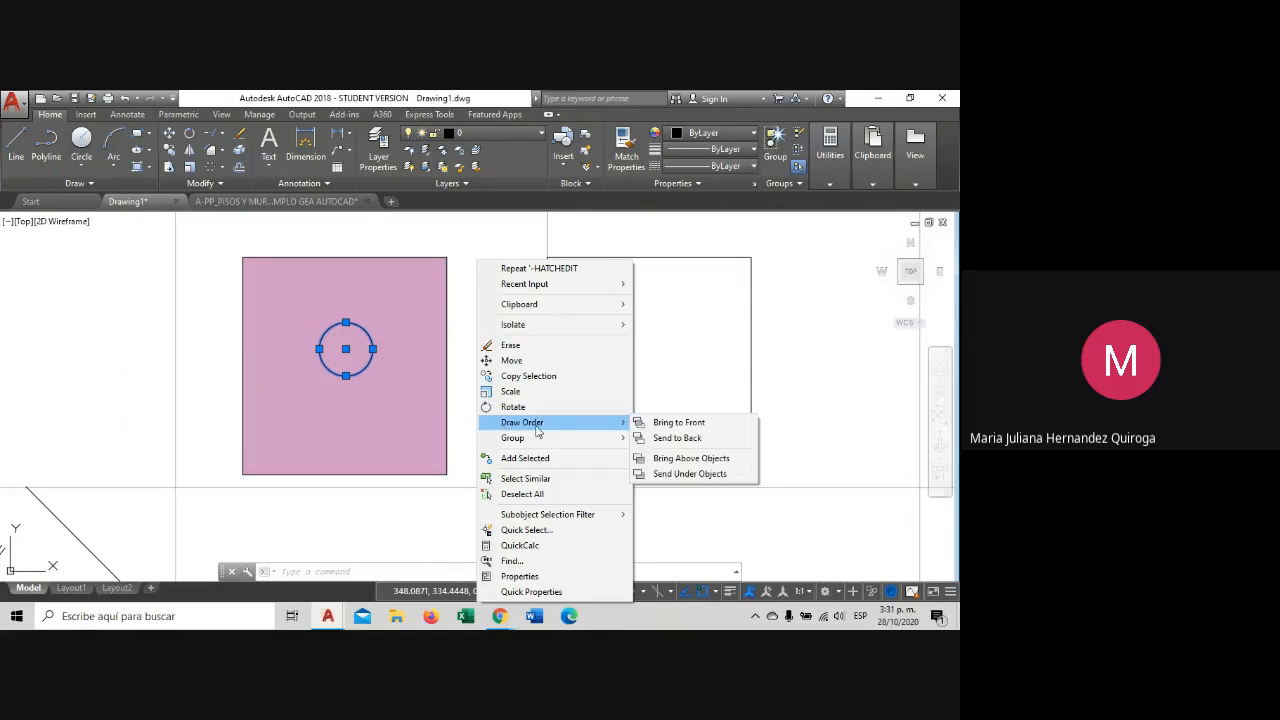
click(678, 439)
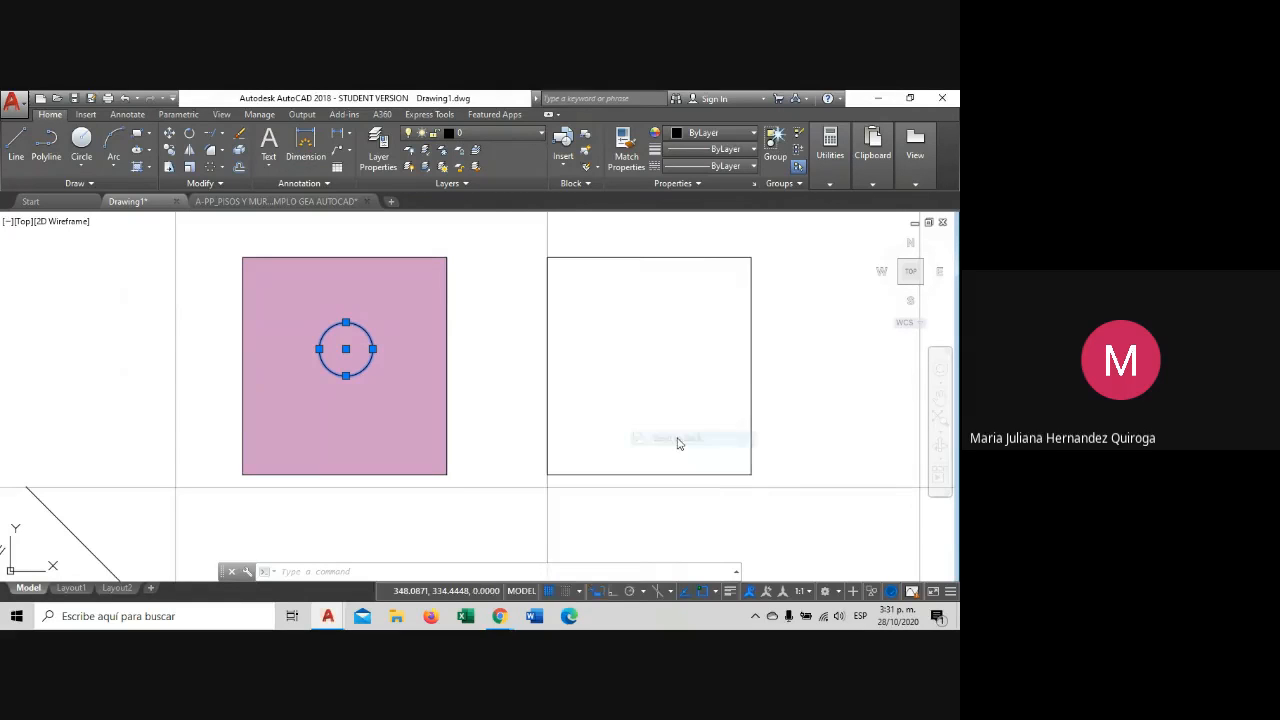
Set the transparency of the left rectangle's solid hatch to 50.
click(424, 298)
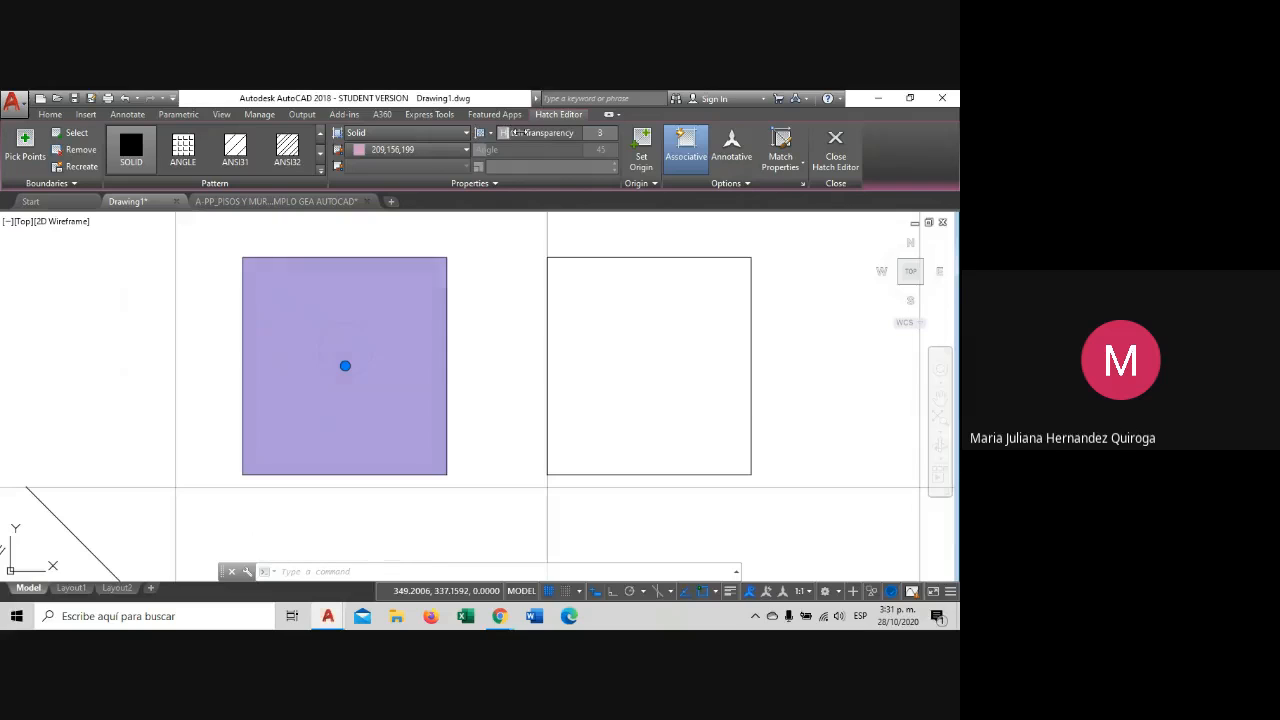
drag(506, 133, 548, 140)
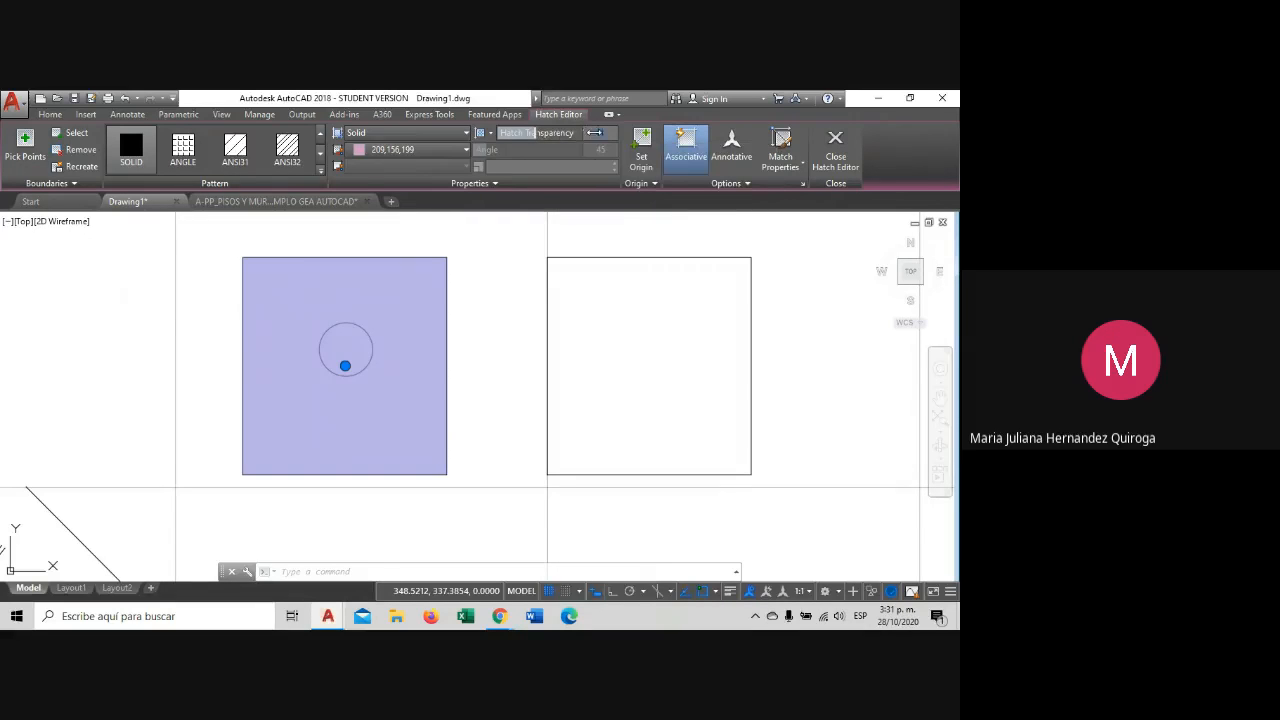
text(50)
key(Return)
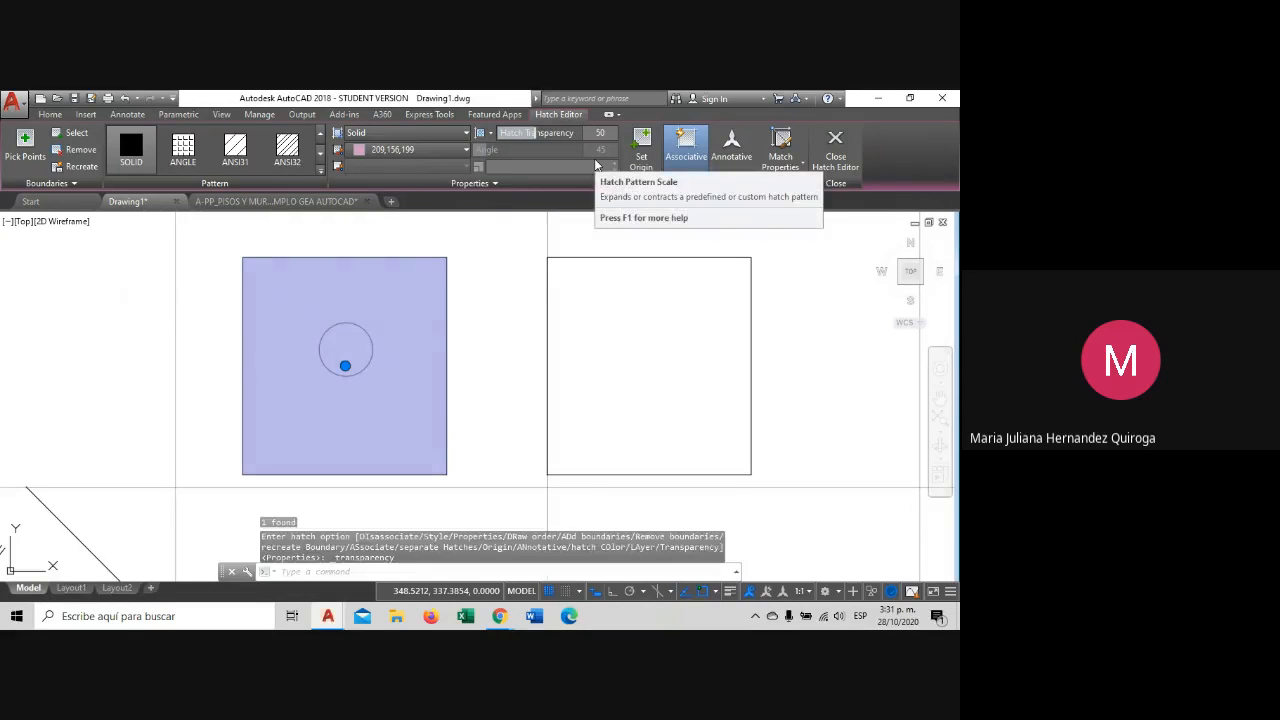
key(Escape)
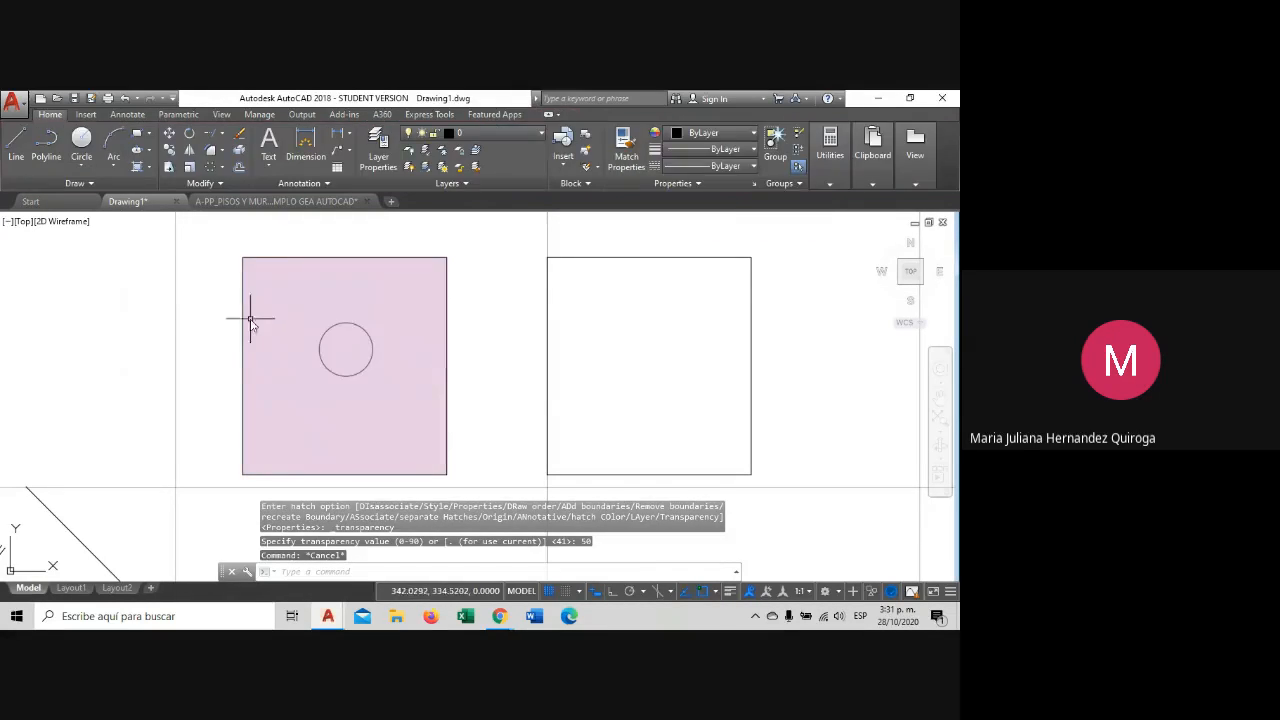
Examine how the circle shows through the transparent solid hatch, up close and from farther away.
scroll(346, 350, up, 4)
scroll(350, 362, down, 4)
scroll(351, 362, up, 5)
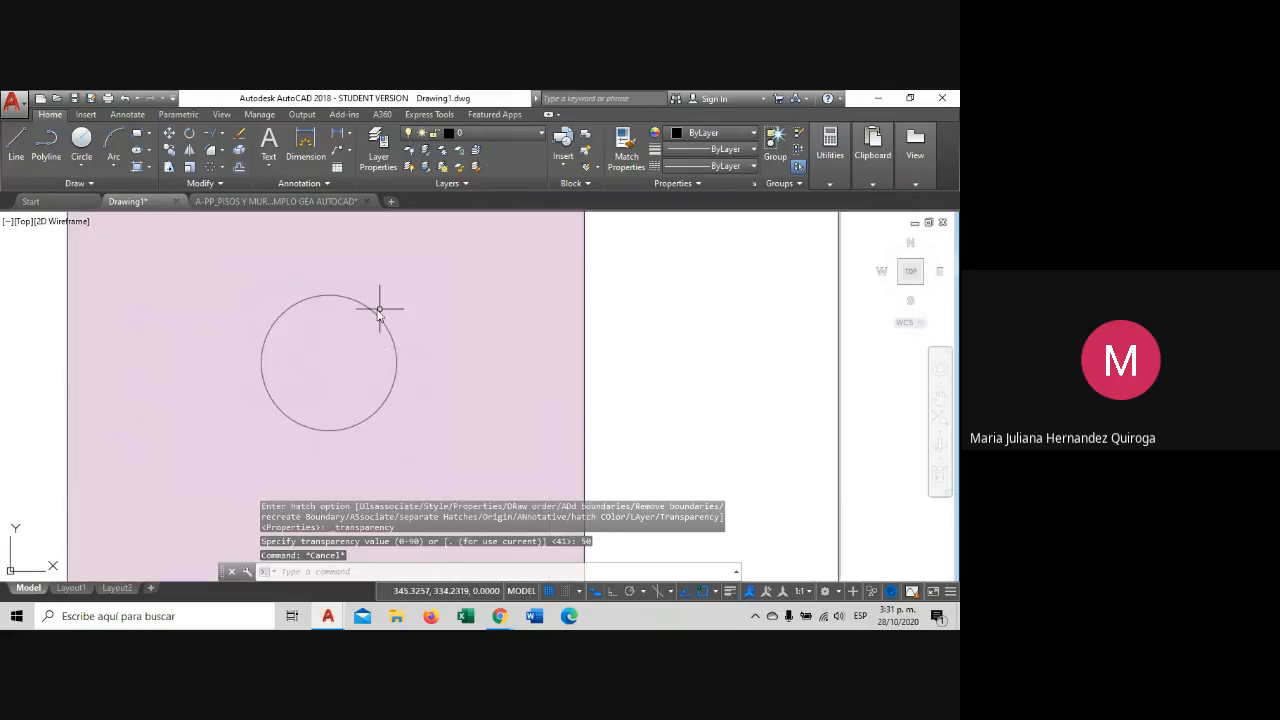
scroll(375, 320, down, 5)
scroll(368, 335, up, 2)
scroll(365, 338, down, 2)
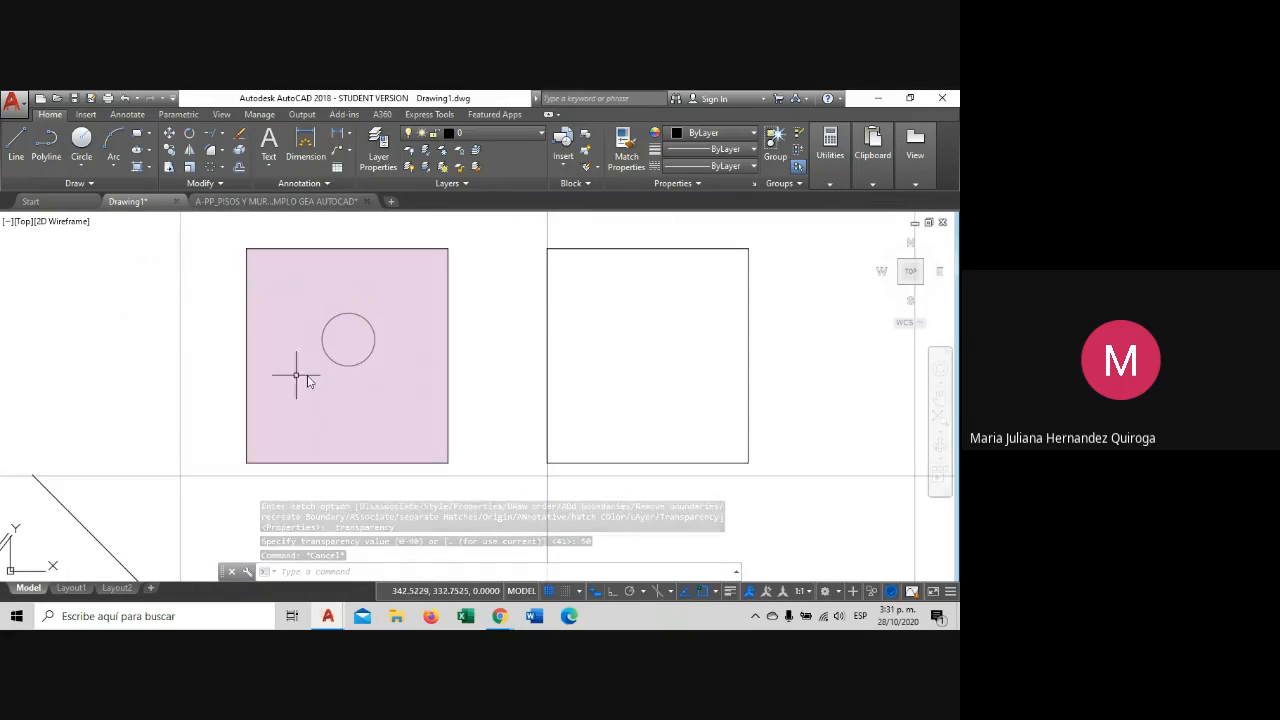
click(322, 292)
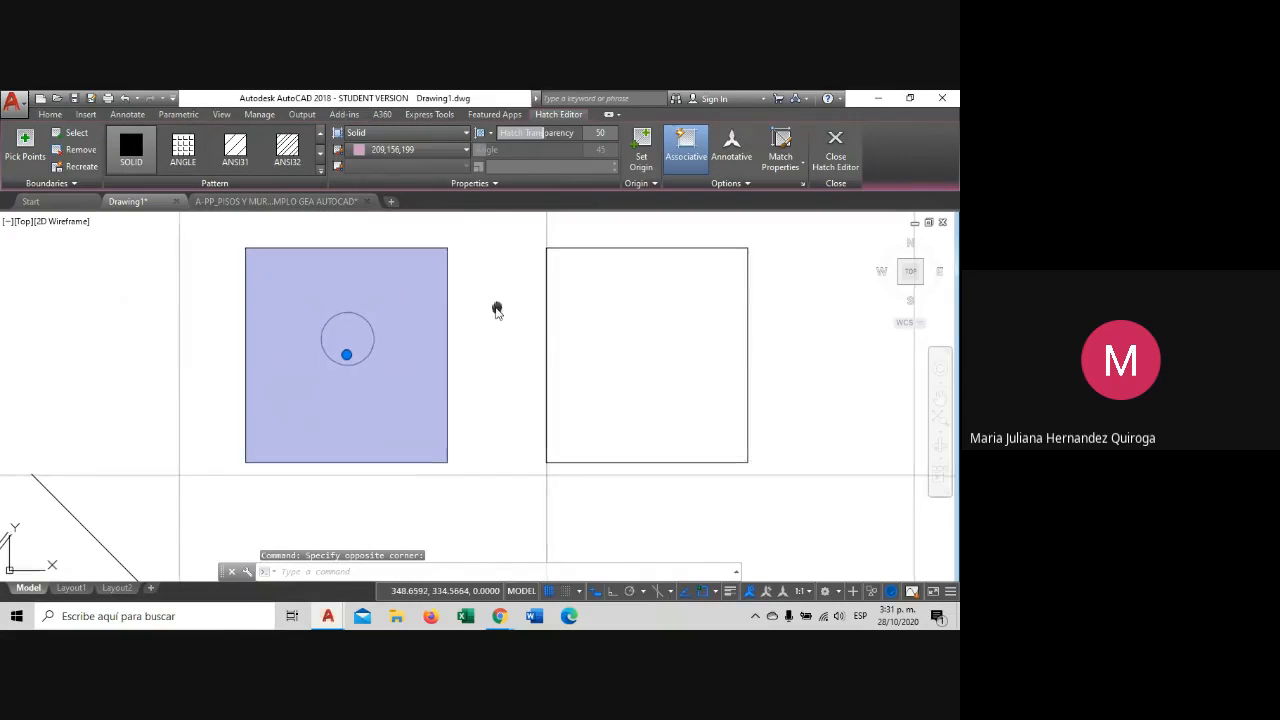
middle_drag(494, 306, 384, 336)
key(Escape)
click(242, 318)
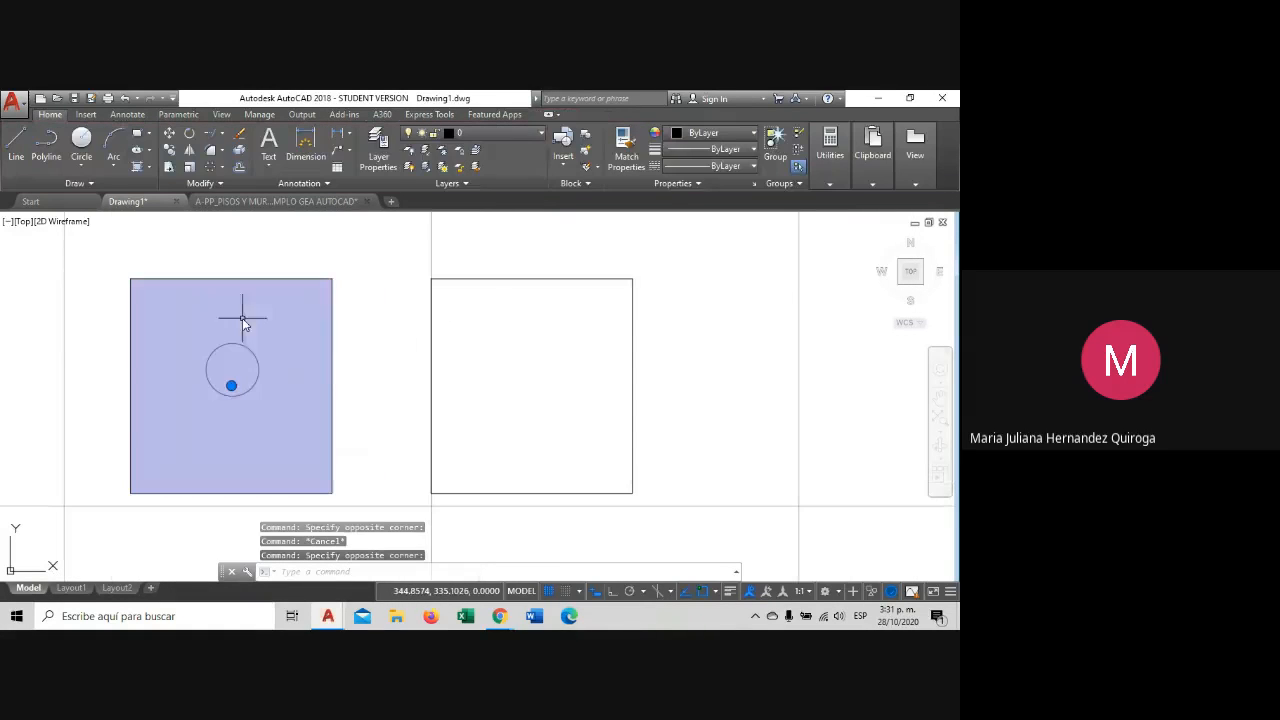
key(Escape)
Copy the empty rectangle to its right, level with the original, using its upper-left corner as the base point.
scroll(348, 367, down, 2)
click(480, 366)
click(432, 284)
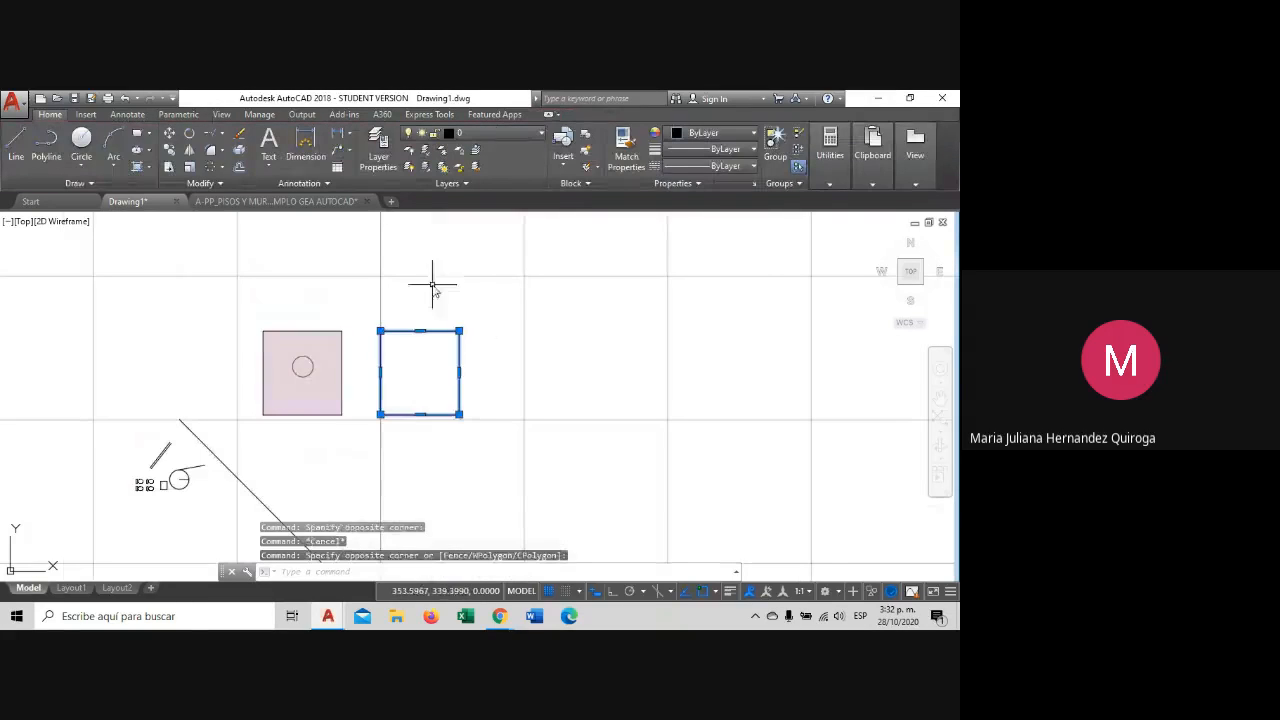
click(171, 150)
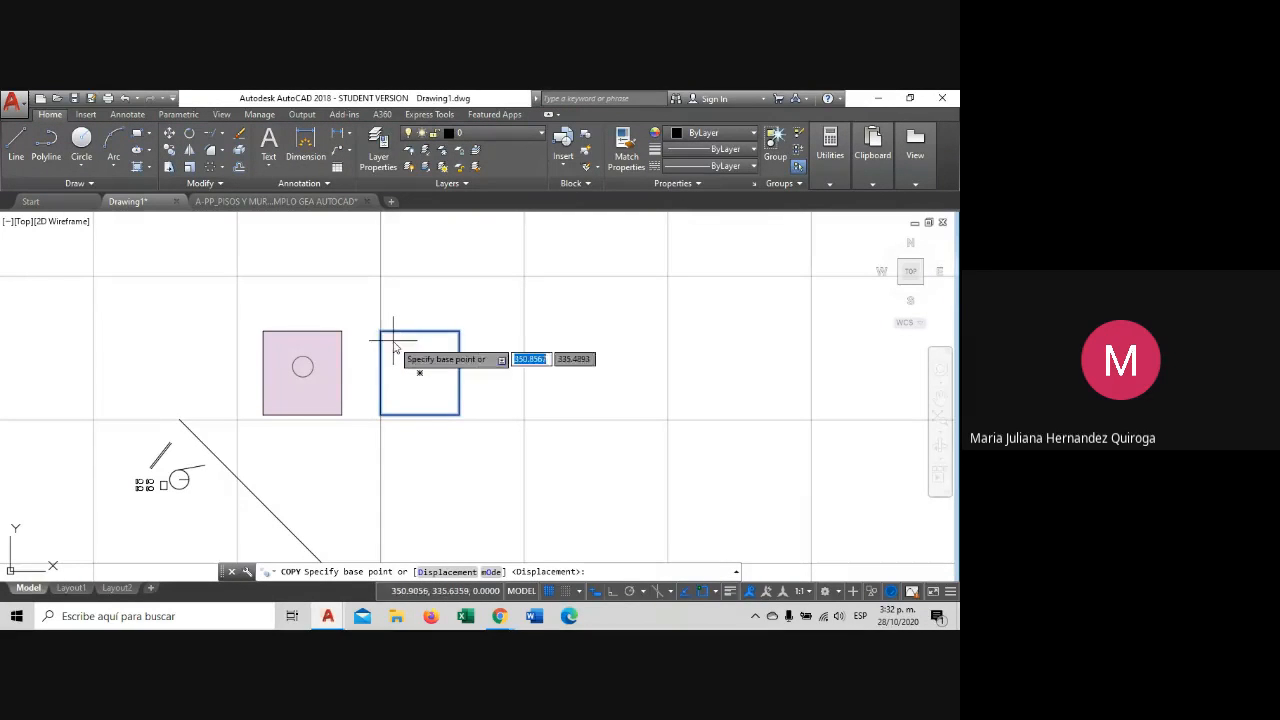
click(380, 331)
click(504, 331)
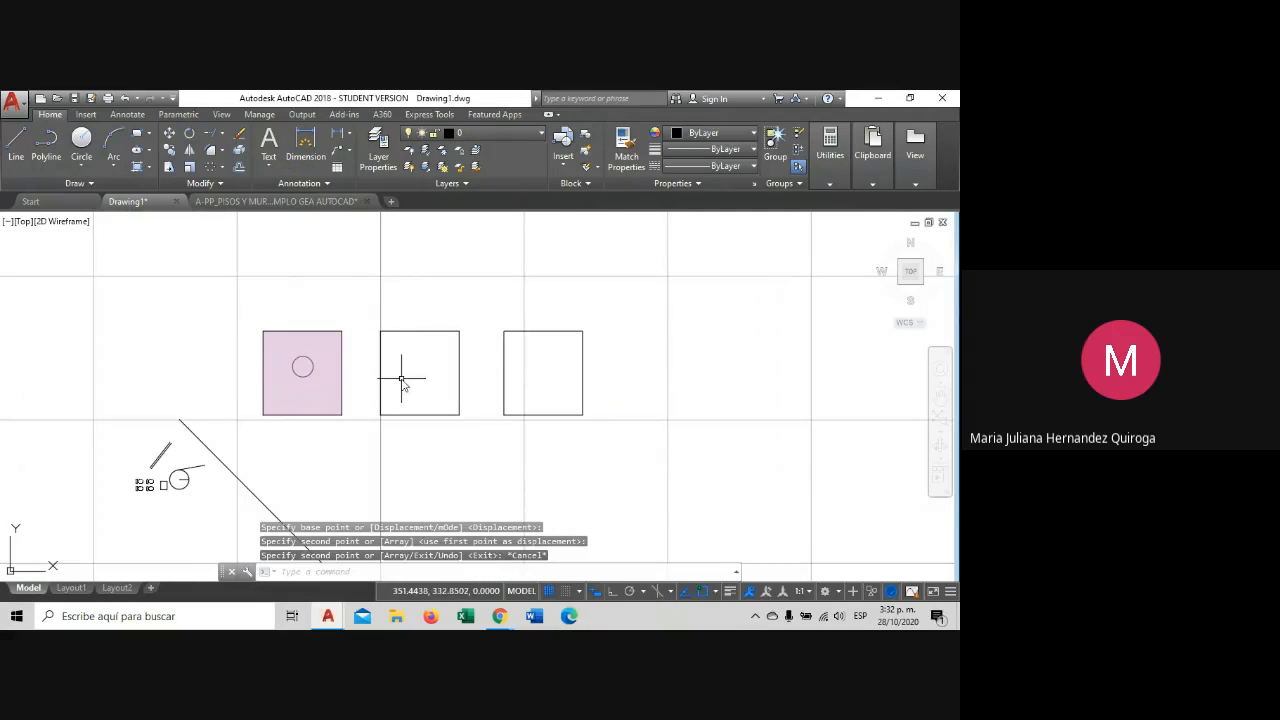
scroll(400, 377, up, 2)
key(Escape)
Hatch the two empty rectangles in a single Hatch command with the EARTH pattern at 45 degrees and scale 0.05, and select the result.
click(248, 322)
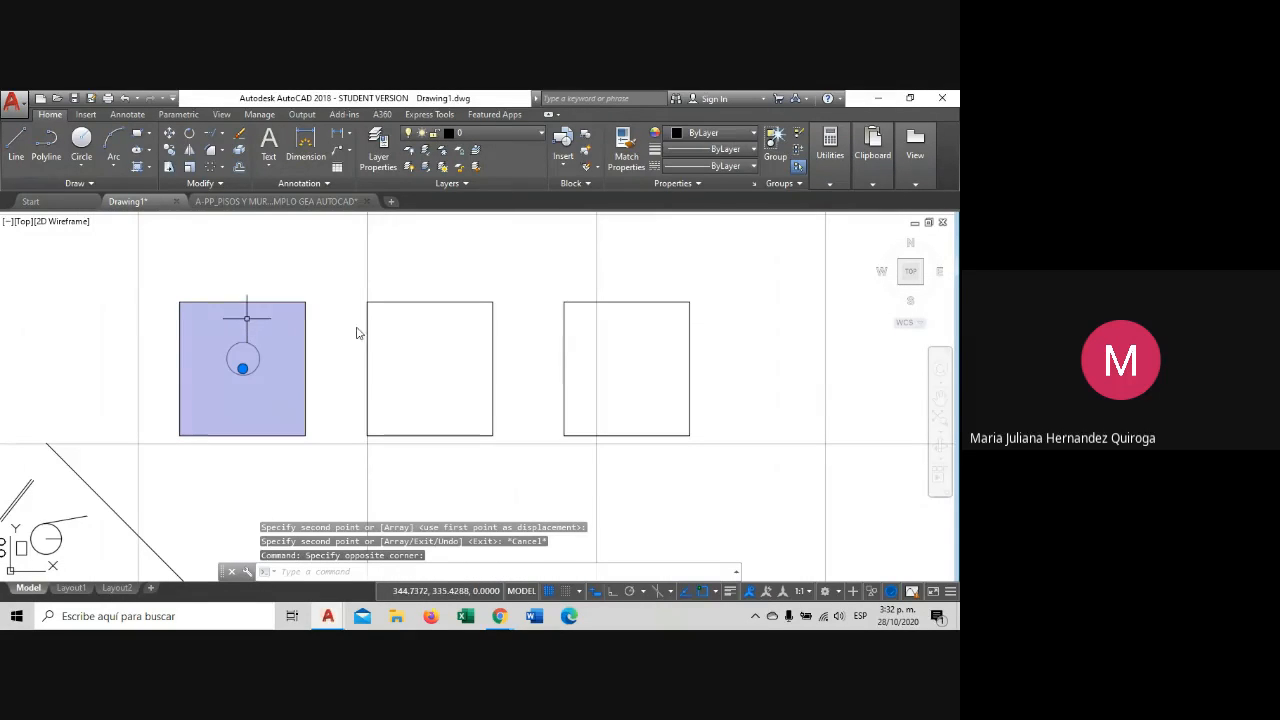
key(Escape)
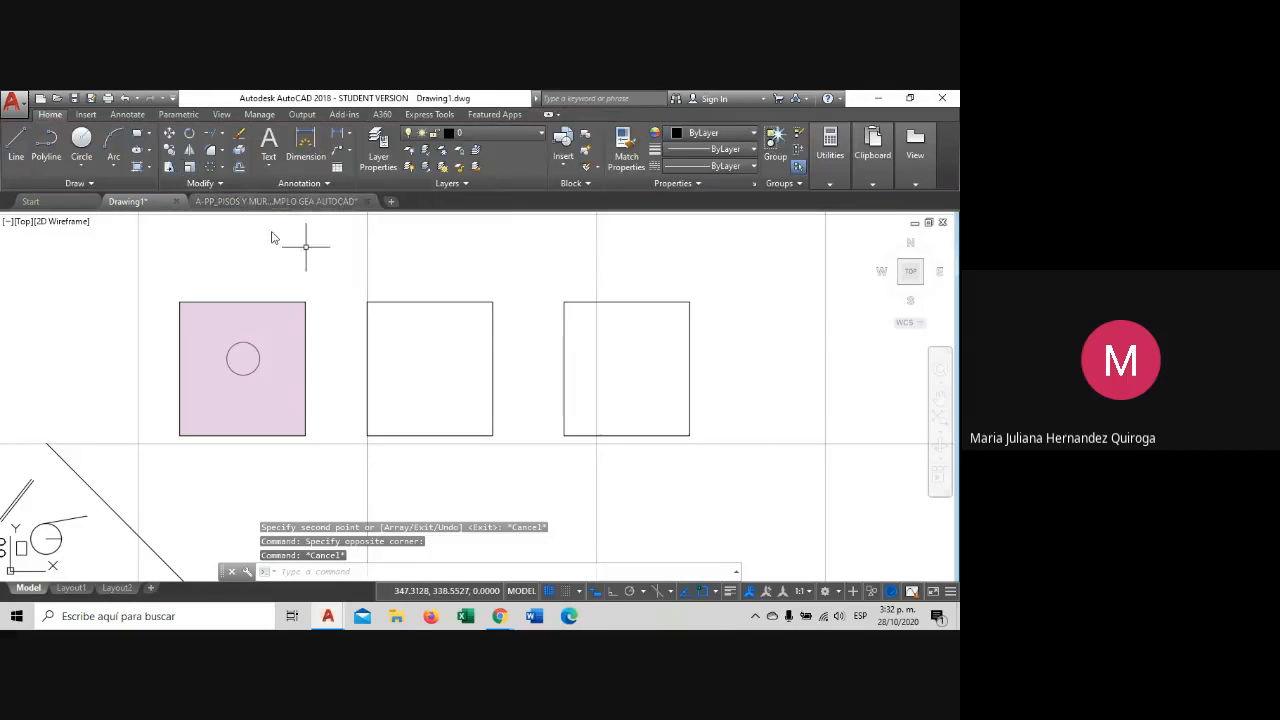
click(137, 150)
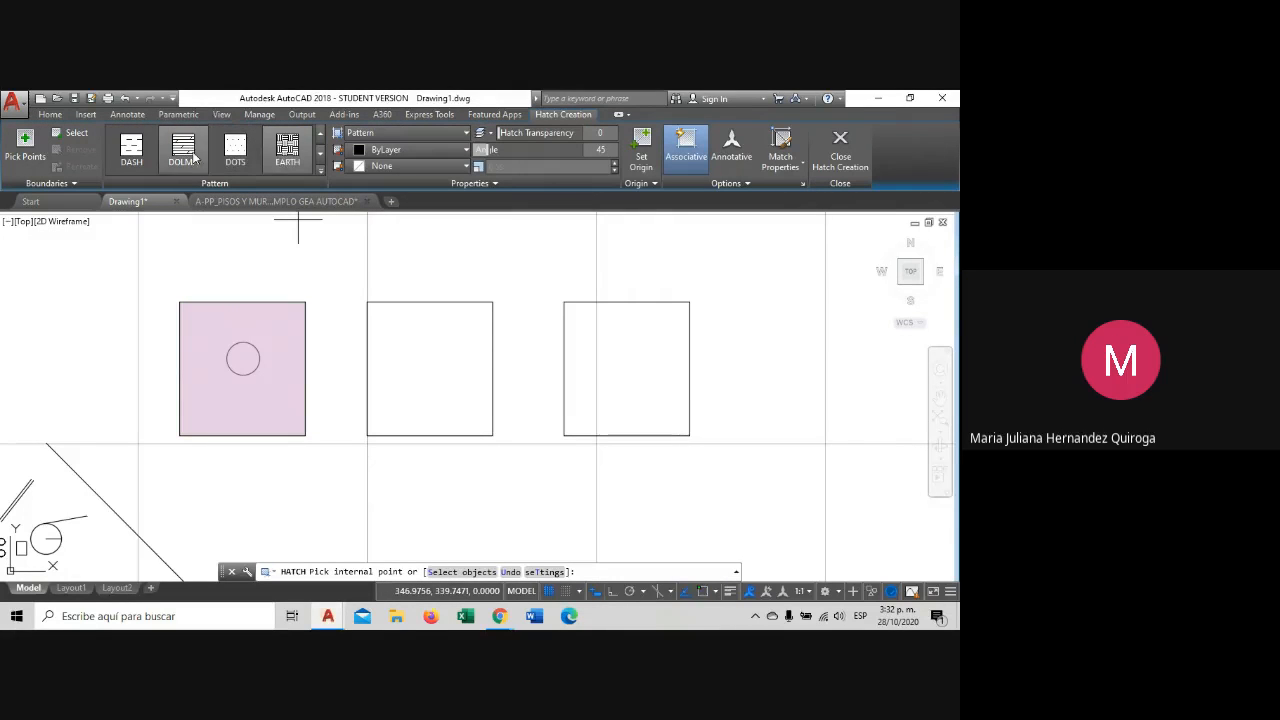
click(423, 357)
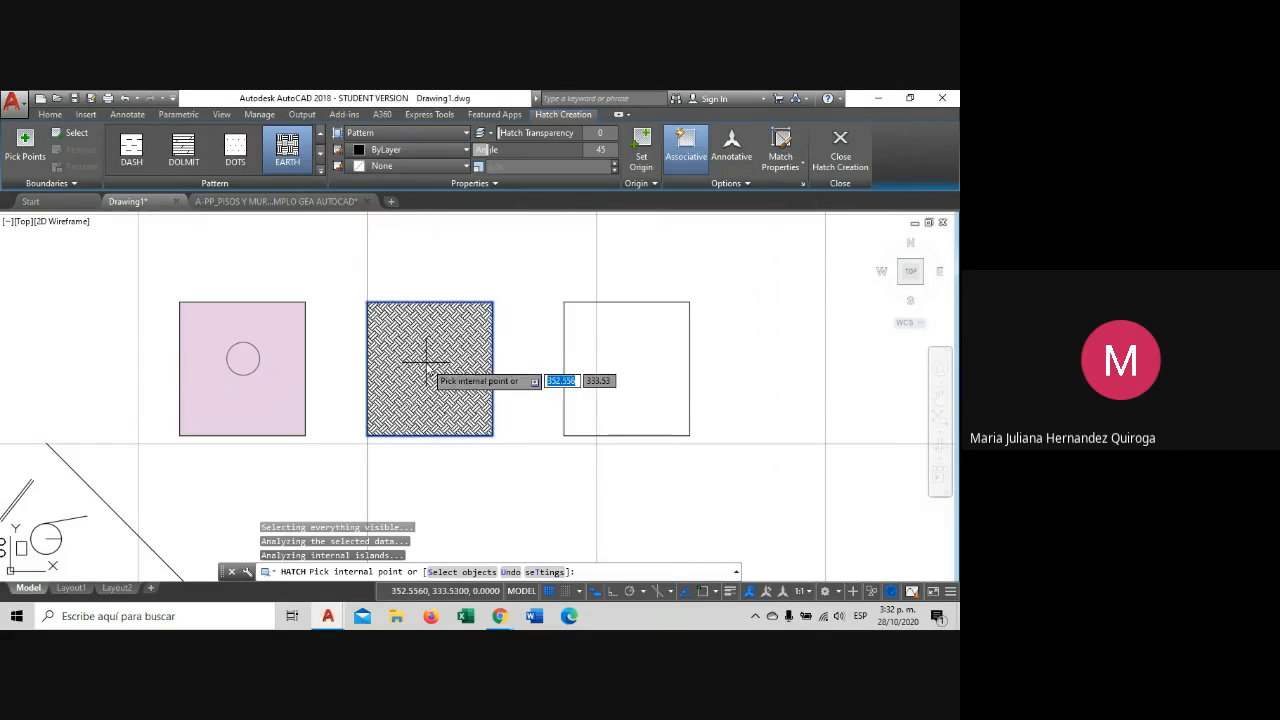
click(598, 360)
key(Return)
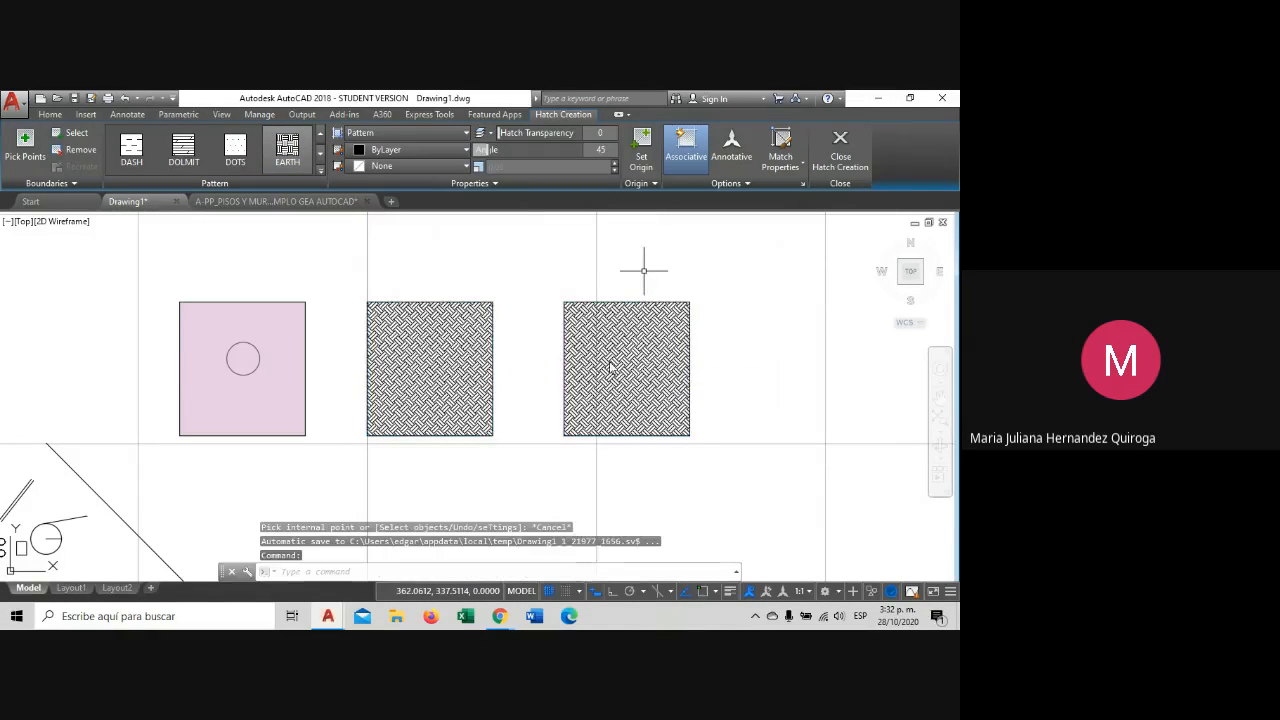
click(606, 368)
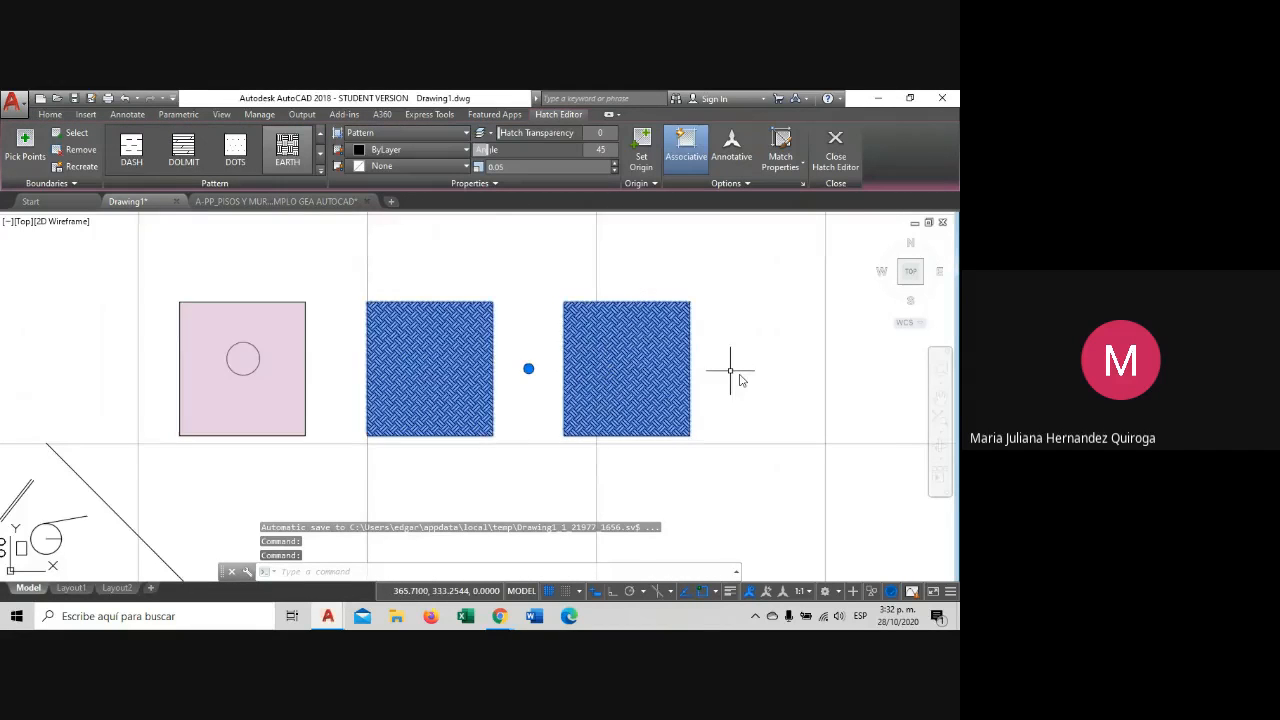
Examine the EARTH hatch shared by the middle and right rectangles, selecting it from inside the right rectangle.
scroll(732, 371, down, 1)
middle_drag(732, 371, 624, 374)
scroll(450, 374, up, 1)
scroll(578, 408, up, 1)
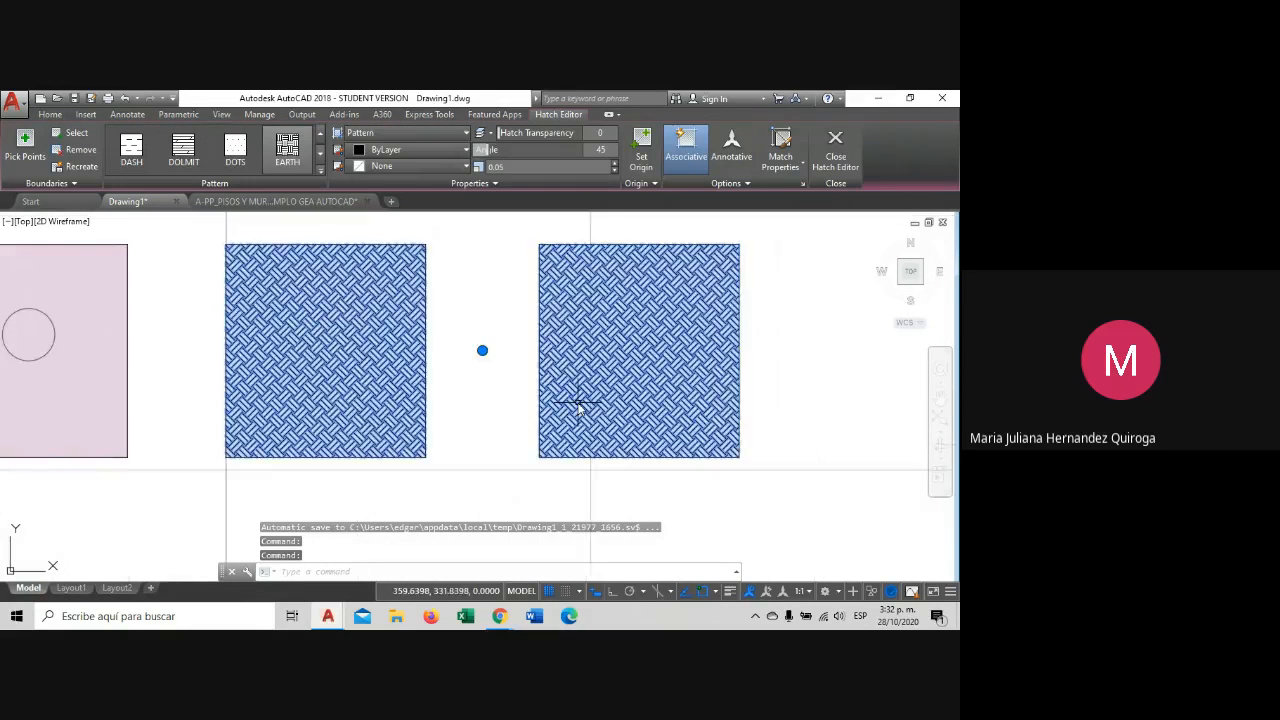
key(Escape)
scroll(585, 400, down, 1)
middle_drag(654, 371, 561, 392)
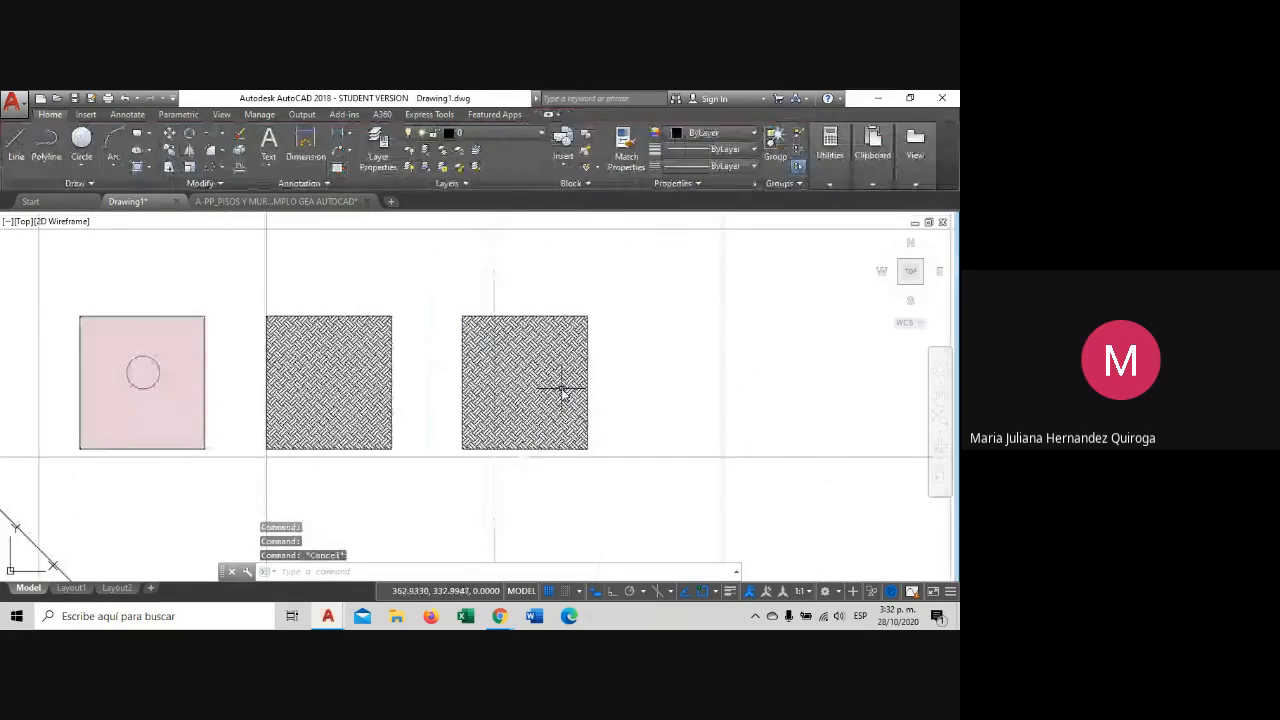
click(537, 395)
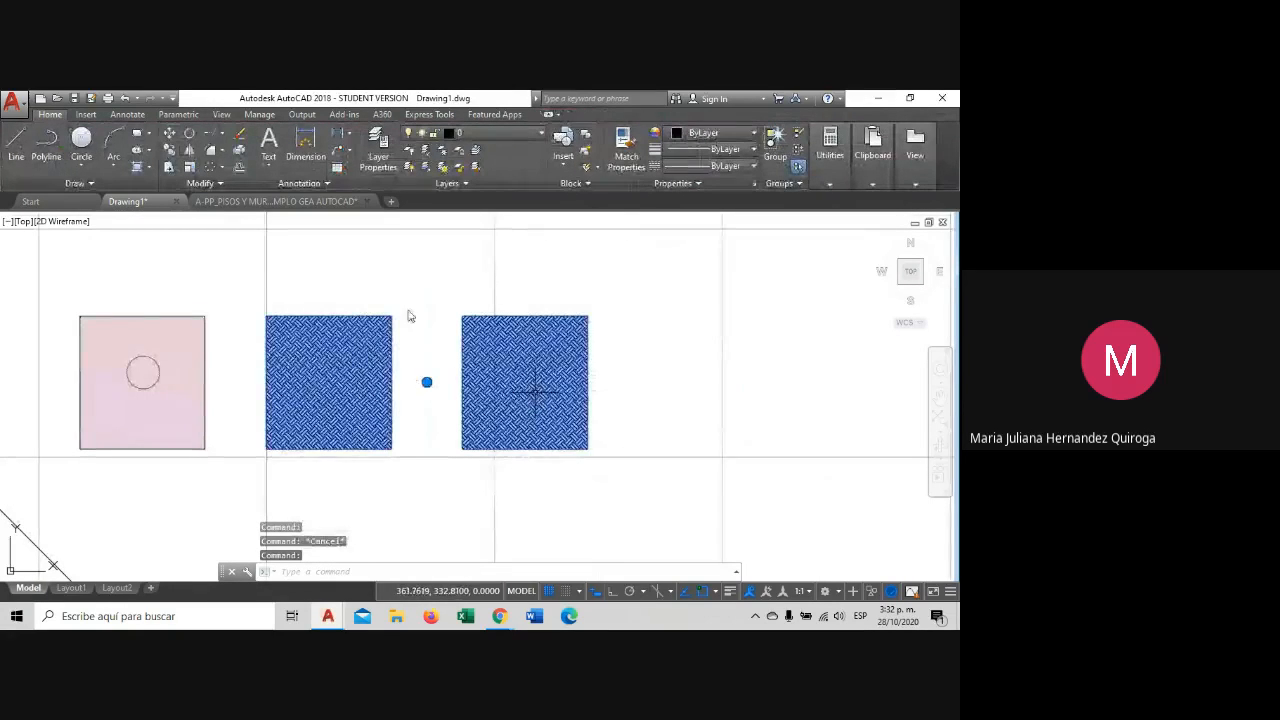
key(Escape)
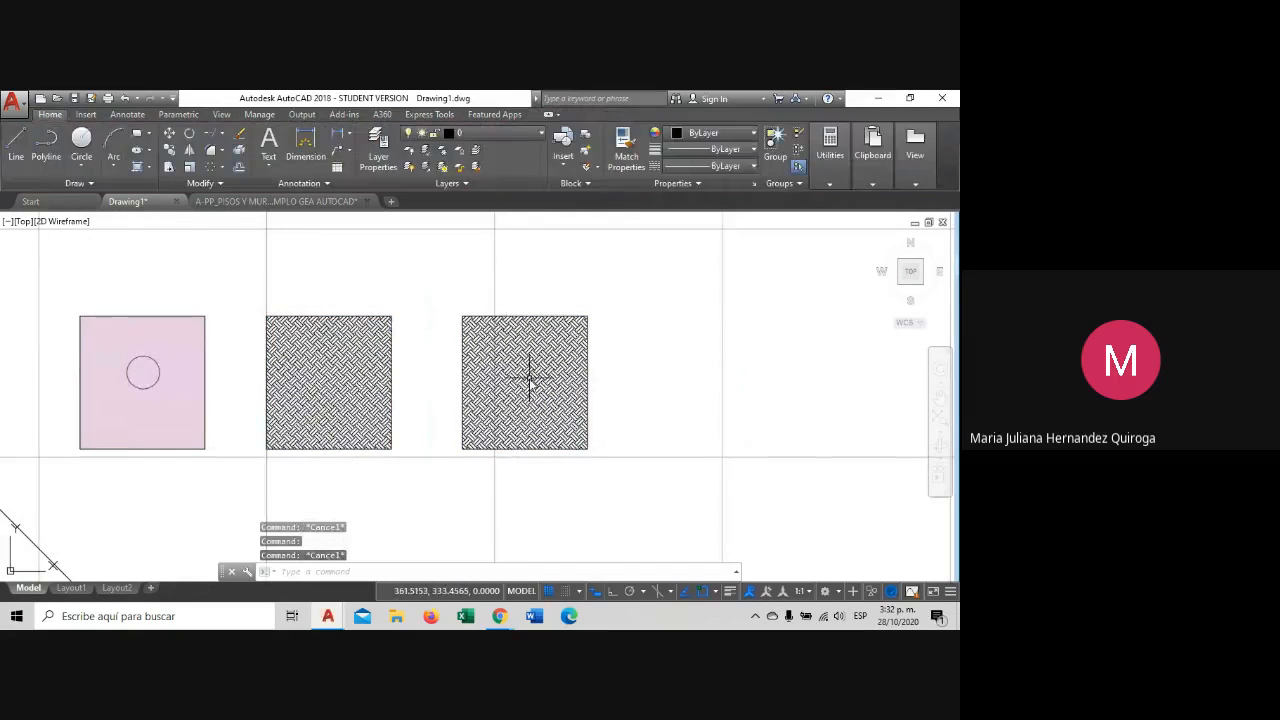
Change the pattern of the hatch shared by the middle and right rectangles to CROSS.
click(530, 378)
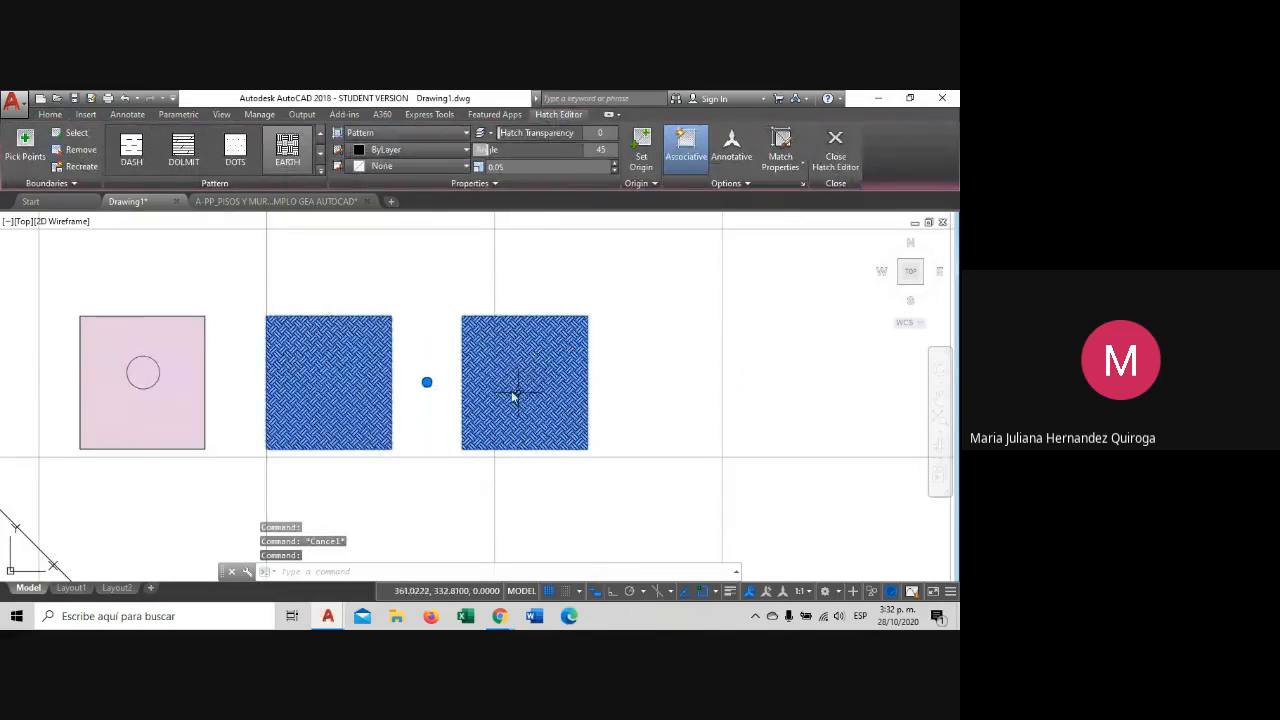
click(183, 148)
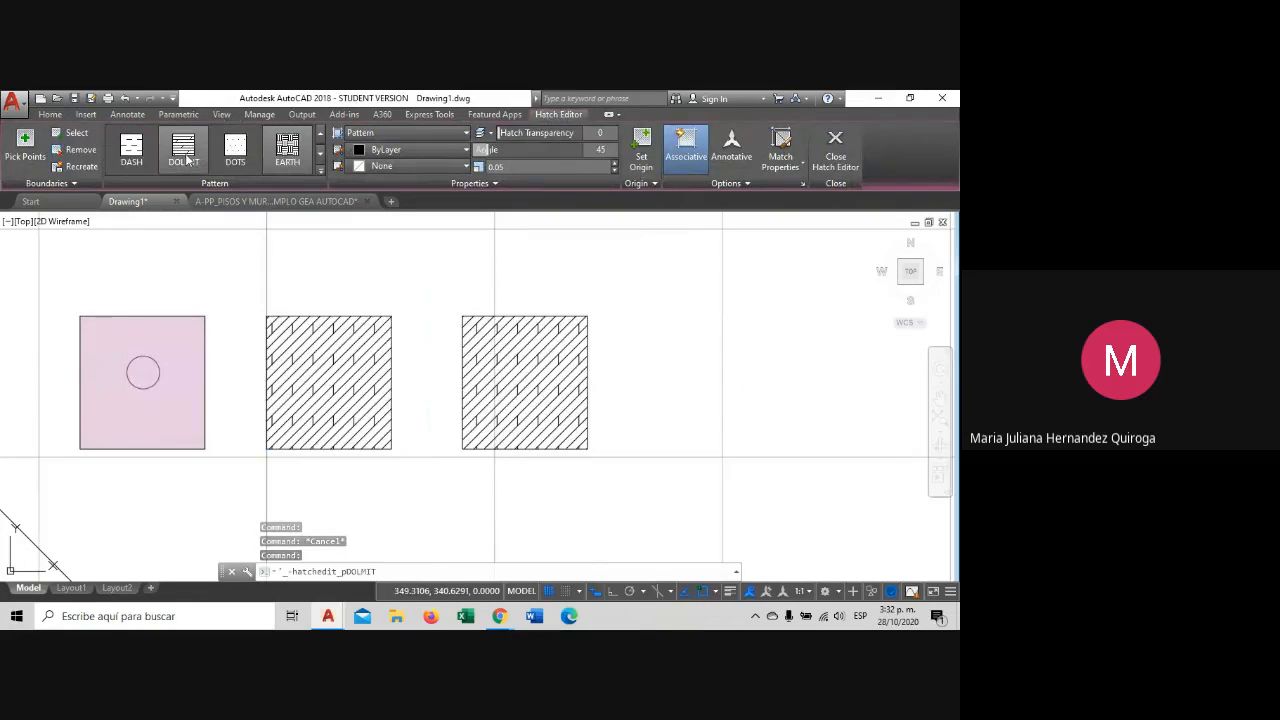
click(245, 155)
scroll(252, 160, up, 1)
click(247, 160)
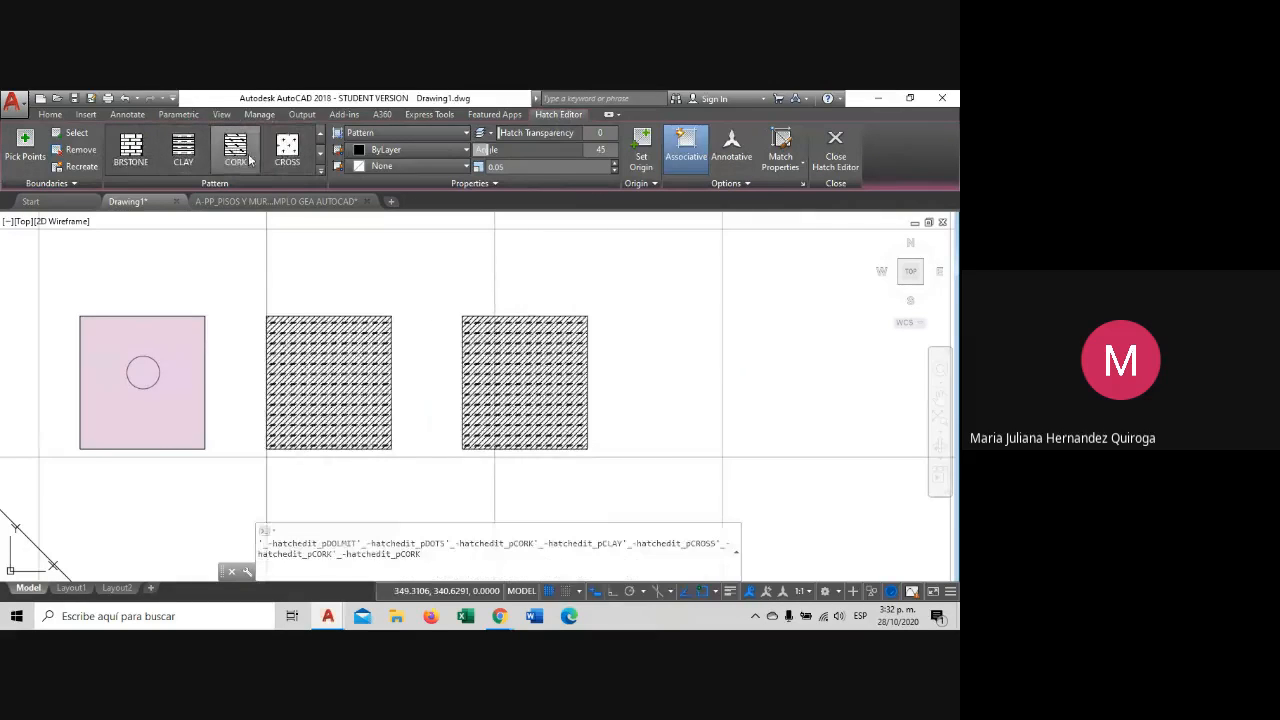
click(287, 150)
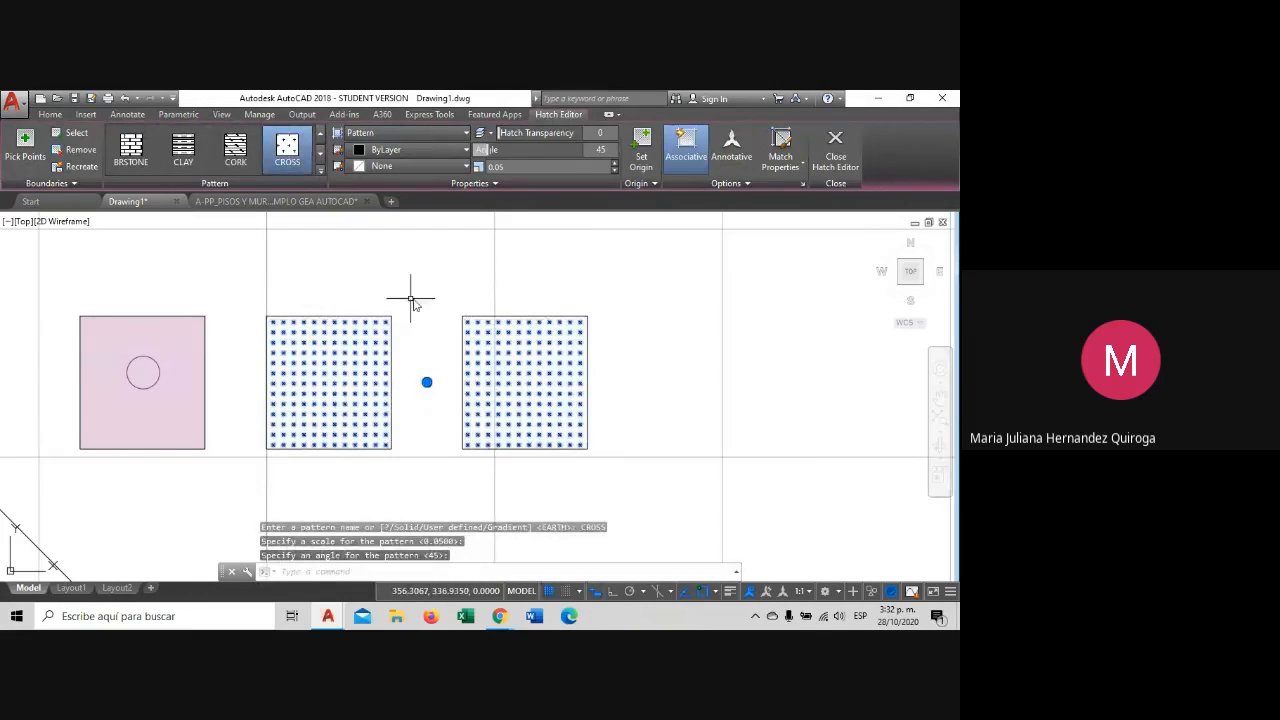
key(Escape)
Erase the hatch shared by the middle and right rectangles, undo the erasure, and erase it again.
click(509, 371)
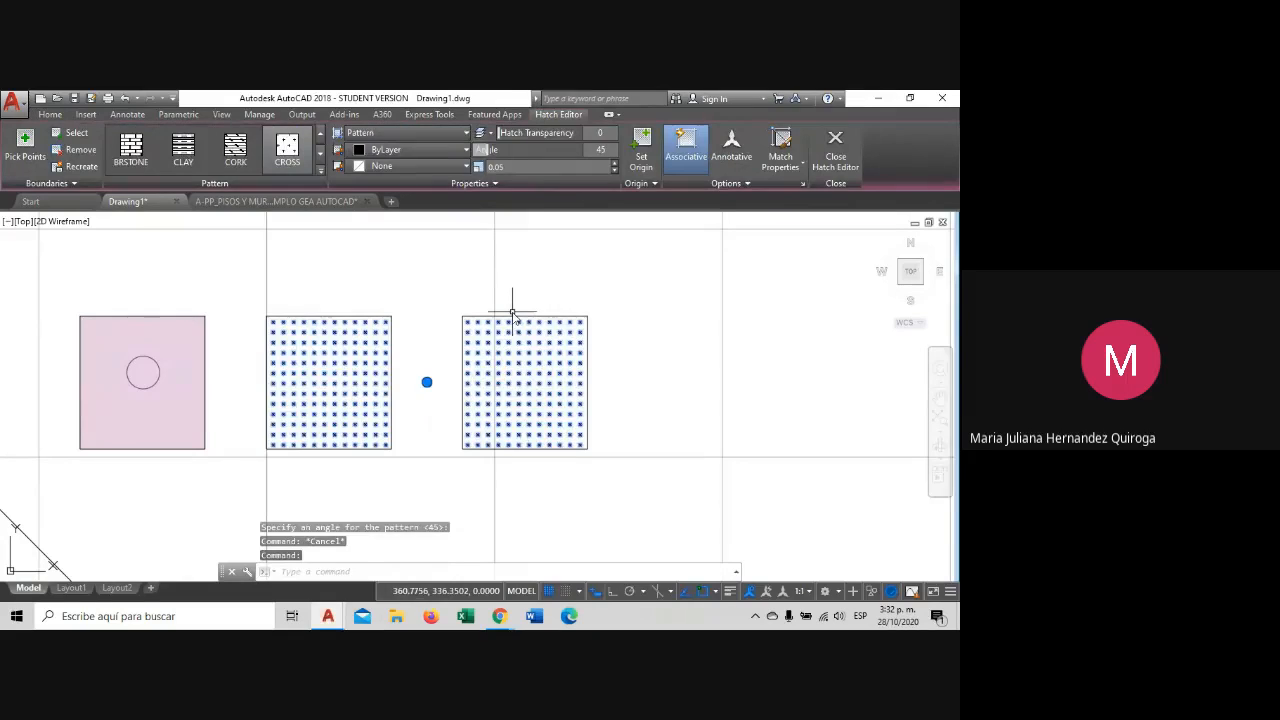
key(Delete)
text(u)
key(Return)
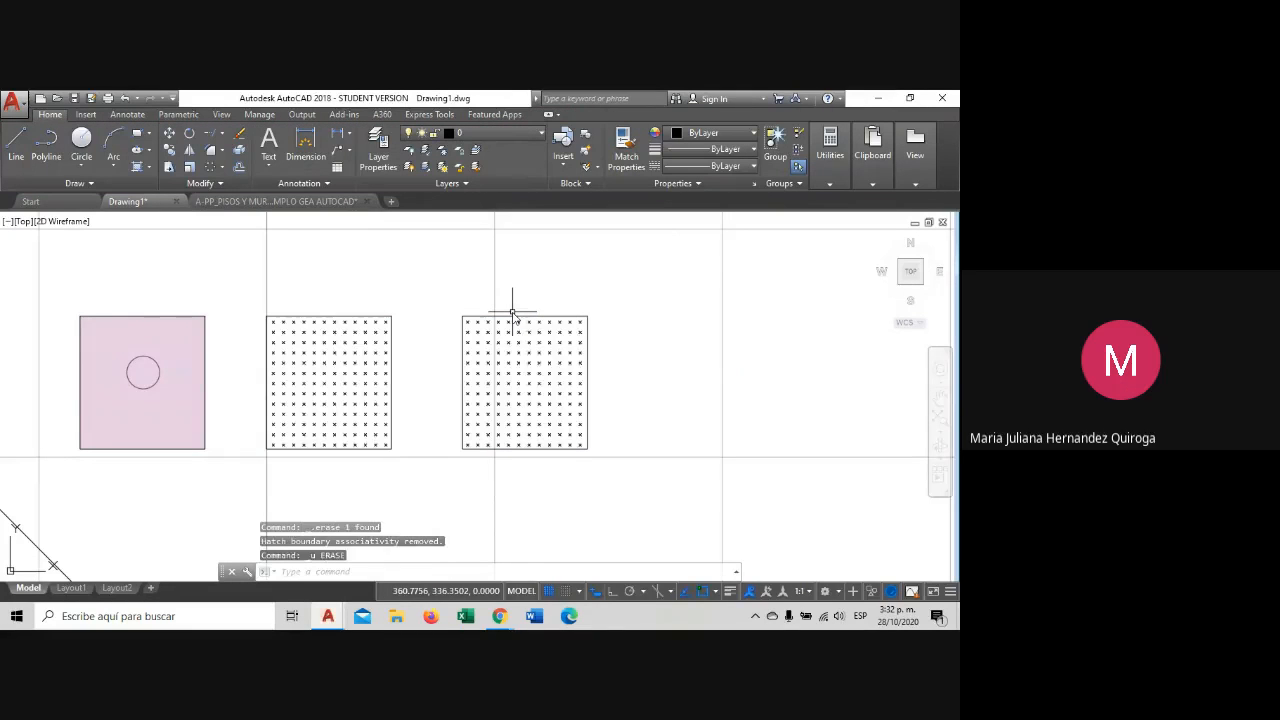
click(512, 313)
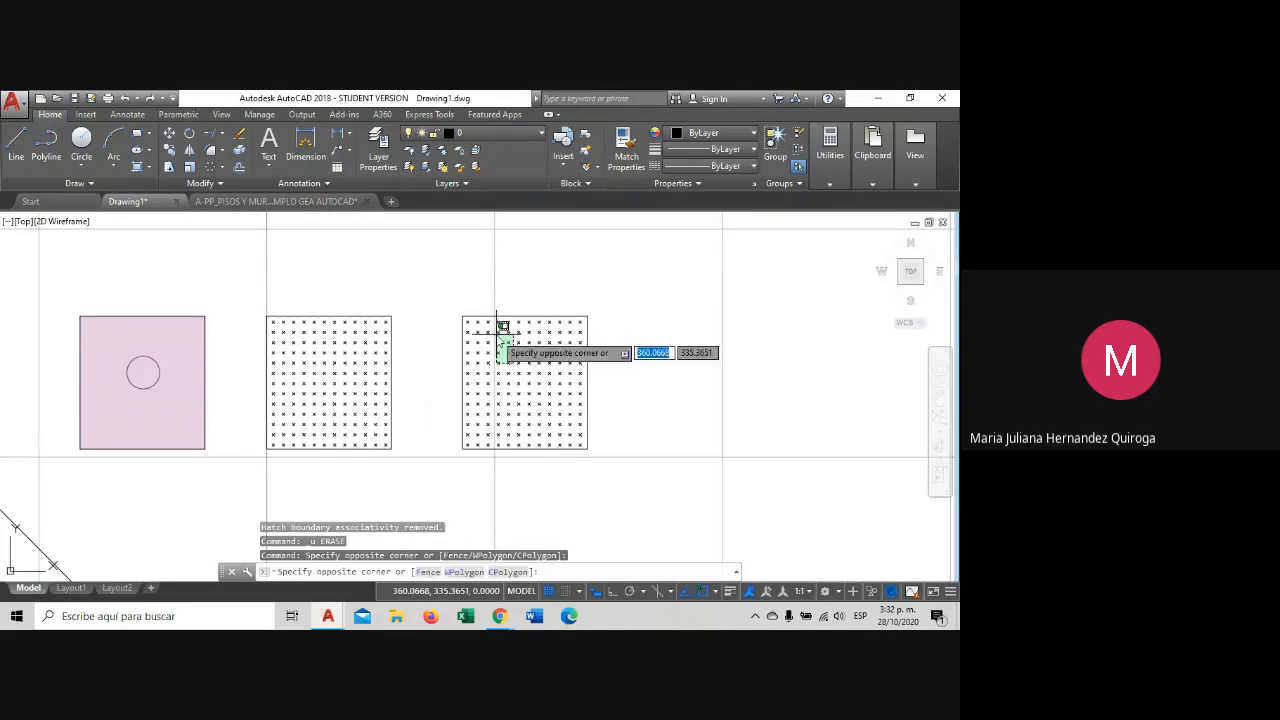
click(502, 312)
key(Delete)
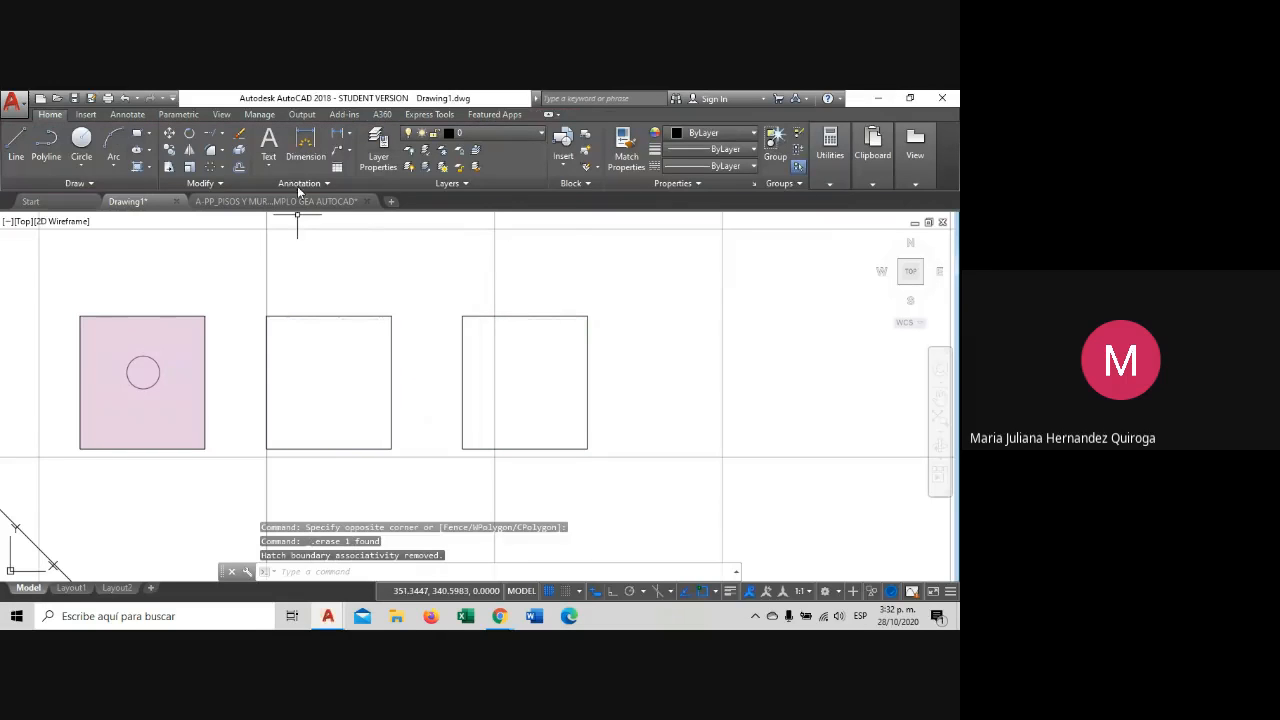
Hatch only the middle rectangle with the GOST_GROUND pattern at 45 degrees and scale 0.05.
click(140, 168)
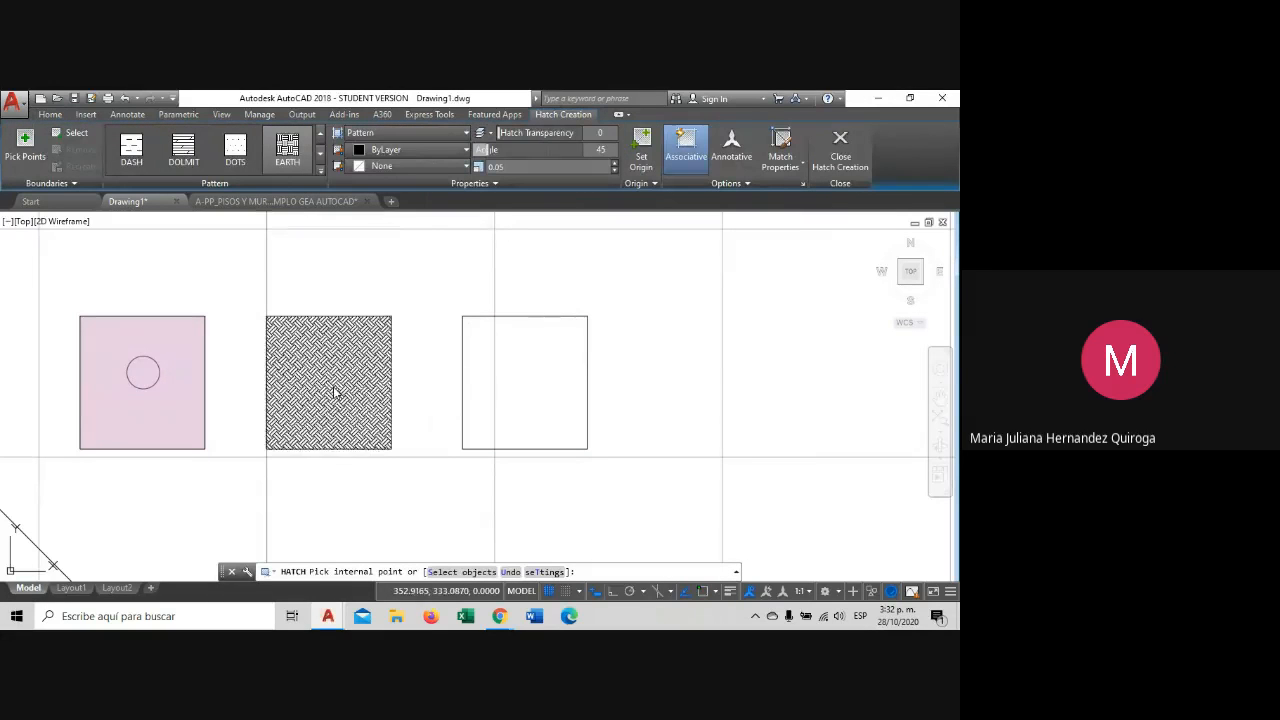
click(334, 385)
click(320, 160)
click(287, 147)
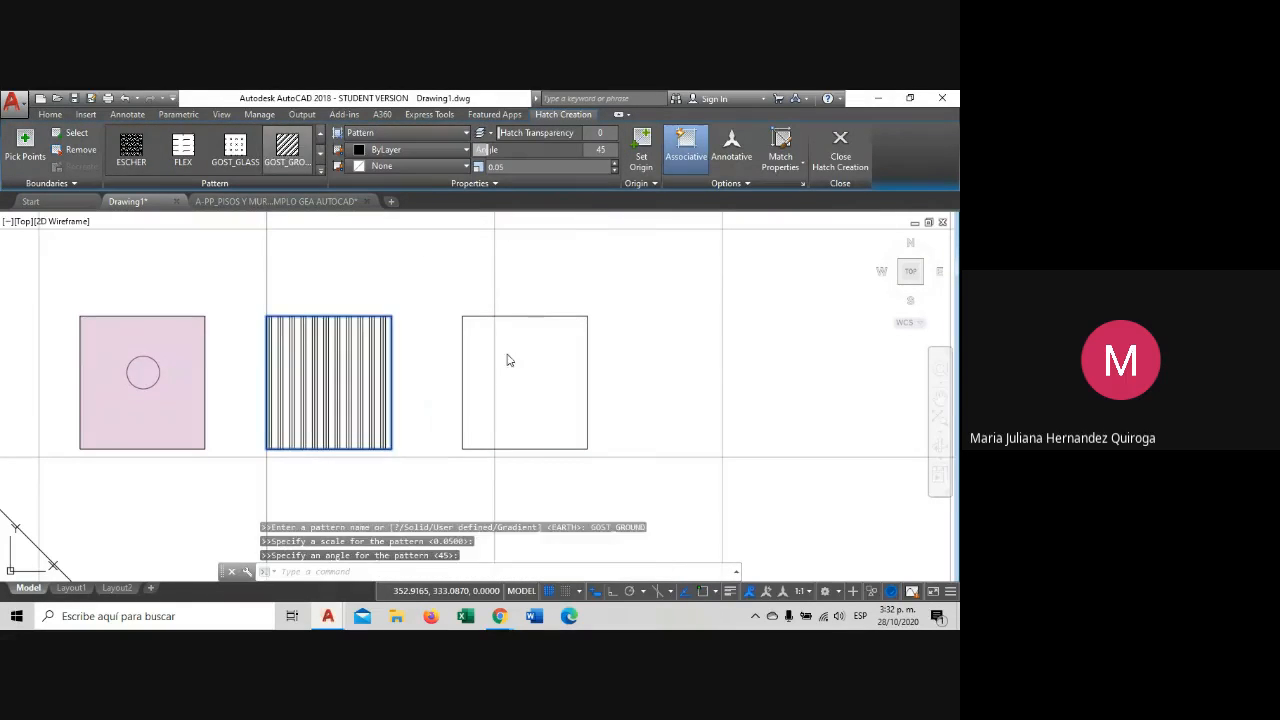
key(Escape)
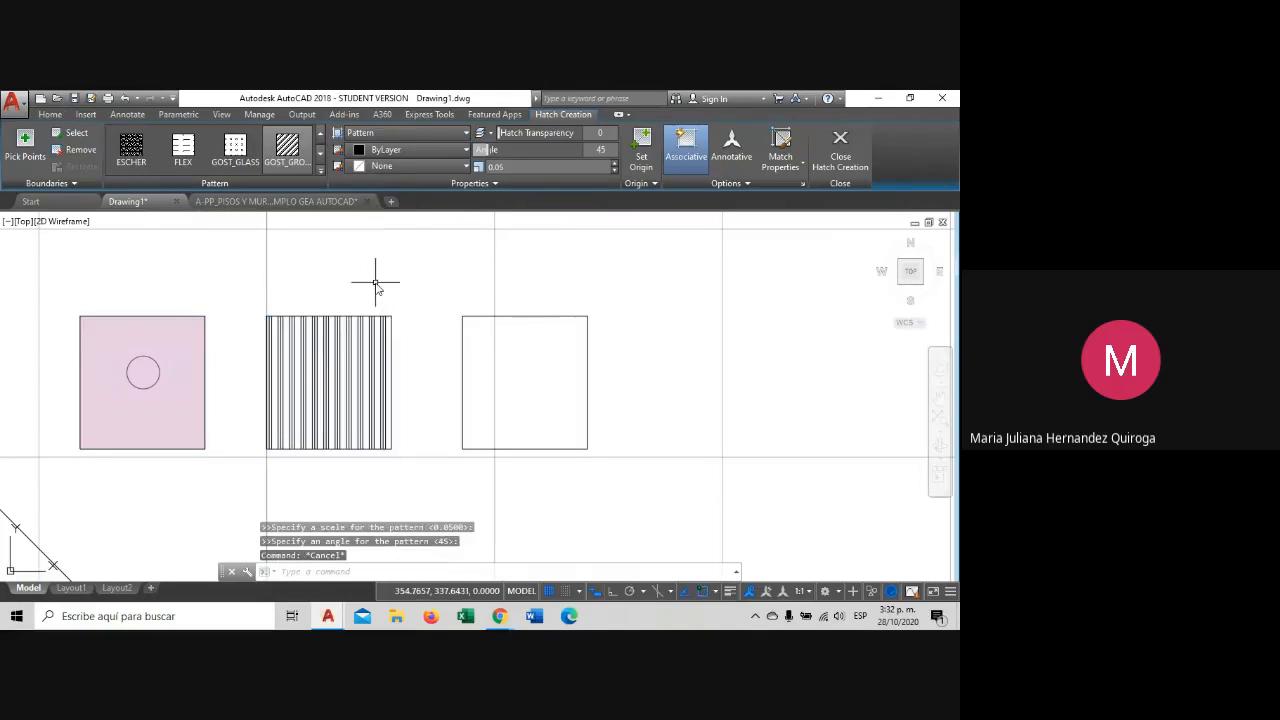
key(Escape)
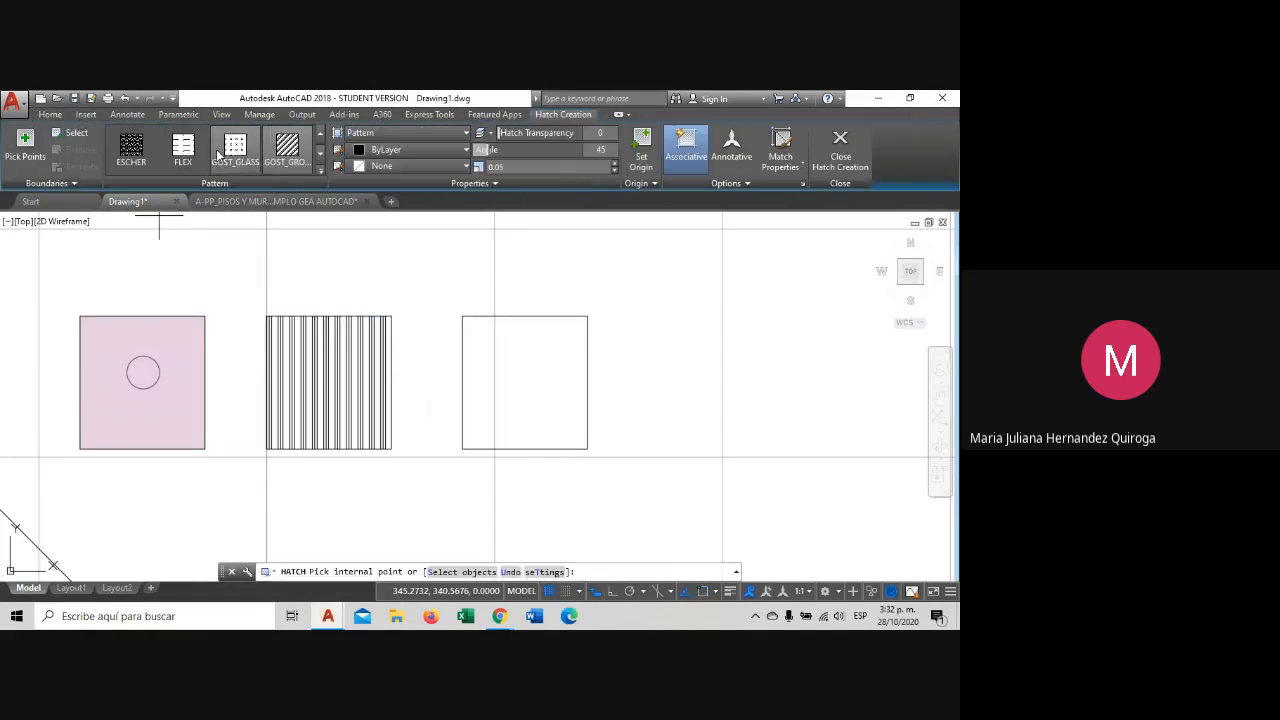
Hatch the right rectangle separately with the GOST_GLASS pattern at 45 degrees and scale 0.05.
click(250, 150)
click(495, 368)
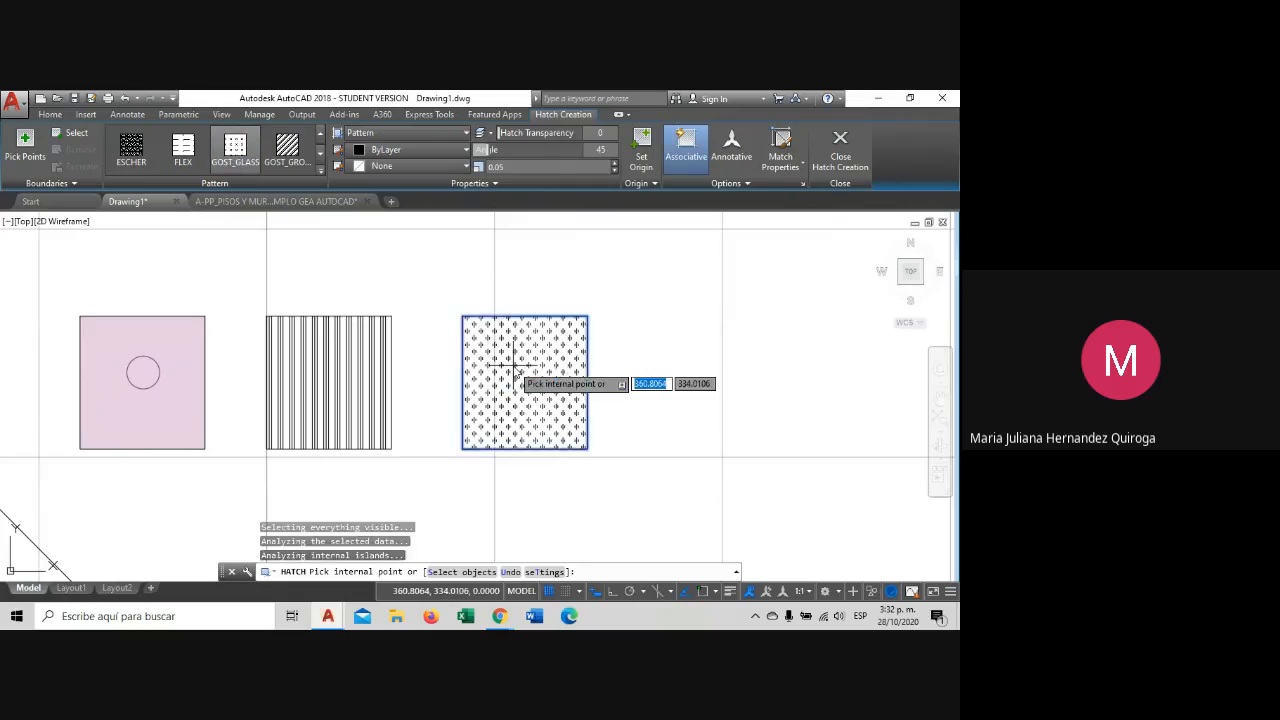
key(Escape)
scroll(449, 370, up, 5)
scroll(447, 376, down, 5)
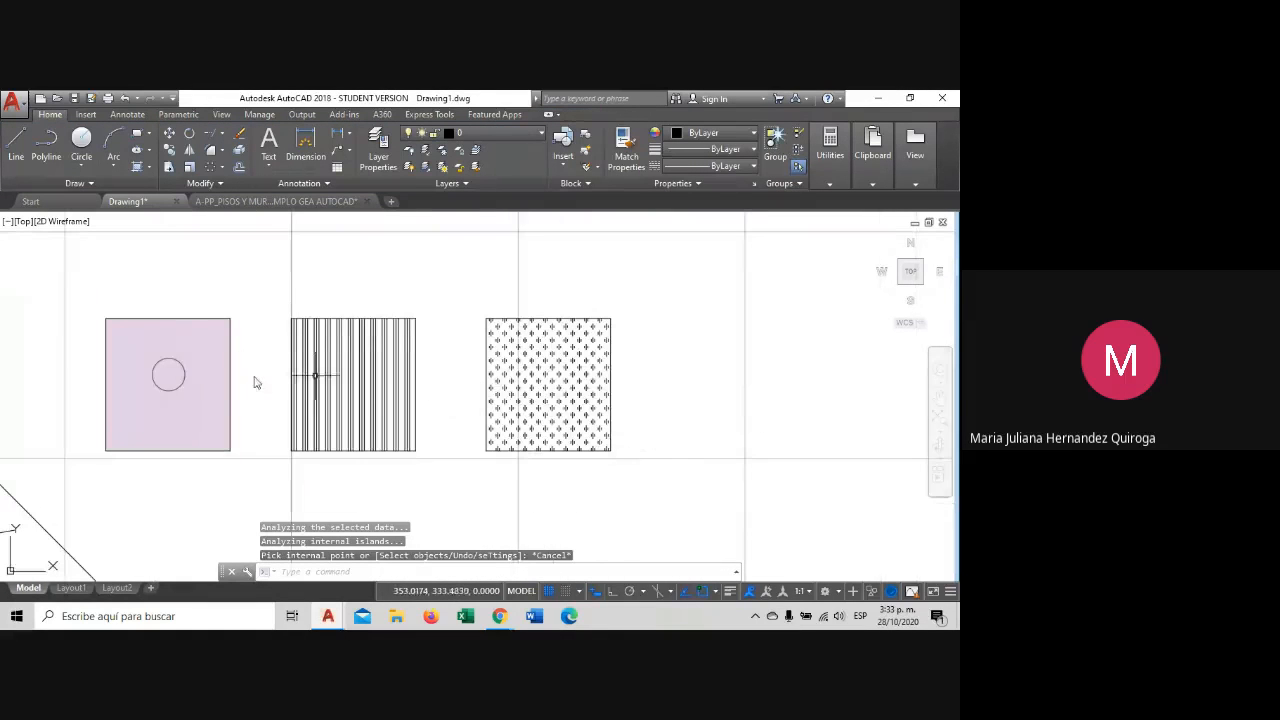
Review the hatch type and color options of the middle rectangle's hatch without changing them.
click(377, 362)
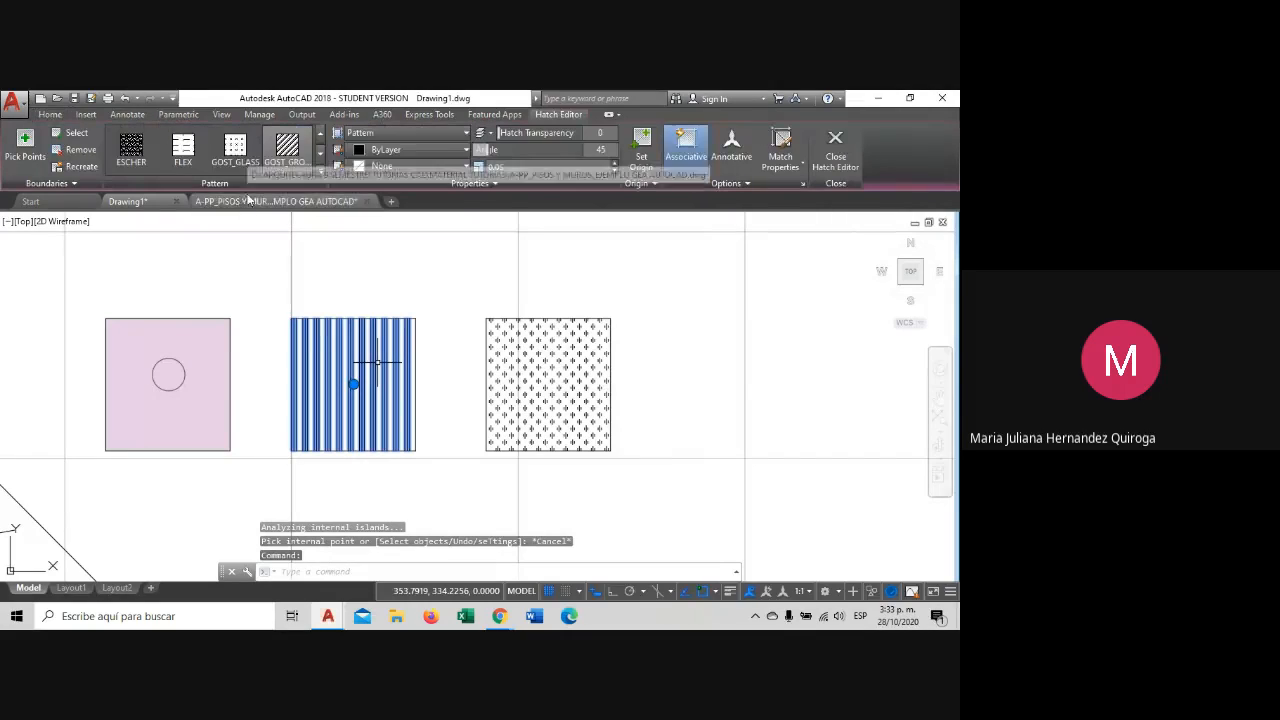
click(444, 138)
click(444, 138)
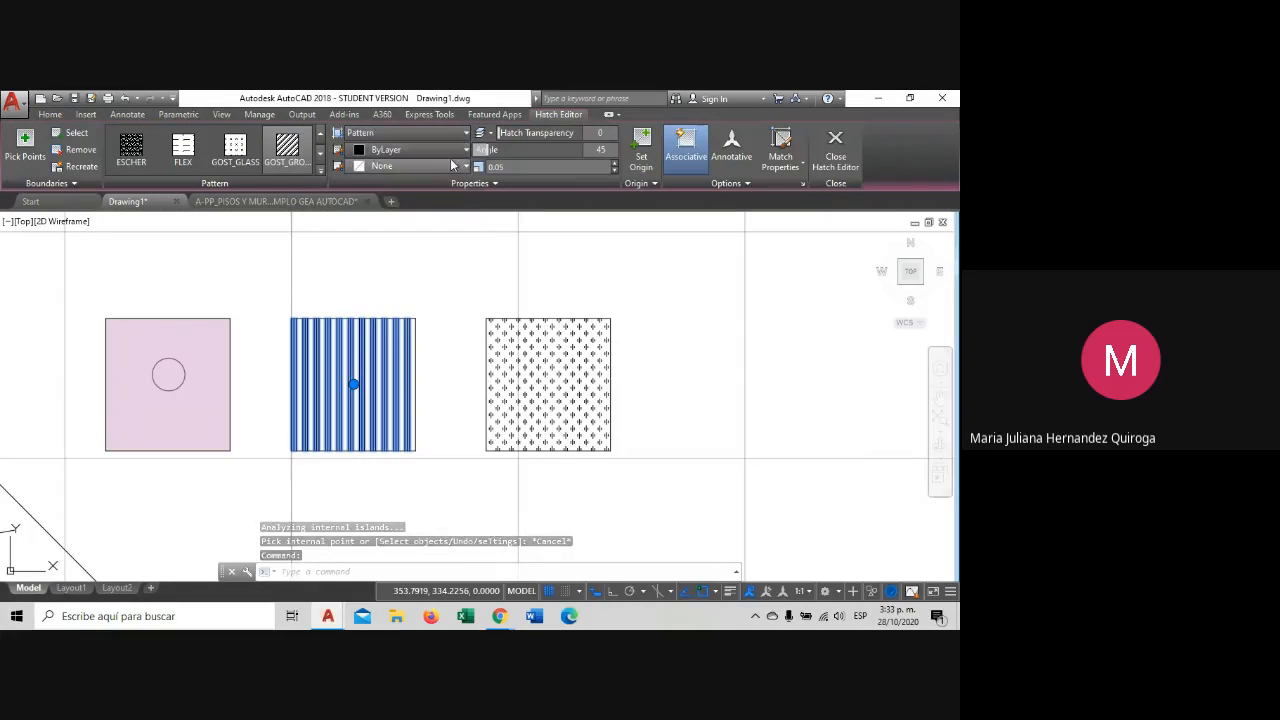
click(449, 150)
click(450, 151)
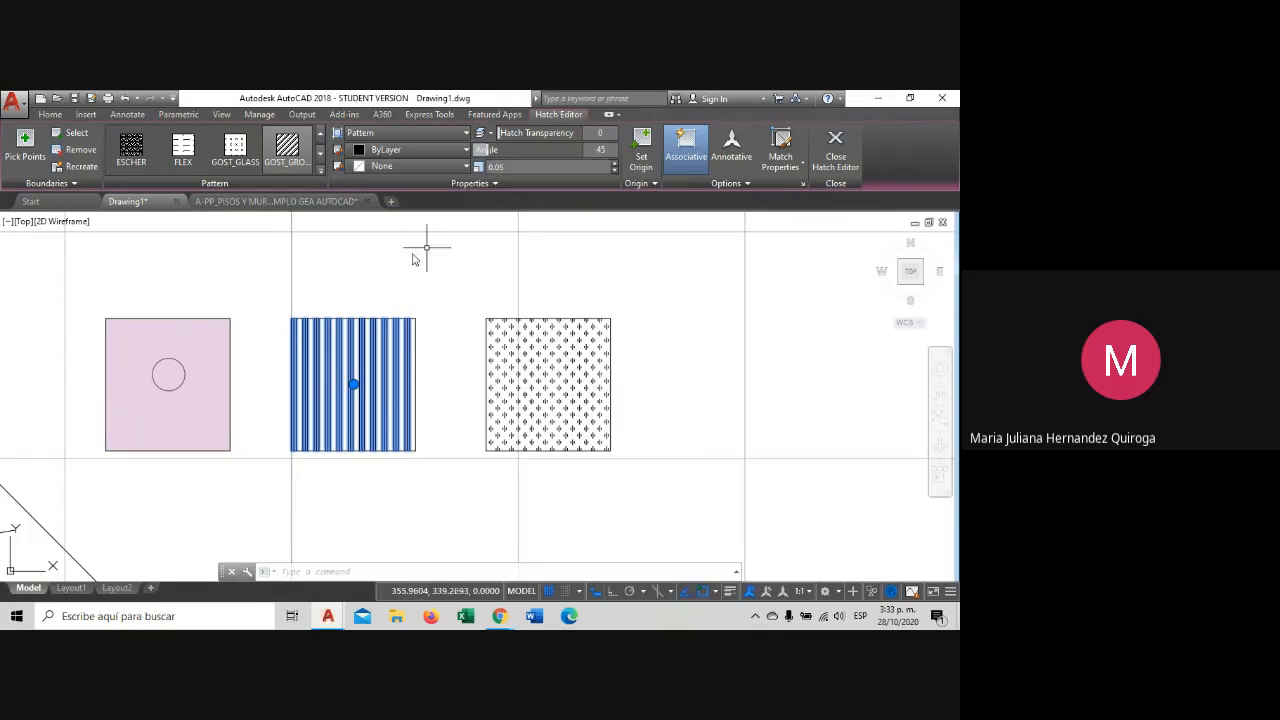
key(Escape)
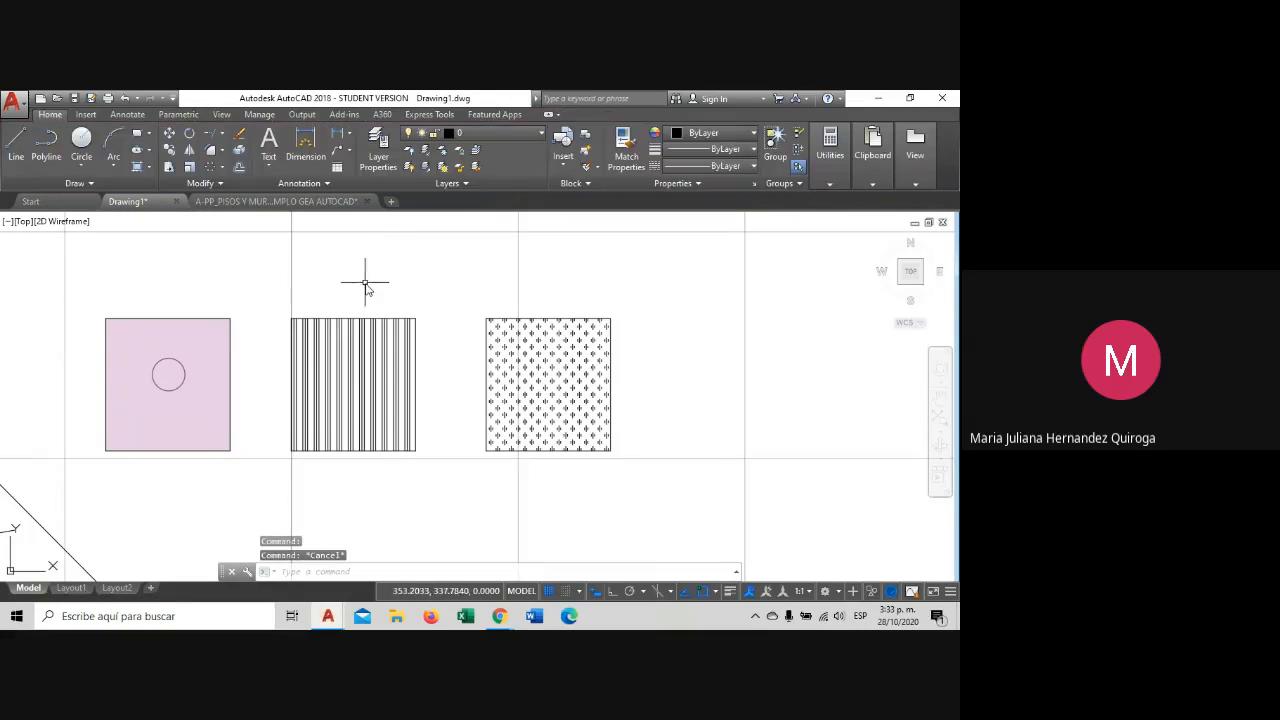
Erase the separate hatches from the right and middle rectangles.
click(541, 357)
click(535, 362)
key(Delete)
click(296, 342)
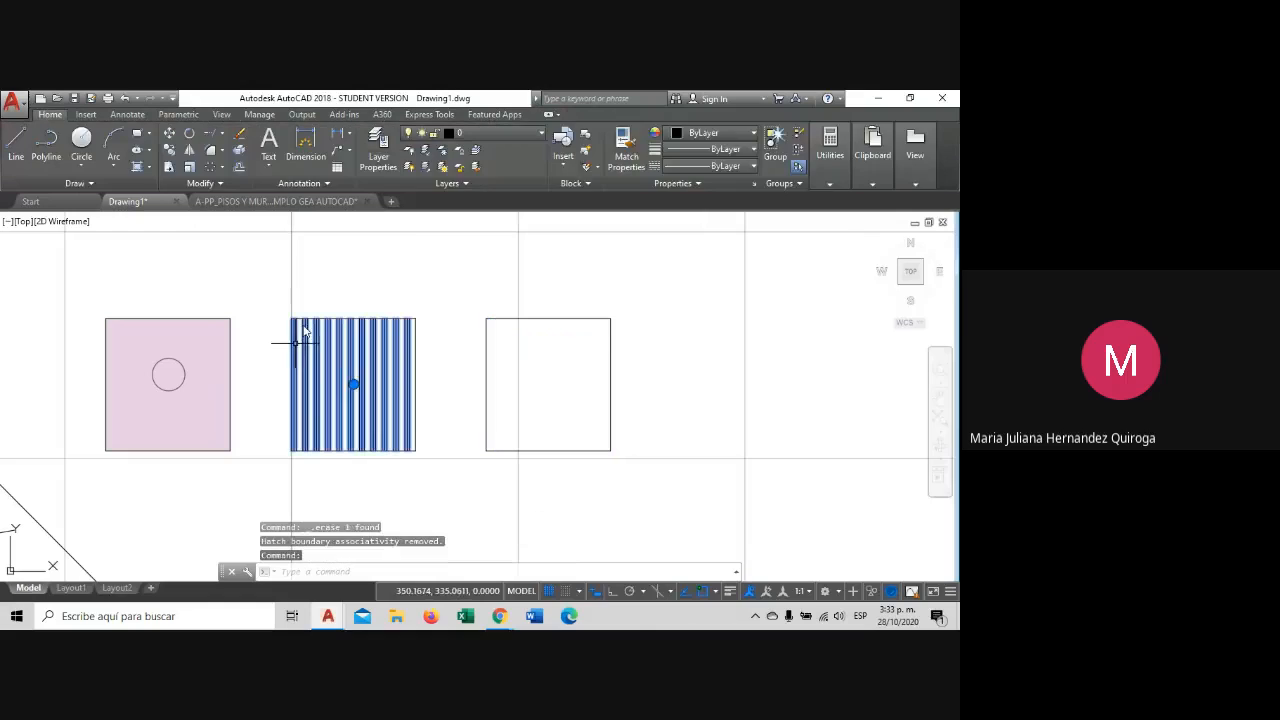
key(Delete)
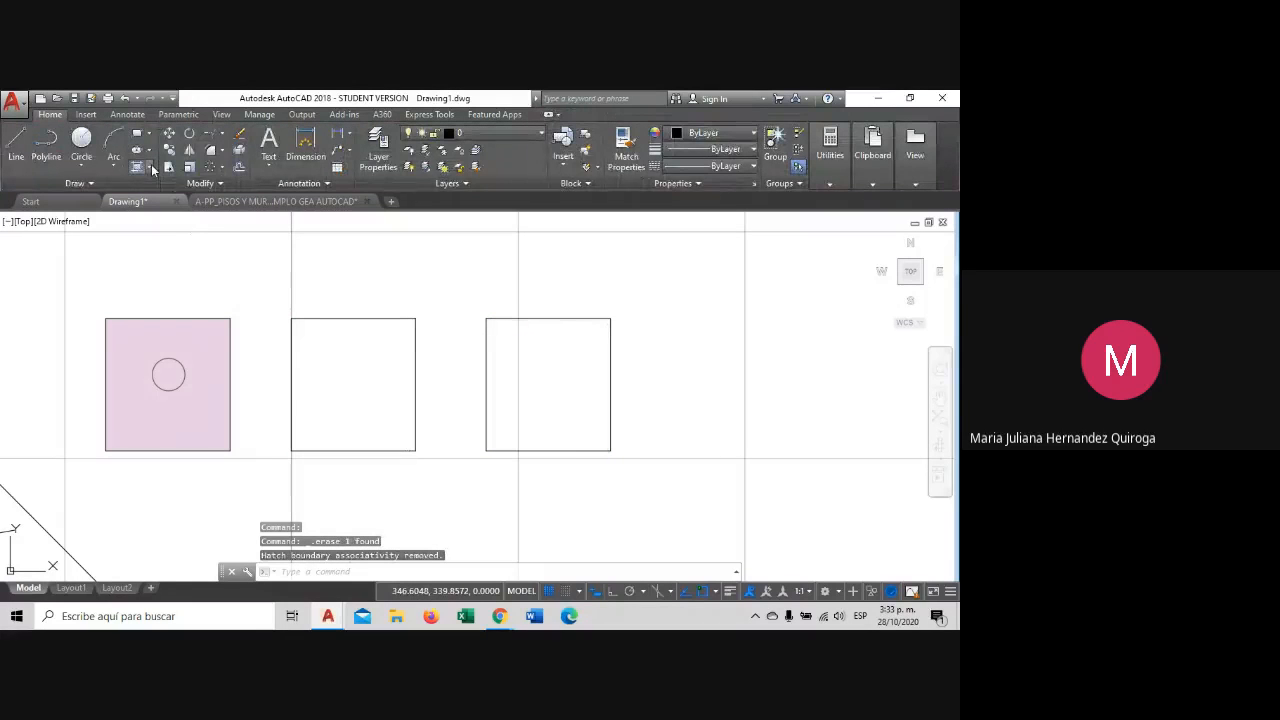
Fill the middle rectangle with a blue and yellow GR_INVSPH gradient at angle 0, after browsing the gradient patterns.
click(149, 168)
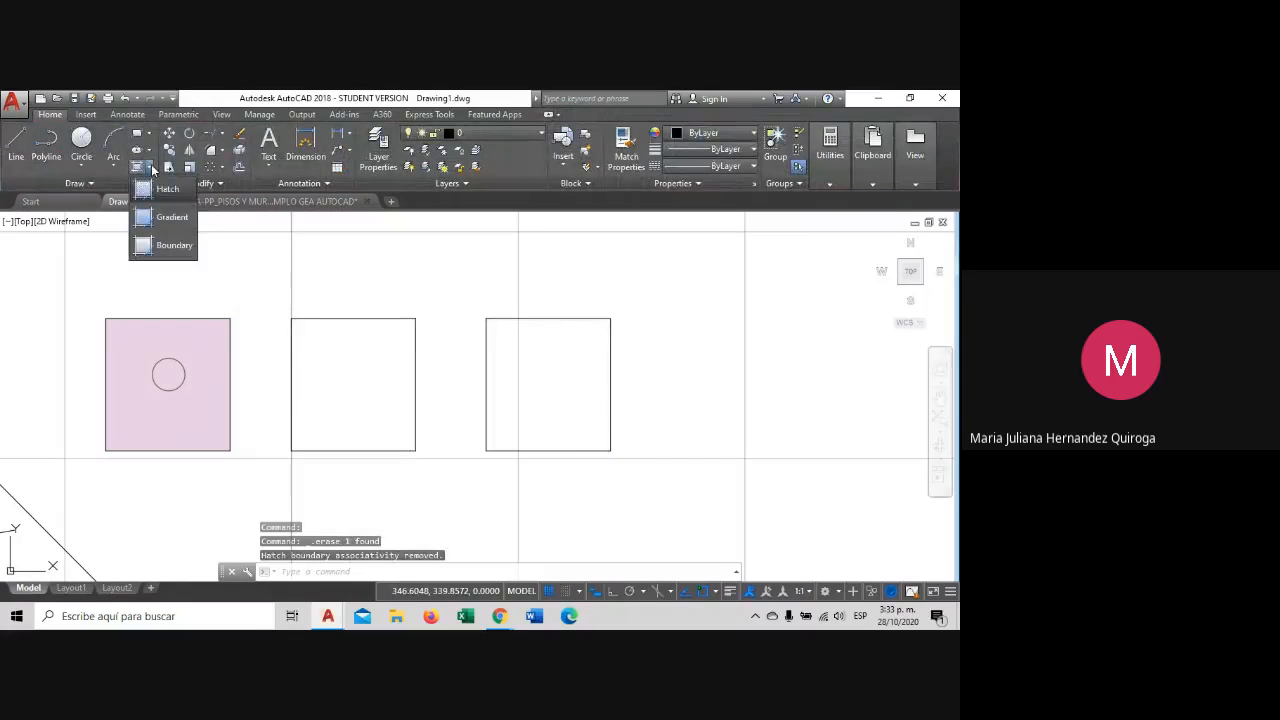
click(167, 225)
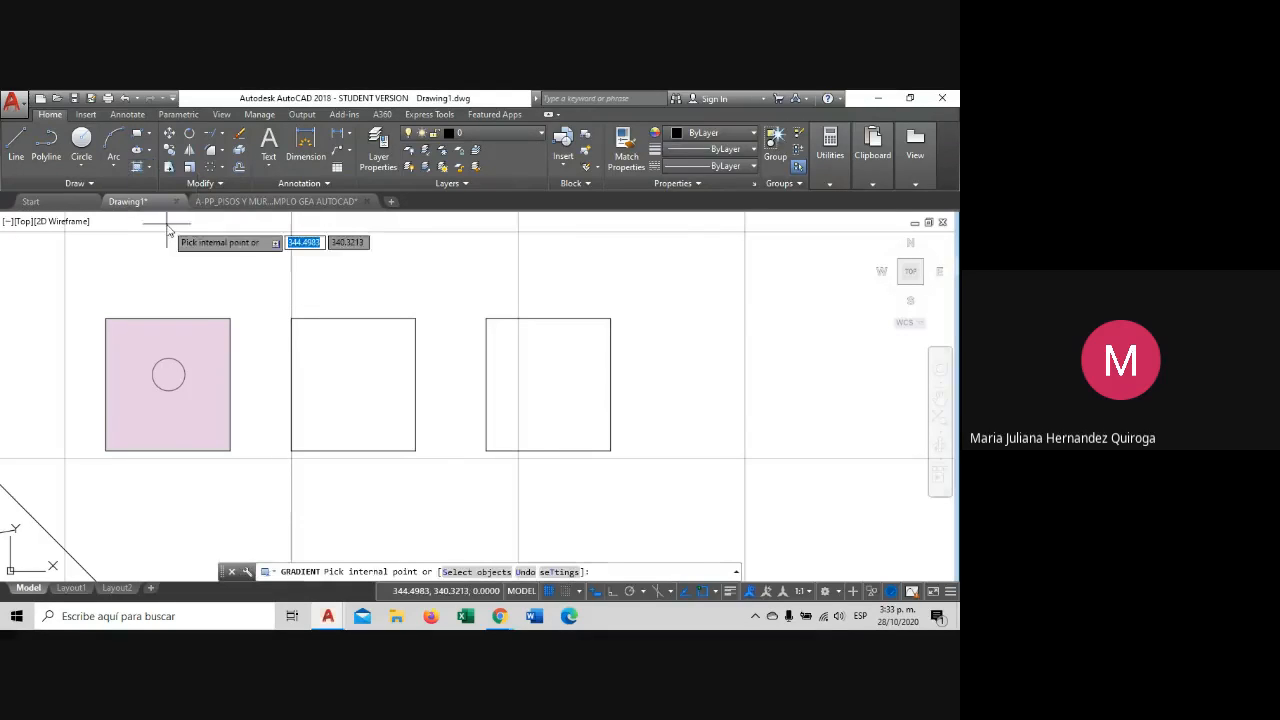
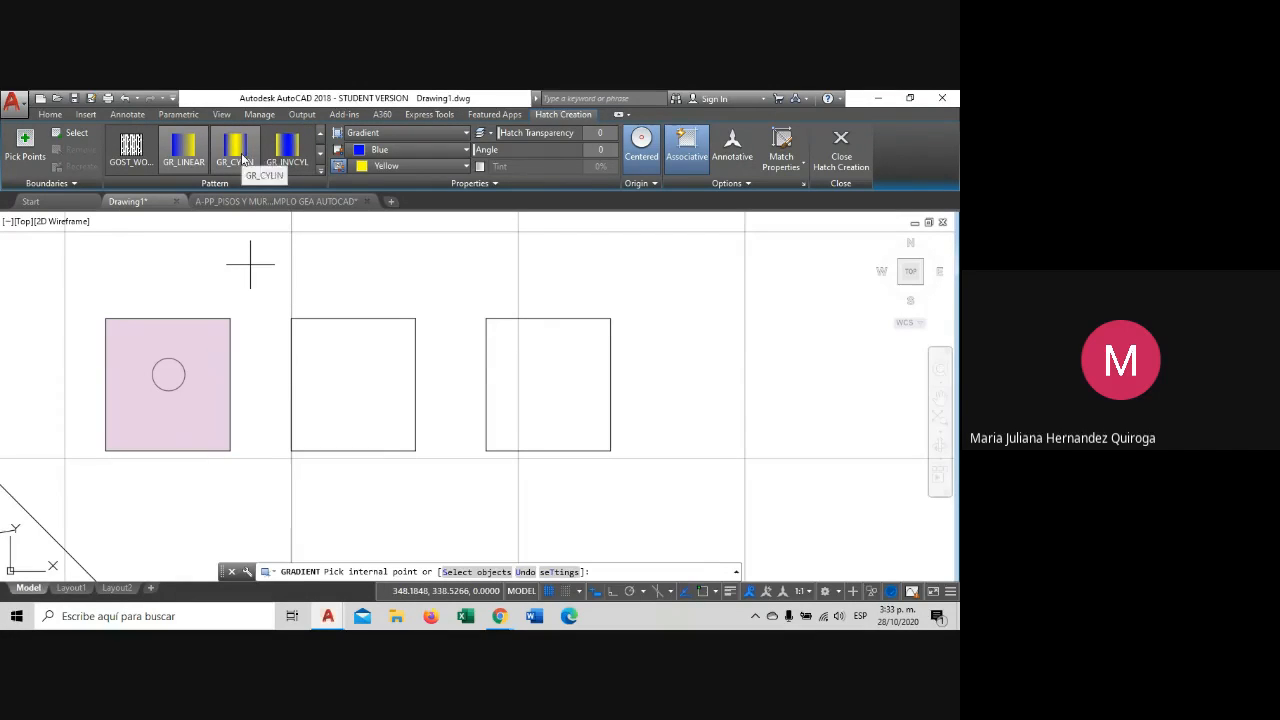
click(320, 150)
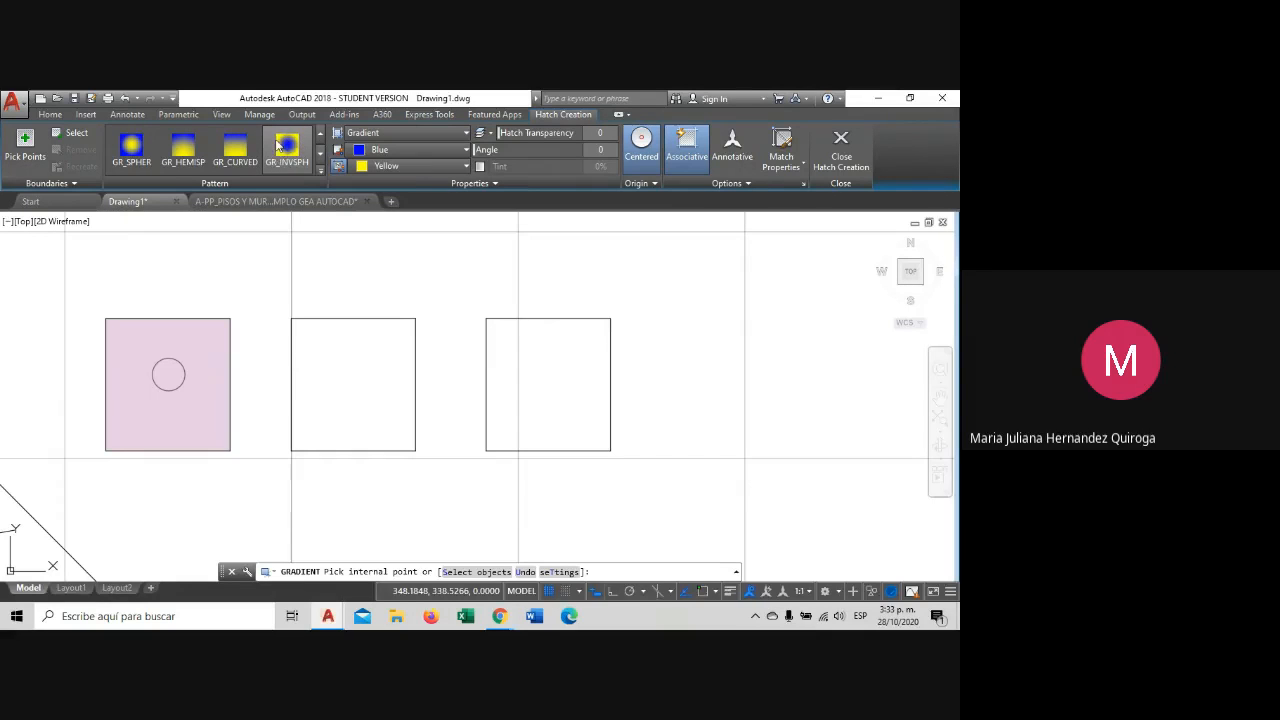
scroll(179, 157, down, 1)
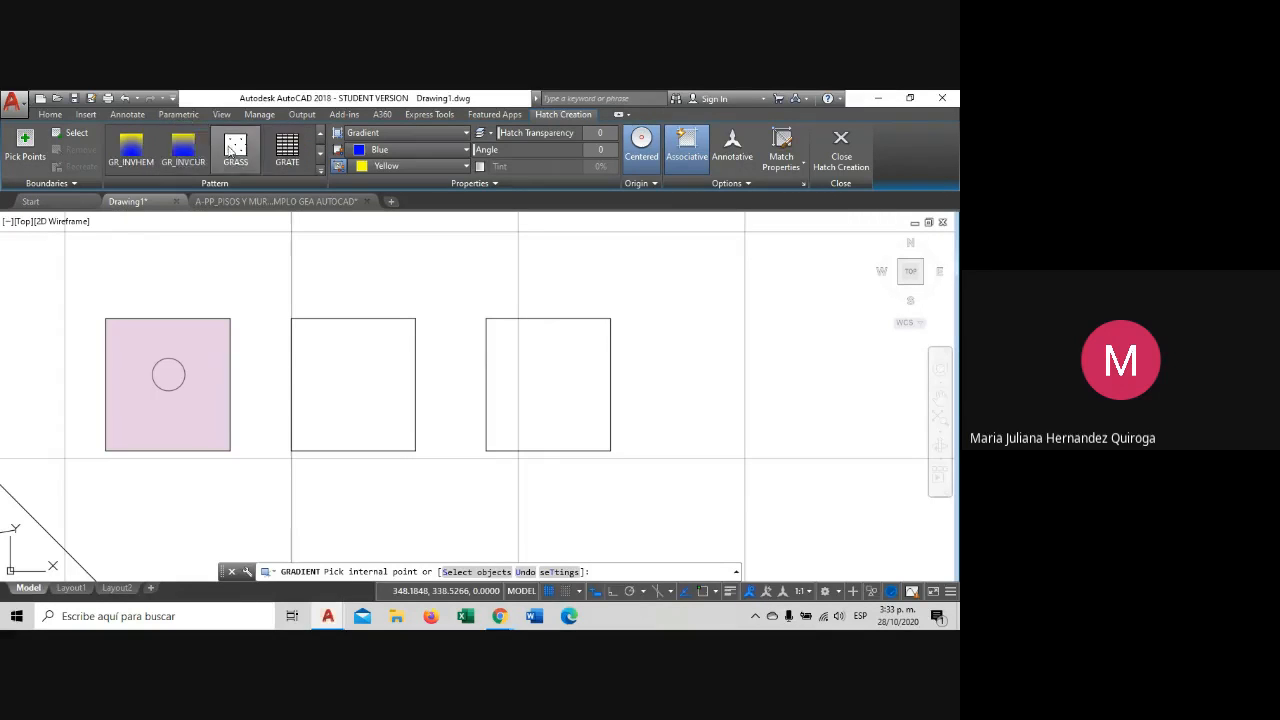
scroll(205, 160, up, 1)
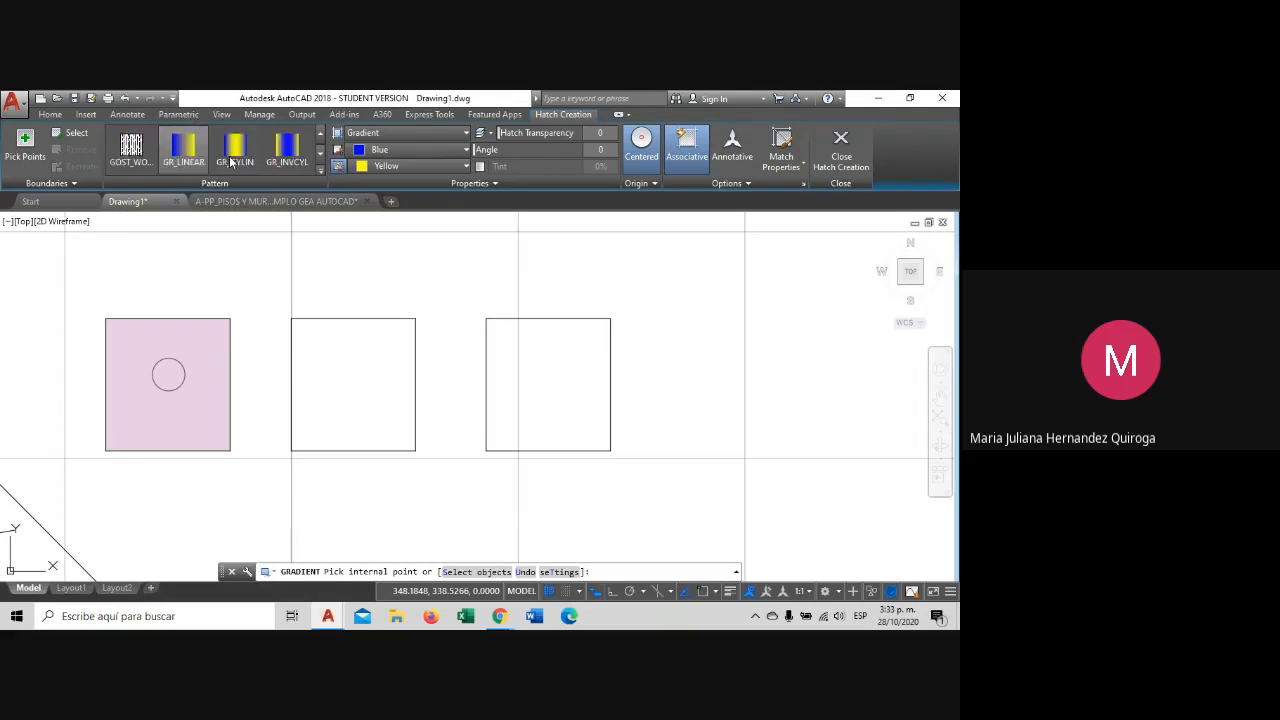
scroll(170, 156, up, 1)
scroll(223, 159, down, 1)
click(287, 146)
click(358, 355)
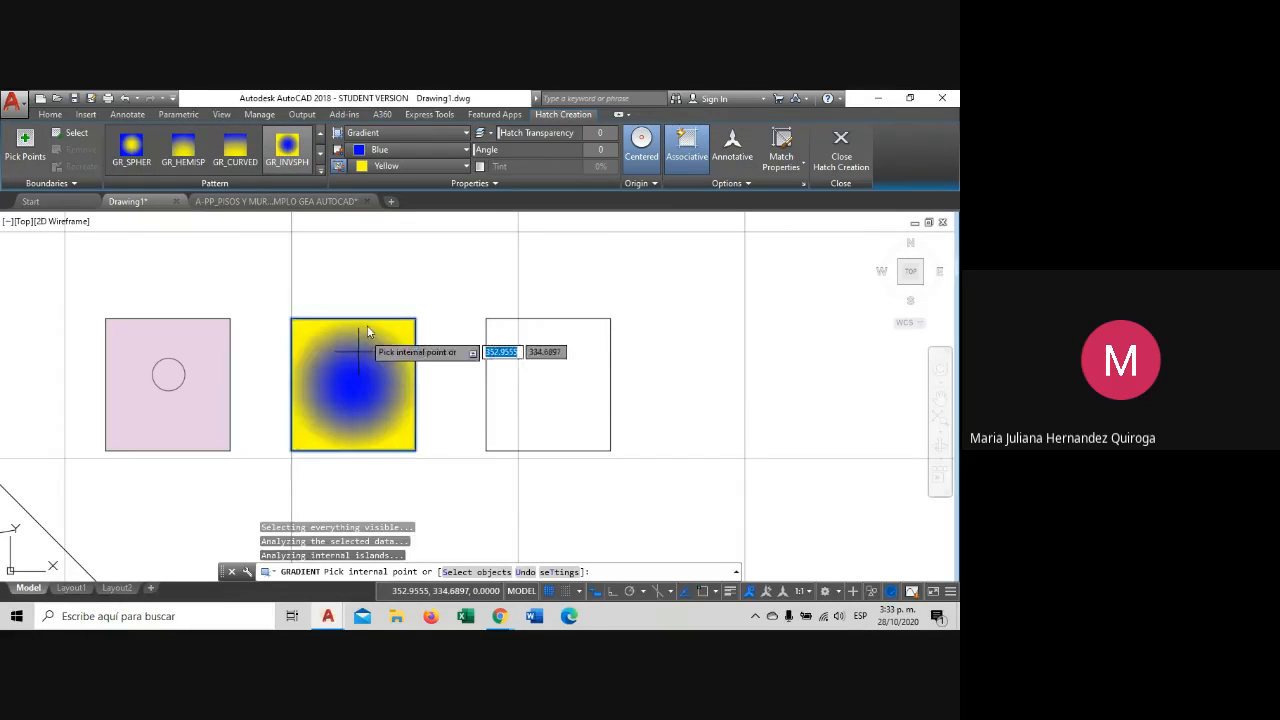
key(Escape)
click(362, 347)
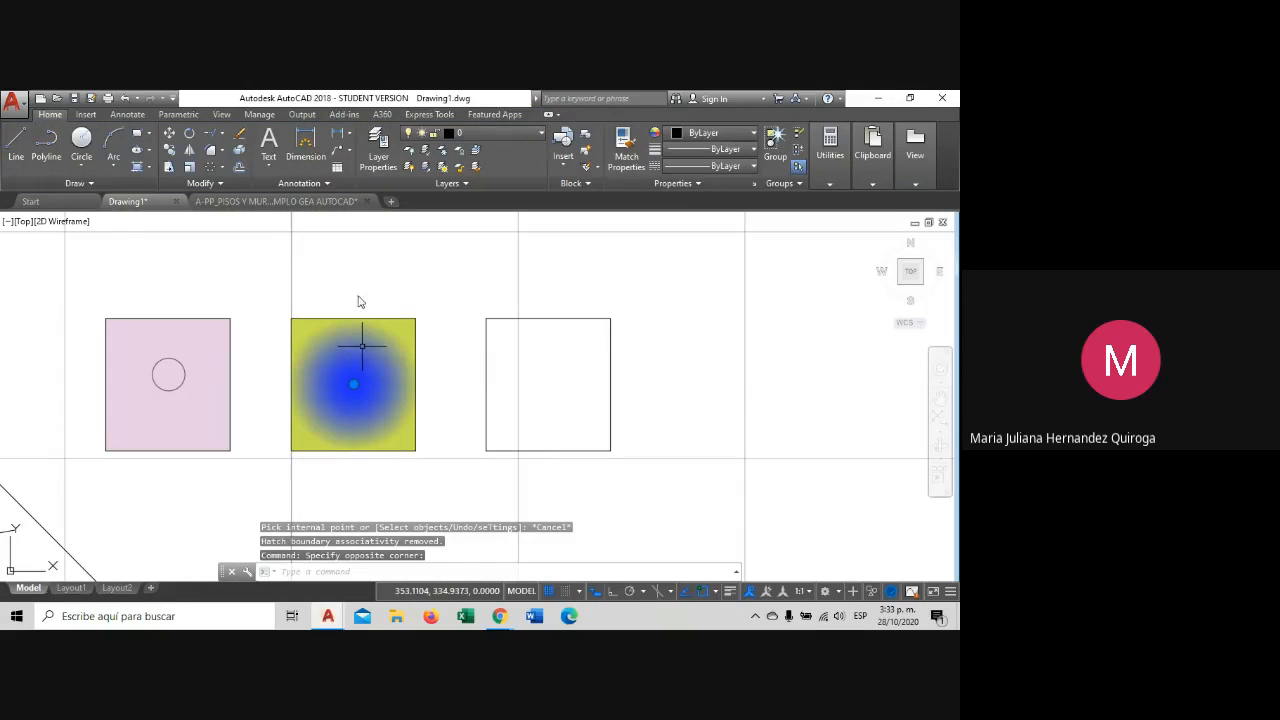
key(Escape)
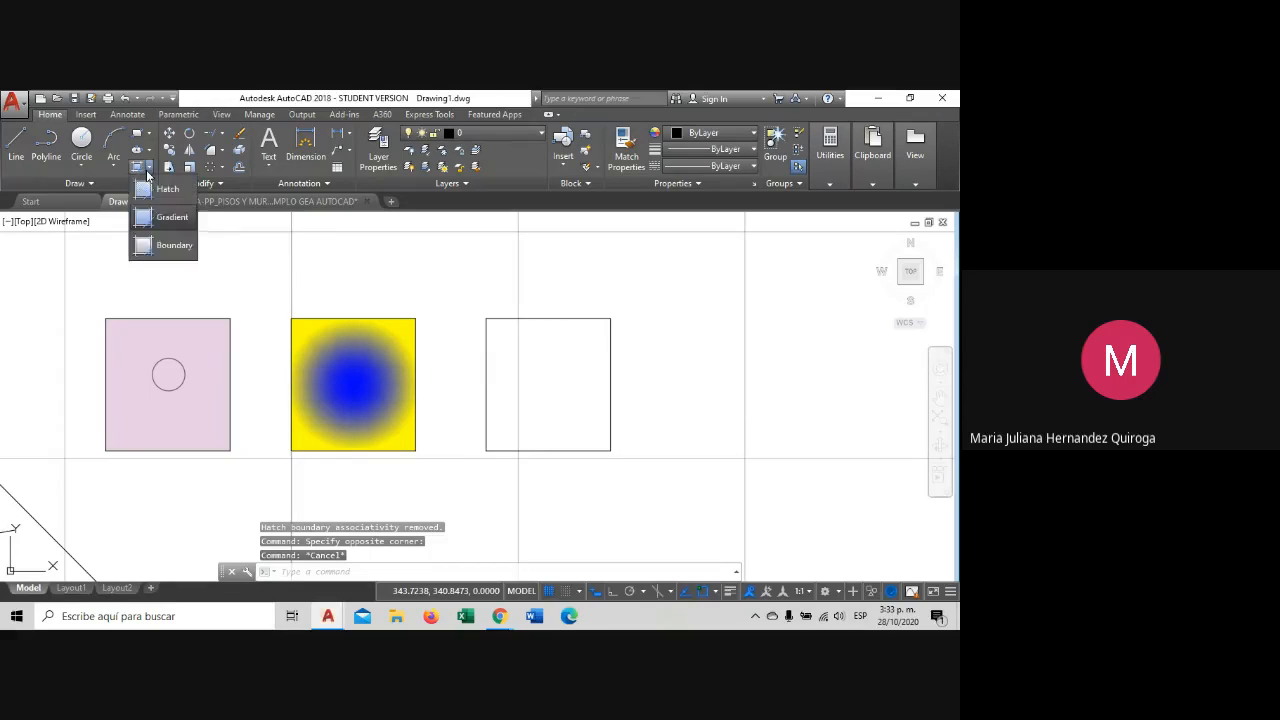
Review the color, angle and pattern options of the middle rectangle's gradient without changing them.
click(370, 370)
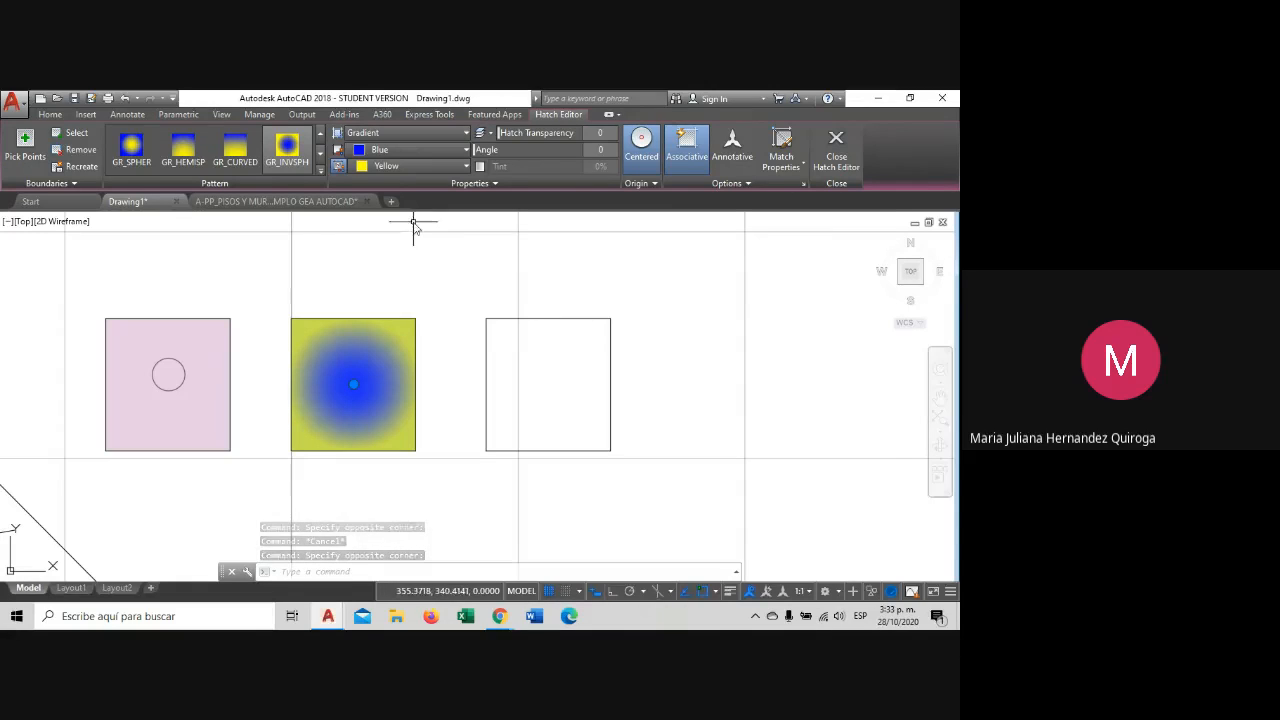
click(463, 150)
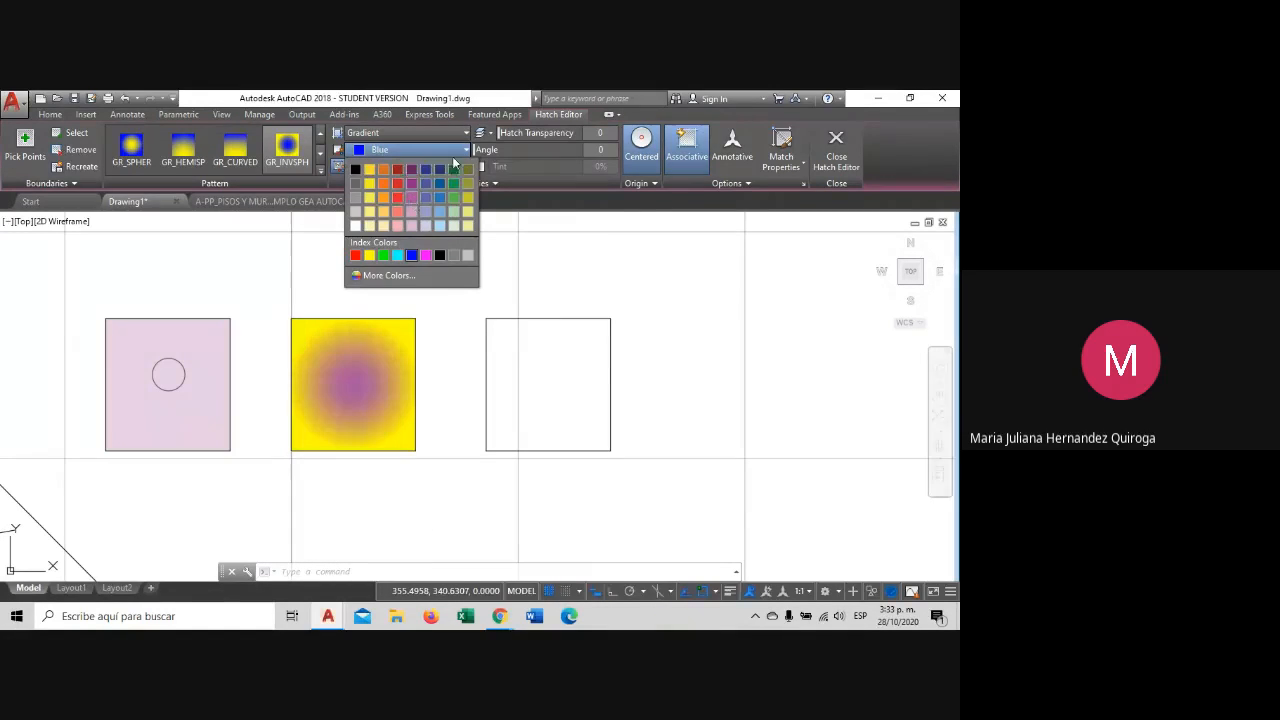
click(452, 166)
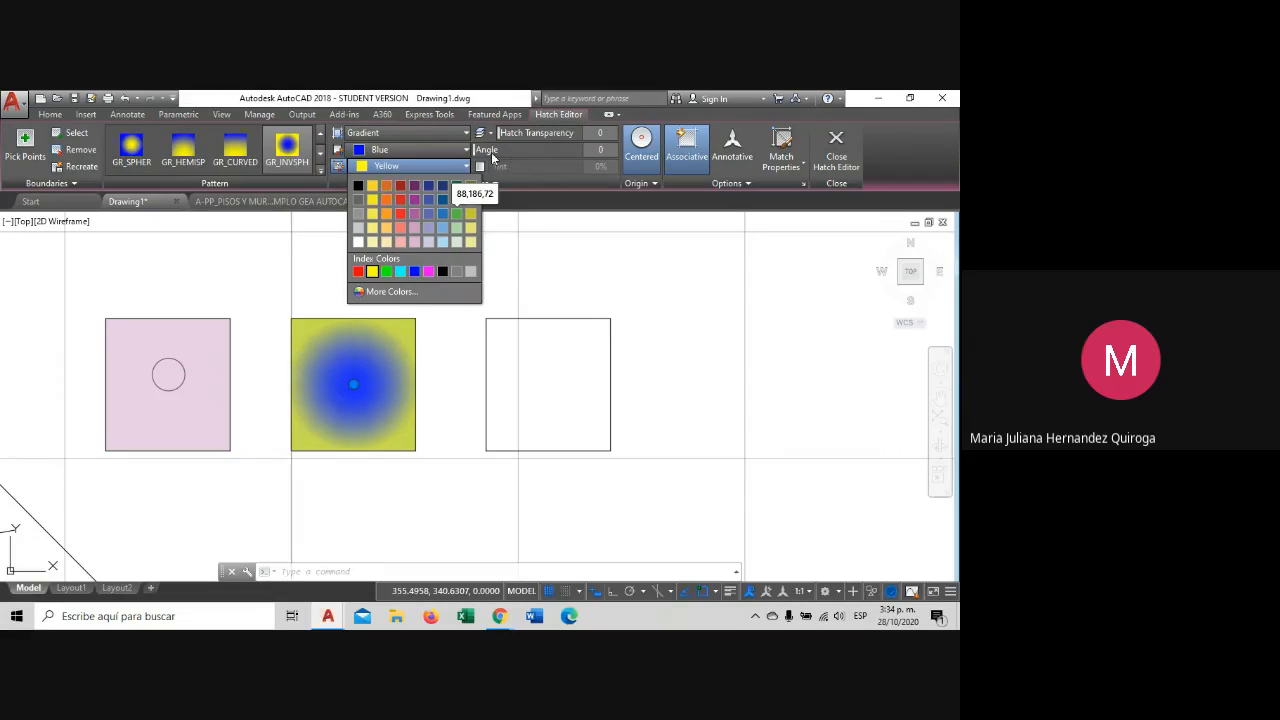
click(490, 152)
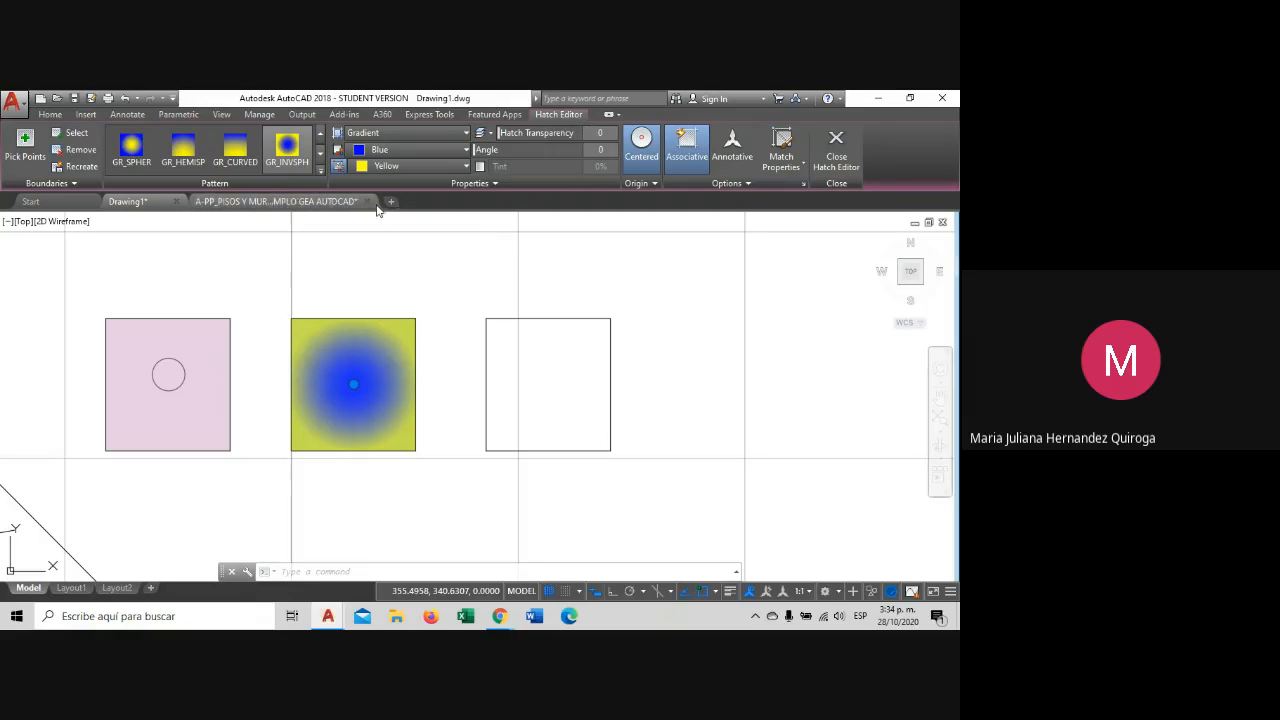
click(321, 149)
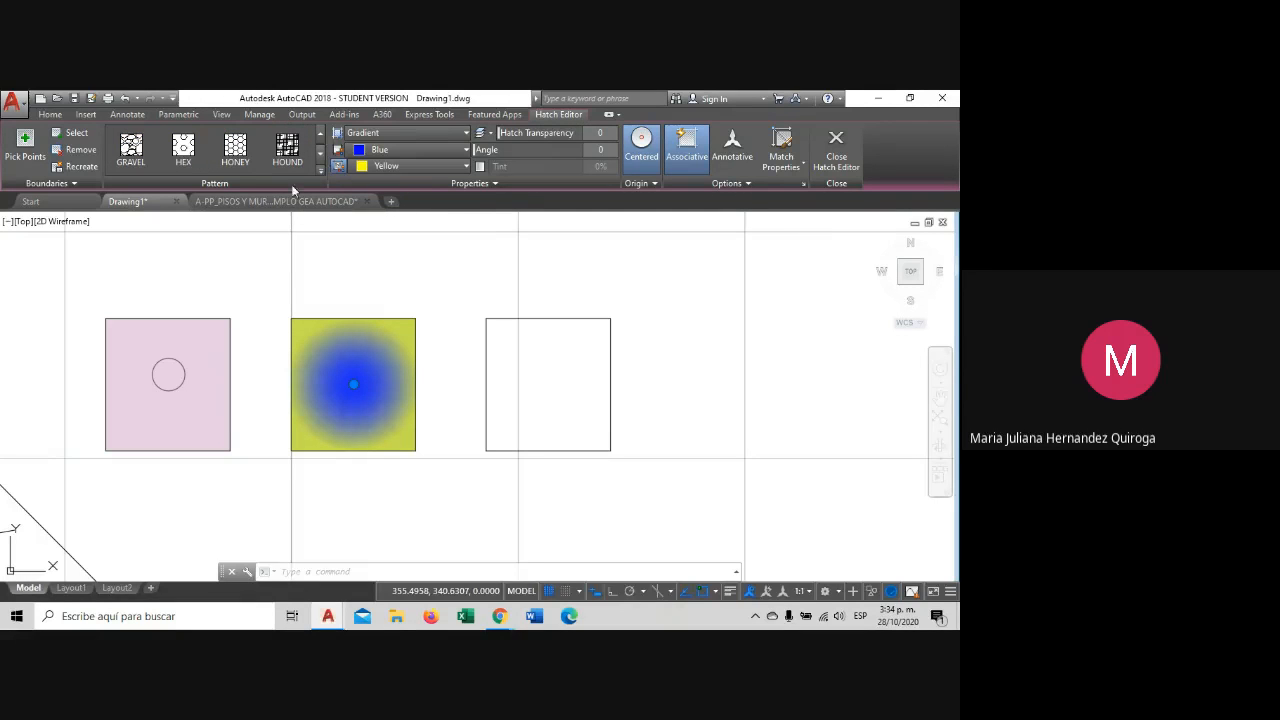
click(230, 252)
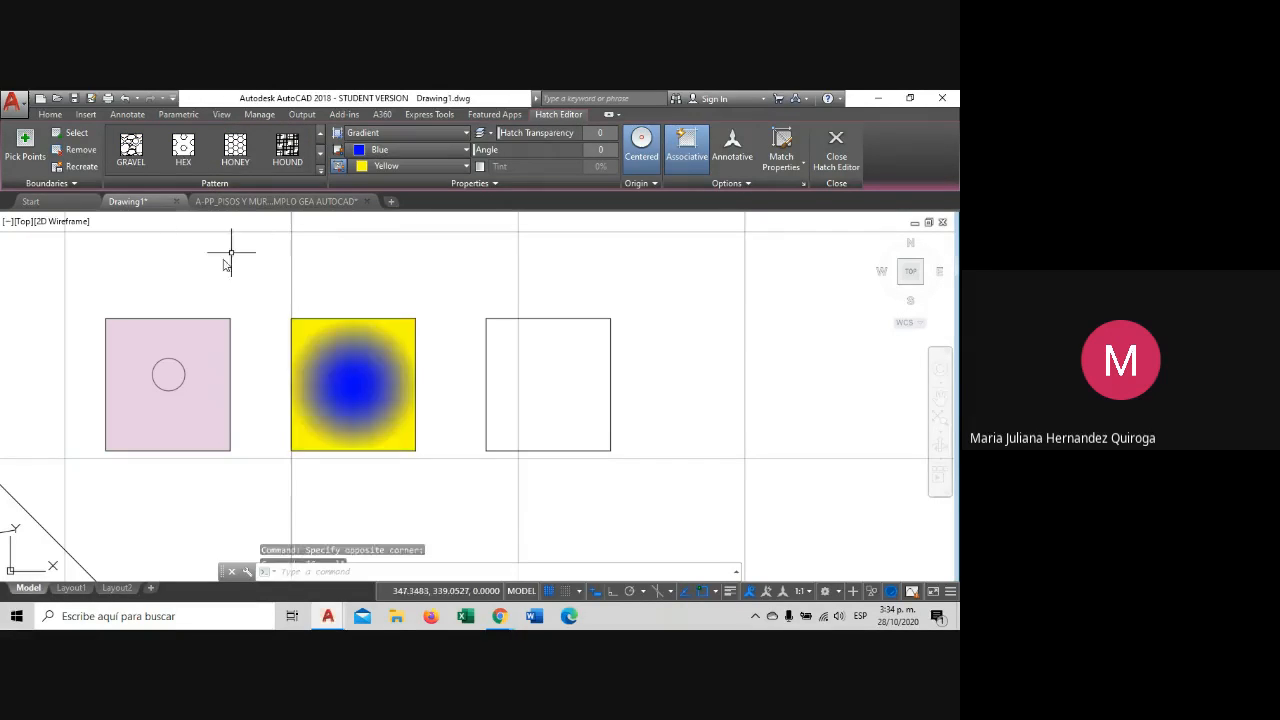
key(Escape)
click(149, 167)
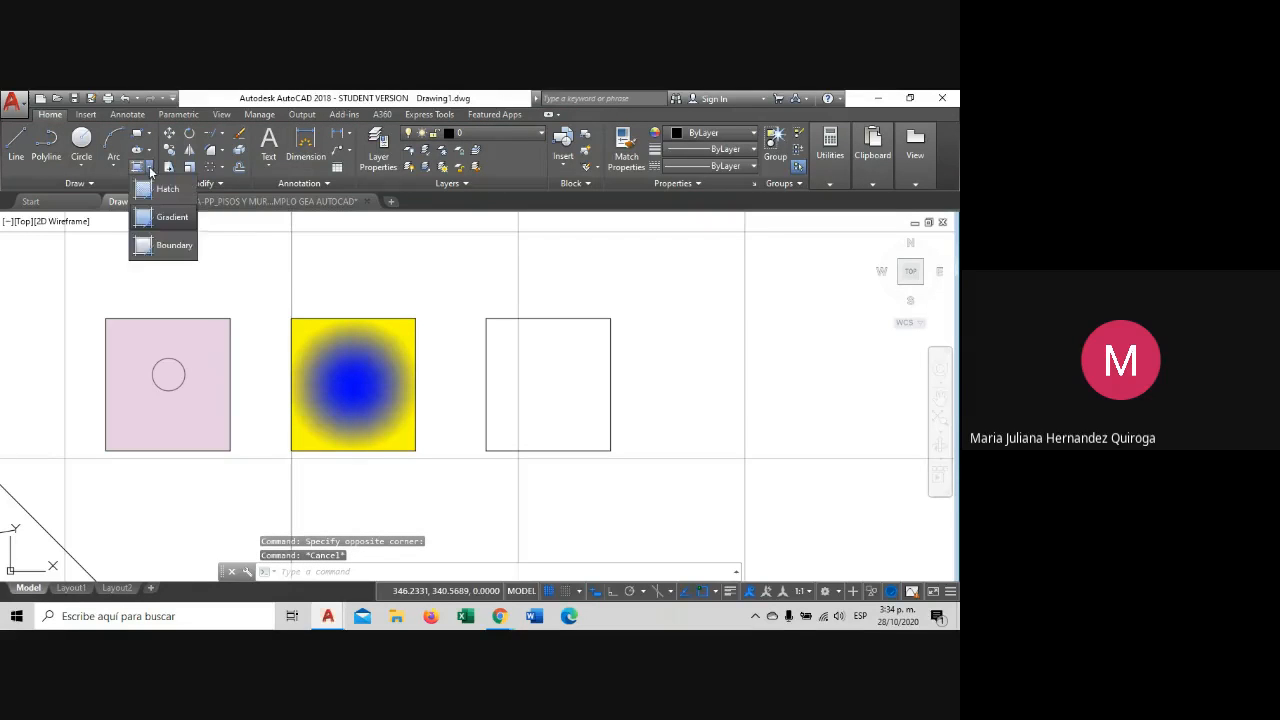
click(149, 167)
middle_drag(606, 360, 560, 360)
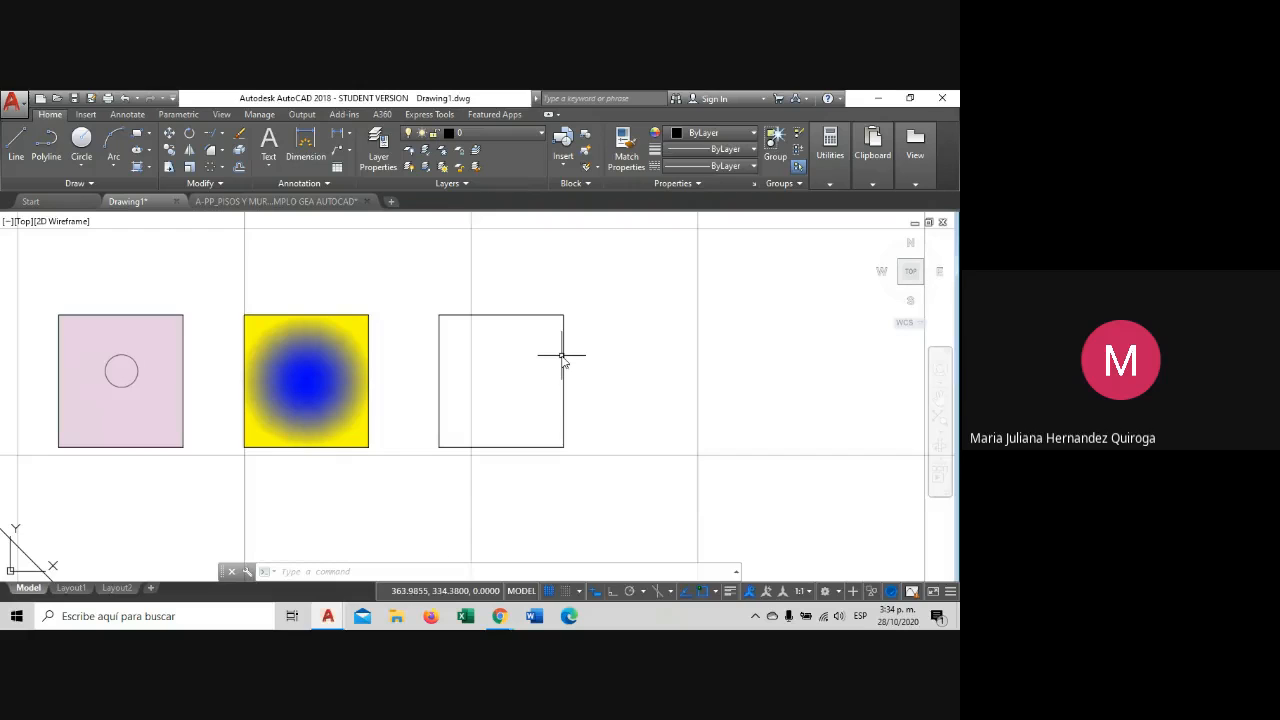
mouse_move(586, 420)
middle_down()
mouse_move(563, 394)
mouse_move(515, 381)
middle_up()
click(150, 168)
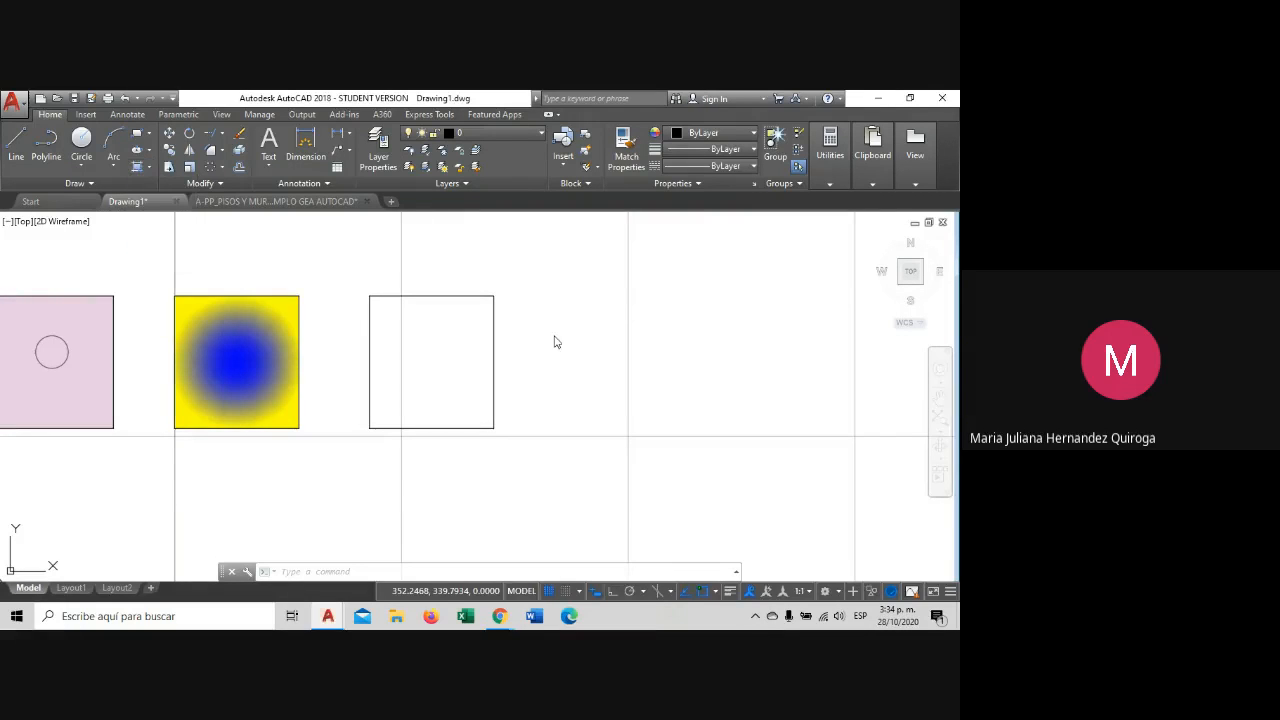
scroll(554, 340, down, 2)
mouse_move(569, 337)
middle_down()
mouse_move(588, 335)
mouse_move(385, 337)
middle_up()
scroll(360, 352, up, 2)
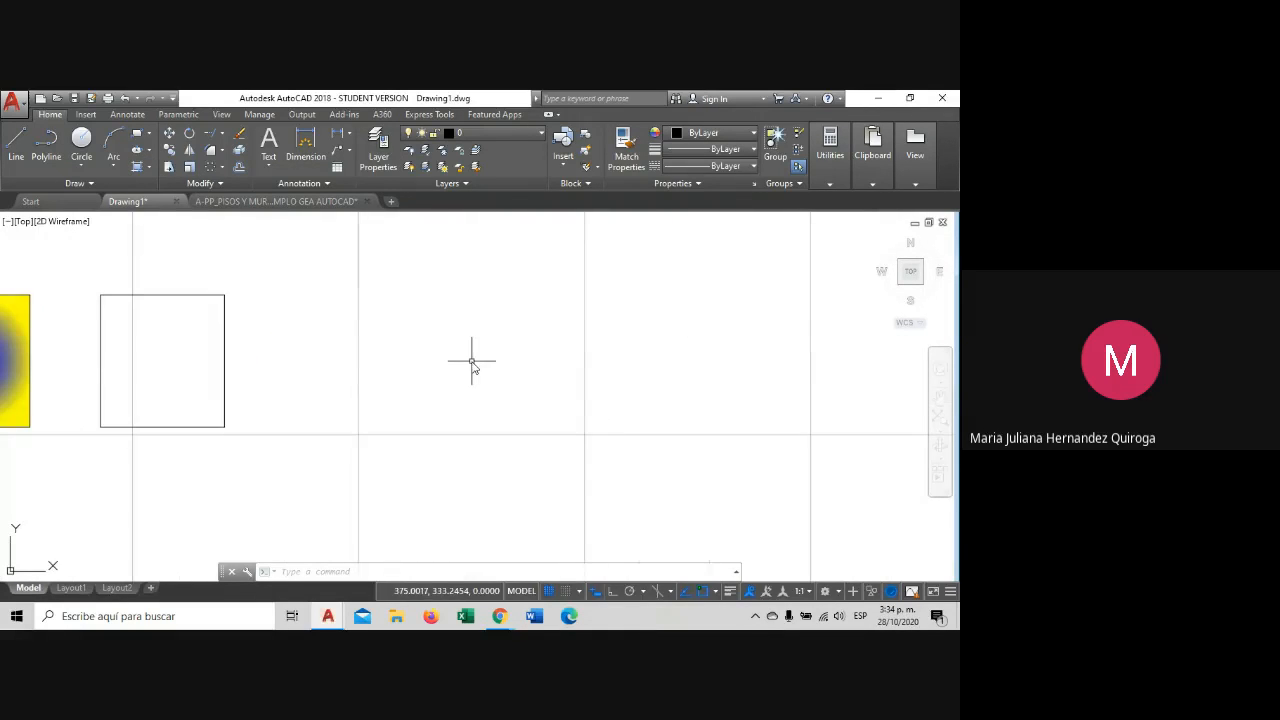
scroll(300, 377, down, 2)
middle_drag(300, 377, 609, 366)
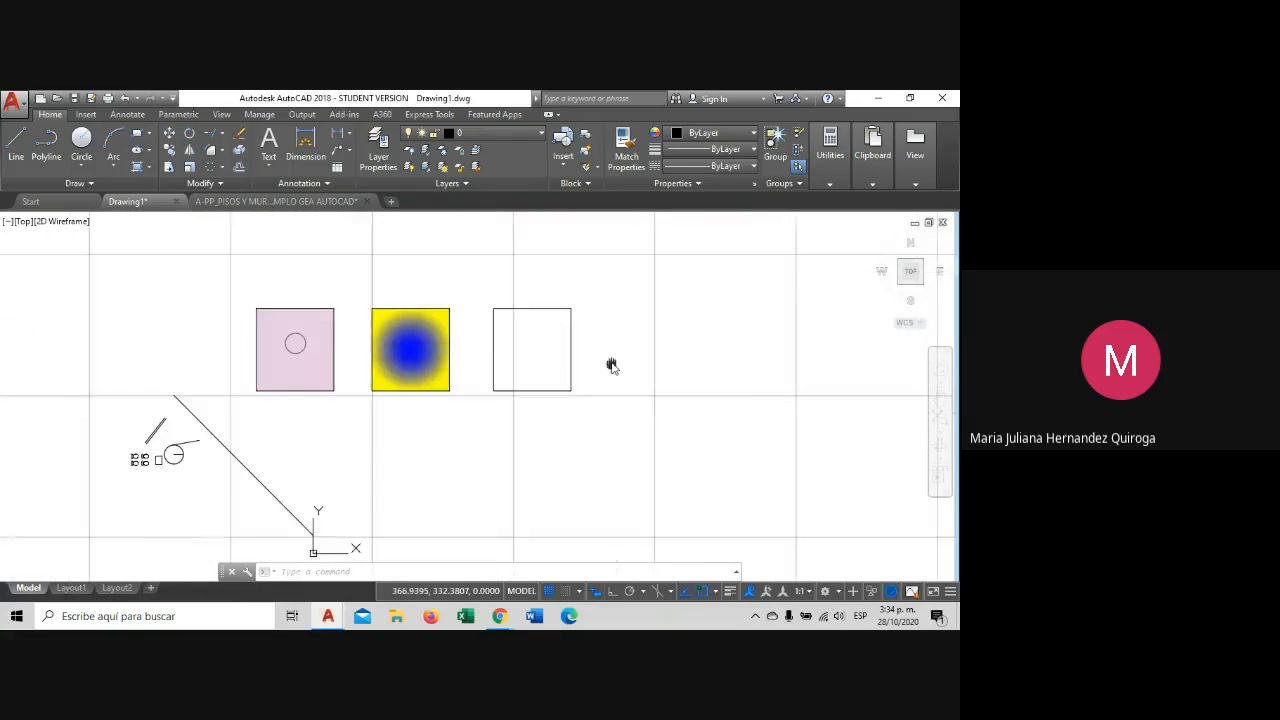
scroll(543, 429, down, 8)
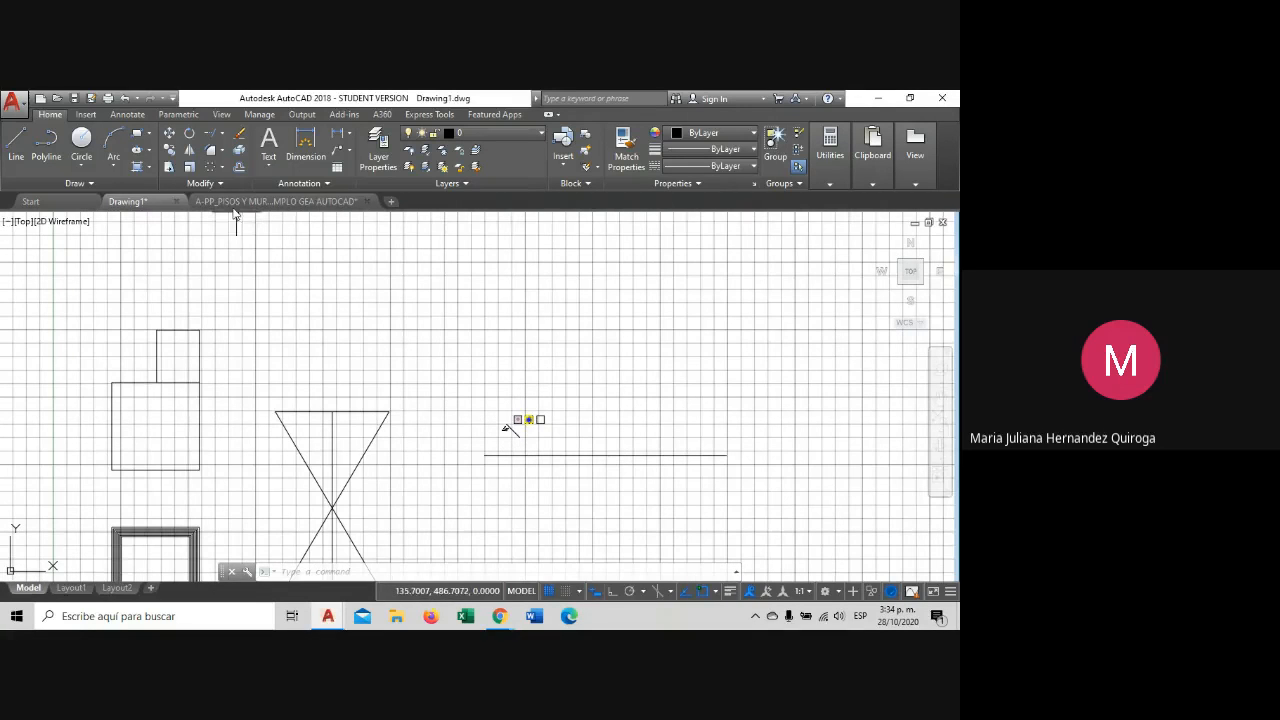
Switch to the A-PP_PISOS Y MUROS drawing and examine the bathroom floor's tile hatch, 0.566 dimension and PISO BAÑOS note.
click(235, 201)
scroll(360, 430, down, 6)
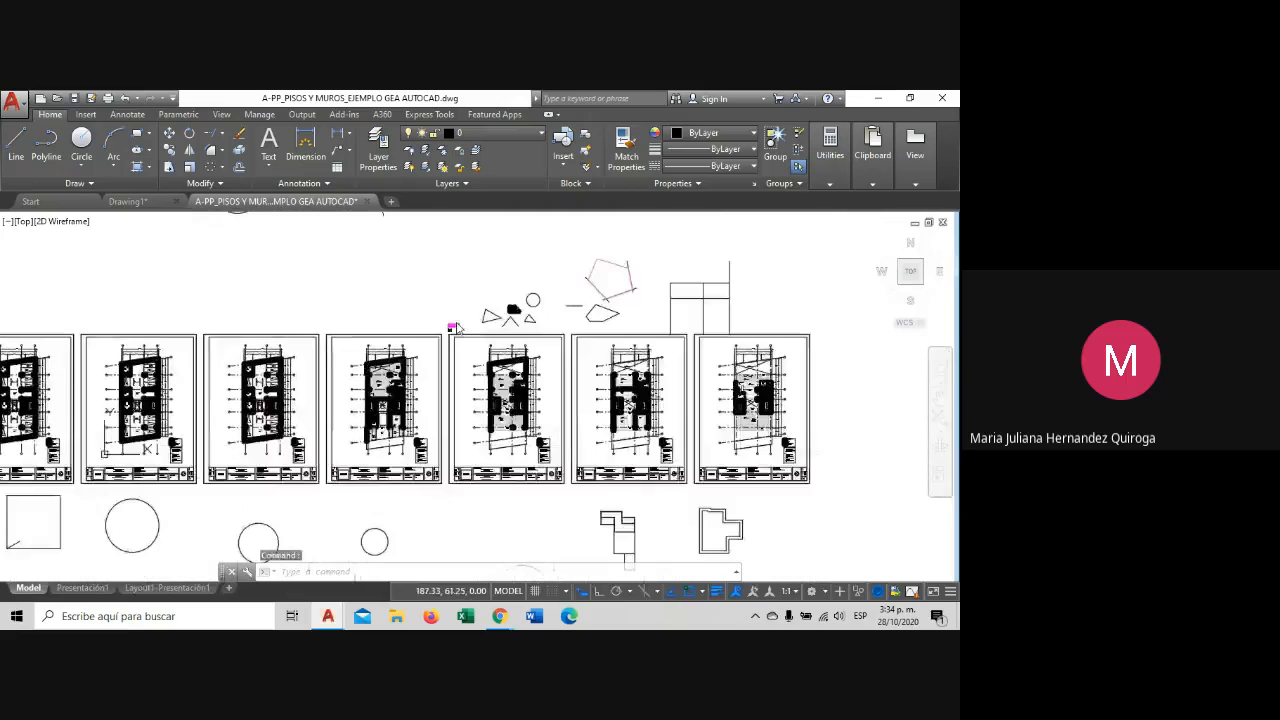
scroll(455, 328, up, 10)
scroll(304, 385, down, 1)
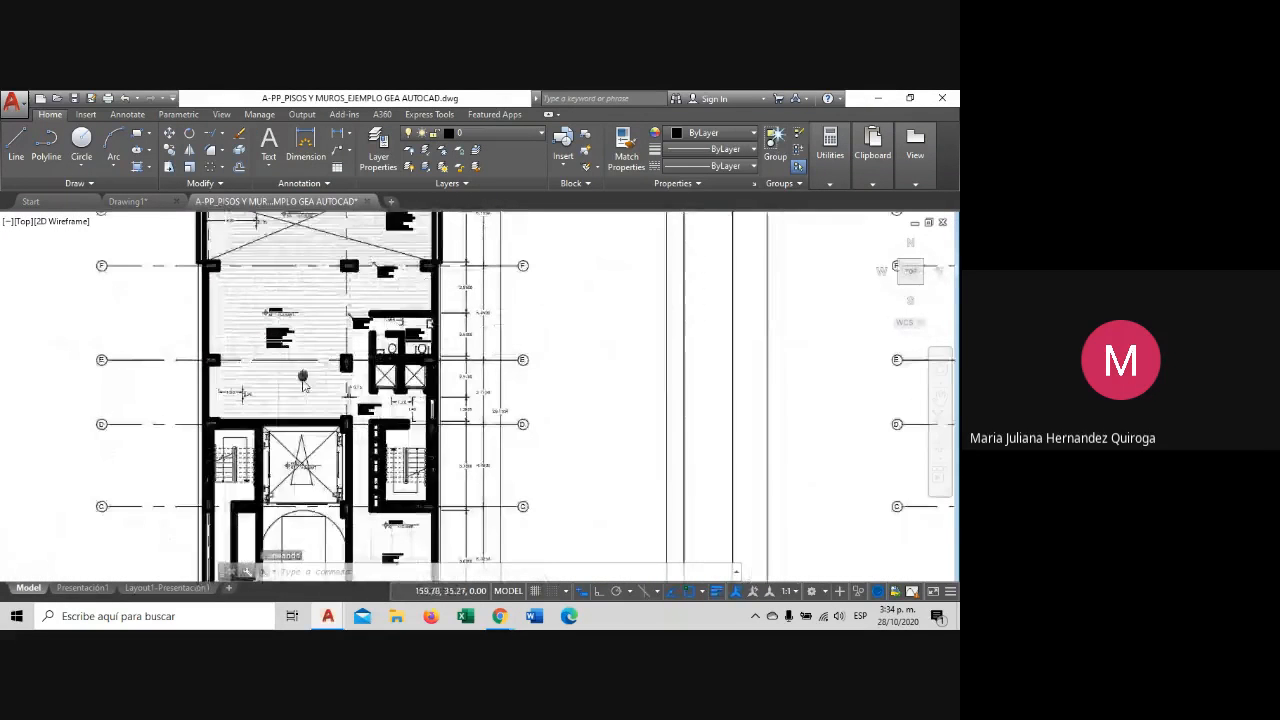
middle_drag(303, 380, 300, 404)
scroll(240, 334, up, 1)
scroll(240, 334, down, 1)
scroll(427, 334, up, 3)
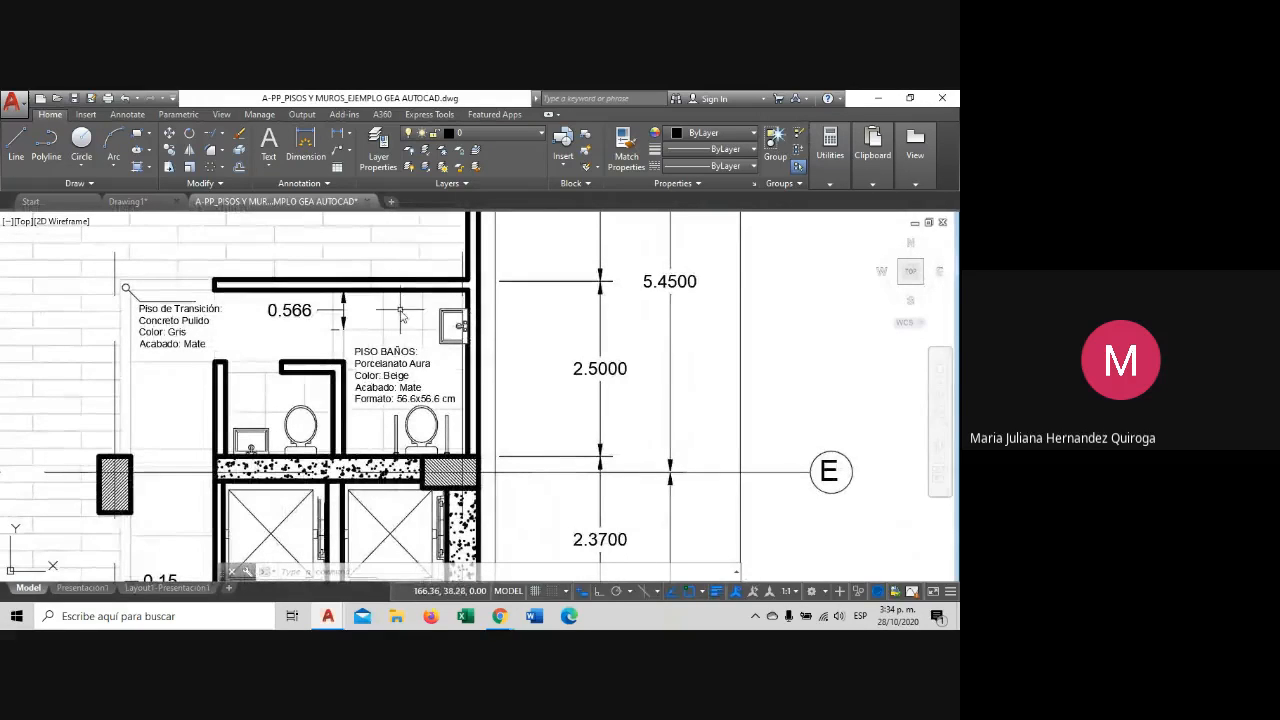
scroll(420, 450, up, 2)
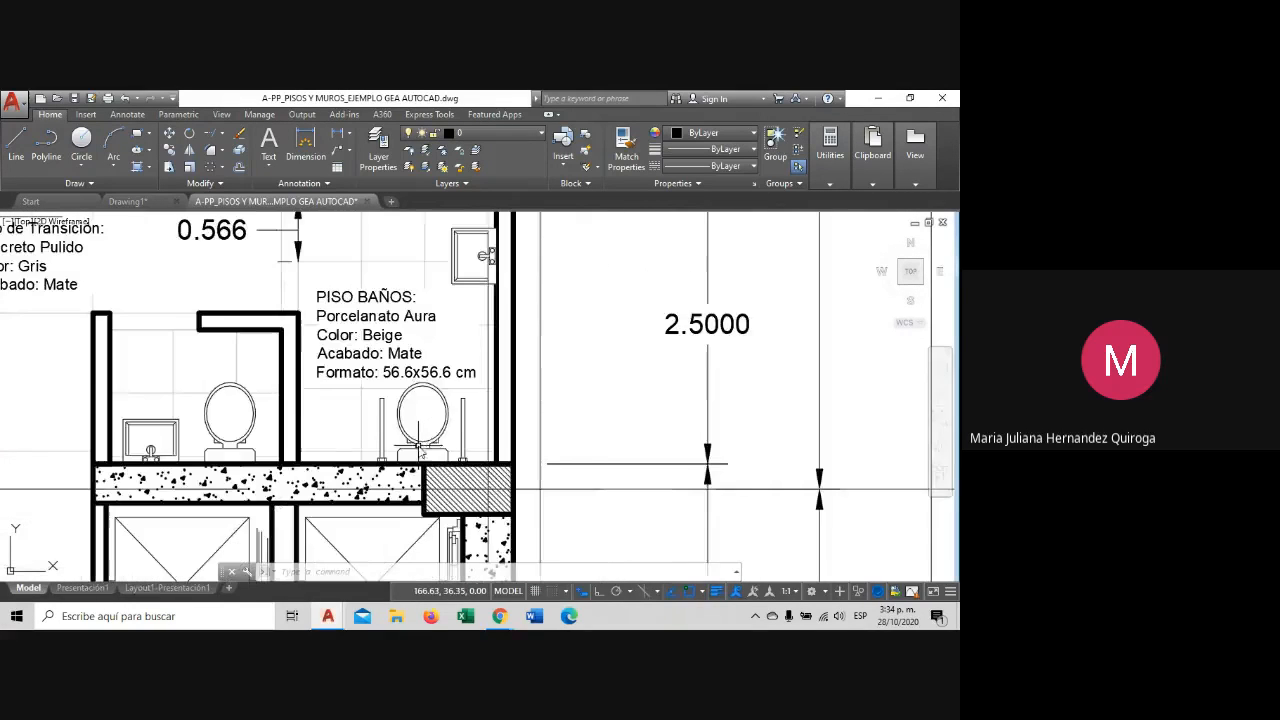
scroll(445, 425, down, 2)
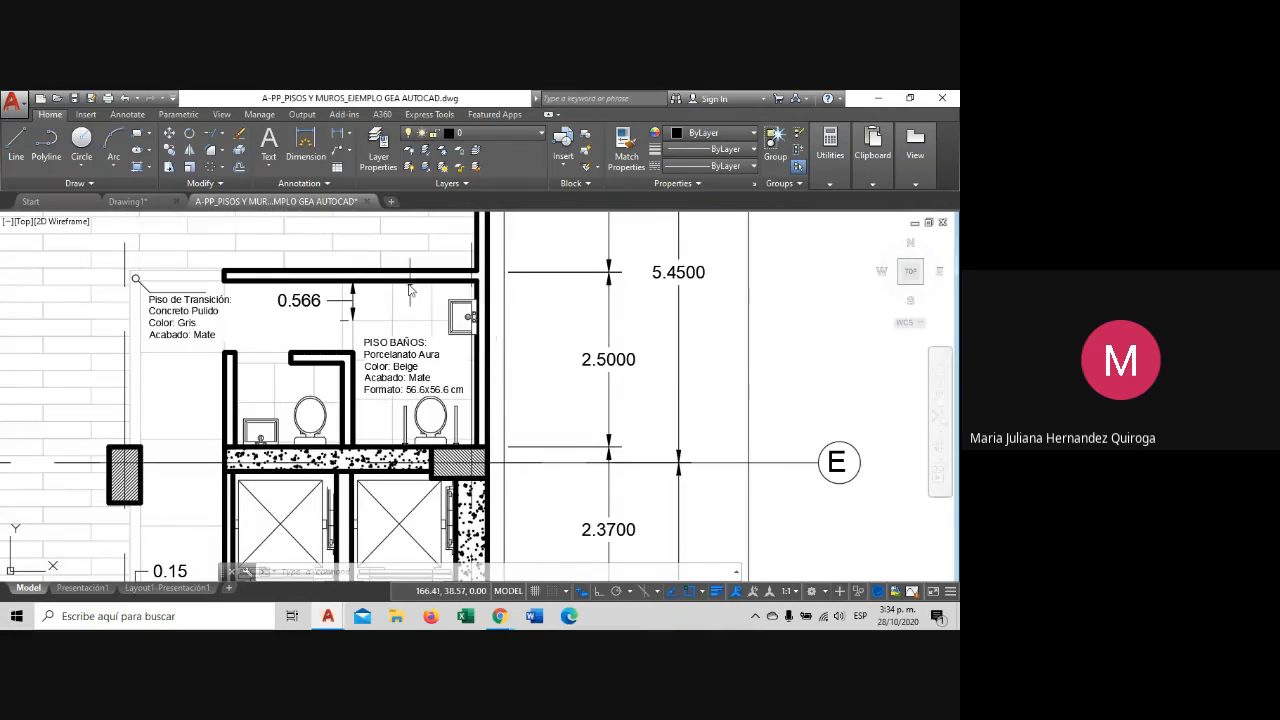
scroll(410, 370, up, 2)
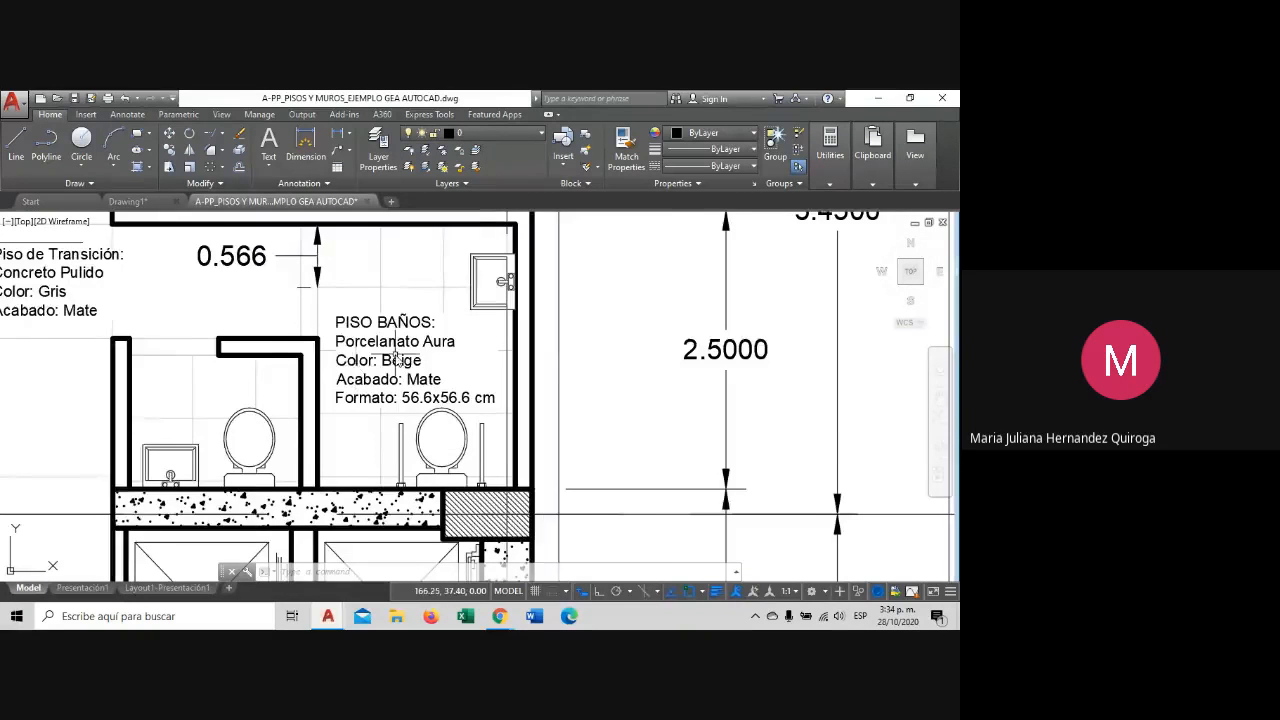
scroll(395, 354, down, 2)
middle_drag(430, 315, 405, 321)
scroll(420, 325, up, 2)
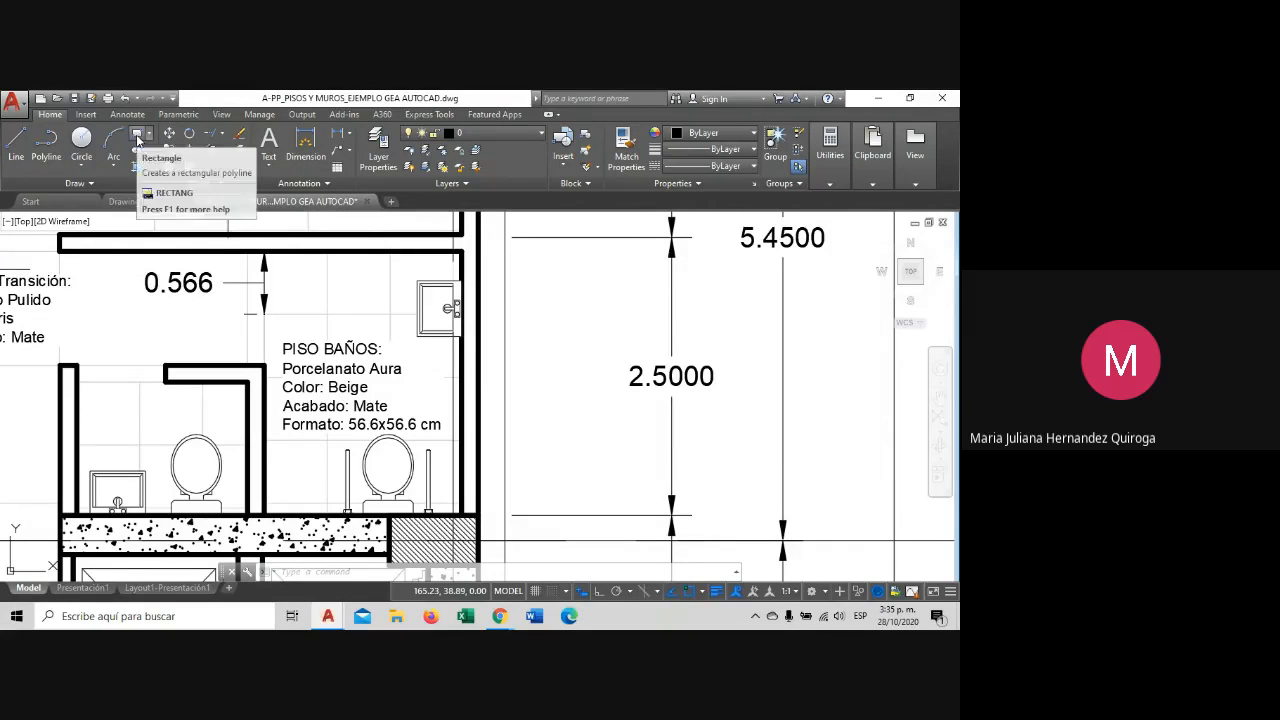
Draw a rectangle over the floor of the bathroom with the PISO BAÑOS note, between its opposite inner wall corners.
click(138, 140)
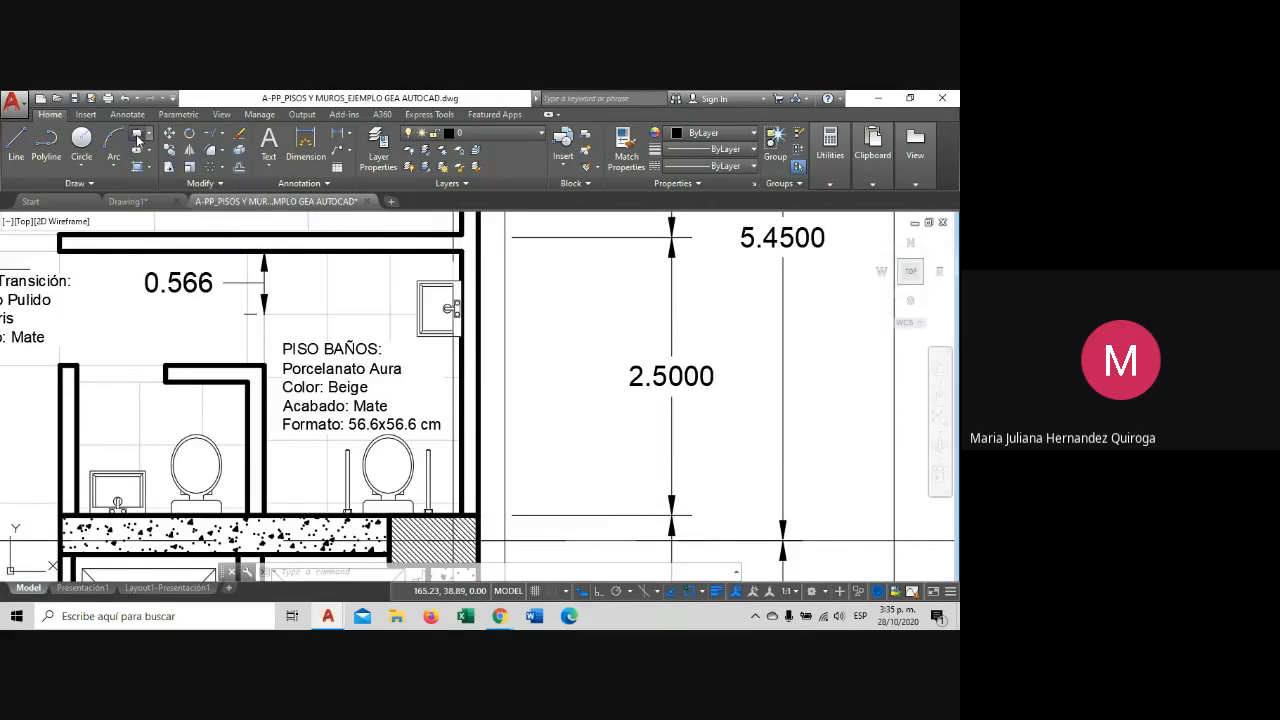
click(457, 517)
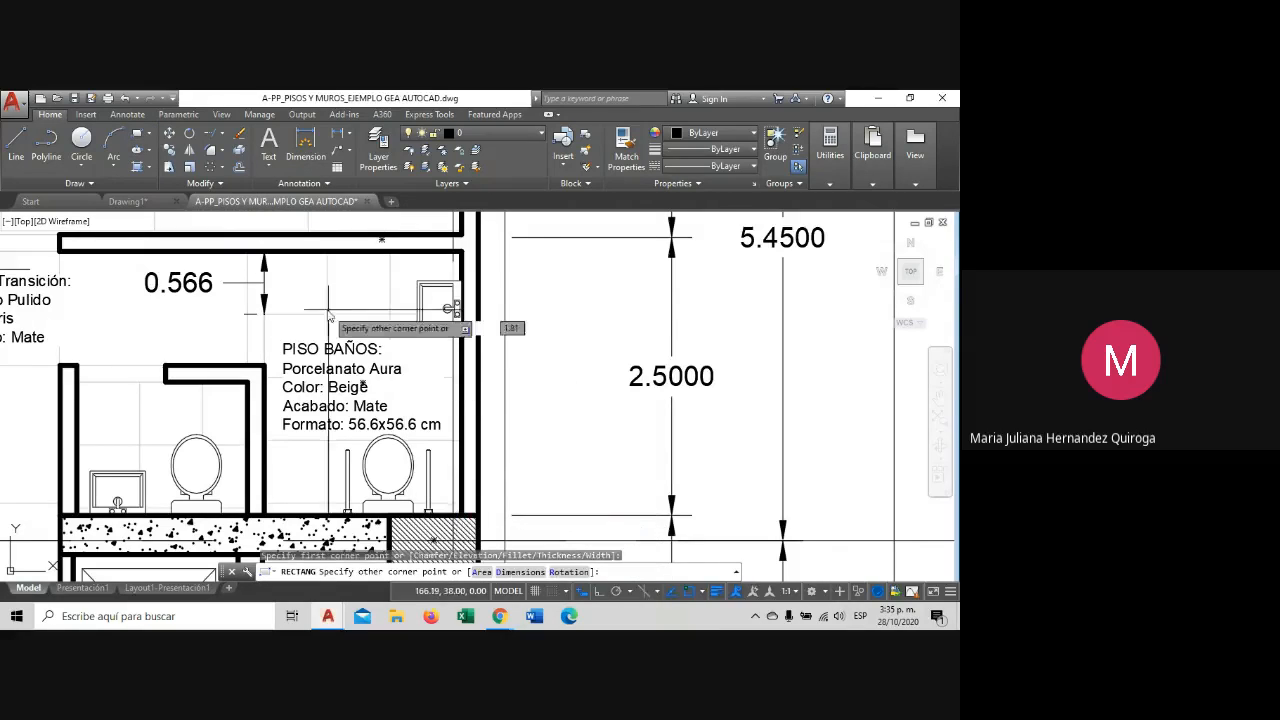
click(263, 253)
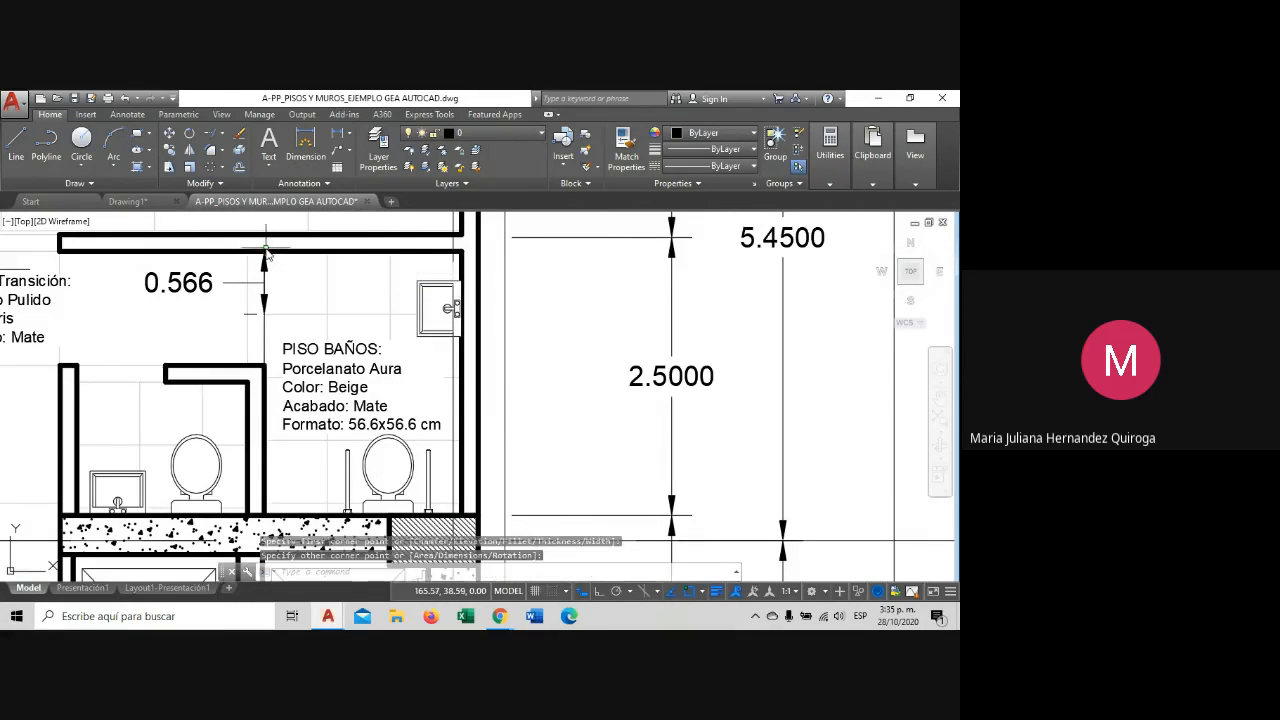
Move the new rectangle out of the bathroom to the empty area beyond the axis E bubble.
click(265, 322)
click(171, 138)
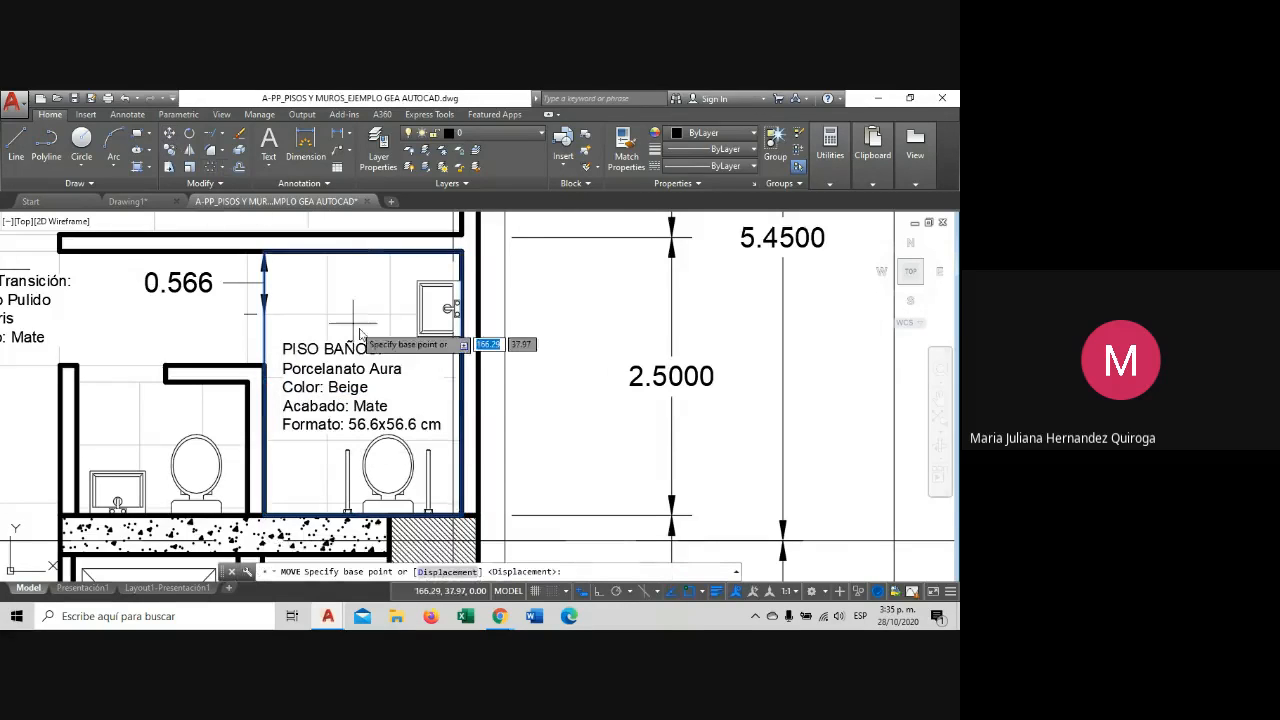
click(369, 315)
scroll(547, 349, down, 3)
key(Escape)
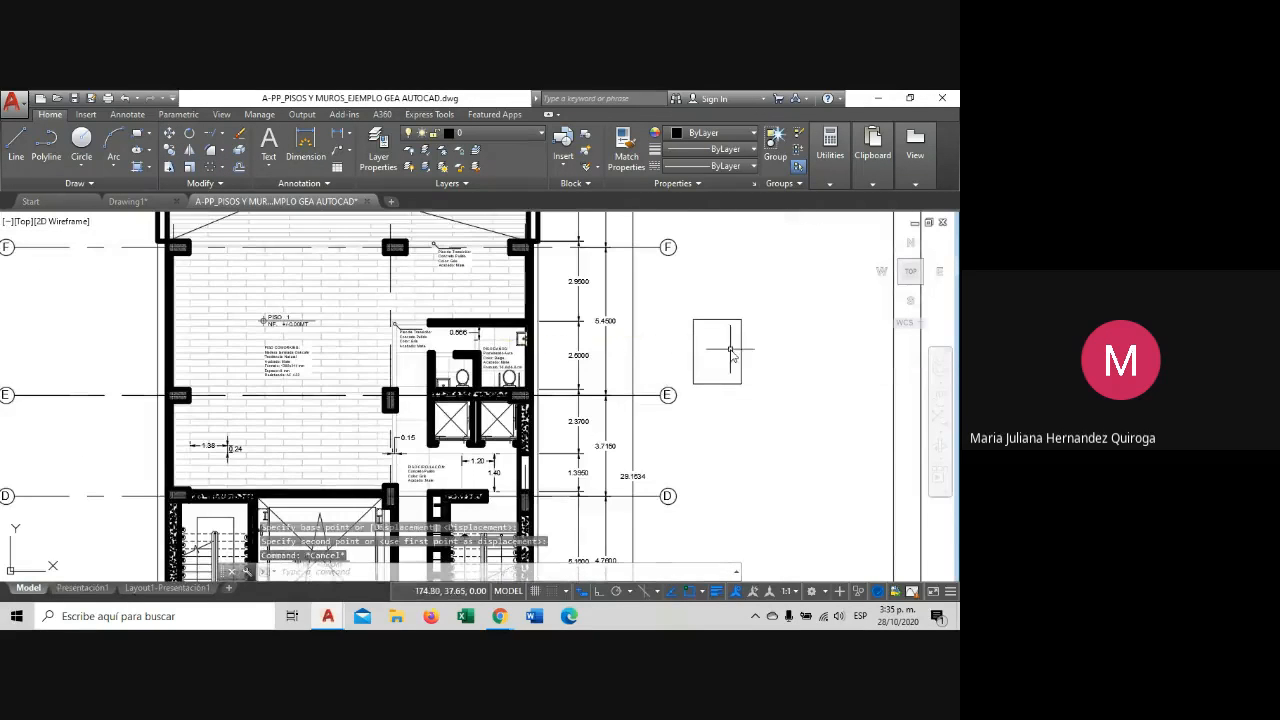
click(137, 168)
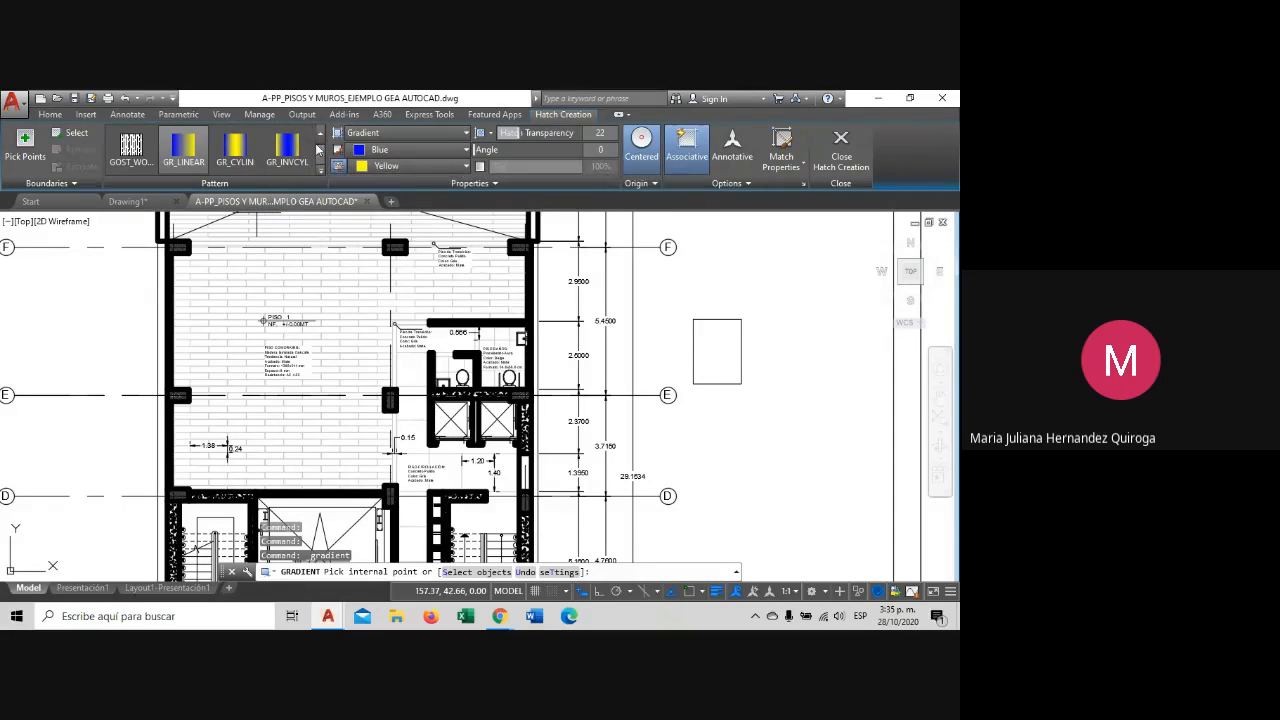
key(Escape)
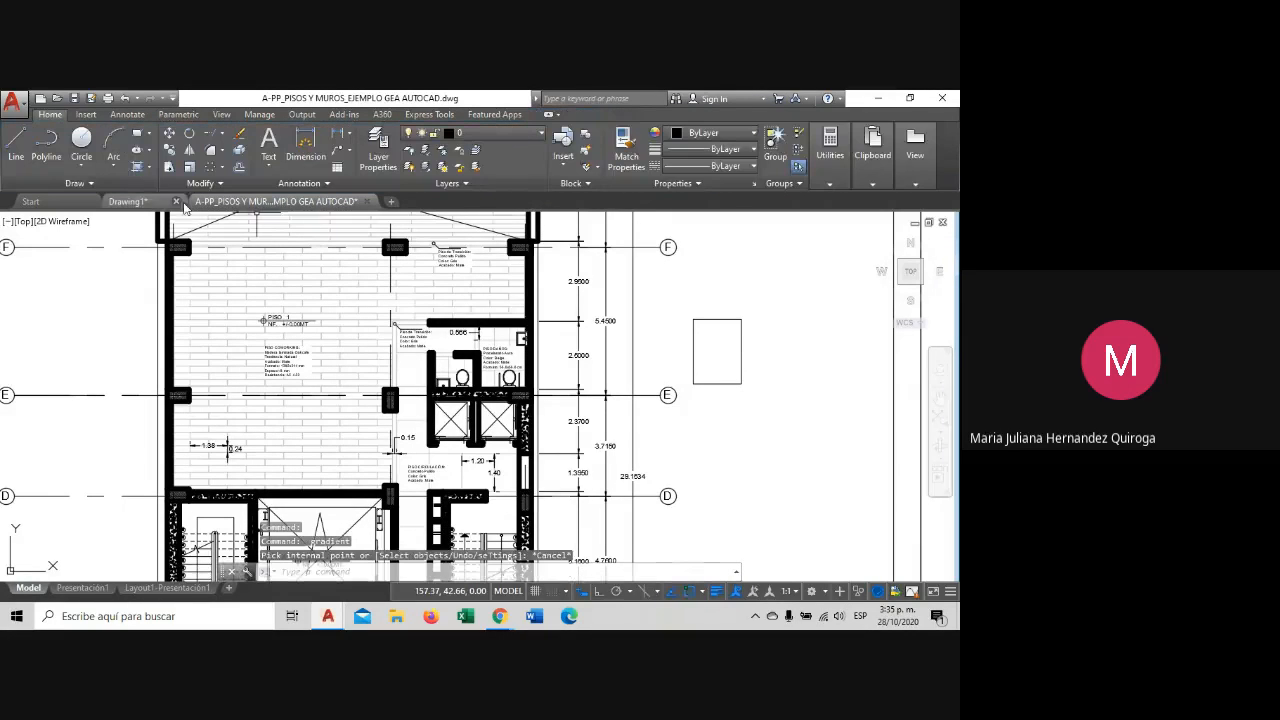
text(hatch)
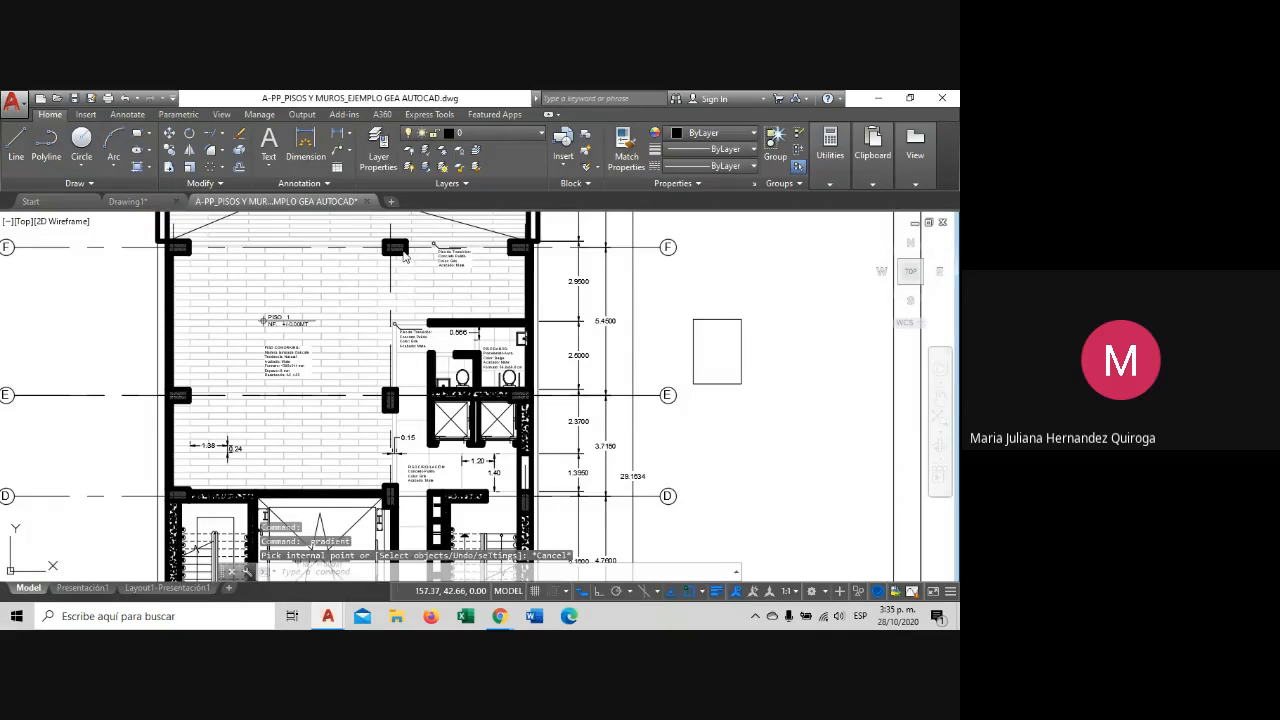
key(Return)
click(238, 152)
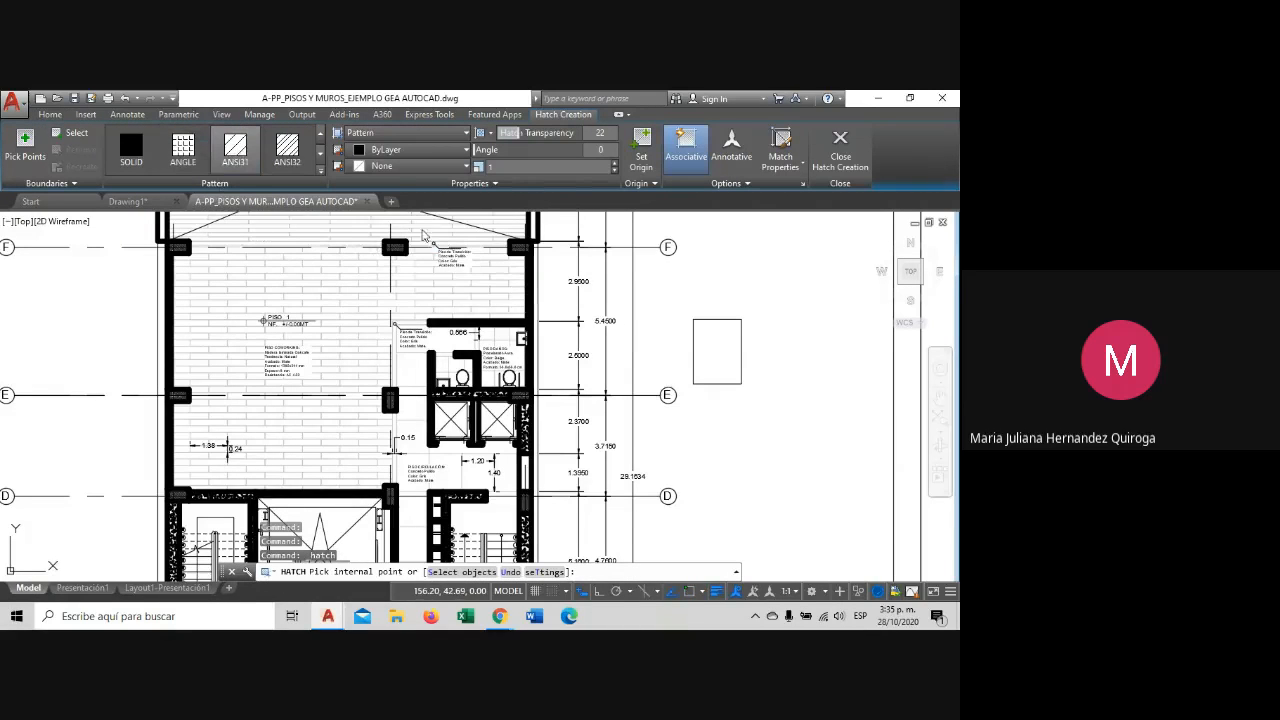
scroll(776, 353, up, 5)
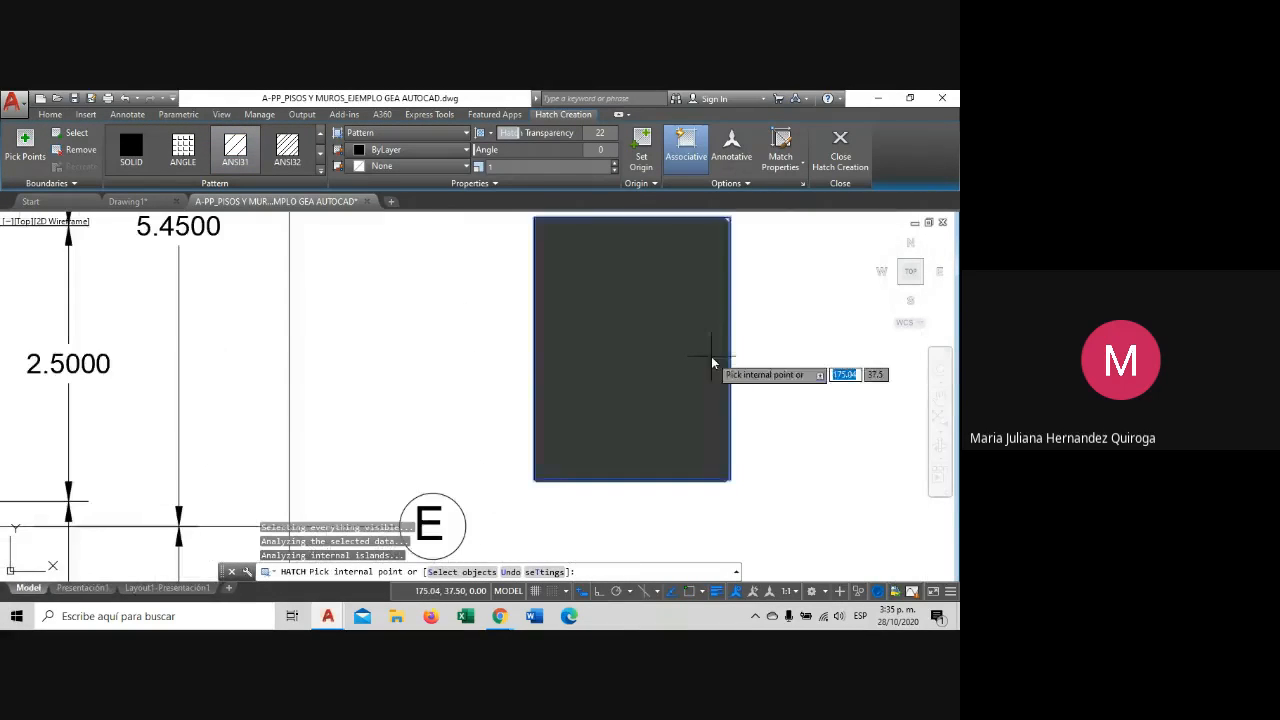
click(708, 360)
key(Escape)
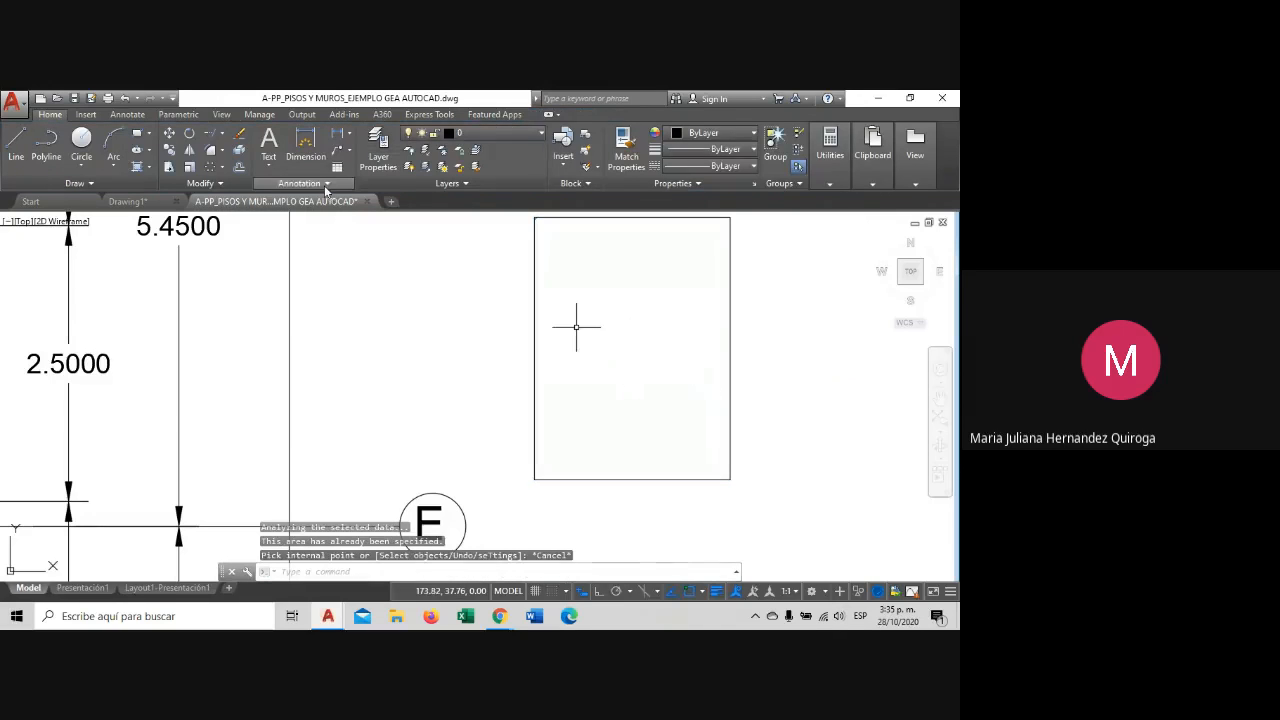
Hatch the moved rectangle with the ANSI32 pattern at scale 0.01 and angle 0.
scroll(570, 314, down, 2)
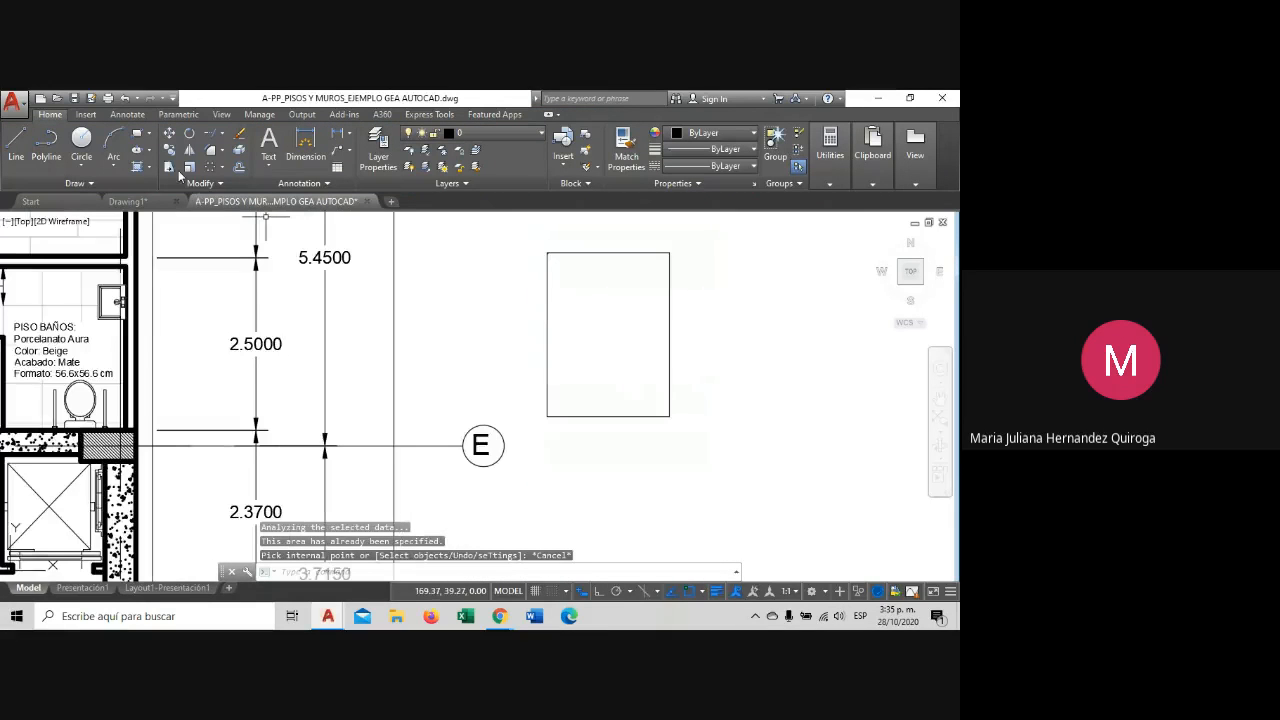
text(hatch)
key(Return)
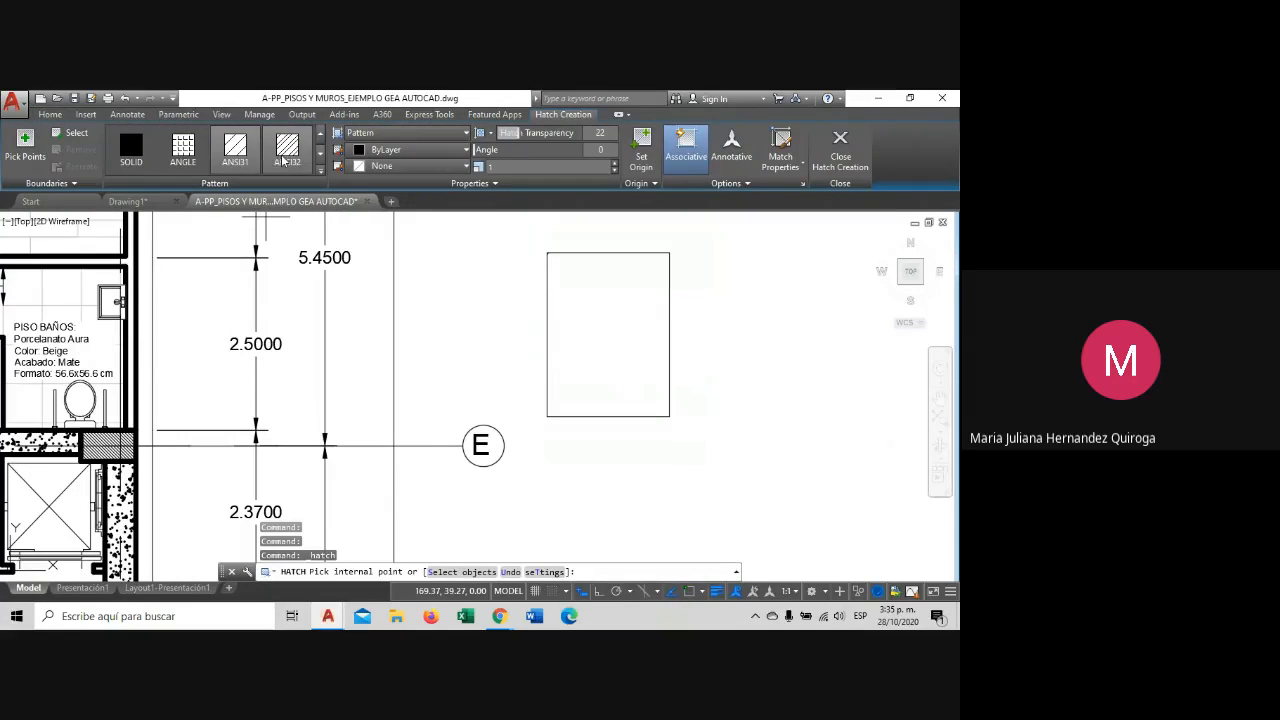
click(631, 321)
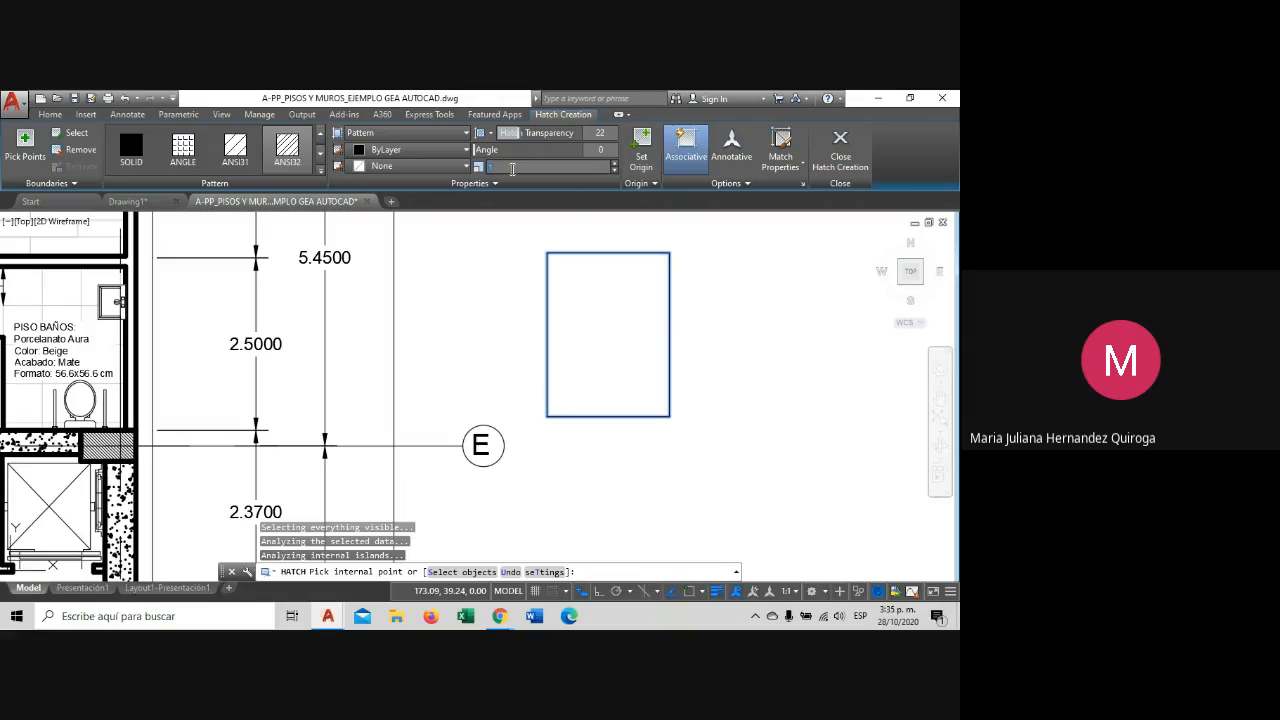
key(BackSpace)
text(1)
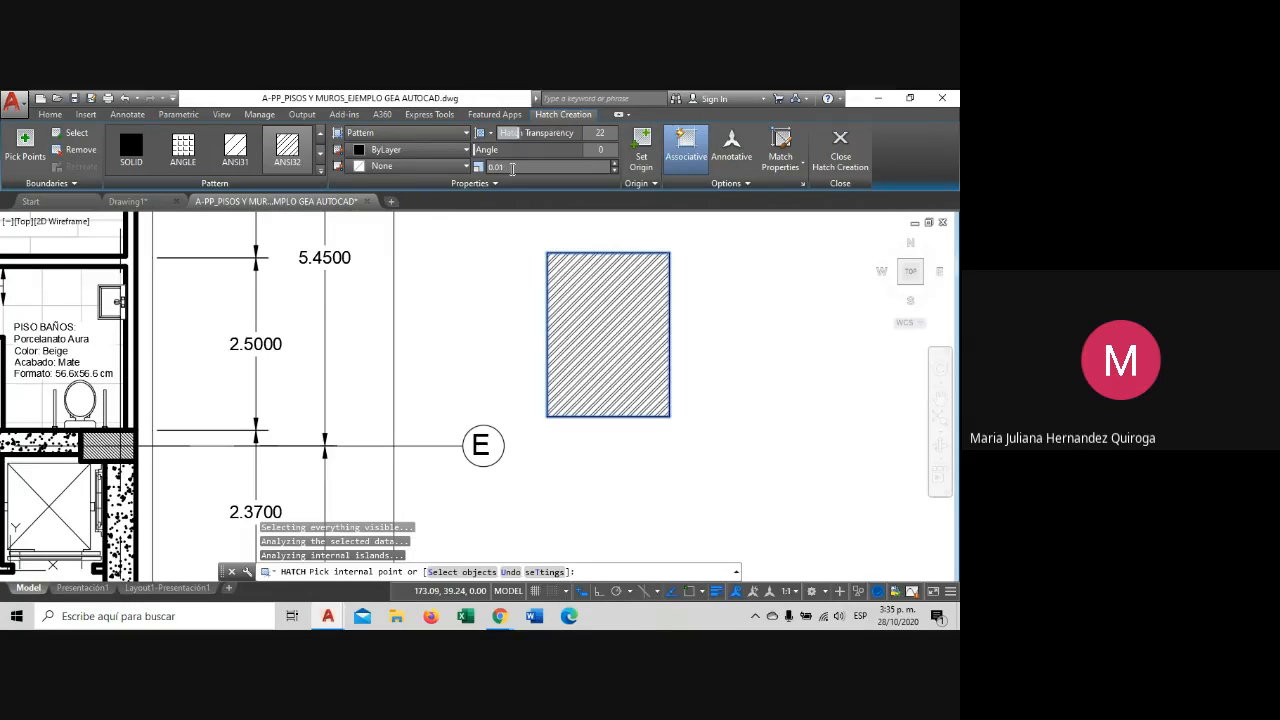
key(Escape)
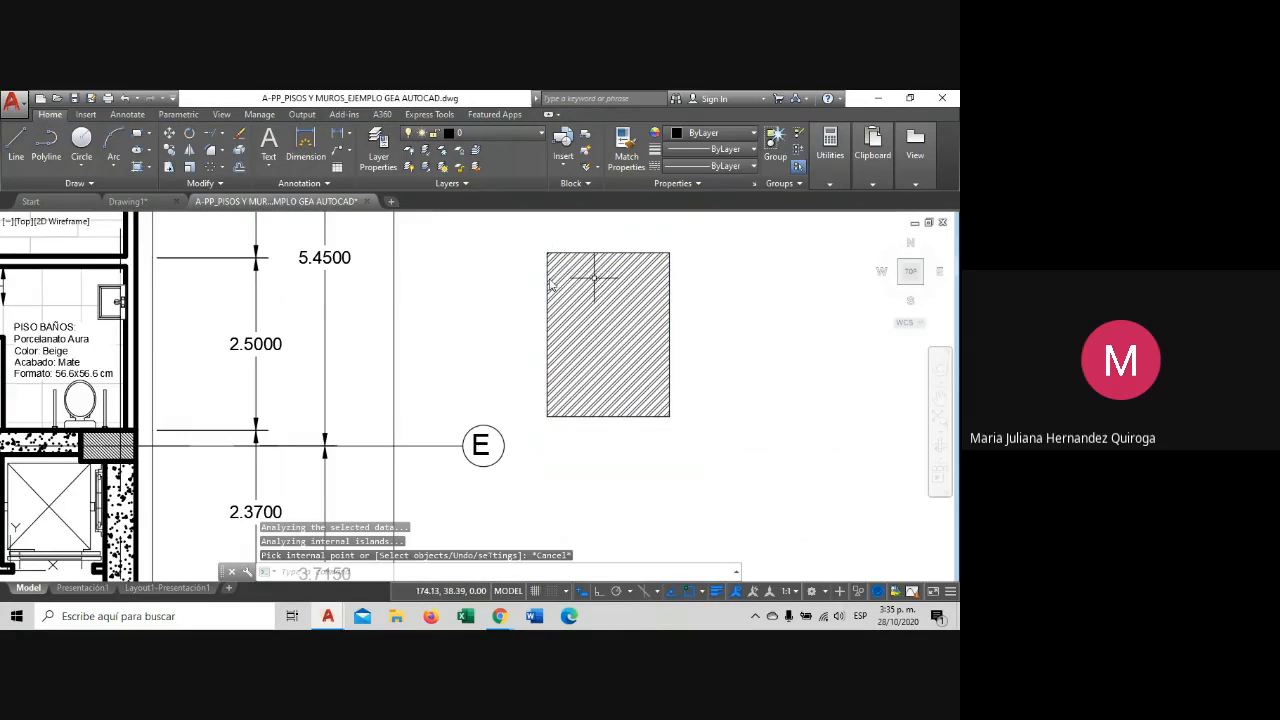
Move the ANSI32 hatch from the rectangle beyond axis E onto the PISO BAÑOS bathroom floor, aligning its lower-right corner with the inner wall corner.
scroll(509, 291, down, 2)
scroll(501, 291, up, 2)
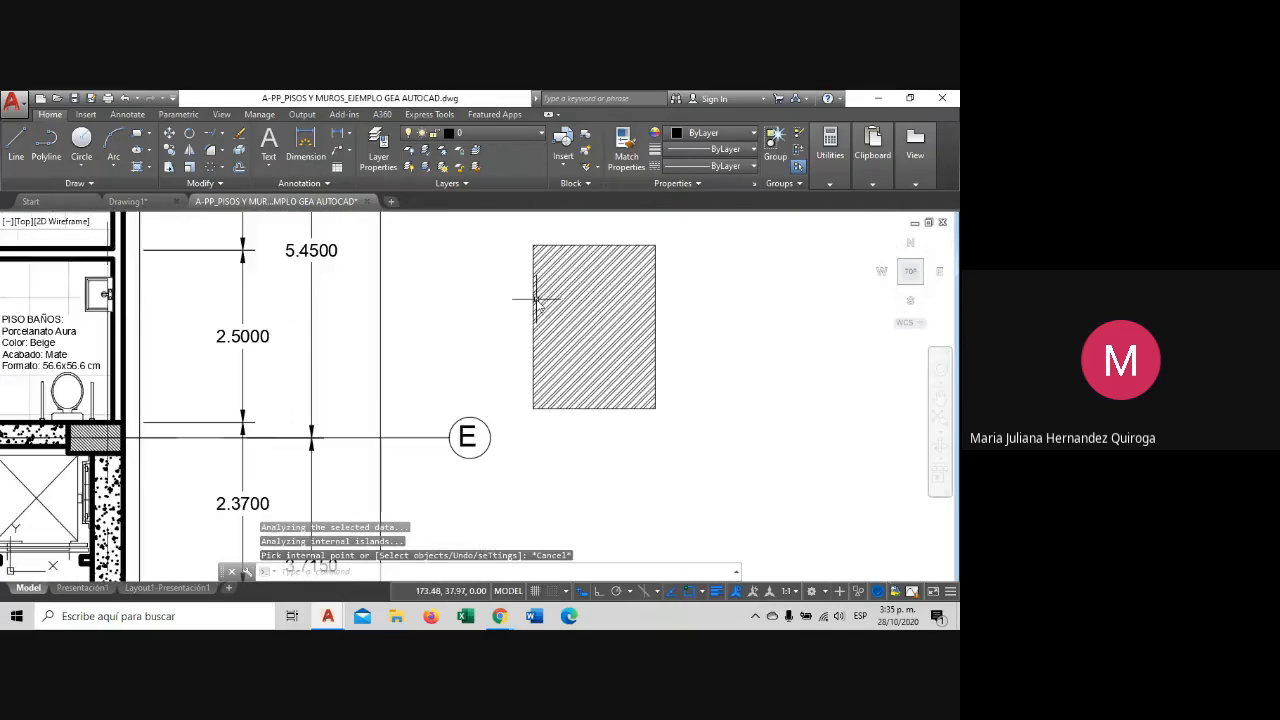
click(606, 320)
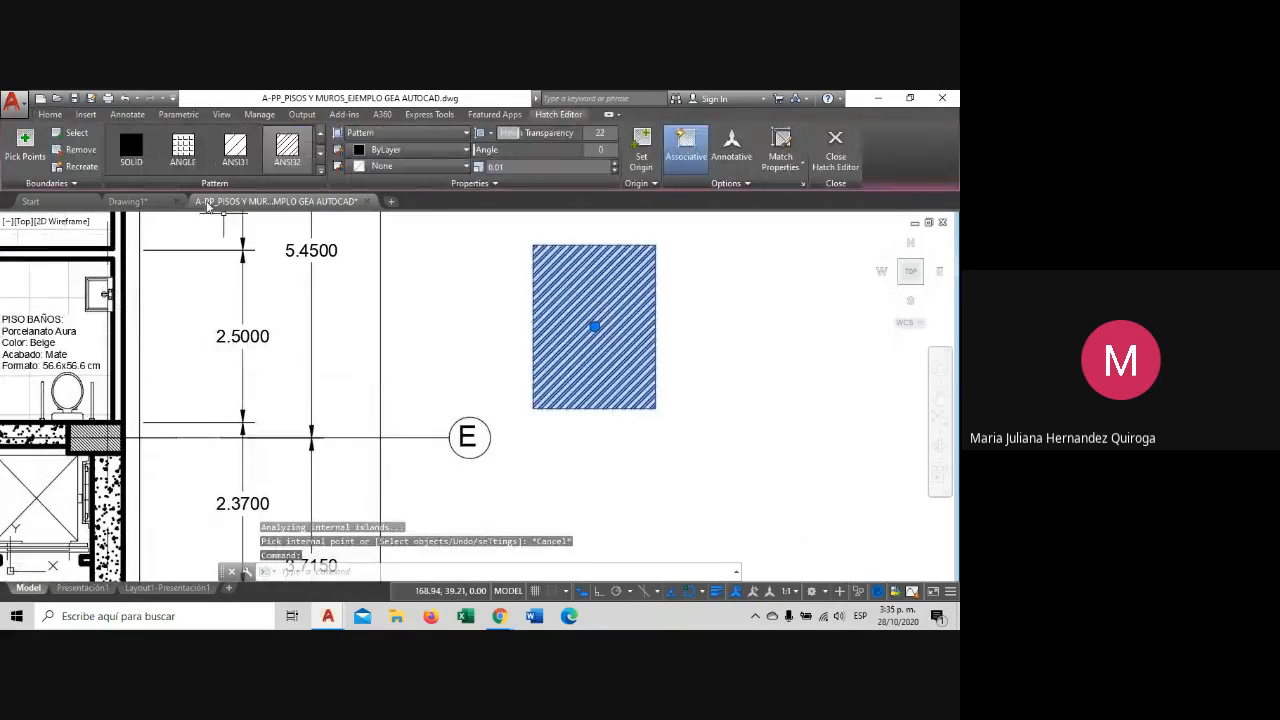
click(48, 115)
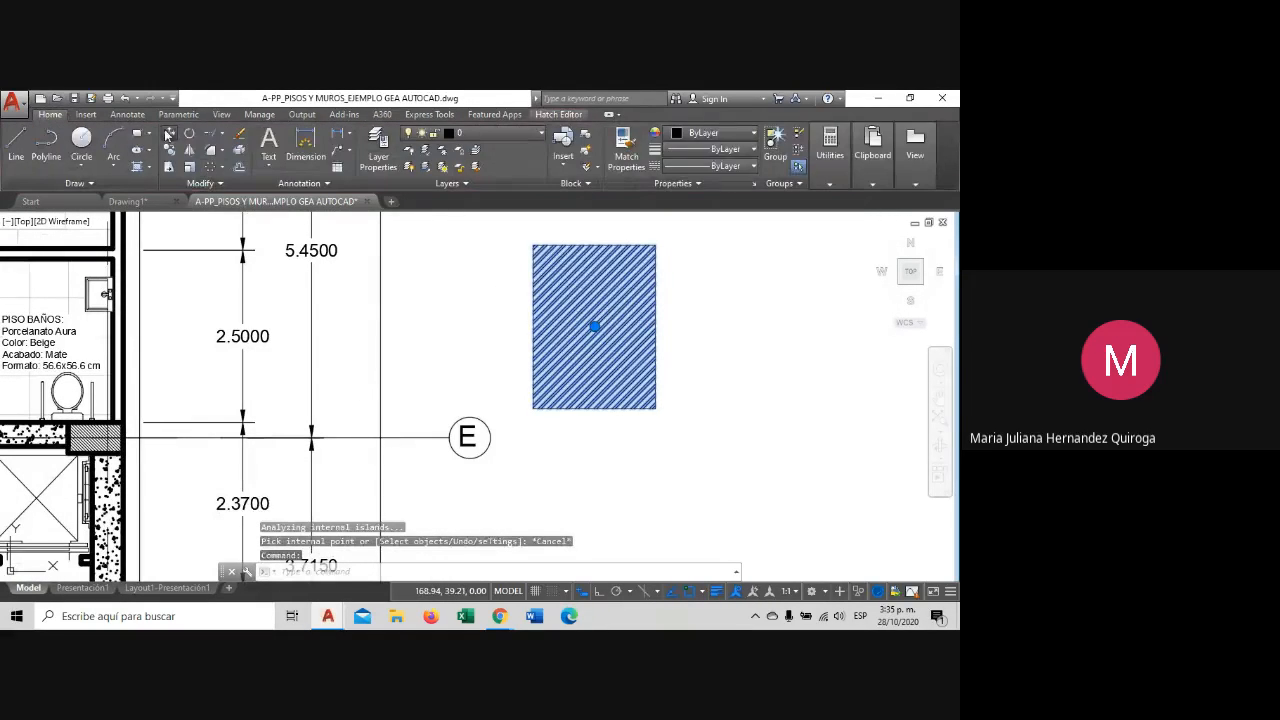
click(168, 135)
click(655, 408)
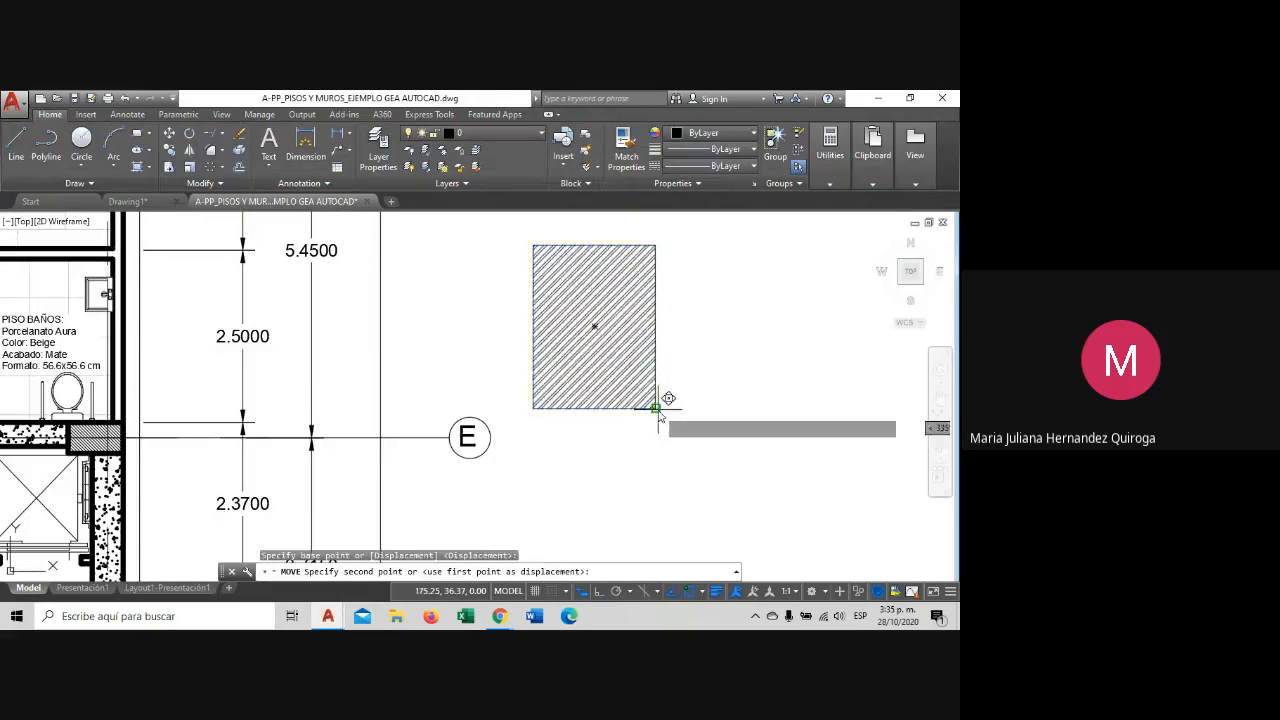
click(114, 424)
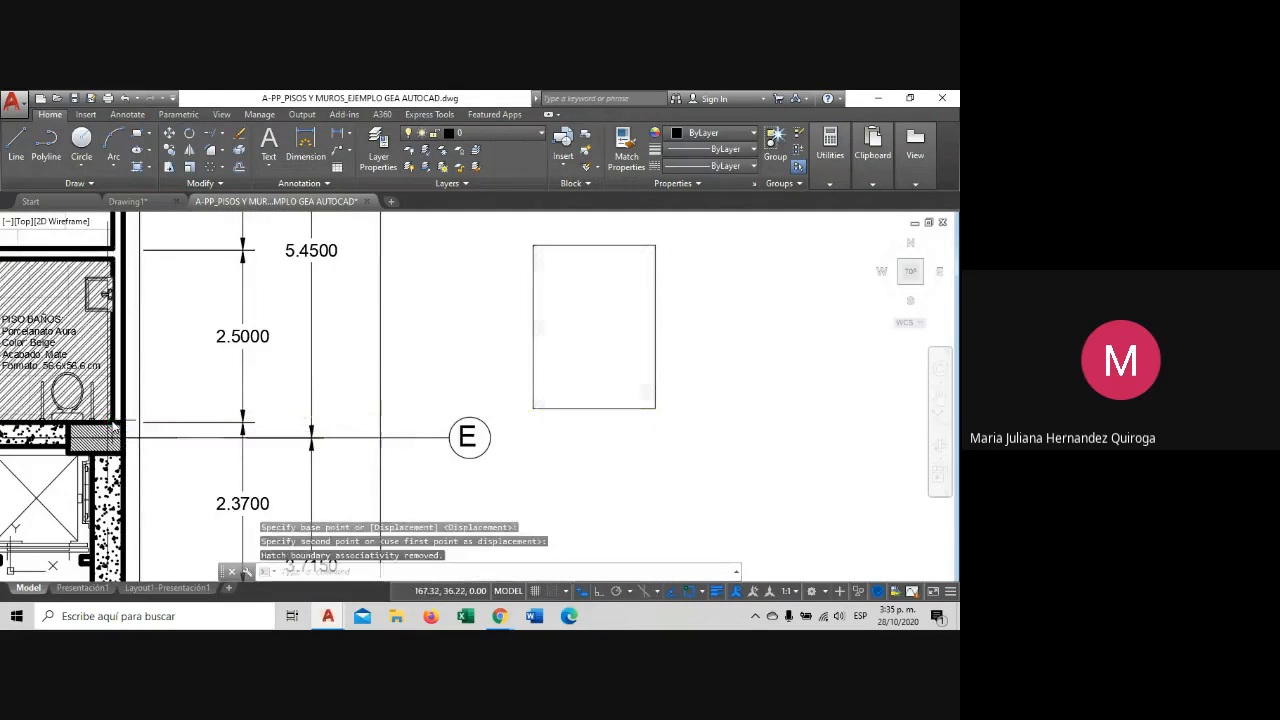
Send the bathroom floor's ANSI32 hatch to the back of the draw order.
middle_drag(257, 366, 435, 372)
click(206, 296)
click(265, 348)
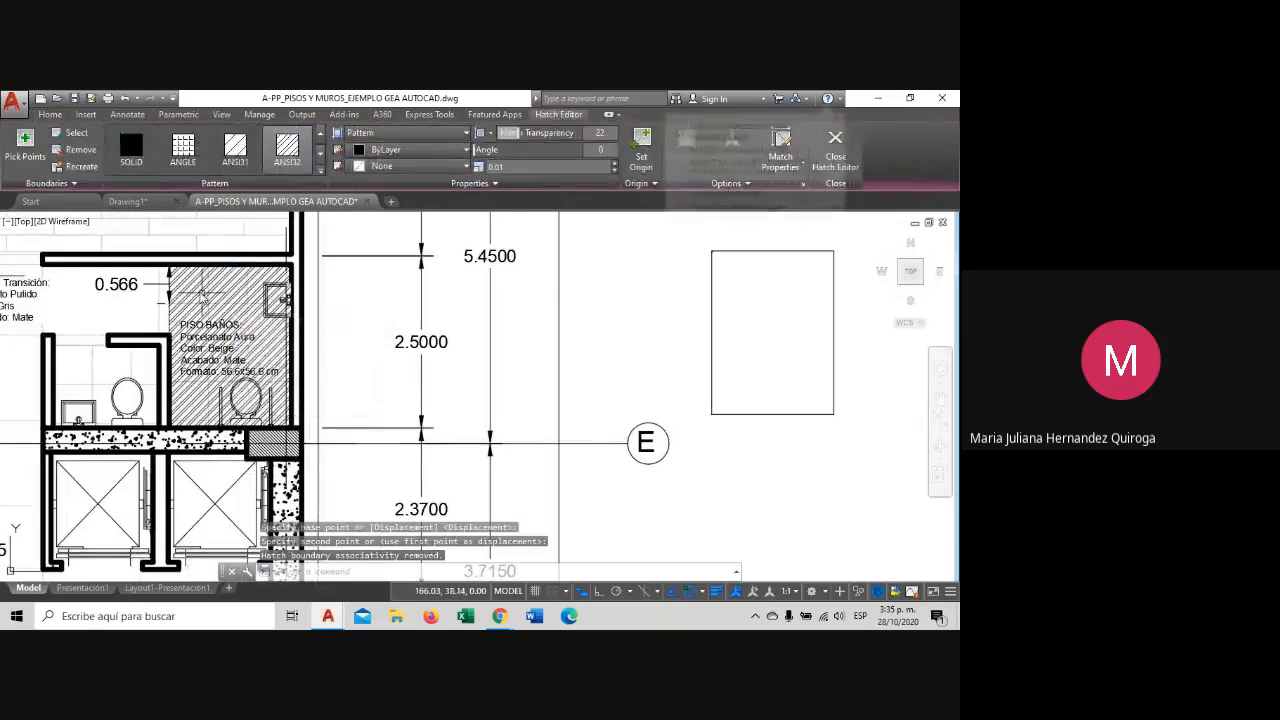
right_click(355, 305)
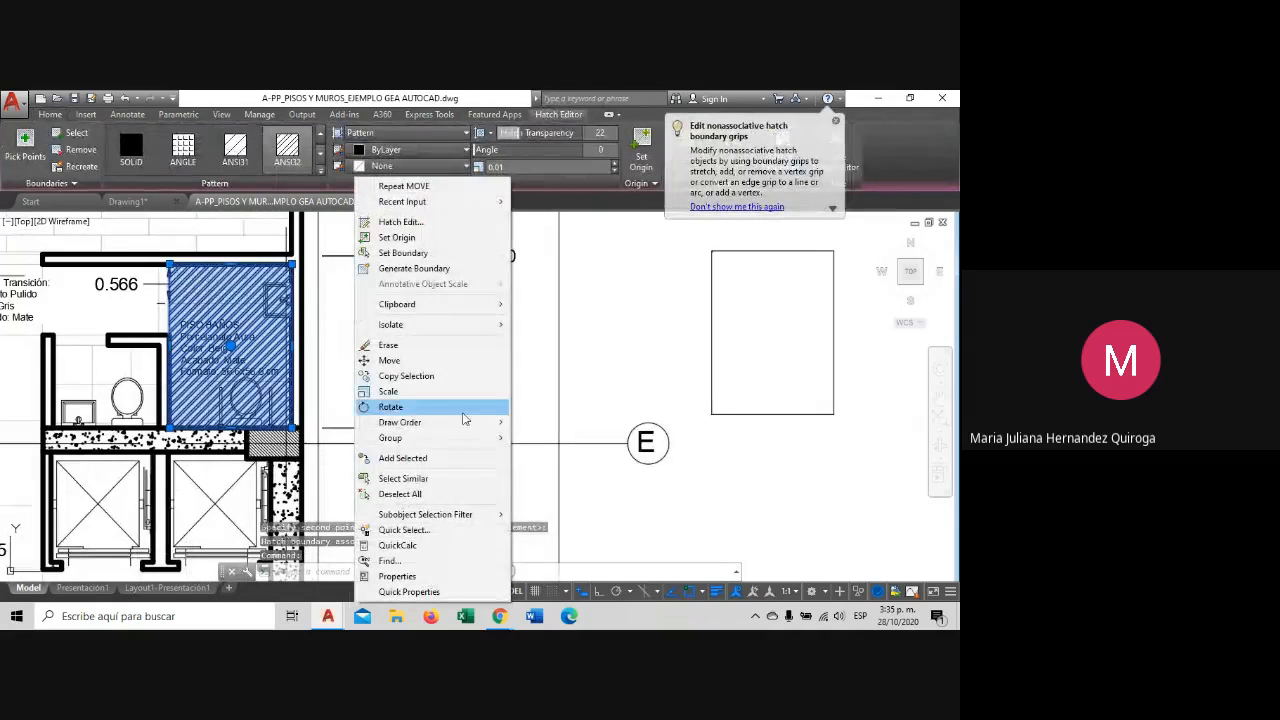
mouse_move(466, 422)
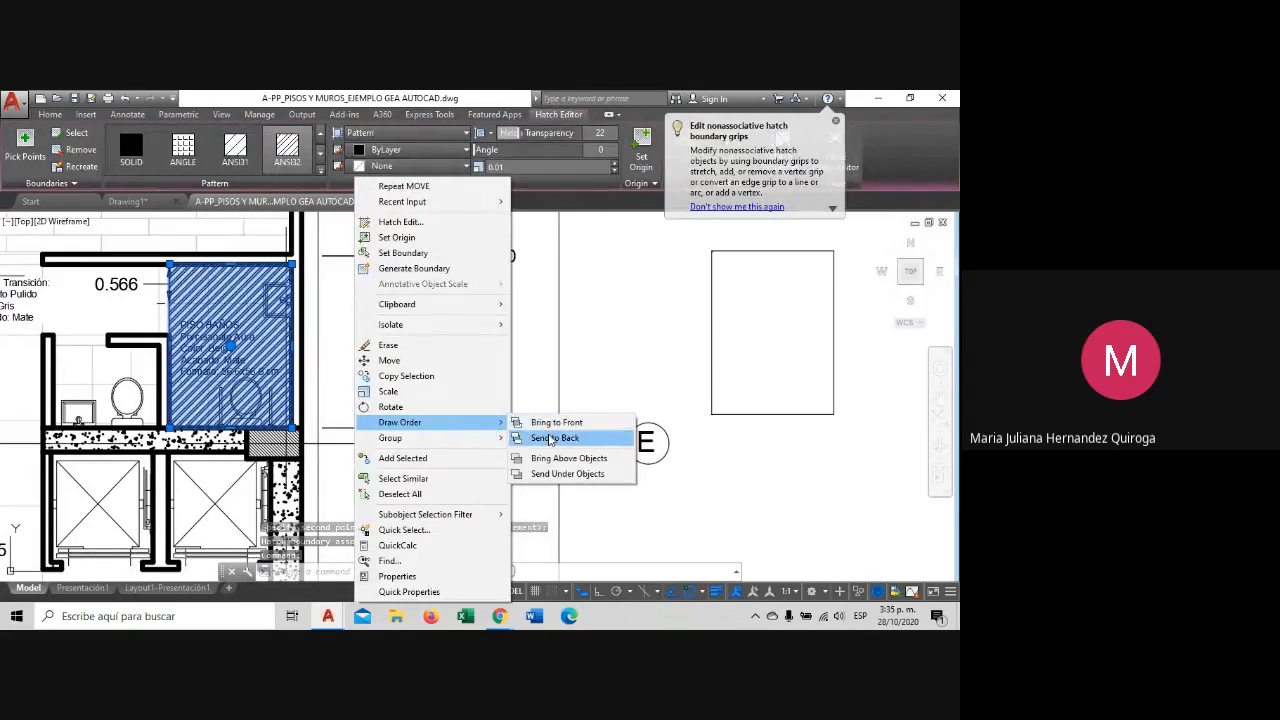
click(549, 438)
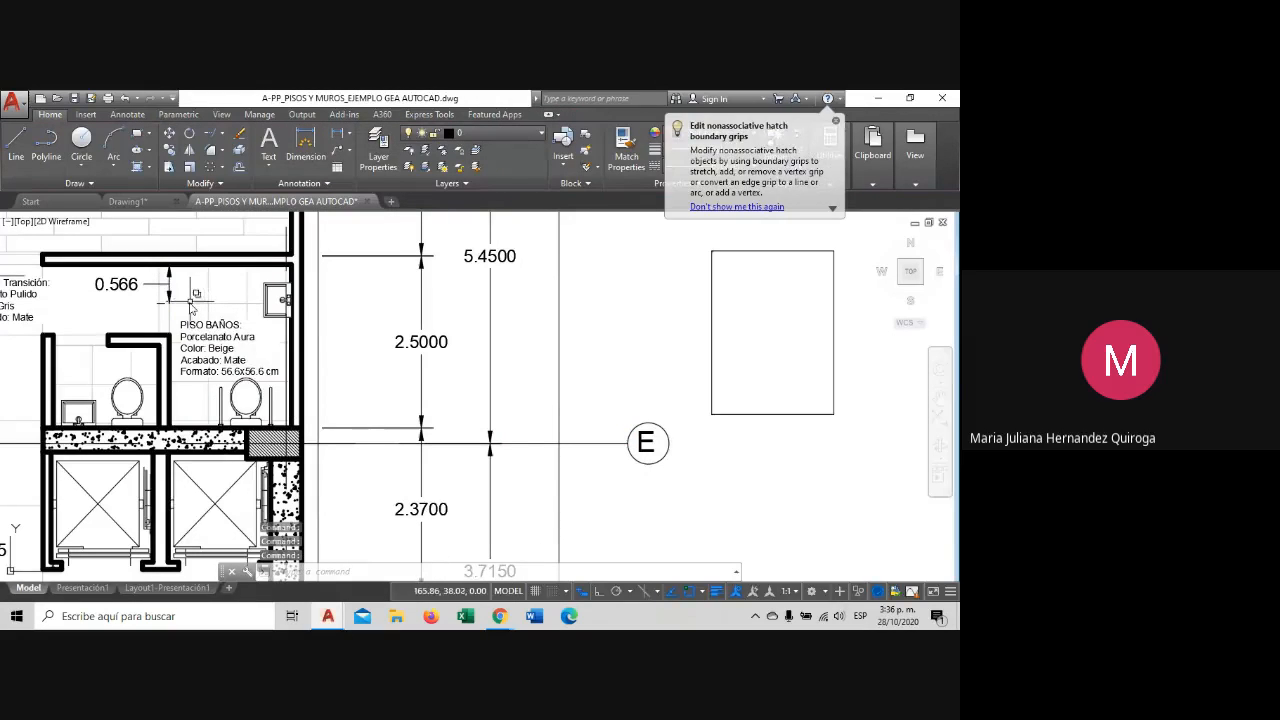
click(196, 295)
key(Escape)
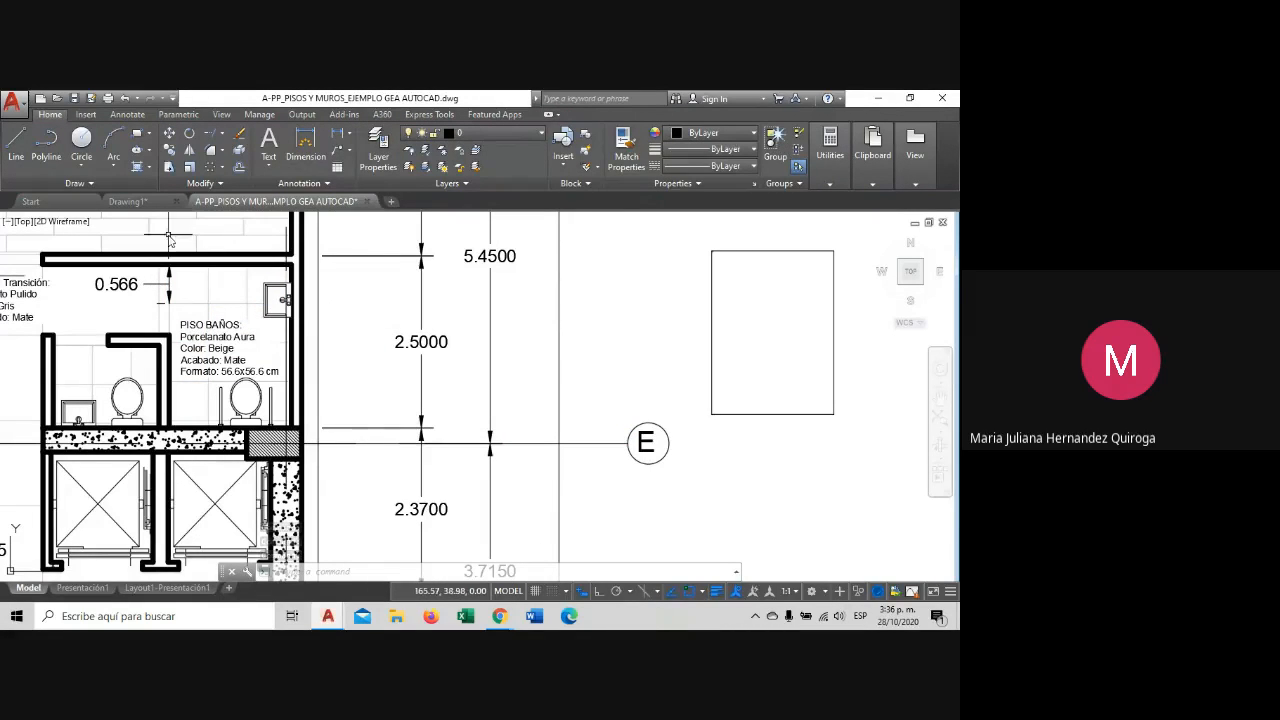
Switch to Drawing1 and draw a line slanting up to the right in the empty area beside the three small squares.
click(127, 201)
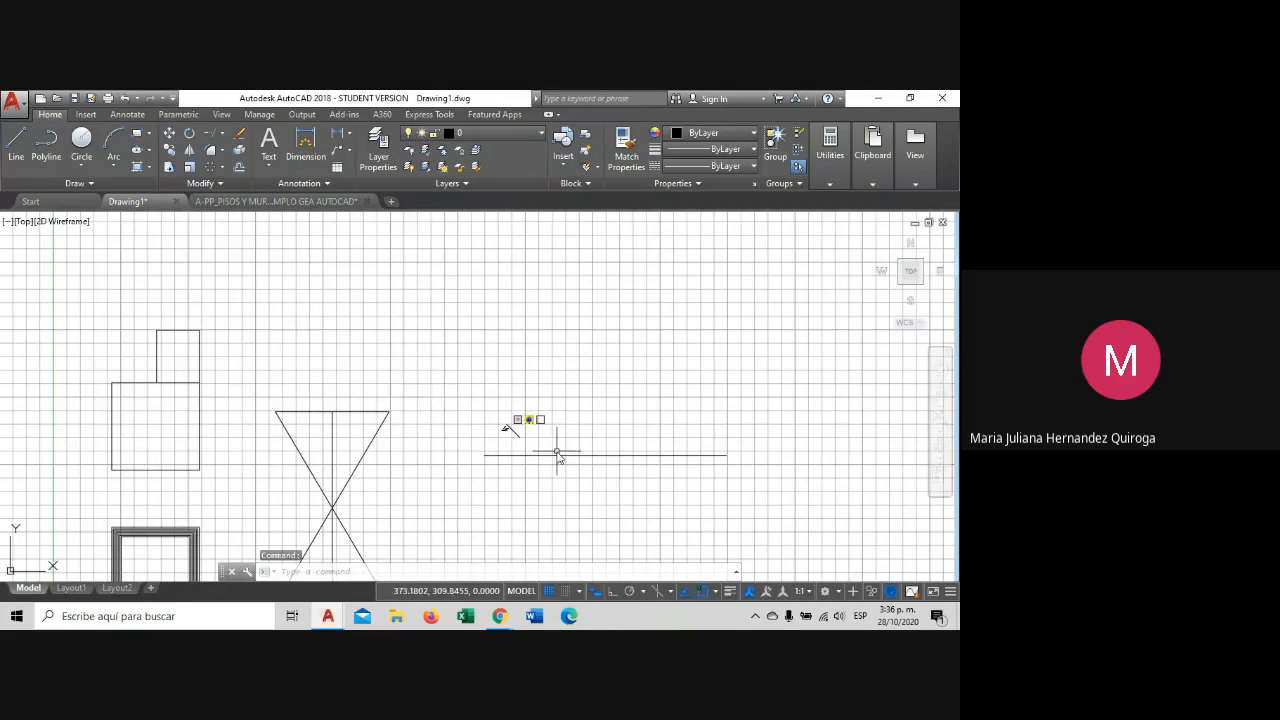
scroll(557, 449, up, 2)
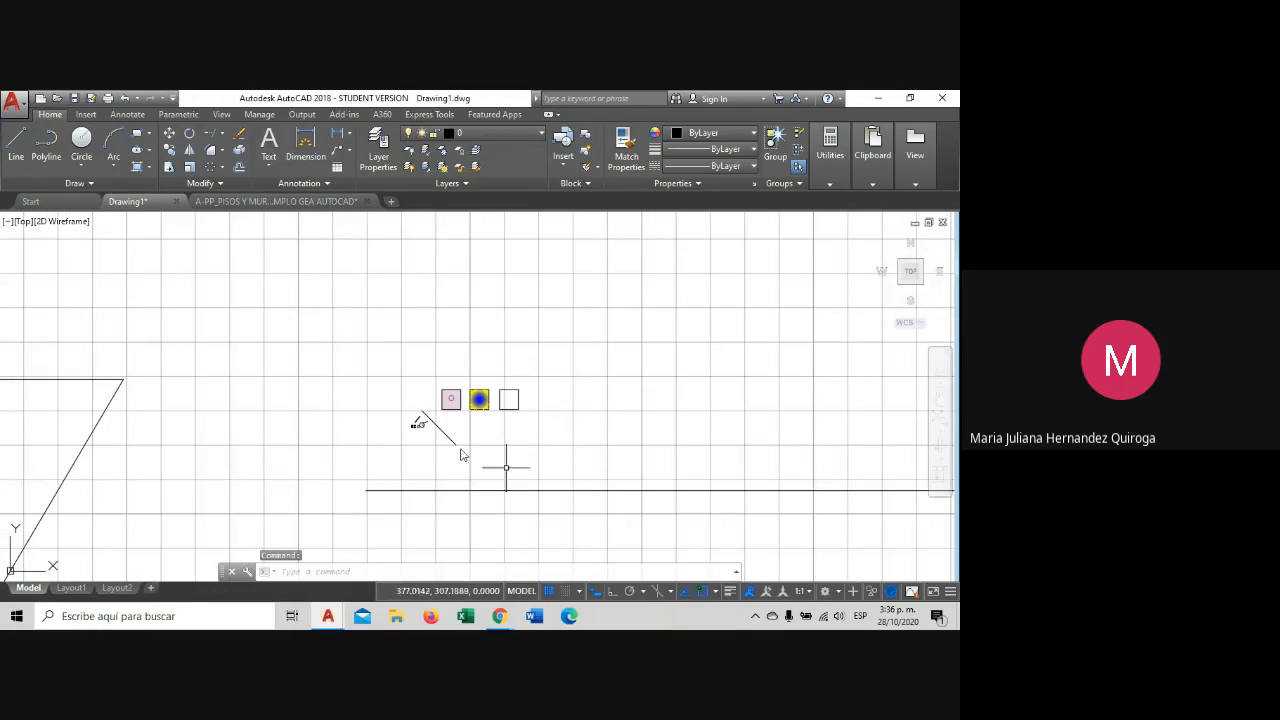
scroll(506, 463, up, 4)
scroll(460, 455, down, 2)
middle_drag(714, 418, 364, 421)
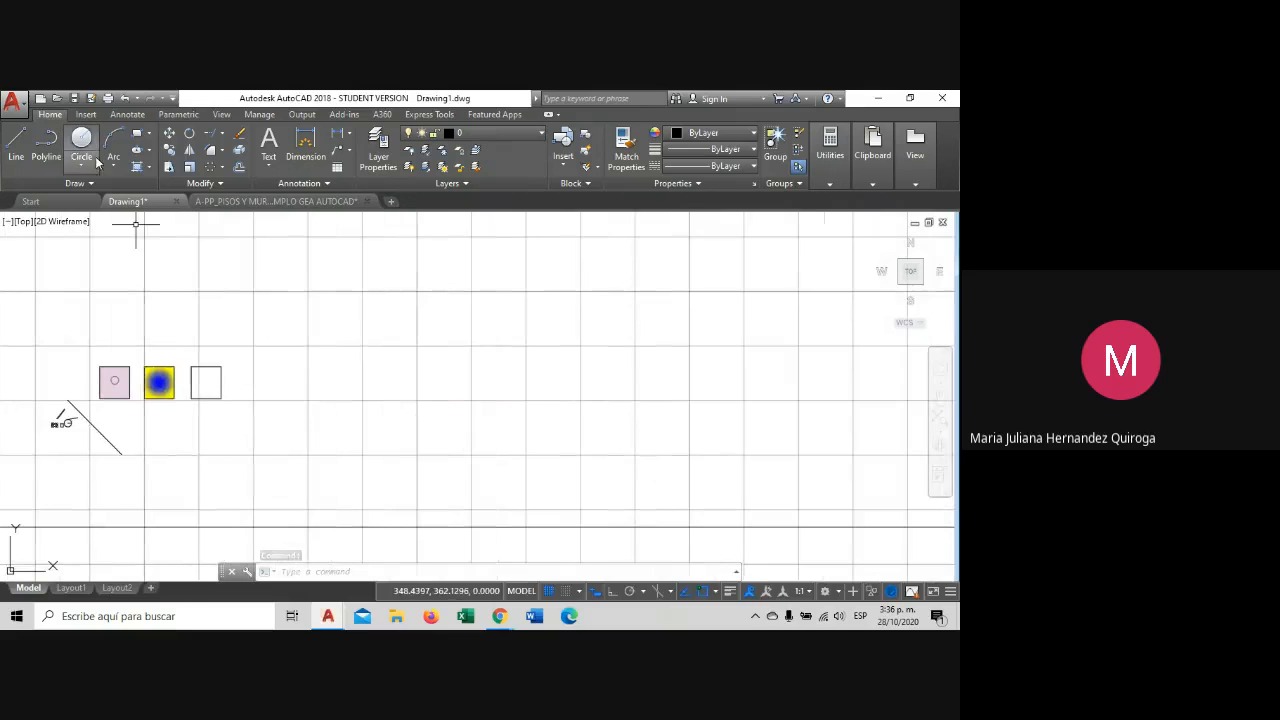
click(16, 145)
click(310, 407)
click(420, 262)
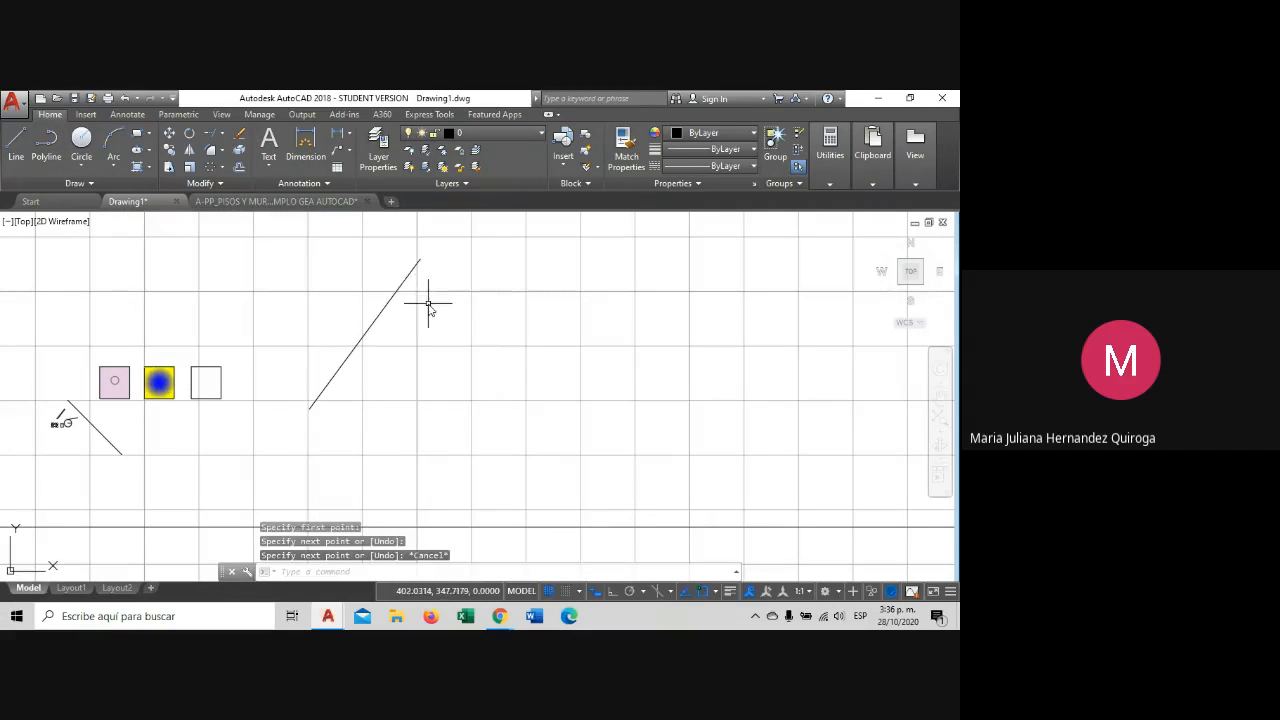
Draw a second line sloping down to the right that crosses the first line near its upper end.
key(Return)
key(Return)
click(372, 262)
click(601, 371)
key(Return)
click(580, 310)
click(550, 488)
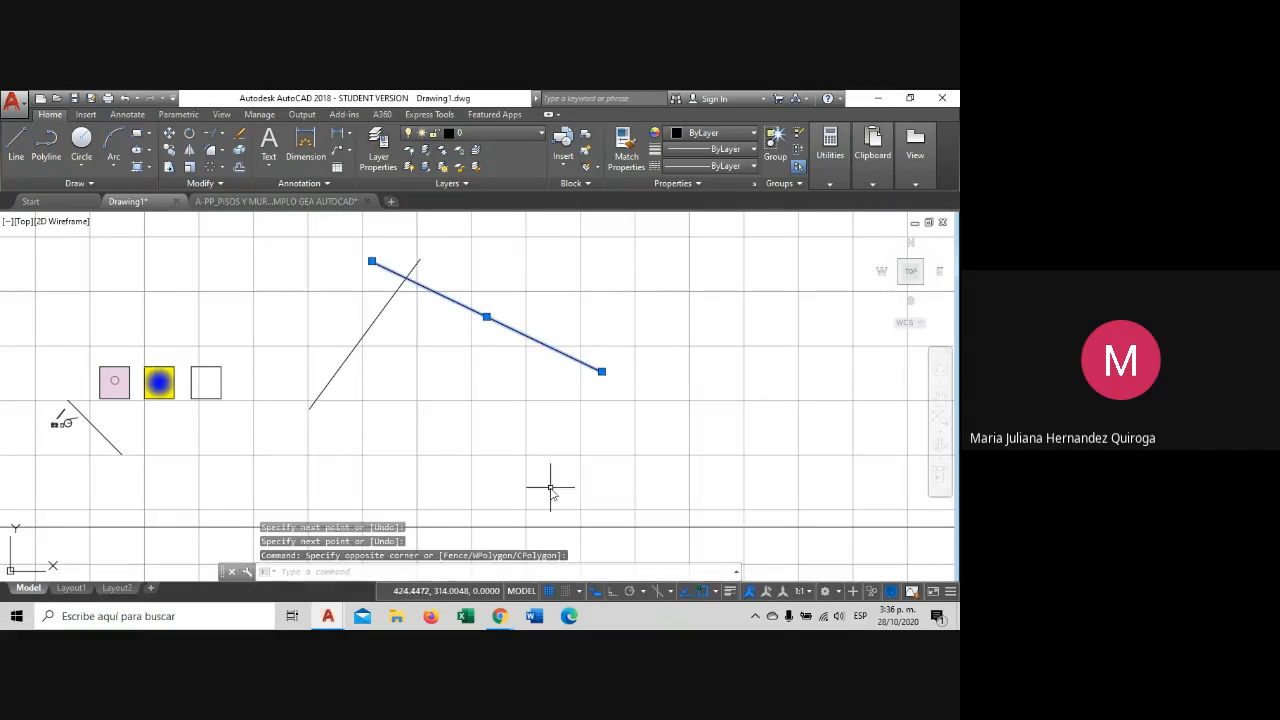
key(Escape)
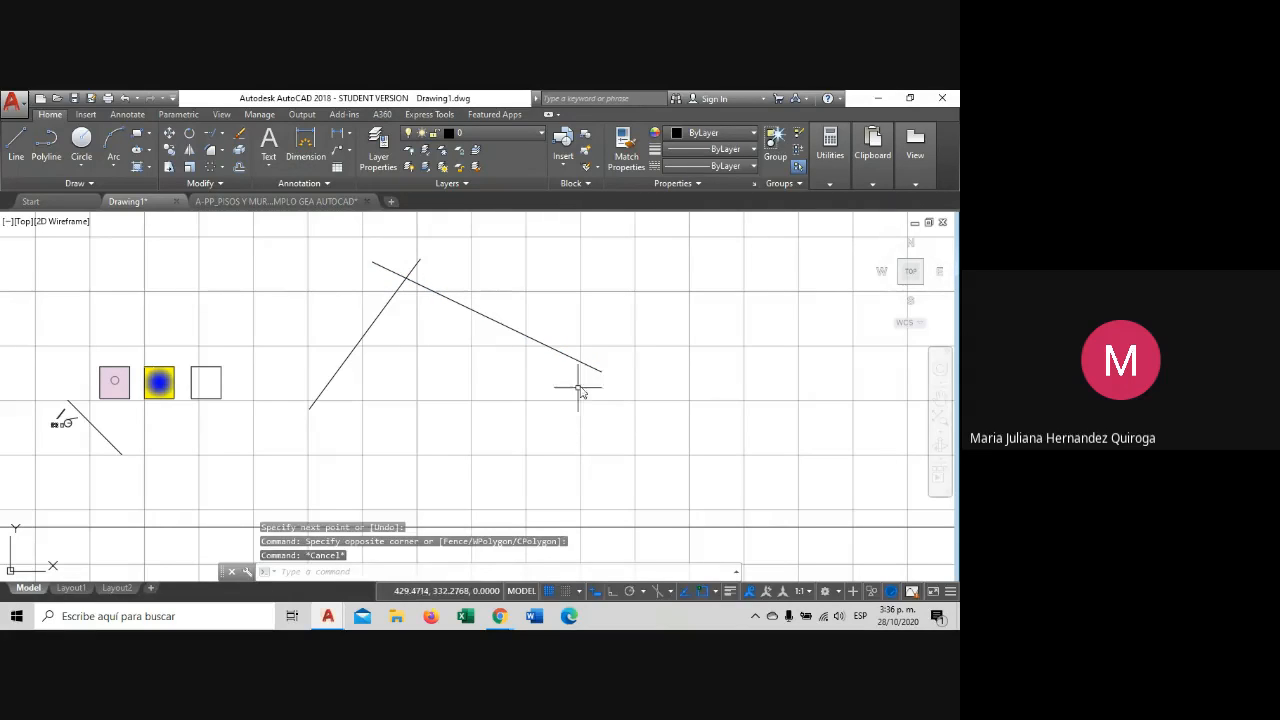
Draw a steep line crossing the second line's lower end and a nearly horizontal line crossing the steep line's lower end.
key(Return)
click(590, 340)
click(555, 490)
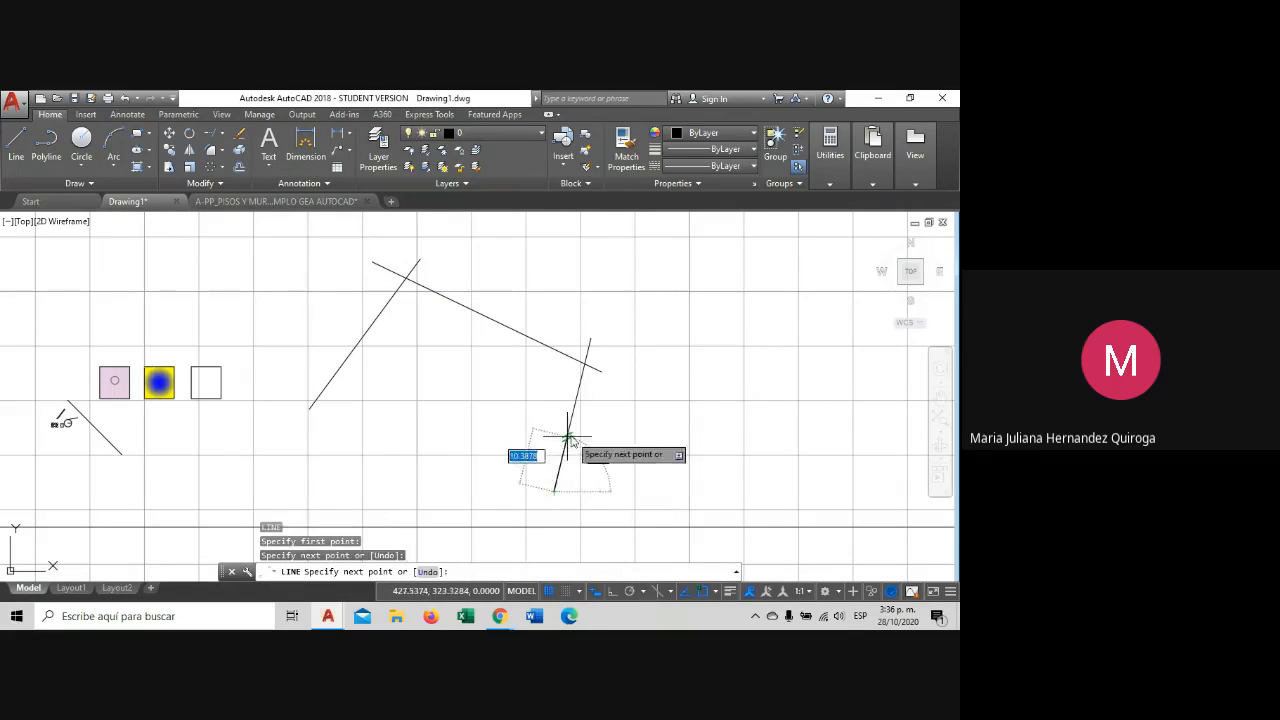
key(Return)
key(Return)
click(573, 472)
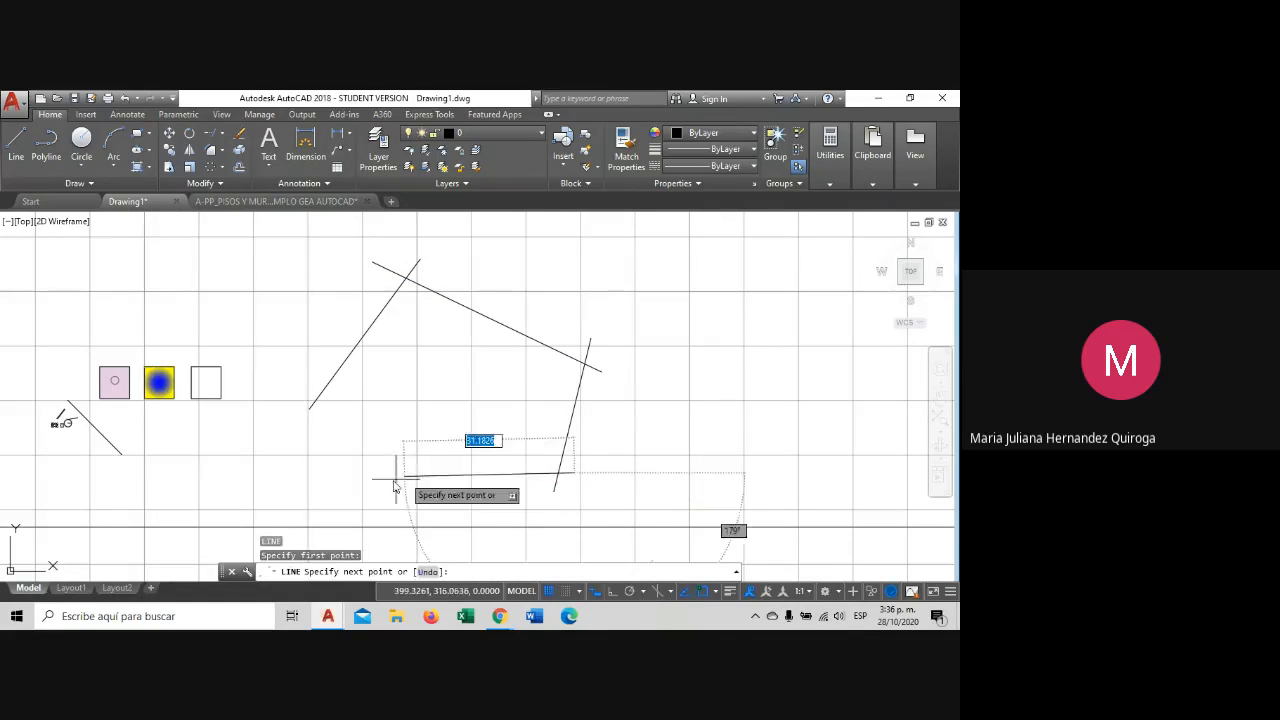
click(372, 487)
key(Escape)
Close the five-sided outline with a slanted line crossing the free ends of the first line and the nearly horizontal line.
key(Return)
click(306, 373)
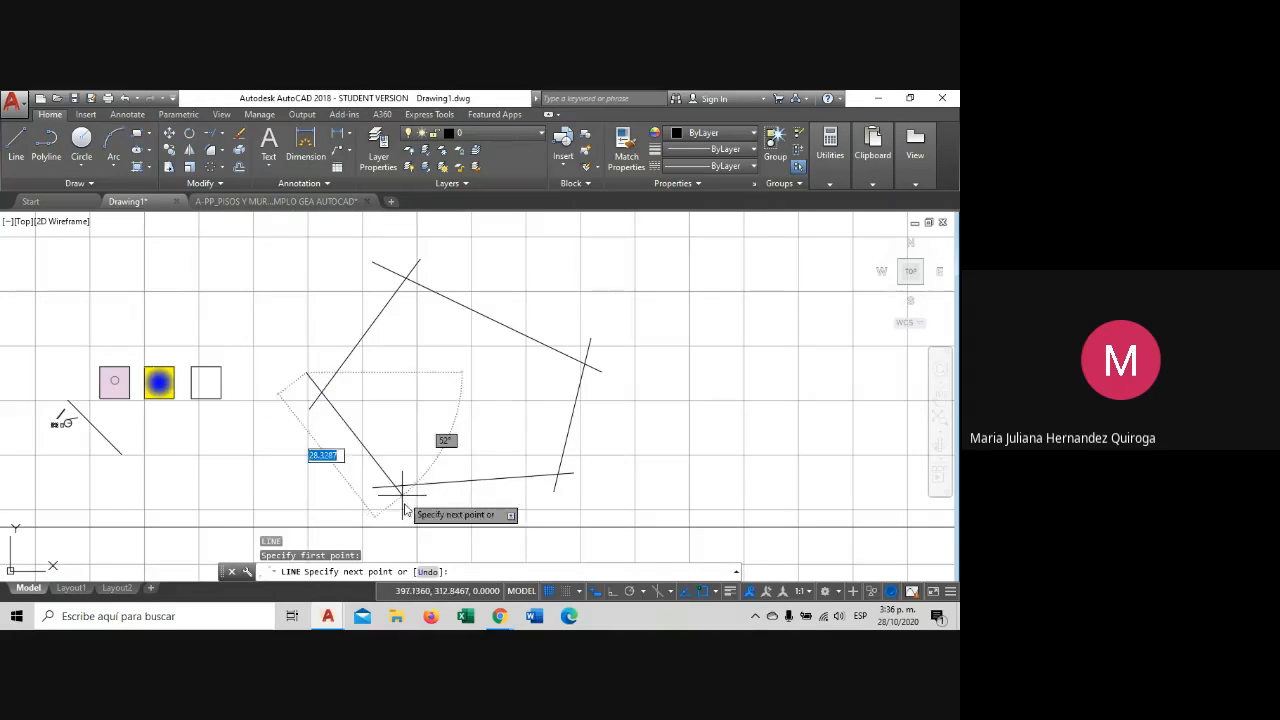
click(410, 514)
key(Escape)
mouse_move(609, 430)
middle_down()
mouse_move(598, 404)
mouse_move(549, 403)
middle_up()
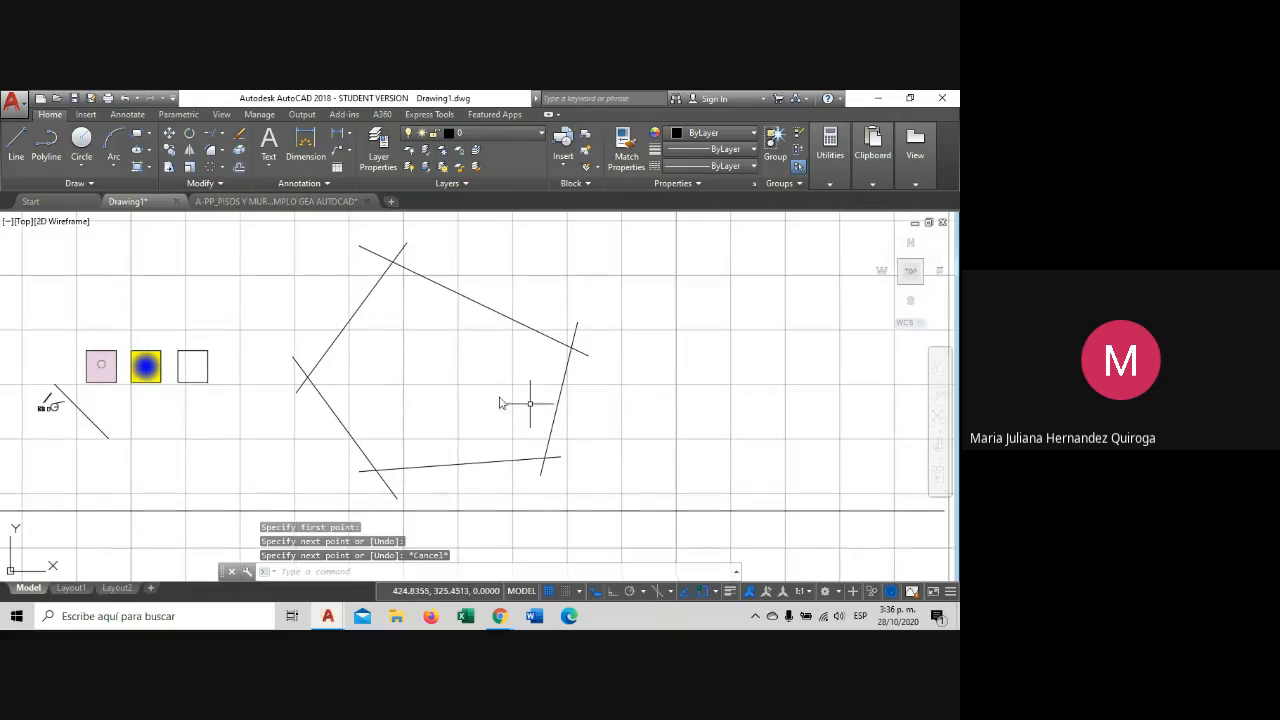
click(381, 295)
click(349, 278)
key(Escape)
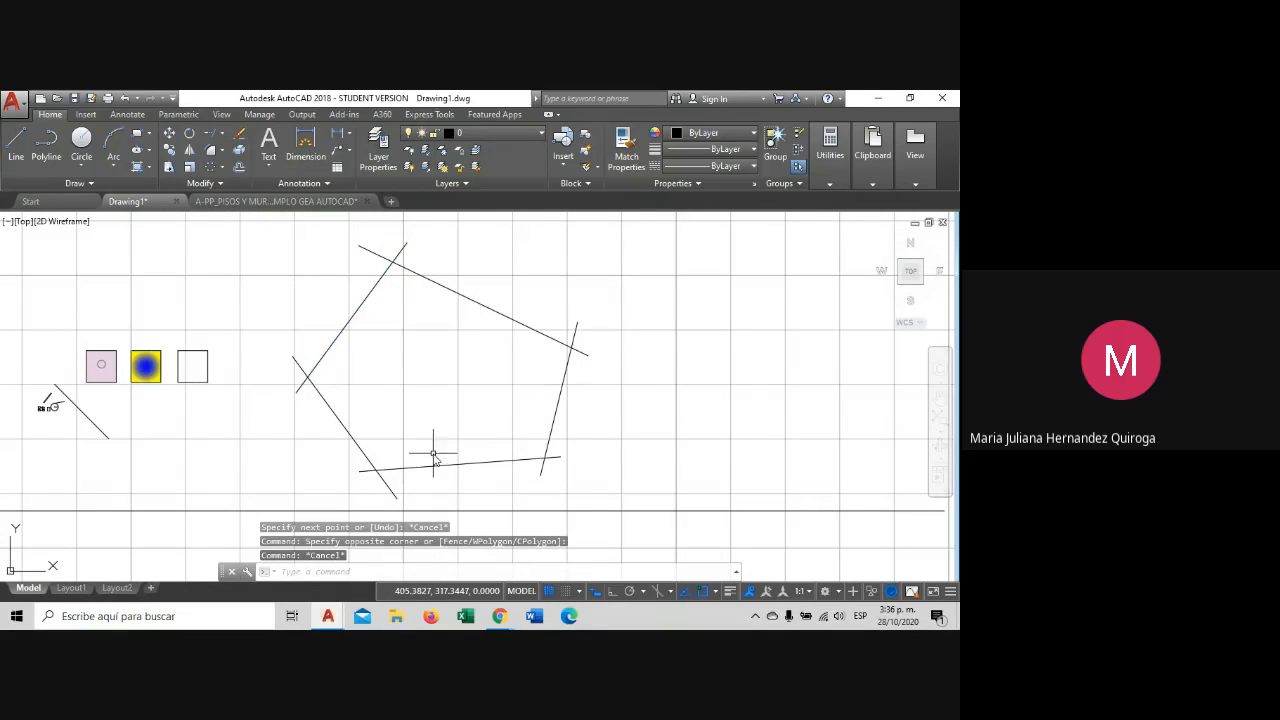
middle_drag(482, 442, 449, 432)
click(346, 264)
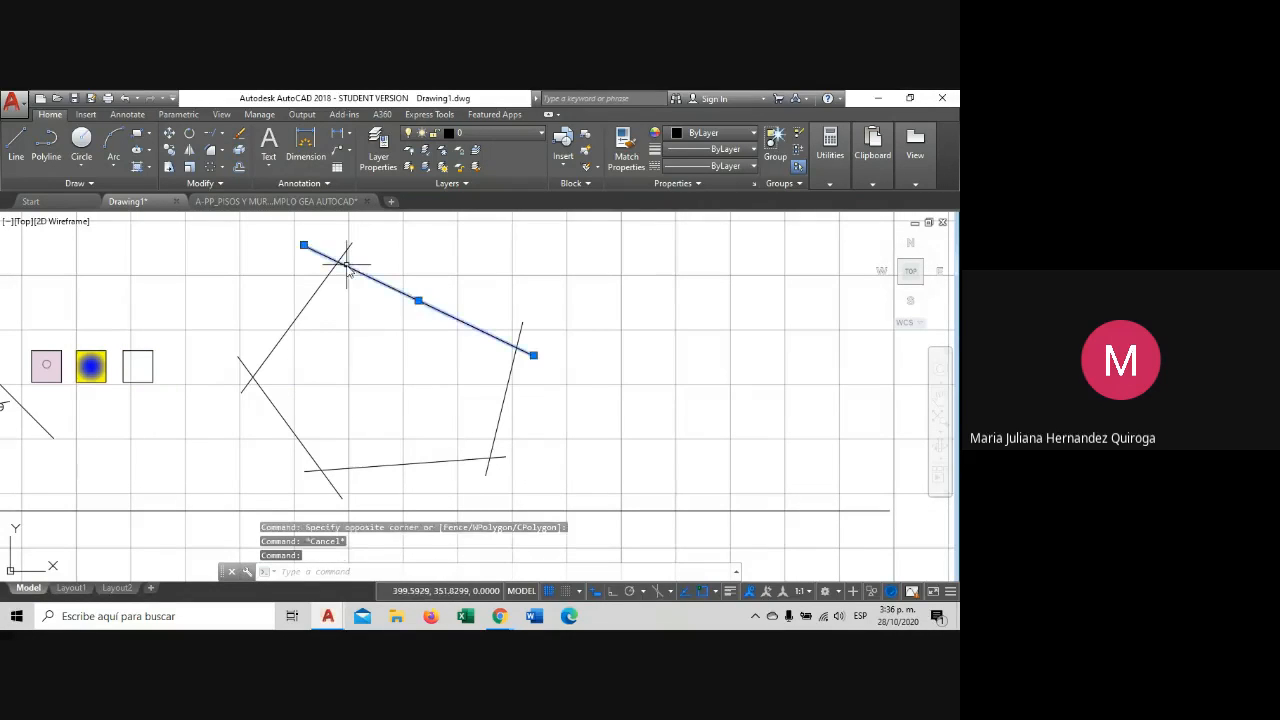
key(Escape)
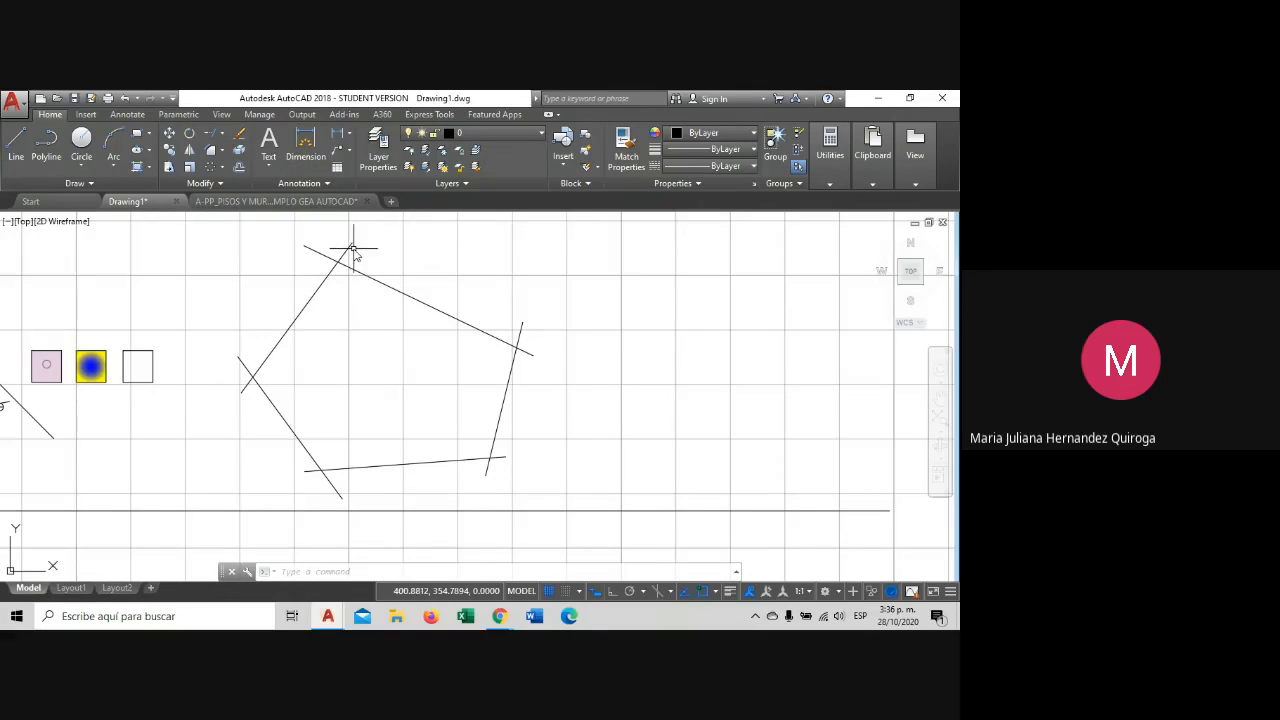
middle_drag(352, 249, 340, 268)
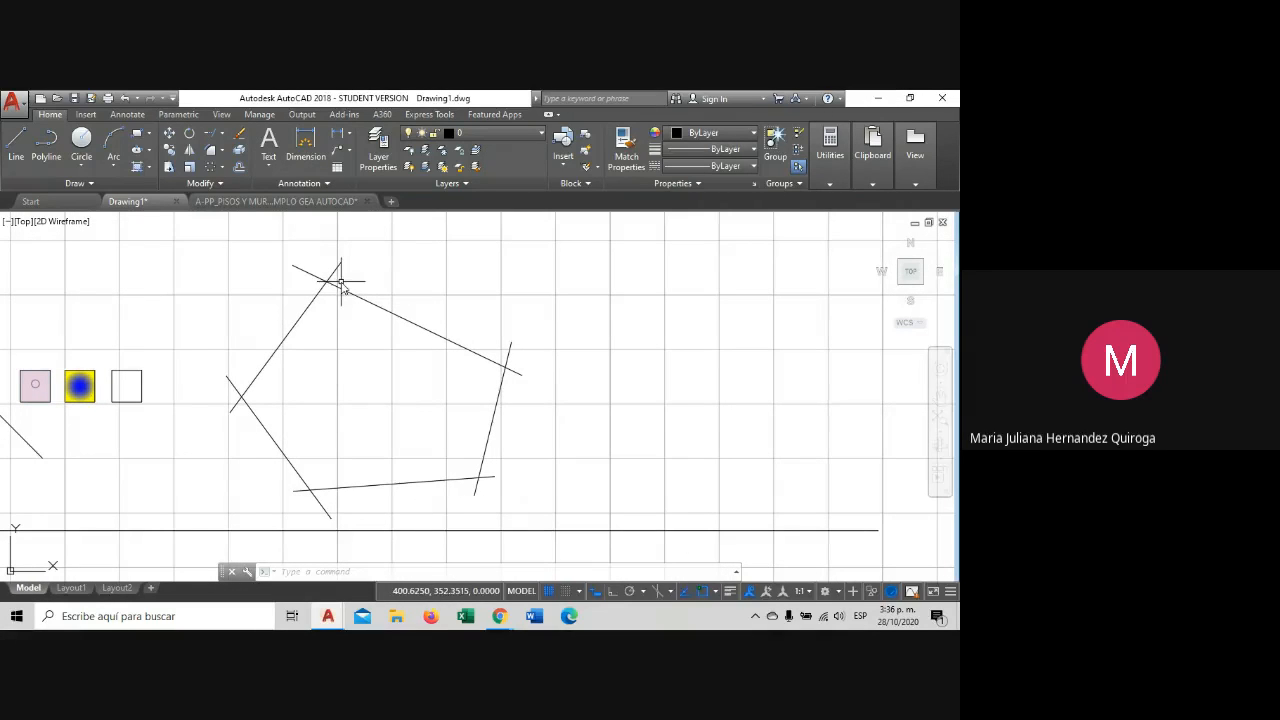
Create a polyline boundary with island detection from the area enclosed by the five crossing lines.
click(149, 166)
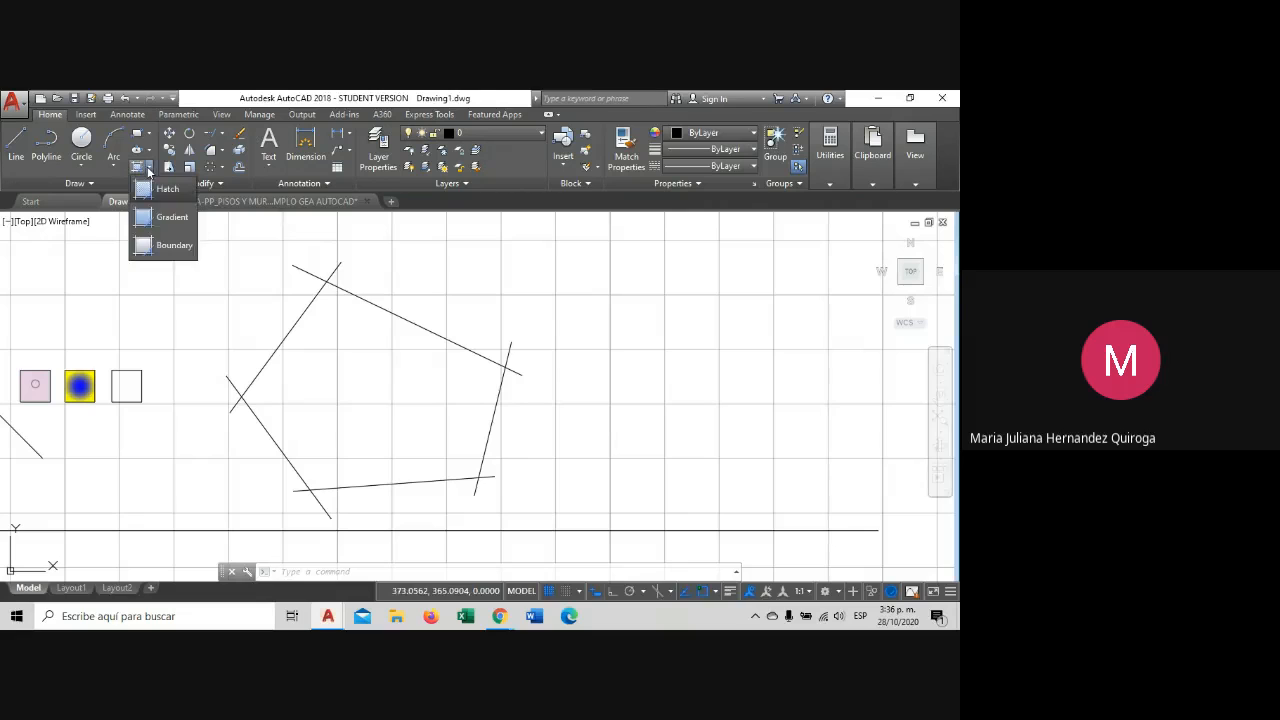
click(168, 253)
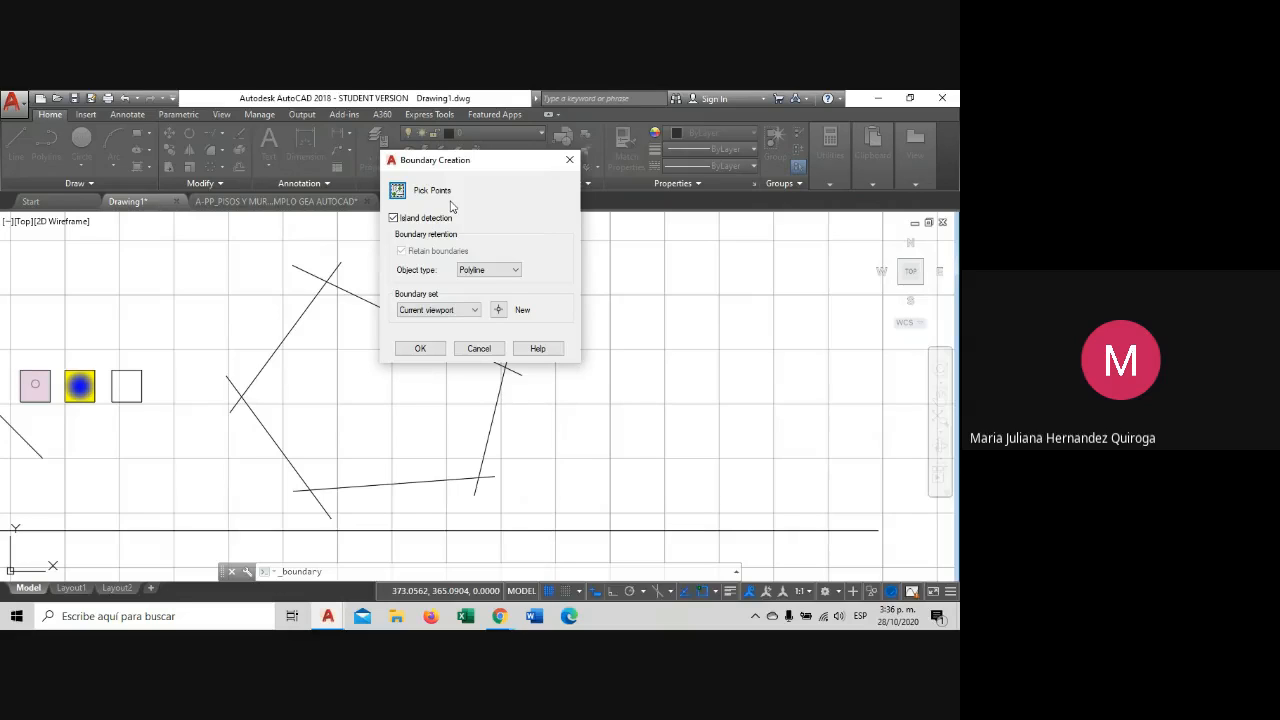
click(497, 271)
click(497, 281)
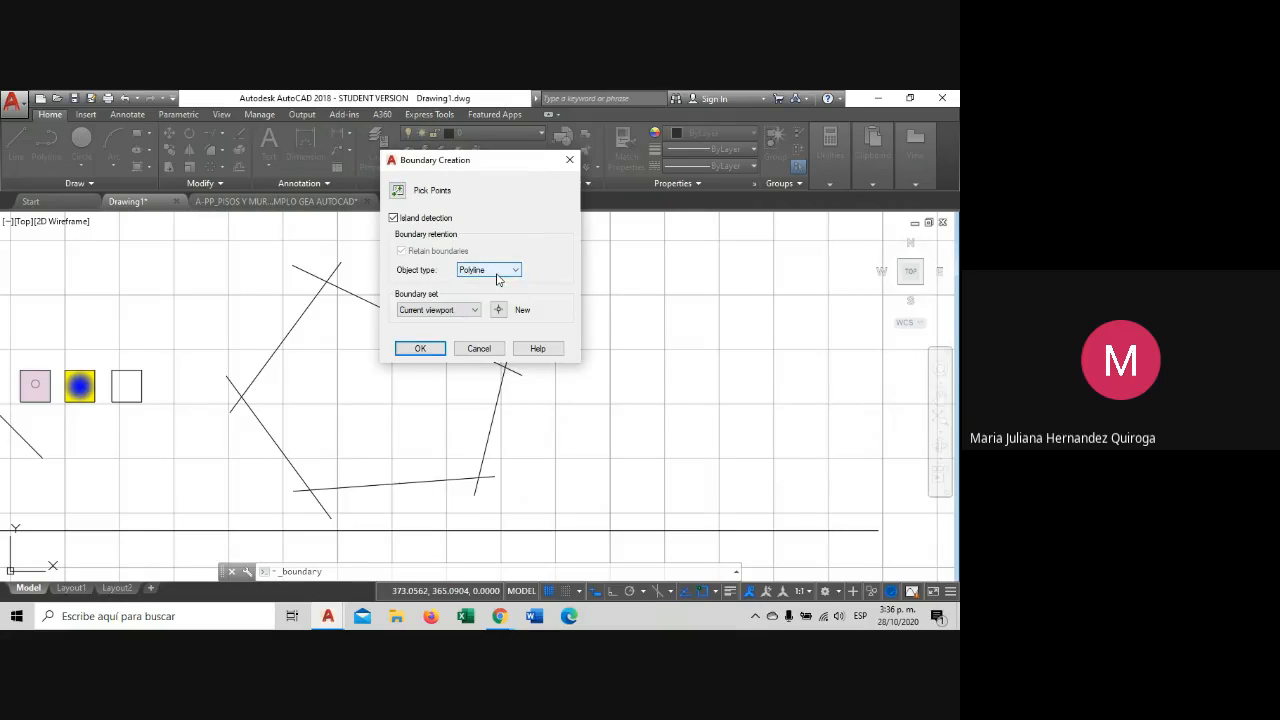
click(414, 349)
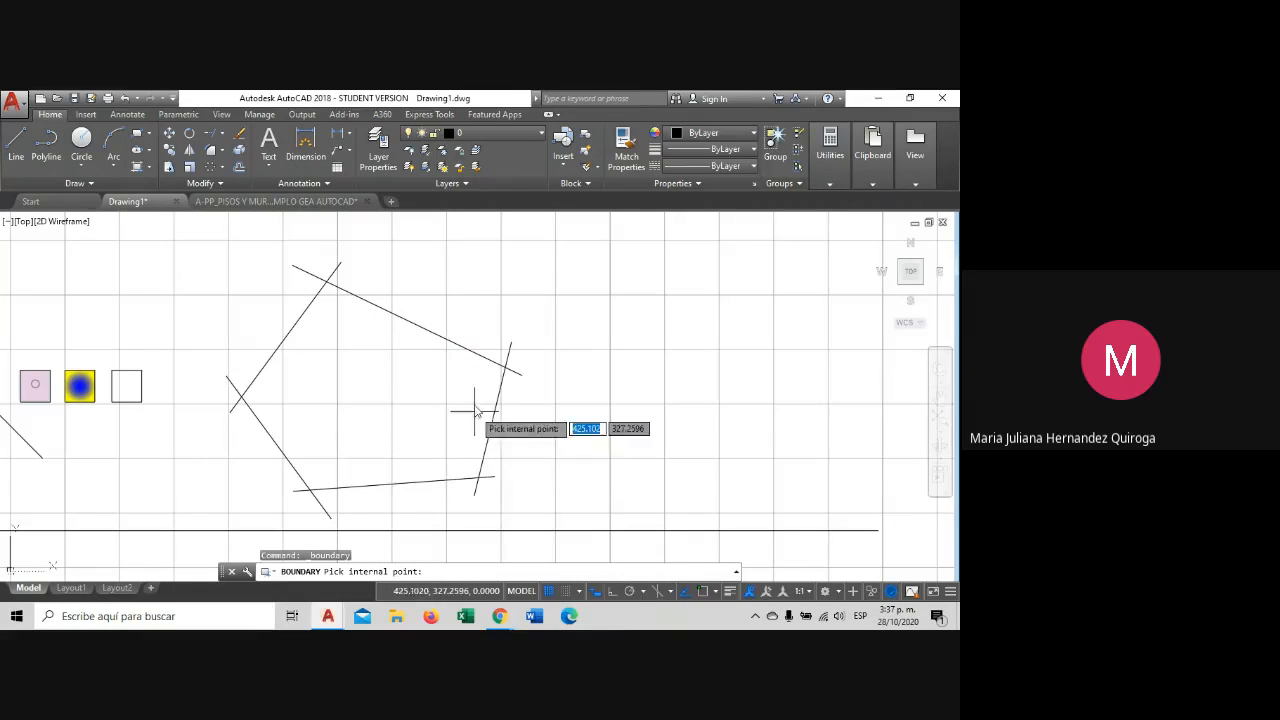
click(366, 388)
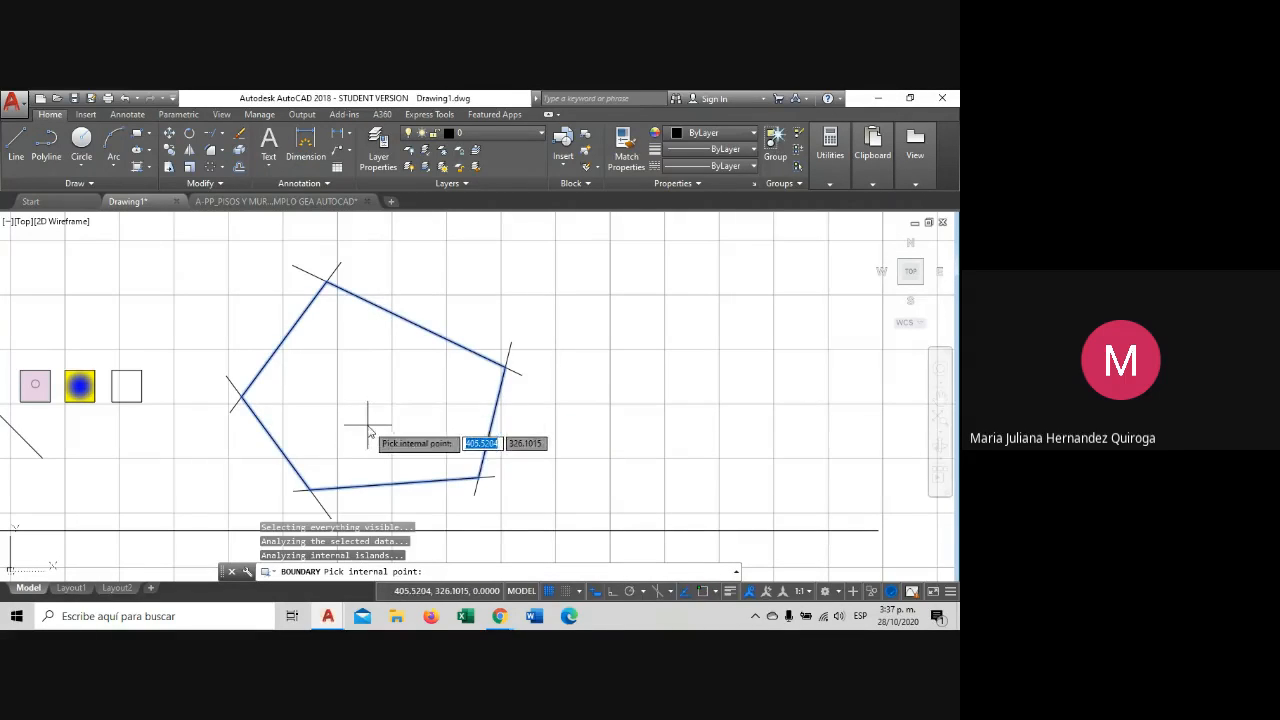
key(Return)
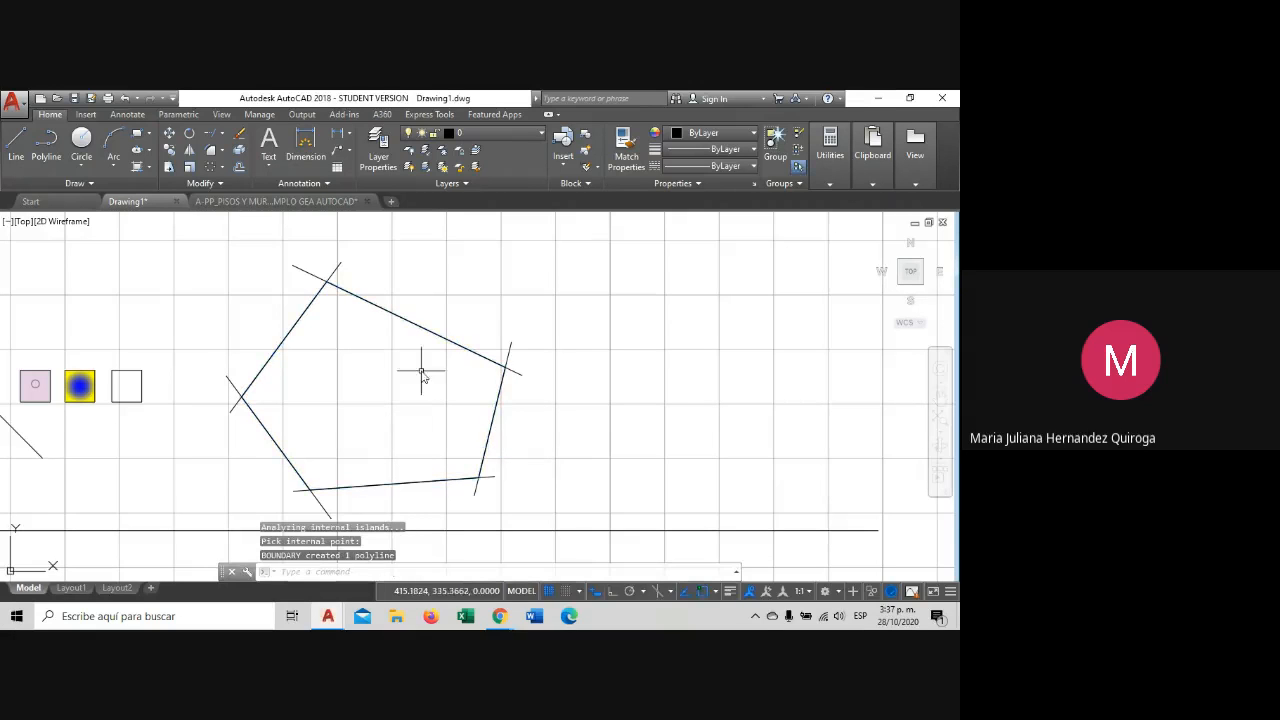
Change the color of the new five-sided boundary polyline to red.
click(430, 325)
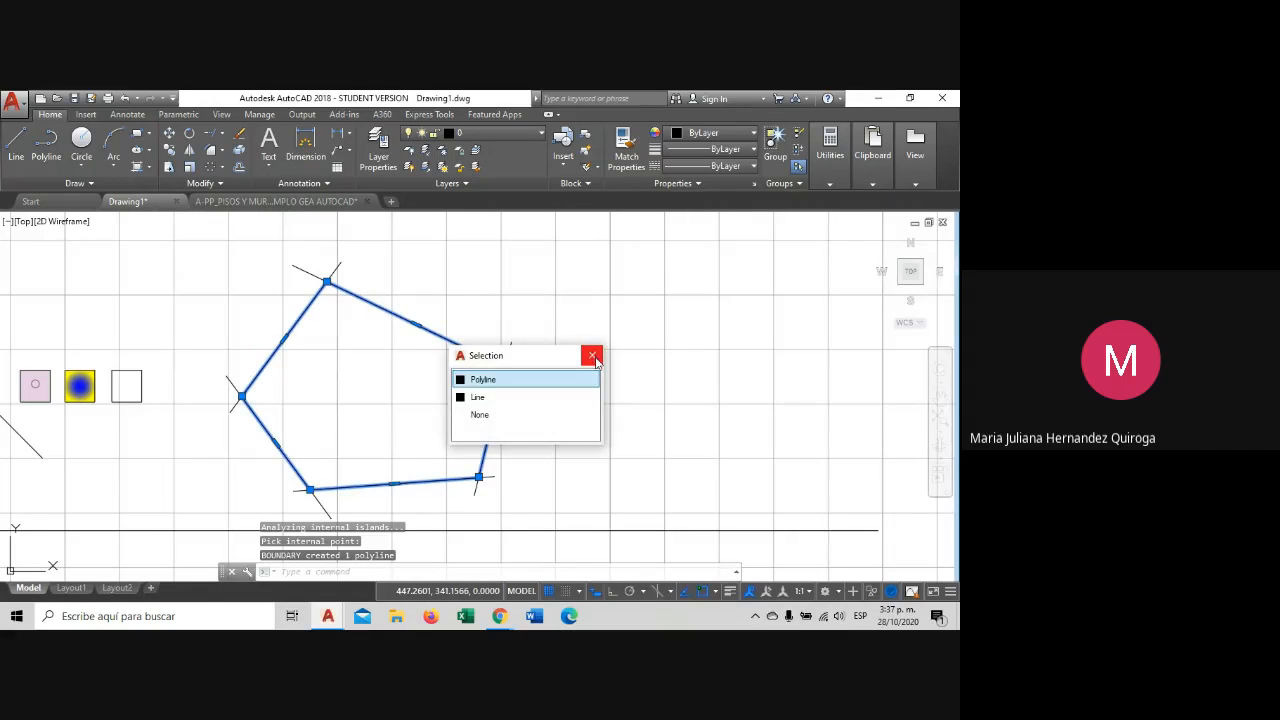
click(594, 356)
click(458, 338)
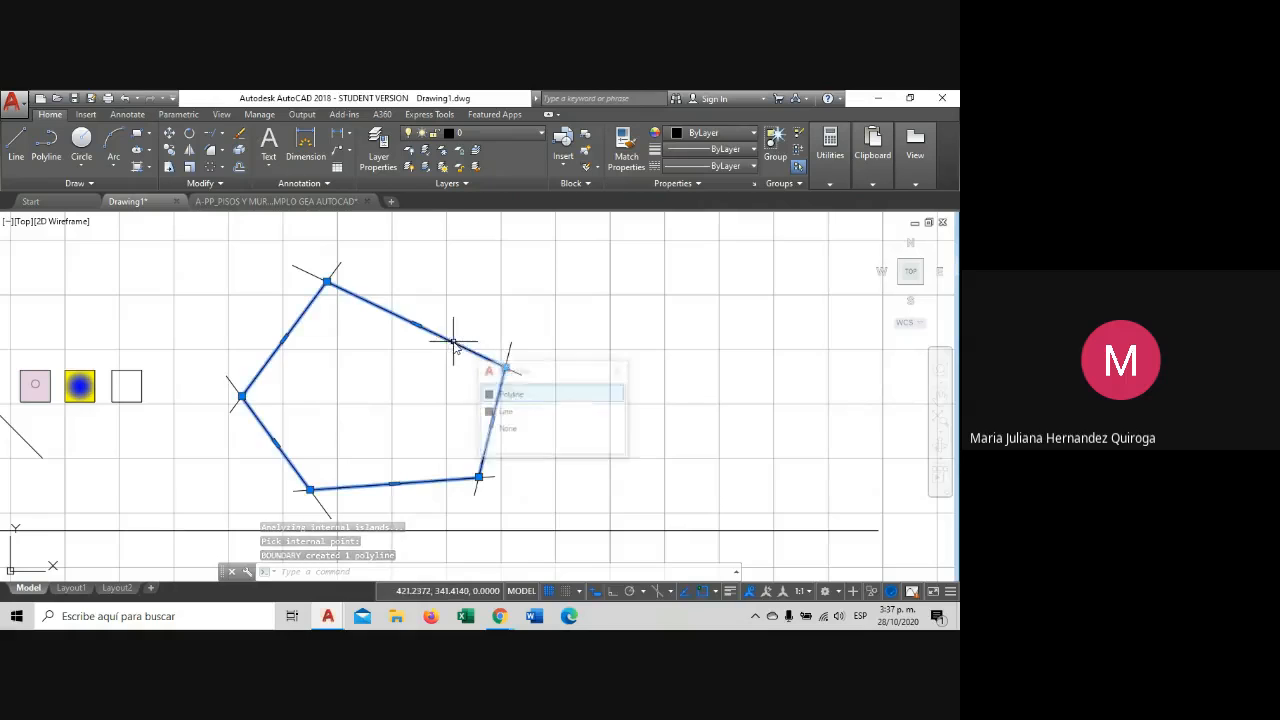
click(736, 133)
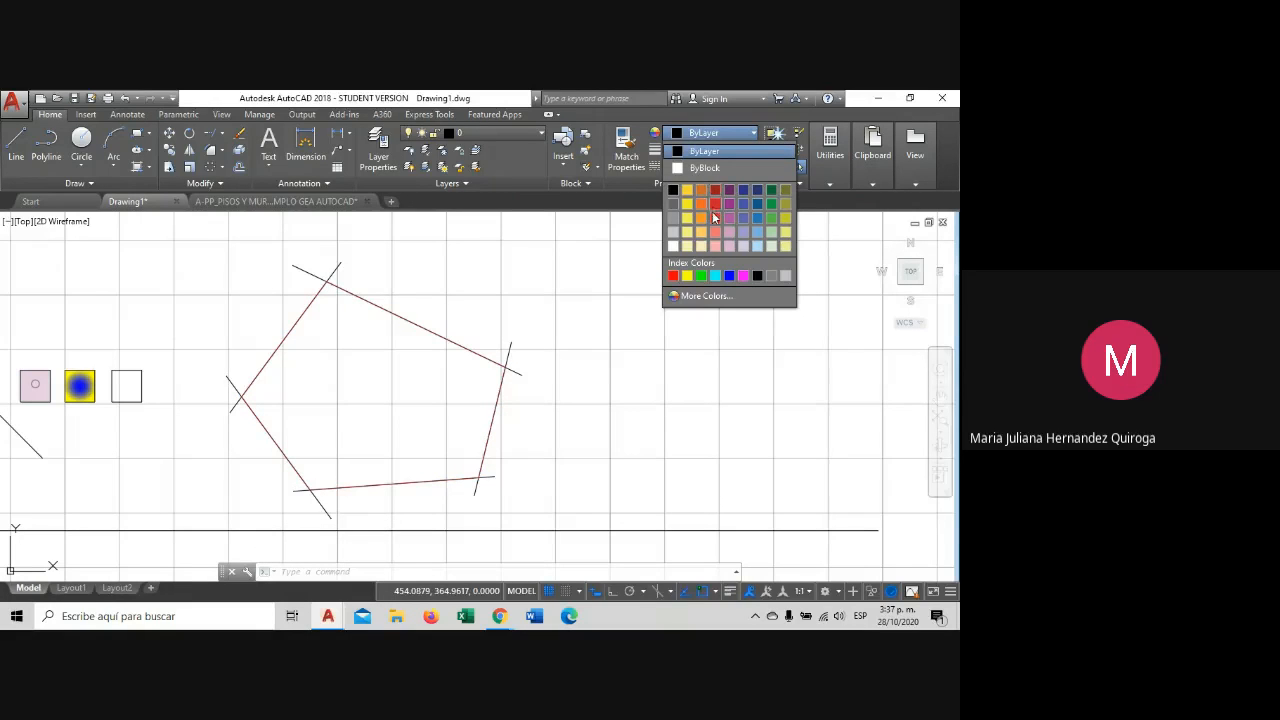
click(713, 217)
key(Escape)
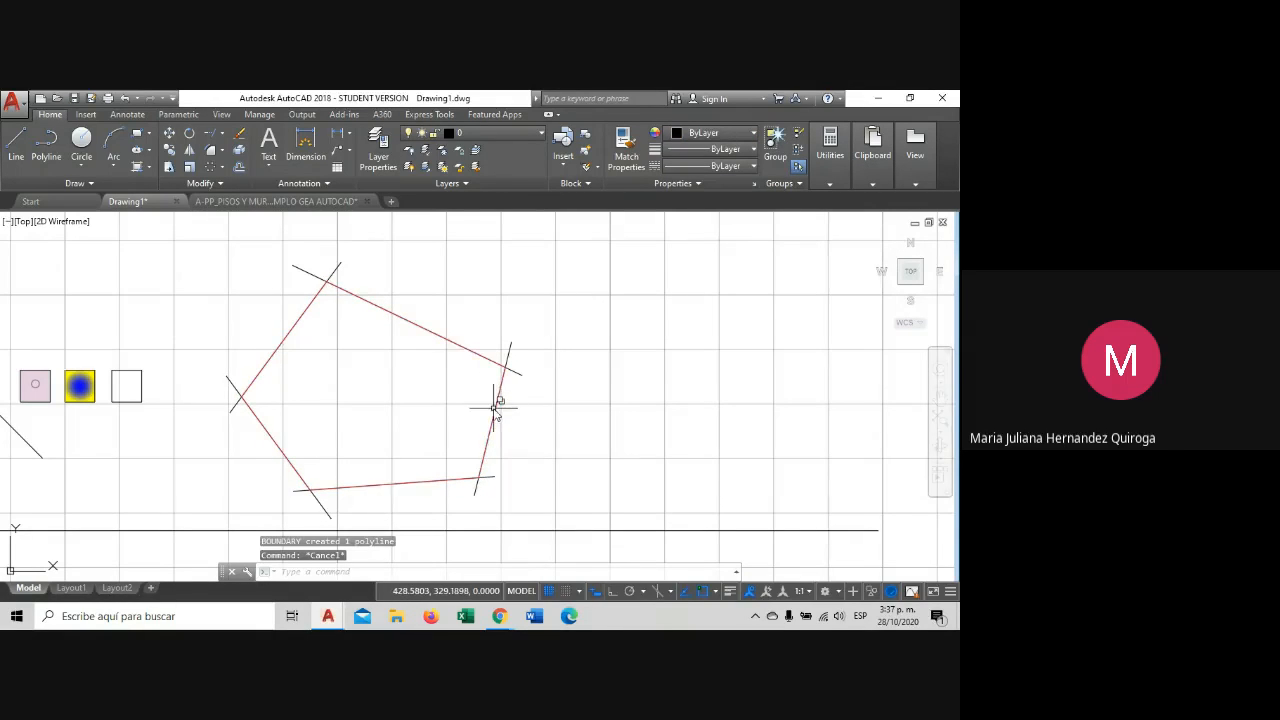
click(494, 407)
key(Escape)
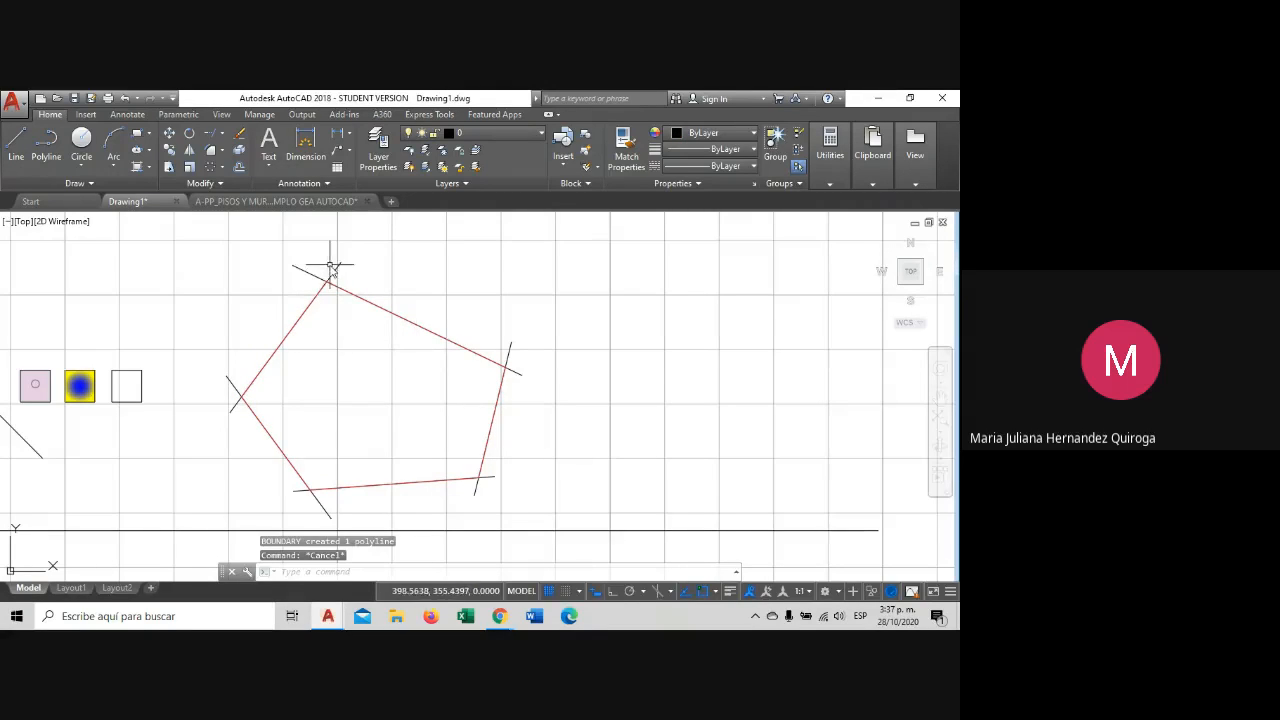
key(Escape)
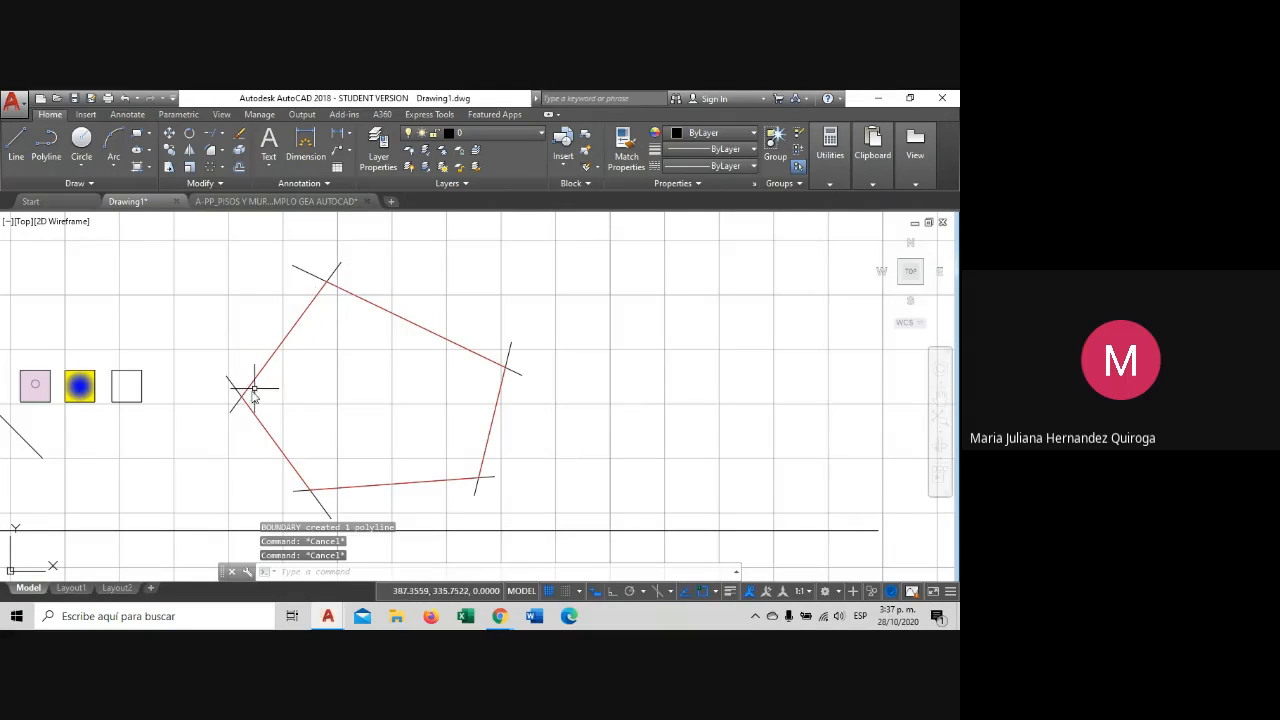
click(228, 384)
click(228, 371)
key(Escape)
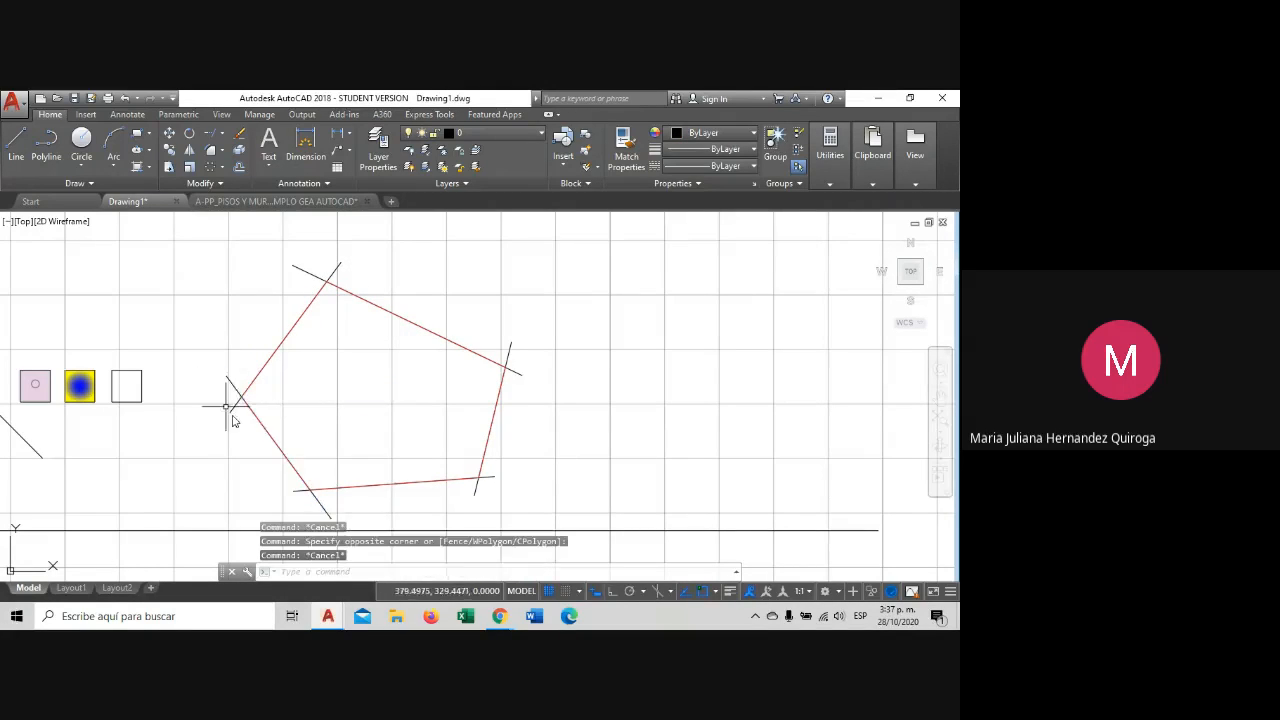
click(235, 415)
click(229, 402)
key(Escape)
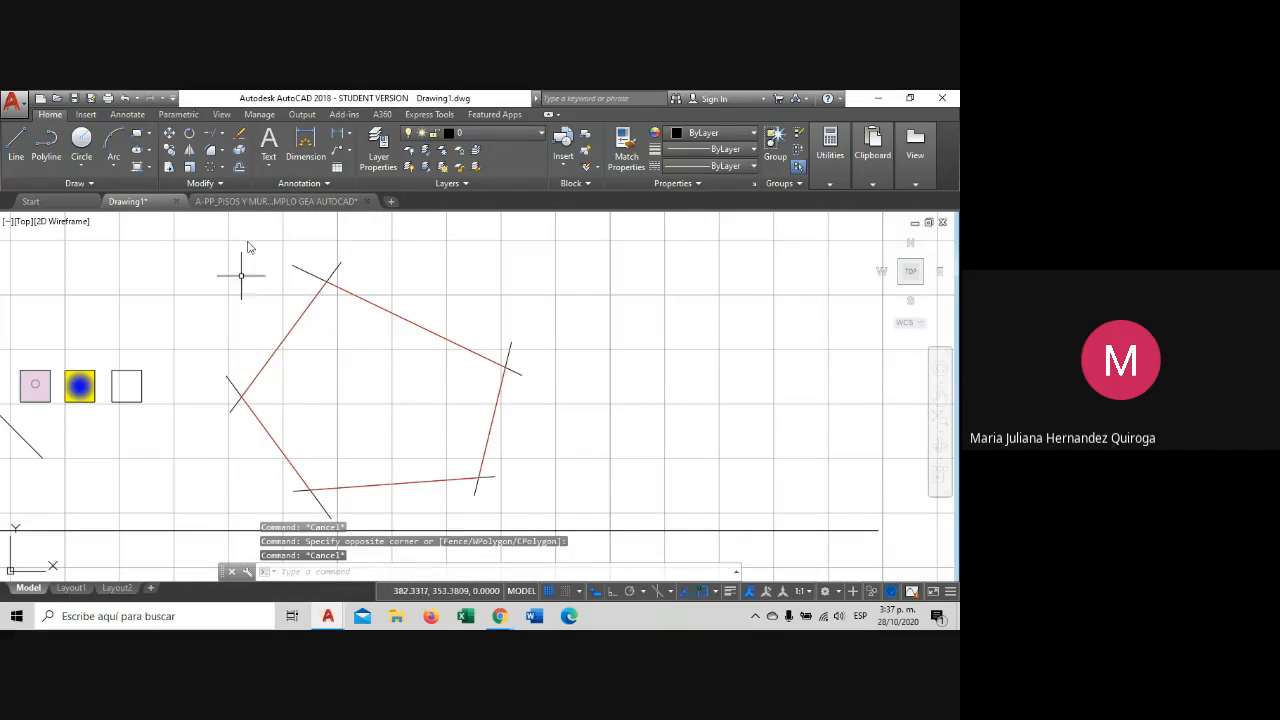
Trim the two overhanging line ends at the top corner of the five-sided outline.
click(208, 133)
key(Return)
click(312, 275)
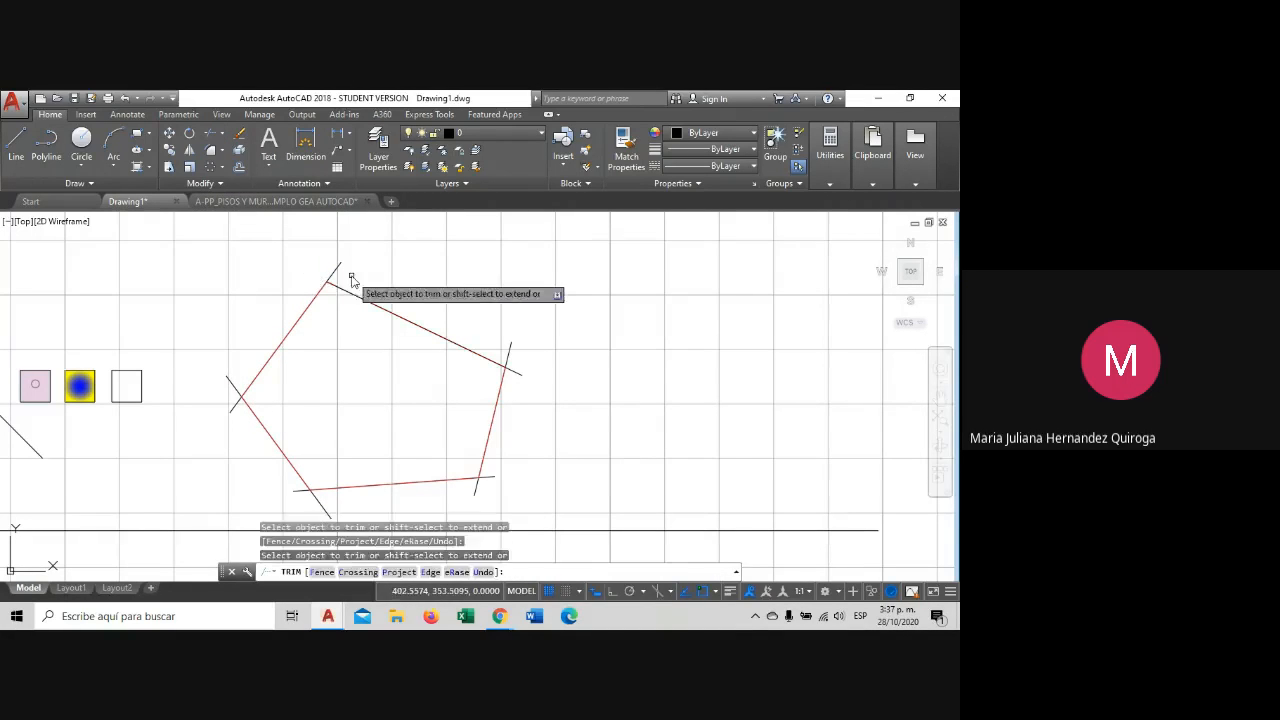
click(350, 275)
click(326, 260)
key(Escape)
Erase the black line along the lower-left side and change the draw order of the red boundary polyline.
click(229, 372)
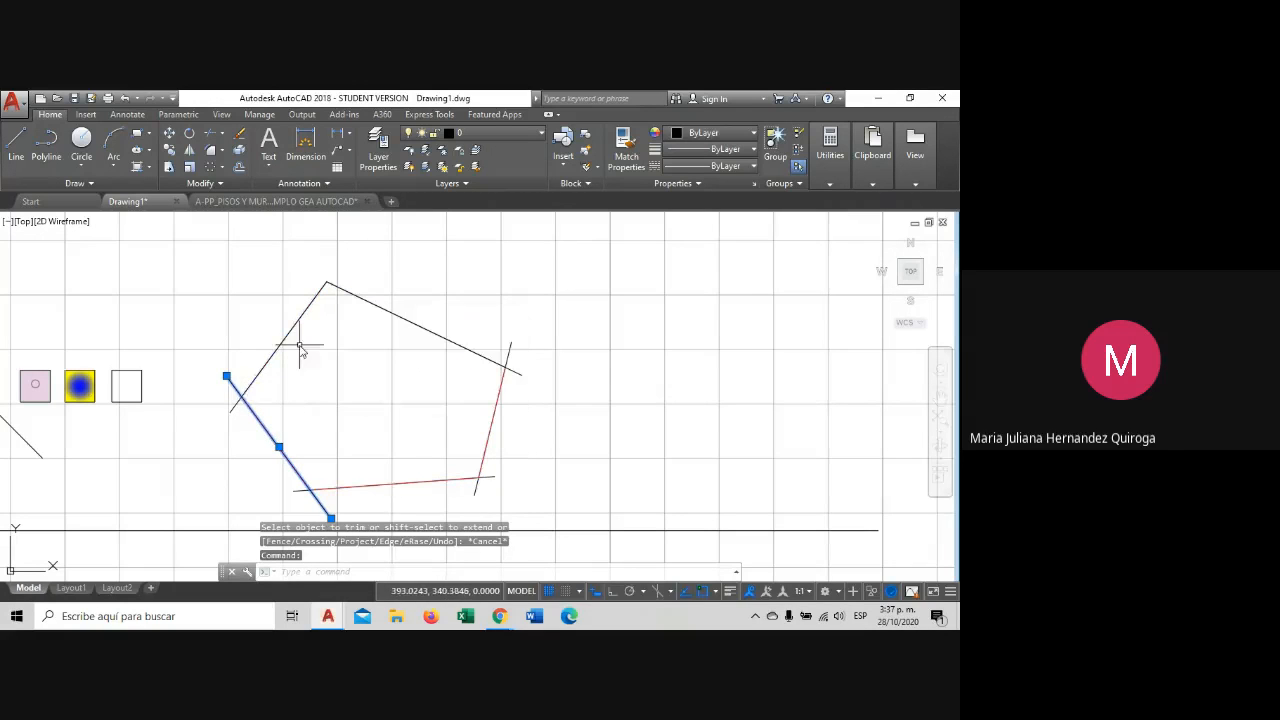
key(Delete)
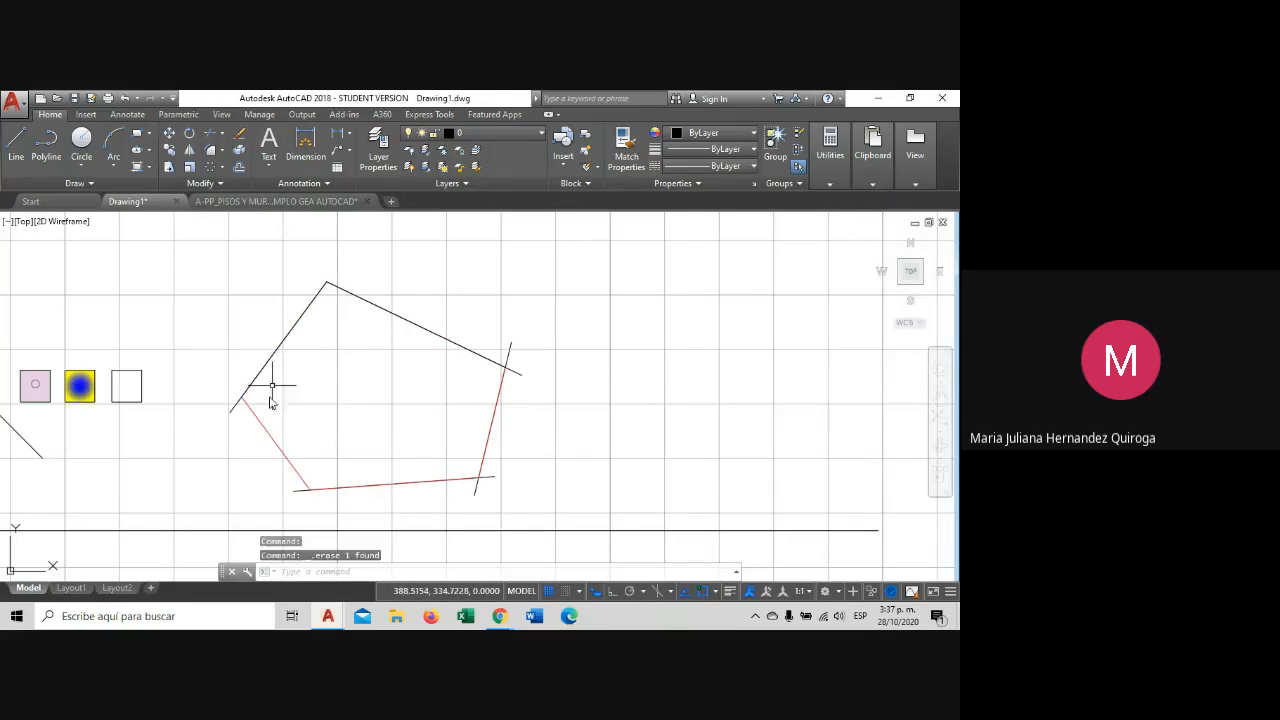
click(265, 432)
right_click(500, 312)
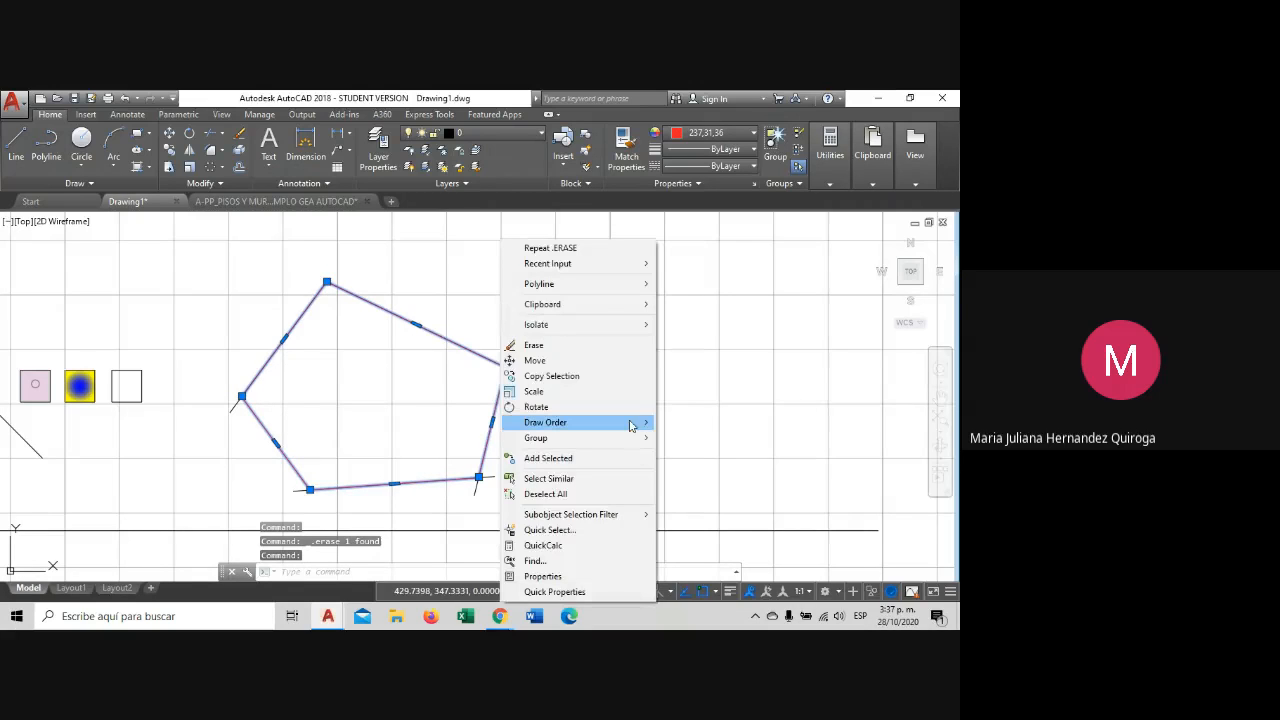
mouse_move(634, 423)
click(729, 423)
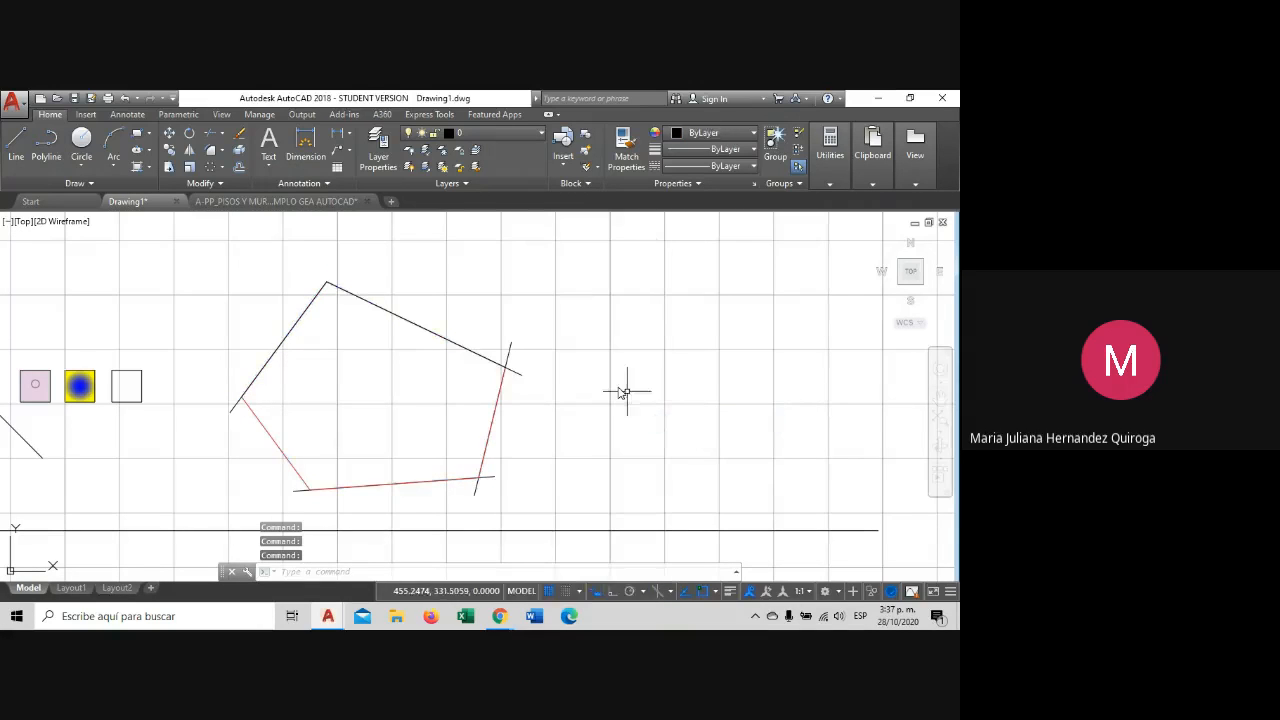
Erase the remaining original black lines around the red boundary and select the polyline to check that it is one closed object.
click(516, 368)
key(Delete)
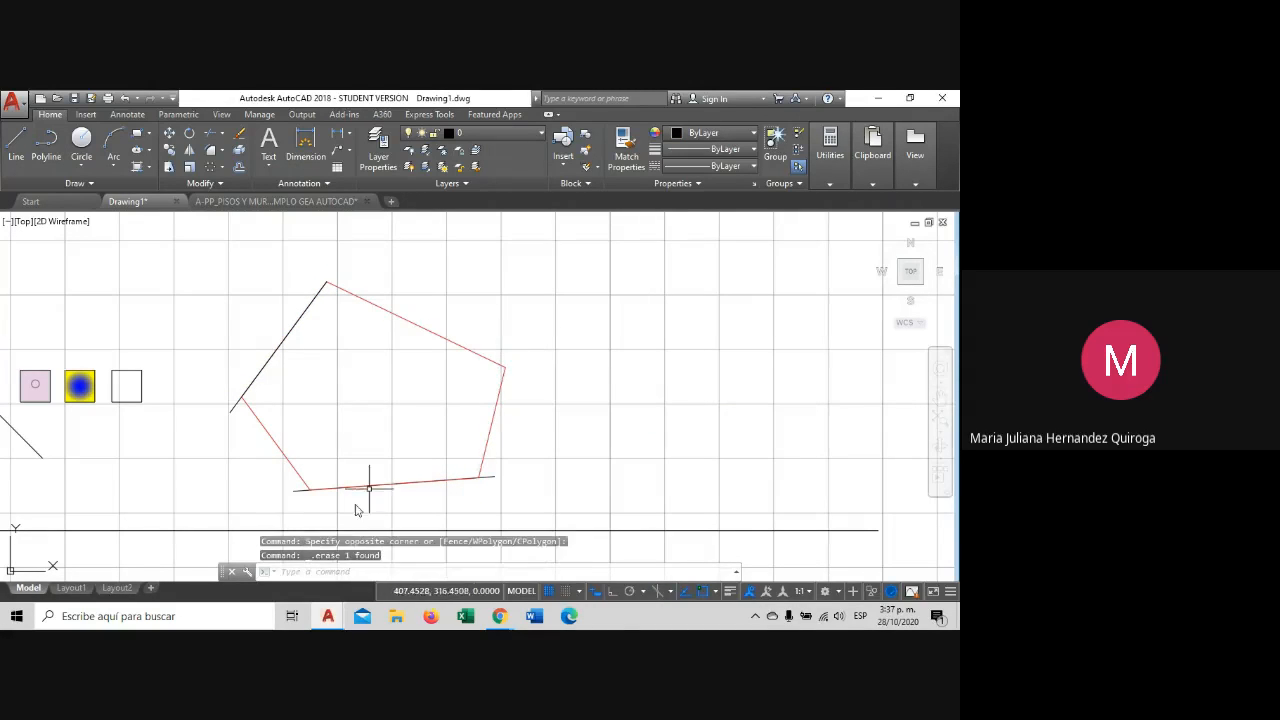
click(295, 491)
click(230, 410)
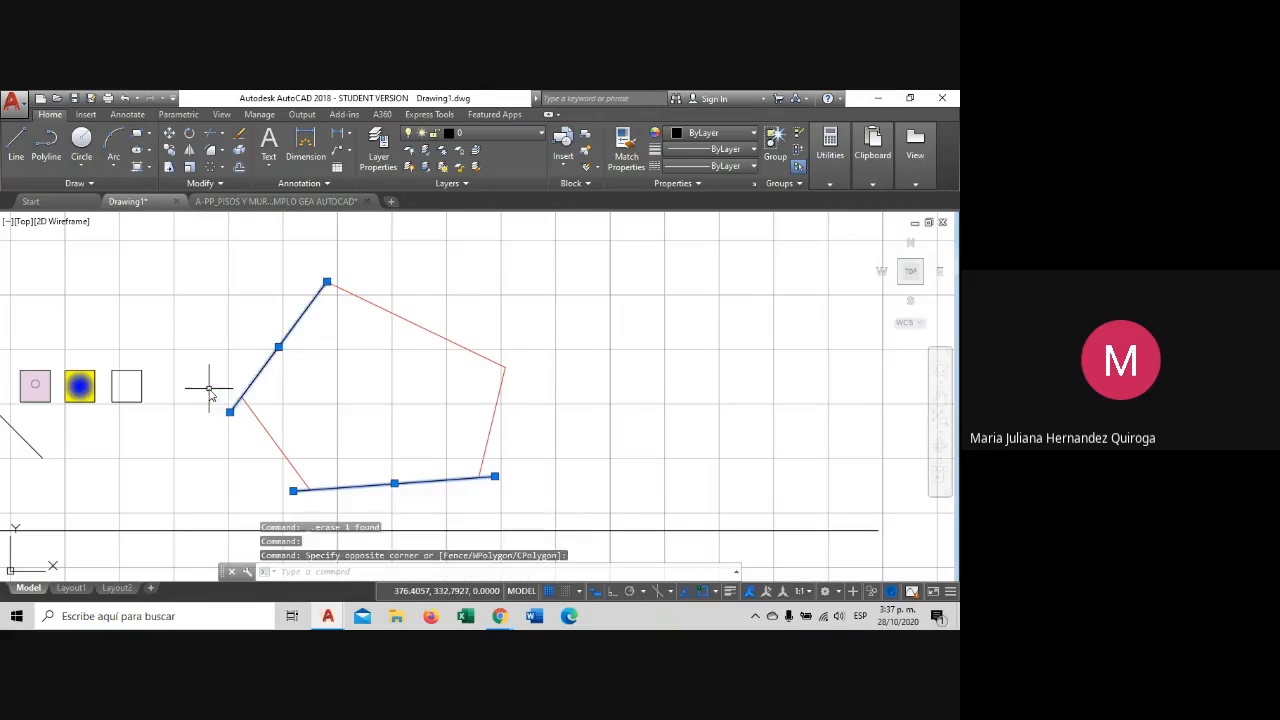
key(Delete)
click(434, 308)
click(366, 395)
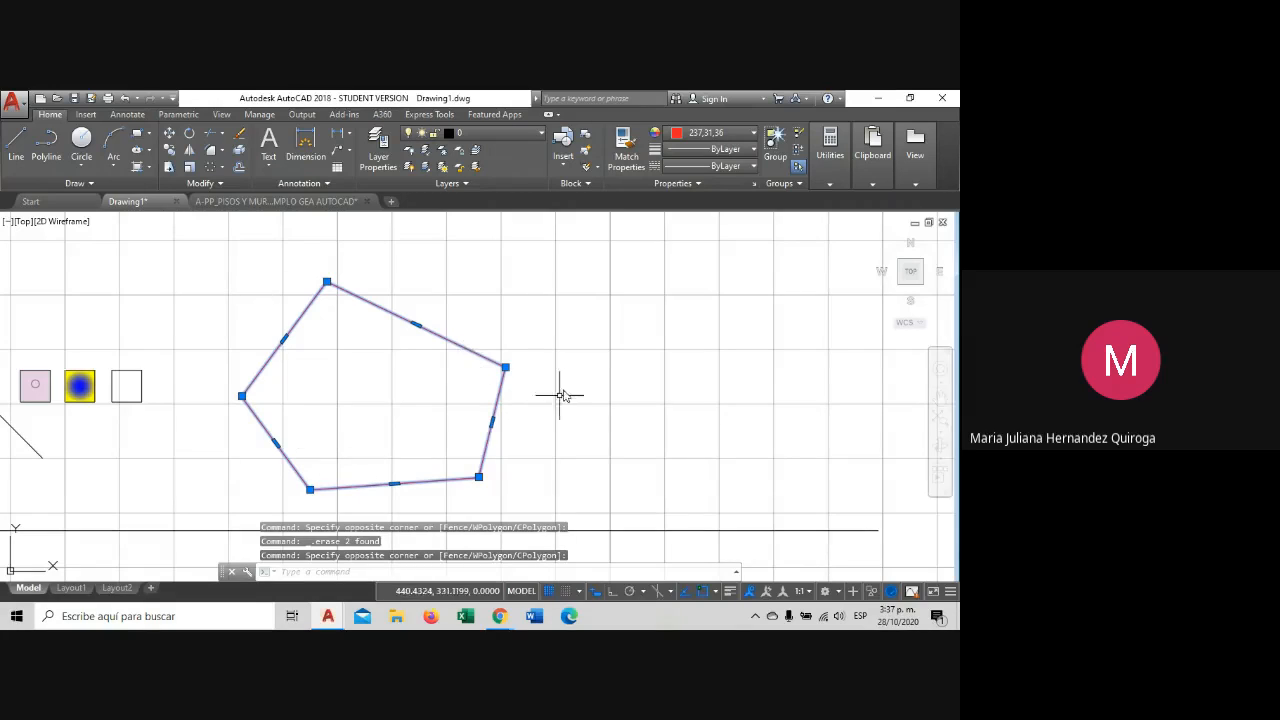
middle_drag(582, 392, 620, 389)
key(Escape)
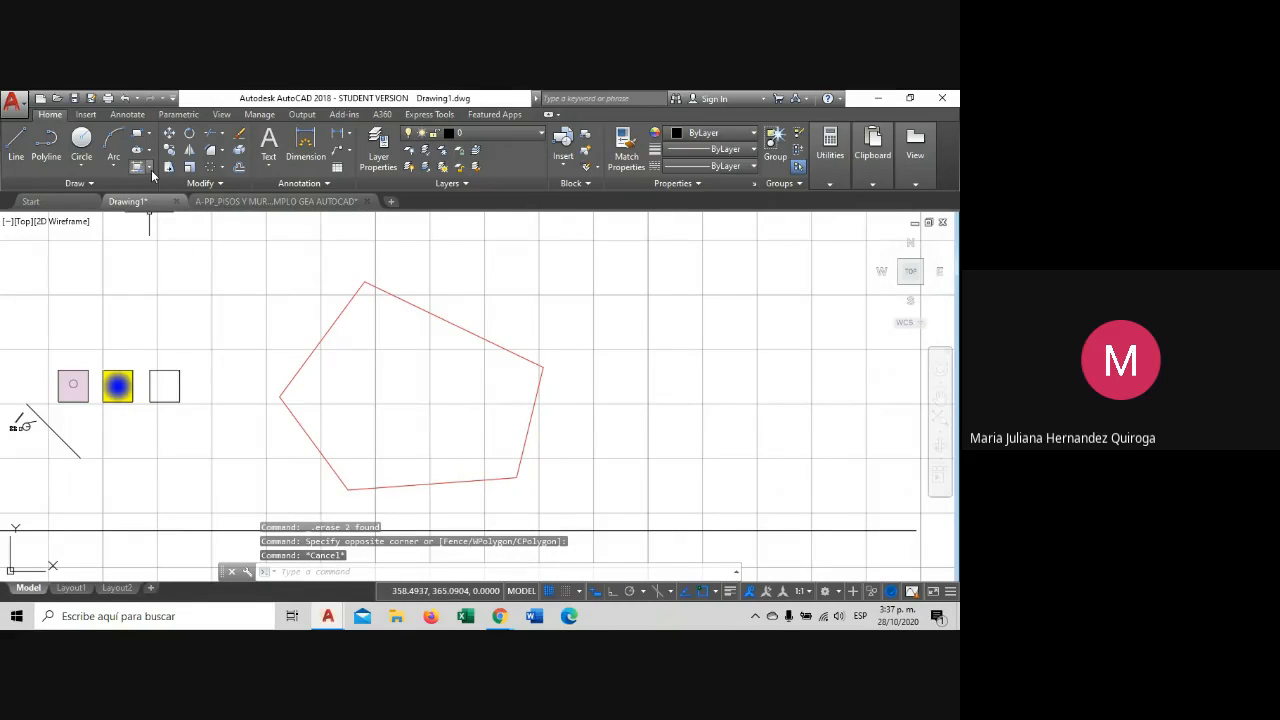
Hatch the interior of the red five-sided polyline with the ANSI32 pattern.
click(149, 168)
click(160, 190)
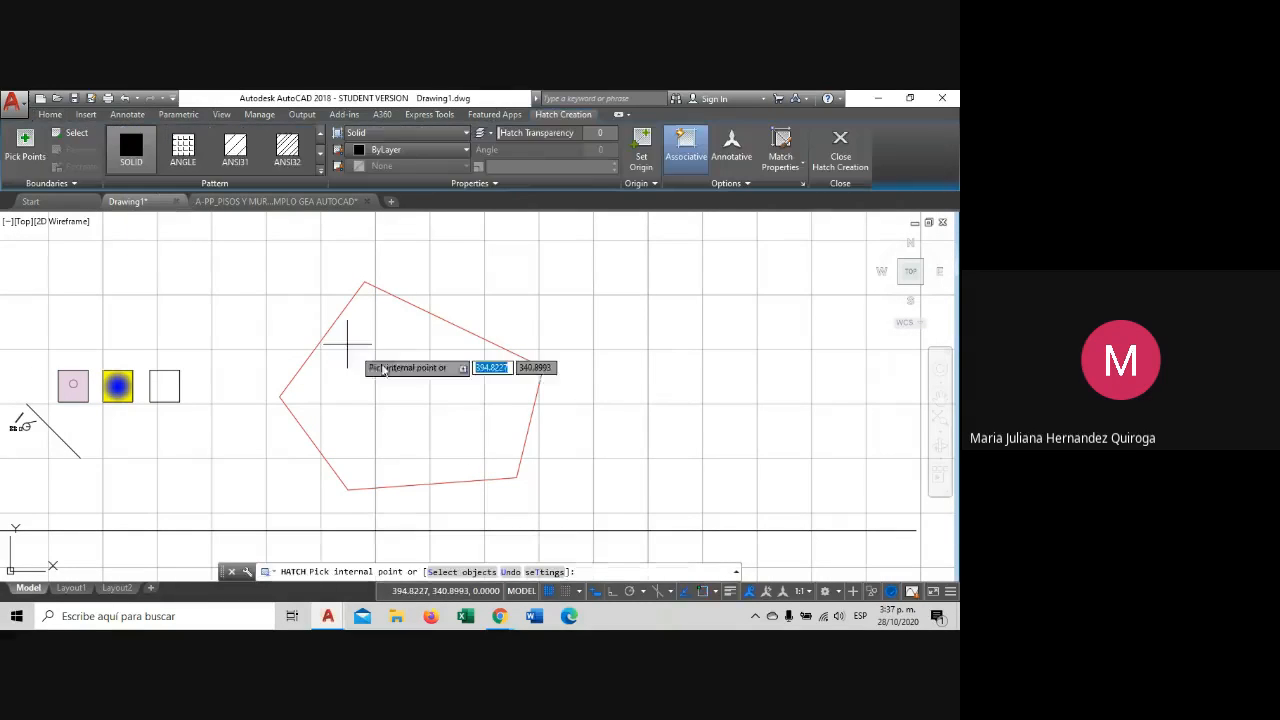
click(290, 152)
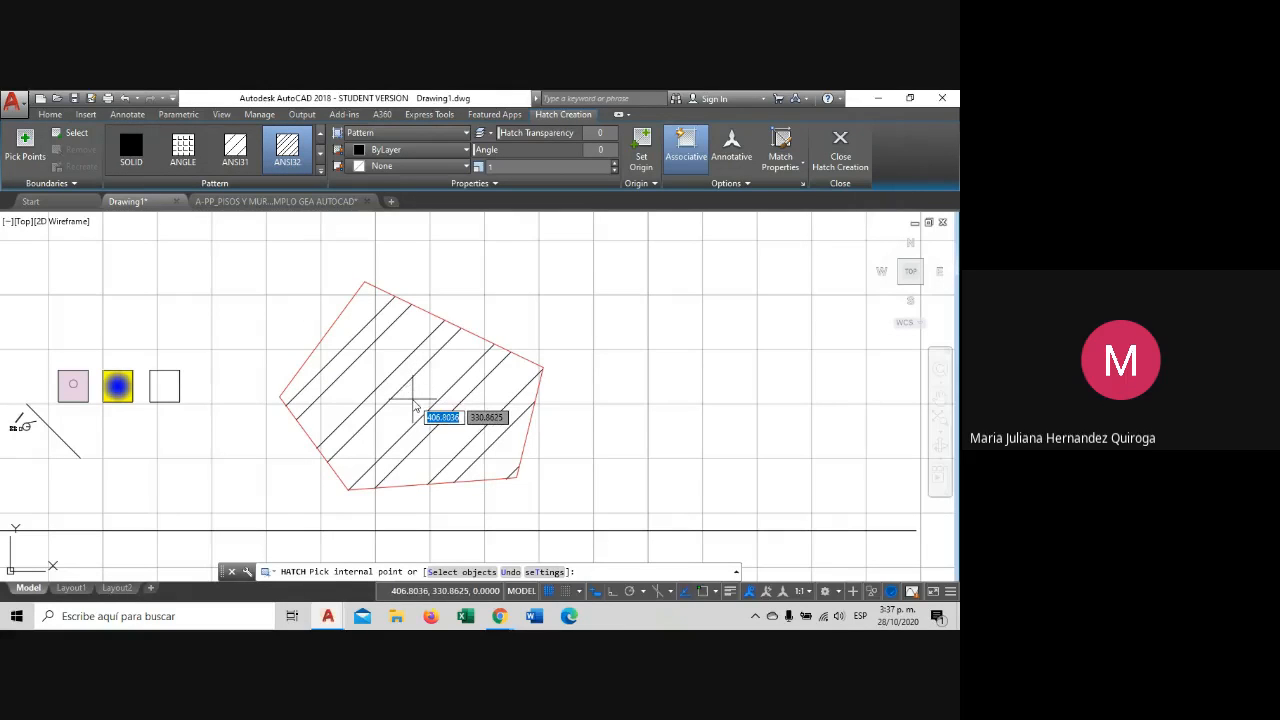
click(416, 406)
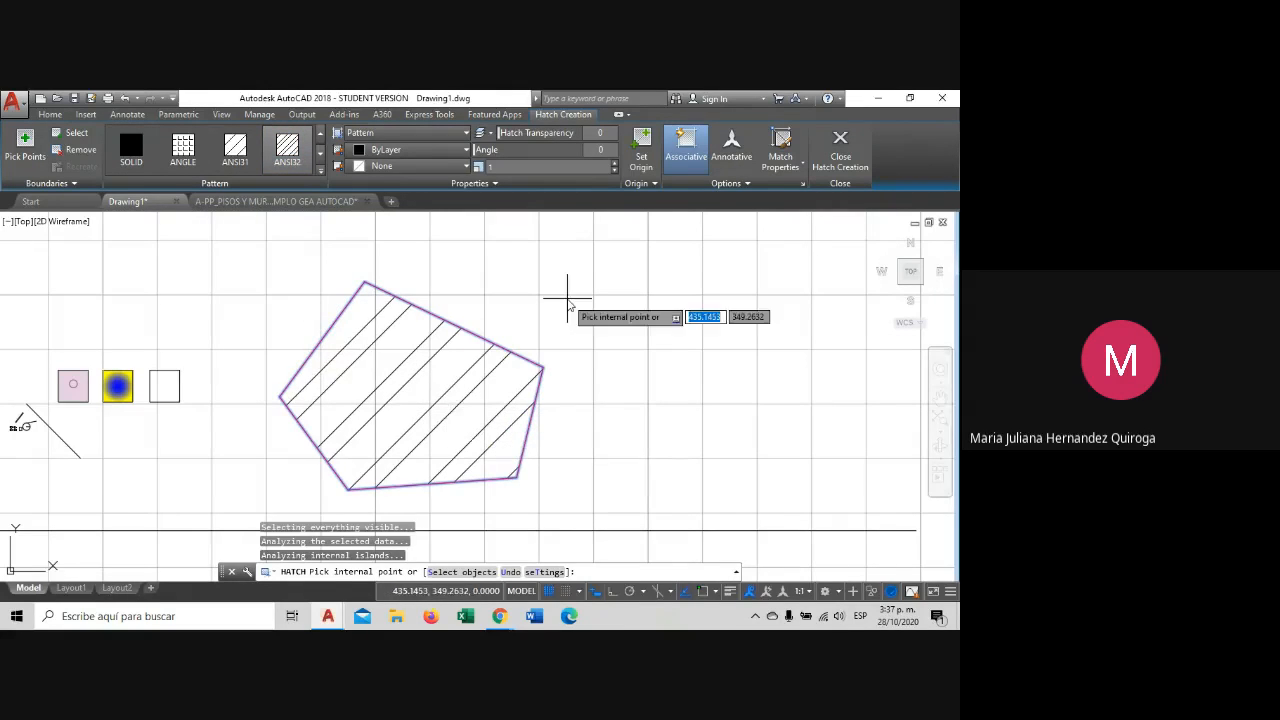
key(Escape)
middle_drag(480, 329, 454, 320)
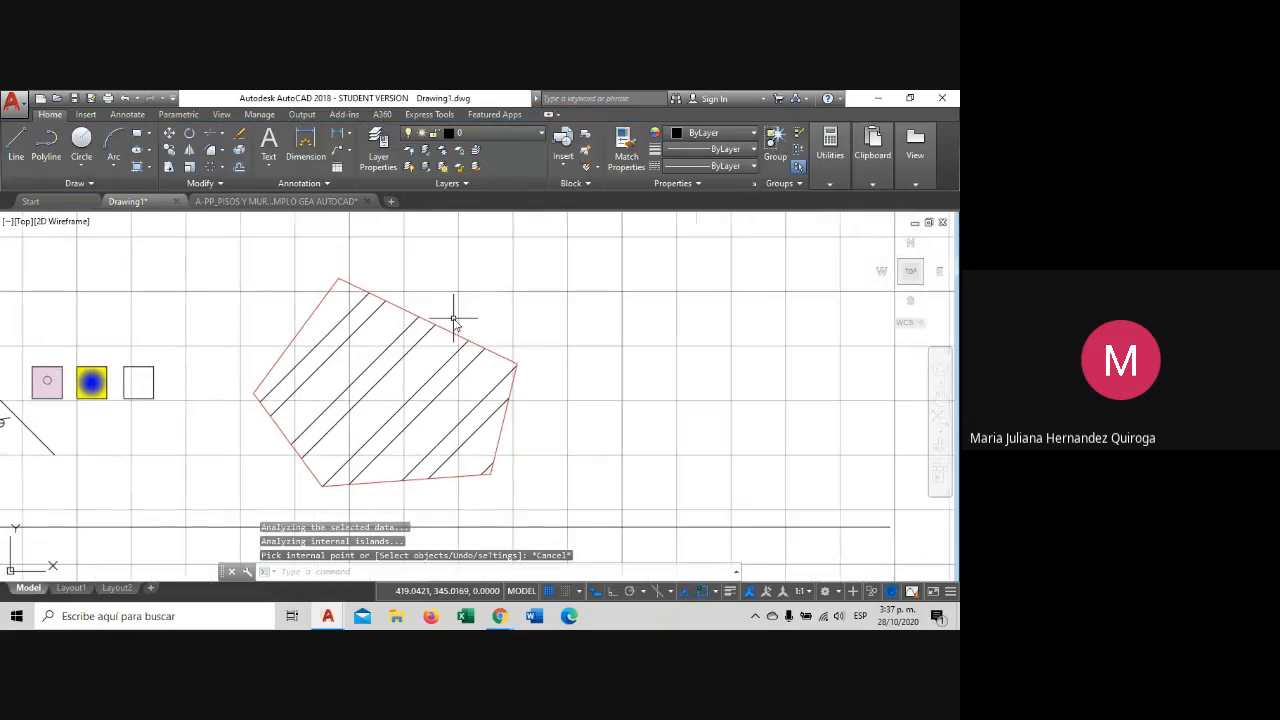
scroll(454, 318, down, 2)
scroll(458, 318, up, 2)
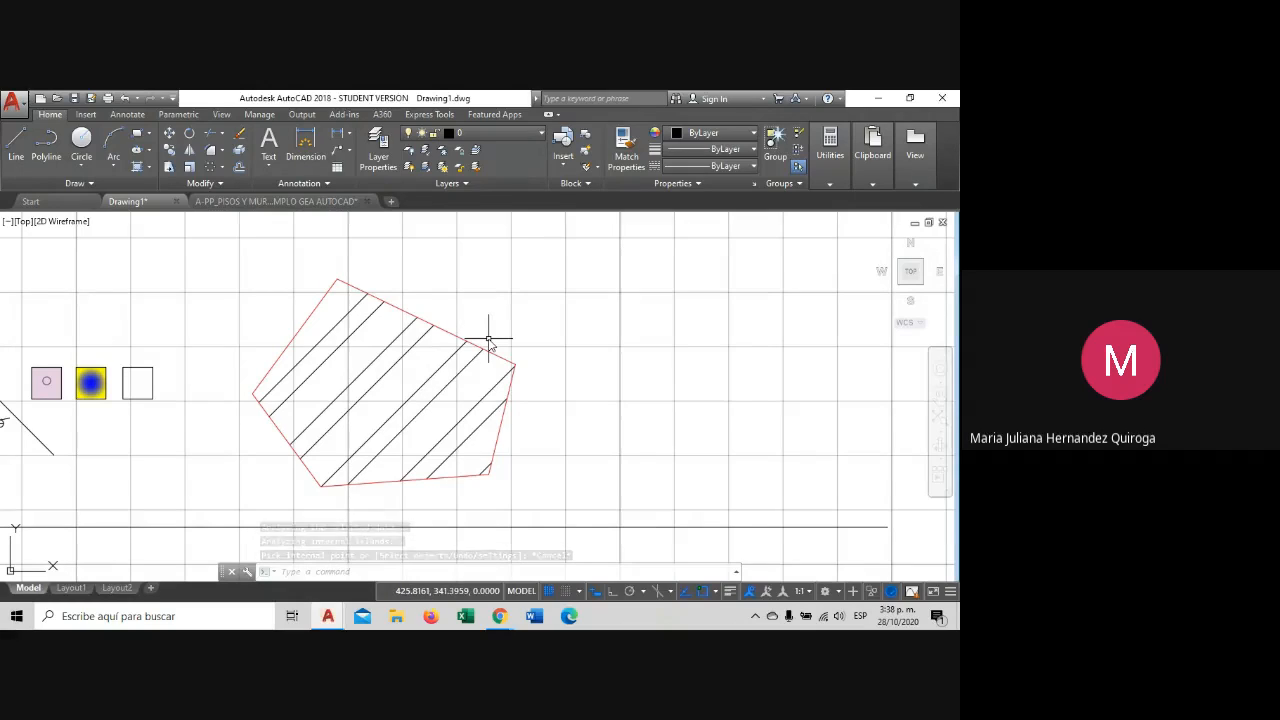
middle_drag(488, 343, 466, 343)
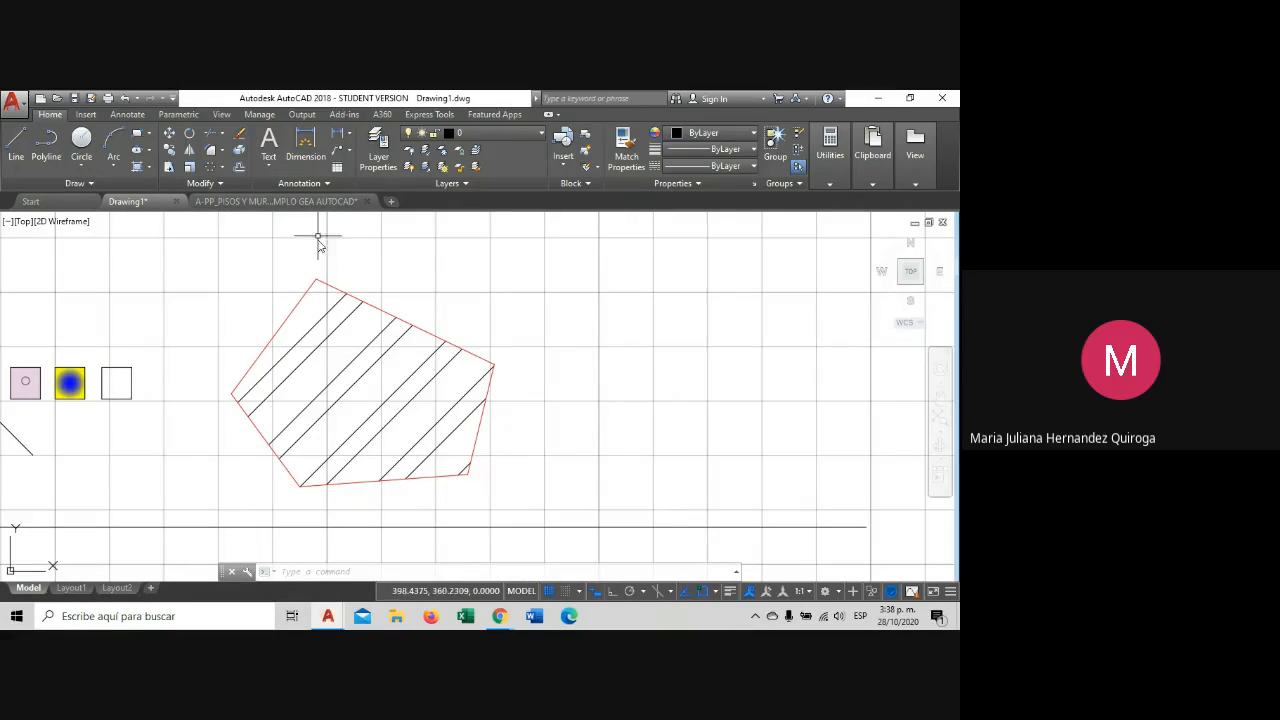
middle_drag(354, 319, 372, 329)
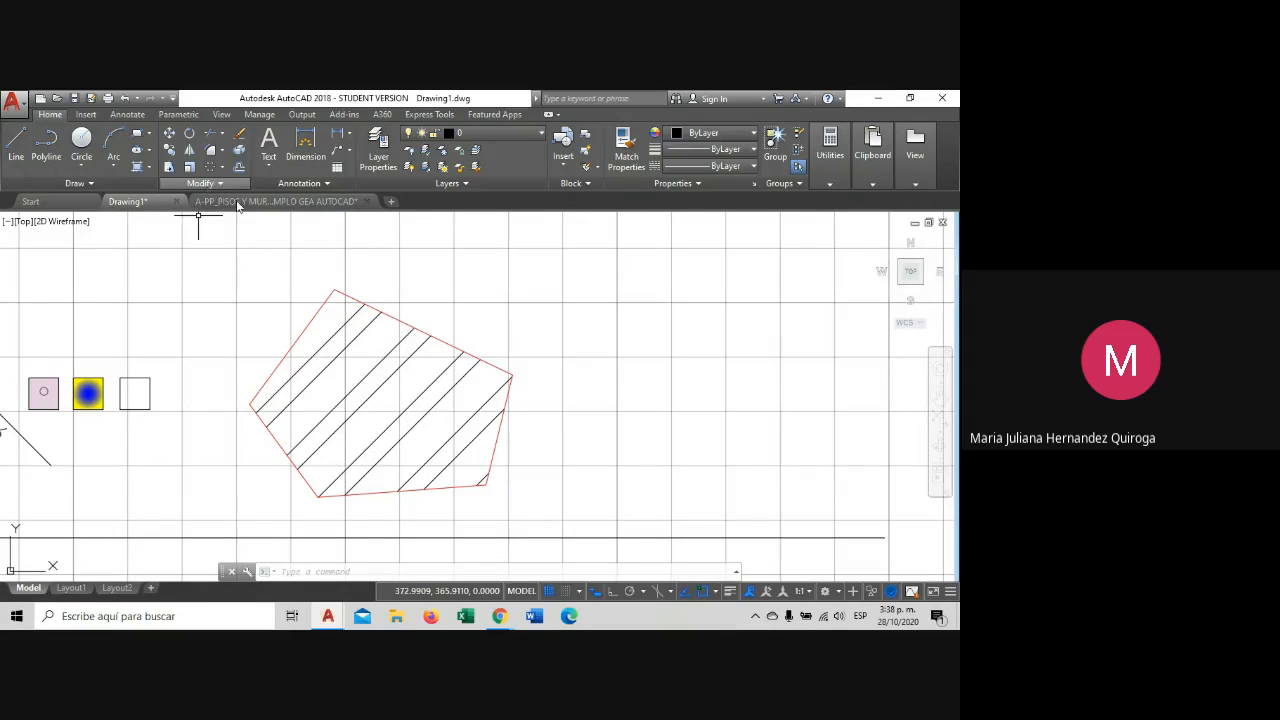
middle_drag(392, 336, 413, 342)
scroll(413, 342, up, 2)
scroll(370, 285, down, 2)
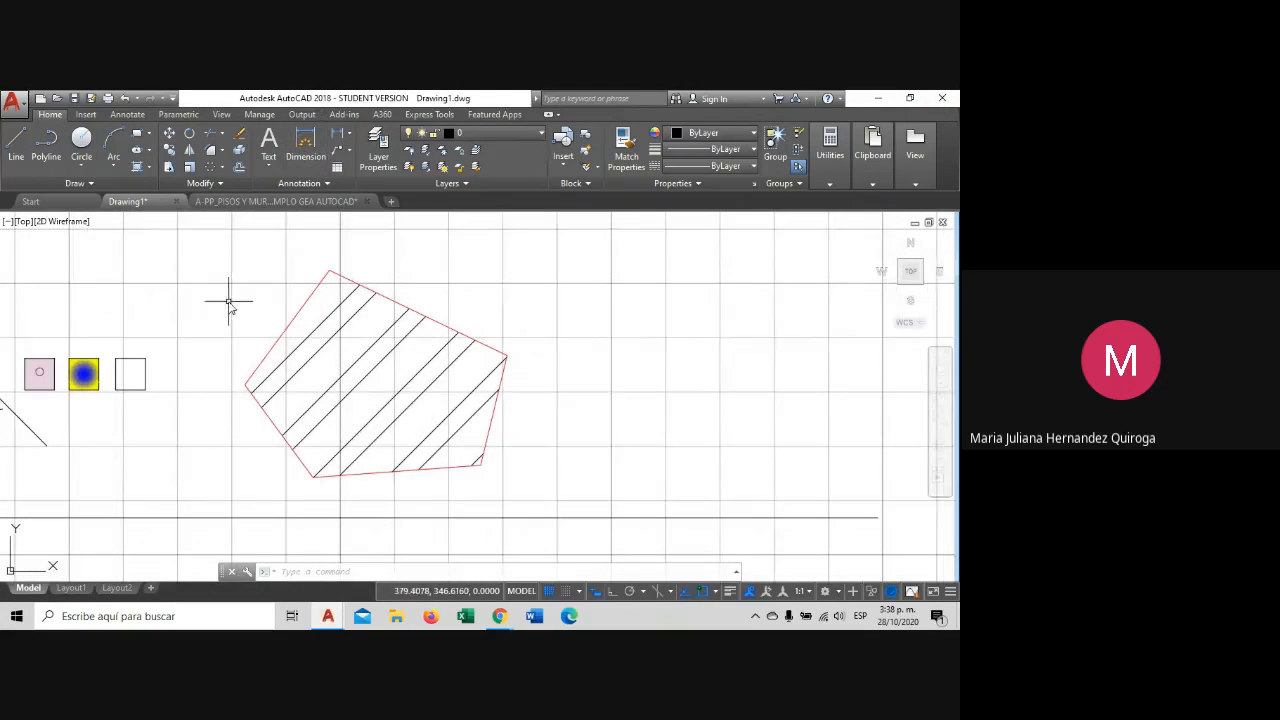
middle_drag(243, 306, 253, 308)
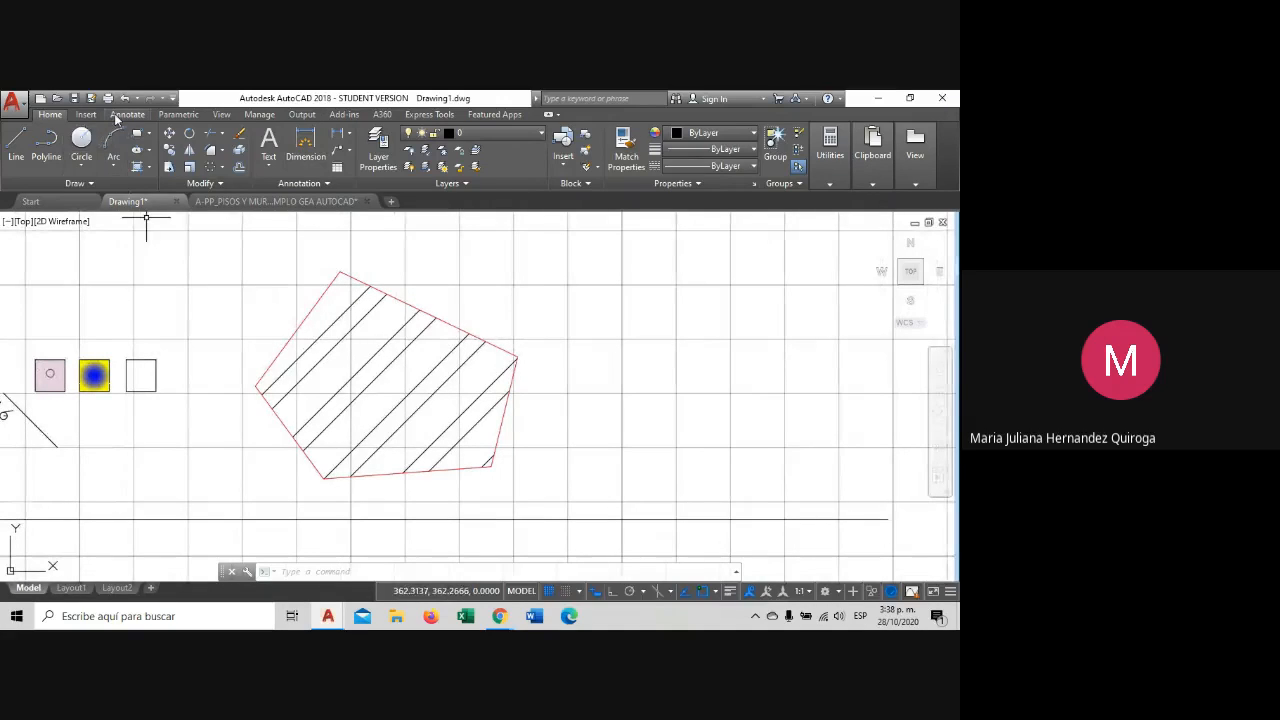
click(127, 114)
click(178, 114)
click(50, 114)
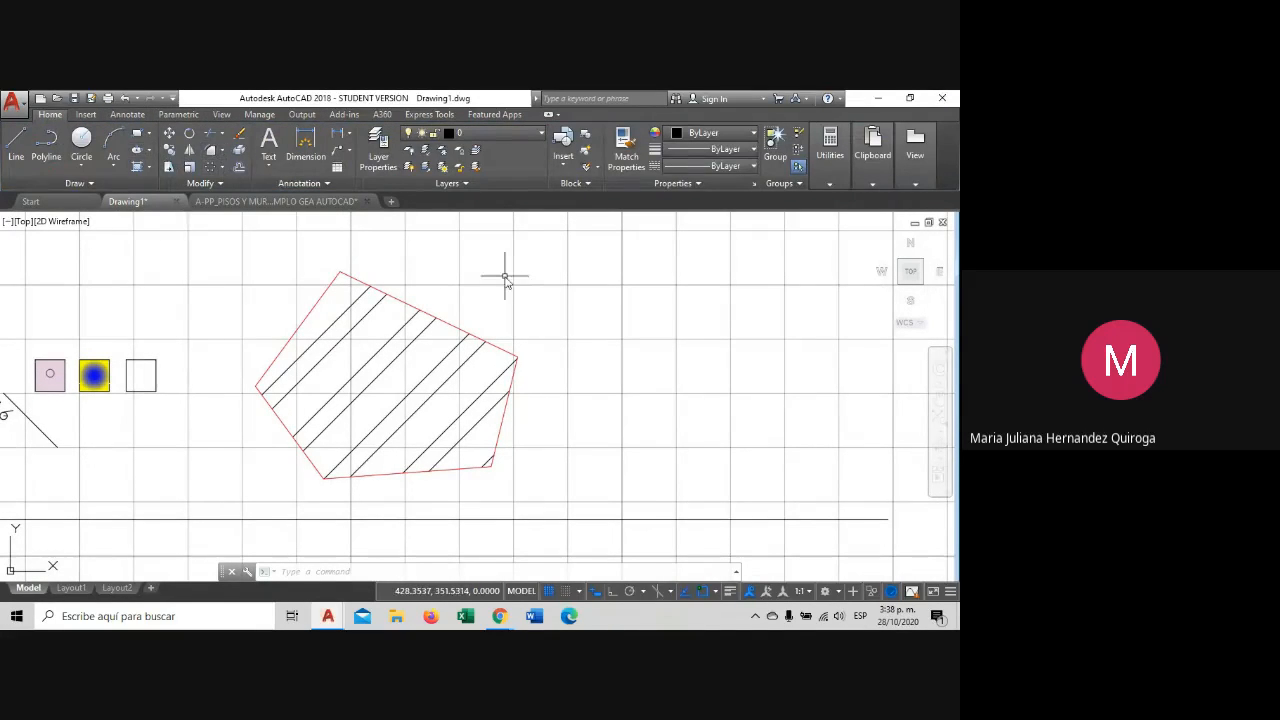
middle_drag(506, 277, 477, 297)
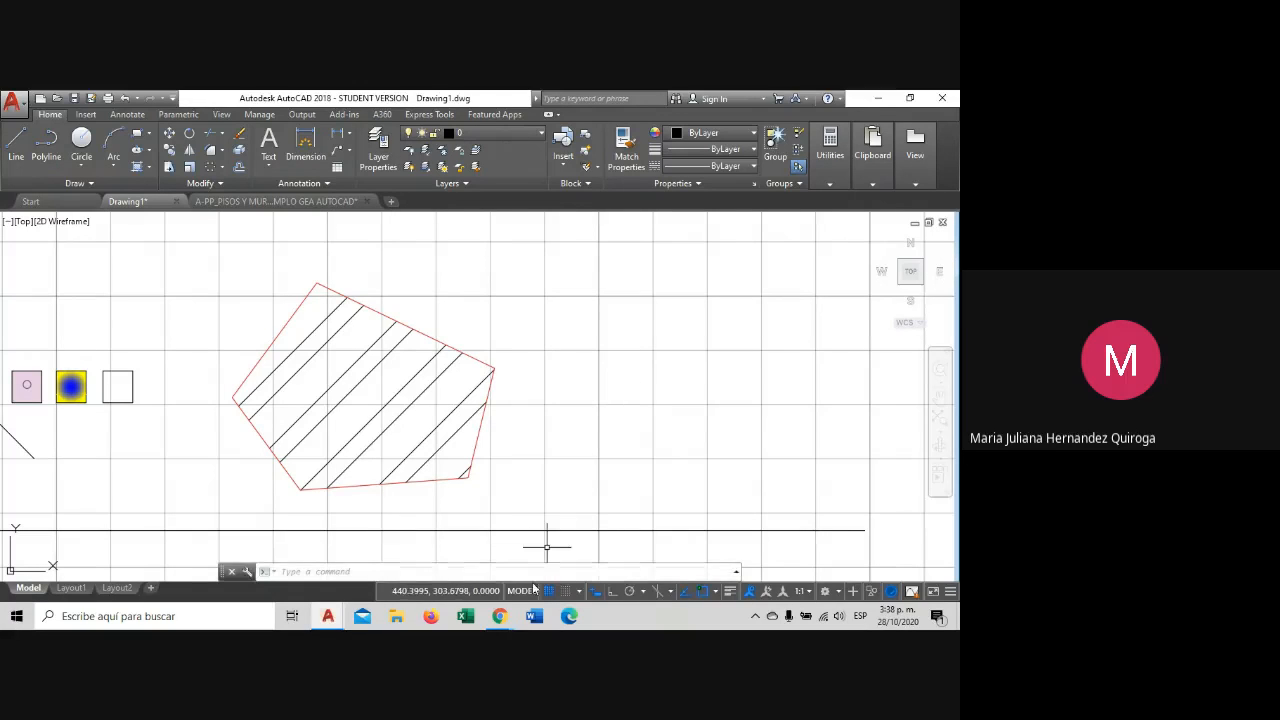
Switch to the Google Meet call in Chrome and mute the microphone.
mouse_move(499, 616)
click(434, 543)
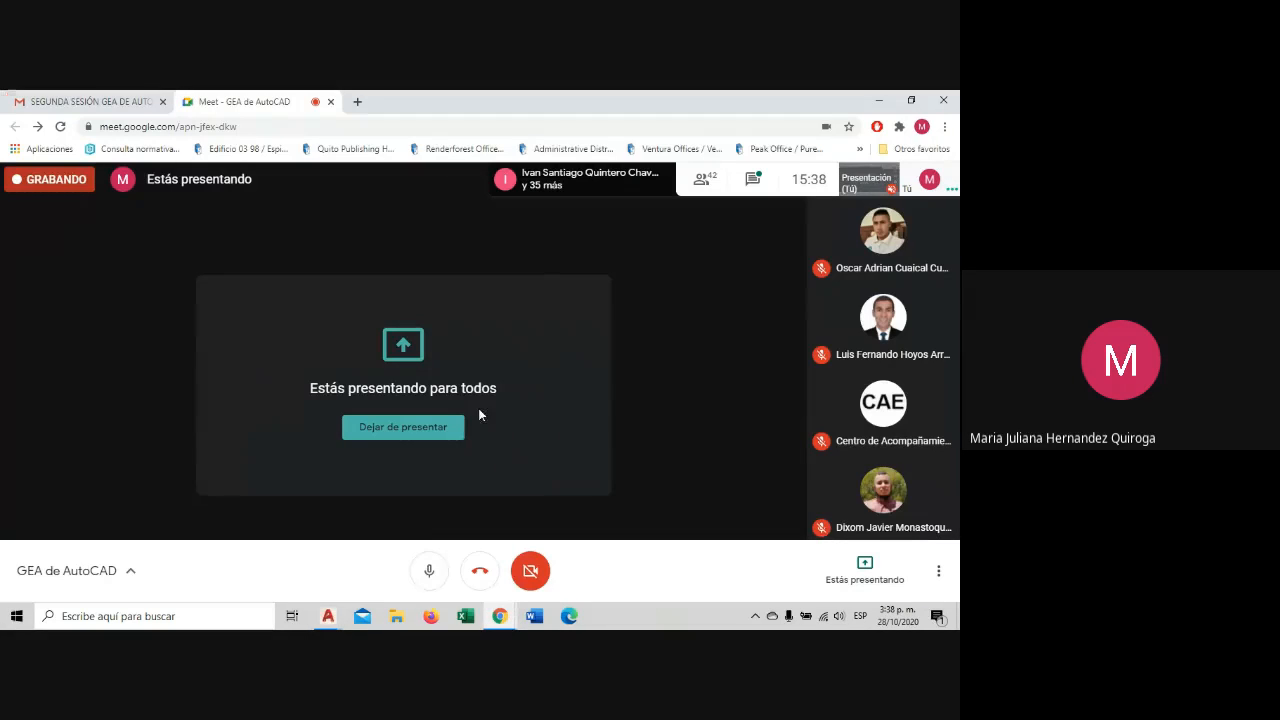
click(429, 570)
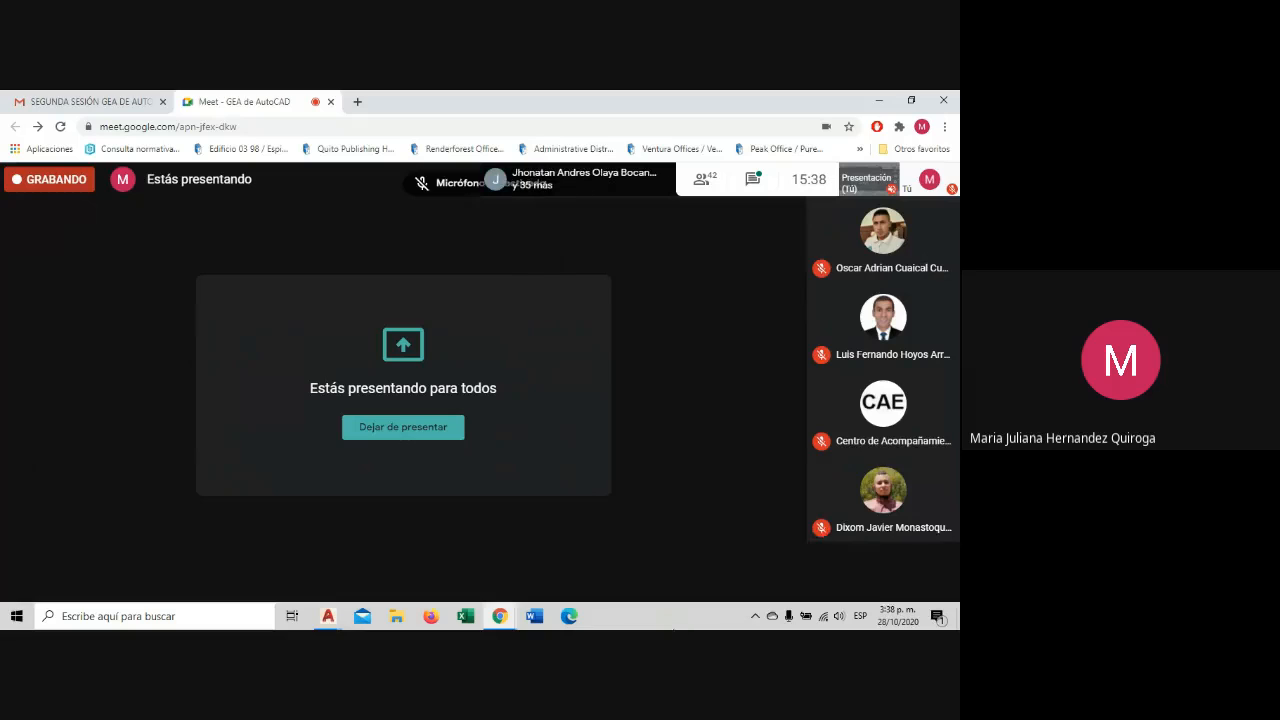
Check the meeting's chat and participant list, and stop presenting the screen.
click(753, 179)
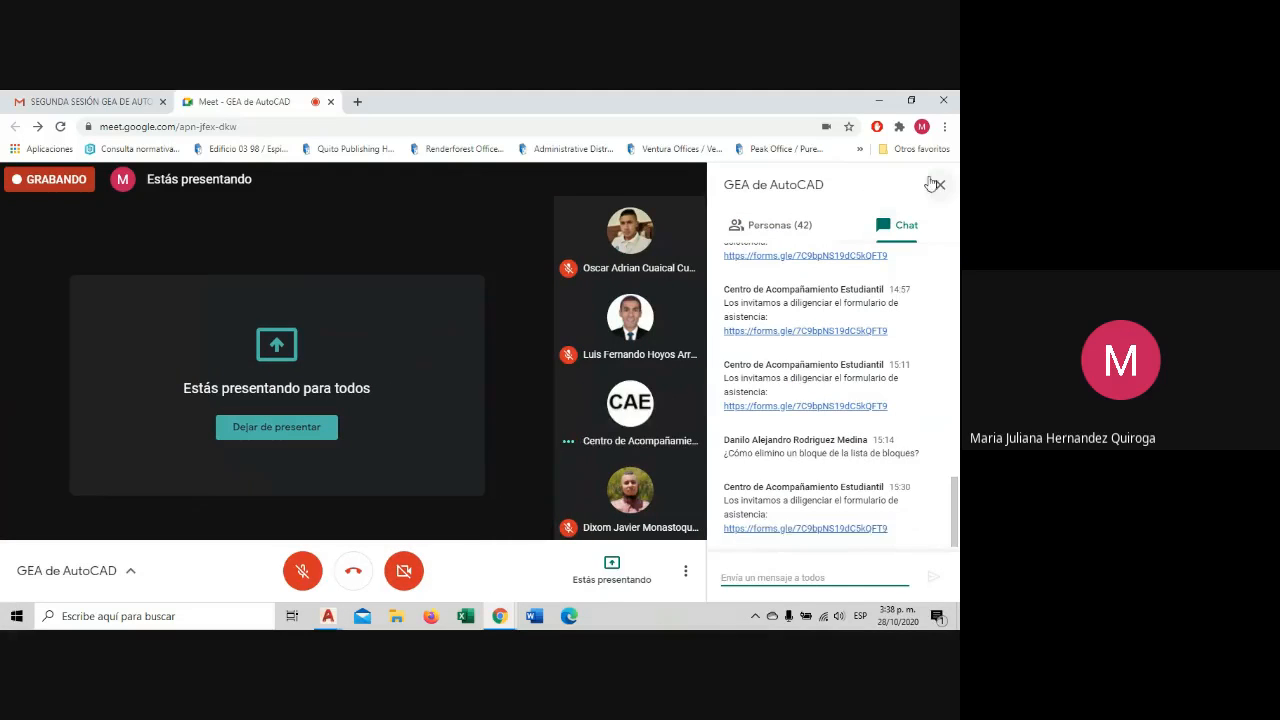
click(935, 184)
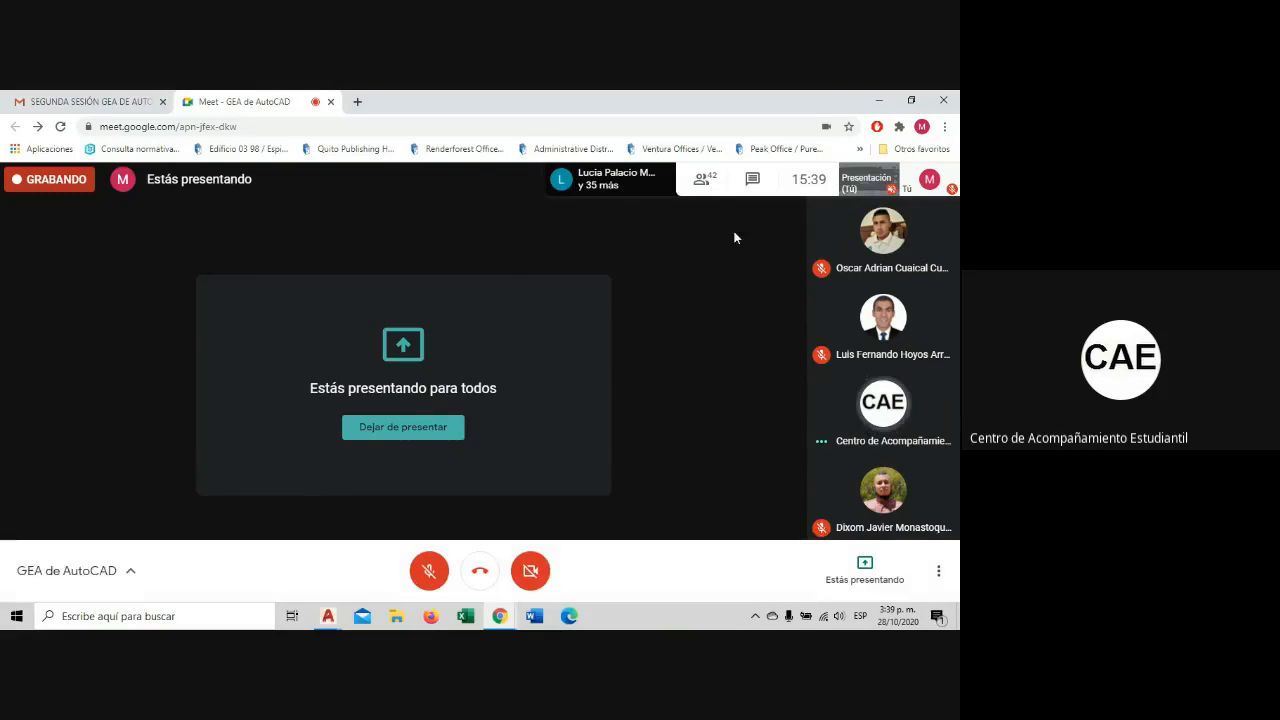
click(705, 178)
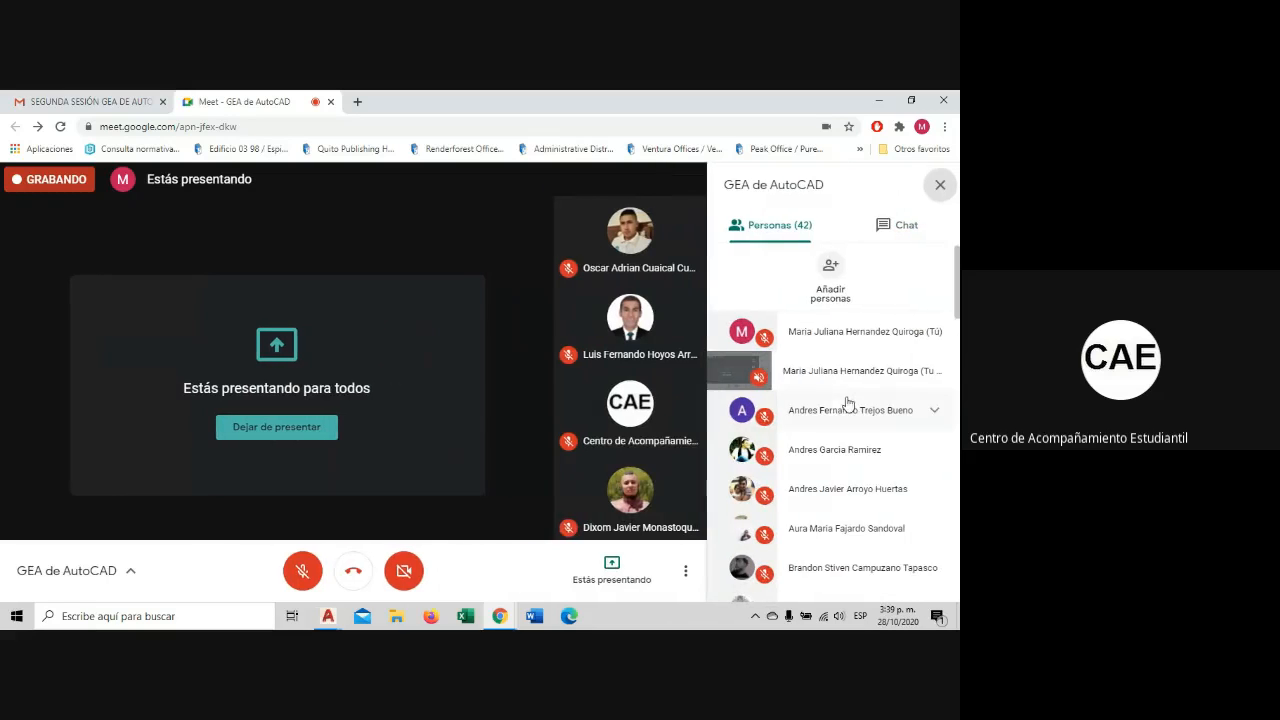
click(295, 428)
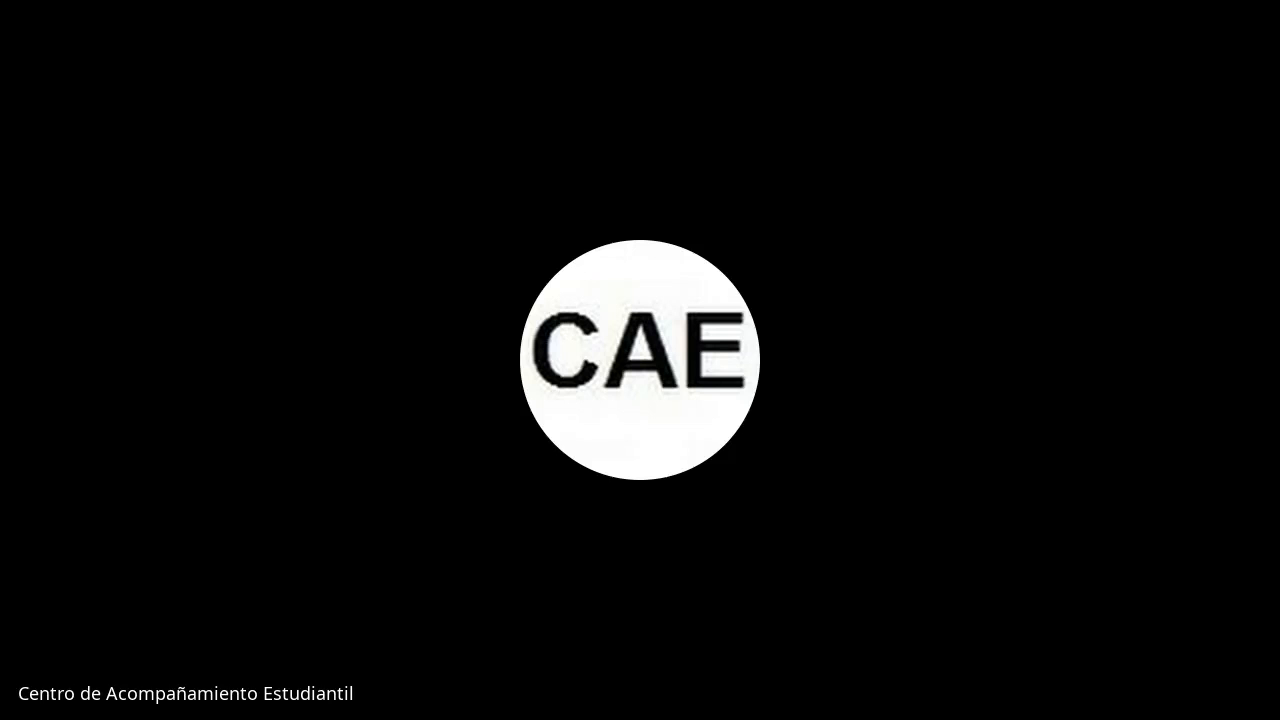